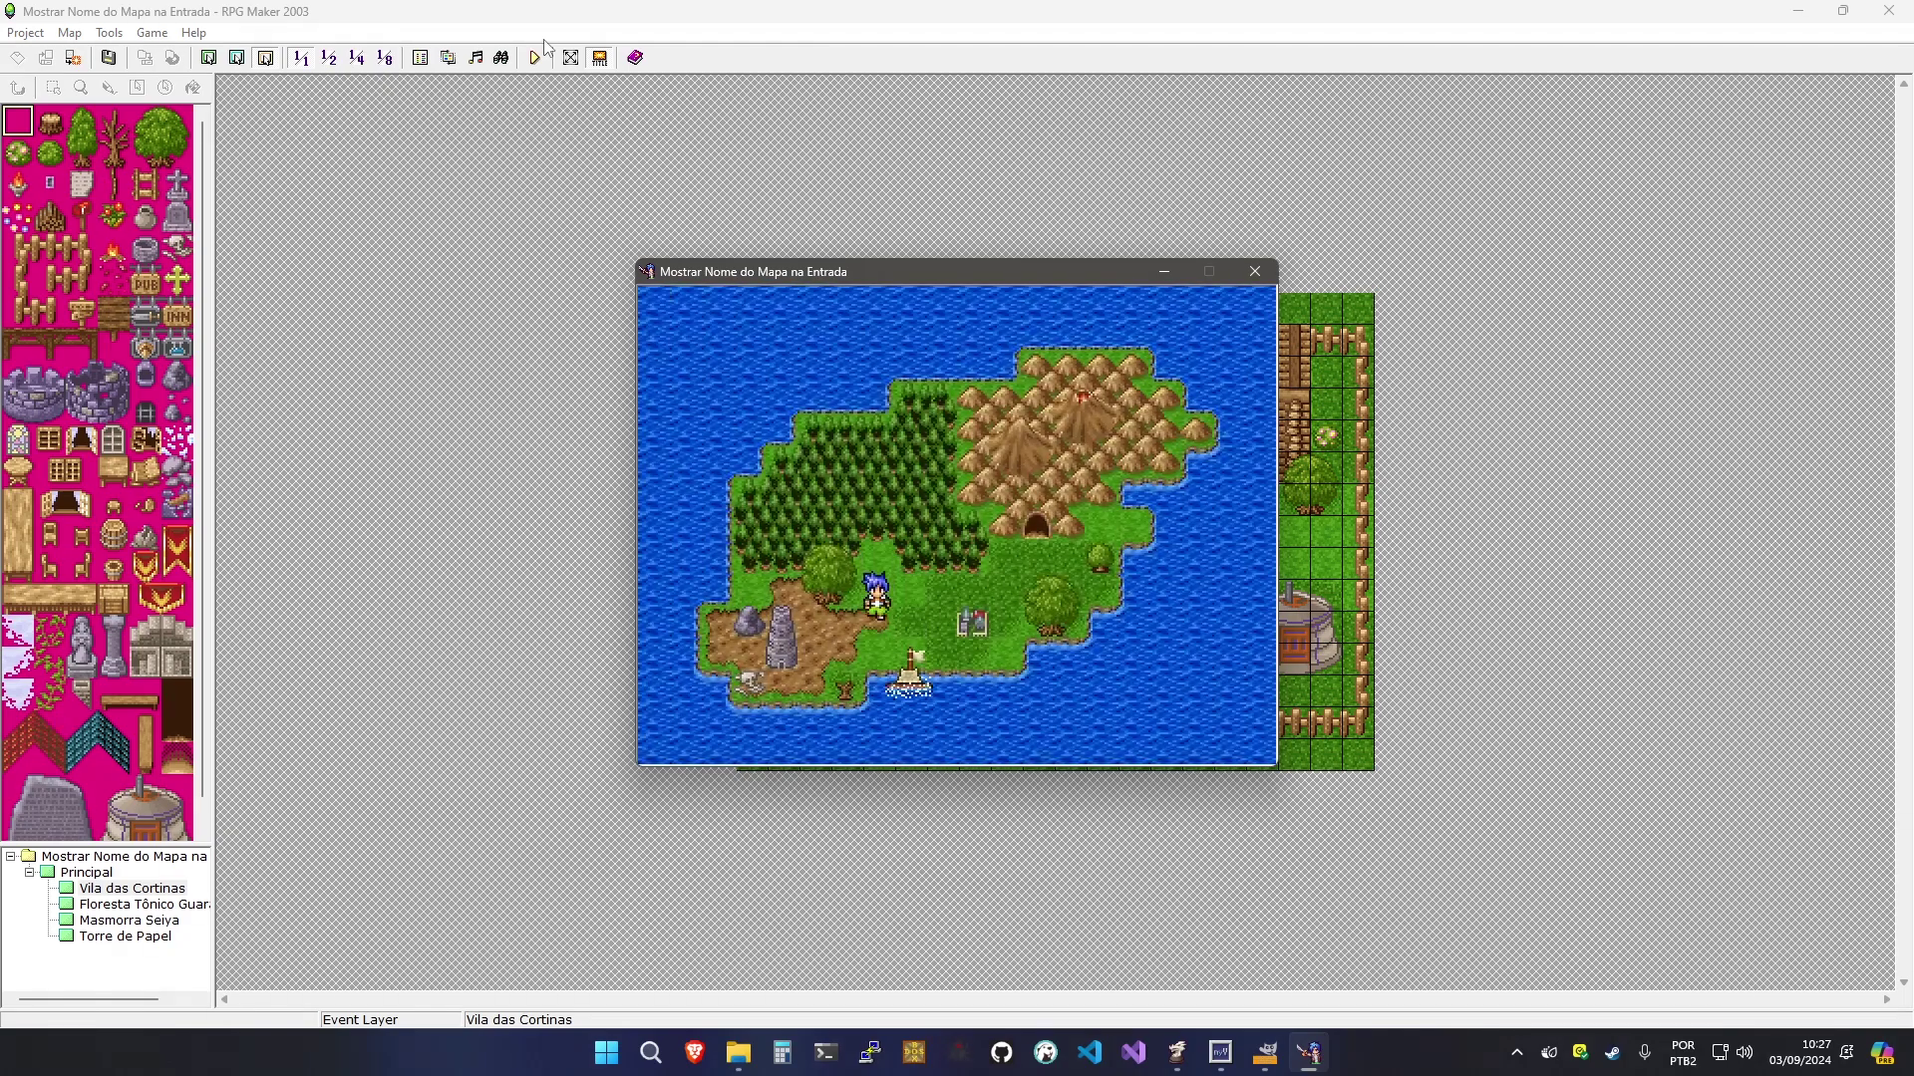
# In the playtest, choose a window style from the woman outside the inn and bring up her selection again
pyautogui.press('Return')
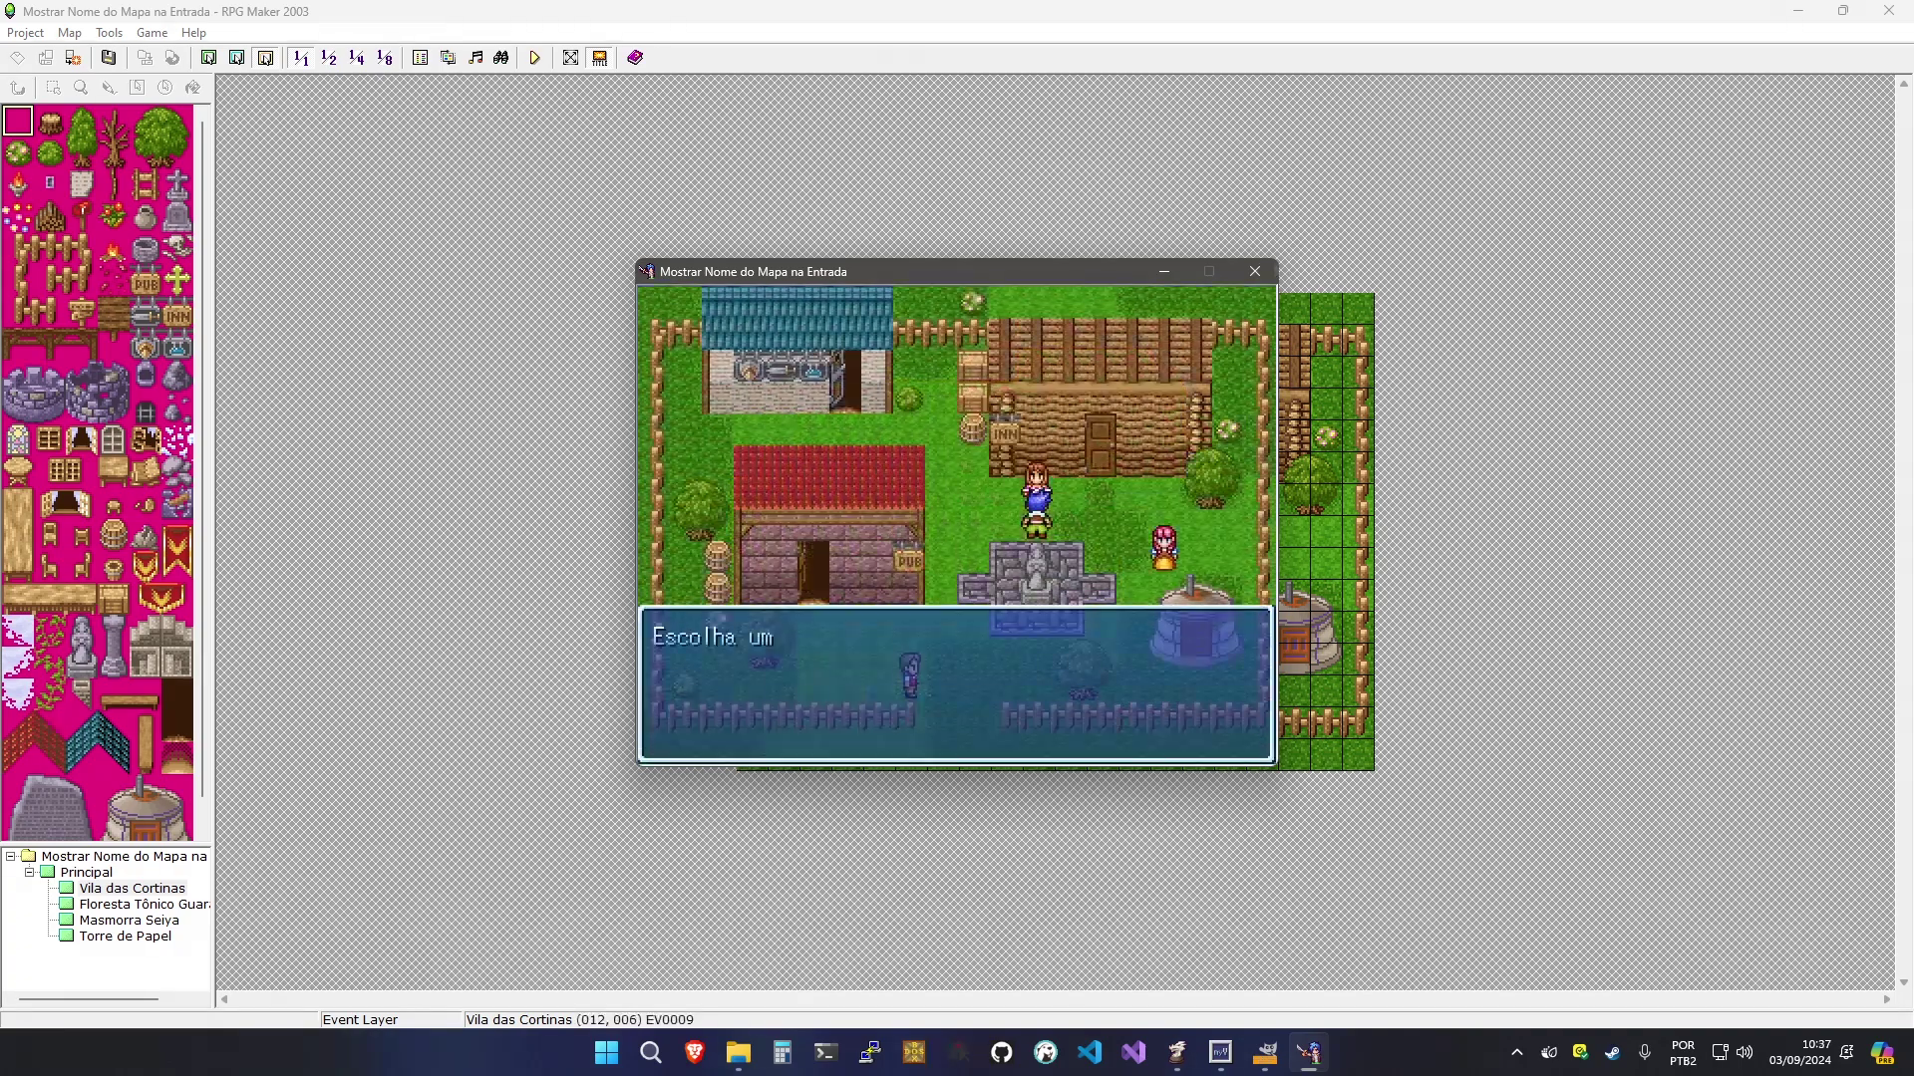
pyautogui.press('Return')
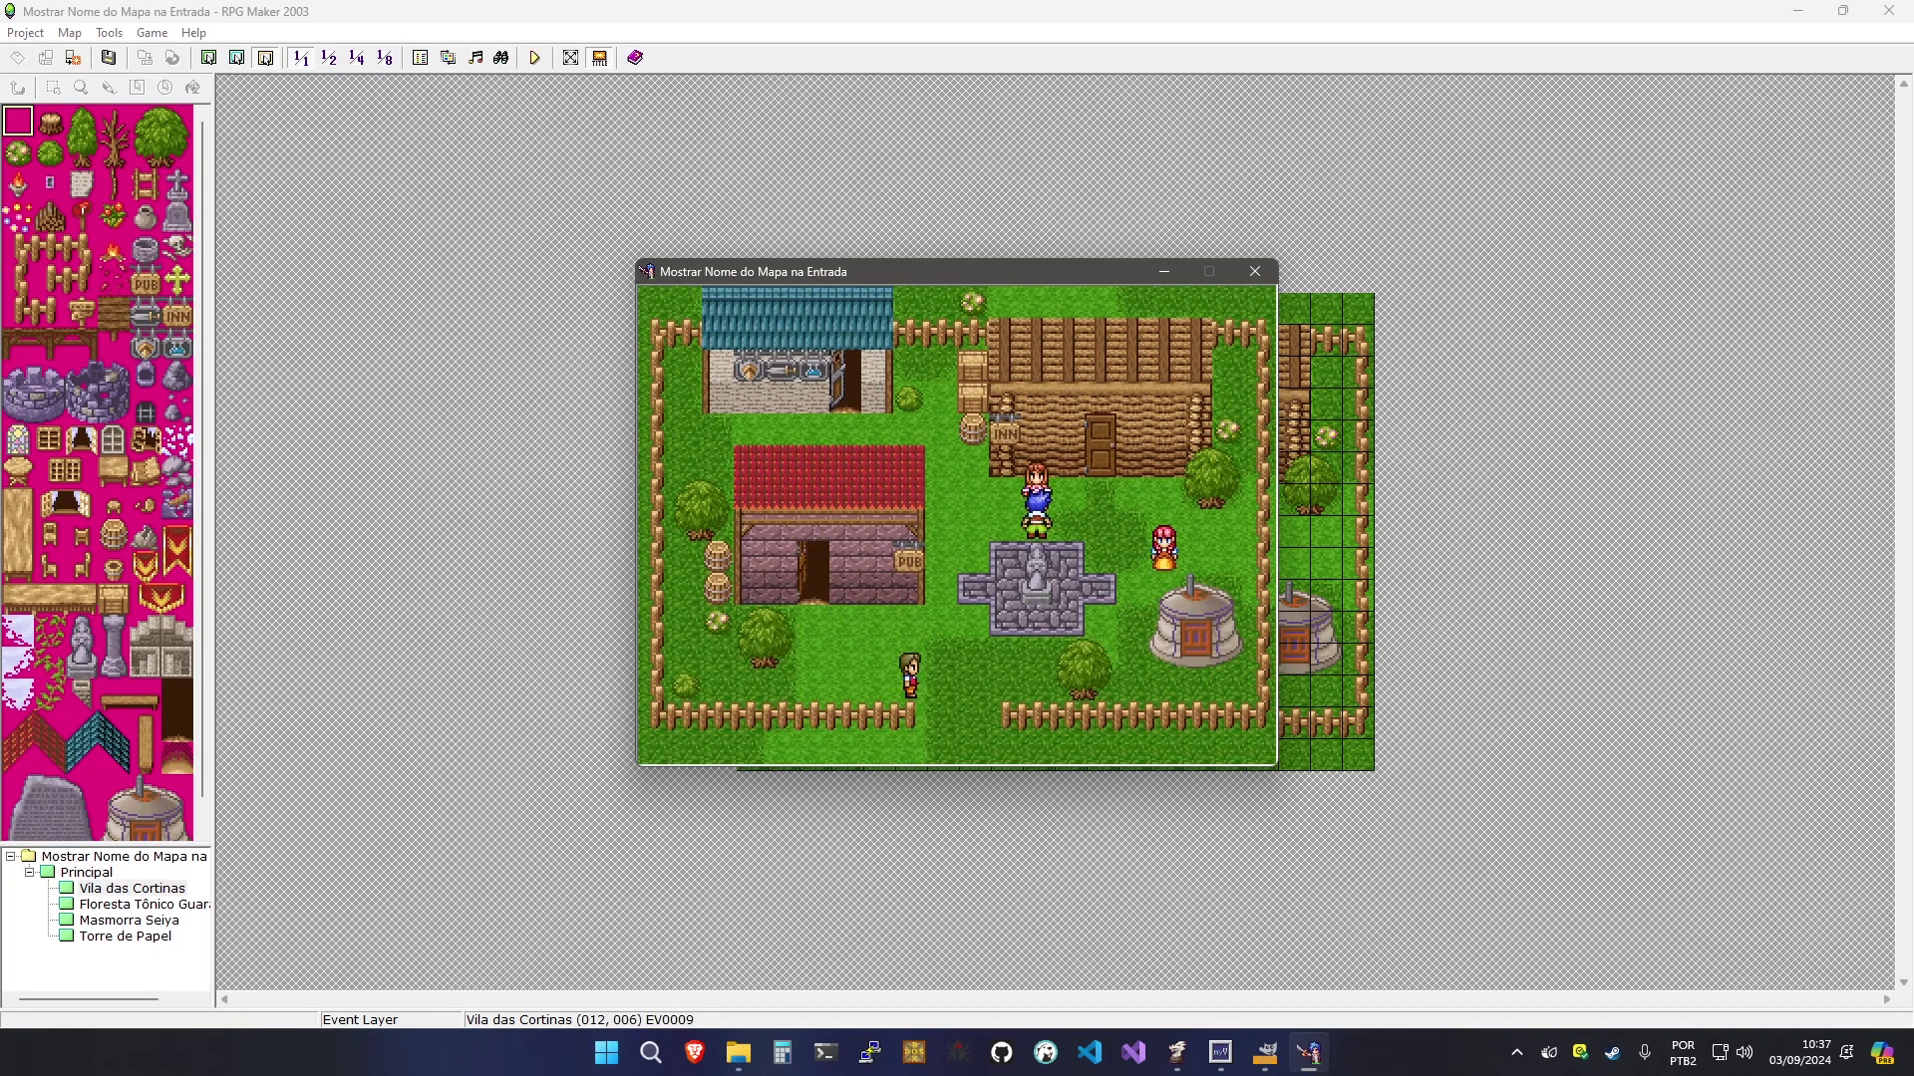
pyautogui.press('Left')
pyautogui.press('Up')
pyautogui.press('Right')
pyautogui.press('Return')
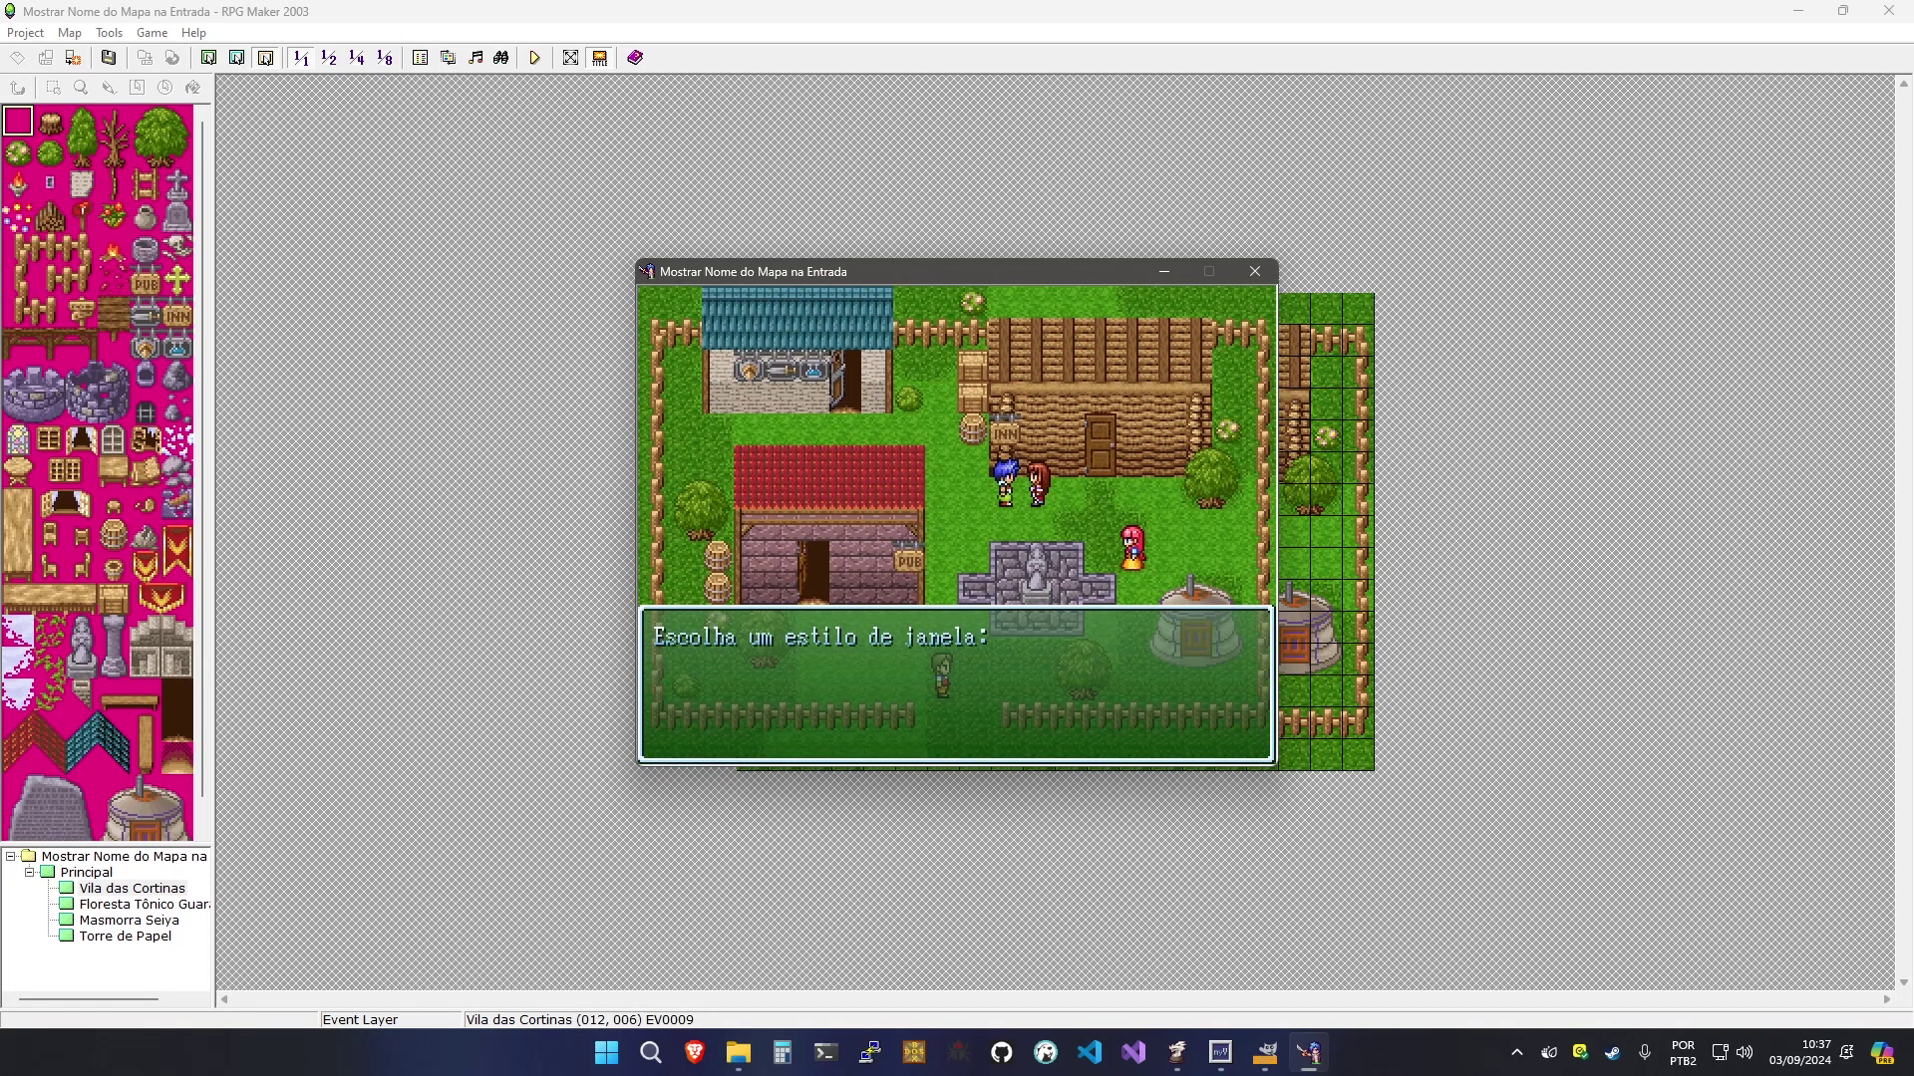
pyautogui.press('Return')
# Leave the village in the playtest and re-enter Vila das Cortinas to check its name banner on entry
pyautogui.press('Left')
pyautogui.press('Down')
pyautogui.press('Down')
pyautogui.press('Down')
pyautogui.press('Down')
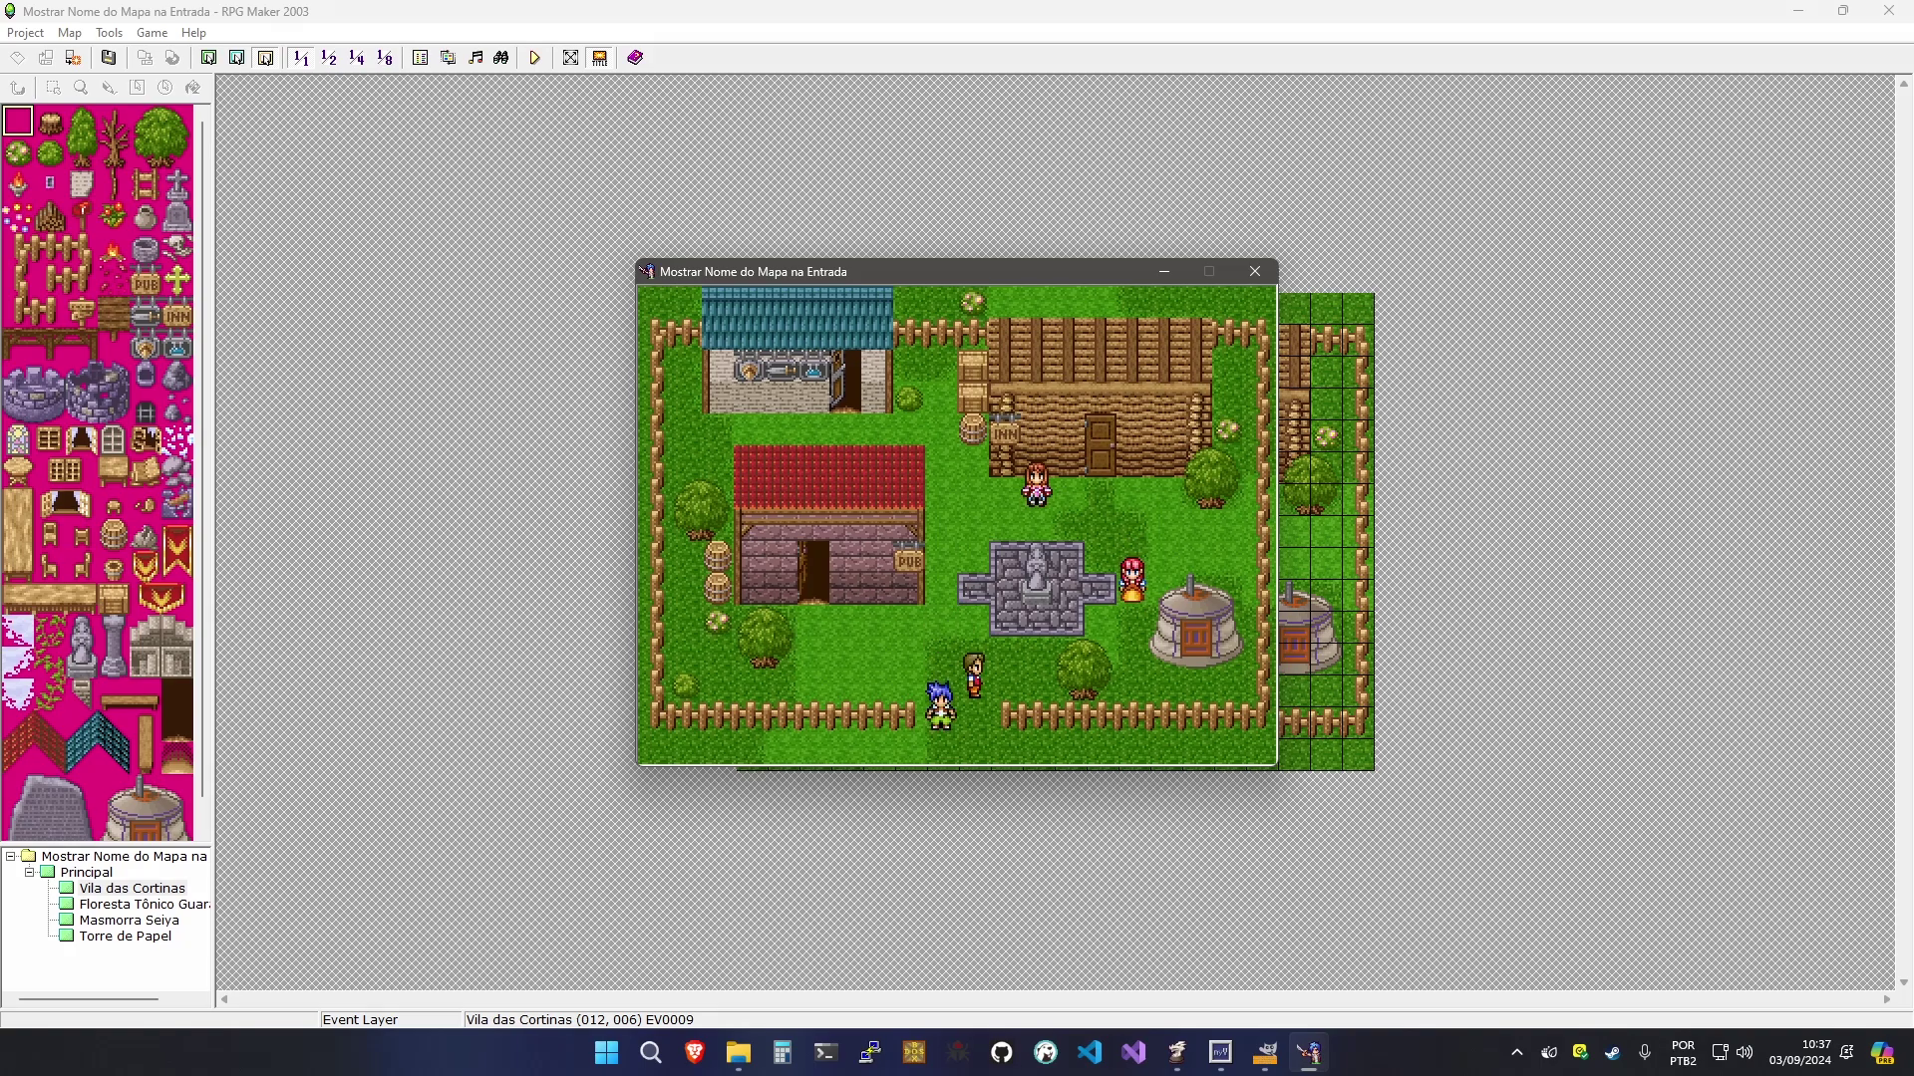
pyautogui.press('Down')
pyautogui.press('Down')
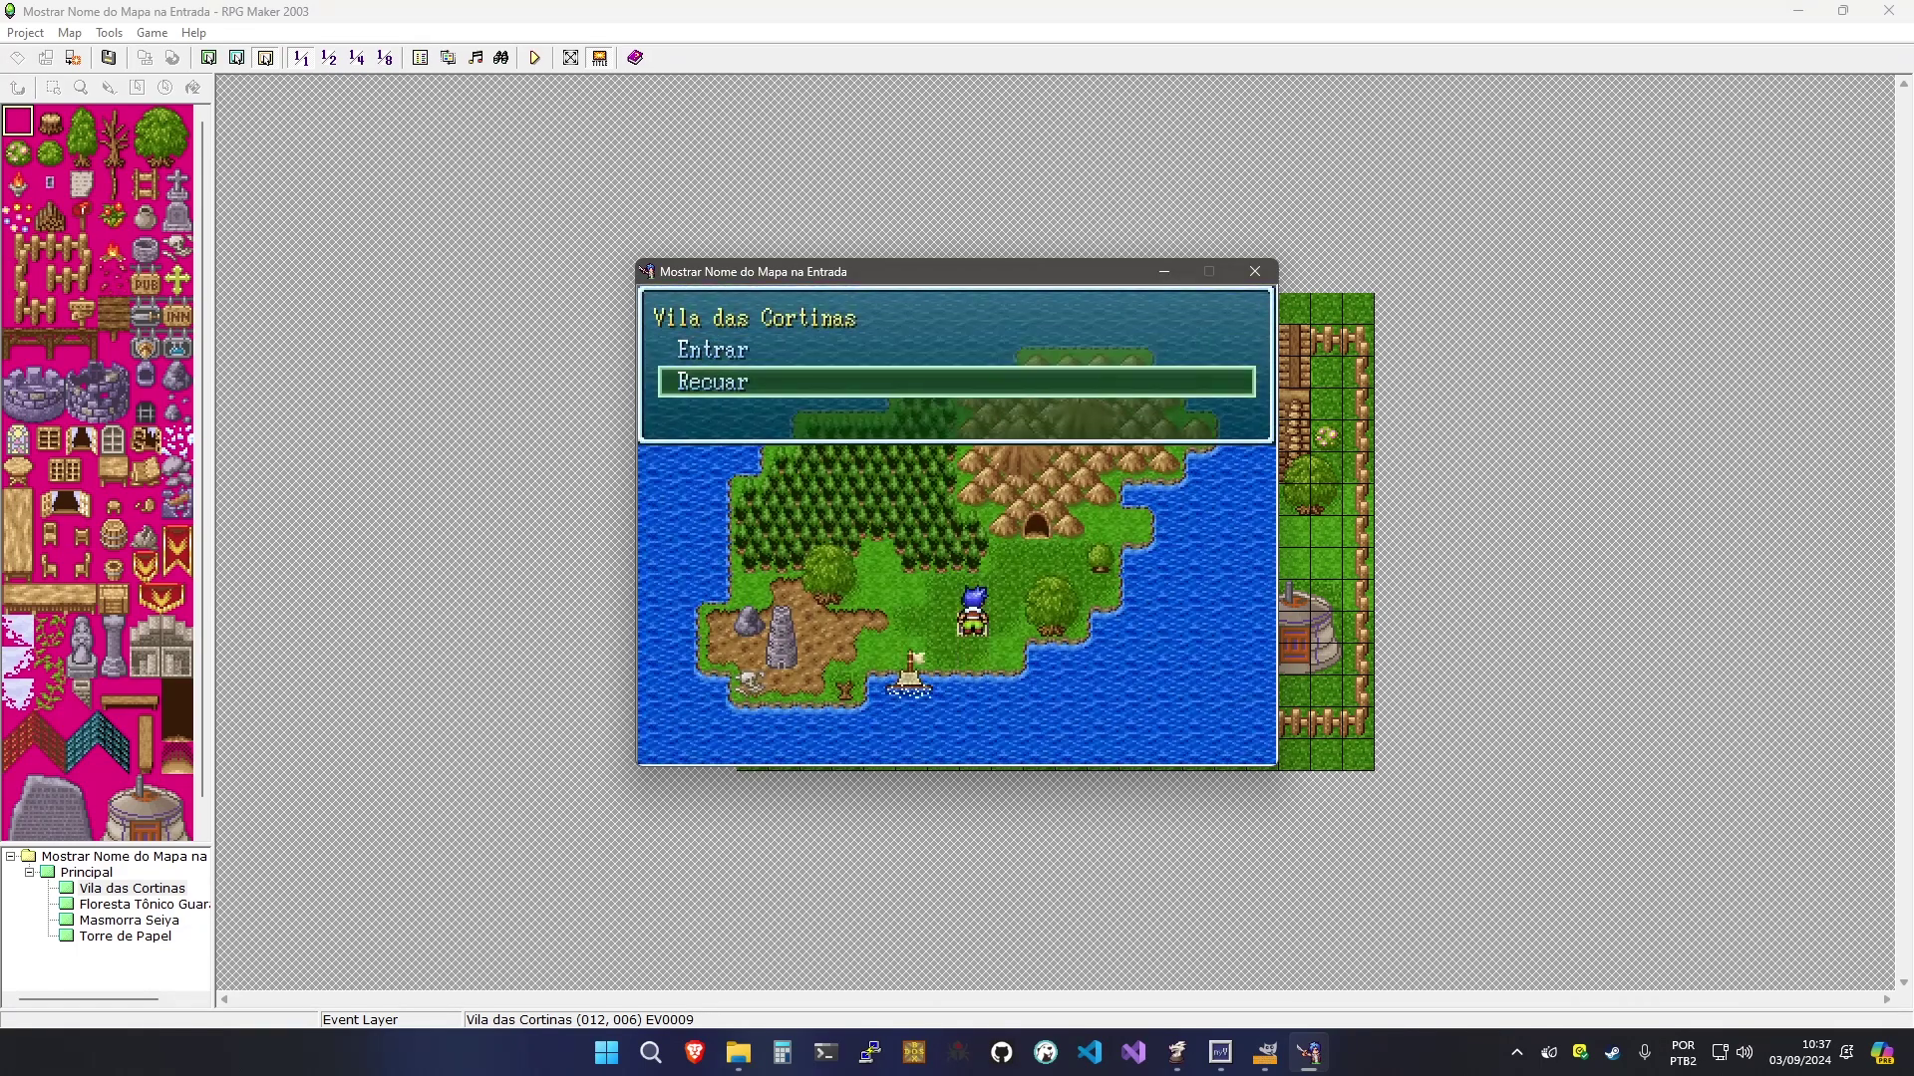
pyautogui.press('Return')
pyautogui.press('Up')
pyautogui.press('Return')
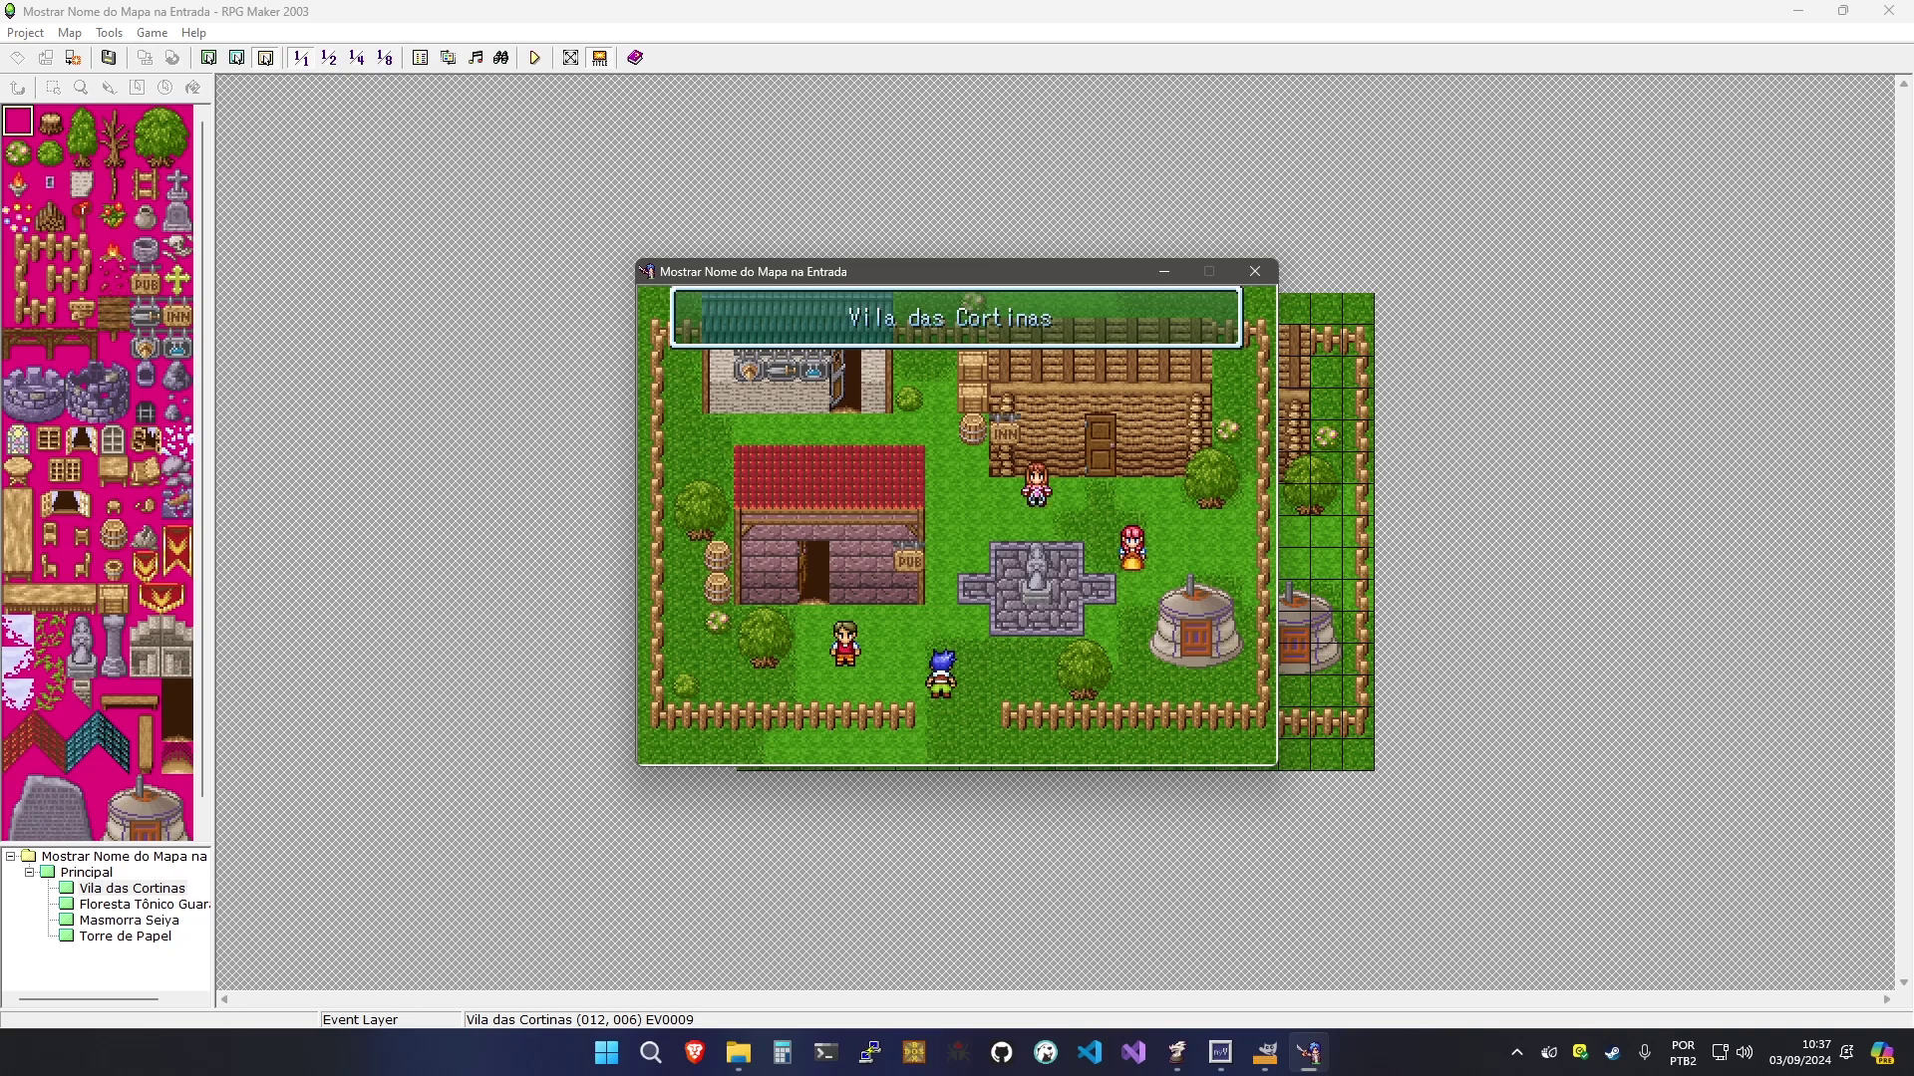
# Talk to the woman outside the inn and choose the SystemA window style
pyautogui.press('Up')
pyautogui.press('Right')
pyautogui.press('Return')
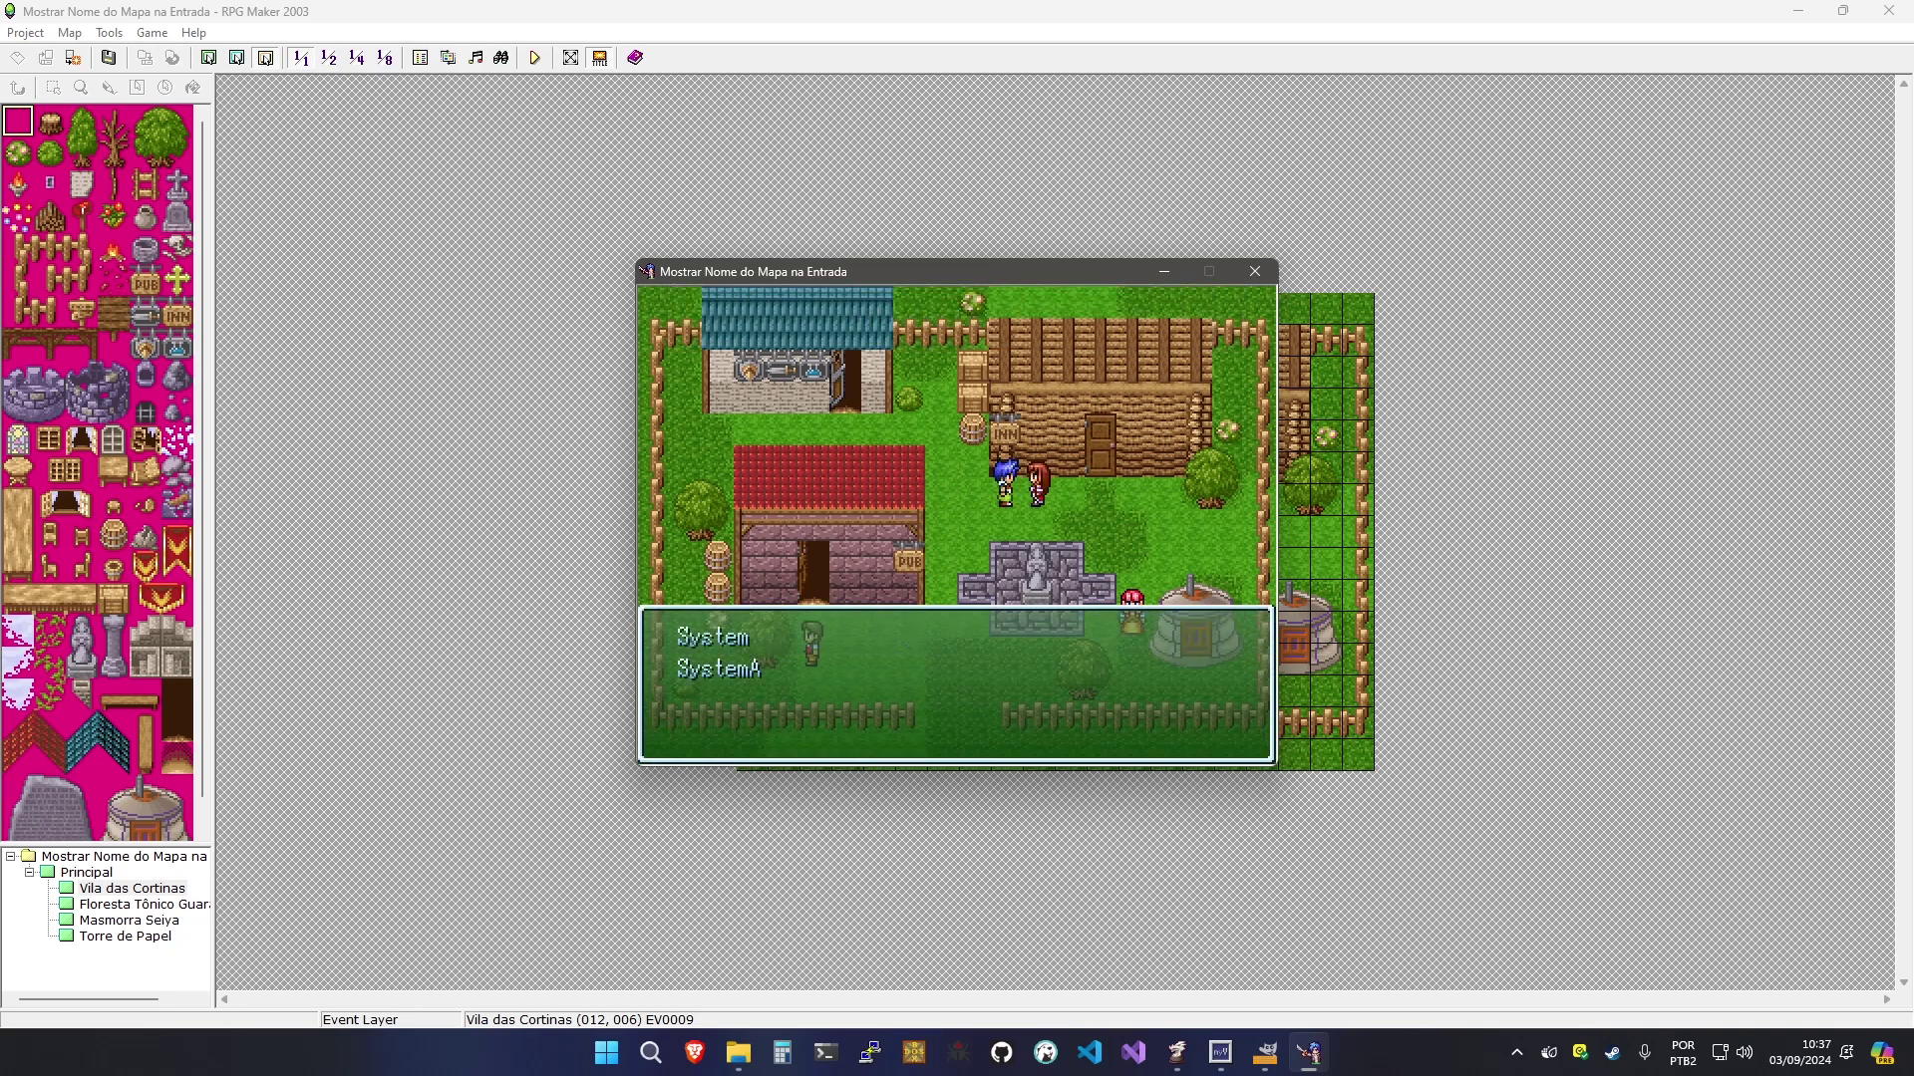
pyautogui.press('Down')
pyautogui.press('Return')
# Walk out of the village and enter it again to check the name banner in the SystemA style
pyautogui.press('Down')
pyautogui.press('Left')
pyautogui.press('Down')
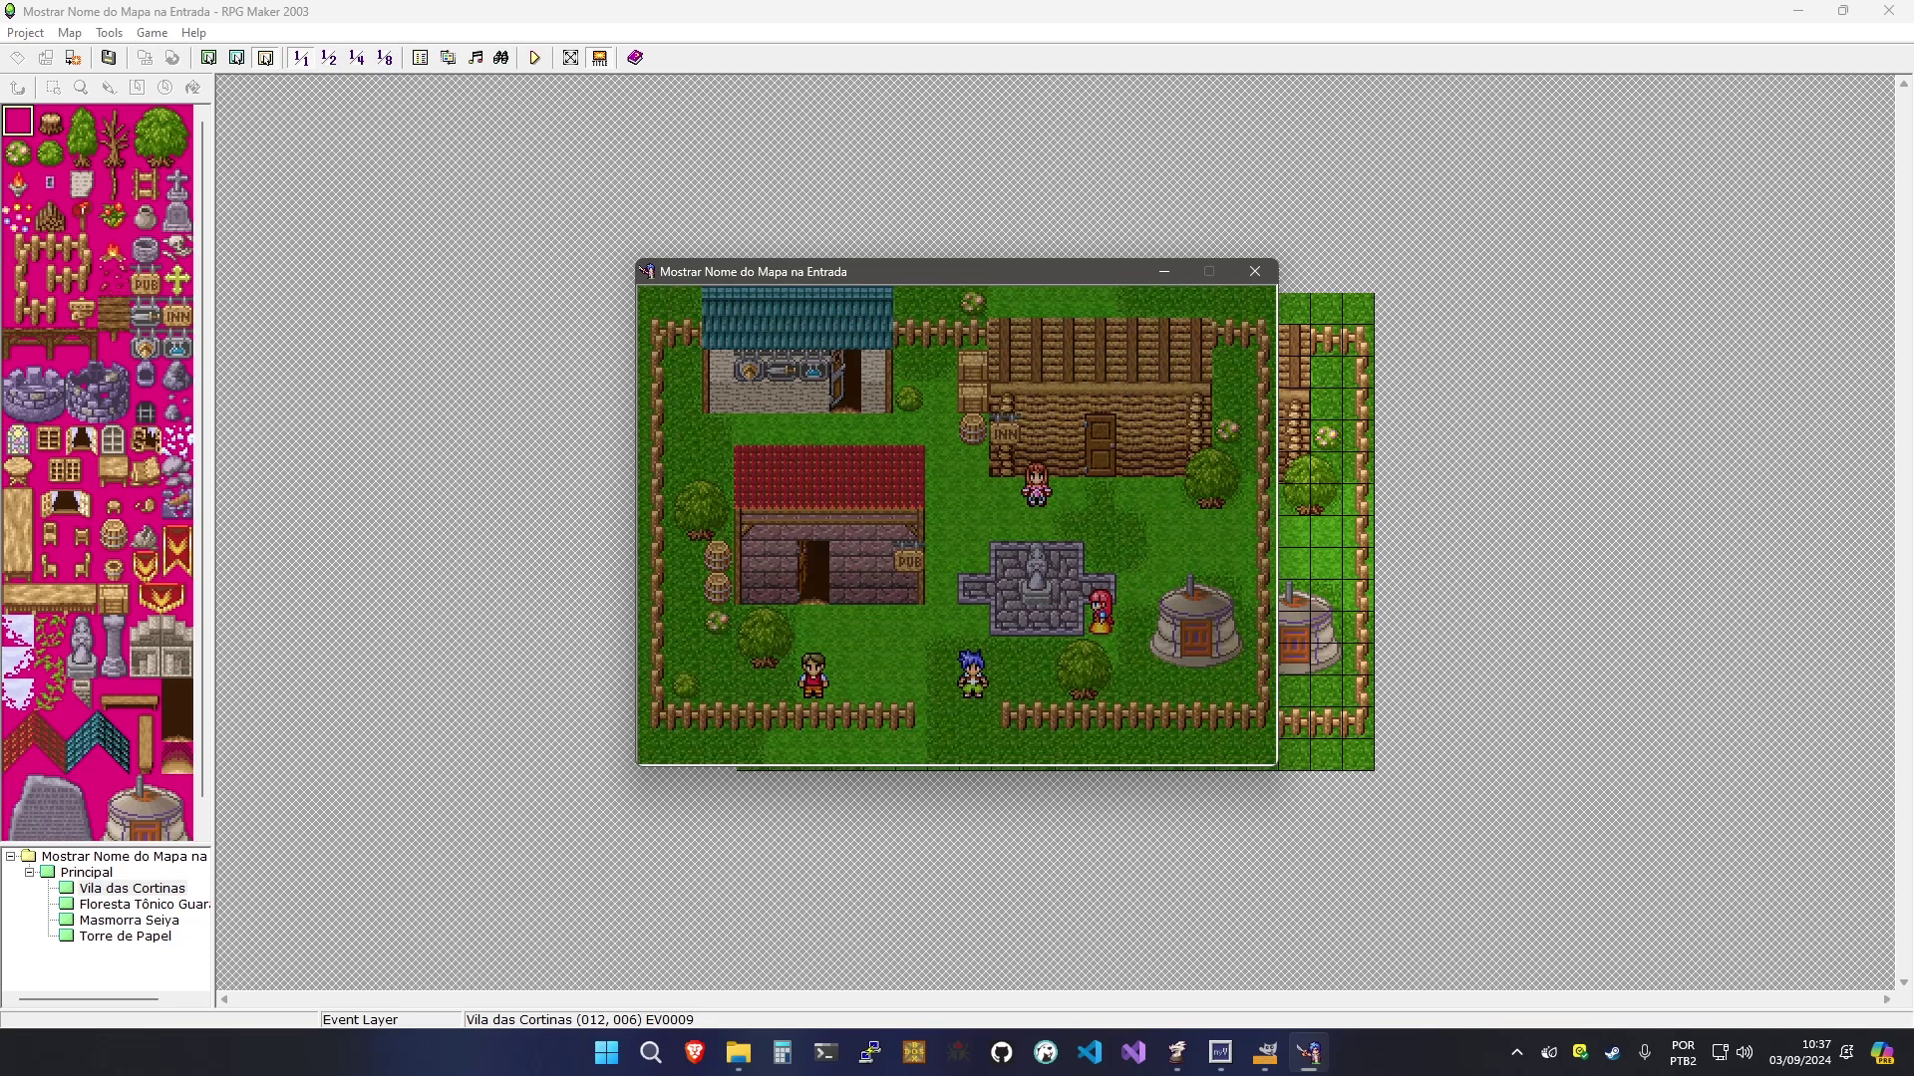
pyautogui.press('Escape')
pyautogui.press('Escape')
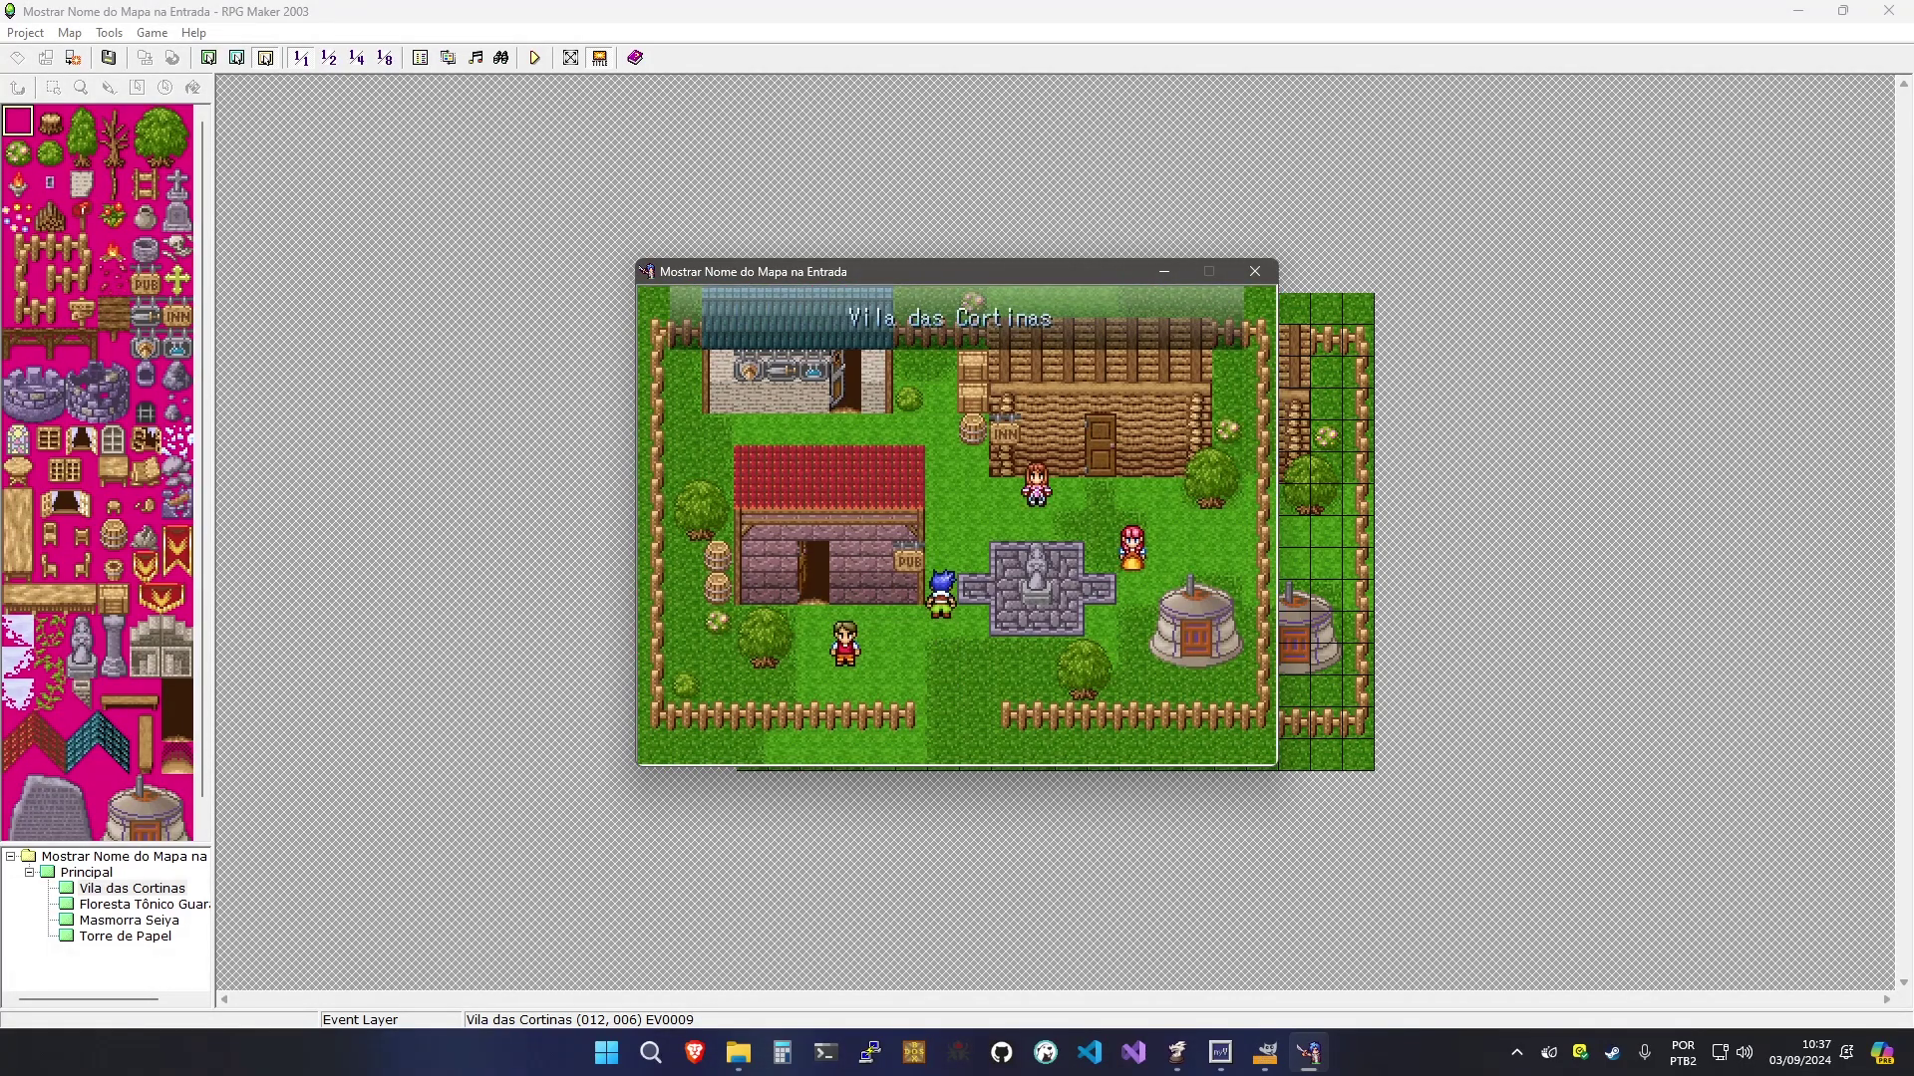
# Talk to the woman outside the inn and choose the SystemB window style
pyautogui.press('Up')
pyautogui.press('Right')
pyautogui.press('Return')
pyautogui.press('Return')
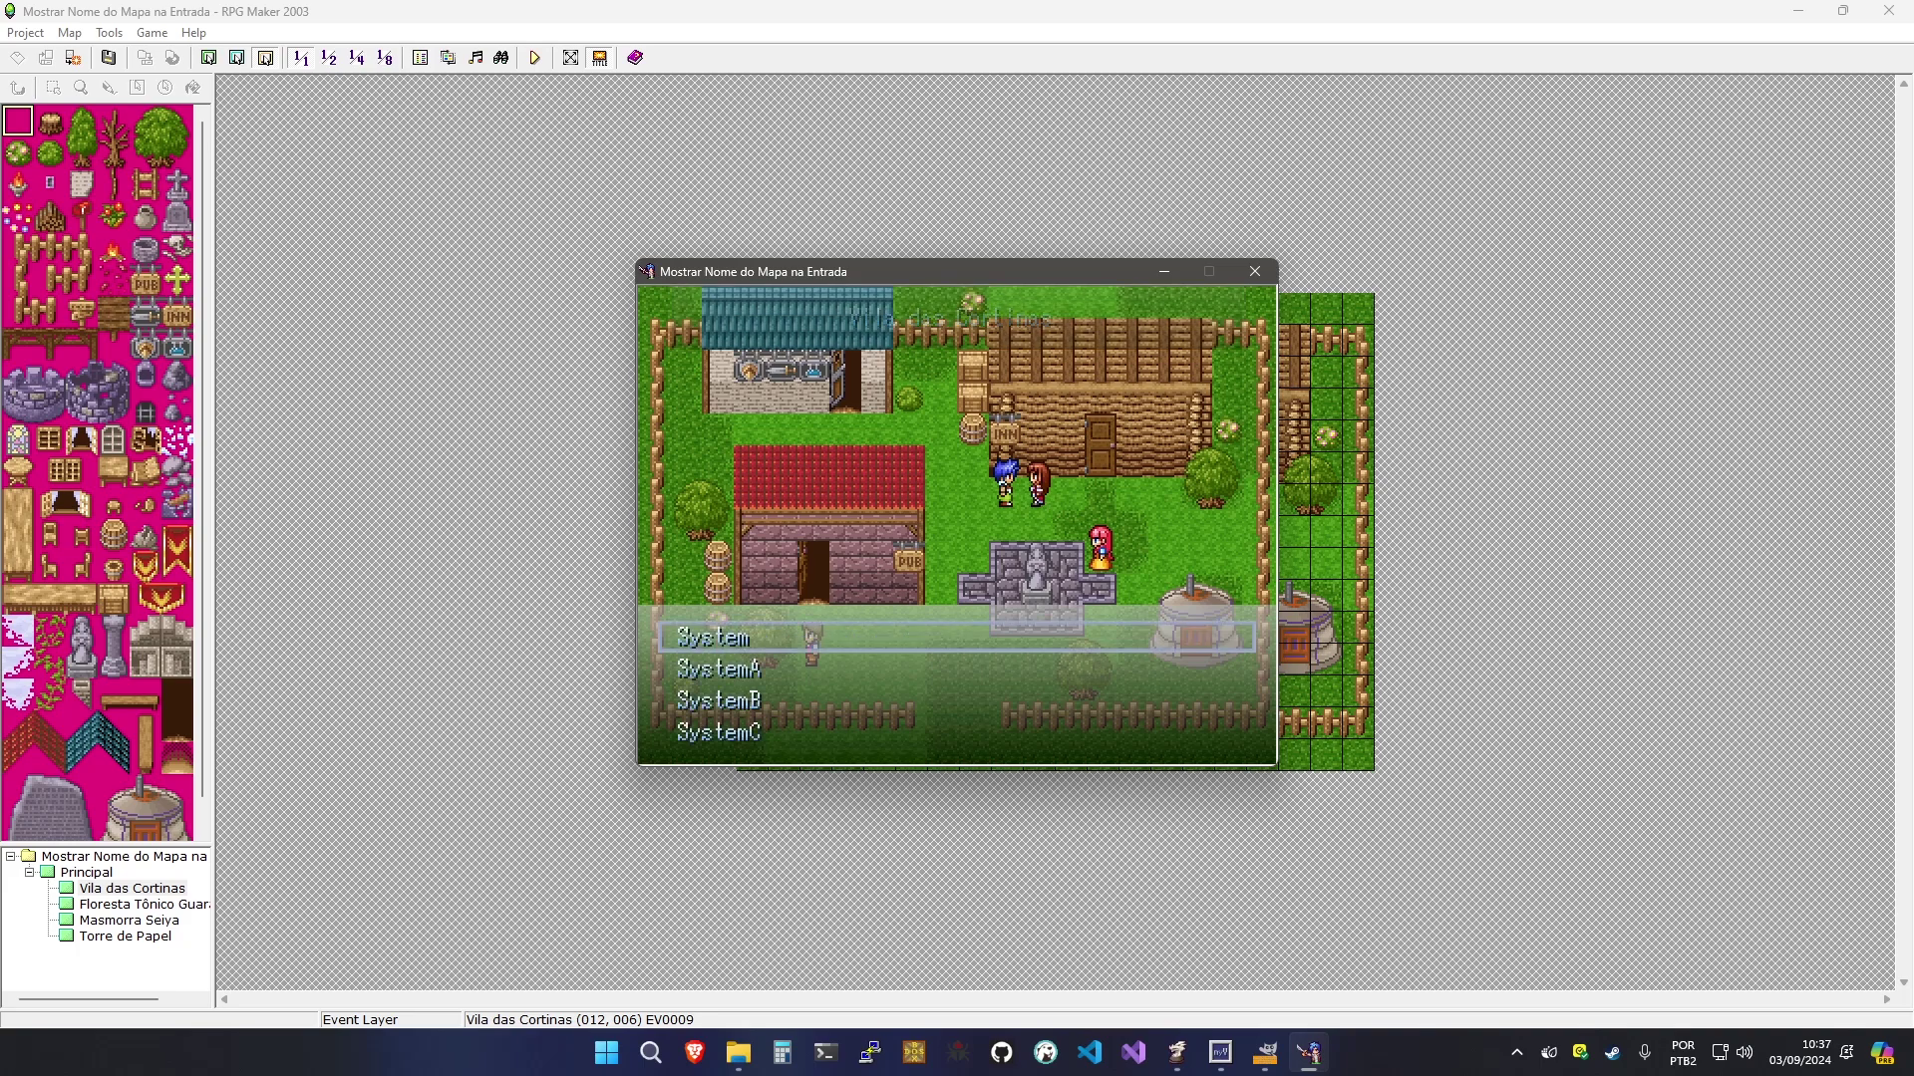
pyautogui.press('Down')
pyautogui.press('Down')
pyautogui.press('Return')
# Leave the village and choose Entrar for Vila das Cortinas to check the entry display in the SystemB style
pyautogui.press('Left')
pyautogui.press('Left')
pyautogui.press('Down')
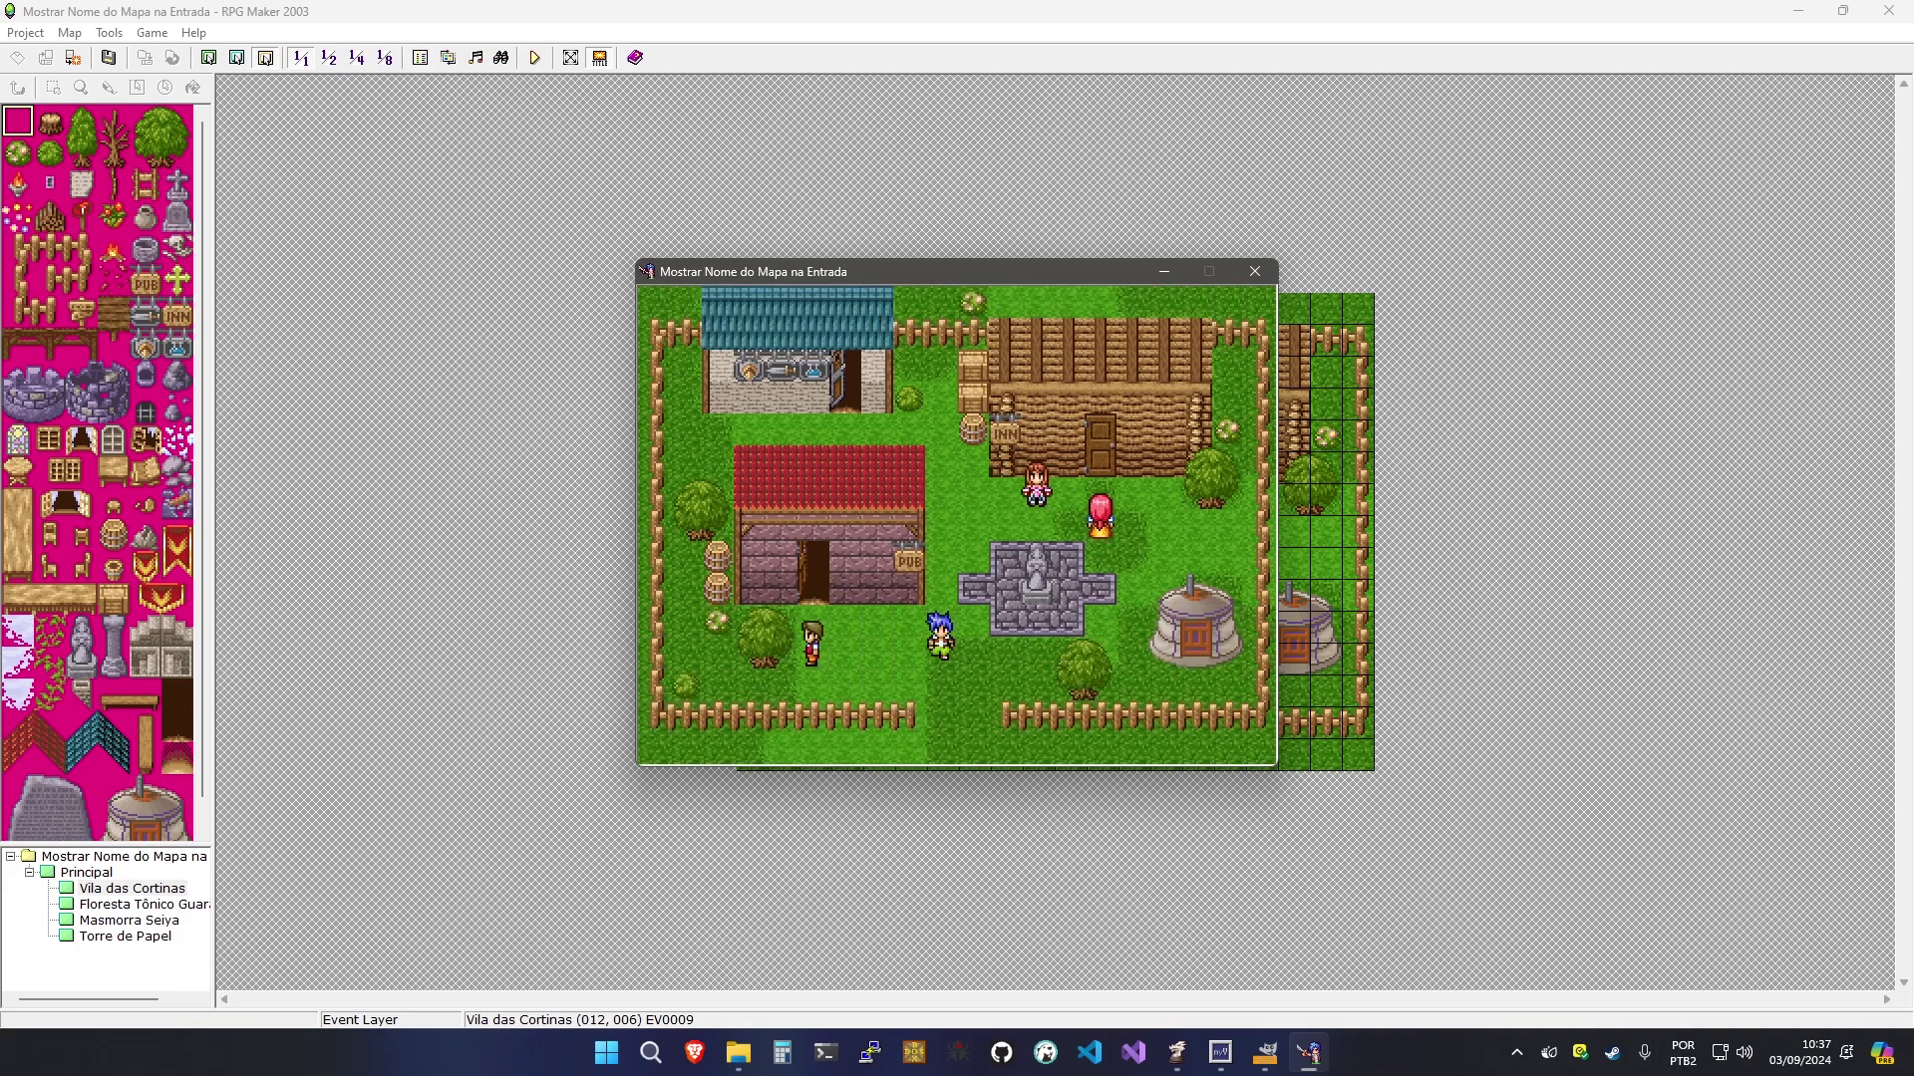
pyautogui.press('Down')
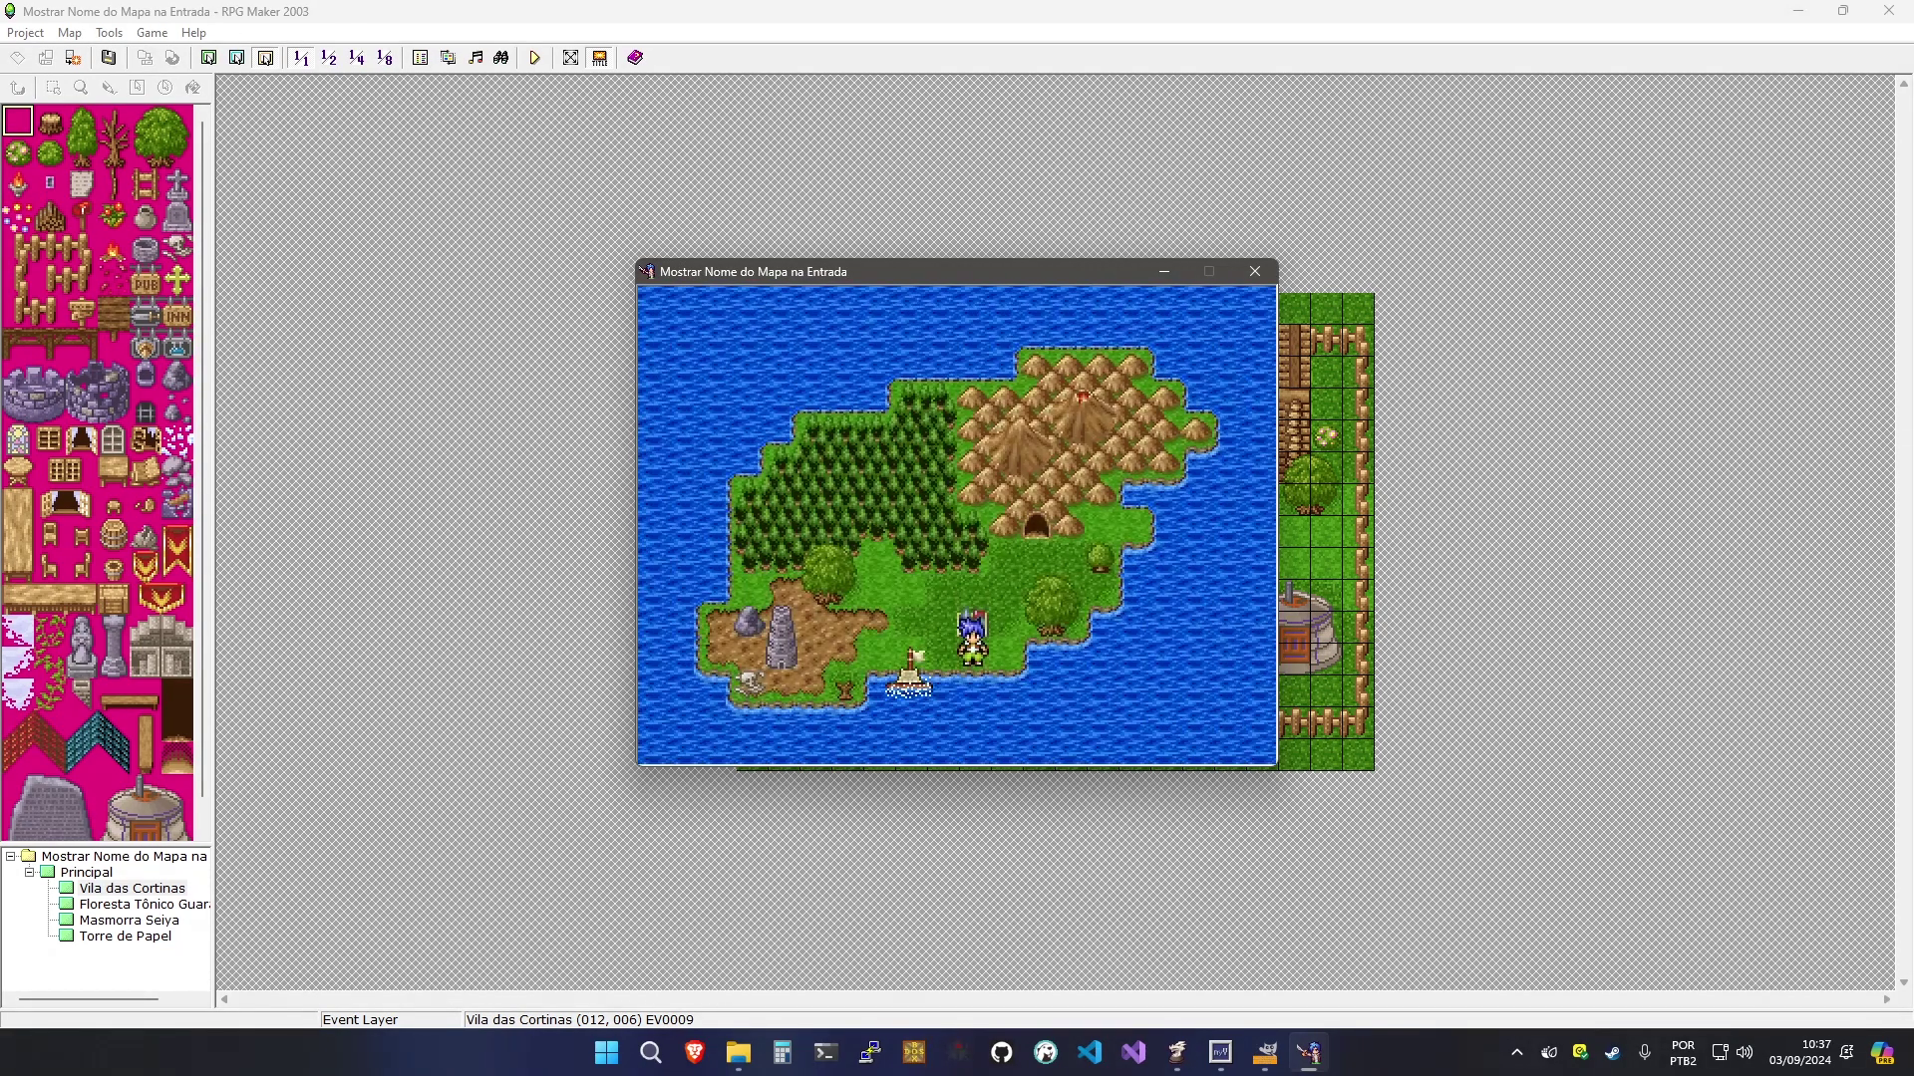
pyautogui.press('Up')
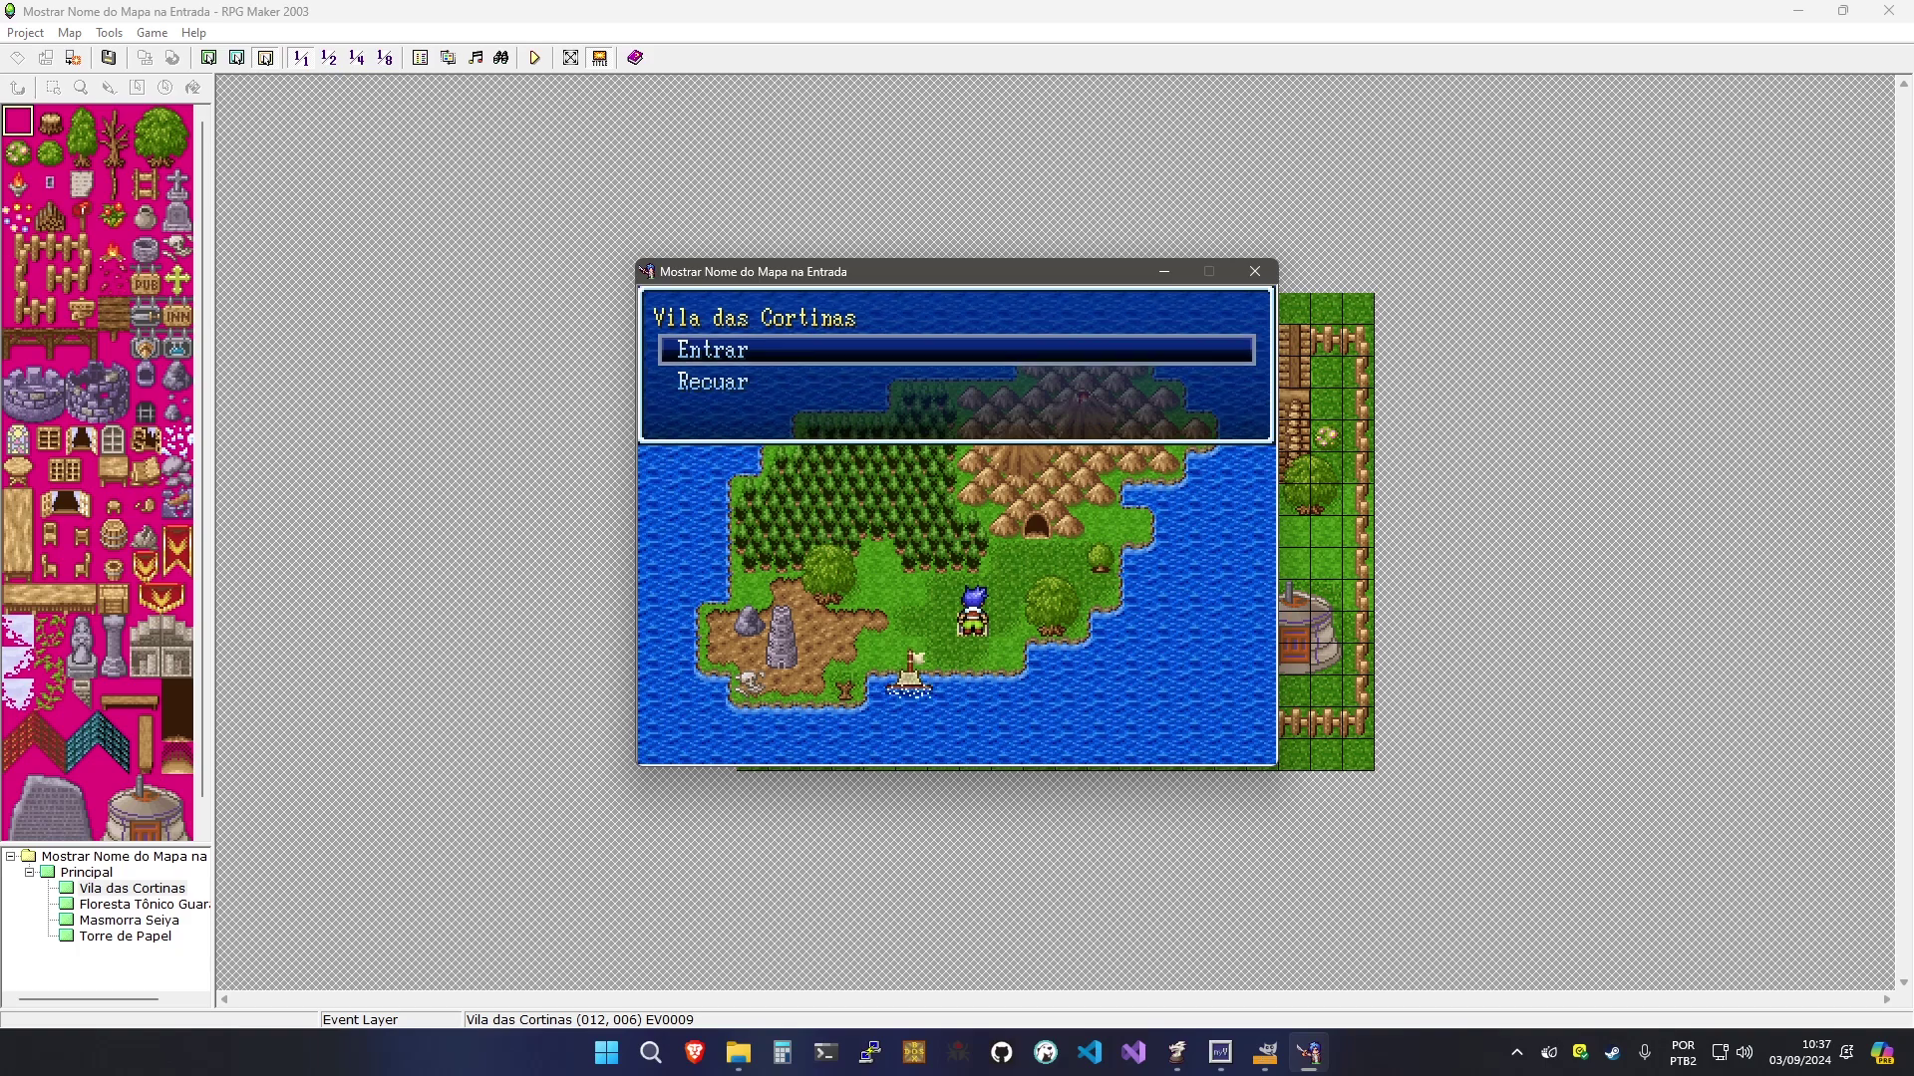
pyautogui.press('Return')
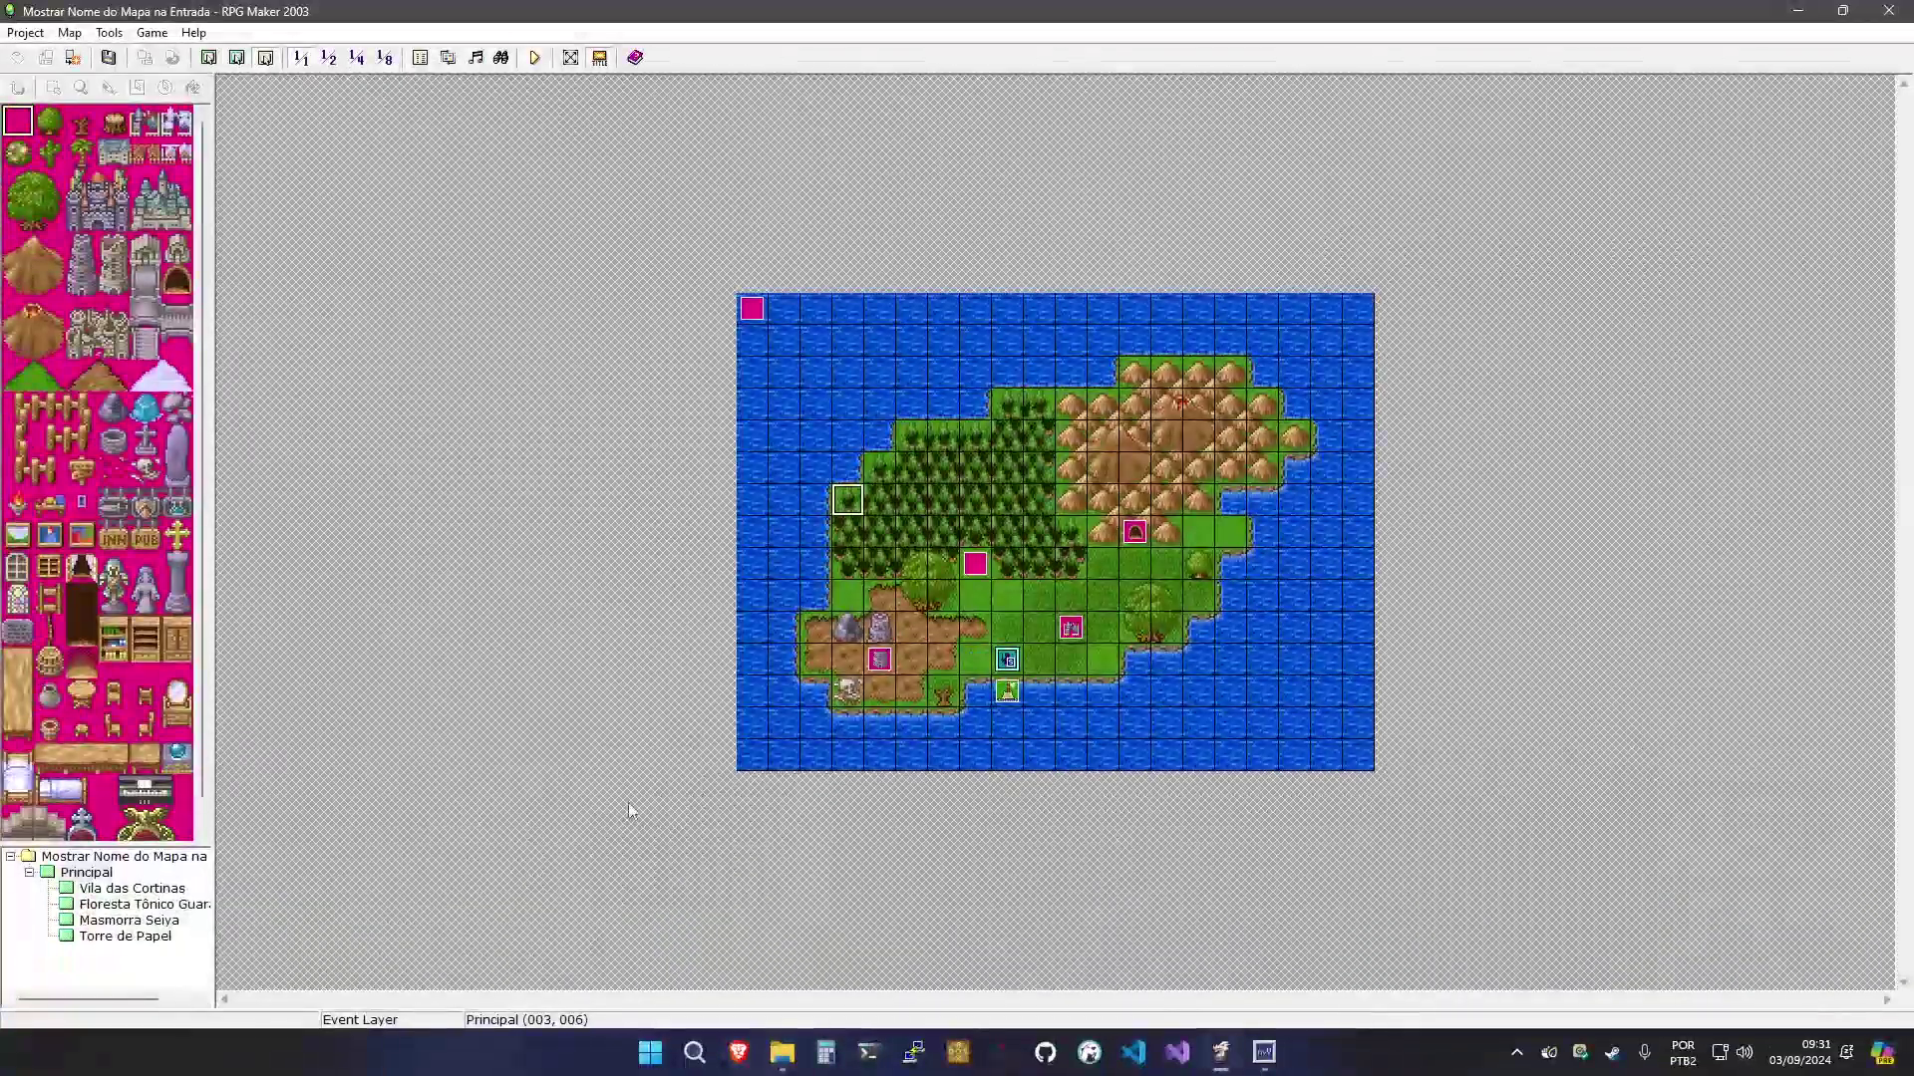
# Review the Vila das Cortinas, Floresta Tônico Guaraná, Masmorra Seiya and Torre de Papel maps, ending on the Principal map
pyautogui.click(166, 889)
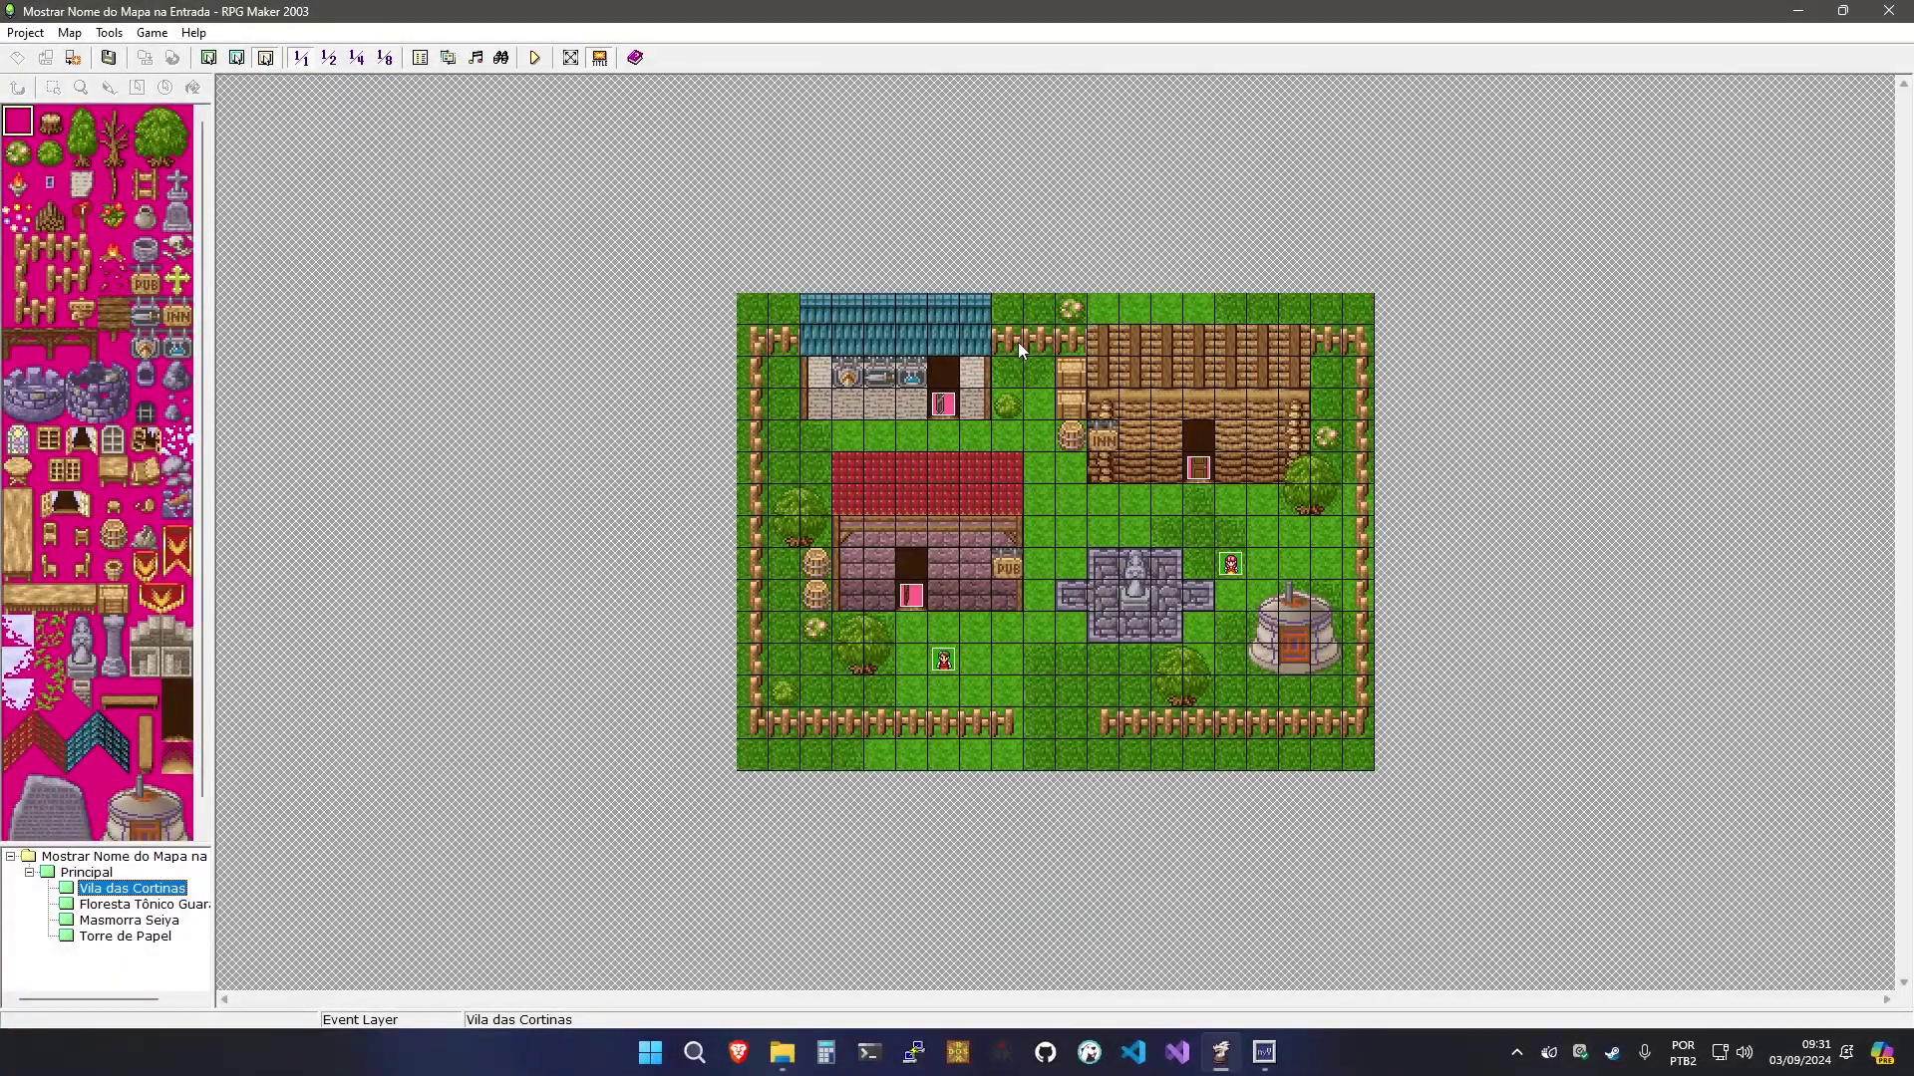
pyautogui.click(154, 908)
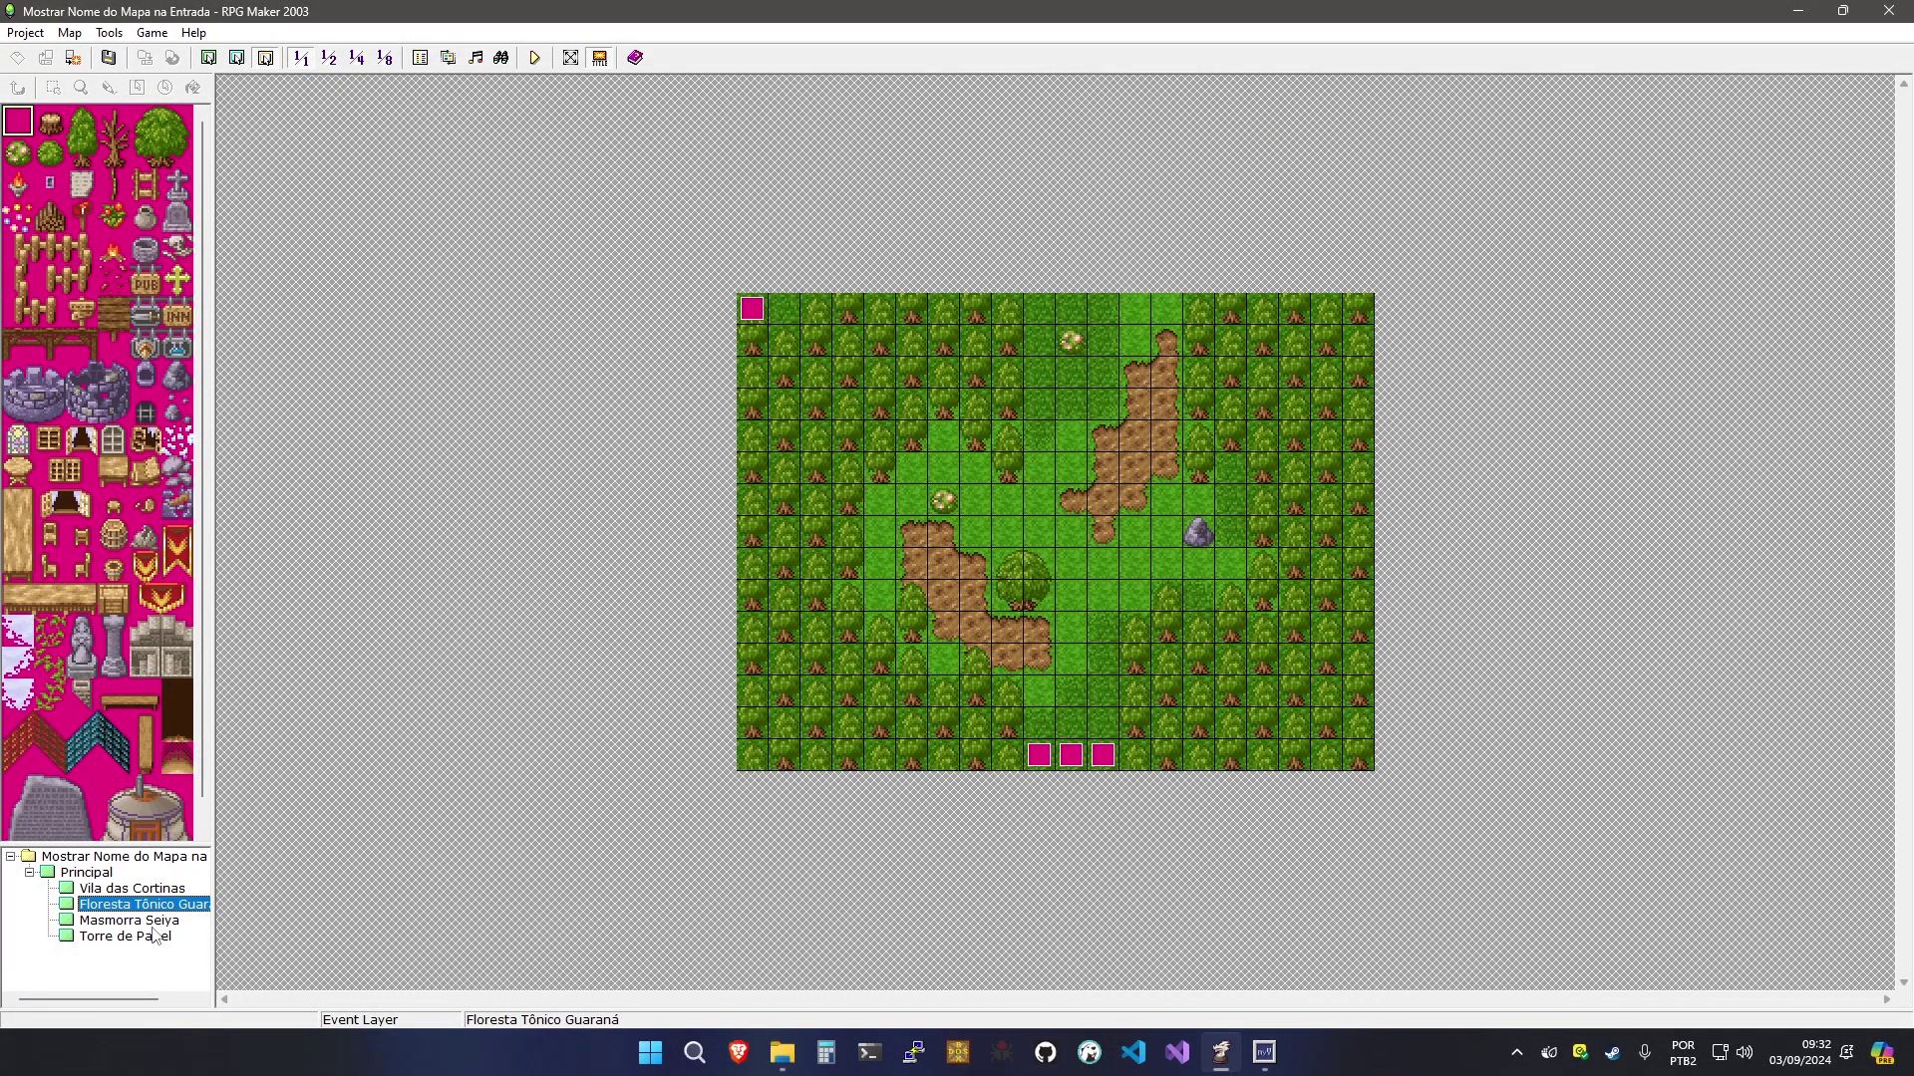
pyautogui.click(157, 922)
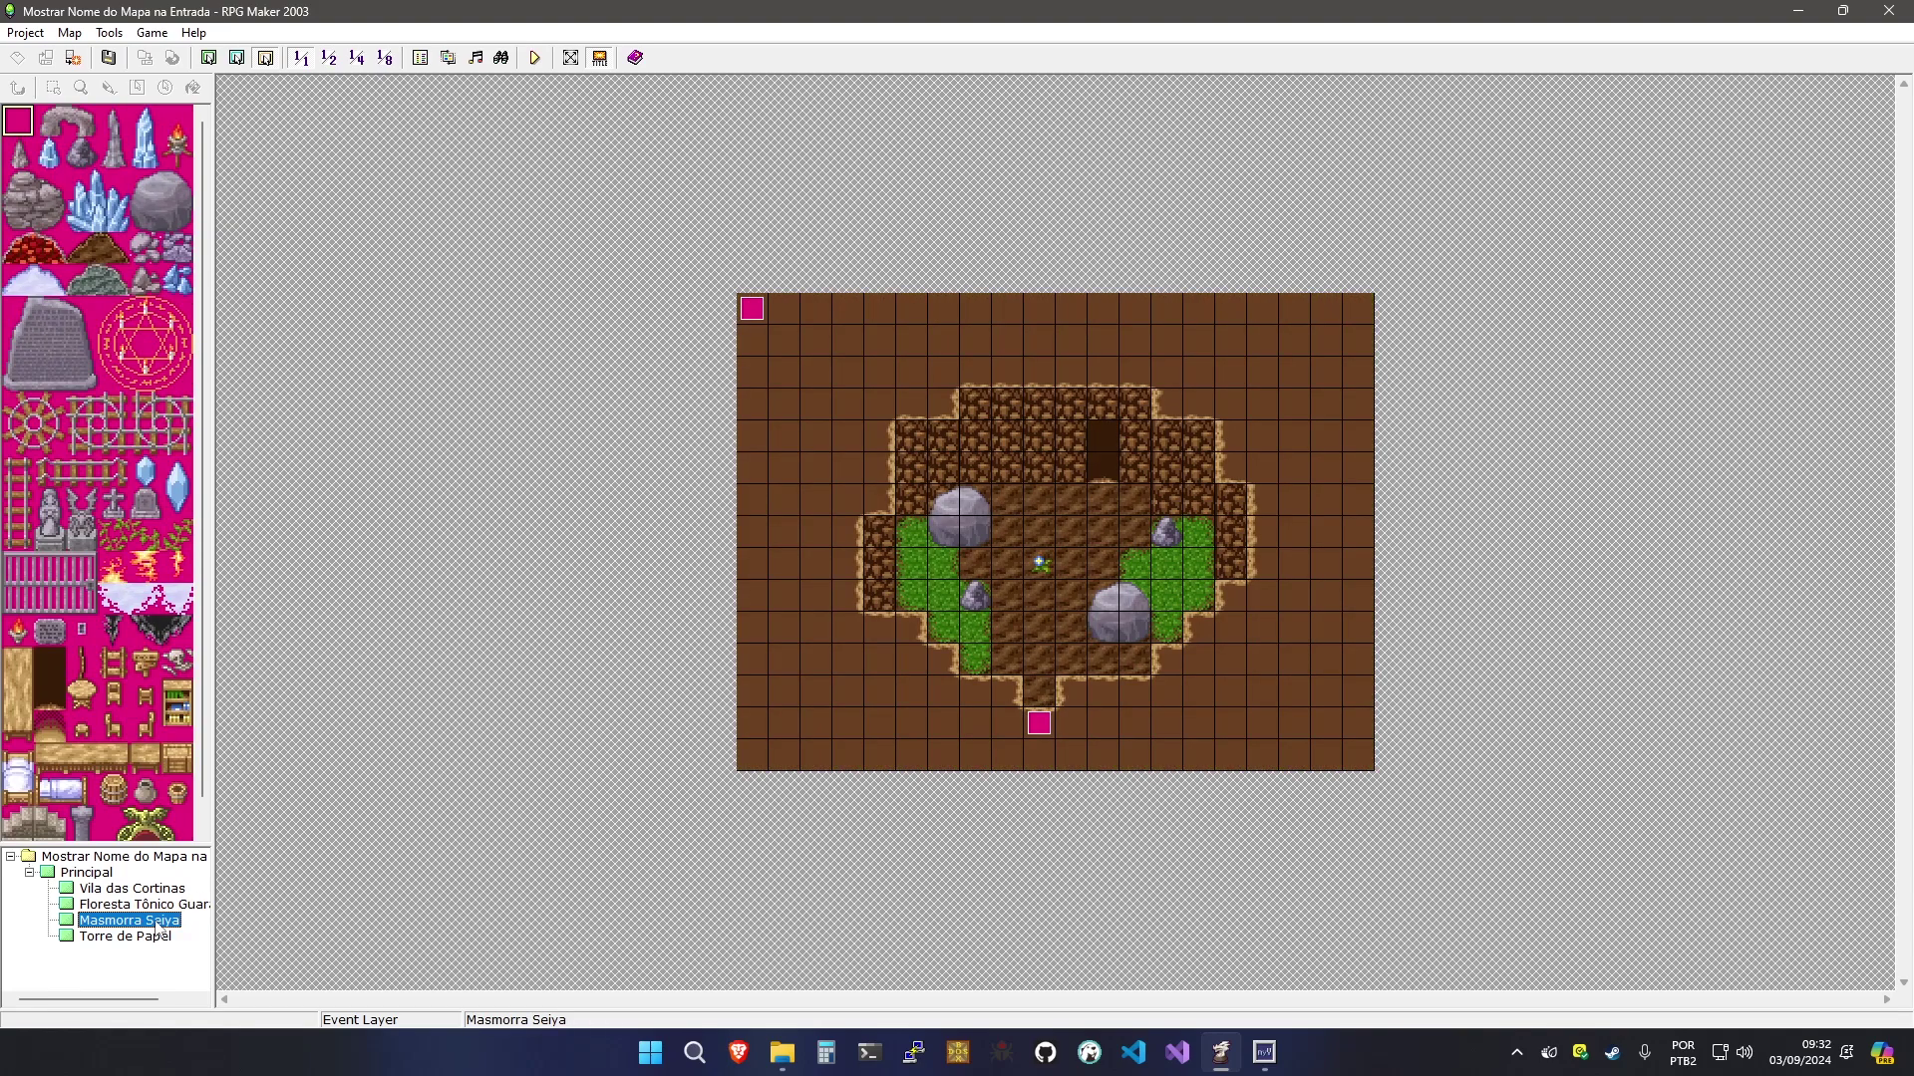
pyautogui.click(96, 940)
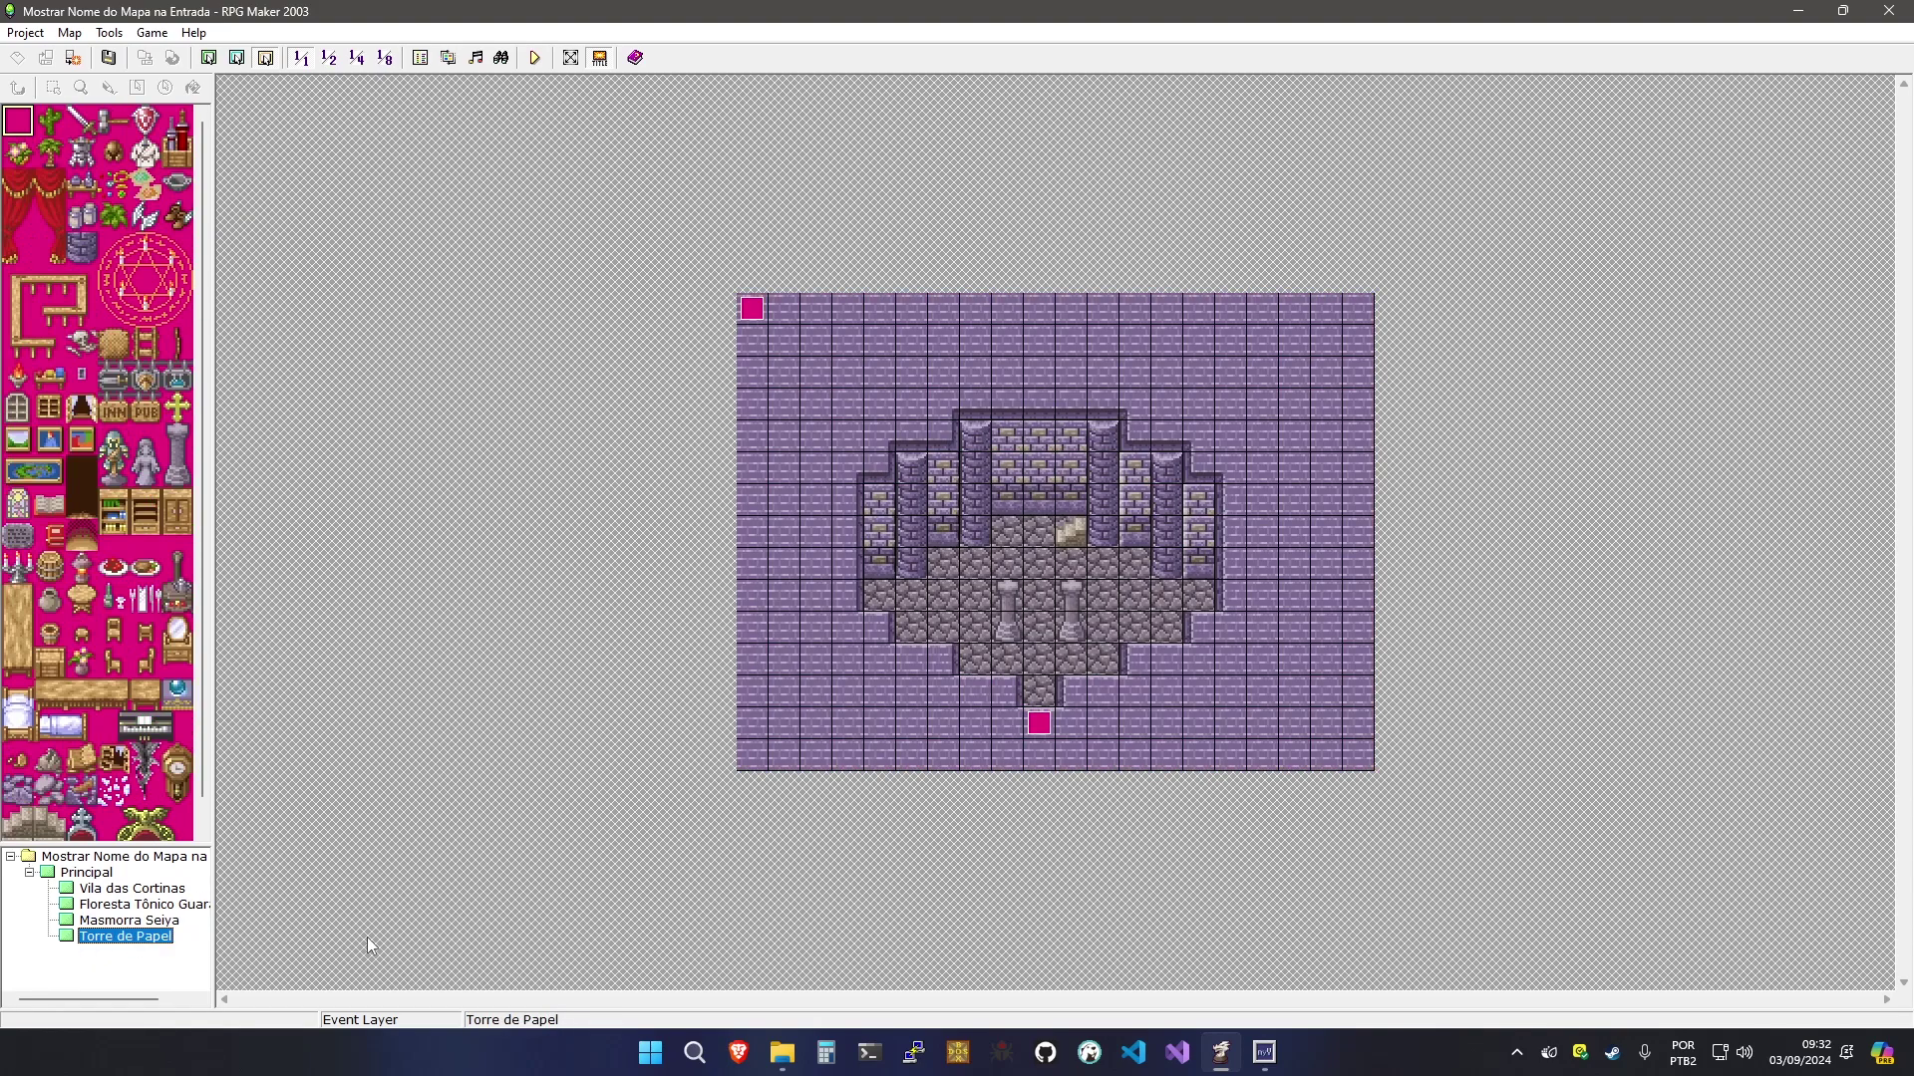
pyautogui.click(87, 874)
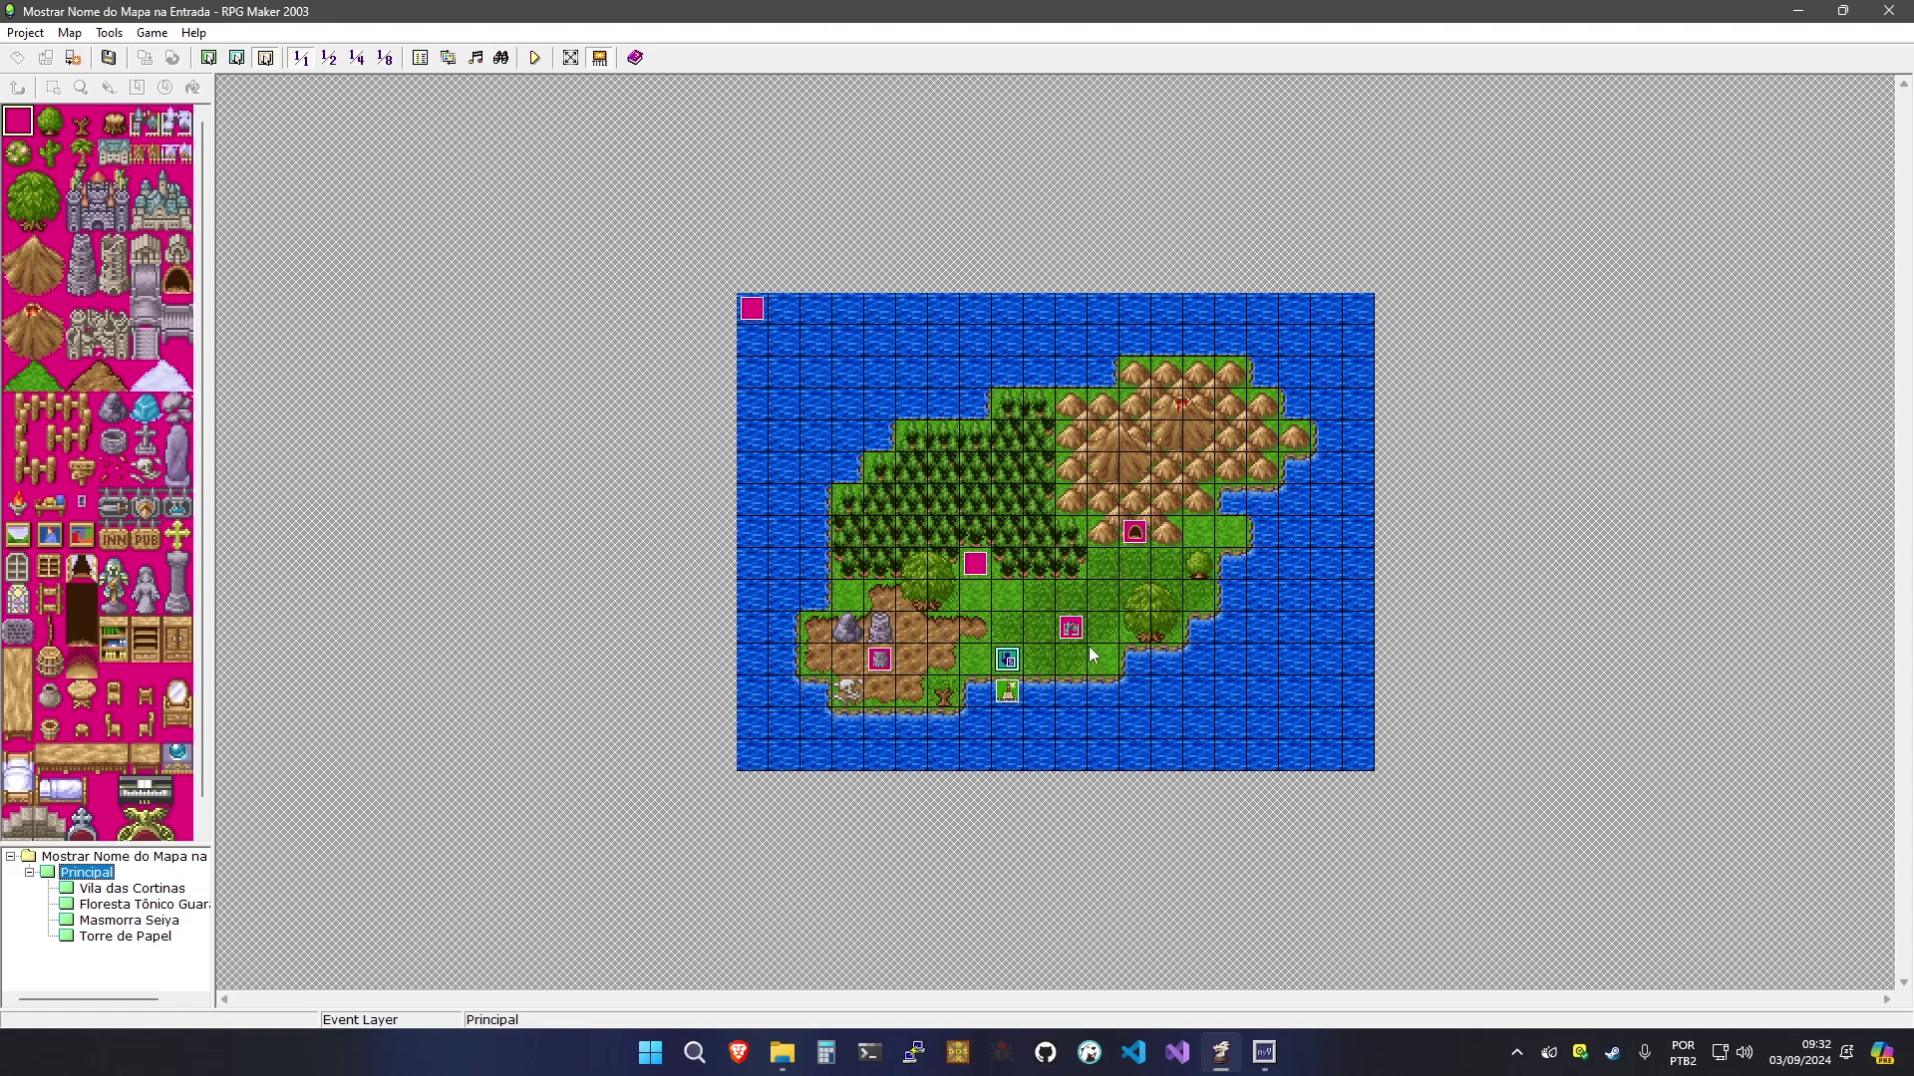
pyautogui.doubleClick(1037, 610)
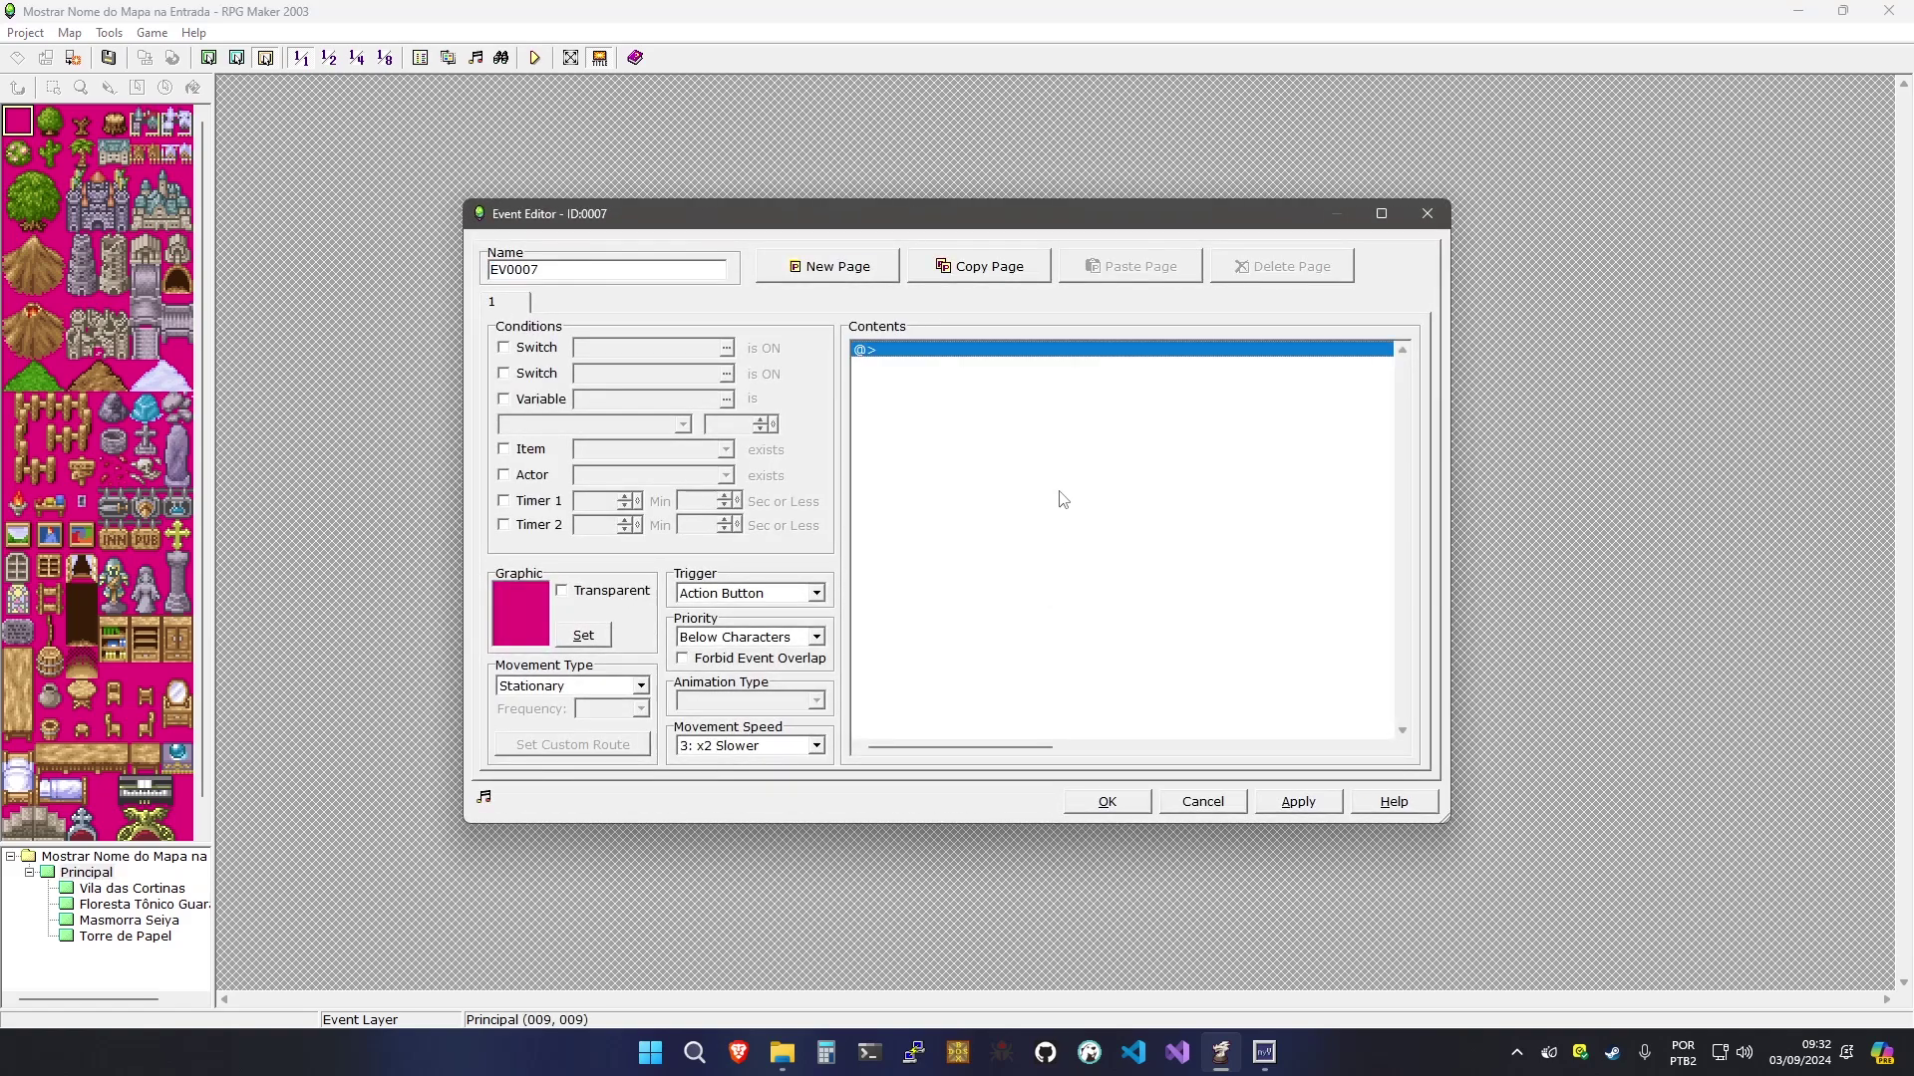
pyautogui.doubleClick(1062, 499)
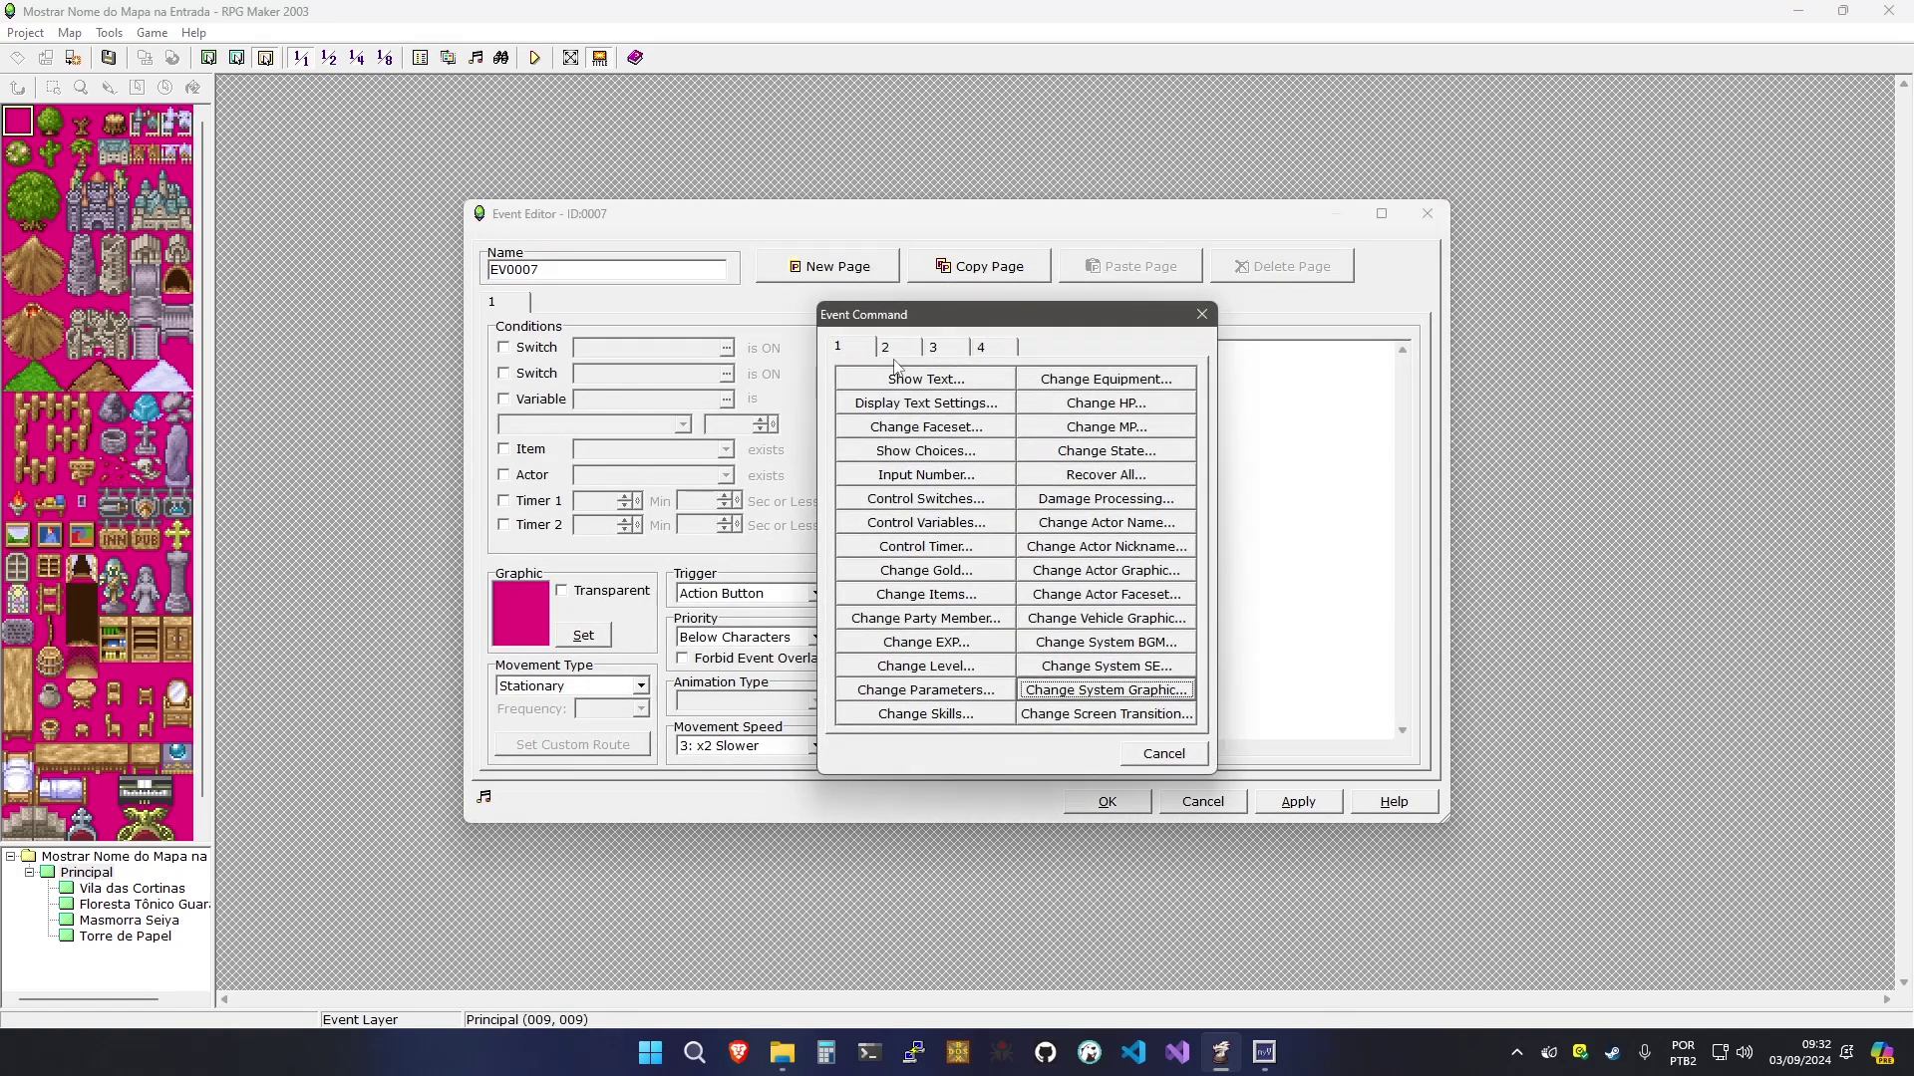
pyautogui.click(902, 379)
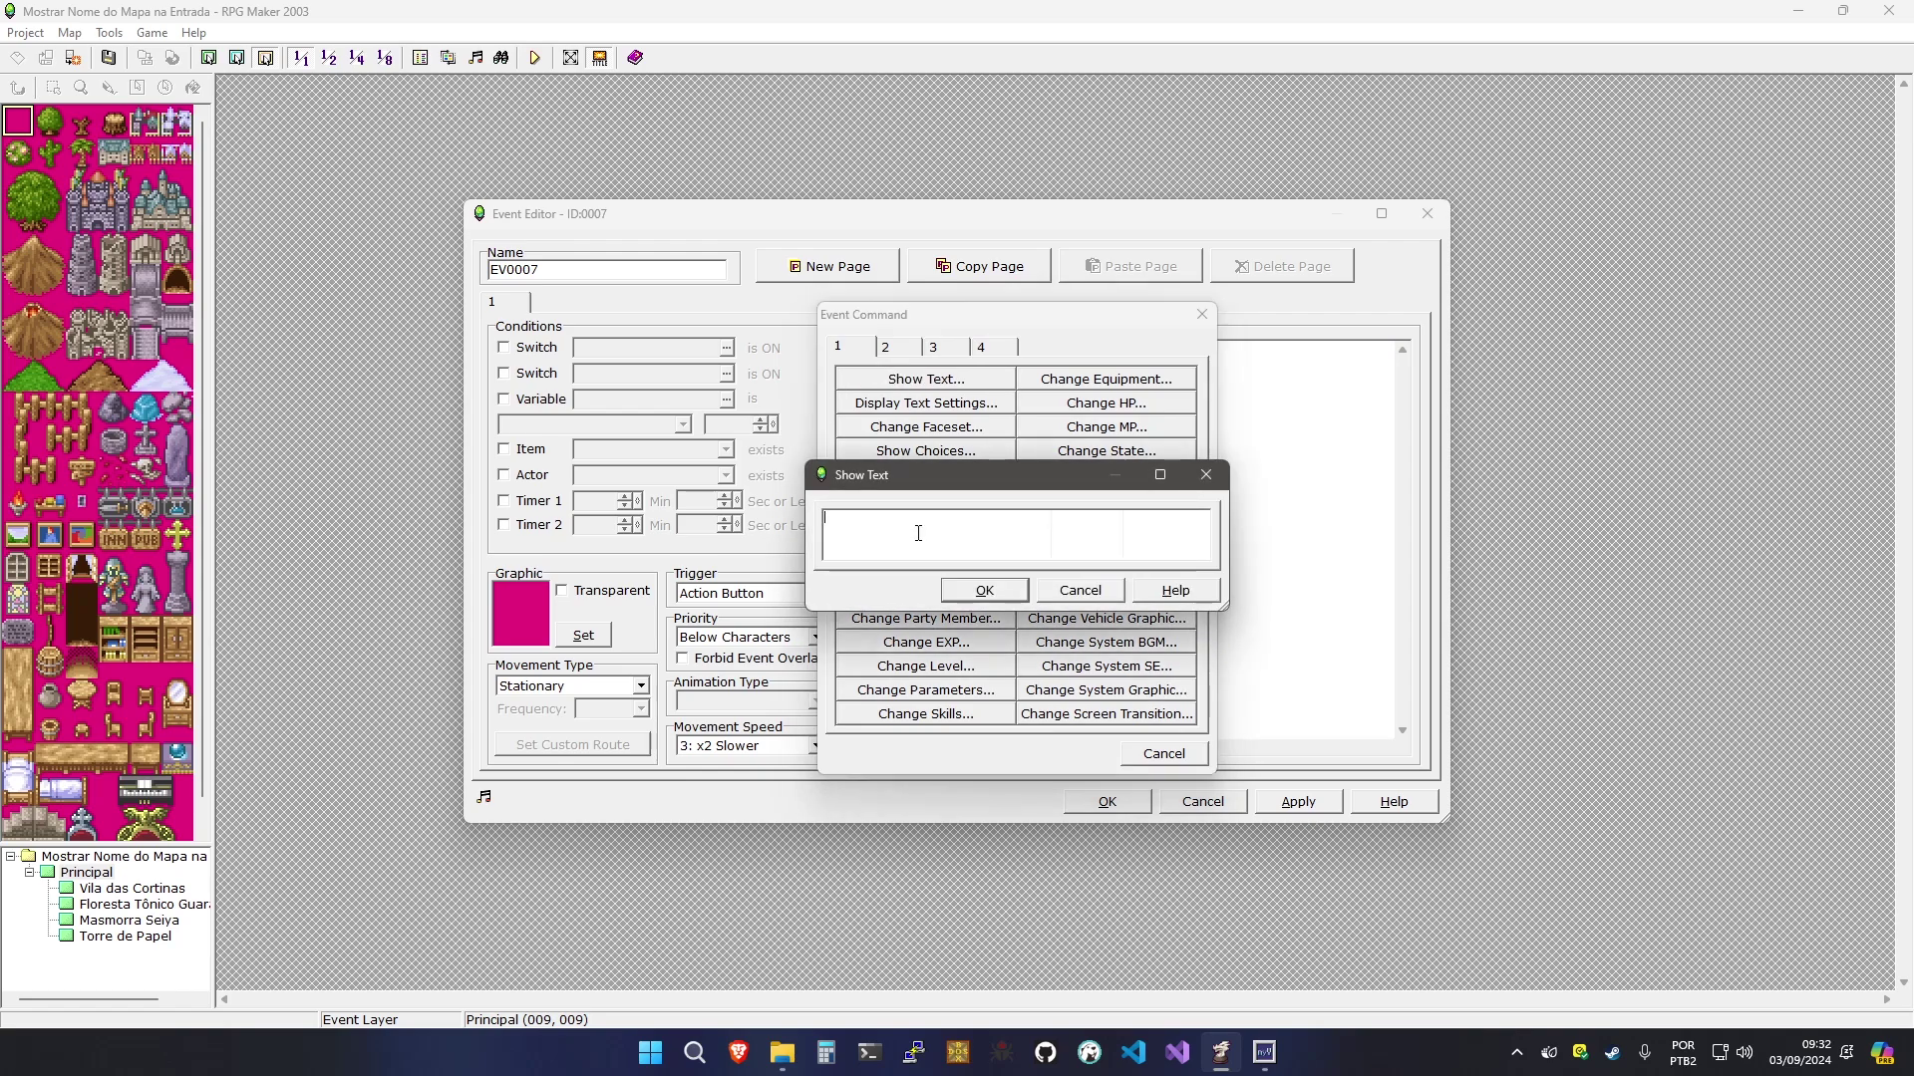
pyautogui.write('Vila das Cortinas')
pyautogui.press('Return')
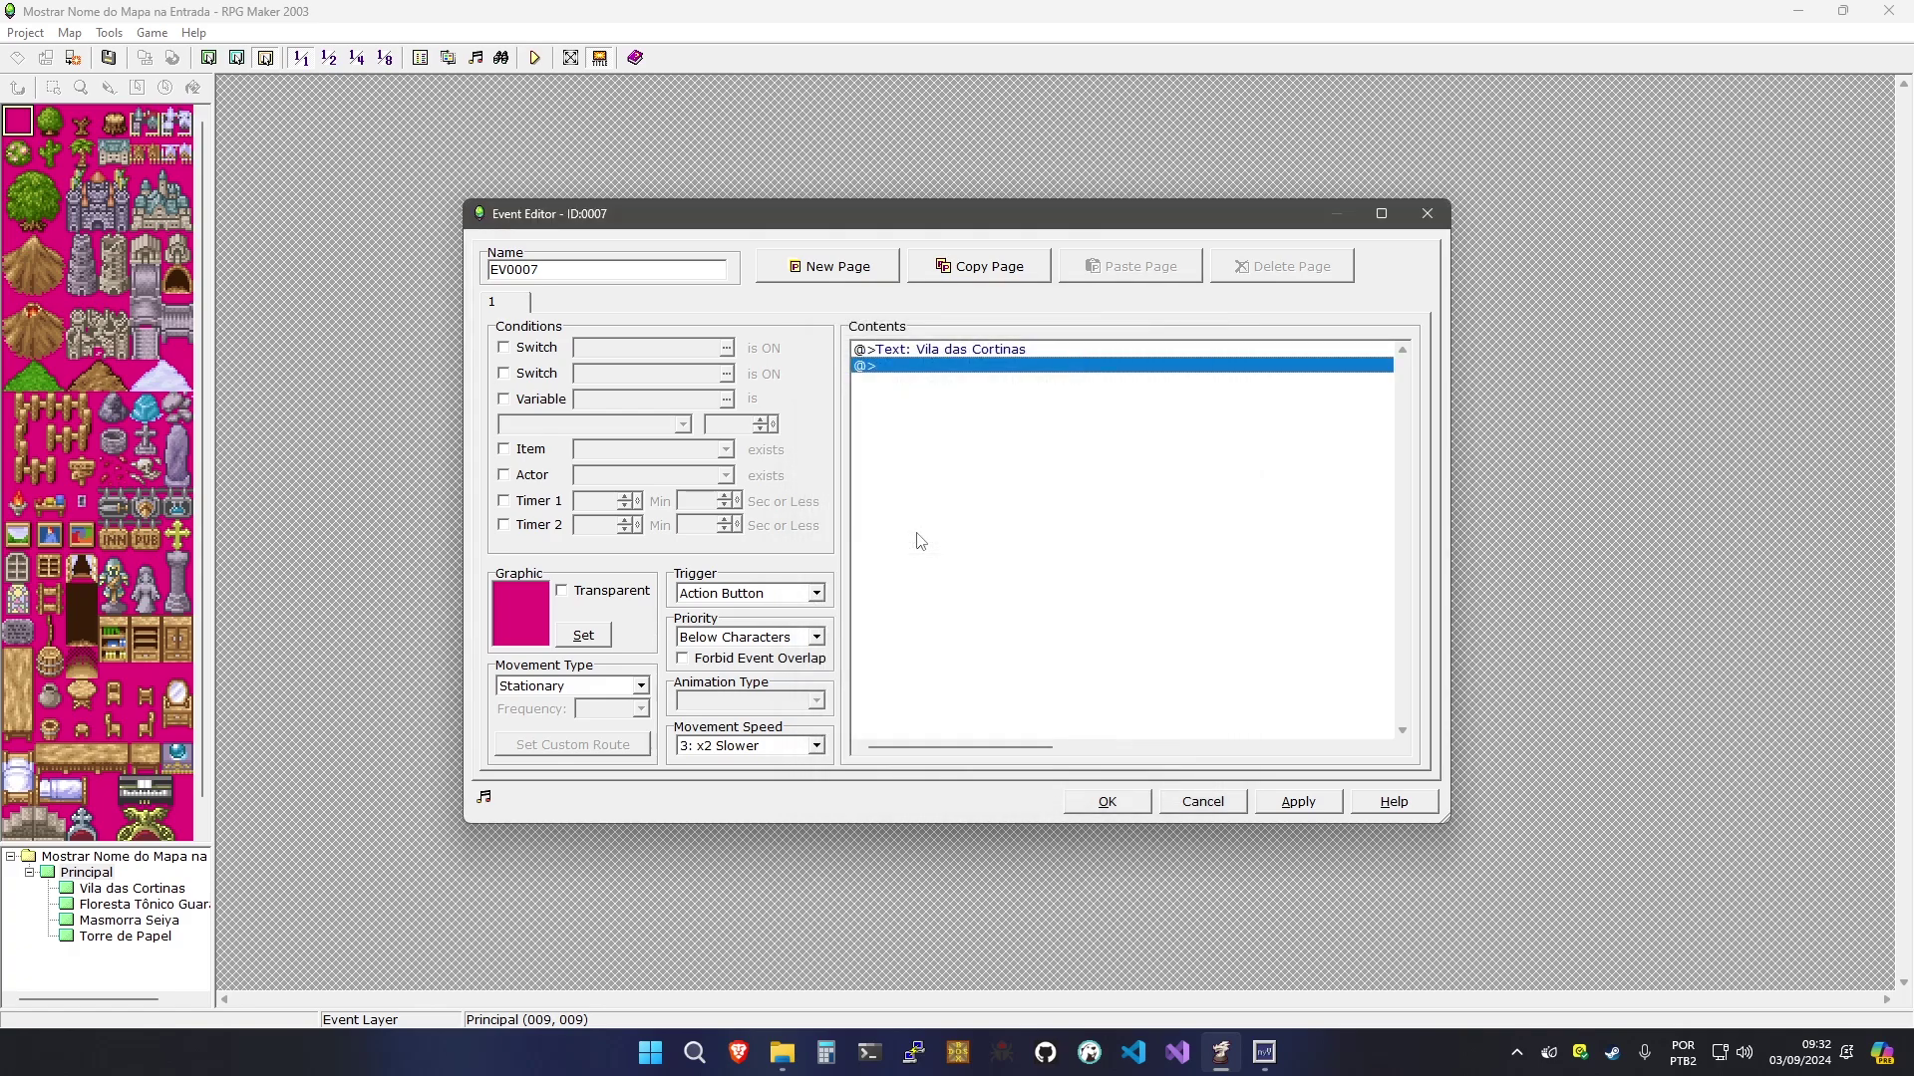
pyautogui.click(1216, 797)
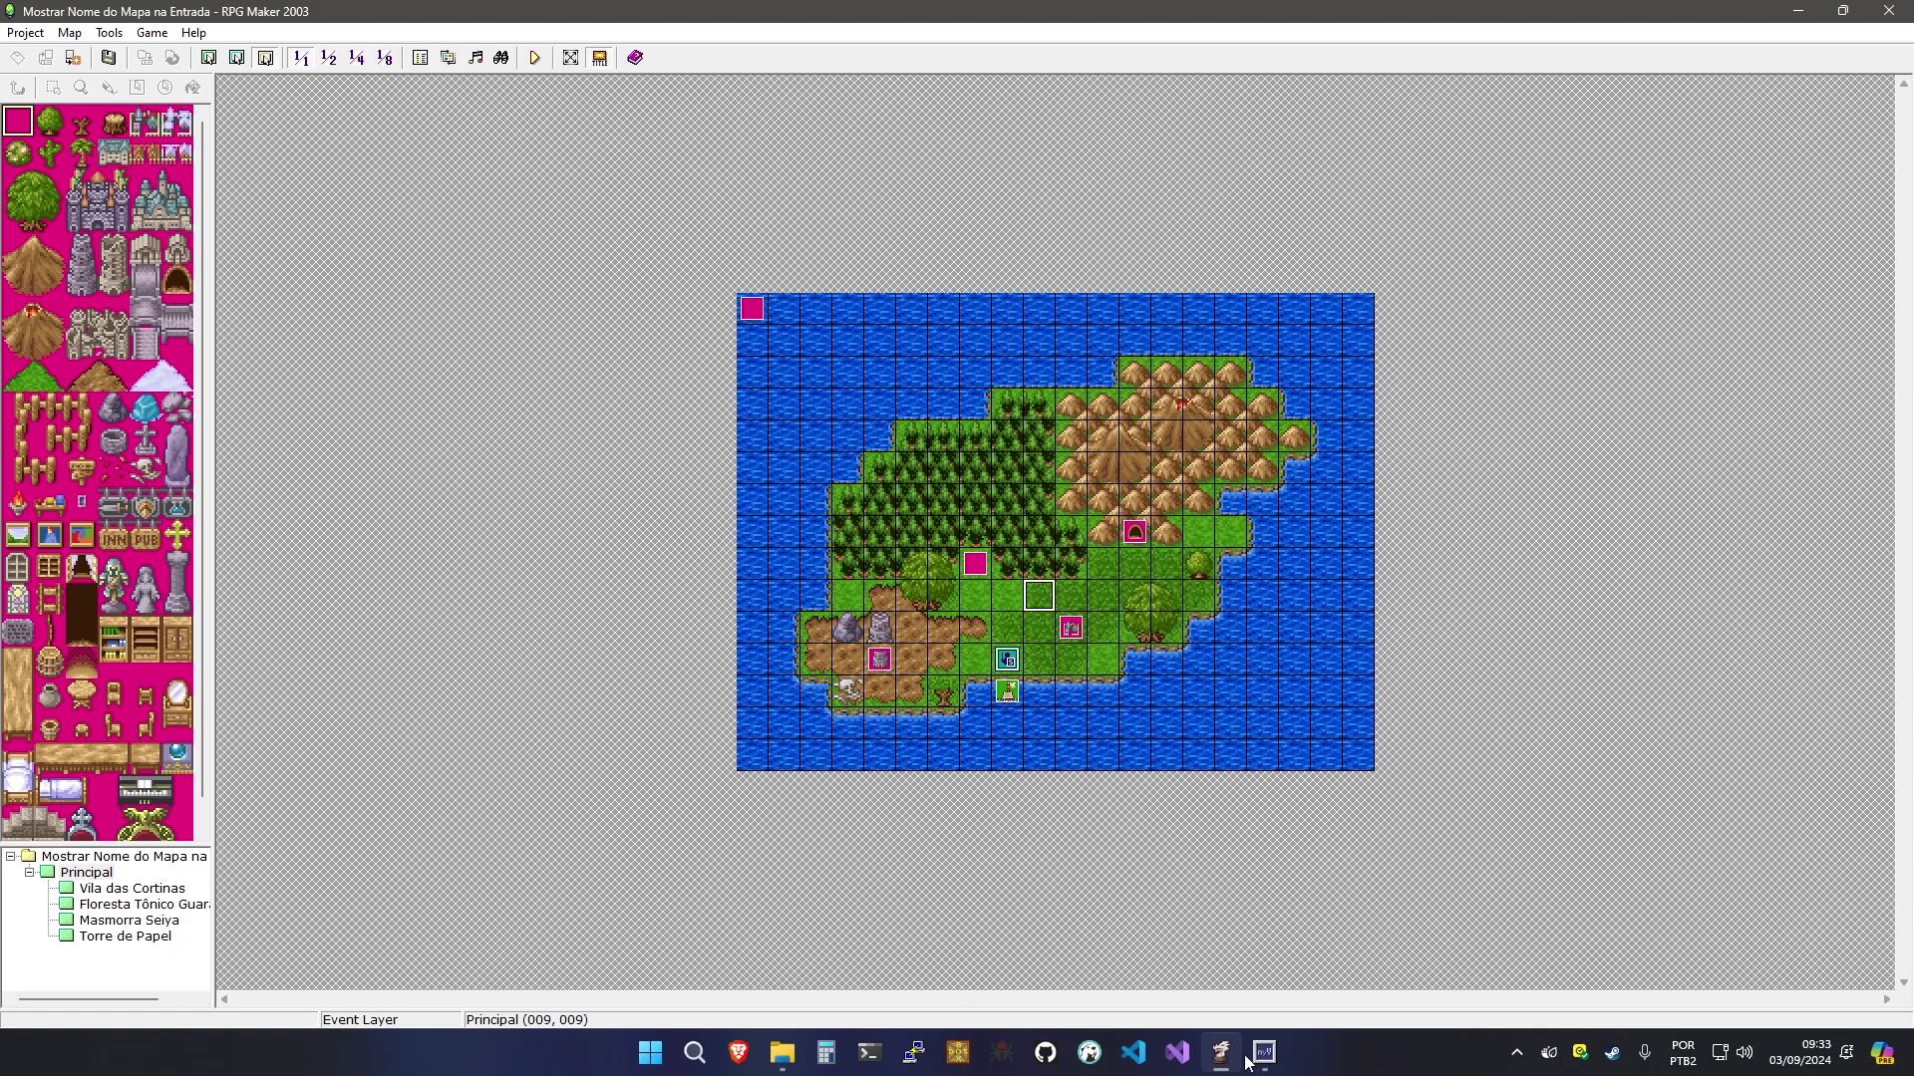
# Switch to MyWindow and look over its menus, system graphic settings and quick-save file name
pyautogui.moveTo(1264, 1054)
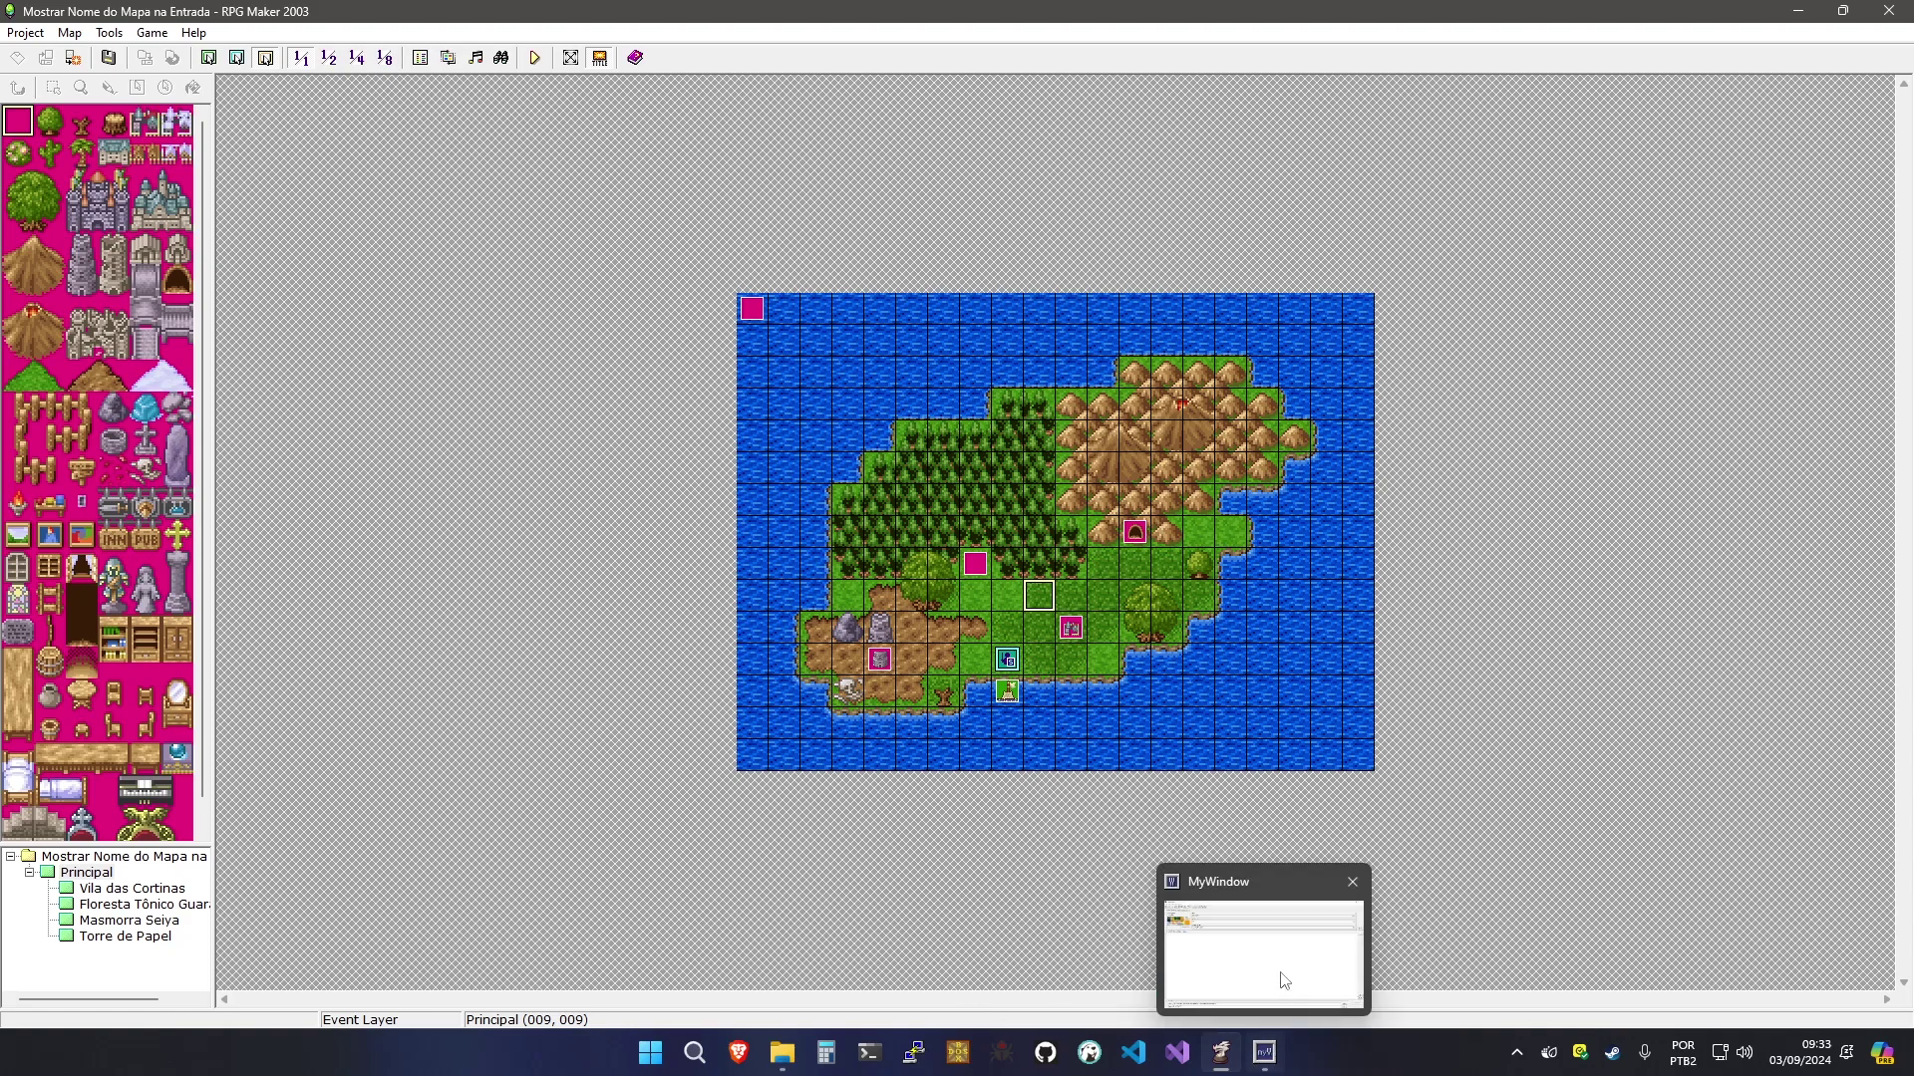
pyautogui.click(1262, 1058)
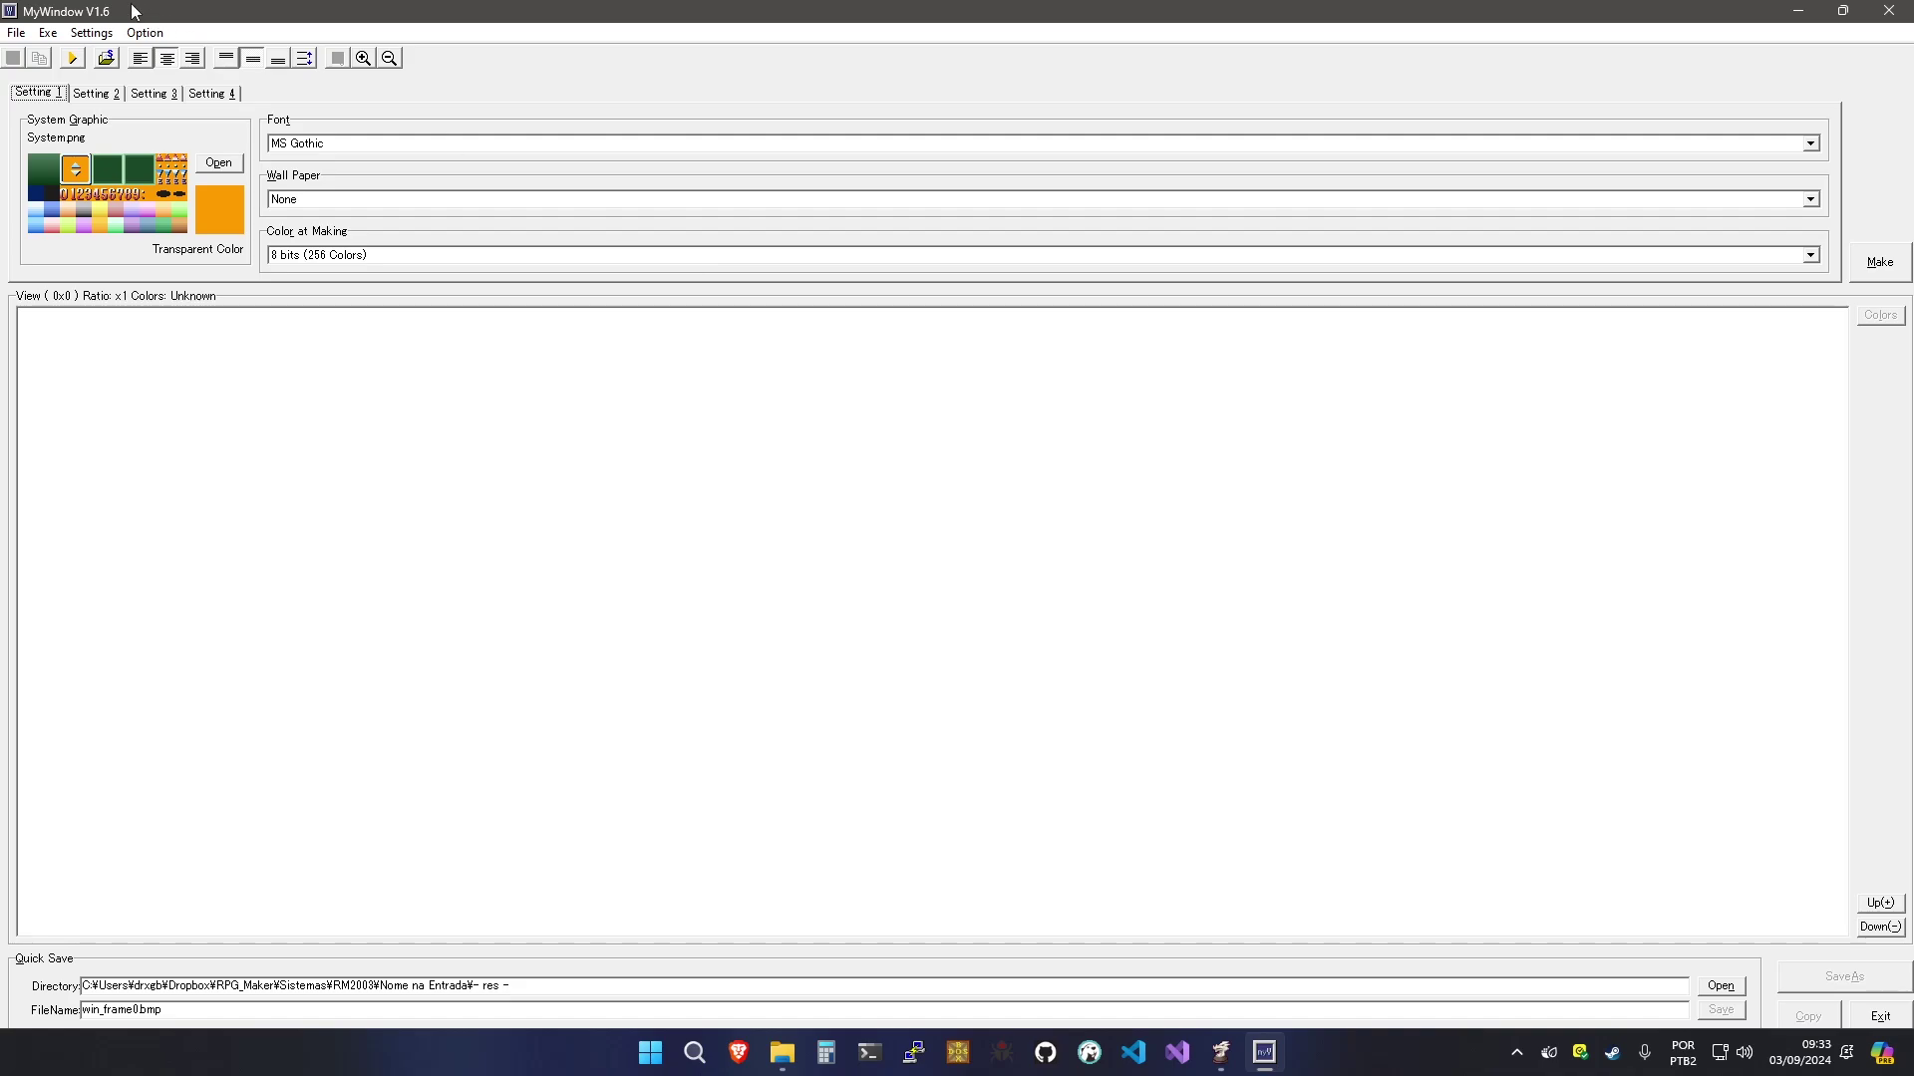
pyautogui.click(133, 36)
pyautogui.moveTo(91, 38)
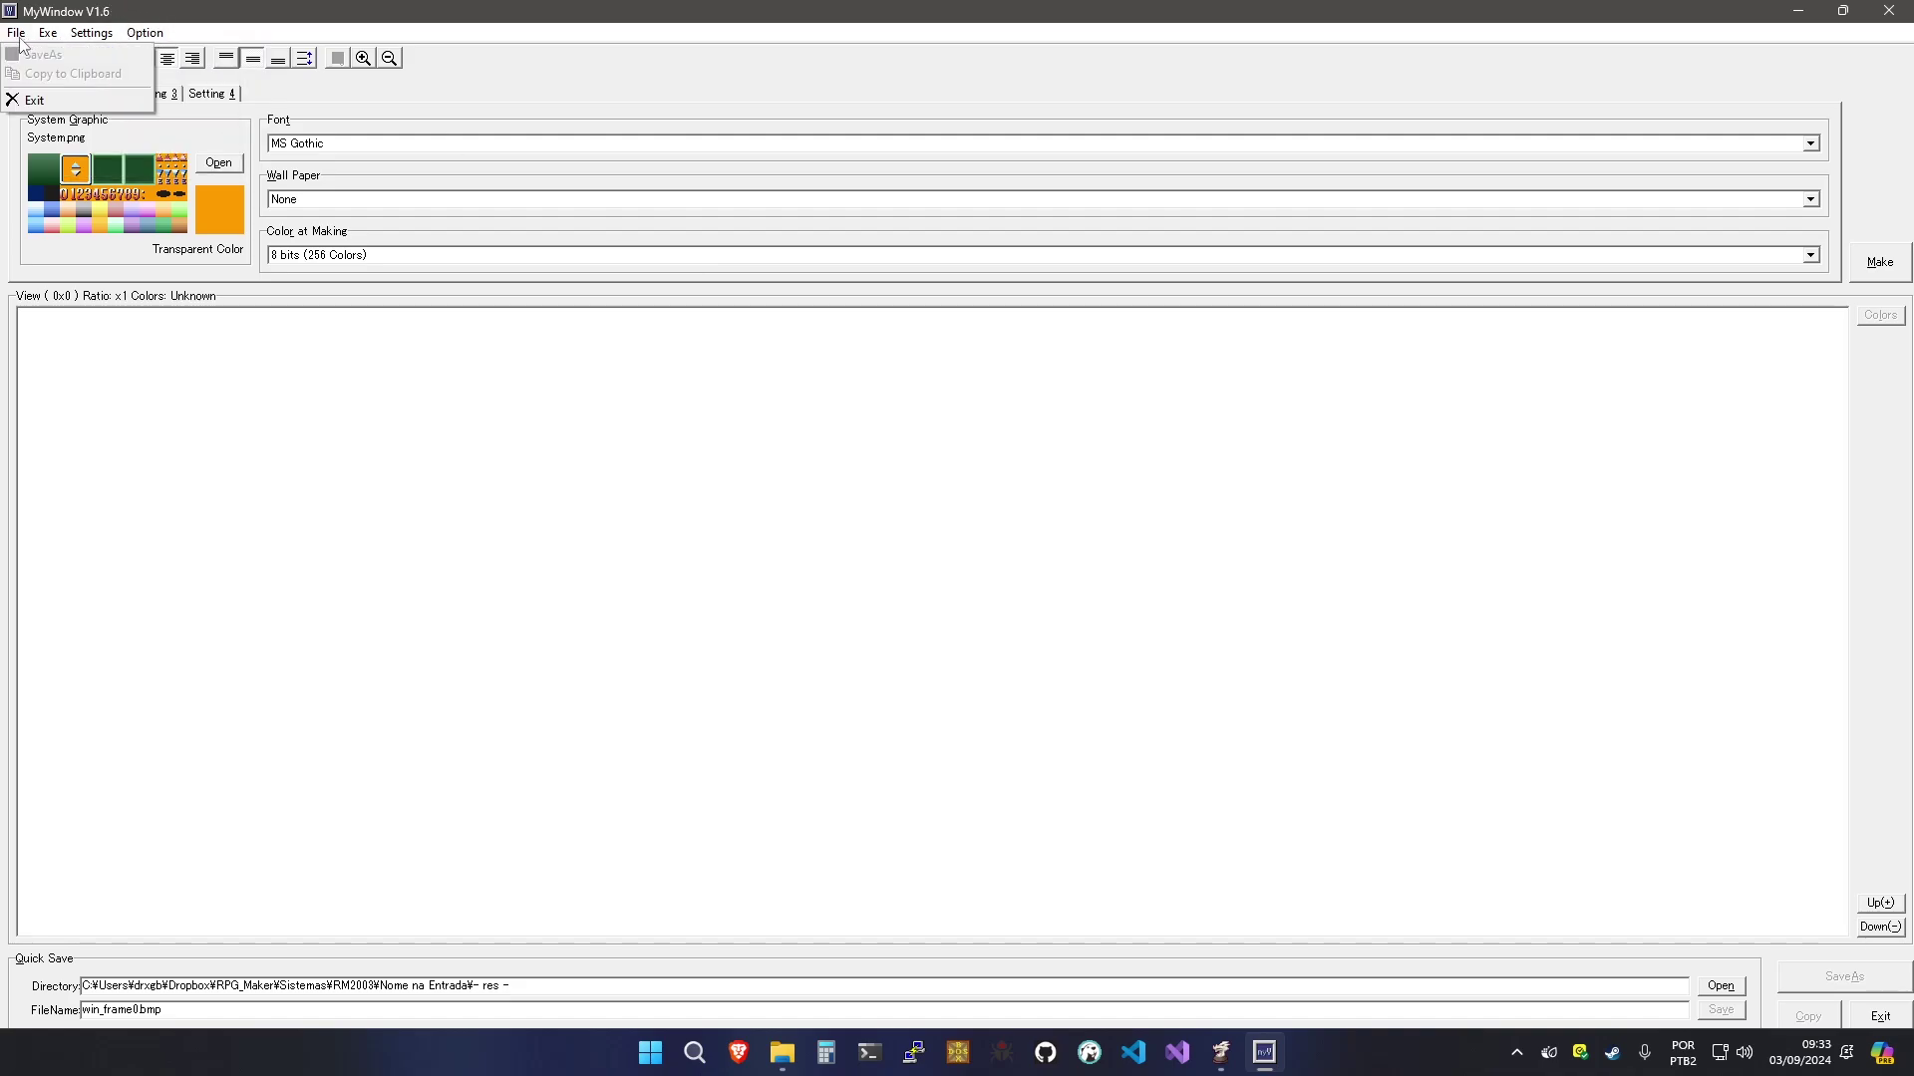
pyautogui.click(739, 9)
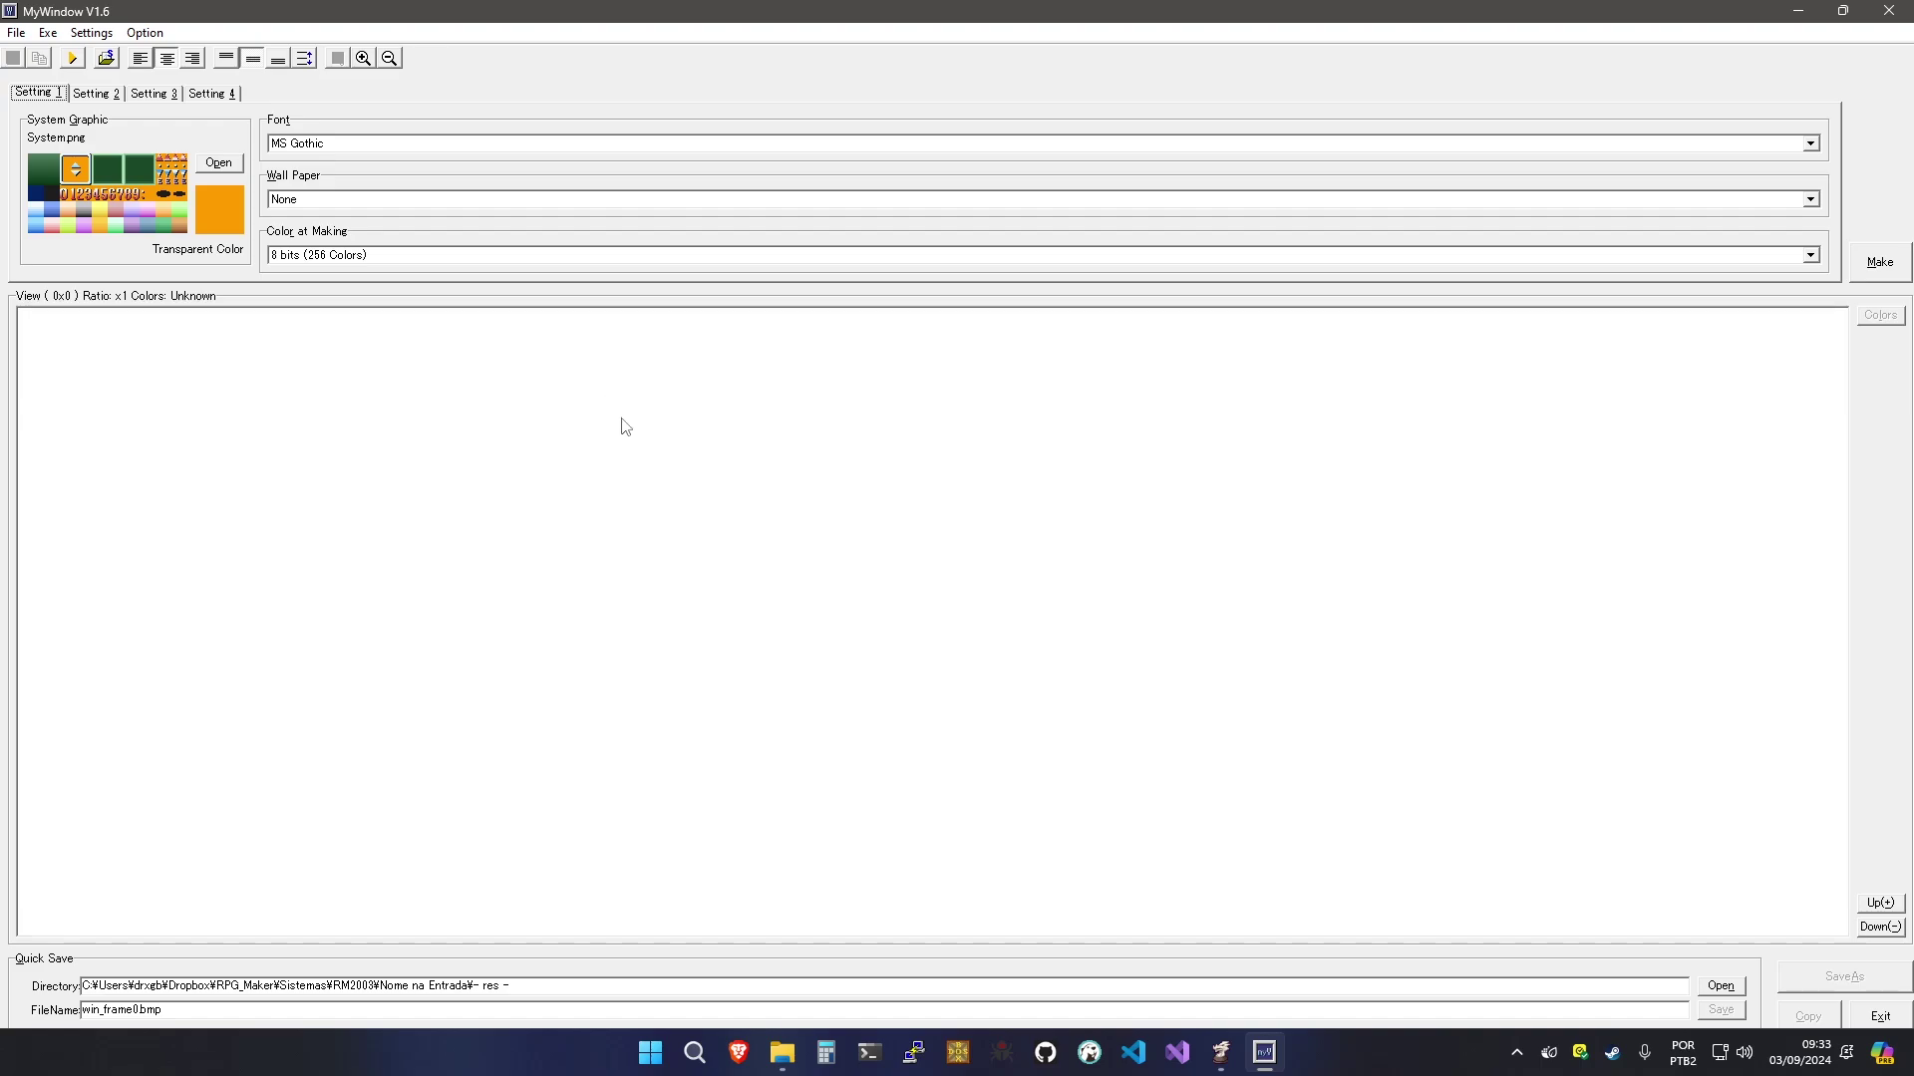
pyautogui.click(171, 1008)
# Switch to RPG Maker 2003 and review the project's Picture resources in the Resource Manager
pyautogui.click(1221, 1052)
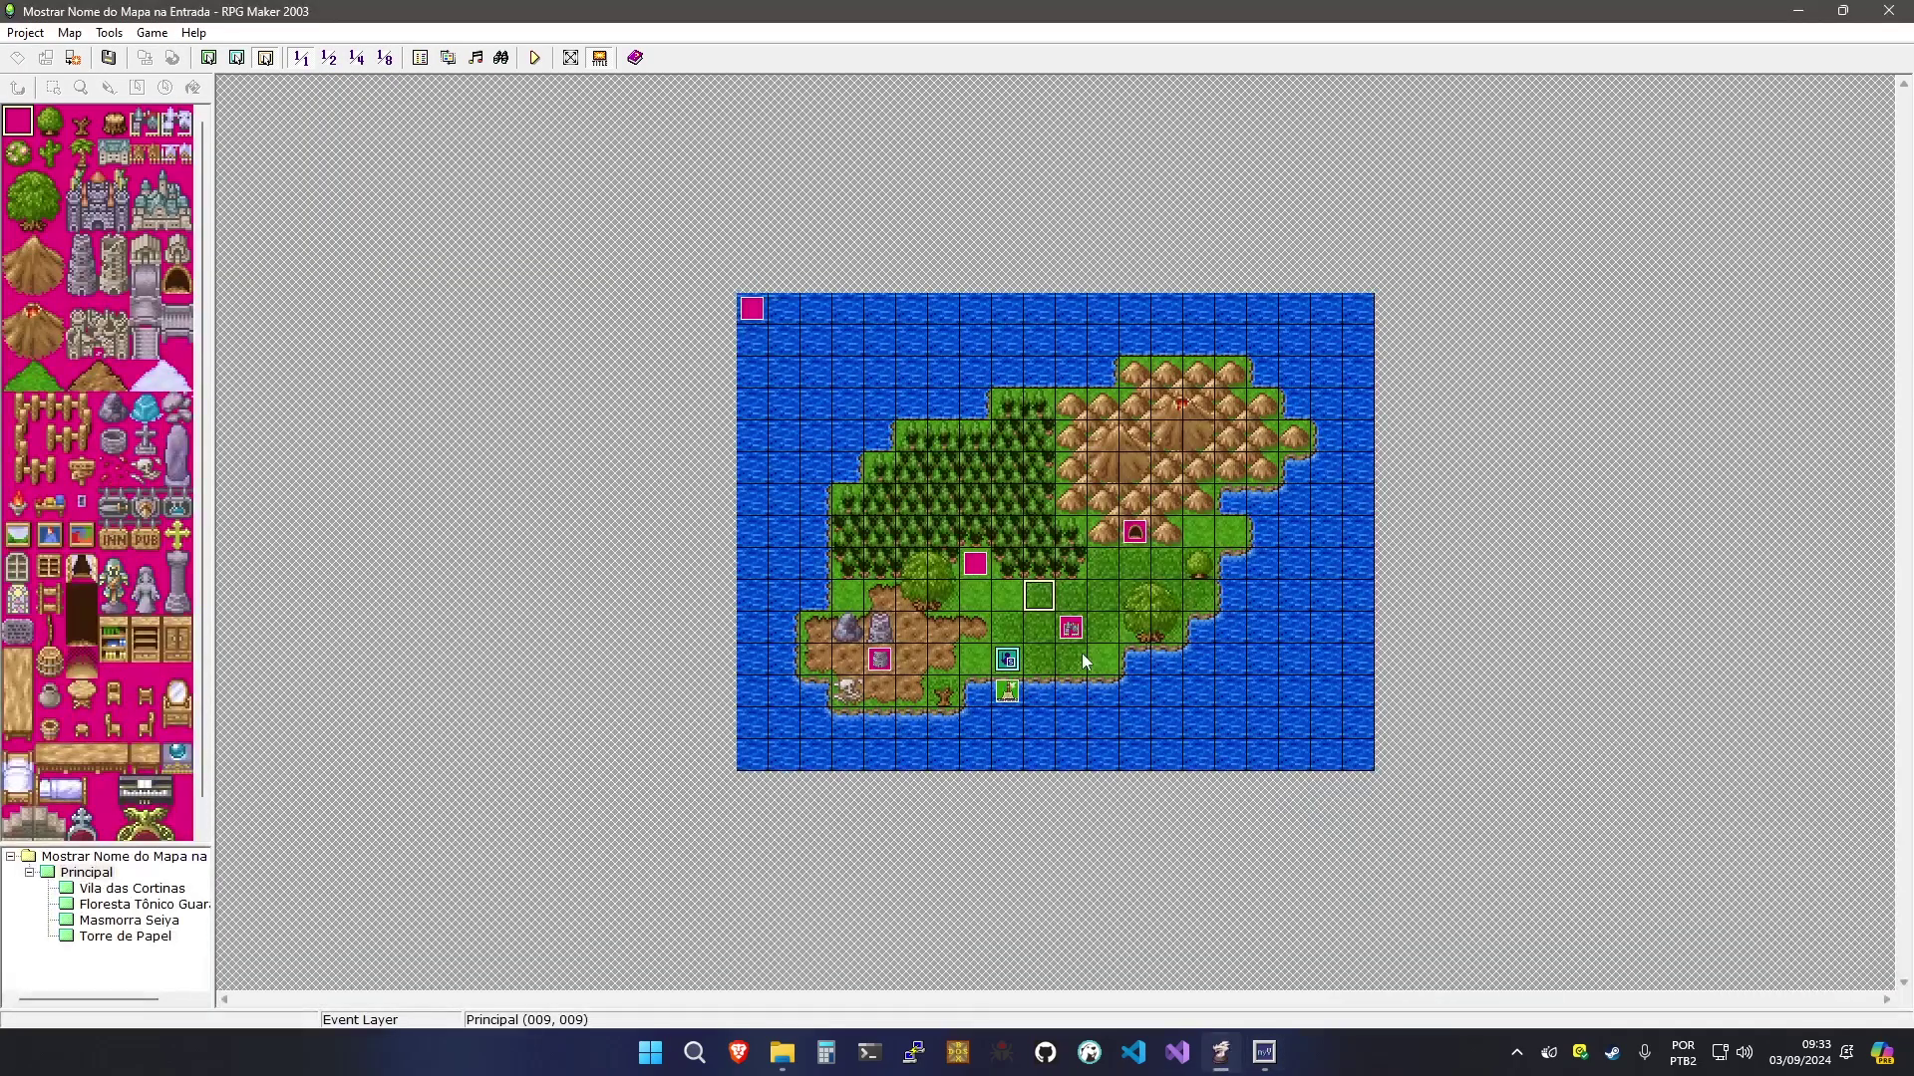
pyautogui.click(448, 58)
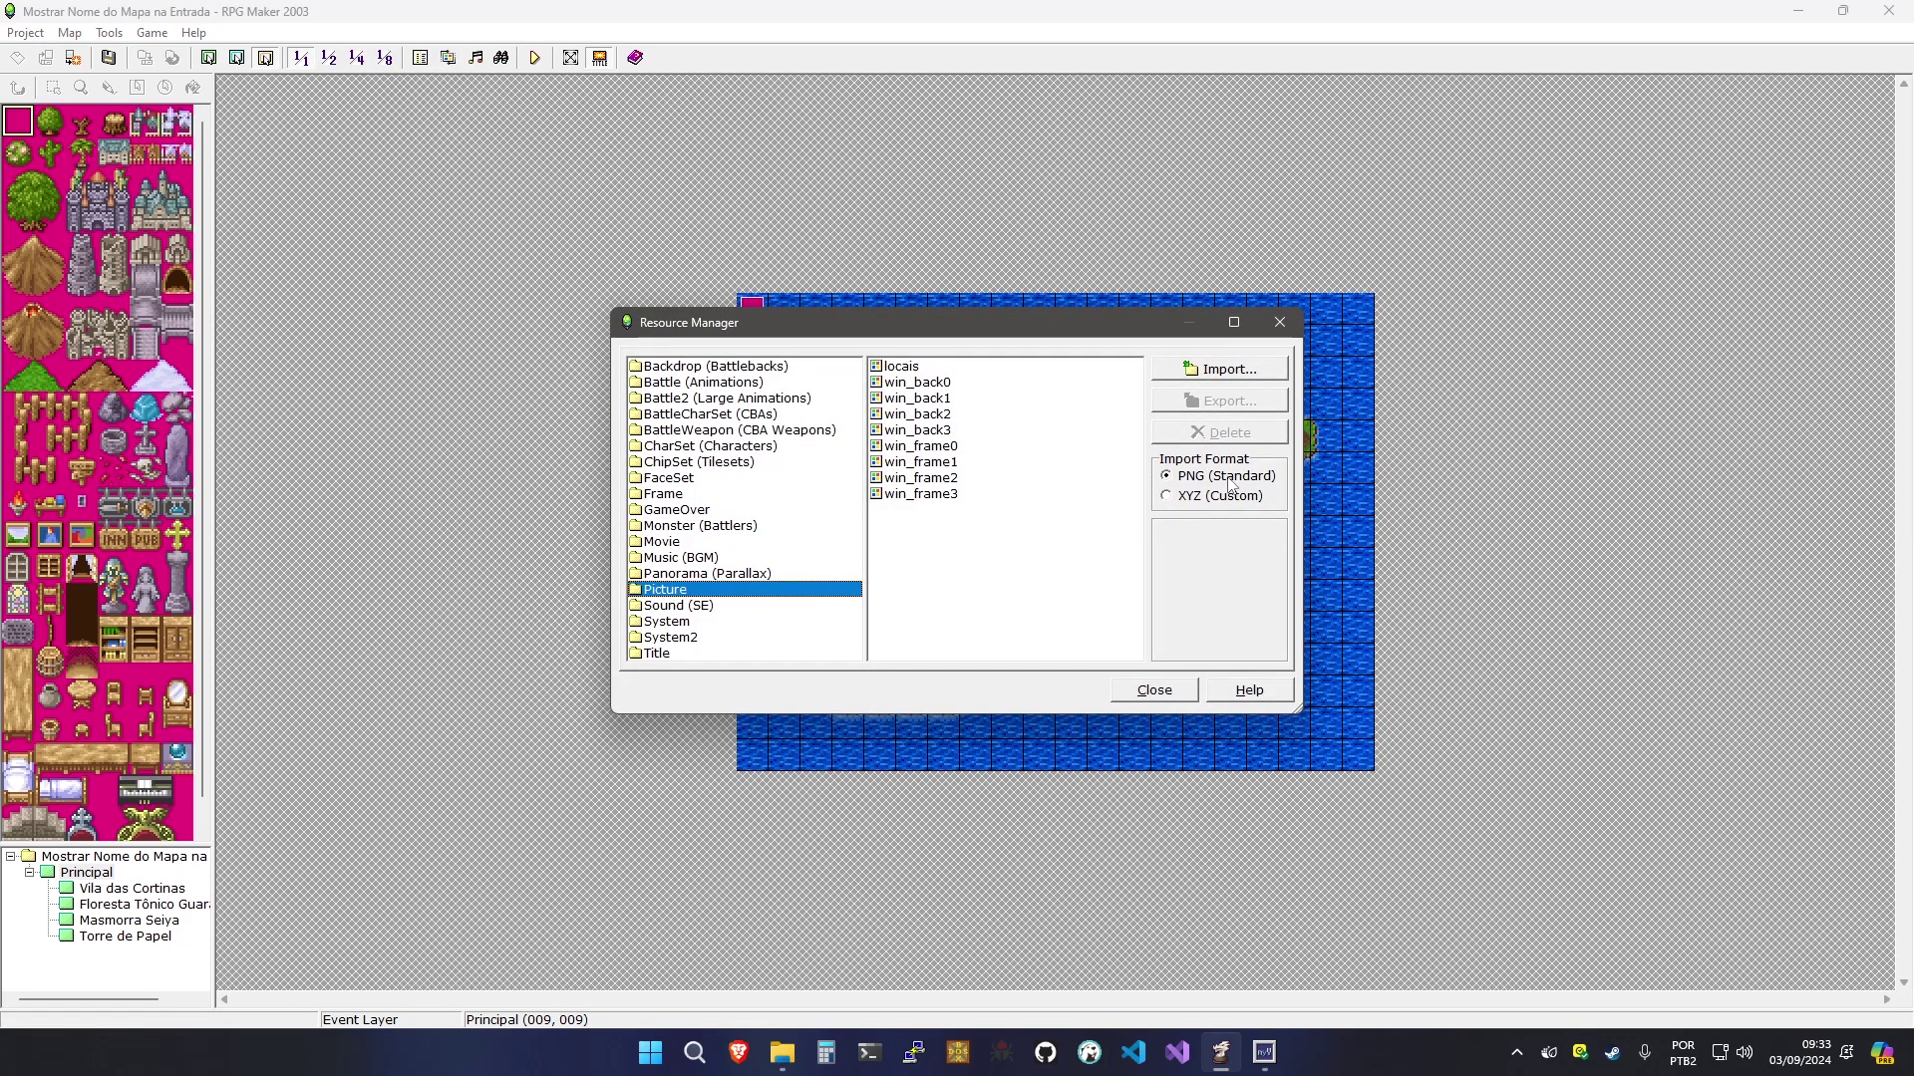
pyautogui.click(1146, 690)
# Switch to File Explorer and preview win_back0.bmp, win_frame0.bmp and locais.bmp in the "- res -" folder
pyautogui.click(1262, 1054)
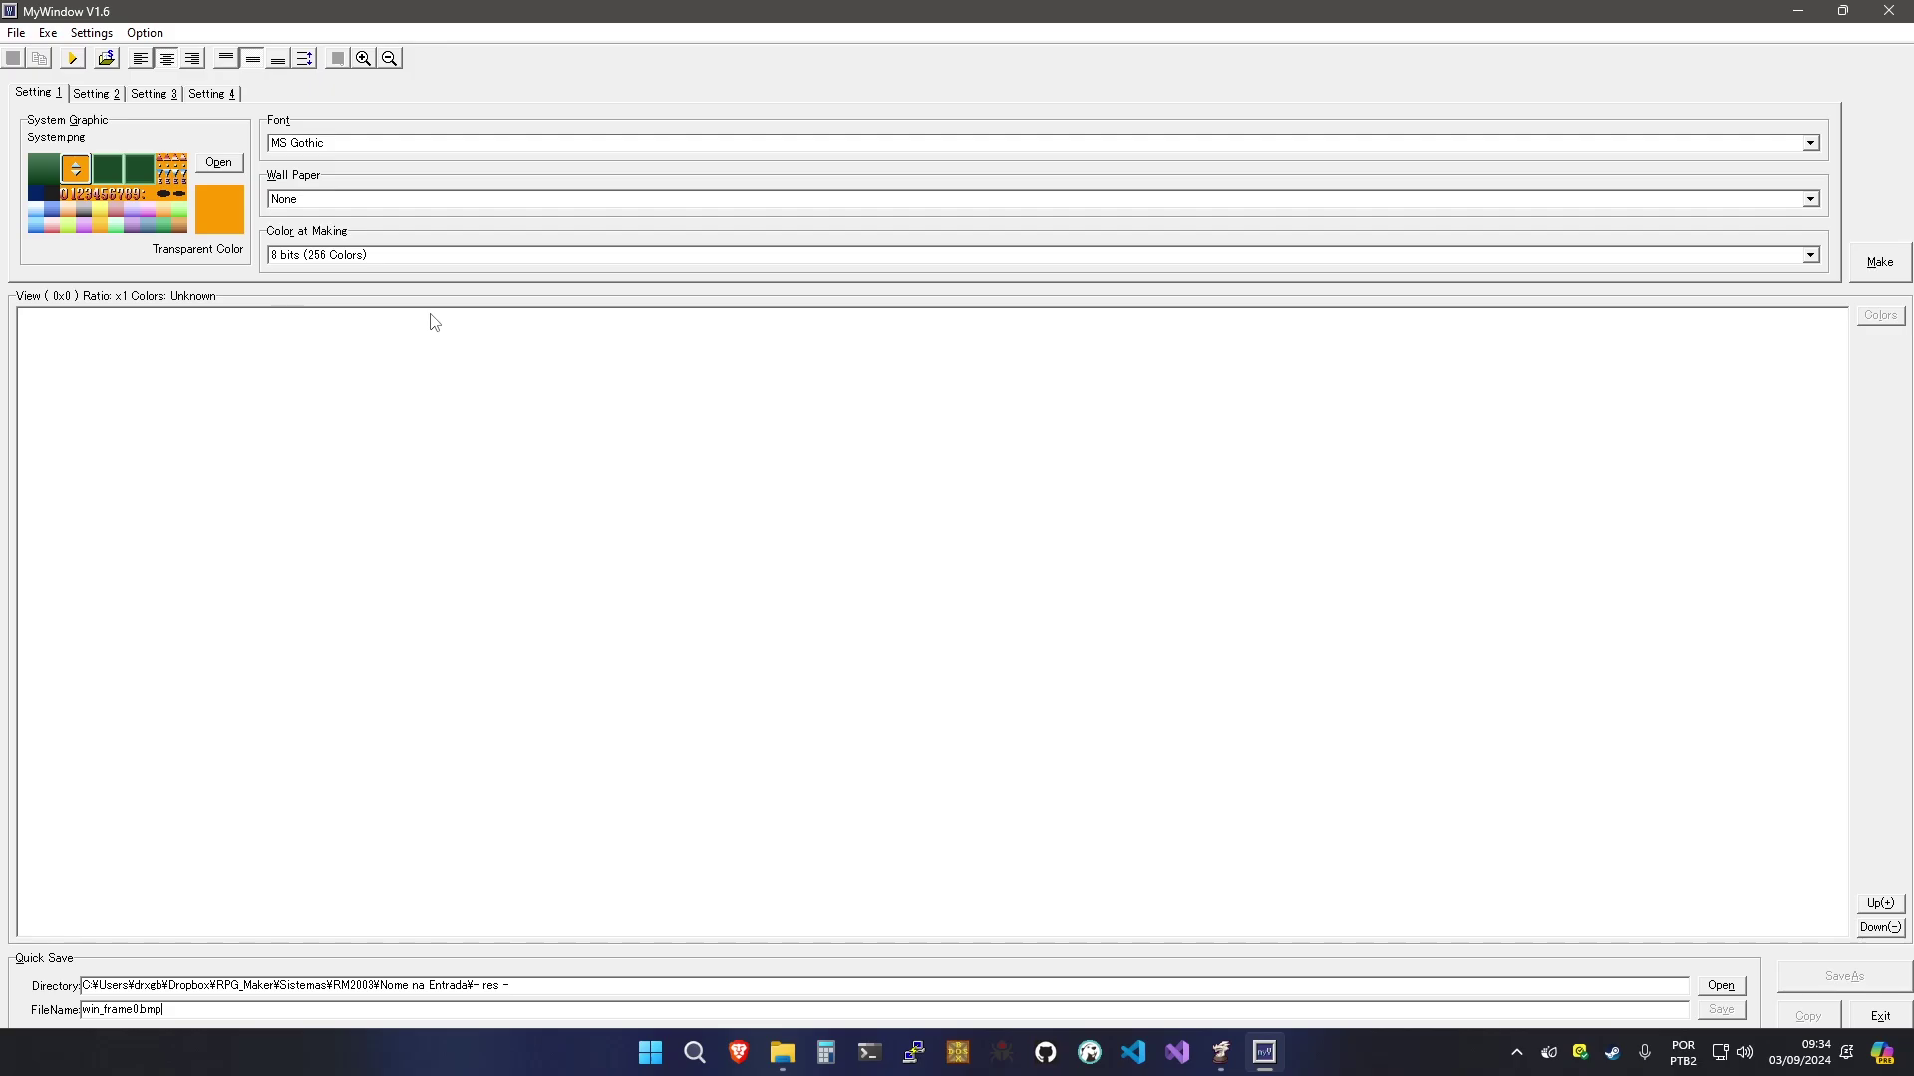
pyautogui.hotkey('alt', 'Tab')
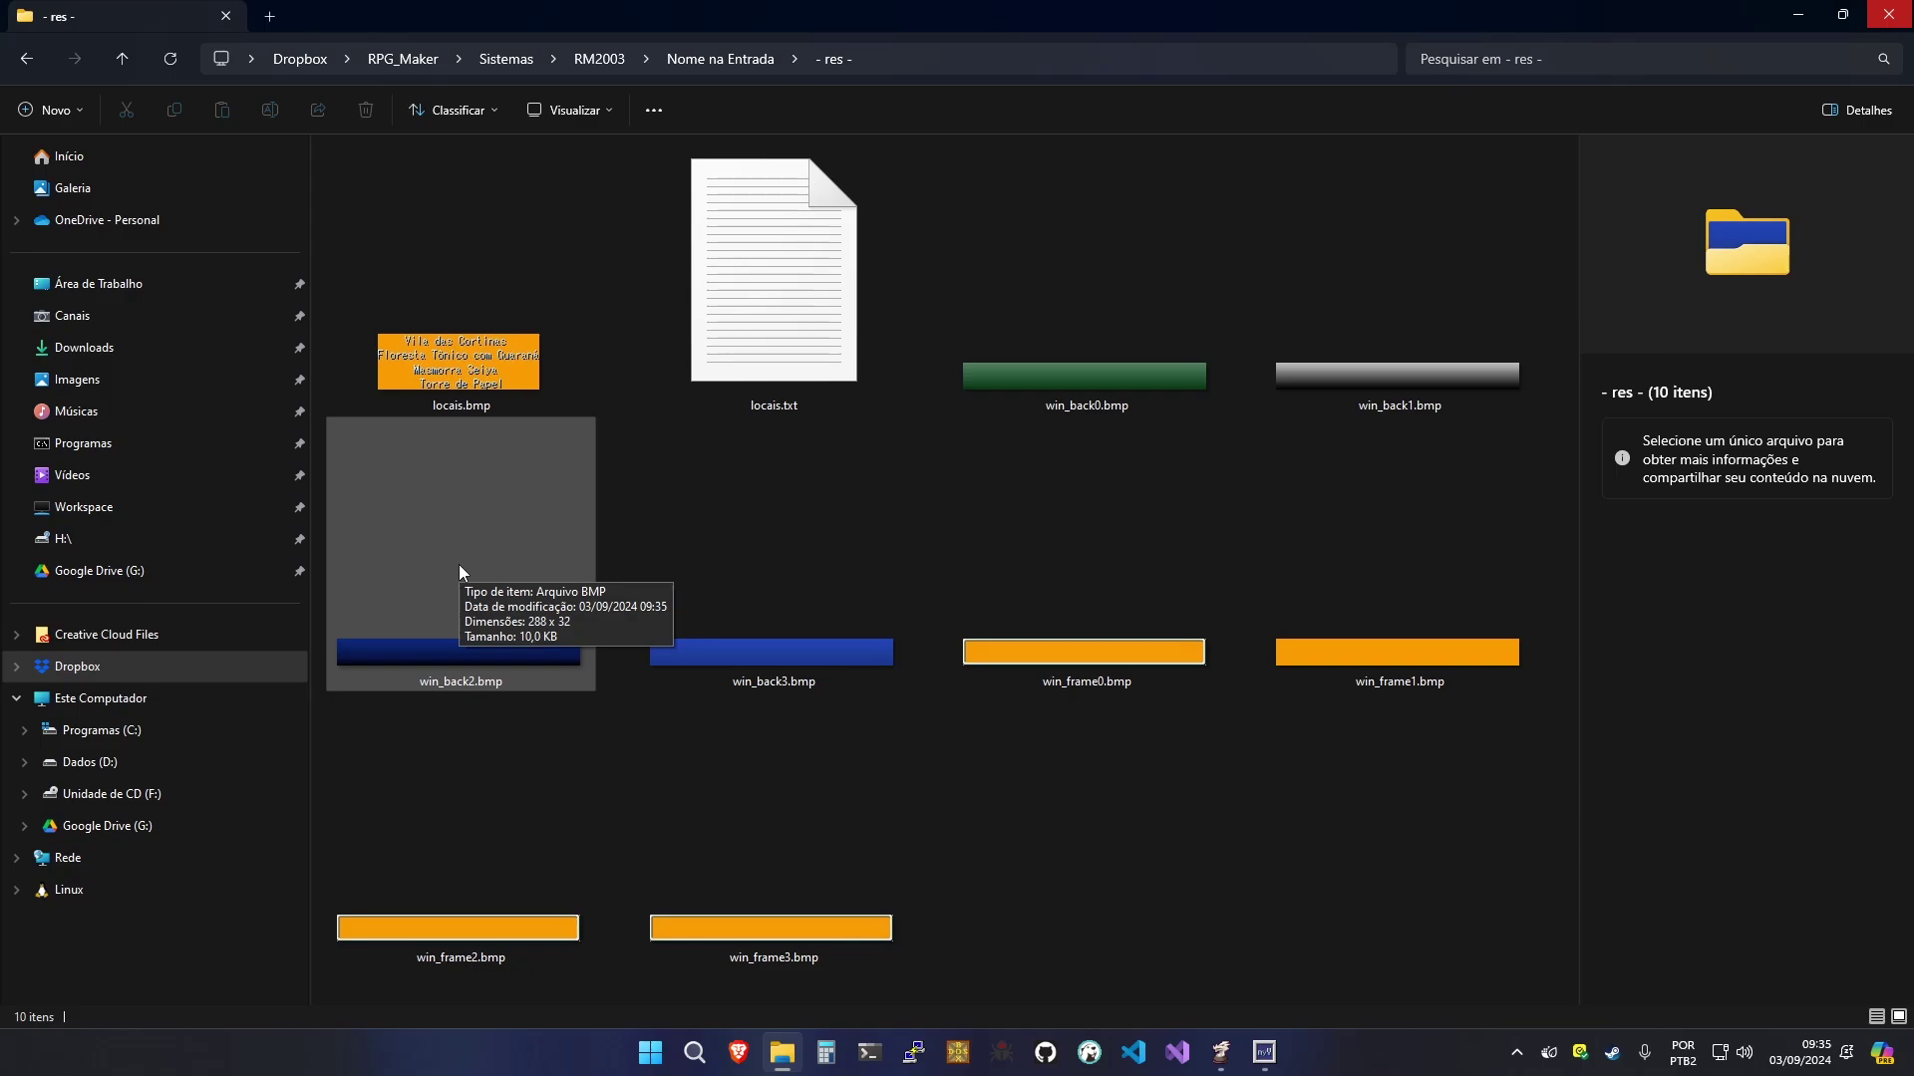
pyautogui.click(1111, 364)
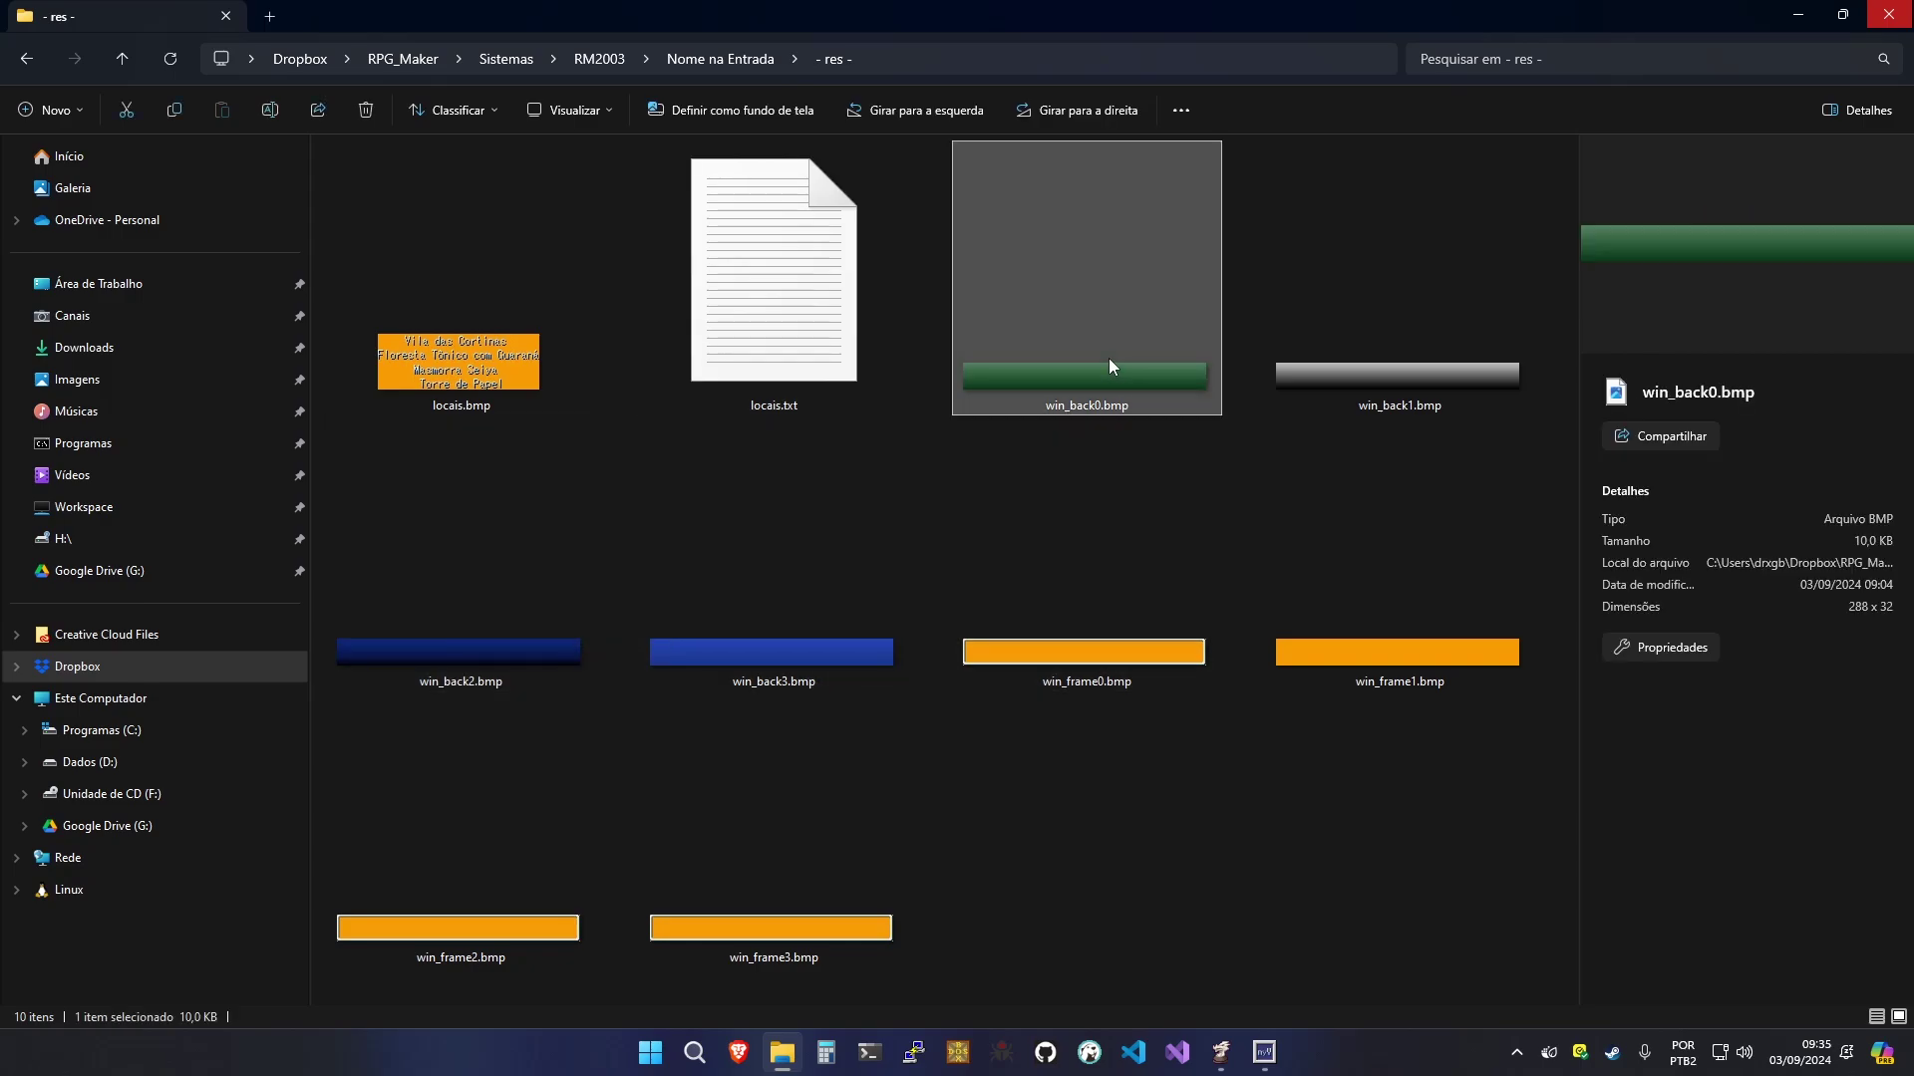
pyautogui.click(1048, 557)
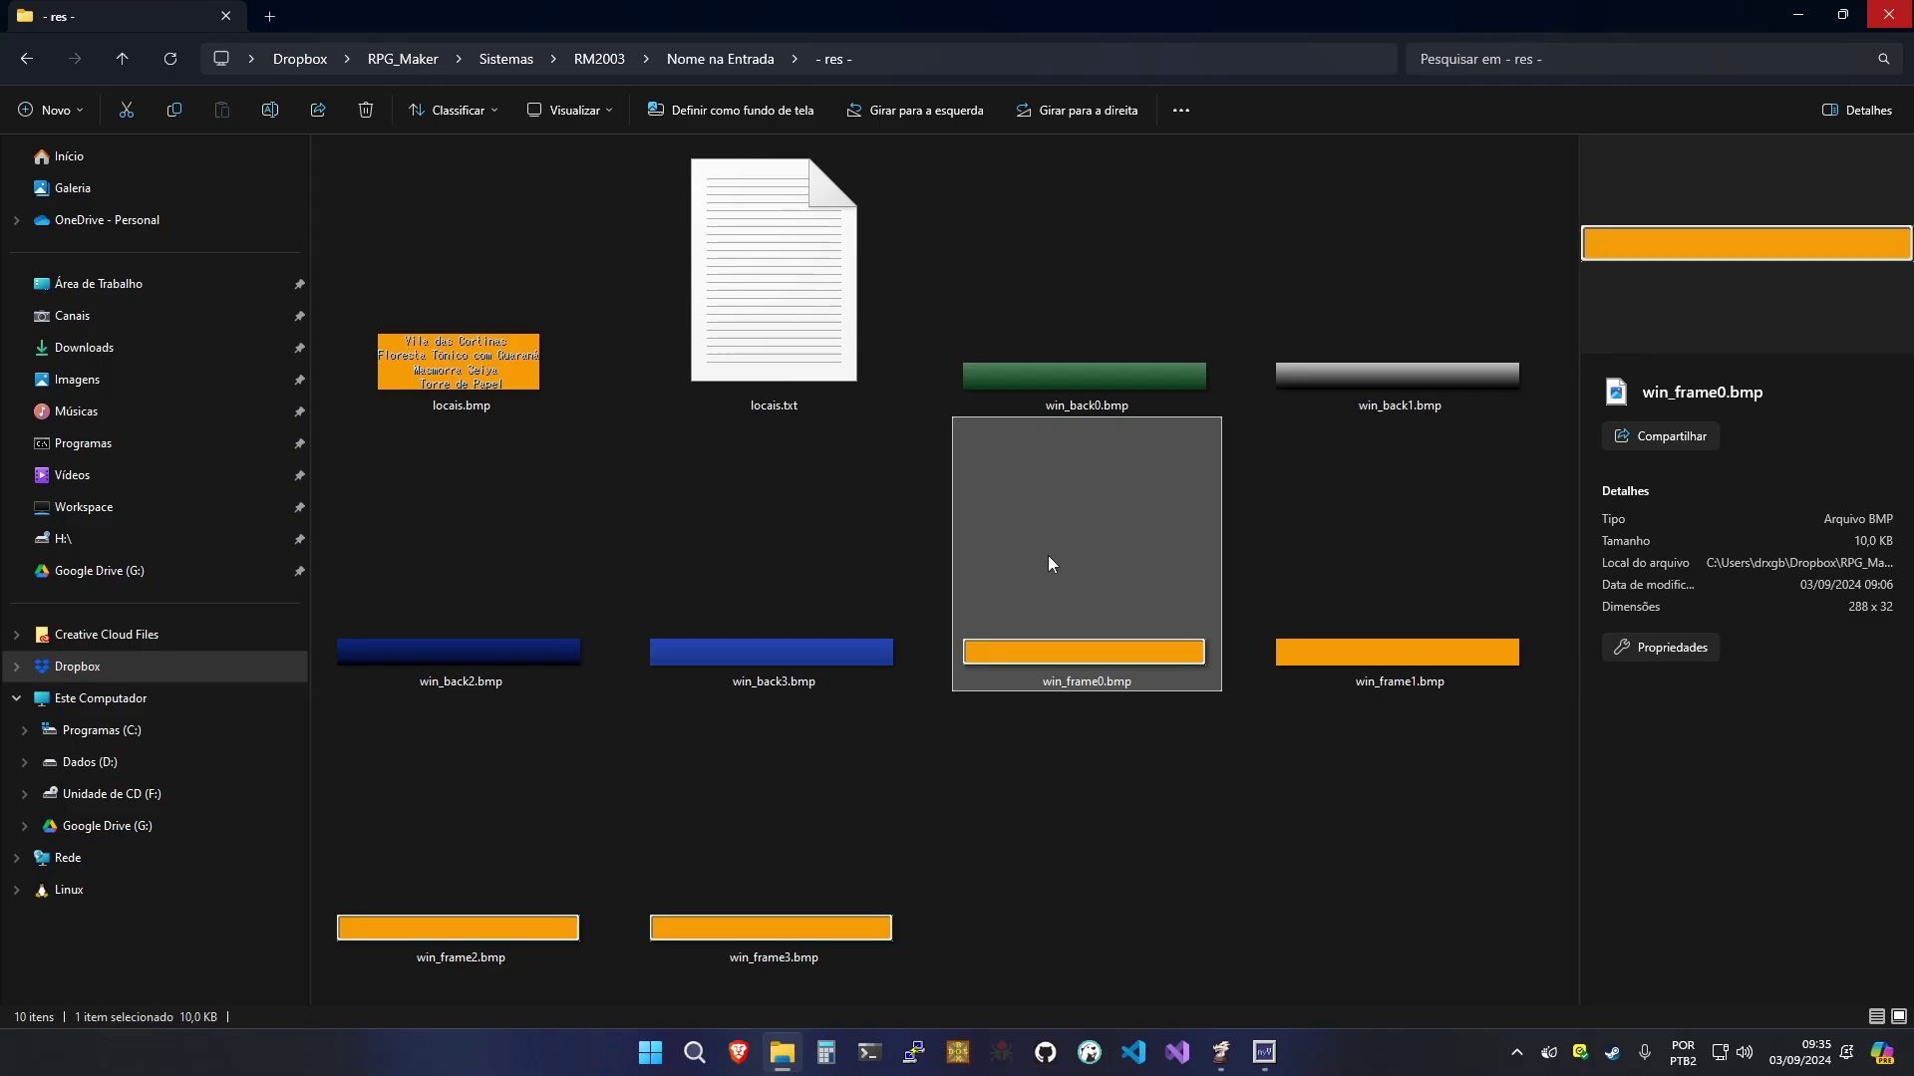
pyautogui.click(462, 357)
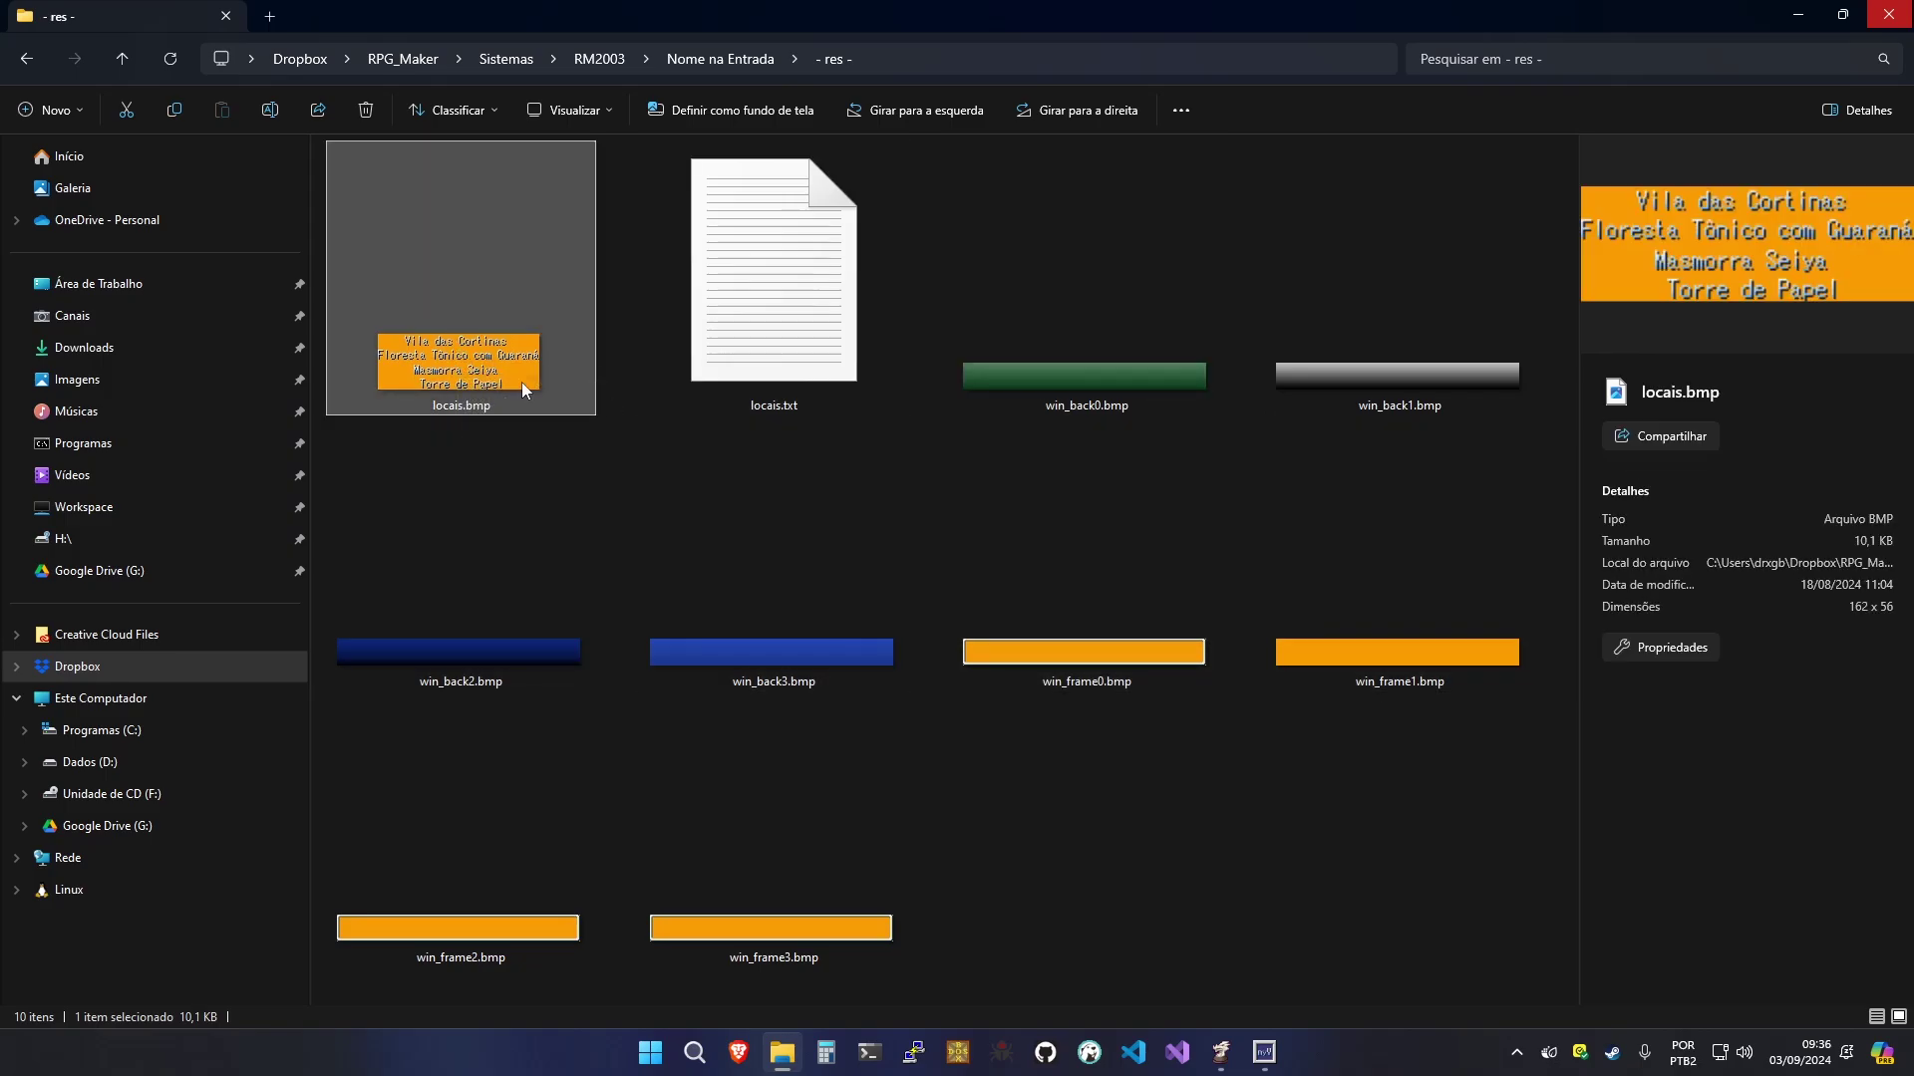
# Preview the win_back and win_frame bitmaps in the "- res -" folder, including win_frame0.bmp and win_frame1.bmp
pyautogui.click(1463, 362)
pyautogui.click(1096, 661)
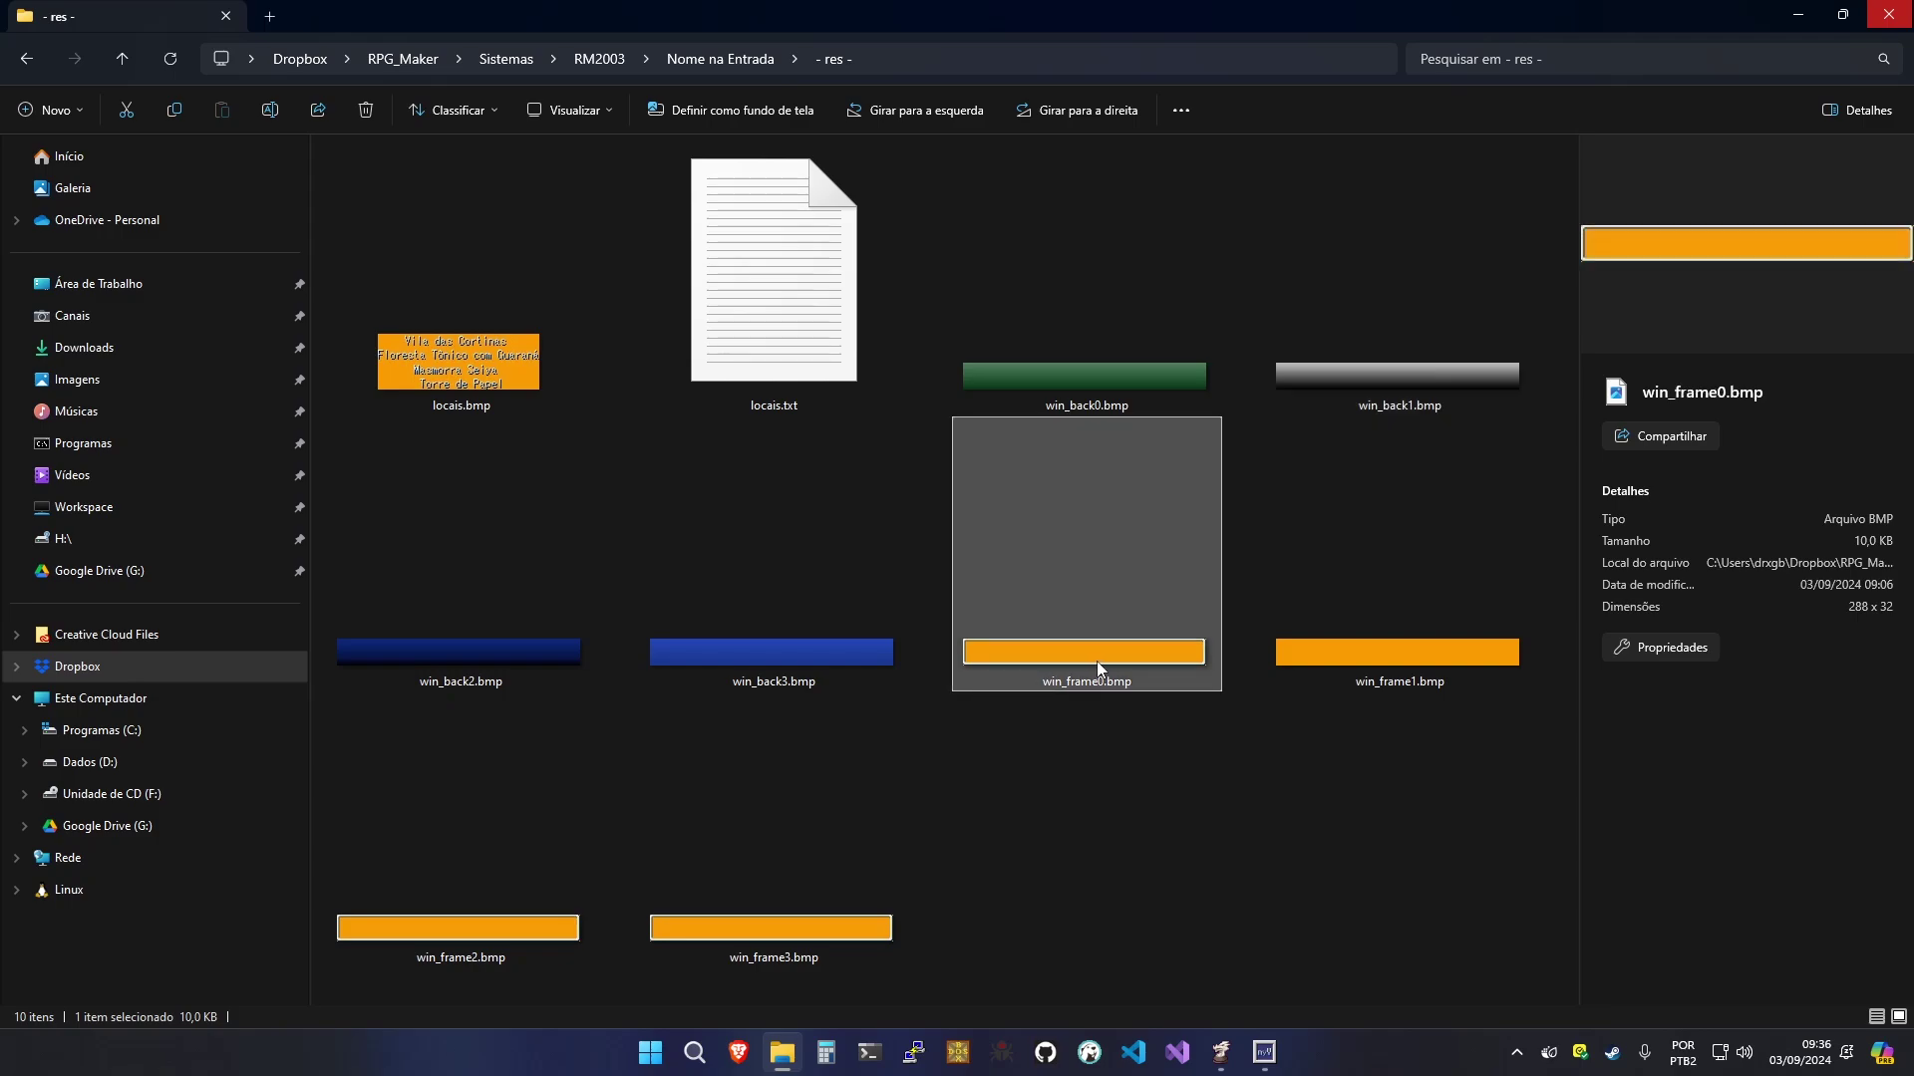
pyautogui.click(1303, 662)
pyautogui.click(721, 632)
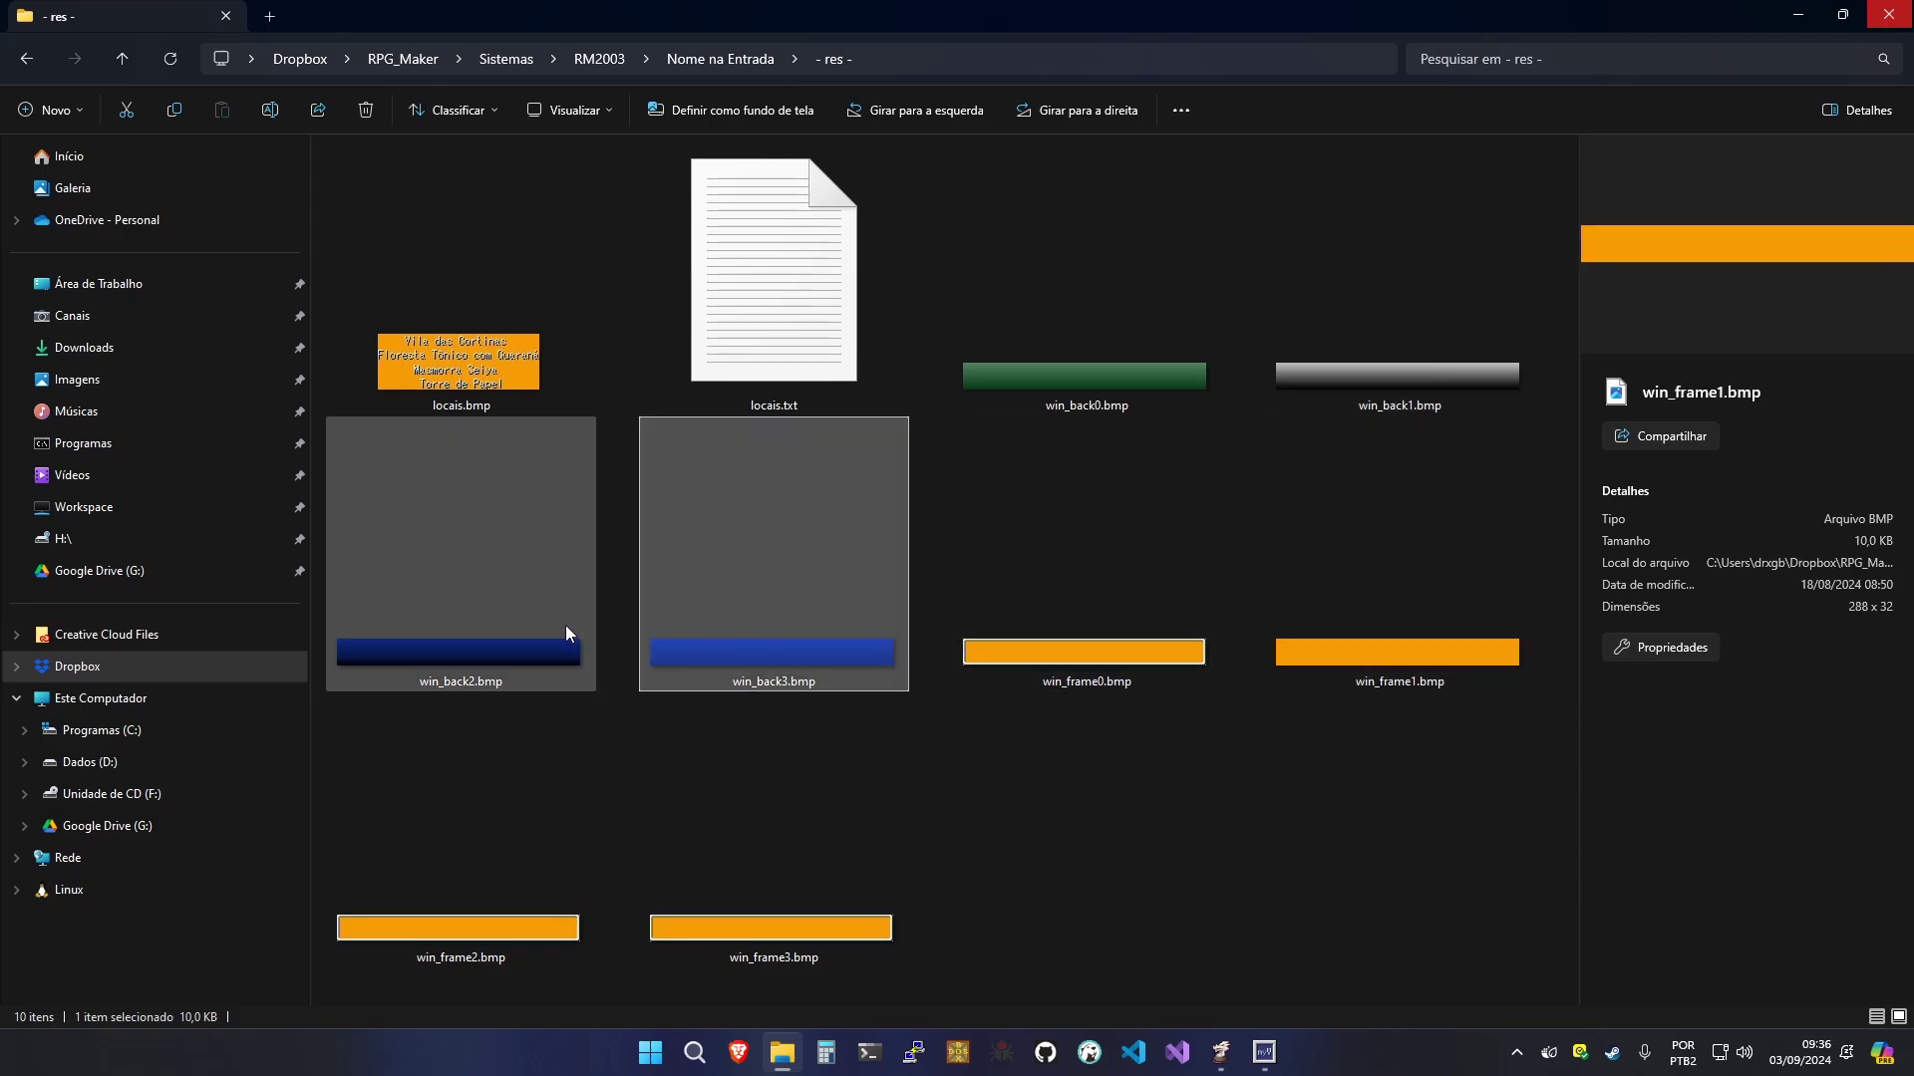
pyautogui.click(546, 622)
pyautogui.click(542, 799)
# Compare win_back0.bmp with its matching frame image, win_frame0.bmp
pyautogui.click(1132, 170)
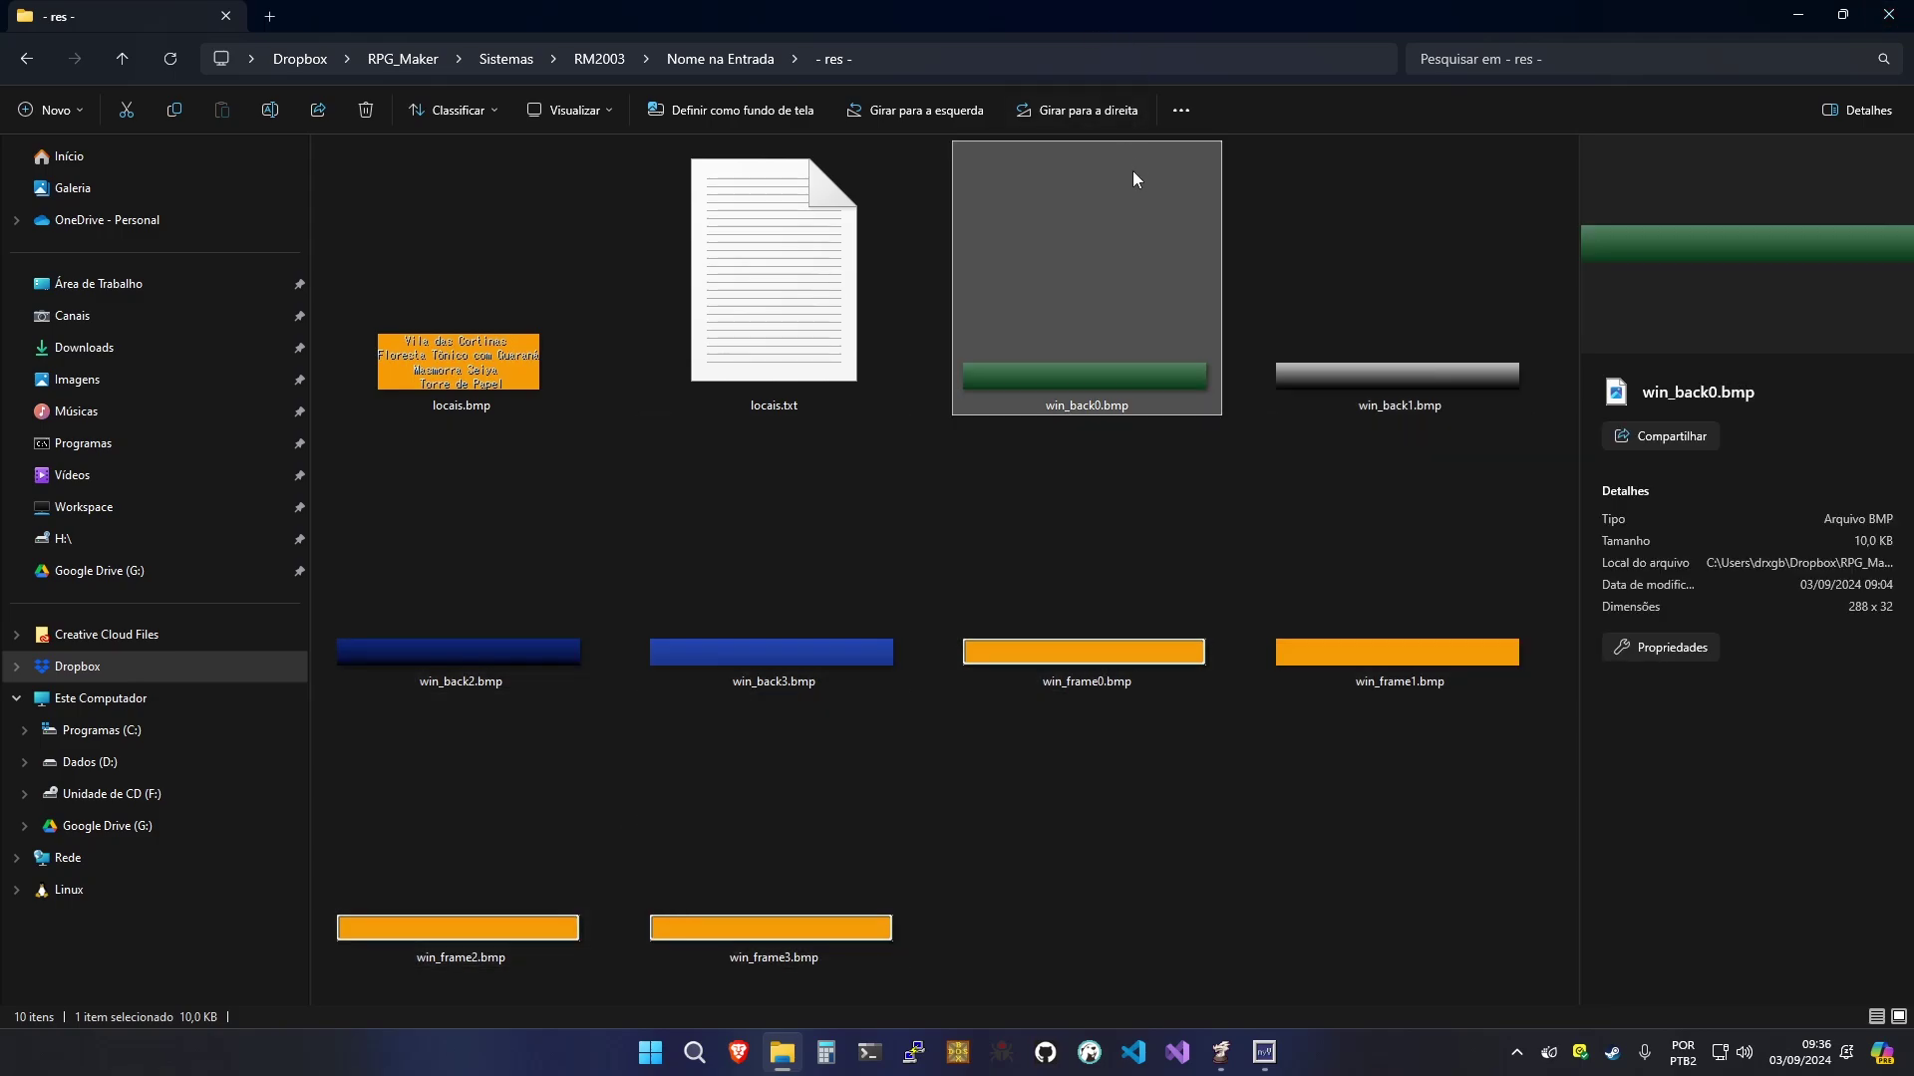
pyautogui.click(1045, 654)
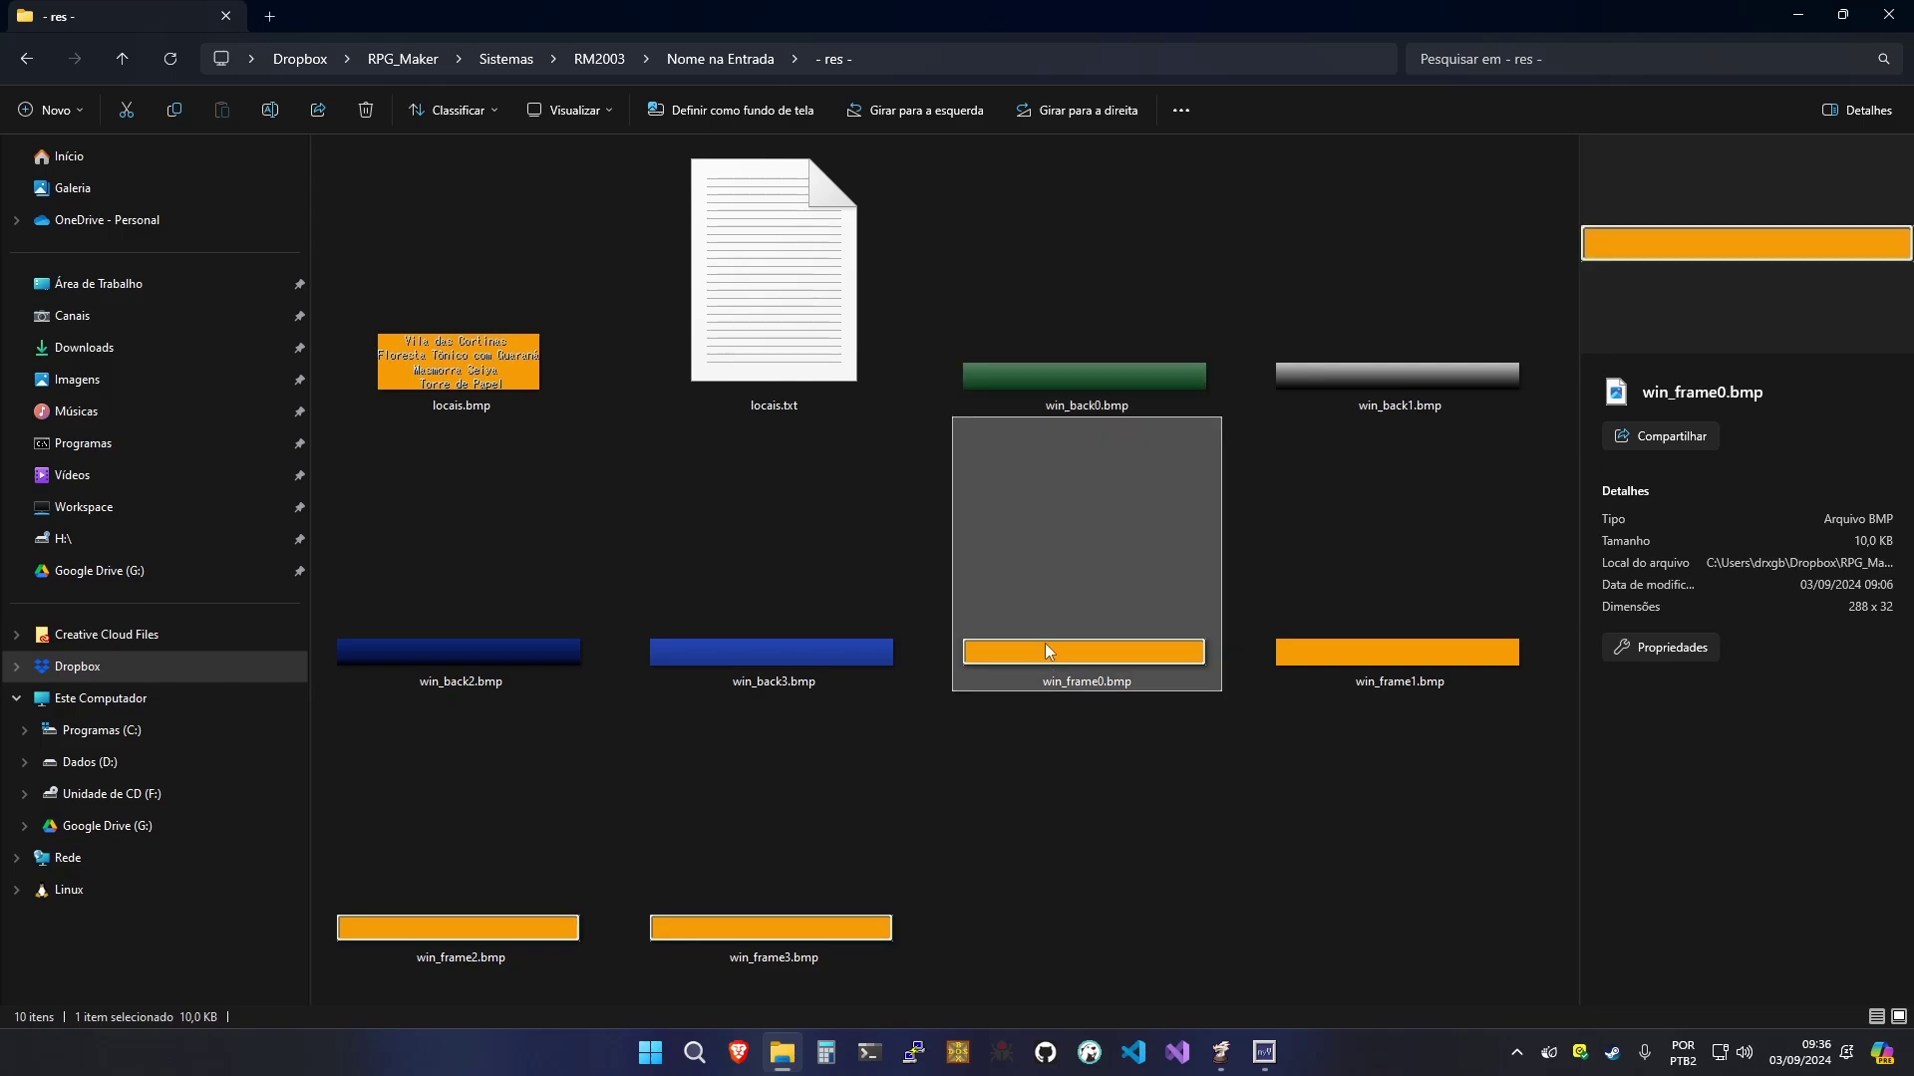
pyautogui.click(1140, 320)
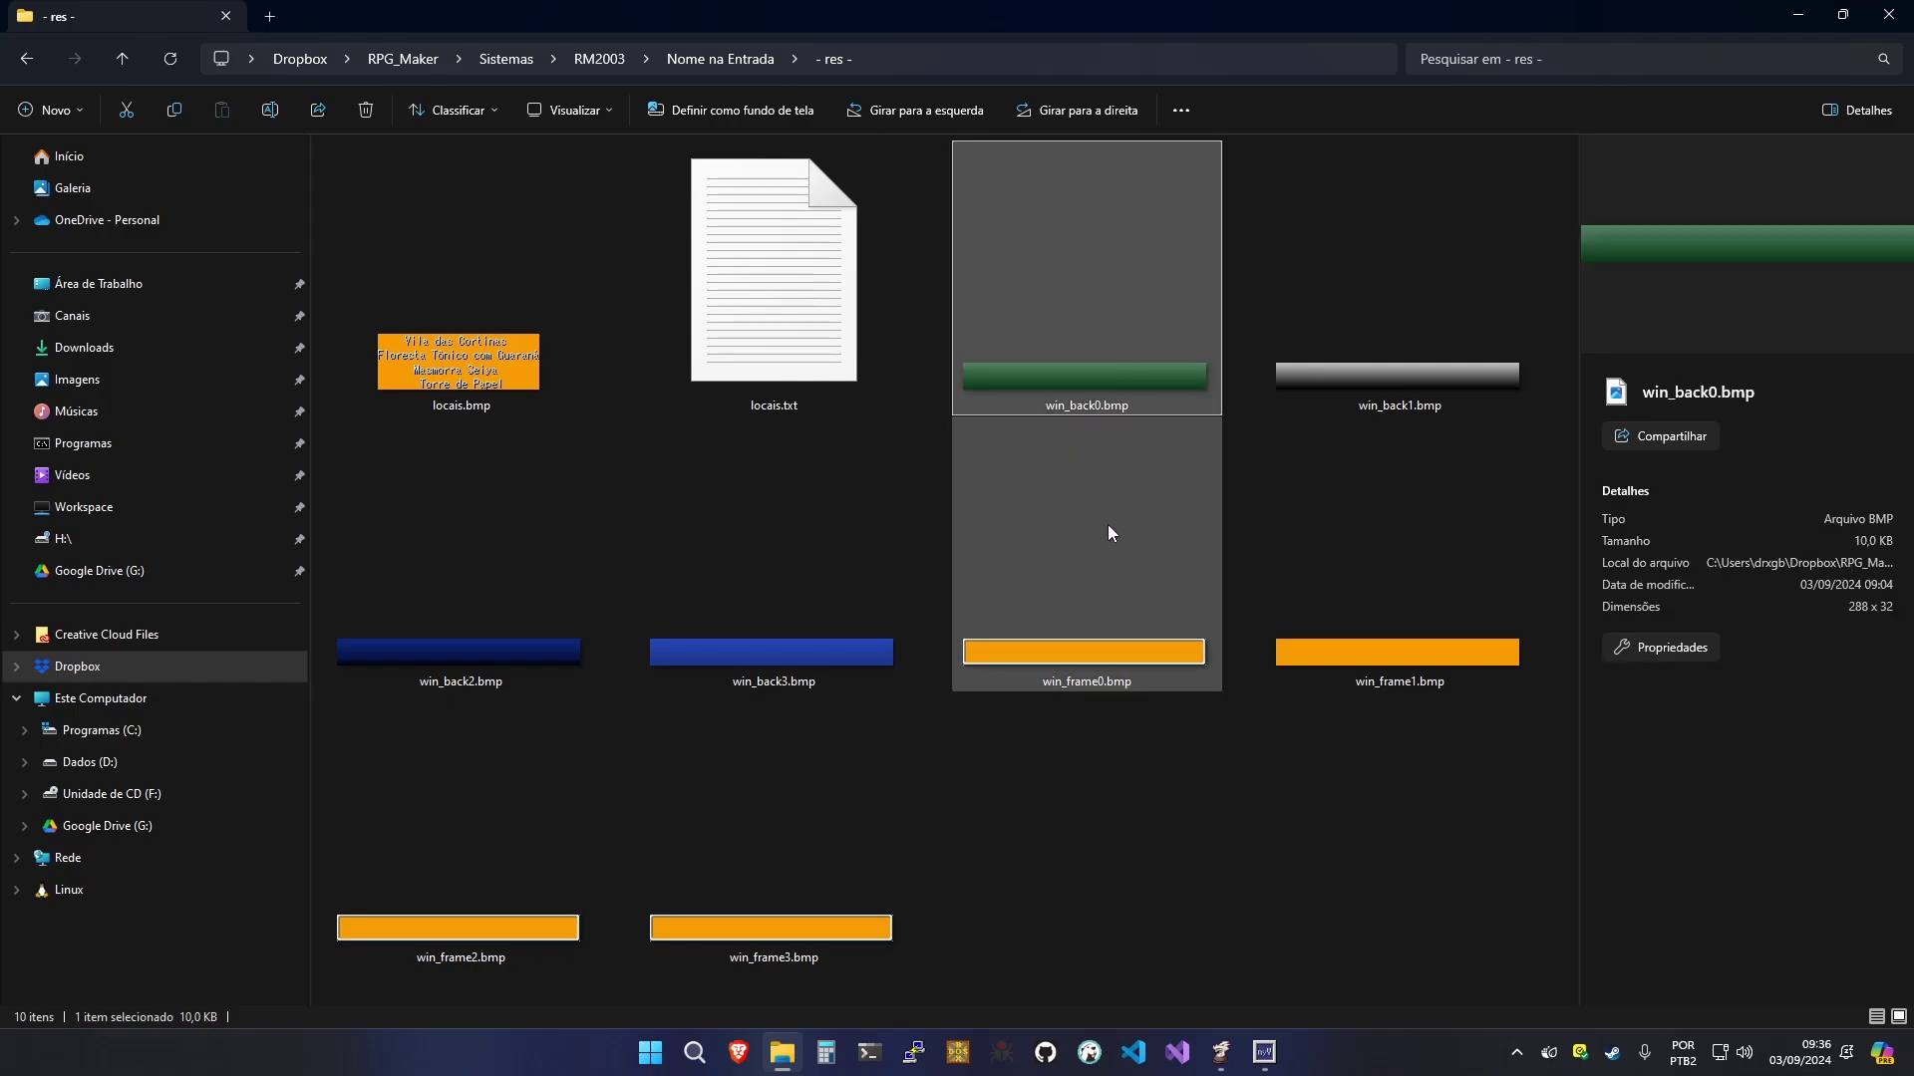
pyautogui.click(1090, 598)
pyautogui.click(1079, 365)
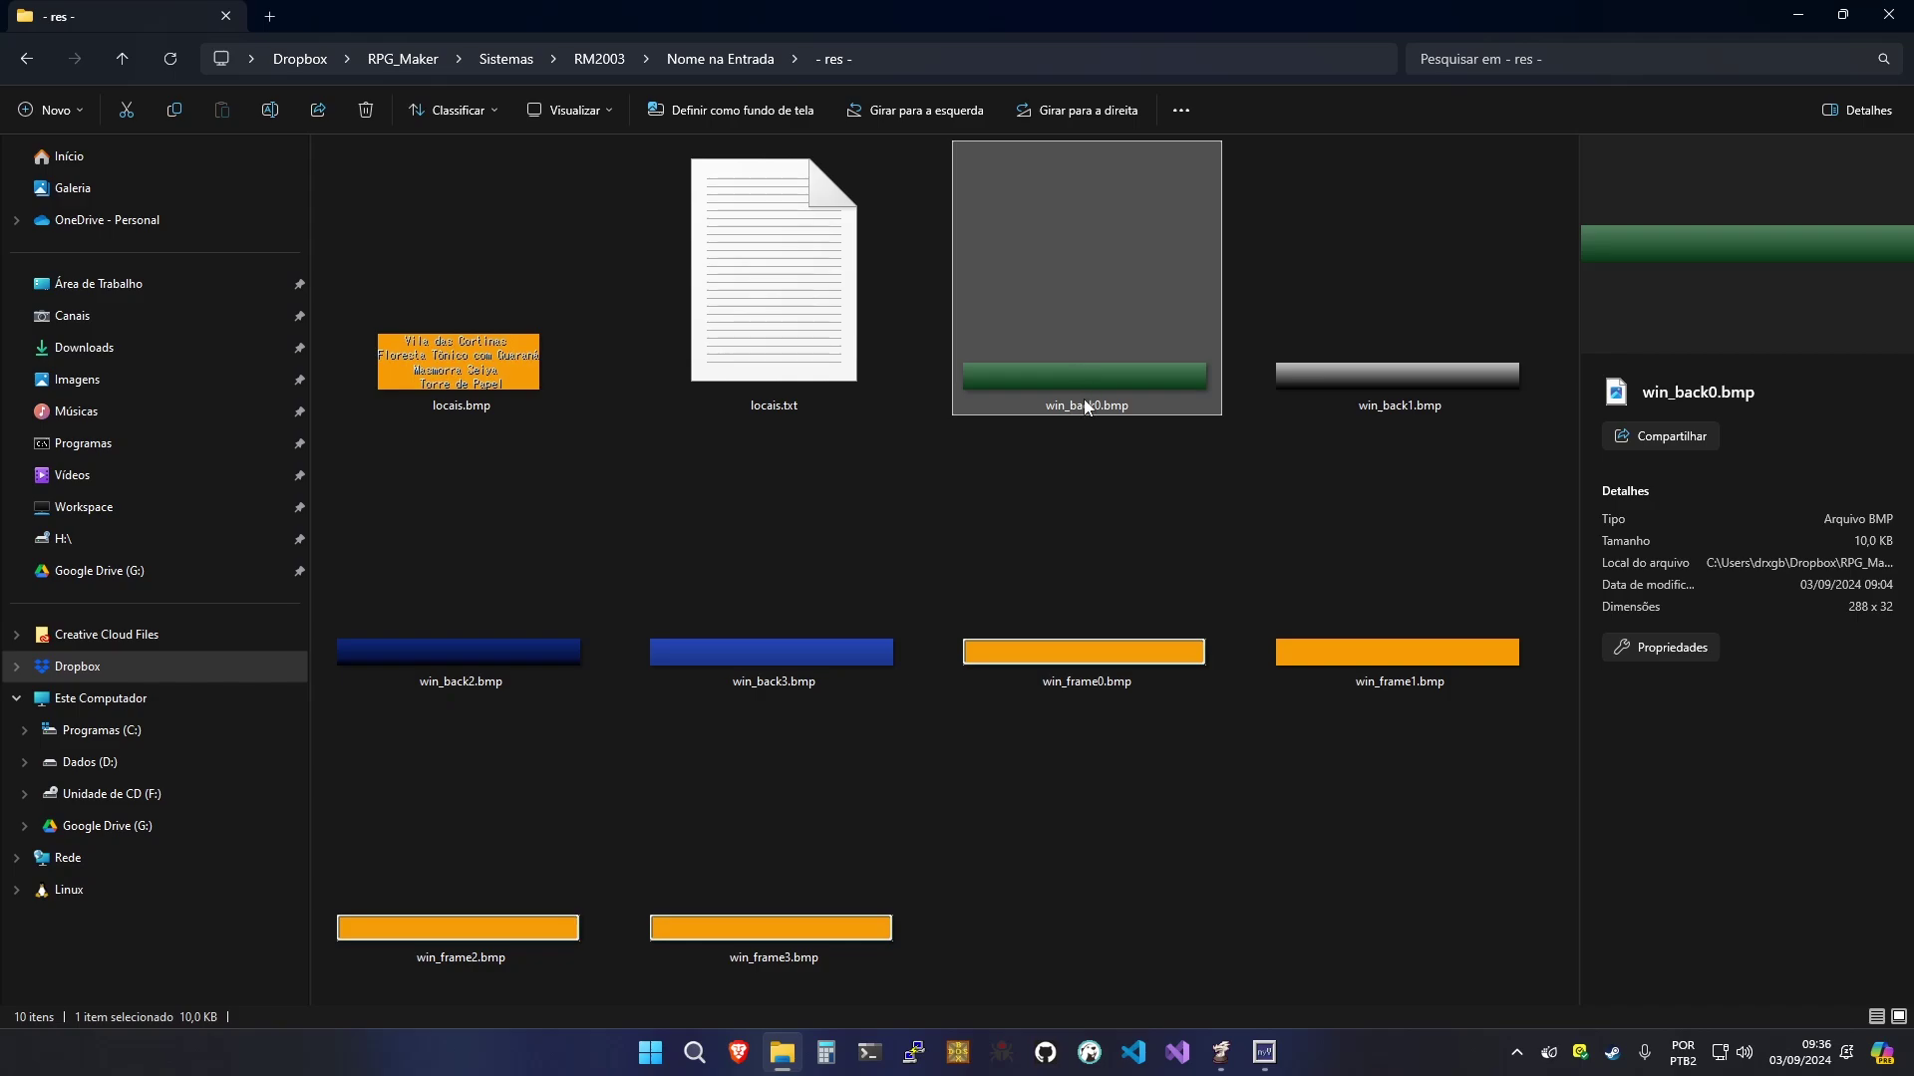
pyautogui.click(1082, 428)
pyautogui.click(1100, 379)
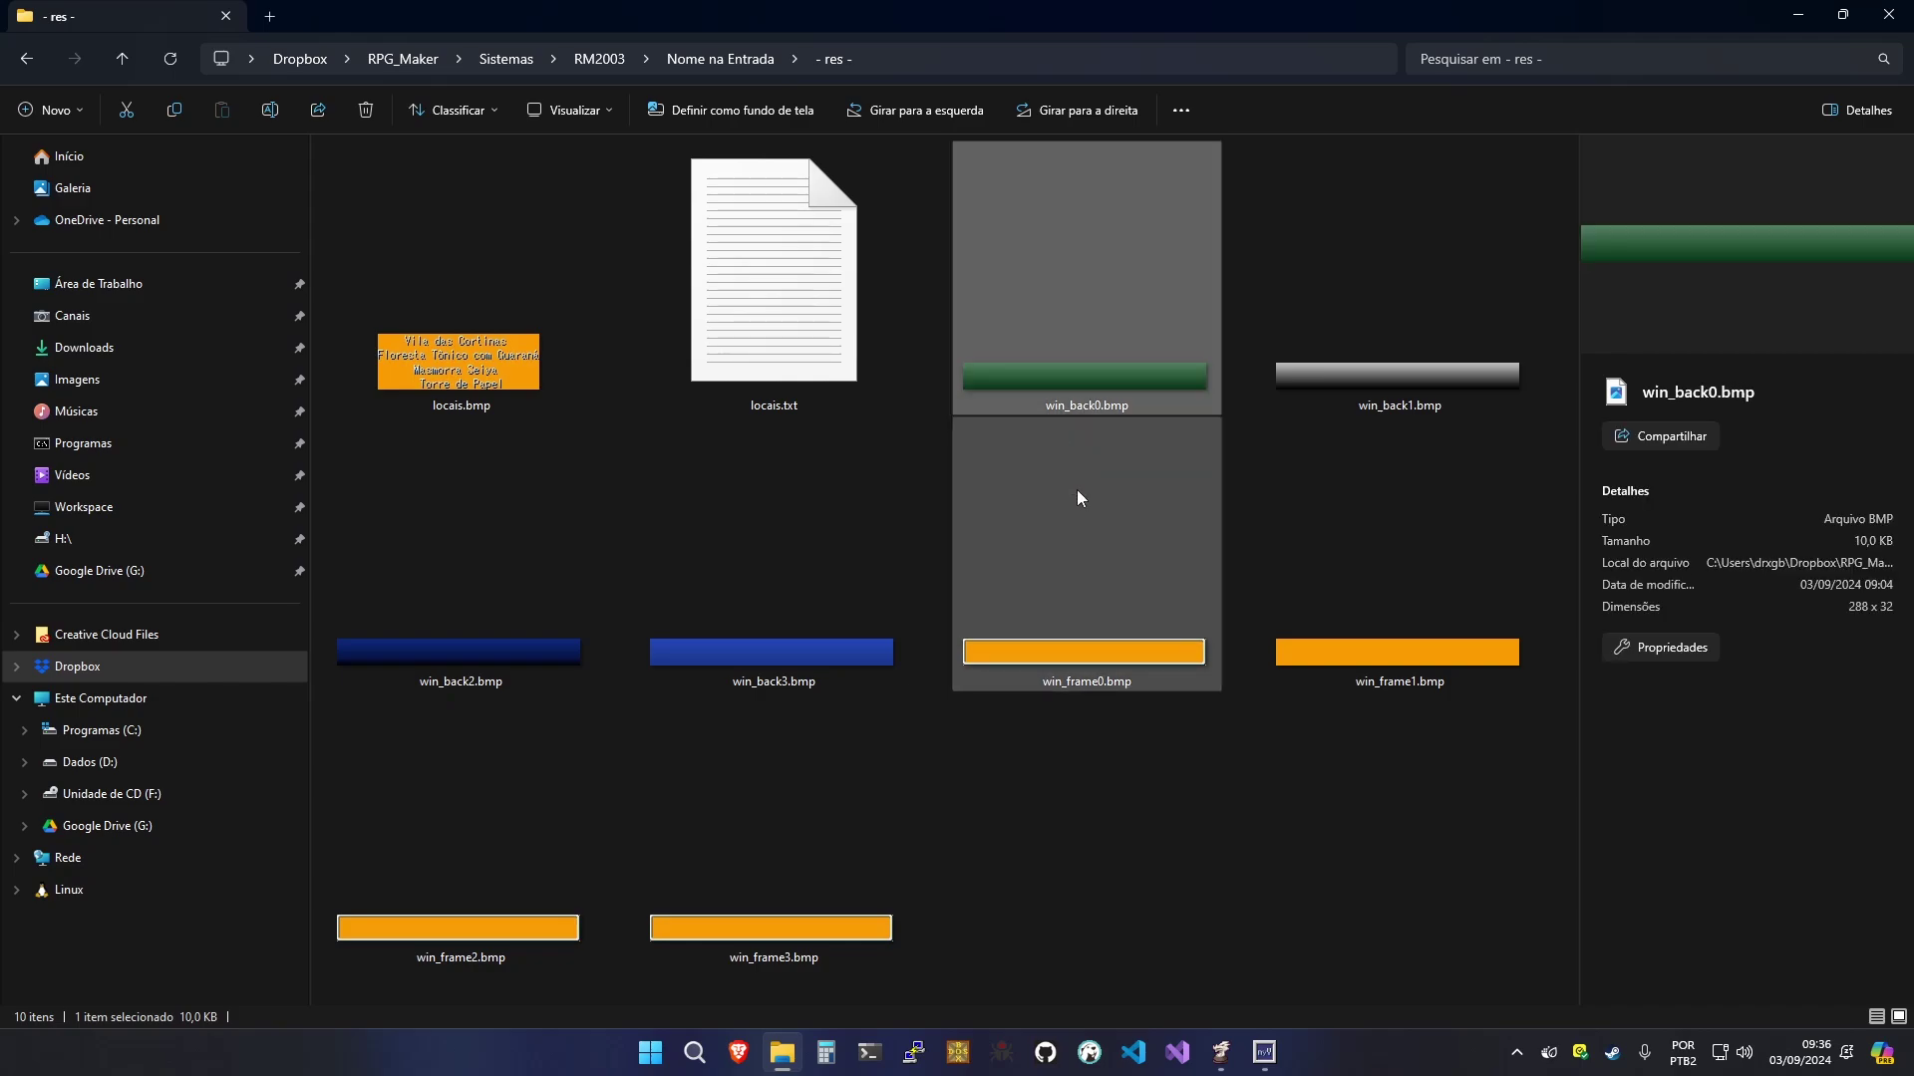
pyautogui.click(1077, 493)
pyautogui.click(1078, 334)
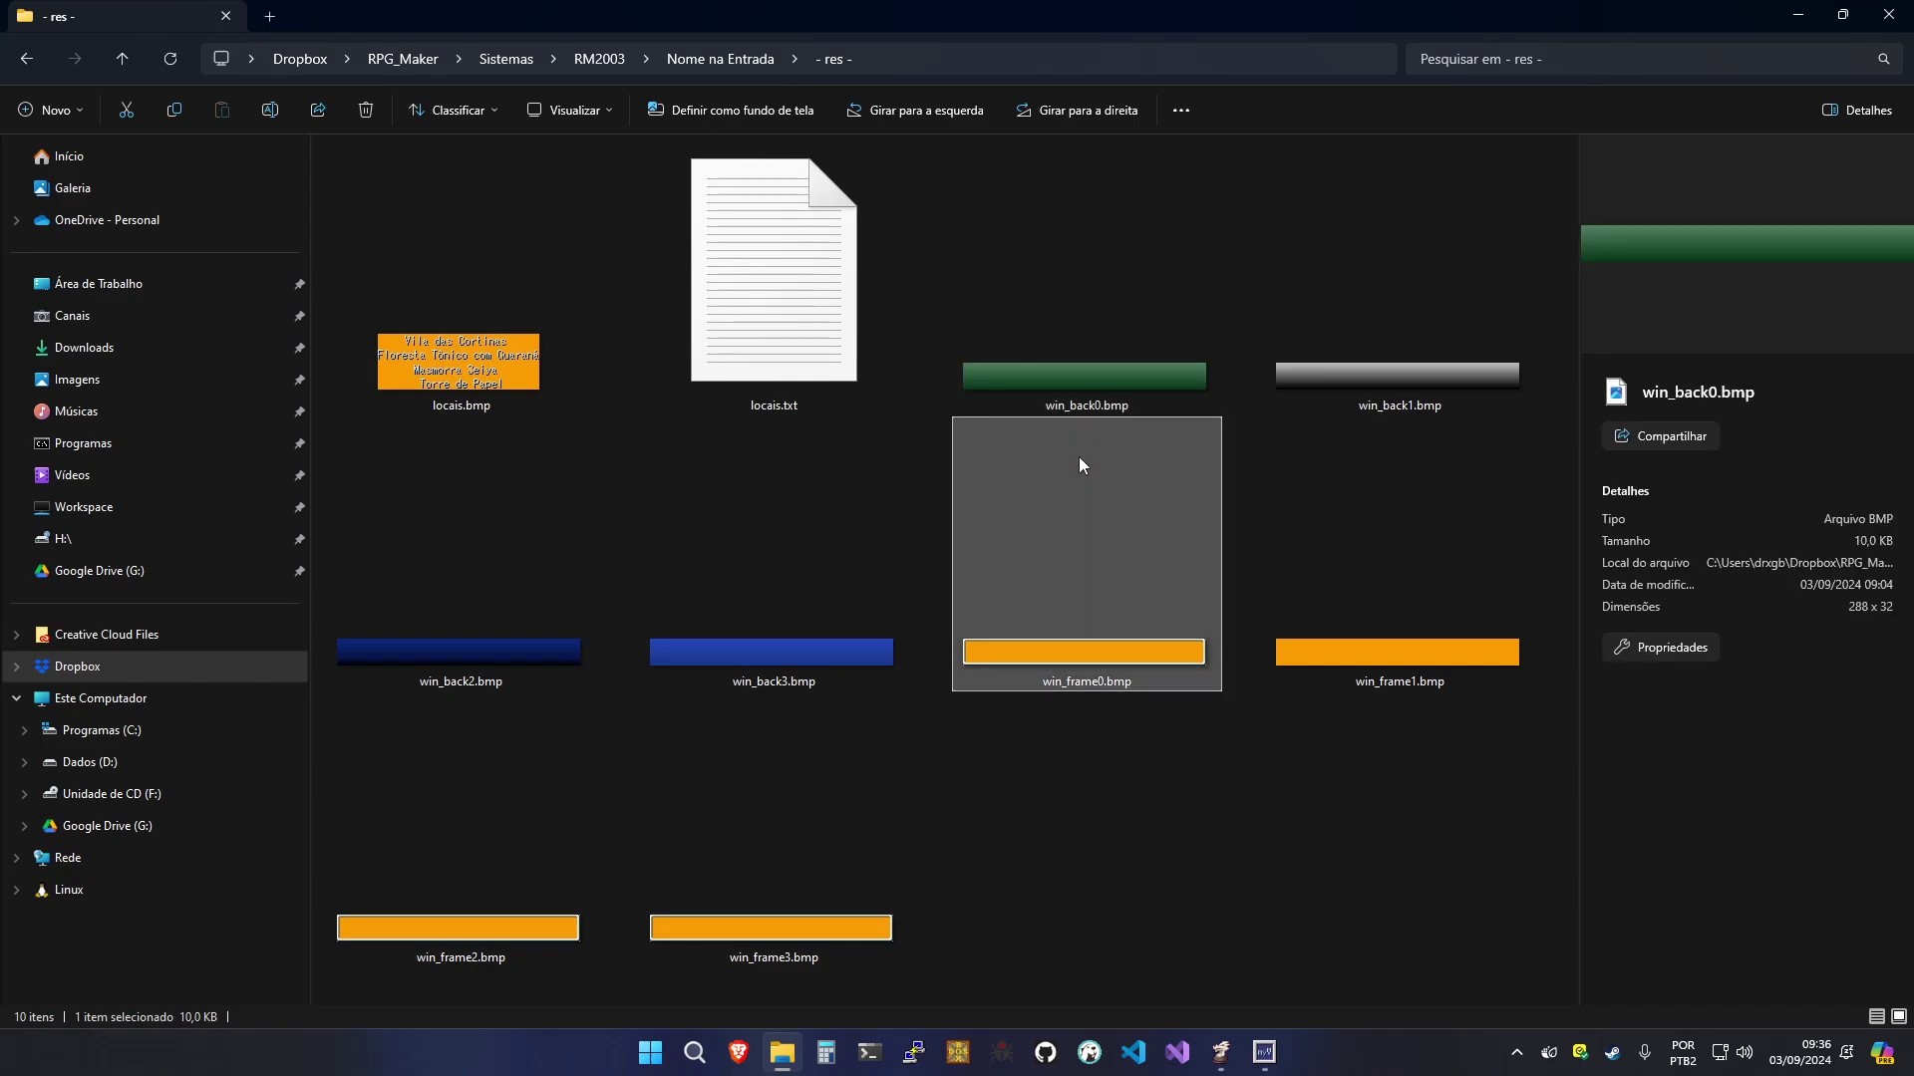
pyautogui.click(1079, 457)
pyautogui.click(990, 263)
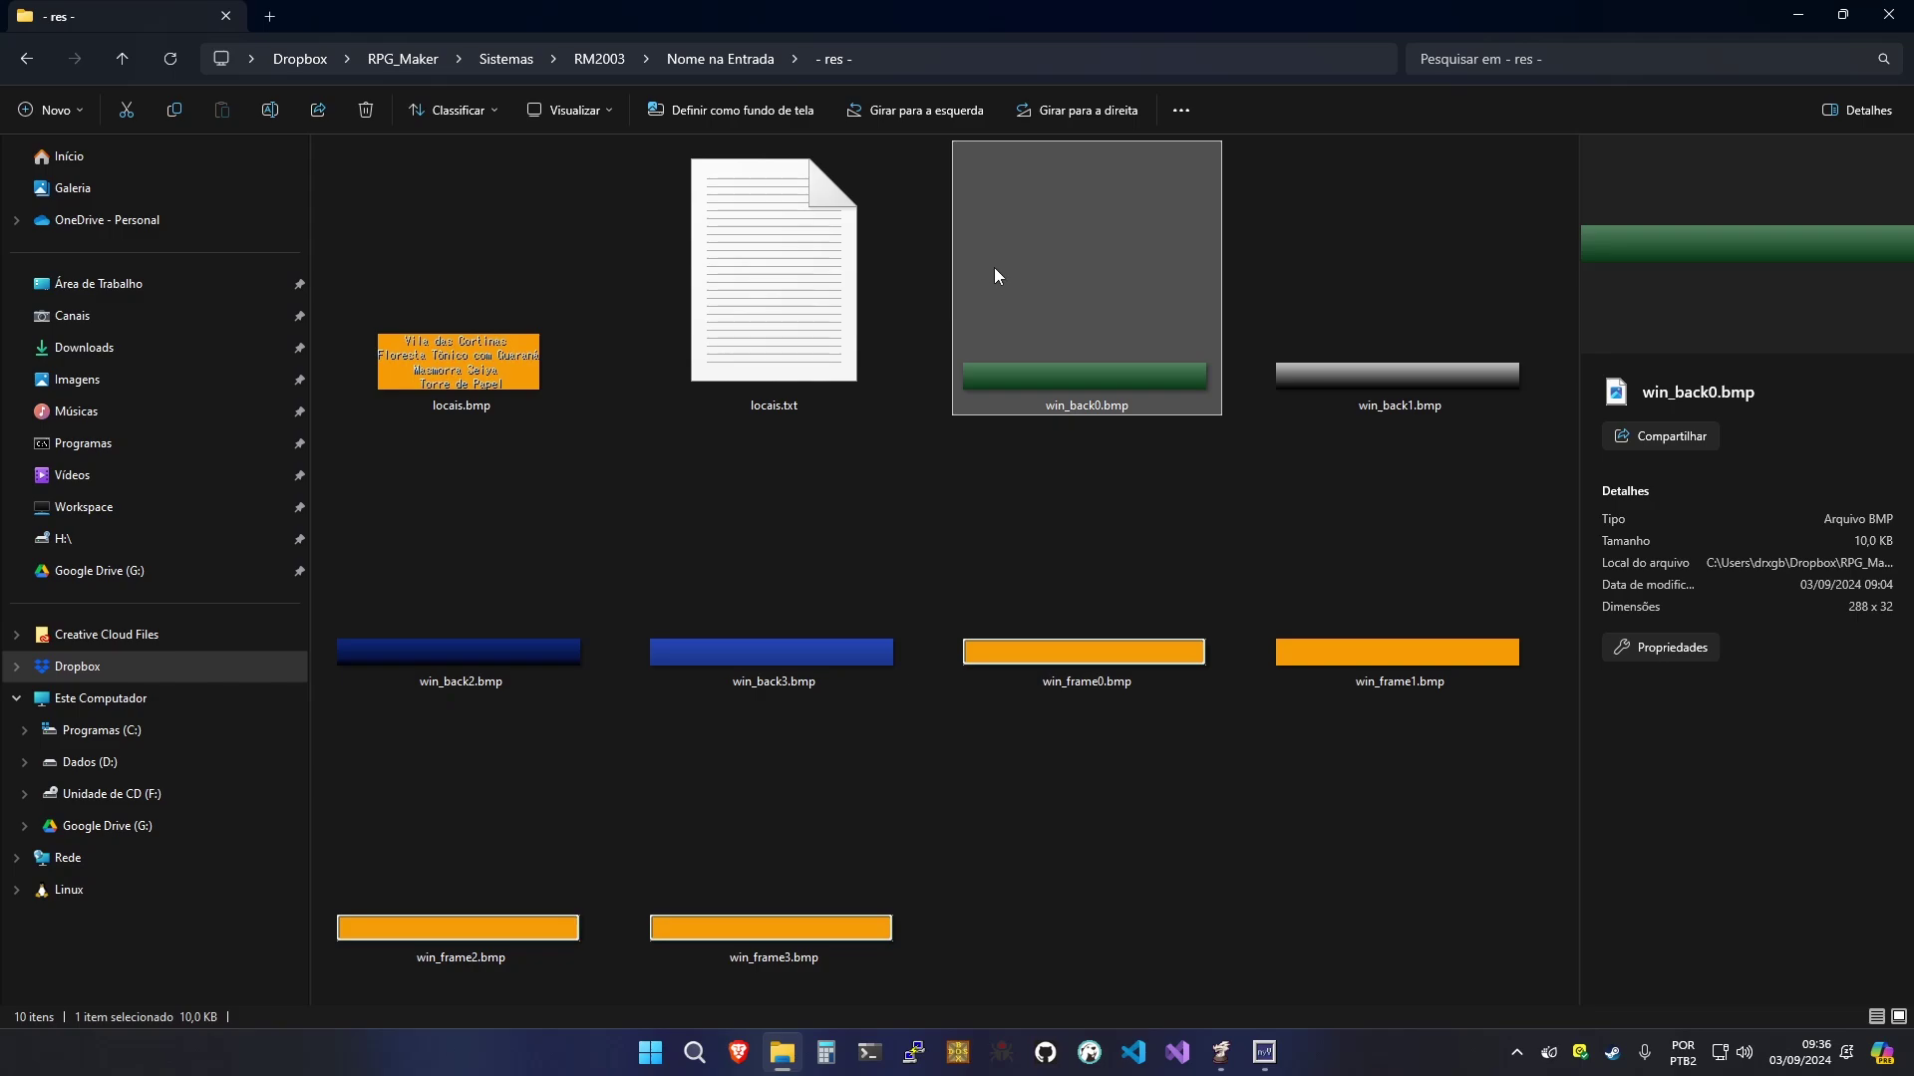
pyautogui.click(1133, 561)
pyautogui.click(1091, 284)
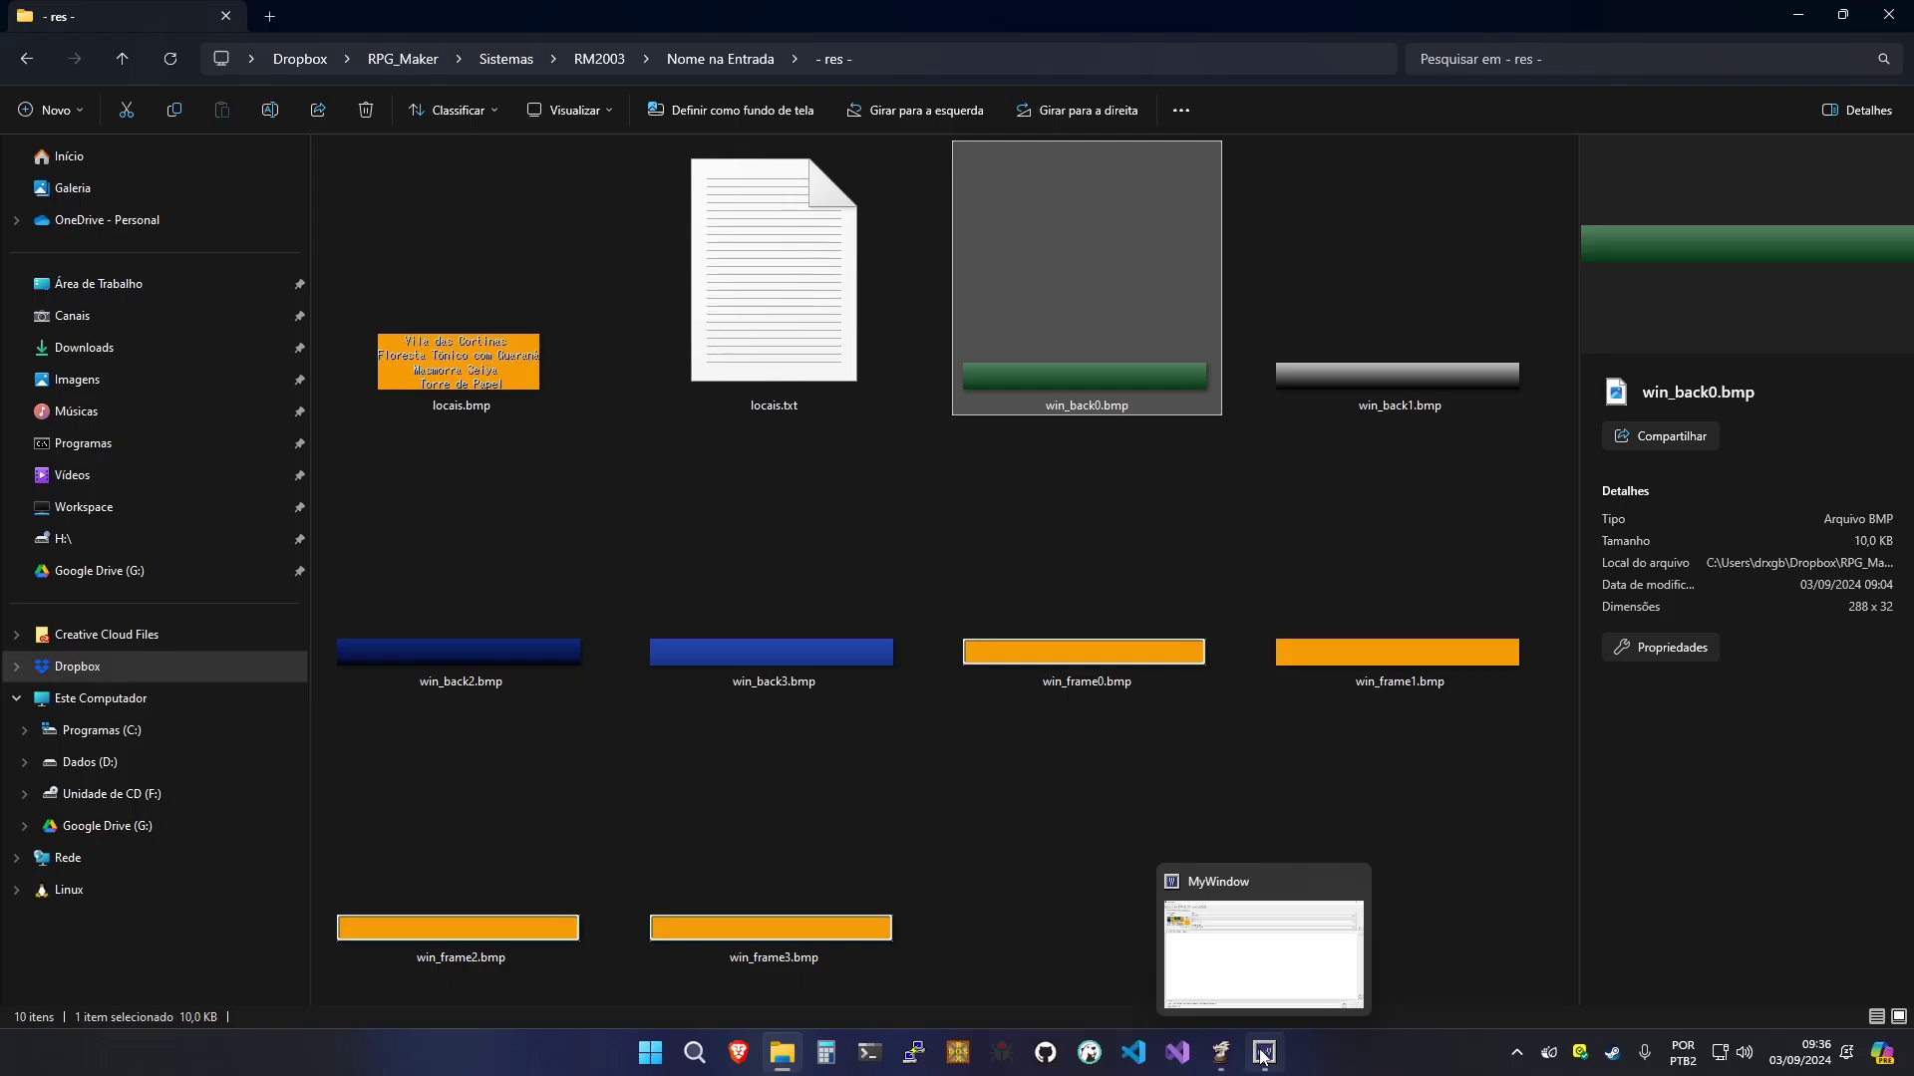
# Switch to MyWindow and pick the orange background of System.png as the transparent color
pyautogui.click(1262, 1055)
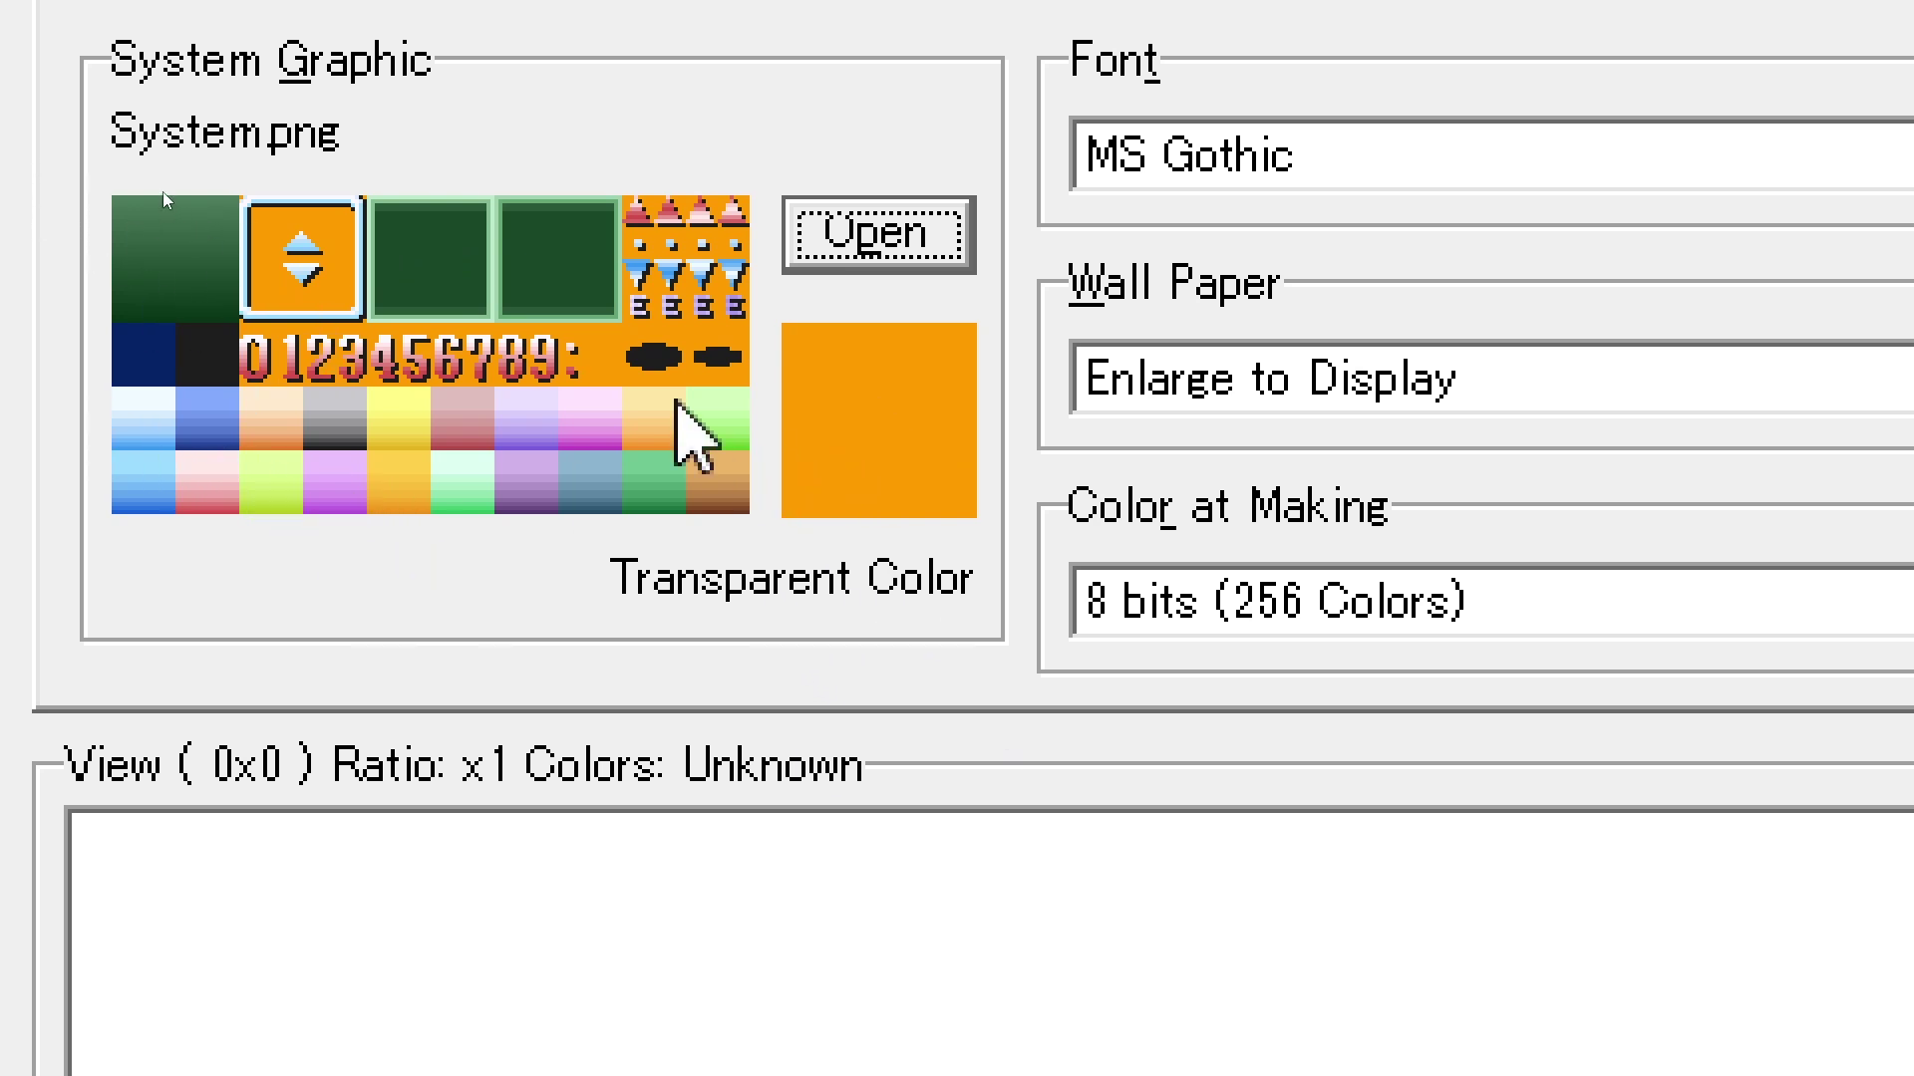
pyautogui.click(589, 237)
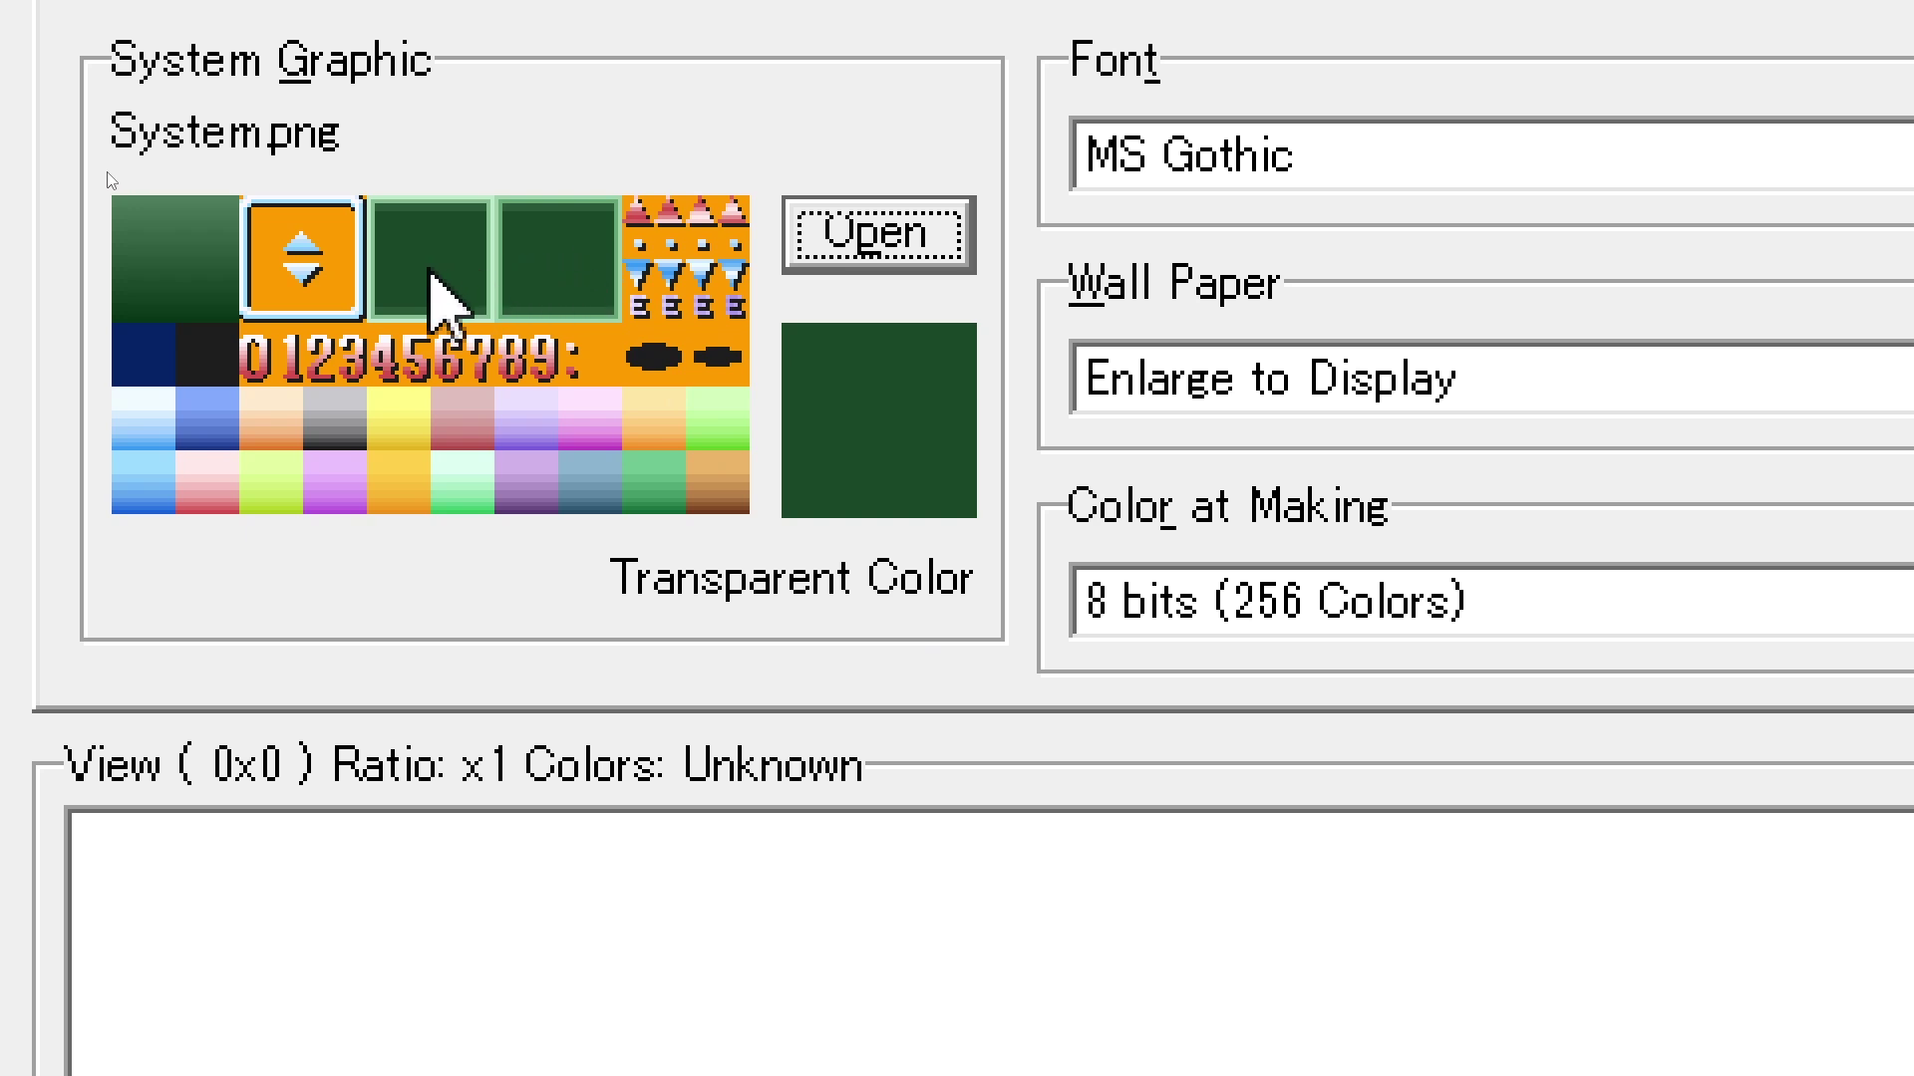
pyautogui.moveTo(302, 287); pyautogui.dragTo(601, 354)
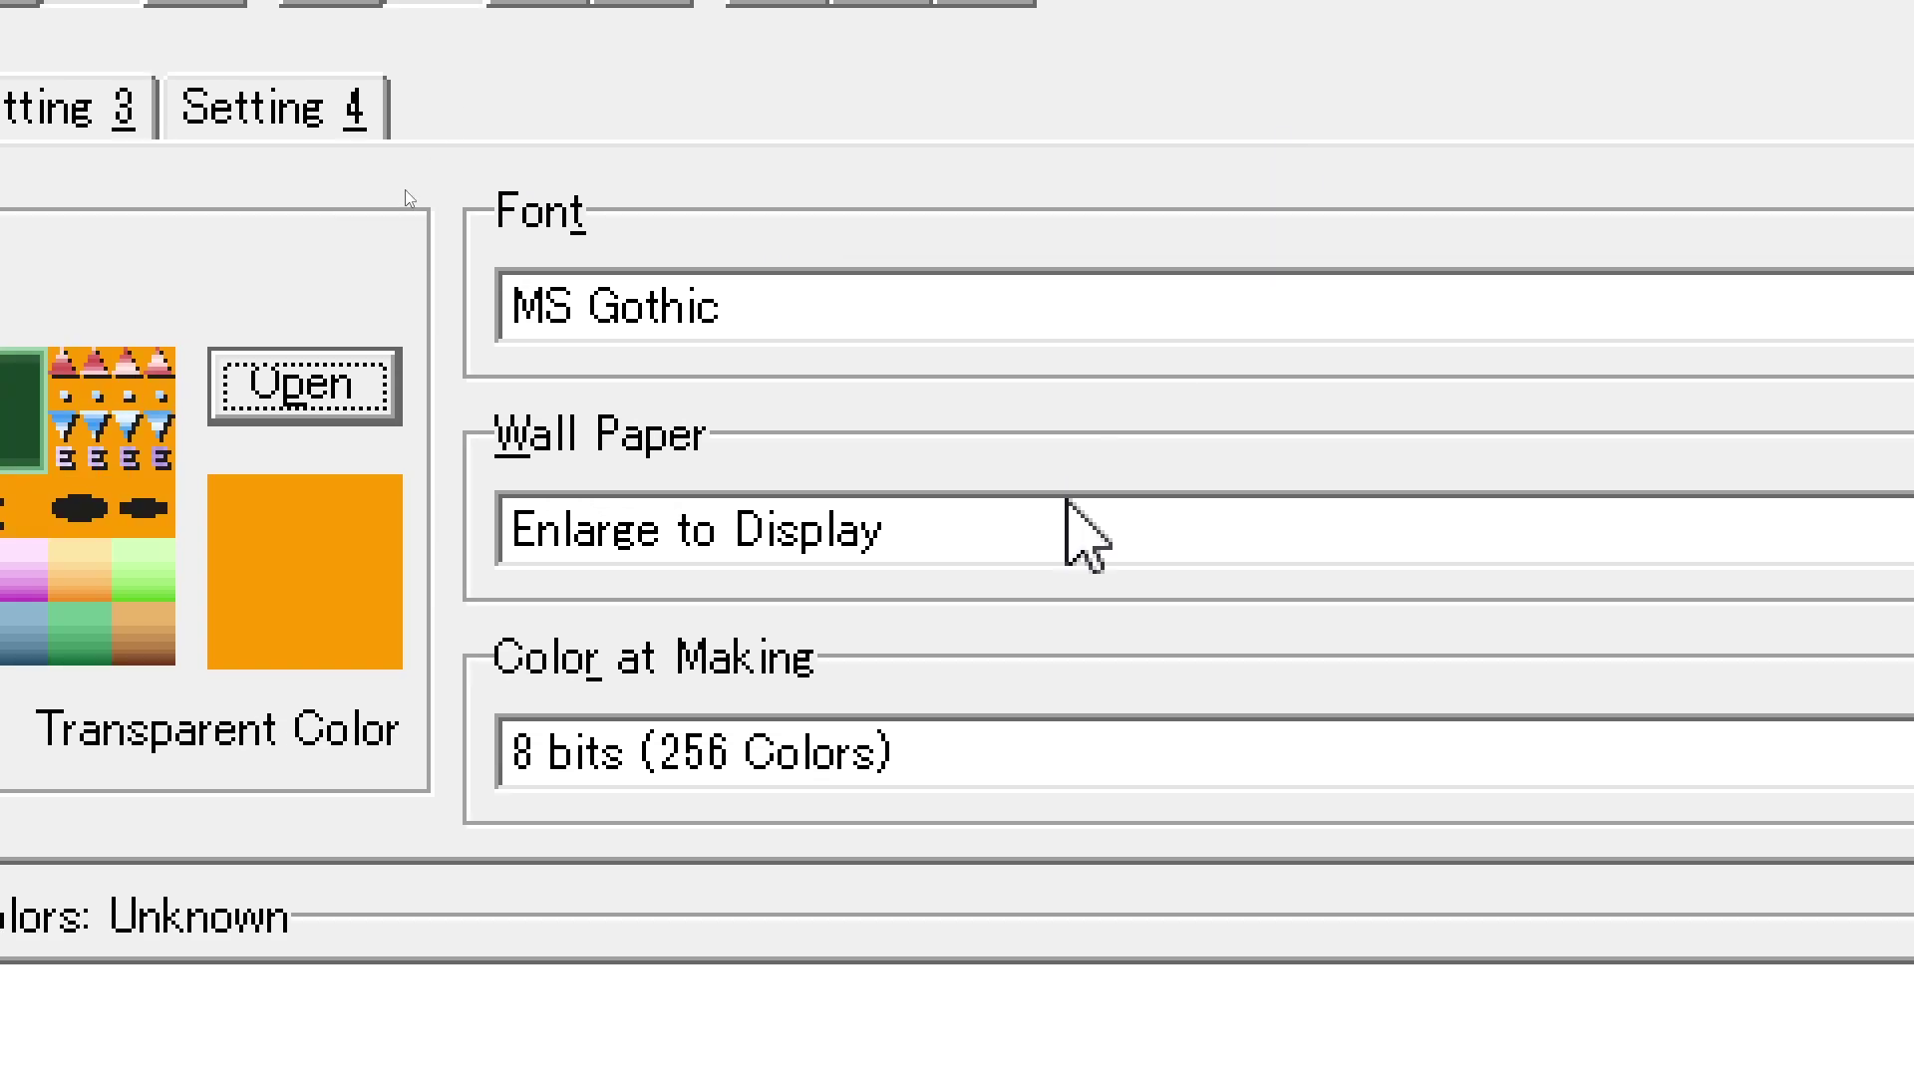
# Choose MS Gothic as the font for the generated window text
pyautogui.click(736, 297)
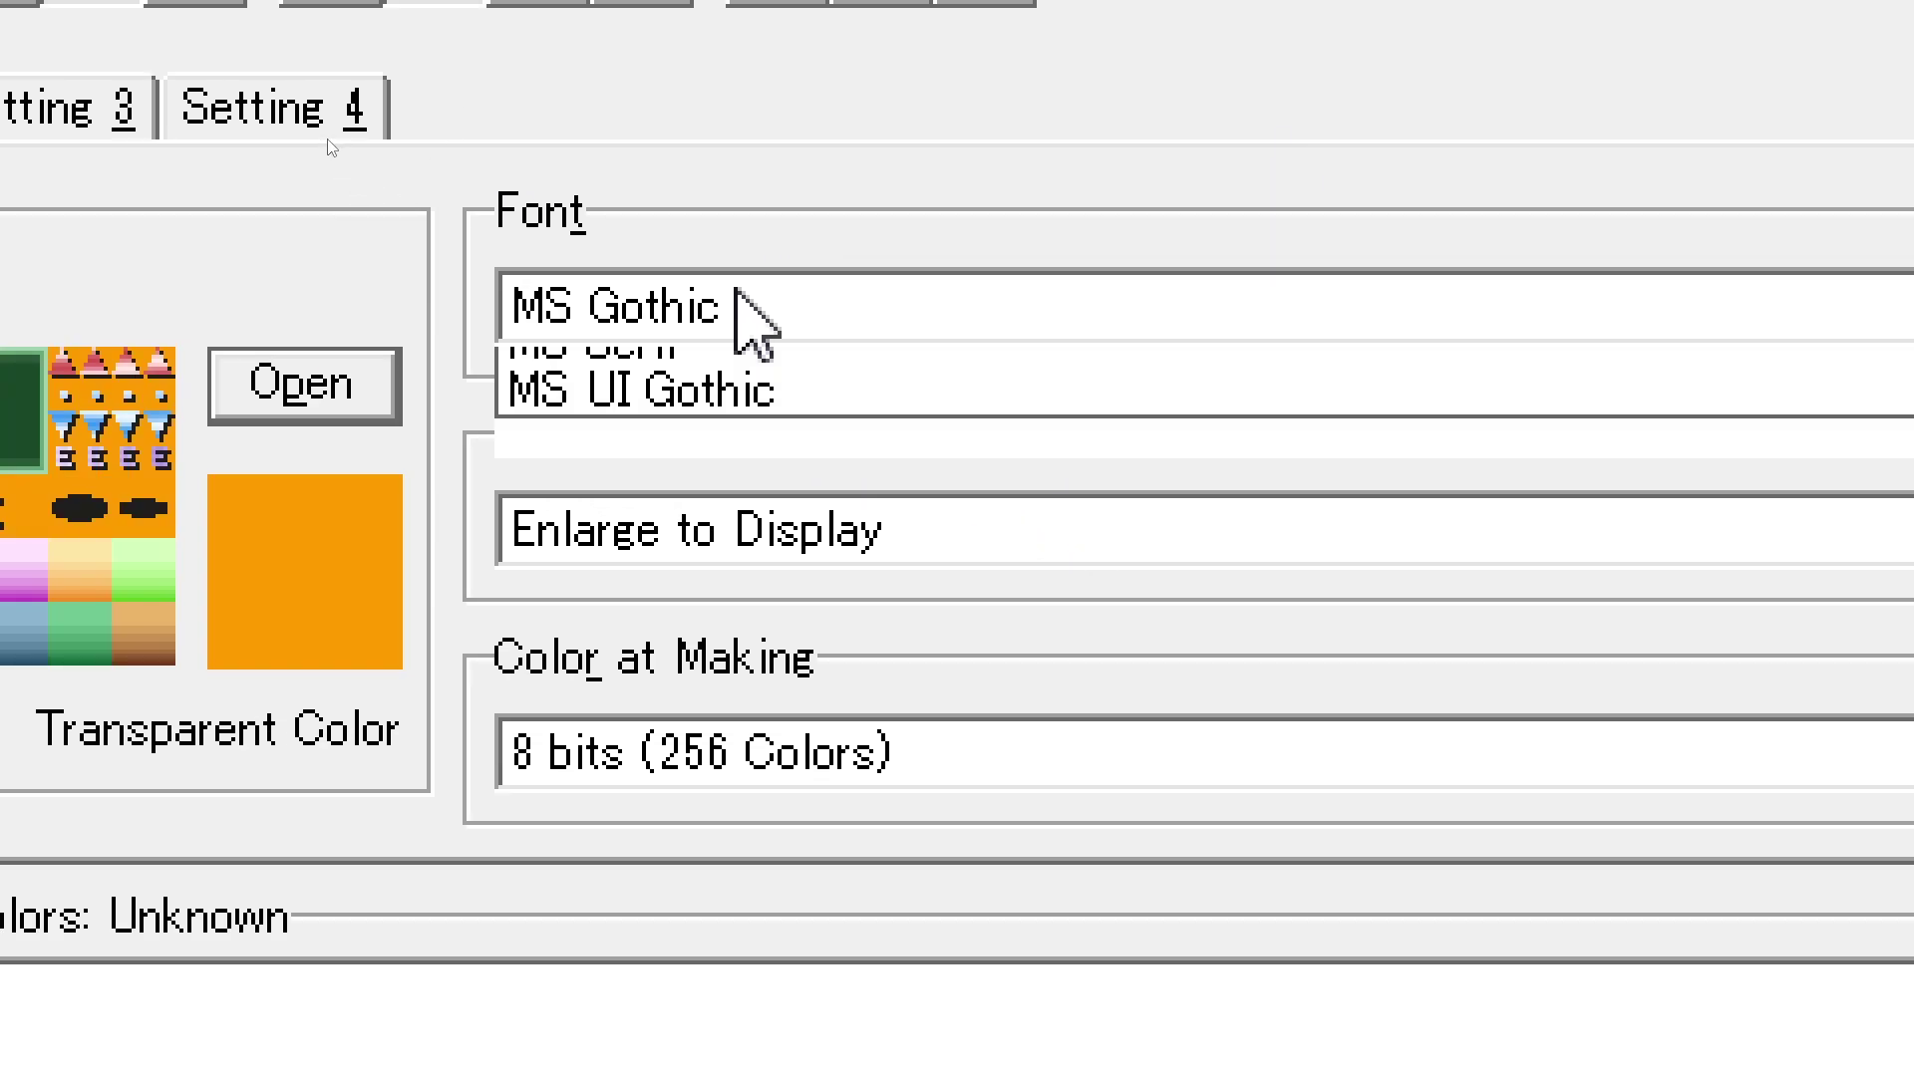
pyautogui.click(794, 303)
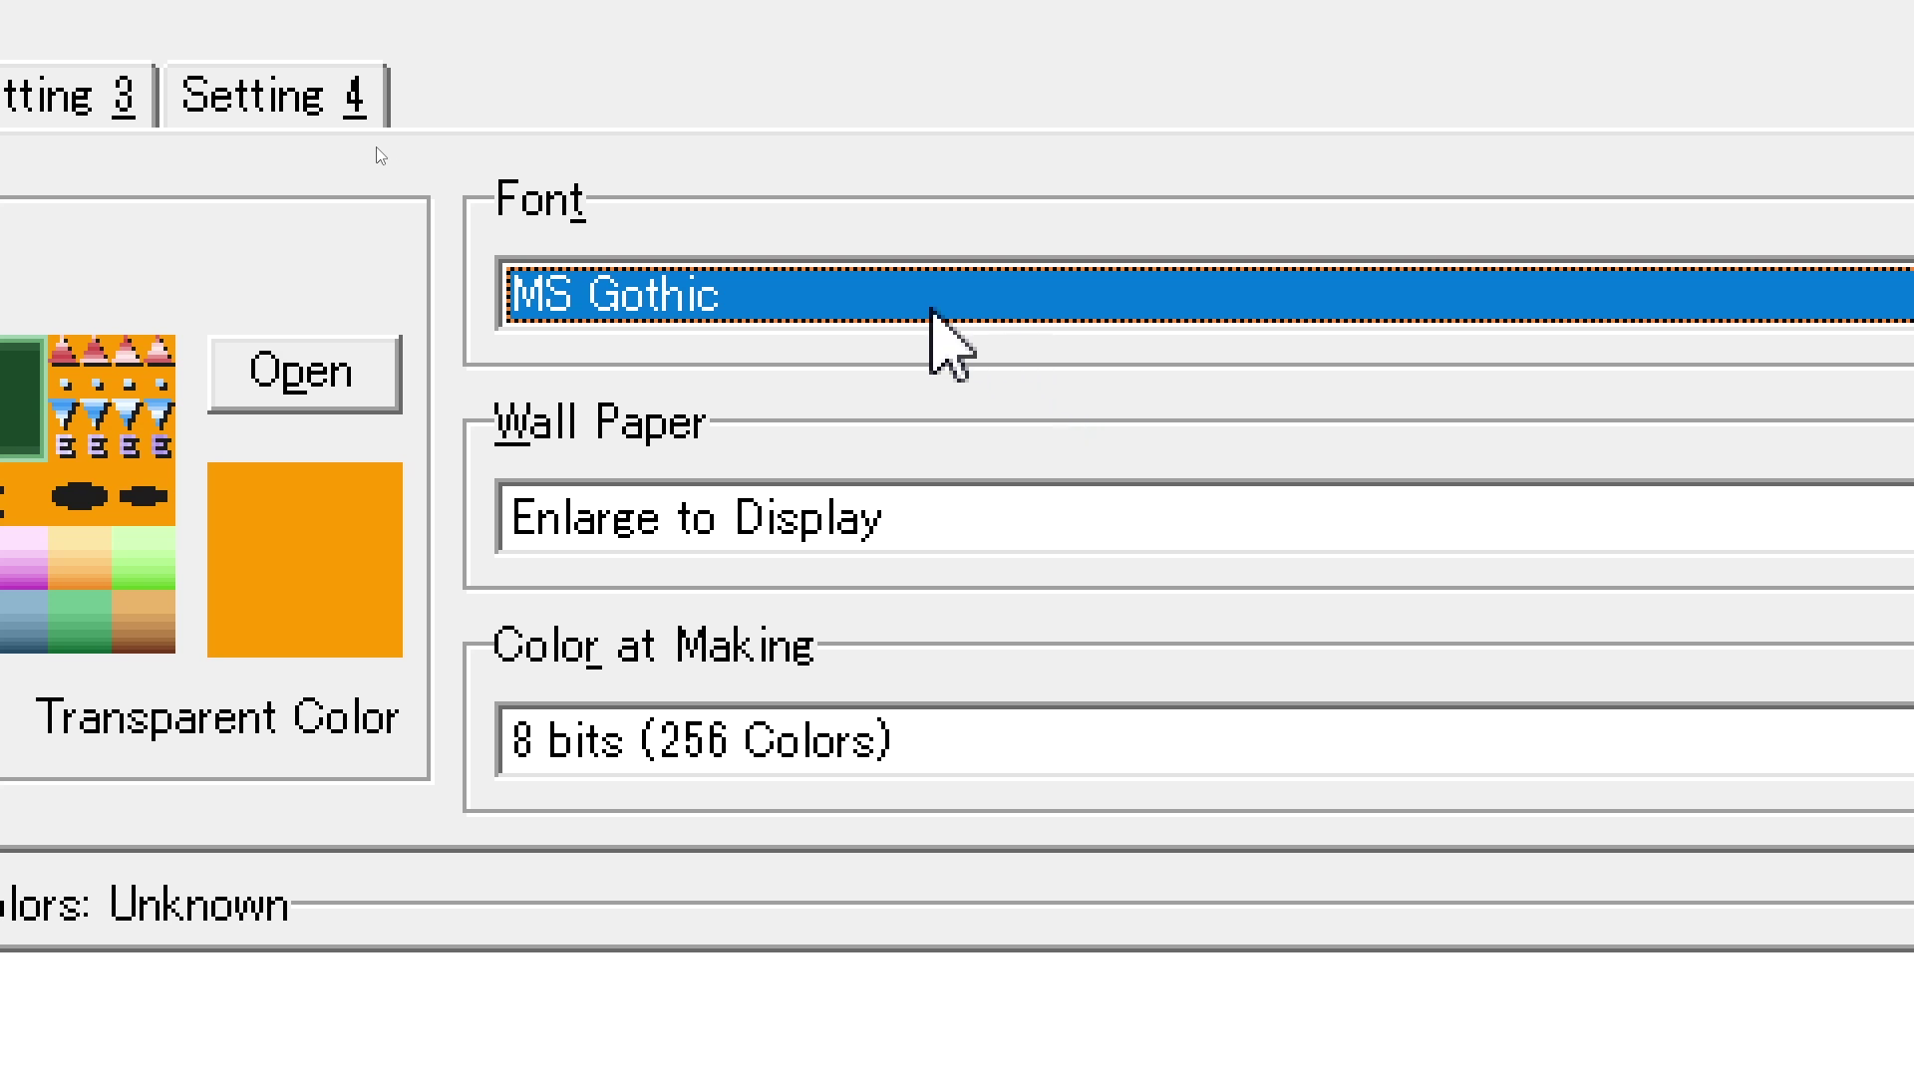
pyautogui.click(930, 311)
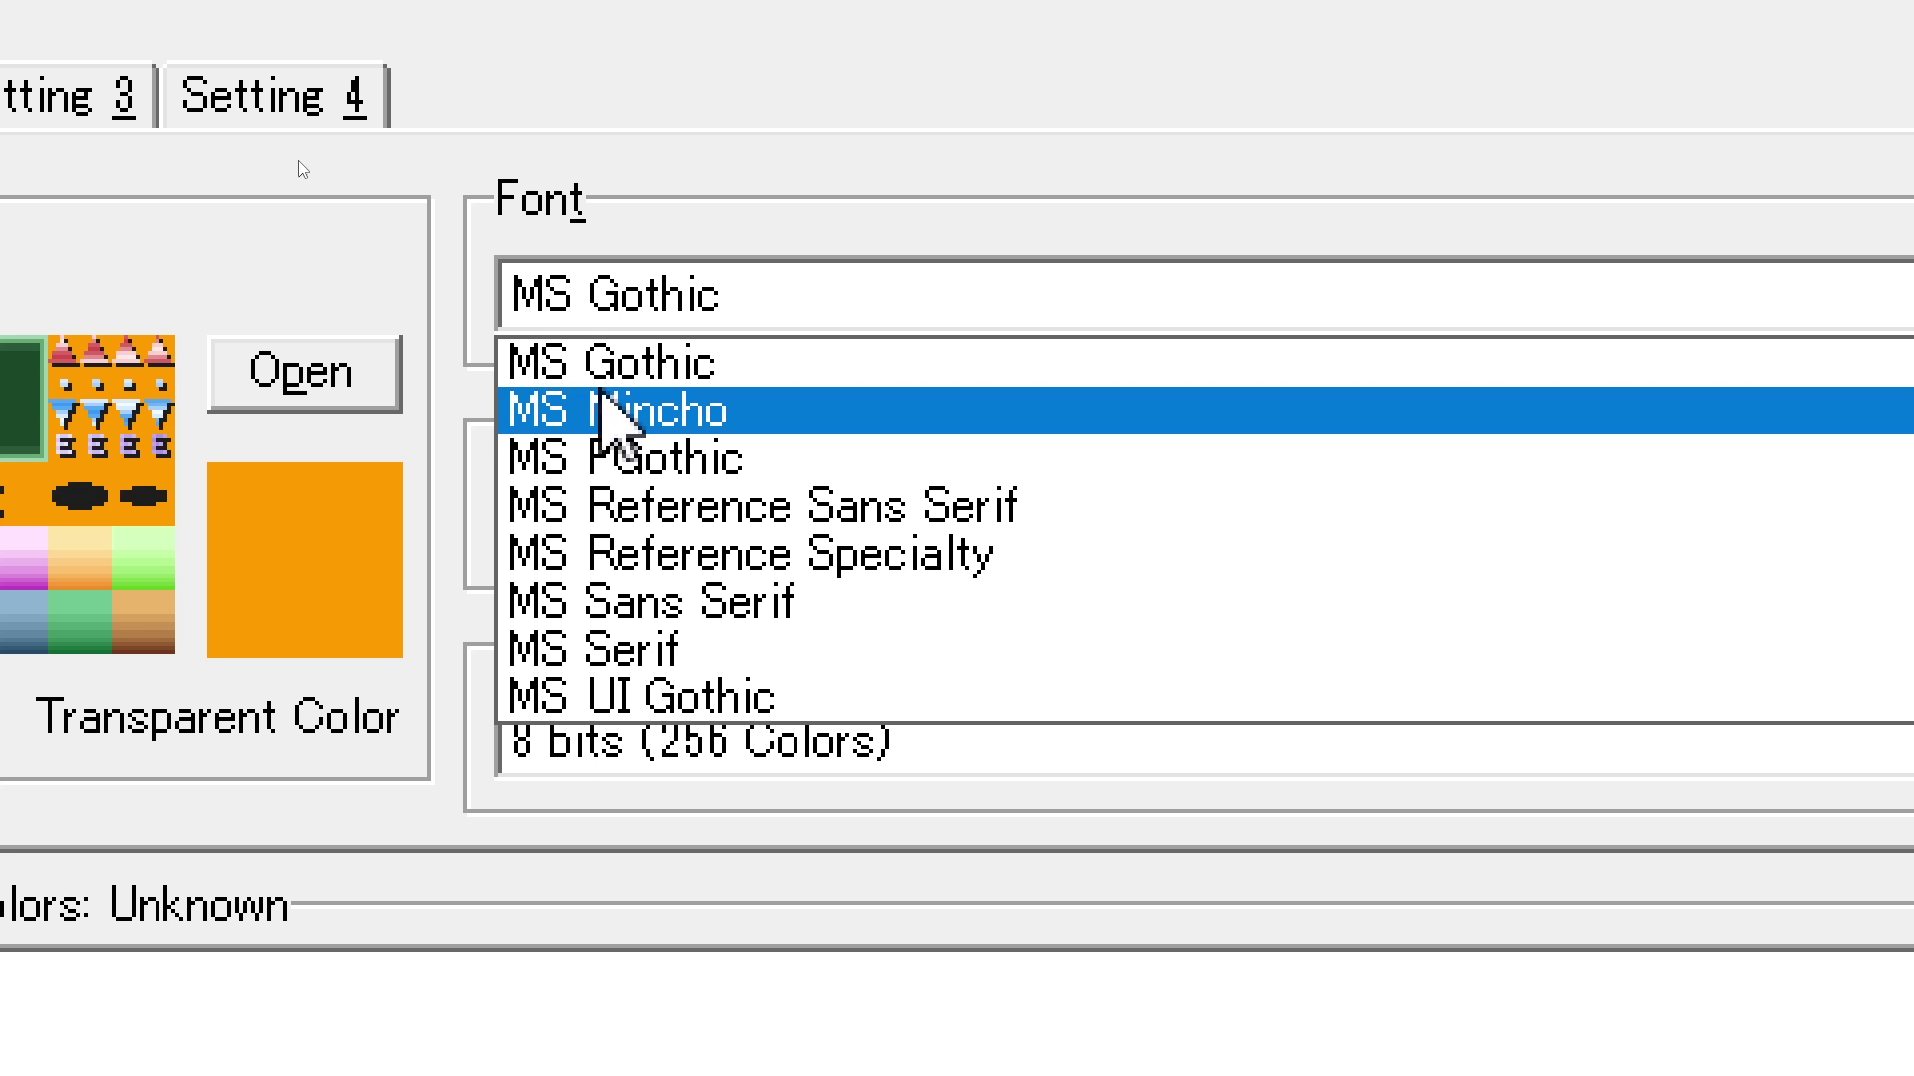
pyautogui.click(613, 367)
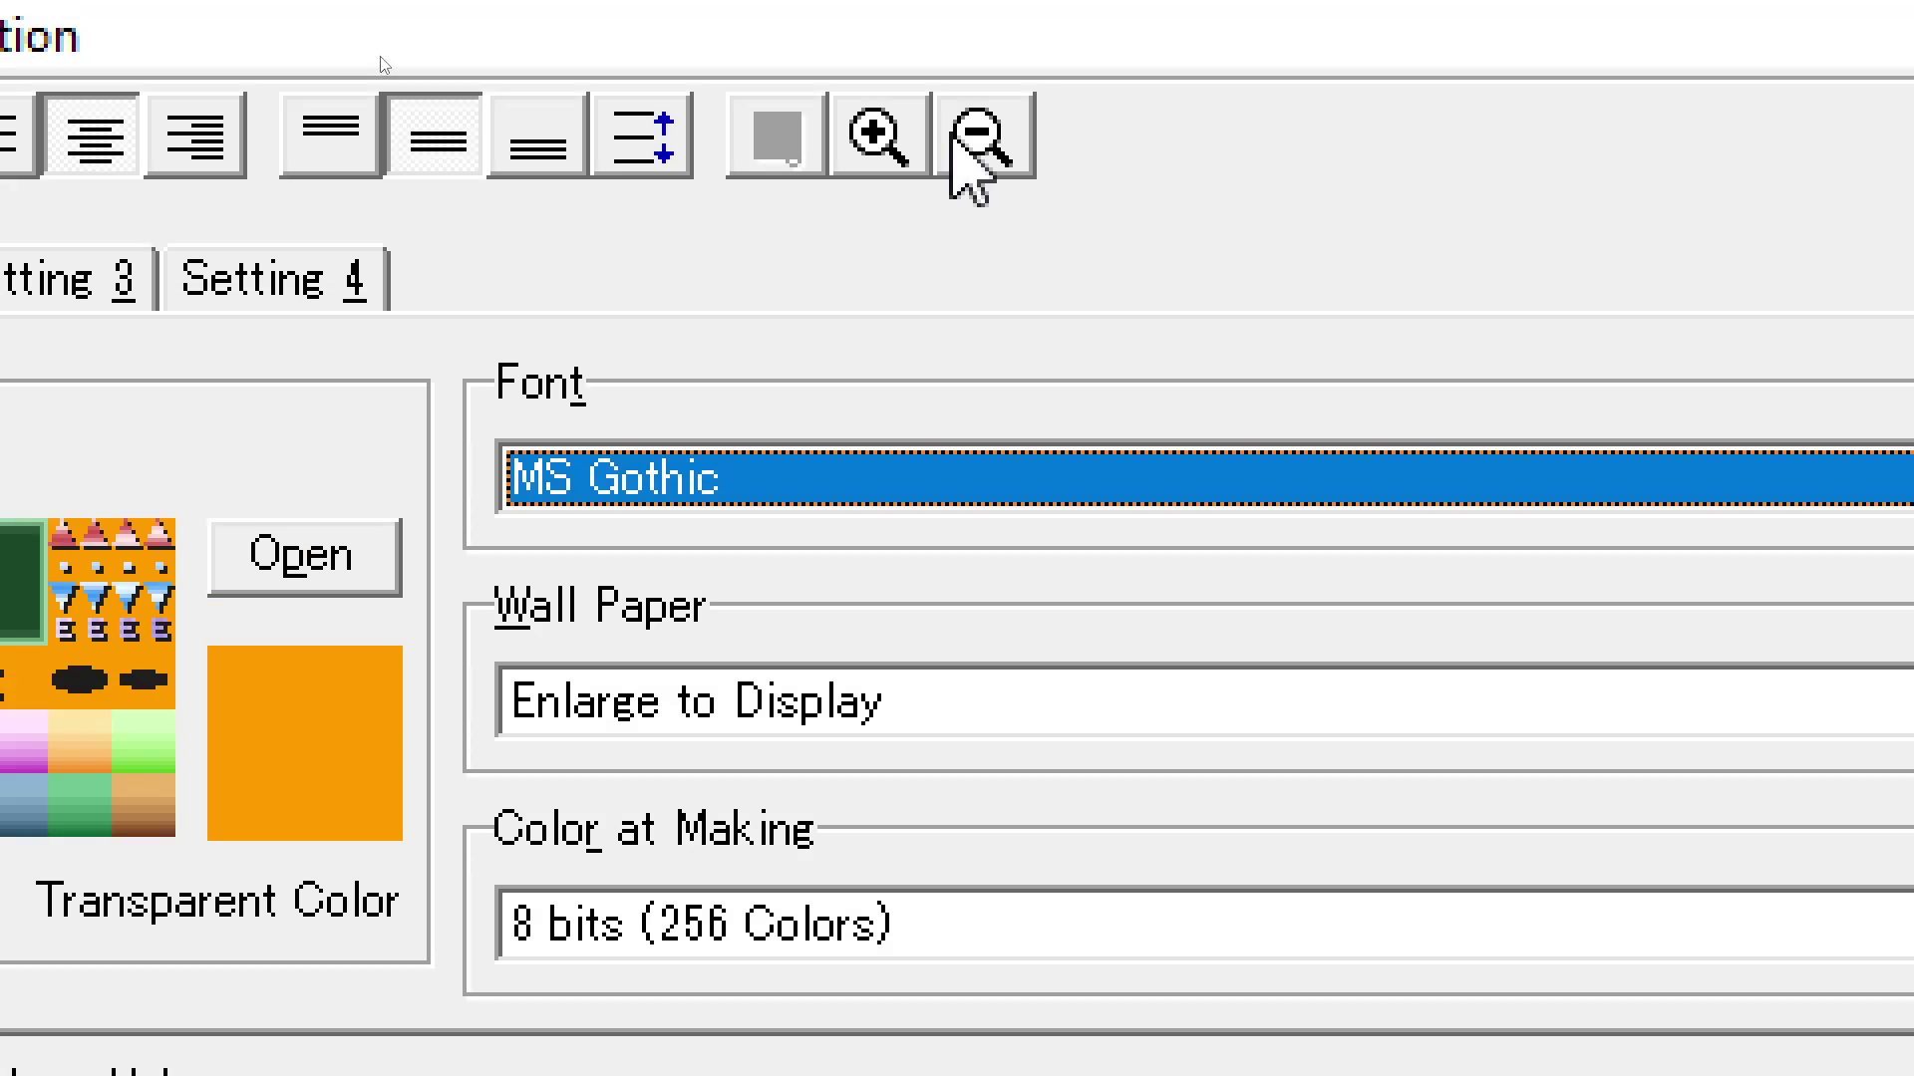
pyautogui.click(758, 390)
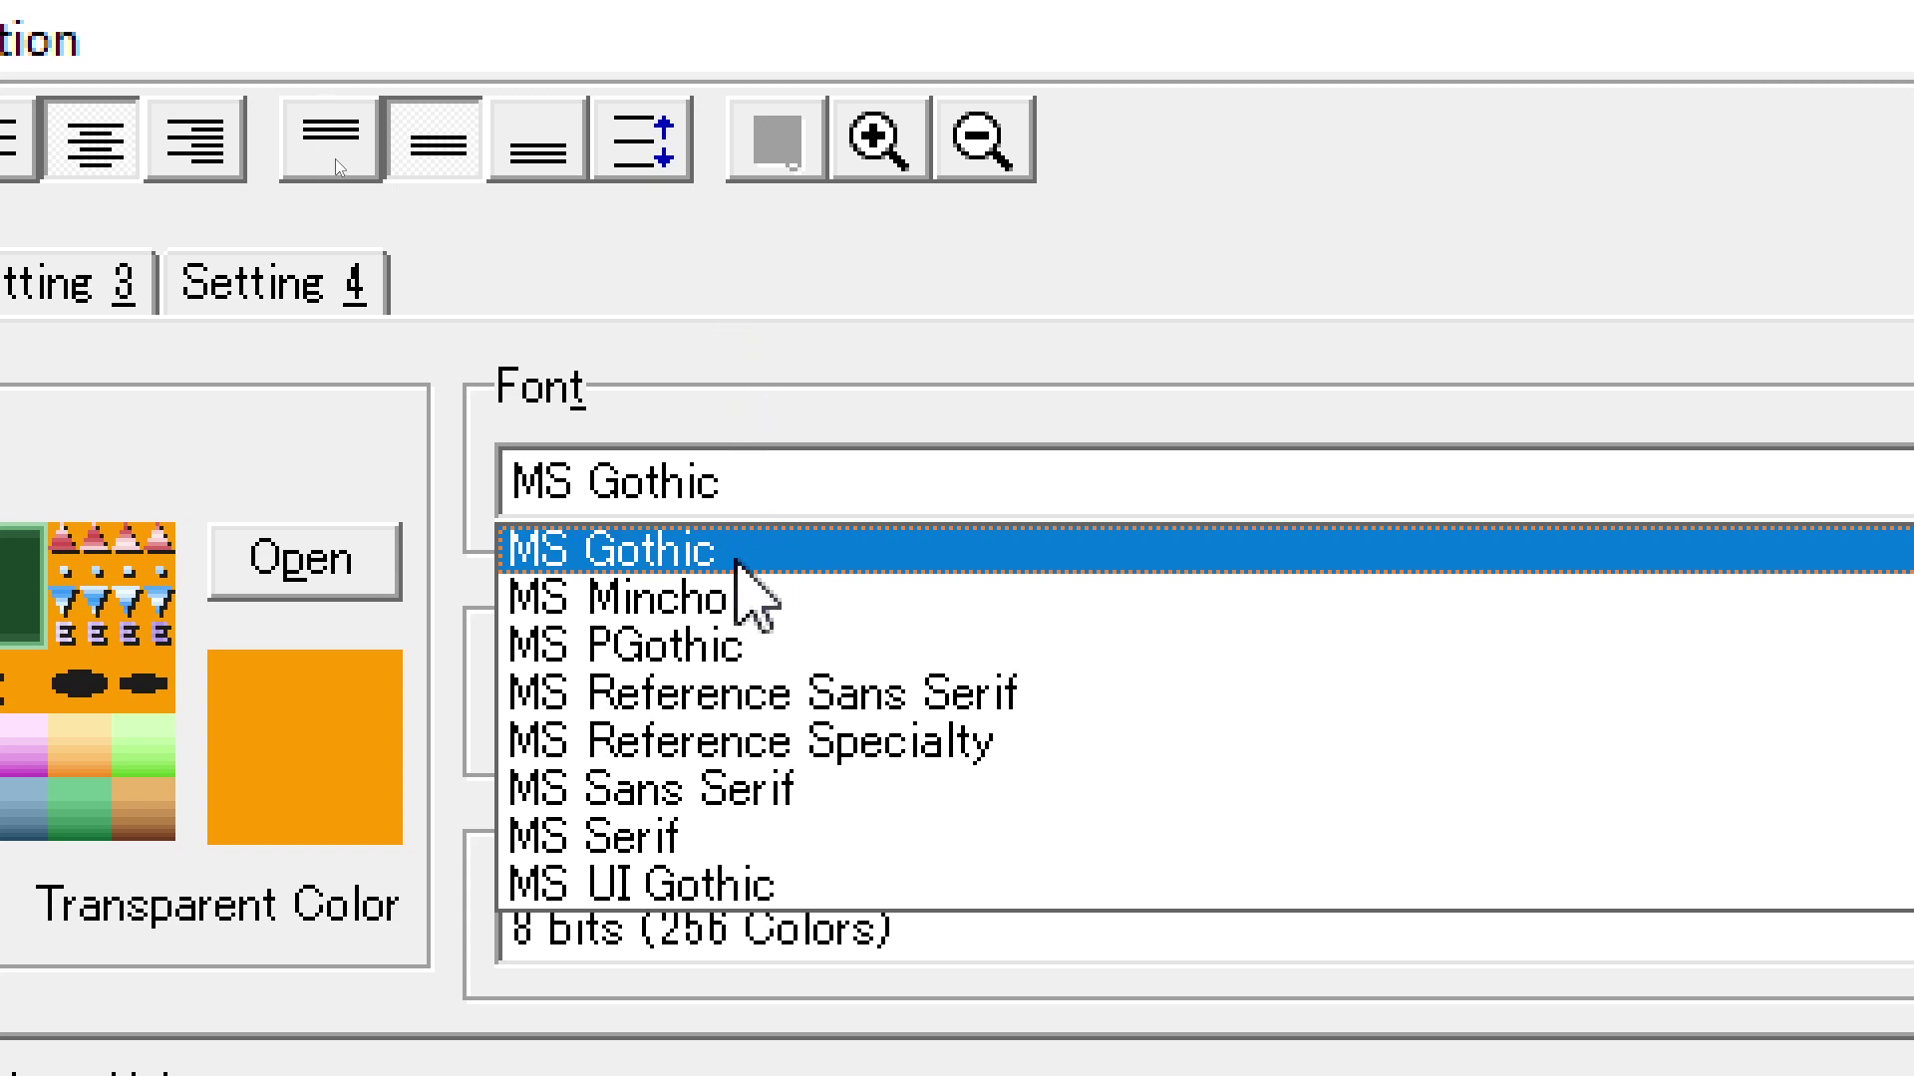
pyautogui.click(948, 461)
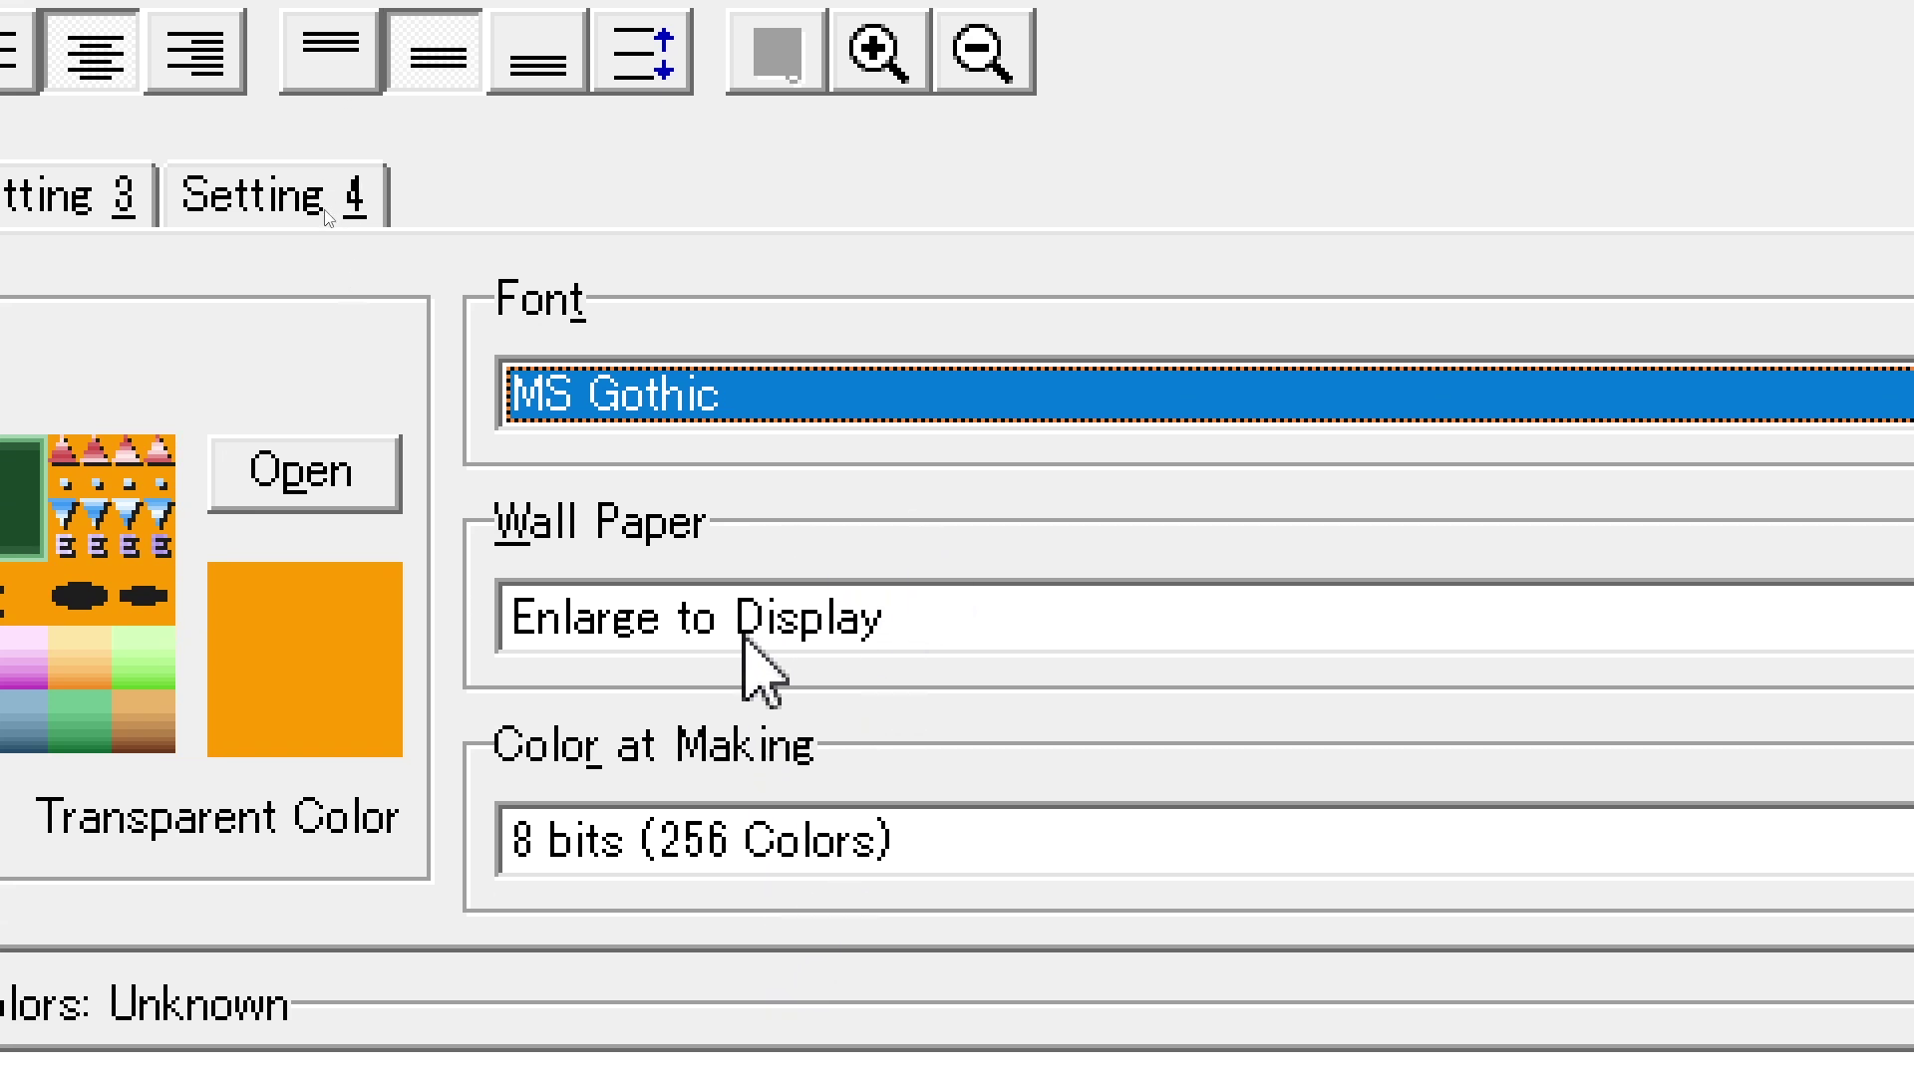
# Set the wallpaper mode to Enlarge to Display and the color depth at making to 8 bits (256 Colors)
pyautogui.click(701, 618)
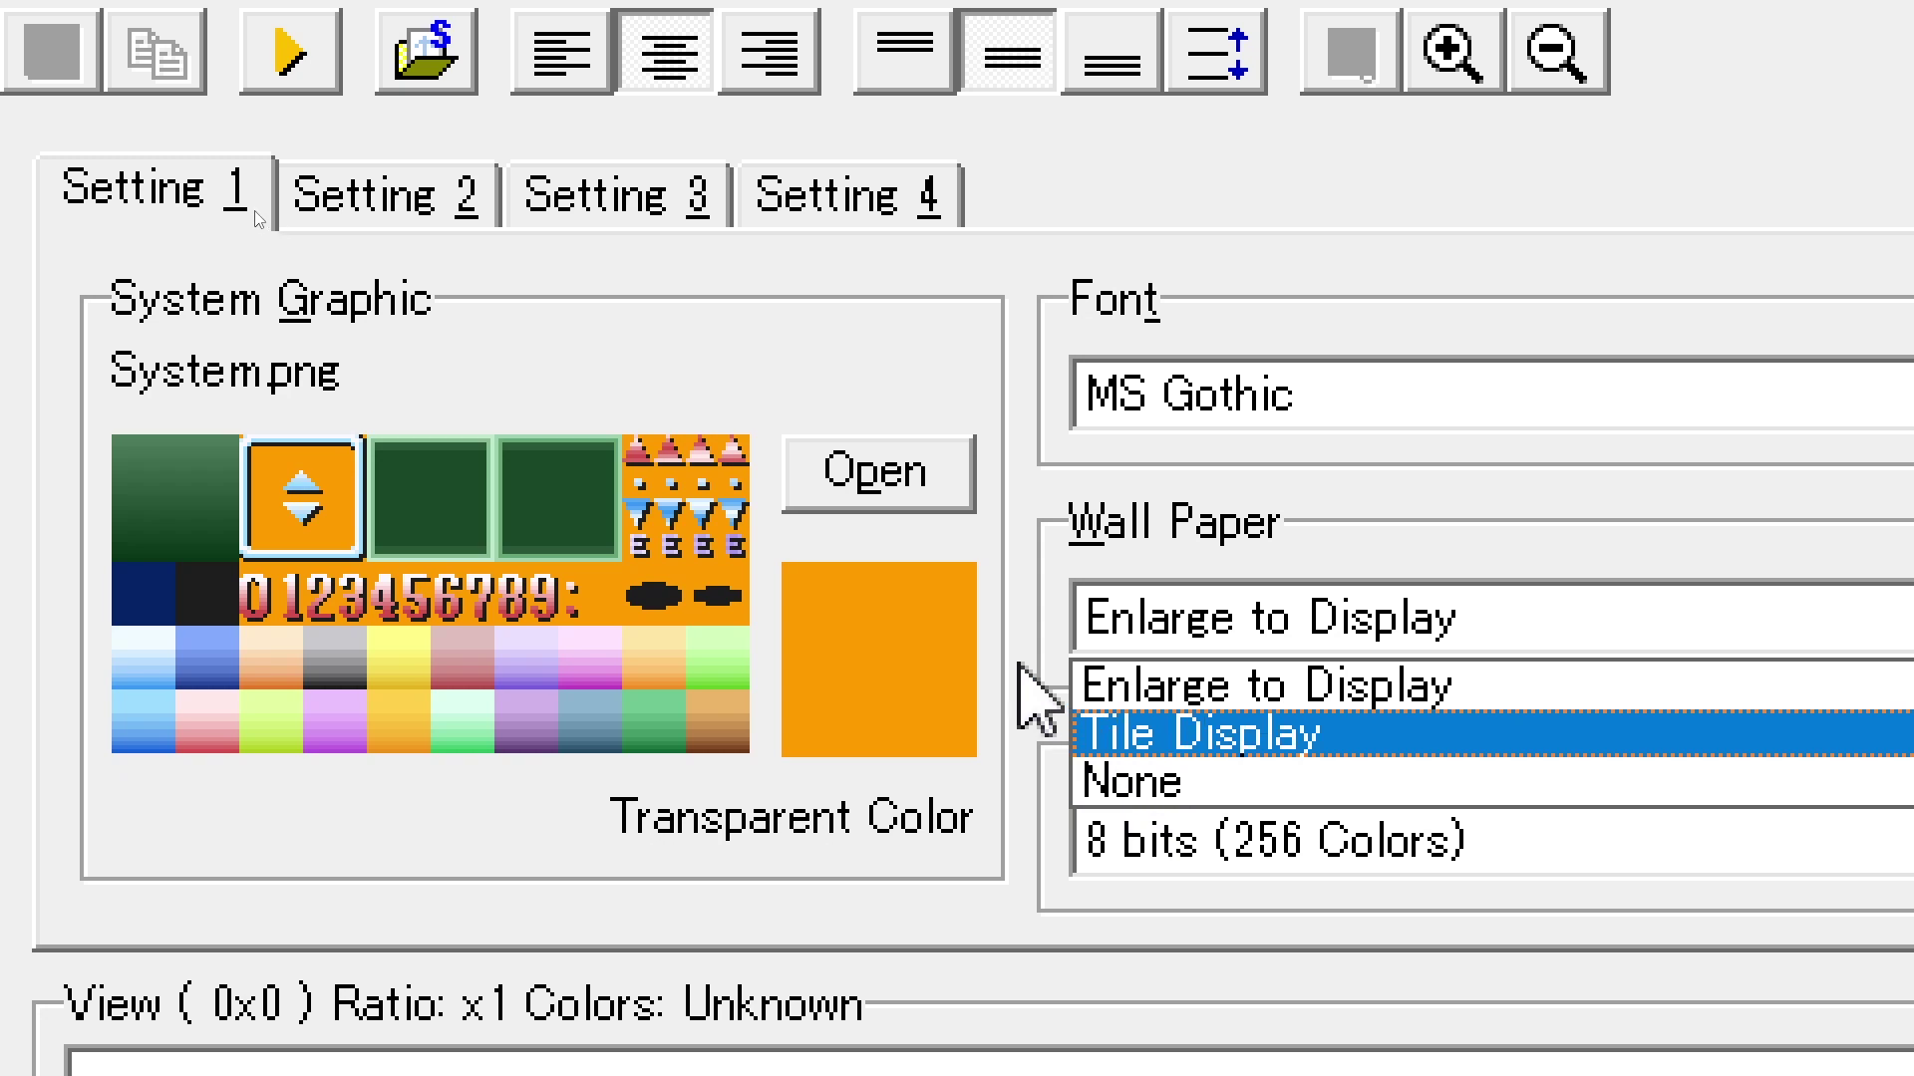
pyautogui.click(1042, 686)
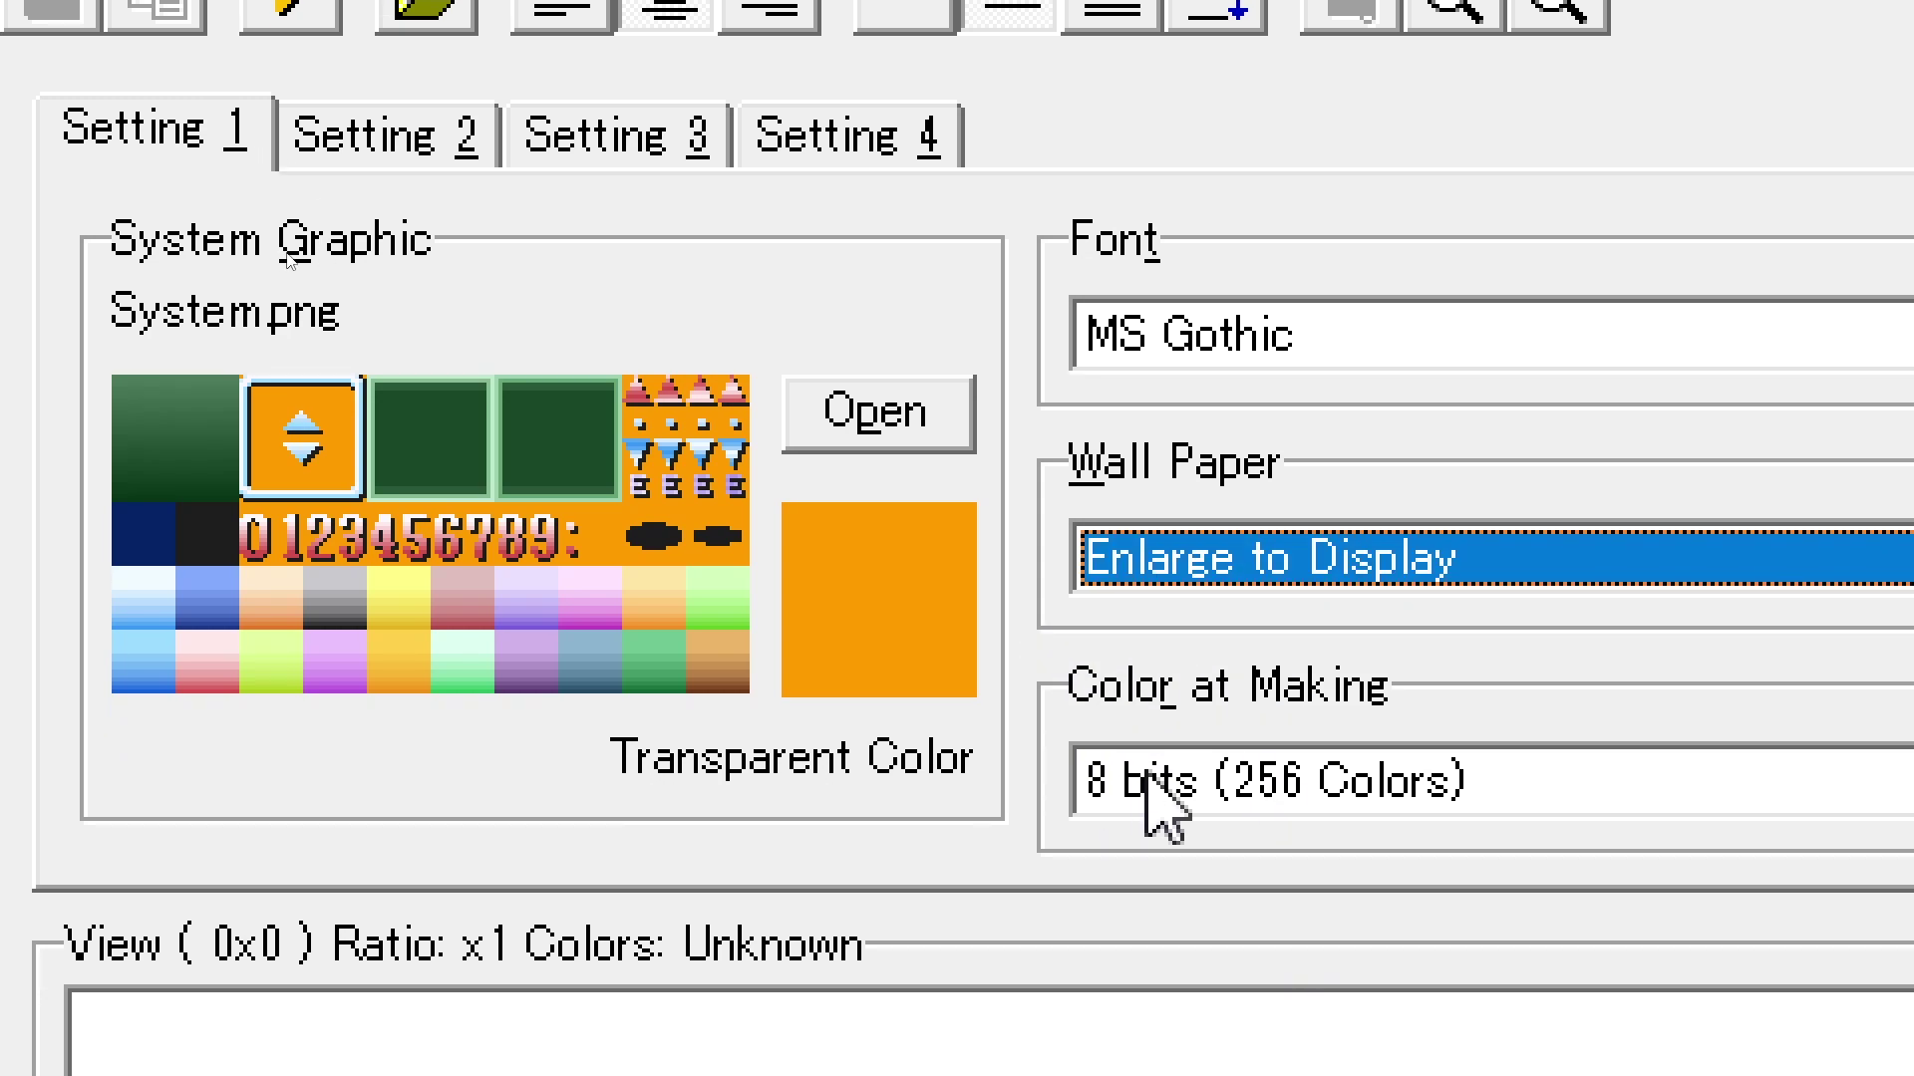
pyautogui.click(1148, 846)
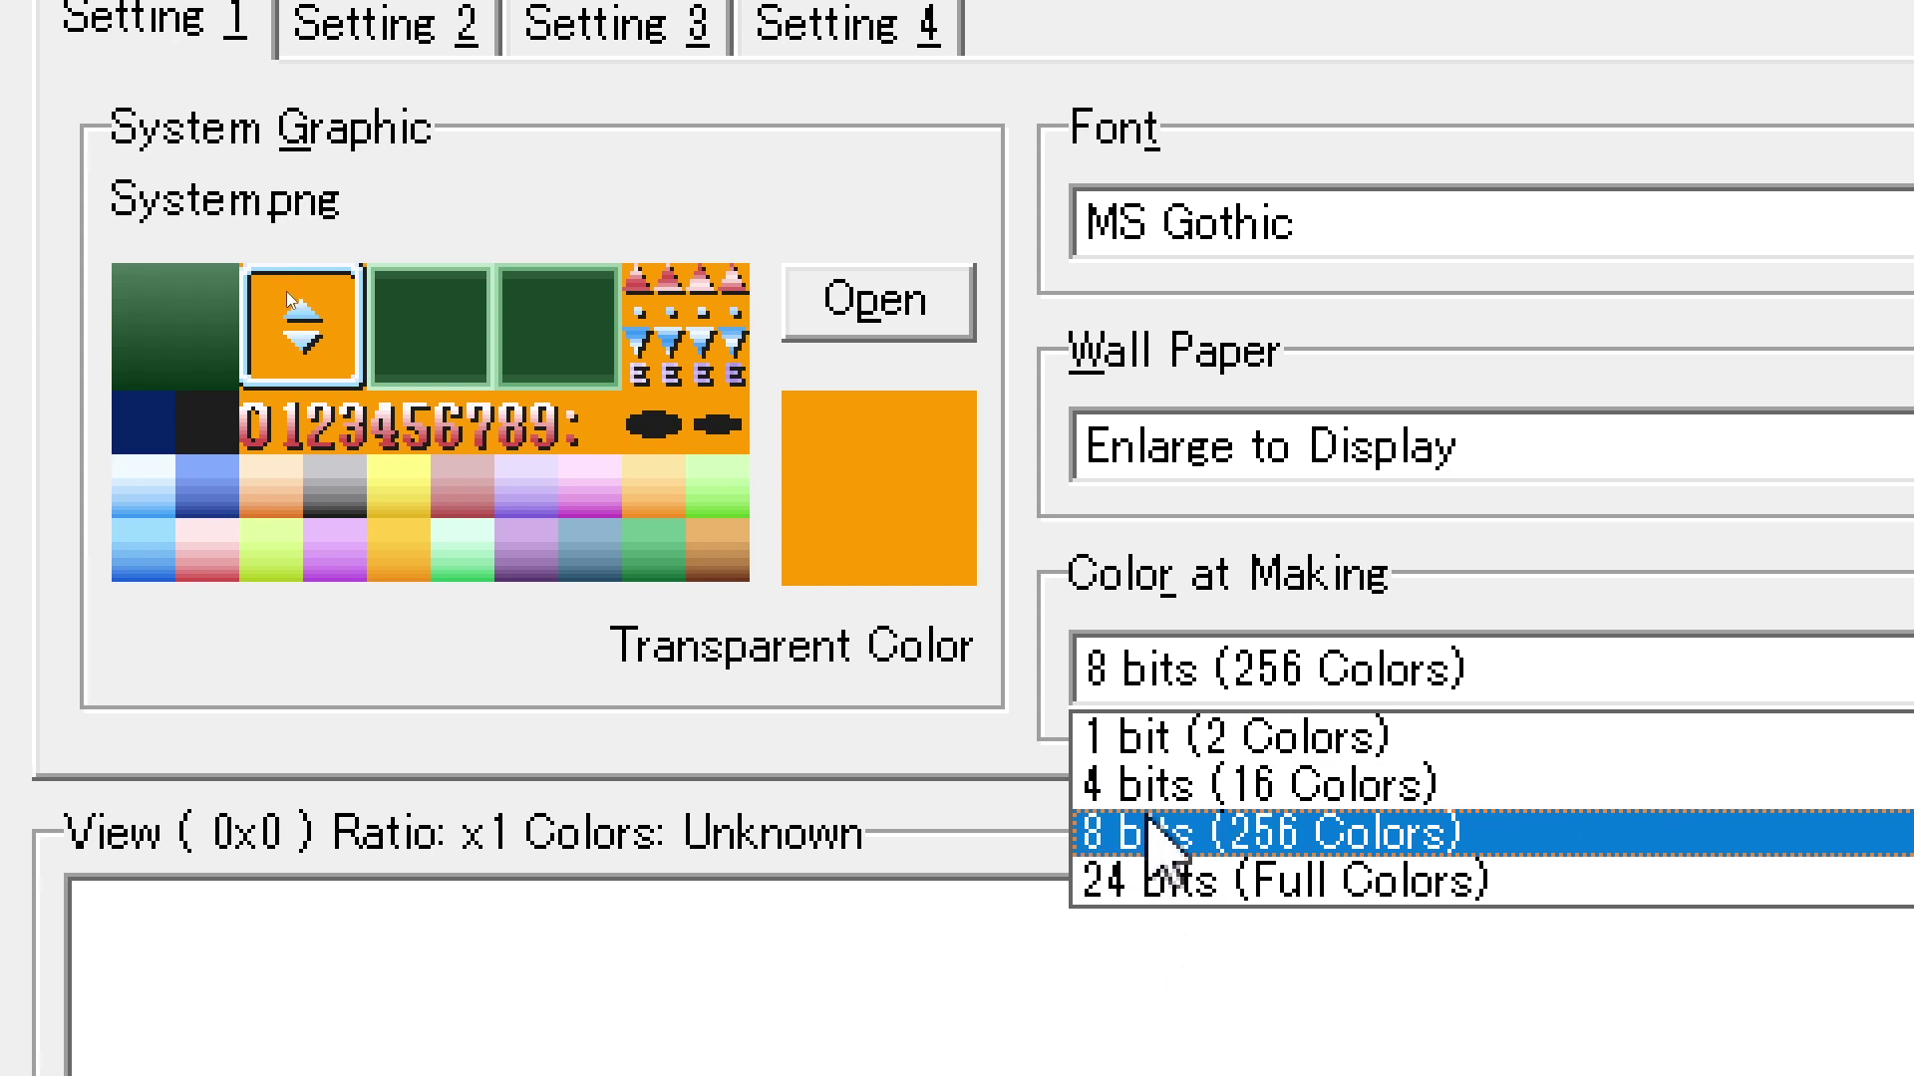
pyautogui.click(1144, 833)
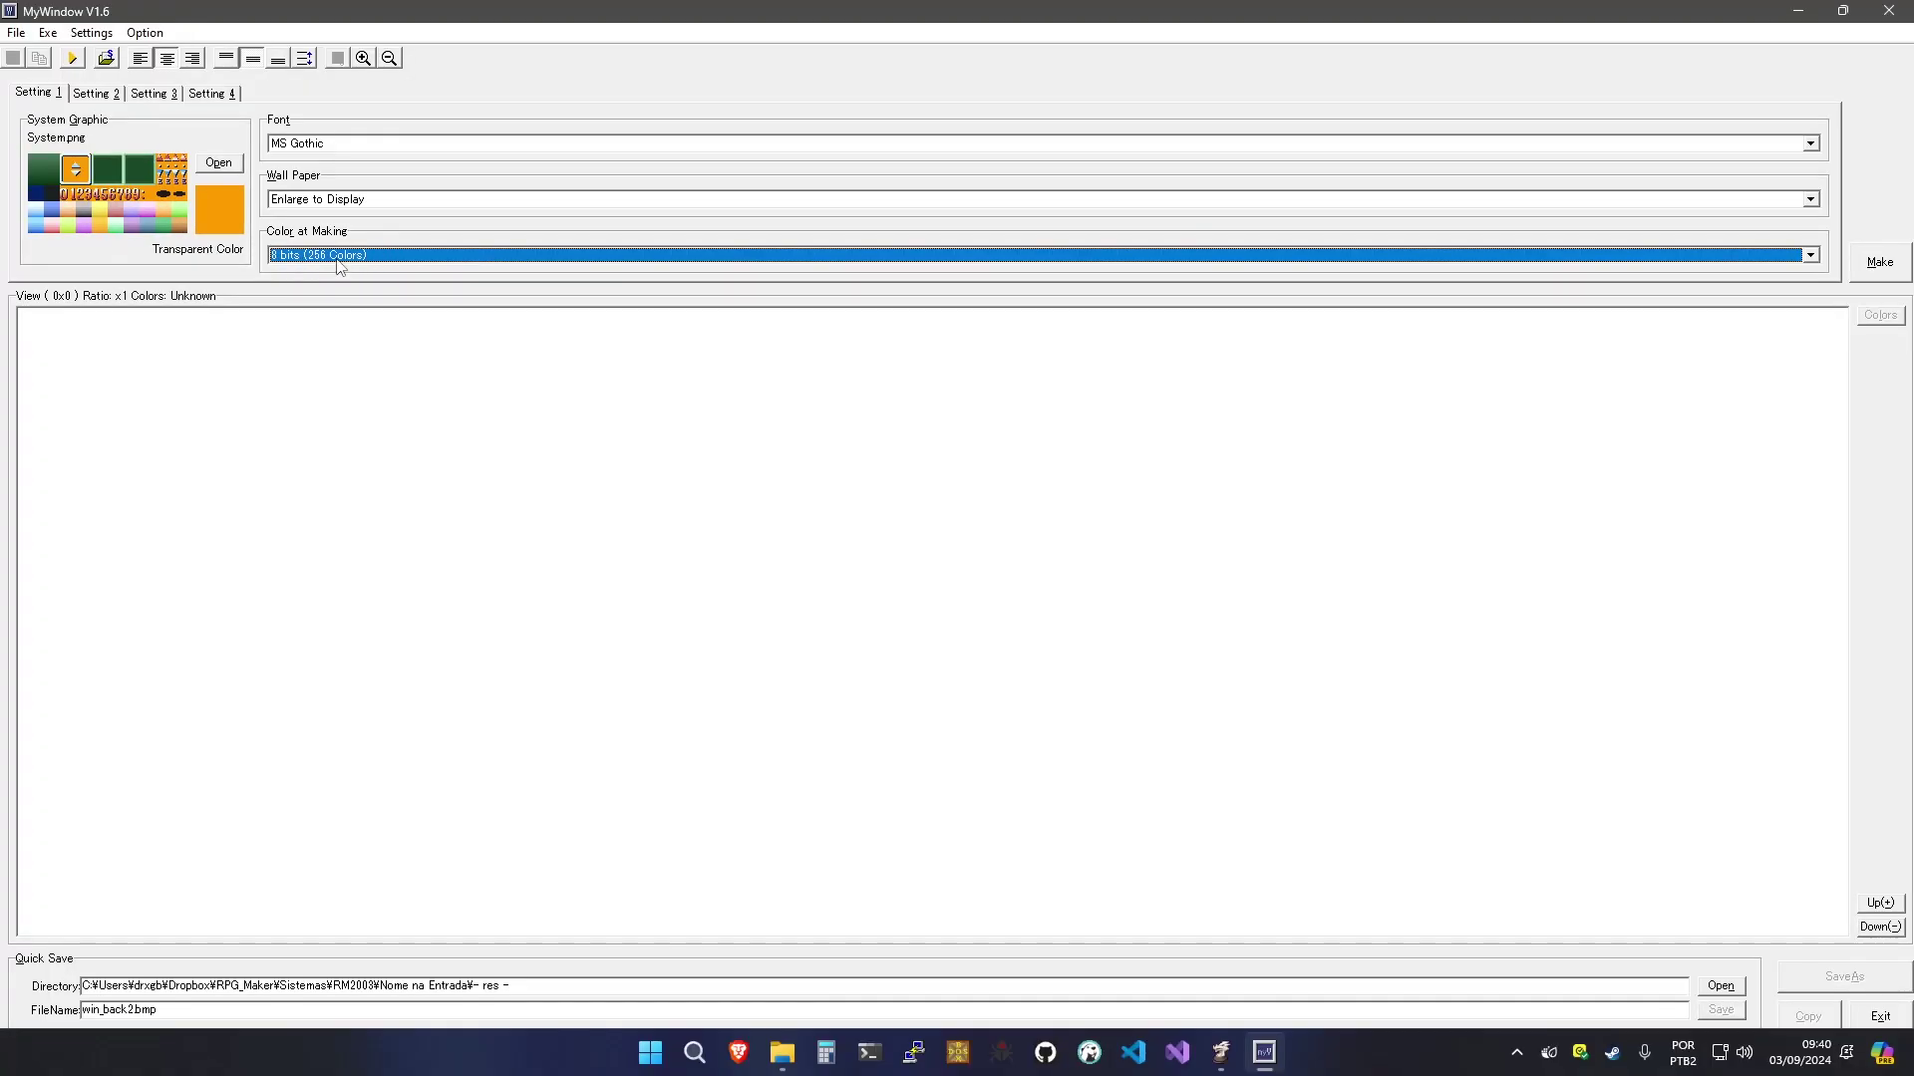
# Review the WordFrame size settings and the available horizontal and vertical alignment options
pyautogui.click(93, 94)
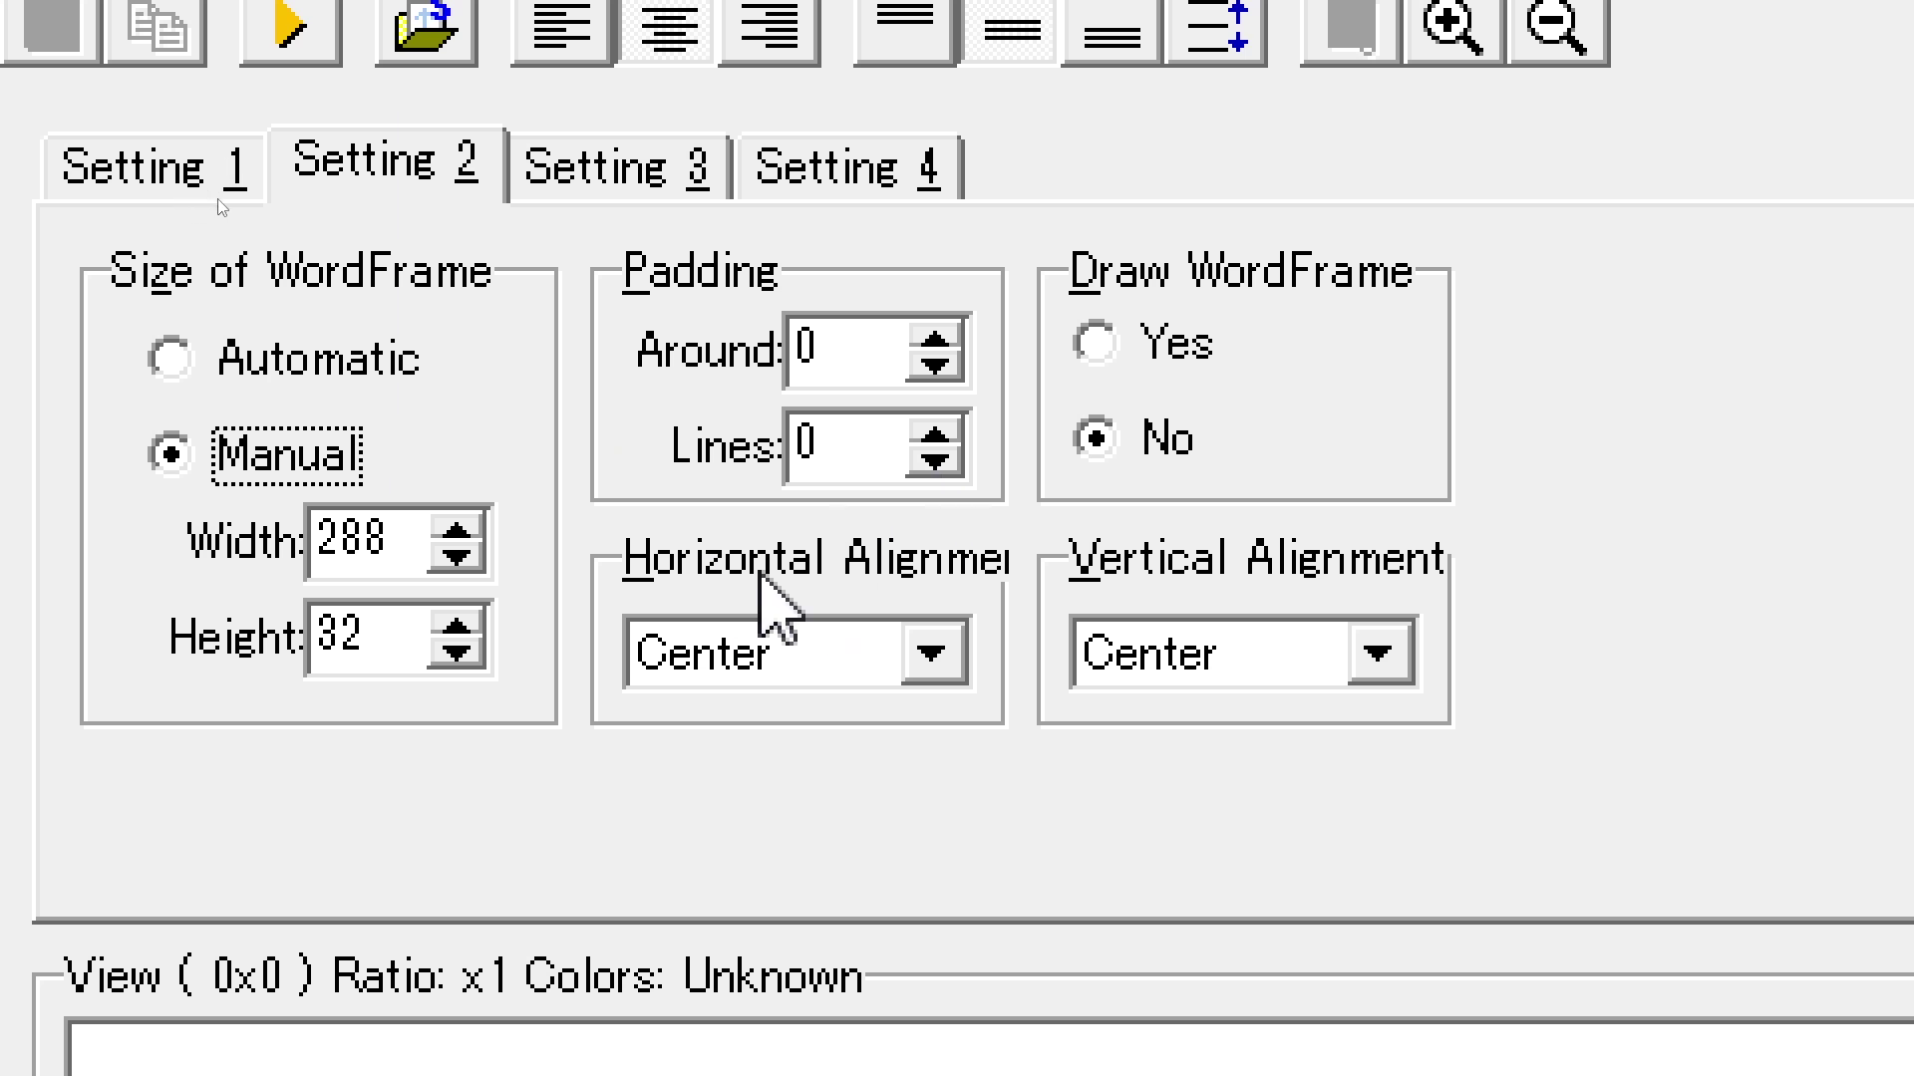
pyautogui.click(919, 654)
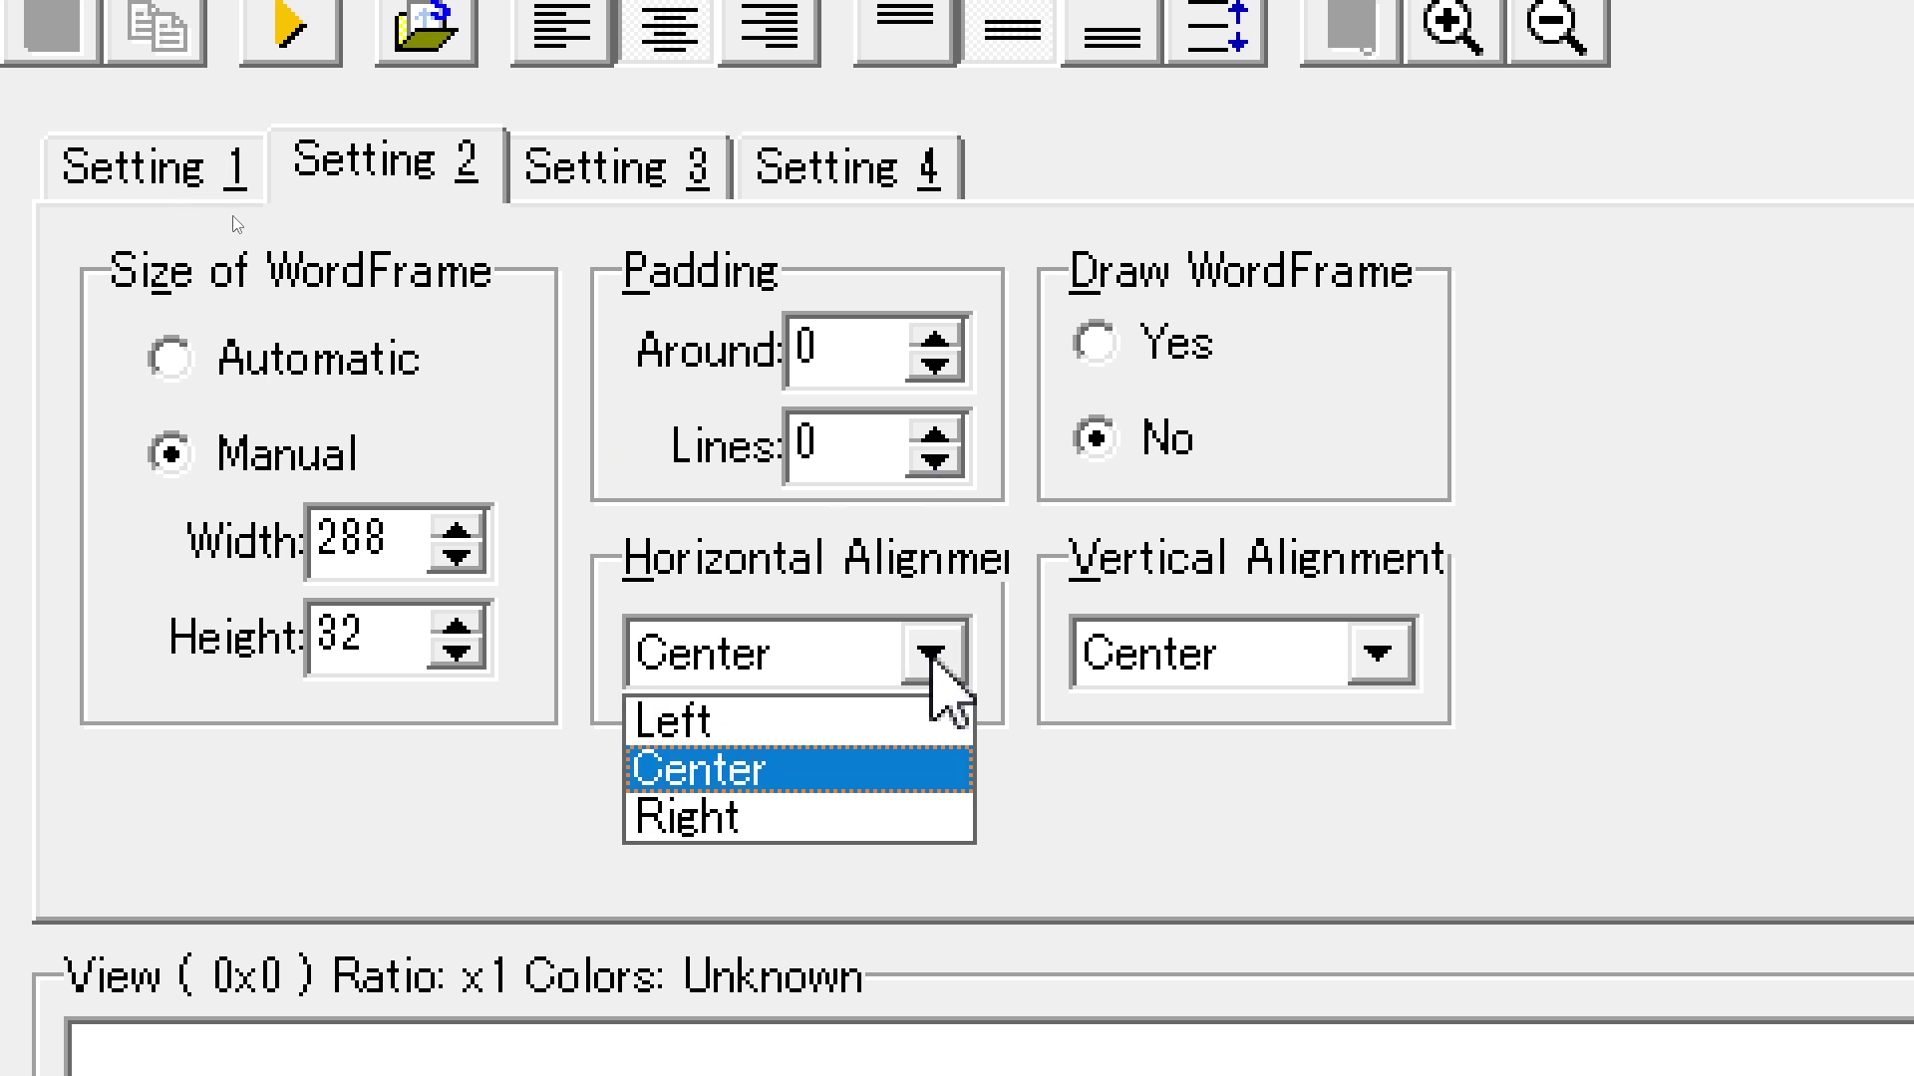
pyautogui.click(919, 654)
pyautogui.click(1302, 638)
pyautogui.click(1302, 638)
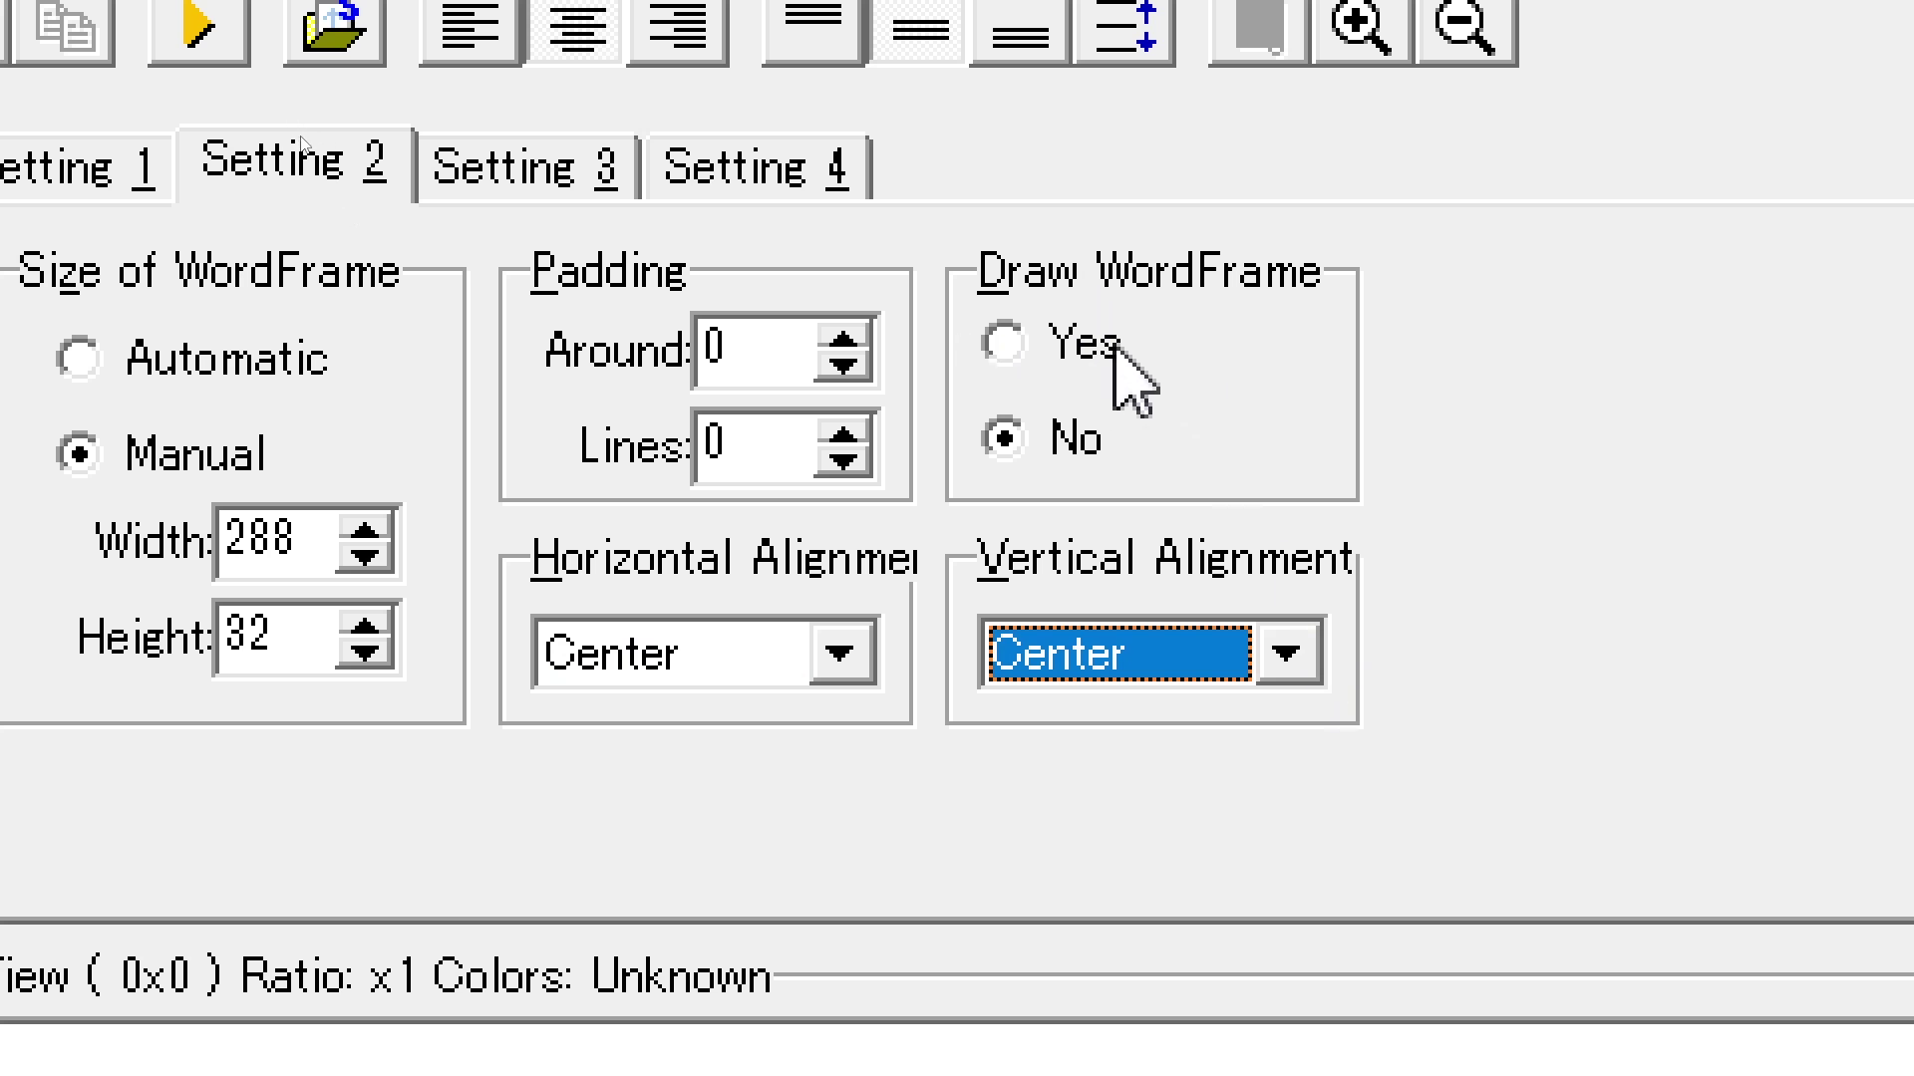
# Toggle the Draw WordFrame option between Yes and No, ending on Yes
pyautogui.click(1036, 344)
pyautogui.click(1065, 443)
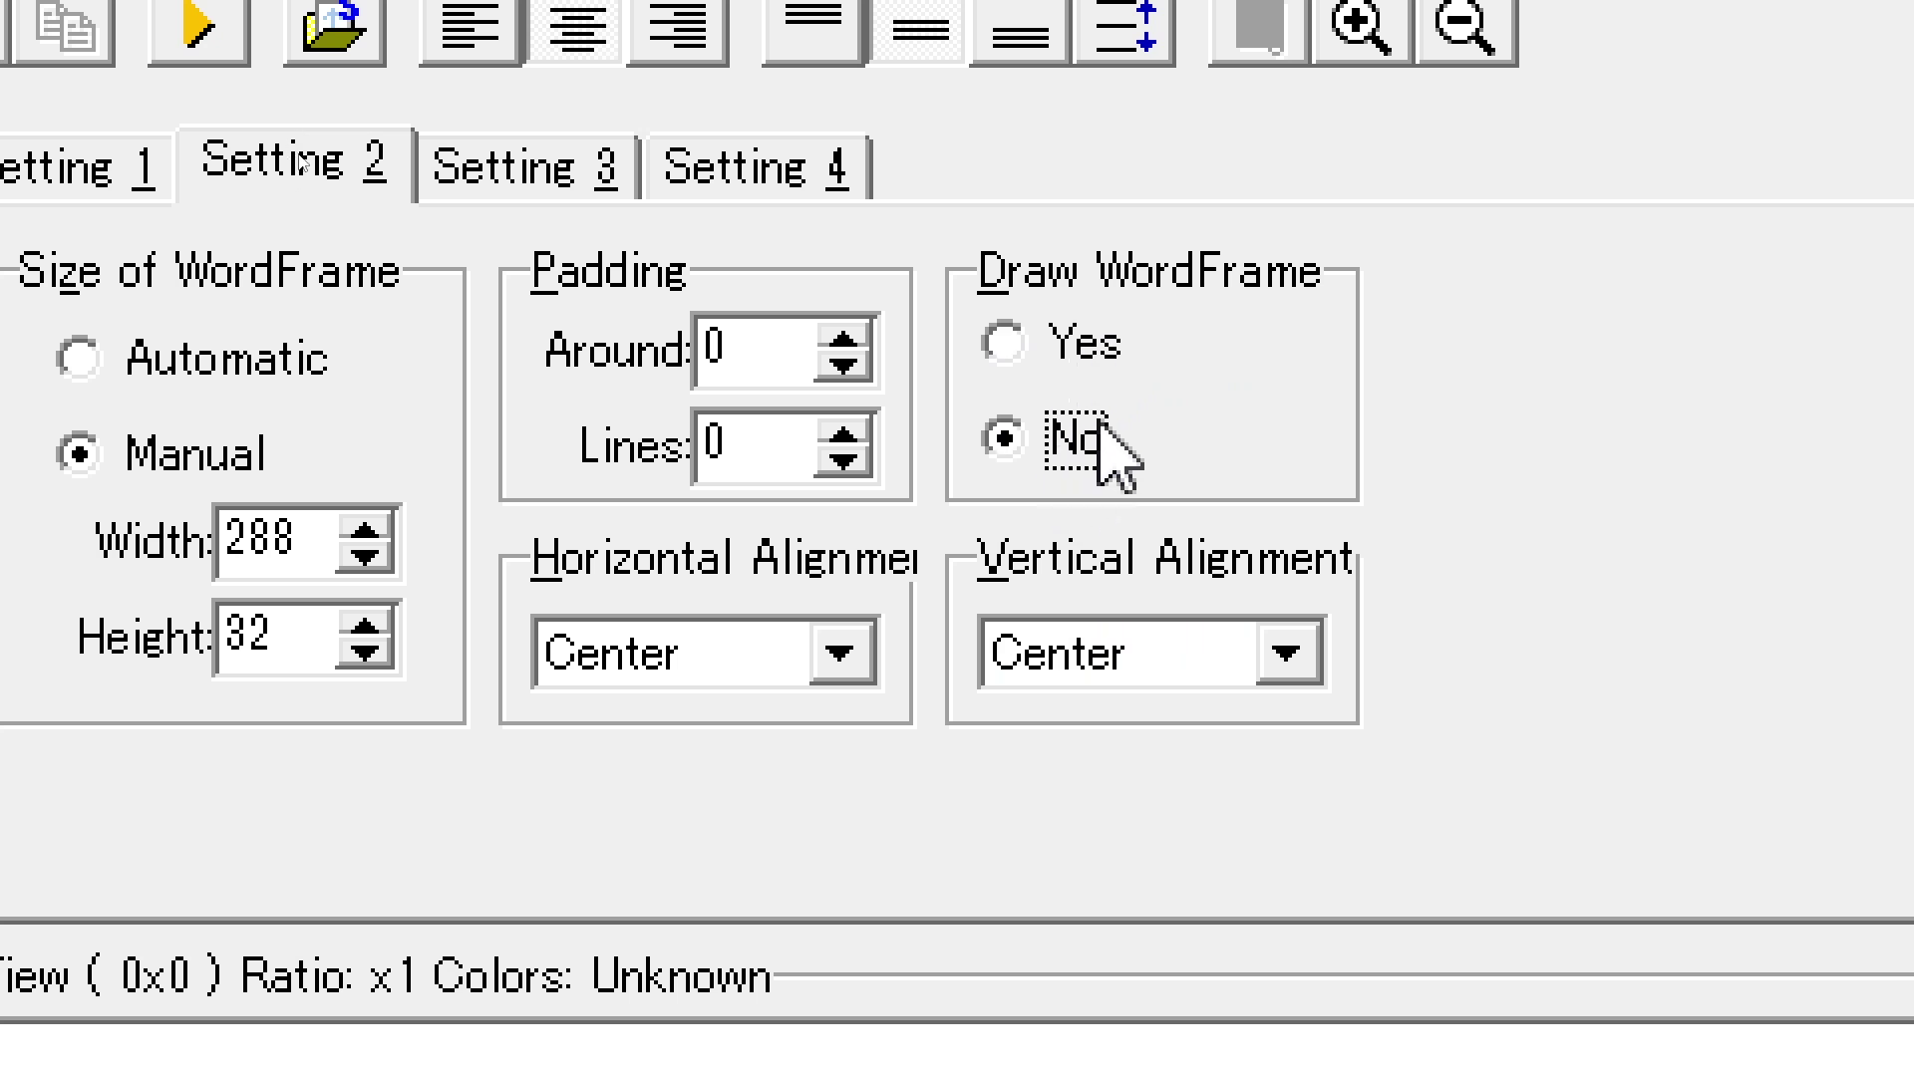
pyautogui.click(1083, 359)
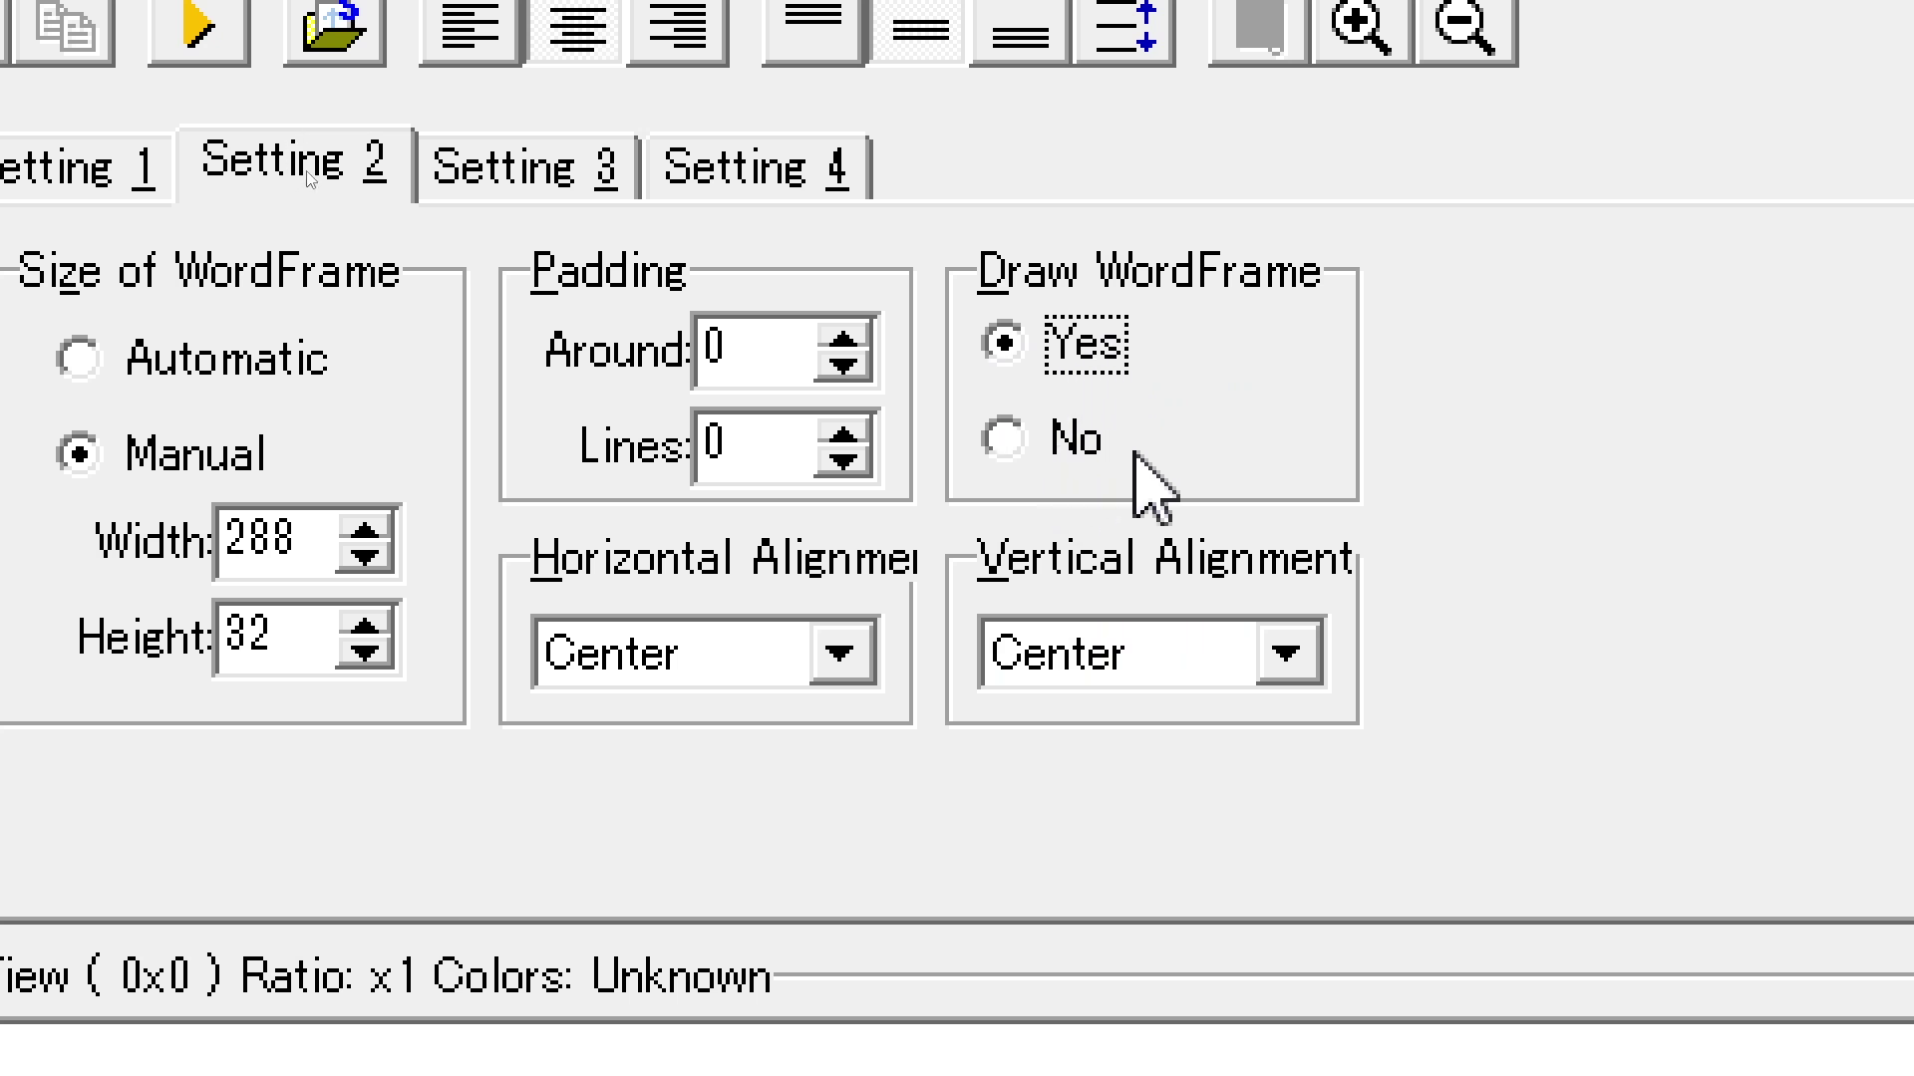
pyautogui.click(1059, 436)
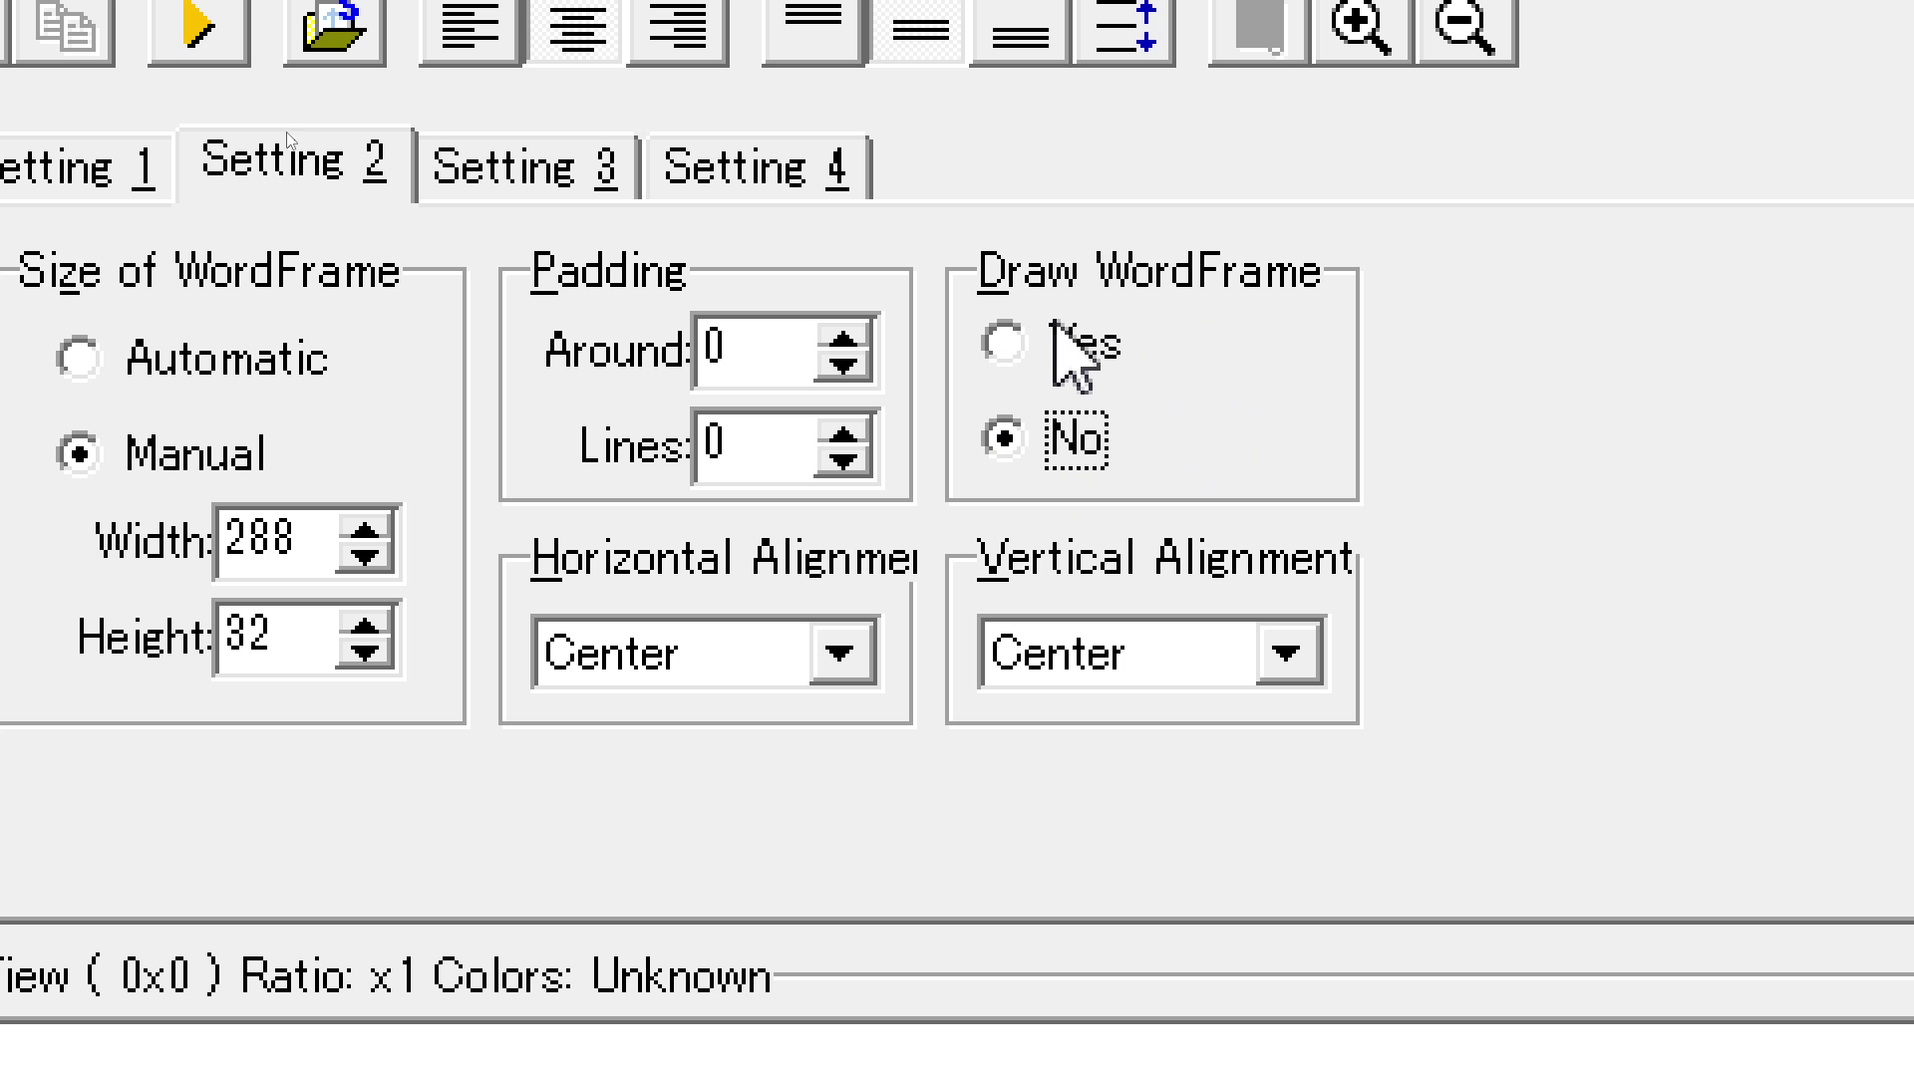
pyautogui.click(1049, 325)
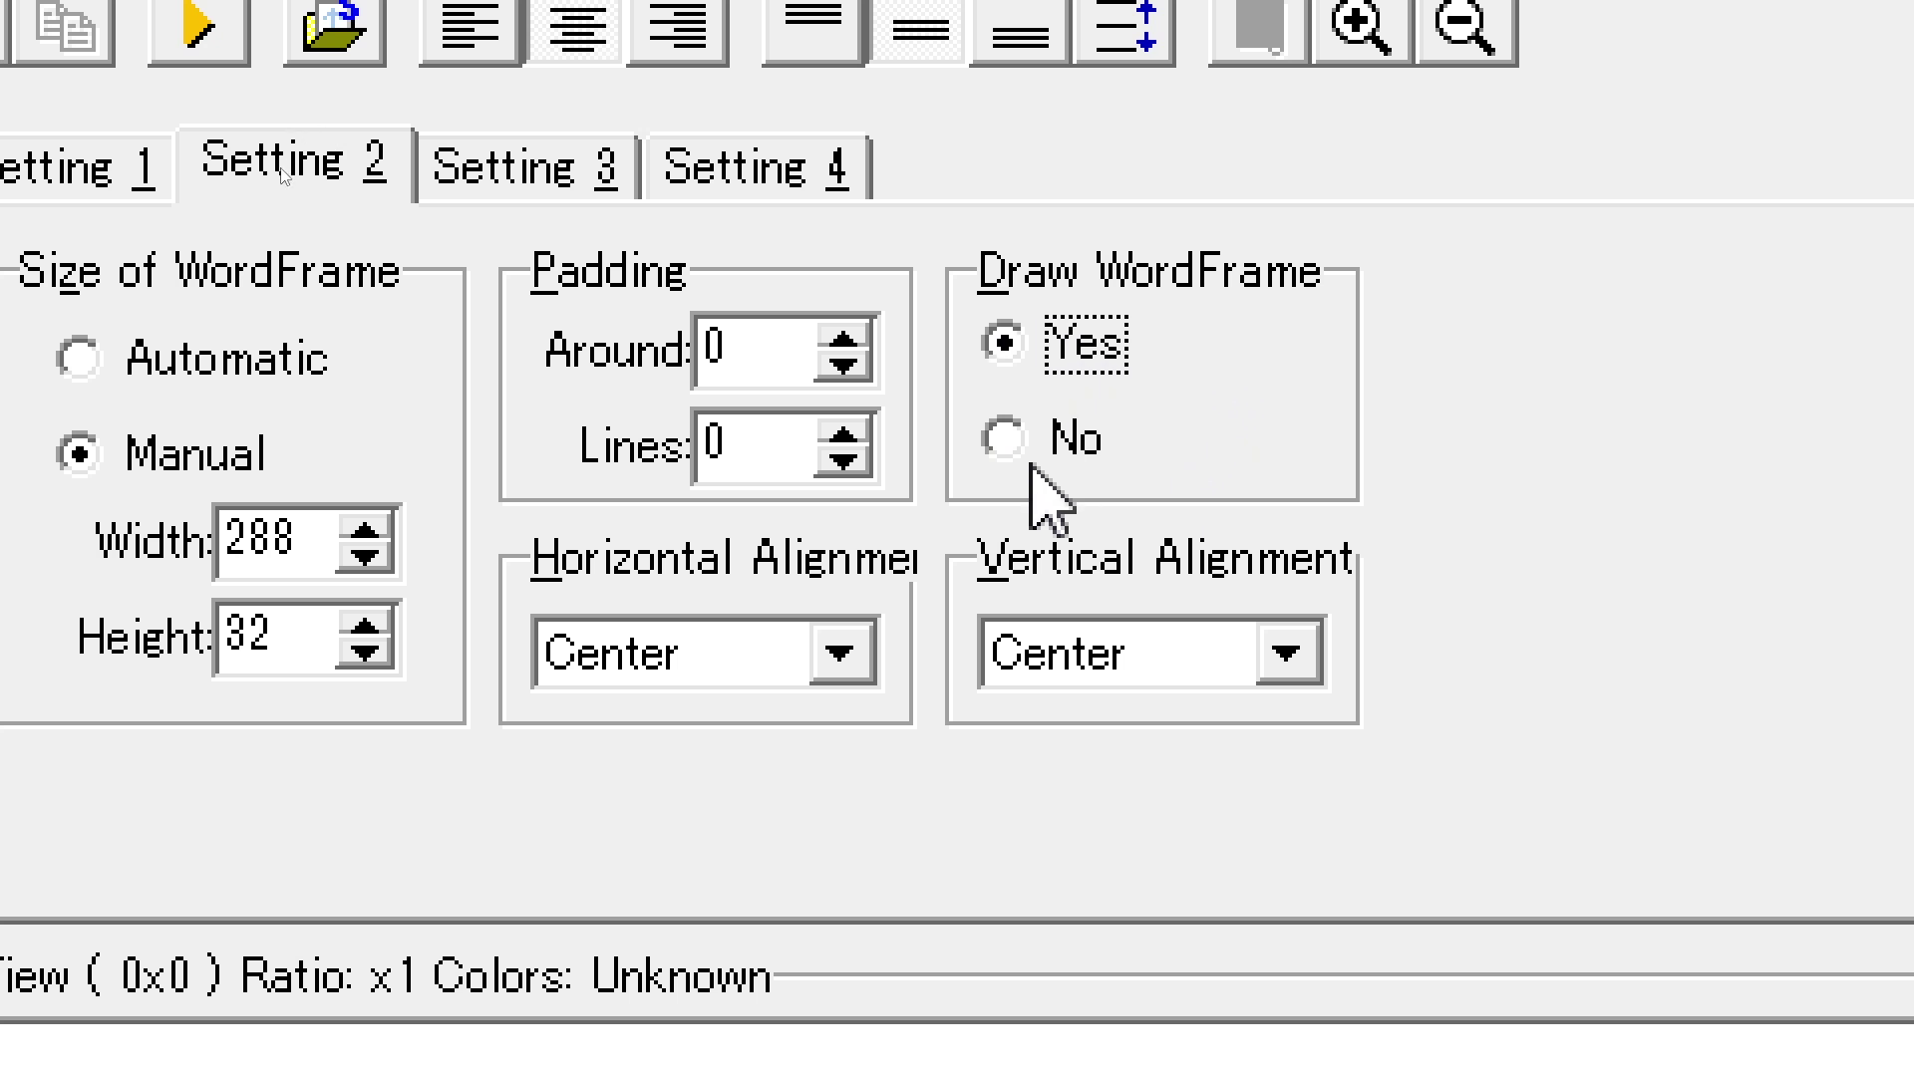
pyautogui.click(1071, 436)
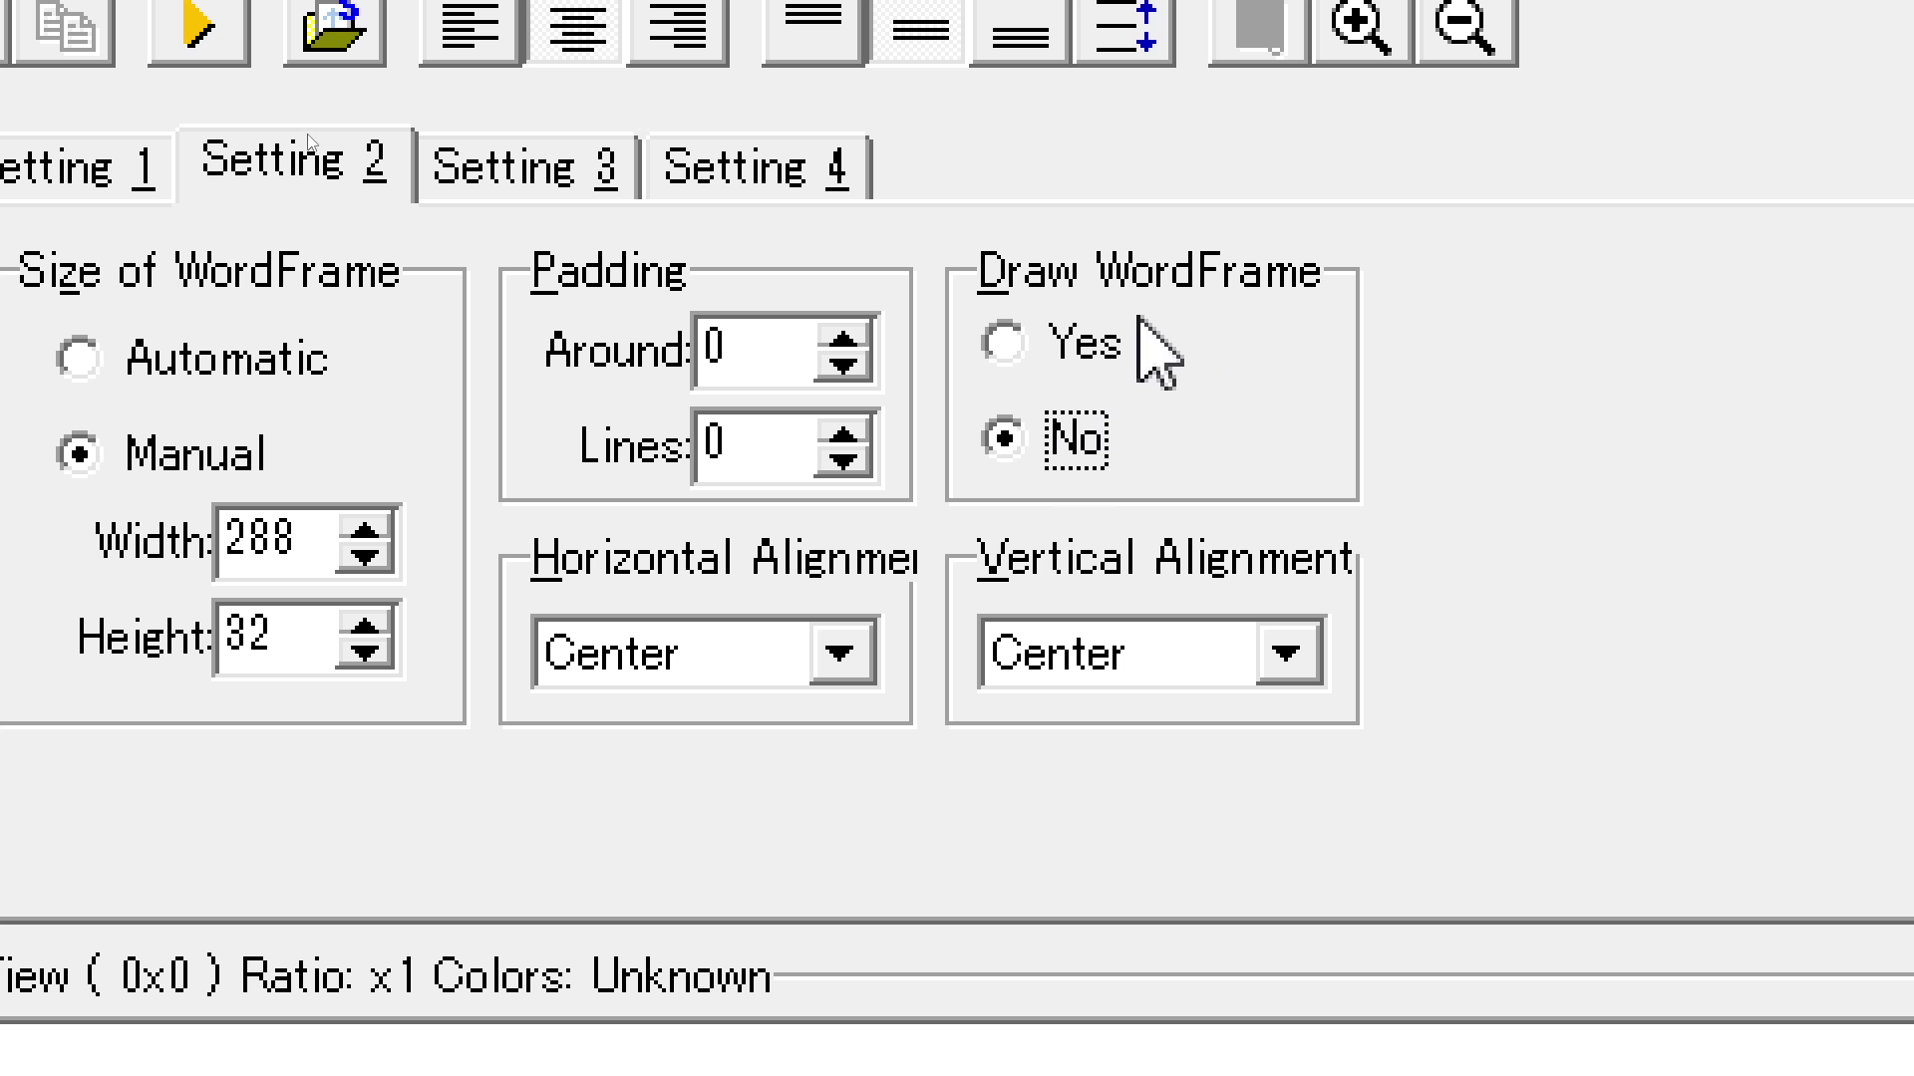
pyautogui.click(1079, 367)
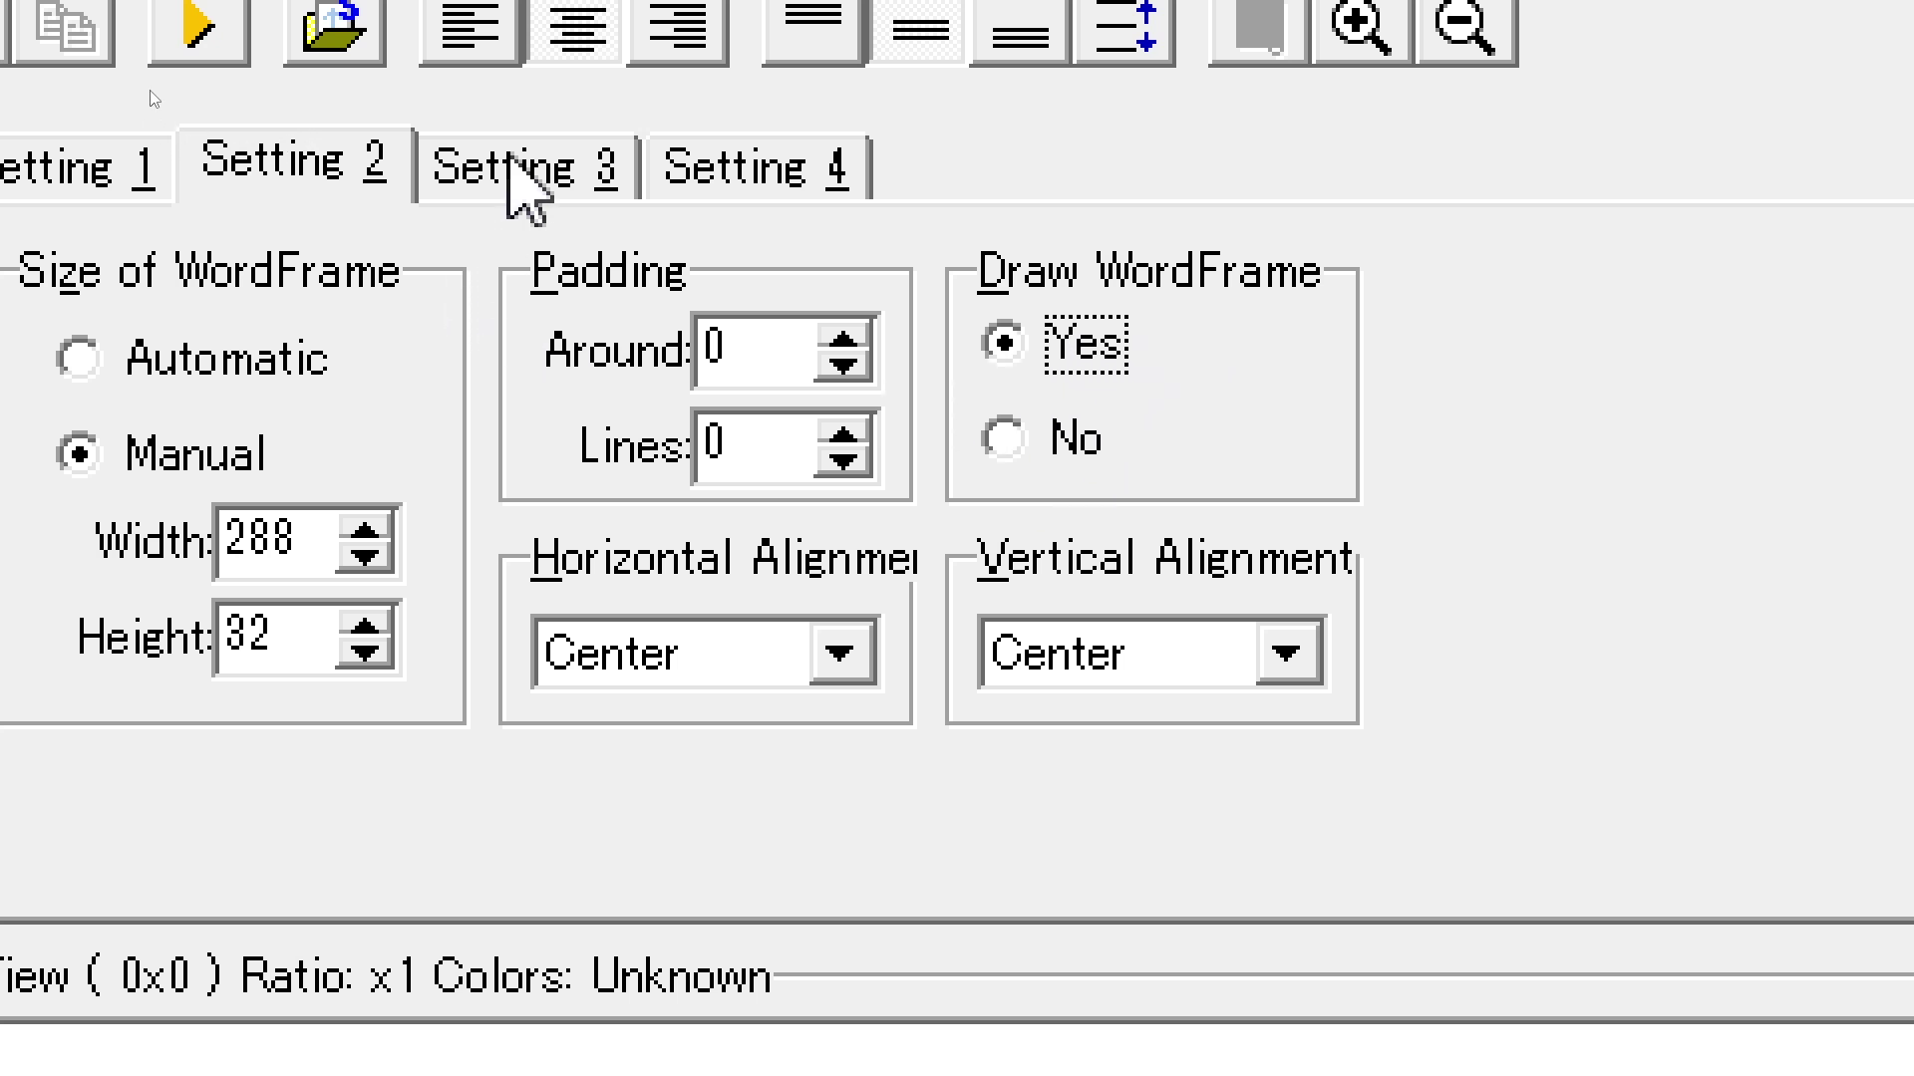
# Review the picture size and margin settings, and examine the frame tile in the System.png graphic
pyautogui.click(510, 162)
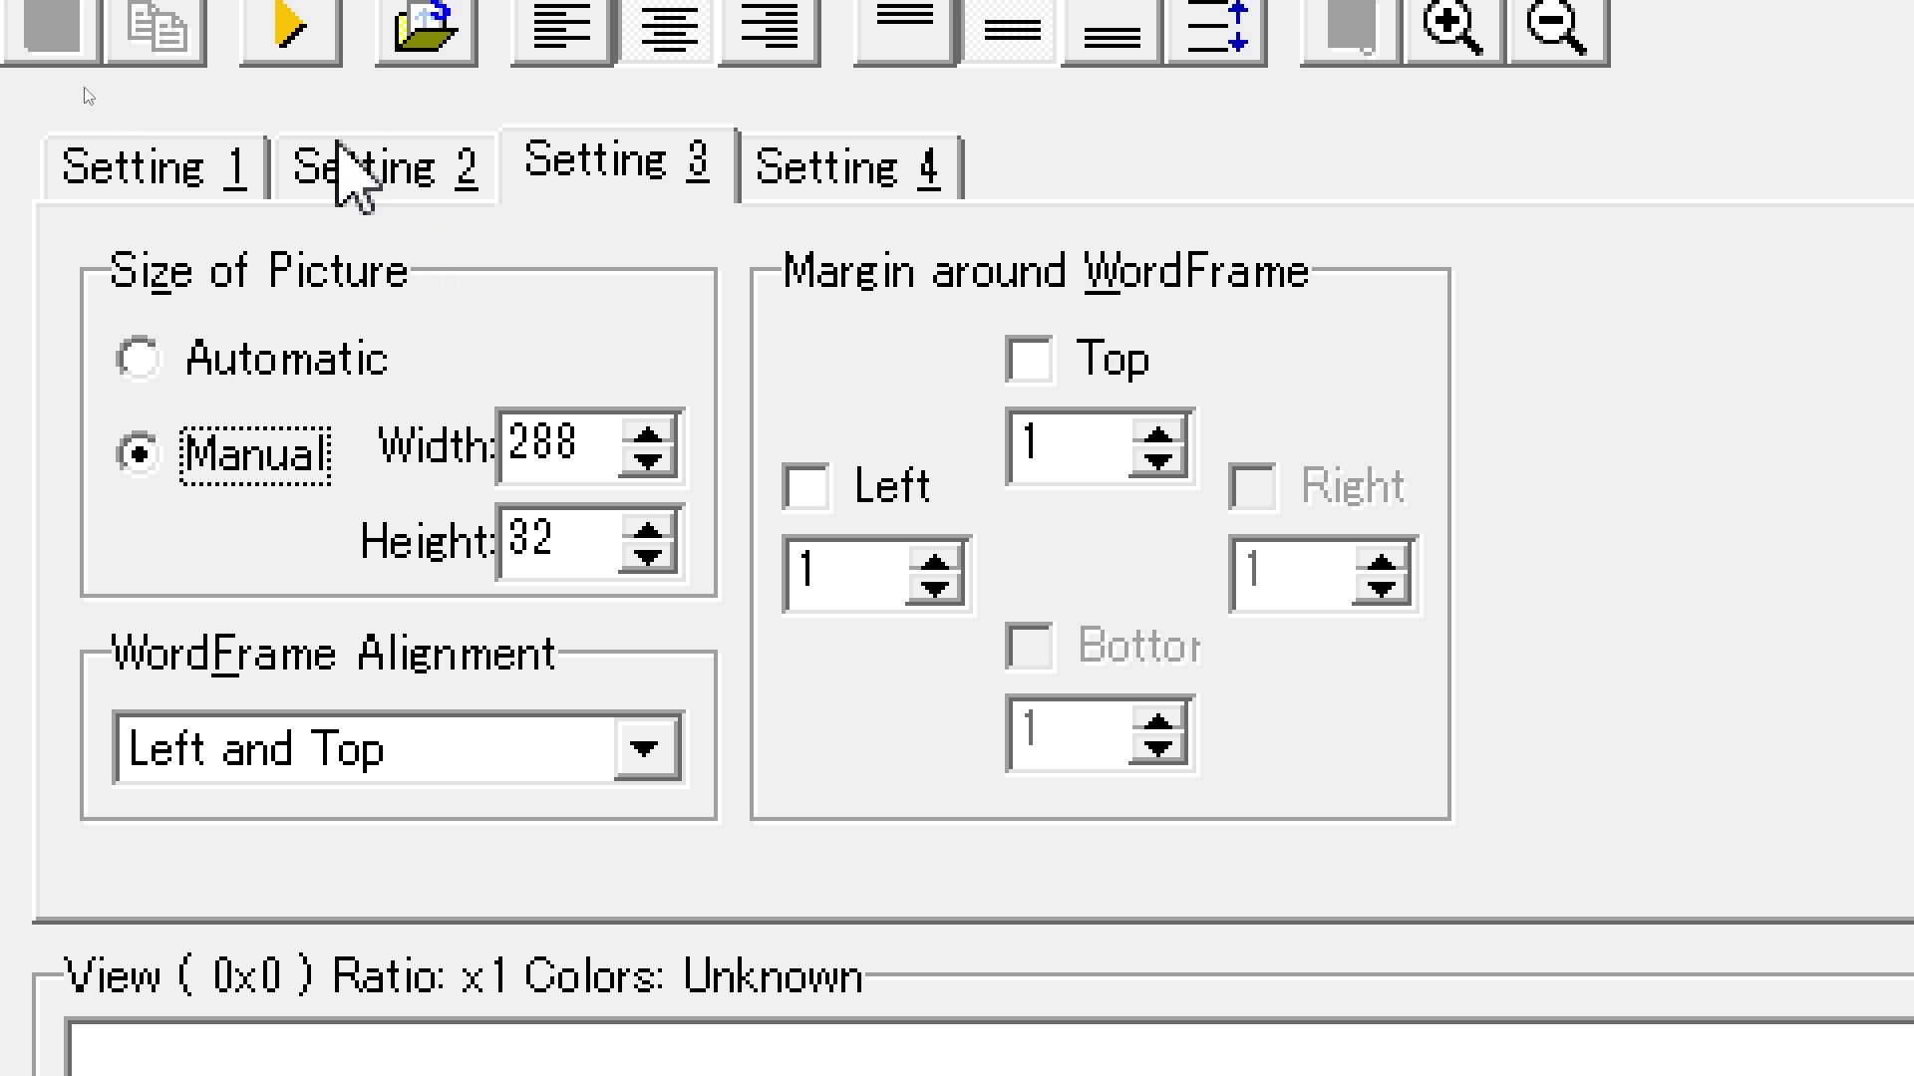
pyautogui.click(135, 175)
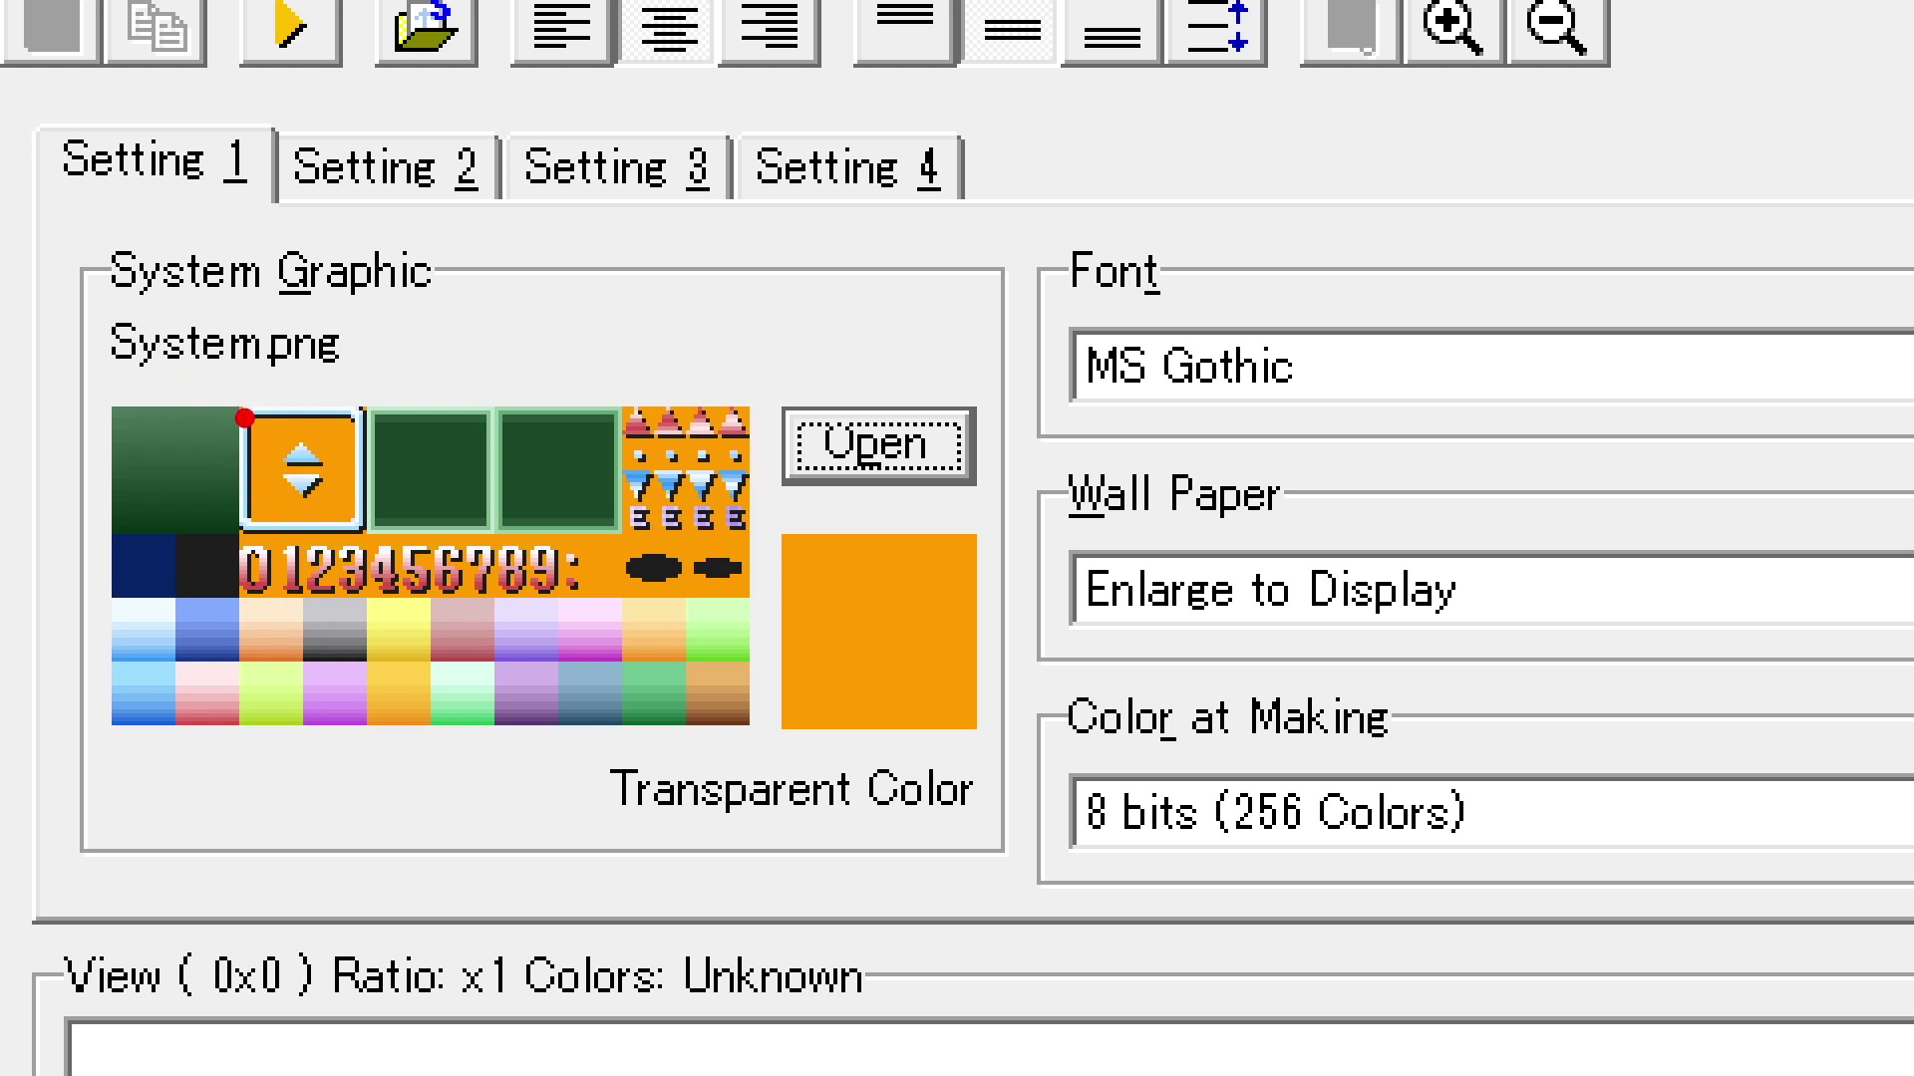
pyautogui.moveTo(239, 408); pyautogui.dragTo(371, 534)
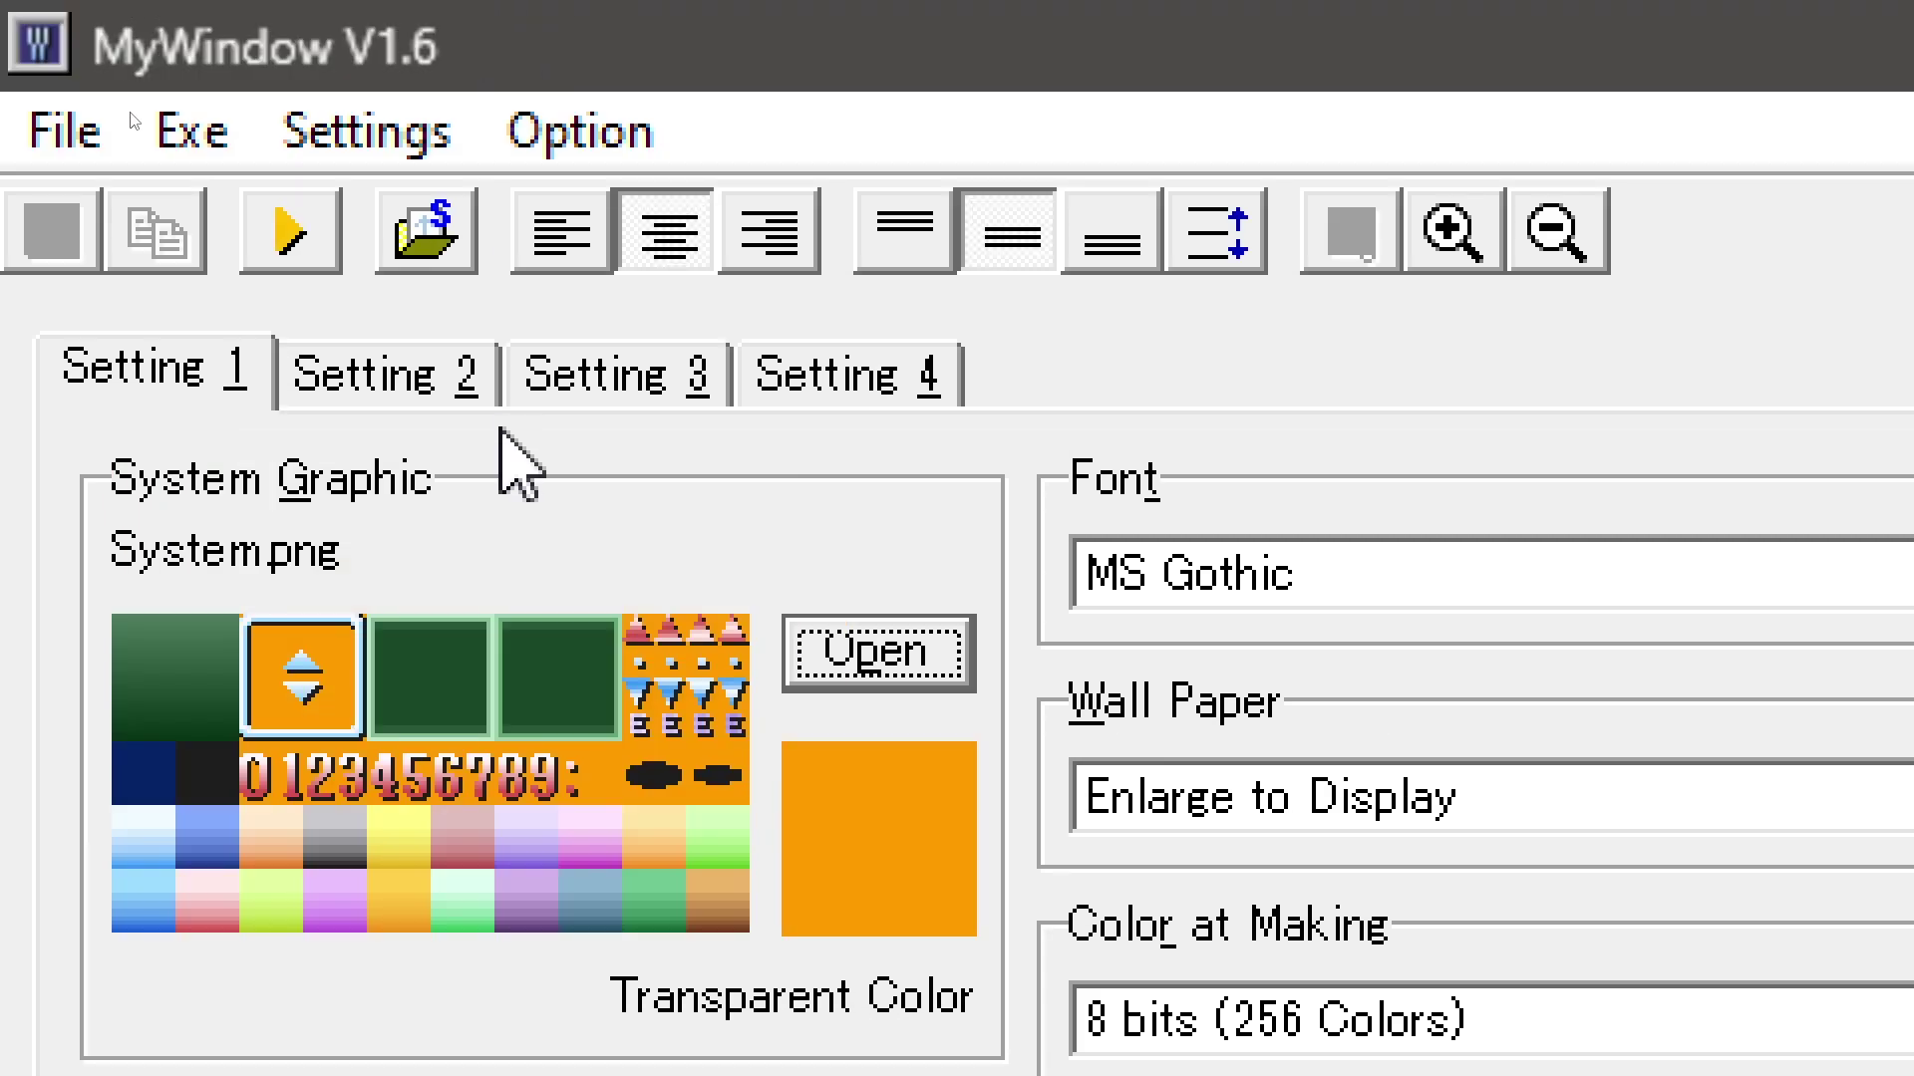
# Use a manual picture size of 288 by 32 with the WordFrame alignment set to Left and Top
pyautogui.click(608, 375)
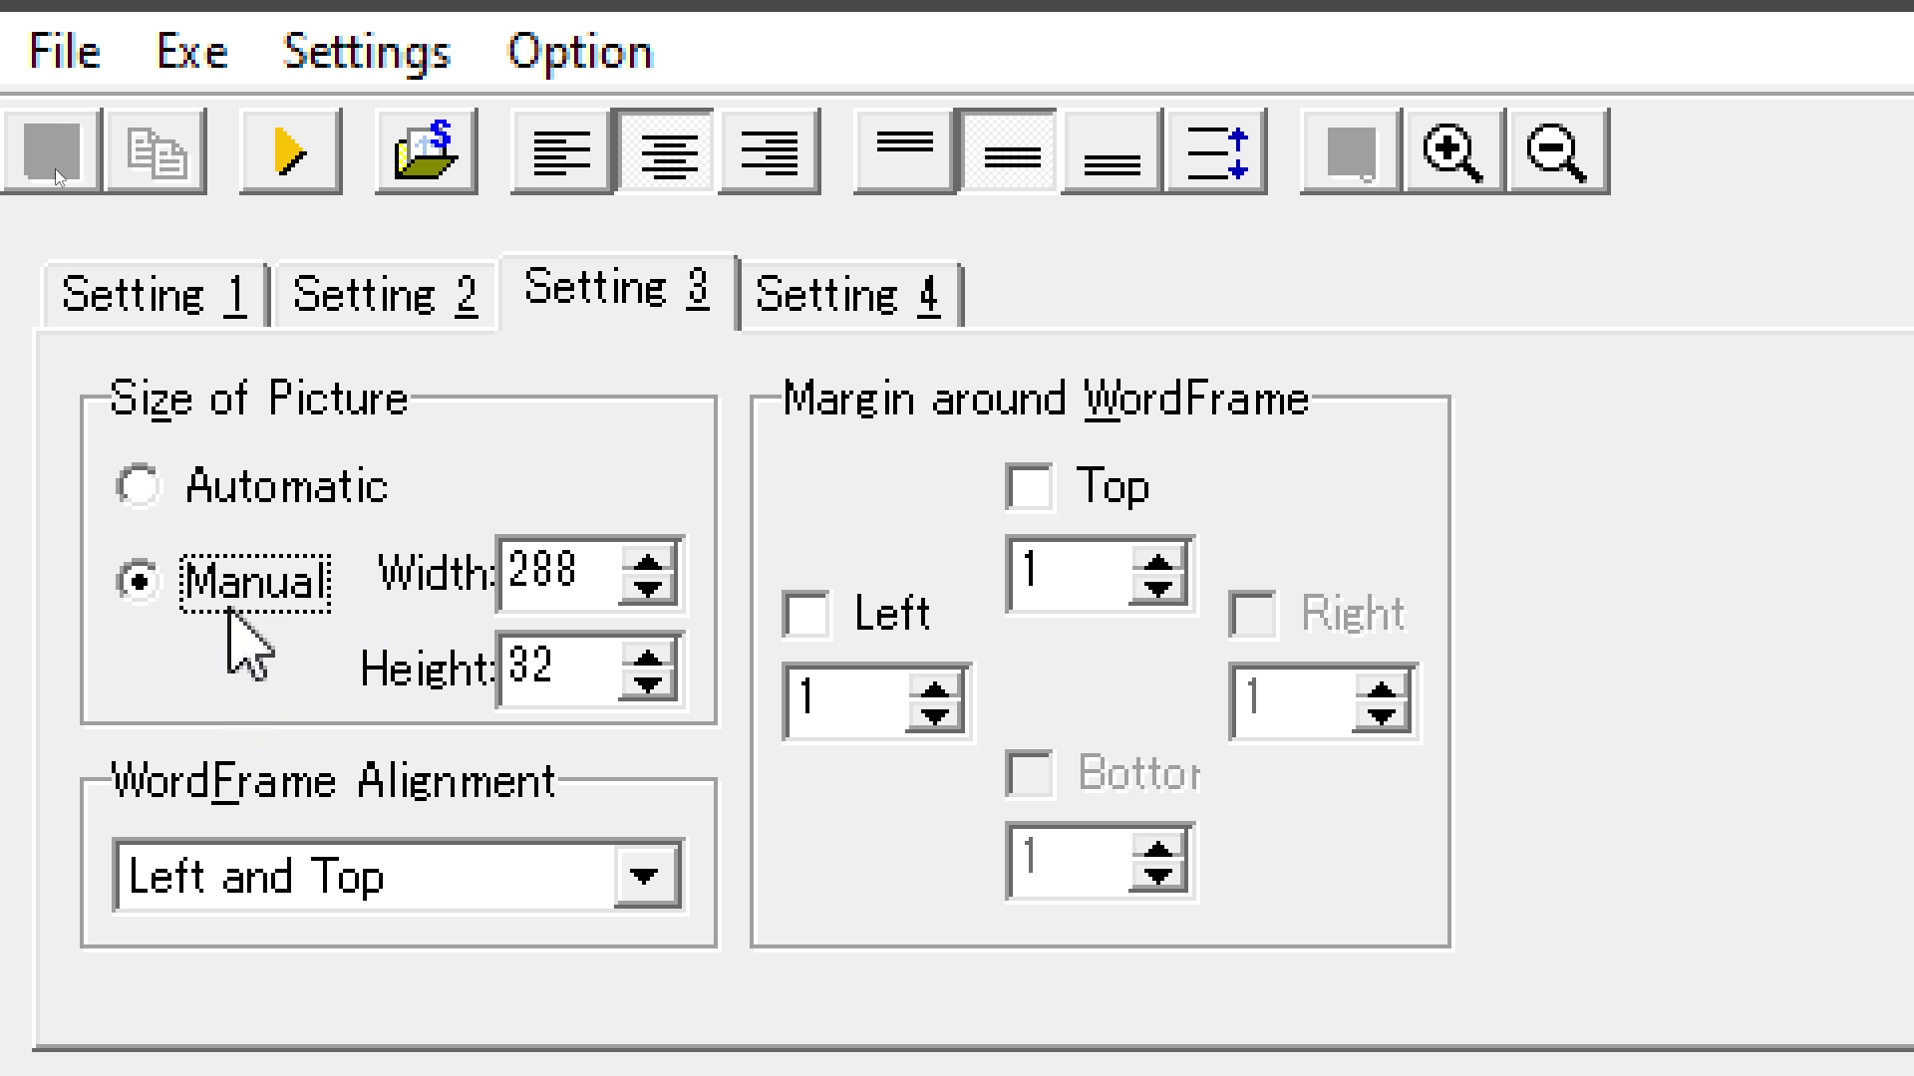
pyautogui.click(577, 572)
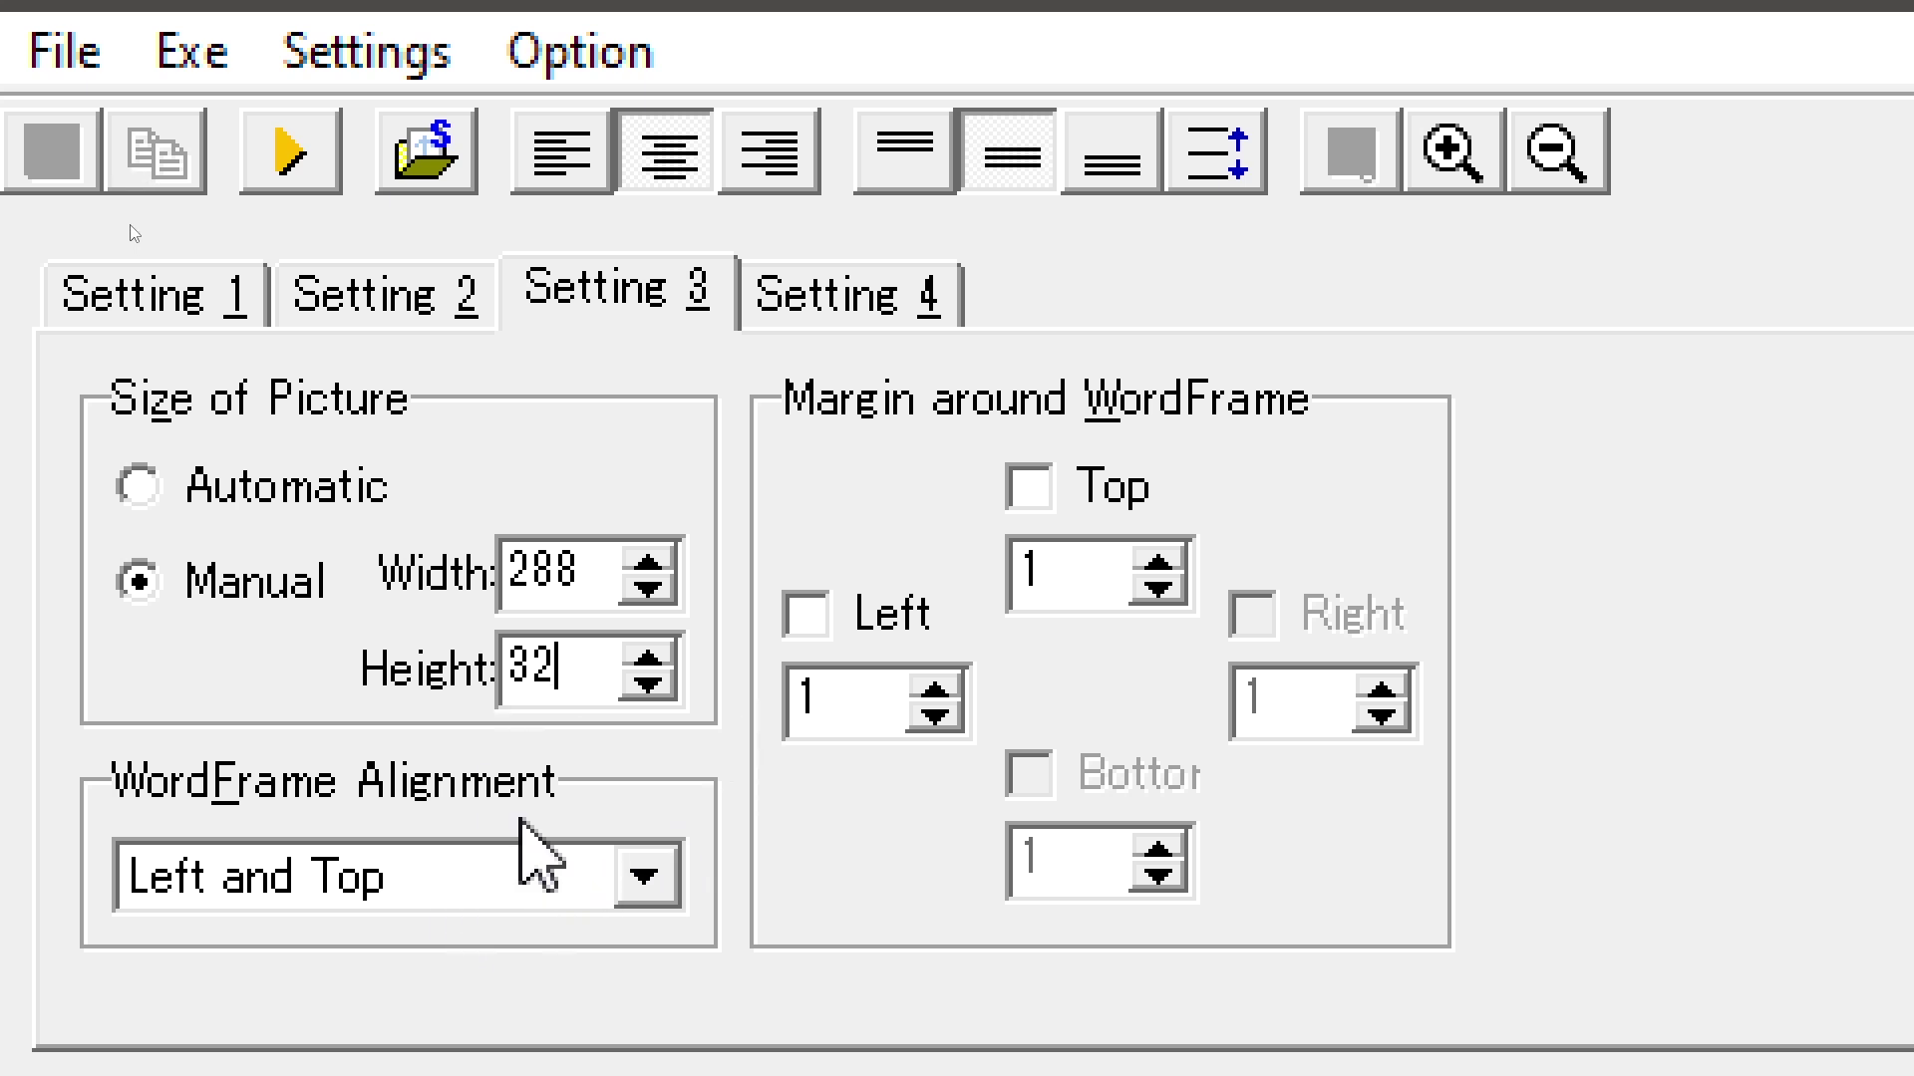
pyautogui.click(643, 876)
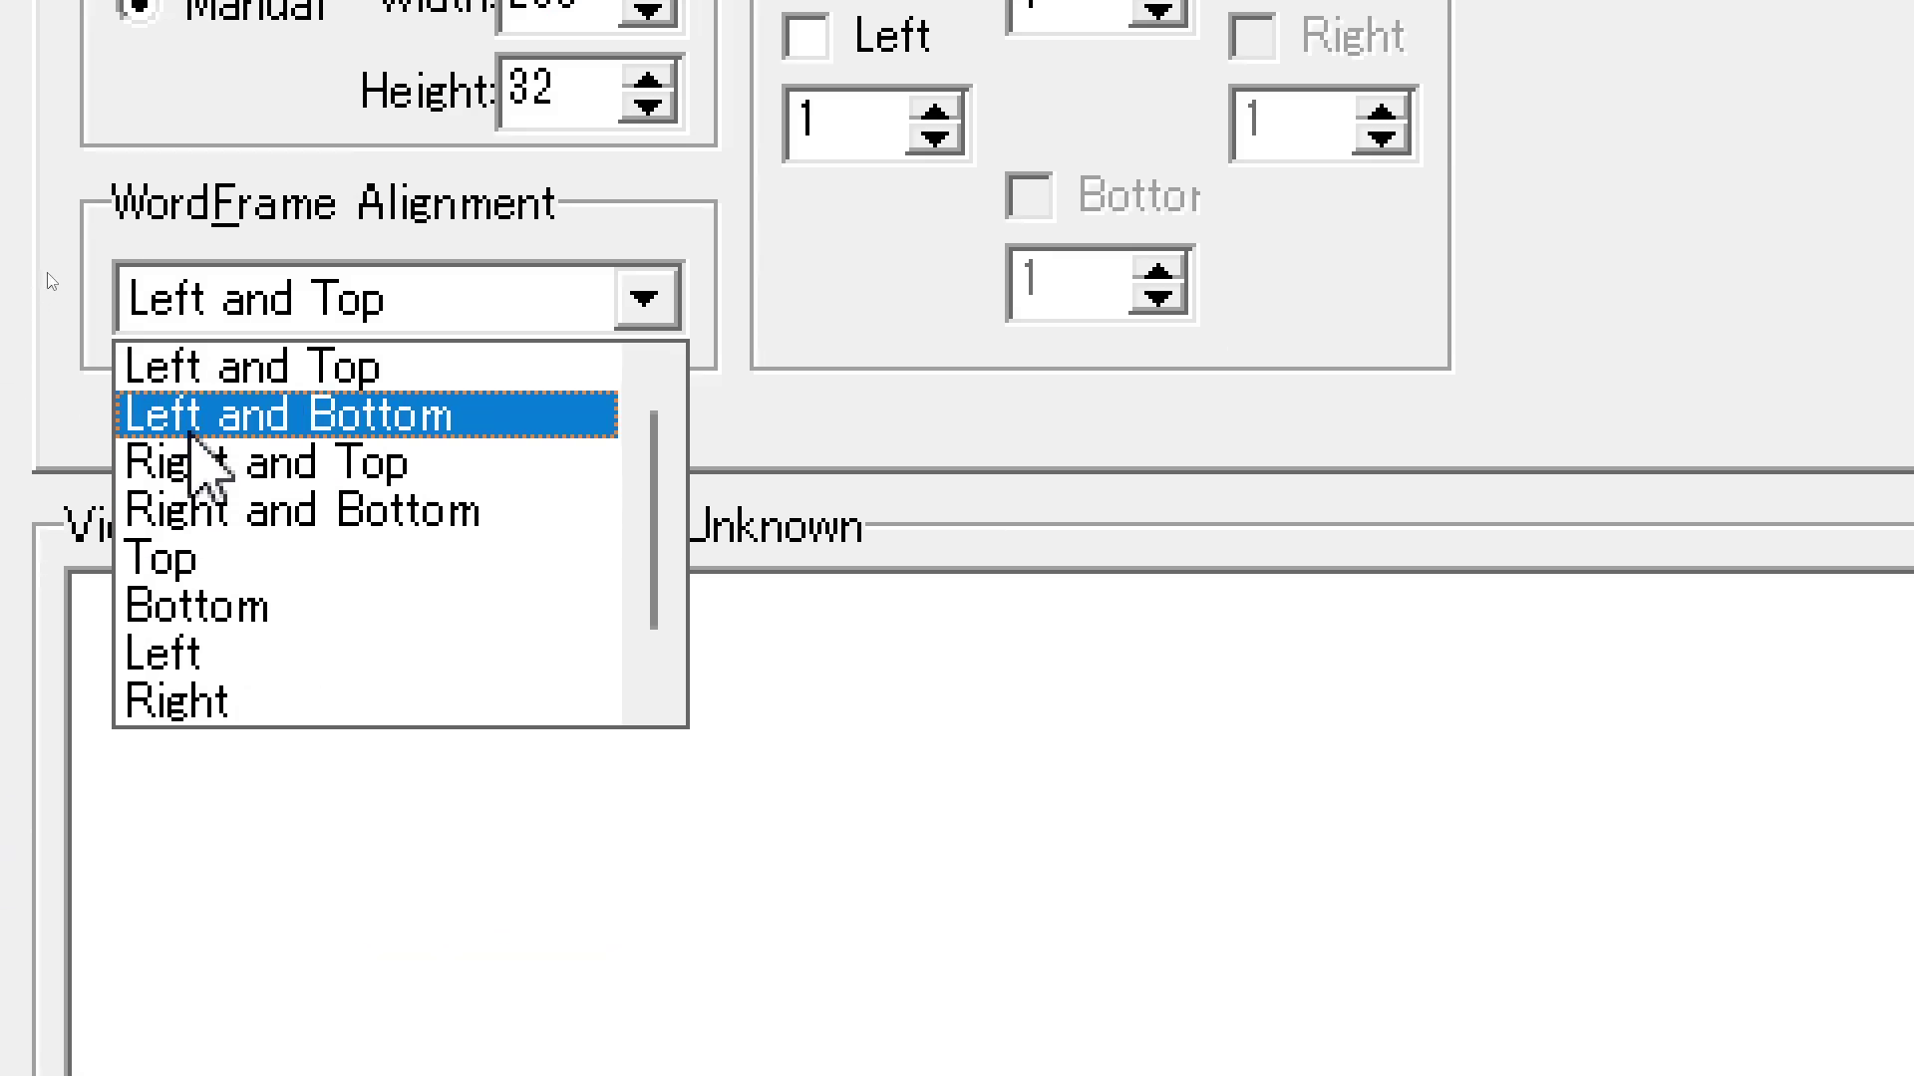
pyautogui.click(217, 378)
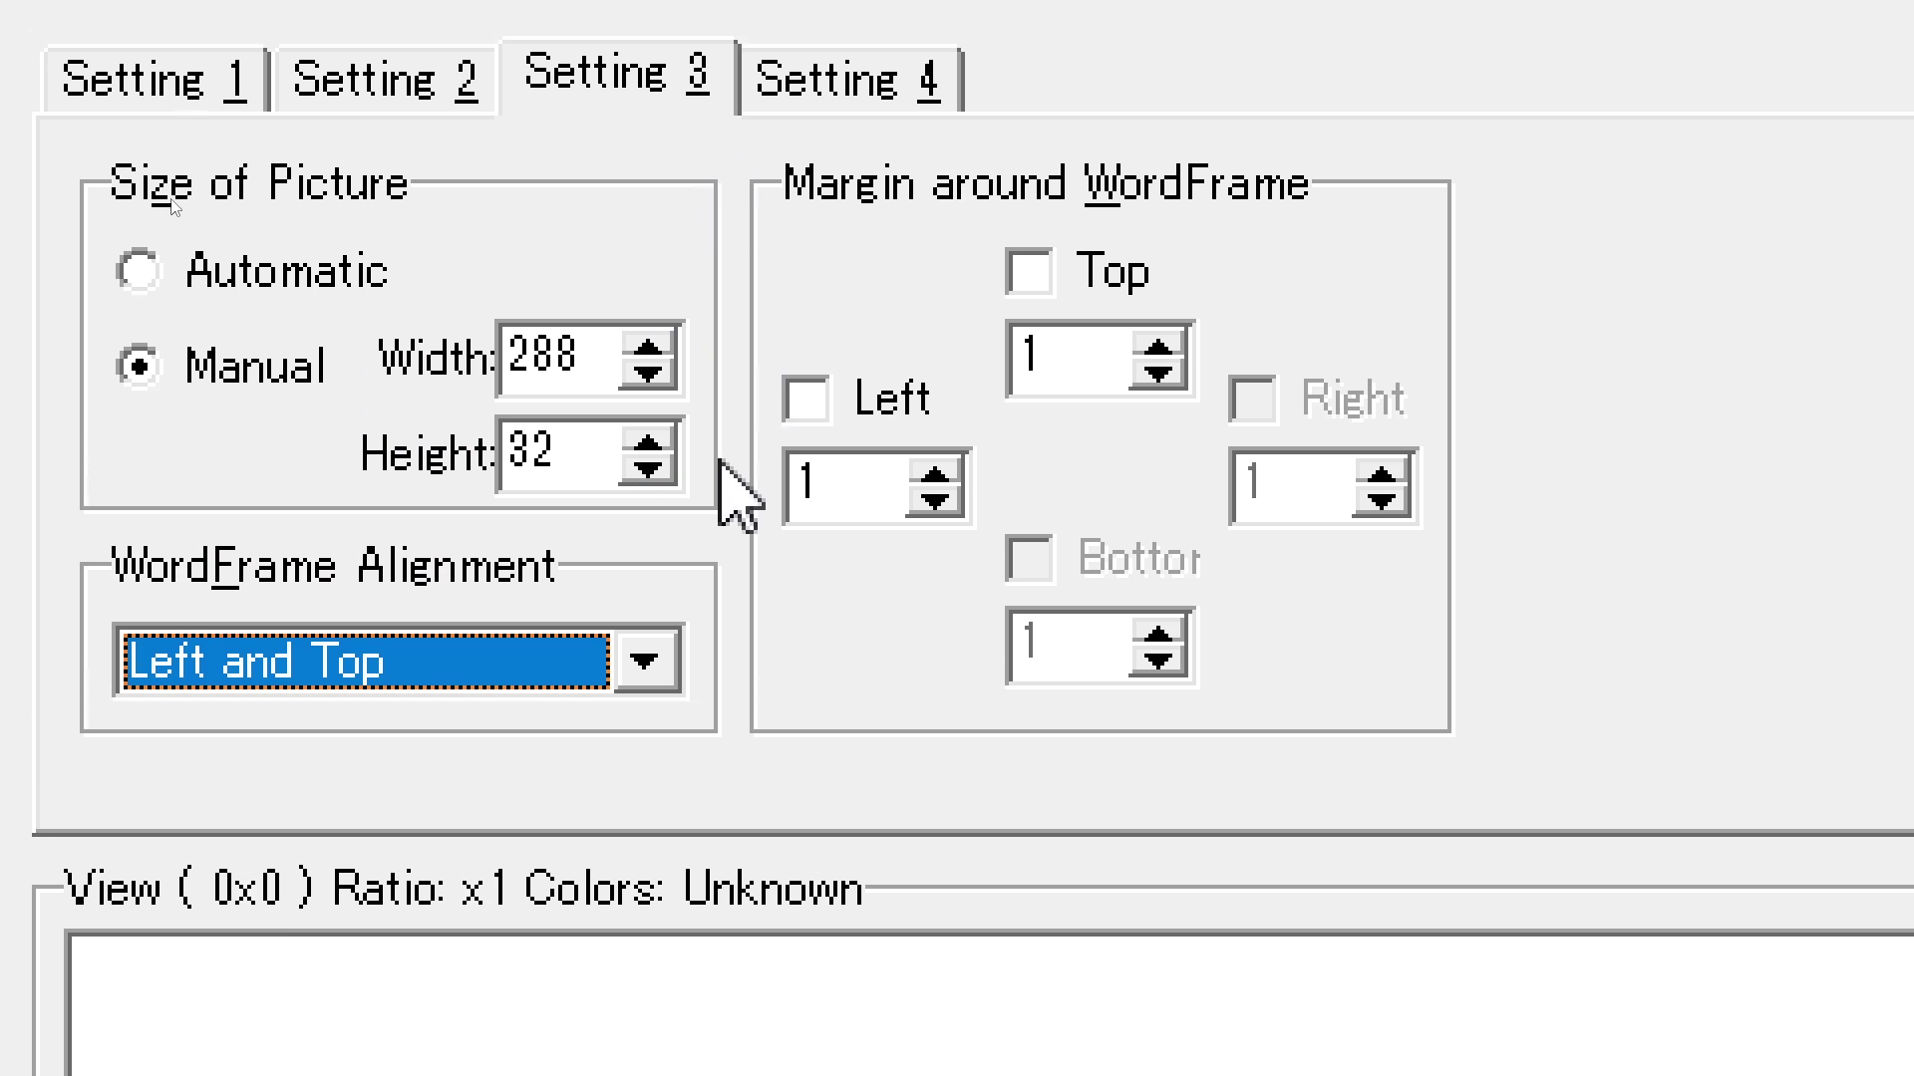
# Switch the WordFrame alignment to Center and back to Left and Top
pyautogui.click(573, 659)
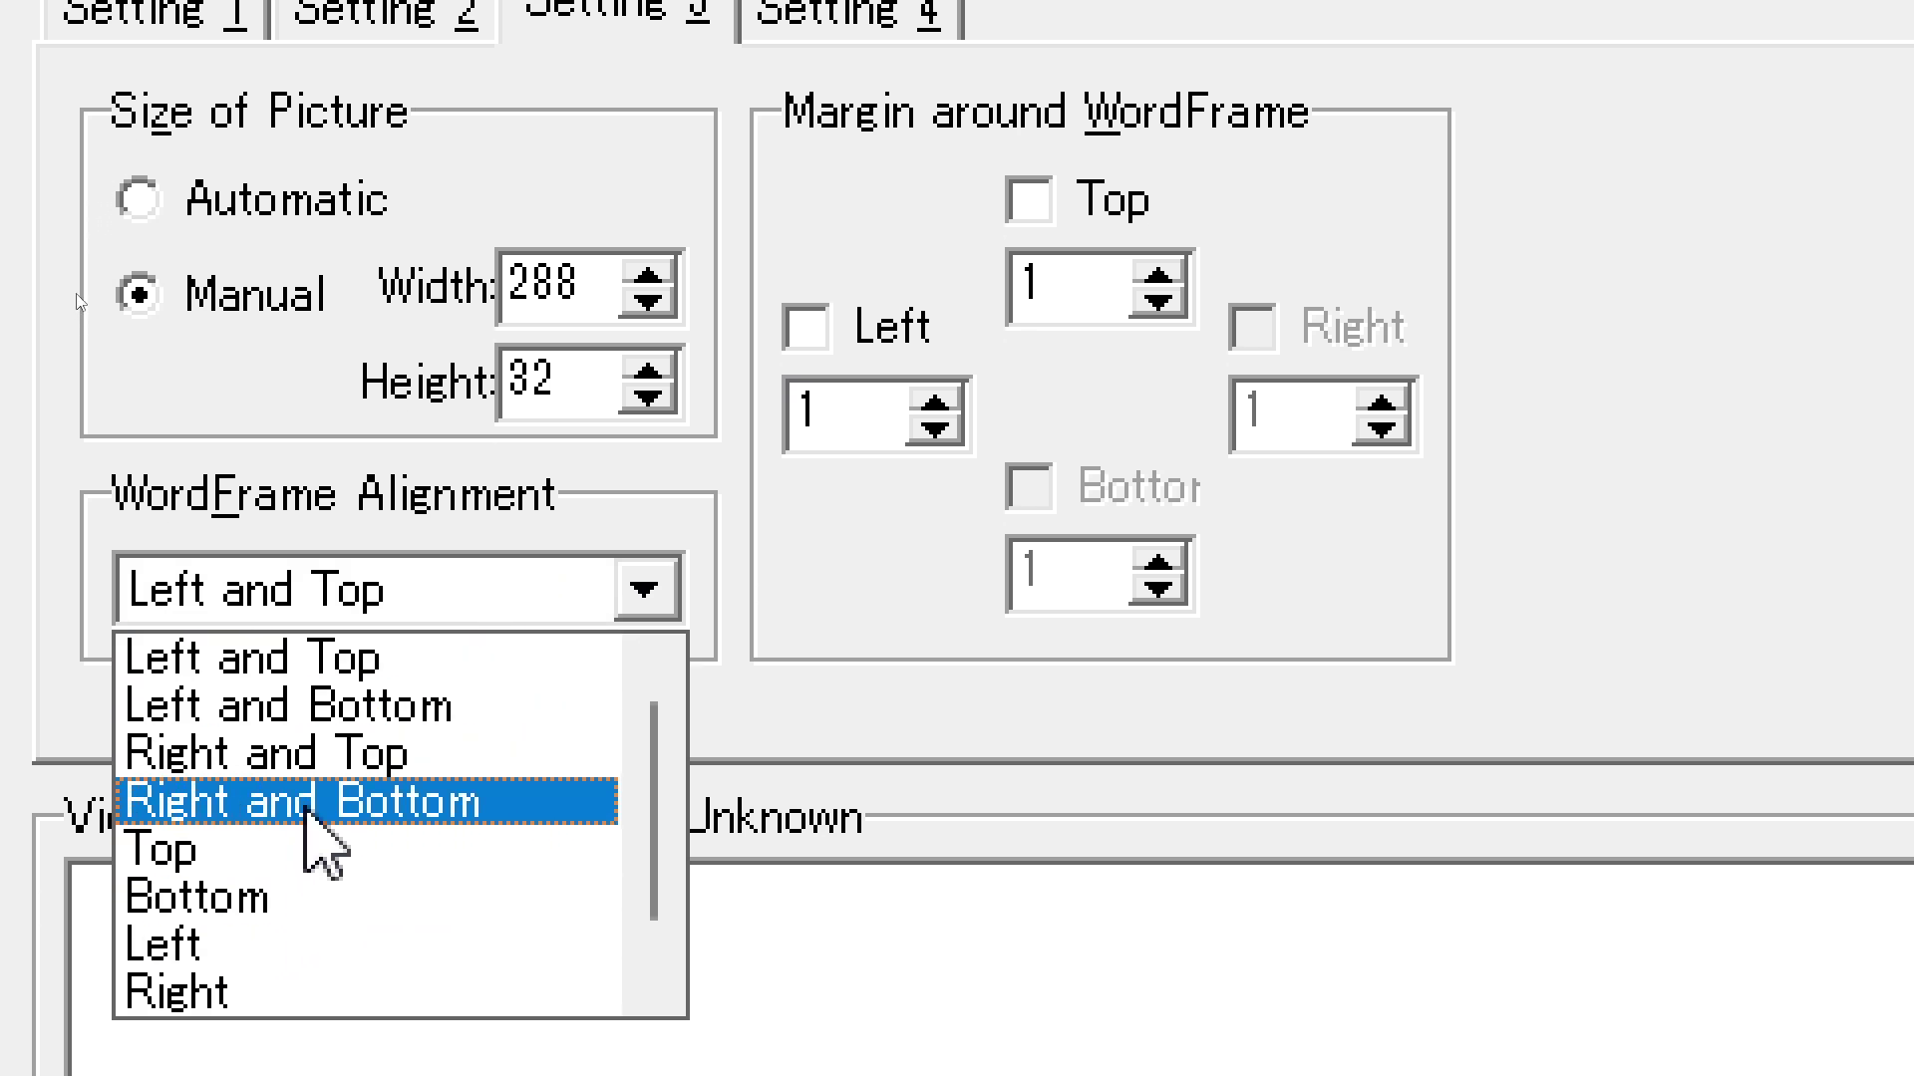
pyautogui.scroll(-1, 319, 807)
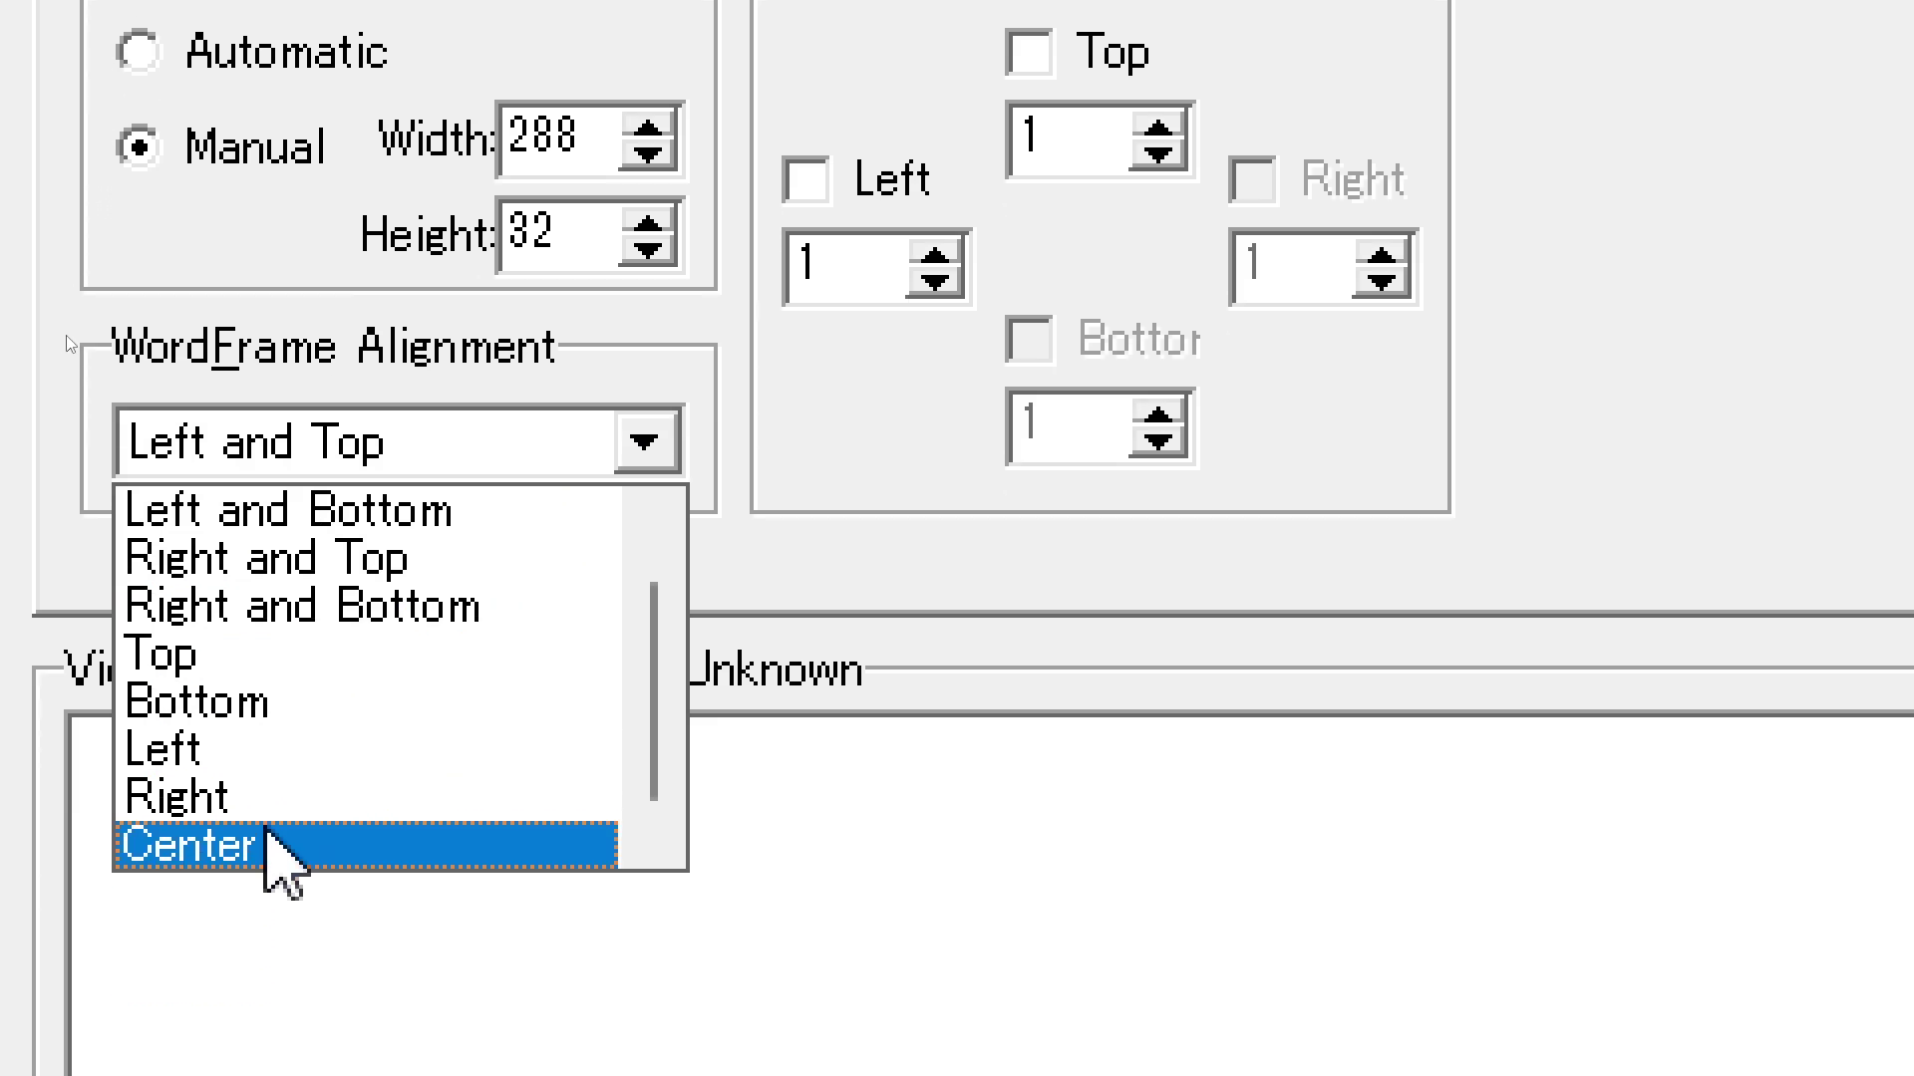
pyautogui.click(265, 847)
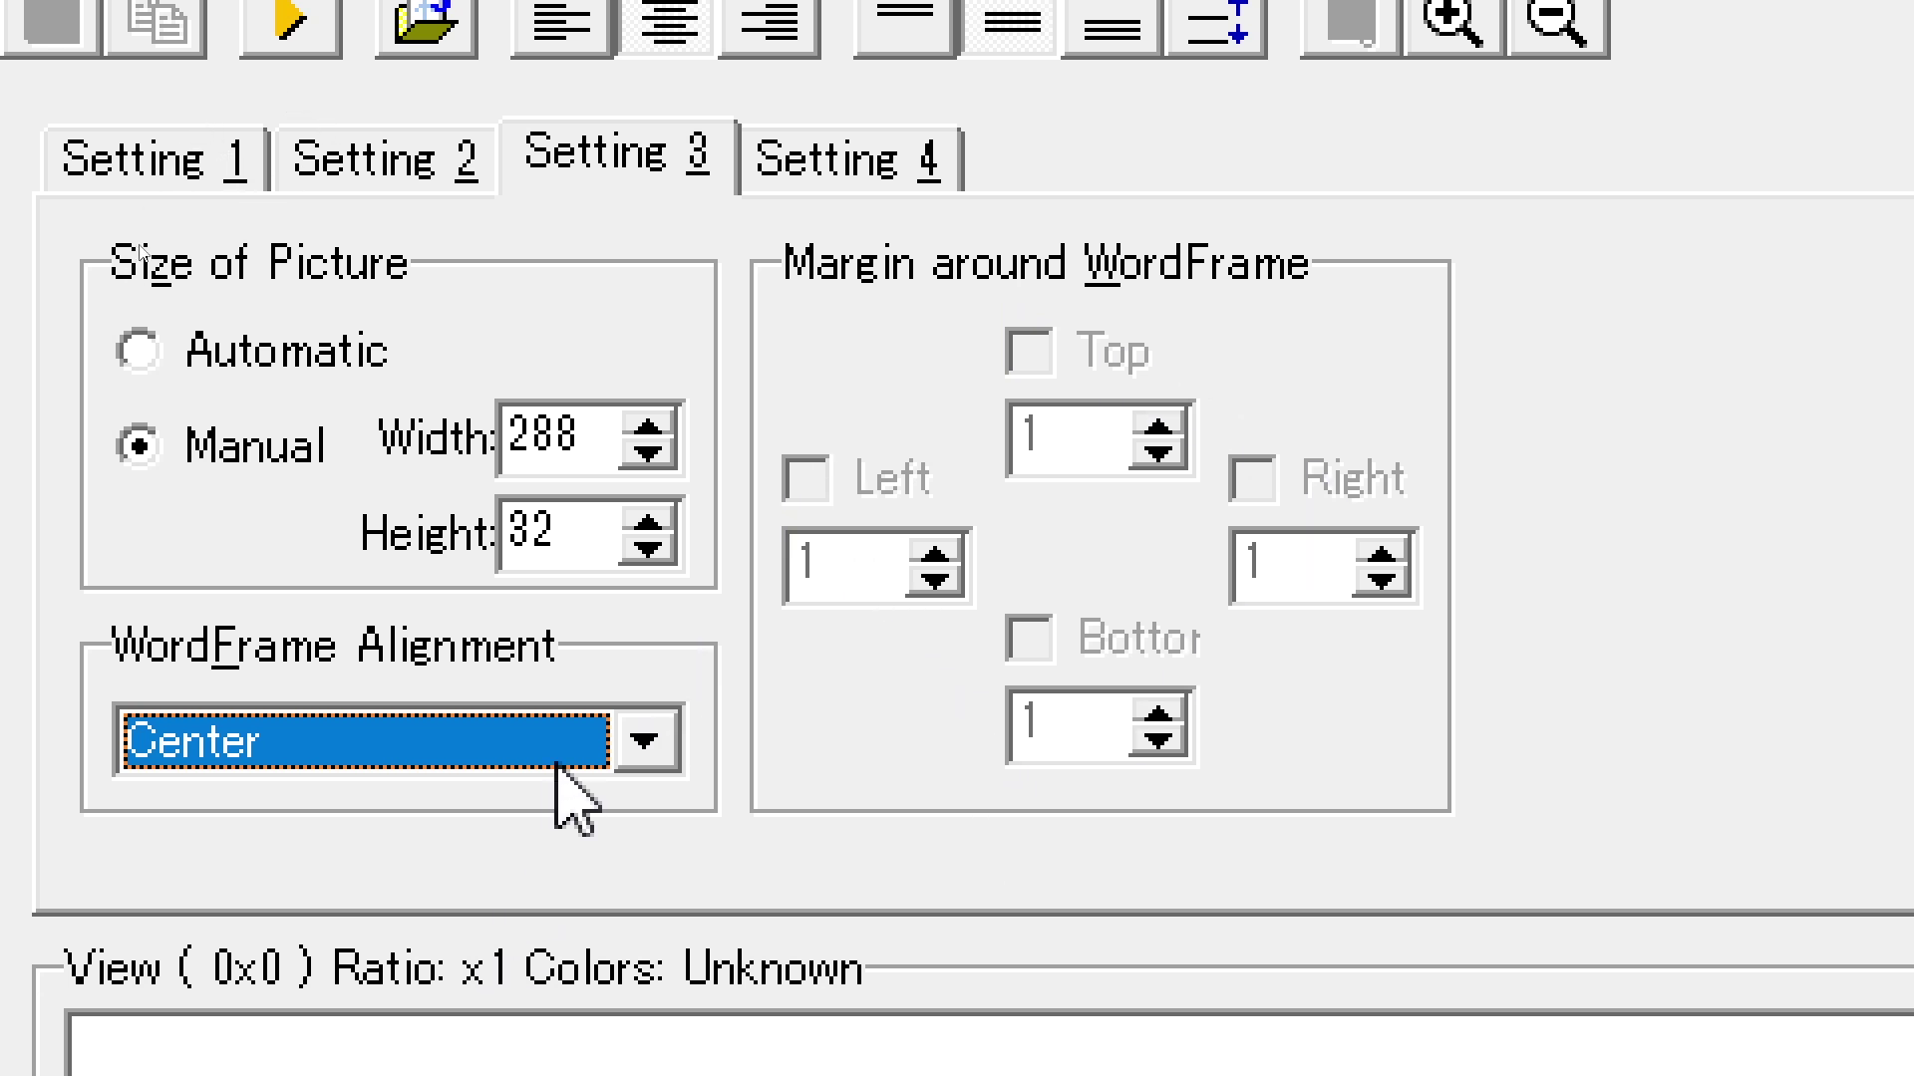
pyautogui.click(561, 776)
pyautogui.scroll(1, 429, 849)
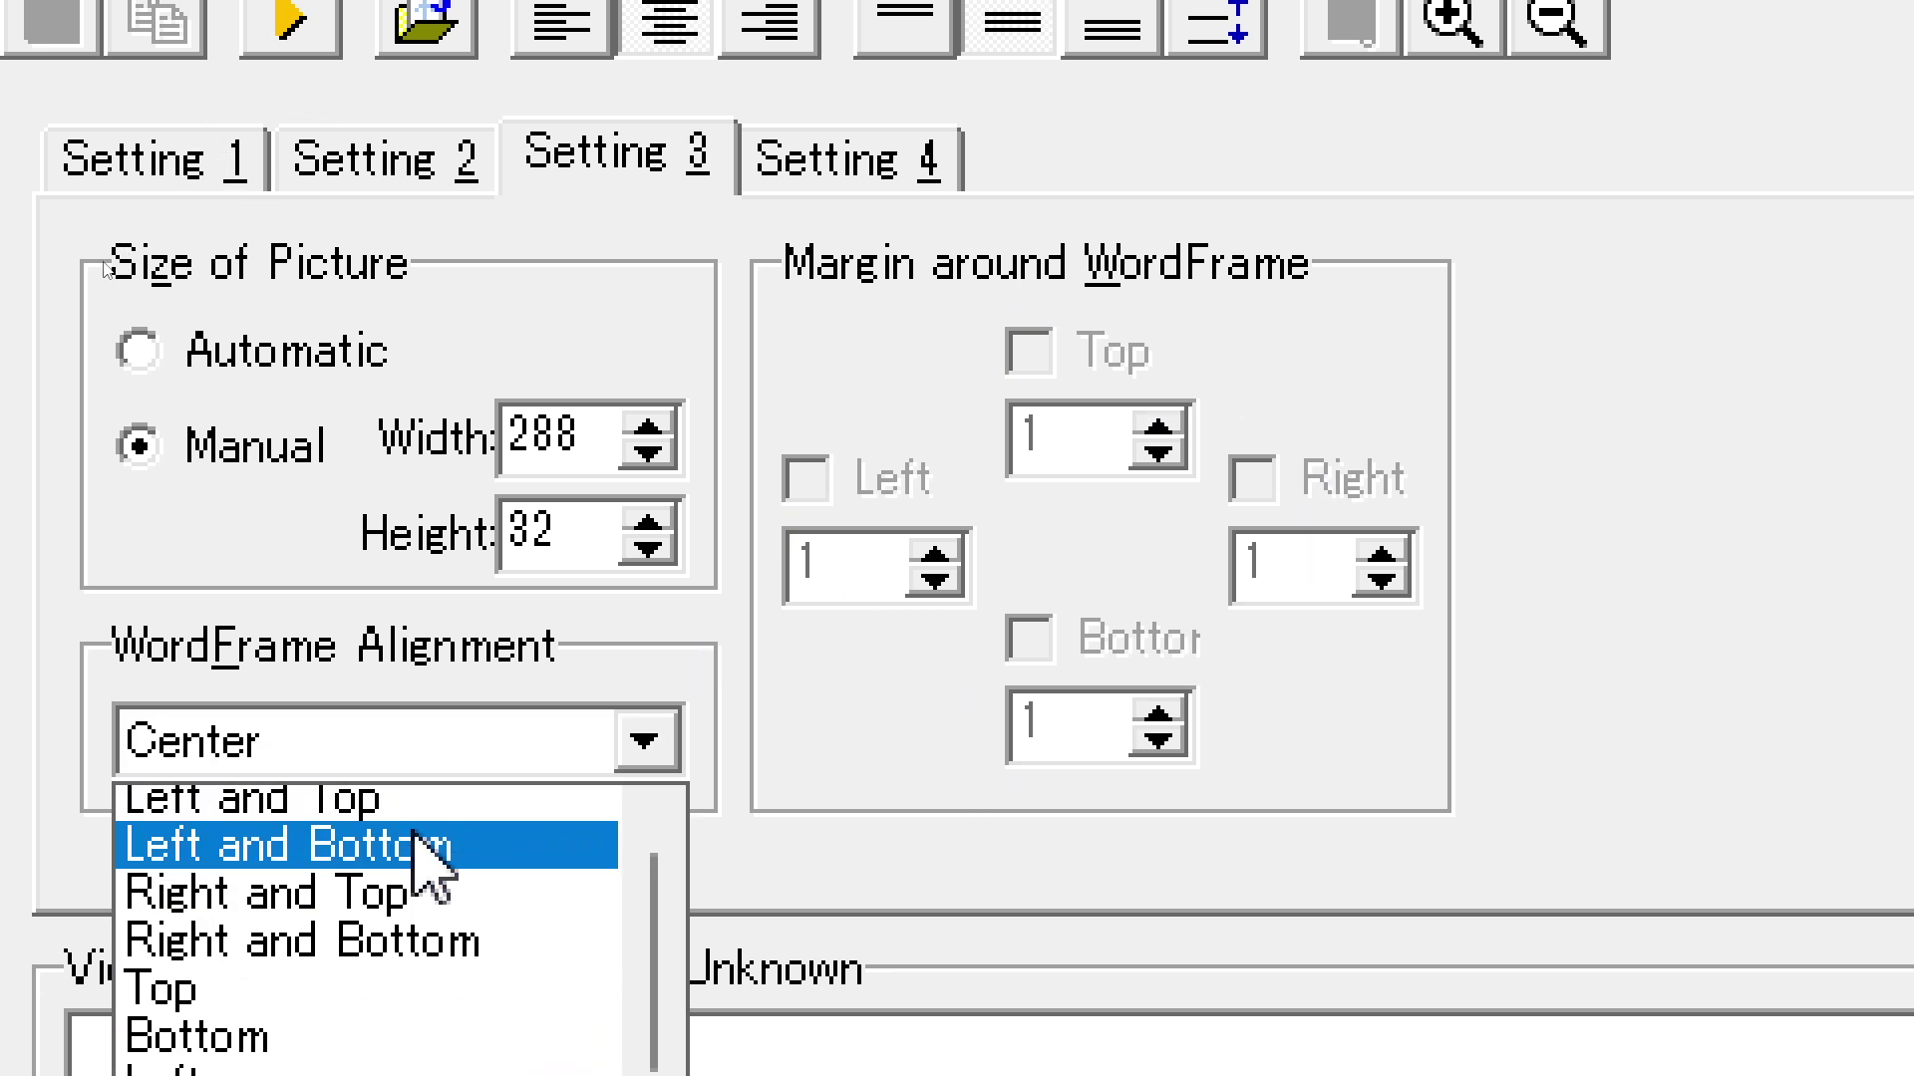
pyautogui.click(384, 809)
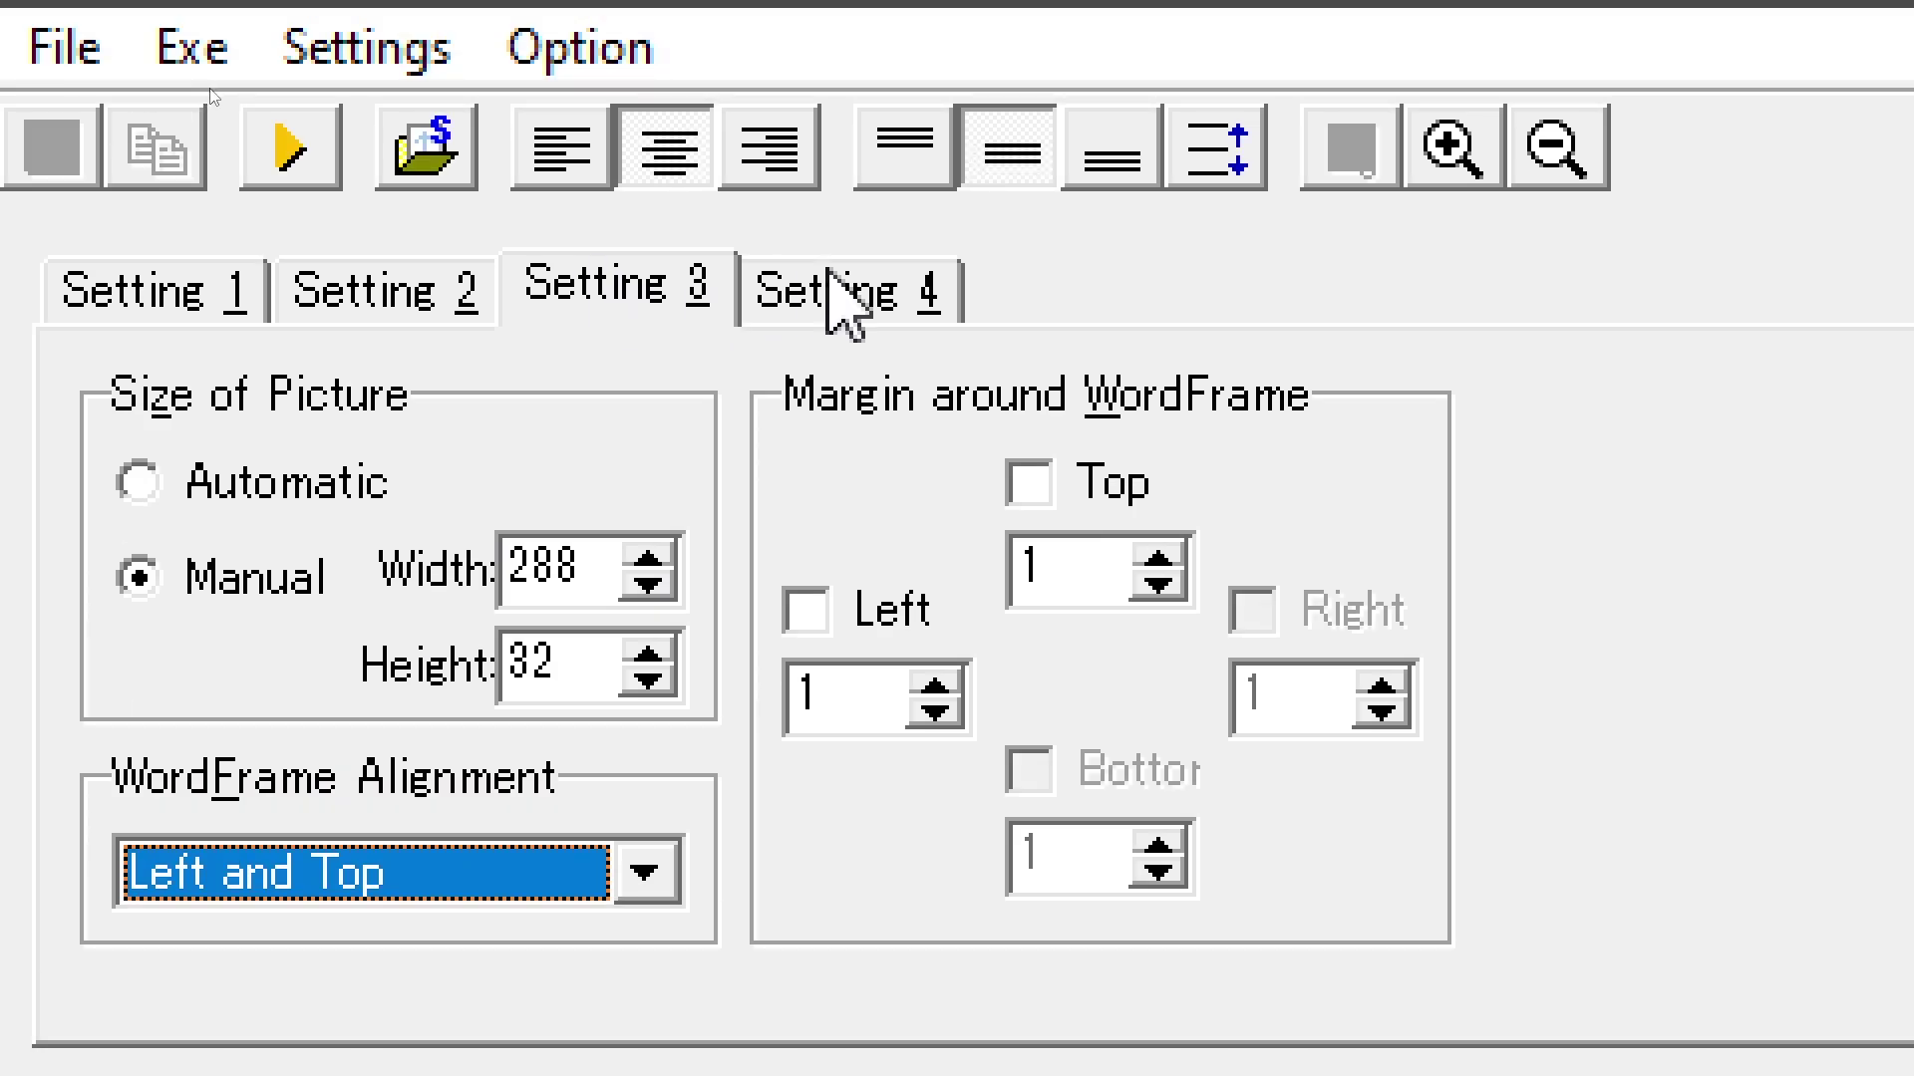
# Enter the words "EITA BIXO!" and generate the window picture
pyautogui.click(852, 175)
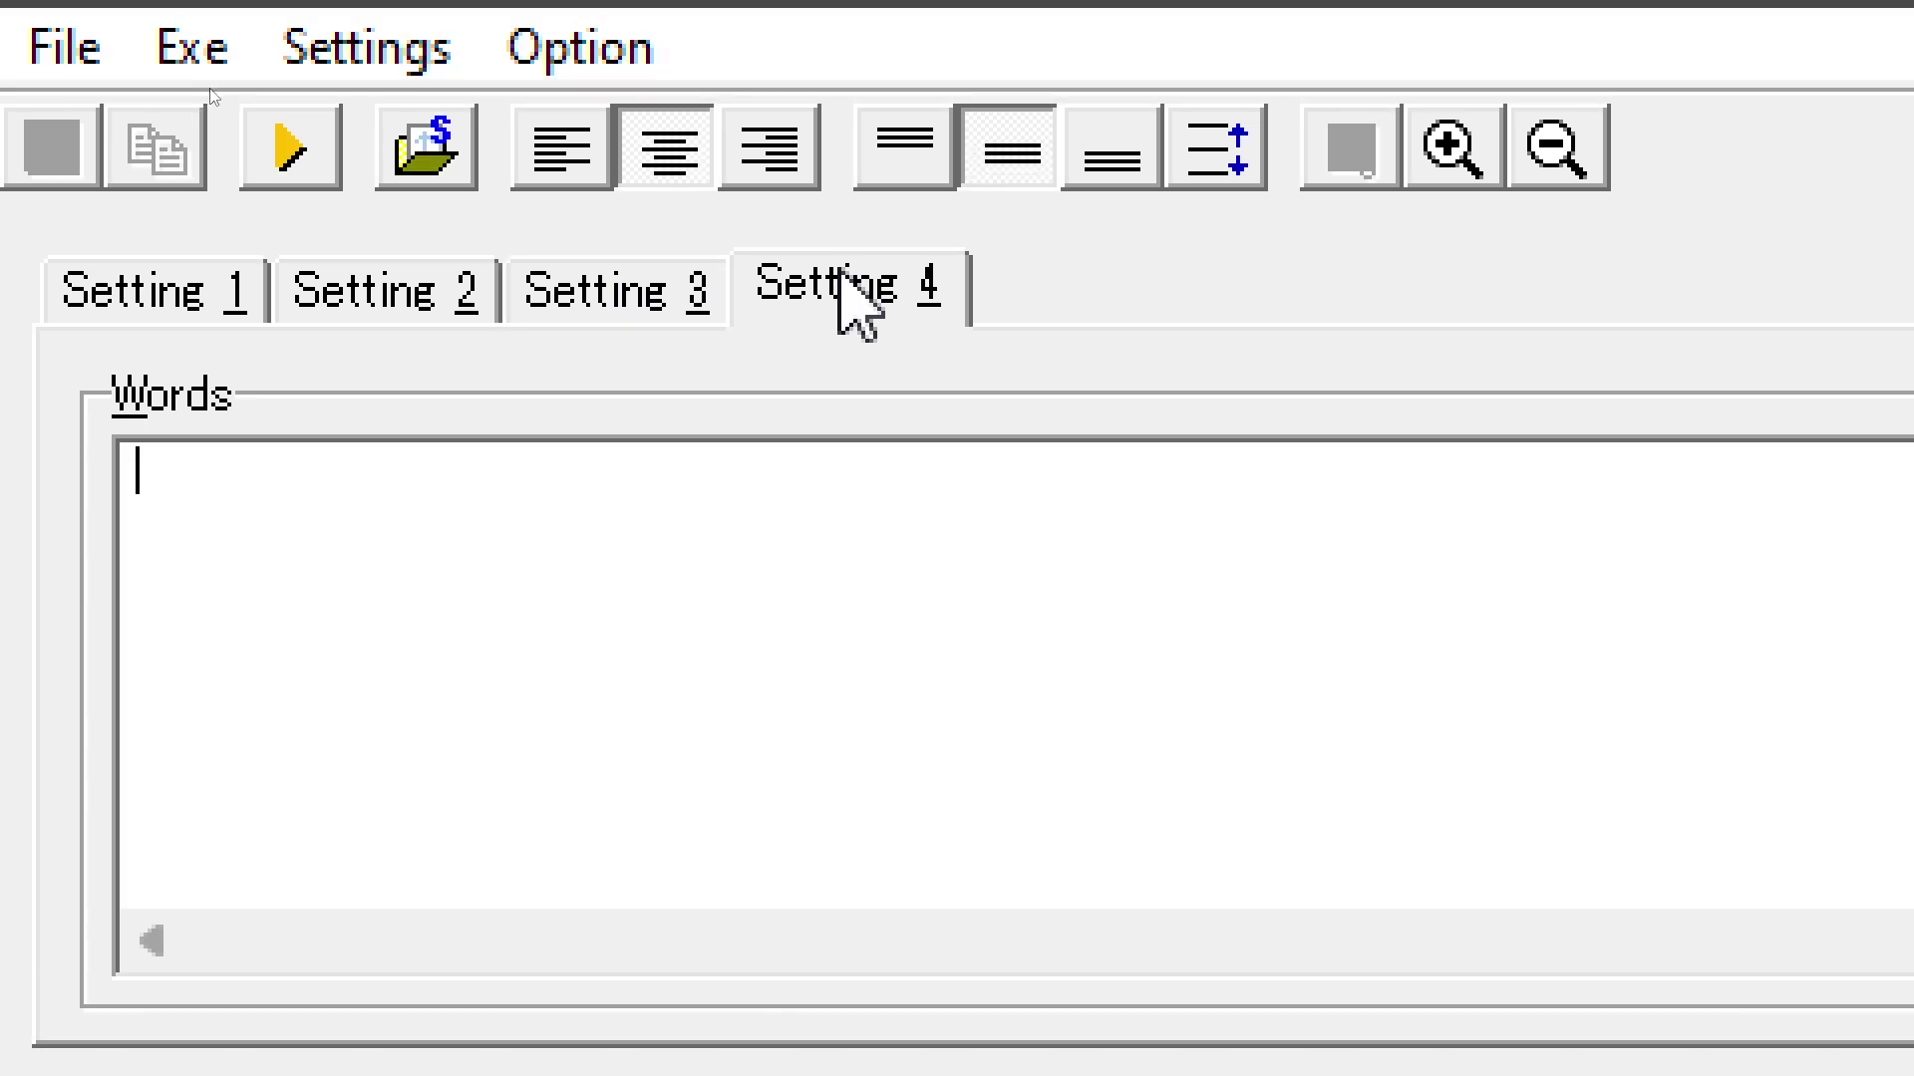
pyautogui.click(236, 511)
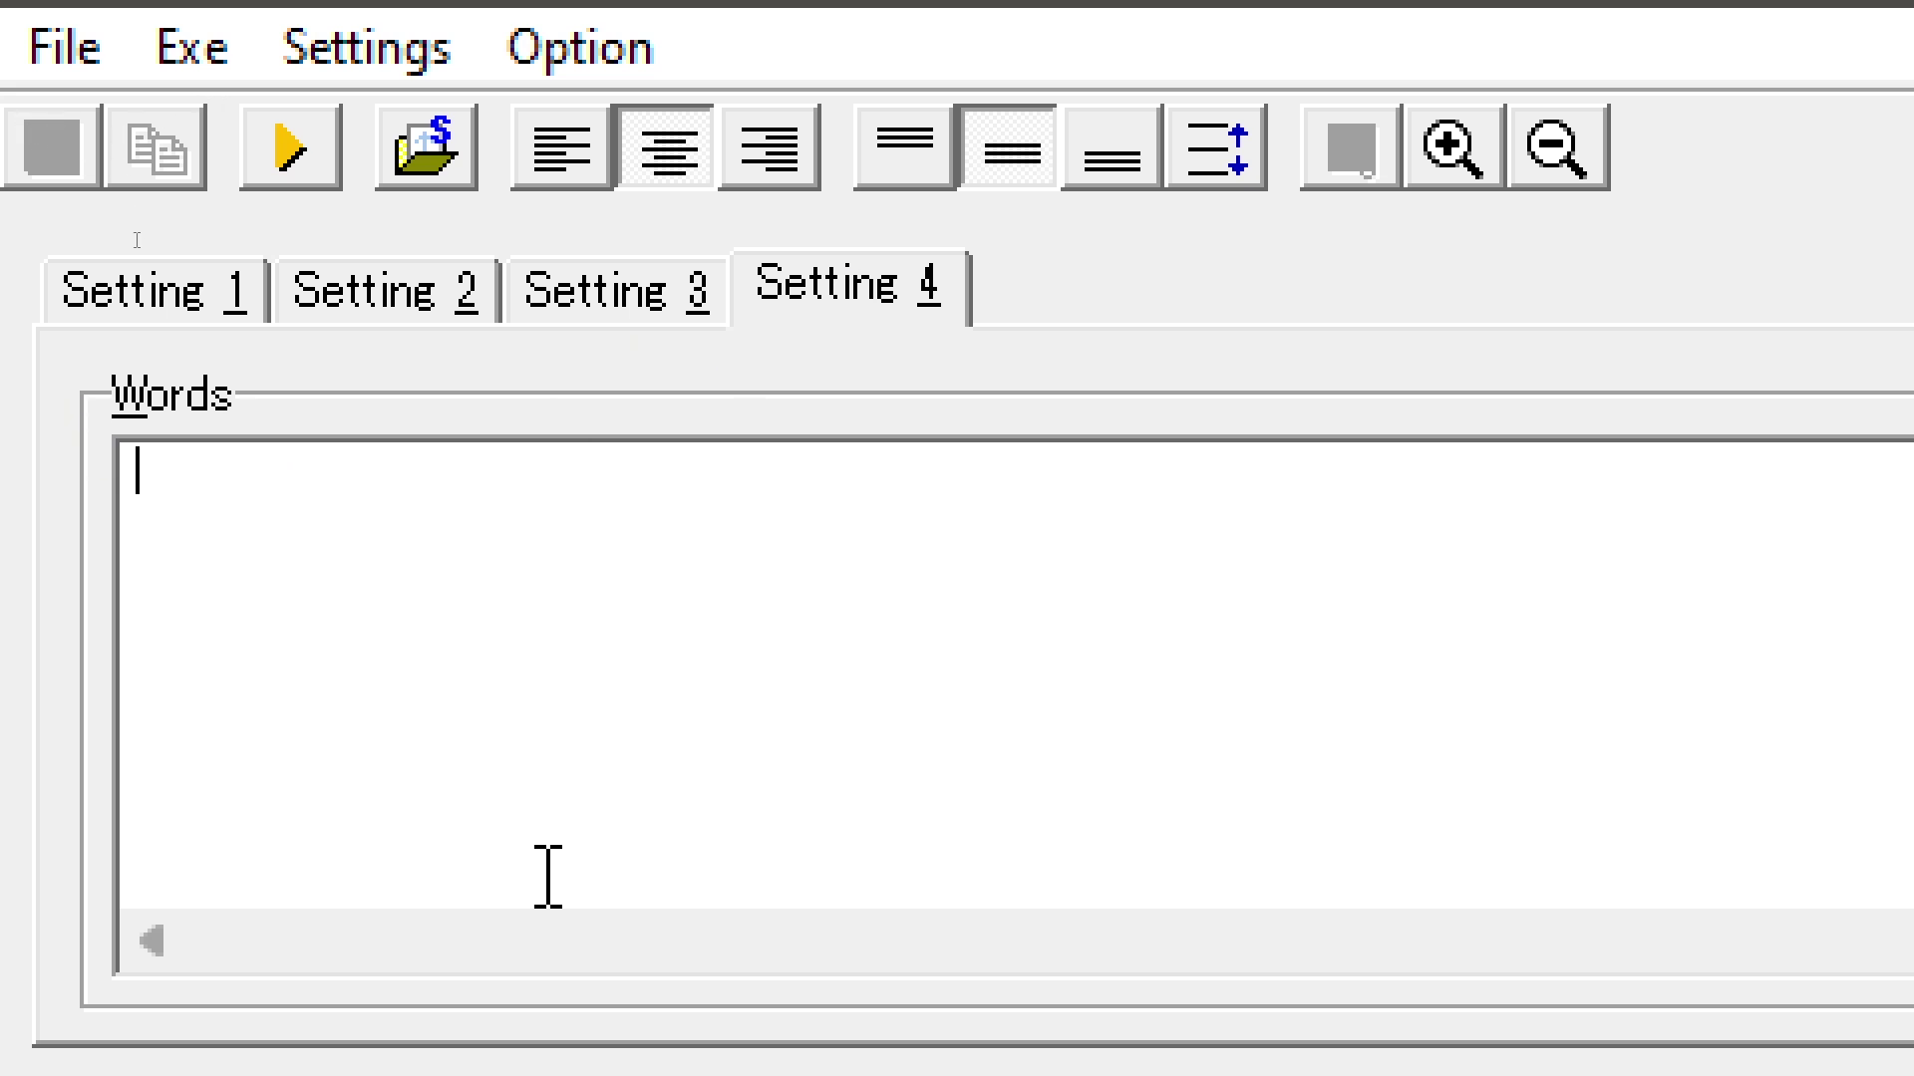
pyautogui.write('EITA BIXO!')
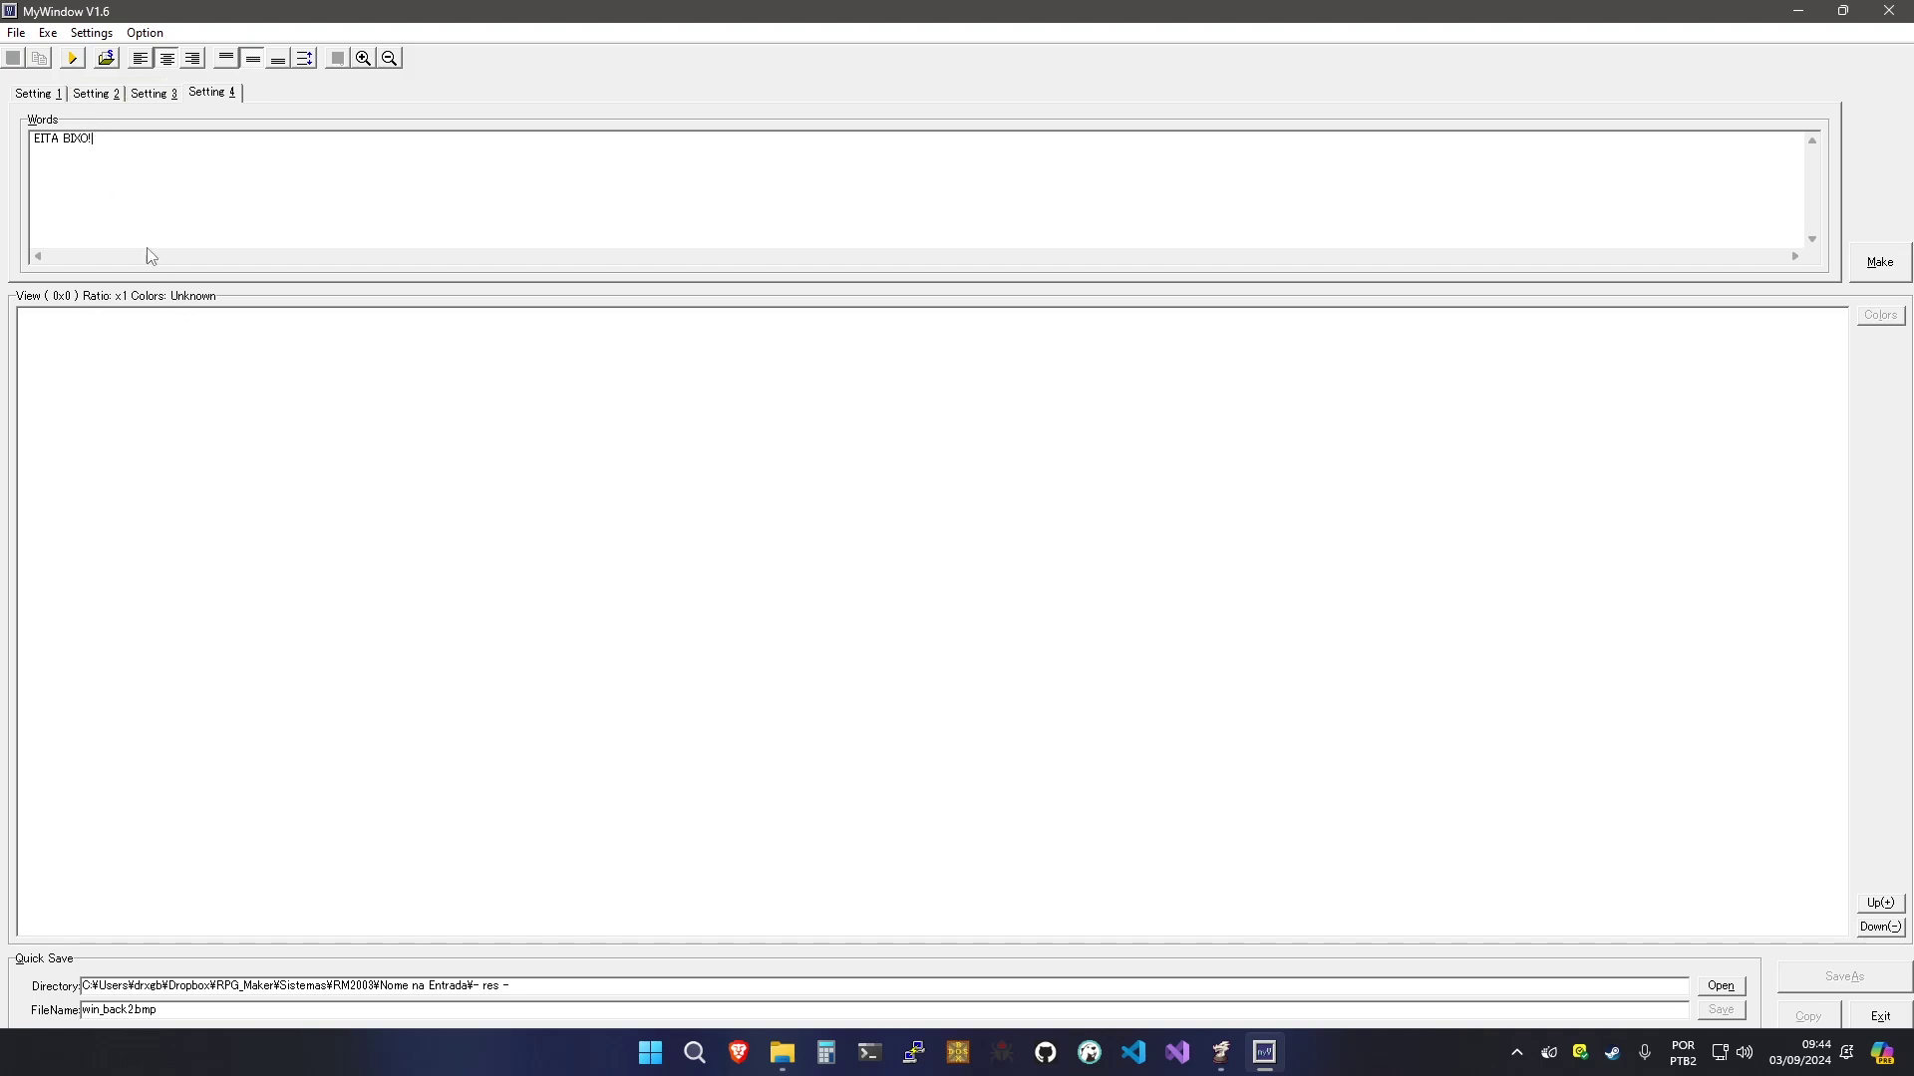
pyautogui.click(73, 59)
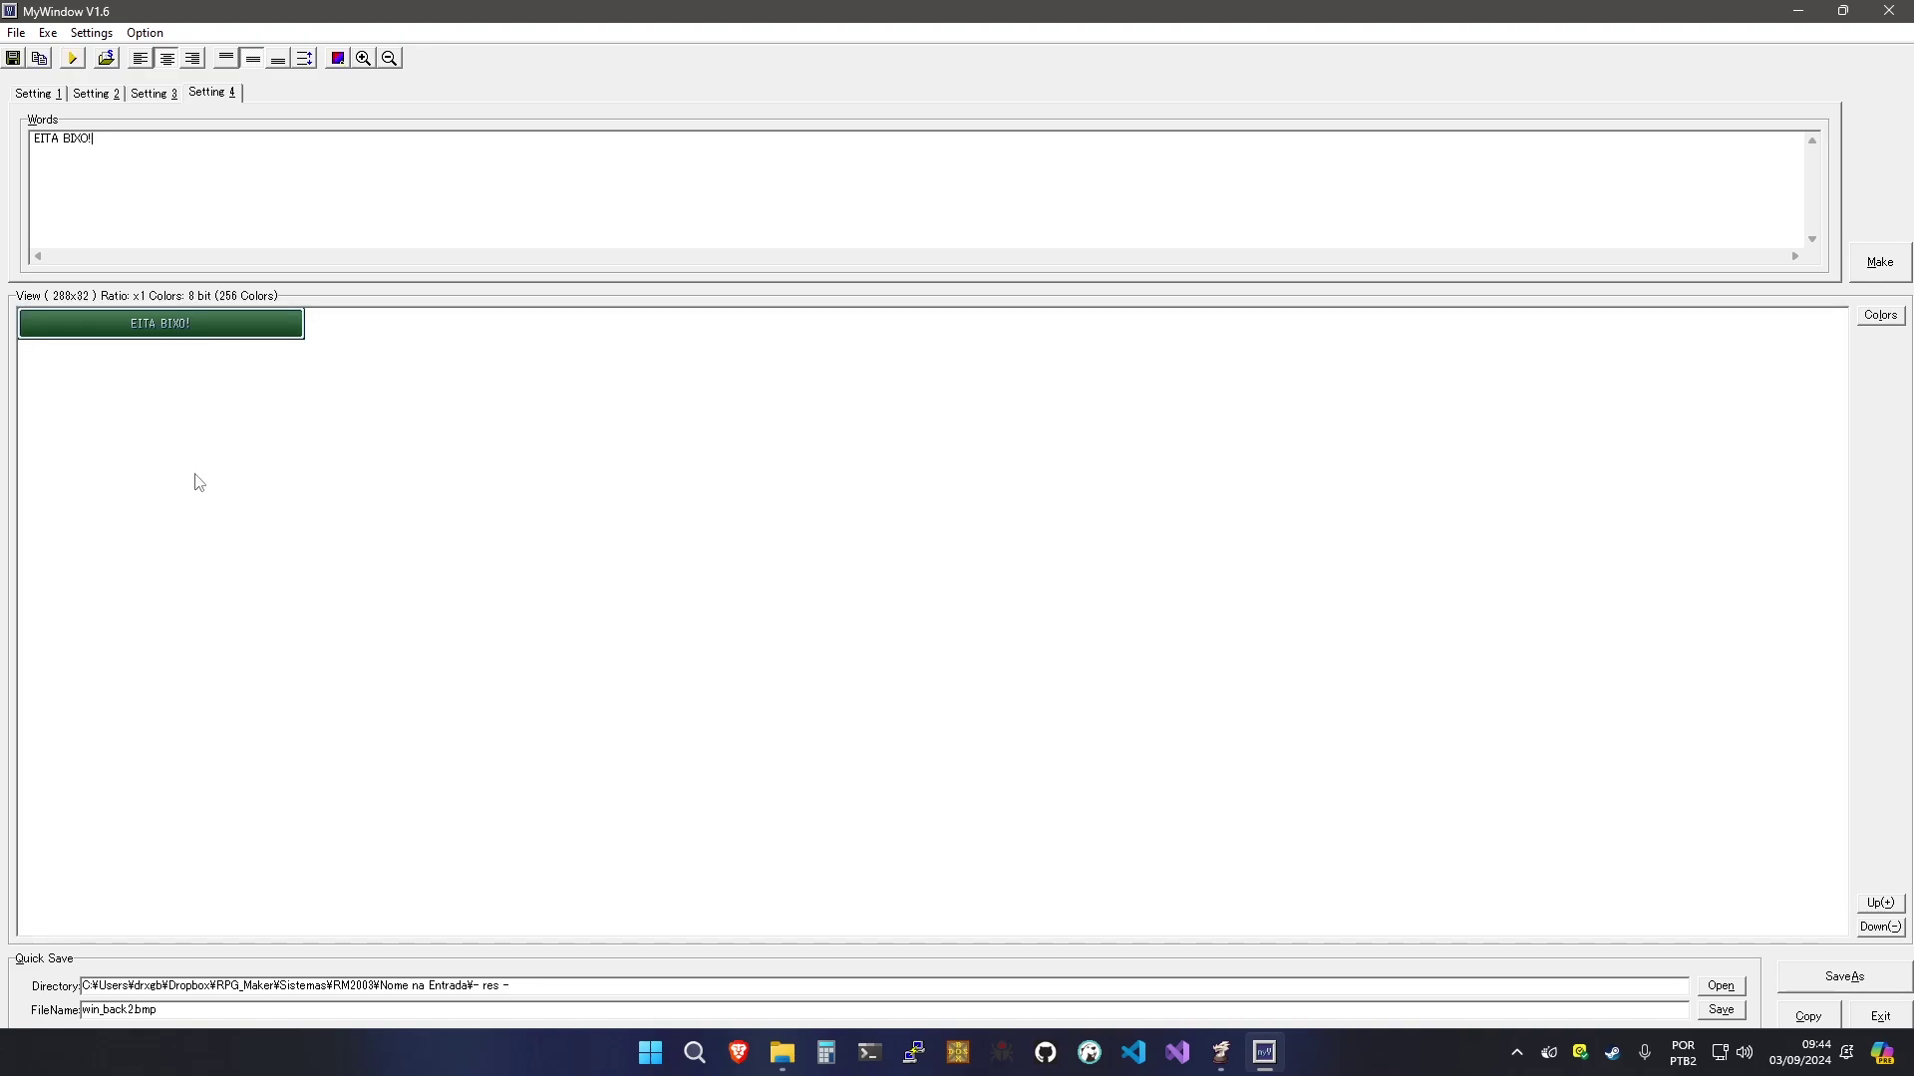
# Try the automatic WordFrame size and the automatic picture size, regenerating the preview
pyautogui.click(96, 93)
pyautogui.click(80, 142)
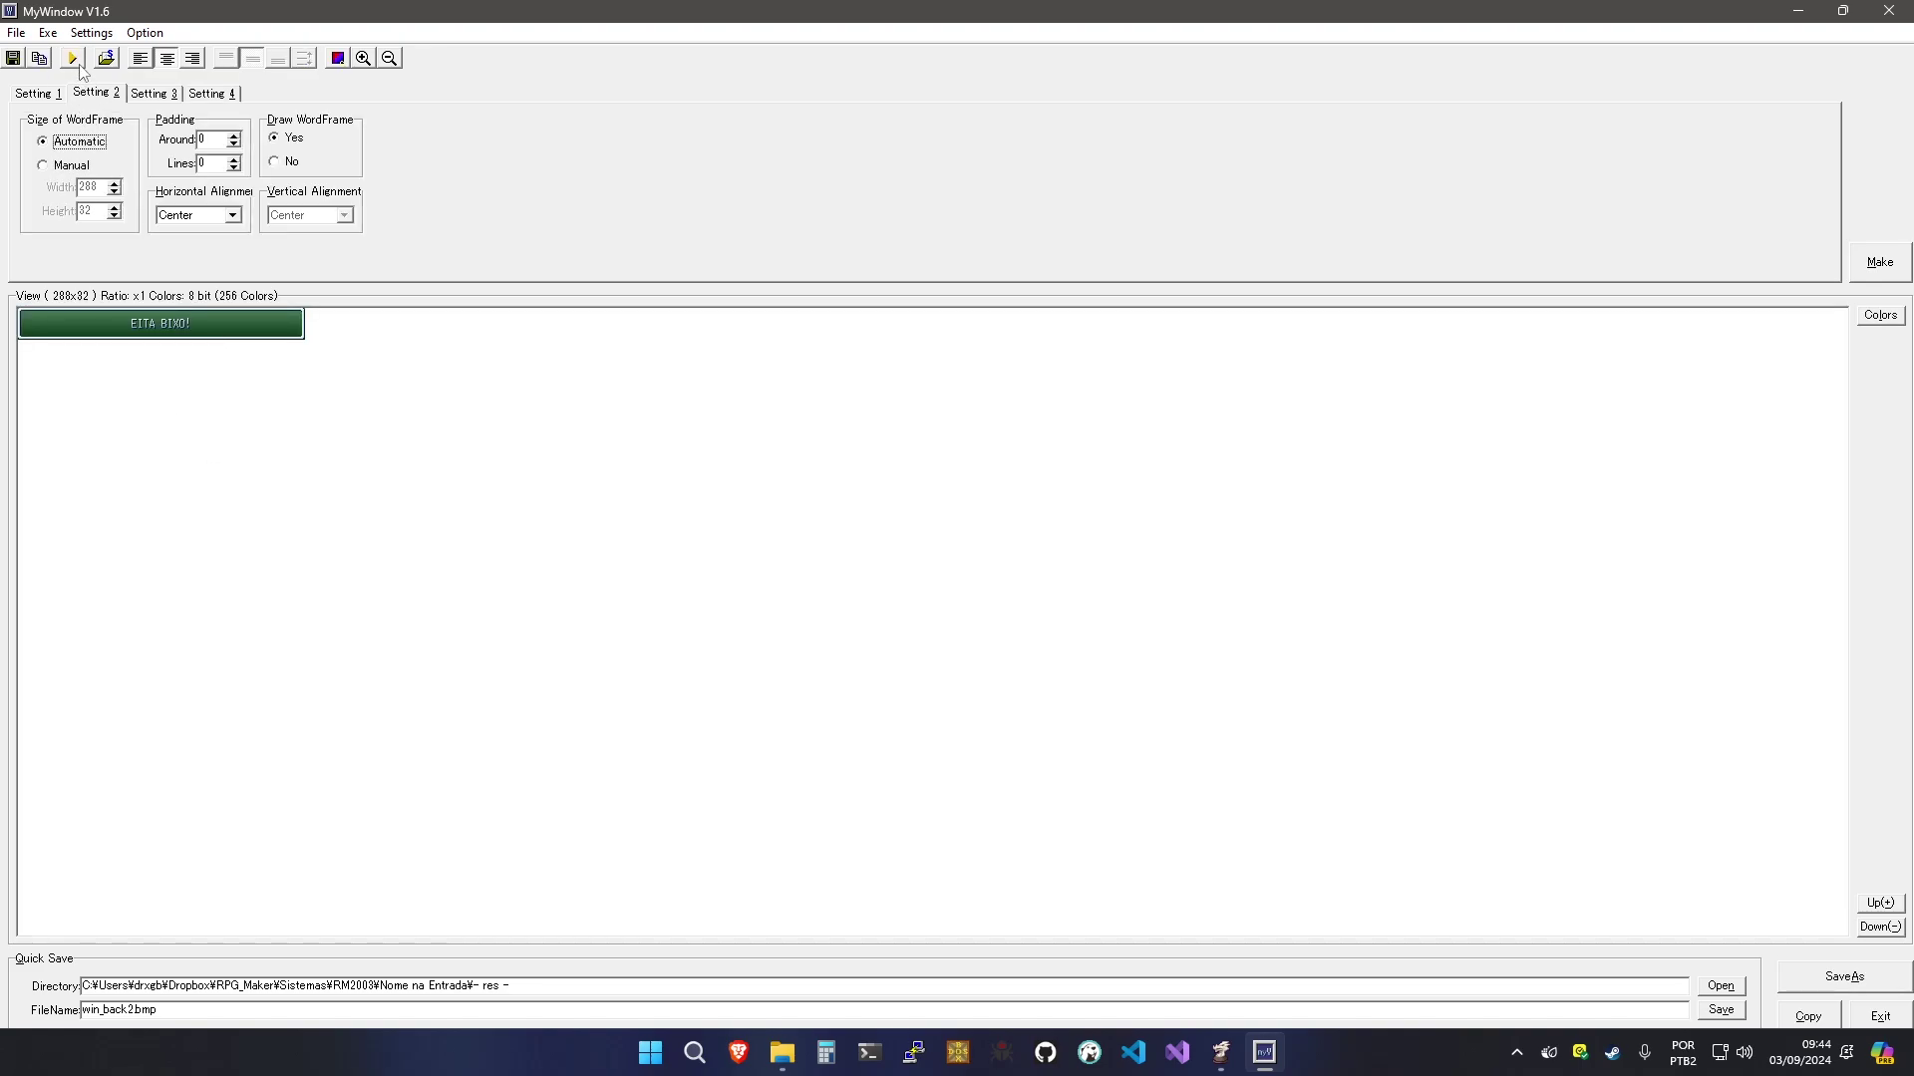
pyautogui.click(76, 59)
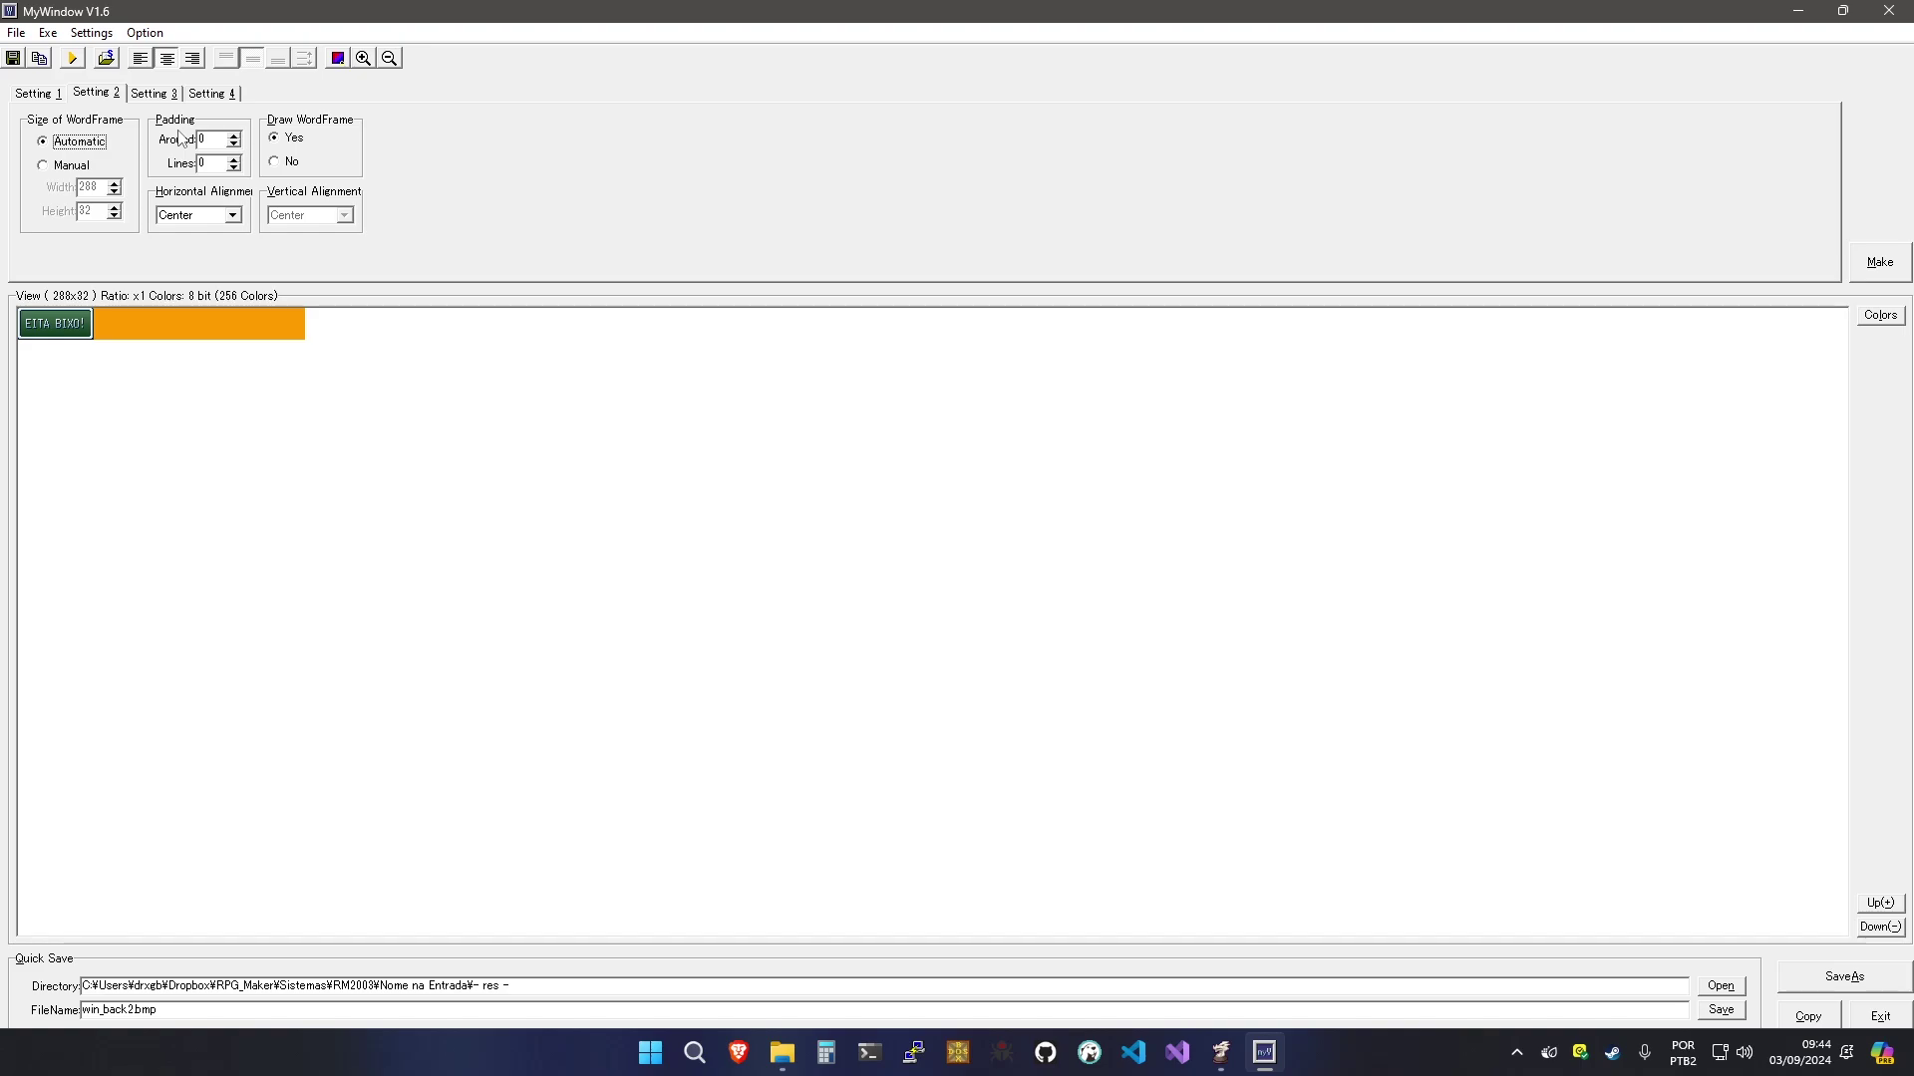
pyautogui.click(152, 94)
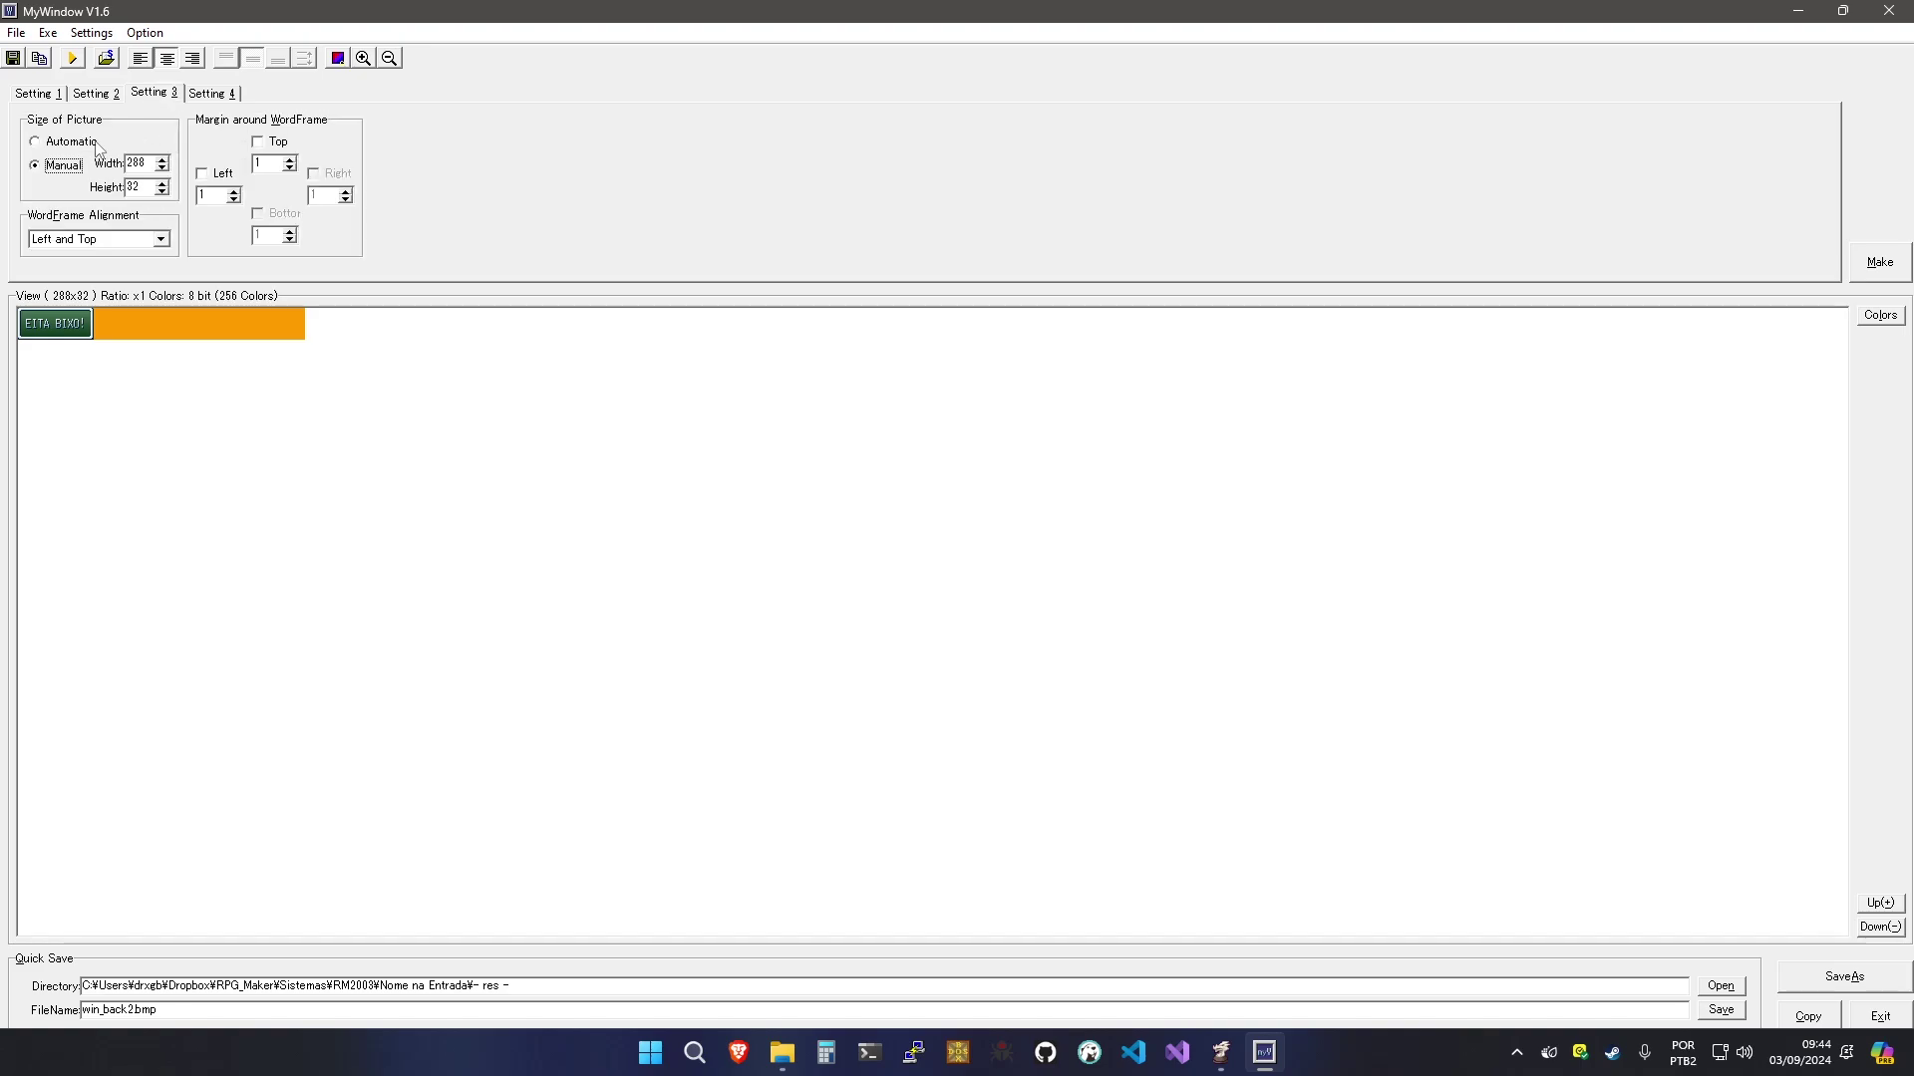
pyautogui.click(95, 143)
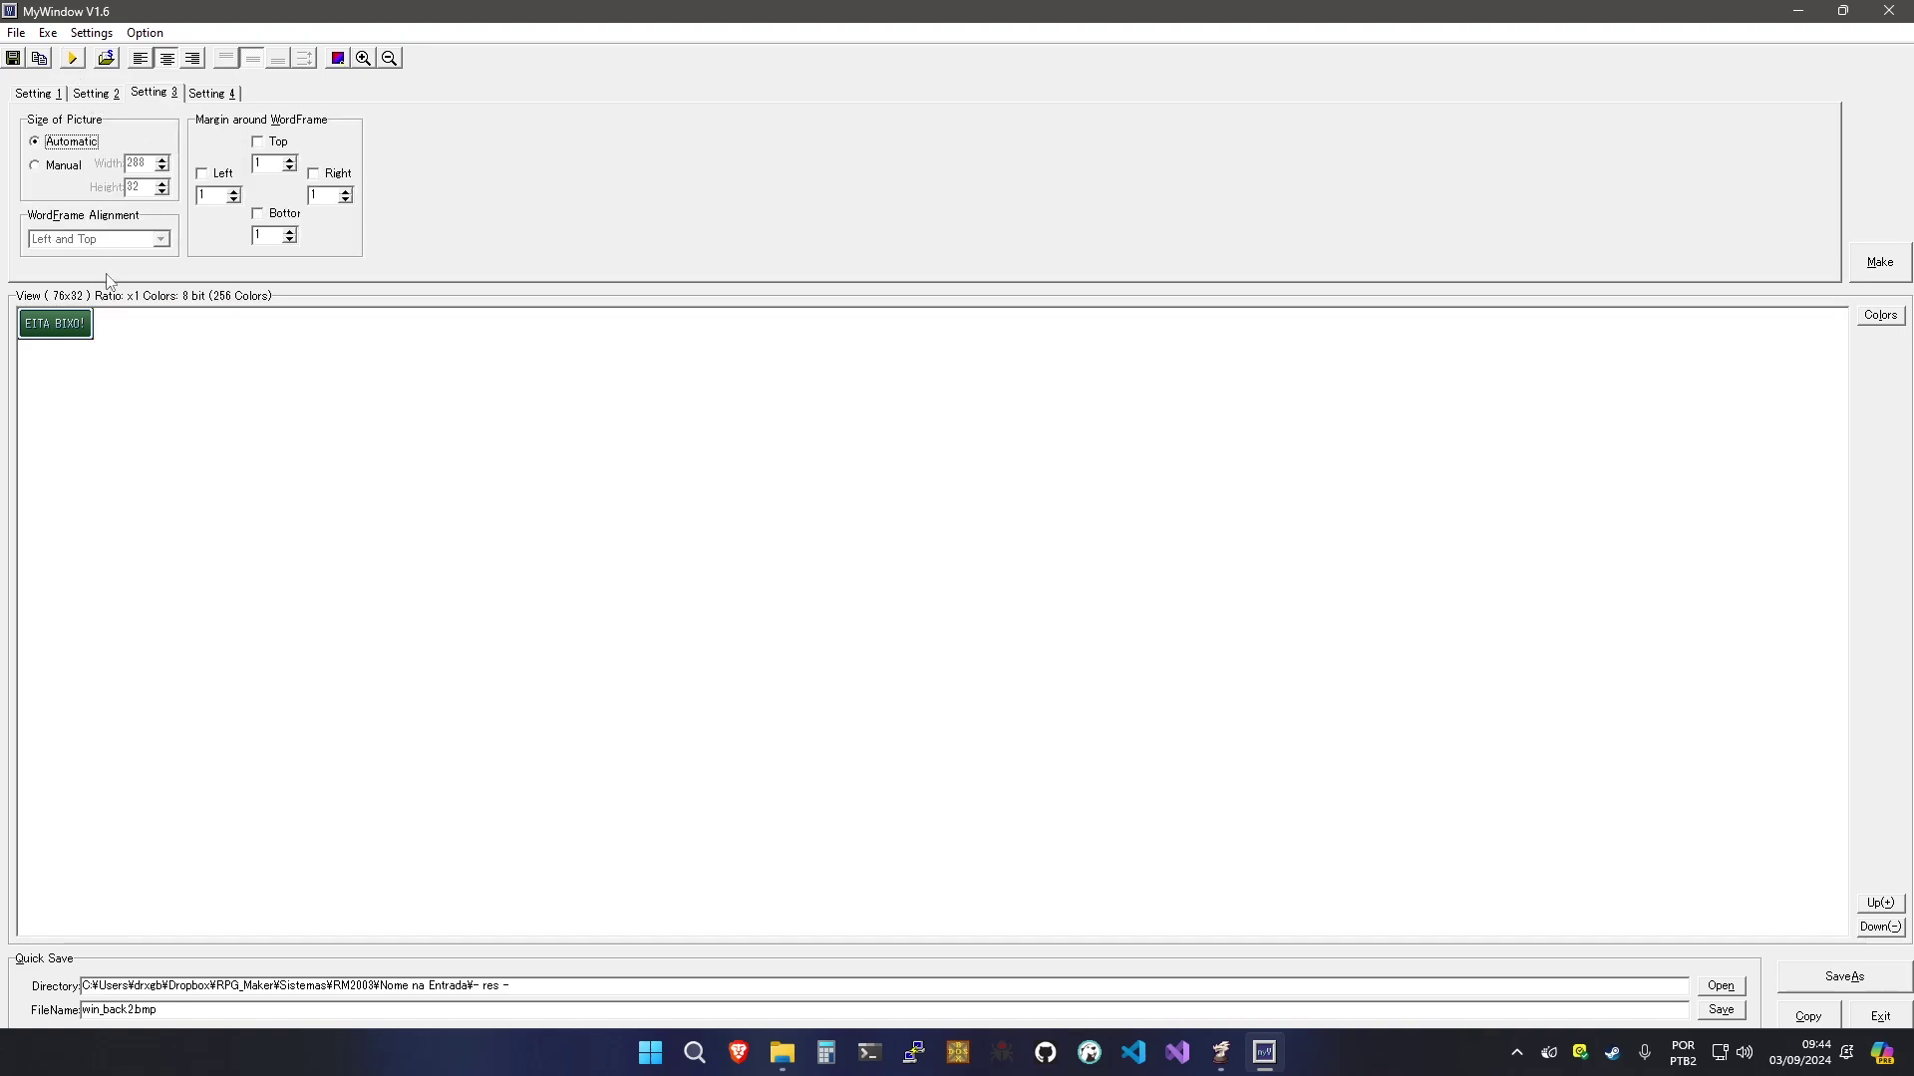
# Return the picture size and the WordFrame size to Manual and regenerate the preview
pyautogui.click(62, 165)
pyautogui.click(81, 95)
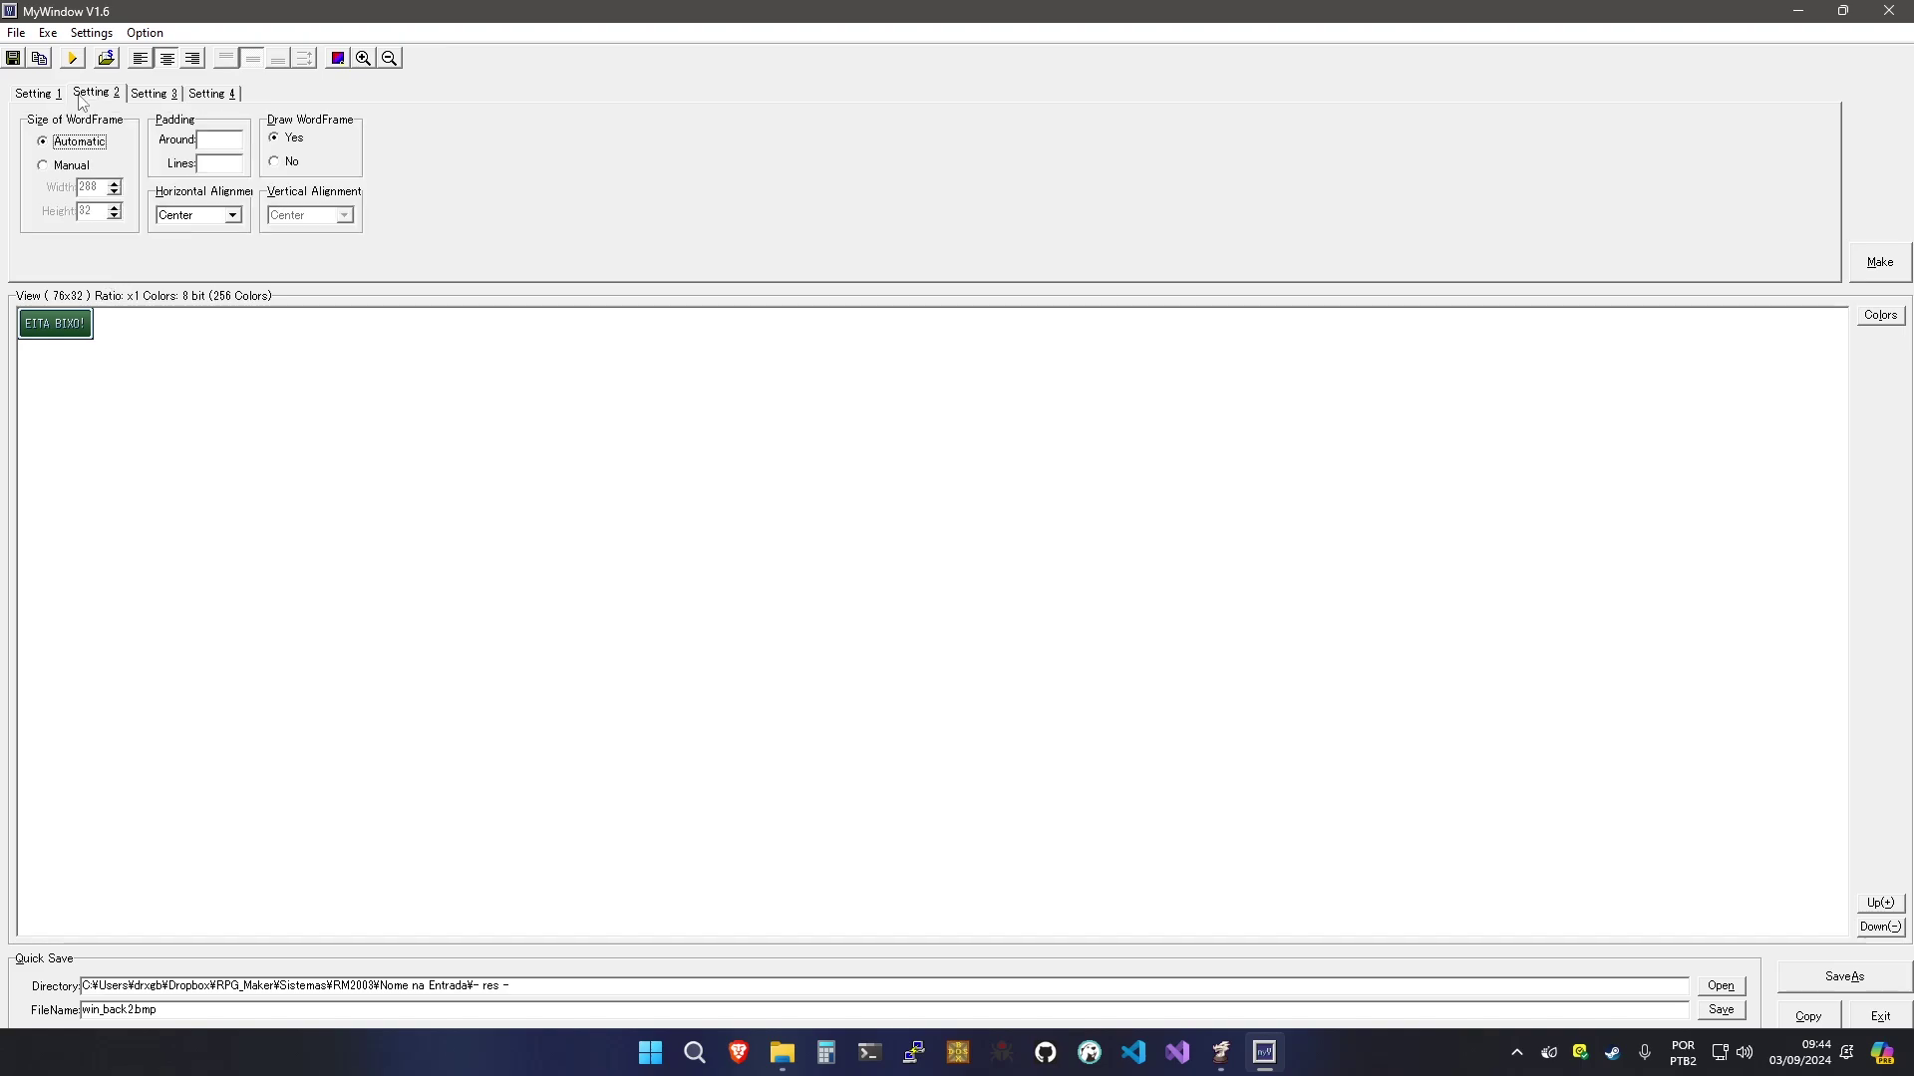
pyautogui.click(64, 165)
pyautogui.click(74, 64)
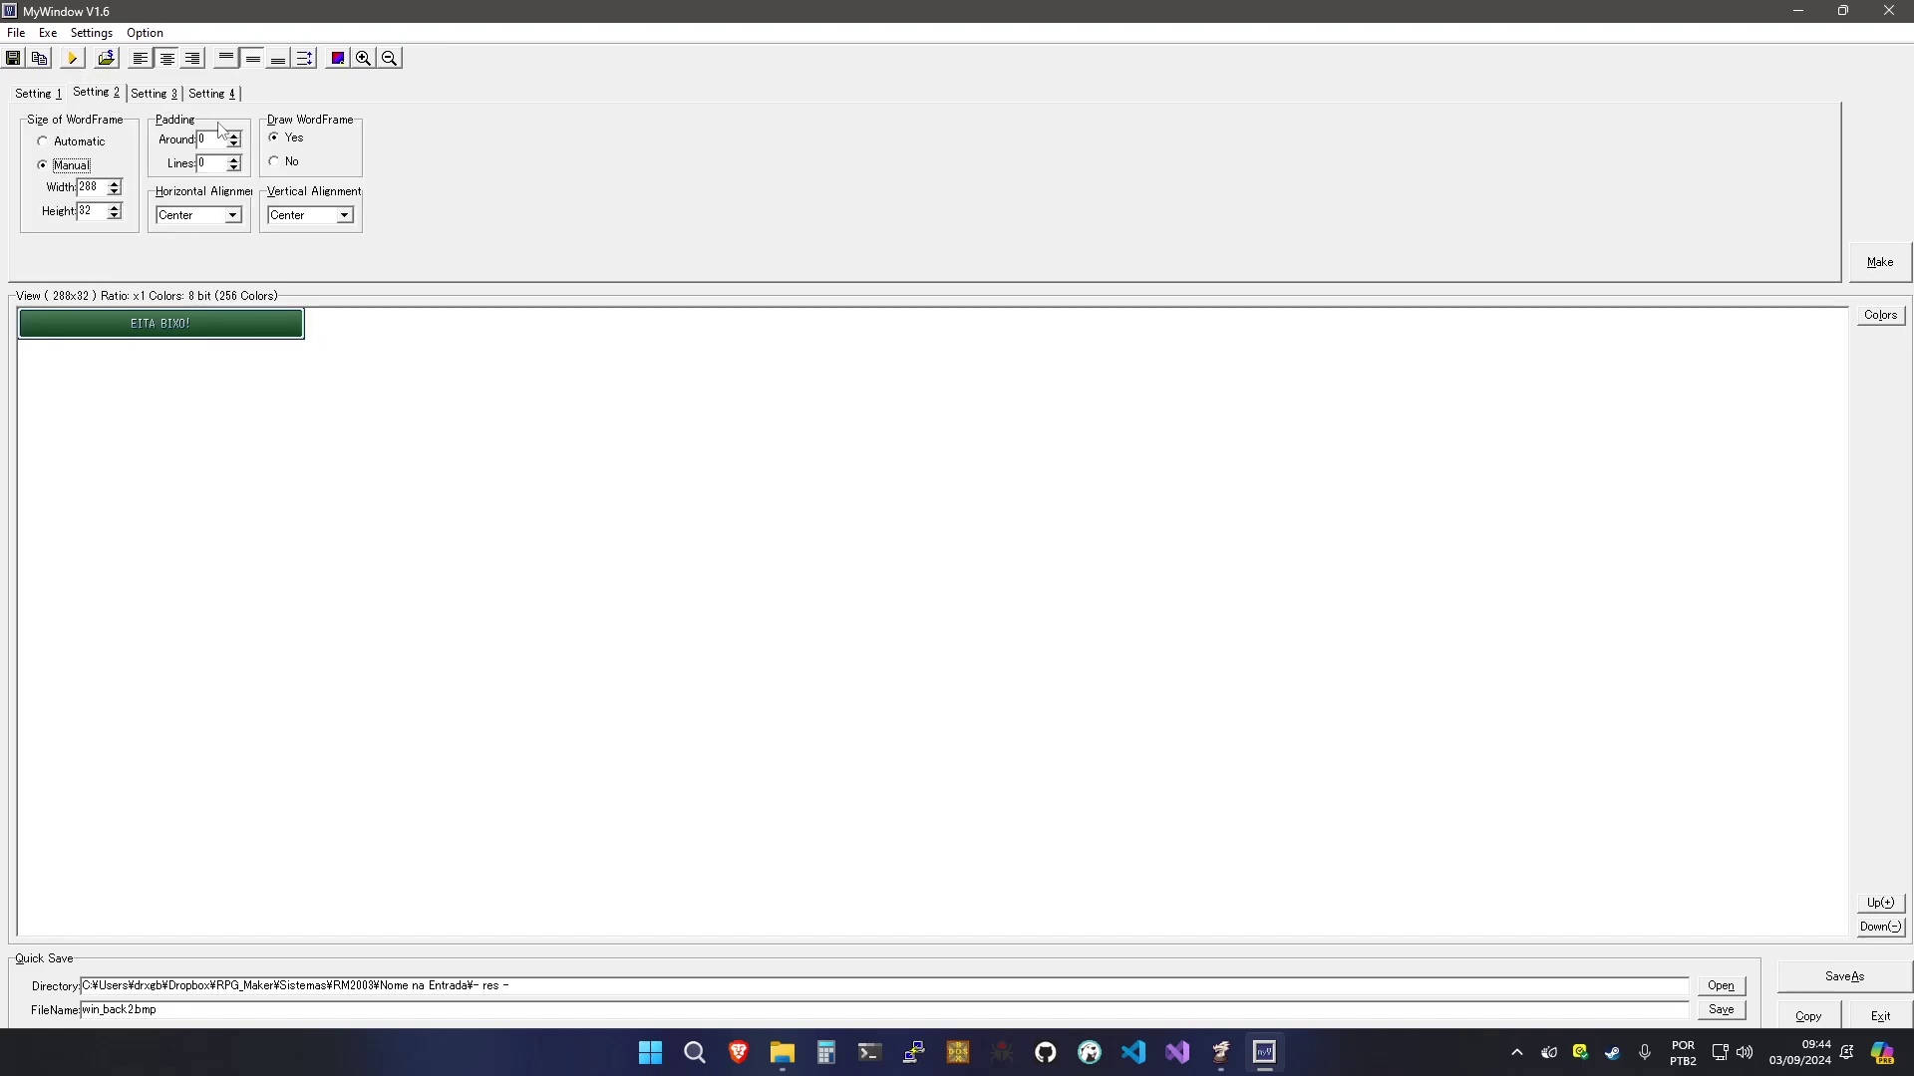
# Set Draw WordFrame to No and the wallpaper to None, regenerating the preview after each change
pyautogui.click(293, 162)
pyautogui.click(76, 62)
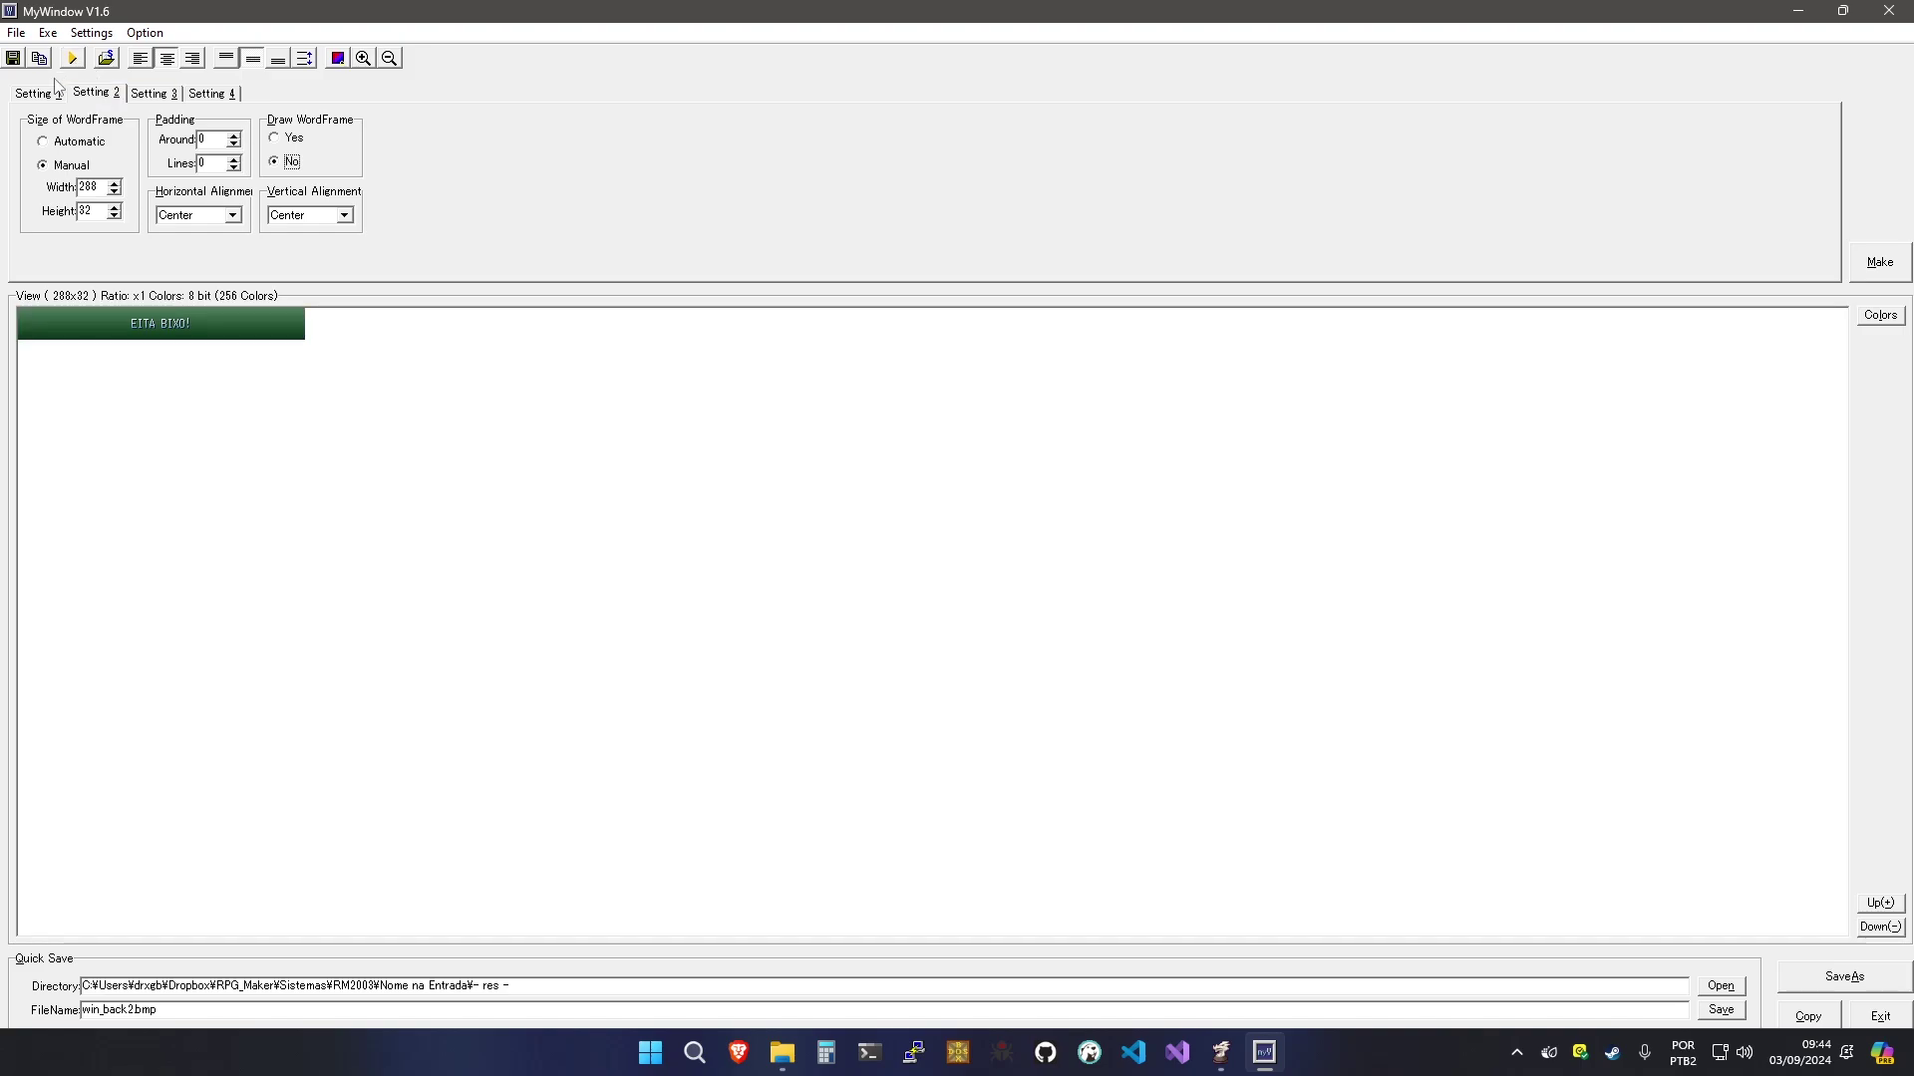
pyautogui.click(40, 92)
pyautogui.click(371, 200)
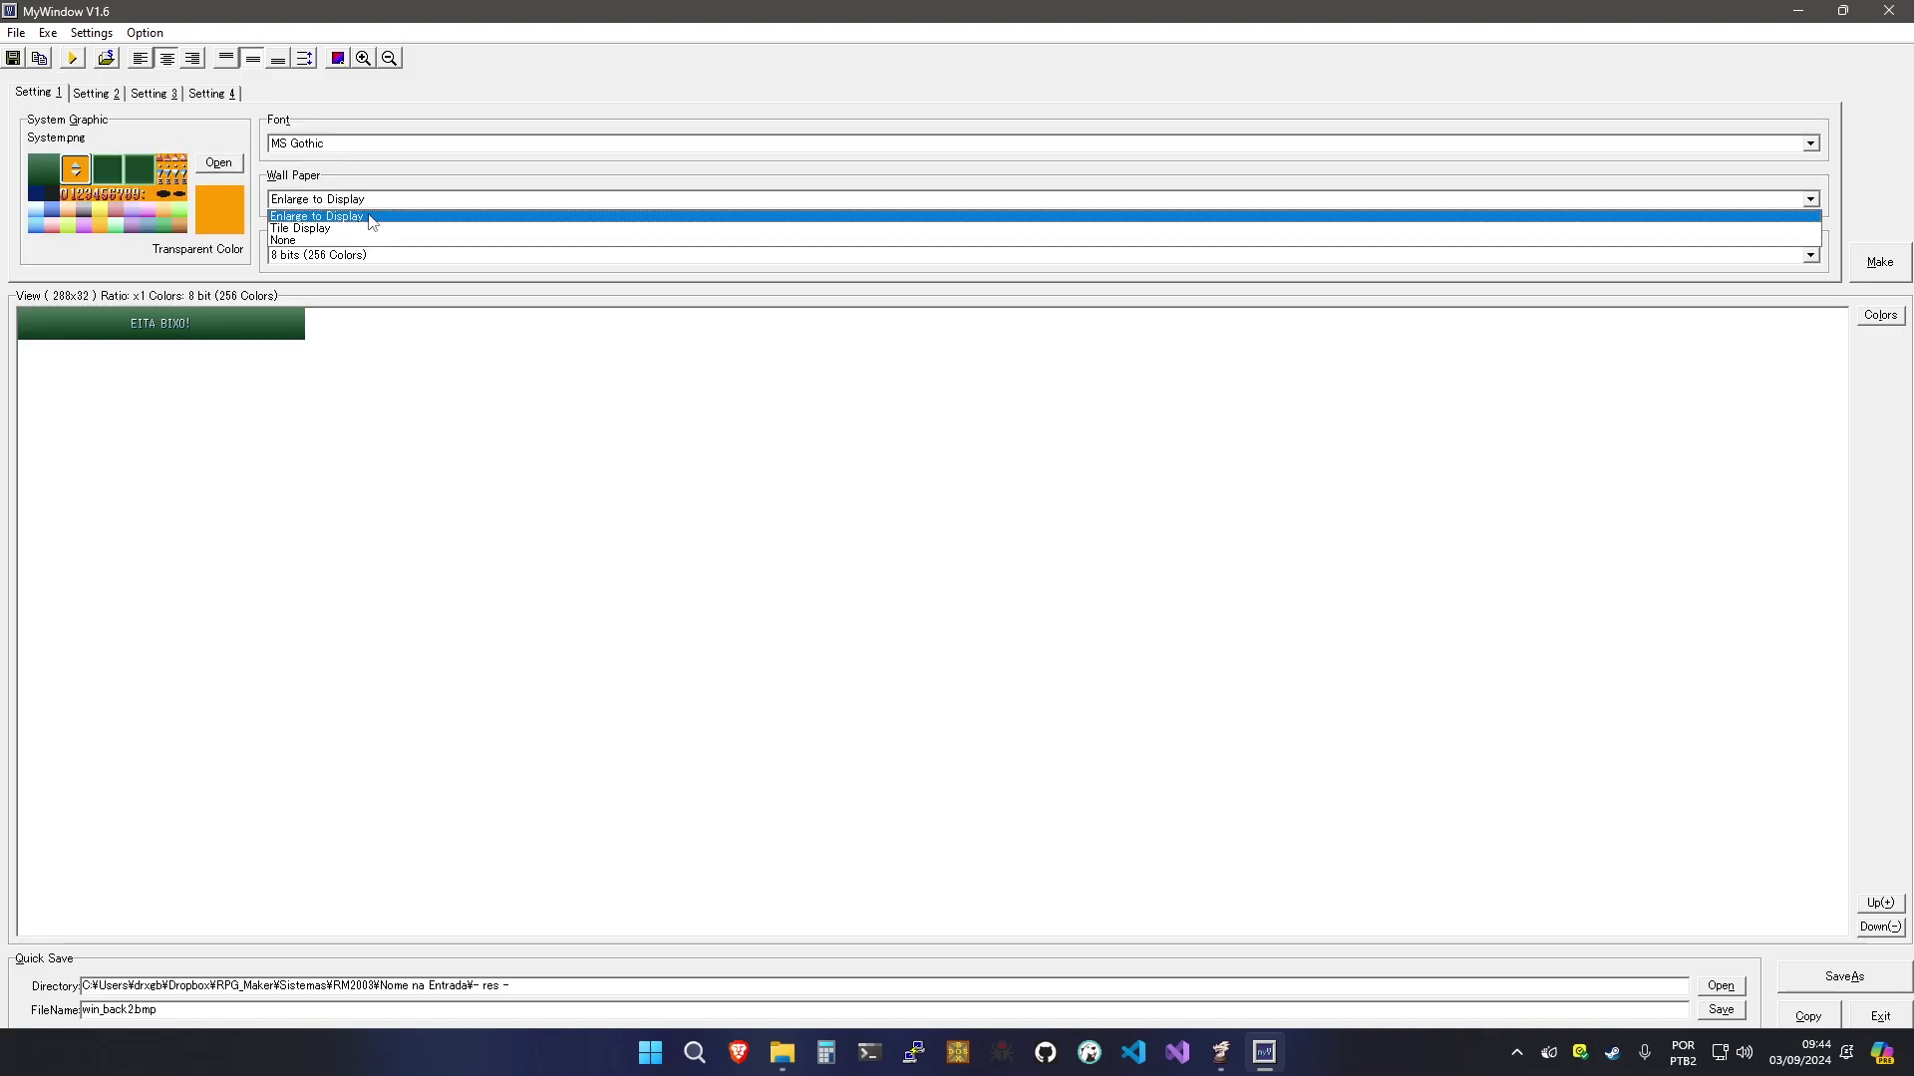
pyautogui.click(351, 241)
pyautogui.click(72, 58)
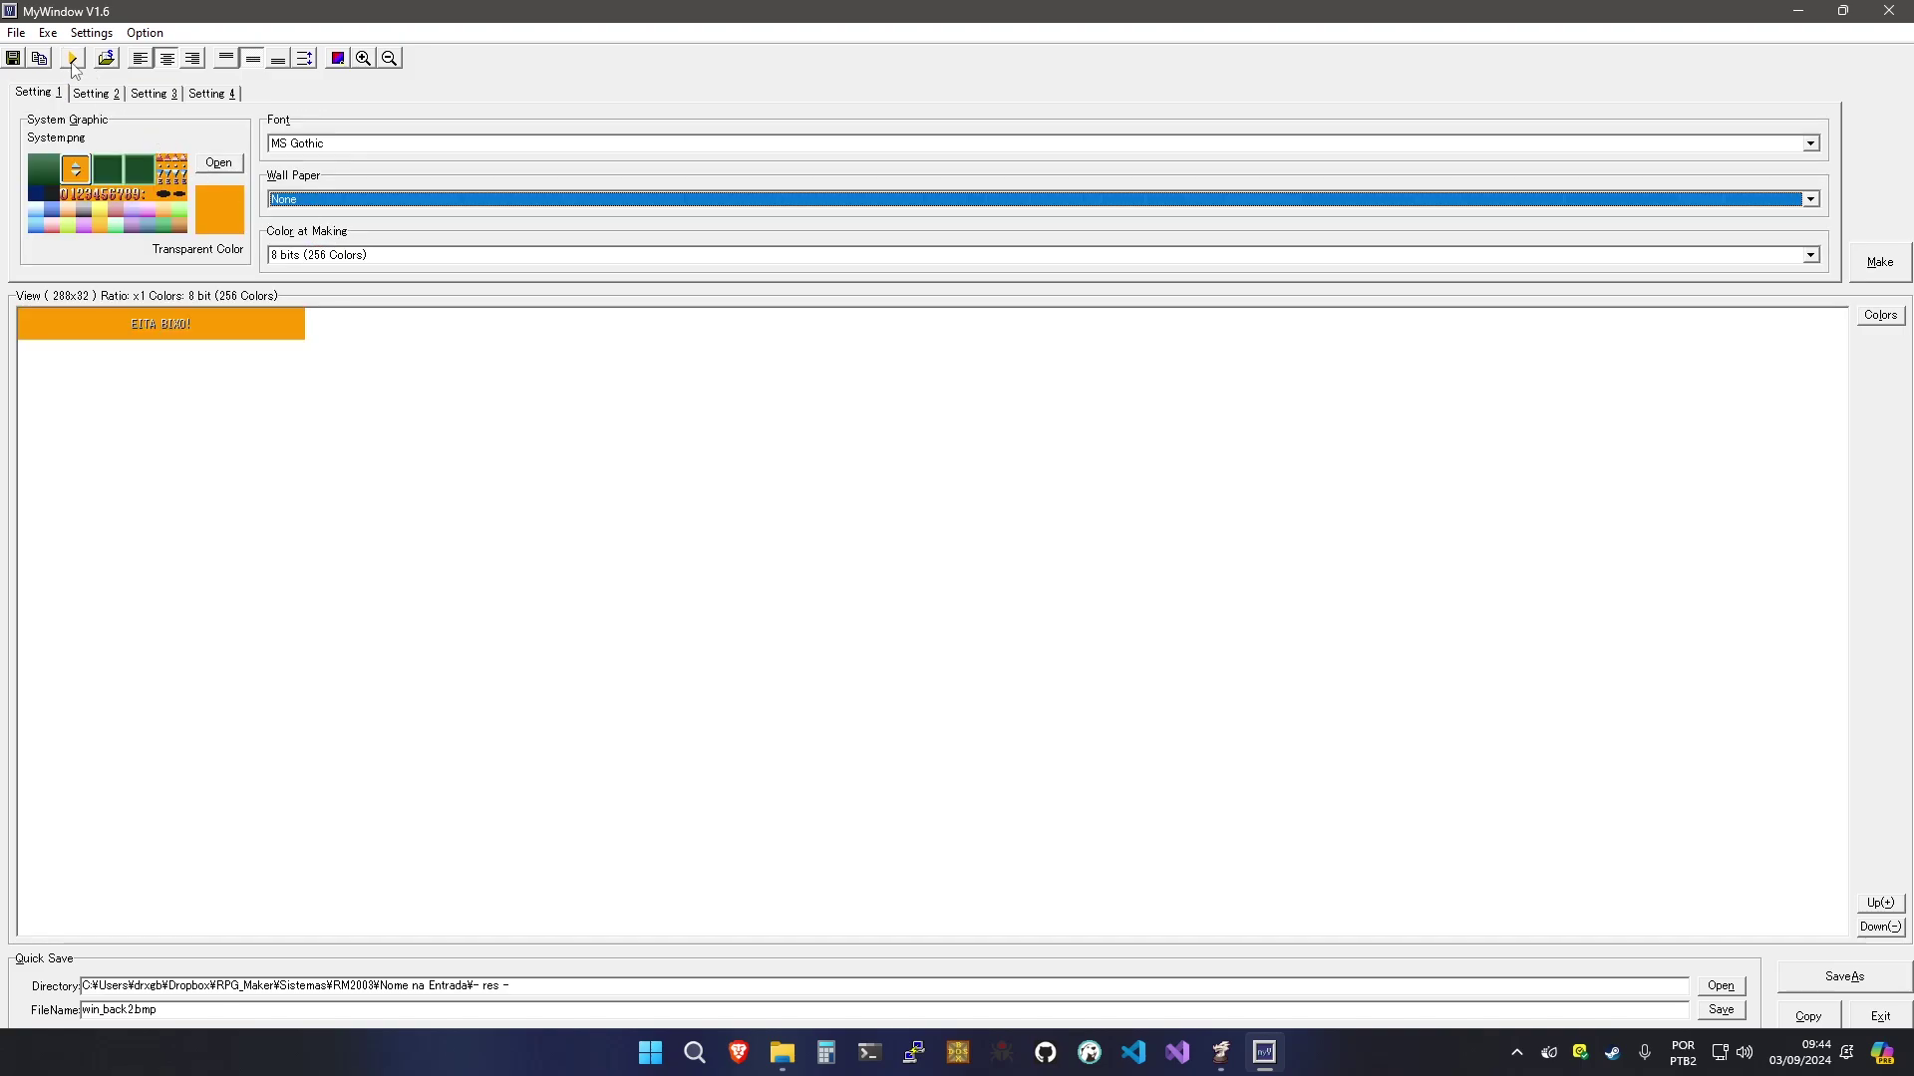
# Set the wallpaper mode back to Enlarge to Display
pyautogui.click(315, 206)
pyautogui.click(324, 215)
pyautogui.click(320, 204)
pyautogui.click(327, 216)
pyautogui.click(321, 207)
pyautogui.click(324, 217)
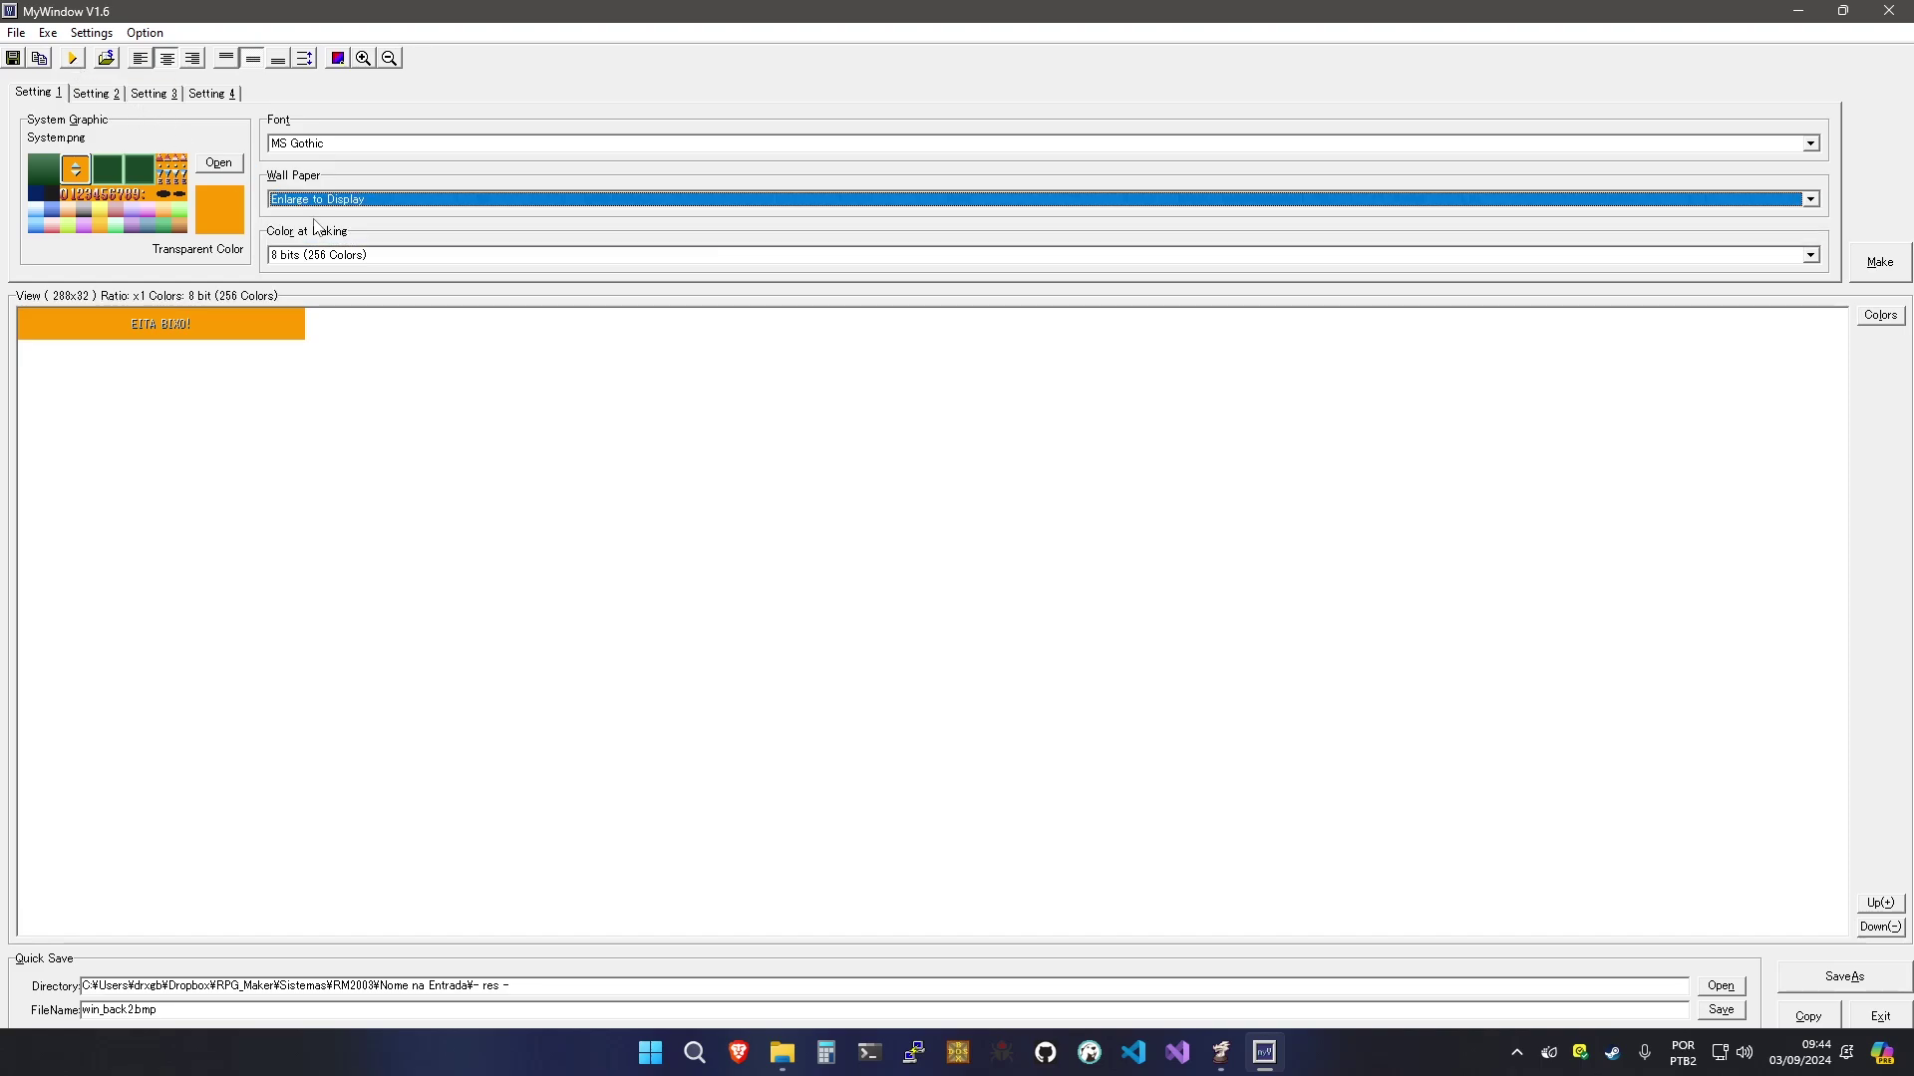
# Clear the words "EITA BIXO!" and generate a plain background picture without text
pyautogui.click(220, 93)
pyautogui.moveTo(182, 146); pyautogui.dragTo(35, 139)
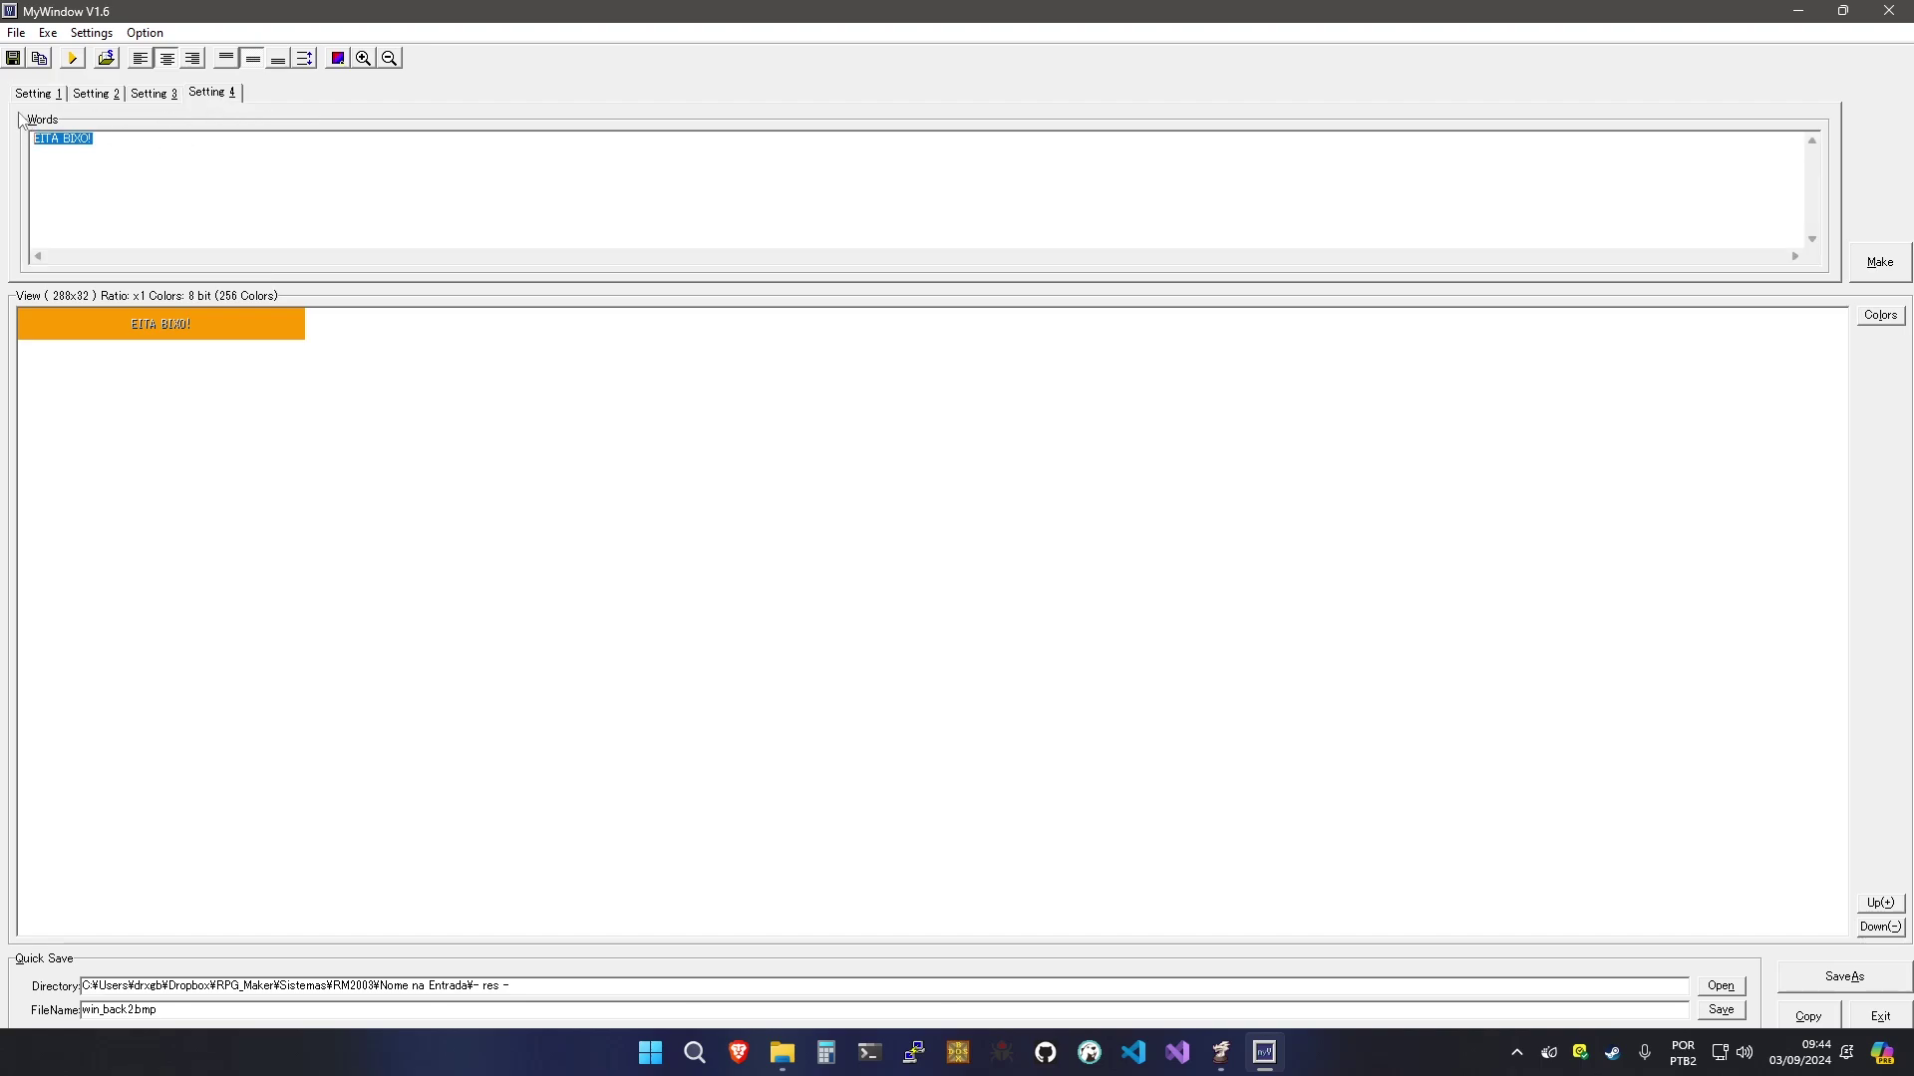
pyautogui.press('BackSpace')
pyautogui.click(65, 94)
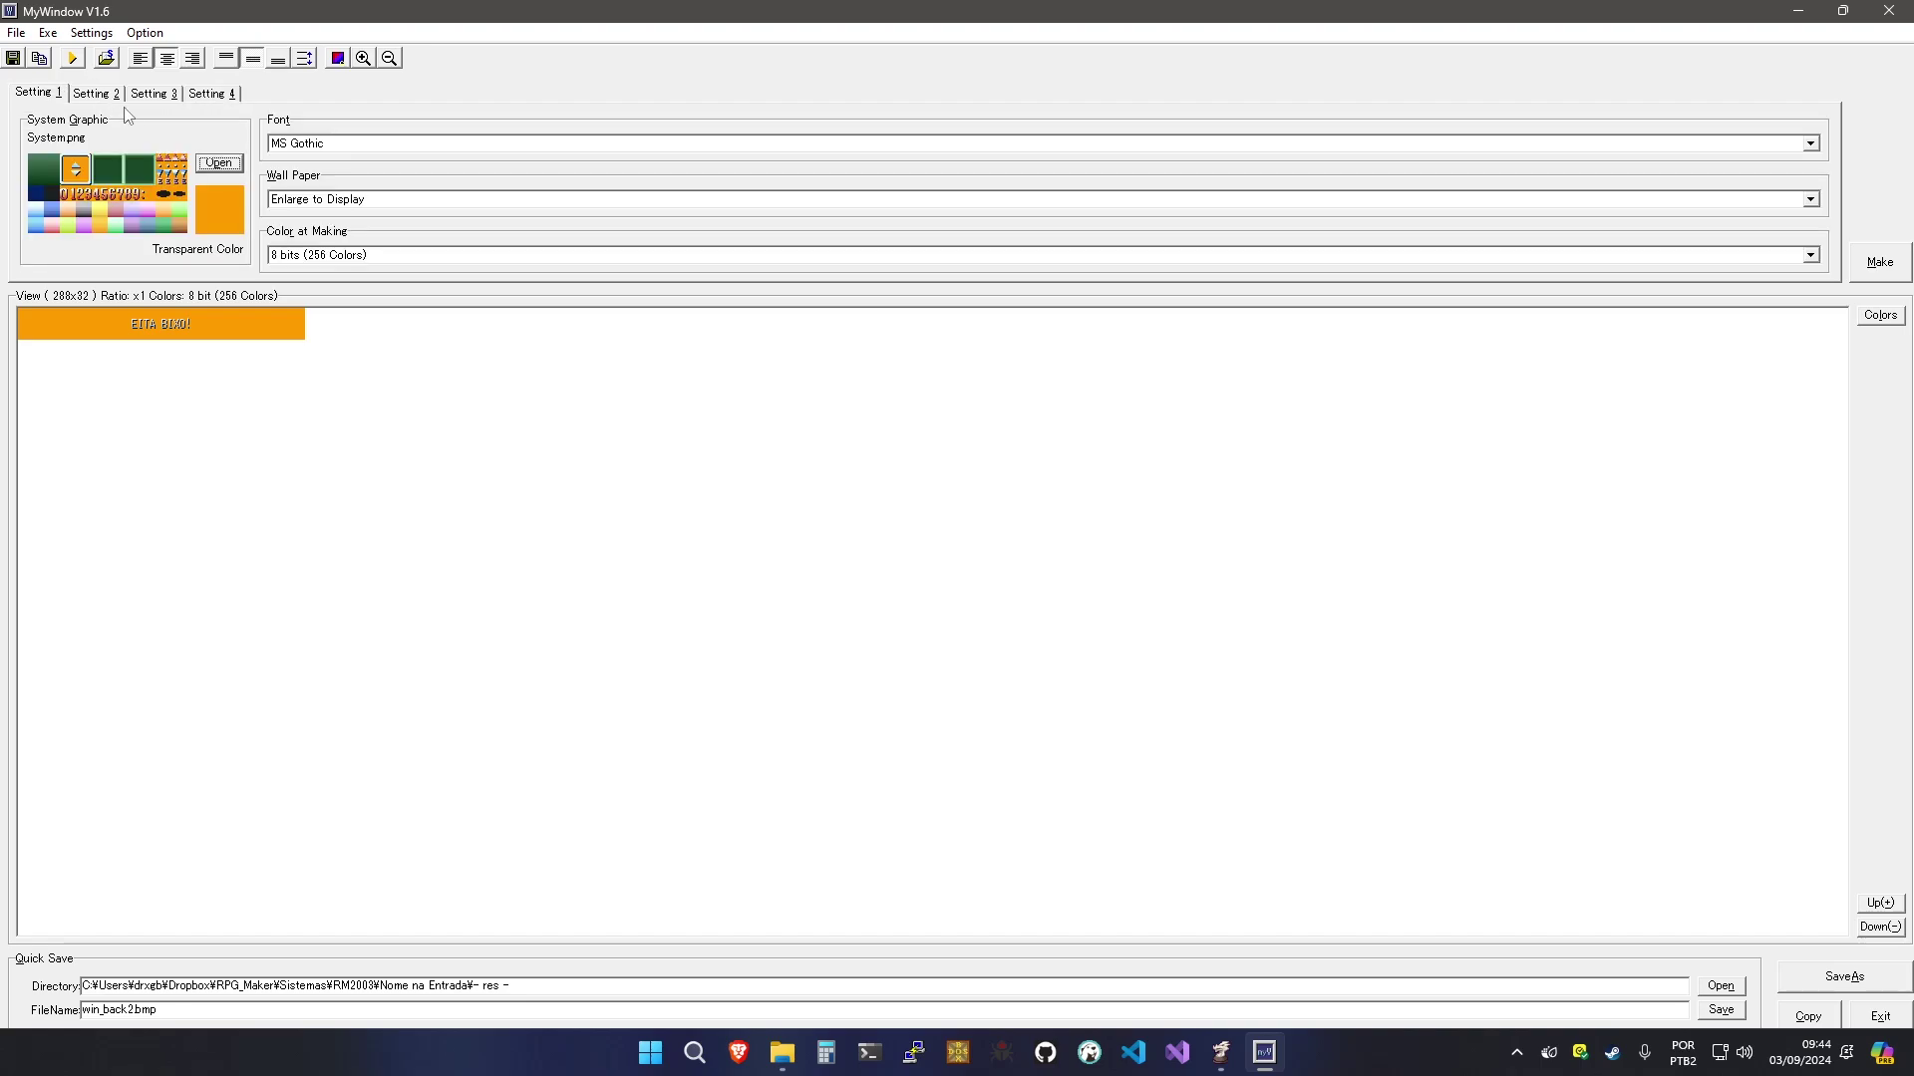
pyautogui.click(73, 60)
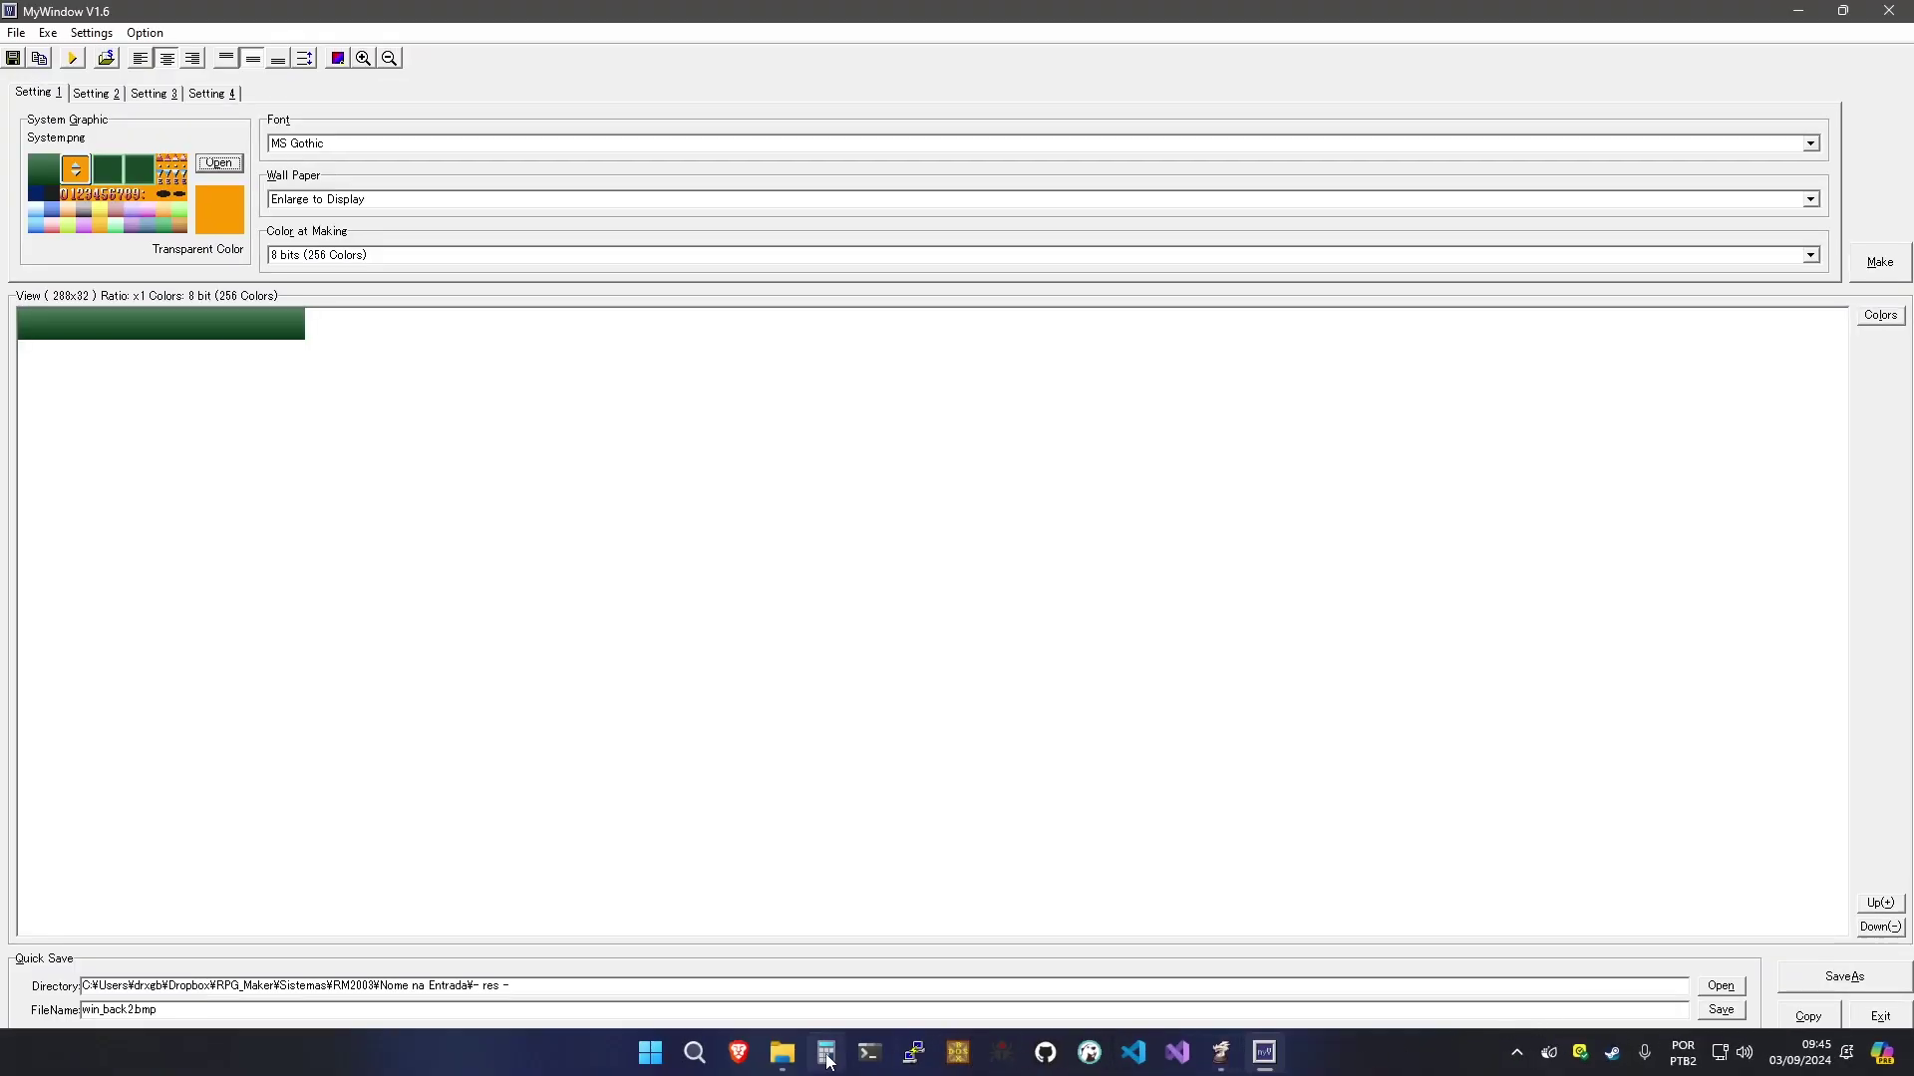
# Switch to File Explorer and examine the win_back0.bmp background image in the "- res -" folder
pyautogui.moveTo(787, 1059)
pyautogui.click(739, 912)
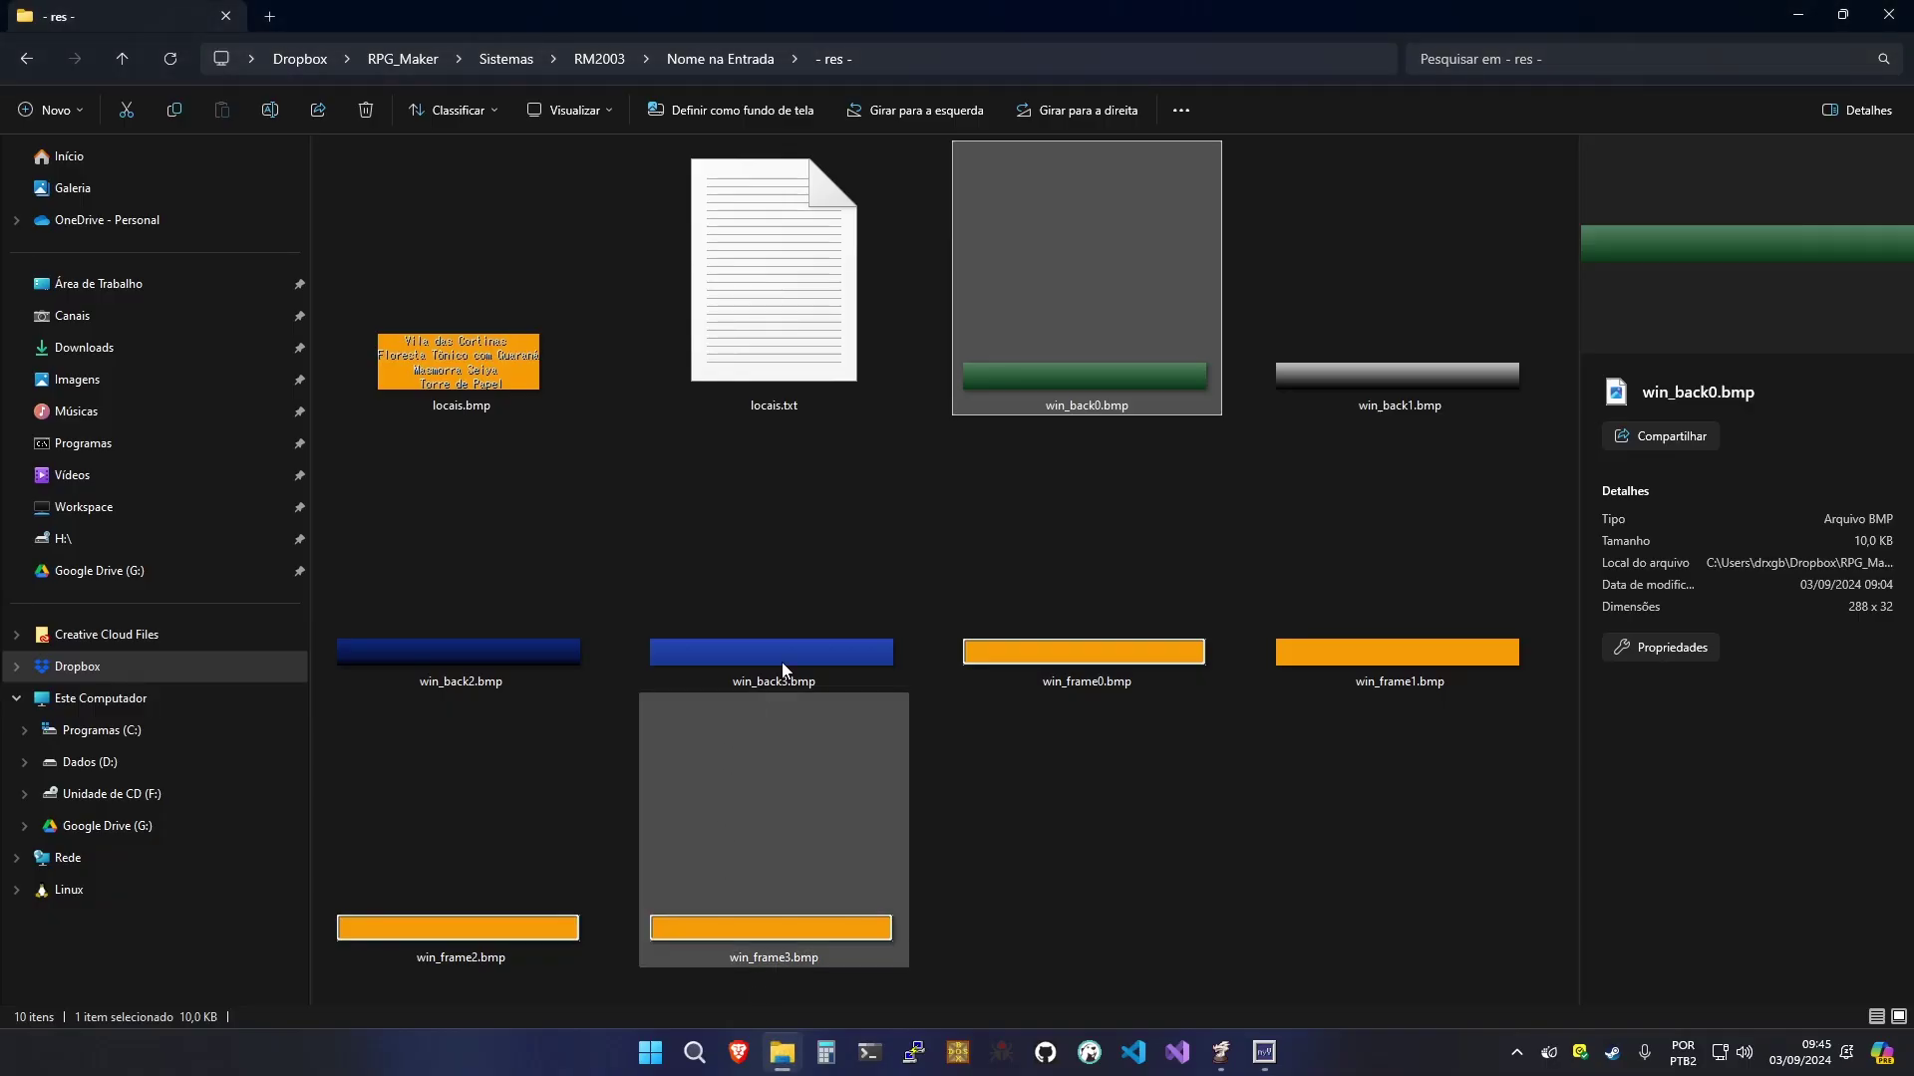
pyautogui.click(1305, 349)
pyautogui.click(1121, 370)
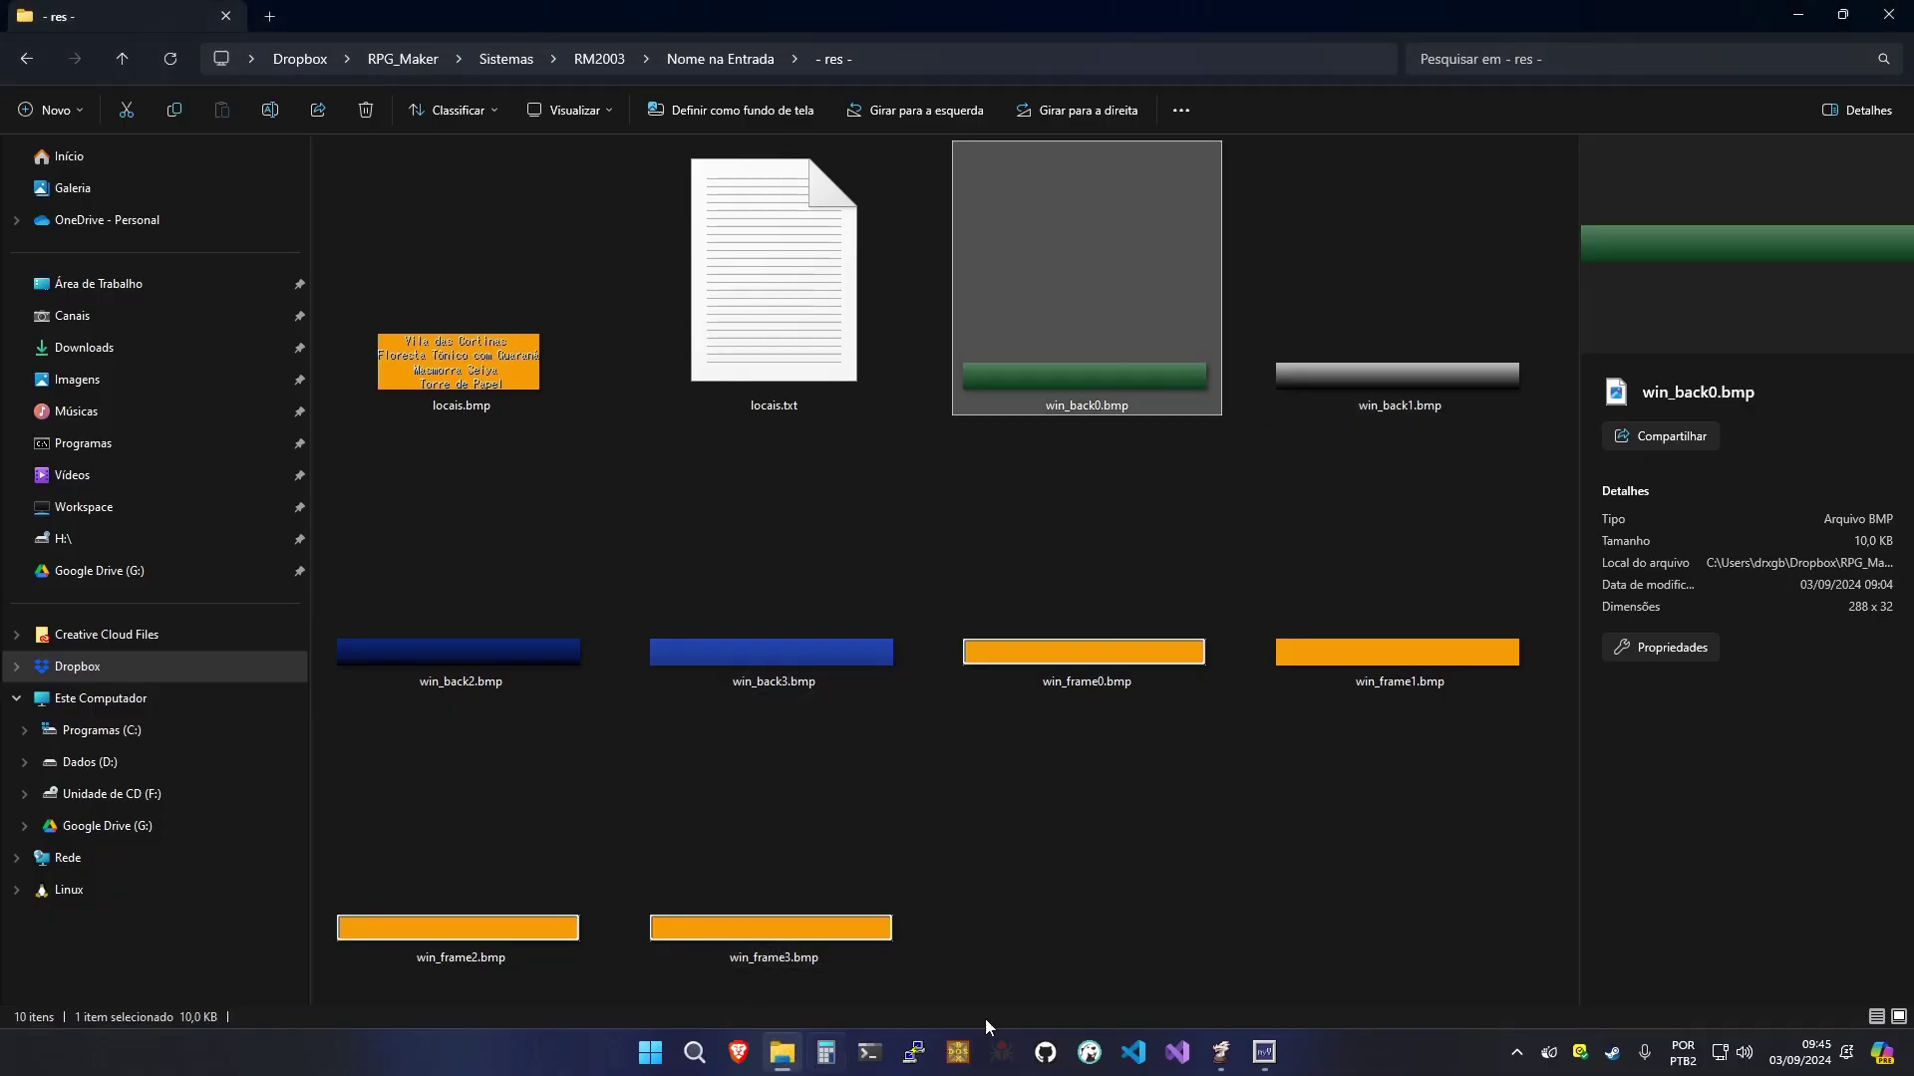
# Back in MyWindow, set the wallpaper to None and Draw WordFrame to Yes, and generate the frame-only picture
pyautogui.click(1264, 1052)
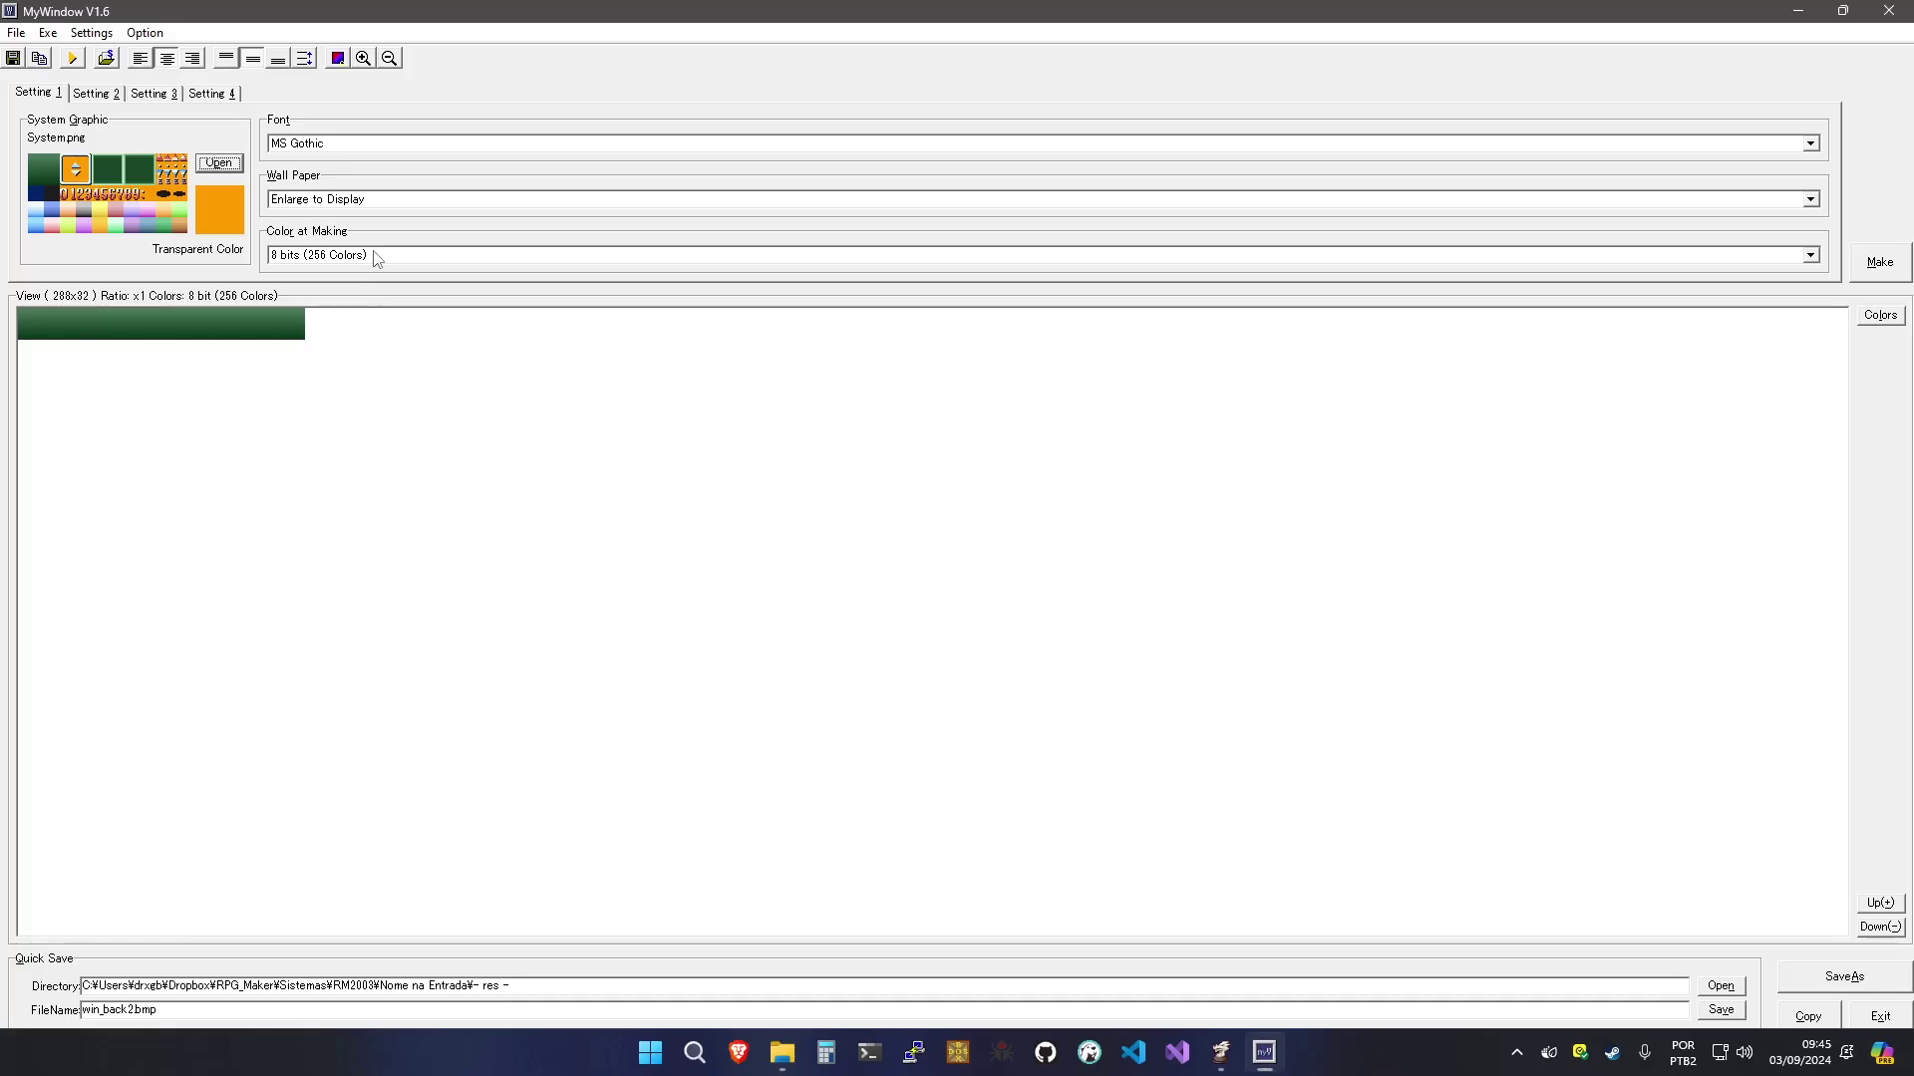
pyautogui.click(357, 199)
pyautogui.click(358, 245)
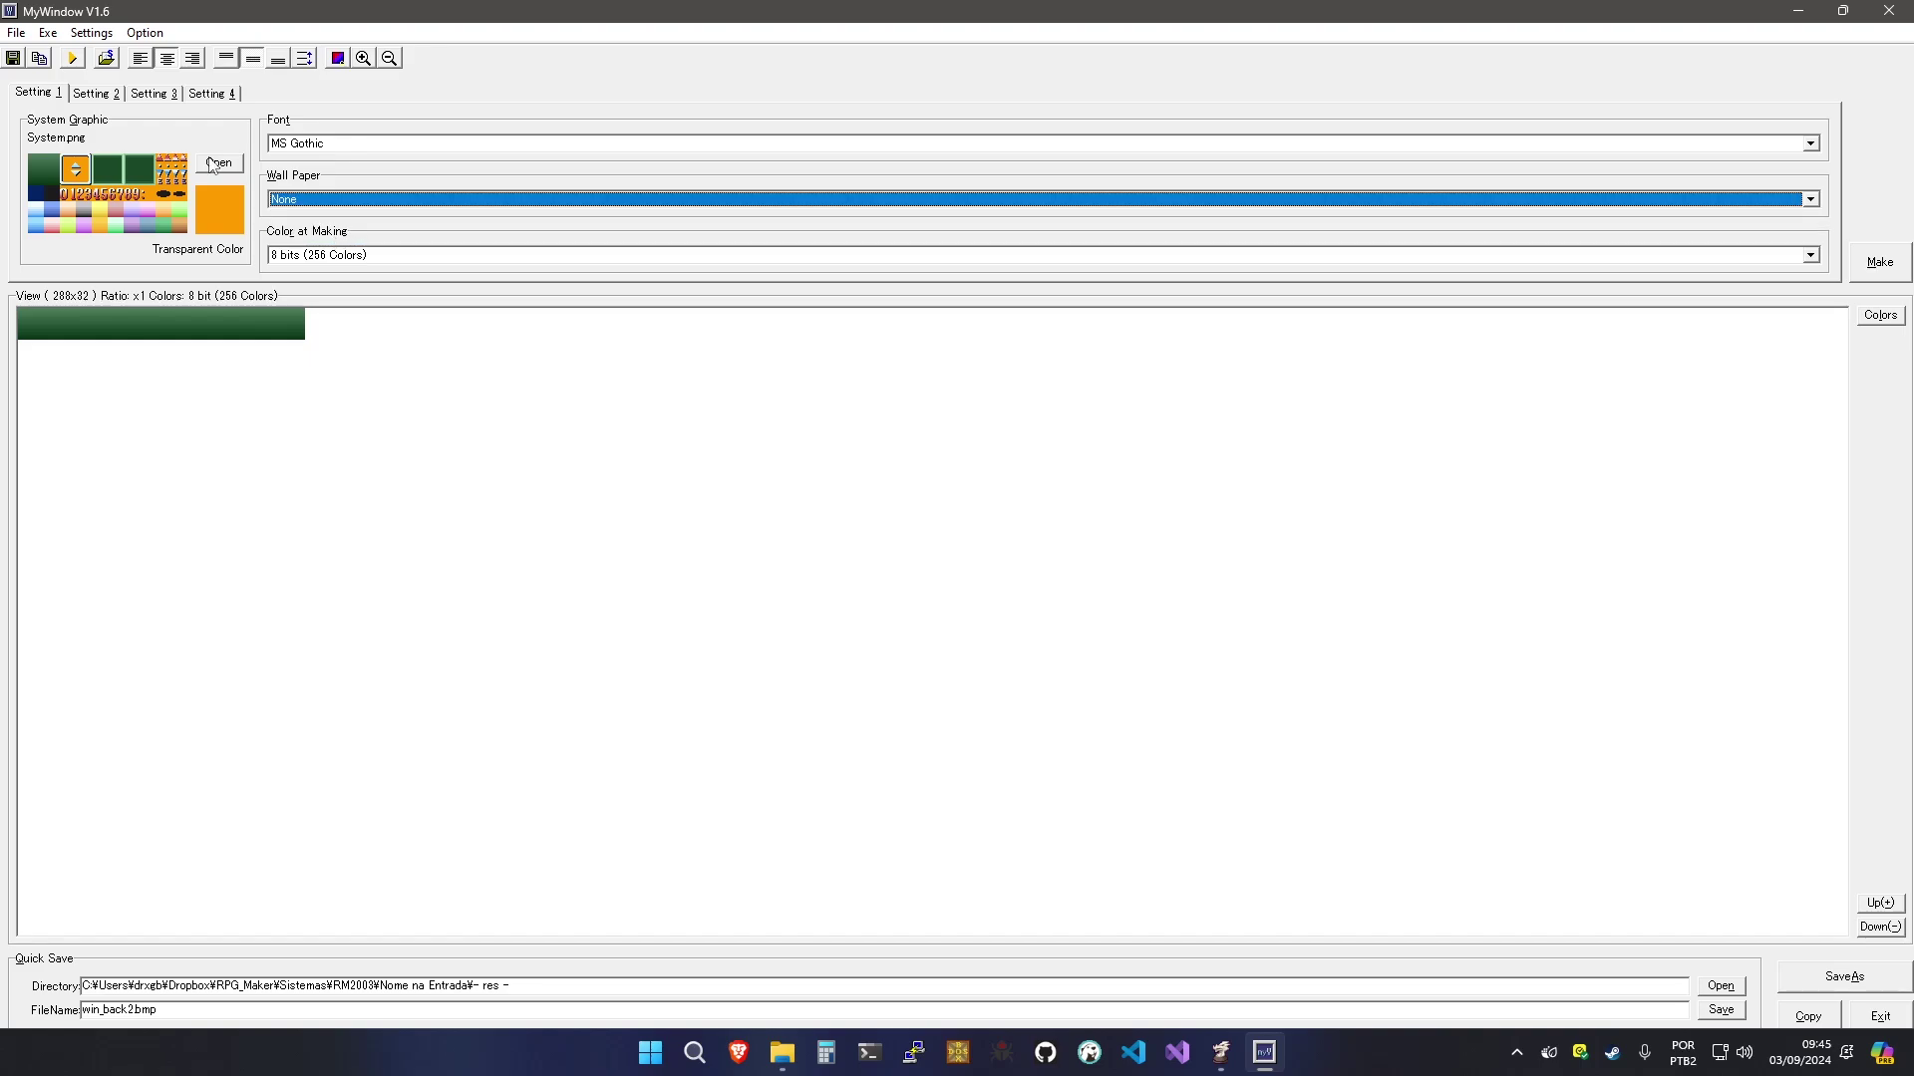
pyautogui.click(95, 93)
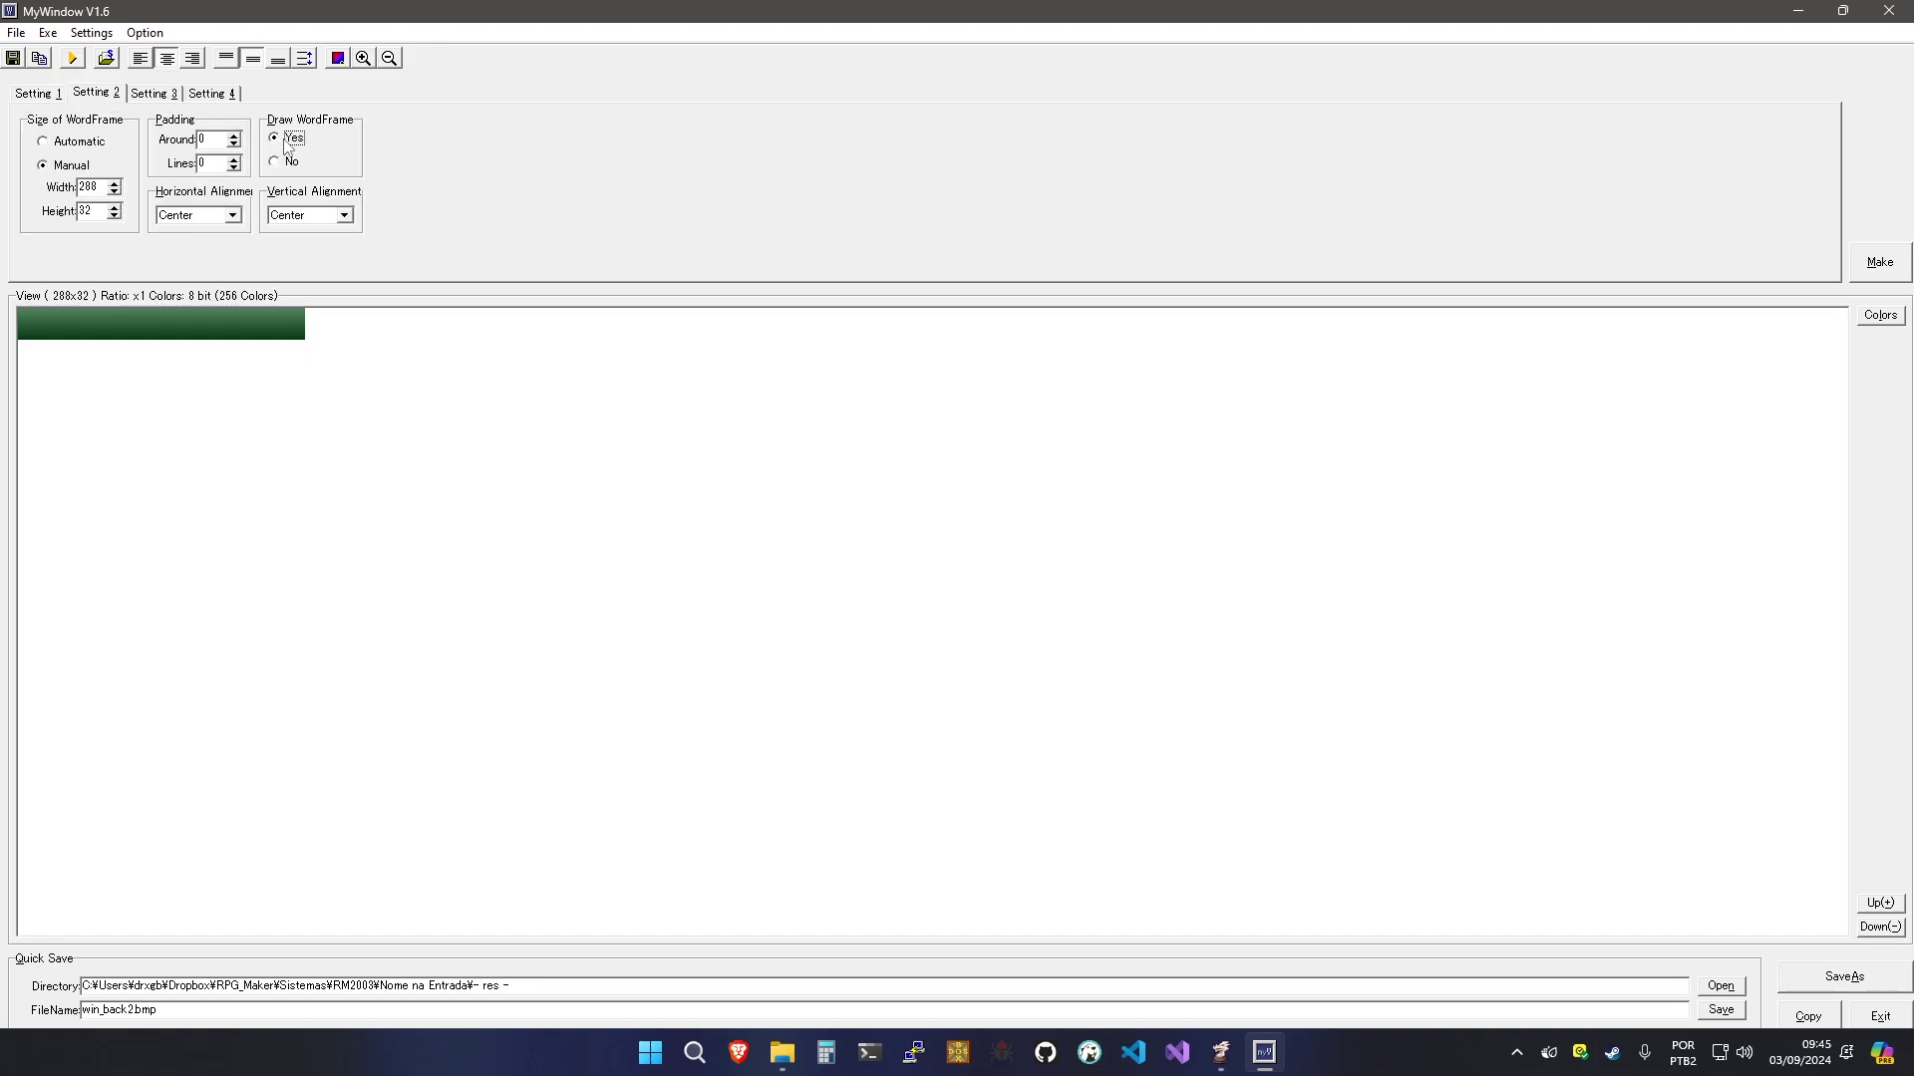
pyautogui.click(74, 58)
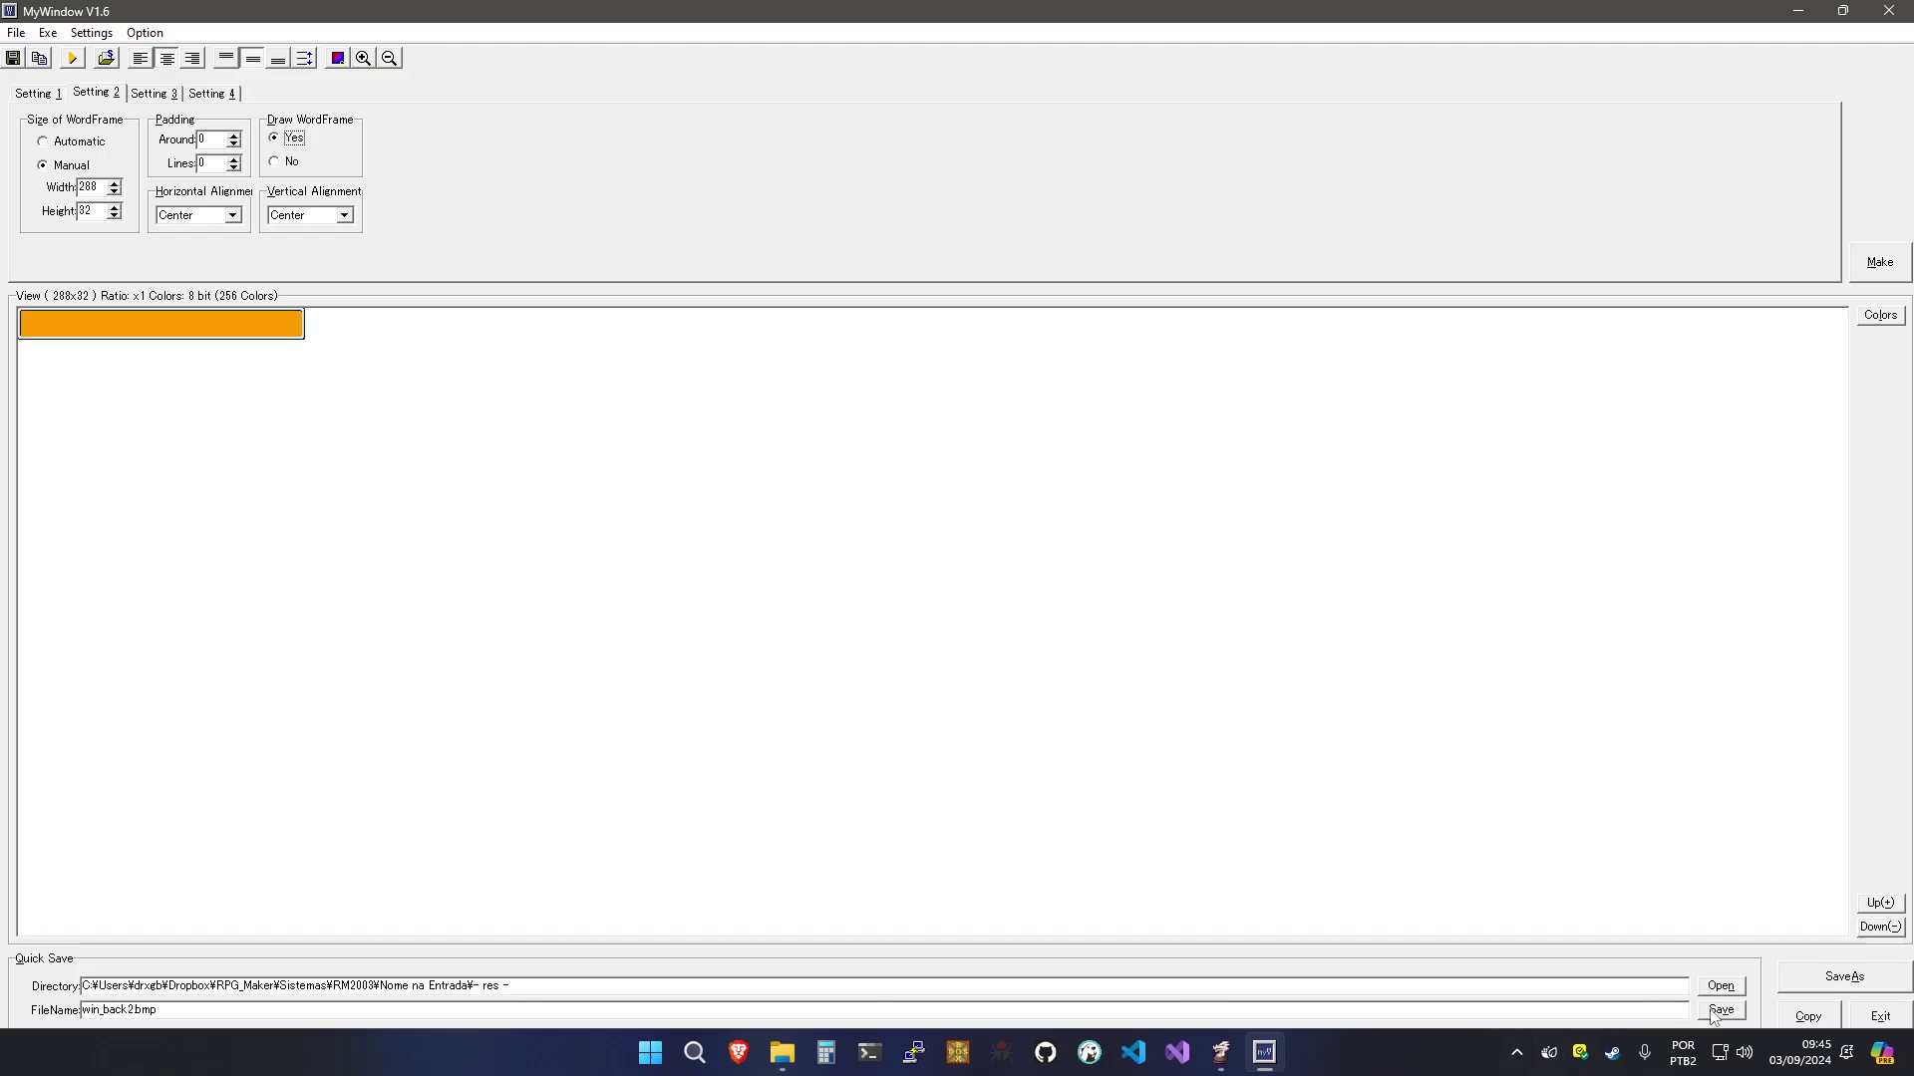
# Switch to File Explorer and look through the win_back and win_frame images in the "- res -" folder
pyautogui.click(780, 1054)
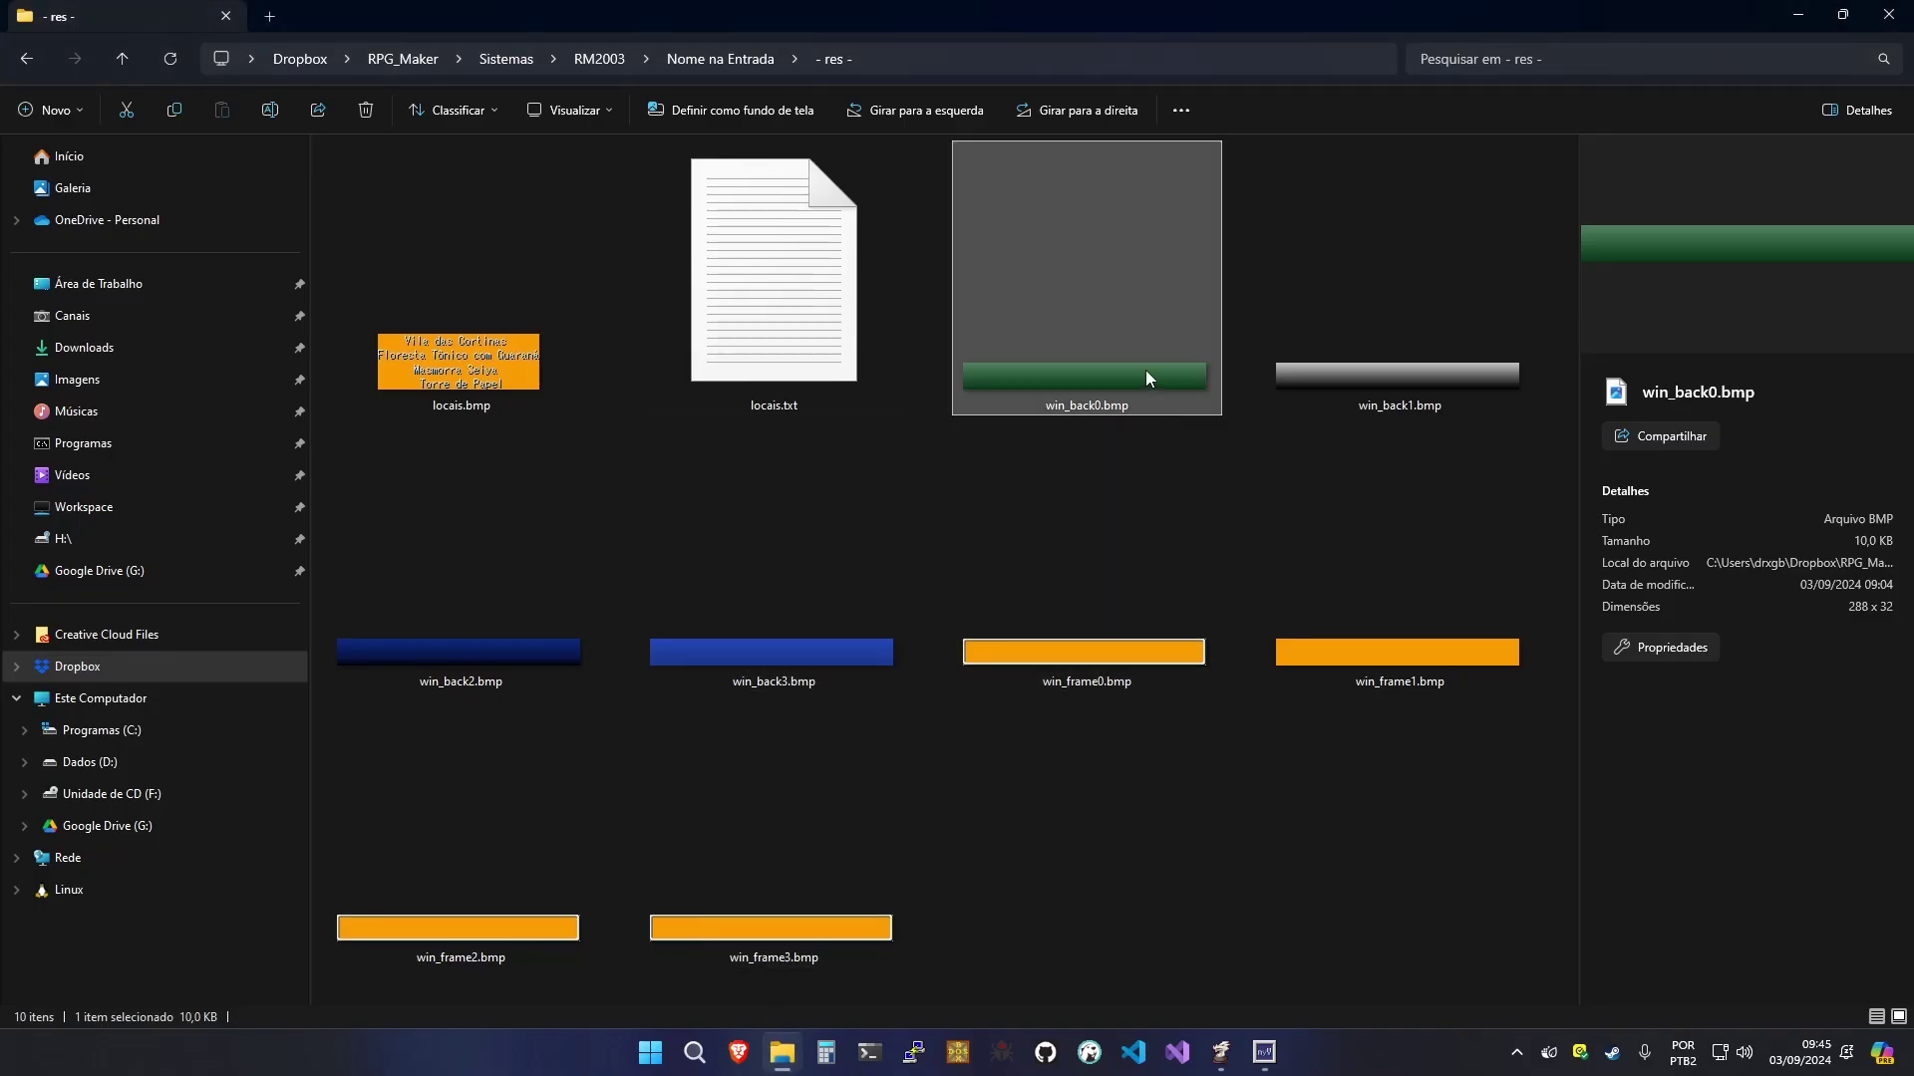
pyautogui.click(1425, 401)
pyautogui.click(740, 566)
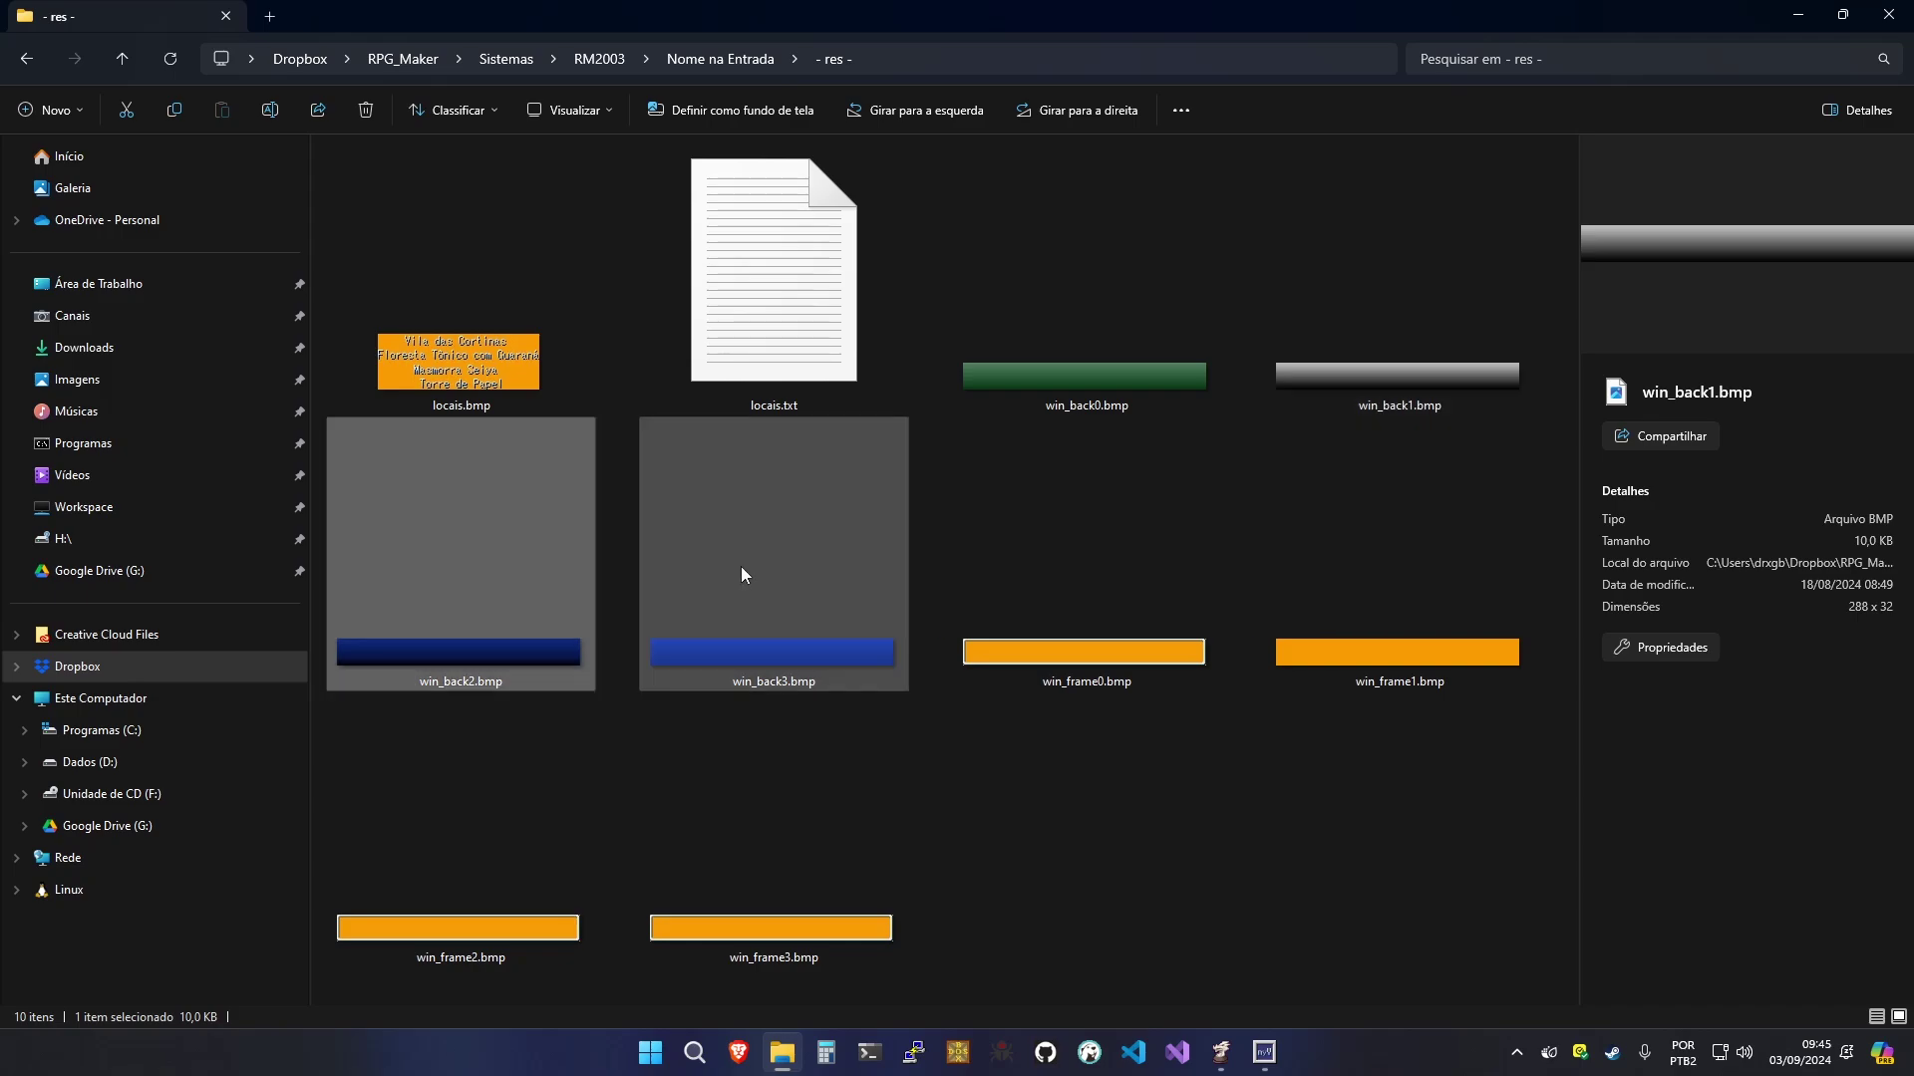
pyautogui.press('Right')
pyautogui.press('Right')
pyautogui.press('Right')
pyautogui.press('Right')
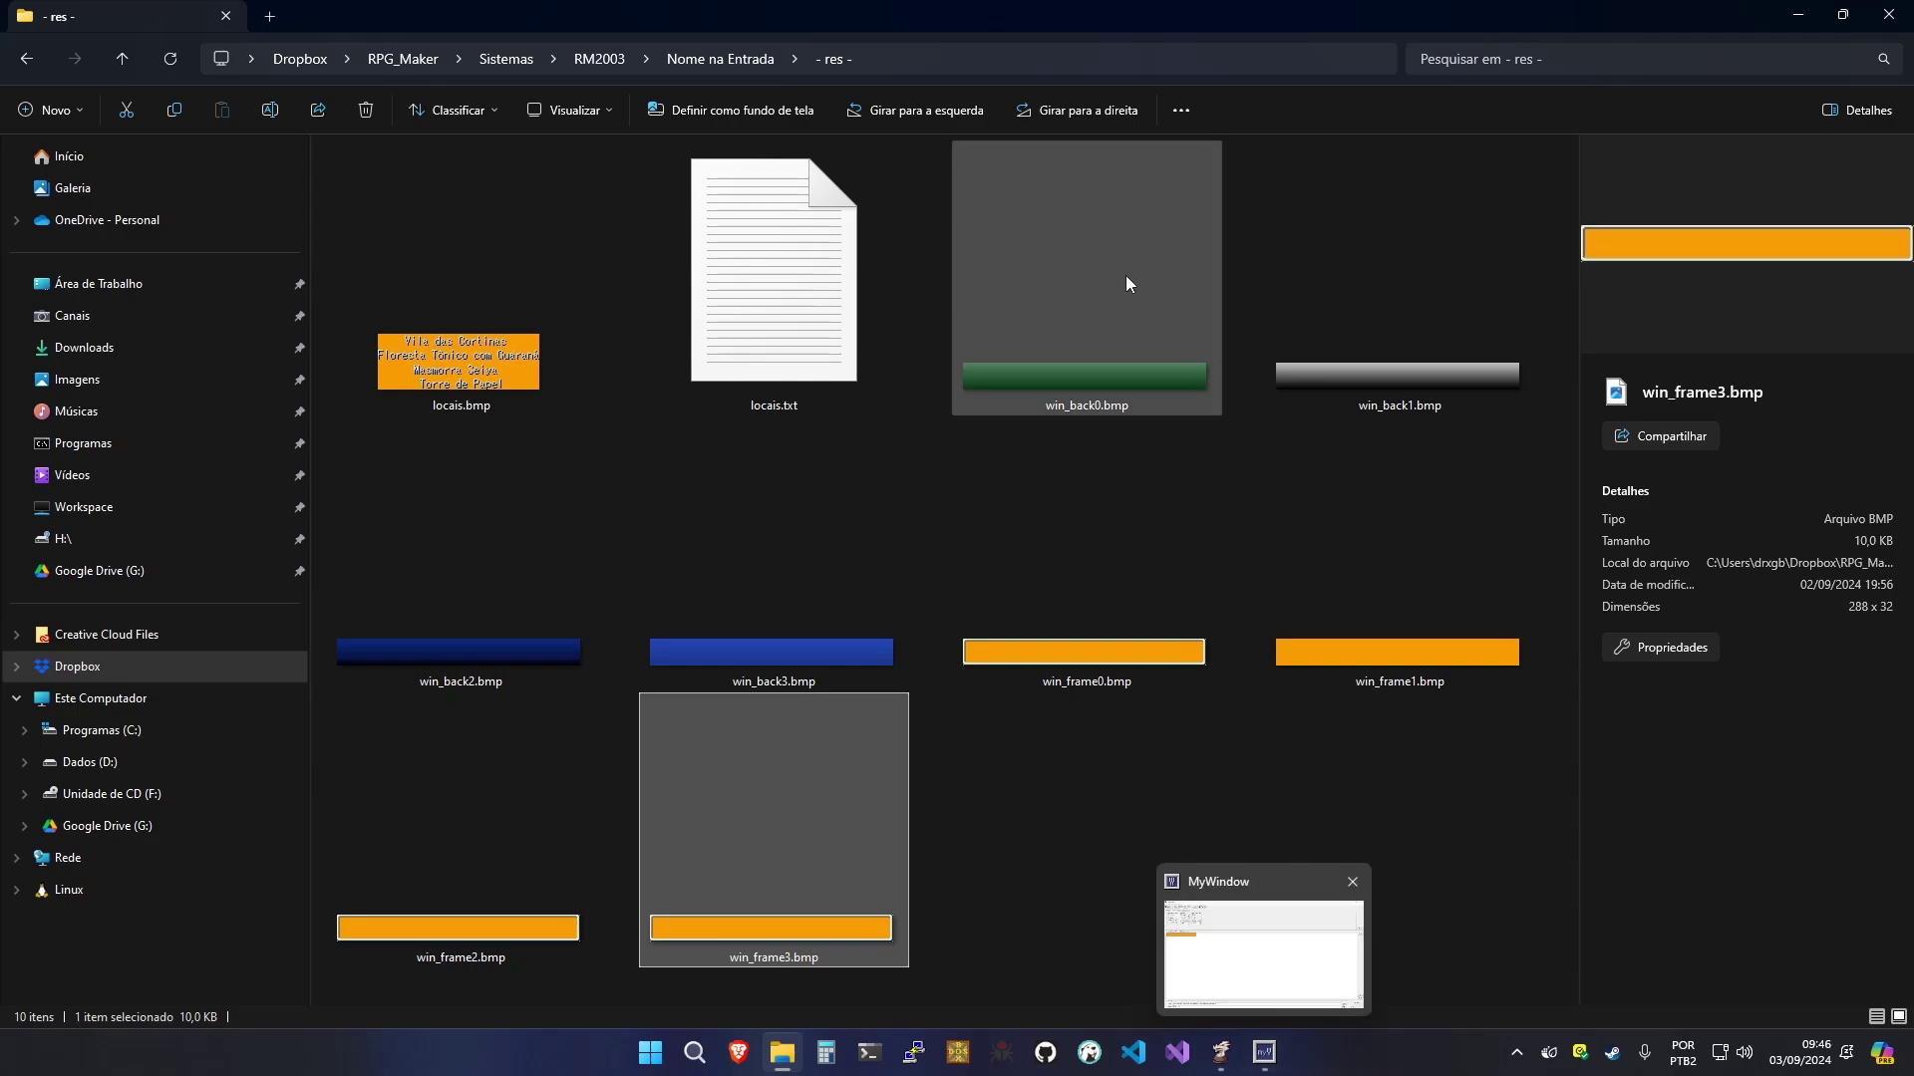
# Examine the win_back background images and the locais.bmp text image in the "- res -" folder
pyautogui.click(1103, 338)
pyautogui.press('Right')
pyautogui.click(535, 533)
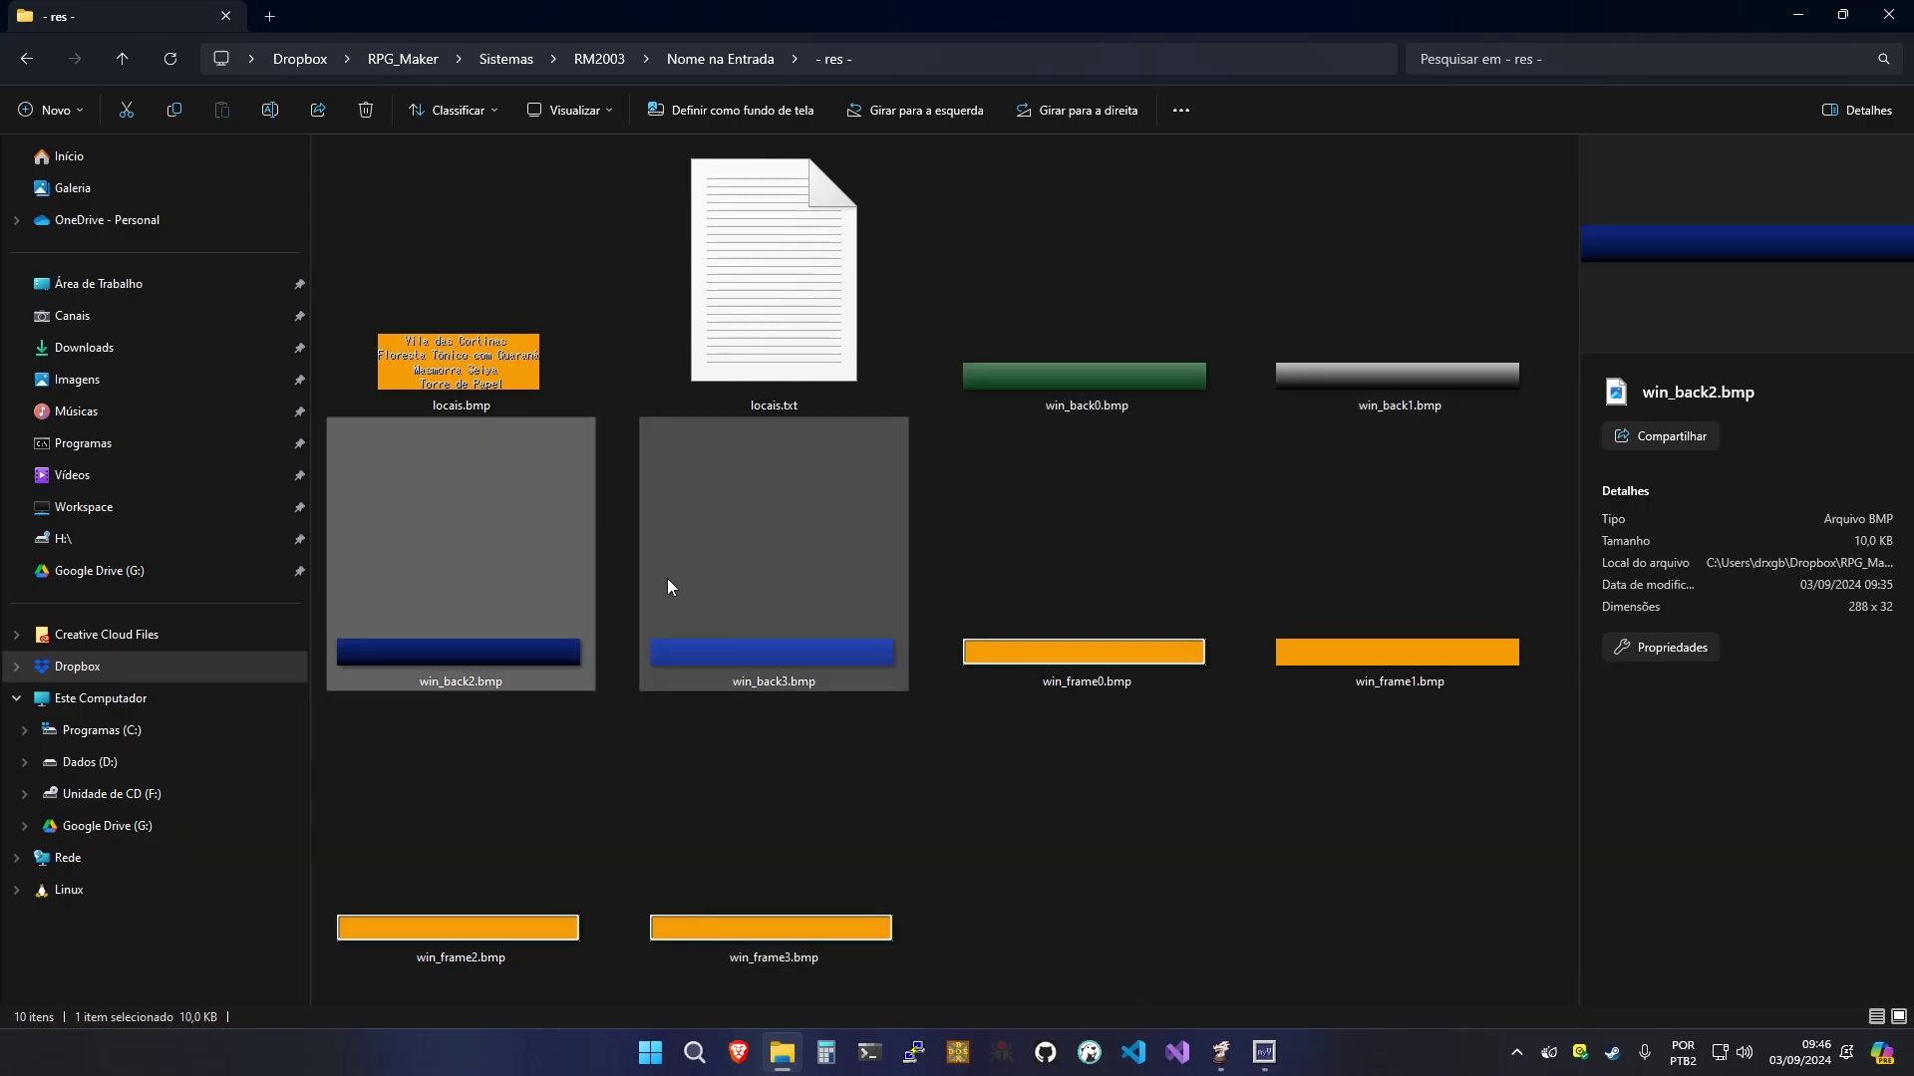
pyautogui.click(669, 573)
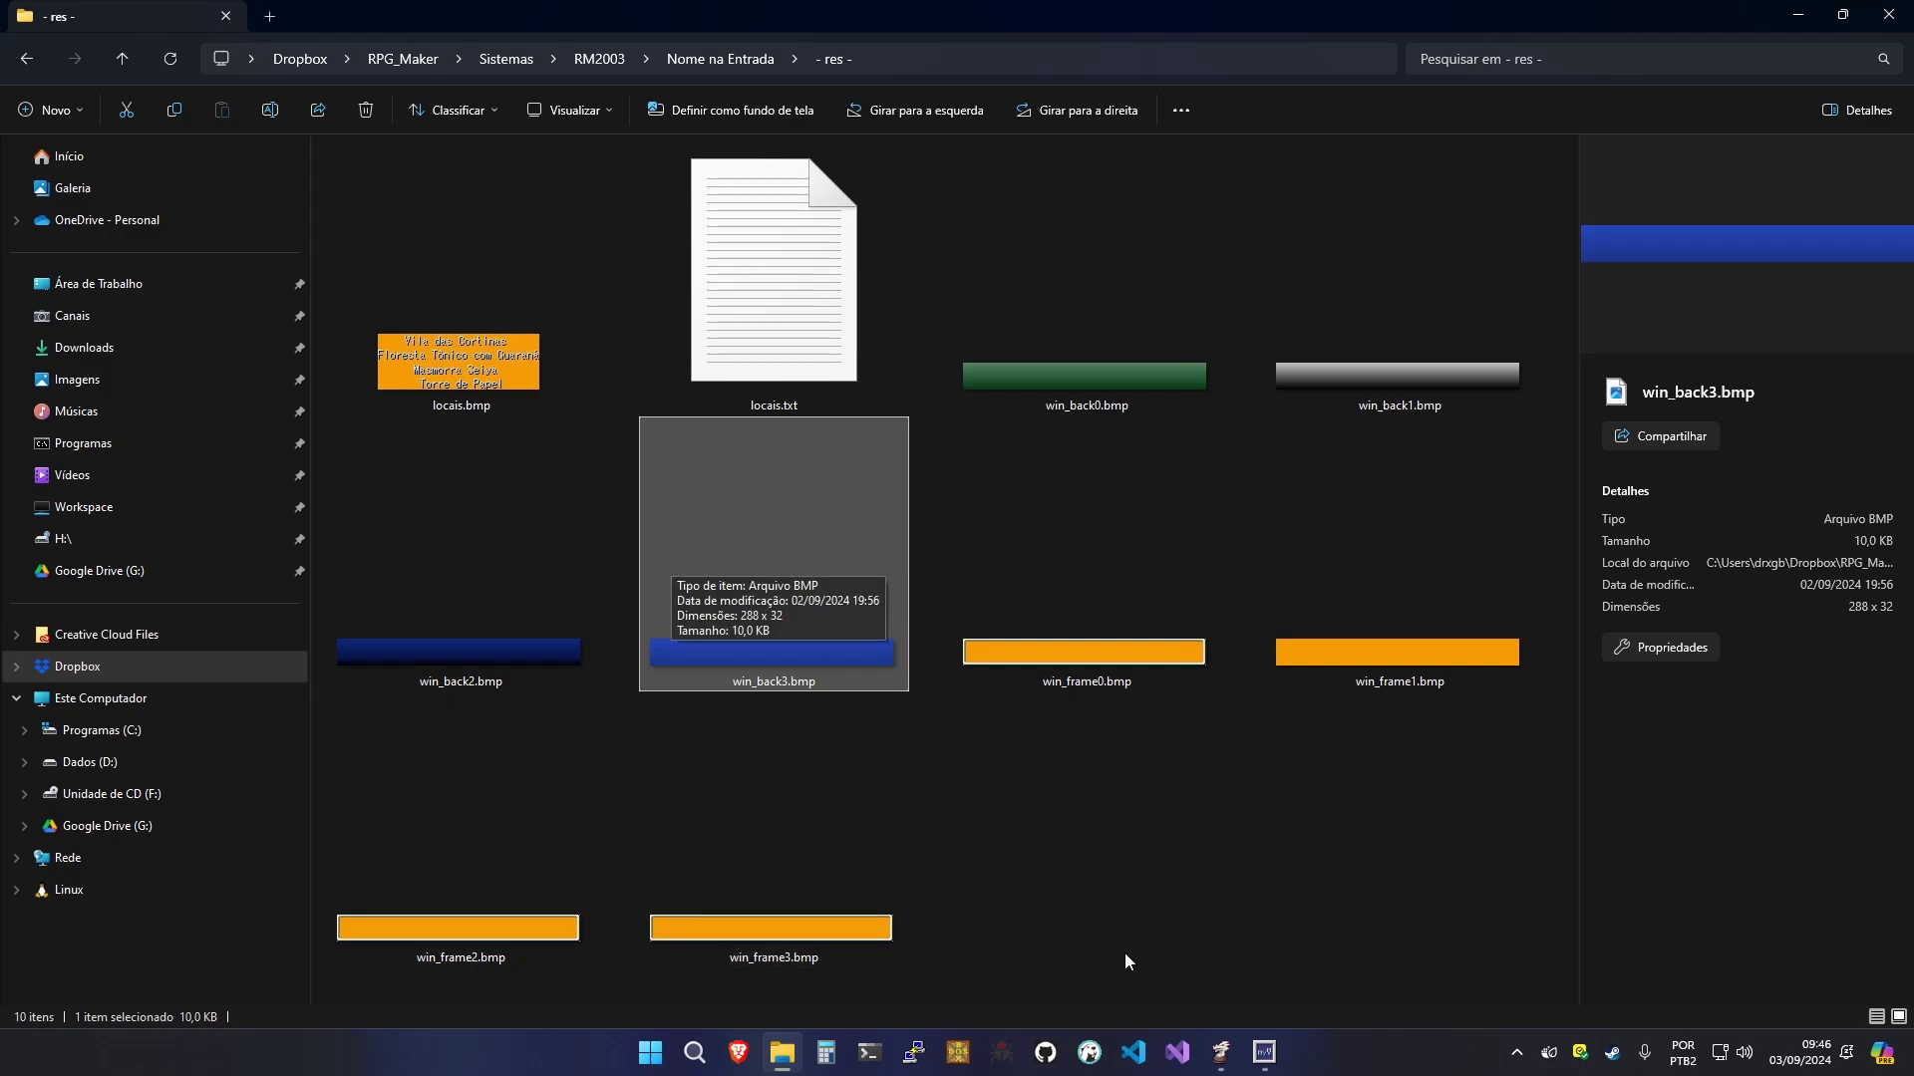
pyautogui.click(1264, 1052)
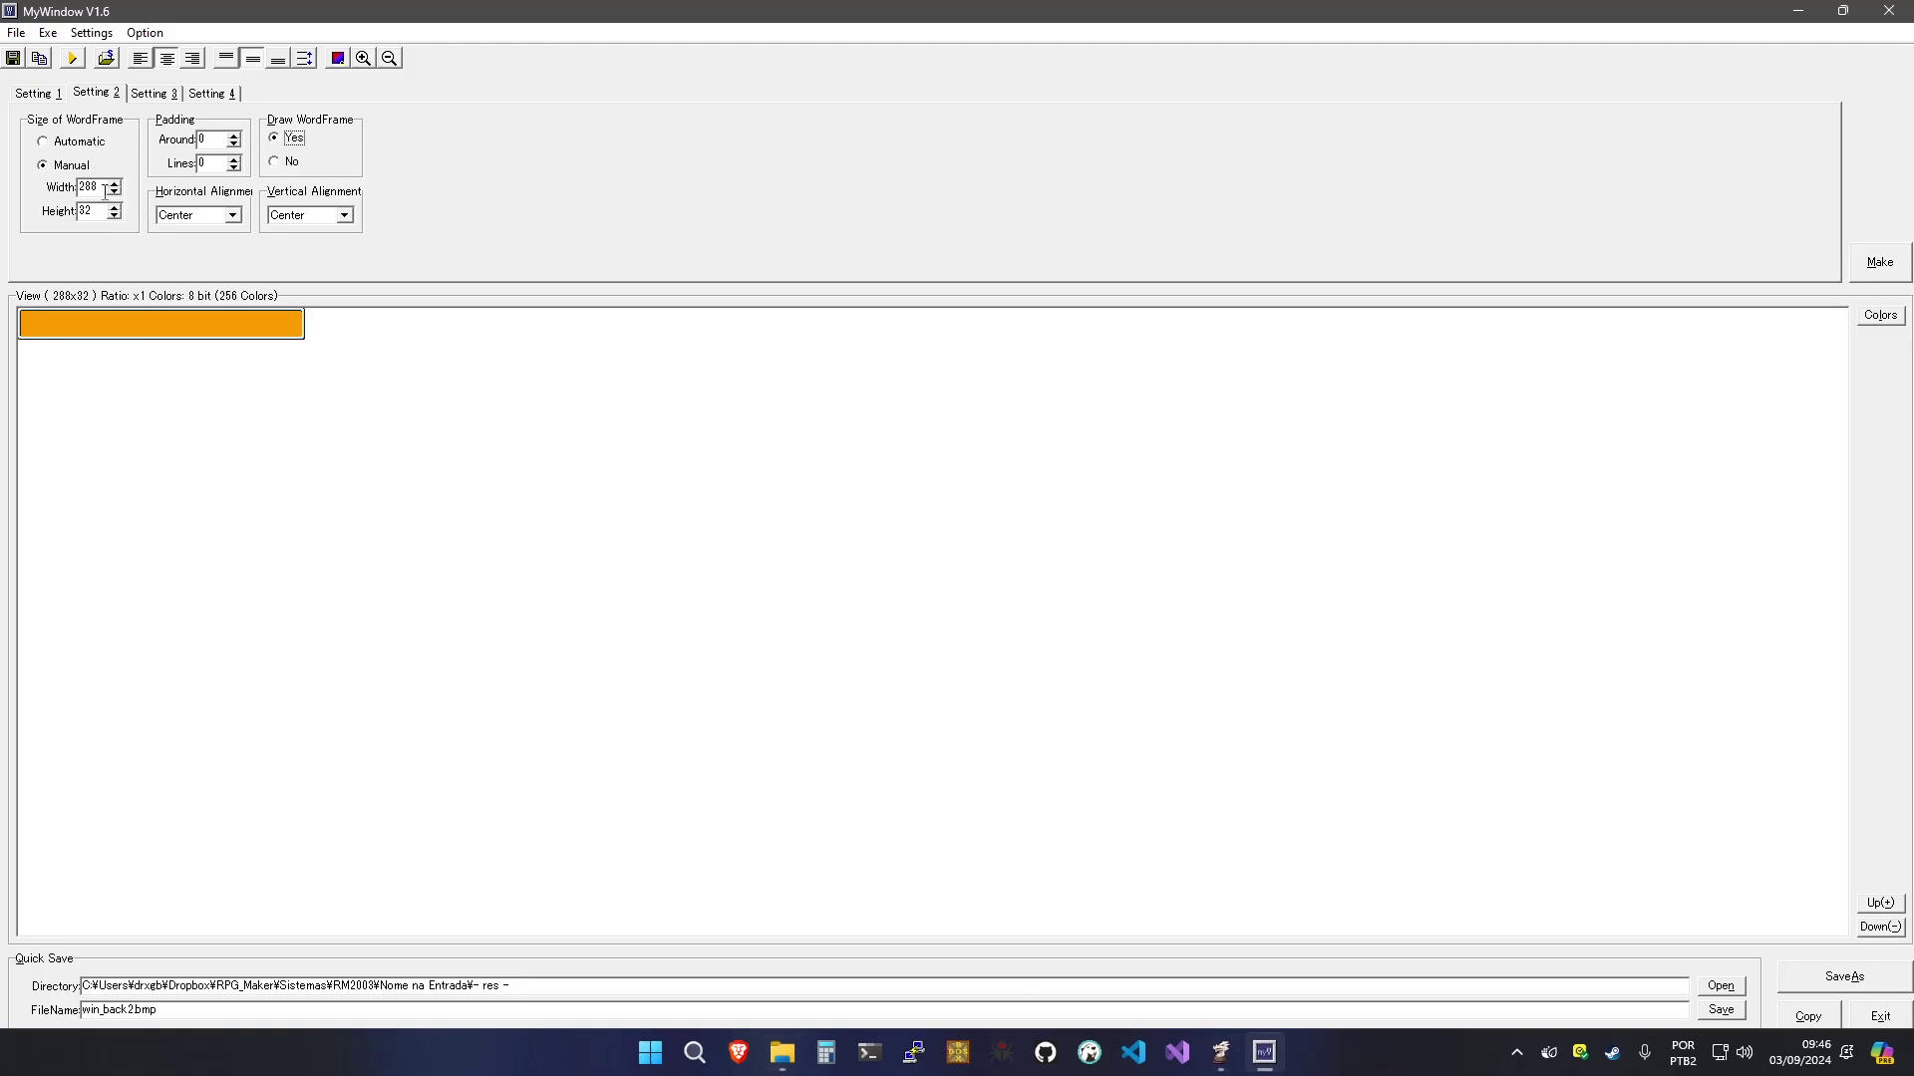
pyautogui.click(778, 1055)
pyautogui.click(471, 347)
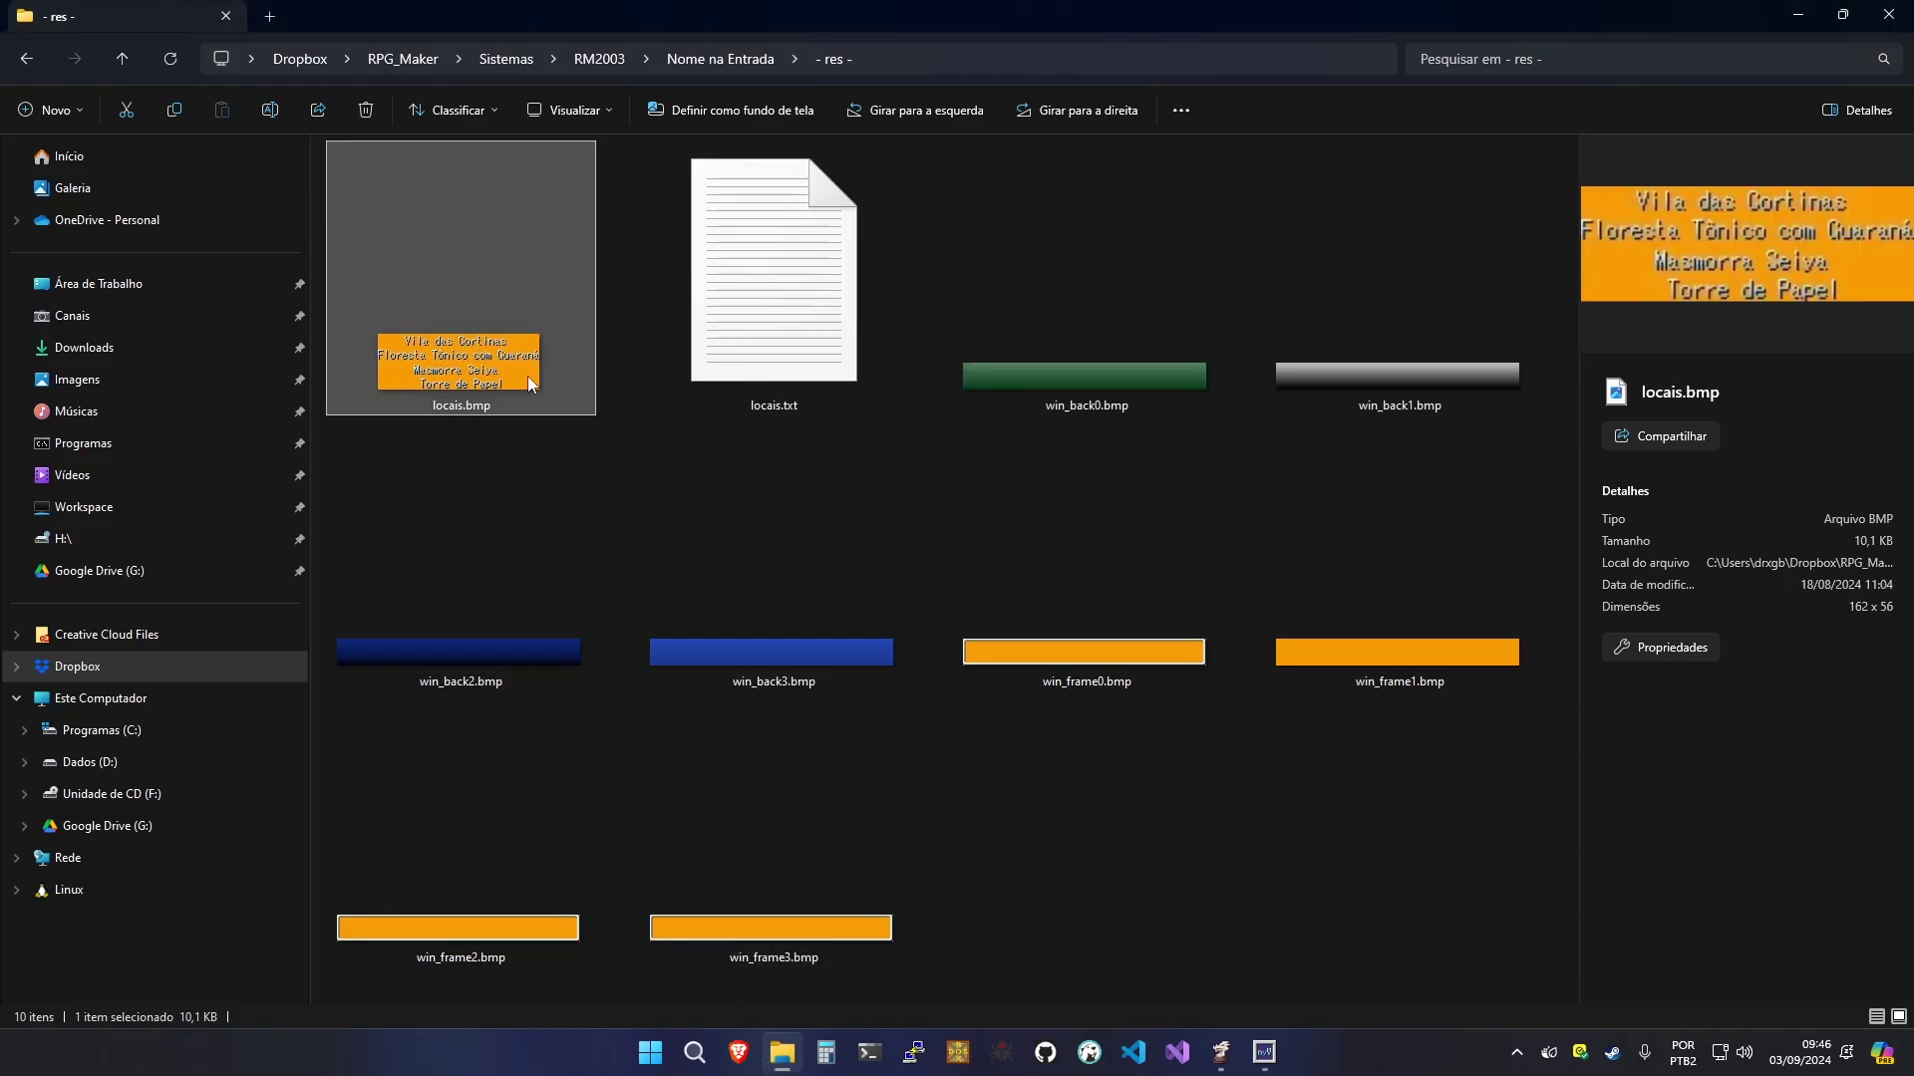
# Switch to MyWindow, set both the WordFrame height and the picture height to 88, and set Draw WordFrame to No
pyautogui.click(1262, 1050)
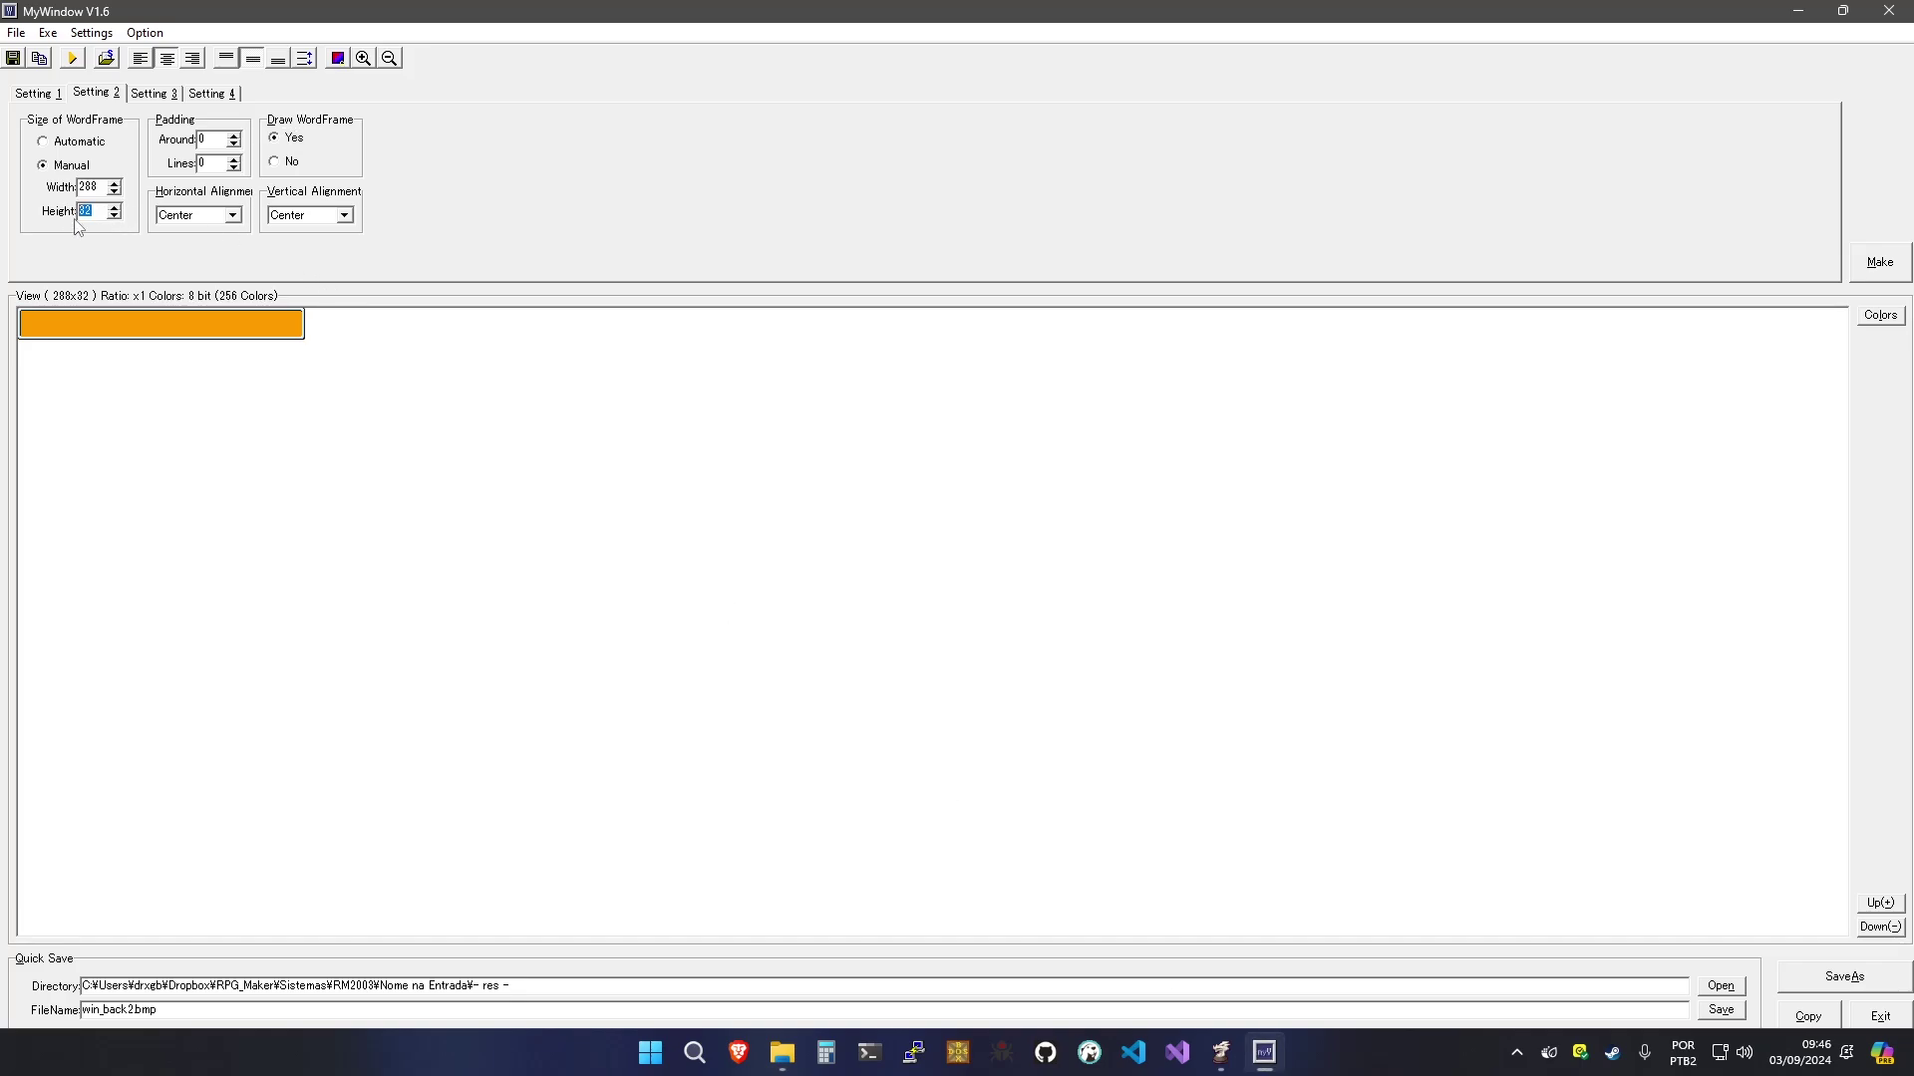
pyautogui.write('88')
pyautogui.click(152, 93)
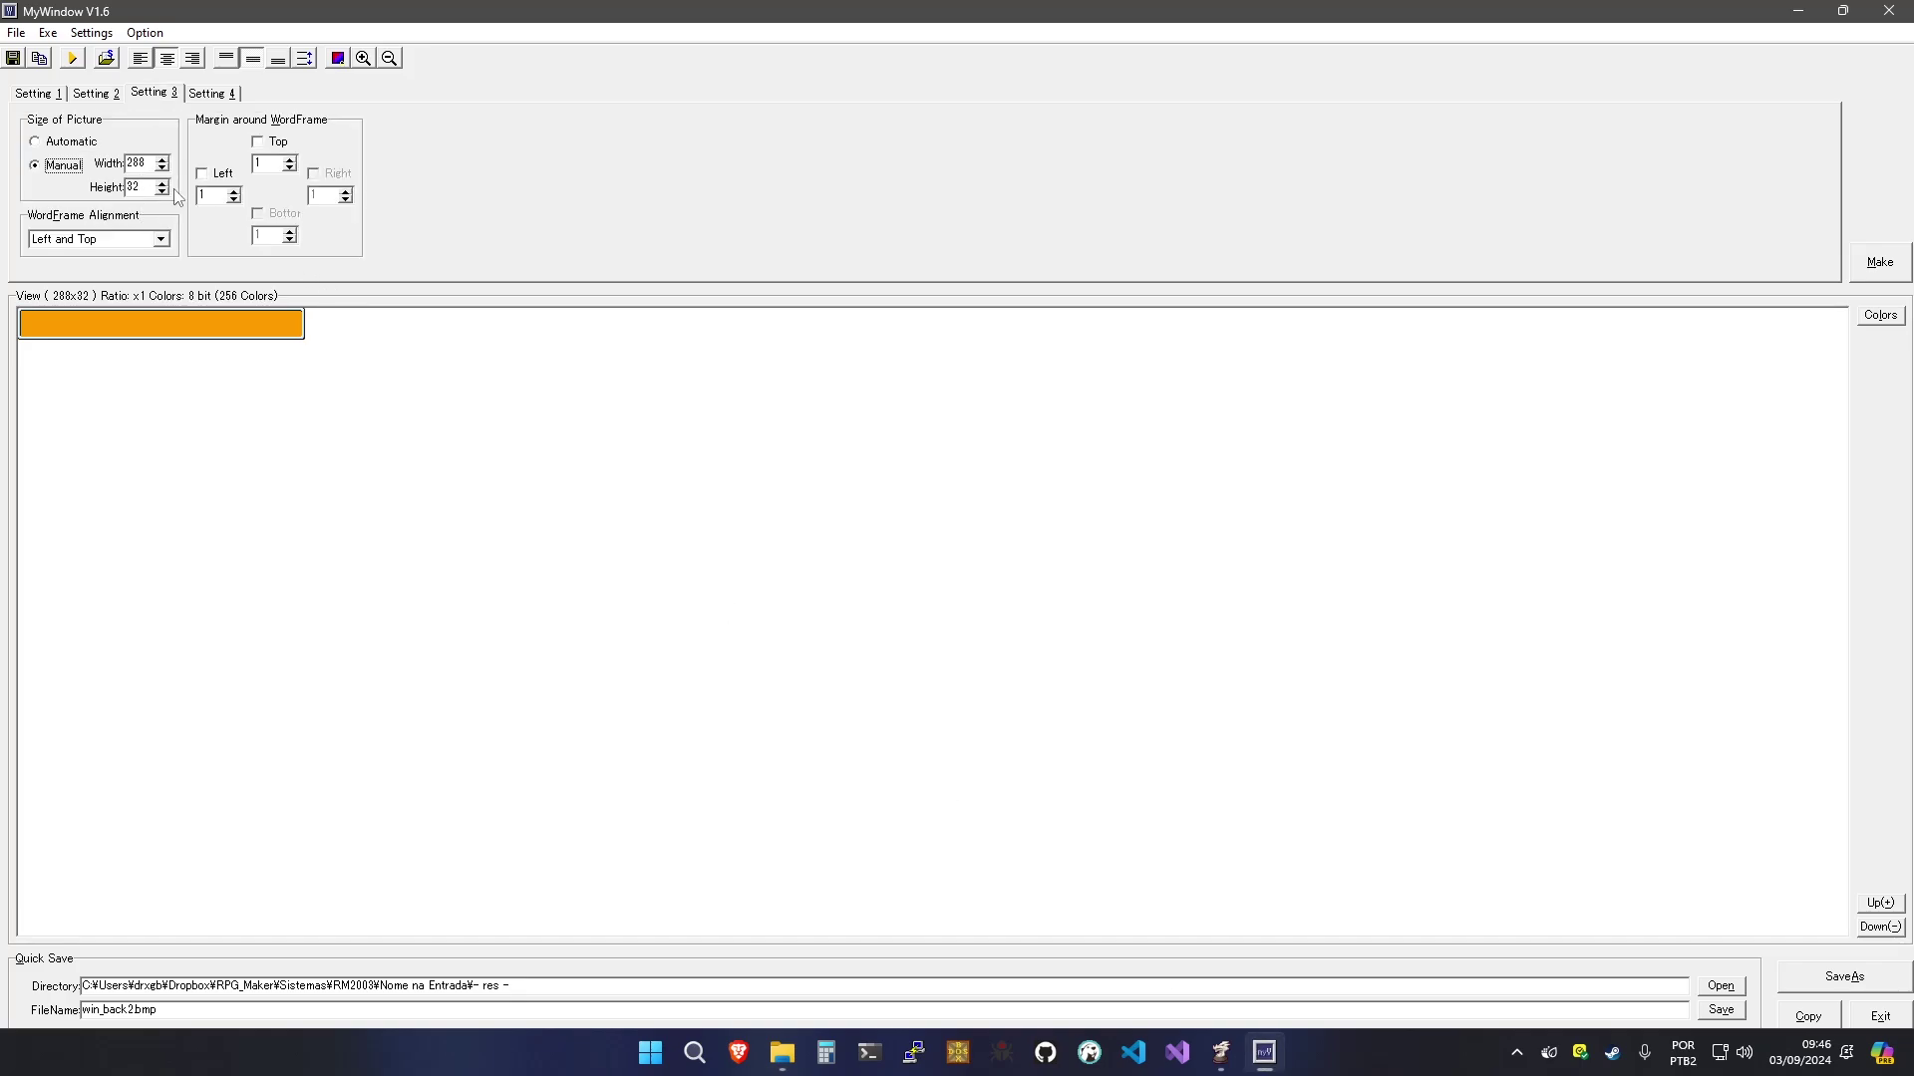
pyautogui.moveTo(146, 189); pyautogui.dragTo(121, 189)
pyautogui.write('88')
pyautogui.click(109, 96)
pyautogui.click(282, 163)
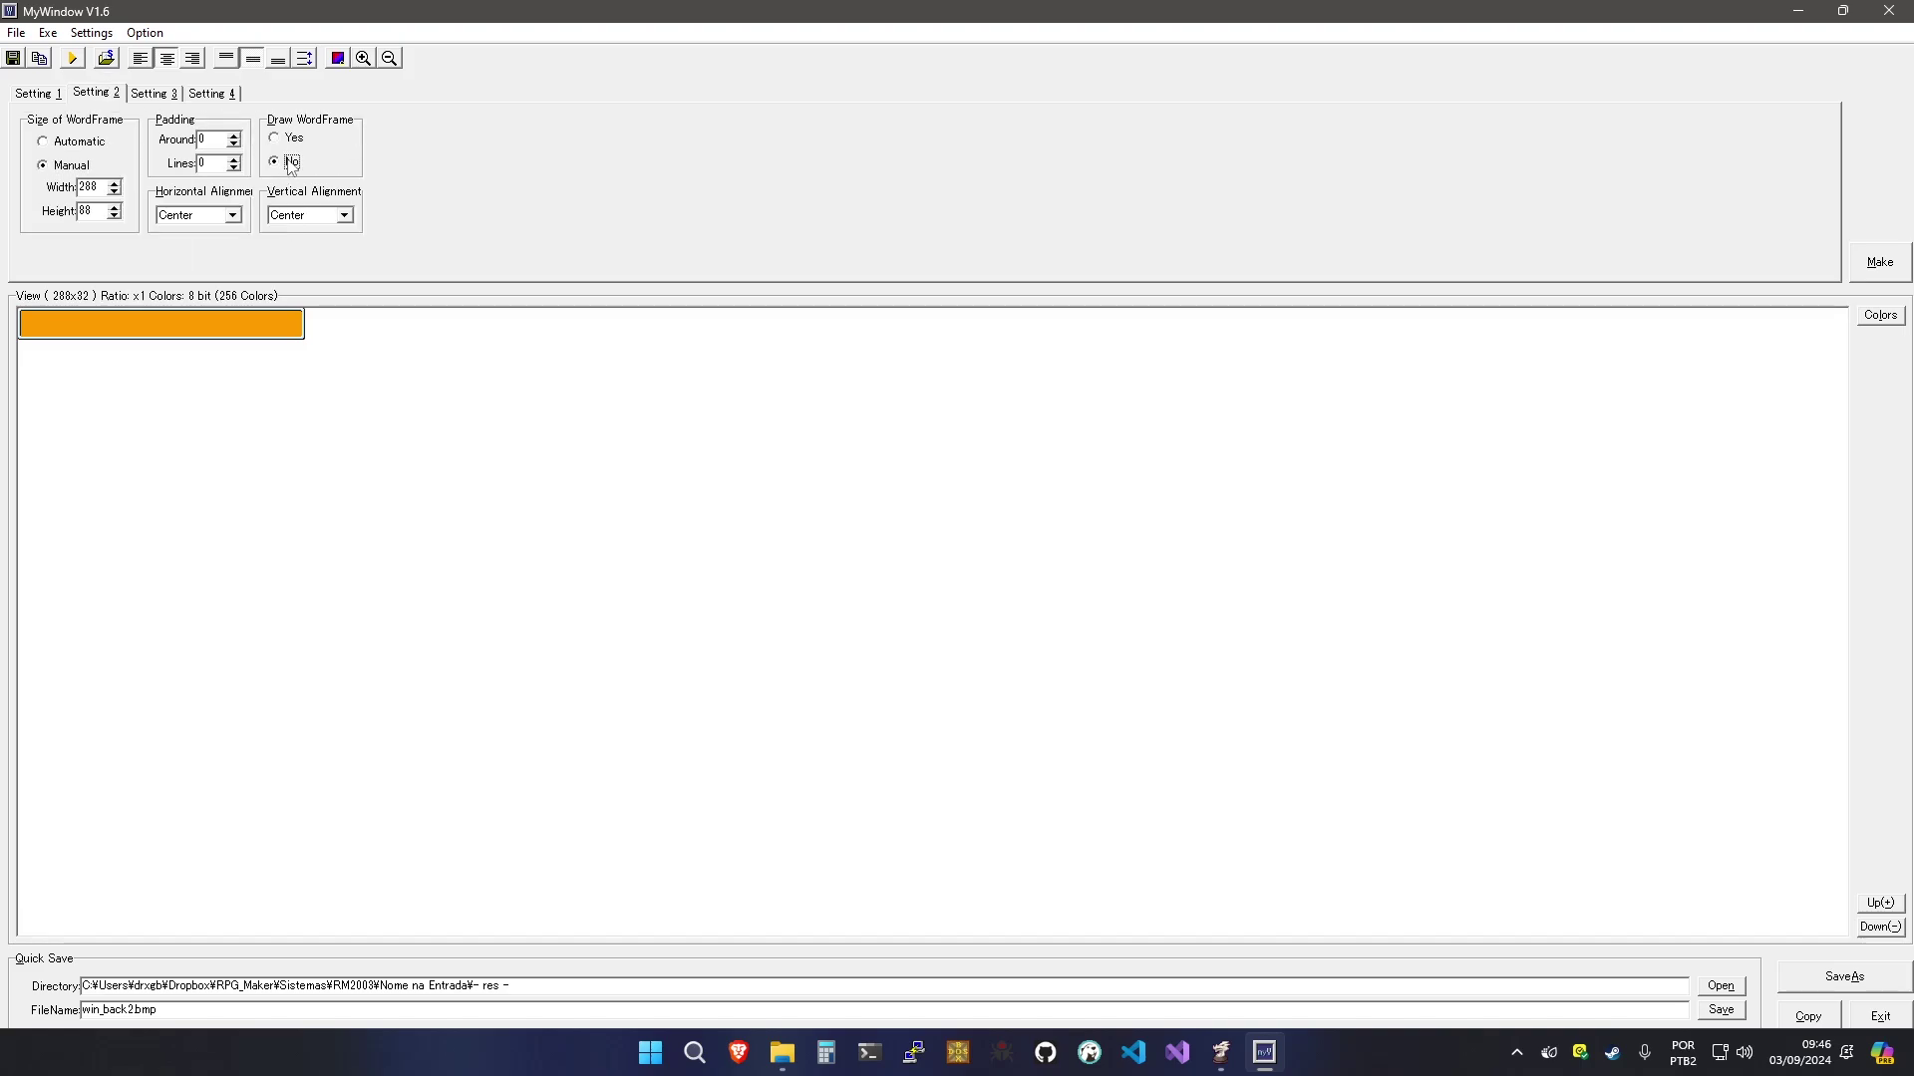
# Open locais.txt from the "- res -" folder, copy its four location names, and close the text file
pyautogui.click(239, 97)
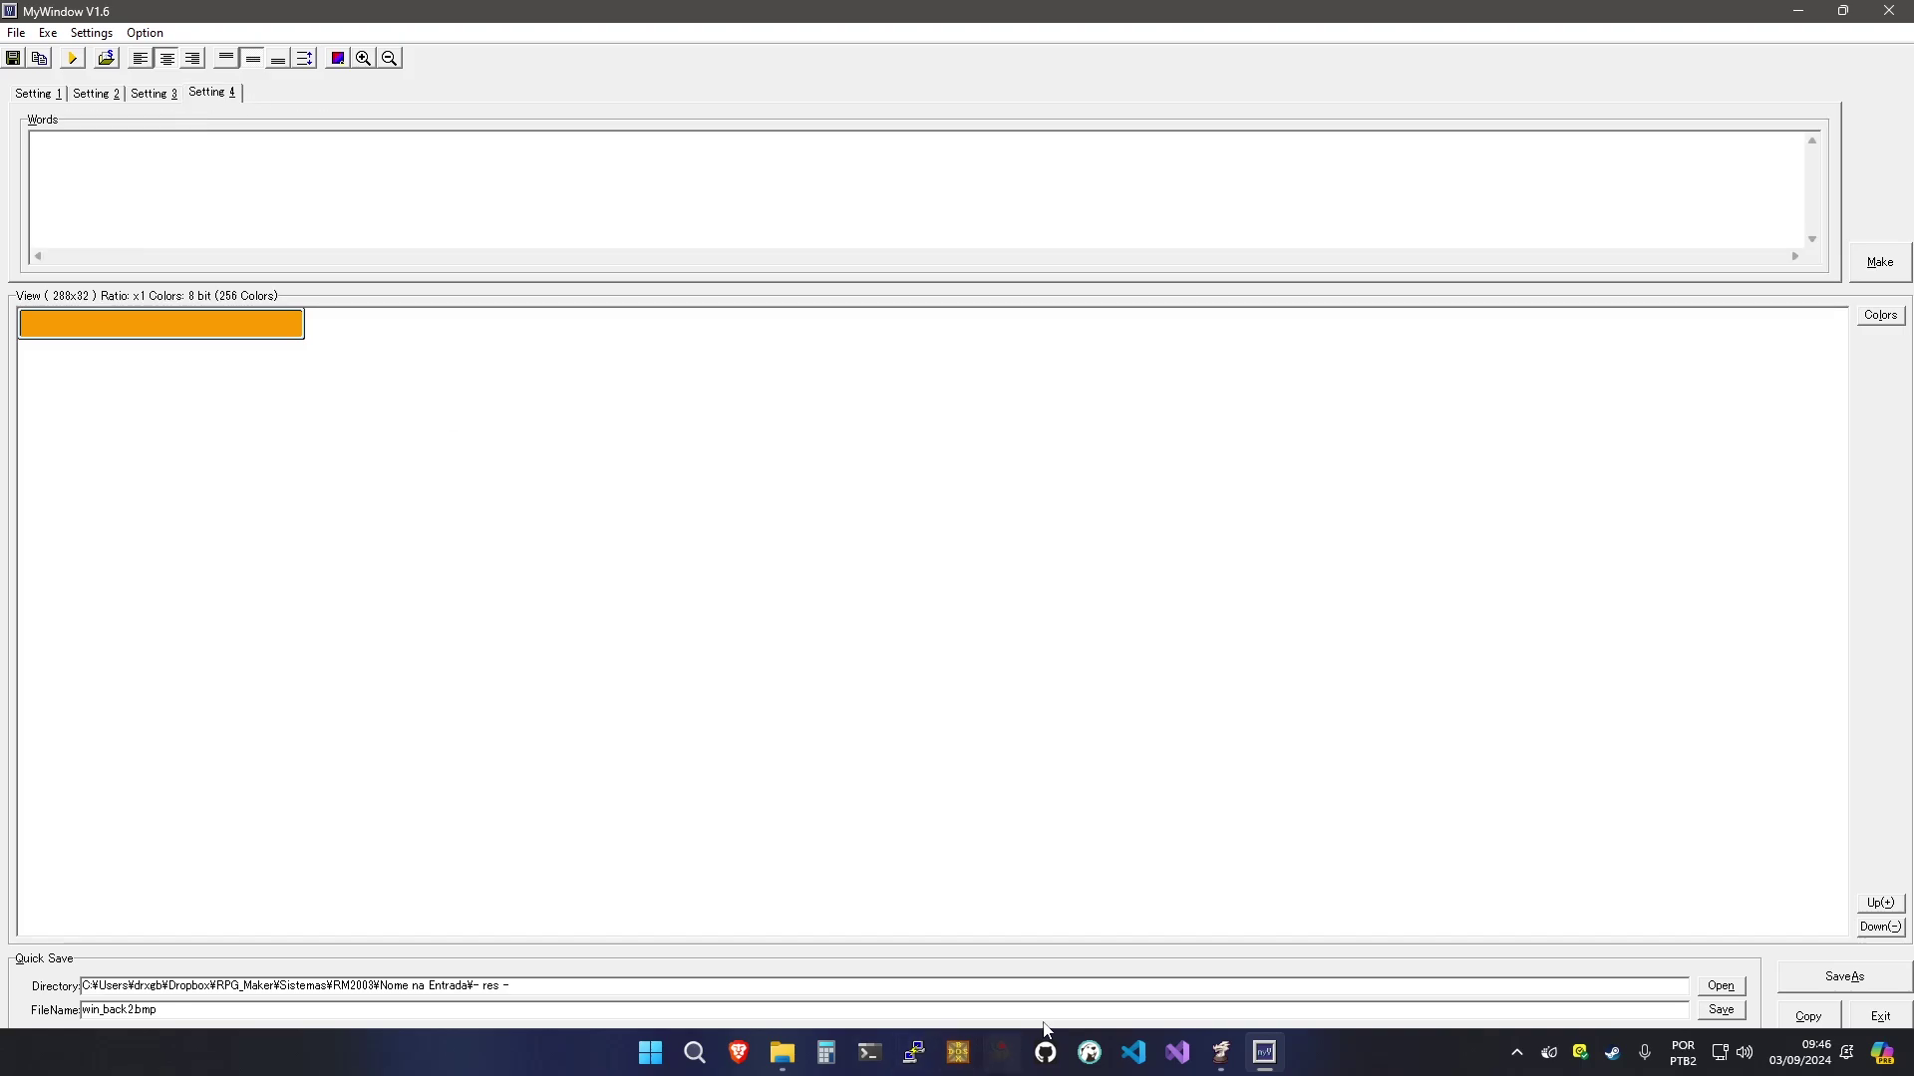
pyautogui.click(774, 1067)
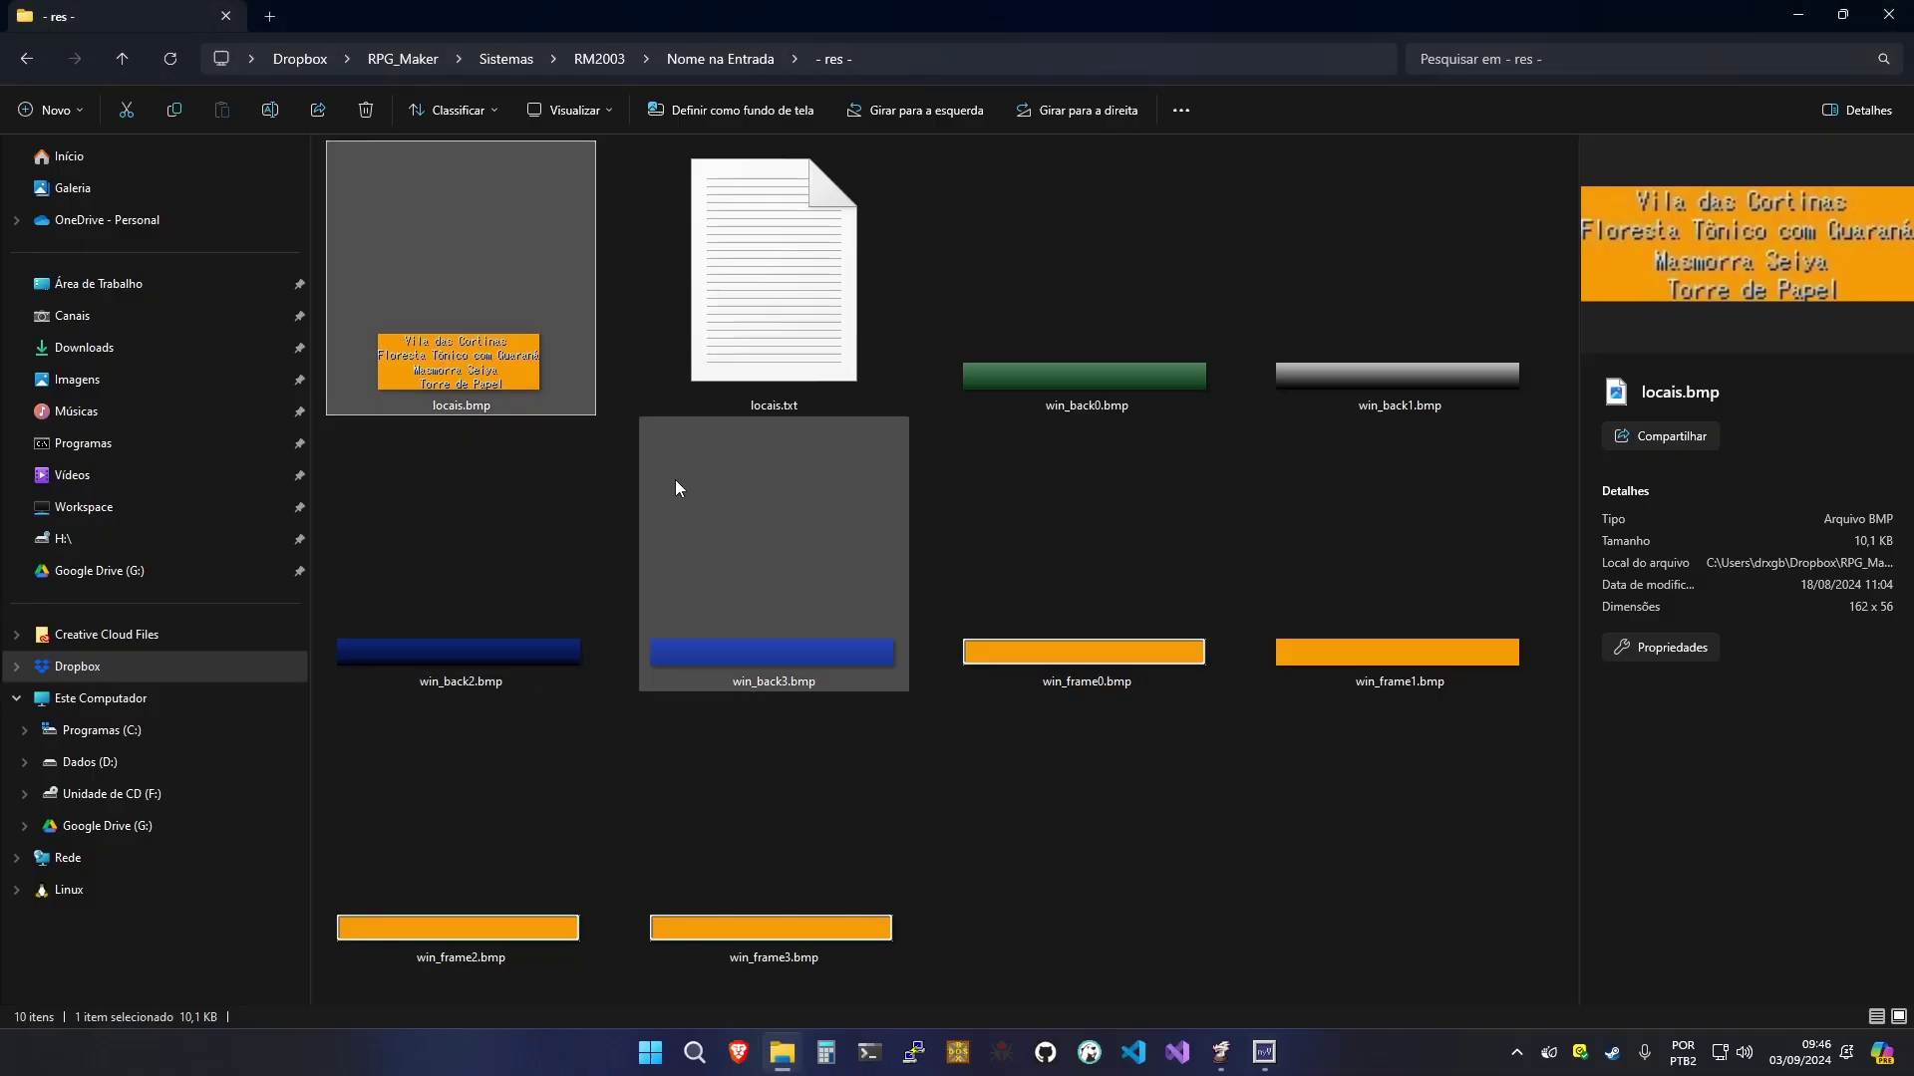
pyautogui.click(724, 345)
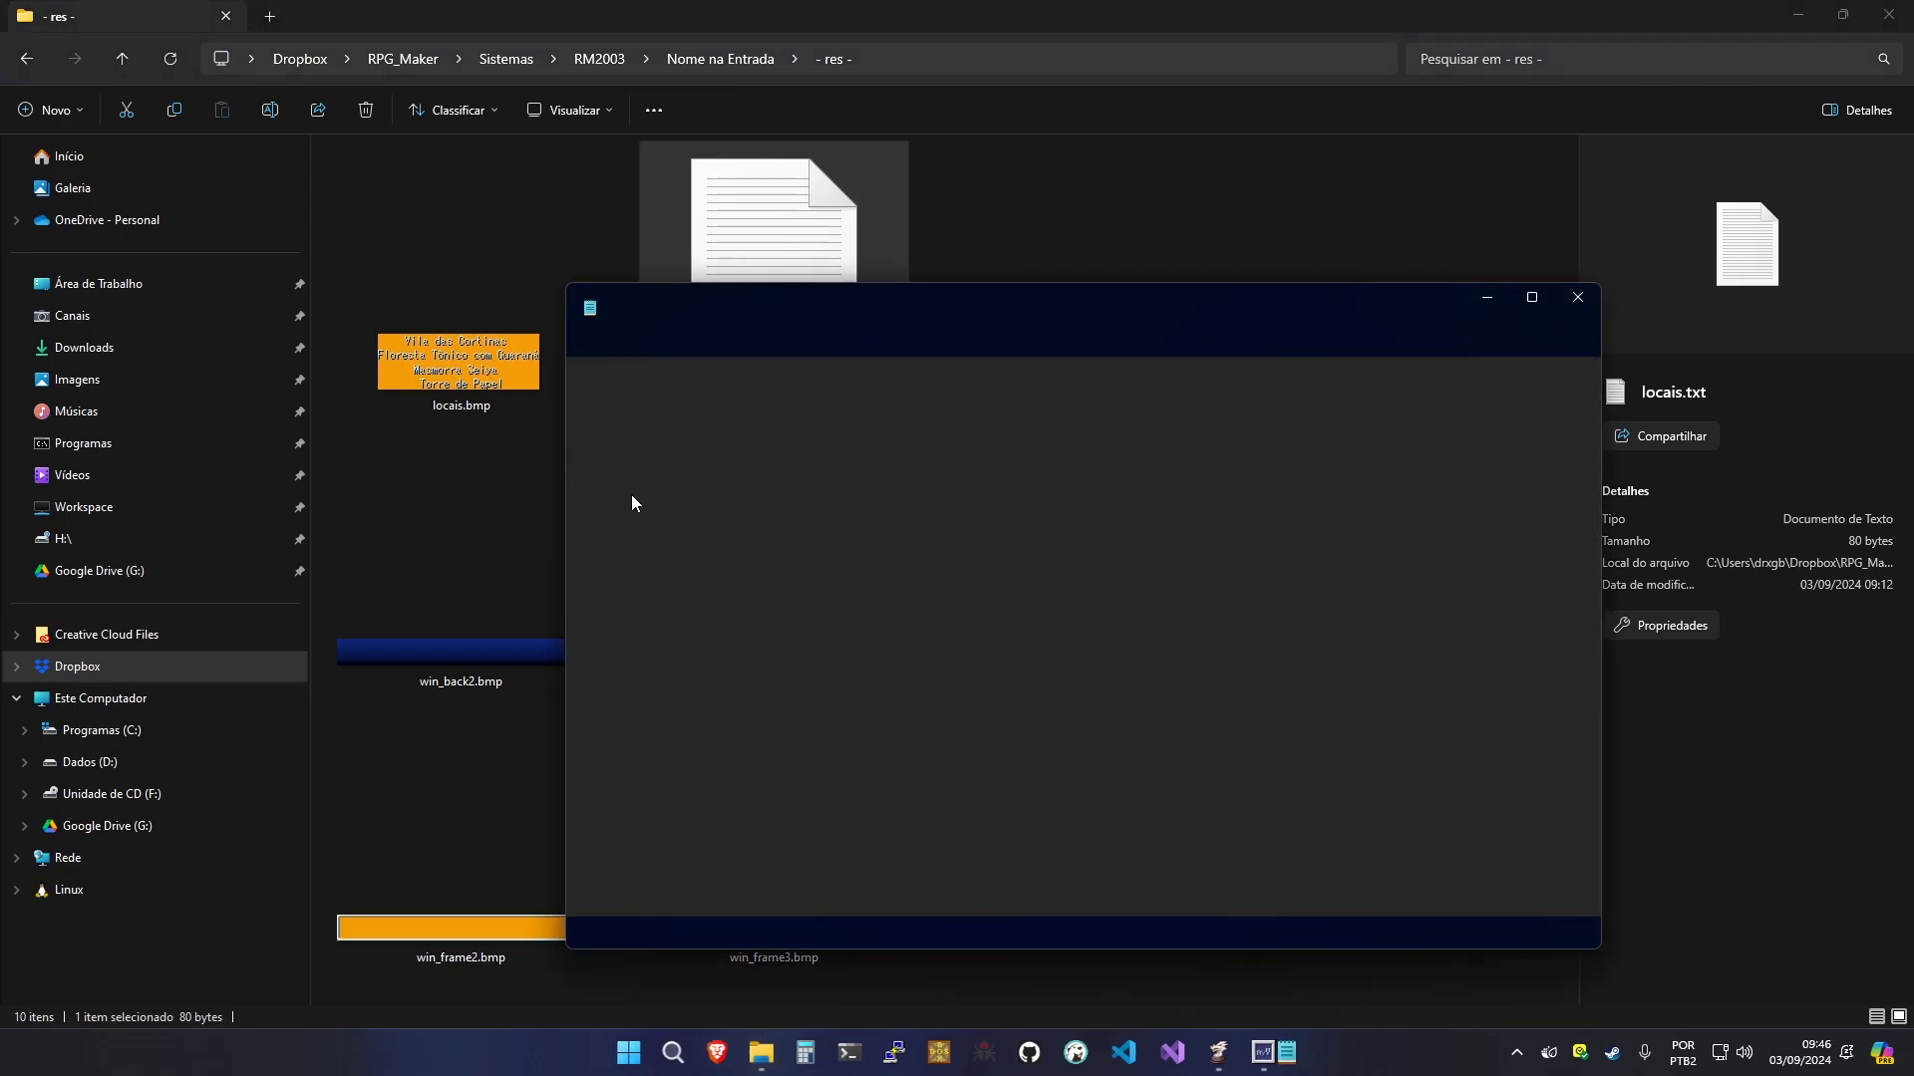
pyautogui.moveTo(721, 442); pyautogui.dragTo(568, 379)
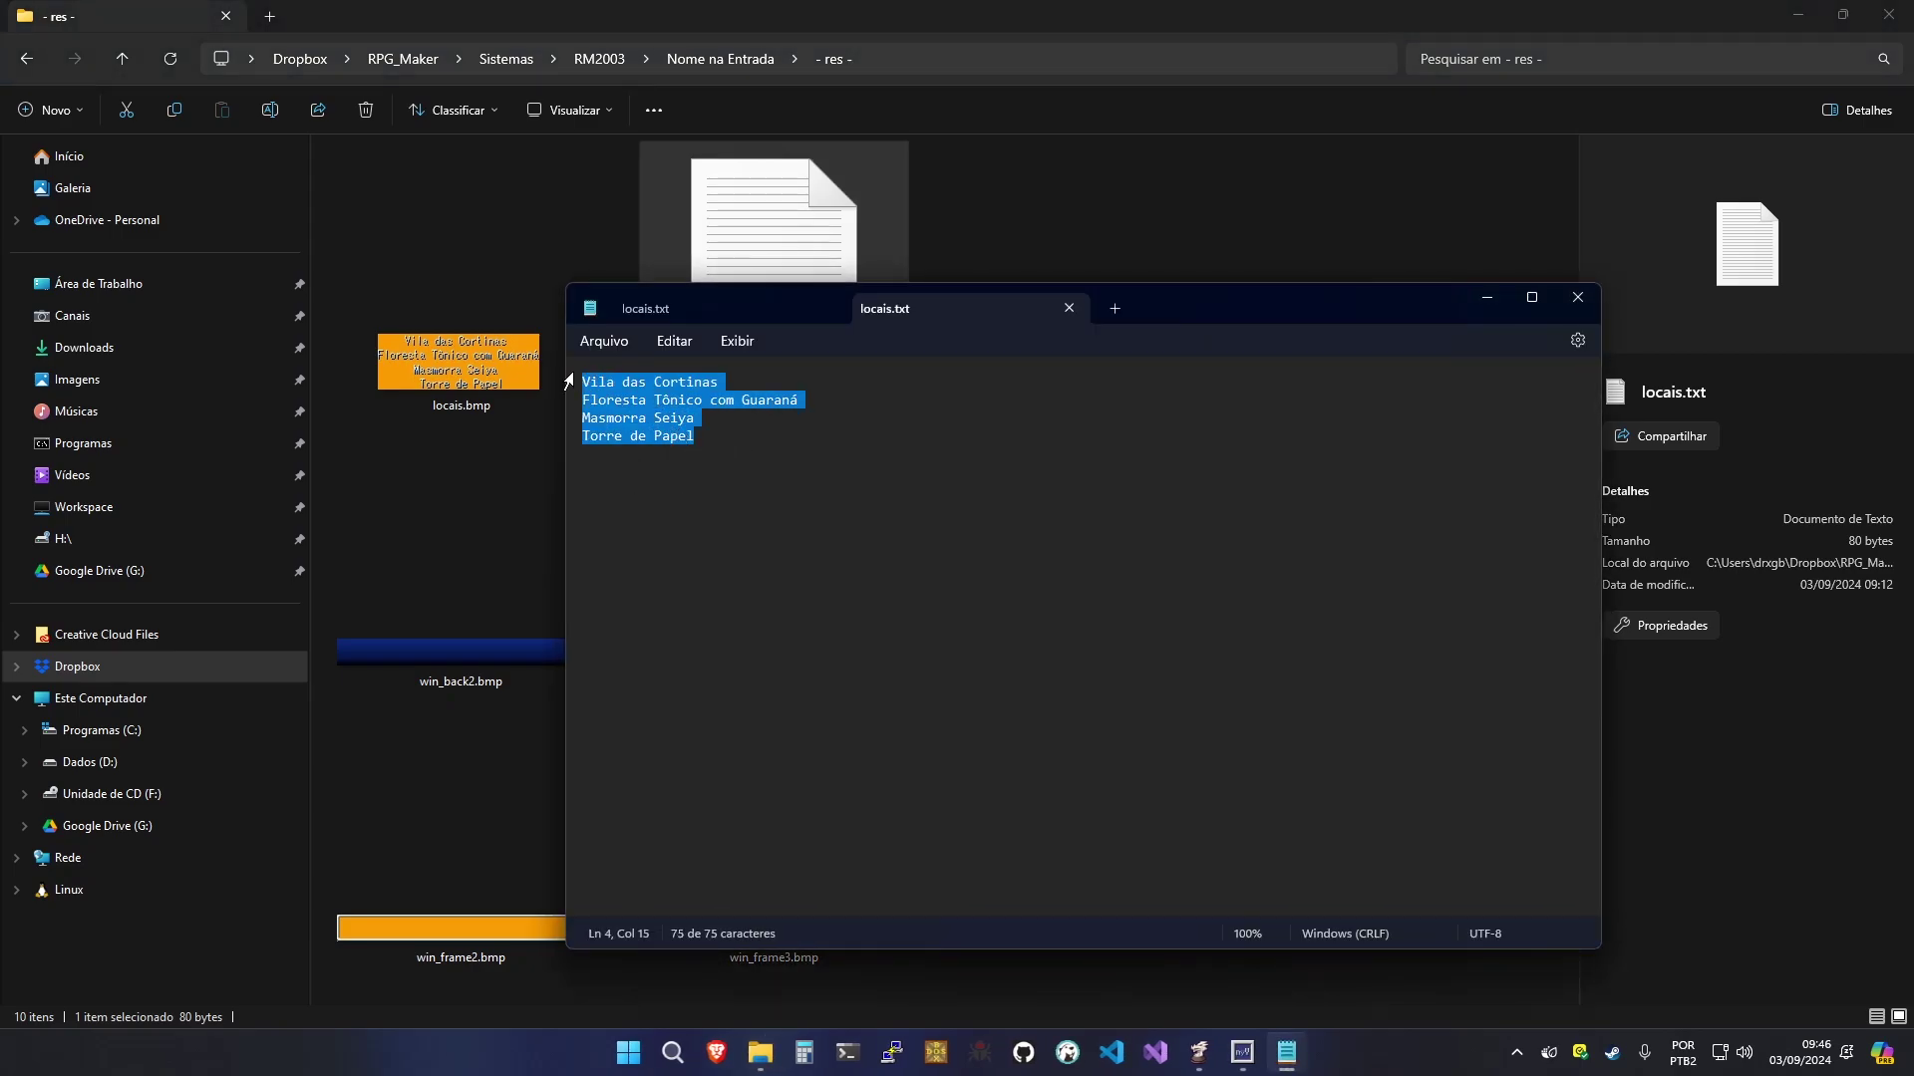
pyautogui.click(1069, 308)
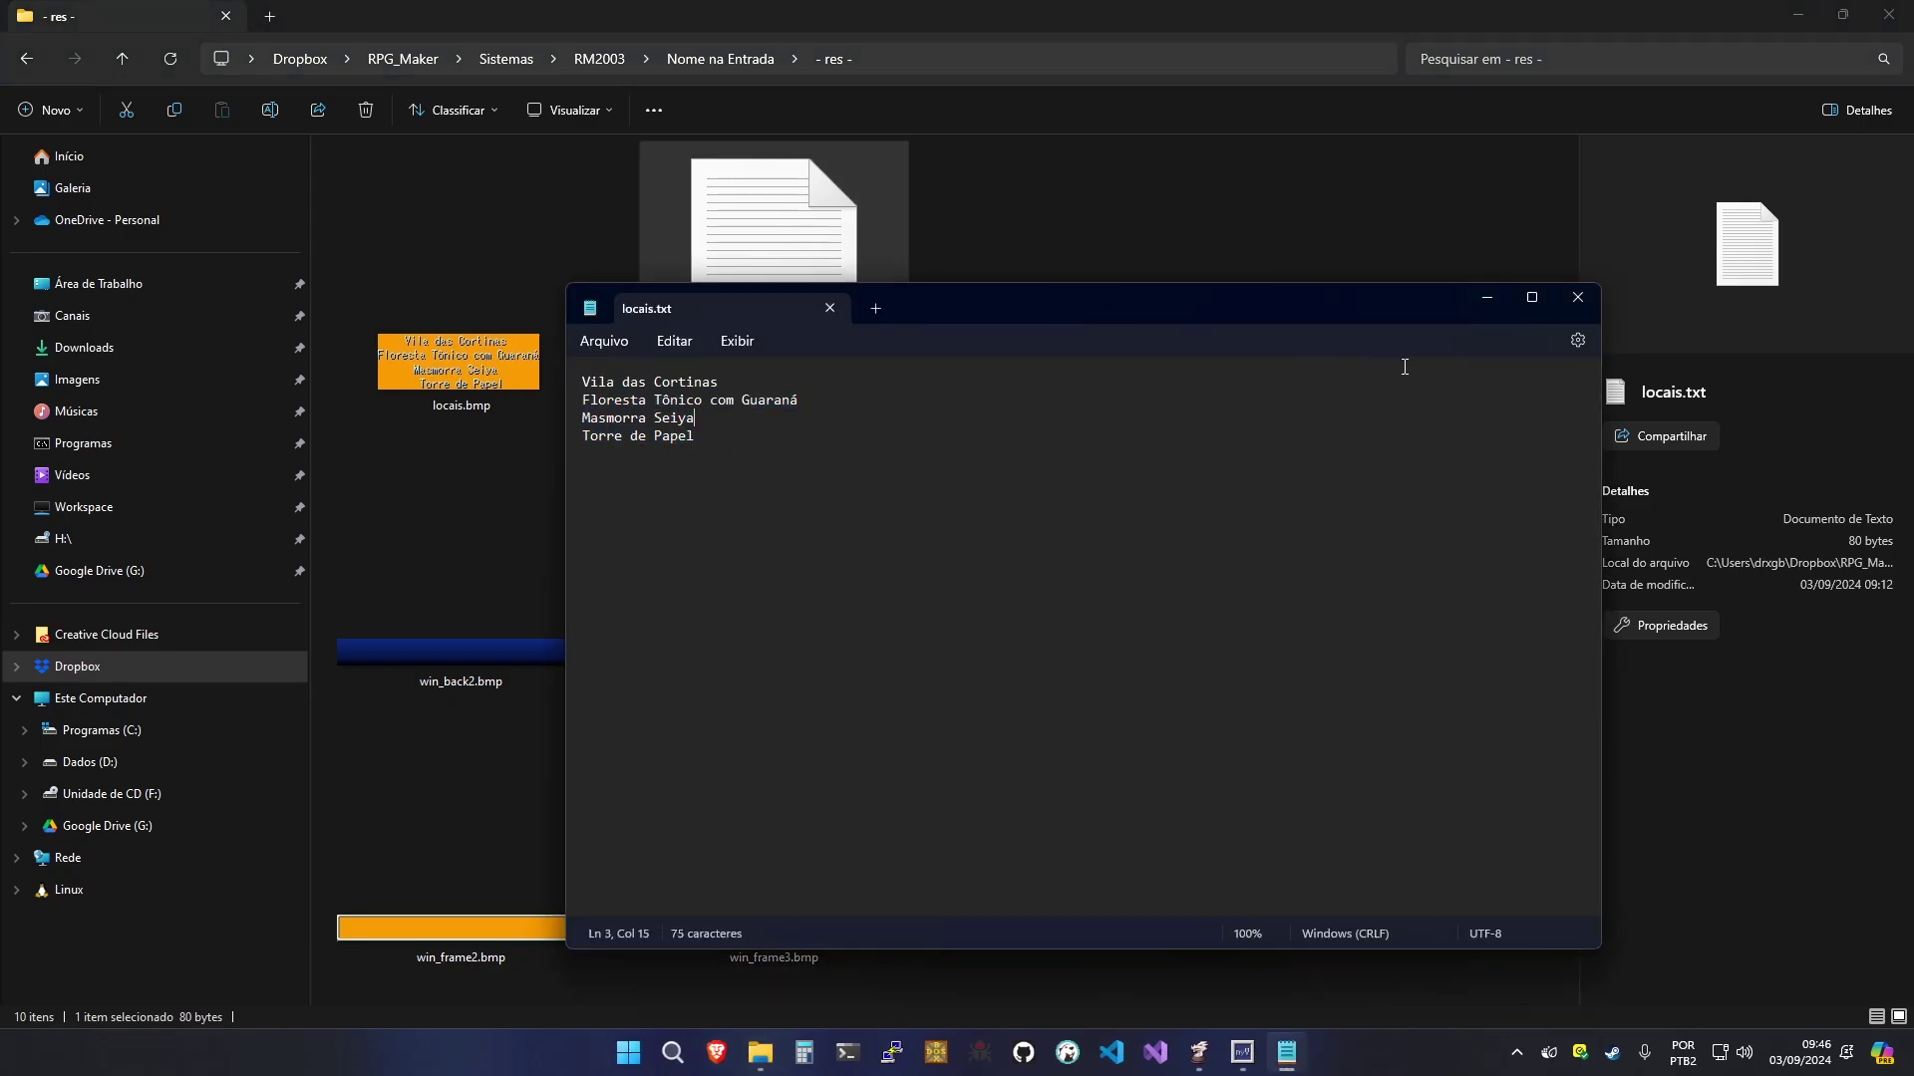
pyautogui.click(1577, 299)
# Back in MyWindow, paste the four location names as the words and generate the text picture
pyautogui.click(1264, 1049)
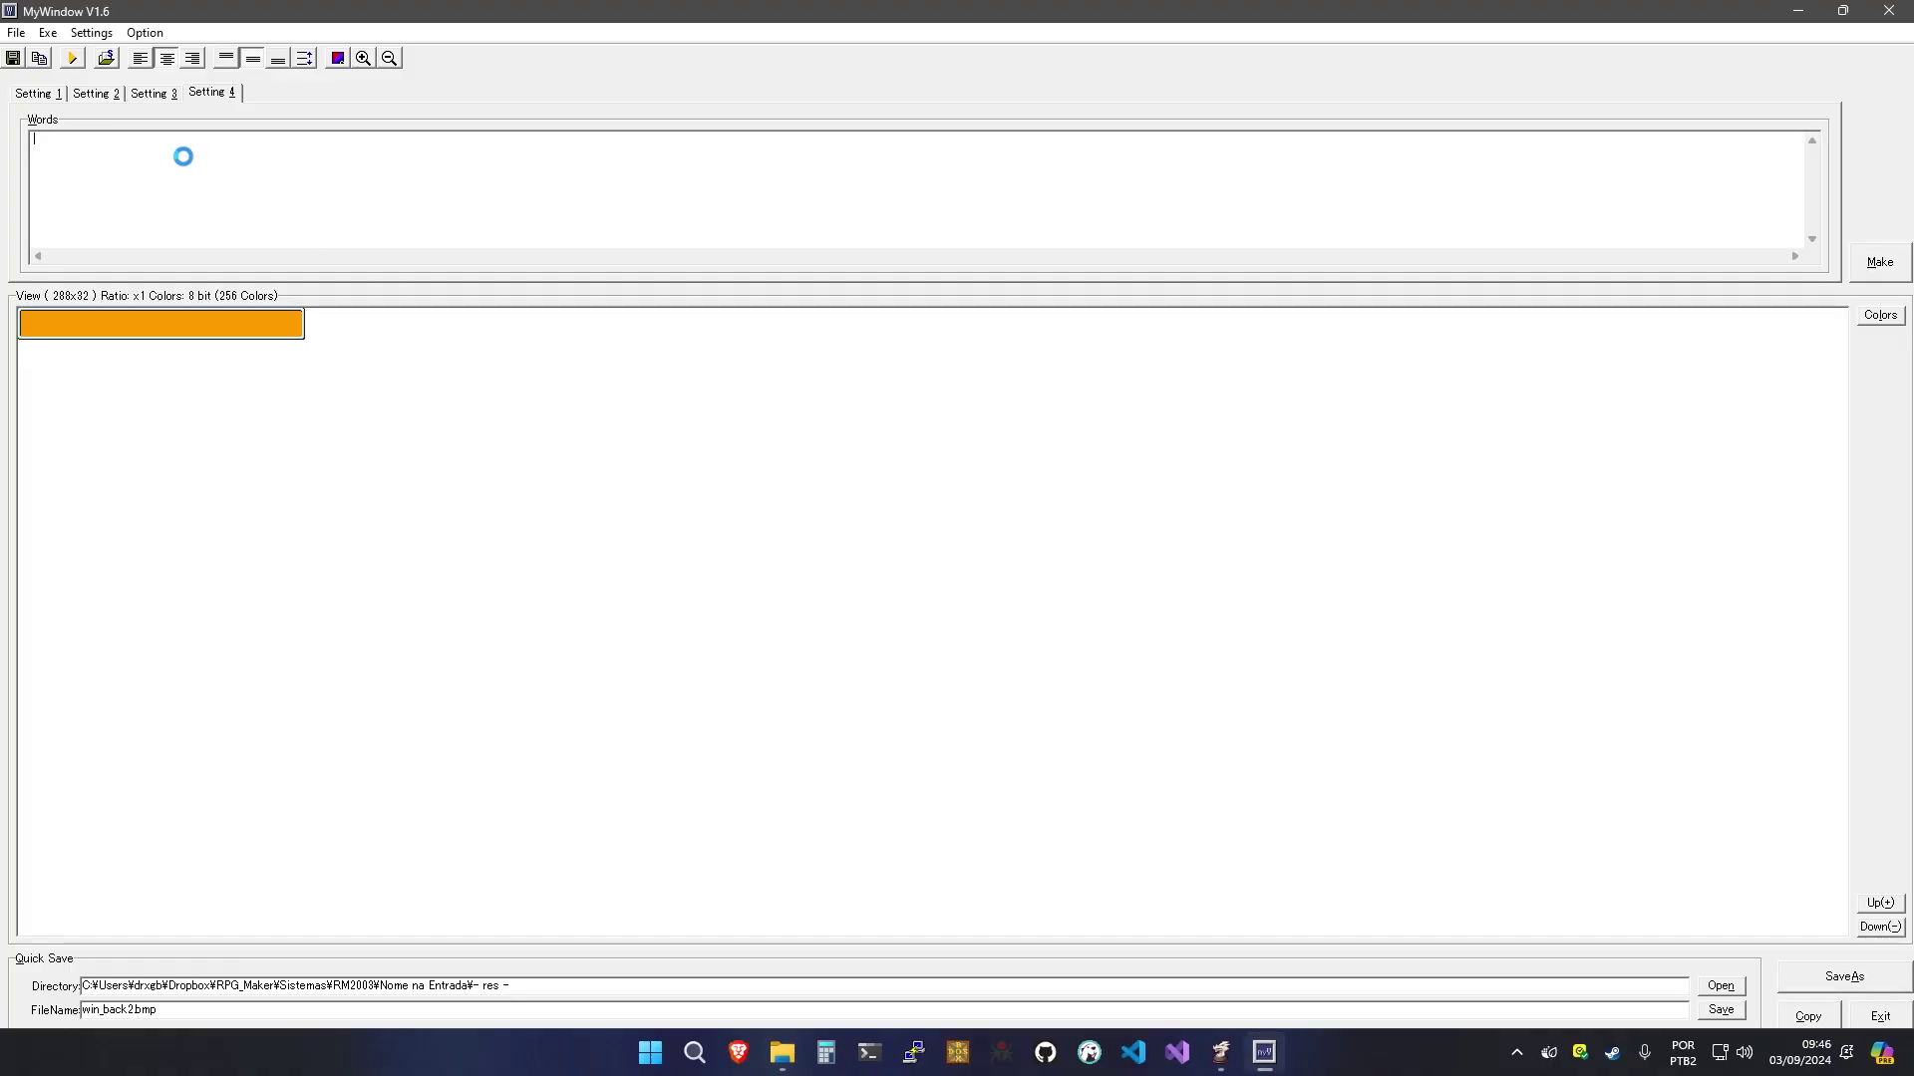
pyautogui.write('Vila das Cortinas Floresta T·ico com Guaran· Masmorra Seiya Torre de Papel')
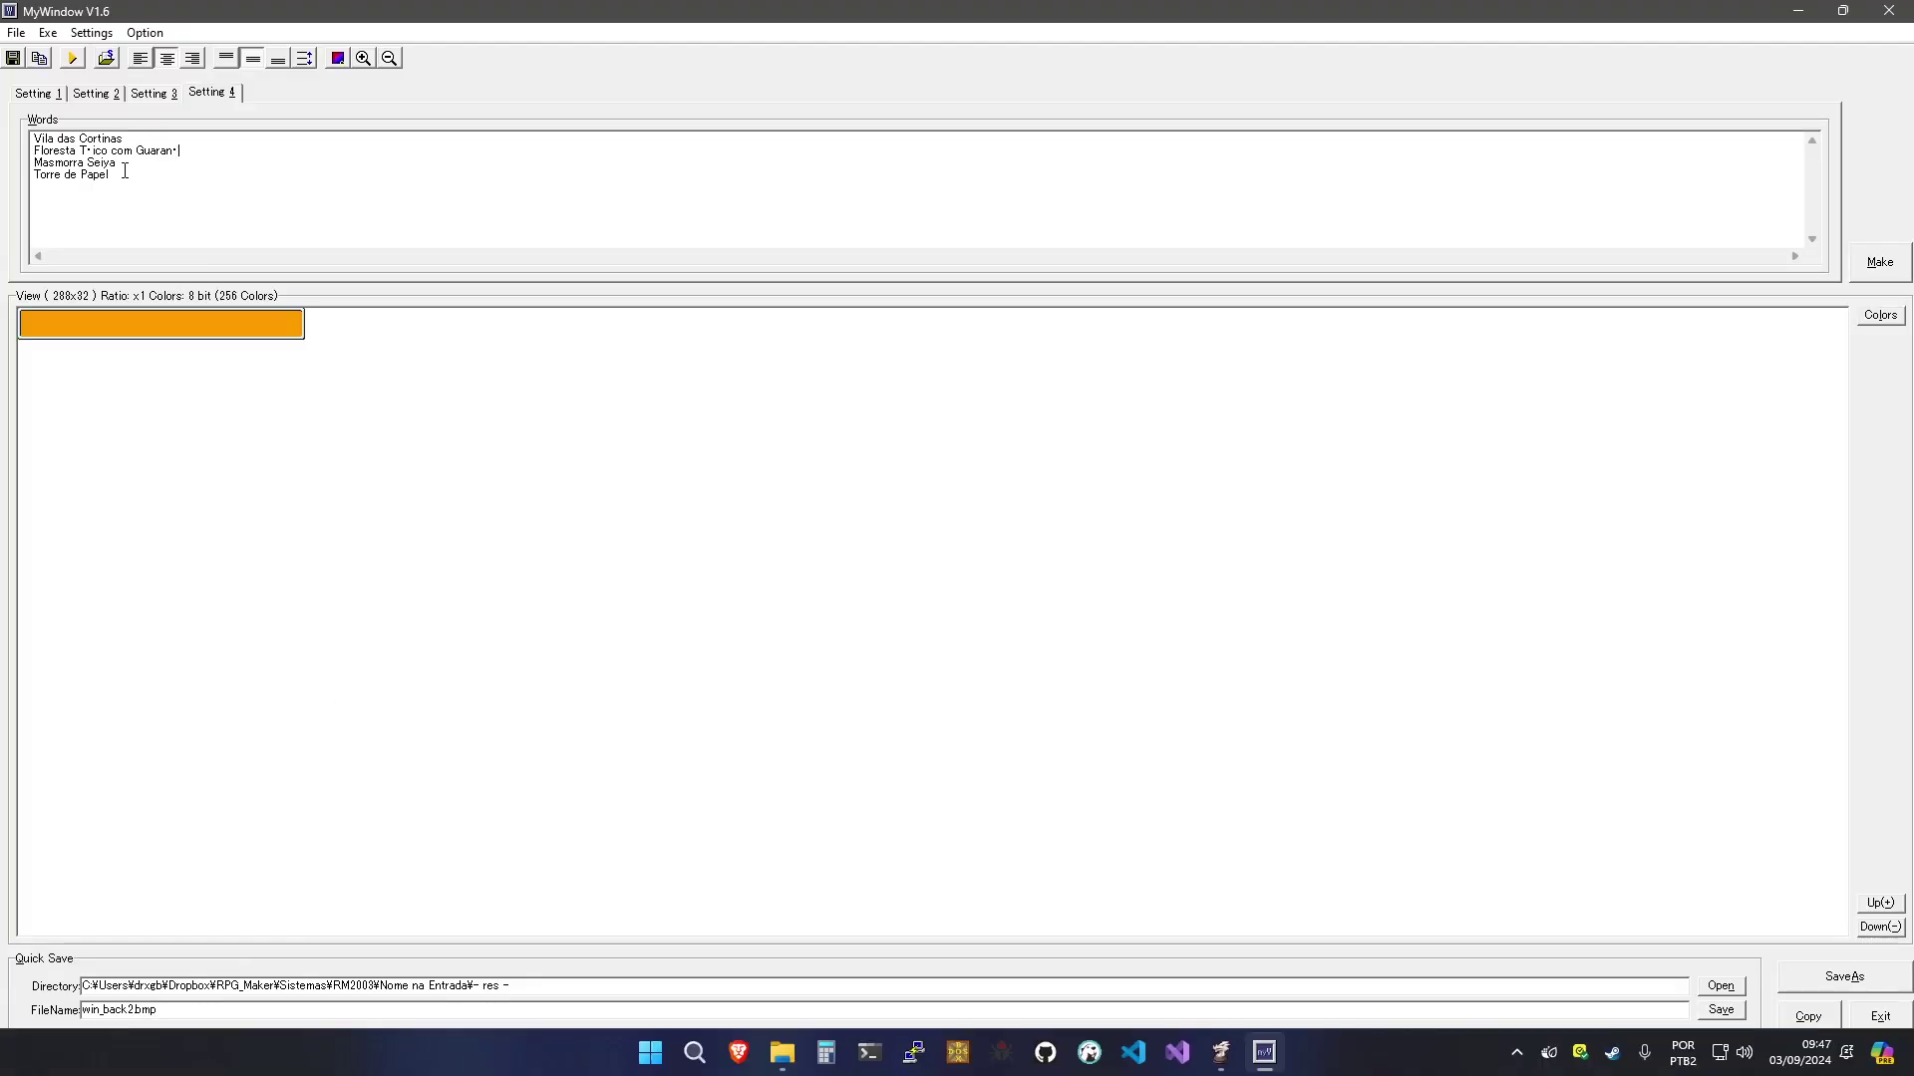
pyautogui.click(71, 60)
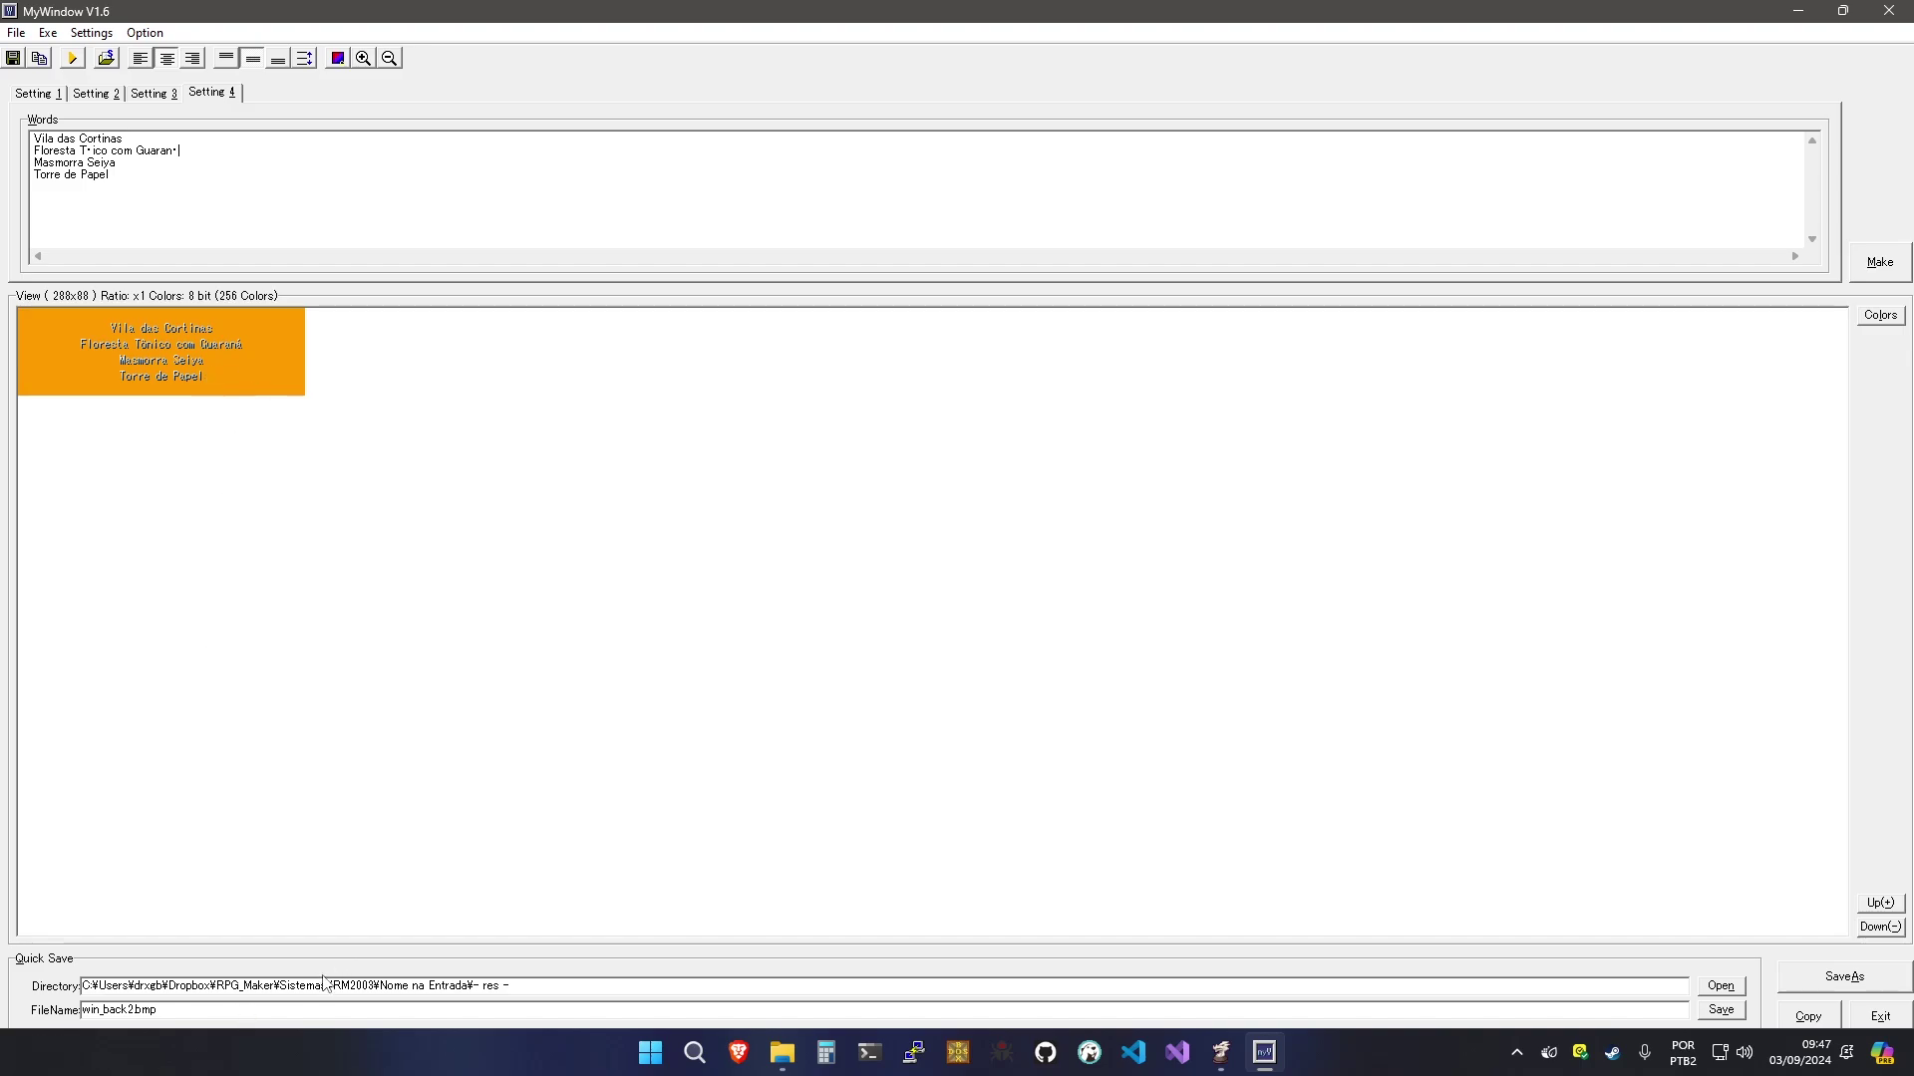
# Launch GIMP, and save the generated MyWindow picture as locais_test.bmp in the "- res -" folder
pyautogui.moveTo(790, 1060)
pyautogui.press('BackSpace')
pyautogui.press('BackSpace')
pyautogui.press('BackSpace')
pyautogui.press('BackSpace')
pyautogui.press('BackSpace')
pyautogui.click(669, 1059)
pyautogui.click(146, 1009)
pyautogui.write('loc')
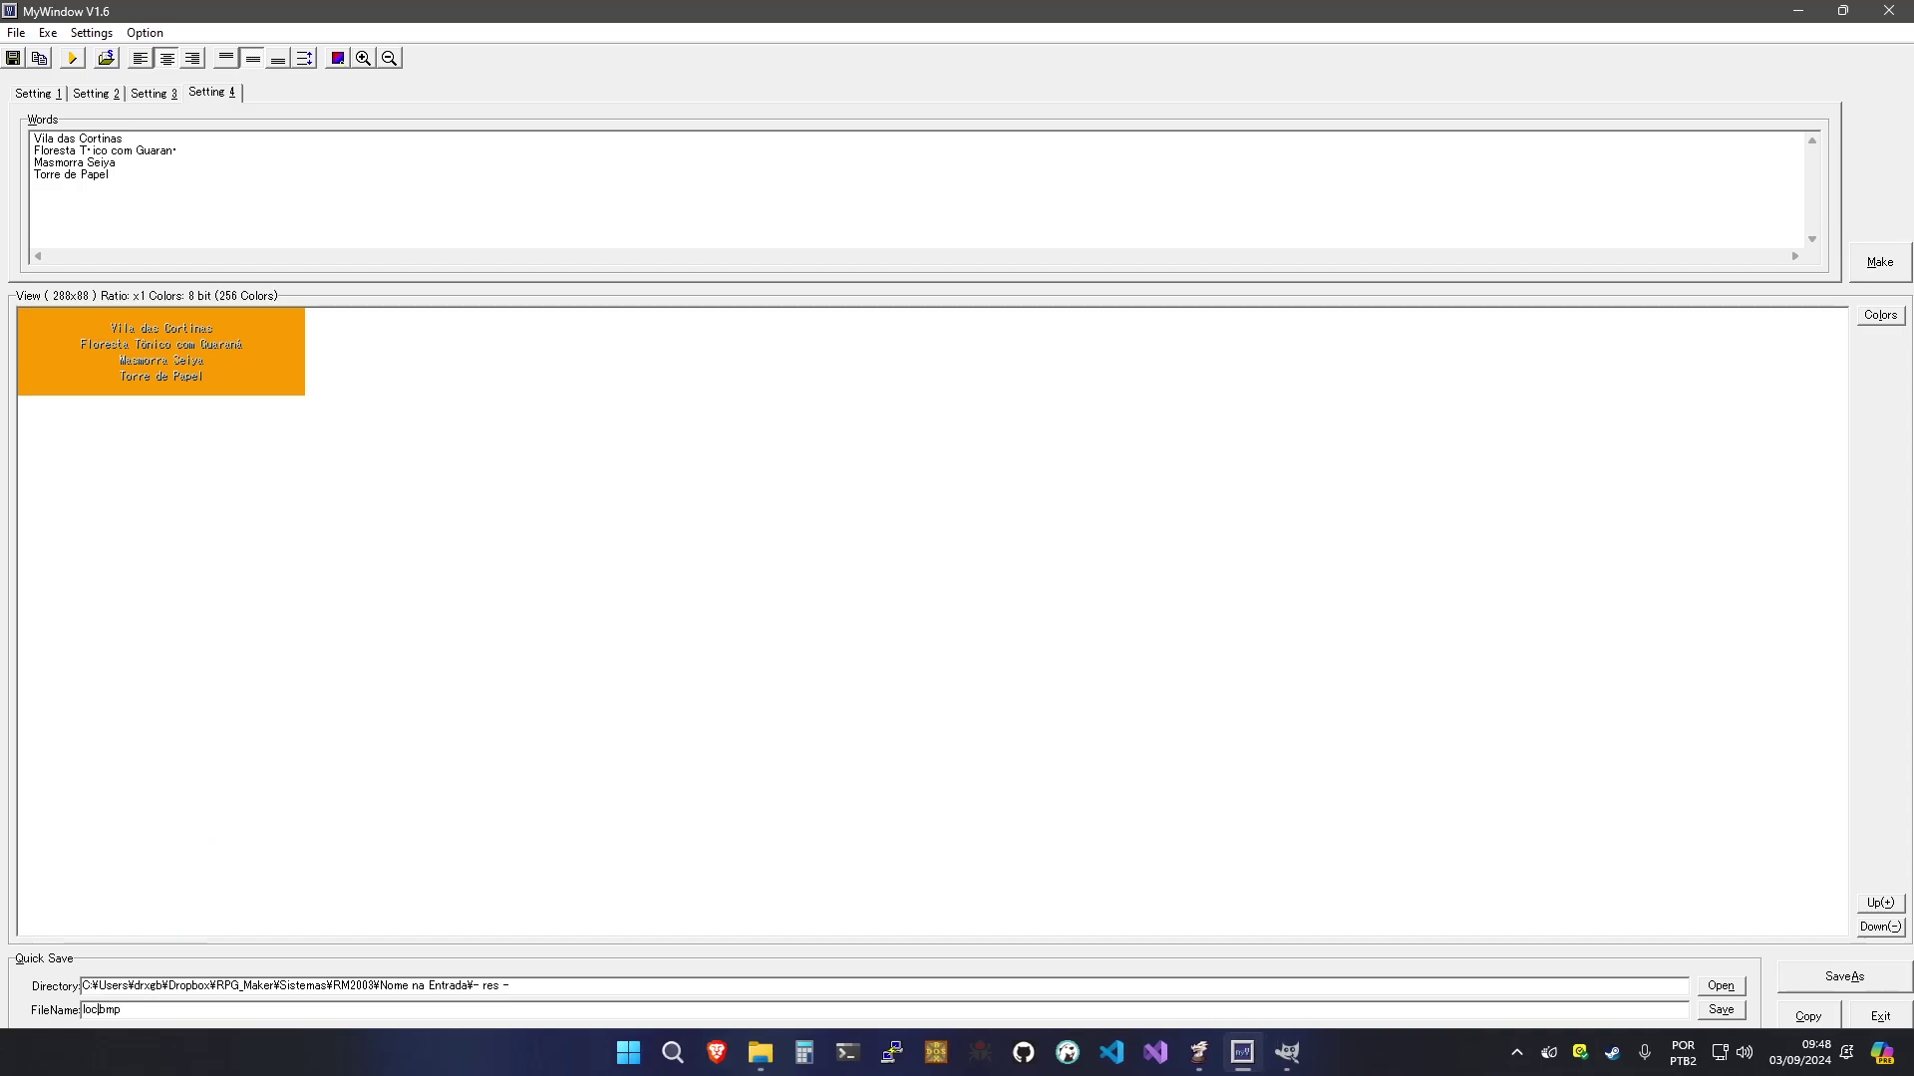
pyautogui.write('ais_test')
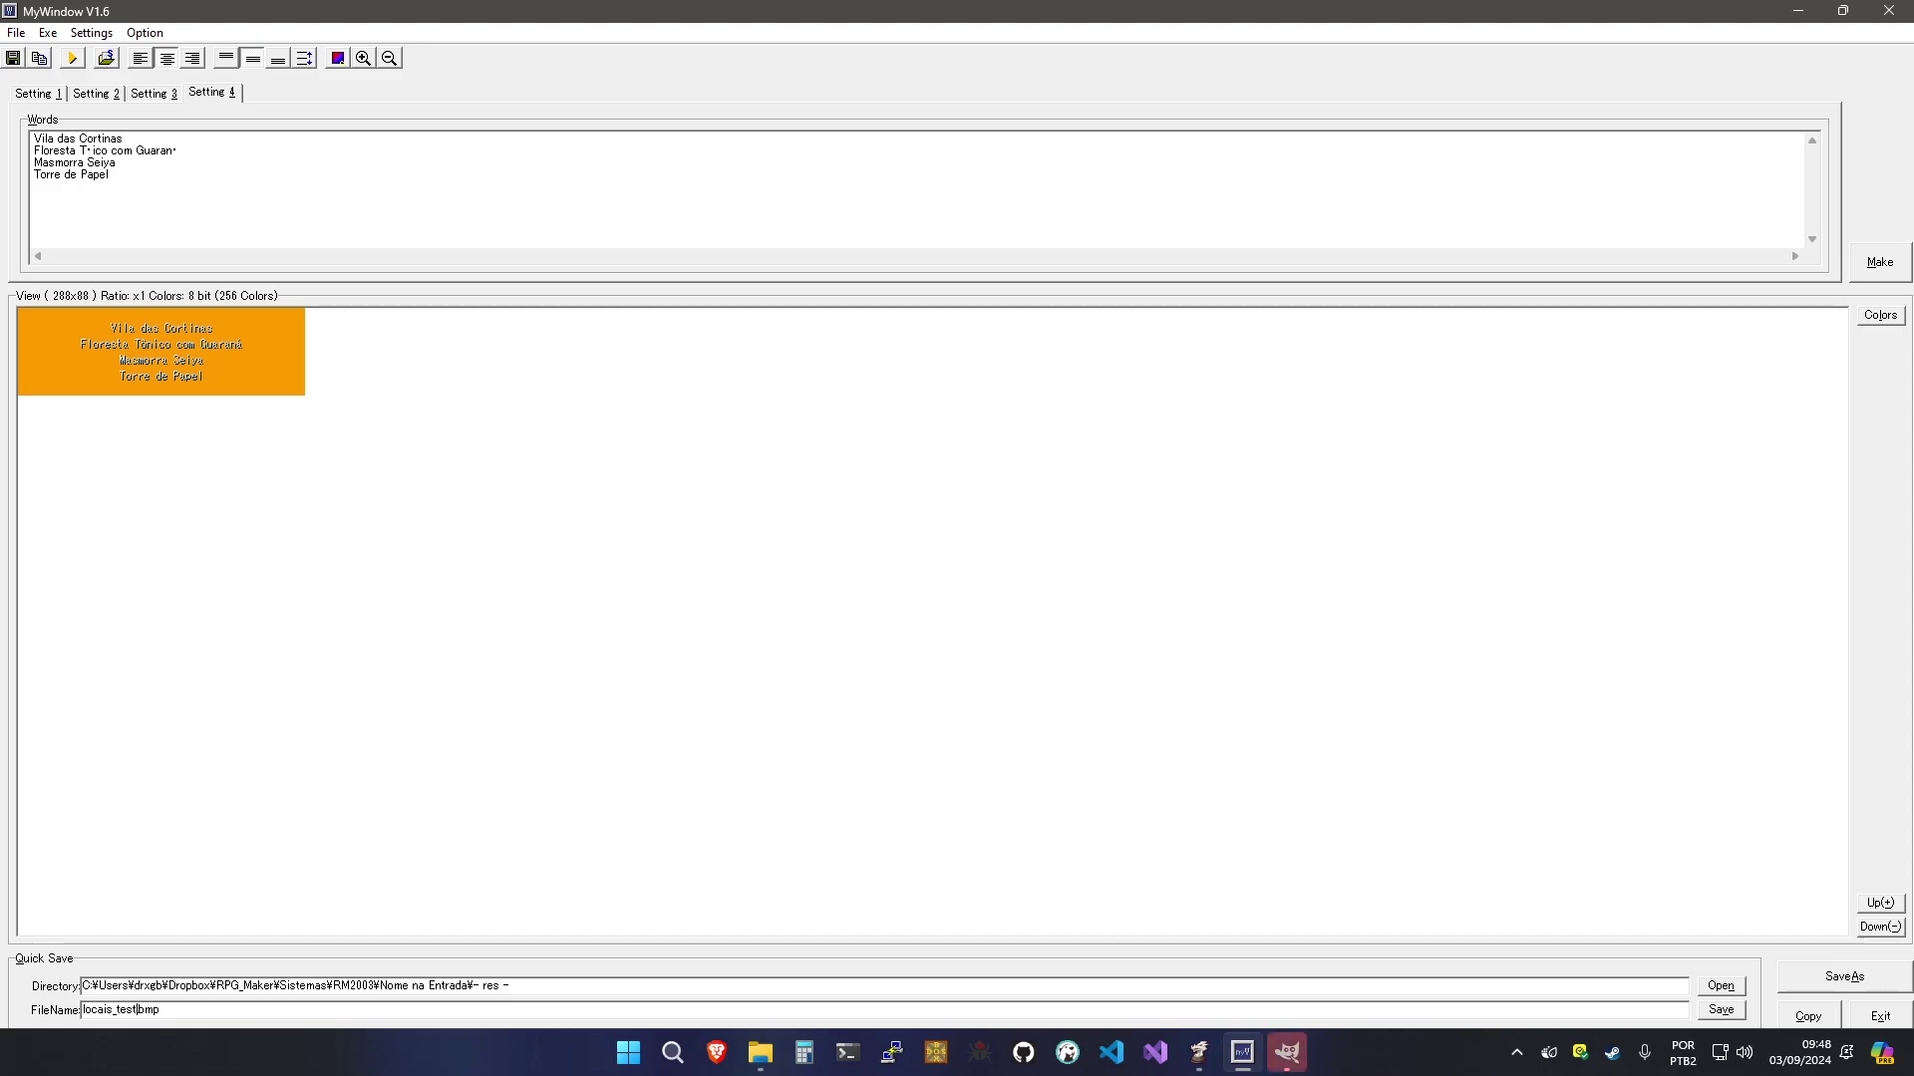
pyautogui.click(1706, 1015)
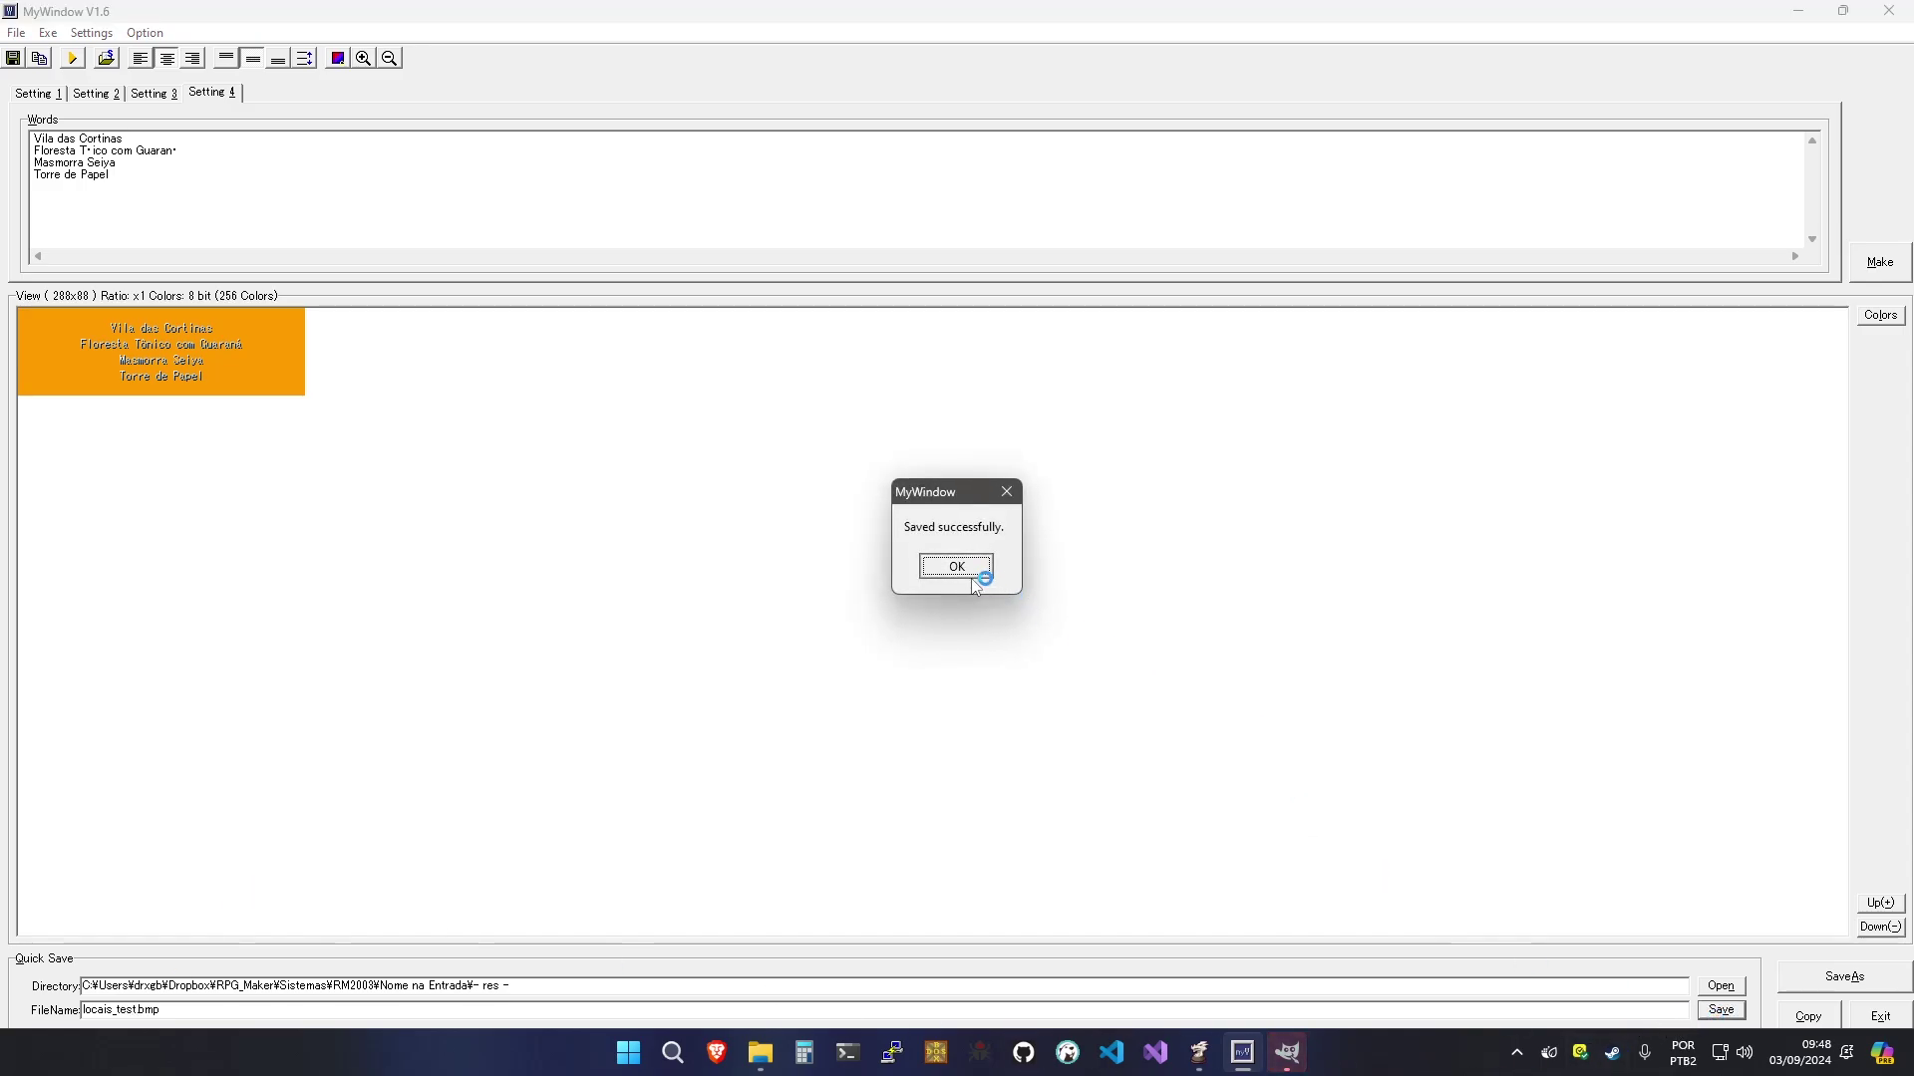
pyautogui.click(972, 569)
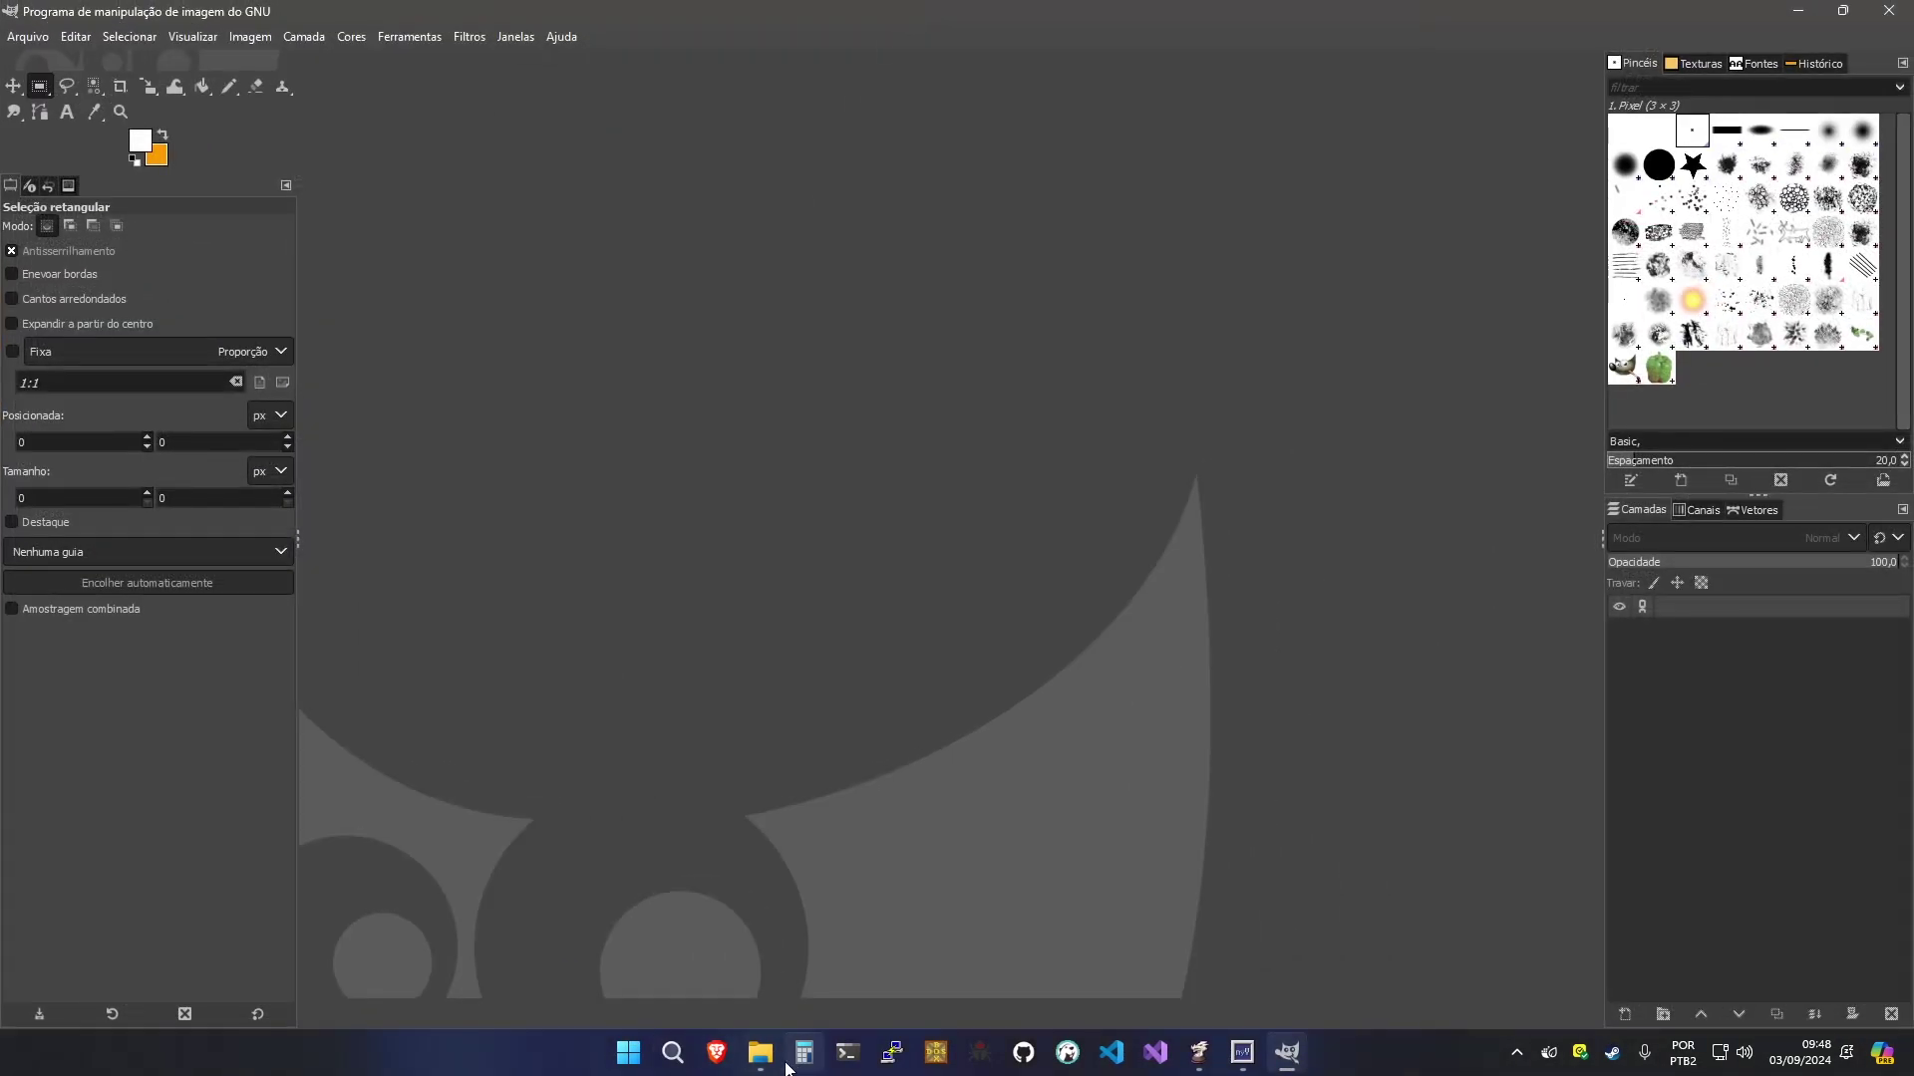
# Find locais_test.bmp in the "- res -" folder and open it in GIMP
pyautogui.click(762, 1054)
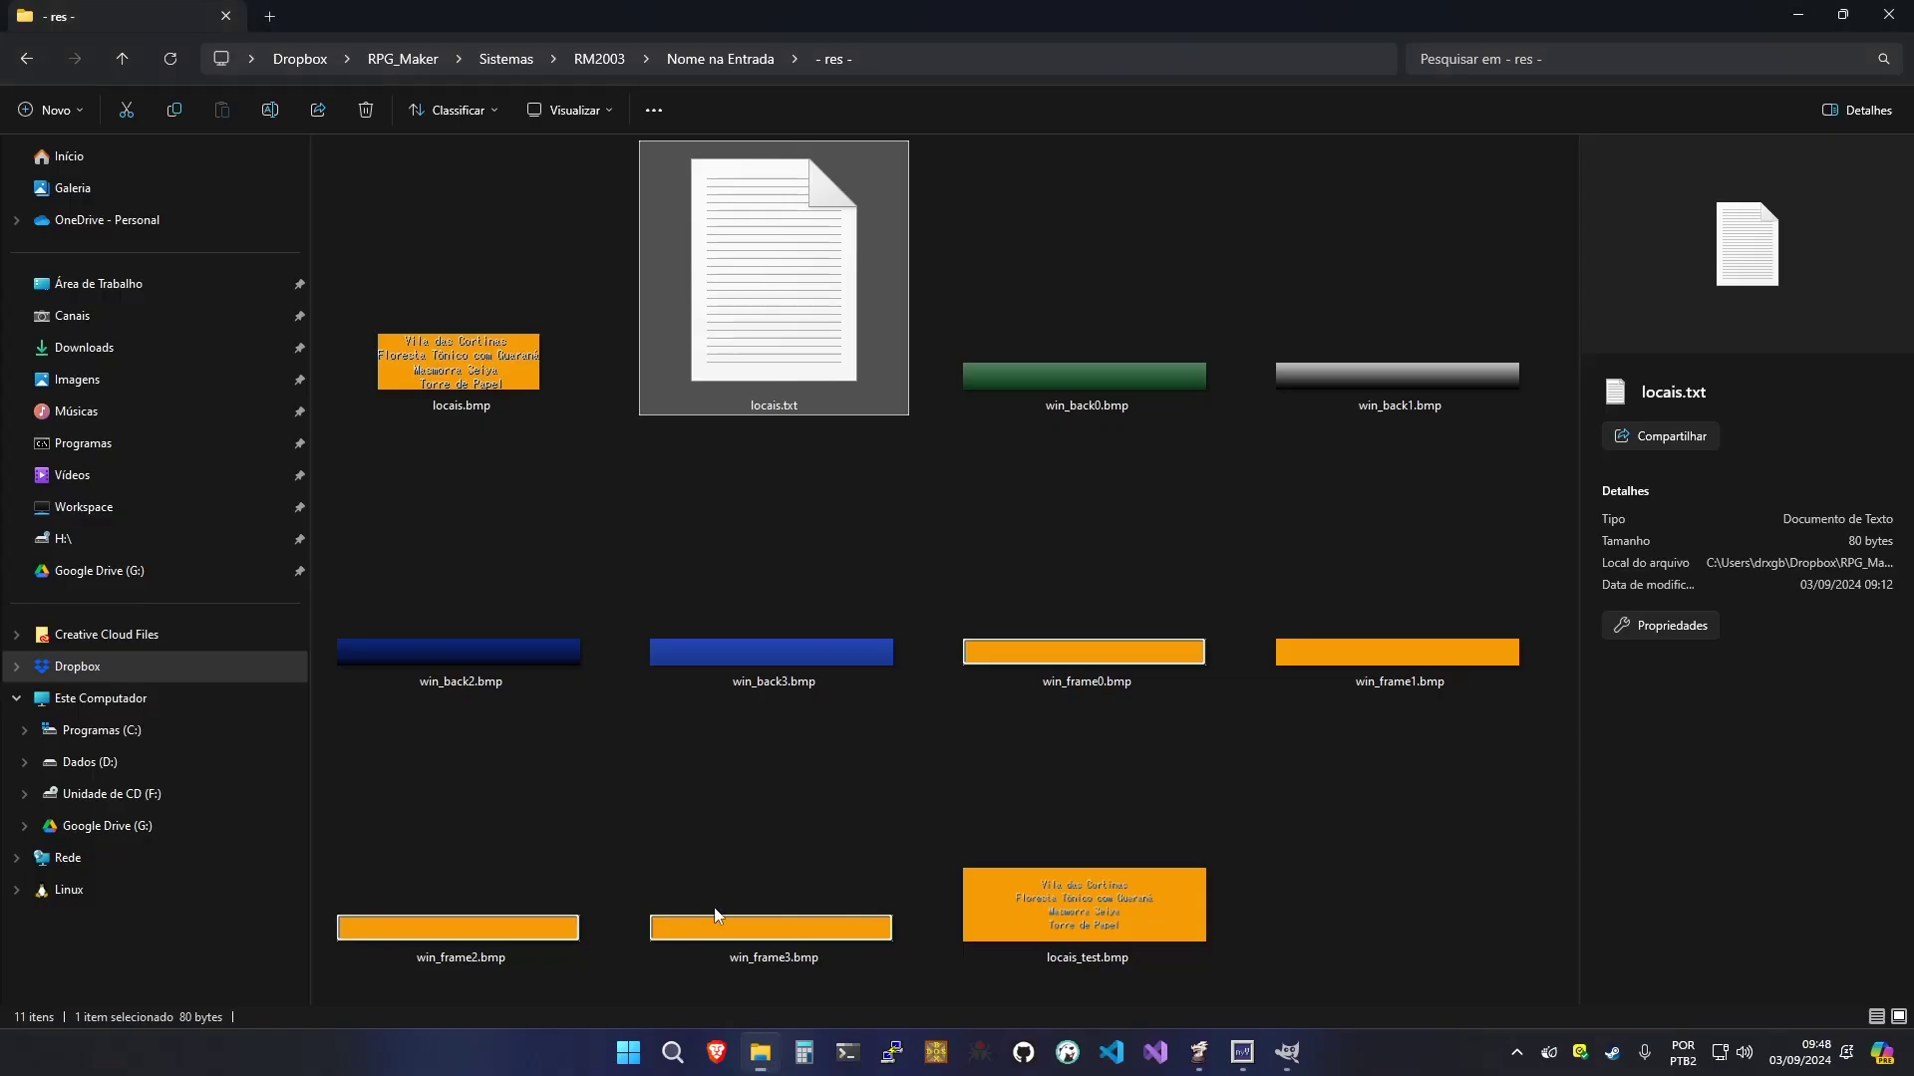
pyautogui.click(1002, 341)
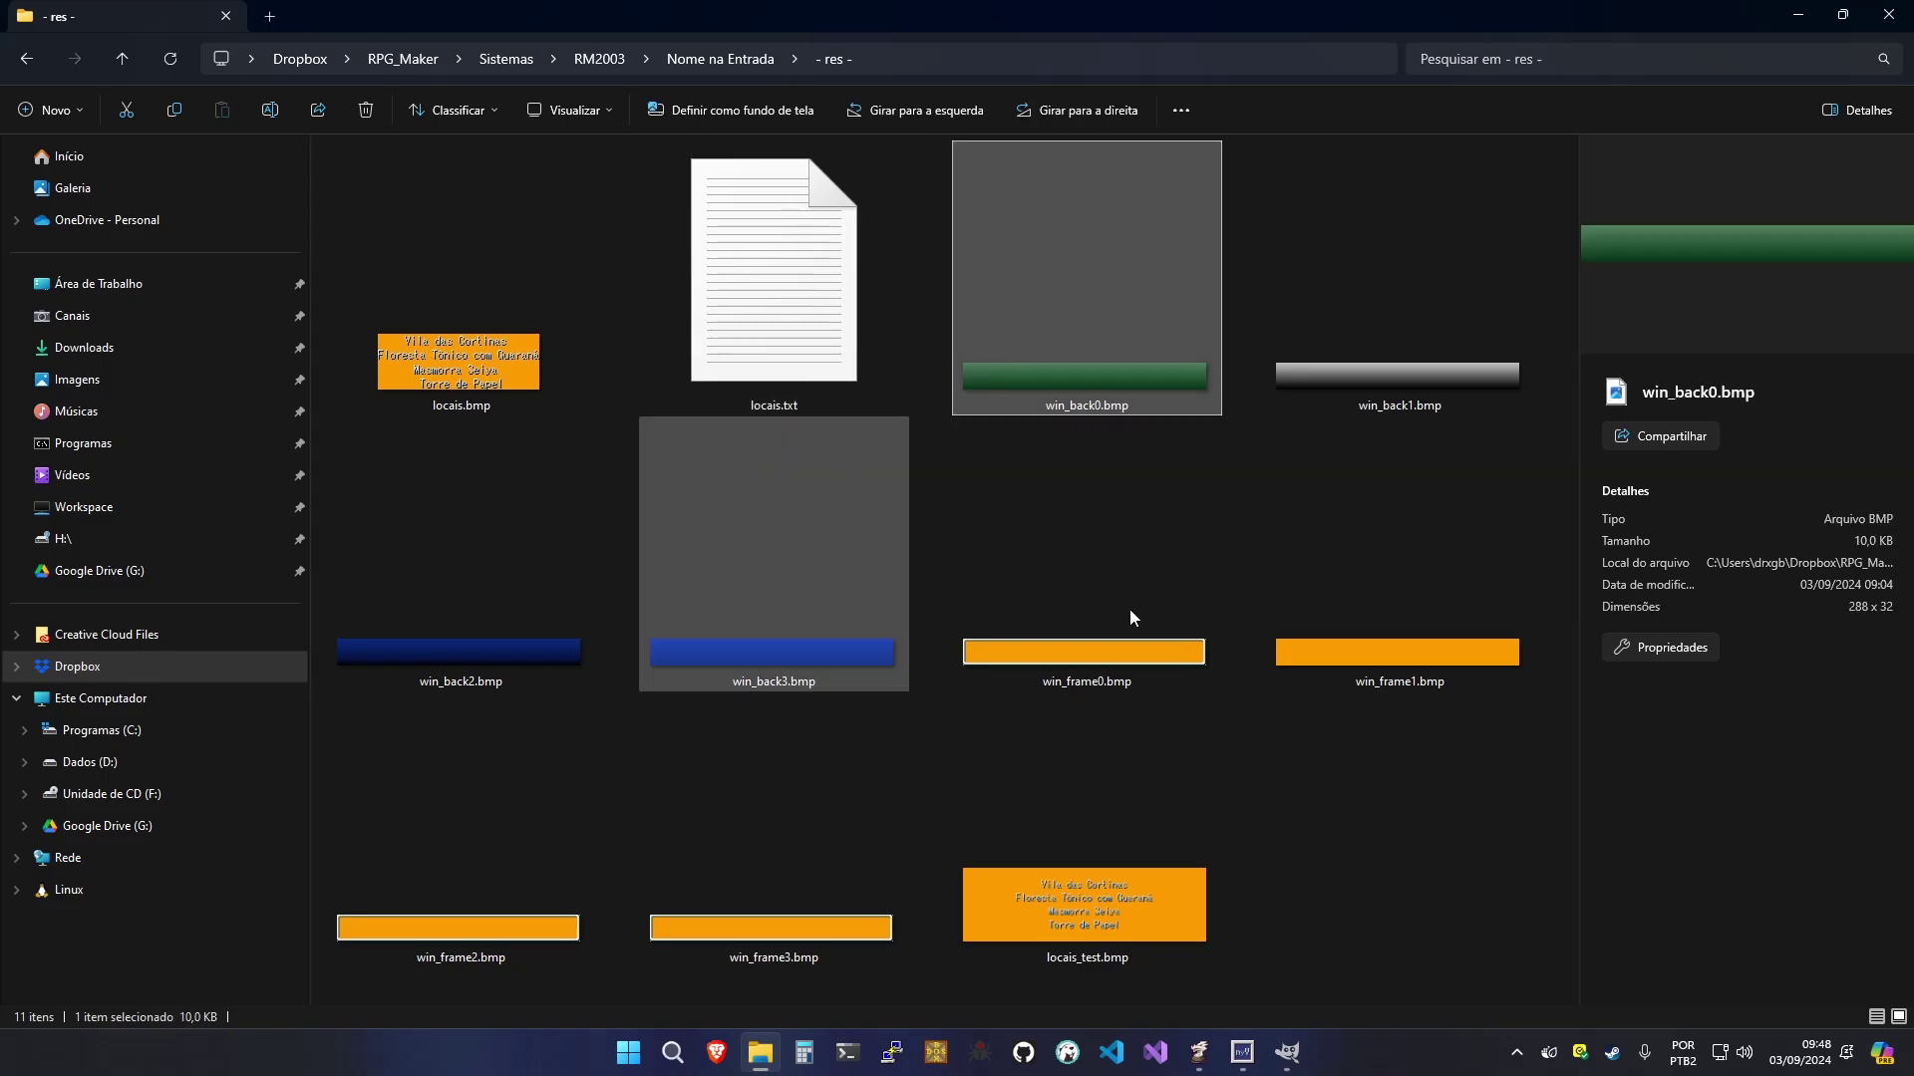
pyautogui.click(1110, 890)
pyautogui.moveTo(1103, 867); pyautogui.dragTo(1163, 869)
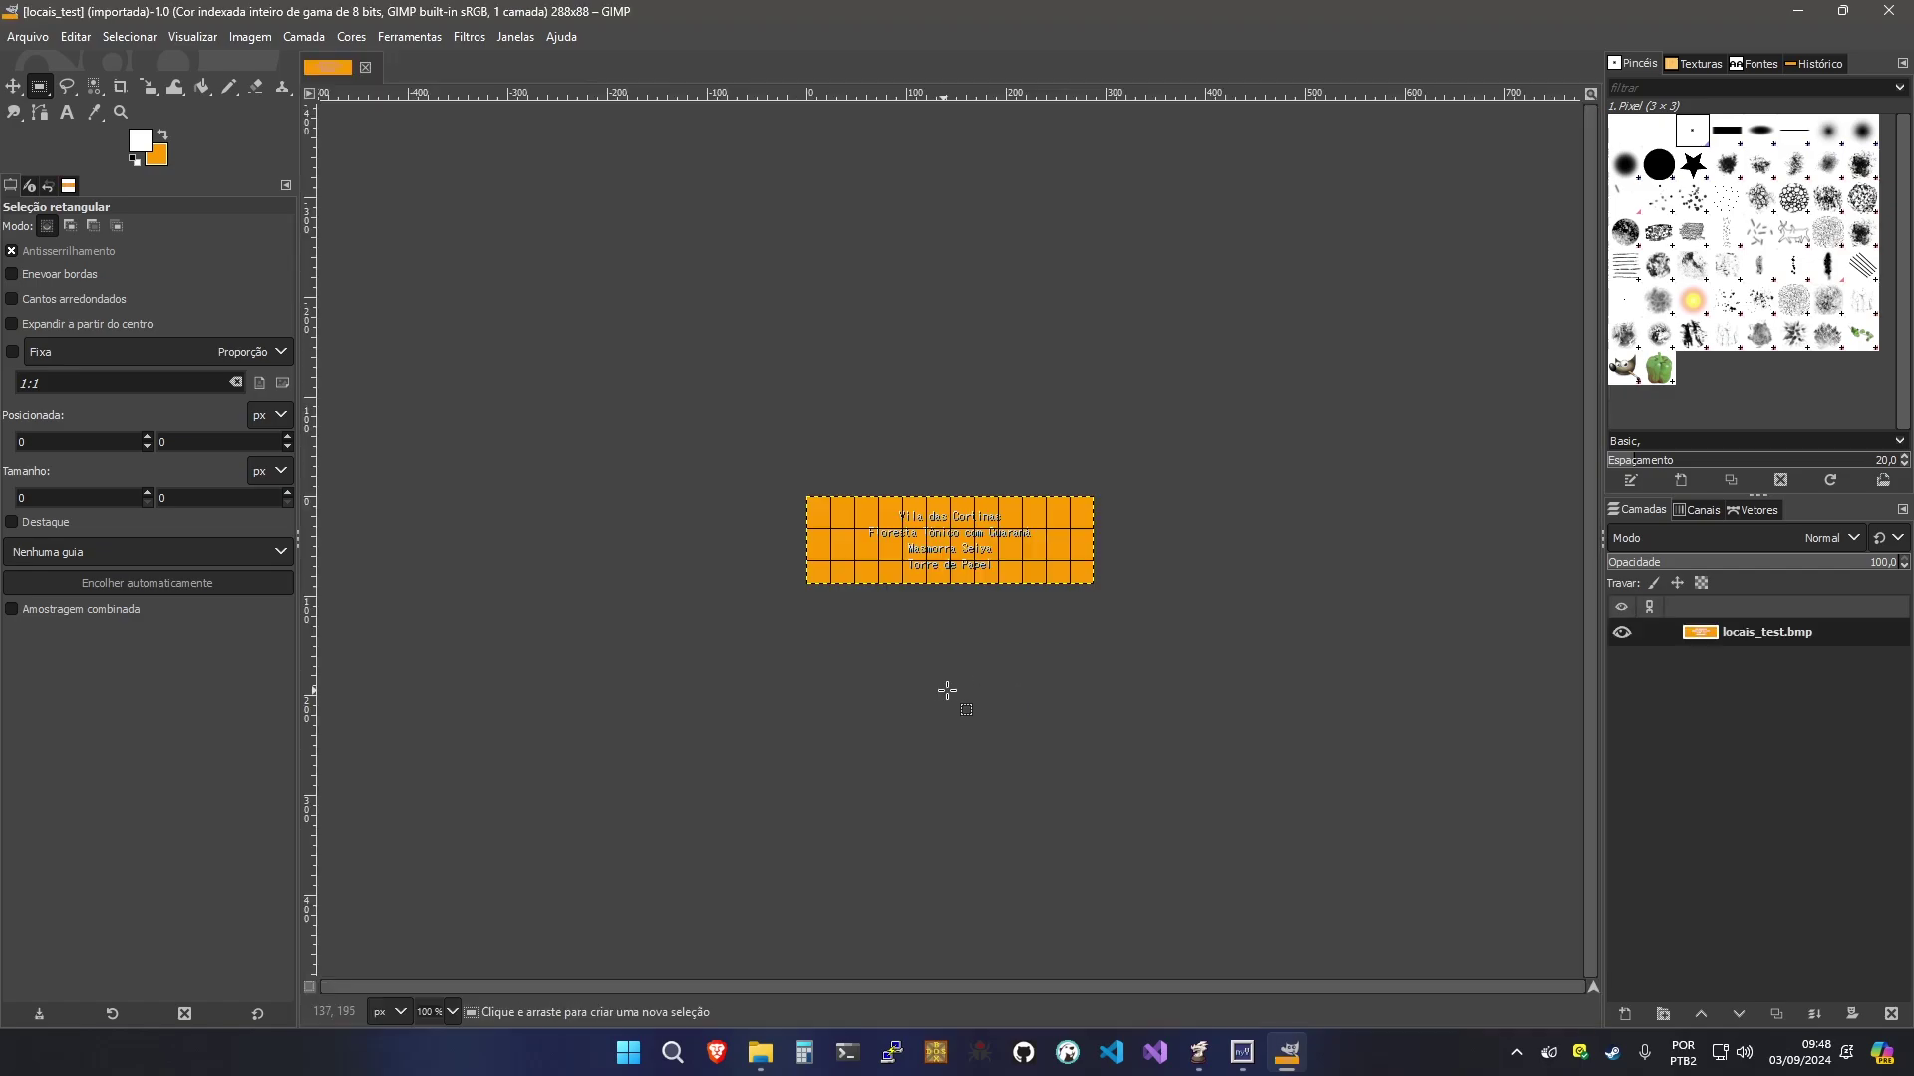
# Crop the locais_test.bmp image to its content, removing the empty orange margins around the location names
pyautogui.keyDown('ctrl'); pyautogui.scroll(4, 947, 690); pyautogui.keyUp('ctrl')
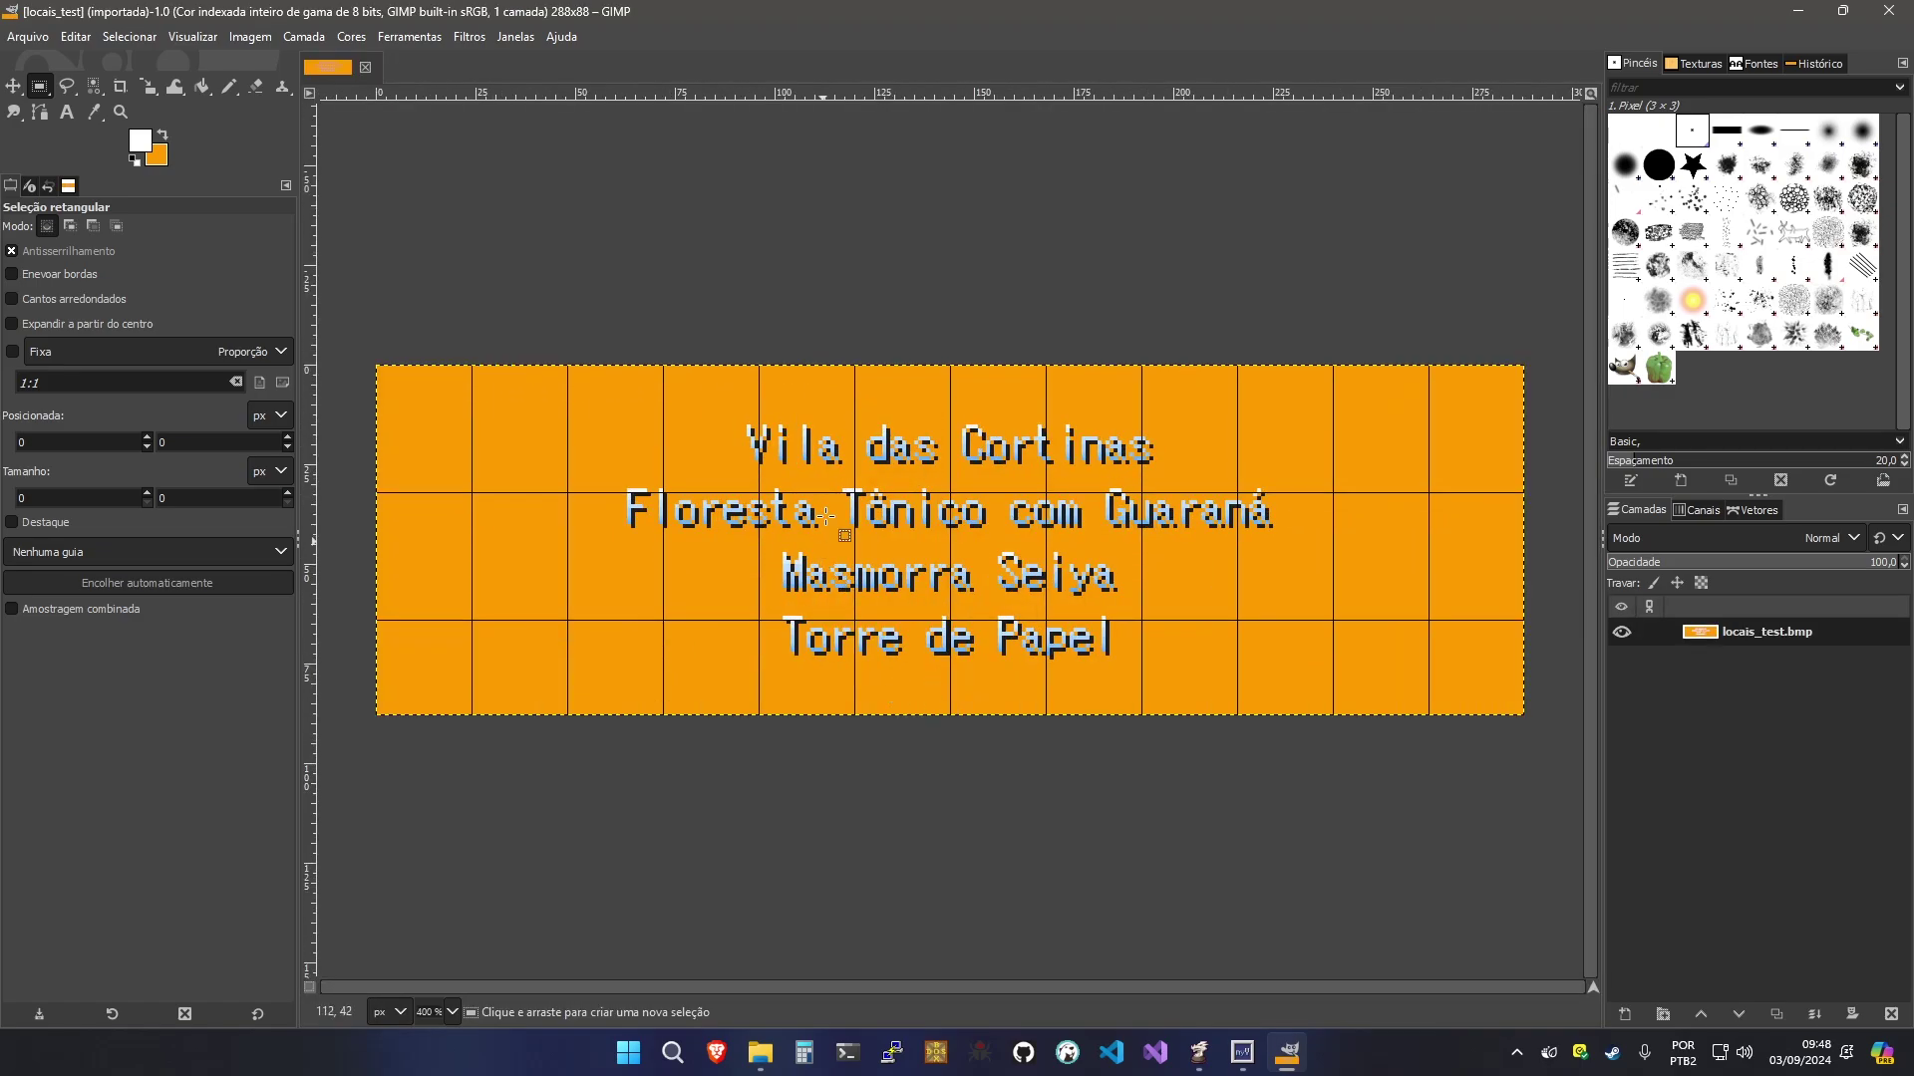
pyautogui.click(243, 40)
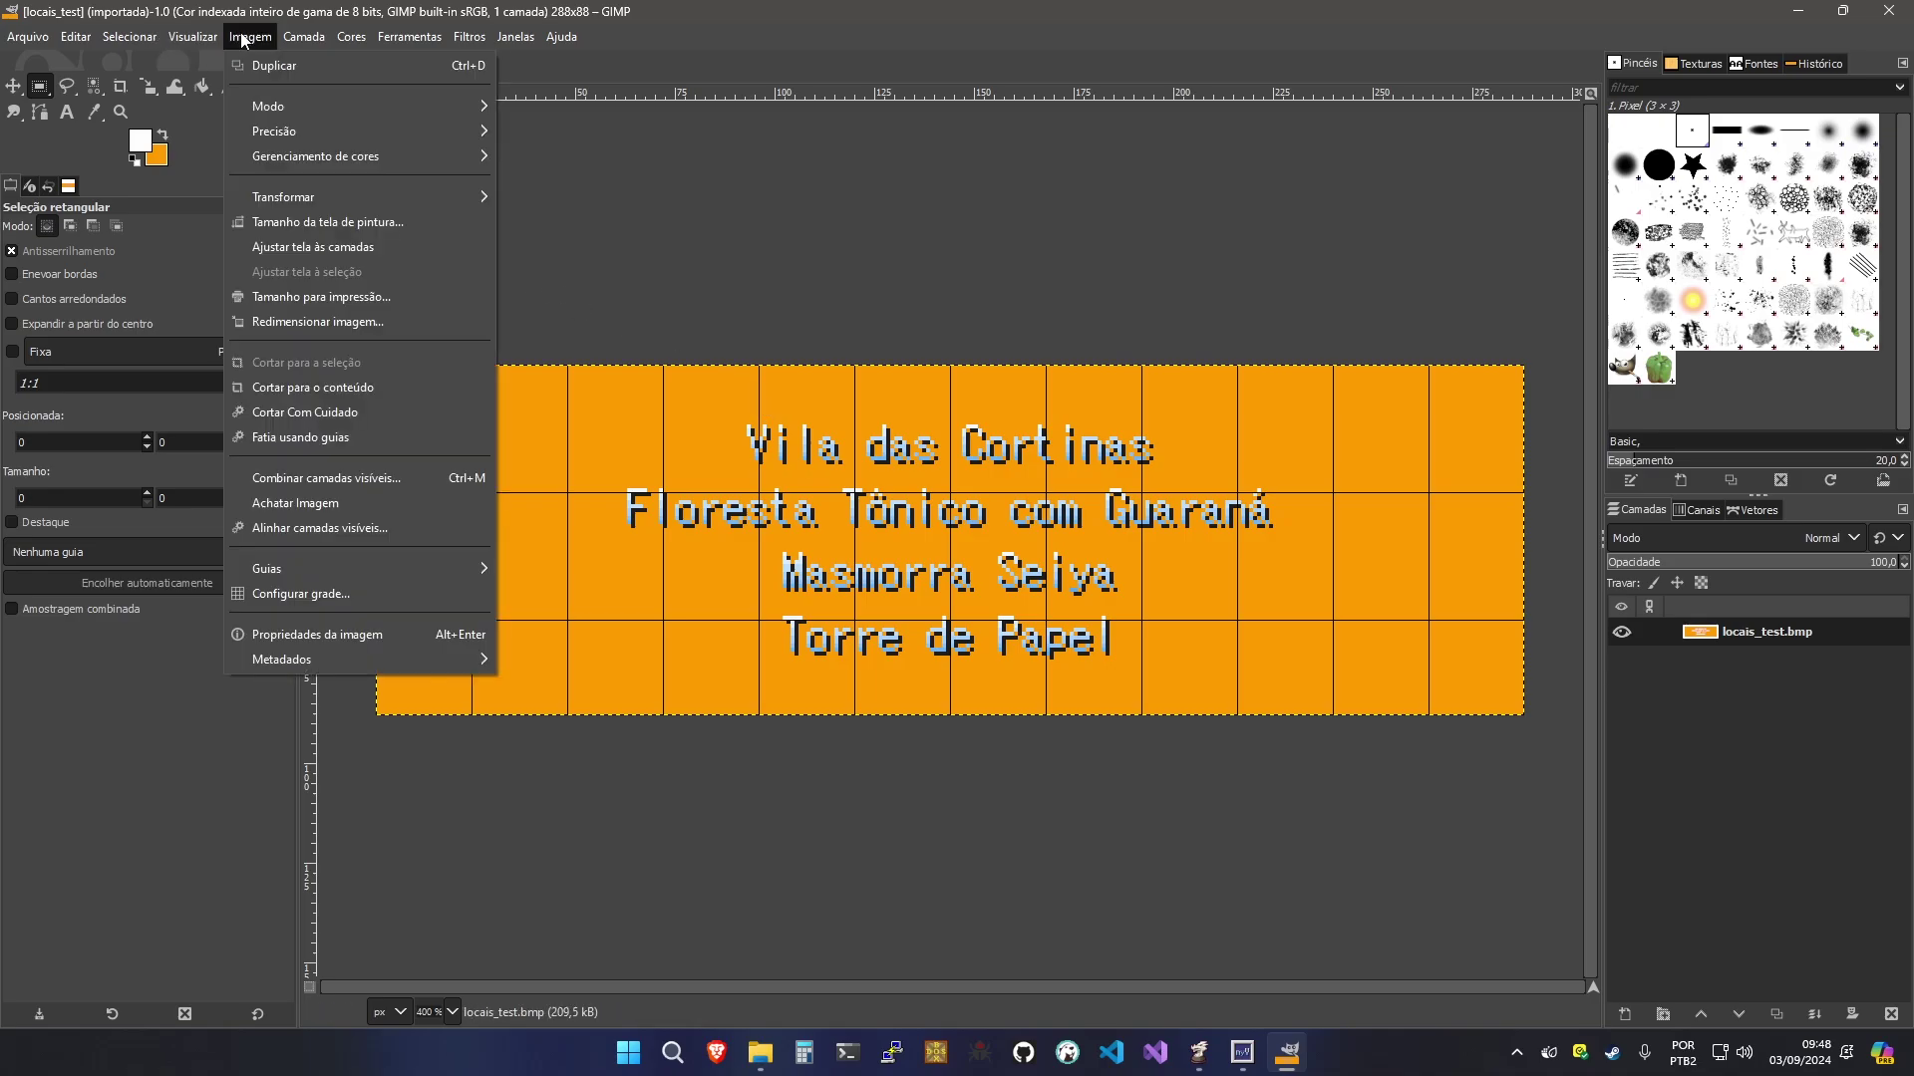
pyautogui.click(373, 393)
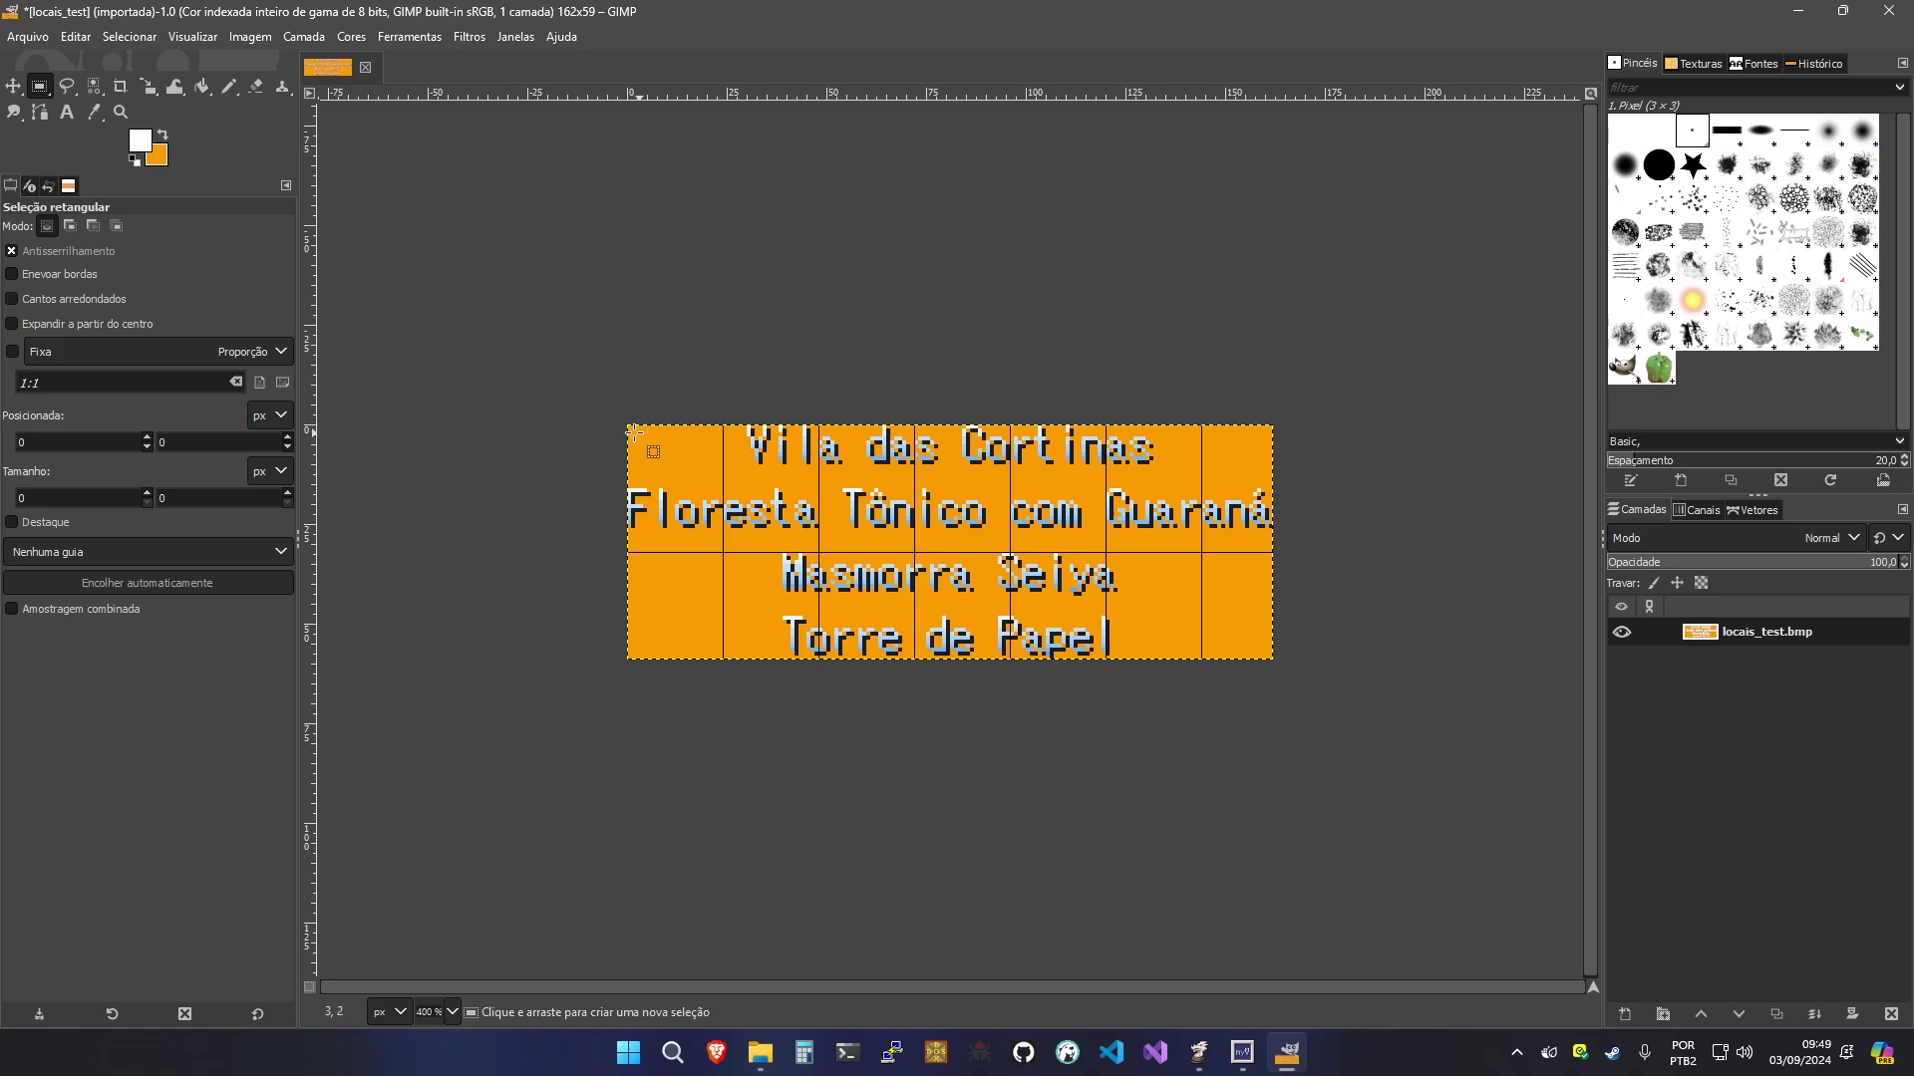
# Outline the first three location names one after another with full-width rectangular selections, clearing each selection
pyautogui.moveTo(627, 419); pyautogui.dragTo(1273, 488)
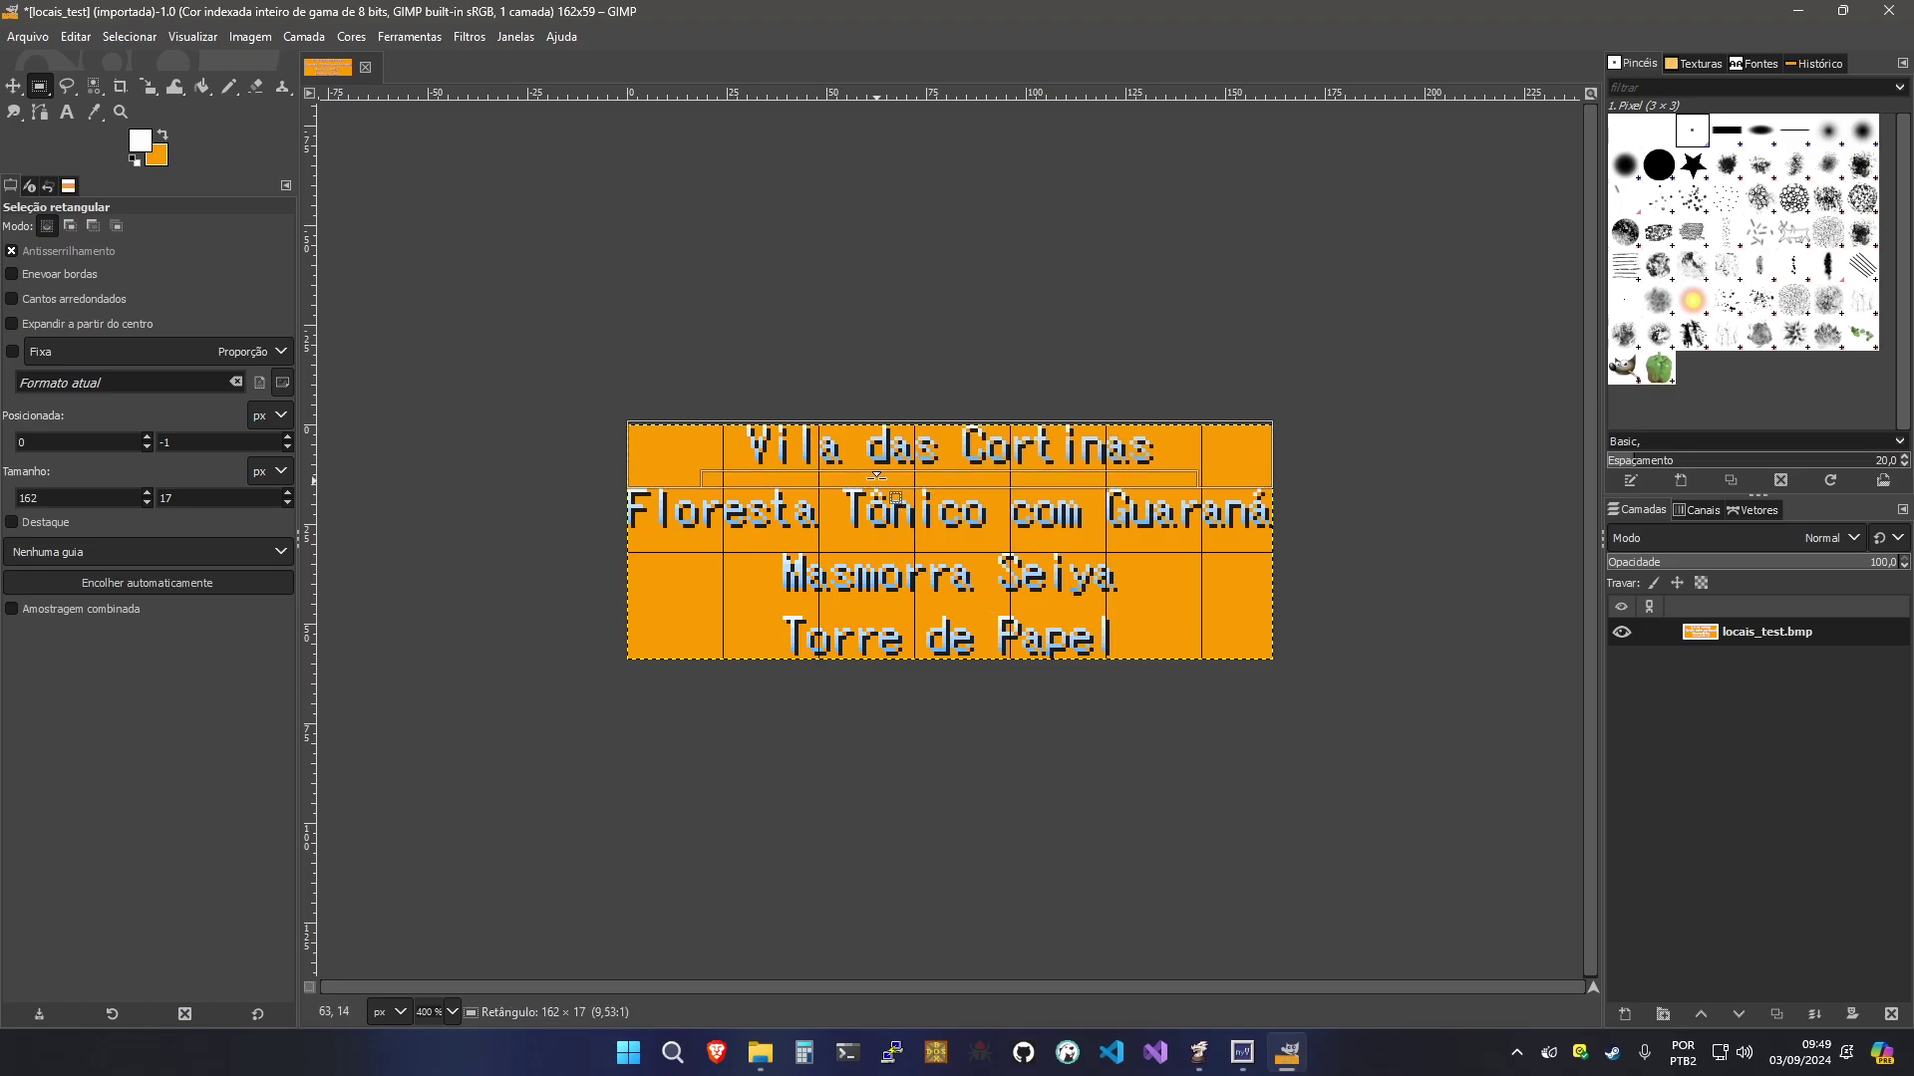
pyautogui.click(862, 519)
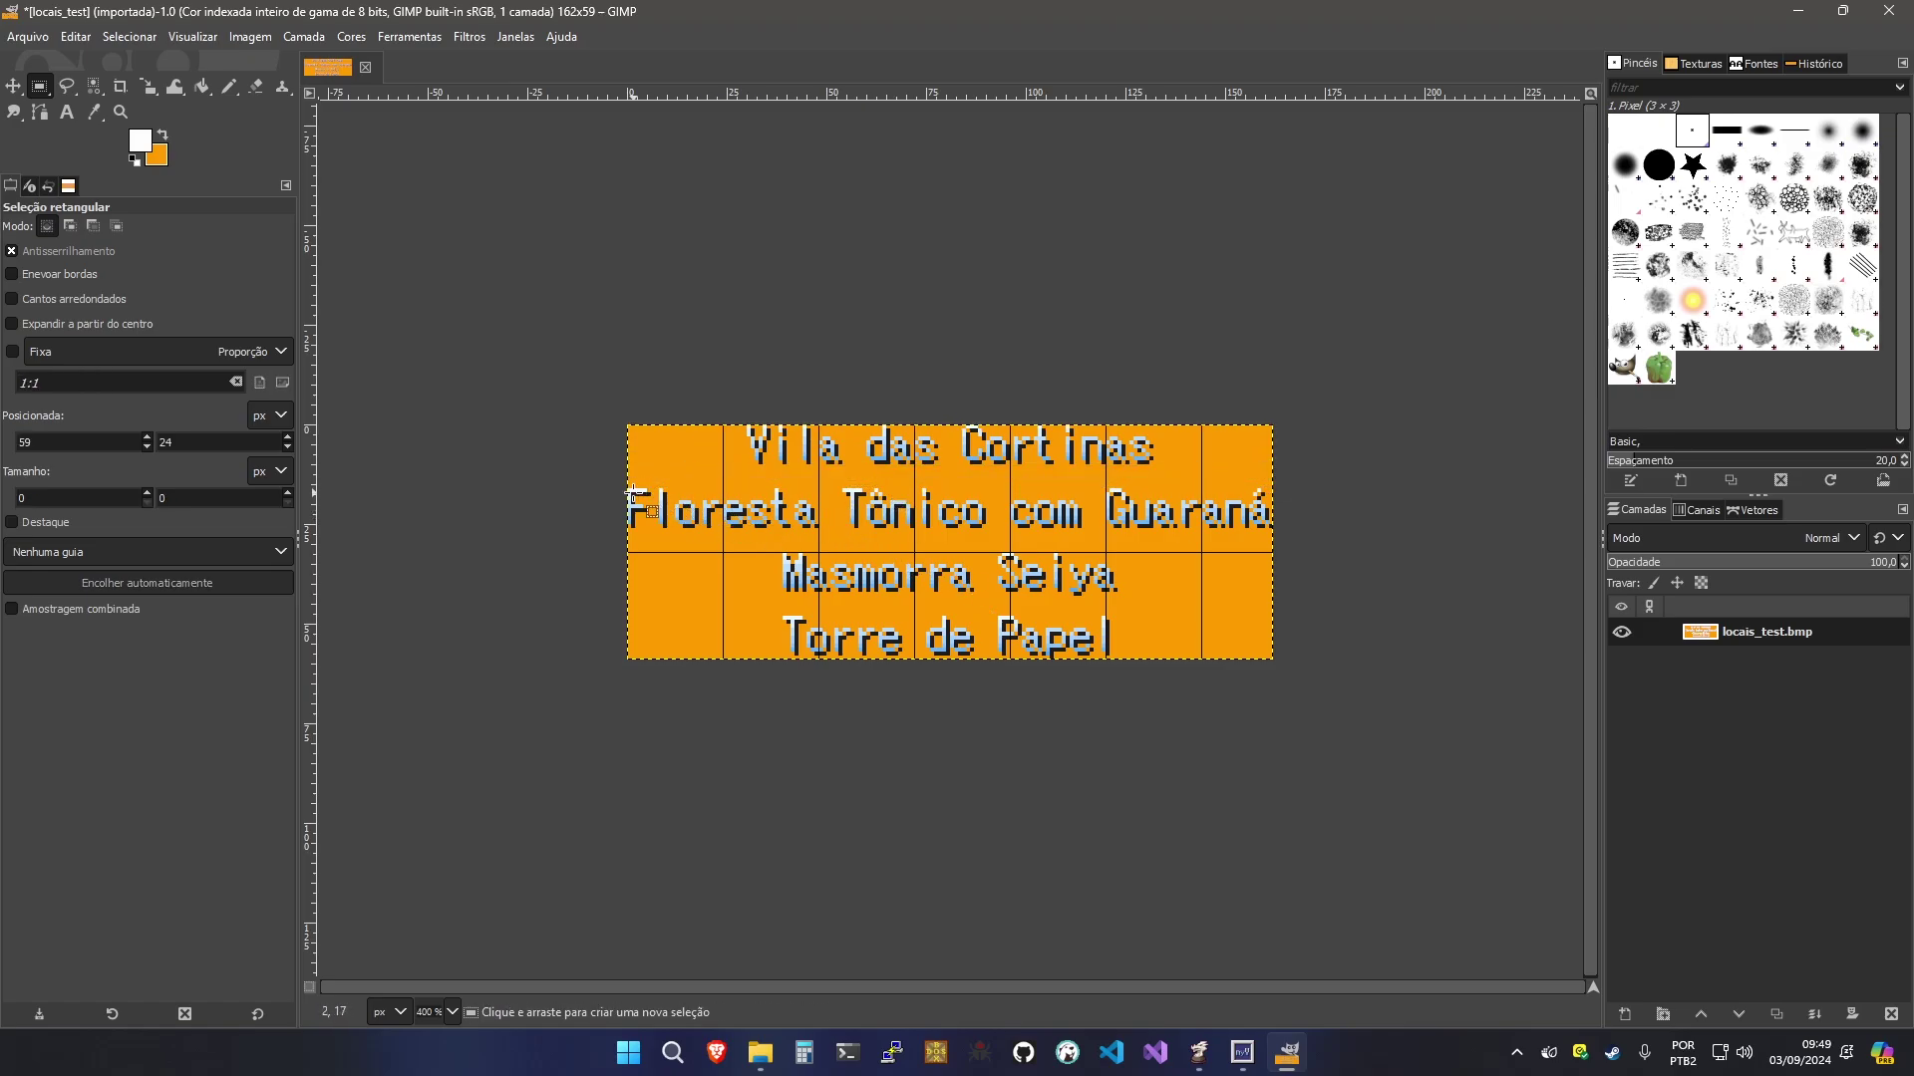
pyautogui.moveTo(627, 474); pyautogui.dragTo(1295, 538)
pyautogui.click(942, 657)
pyautogui.moveTo(627, 549); pyautogui.dragTo(1288, 609)
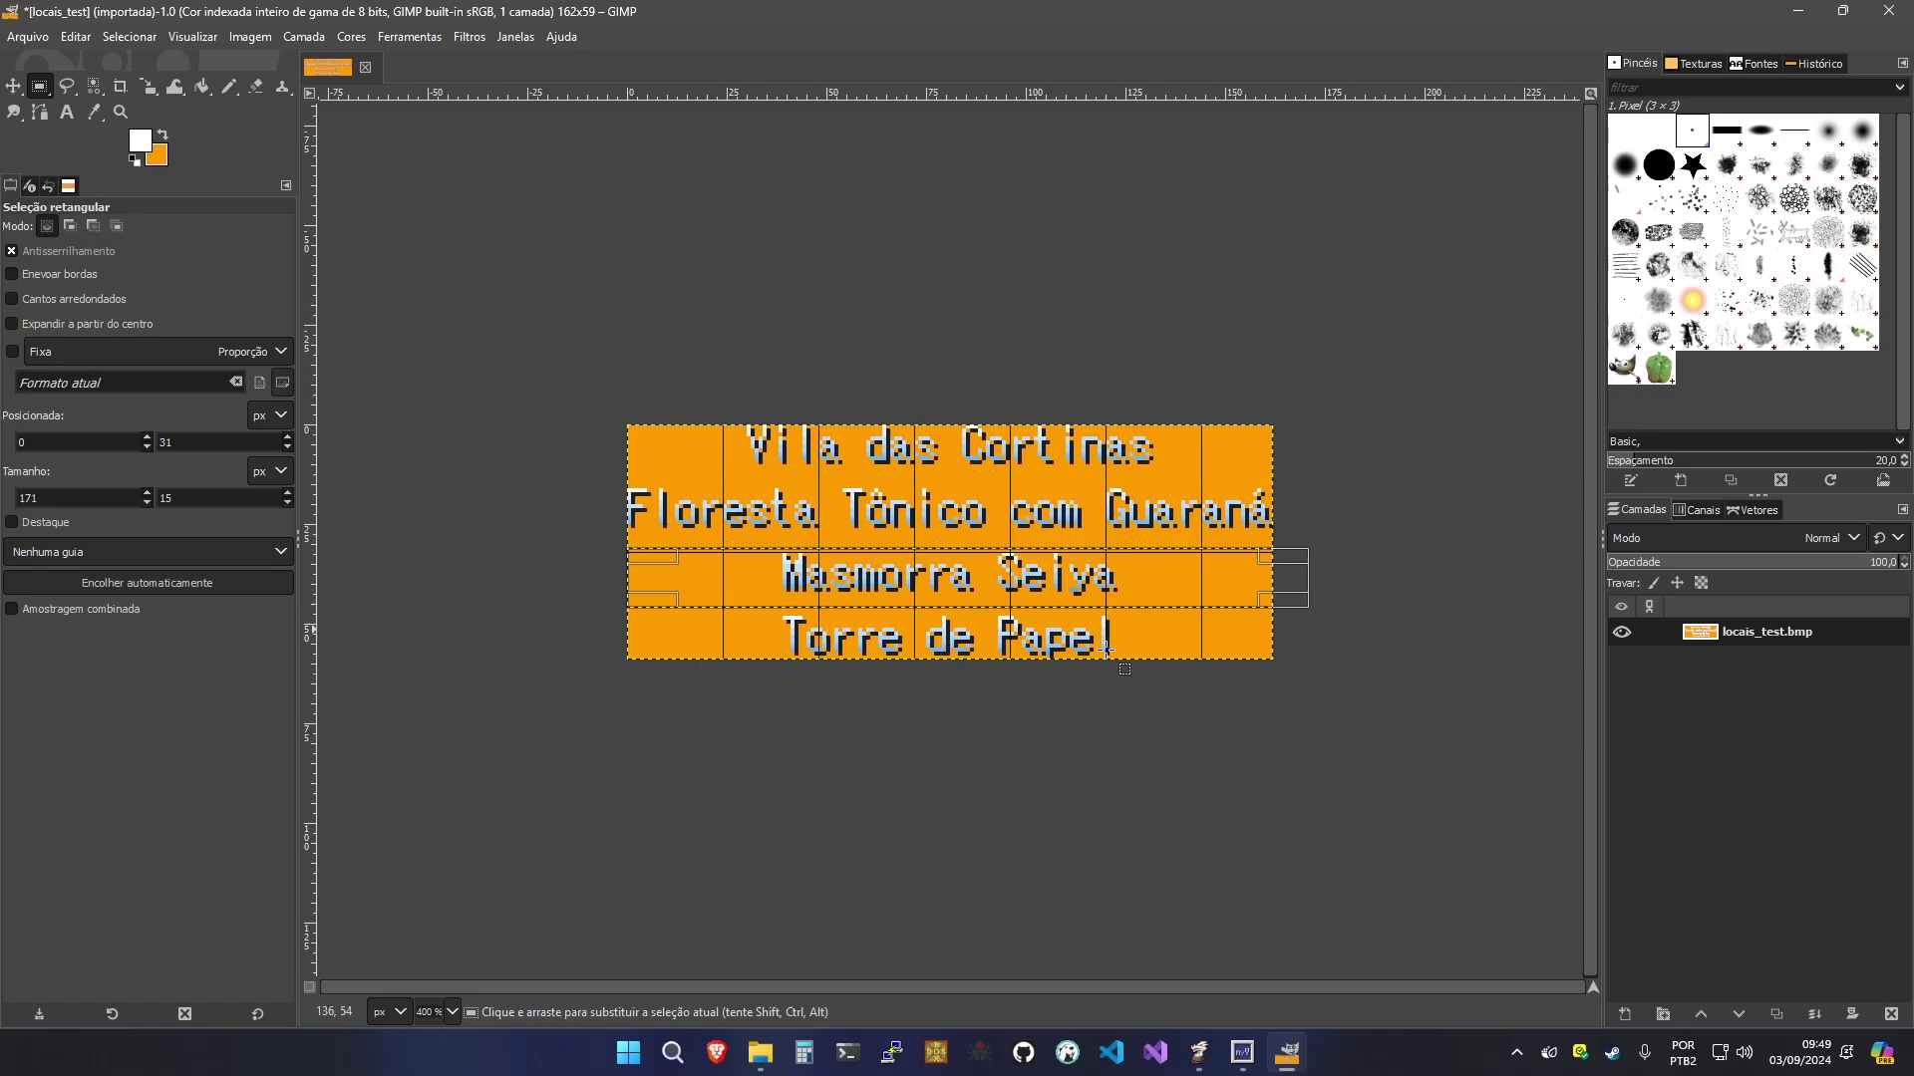
pyautogui.click(987, 726)
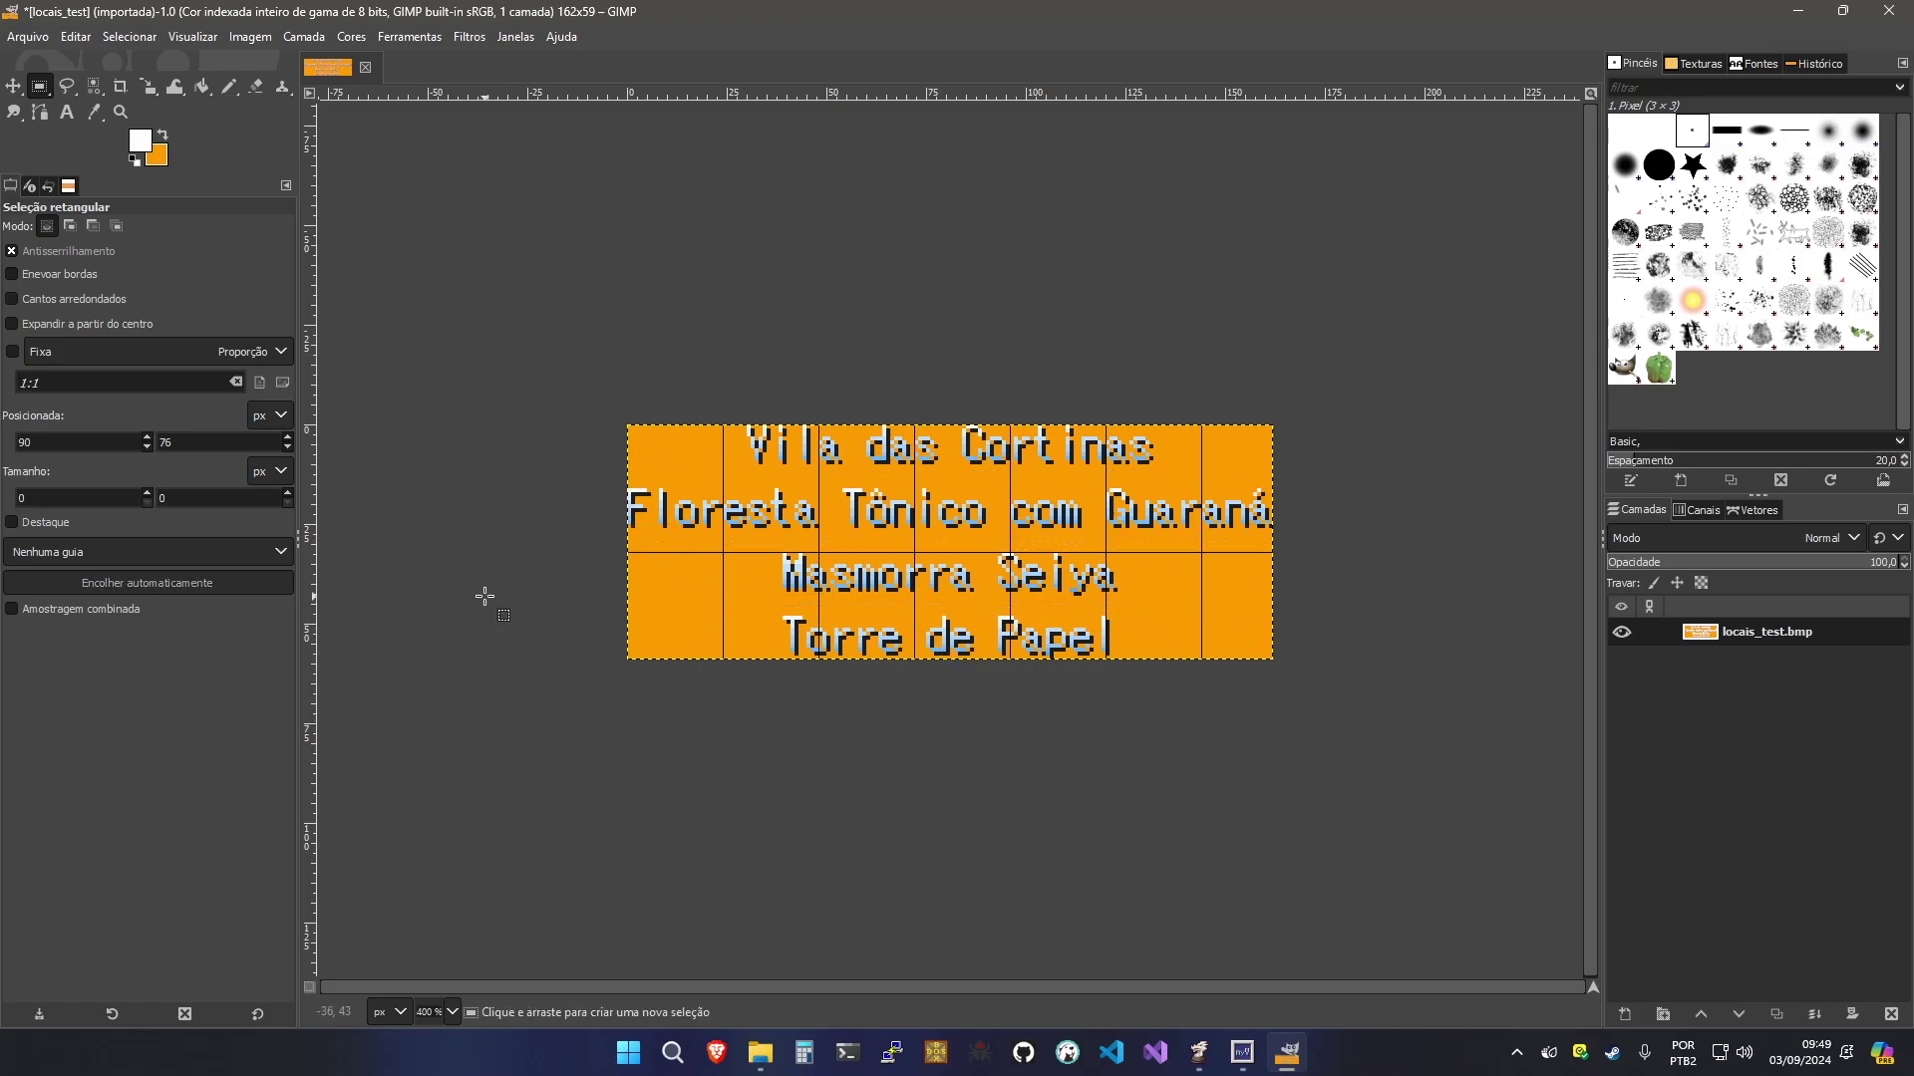
# Configure the image grid with a horizontal spacing of 9 pixels and a vertical spacing of 14 pixels
pyautogui.press('+')
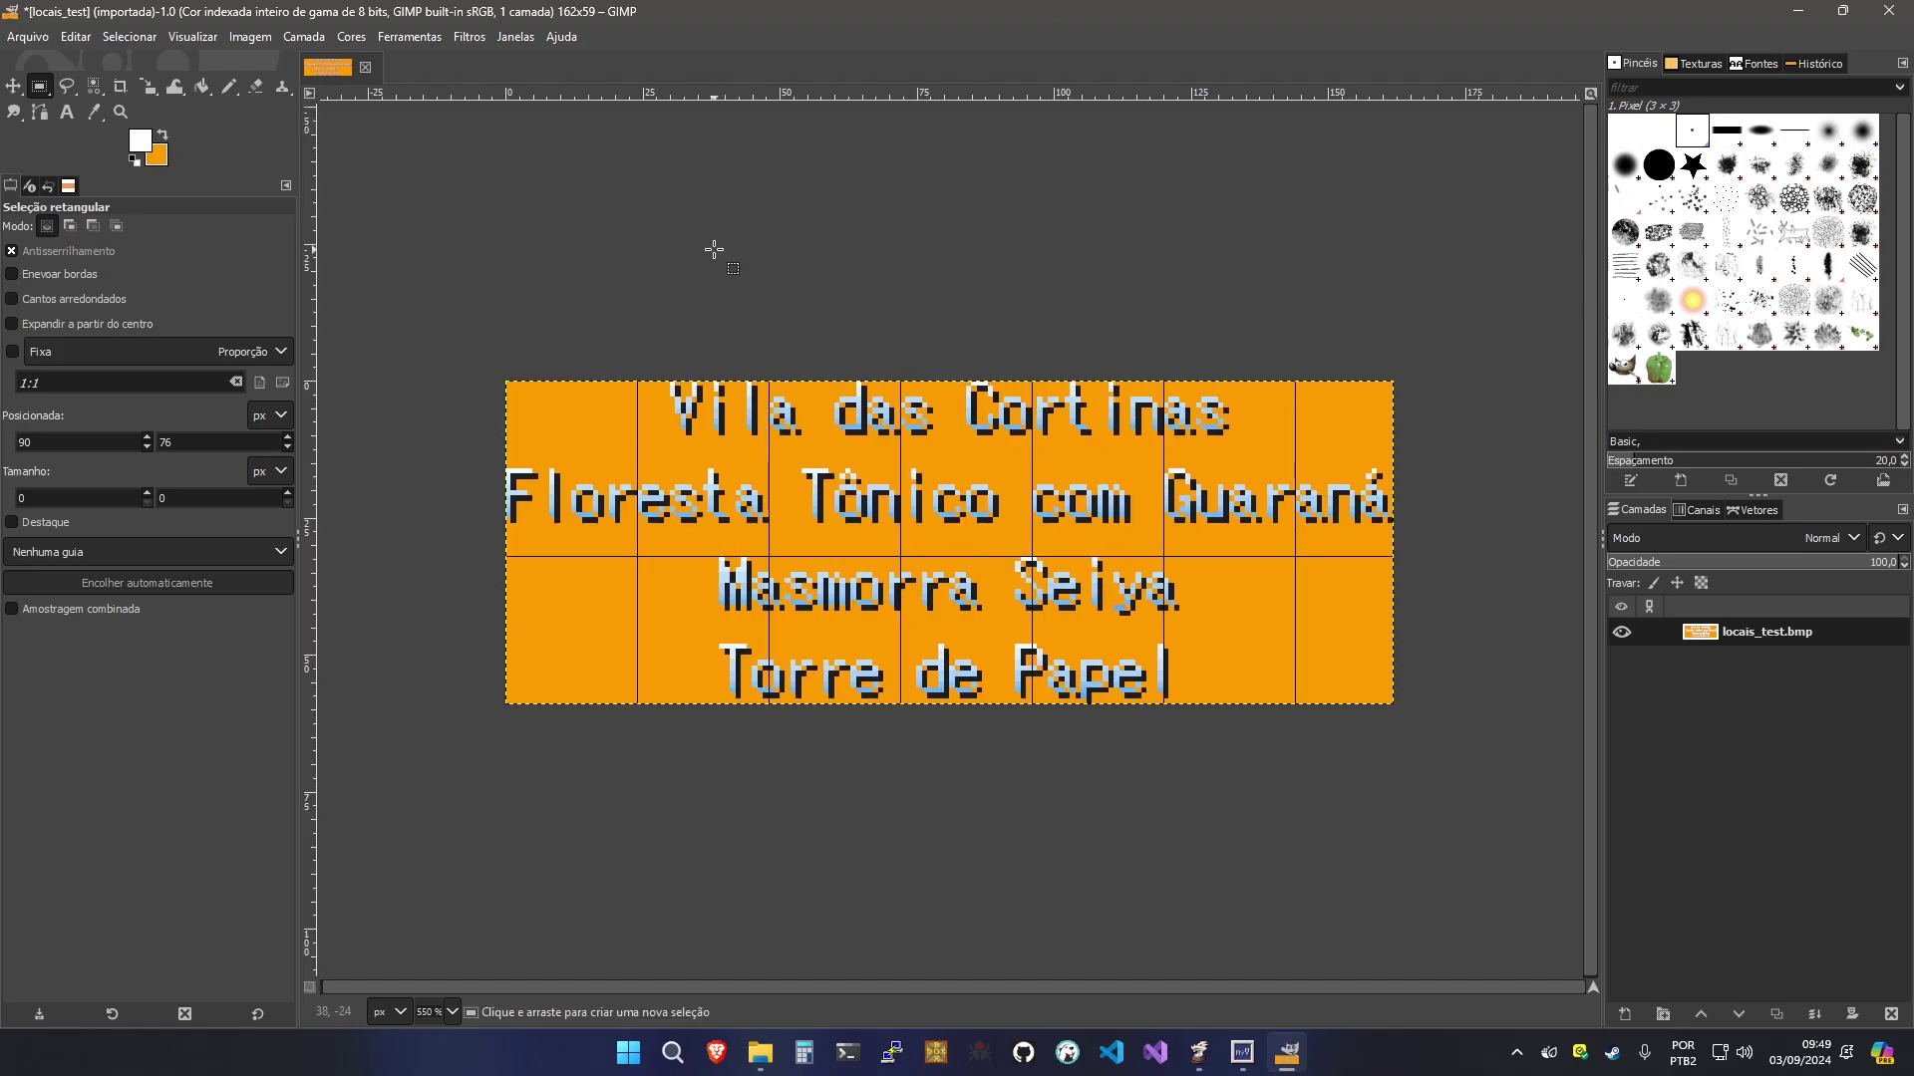
pyautogui.click(248, 34)
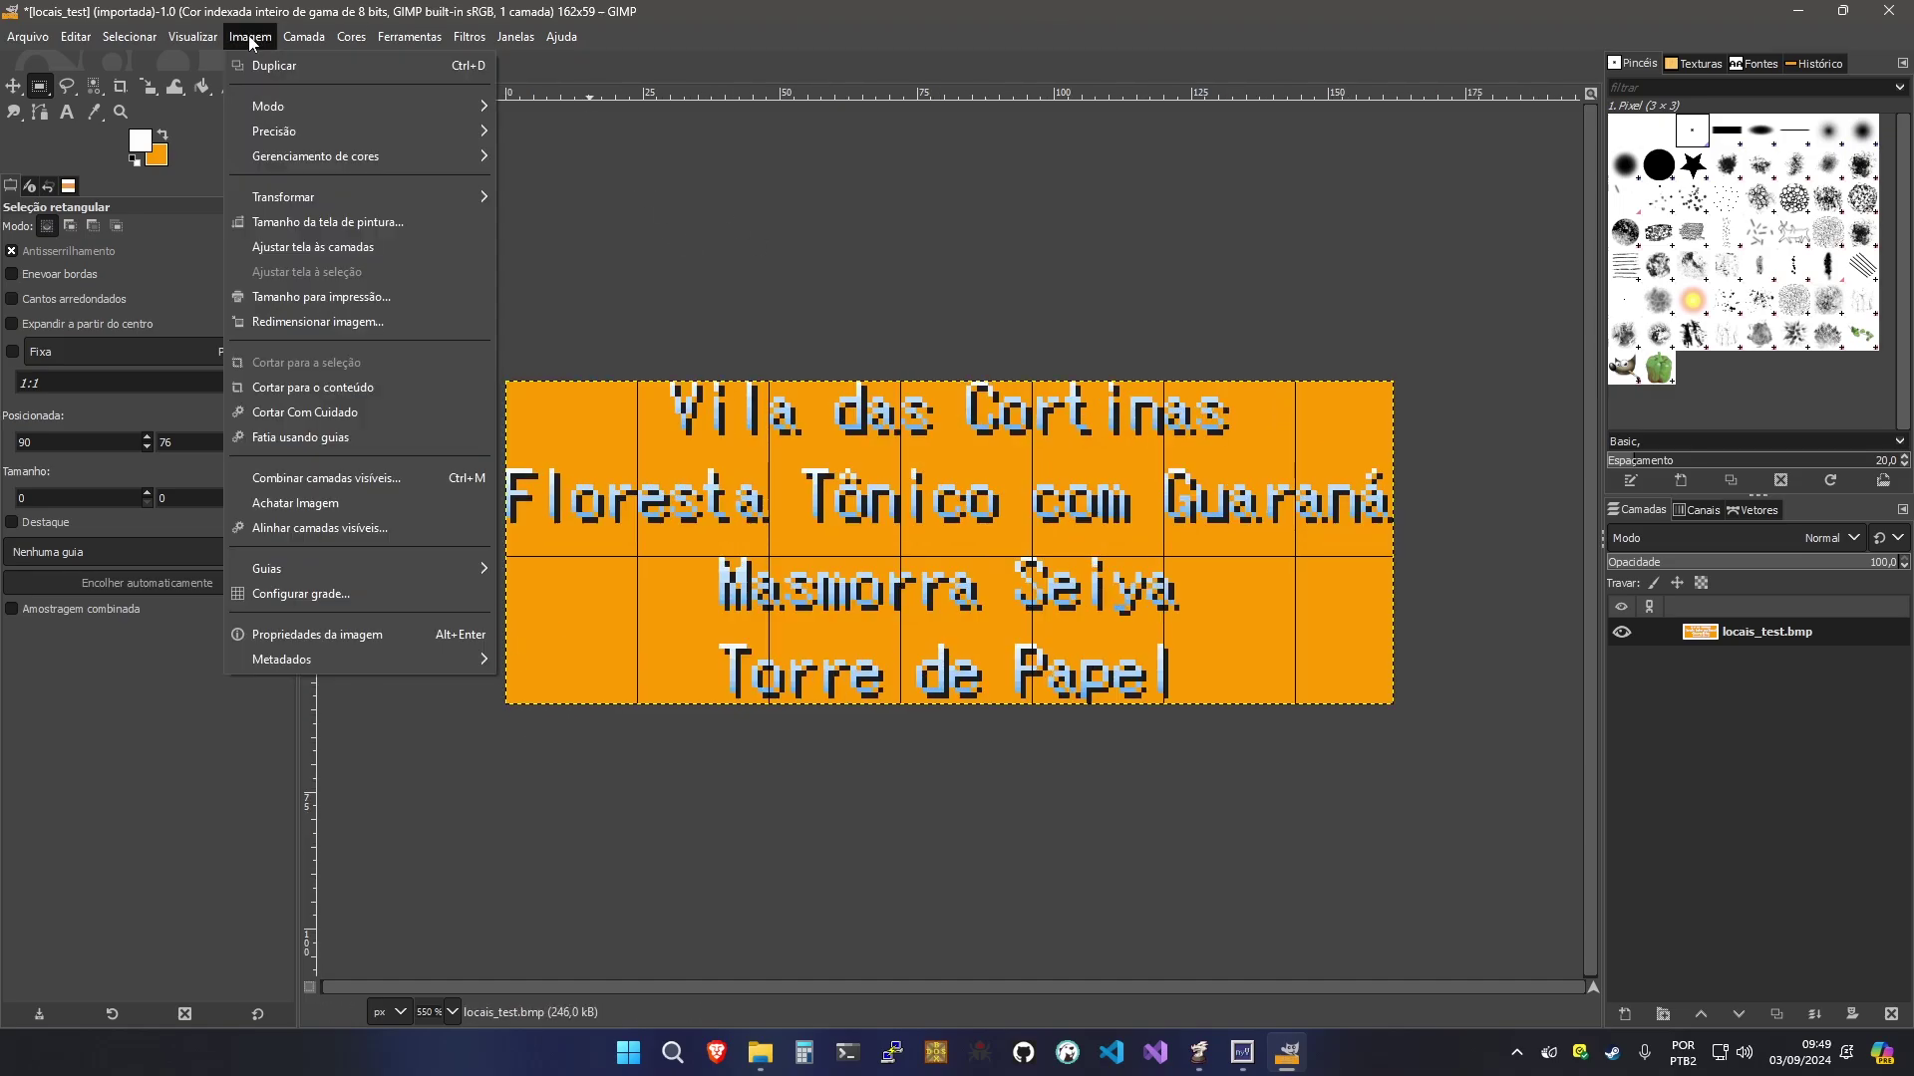
pyautogui.click(355, 595)
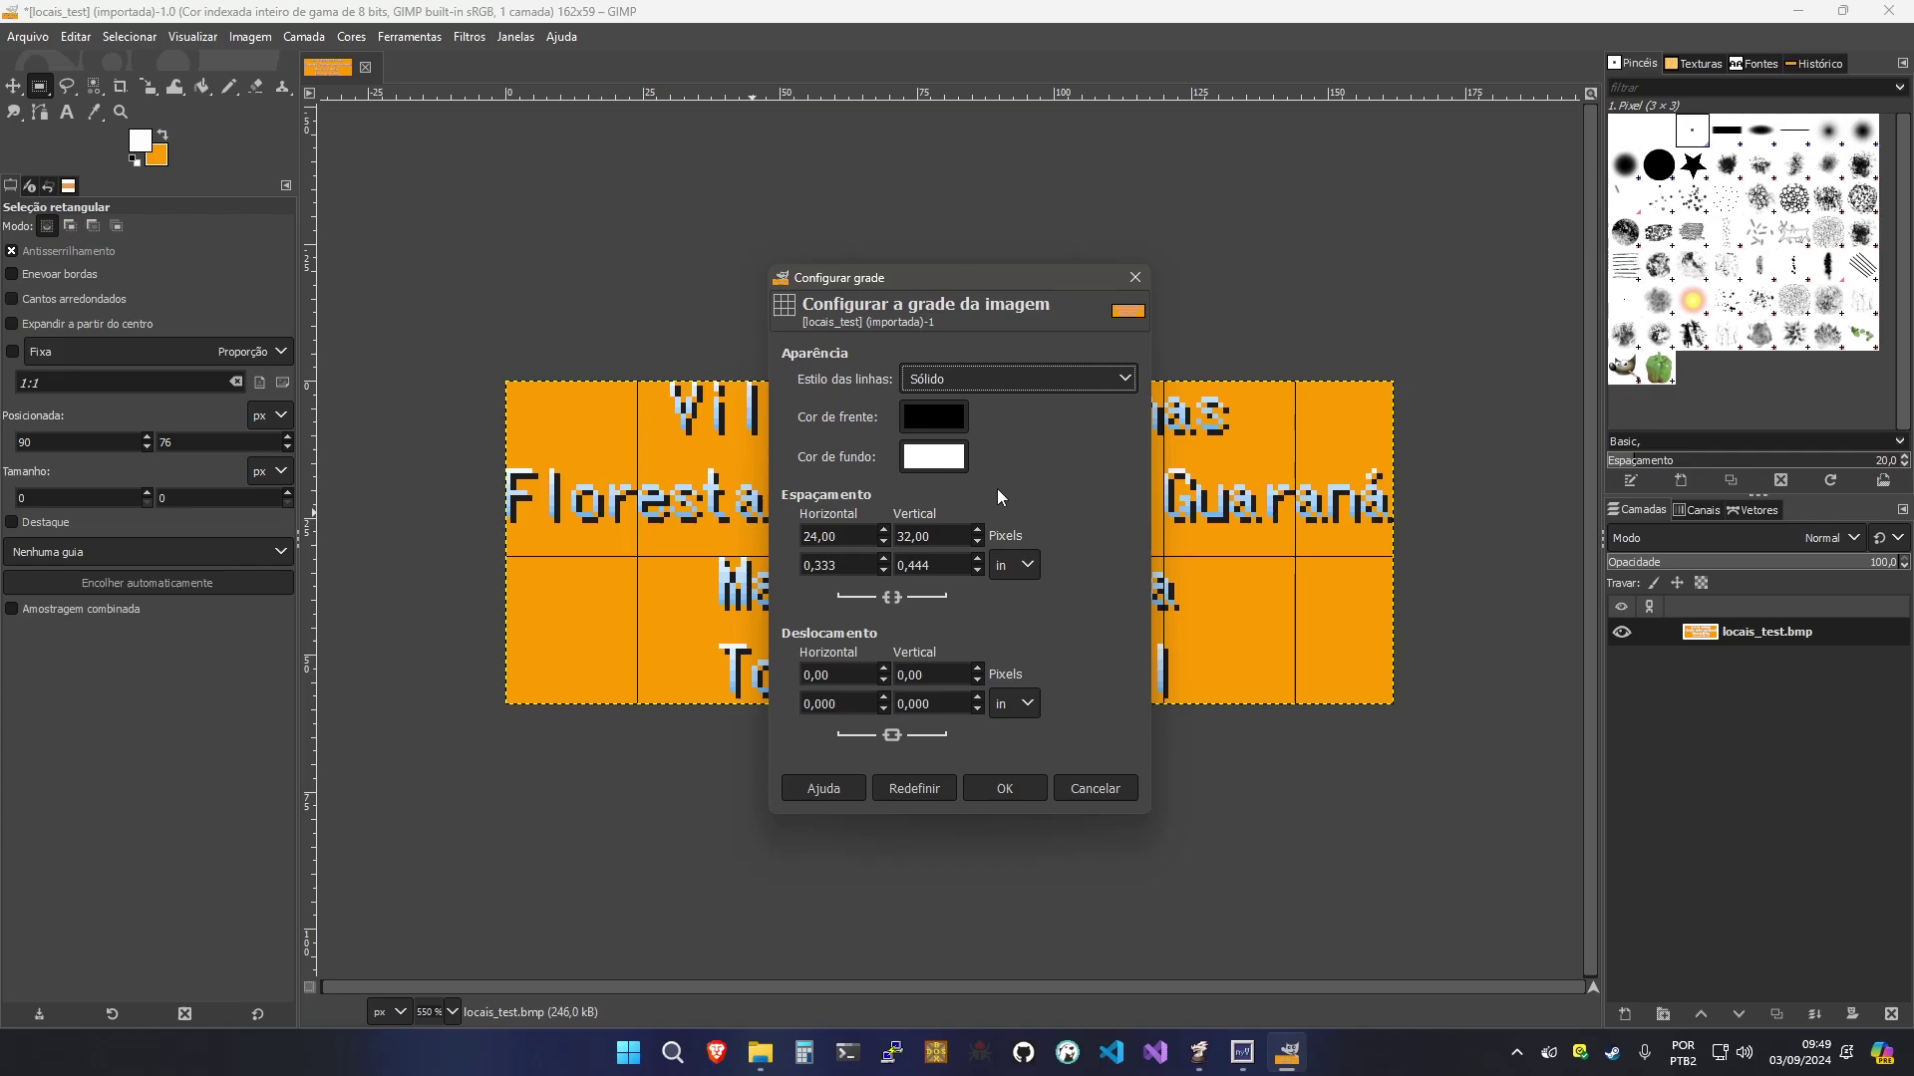
pyautogui.click(958, 533)
pyautogui.moveTo(927, 530); pyautogui.dragTo(898, 518)
pyautogui.write('14')
pyautogui.press('Return')
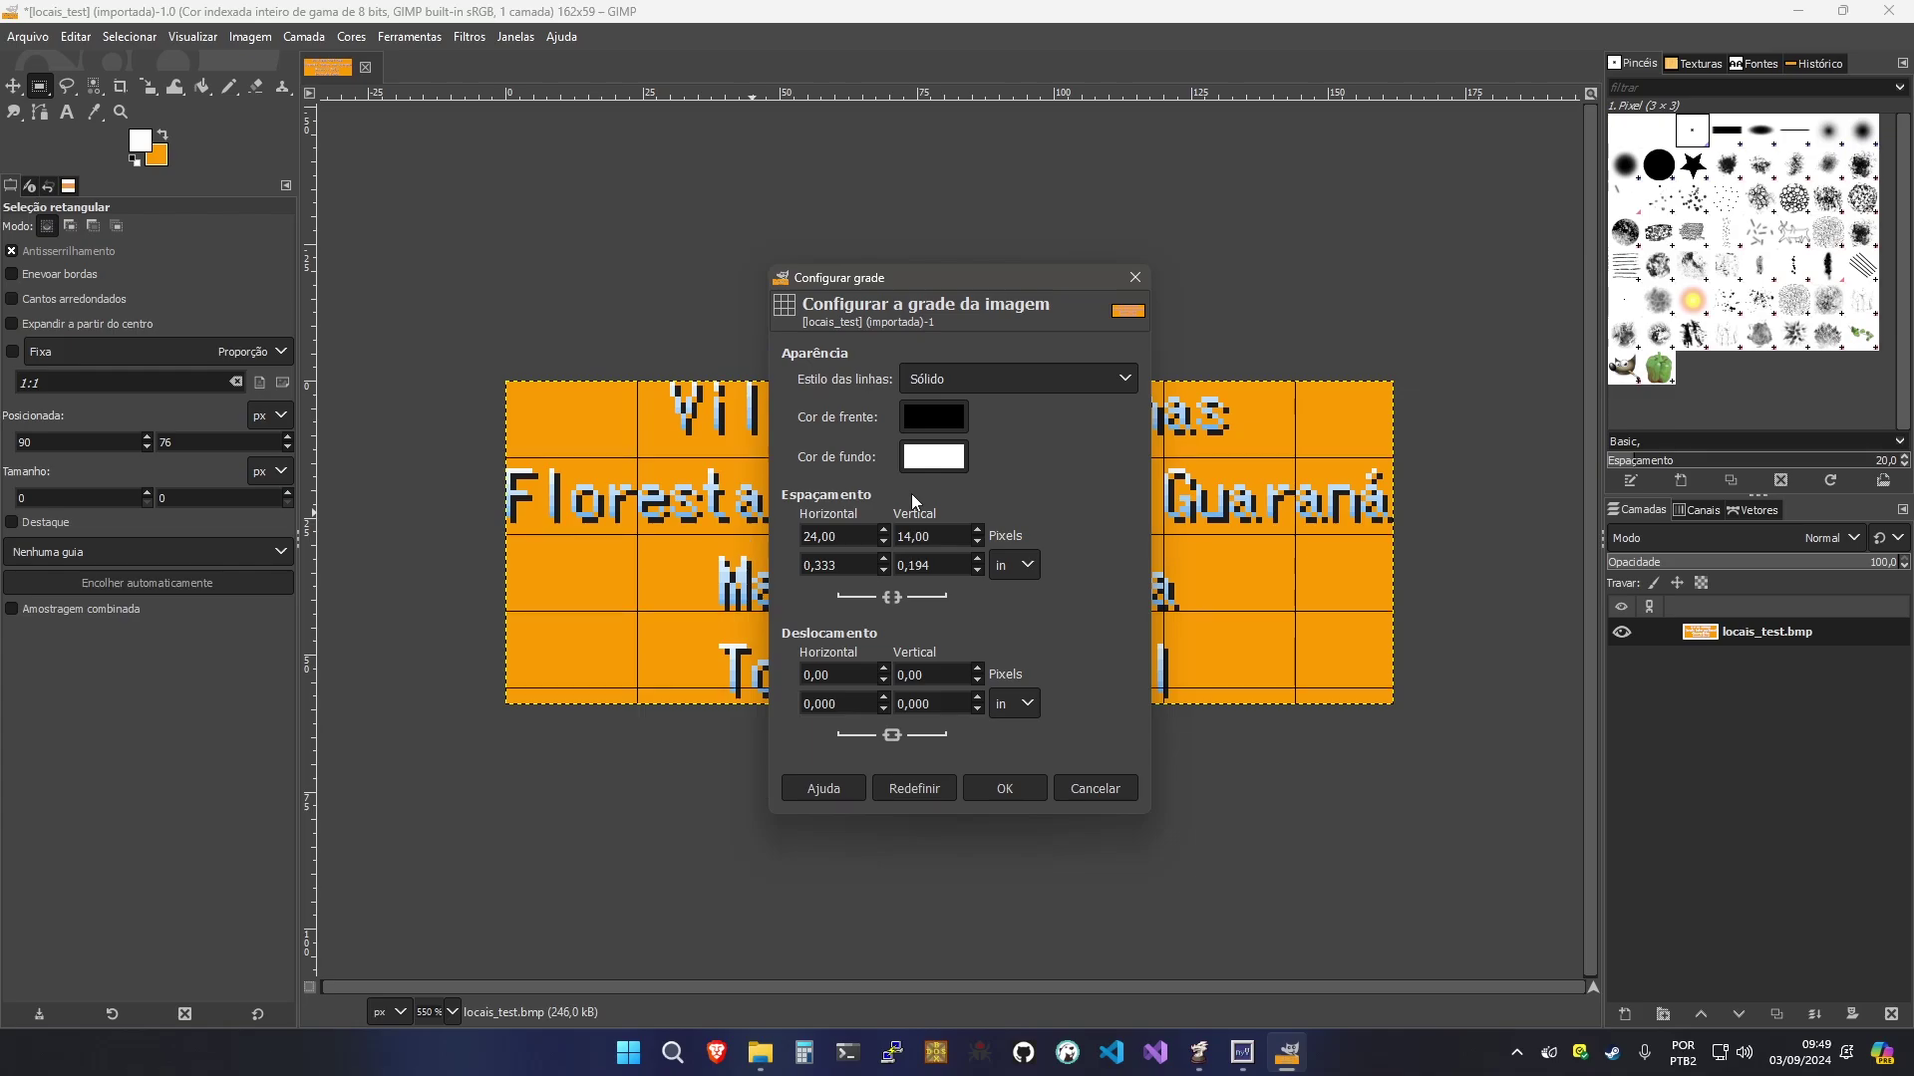
pyautogui.moveTo(847, 536); pyautogui.dragTo(773, 543)
pyautogui.write('9')
pyautogui.press('Return')
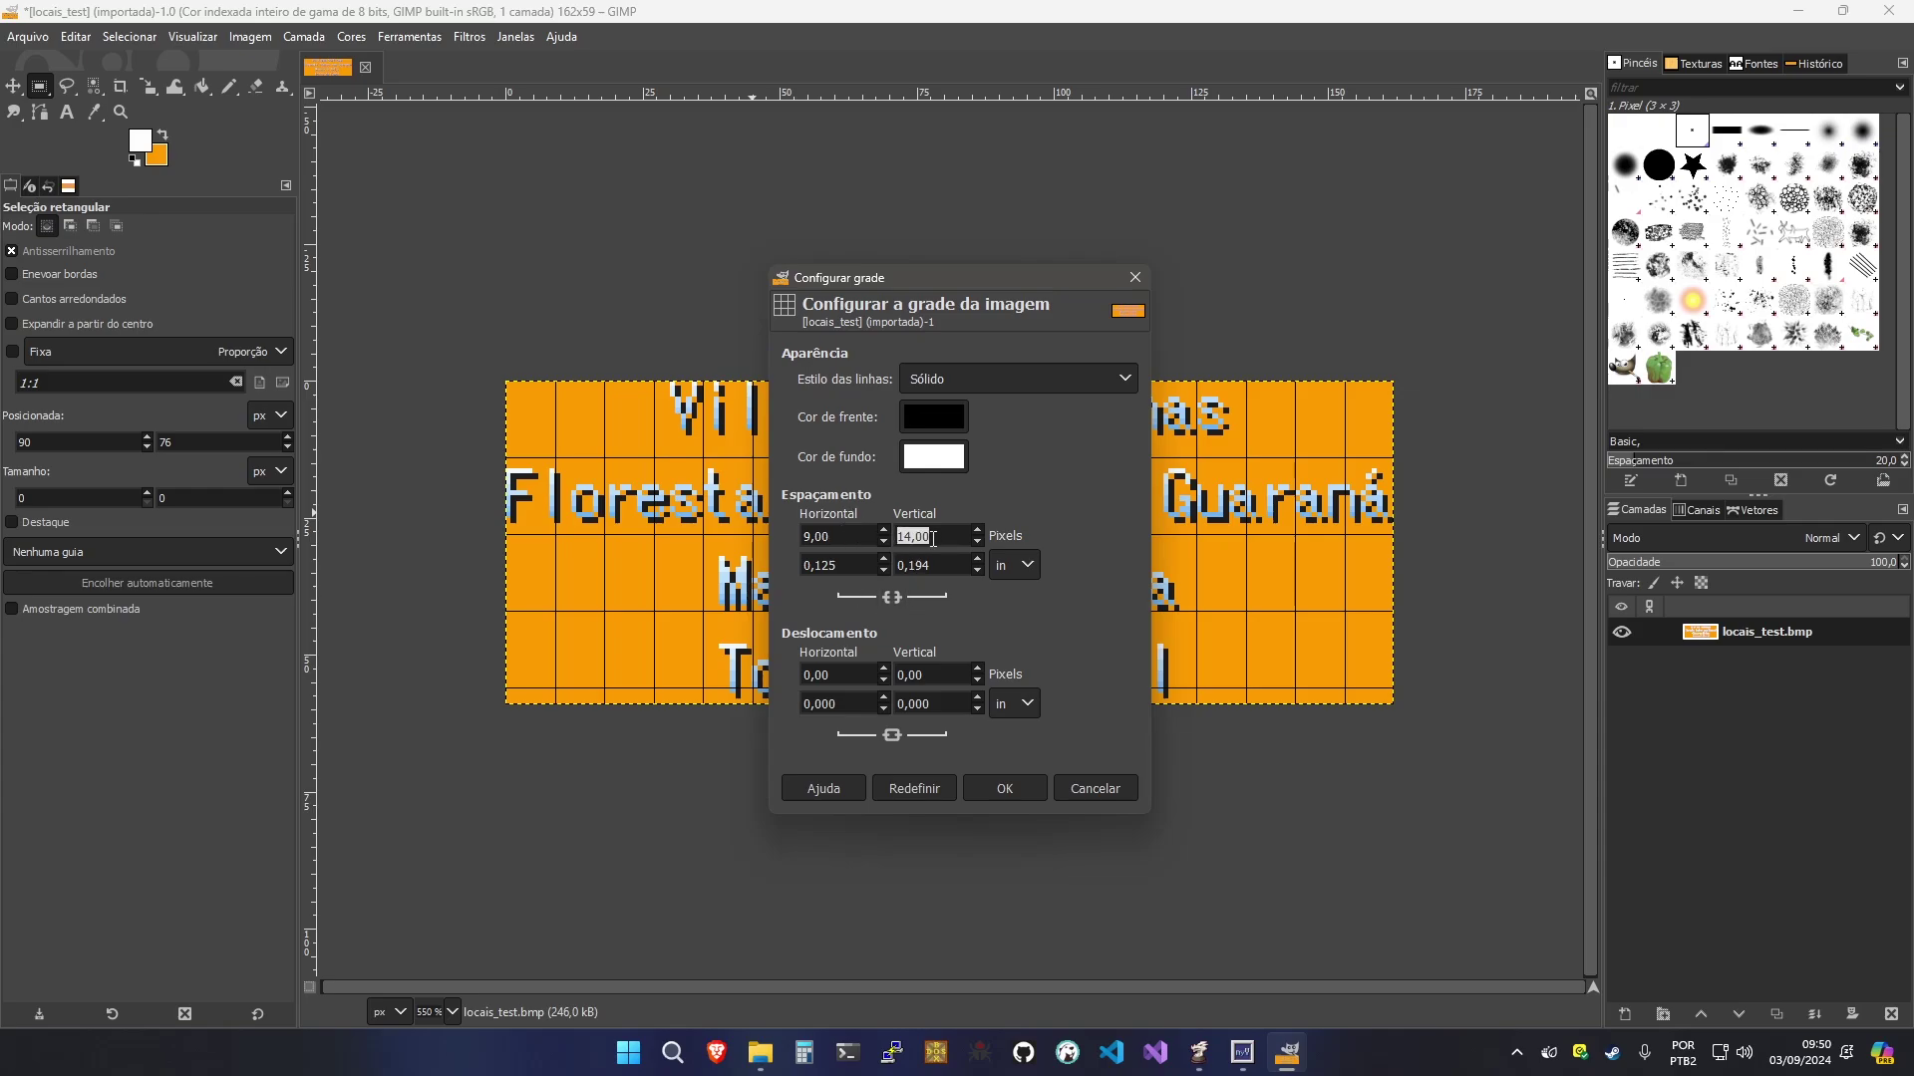
pyautogui.click(1005, 789)
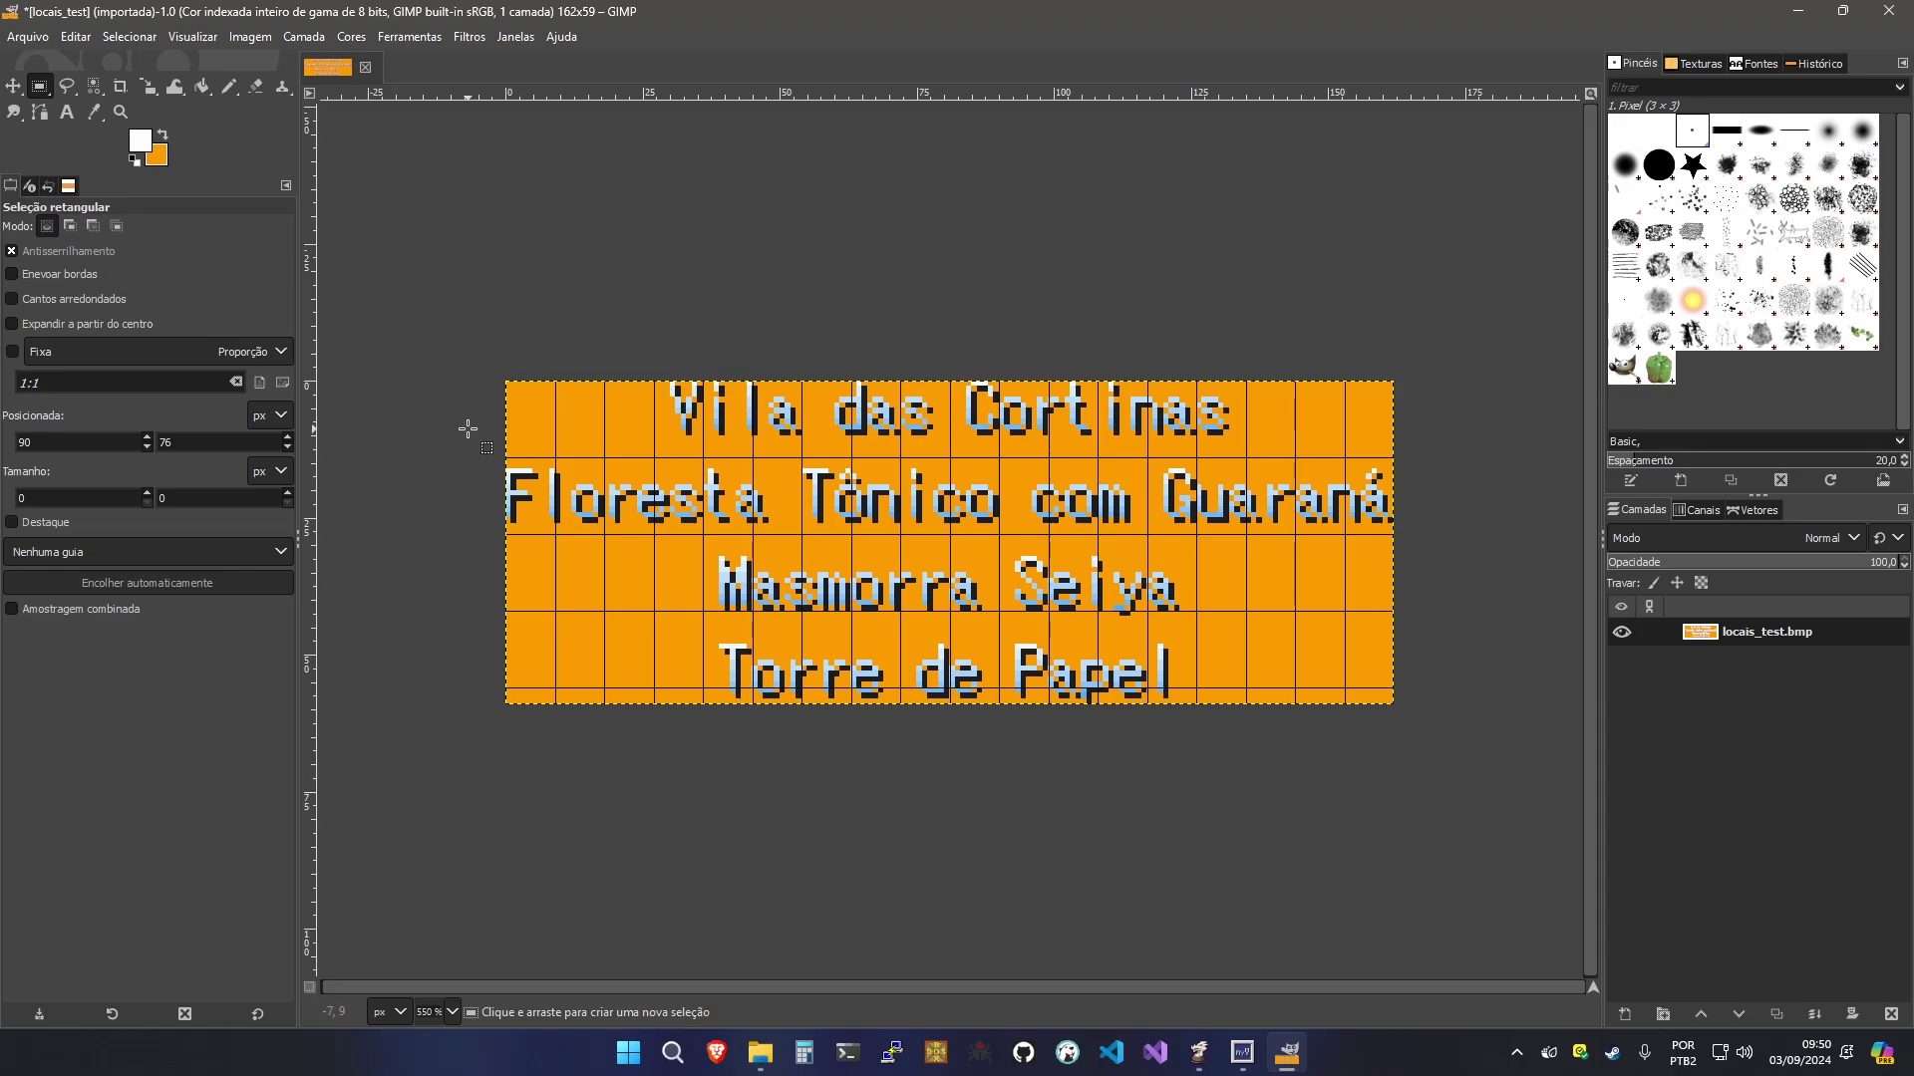
# Select Vila das Cortinas with a 126 × 12 pixel rectangle, float it, move it down 4 pixels and anchor it
pyautogui.click(634, 379)
pyautogui.moveTo(634, 380); pyautogui.dragTo(1323, 457)
pyautogui.rightClick(937, 425)
pyautogui.click(917, 451)
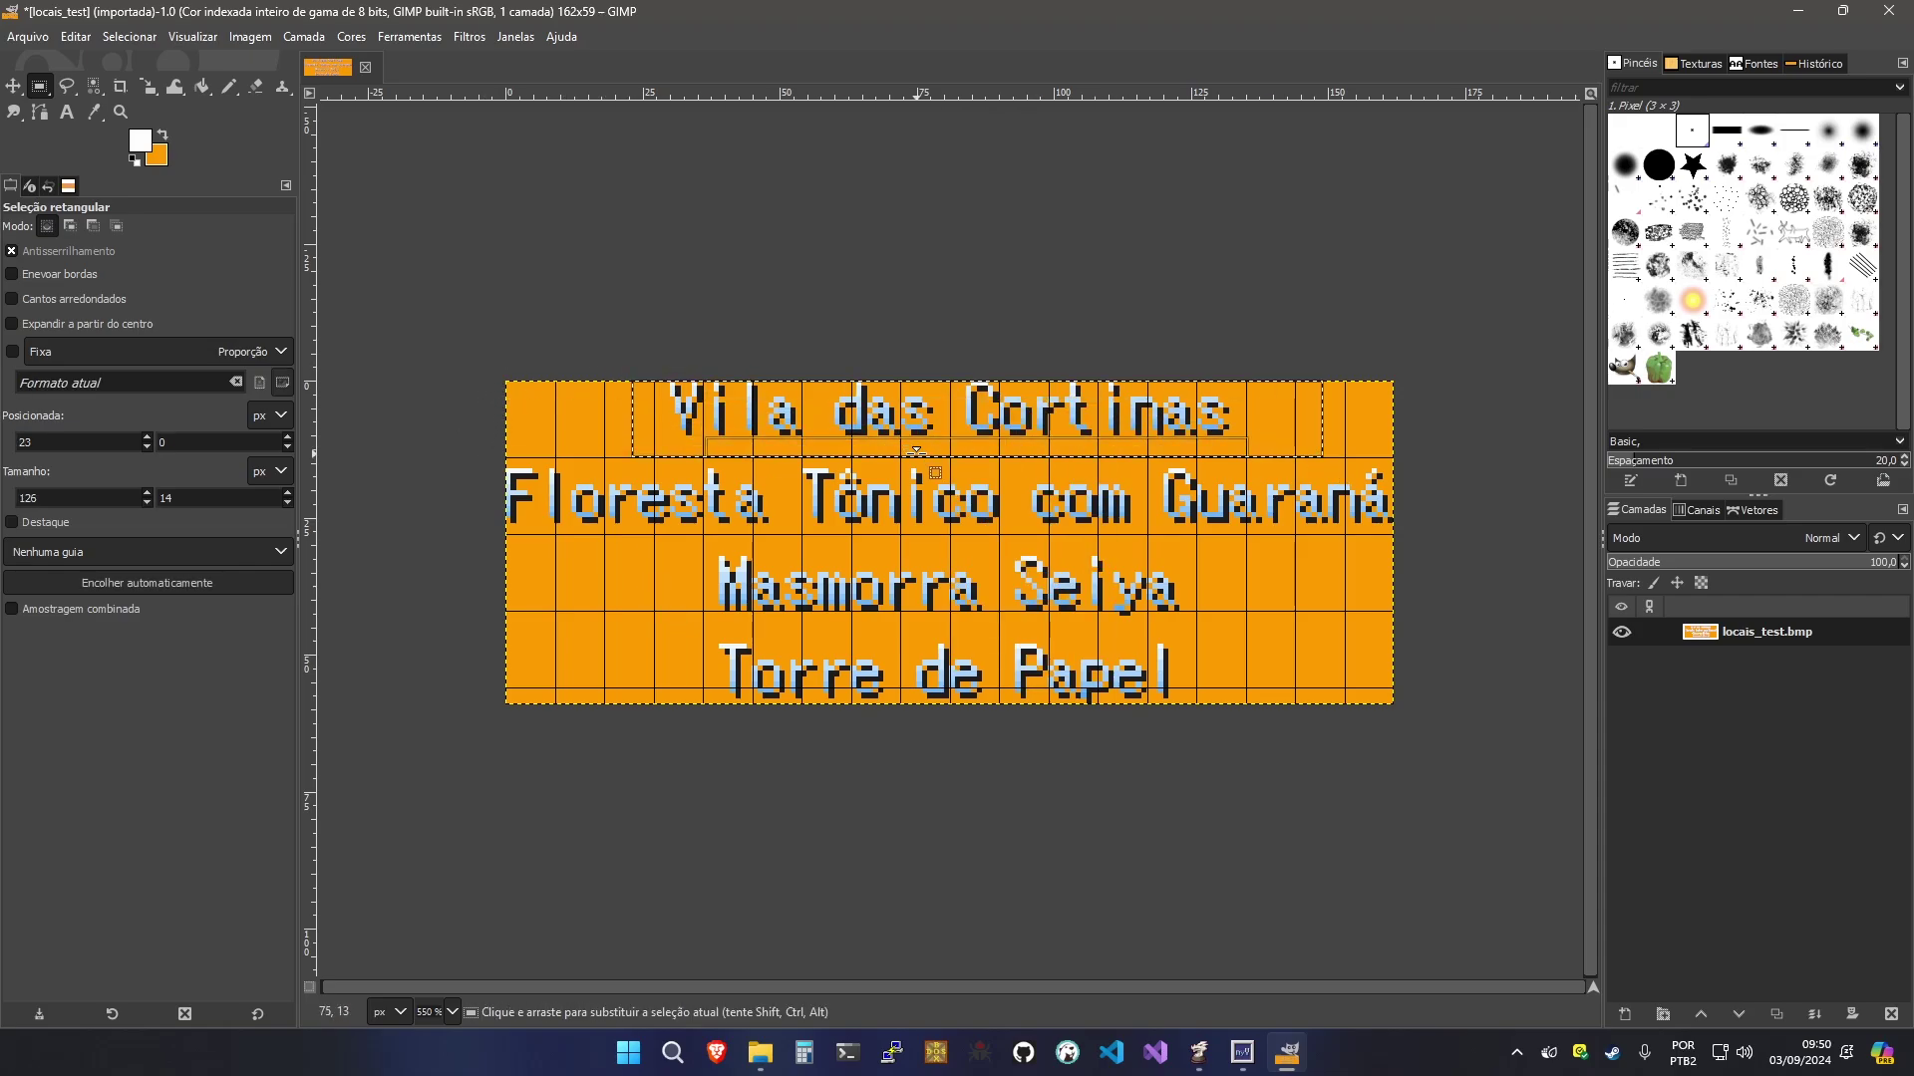
pyautogui.moveTo(926, 454); pyautogui.dragTo(926, 440)
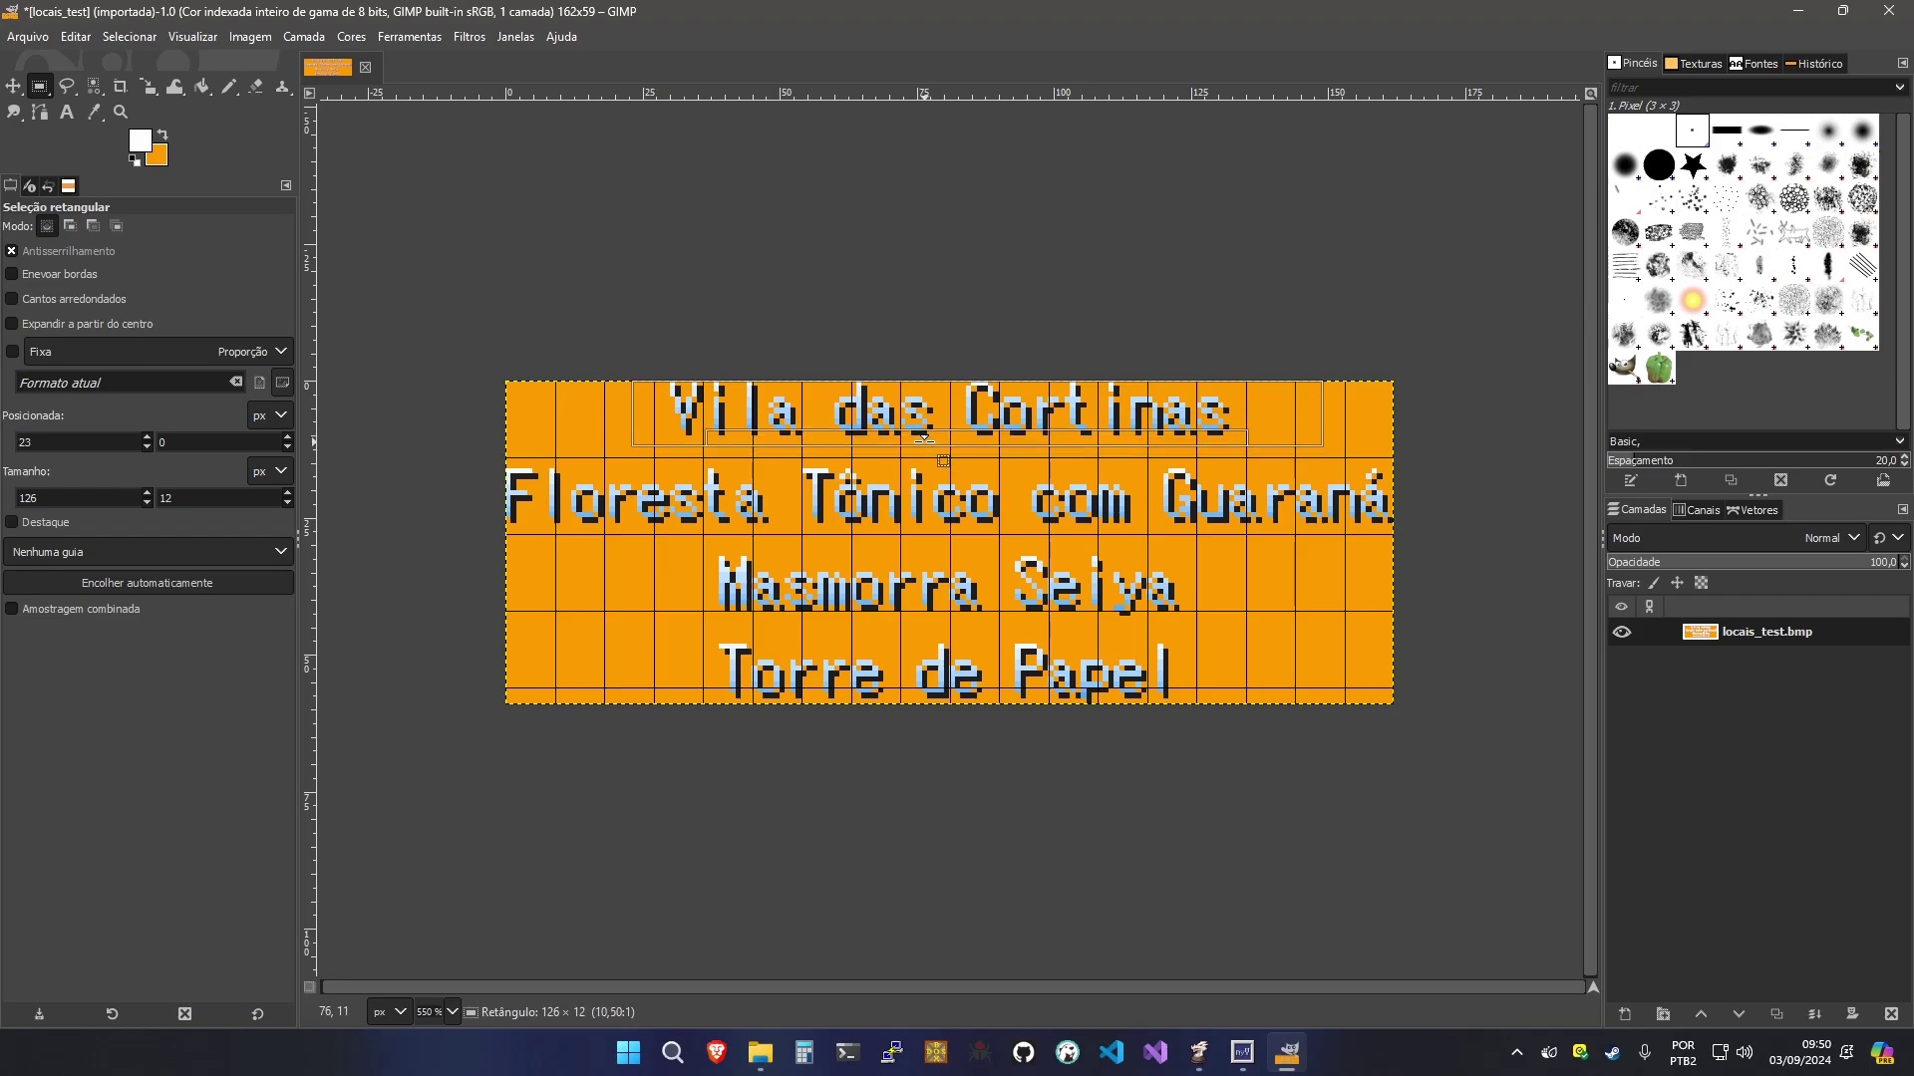
pyautogui.rightClick(912, 426)
pyautogui.moveTo(974, 508)
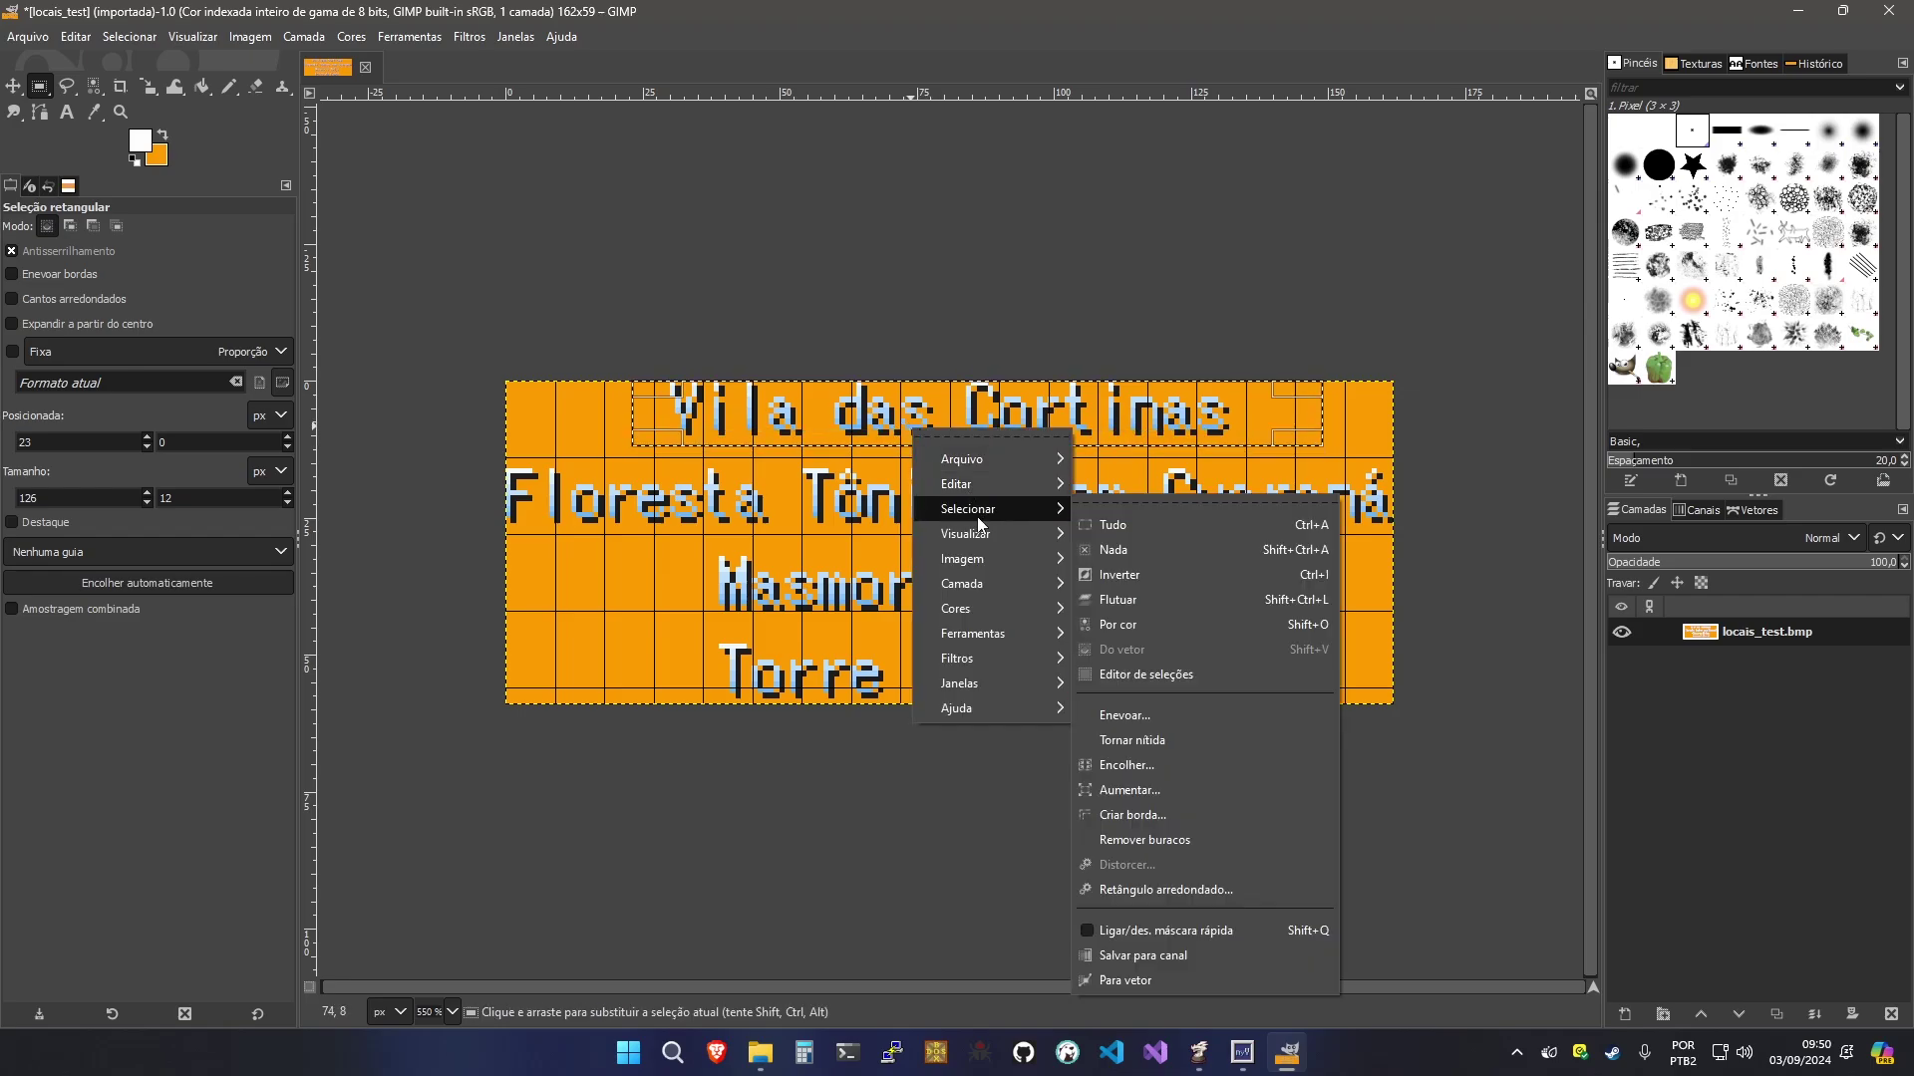
pyautogui.click(1146, 594)
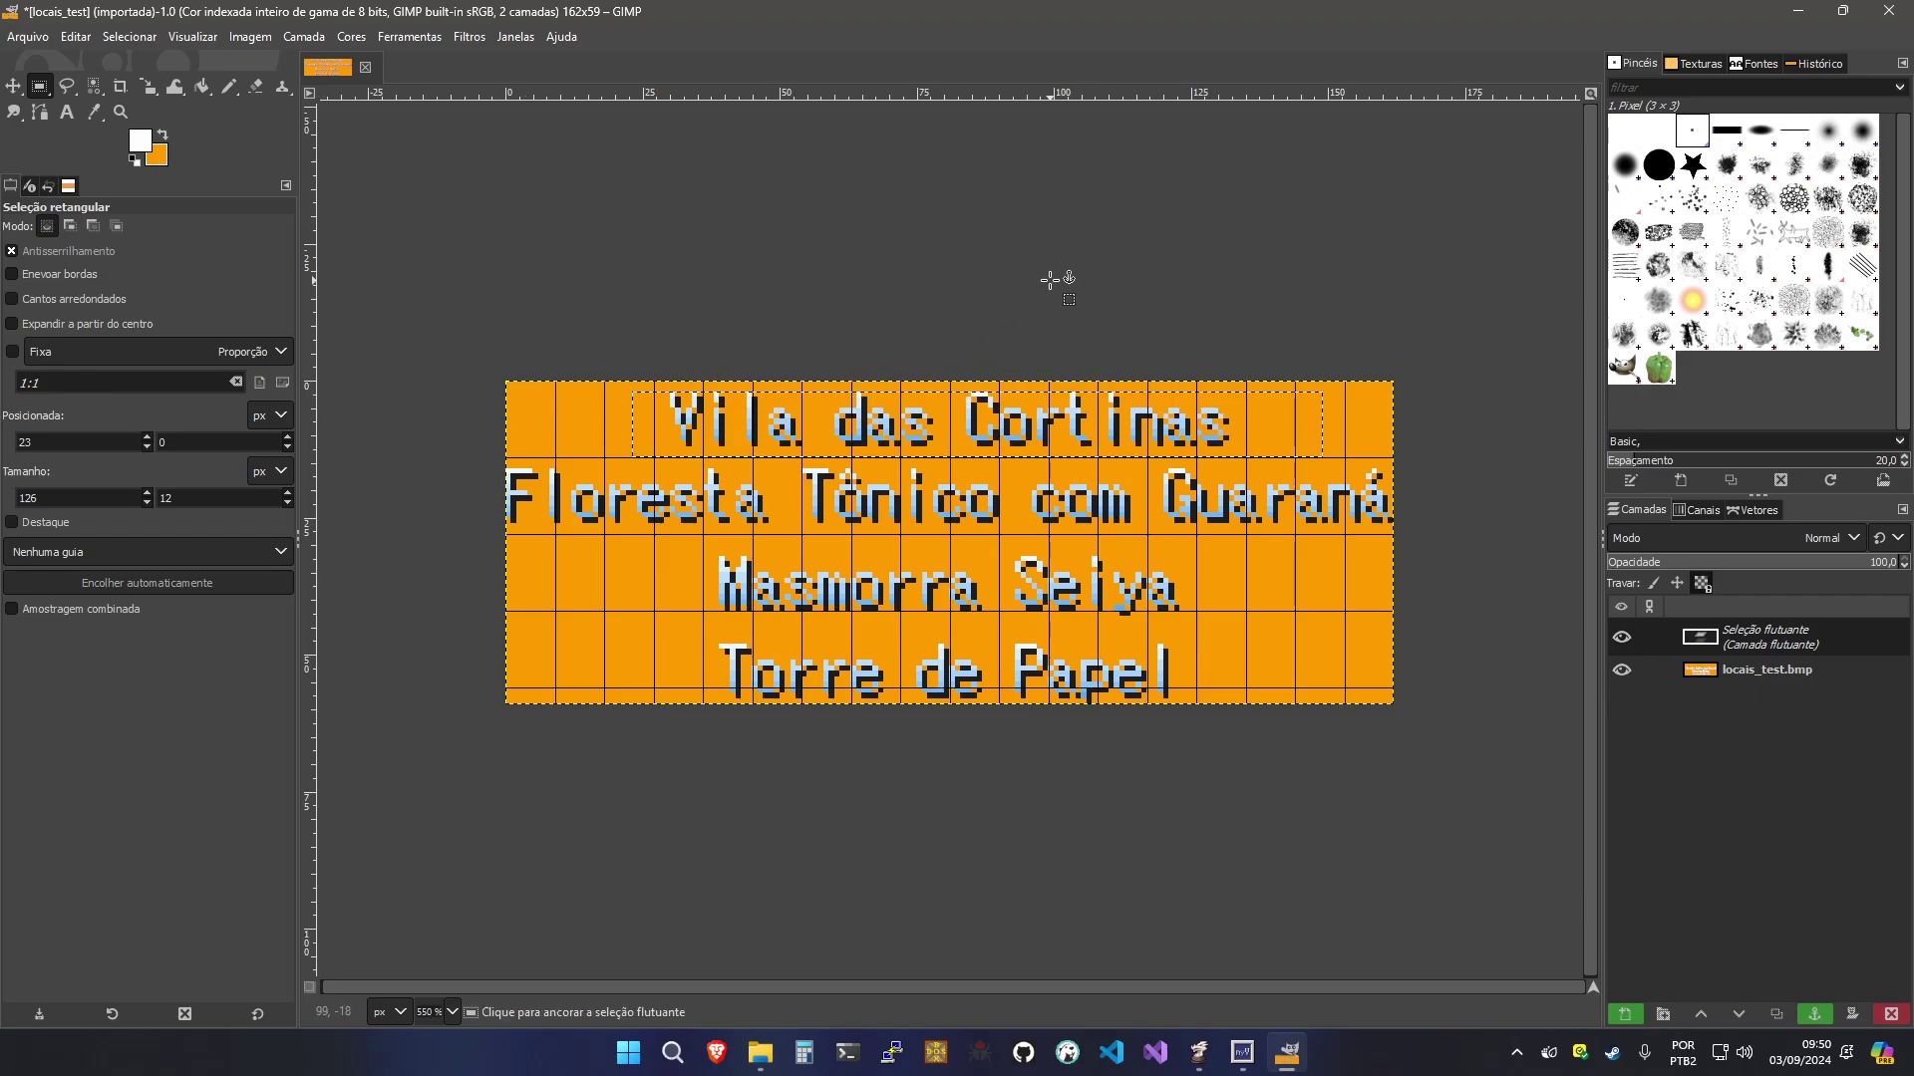
pyautogui.press('Down')
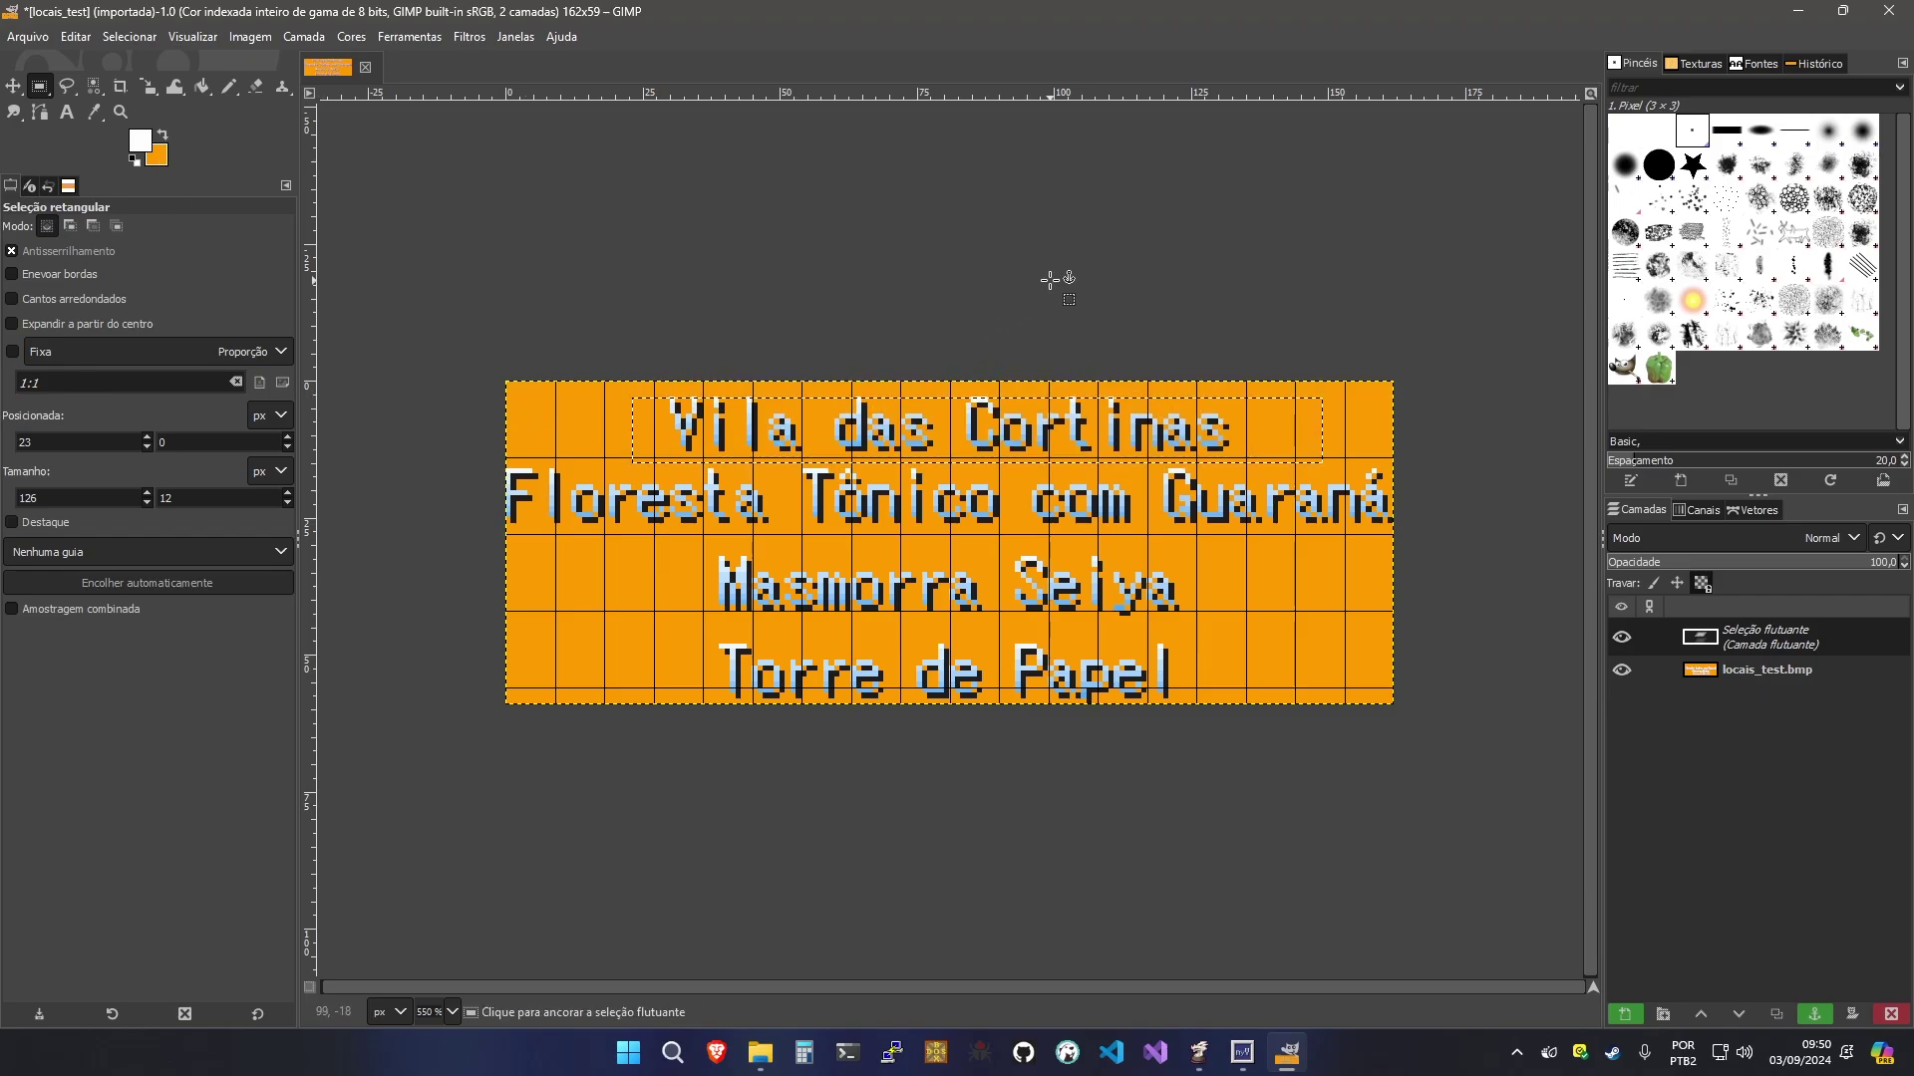
pyautogui.press('Down')
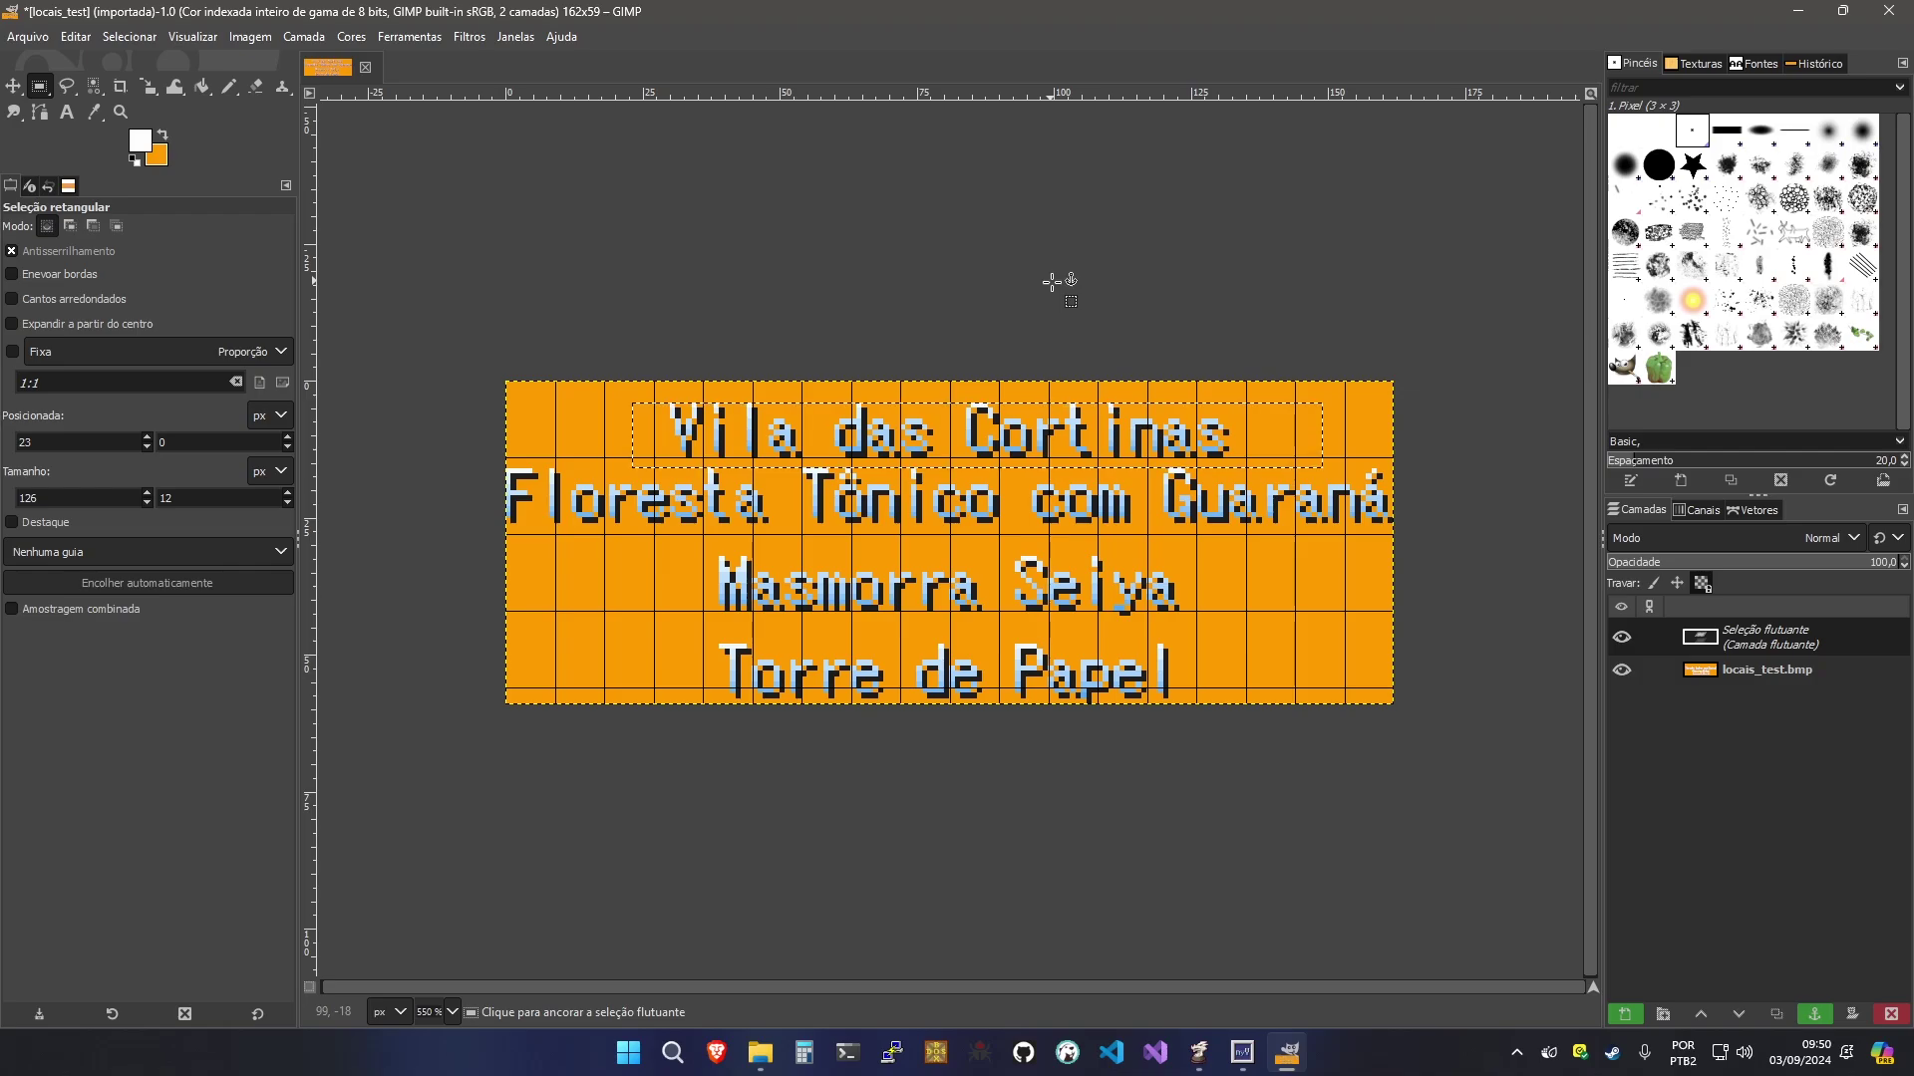
pyautogui.click(1097, 500)
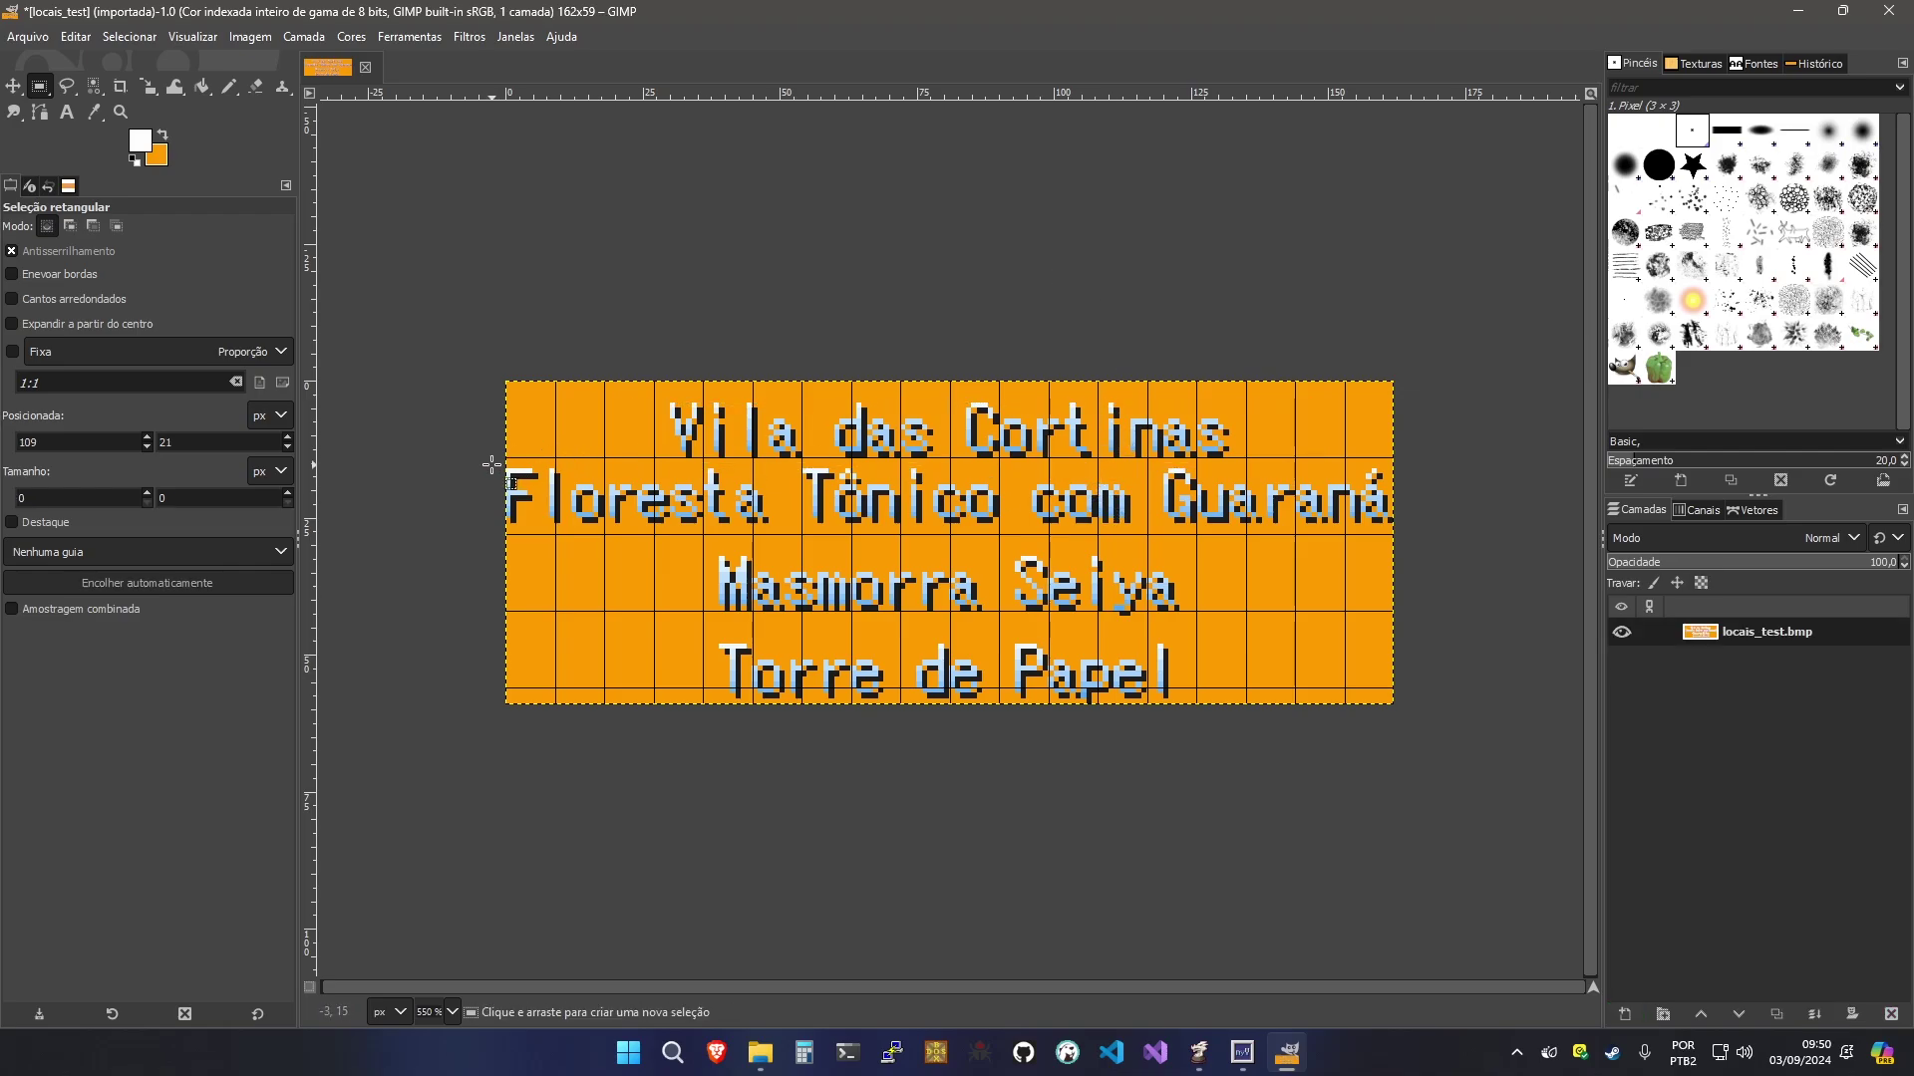
# Select the Floresta Tônico com Guaraná line, float it, move it down 2 pixels and anchor it
pyautogui.moveTo(490, 465); pyautogui.dragTo(1408, 533)
pyautogui.rightClick(1254, 511)
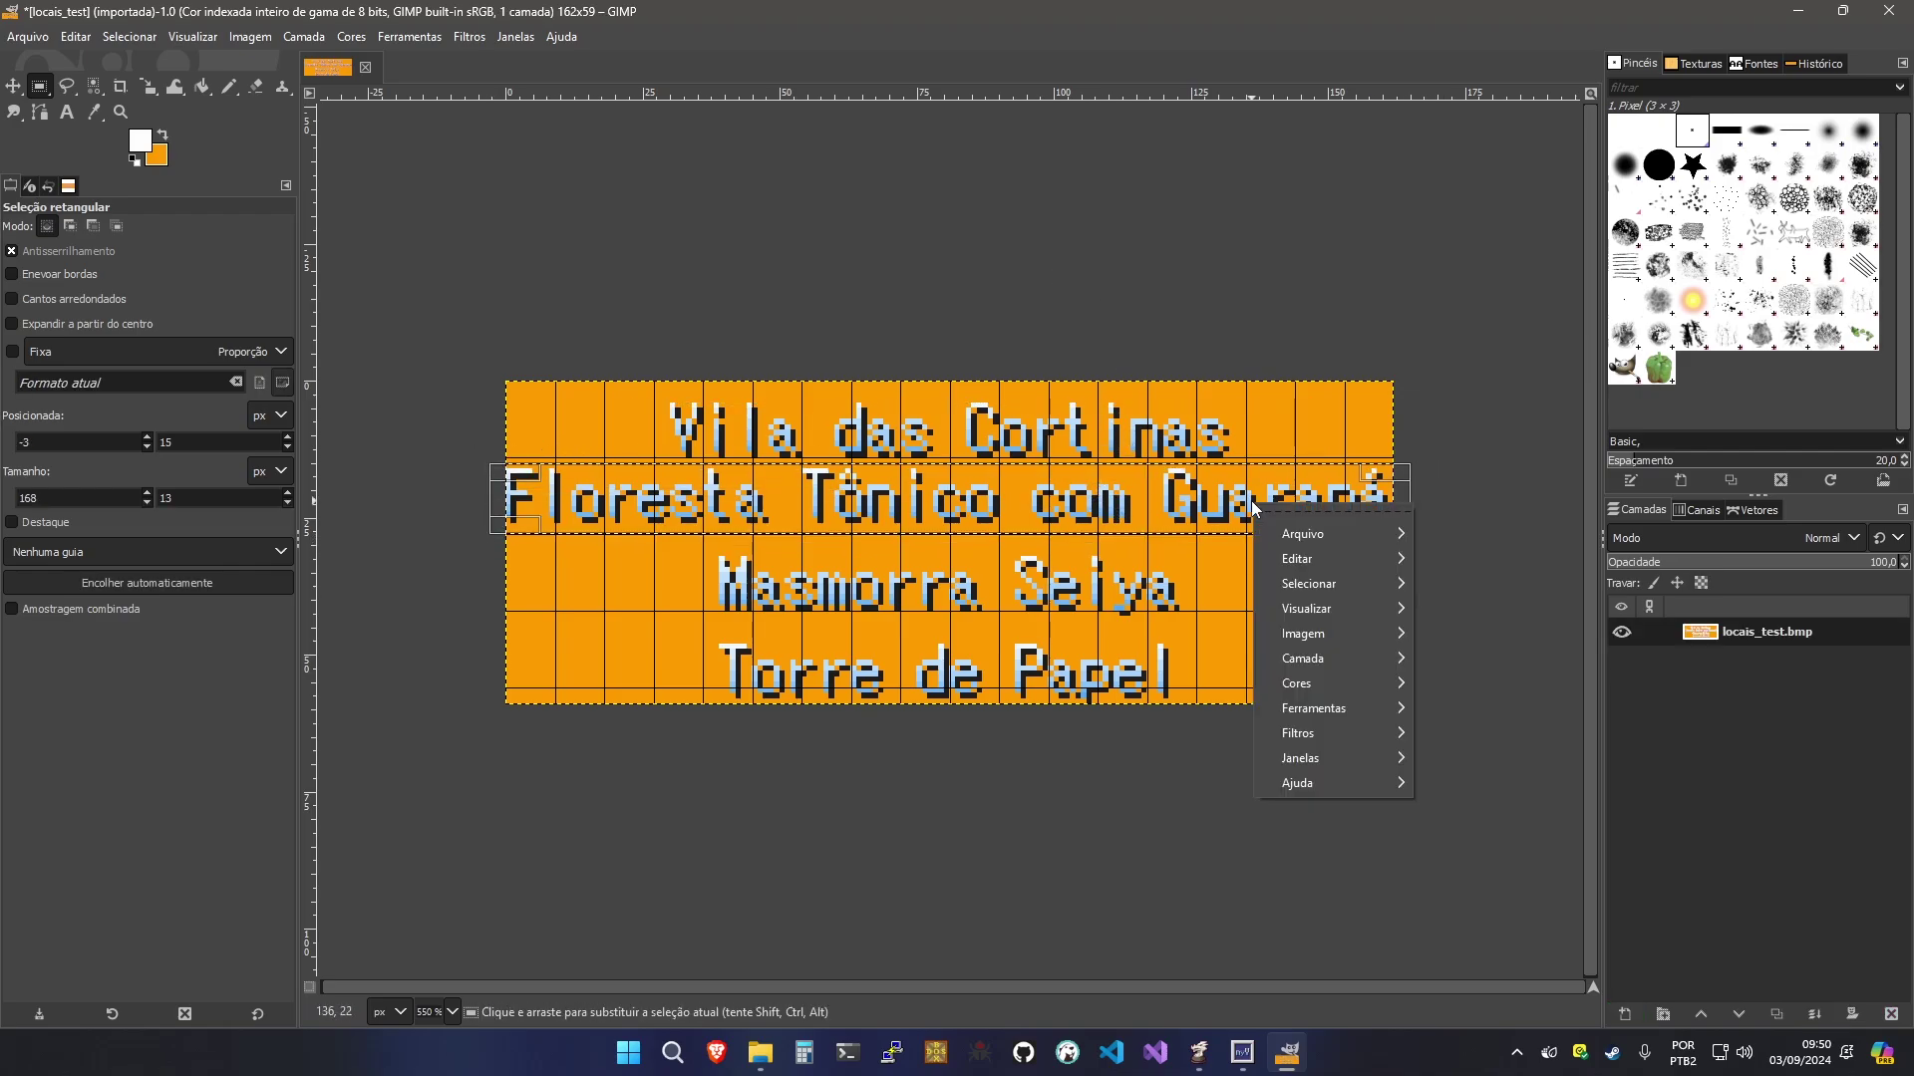
pyautogui.moveTo(1328, 593)
pyautogui.click(1458, 674)
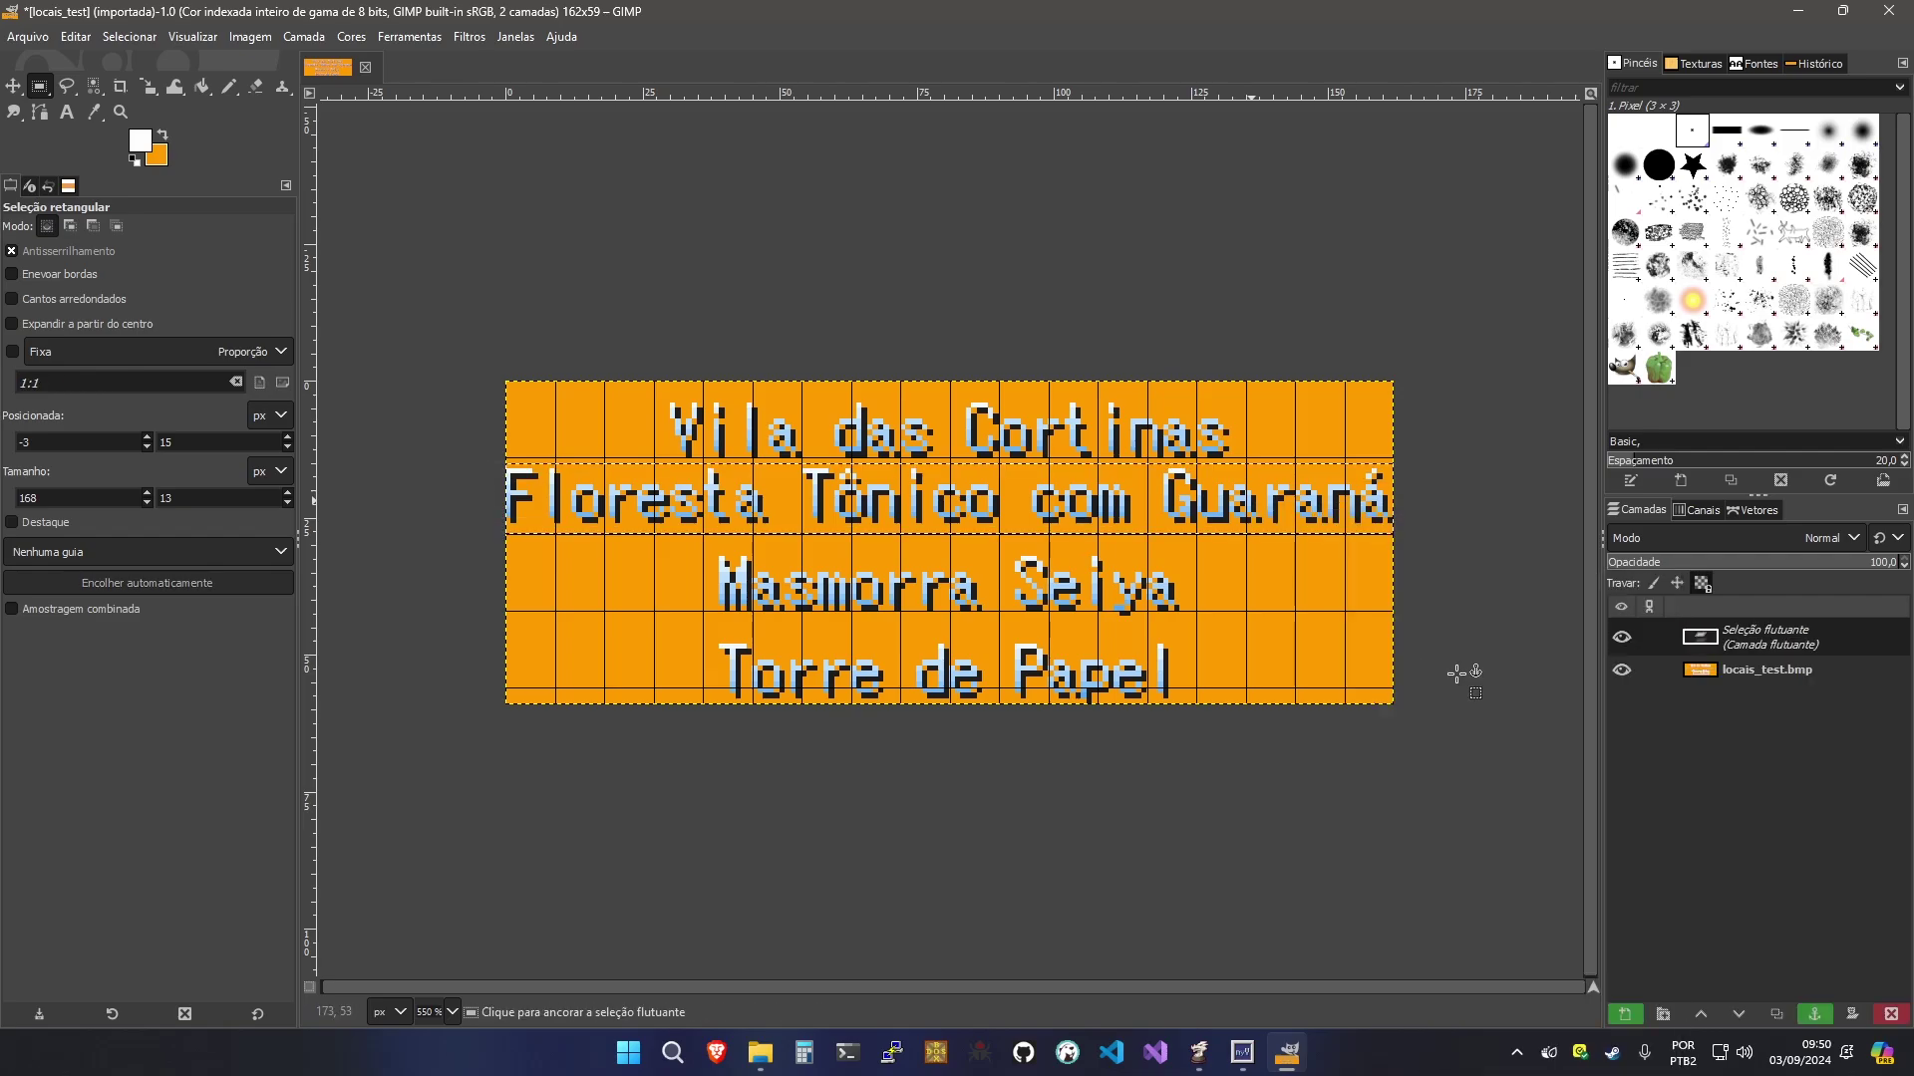
pyautogui.press('Down')
pyautogui.press('Down')
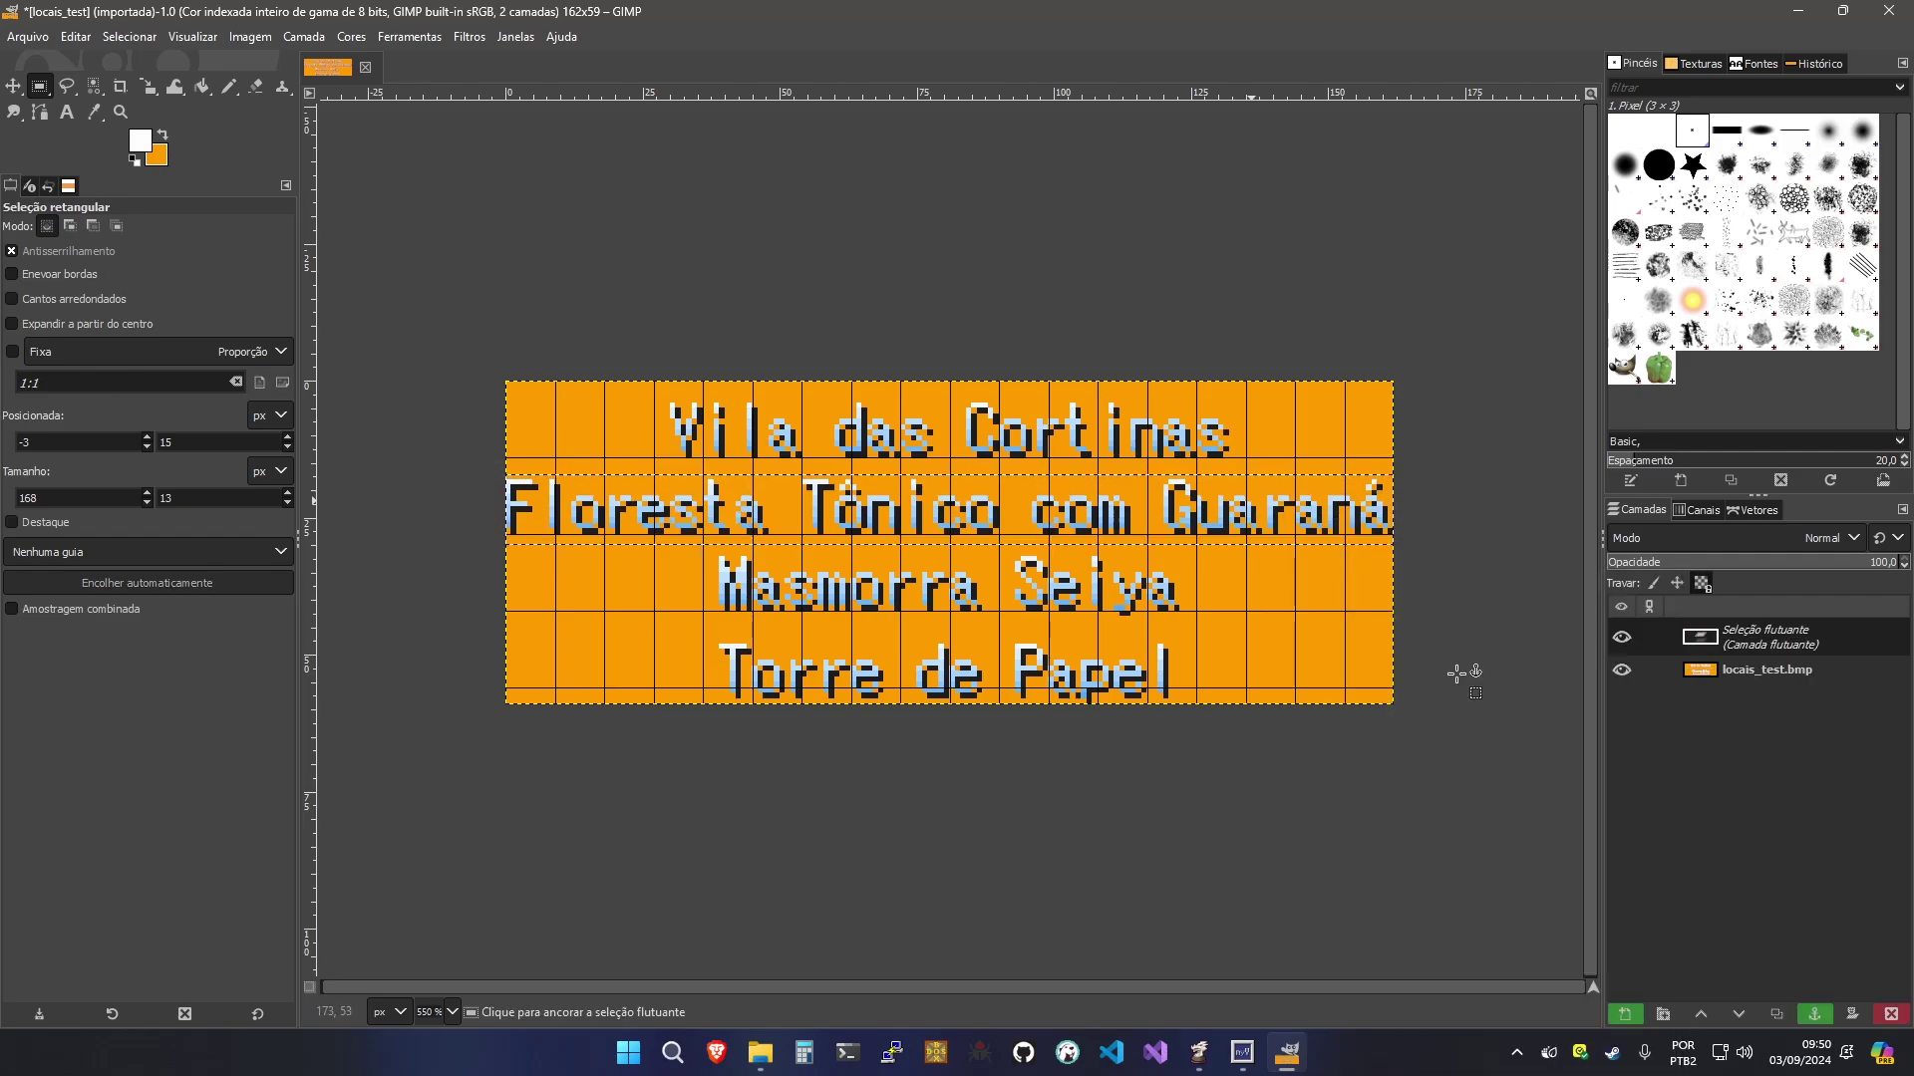
pyautogui.click(1340, 678)
# Select Masmorra Seiya, float the selection, move it up 1 pixel within the third grid row and anchor it
pyautogui.moveTo(680, 547); pyautogui.dragTo(1212, 626)
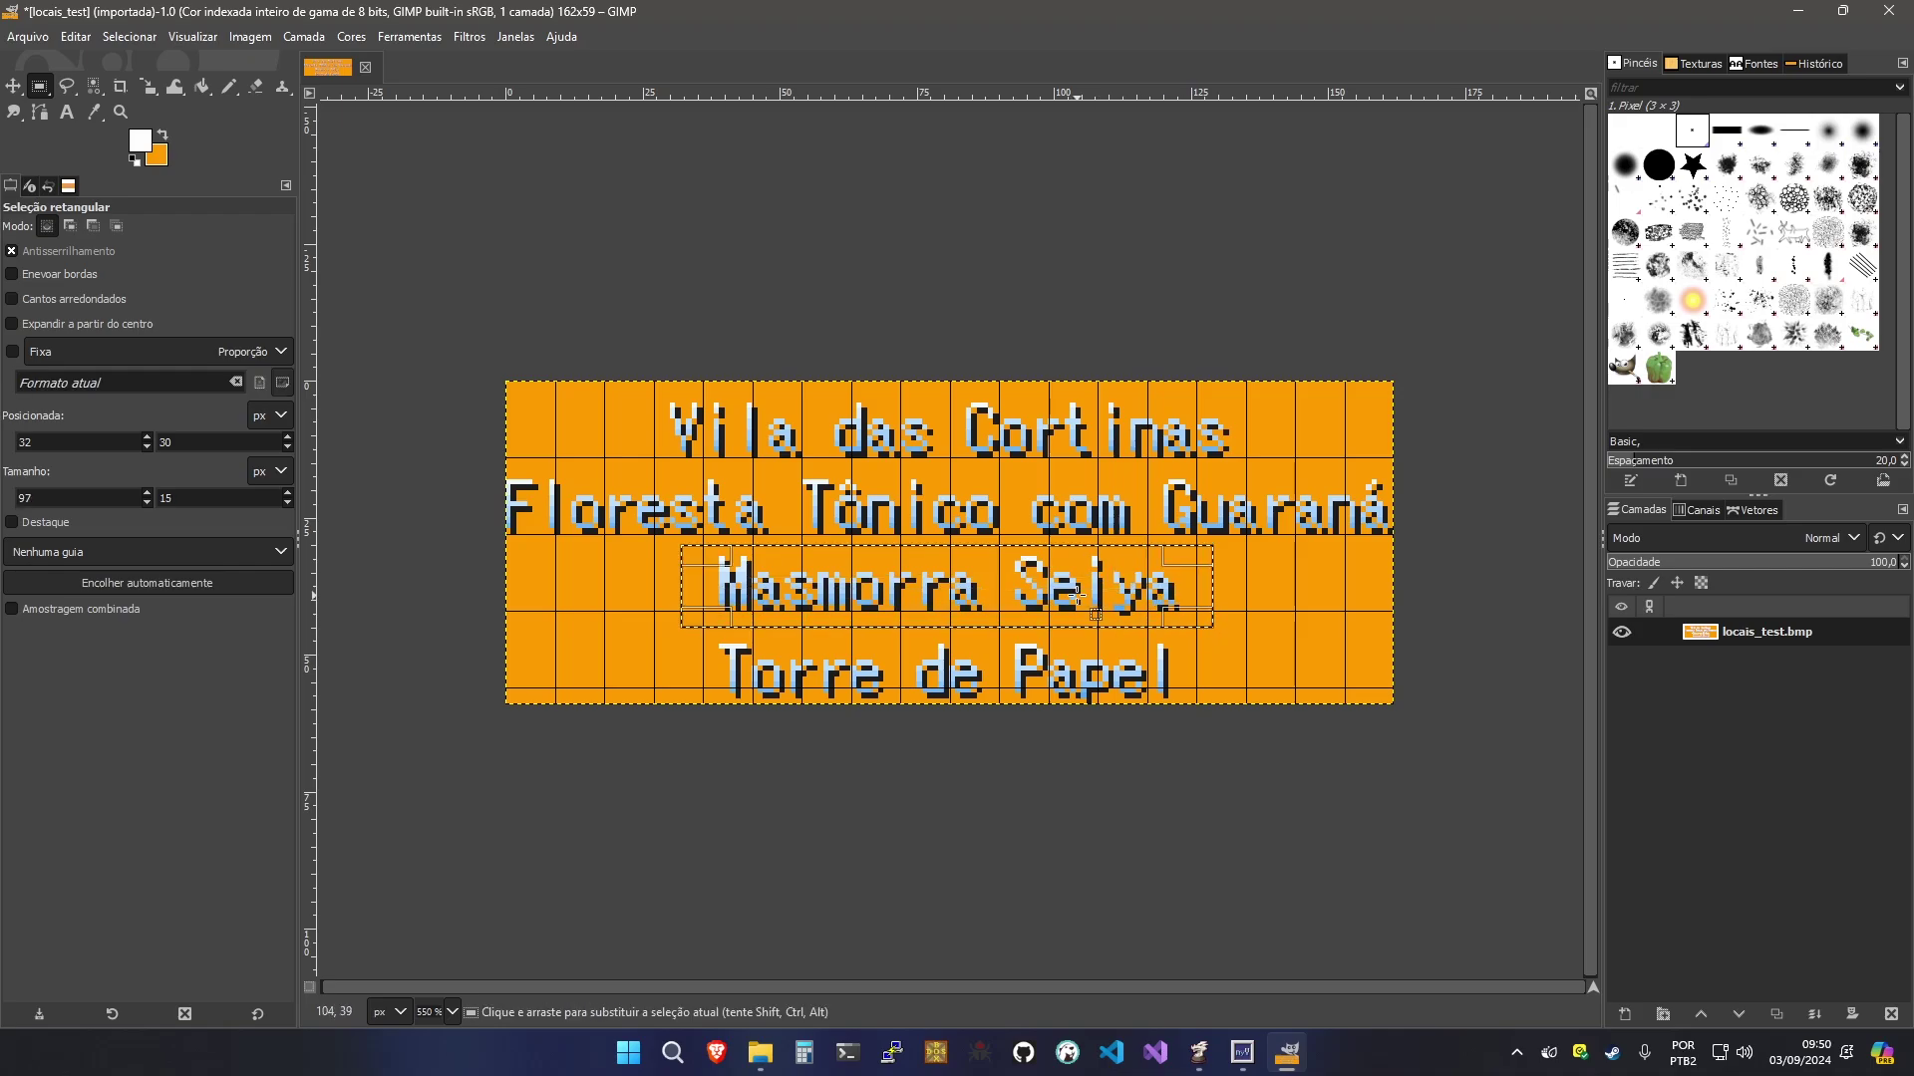
pyautogui.rightClick(1083, 605)
pyautogui.moveTo(1136, 678)
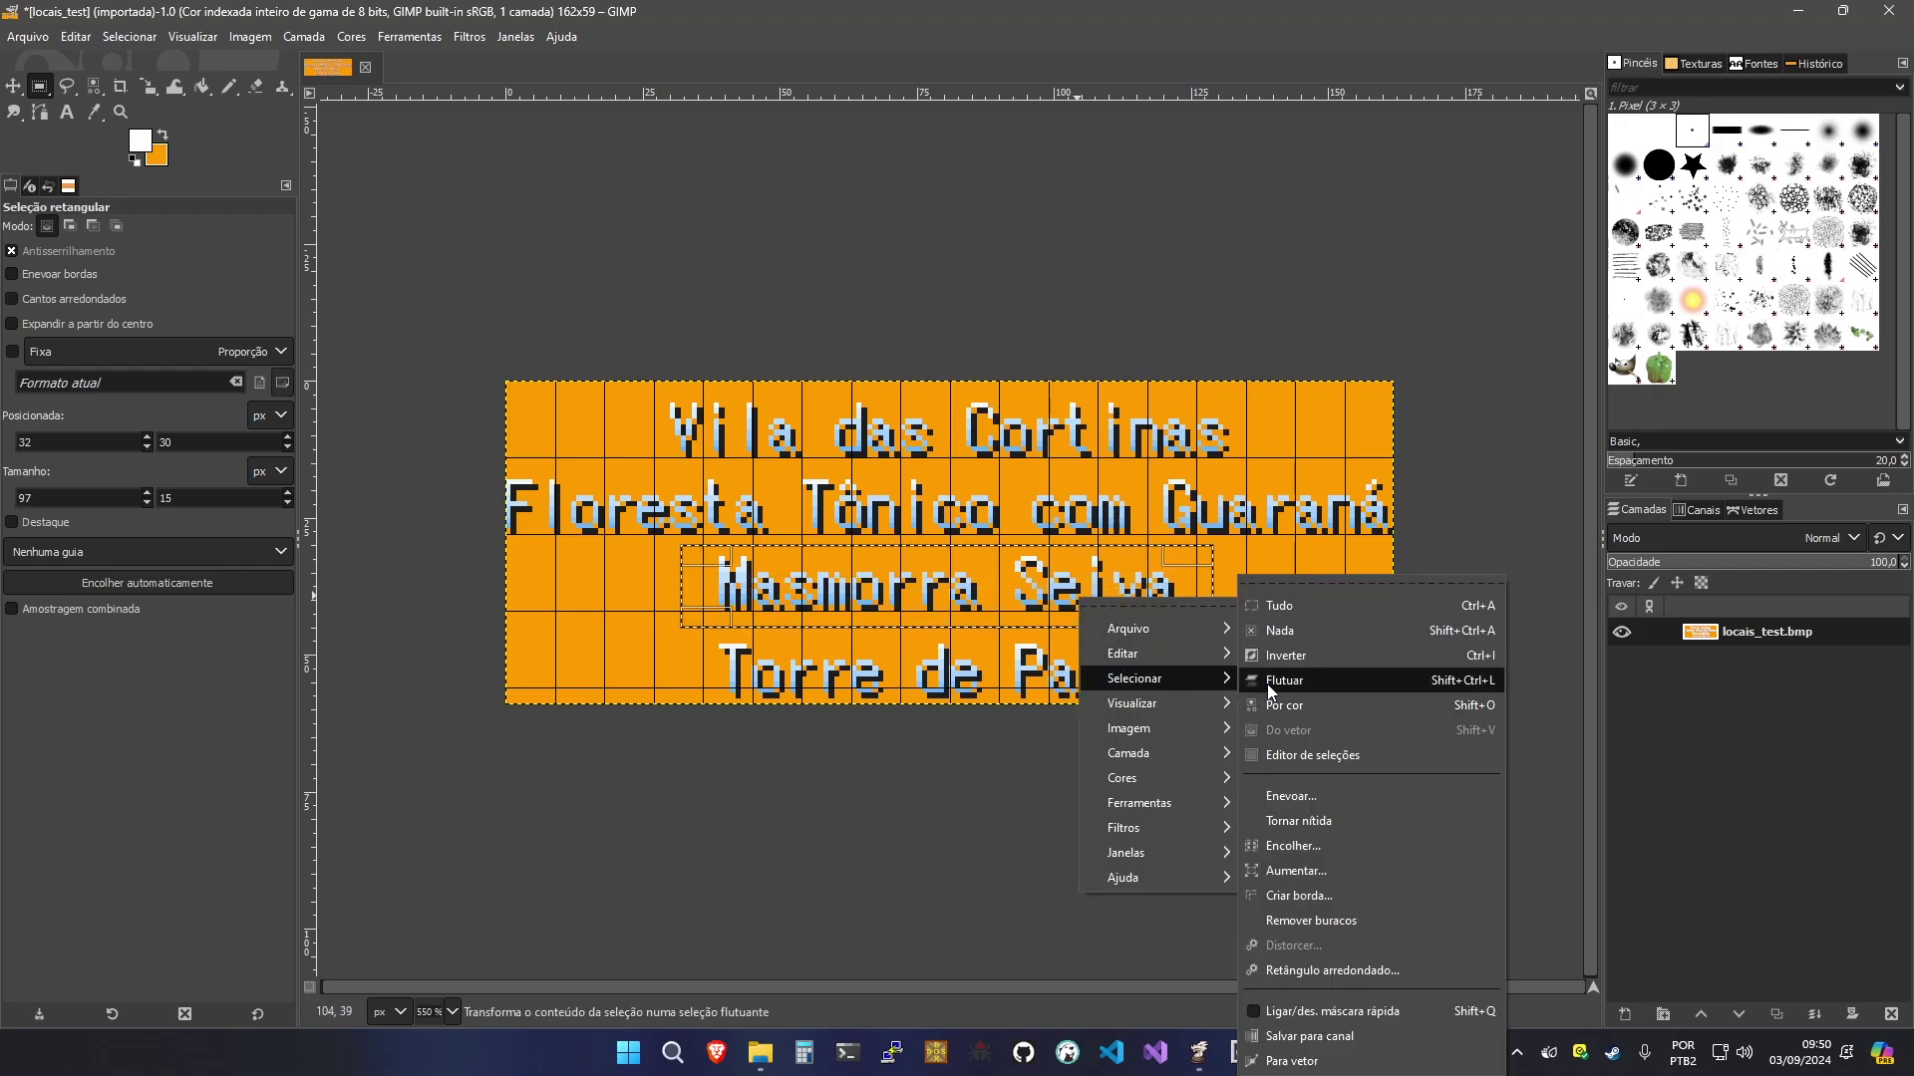
pyautogui.click(1266, 682)
pyautogui.click(1266, 682)
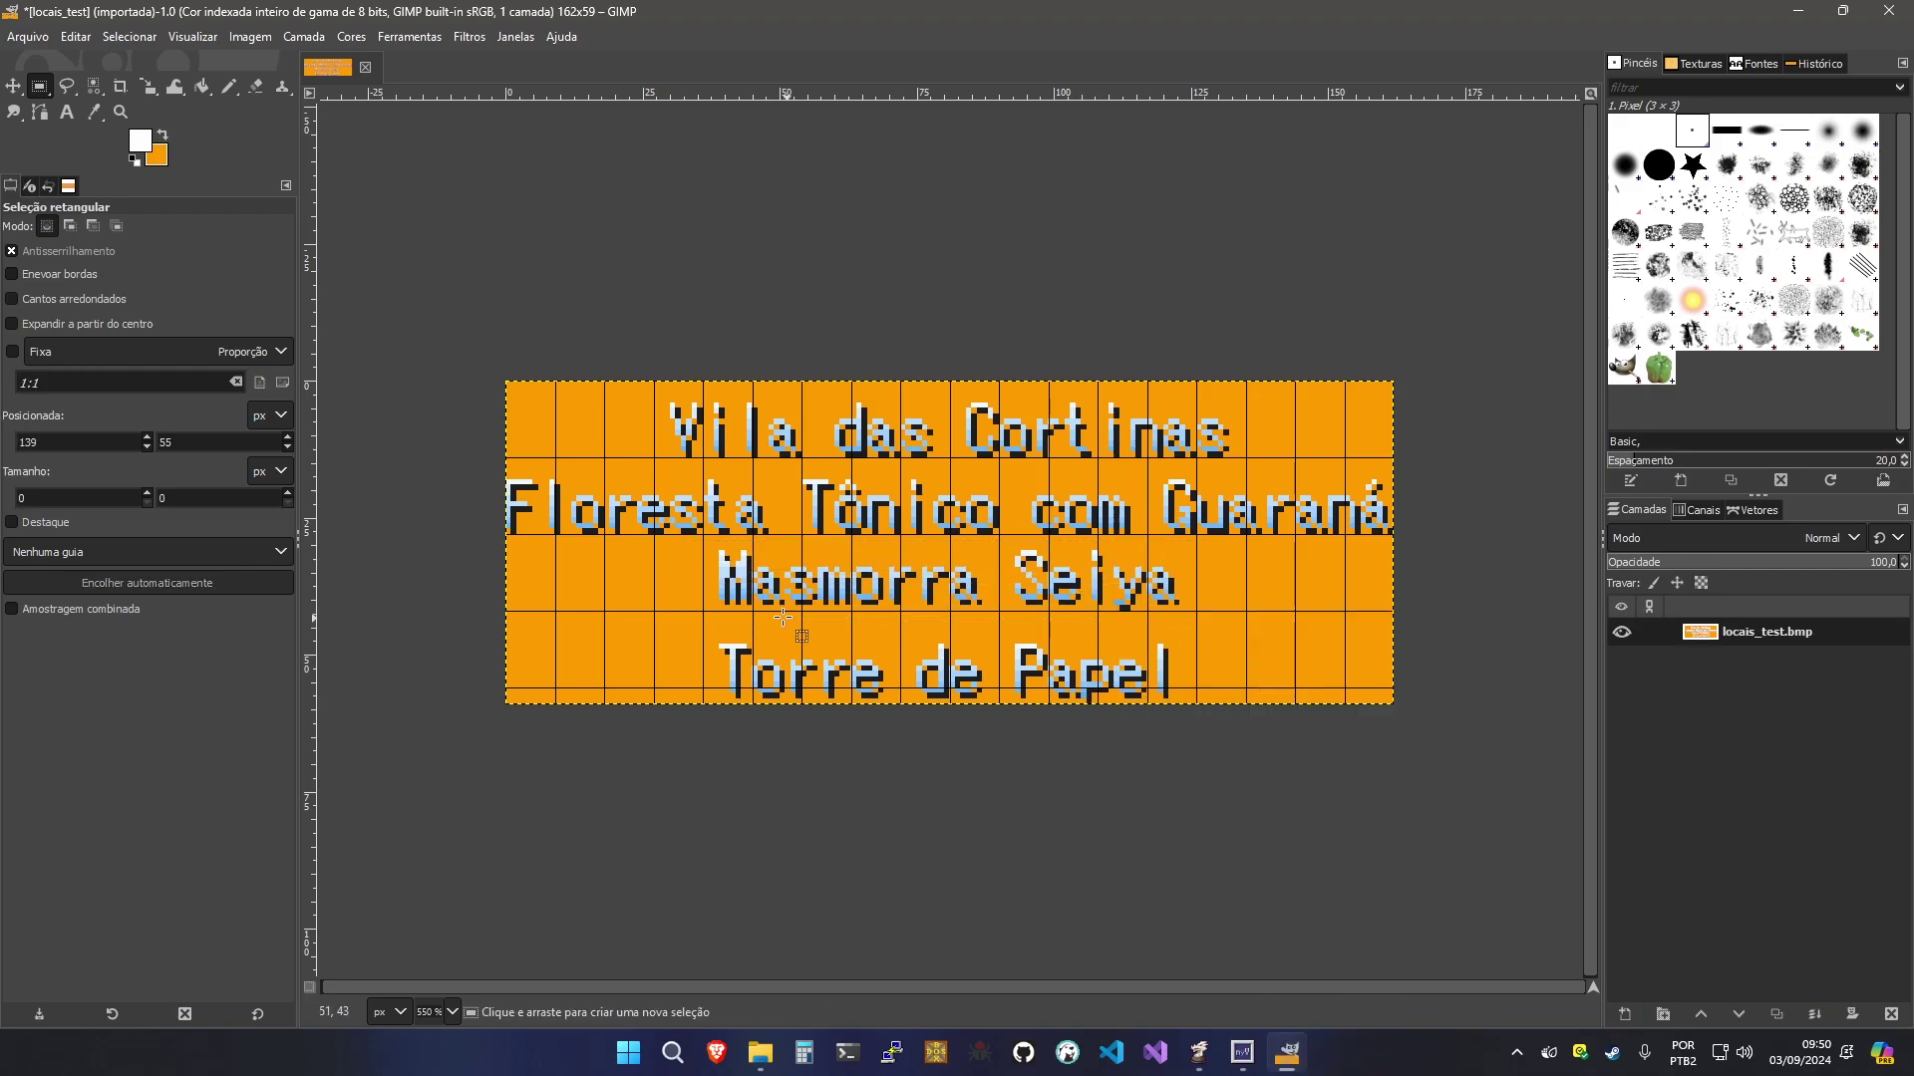
# Float a selection of about 100 × 20 pixels around Torre de Papel, move it up 3 pixels and anchor it
pyautogui.moveTo(698, 611); pyautogui.dragTo(1245, 719)
pyautogui.rightClick(1126, 688)
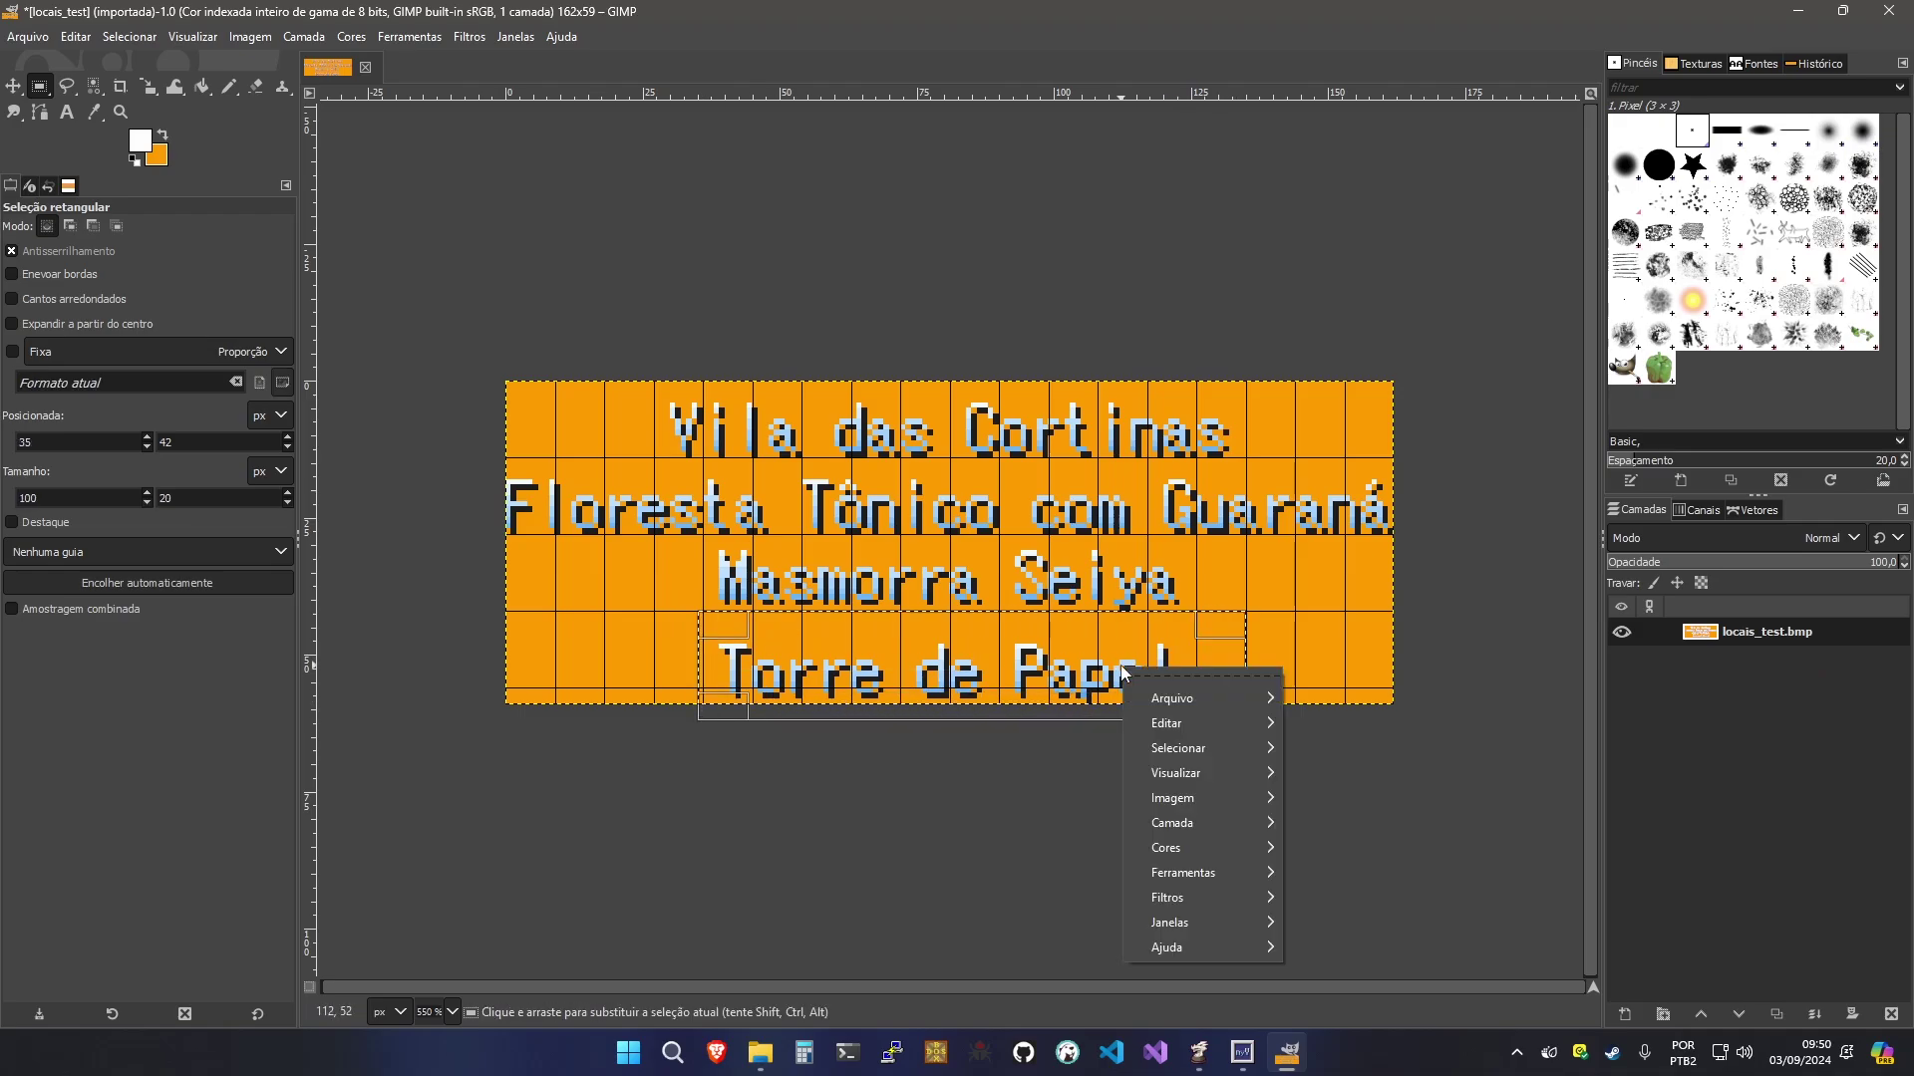
pyautogui.moveTo(1218, 767)
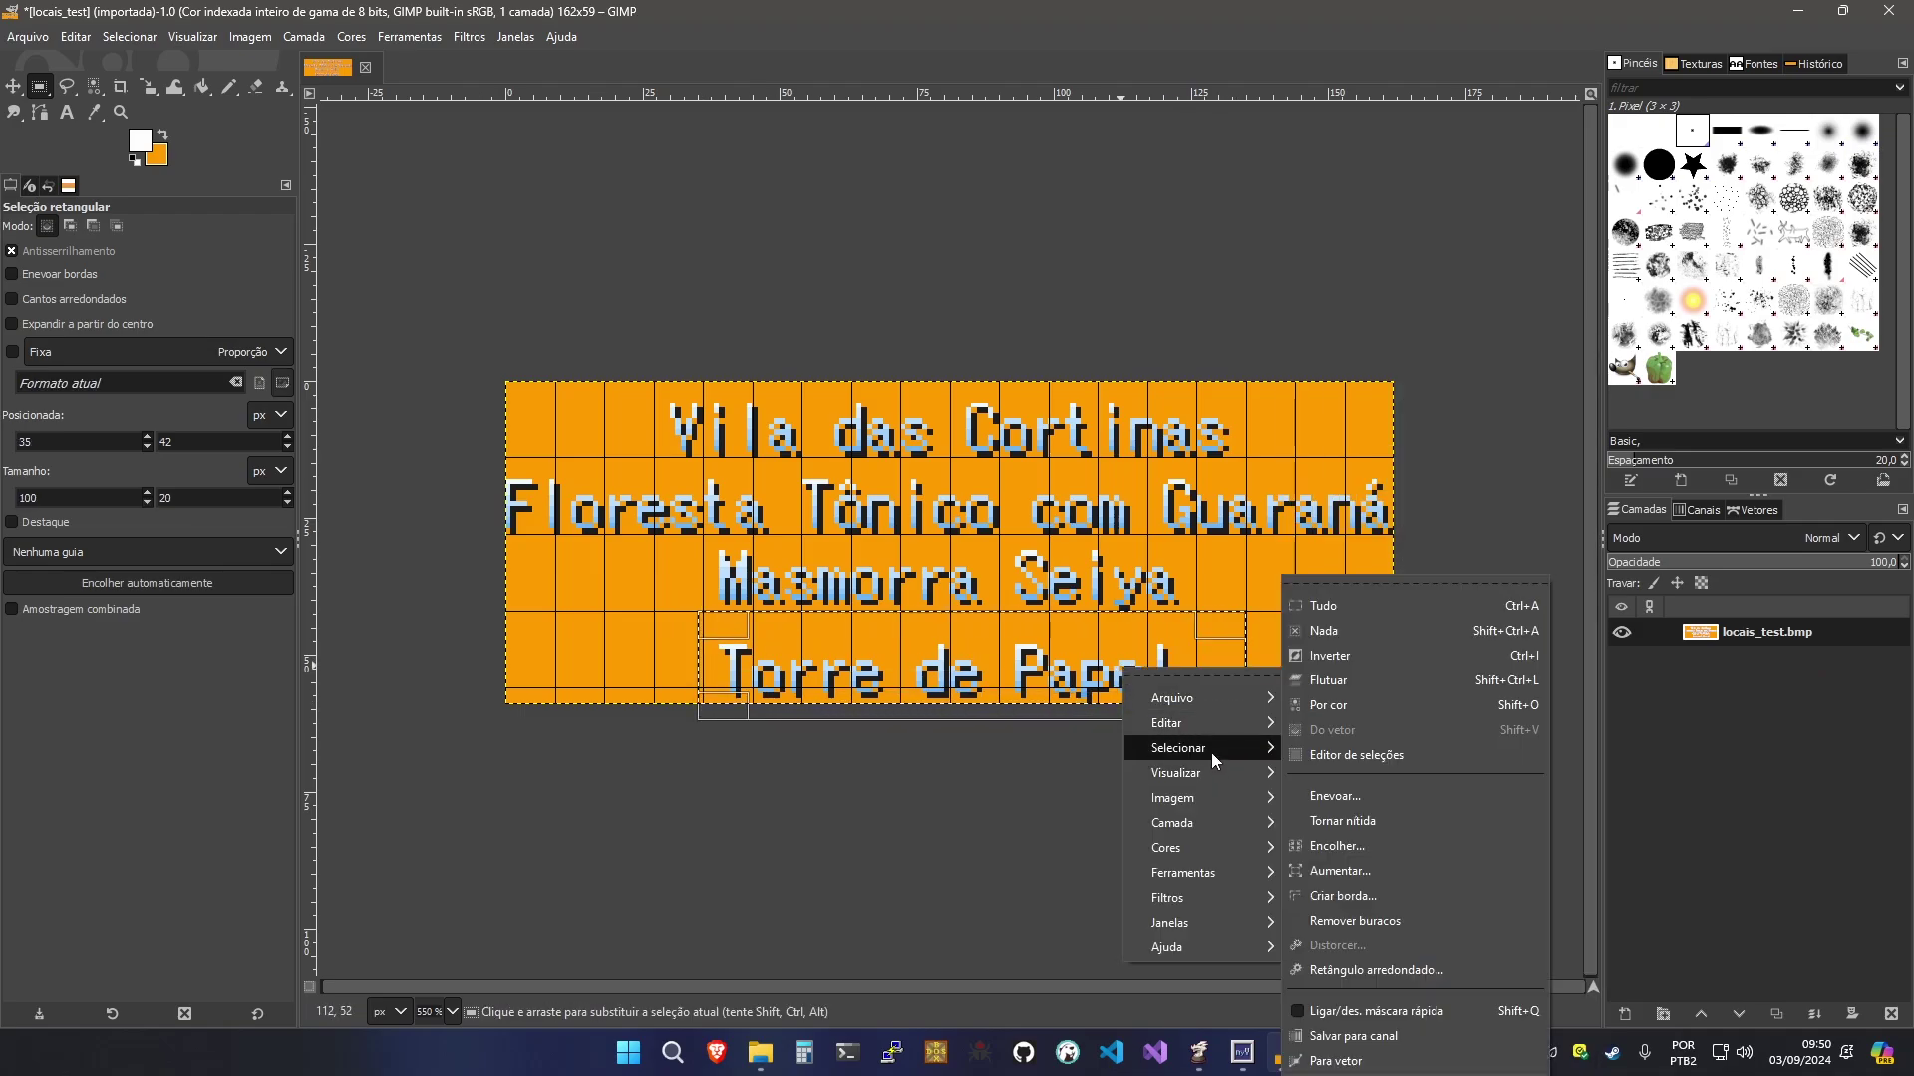
pyautogui.click(1342, 682)
pyautogui.press('Up')
pyautogui.press('Up')
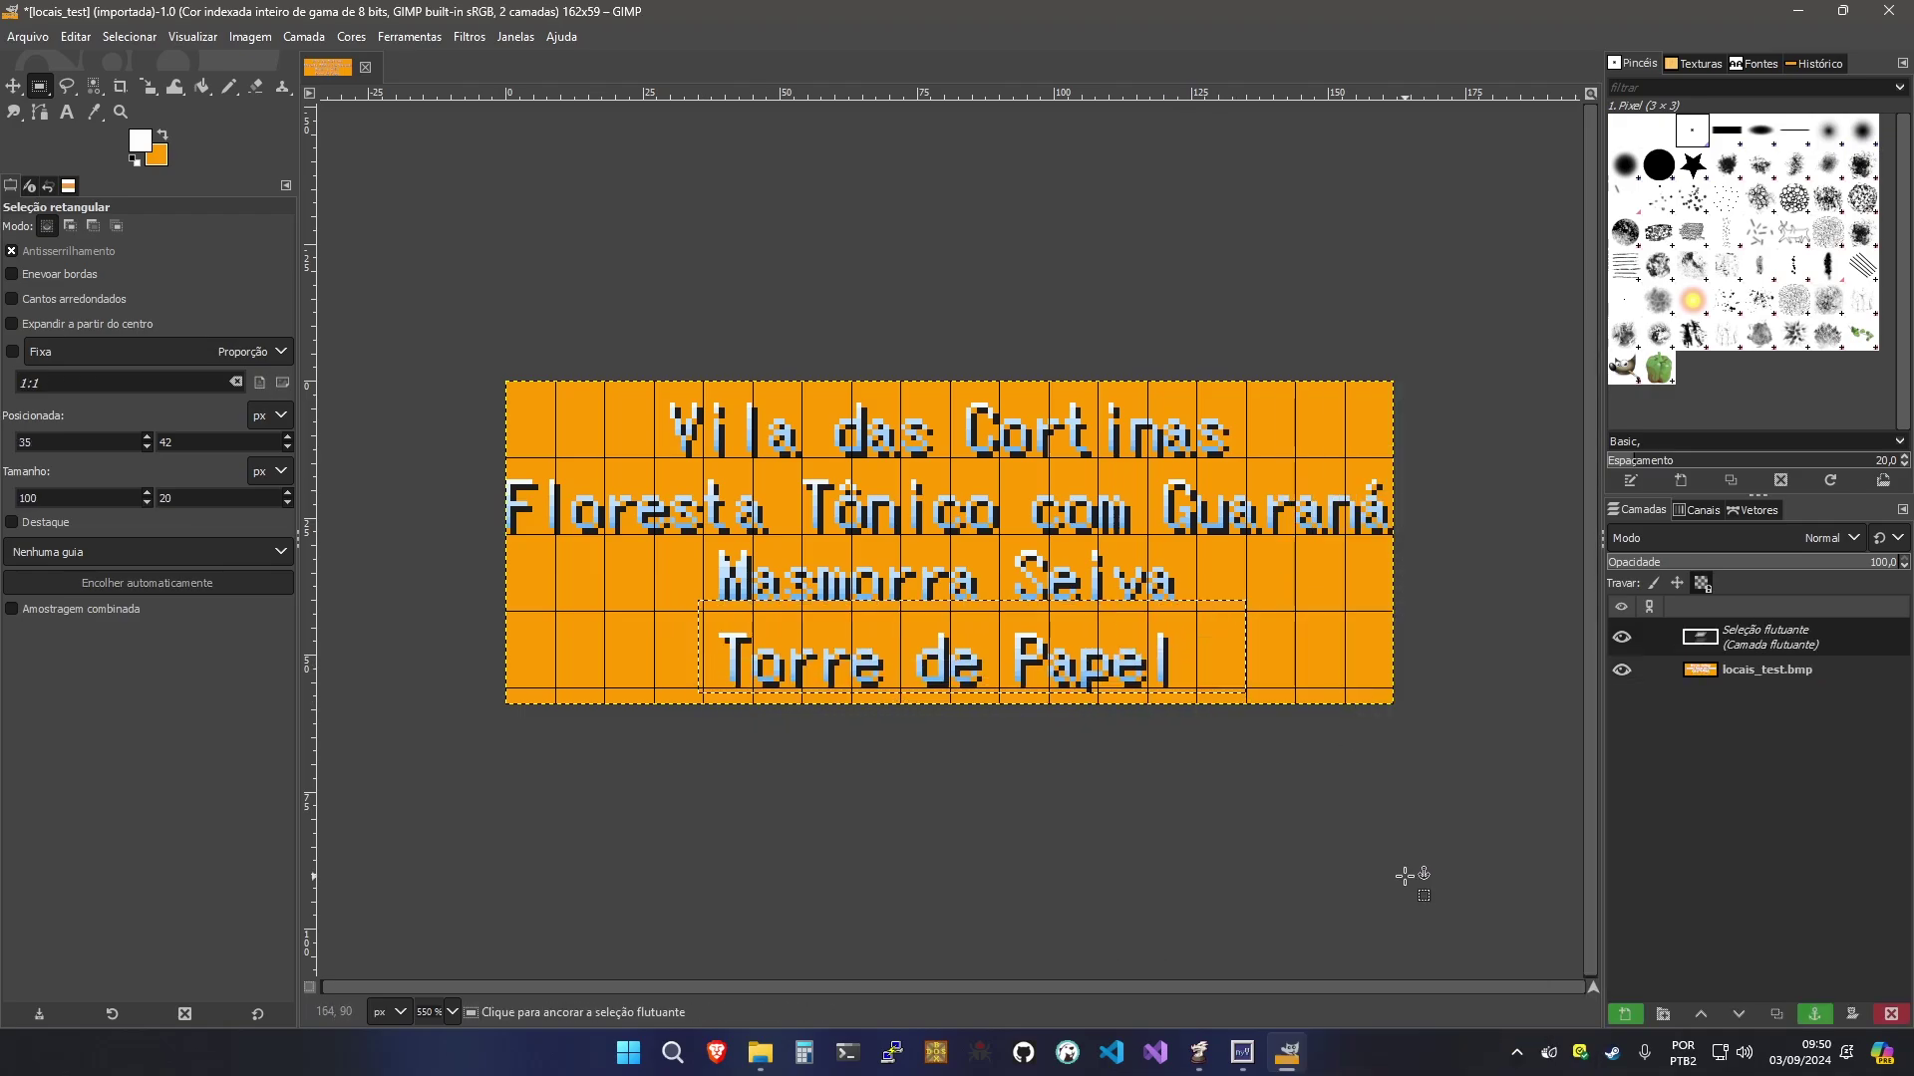
pyautogui.click(1348, 612)
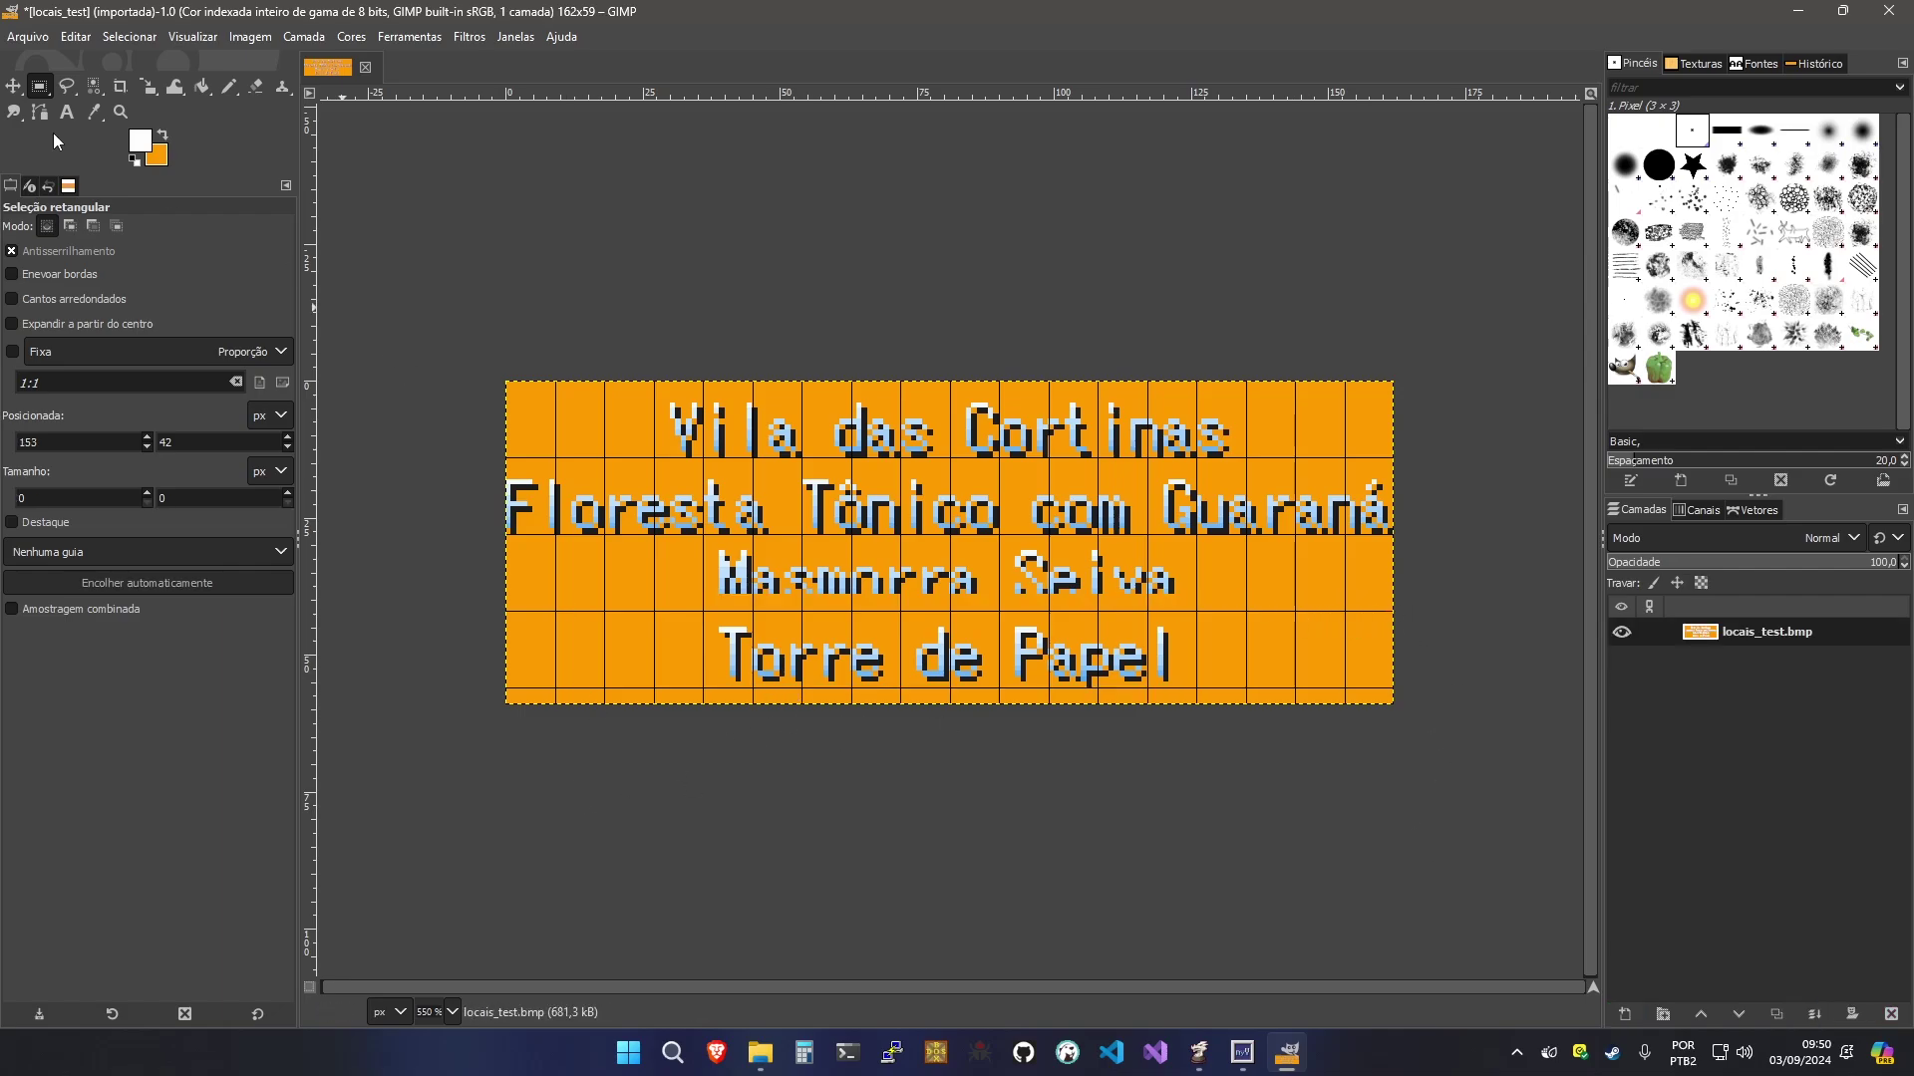
# Crop the image to 162 × 56 pixels, removing the orange strip below the fourth grid row
pyautogui.hotkey('shift', 'c')
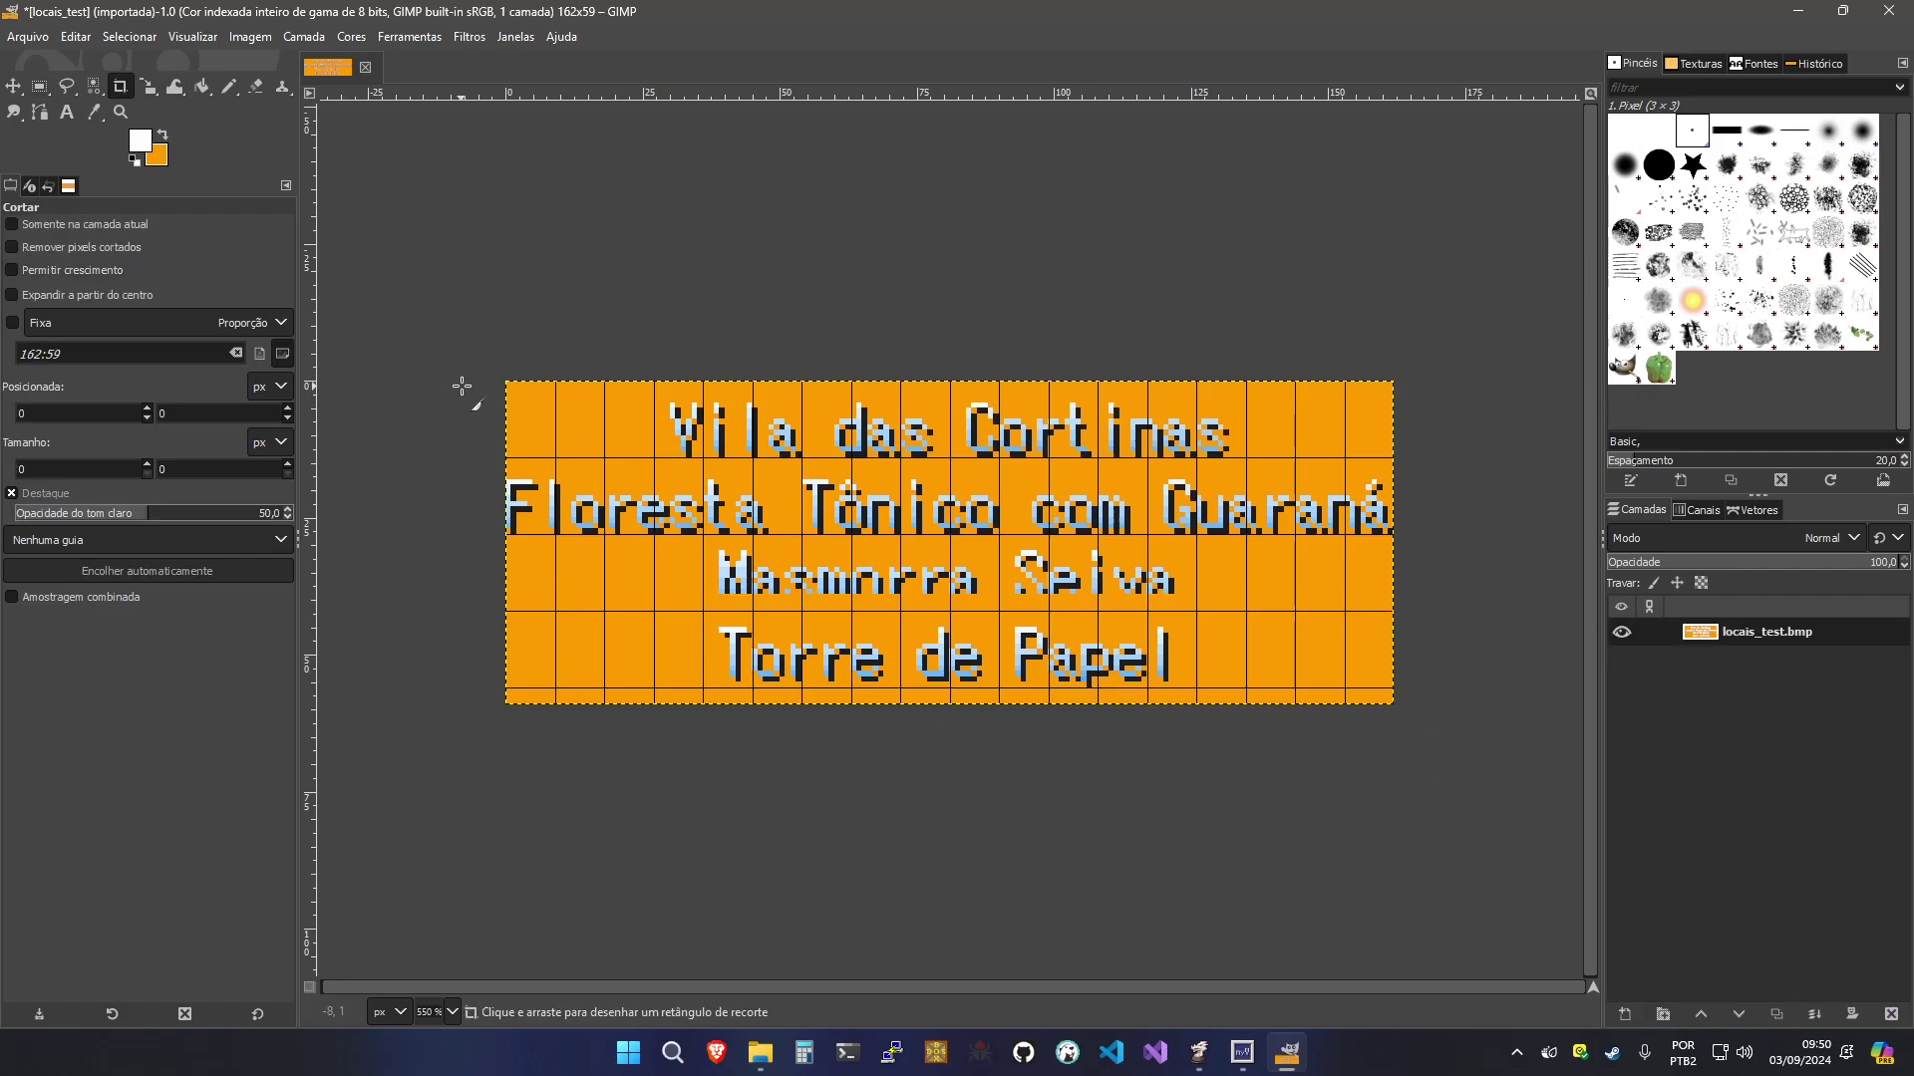
pyautogui.moveTo(505, 382); pyautogui.dragTo(1411, 698)
pyautogui.press('Return')
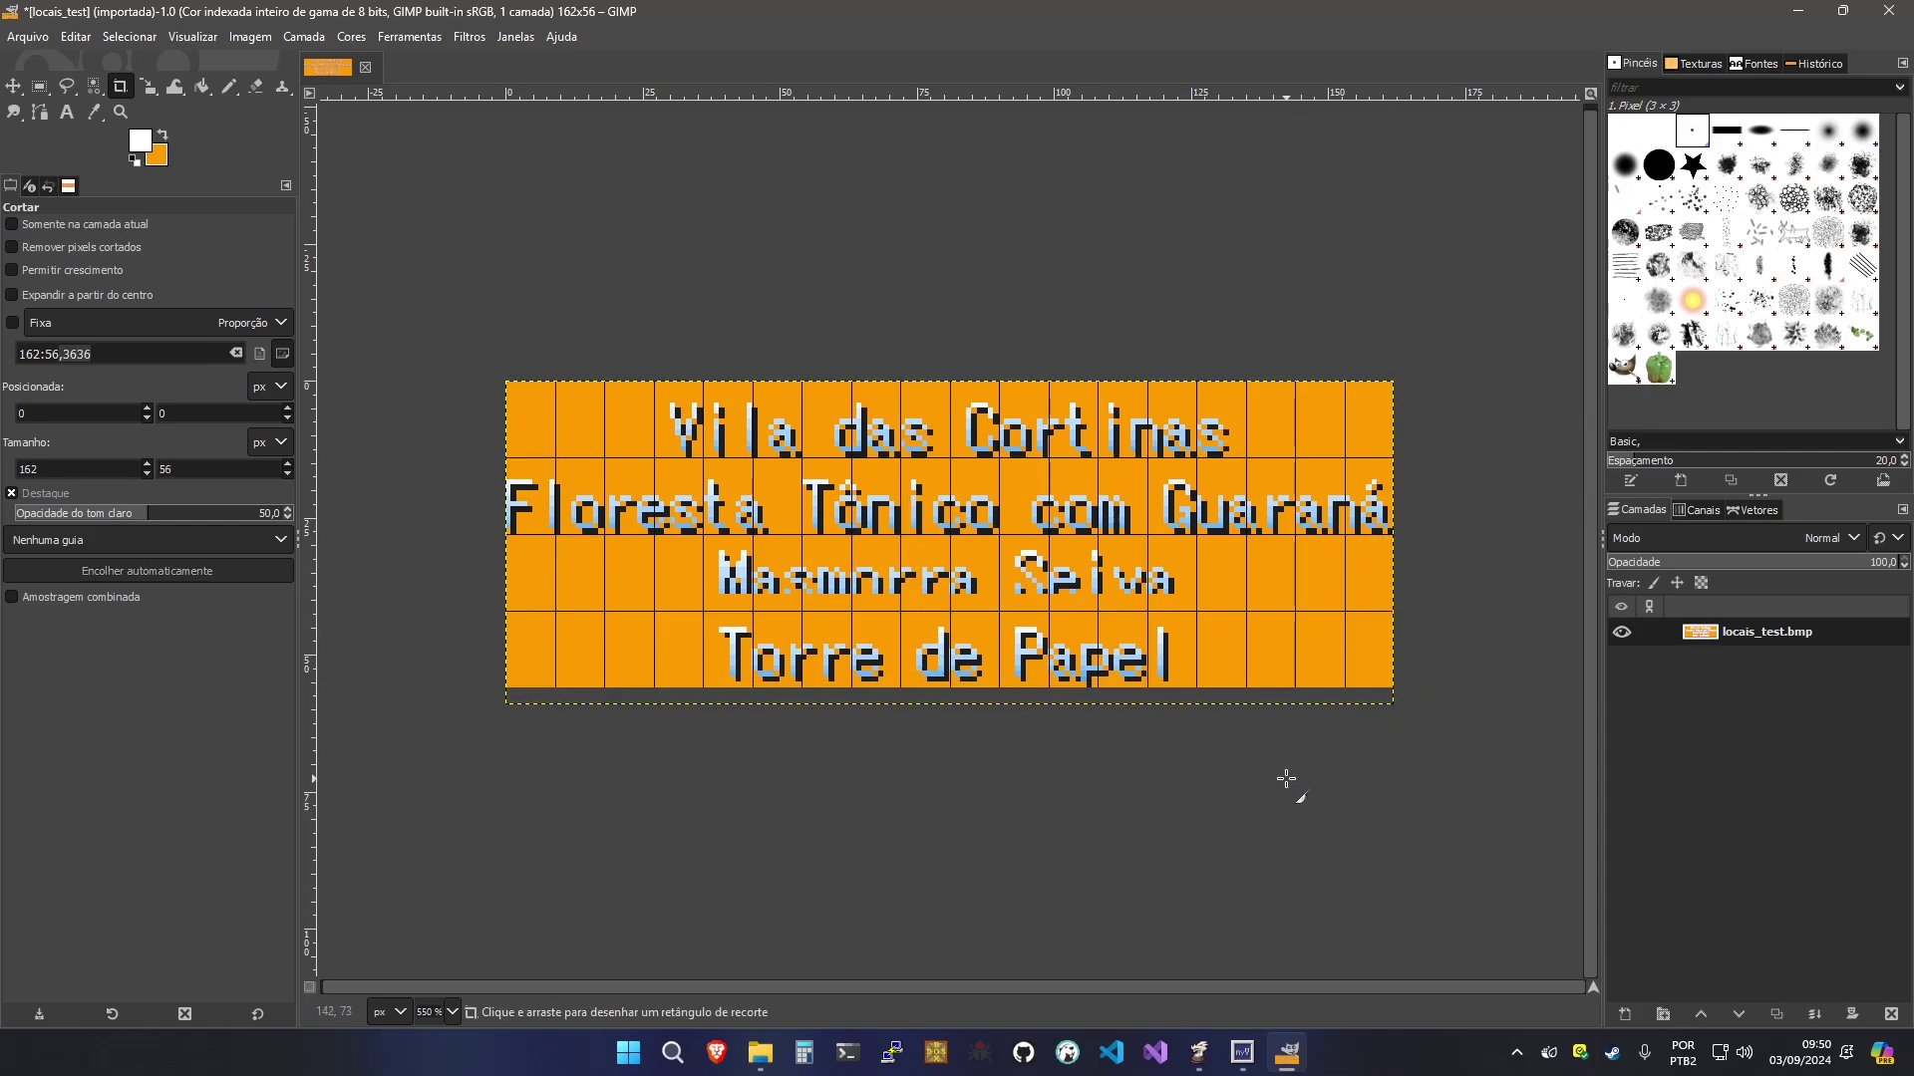
pyautogui.click(42, 87)
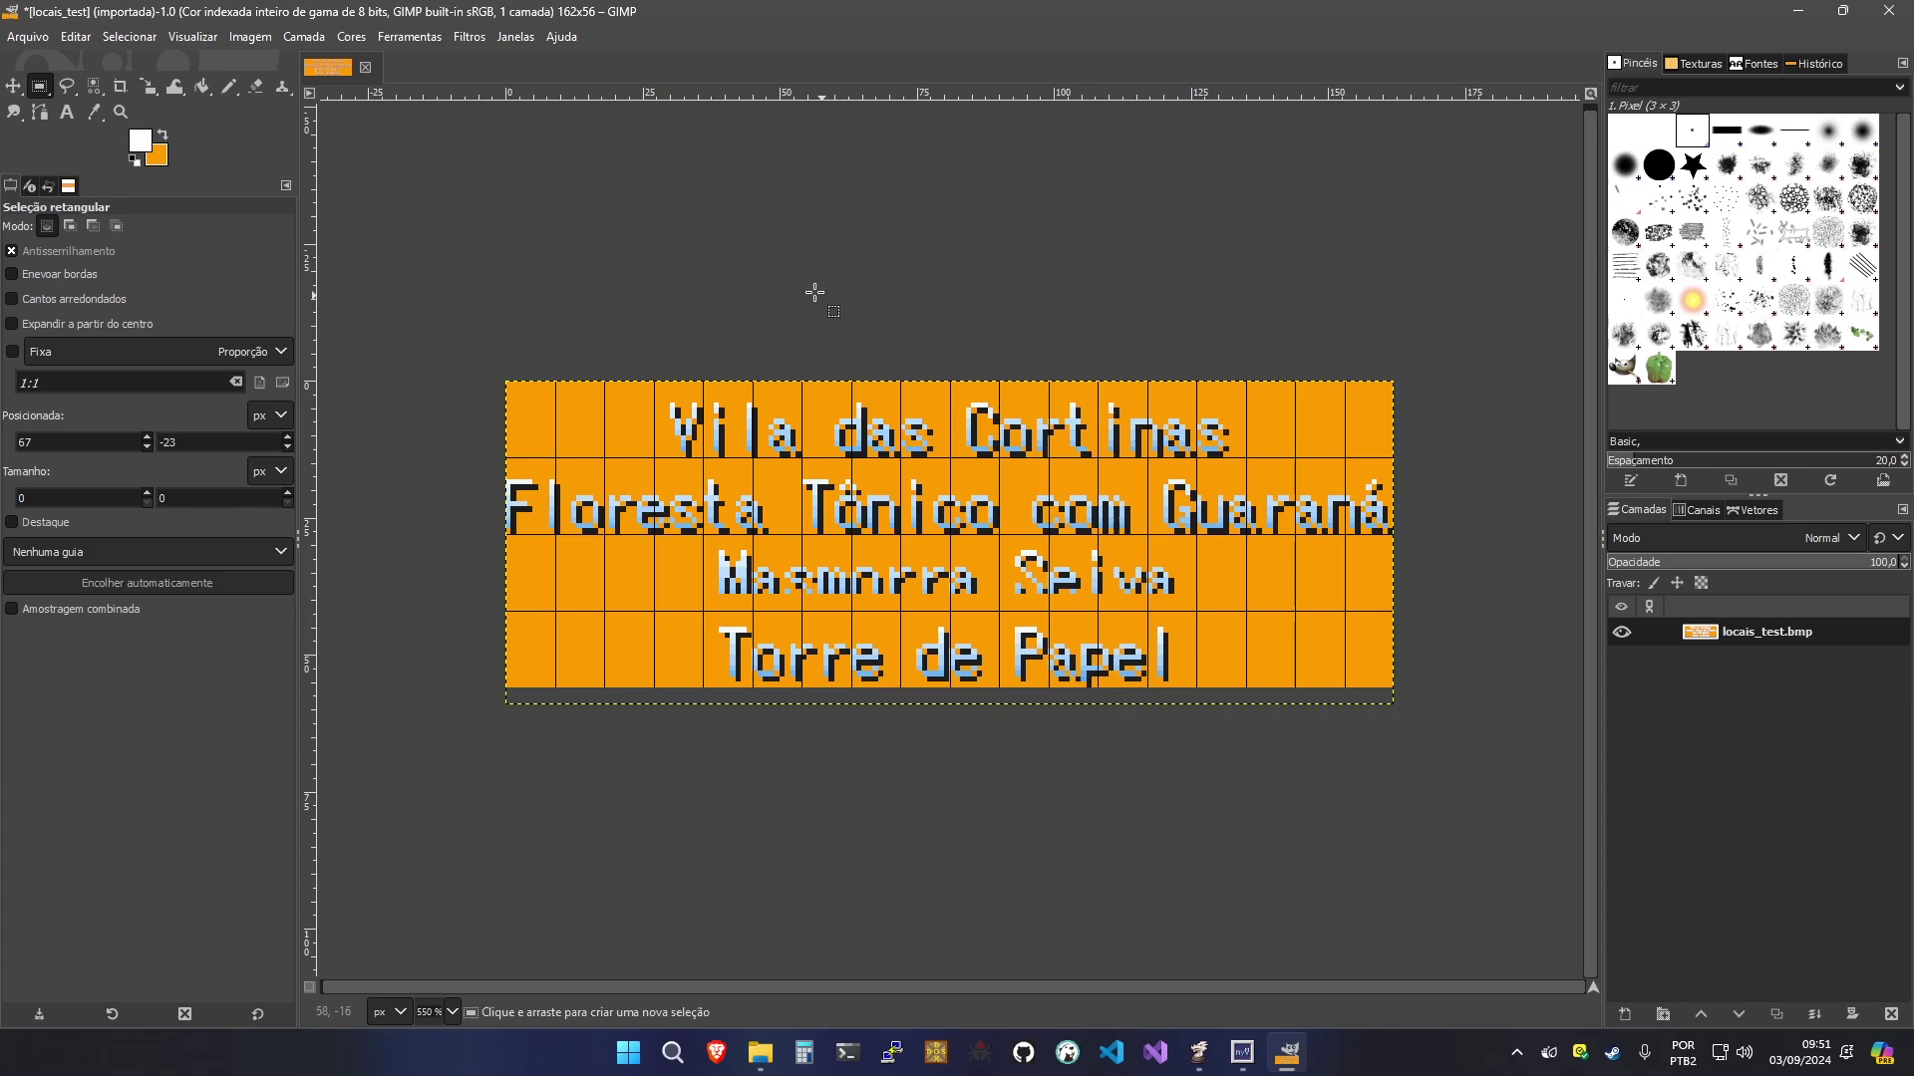
# Overwrite locais_test.bmp with the edited image and compare it with locais.bmp in the "- res -" folder
pyautogui.click(50, 37)
pyautogui.click(113, 349)
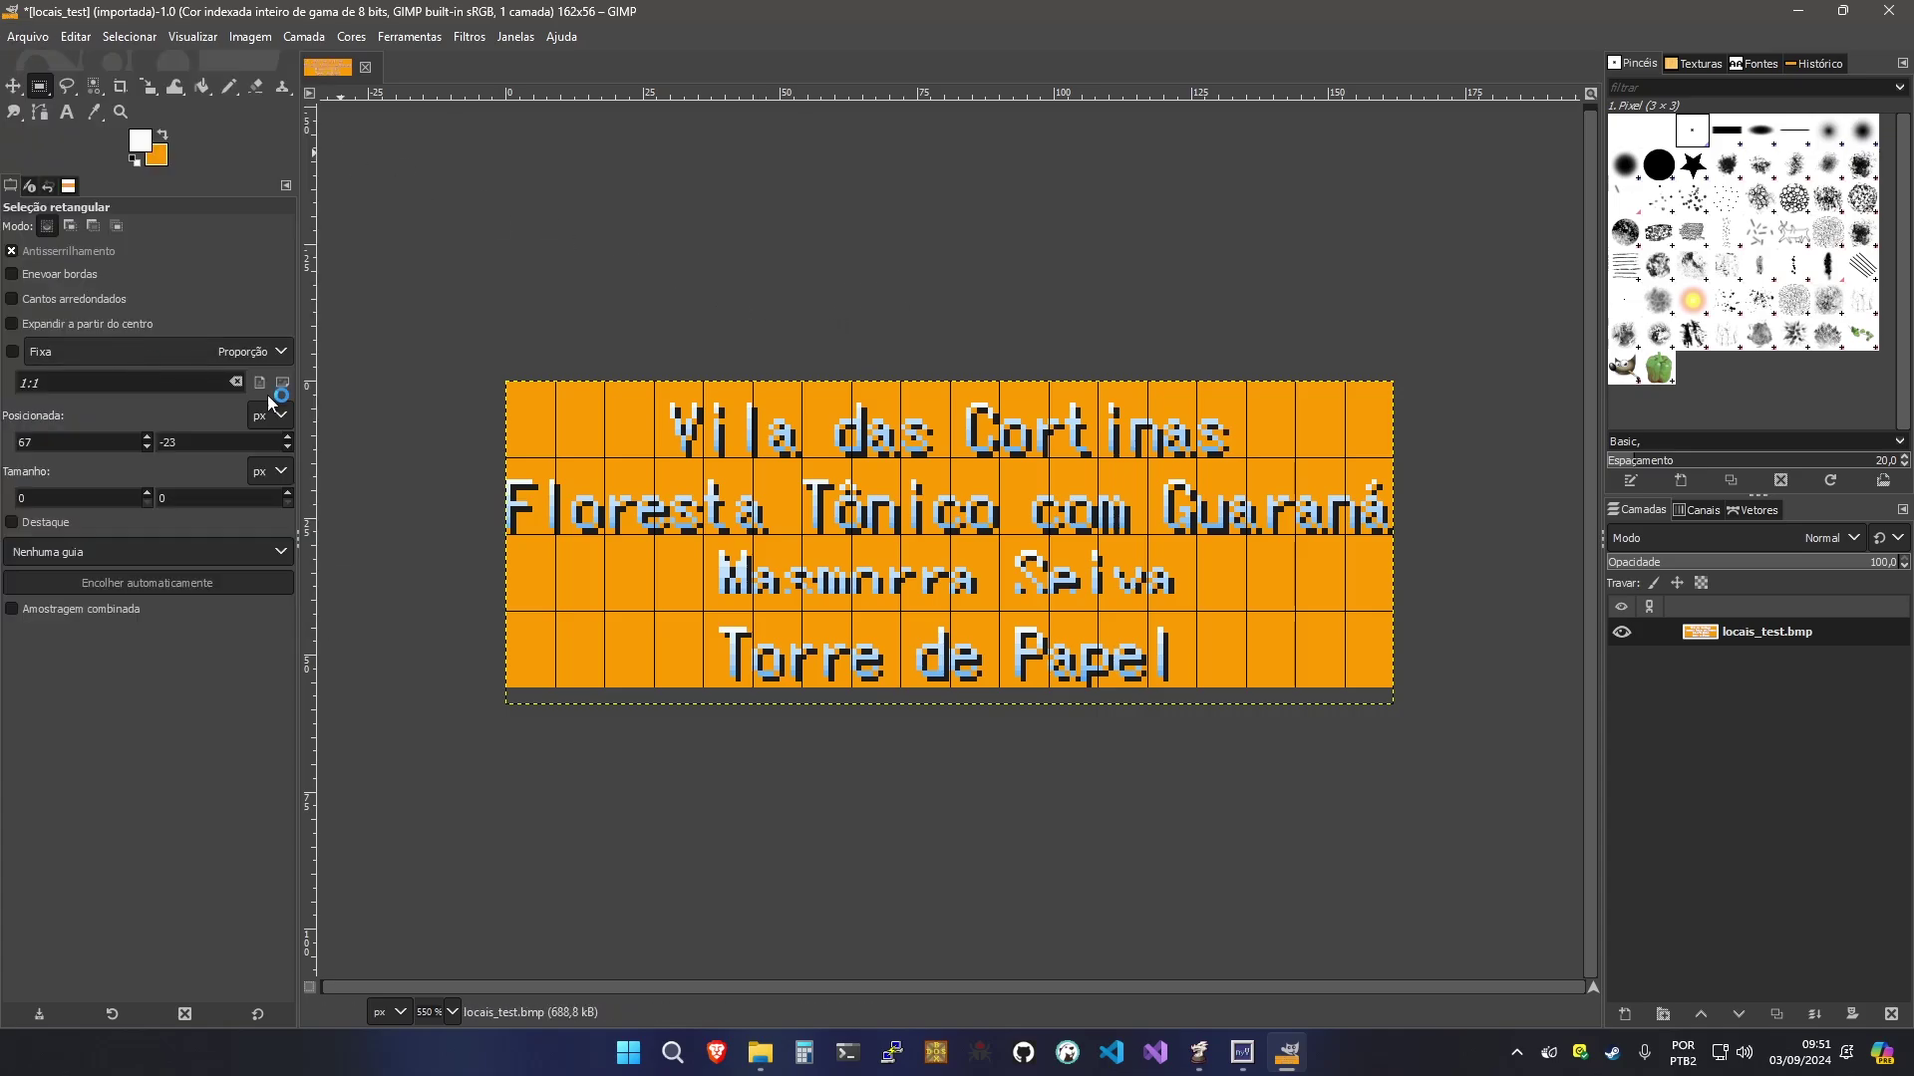
pyautogui.click(757, 1048)
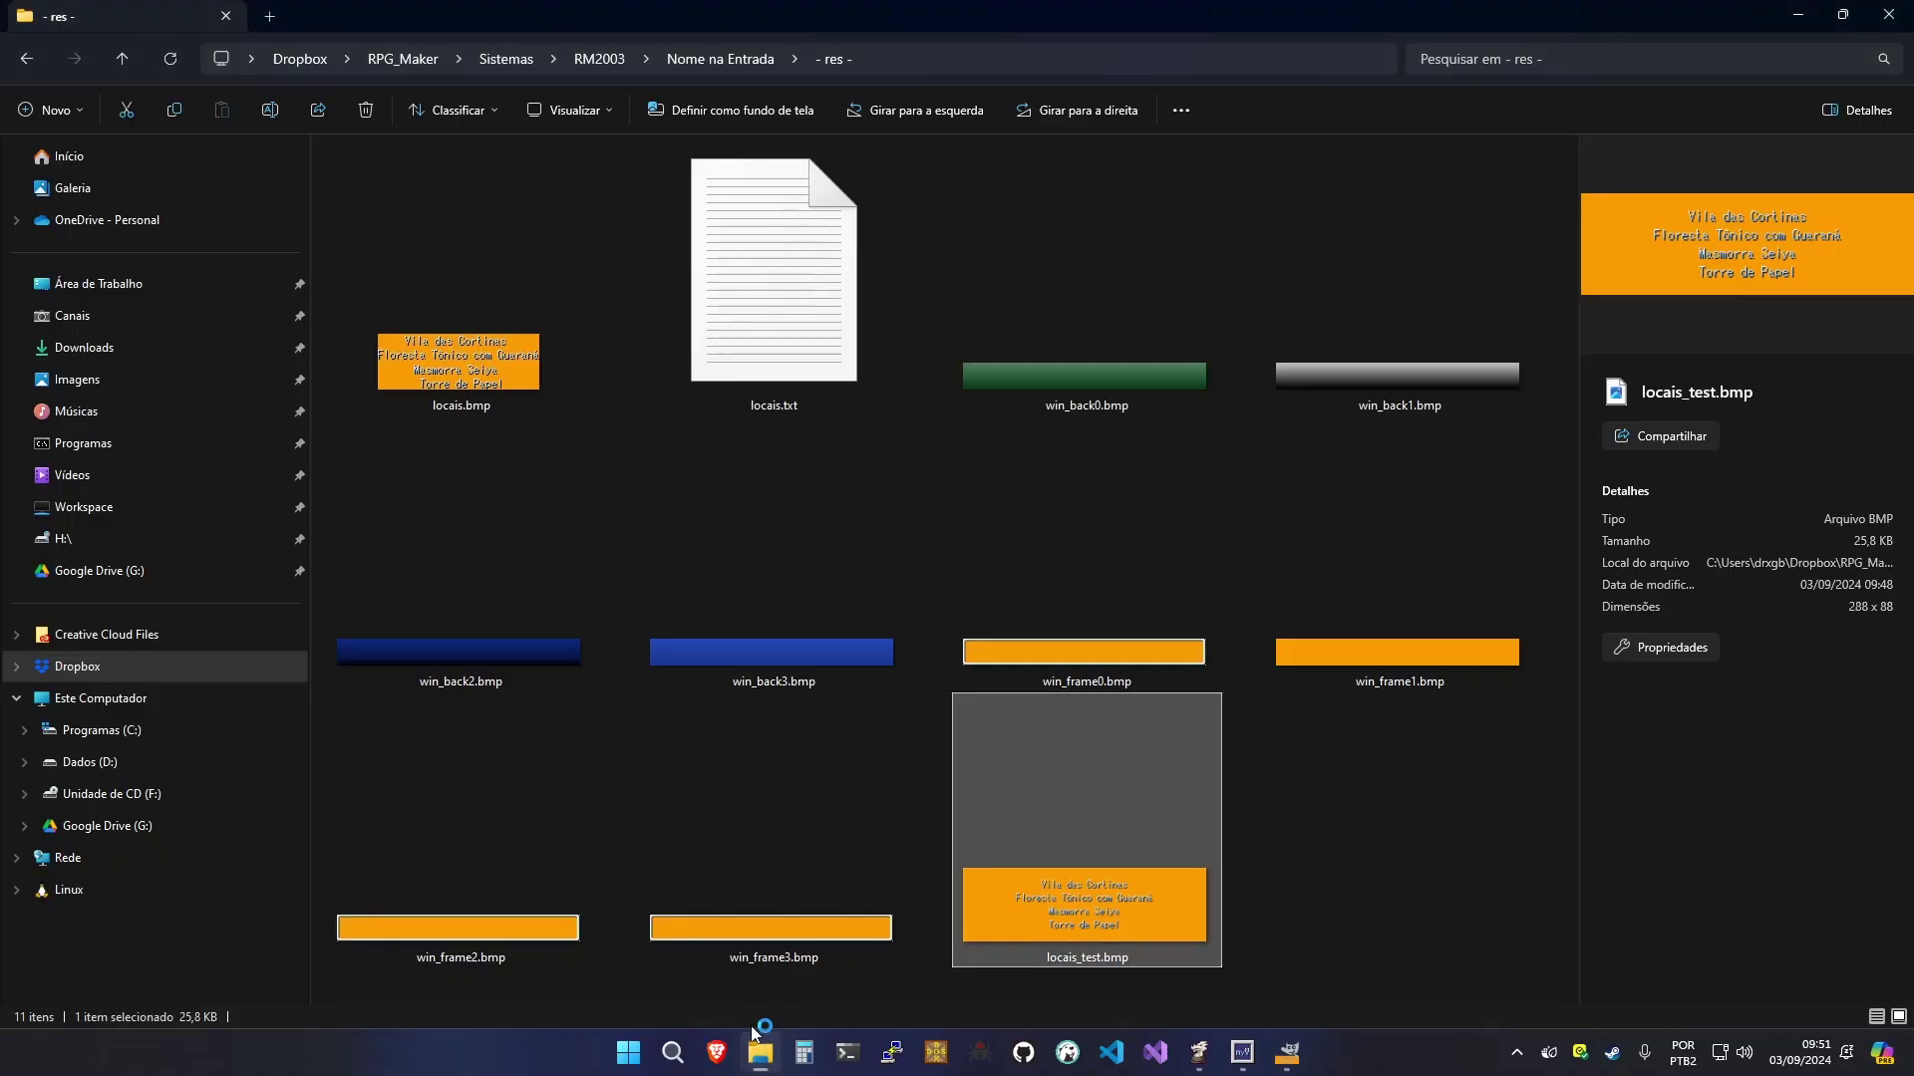
pyautogui.click(1378, 770)
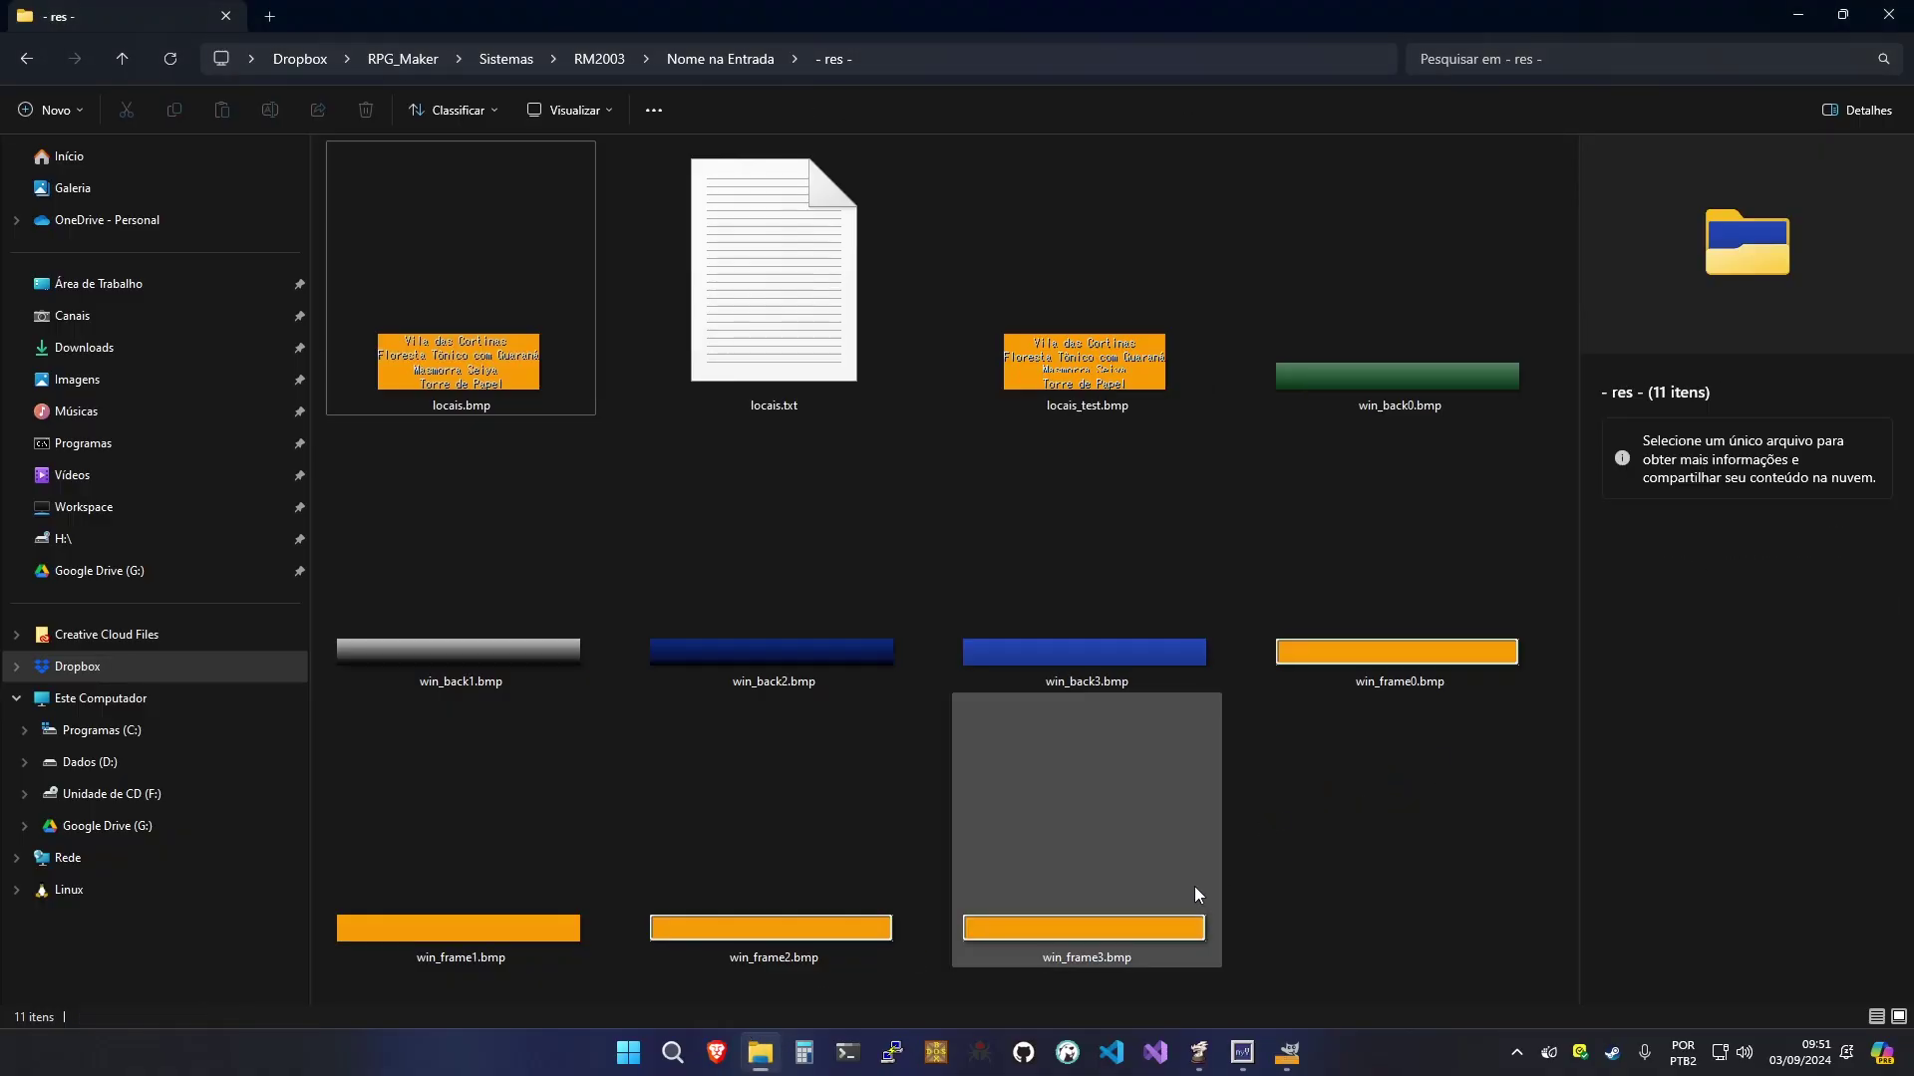
pyautogui.click(518, 379)
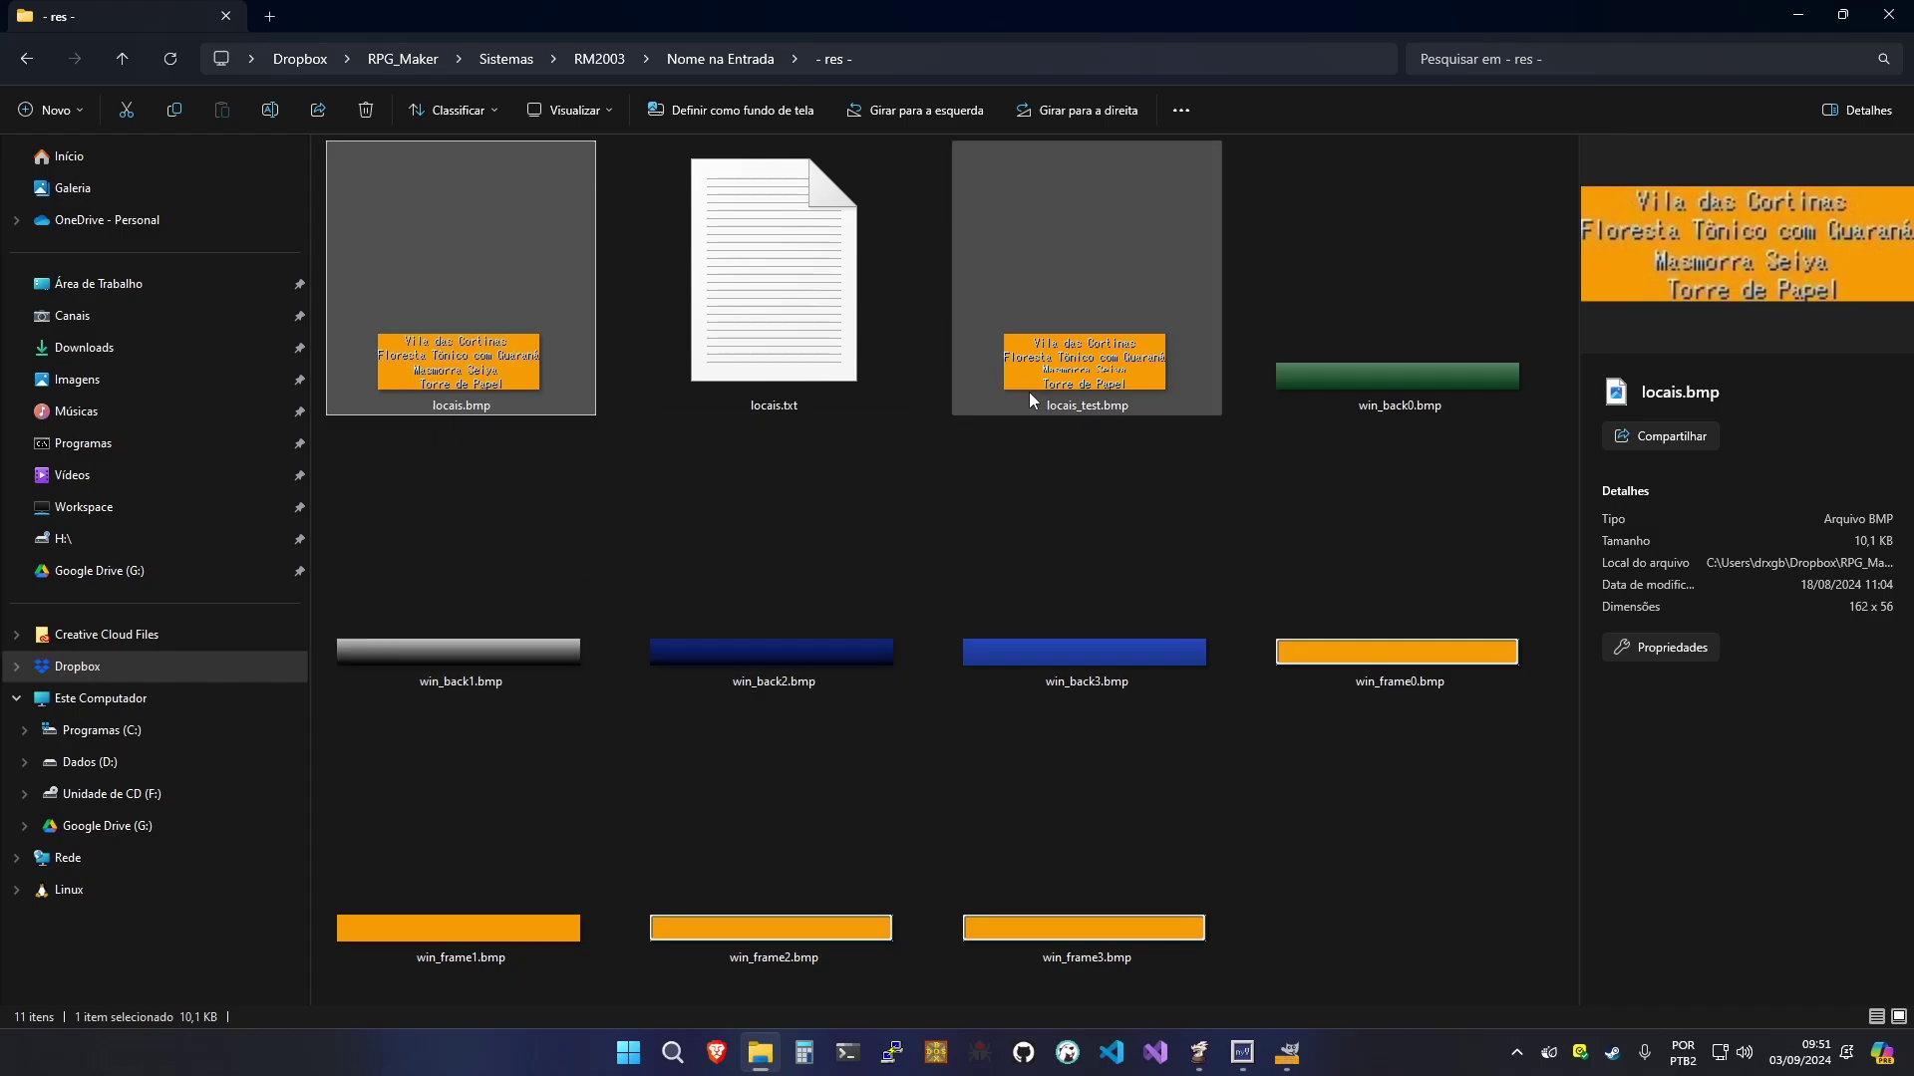
pyautogui.click(1093, 400)
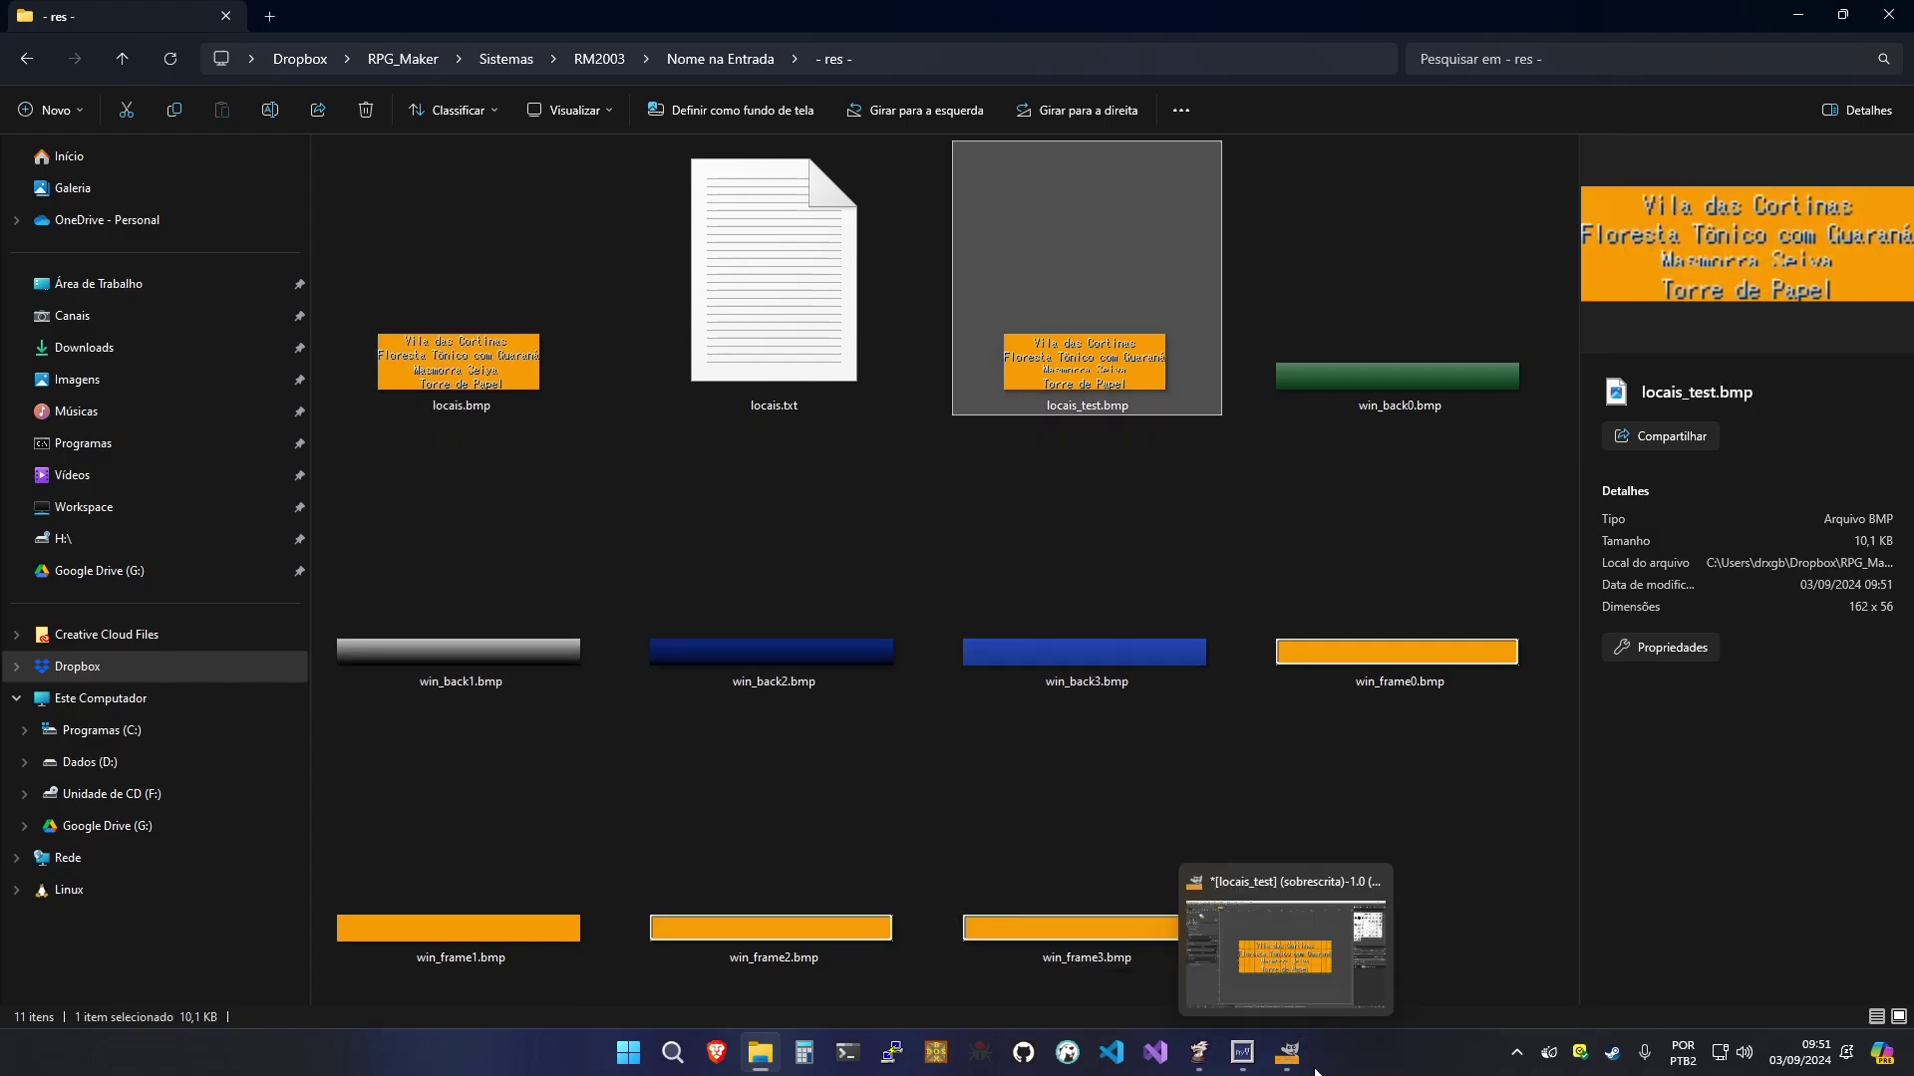
# Return to GIMP, undo the crop and the move of Torre de Papel, and anchor the floating text
pyautogui.click(1287, 1049)
pyautogui.hotkey('ctrl', 'v')
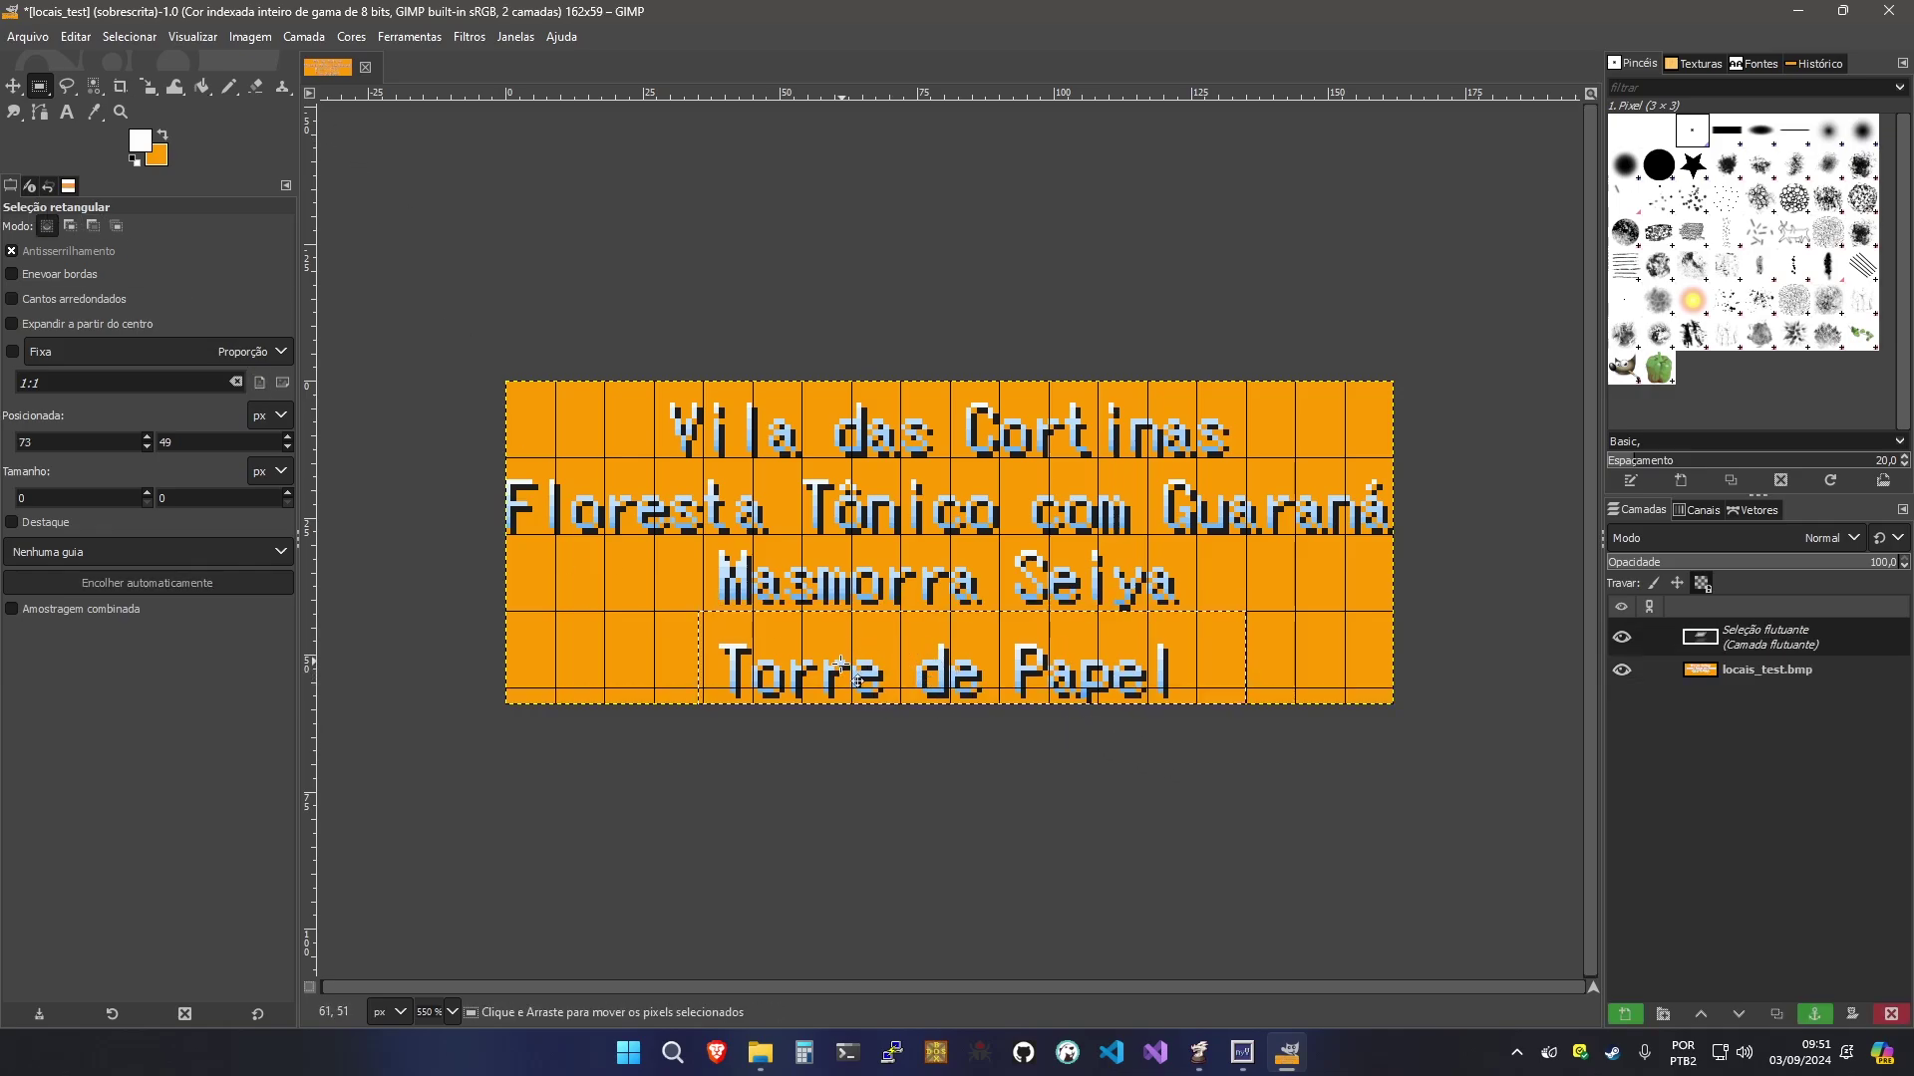
pyautogui.click(1385, 656)
# Float a tighter 98 × 14 pixel selection around Torre de Papel, move it up 3 pixels and anchor it
pyautogui.moveTo(686, 618); pyautogui.dragTo(1222, 744)
pyautogui.moveTo(972, 638); pyautogui.dragTo(972, 660)
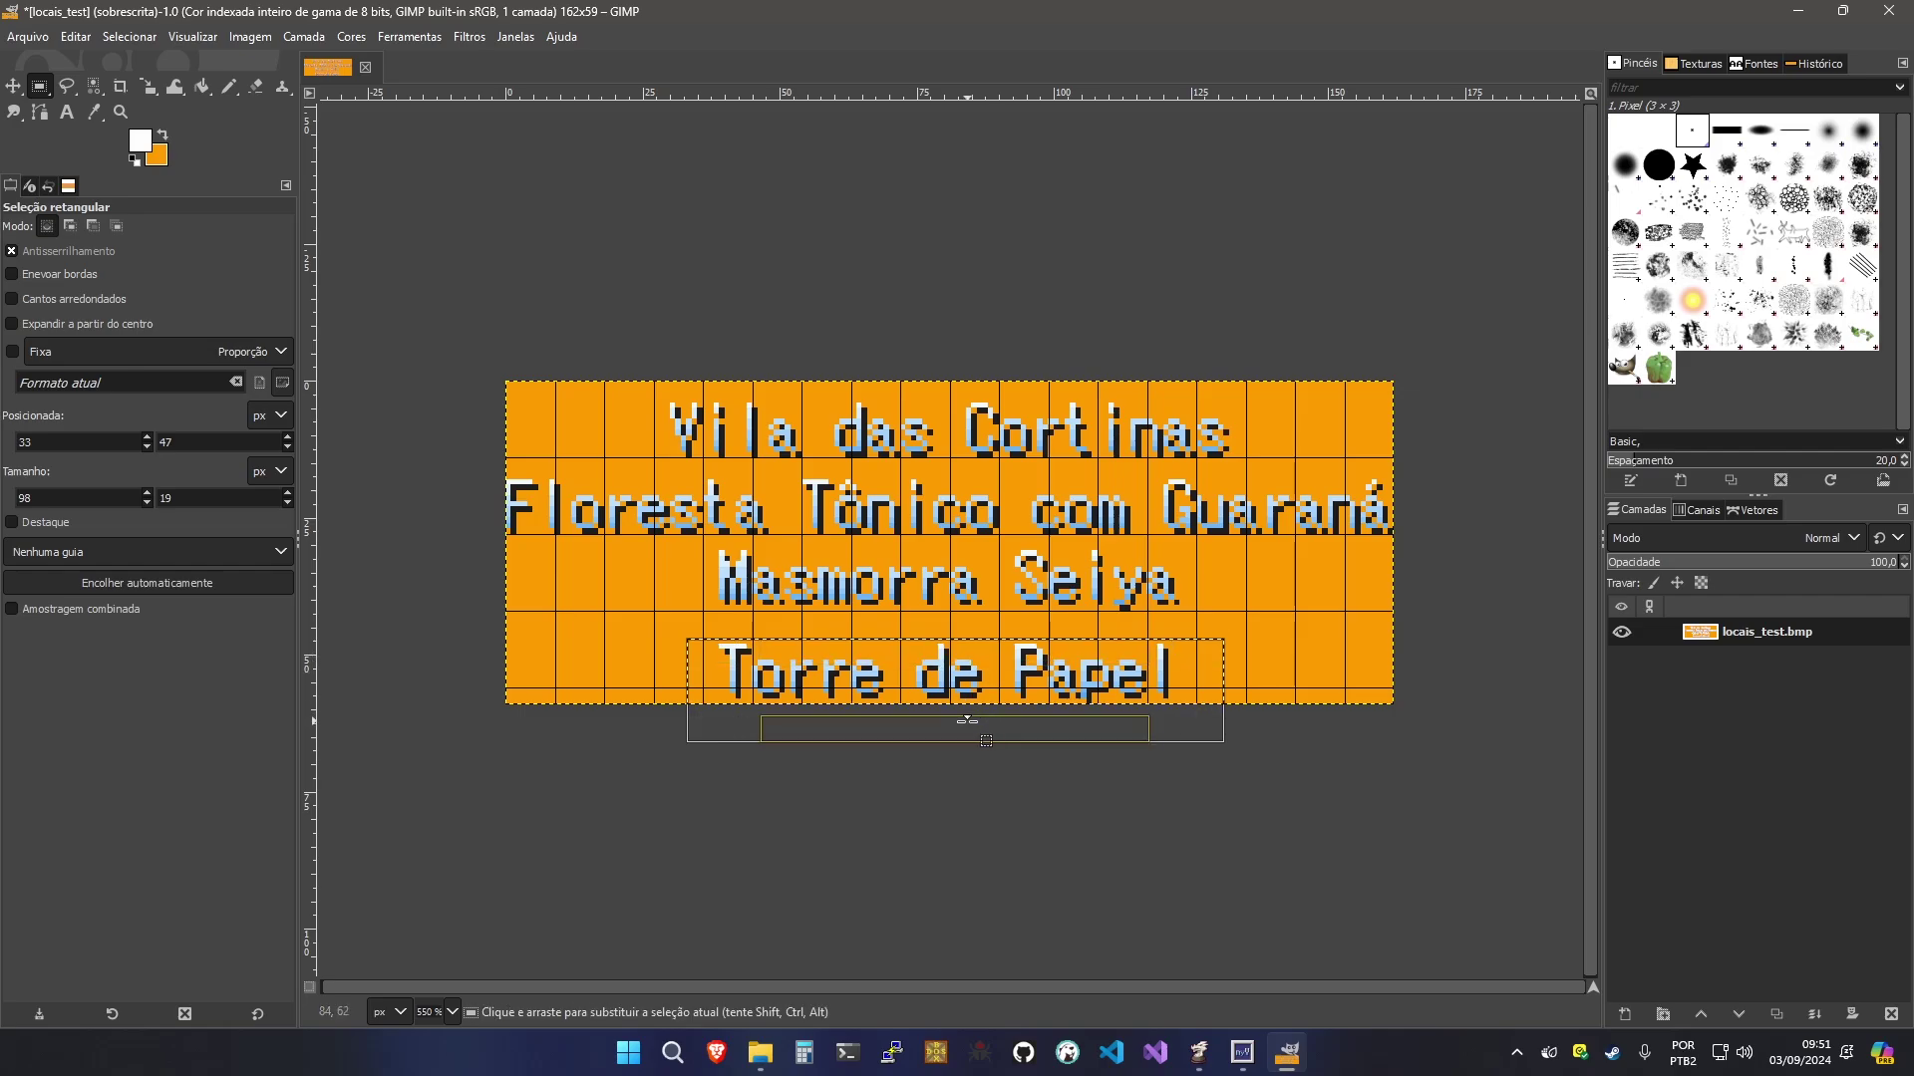
pyautogui.moveTo(968, 728); pyautogui.dragTo(968, 703)
pyautogui.rightClick(936, 668)
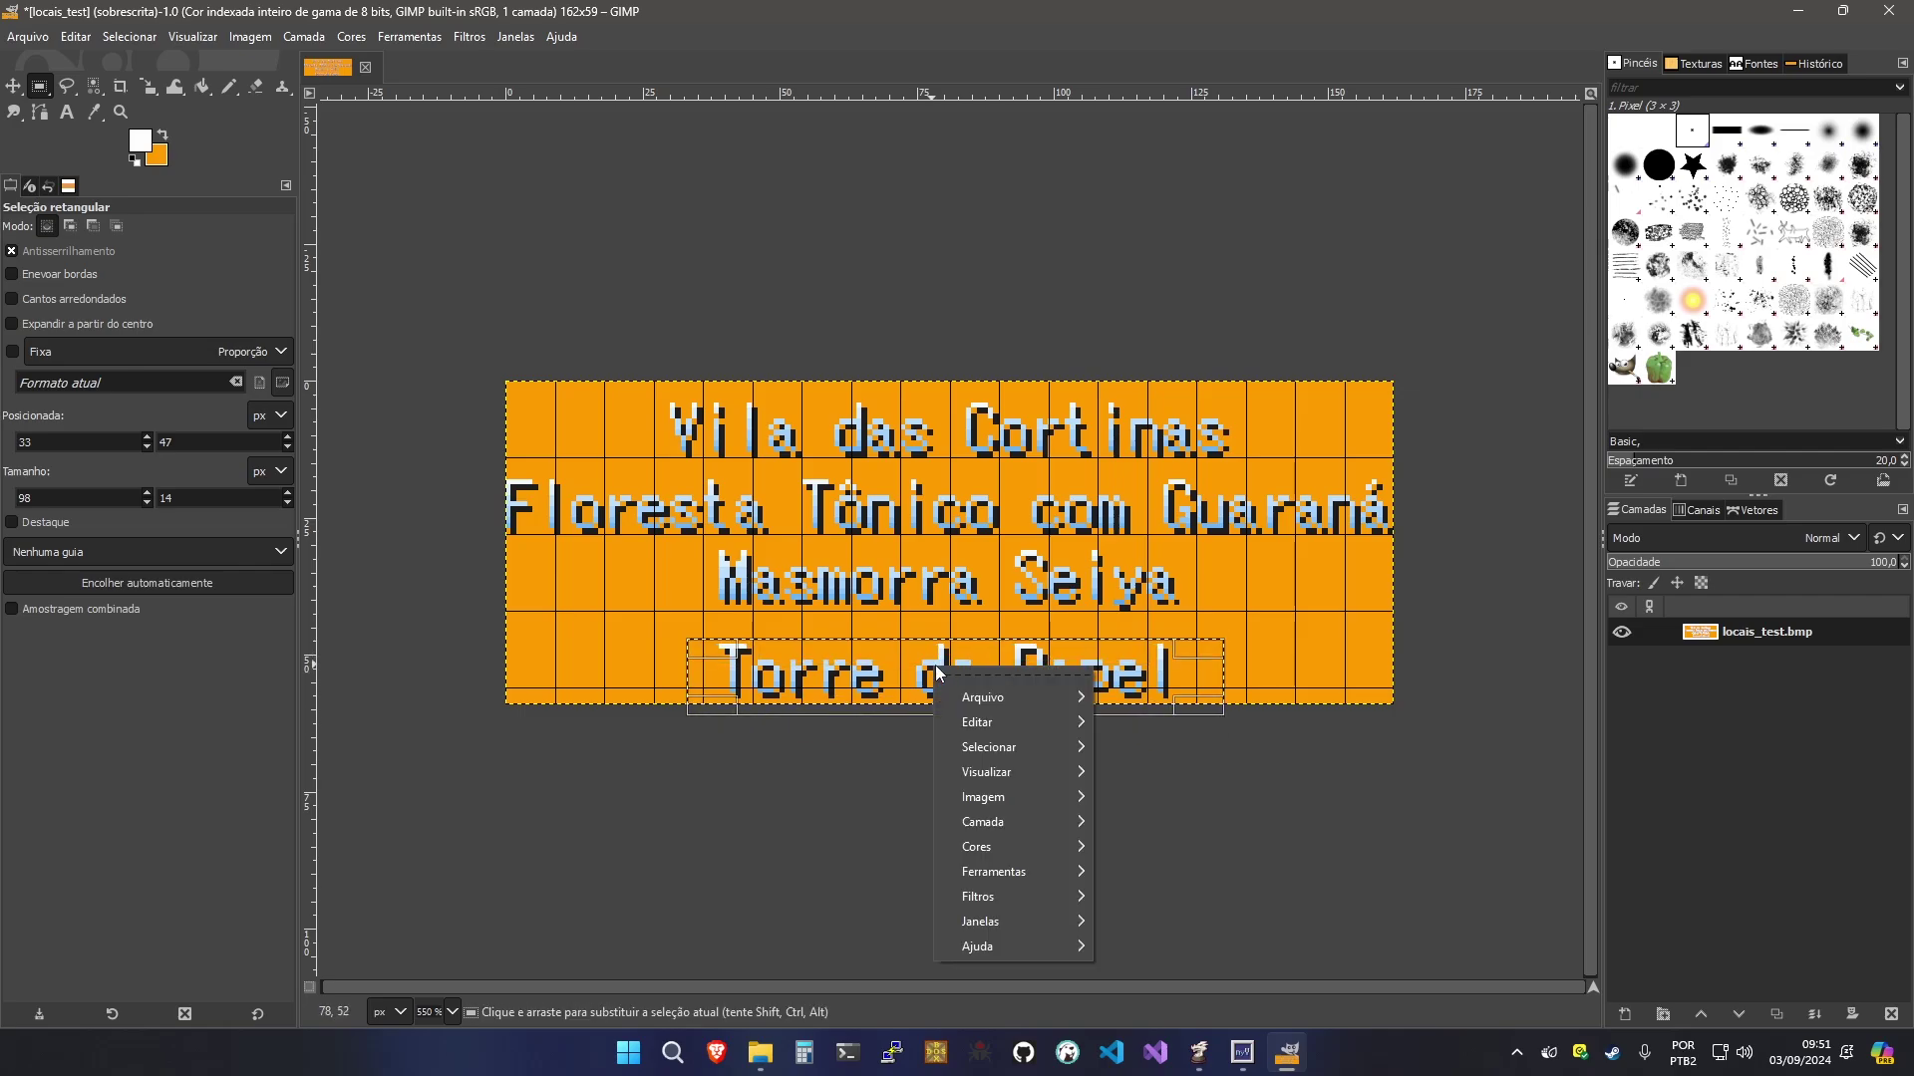
pyautogui.moveTo(1000, 747)
pyautogui.click(1182, 689)
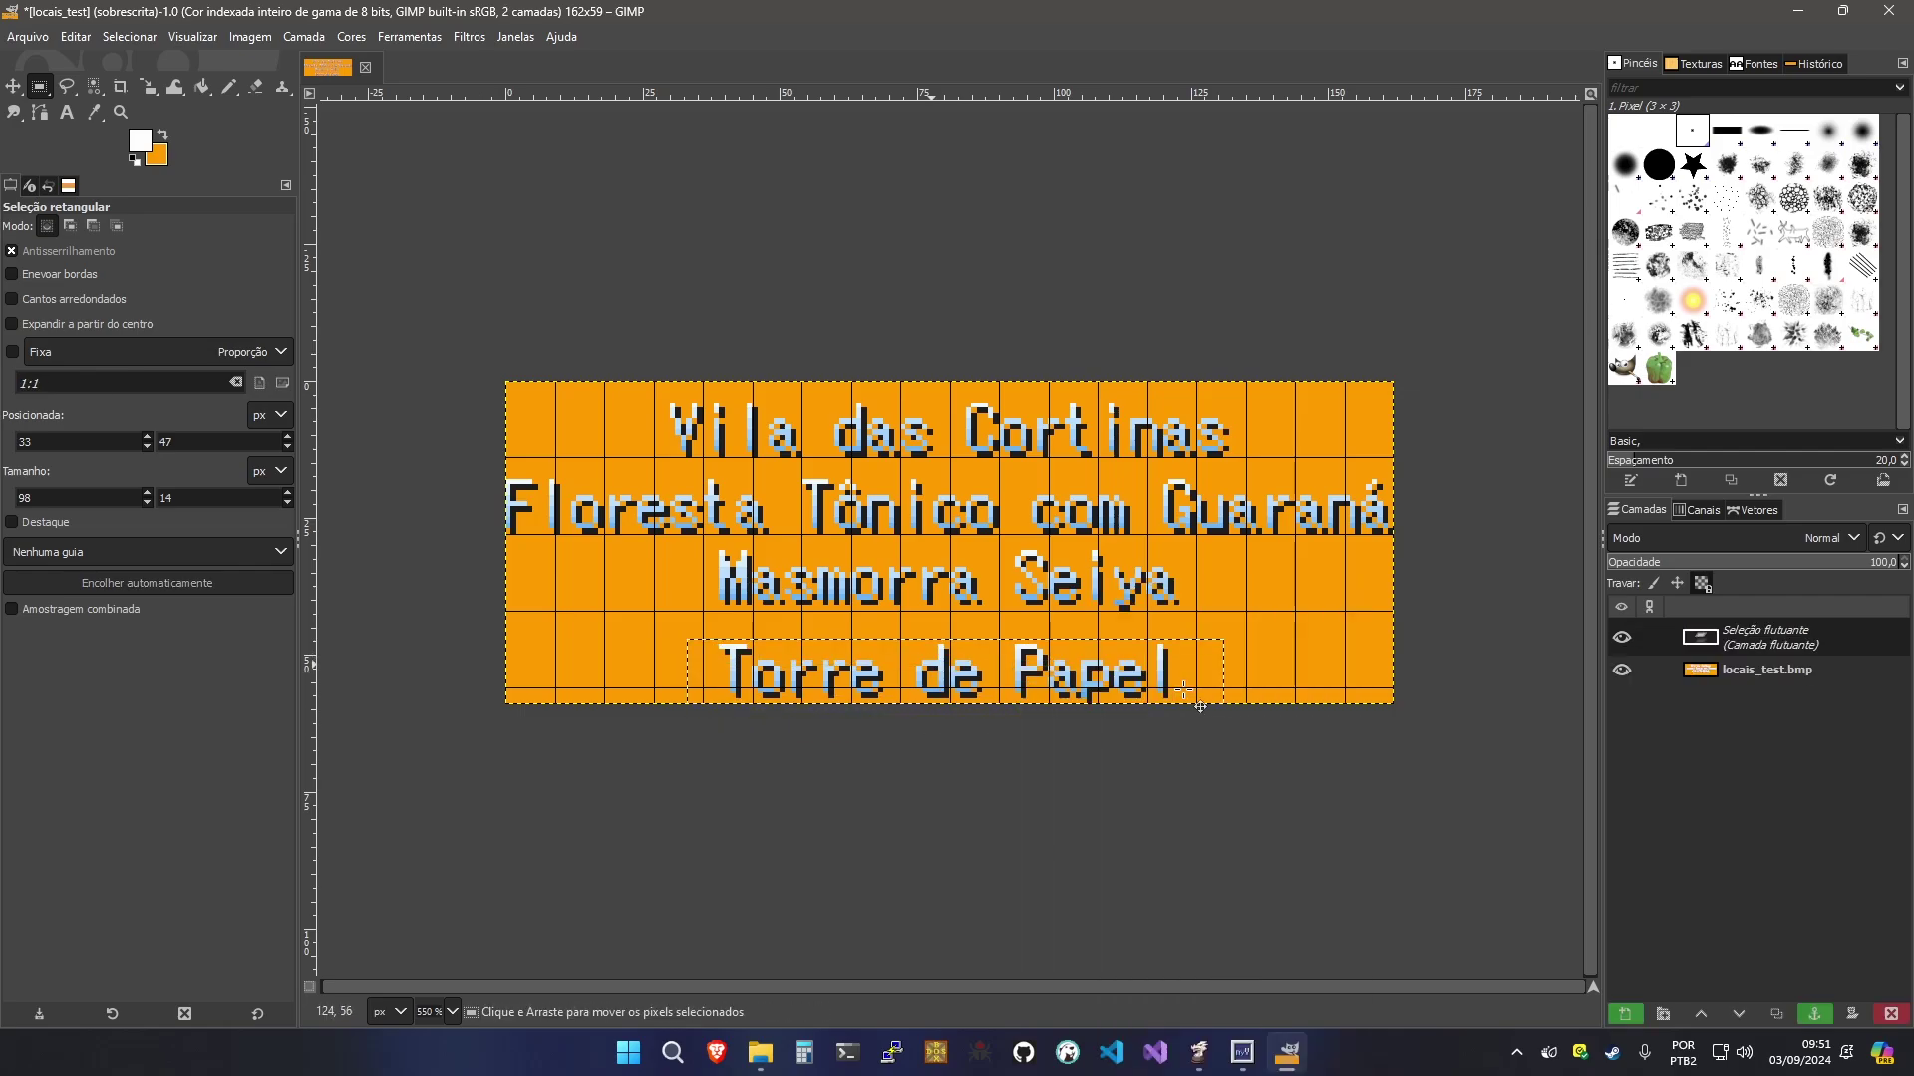
pyautogui.moveTo(1183, 701); pyautogui.dragTo(1184, 690)
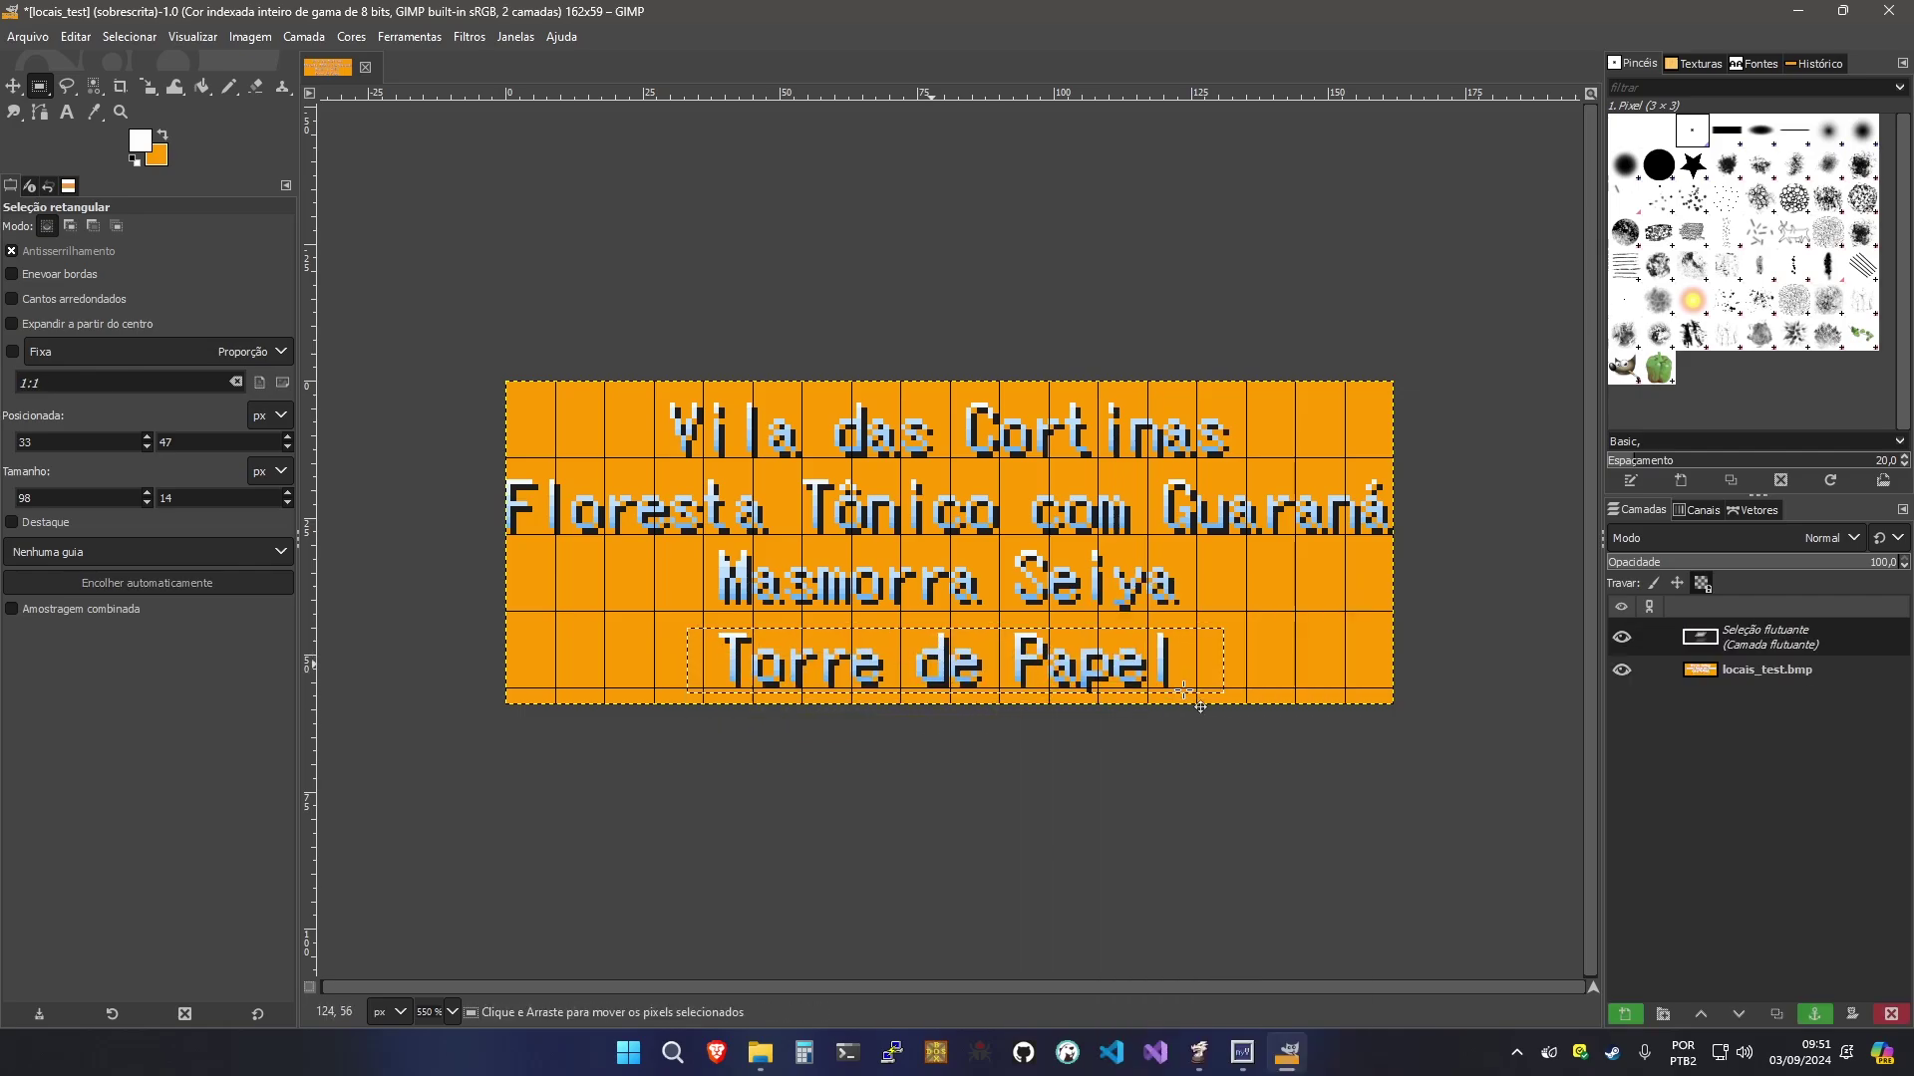
pyautogui.click(1314, 680)
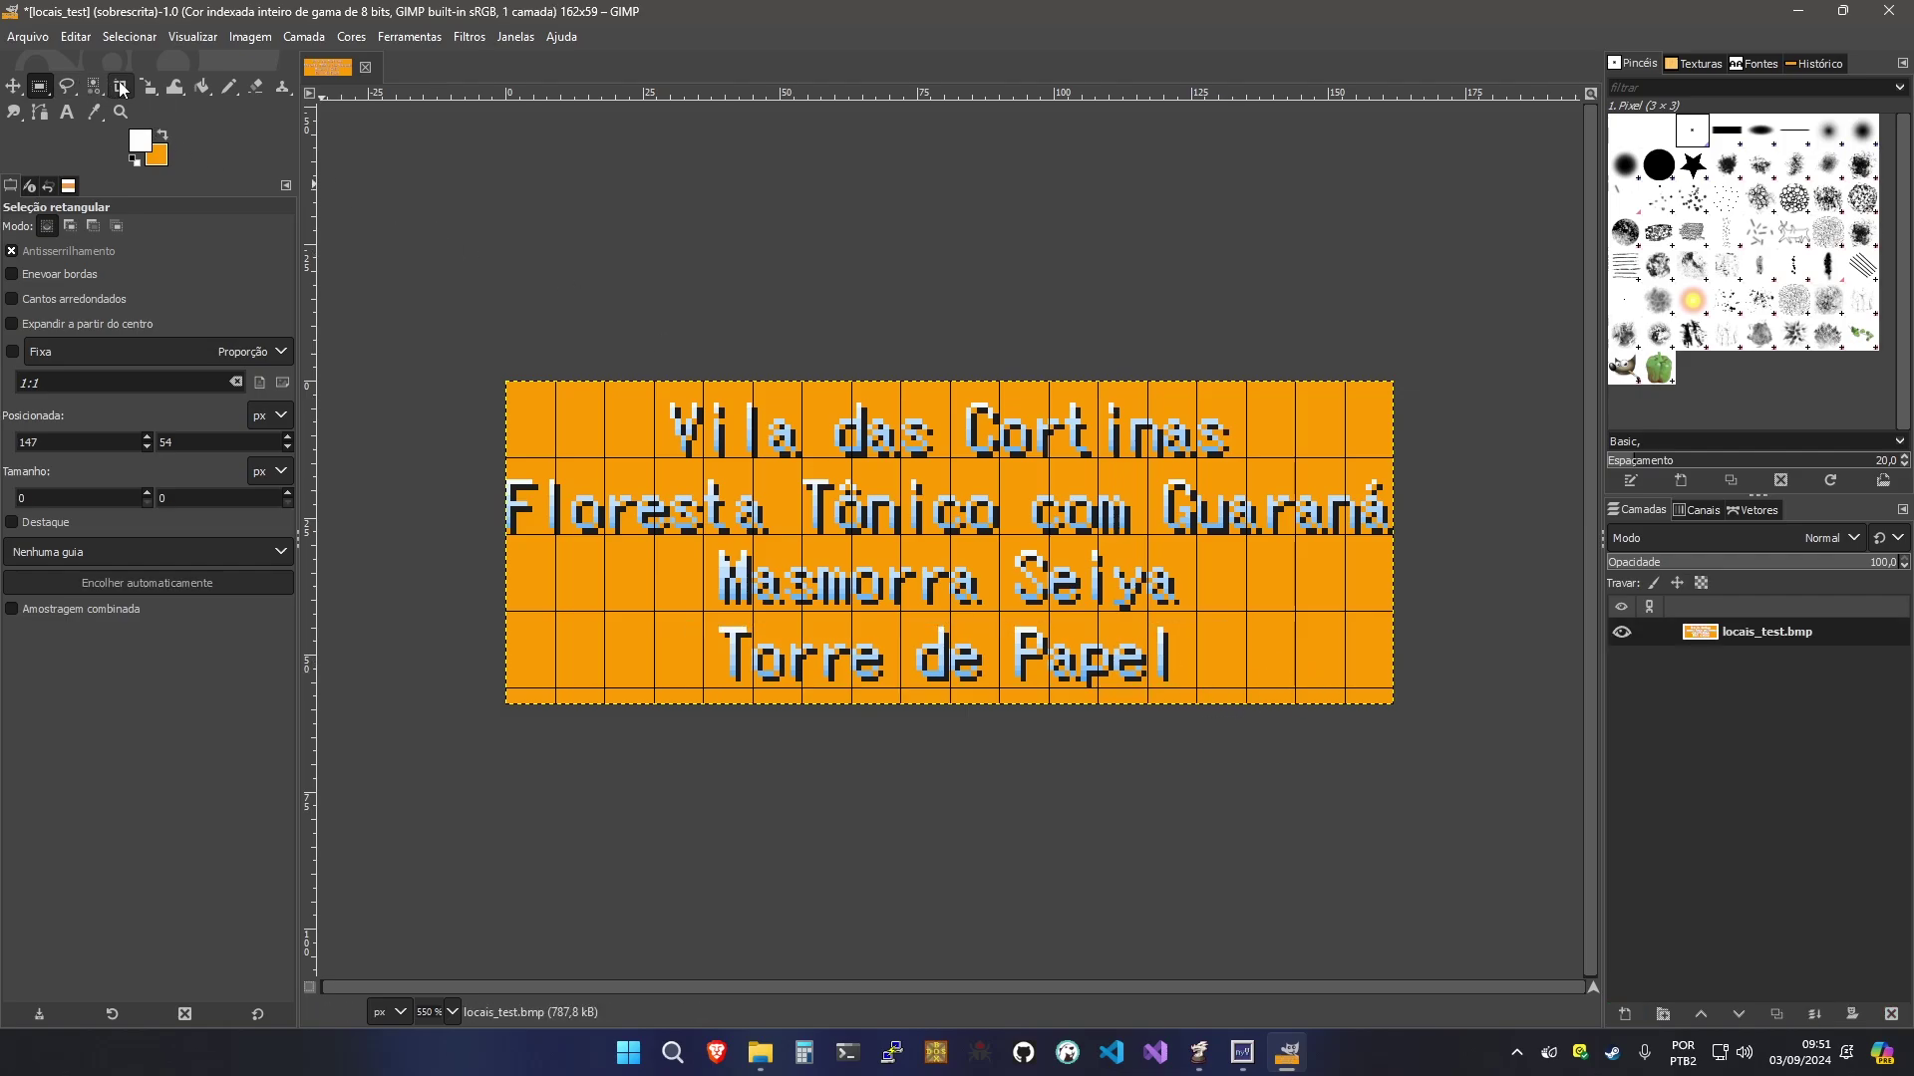
# Crop the realigned image to 162 × 56 pixels so it ends at the fourth grid row, and return to rectangular selection
pyautogui.click(120, 85)
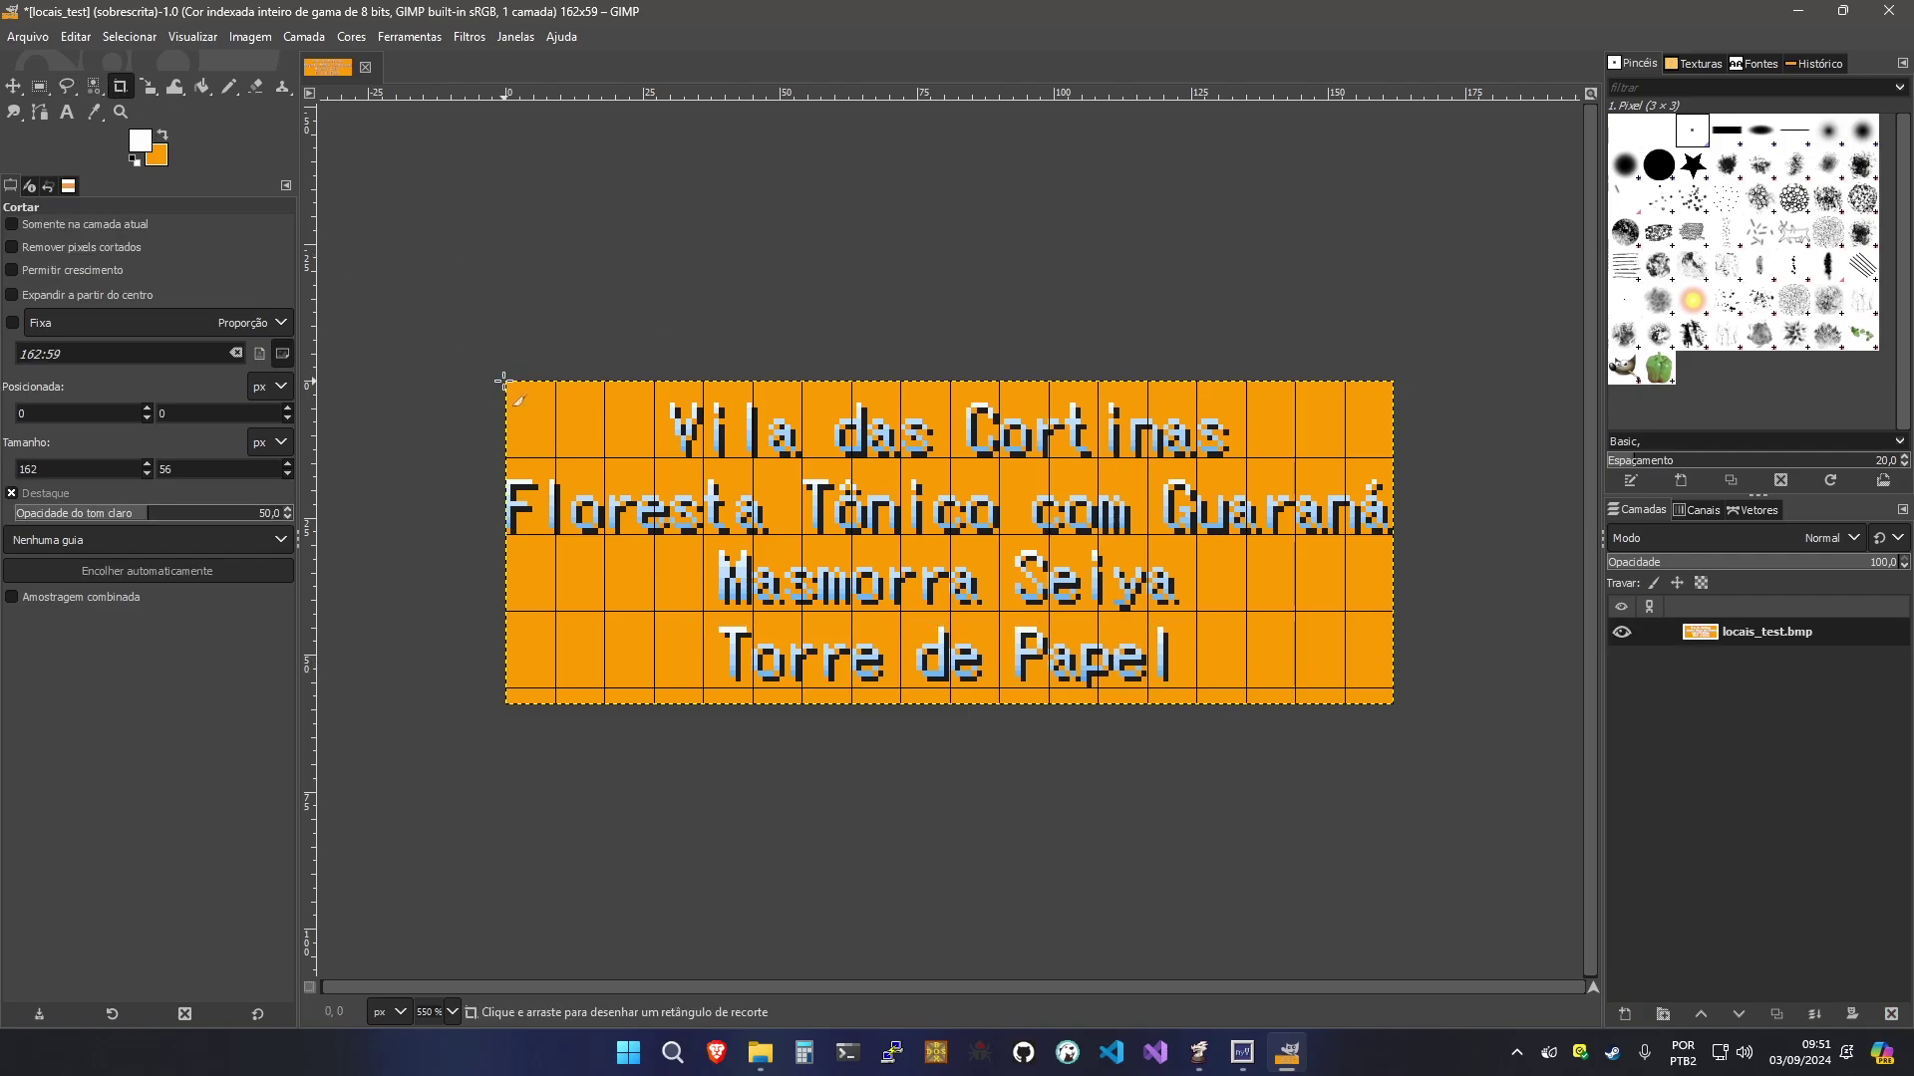
pyautogui.moveTo(503, 379); pyautogui.dragTo(1408, 687)
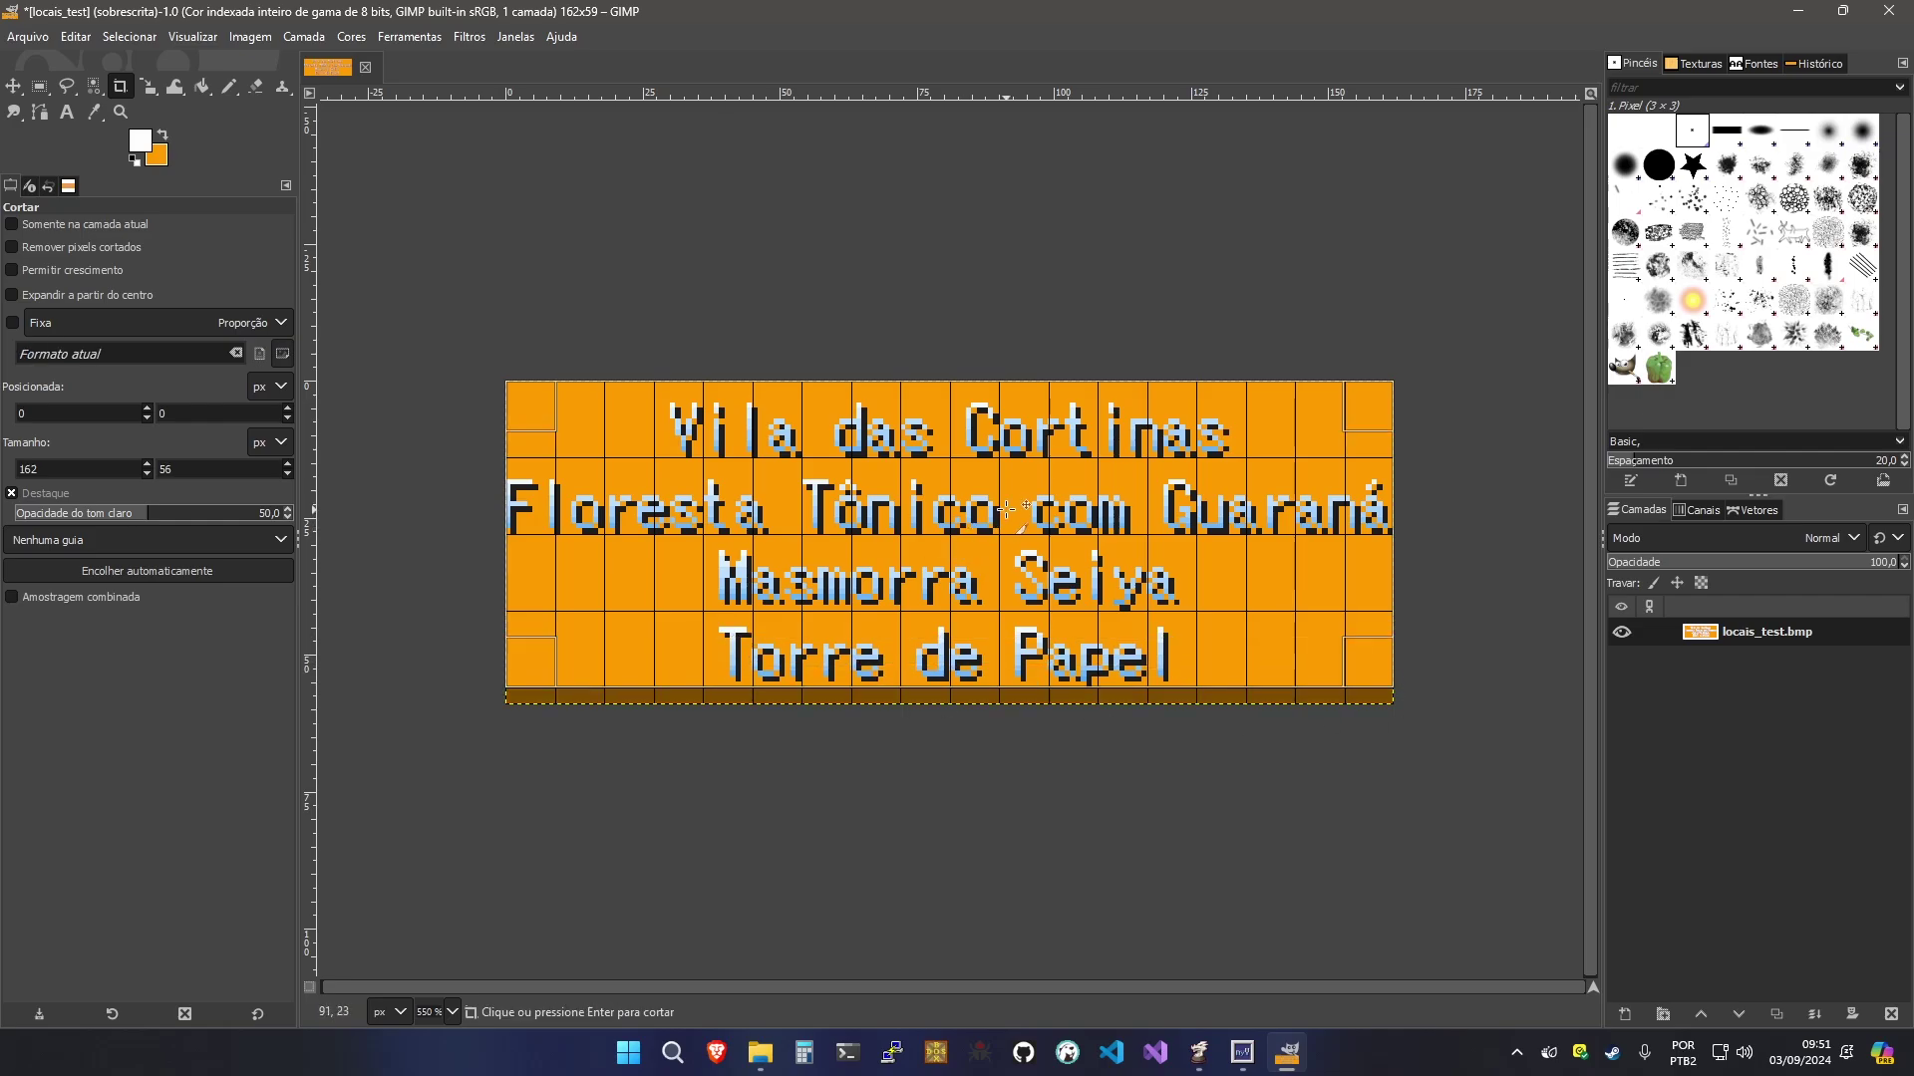
pyautogui.press('Return')
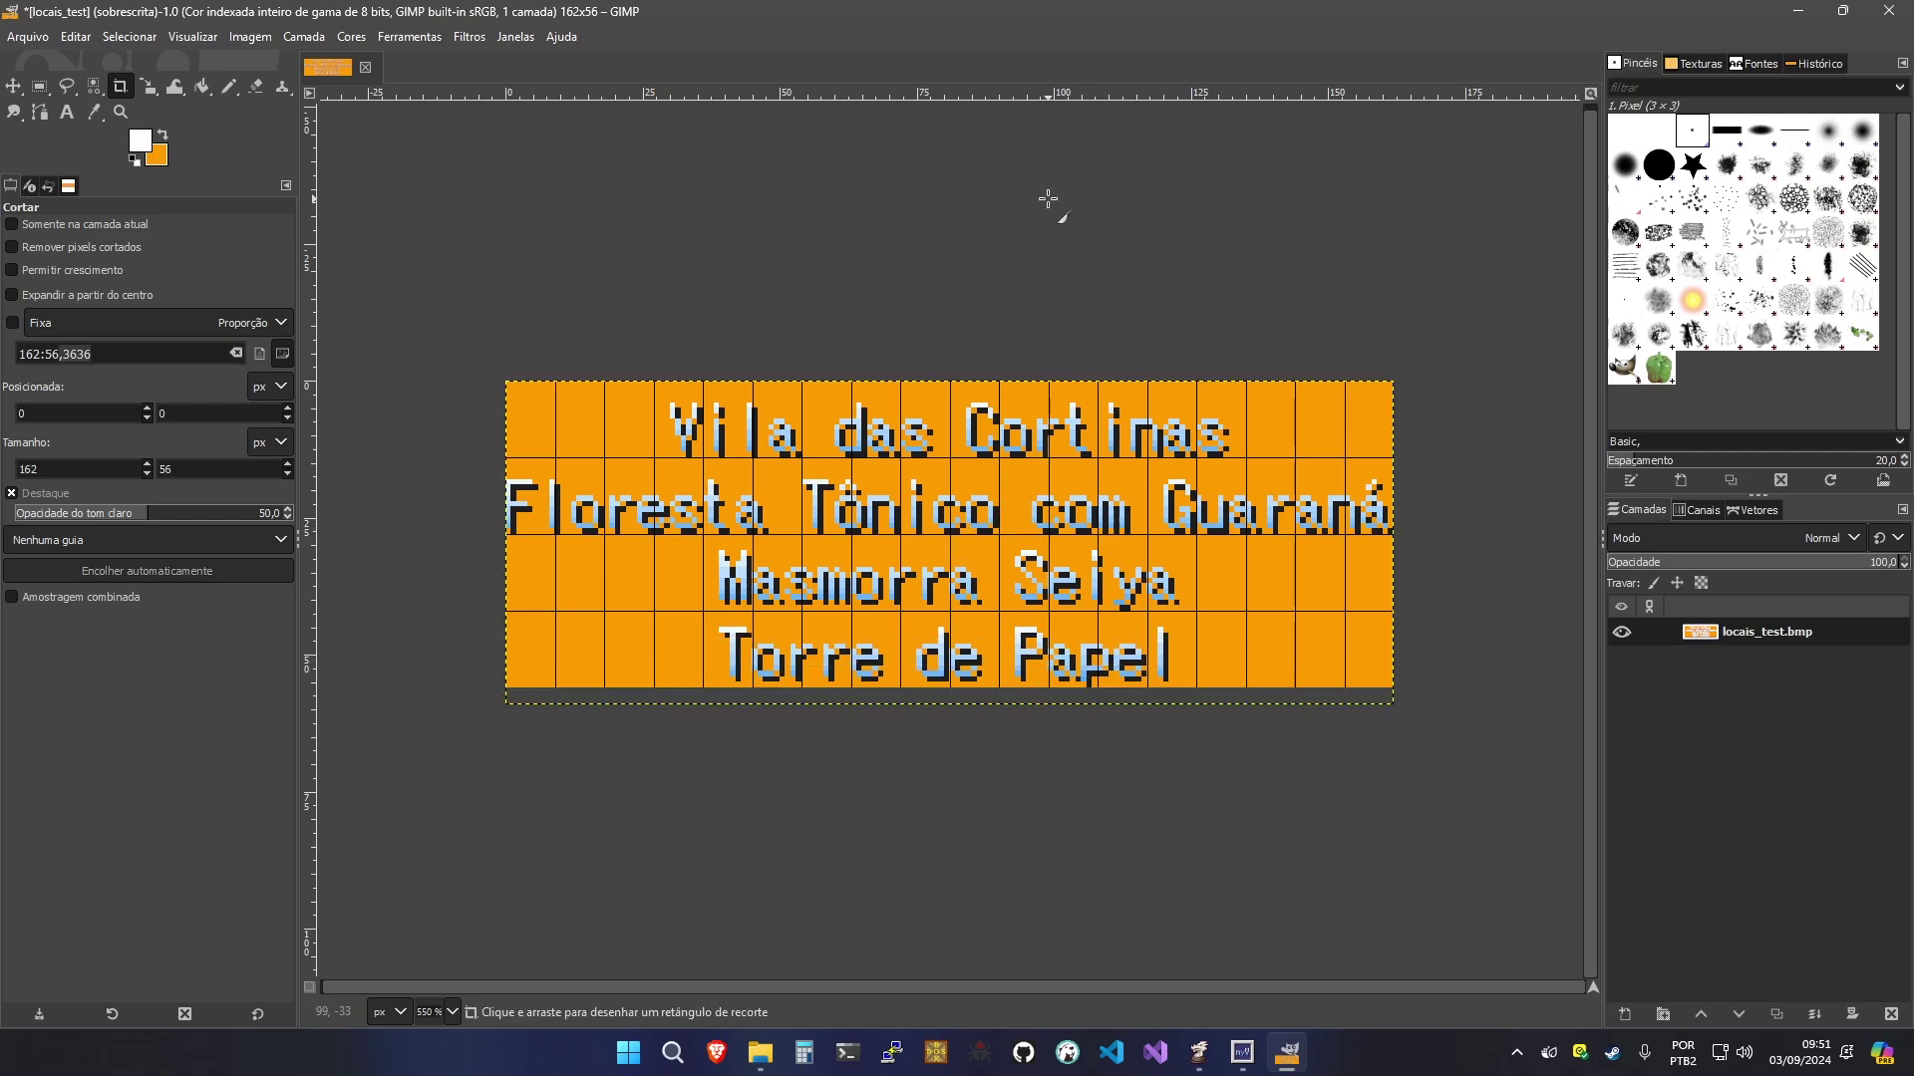
pyautogui.click(40, 85)
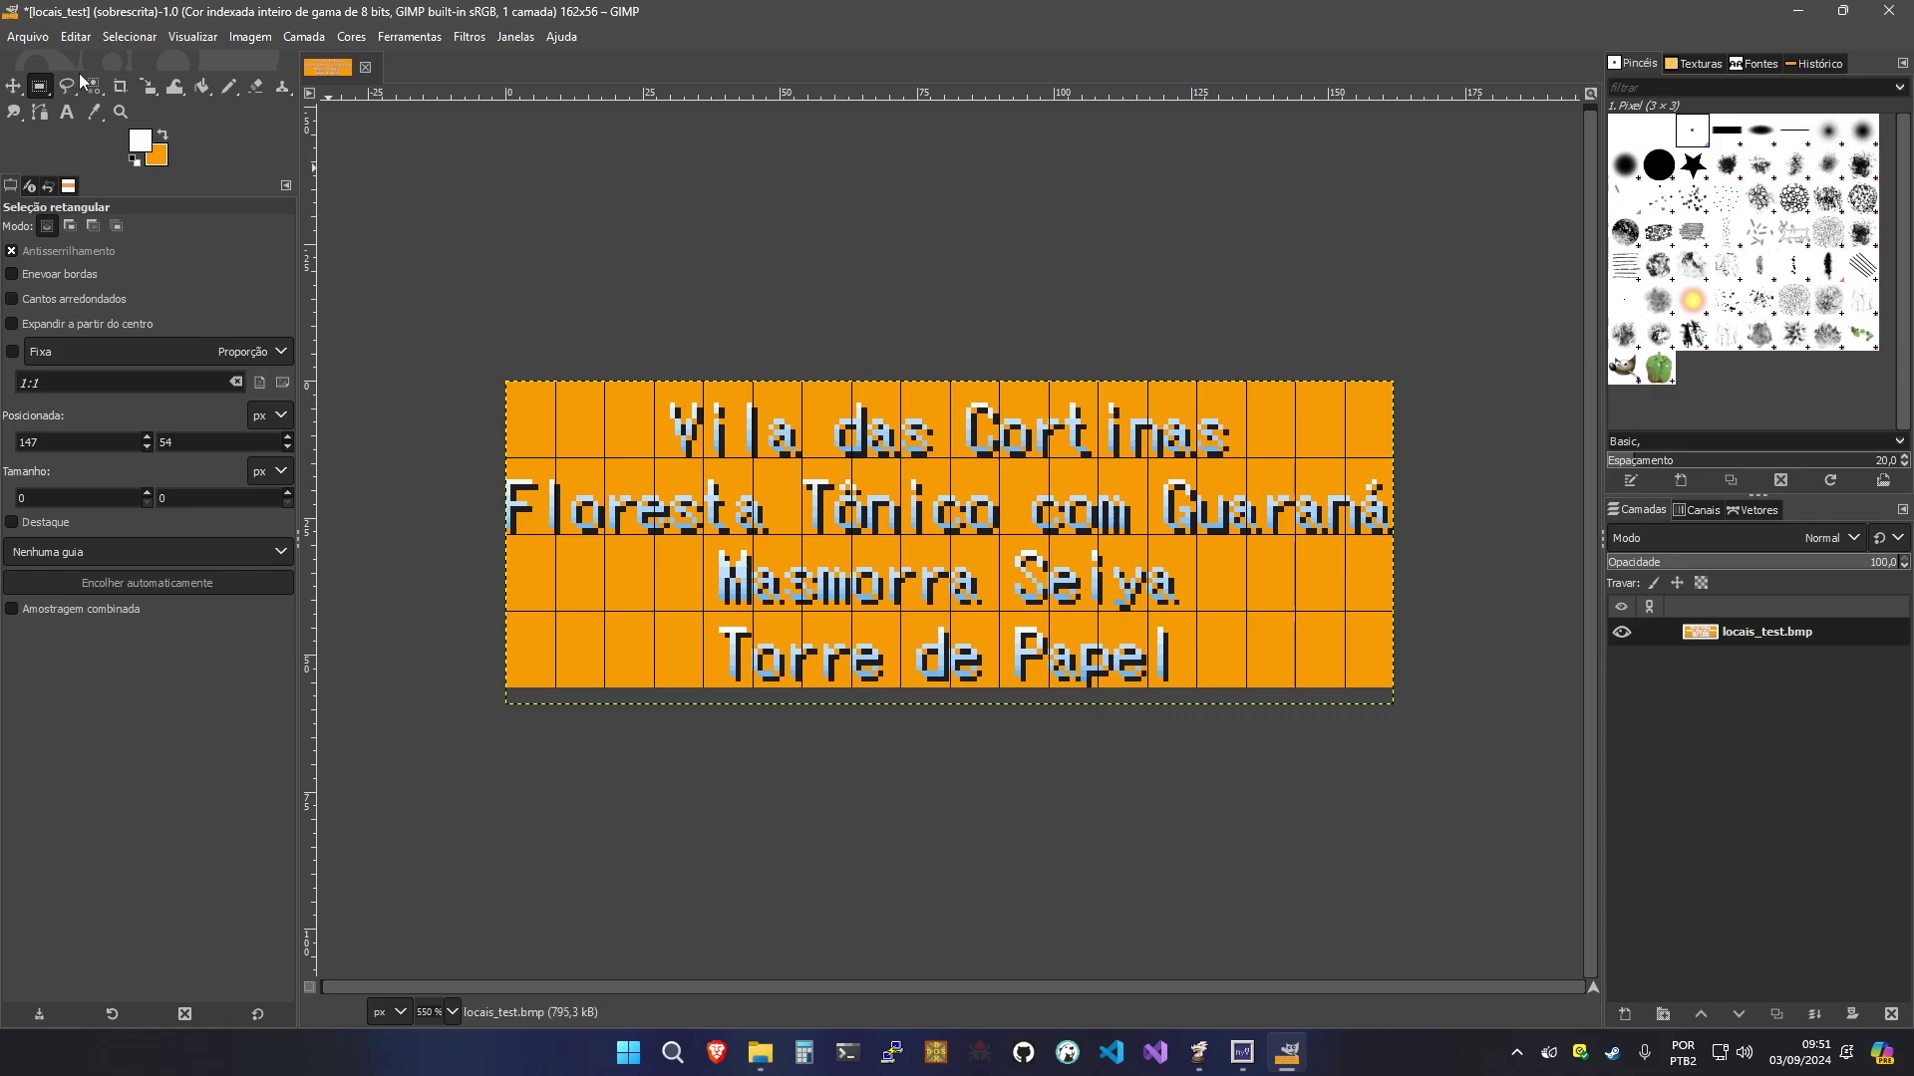
# Overwrite locais_test.bmp with the 162 × 56 image and view it in the "- res -" folder
pyautogui.click(27, 37)
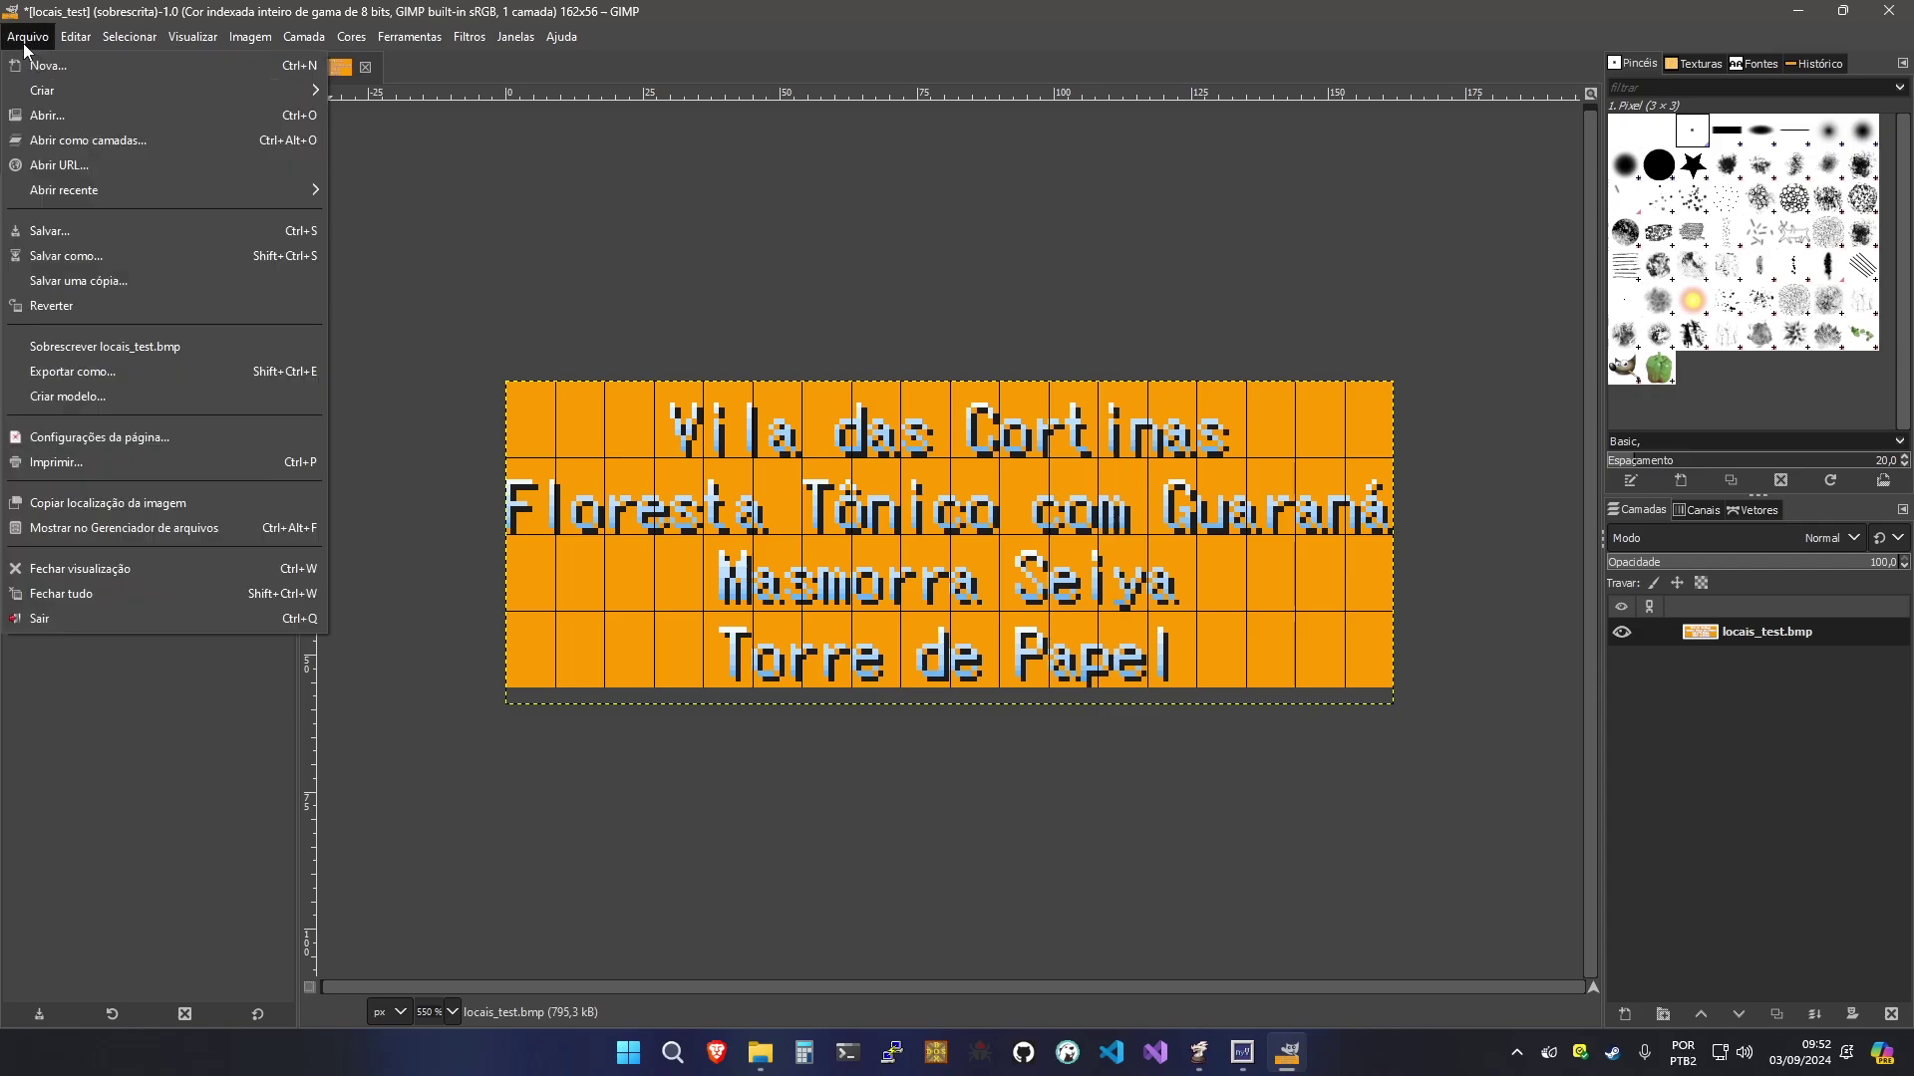
pyautogui.click(50, 342)
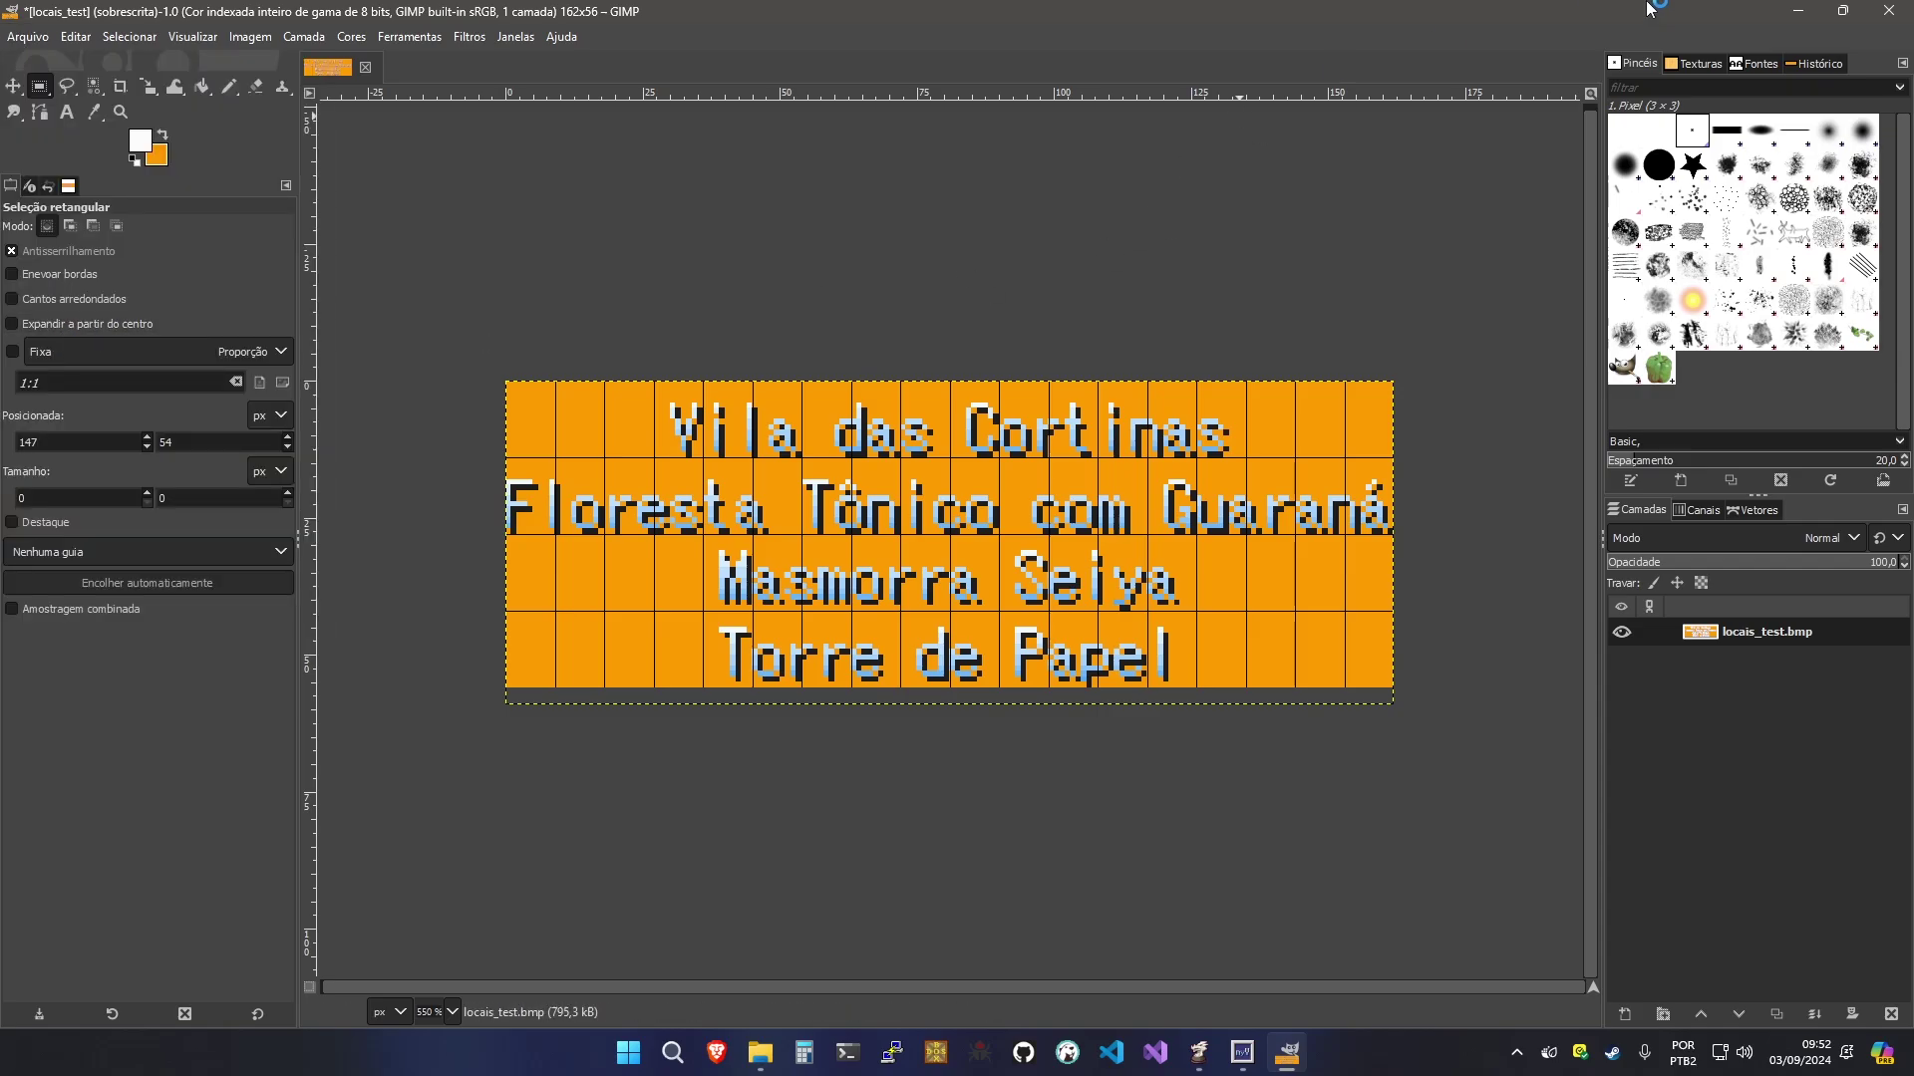
pyautogui.click(1799, 11)
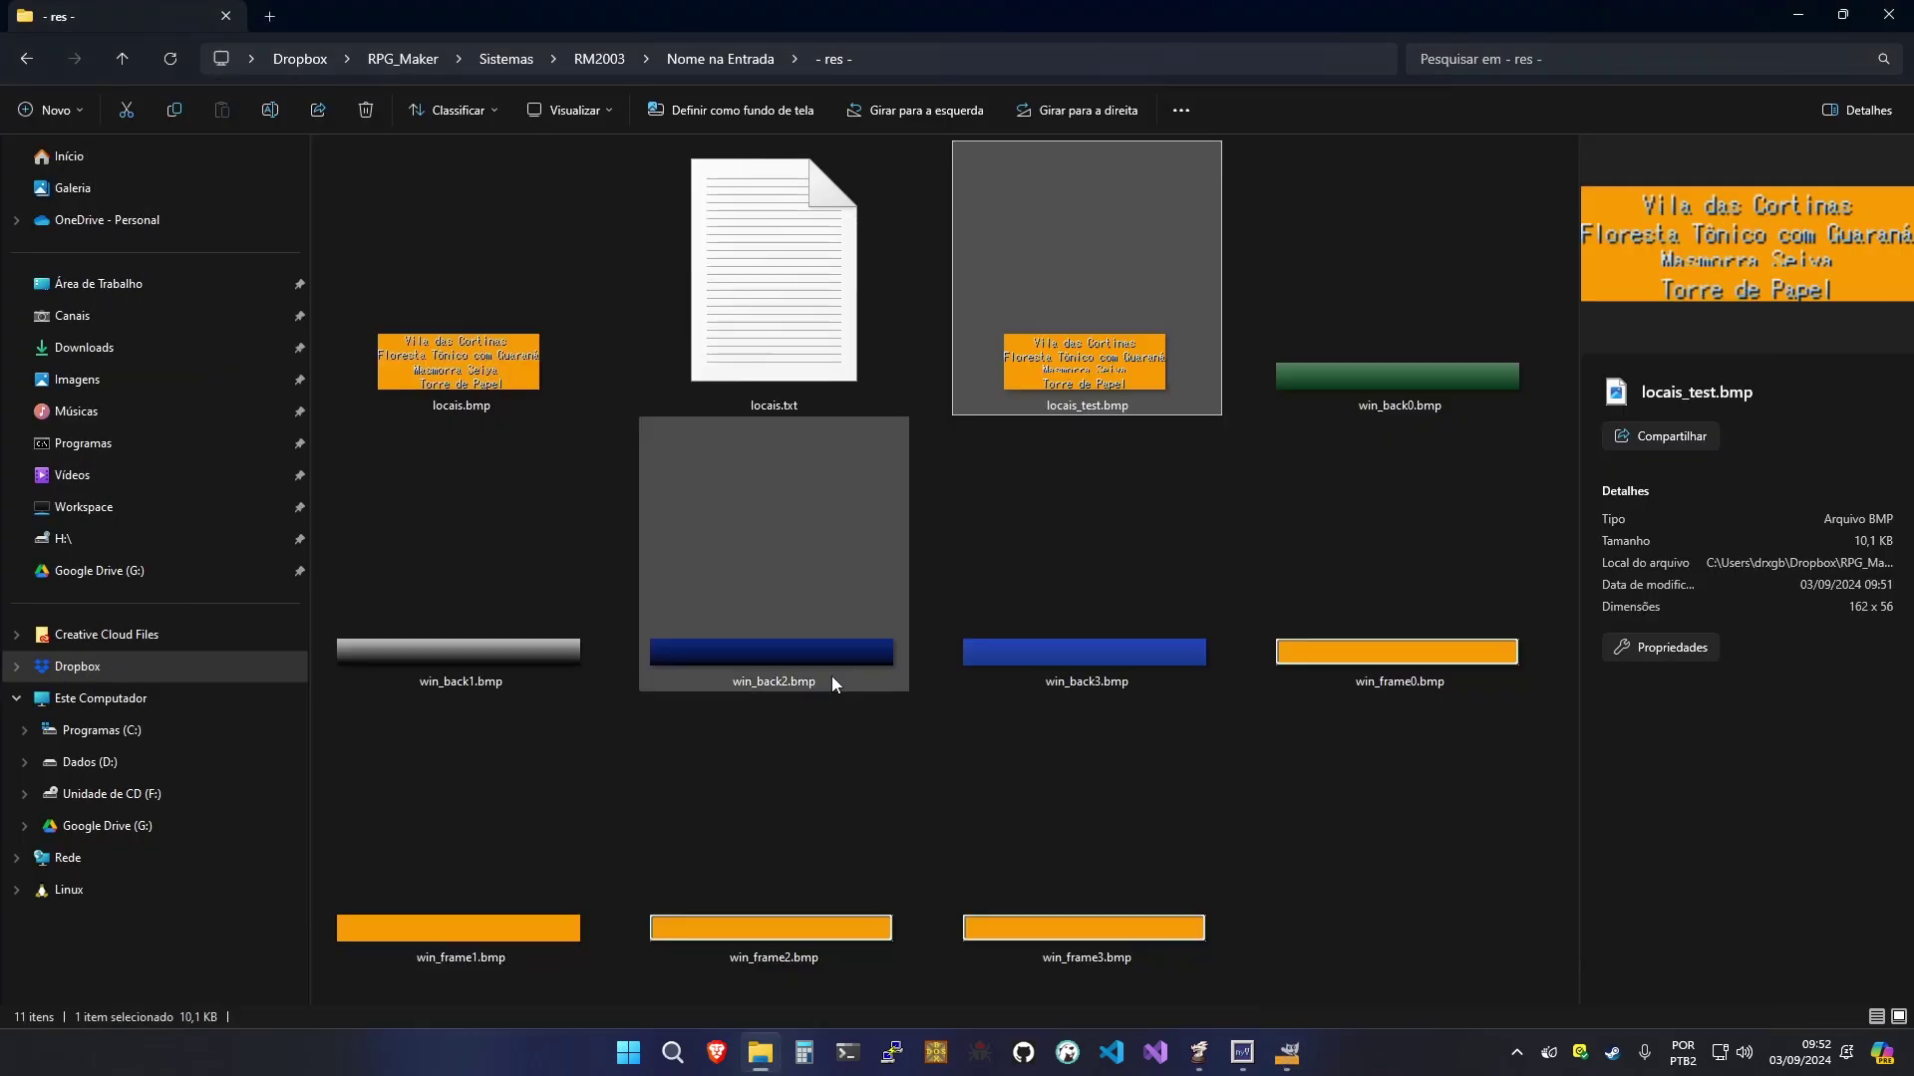
pyautogui.click(1385, 815)
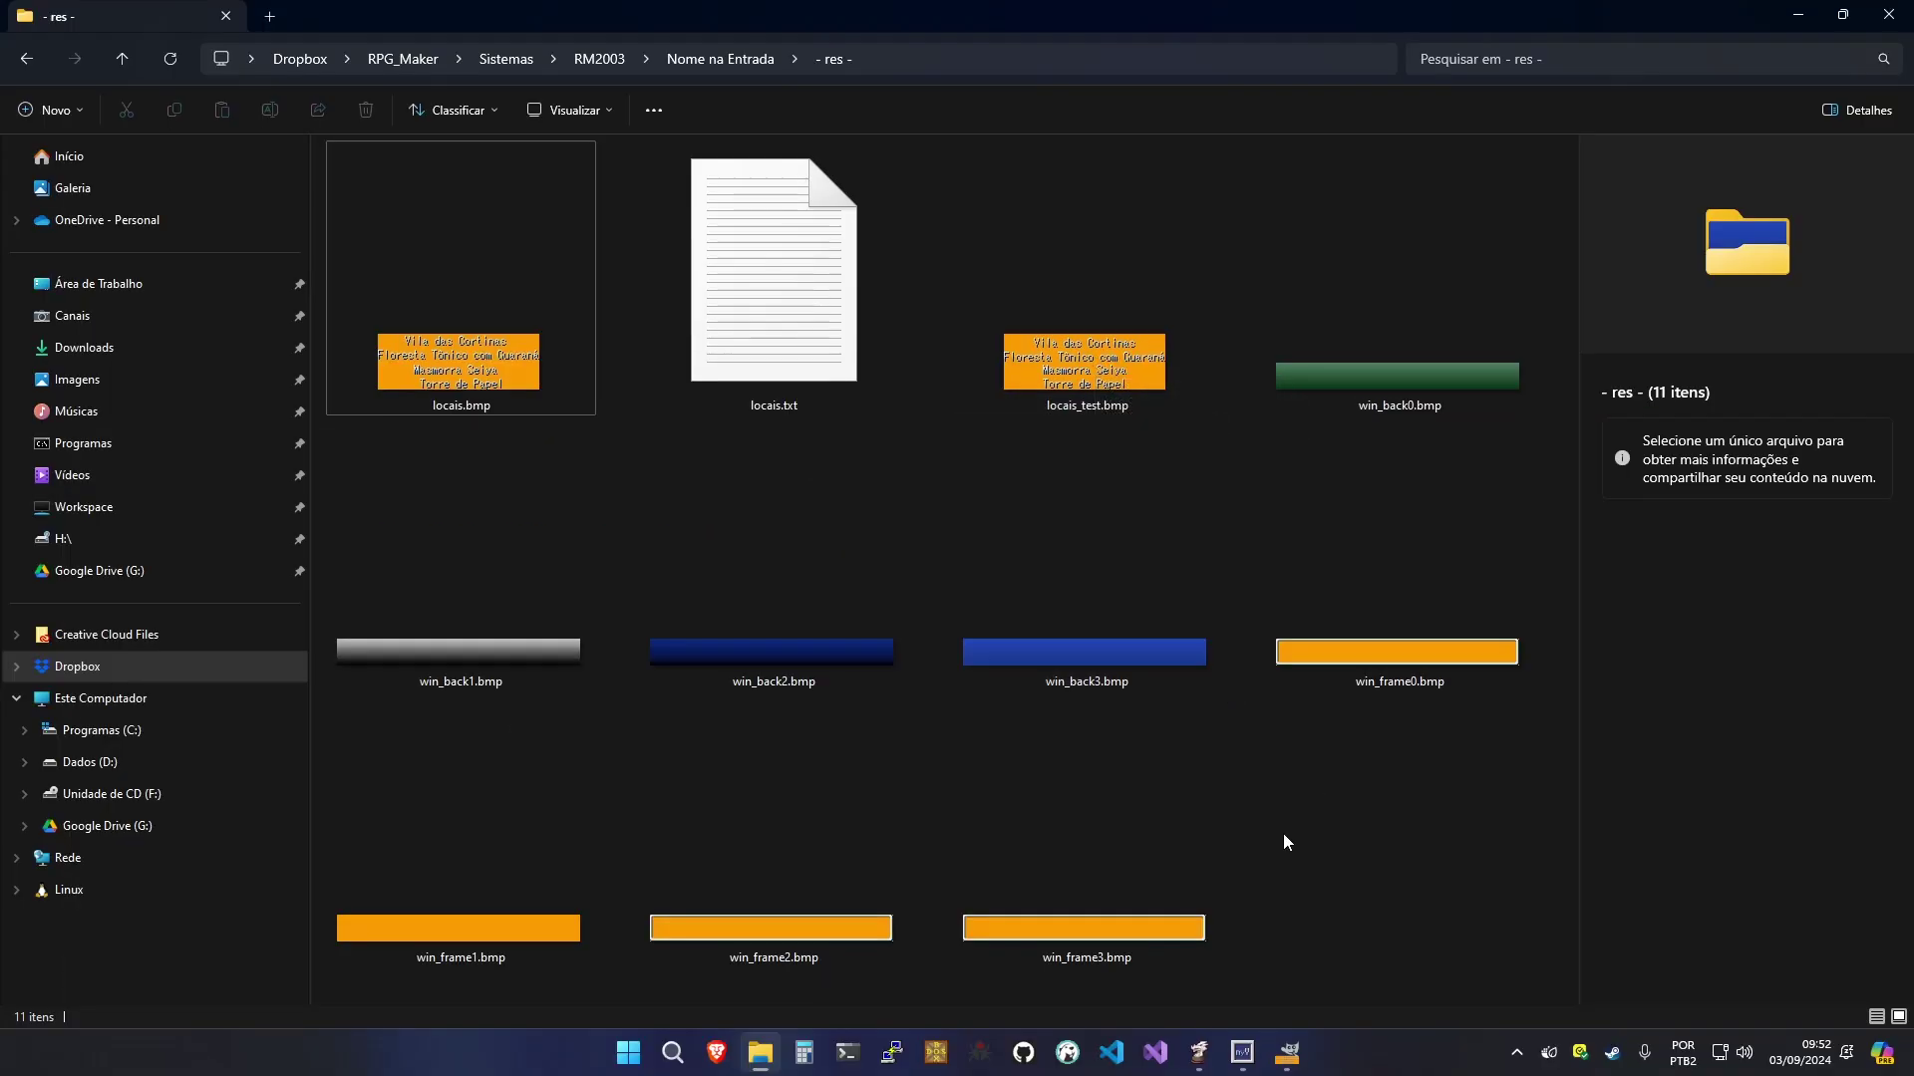
# Switch to RPG Maker 2003 and look through the imported Picture resources in the Resource Manager, including the win_back and win_frame files
pyautogui.moveTo(1203, 1052)
pyautogui.click(1196, 1055)
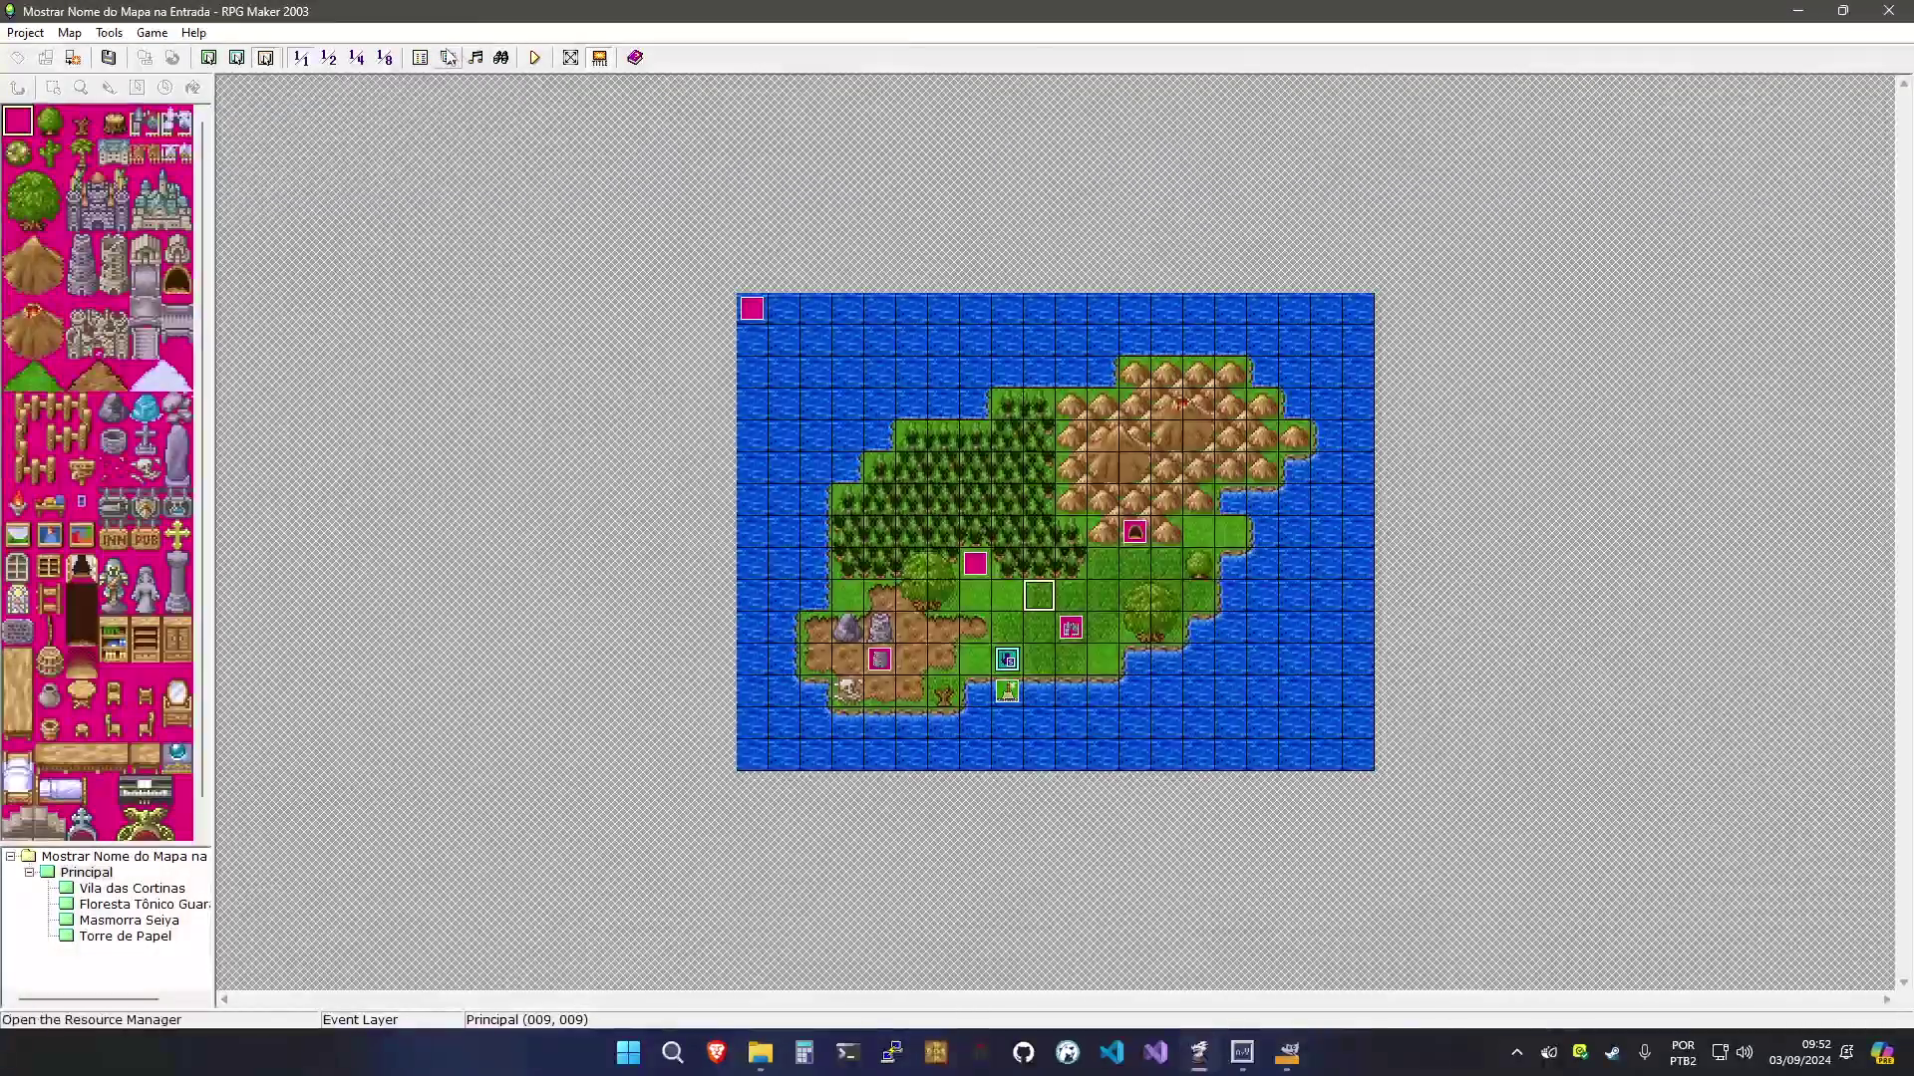
pyautogui.click(449, 57)
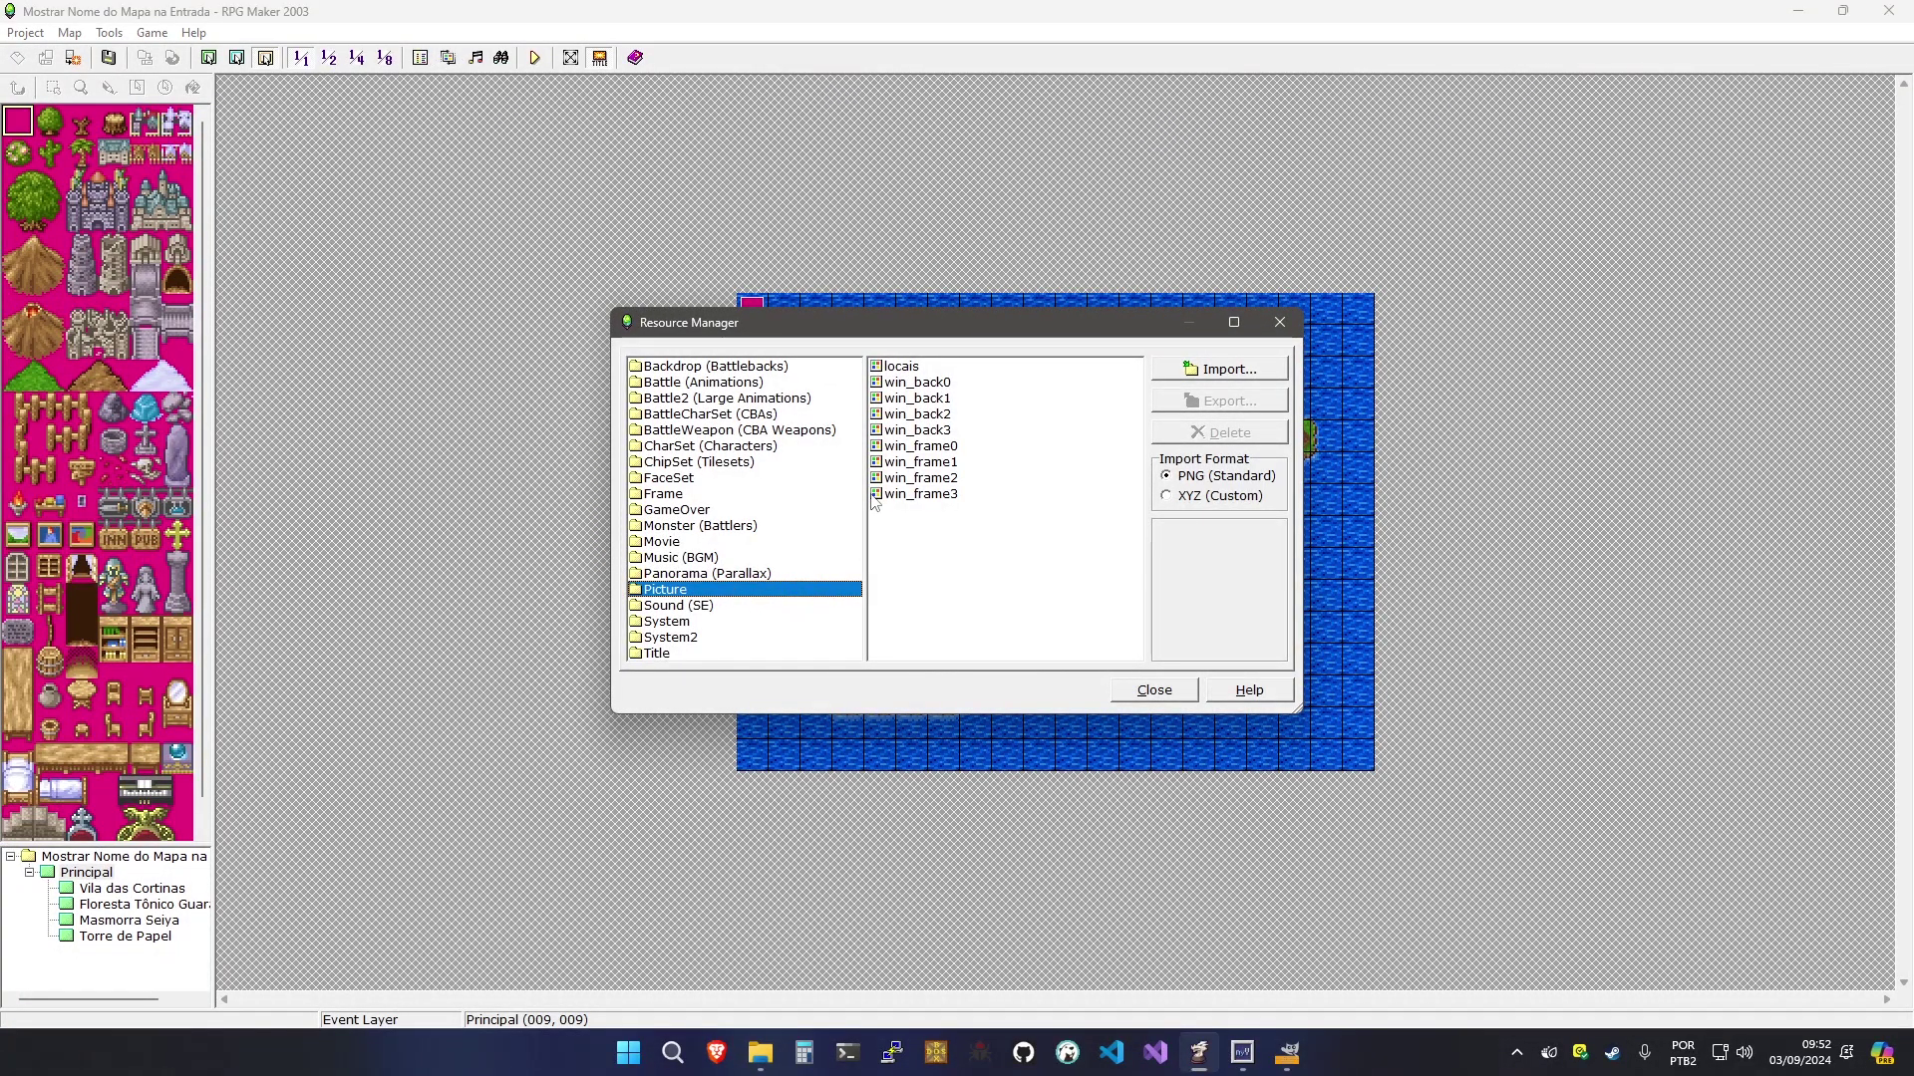
pyautogui.click(917, 400)
pyautogui.press('Down')
pyautogui.press('Down')
pyautogui.press('Down')
pyautogui.press('Down')
pyautogui.press('Down')
pyautogui.press('Down')
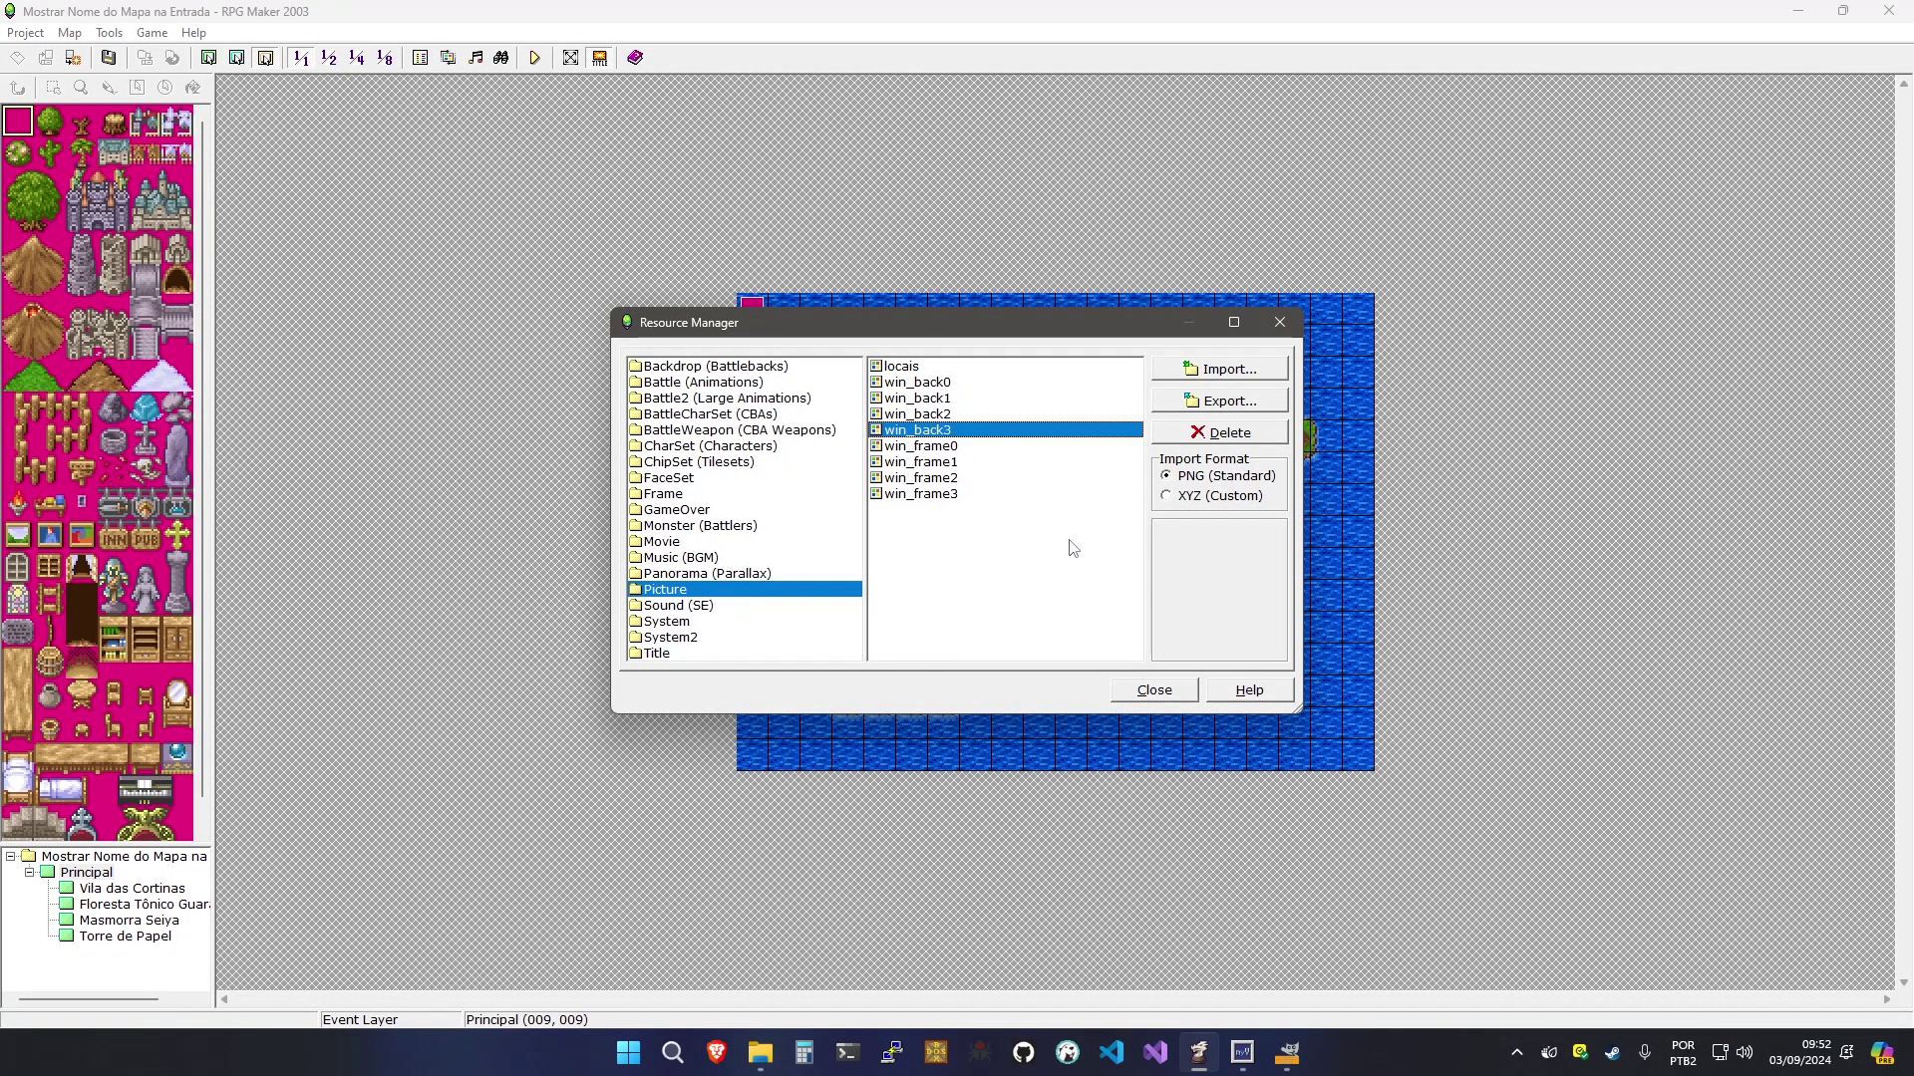
pyautogui.press('Up')
pyautogui.press('Up')
pyautogui.press('Up')
pyautogui.press('Up')
pyautogui.press('Up')
pyautogui.press('Up')
pyautogui.press('Up')
pyautogui.press('Up')
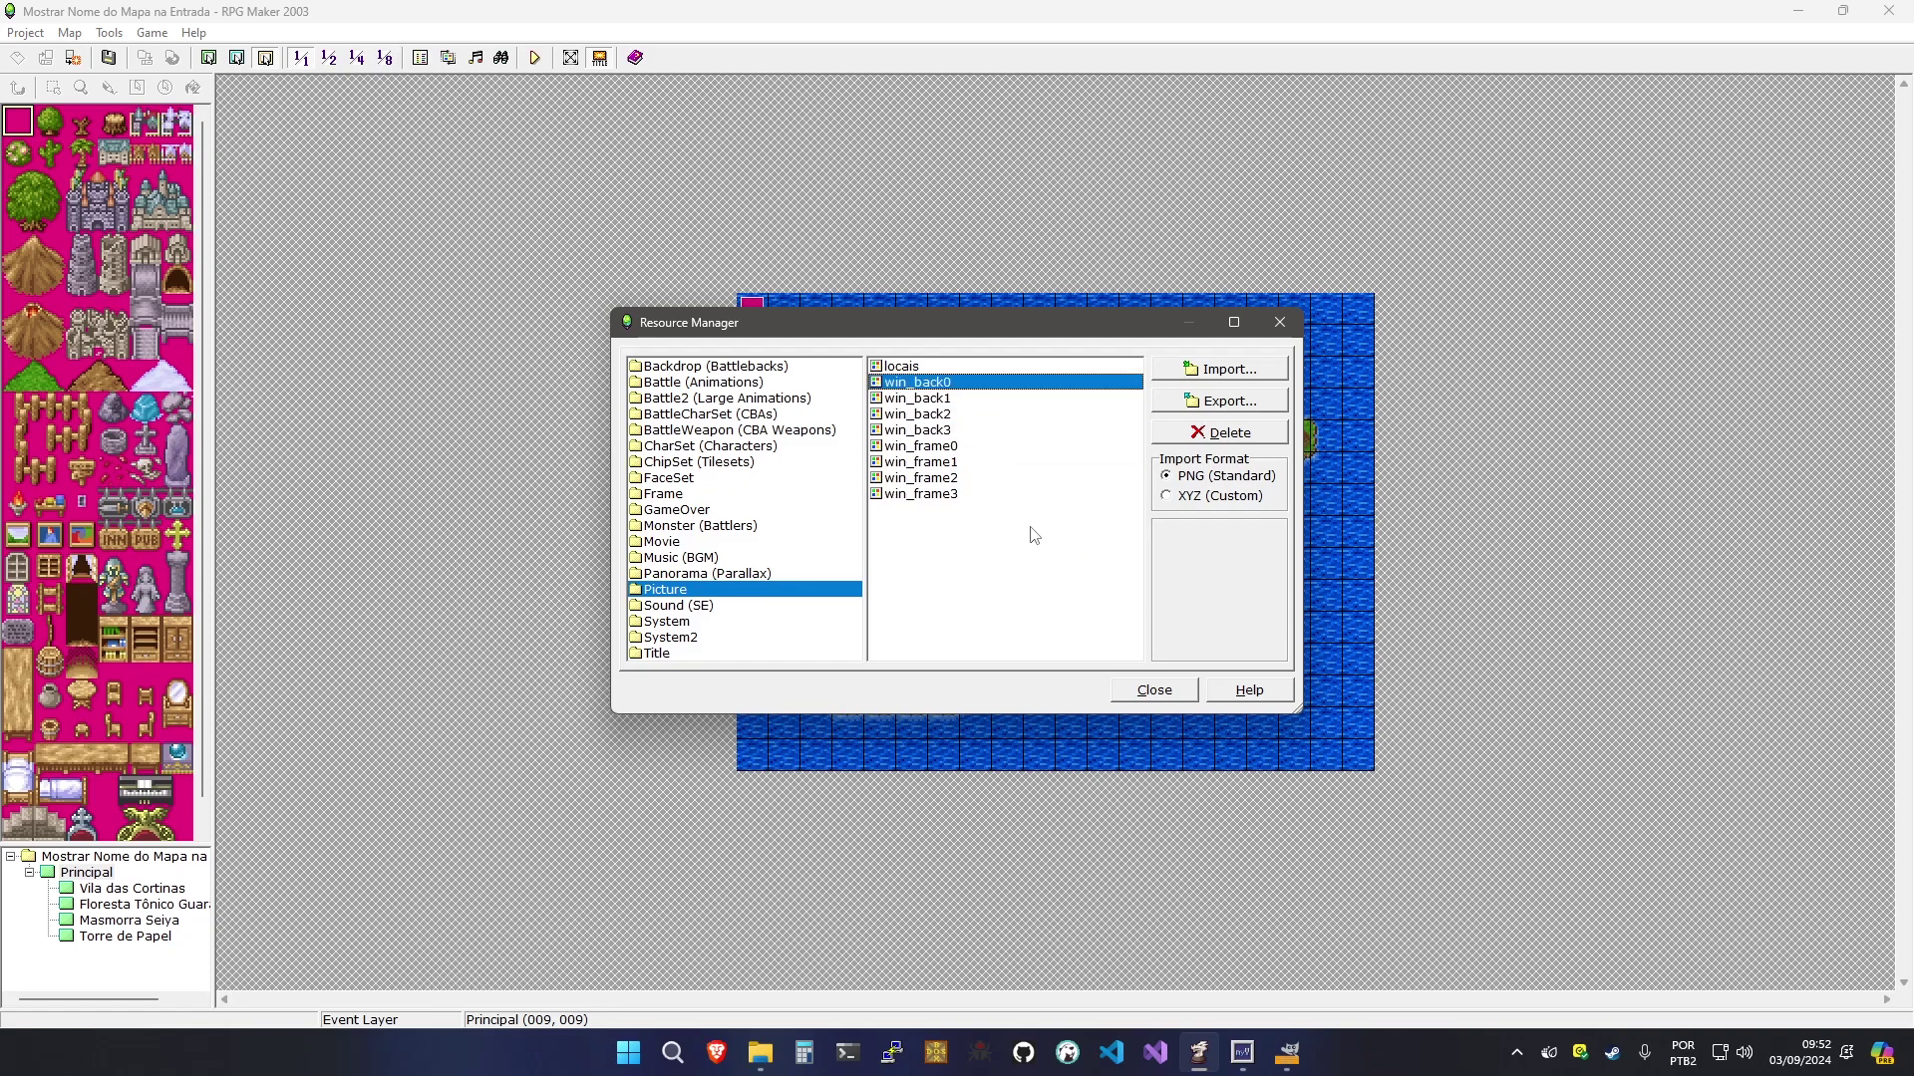
pyautogui.click(1154, 690)
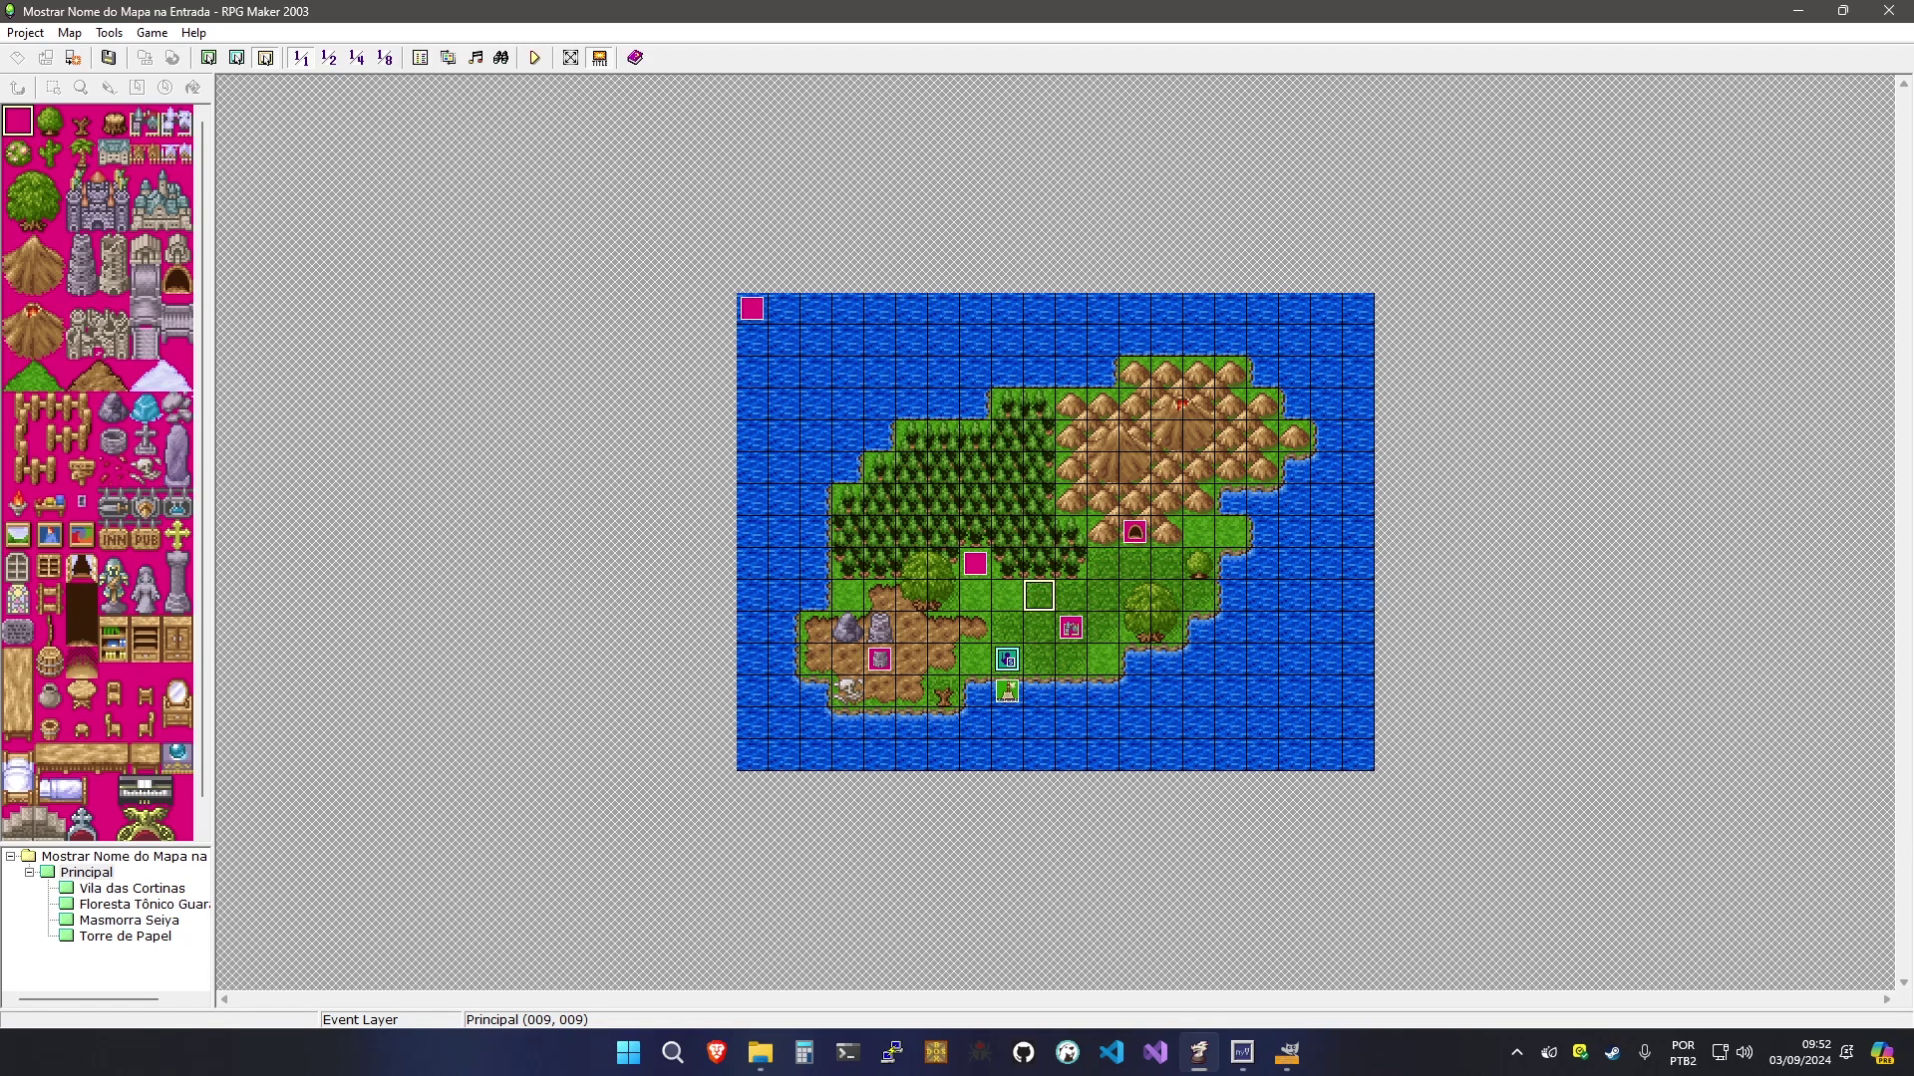
# Open the Vila das Cortinas event on the Principal map and add the Show Text message "\>\C[4]Vila das Cortinas\C[0]"
pyautogui.doubleClick(1070, 627)
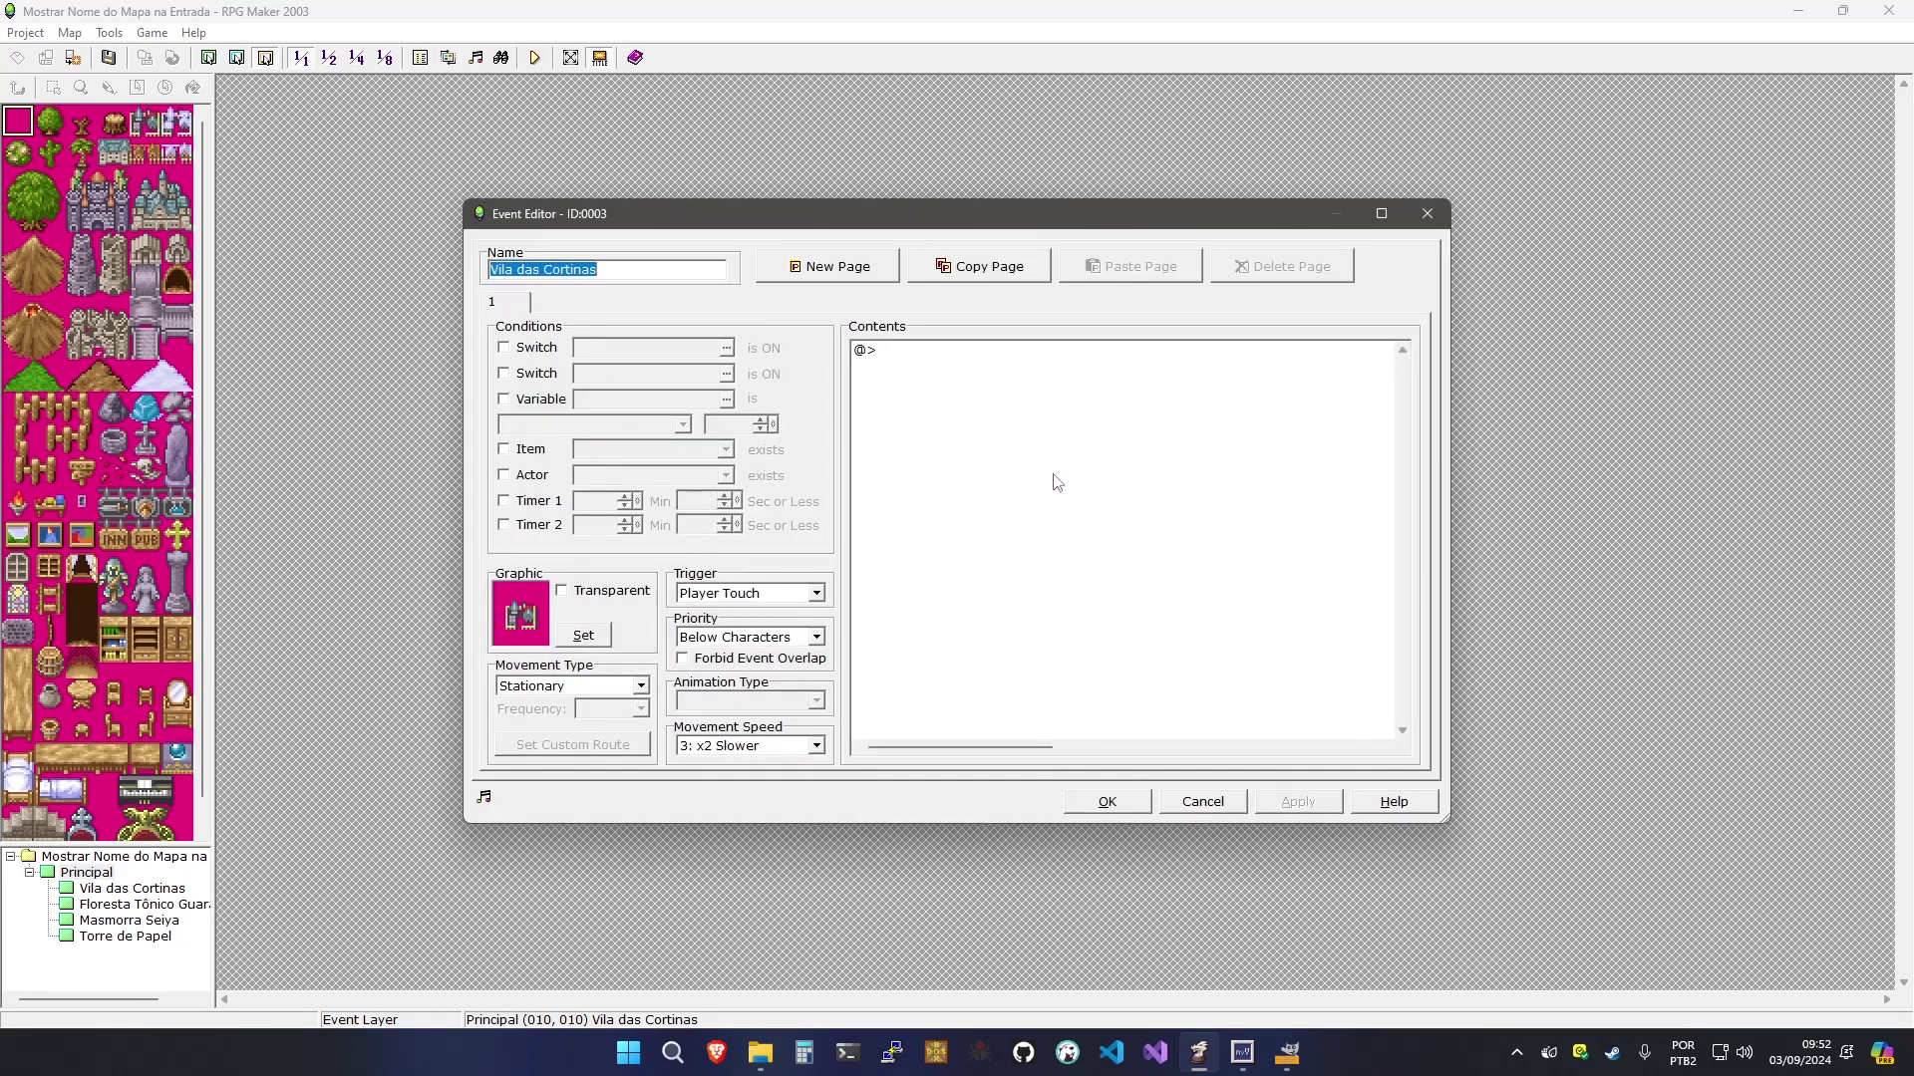
pyautogui.doubleClick(1027, 431)
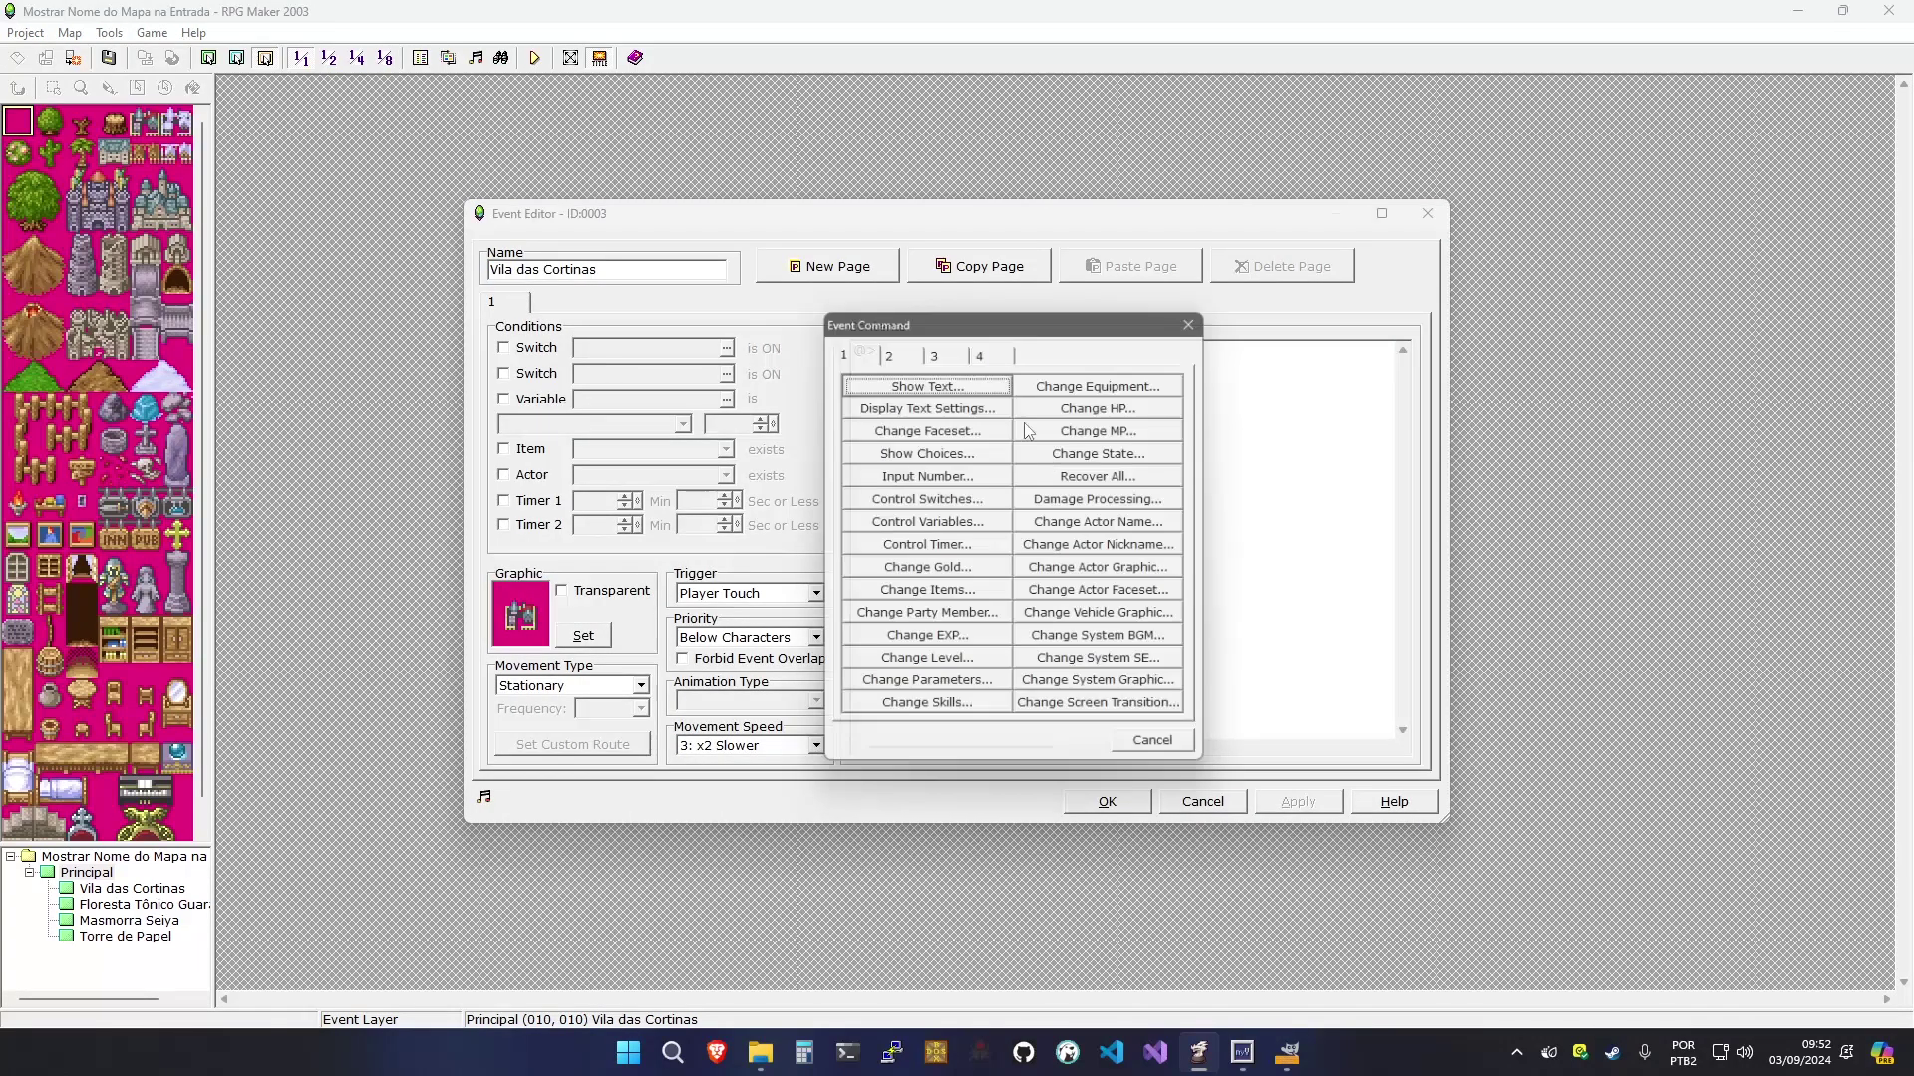
pyautogui.click(894, 384)
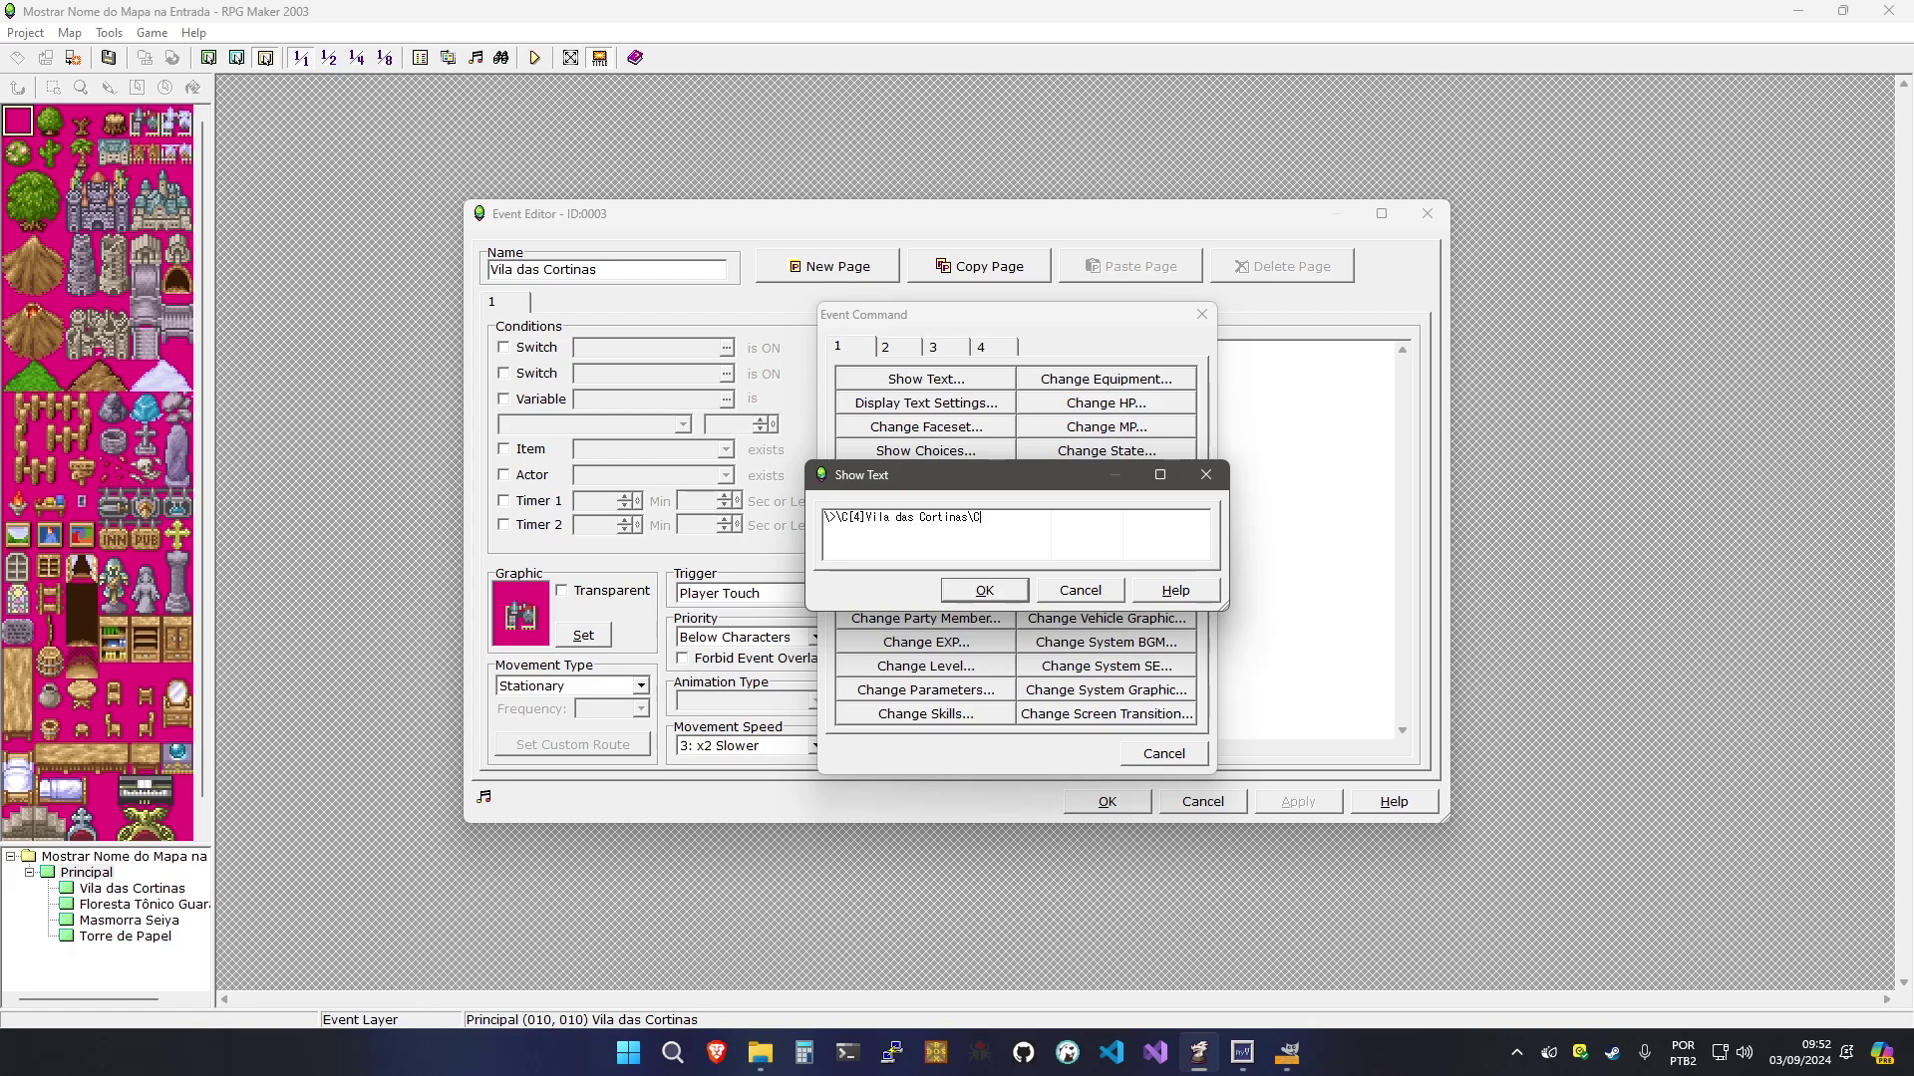
pyautogui.hotkey('ctrl', 'Return')
pyautogui.press('Return')
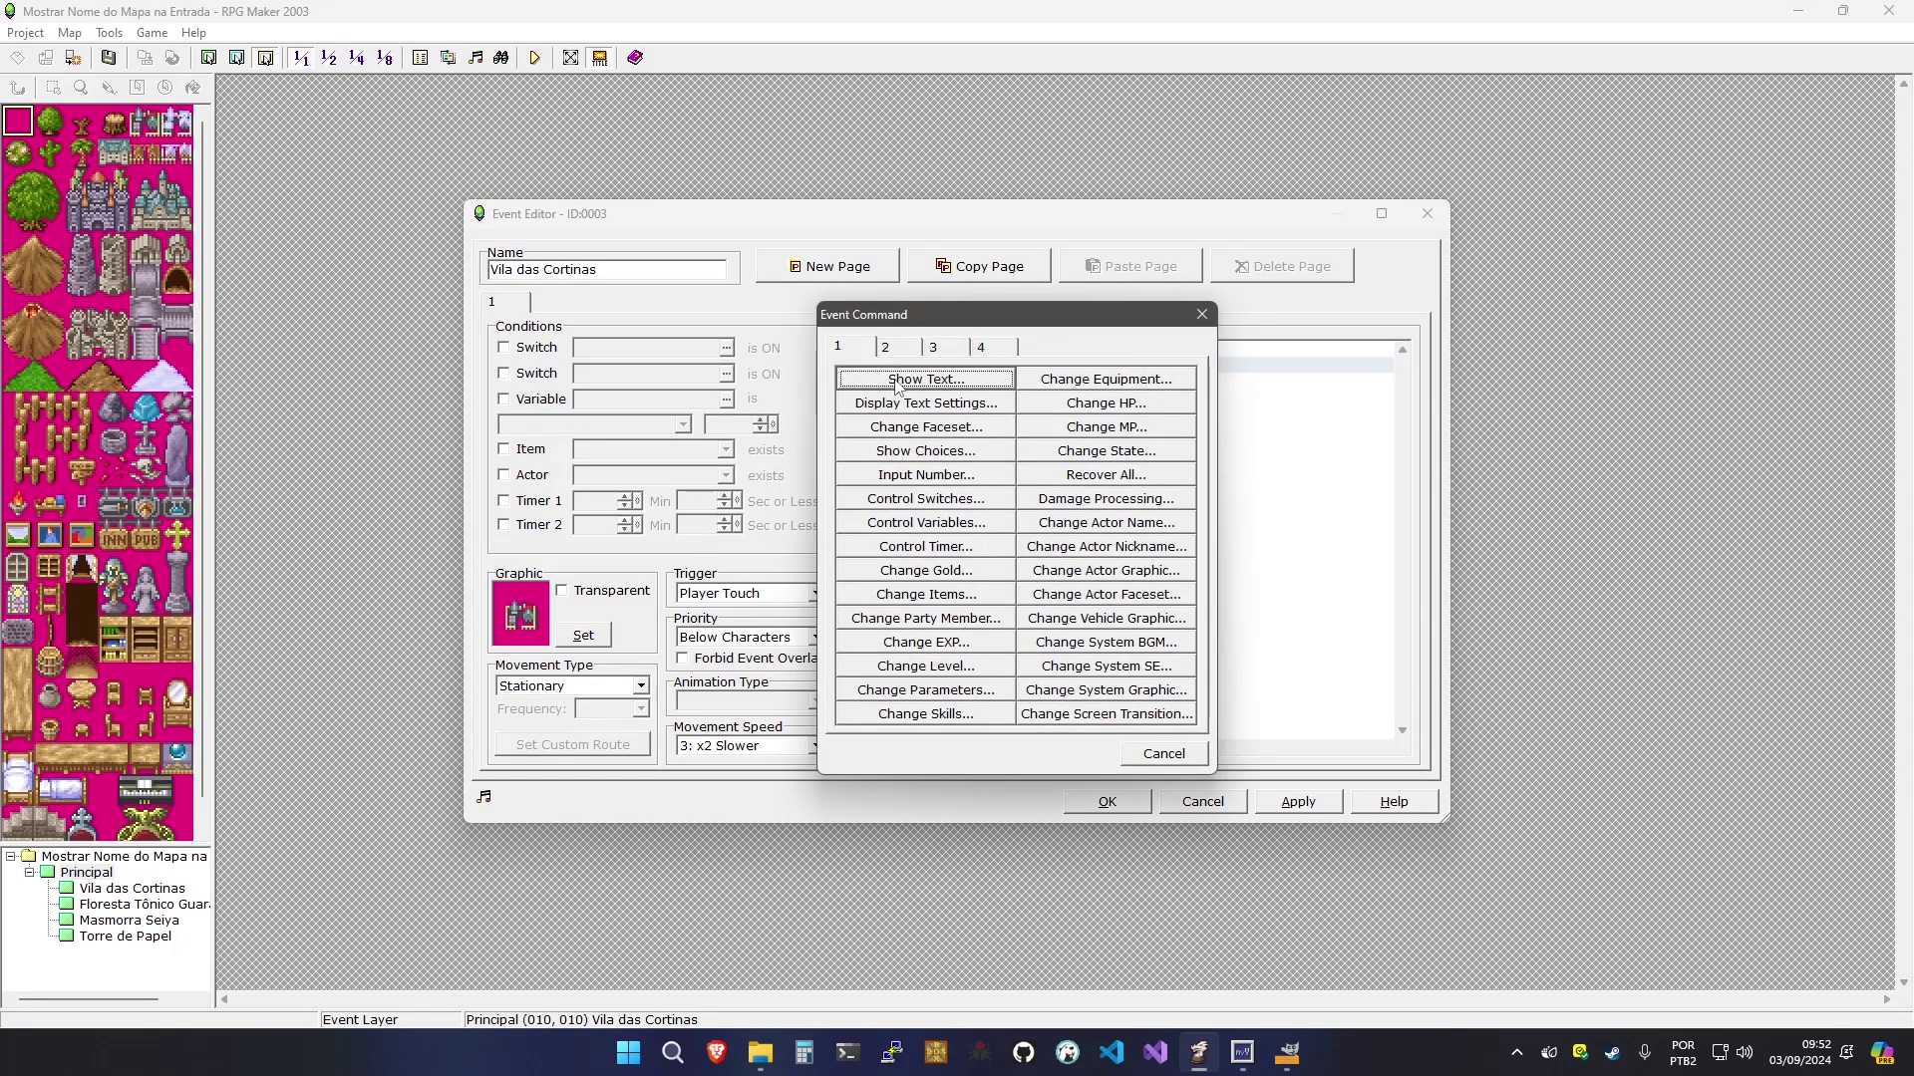
# Add a Show Choices command with the options "\>Entrar" and "\>Recuar" below the message
pyautogui.click(934, 459)
pyautogui.write('Entrar')
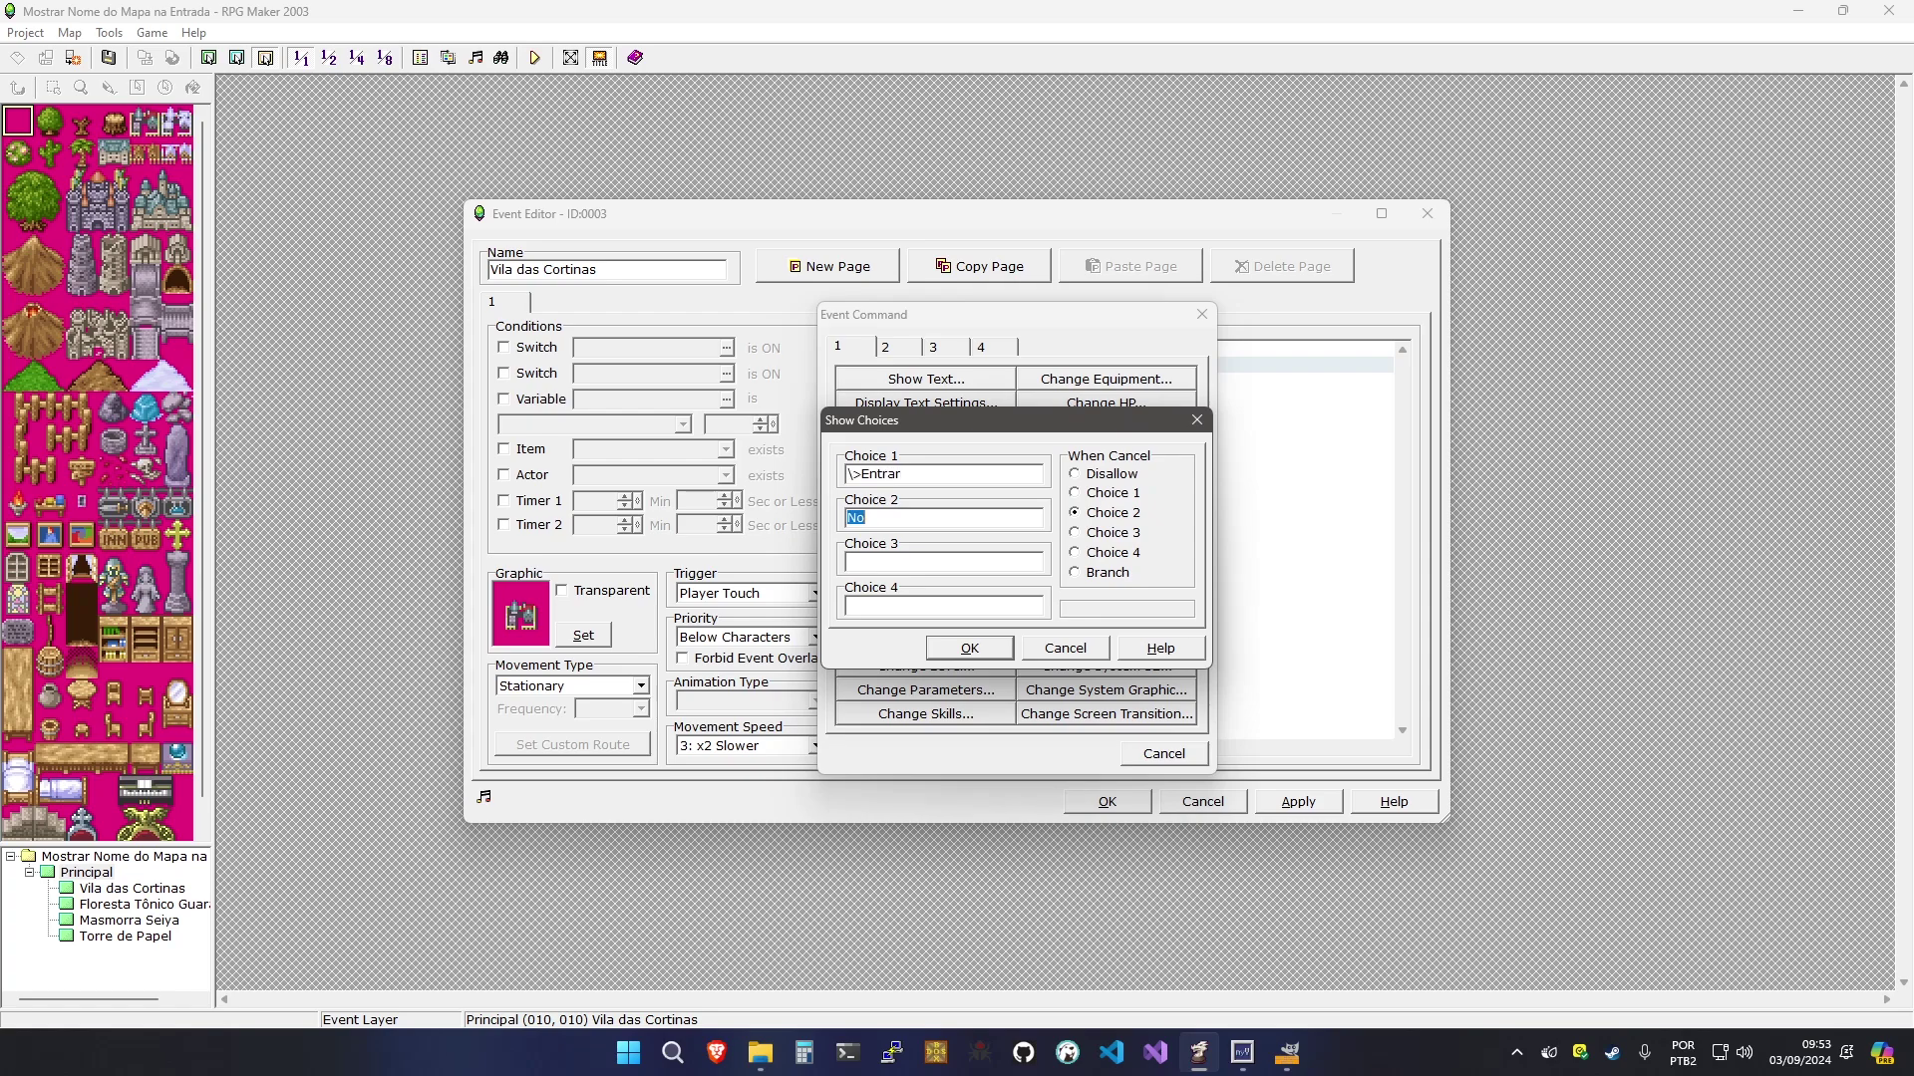
pyautogui.write('\\>Recuar')
pyautogui.press('Return')
# In the Recuar branch, add a Set Move Route for the Player with Turn 180° and 1 Step Forward
pyautogui.click(972, 429)
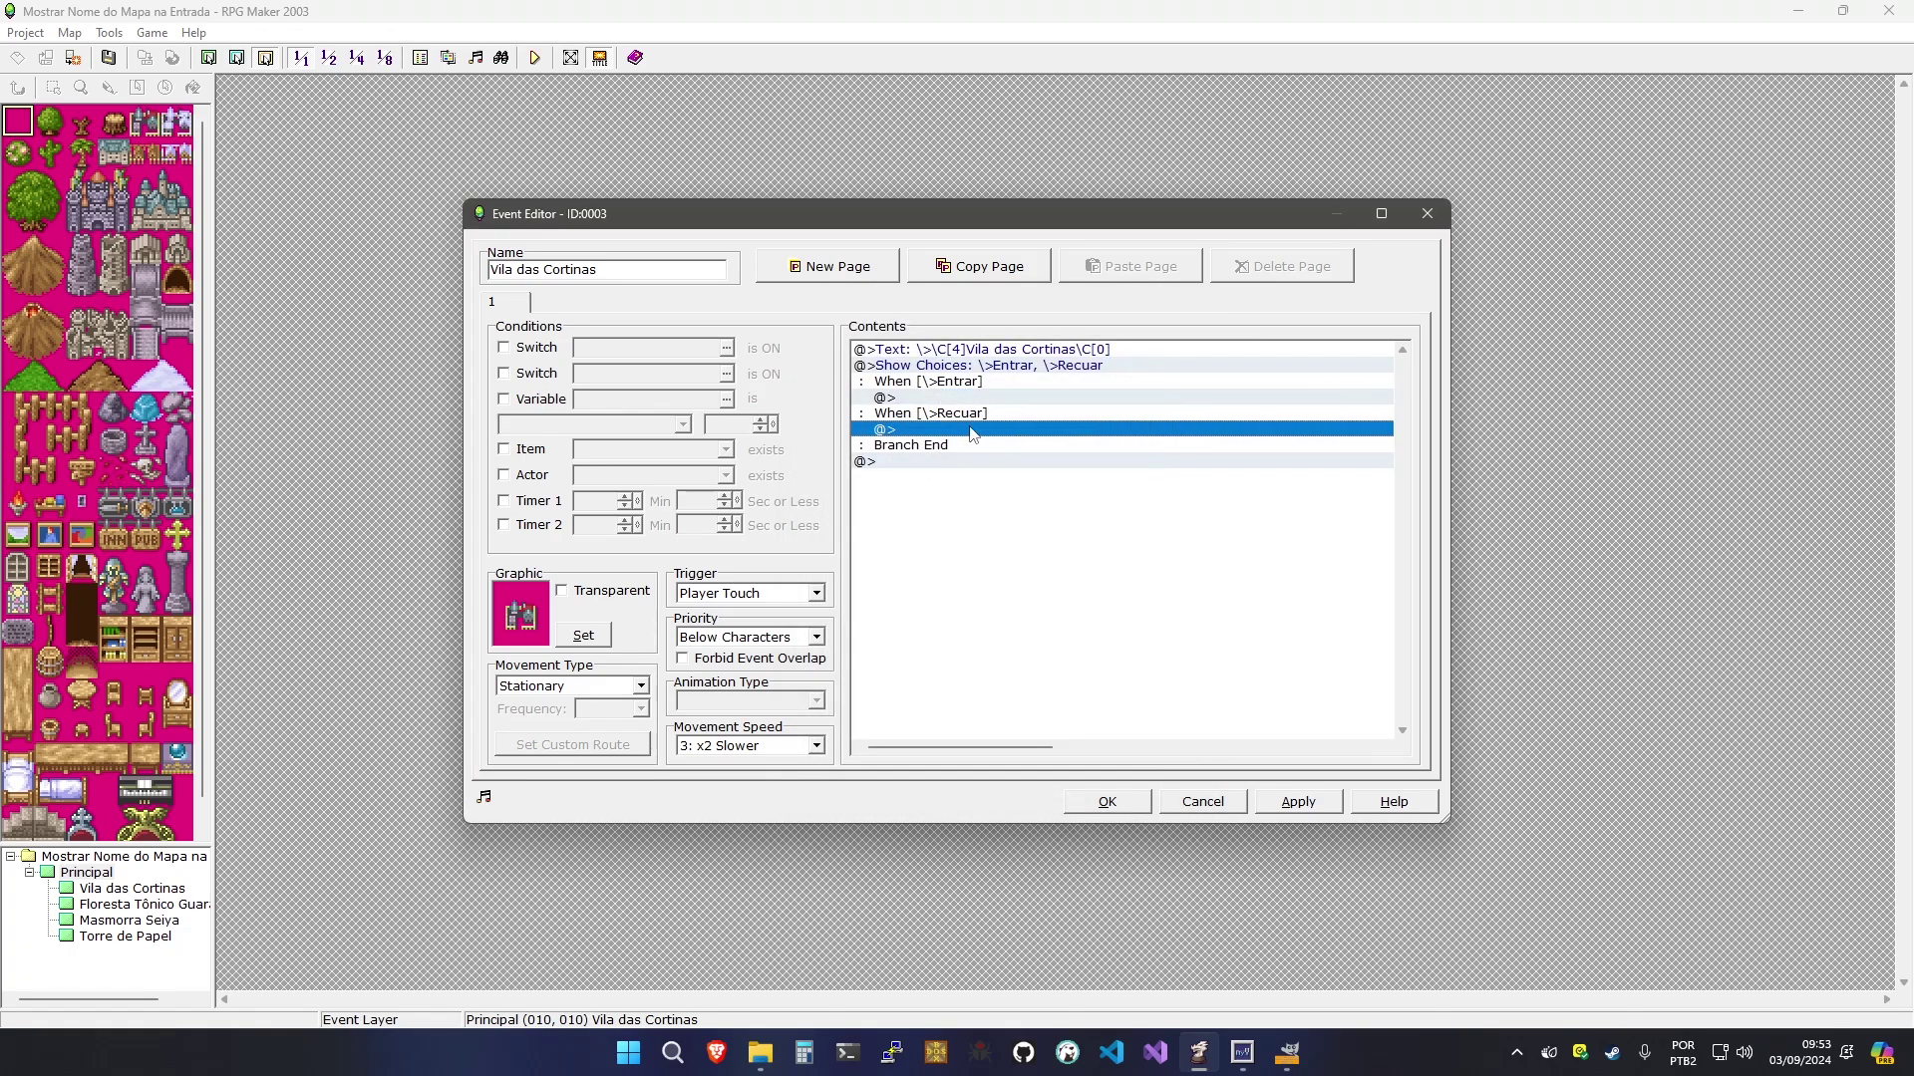
pyautogui.doubleClick(972, 430)
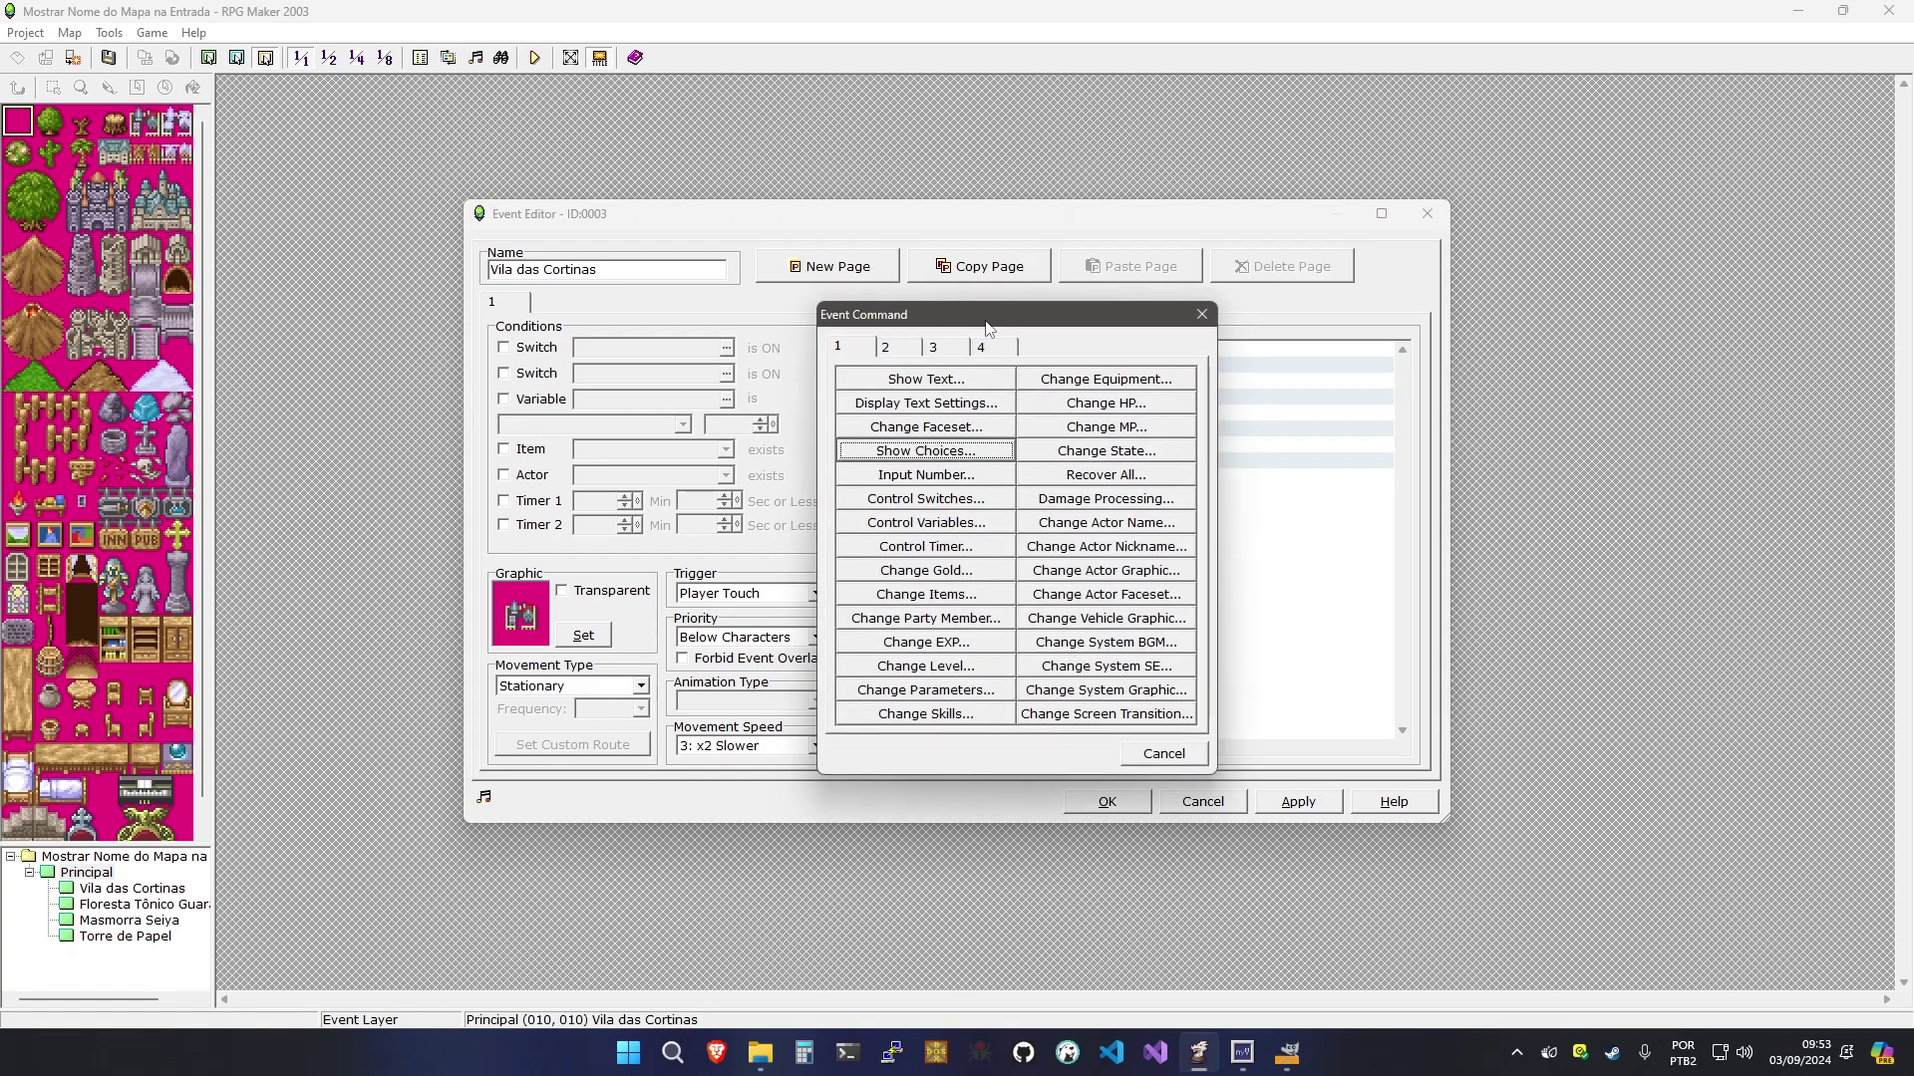
pyautogui.click(897, 347)
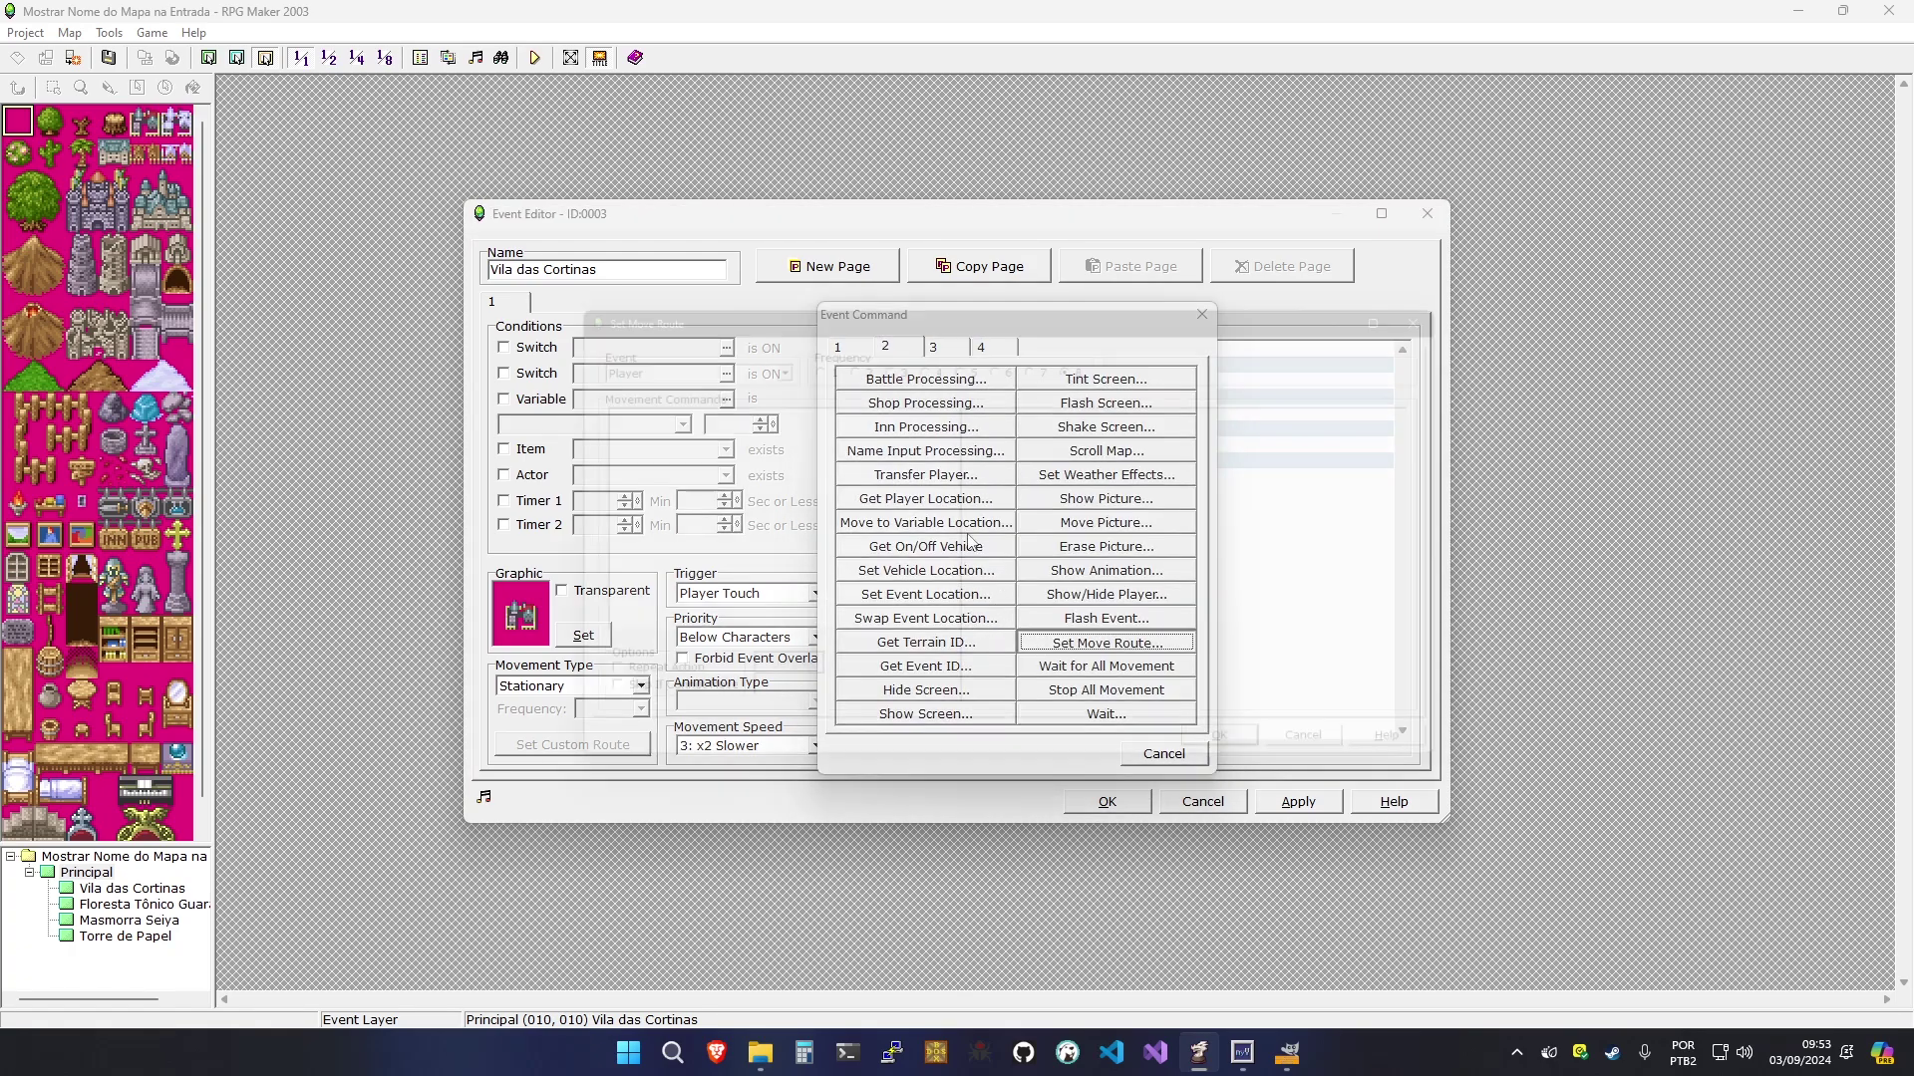
pyautogui.click(1041, 644)
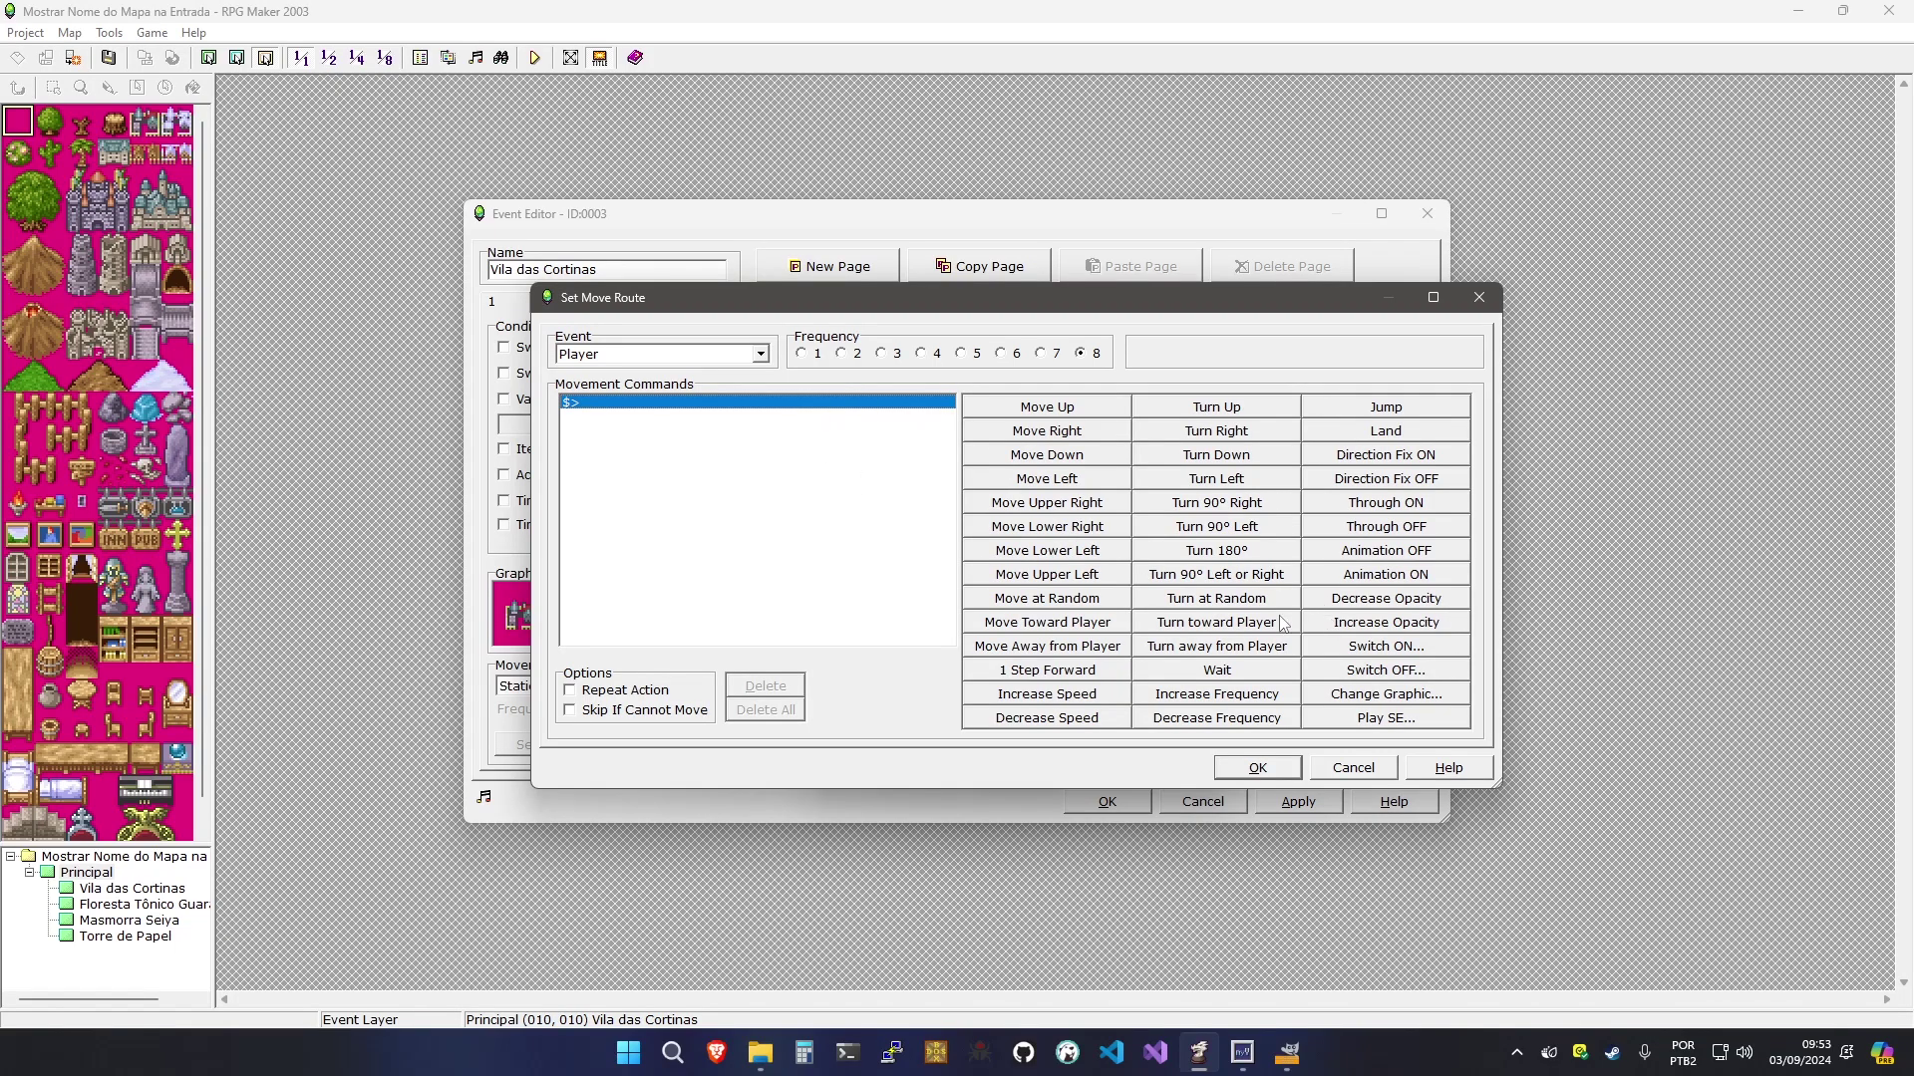
pyautogui.click(1214, 554)
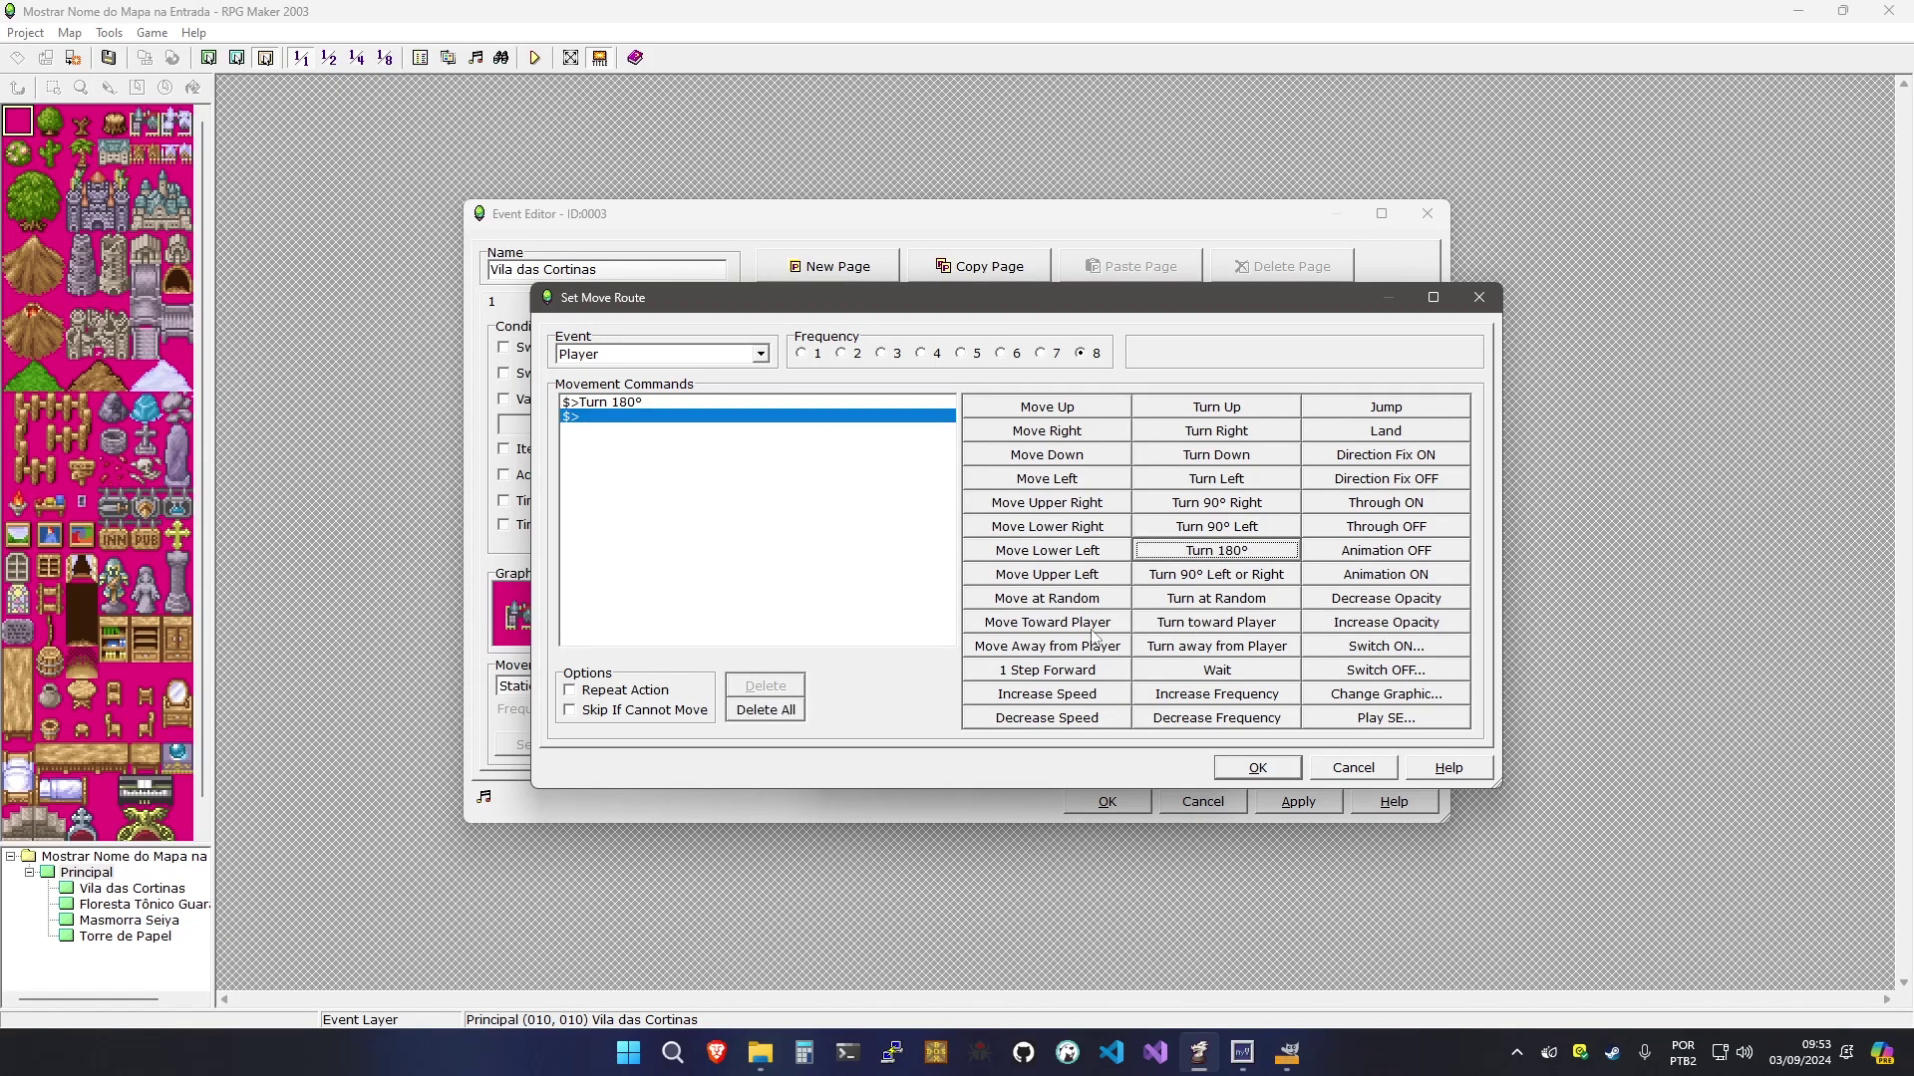
pyautogui.click(1033, 677)
pyautogui.click(1258, 767)
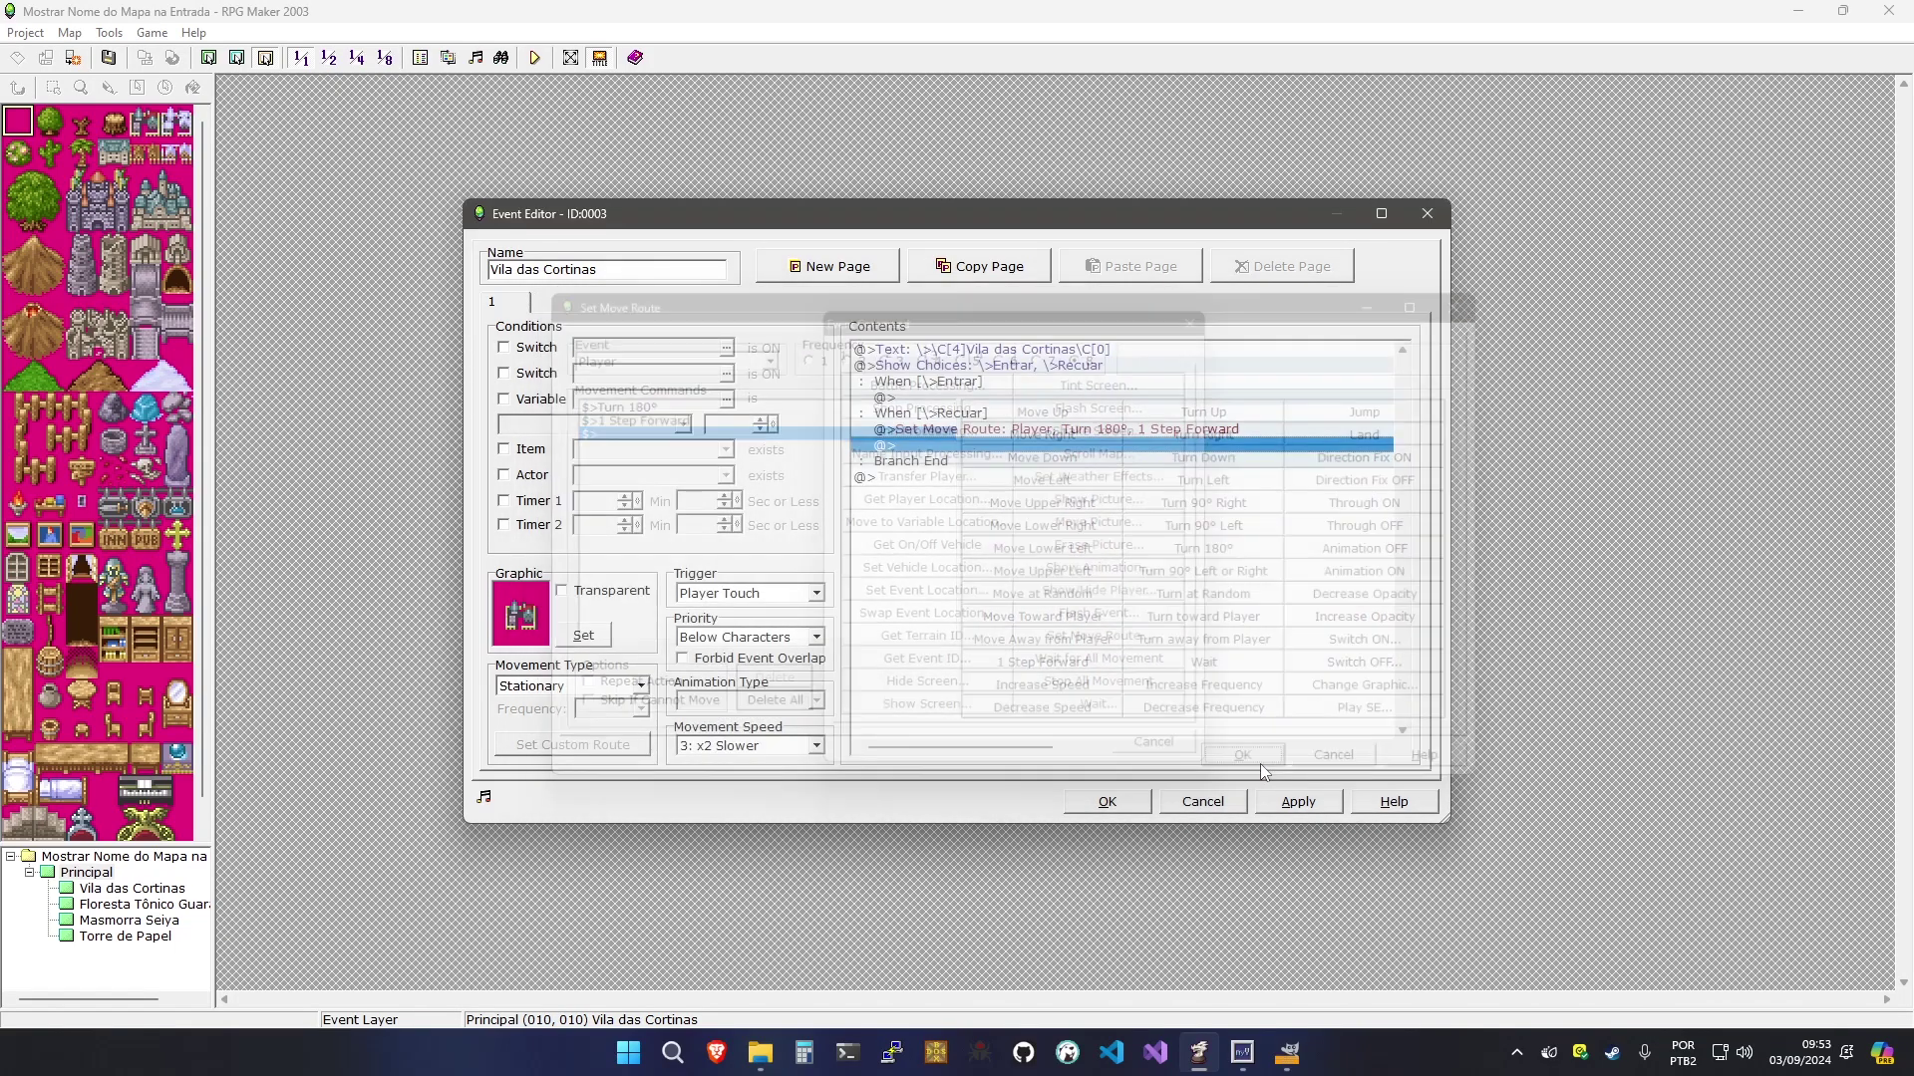
# Add a 0.2-second Wait after the move route in the Recuar branch
pyautogui.doubleClick(932, 450)
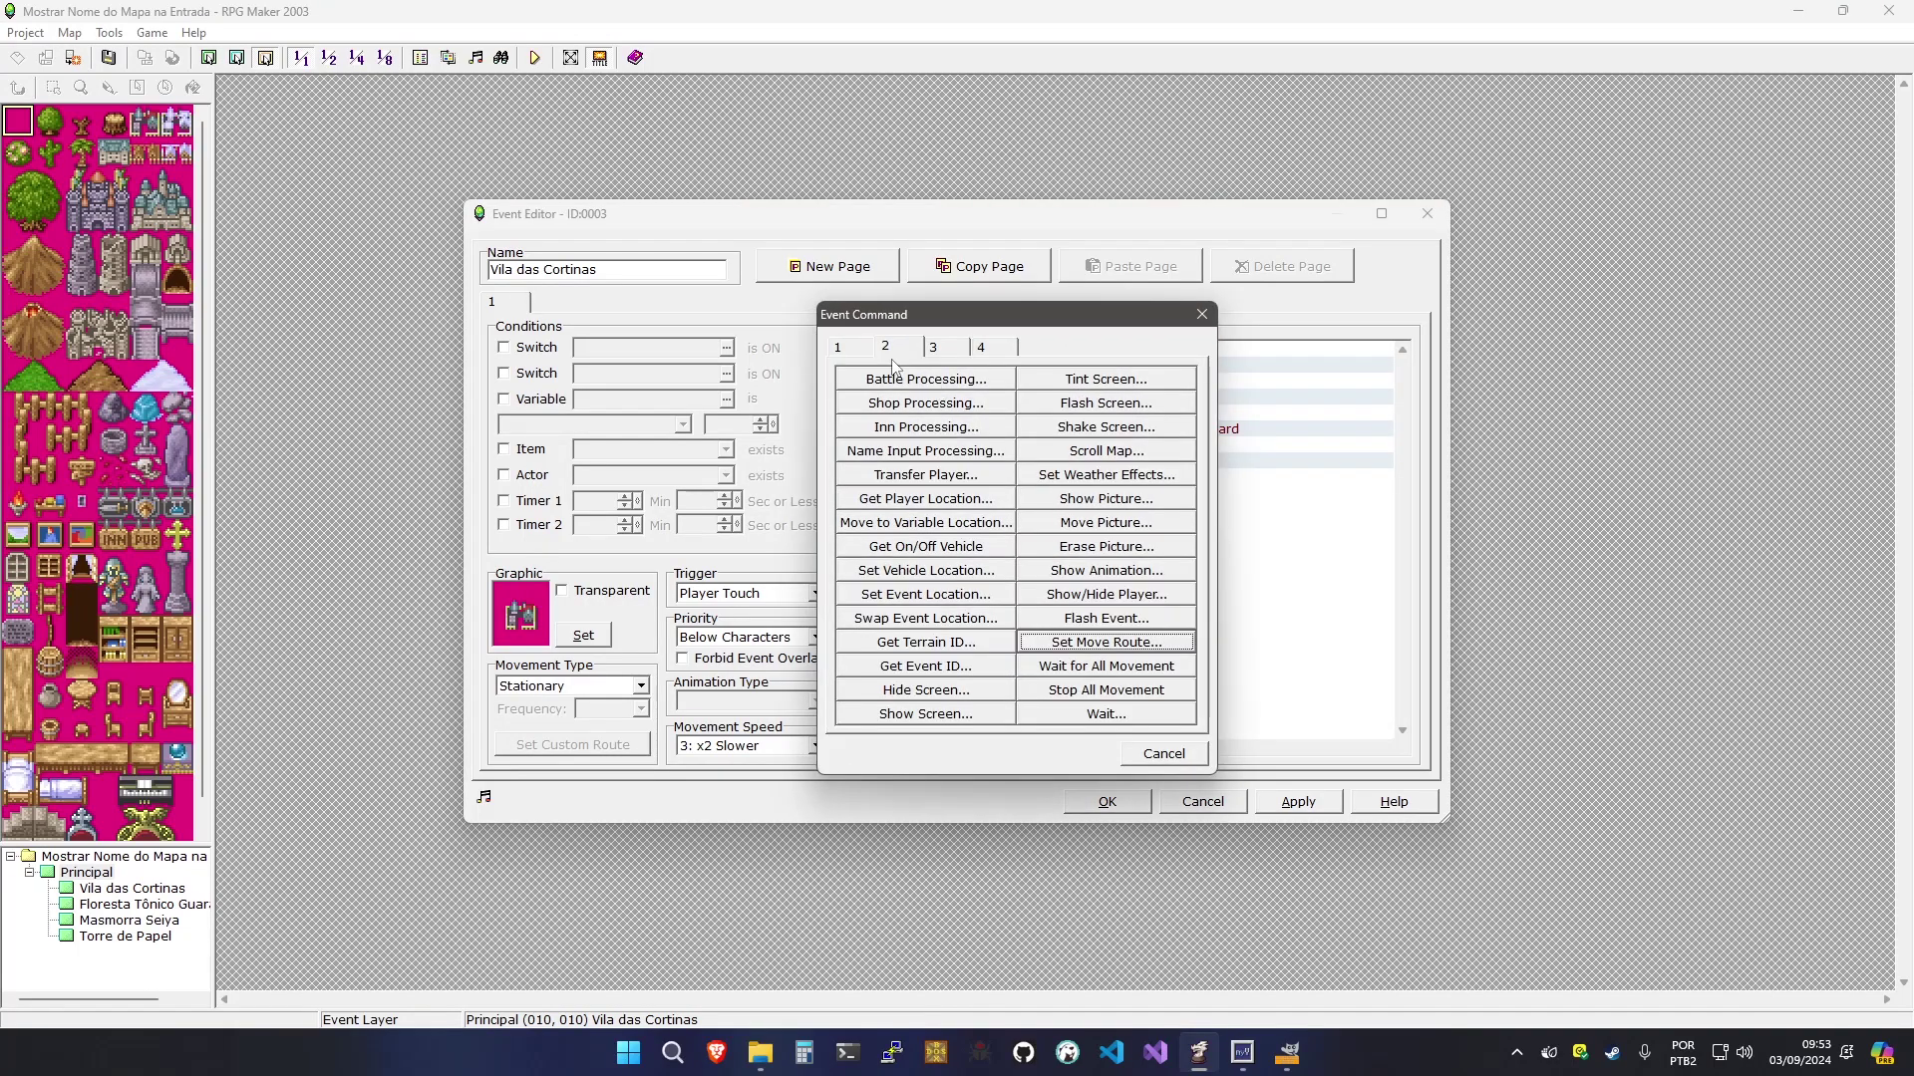
pyautogui.click(1088, 714)
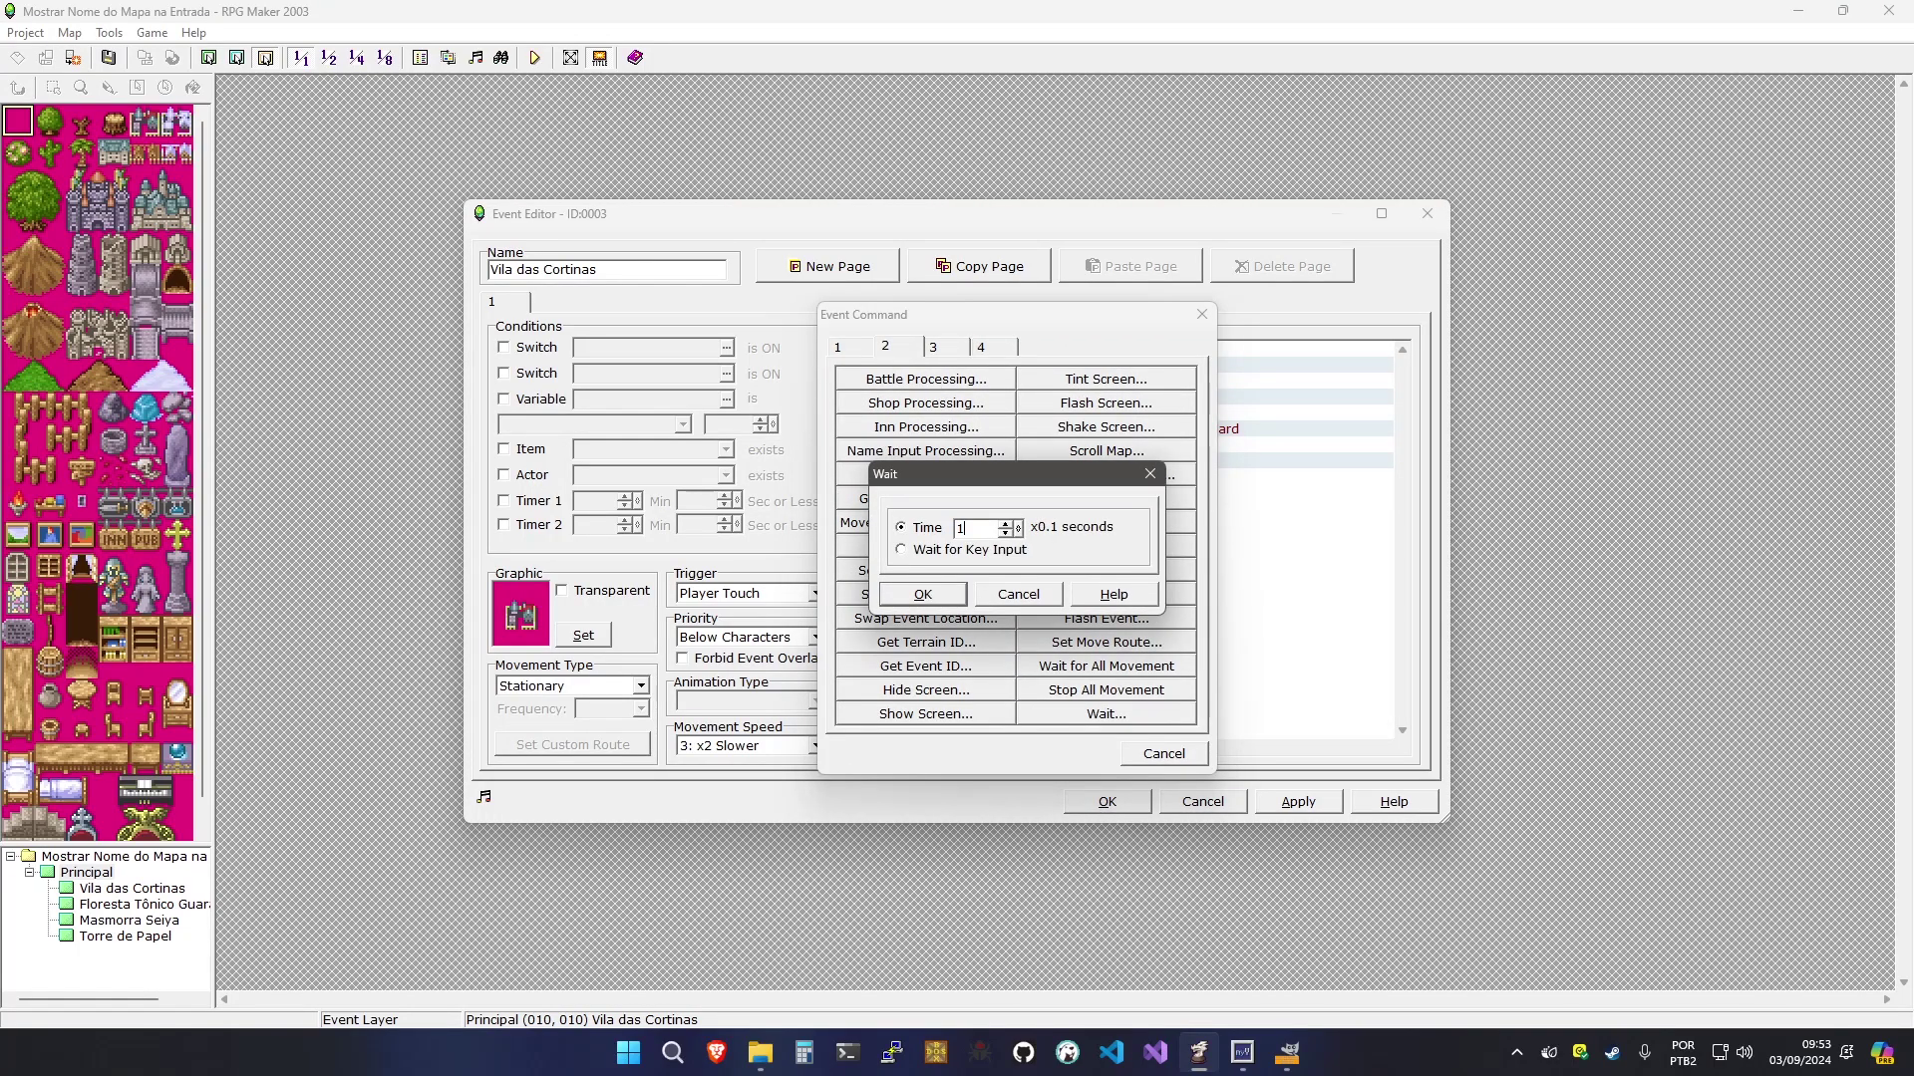
pyautogui.press('Return')
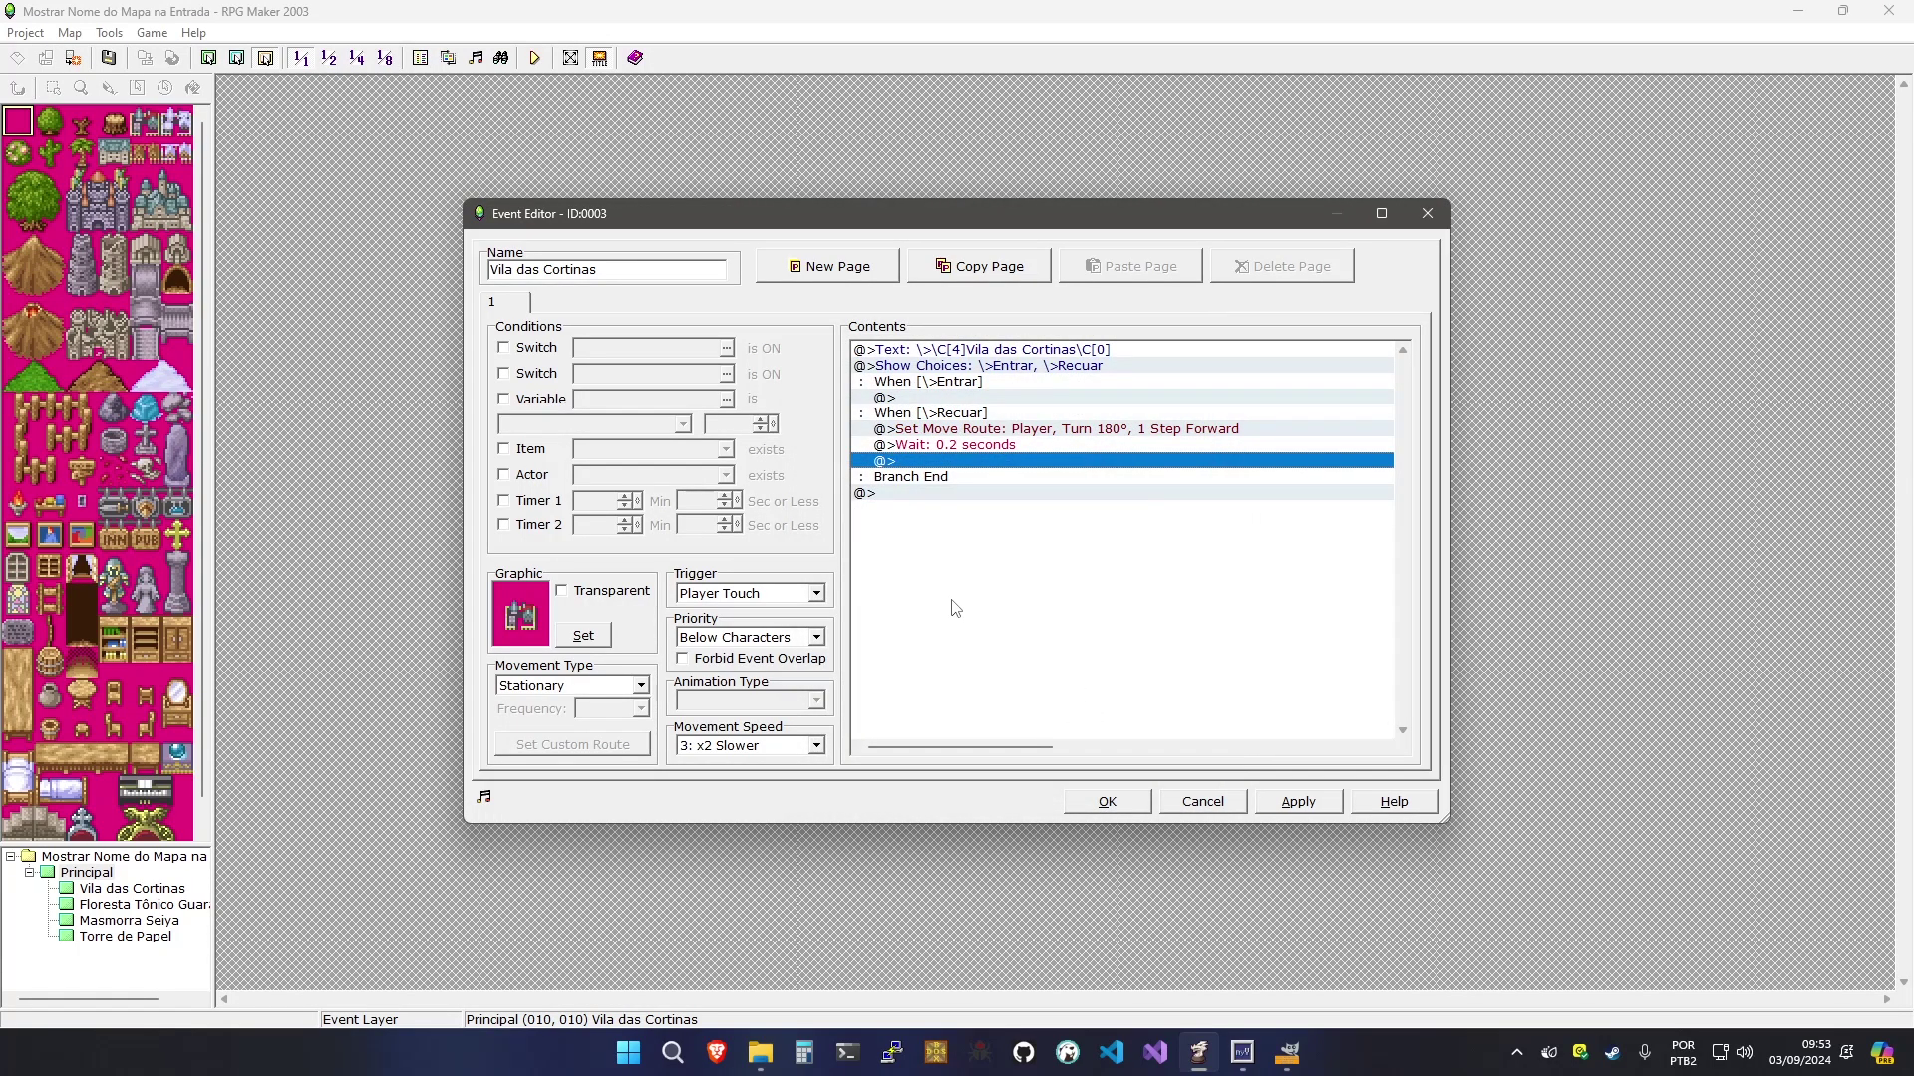
# In the Entrar branch, add a Hide Screen command with the Zoom In transition
pyautogui.doubleClick(908, 398)
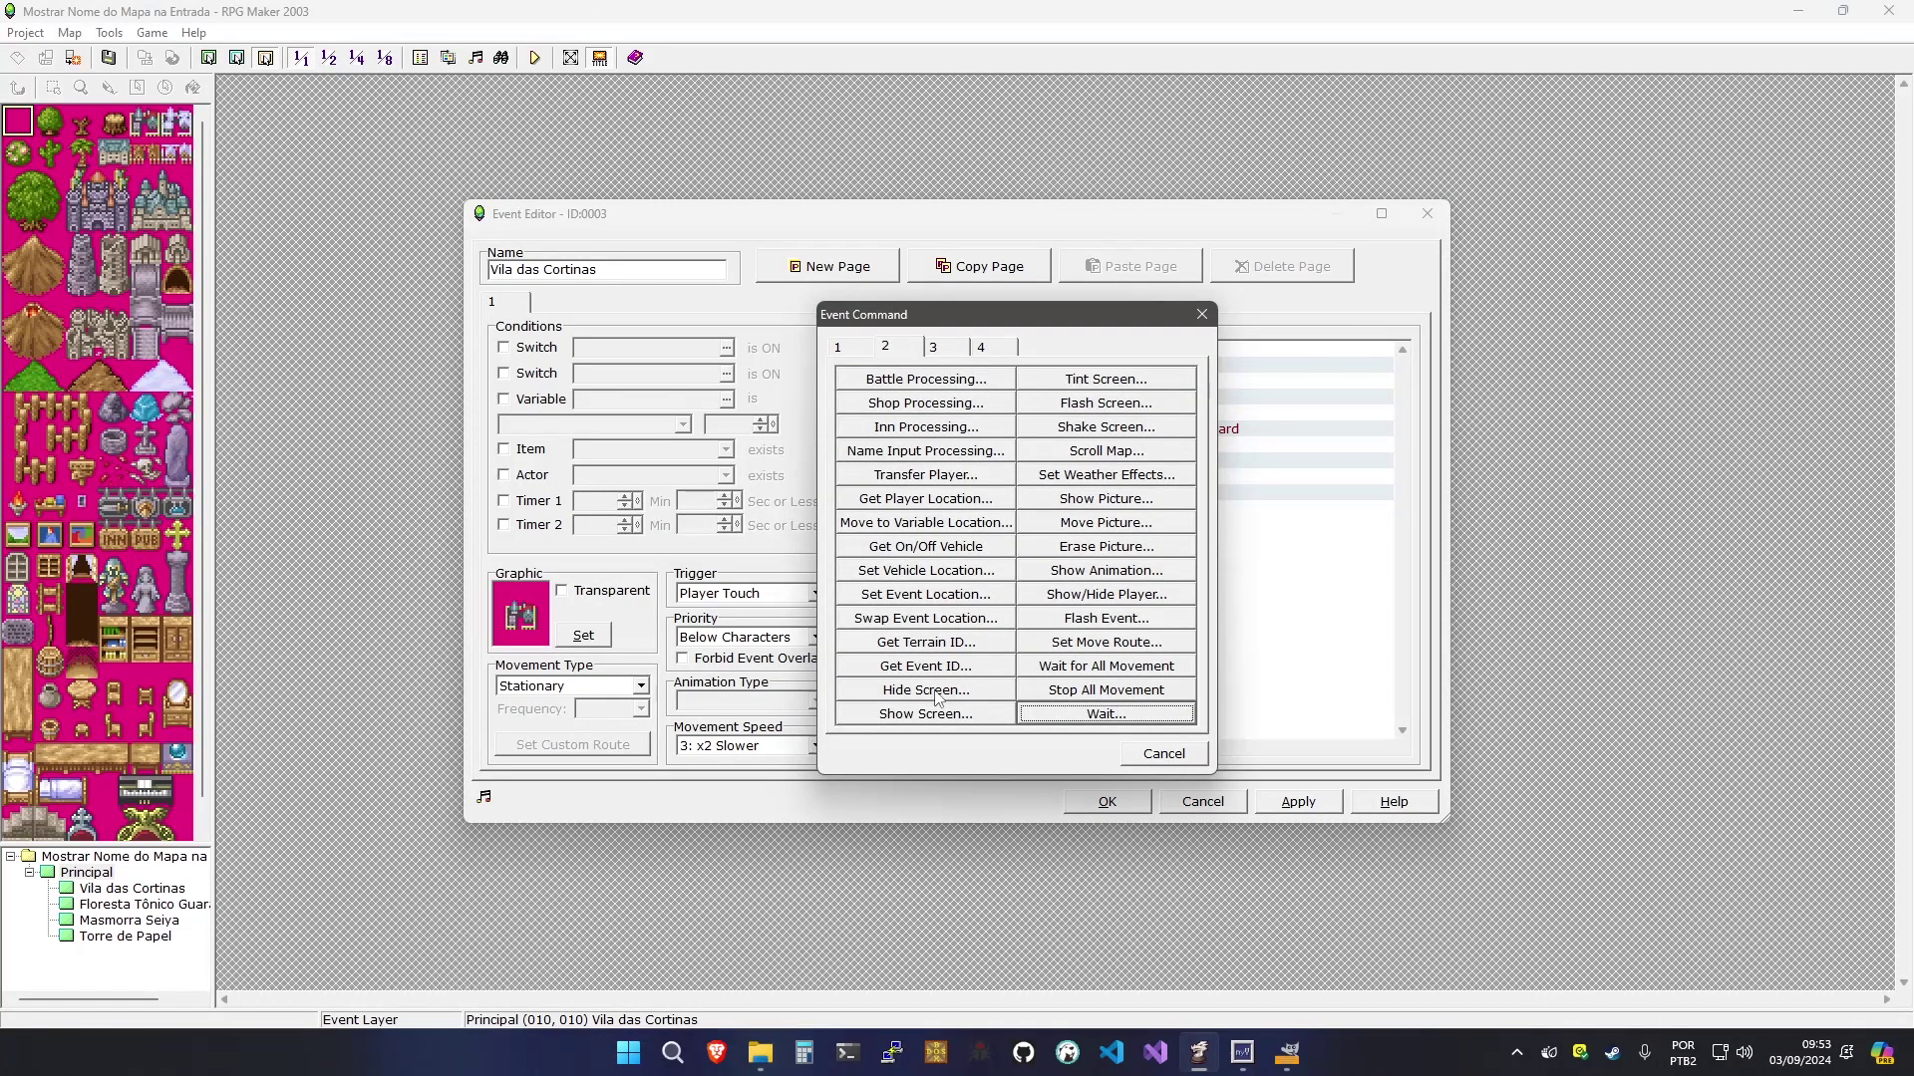
pyautogui.click(926, 690)
pyautogui.click(937, 538)
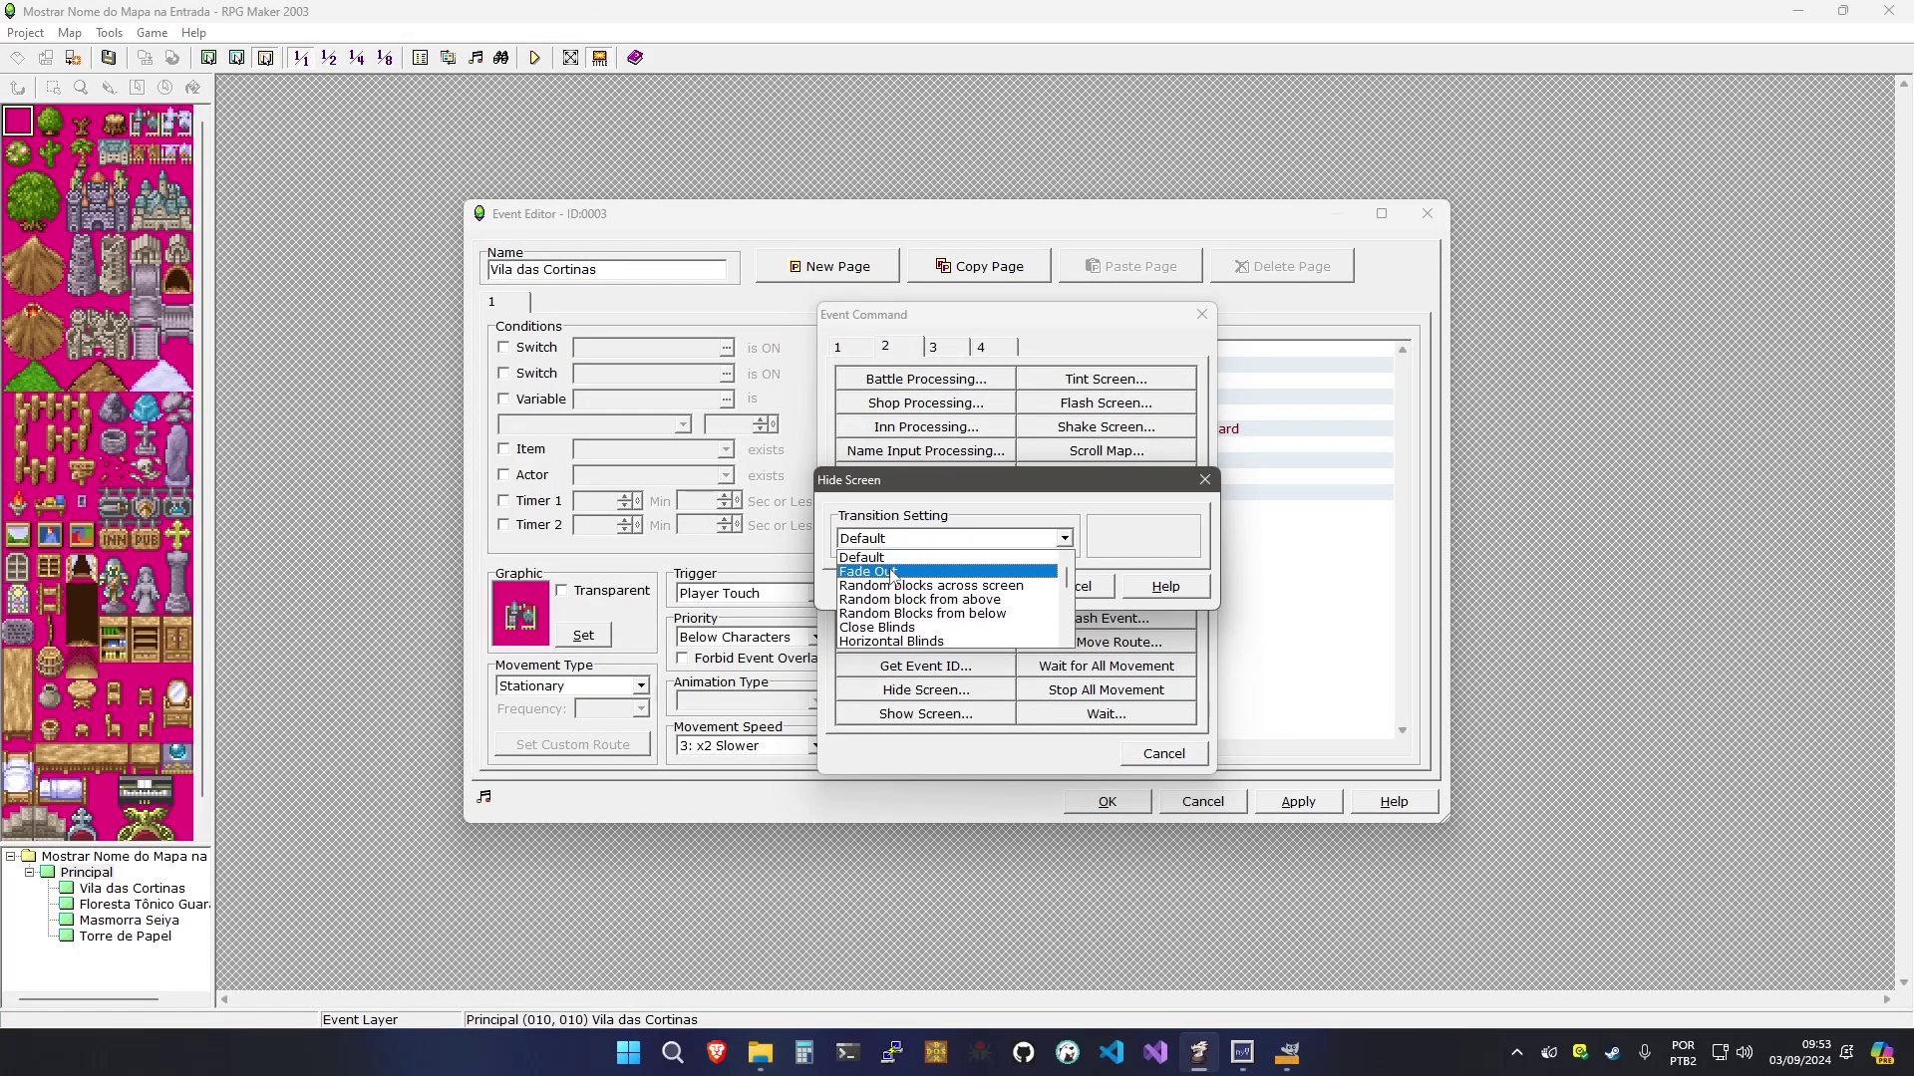
pyautogui.click(895, 613)
pyautogui.press('z')
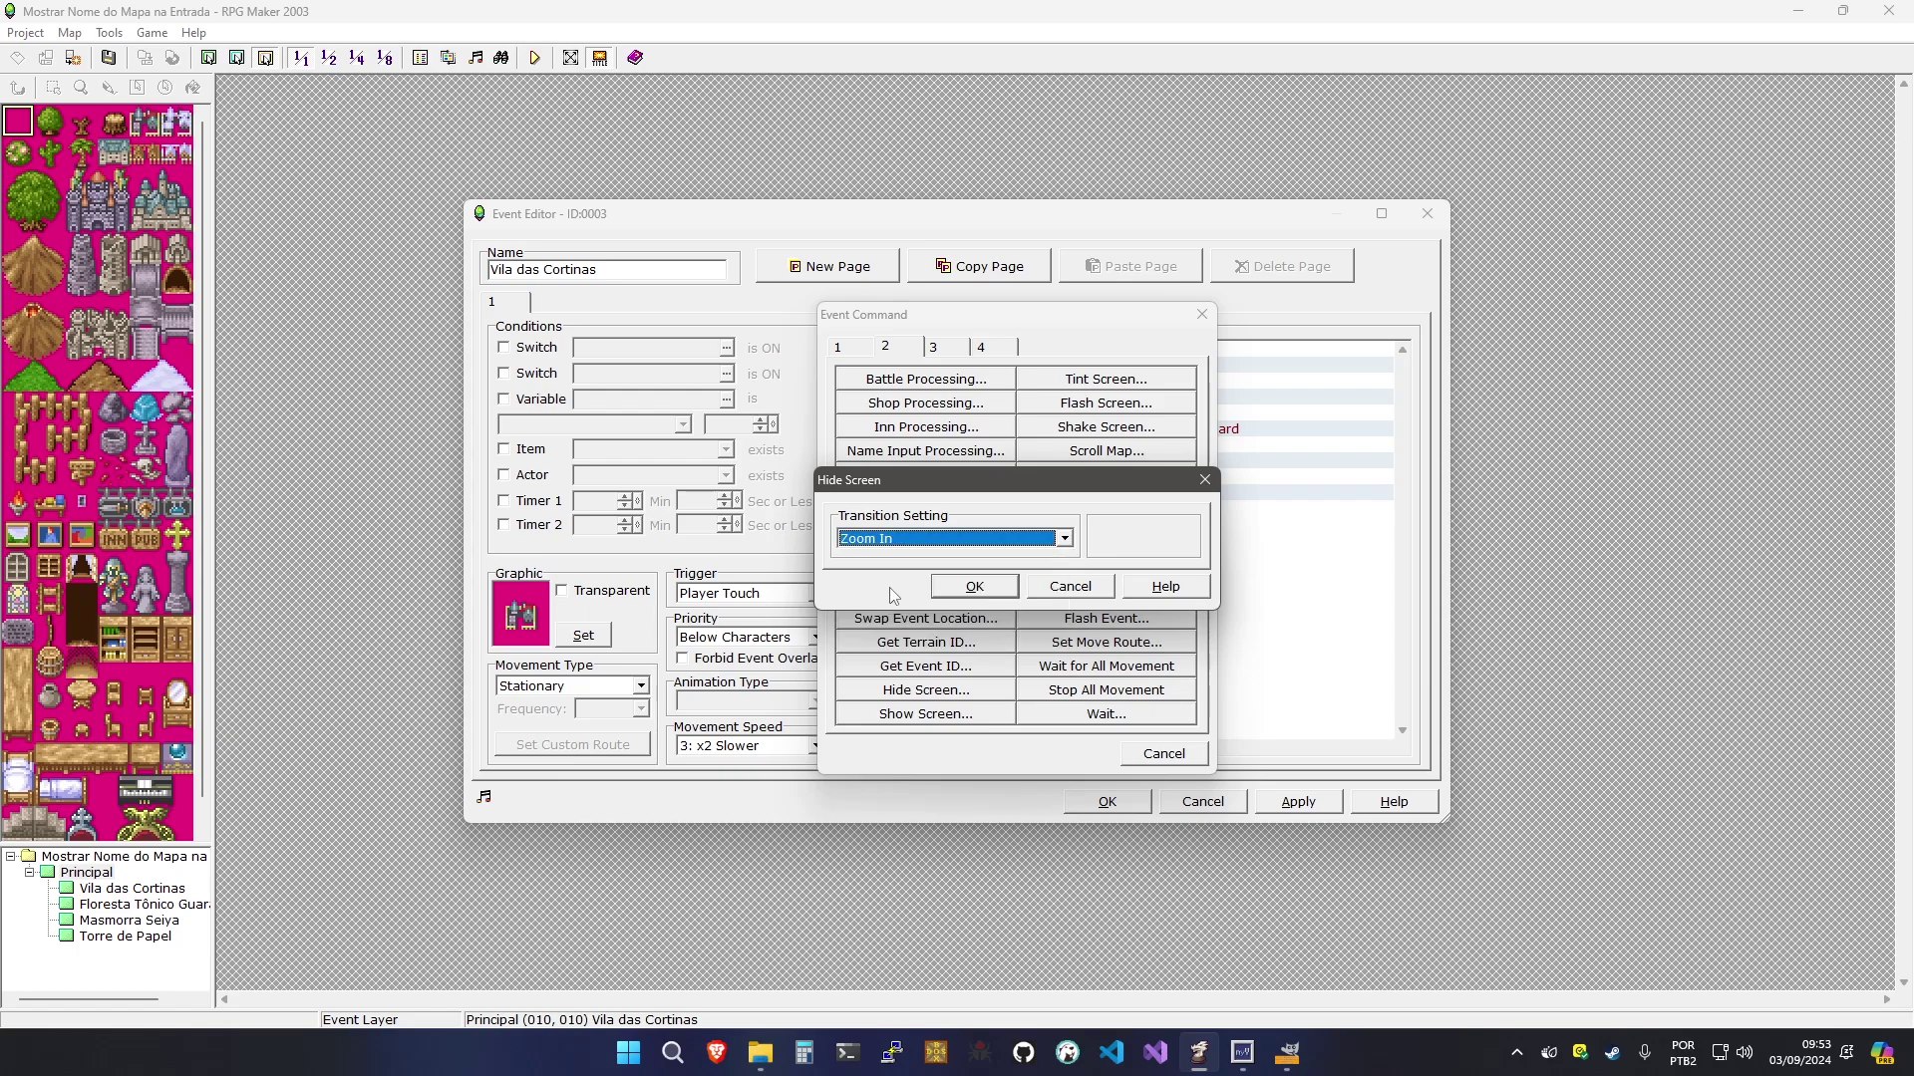
pyautogui.click(943, 588)
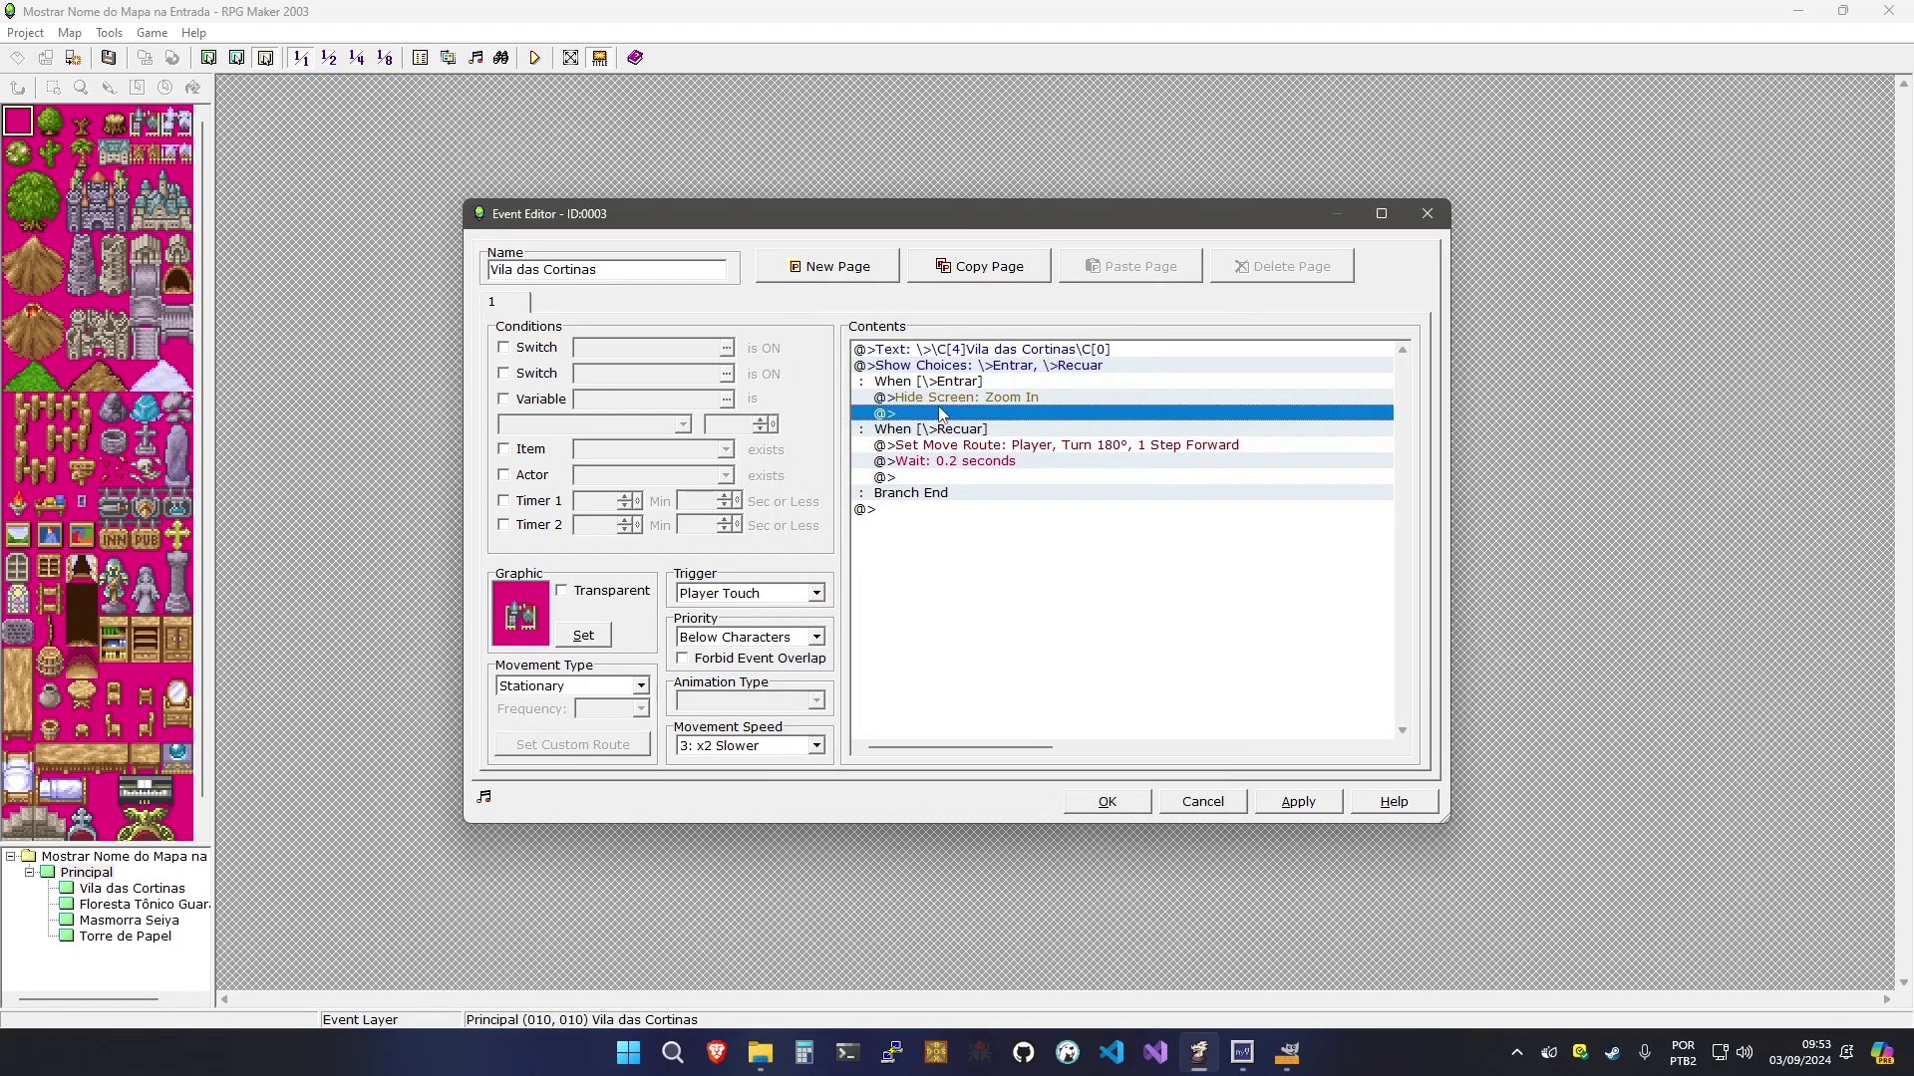
# Add a 0.2-second Wait after the Hide Screen command in the Entrar branch
pyautogui.doubleClick(941, 414)
pyautogui.click(1084, 713)
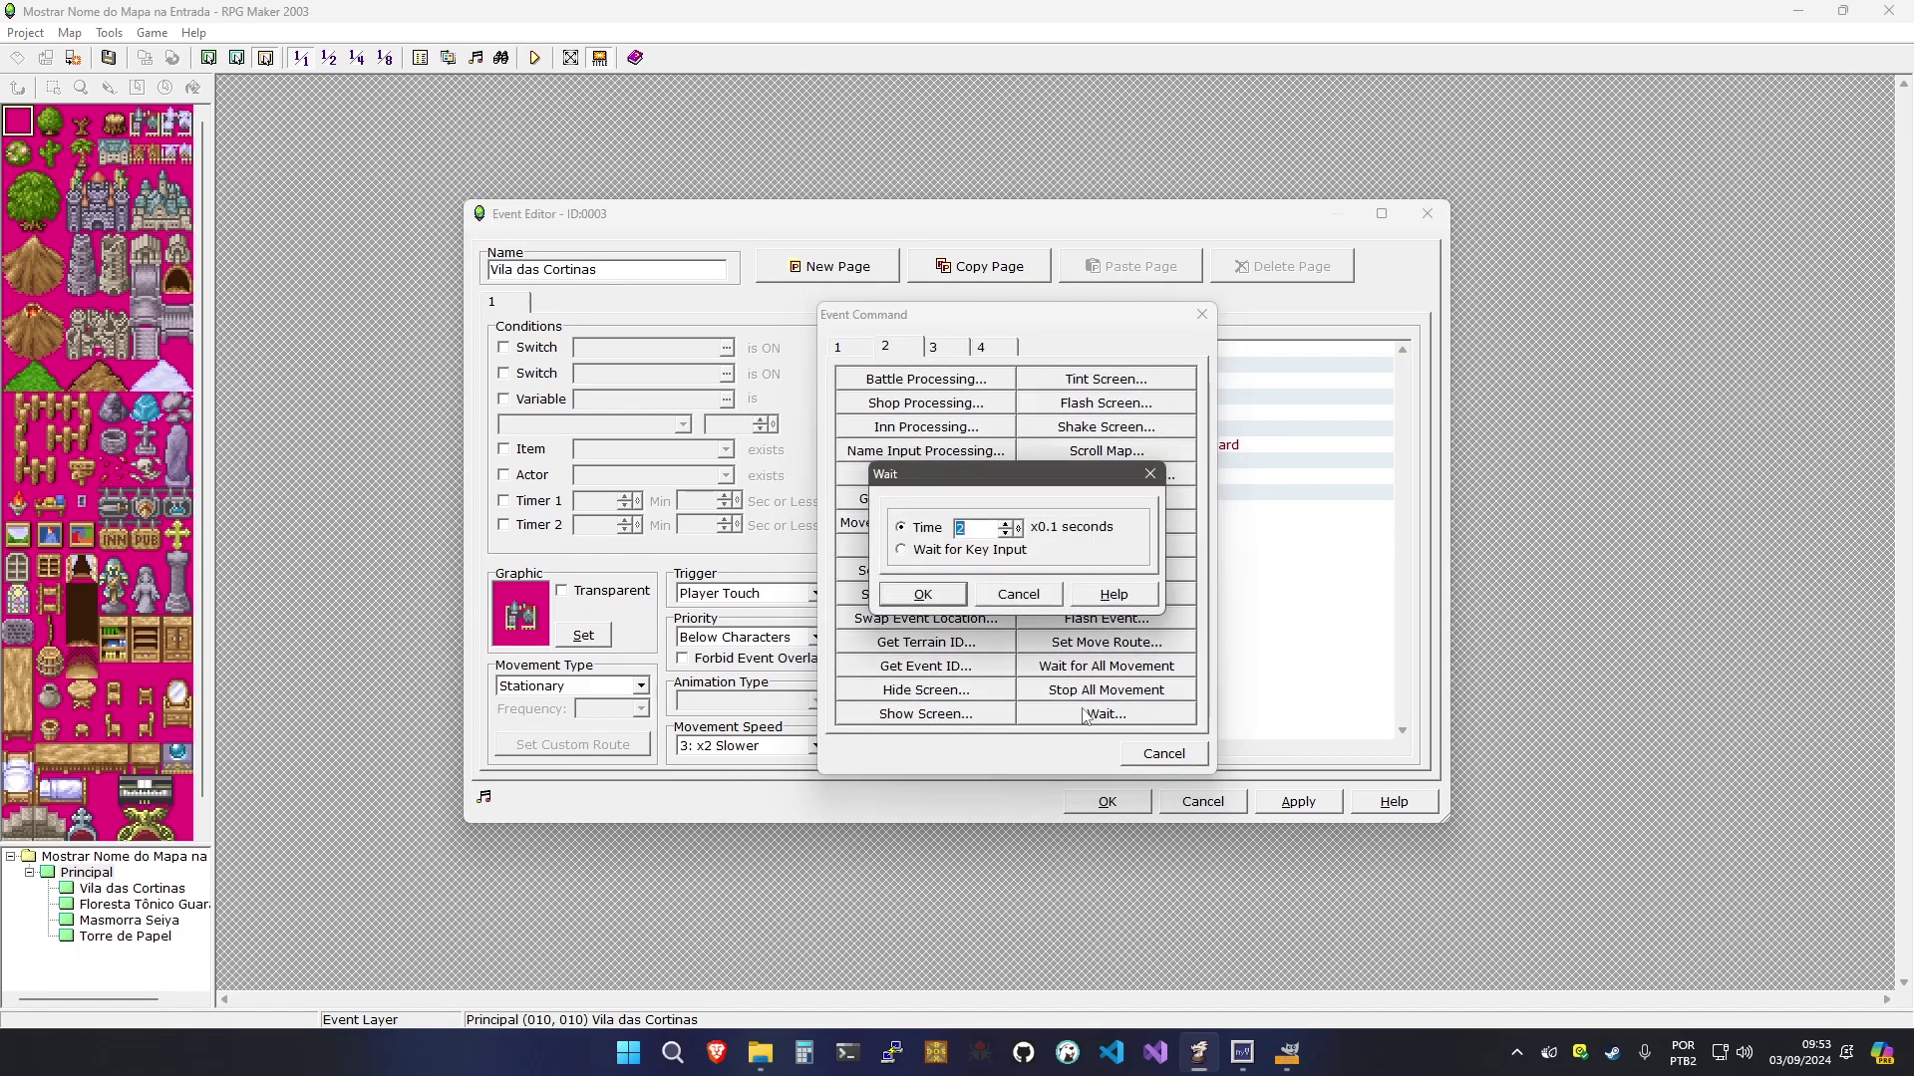
pyautogui.press('Return')
# Add a Transfer Player command to the Entrar branch, targeting map Vila das Cortinas at (009,012), the gap in the lower fence
pyautogui.press('Return')
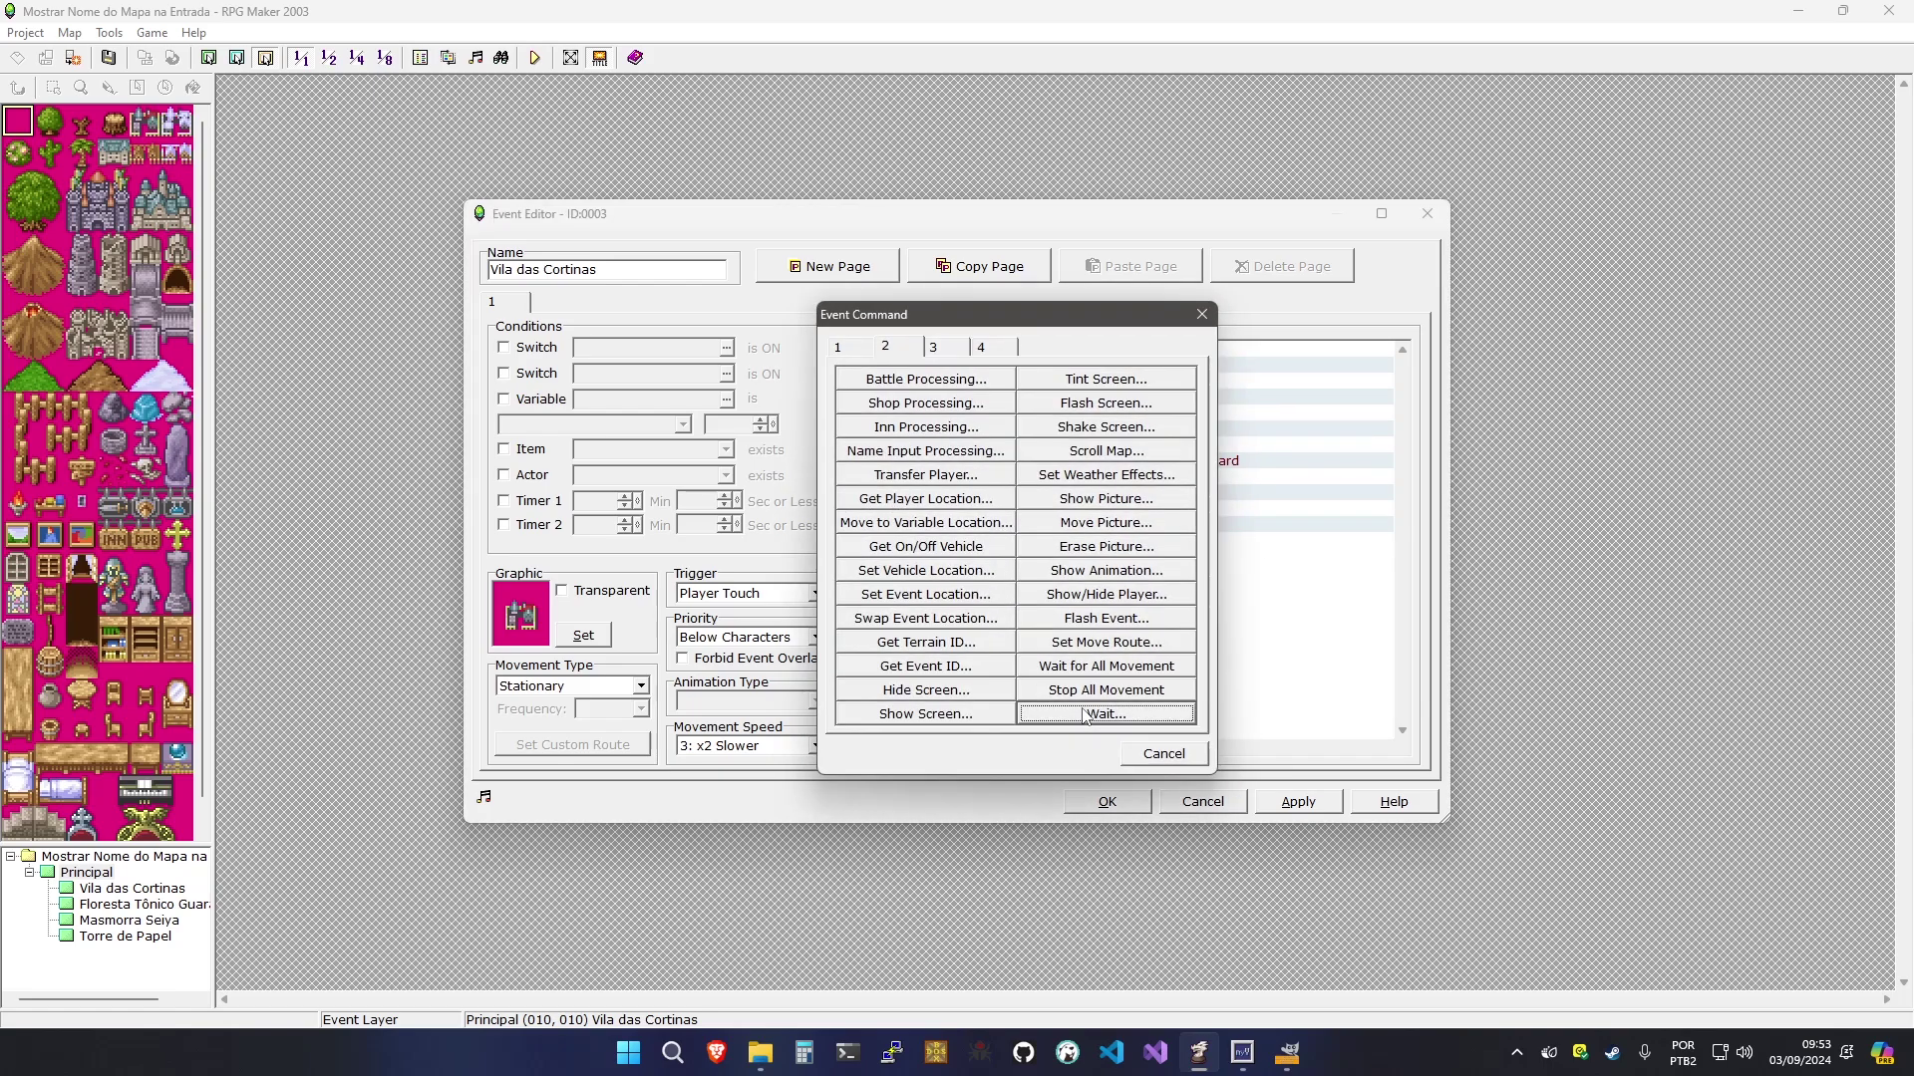
pyautogui.click(867, 474)
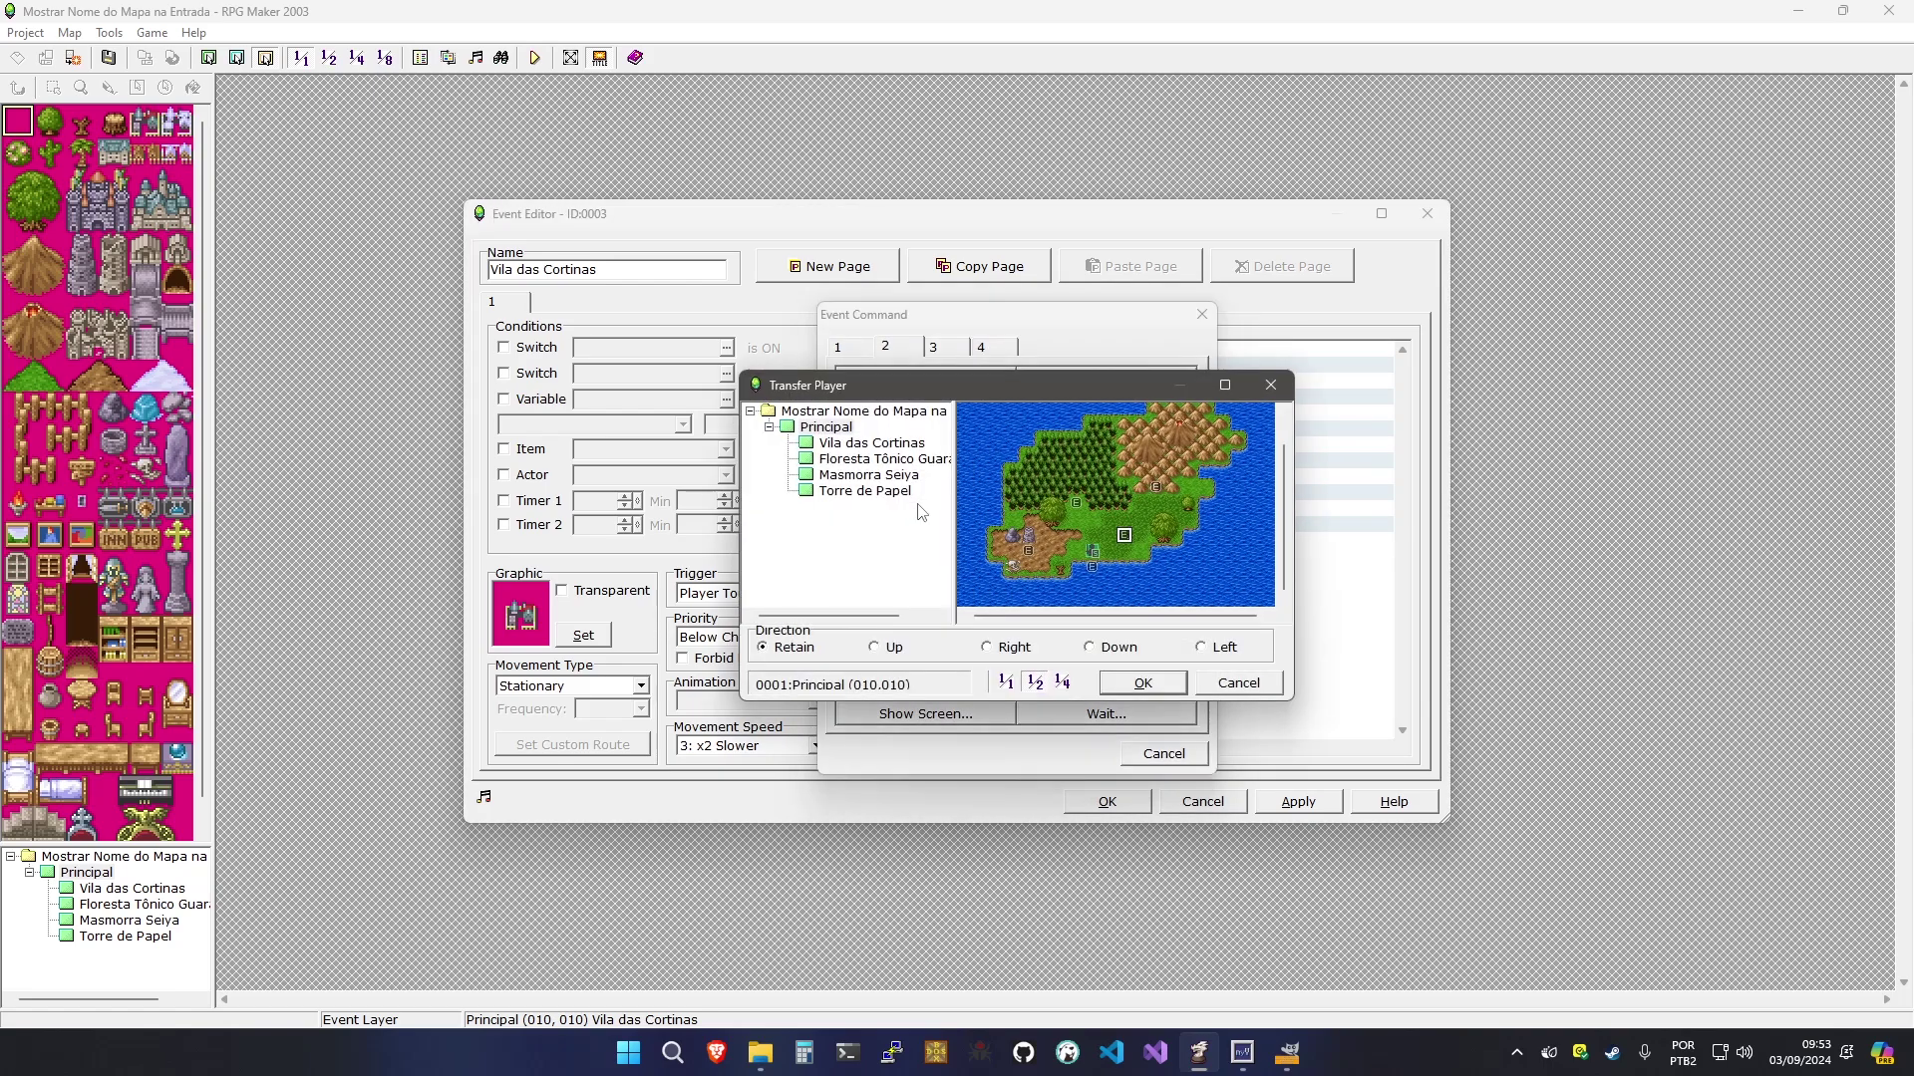
pyautogui.click(863, 449)
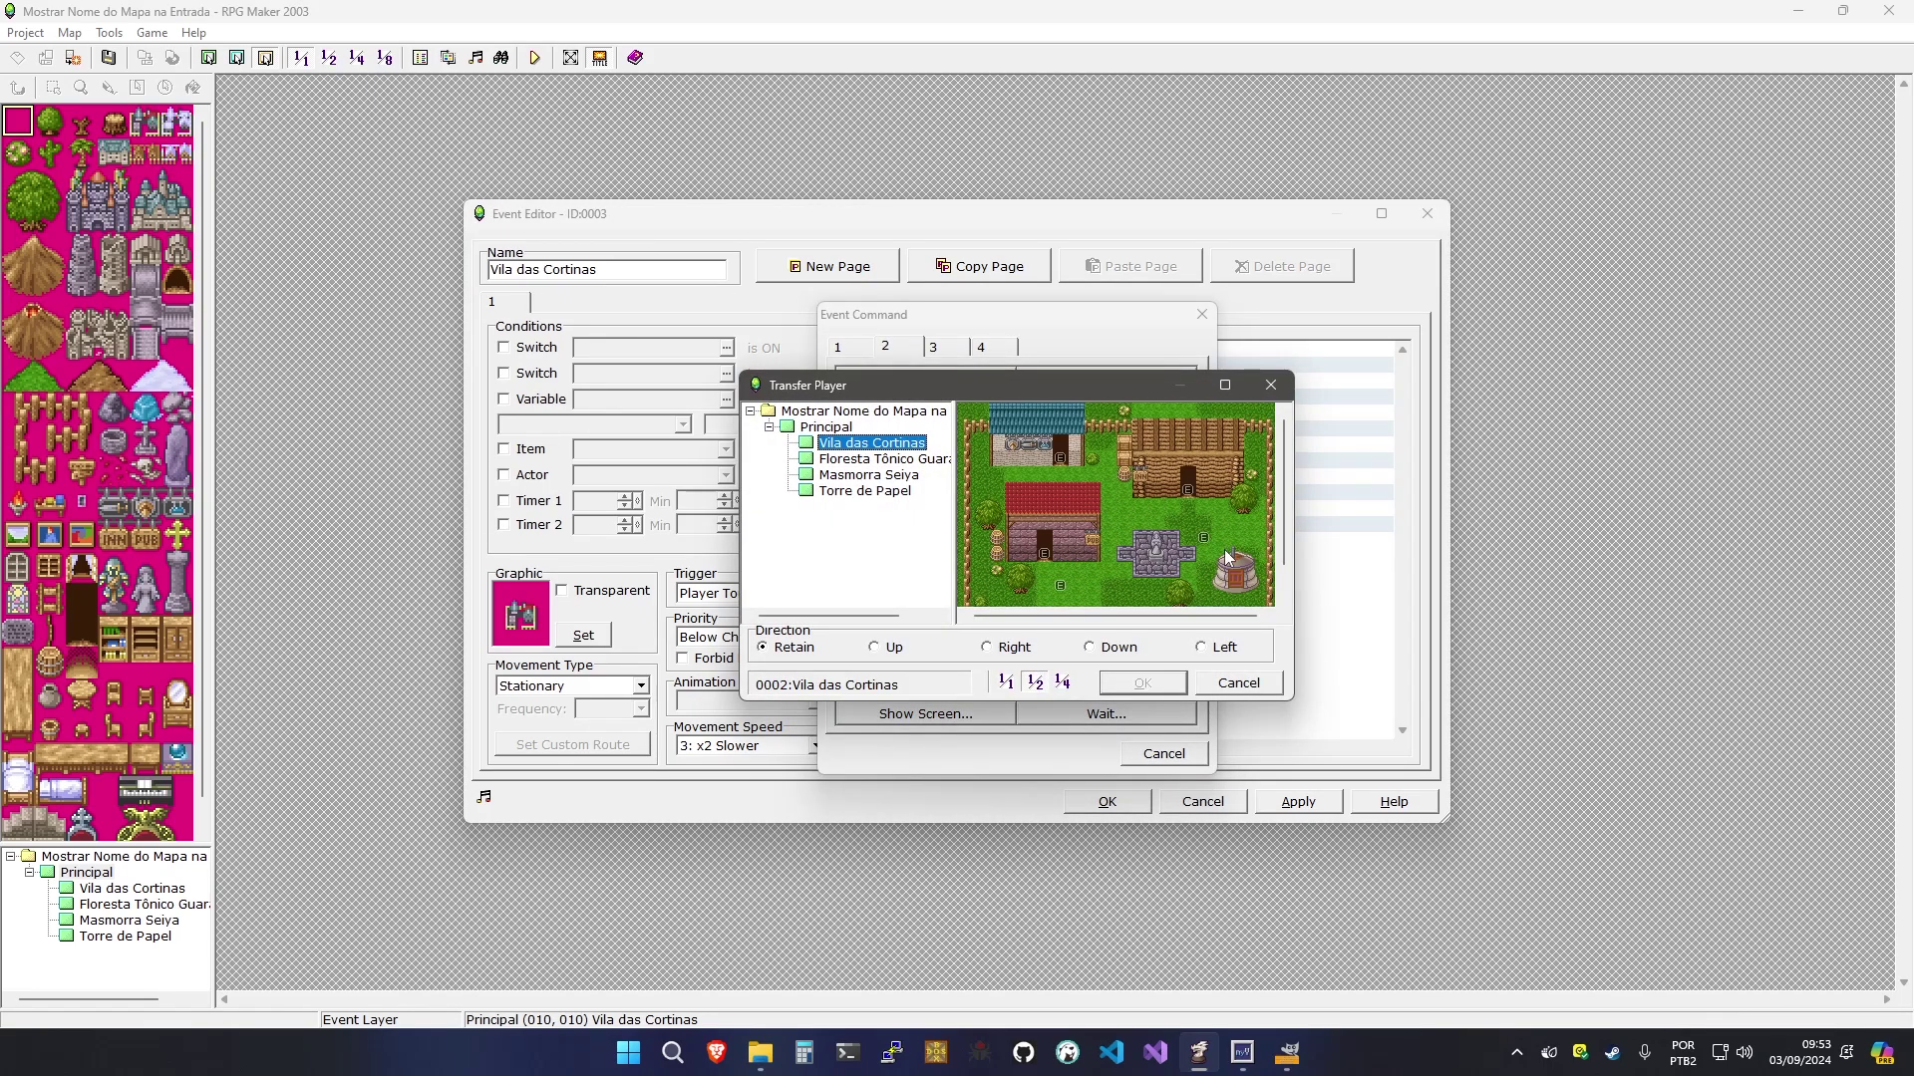
pyautogui.moveTo(1284, 498); pyautogui.dragTo(1284, 523)
pyautogui.click(1108, 568)
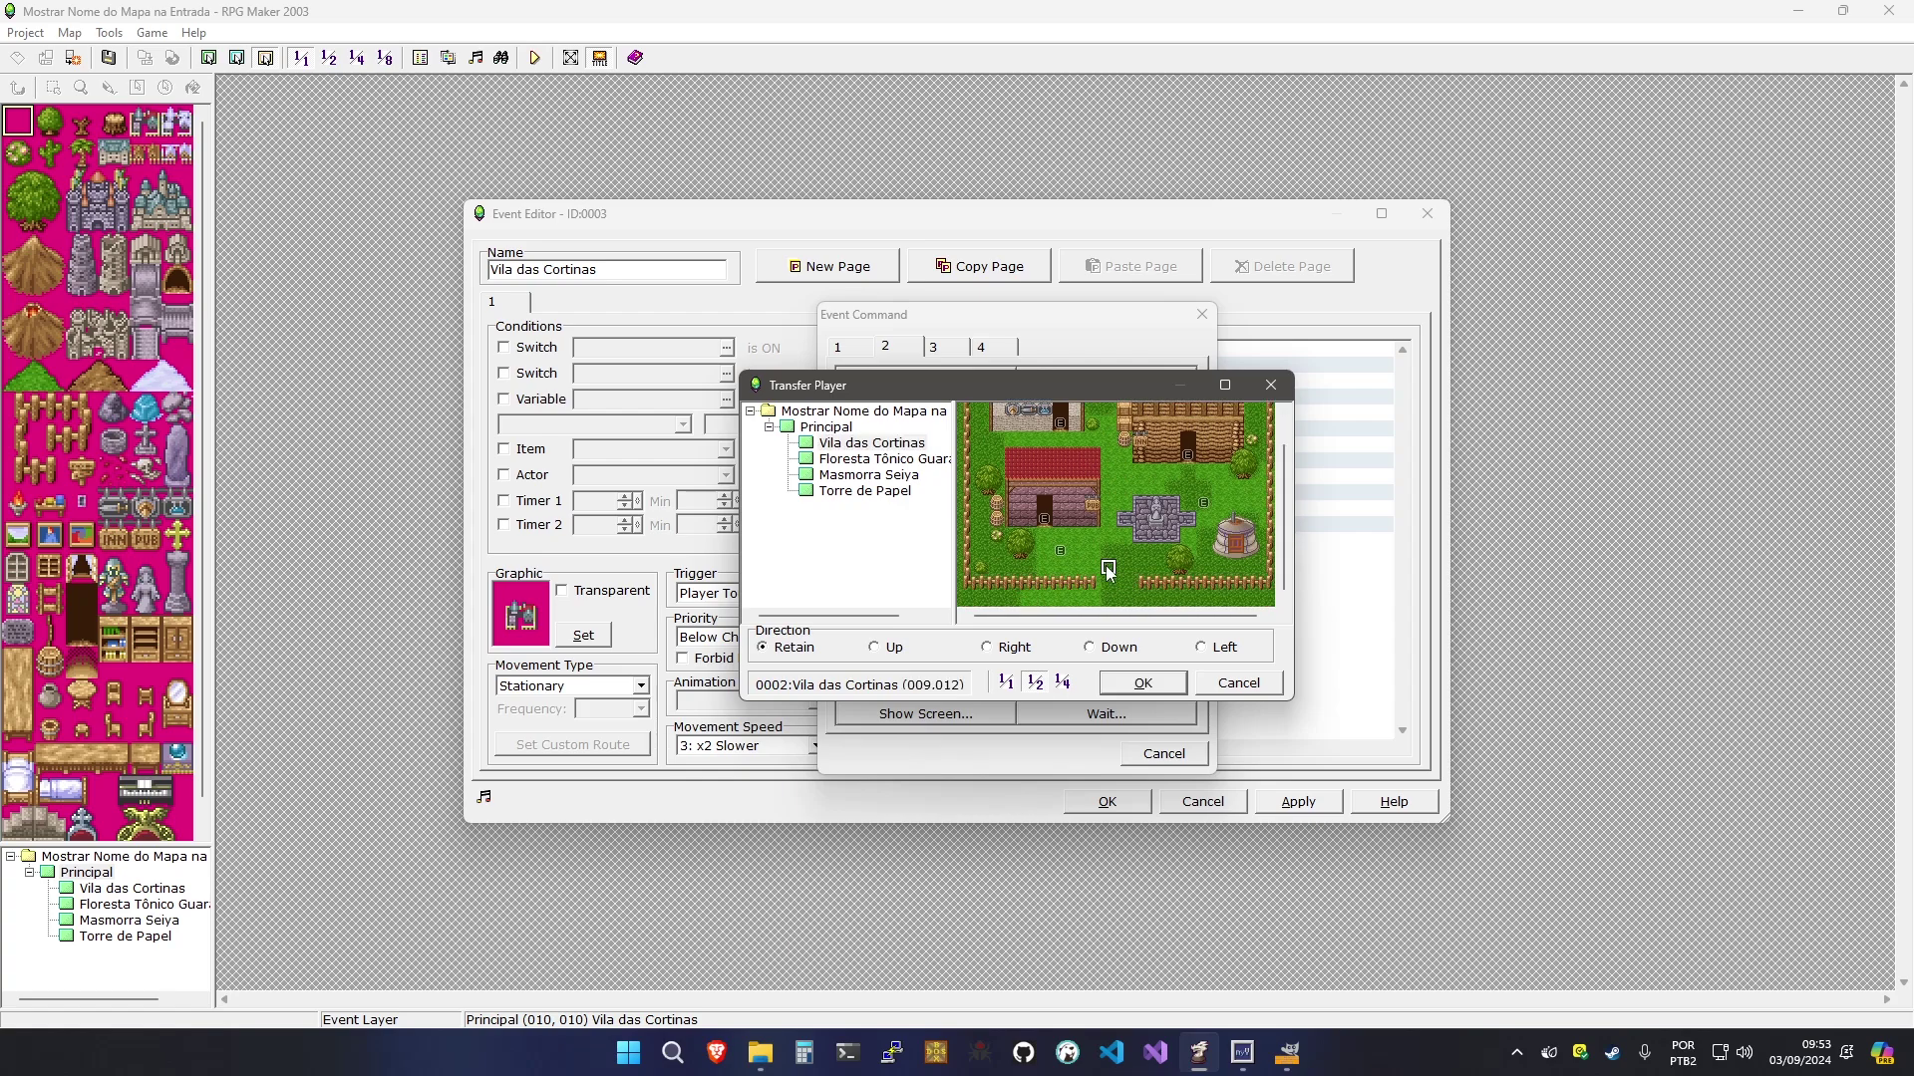
pyautogui.click(1143, 683)
# Set the Transfer Player direction to Up and apply the event changes
pyautogui.doubleClick(1038, 433)
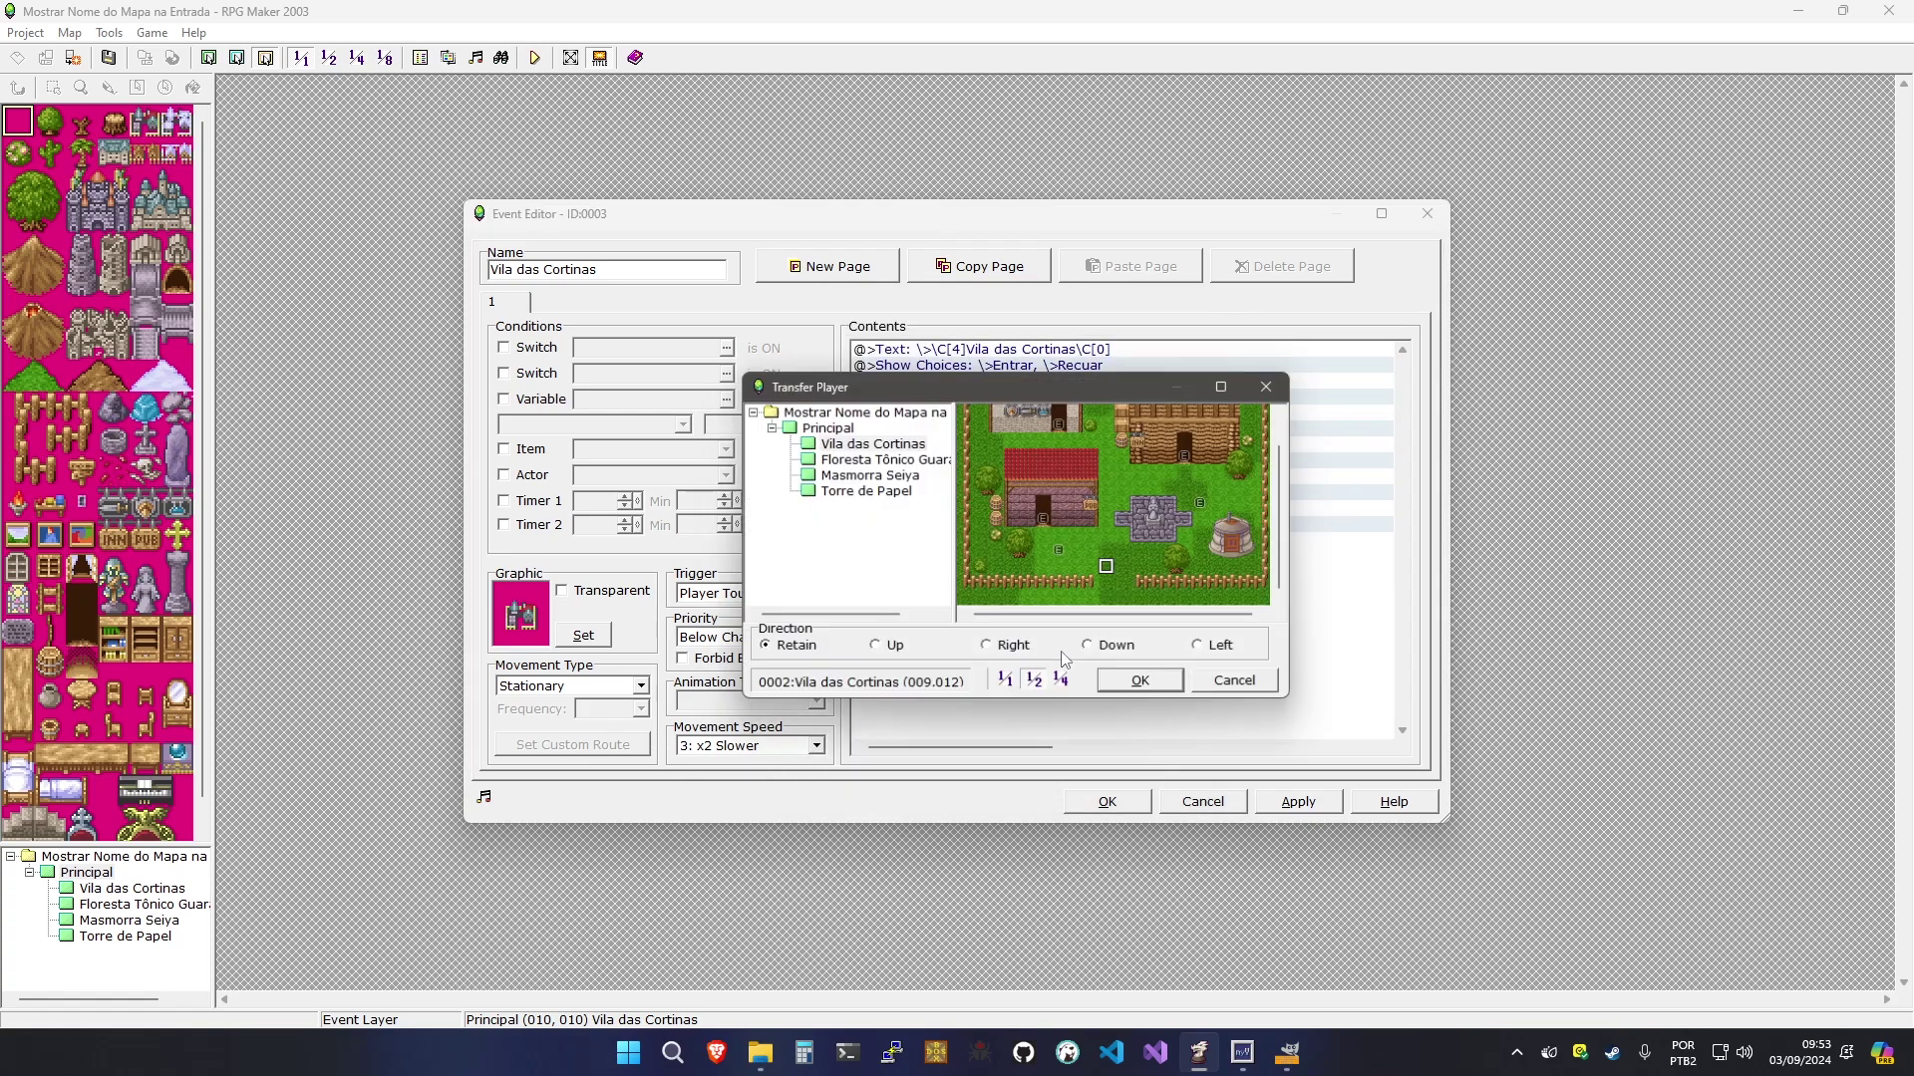
pyautogui.click(1142, 683)
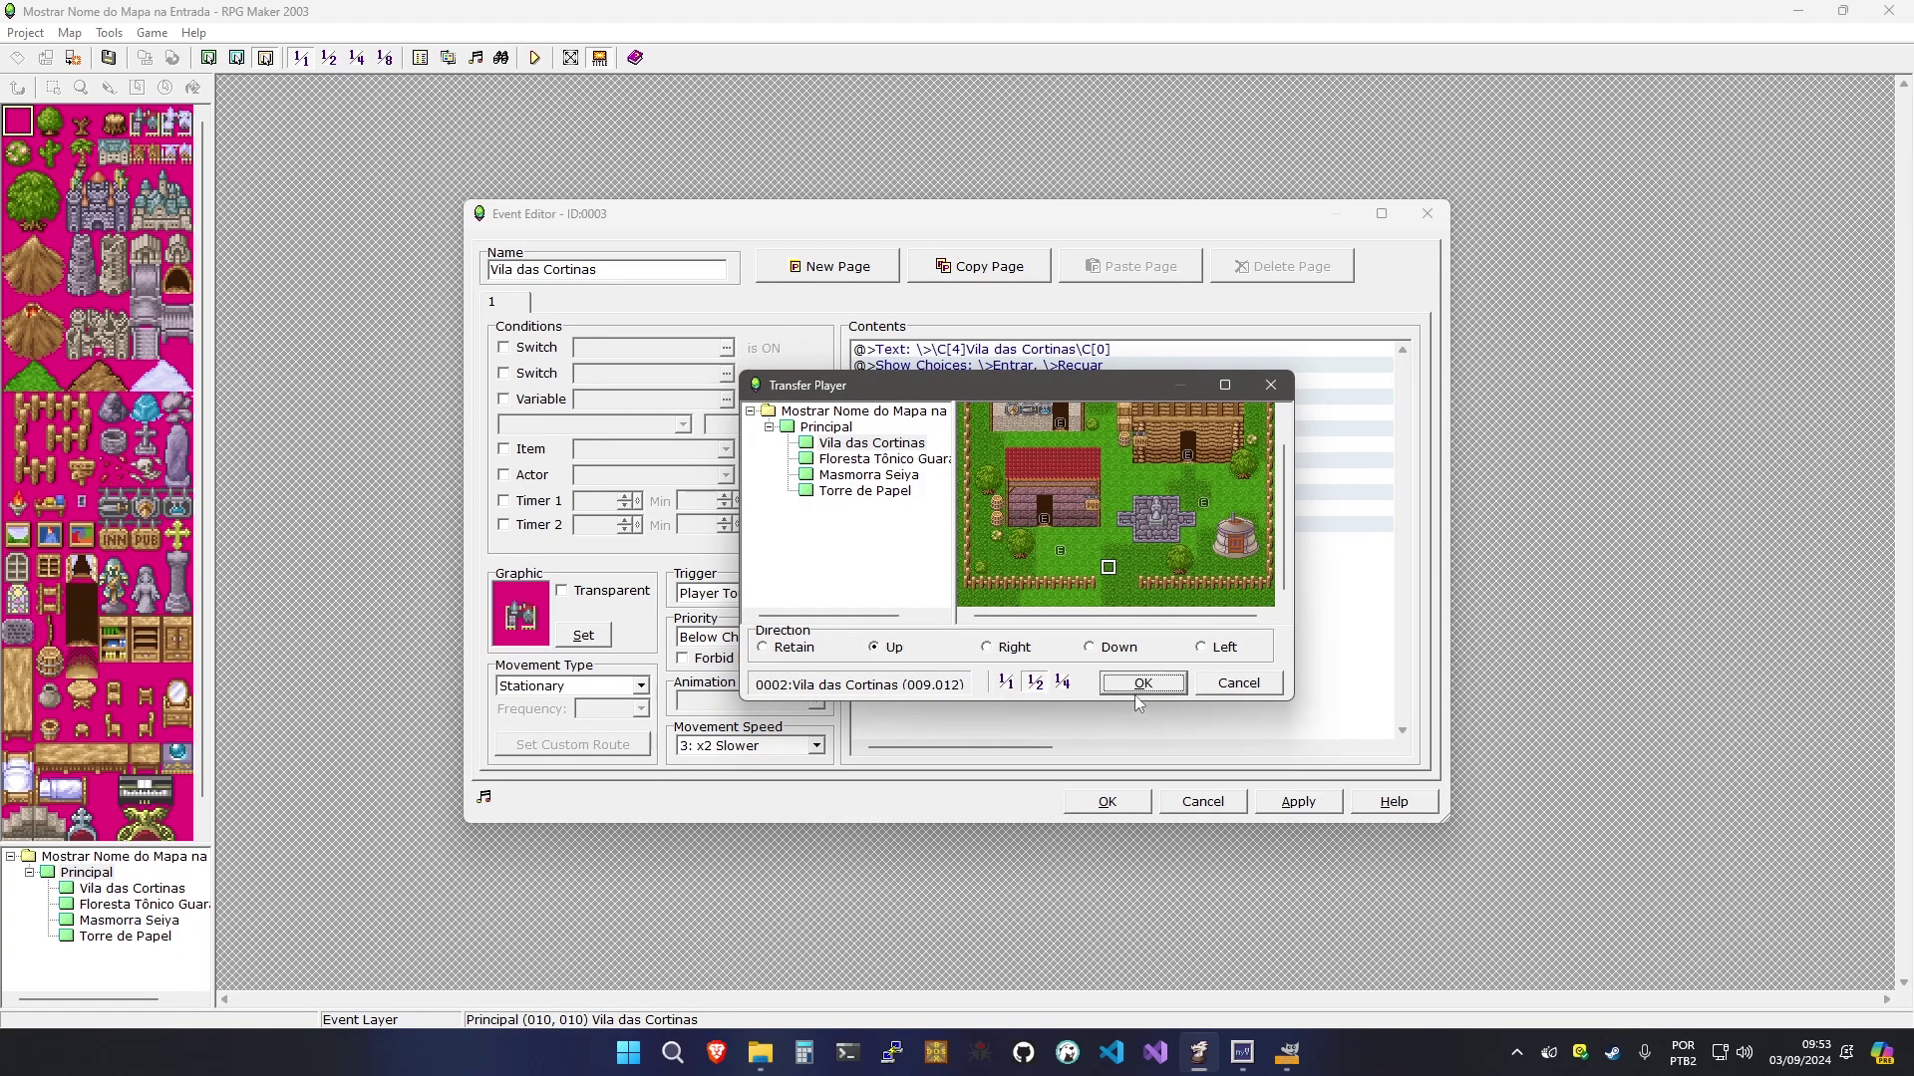
pyautogui.click(1292, 801)
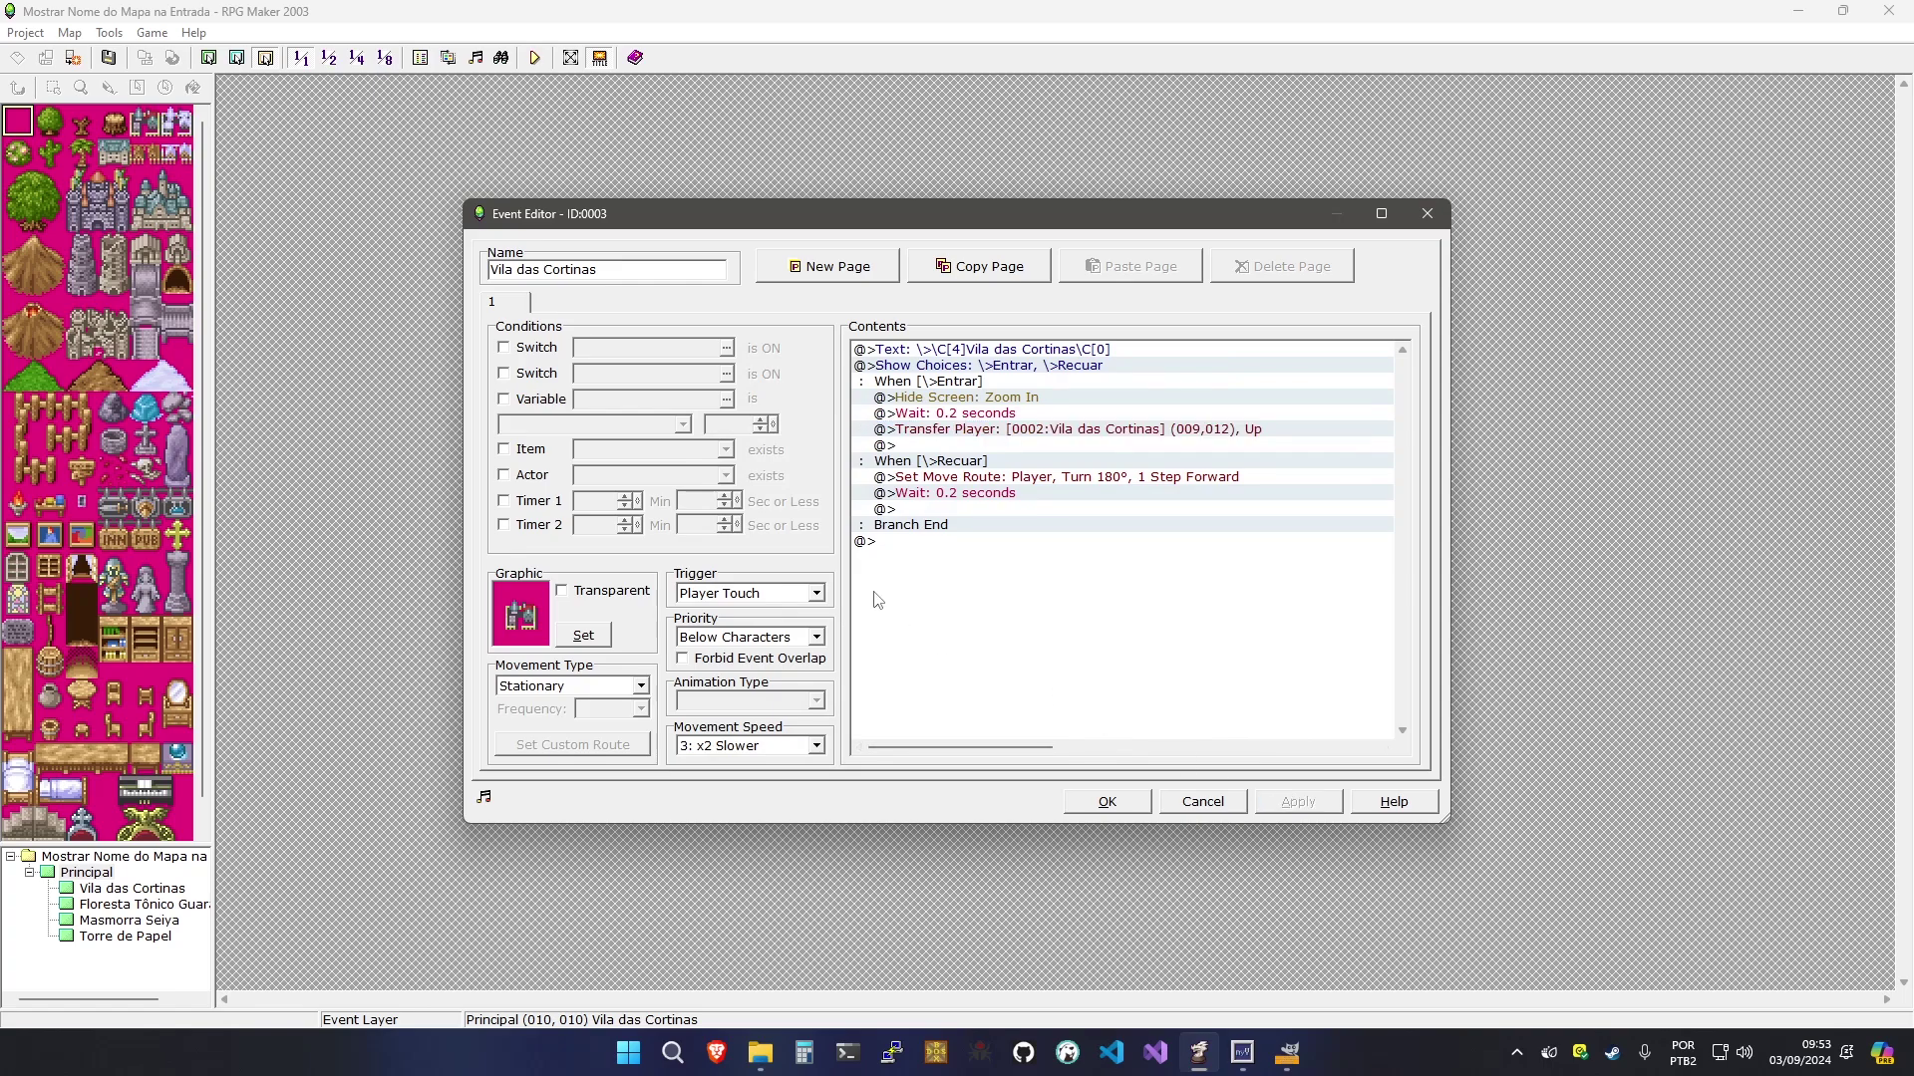
# Set the Vila das Cortinas event's trigger to Player Touch and accept the event
pyautogui.click(758, 595)
pyautogui.click(762, 626)
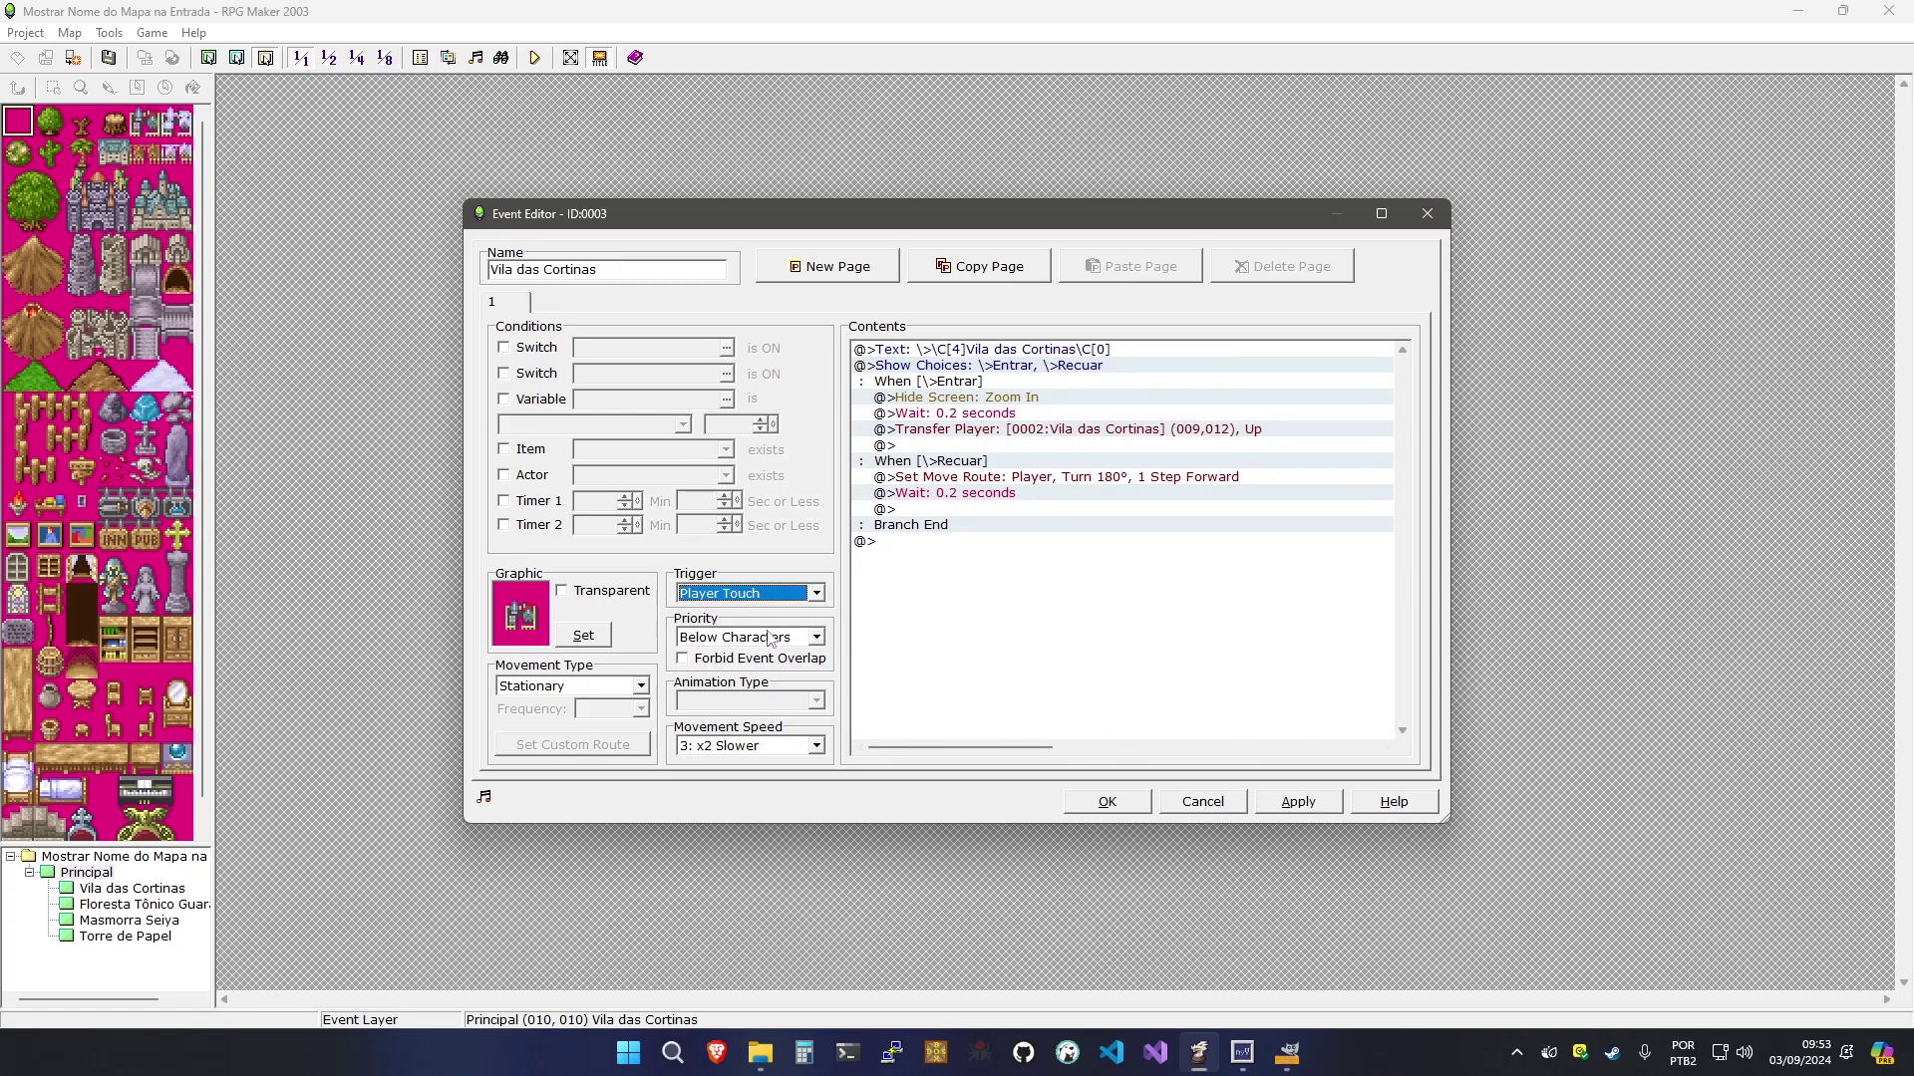
pyautogui.click(1124, 810)
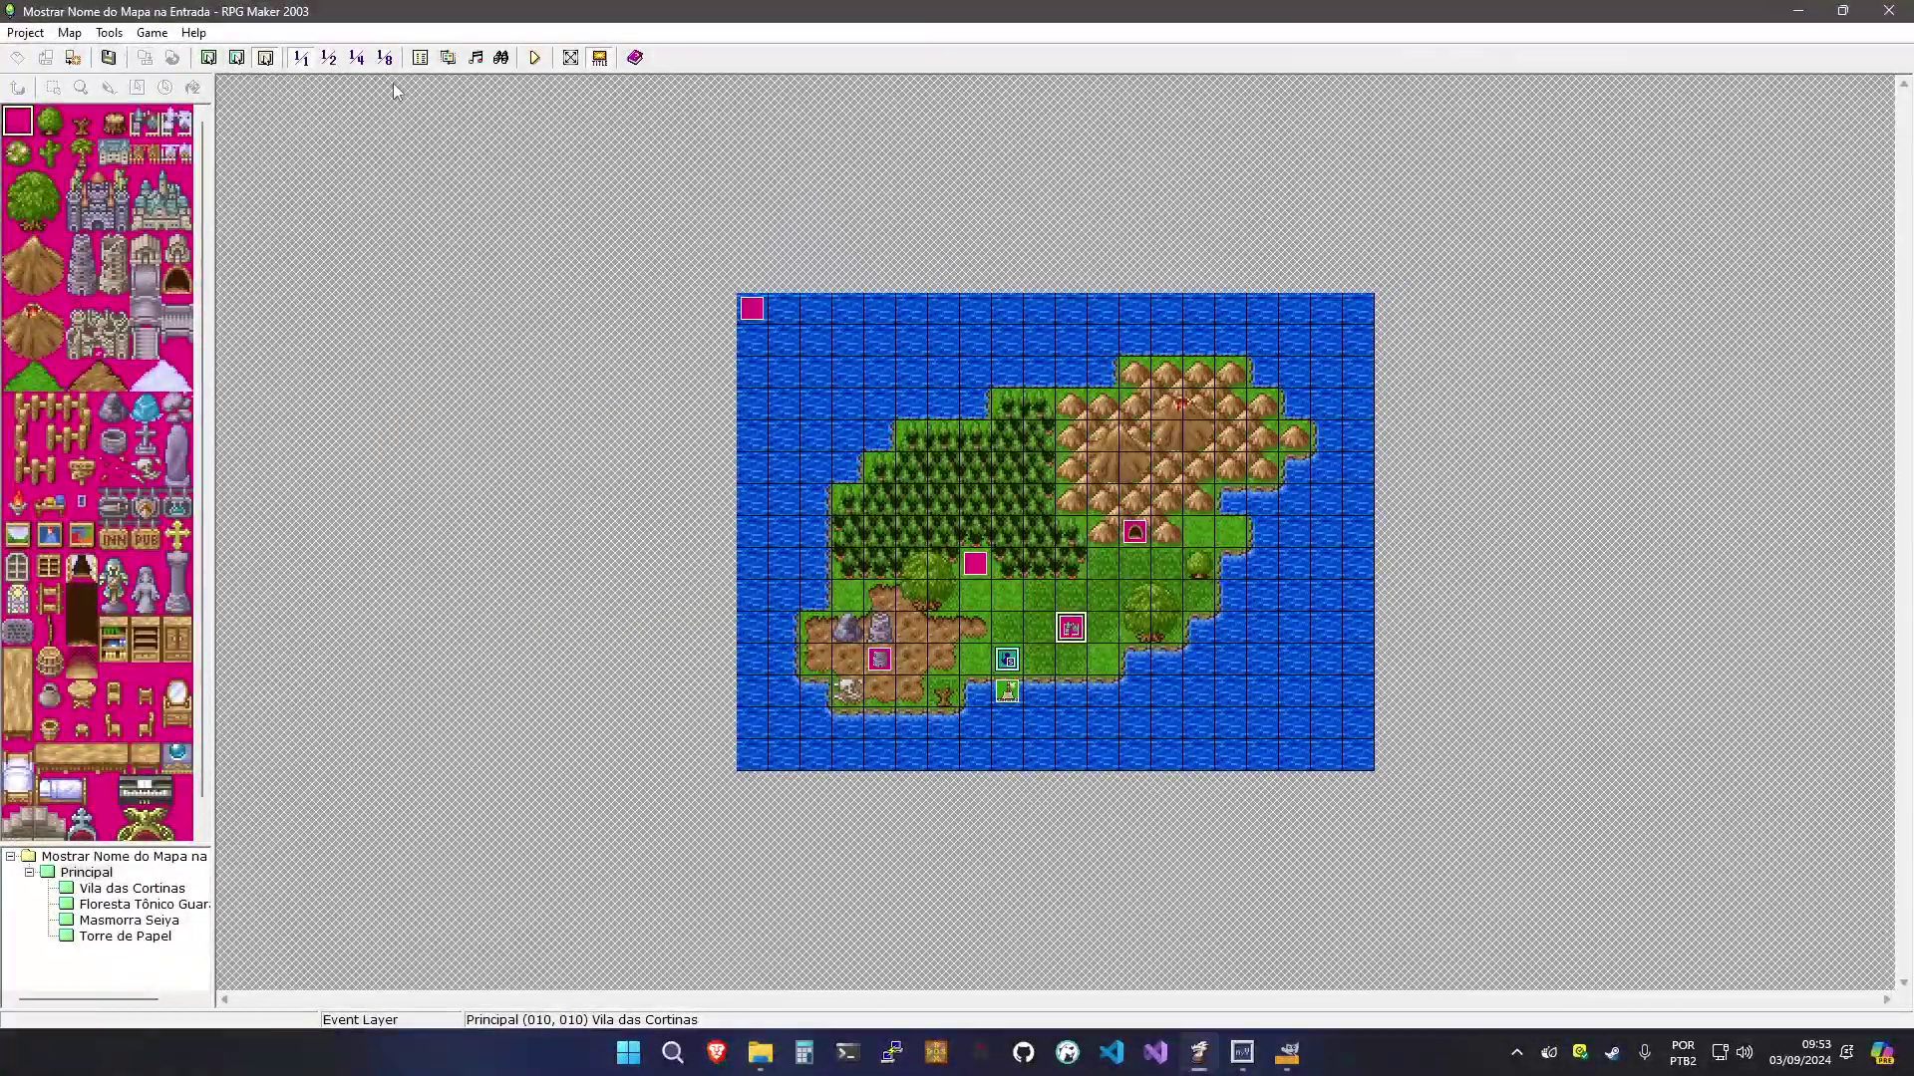
# Playtest the village entrance on the Principal map, trying Recuar and then Entrar, and close the test game
pyautogui.click(536, 57)
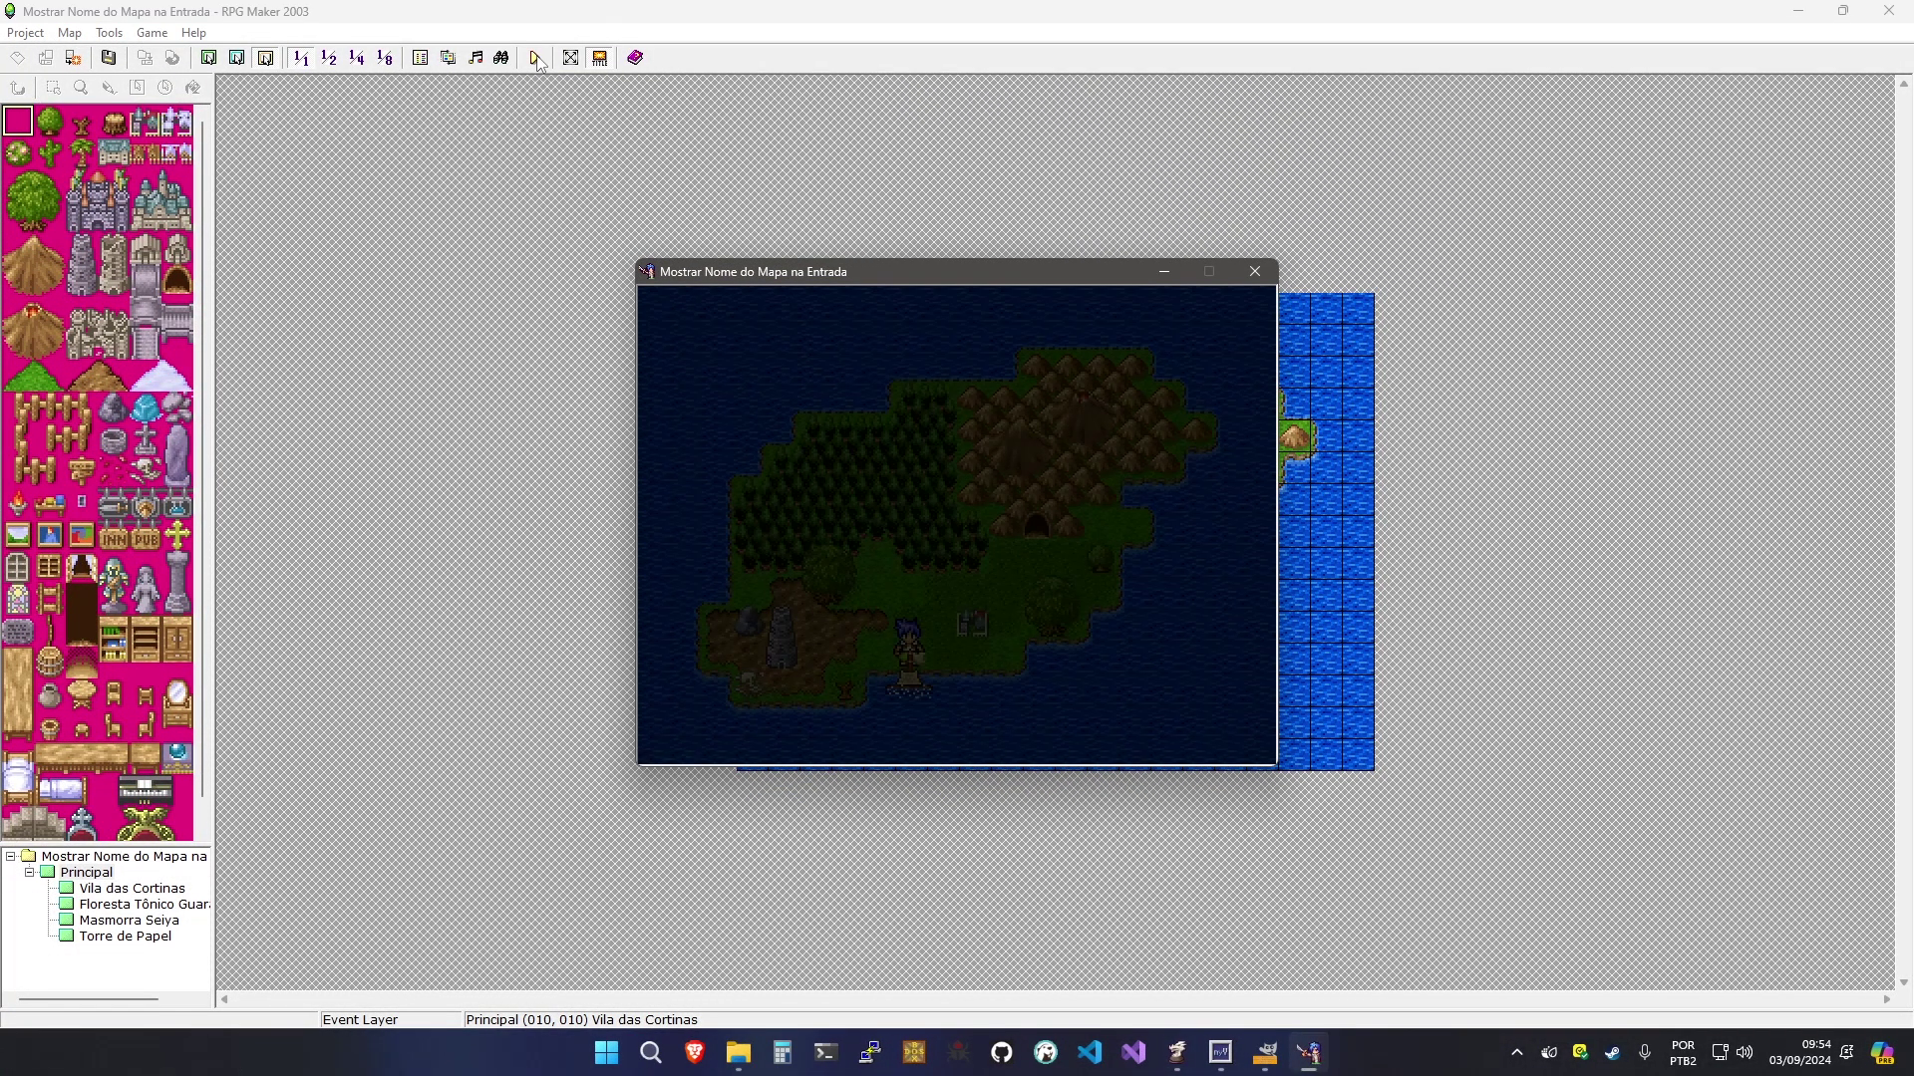
pyautogui.press('Right')
pyautogui.press('Right')
pyautogui.press('Up')
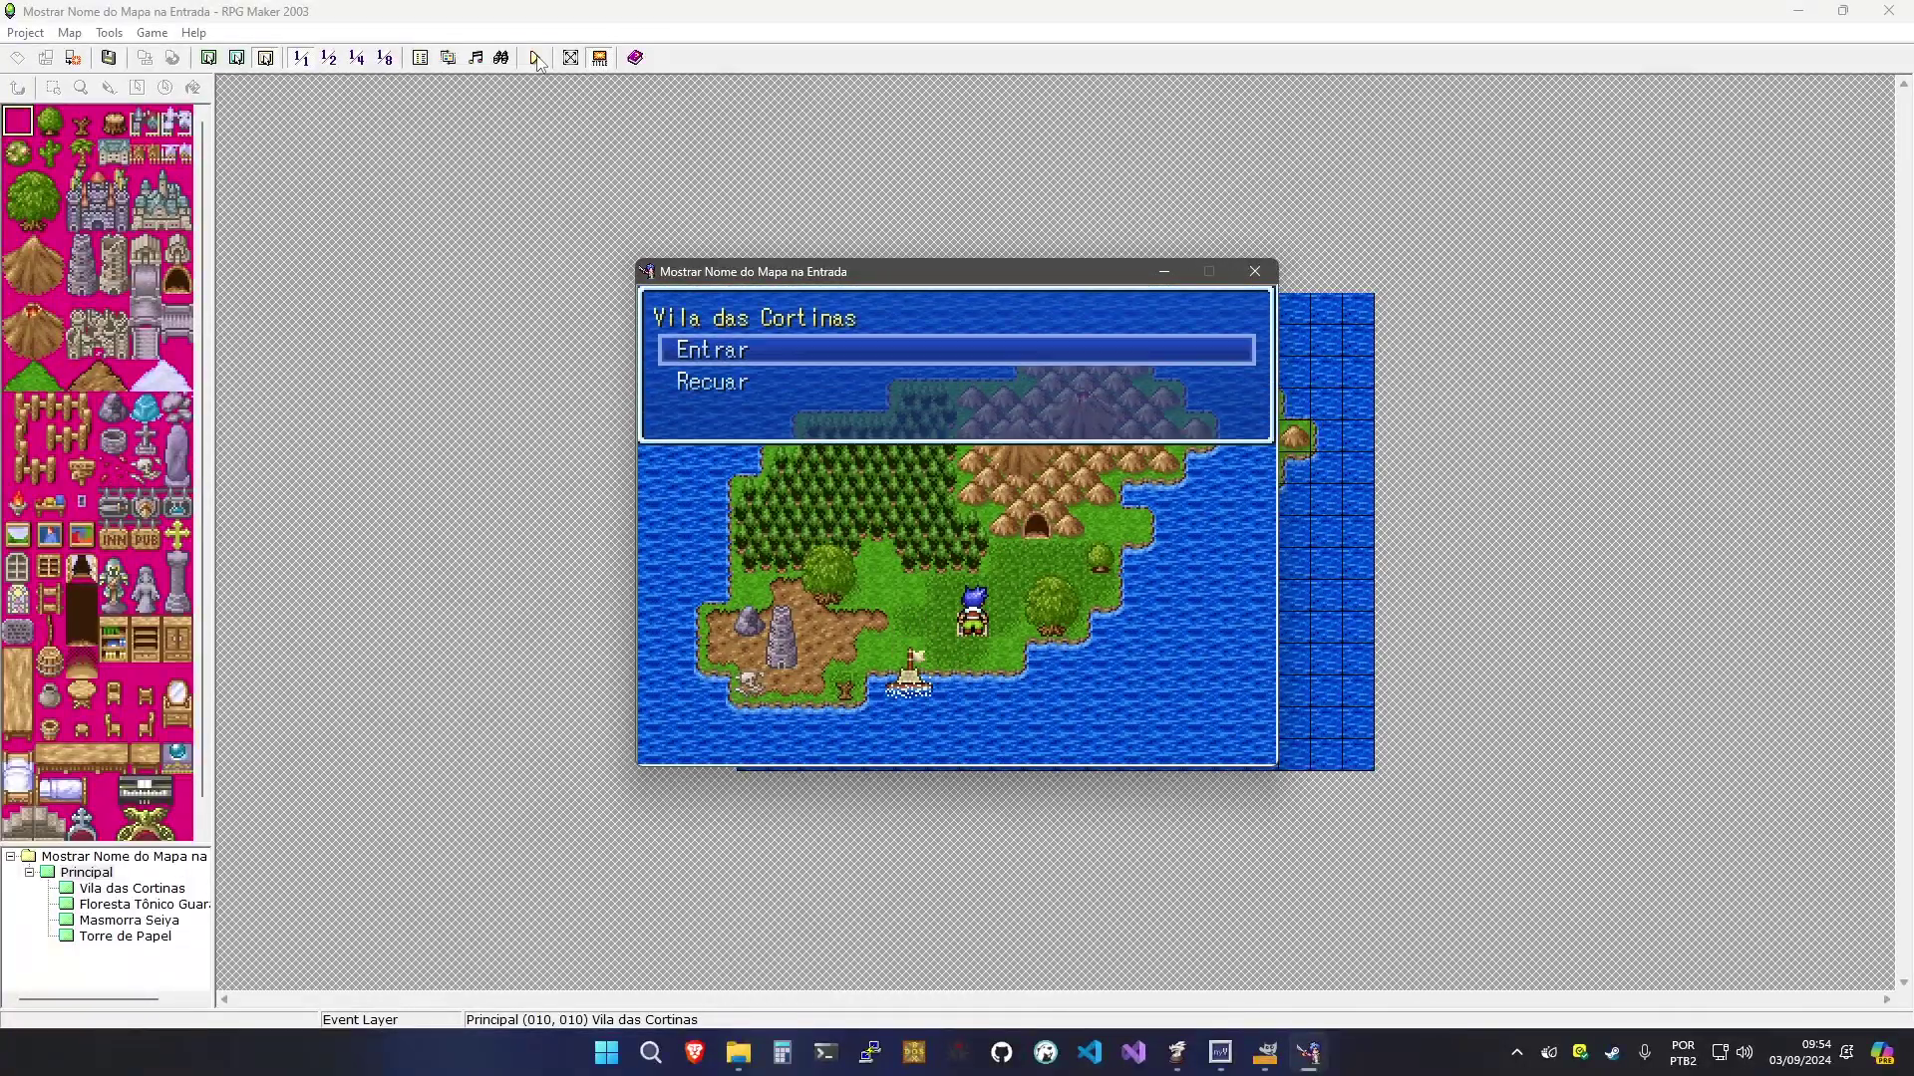
pyautogui.press('Down')
pyautogui.press('Return')
pyautogui.press('Up')
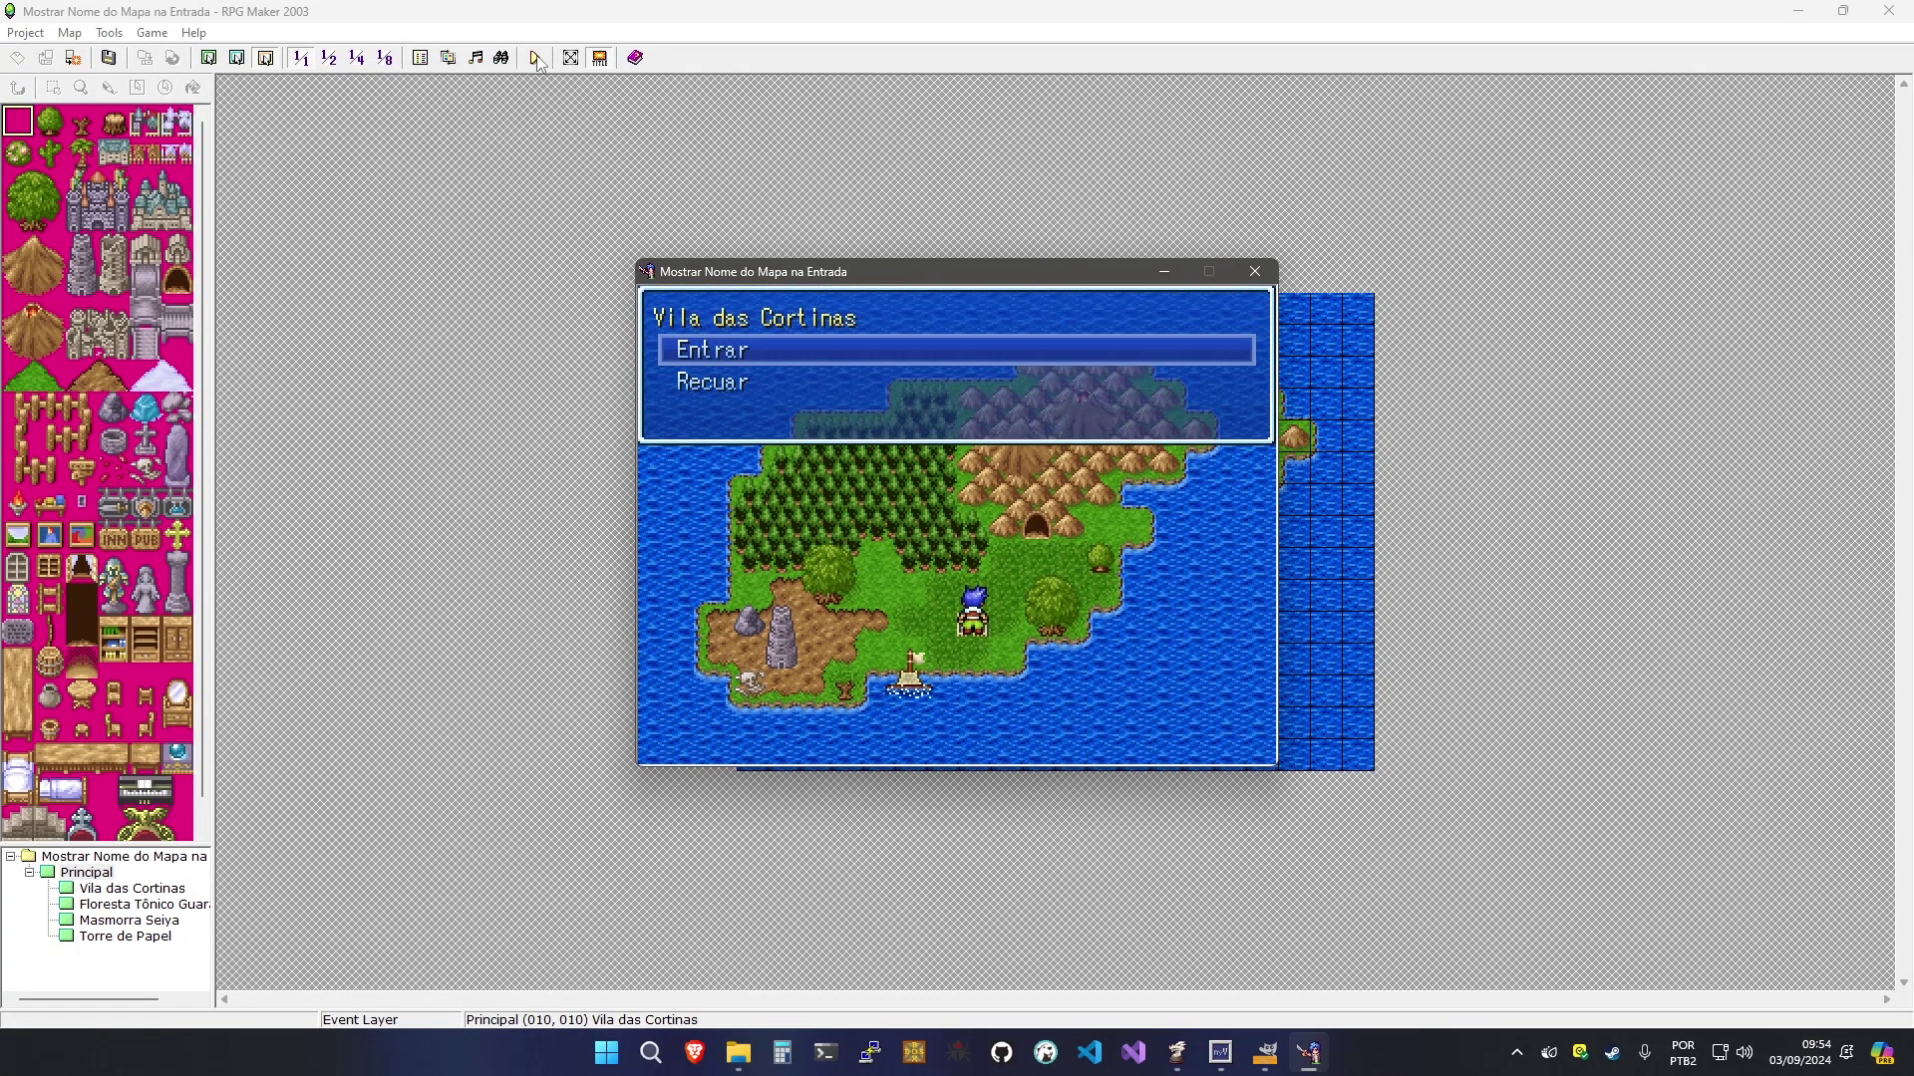
pyautogui.press('Return')
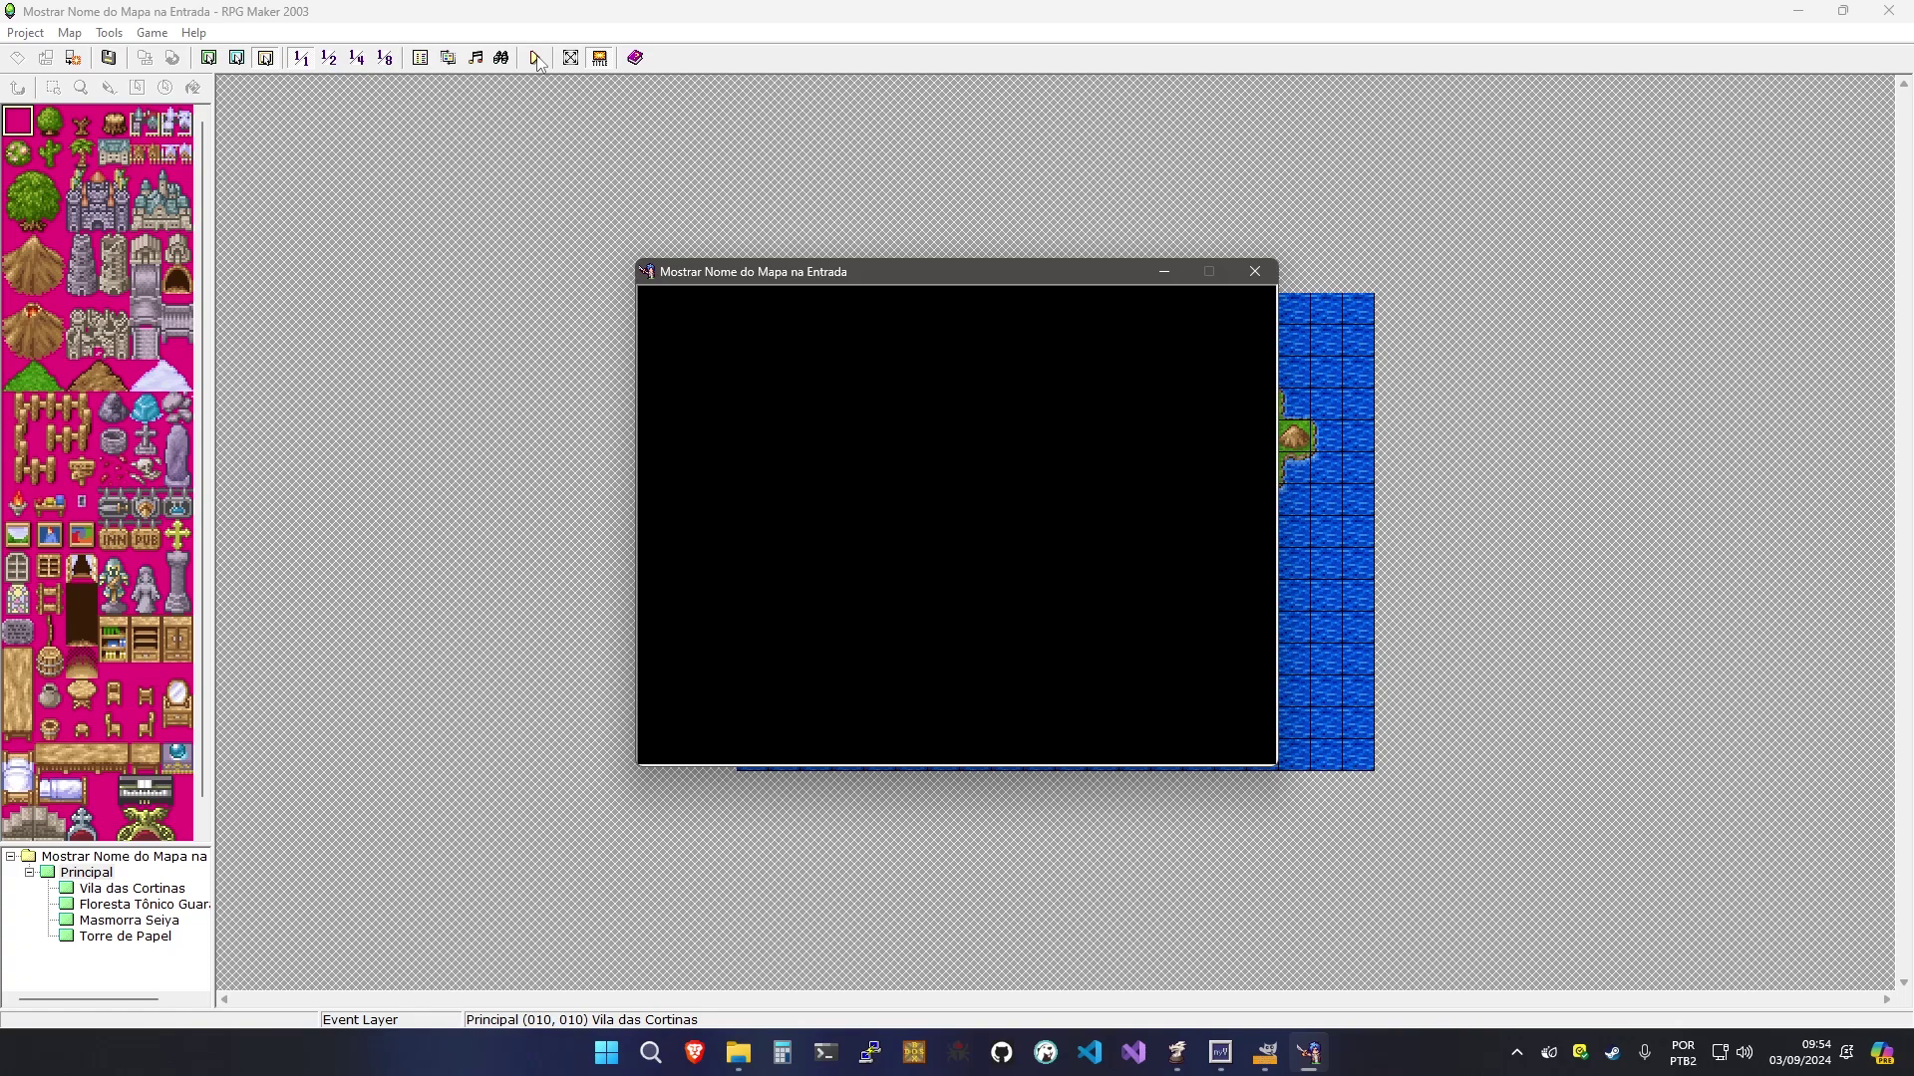
pyautogui.hotkey('alt', 'F4')
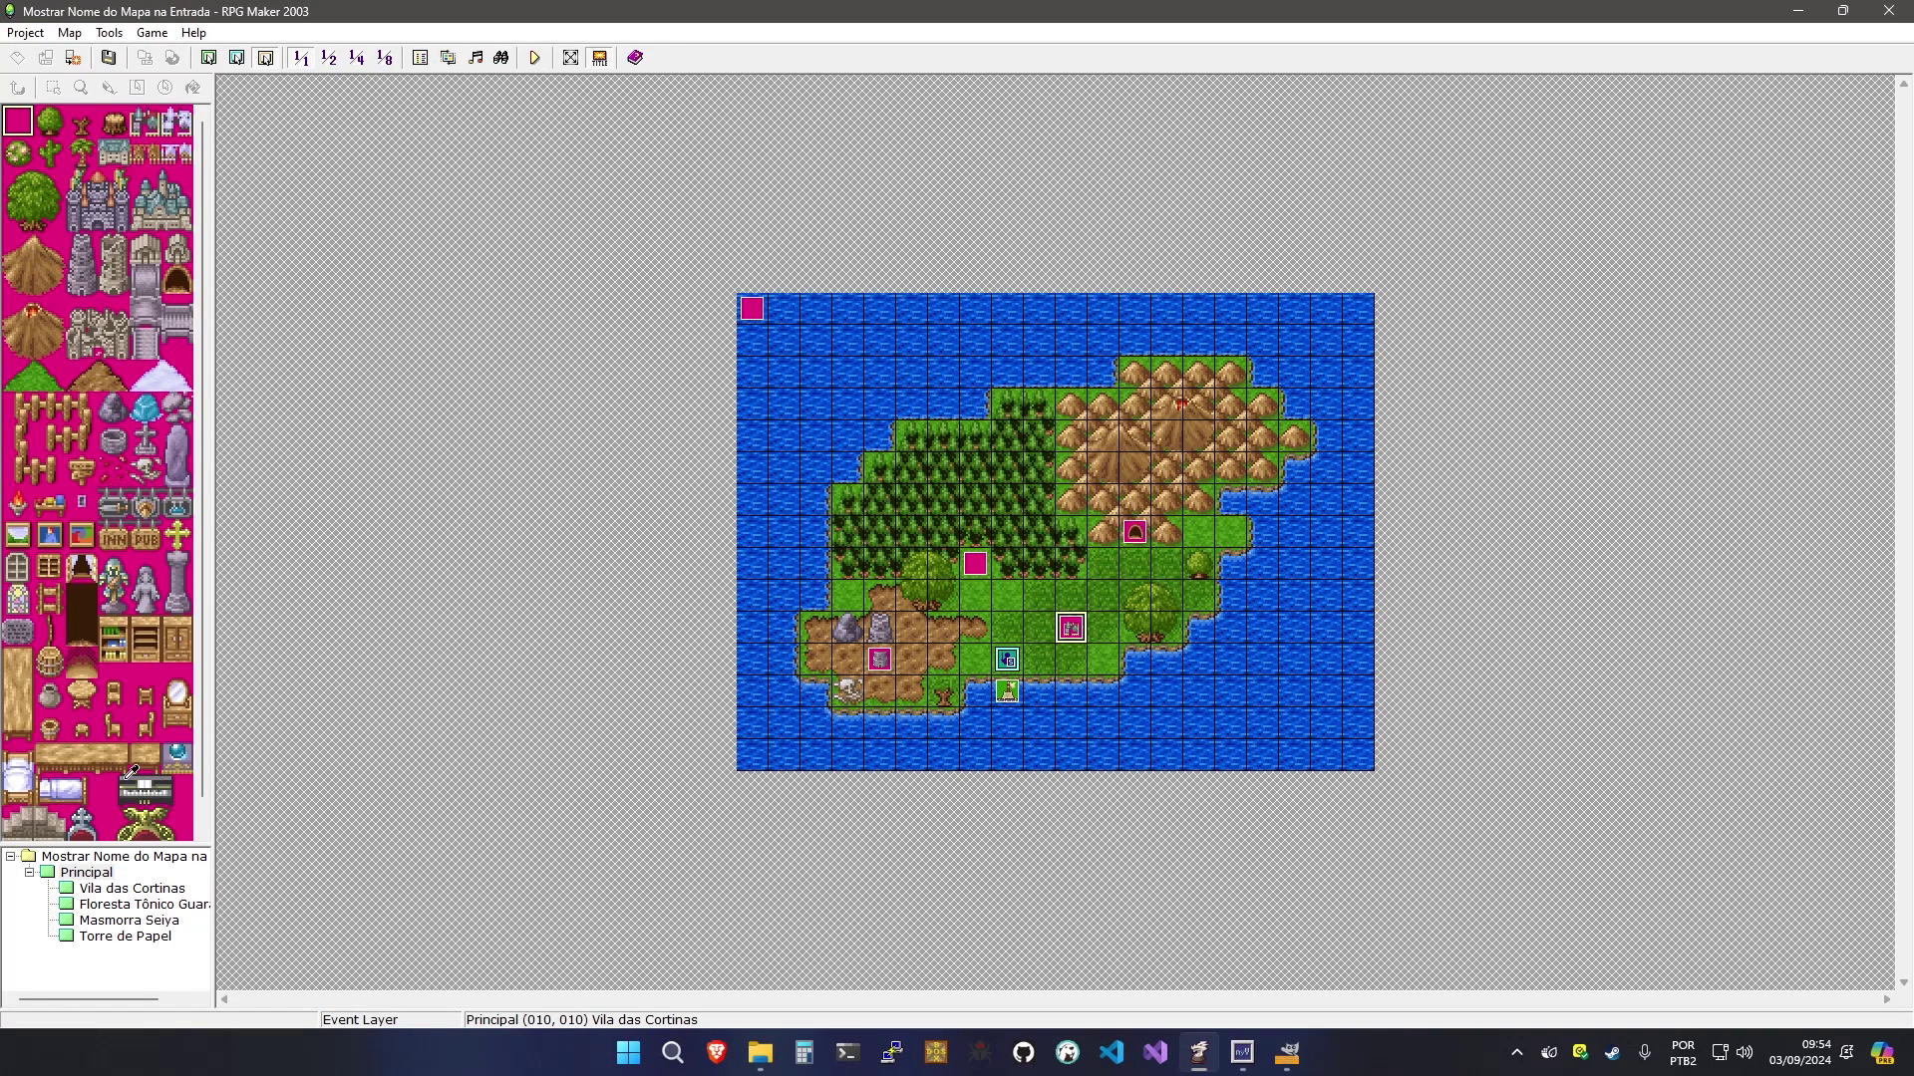
# On the Vila das Cortinas map, create an event at (000,000) named INIT with the Autorun trigger
pyautogui.click(156, 905)
pyautogui.click(155, 890)
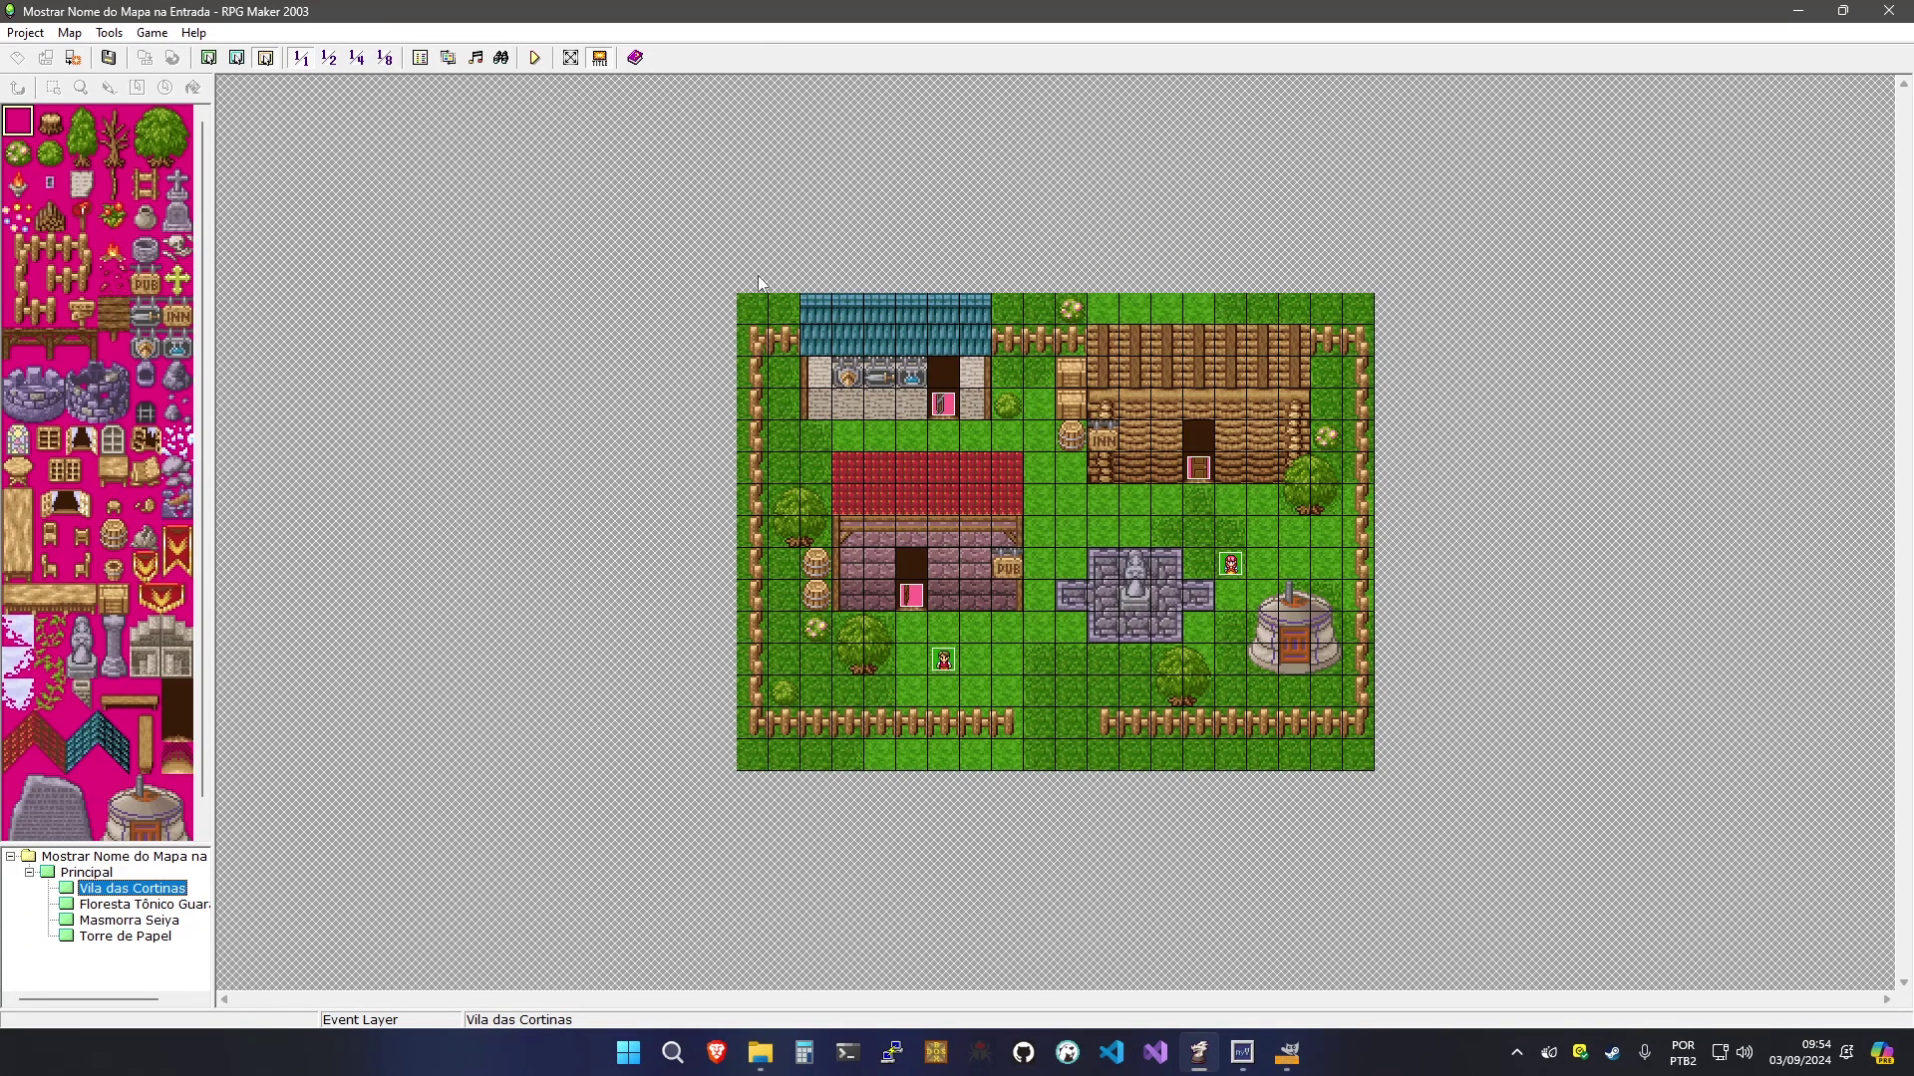
pyautogui.doubleClick(752, 309)
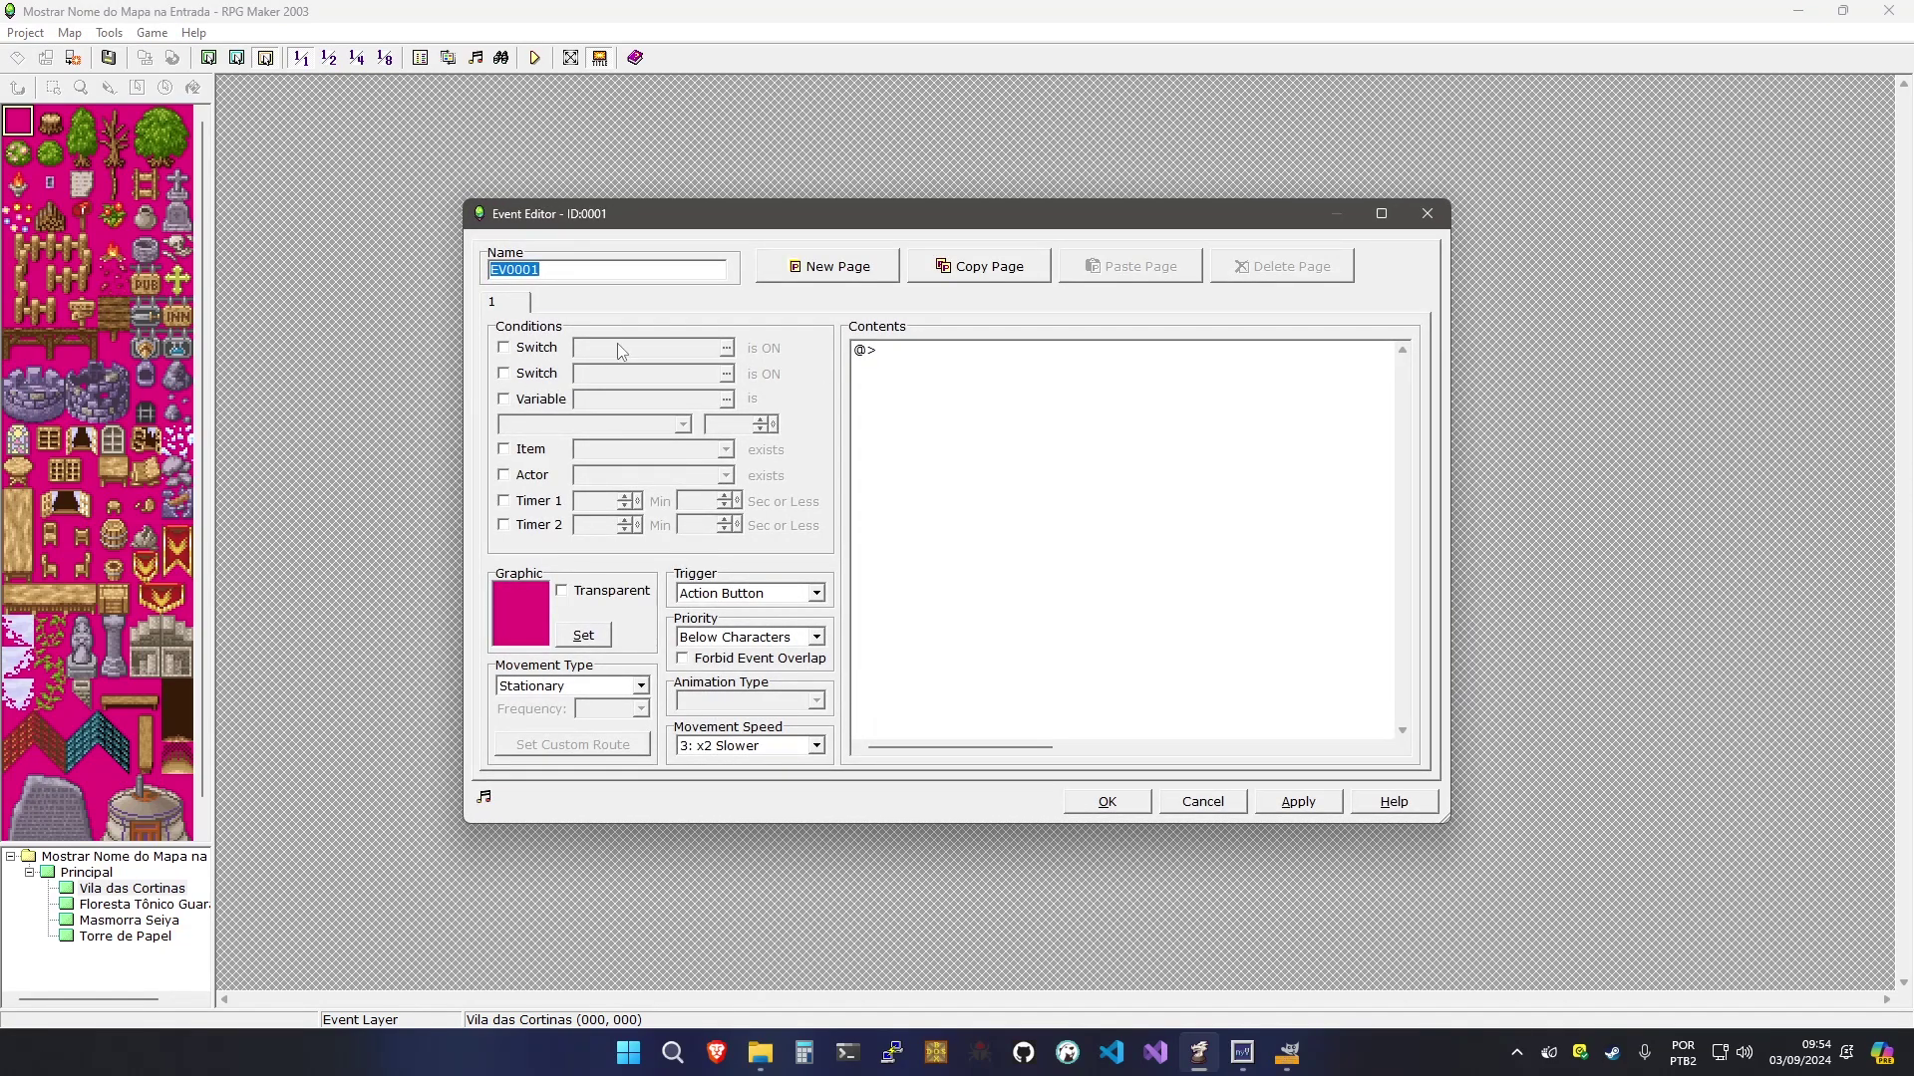
pyautogui.write('INIT')
pyautogui.click(815, 593)
pyautogui.click(742, 653)
# Add a 0.2-second Wait command to the INIT event
pyautogui.doubleClick(897, 351)
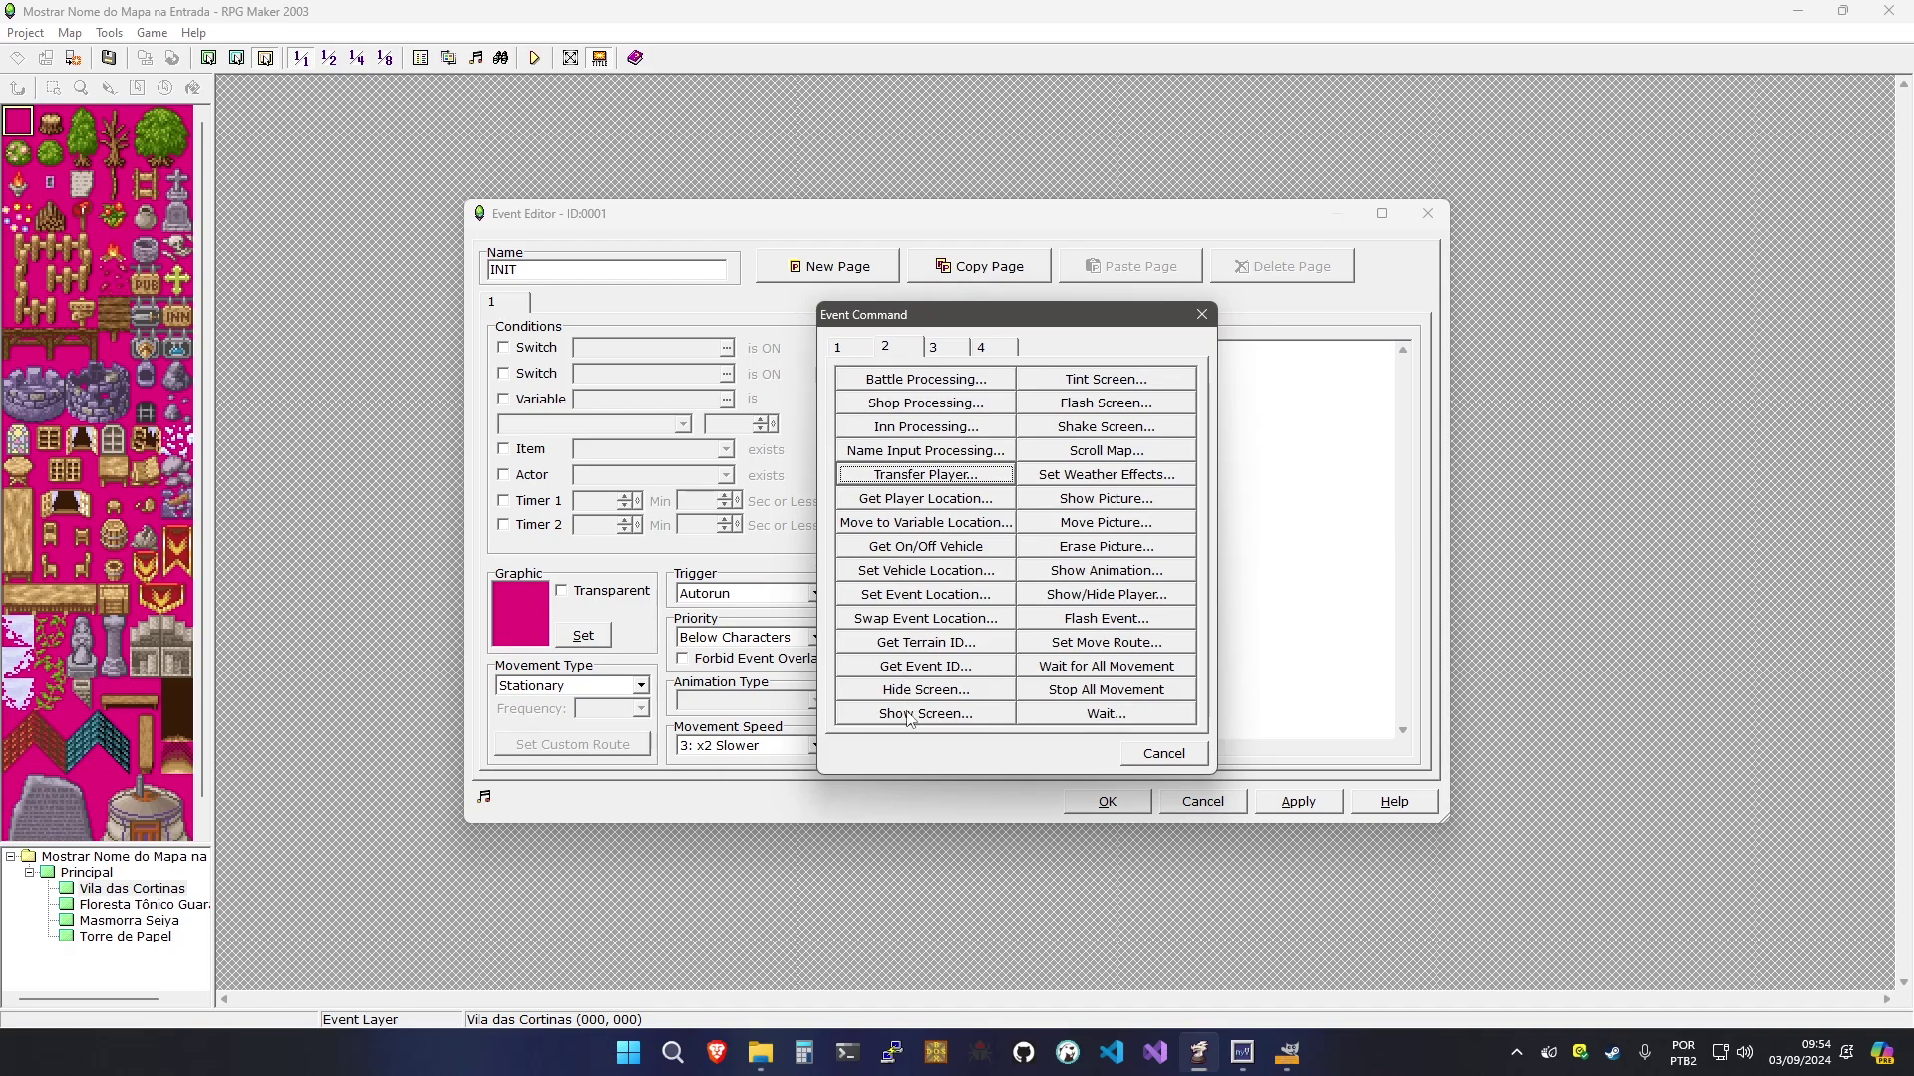
pyautogui.click(1084, 728)
pyautogui.write('3')
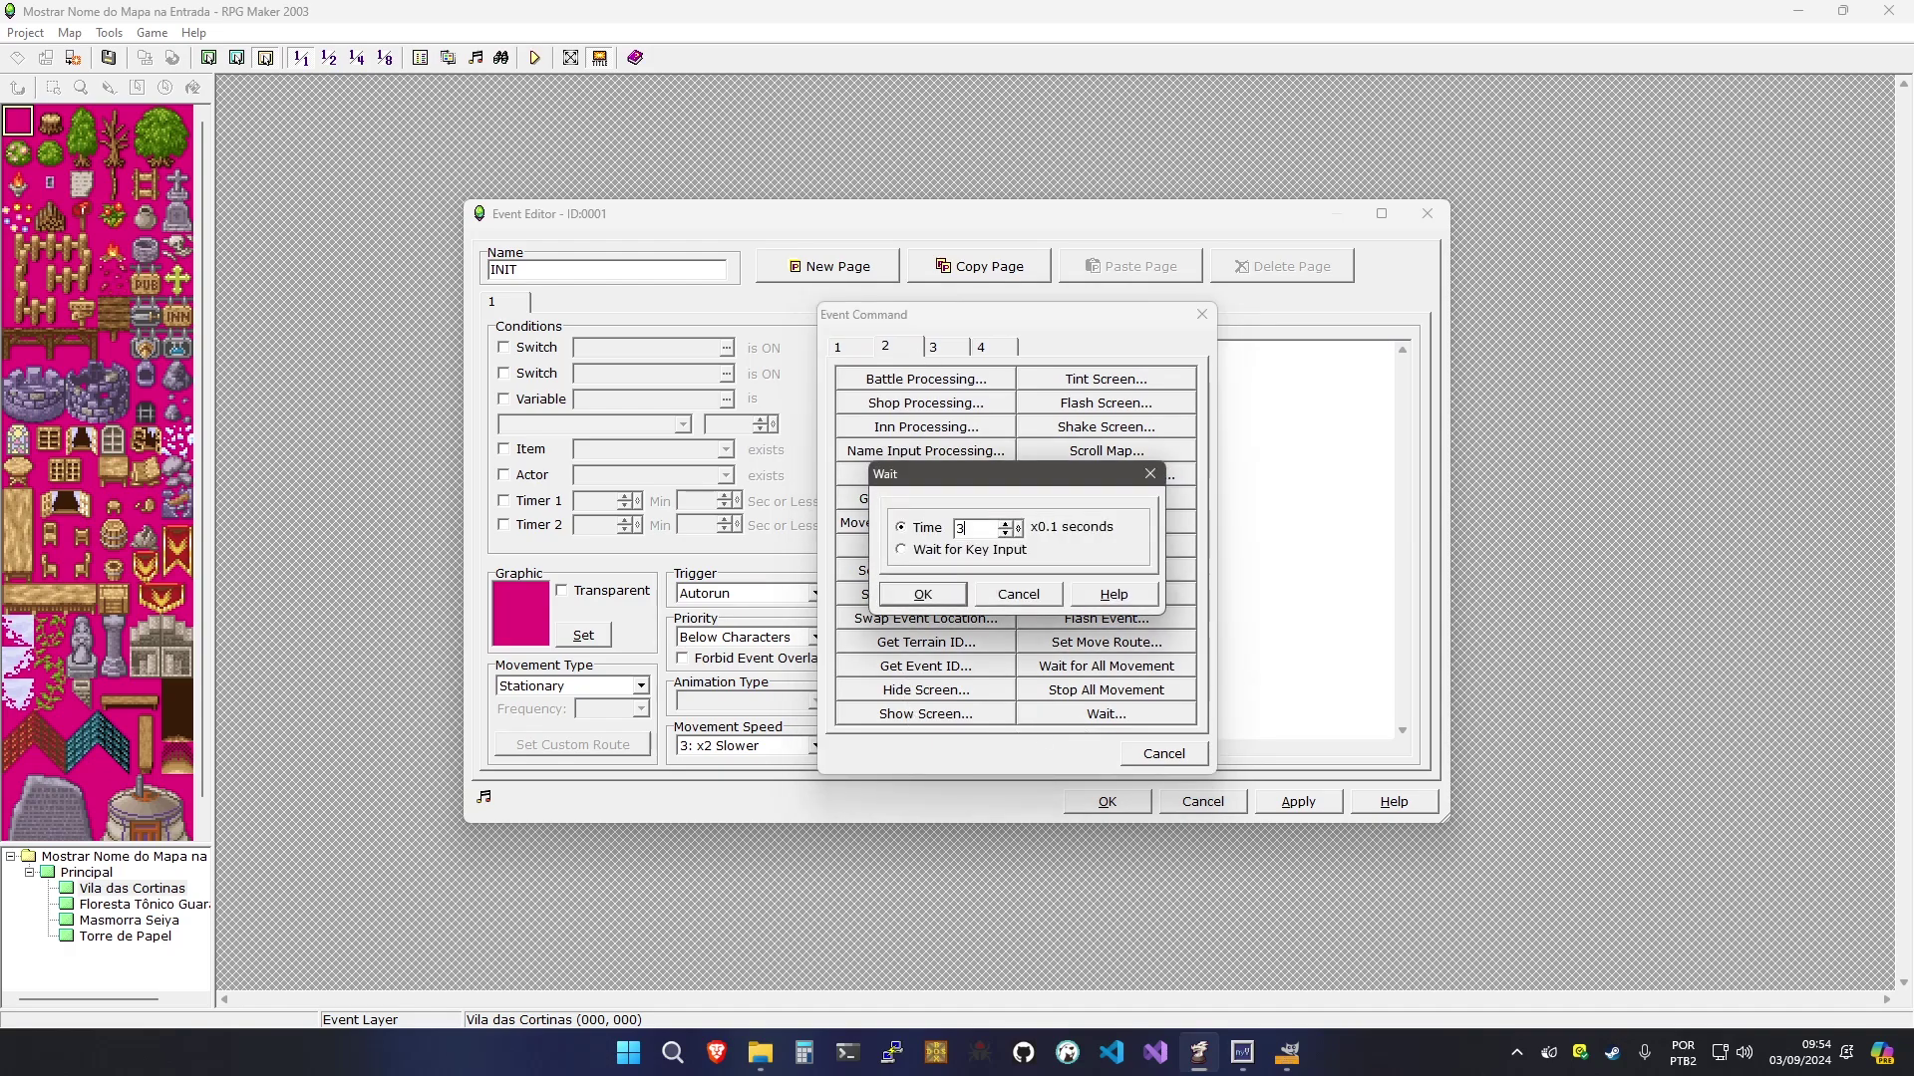
pyautogui.press('Return')
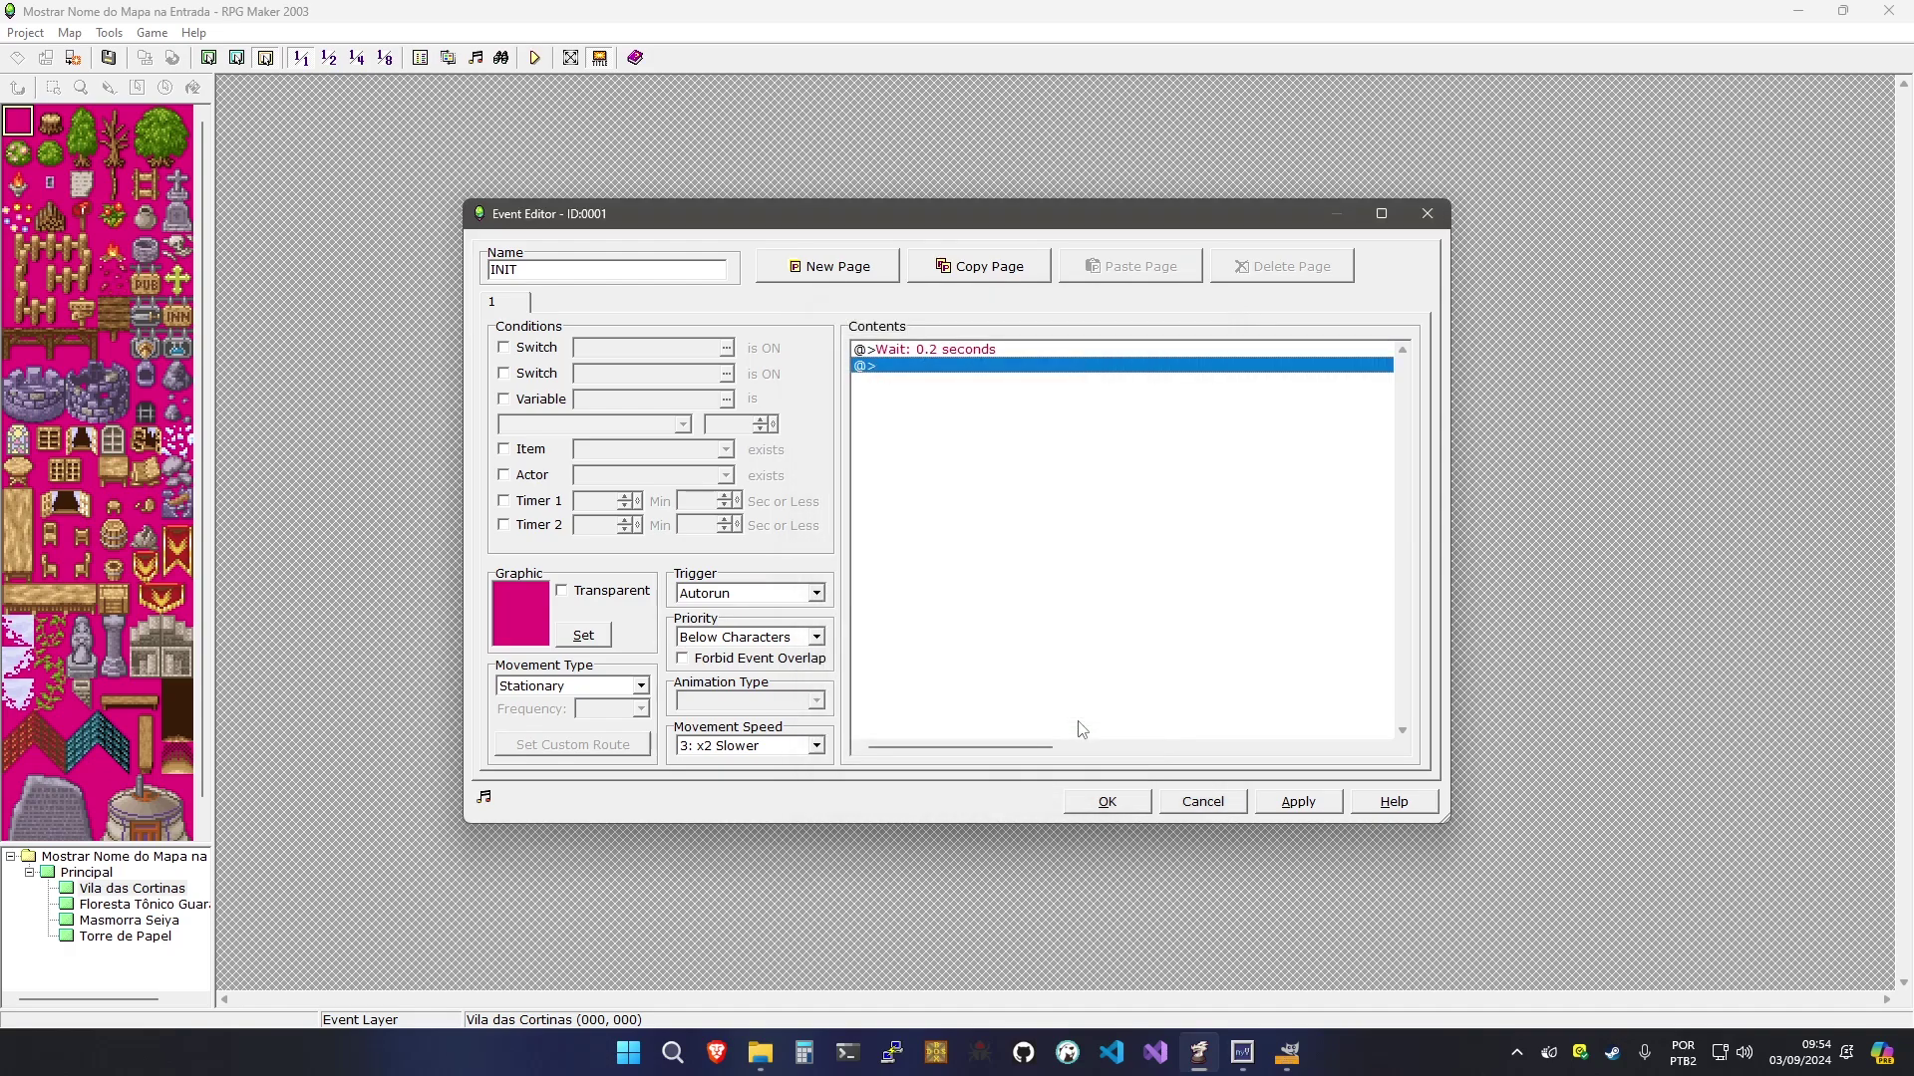
# Add a Show Screen command with the Default transition after the Wait in the INIT event
pyautogui.doubleClick(1043, 634)
pyautogui.click(907, 713)
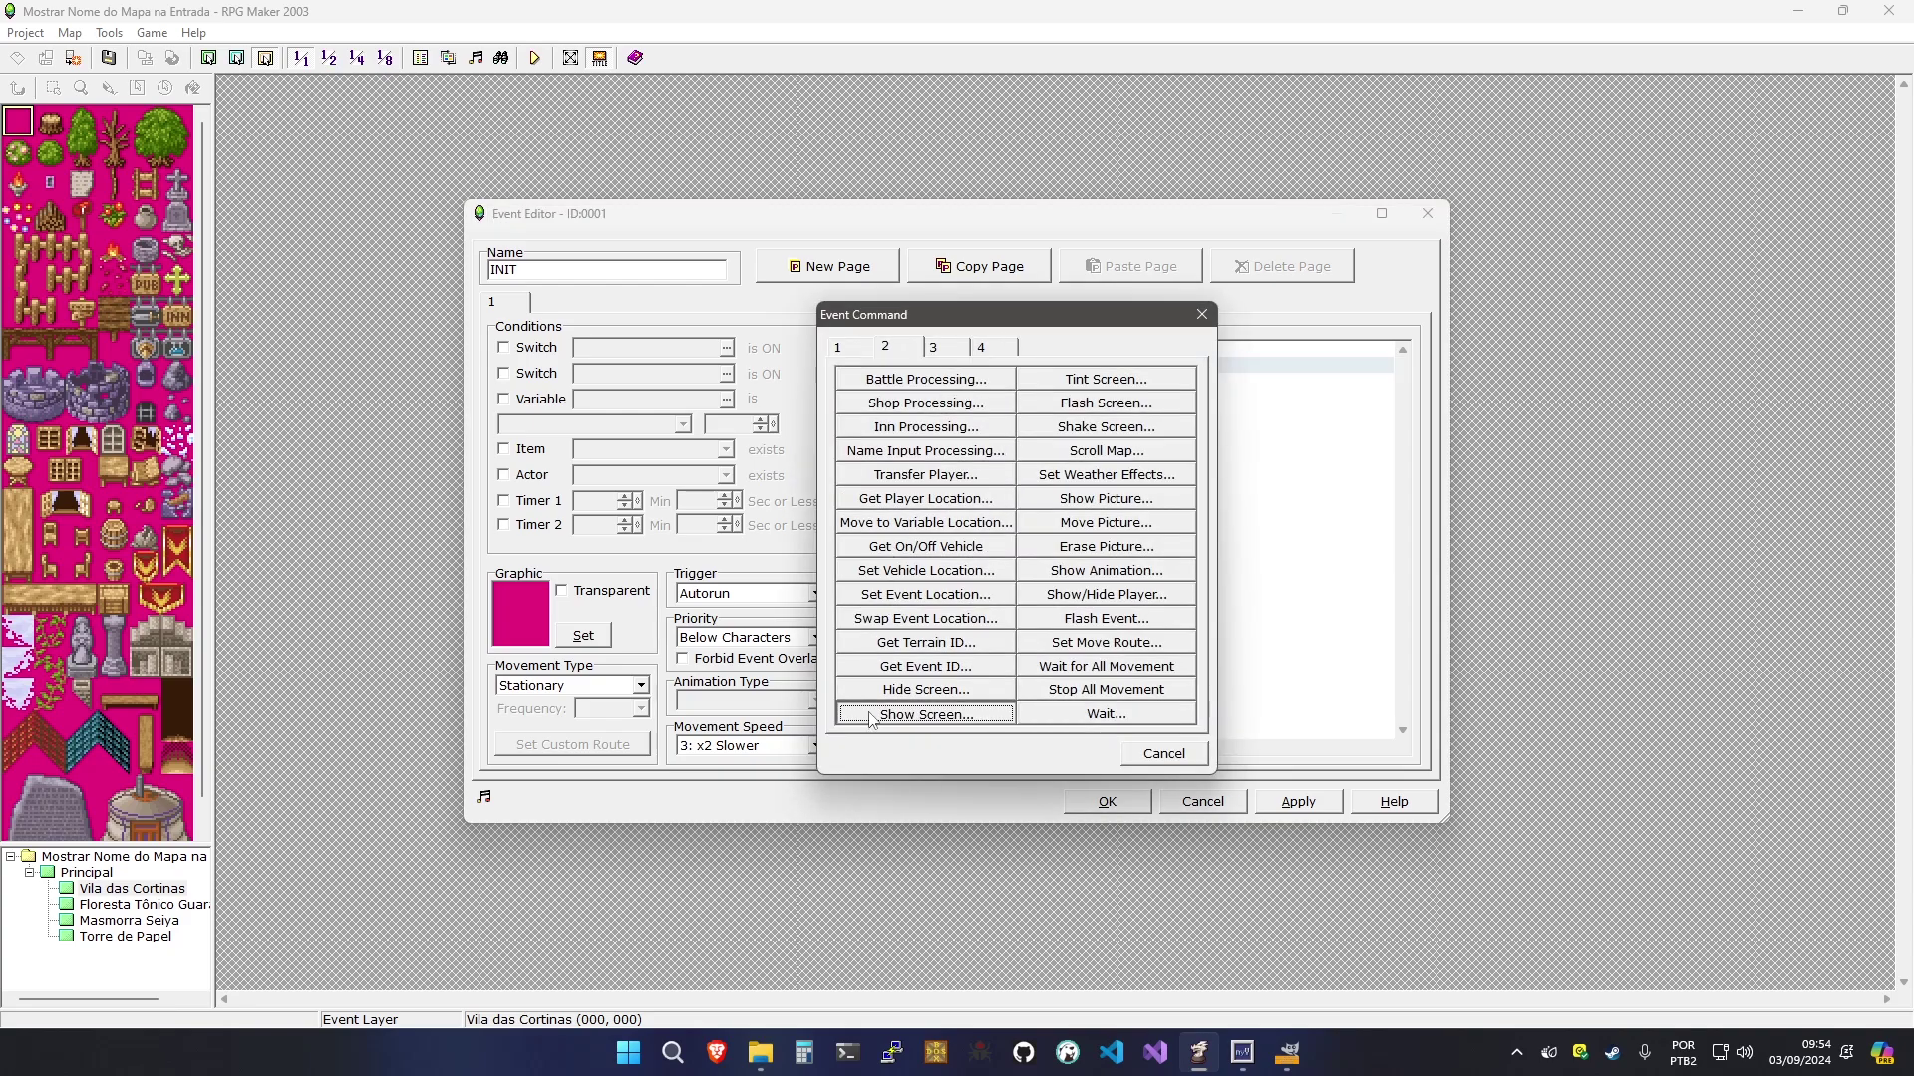
pyautogui.press('Home')
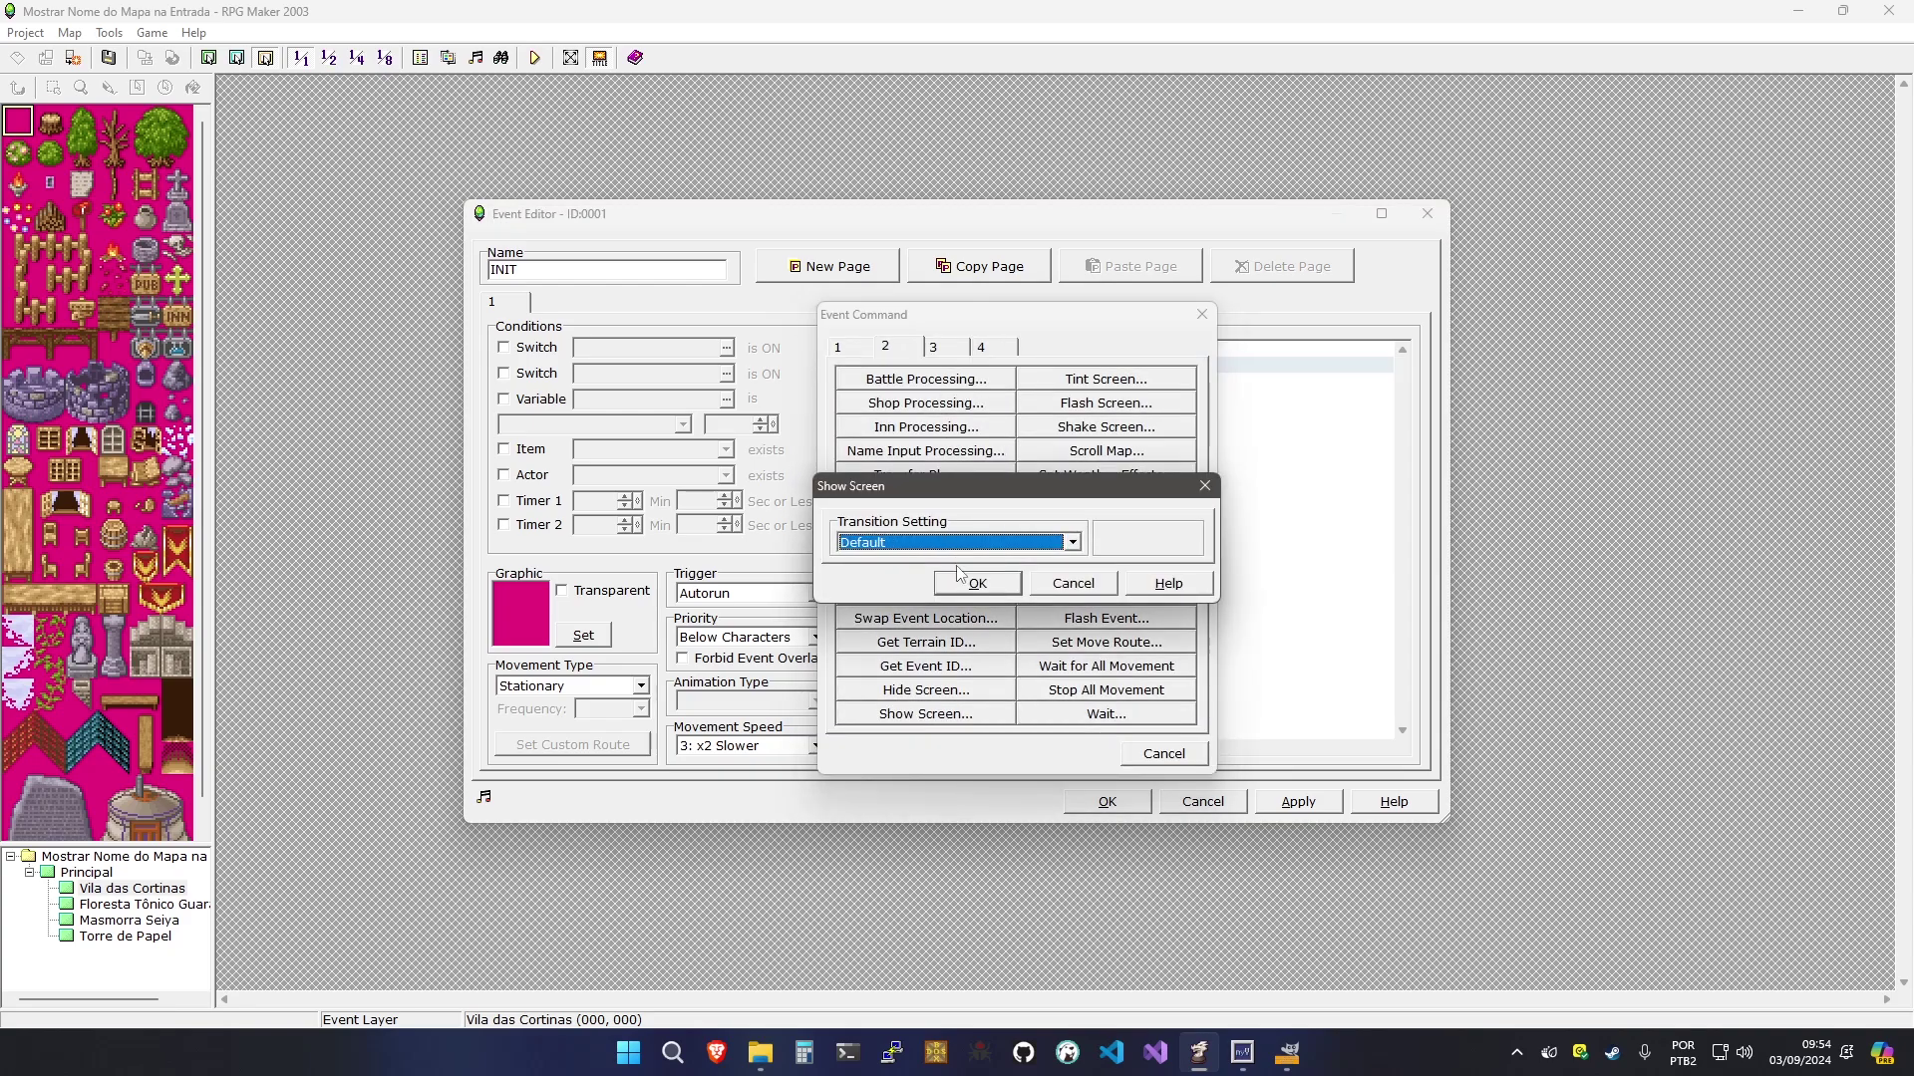
pyautogui.press('Return')
# Finish the INIT event with an Erase Event command, apply the changes and close the event
pyautogui.doubleClick(987, 495)
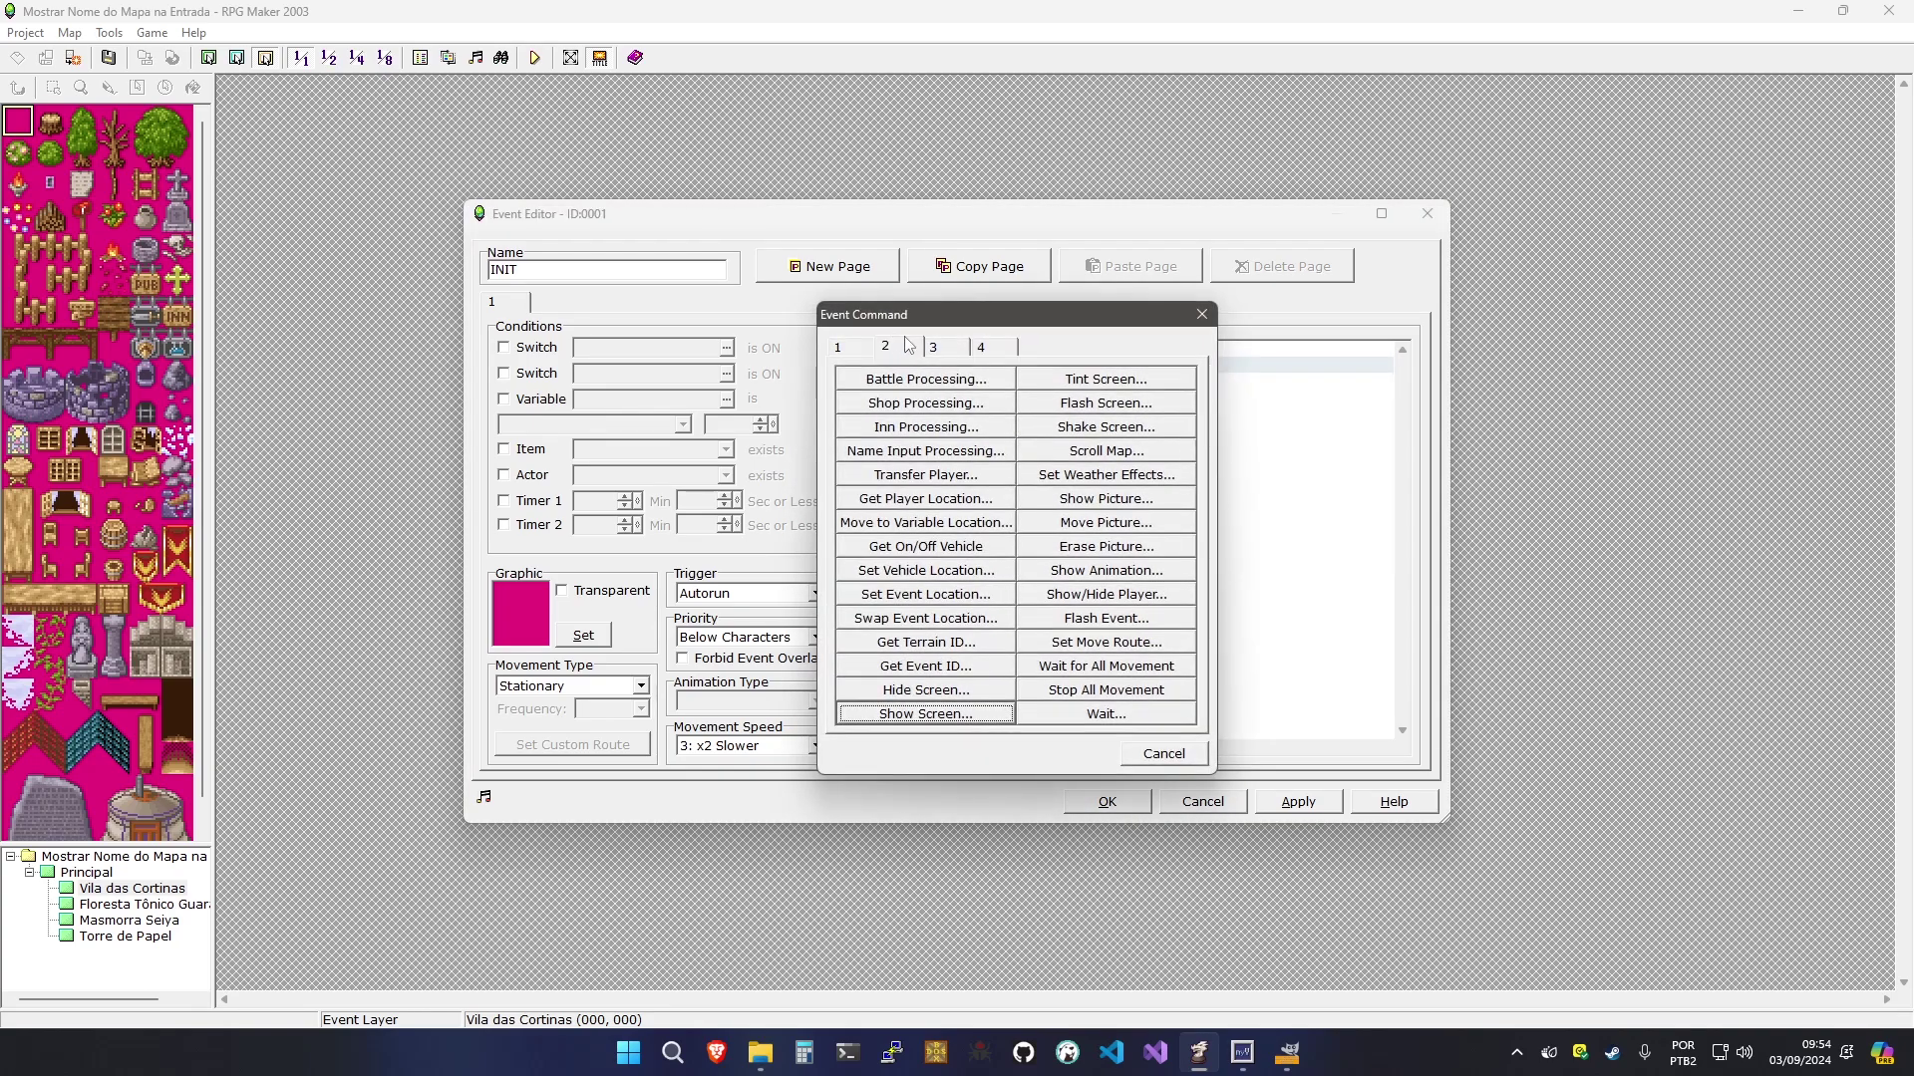
pyautogui.click(934, 348)
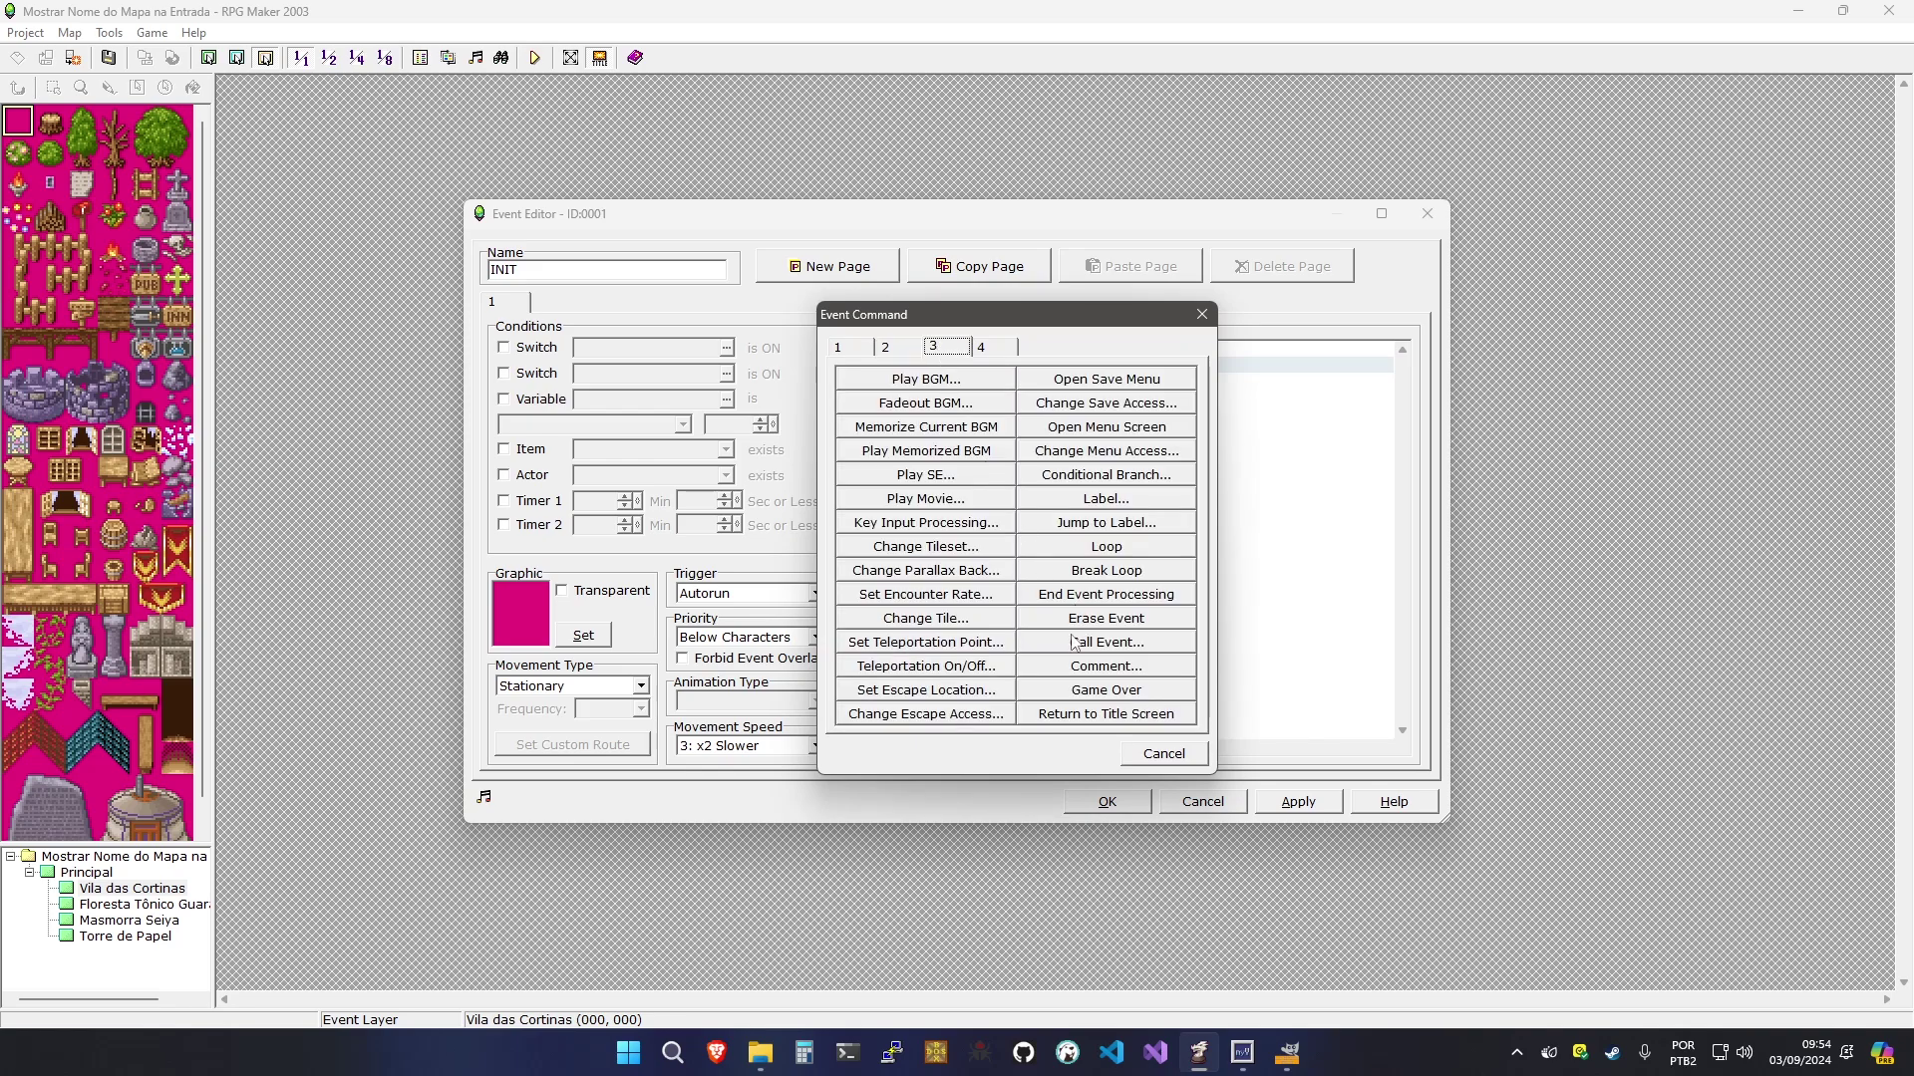
pyautogui.click(1091, 618)
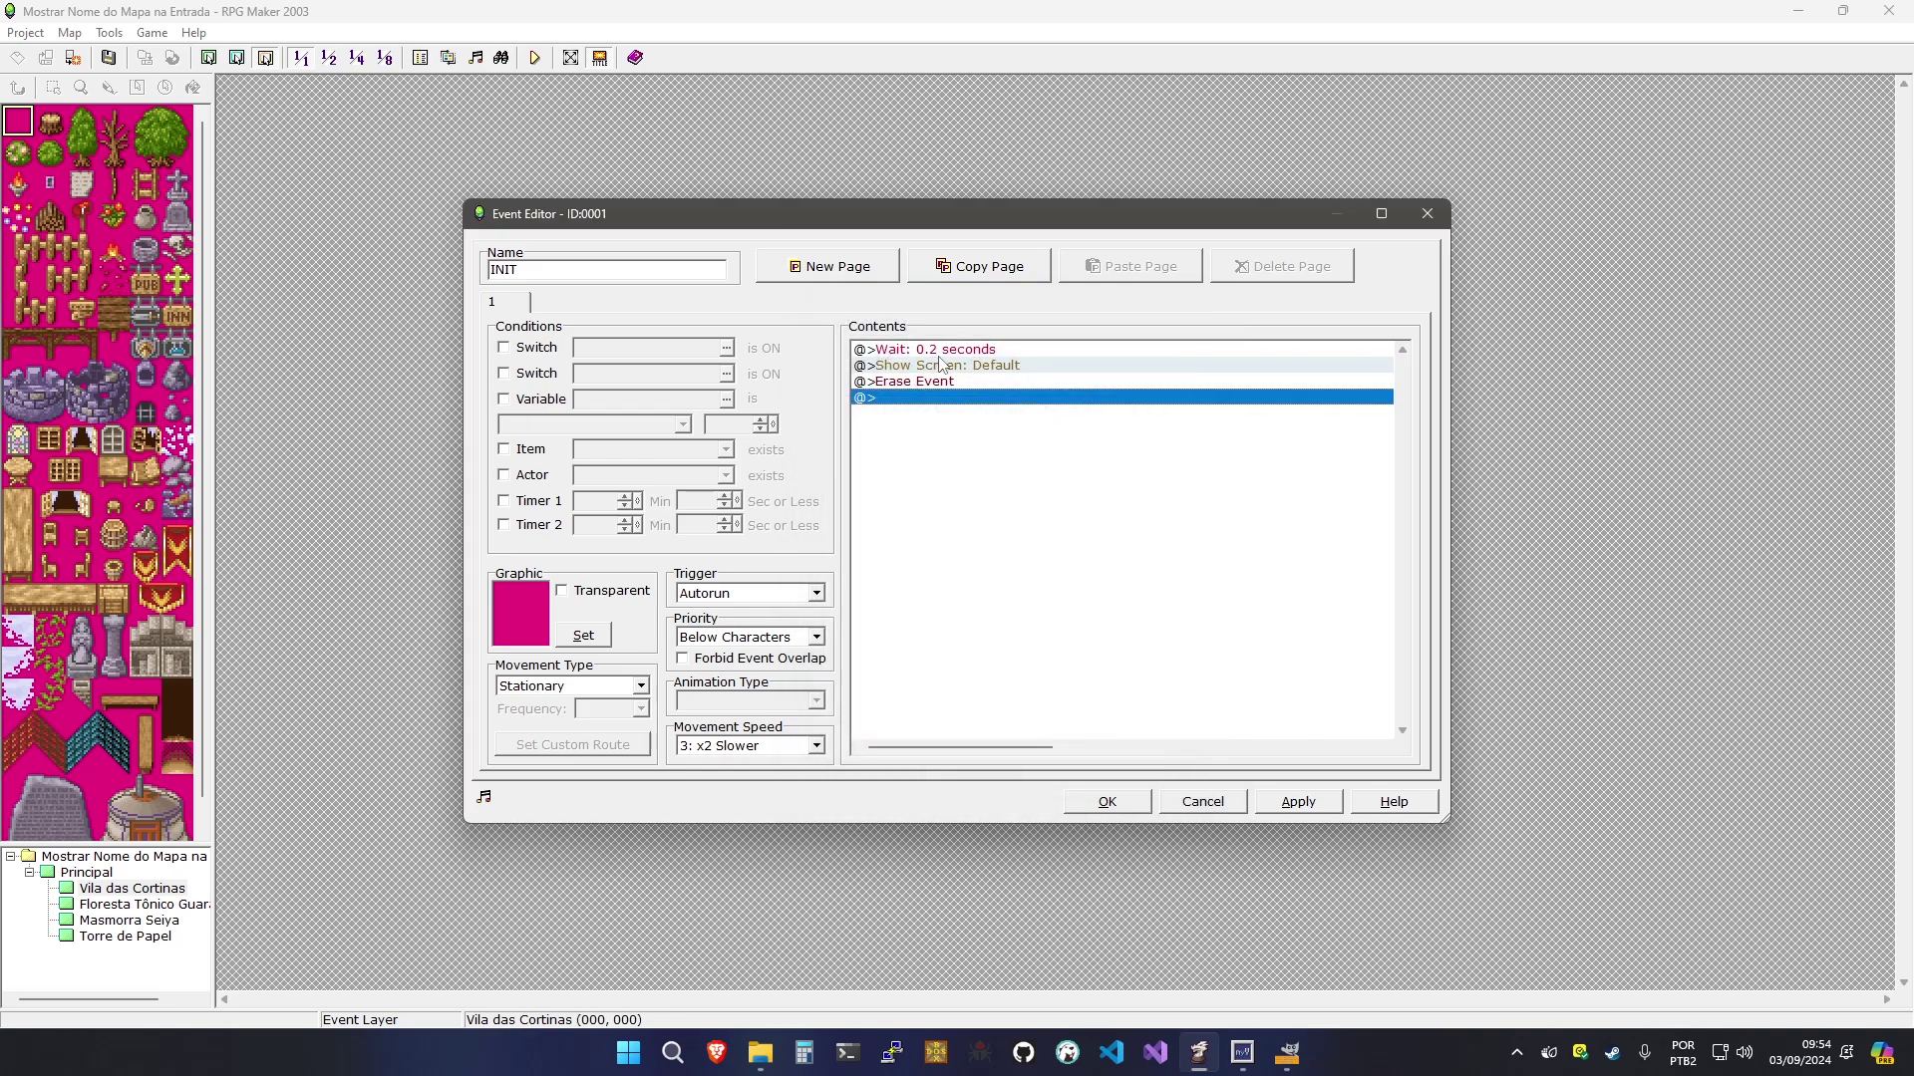
pyautogui.click(1334, 799)
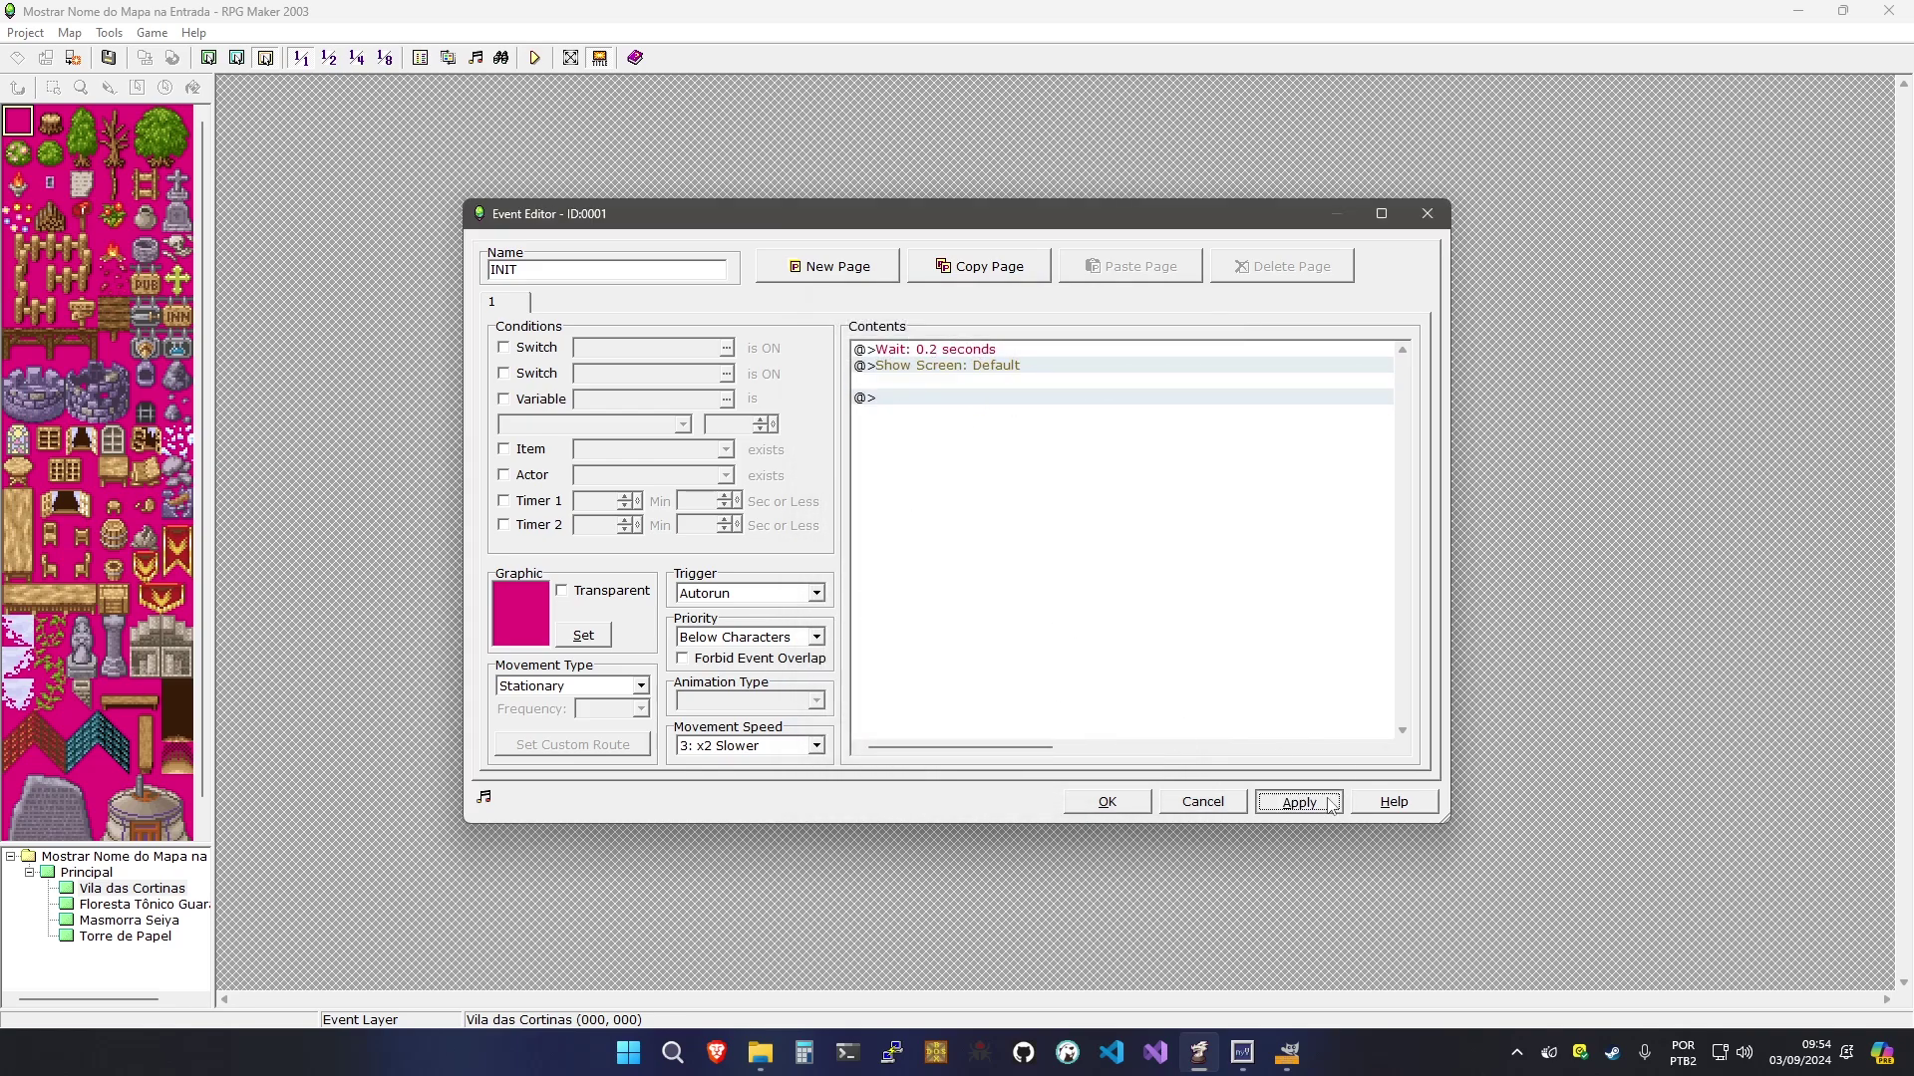
pyautogui.click(1103, 812)
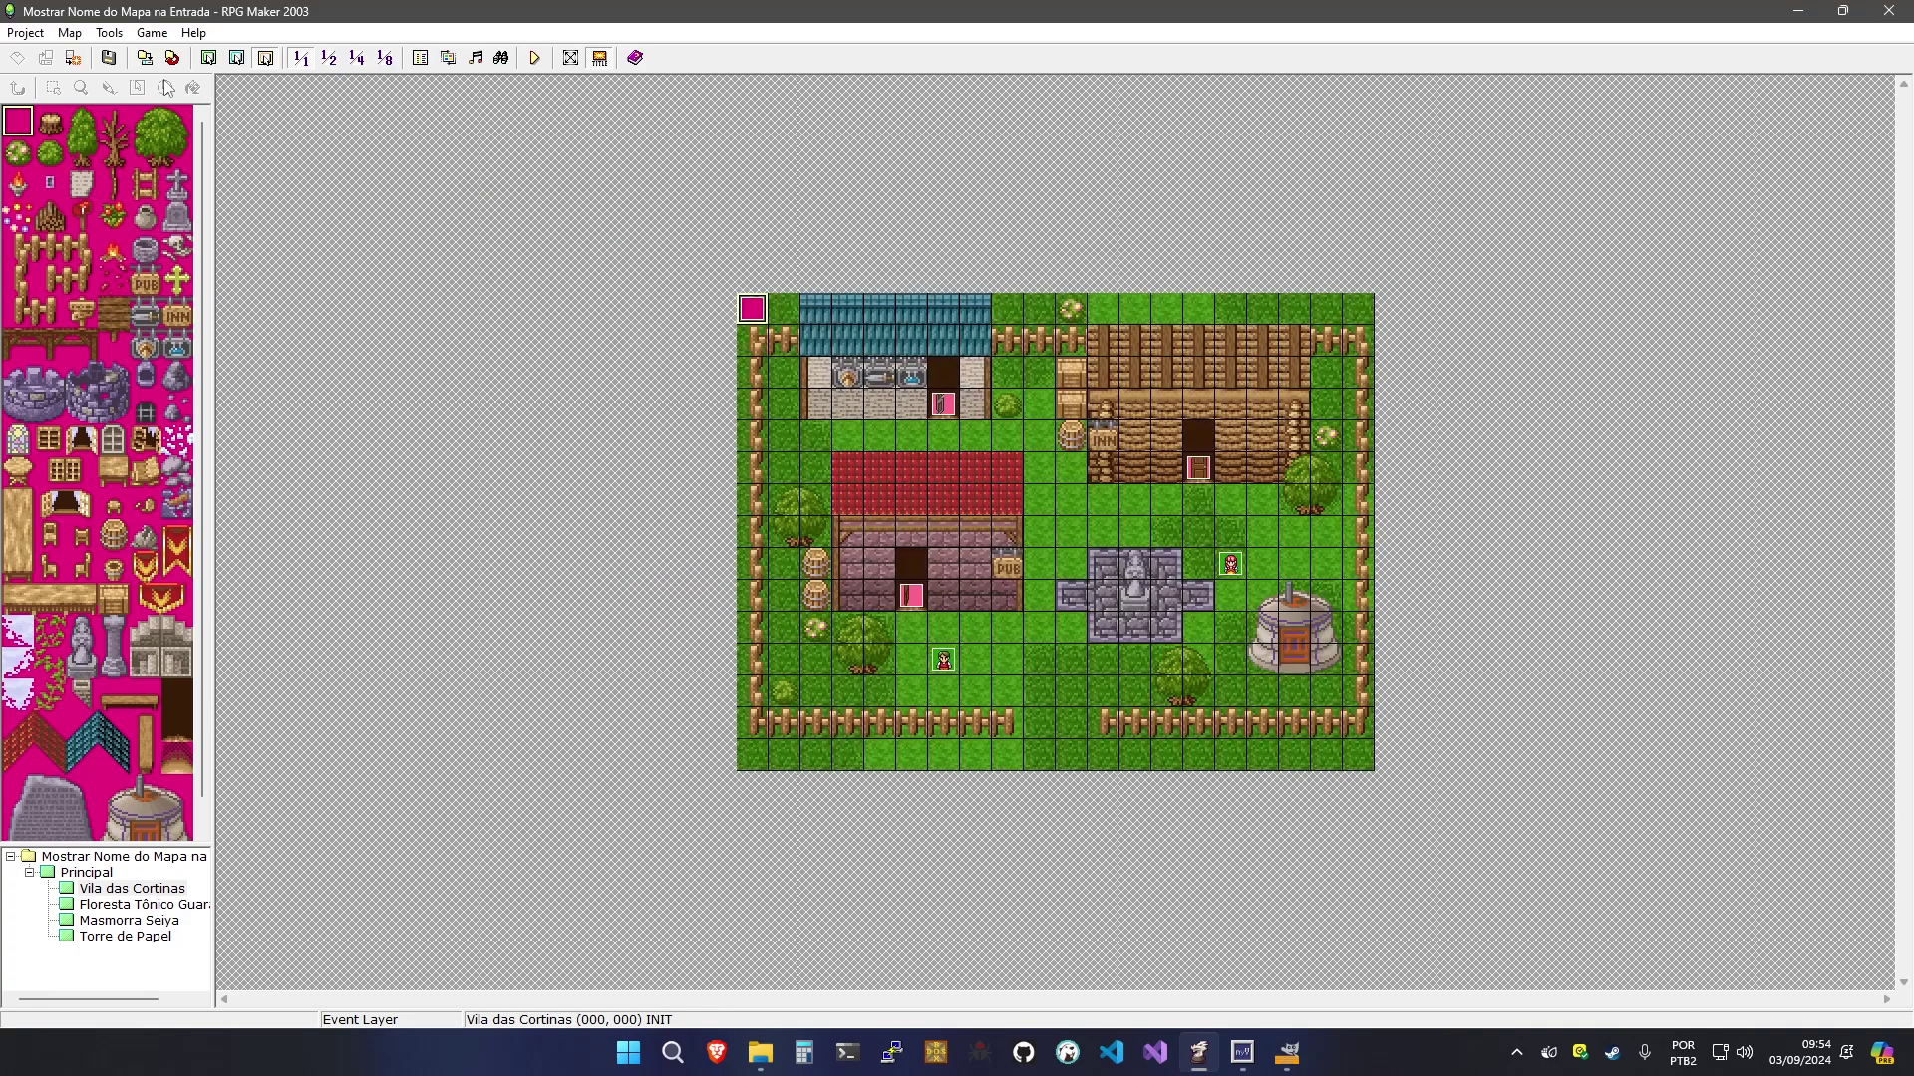
# Playtest entering Vila das Cortinas from the Principal map, and close the test game
pyautogui.click(534, 57)
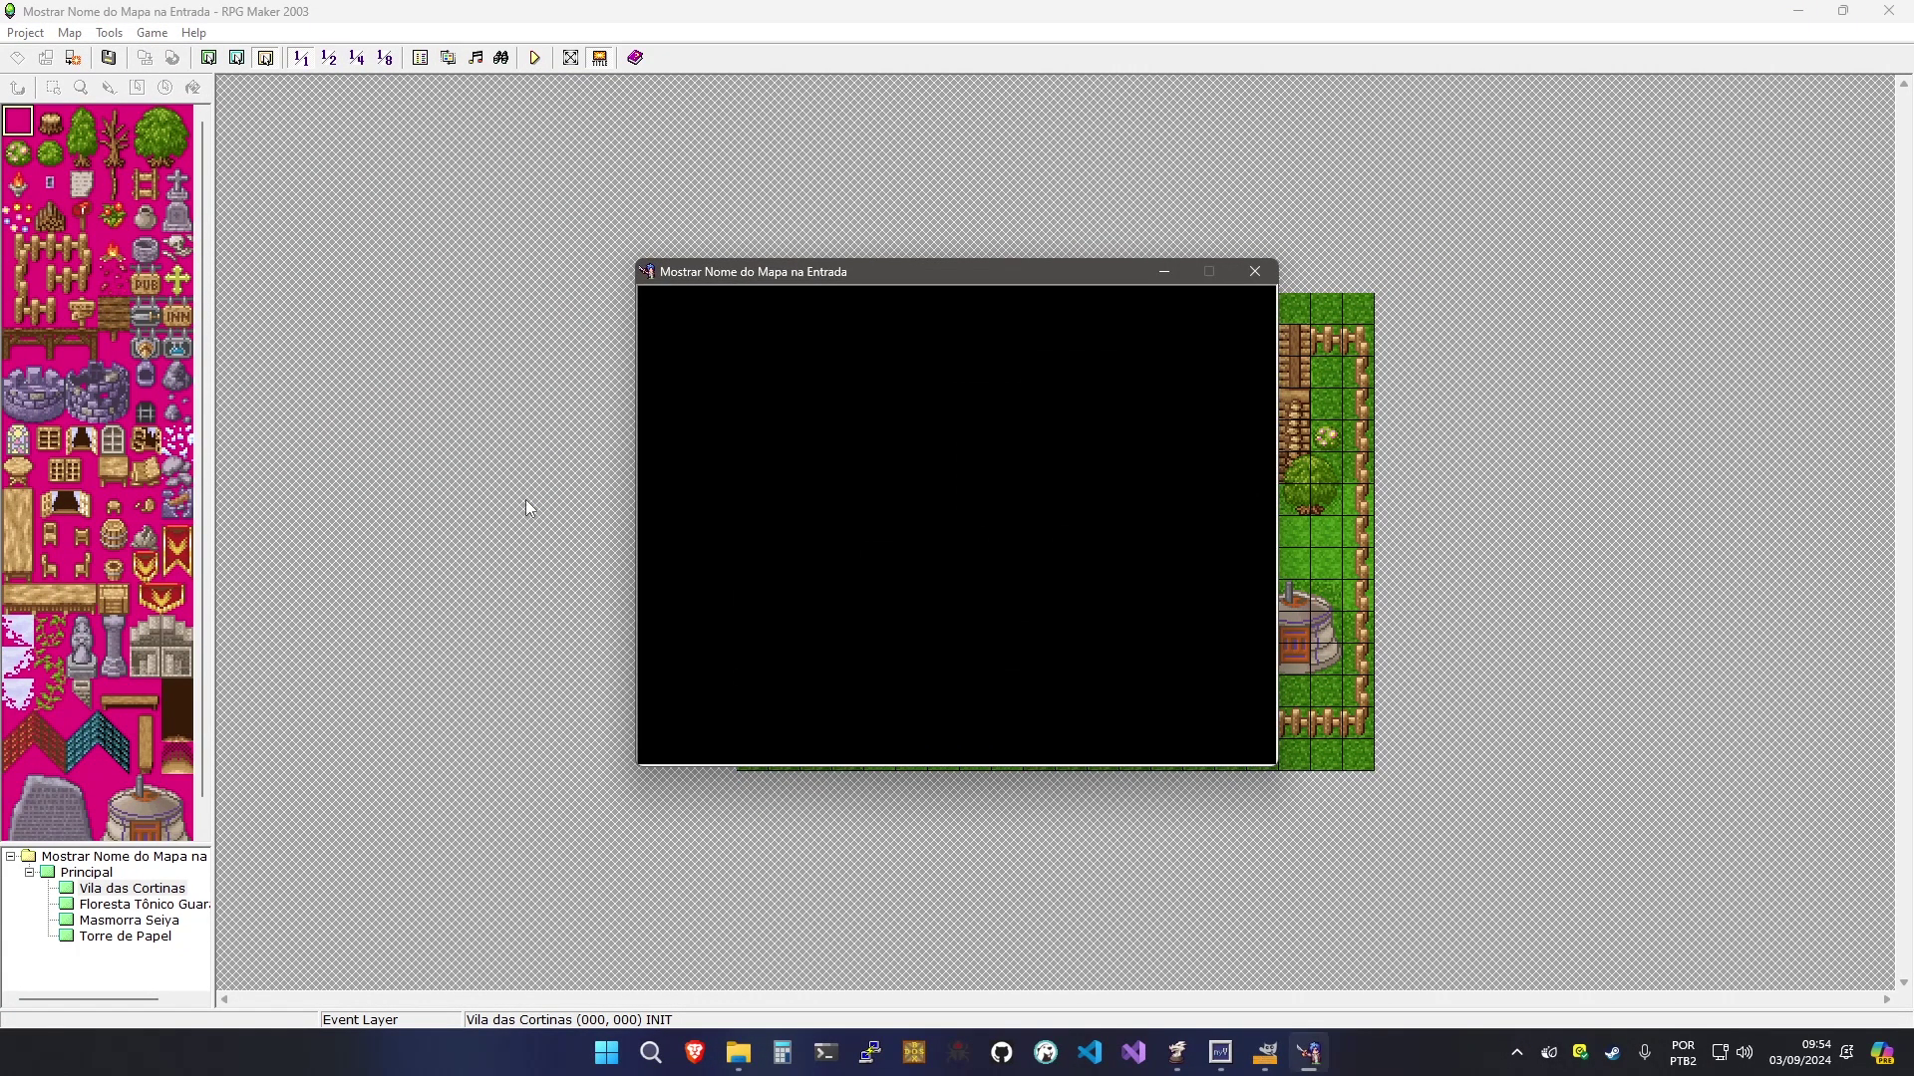
pyautogui.press('Right')
pyautogui.press('Right')
pyautogui.press('Up')
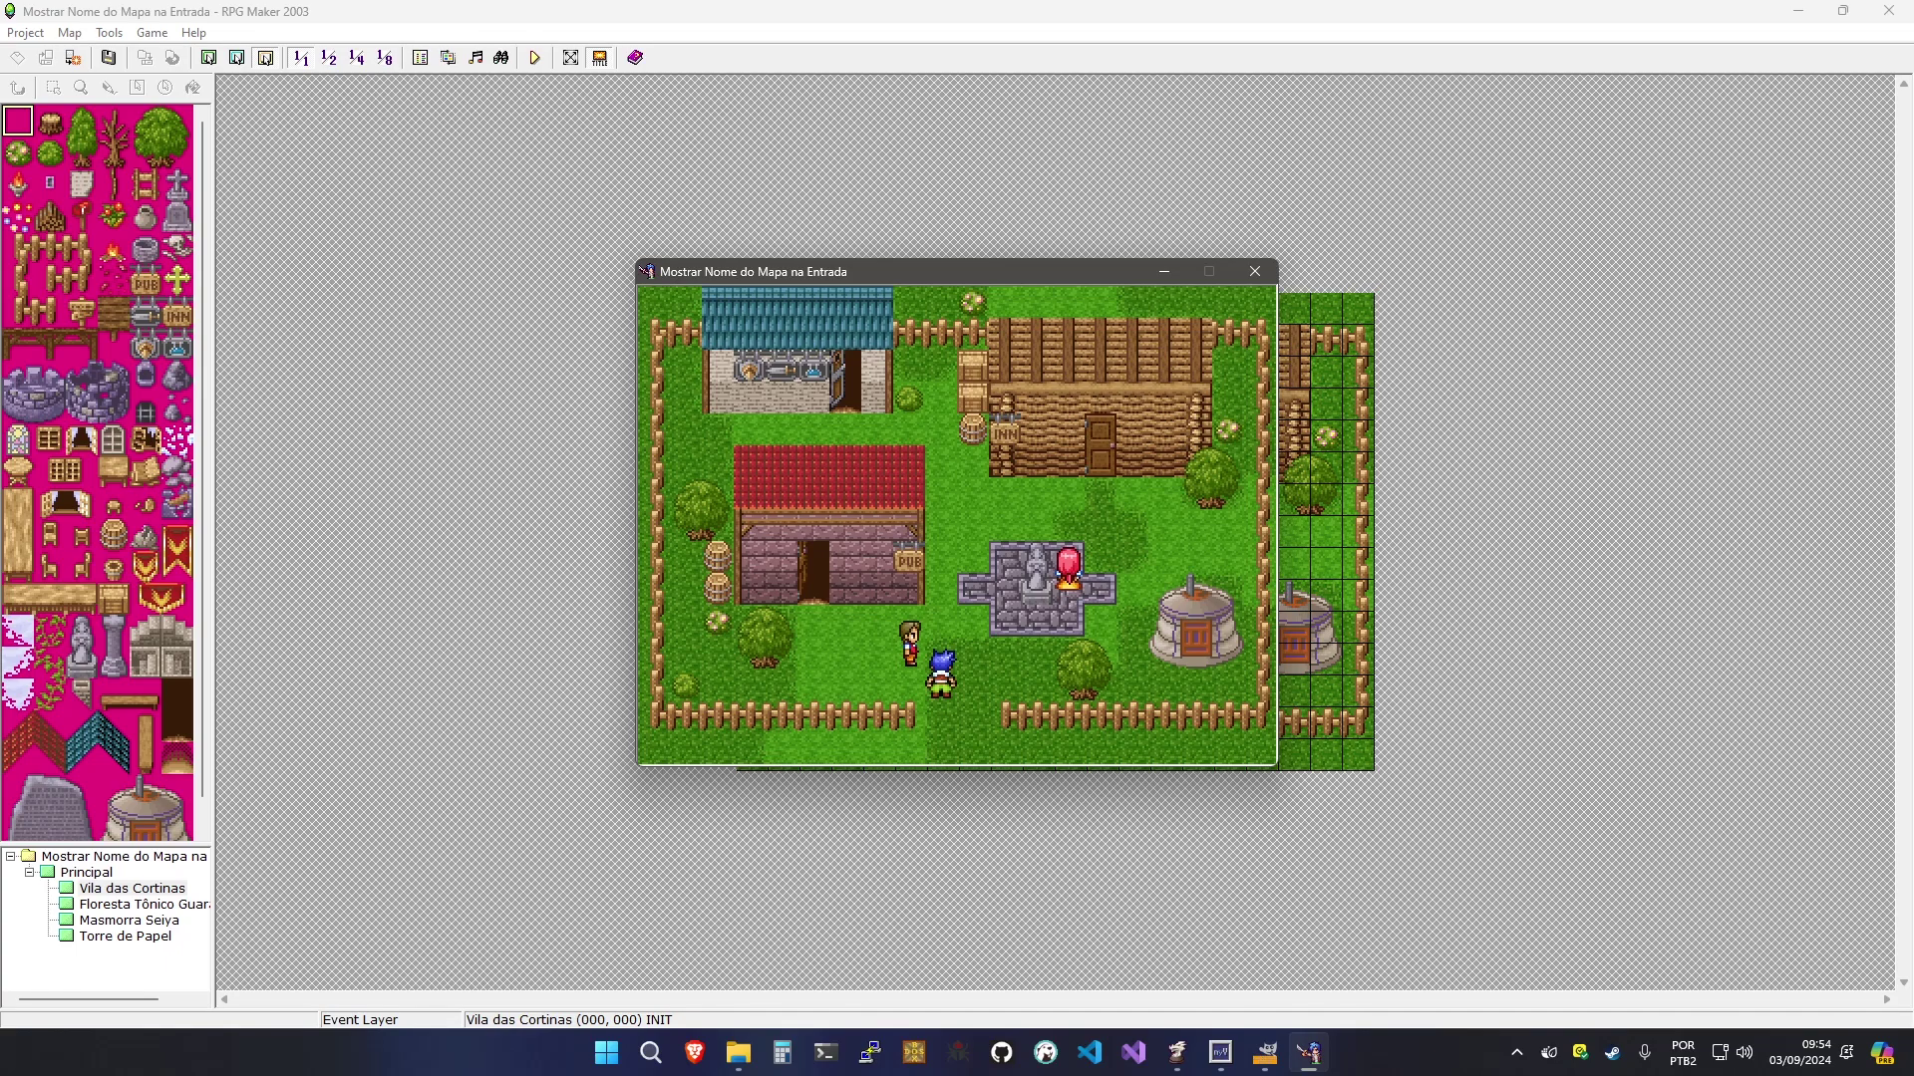
pyautogui.hotkey('alt', 'F4')
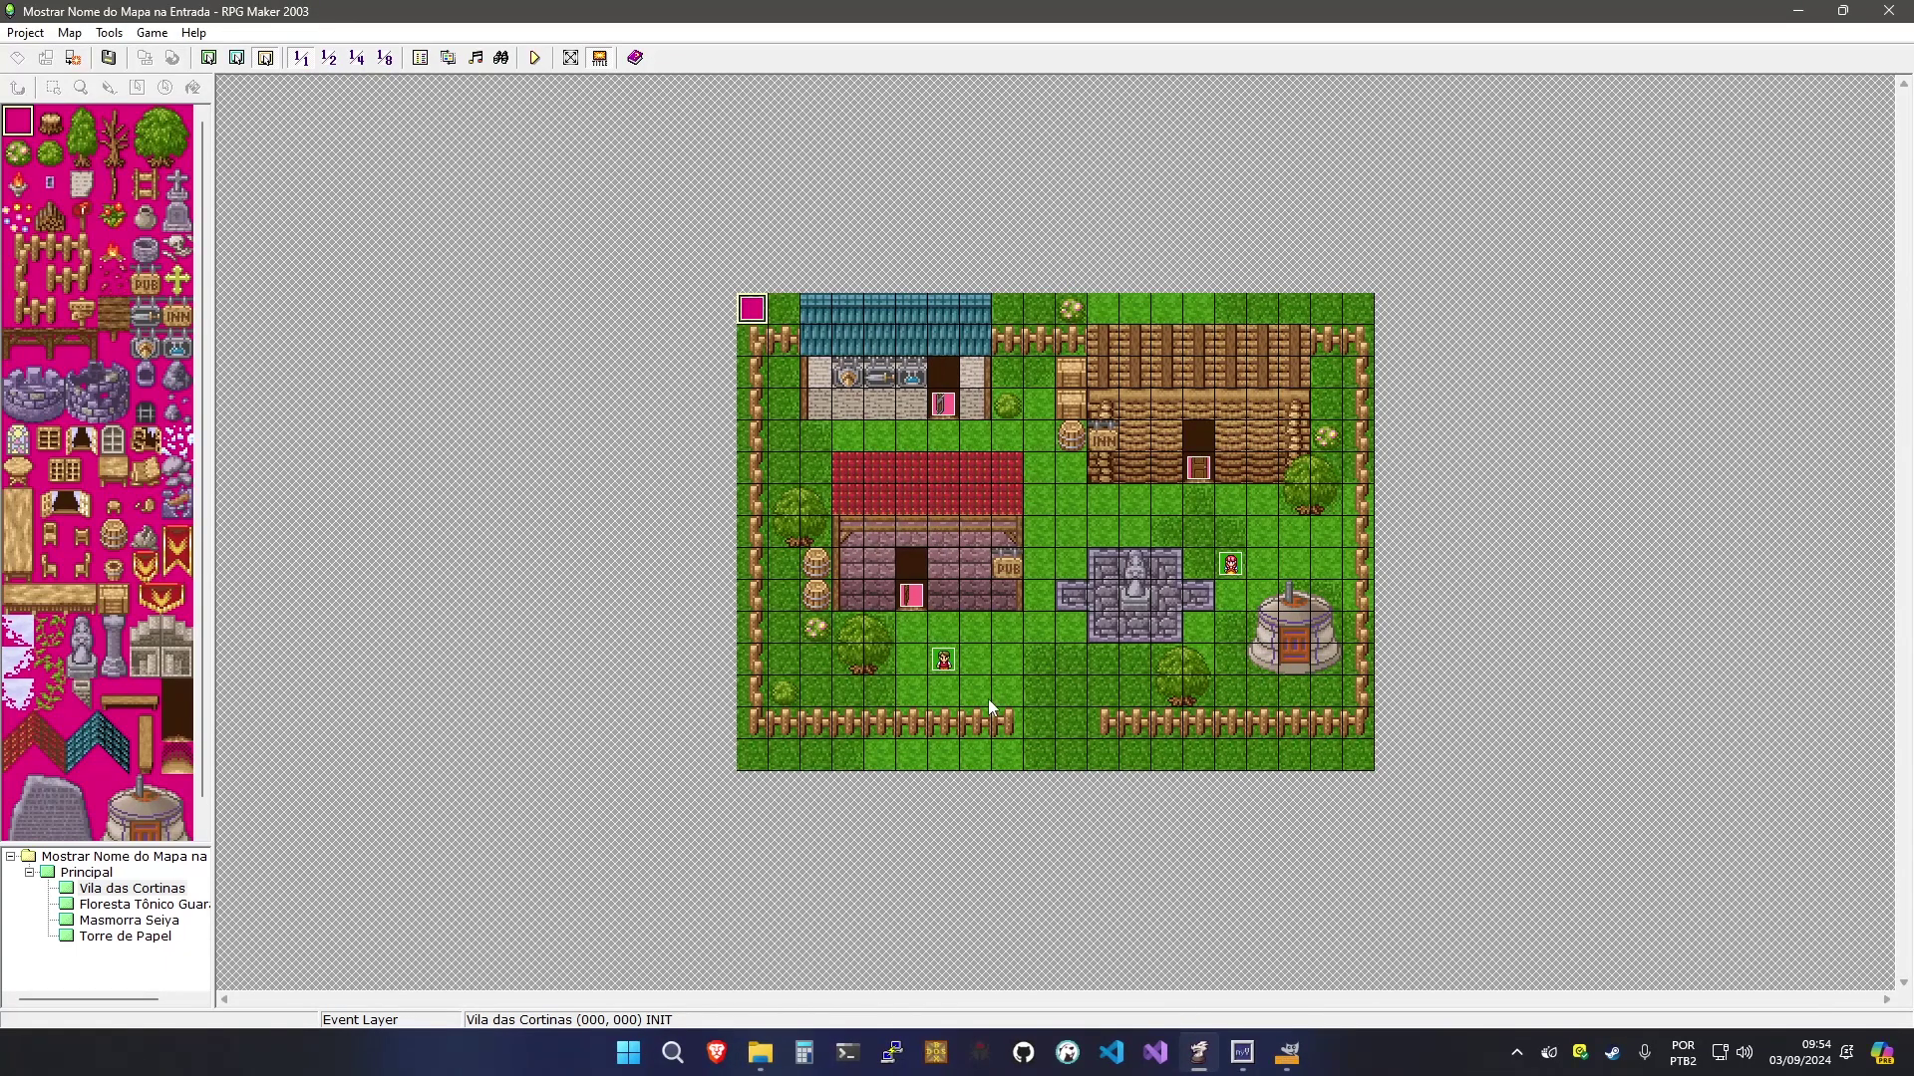
# Create an event at (009,013) in the lower fence gap of Vila das Cortinas with the Player Touch trigger
pyautogui.doubleClick(1046, 718)
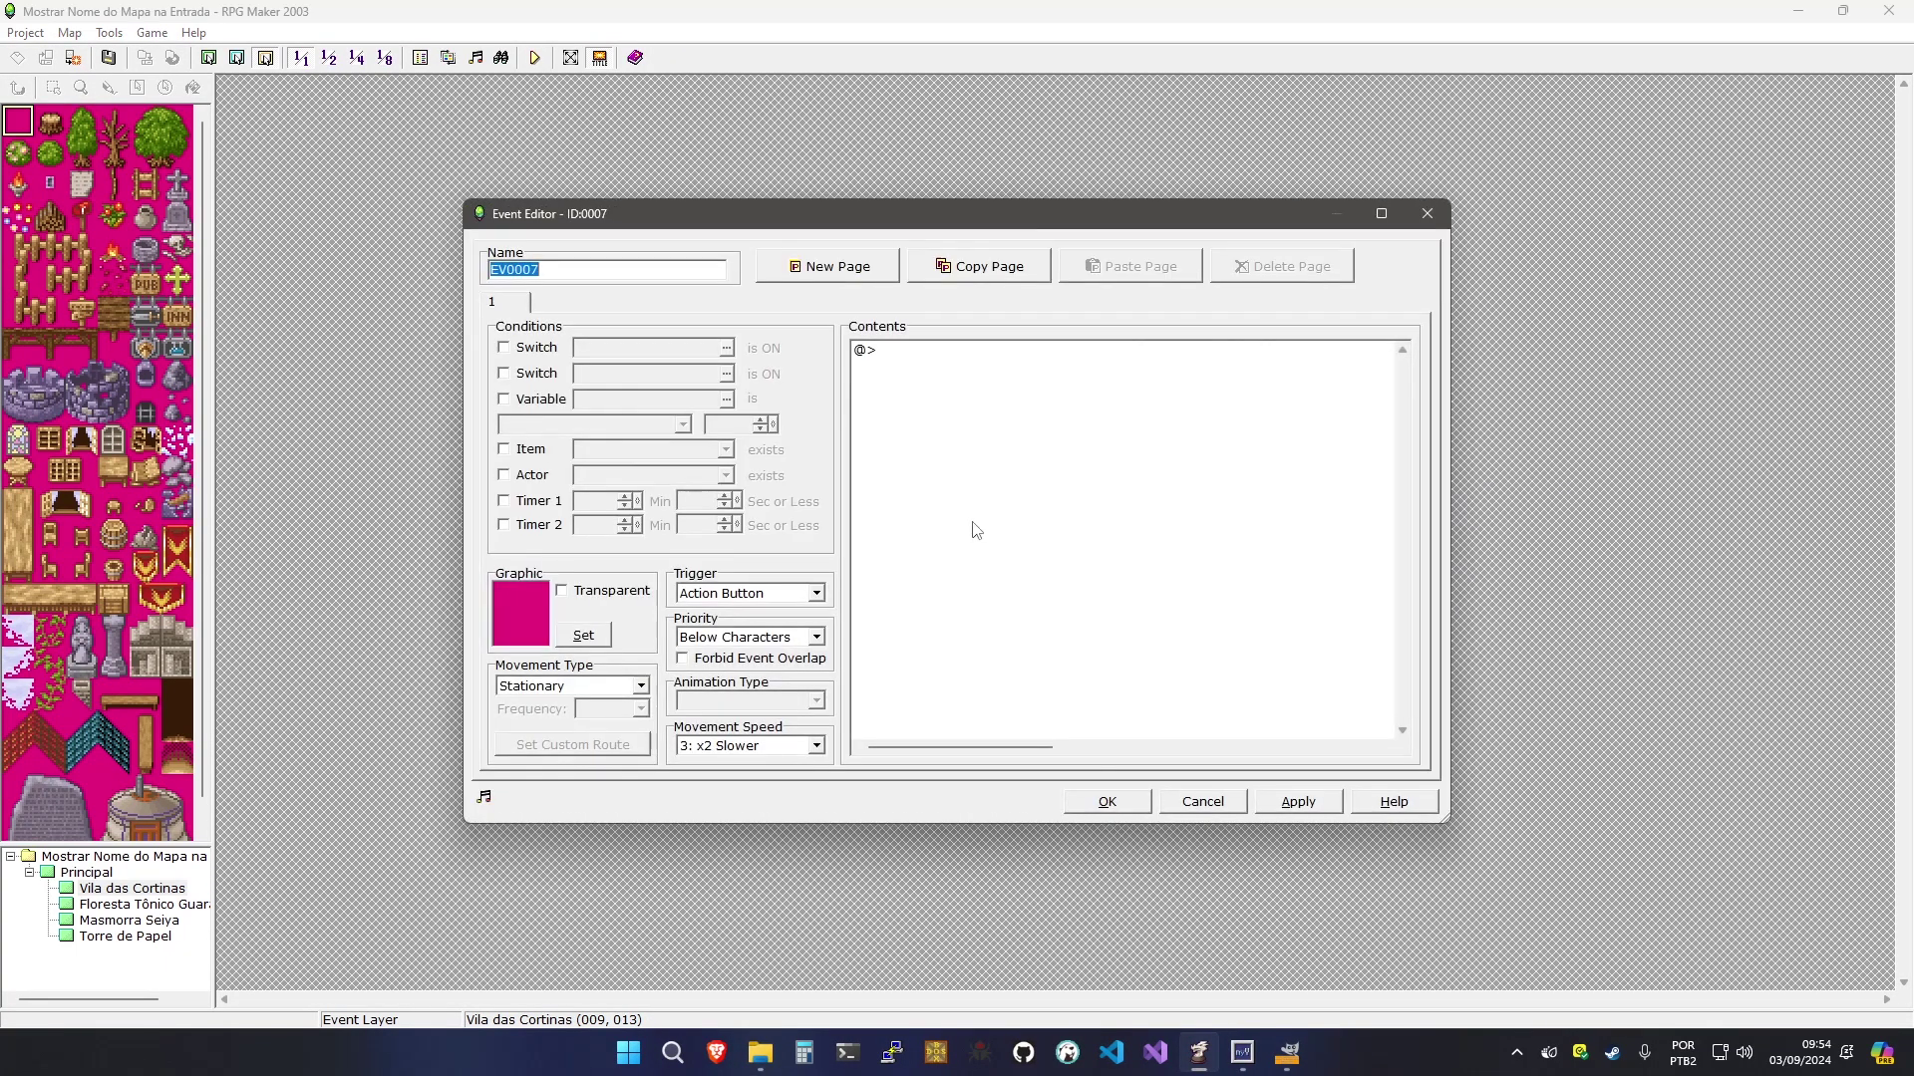
pyautogui.click(763, 590)
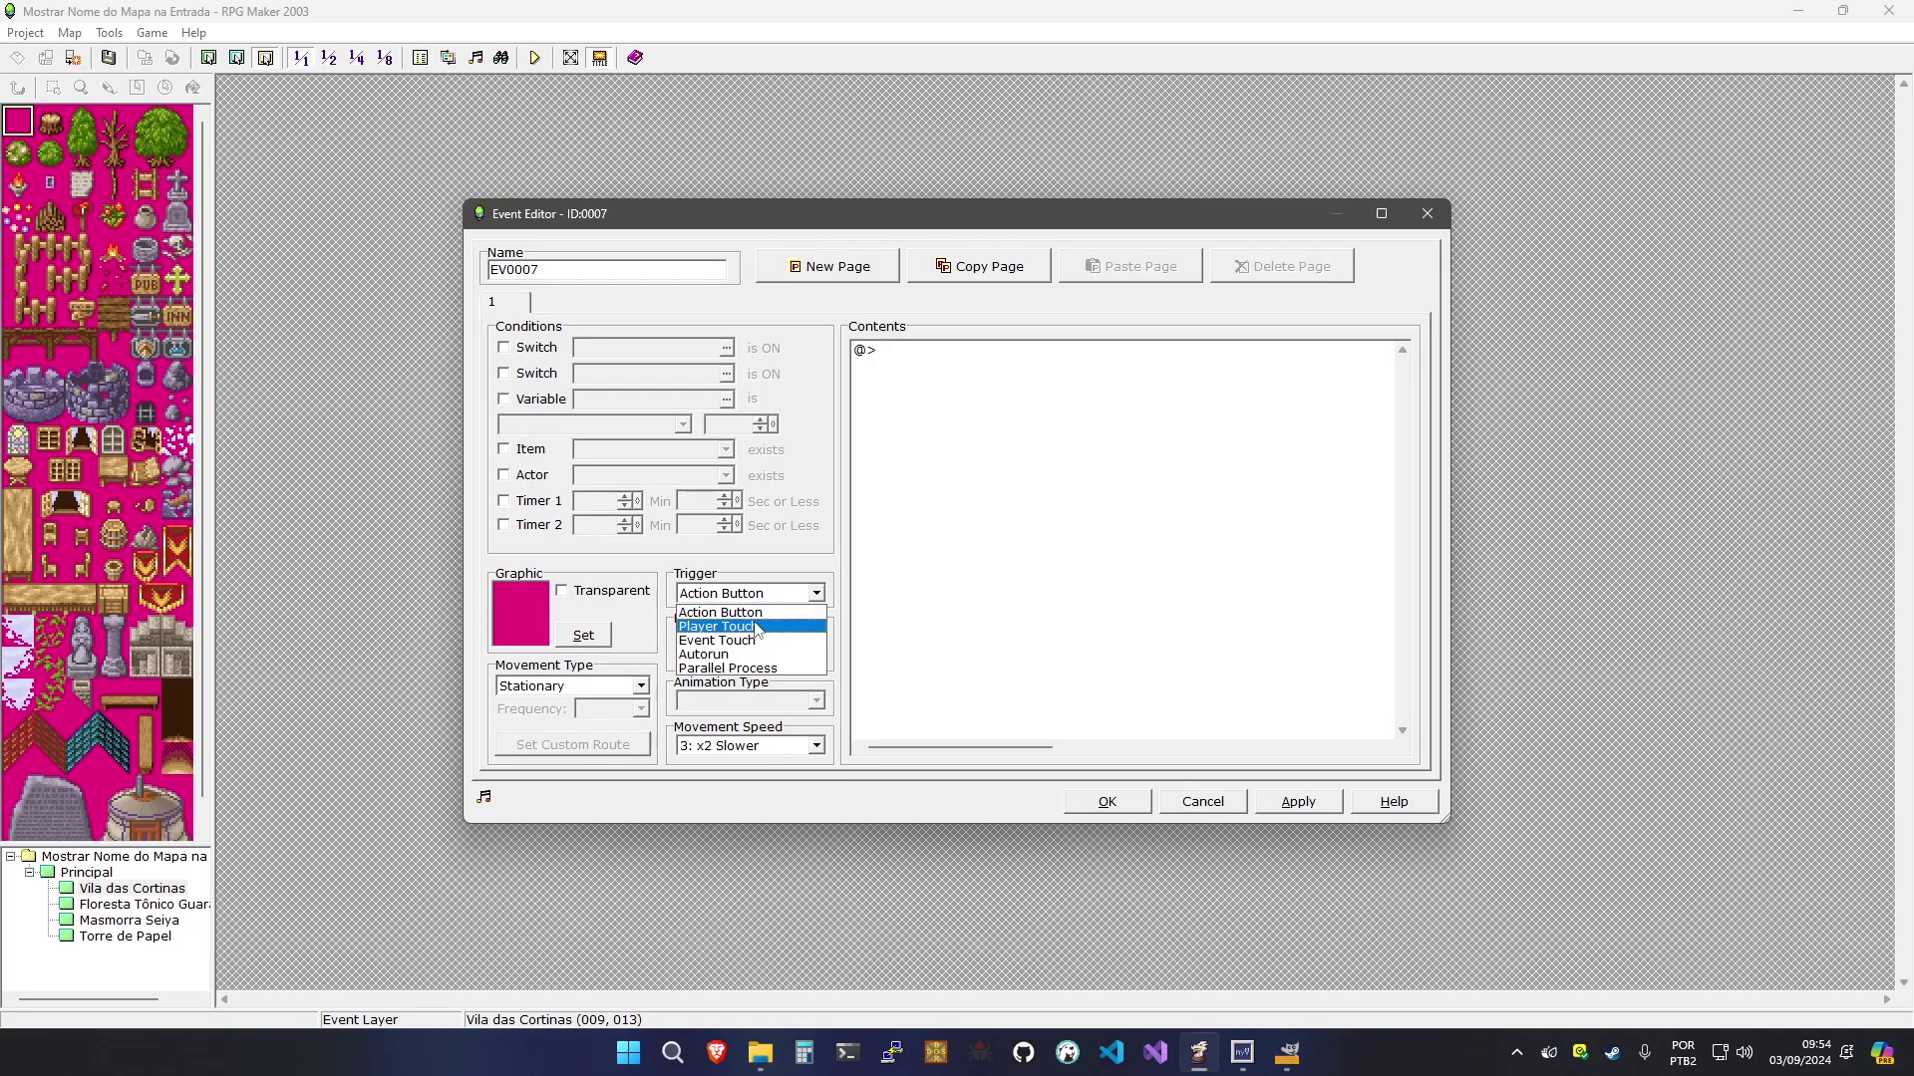
pyautogui.click(757, 620)
# Add a Hide Screen command with the Default transition to the fence-gap exit event
pyautogui.doubleClick(888, 470)
pyautogui.click(911, 348)
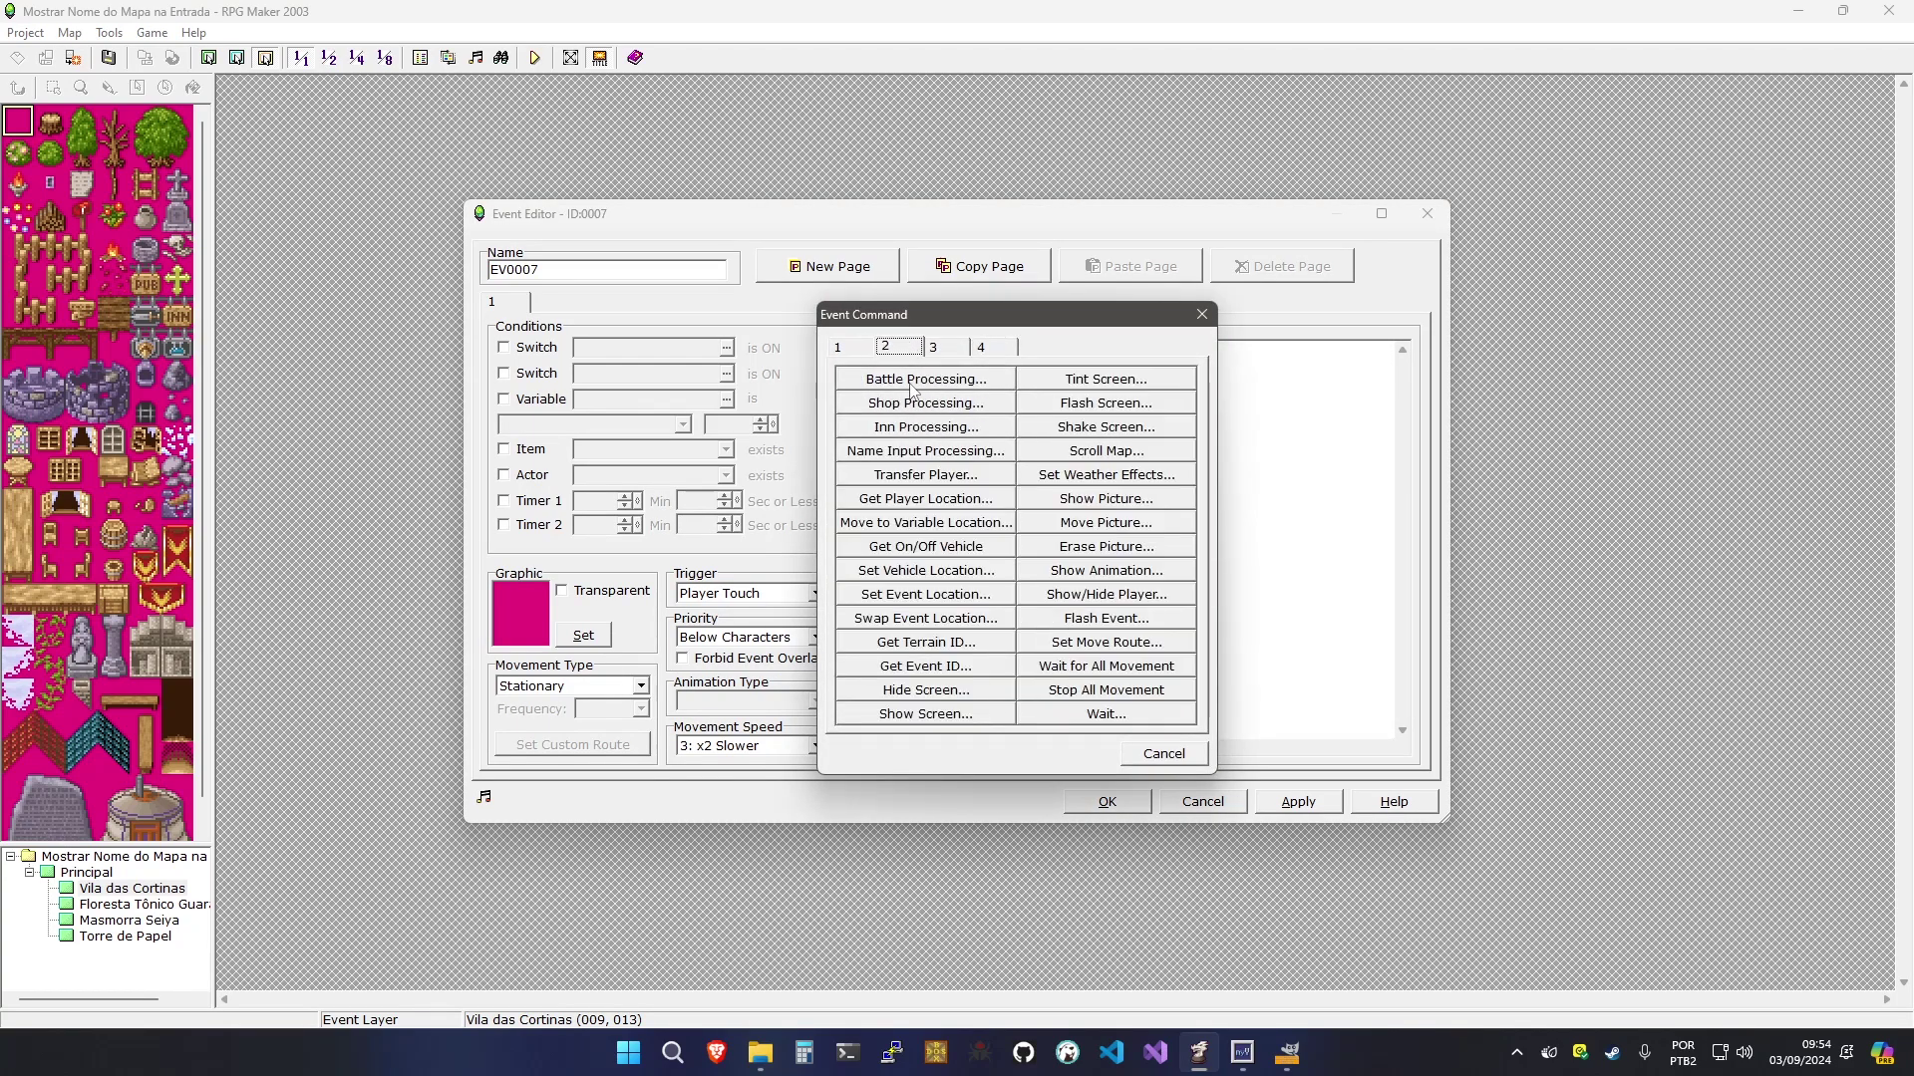
pyautogui.click(903, 692)
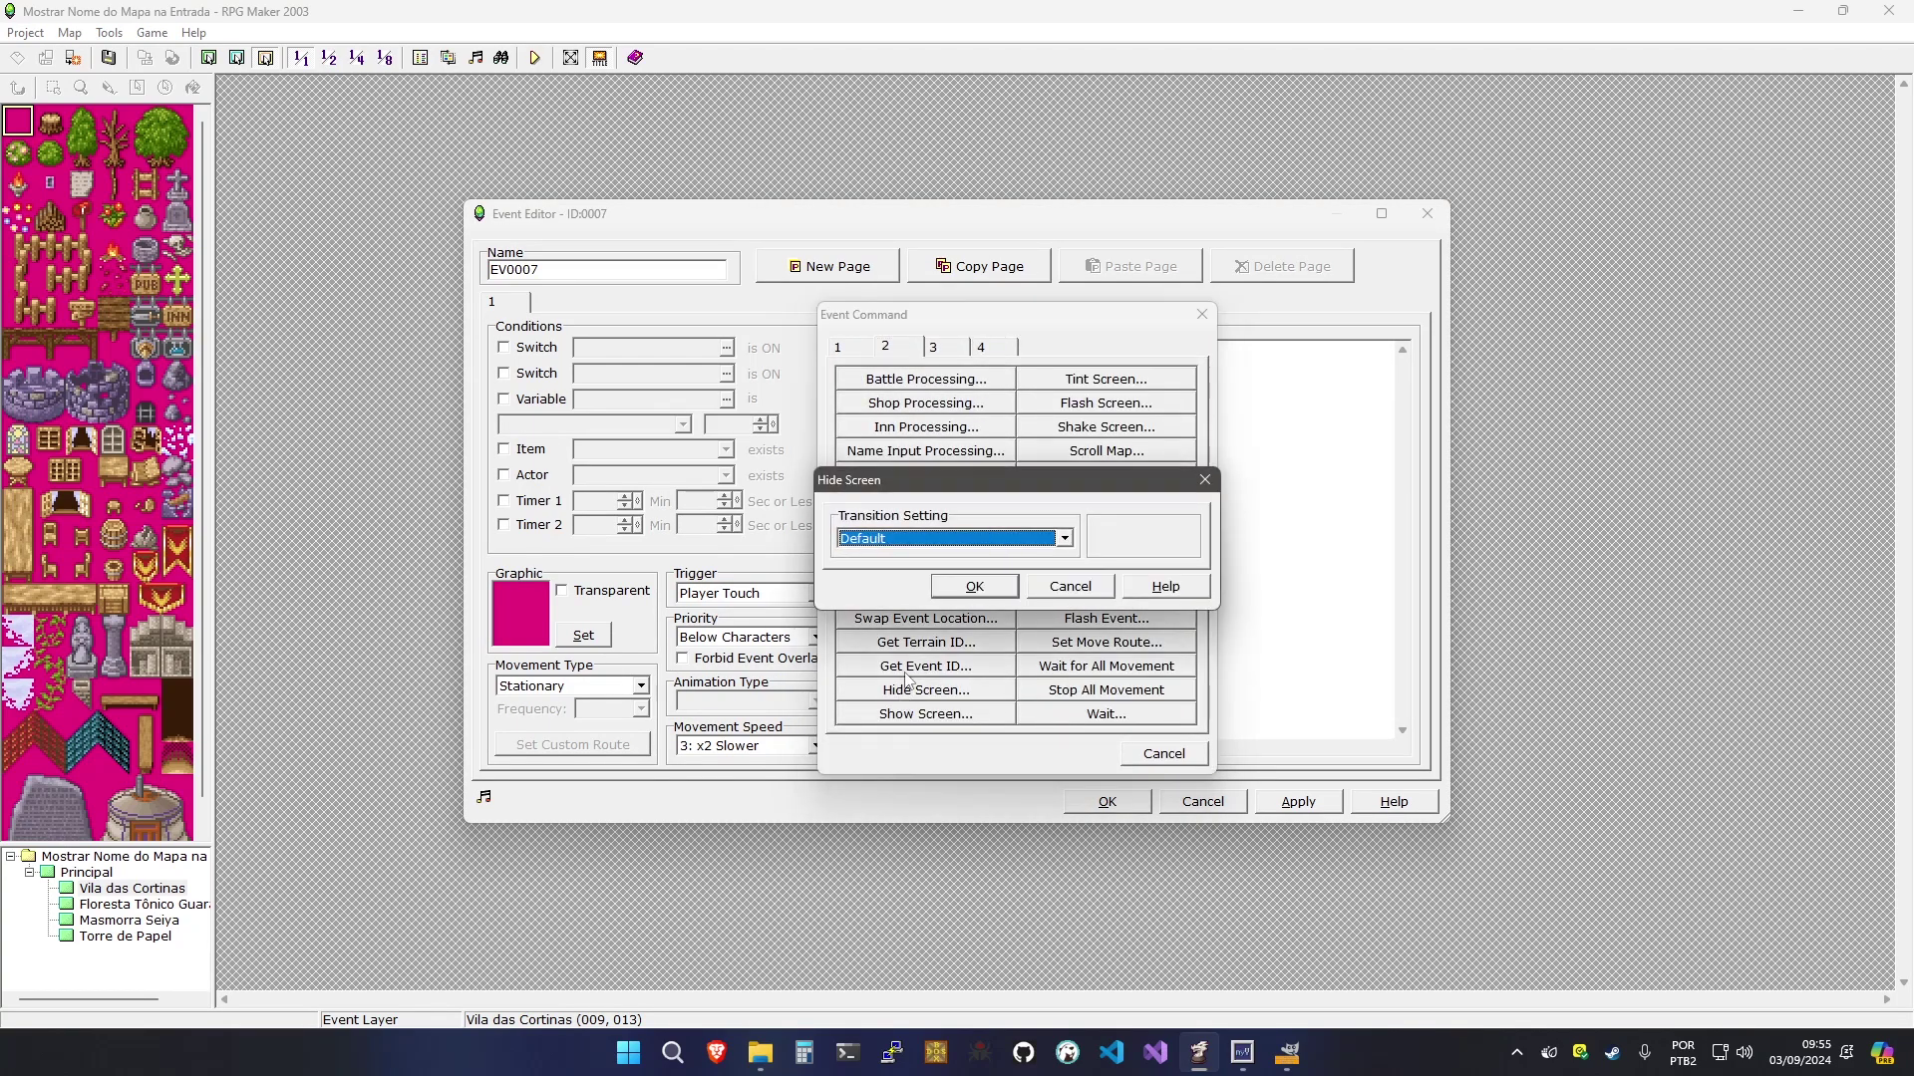
pyautogui.press('Return')
# Add a 0.2-second Wait after the Hide Screen command in the exit event
pyautogui.doubleClick(907, 681)
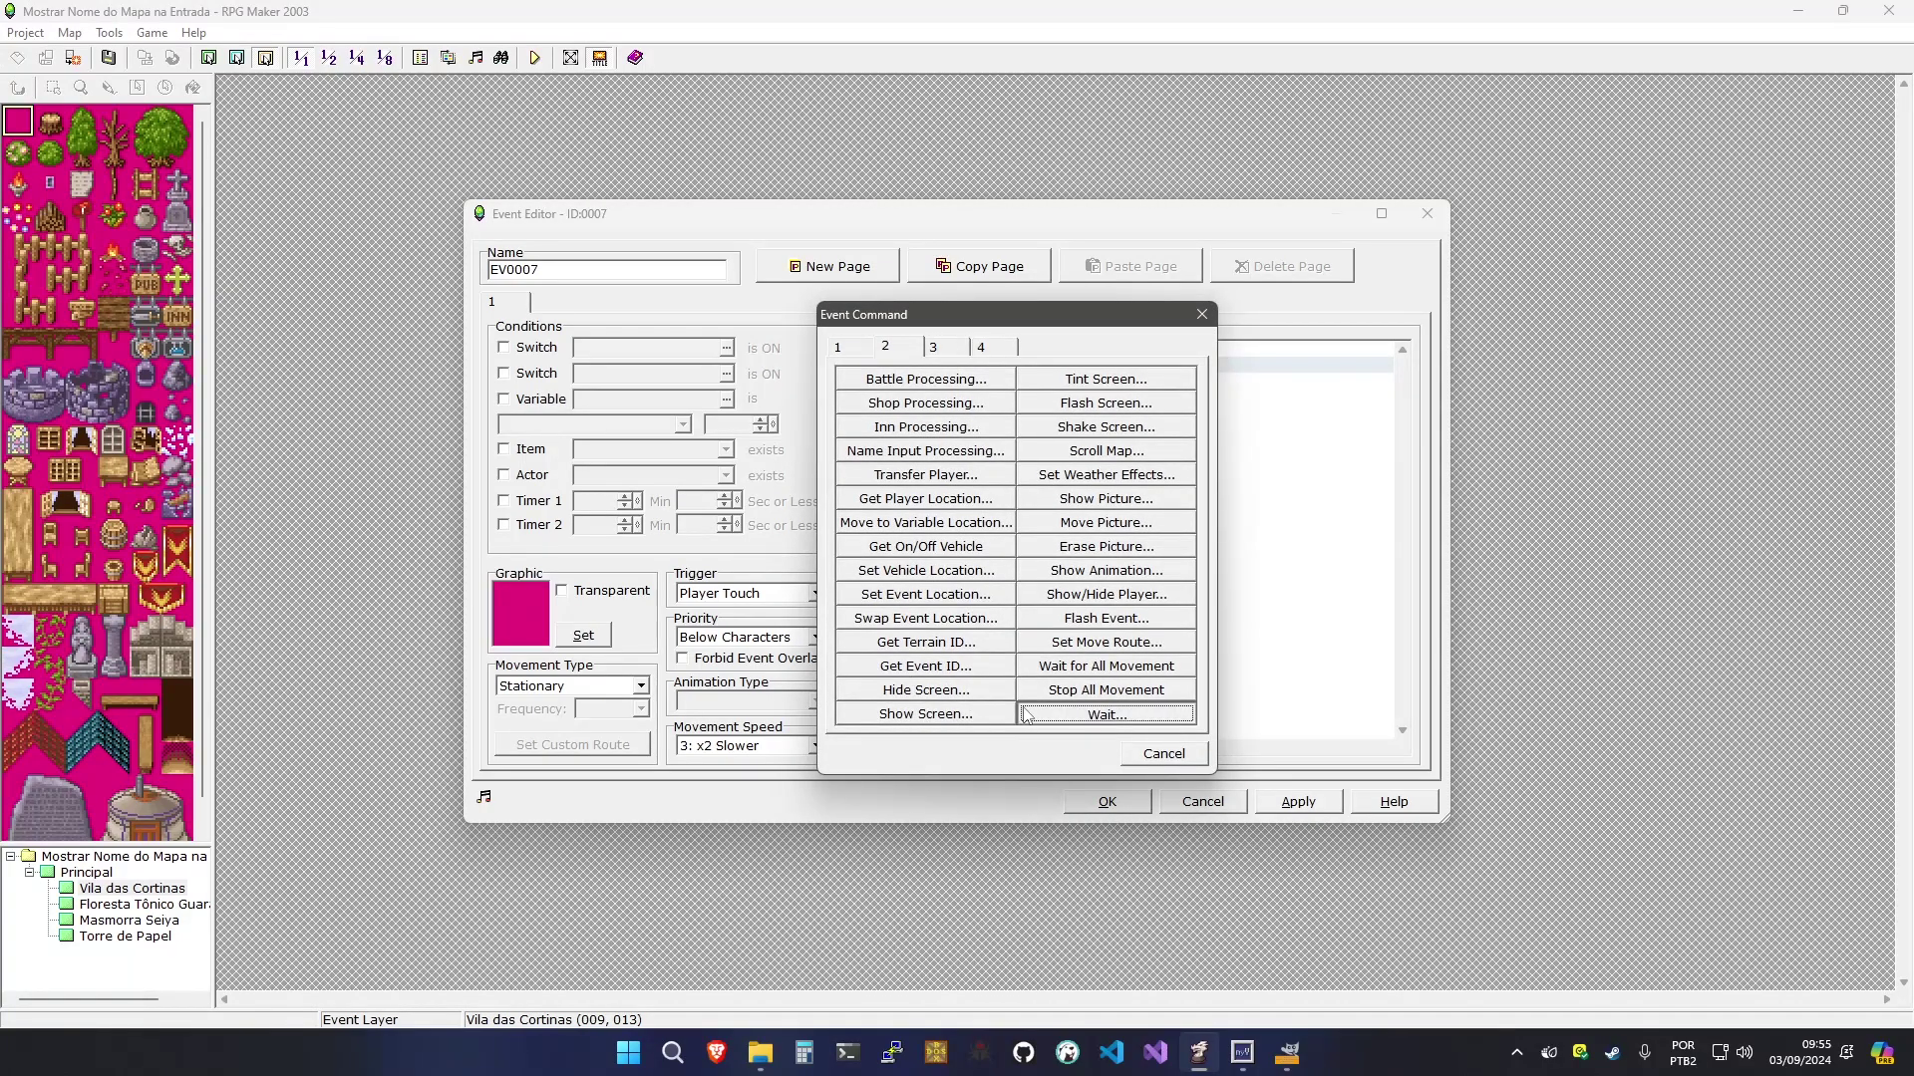
pyautogui.click(1020, 708)
pyautogui.write('2')
pyautogui.press('Return')
# Add a Transfer Player command to map Principal at (010,011) facing Down, apply the changes and close the exit event
pyautogui.doubleClick(1043, 716)
pyautogui.click(933, 485)
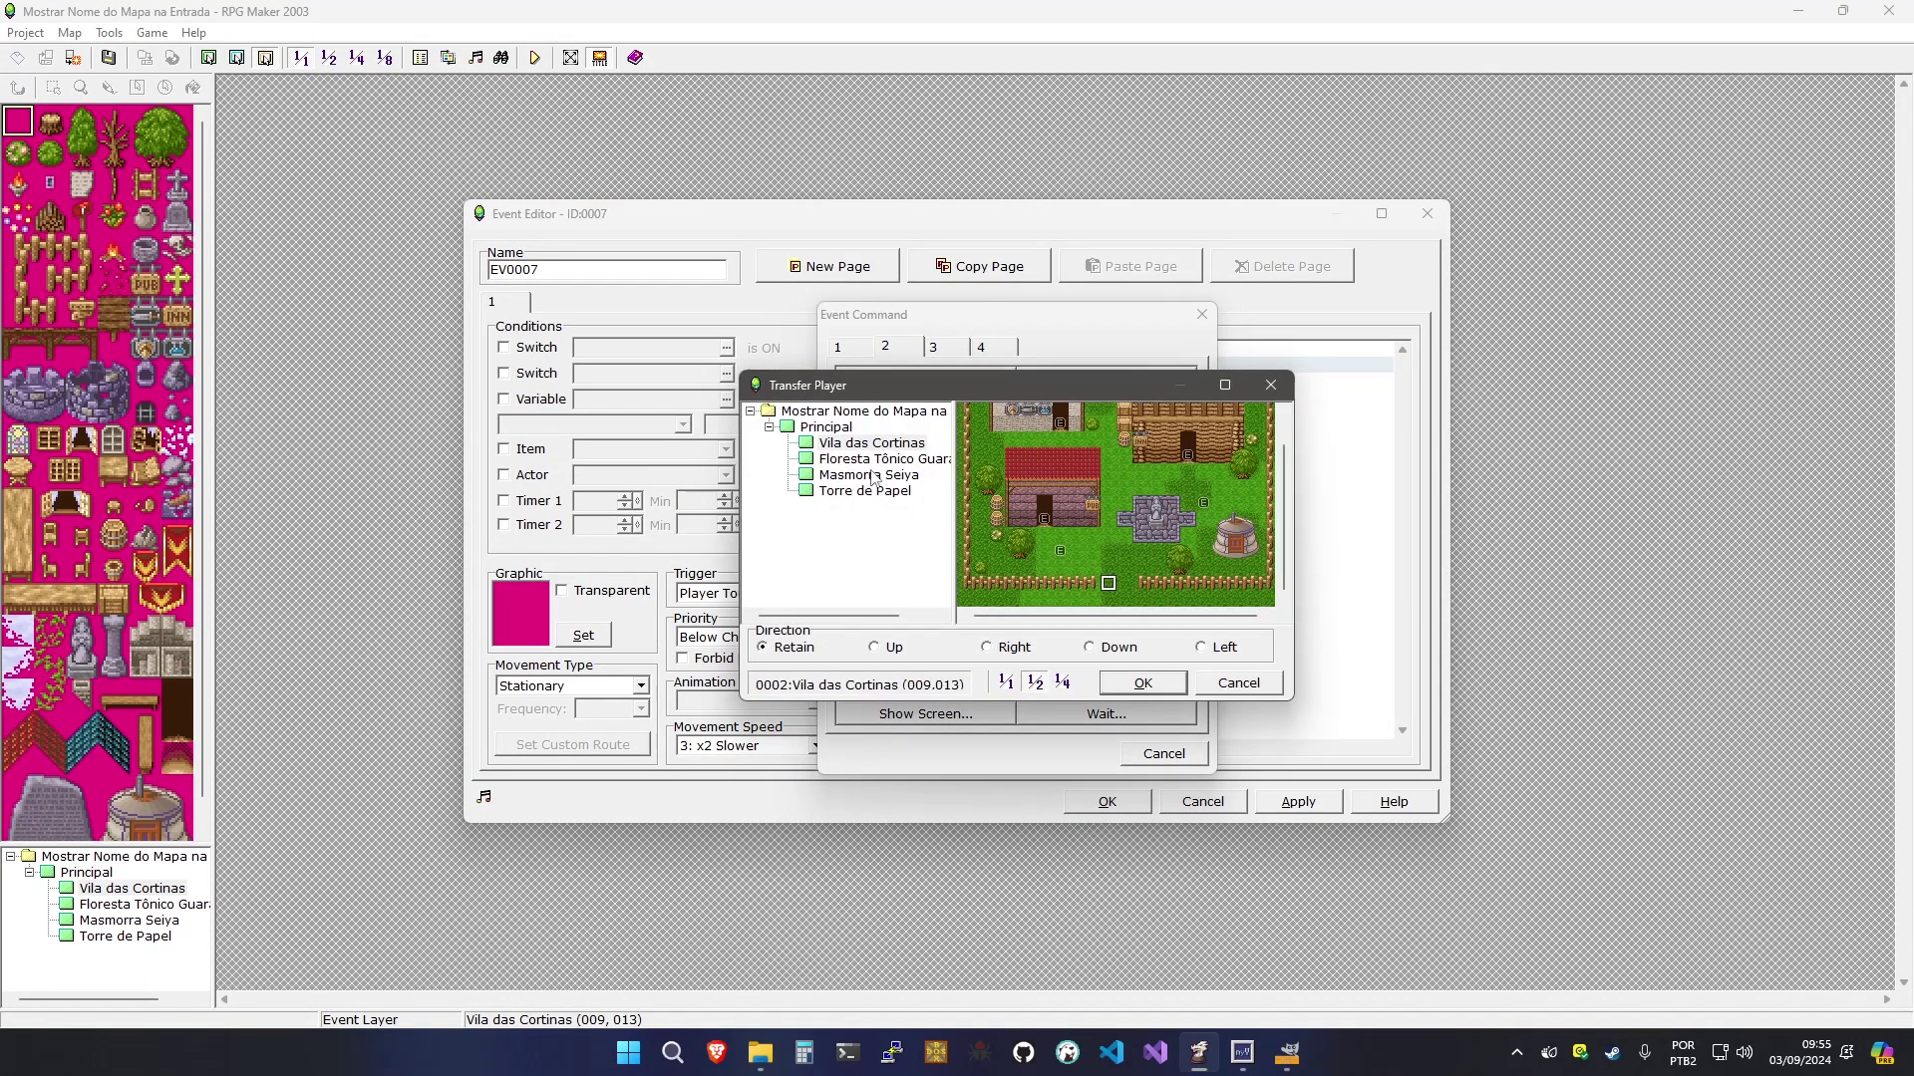
pyautogui.click(843, 429)
pyautogui.click(1124, 586)
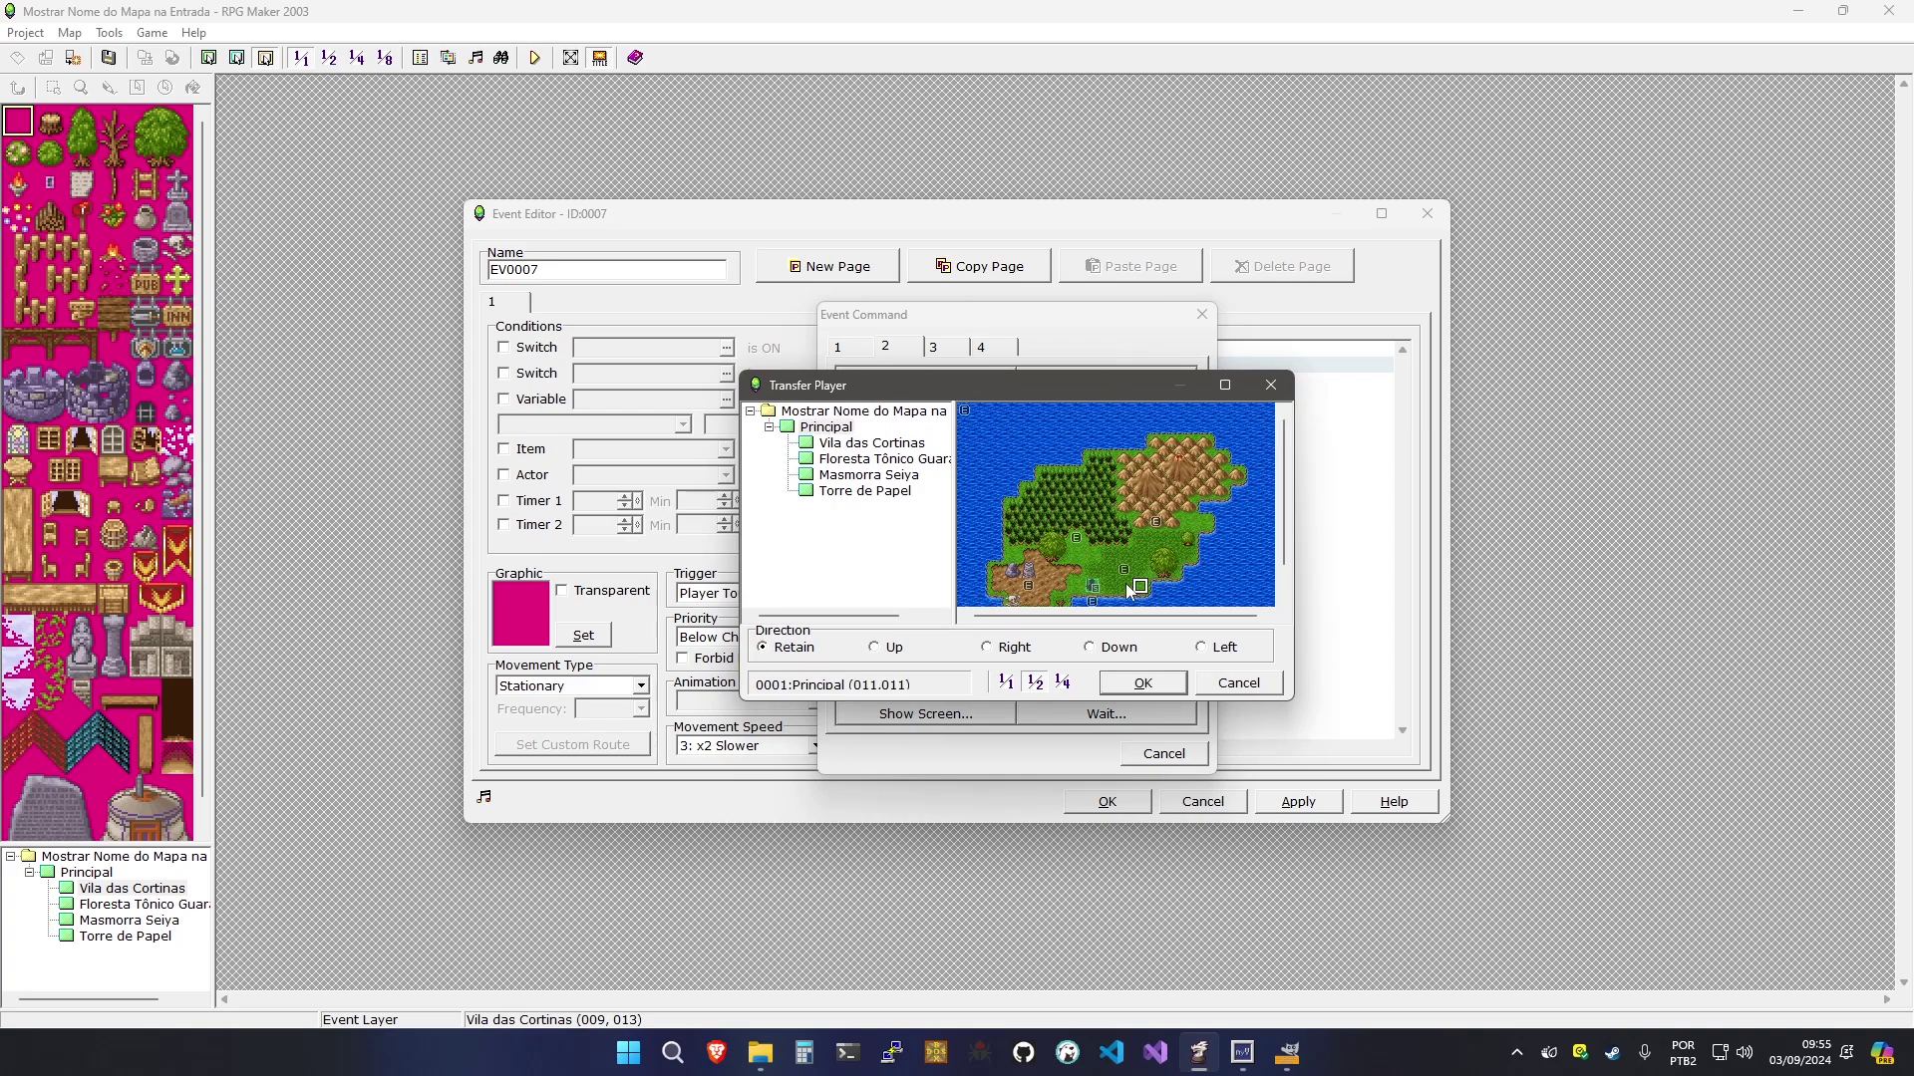
pyautogui.click(1117, 648)
pyautogui.click(1125, 688)
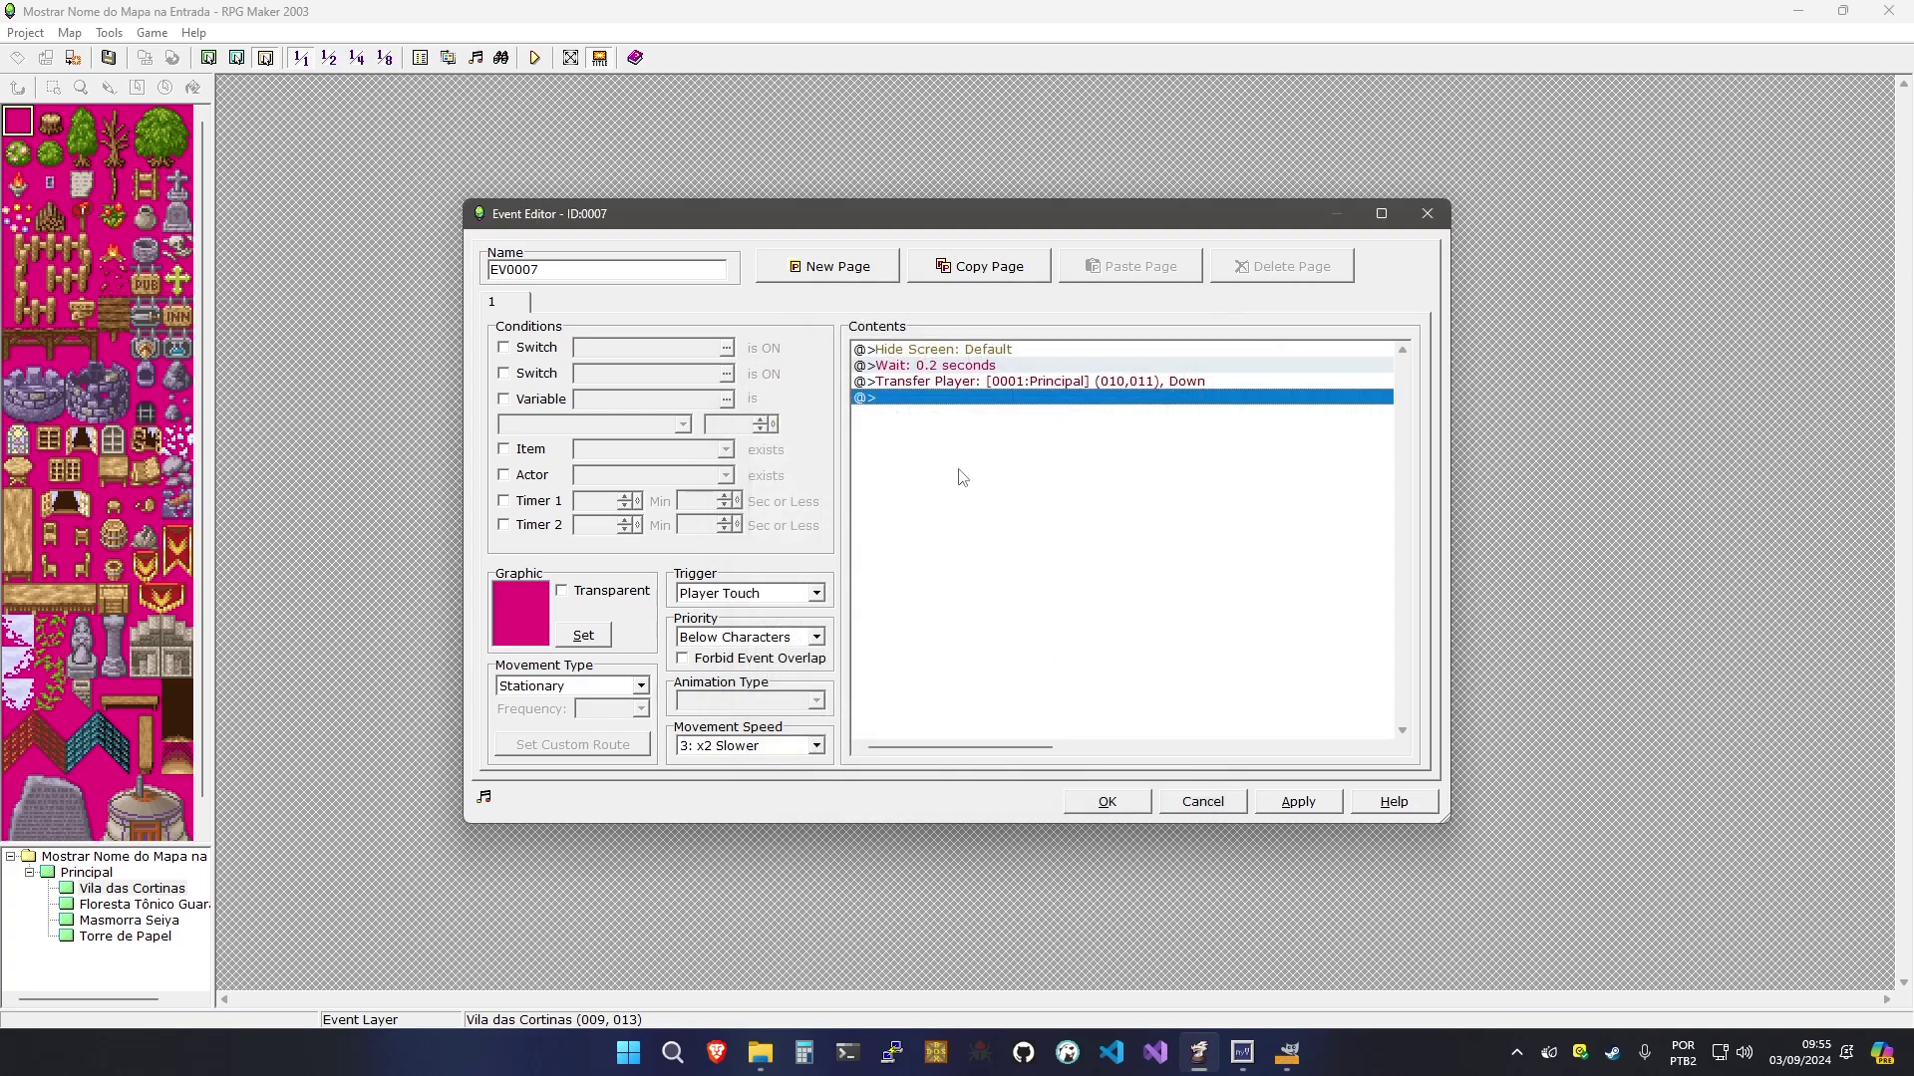
pyautogui.click(1305, 803)
pyautogui.click(1092, 807)
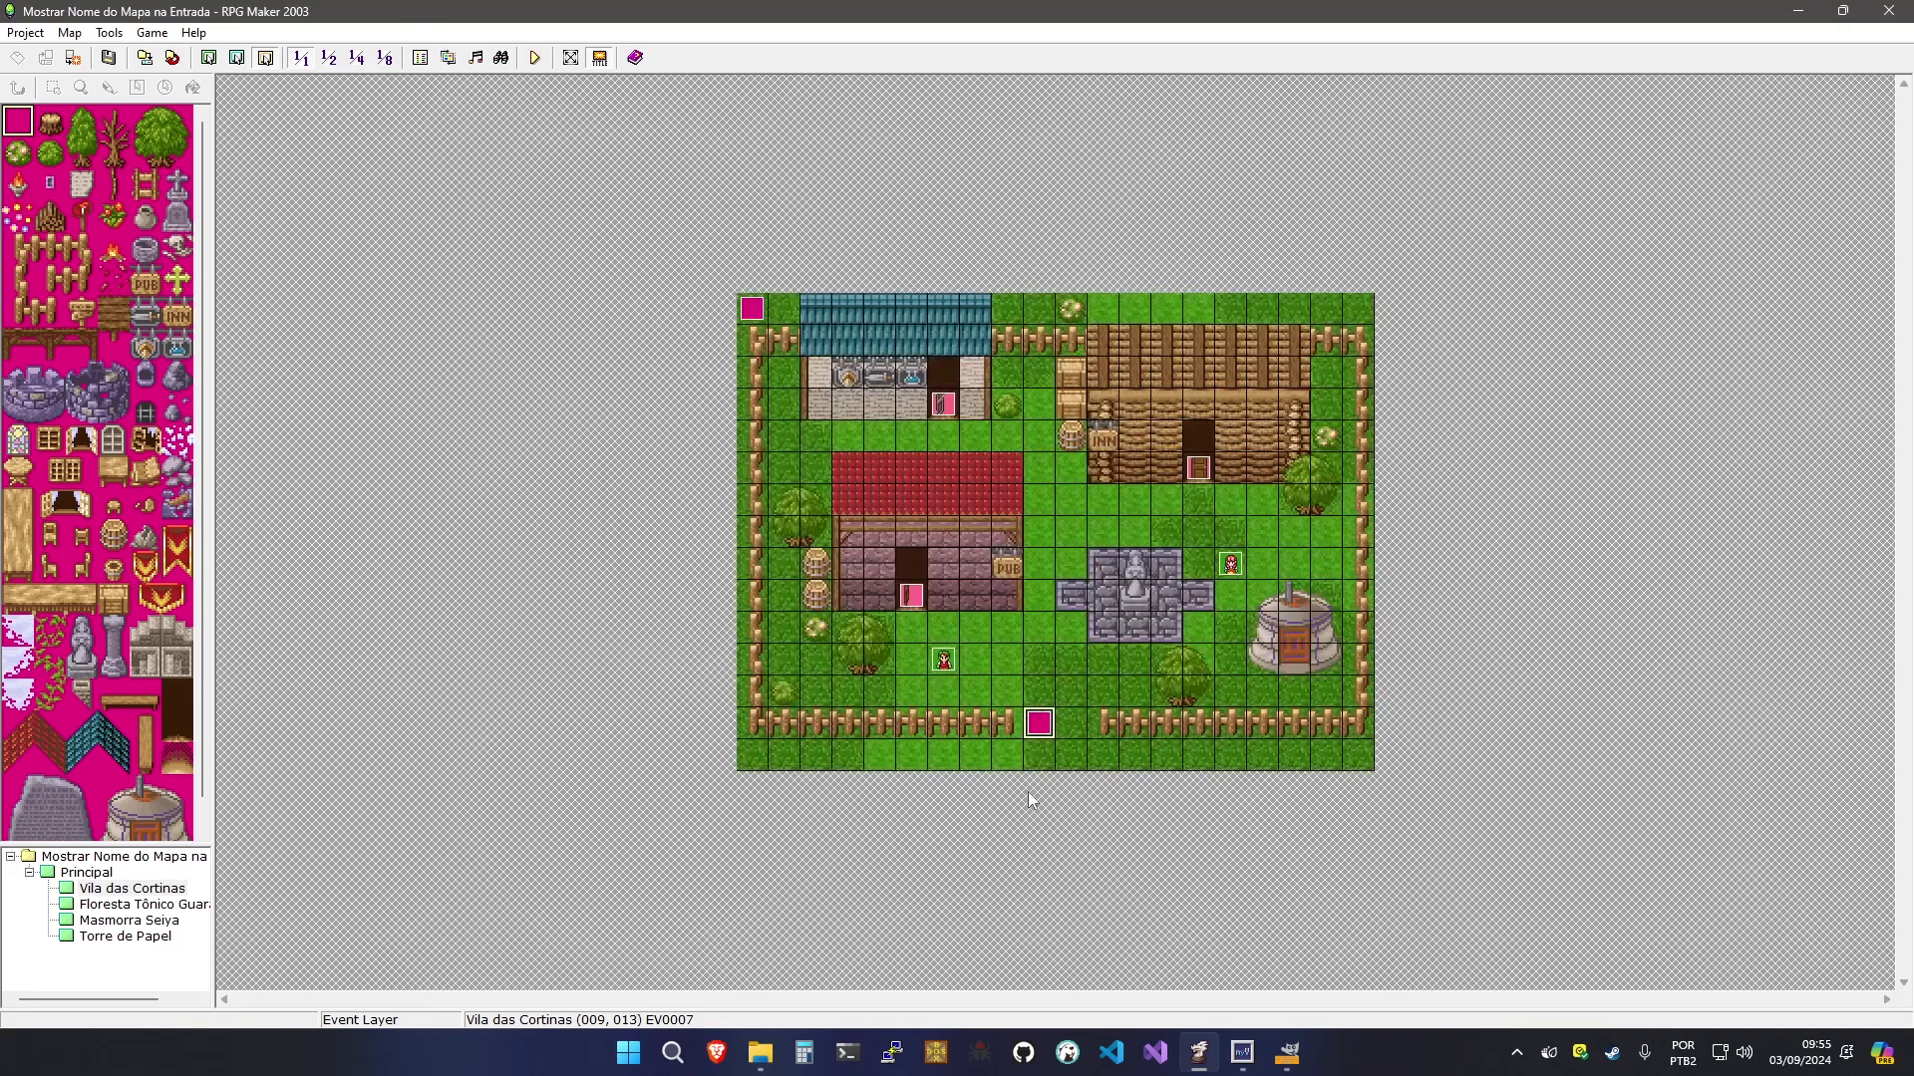
# Create a second exit event at (010,013), beside the first one, with the Player Touch trigger
pyautogui.doubleClick(1080, 725)
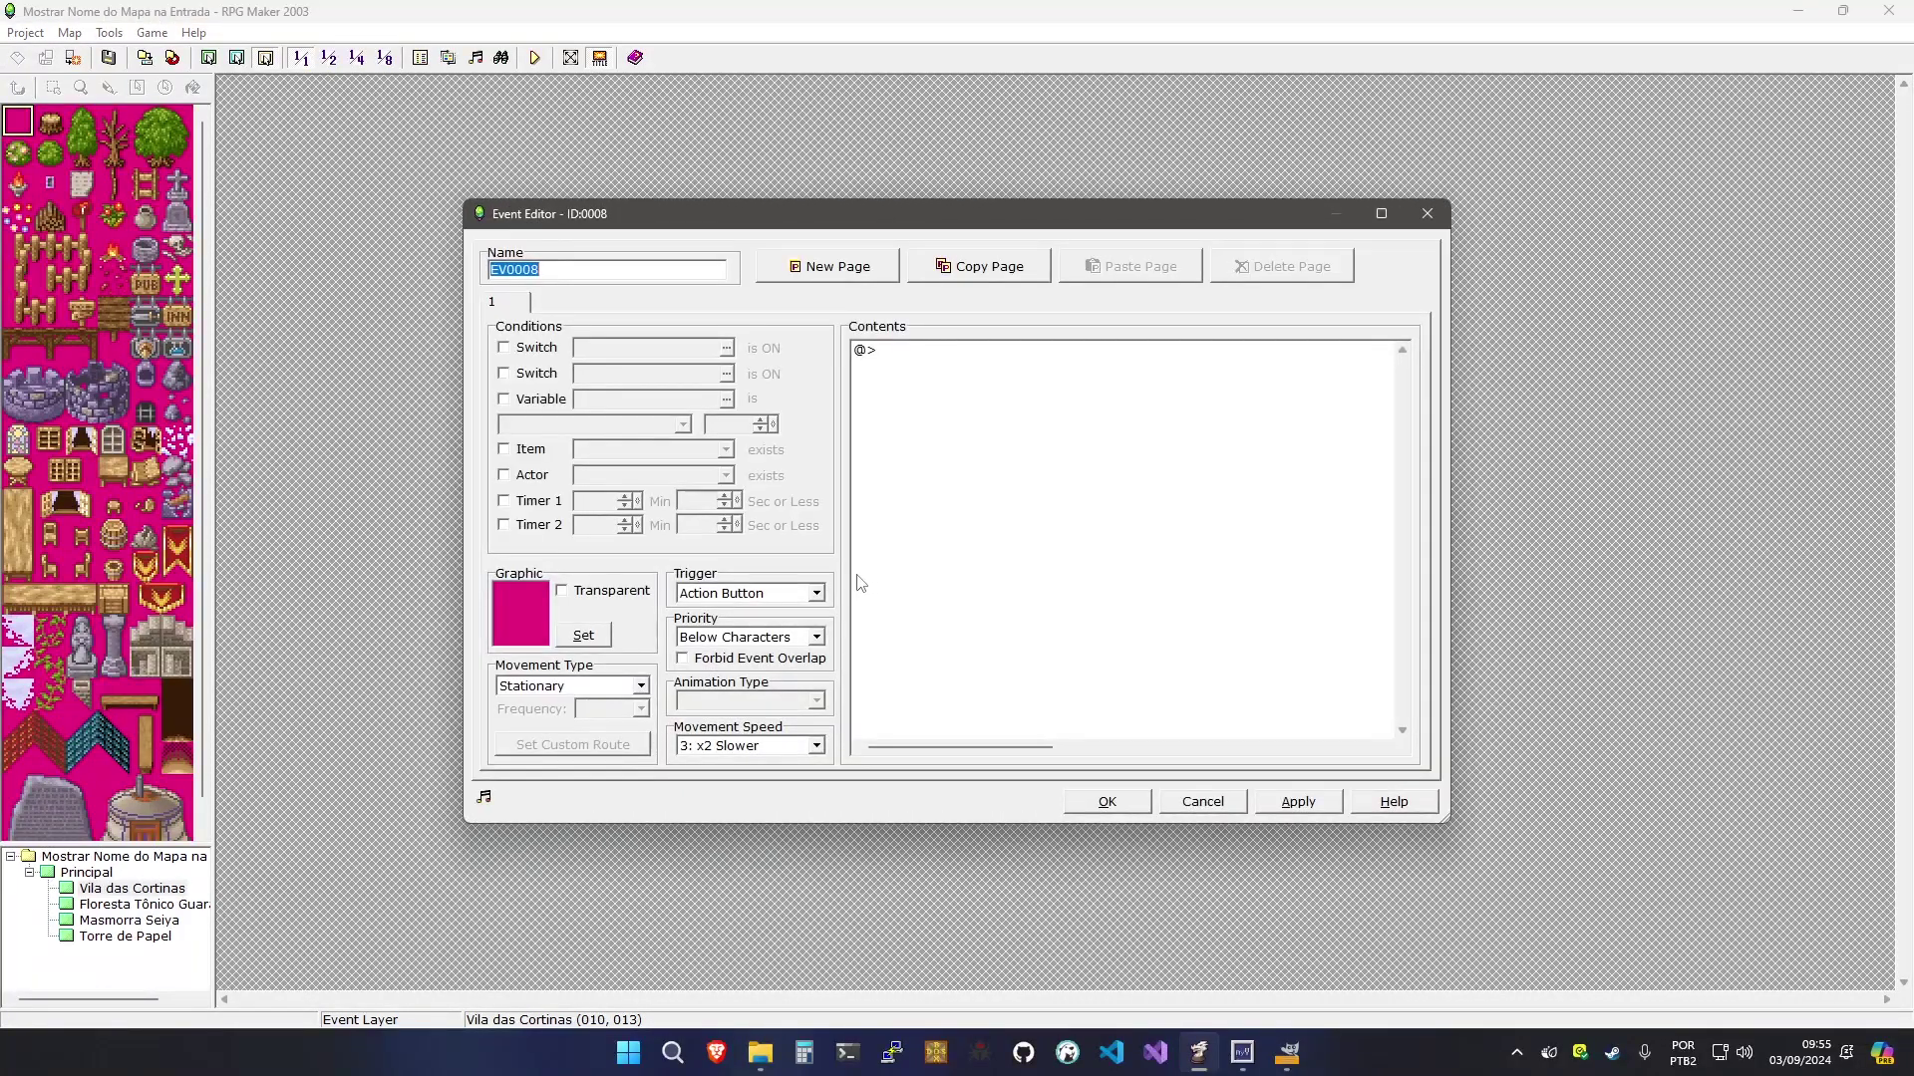
pyautogui.click(815, 593)
pyautogui.click(717, 626)
# Add a Call Event command for page 1 of map event EV0007 to the second exit event, apply it and close the editor
pyautogui.doubleClick(939, 483)
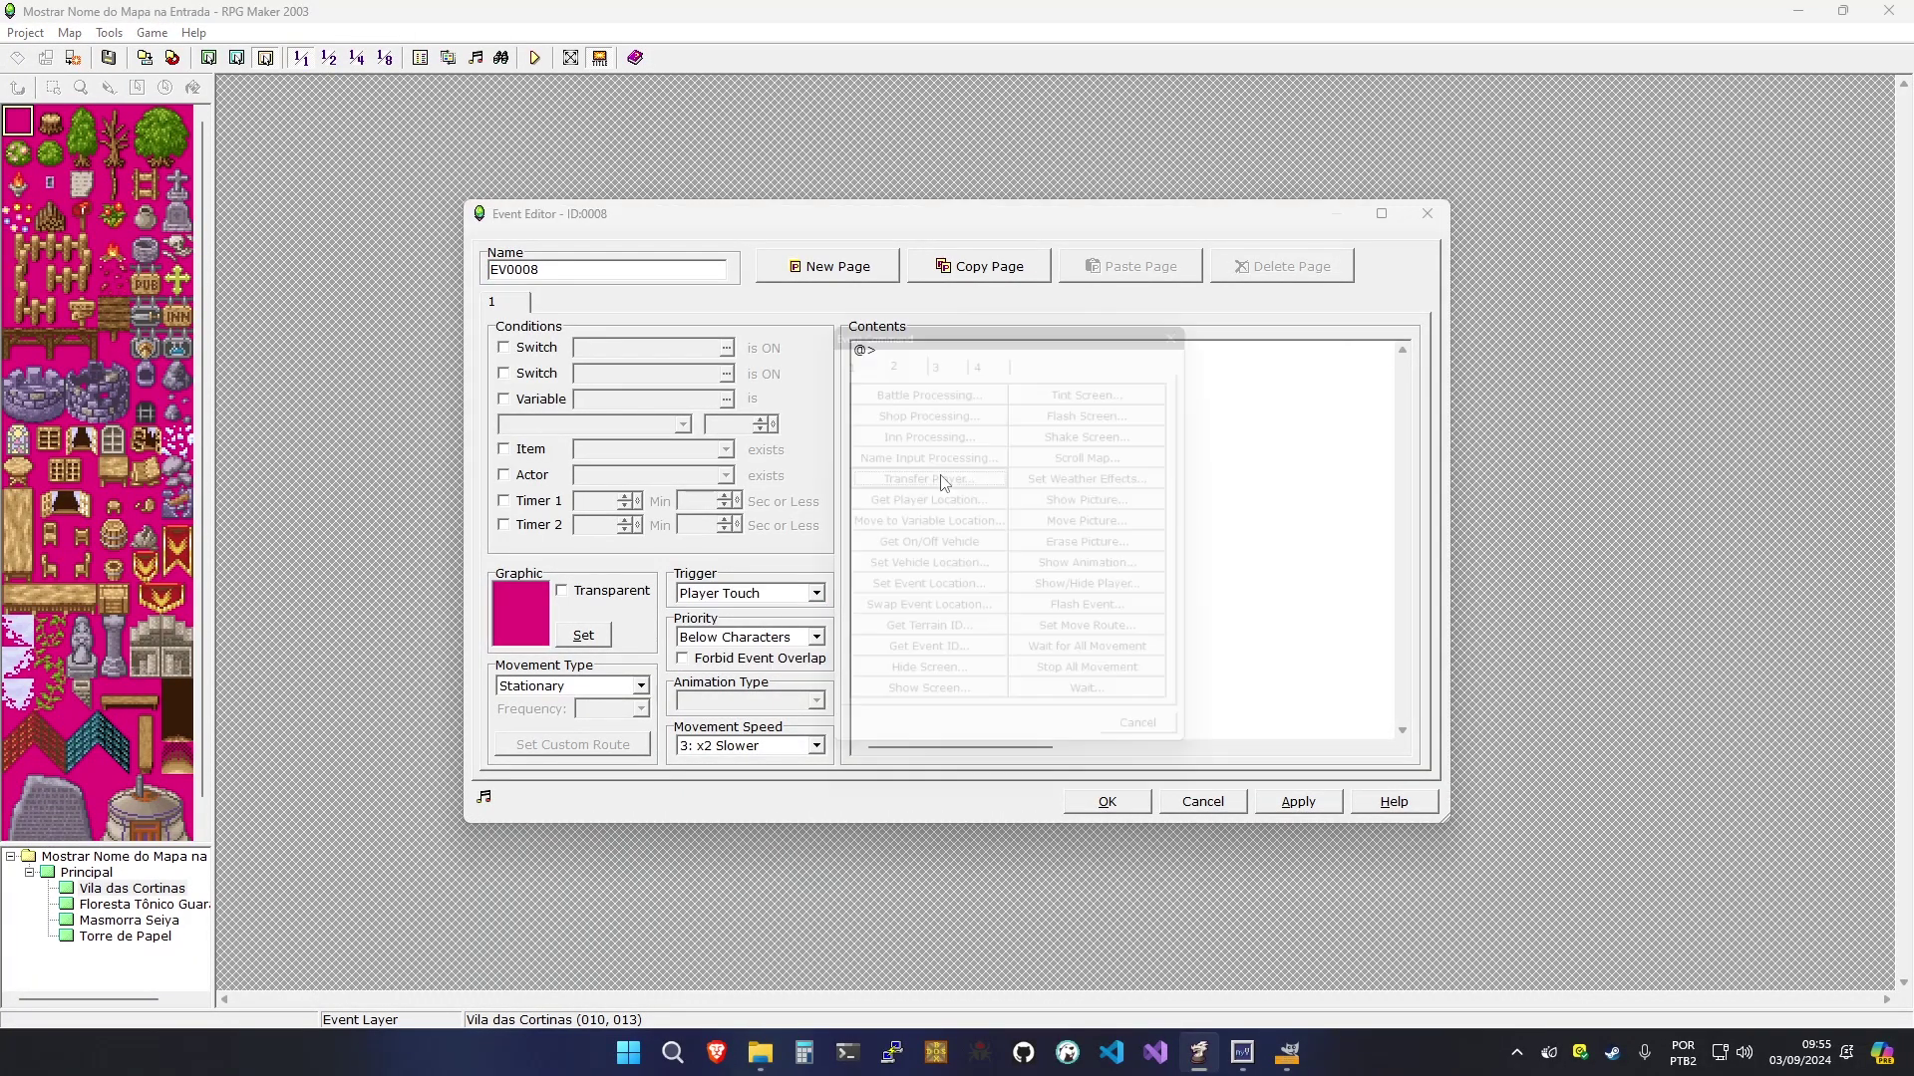
pyautogui.click(1092, 642)
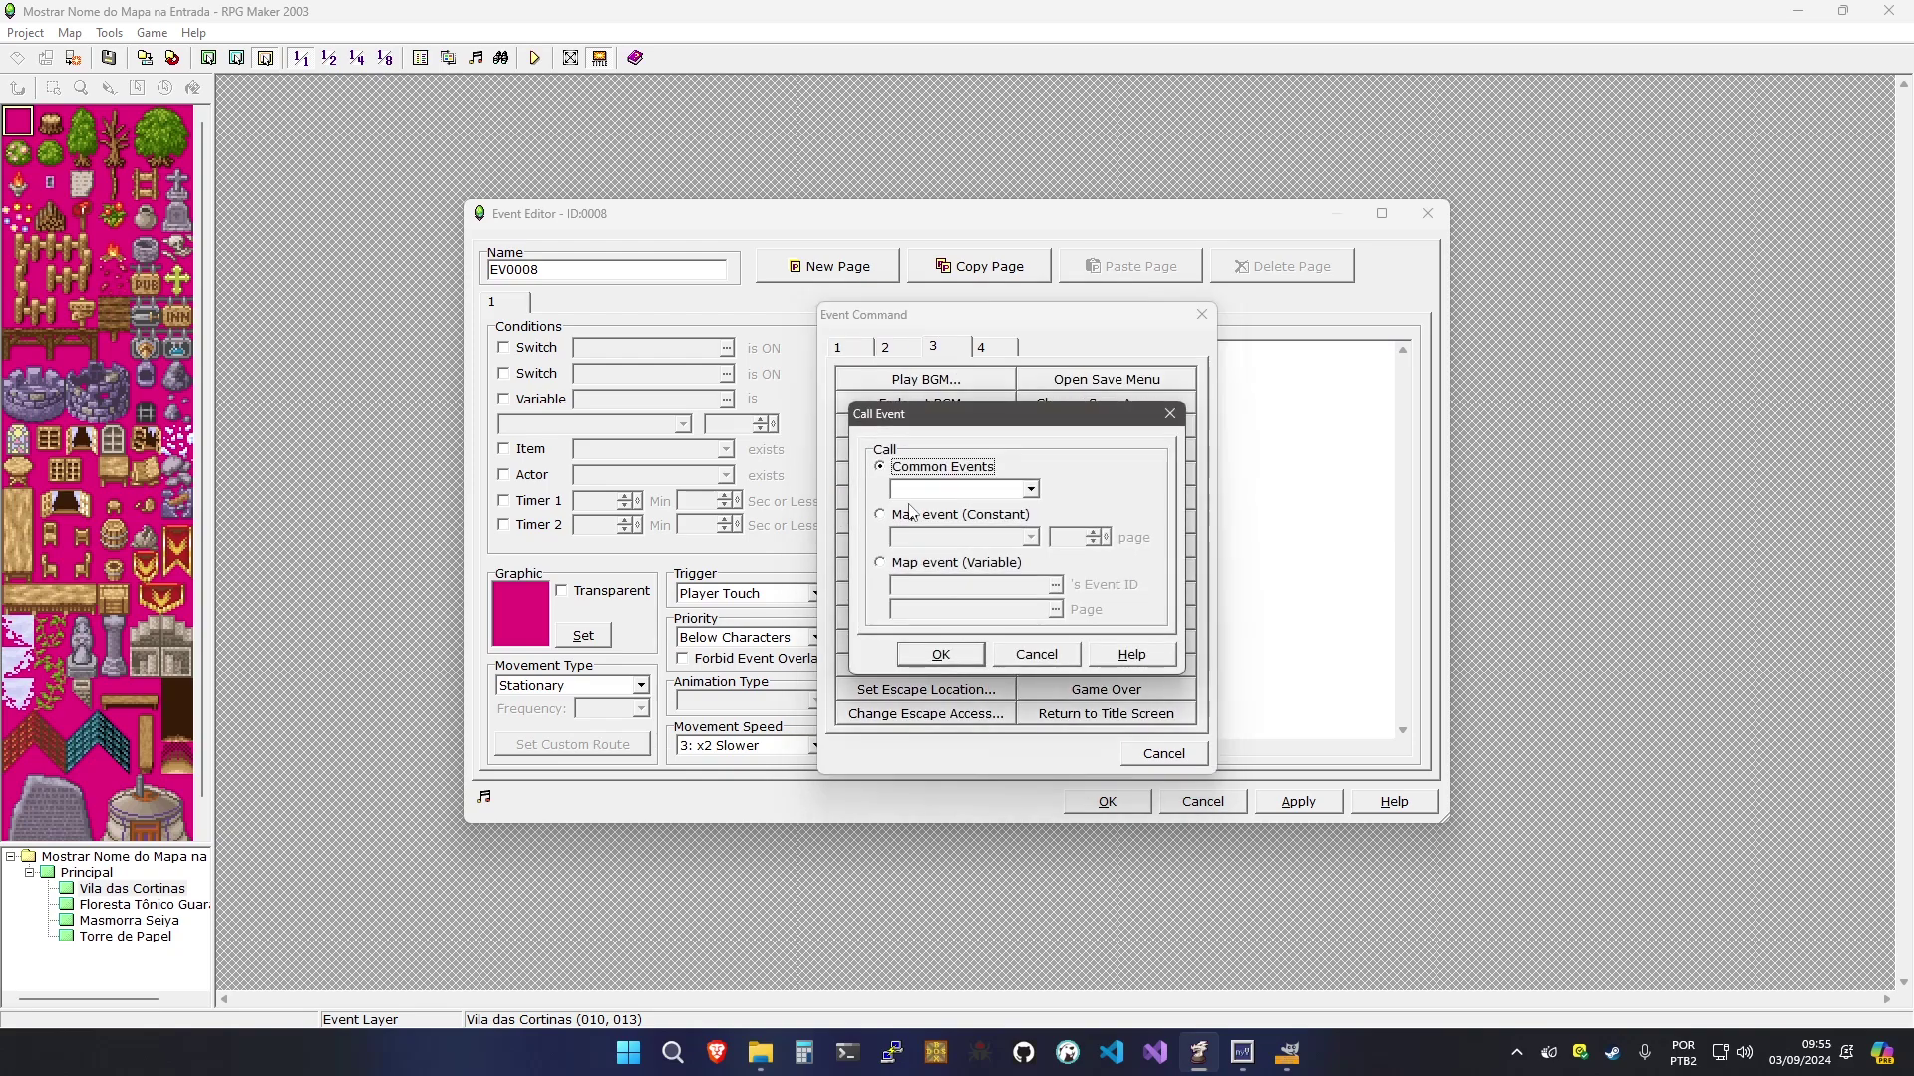
pyautogui.click(925, 537)
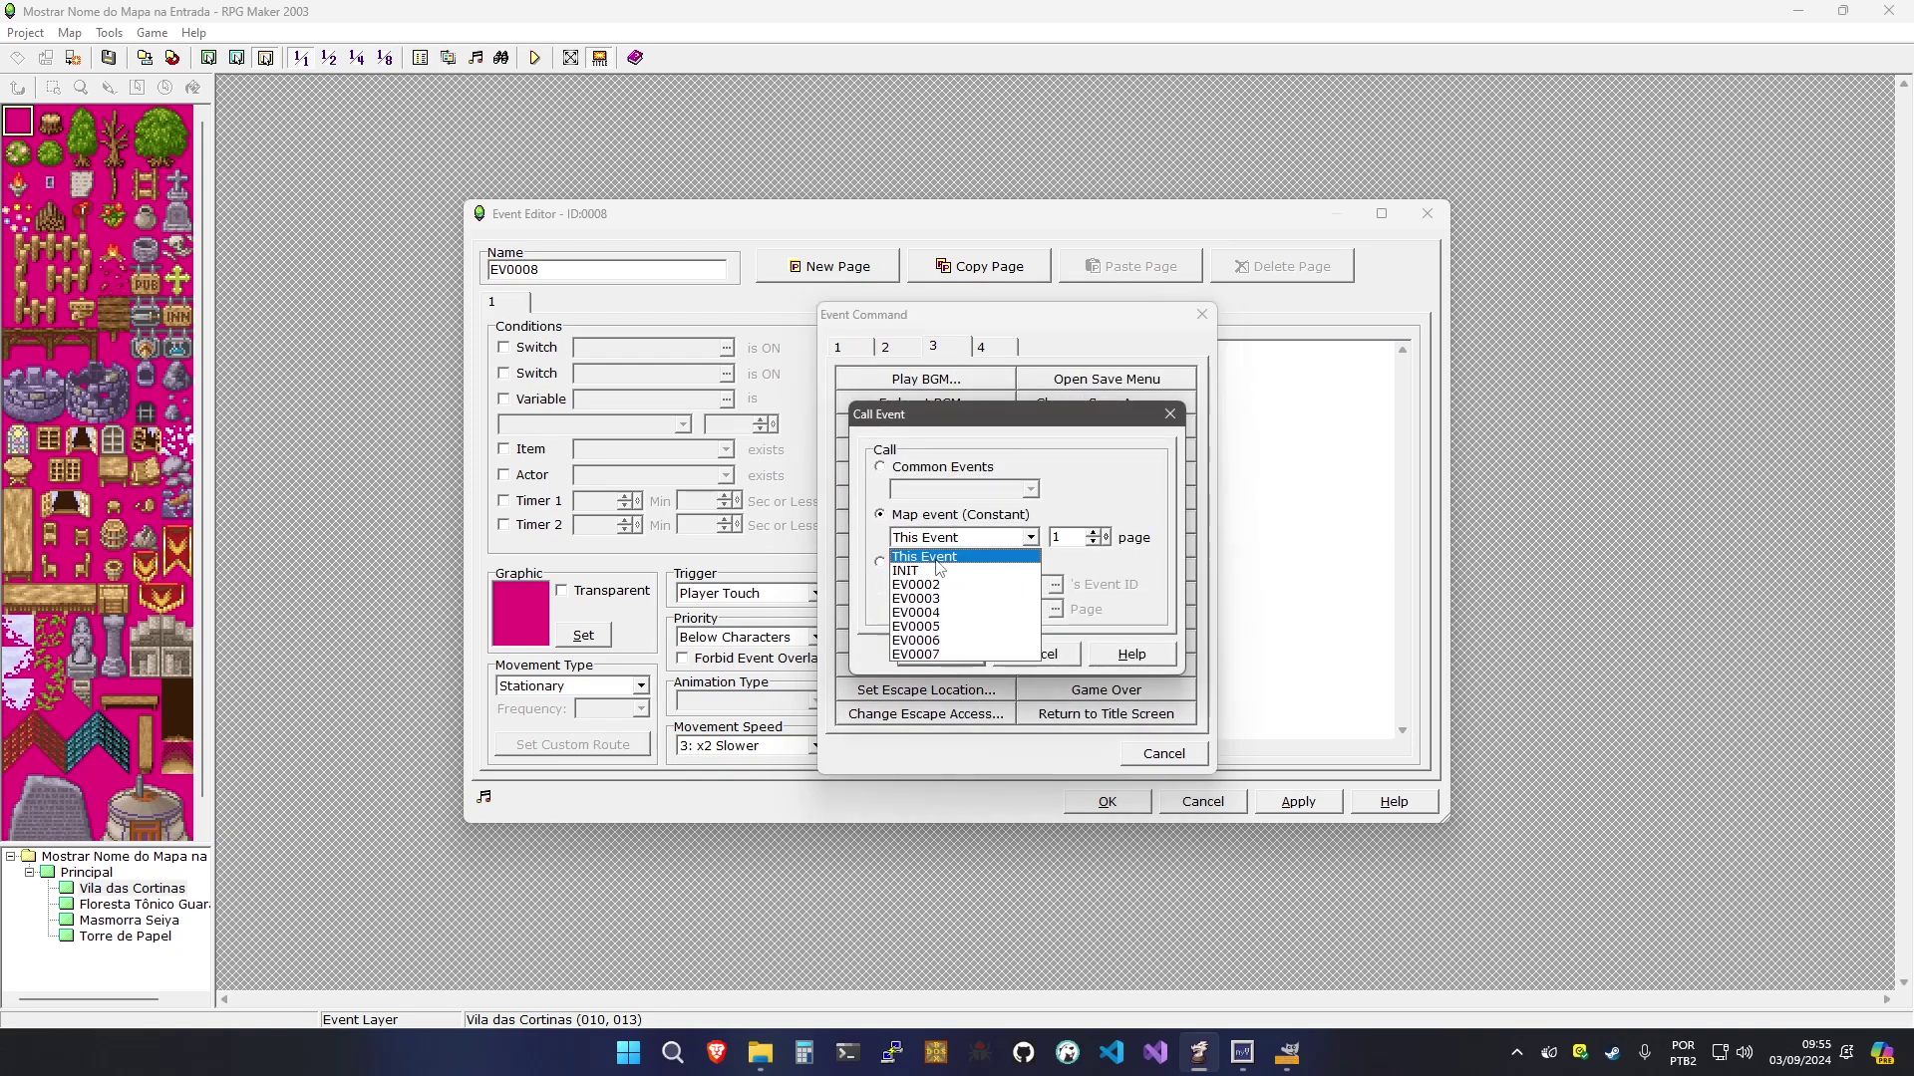
pyautogui.click(962, 652)
pyautogui.click(940, 654)
pyautogui.click(1298, 802)
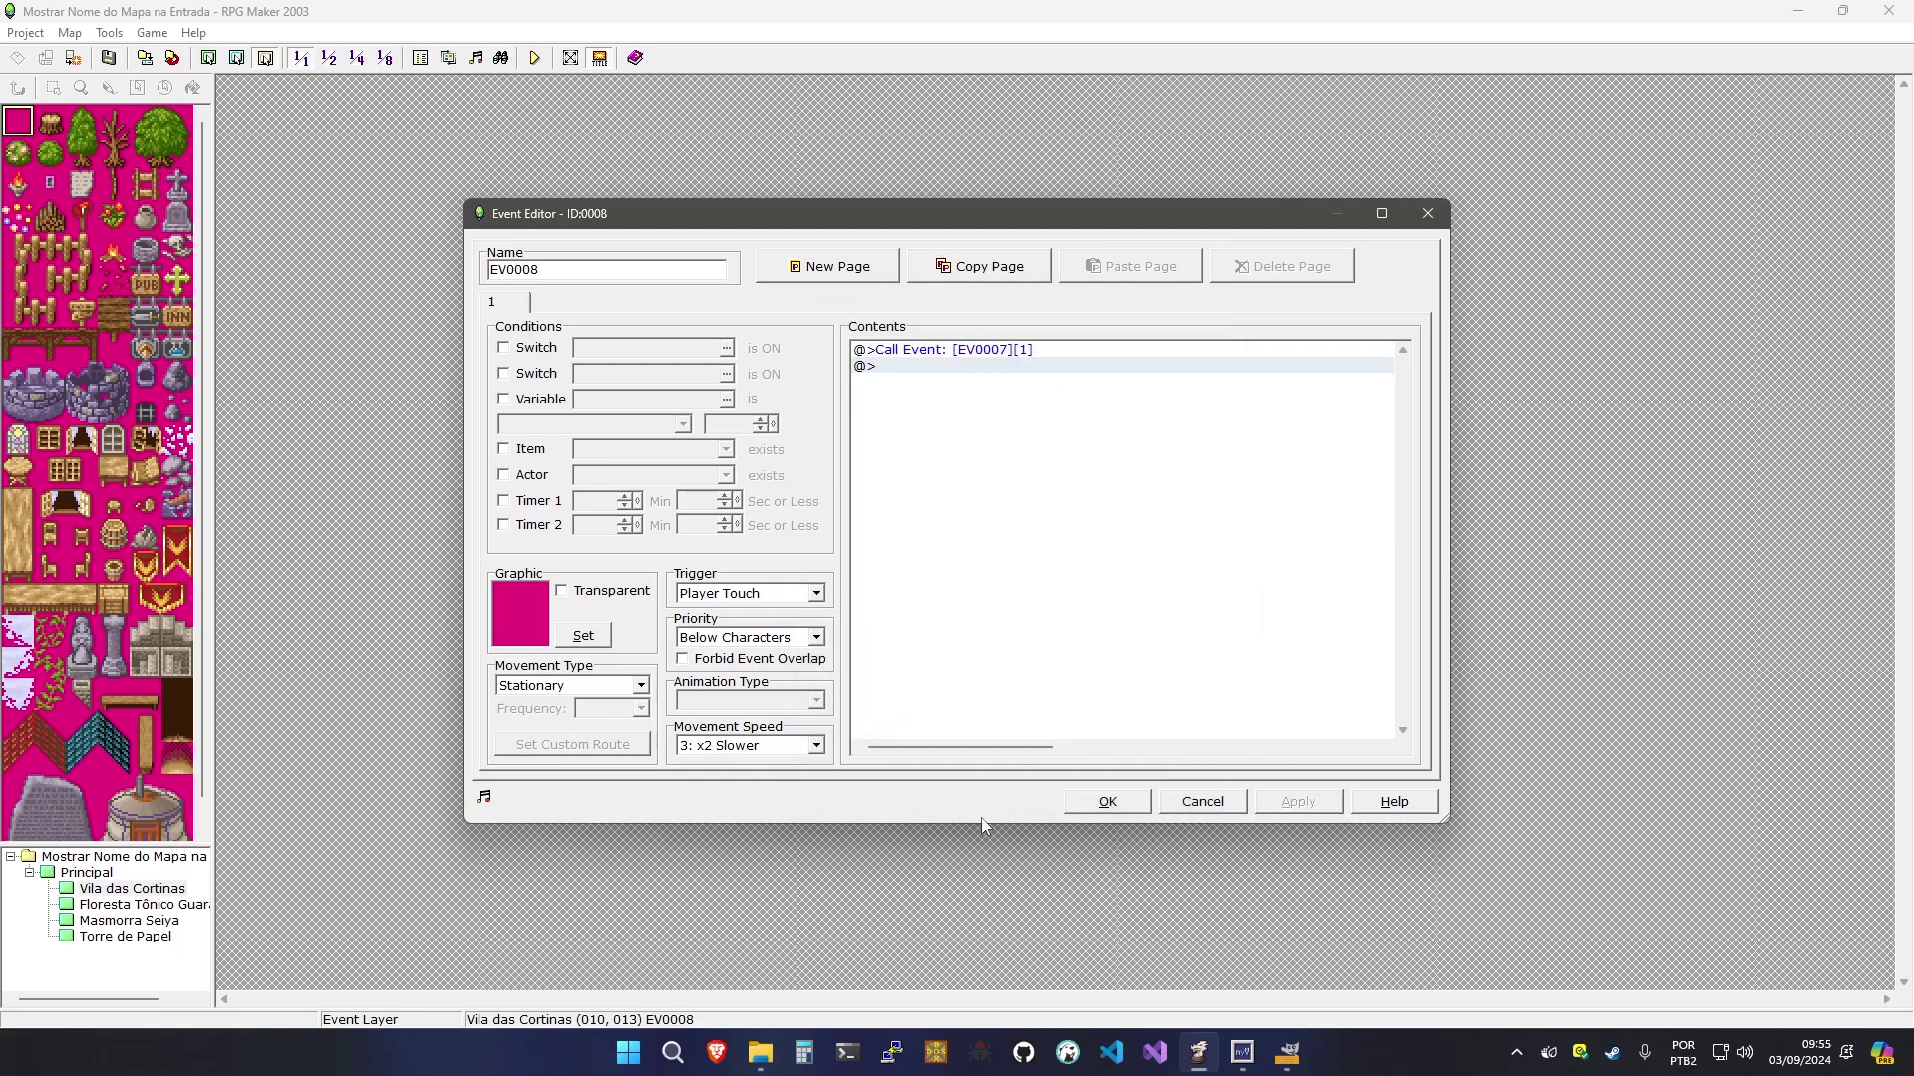
pyautogui.click(1074, 802)
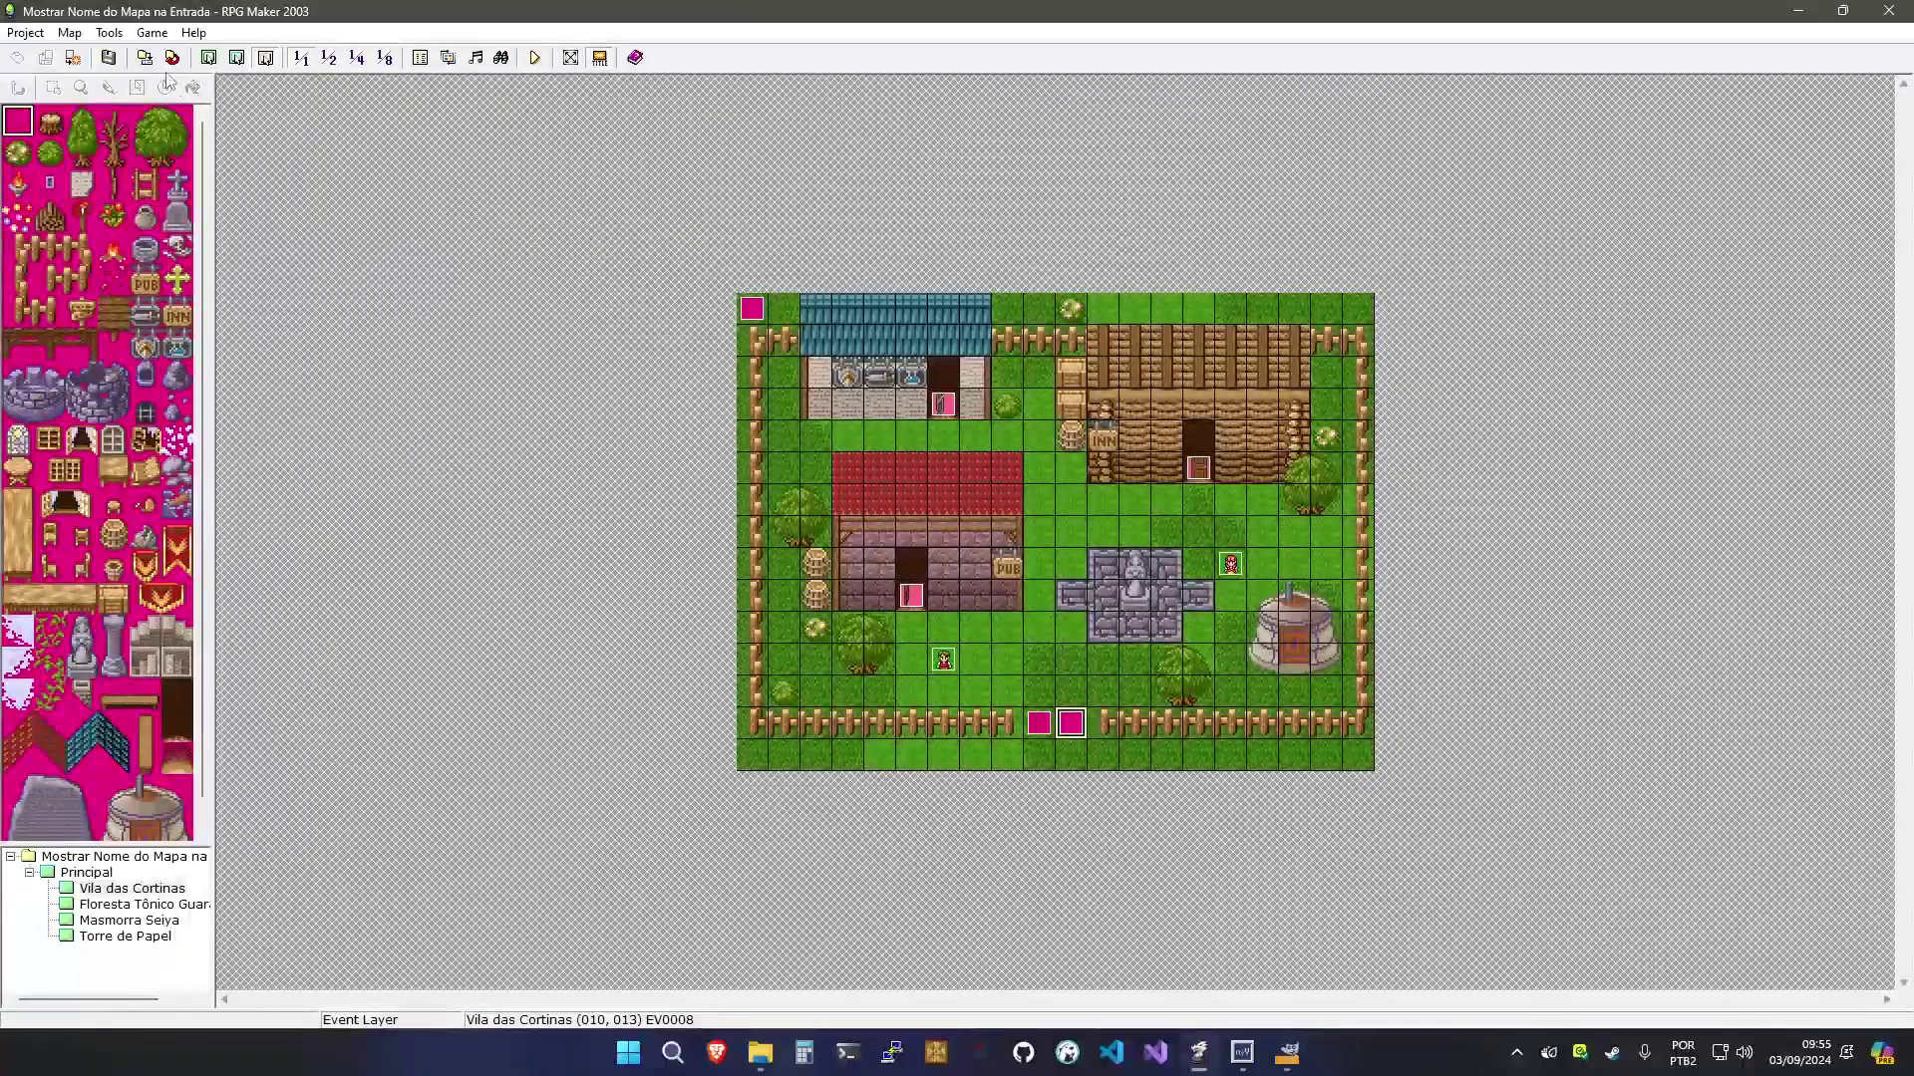
# Name the first common event __BOOT_ and the second one ShowPlaceName in the database
pyautogui.click(154, 60)
pyautogui.click(420, 57)
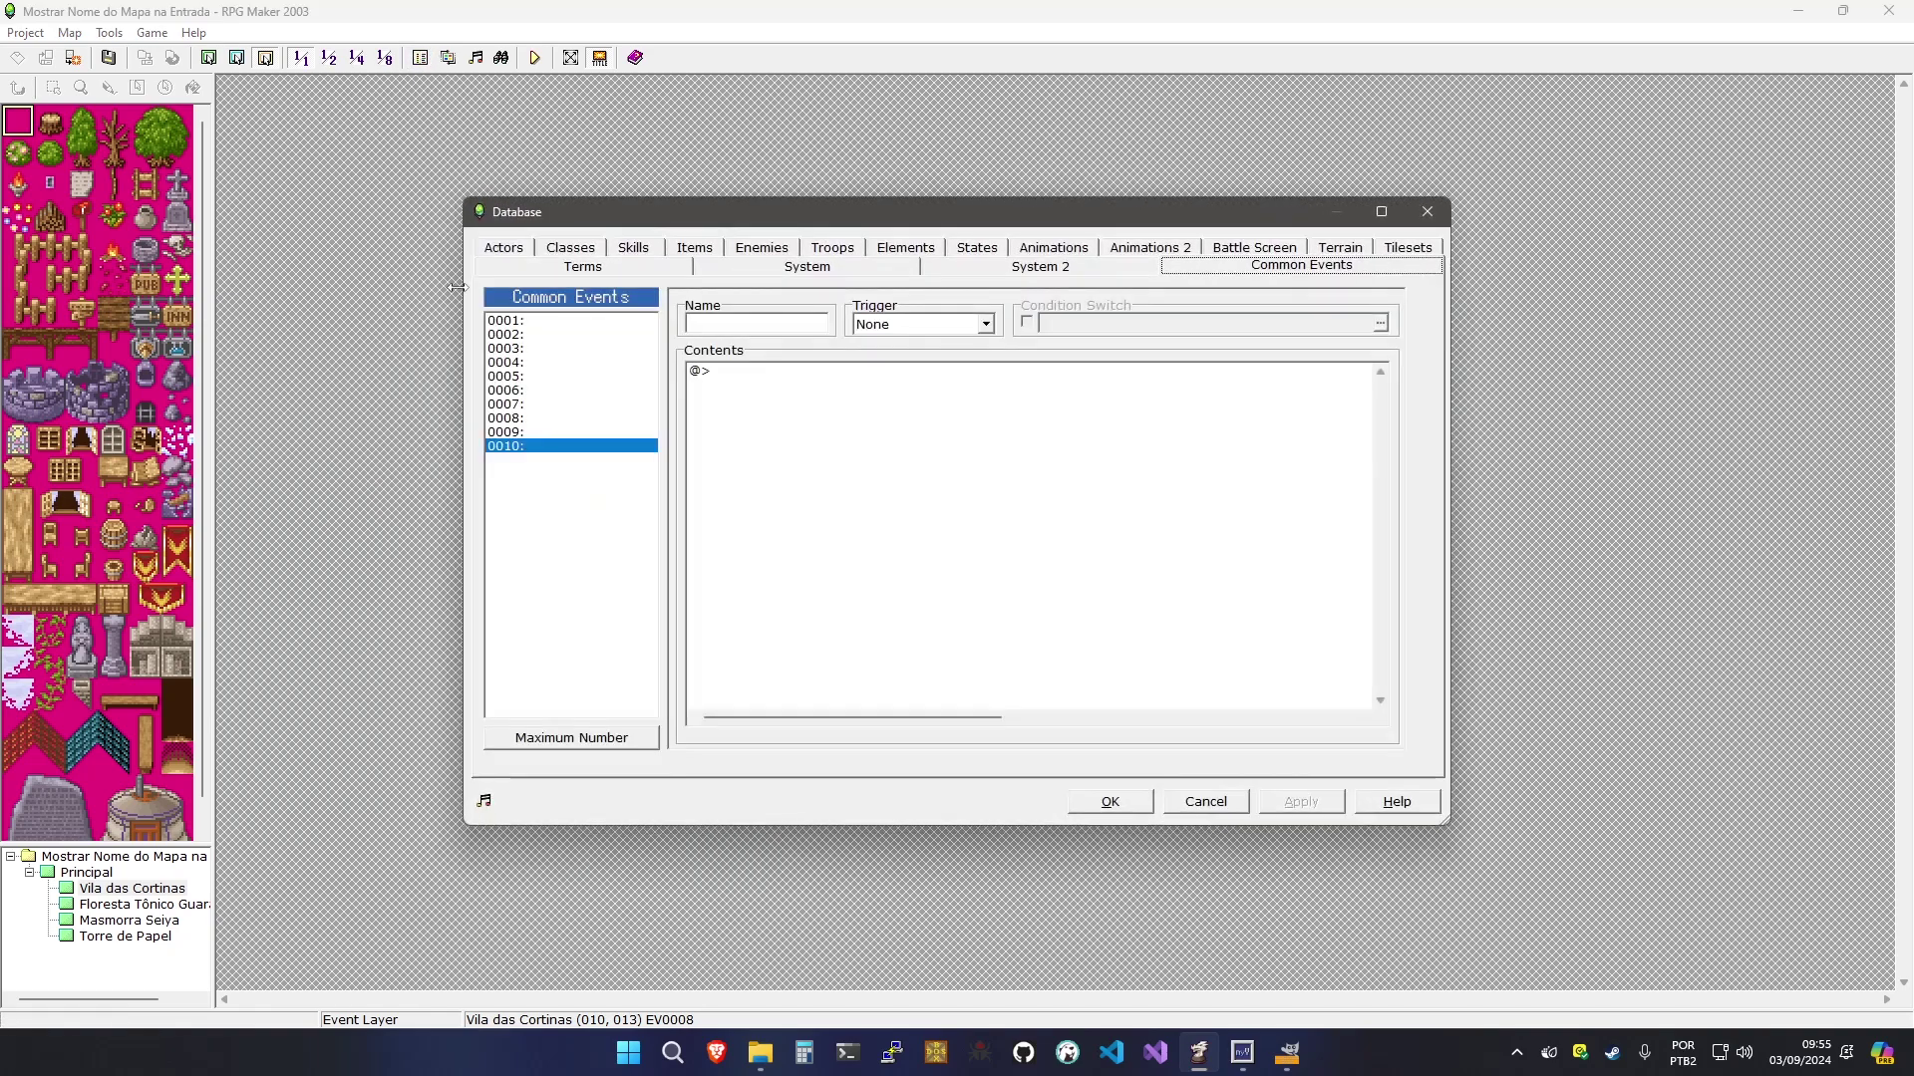
pyautogui.click(653, 321)
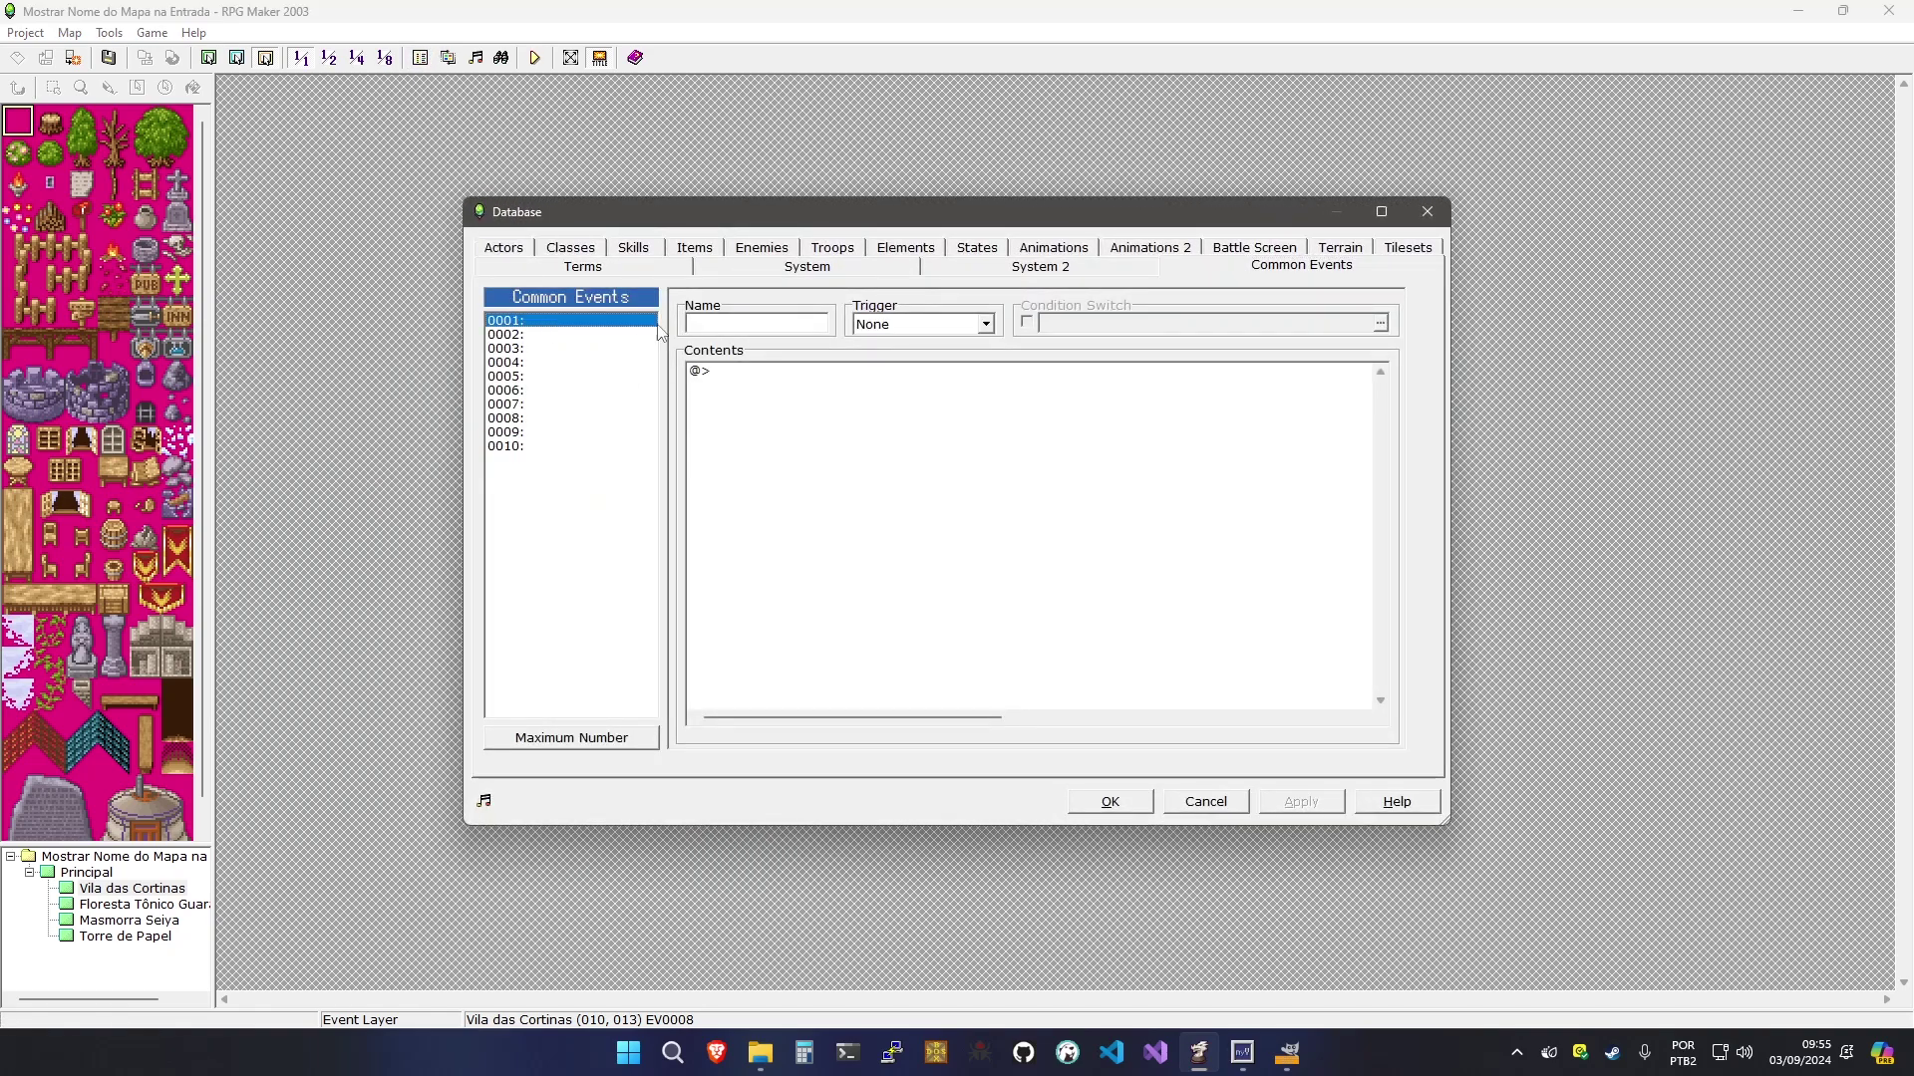
pyautogui.click(729, 326)
pyautogui.write('__BOOT_')
pyautogui.click(556, 336)
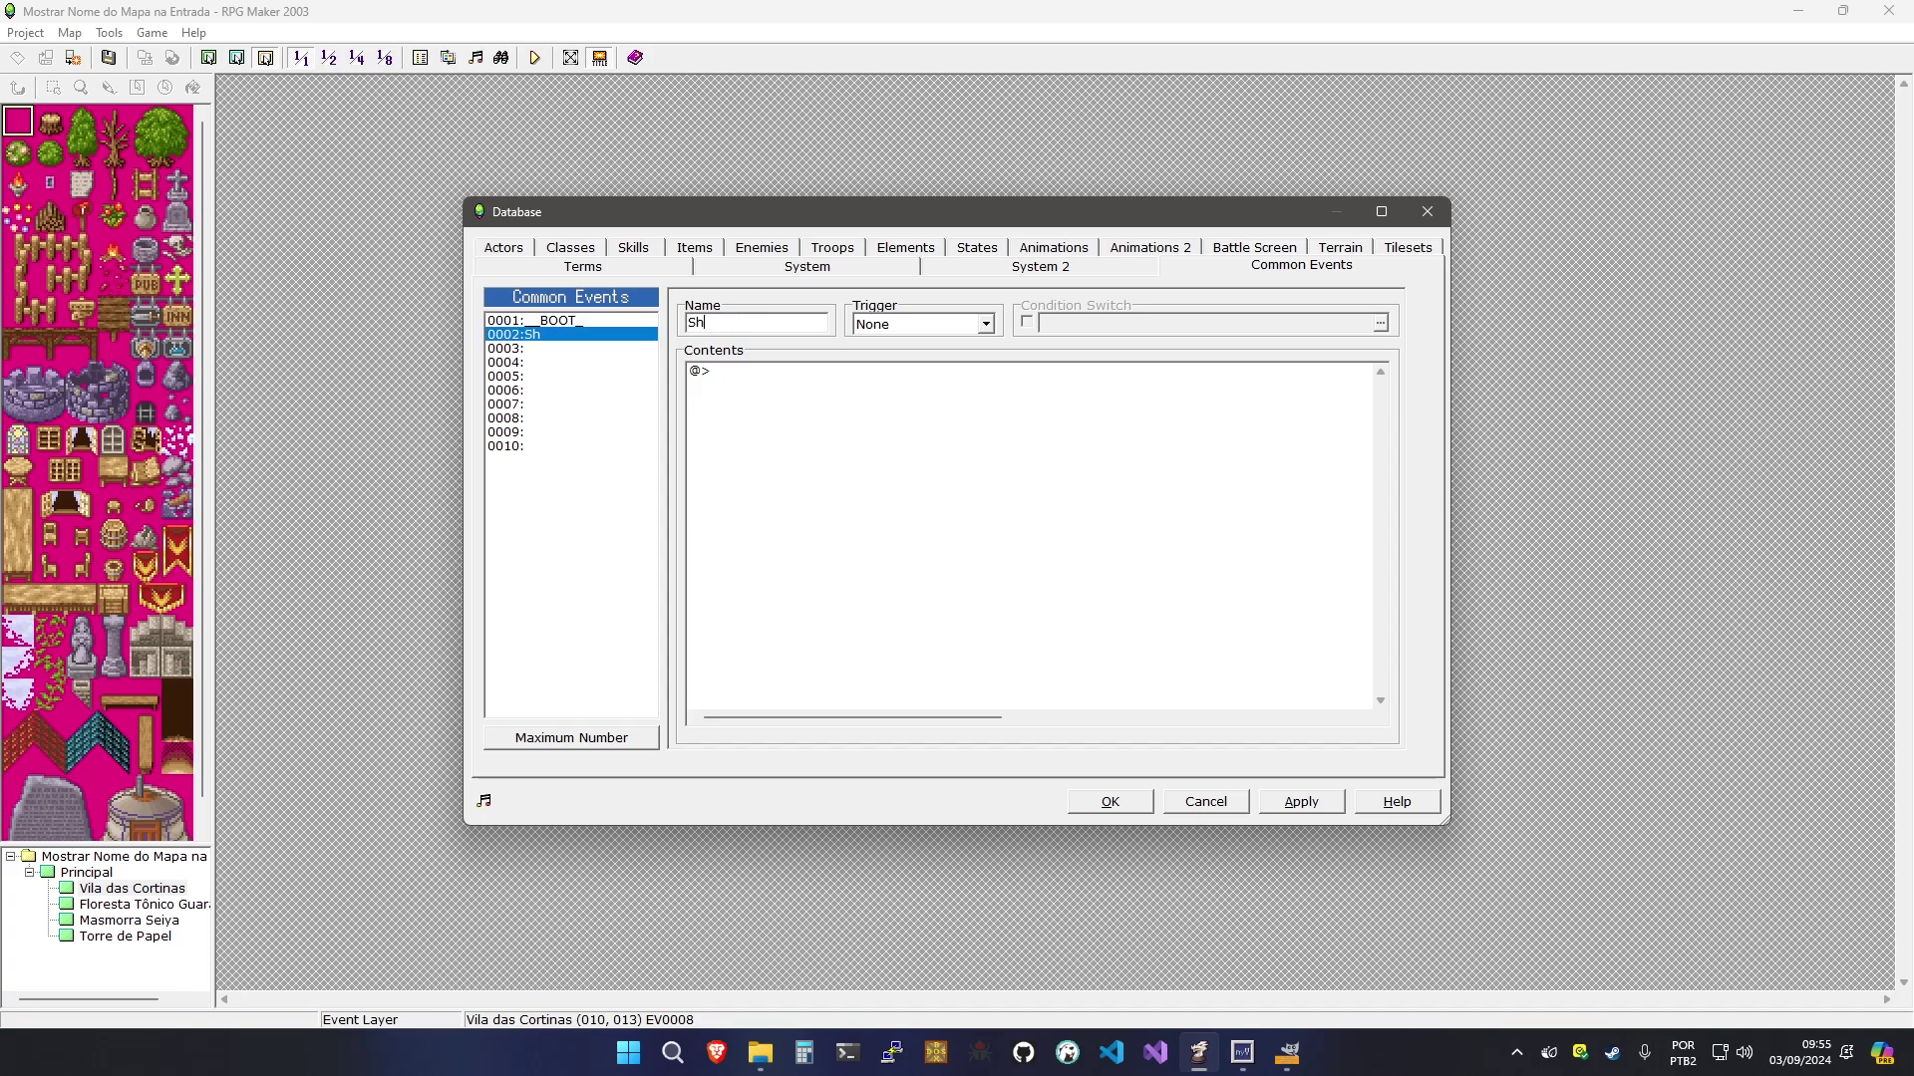
pyautogui.write('ShowPlaceName')
# Add a conditional branch to ShowPlaceName, without else handling, that ends event processing when switch 0001:ShowPlaceName is OFF
pyautogui.click(776, 413)
pyautogui.doubleClick(775, 414)
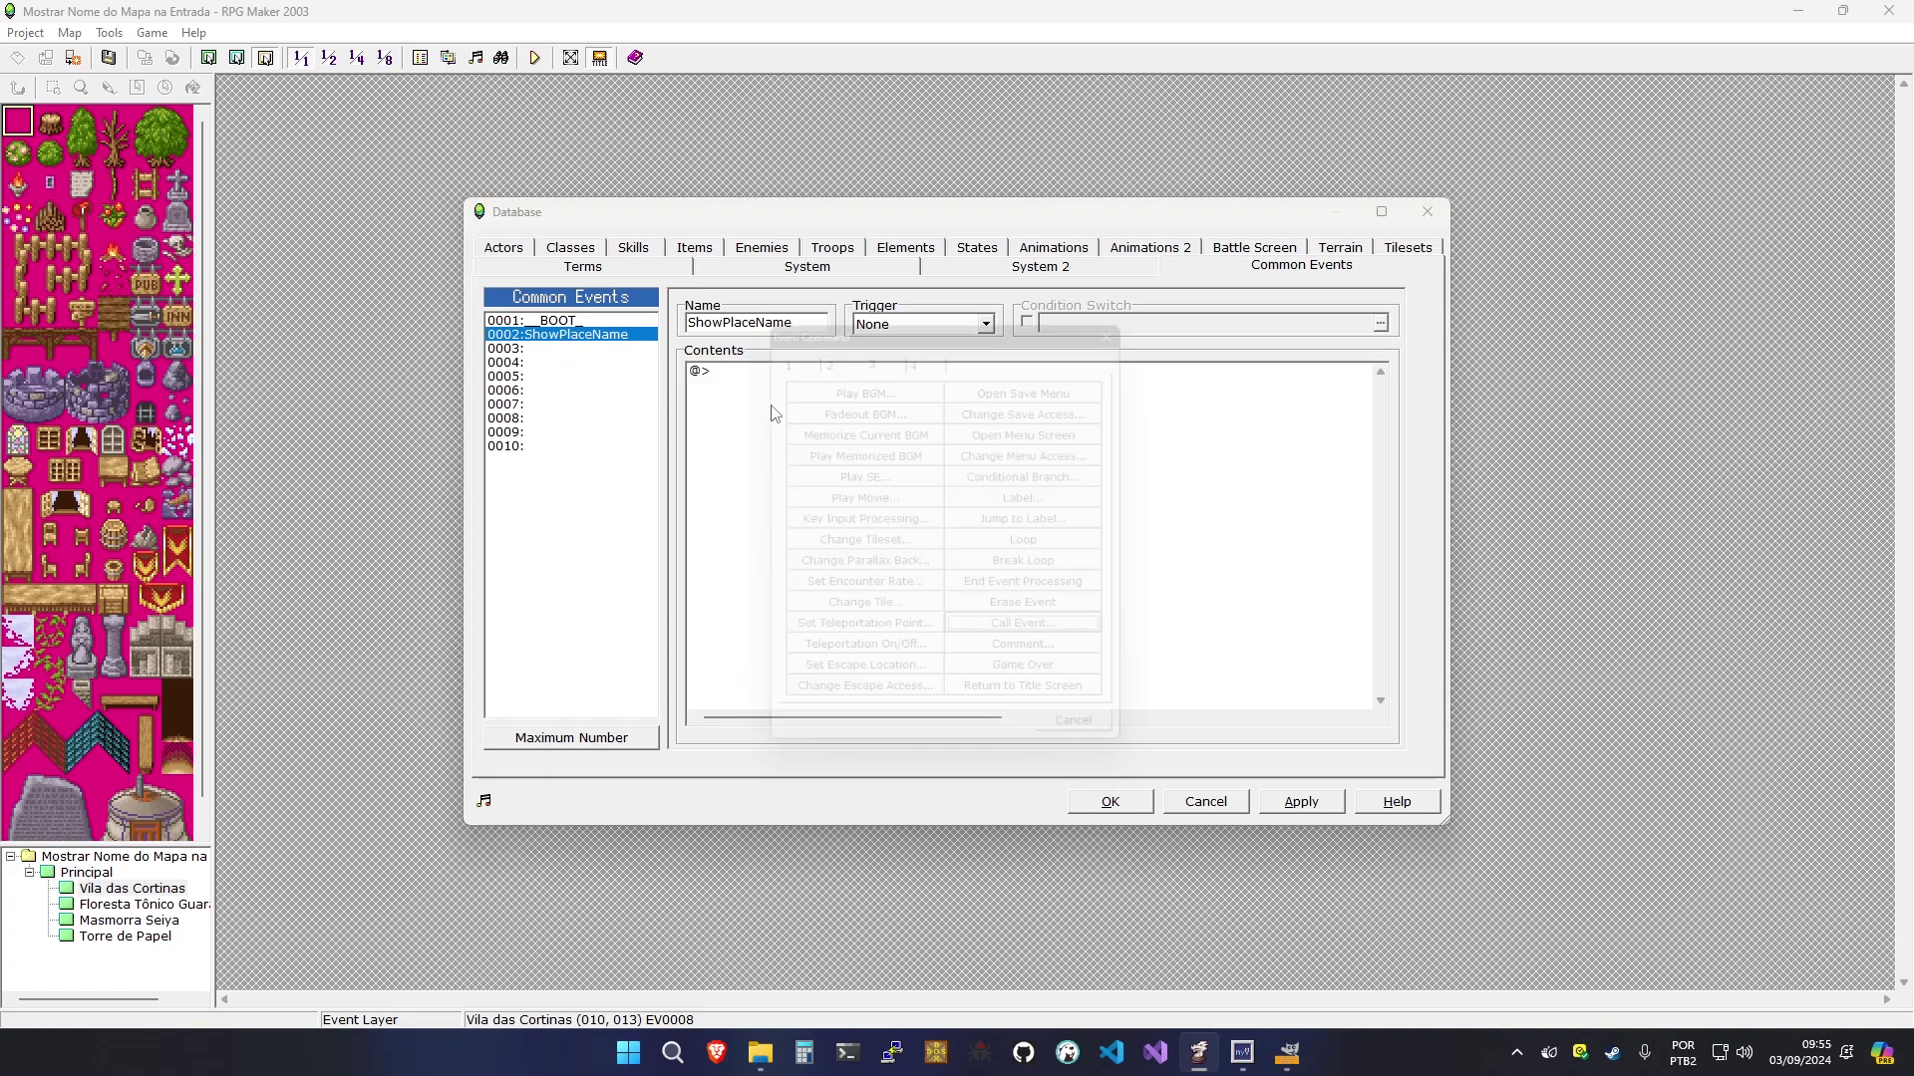
pyautogui.click(1040, 472)
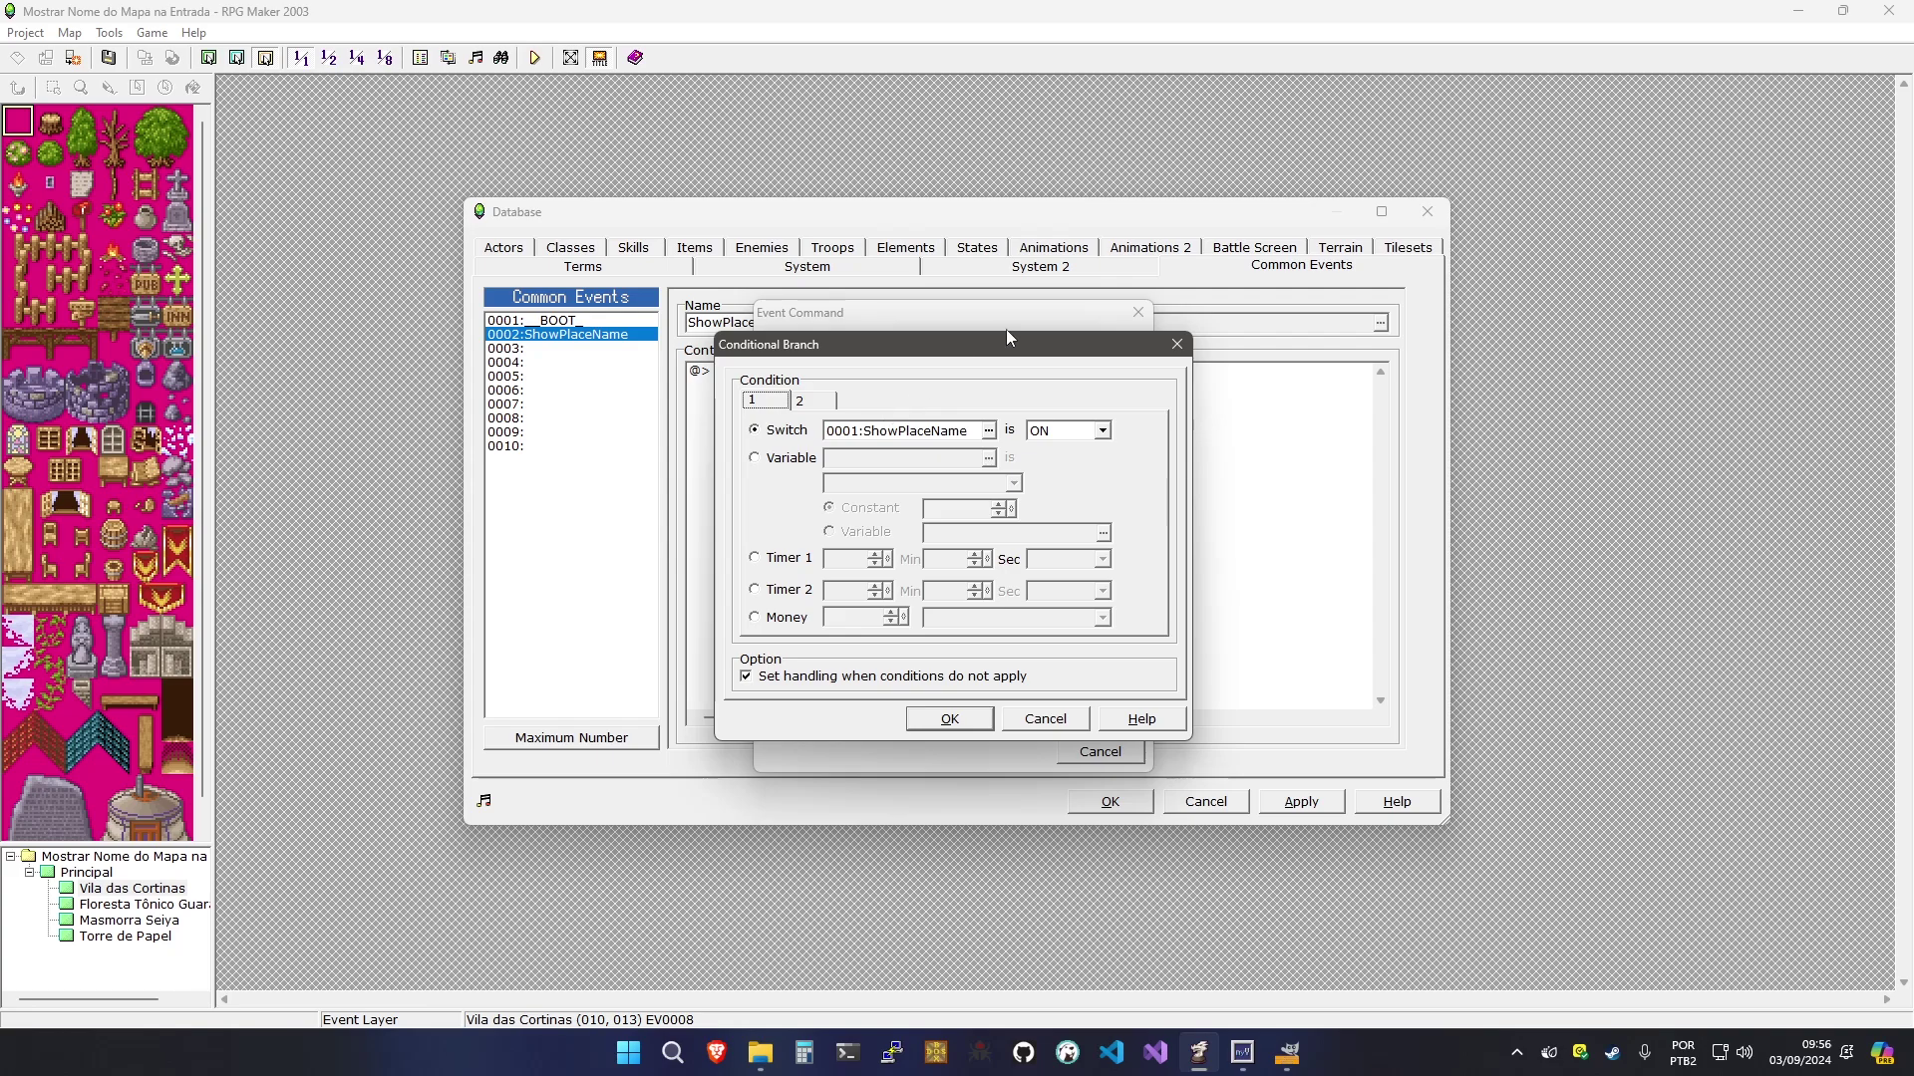
pyautogui.click(1083, 435)
pyautogui.click(1065, 464)
pyautogui.click(1067, 437)
pyautogui.click(1050, 468)
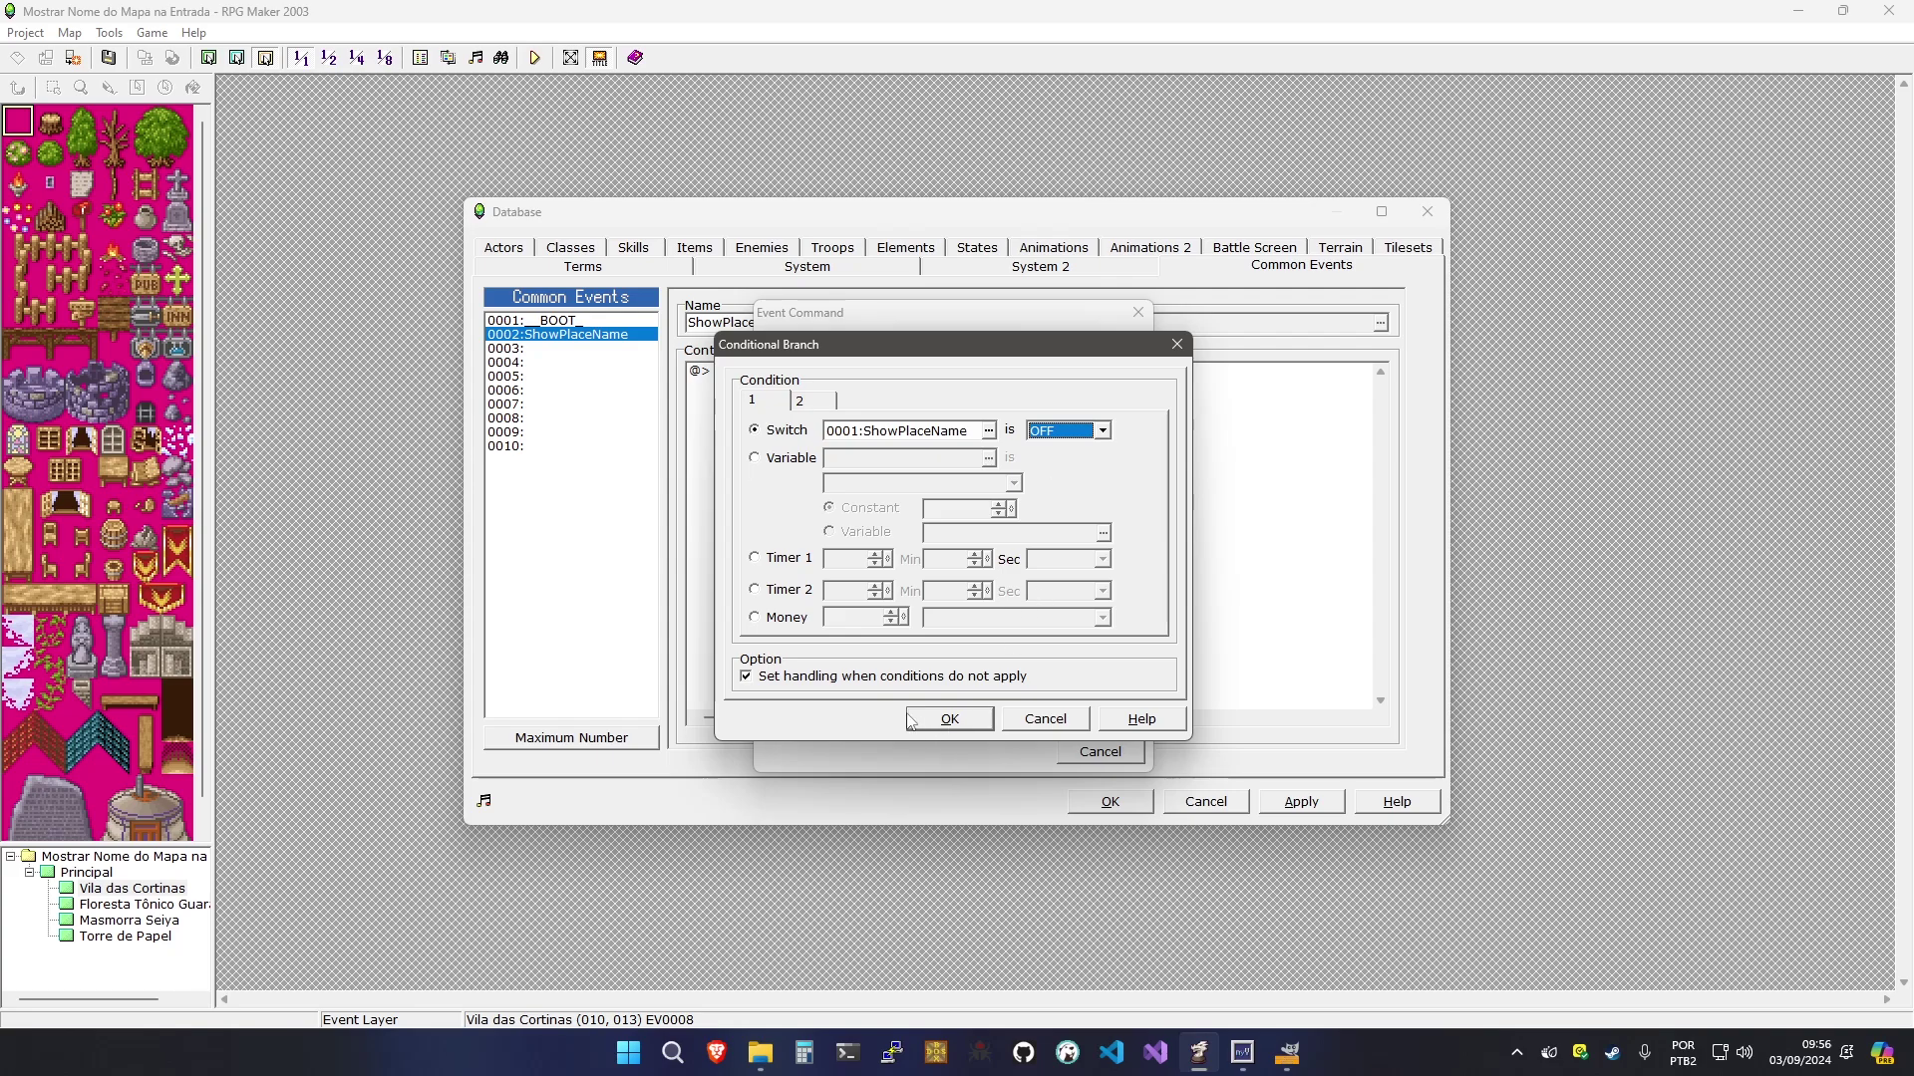
pyautogui.click(885, 678)
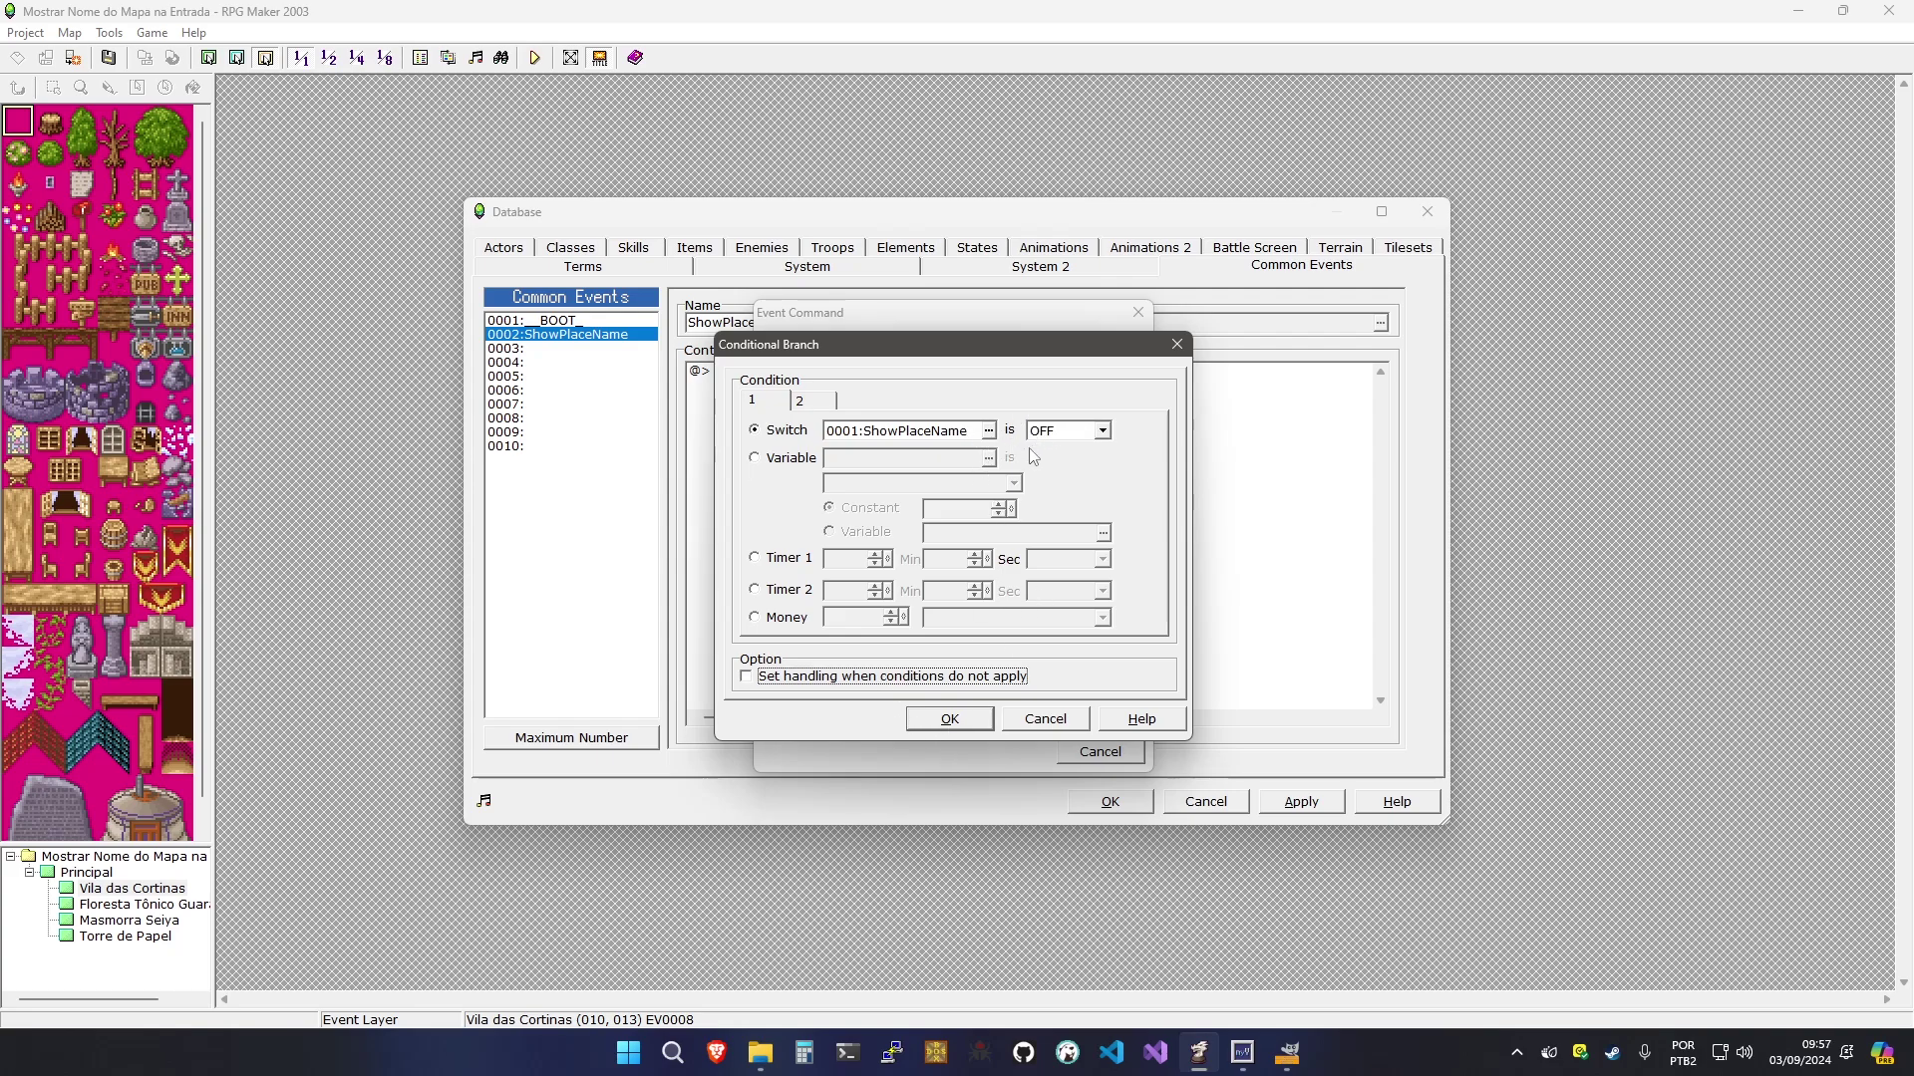
pyautogui.doubleClick(928, 435)
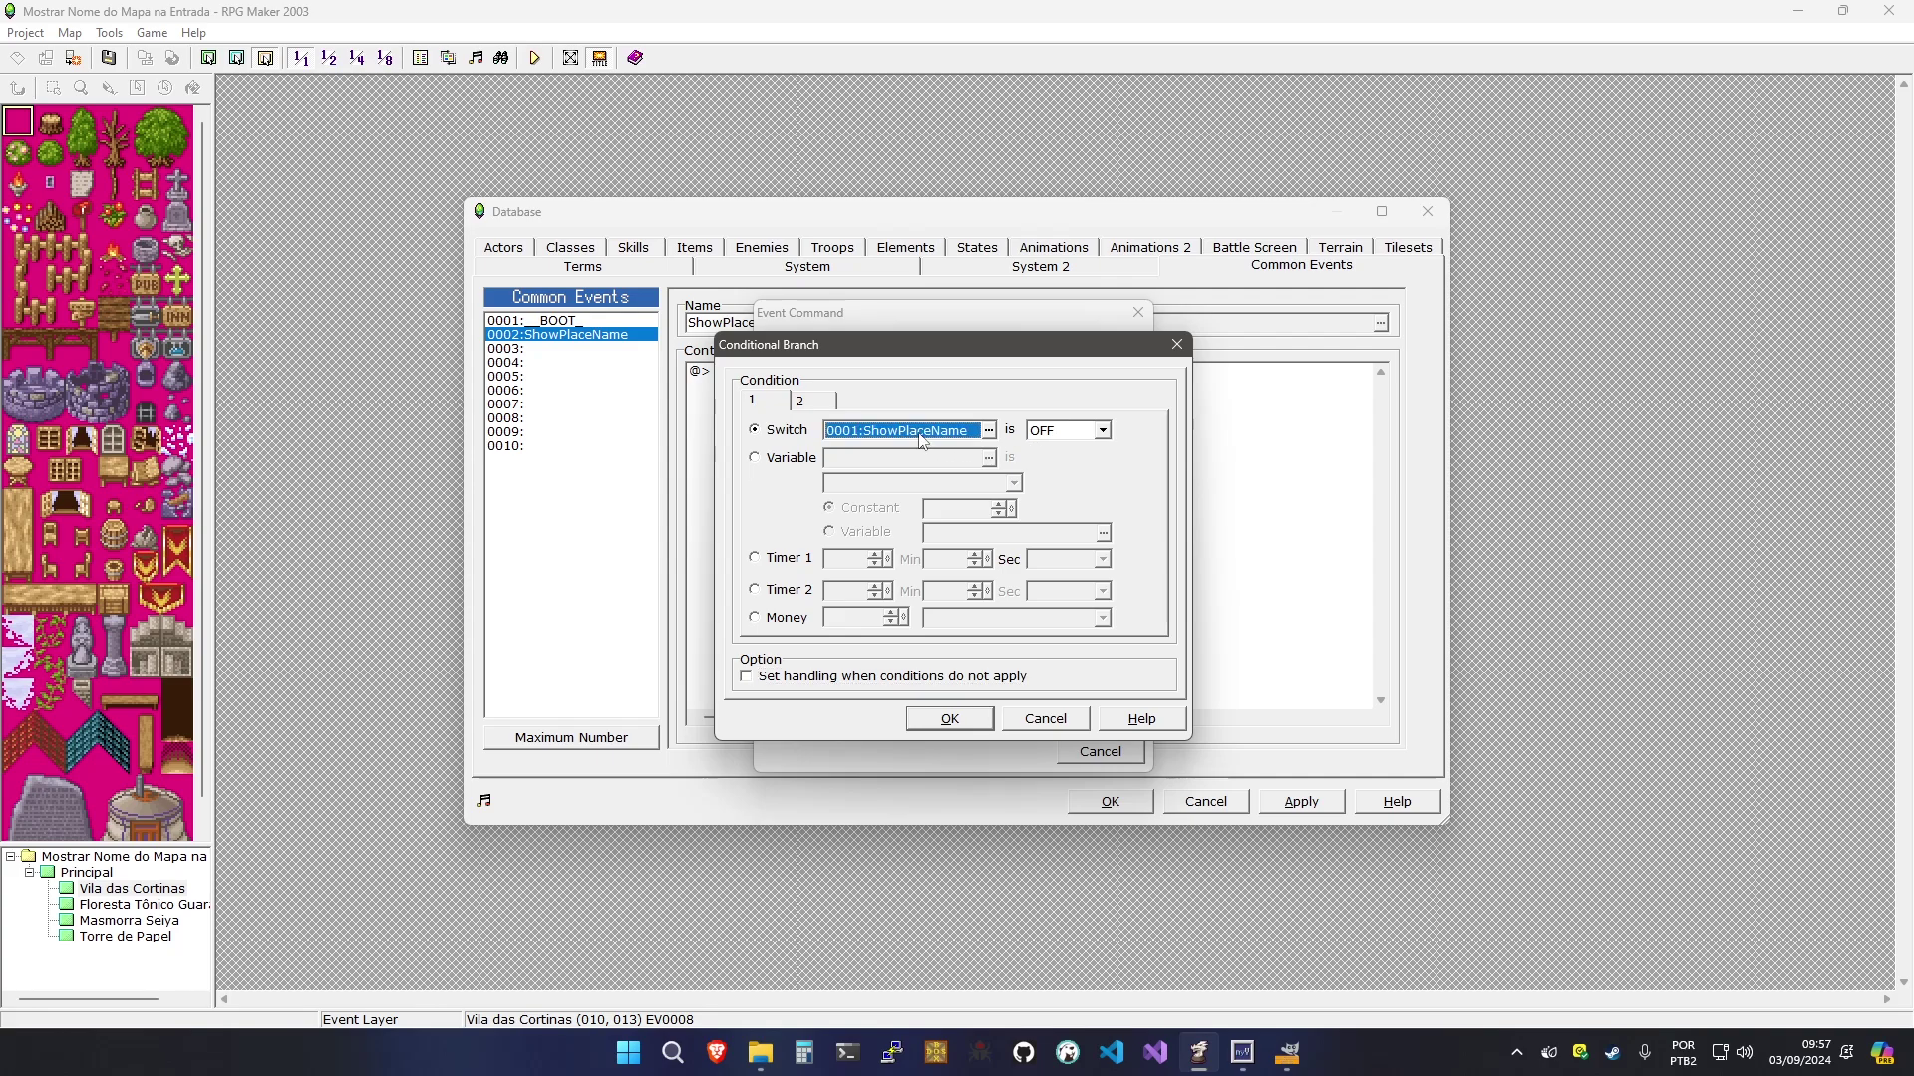
pyautogui.click(972, 718)
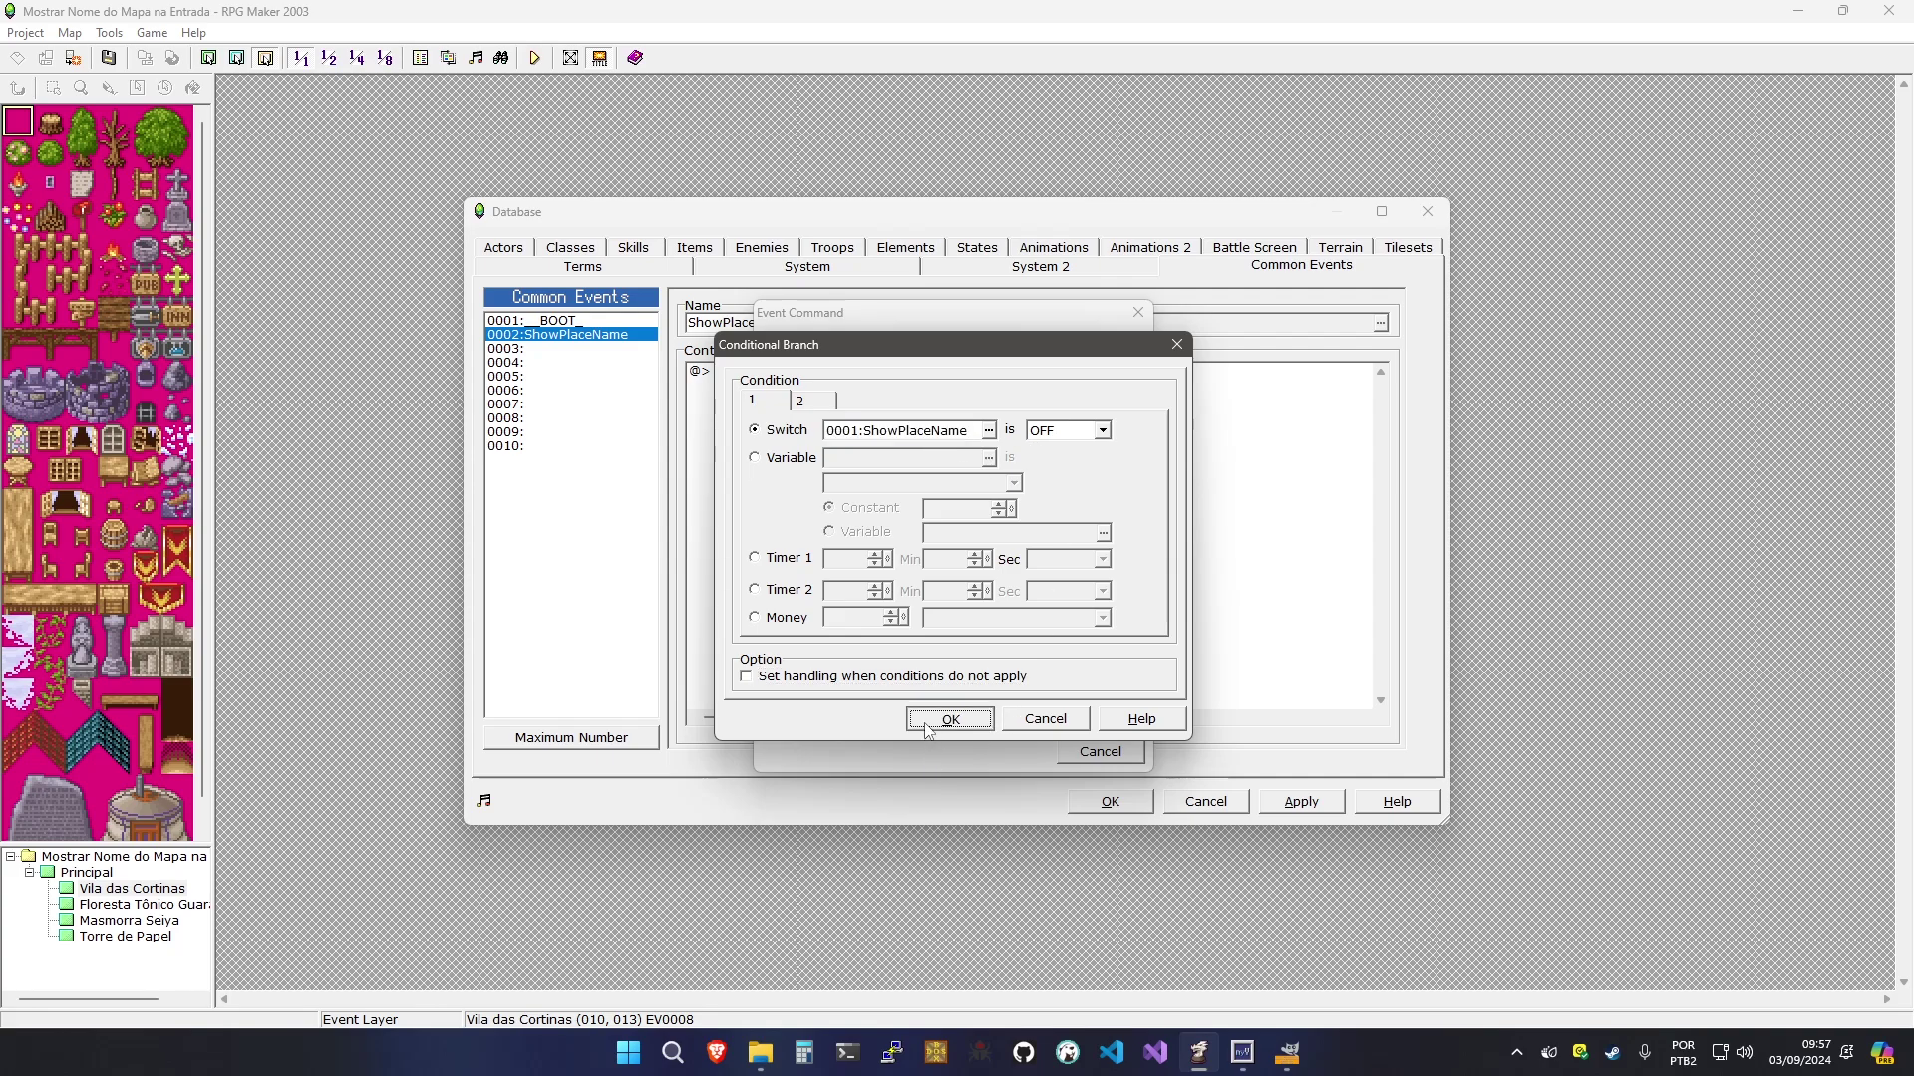
pyautogui.doubleClick(842, 386)
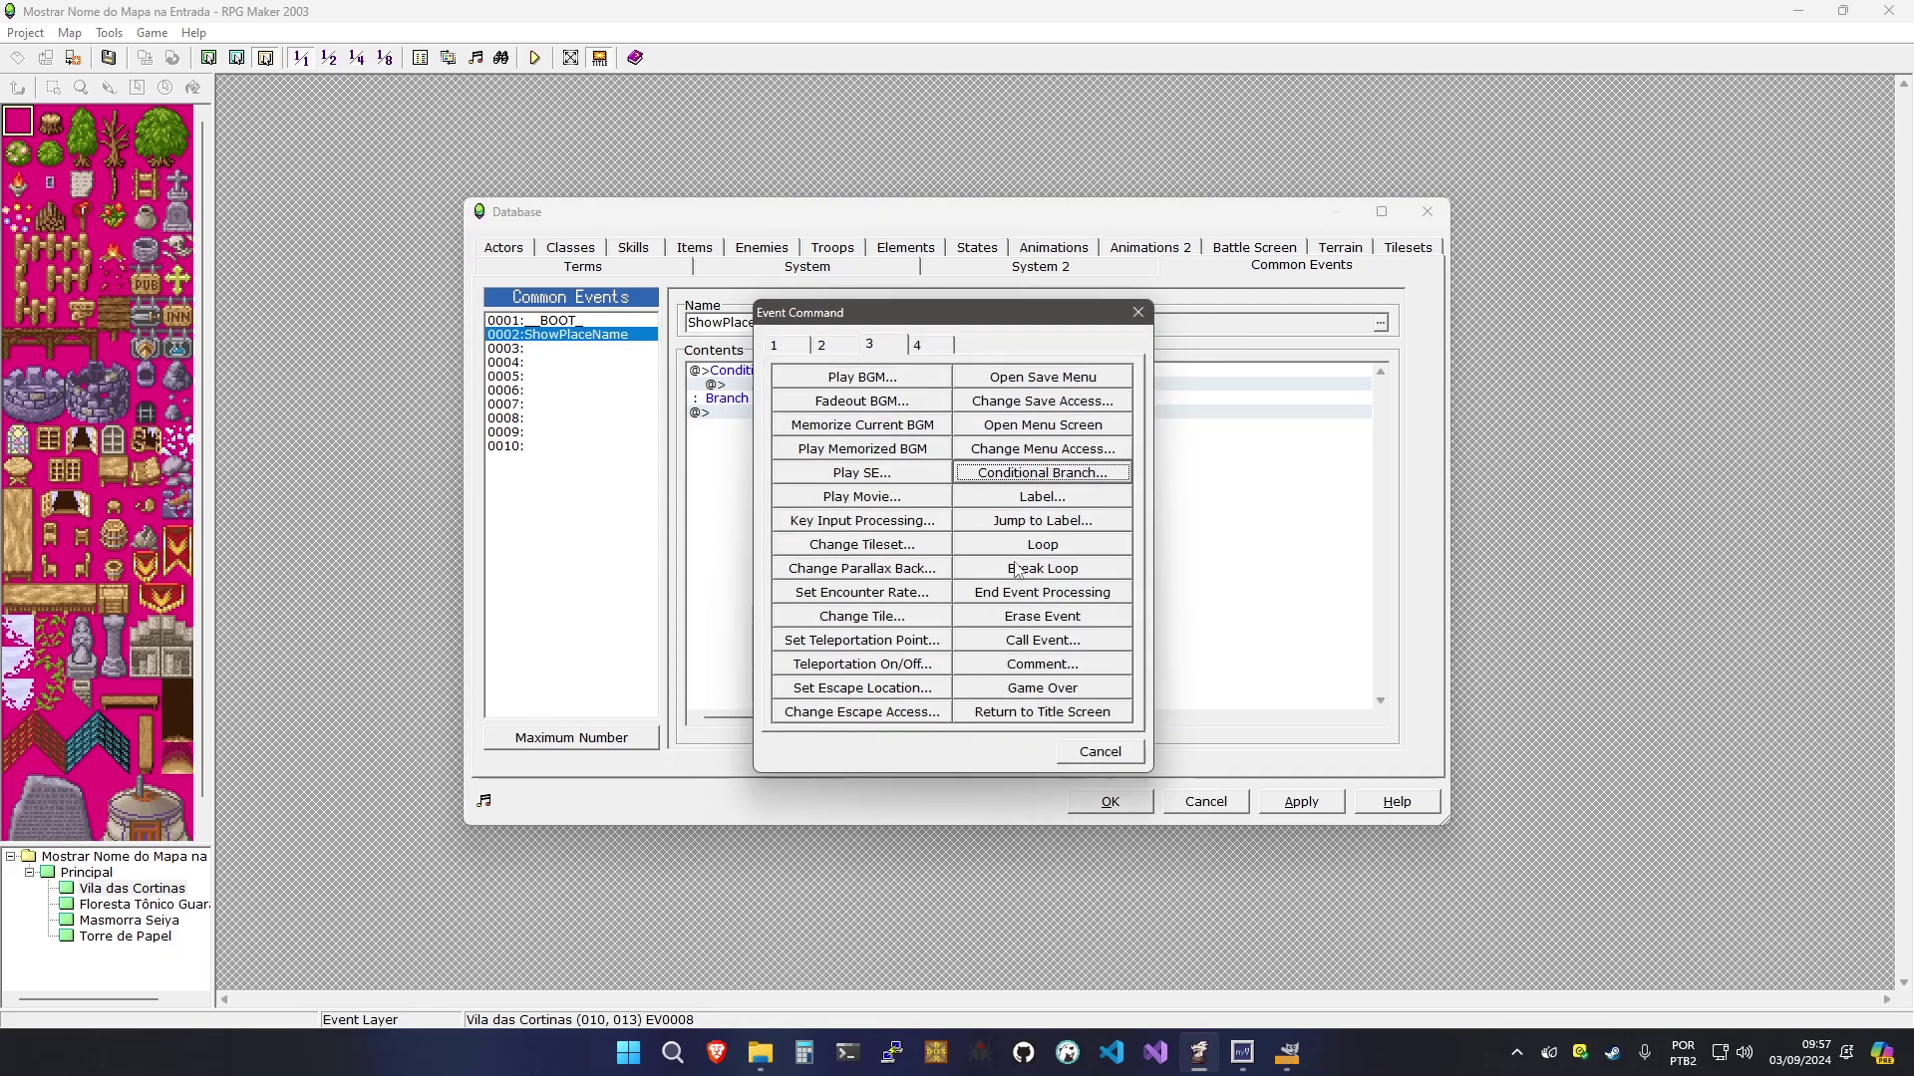
pyautogui.click(990, 596)
# Add a second conditional branch below the first that ends event processing when switch 0002:PlaceNameActive is ON
pyautogui.doubleClick(859, 495)
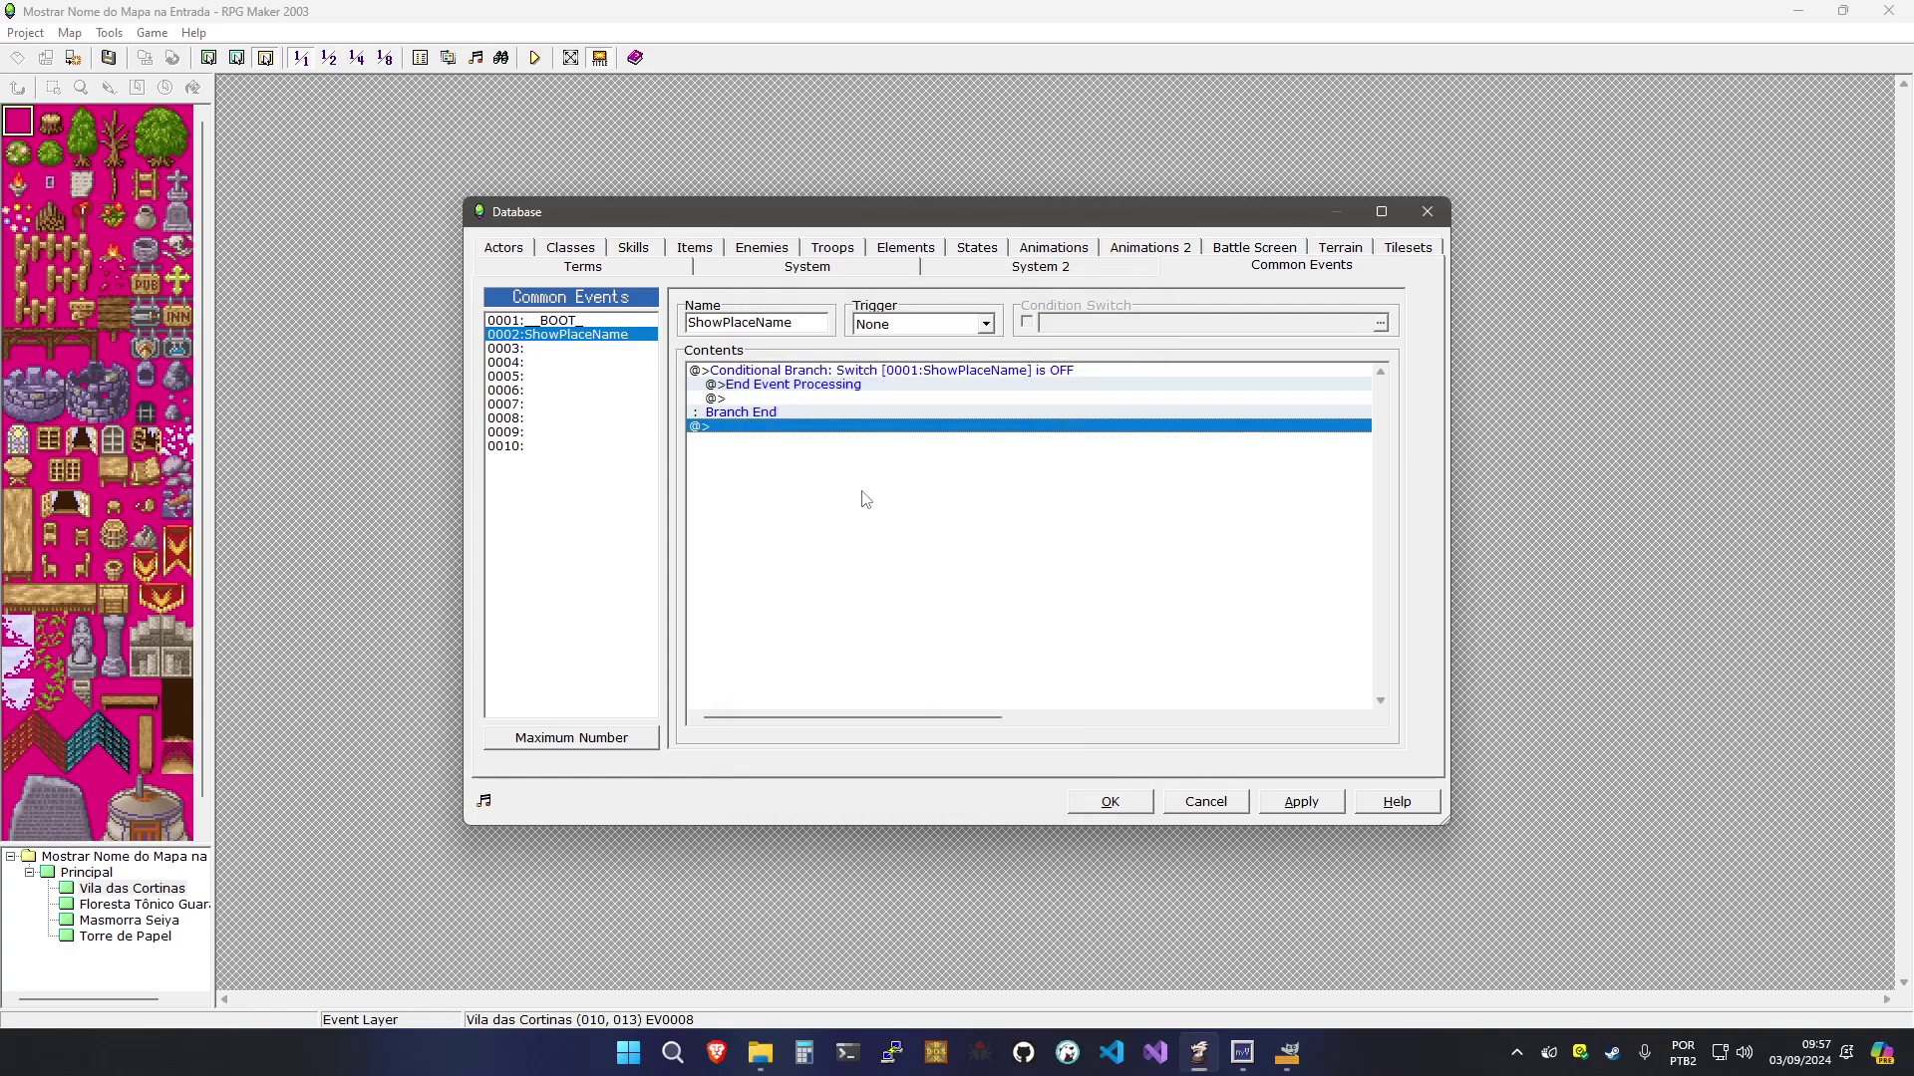
pyautogui.click(1004, 496)
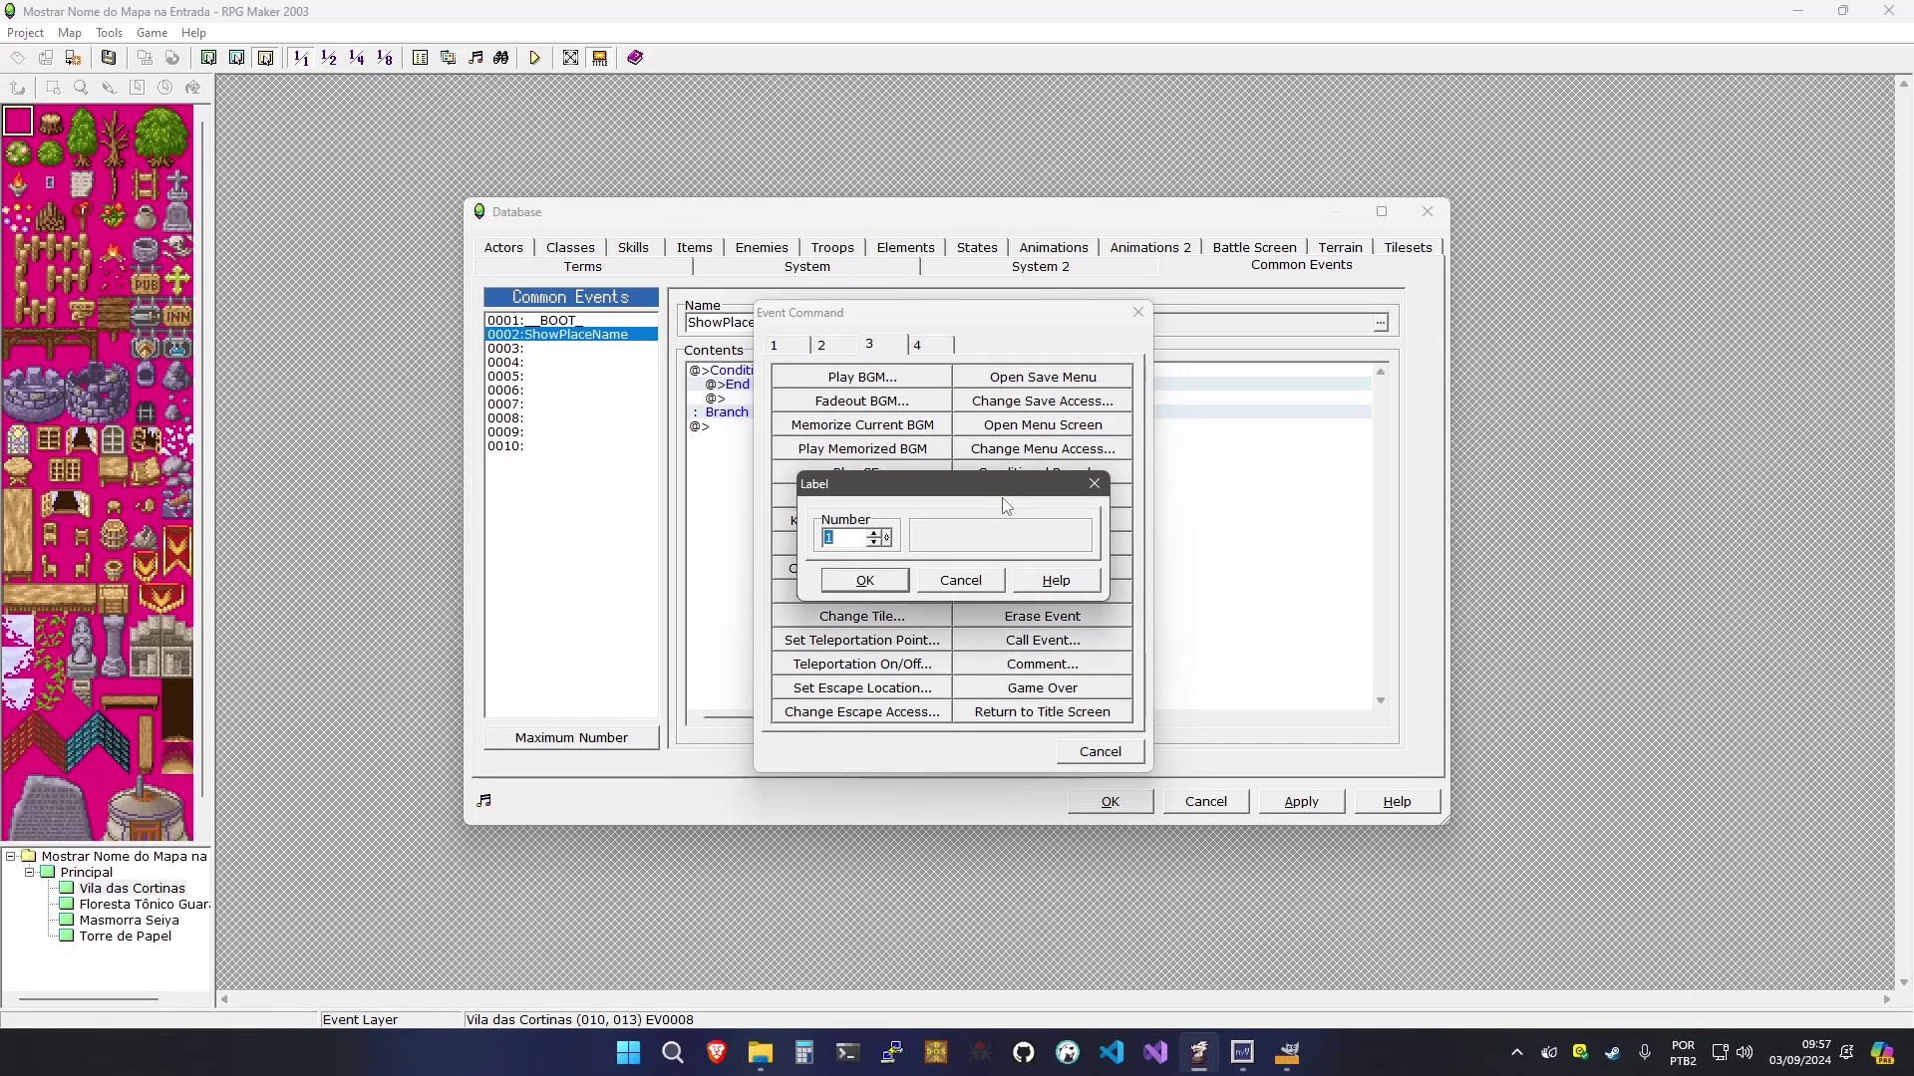
pyautogui.press('Escape')
pyautogui.click(1000, 472)
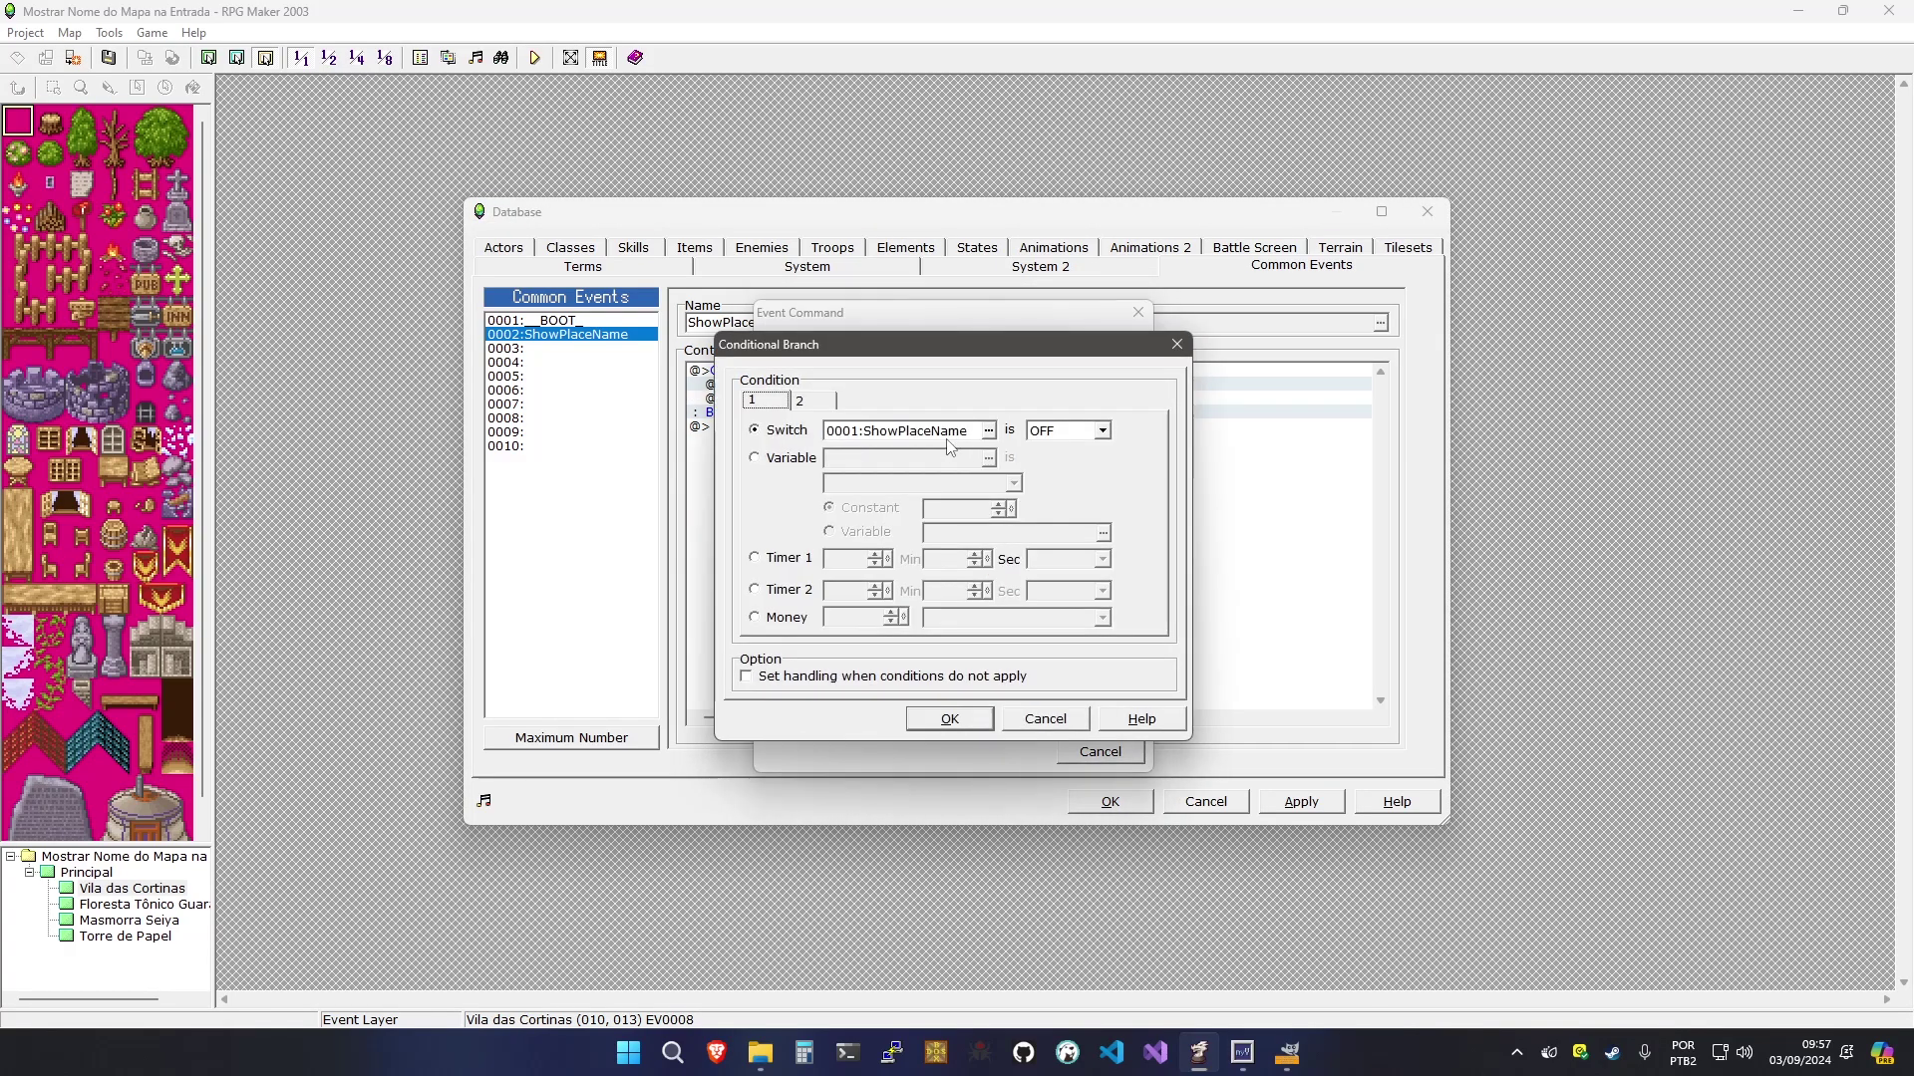
pyautogui.click(930, 439)
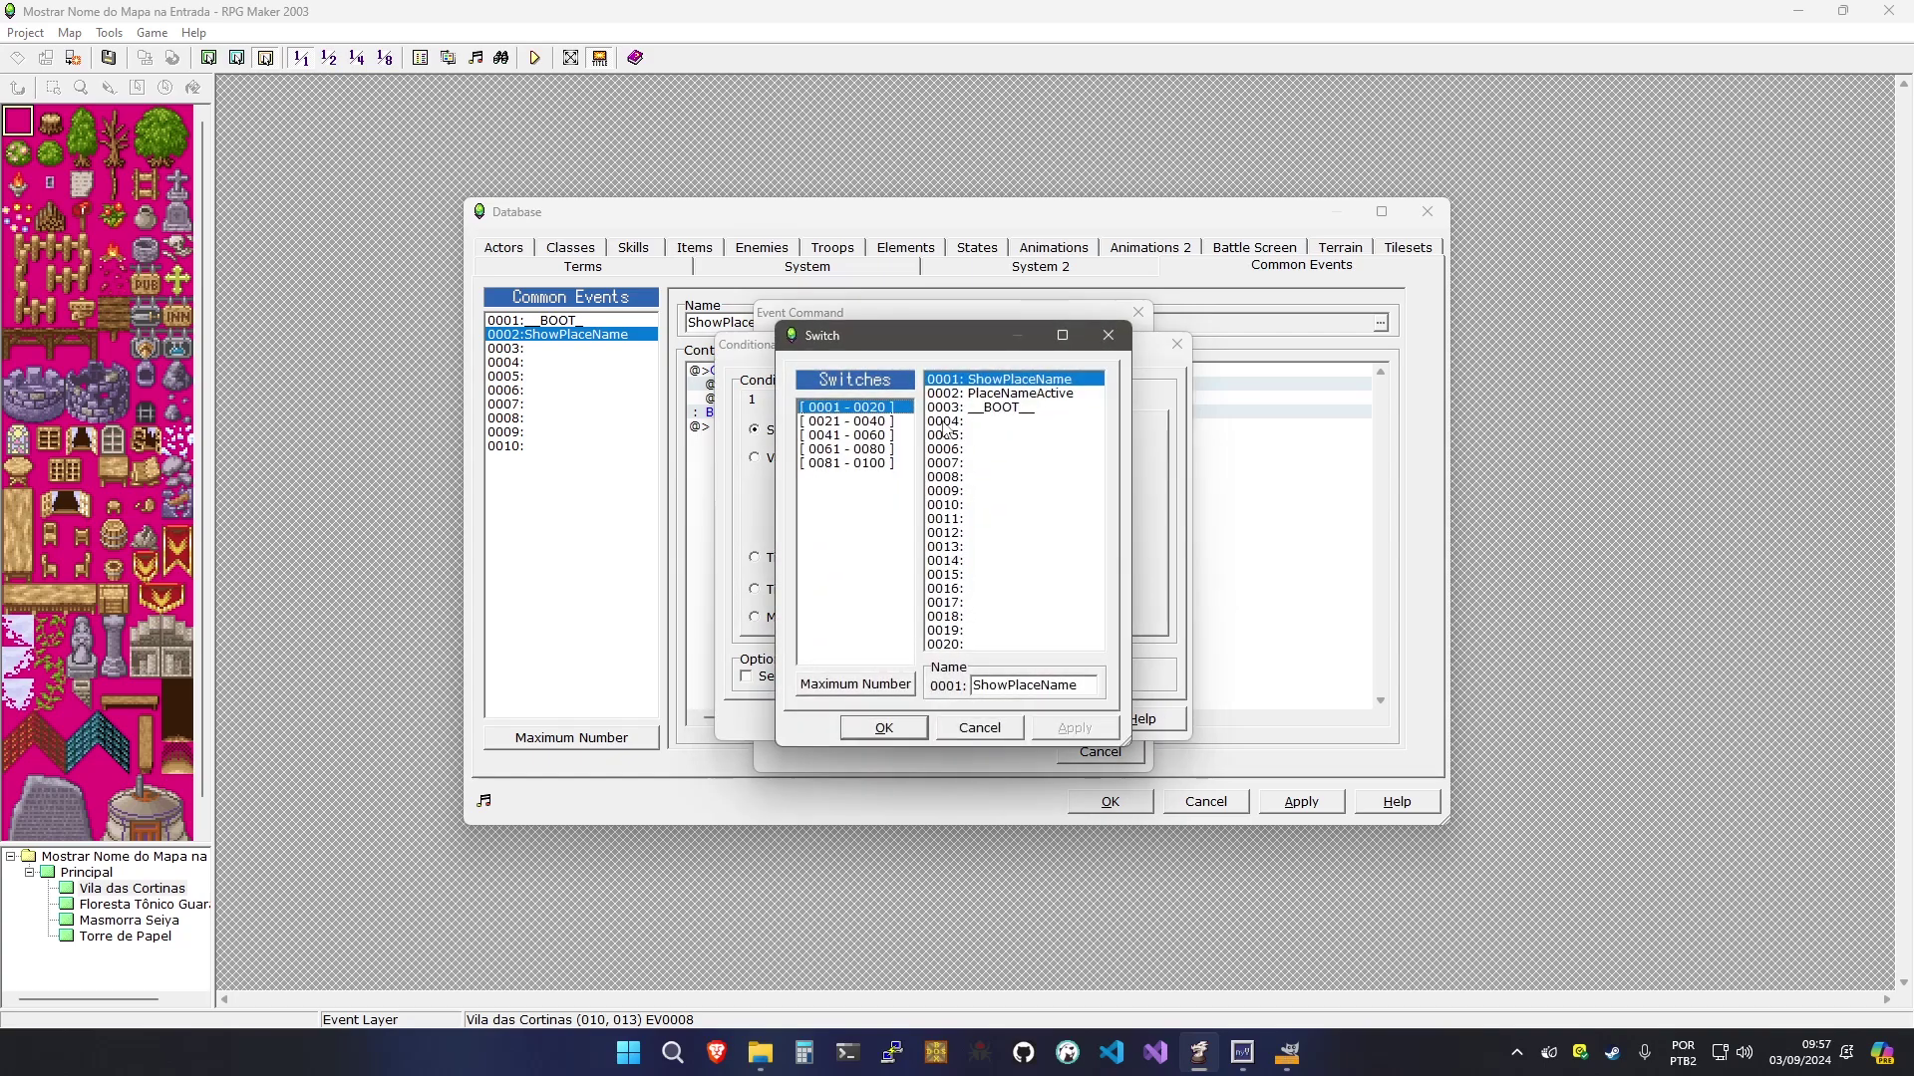
pyautogui.doubleClick(980, 388)
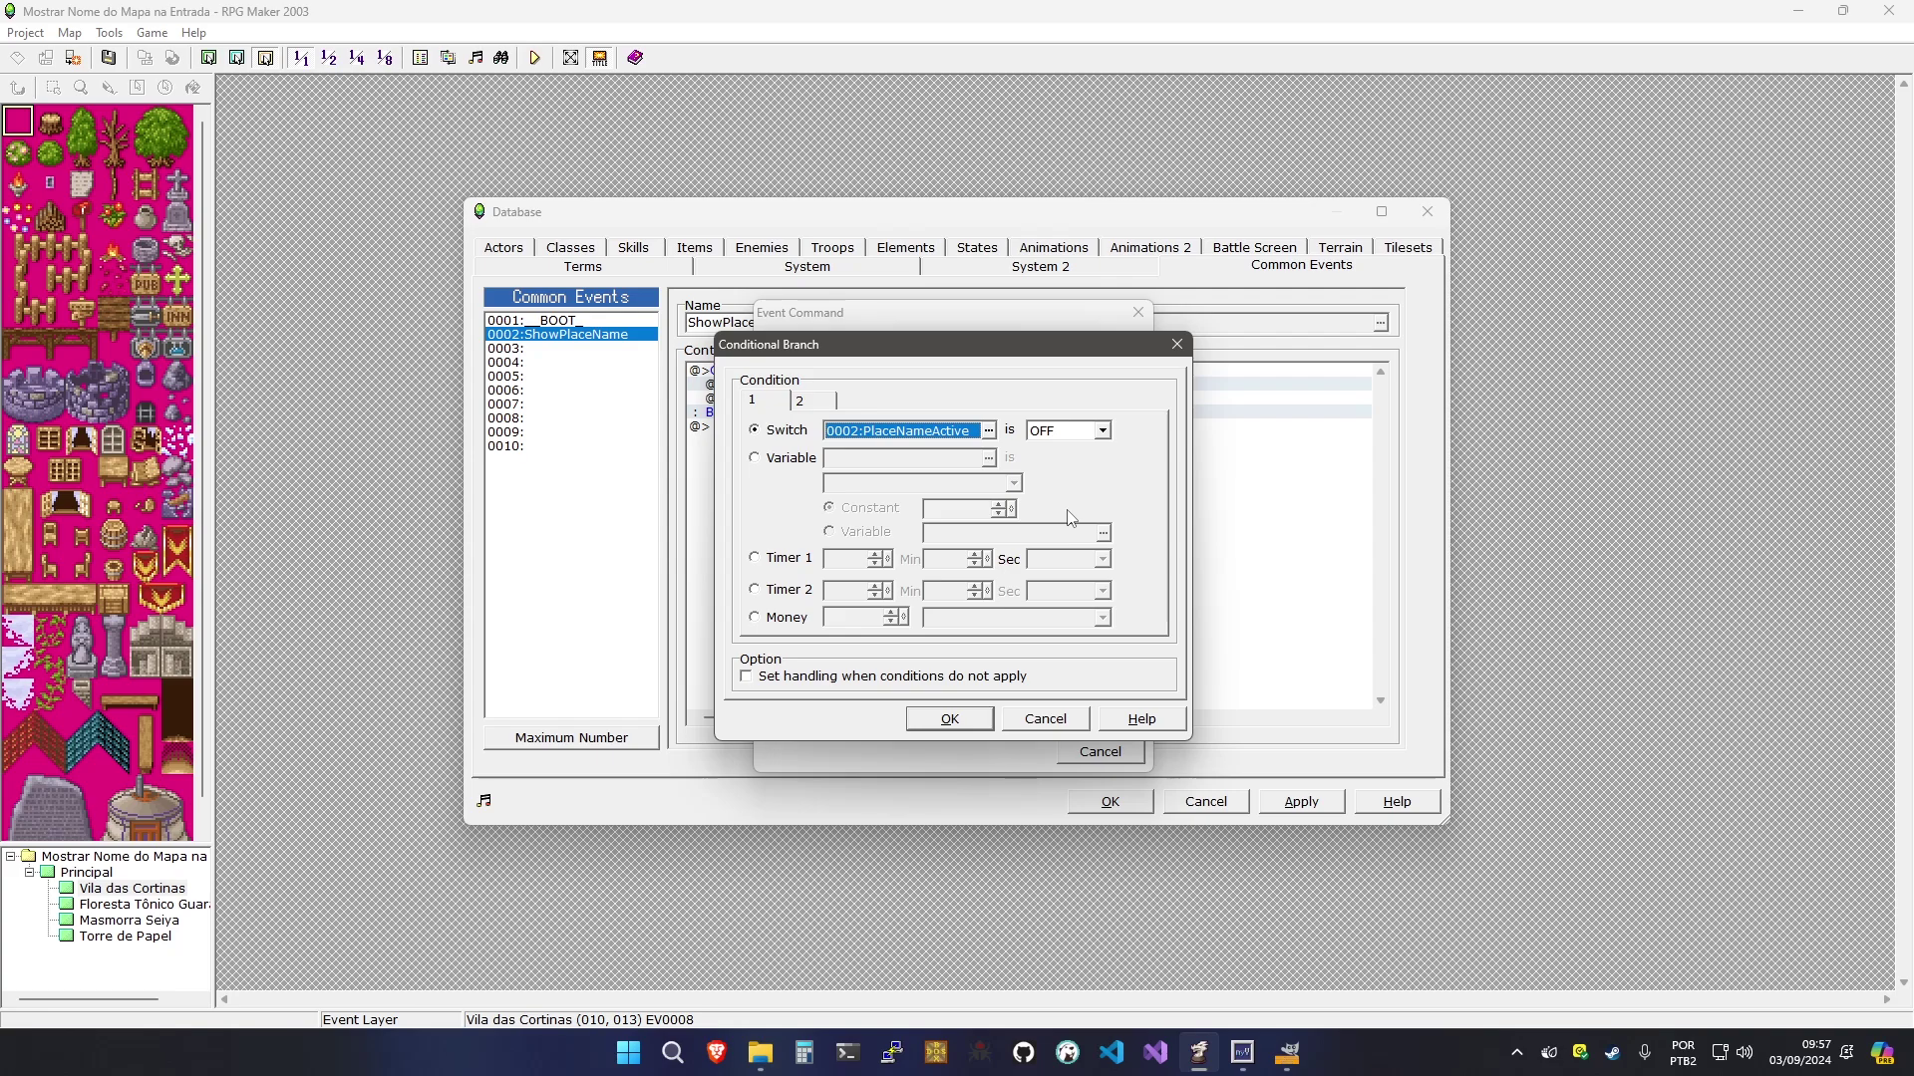
pyautogui.click(1064, 435)
pyautogui.click(1068, 454)
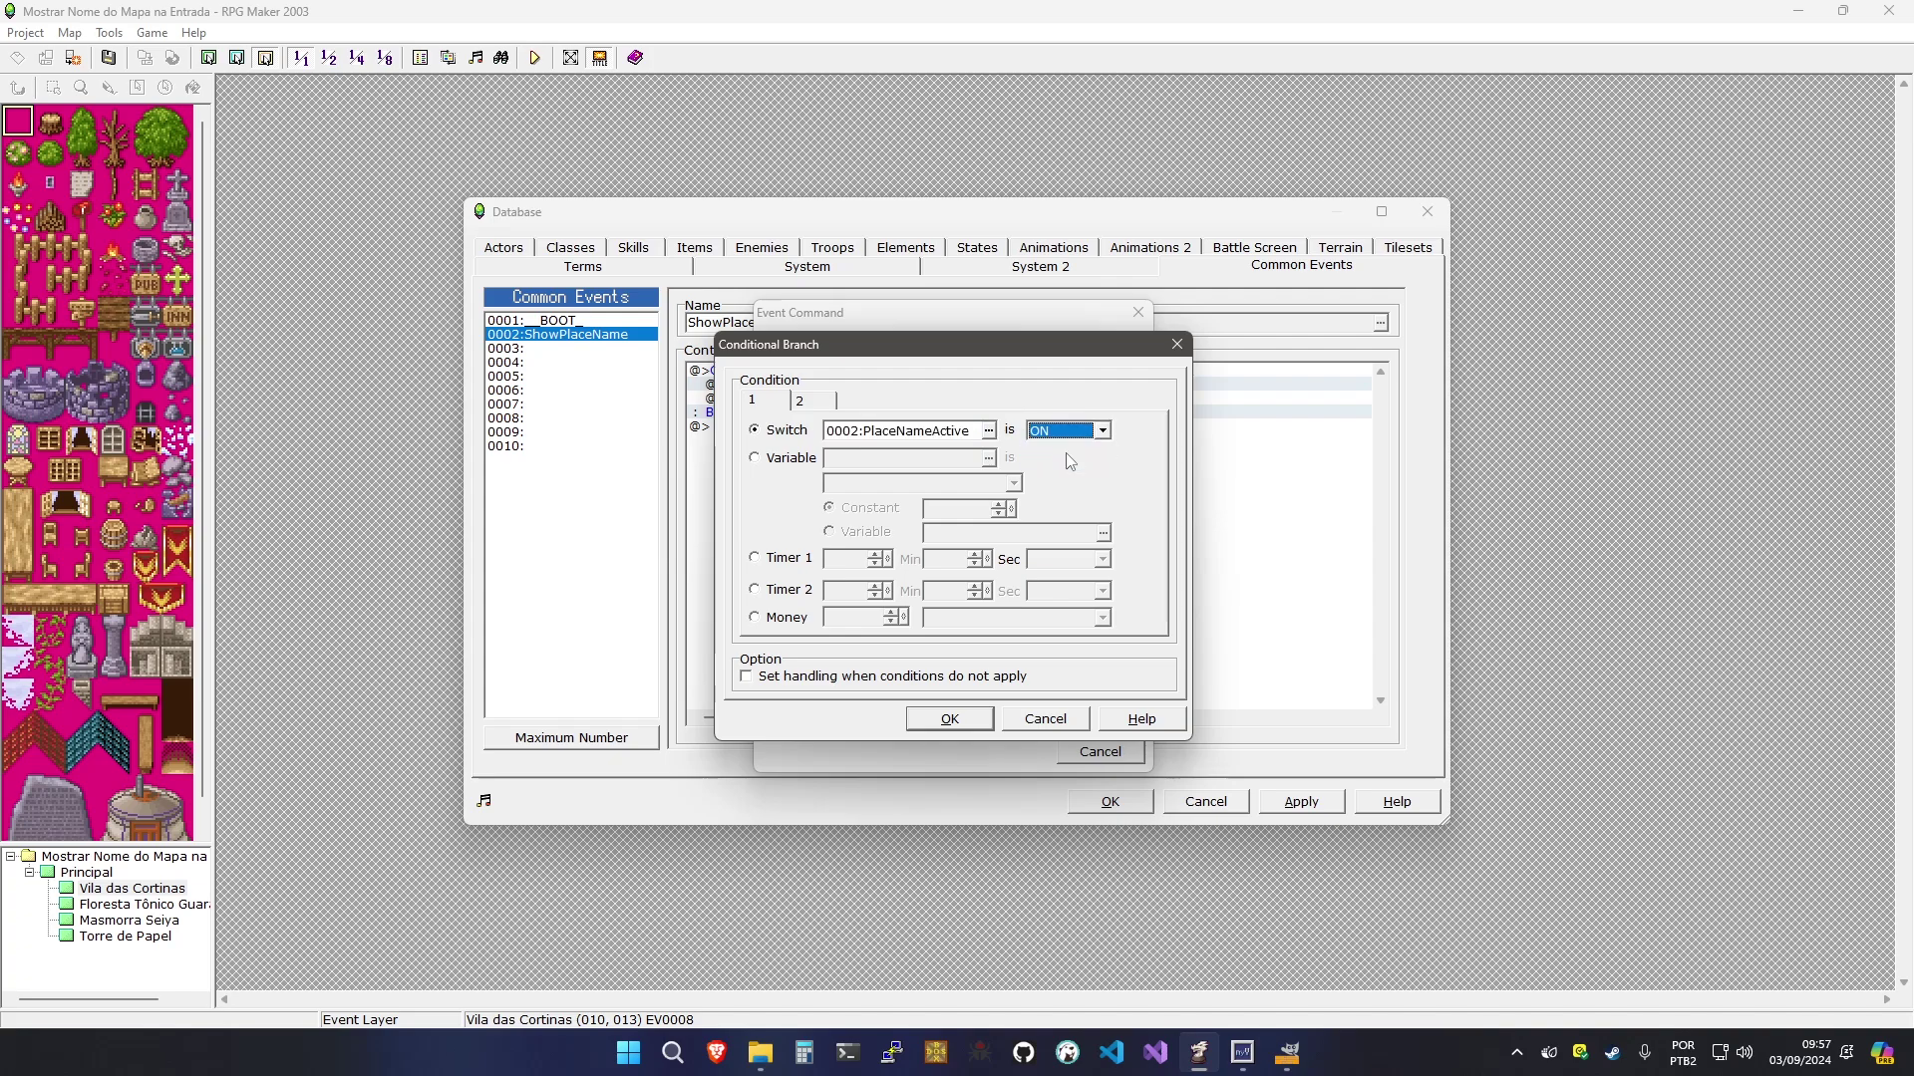
pyautogui.click(950, 718)
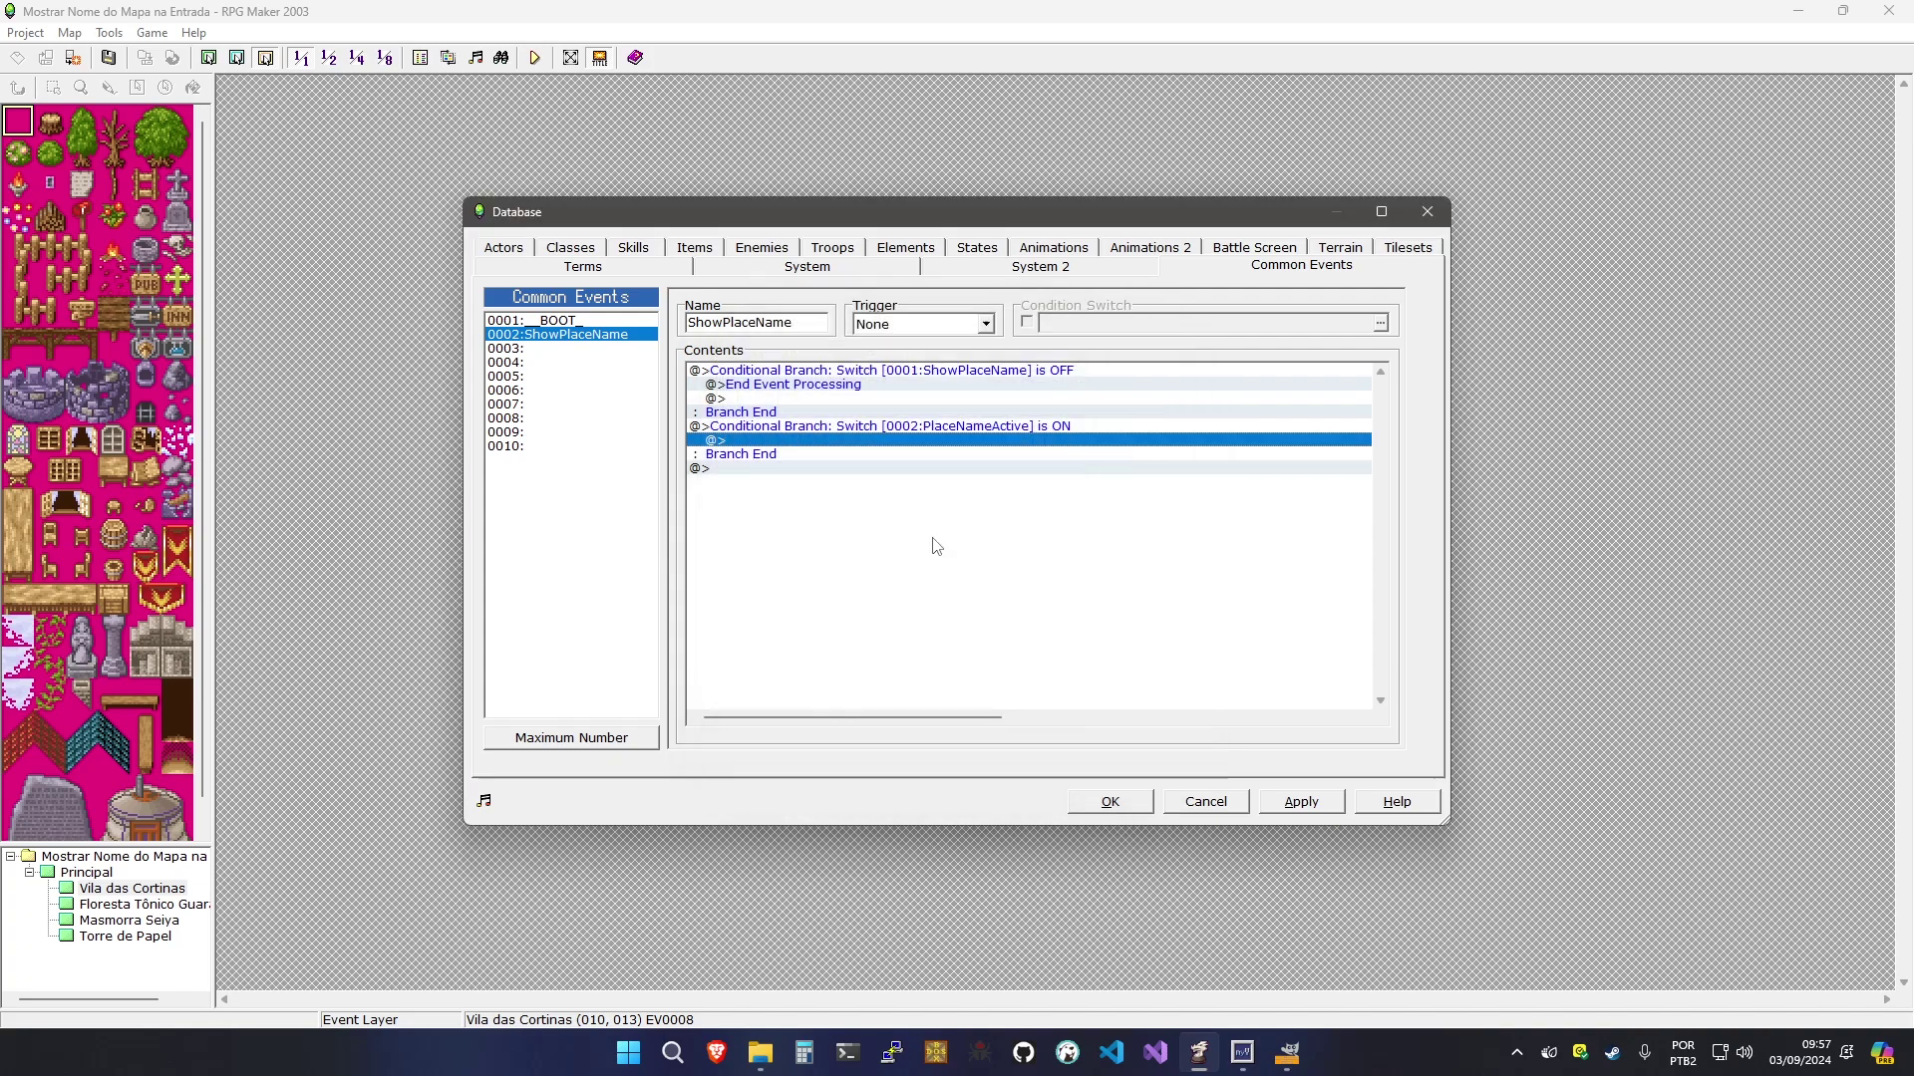
pyautogui.doubleClick(871, 445)
pyautogui.click(955, 695)
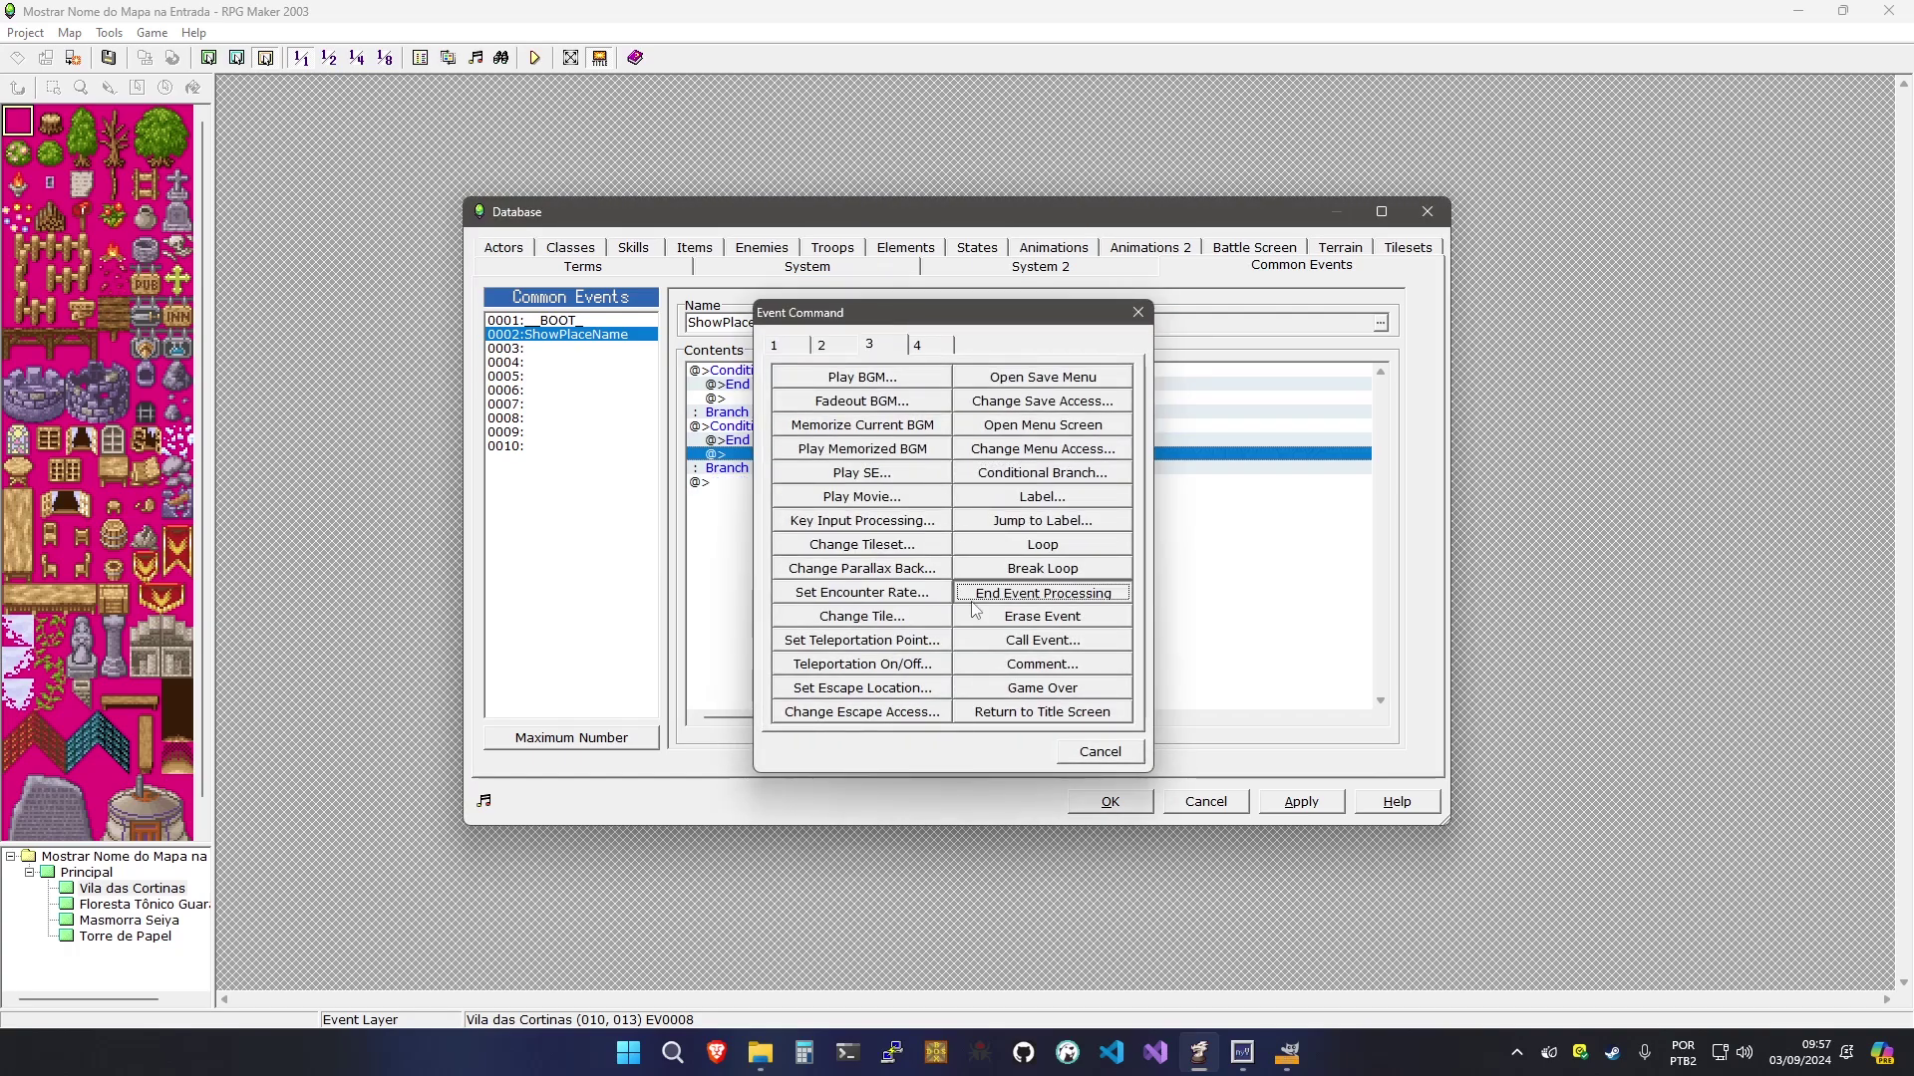
# Add a separator comment of repeated "=-" characters below the two branches and apply the database changes
pyautogui.doubleClick(849, 568)
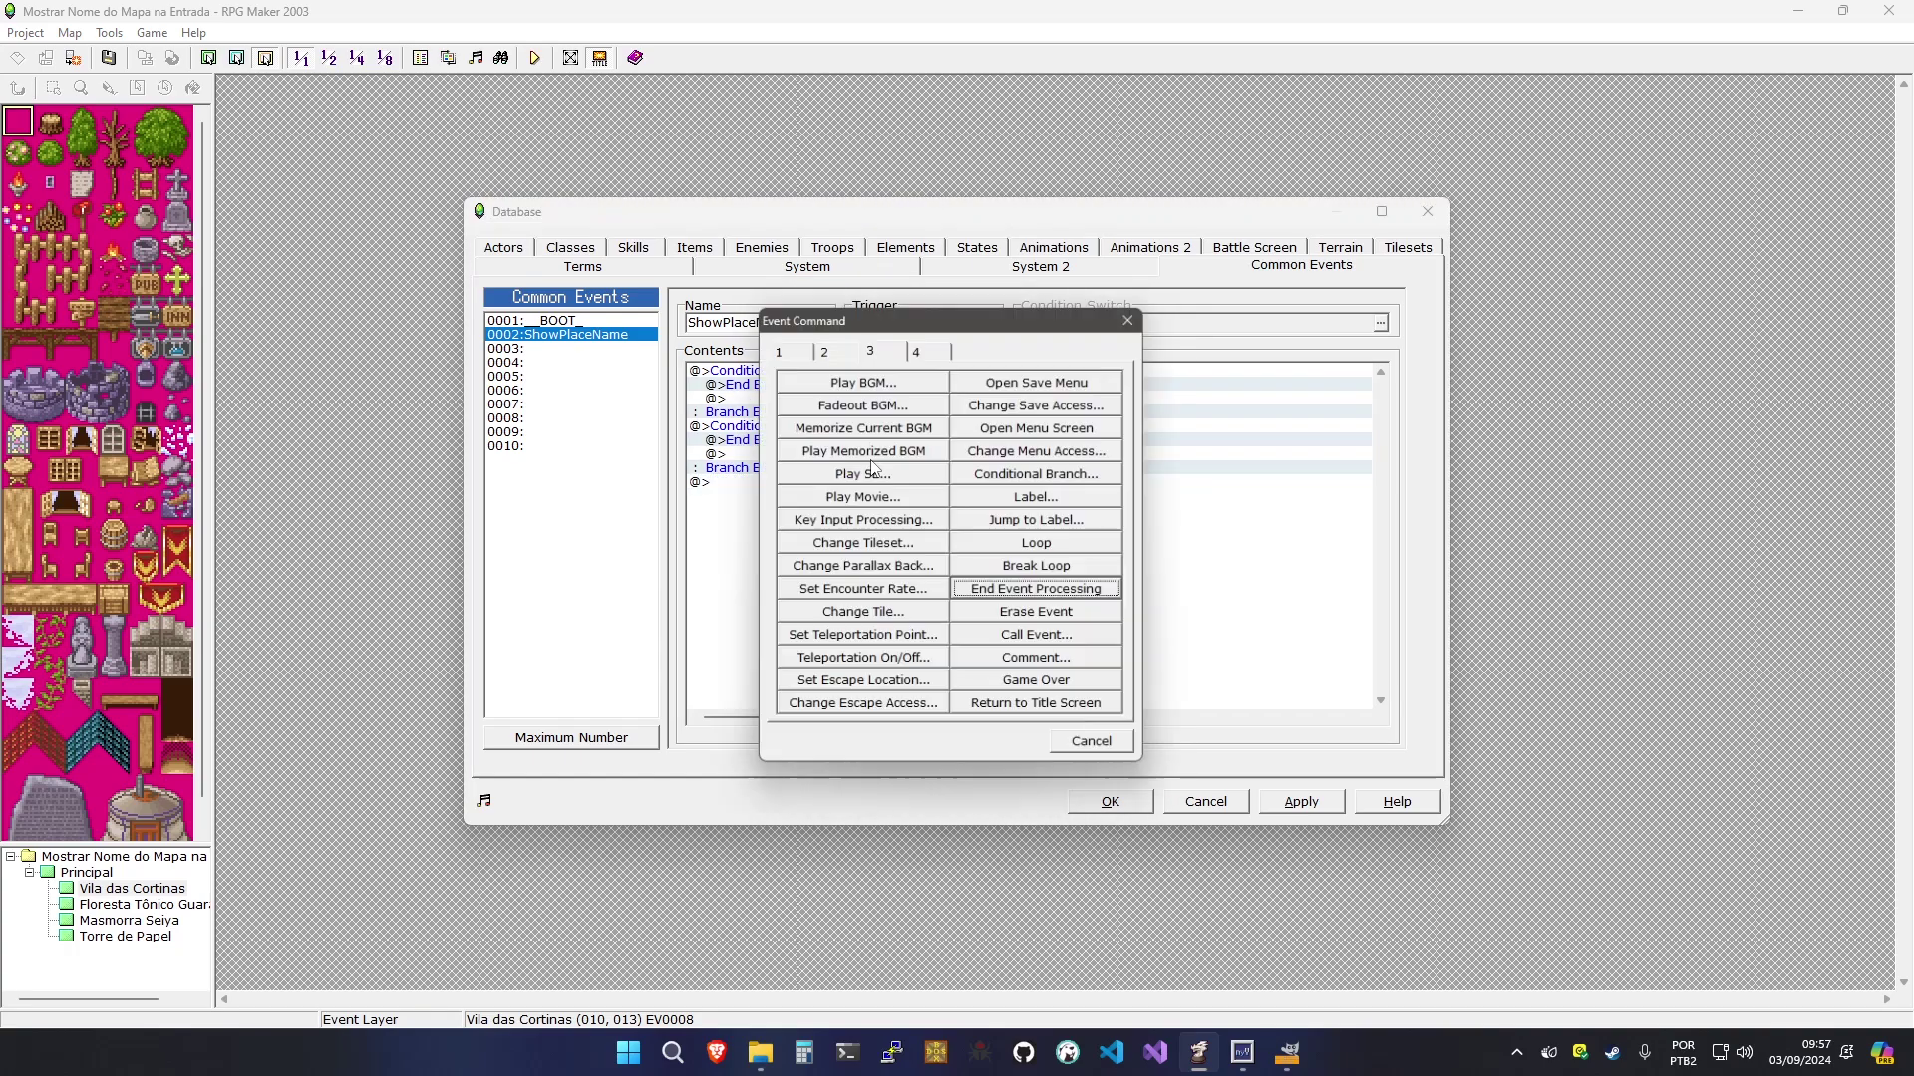
pyautogui.click(1043, 664)
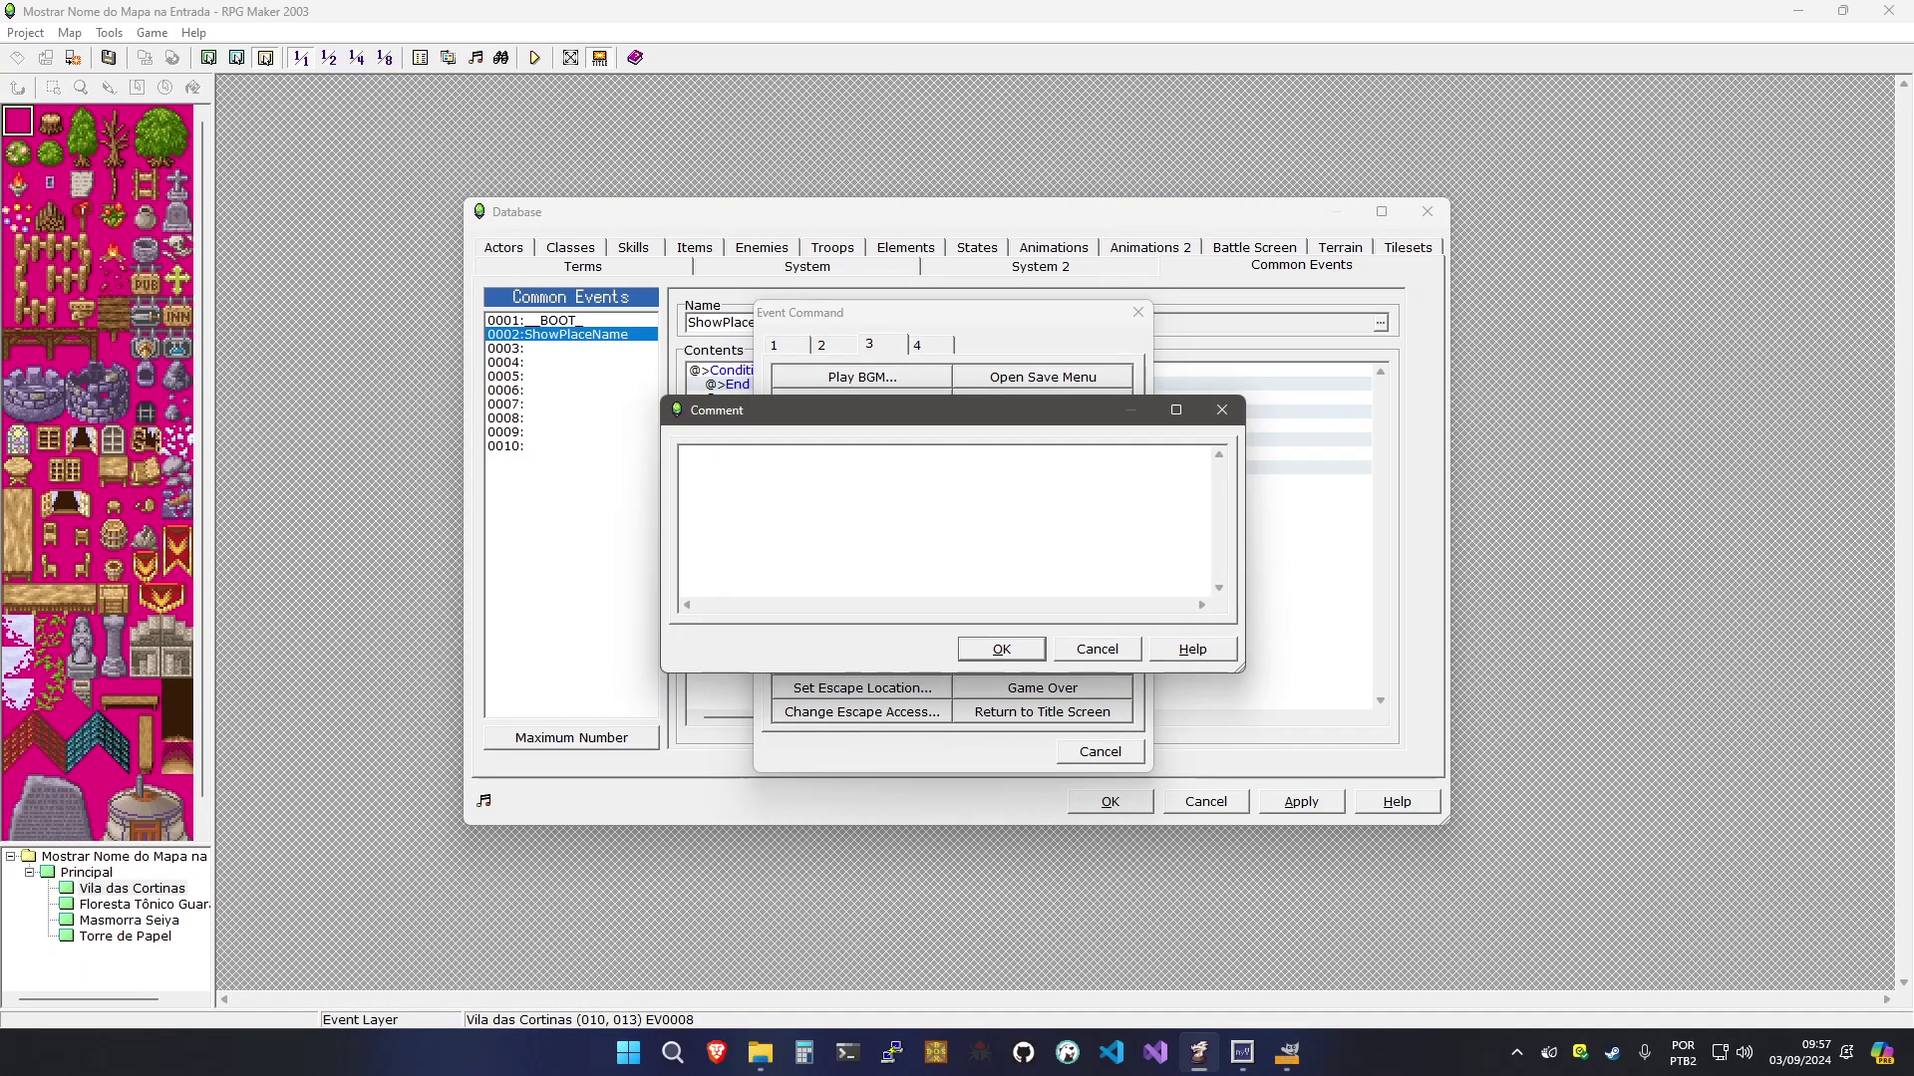
pyautogui.write('=-=-=-=-=-=-=-=-=-=-=-=-=-=')
pyautogui.click(1040, 655)
pyautogui.hotkey('alt', 'a')
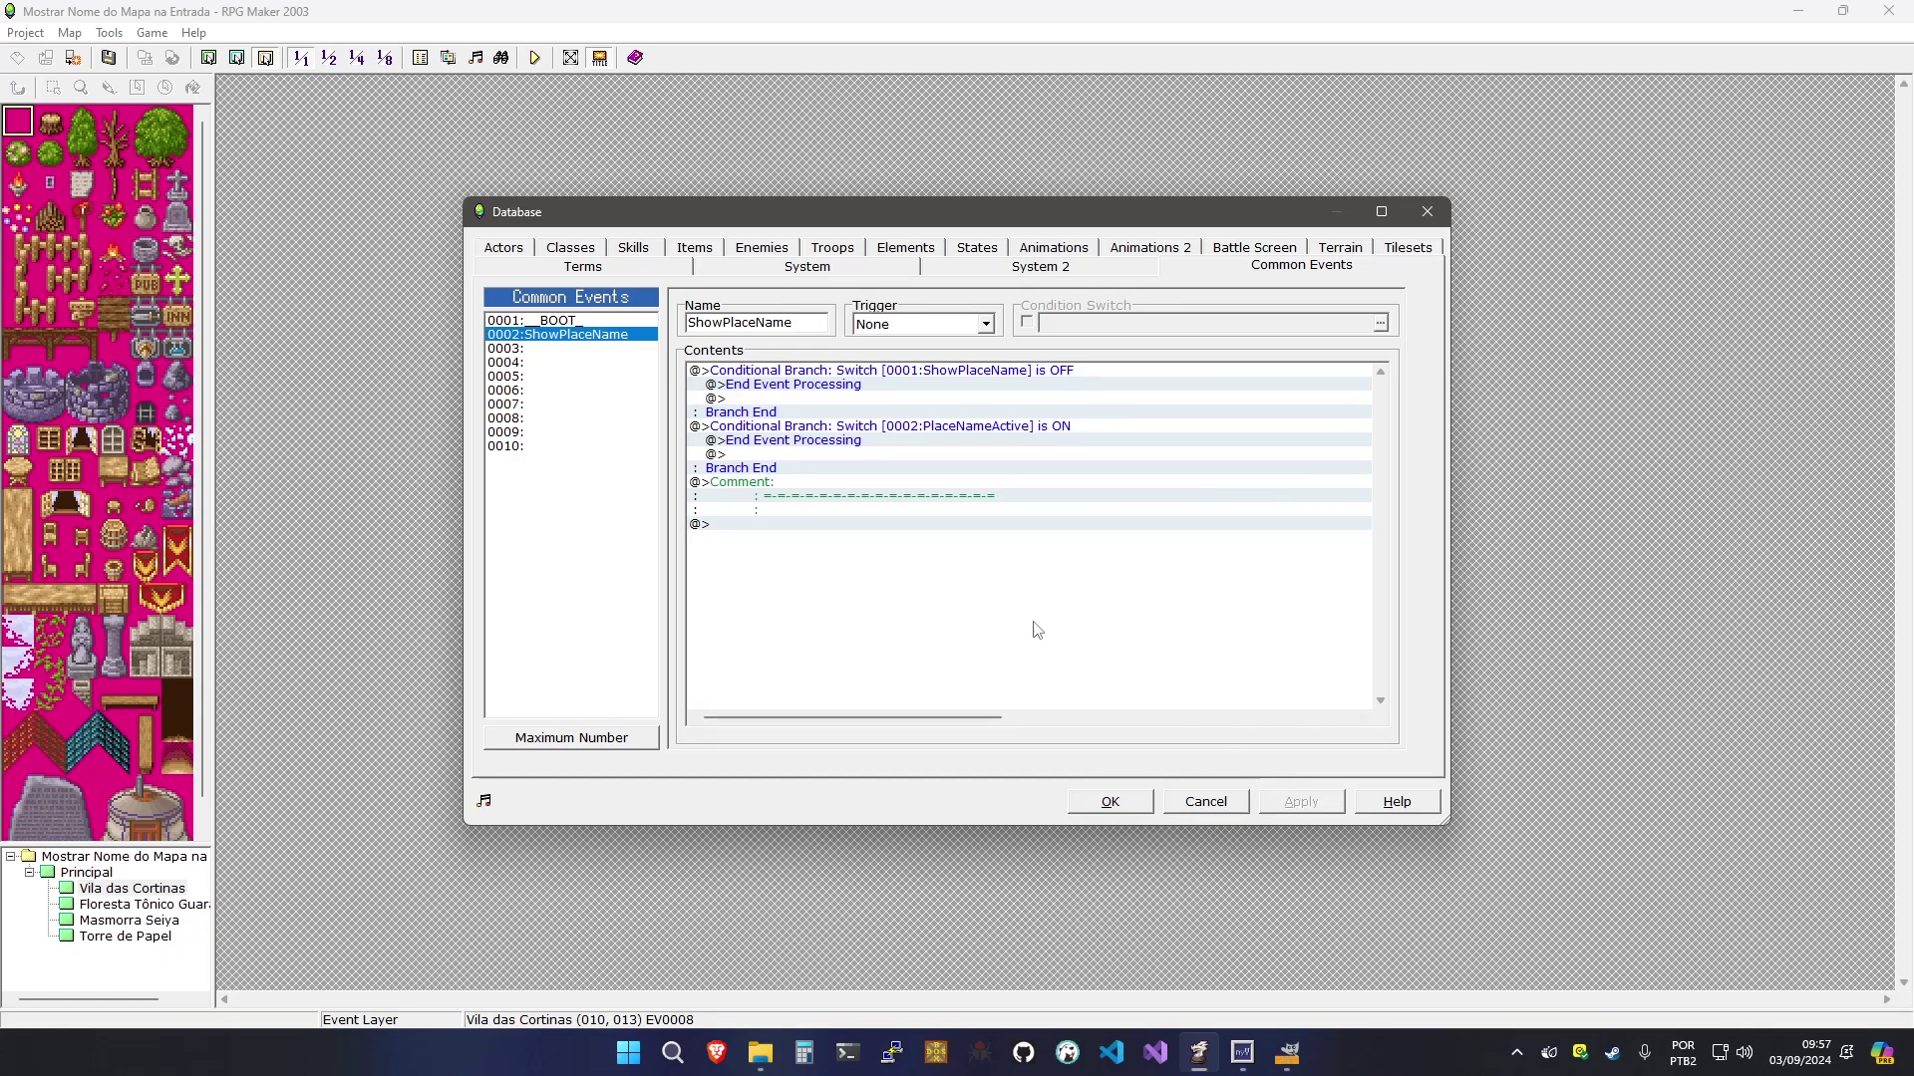
# Add the comments "// Armazena as posições das imagens" and "// Carrega as imagens" below the separator
pyautogui.click(935, 564)
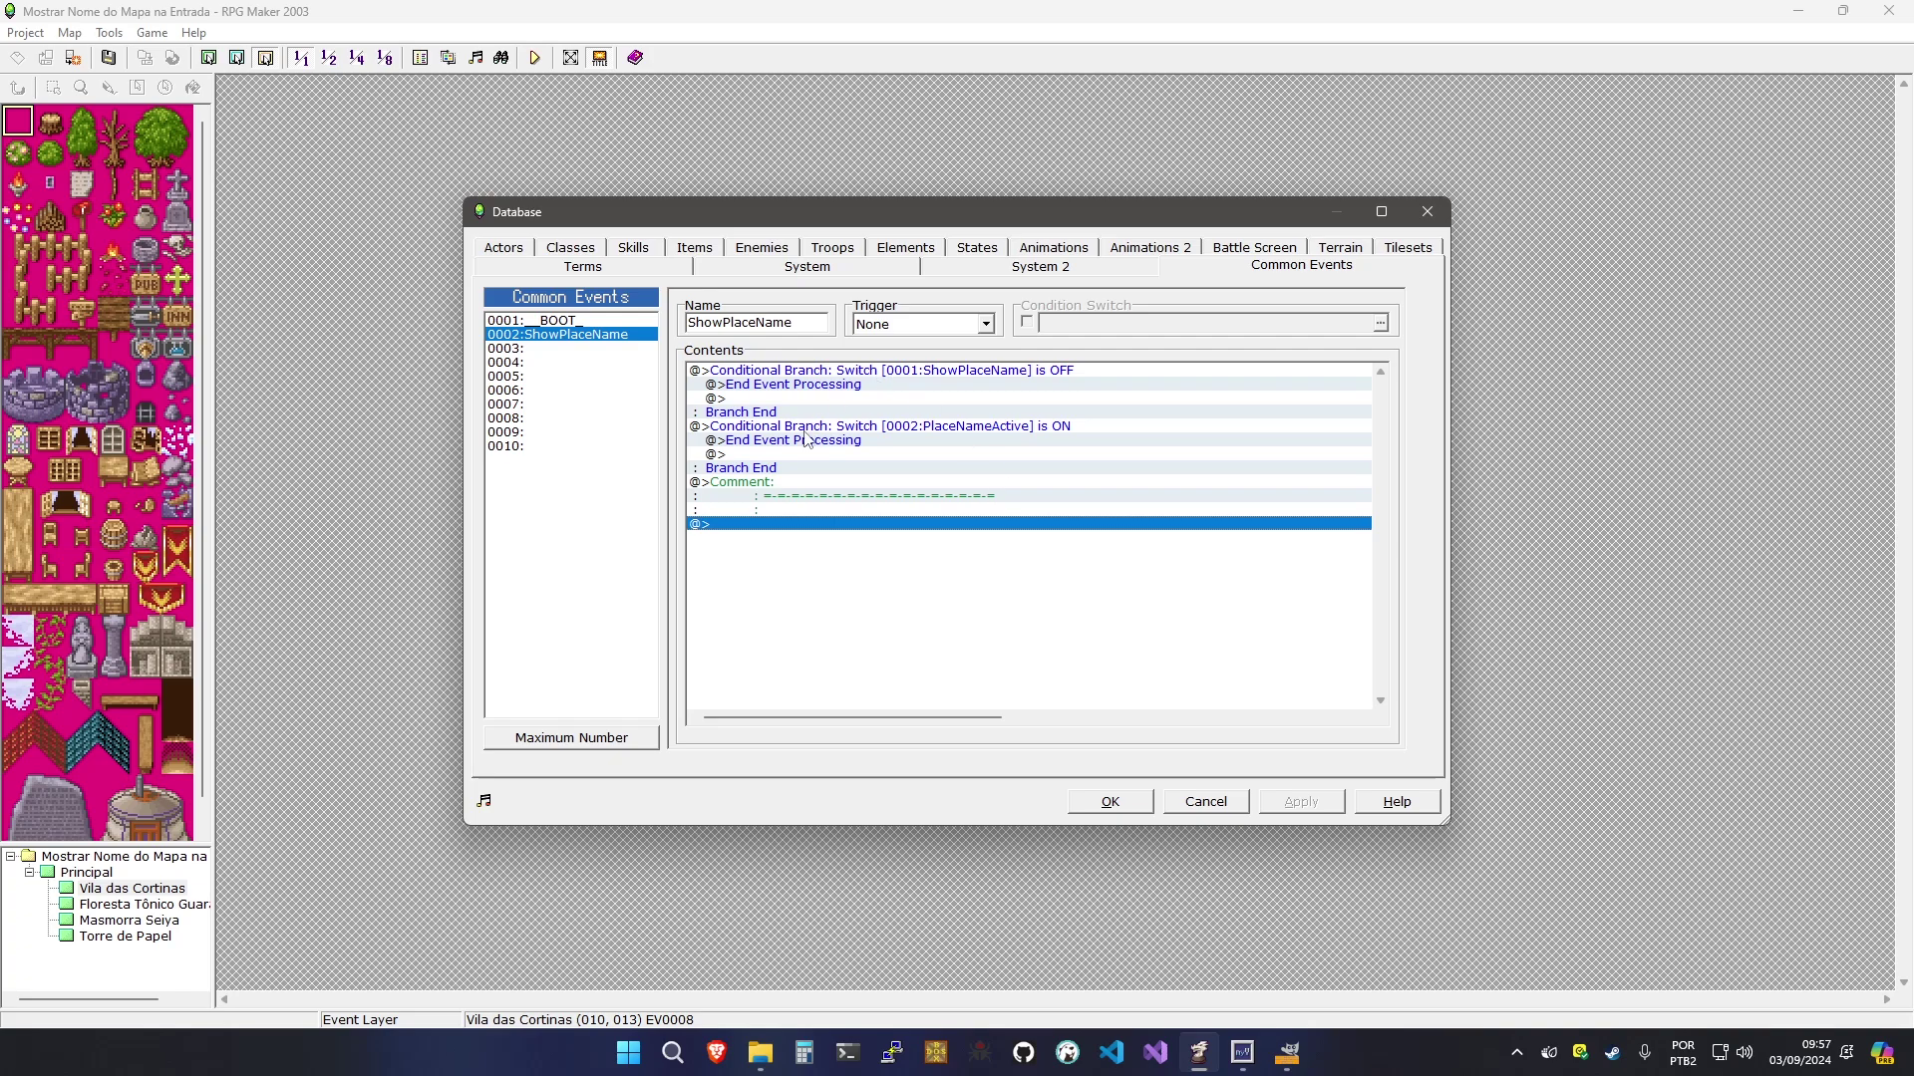
pyautogui.doubleClick(740, 530)
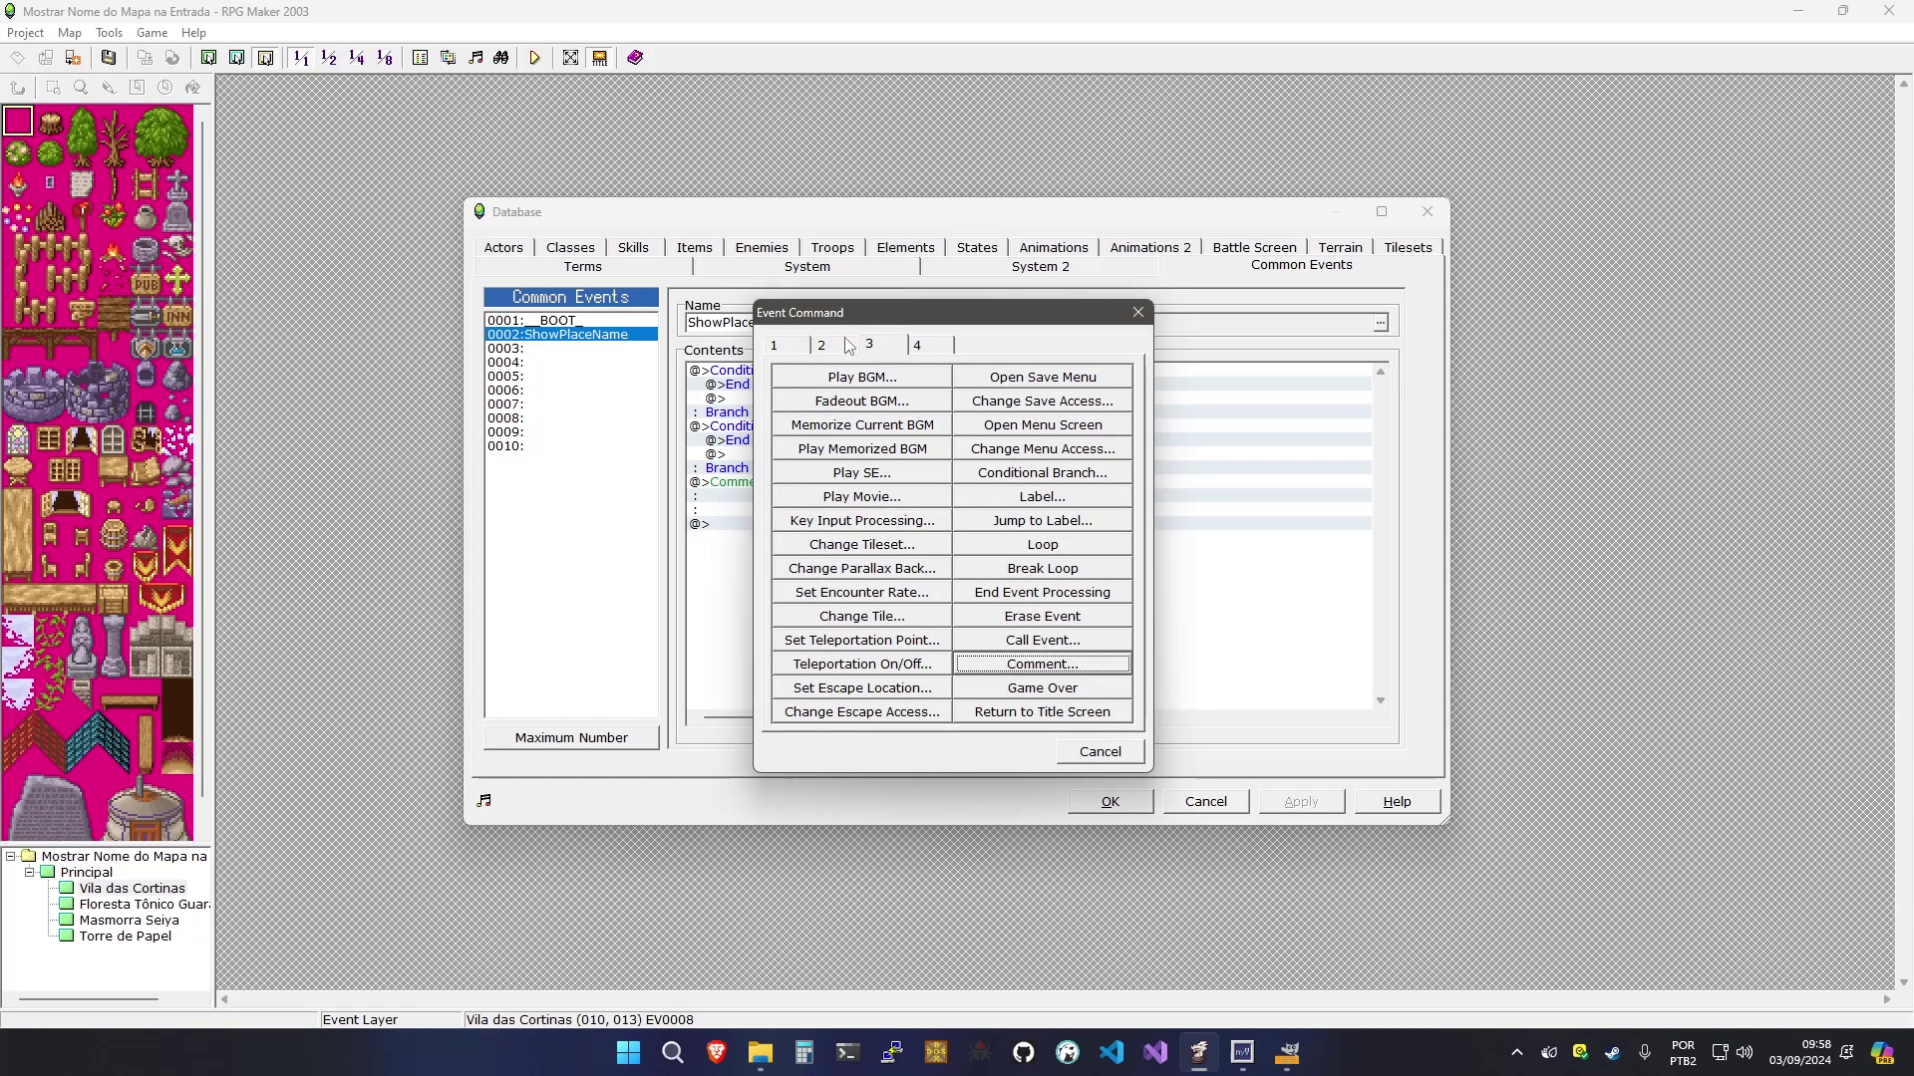
pyautogui.click(1027, 663)
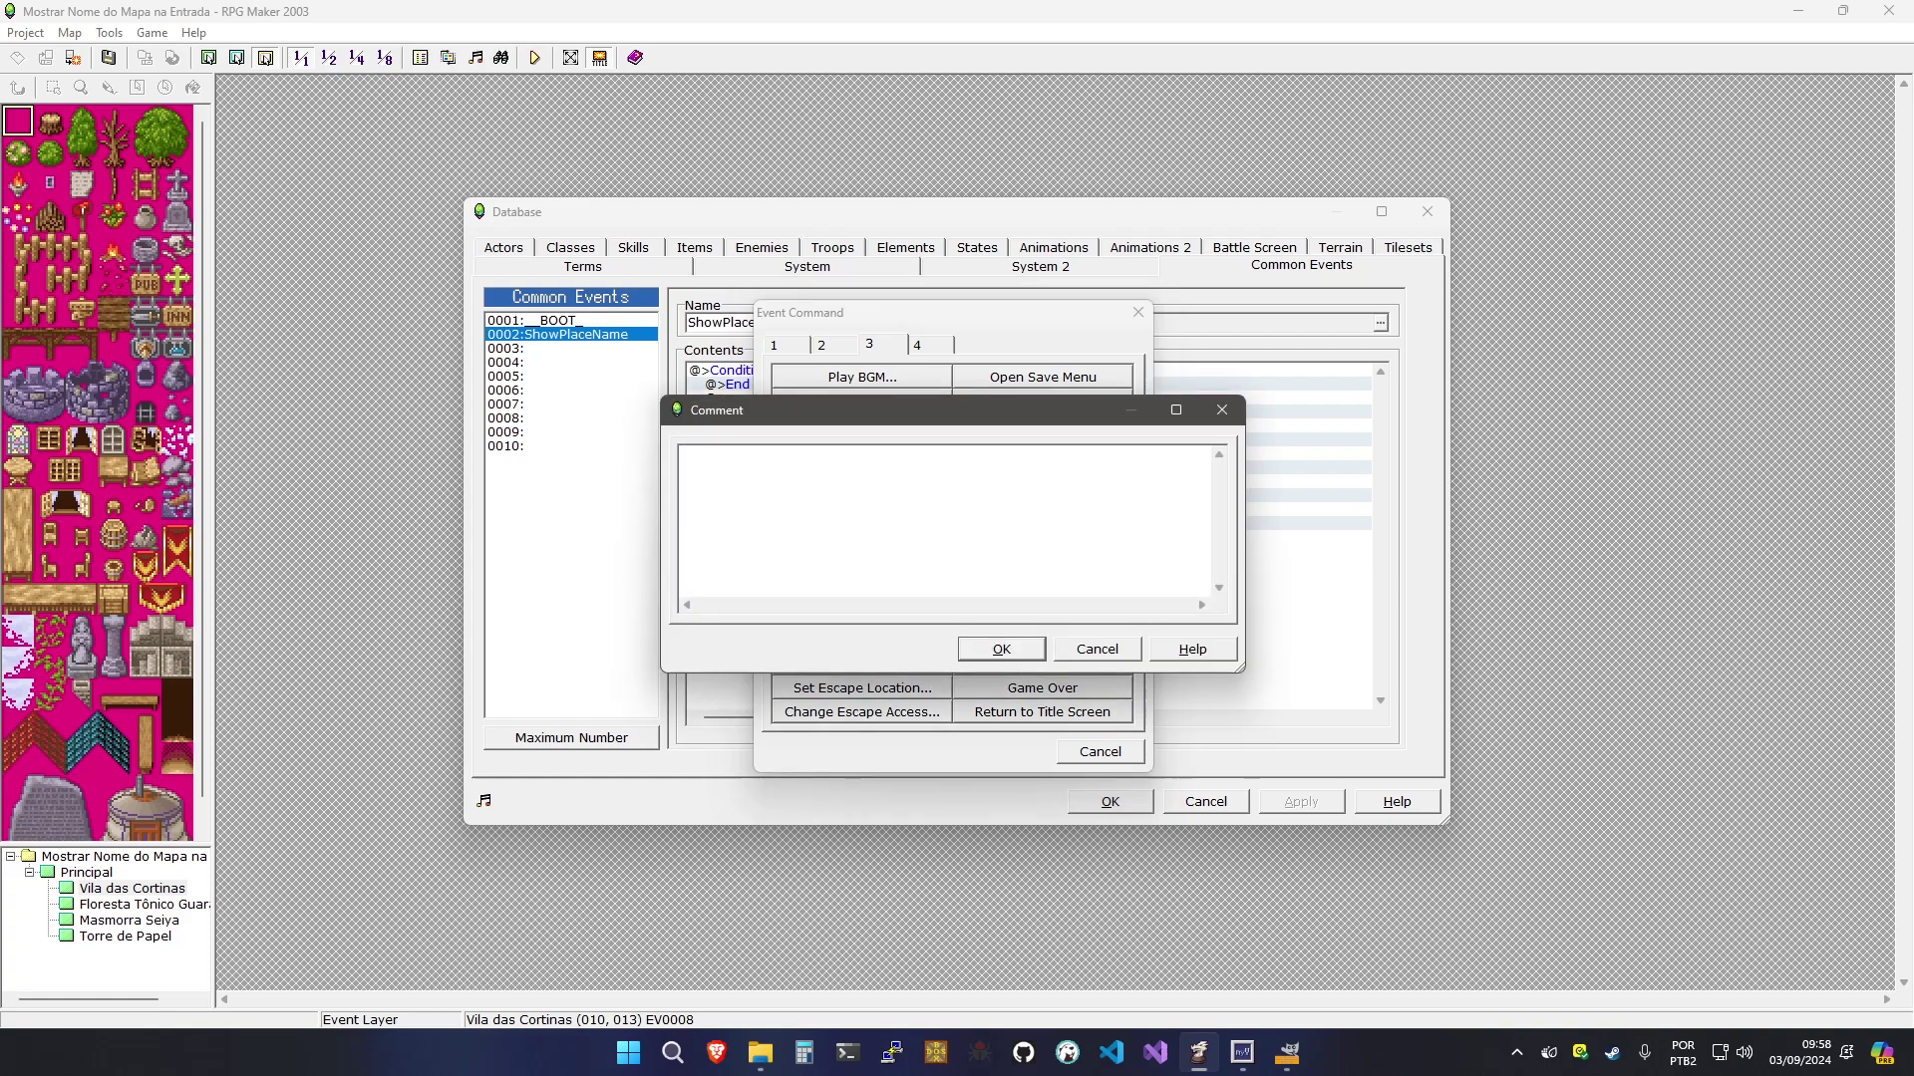
pyautogui.write('// Armazena as coo')
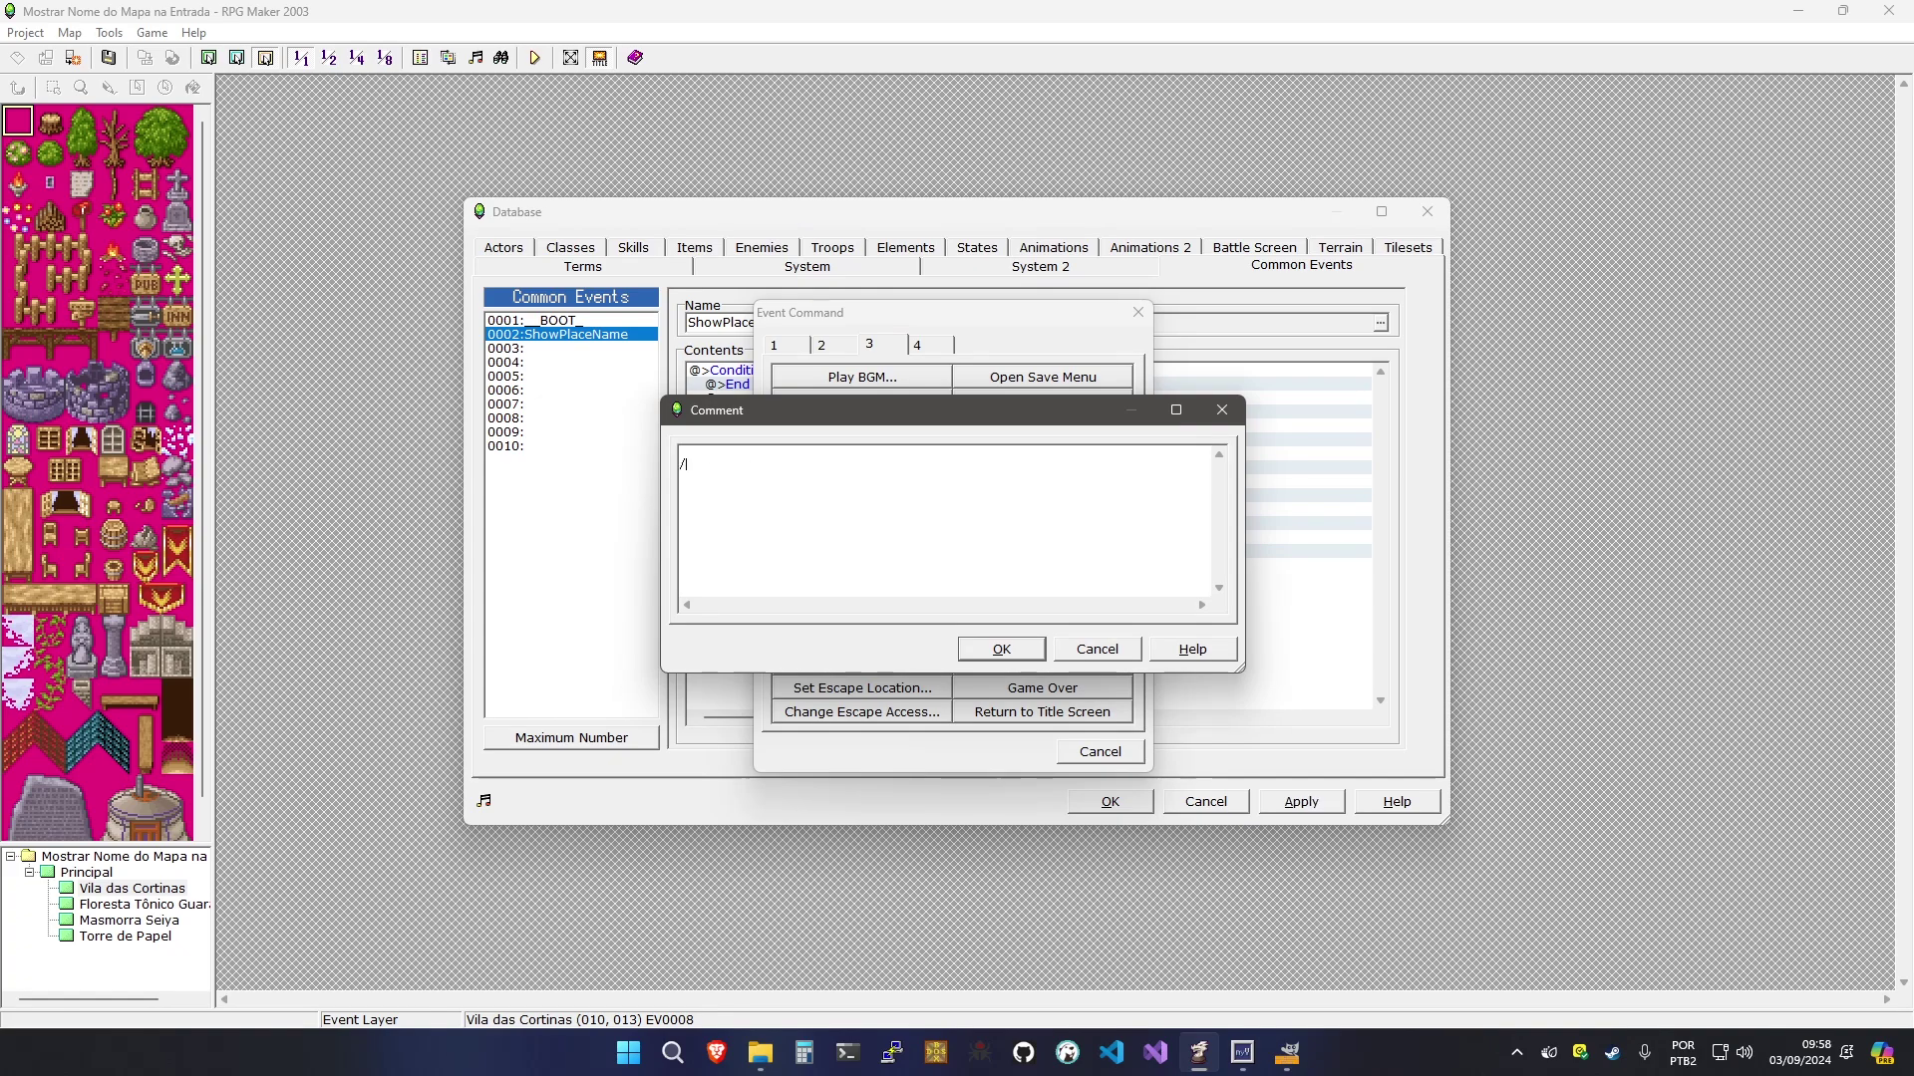
pyautogui.write('// Carrega as imagens')
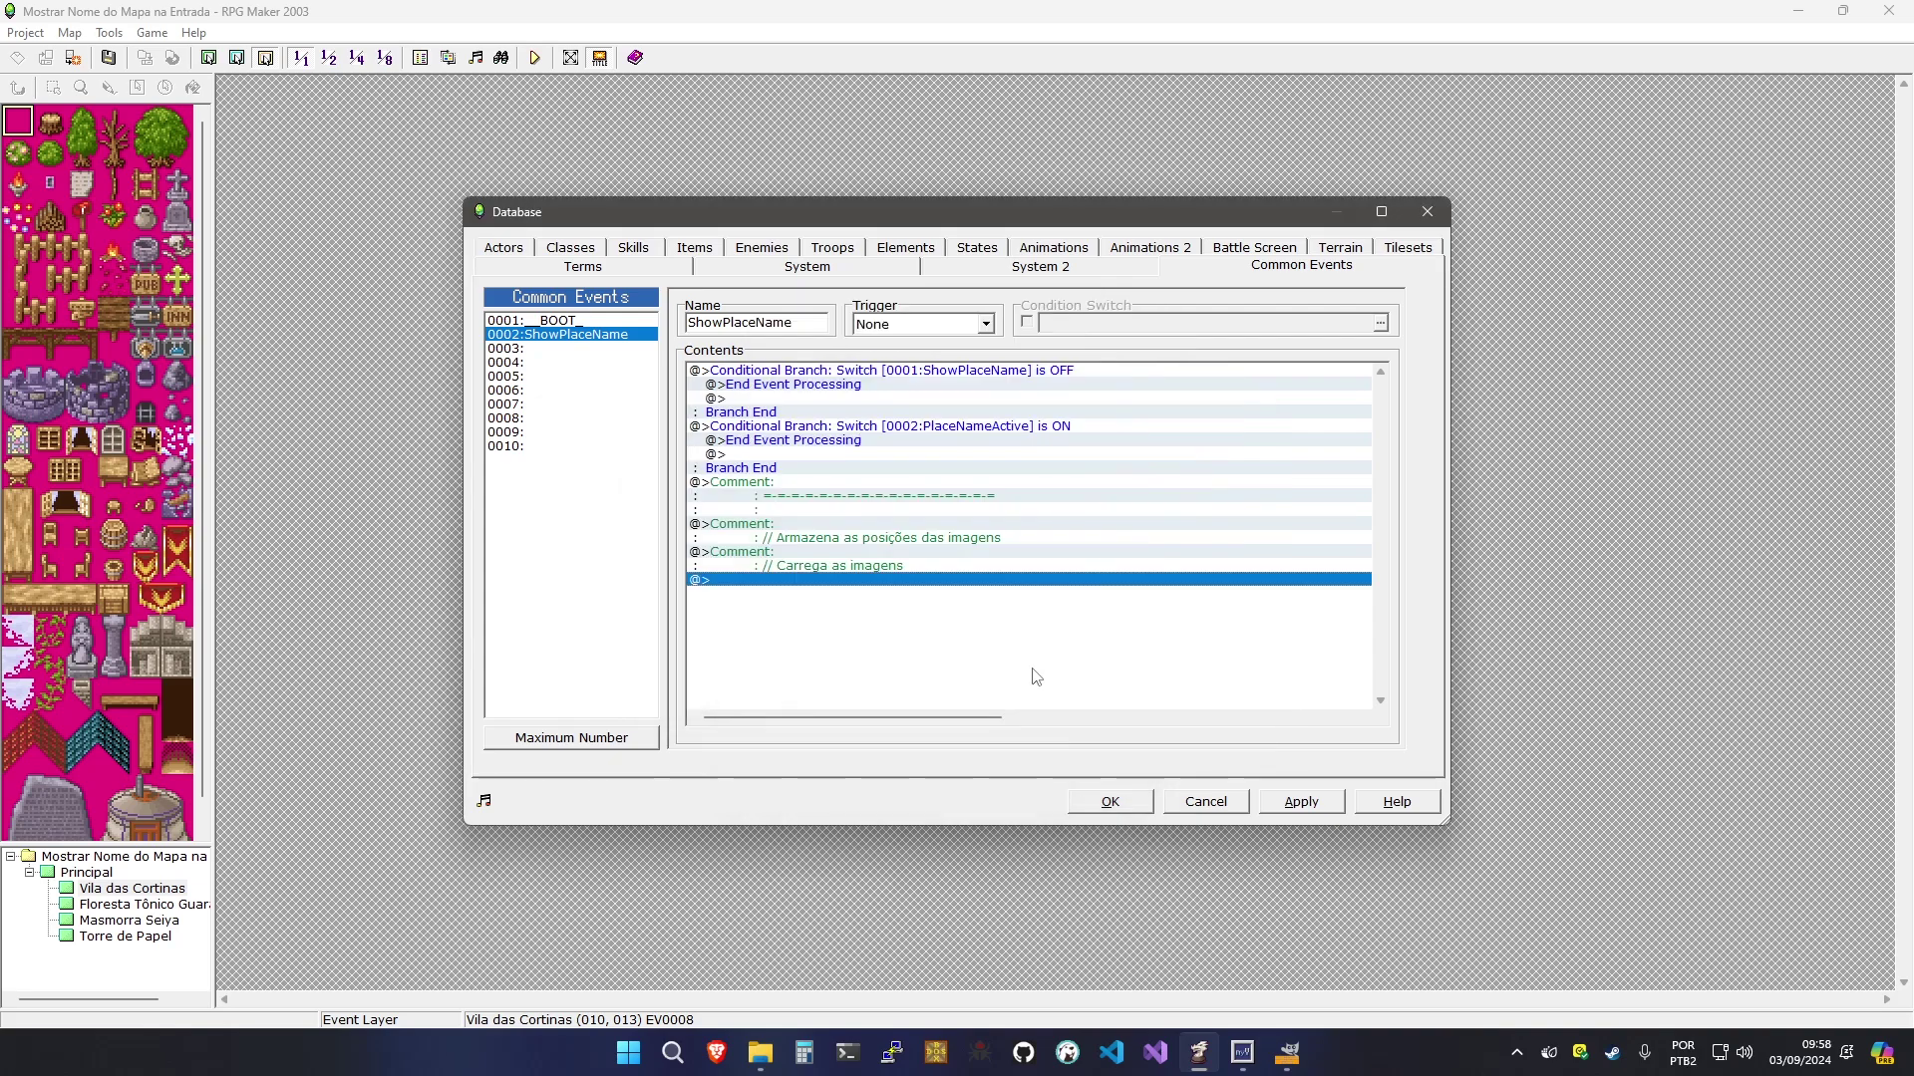
# Add the comments "// Mostra a imagem" and "// Inicia da thread" at the end of ShowPlaceName and apply the changes
pyautogui.doubleClick(1031, 667)
pyautogui.click(1031, 667)
pyautogui.write('// ')
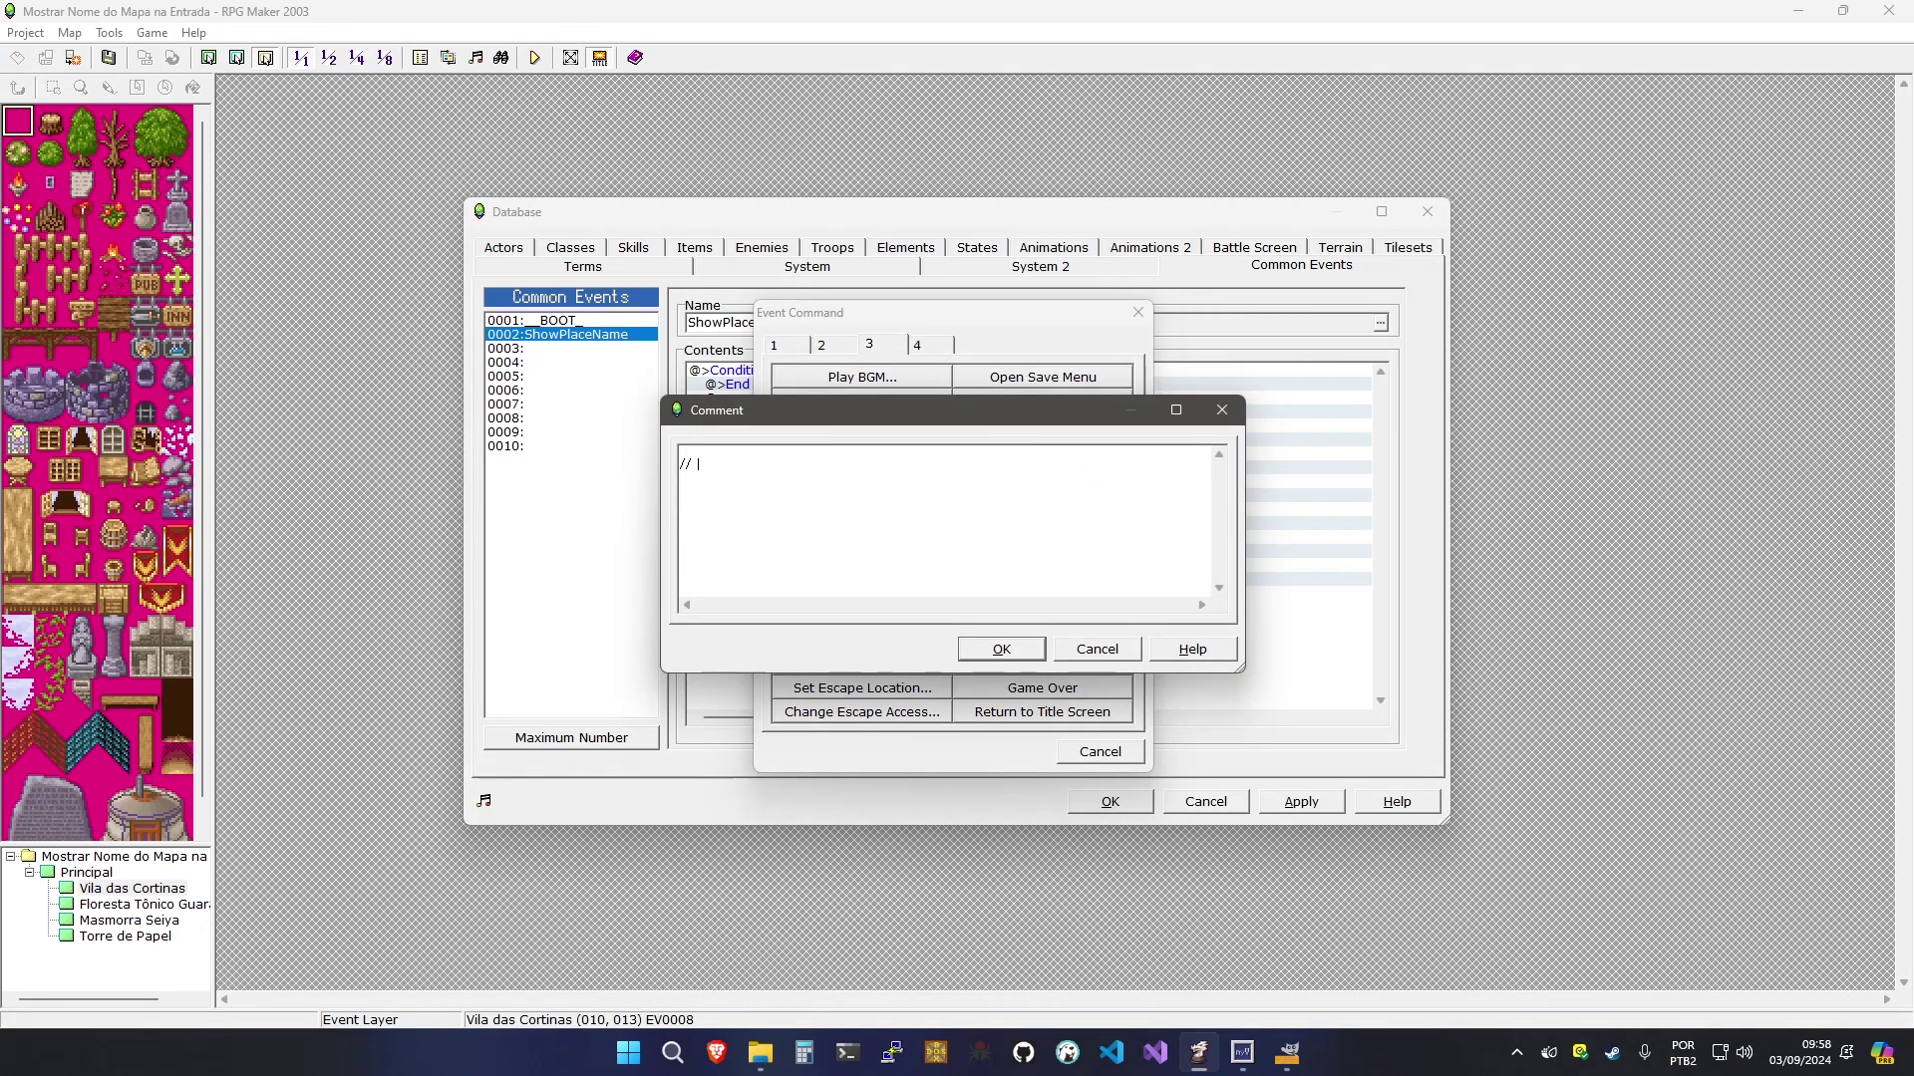
pyautogui.write('Mostra a ima')
pyautogui.press('BackSpace')
pyautogui.press('BackSpace')
pyautogui.press('BackSpace')
pyautogui.press('BackSpace')
pyautogui.press('BackSpace')
pyautogui.press('BackSpace')
pyautogui.press('BackSpace')
pyautogui.press('BackSpace')
pyautogui.press('BackSpace')
pyautogui.press('BackSpace')
pyautogui.press('BackSpace')
pyautogui.press('BackSpace')
pyautogui.press('BackSpace')
pyautogui.press('BackSpace')
pyautogui.press('BackSpace')
pyautogui.write('// Inicia da thread')
pyautogui.click(1026, 653)
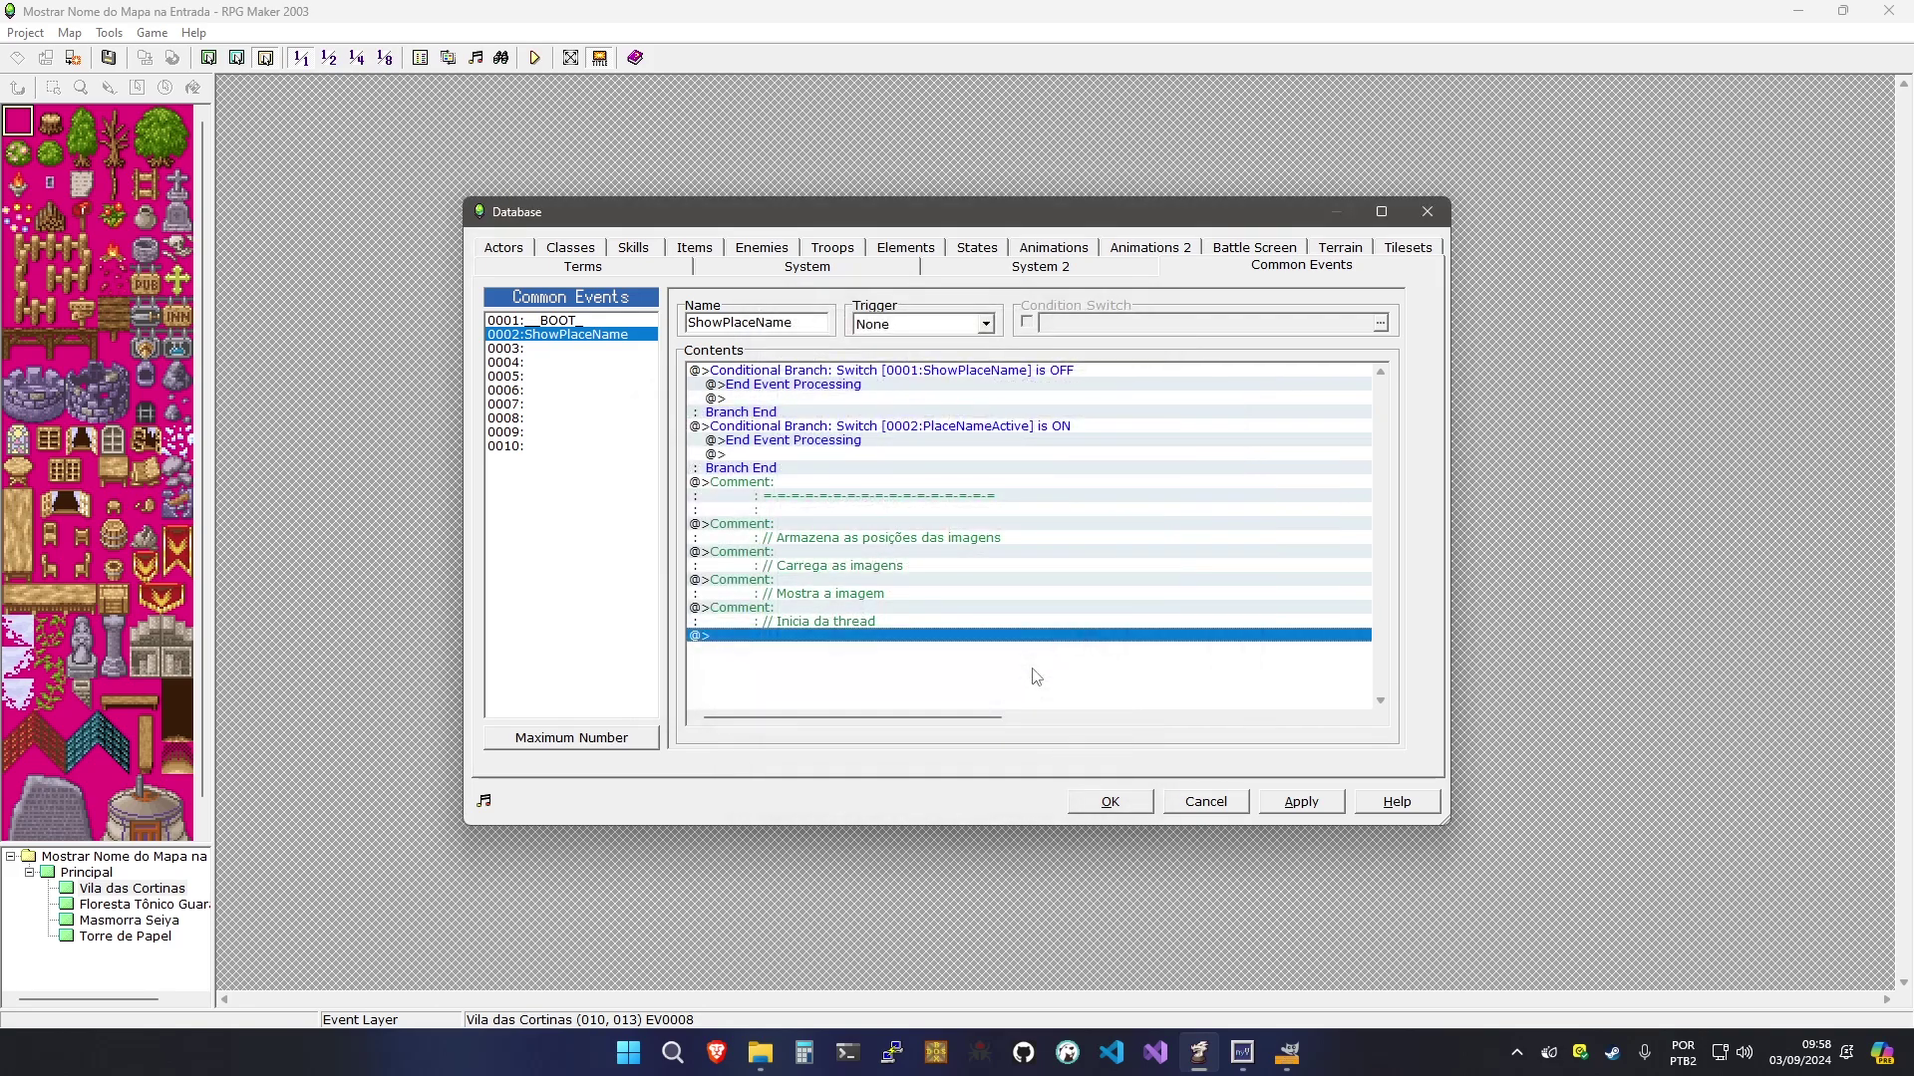
pyautogui.click(1300, 803)
pyautogui.click(942, 637)
pyautogui.click(944, 612)
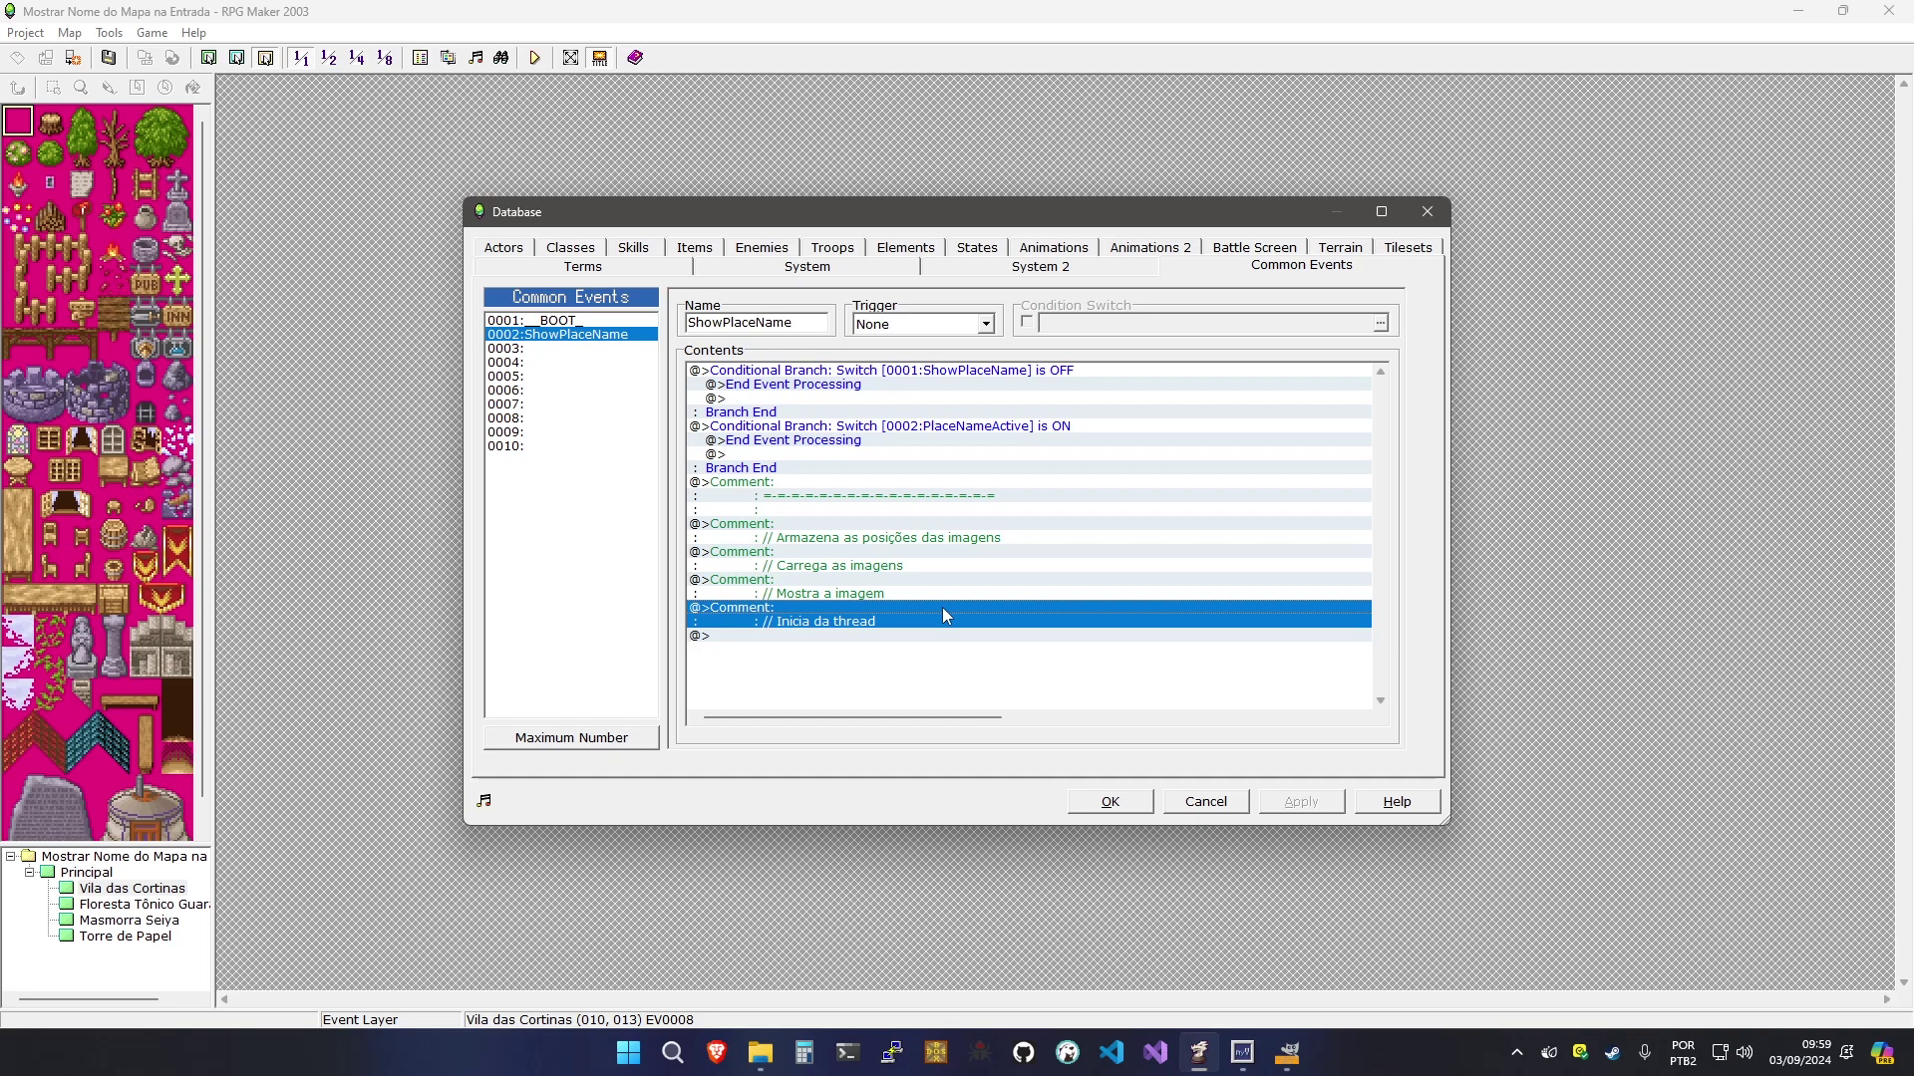
pyautogui.click(895, 554)
pyautogui.click(835, 541)
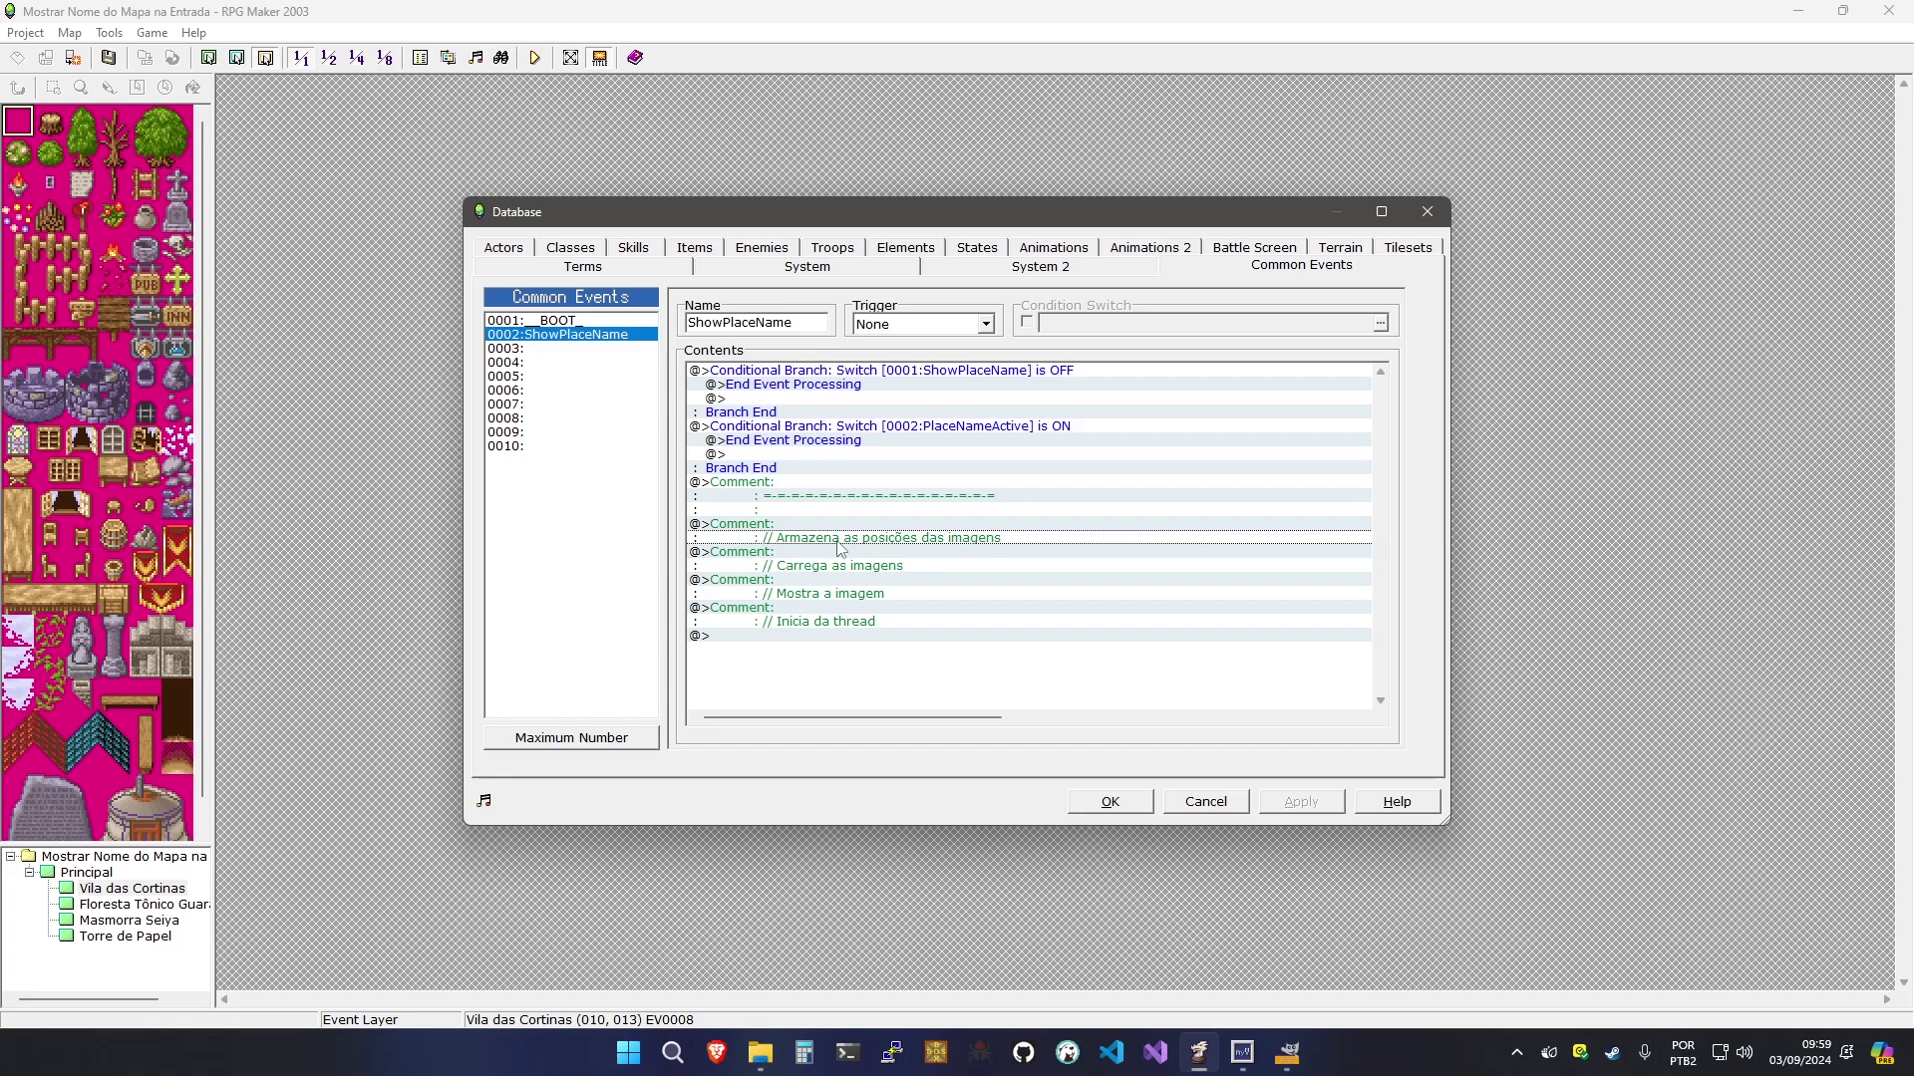
# Insert a Control Variables command below the "// Armazena as posições das imagens" comment and open the list for its single target variable
pyautogui.doubleClick(831, 550)
pyautogui.click(788, 347)
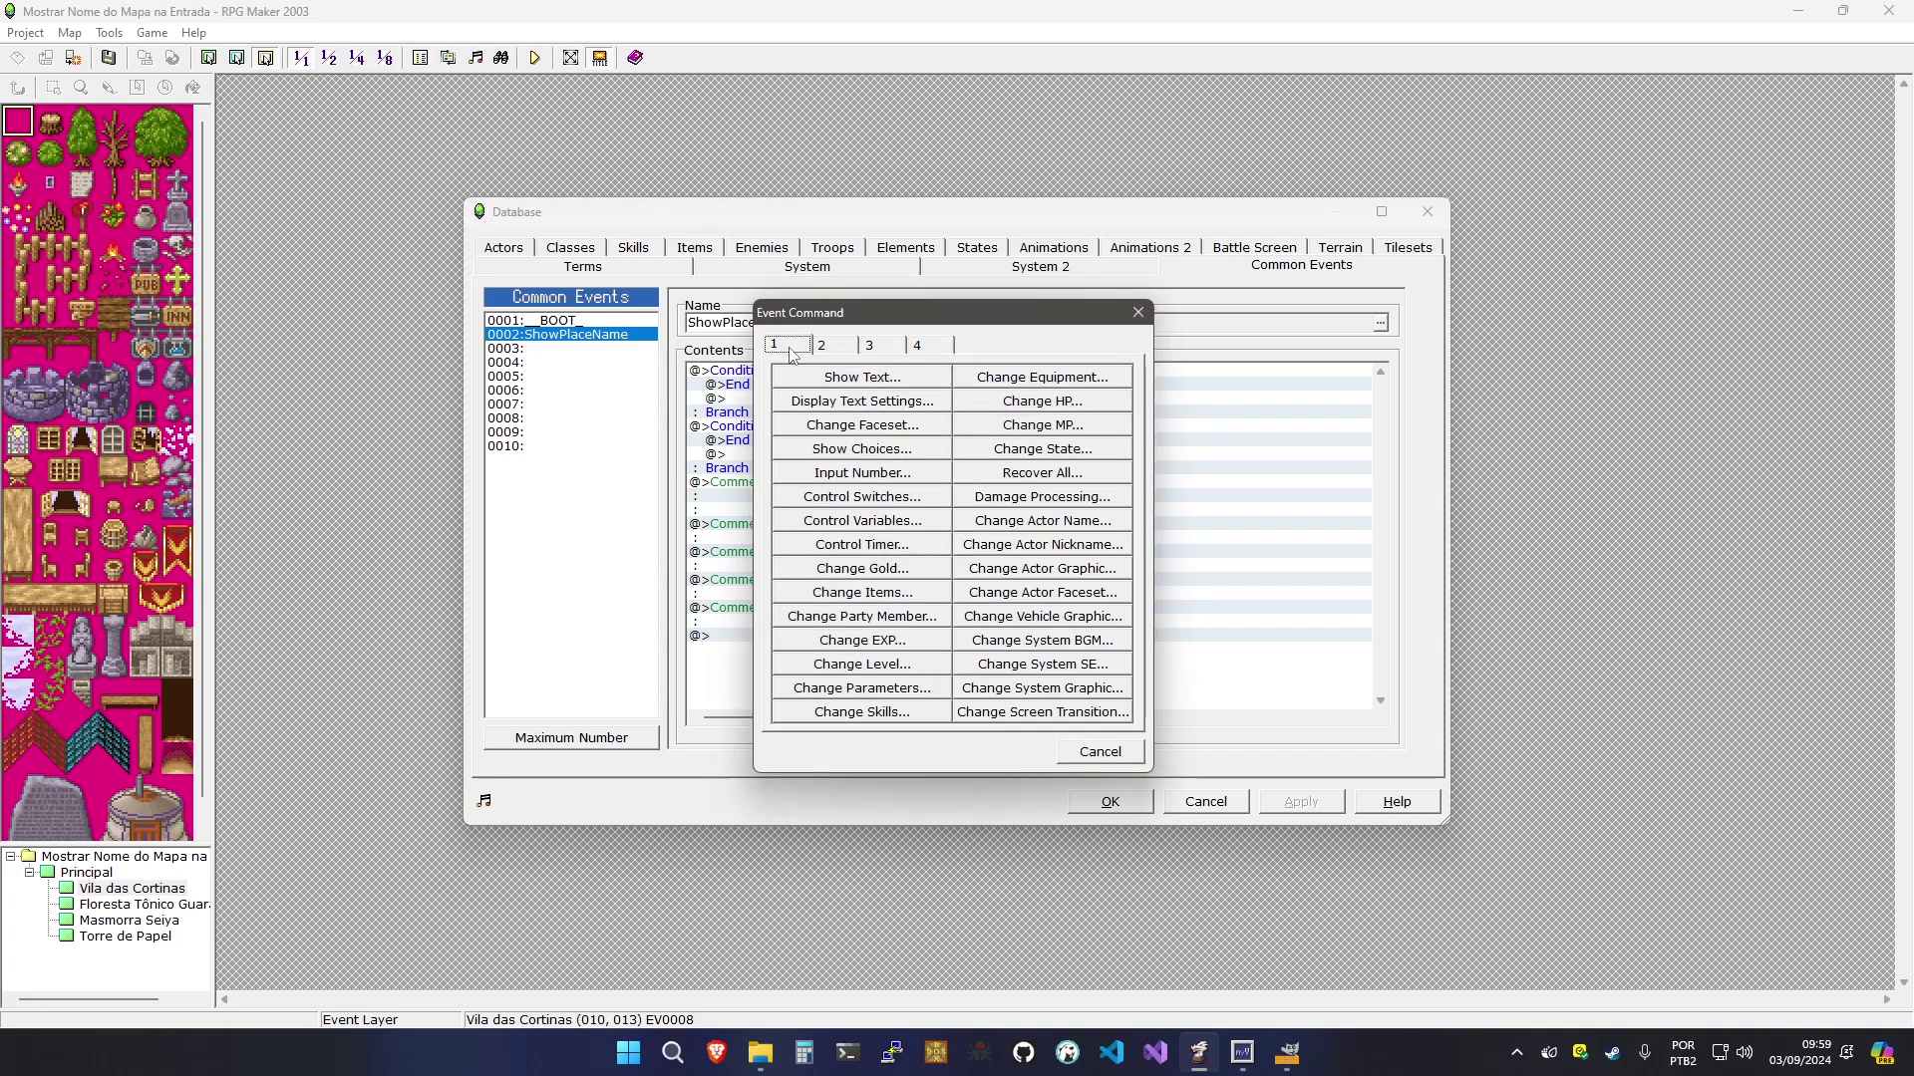
pyautogui.click(845, 521)
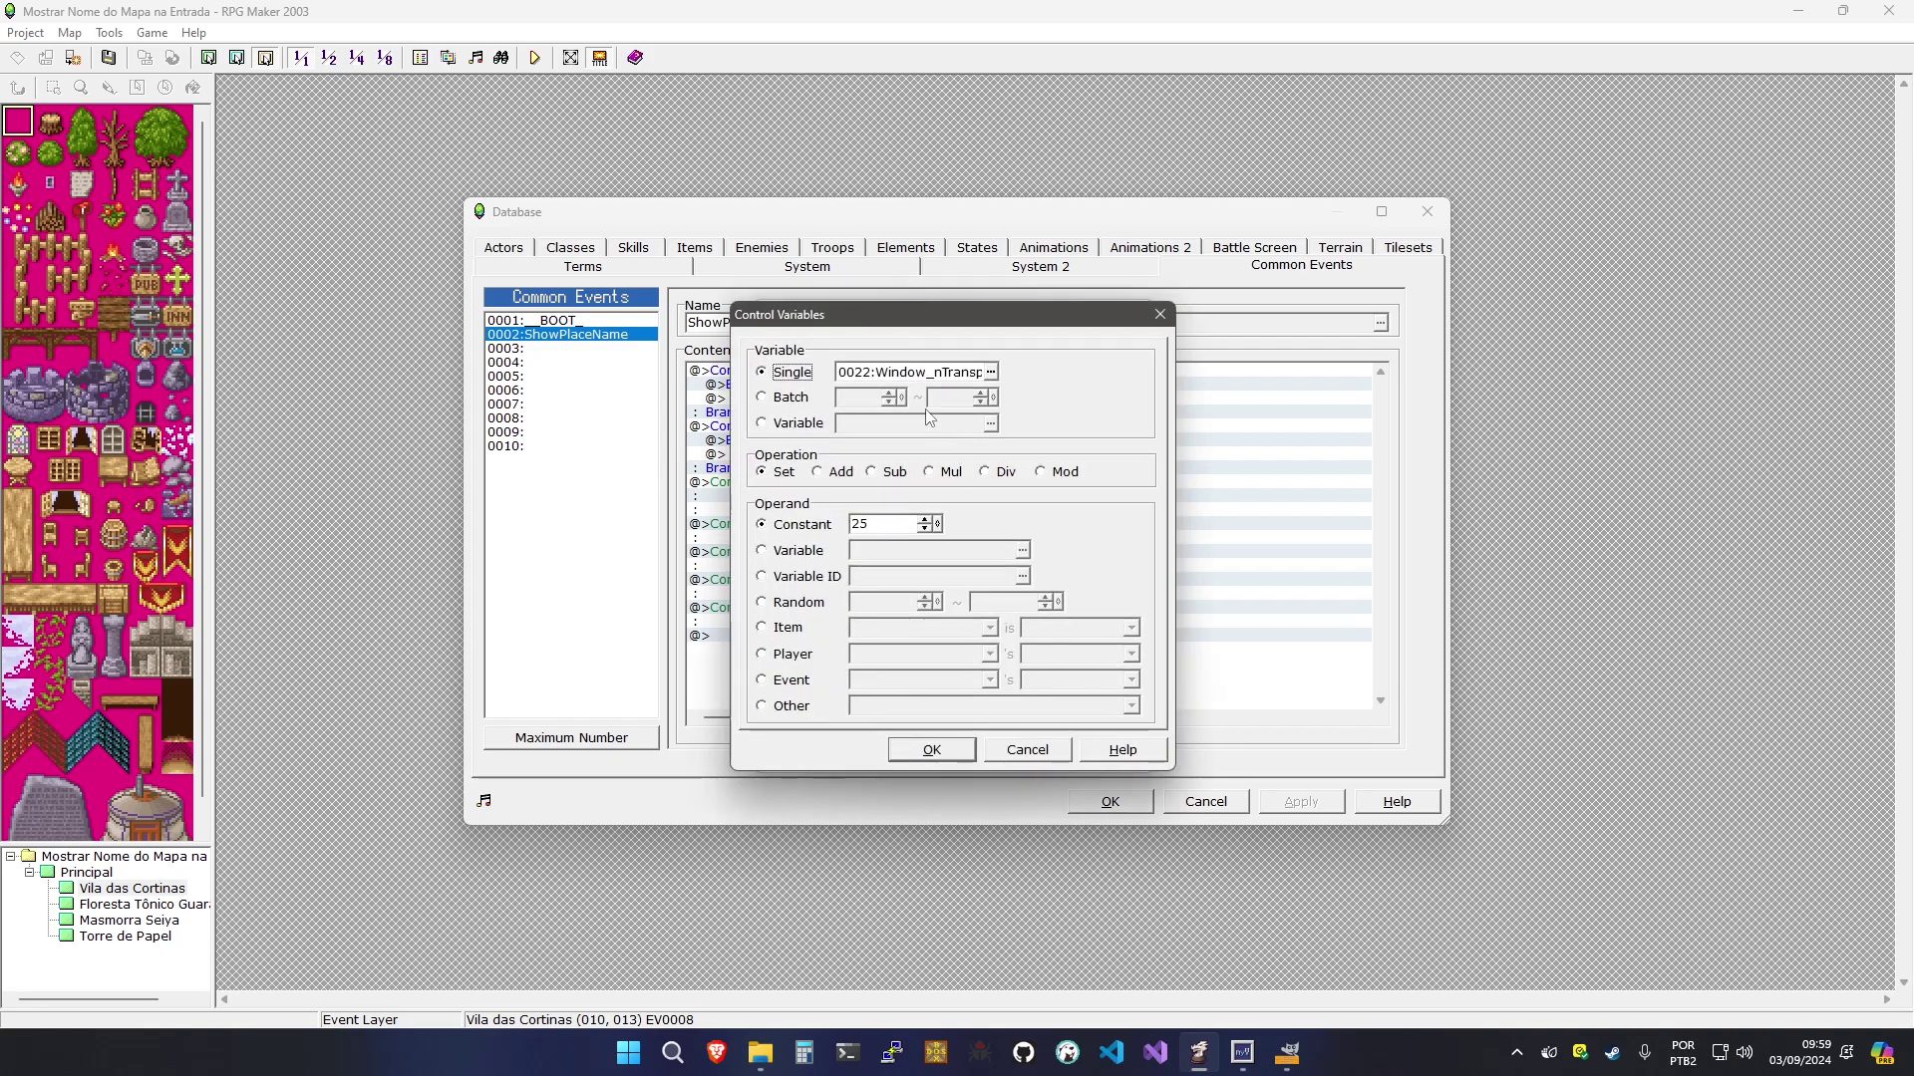
pyautogui.click(909, 377)
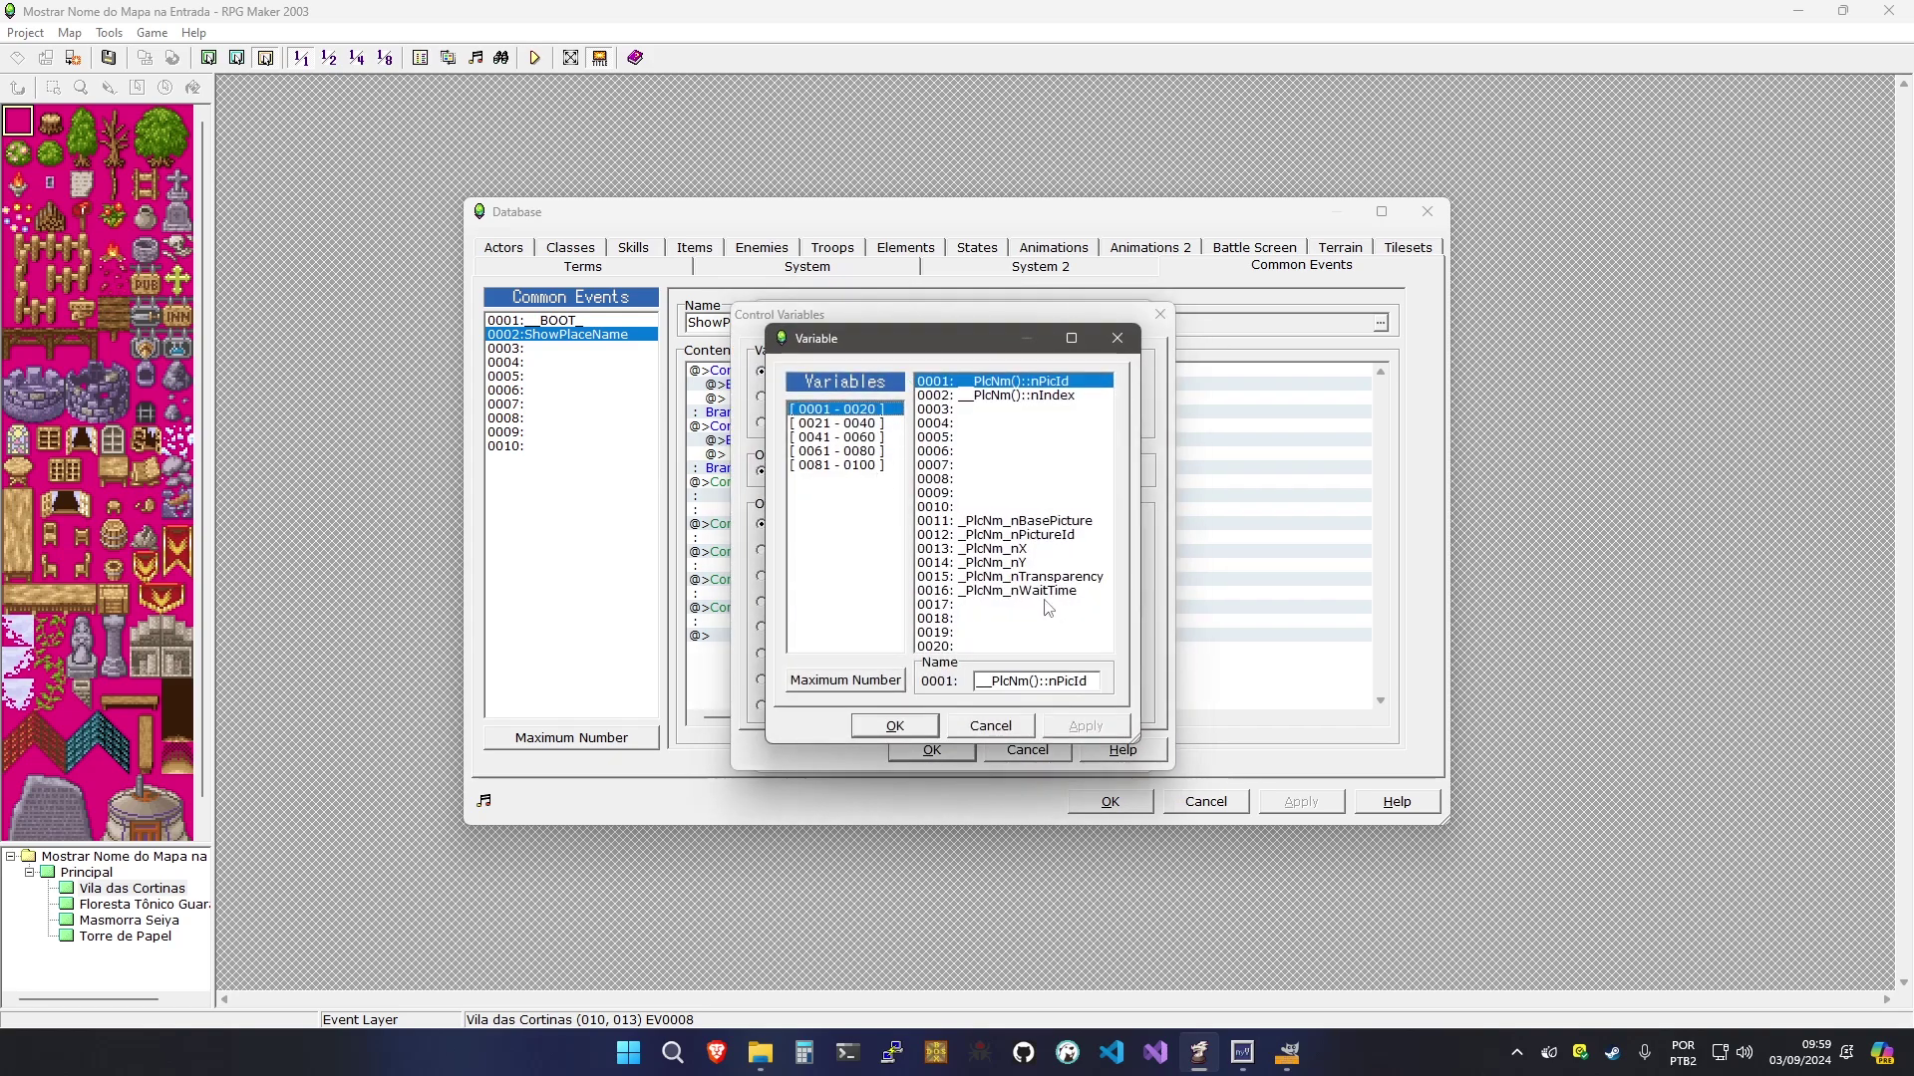
# Review the place-name variables 0001 and 0002, and 0011 through 0016, in the variable list
pyautogui.click(987, 397)
pyautogui.press('Up')
pyautogui.press('Down')
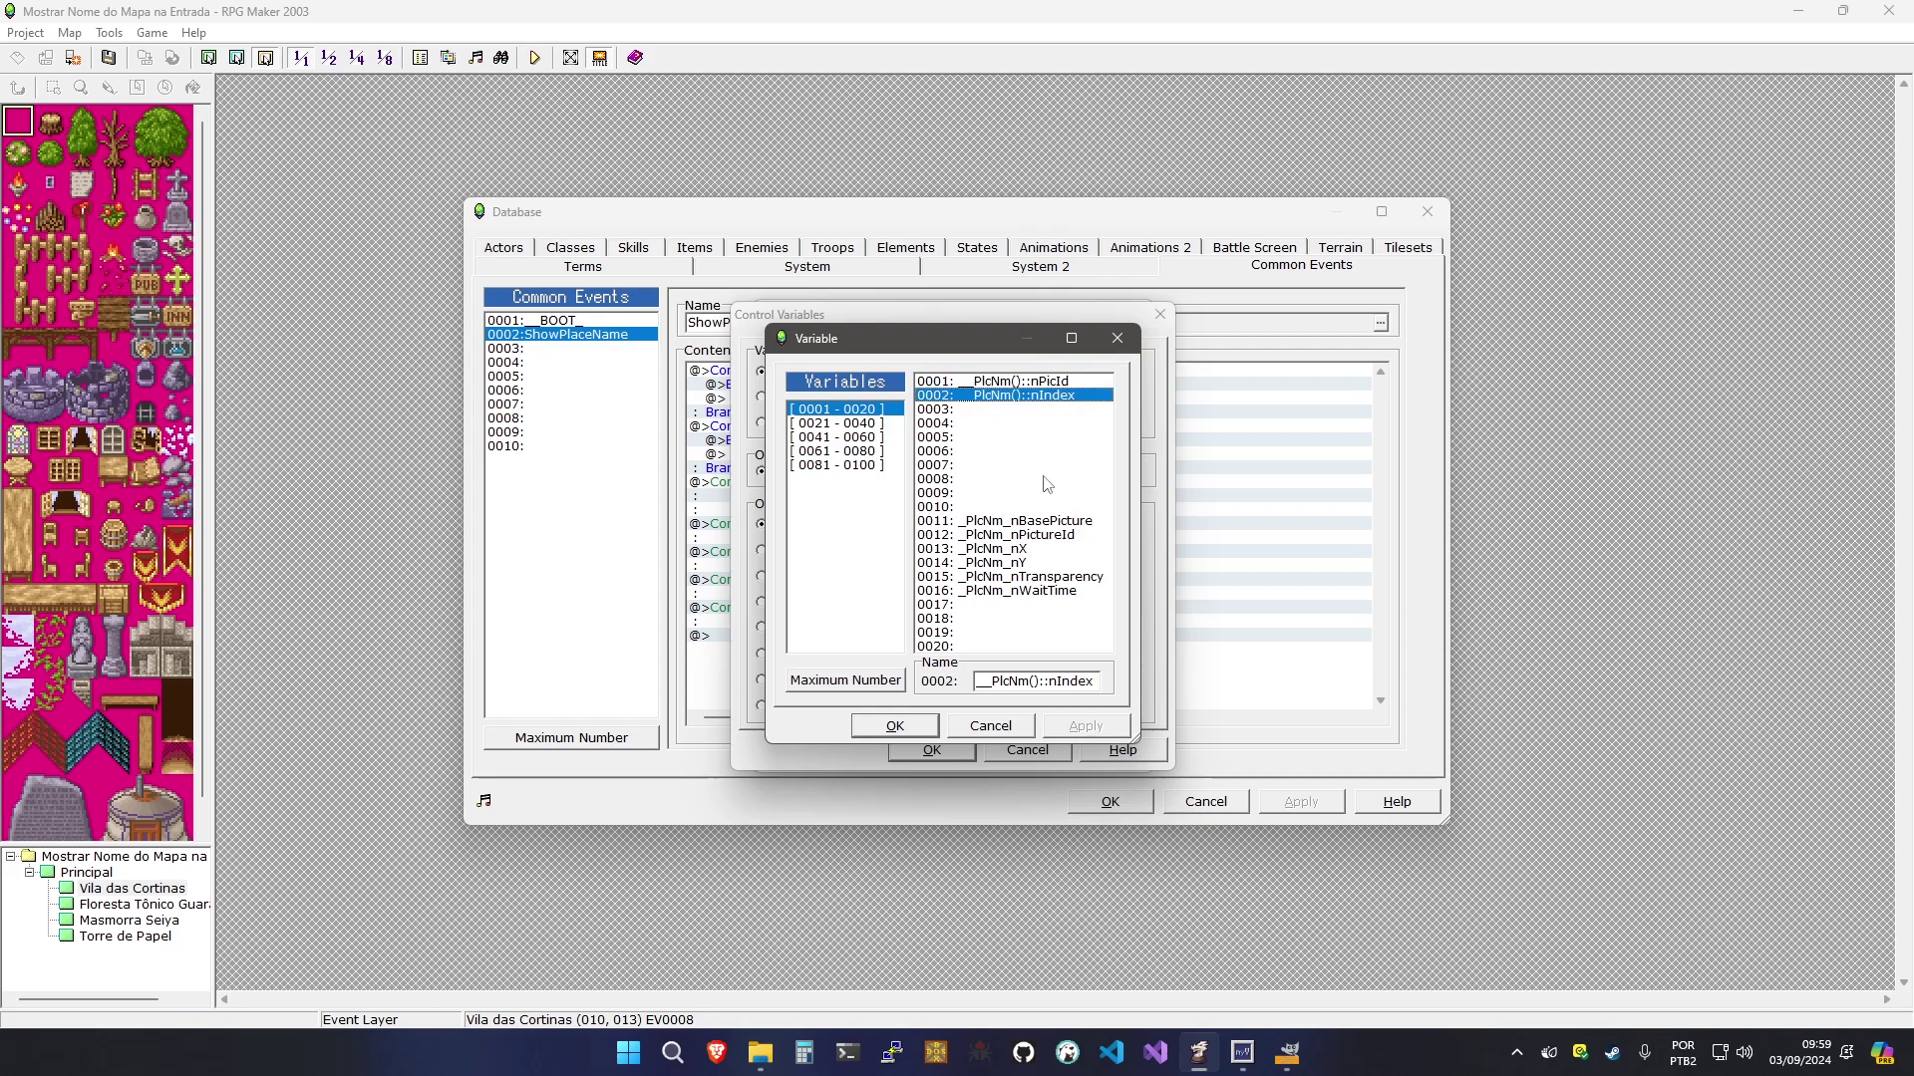
pyautogui.press('Up')
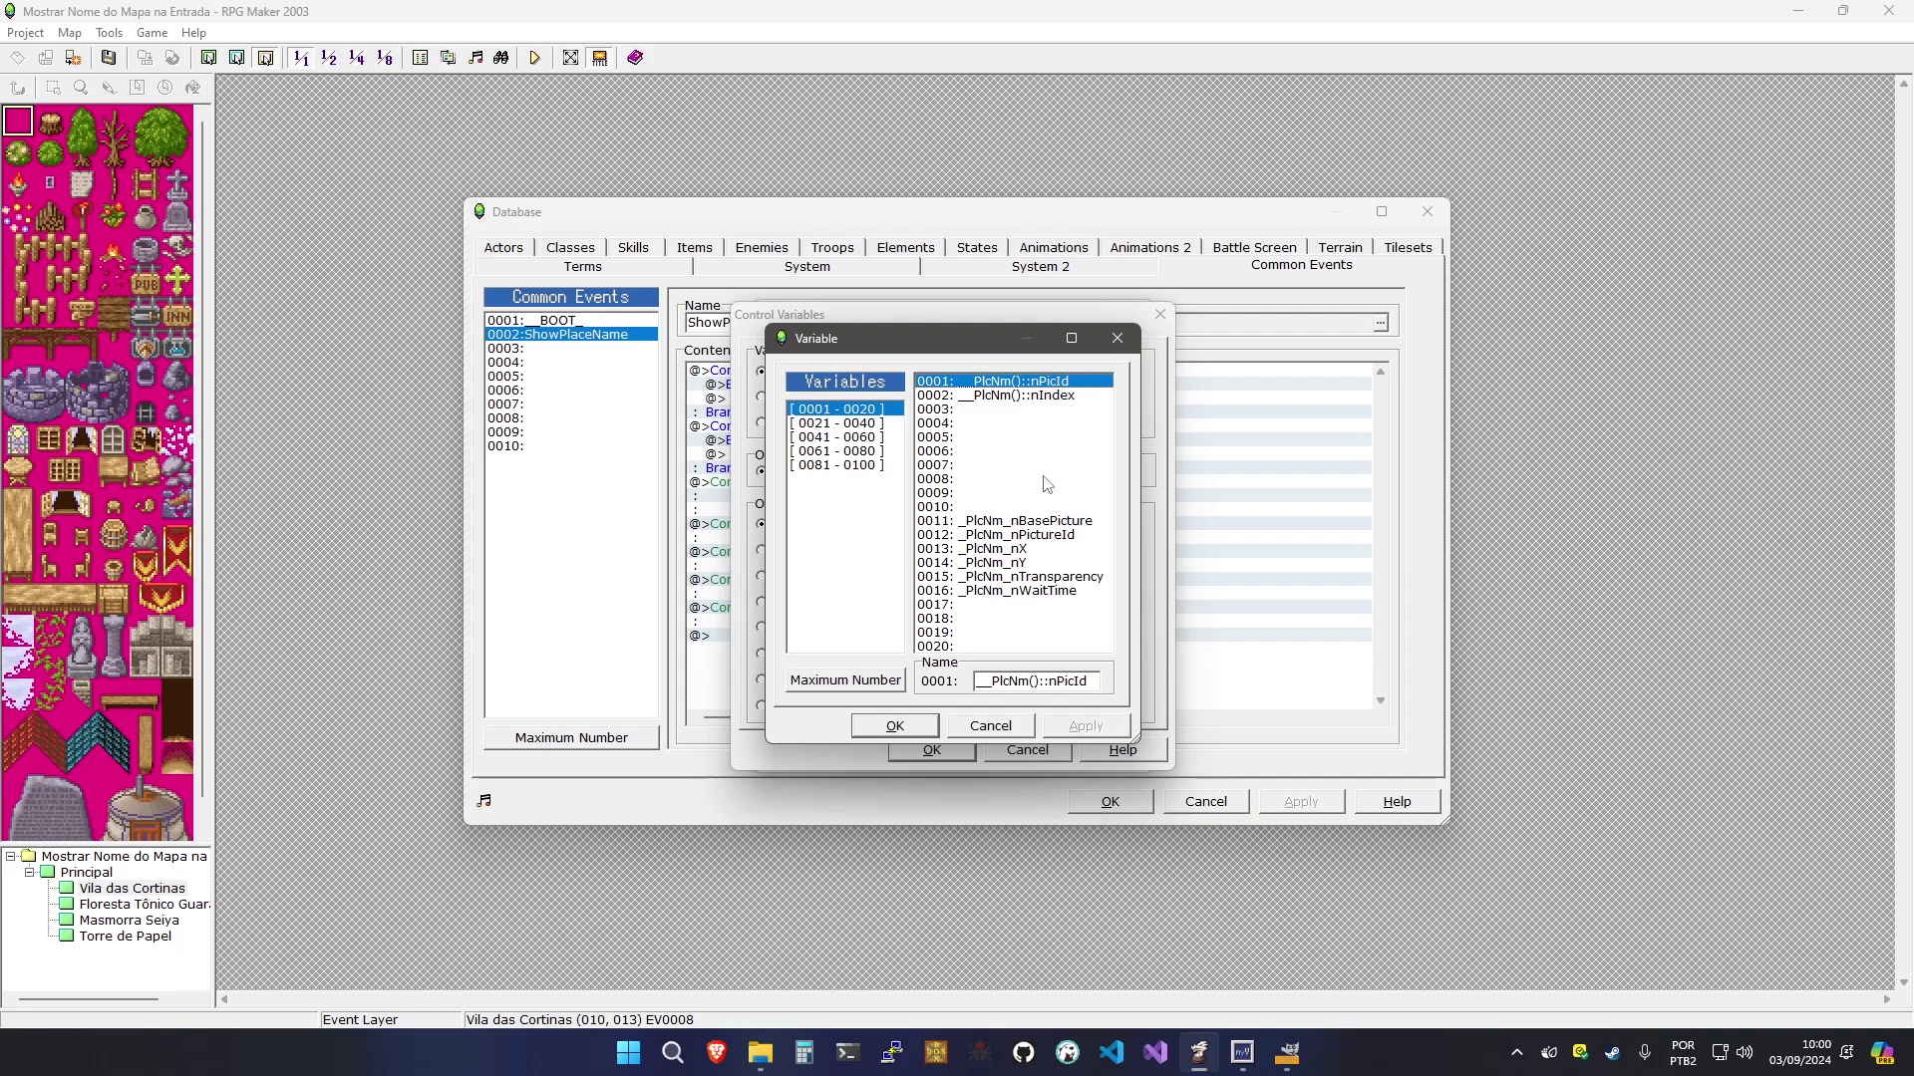
pyautogui.click(1018, 525)
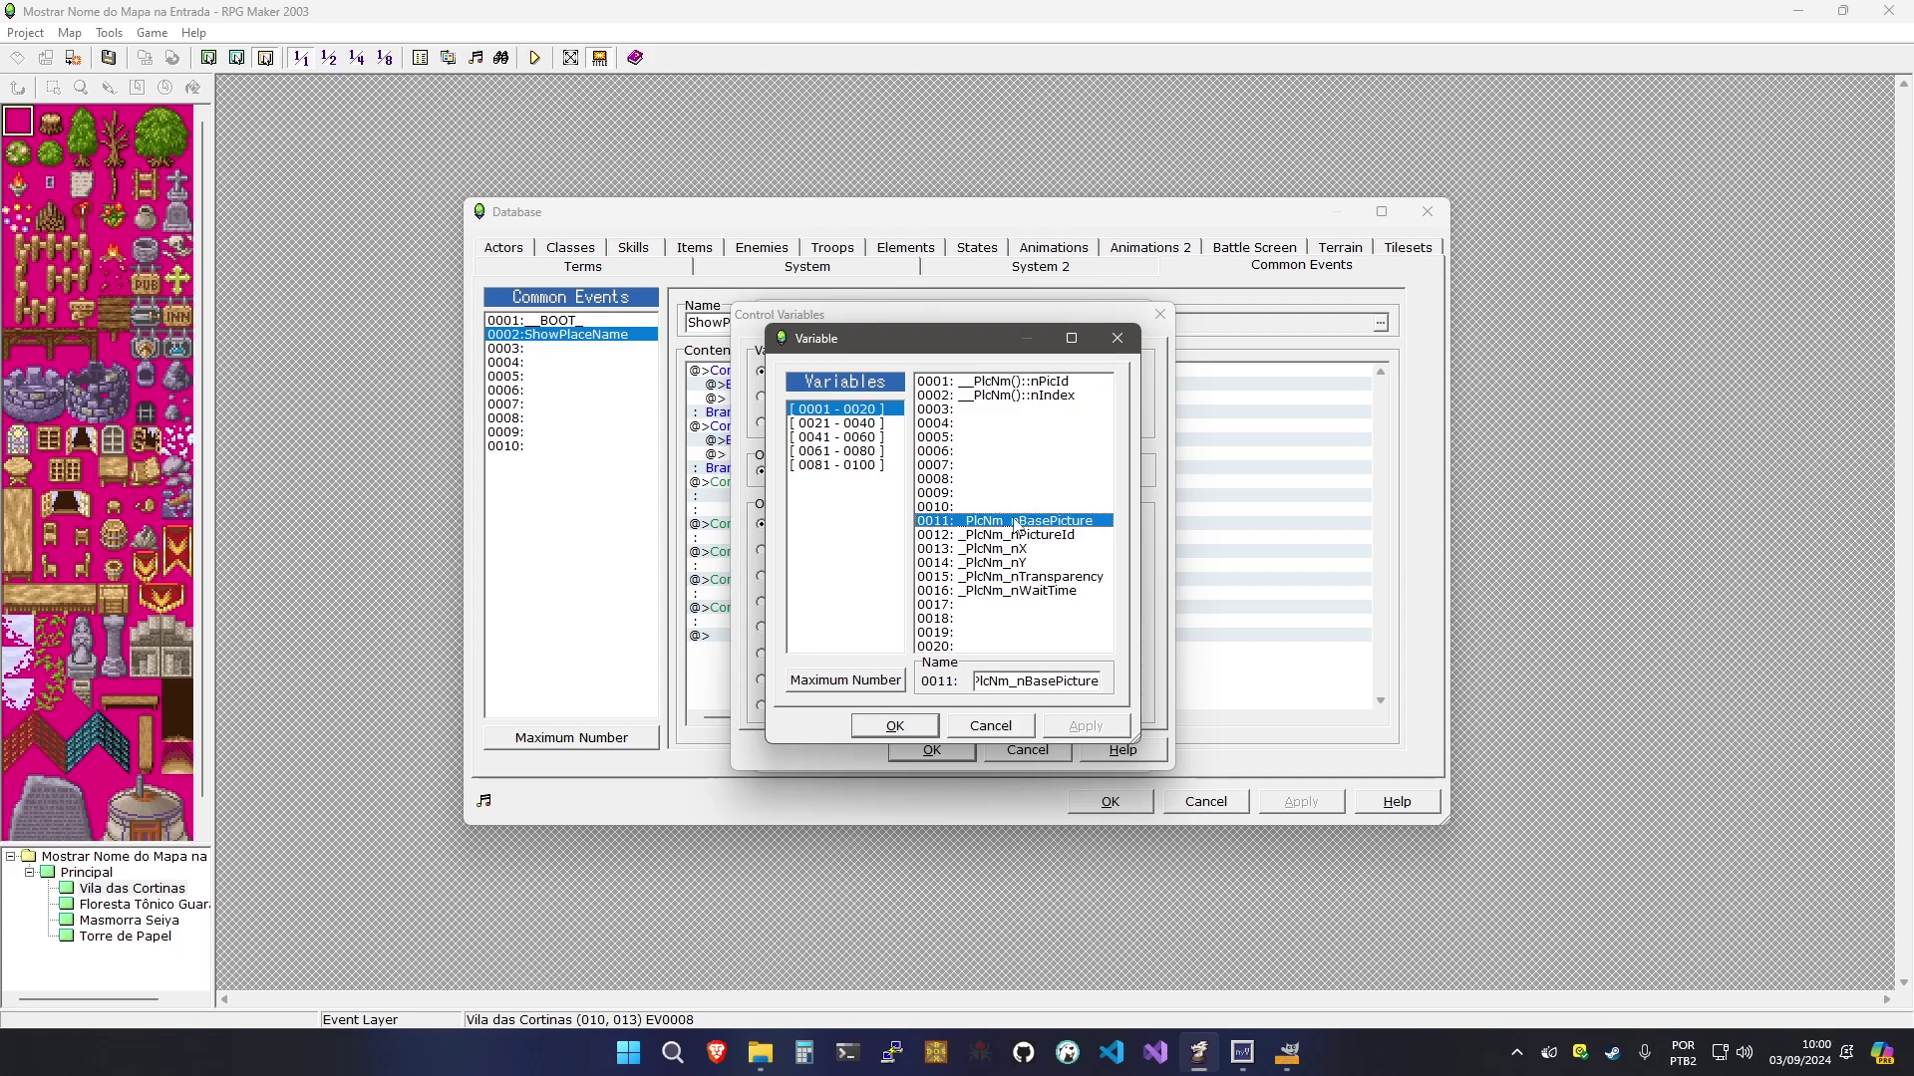
pyautogui.moveTo(1041, 543)
pyautogui.mouseDown()
pyautogui.moveTo(1042, 590)
pyautogui.moveTo(1042, 541)
pyautogui.mouseUp()
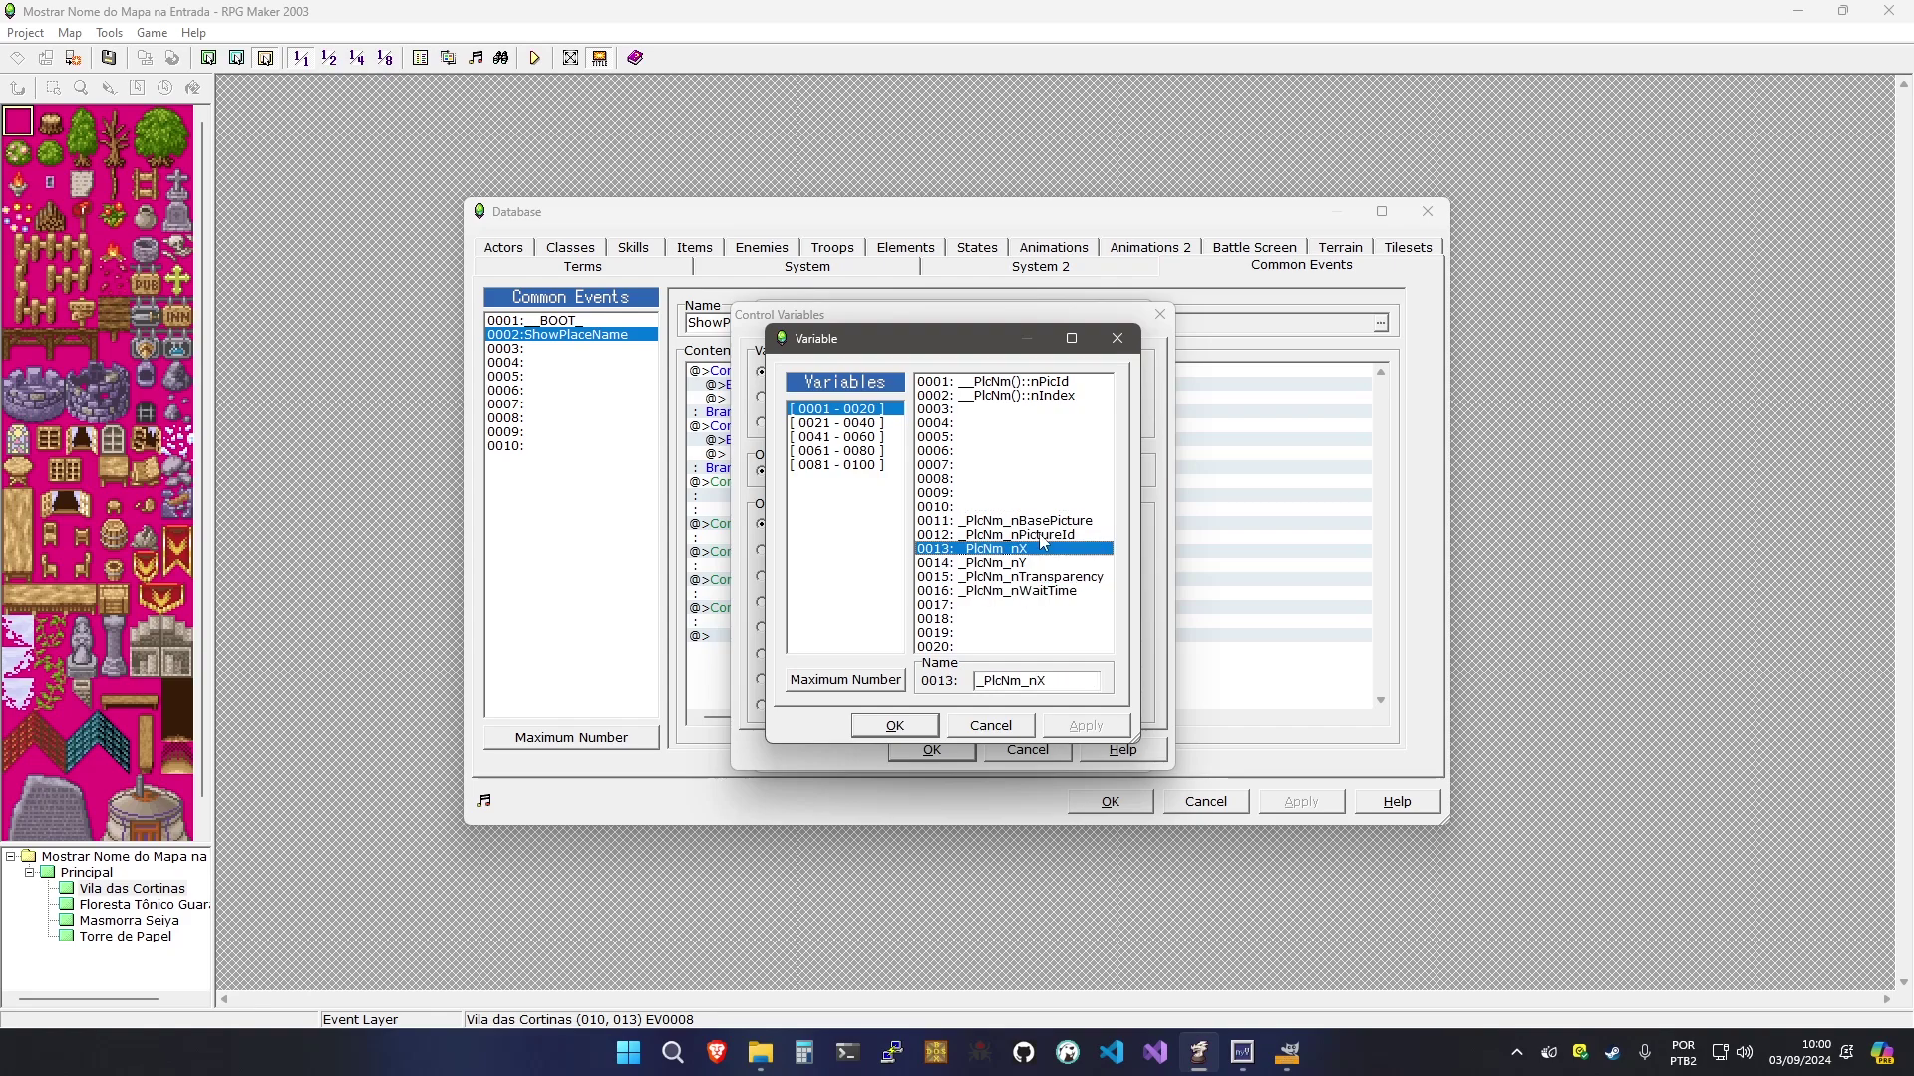
pyautogui.press('Up')
pyautogui.press('Up')
pyautogui.press('Down')
pyautogui.press('Down')
pyautogui.press('Down')
pyautogui.press('Down')
pyautogui.press('Down')
pyautogui.press('Up')
pyautogui.press('Up')
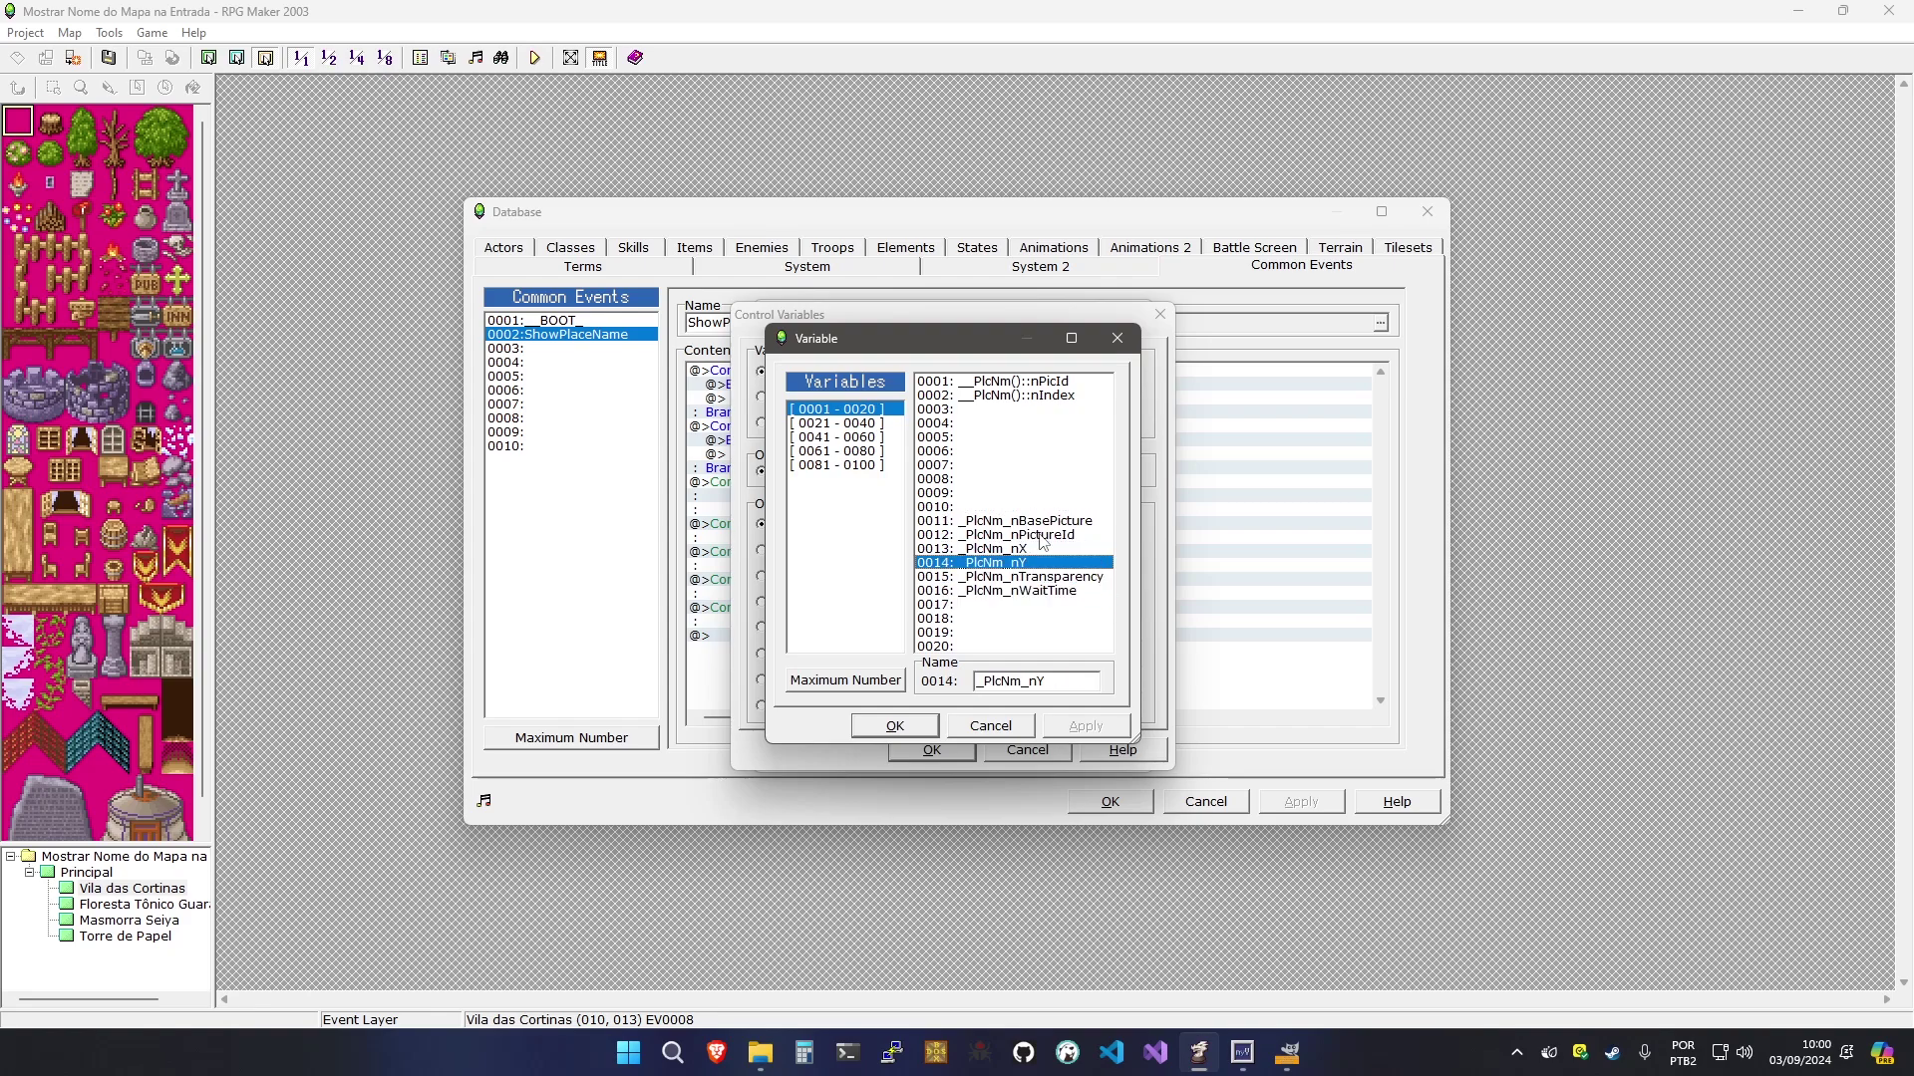
pyautogui.press('Up')
pyautogui.press('Up')
pyautogui.press('Up')
pyautogui.press('Down')
pyautogui.press('Down')
pyautogui.press('Down')
pyautogui.press('Down')
pyautogui.press('Down')
pyautogui.press('Up')
pyautogui.press('Up')
pyautogui.press('Up')
pyautogui.press('Up')
pyautogui.press('Up')
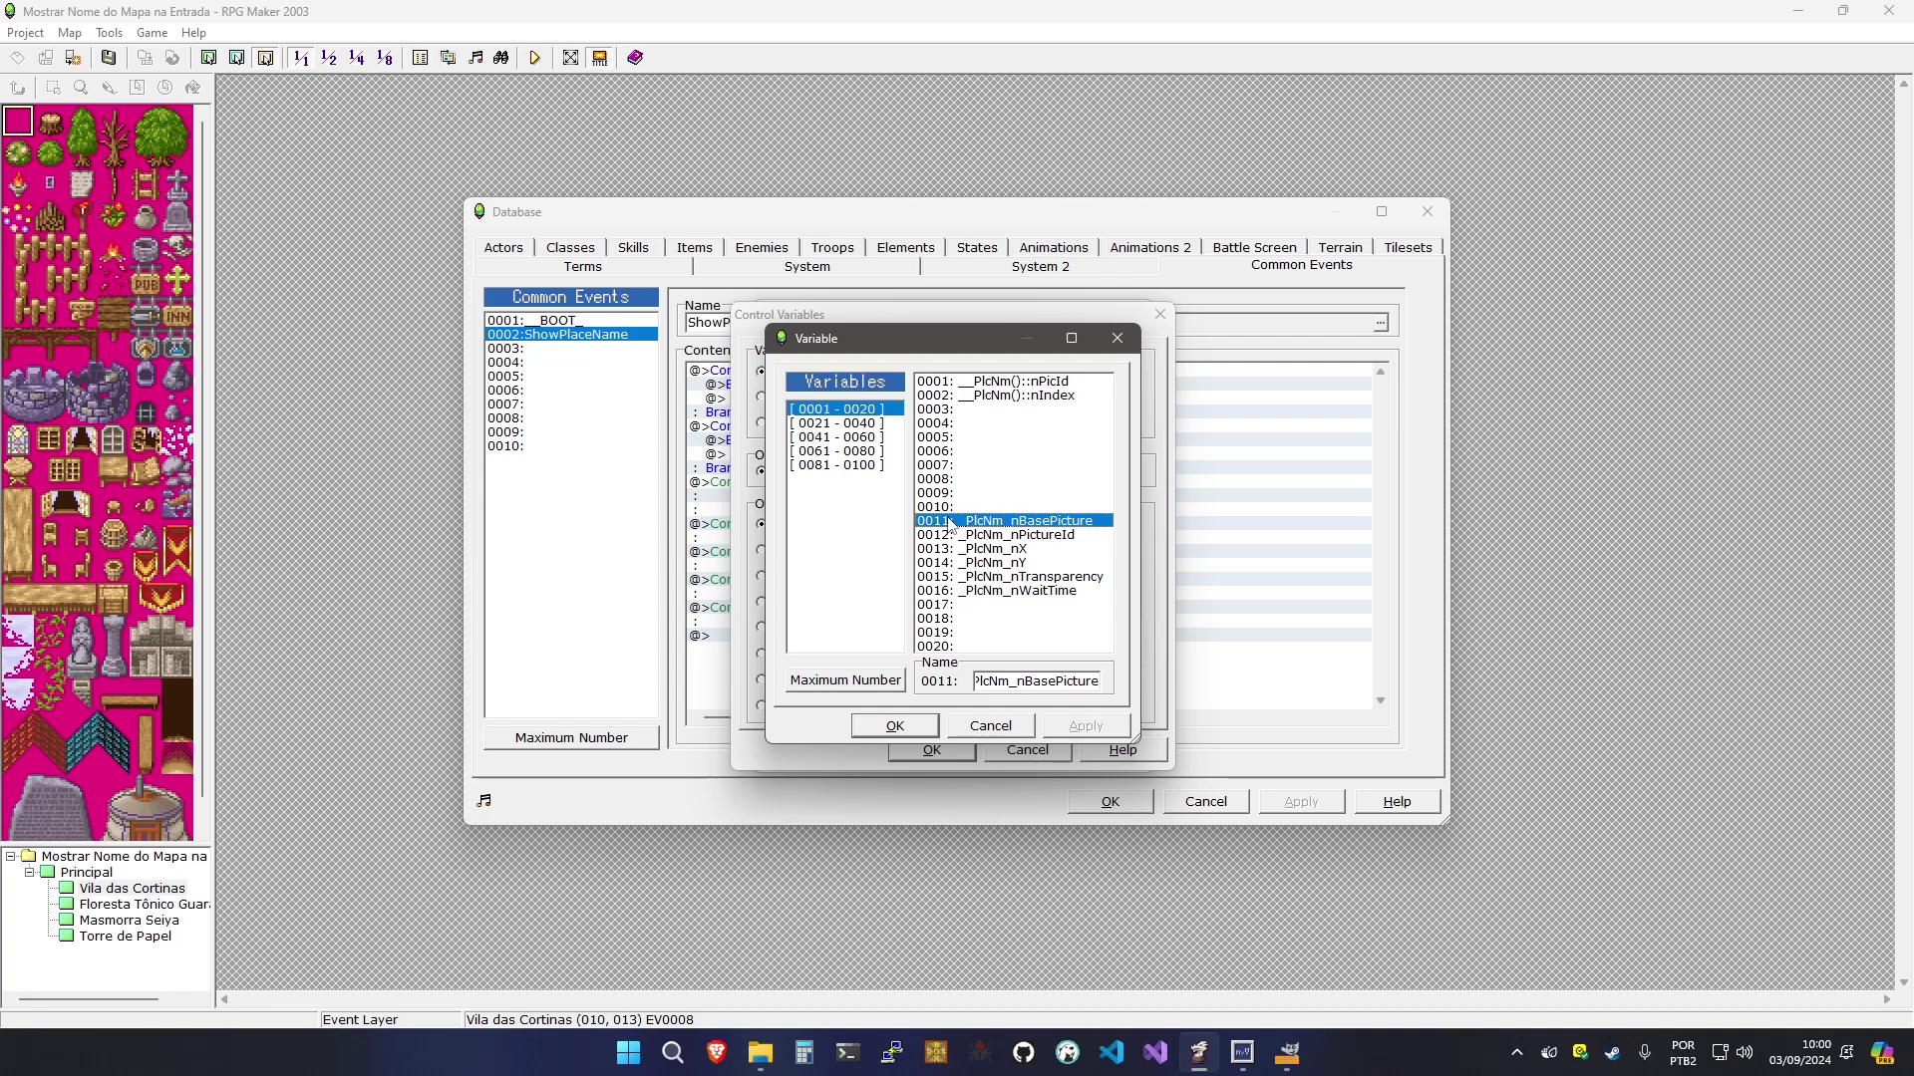
pyautogui.press('Down')
pyautogui.press('Down')
pyautogui.press('Down')
pyautogui.press('Down')
pyautogui.press('Down')
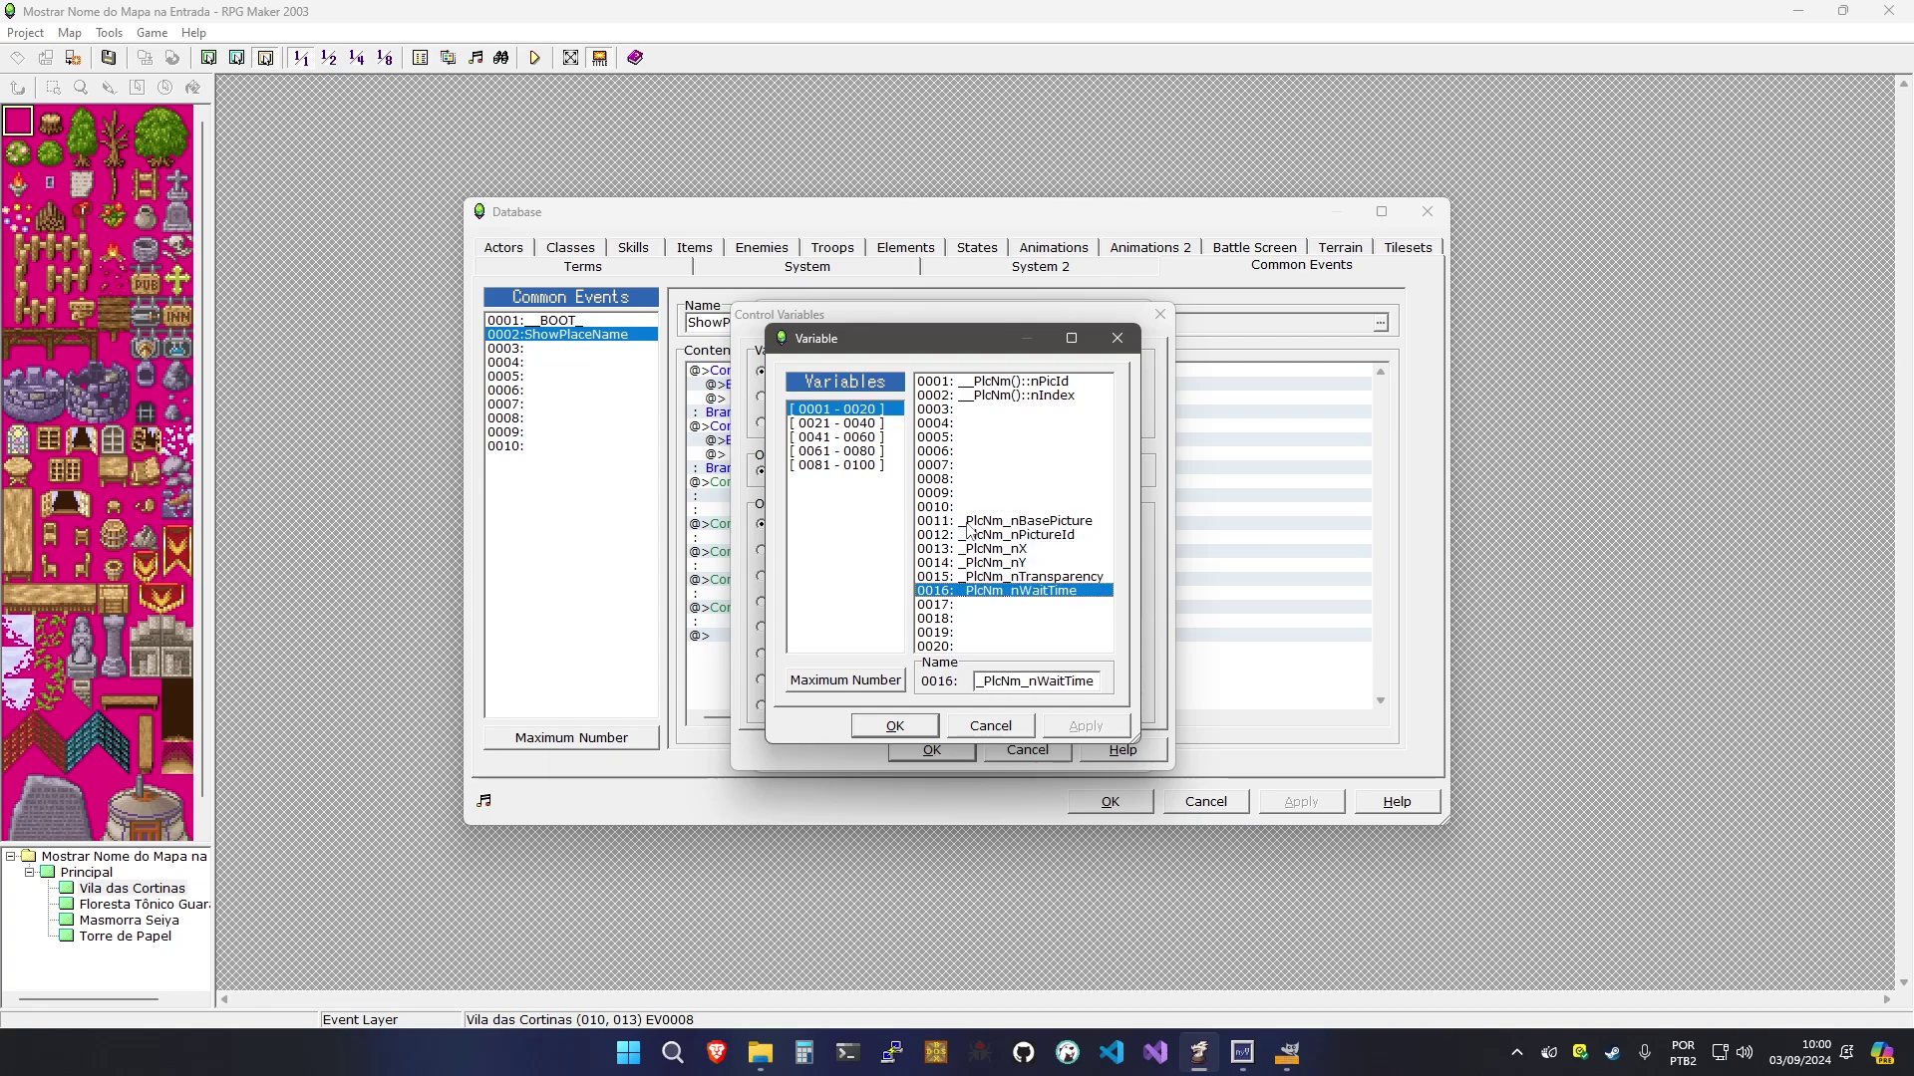
pyautogui.press('Up')
pyautogui.press('Up')
pyautogui.press('Up')
pyautogui.press('Up')
pyautogui.press('Up')
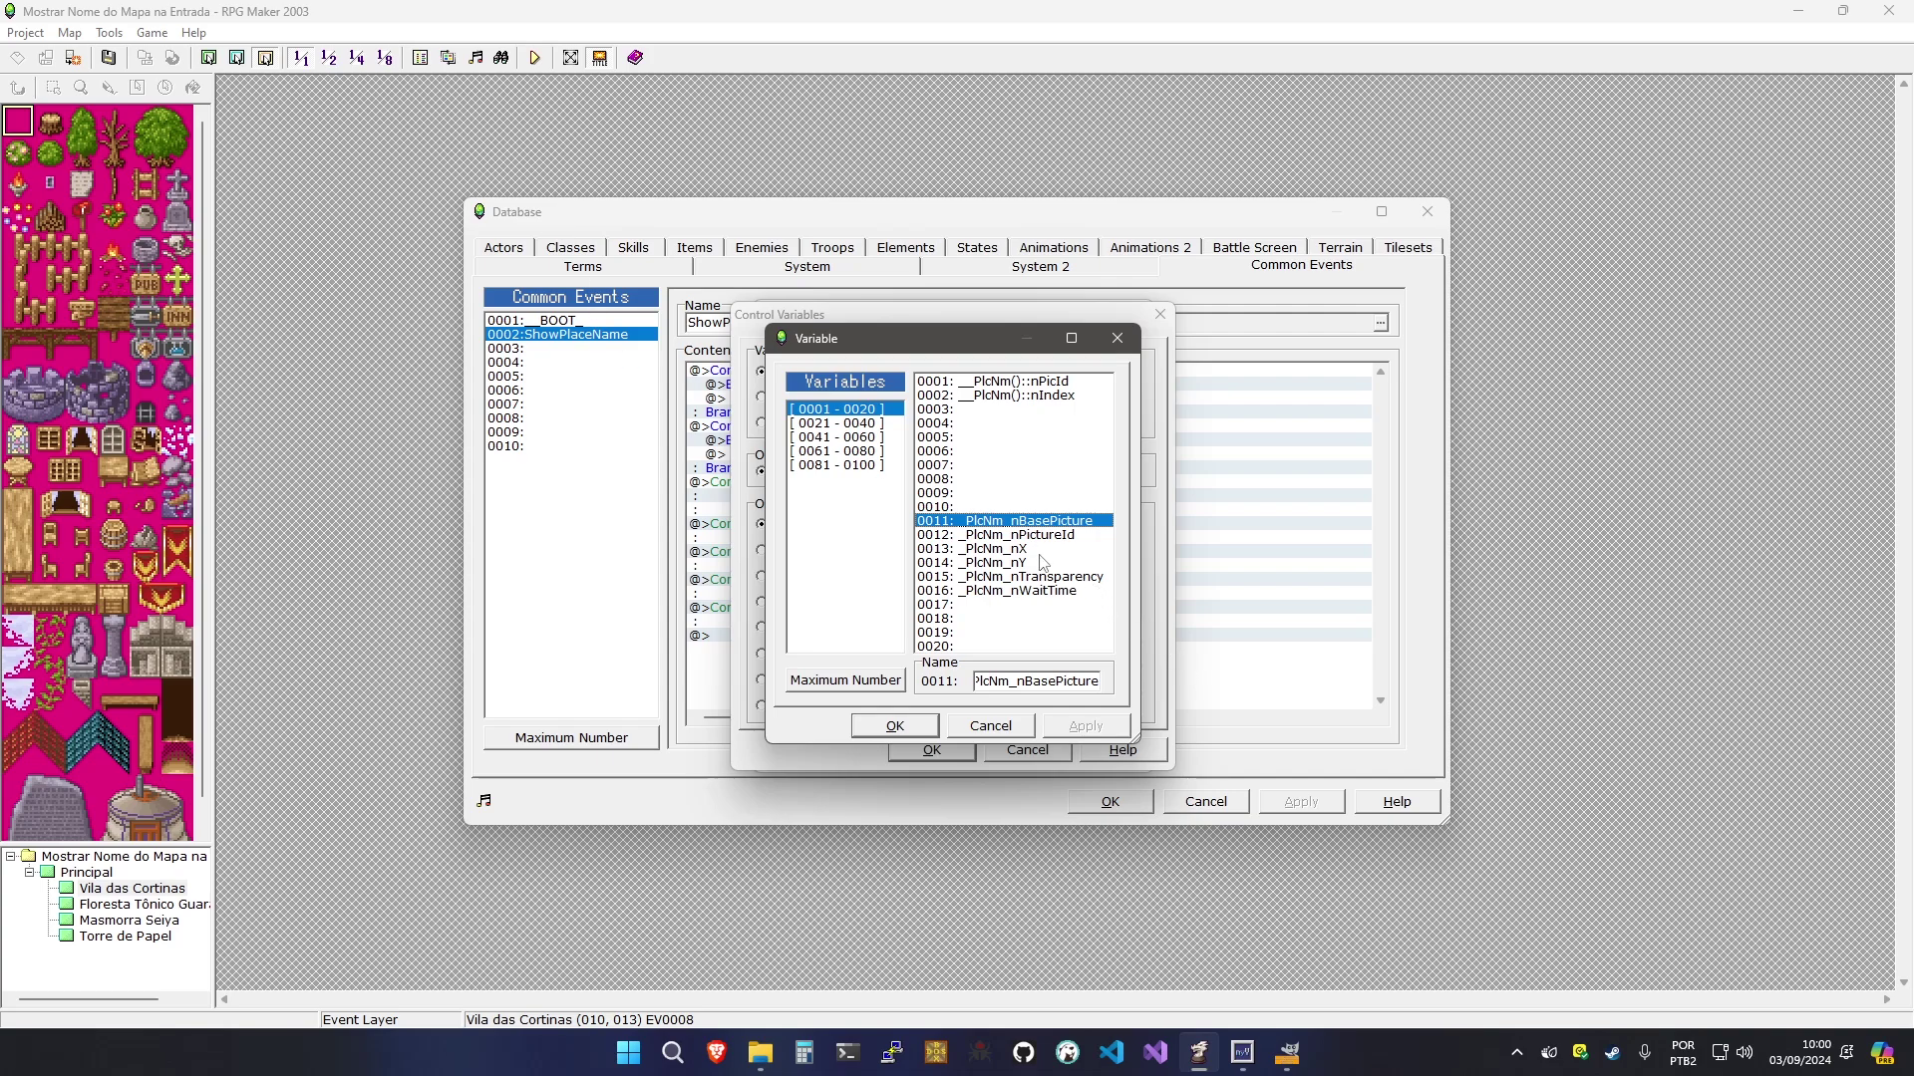
# Choose variable 0011:_PlcNm_nBasePicture as the single target of the Control Variables command
pyautogui.click(1029, 561)
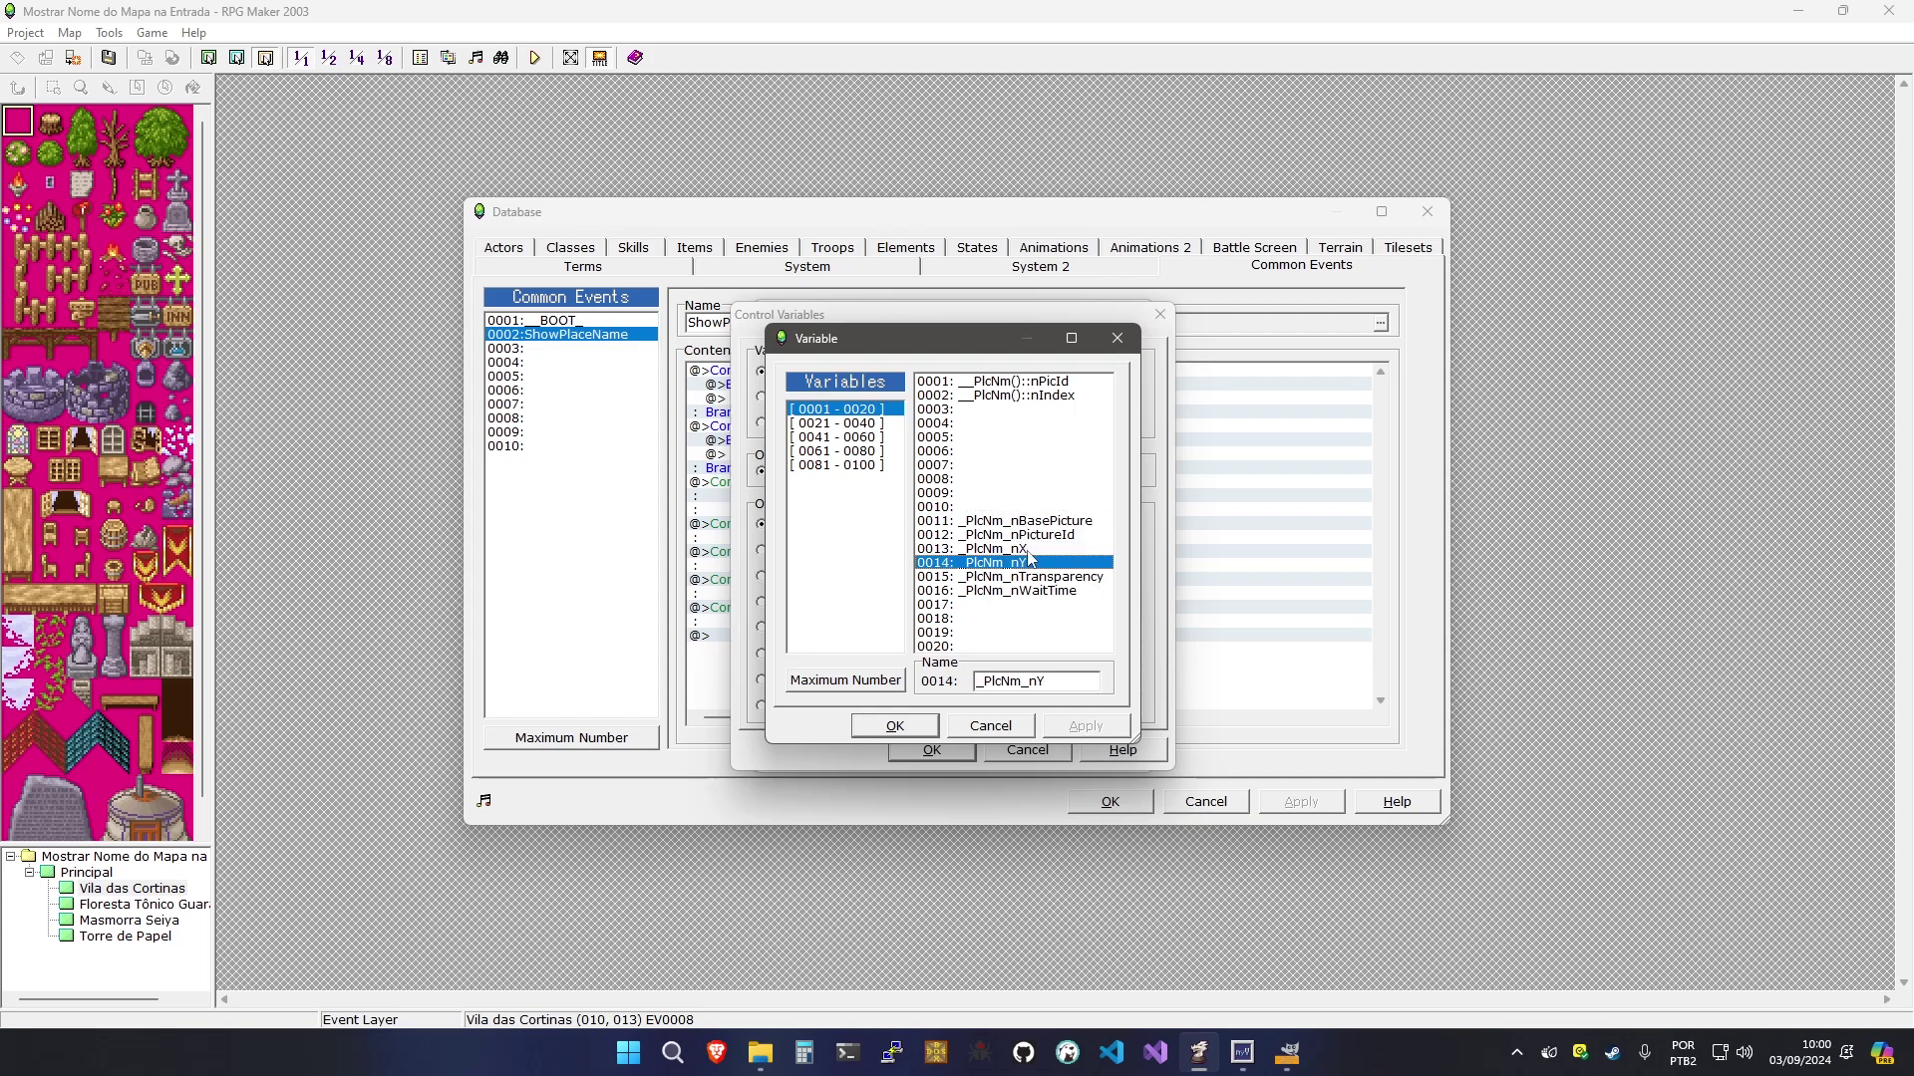
pyautogui.press('Down')
pyautogui.press('Up')
pyautogui.press('Up')
pyautogui.press('Up')
pyautogui.press('Down')
pyautogui.press('Down')
pyautogui.press('Down')
pyautogui.press('Down')
pyautogui.press('Up')
pyautogui.press('Up')
pyautogui.press('Up')
pyautogui.press('Up')
pyautogui.press('Up')
pyautogui.press('Return')
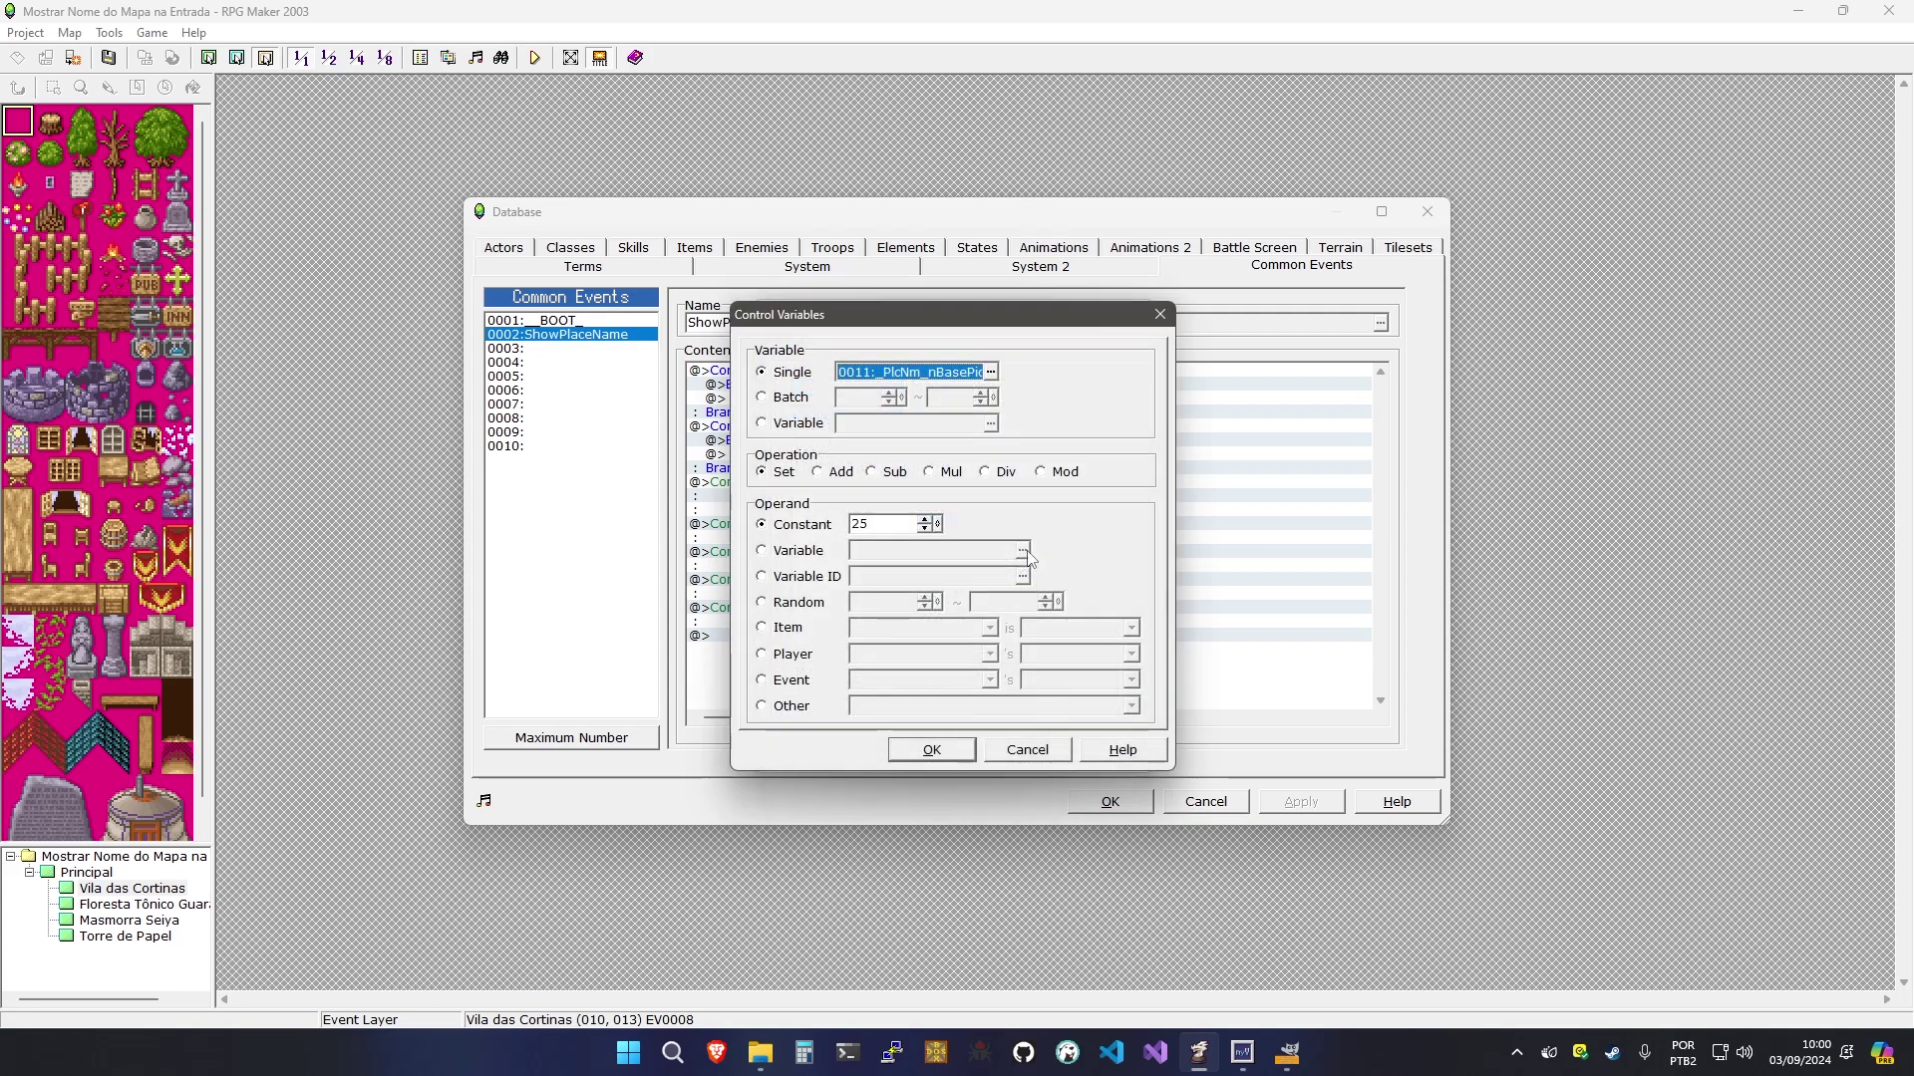
# Assign variable 0001:__PlcNm()::nPicId to 0011:_PlcNm_nBasePicture and apply the database changes
pyautogui.click(820, 554)
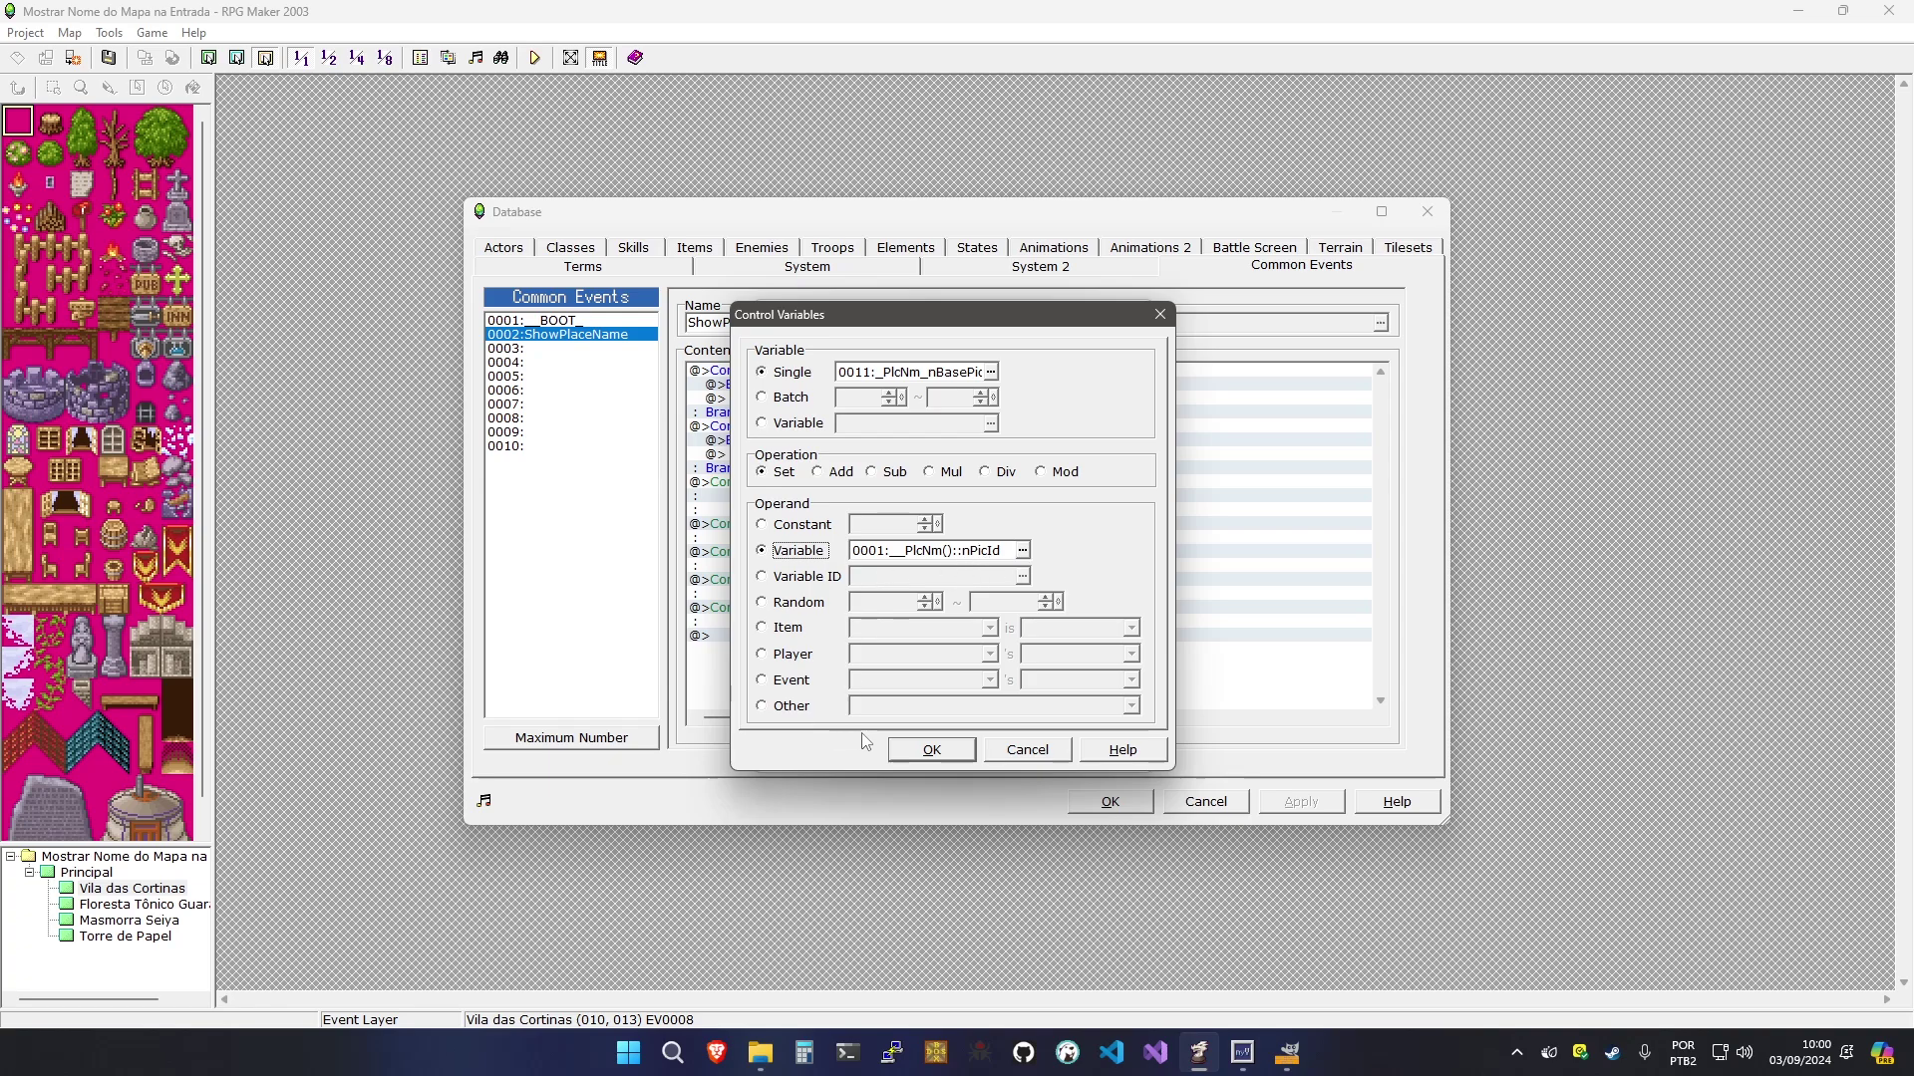
pyautogui.click(915, 756)
pyautogui.click(1304, 803)
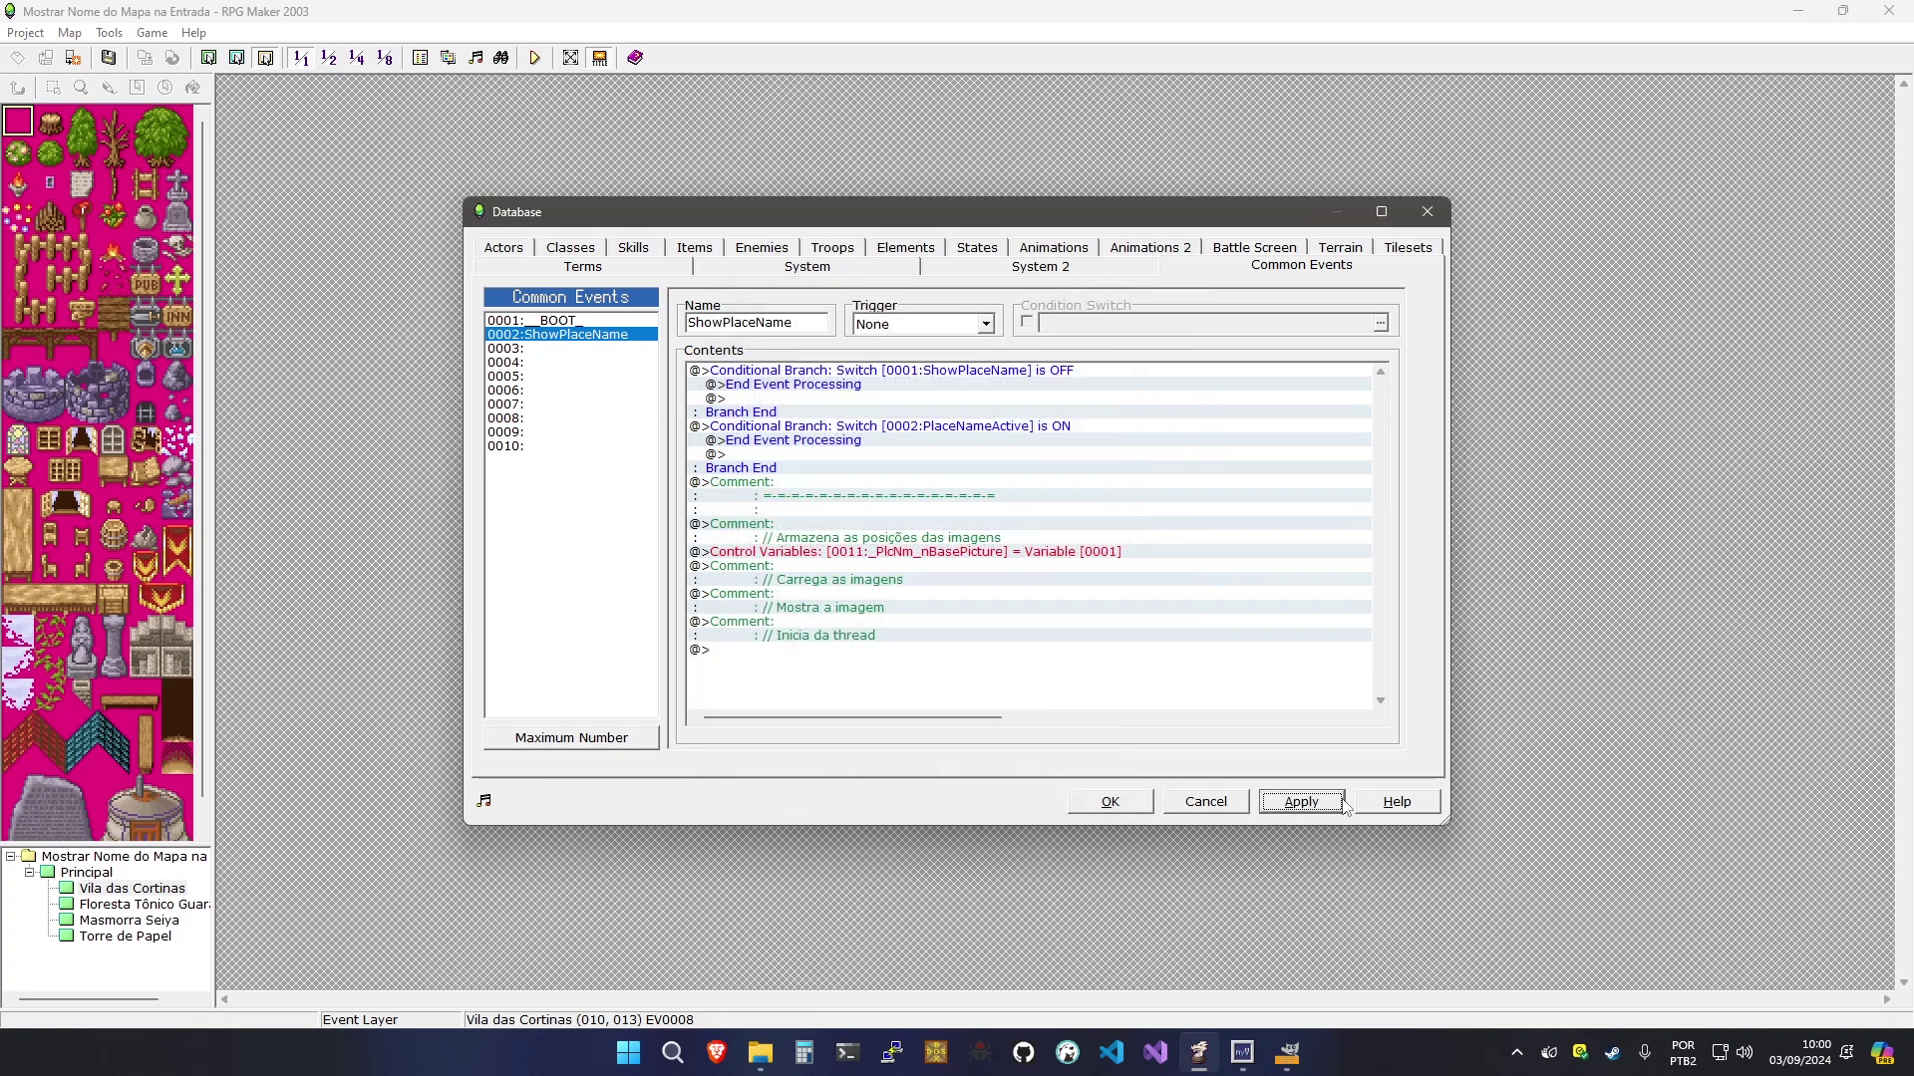
# Start a Control Variables command below the base picture assignment, with 0012:_PlcNm_nPictureId as its target variable
pyautogui.doubleClick(915, 548)
pyautogui.doubleClick(915, 564)
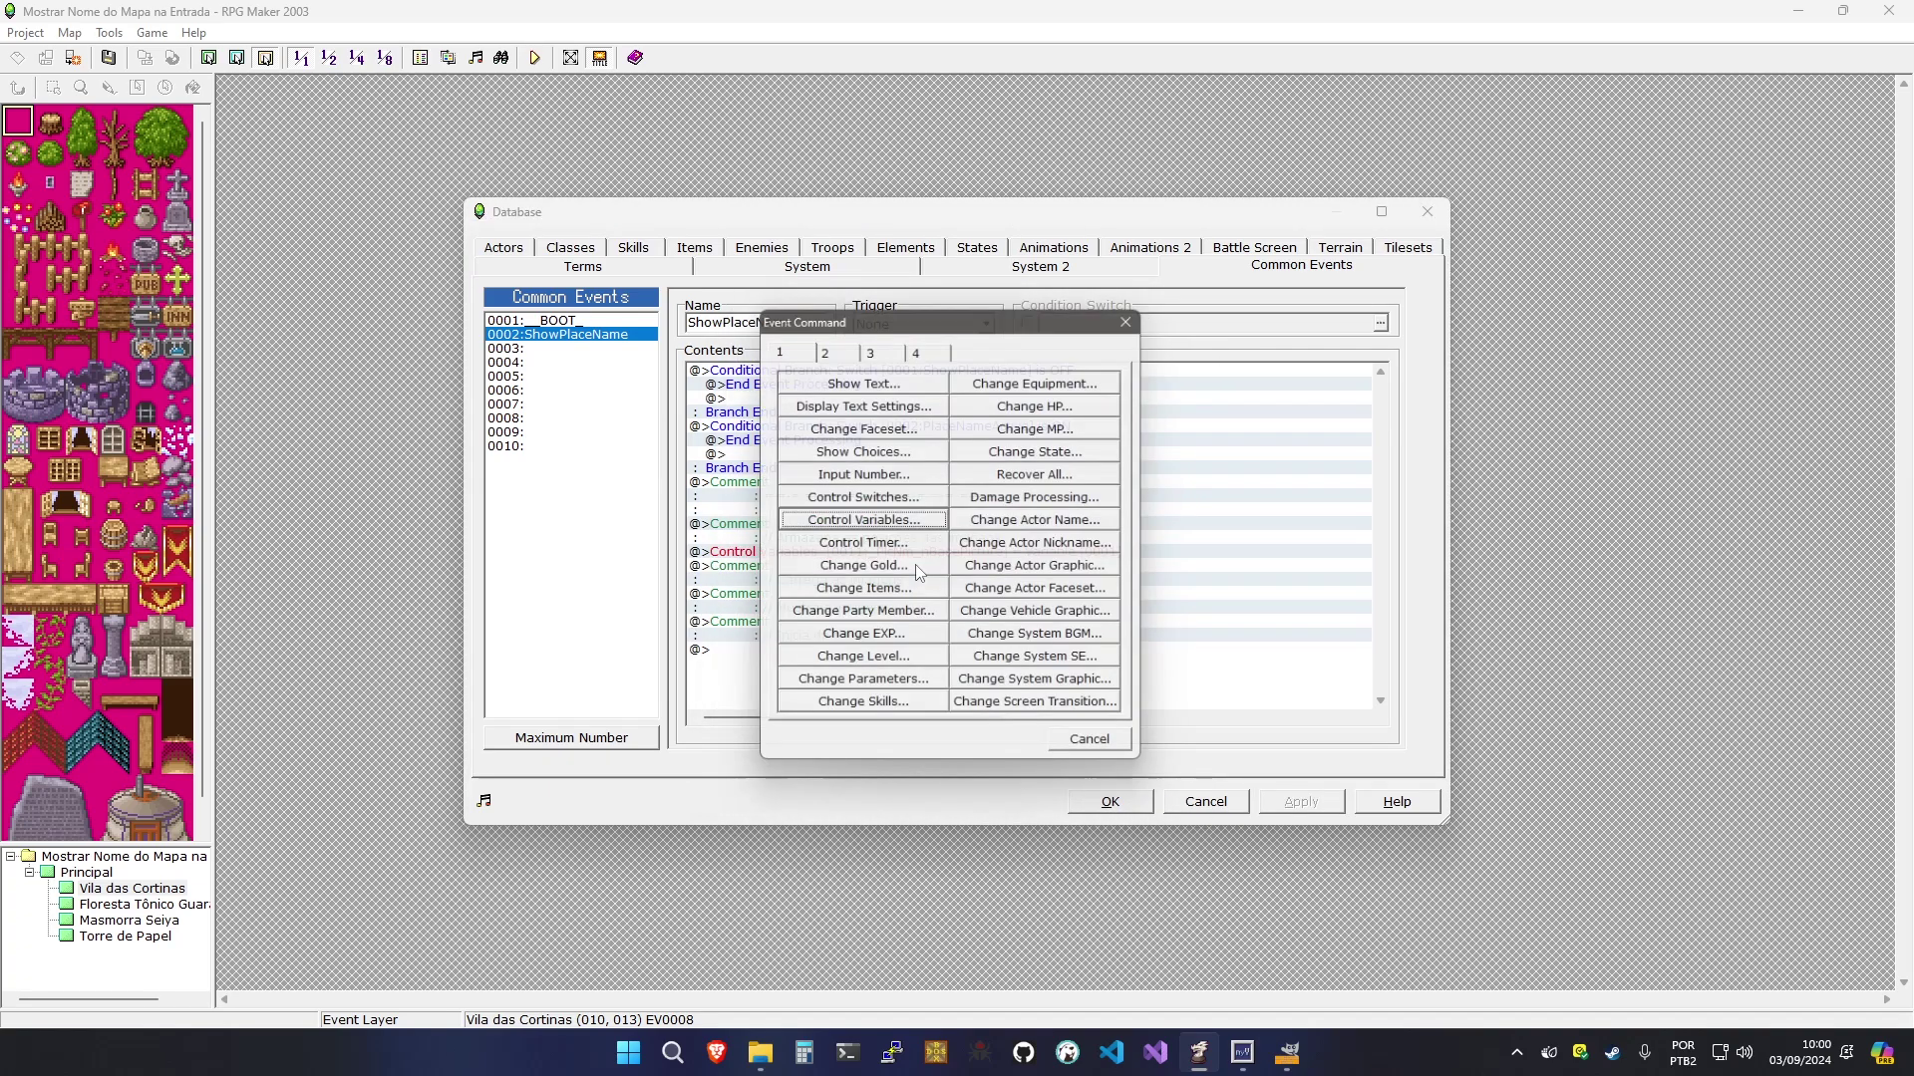
pyautogui.click(892, 517)
pyautogui.click(884, 371)
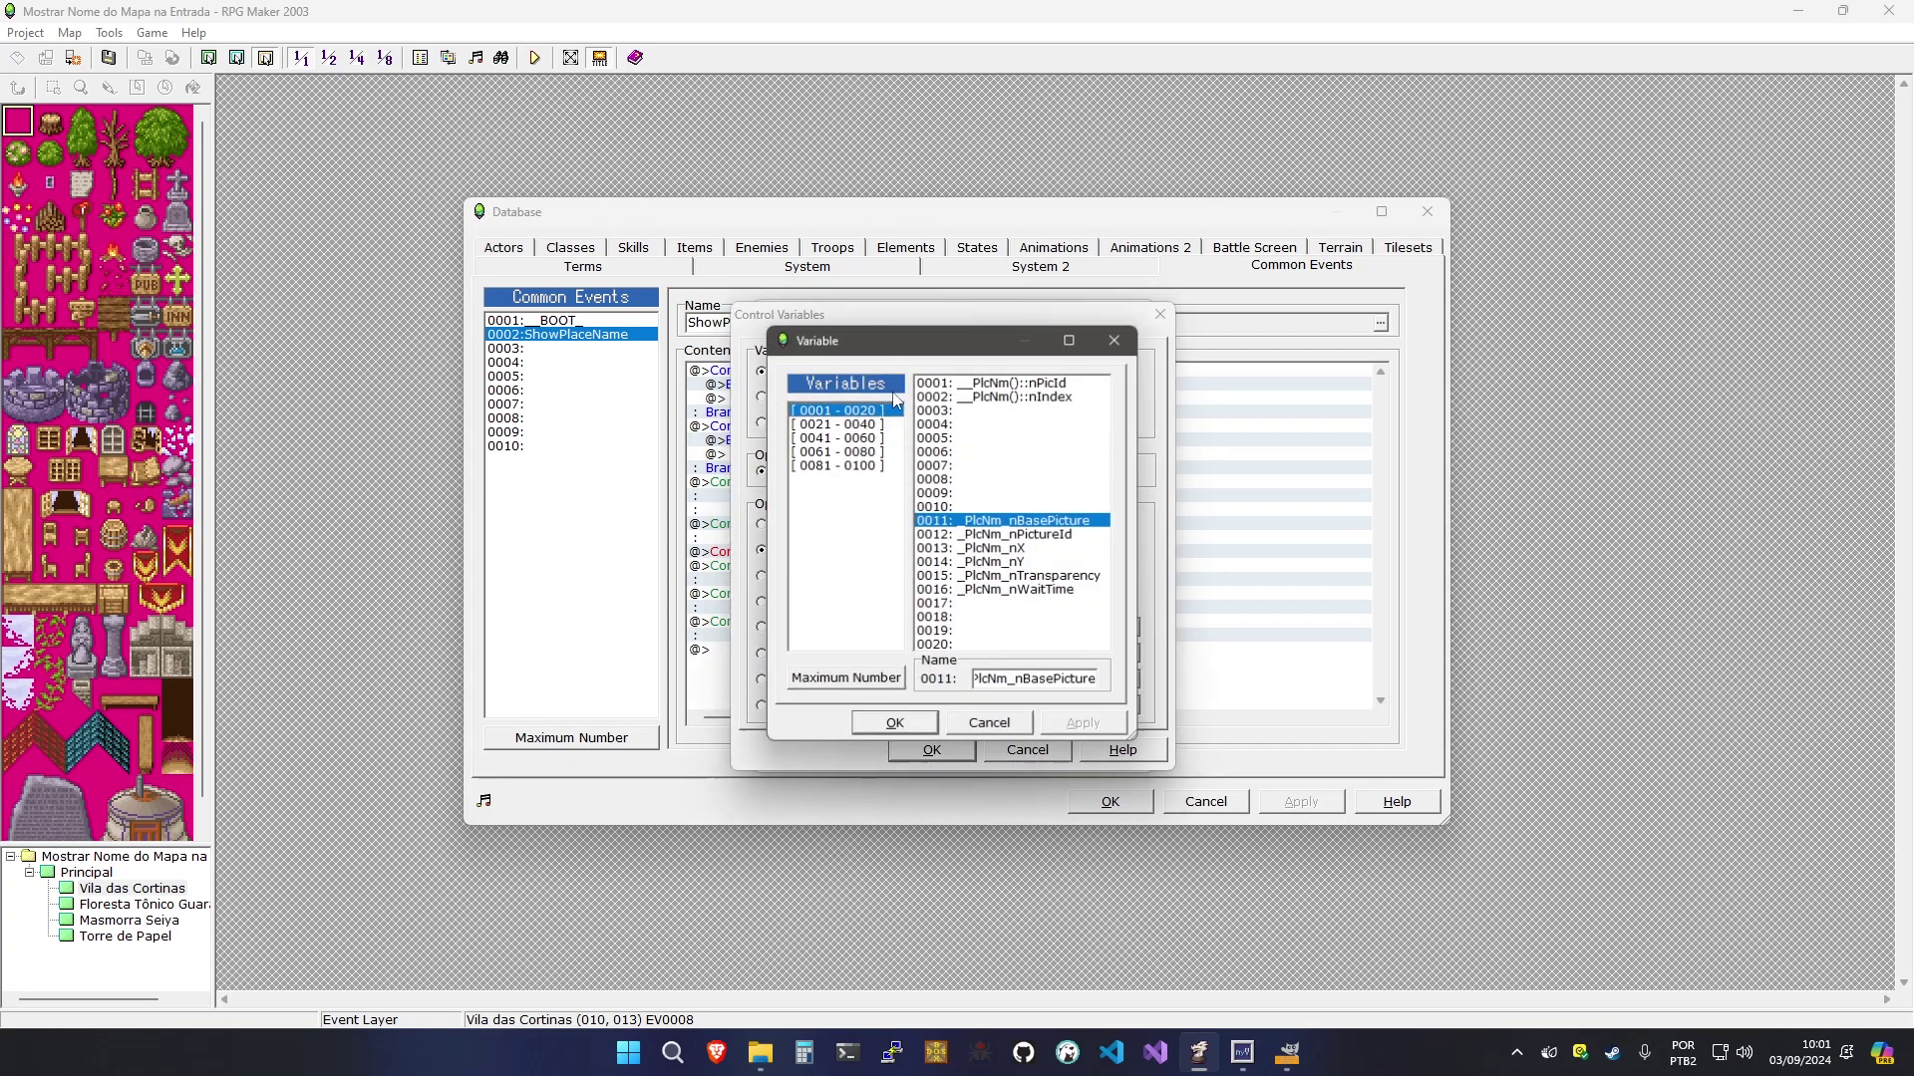
pyautogui.doubleClick(986, 536)
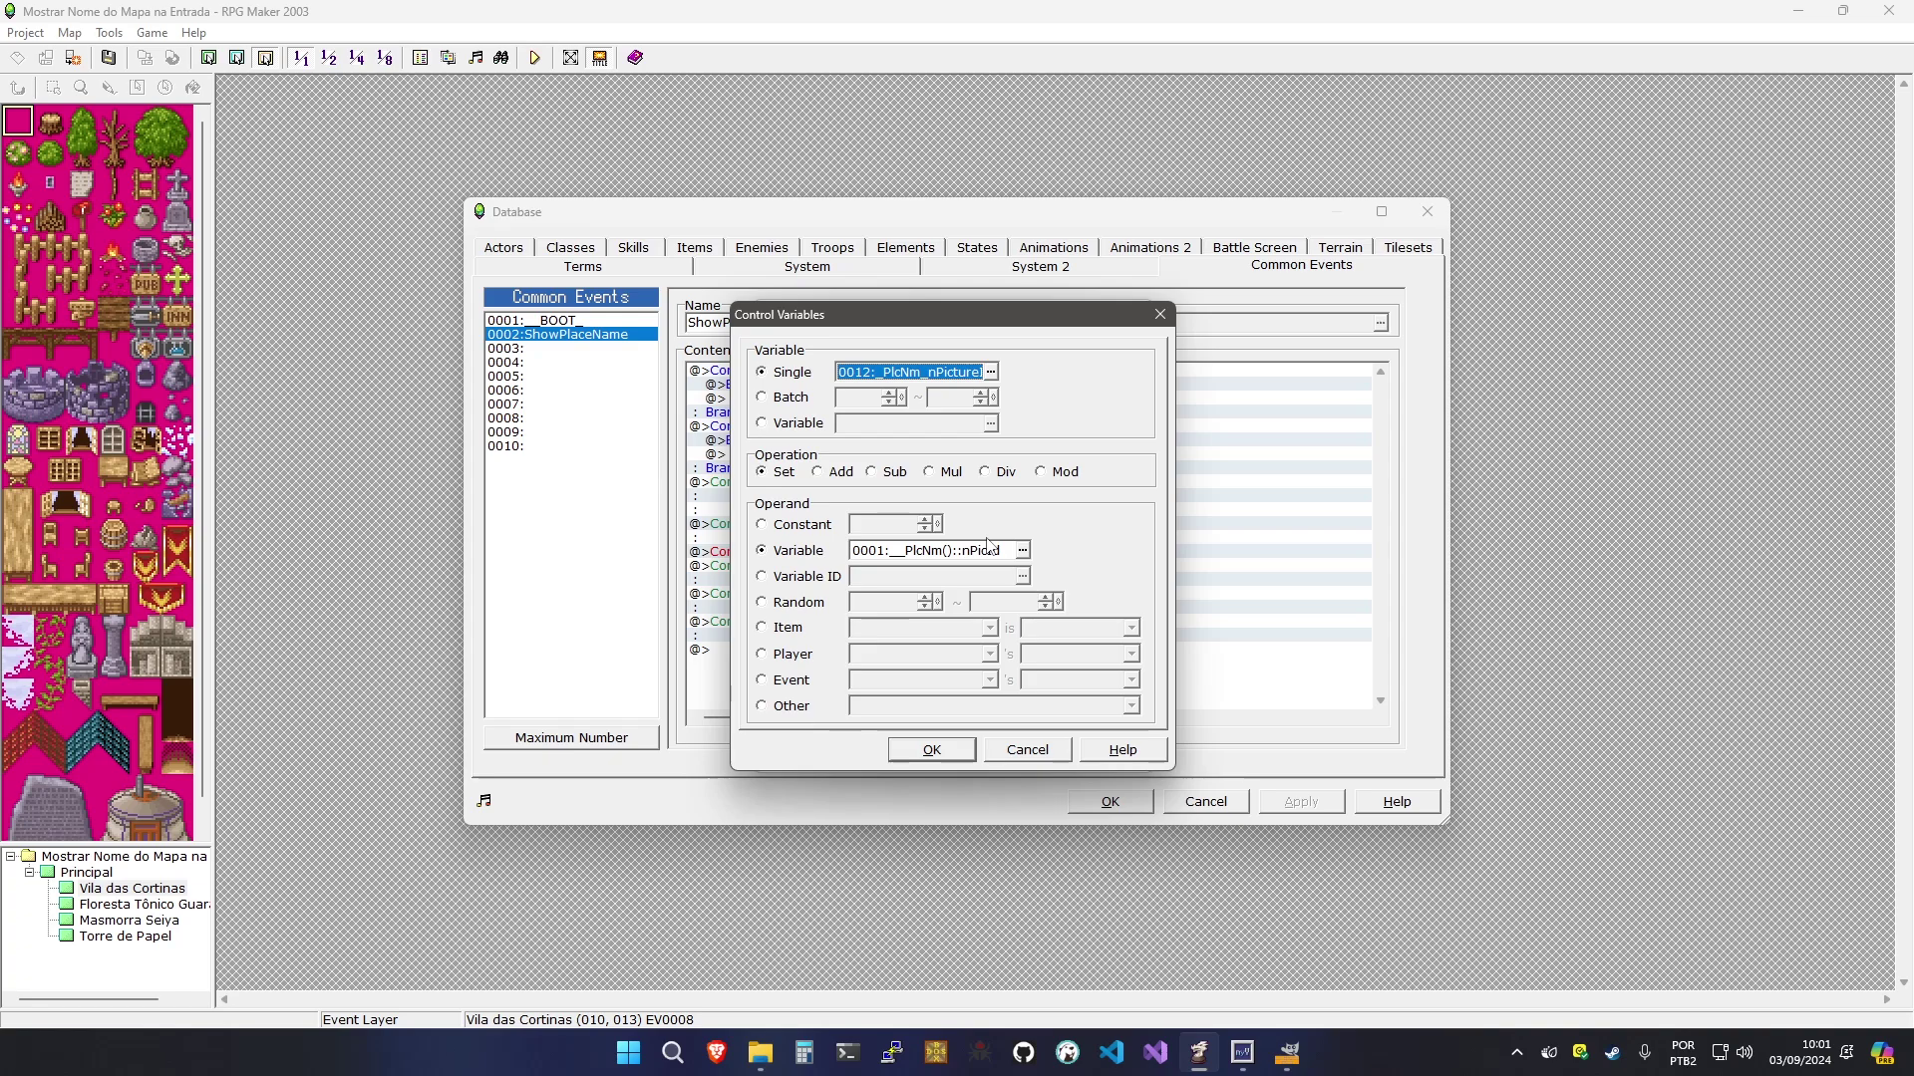
# Switch to File Explorer and examine the win_back0.bmp, win_frame0.bmp and locais.bmp images in the res folder
pyautogui.click(760, 1053)
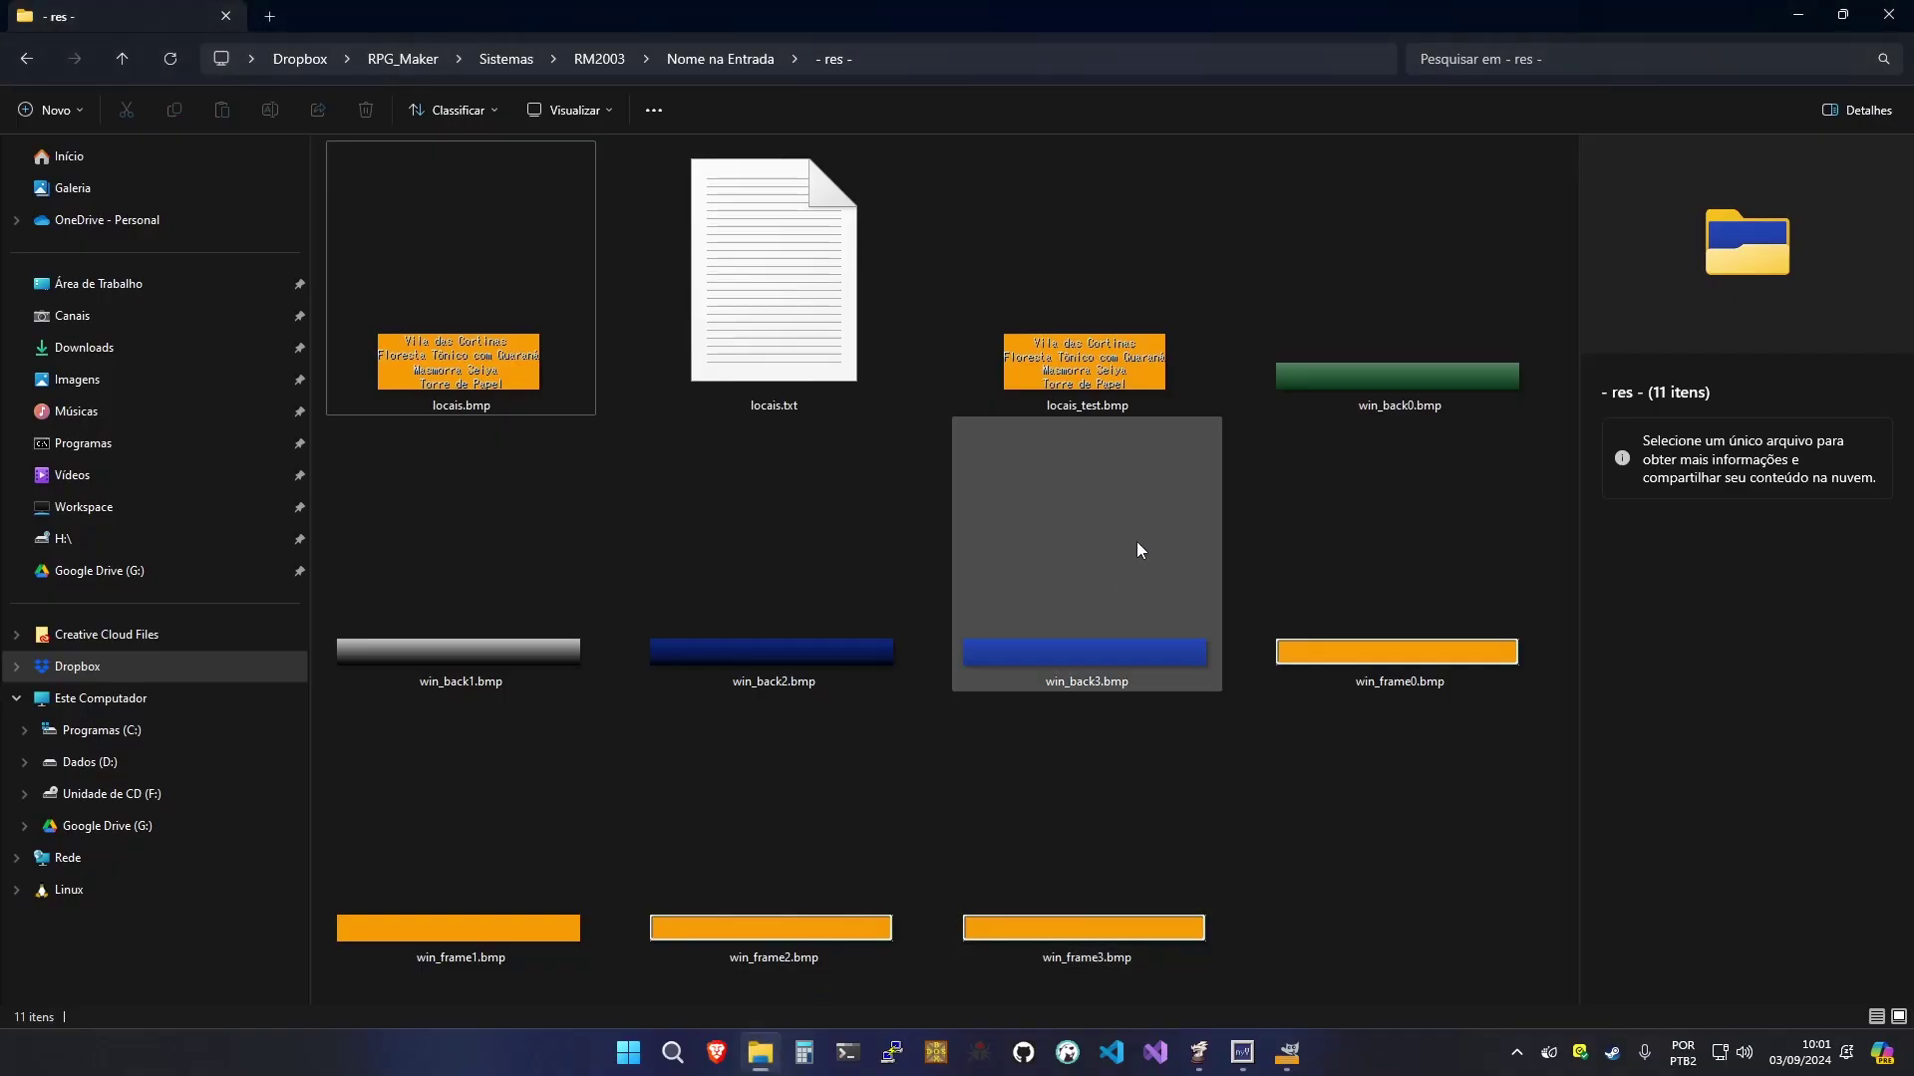
pyautogui.click(1390, 398)
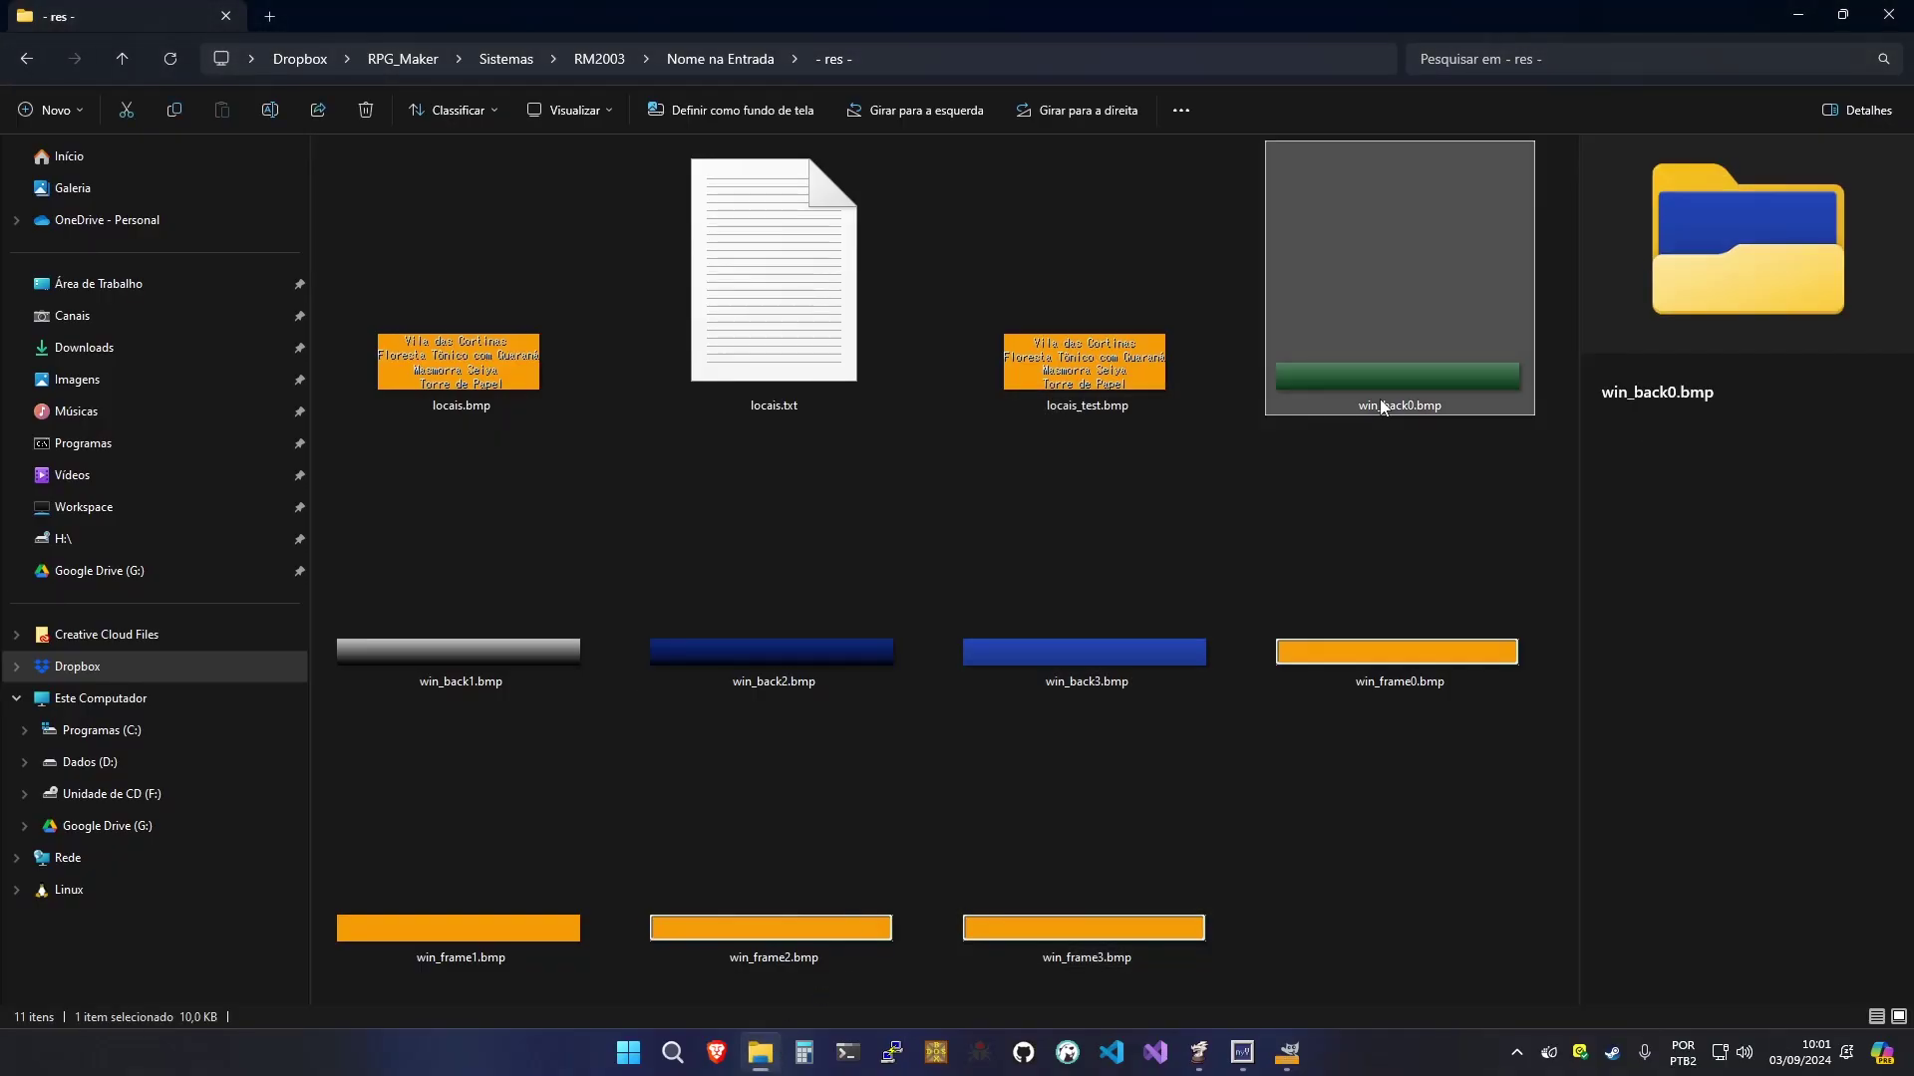
pyautogui.click(1319, 651)
pyautogui.click(492, 379)
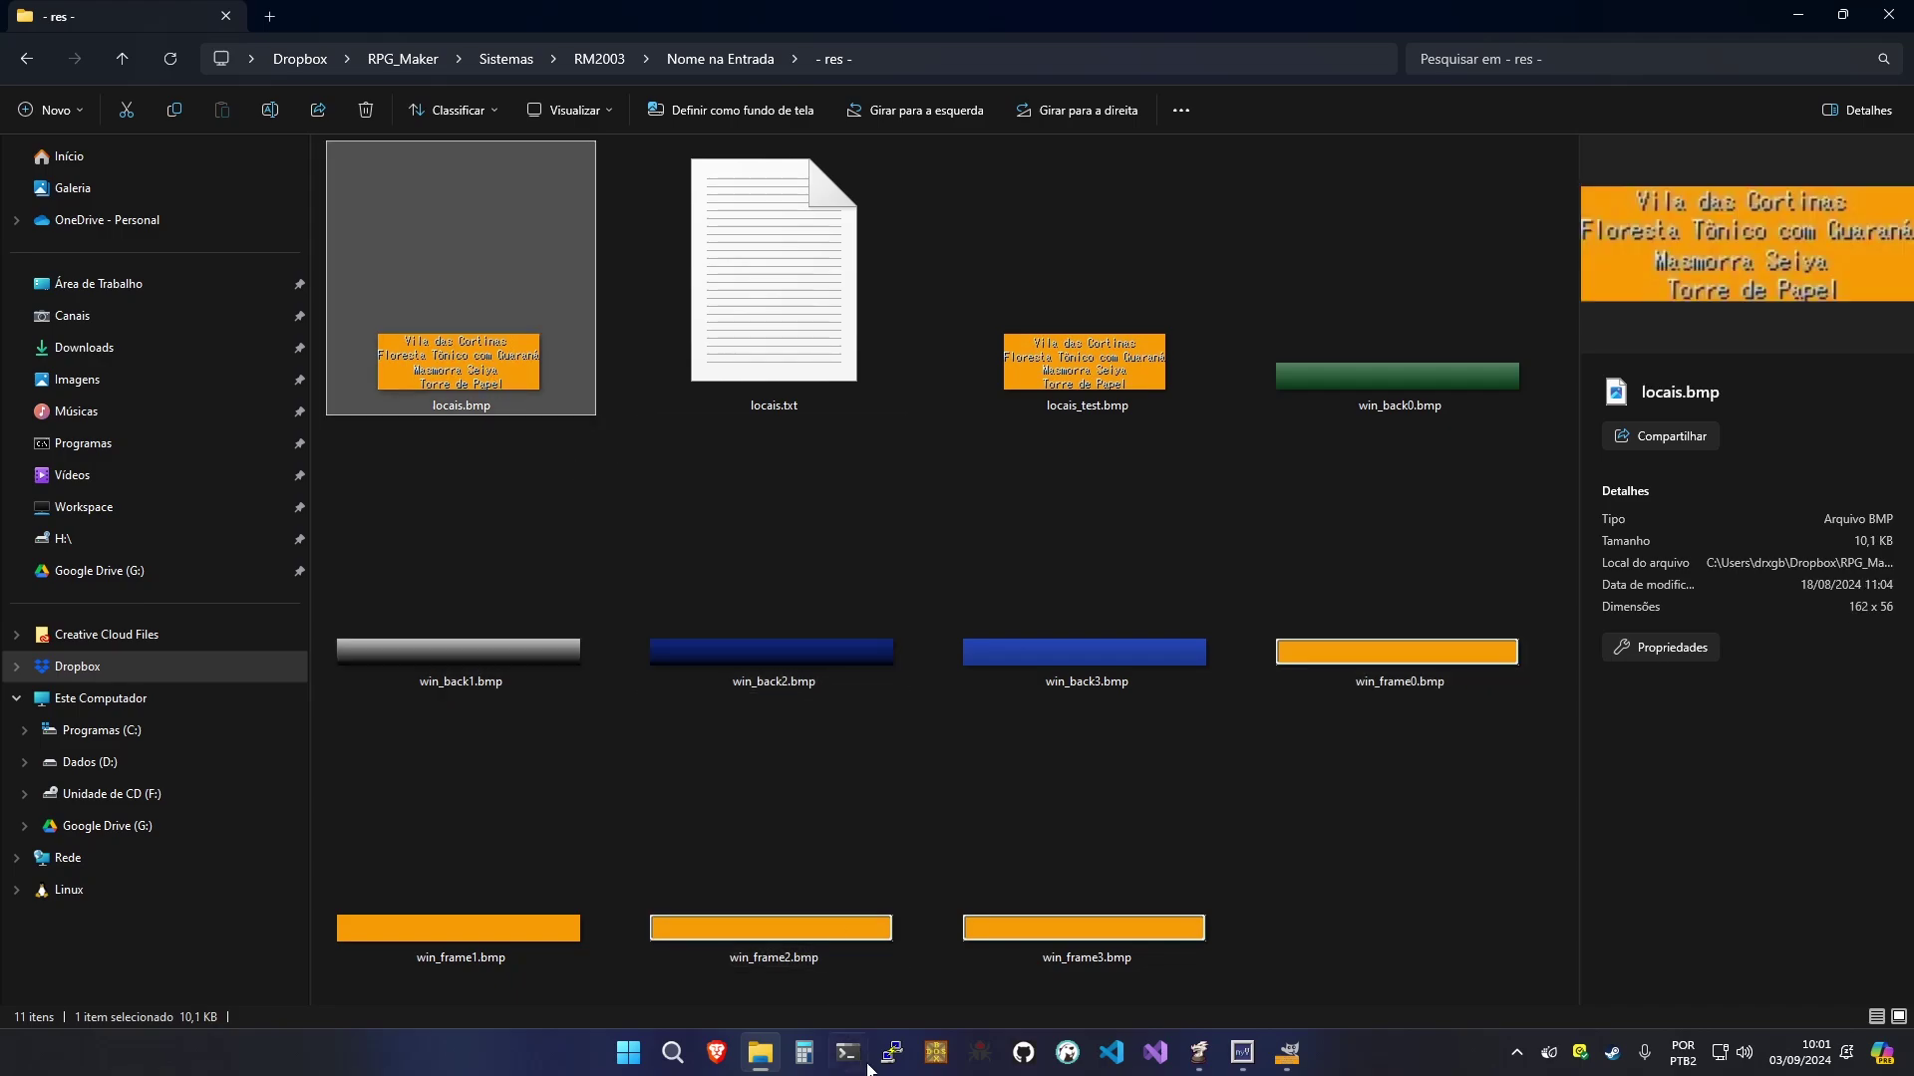
pyautogui.click(1199, 1053)
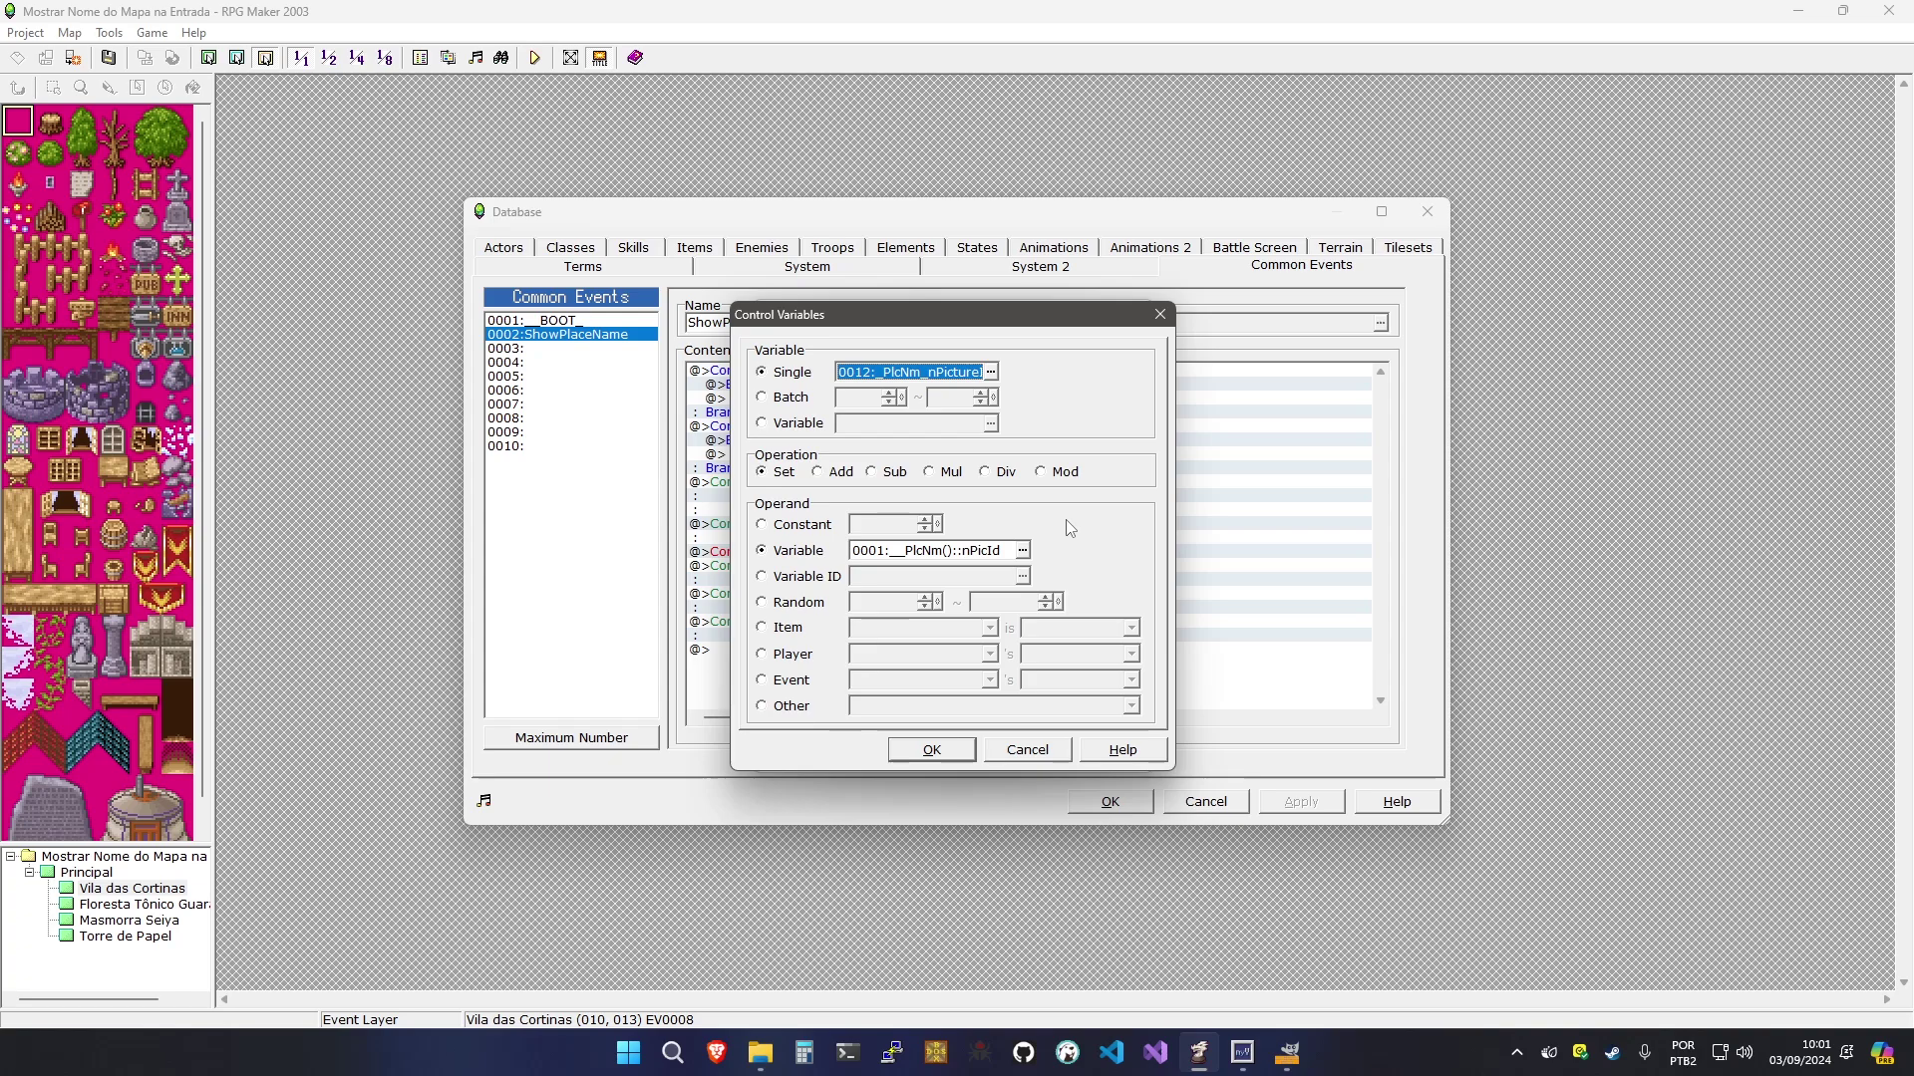
# Assign variable 0011:_PlcNm_nBasePicture to 0012:_PlcNm_nPictureId and apply the database changes
pyautogui.click(892, 551)
pyautogui.doubleClick(977, 520)
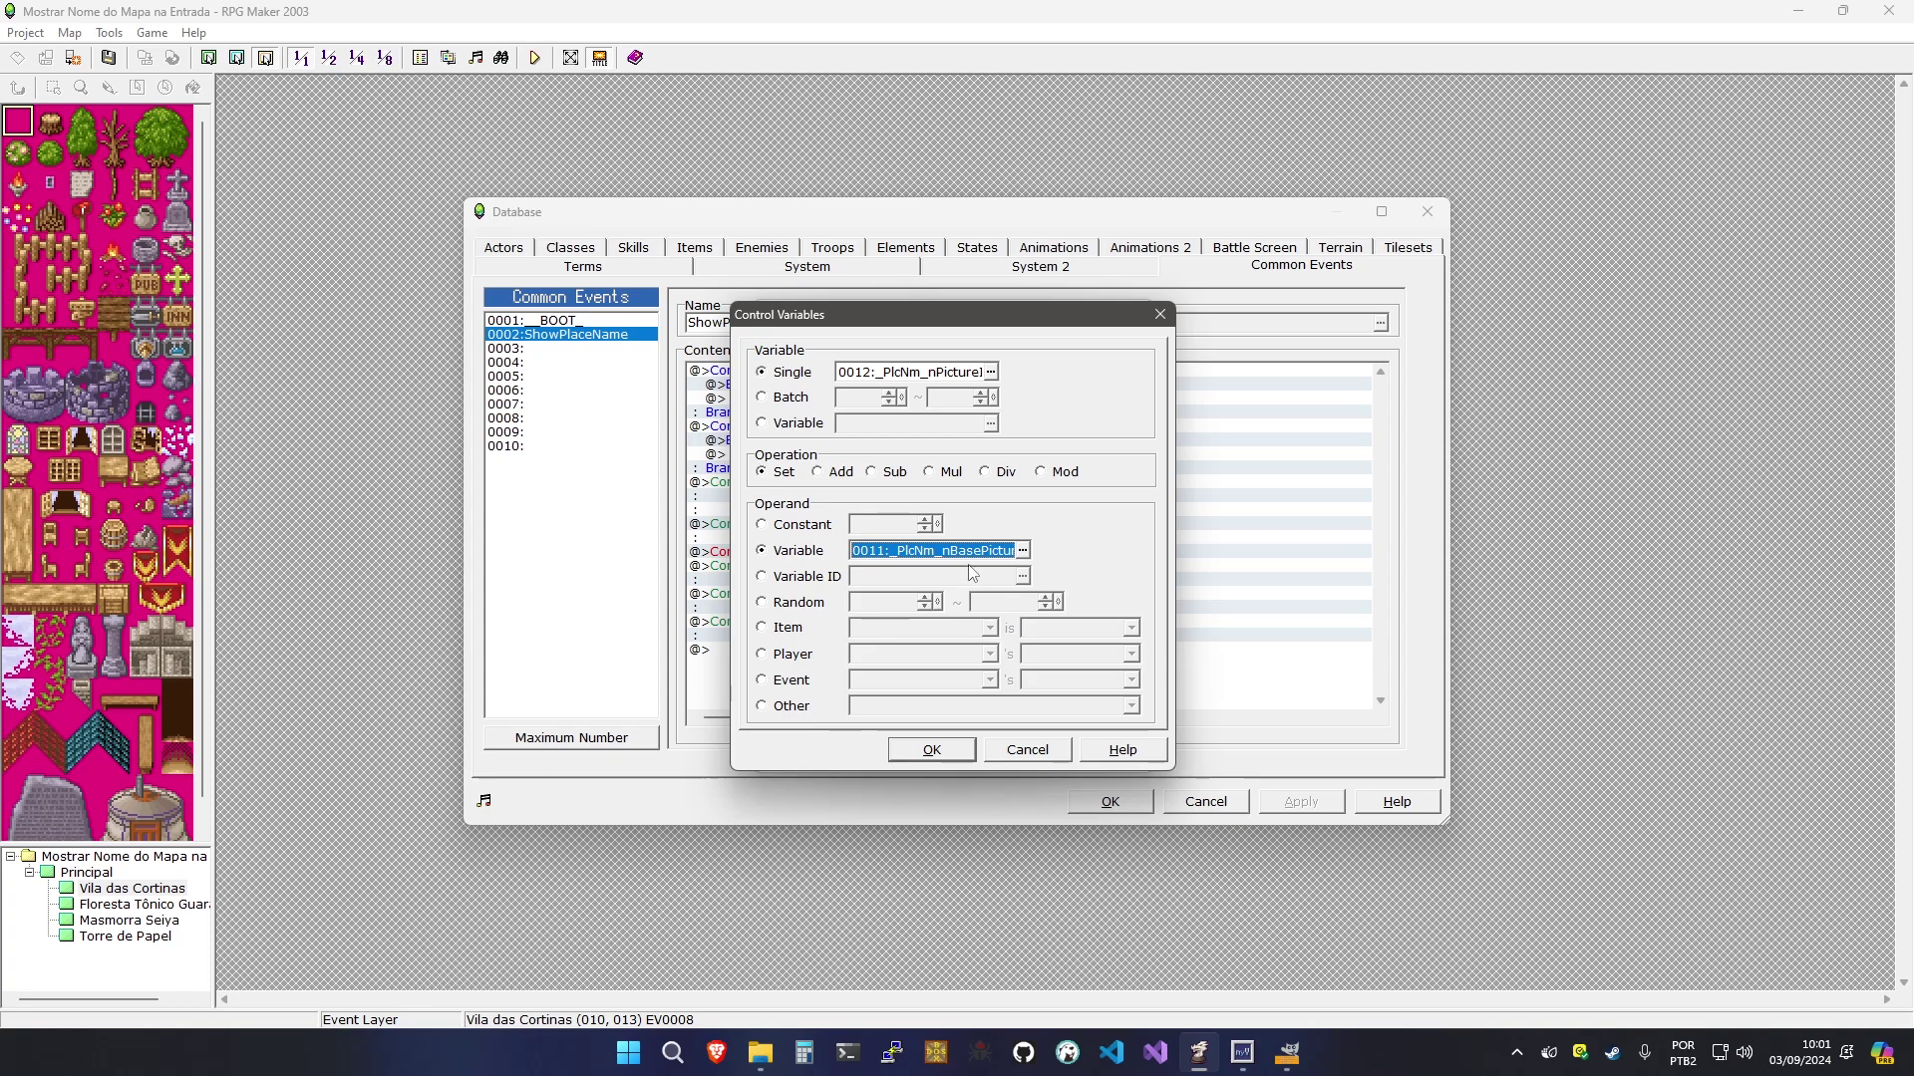
pyautogui.click(919, 755)
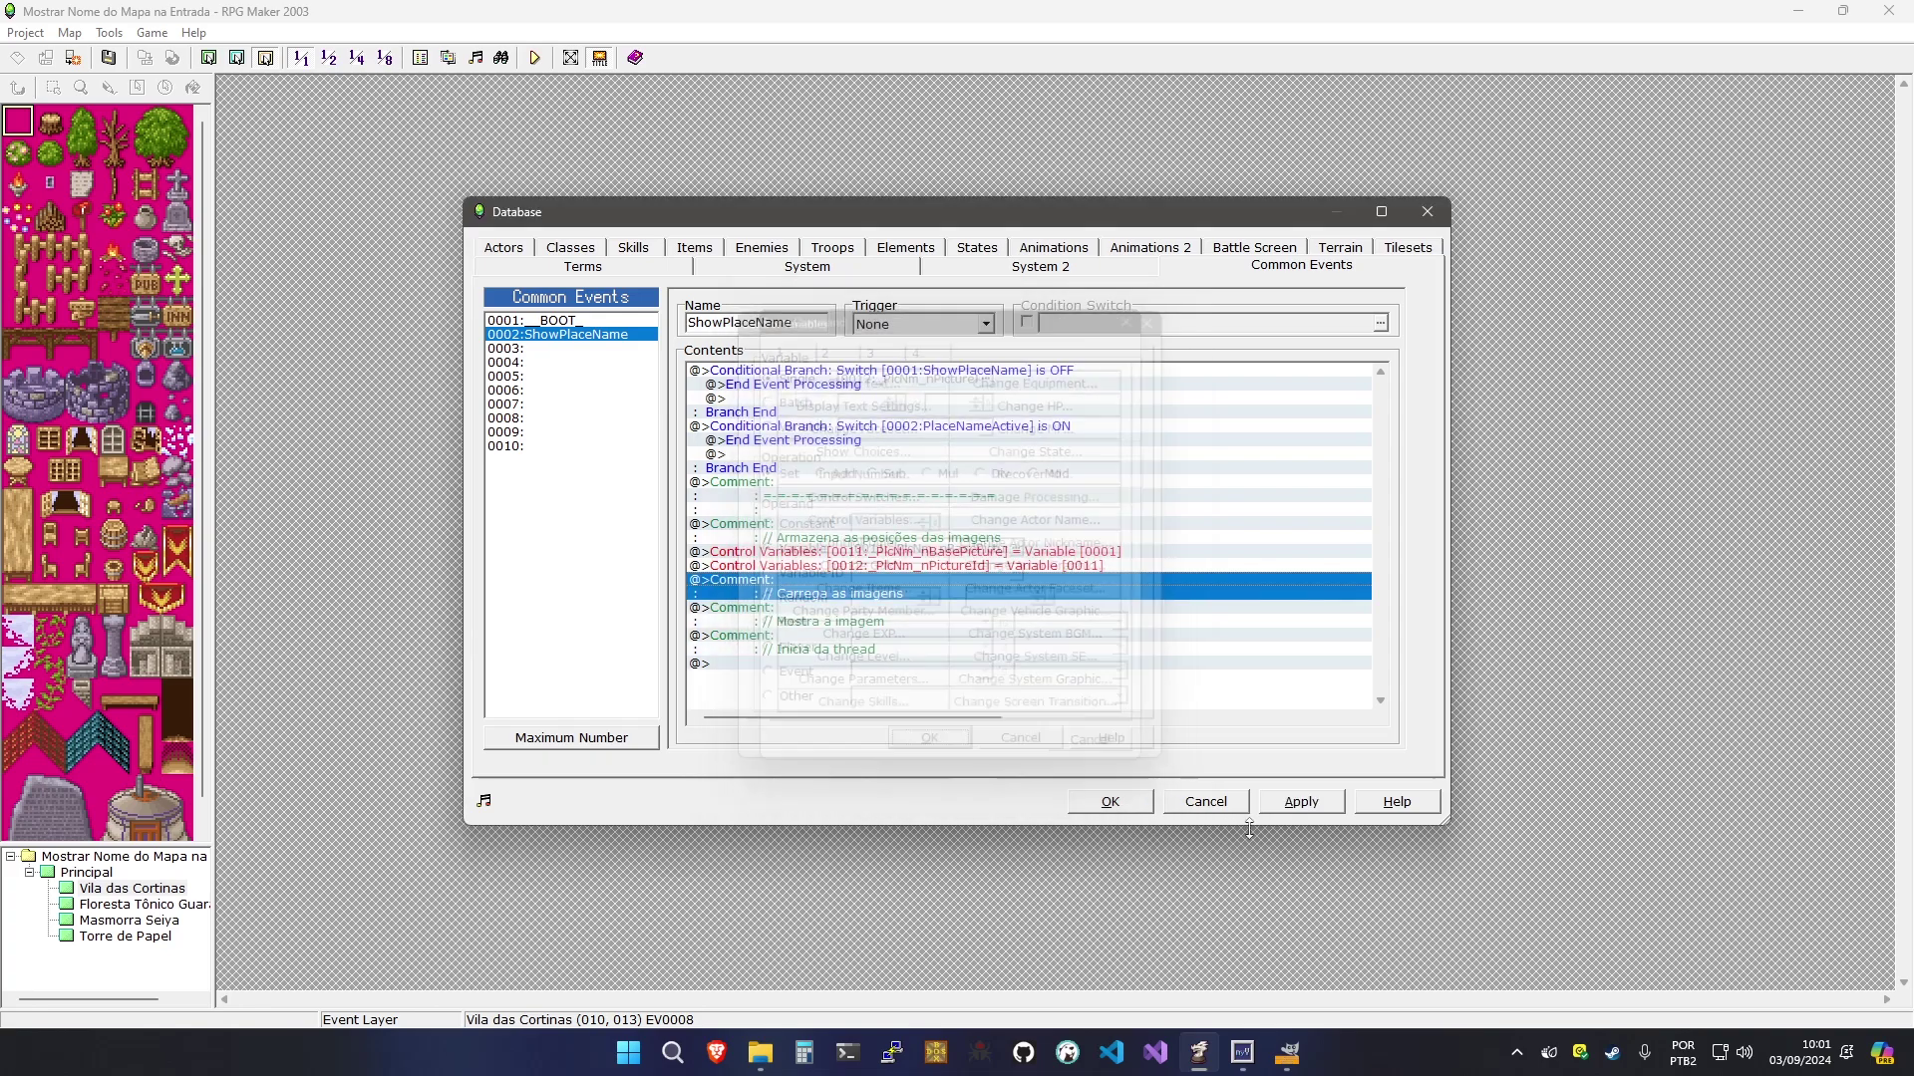
pyautogui.click(1316, 810)
# Insert a Control Variables command above the "Carrega as imagens" comment that sets 0013:_PlcNm_nX to the constant 160
pyautogui.click(893, 590)
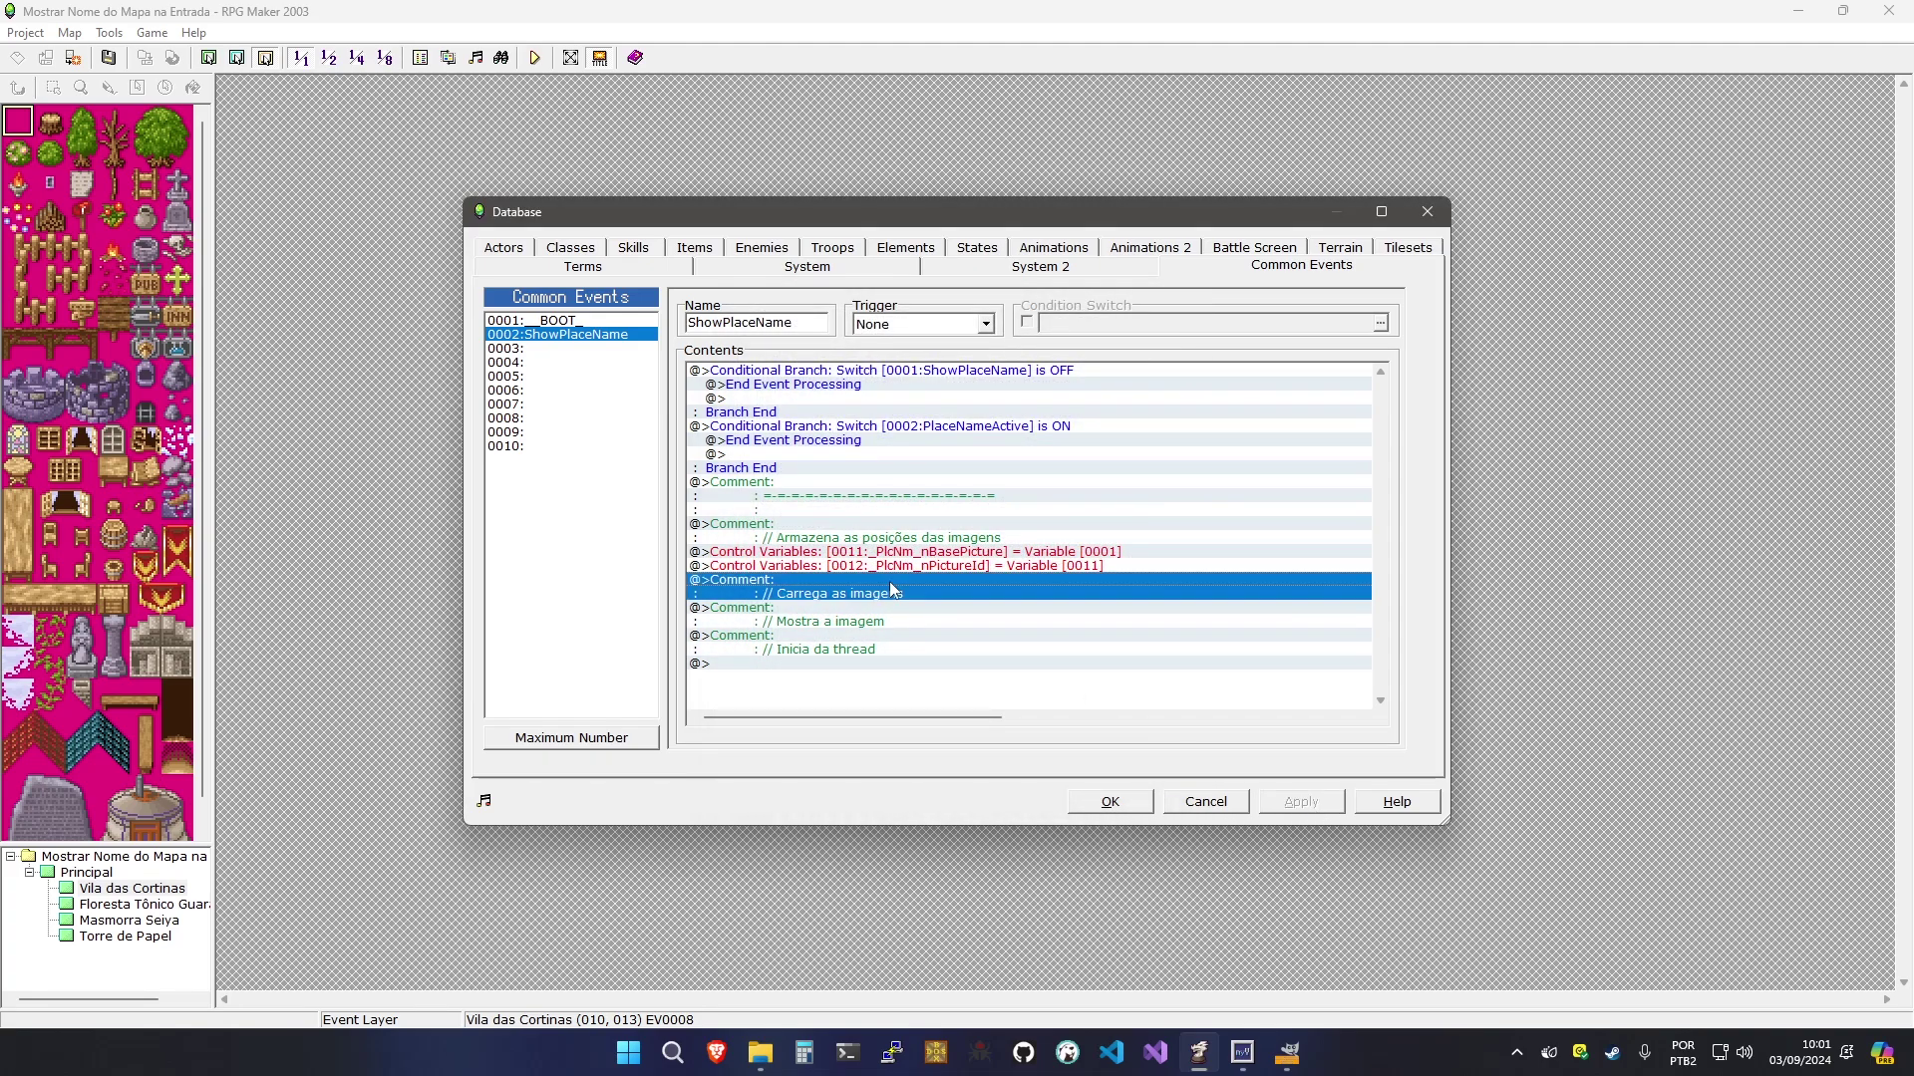
pyautogui.doubleClick(894, 590)
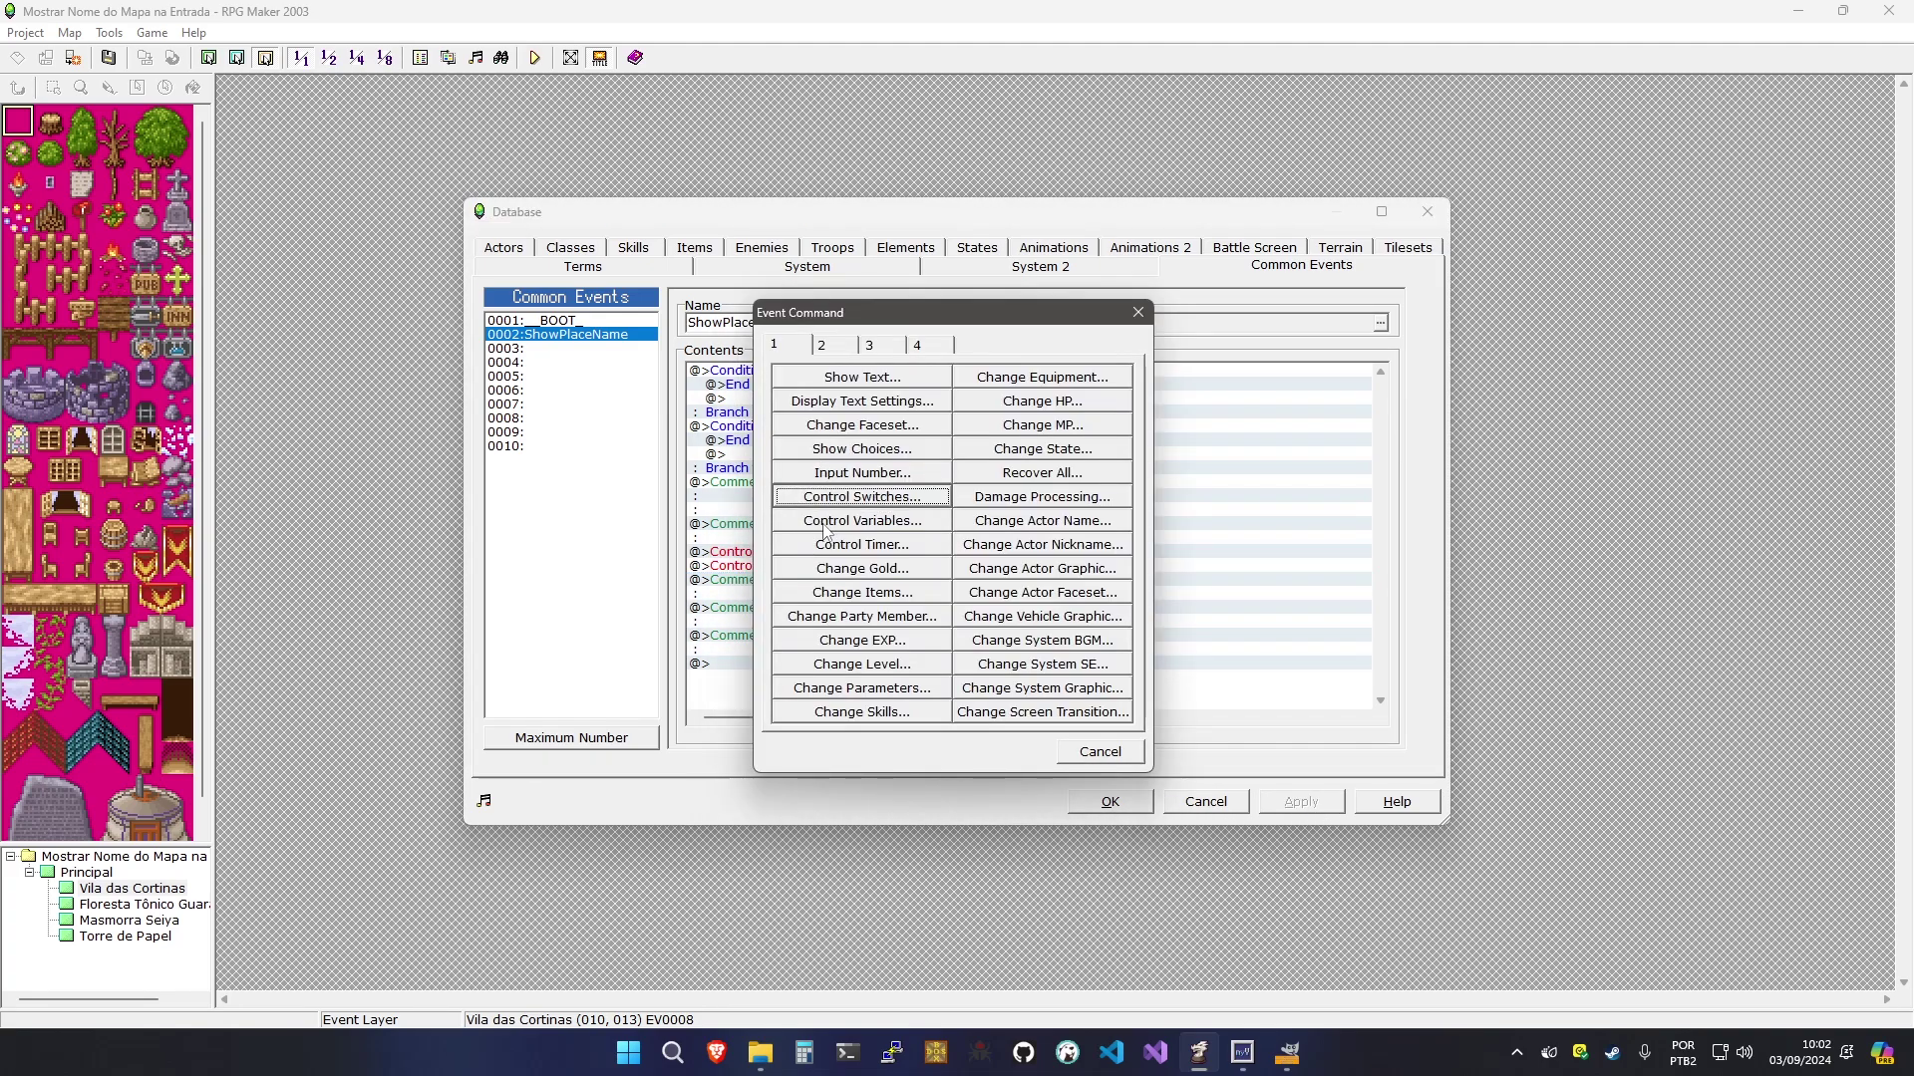
pyautogui.click(862, 520)
pyautogui.click(915, 371)
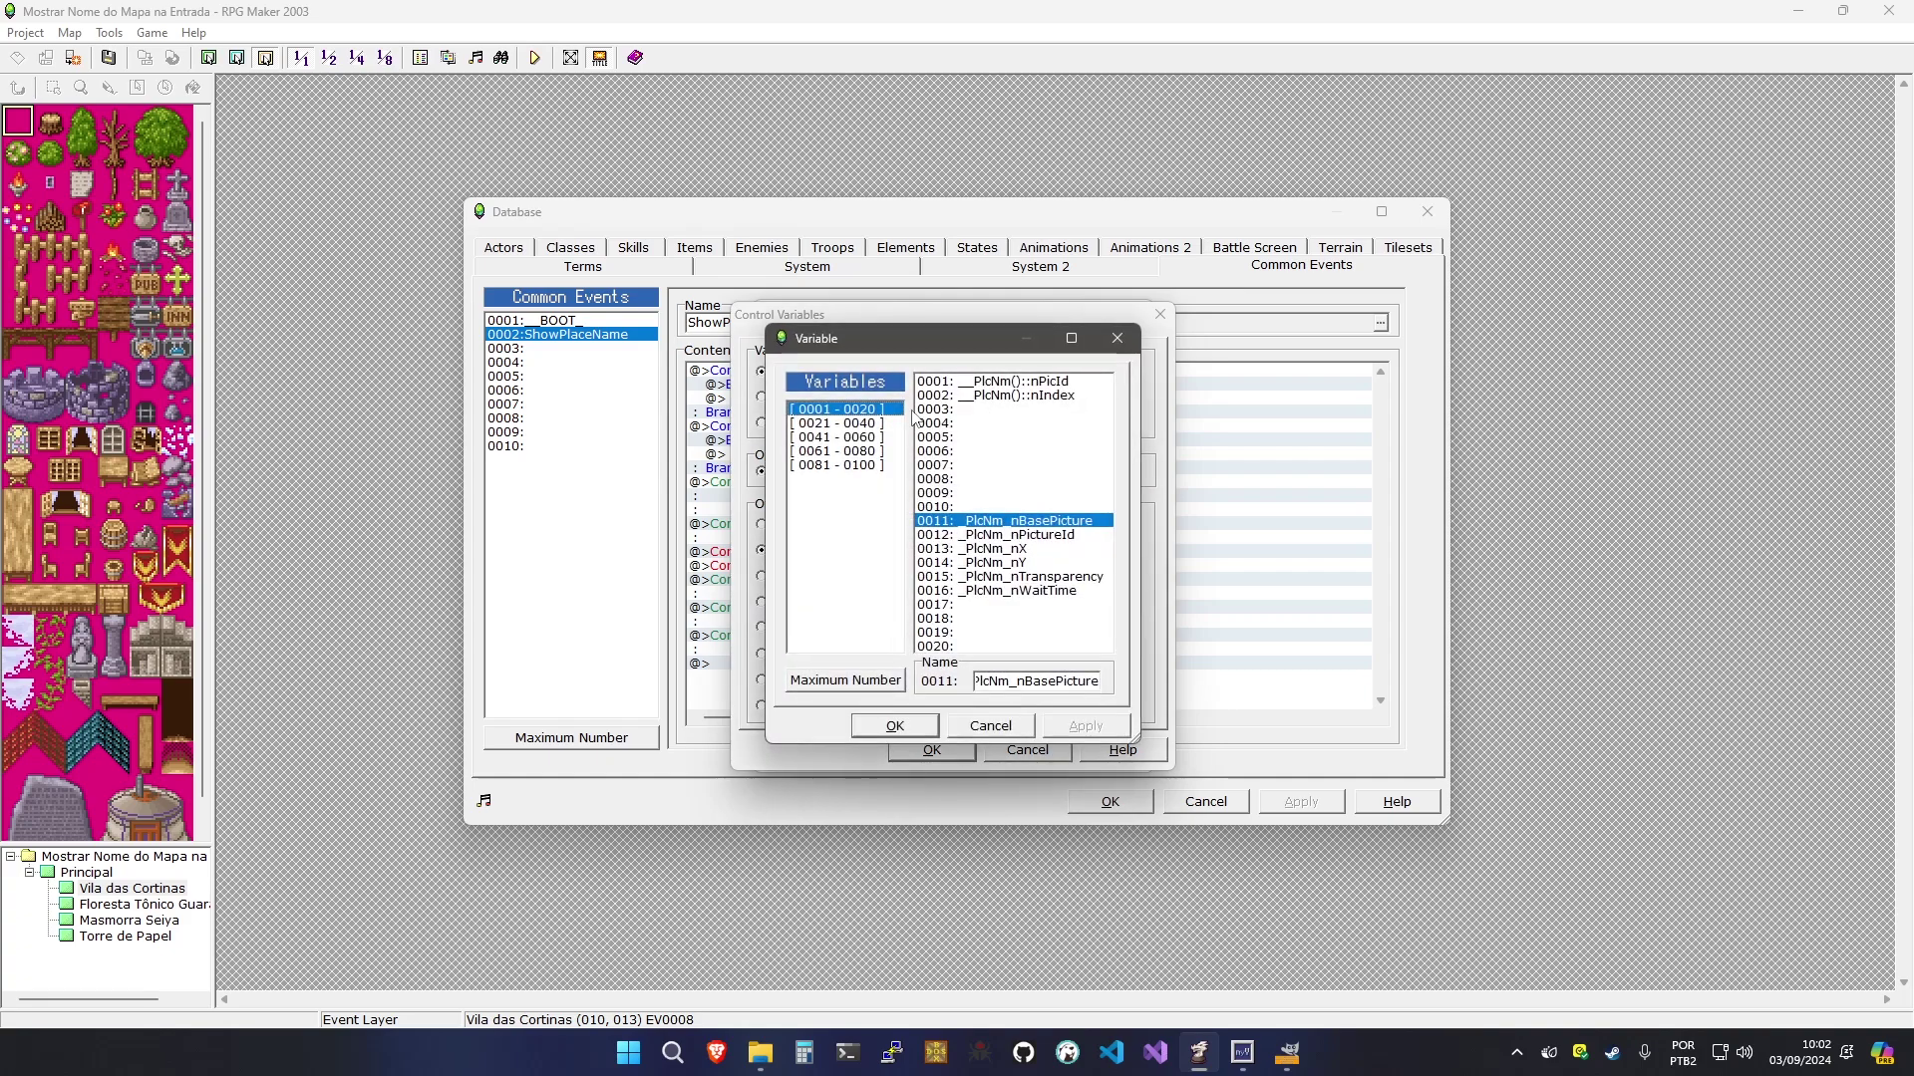
pyautogui.doubleClick(992, 548)
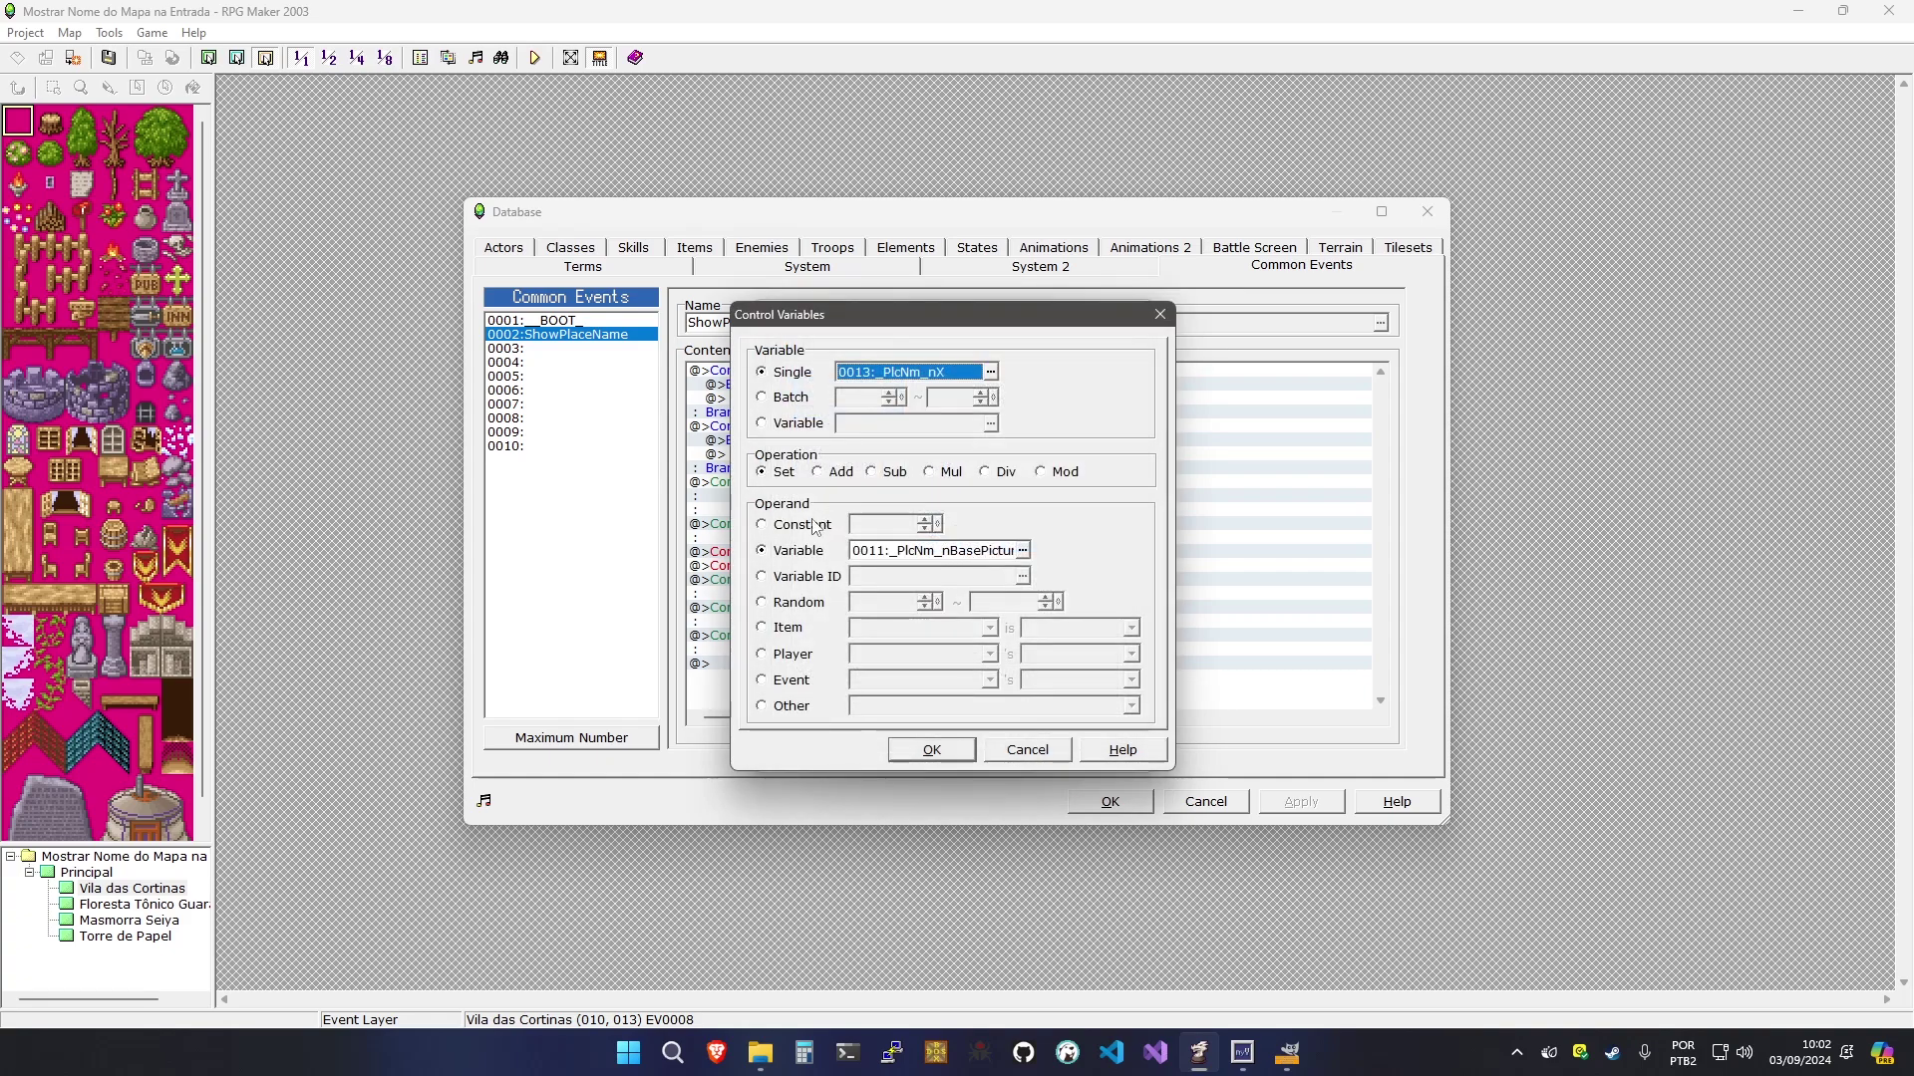
pyautogui.click(810, 525)
pyautogui.moveTo(856, 525); pyautogui.dragTo(903, 517)
pyautogui.write('160')
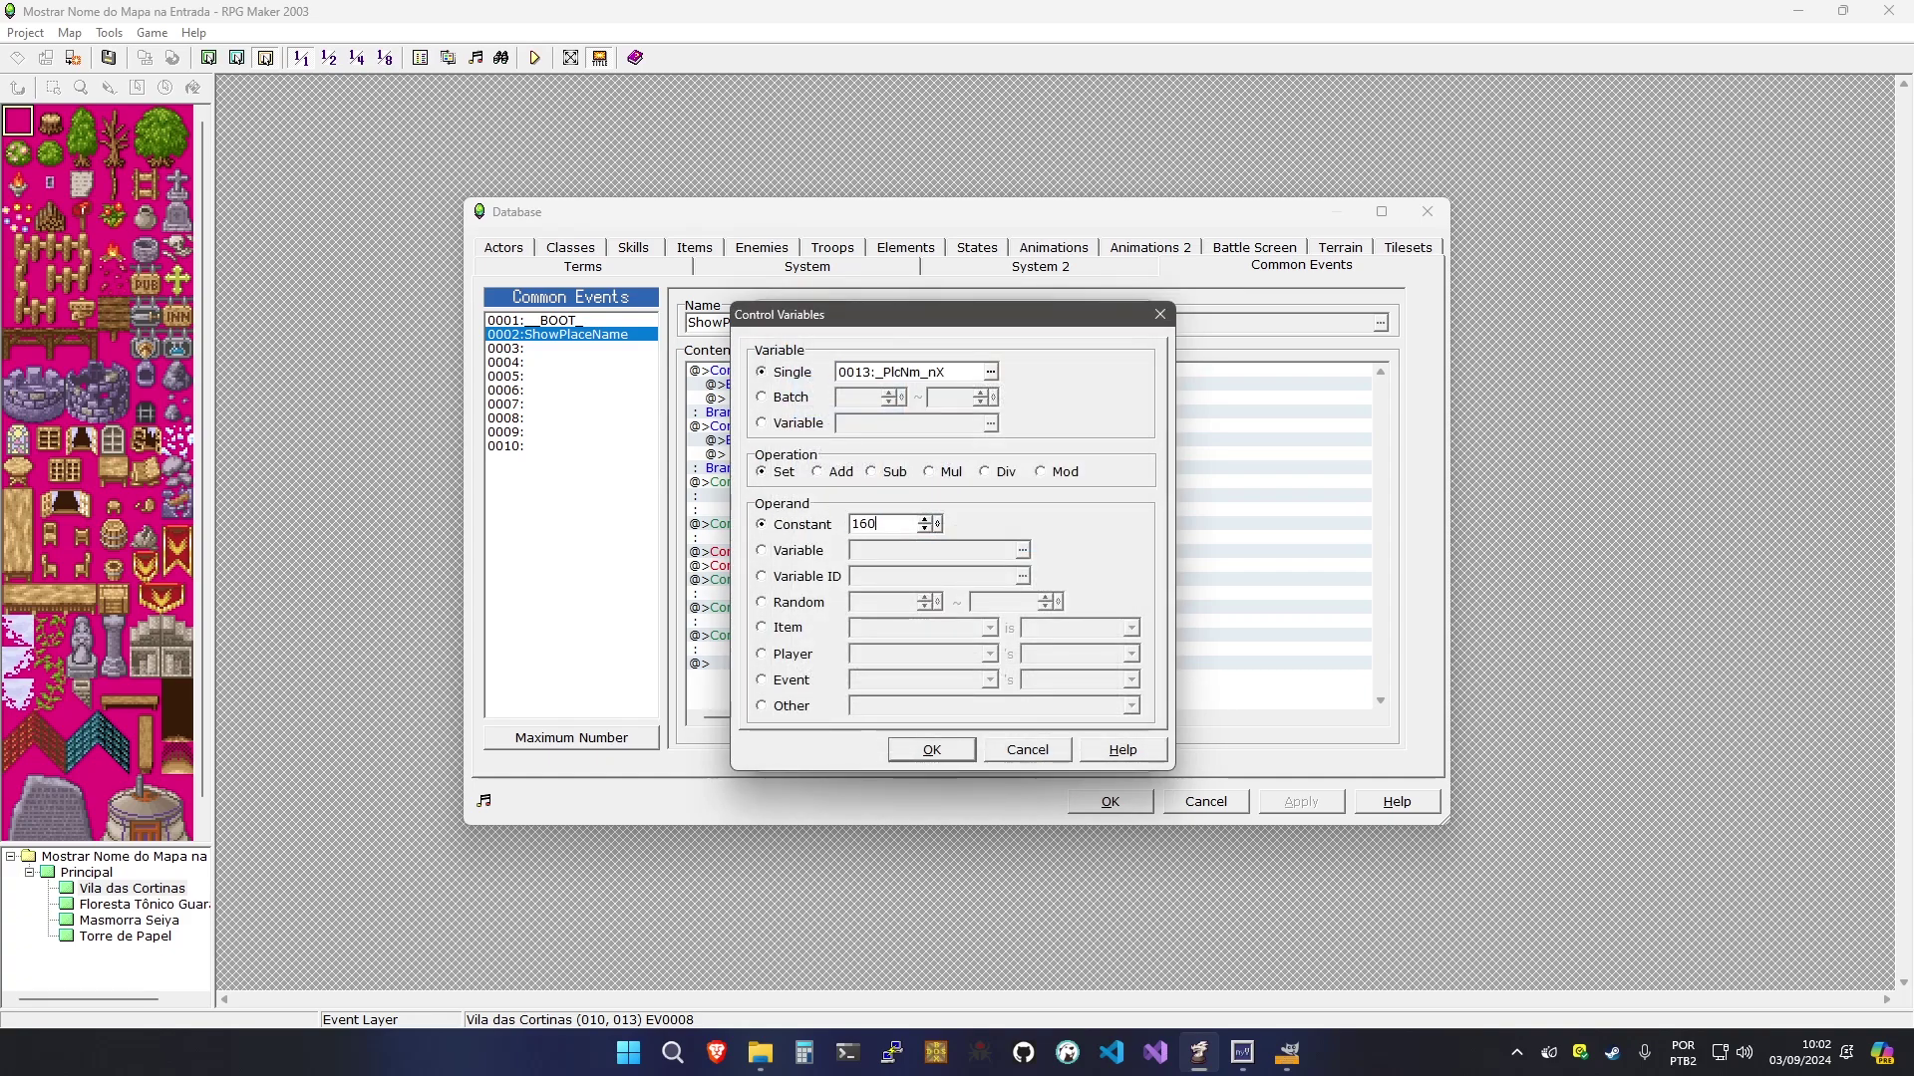
pyautogui.press('Return')
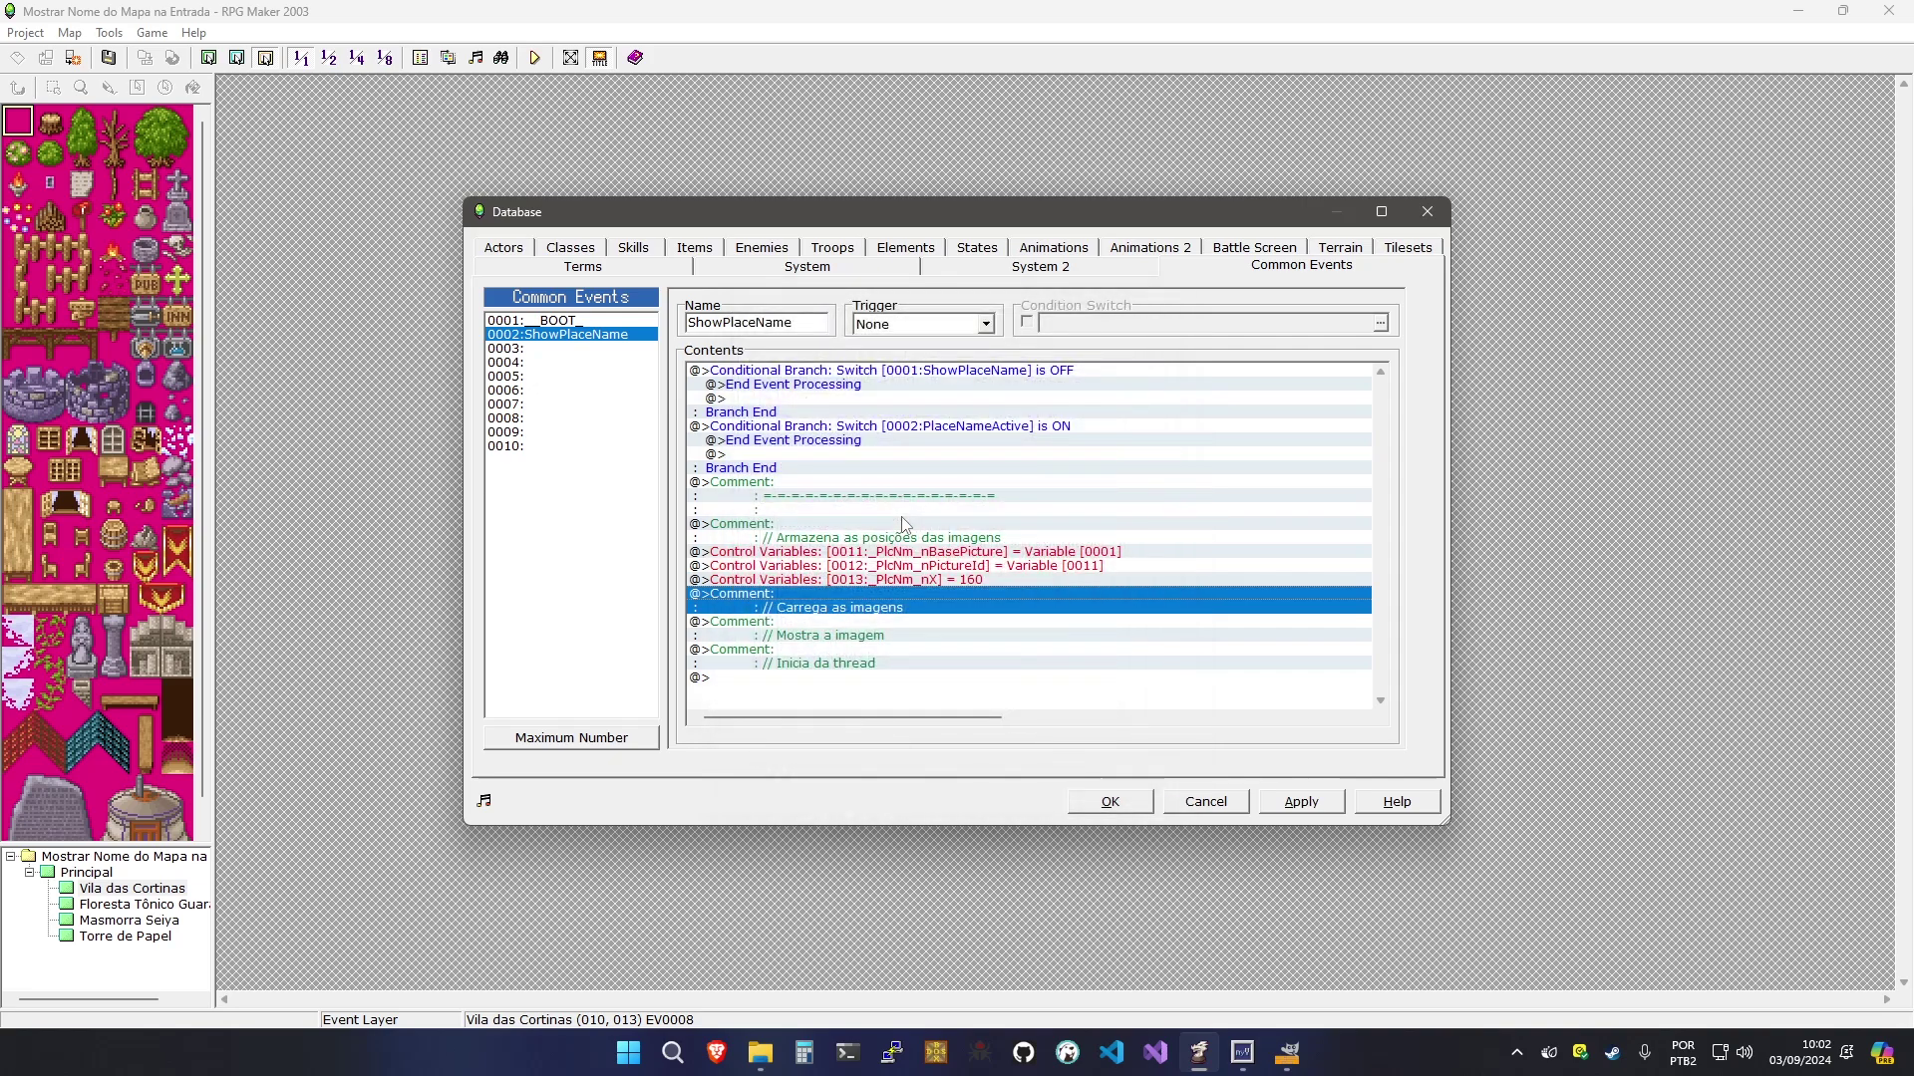
# Insert a Control Variables command above the "Carrega as imagens" comment that sets 0014:_PlcNm_nY to the constant 16
pyautogui.press('Return')
pyautogui.press('Return')
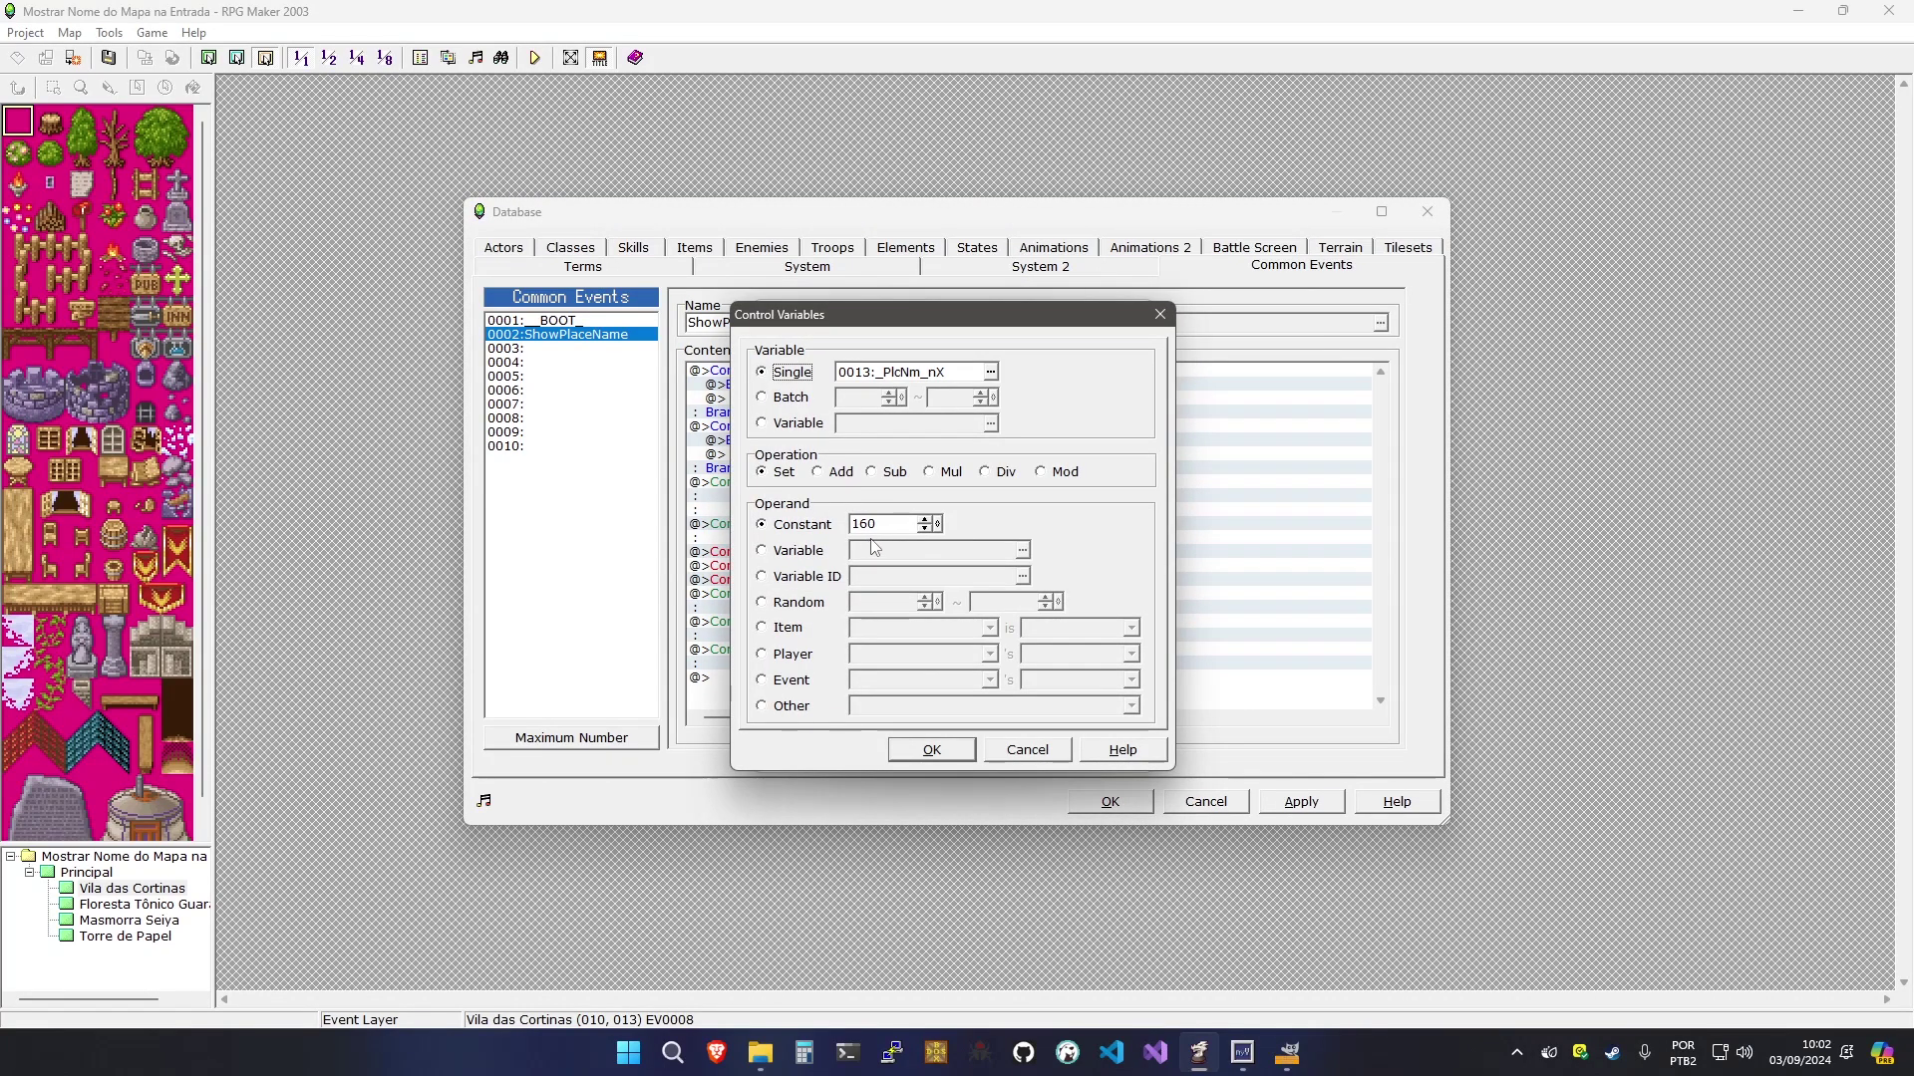
pyautogui.click(902, 373)
pyautogui.click(990, 372)
pyautogui.doubleClick(996, 563)
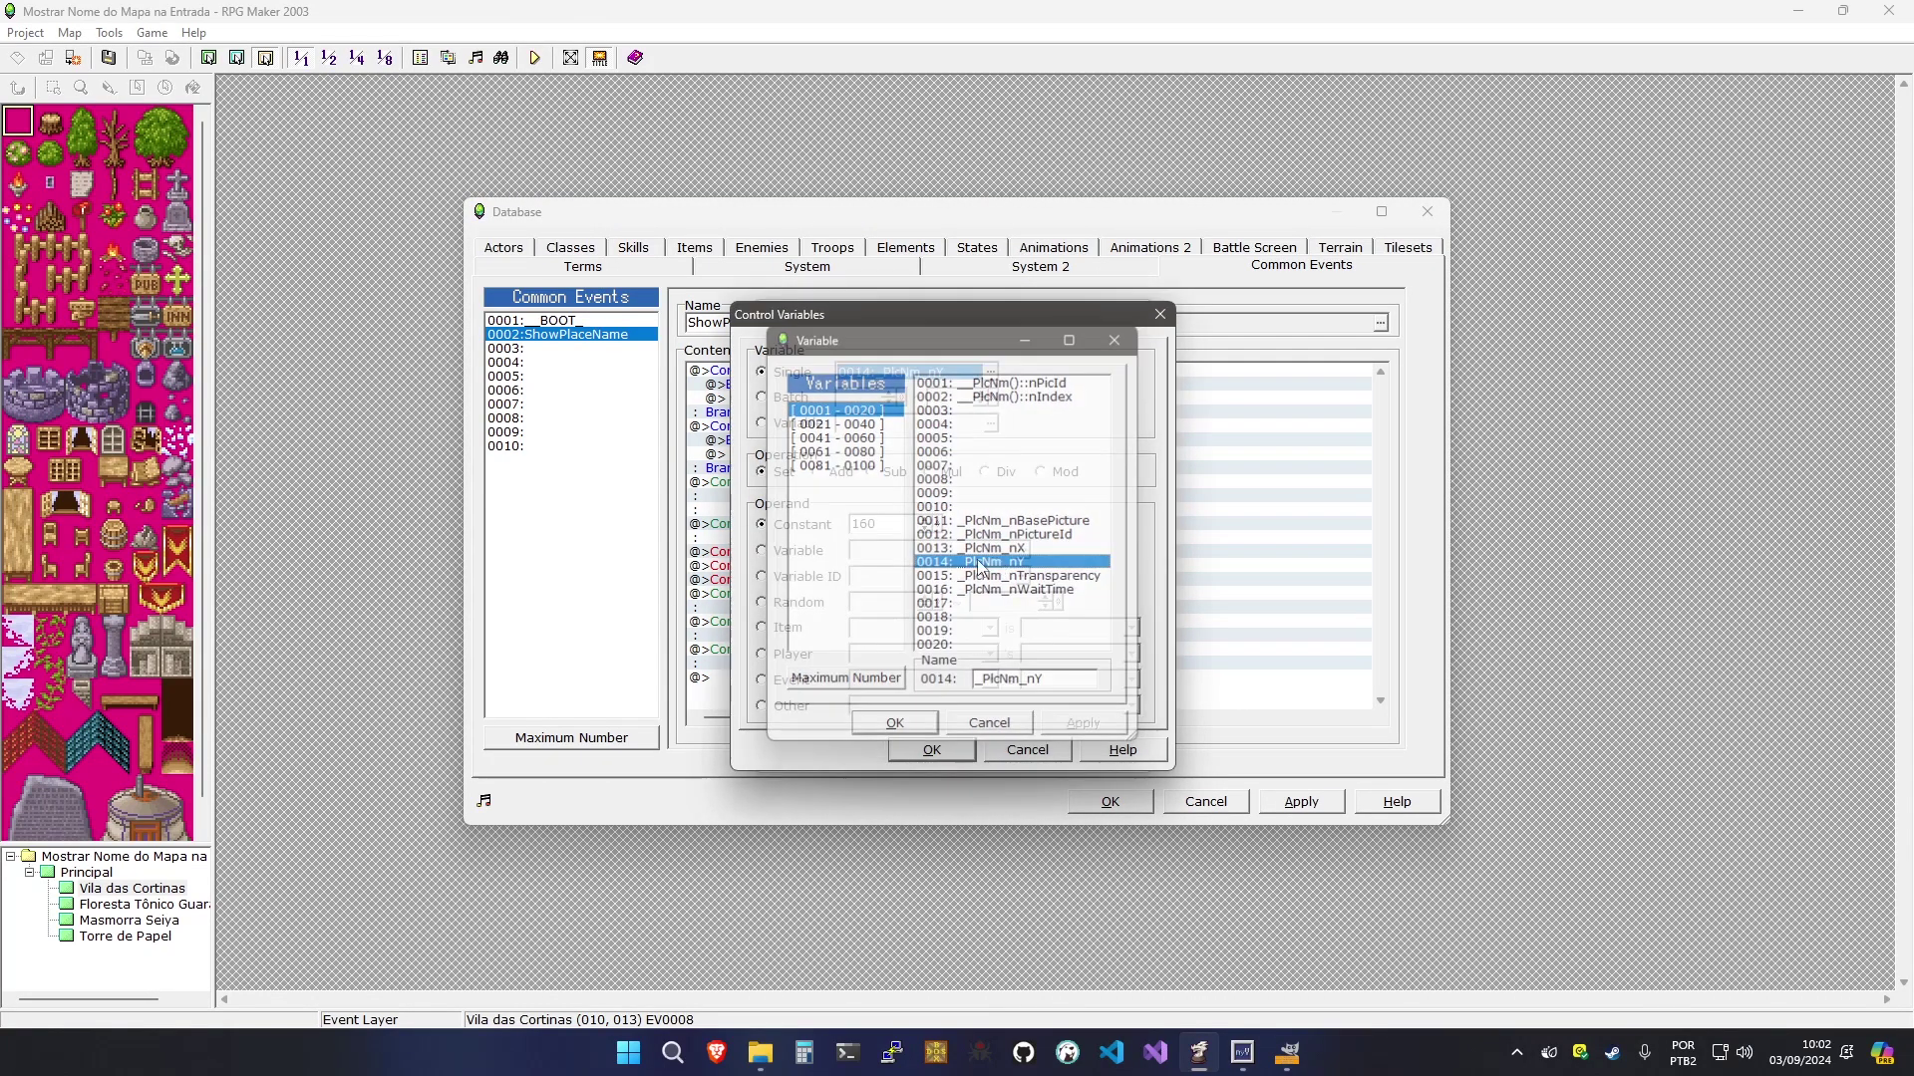
pyautogui.doubleClick(884, 525)
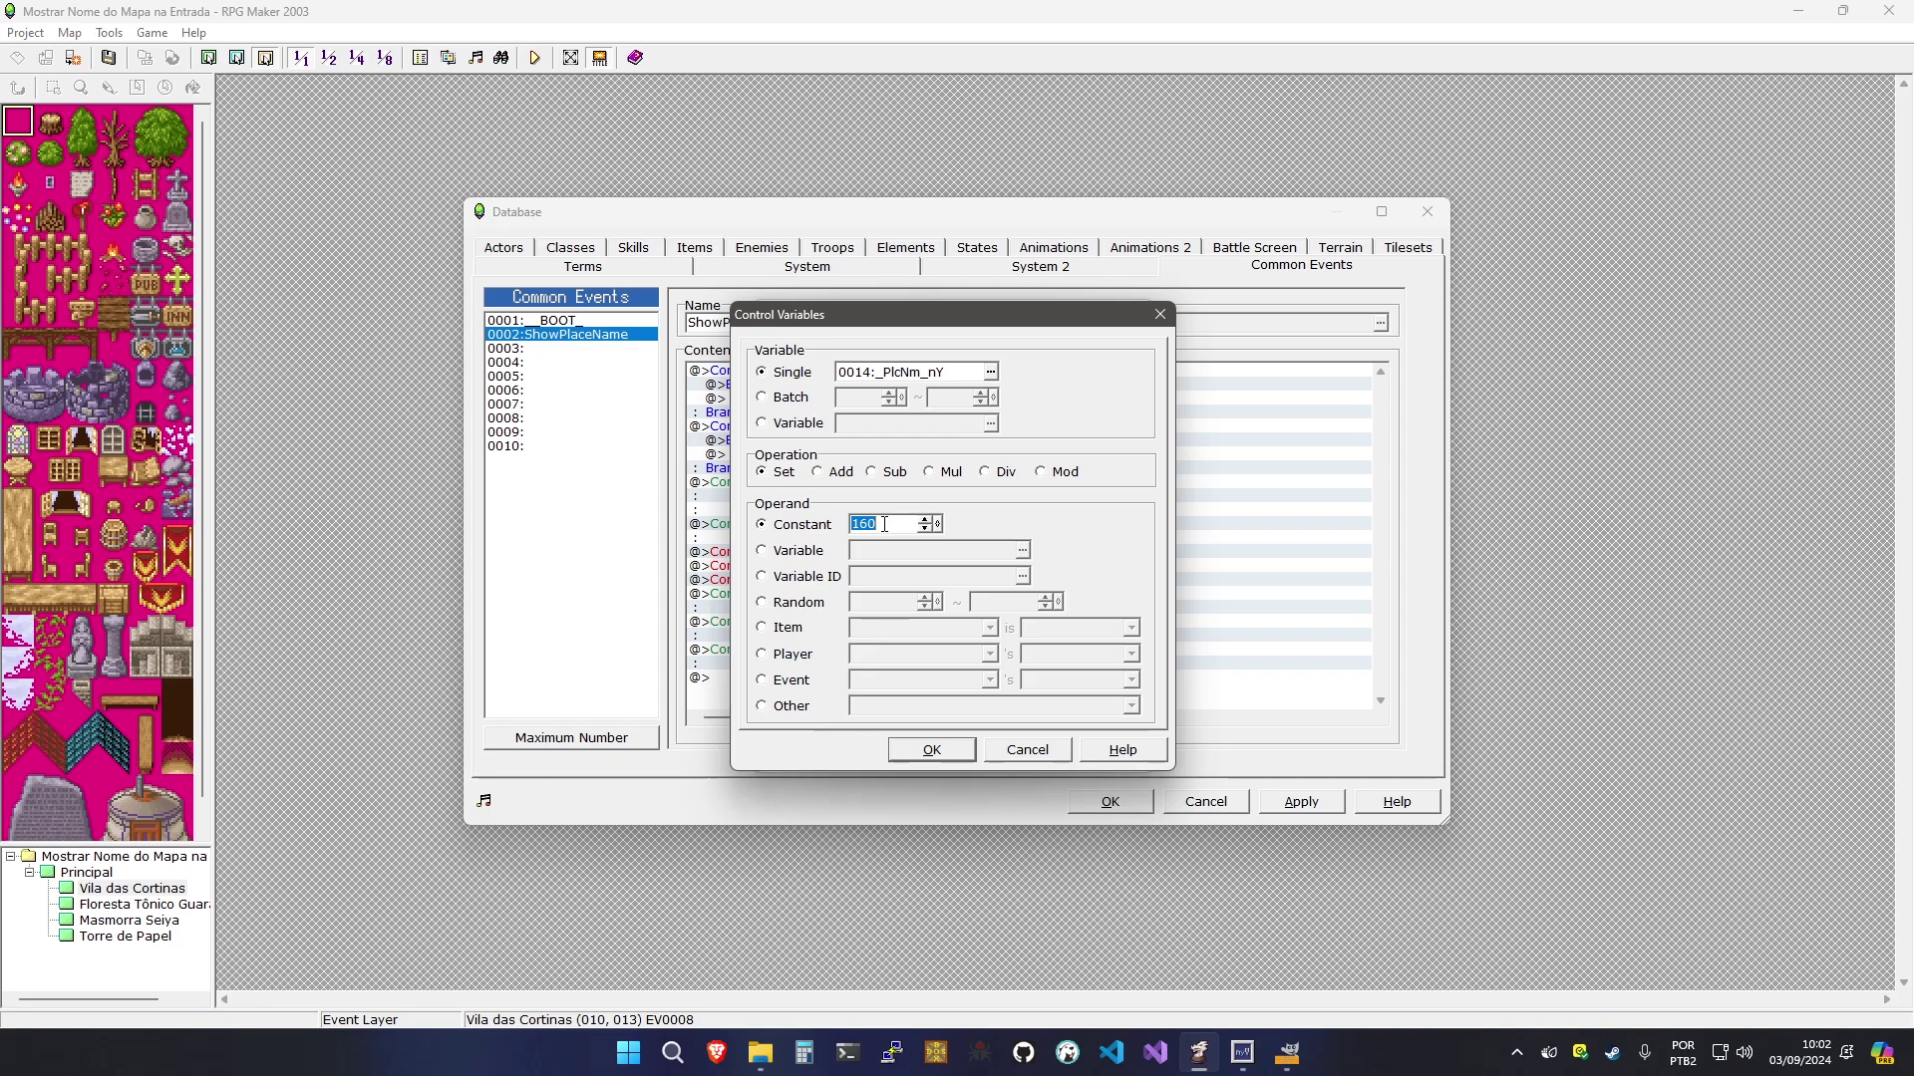
pyautogui.write('16')
pyautogui.press('Return')
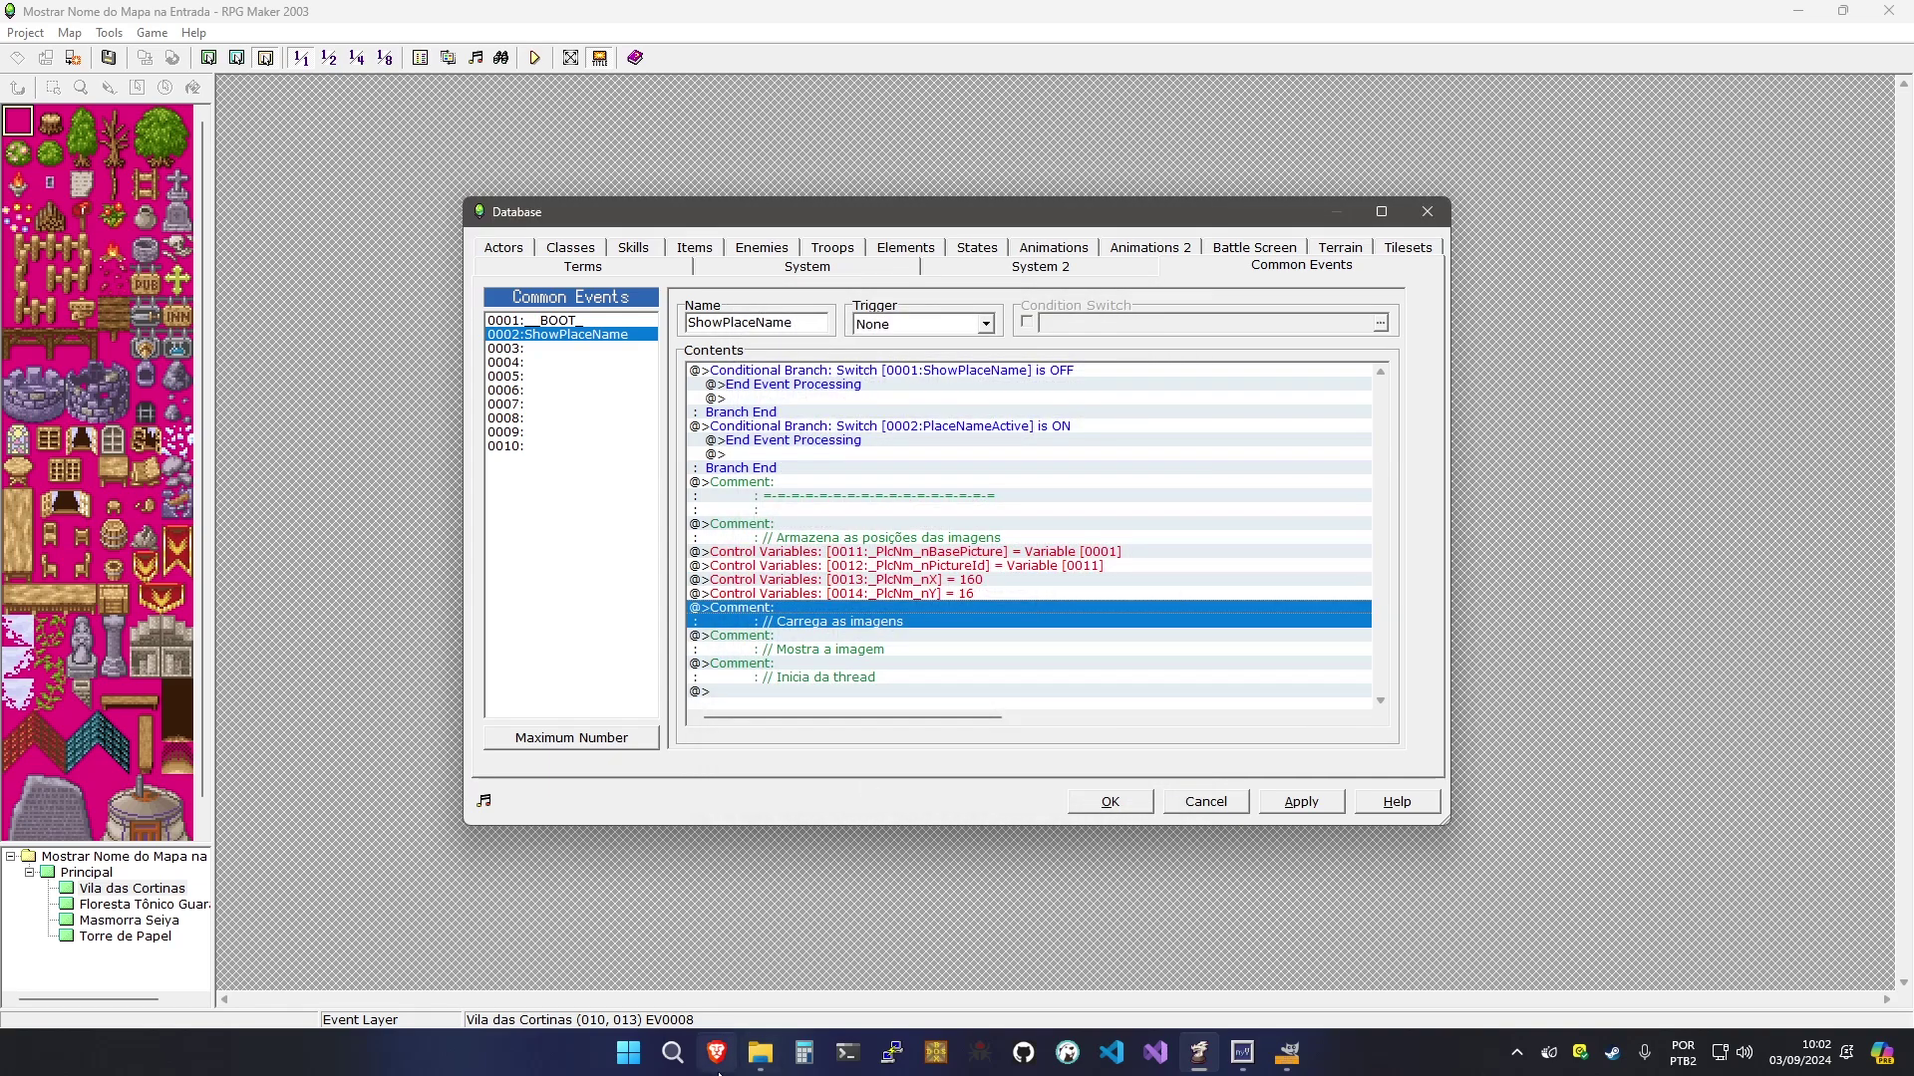
# Check the dimensions of win_back0.bmp in File Explorer and inspect the locais_test.bmp text image in GIMP
pyautogui.click(761, 1053)
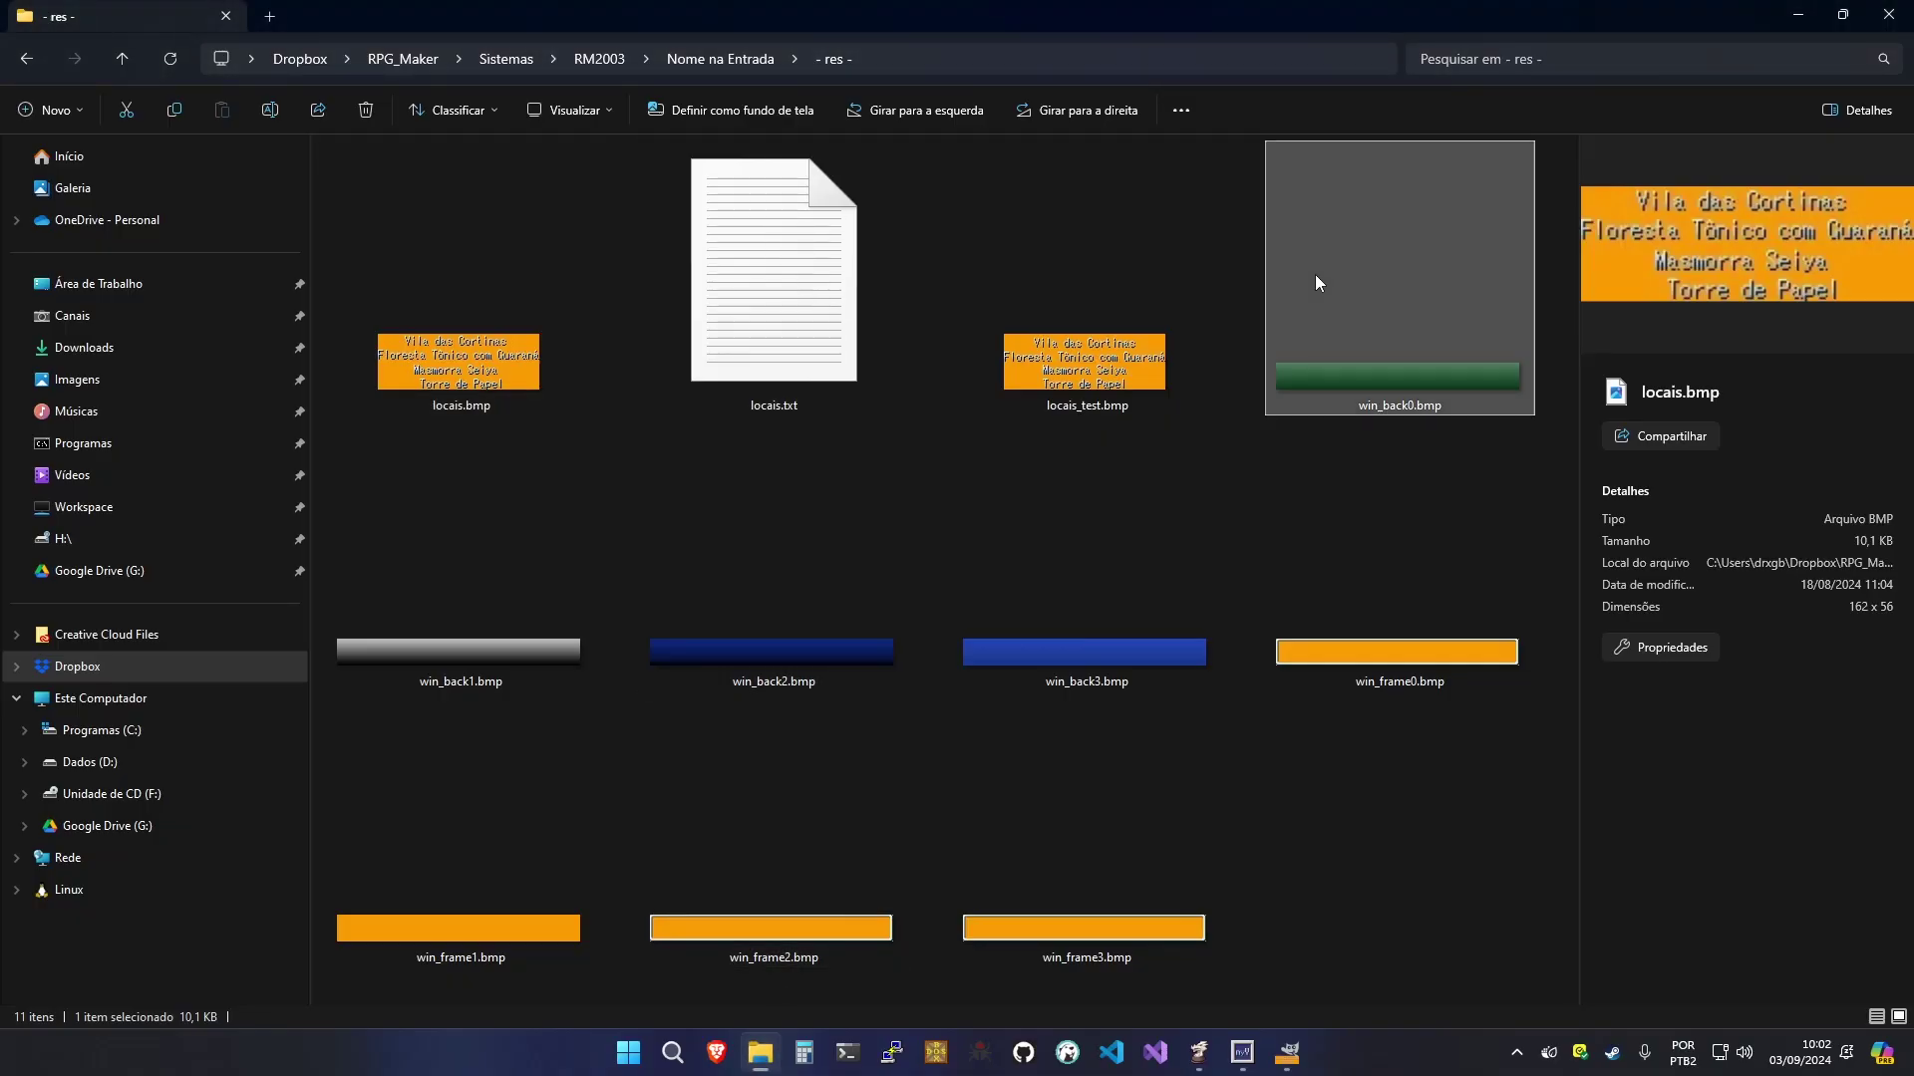
pyautogui.click(1316, 283)
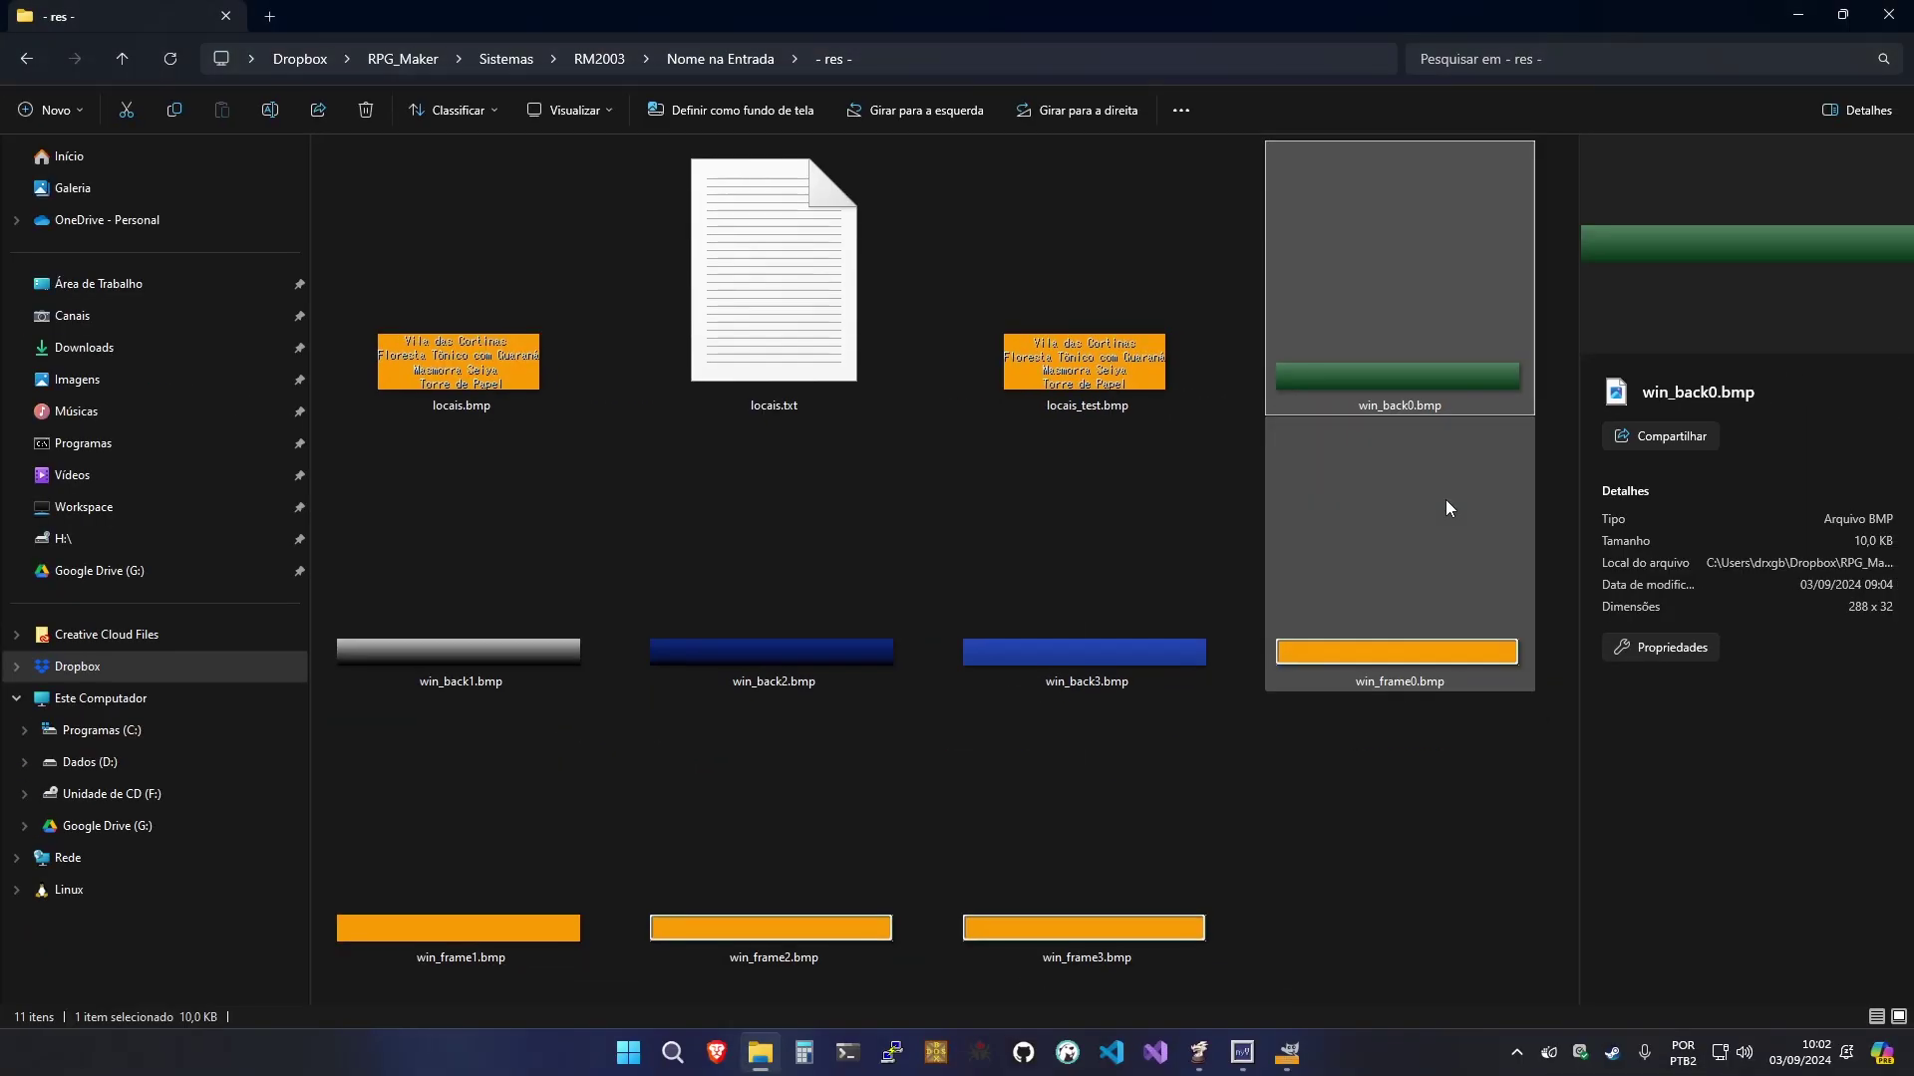
pyautogui.moveTo(1287, 1052)
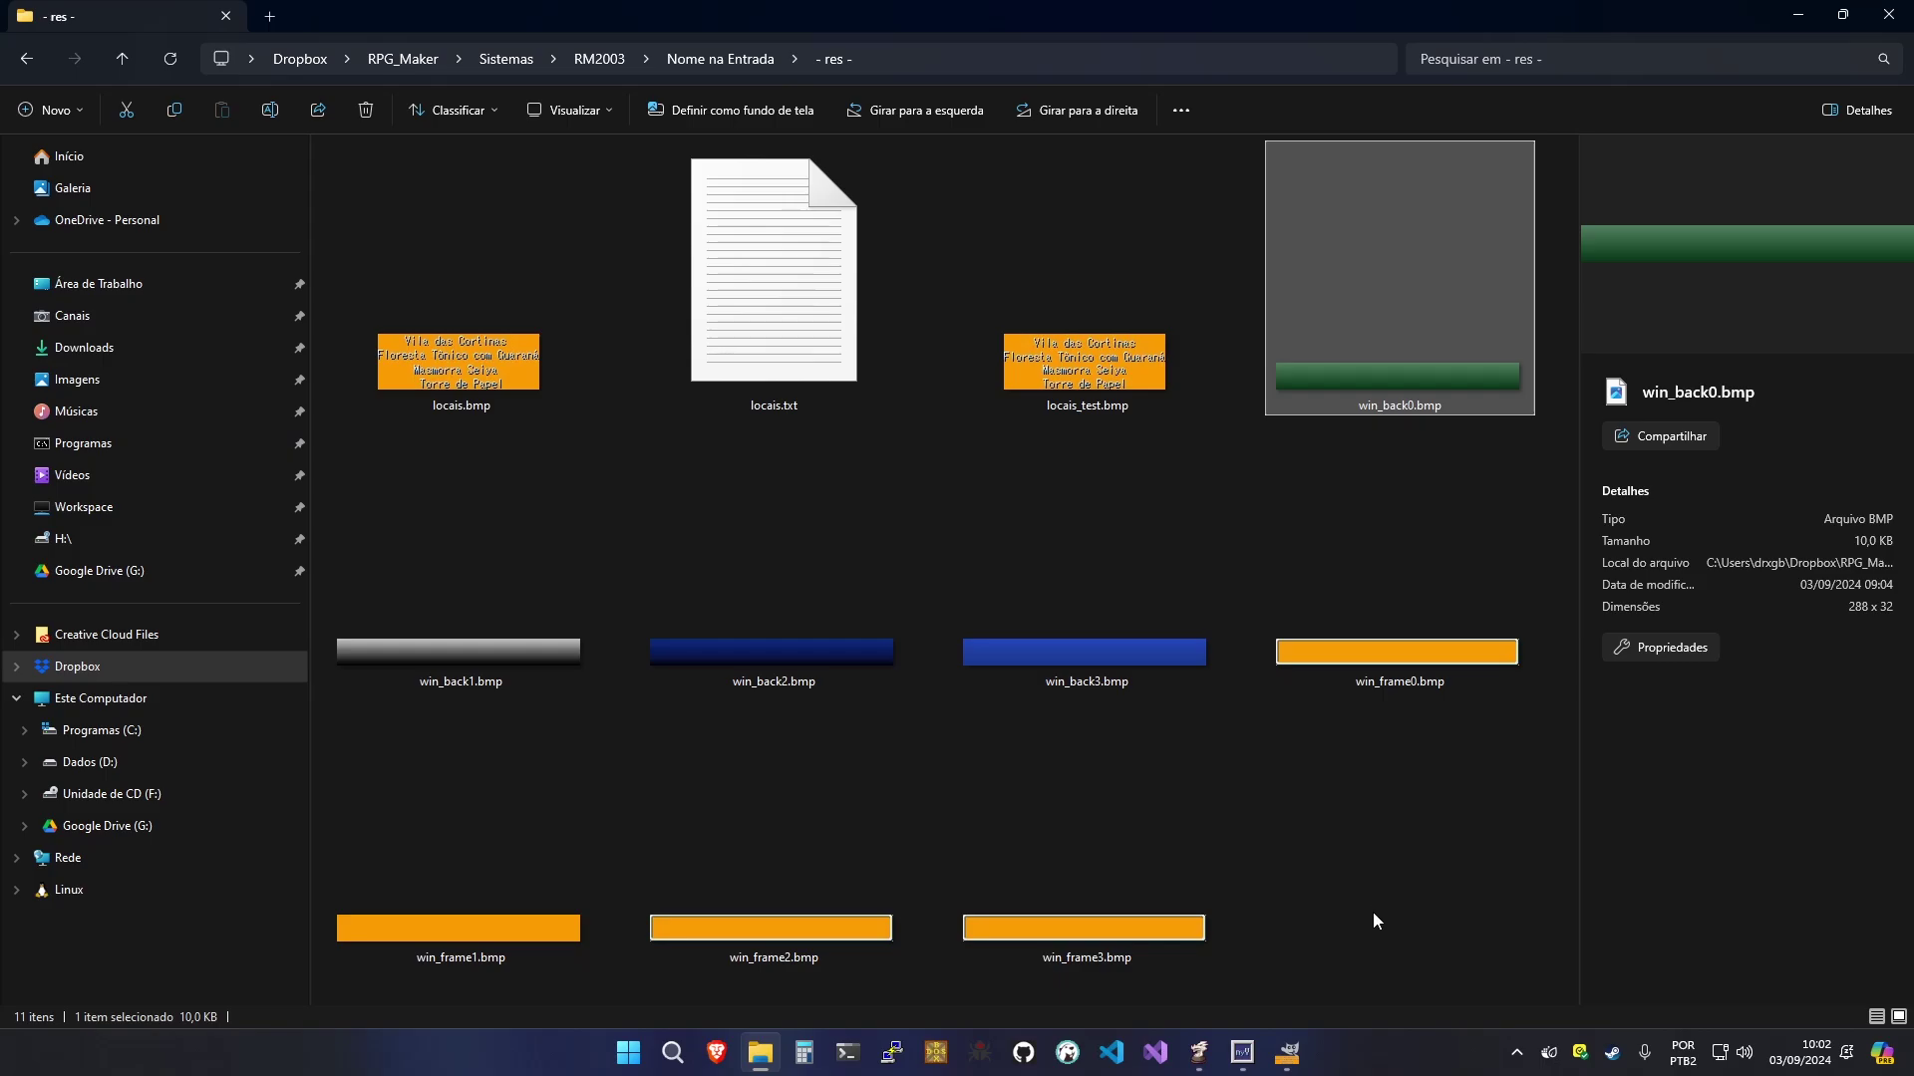
pyautogui.click(1286, 1052)
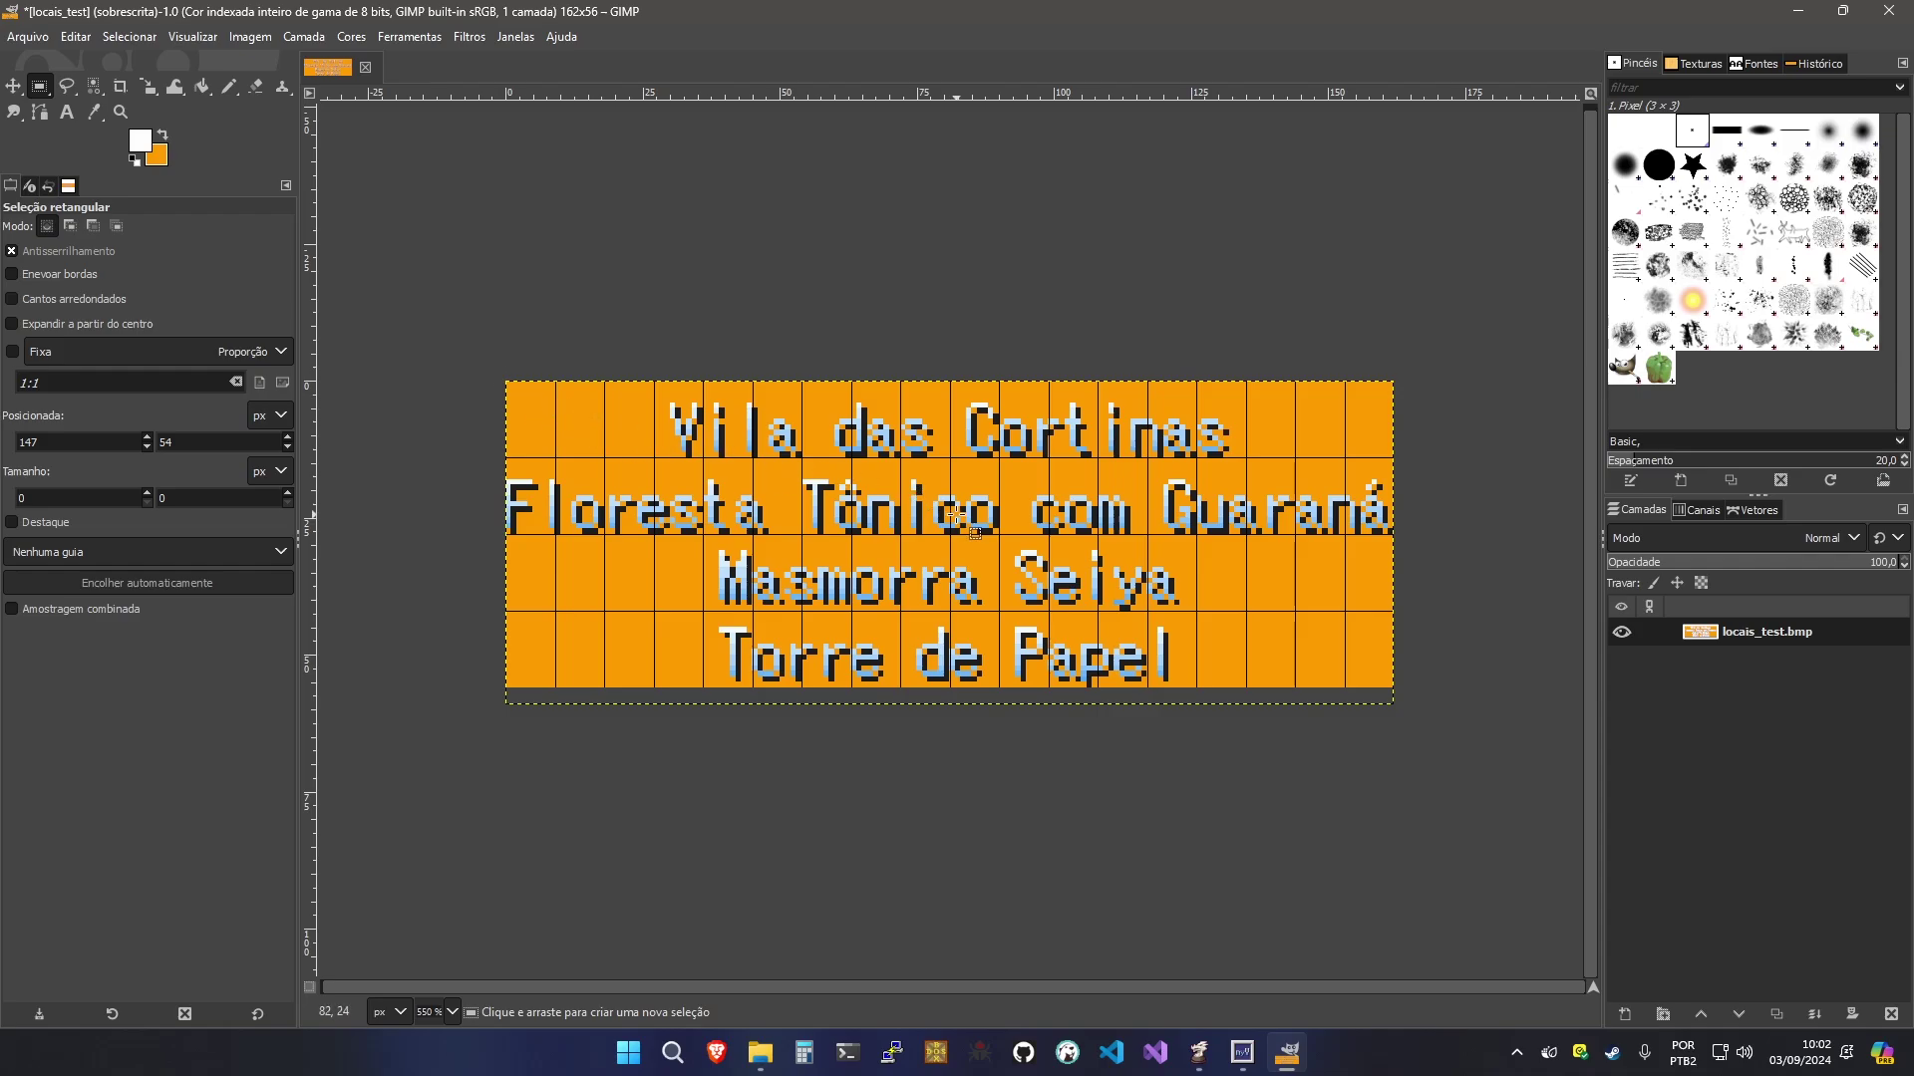
pyautogui.moveTo(1240, 1060)
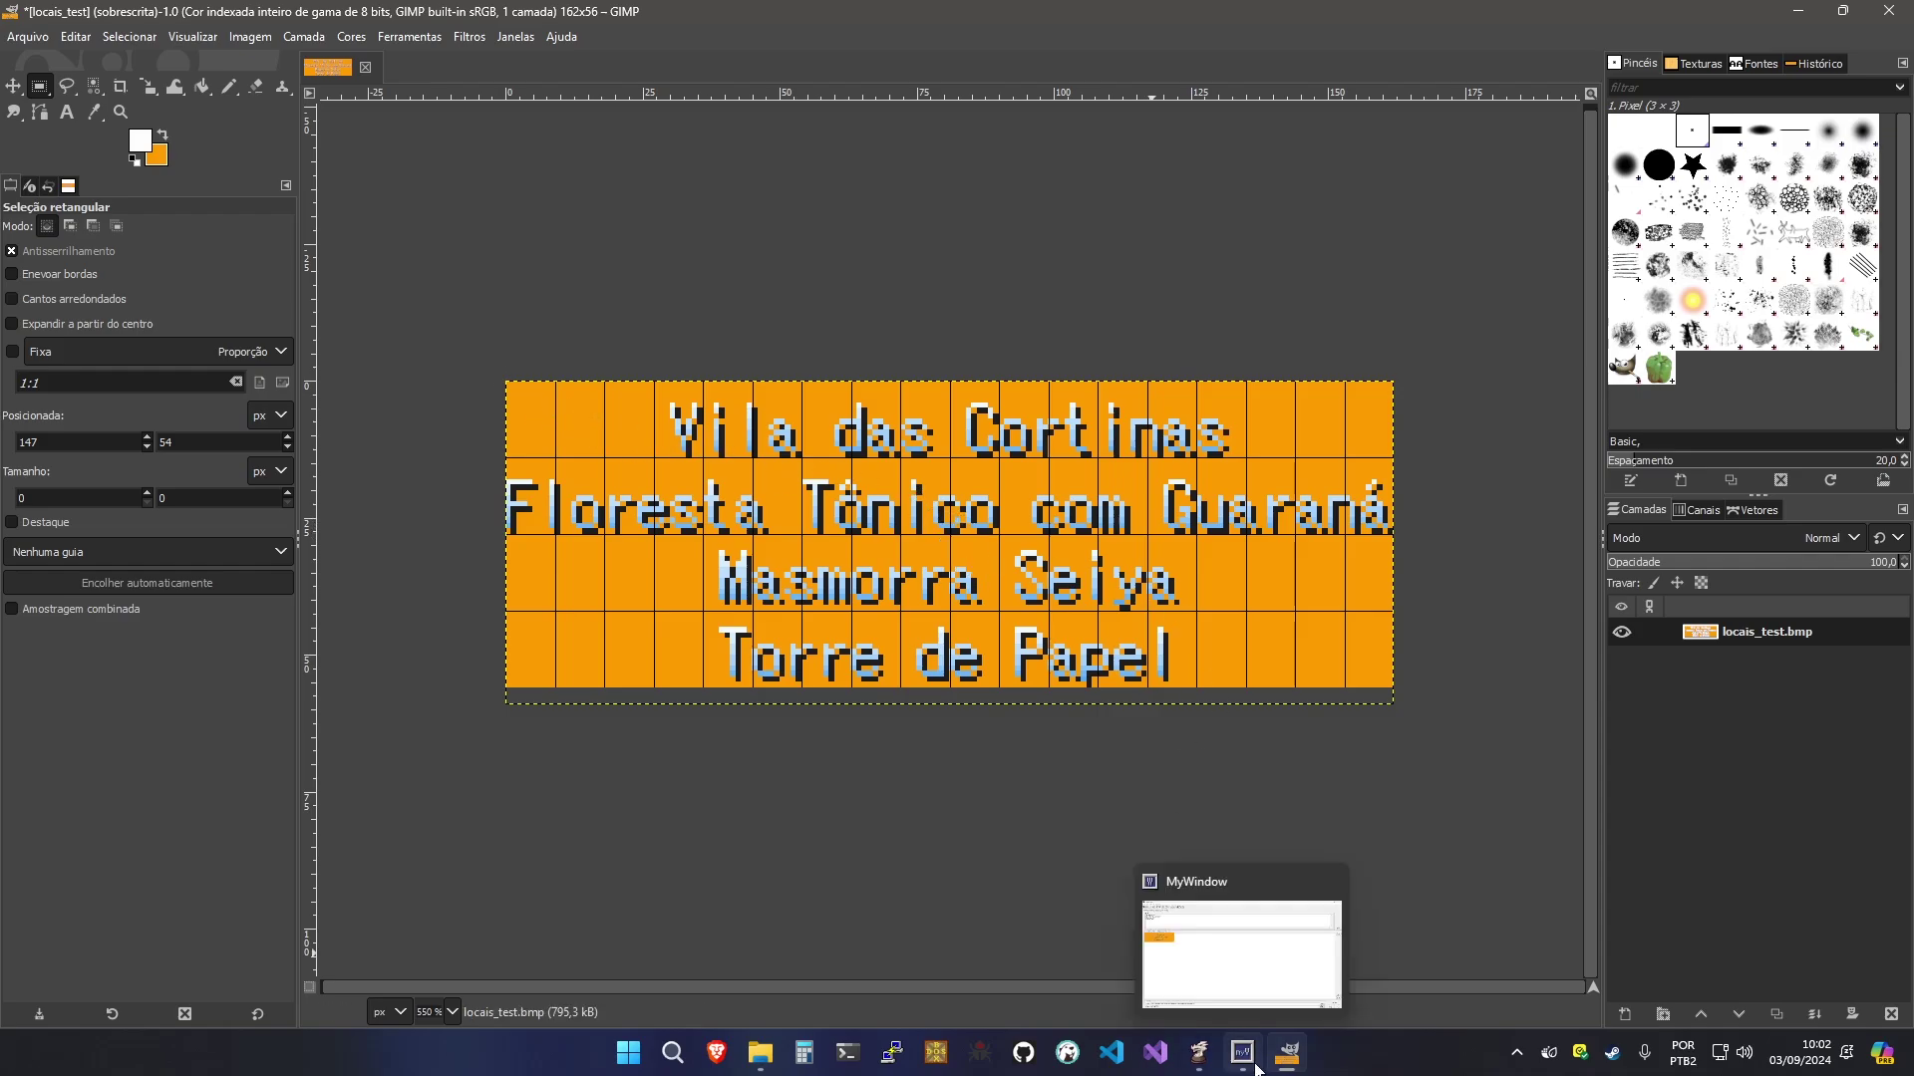
# Switch back to RPG Maker 2003 and apply the pending database changes
pyautogui.click(1199, 1055)
pyautogui.click(890, 594)
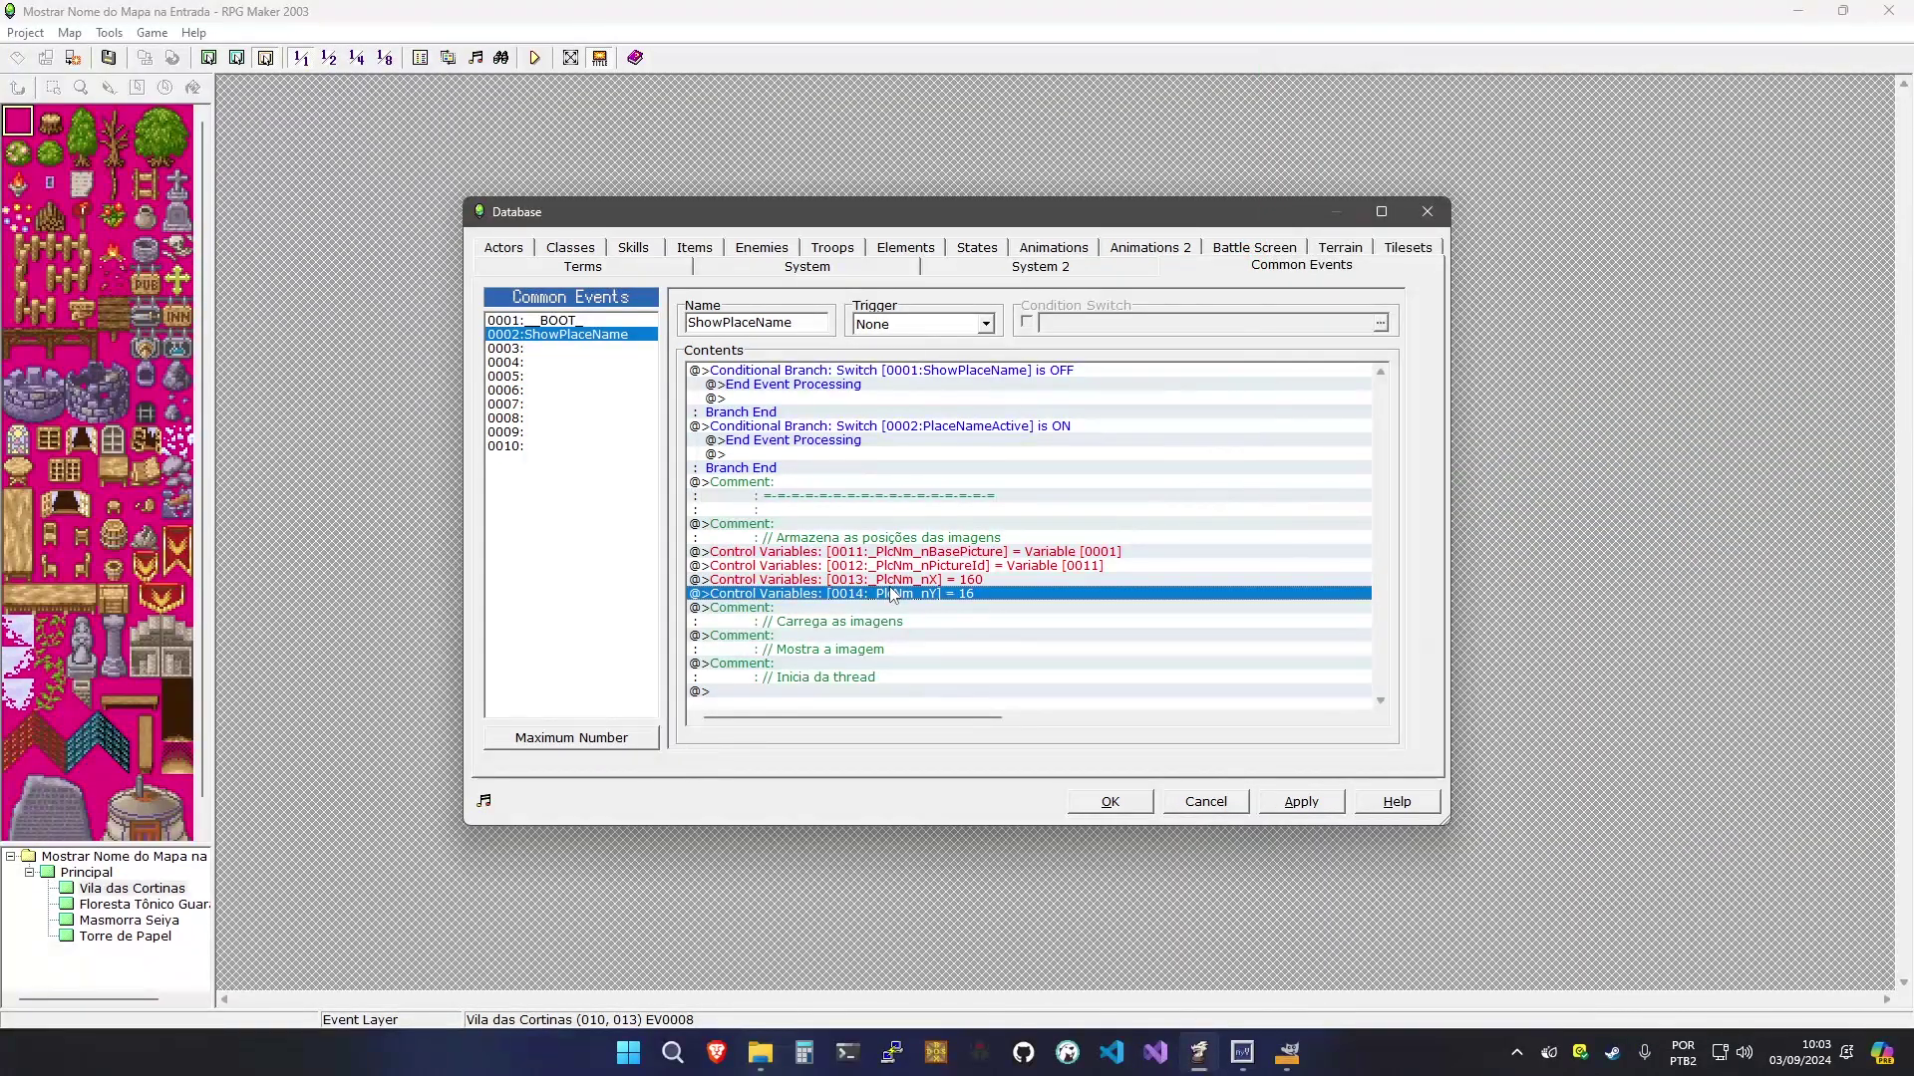
pyautogui.click(1300, 801)
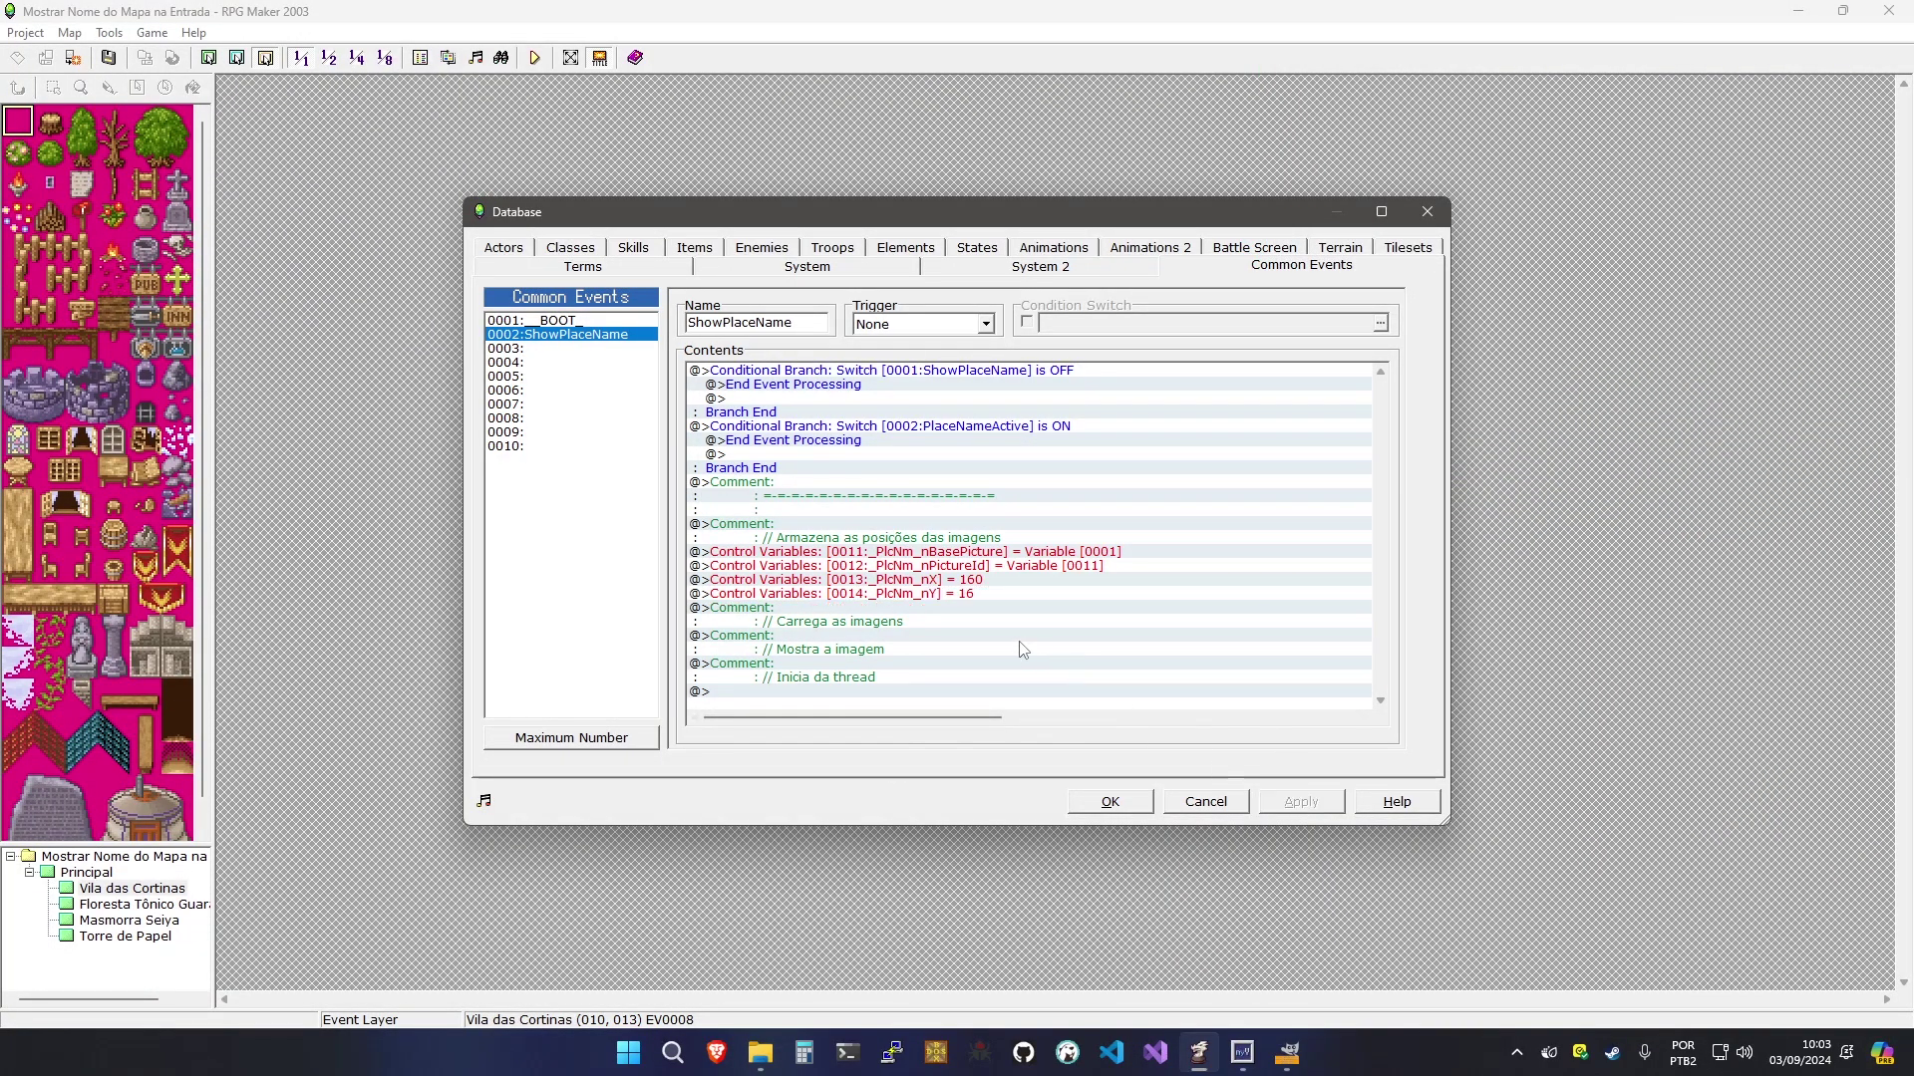
# Insert a Control Variables command above the "Carrega as imagens" comment that sets 0015:_PlcNm_nTransparency to the constant 0
pyautogui.click(918, 615)
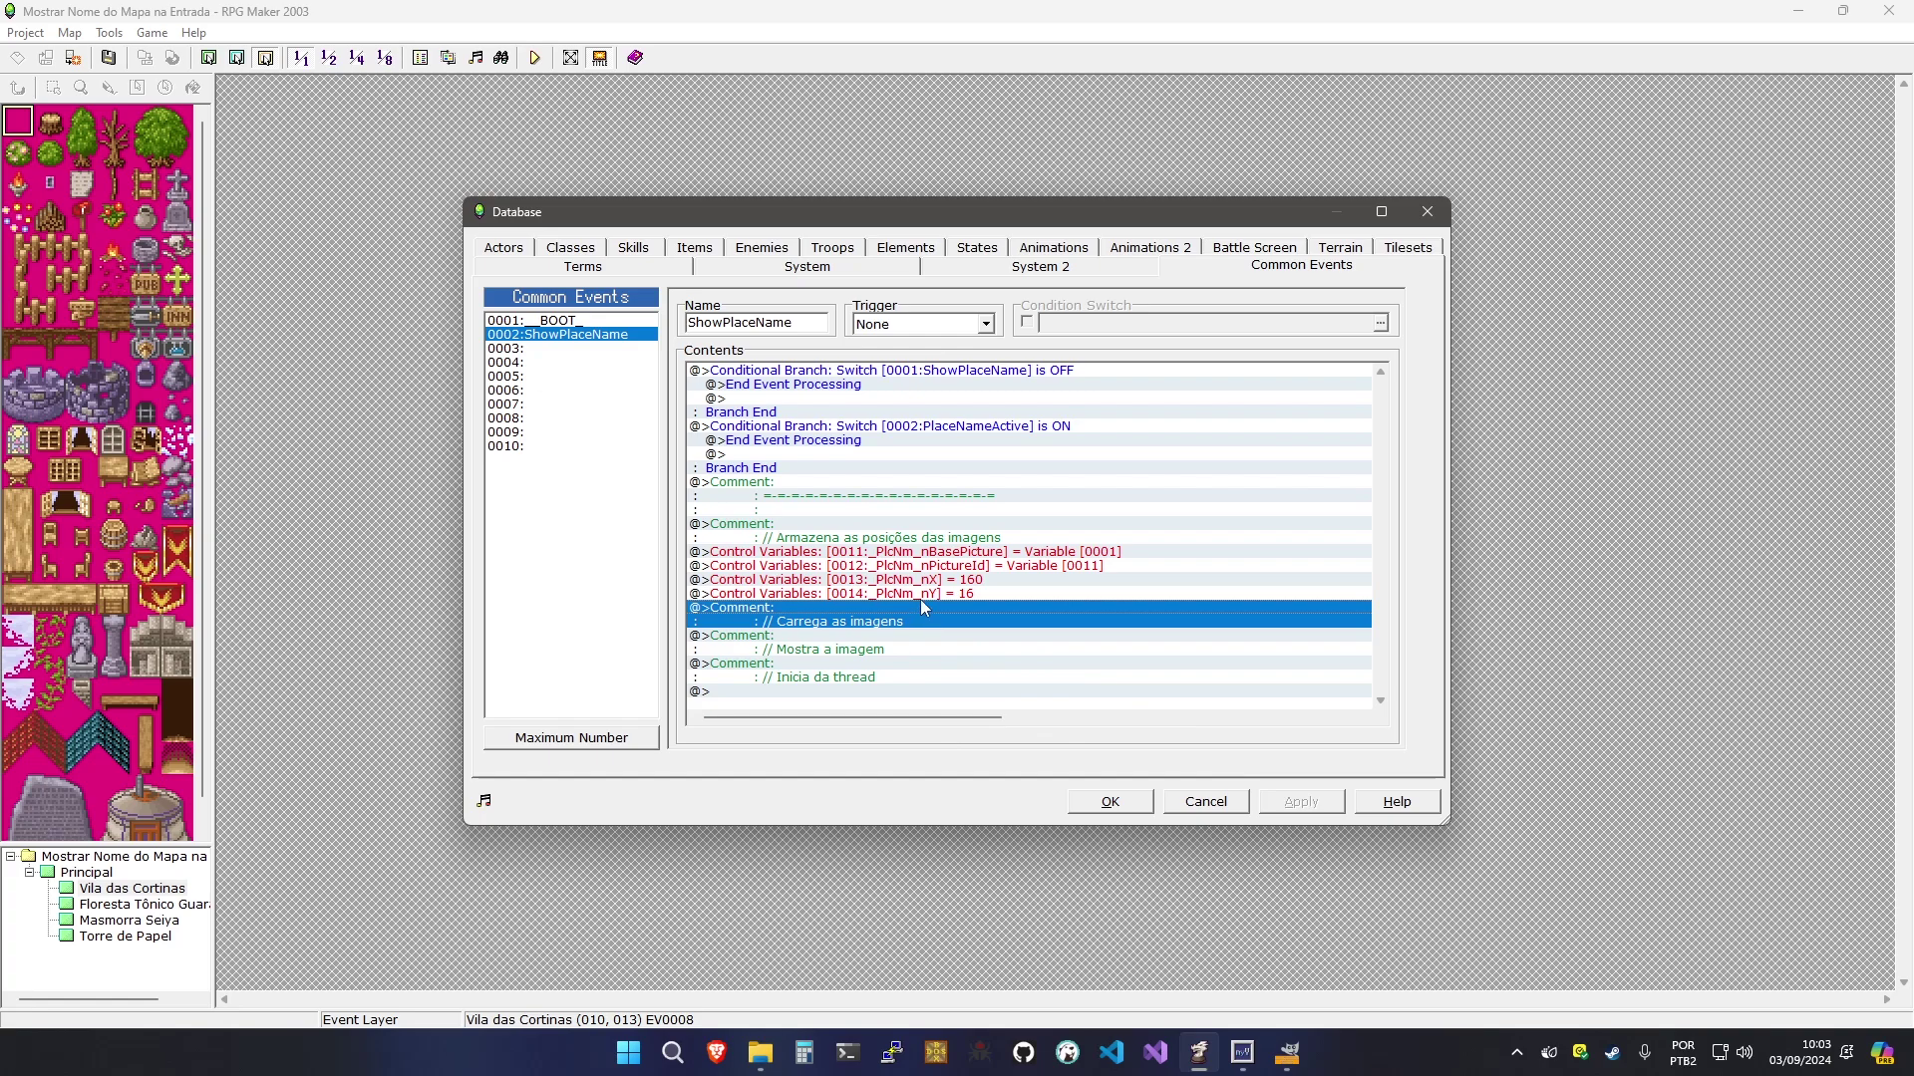
pyautogui.click(934, 594)
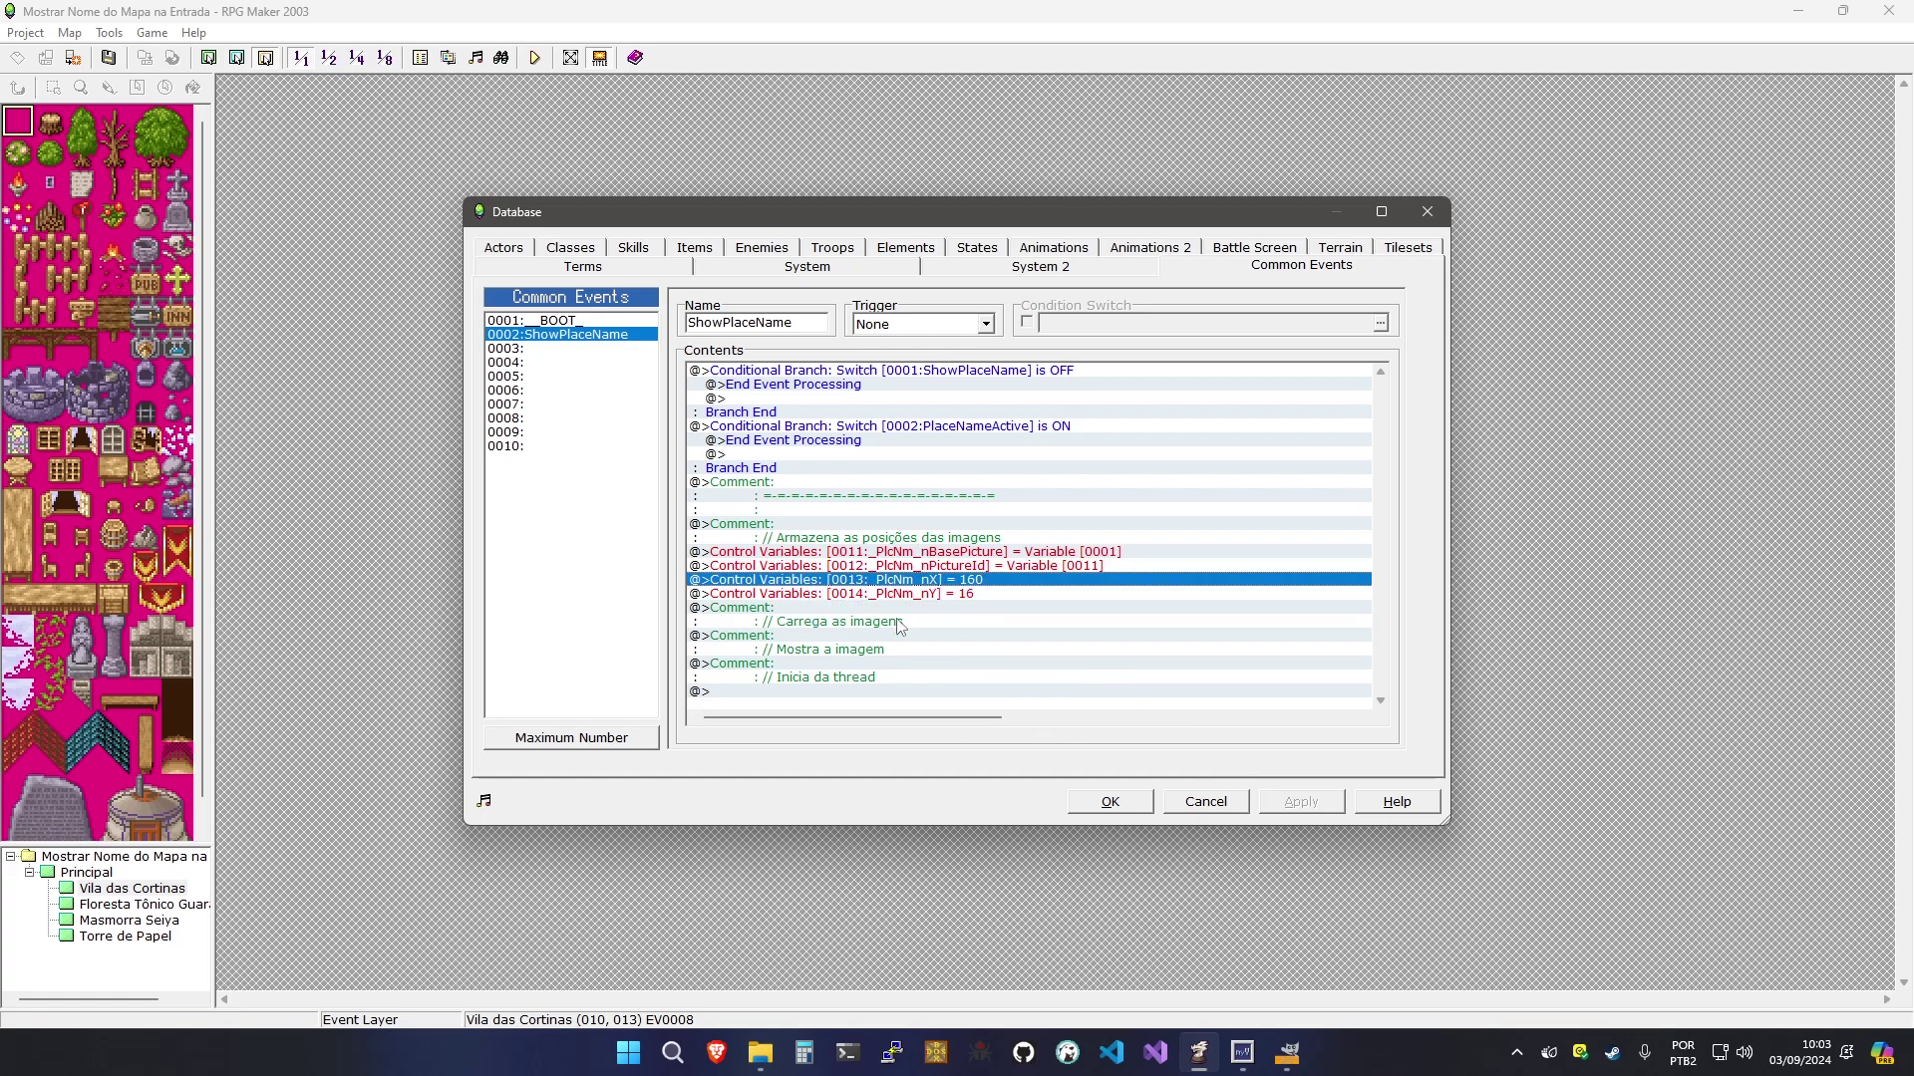
pyautogui.click(859, 617)
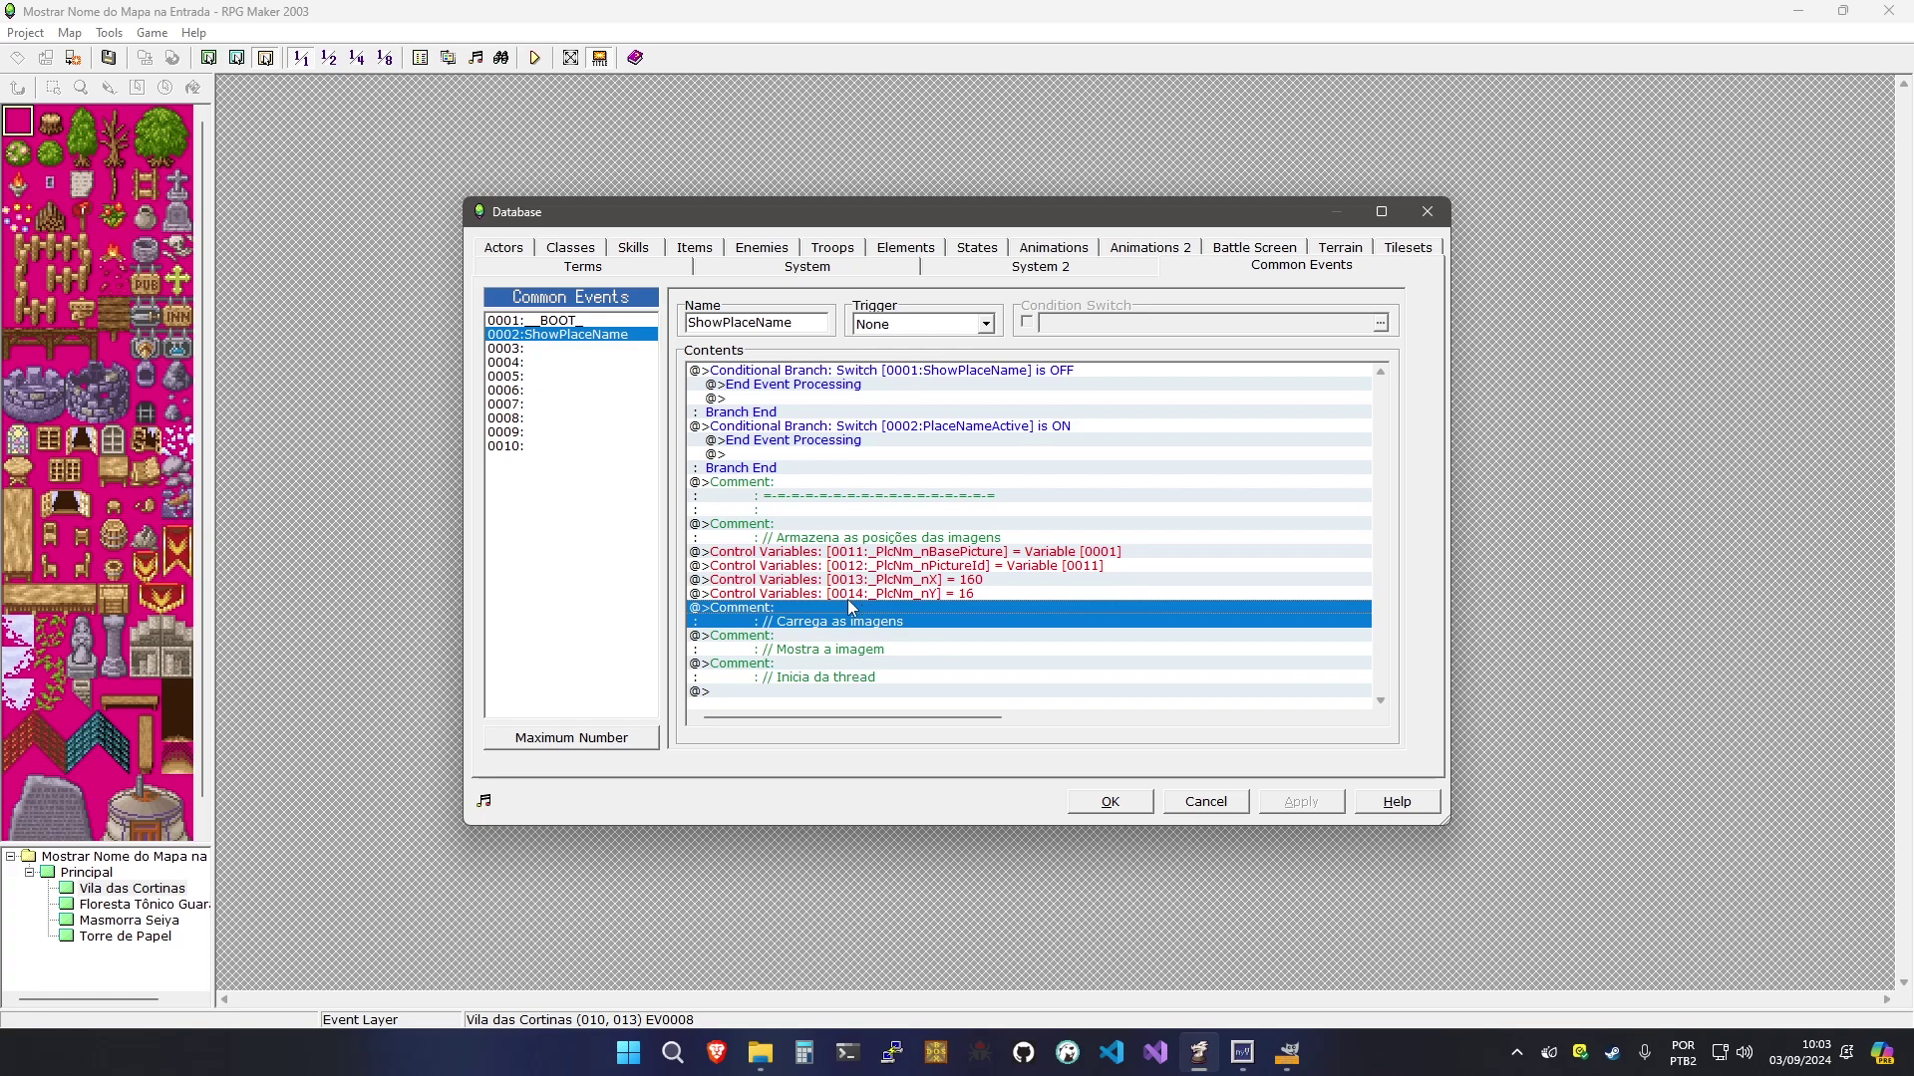
pyautogui.click(847, 599)
pyautogui.doubleClick(847, 605)
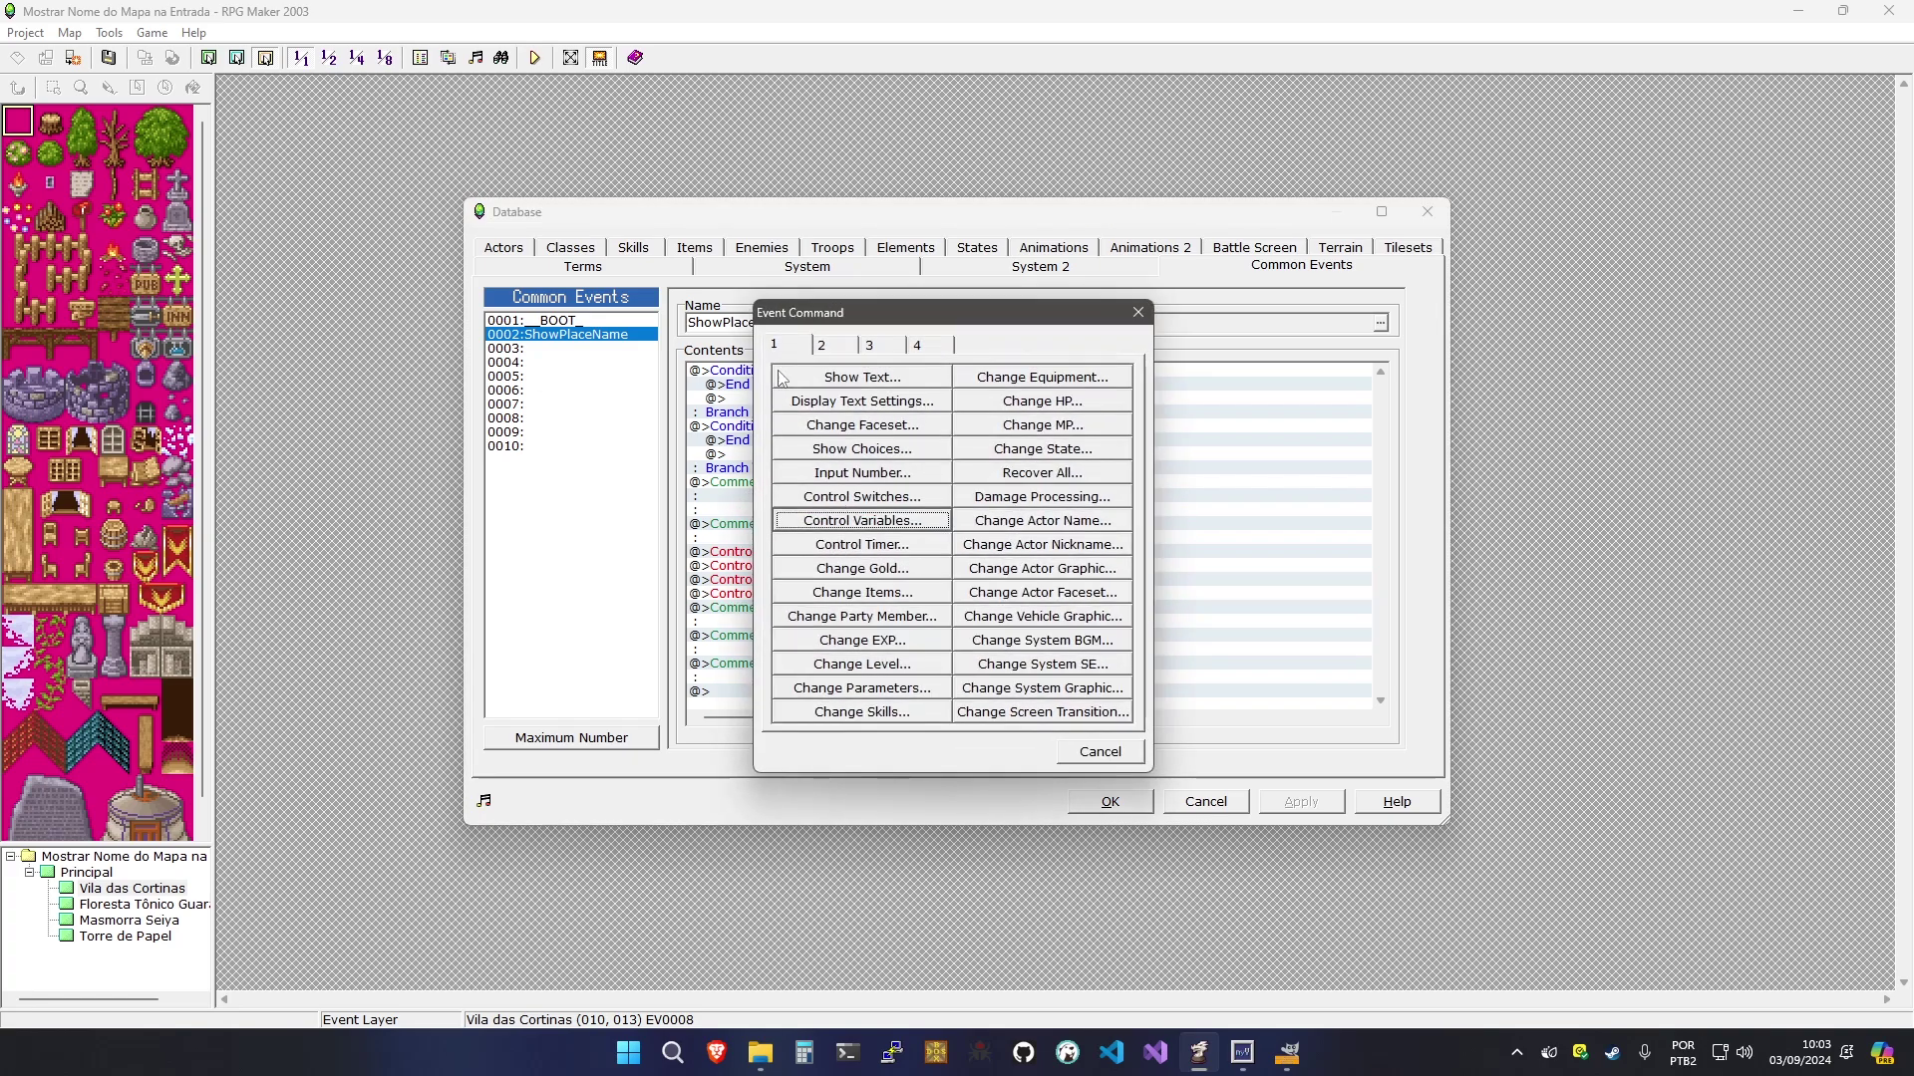
pyautogui.click(815, 520)
pyautogui.click(989, 373)
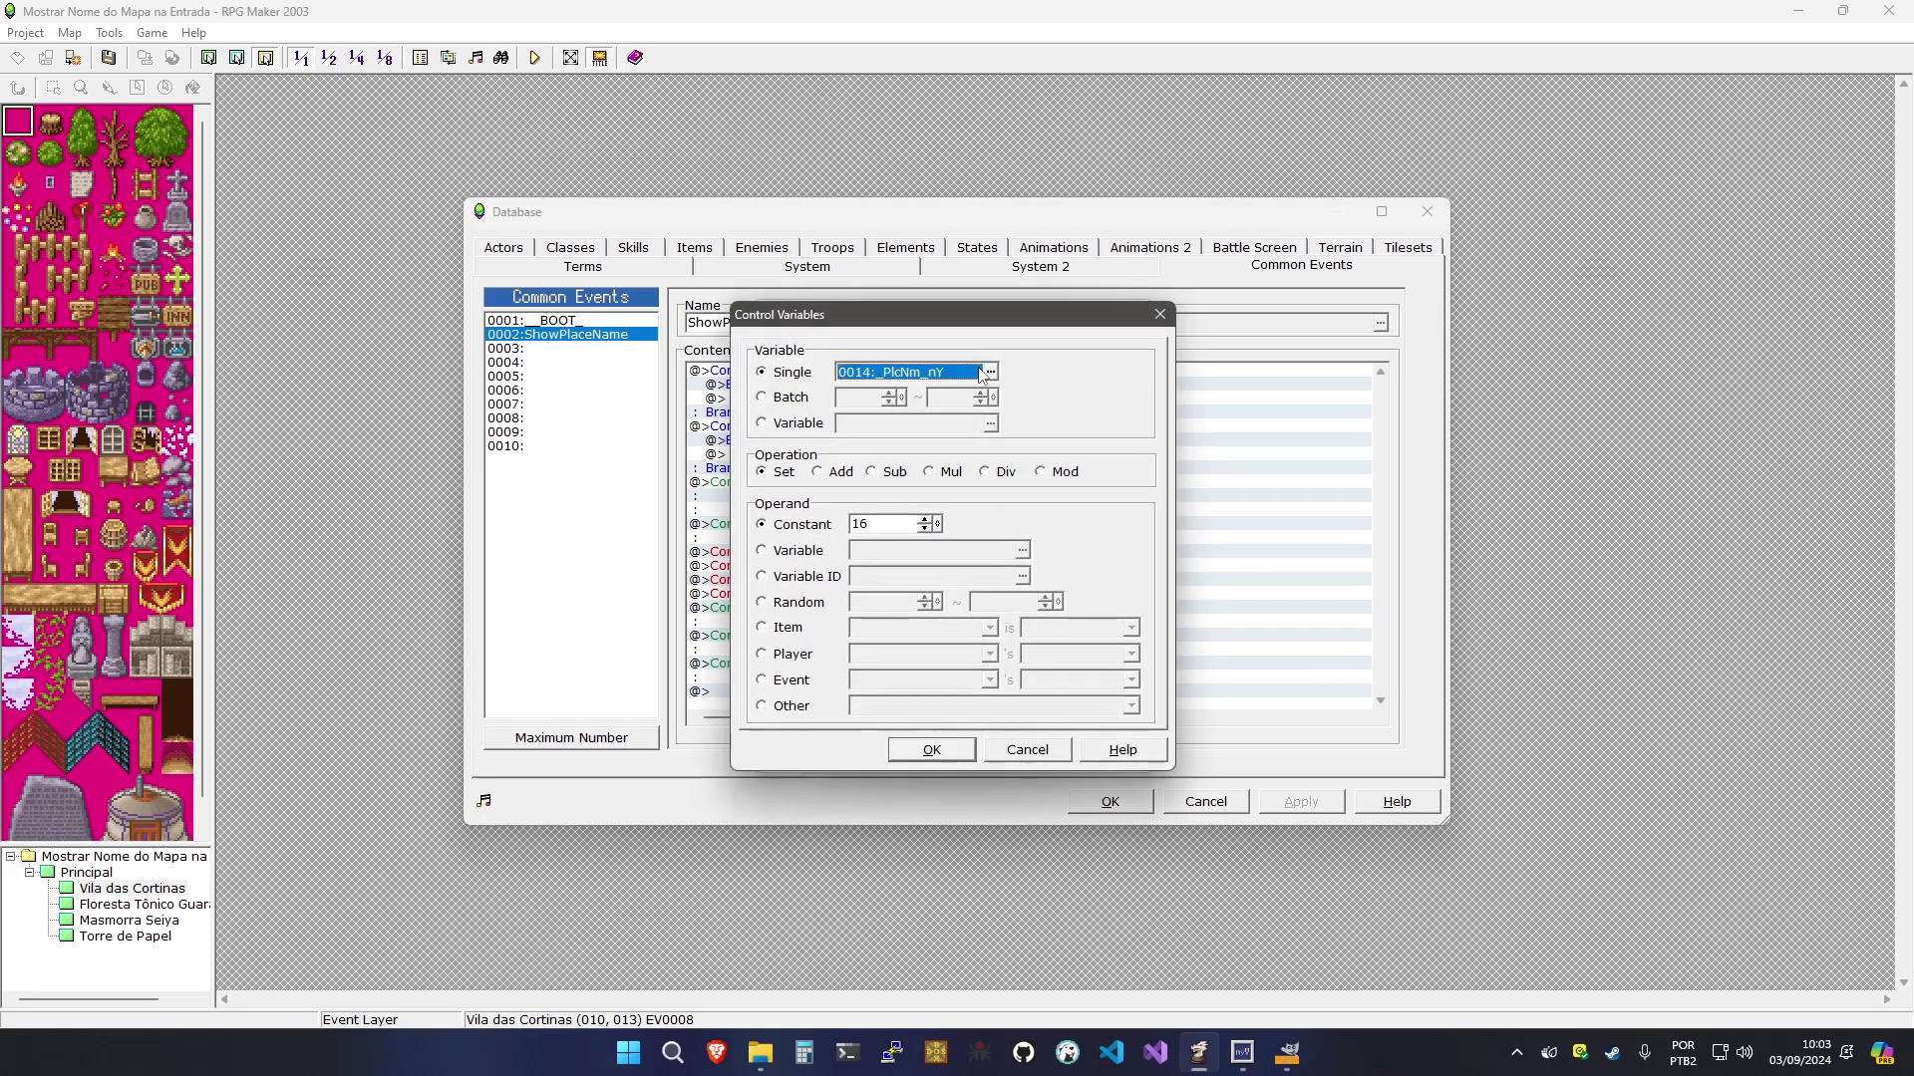
pyautogui.click(998, 580)
pyautogui.doubleClick(998, 582)
pyautogui.doubleClick(863, 525)
pyautogui.write('0')
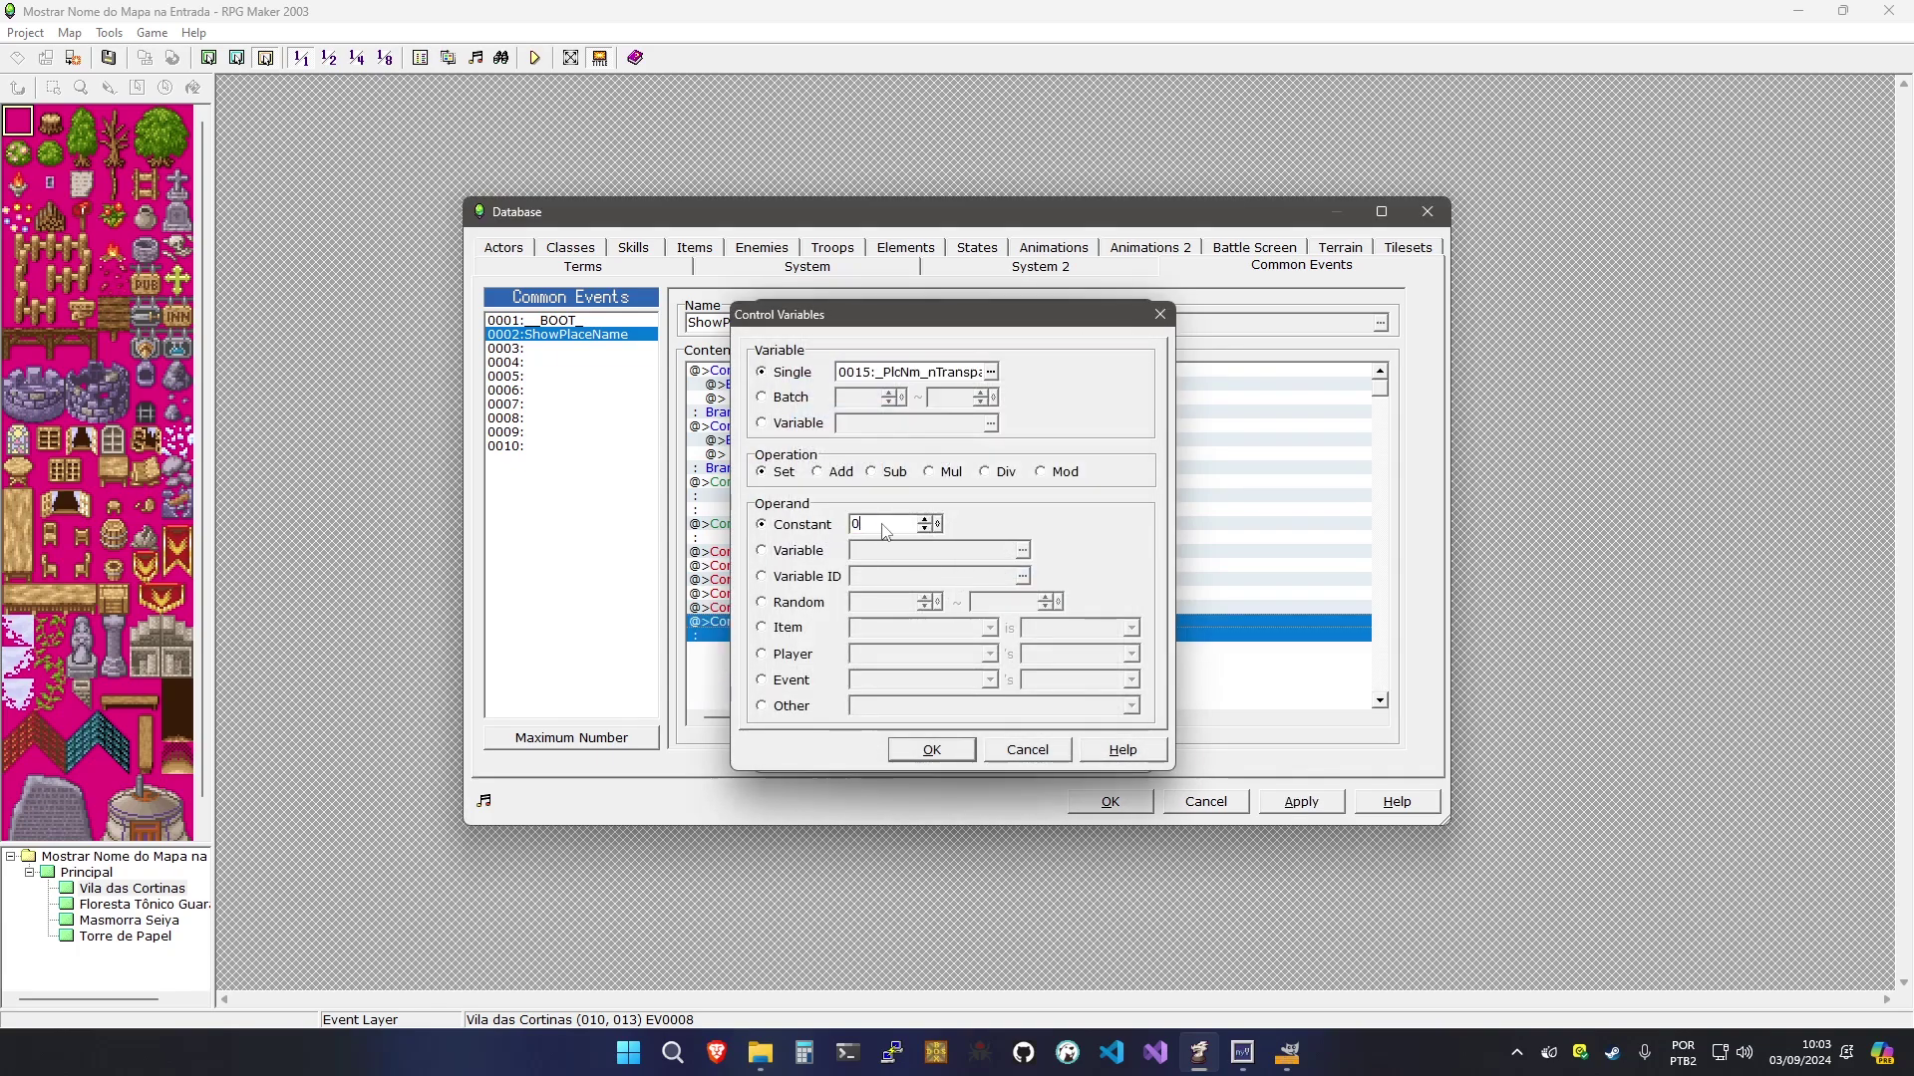
pyautogui.press('Return')
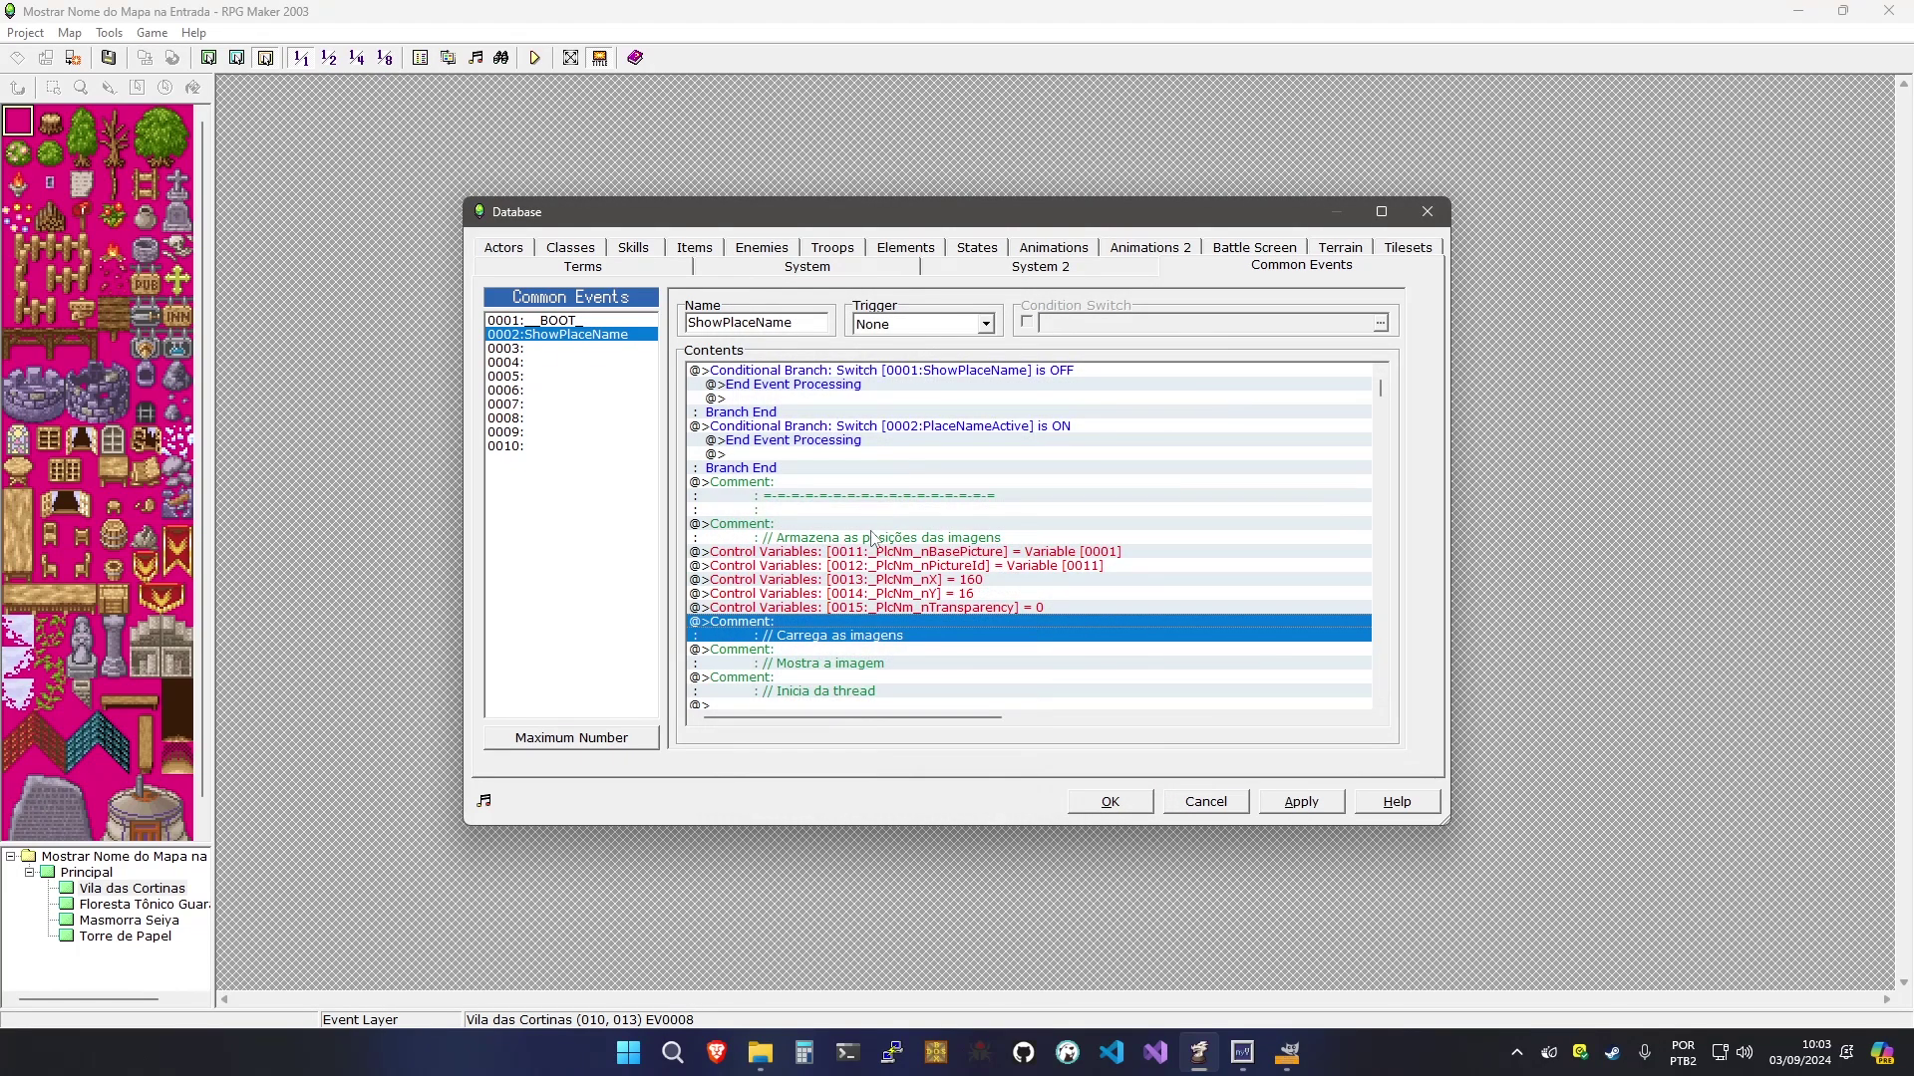
# Apply the database changes and start a Show Picture command above the "Mostra a imagem" comment, numbered by variable 0012:_PlcNm_nPictureId
pyautogui.click(1335, 810)
pyautogui.click(1076, 655)
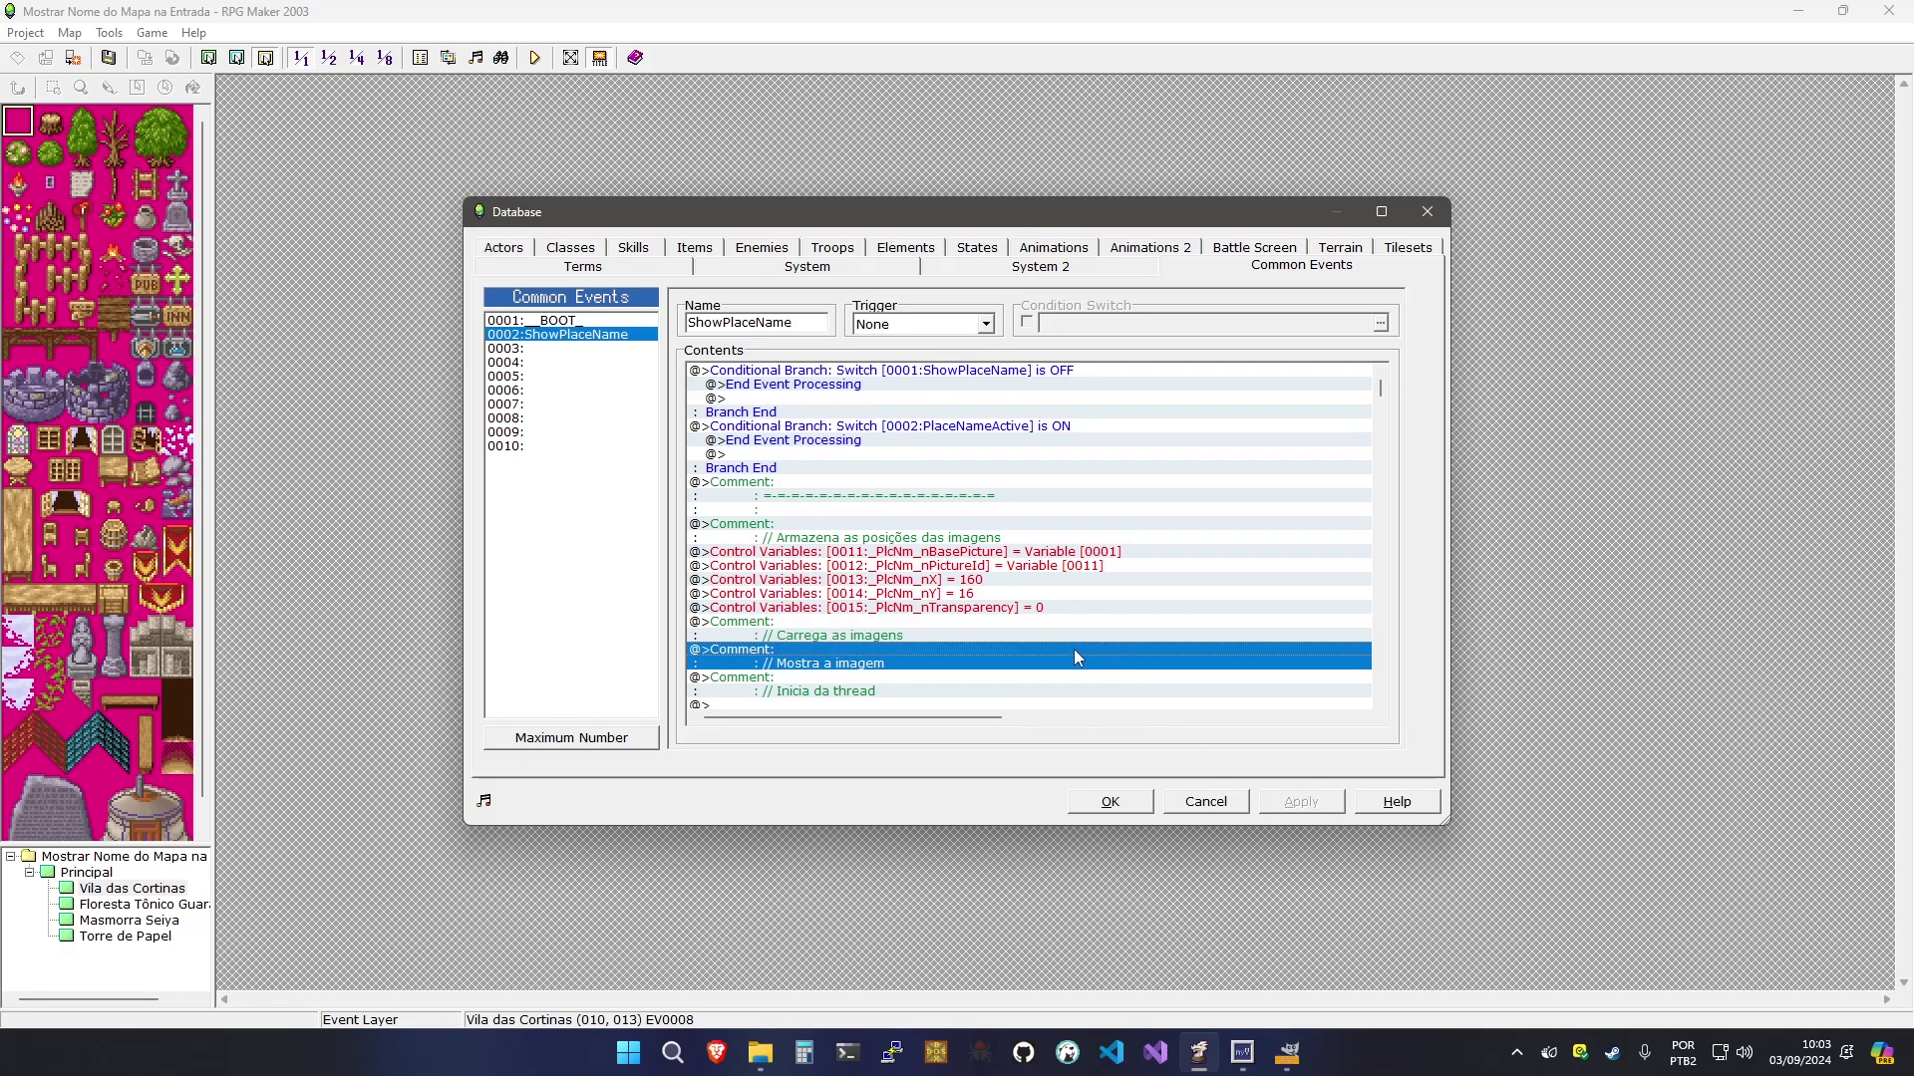
pyautogui.press('Insert')
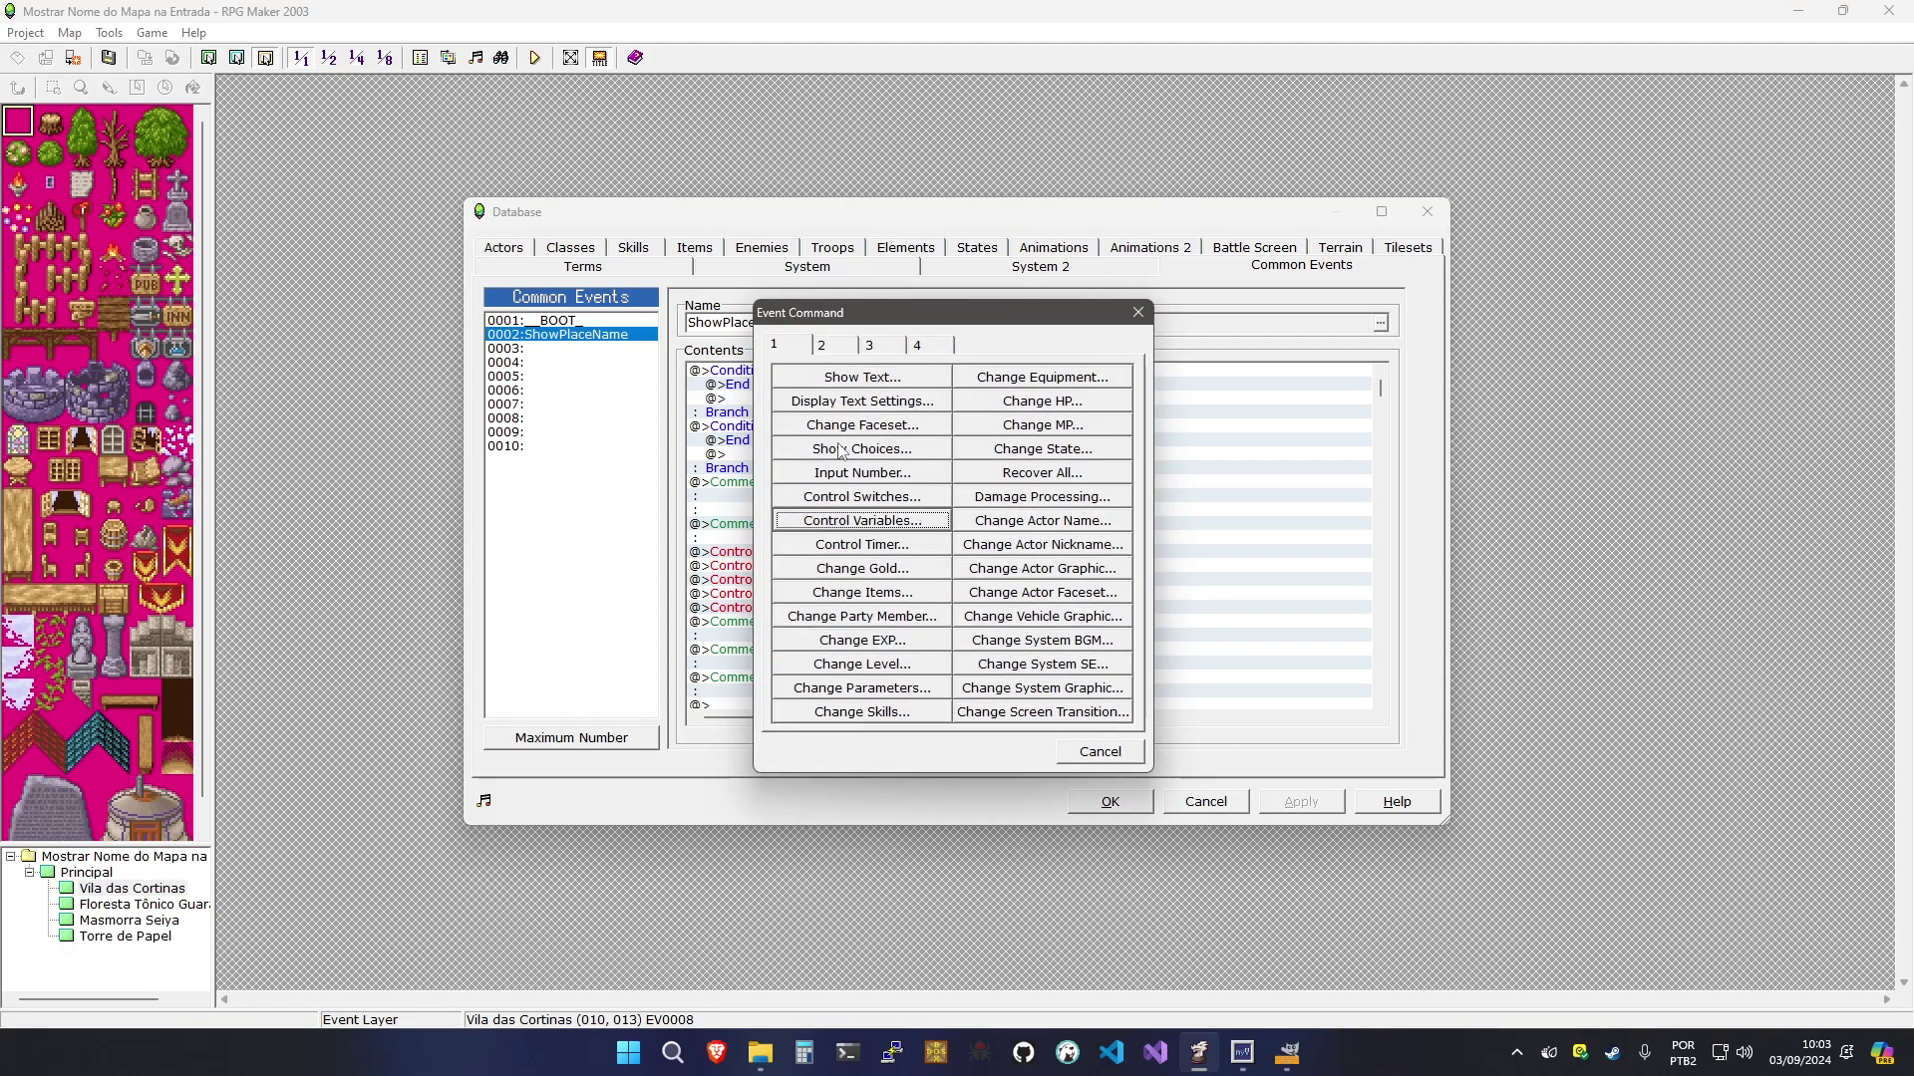
pyautogui.click(820, 345)
pyautogui.click(1009, 504)
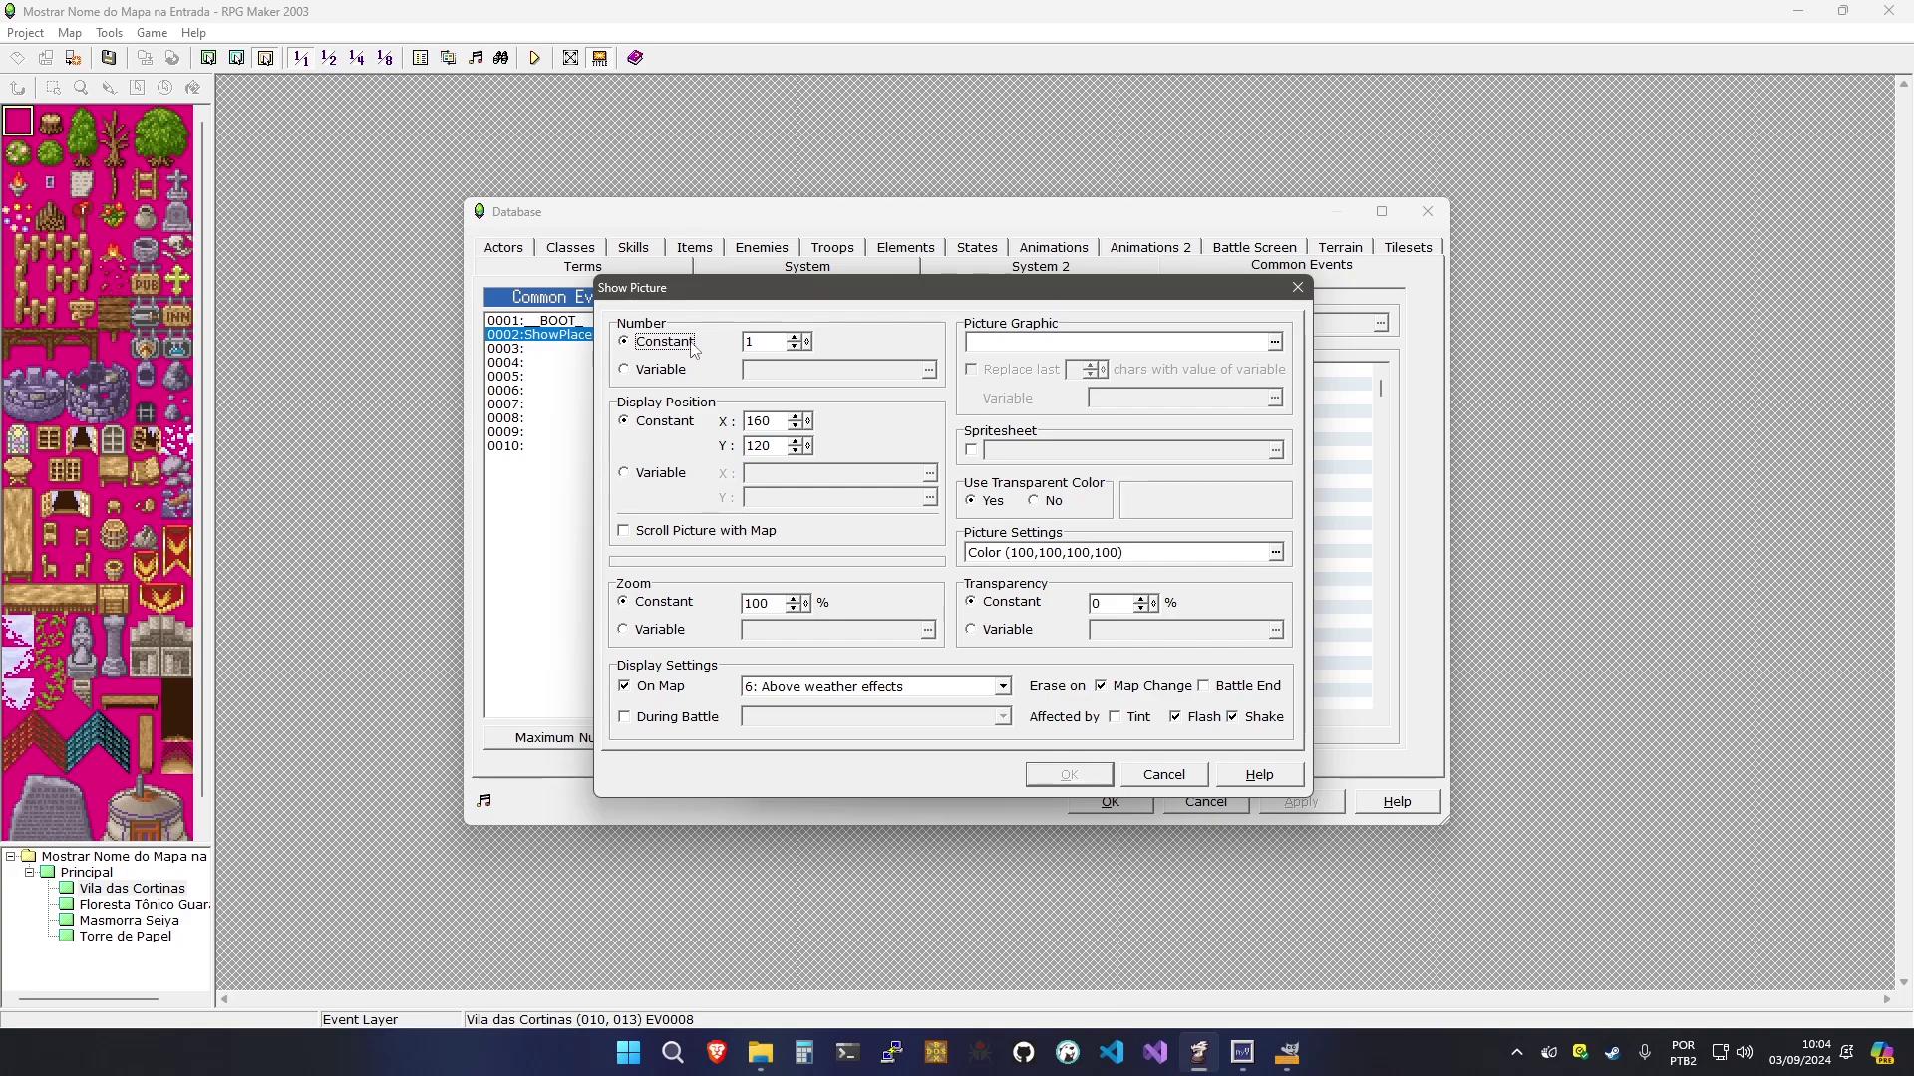
pyautogui.click(670, 370)
pyautogui.doubleClick(870, 371)
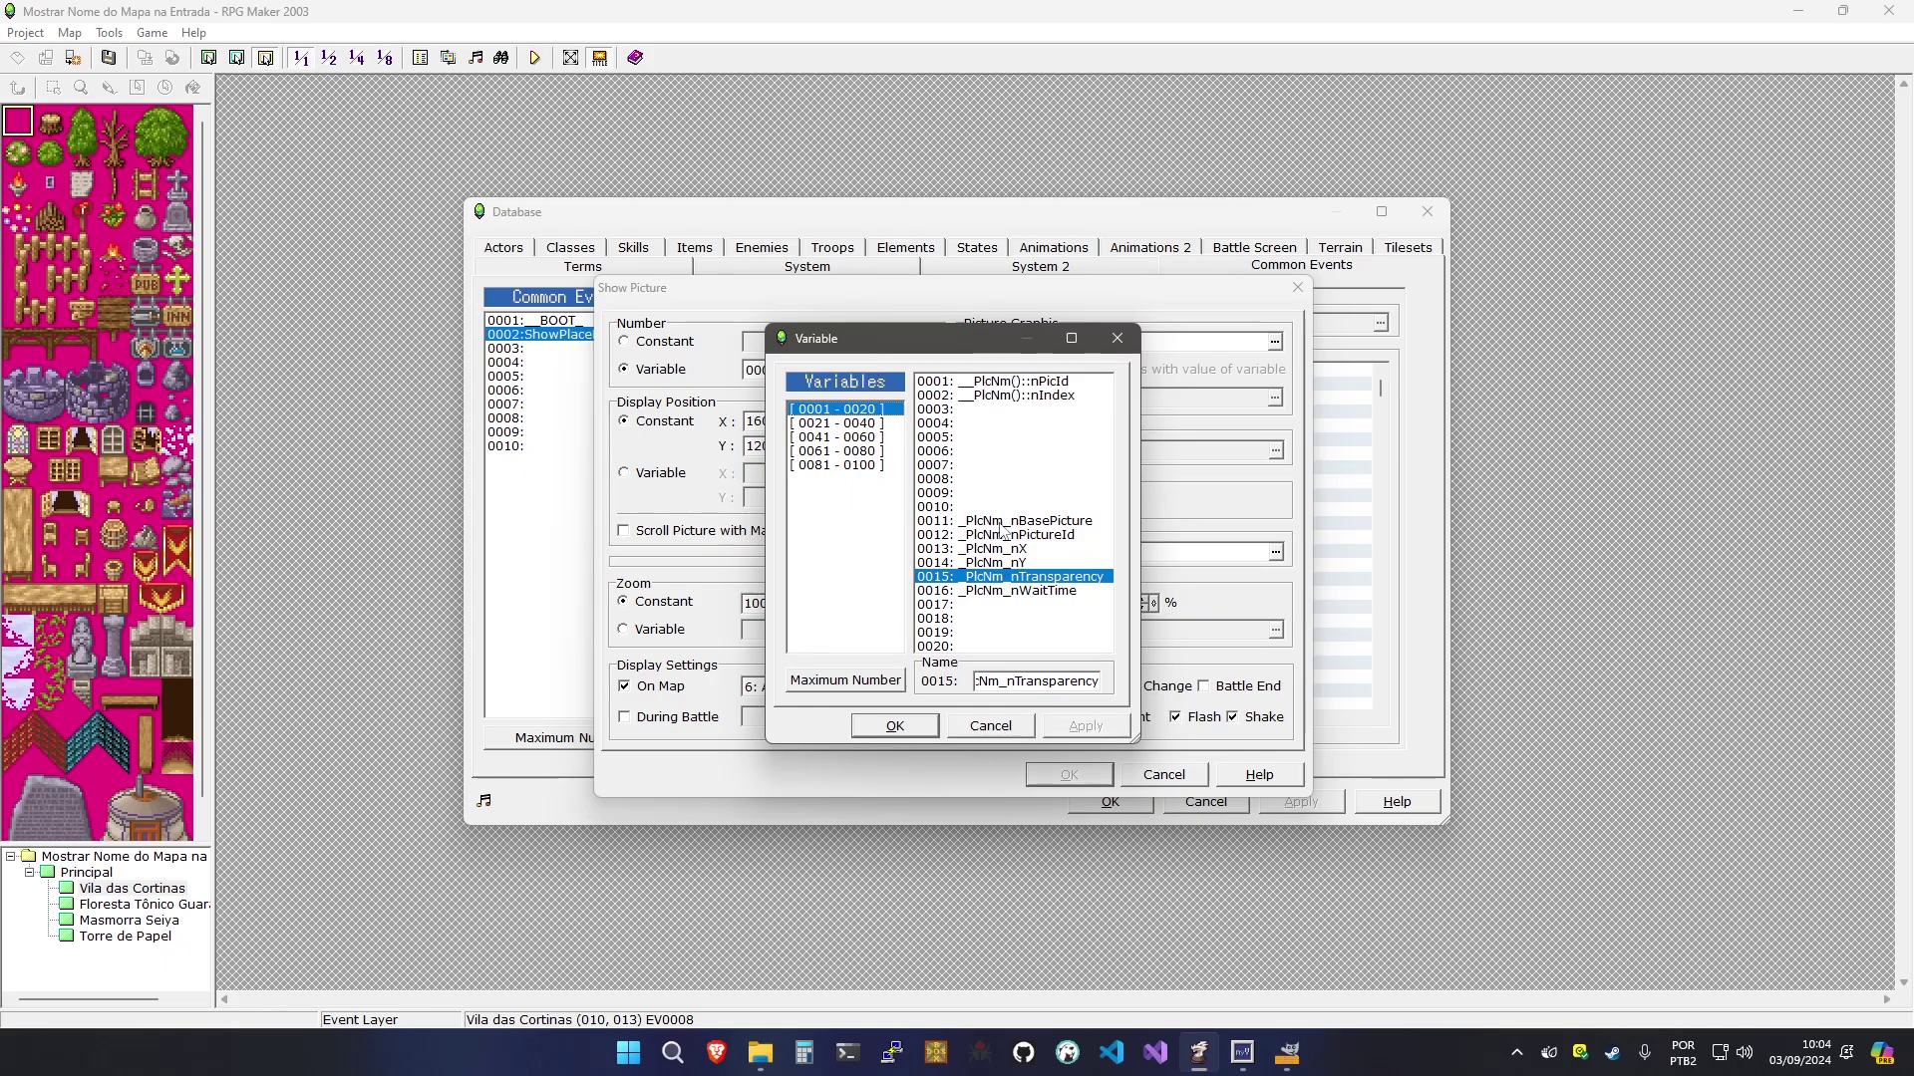
pyautogui.click(994, 535)
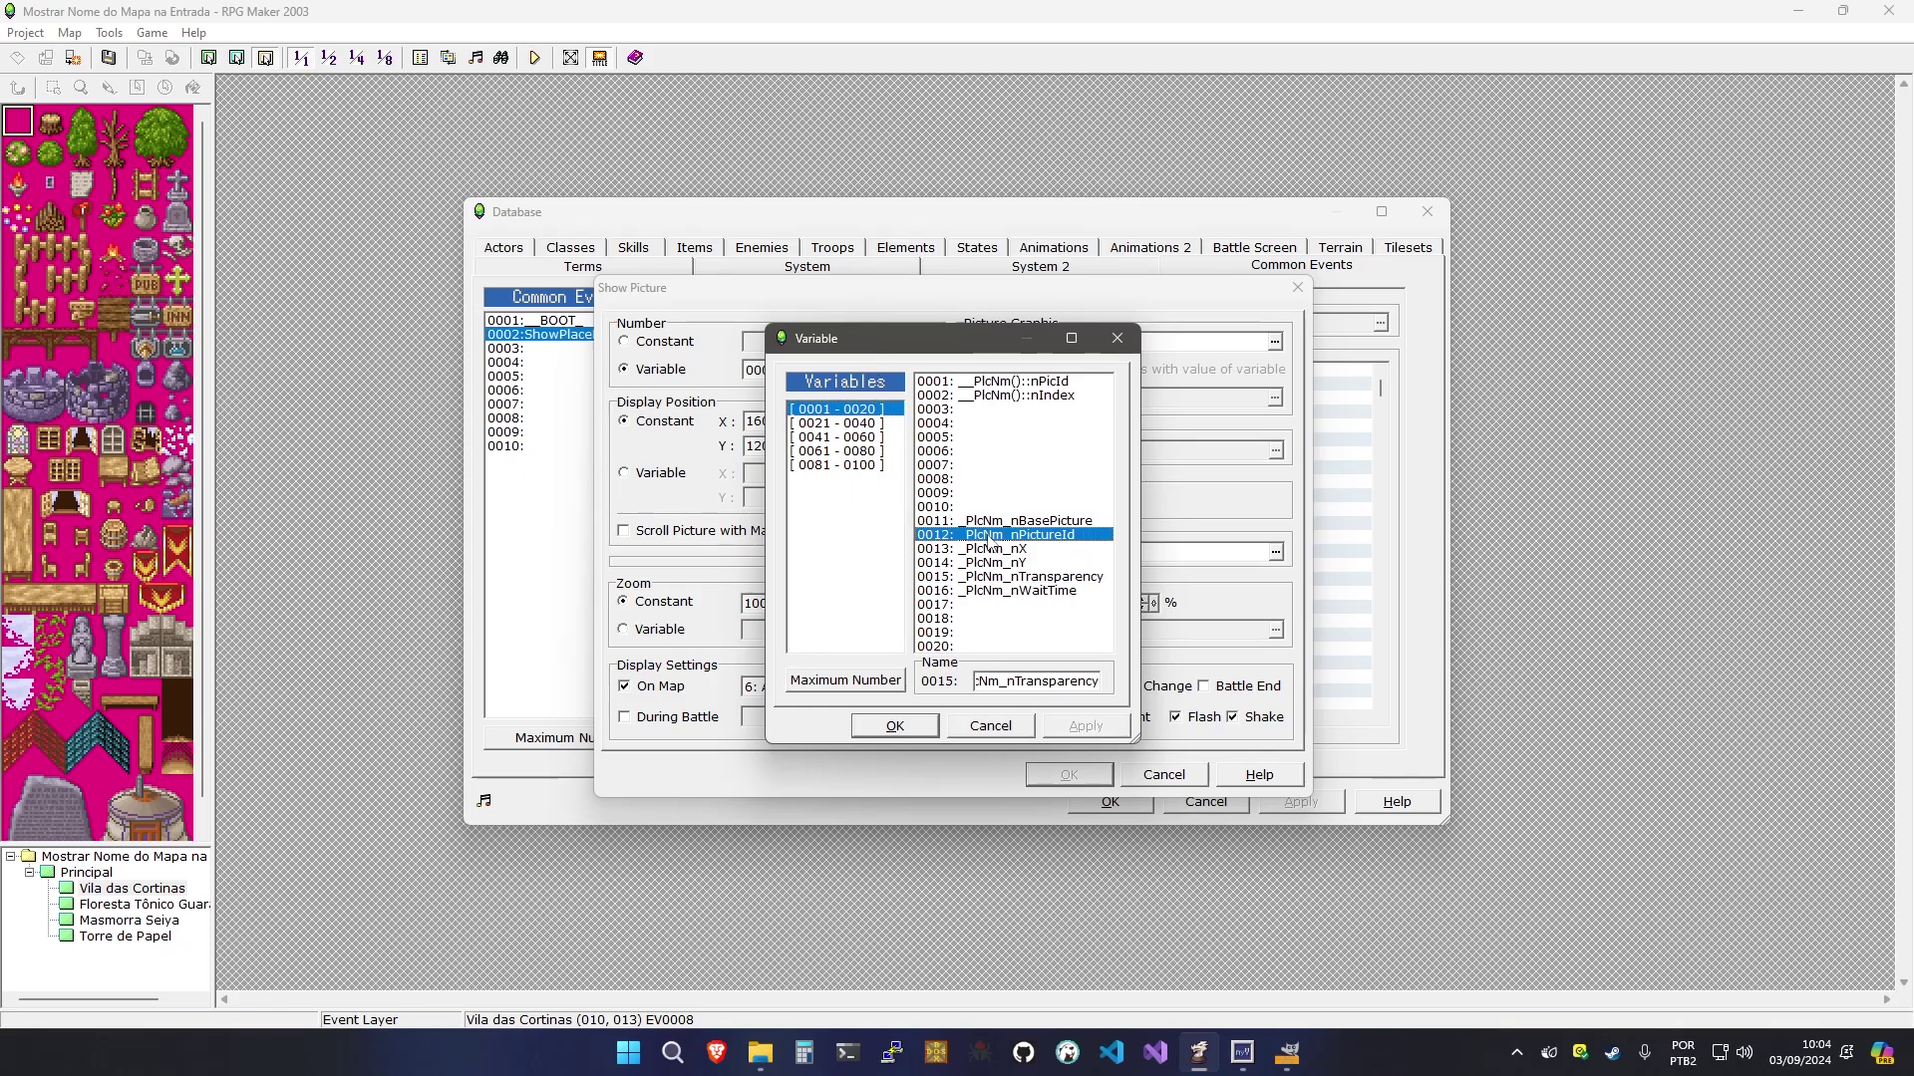
pyautogui.click(895, 726)
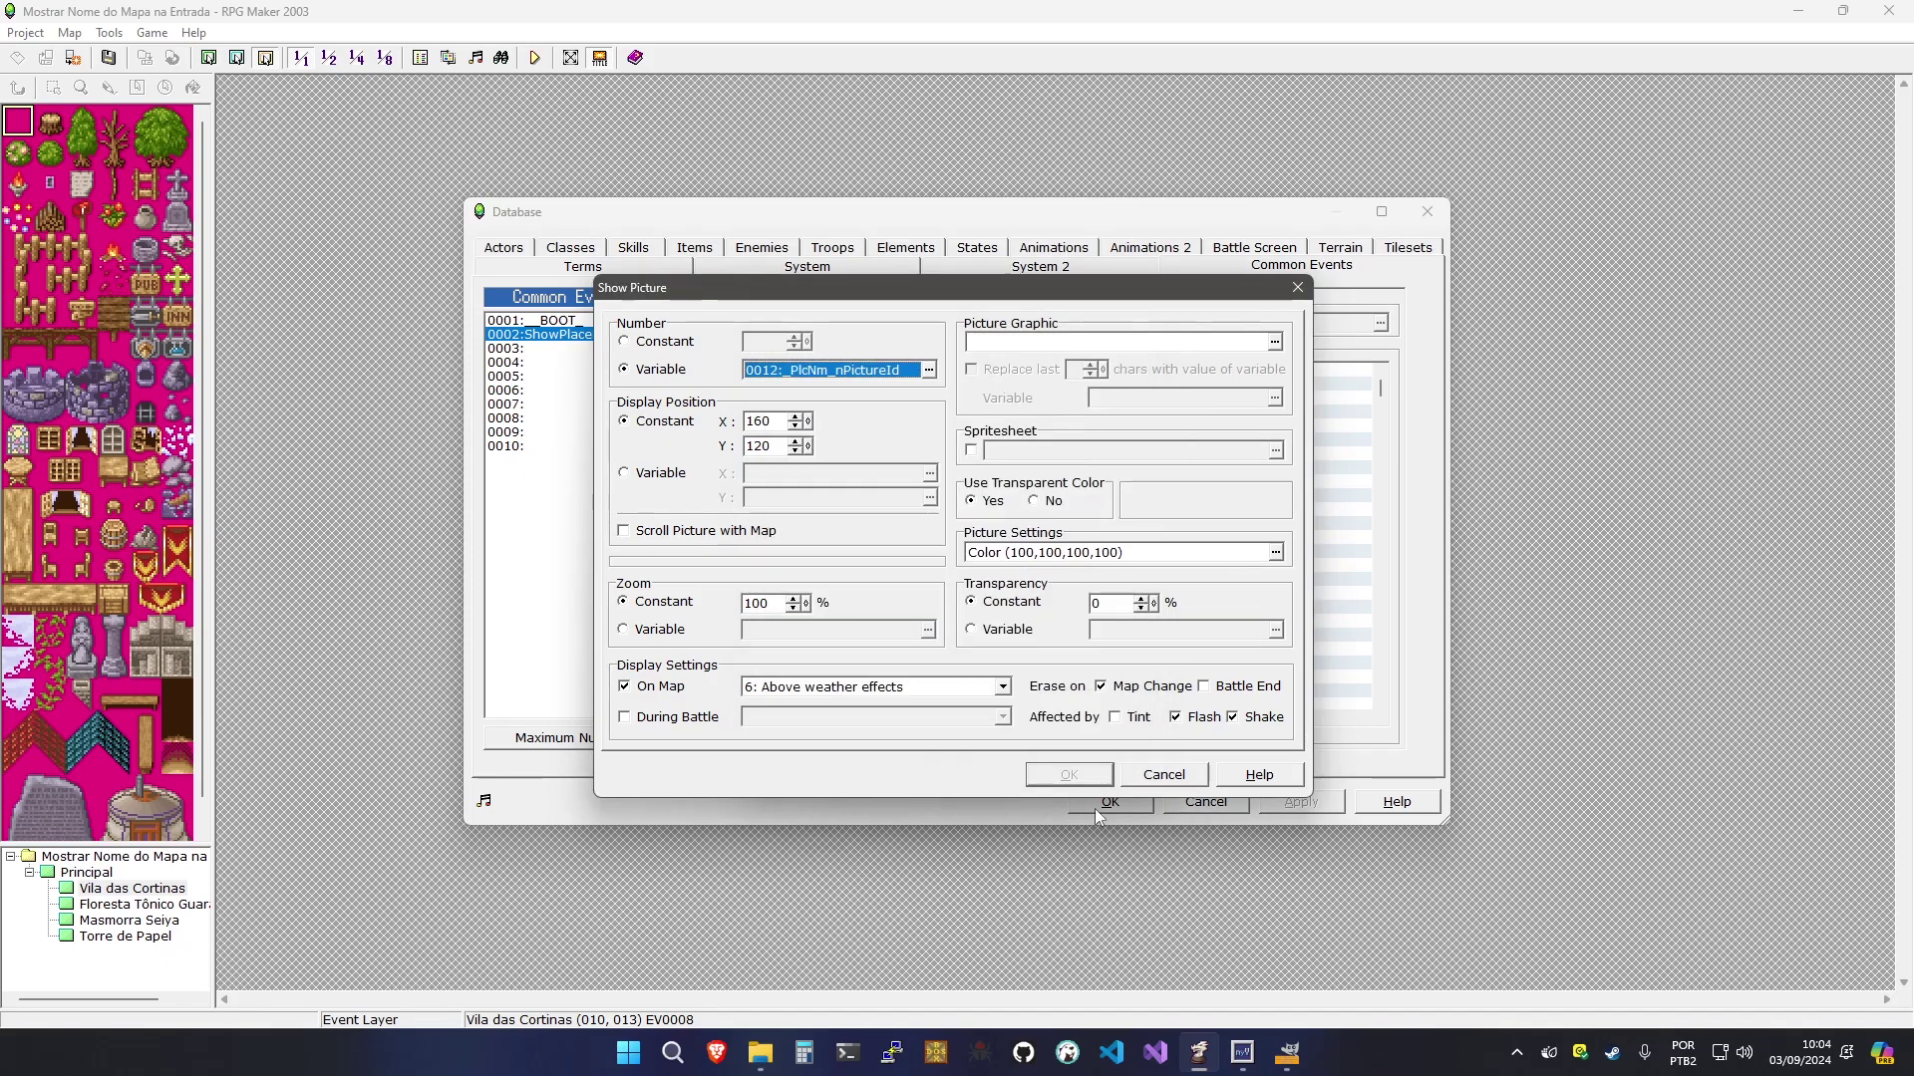
# Set the picture's display position to variables 0013:_PlcNm_nX for X and 0014:_PlcNm_nY for Y
pyautogui.click(680, 476)
pyautogui.doubleClick(885, 479)
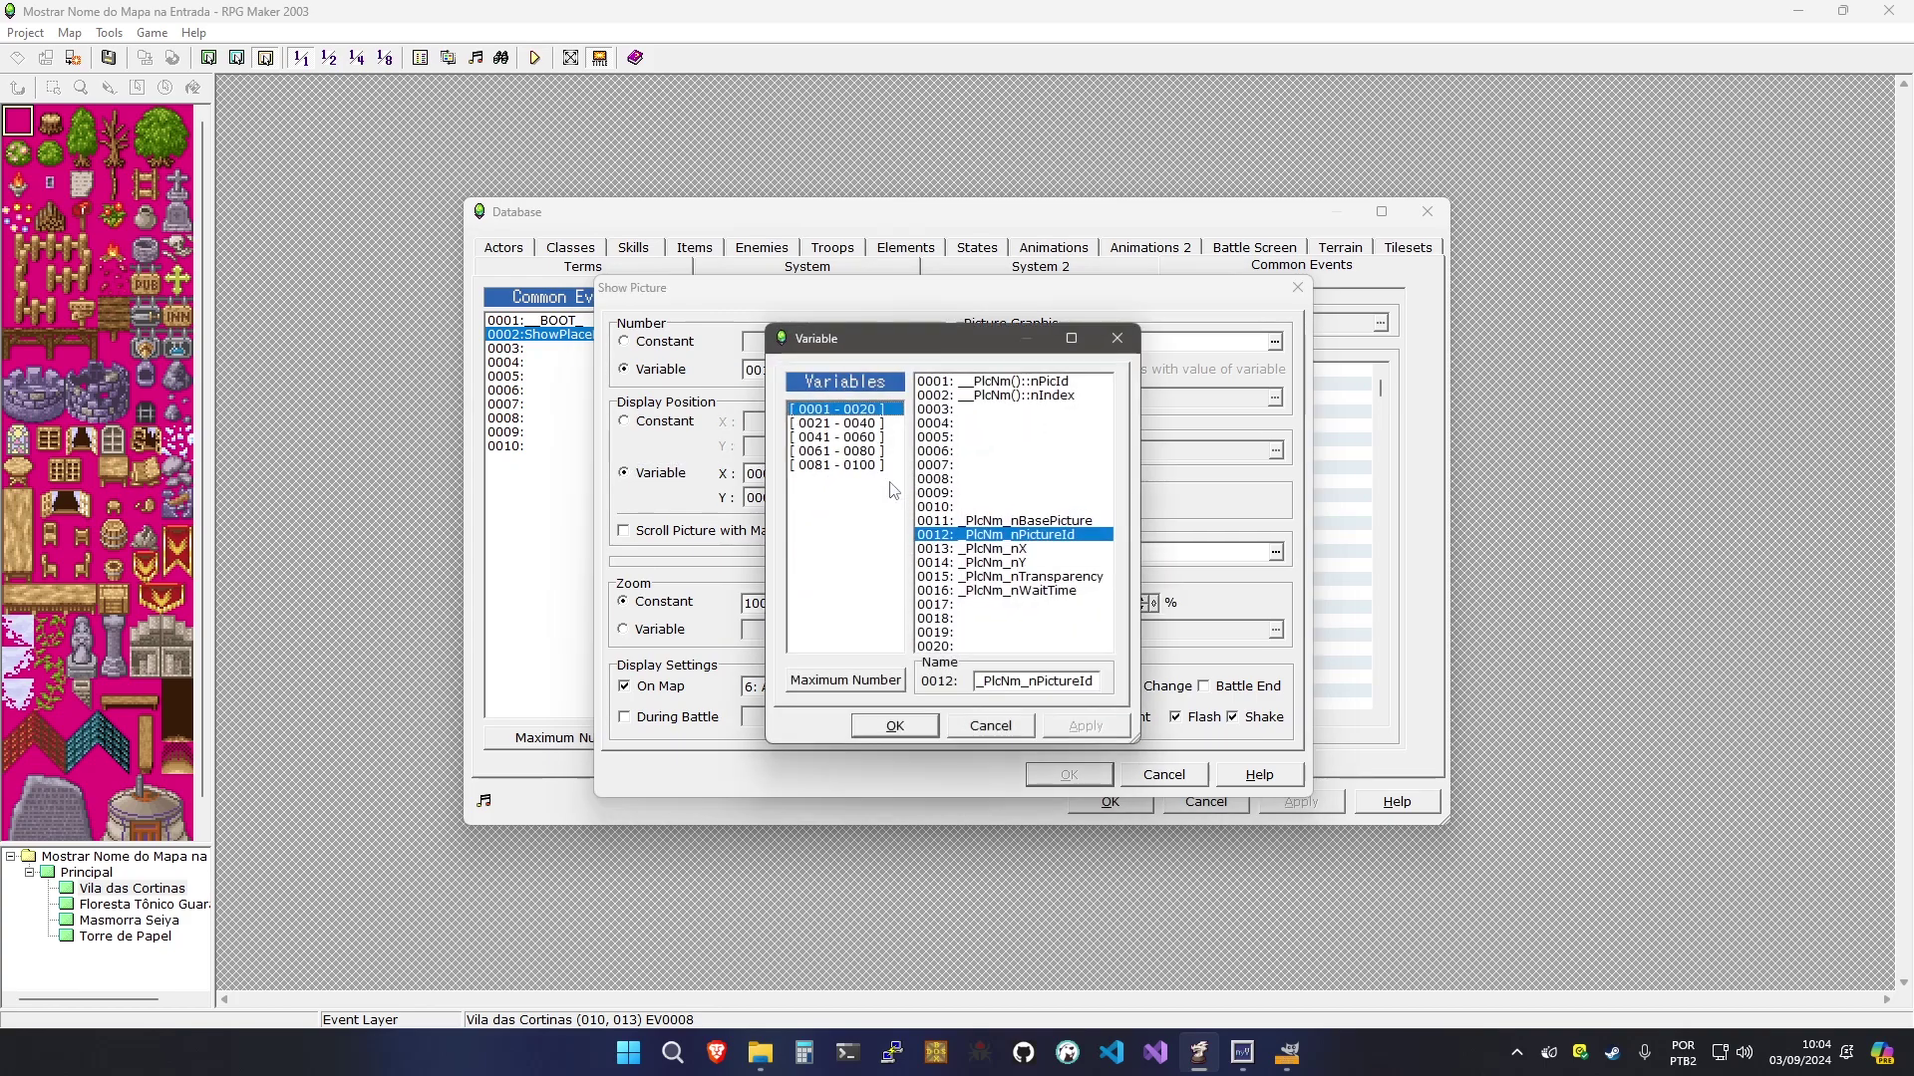
pyautogui.doubleClick(983, 549)
pyautogui.doubleClick(821, 498)
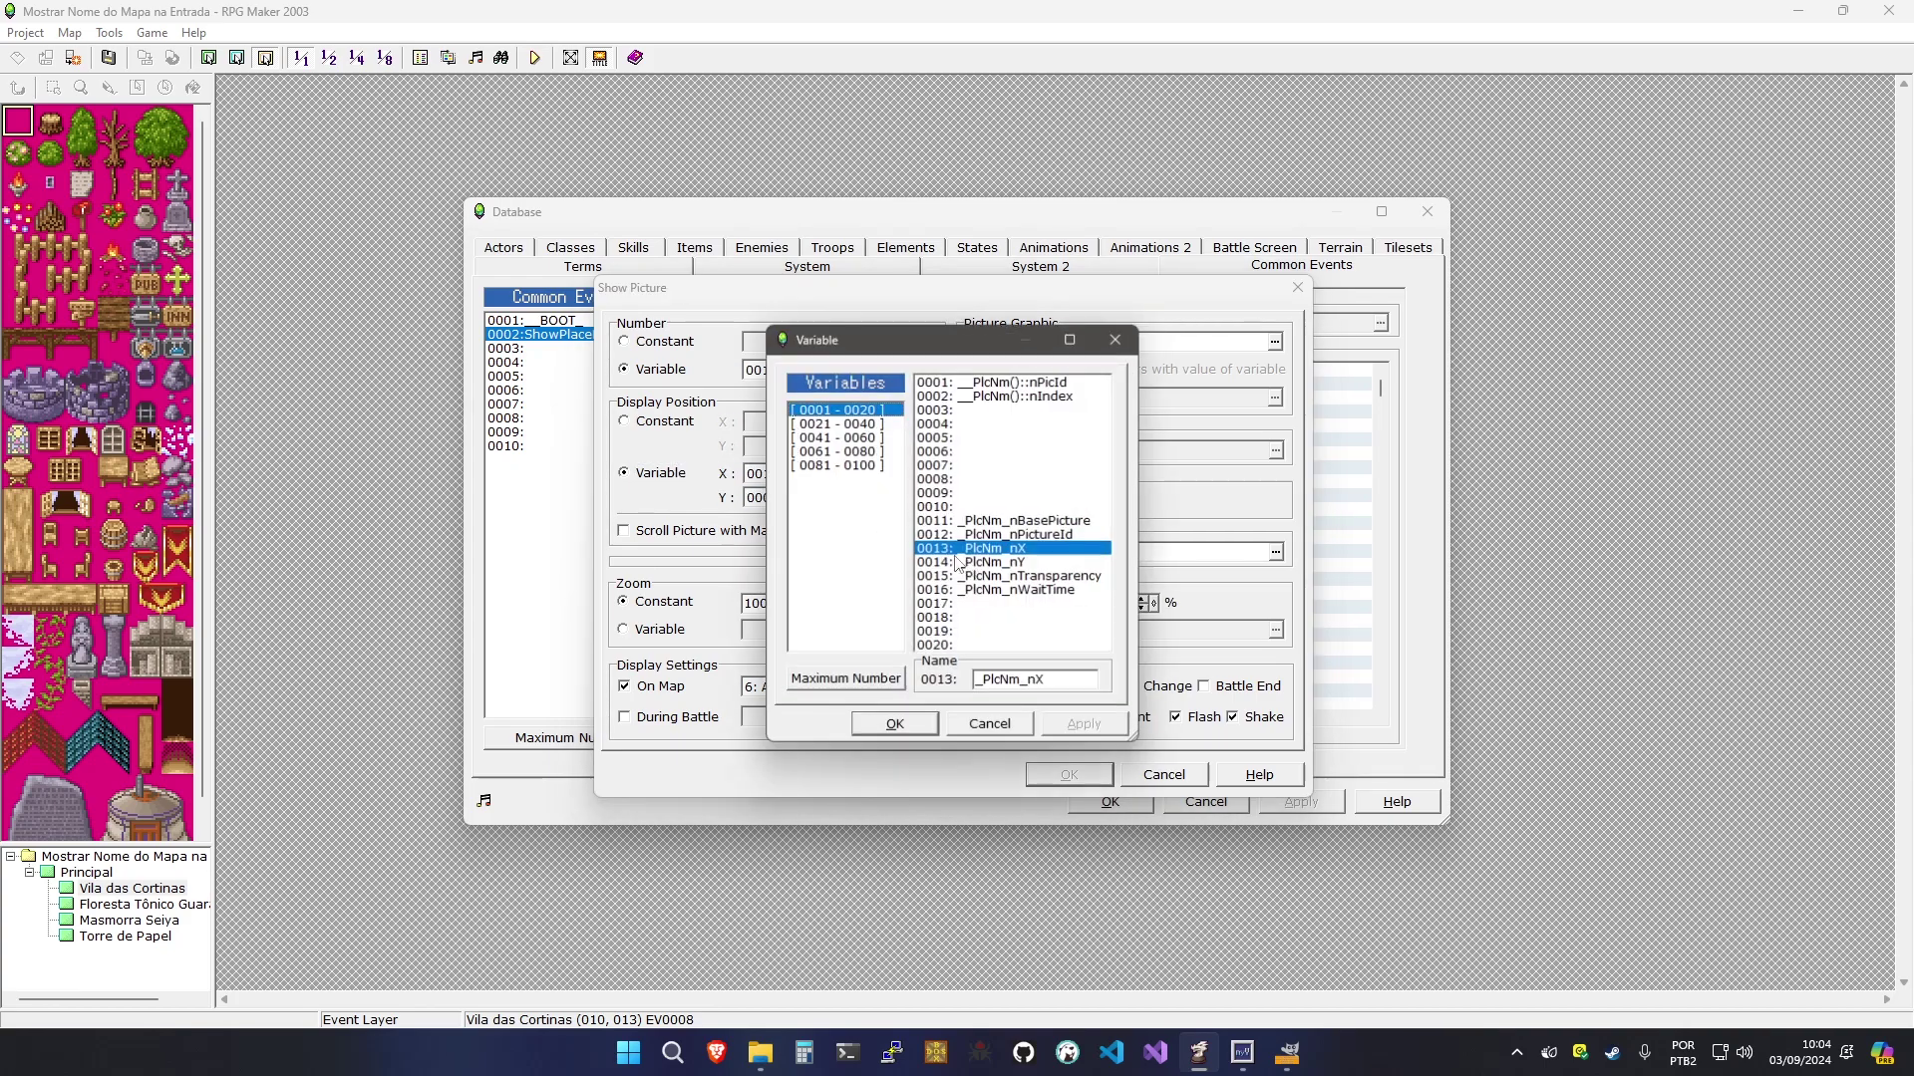
pyautogui.doubleClick(996, 563)
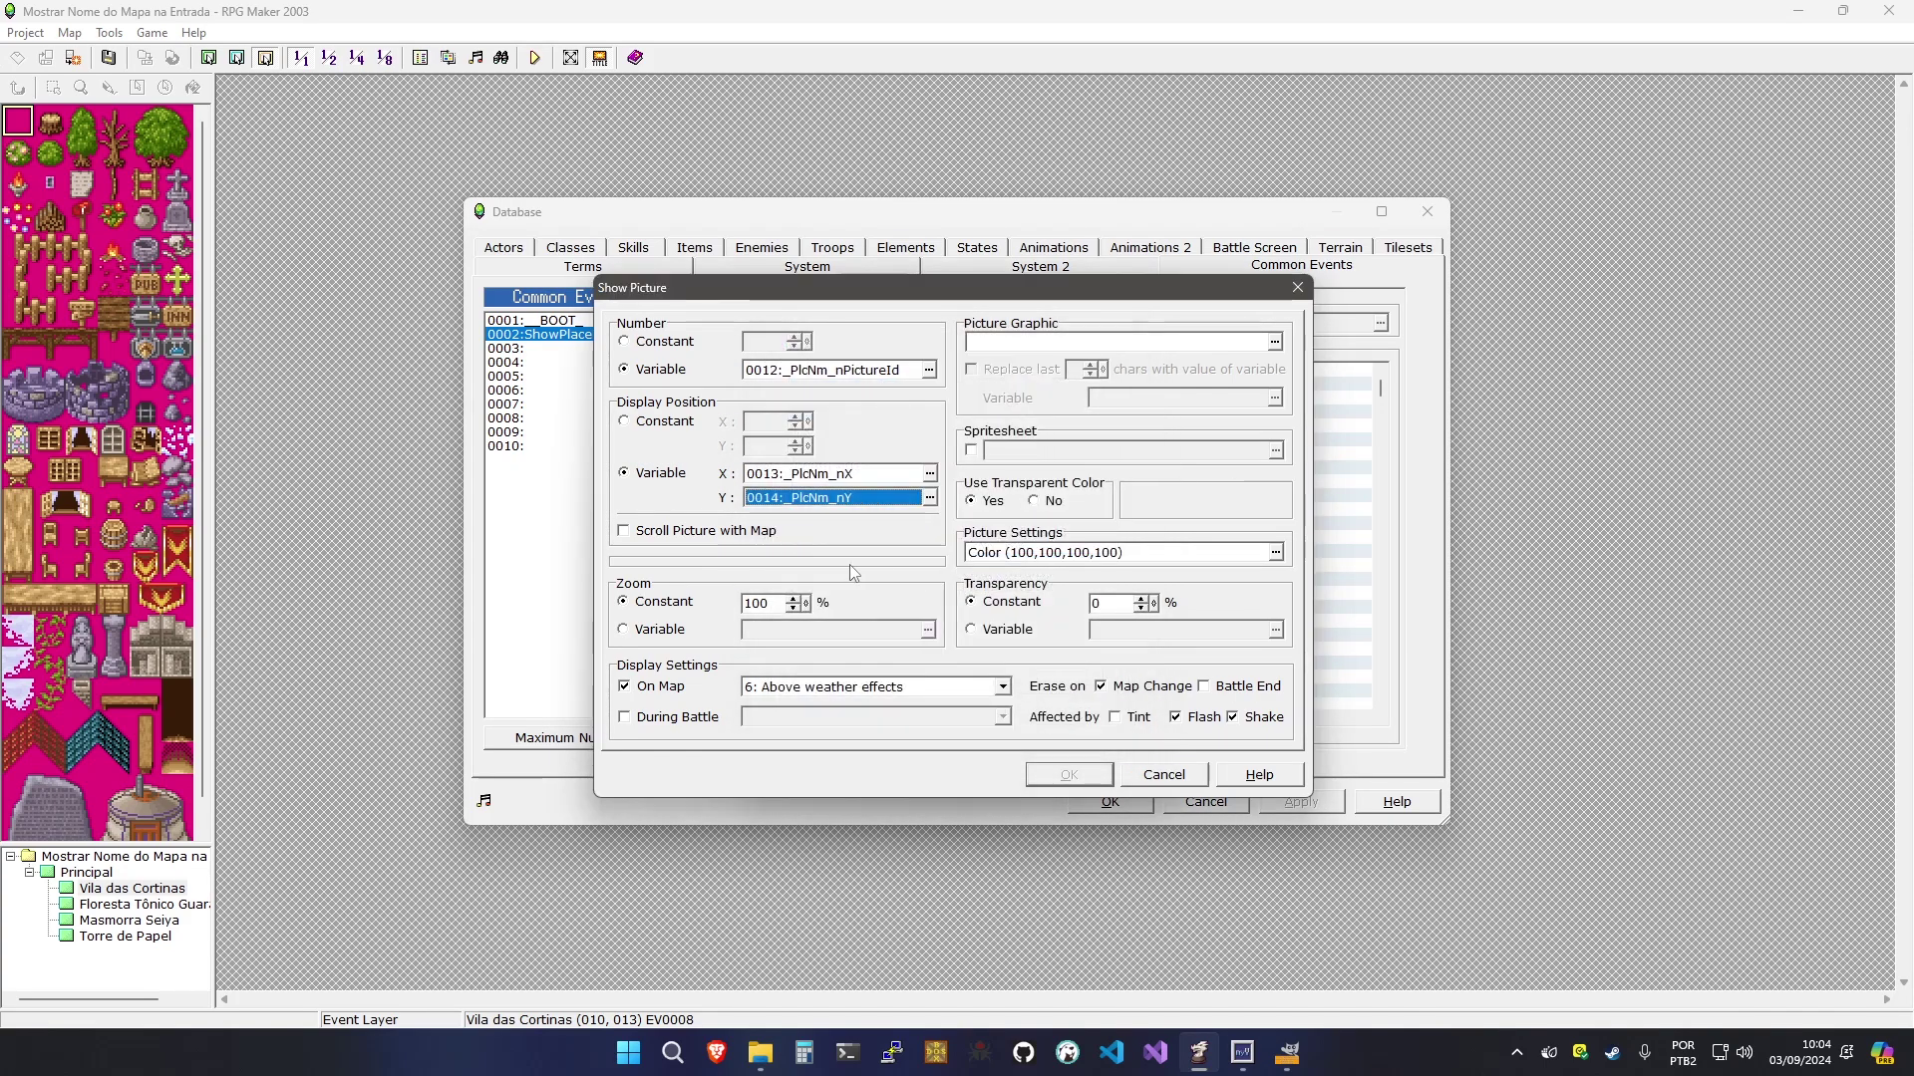
# Set the picture's constant transparency to 100%
pyautogui.doubleClick(771, 602)
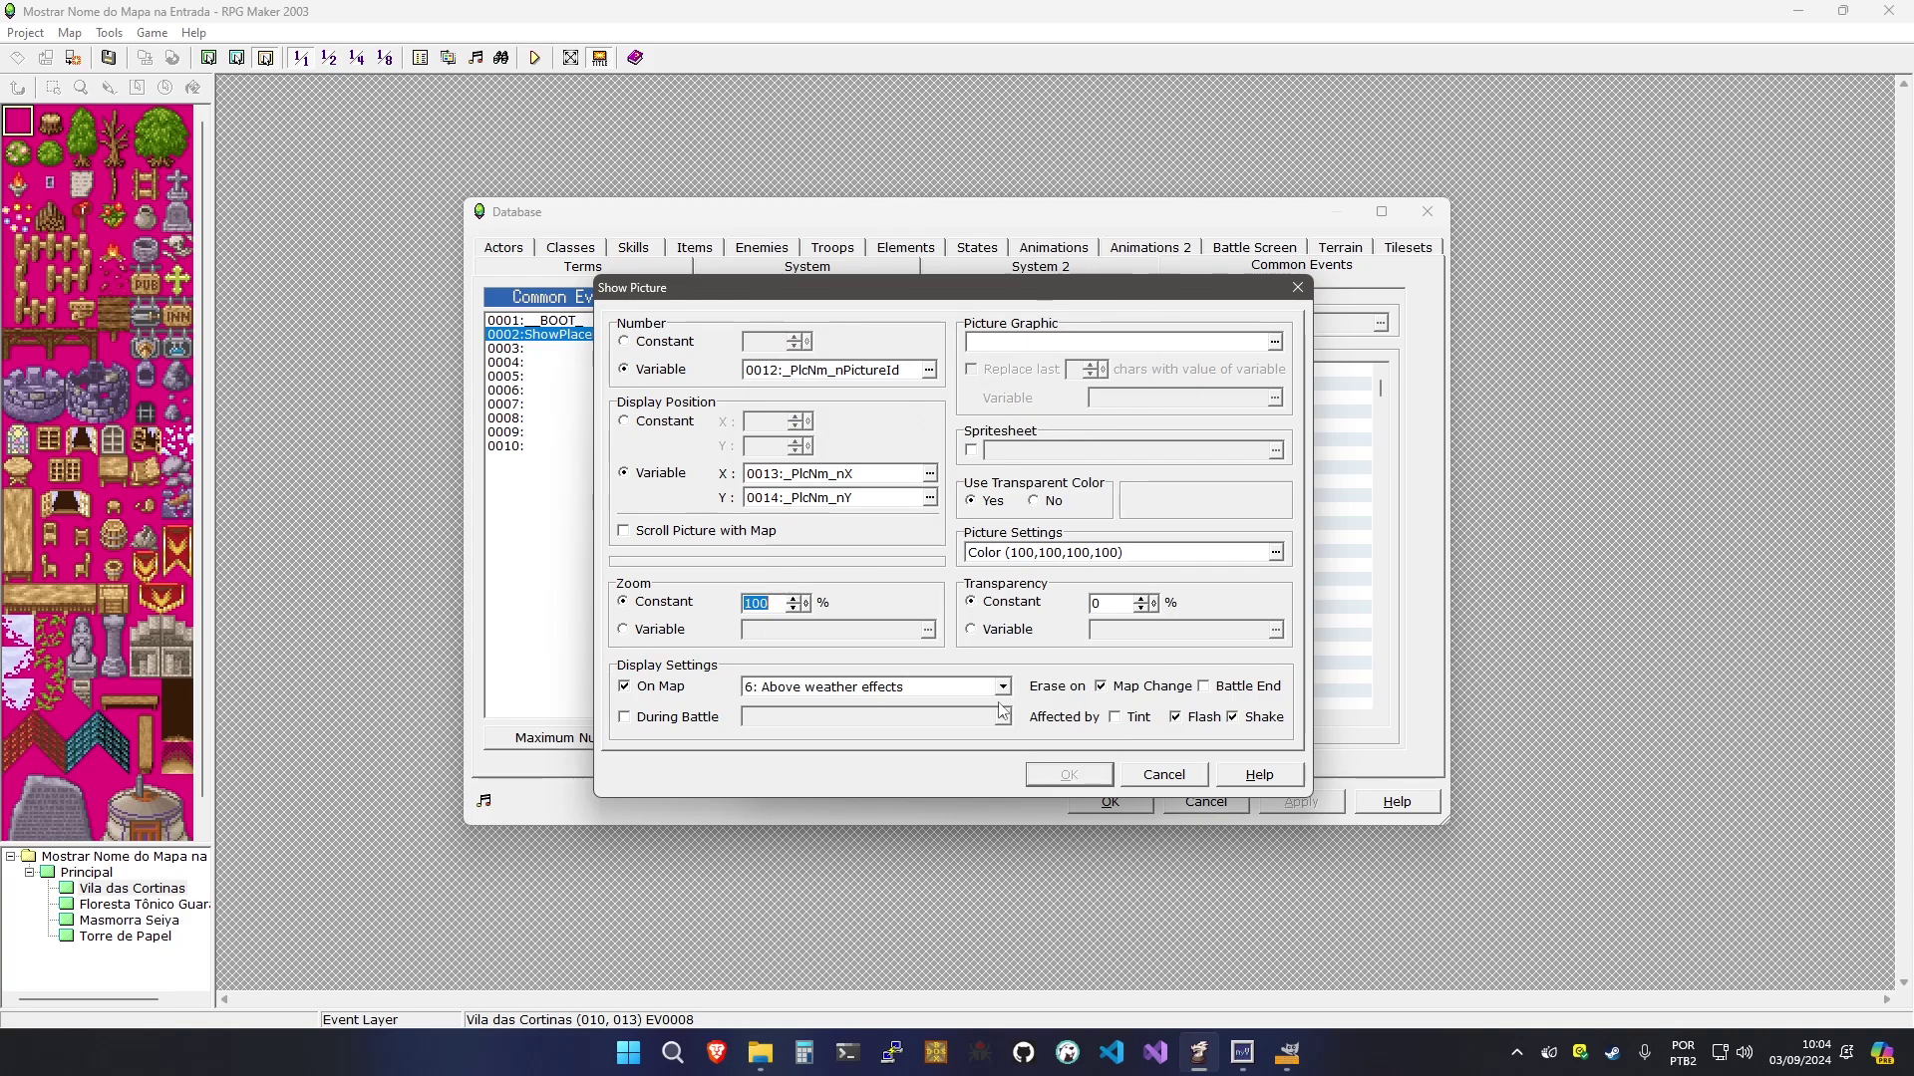
pyautogui.click(1014, 600)
pyautogui.moveTo(1102, 603); pyautogui.dragTo(1079, 610)
pyautogui.write('100')
# Choose win_back0 as the picture graphic, turn off its transparent color, and add the Show Picture command to the event
pyautogui.doubleClick(1019, 344)
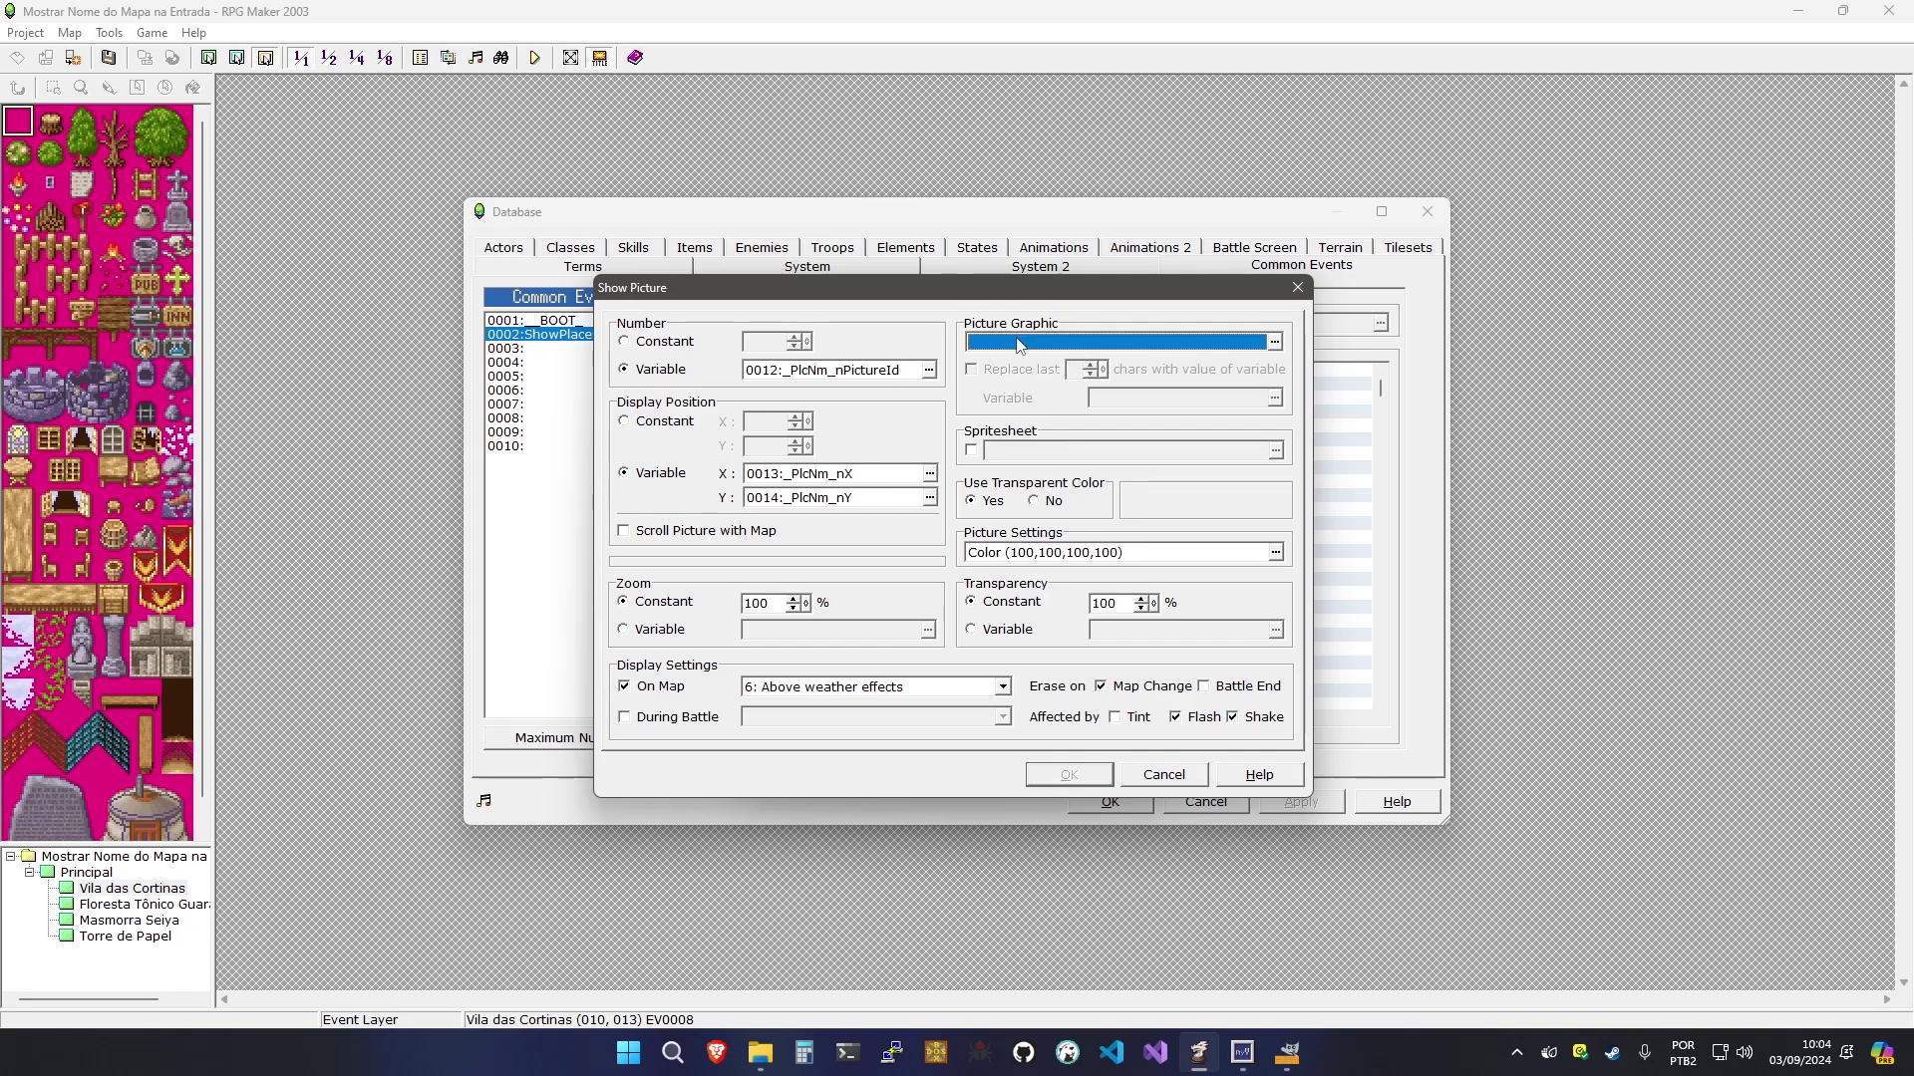
pyautogui.click(778, 424)
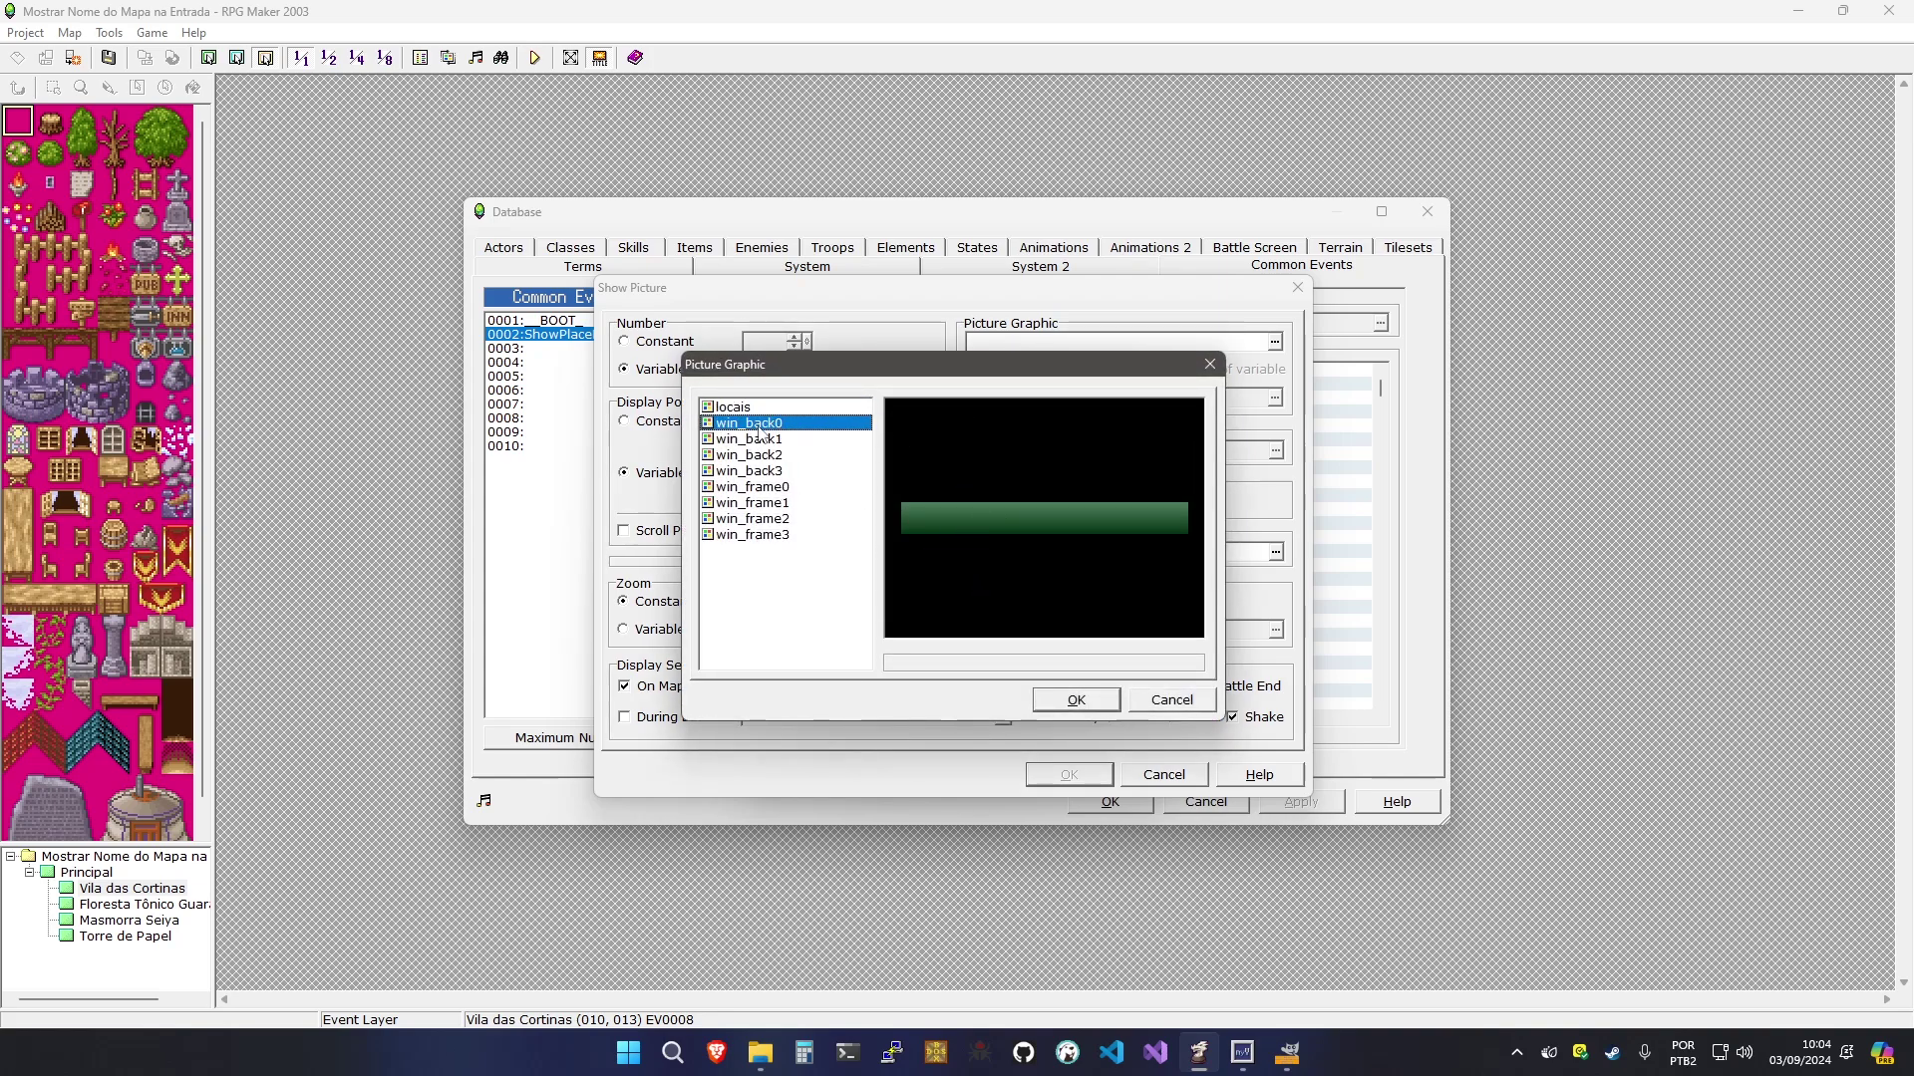
pyautogui.click(1076, 699)
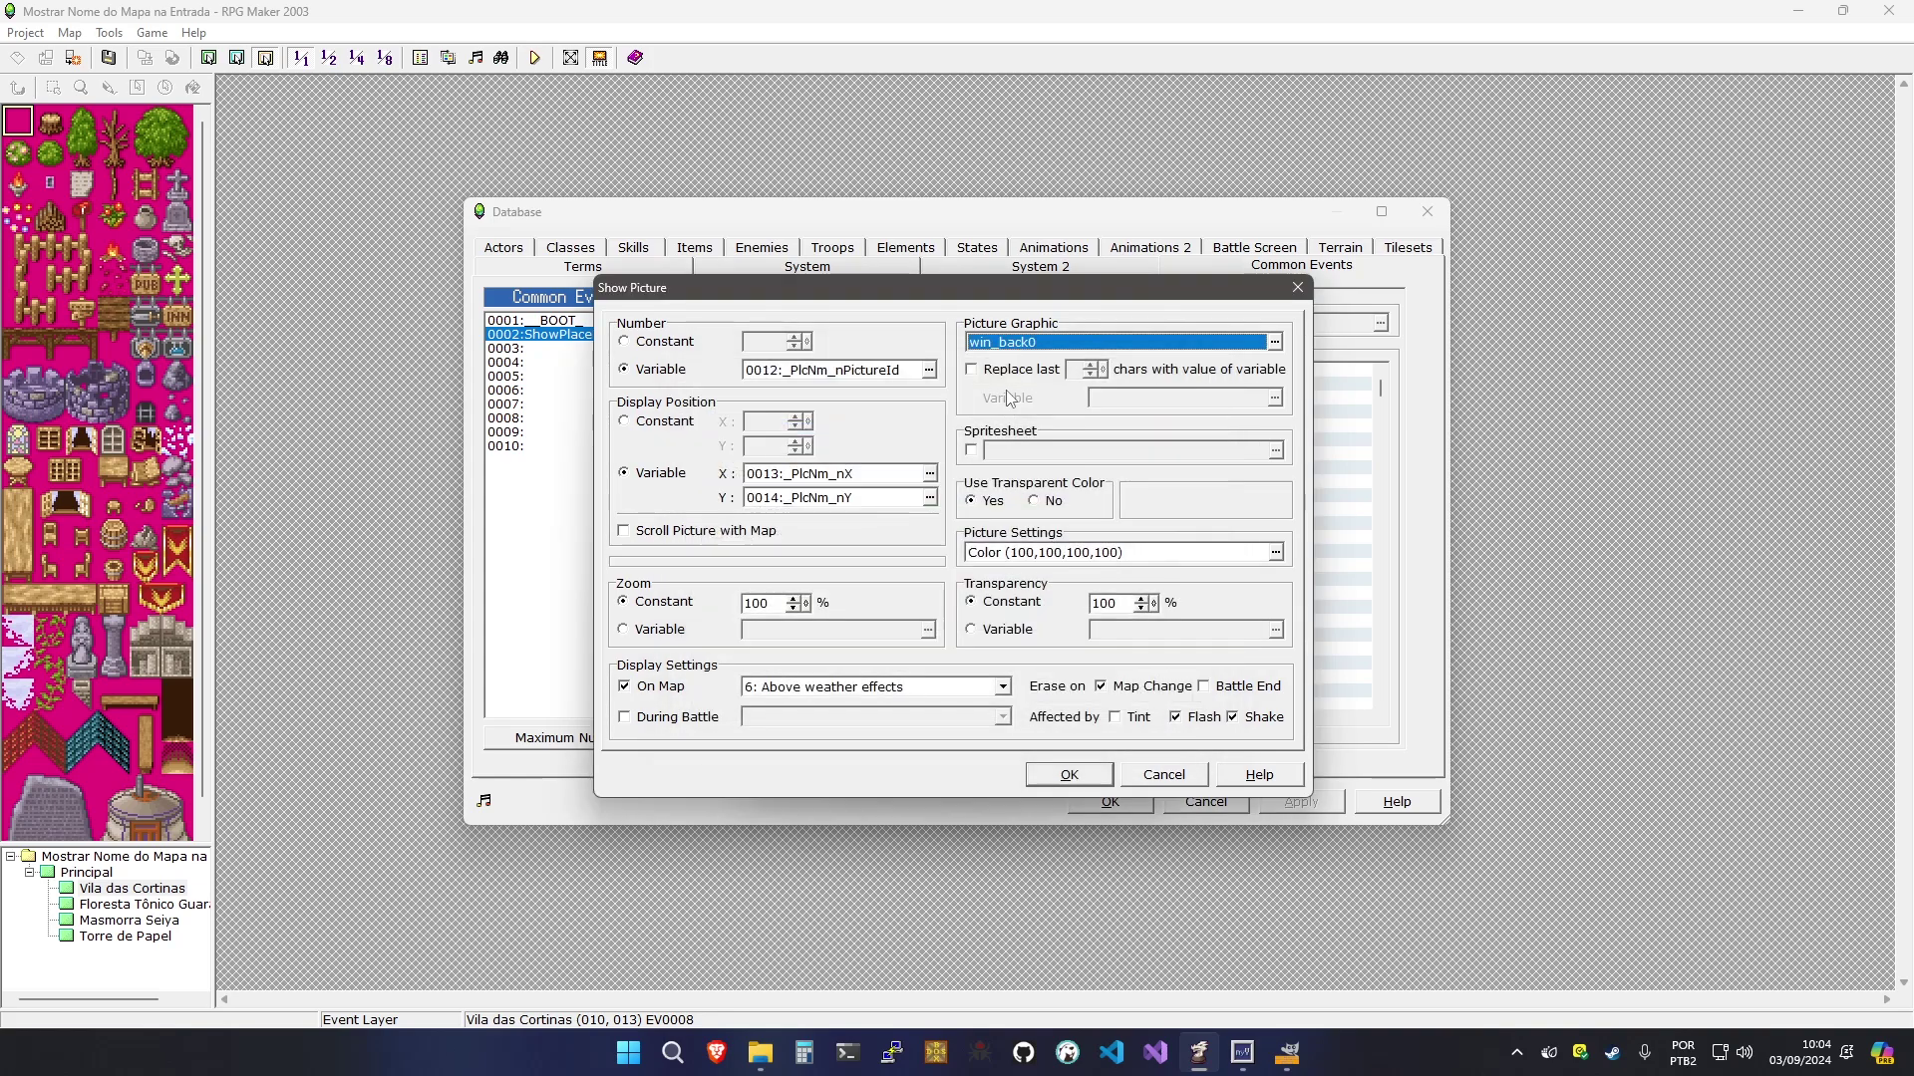
pyautogui.click(1045, 500)
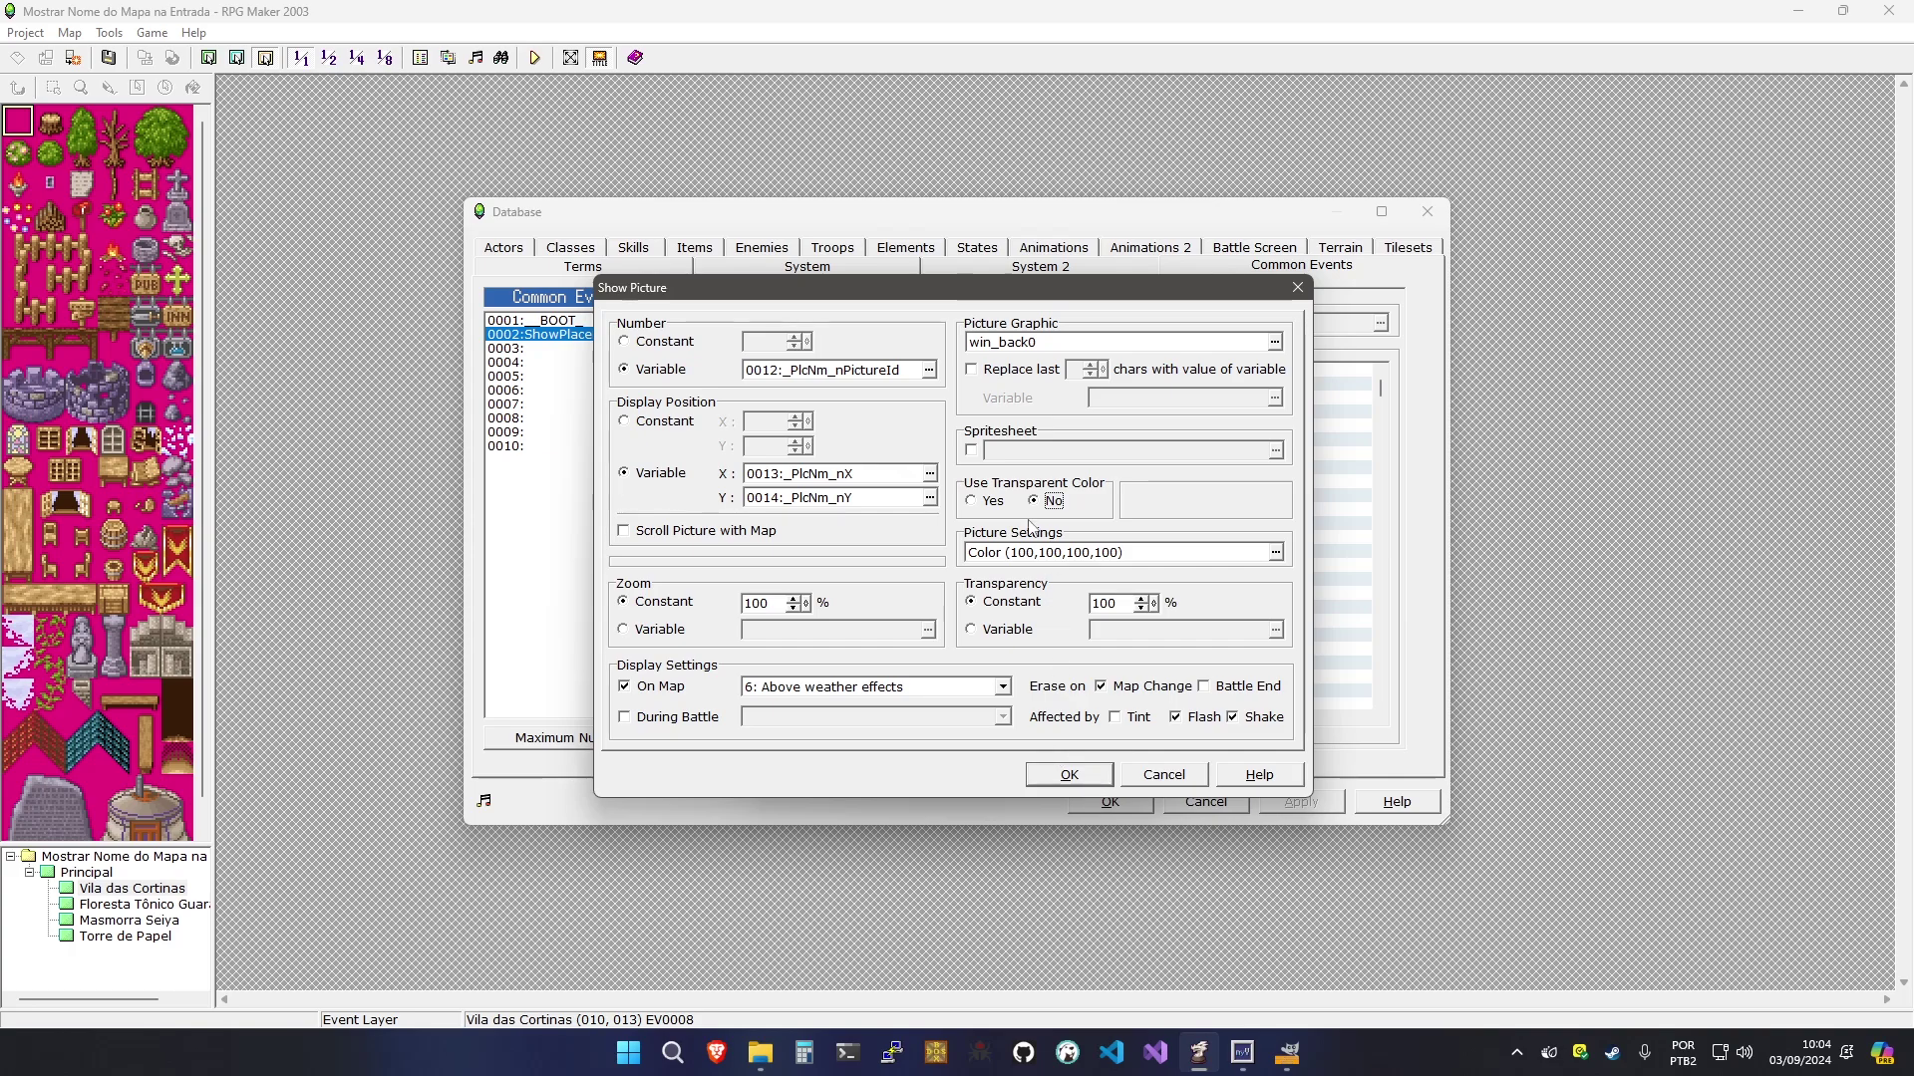
pyautogui.click(1064, 774)
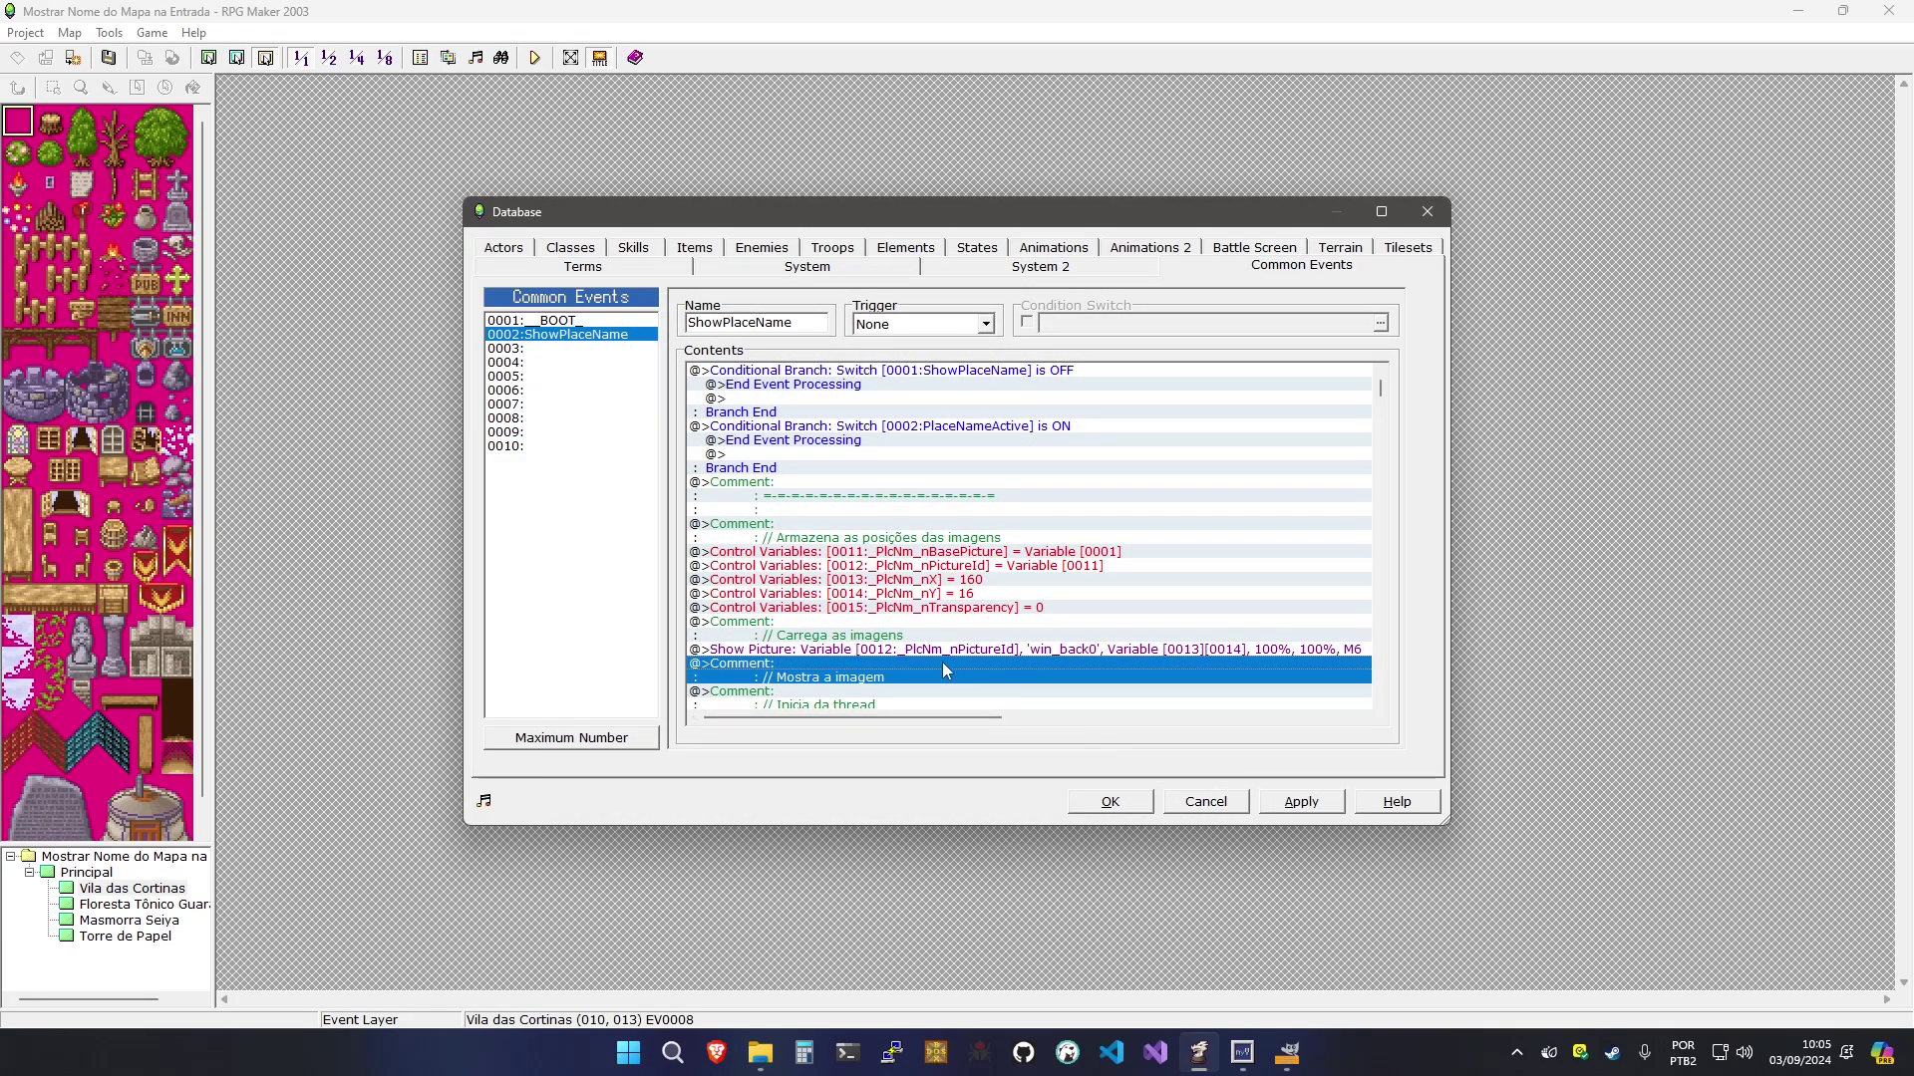
pyautogui.click(902, 650)
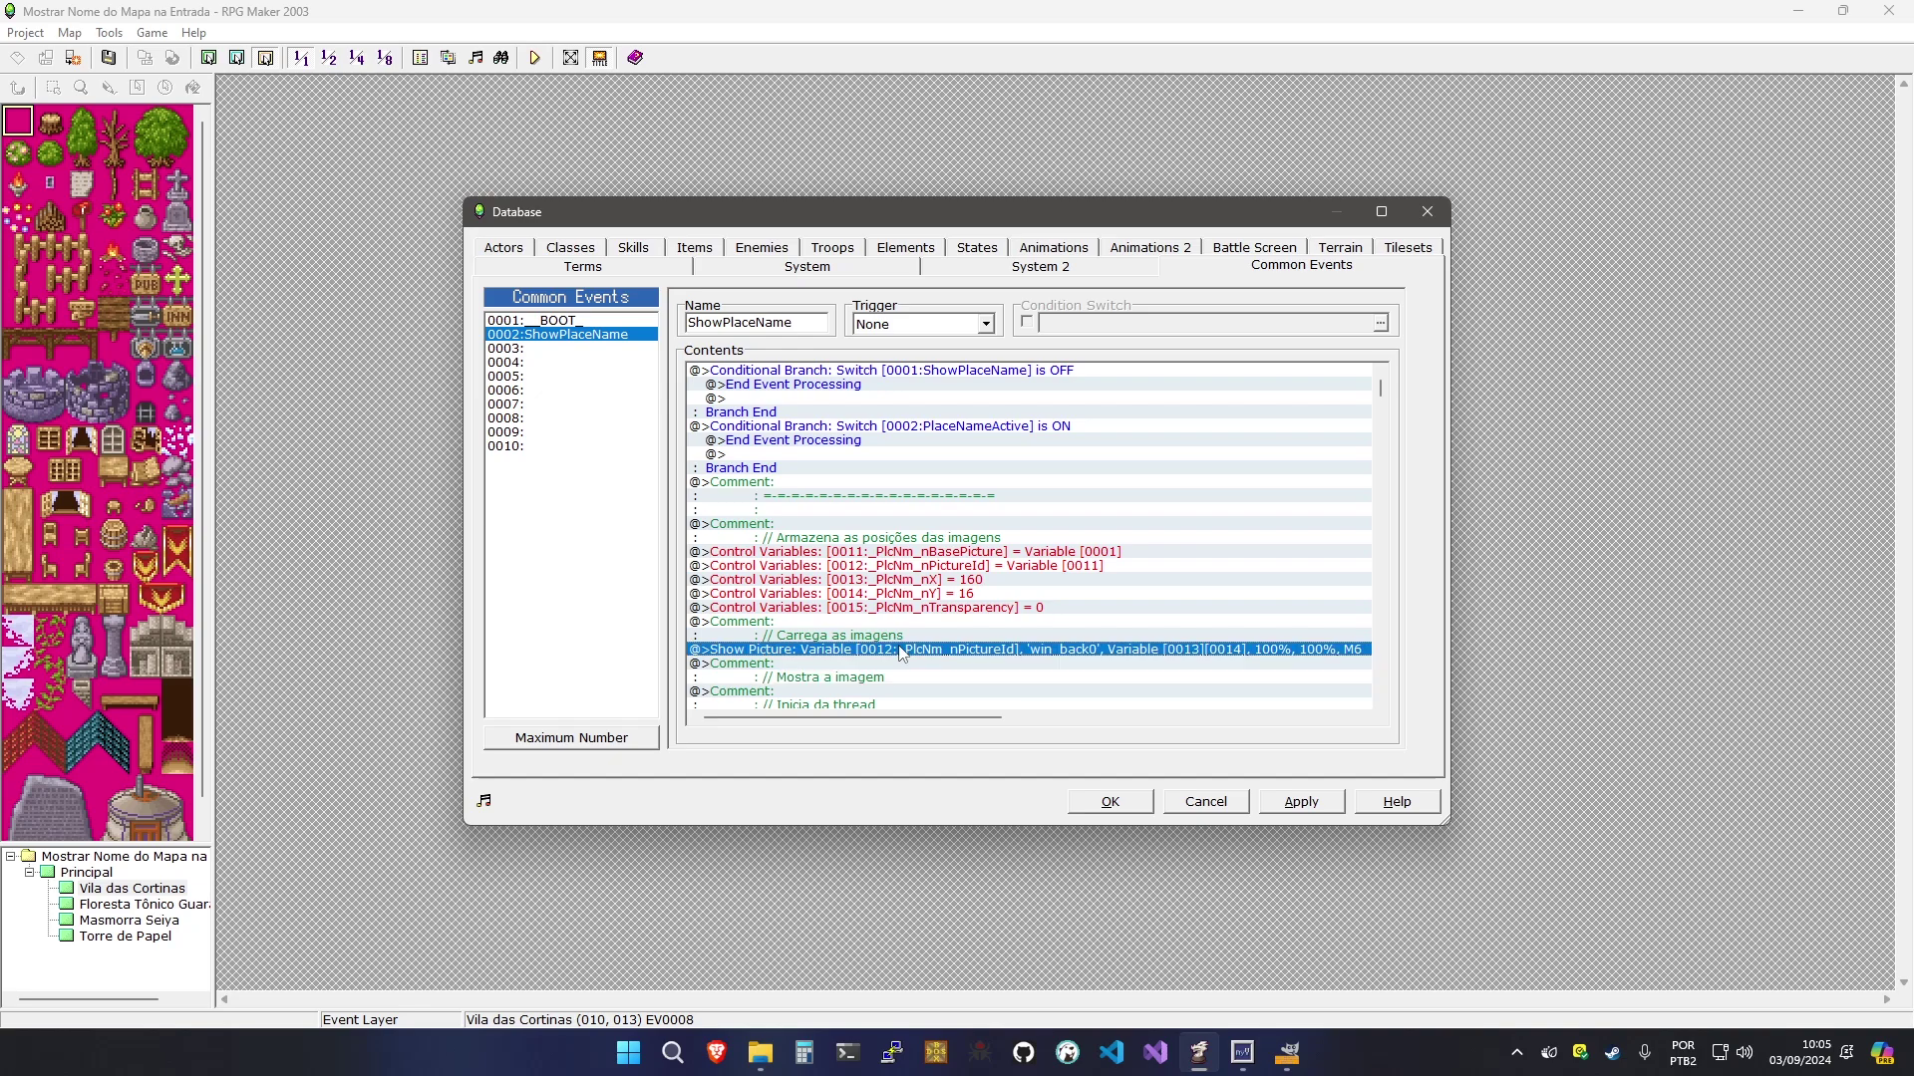
pyautogui.doubleClick(902, 650)
pyautogui.click(625, 341)
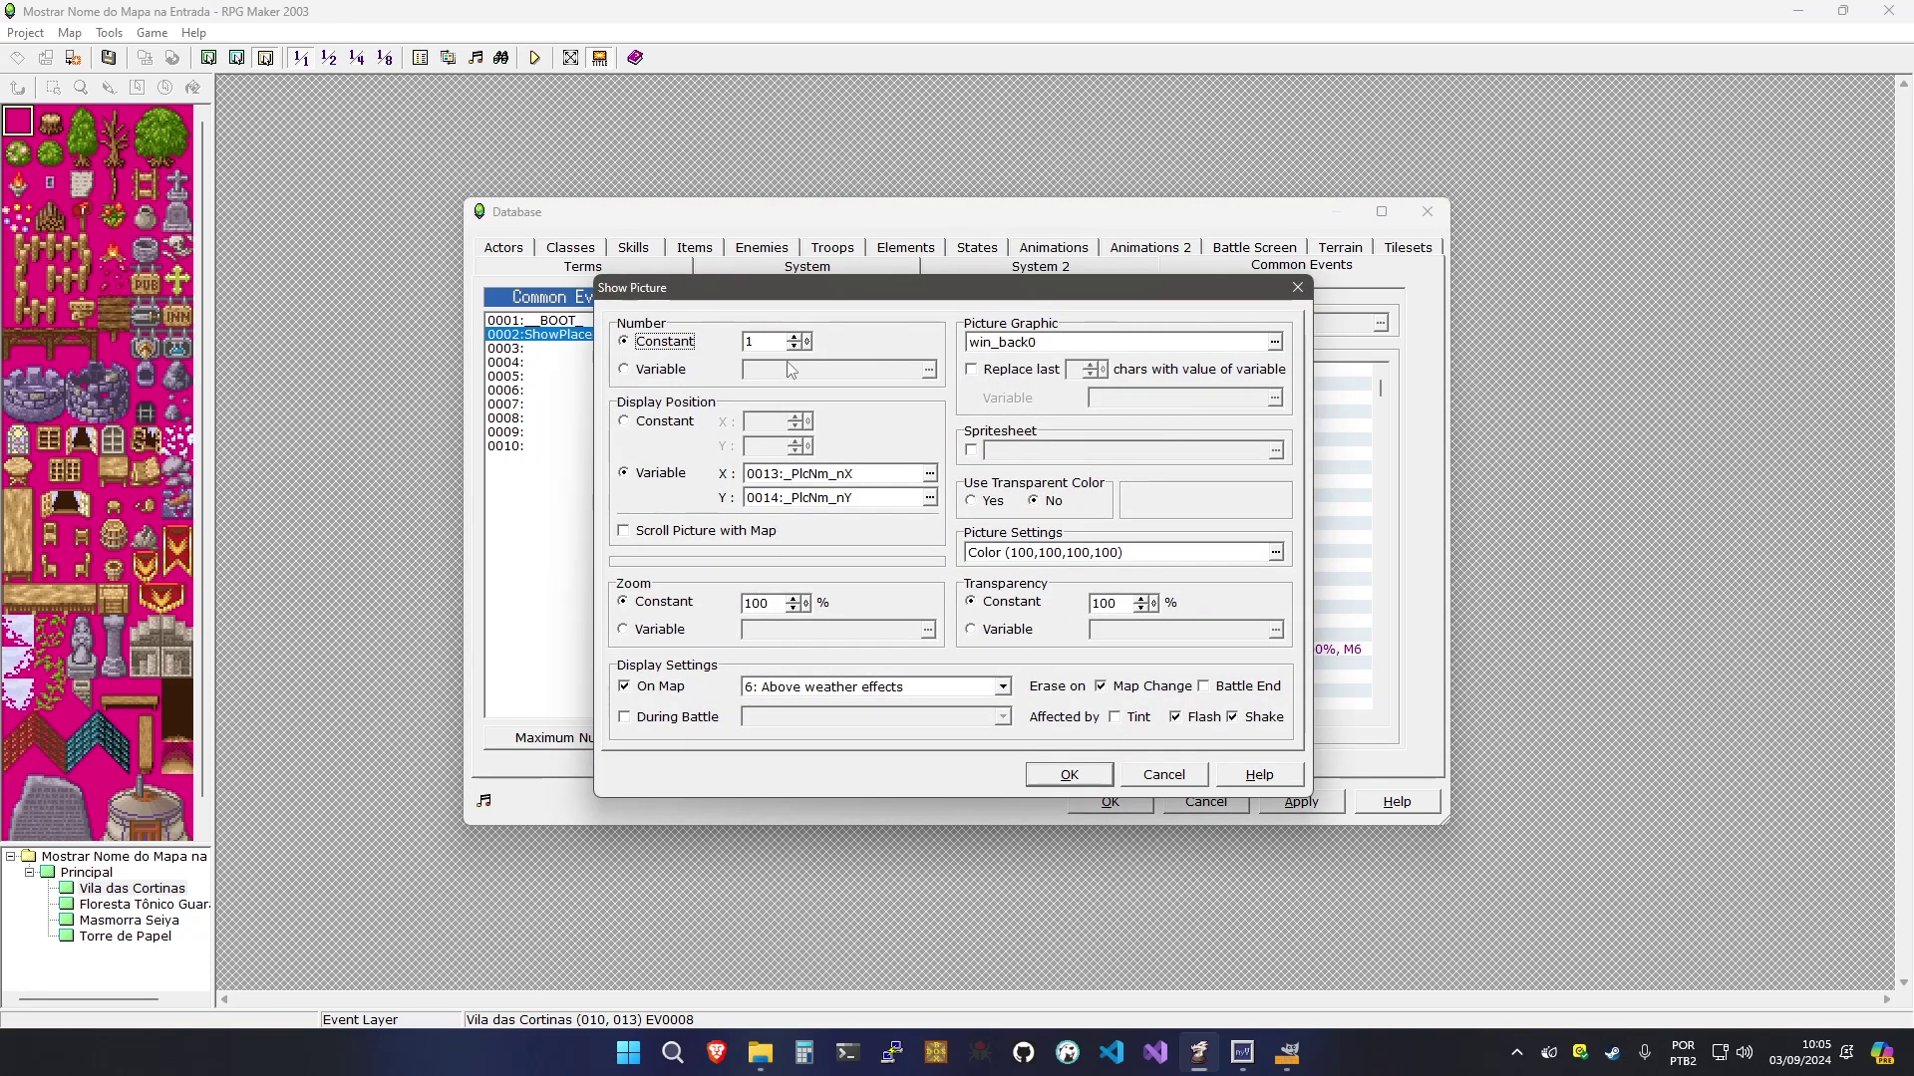
pyautogui.click(750, 342)
pyautogui.click(660, 370)
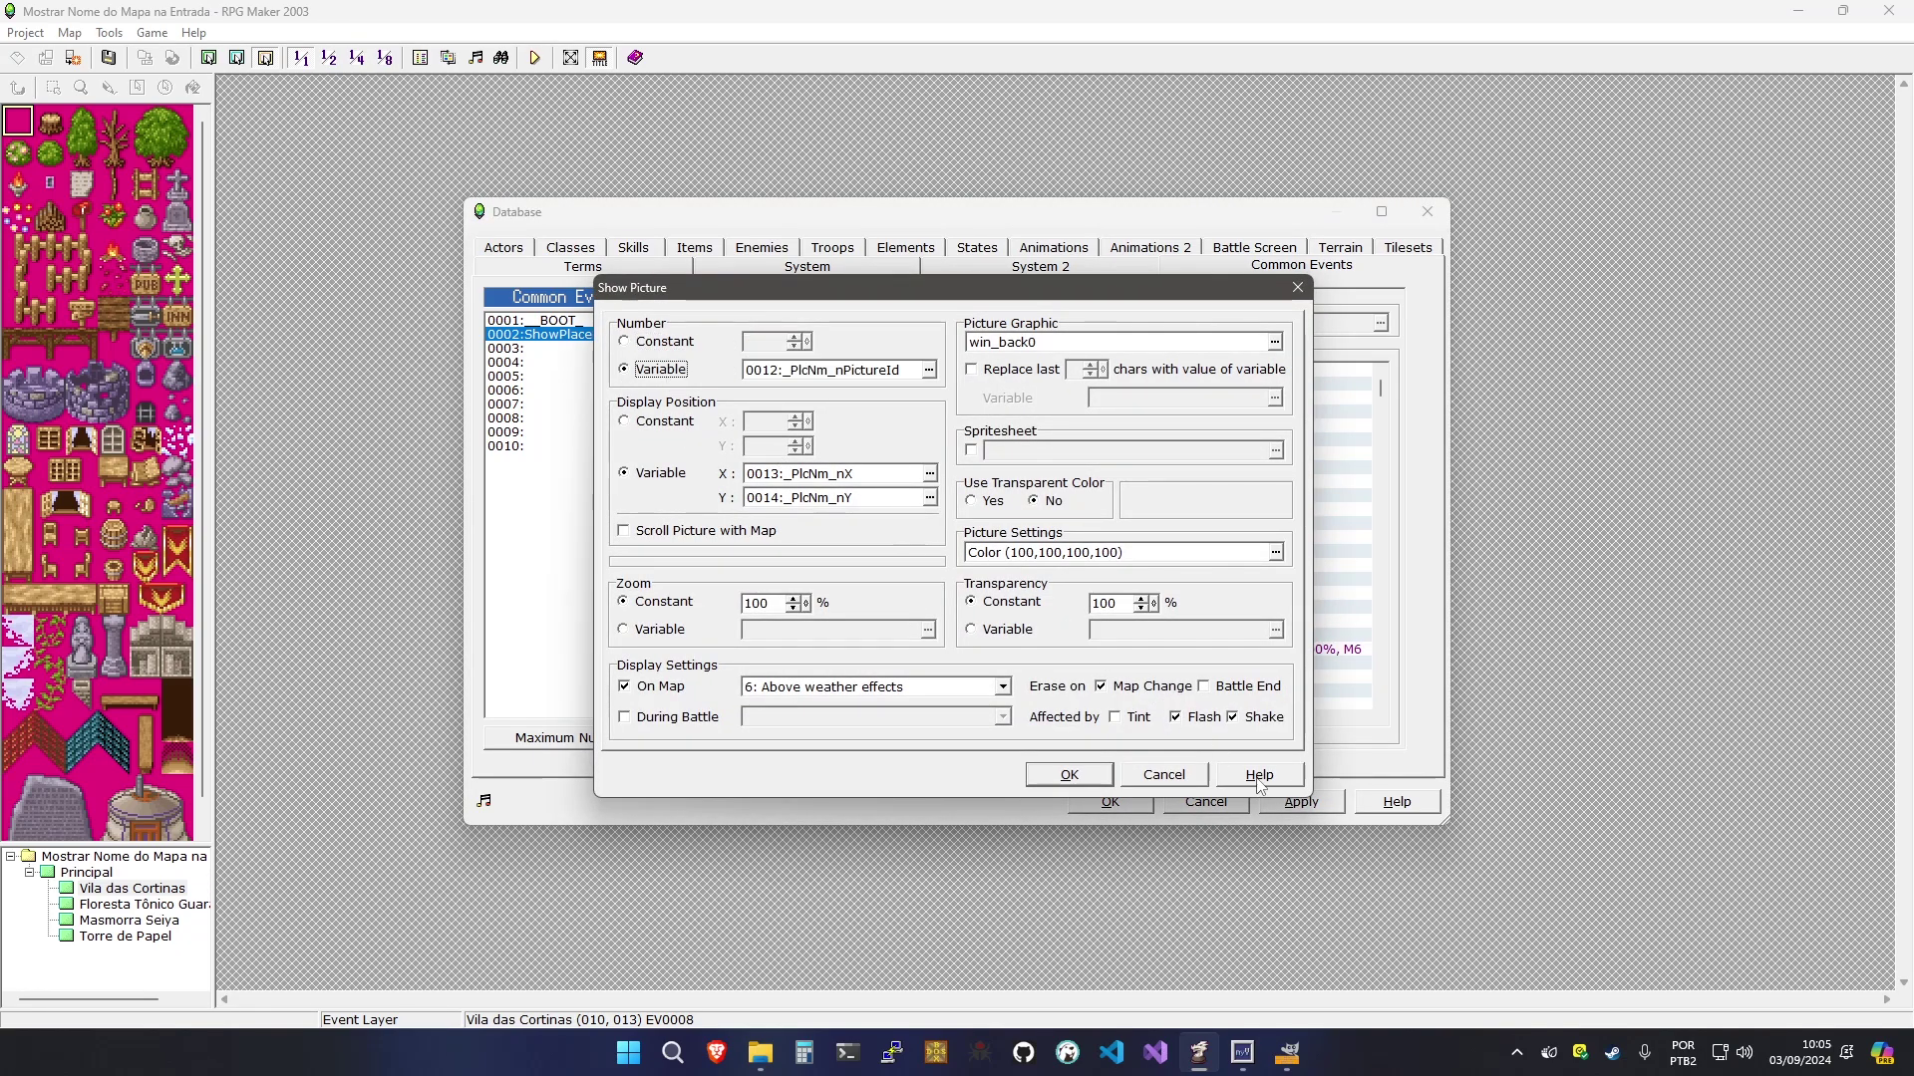
pyautogui.click(1191, 776)
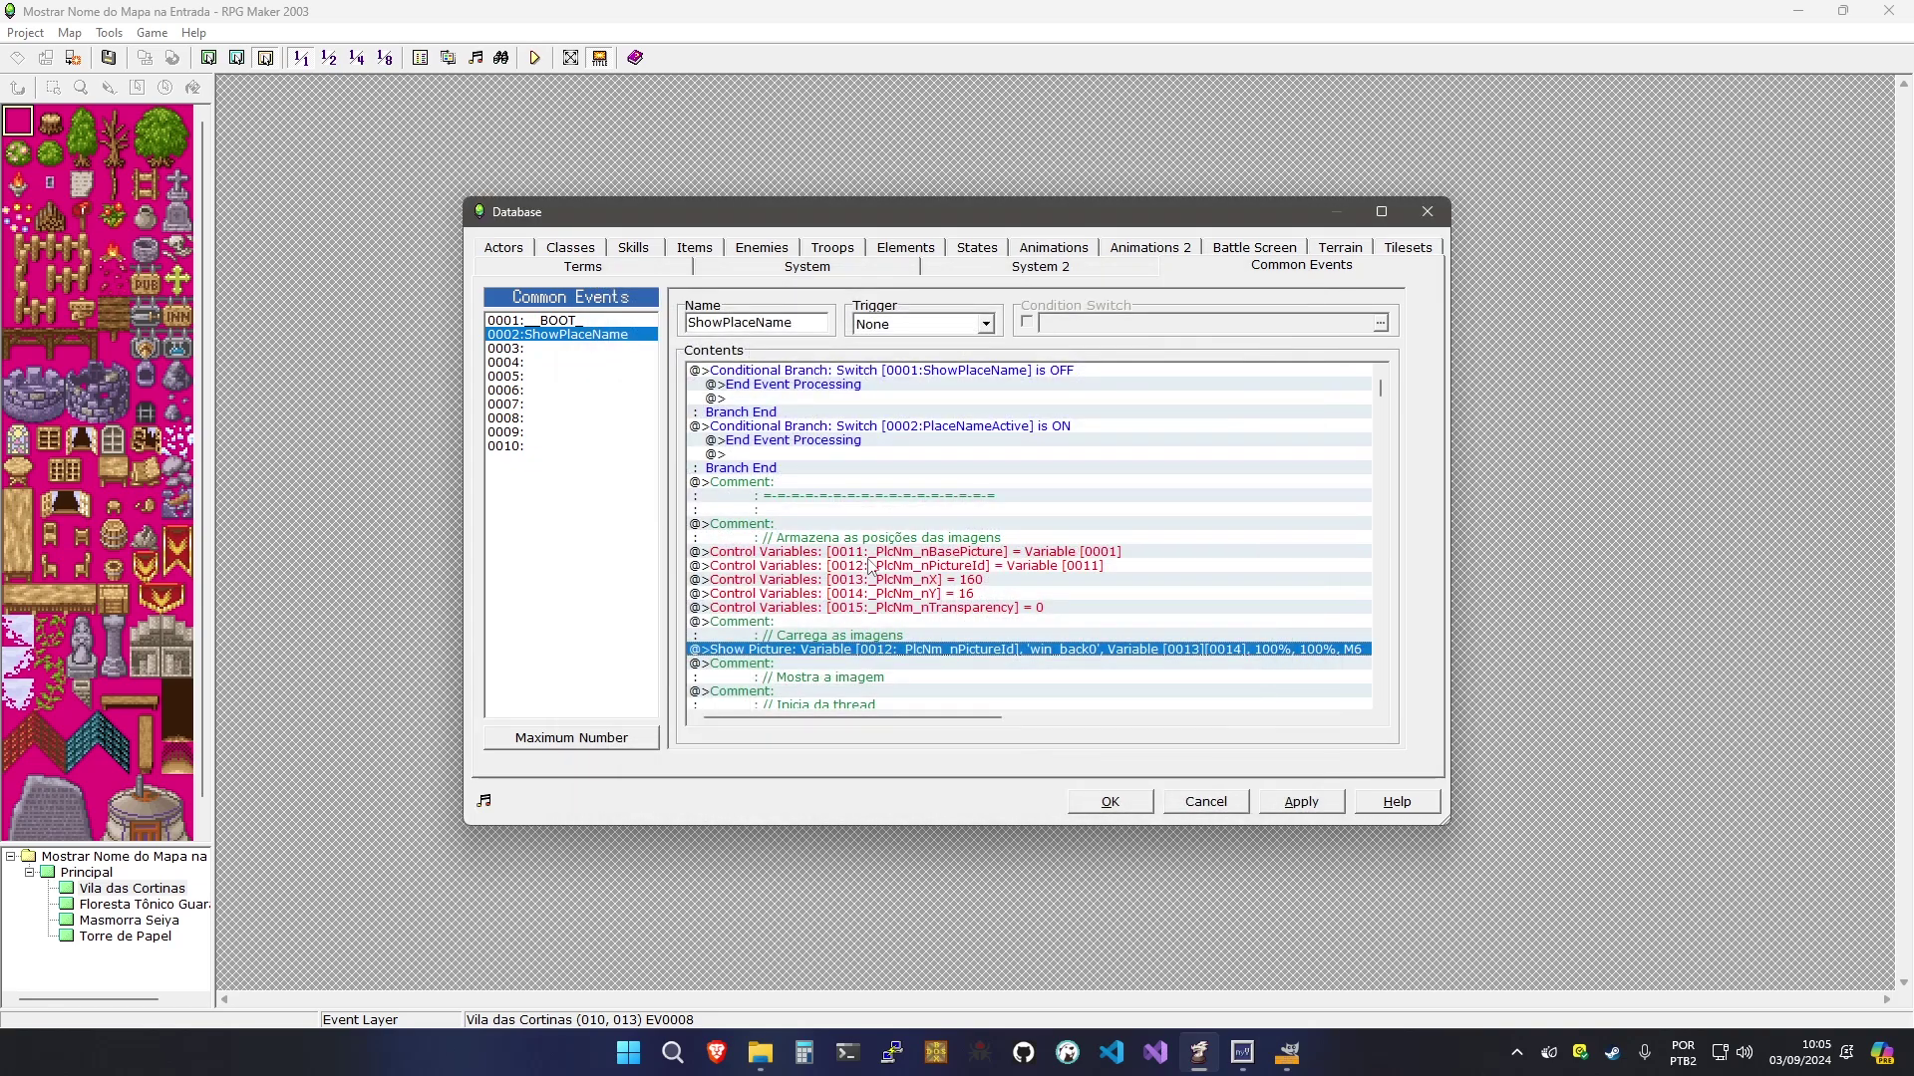
# Insert a Control Variables command above the "Mostra a imagem" comment that adds the constant 1 to 0012:_PlcNm_nPictureId
pyautogui.click(868, 561)
pyautogui.doubleClick(875, 667)
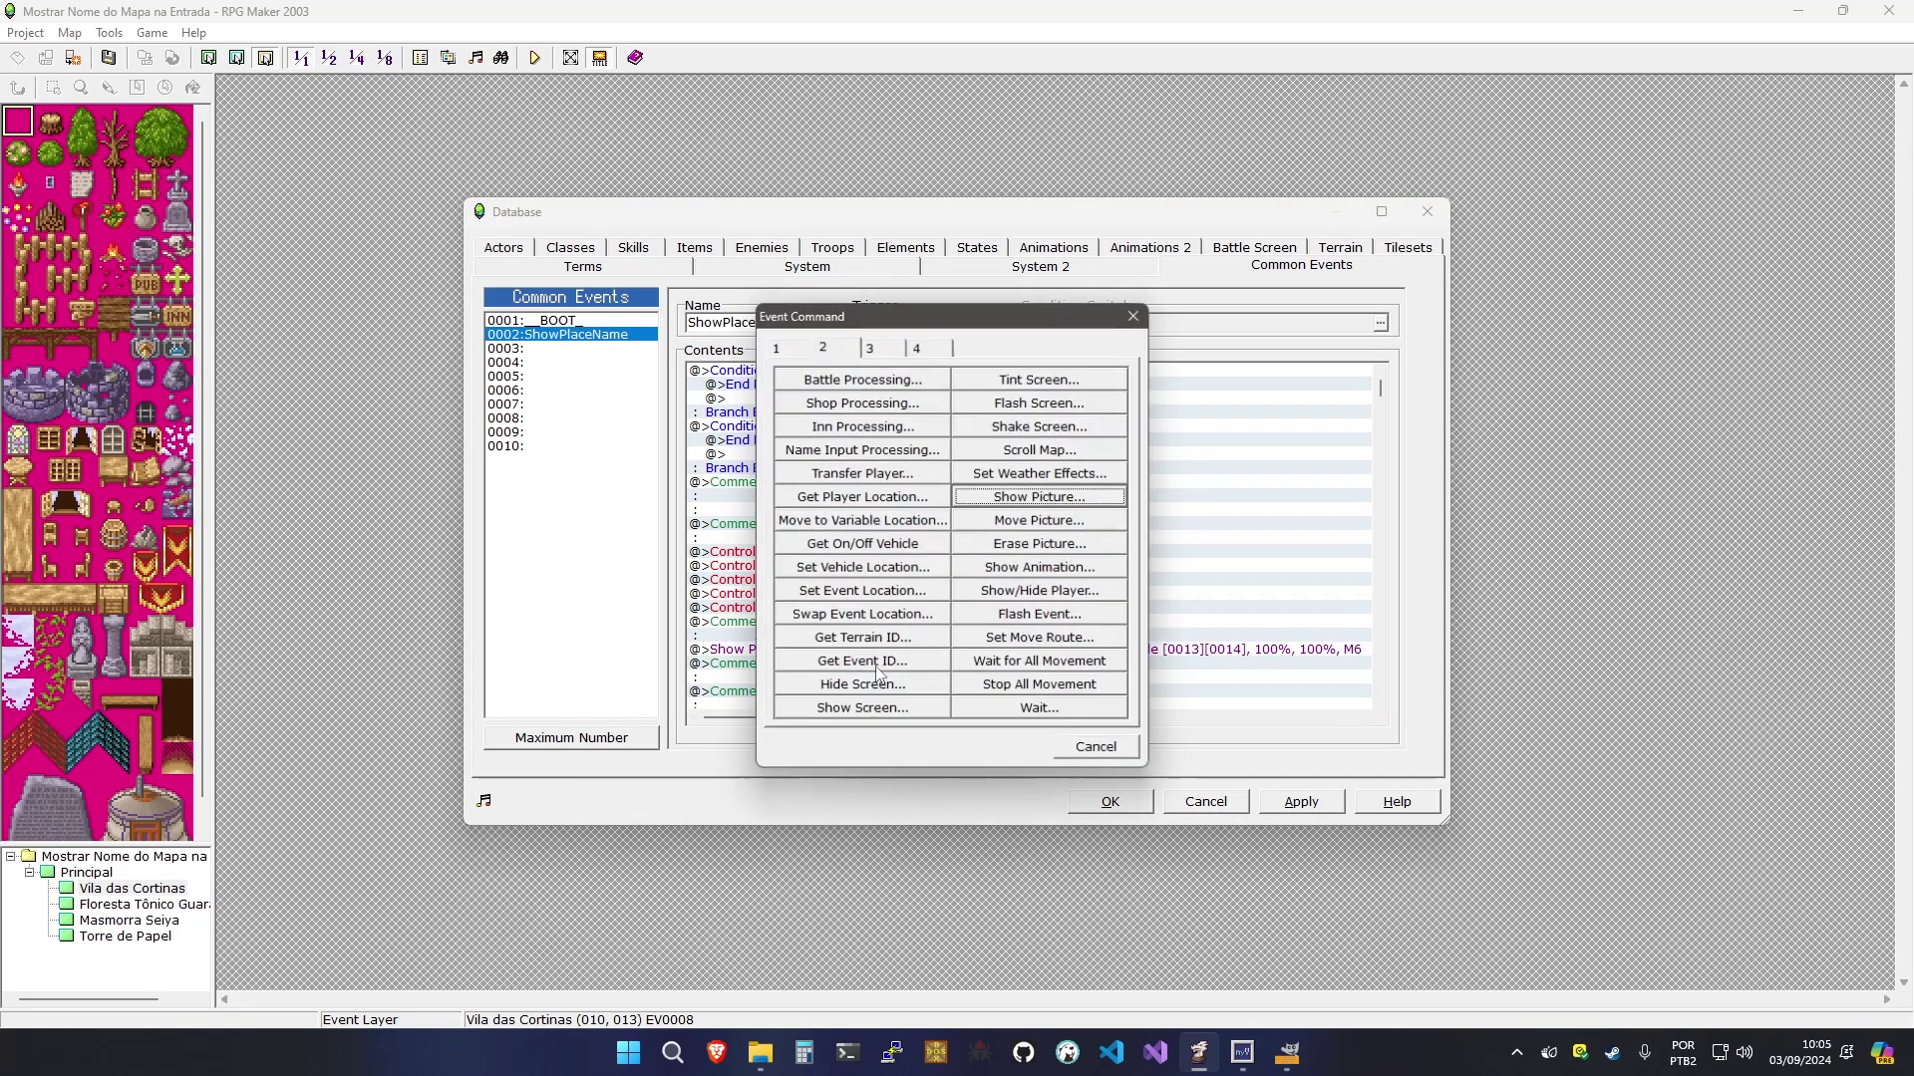
pyautogui.click(797, 347)
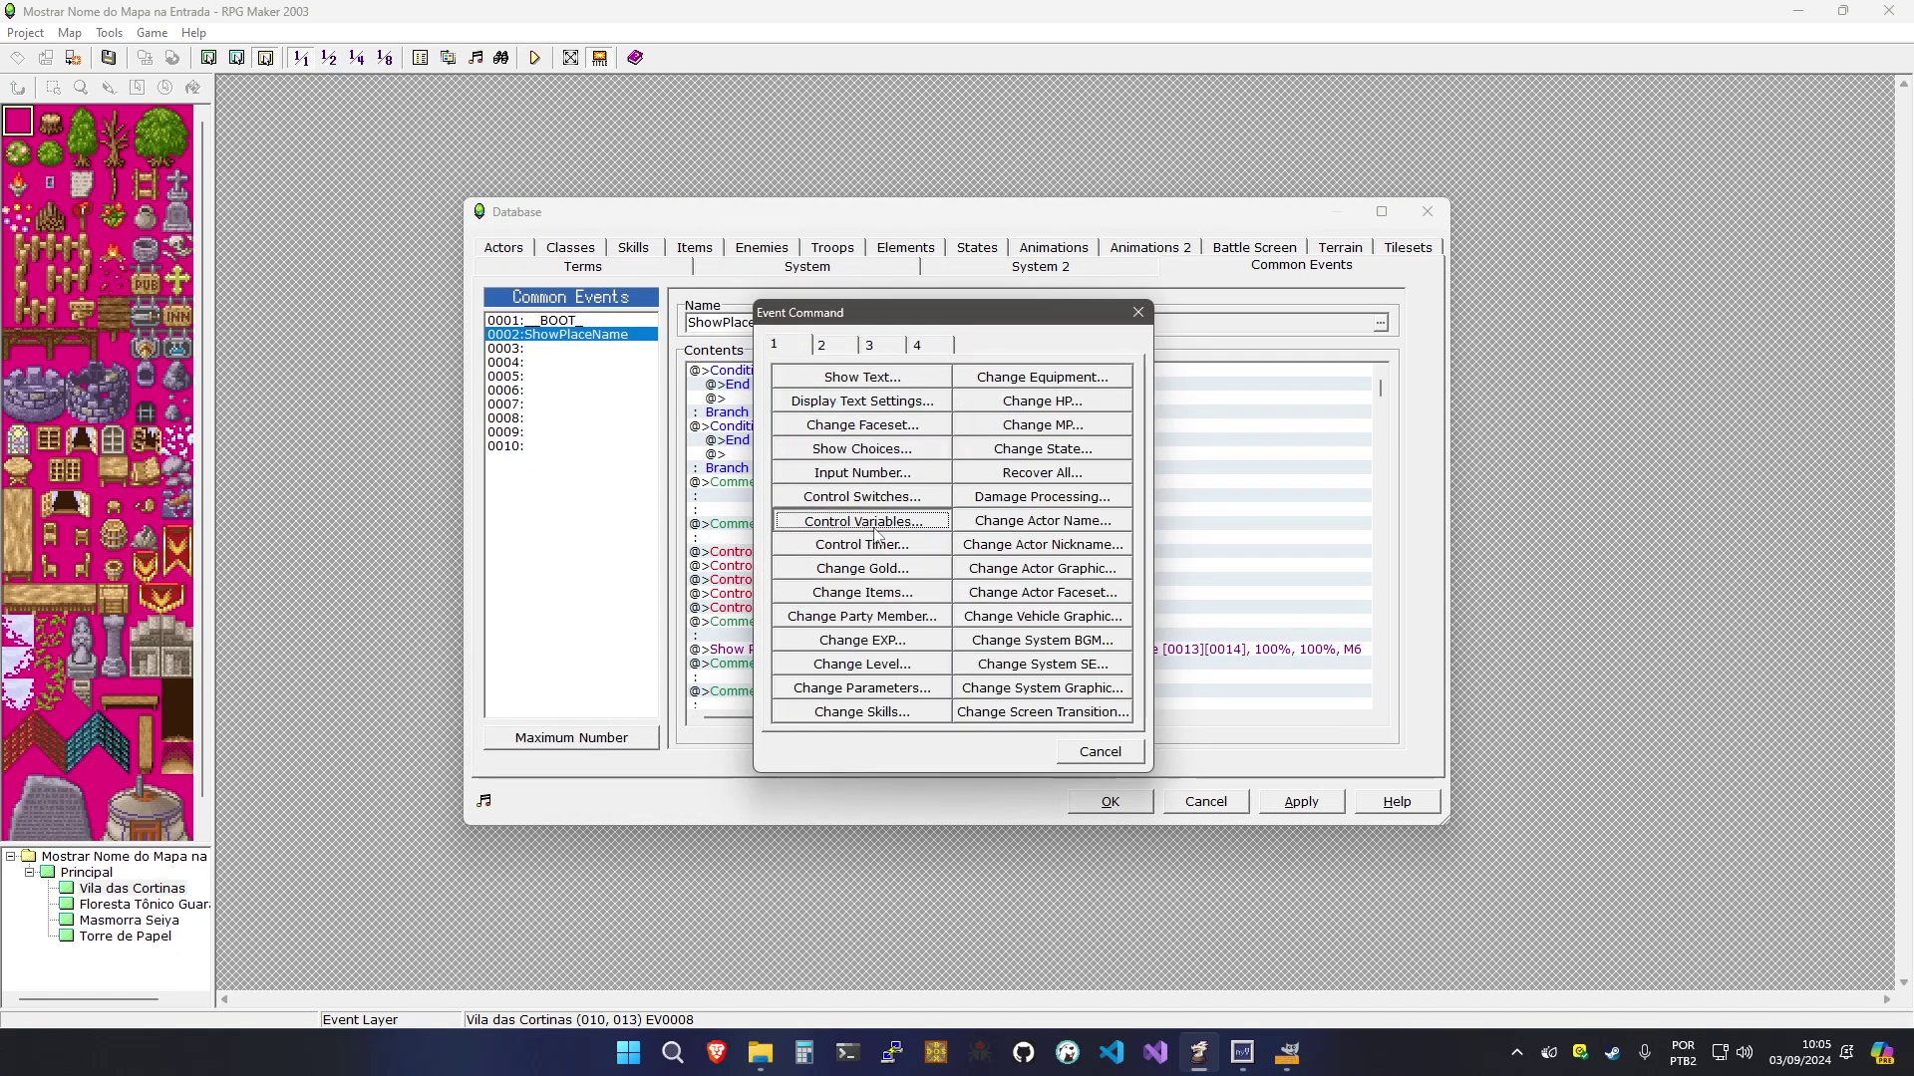
pyautogui.click(863, 521)
pyautogui.click(1007, 372)
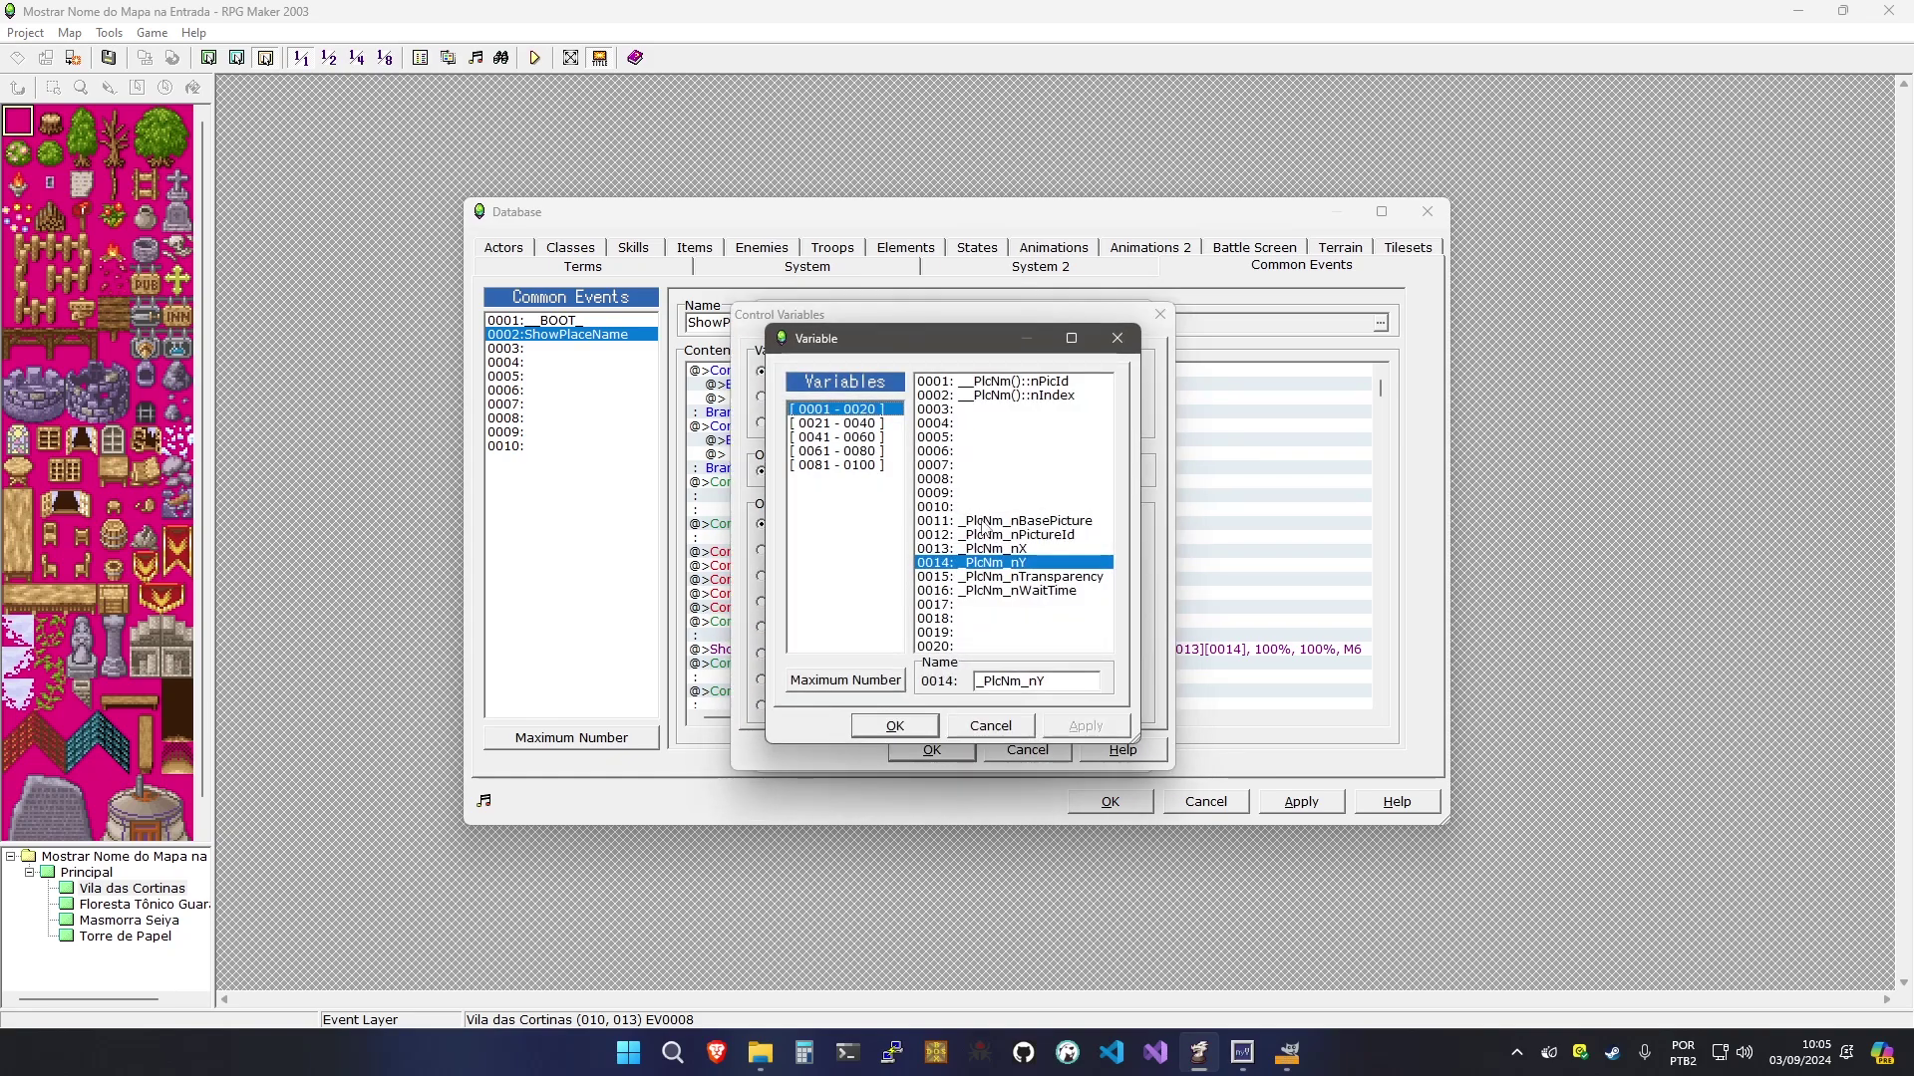
pyautogui.click(987, 535)
pyautogui.click(894, 726)
pyautogui.click(817, 472)
pyautogui.doubleClick(890, 528)
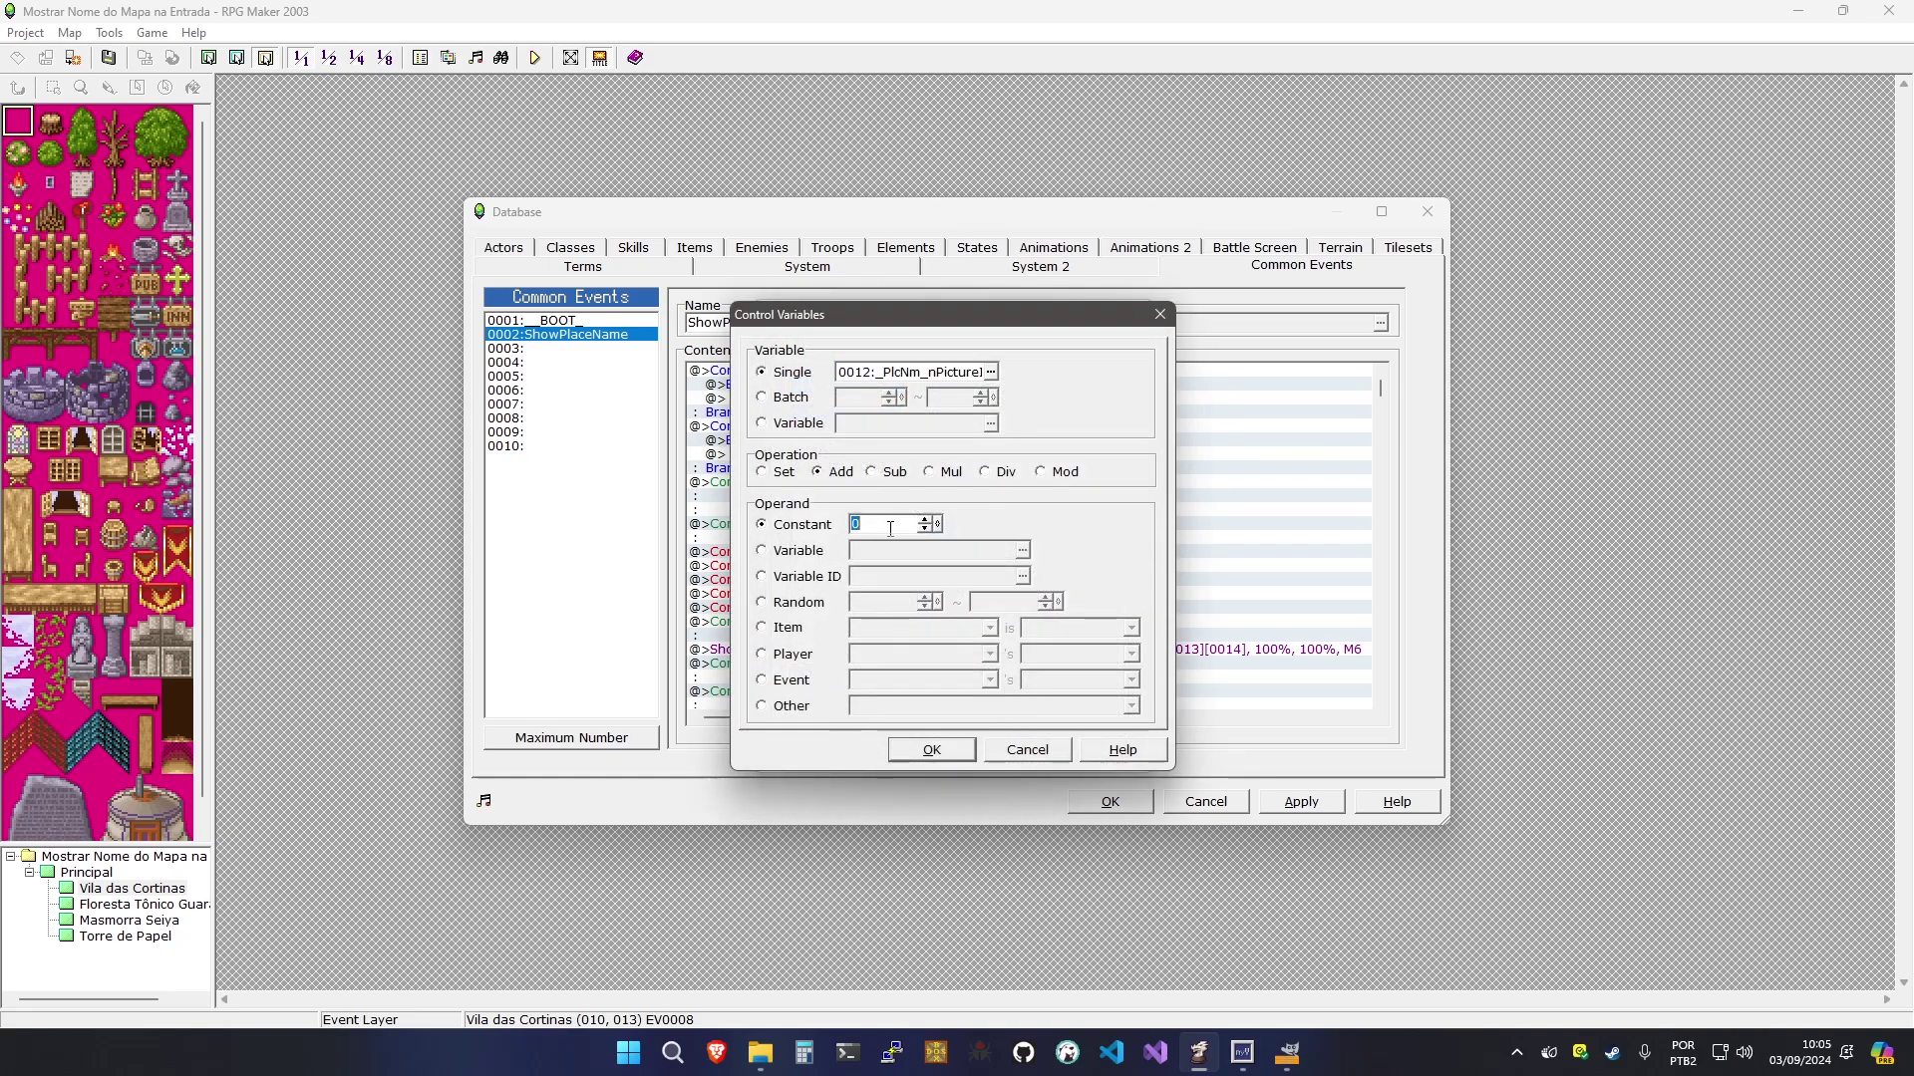
pyautogui.press('Return')
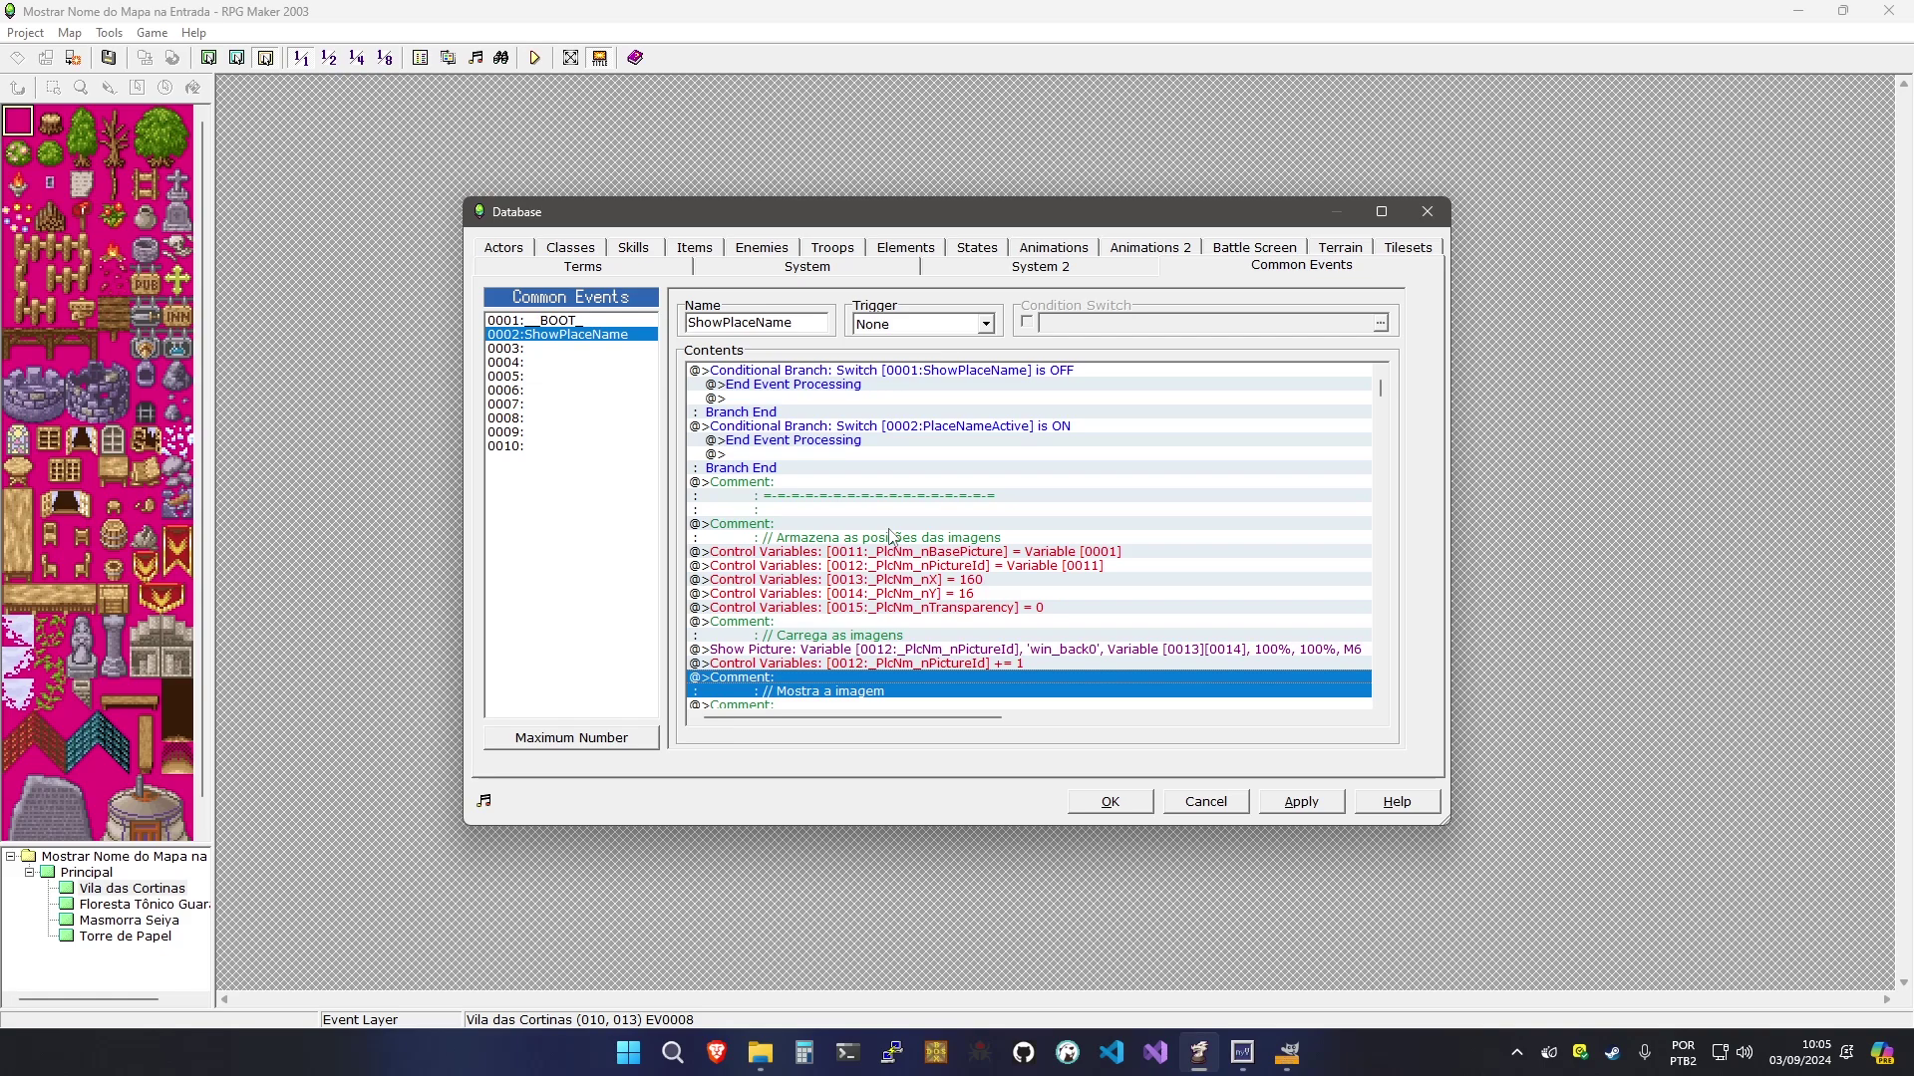
# Start another Show Picture command above the "Mostra a imagem" comment and choose win_frame0 as its graphic
pyautogui.click(886, 553)
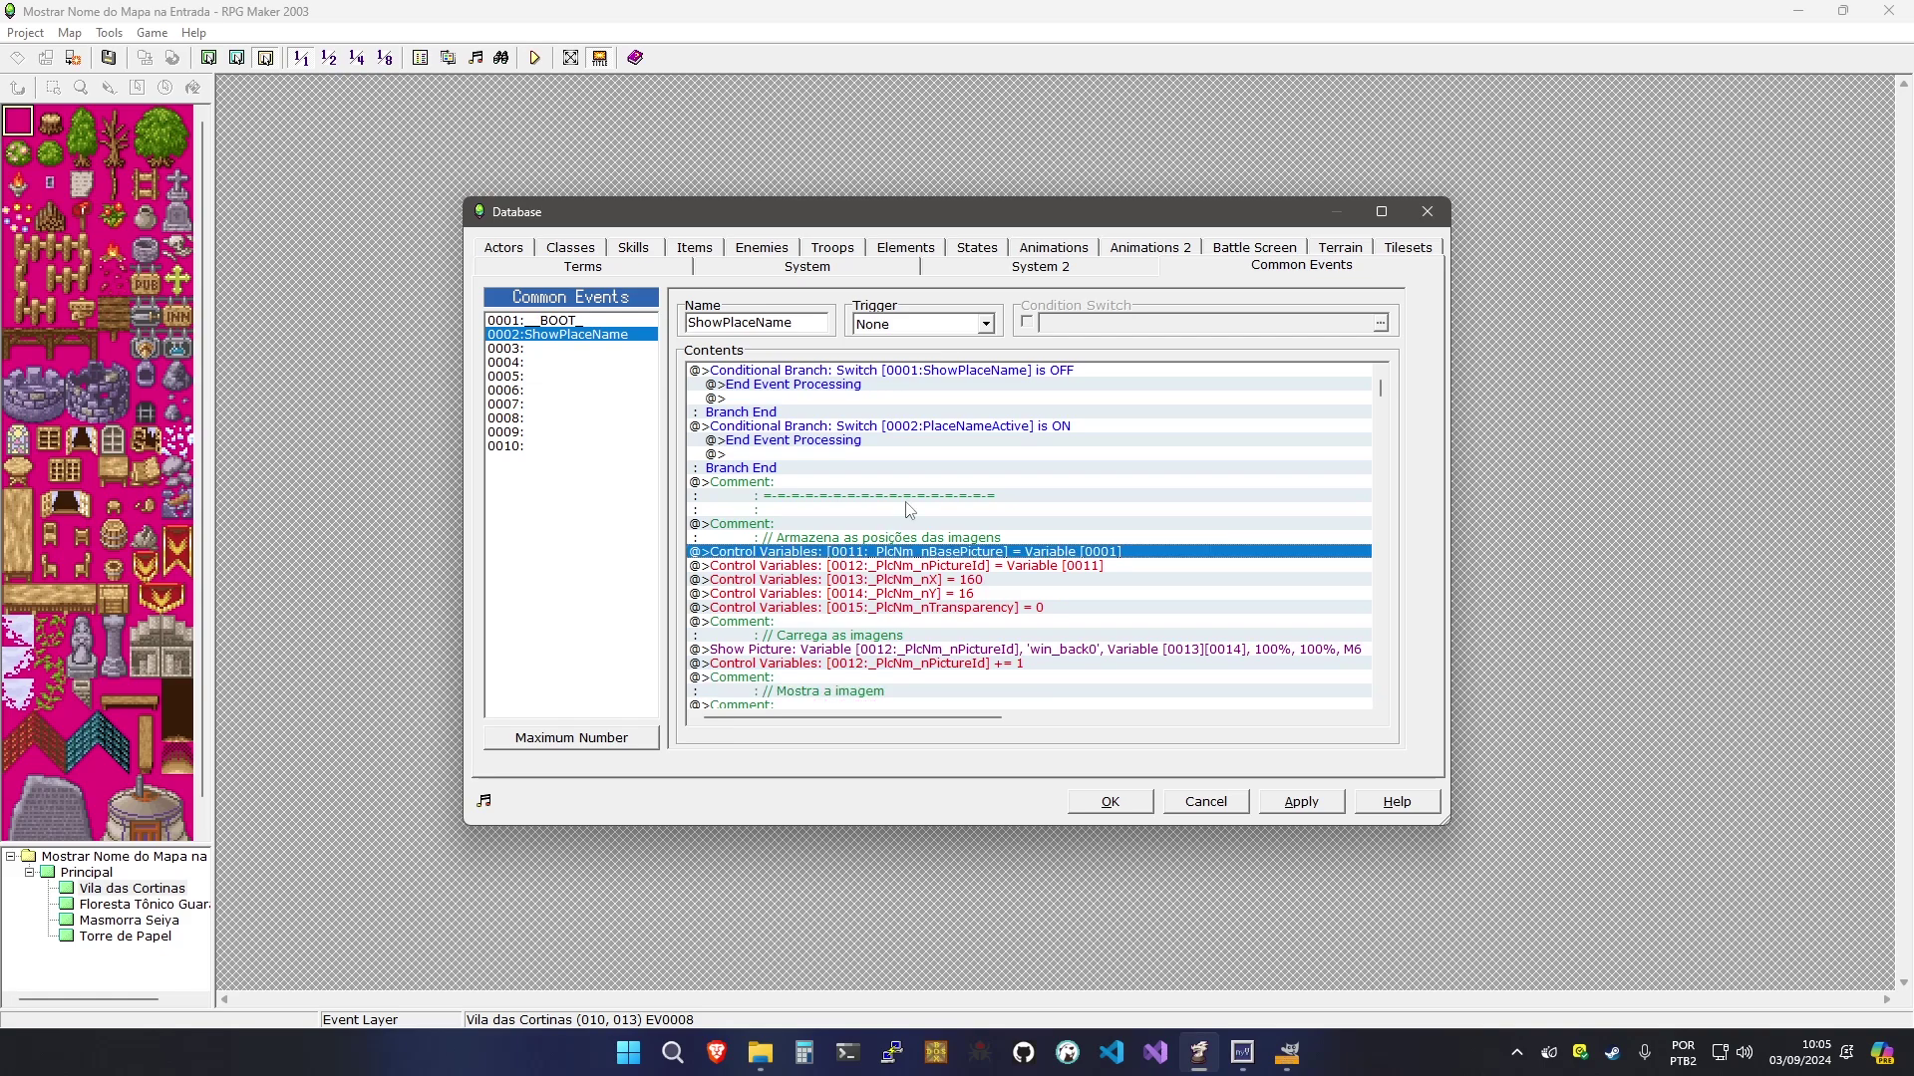
pyautogui.click(937, 651)
pyautogui.press('Down')
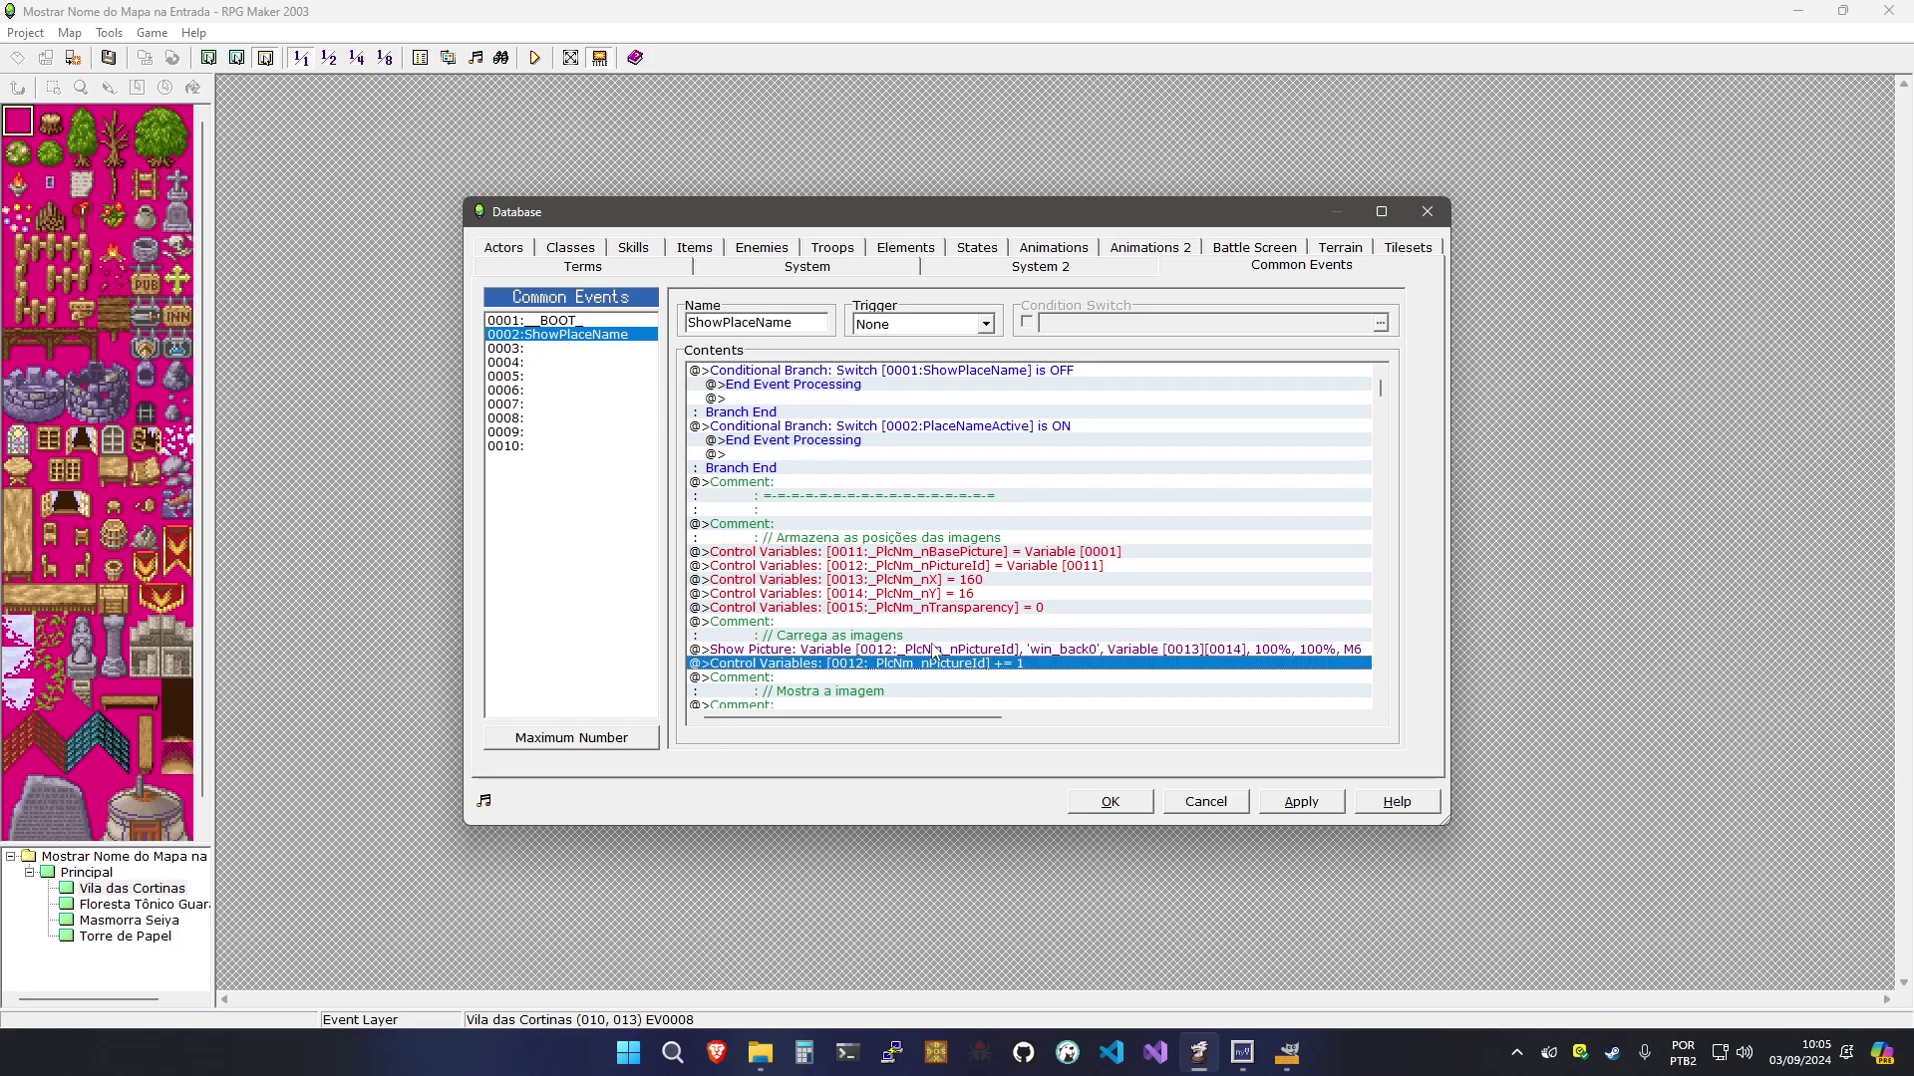
pyautogui.click(883, 678)
pyautogui.press('space')
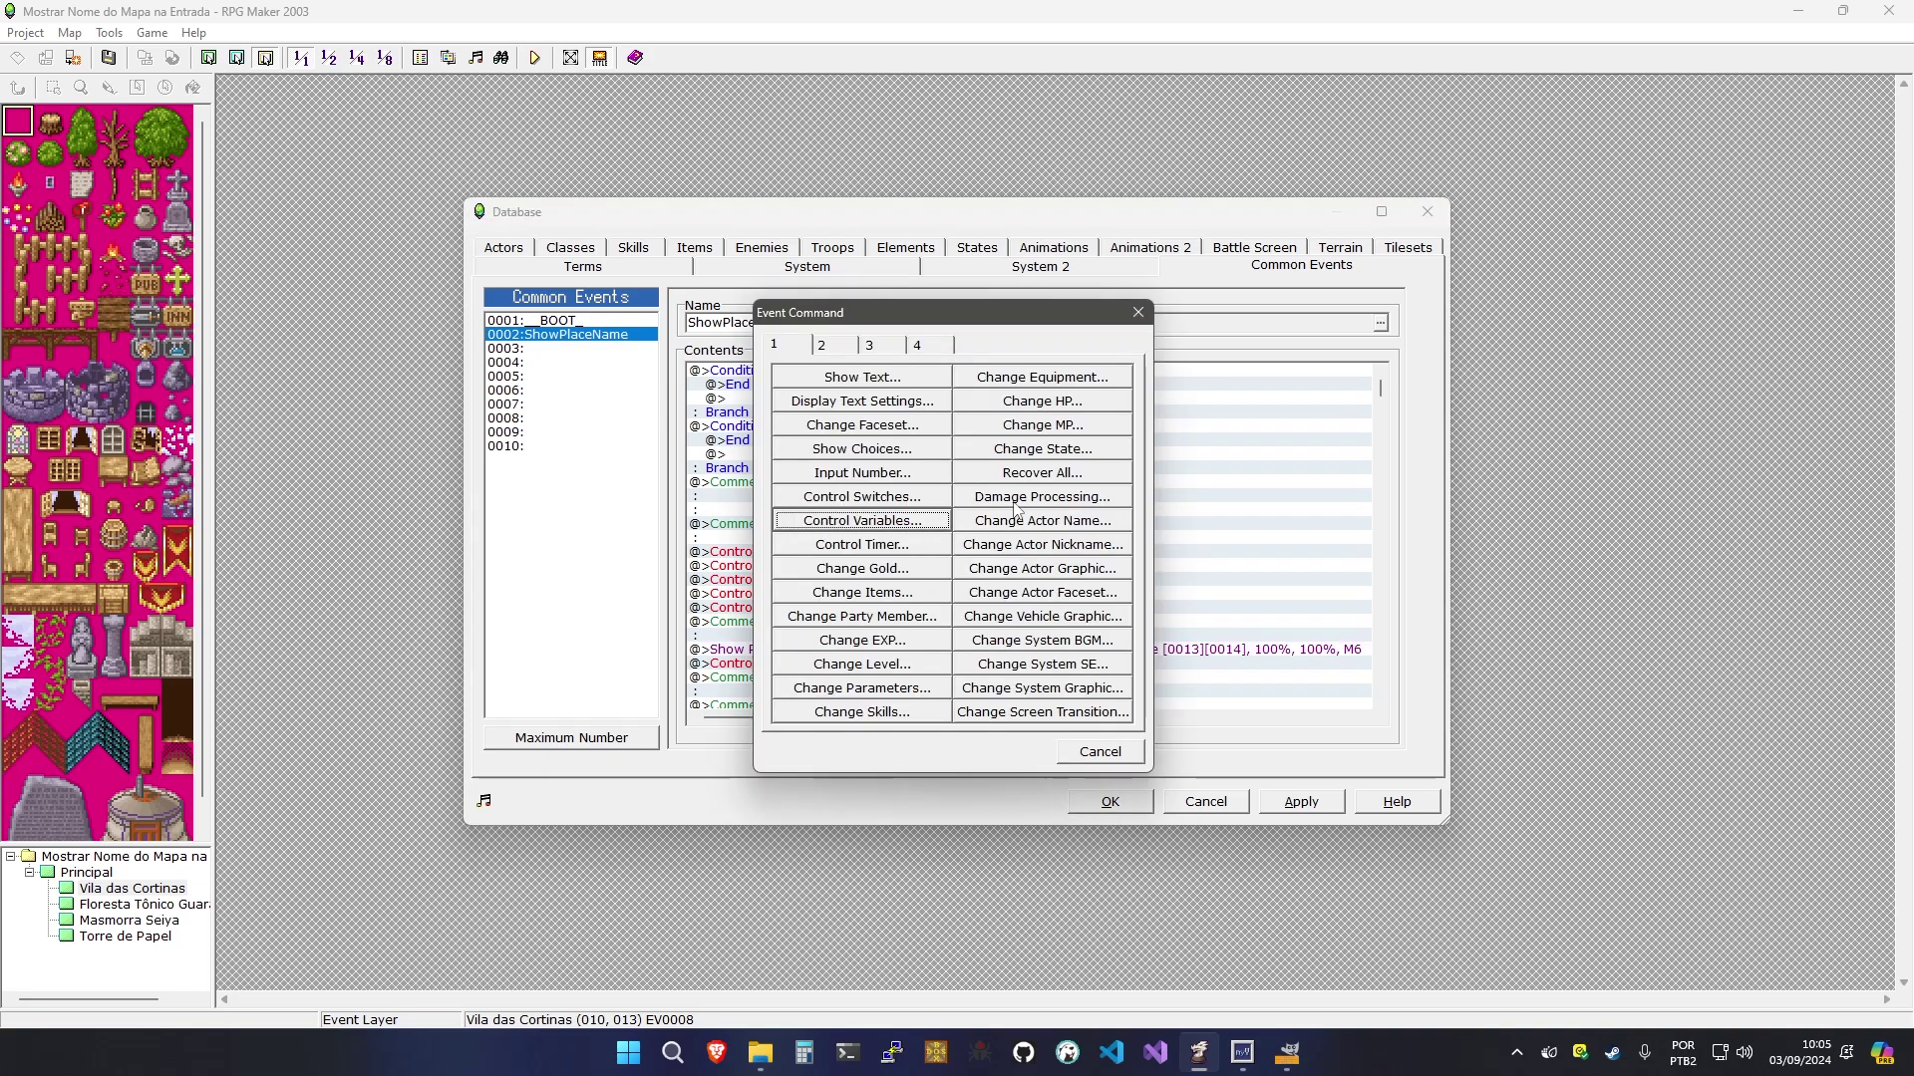
pyautogui.click(843, 347)
pyautogui.click(1026, 500)
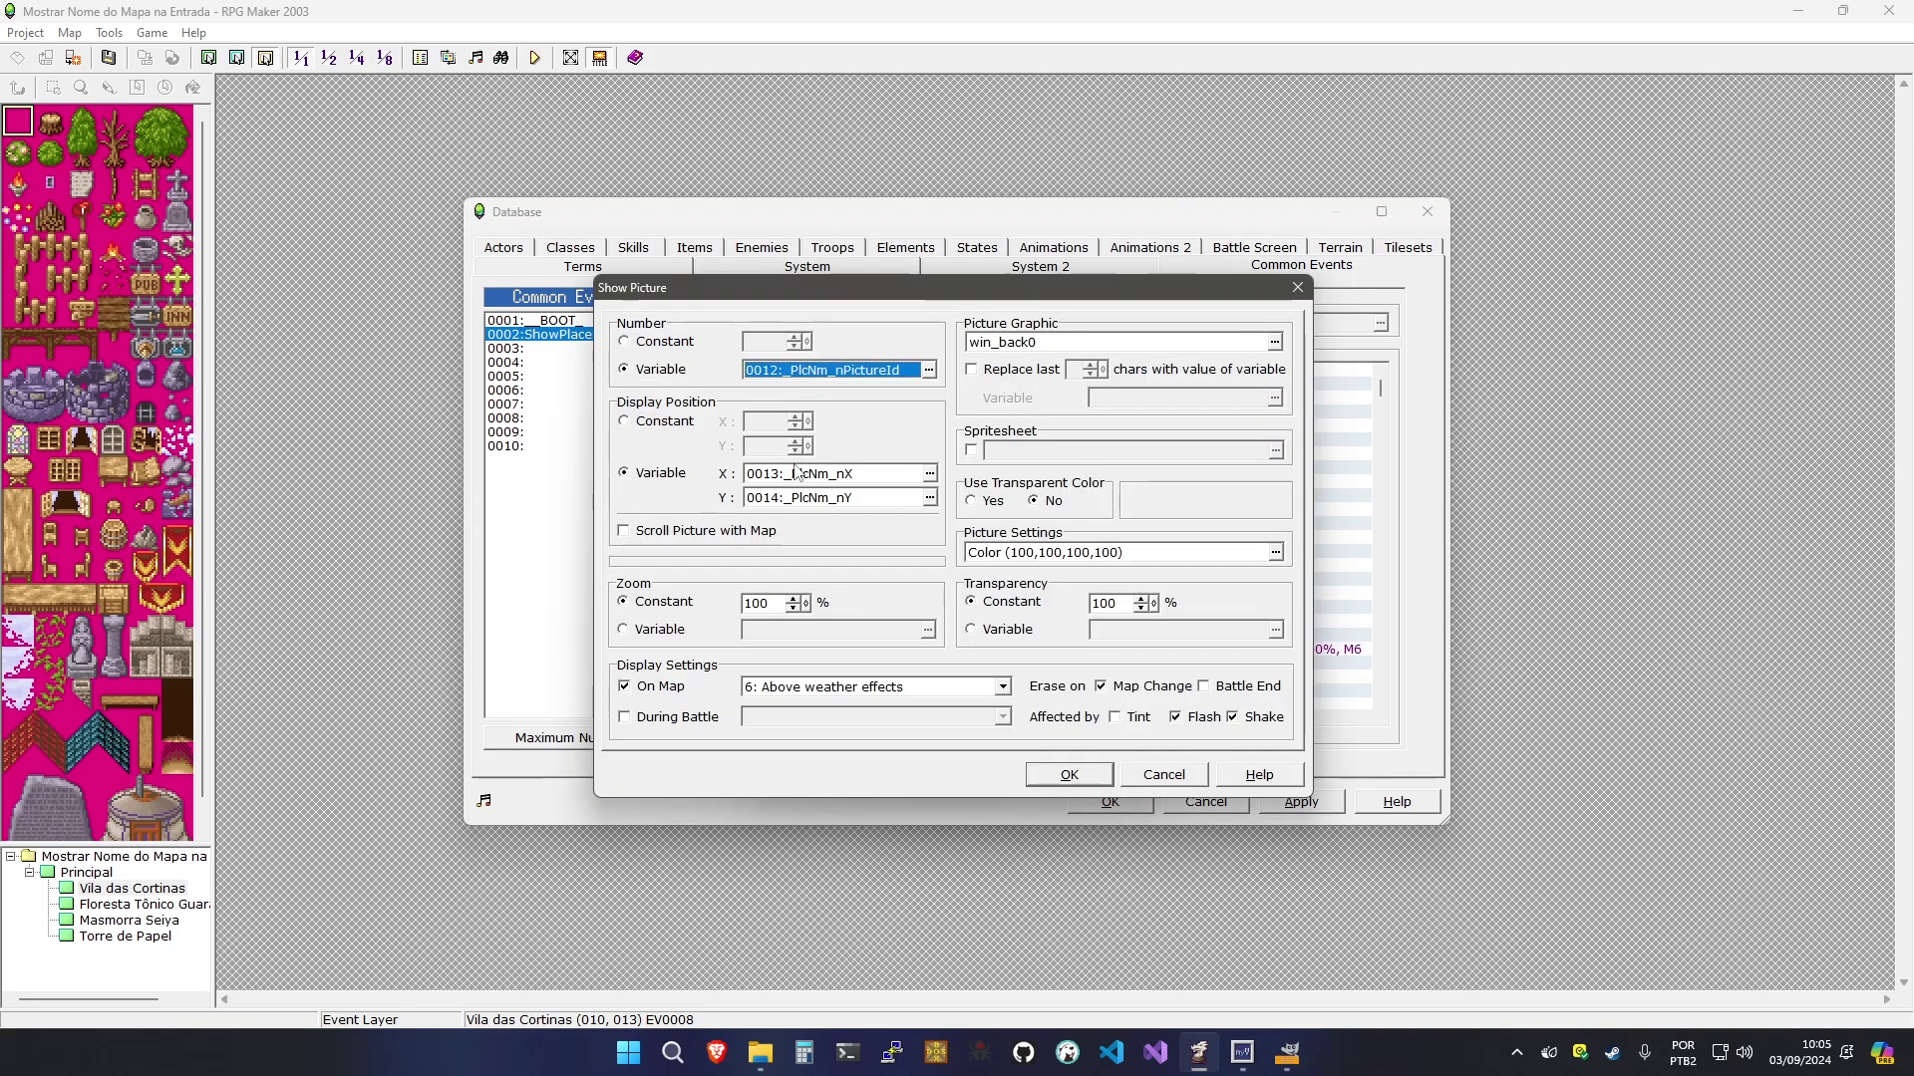
pyautogui.click(797, 499)
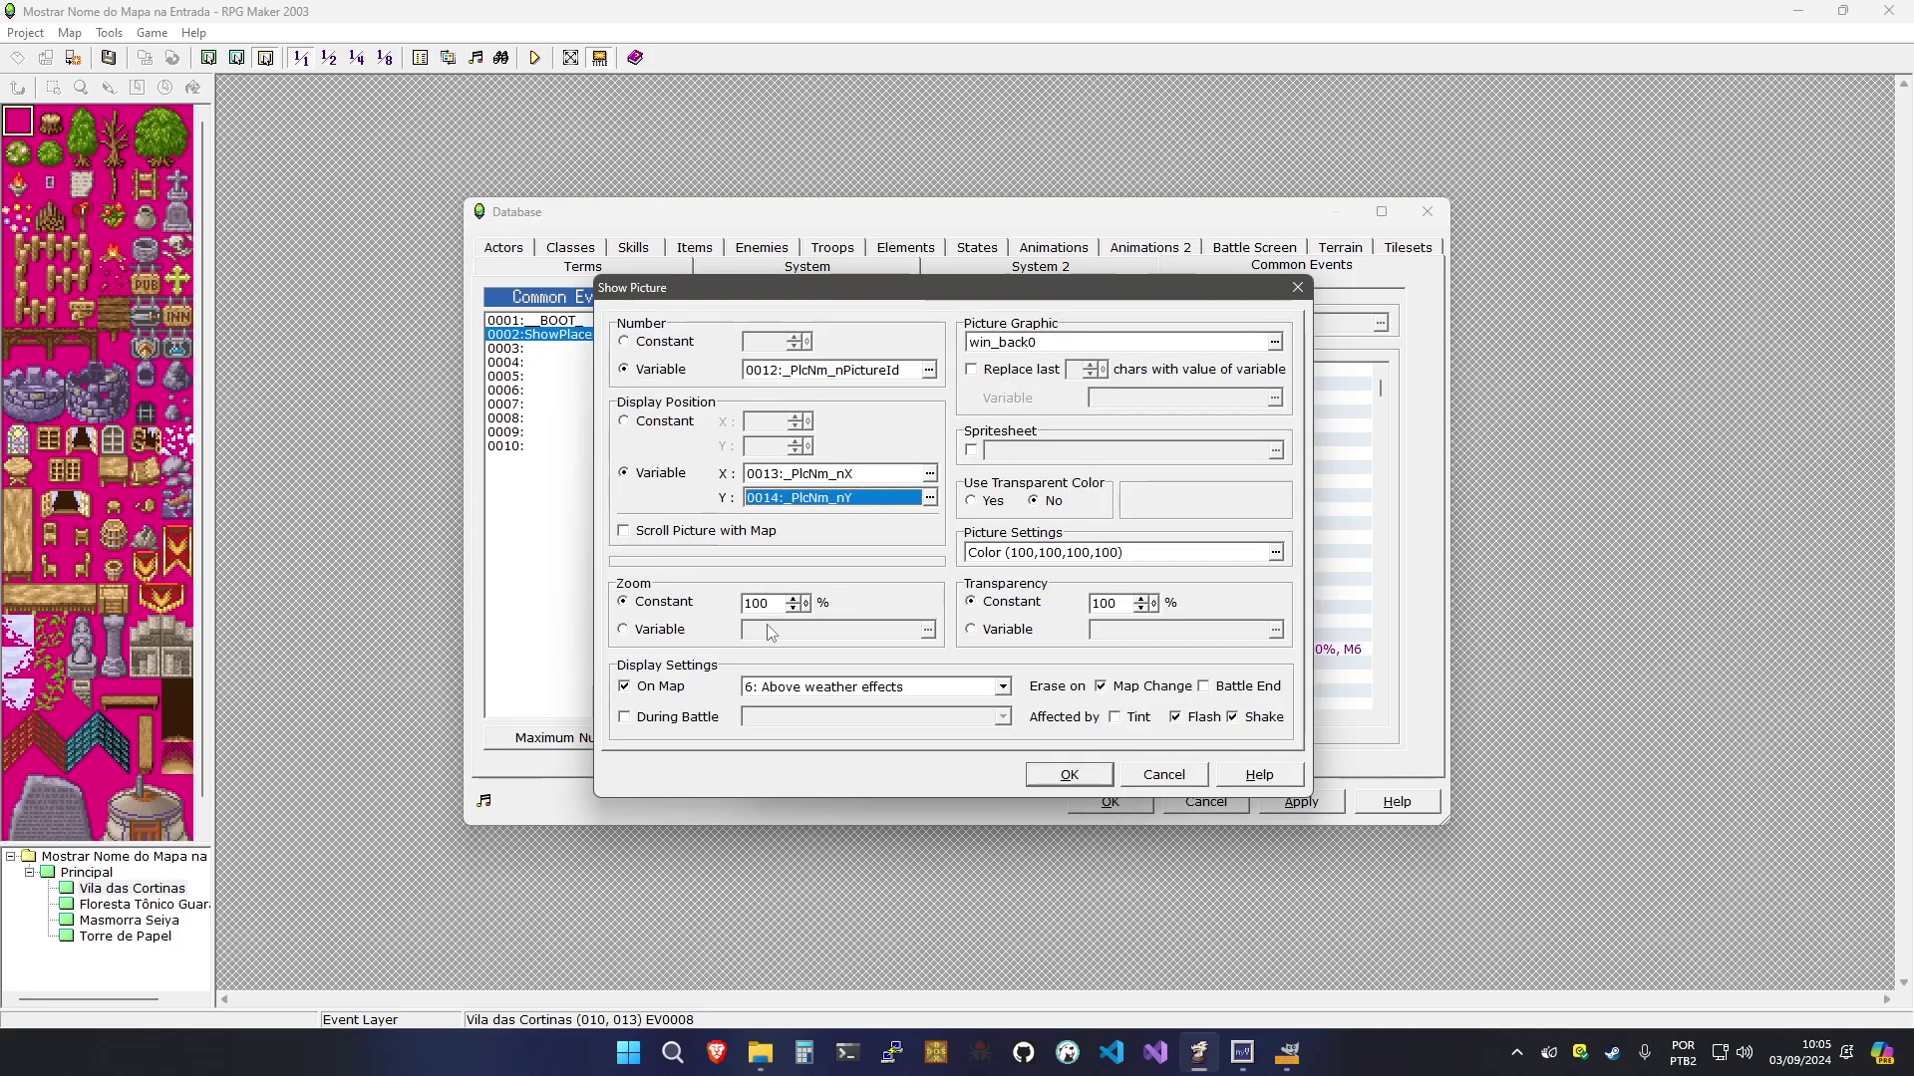
pyautogui.doubleClick(1033, 345)
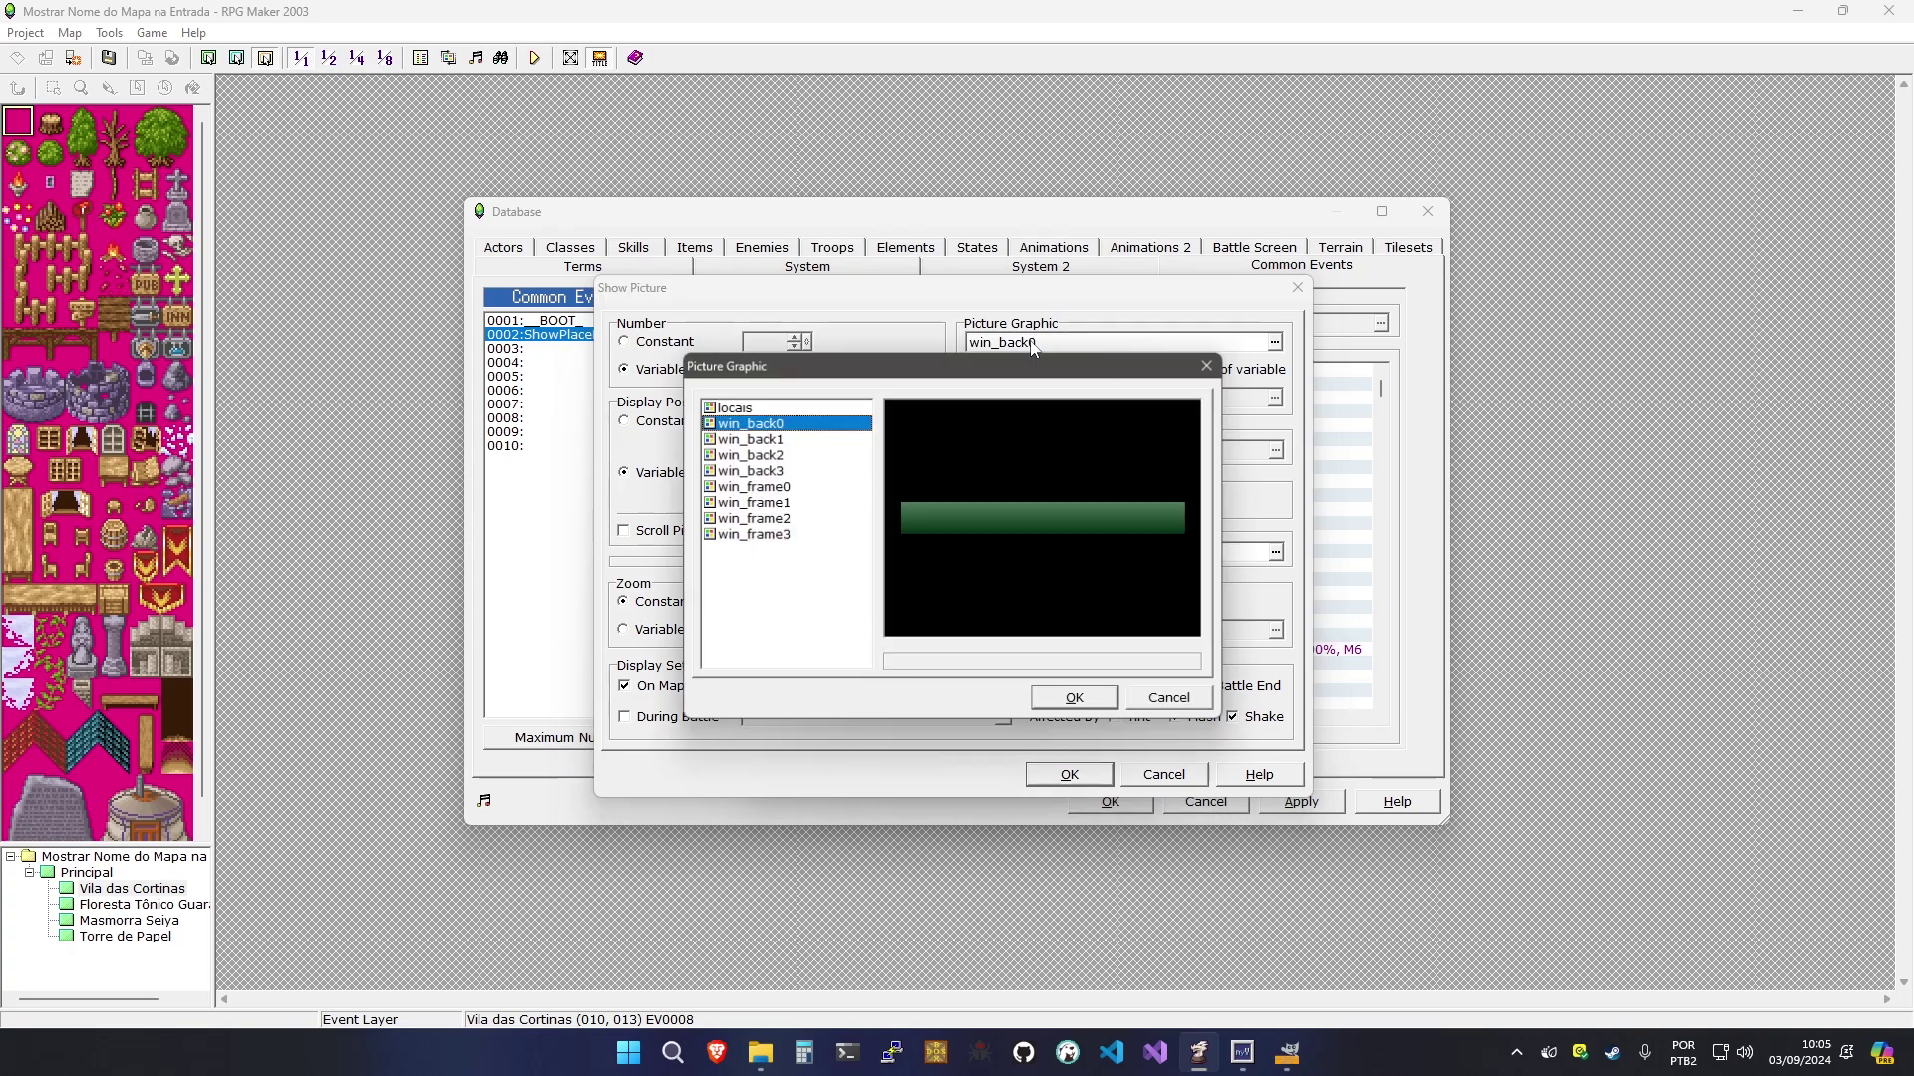
pyautogui.click(781, 488)
pyautogui.click(1101, 704)
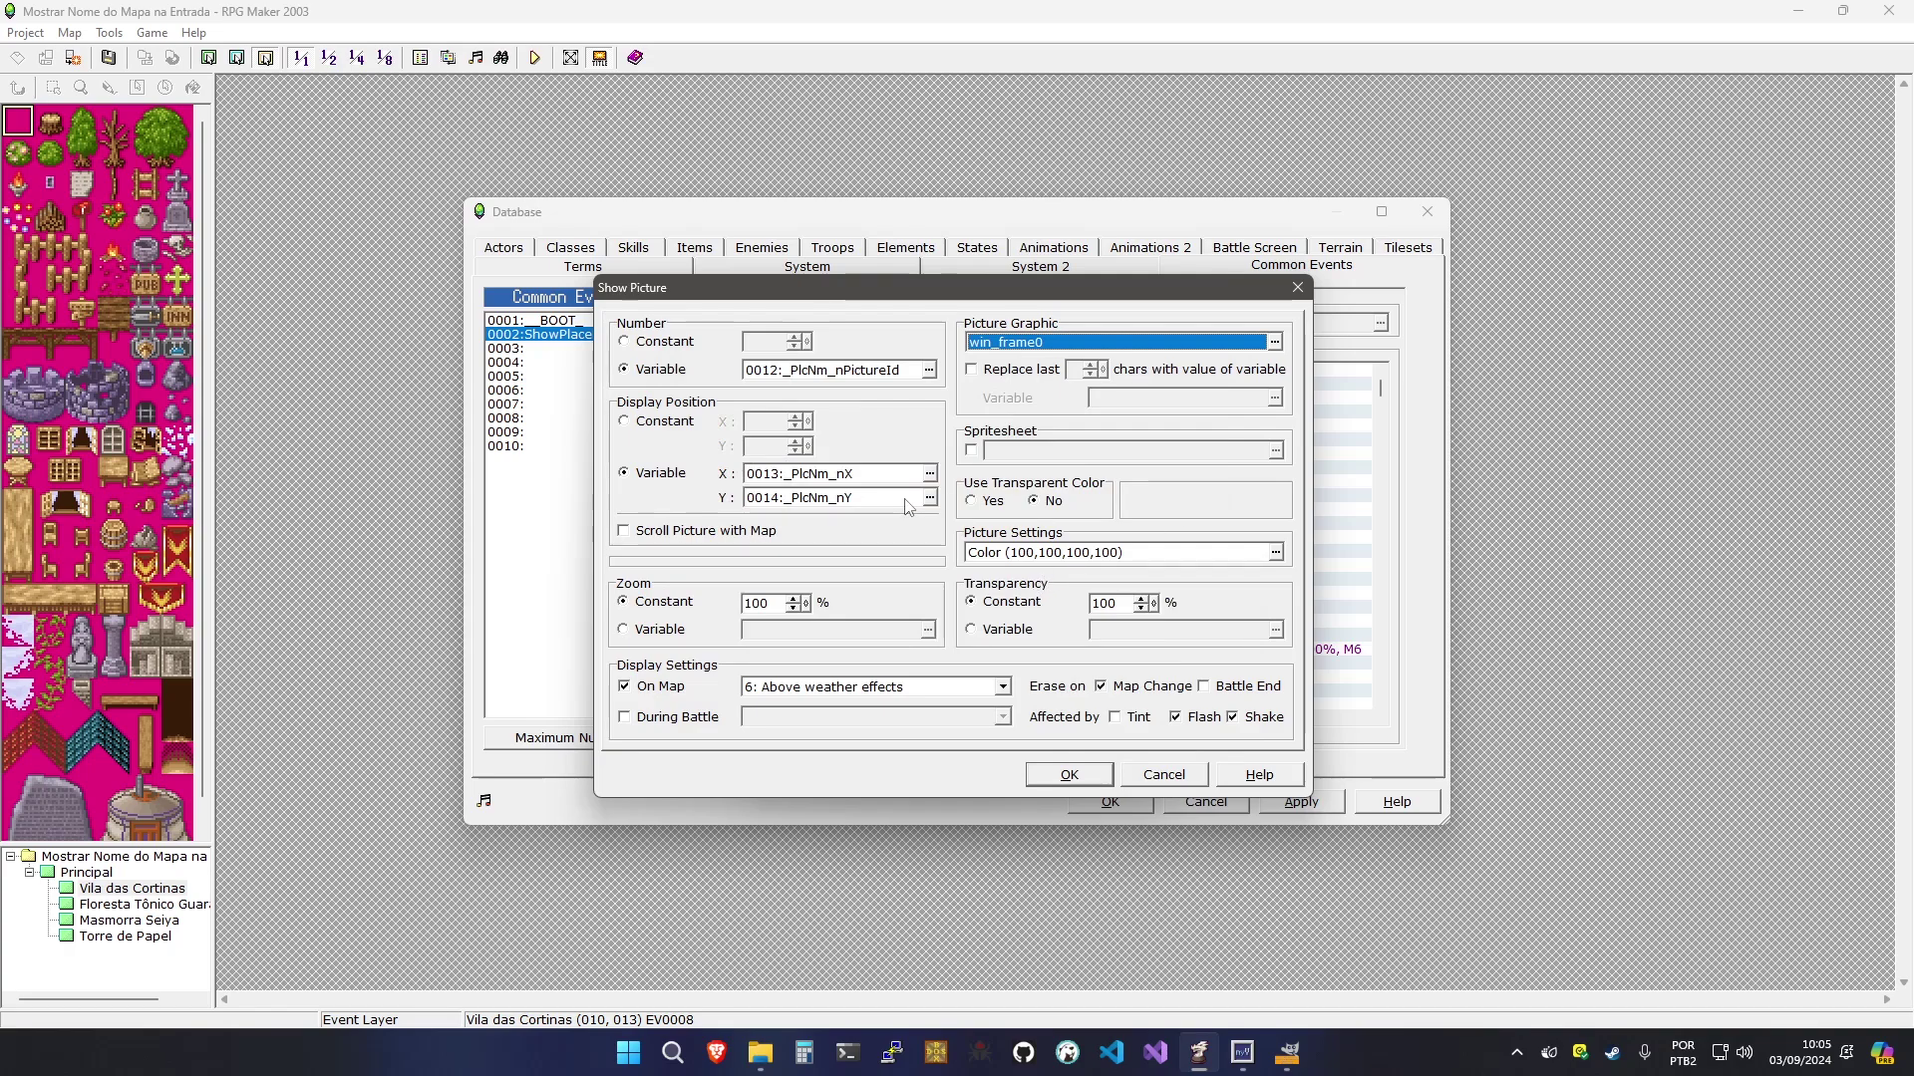
# Enable the transparent color for the win_frame0 picture, add the command to the event, and apply the database changes
pyautogui.click(989, 502)
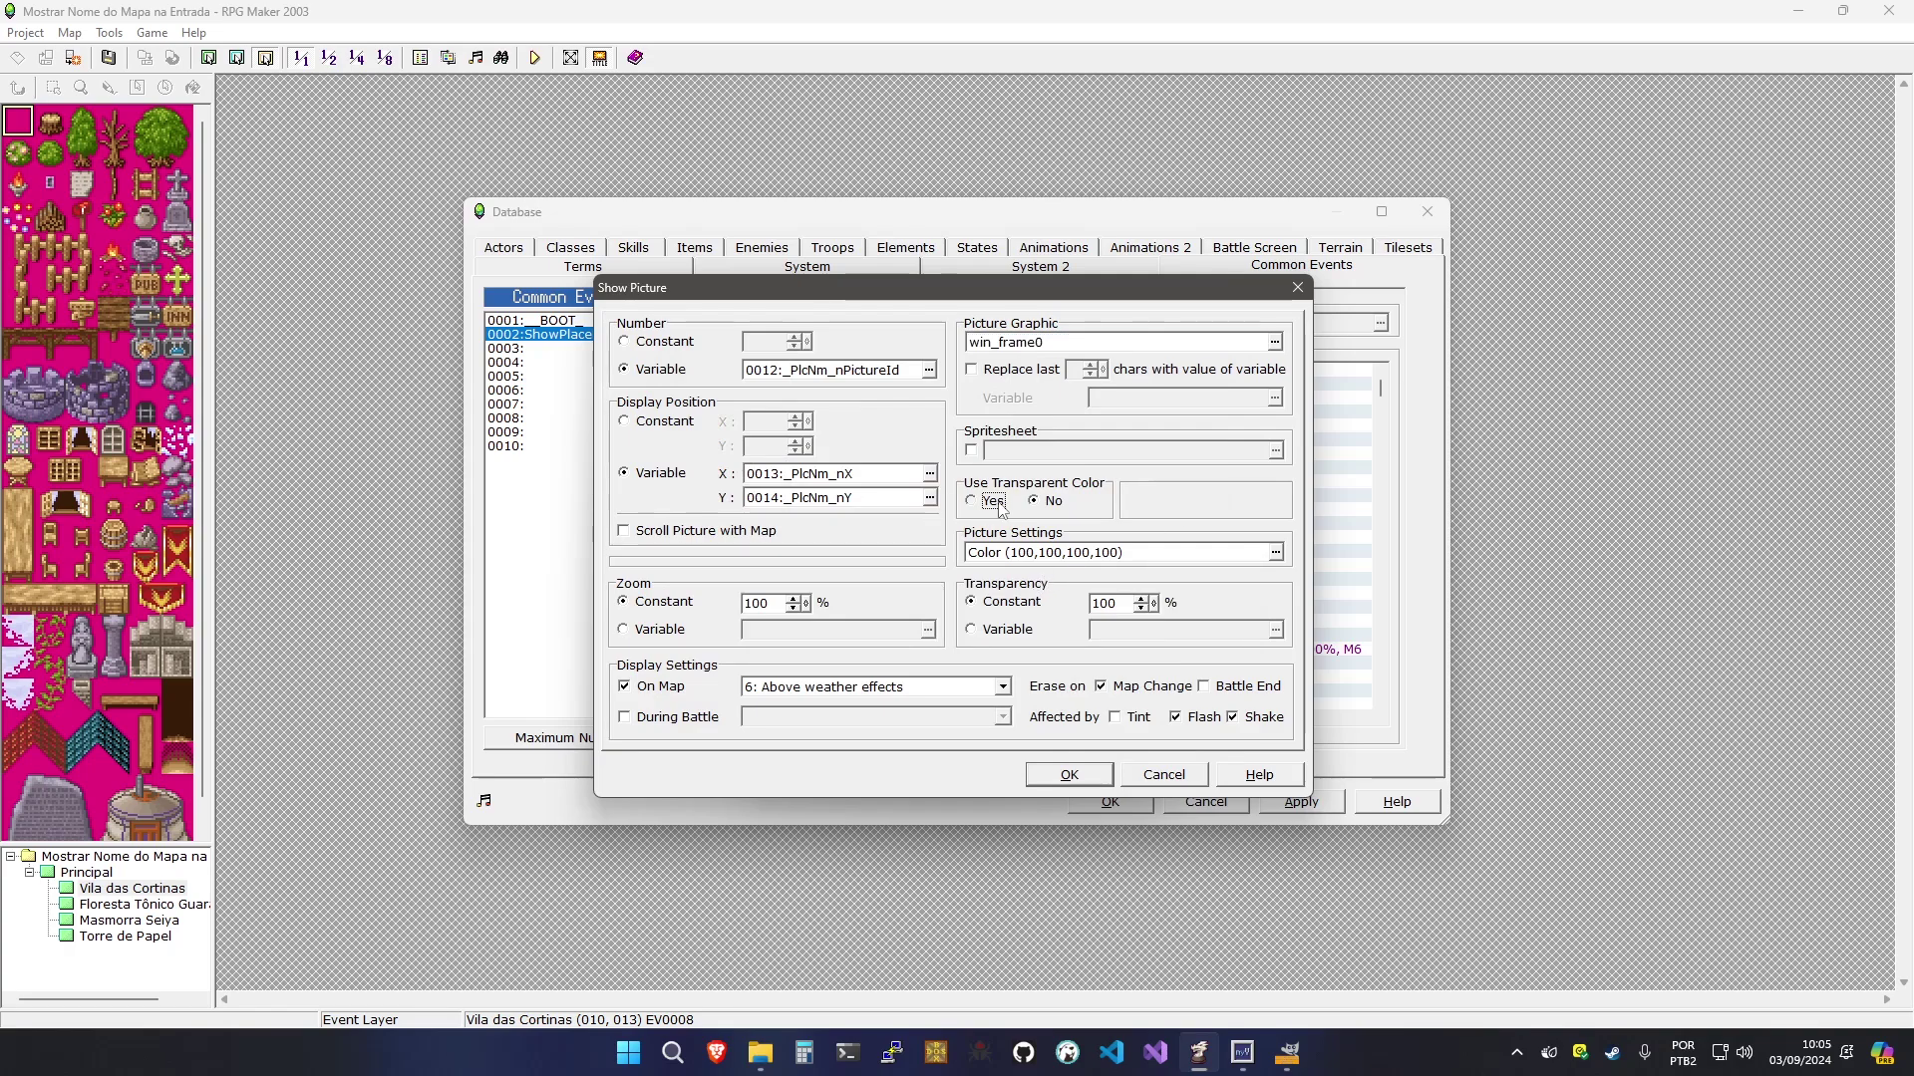
pyautogui.doubleClick(1016, 344)
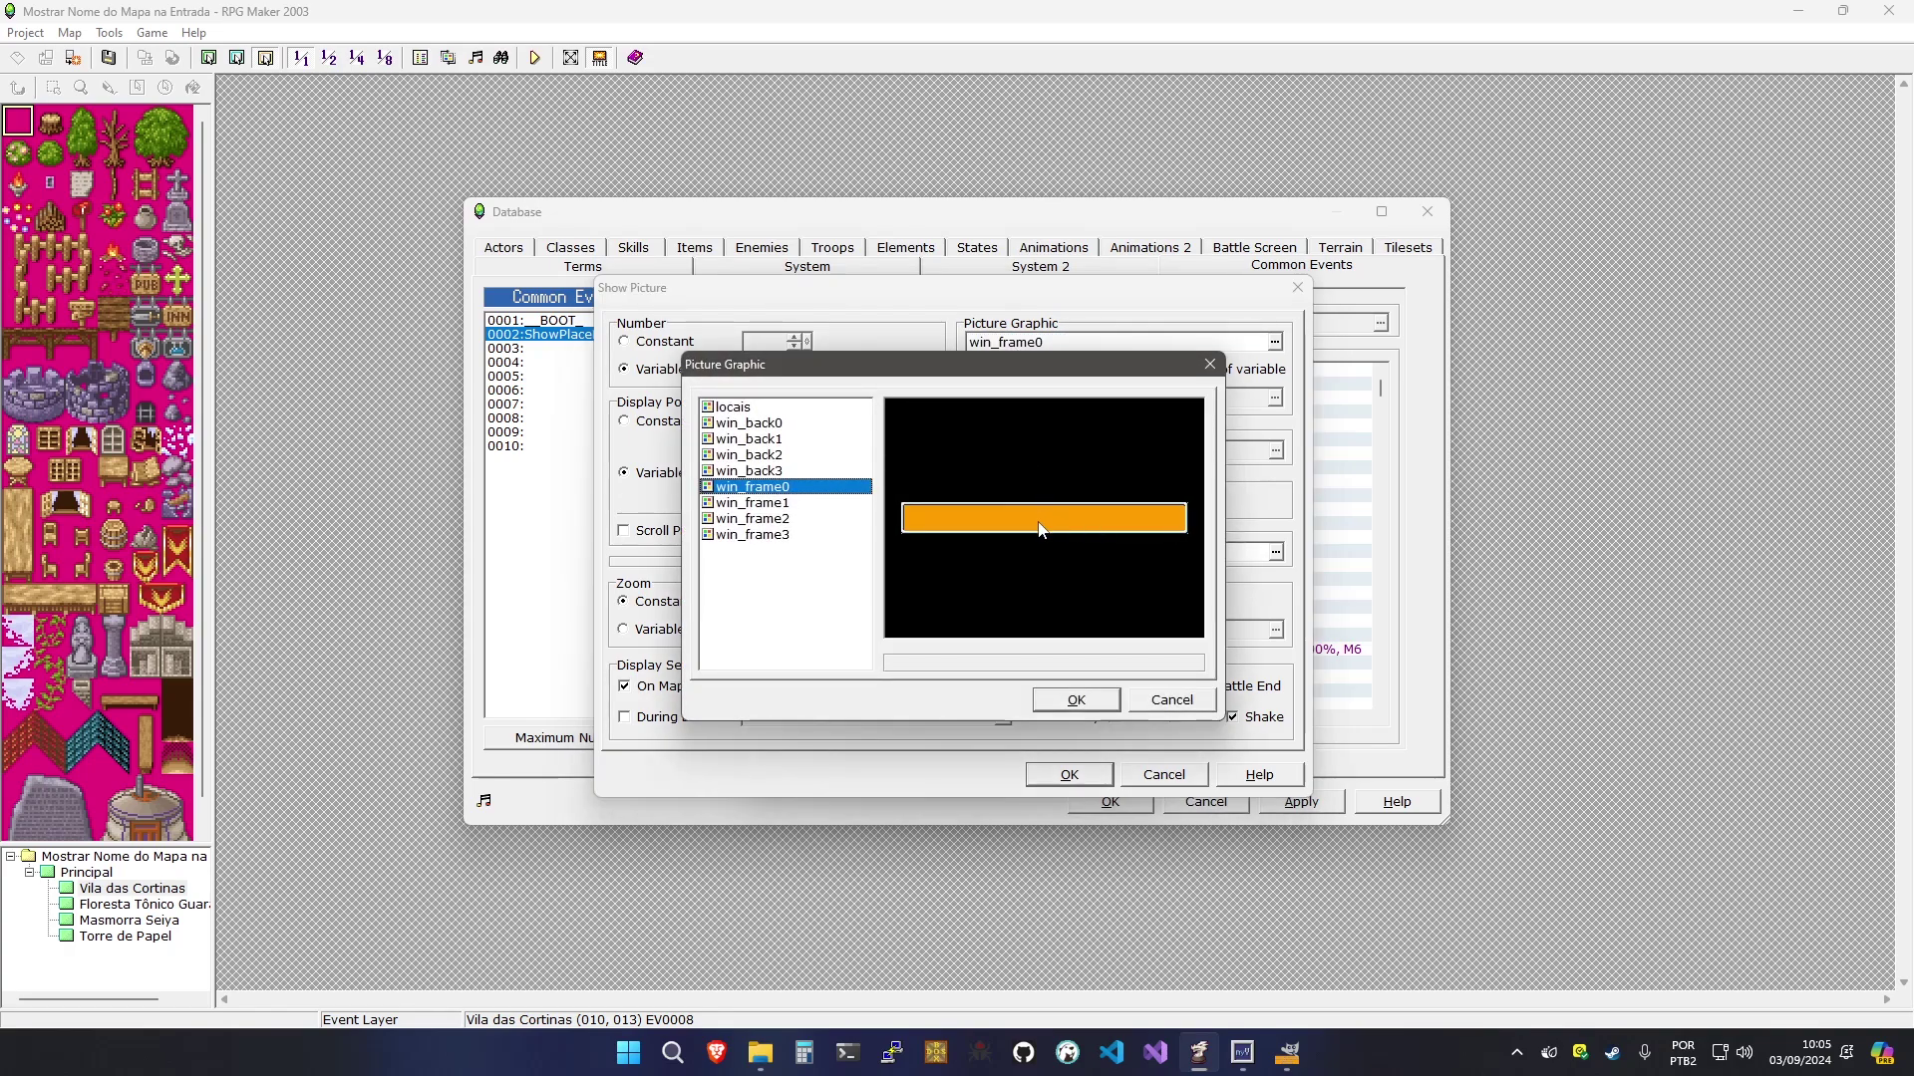
pyautogui.click(1104, 704)
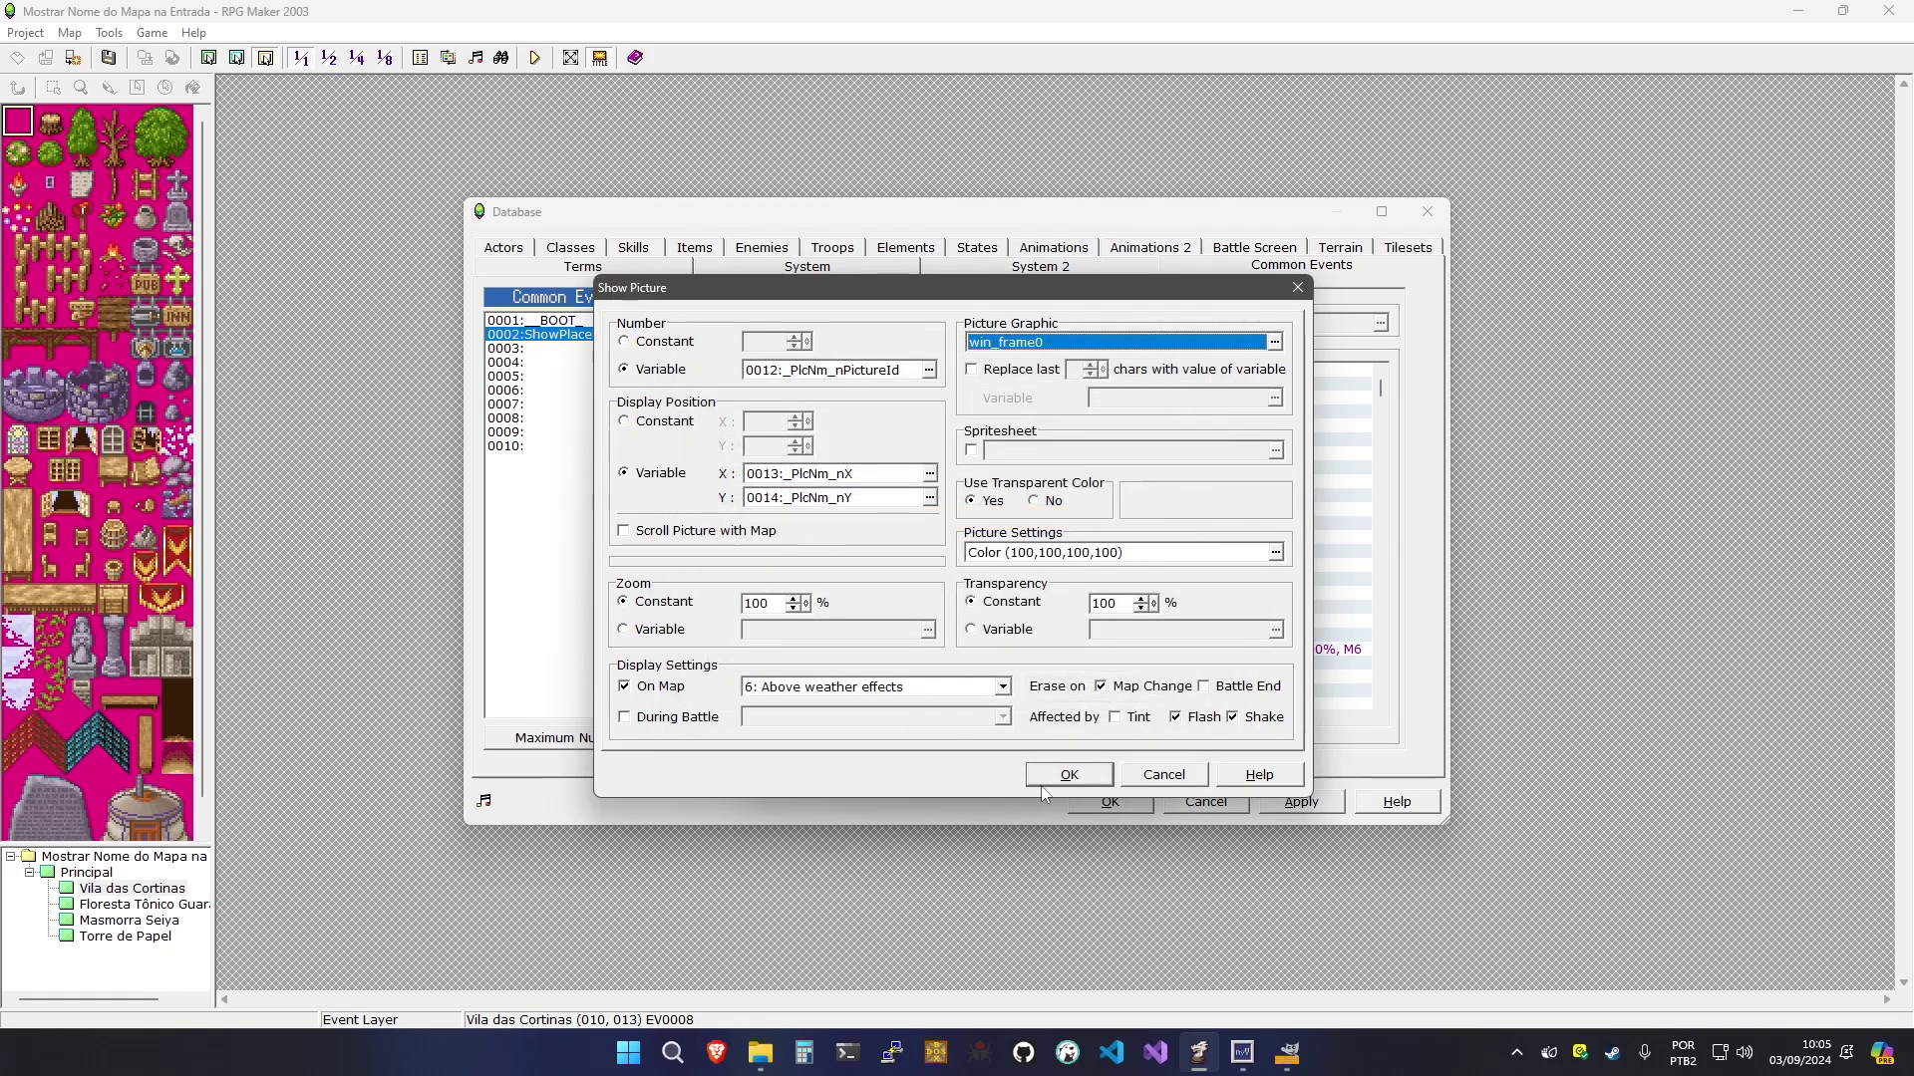
pyautogui.click(1068, 774)
pyautogui.click(1274, 800)
# Copy the Control Variables command that adds 1 to 0012:_PlcNm_nPictureId and paste it below the win_frame0 Show Picture command
pyautogui.click(825, 665)
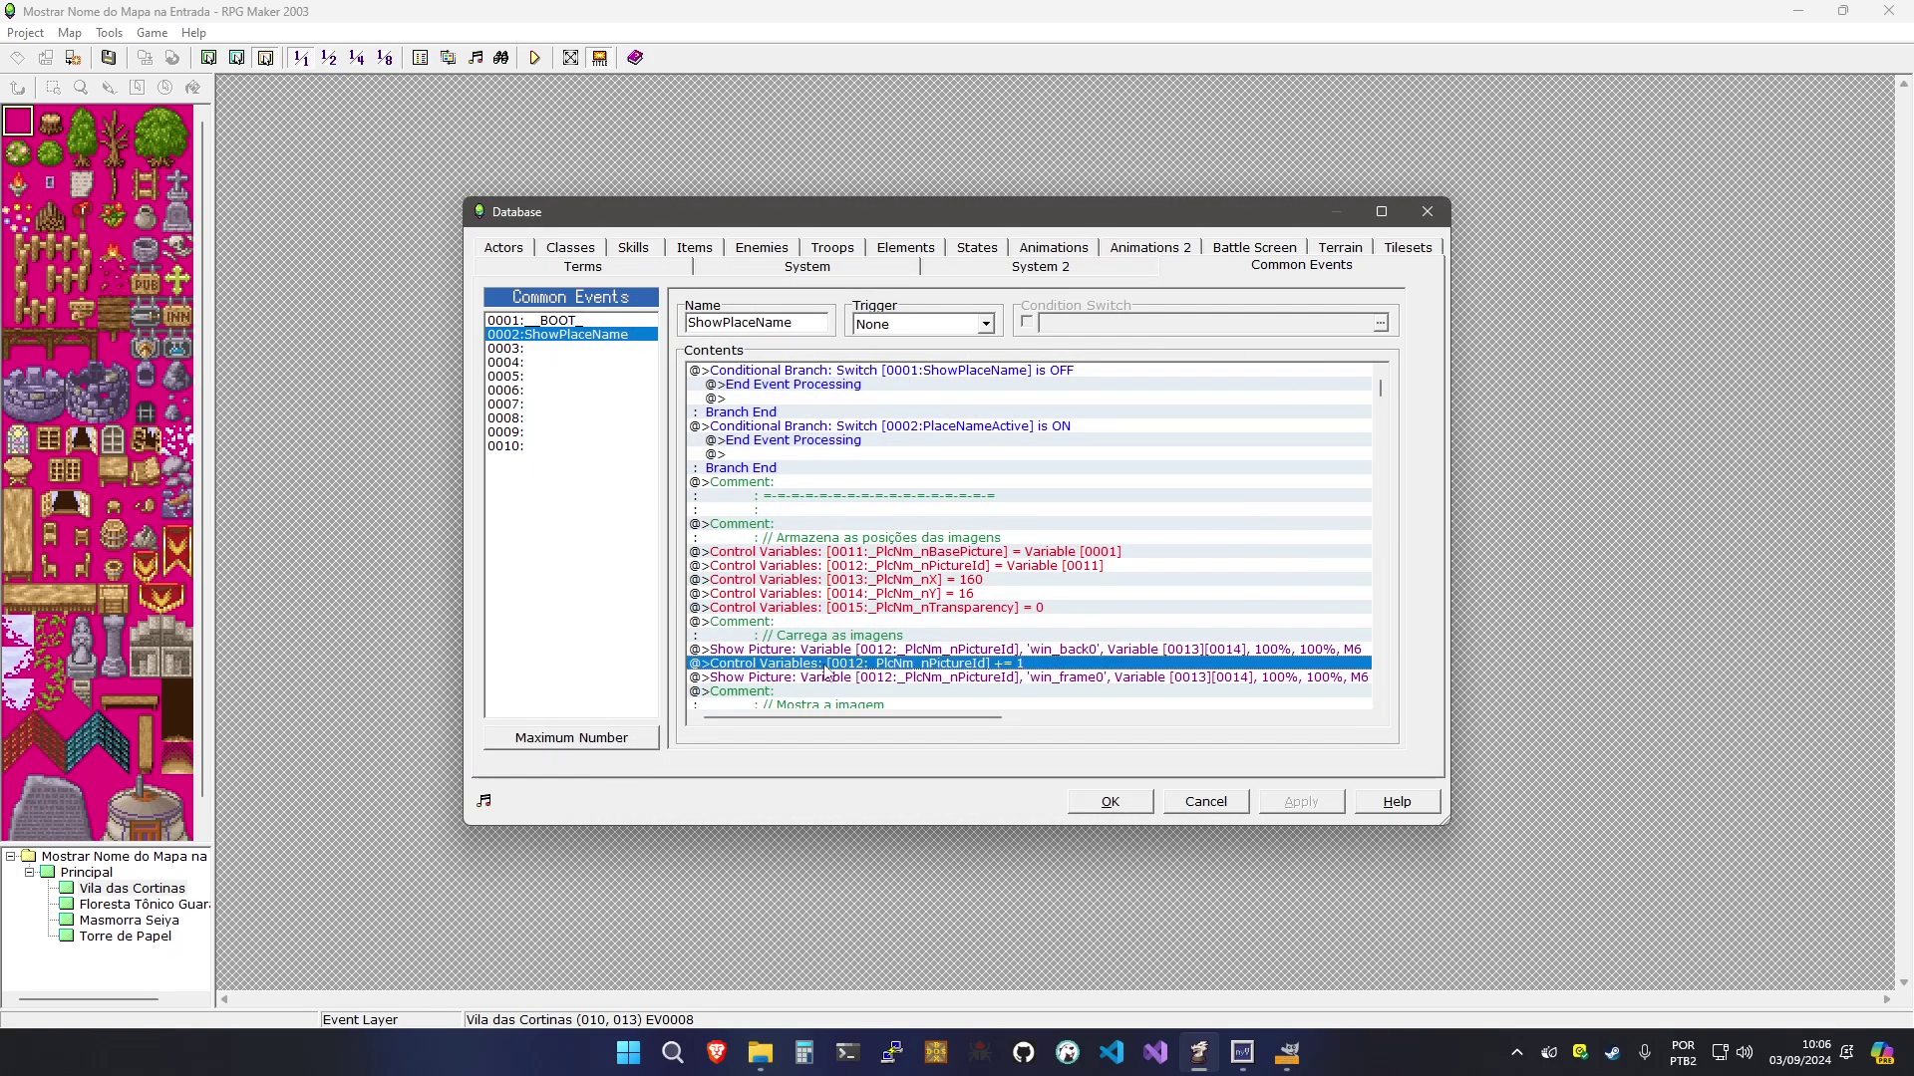
pyautogui.hotkey('ctrl', 'c')
pyautogui.press('Down')
pyautogui.press('Down')
pyautogui.hotkey('ctrl', 'v')
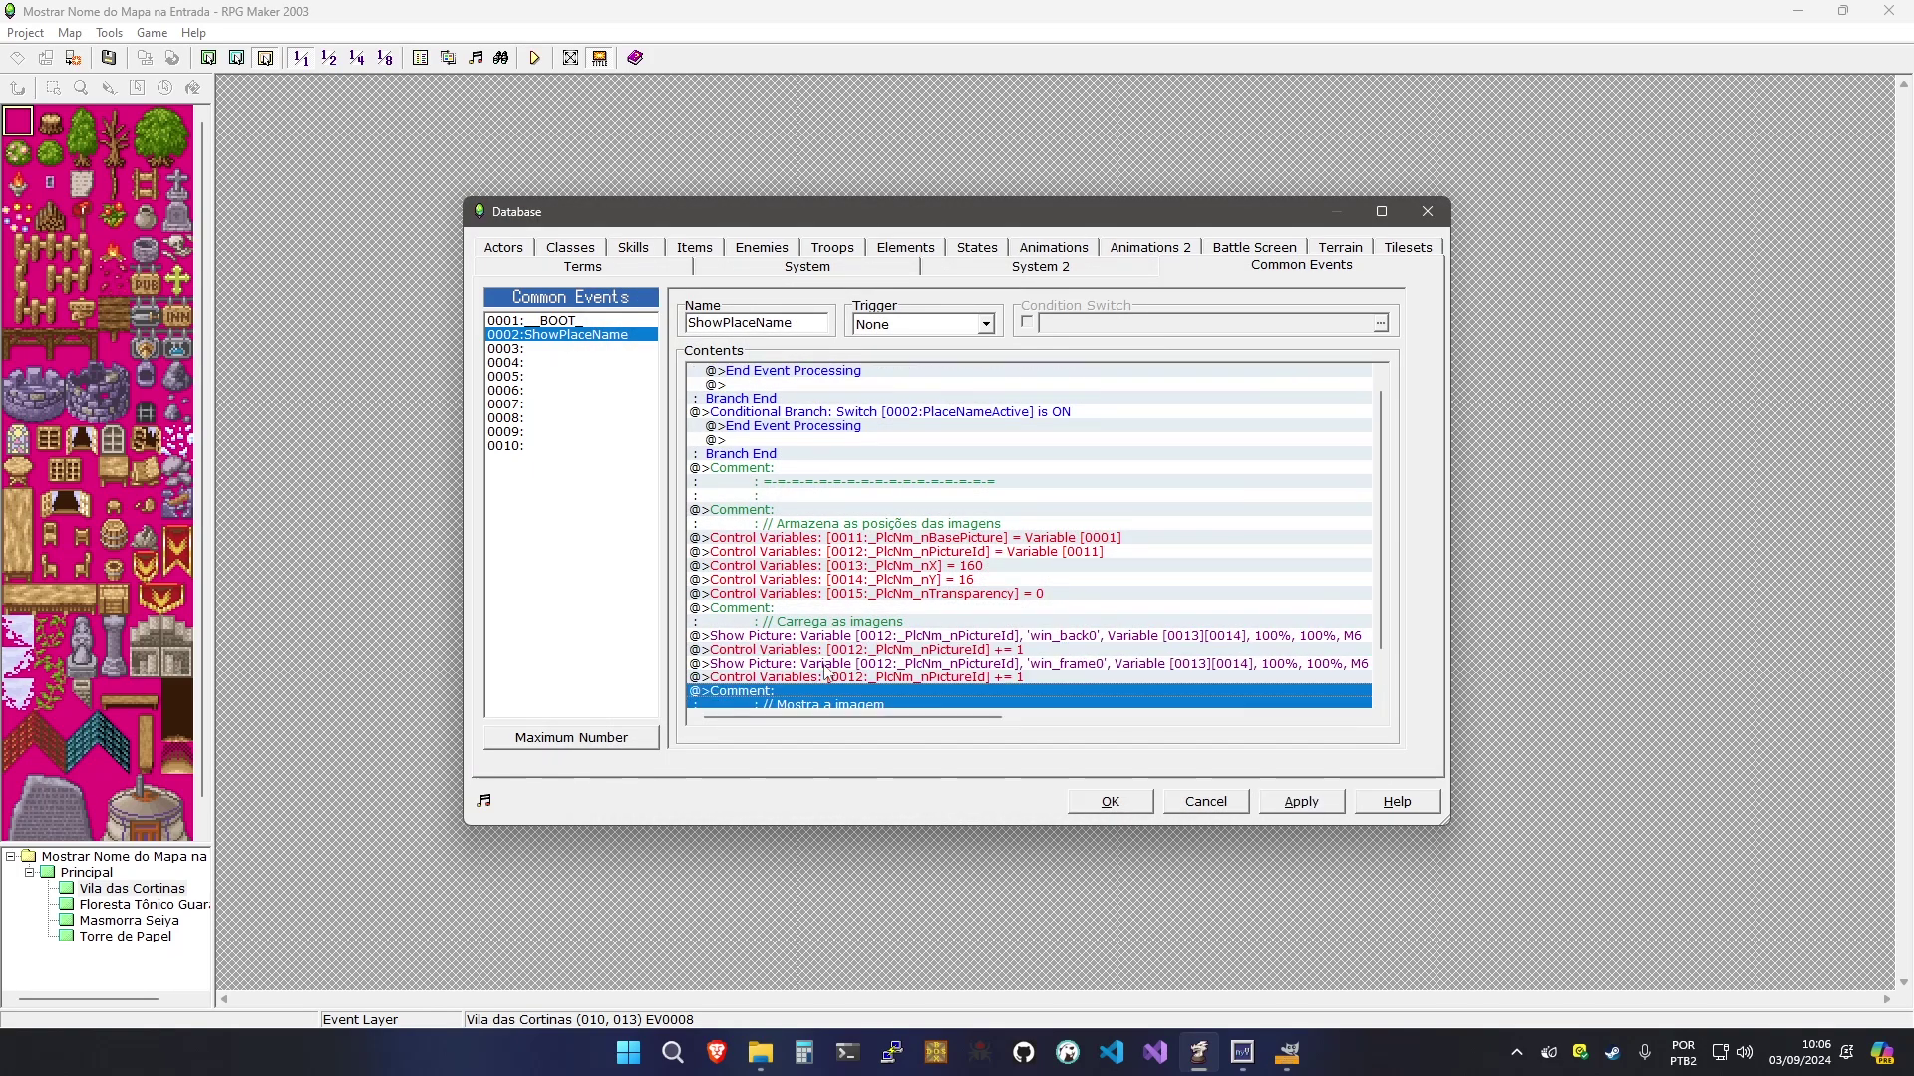
# Start another Show Picture command above the "Mostra a imagem" comment and choose locais as its graphic
pyautogui.press('space')
pyautogui.press('Return')
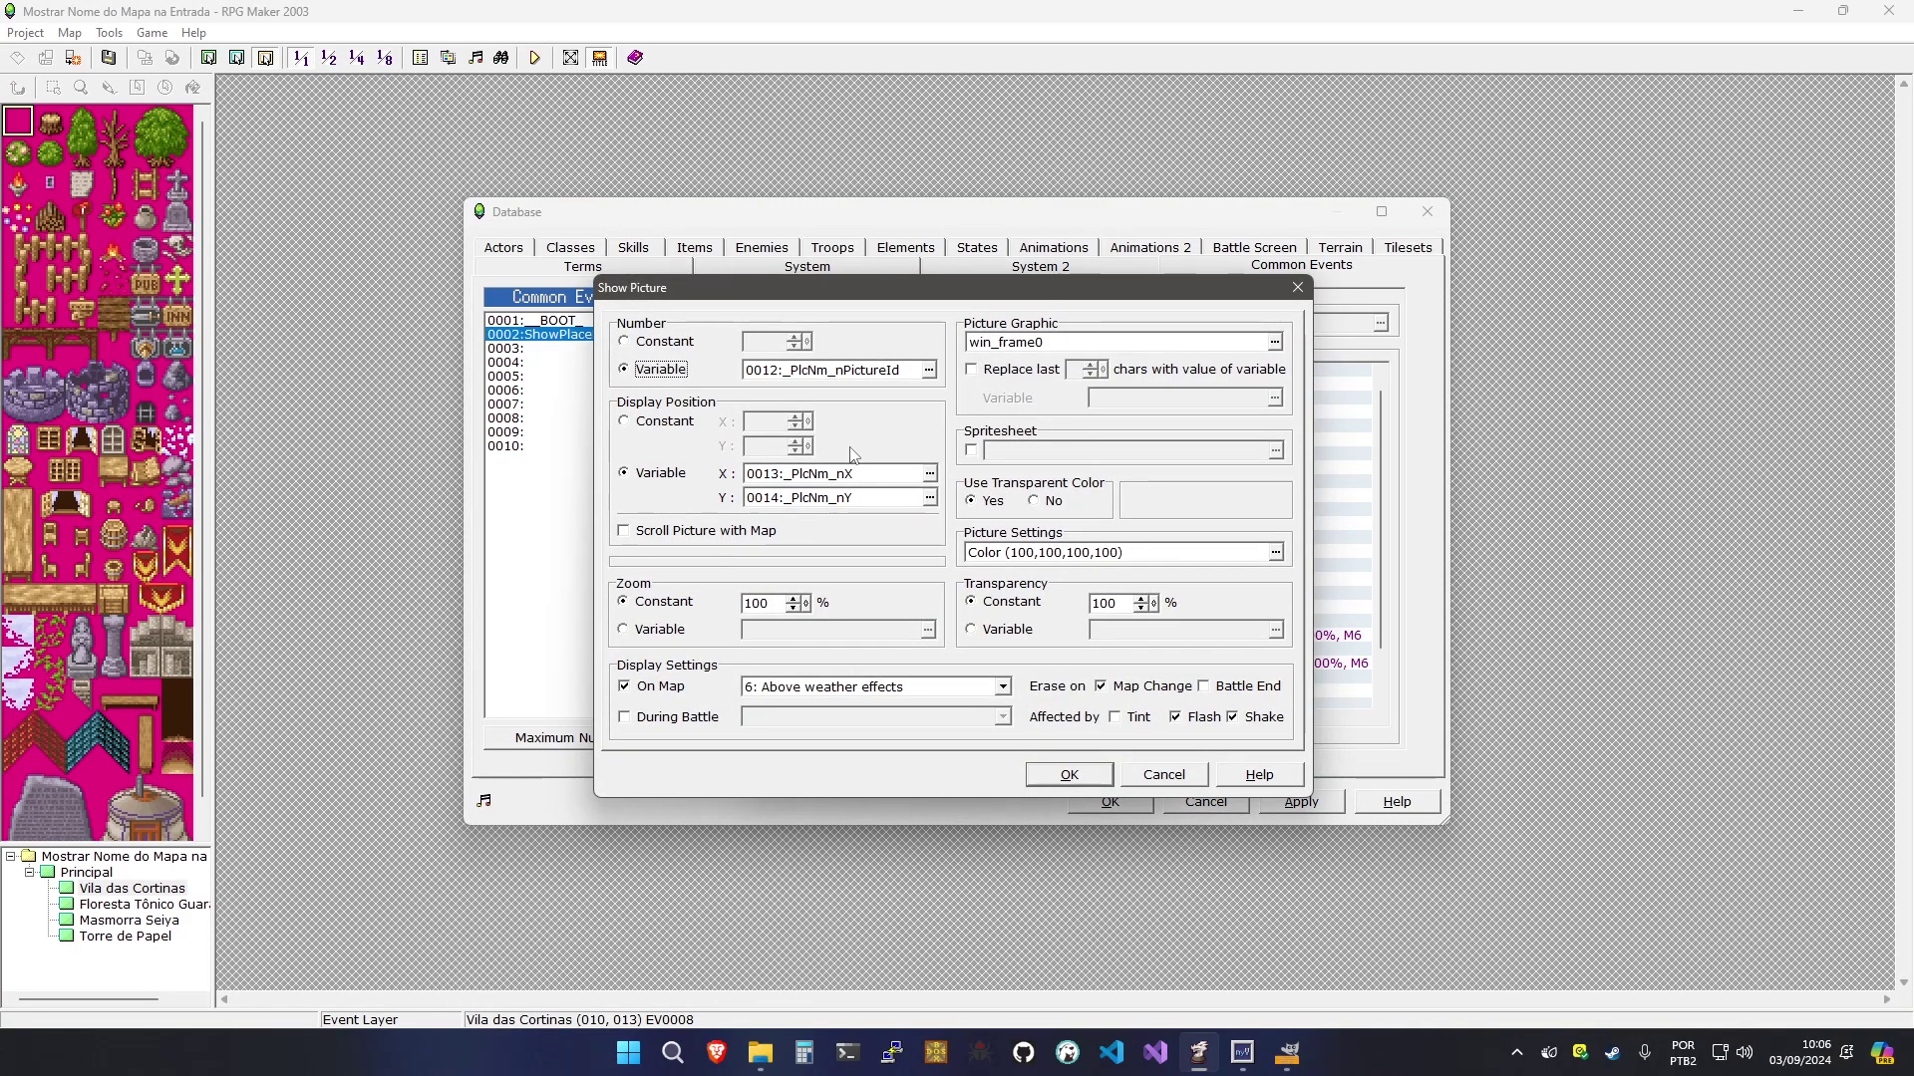
pyautogui.press('Tab')
pyautogui.press('Tab')
pyautogui.press('Tab')
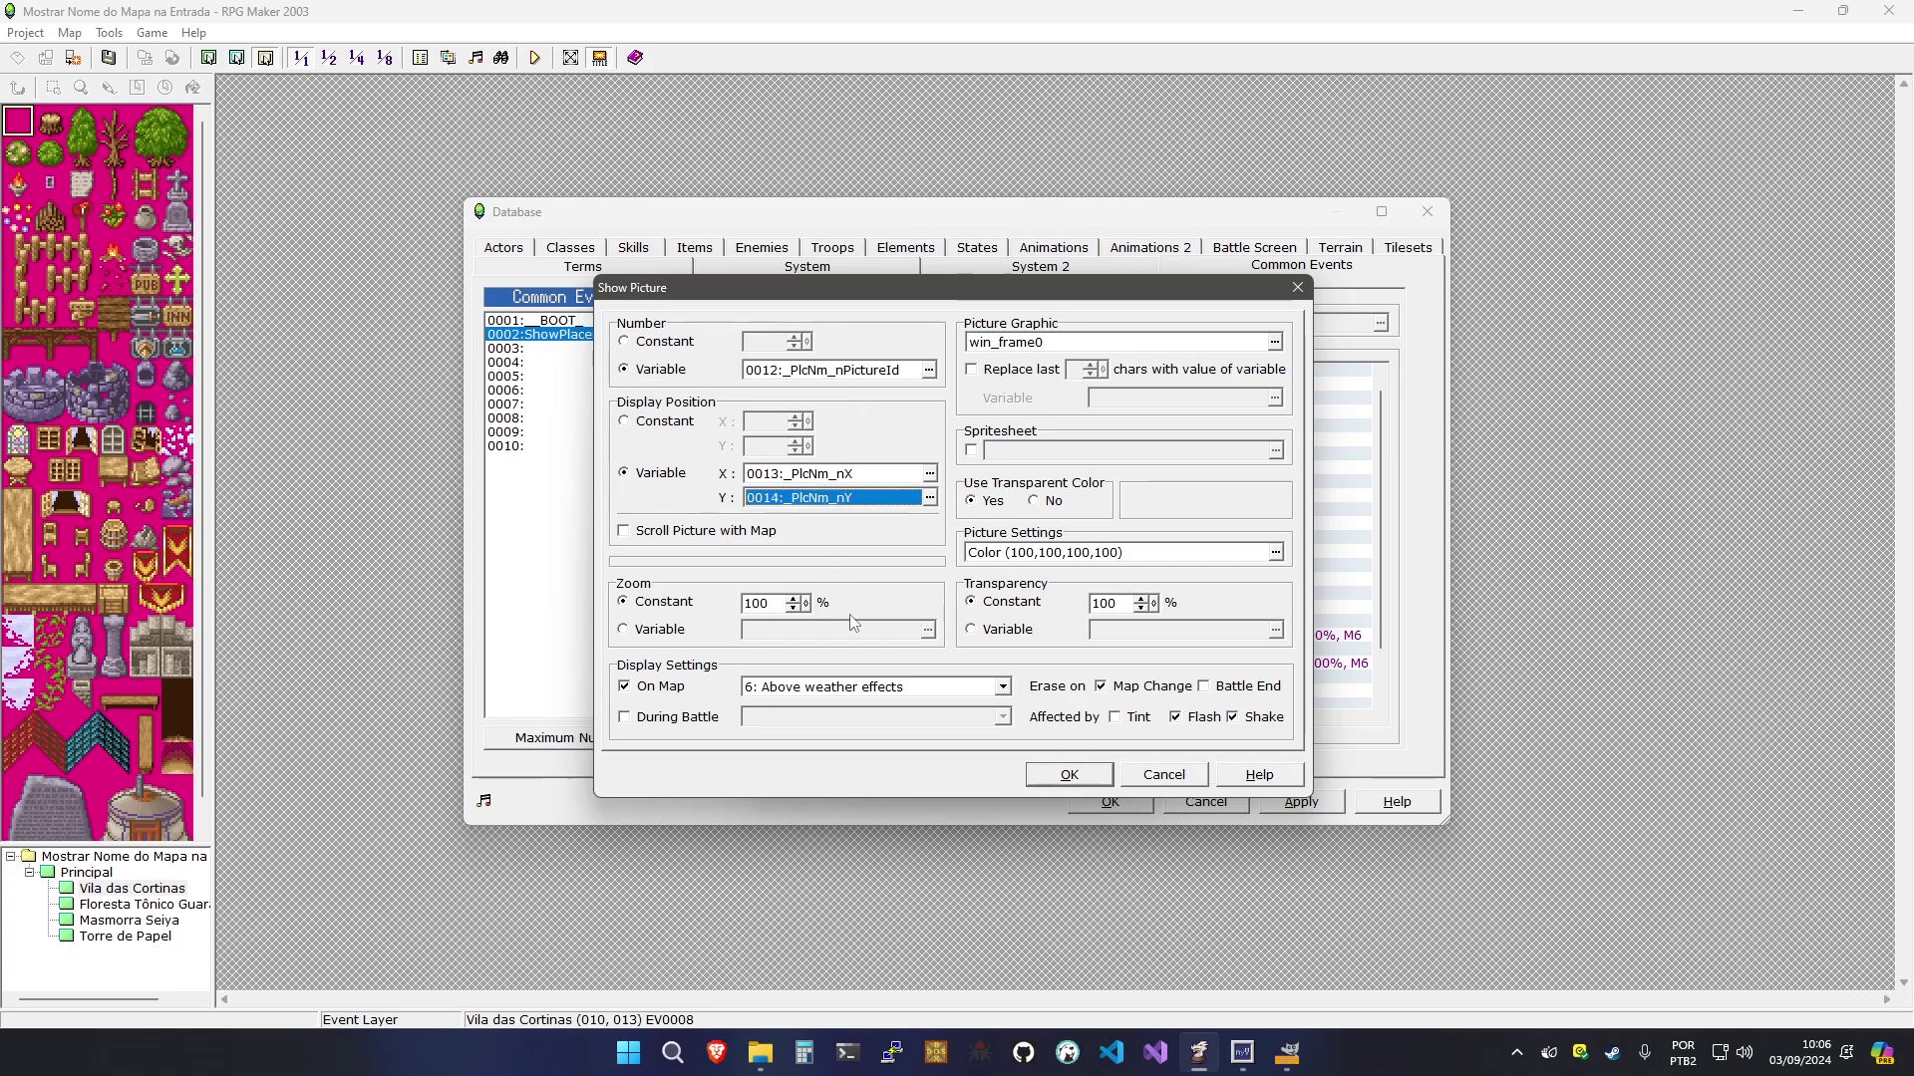
pyautogui.click(1037, 344)
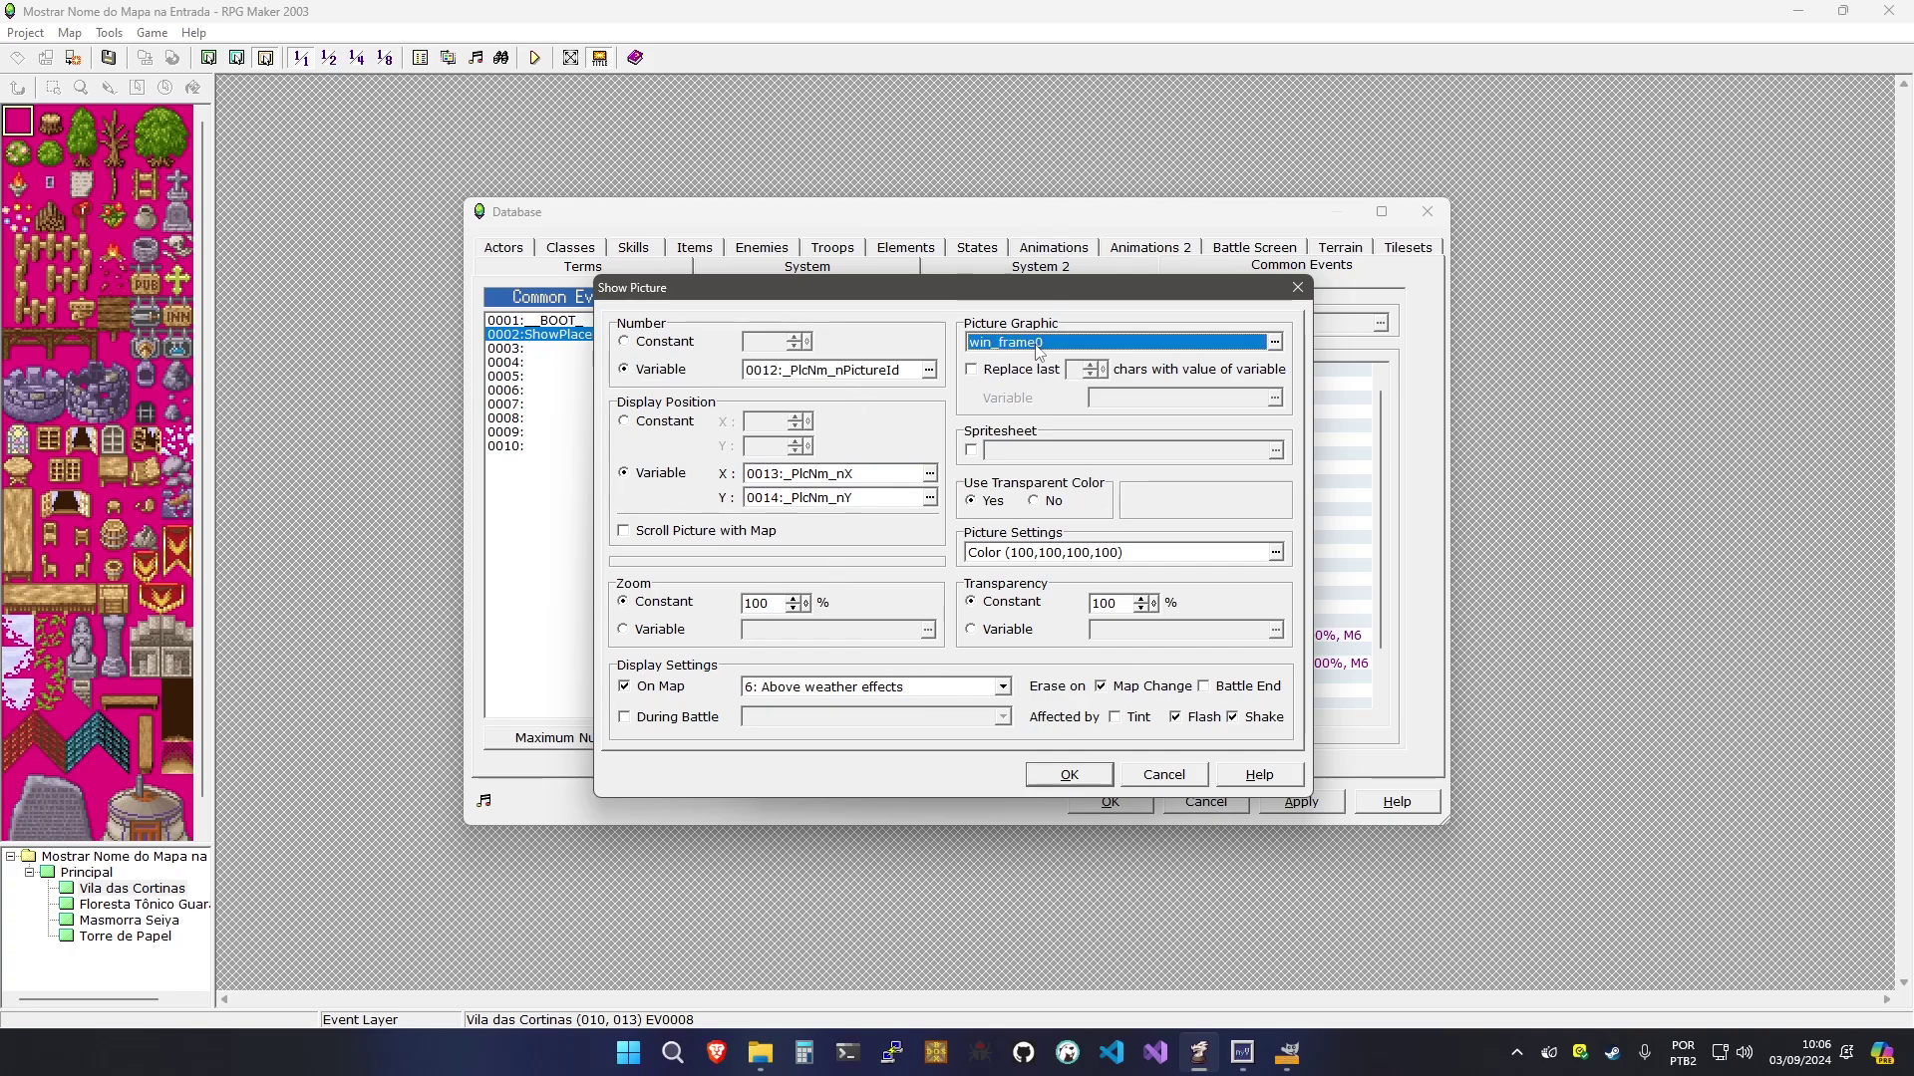
pyautogui.doubleClick(1037, 343)
pyautogui.click(742, 409)
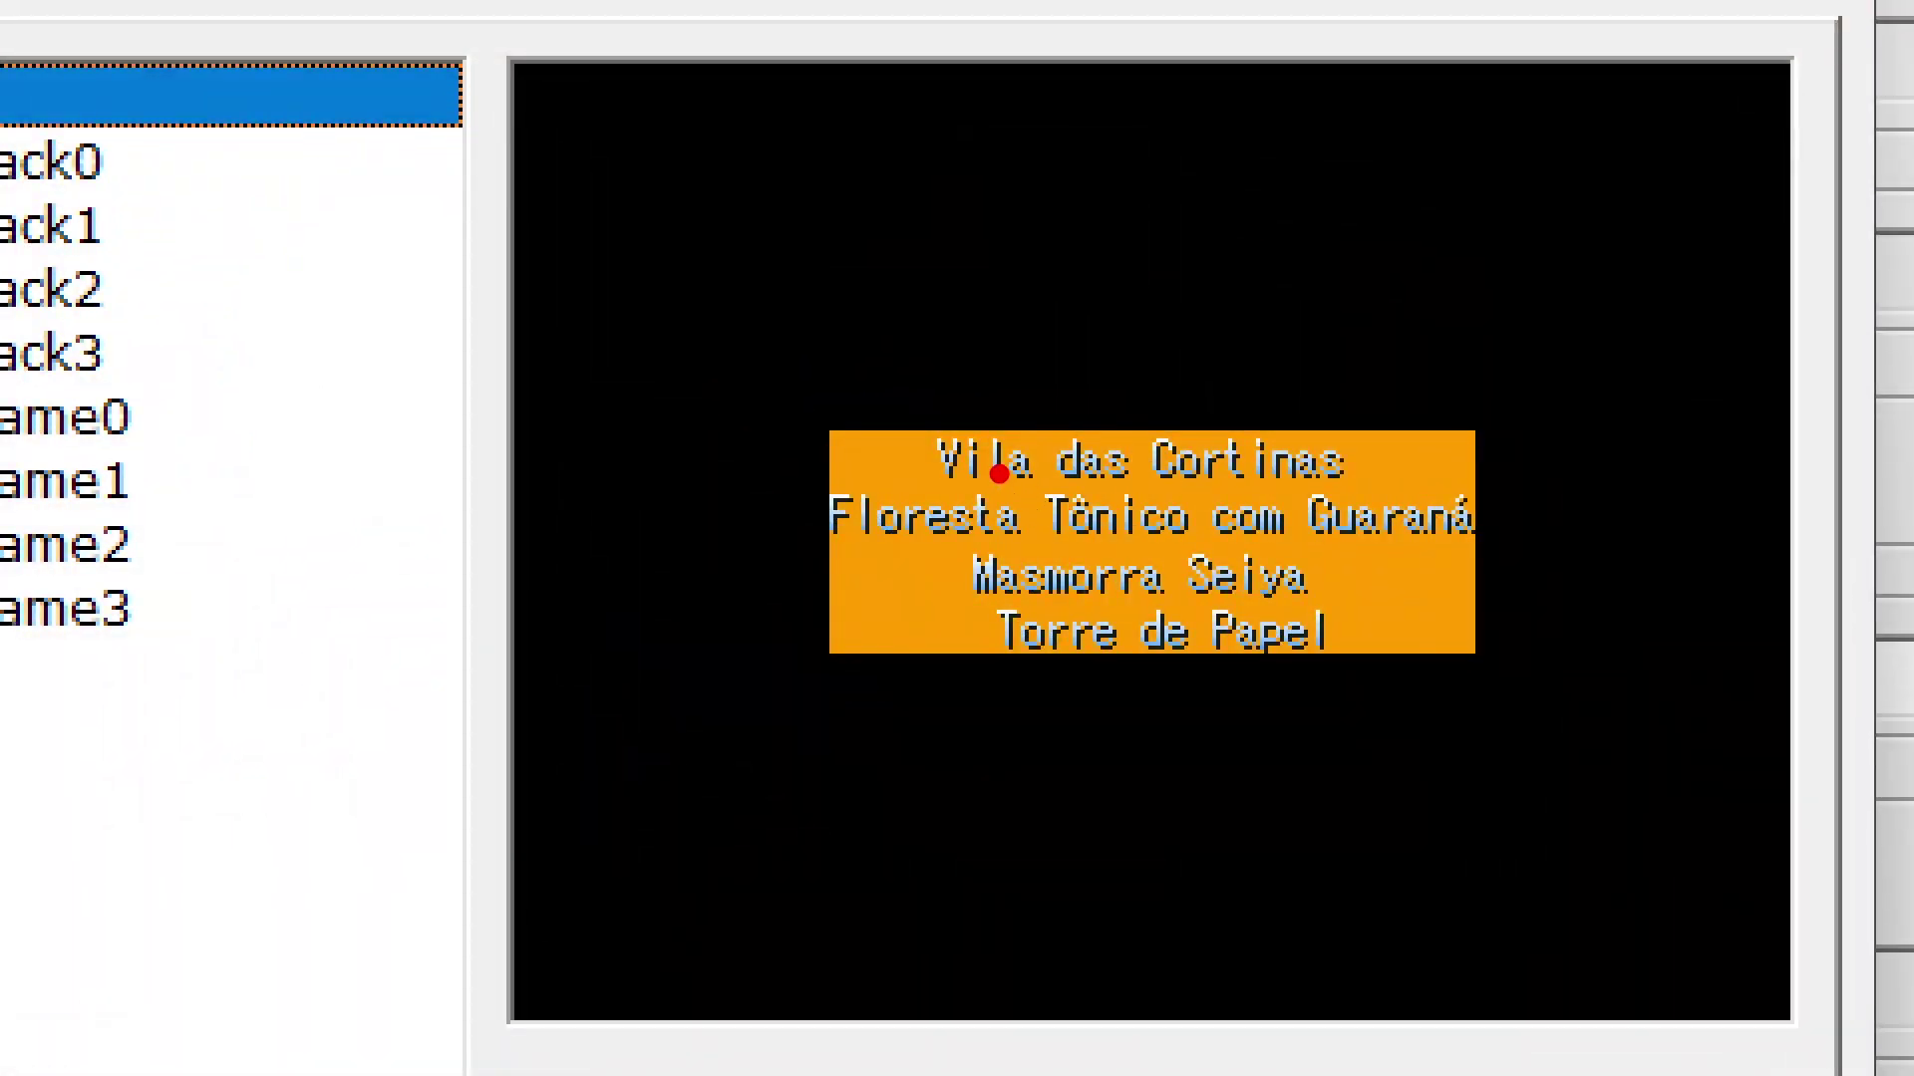
pyautogui.moveTo(832, 433); pyautogui.dragTo(1479, 497)
pyautogui.moveTo(809, 474); pyautogui.dragTo(1486, 576)
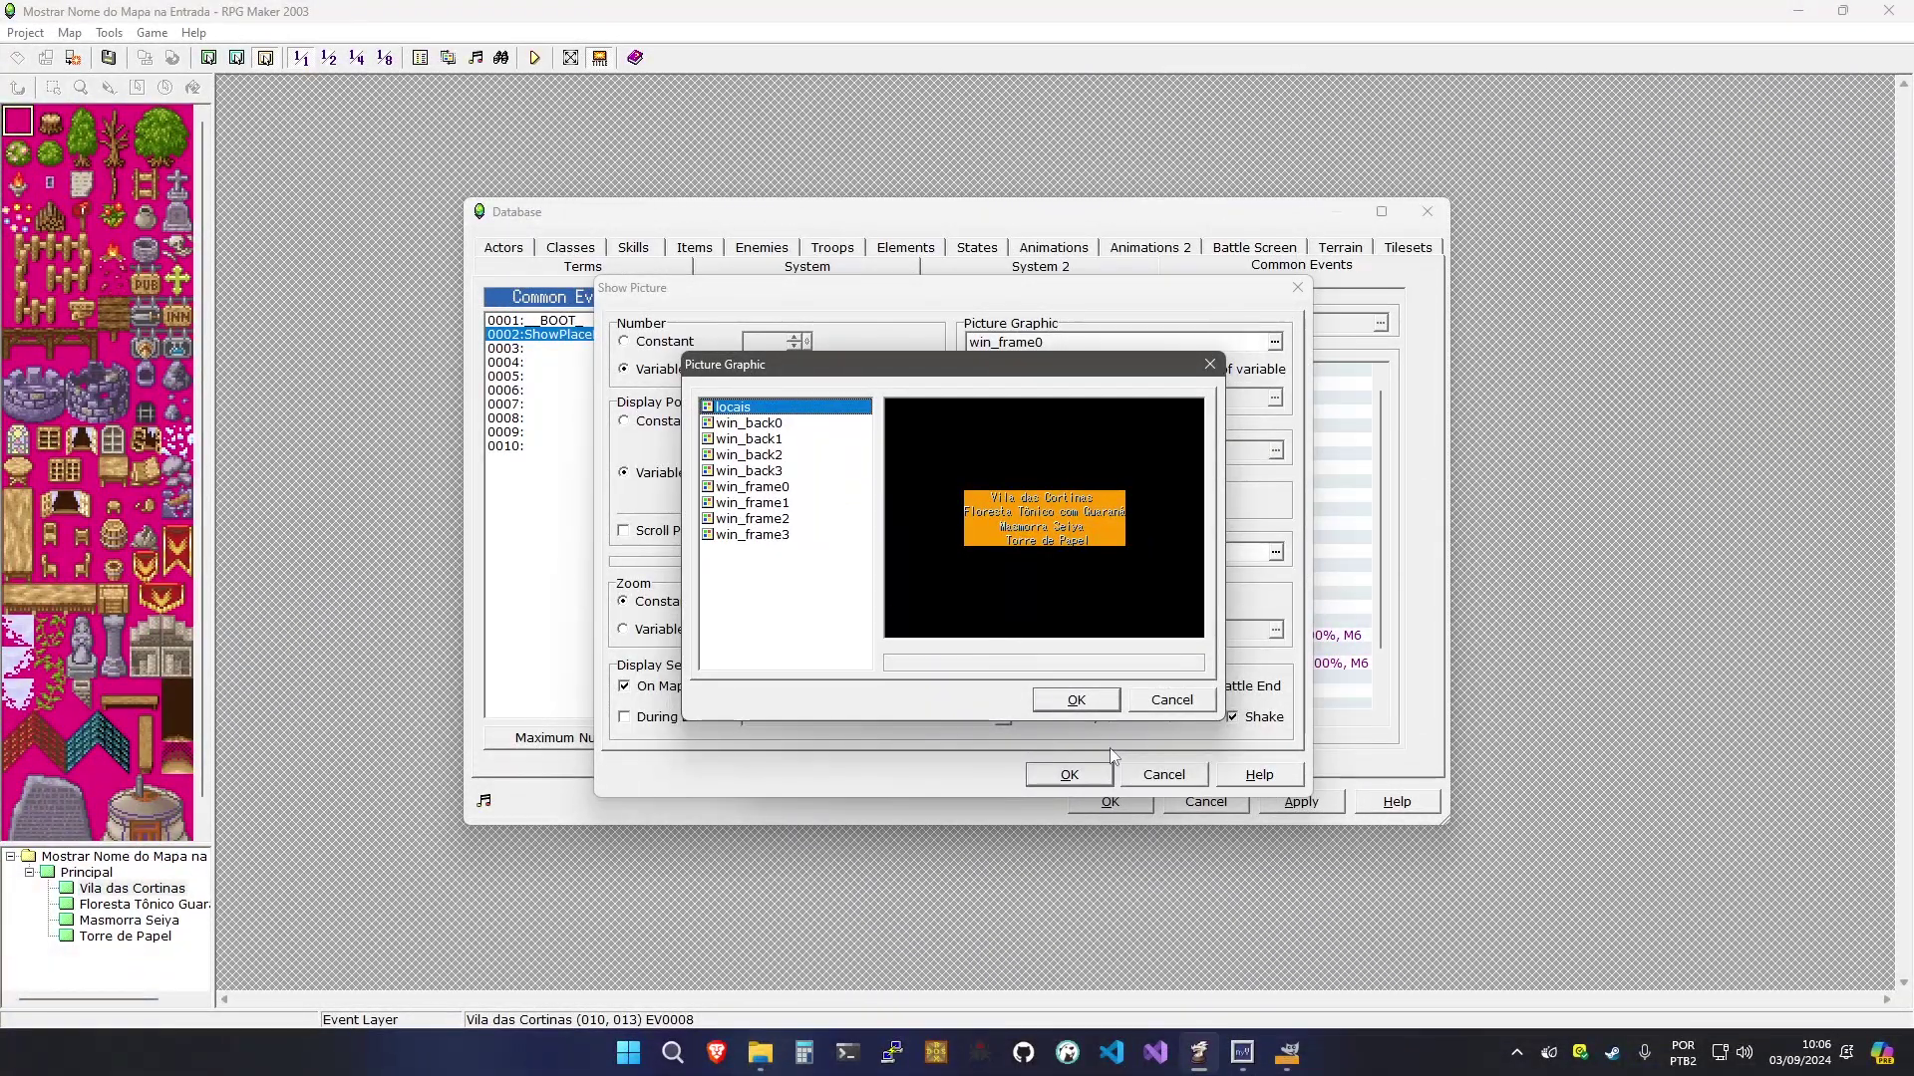
pyautogui.click(1082, 702)
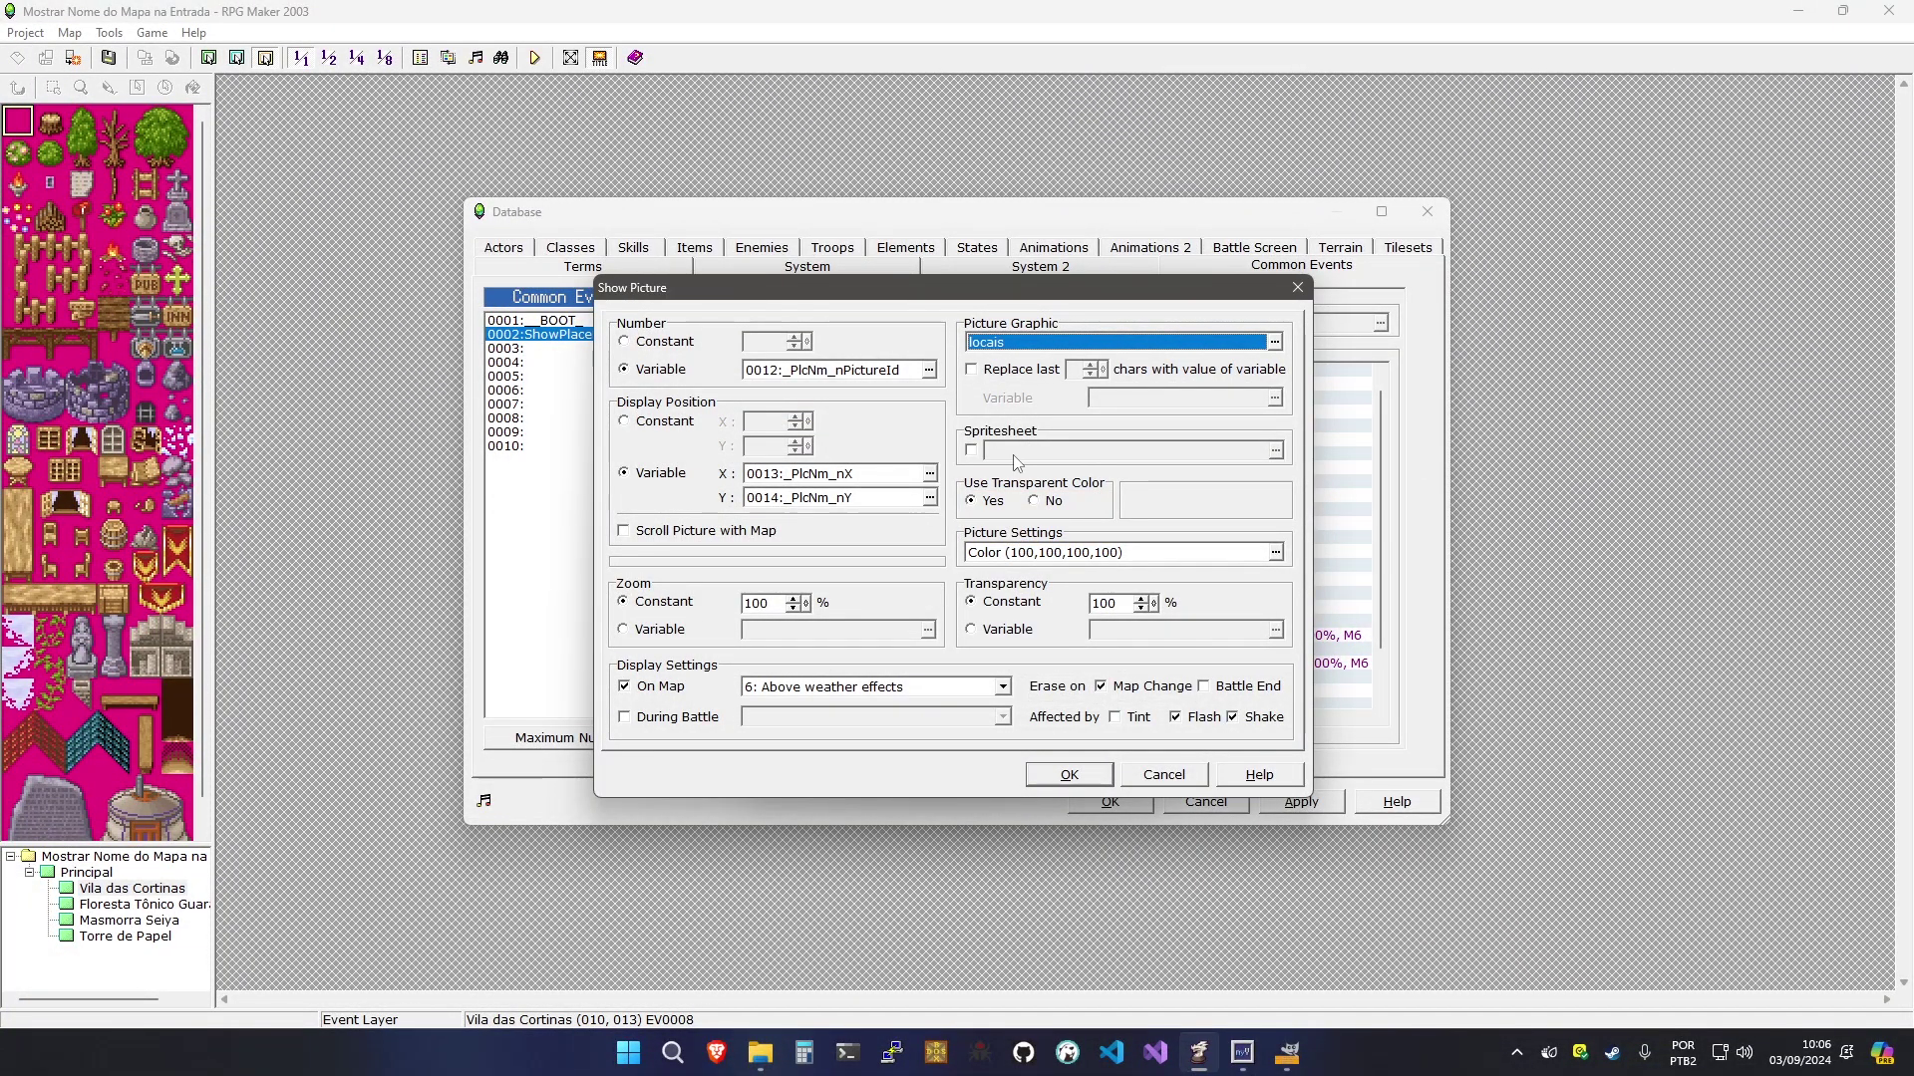
# Enable the spritesheet option for the locais picture and divide it into 1 horizontal and 4 vertical sprites
pyautogui.click(972, 452)
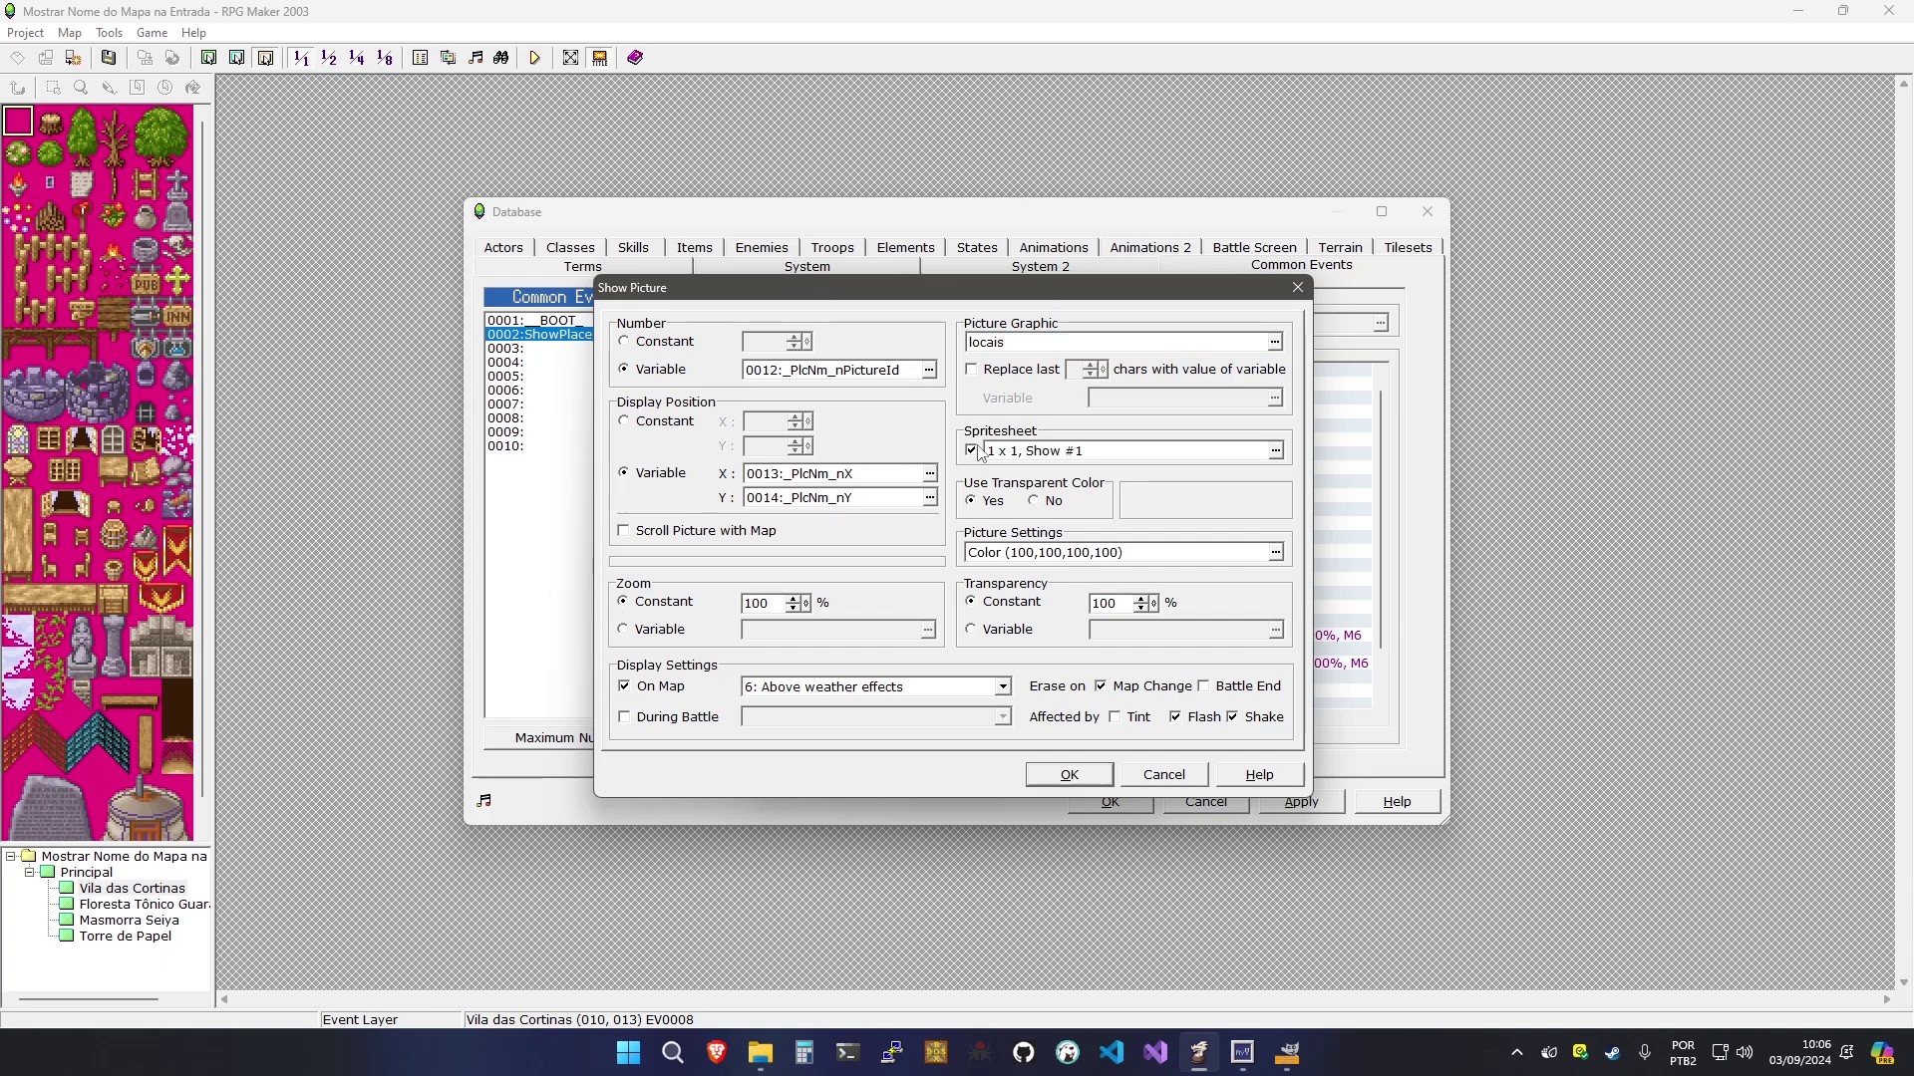
pyautogui.click(1064, 462)
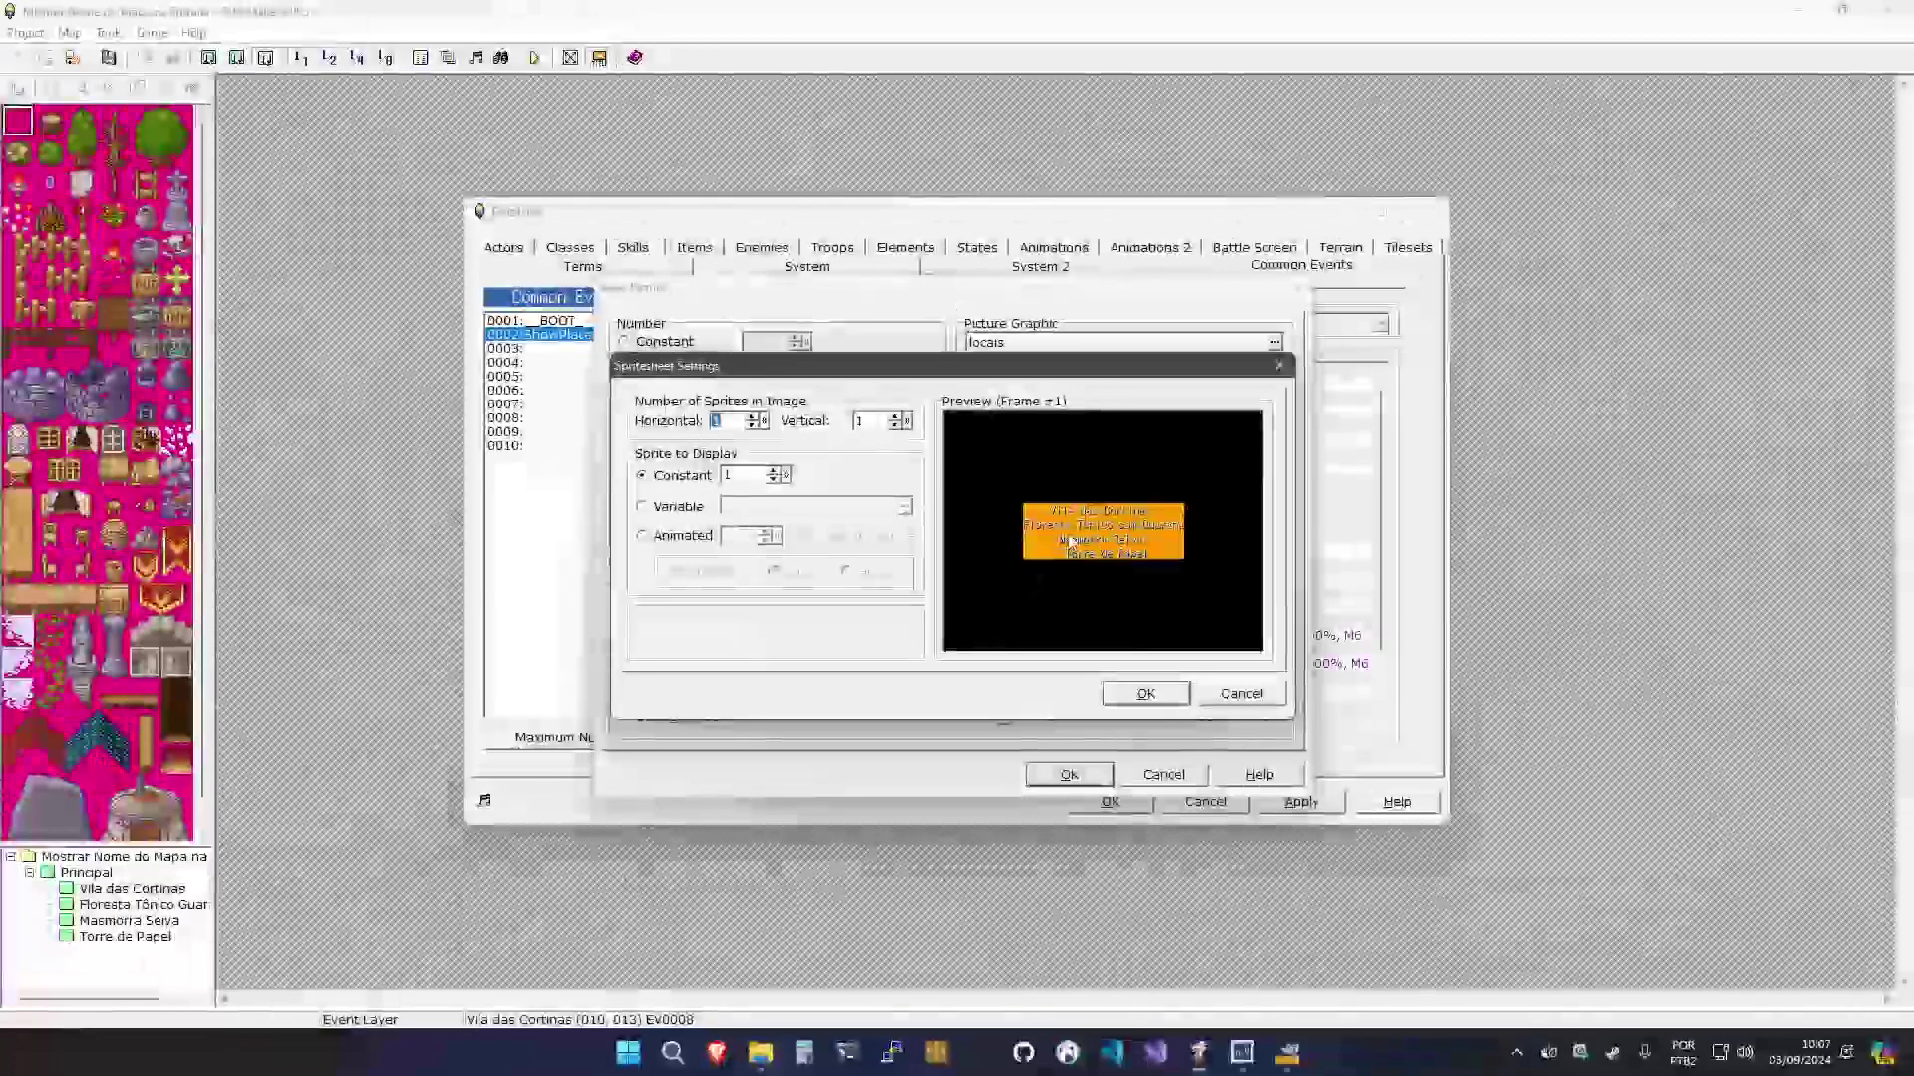
pyautogui.click(731, 423)
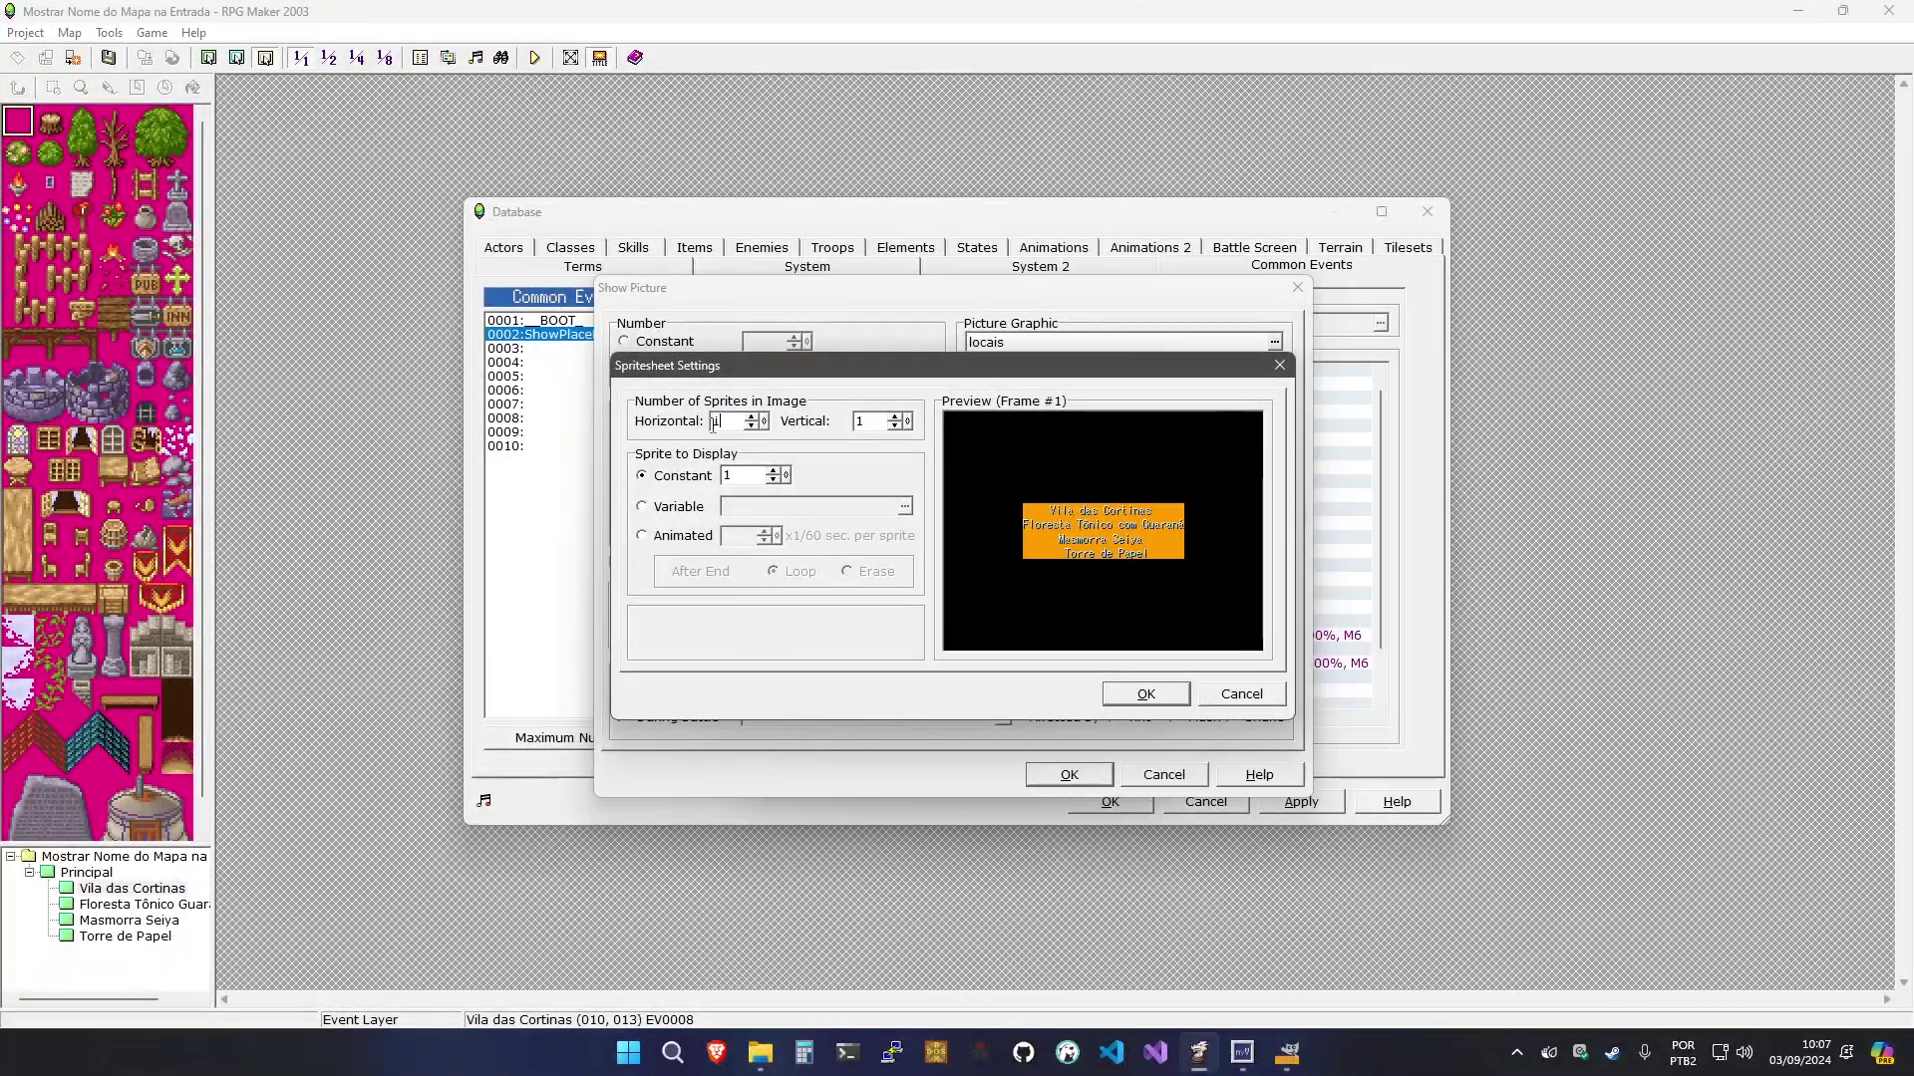
pyautogui.click(896, 418)
pyautogui.click(896, 417)
pyautogui.click(896, 418)
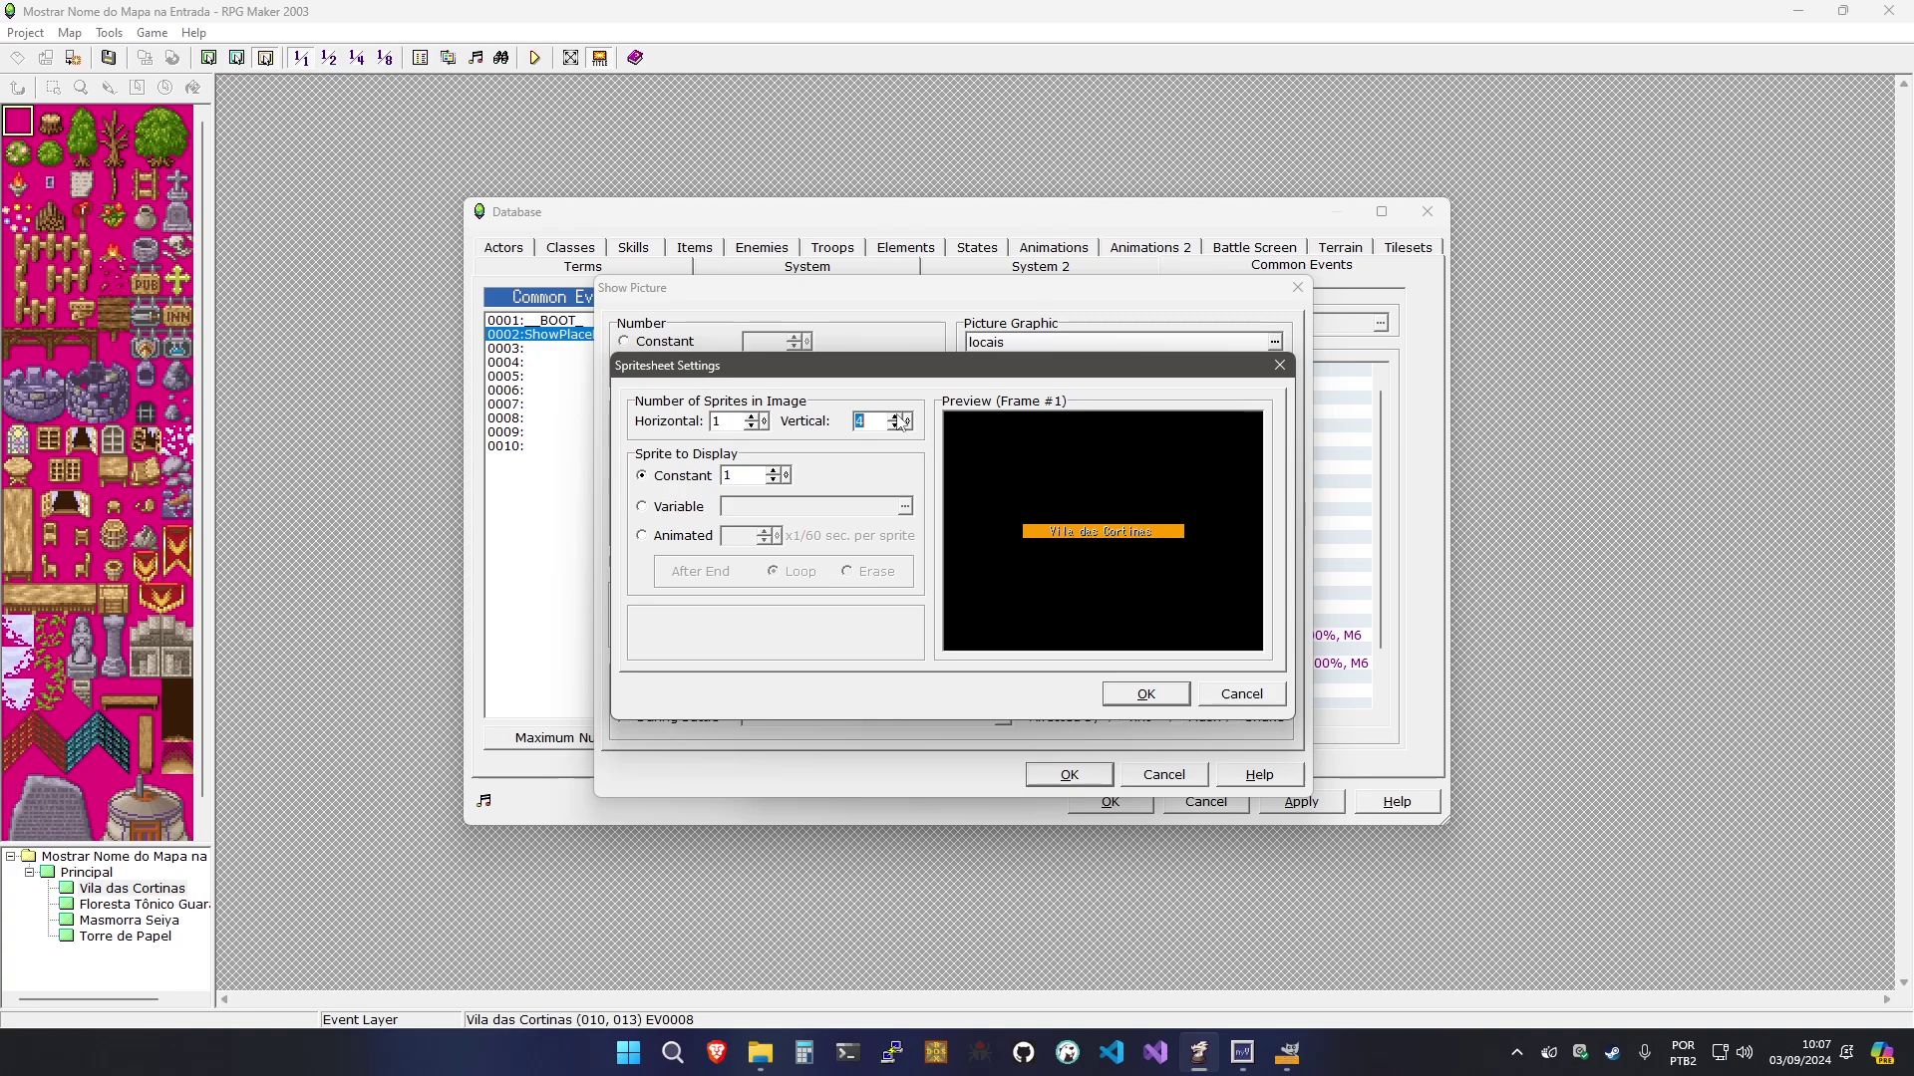
# Preview the place-name sprites of the locais spritesheet by stepping through the constant sprite numbers
pyautogui.click(775, 471)
pyautogui.click(775, 471)
pyautogui.click(775, 471)
pyautogui.click(774, 480)
pyautogui.click(775, 480)
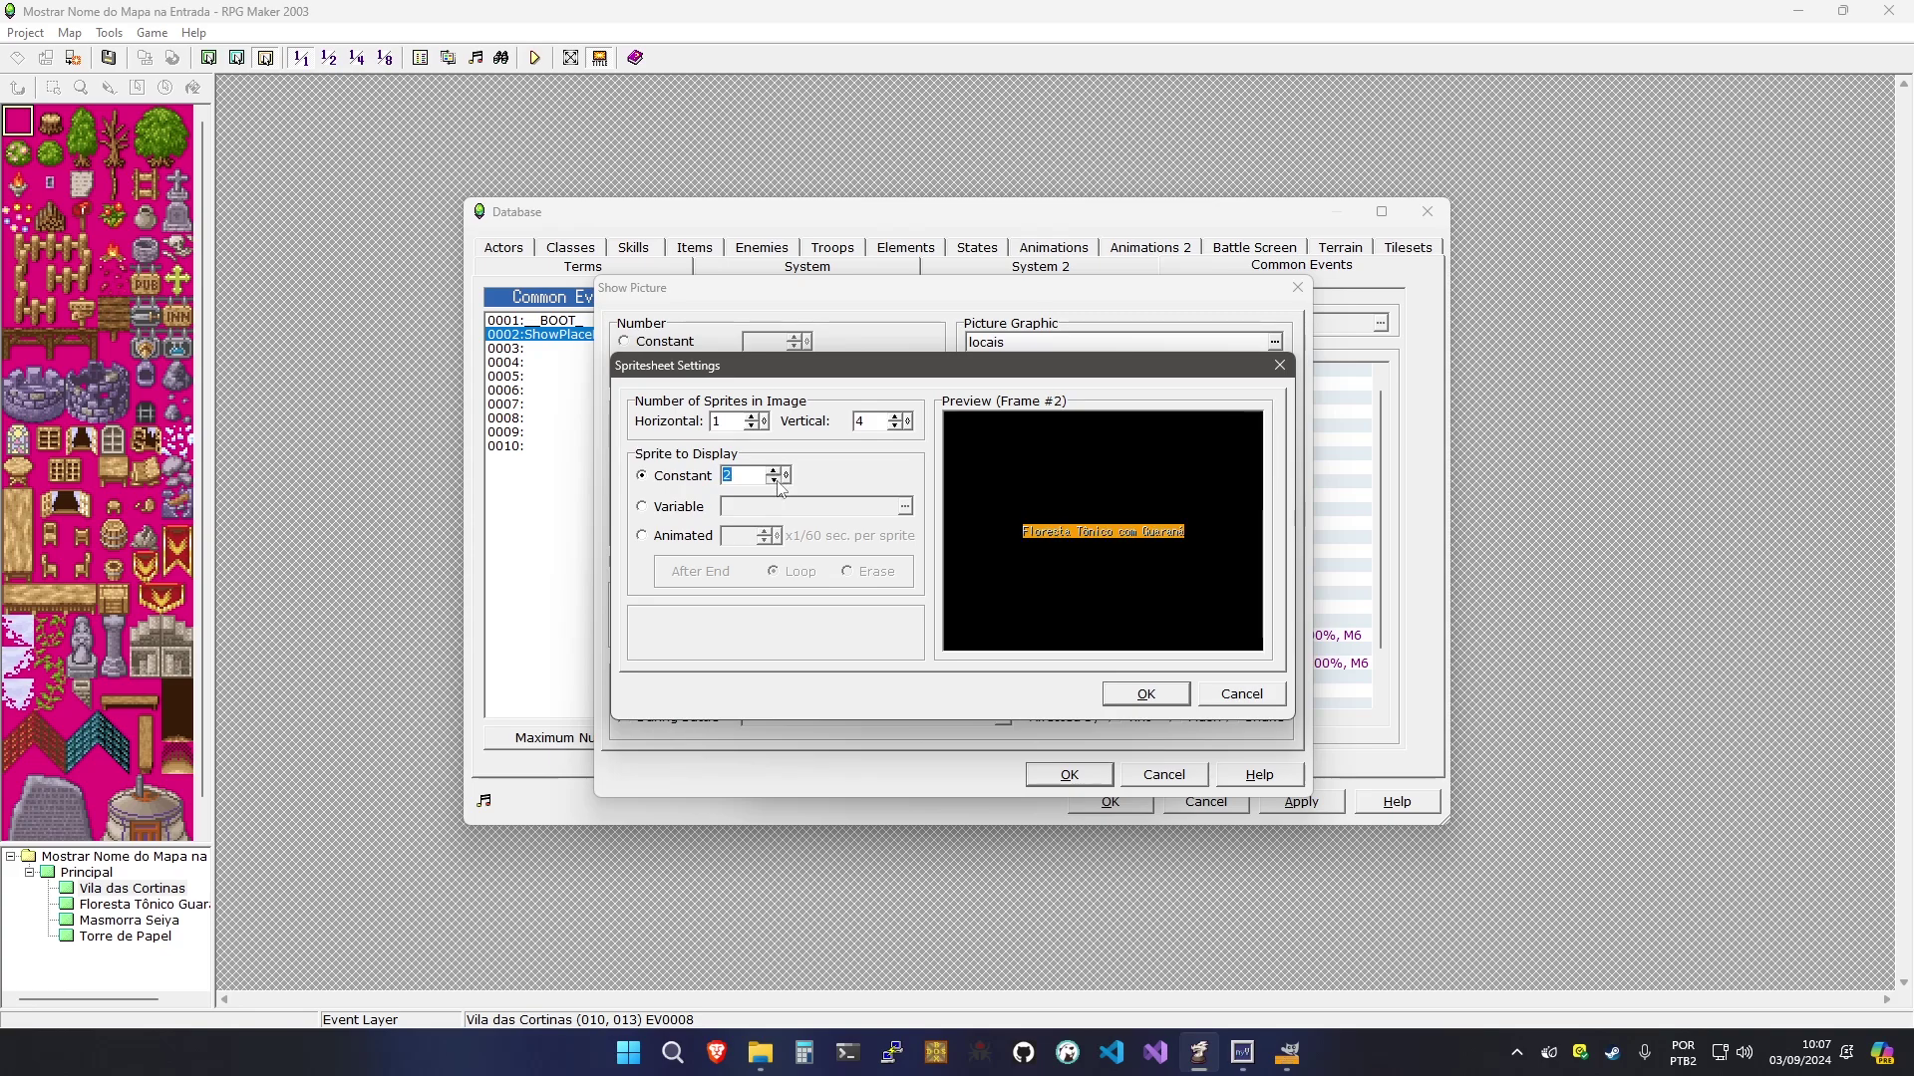
pyautogui.click(774, 481)
pyautogui.click(775, 471)
pyautogui.click(775, 471)
pyautogui.click(774, 470)
pyautogui.click(774, 481)
pyautogui.click(775, 480)
pyautogui.click(774, 480)
# Set the sprite to display from variable 0002:__PlcNm()::nIndex and add the locais Show Picture command to the event
pyautogui.click(688, 508)
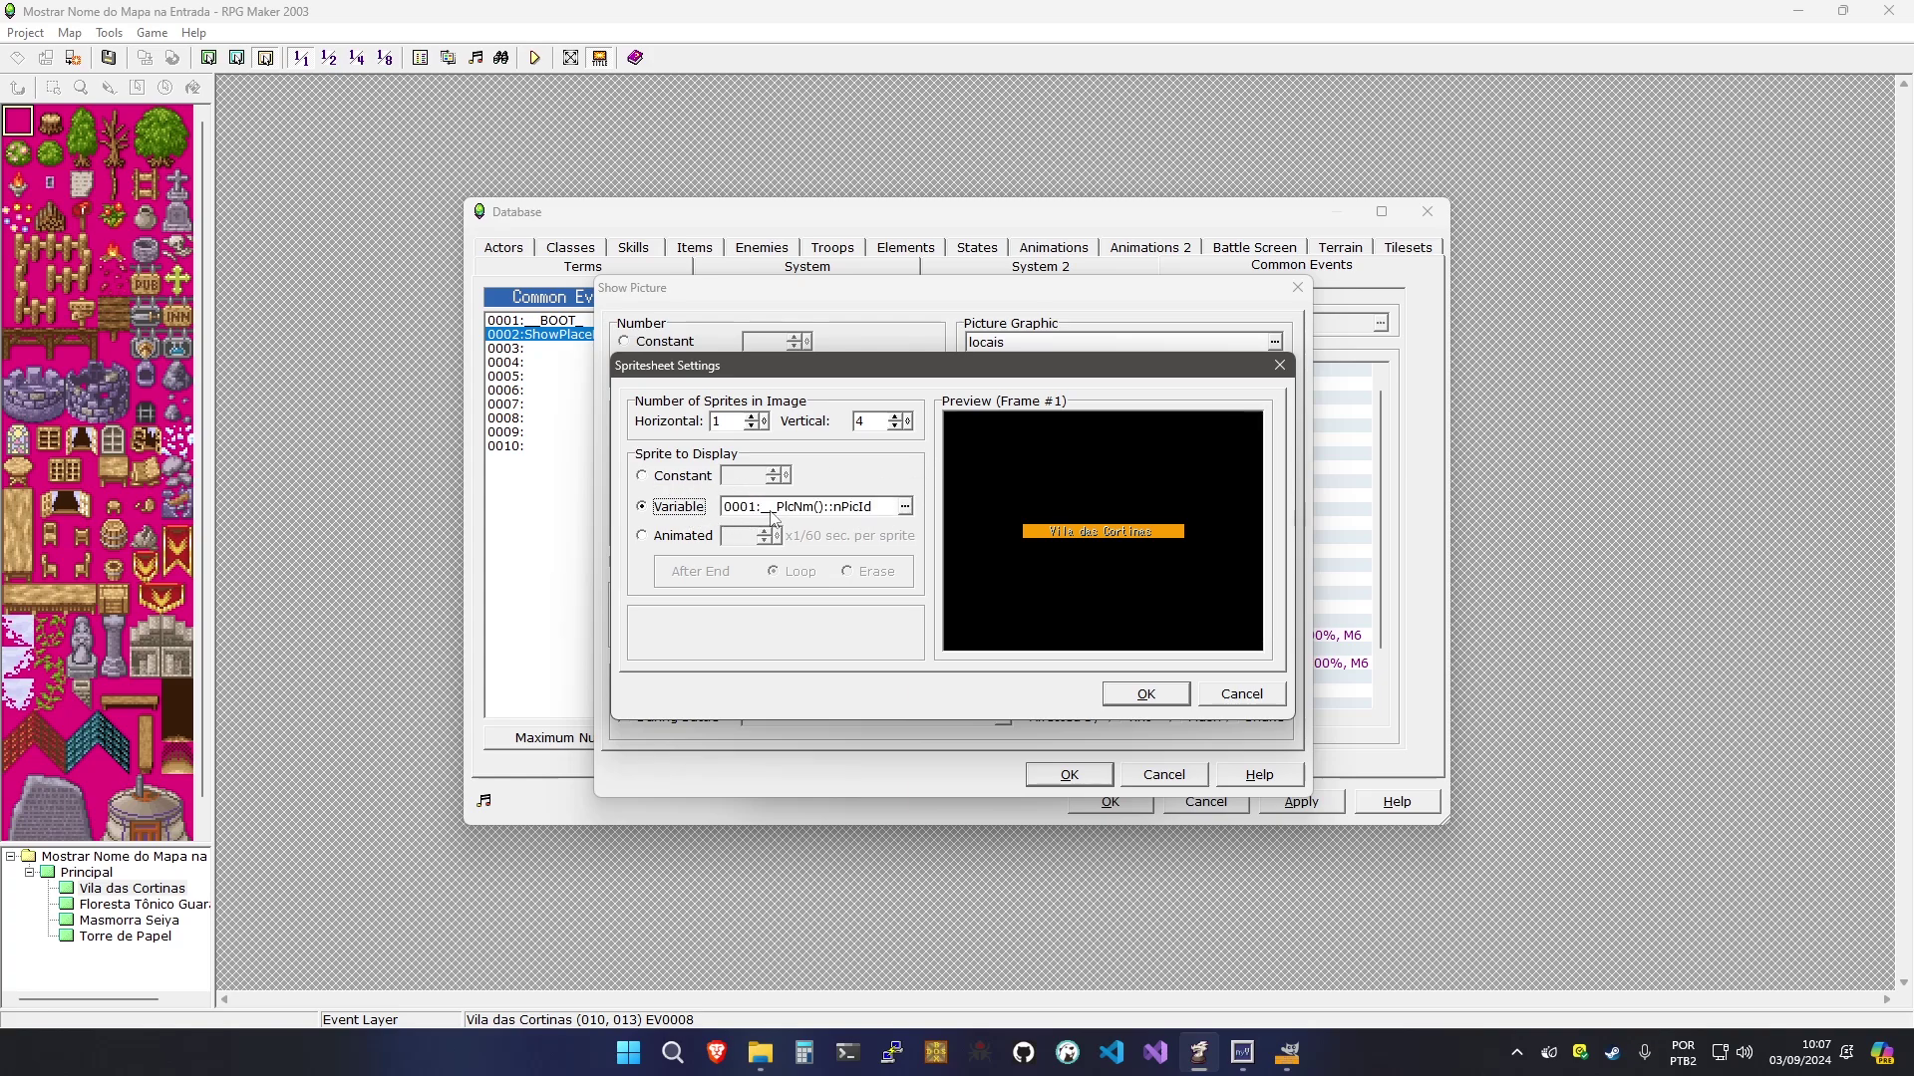
pyautogui.click(775, 509)
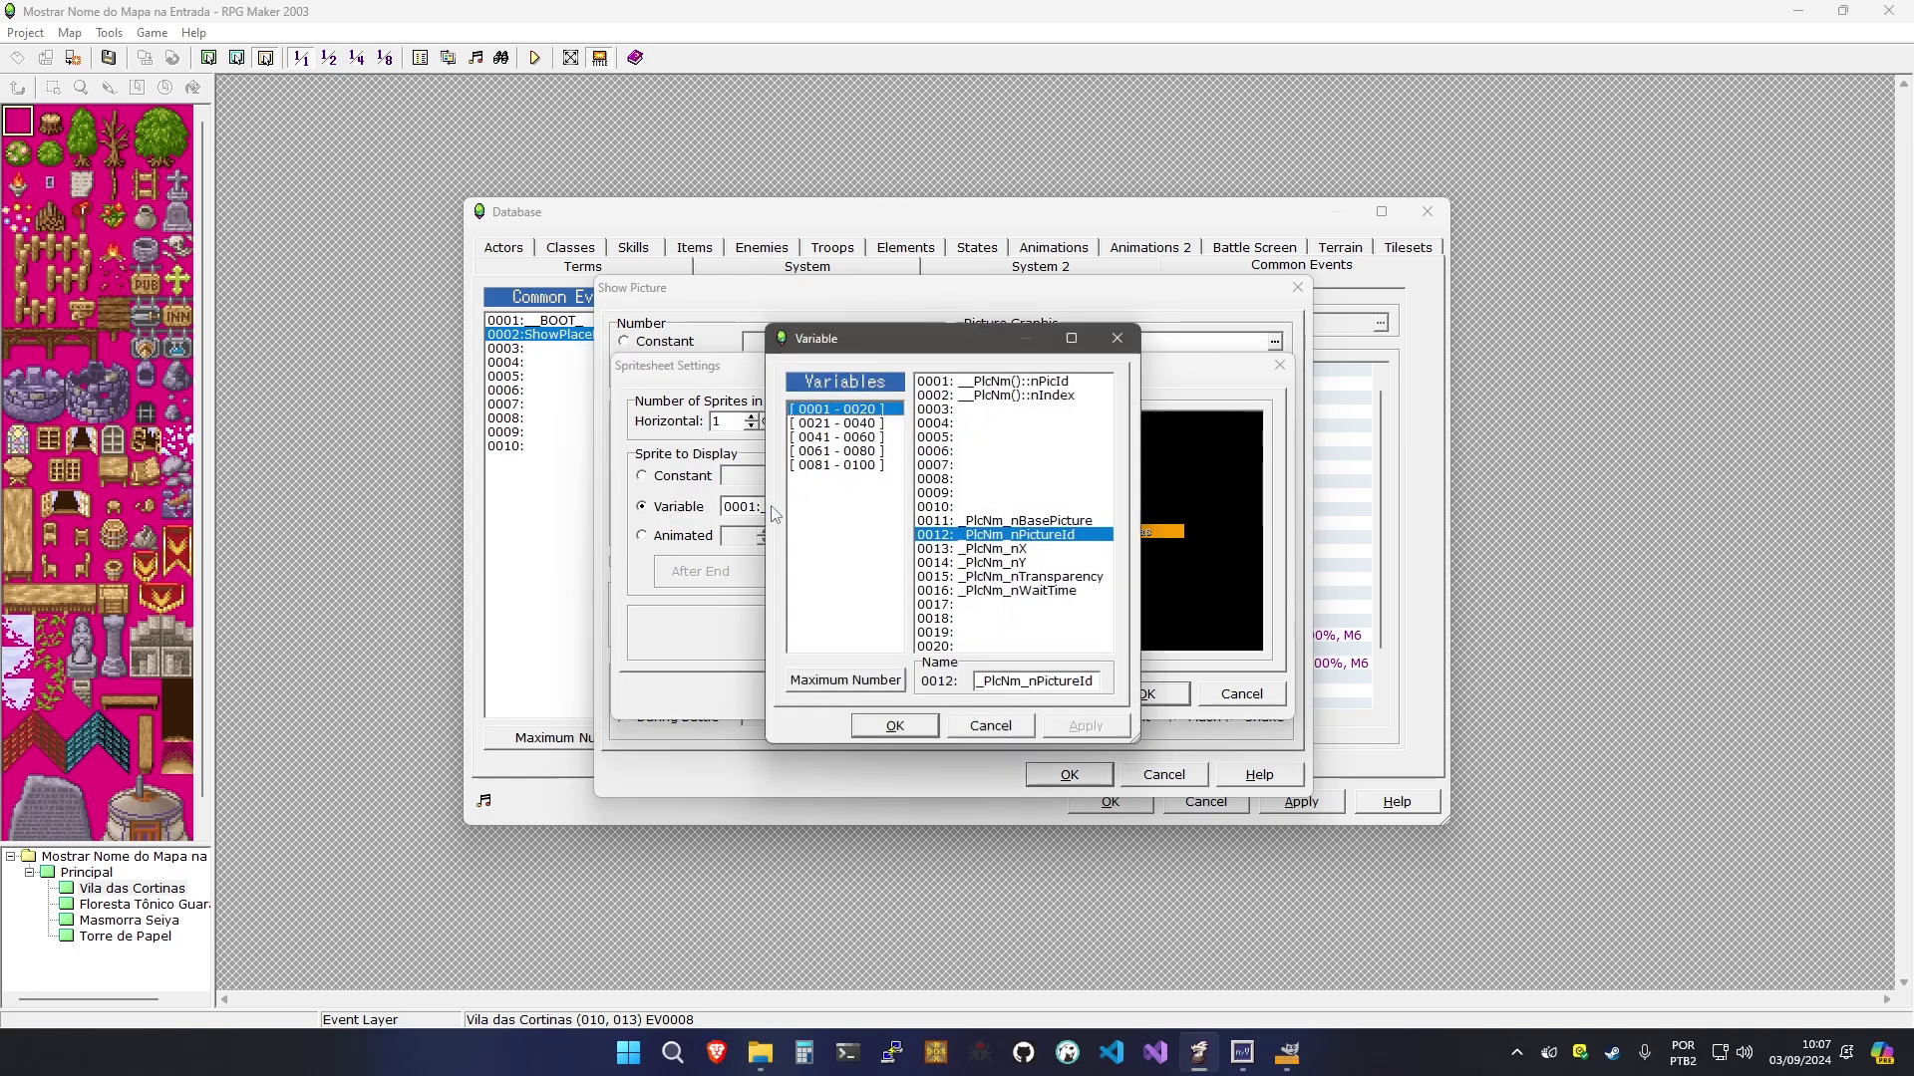
pyautogui.click(1044, 396)
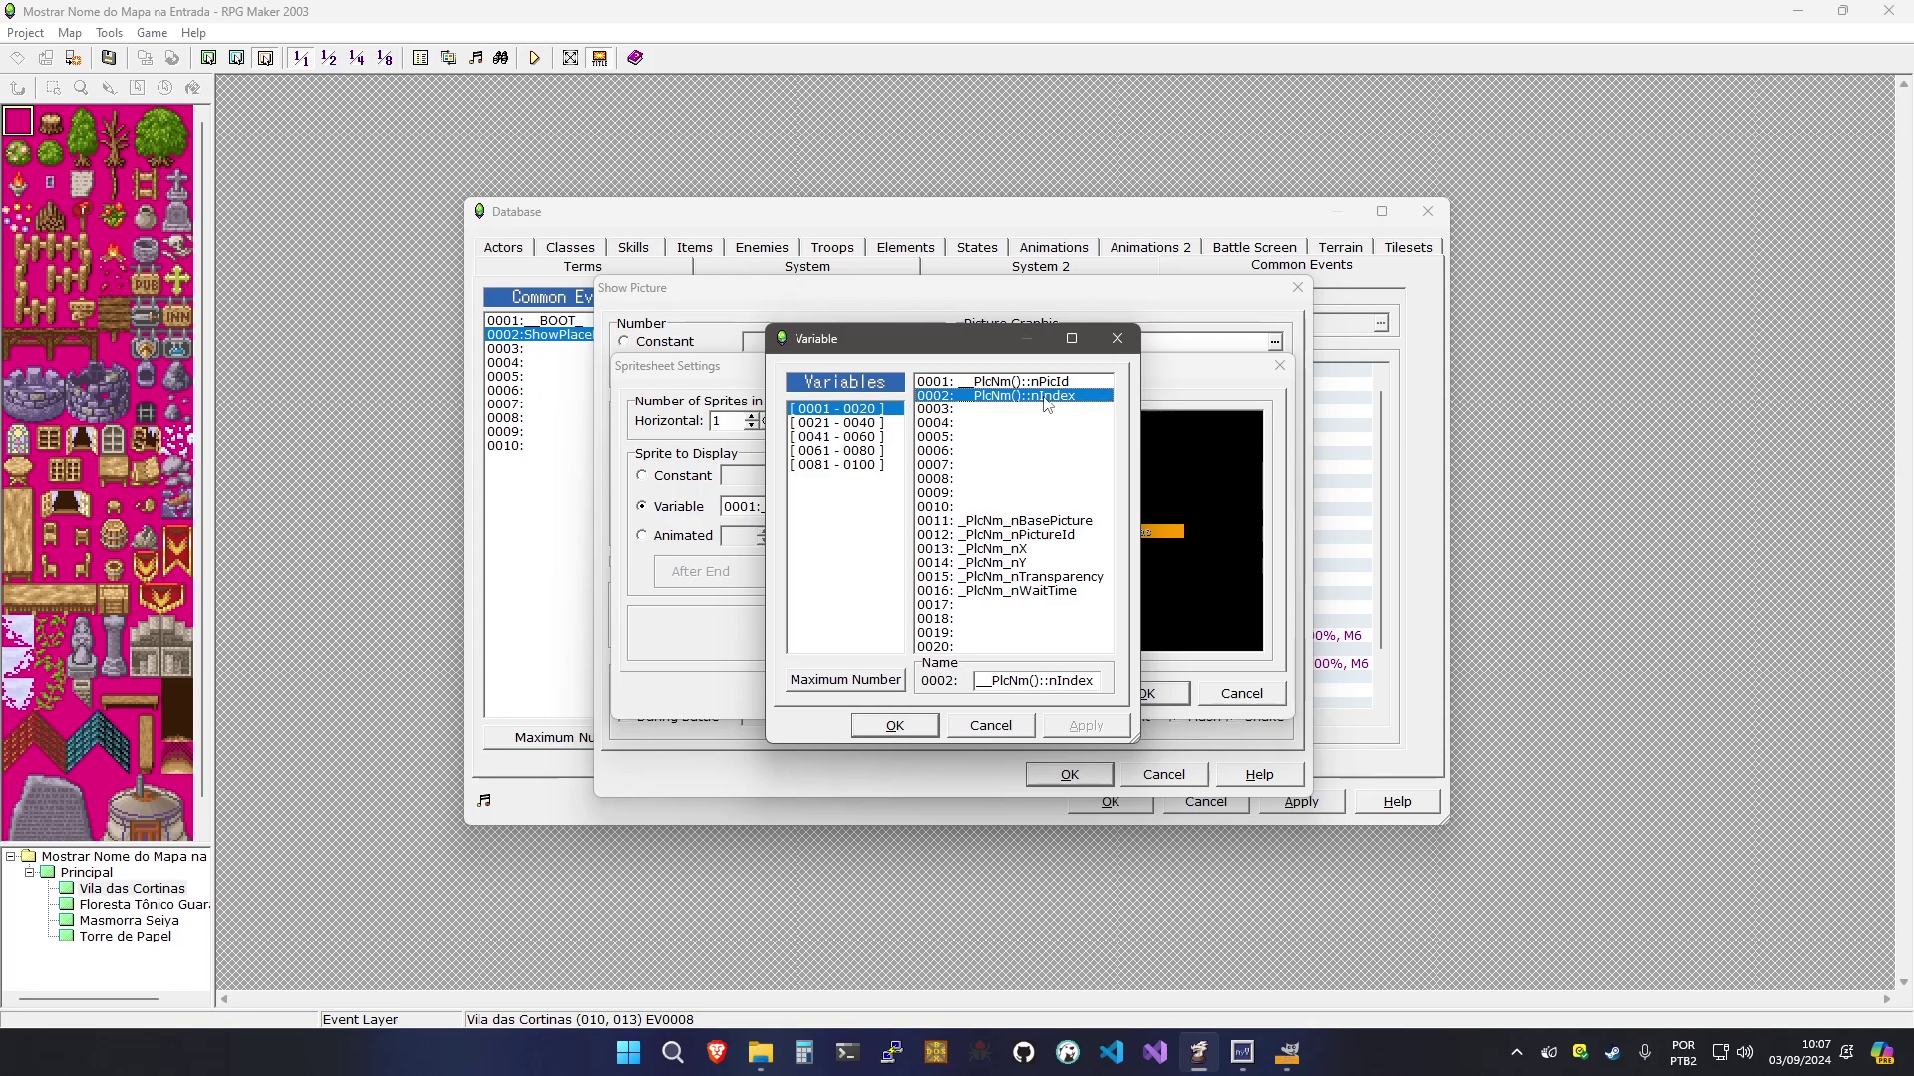
pyautogui.click(895, 726)
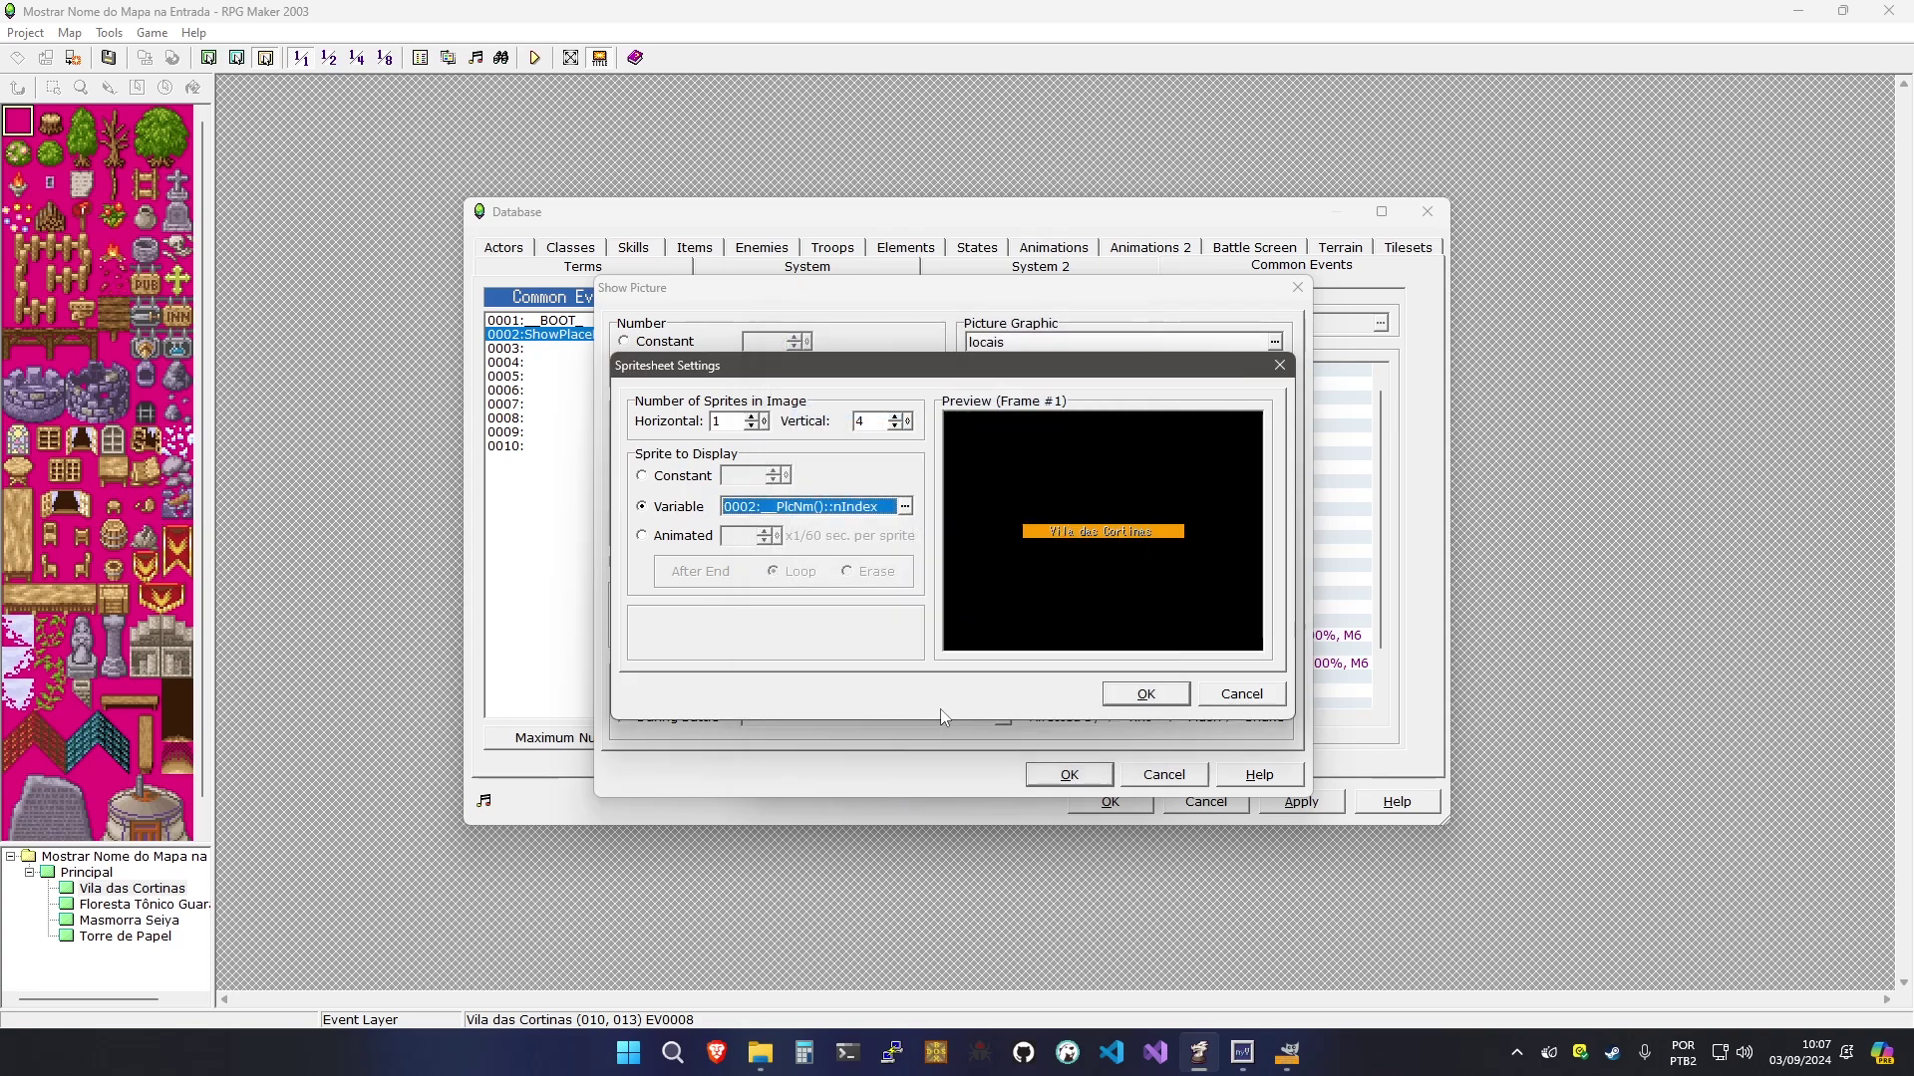
pyautogui.click(684, 503)
pyautogui.click(806, 506)
pyautogui.click(1136, 692)
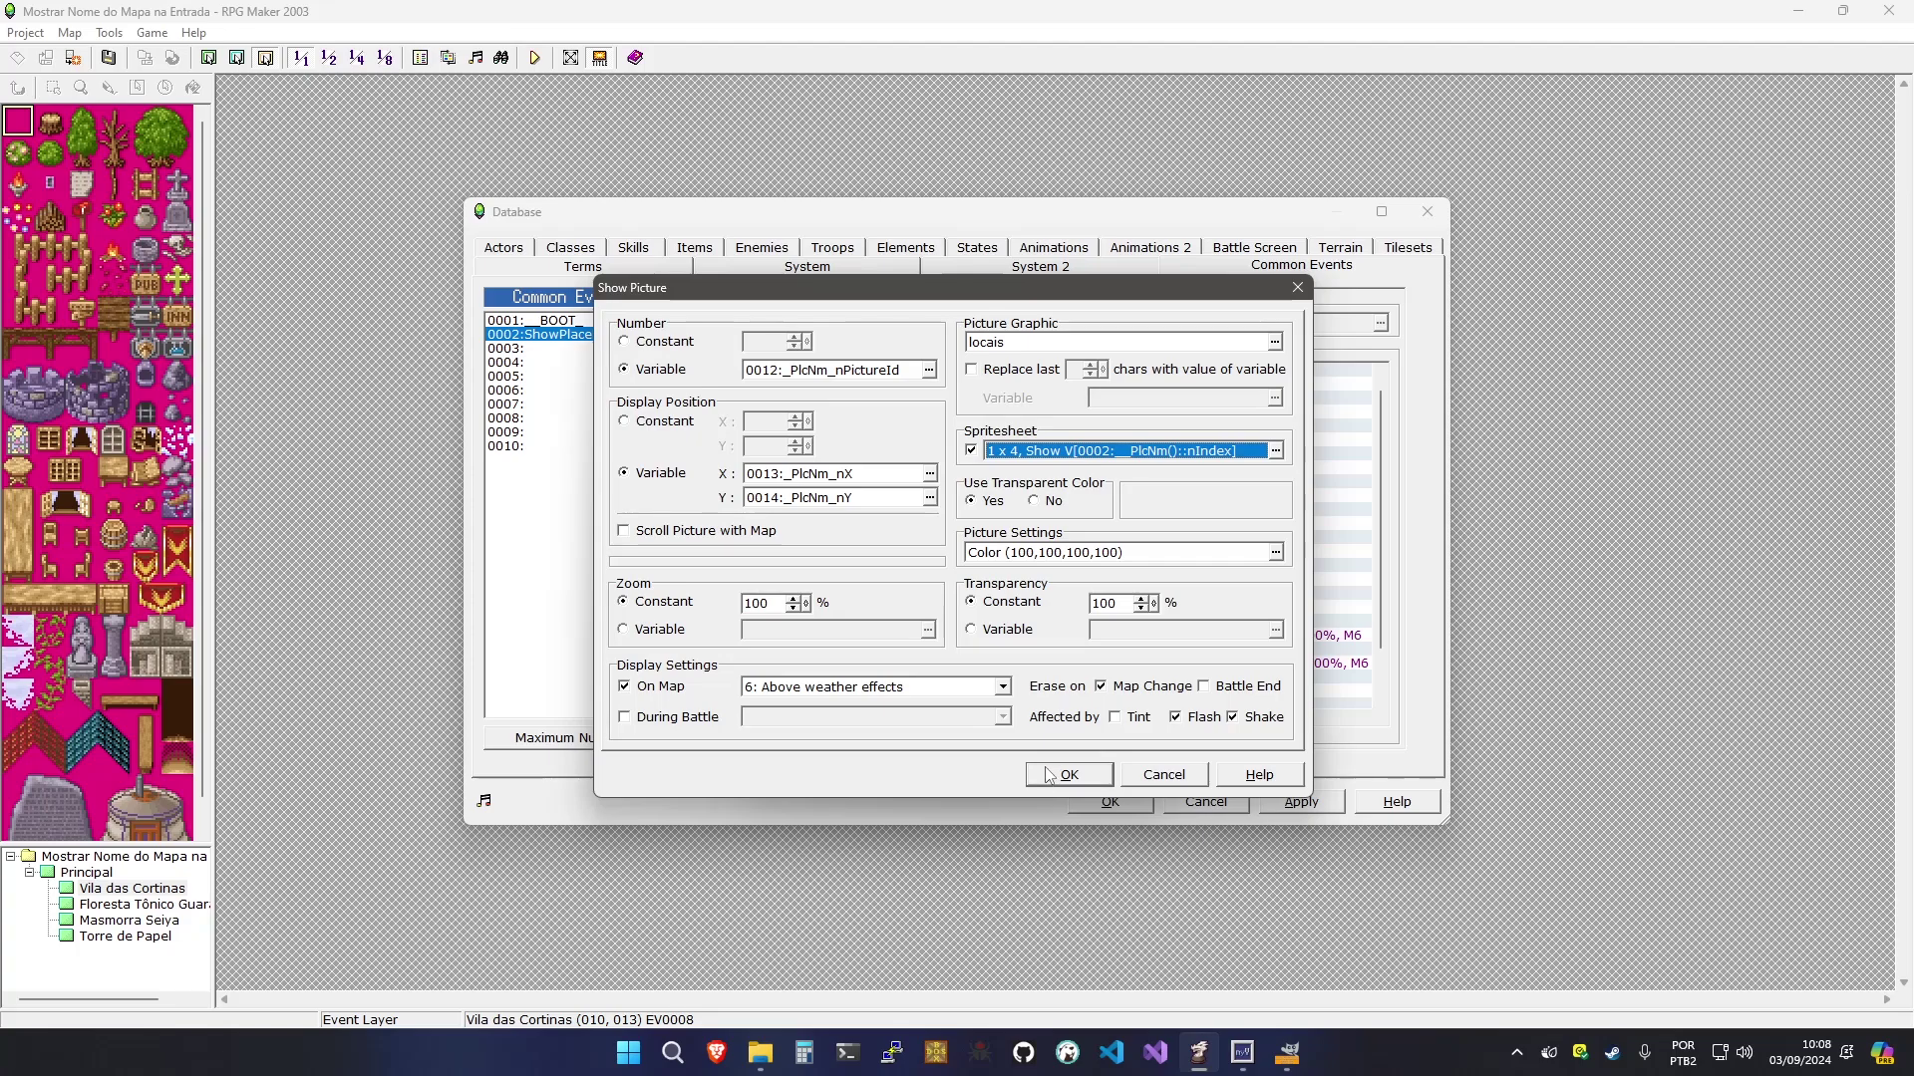
pyautogui.click(1063, 776)
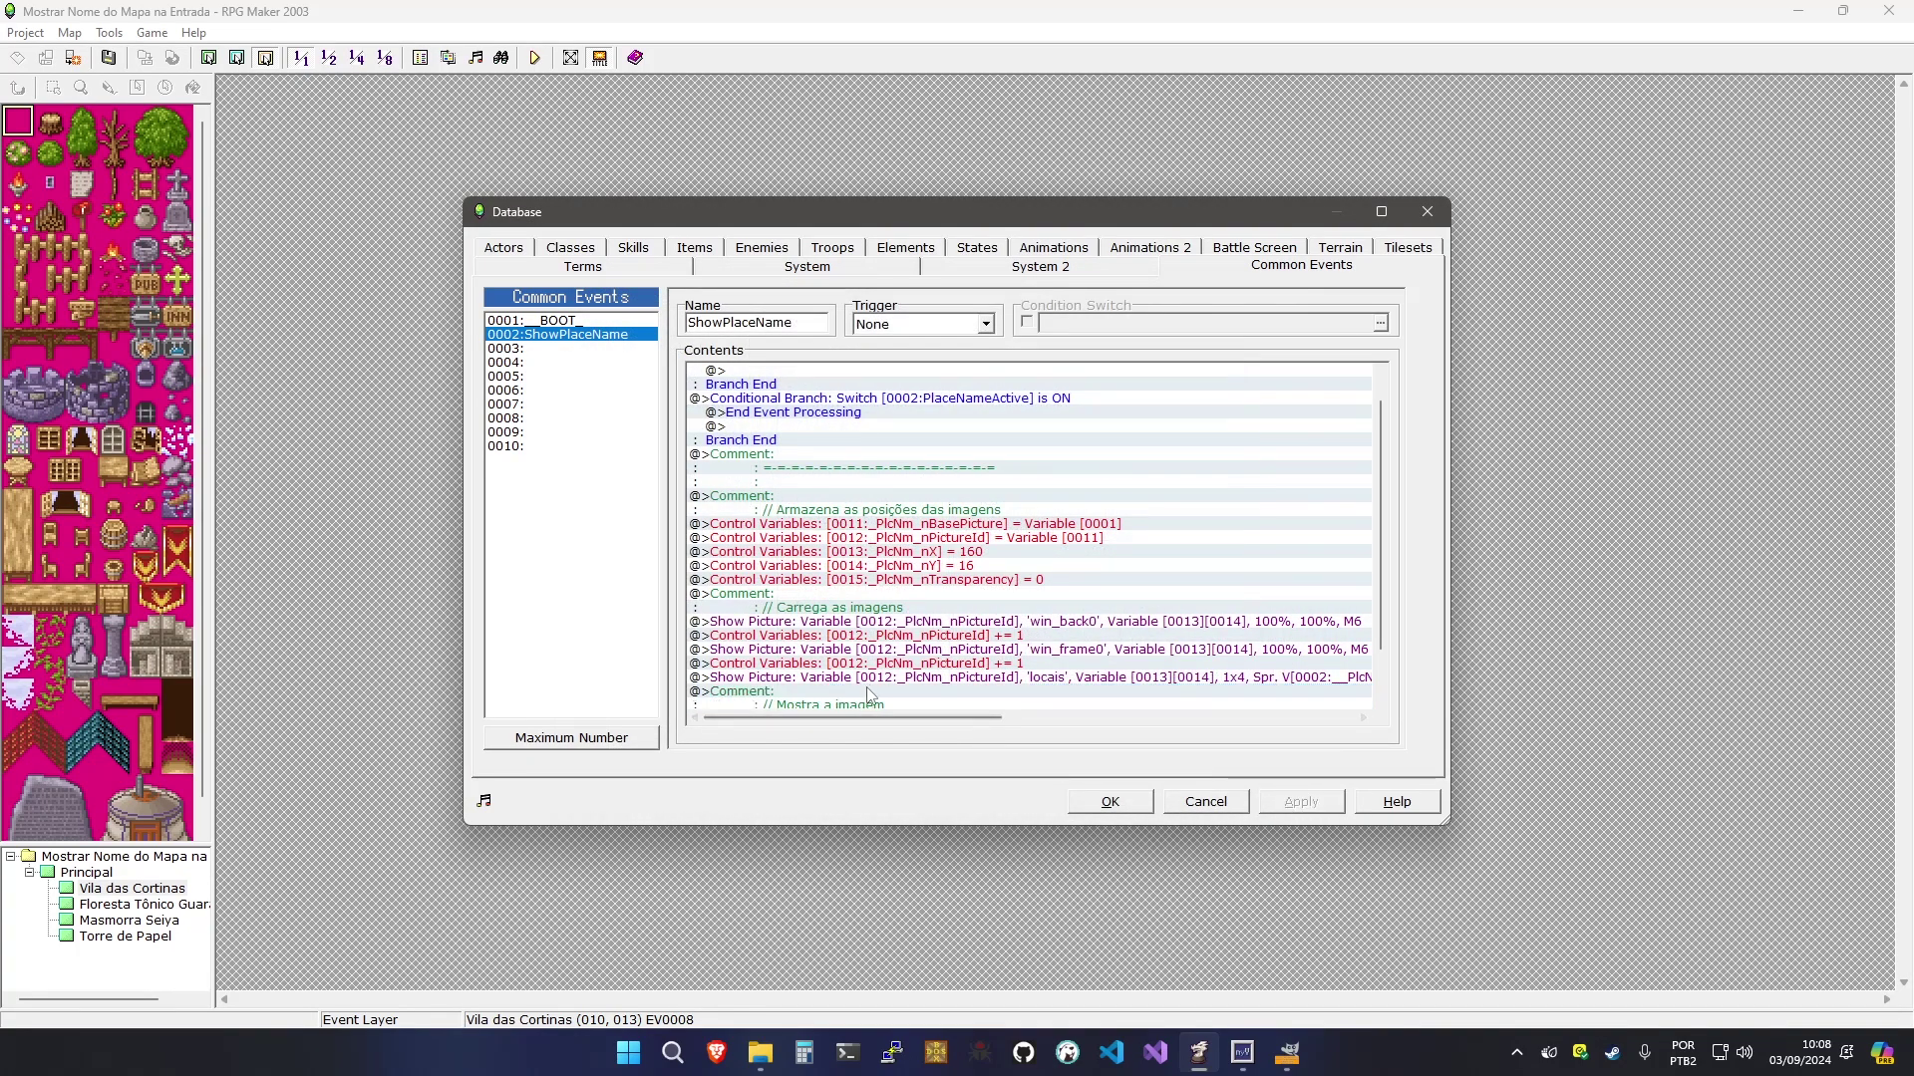
# Move the command assigning Variable [0011] to 0012:_PlcNm_nPictureId directly below the "Carrega as imagens" comment
pyautogui.click(984, 648)
pyautogui.scroll(-2, 984, 646)
pyautogui.click(857, 479)
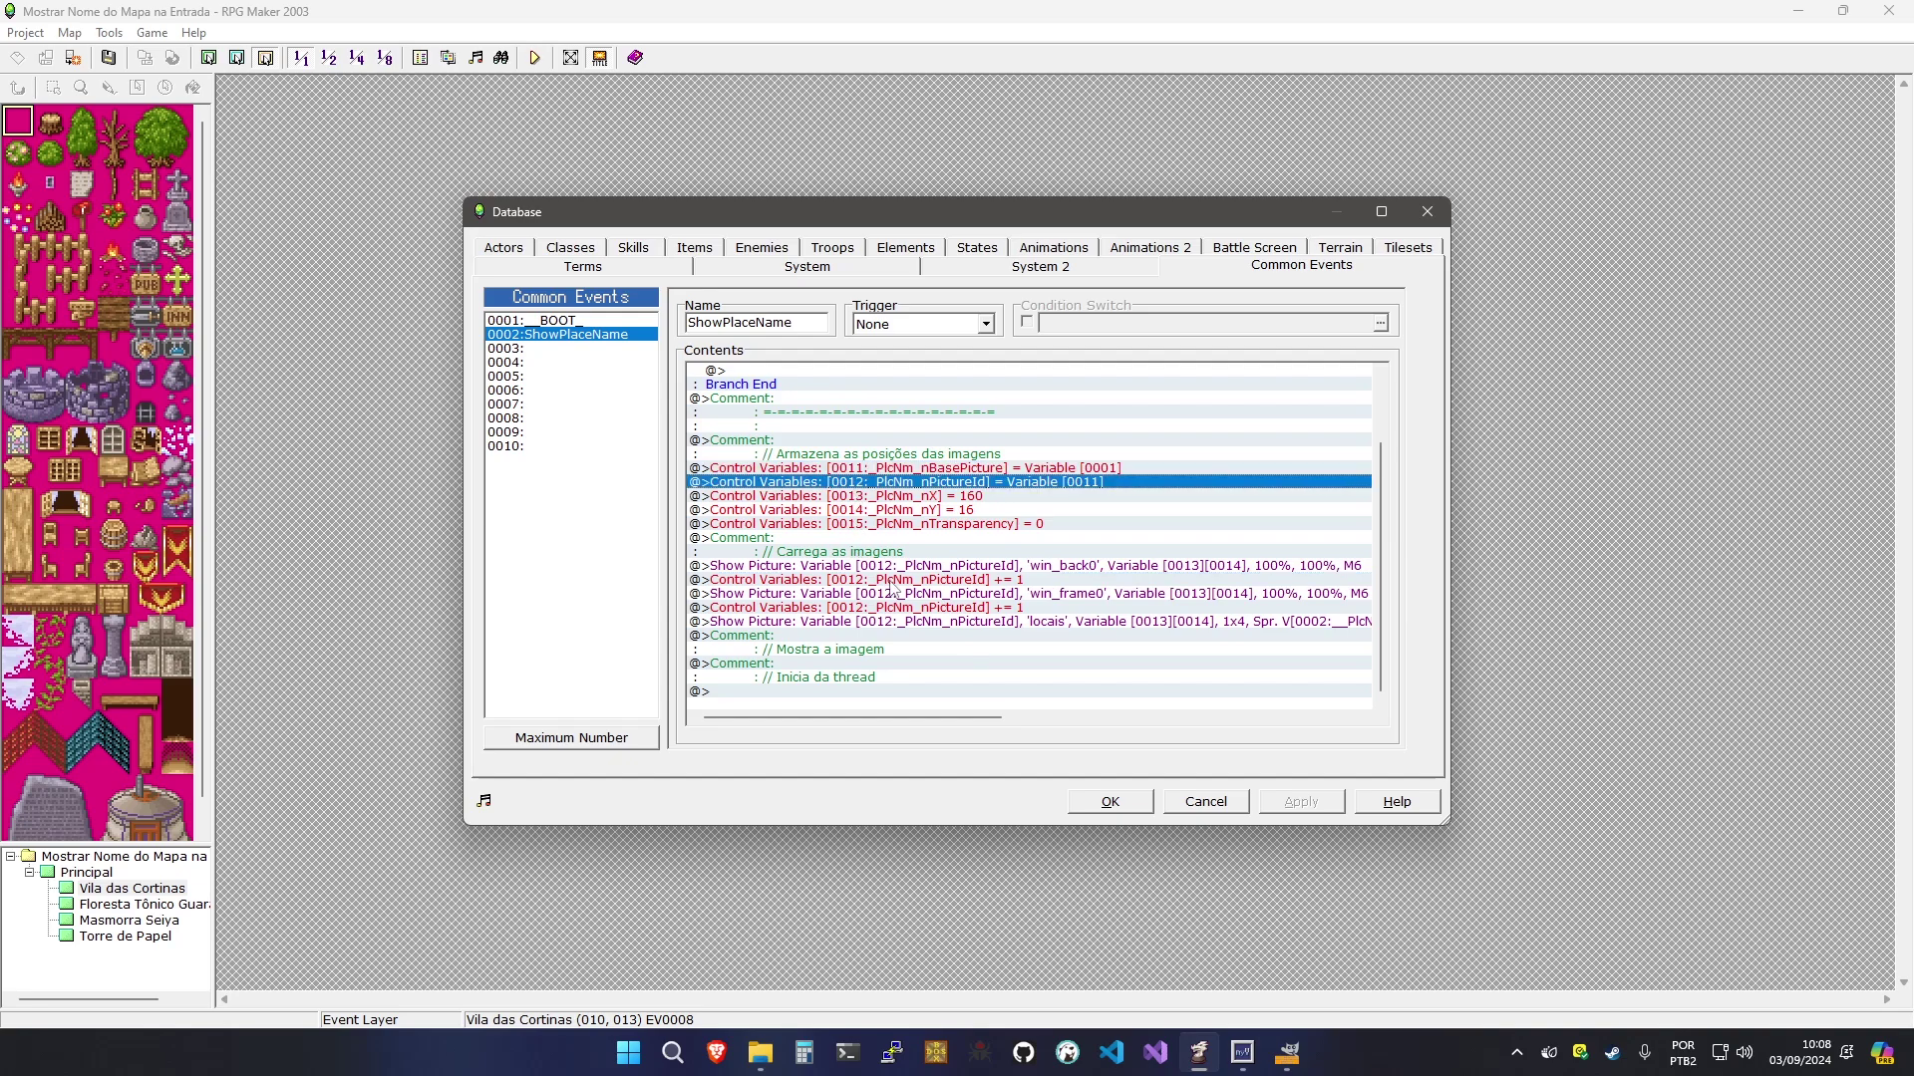
pyautogui.press('Delete')
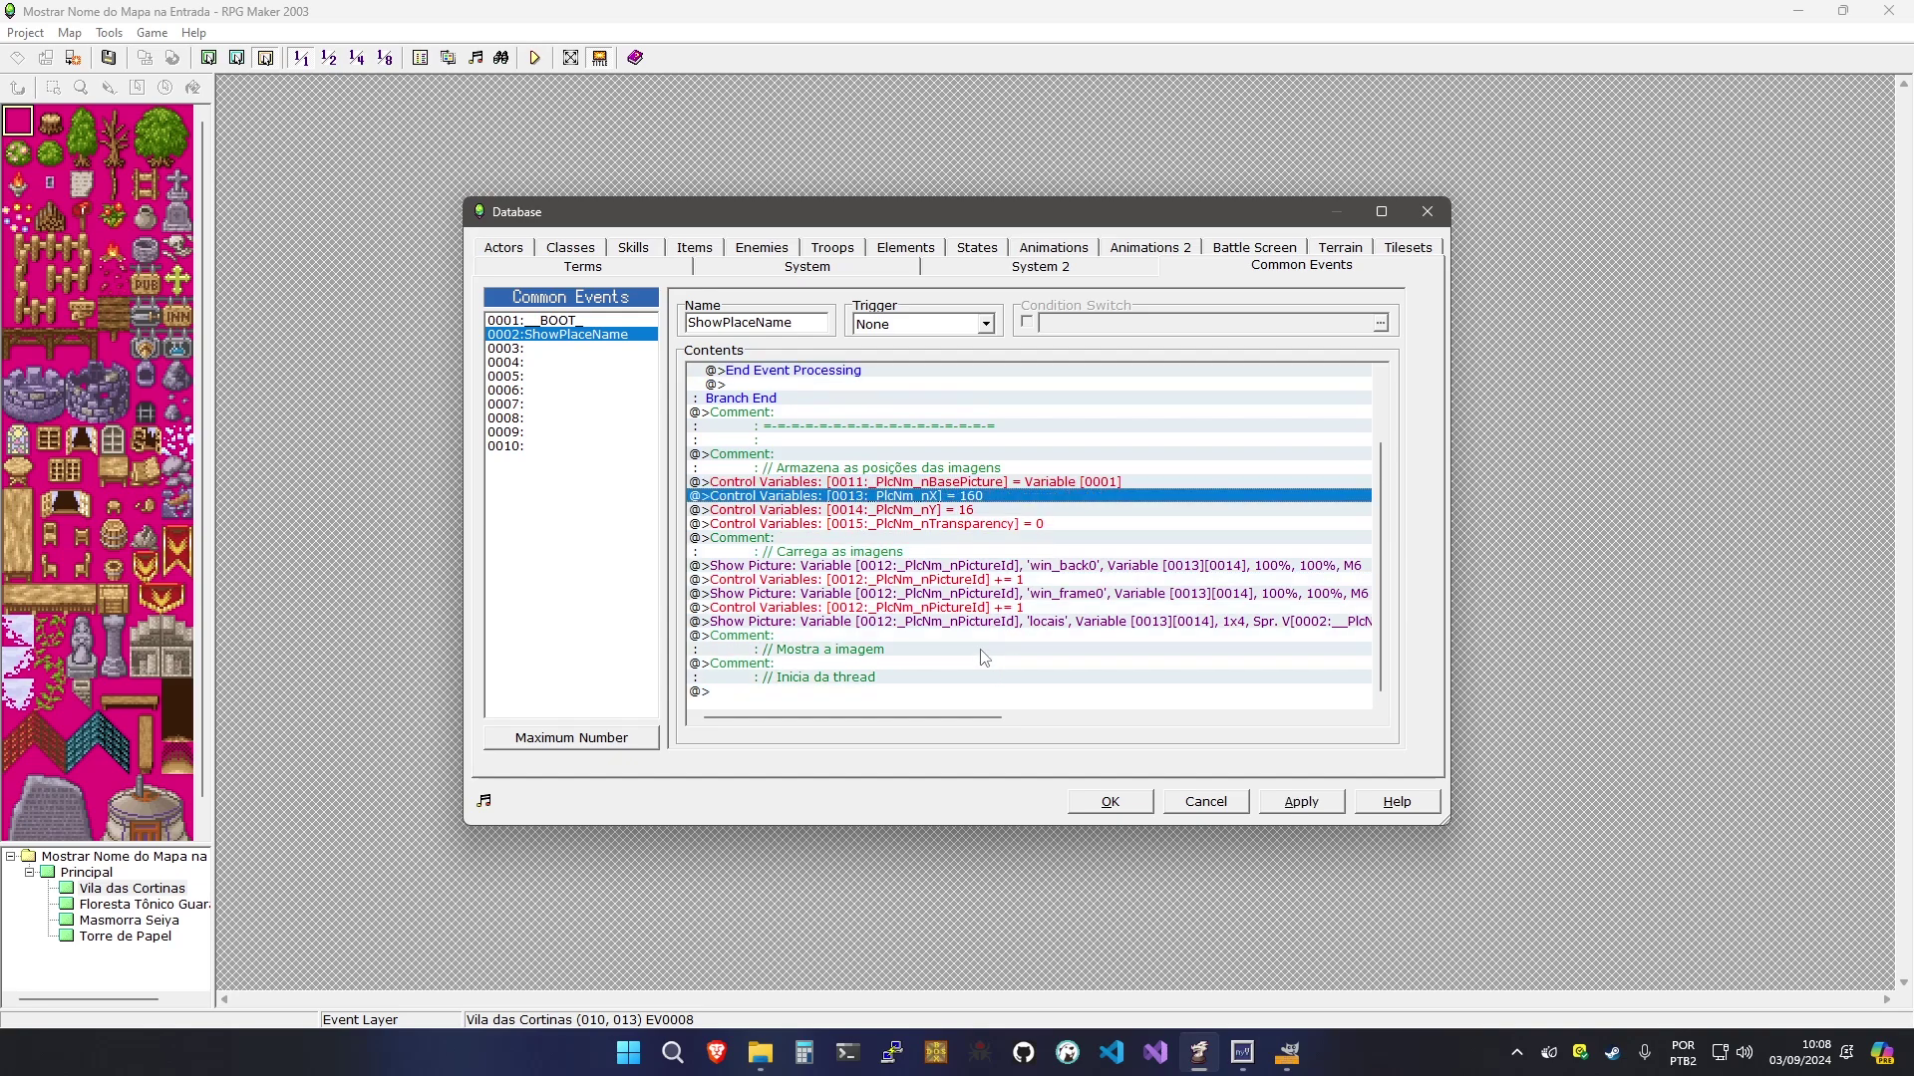
pyautogui.click(939, 565)
pyautogui.hotkey('ctrl', 'v')
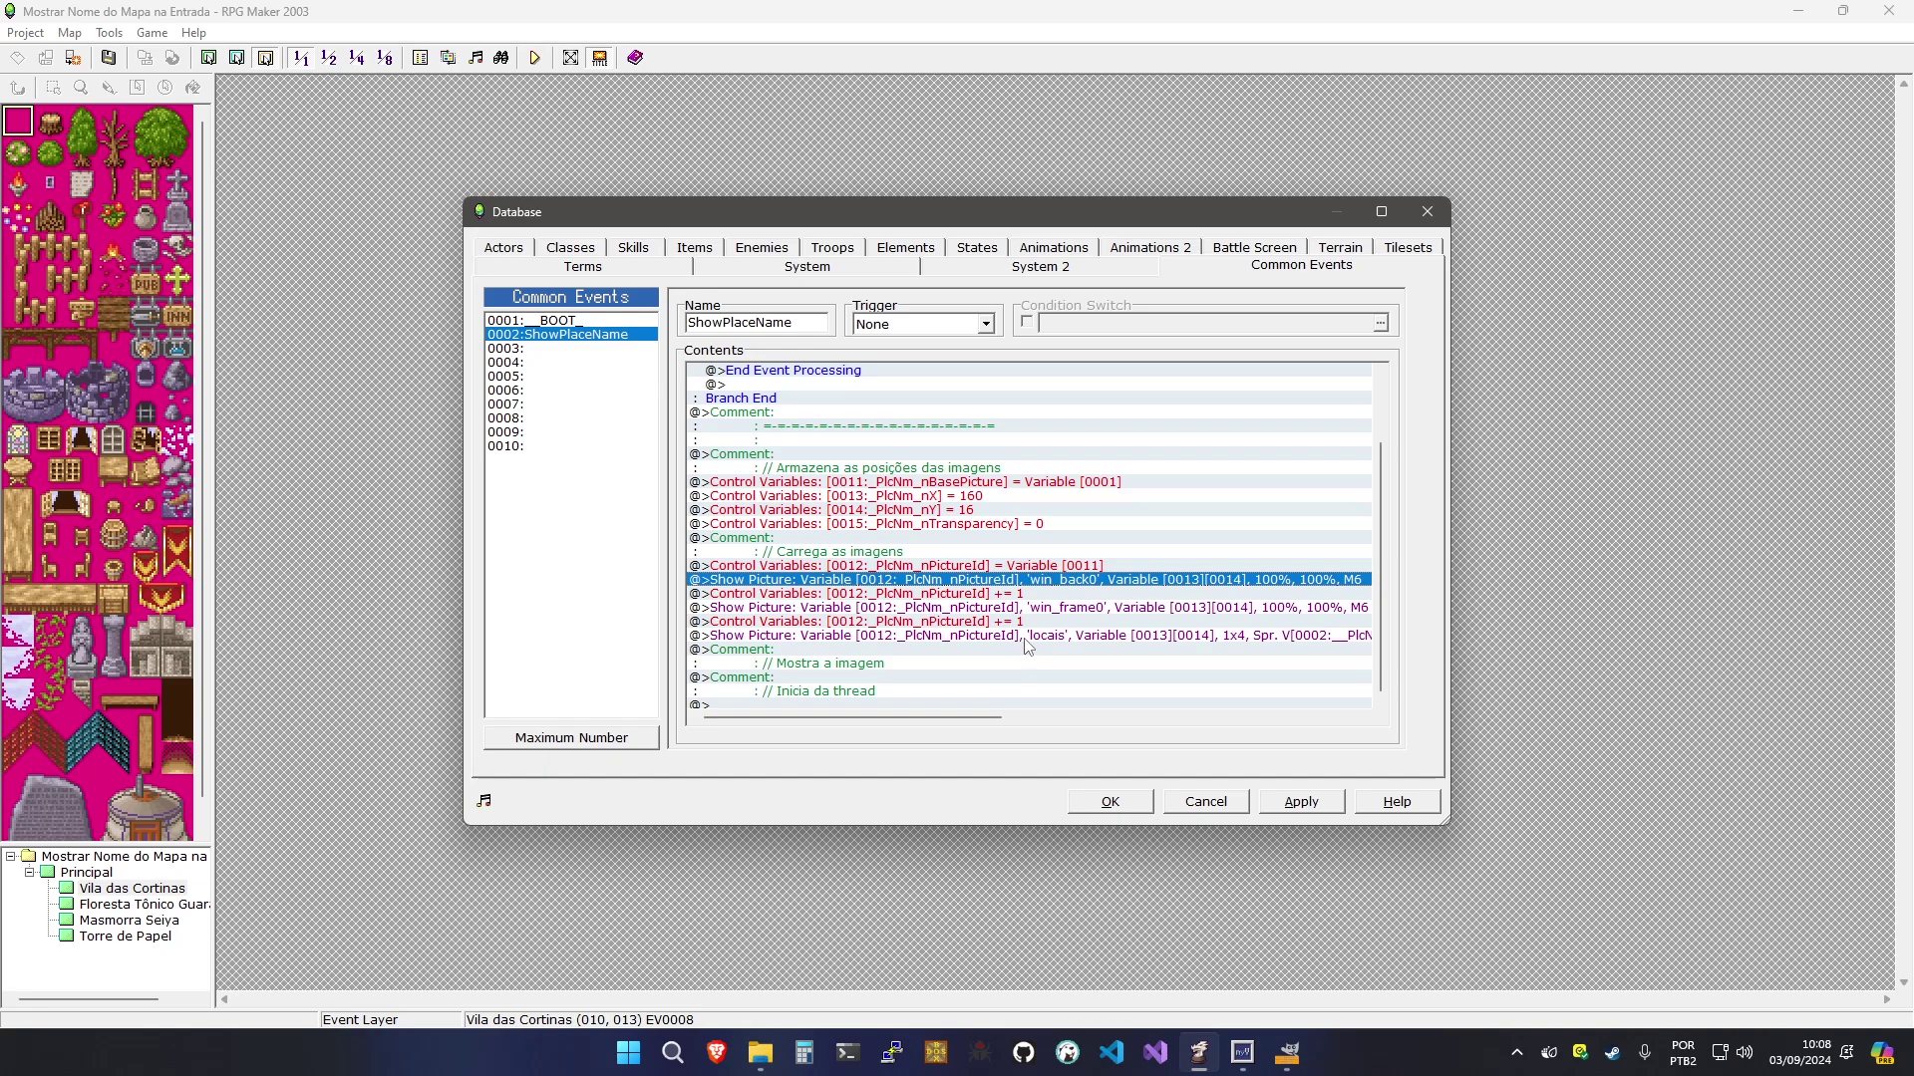
# Copy the command assigning Variable [0011] to 0012:_PlcNm_nPictureId to just below the "Mostra a imagem" comment
pyautogui.click(979, 567)
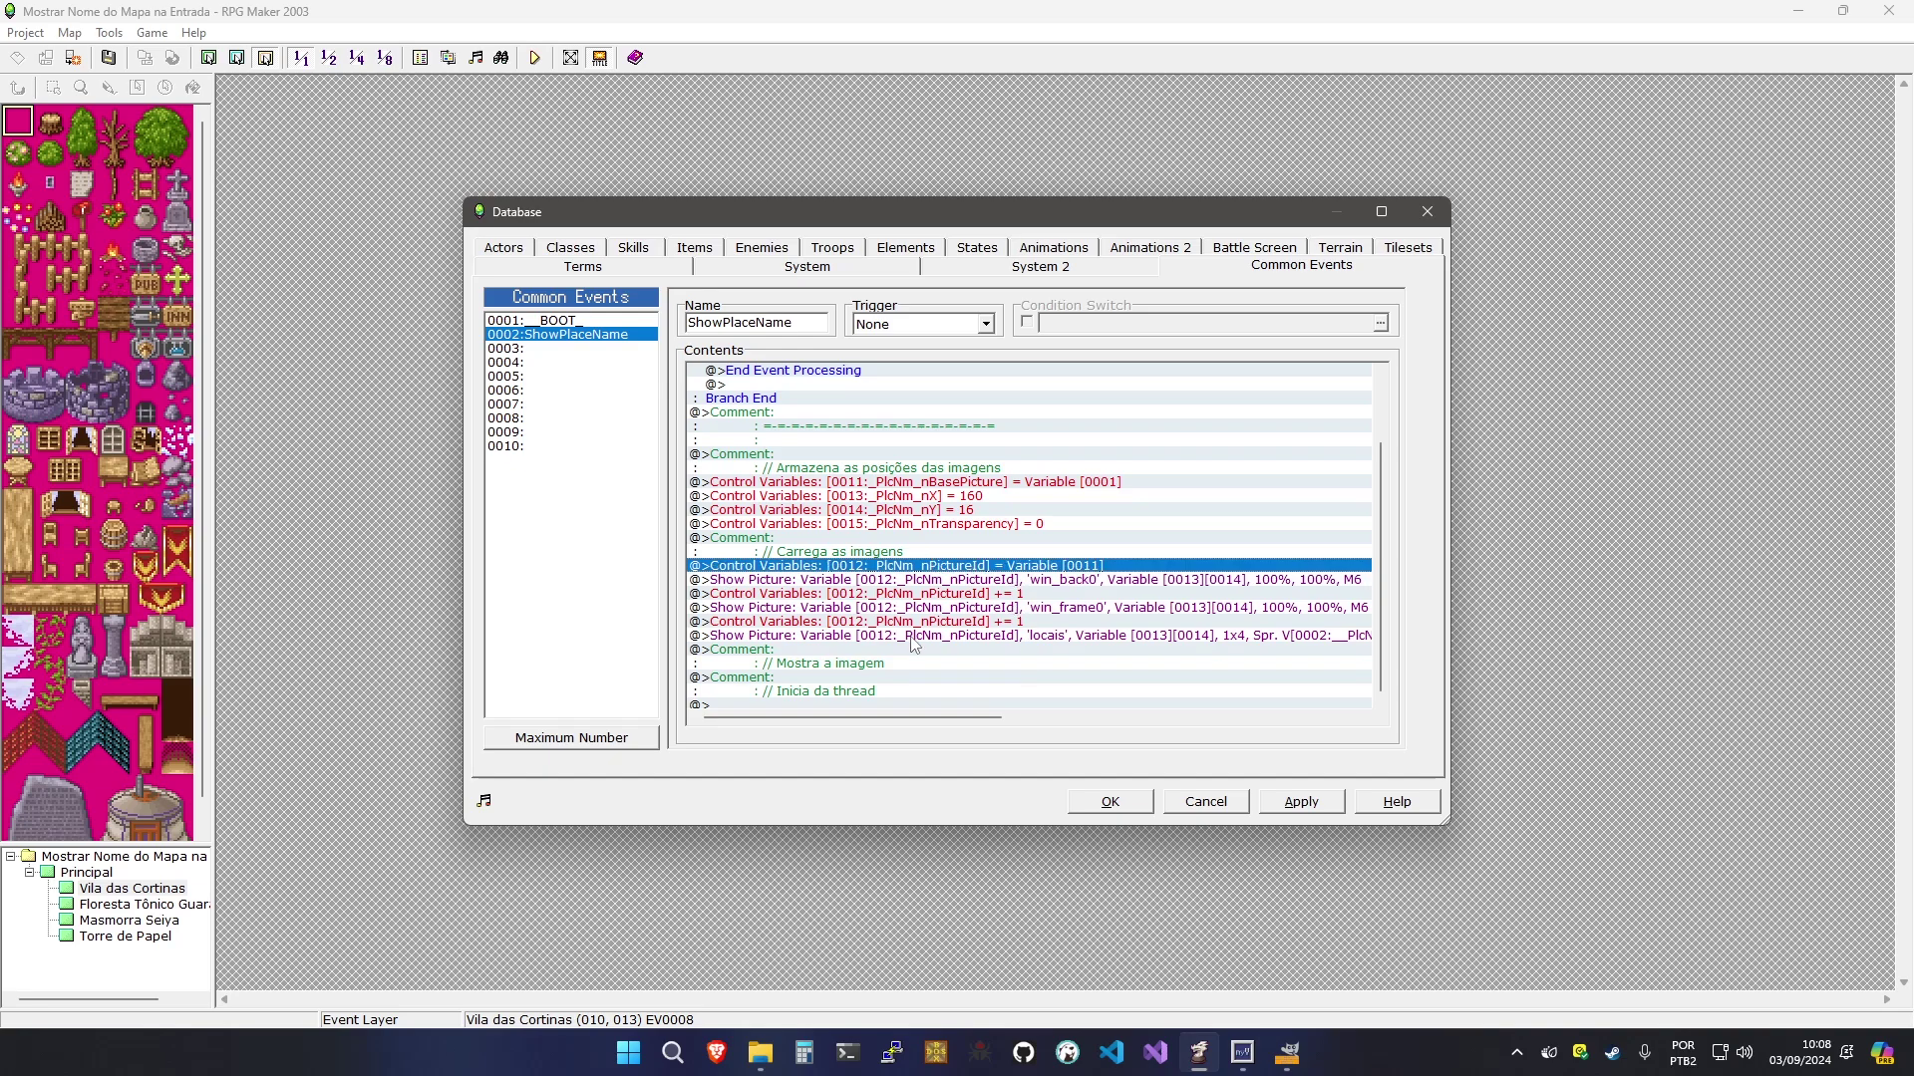
pyautogui.click(855, 692)
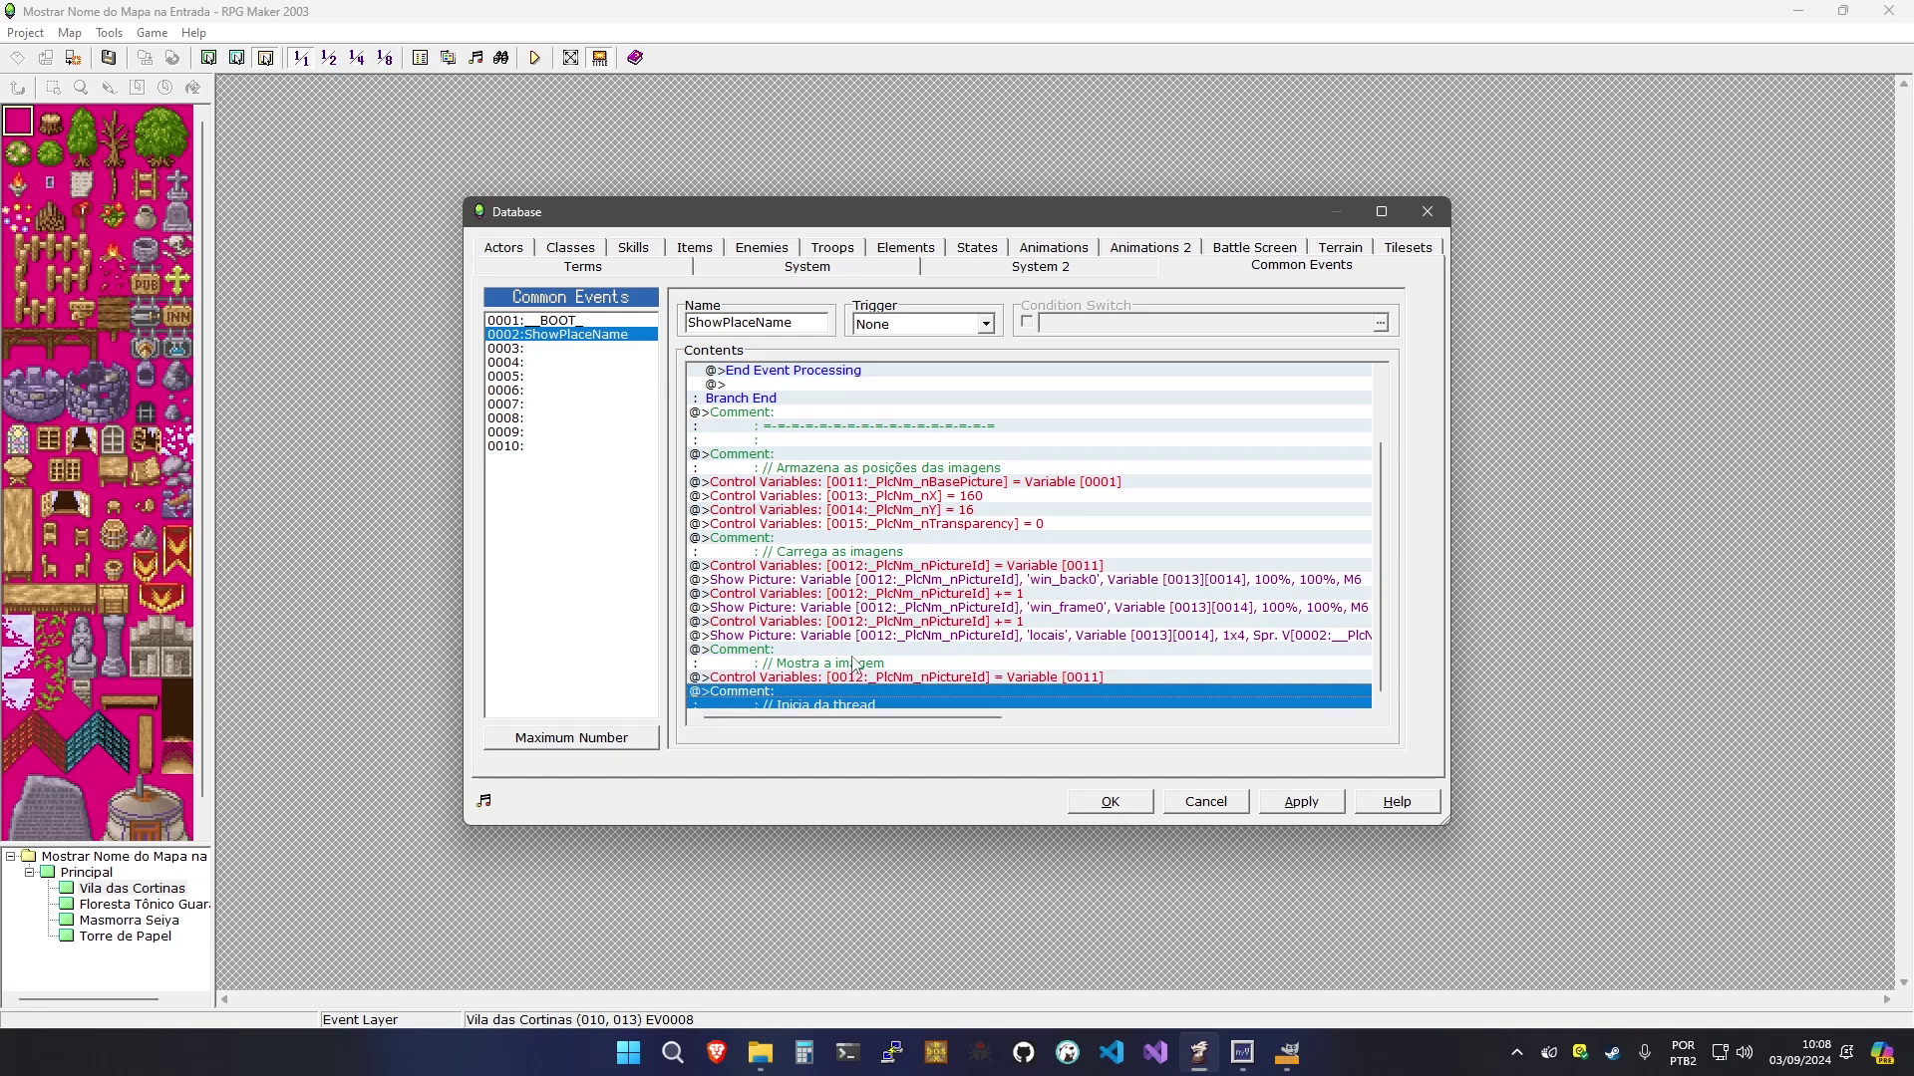
pyautogui.hotkey('ctrl', 'v')
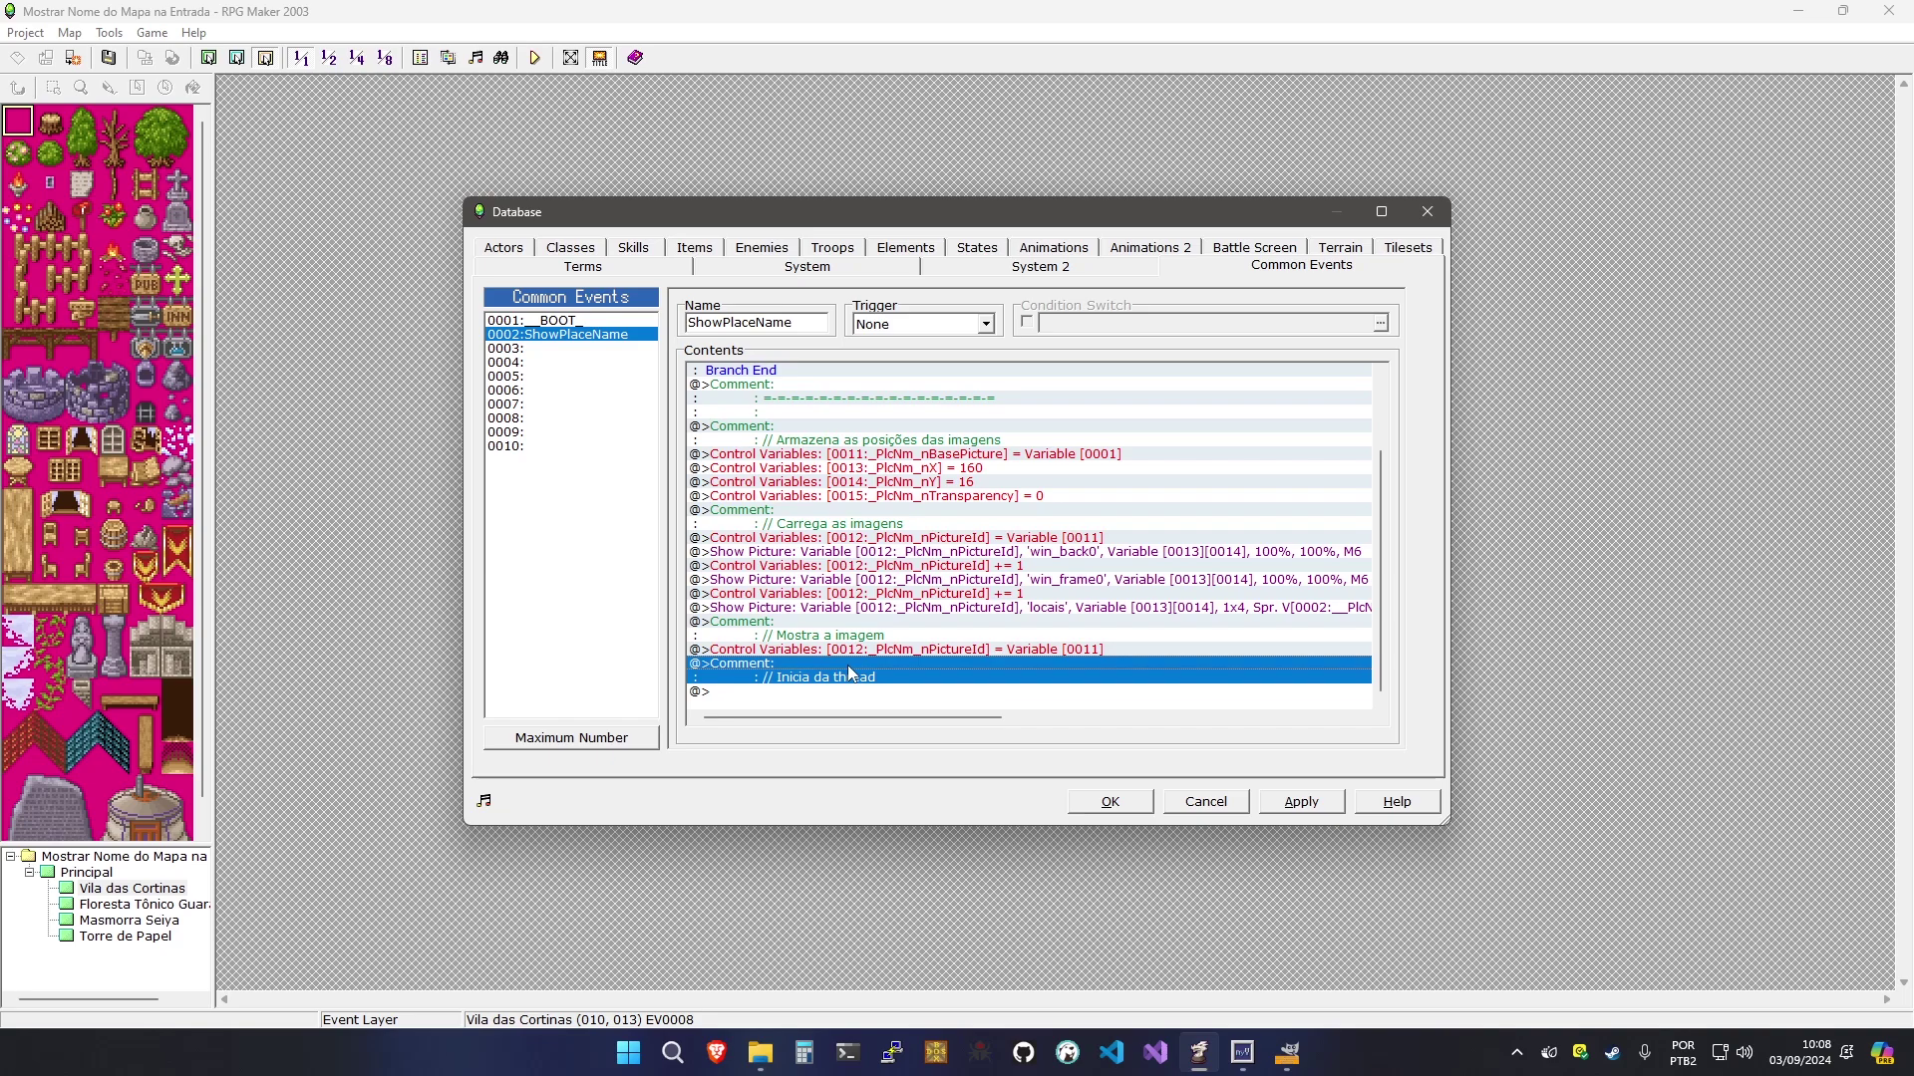
# Start a Move Picture command above the "Inicia da thread" comment and take its transparency from variable 0015:_PlcNm_nTransparency
pyautogui.doubleClick(849, 668)
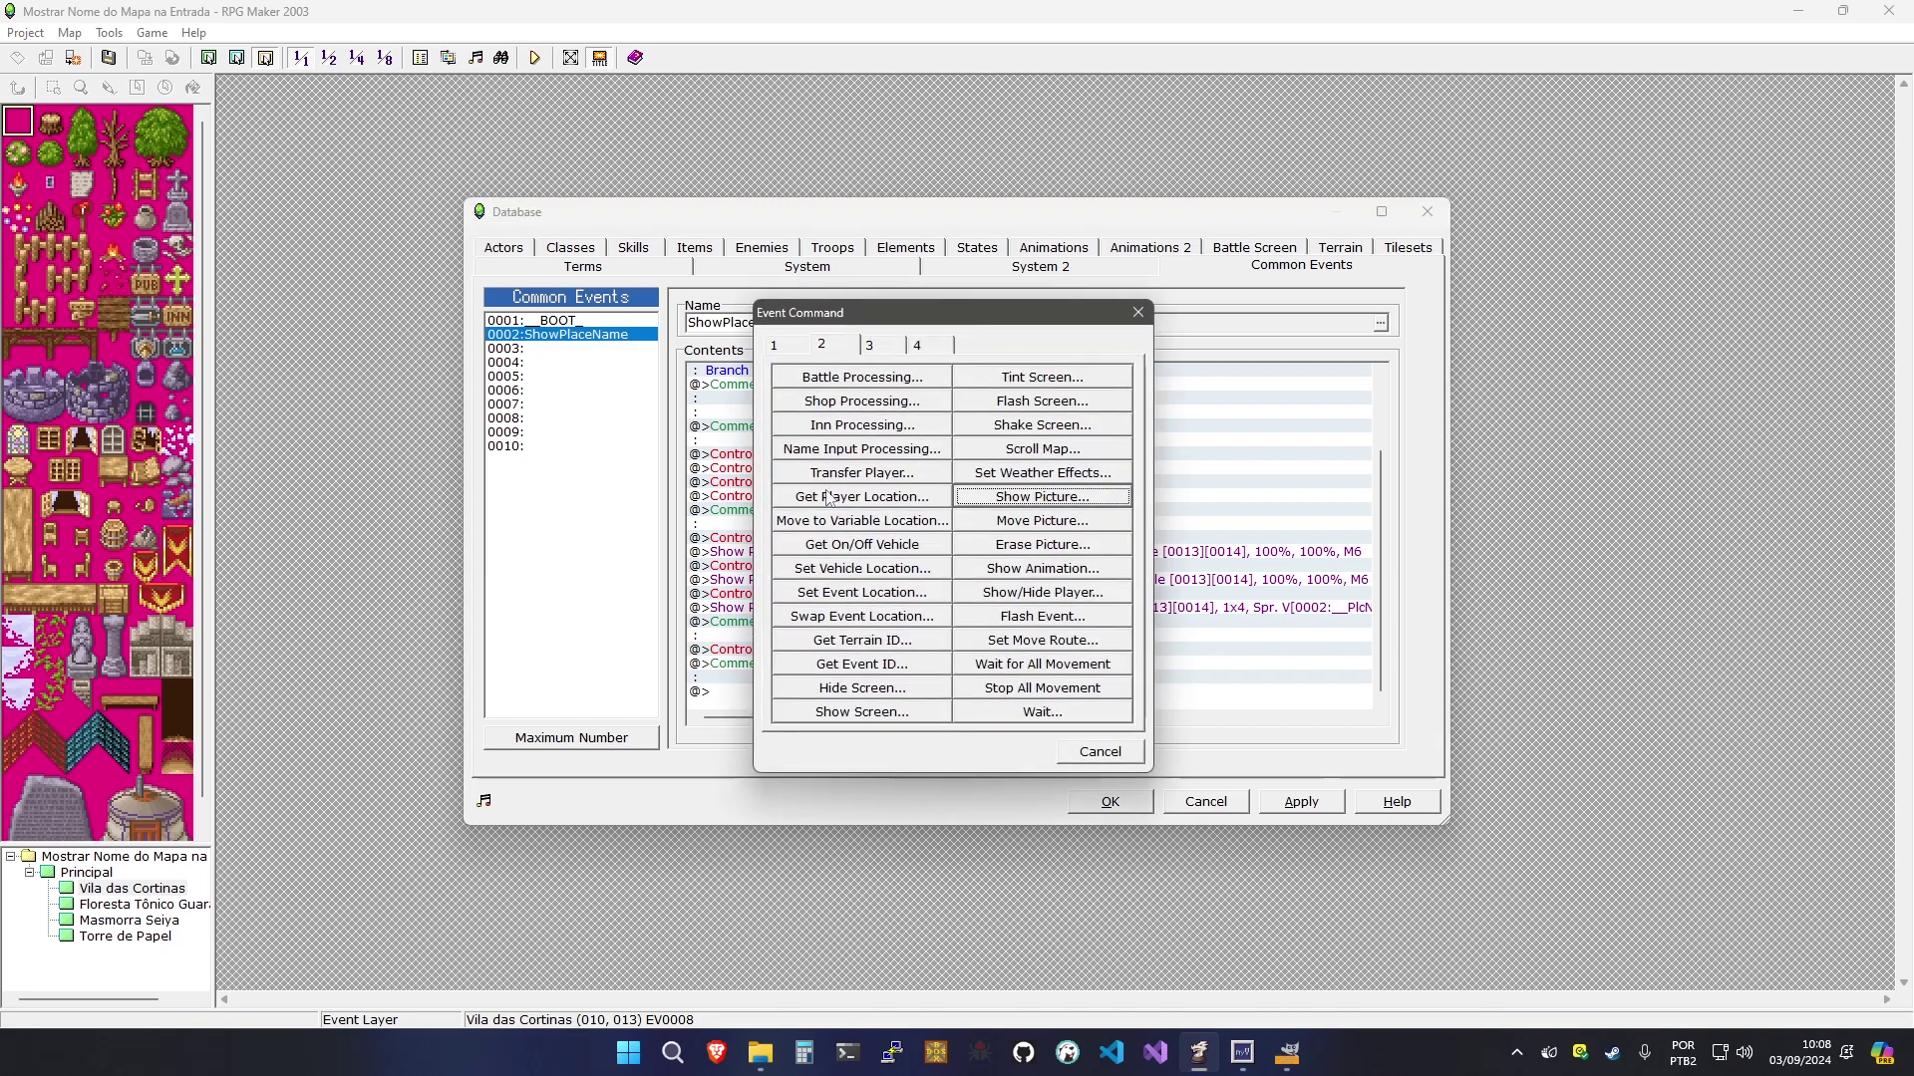
pyautogui.click(1001, 531)
pyautogui.click(1001, 520)
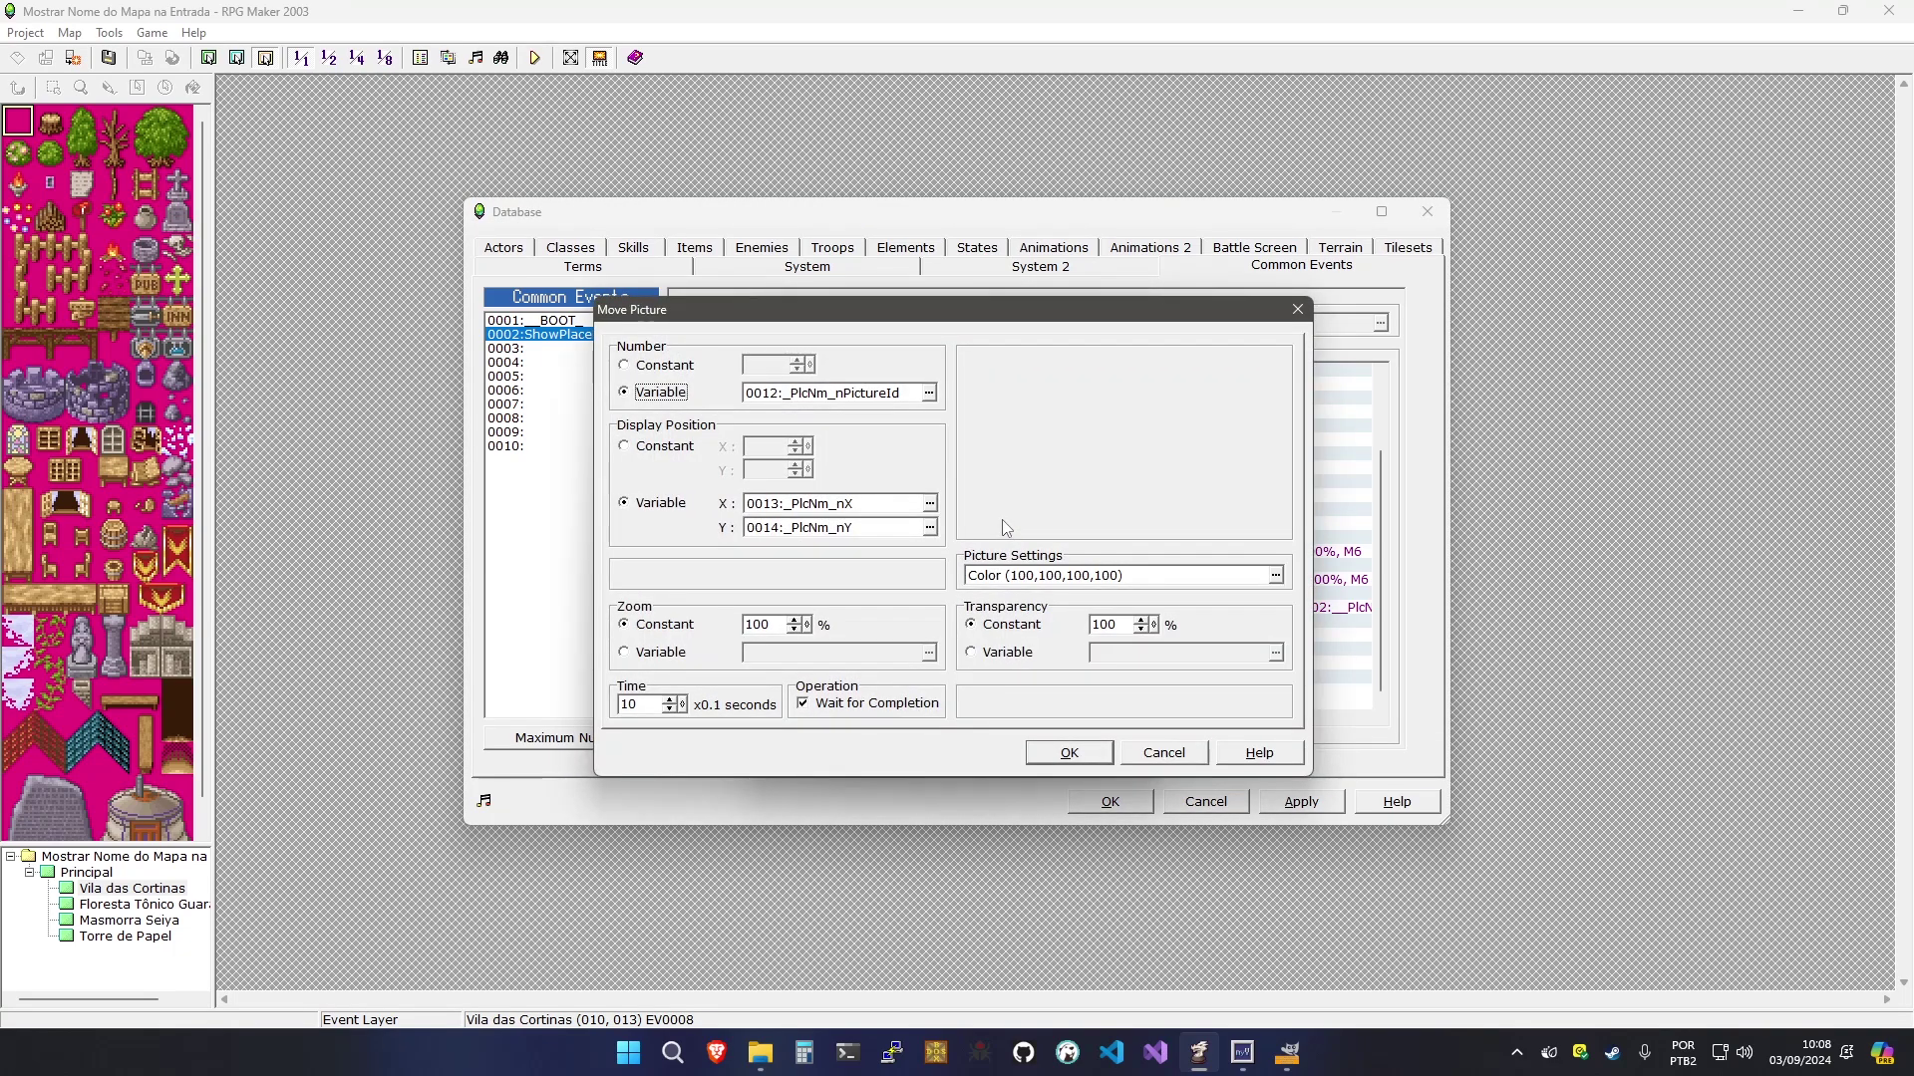
pyautogui.click(779, 397)
pyautogui.click(800, 509)
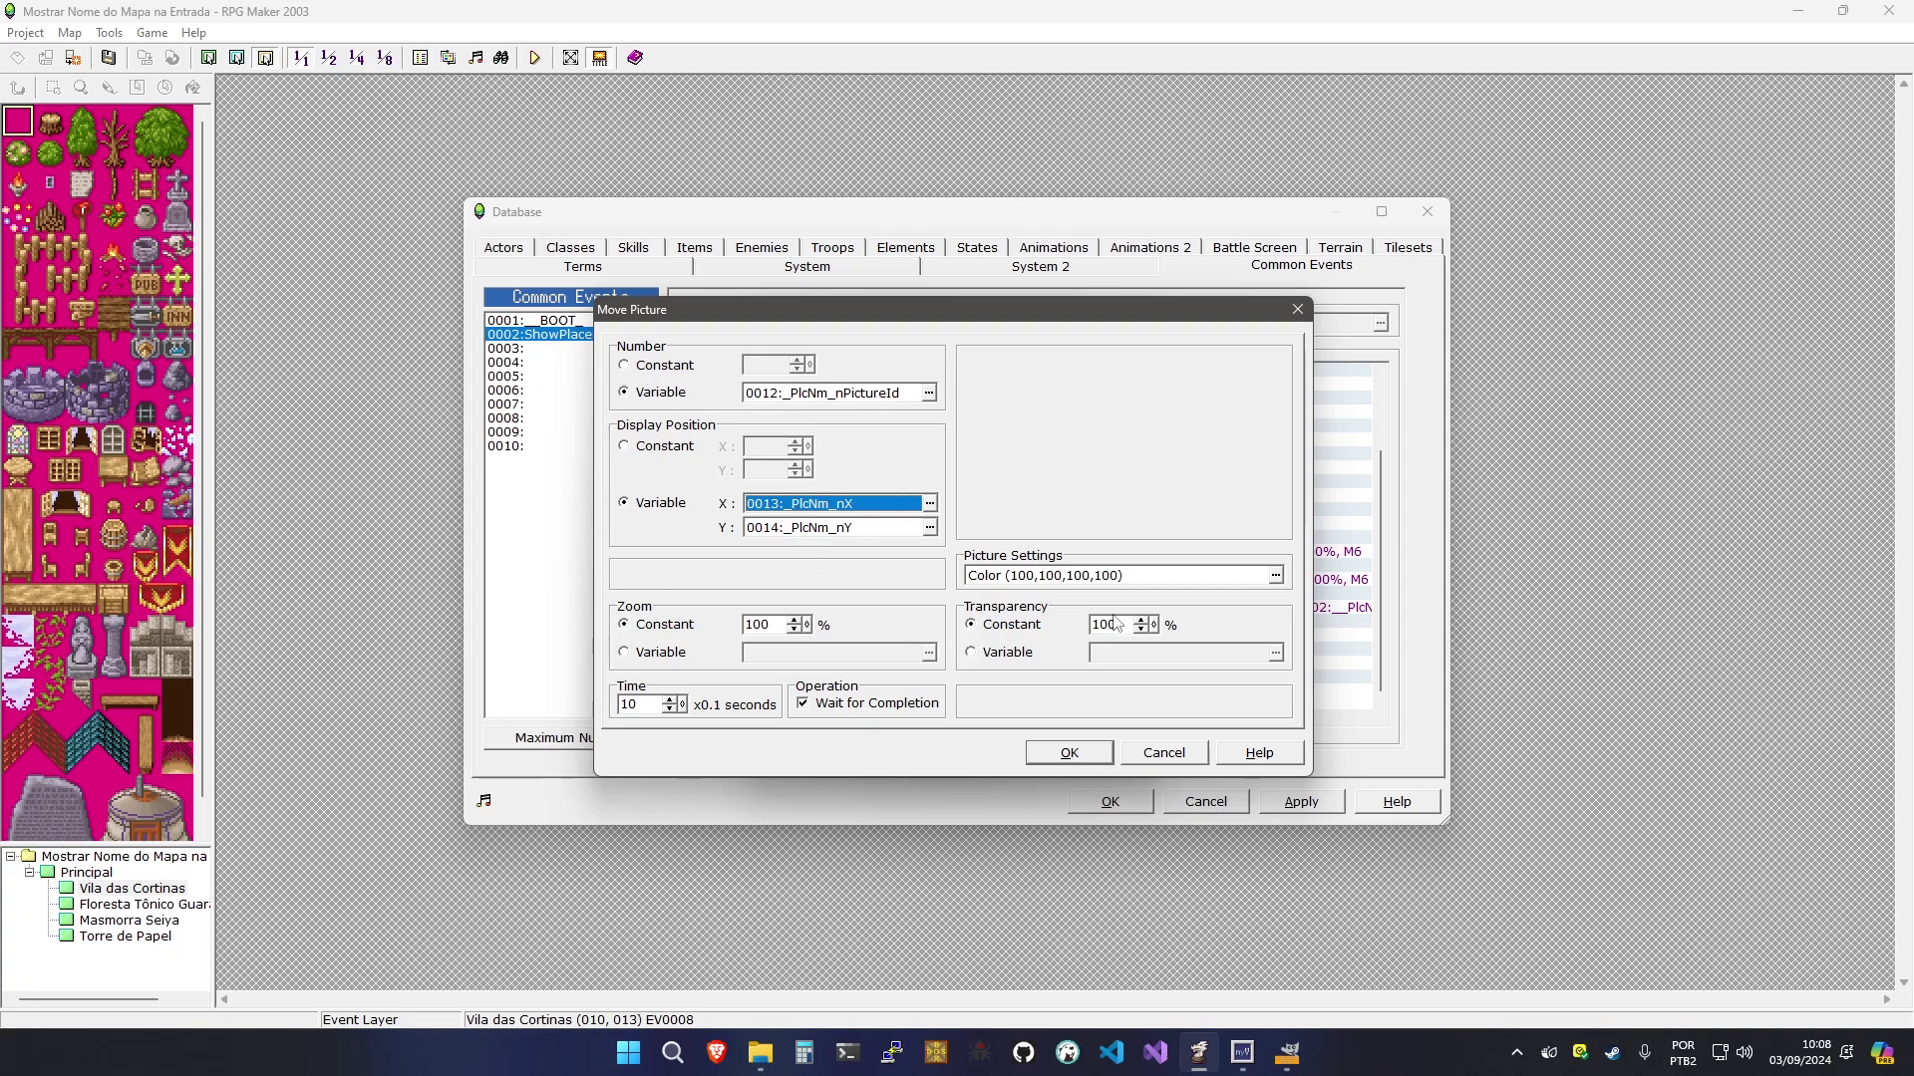
pyautogui.click(1009, 654)
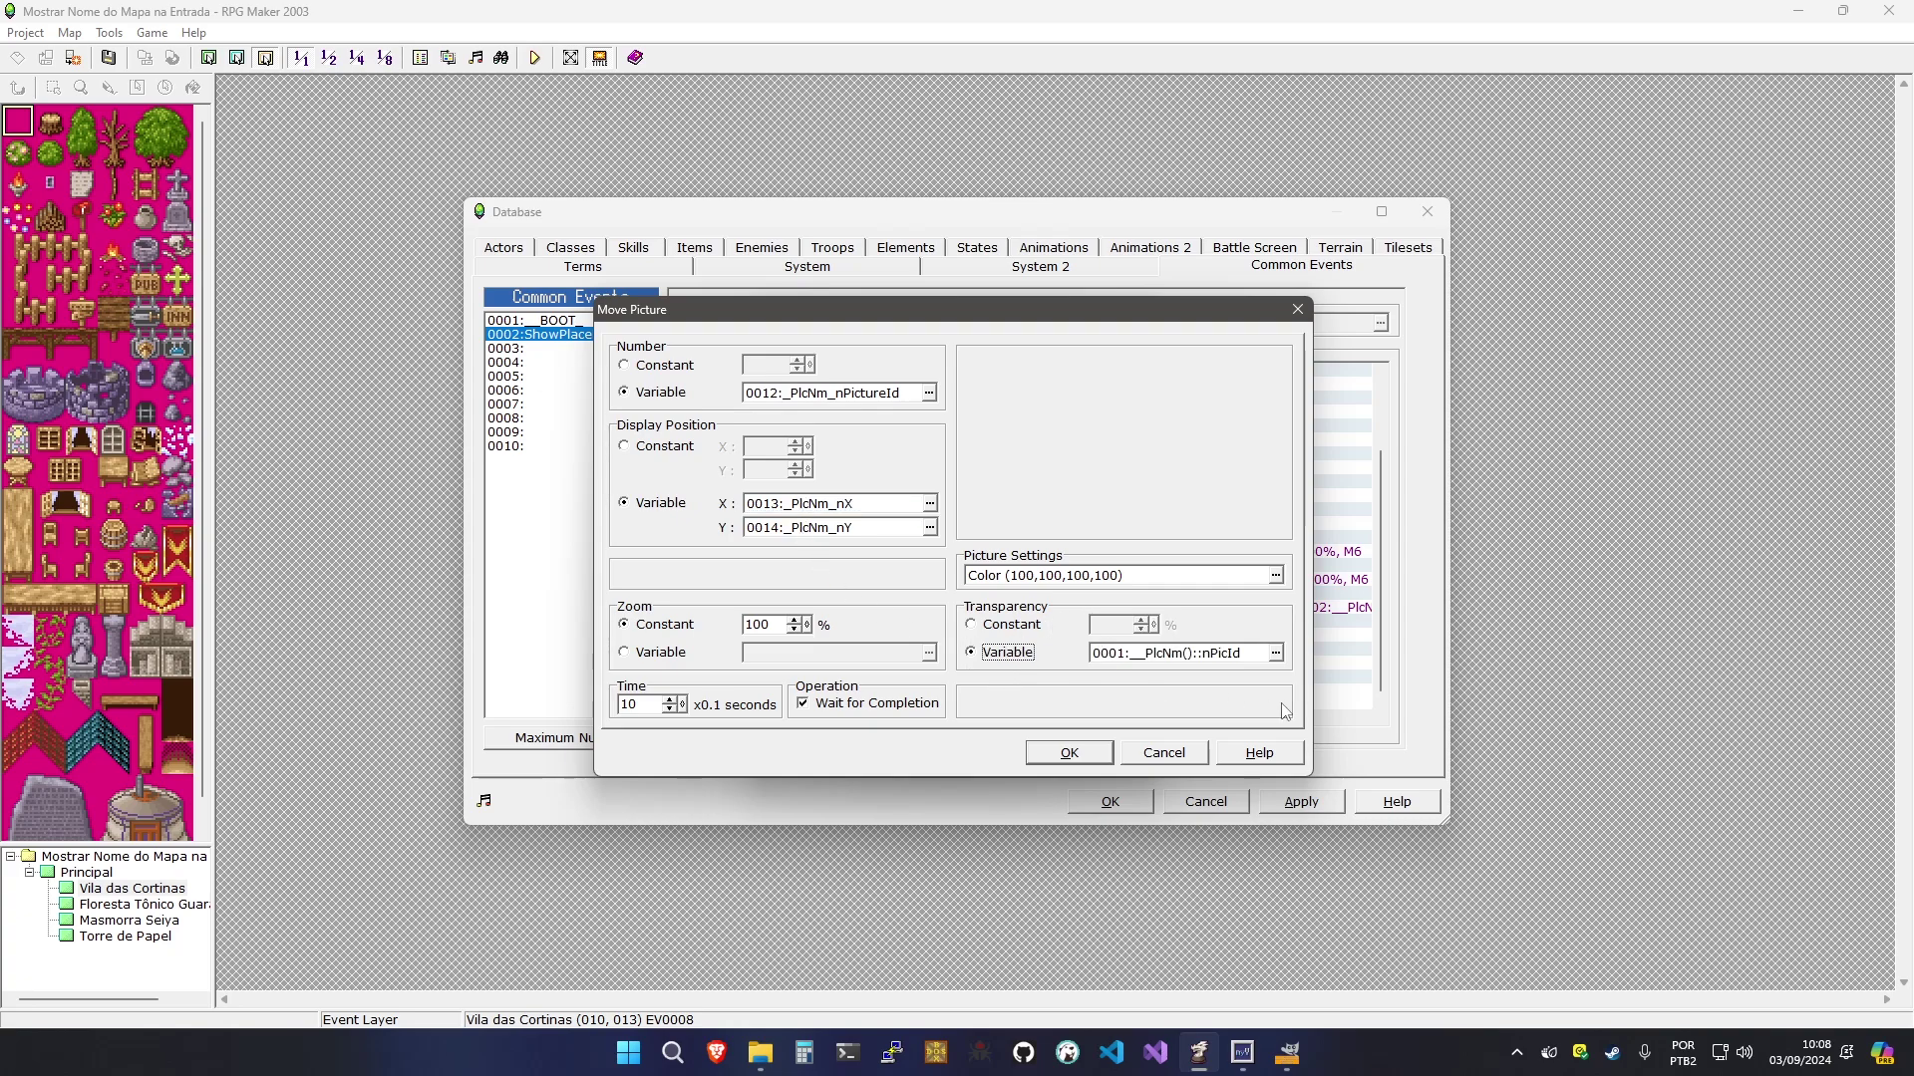
pyautogui.click(1199, 658)
pyautogui.click(1275, 653)
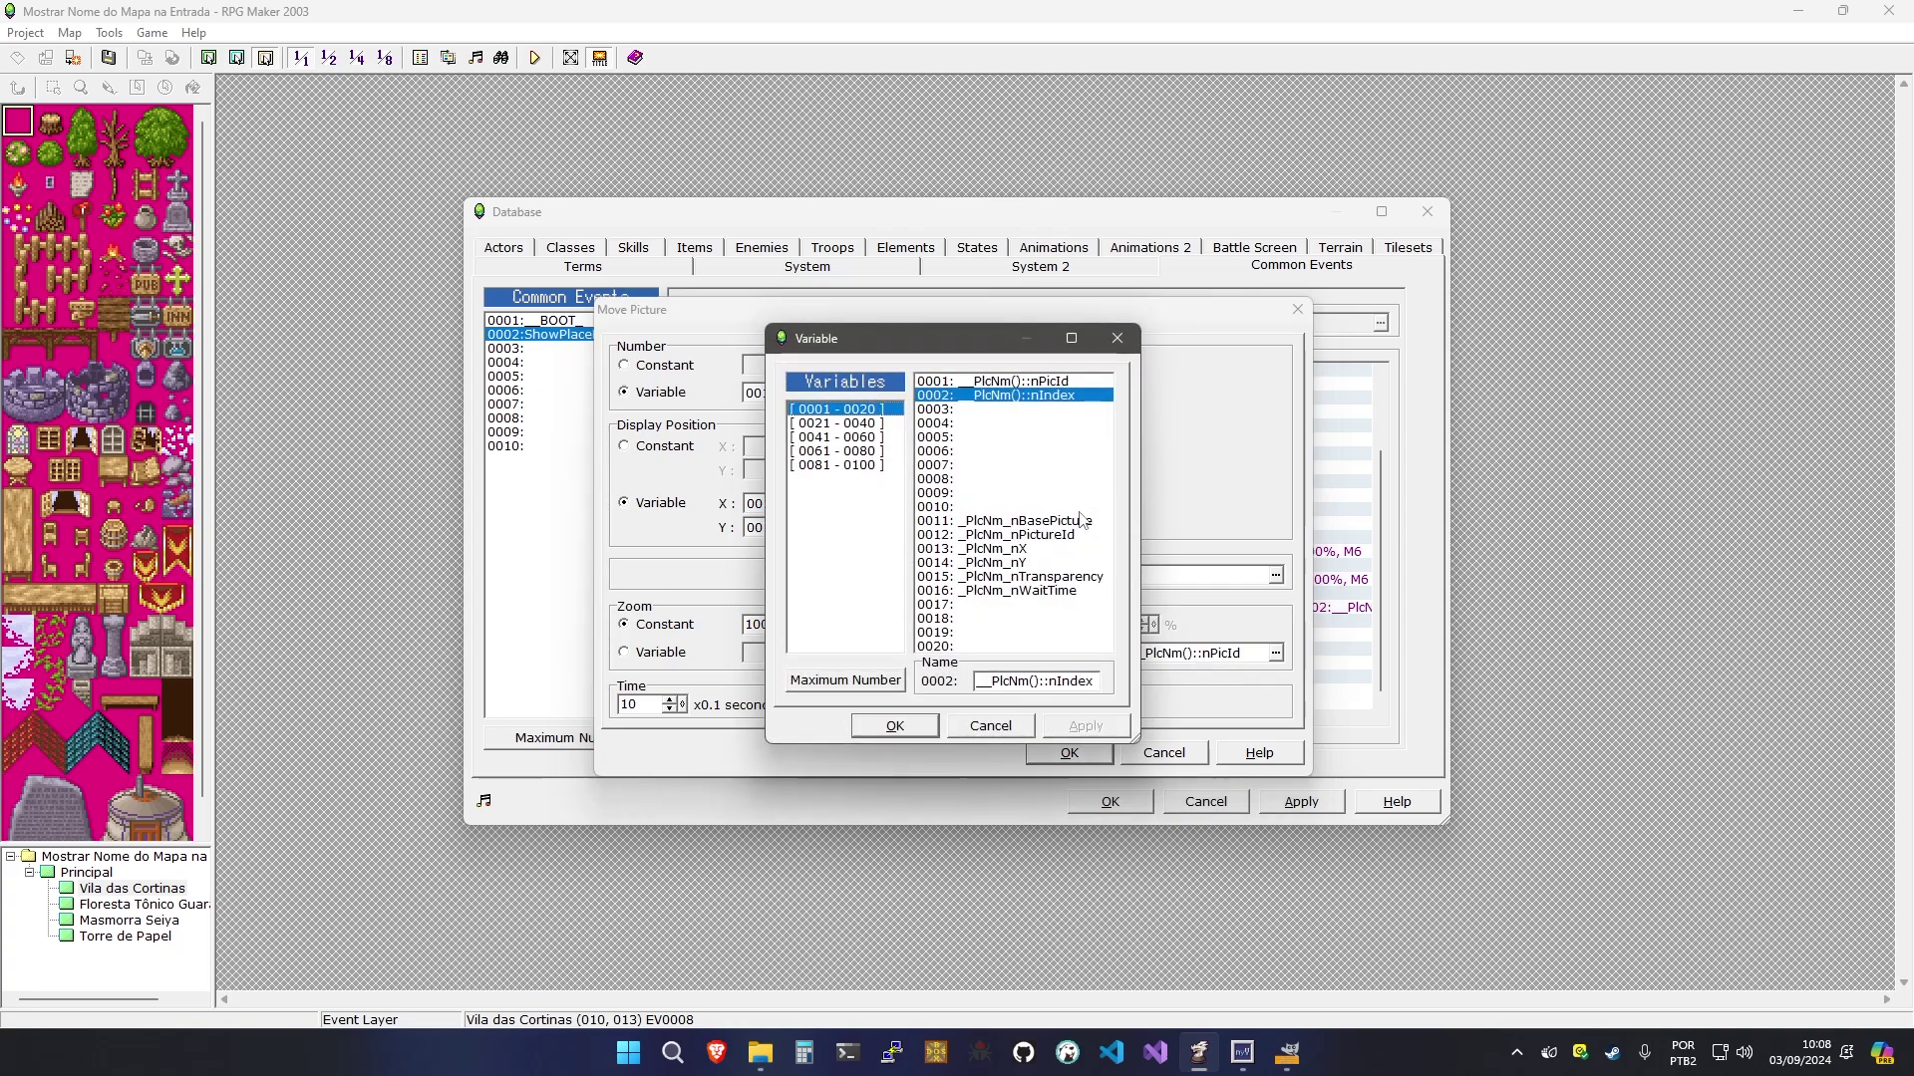
pyautogui.click(1009, 578)
pyautogui.click(1007, 584)
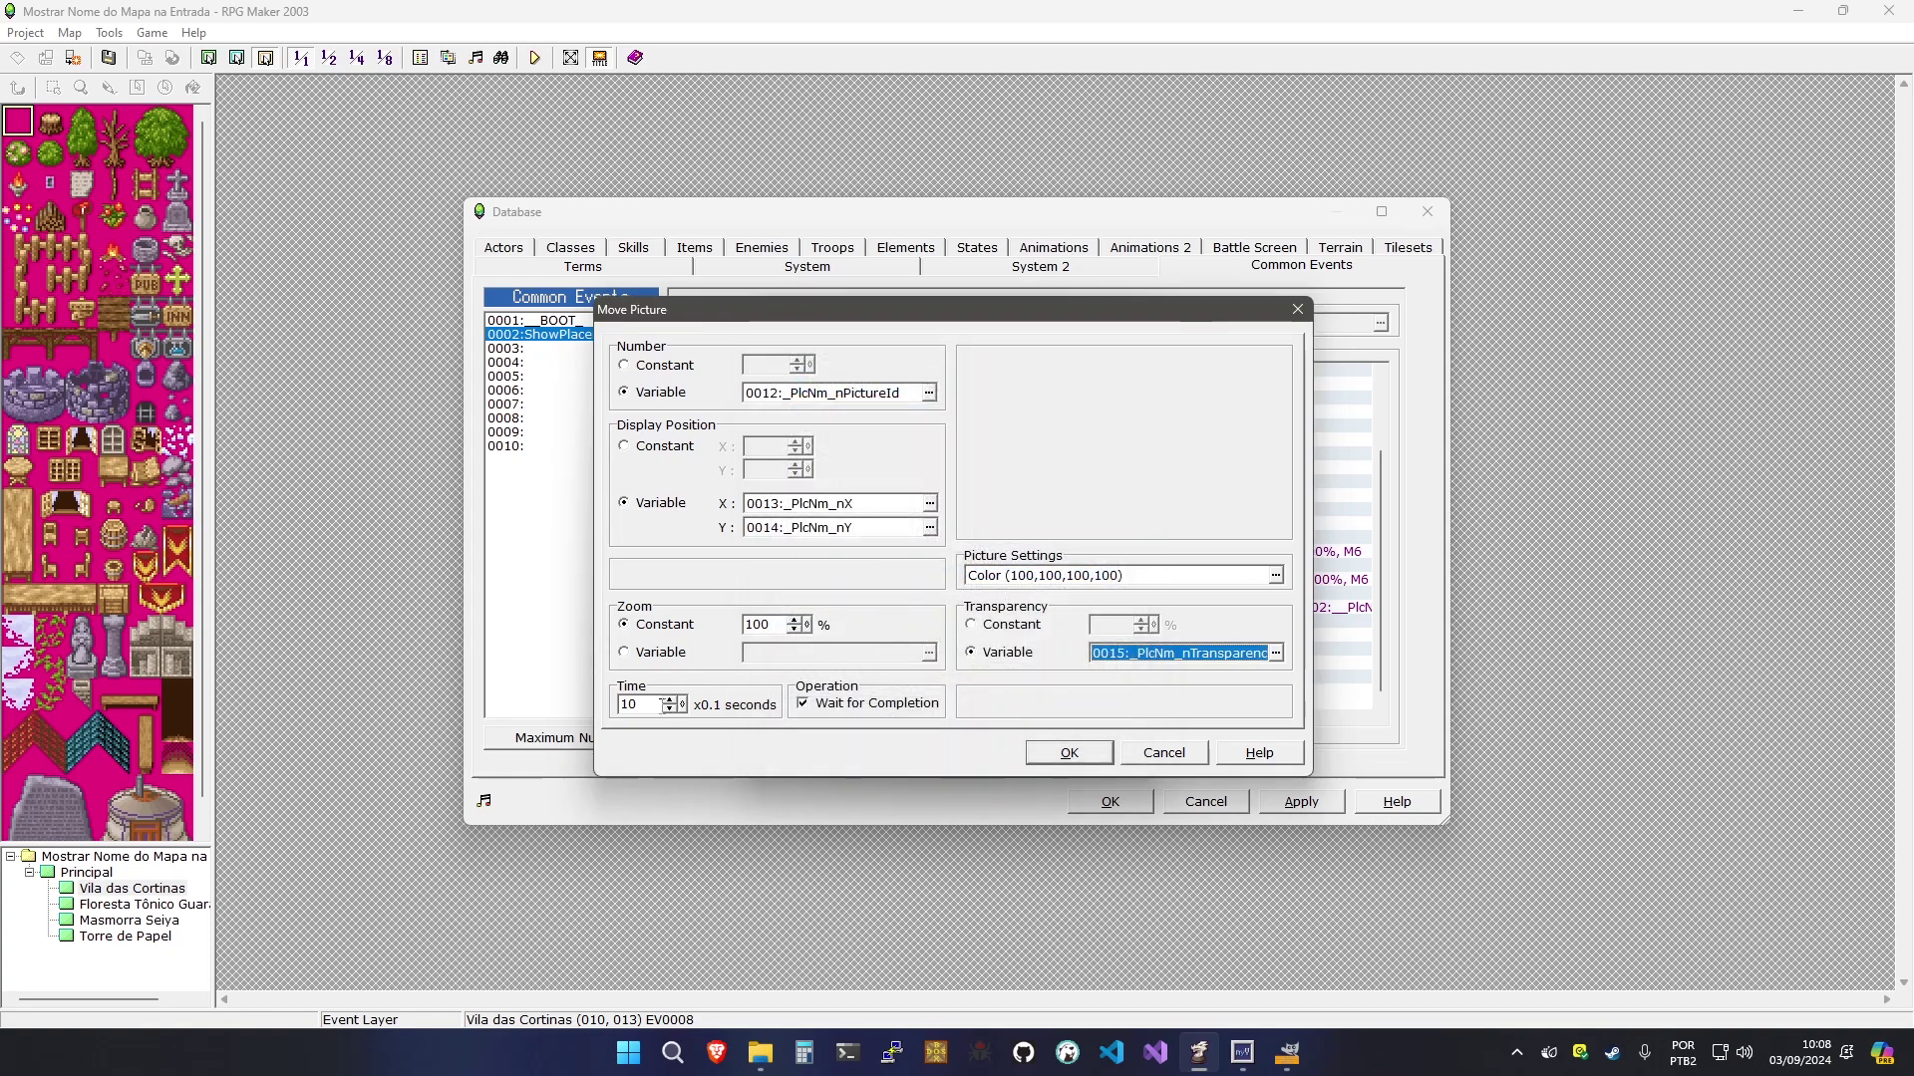
# Set the picture move time to 5 x0.1 seconds, turn off Wait for Completion, and add the command to the event
pyautogui.doubleClick(663, 706)
pyautogui.write('5')
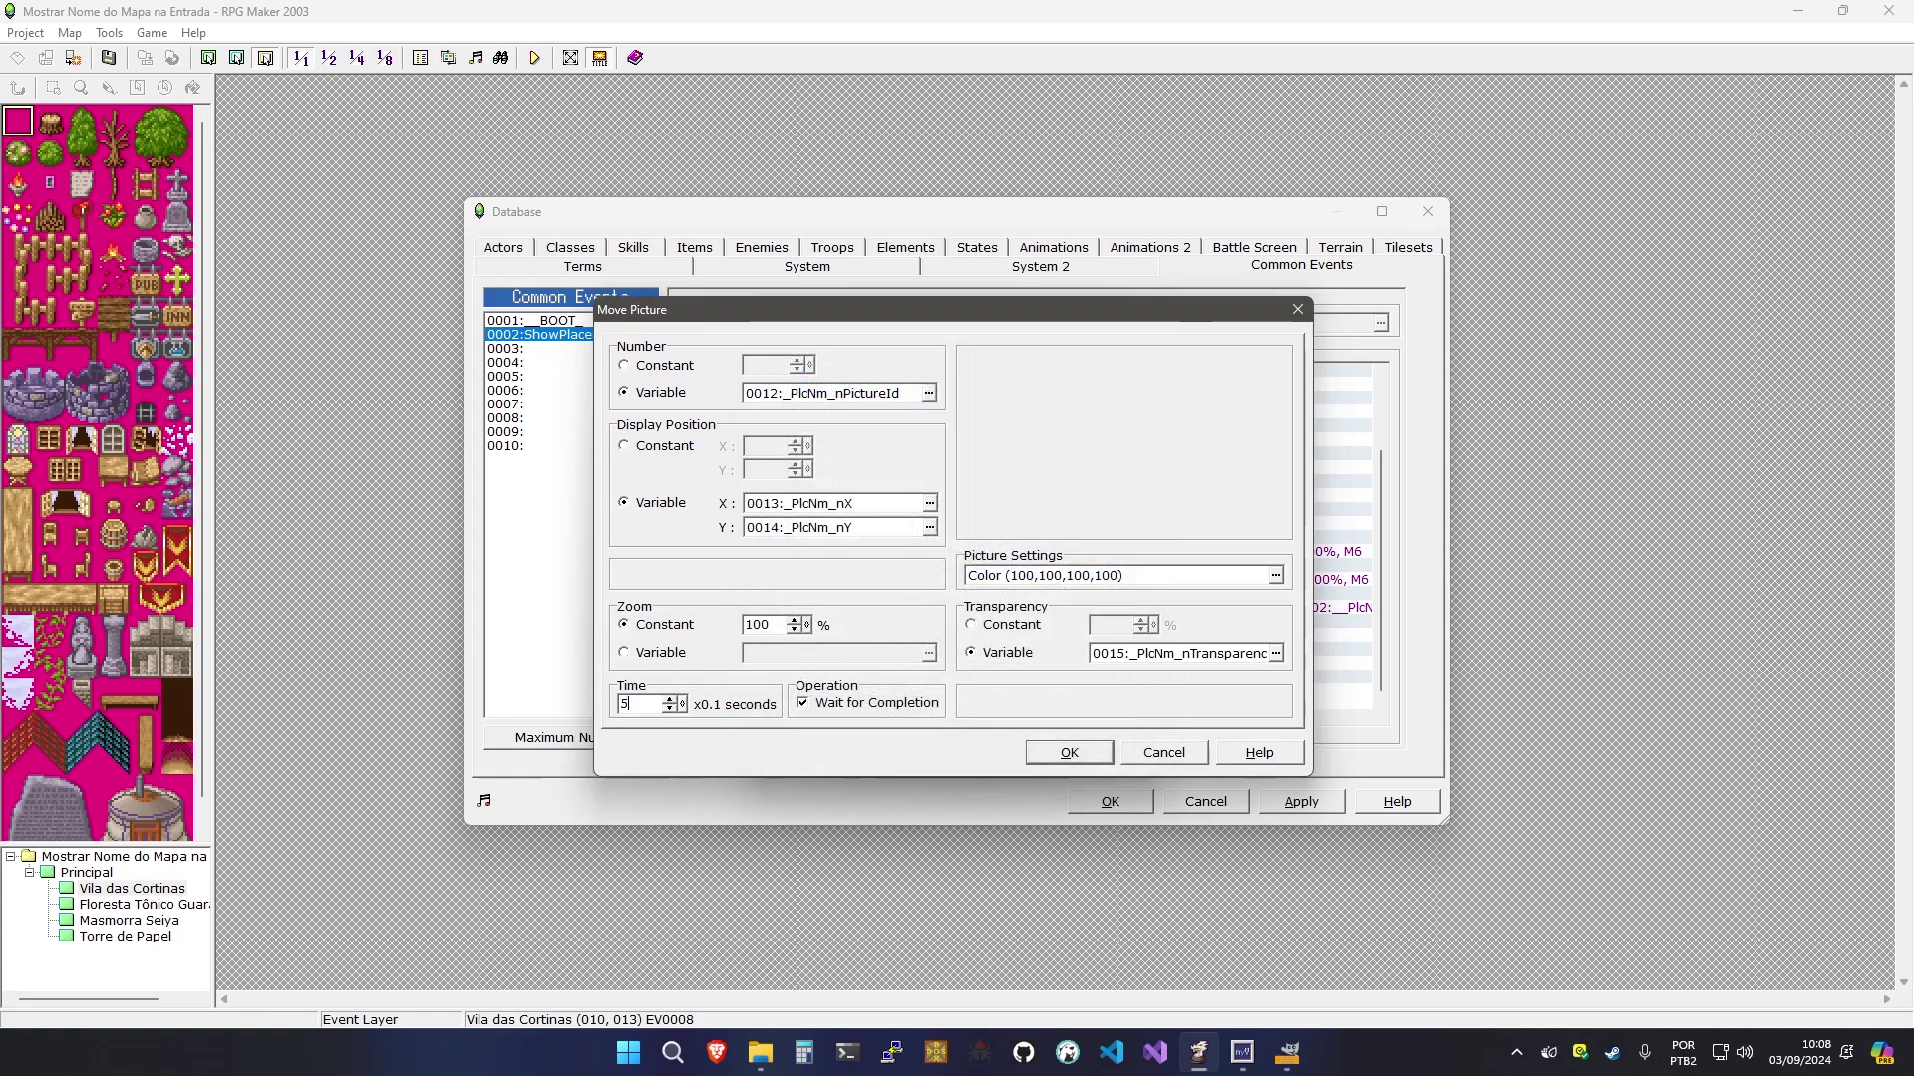
pyautogui.click(846, 704)
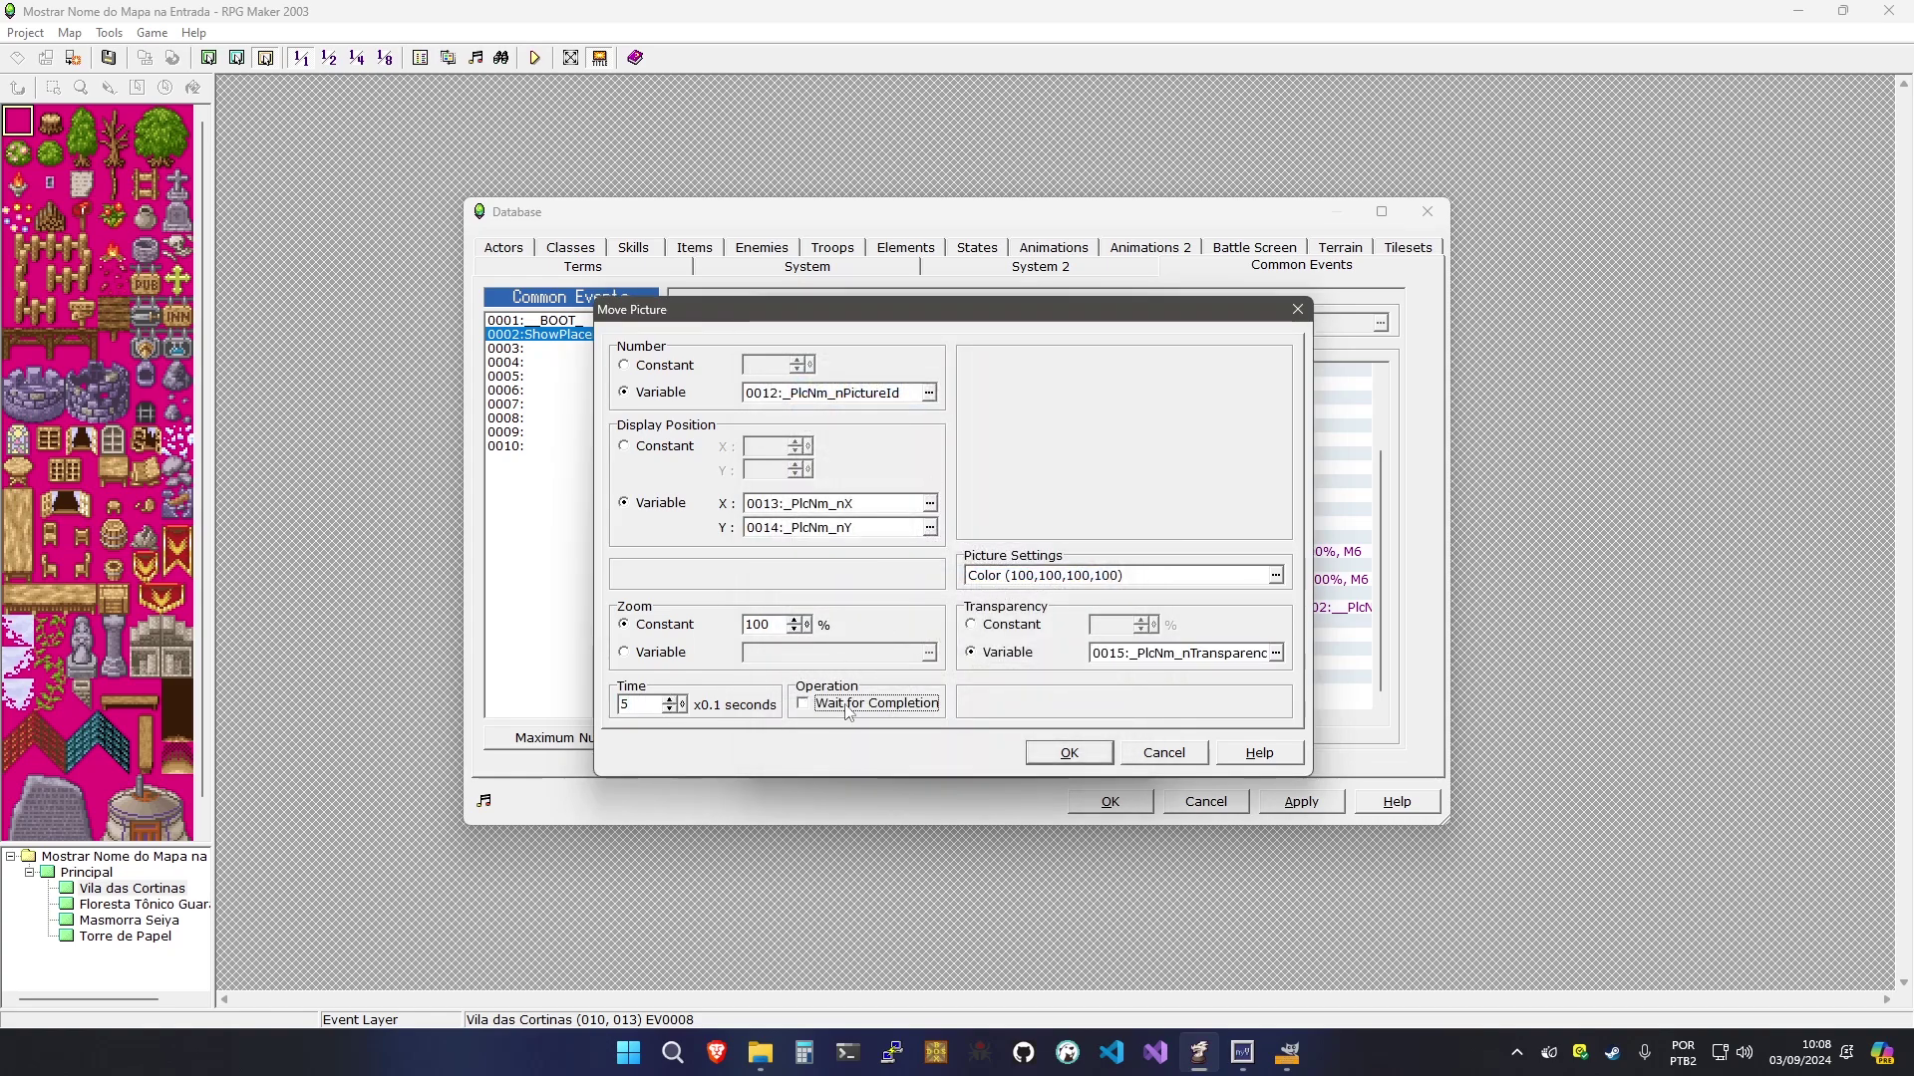
pyautogui.click(1031, 755)
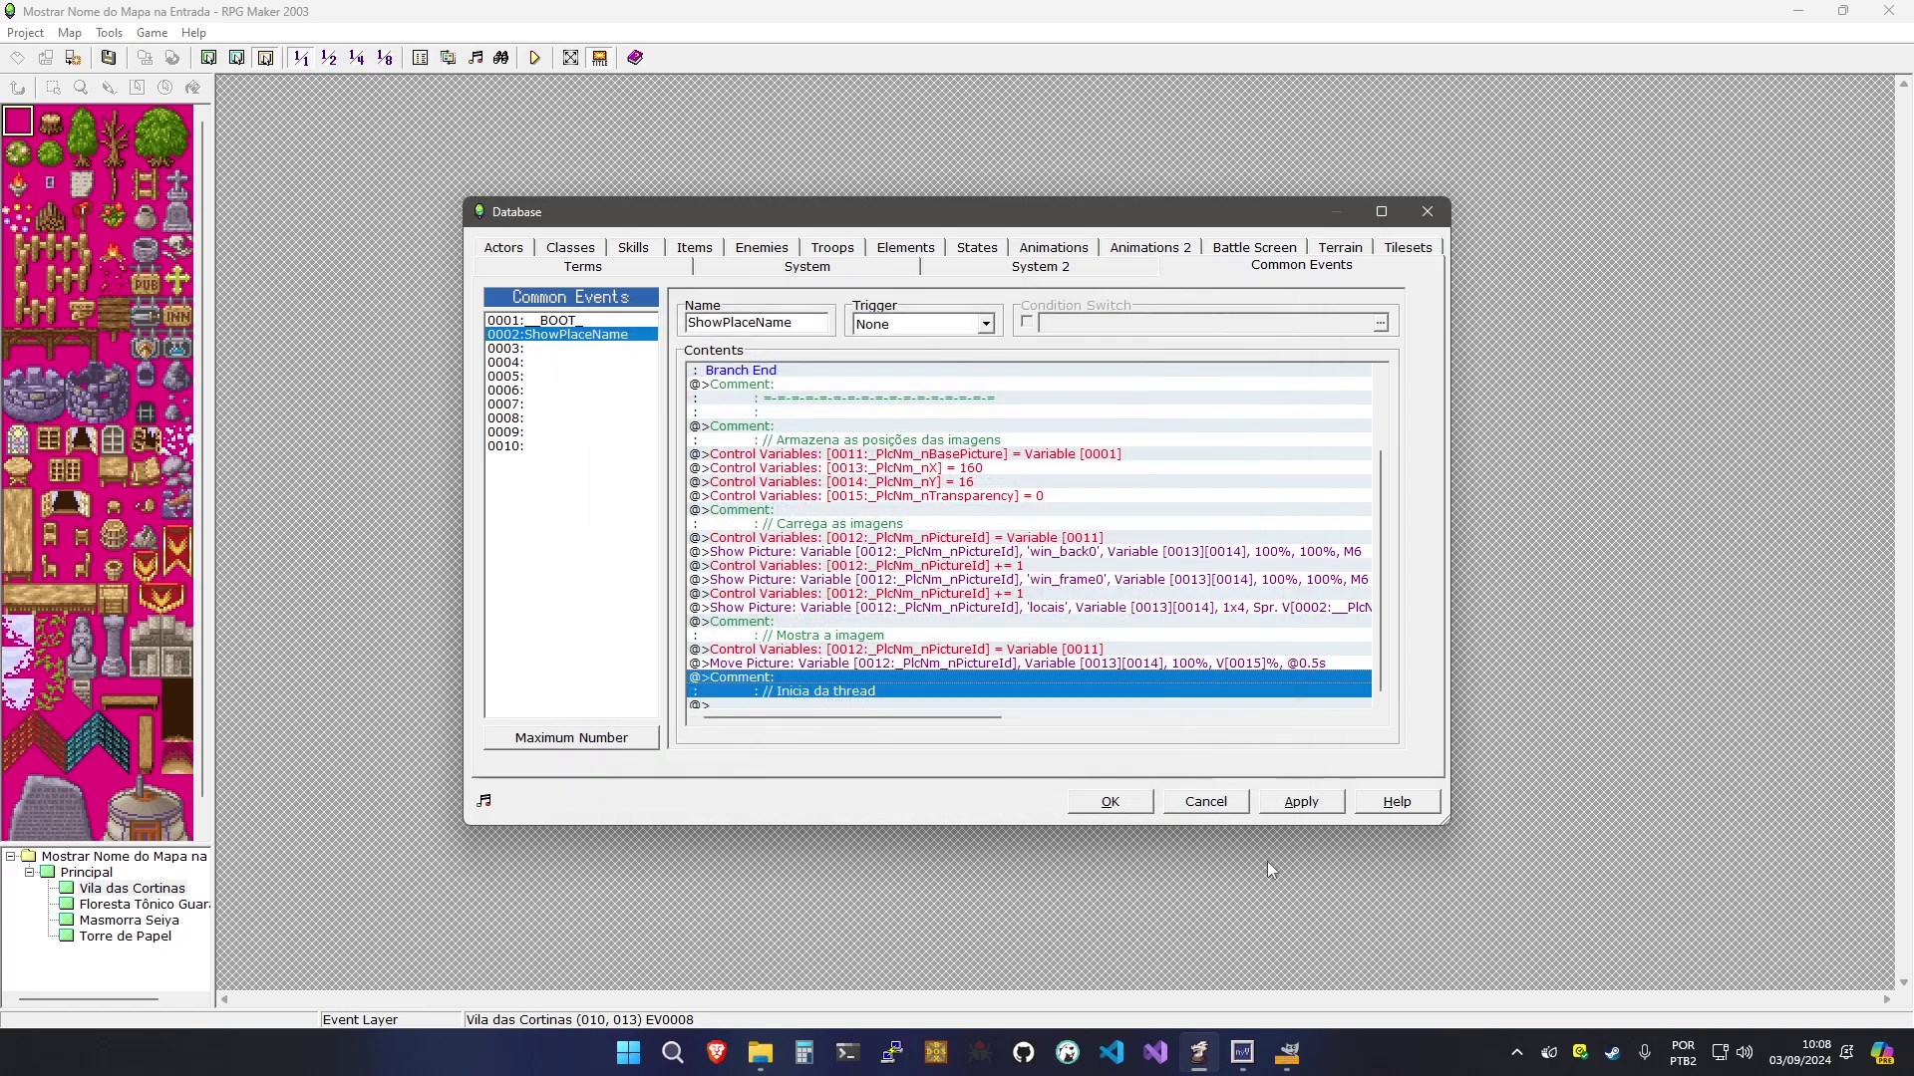
# Insert a copy of the command adding 1 to 0012:_PlcNm_nPictureId below the Move Picture command
pyautogui.write('@>Control Variables: [0012:_PlcNm_nPictureId] += 1')
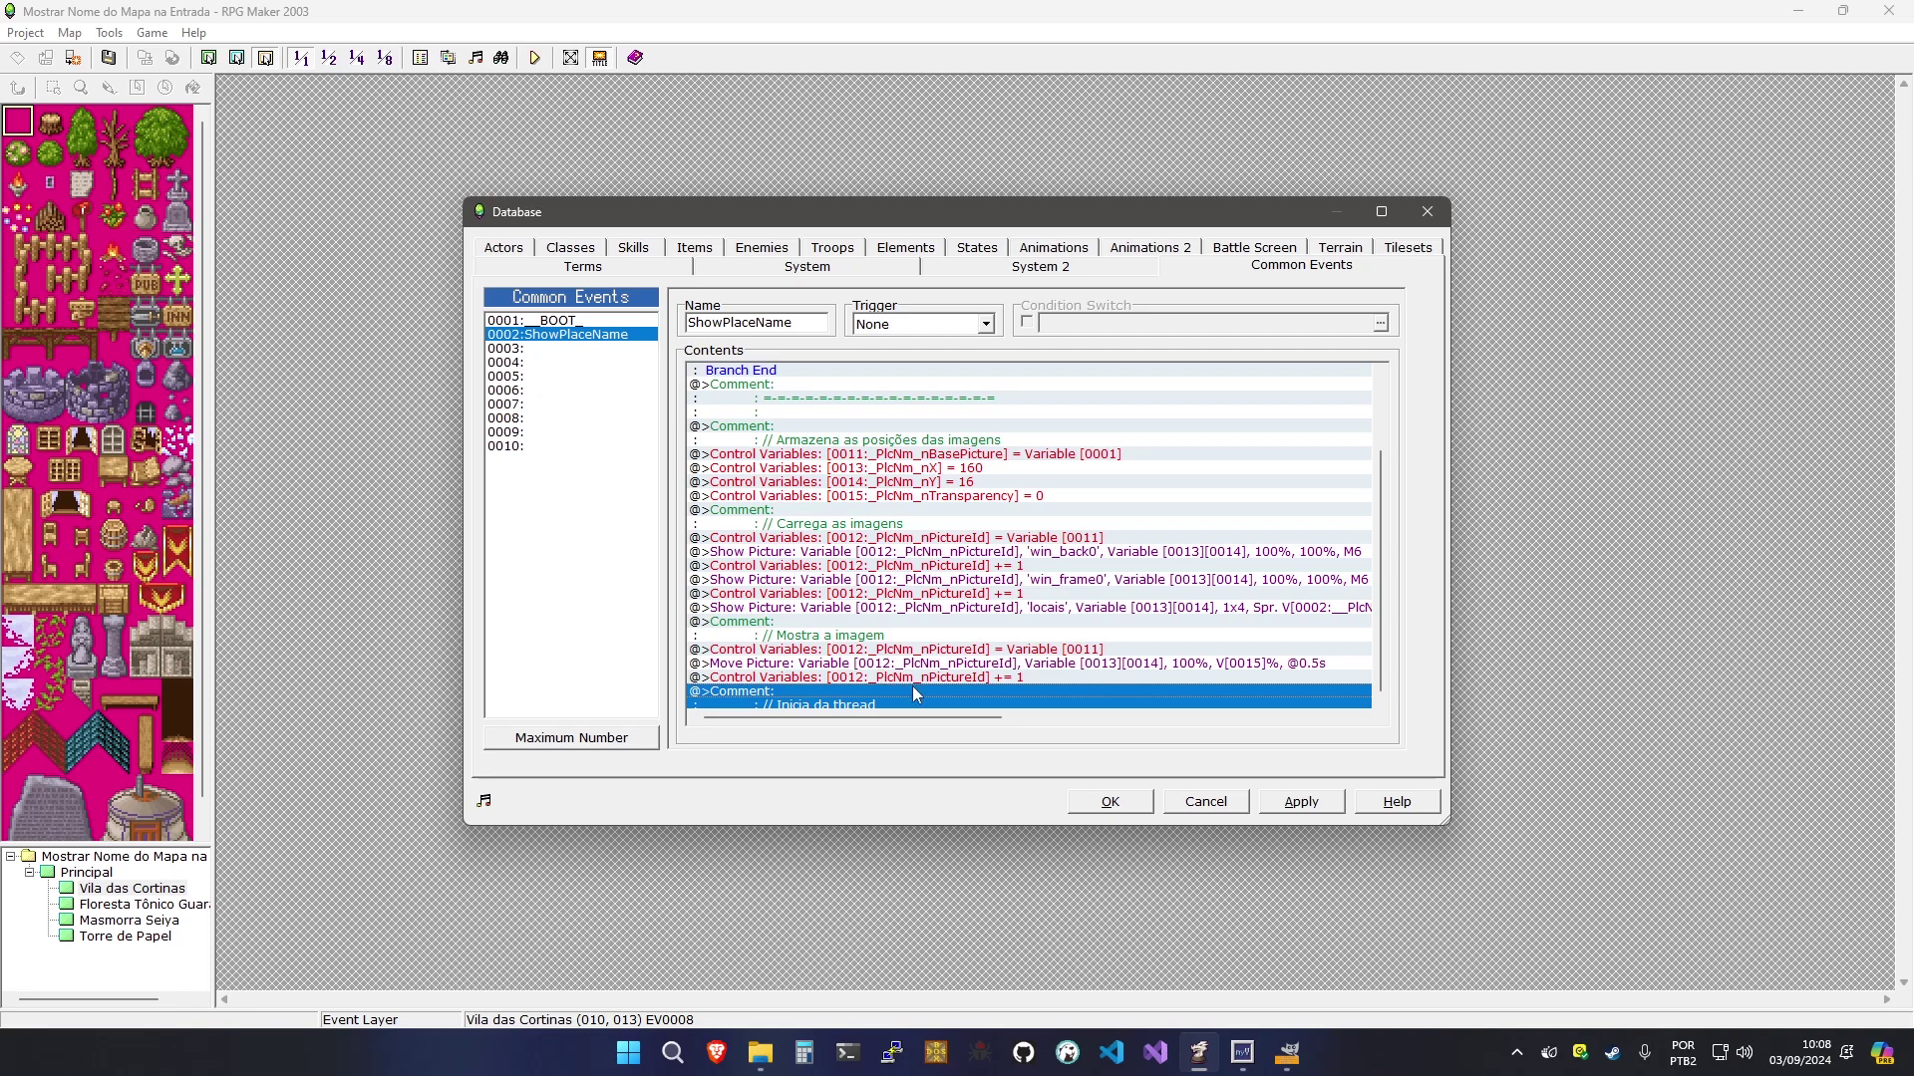
# Insert a copy of the Move Picture command below the last command adding 1 to 0012:_PlcNm_nPictureId
pyautogui.press('Up')
pyautogui.press('Up')
pyautogui.hotkey('ctrl', 'c')
pyautogui.press('Down')
pyautogui.press('Down')
pyautogui.hotkey('ctrl', 'v')
pyautogui.click(893, 682)
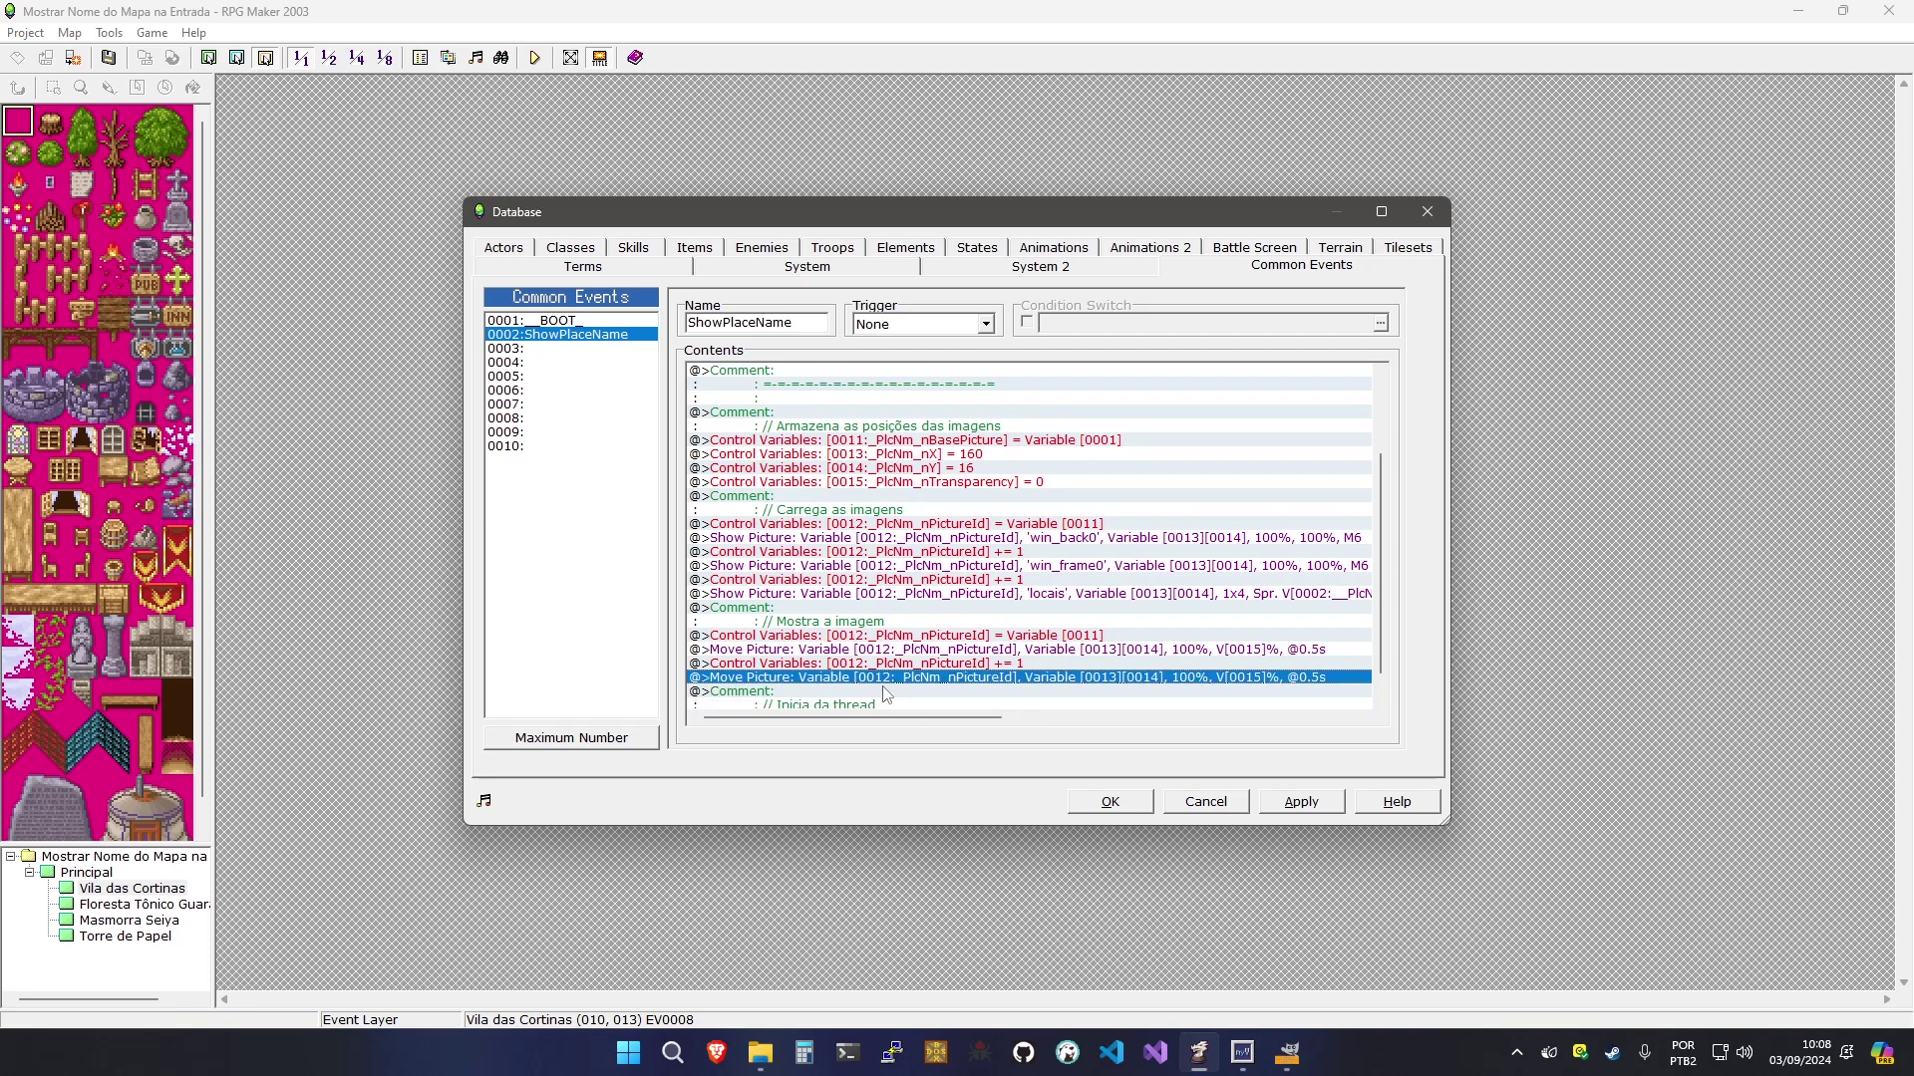
# Copy the command adding 1 to 0012:_PlcNm_nPictureId to below the second Move Picture command
pyautogui.press('Up')
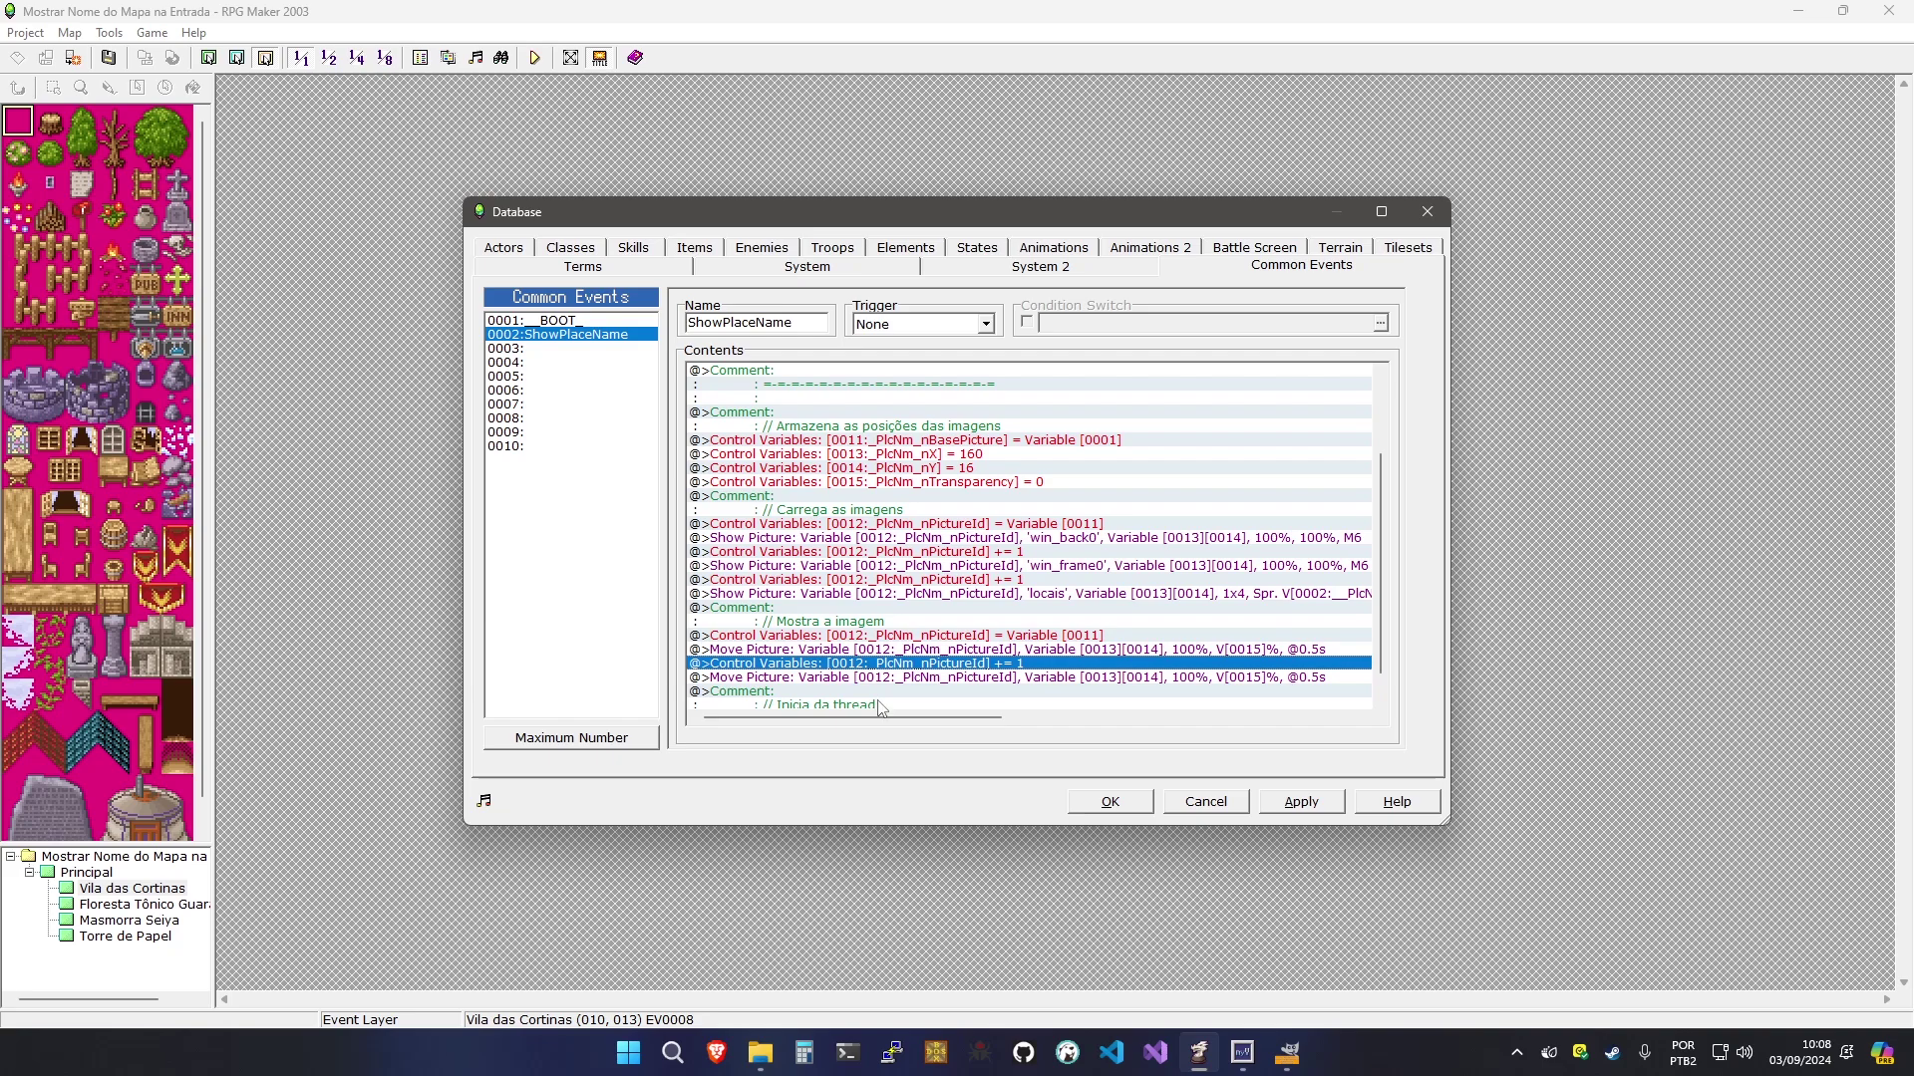
pyautogui.press('Down')
pyautogui.press('Down')
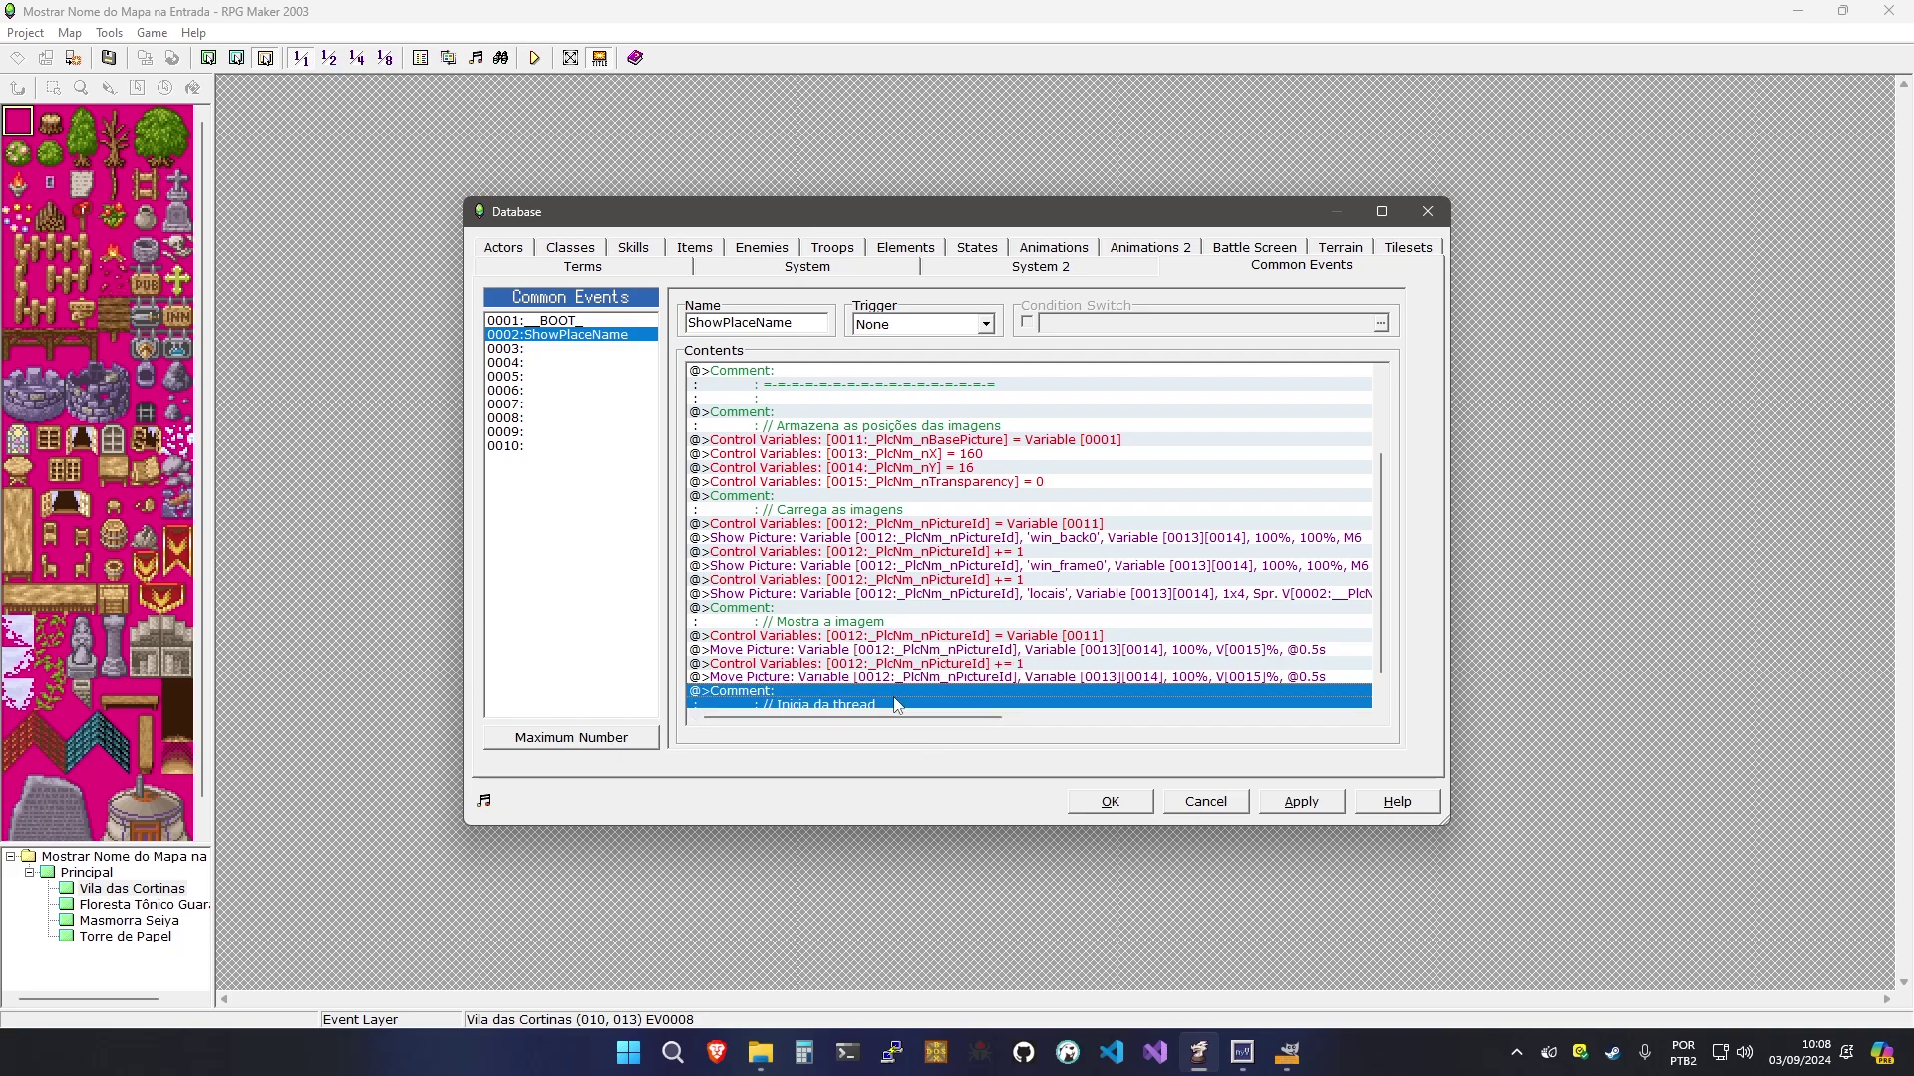
pyautogui.hotkey('ctrl', 'v')
# Insert a third Move Picture command as a copy of the second, just above the "Inicia da thread" comment
pyautogui.press('Up')
pyautogui.press('Up')
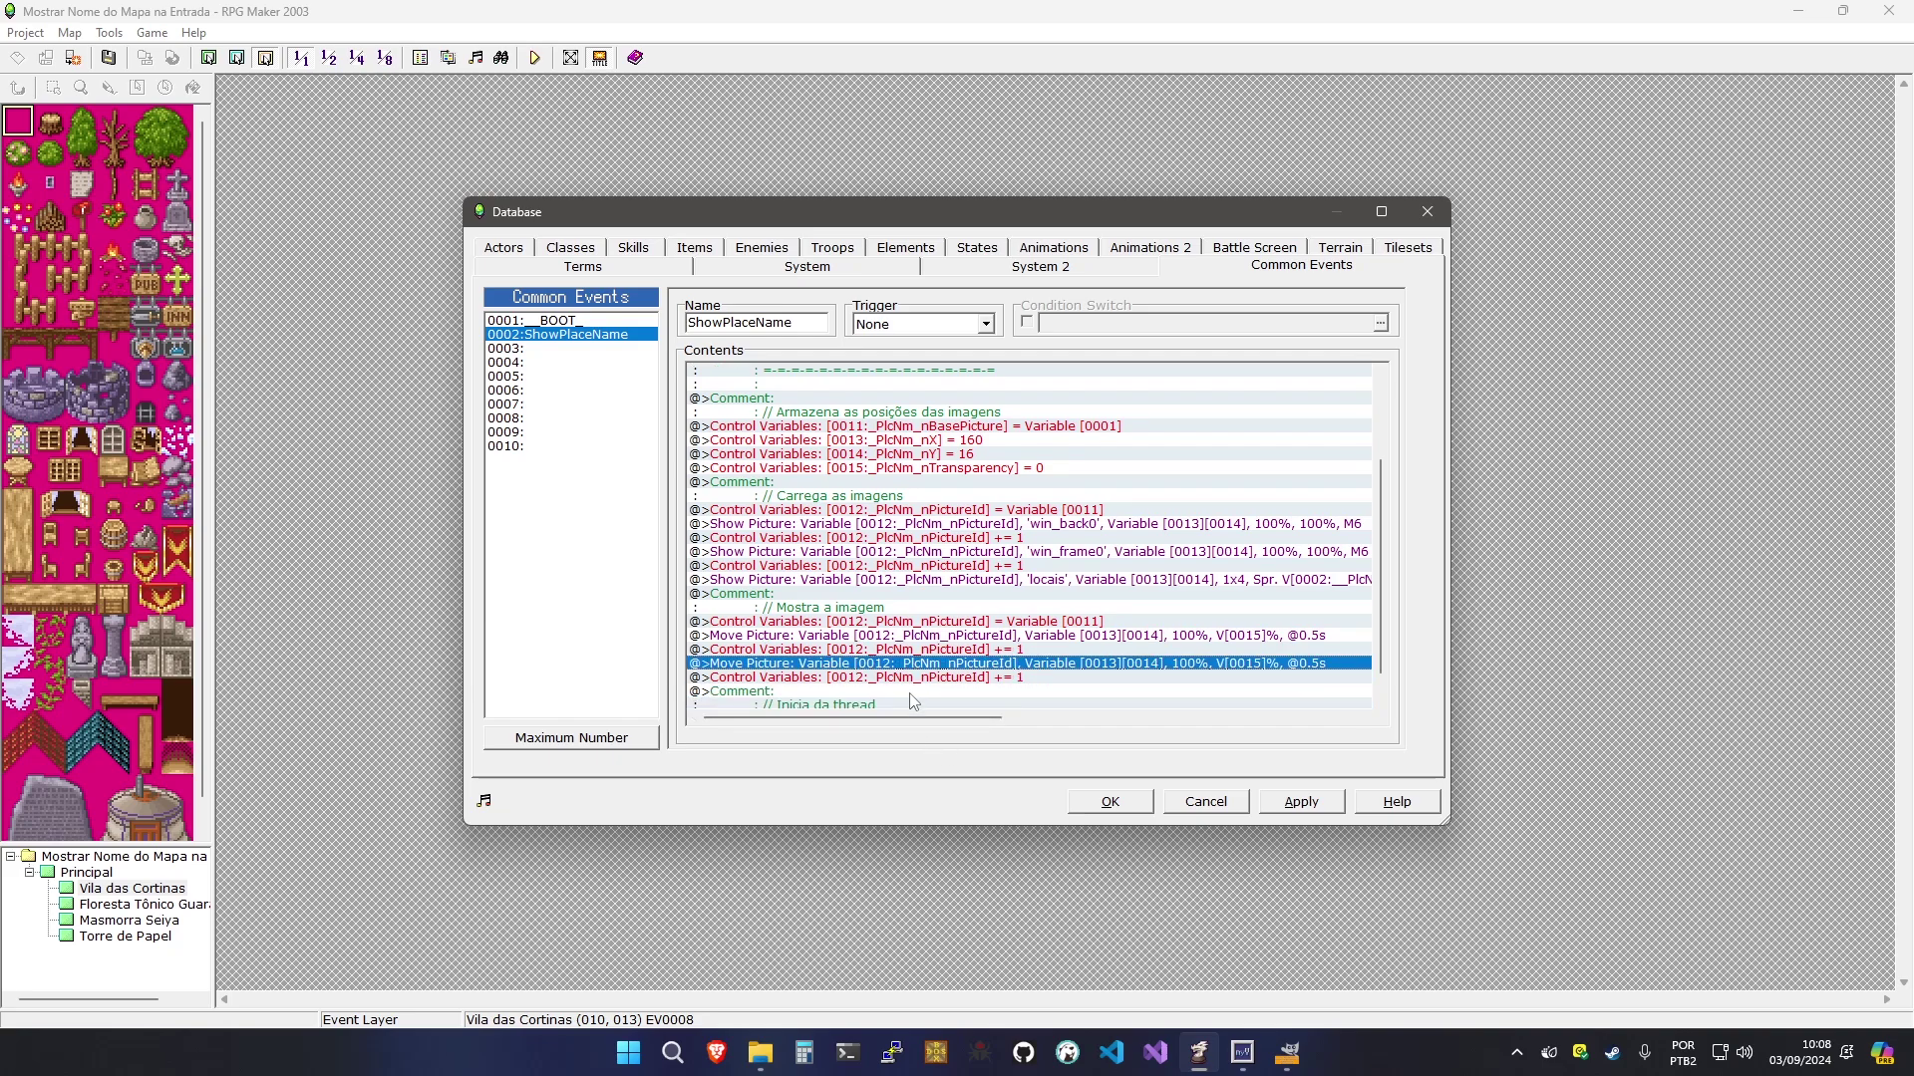
pyautogui.press('Down')
pyautogui.press('Down')
pyautogui.hotkey('ctrl', 'v')
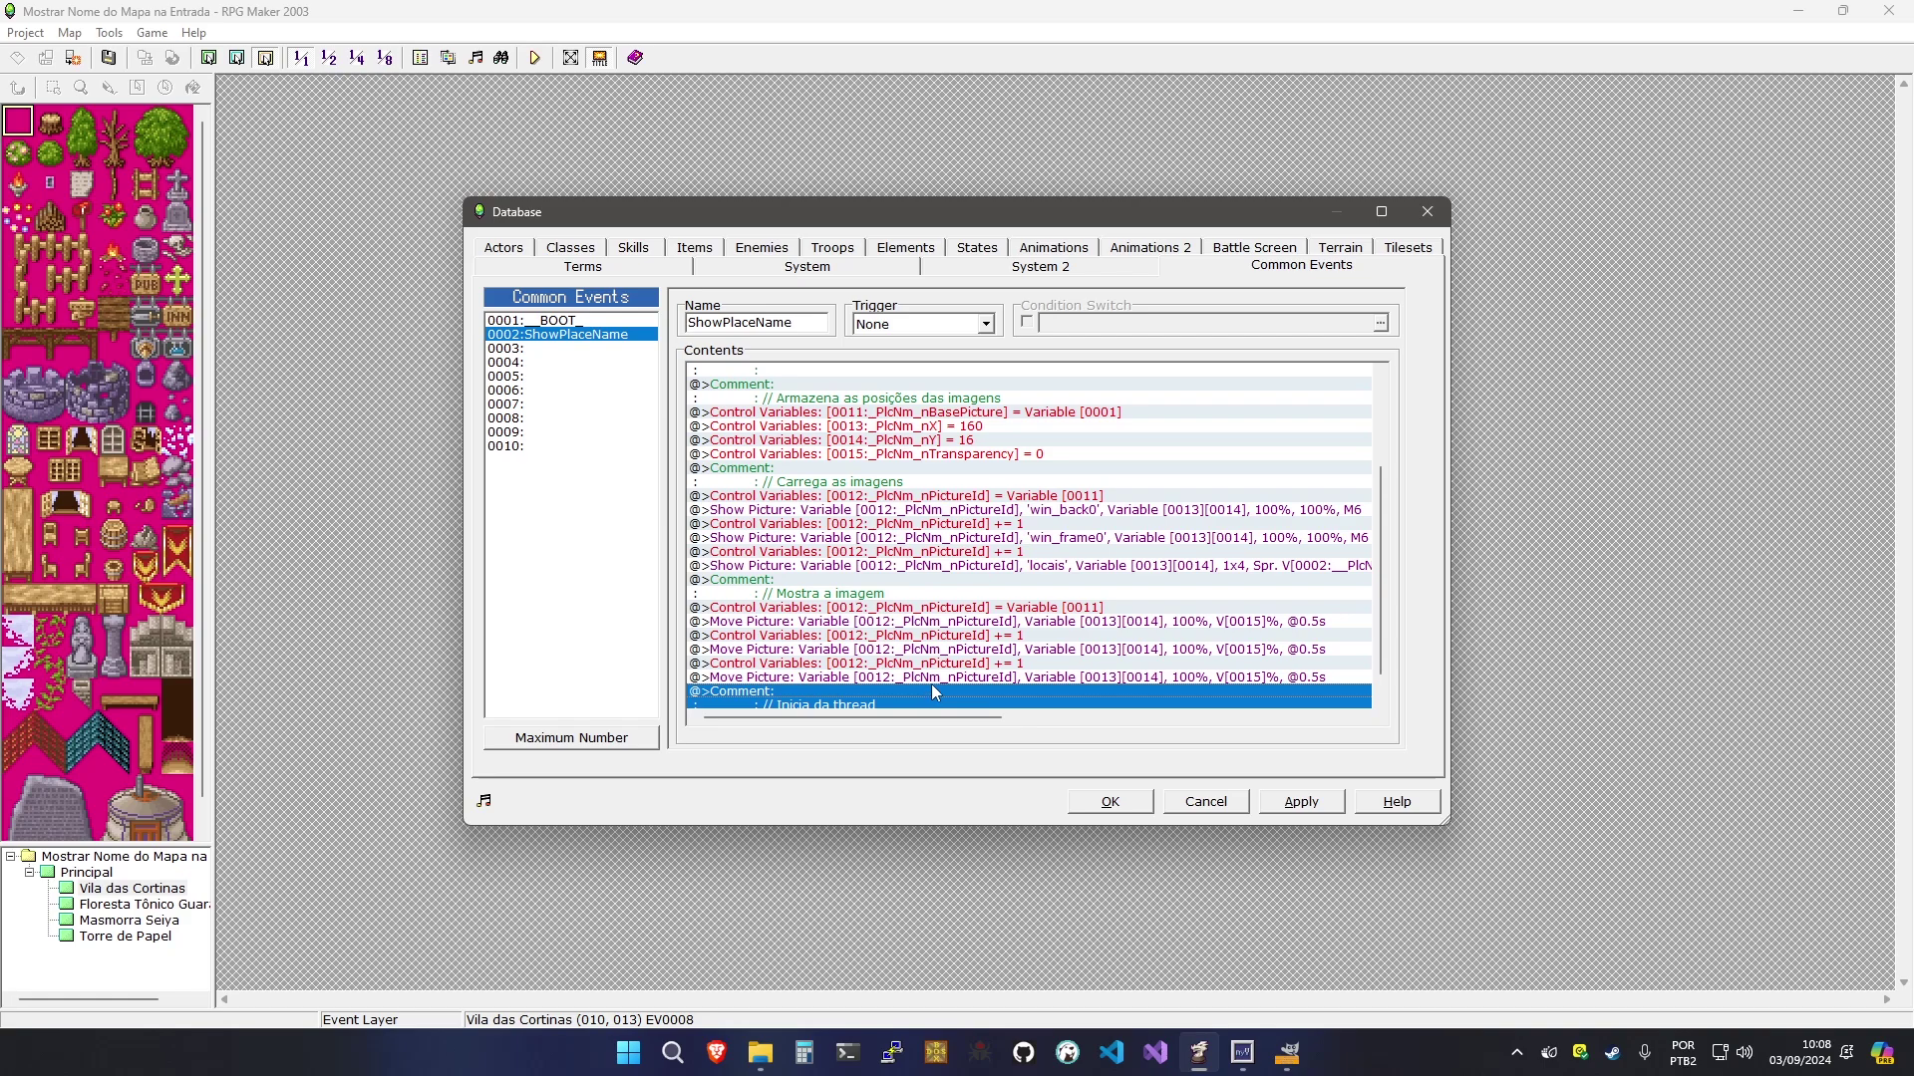
# Set the third Move Picture command to wait for completion with a constant transparency of 0%
pyautogui.doubleClick(941, 678)
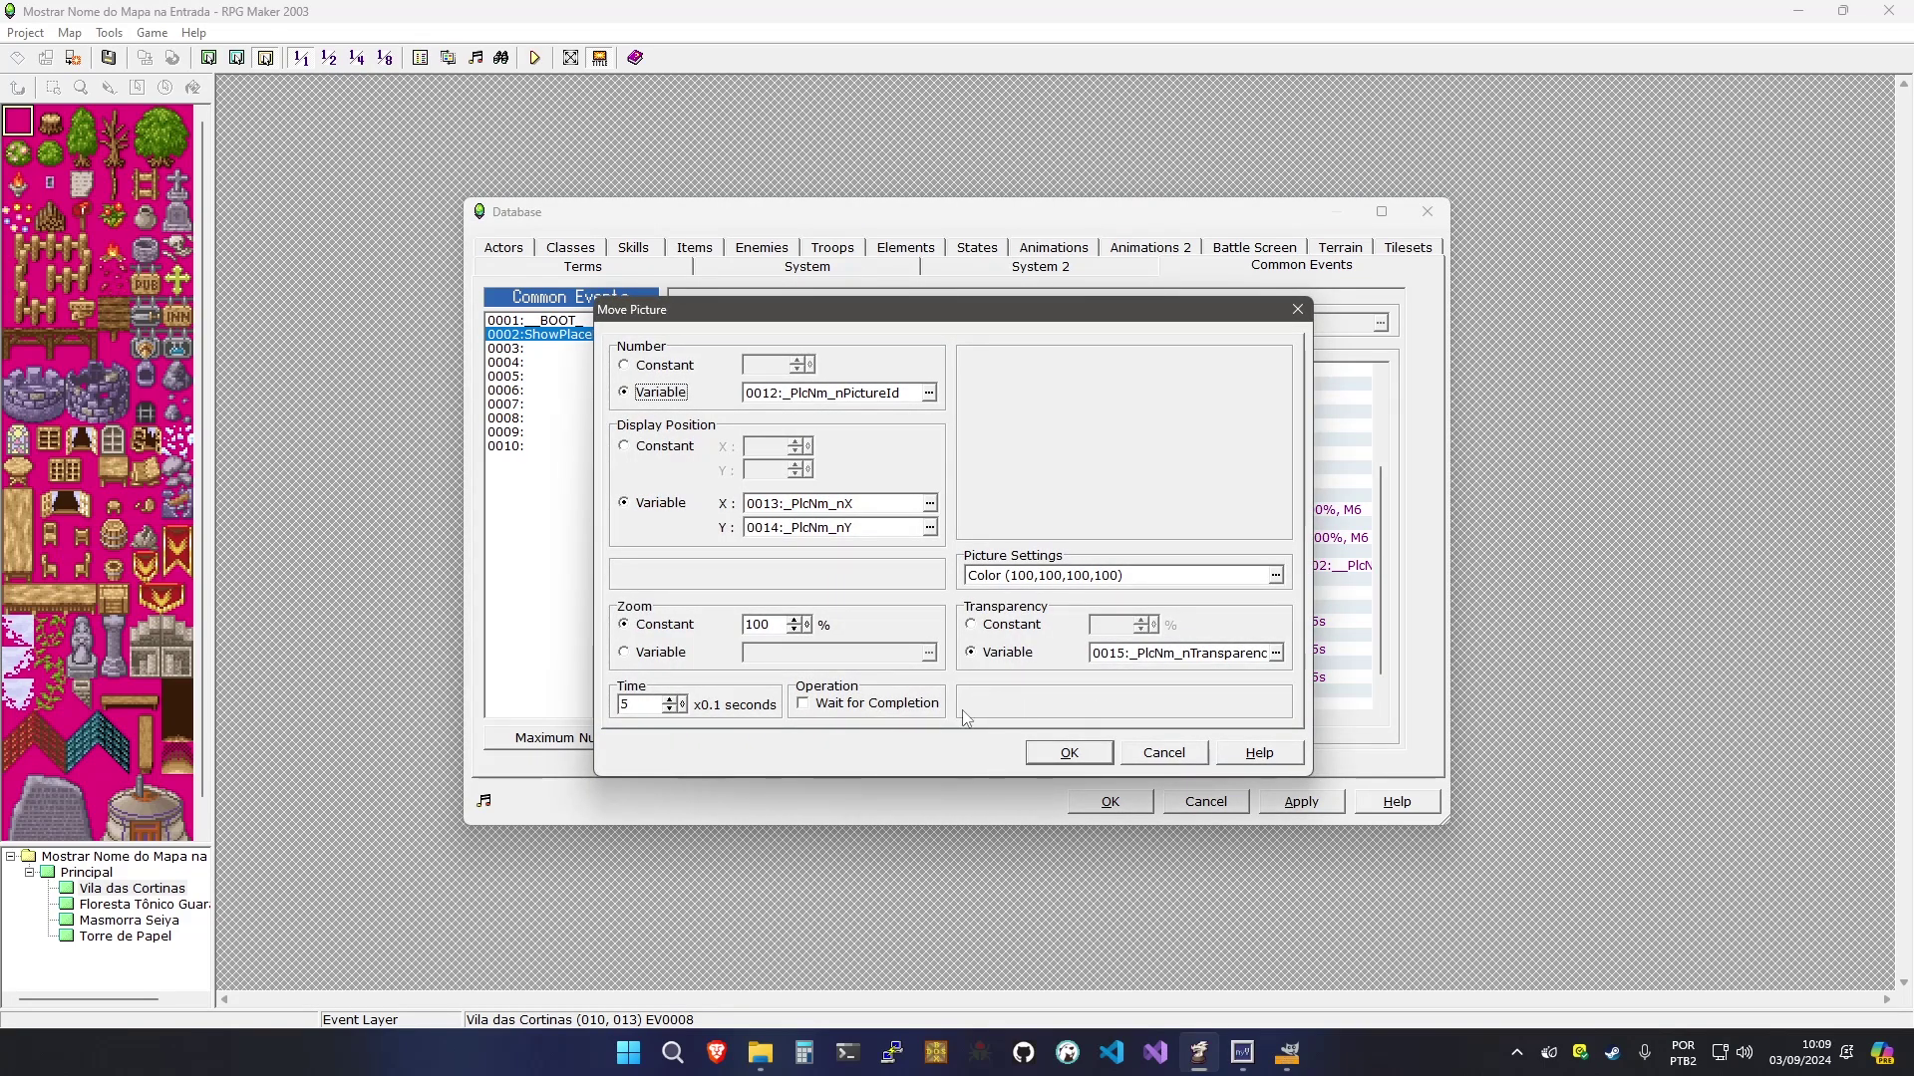
pyautogui.click(892, 708)
pyautogui.click(1026, 632)
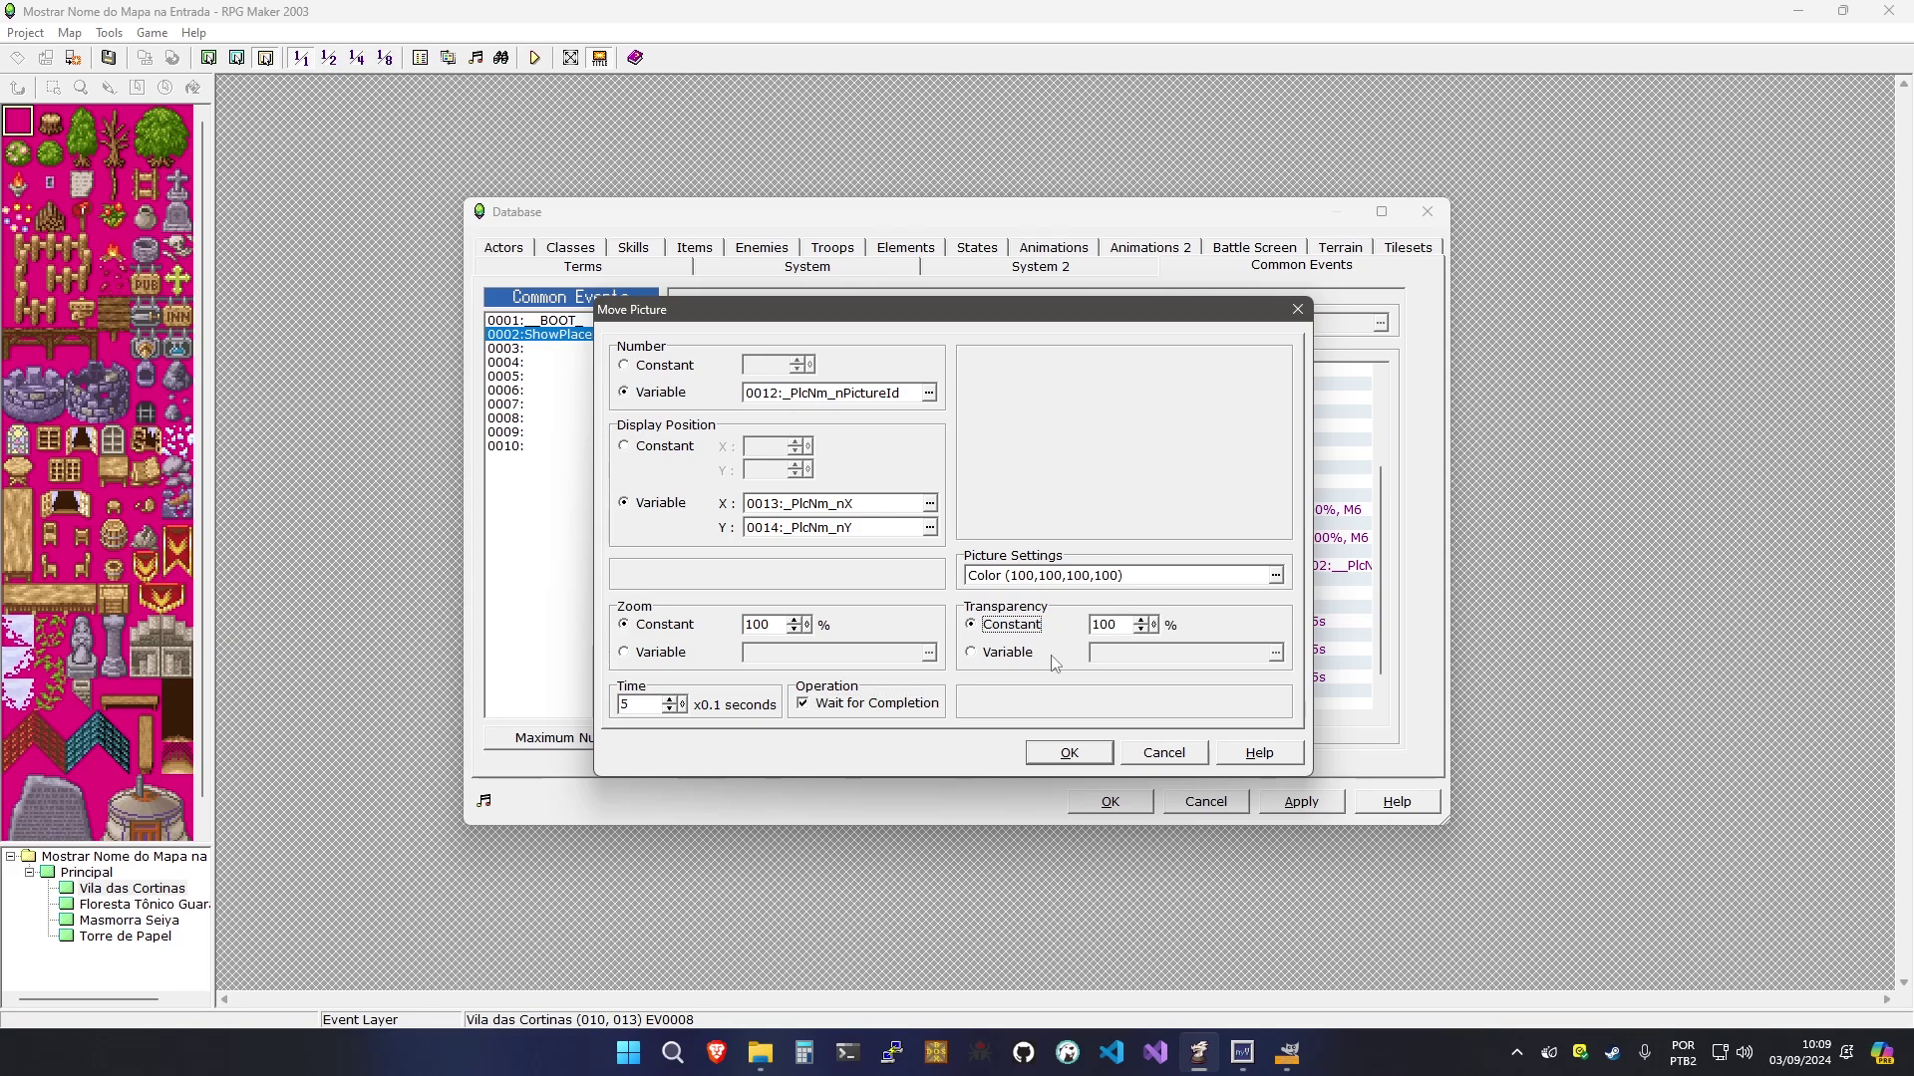
pyautogui.doubleClick(1107, 633)
pyautogui.write('0')
pyautogui.click(1064, 755)
# Set the second Move Picture command's transparency to a constant 0%
pyautogui.click(1058, 646)
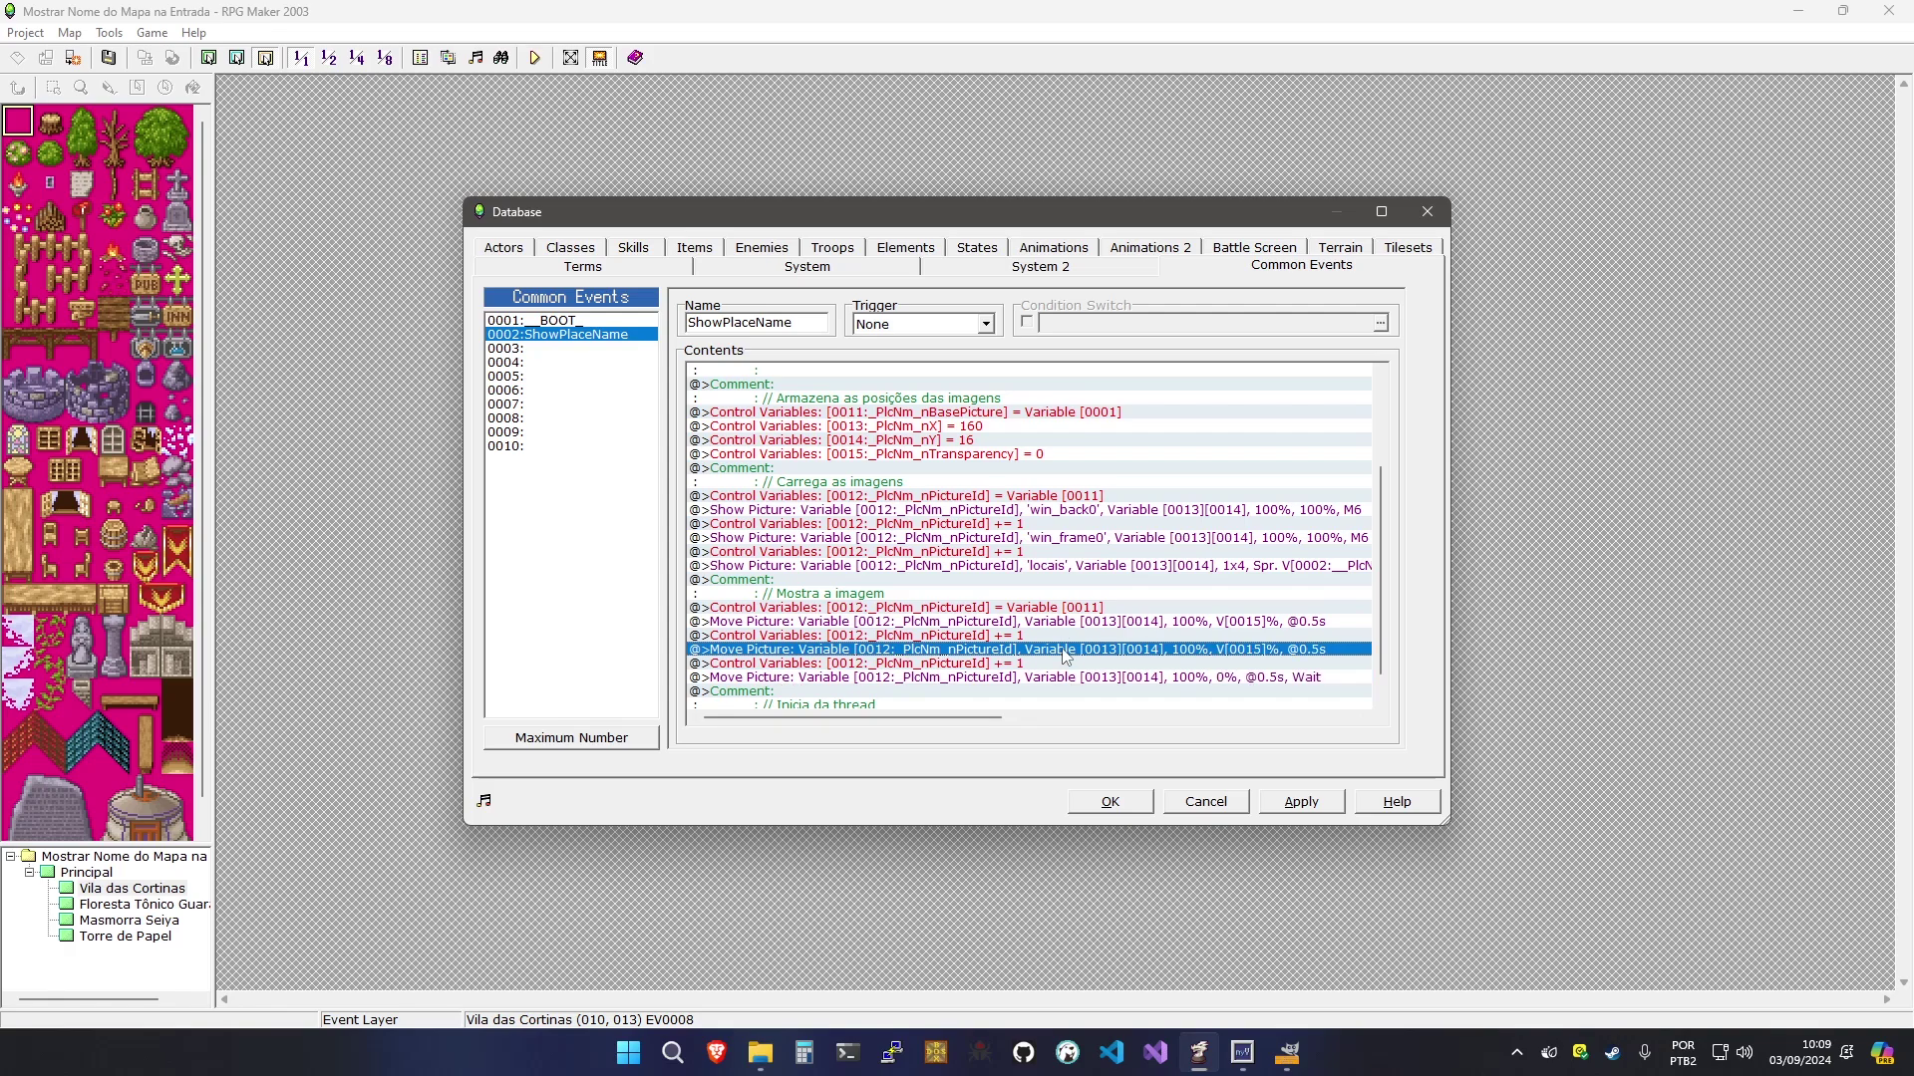
pyautogui.doubleClick(1058, 645)
pyautogui.click(1026, 626)
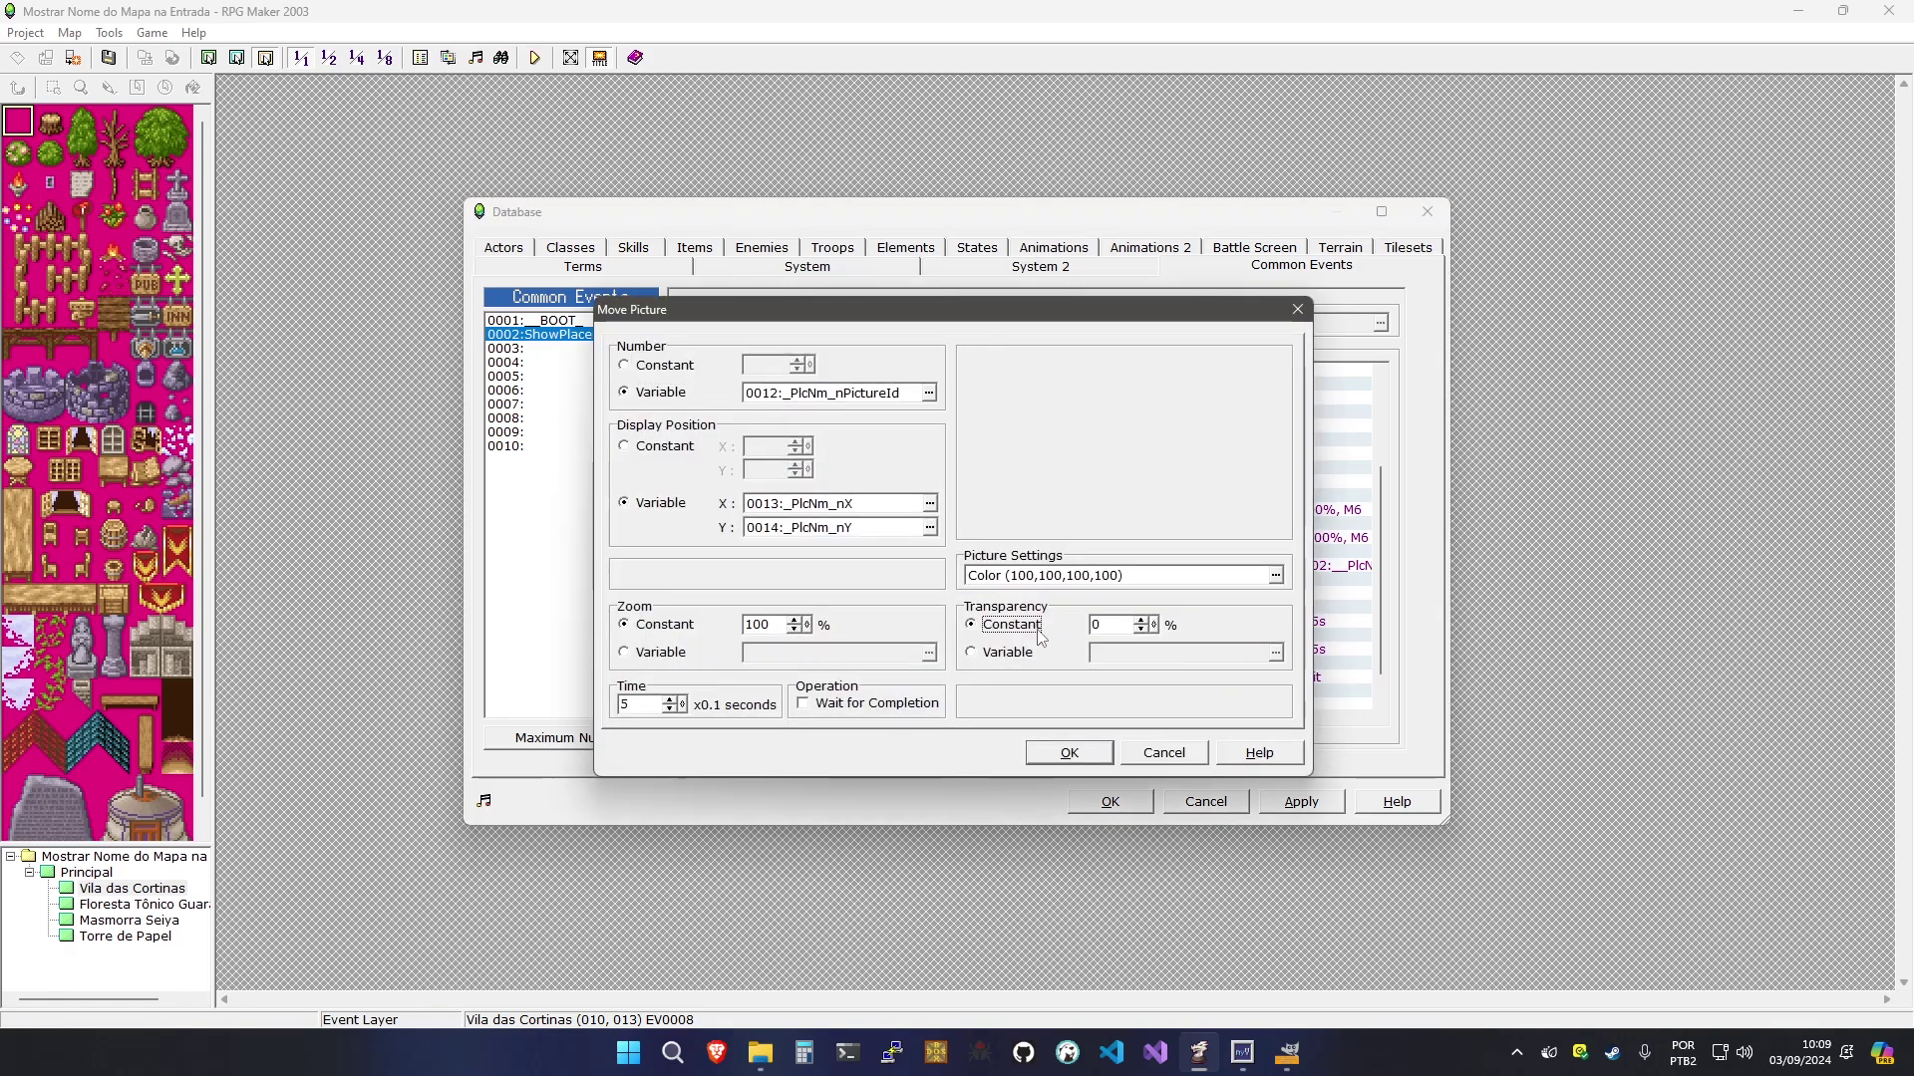
pyautogui.click(1066, 760)
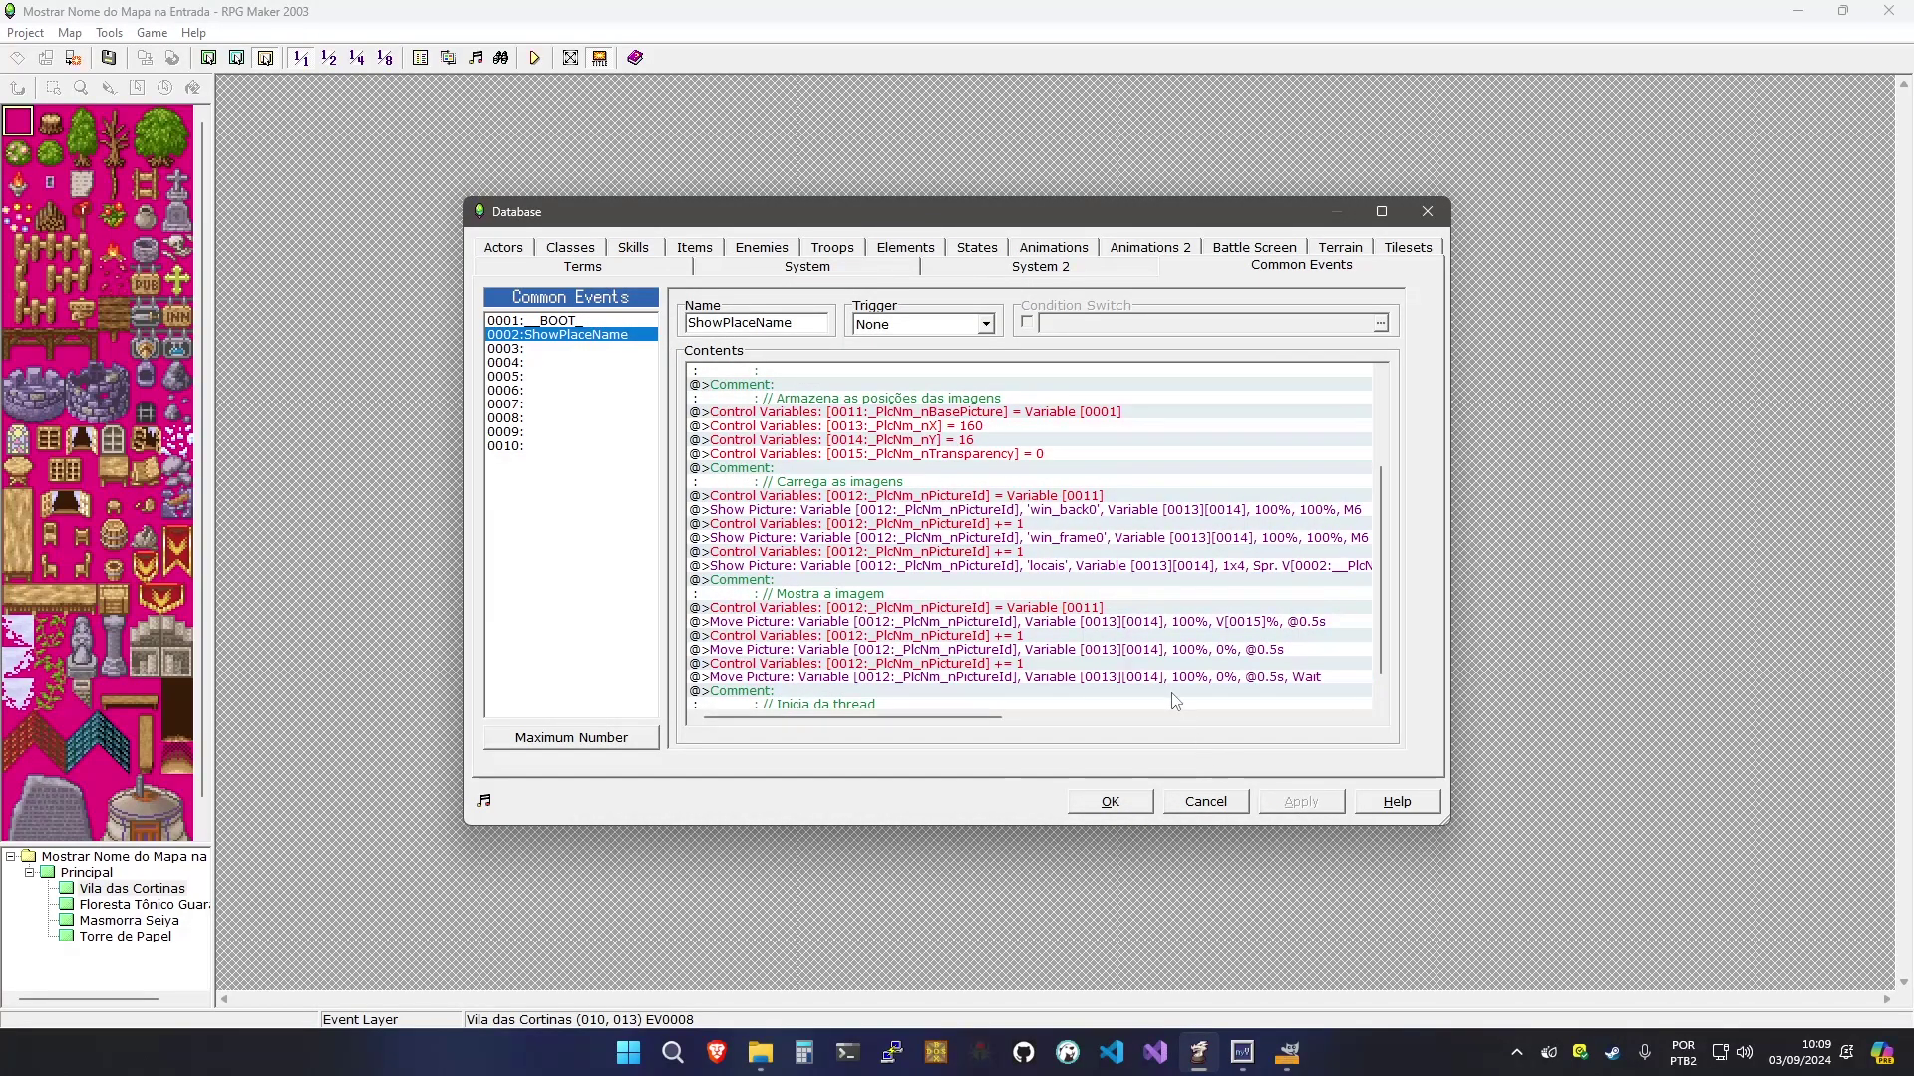
# Add a Control Switches command below the "Inicia da thread" comment that turns ON switch 0002:PlaceNameActive
pyautogui.click(1157, 624)
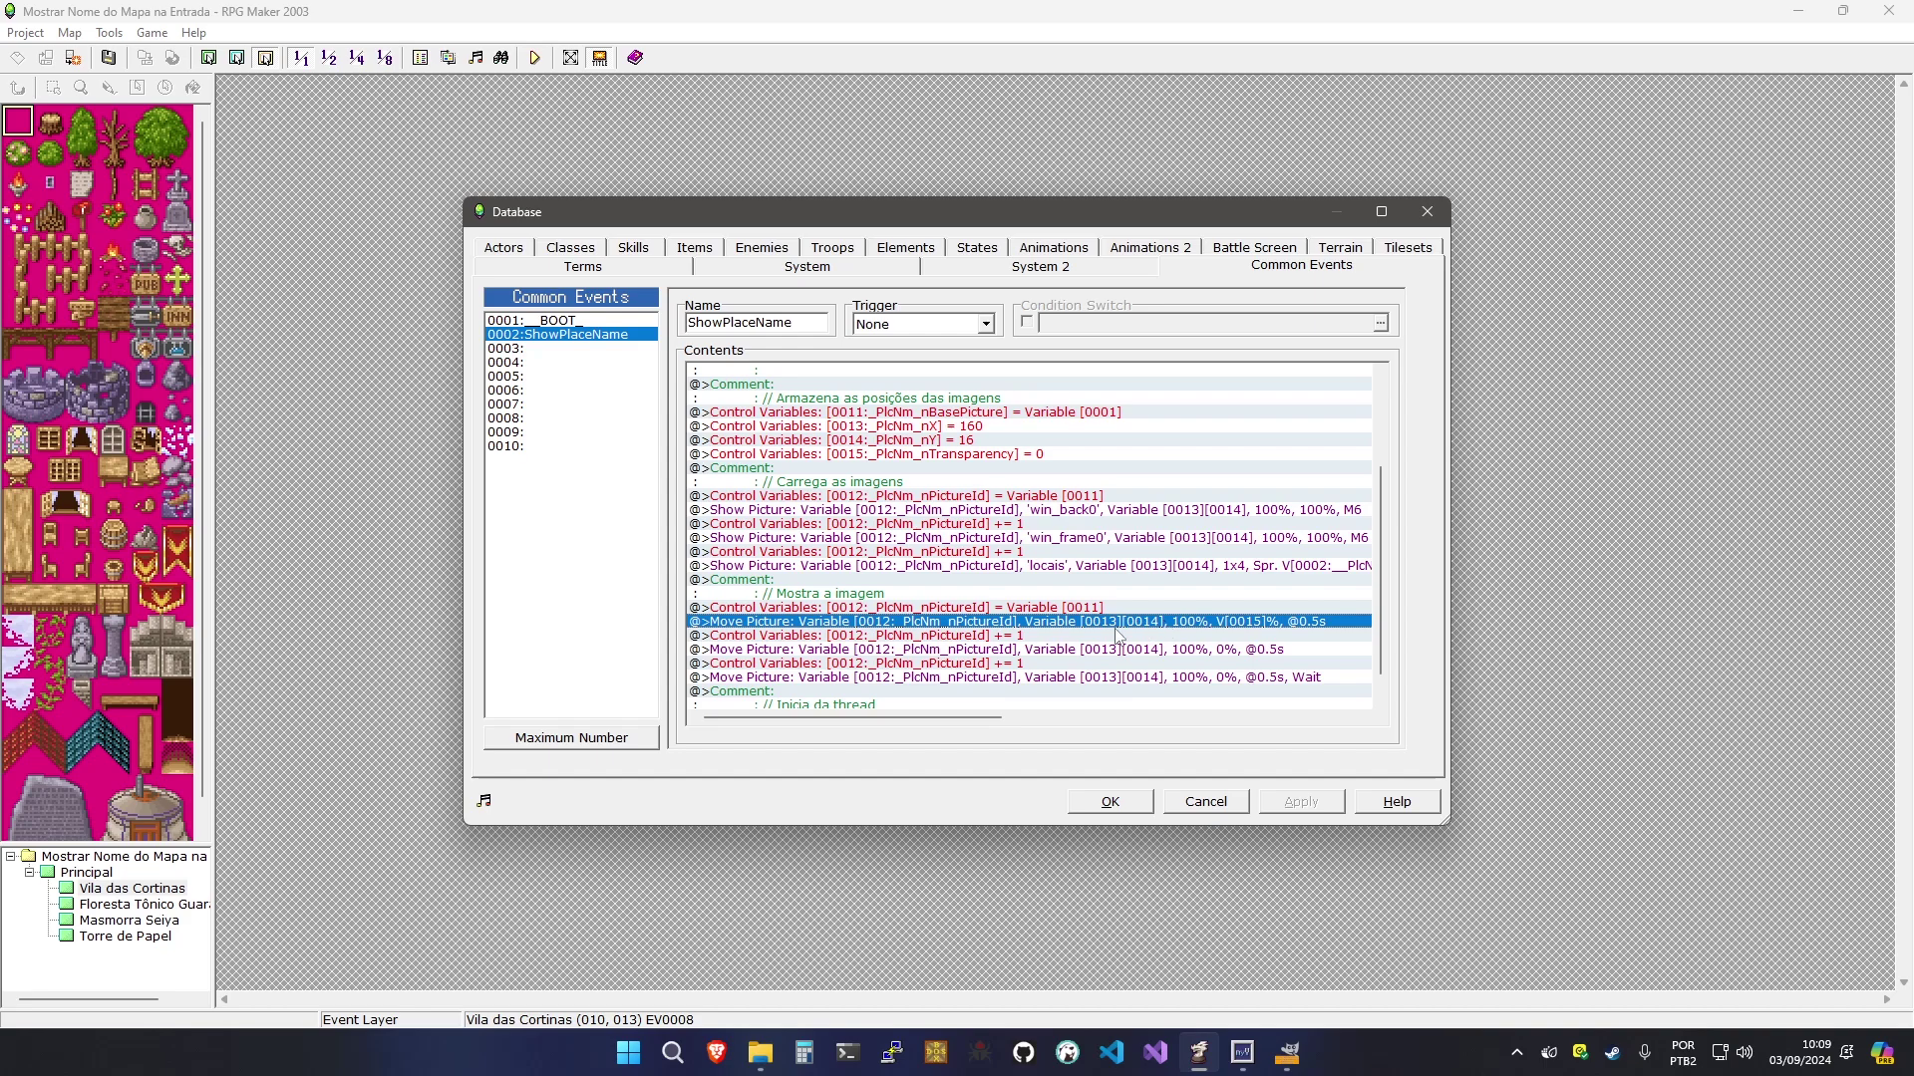
pyautogui.scroll(-1, 1088, 630)
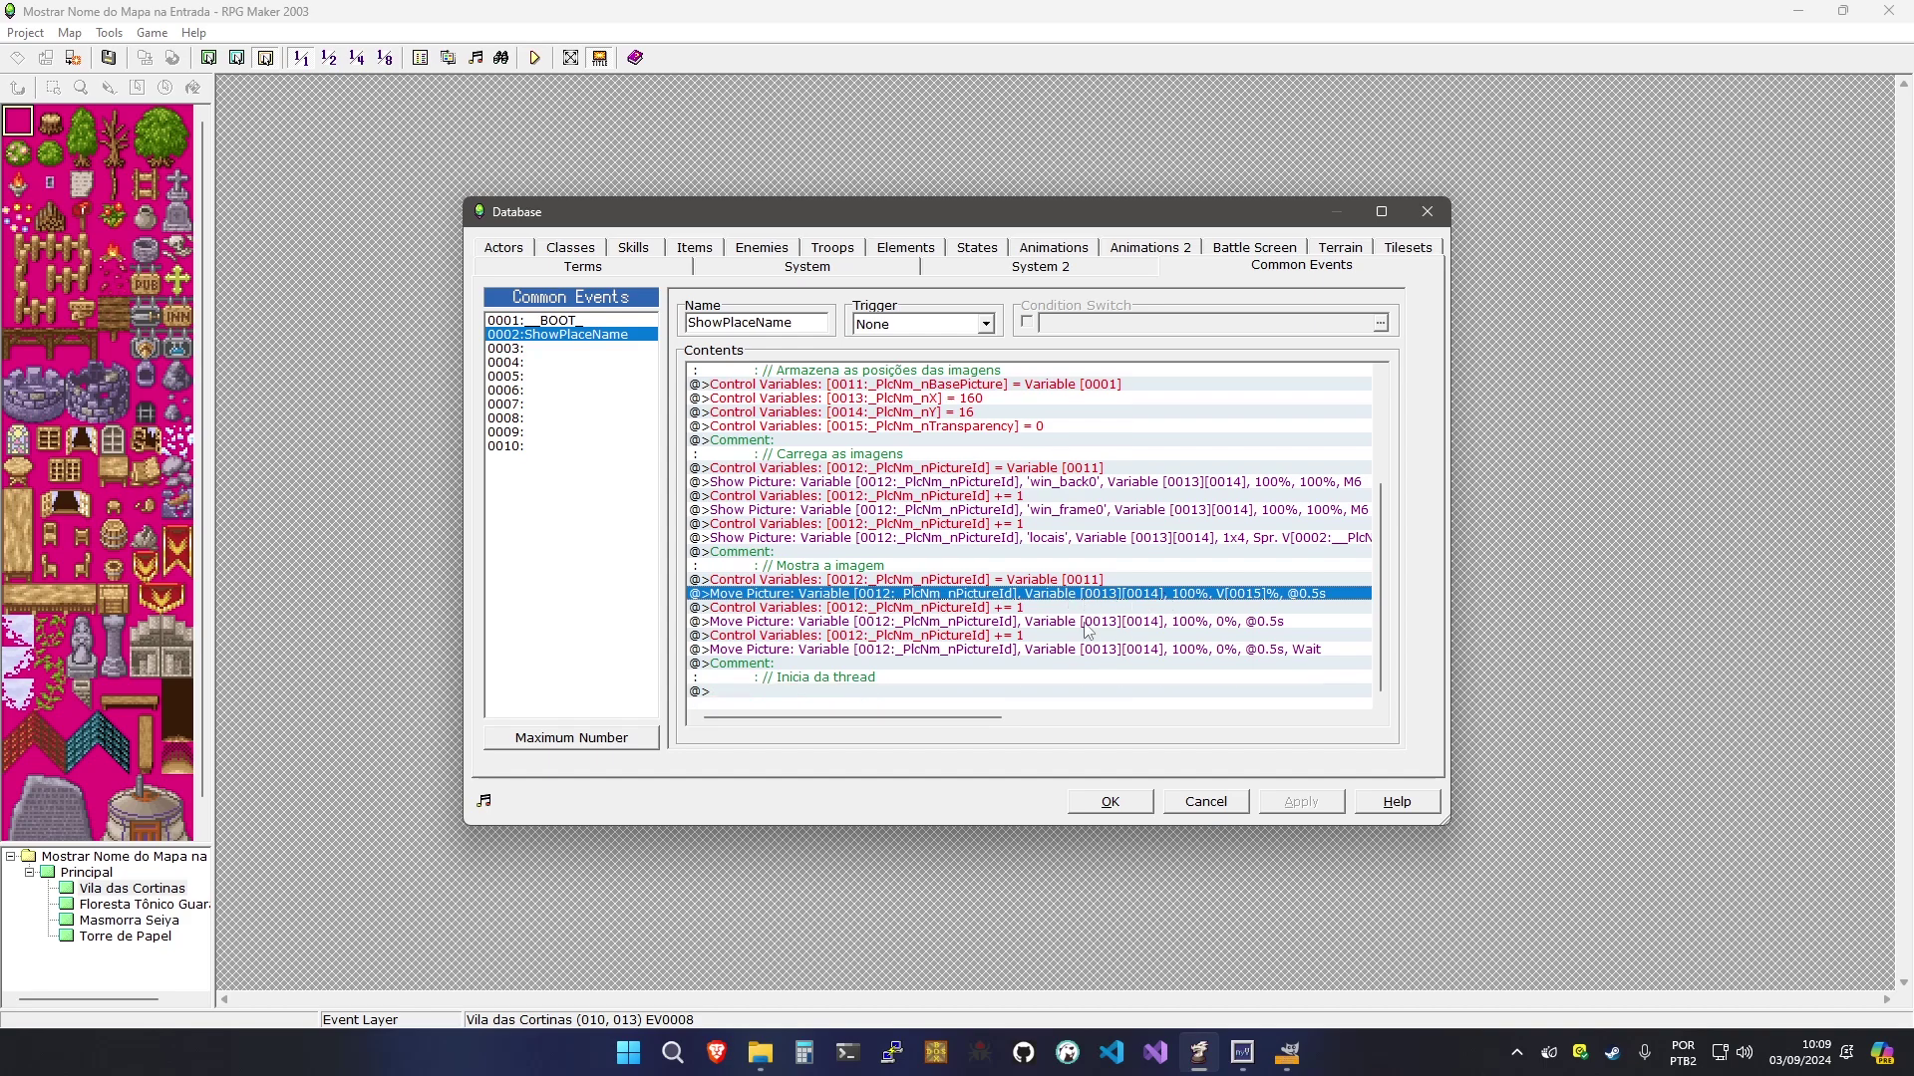
pyautogui.doubleClick(890, 694)
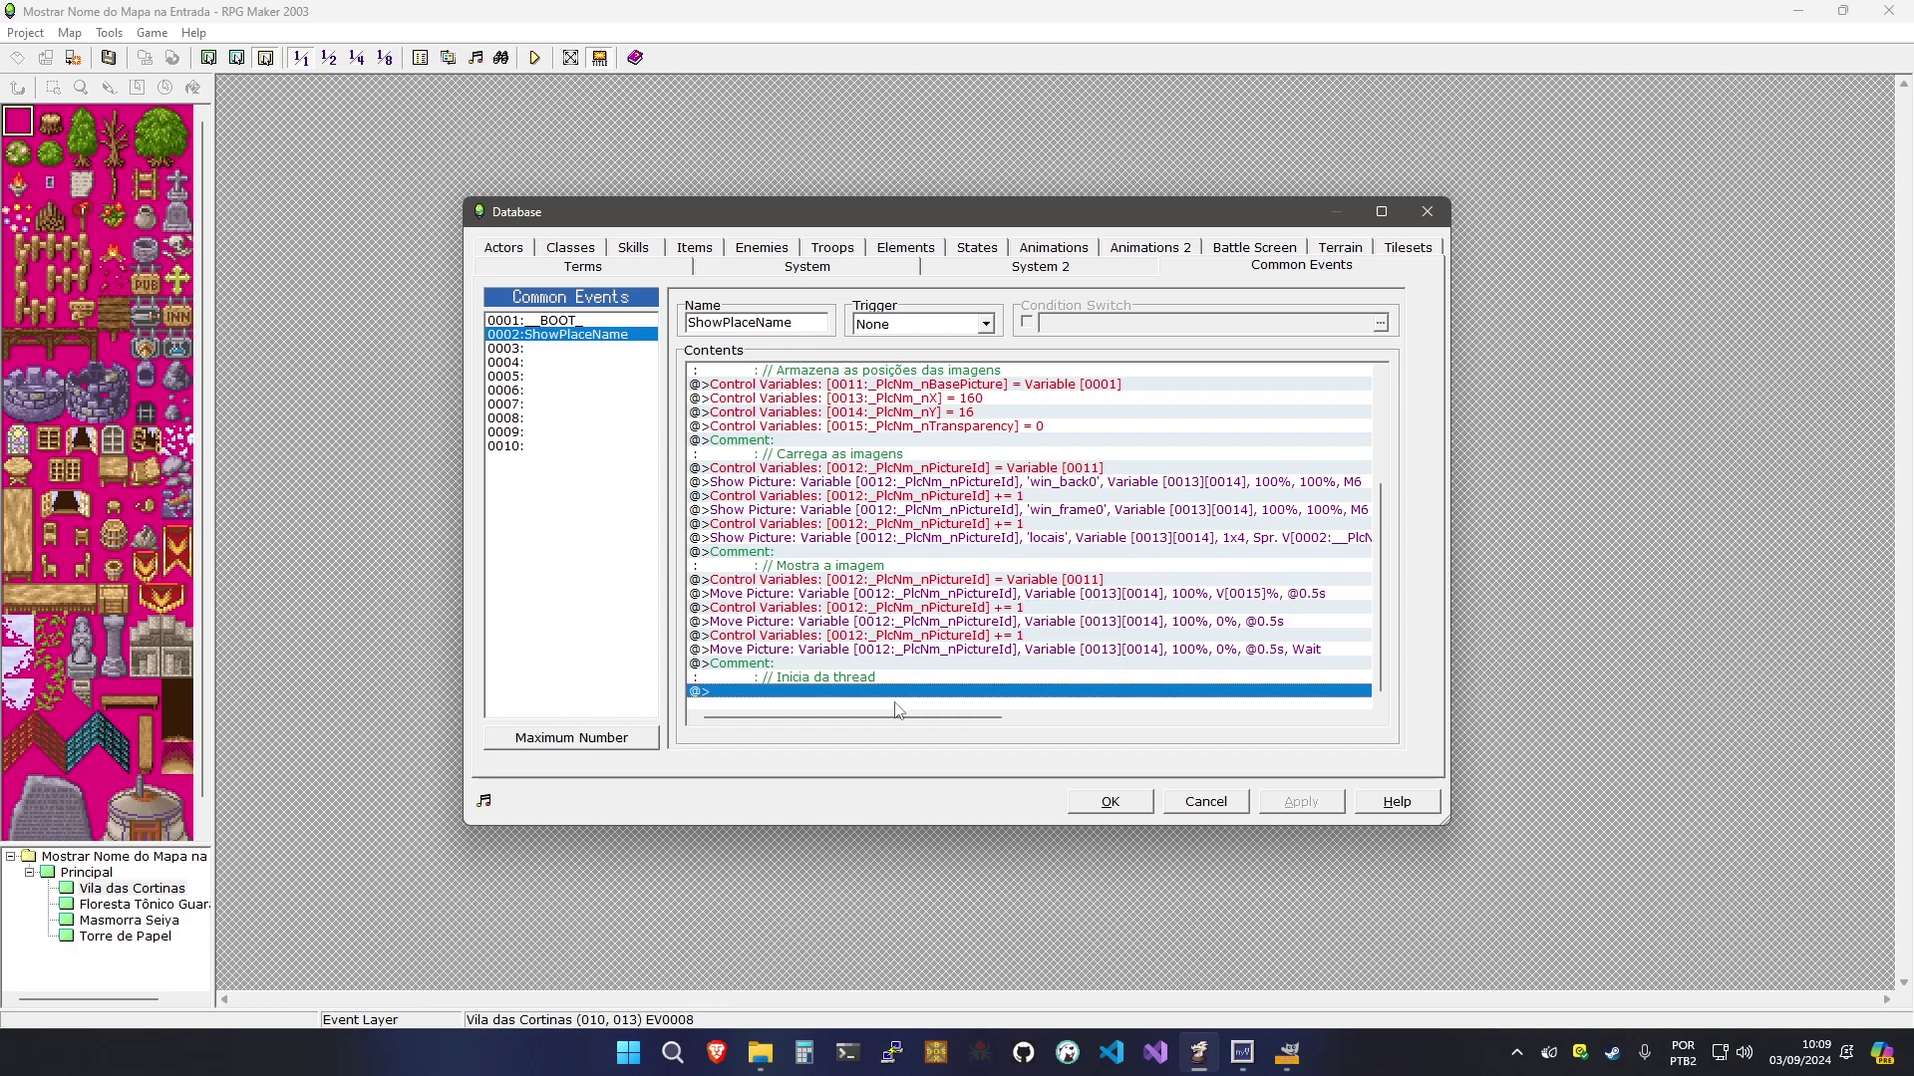
pyautogui.click(787, 350)
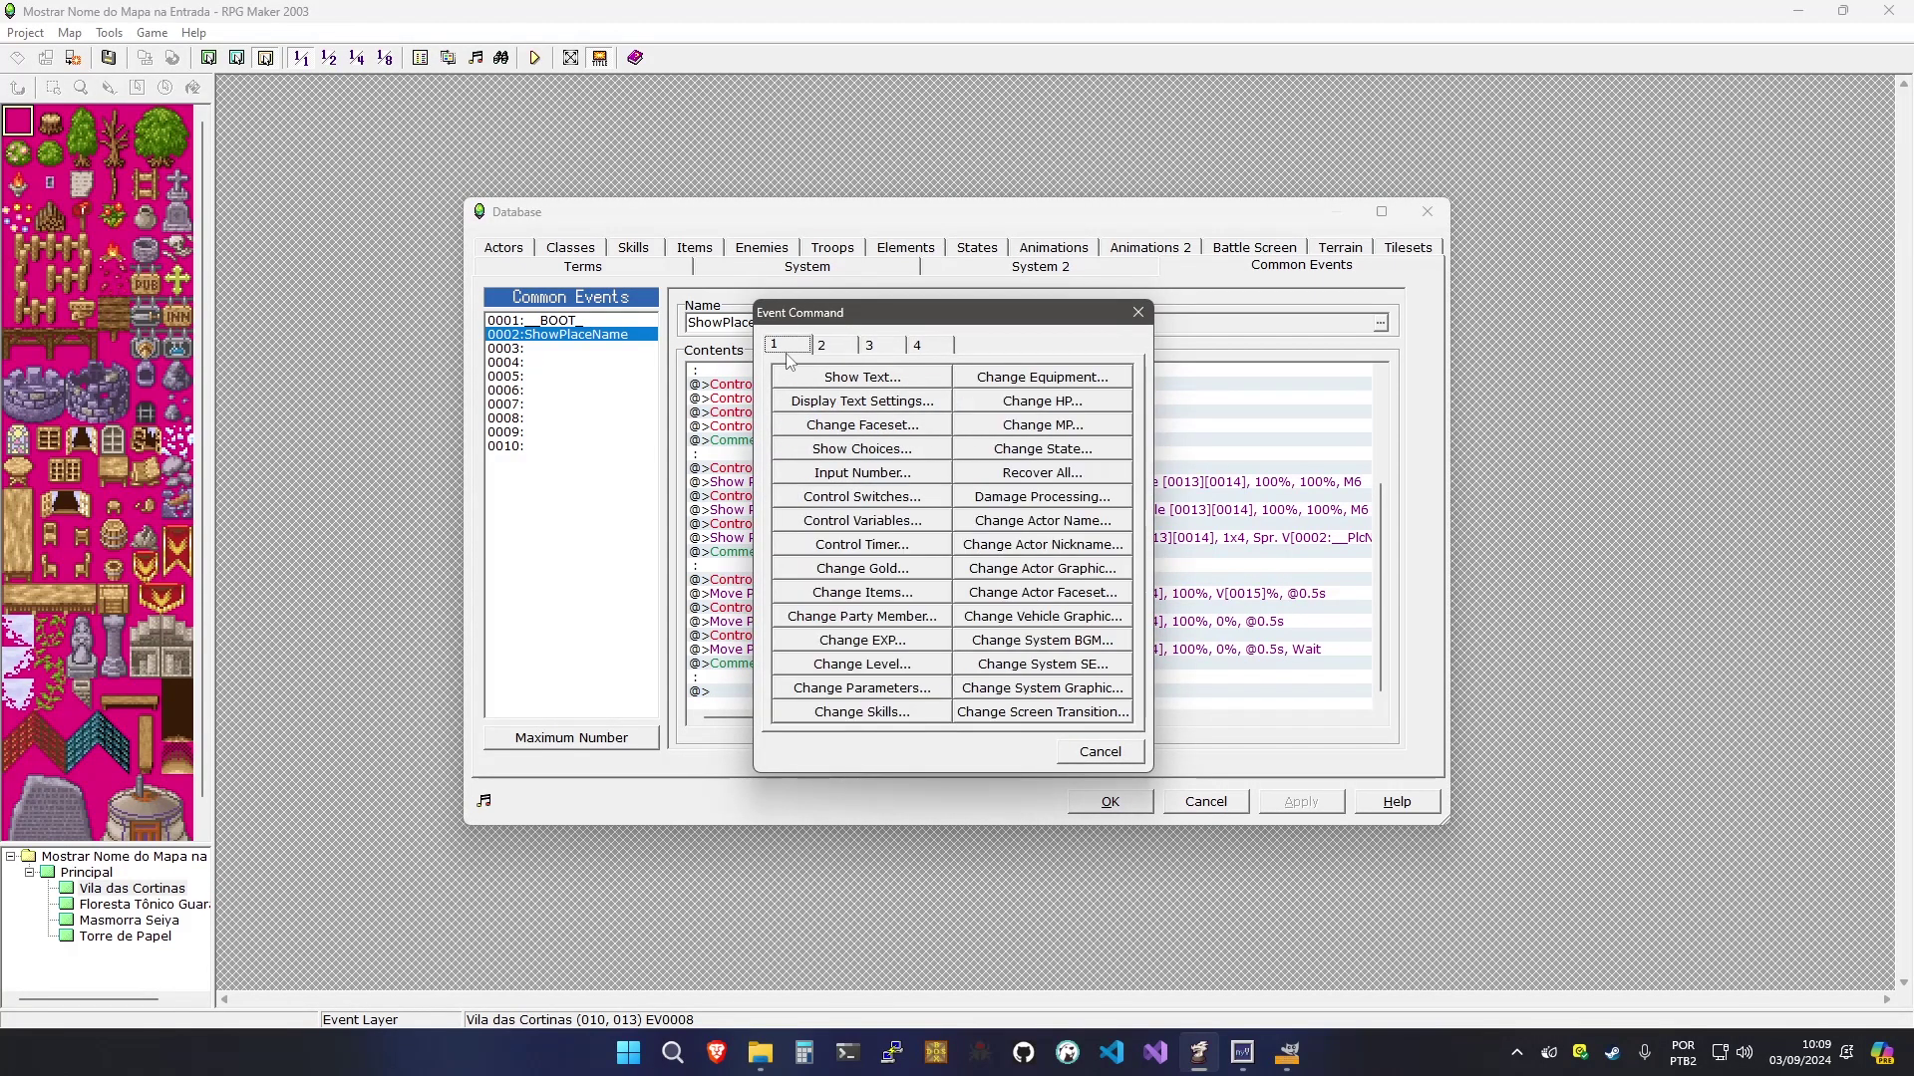
pyautogui.click(809, 496)
pyautogui.click(918, 498)
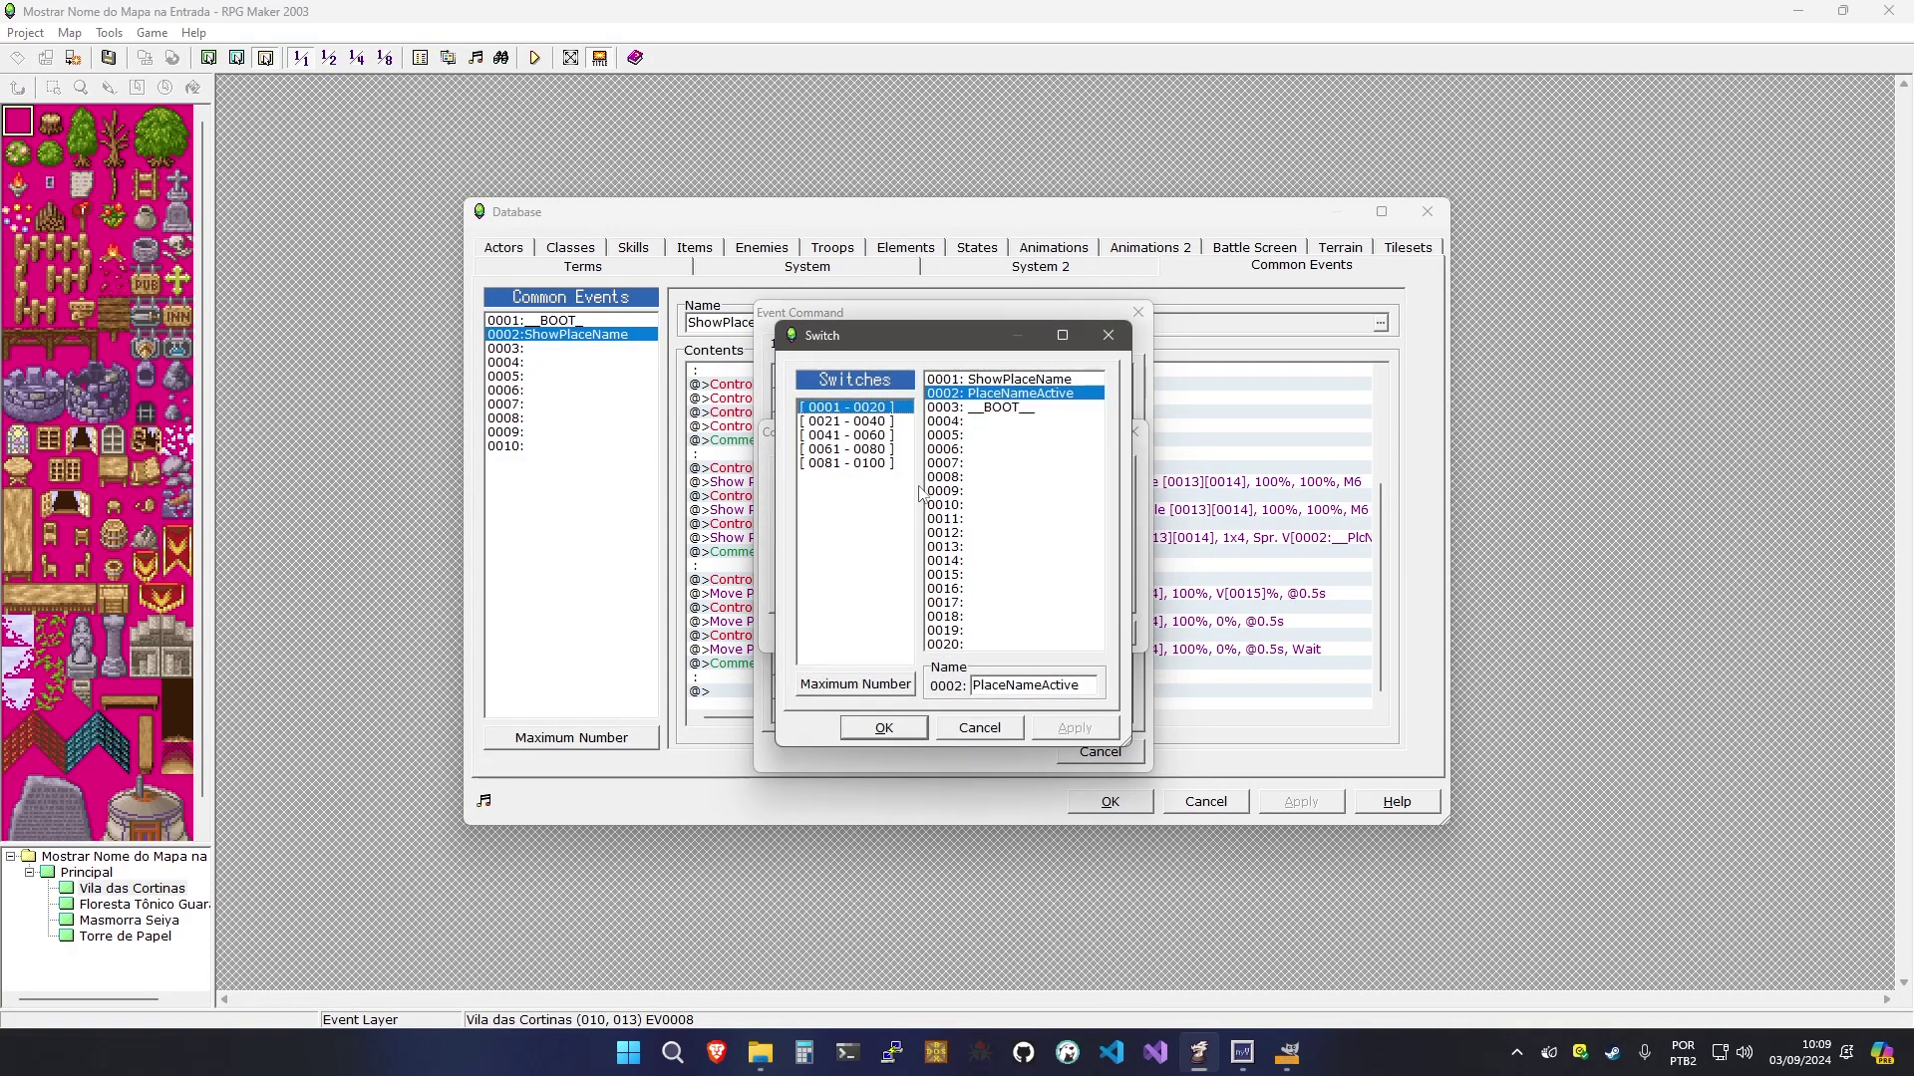
pyautogui.doubleClick(1007, 395)
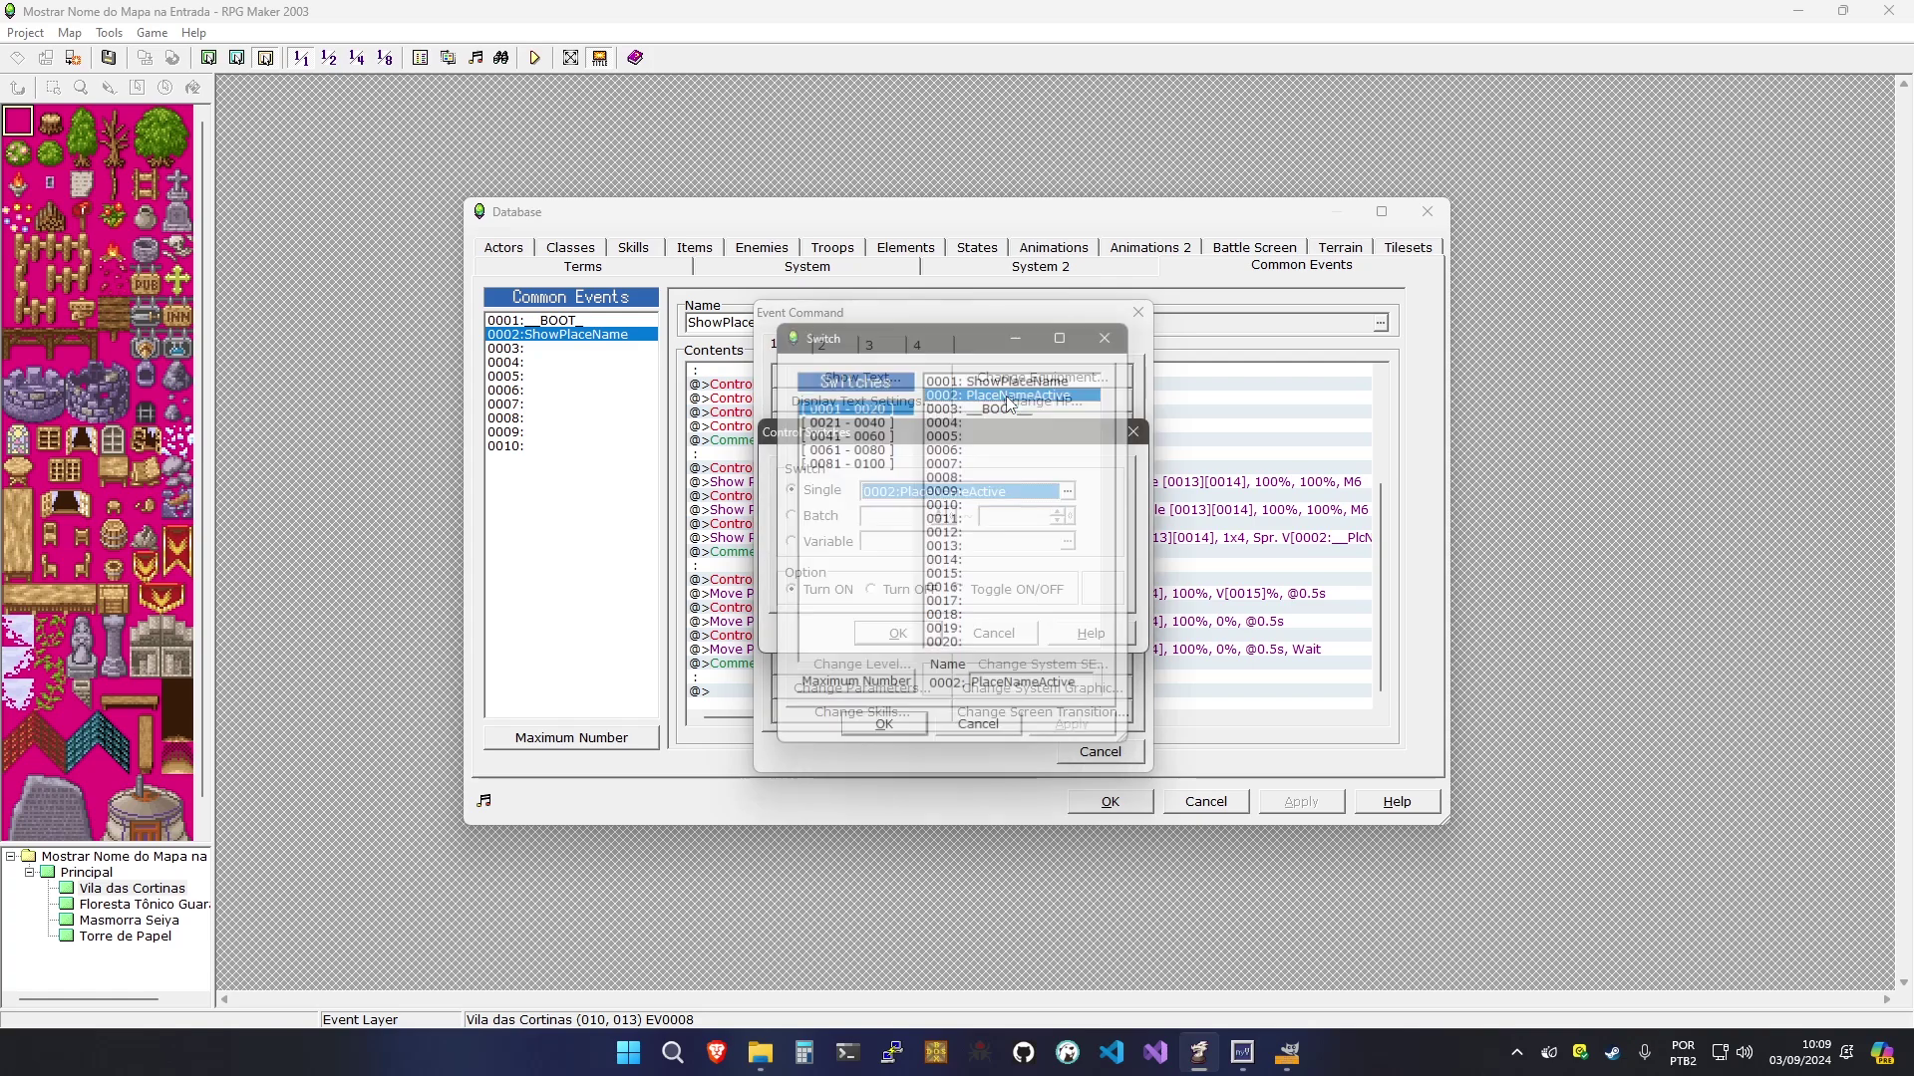
pyautogui.click(881, 638)
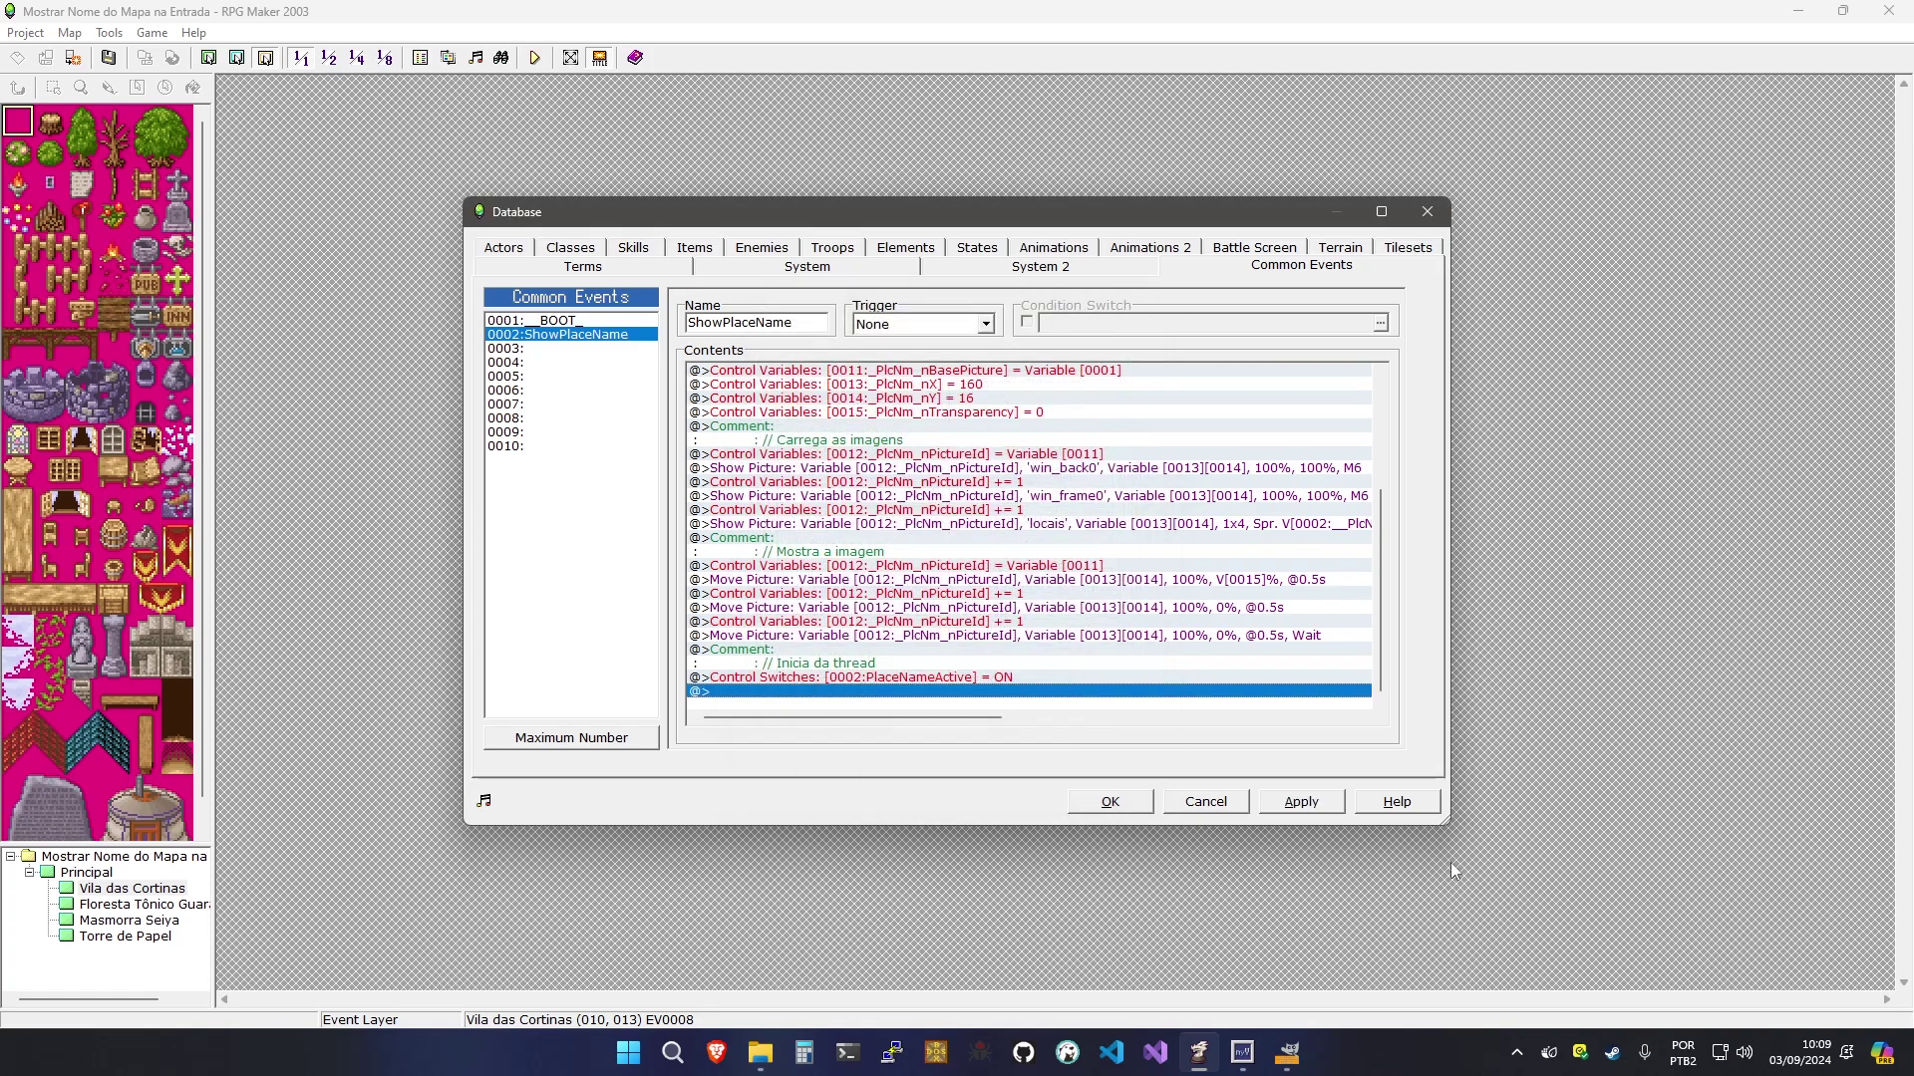
# Apply the ShowPlaceName changes and close the database
pyautogui.click(1301, 801)
pyautogui.click(955, 692)
pyautogui.doubleClick(952, 692)
pyautogui.press('Escape')
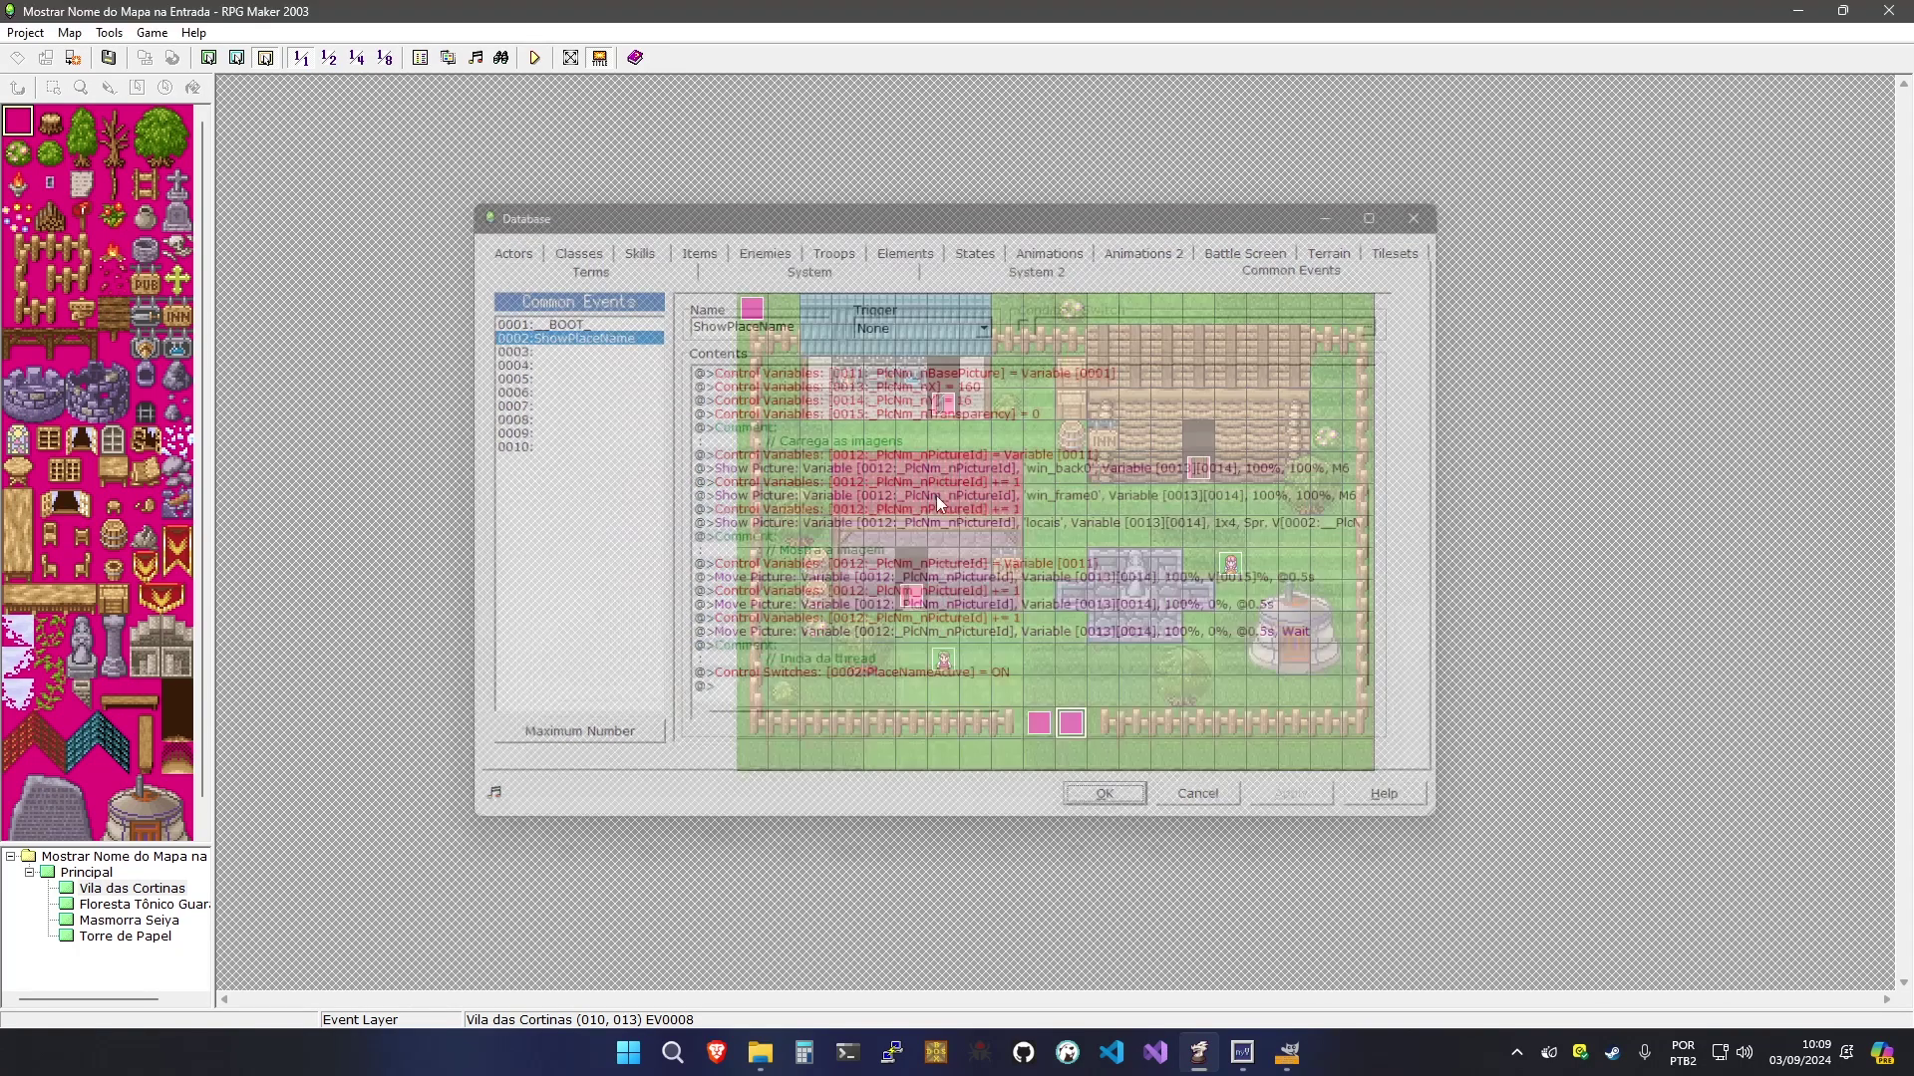
pyautogui.click(1111, 804)
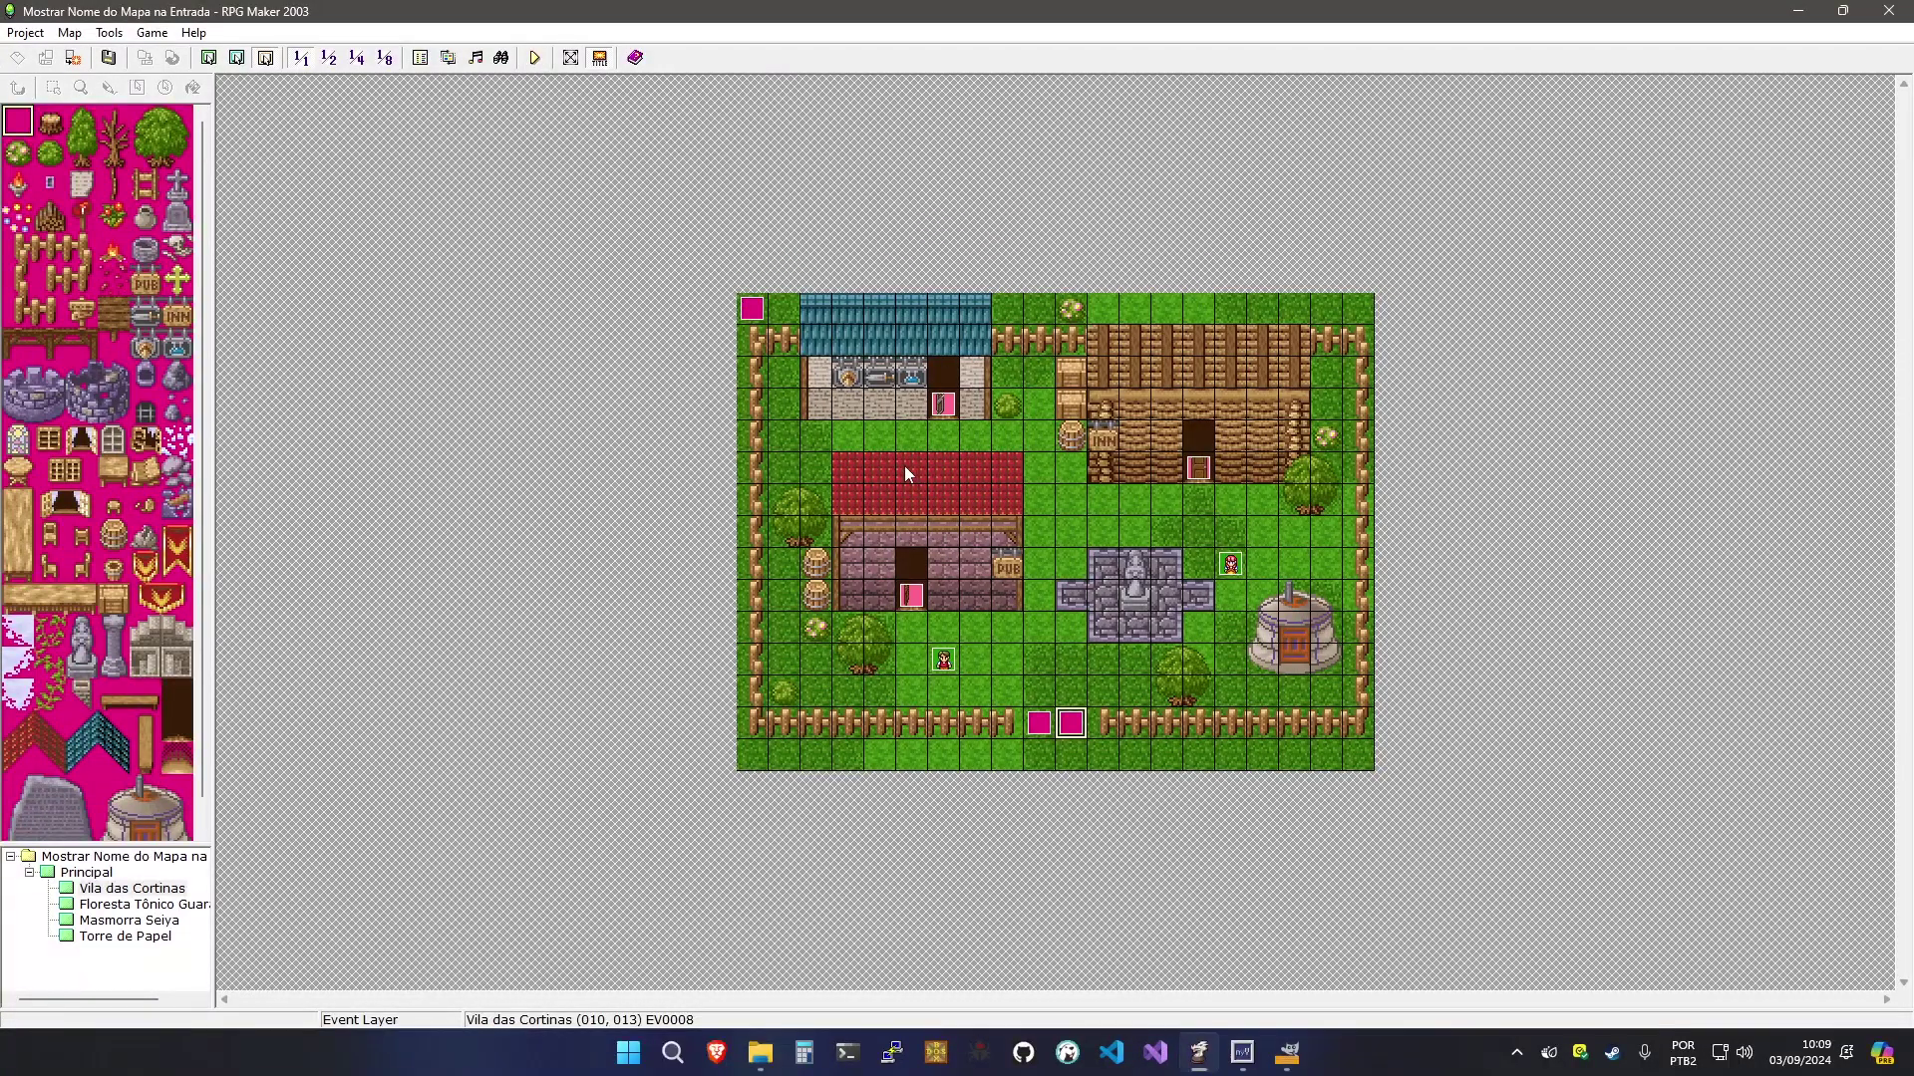
# Open the INIT event on the Vila das Cortinas map and insert a separator comment of dashes above the Wait command
pyautogui.doubleClick(752, 308)
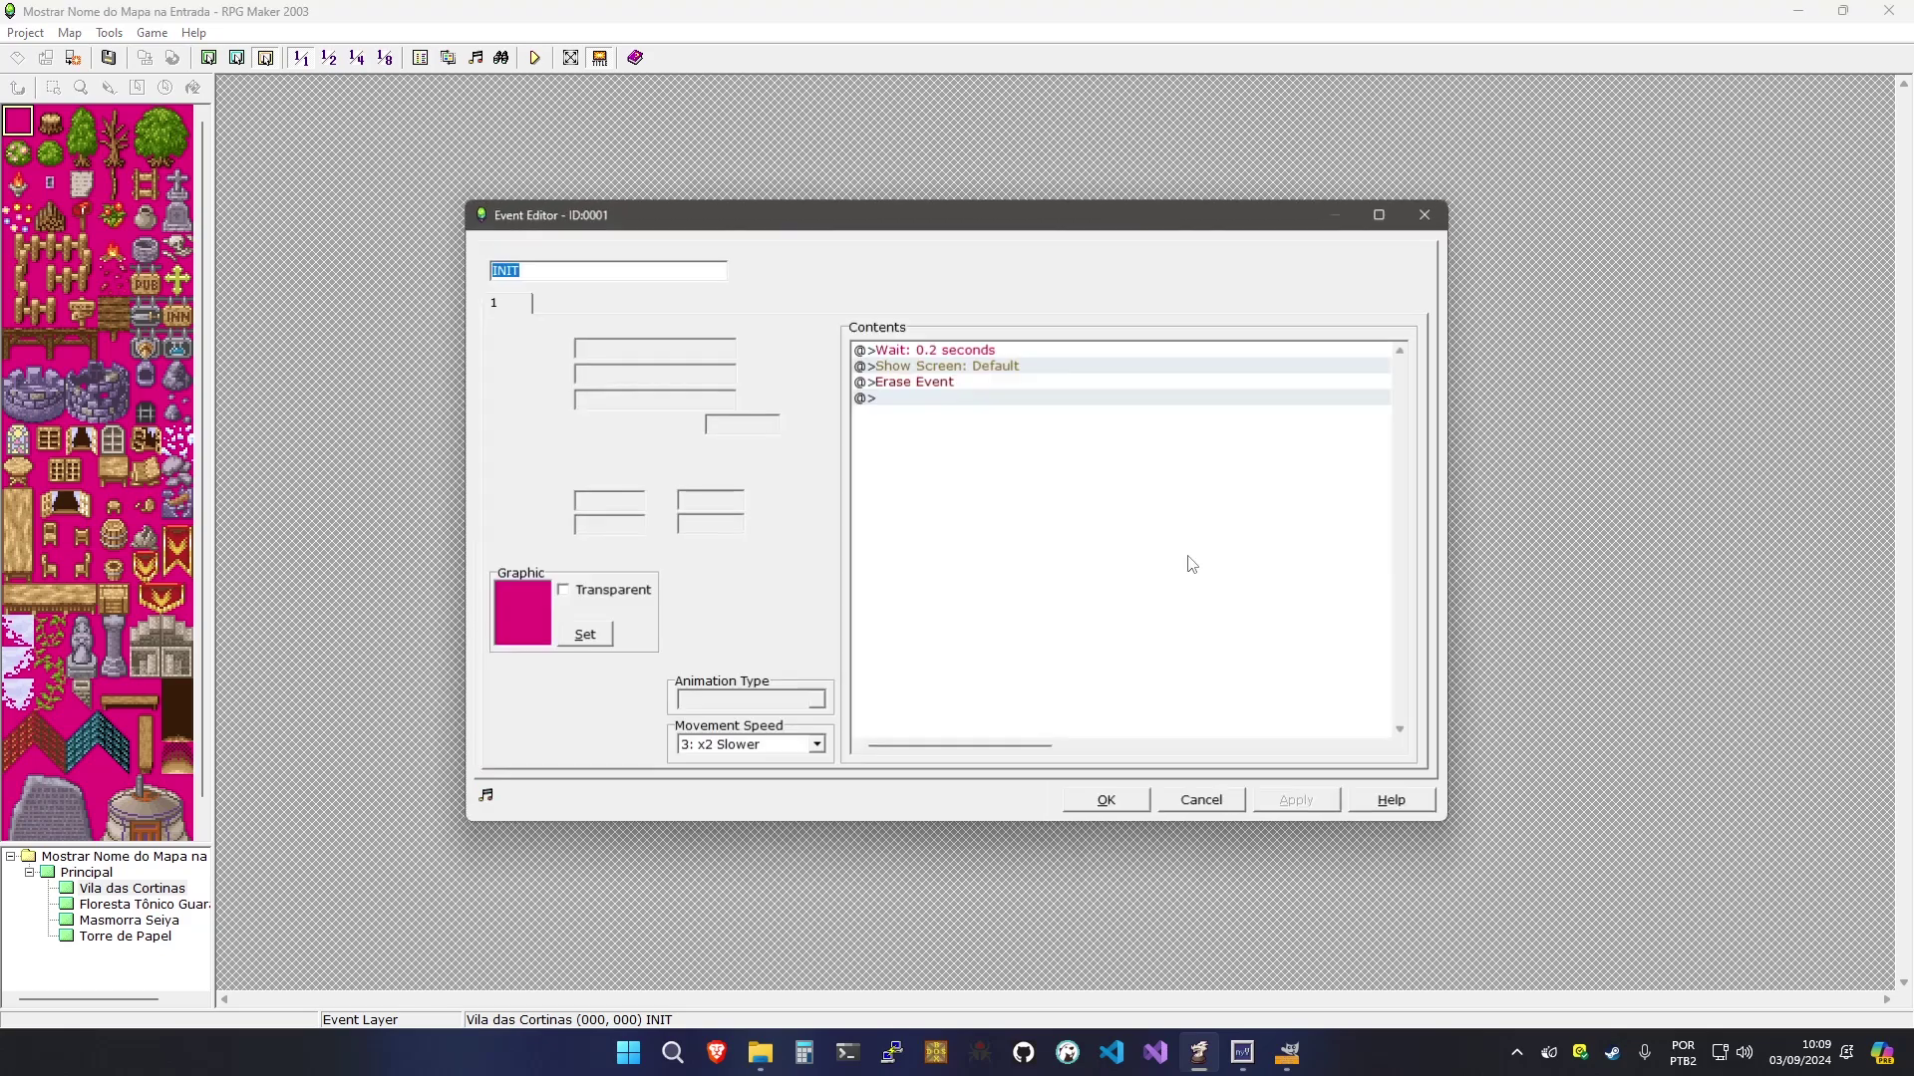
pyautogui.doubleClick(978, 353)
pyautogui.click(928, 343)
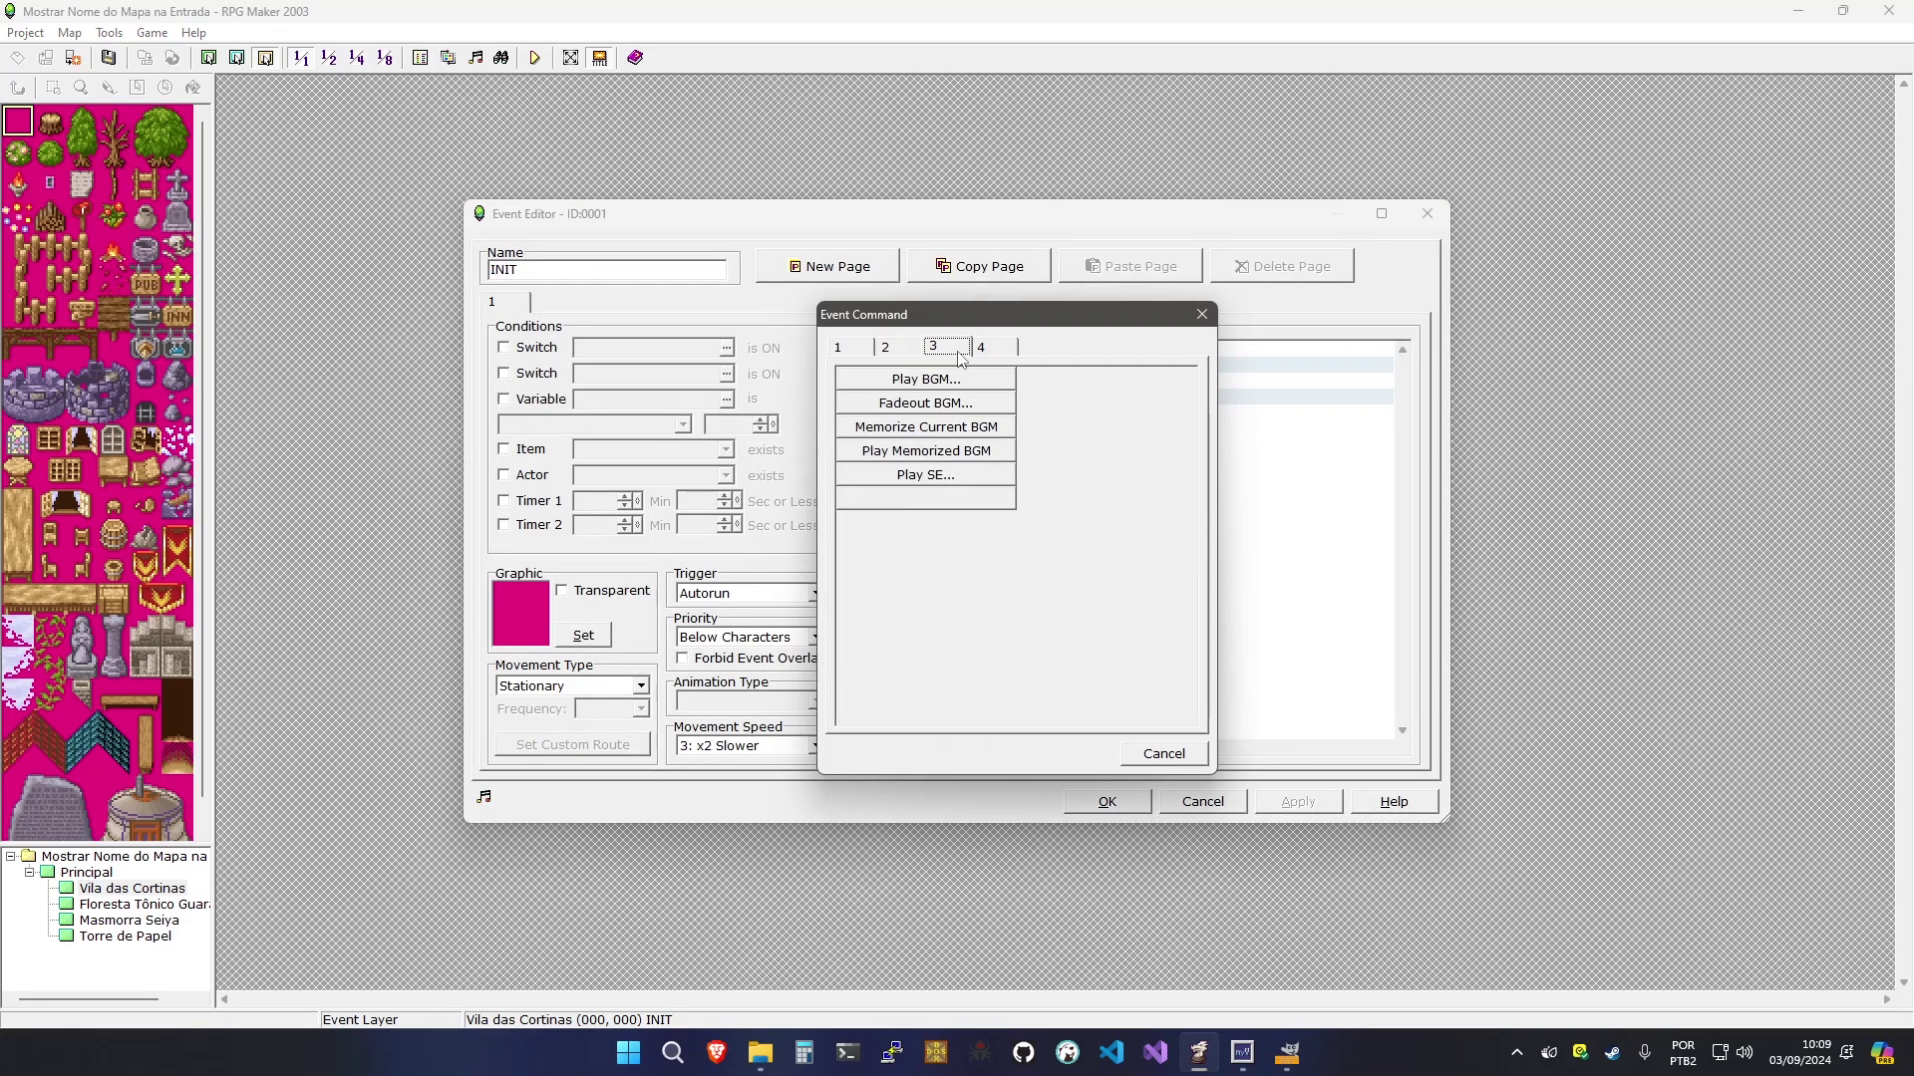
pyautogui.click(1074, 666)
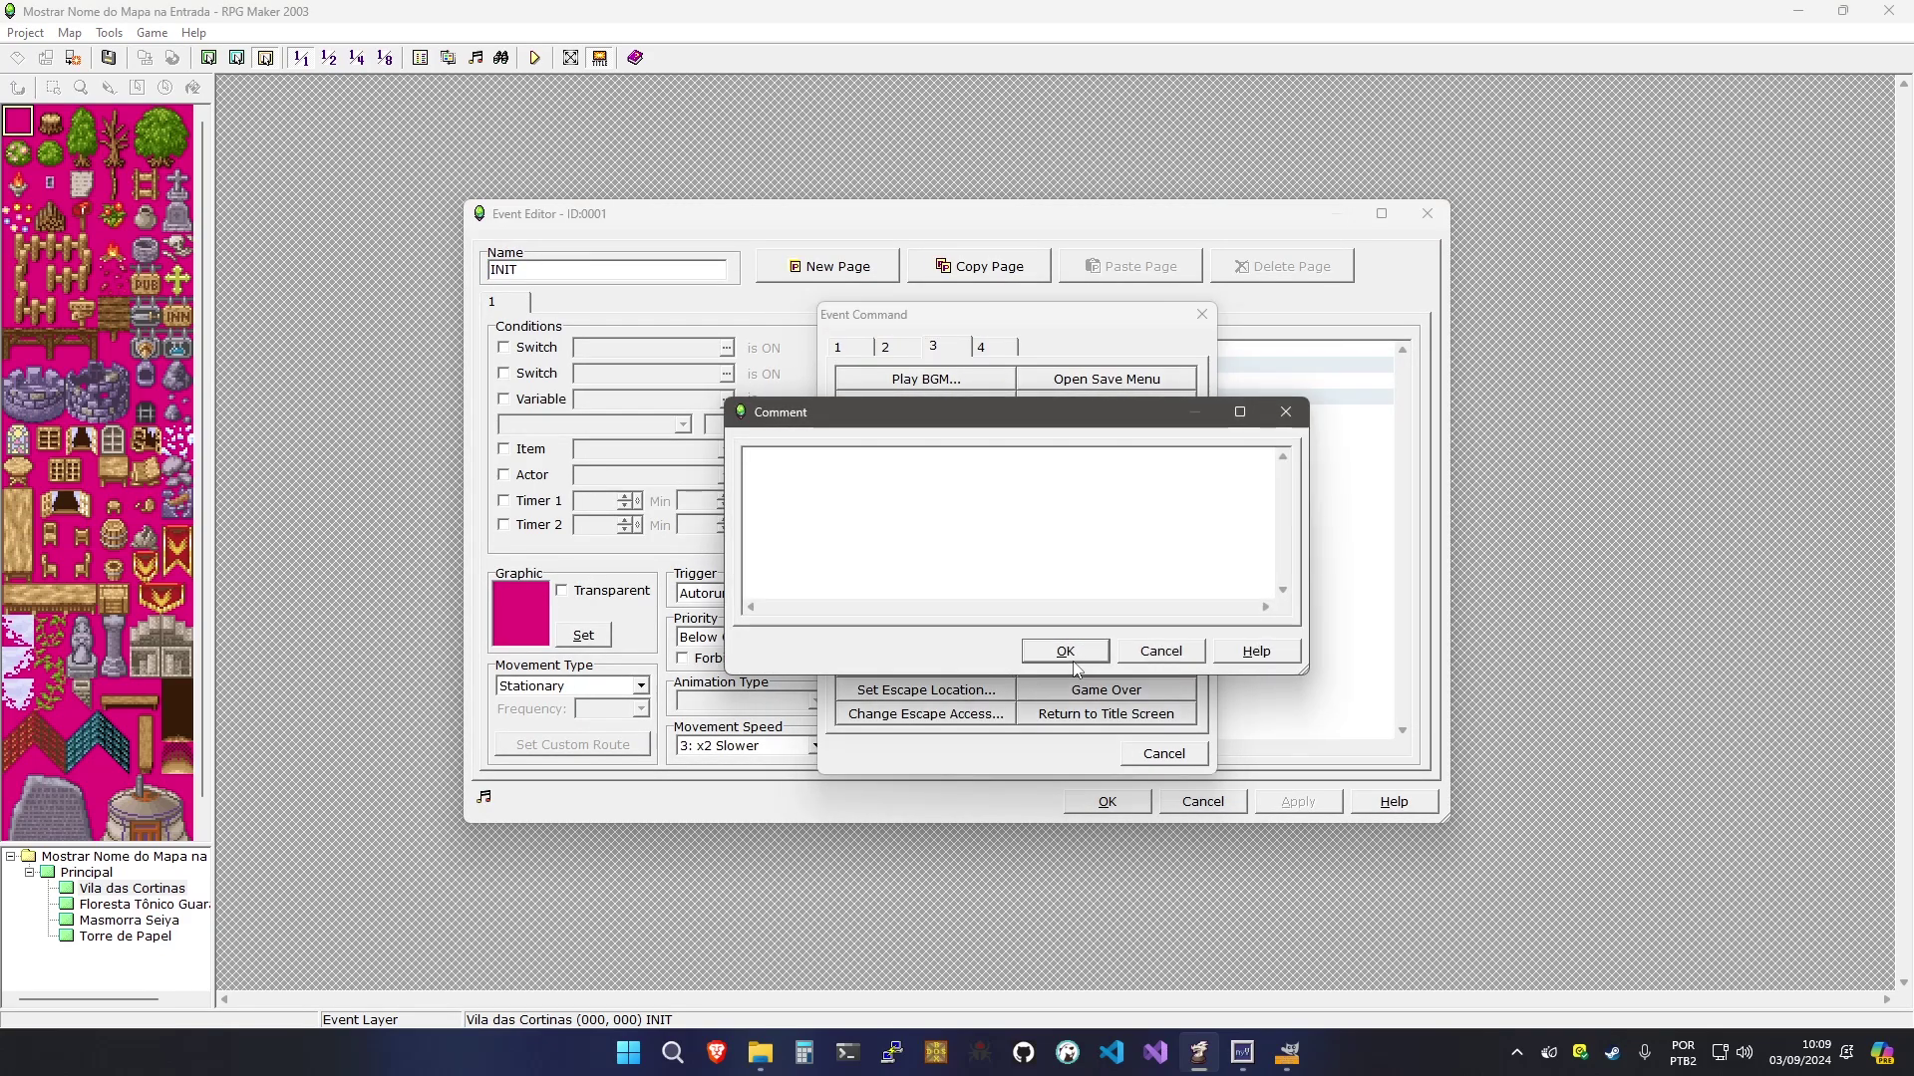
pyautogui.write('--------------------')
pyautogui.click(1067, 653)
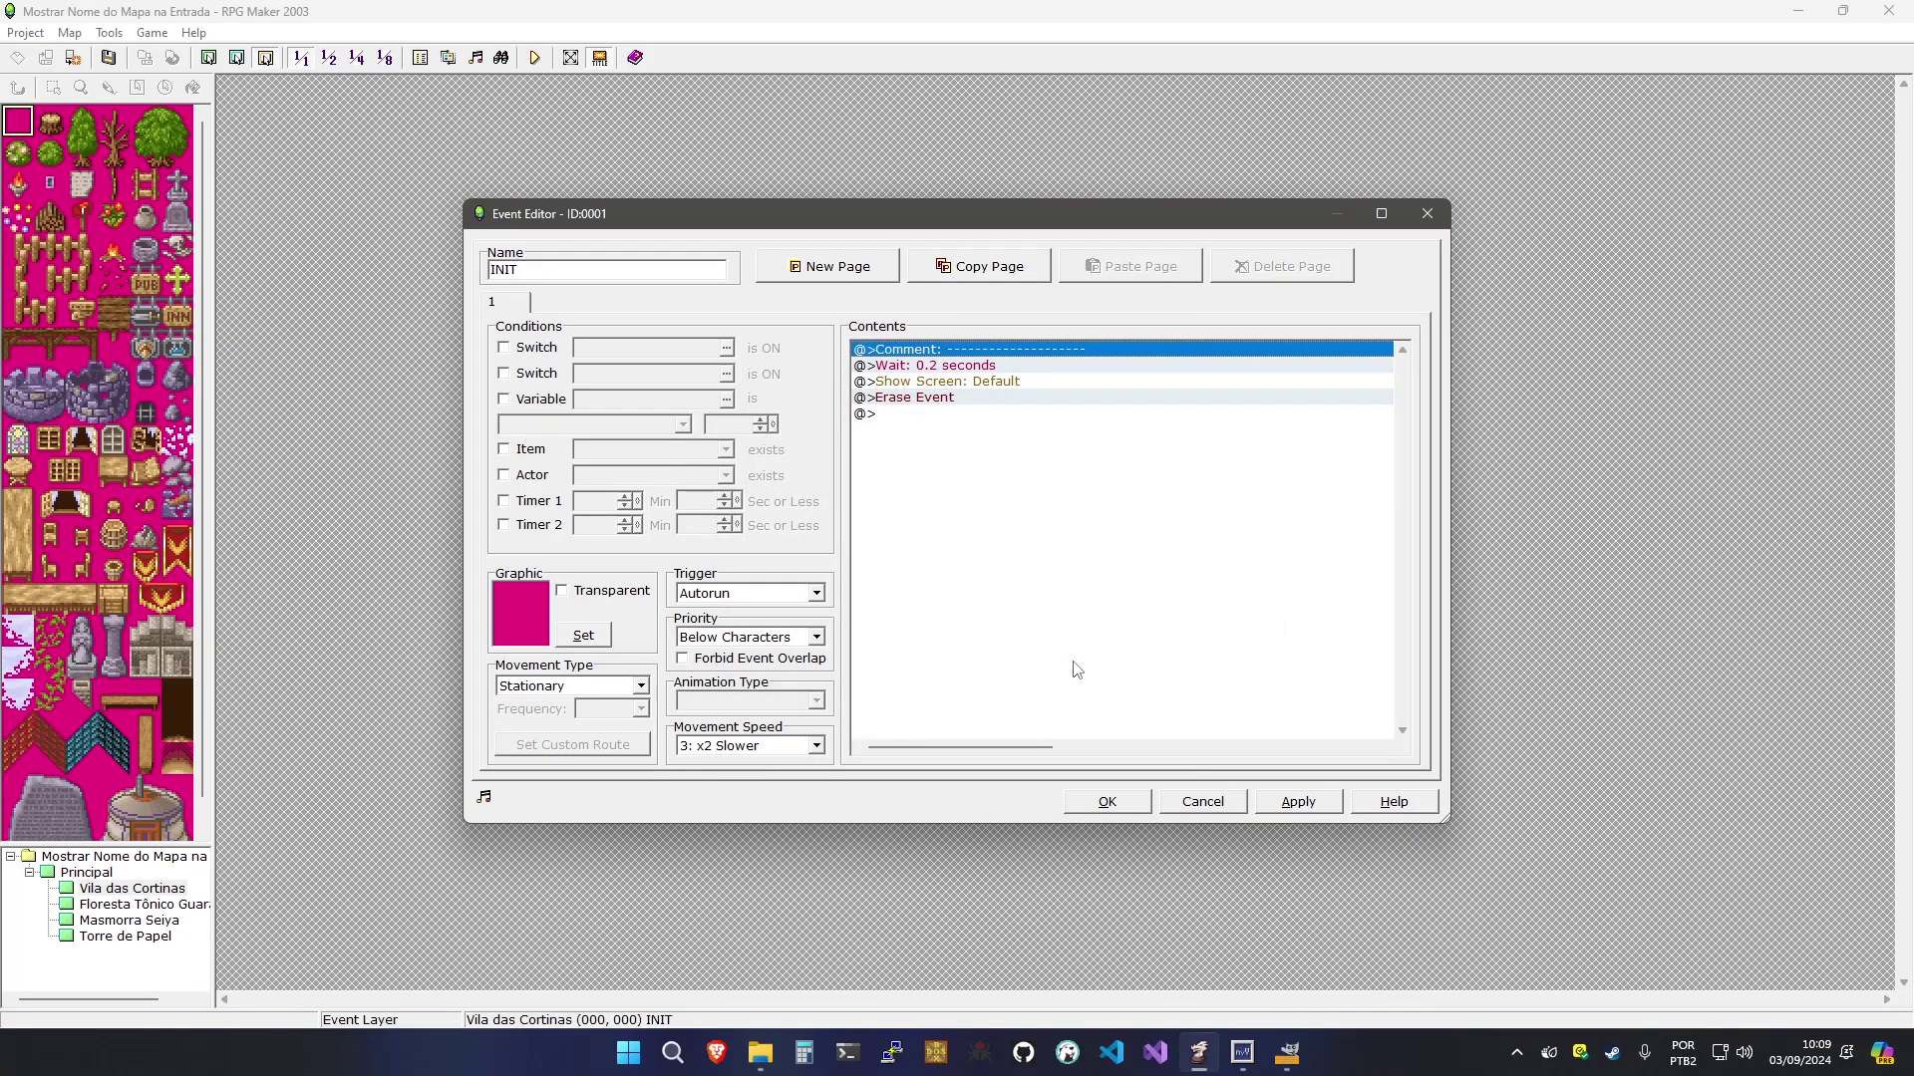
# Insert a copy of the dashed separator comment just above the Erase Event command
pyautogui.press('Down')
pyautogui.press('Down')
pyautogui.press('Down')
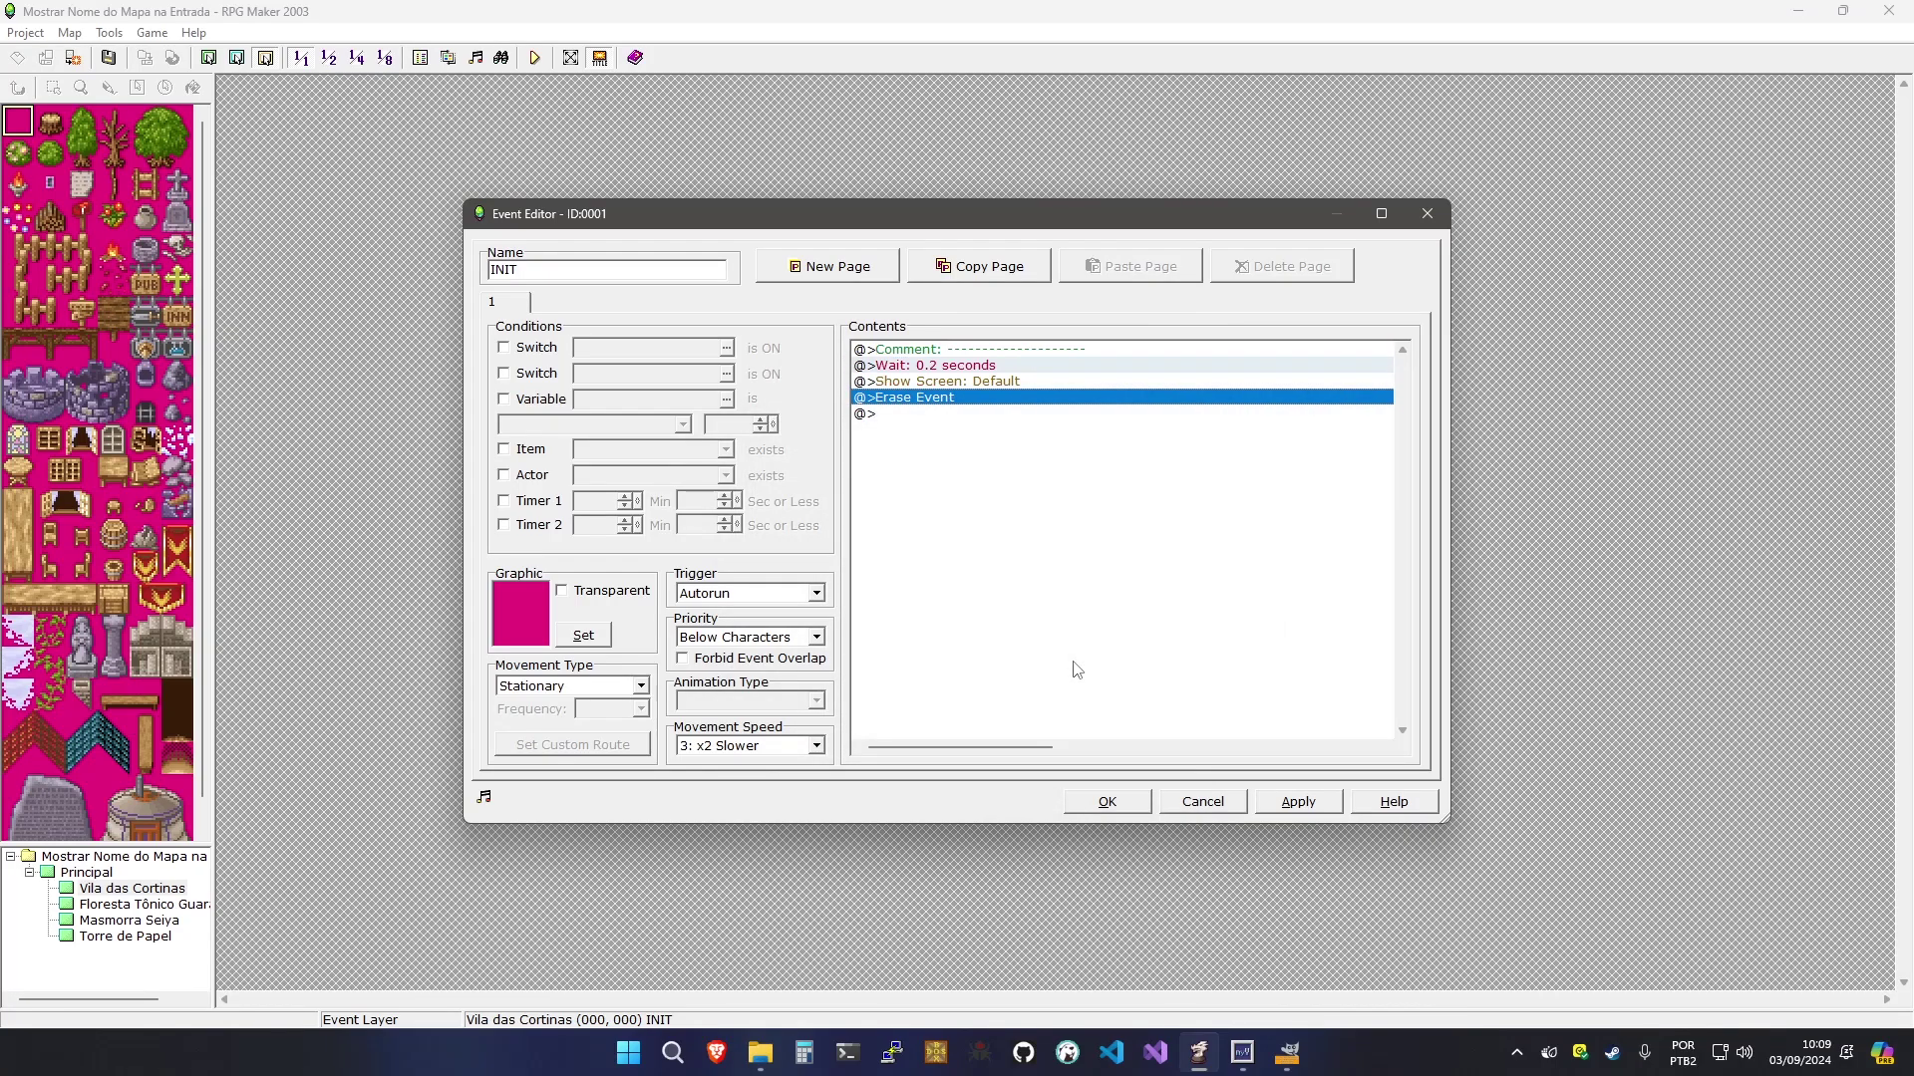
pyautogui.hotkey('ctrl', 'v')
# Move the first dashed comment from the top of the event to just below the Show Screen command
pyautogui.press('Up')
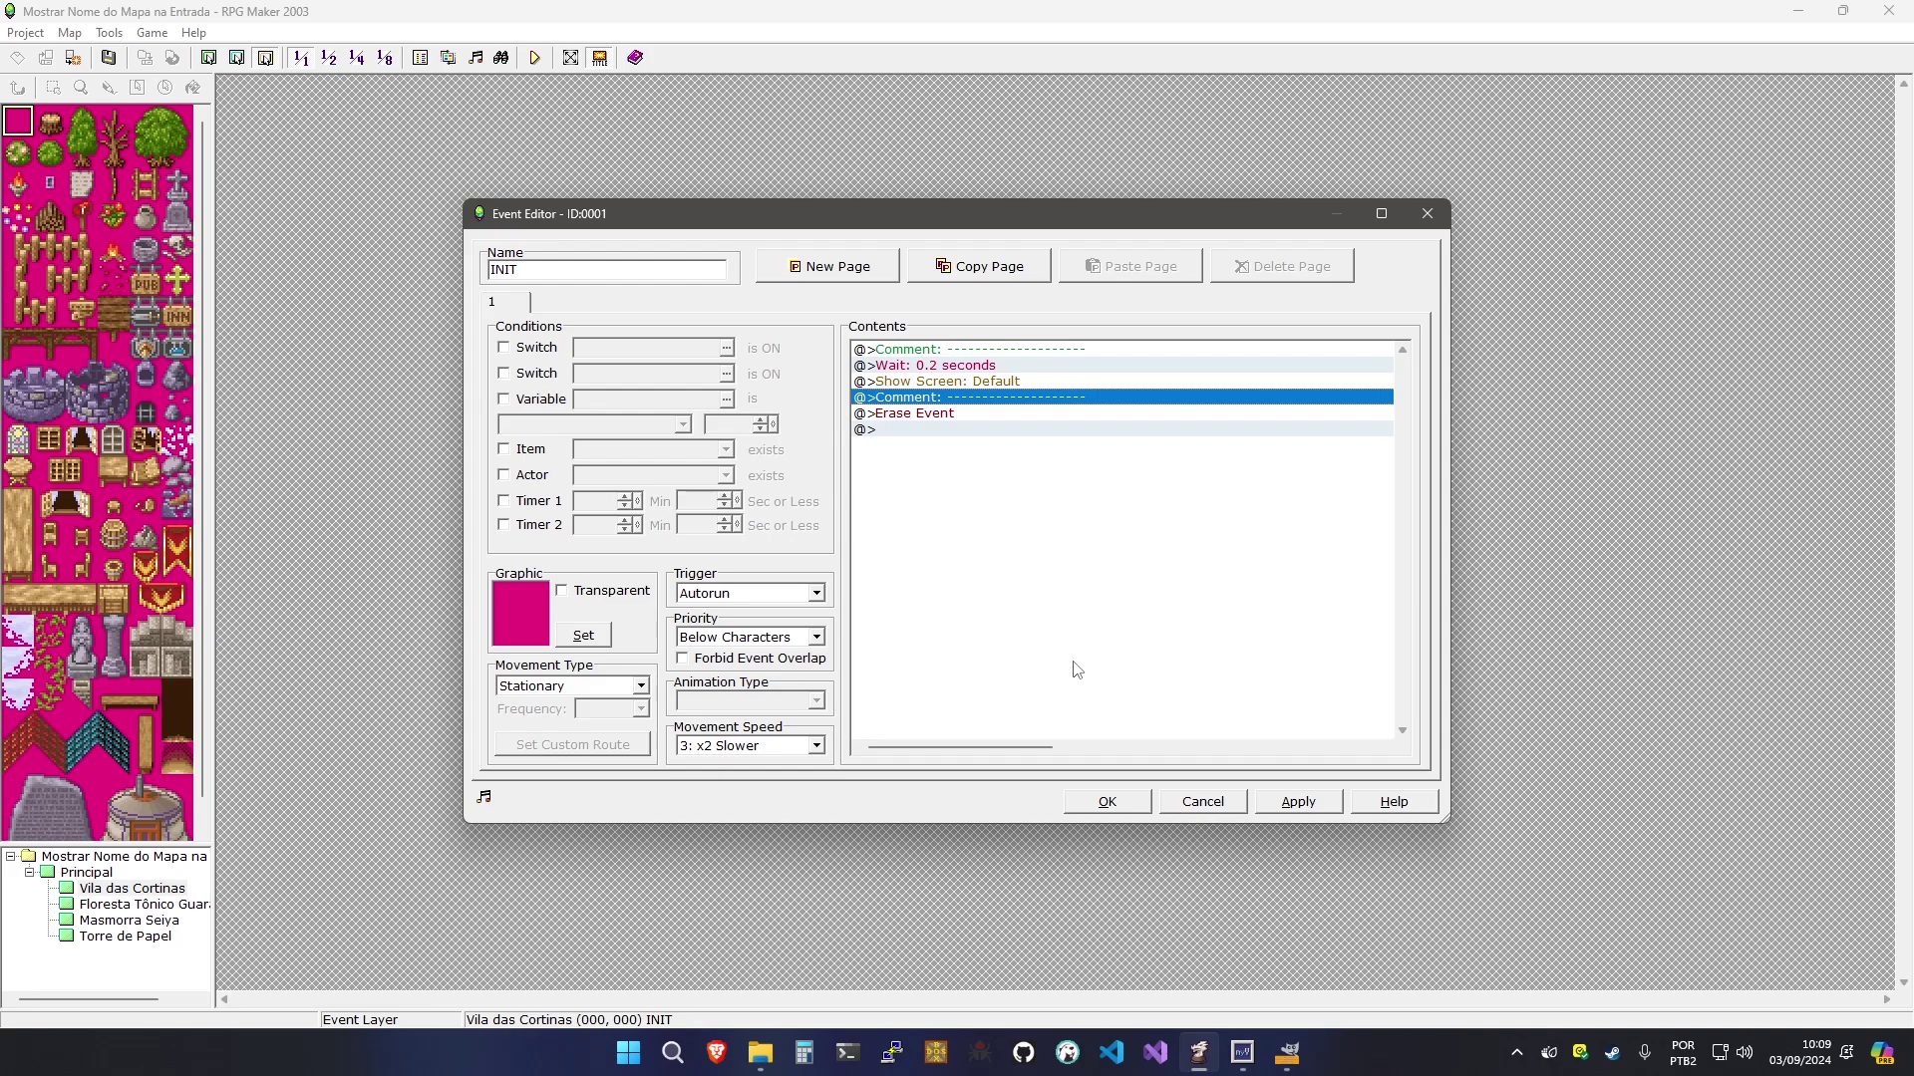
pyautogui.press('Up')
pyautogui.press('Up')
pyautogui.press('Up')
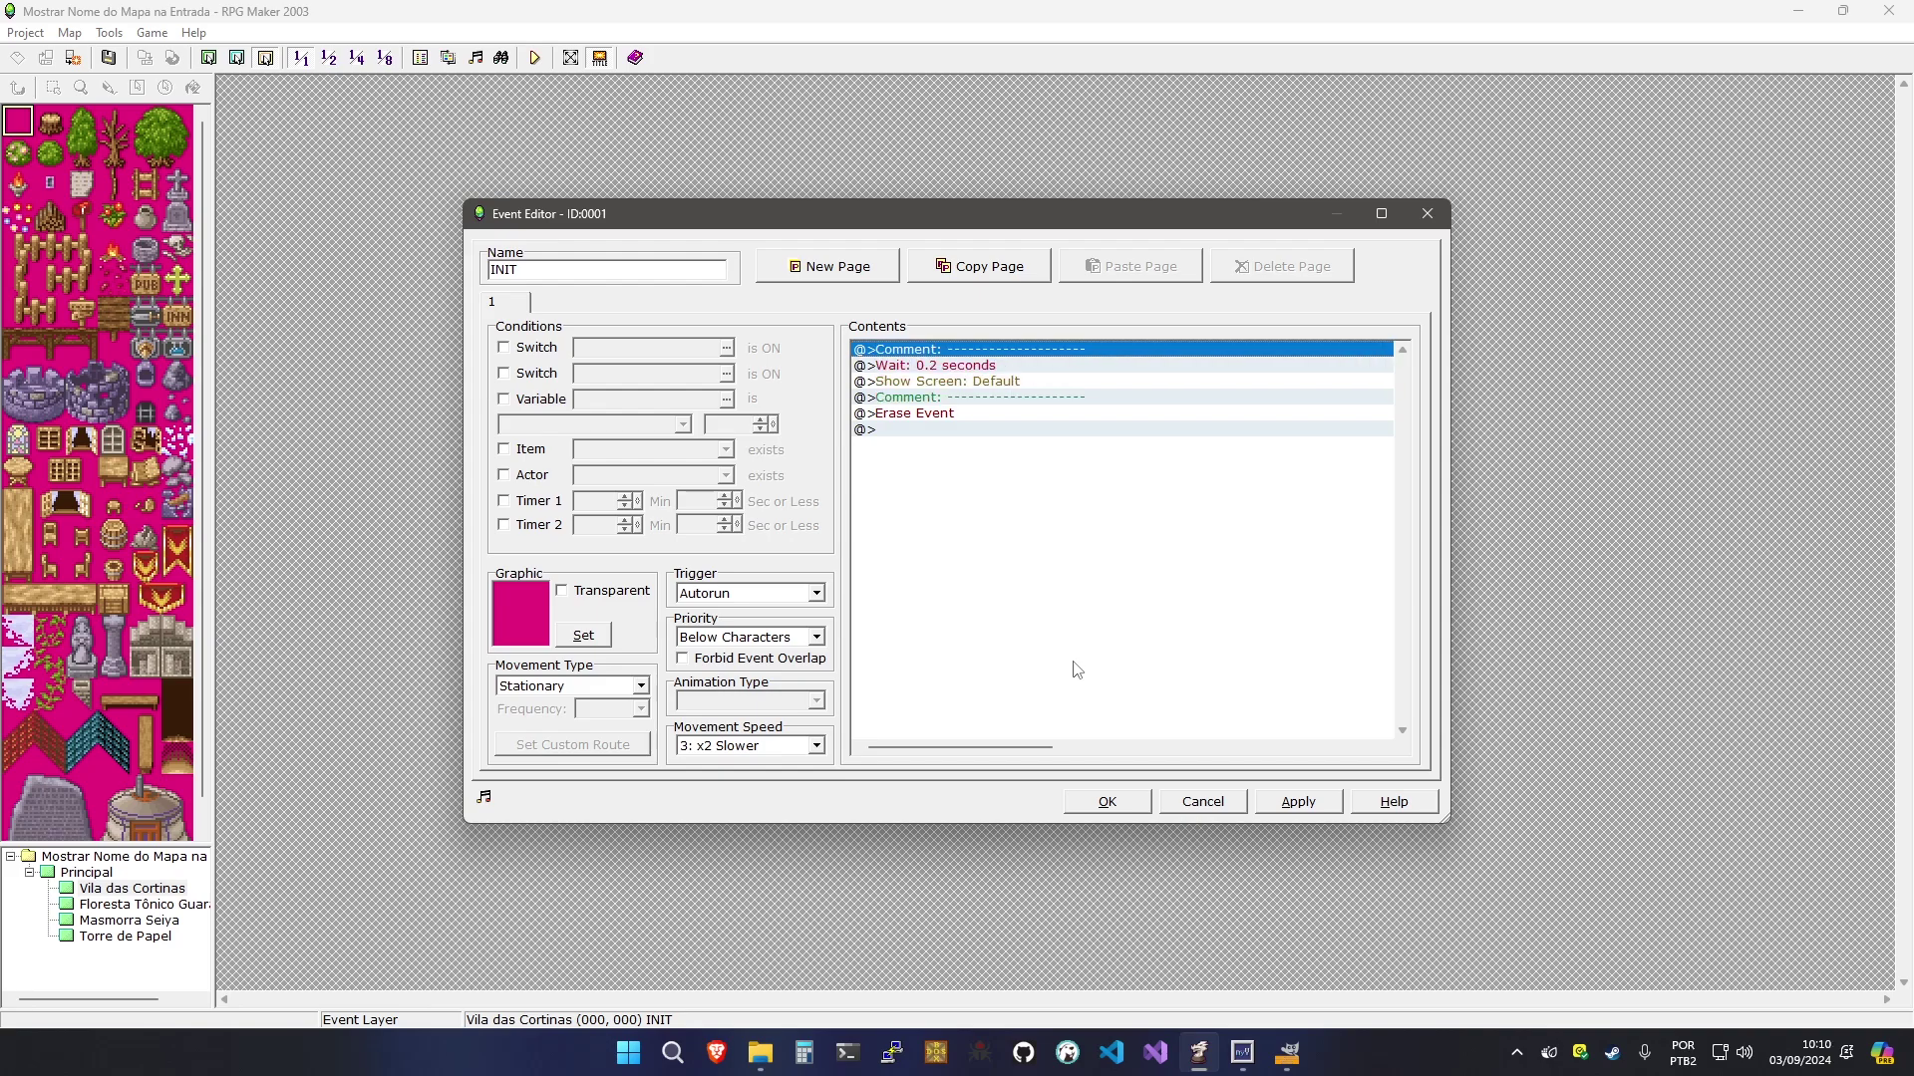
pyautogui.hotkey('ctrl', 'x')
pyautogui.press('Down')
pyautogui.press('Down')
pyautogui.hotkey('ctrl', 'v')
# Add a Control Variables command between the two dashed comments that sets 0001:__PlcNm()::nPicId to the constant 21
pyautogui.press('Up')
pyautogui.press('Down')
pyautogui.press('Return')
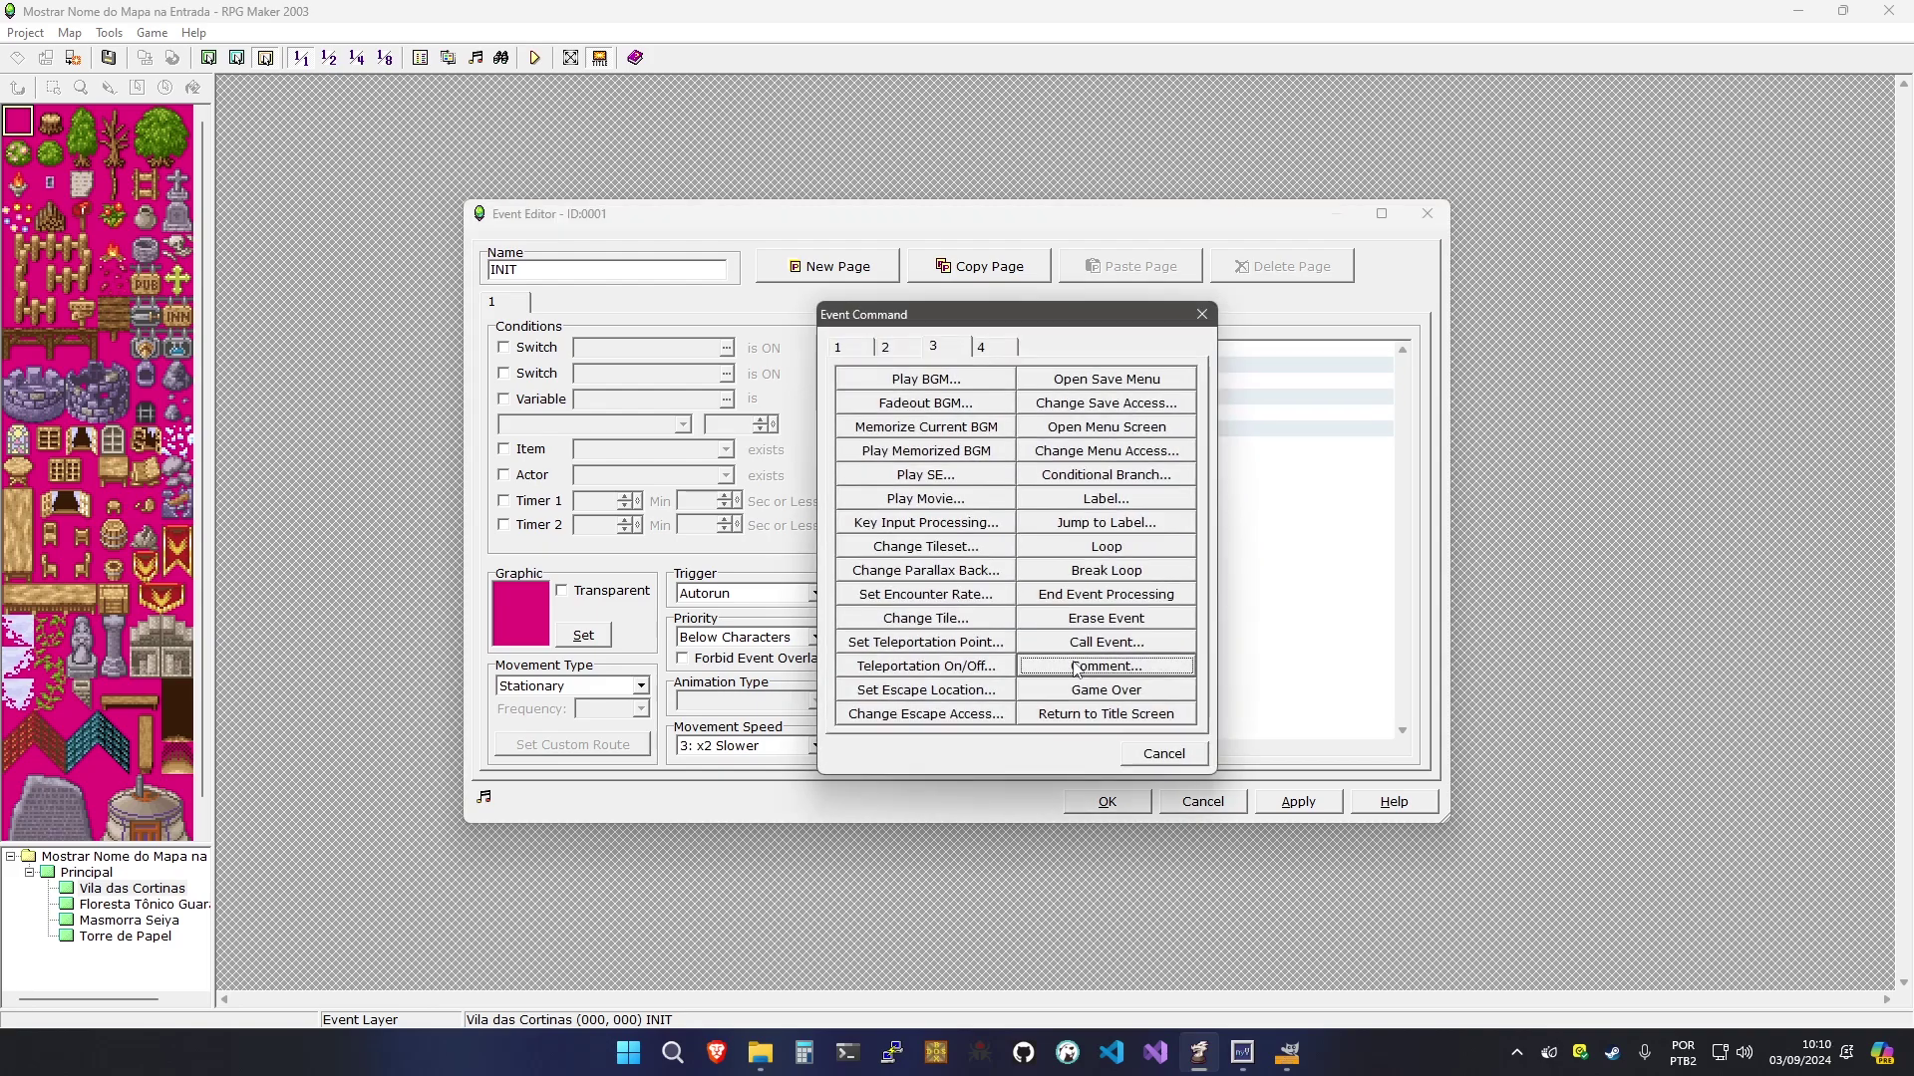
pyautogui.click(839, 347)
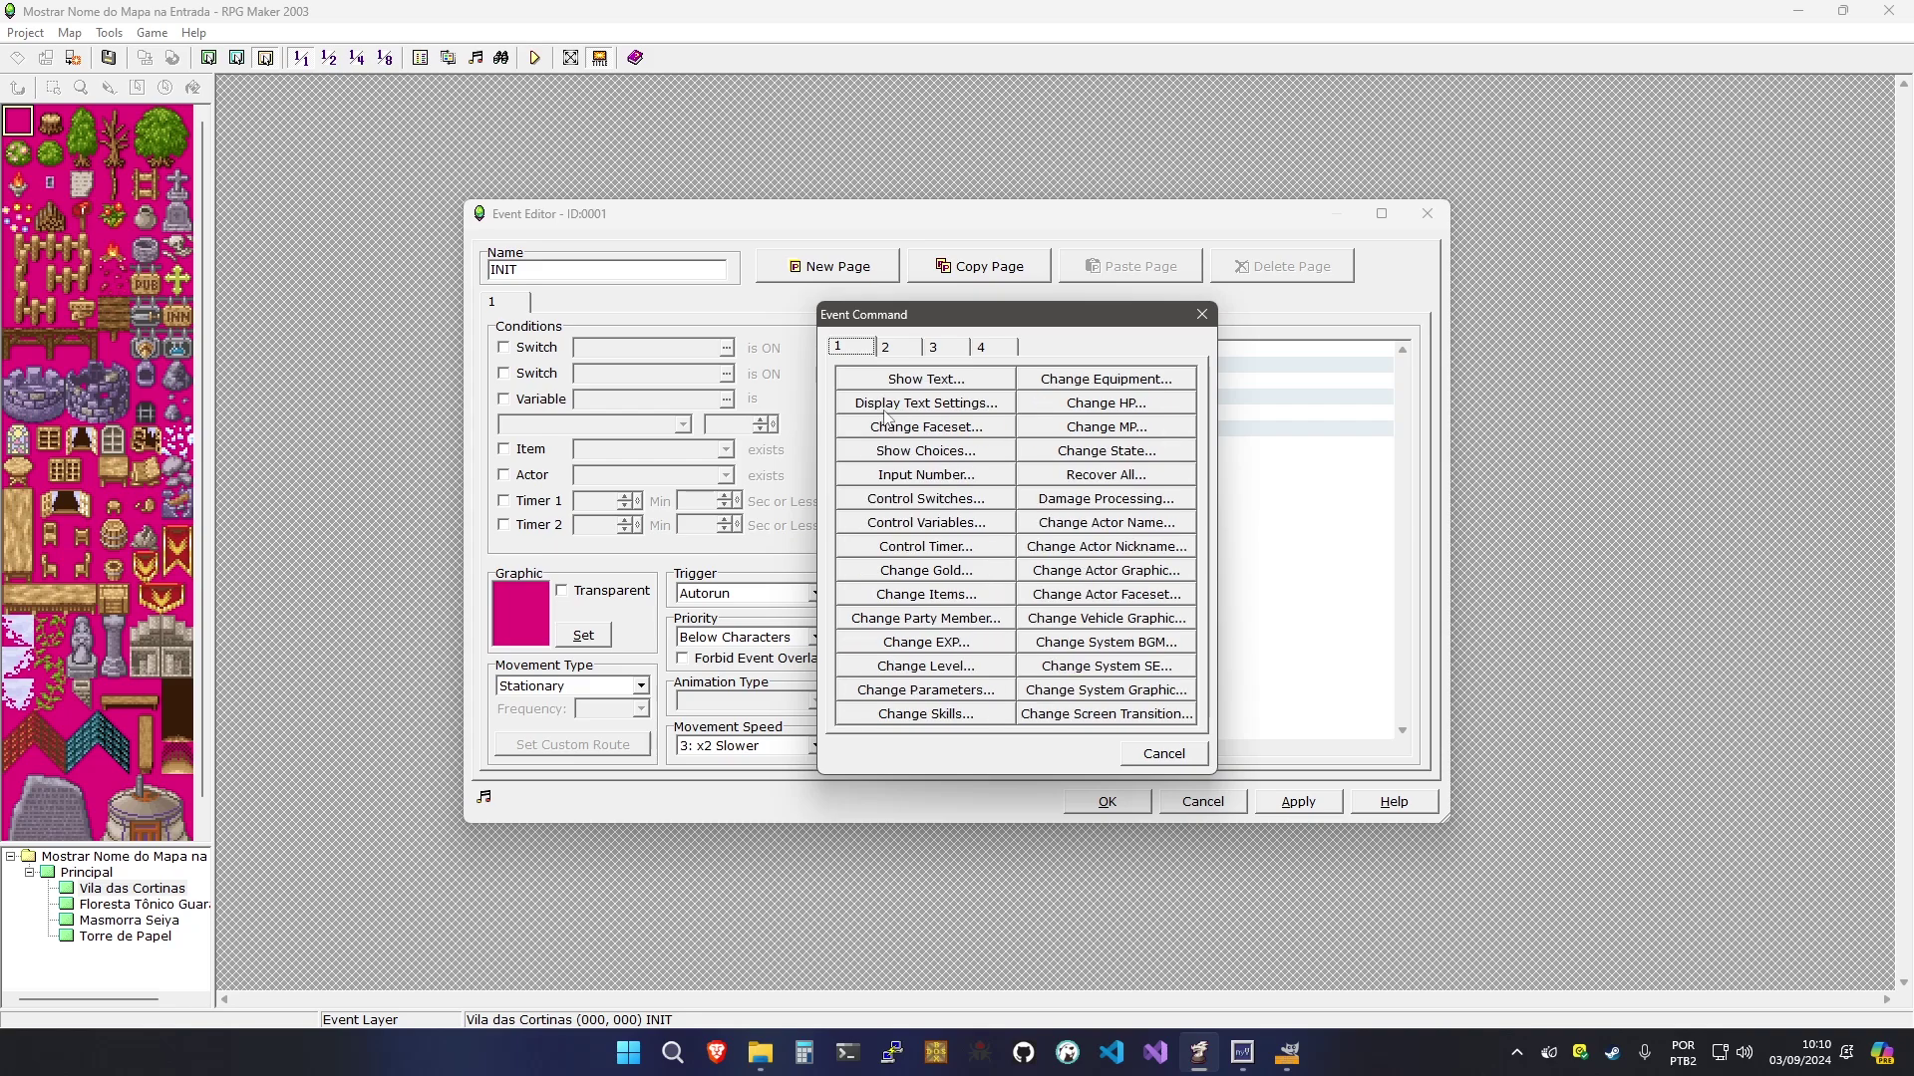
pyautogui.click(874, 518)
pyautogui.click(1053, 376)
pyautogui.doubleClick(1044, 379)
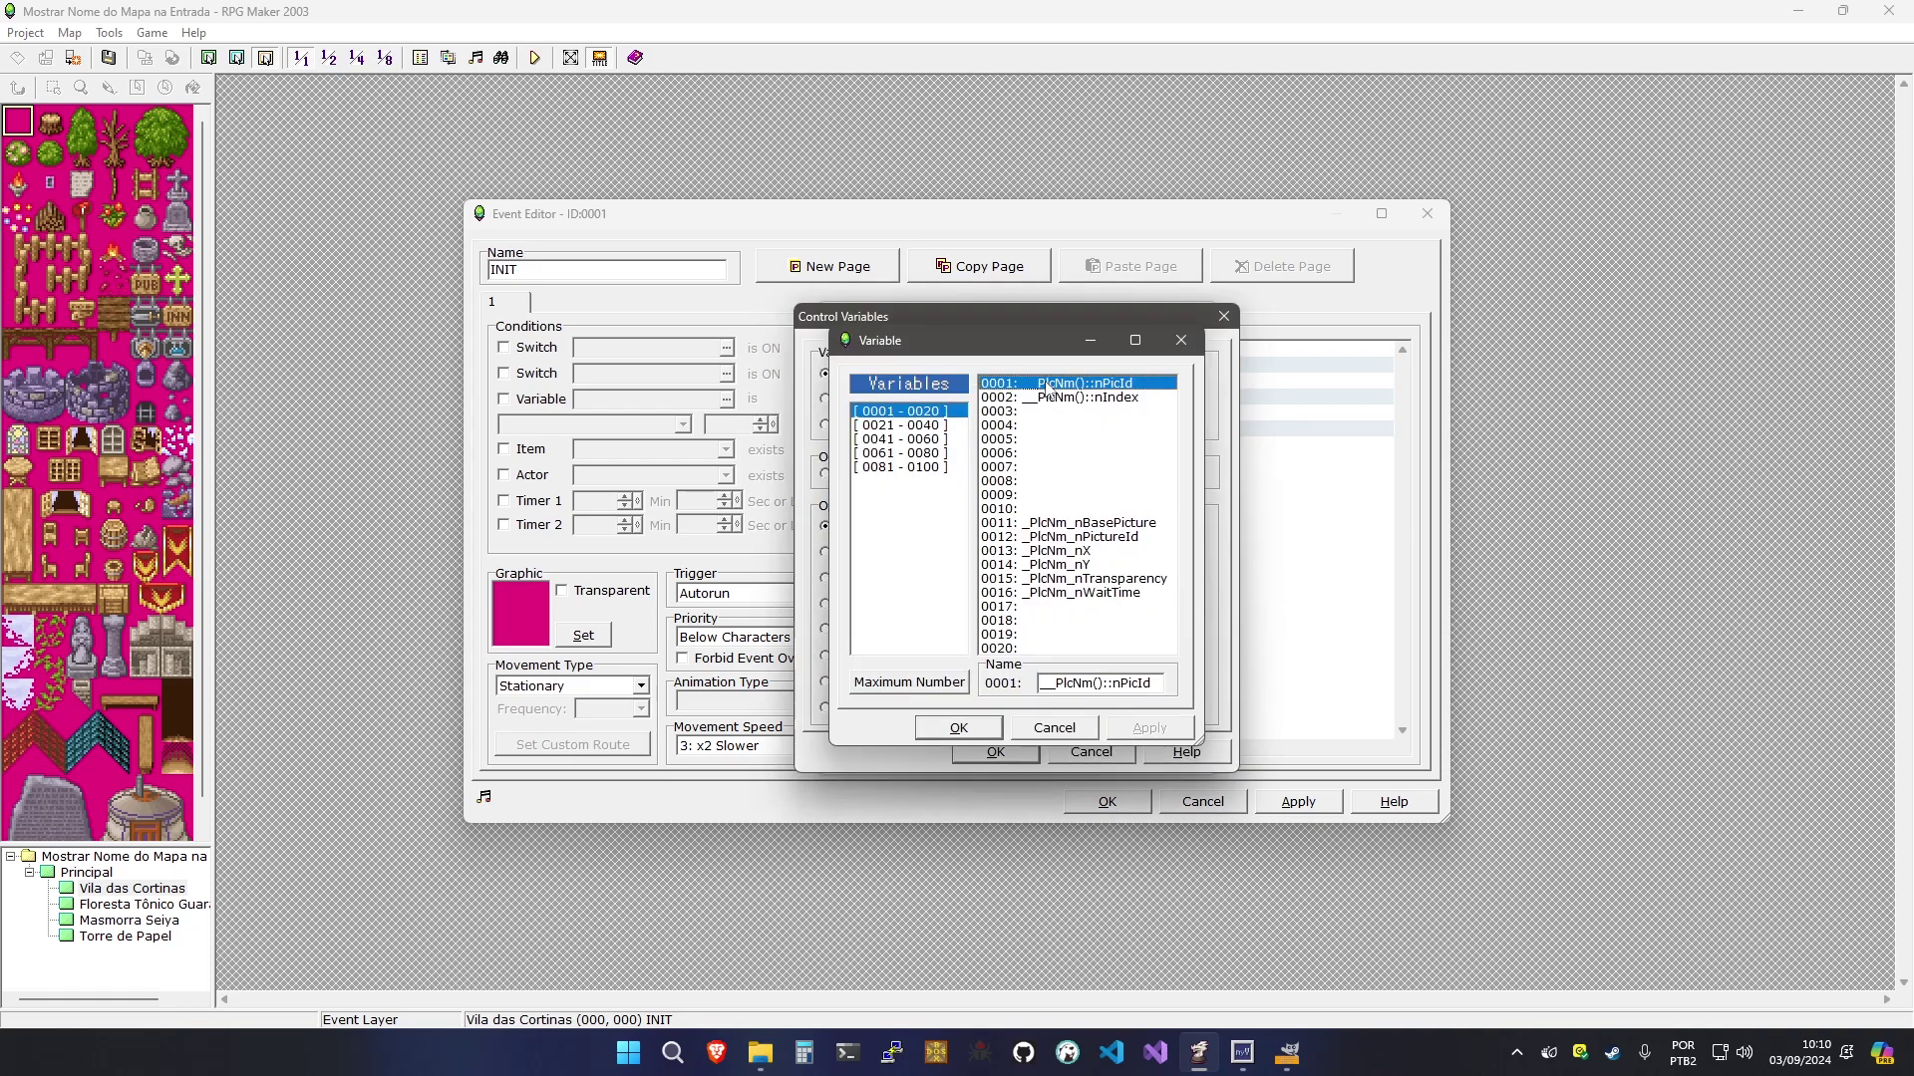
pyautogui.click(839, 475)
pyautogui.doubleClick(976, 523)
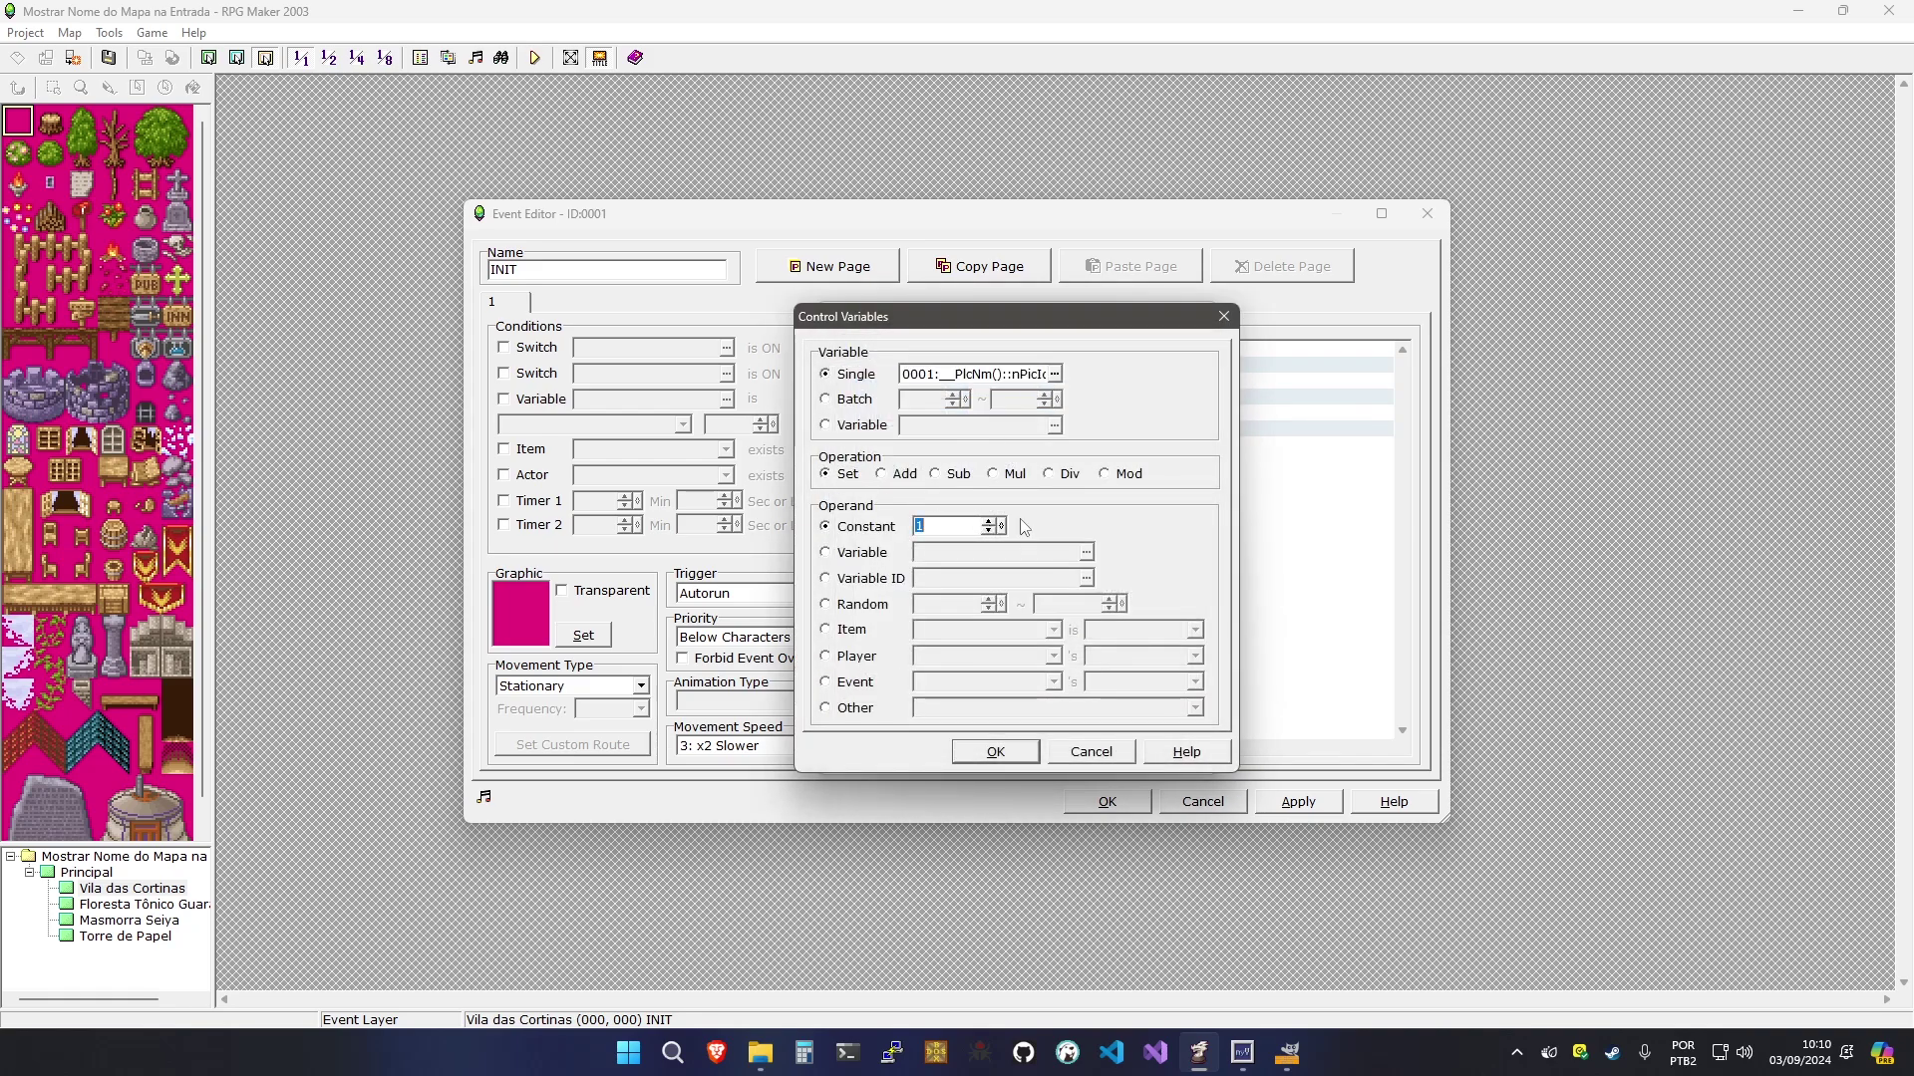
pyautogui.write('20')
pyautogui.click(995, 752)
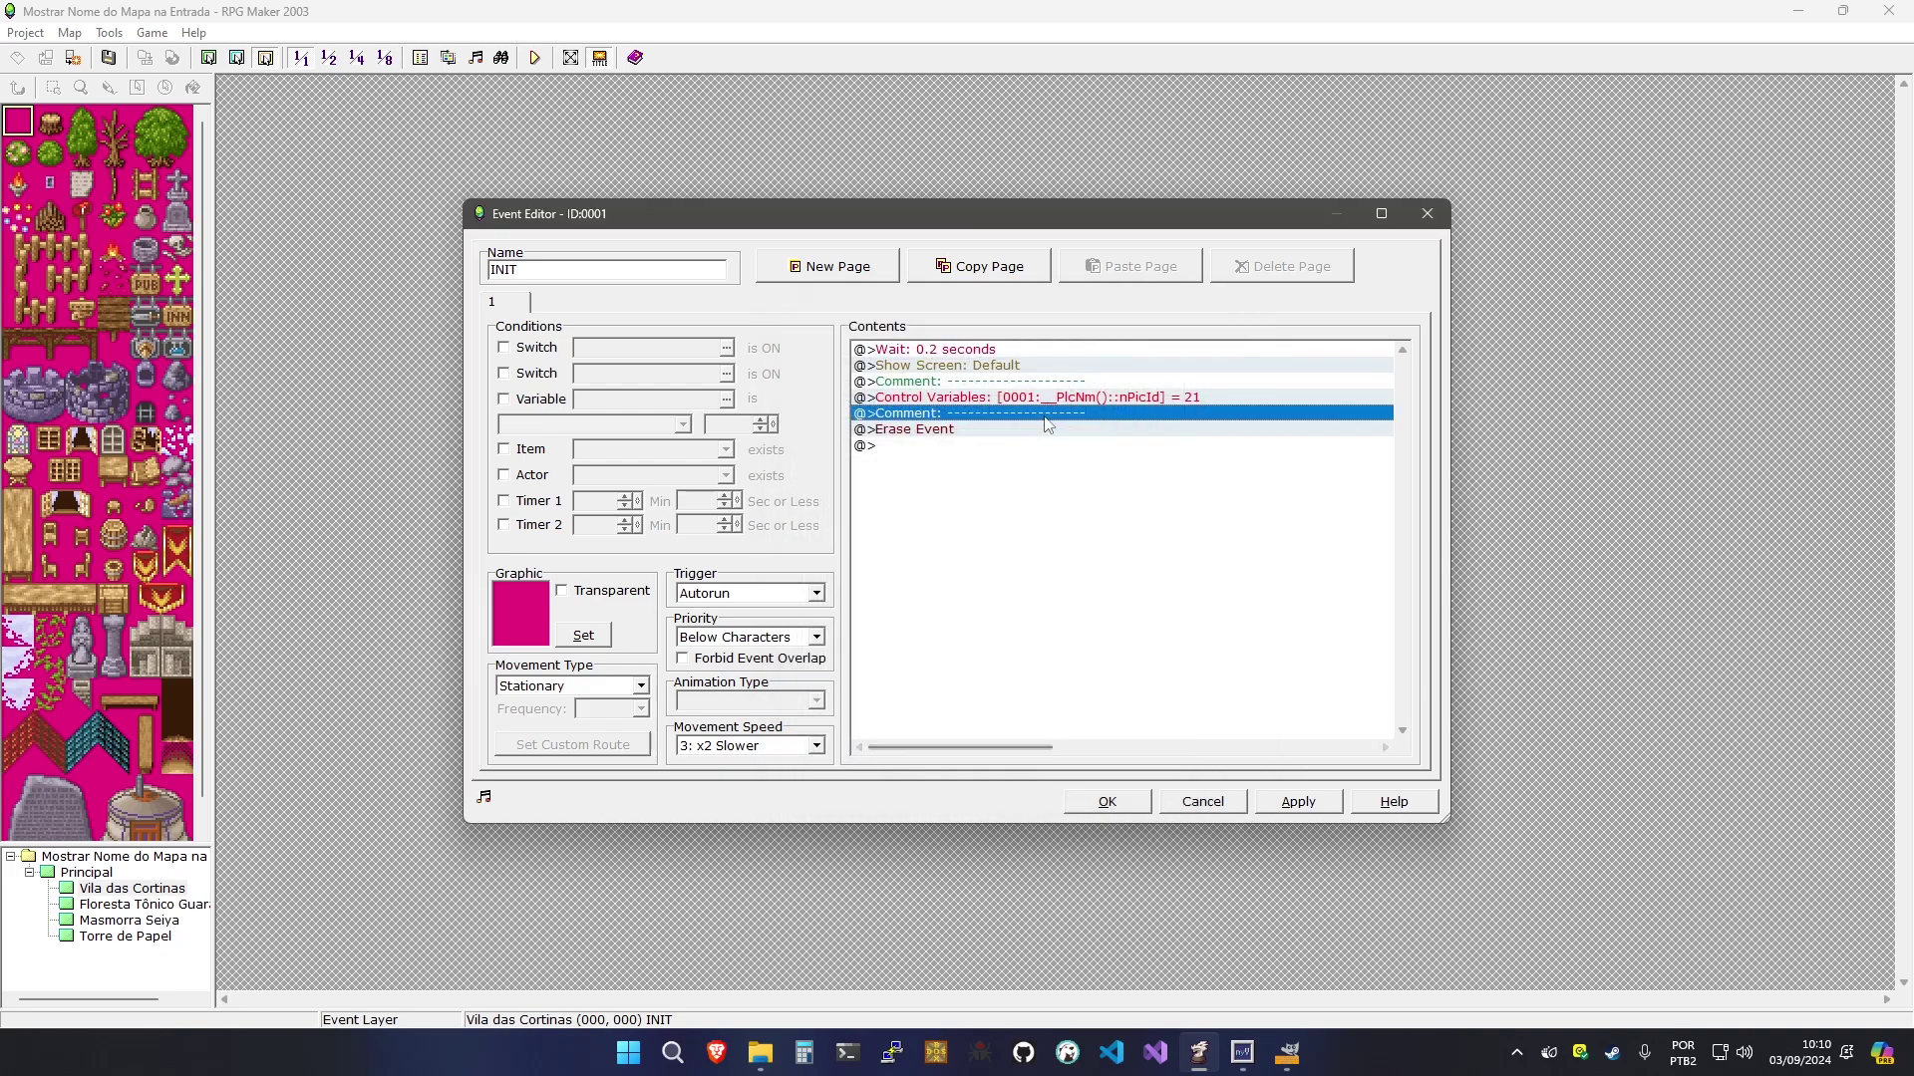
# Add a Control Variables command below the nPicId assignment that sets 0002:__PlcNm()::nIndex to the constant 1
pyautogui.doubleClick(1043, 414)
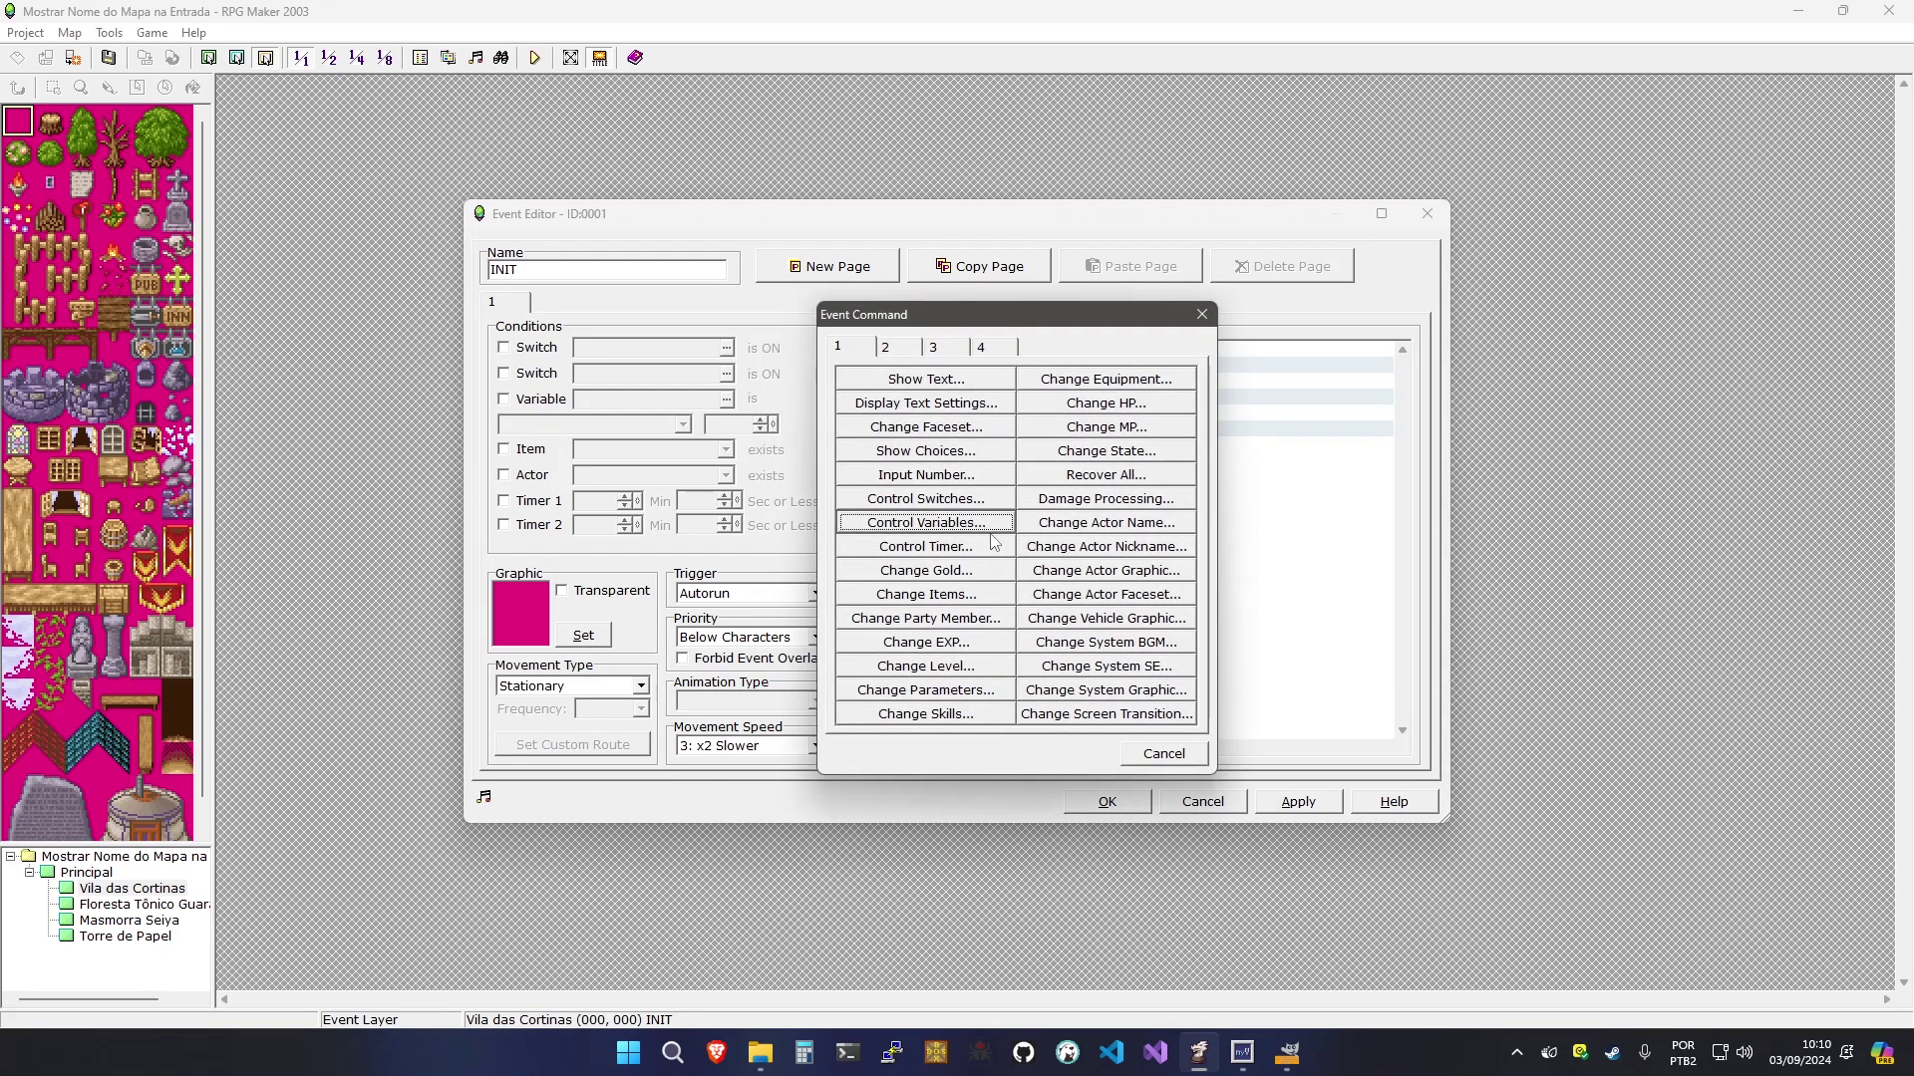
pyautogui.click(983, 524)
pyautogui.click(1054, 373)
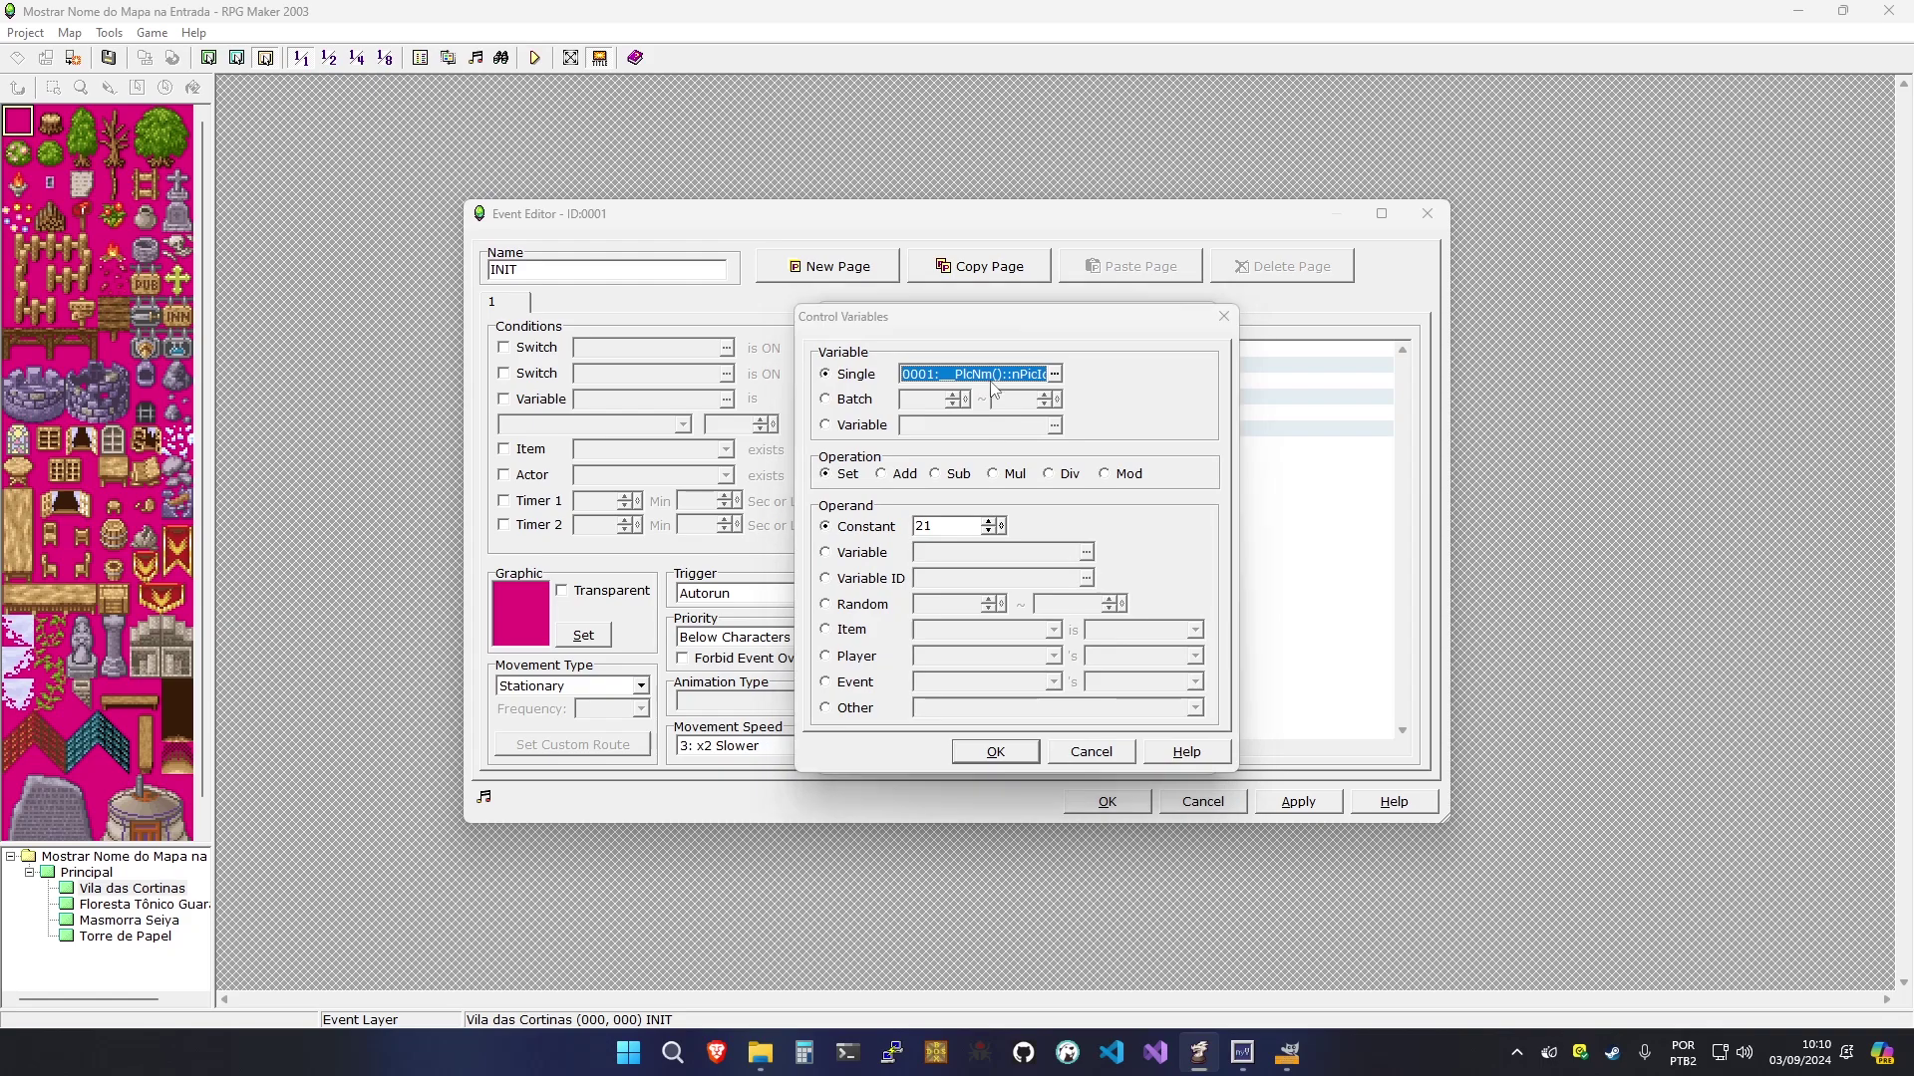
pyautogui.click(1097, 399)
pyautogui.doubleClick(930, 527)
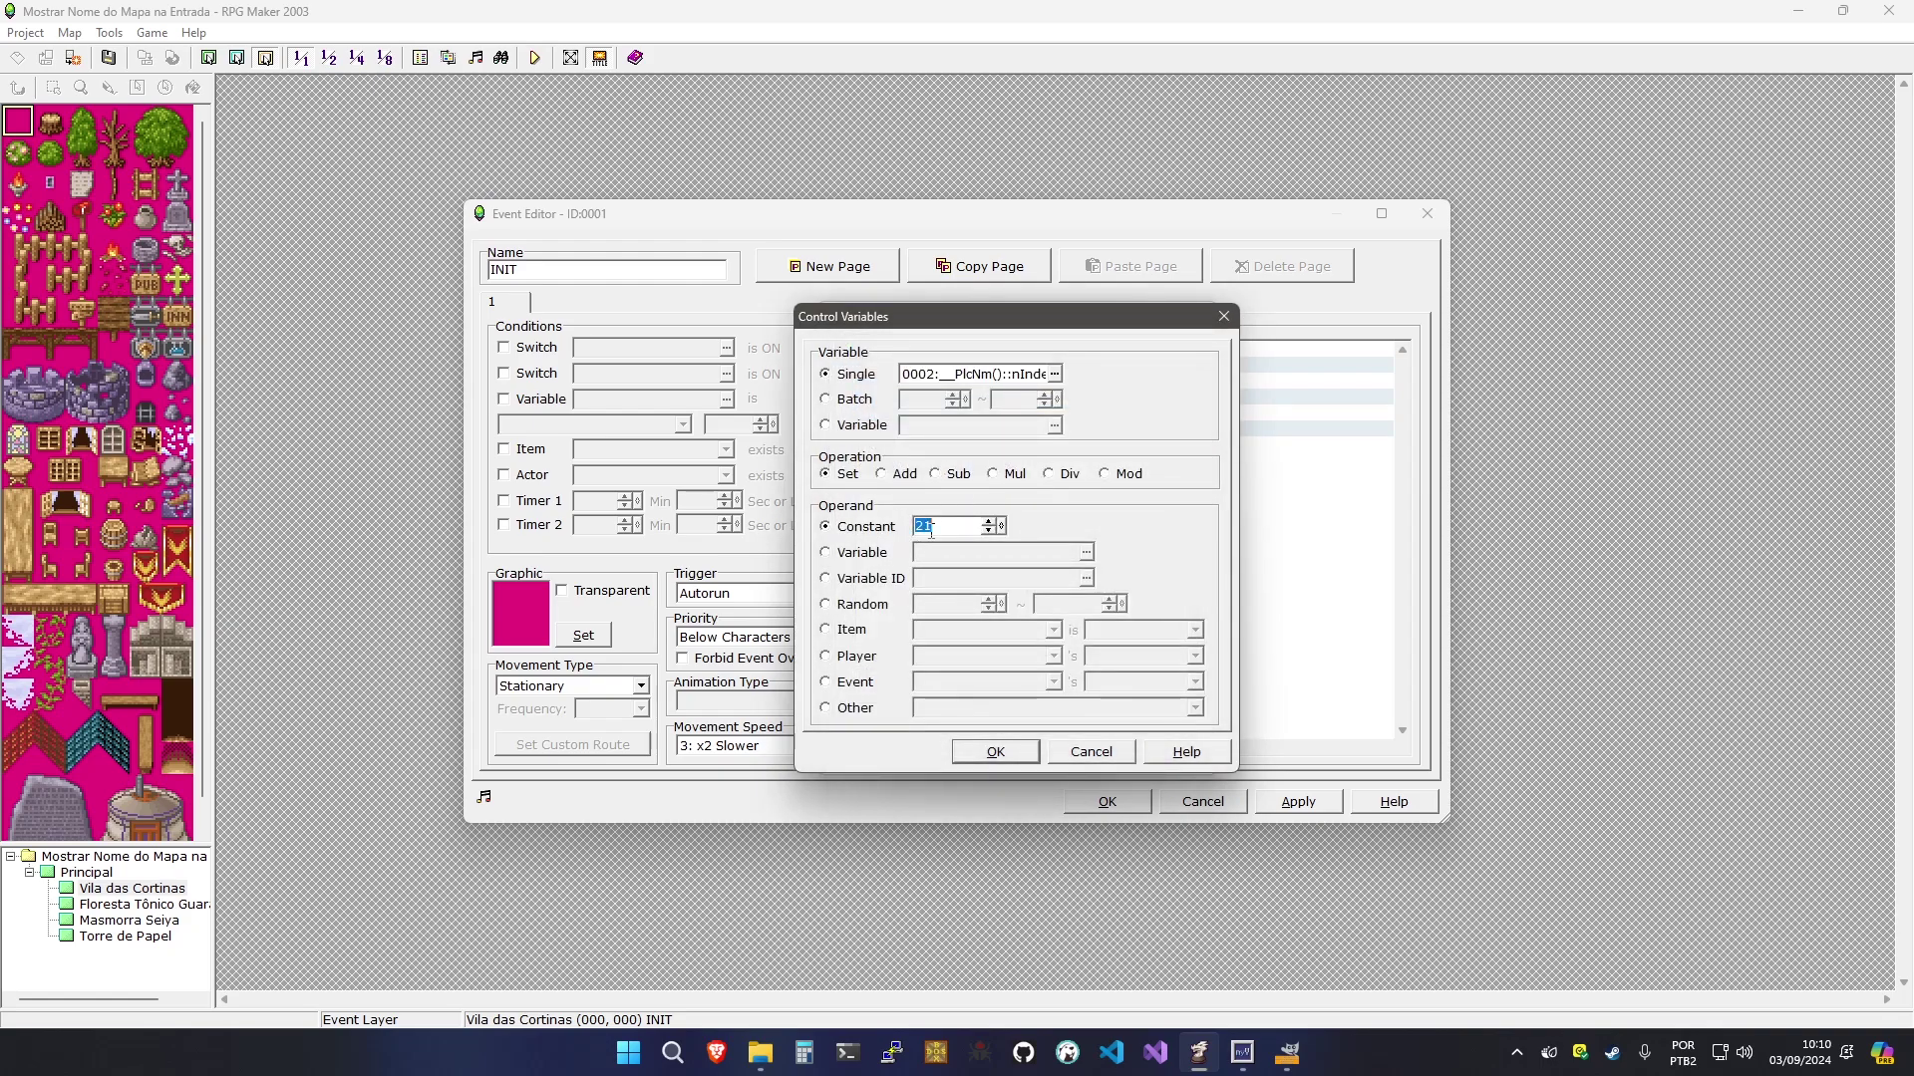
pyautogui.write('1')
pyautogui.press('Return')
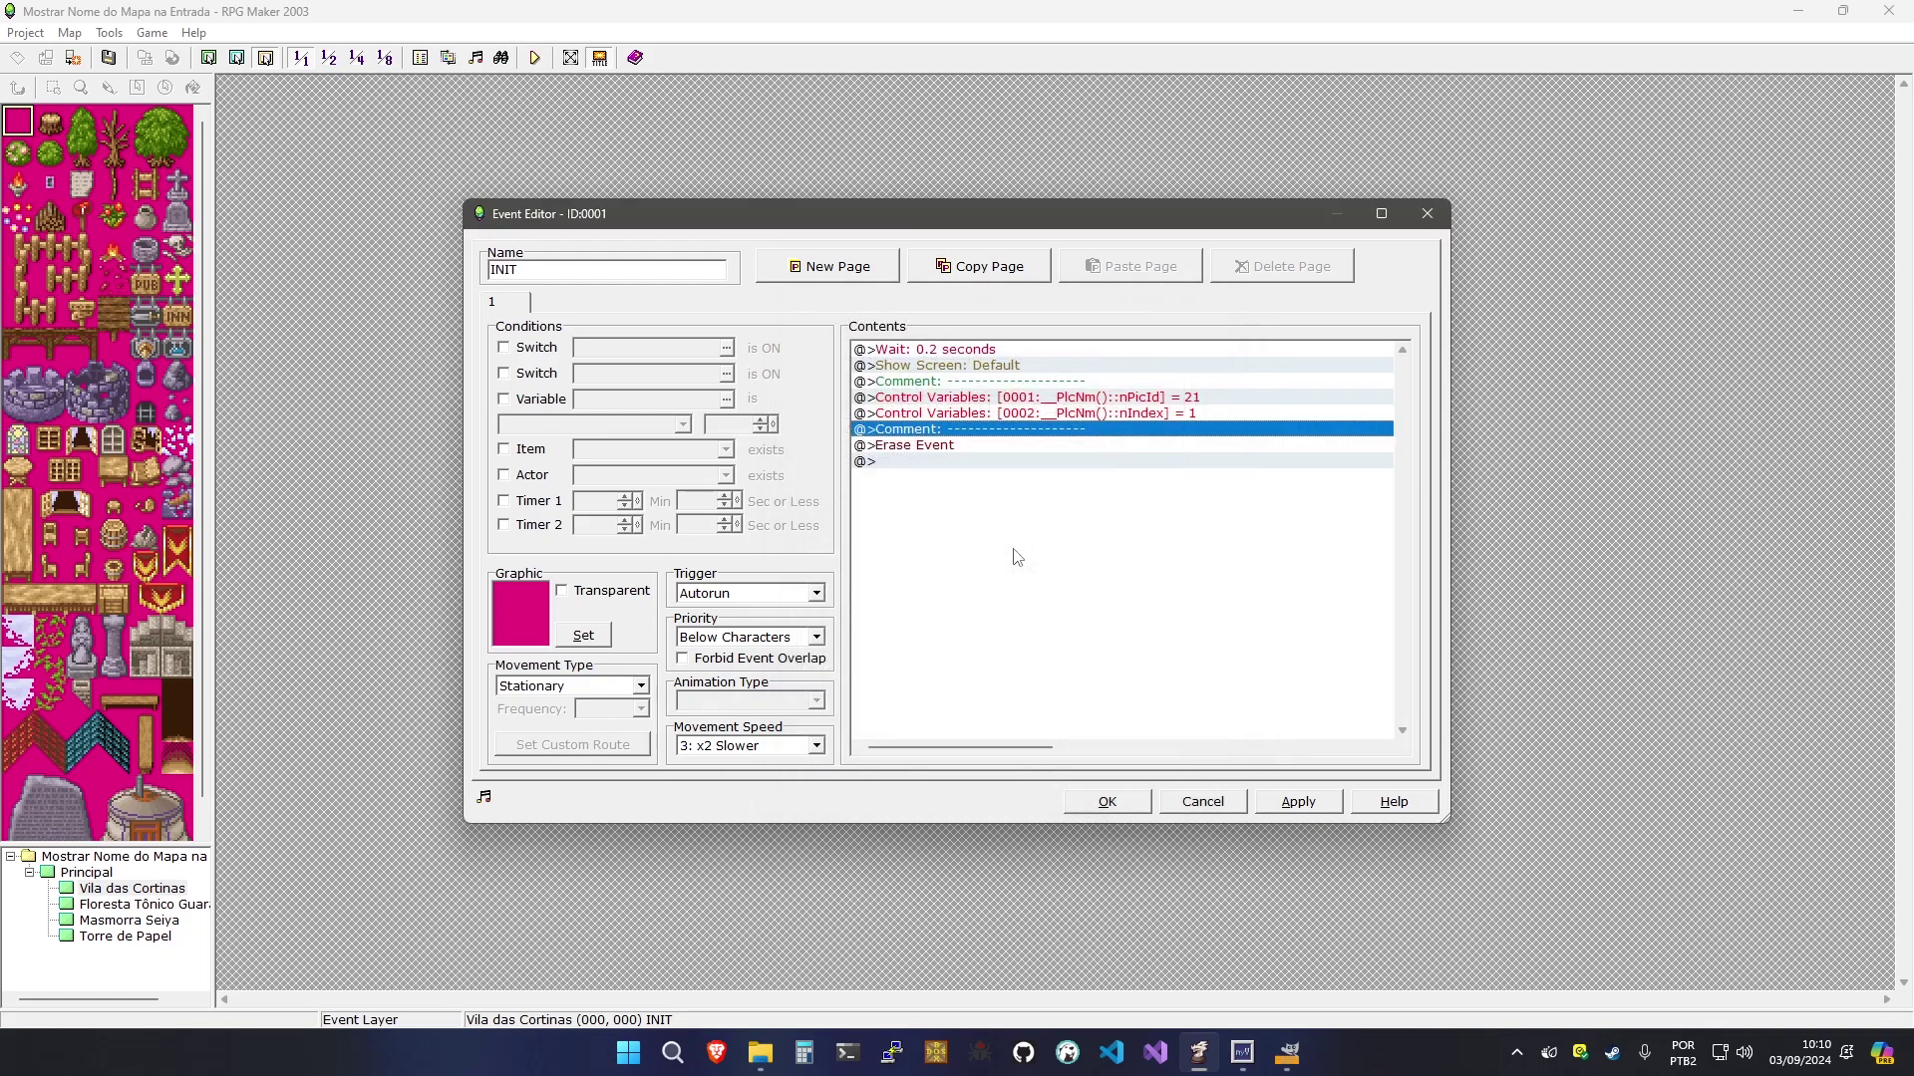
# Insert a Call Event command for the ShowPlaceName common event below the nIndex assignment and save the INIT event
pyautogui.click(1335, 801)
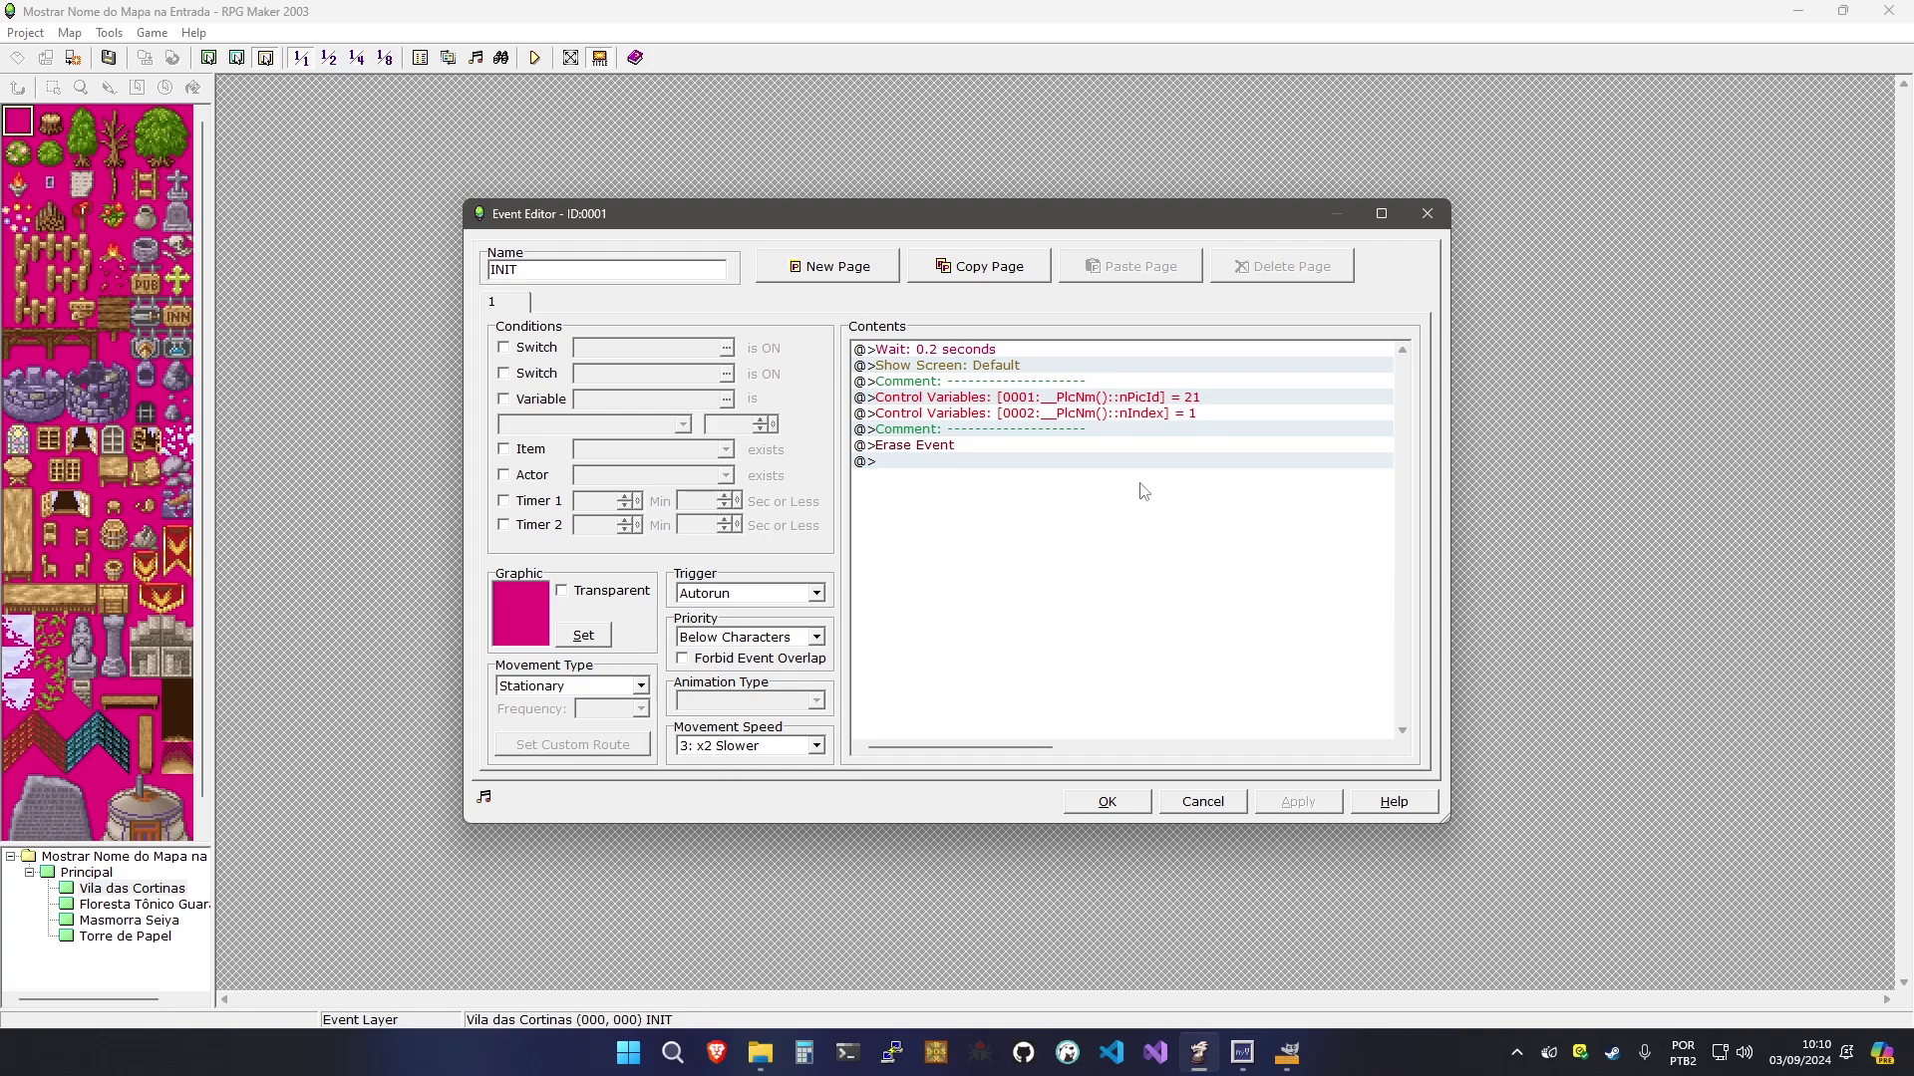
pyautogui.click(1115, 414)
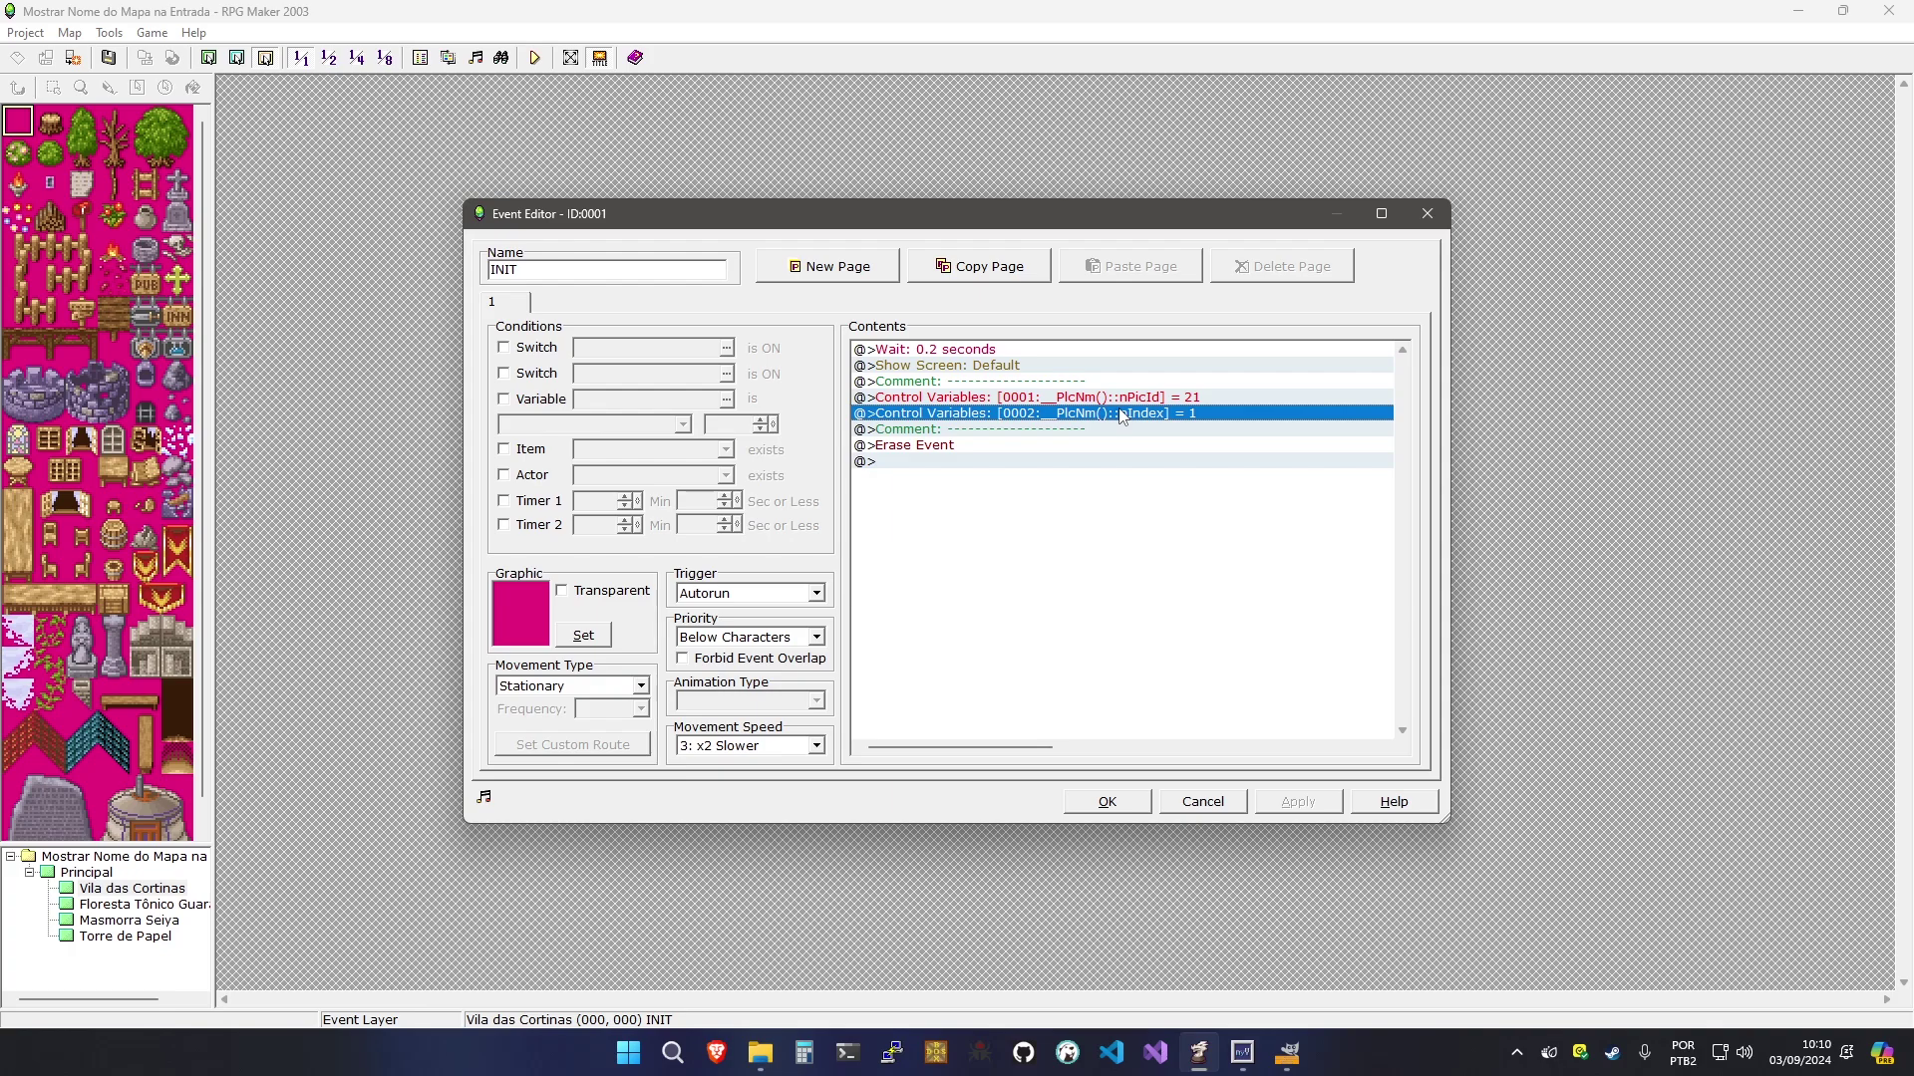
pyautogui.click(1091, 429)
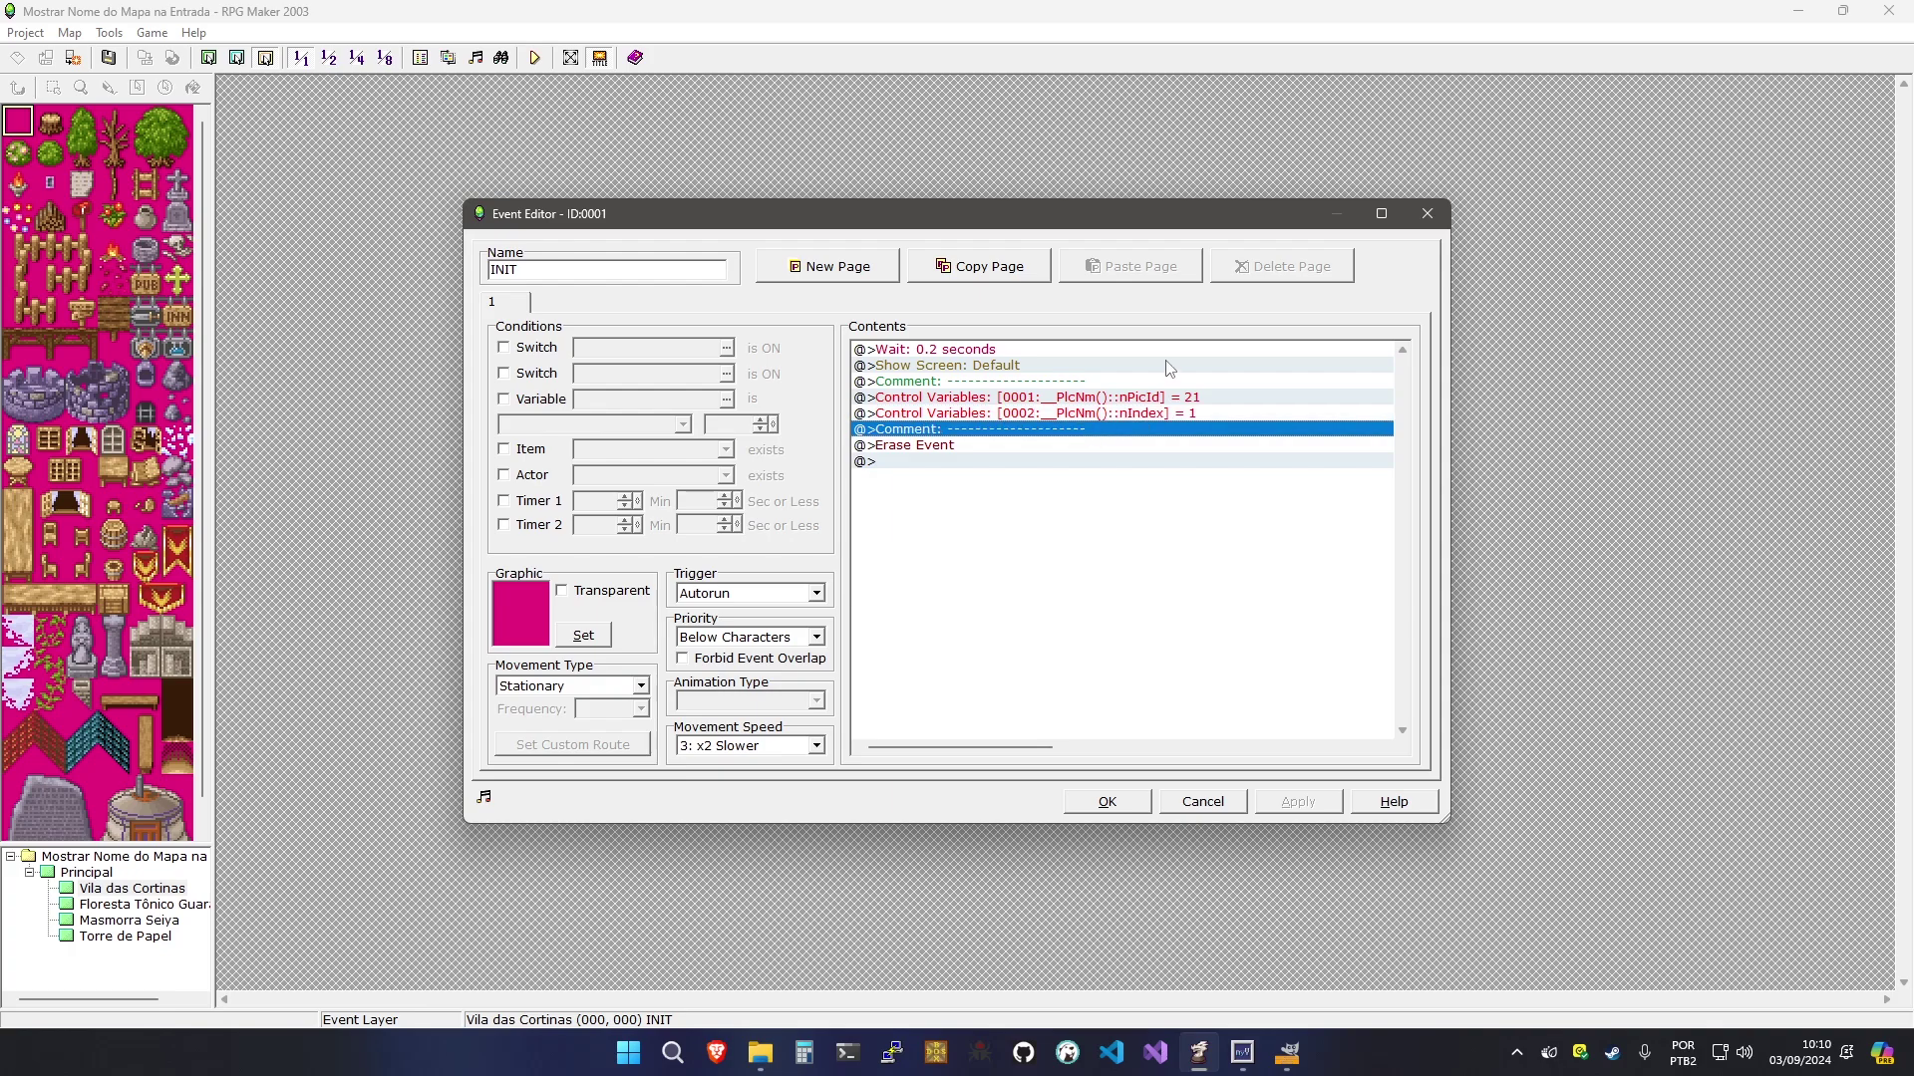
pyautogui.click(1198, 413)
pyautogui.click(1083, 429)
pyautogui.doubleClick(1082, 433)
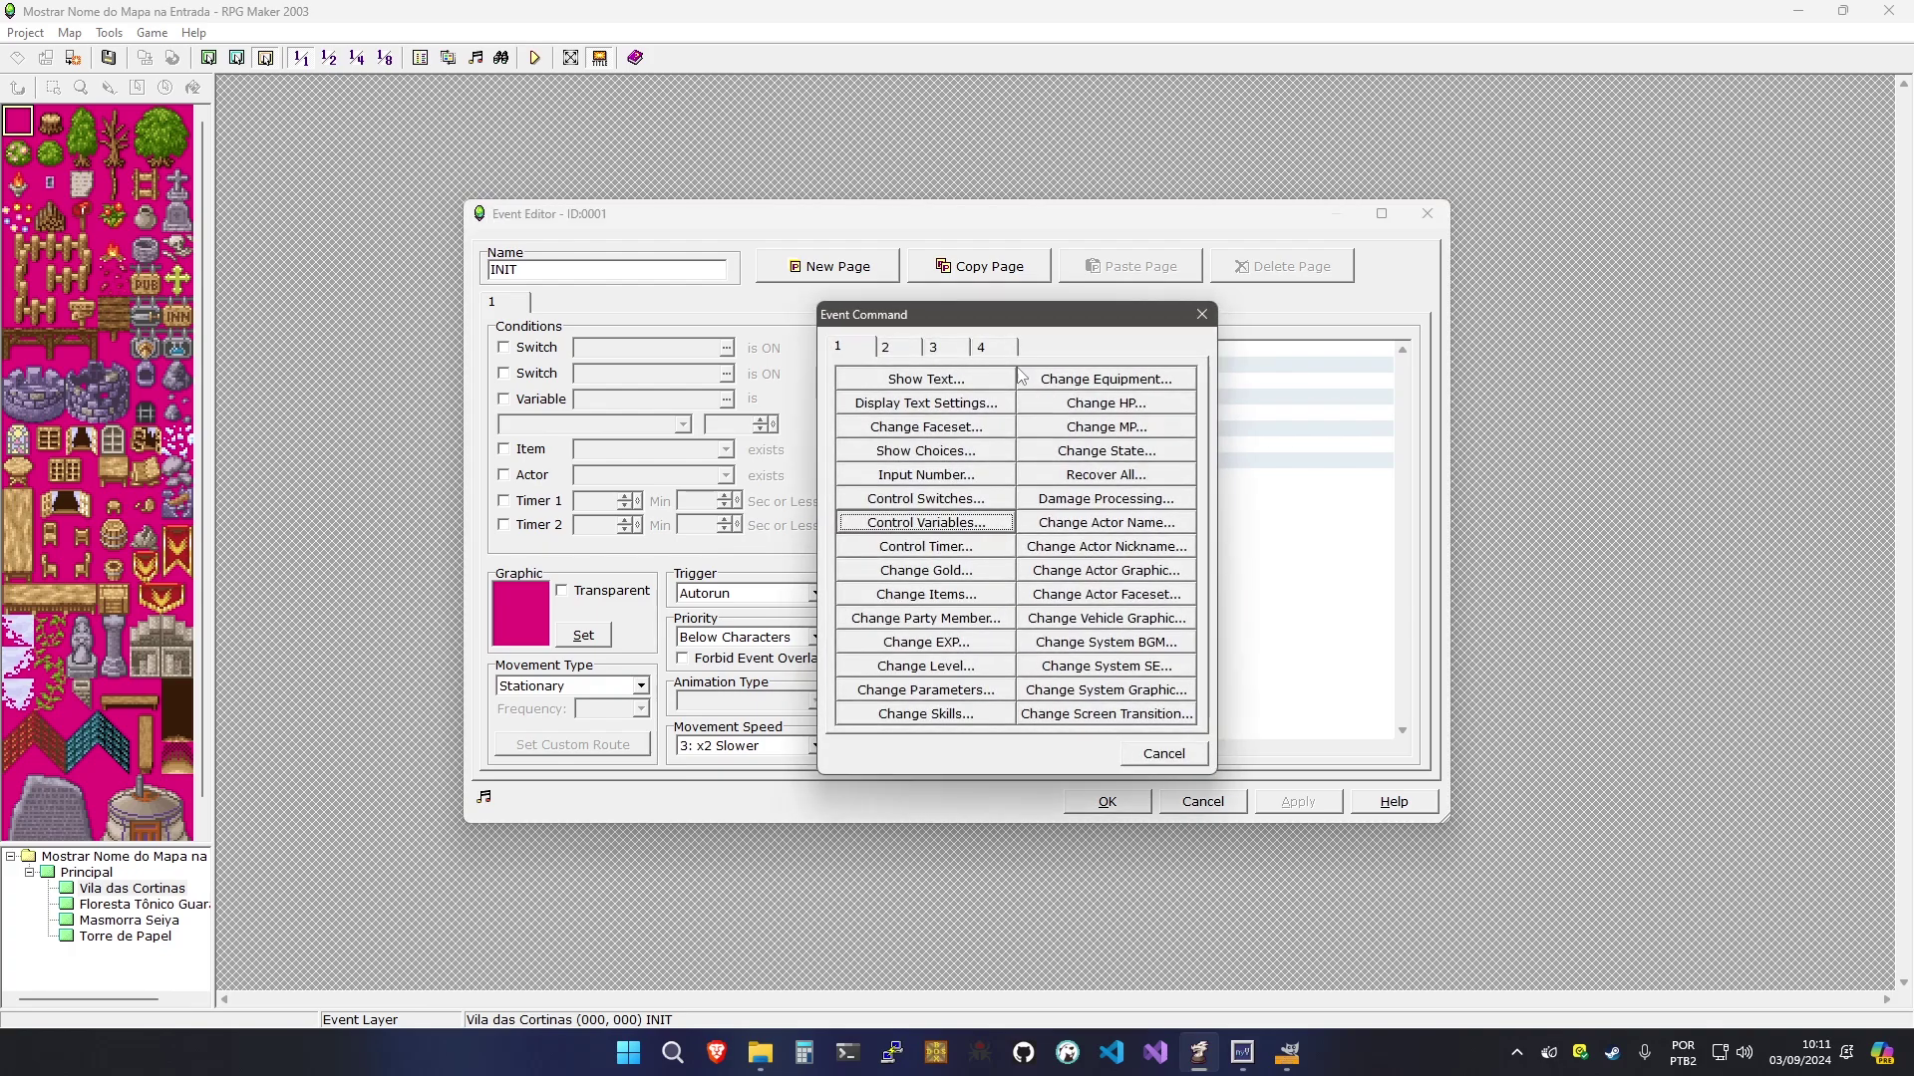
pyautogui.click(946, 346)
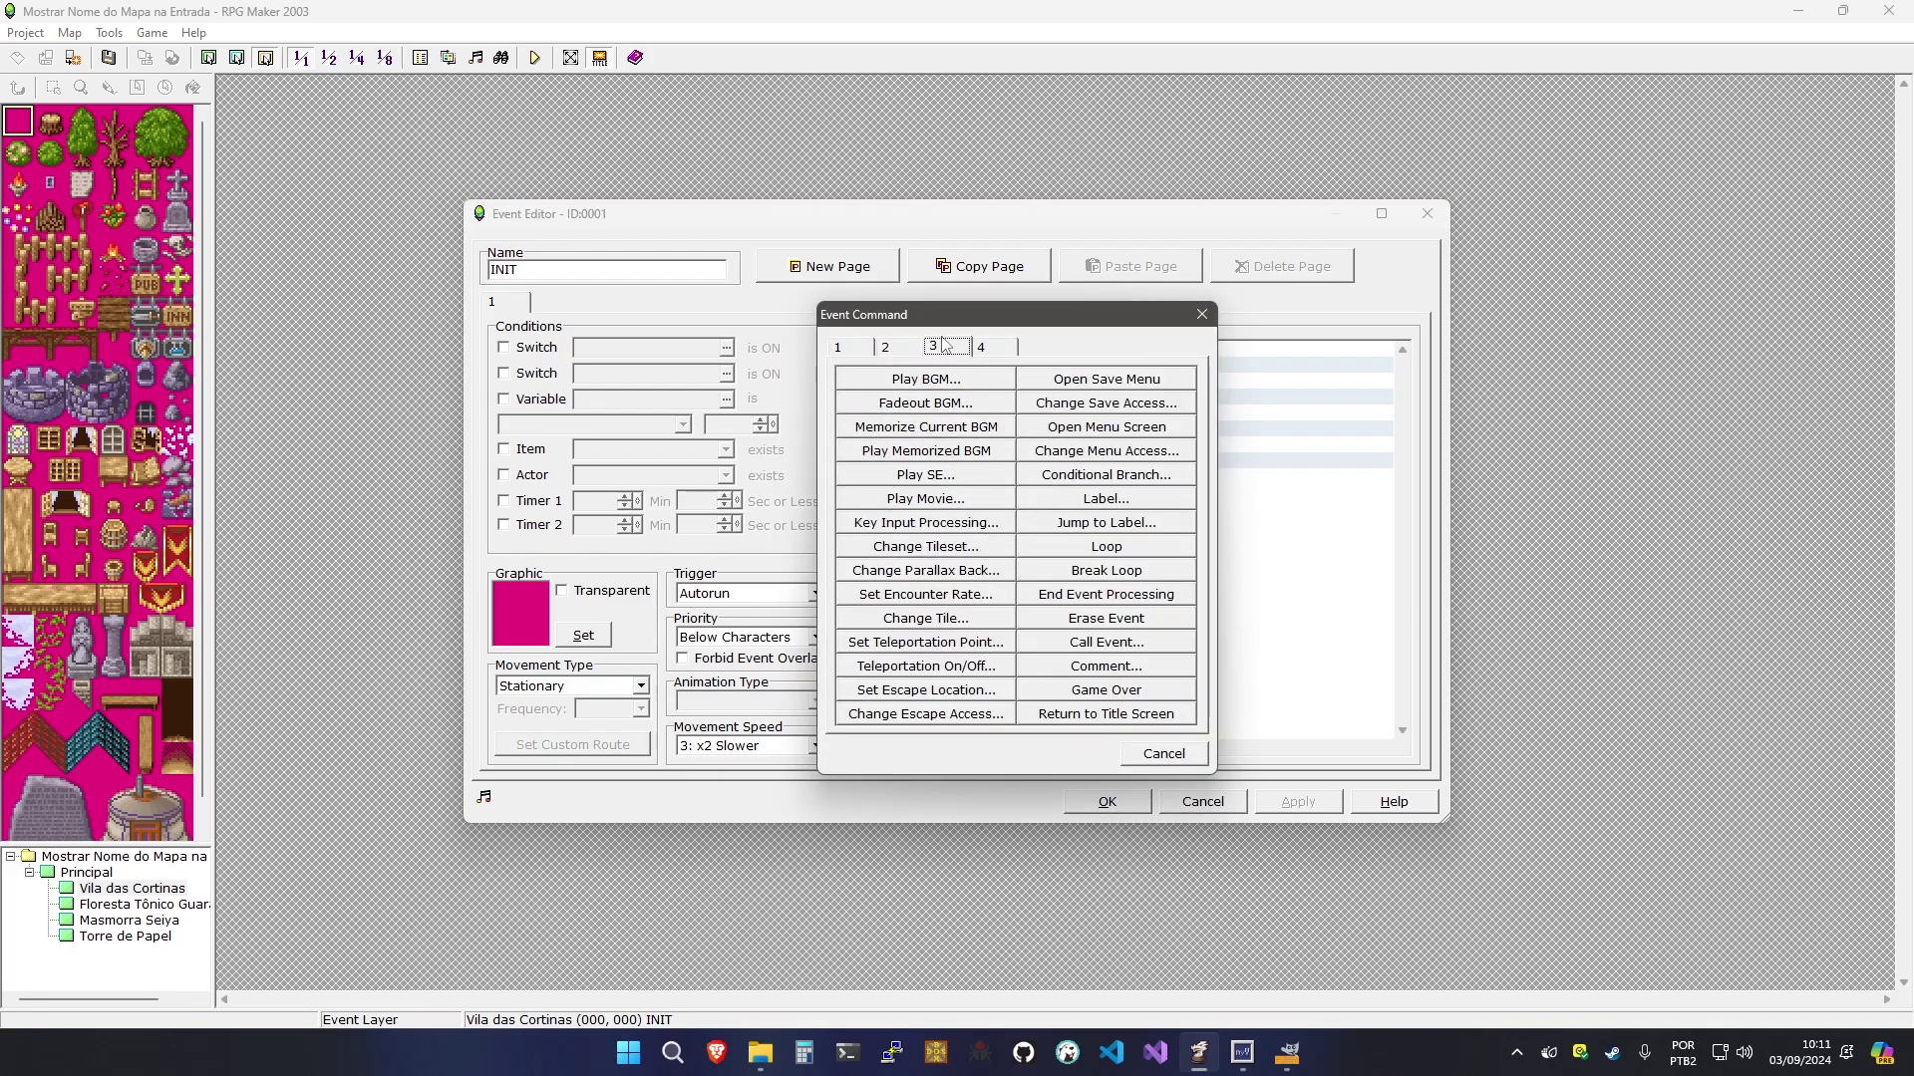
pyautogui.click(1027, 645)
pyautogui.click(881, 467)
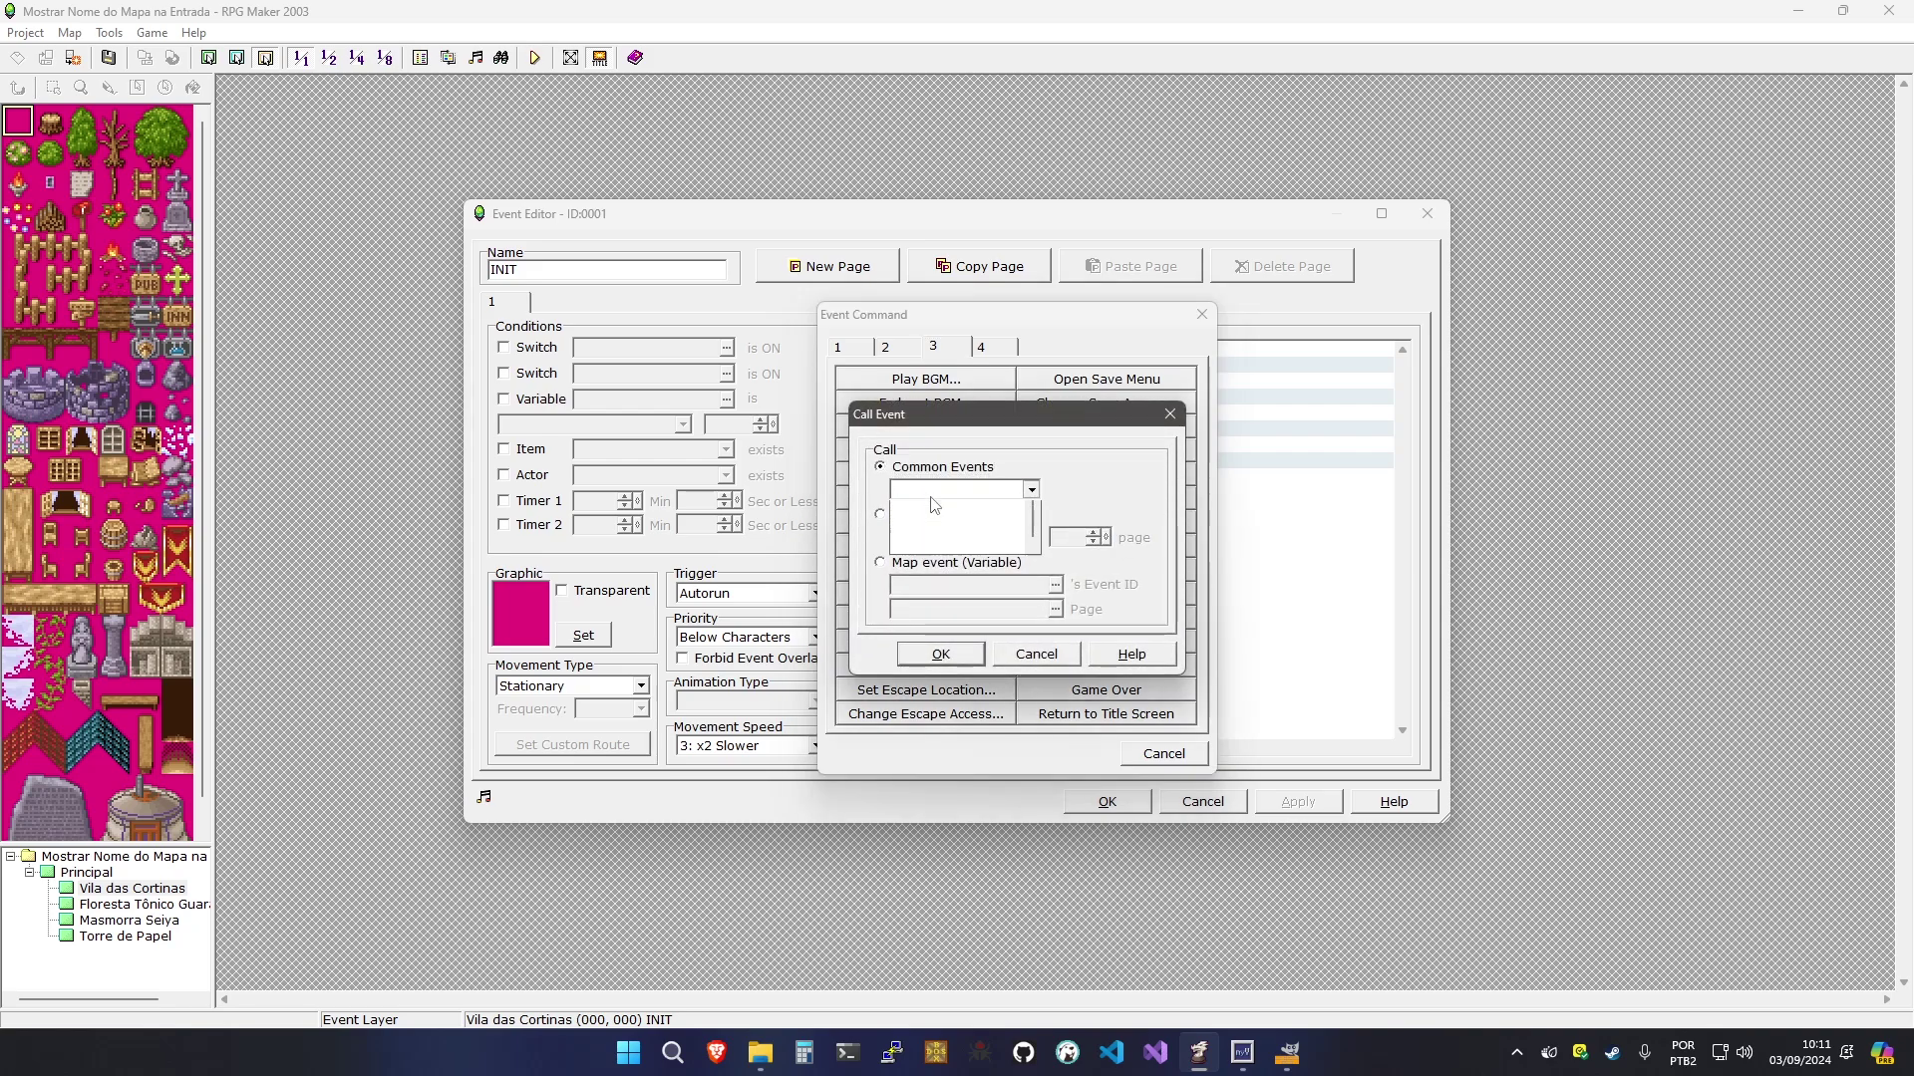
pyautogui.click(941, 489)
pyautogui.click(934, 523)
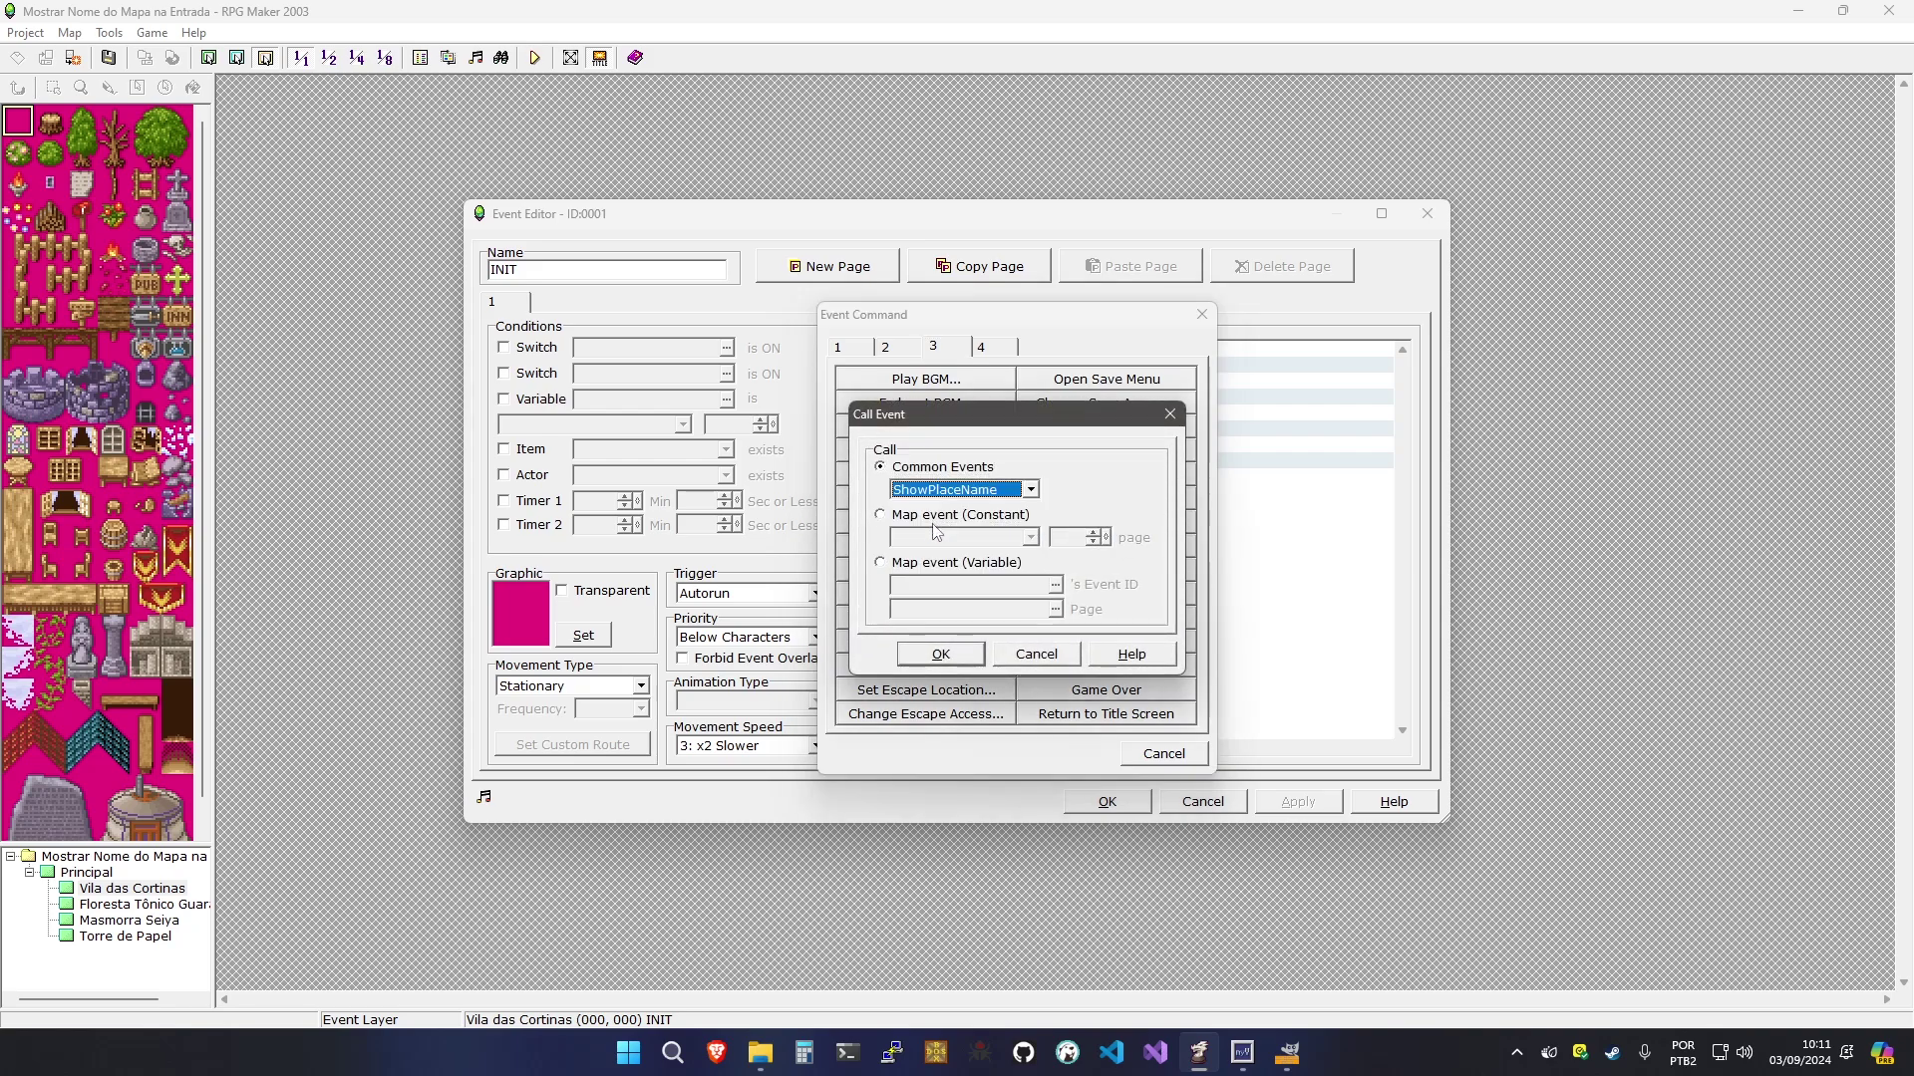
pyautogui.click(939, 654)
pyautogui.click(1092, 801)
# Save the project, playtest entering Vila das Cortinas, and check the Call Event command in the INIT event
pyautogui.click(535, 57)
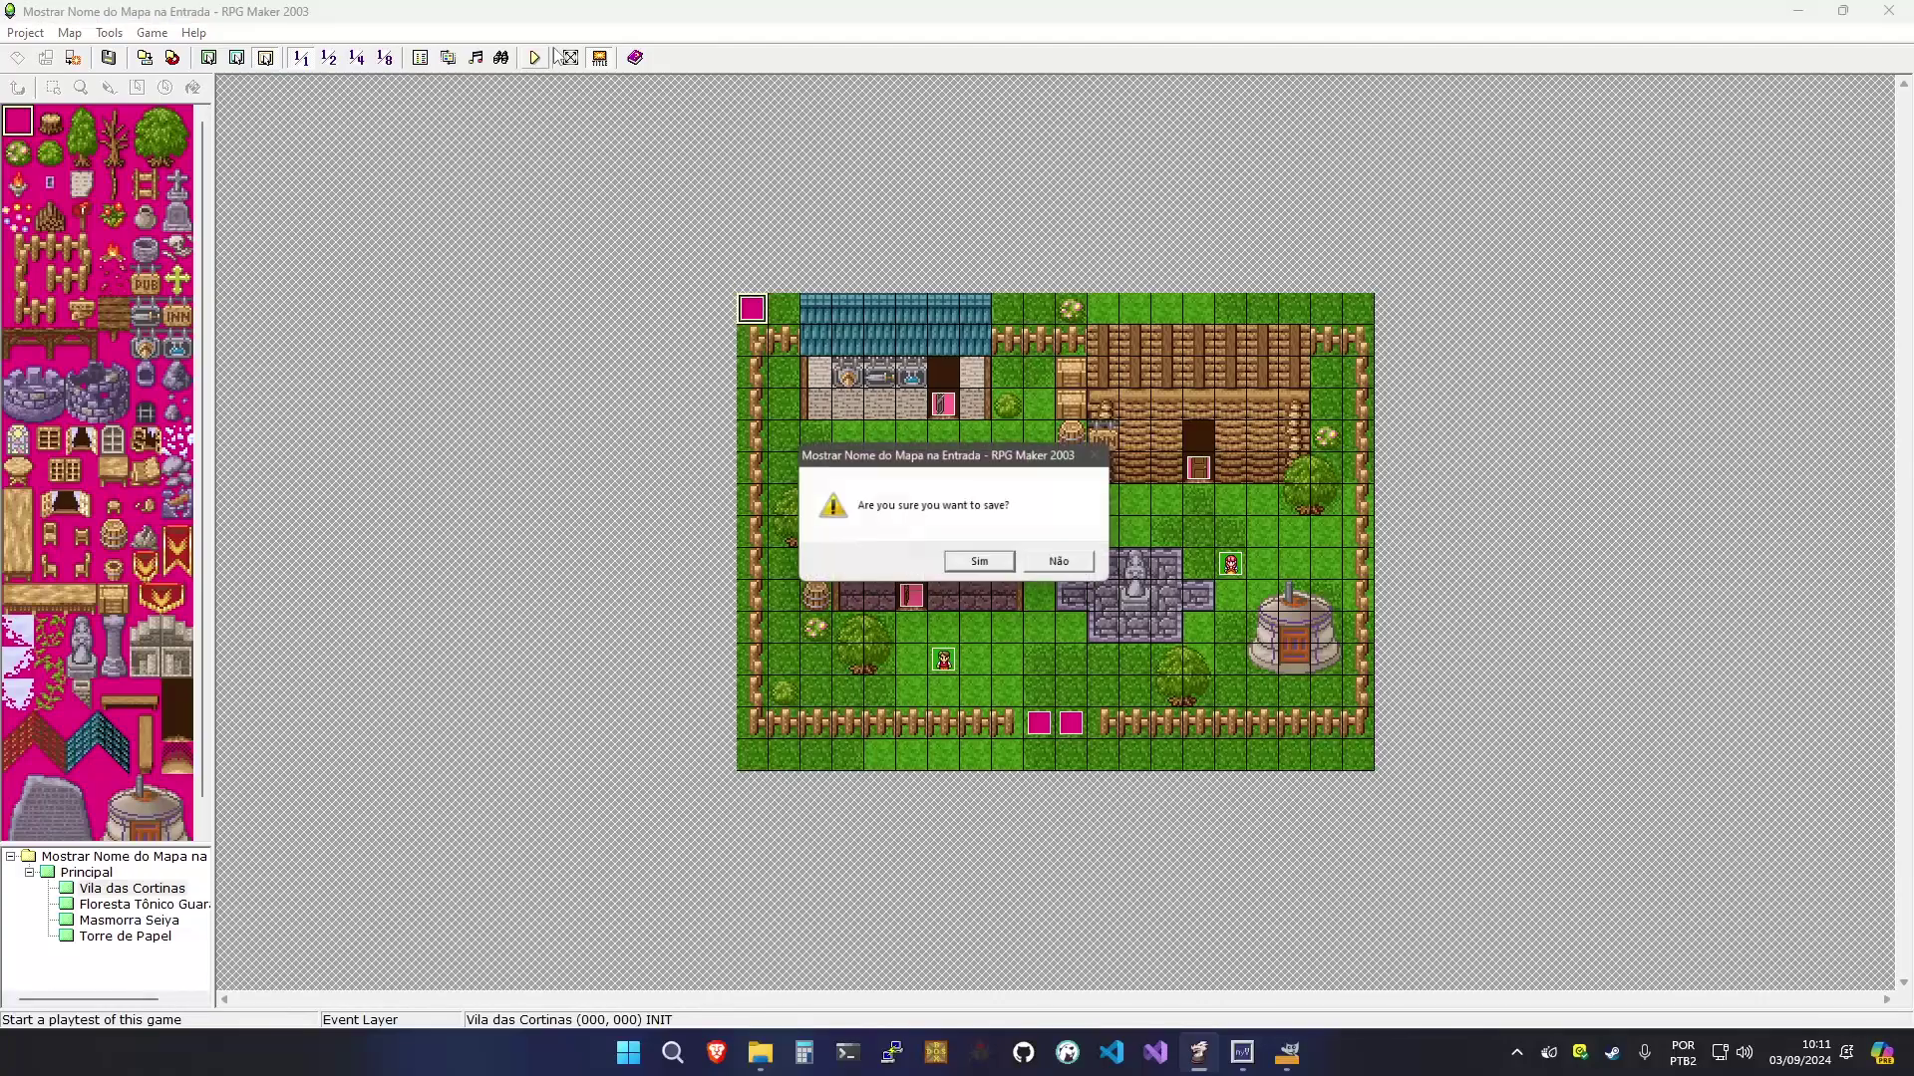
pyautogui.press('Return')
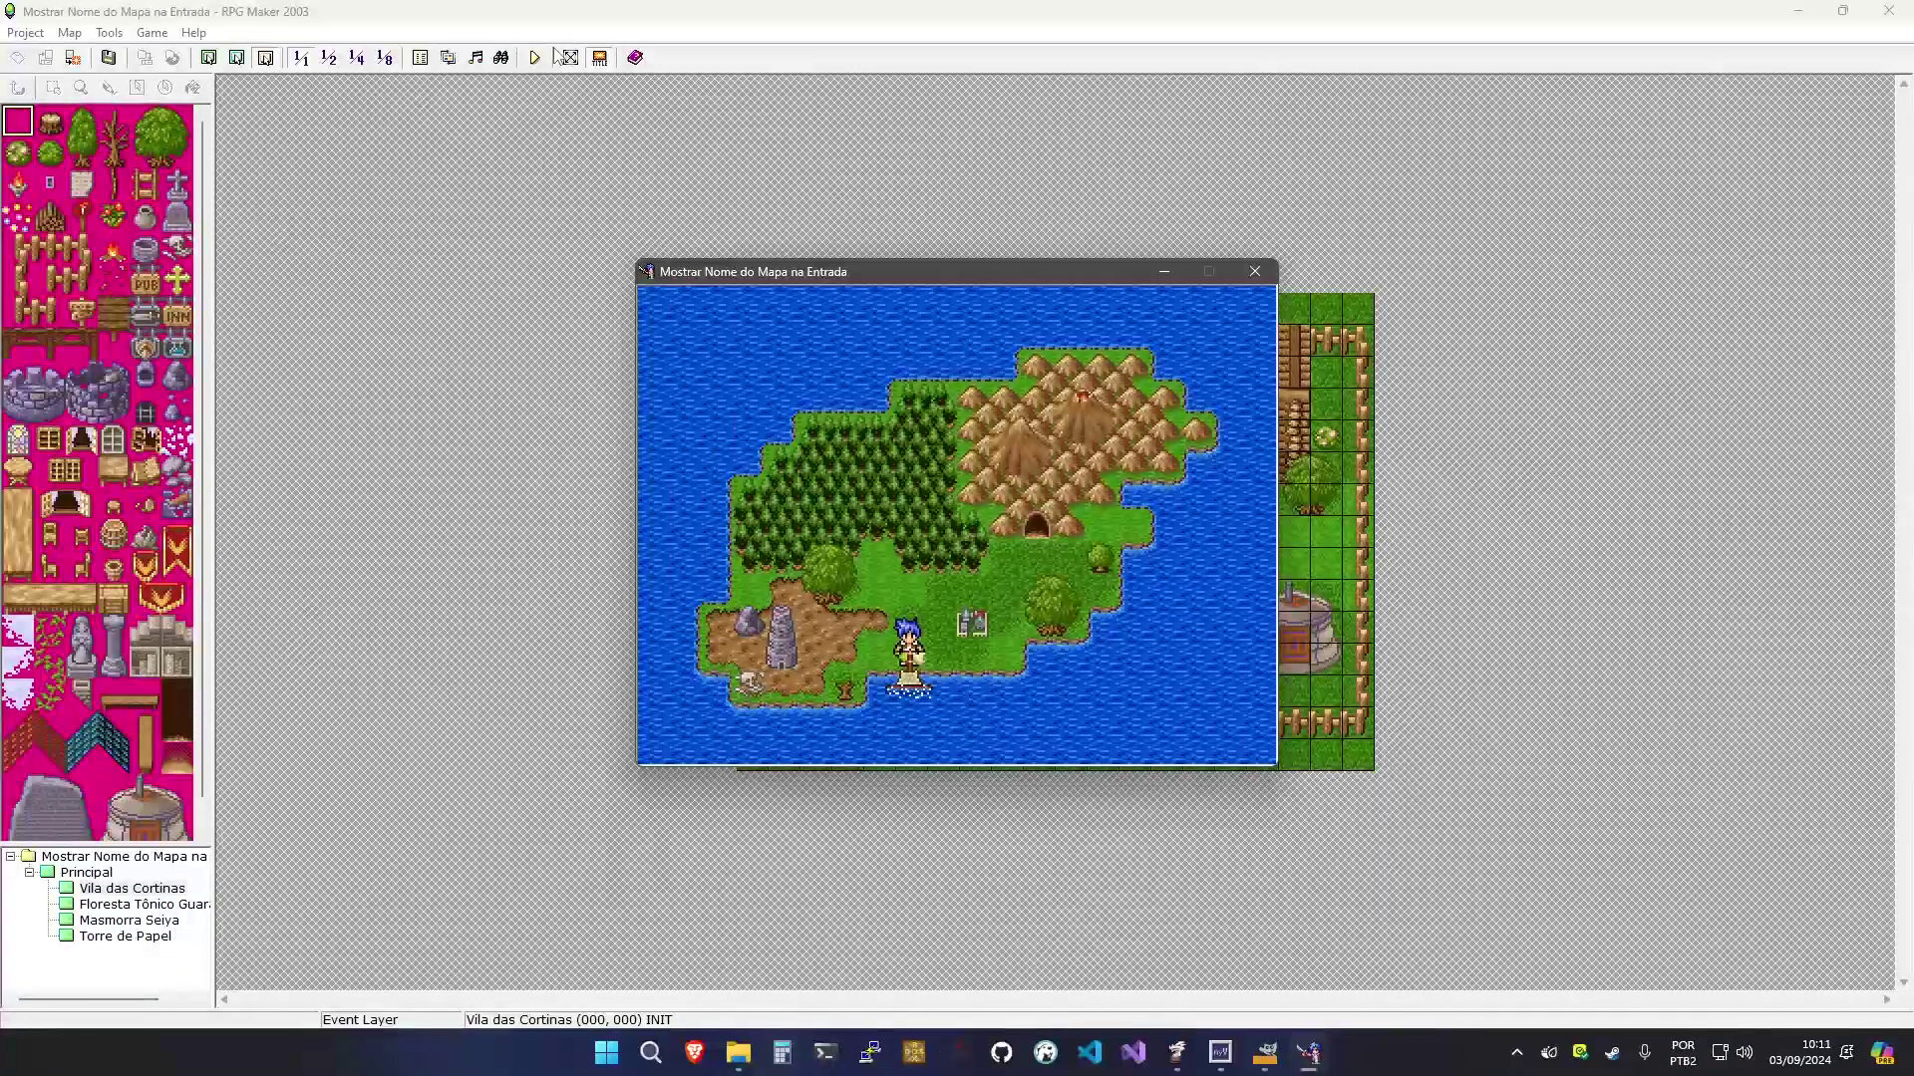
pyautogui.press('Right')
pyautogui.press('Right')
pyautogui.press('Up')
pyautogui.press('Return')
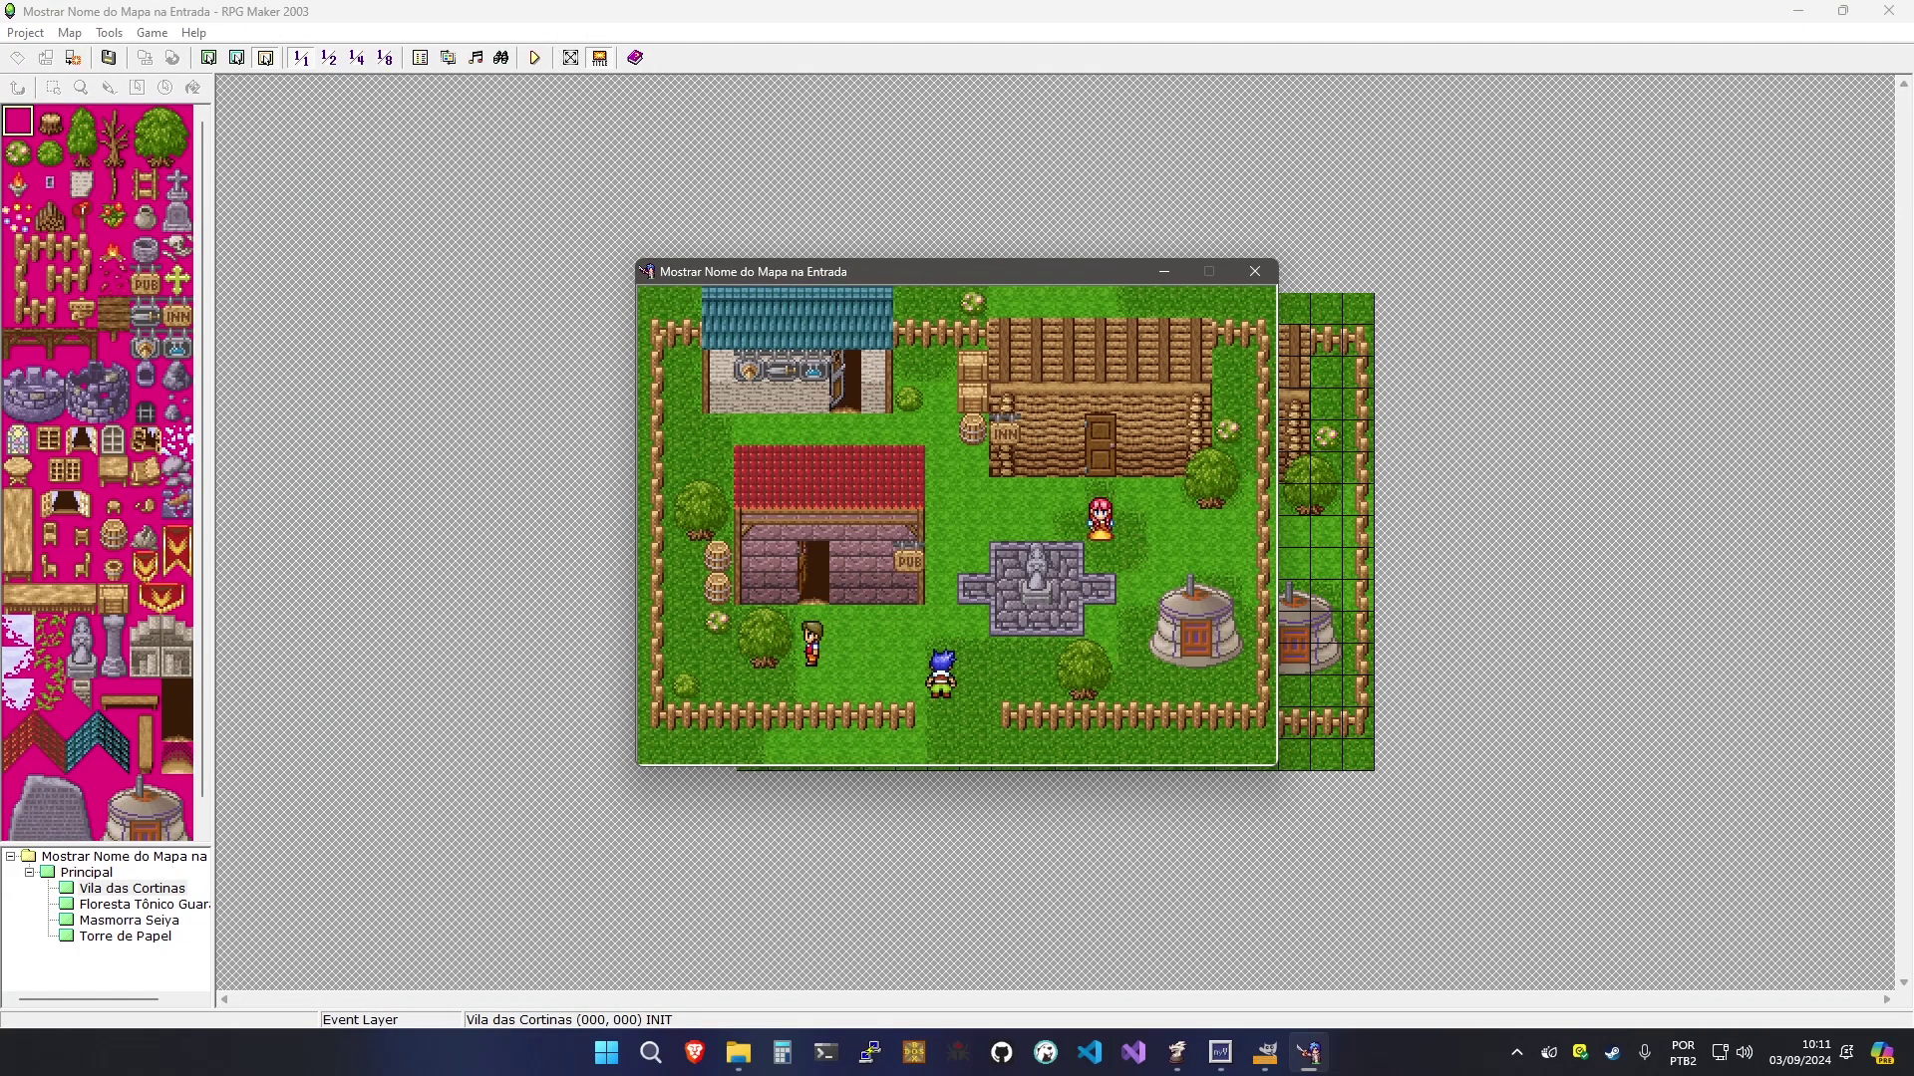
pyautogui.hotkey('alt', 'F4')
pyautogui.click(1032, 430)
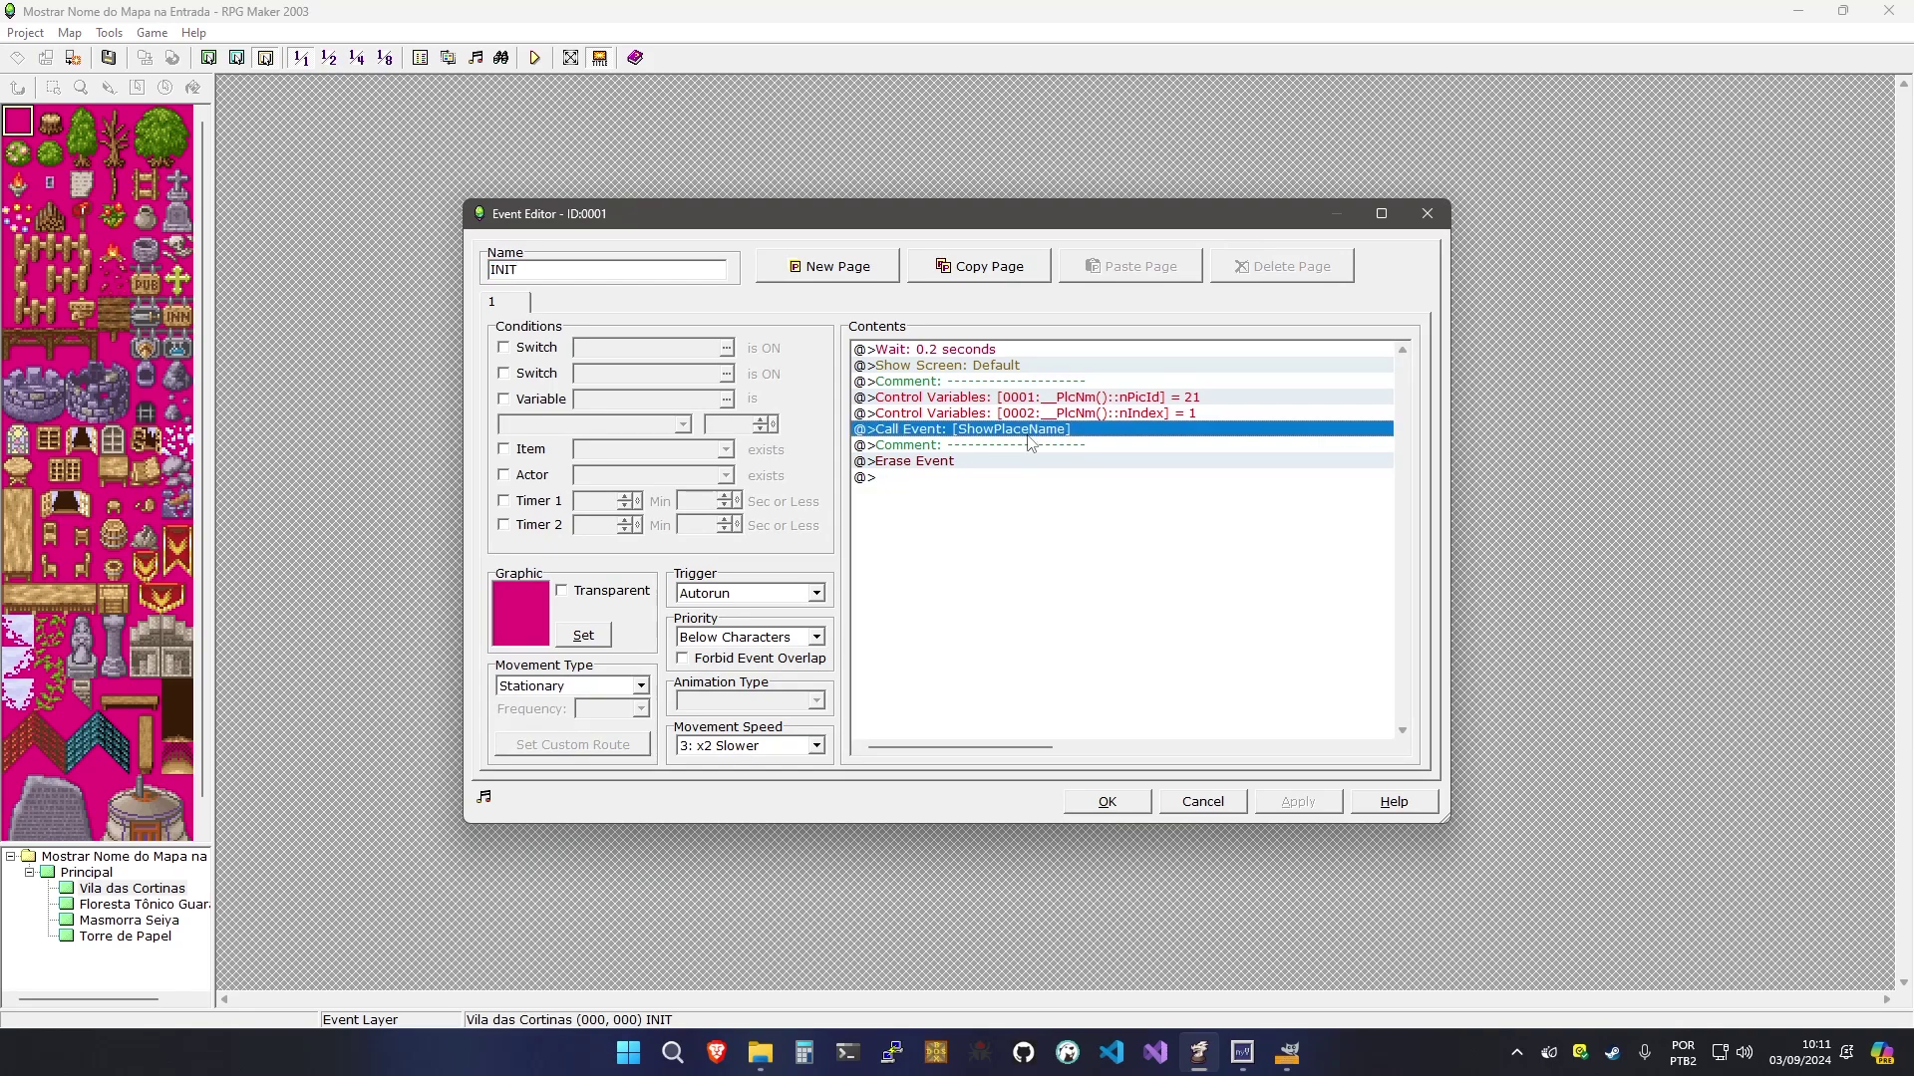
pyautogui.click(1189, 804)
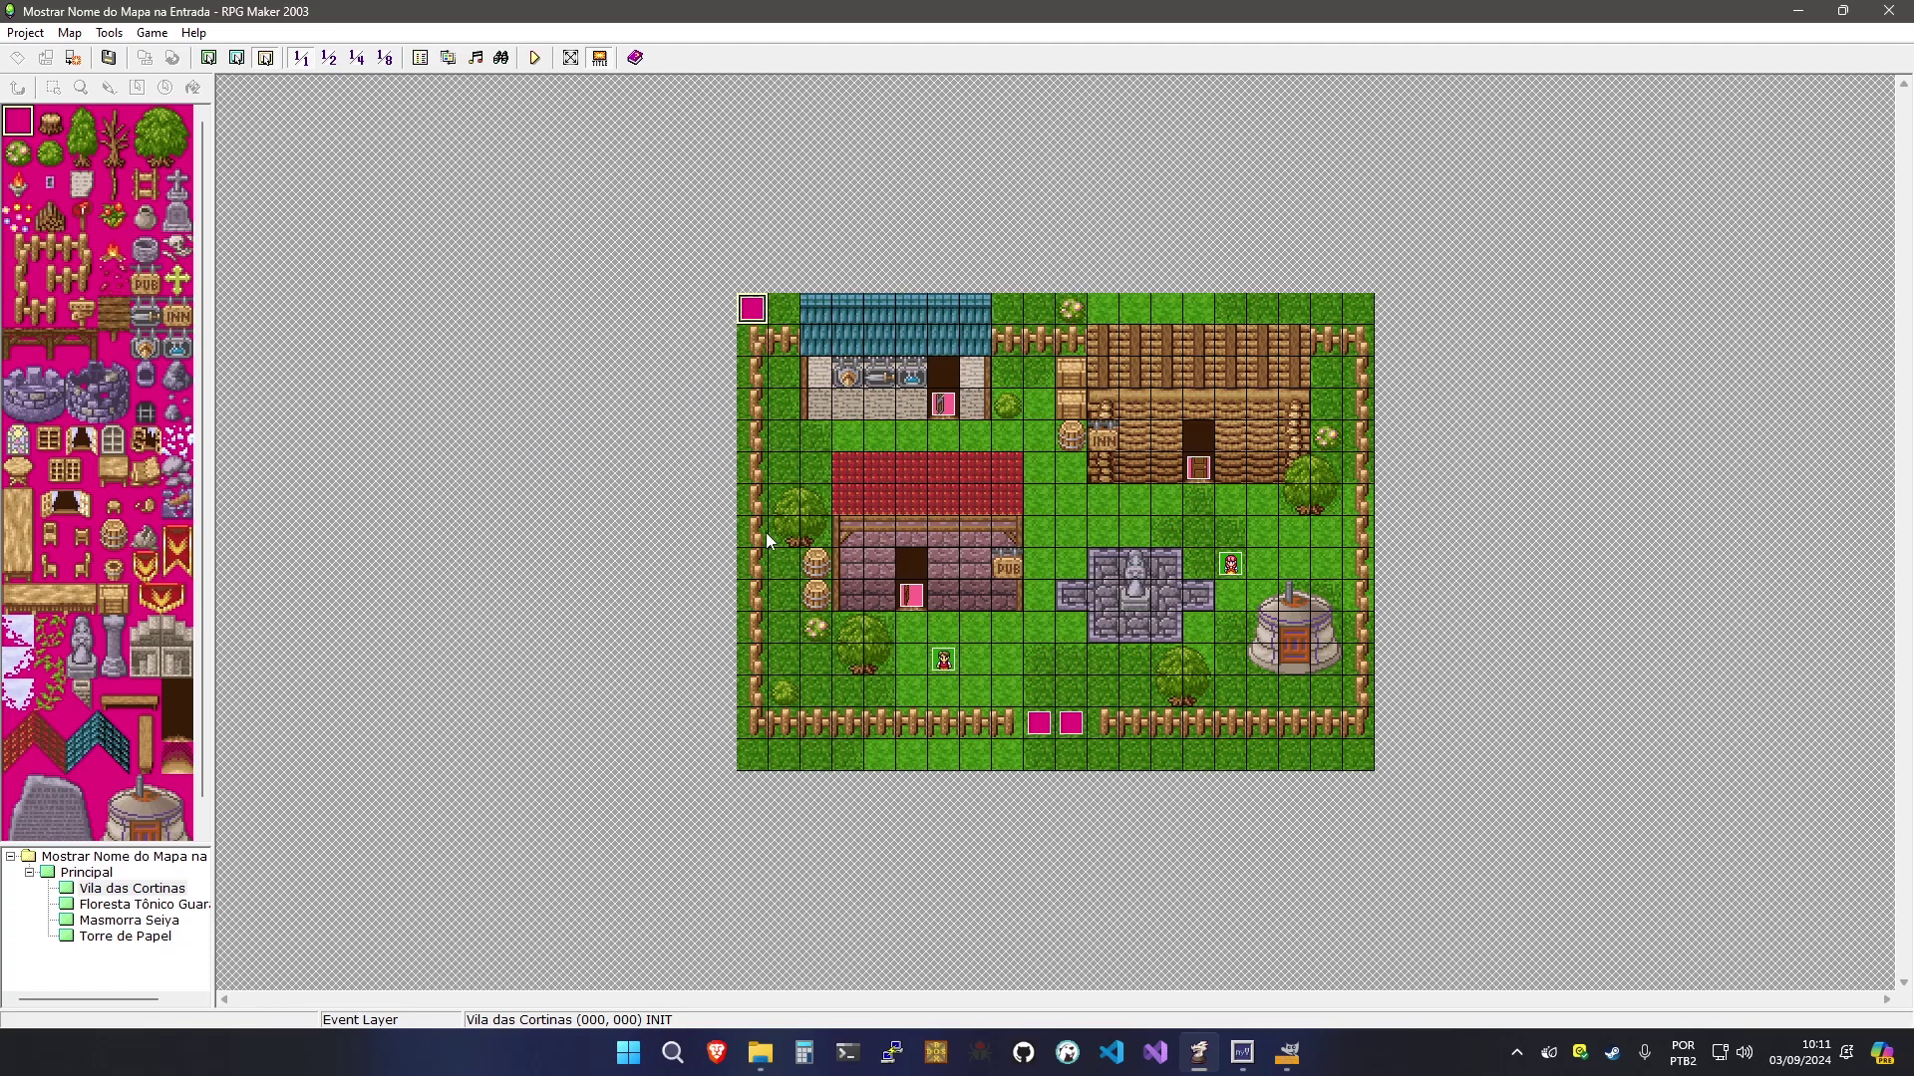
# In the Principal map's Vila das Cortinas event, add a Control Switches command setting 0001:ShowPlaceName to ON at the start of the Entrar branch
pyautogui.click(87, 872)
pyautogui.doubleClick(1070, 628)
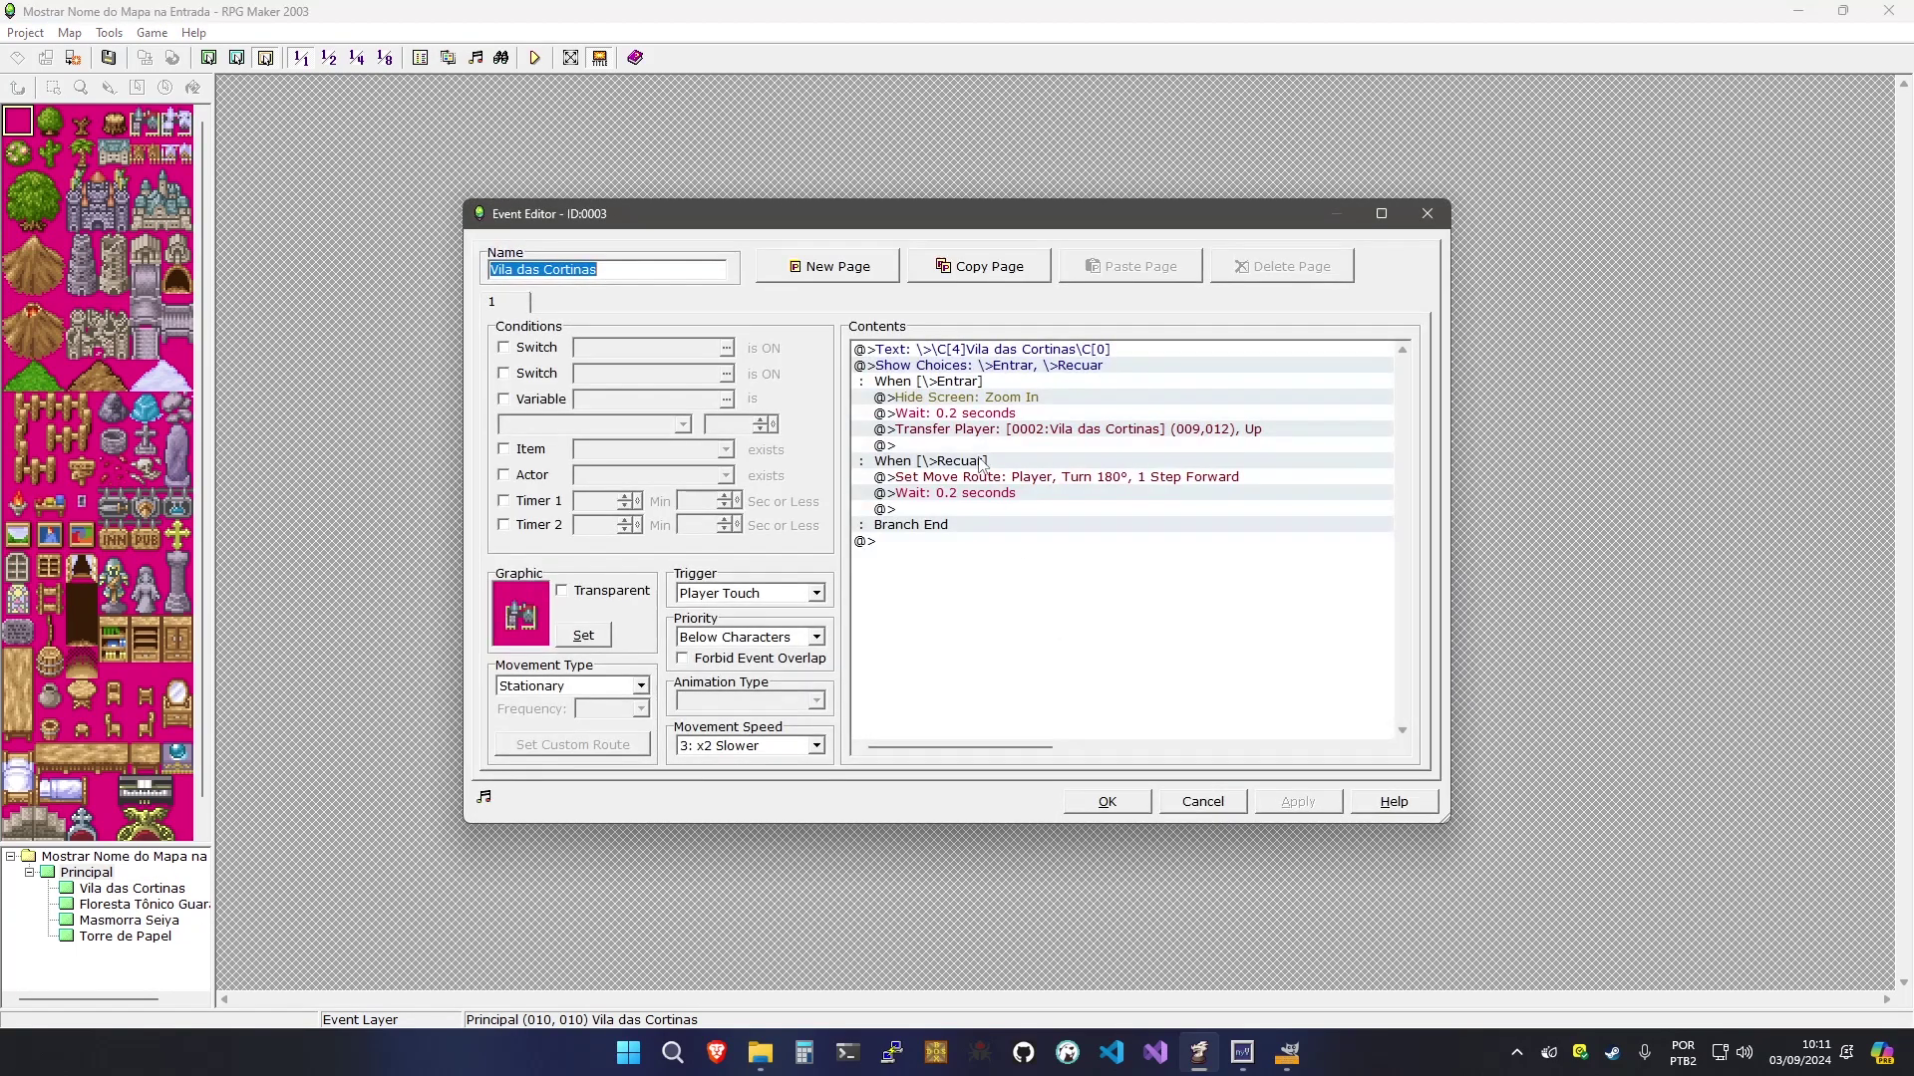
pyautogui.click(965, 398)
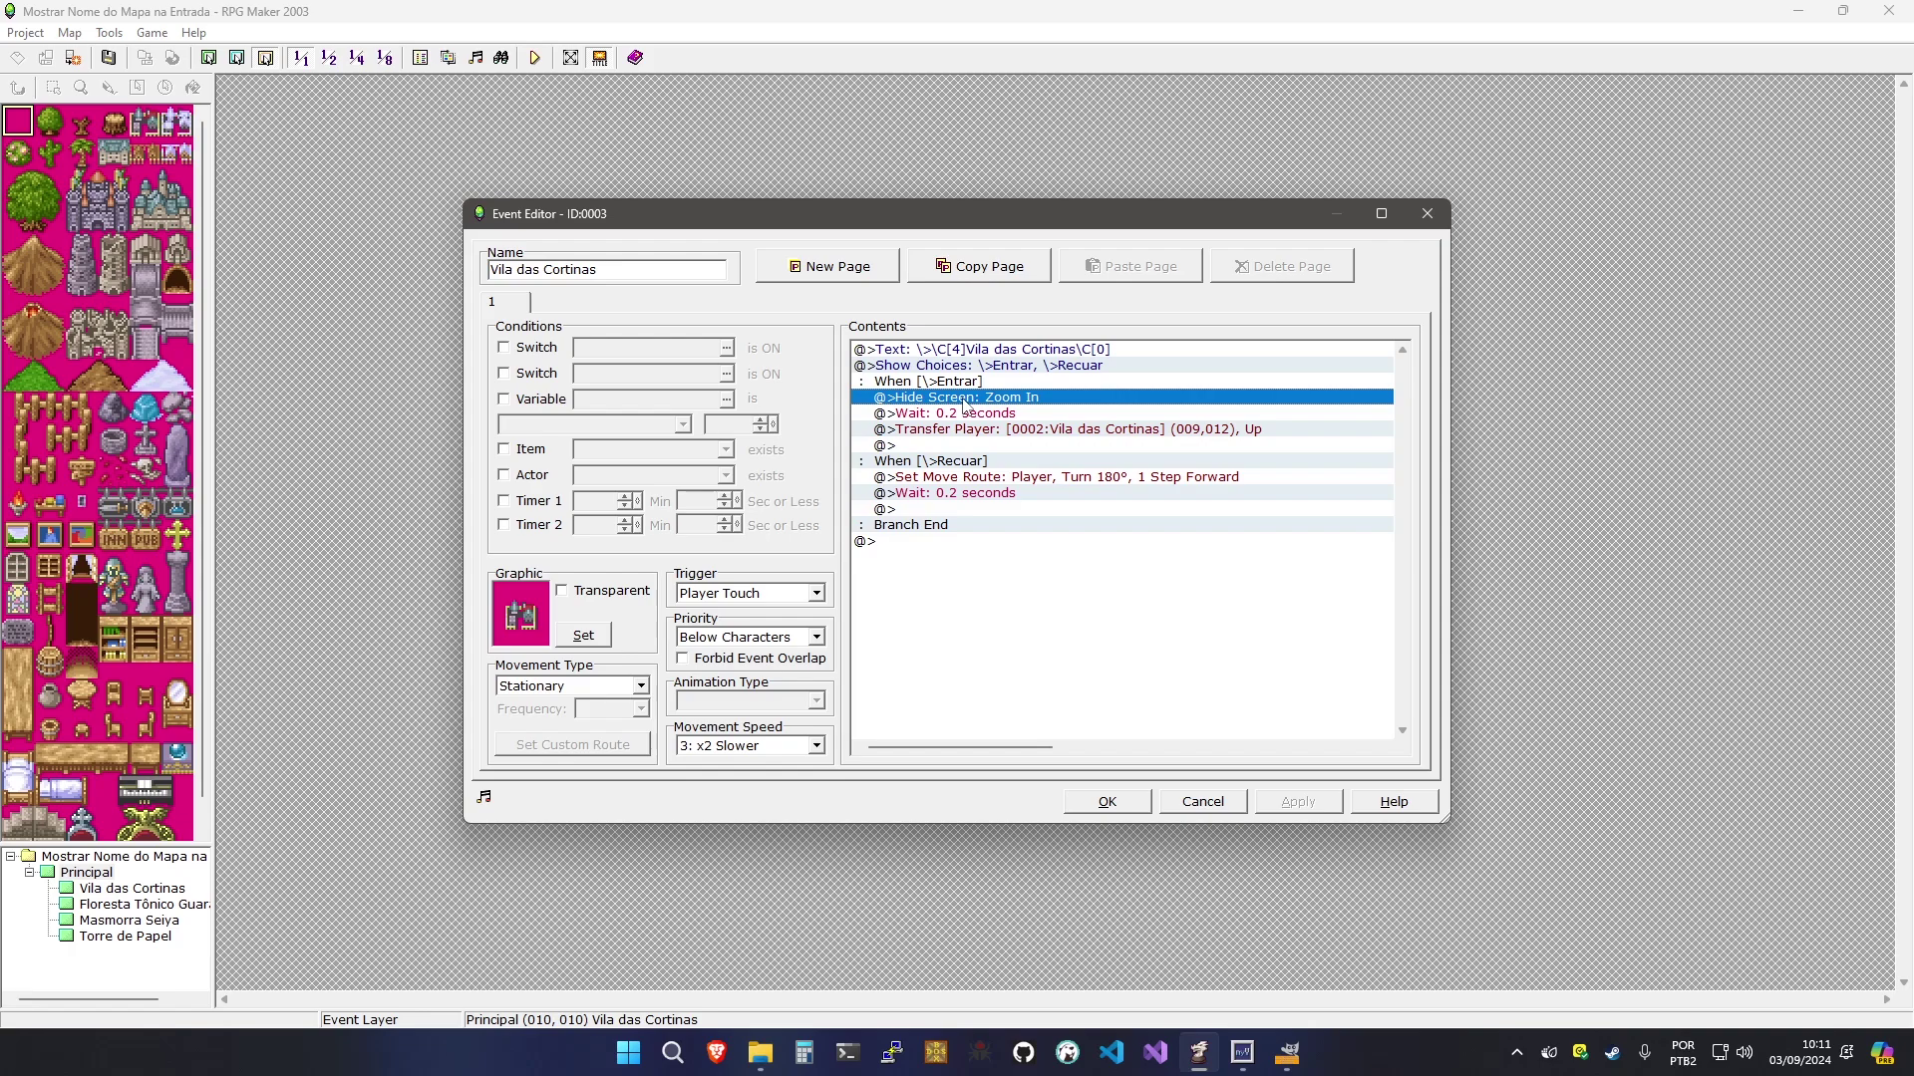
pyautogui.doubleClick(963, 399)
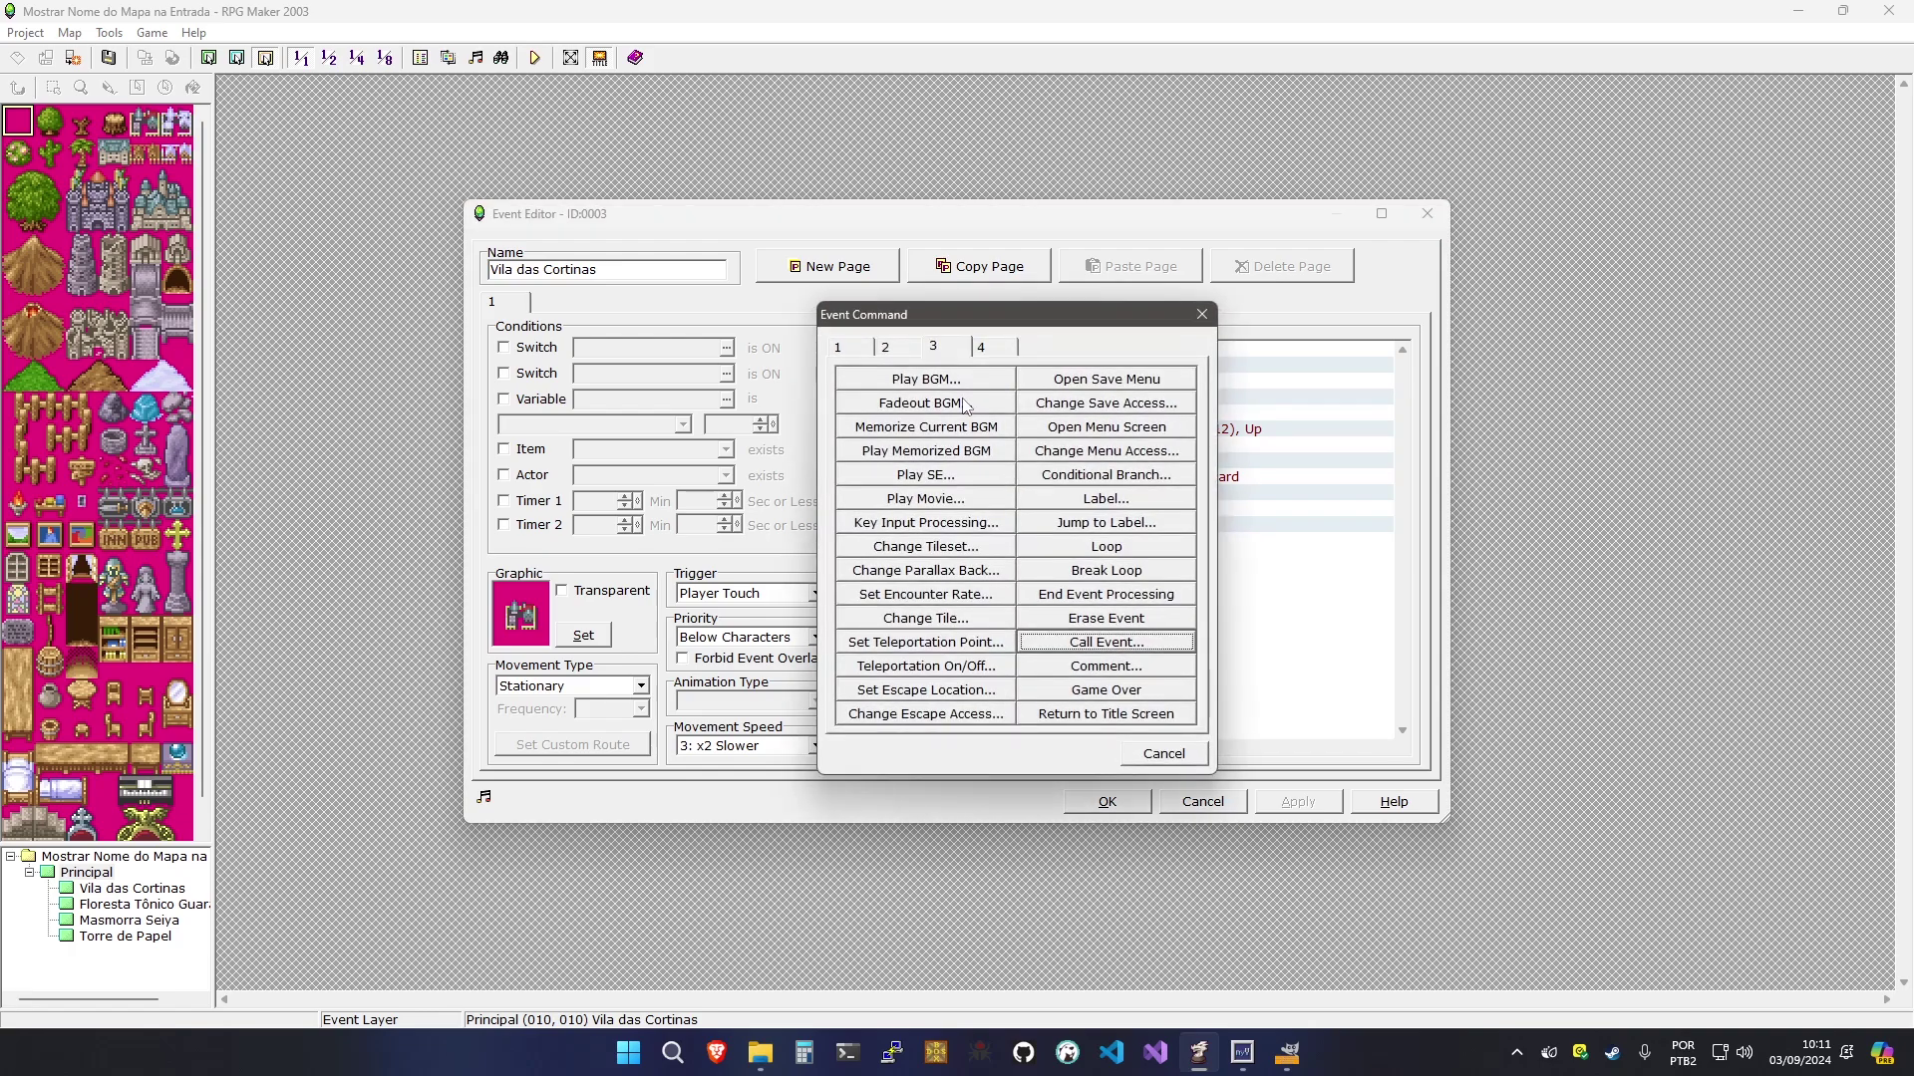
pyautogui.click(848, 348)
pyautogui.click(895, 500)
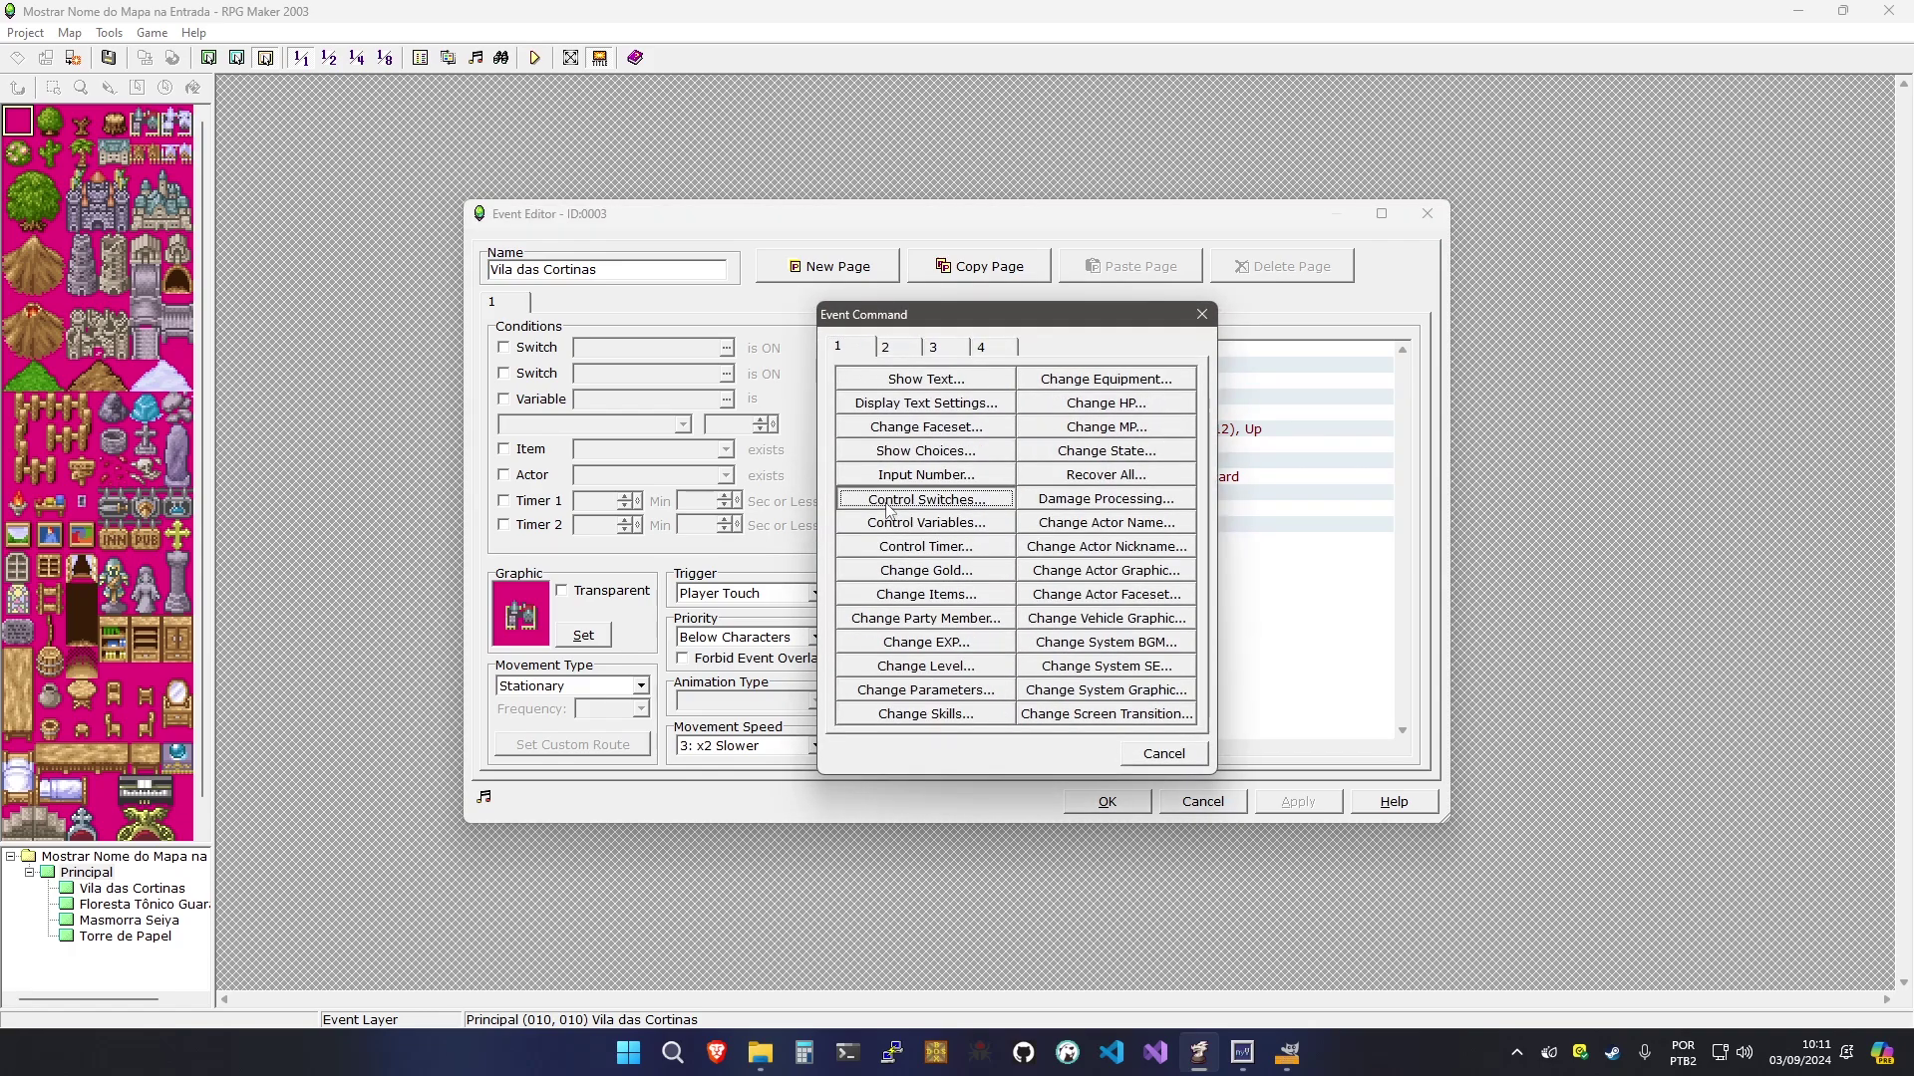
pyautogui.click(1000, 495)
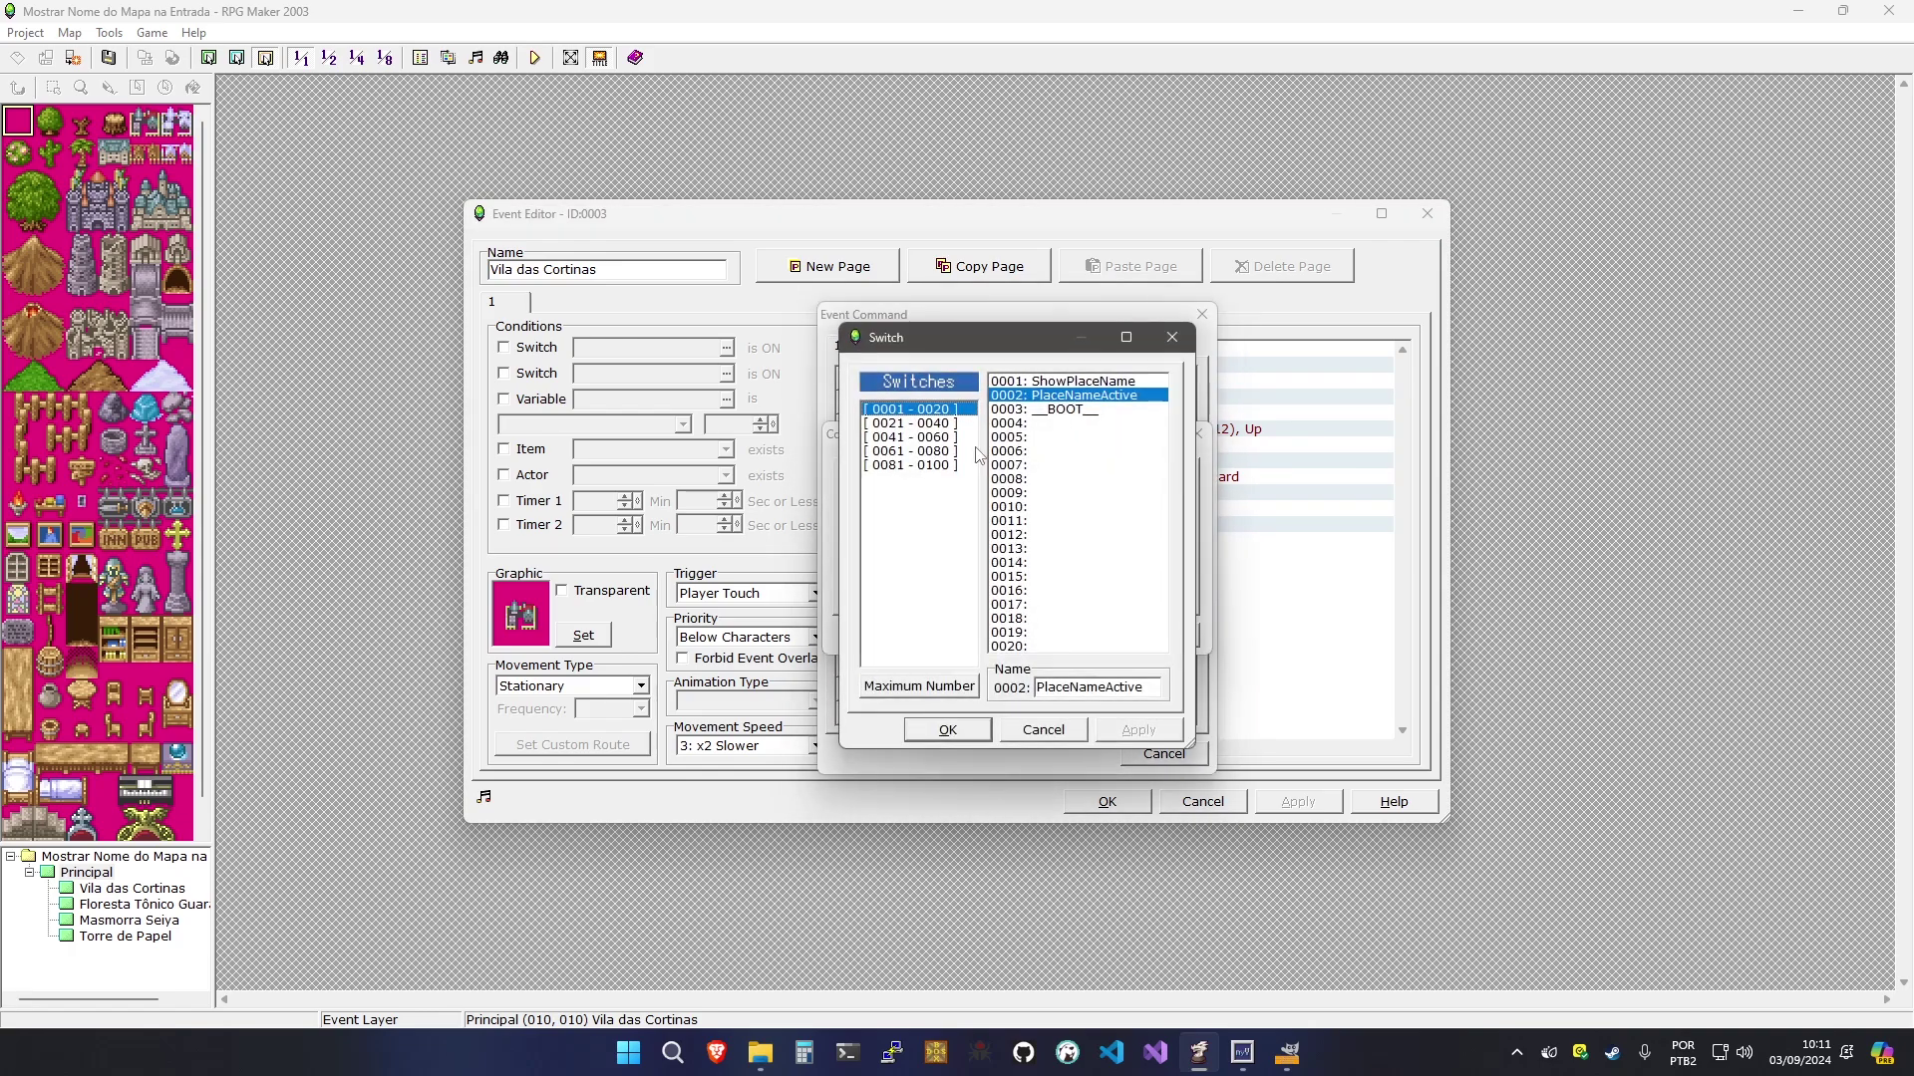
pyautogui.click(1036, 384)
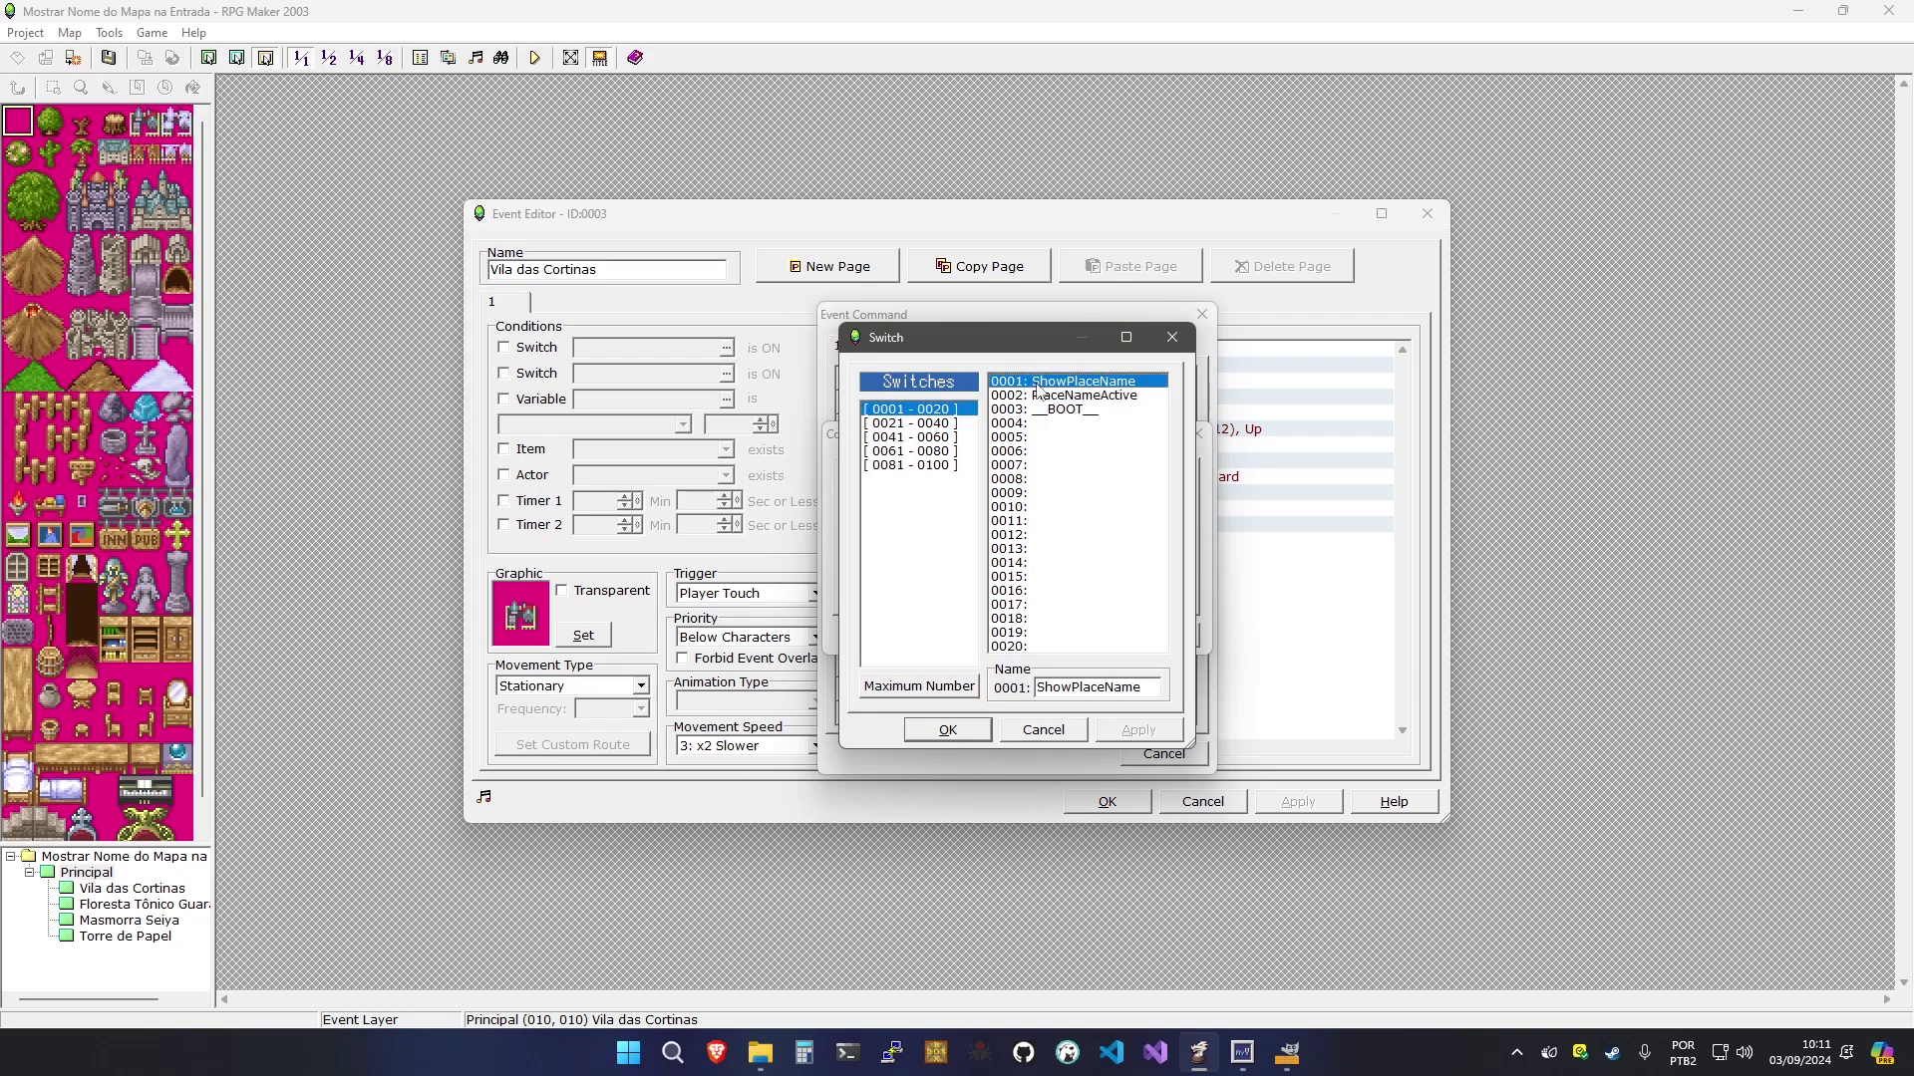
pyautogui.click(948, 729)
pyautogui.click(972, 635)
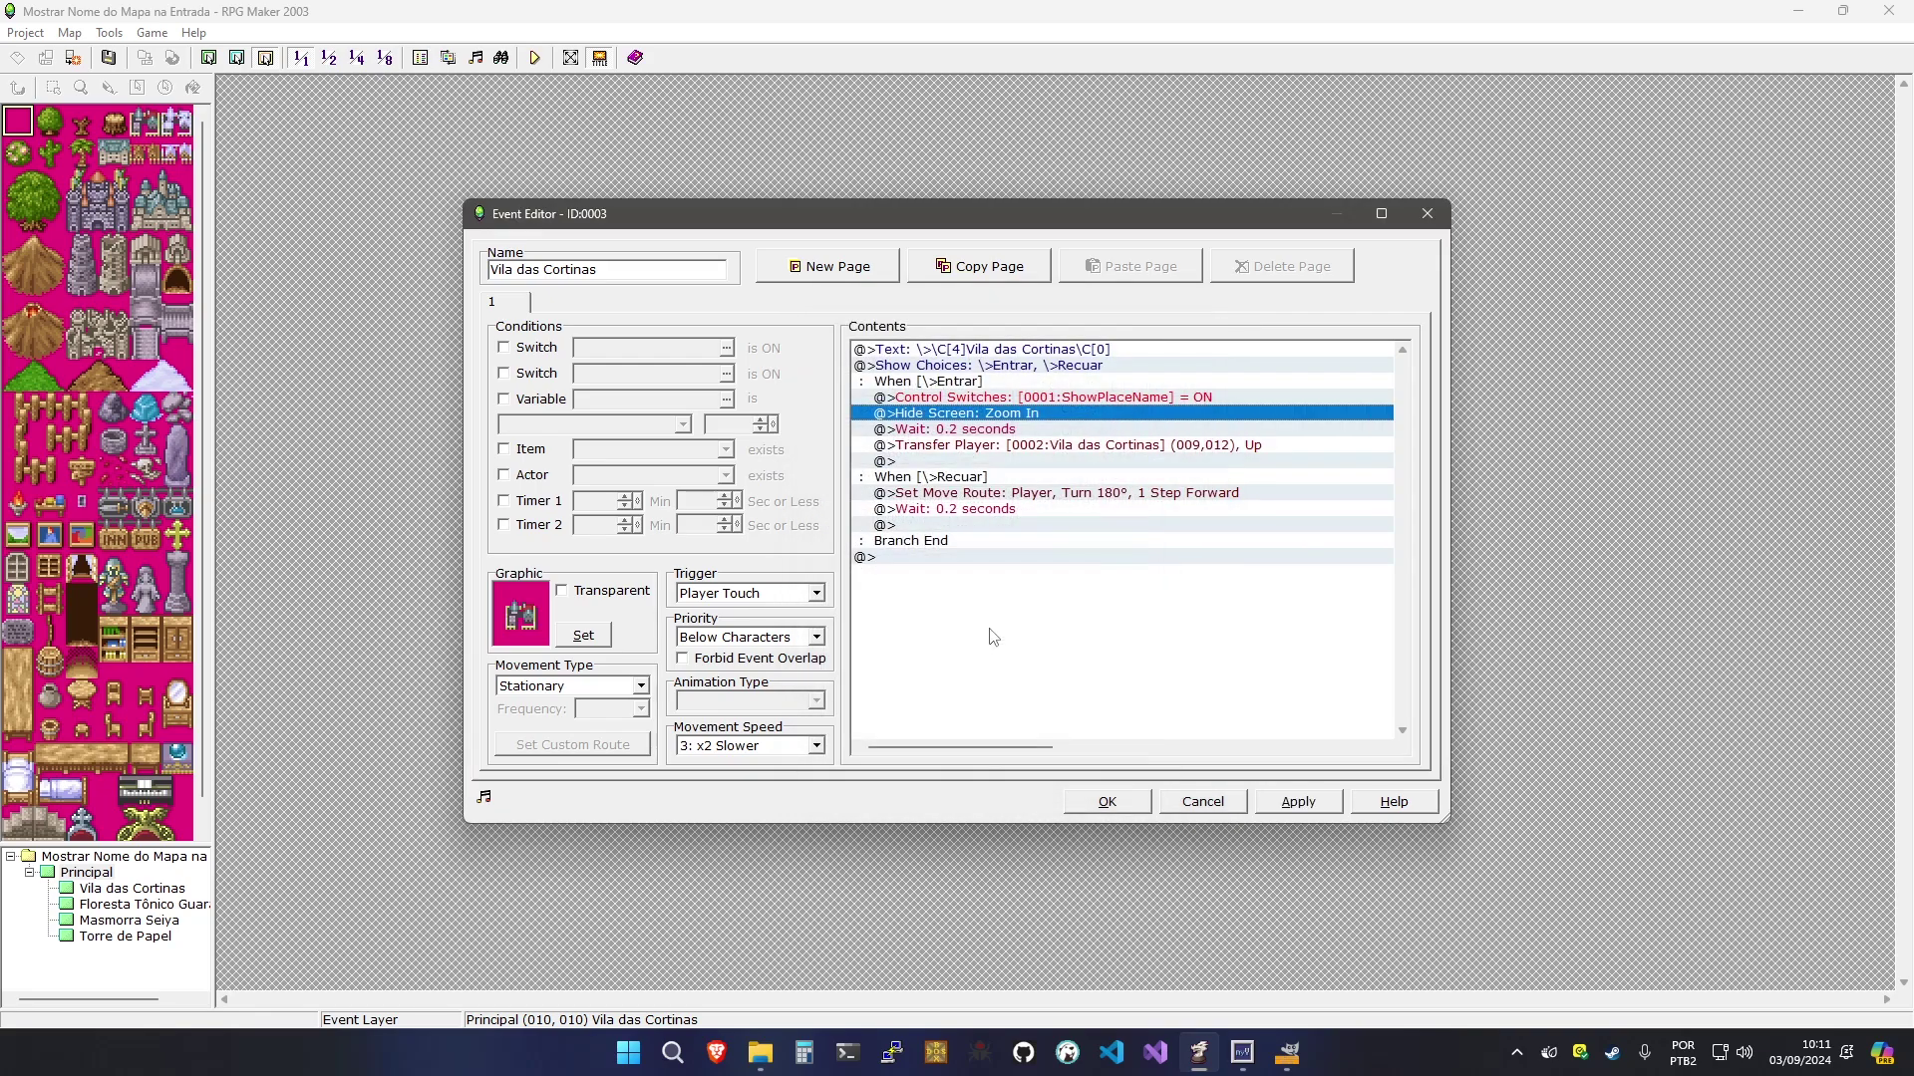
pyautogui.click(1308, 801)
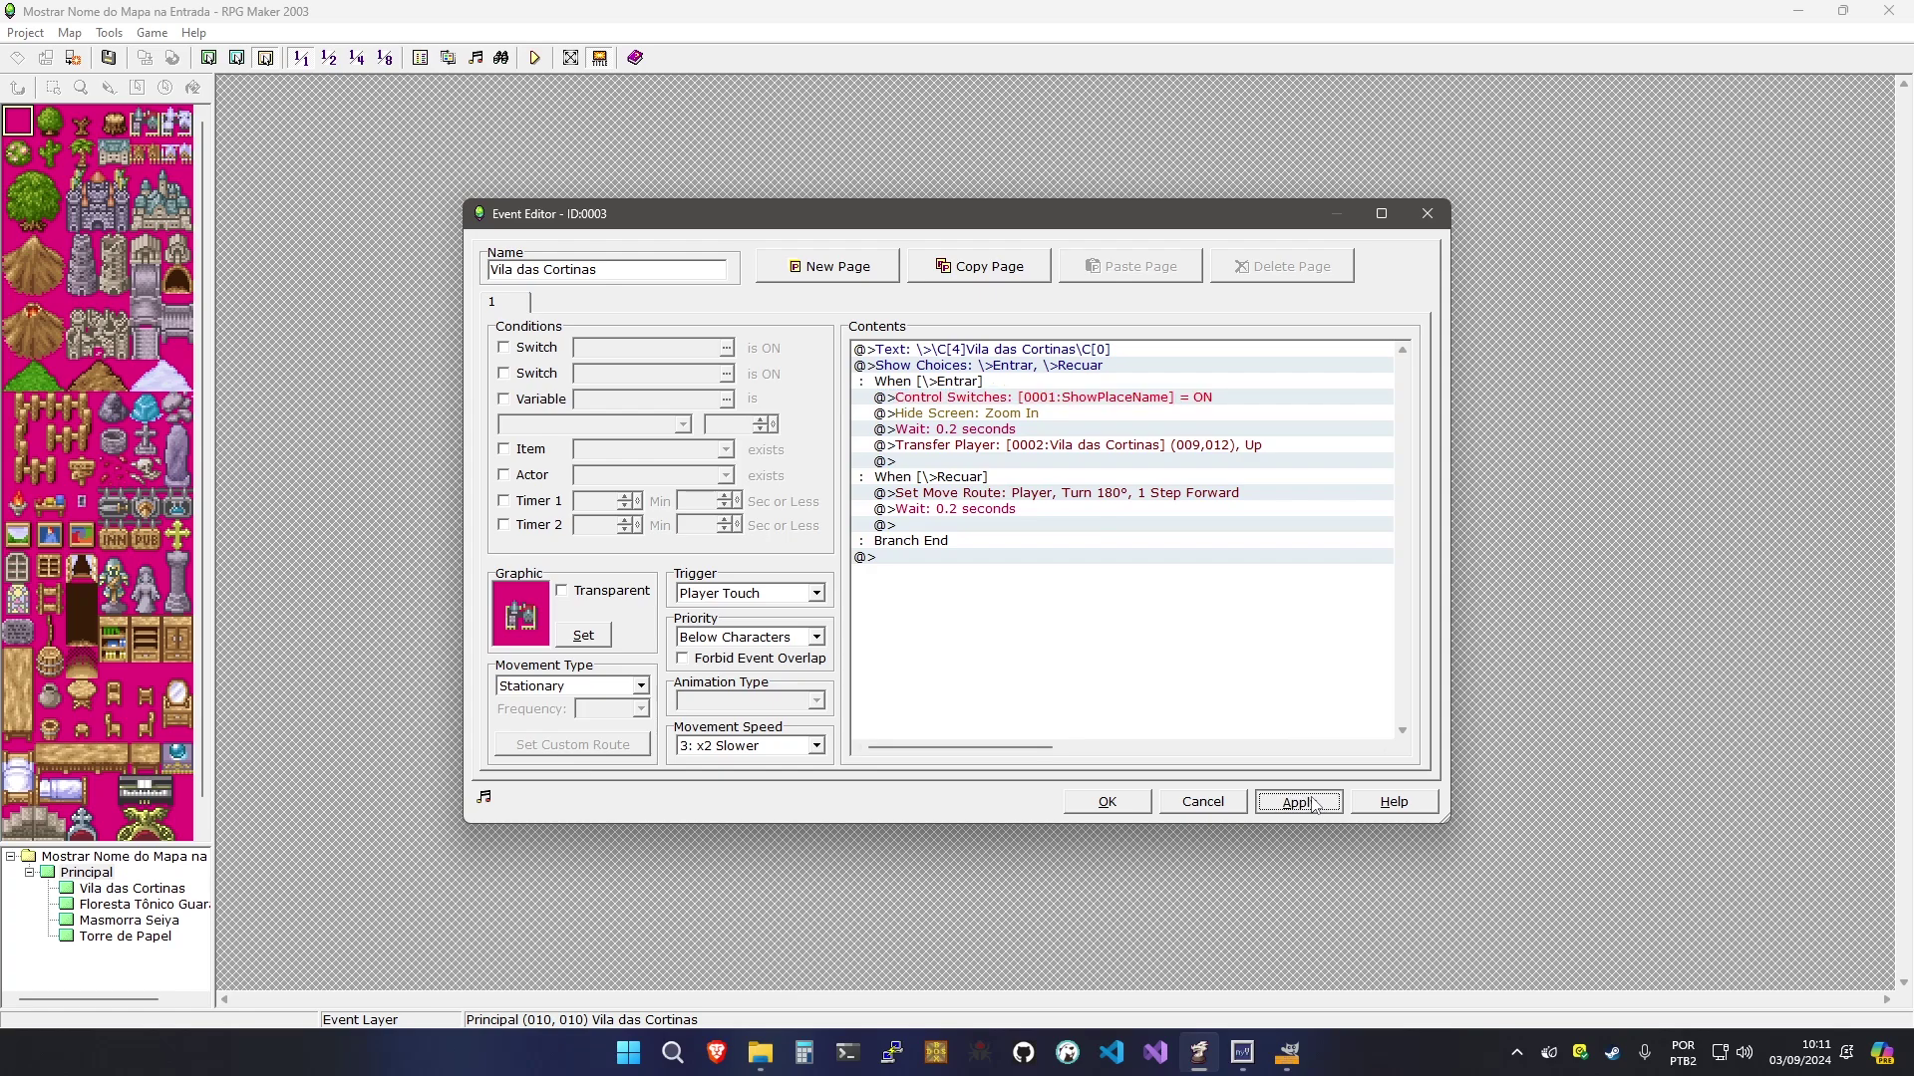
pyautogui.click(1106, 802)
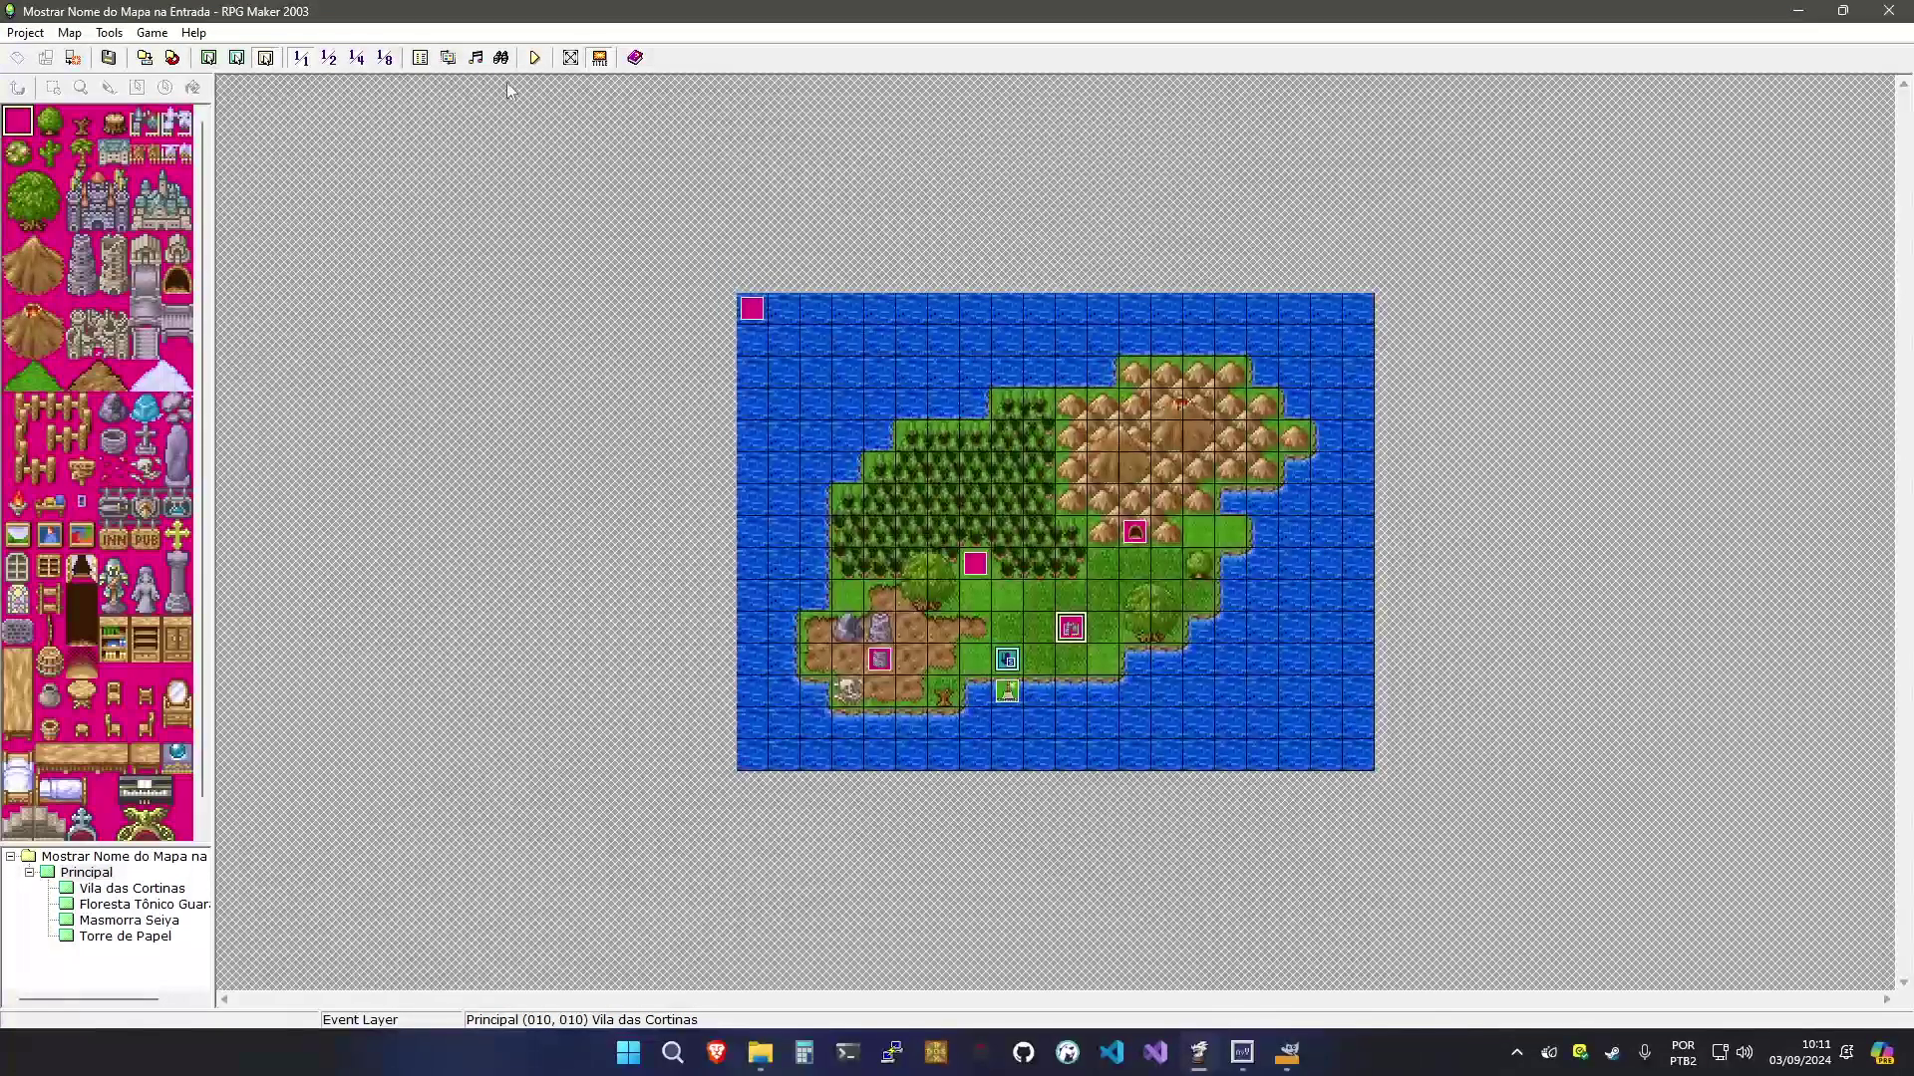
# Save and playtest the game, entering Vila das Cortinas and walking around the village to check the place name display
pyautogui.click(534, 58)
pyautogui.press('Return')
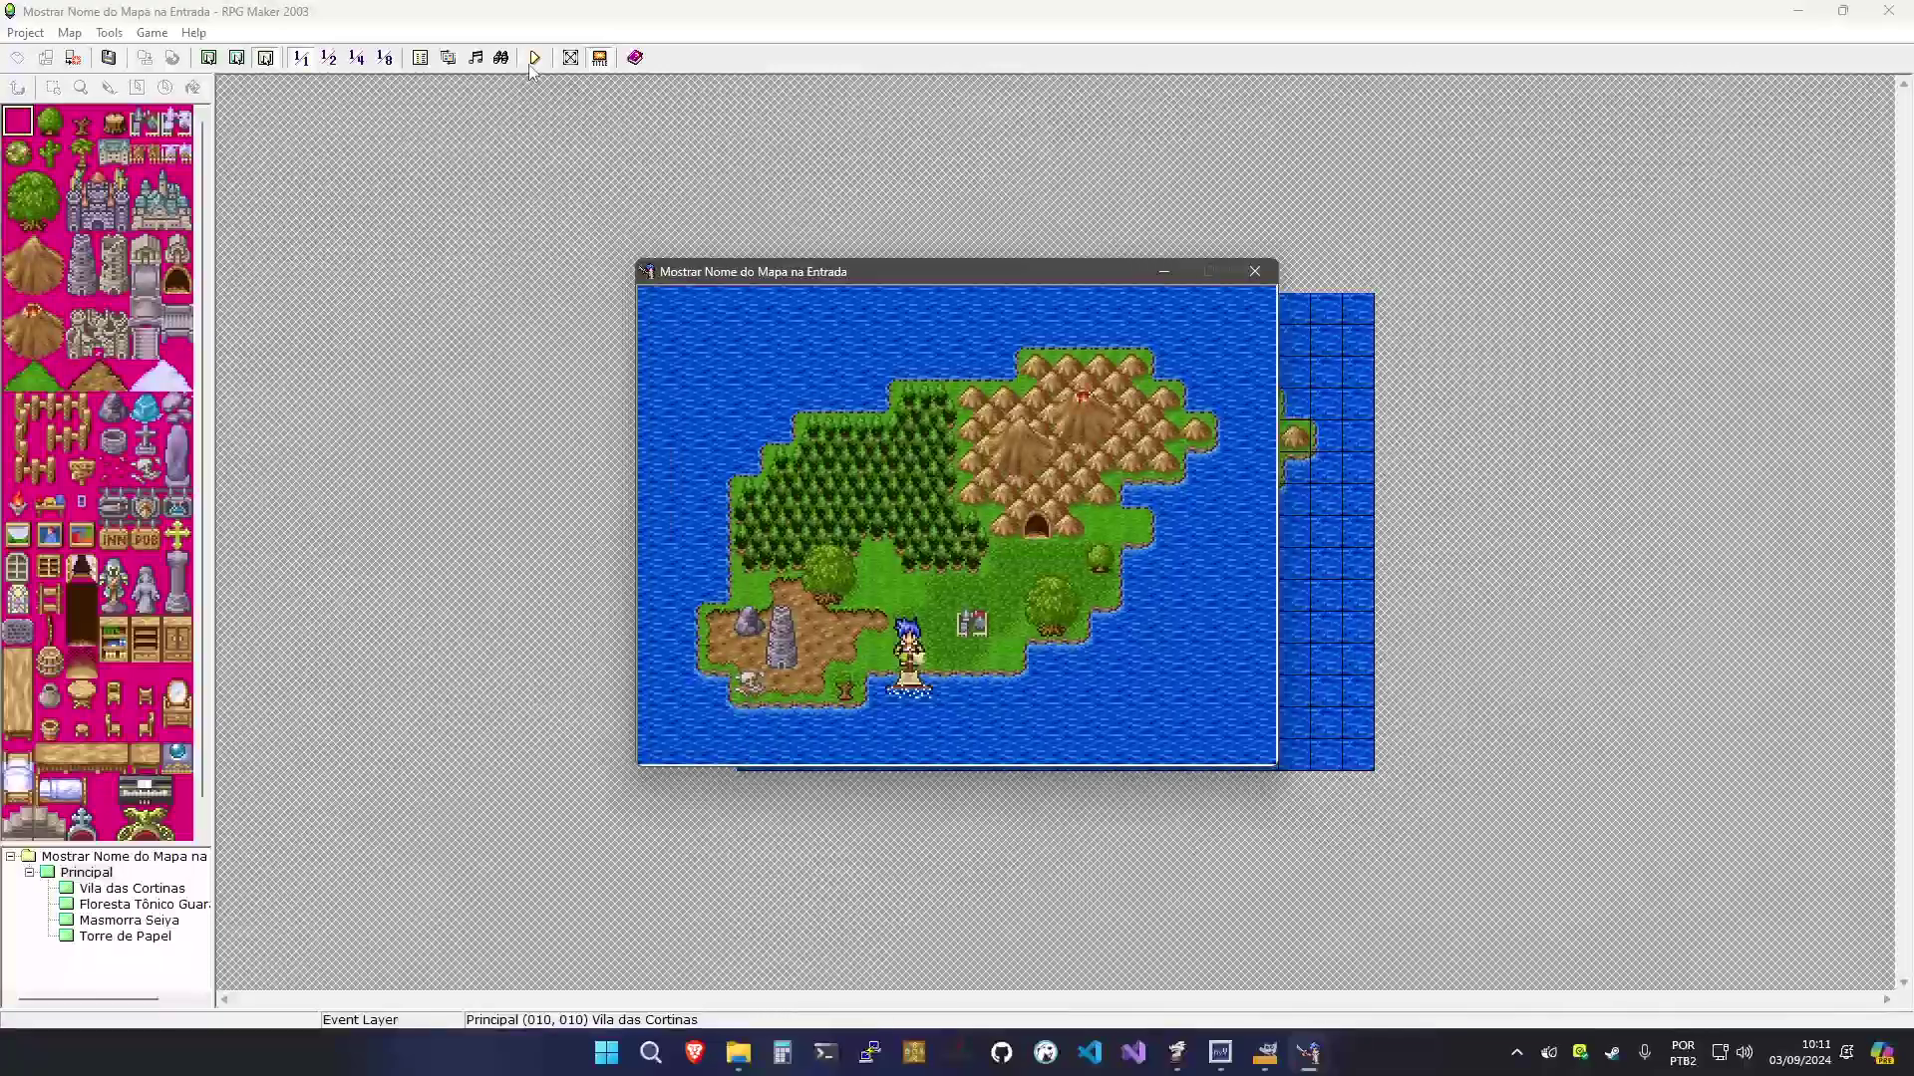
pyautogui.press('Left')
pyautogui.press('Return')
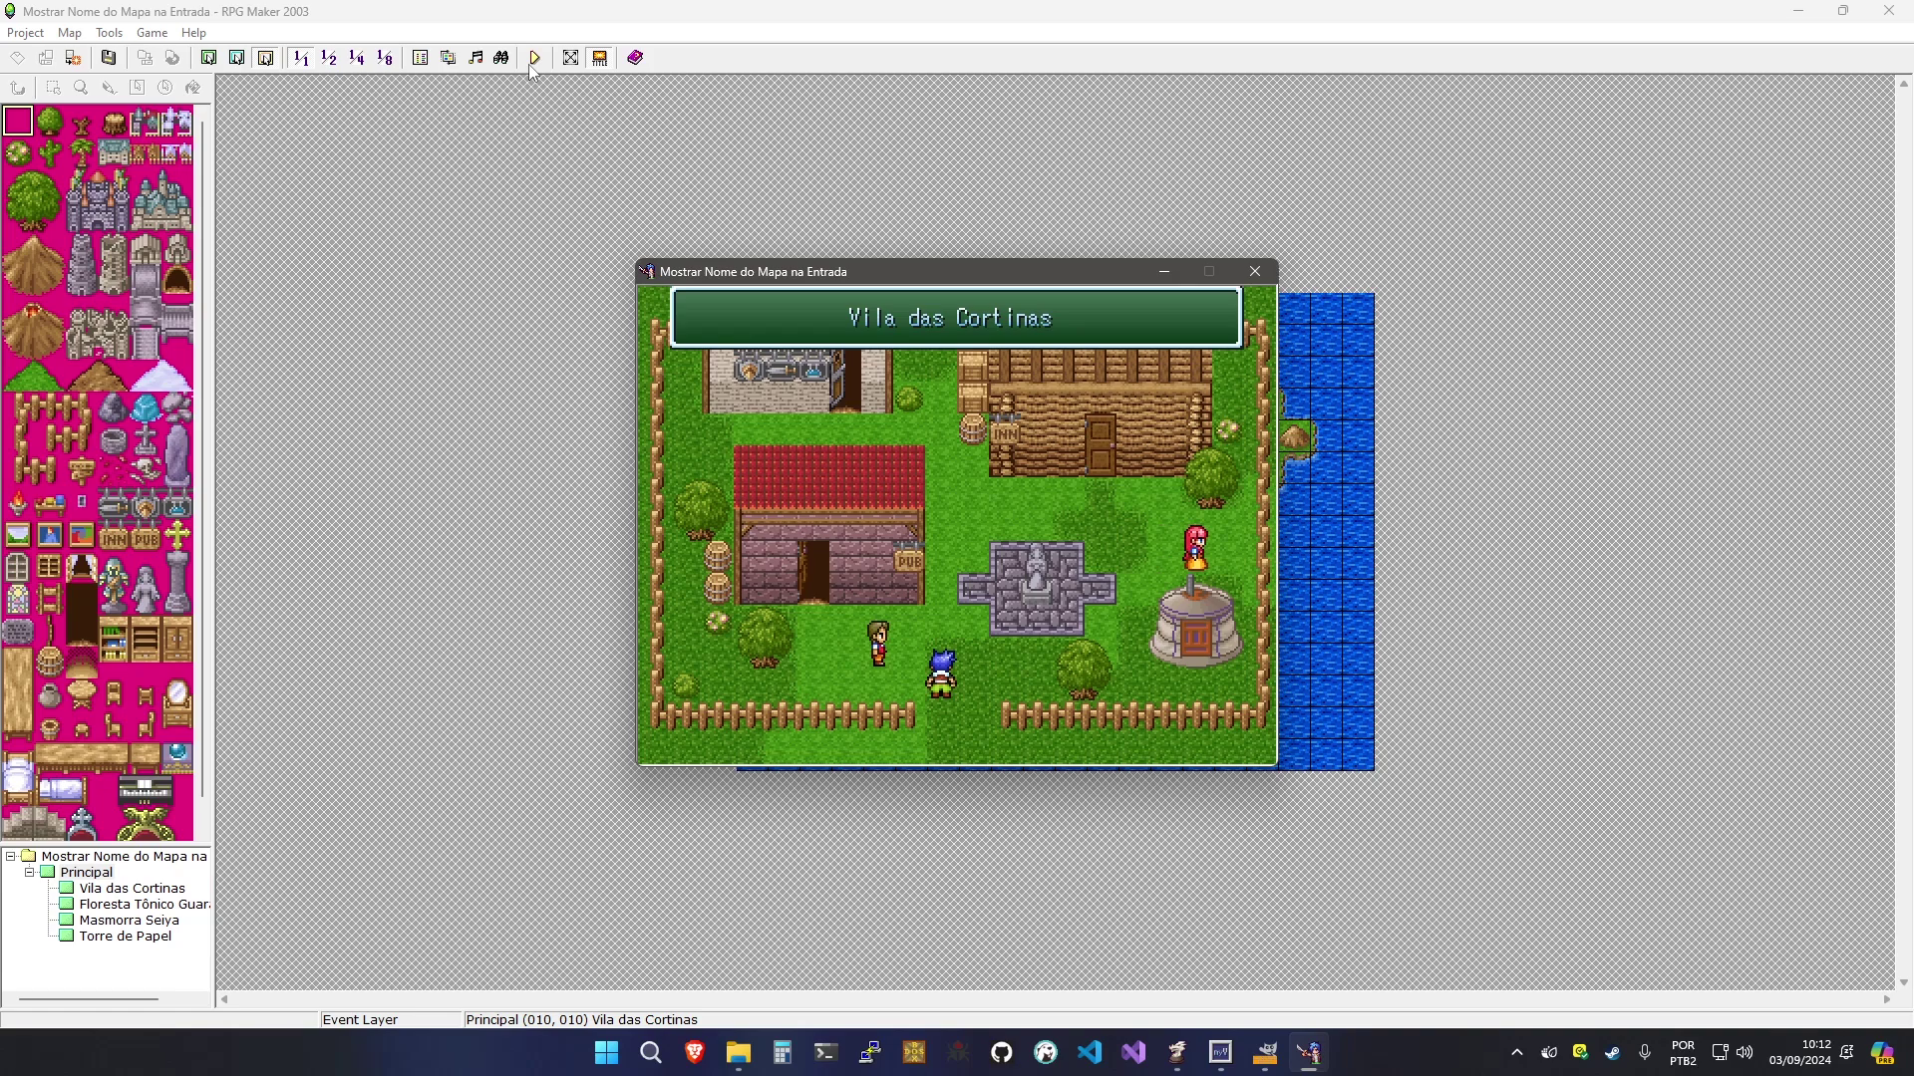
pyautogui.press('Up')
pyautogui.press('Up')
pyautogui.press('Right')
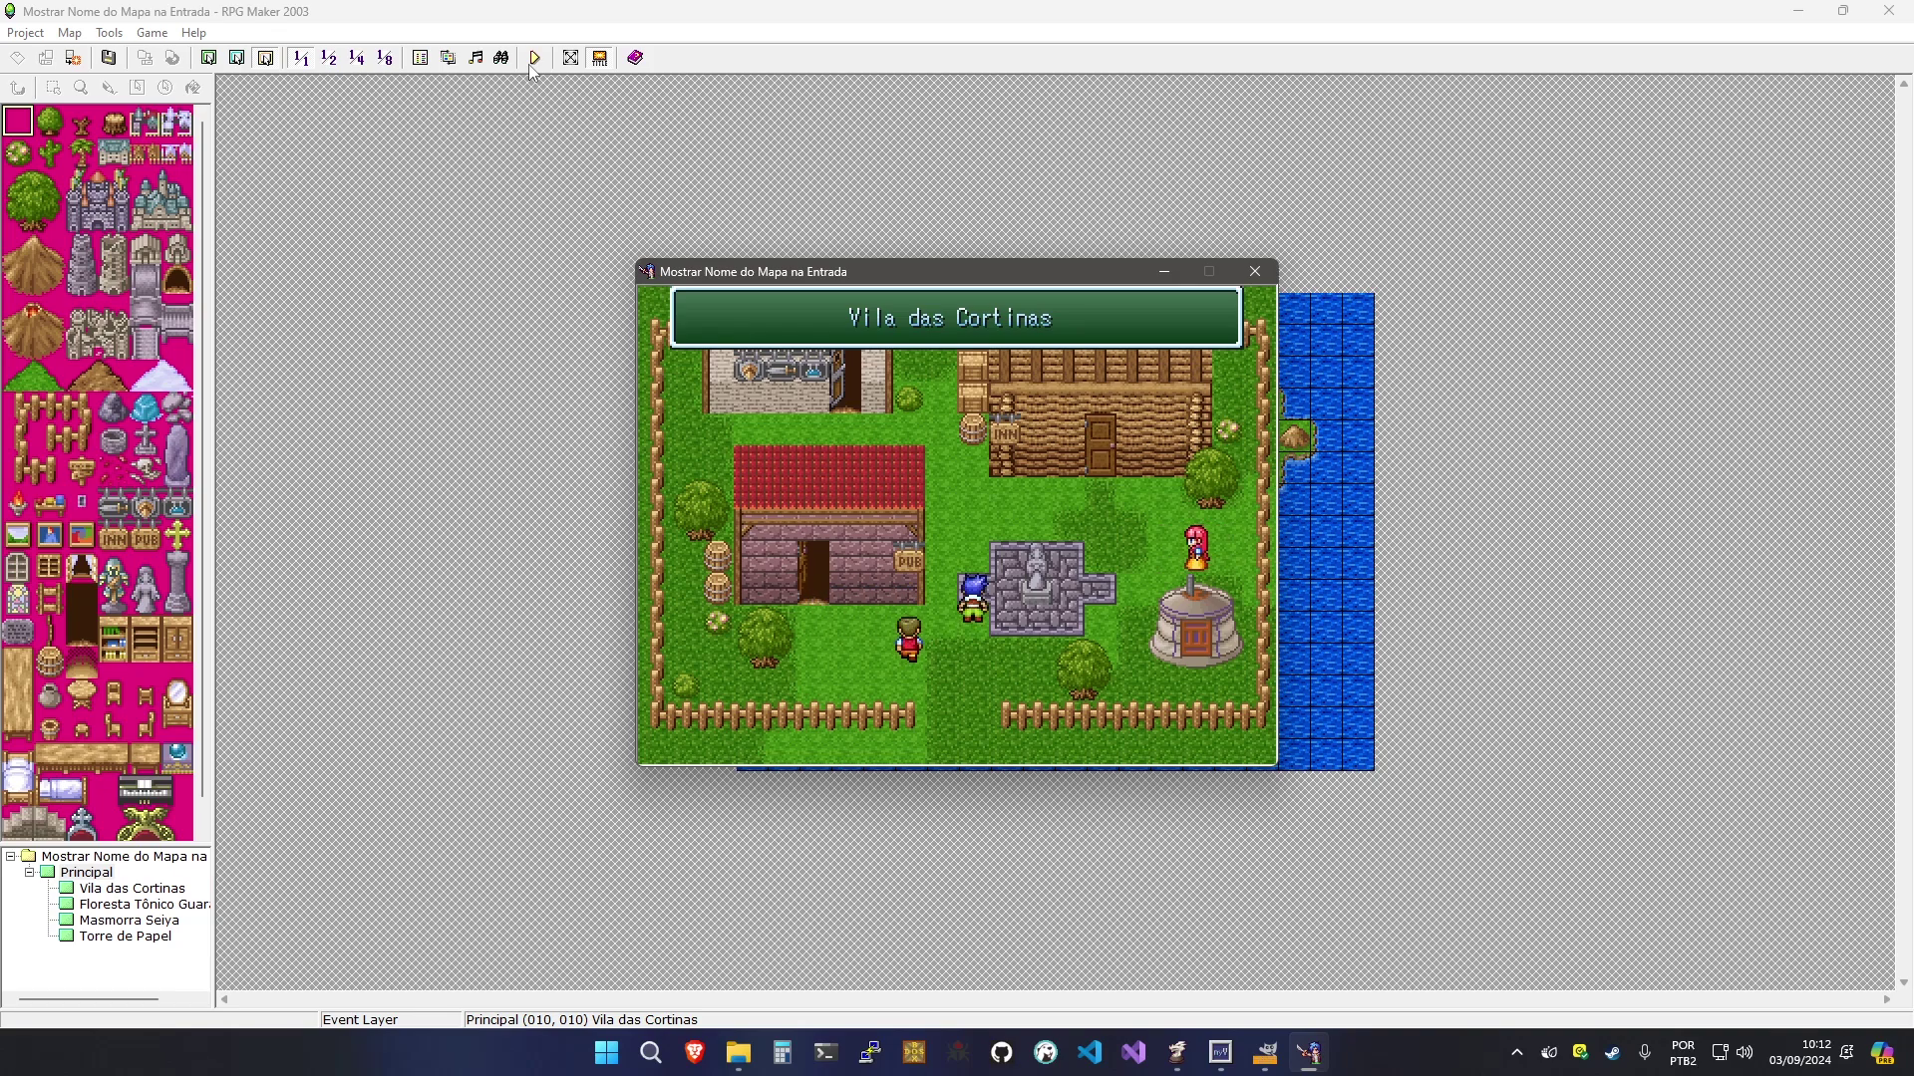
pyautogui.press('Down')
pyautogui.press('Left')
pyautogui.press('Up')
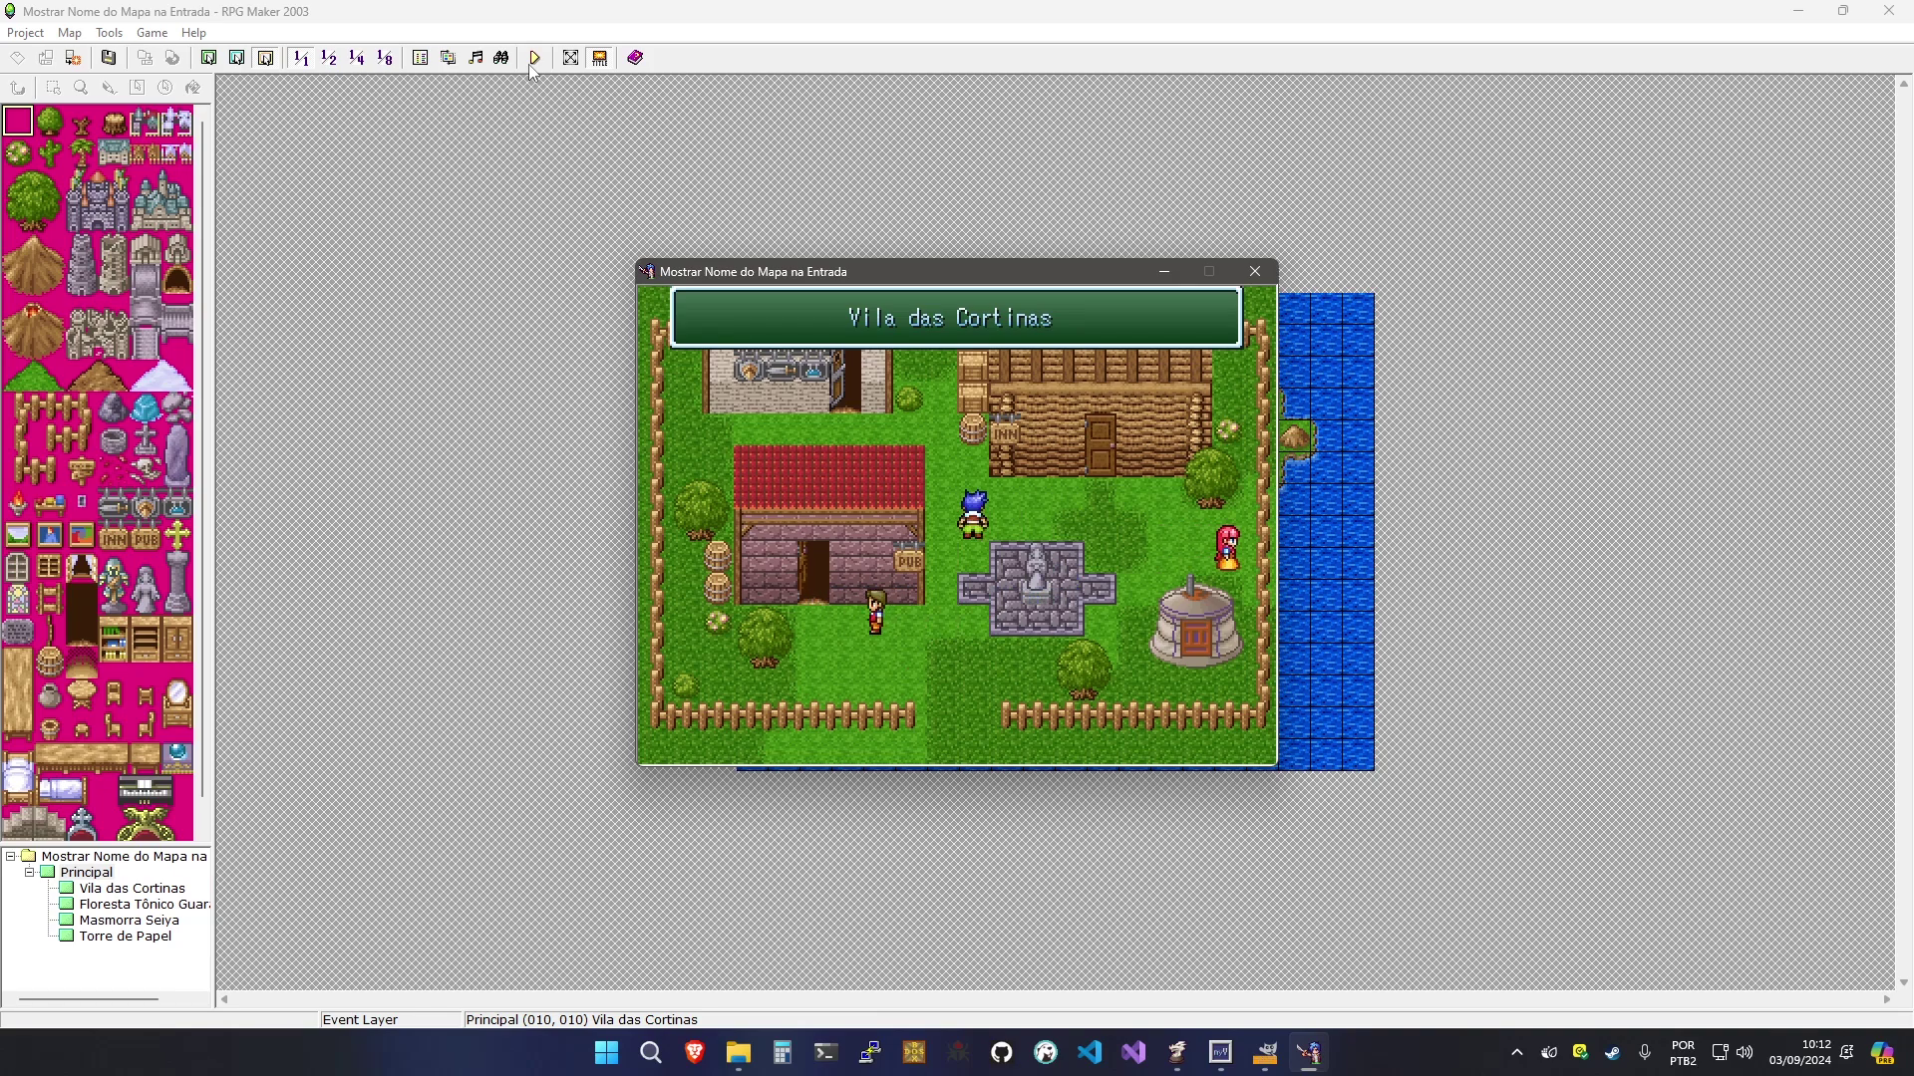
pyautogui.press('Right')
pyautogui.press('Down')
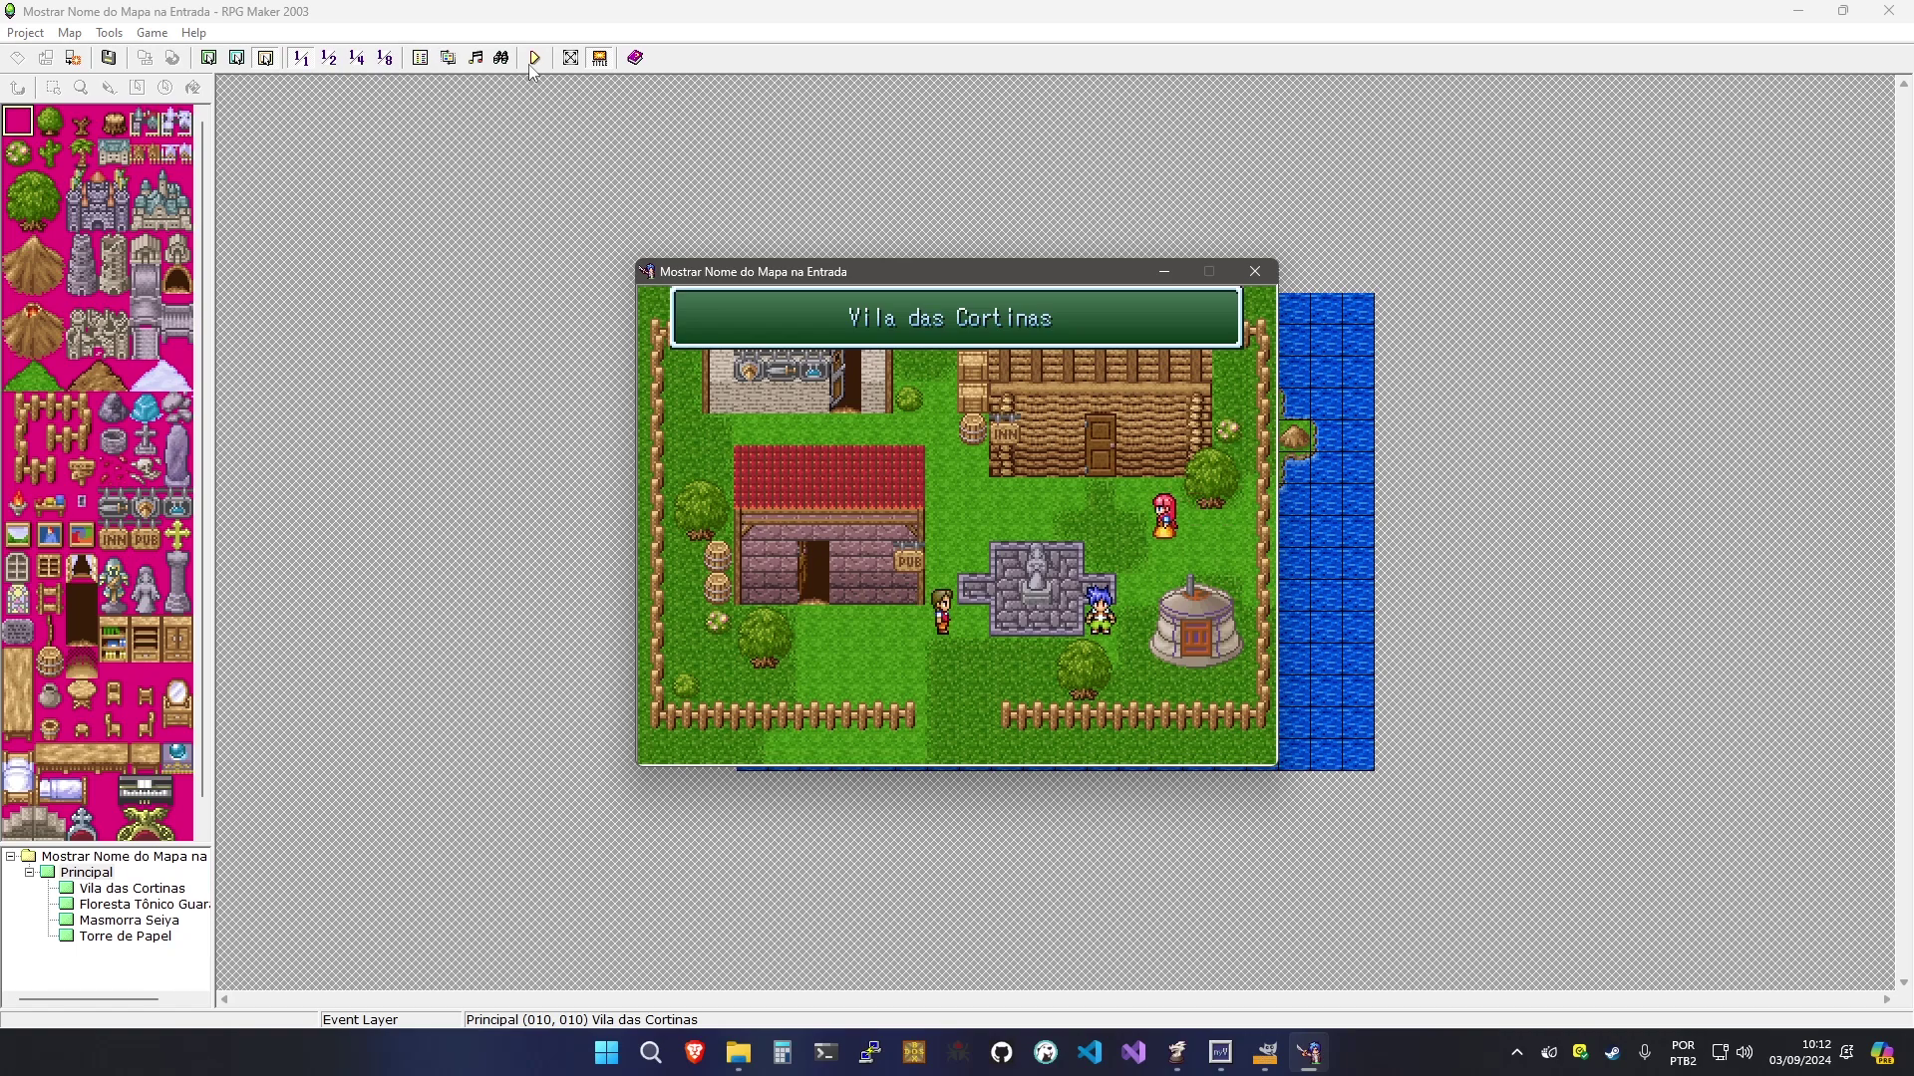
pyautogui.press('Left')
pyautogui.press('Up')
pyautogui.press('Left')
pyautogui.press('Left')
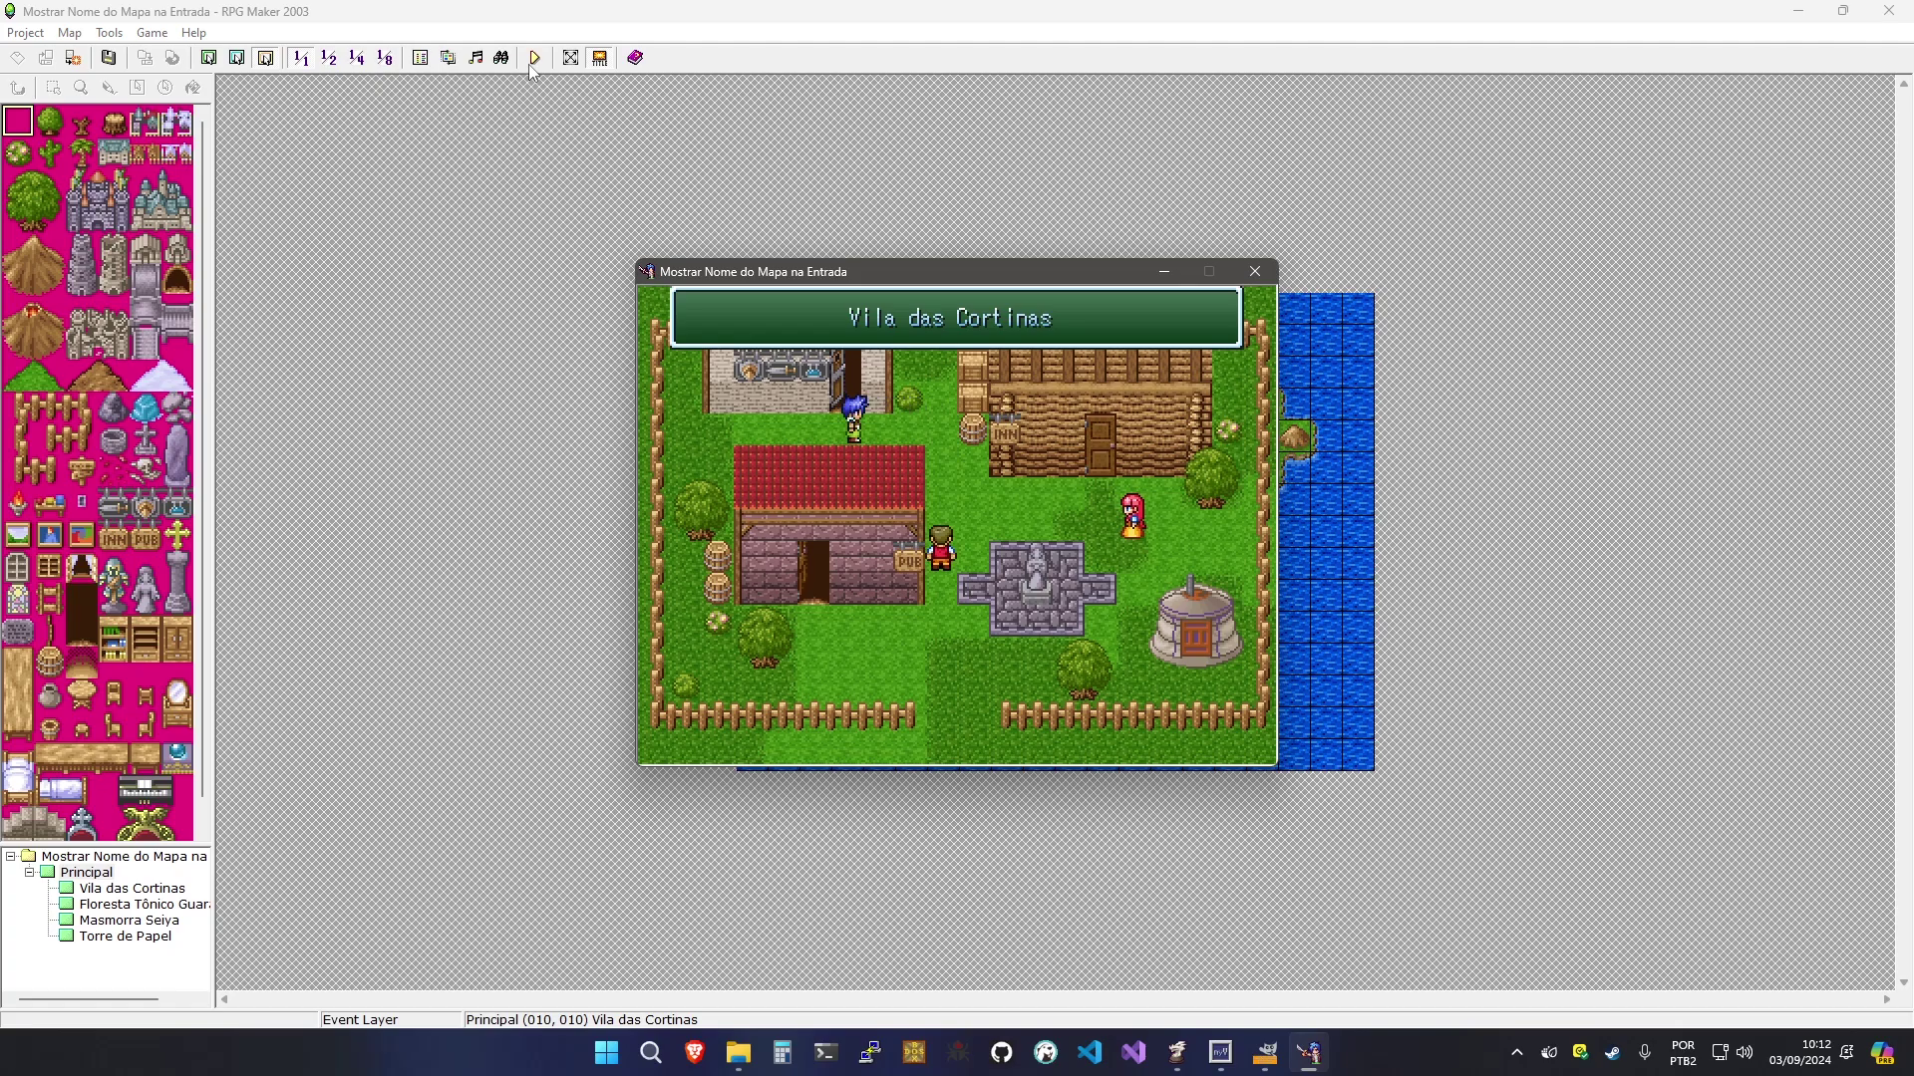
pyautogui.press('Right')
pyautogui.press('Down')
pyautogui.press('Right')
pyautogui.press('Down')
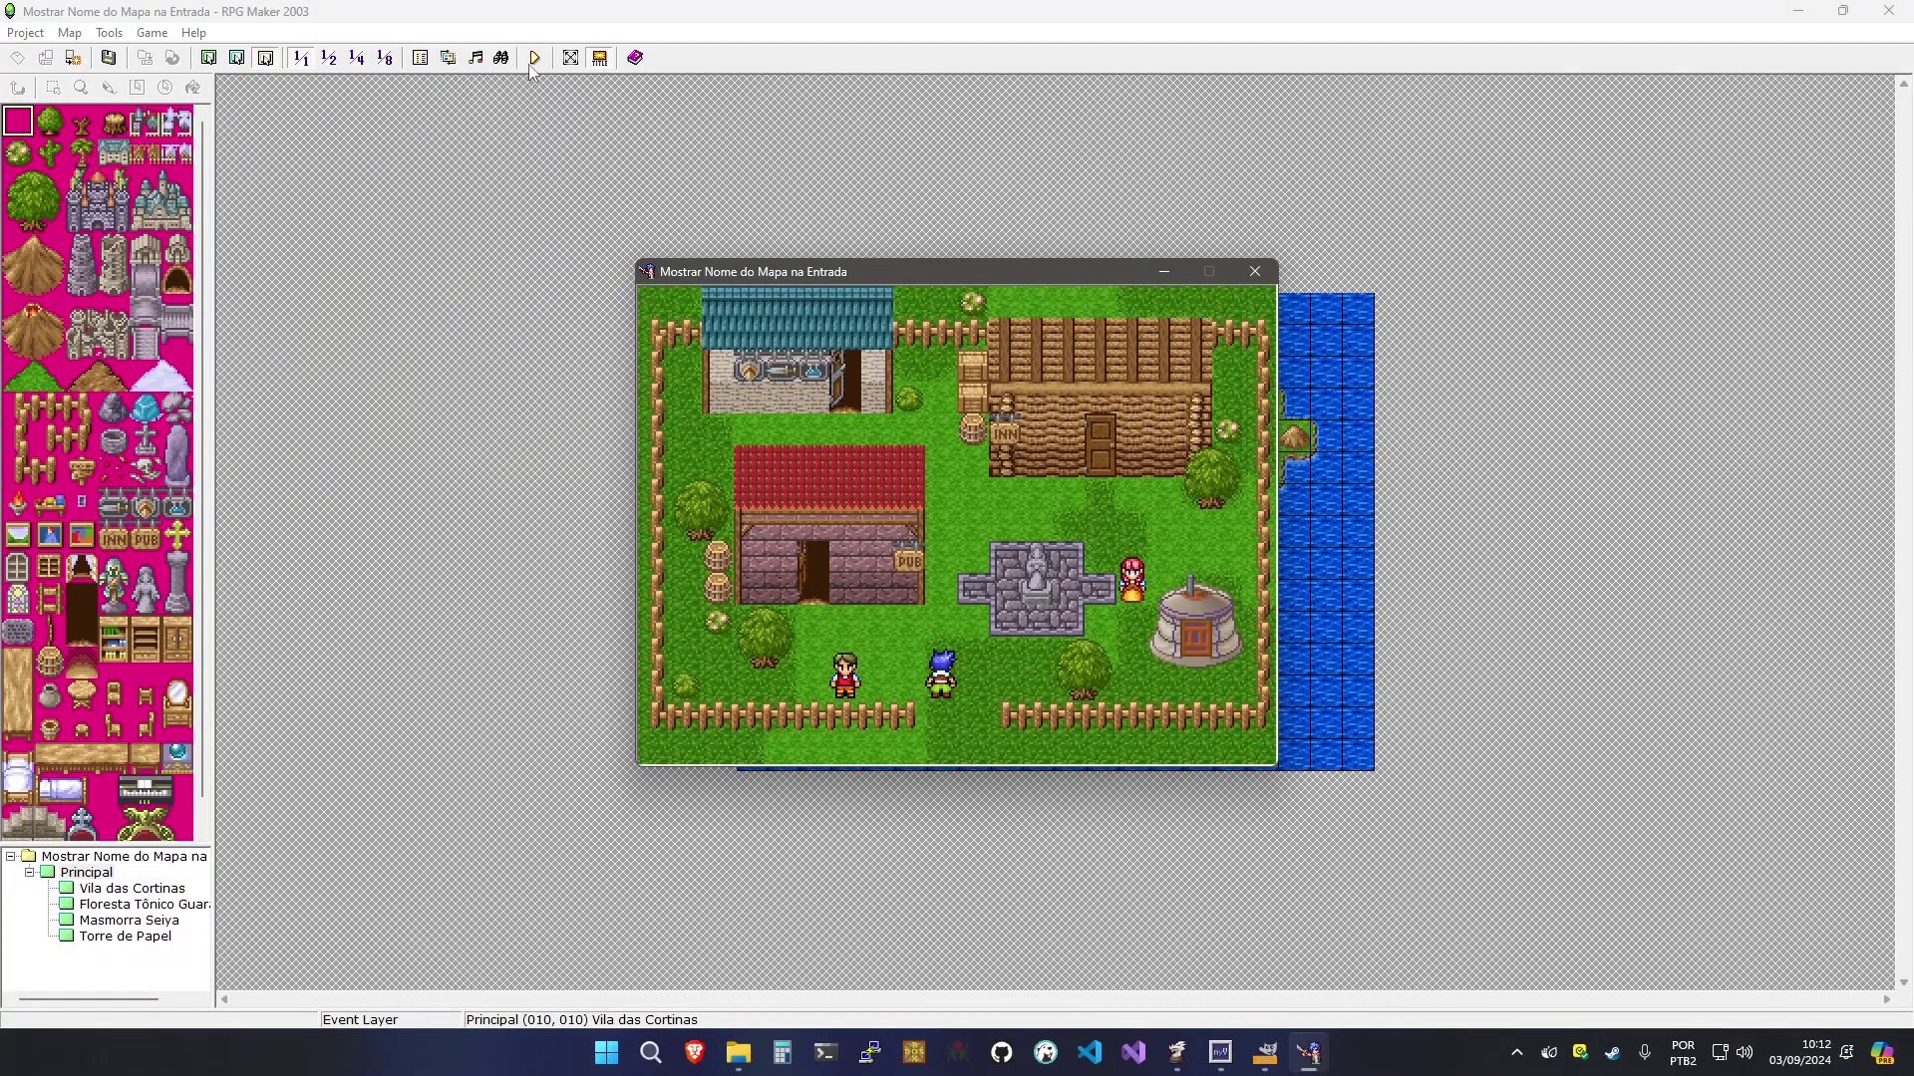
# Inspect the ShowPlaceName and PlaceNameActive switches in the playtest debug screen, and review the village entrance event after closing the game
pyautogui.press('F9')
pyautogui.press('Return')
pyautogui.press('Down')
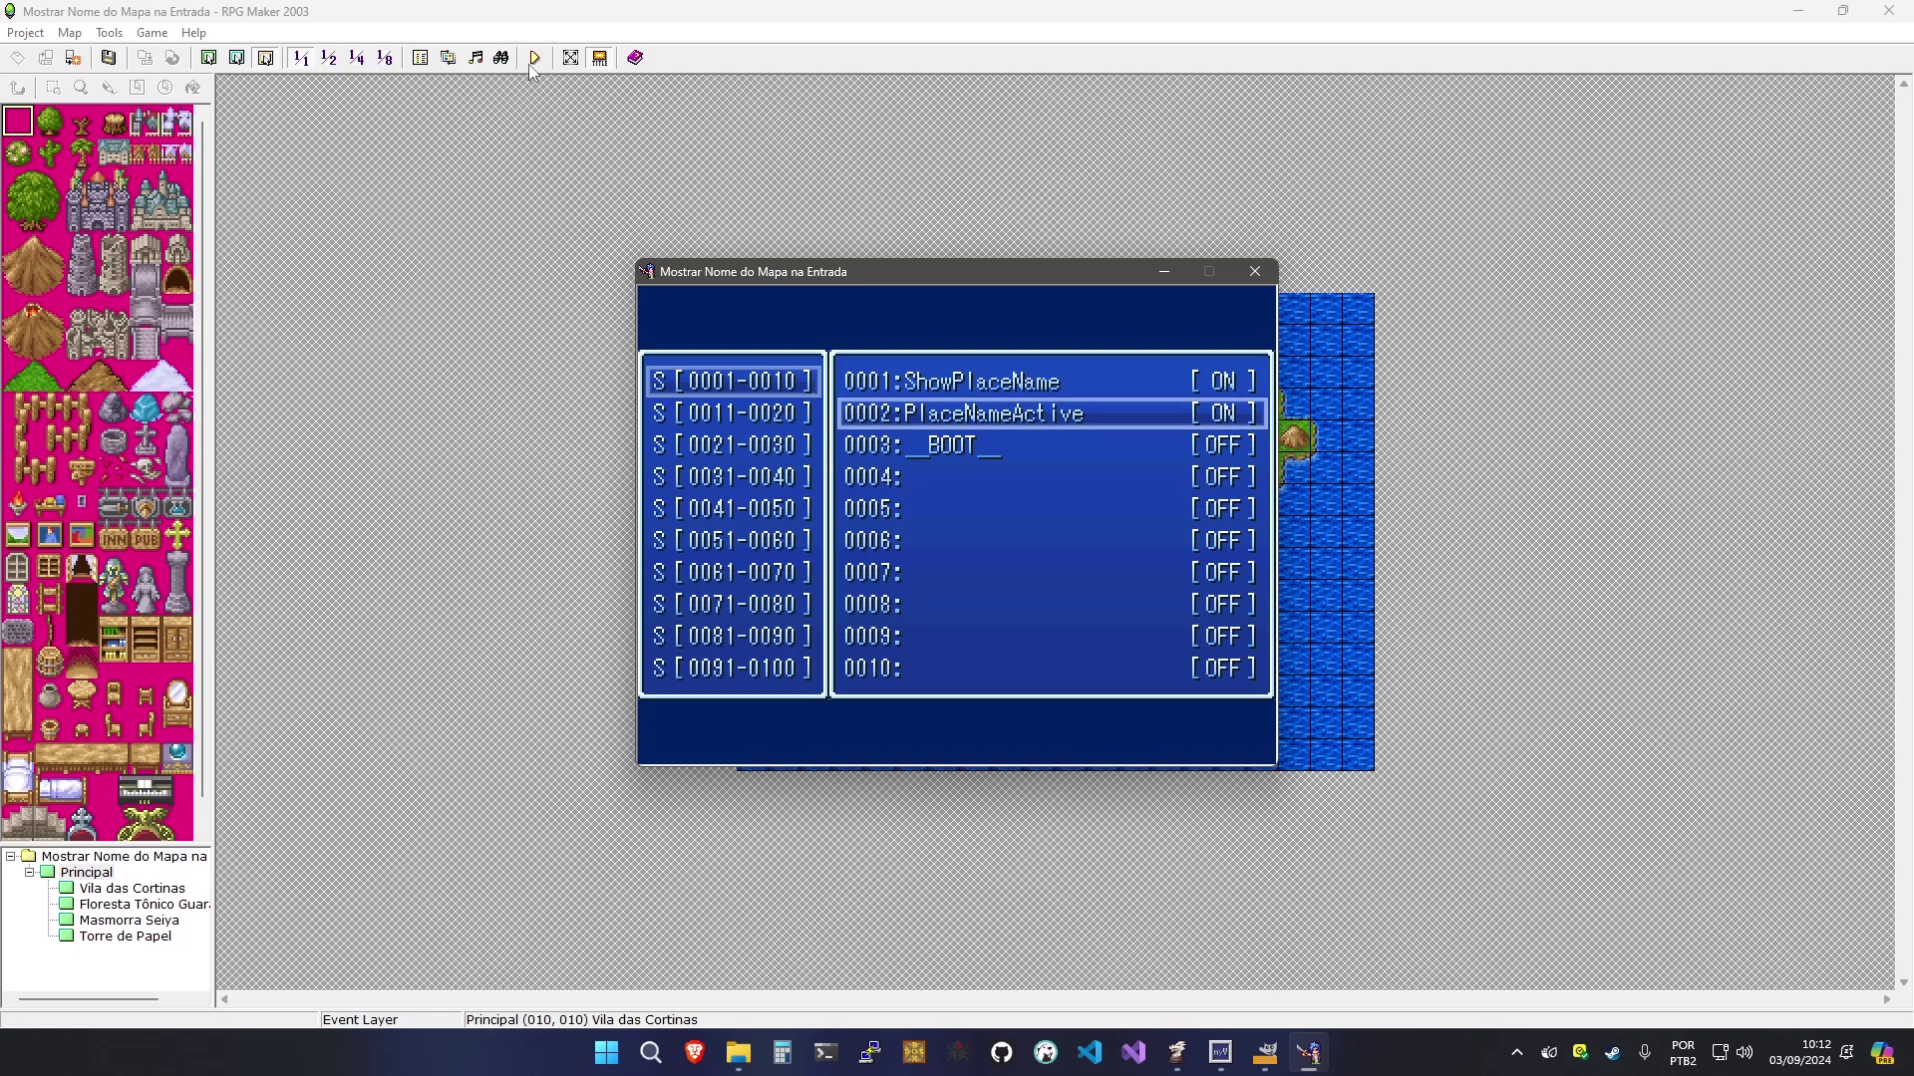
pyautogui.hotkey('alt', 'F4')
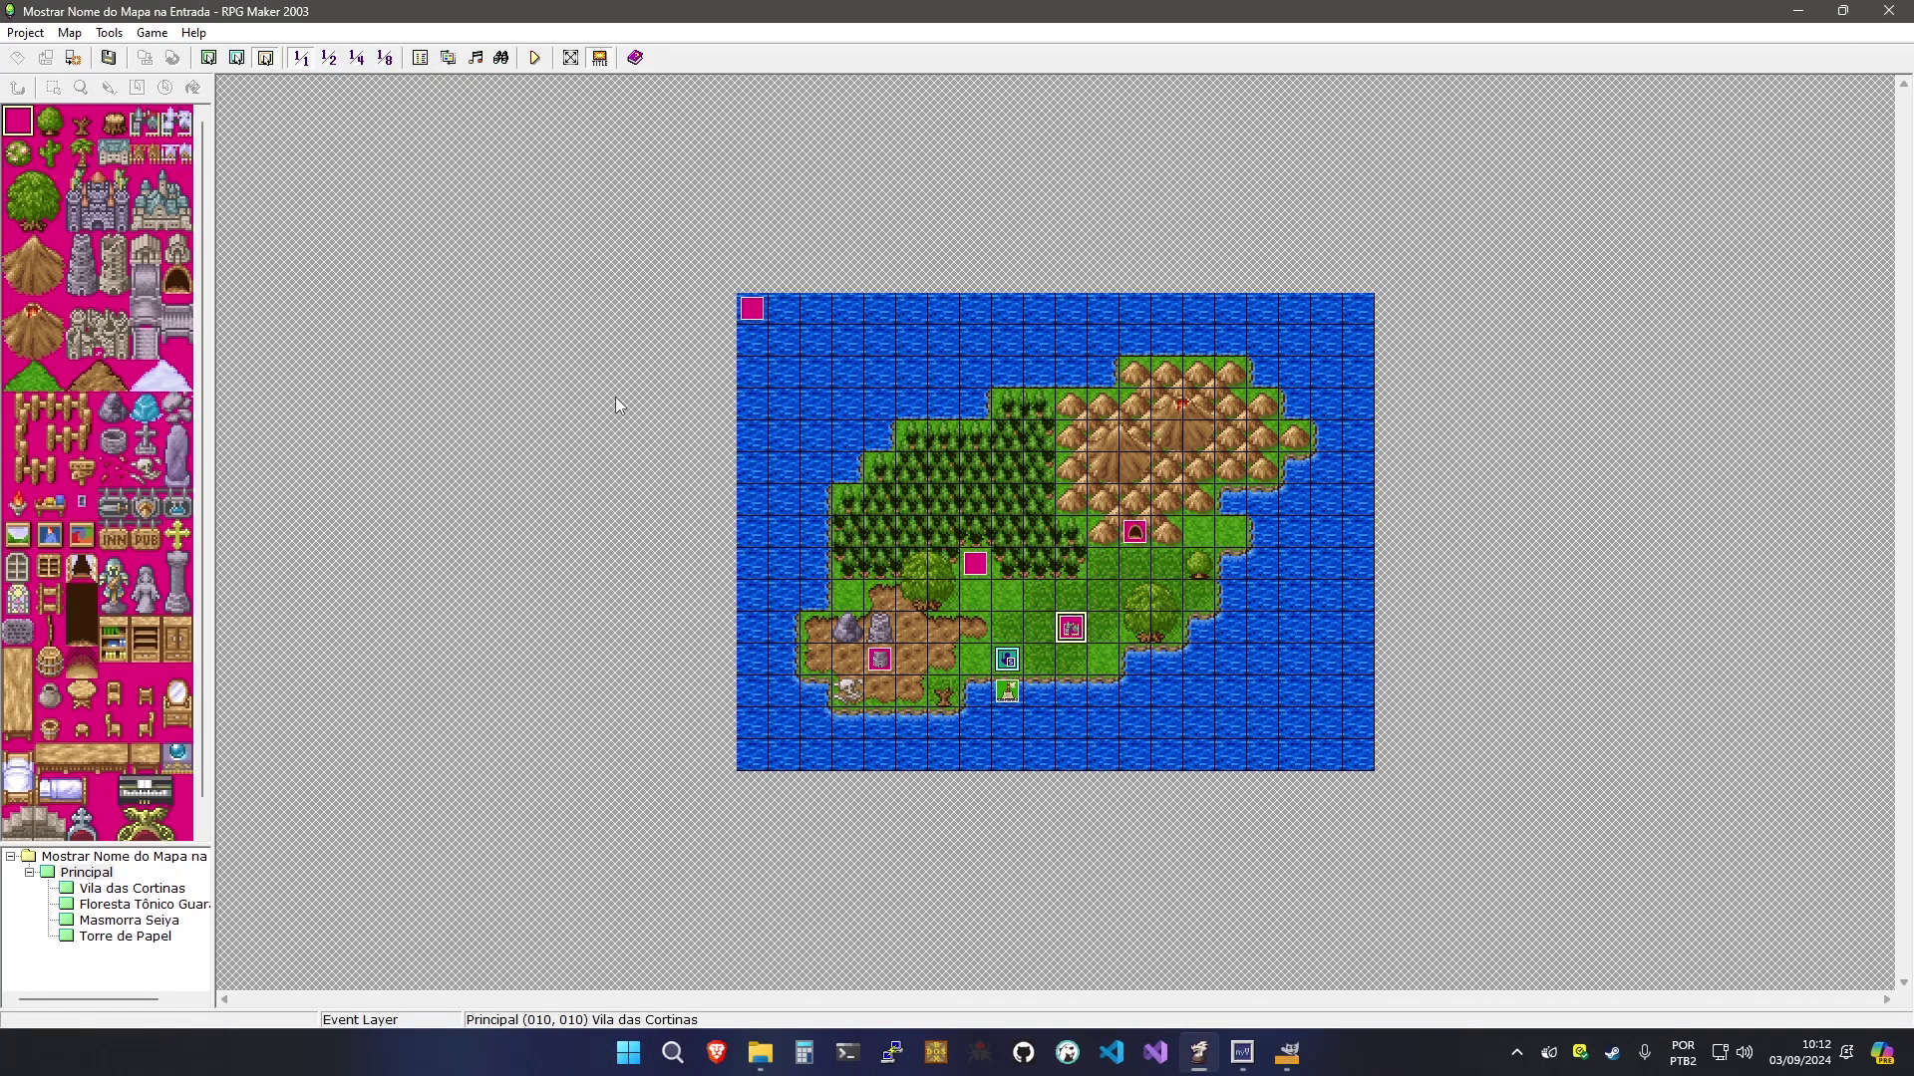
pyautogui.doubleClick(1069, 624)
pyautogui.click(1205, 799)
# Name common event 0003 _PlaceNameThread in the database, set its trigger to Parallel Process, and enable its condition switch
pyautogui.click(419, 57)
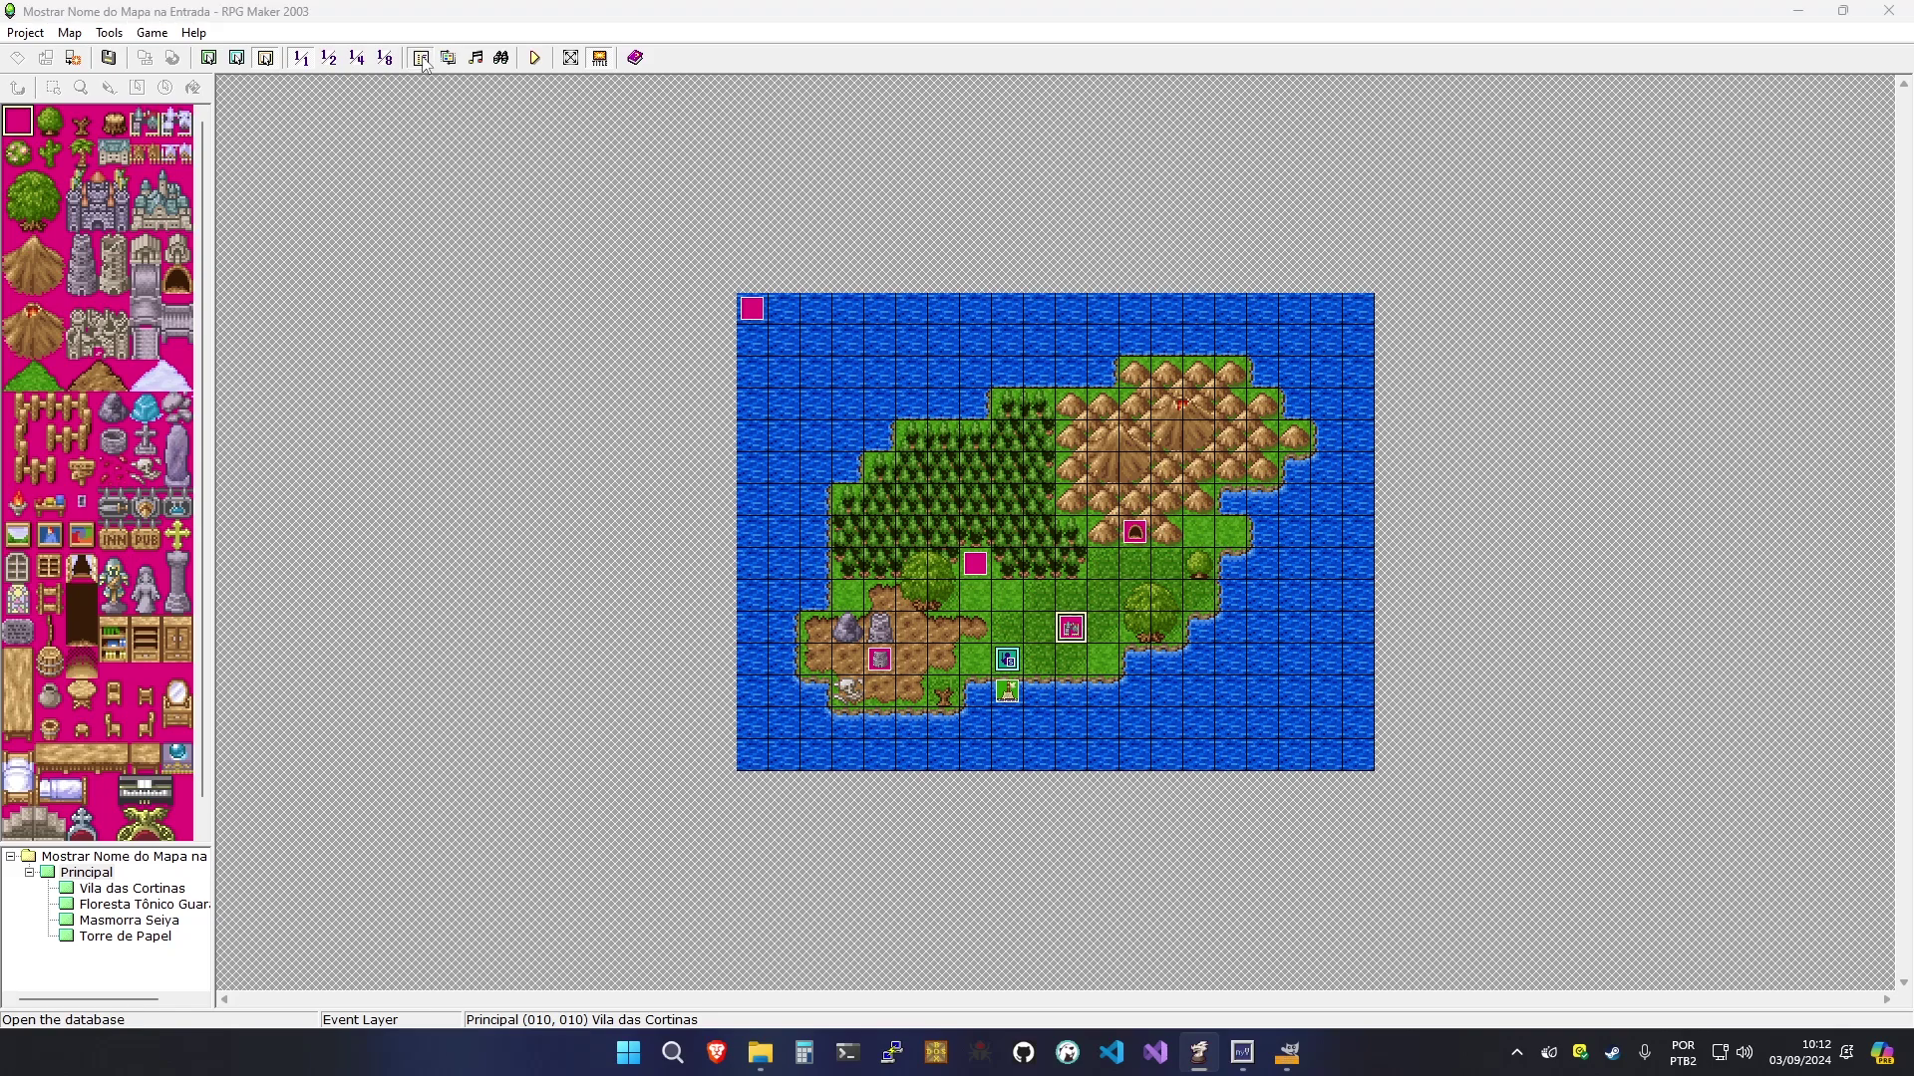
pyautogui.click(545, 348)
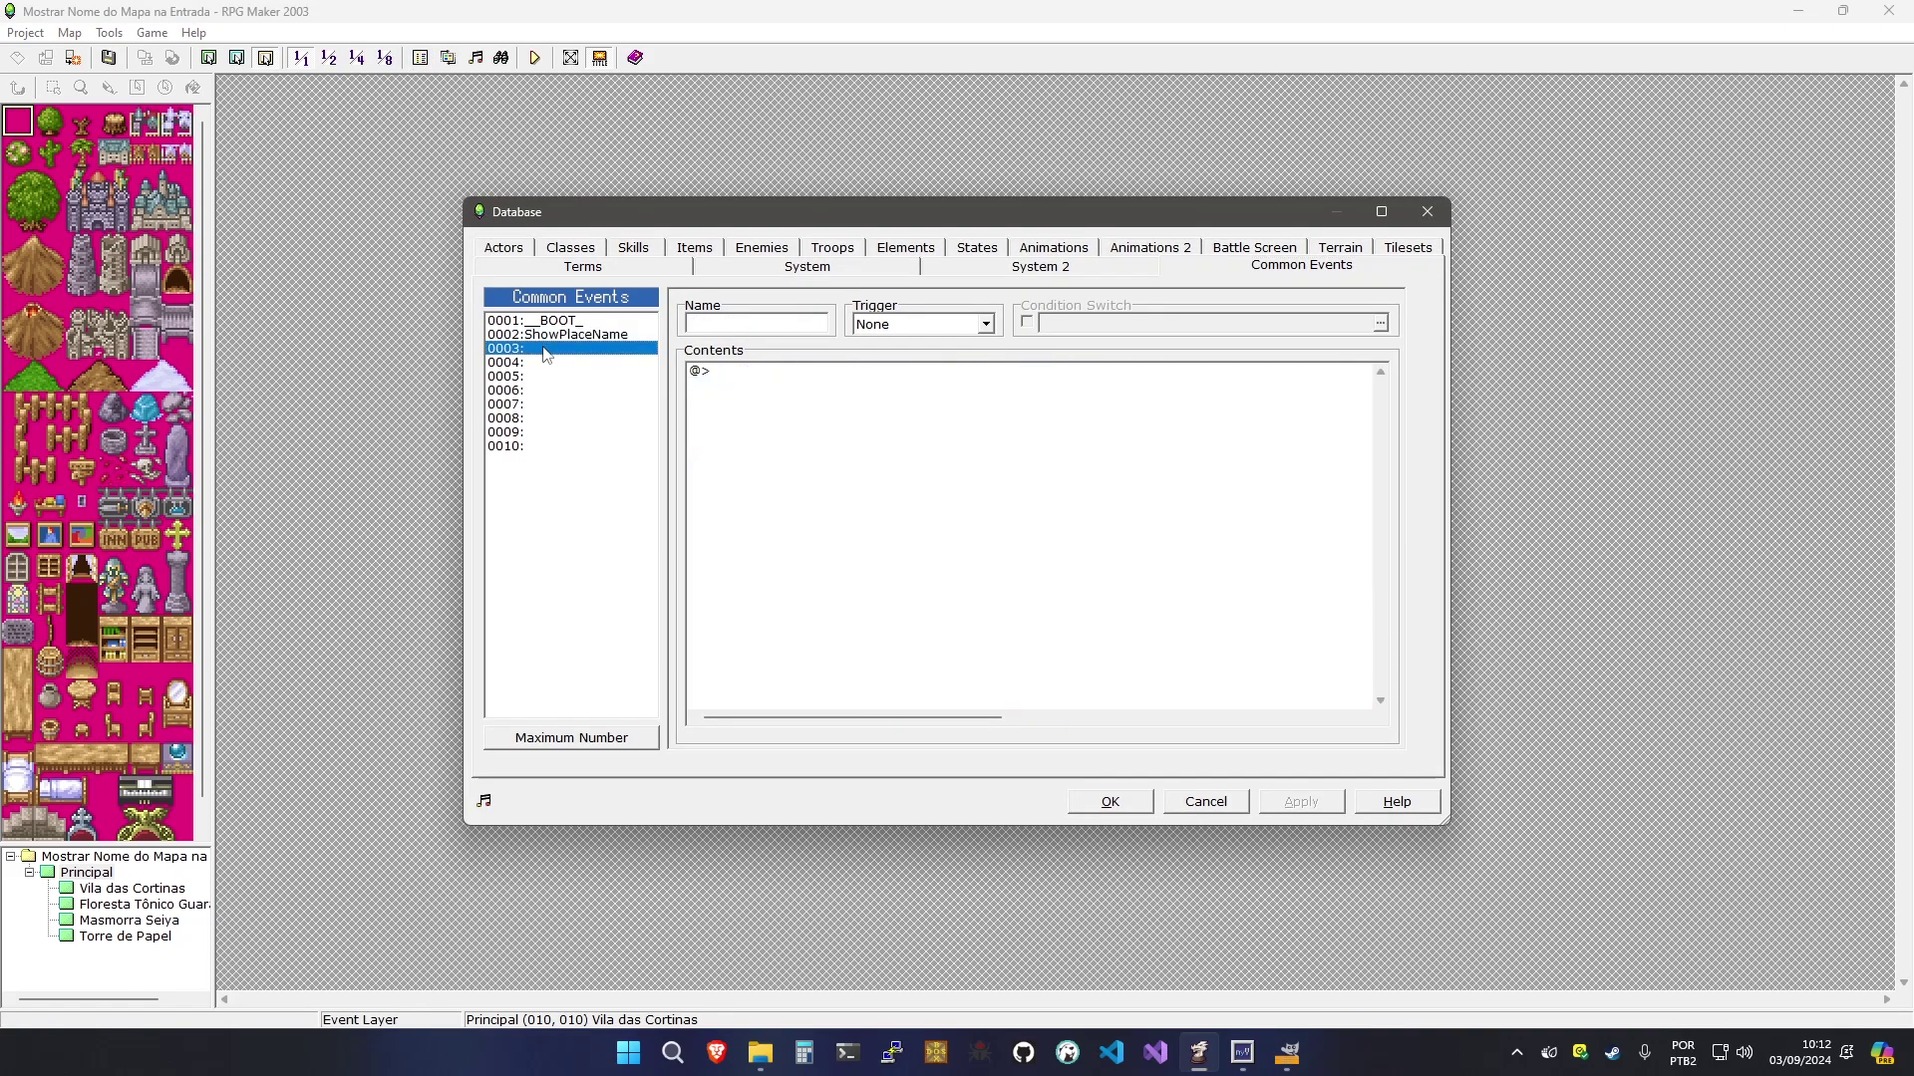
pyautogui.click(730, 326)
pyautogui.write('_PlaceNameThread')
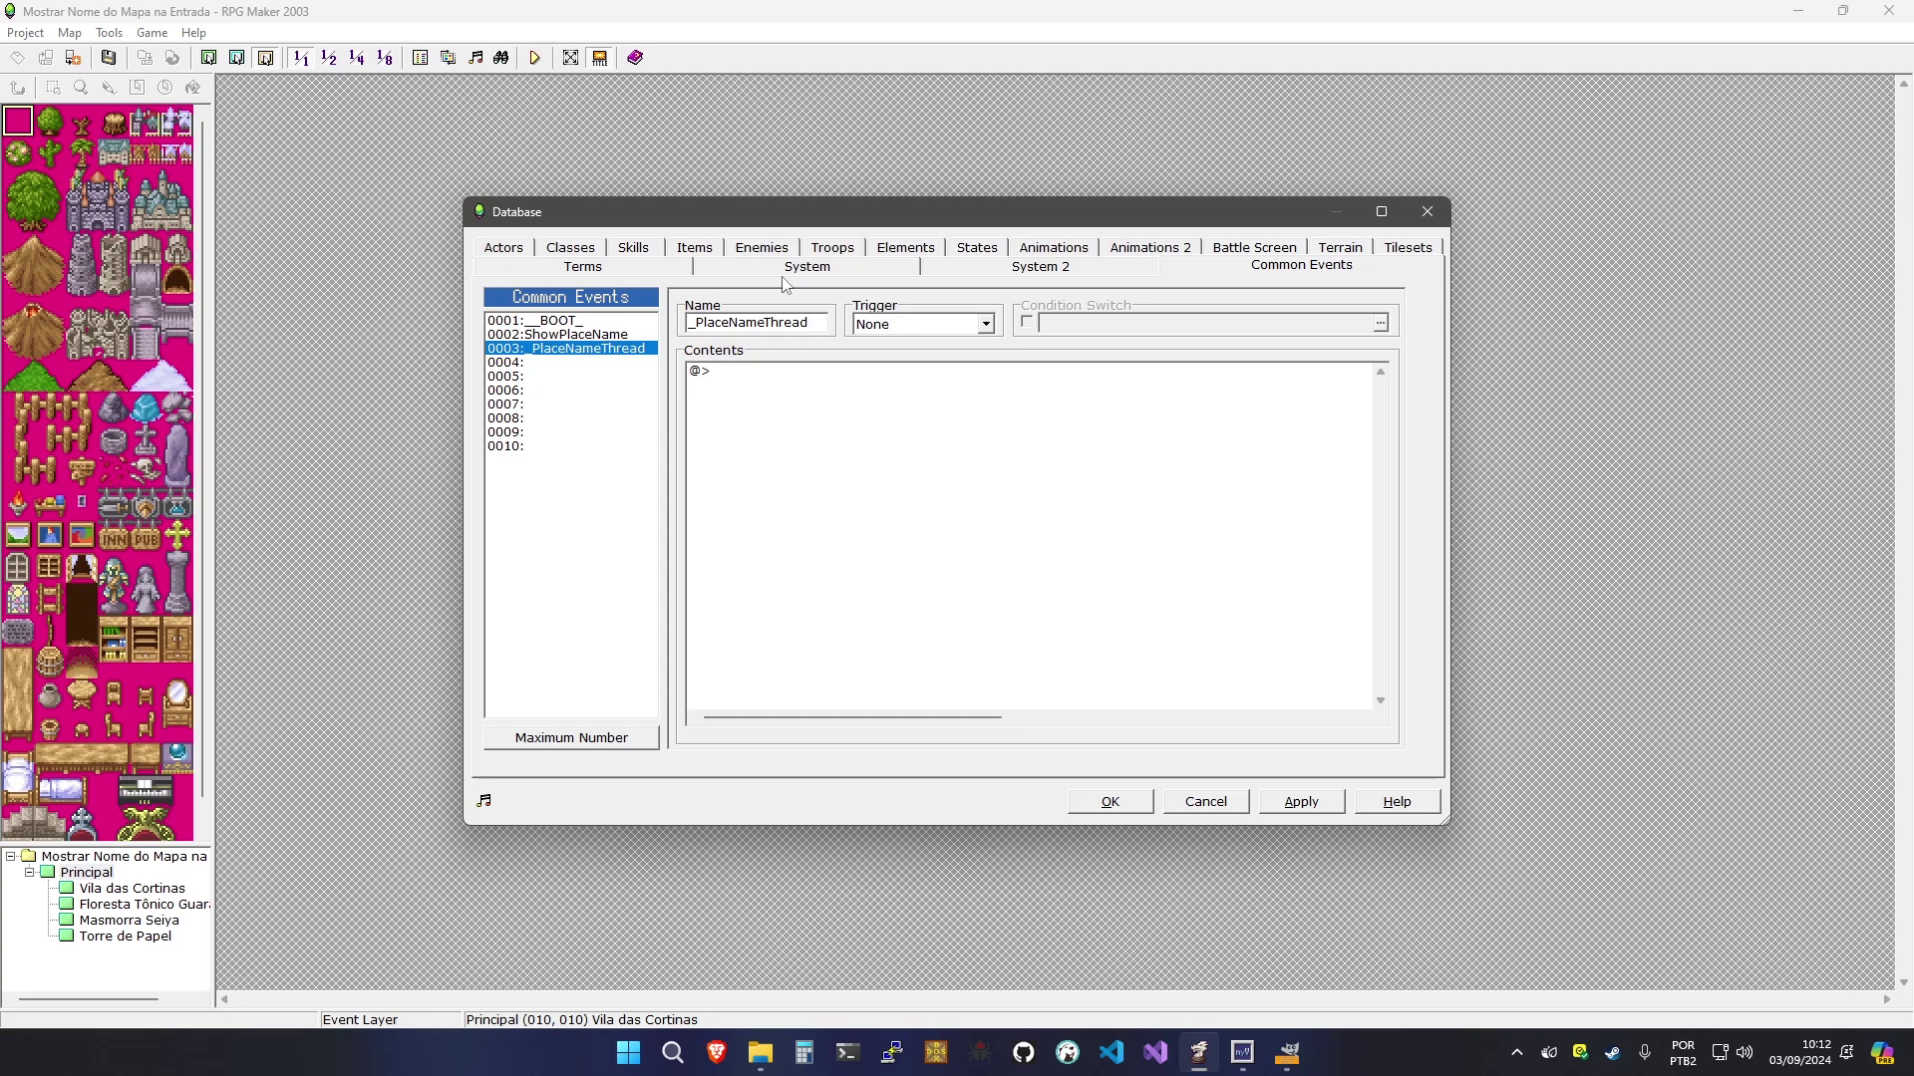
pyautogui.click(889, 324)
pyautogui.click(940, 379)
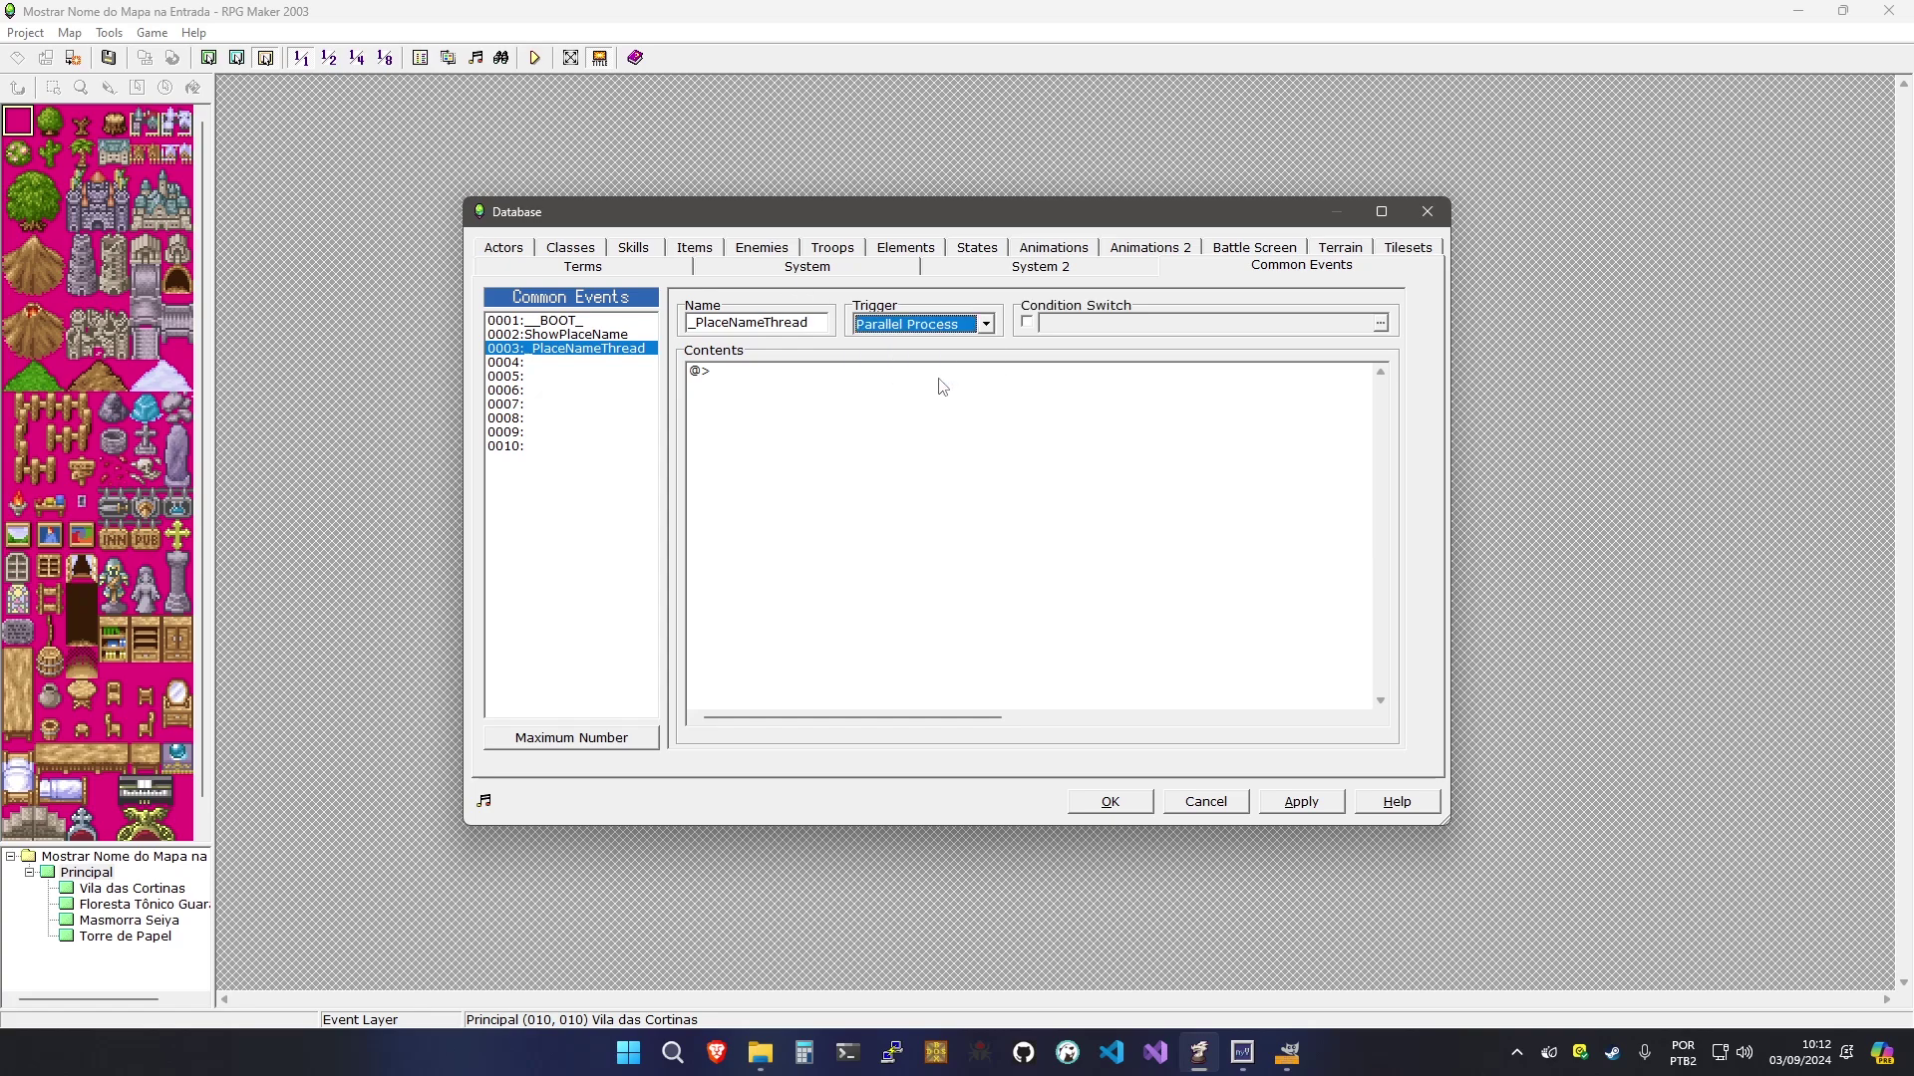
pyautogui.click(1027, 324)
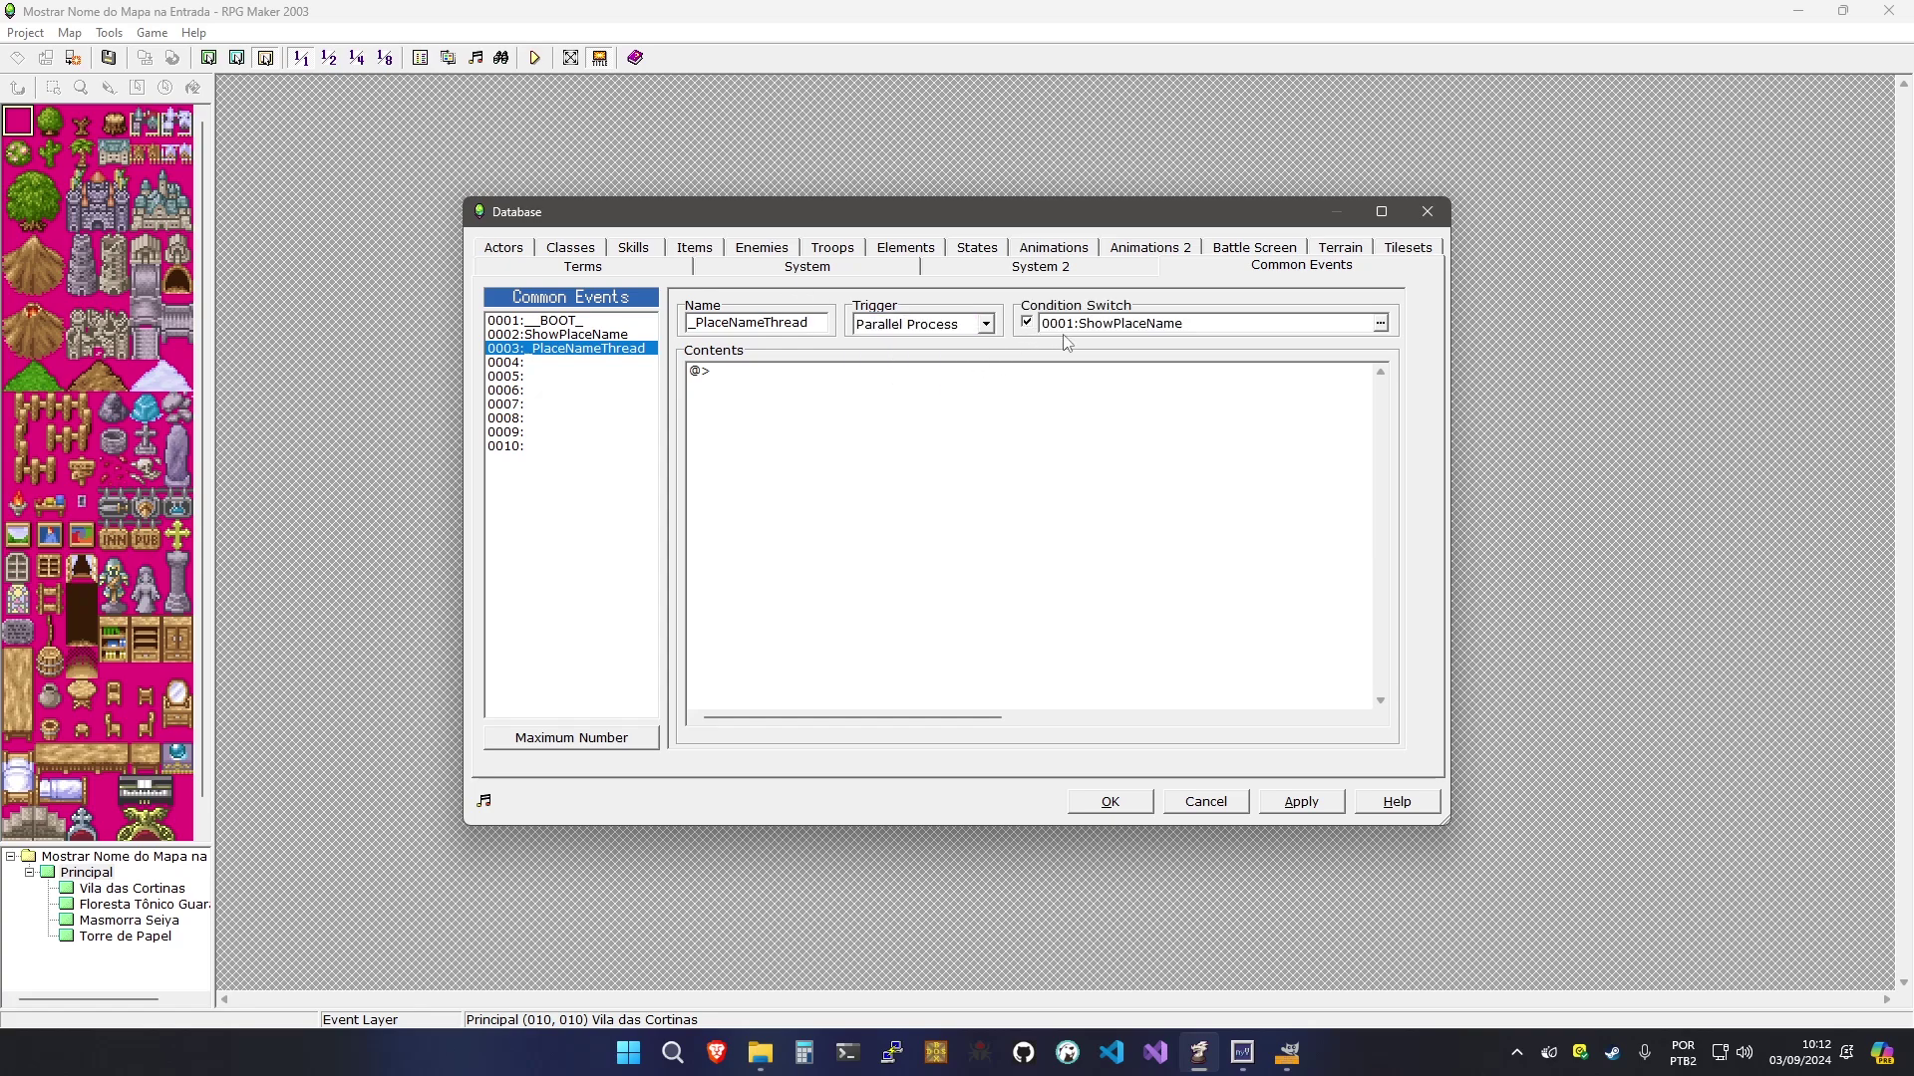
# Change the condition switch of _PlaceNameThread to 0002:PlaceNameActive and apply the change
pyautogui.click(1062, 330)
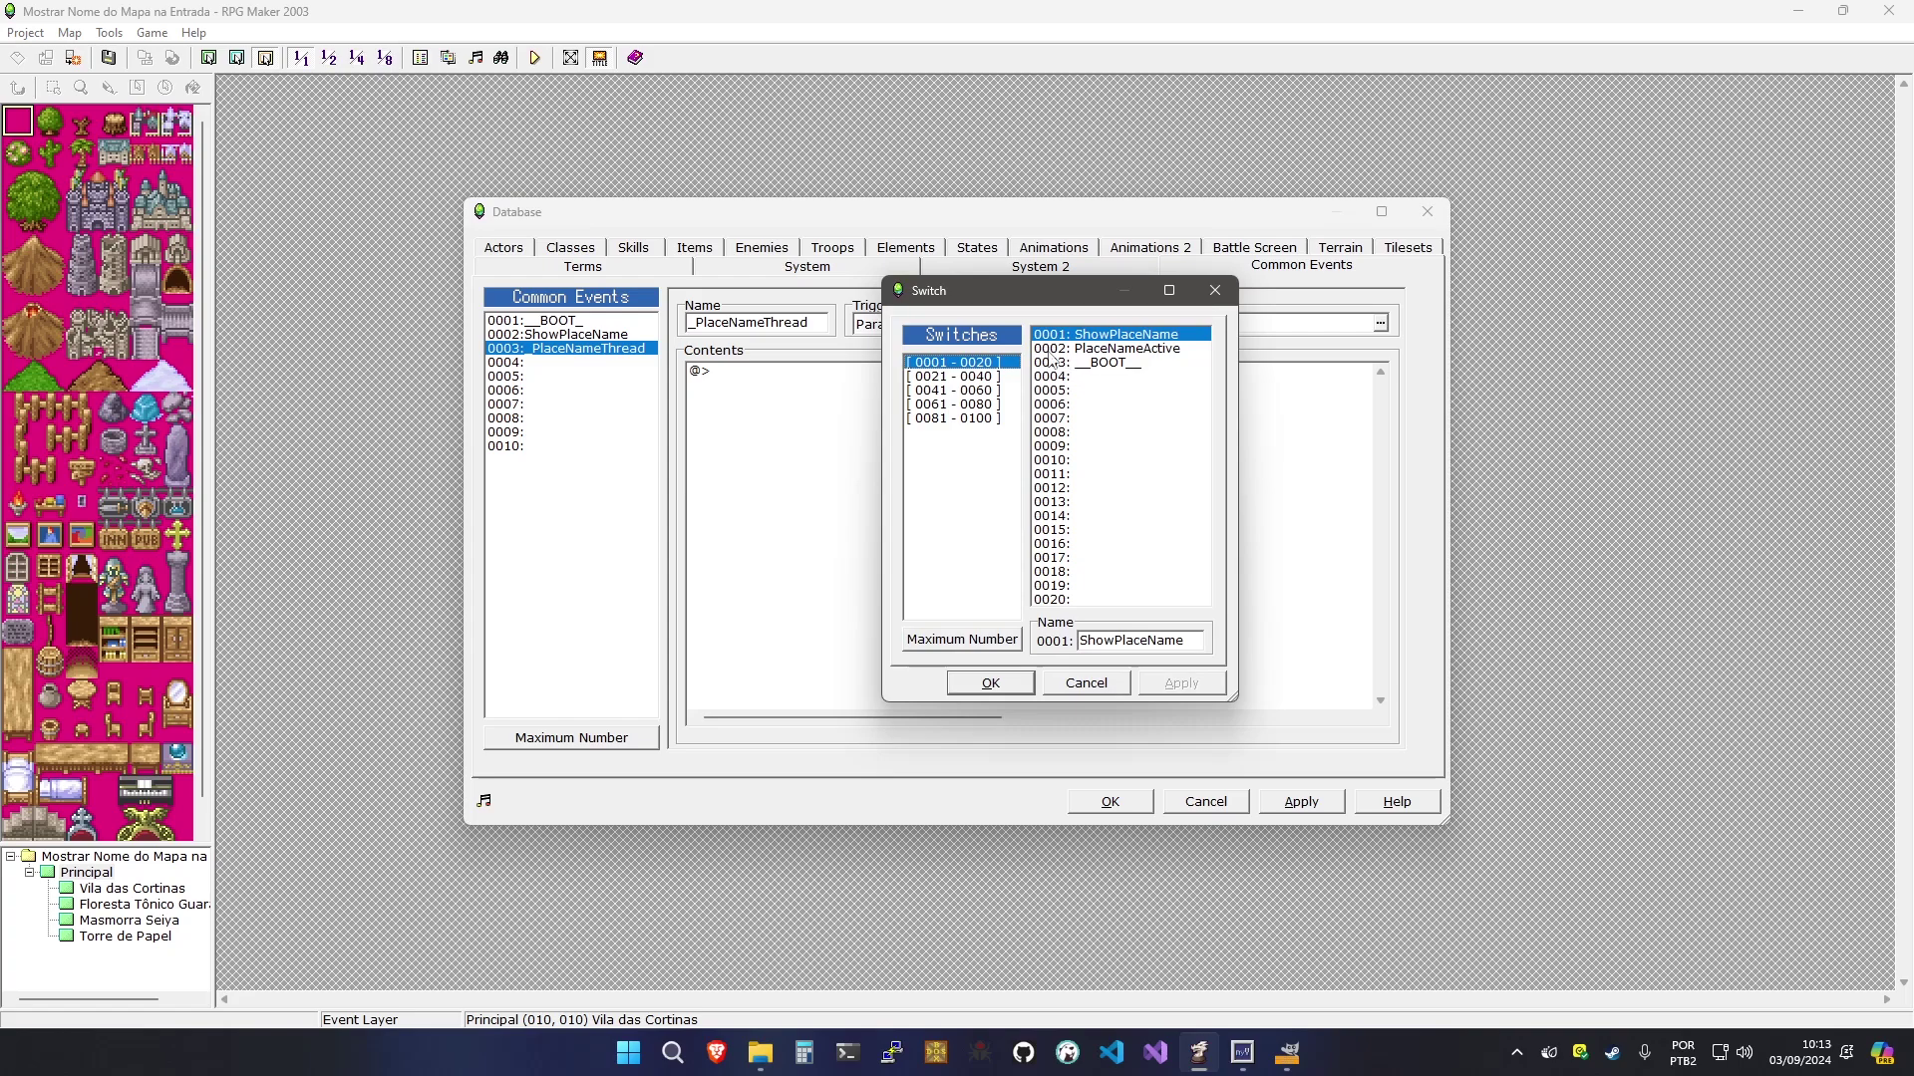
pyautogui.click(1051, 350)
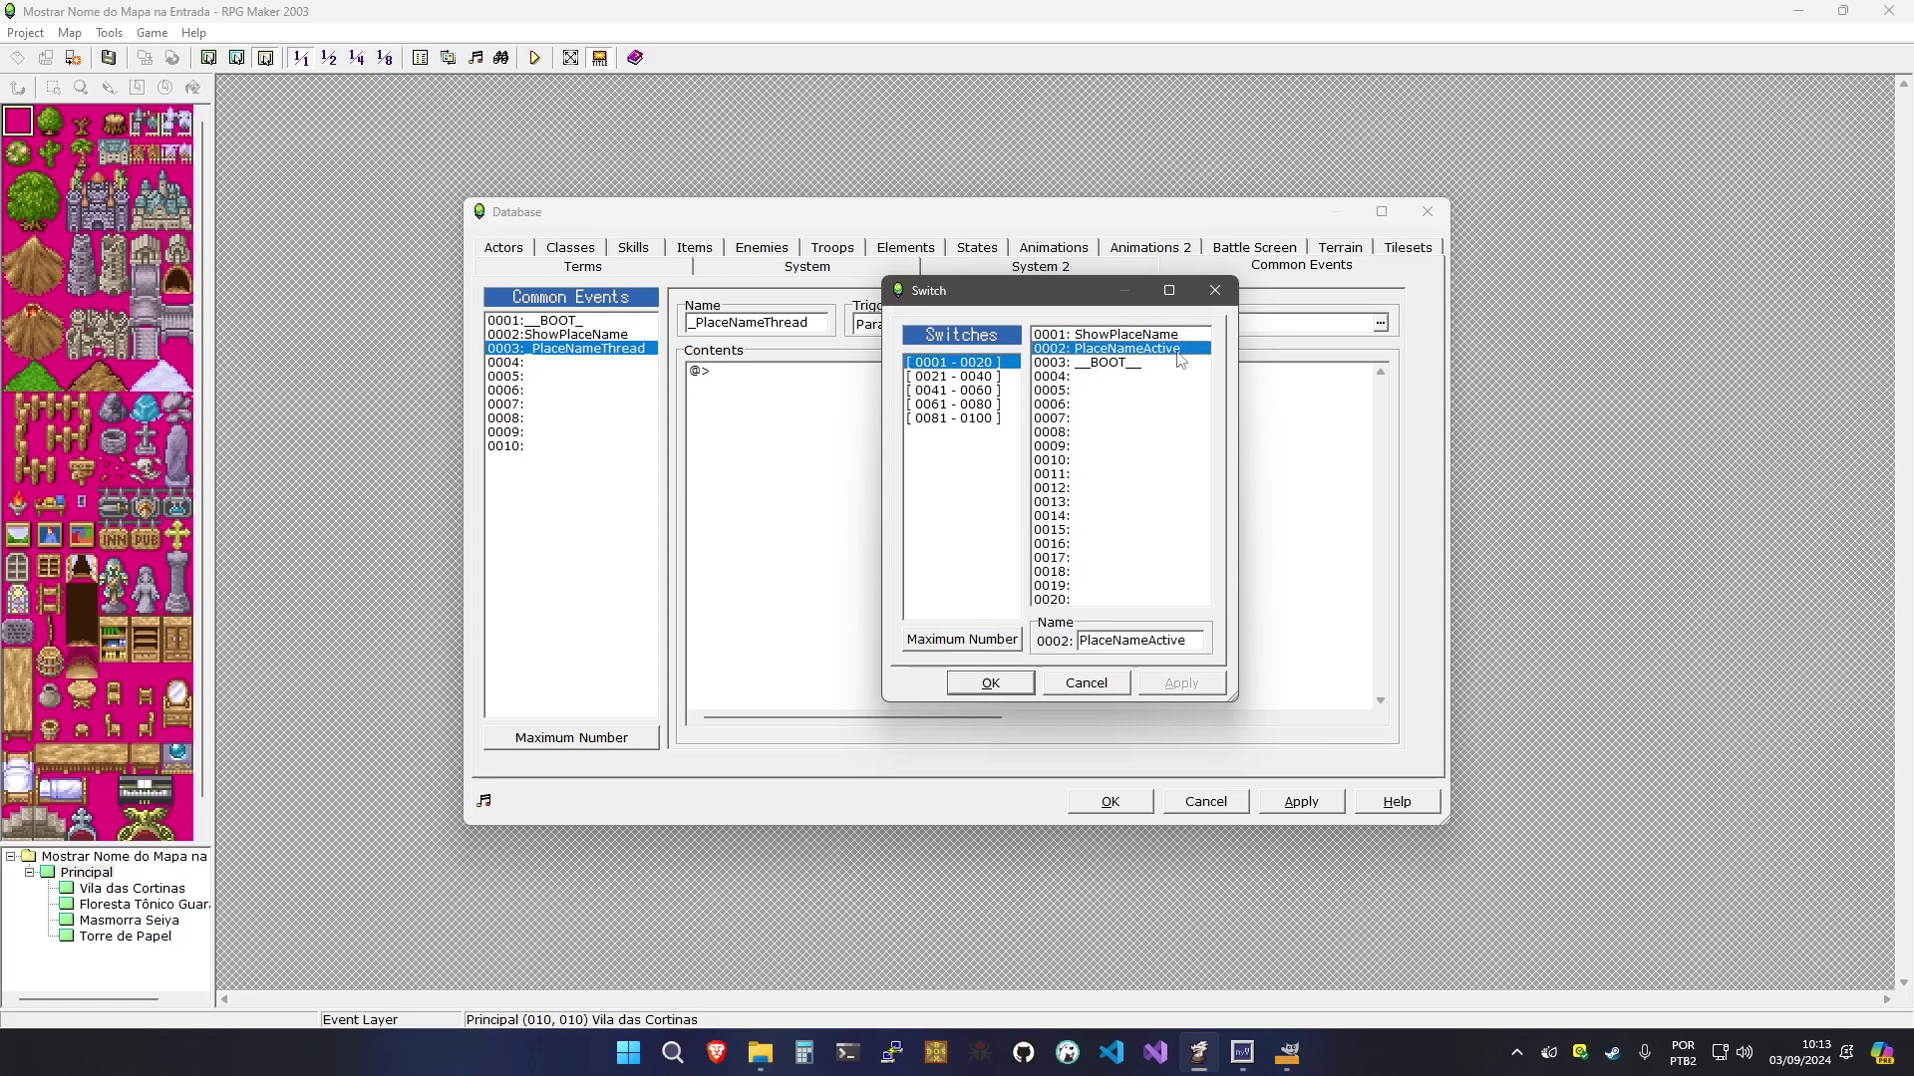
pyautogui.click(988, 684)
pyautogui.click(1293, 803)
# Add the comment "// Esperar para remover a imagem" as the first command of _PlaceNameThread
pyautogui.click(1015, 431)
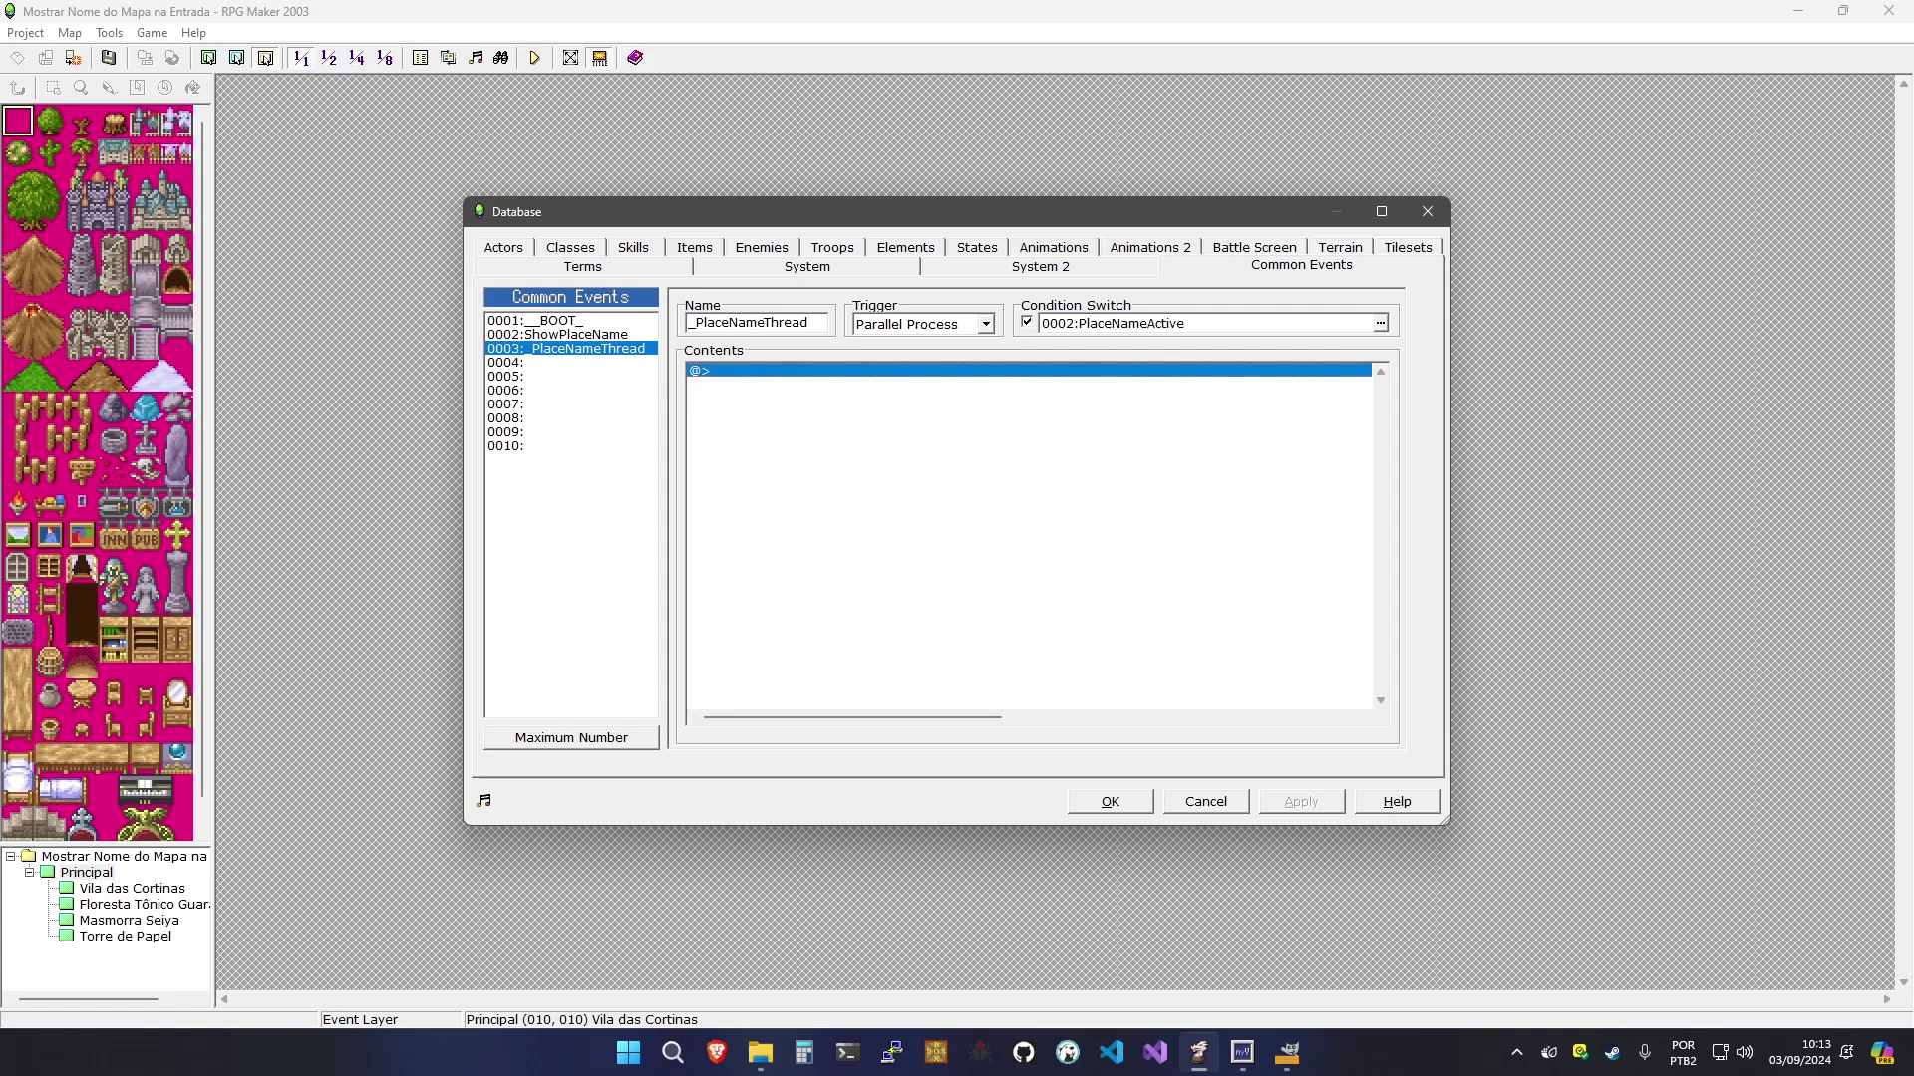
pyautogui.press('Return')
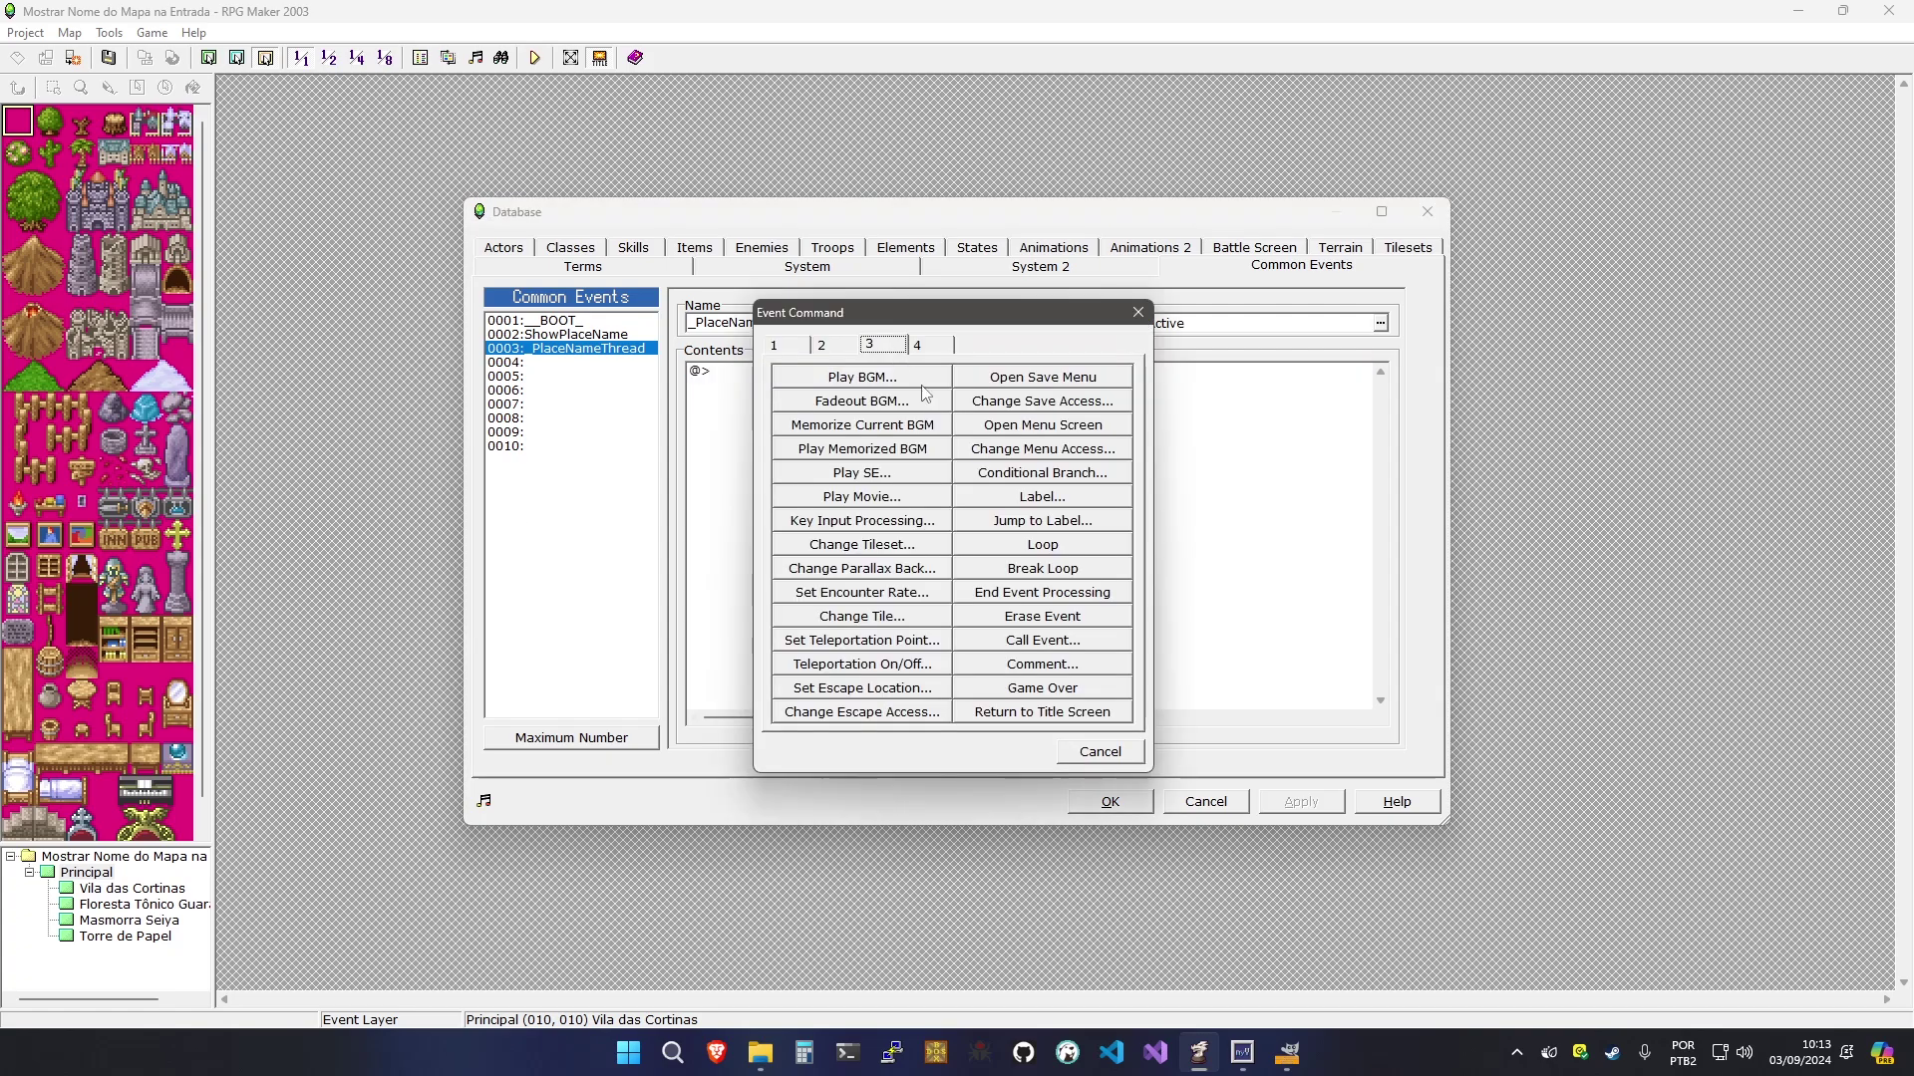
pyautogui.click(1091, 665)
pyautogui.write('//')
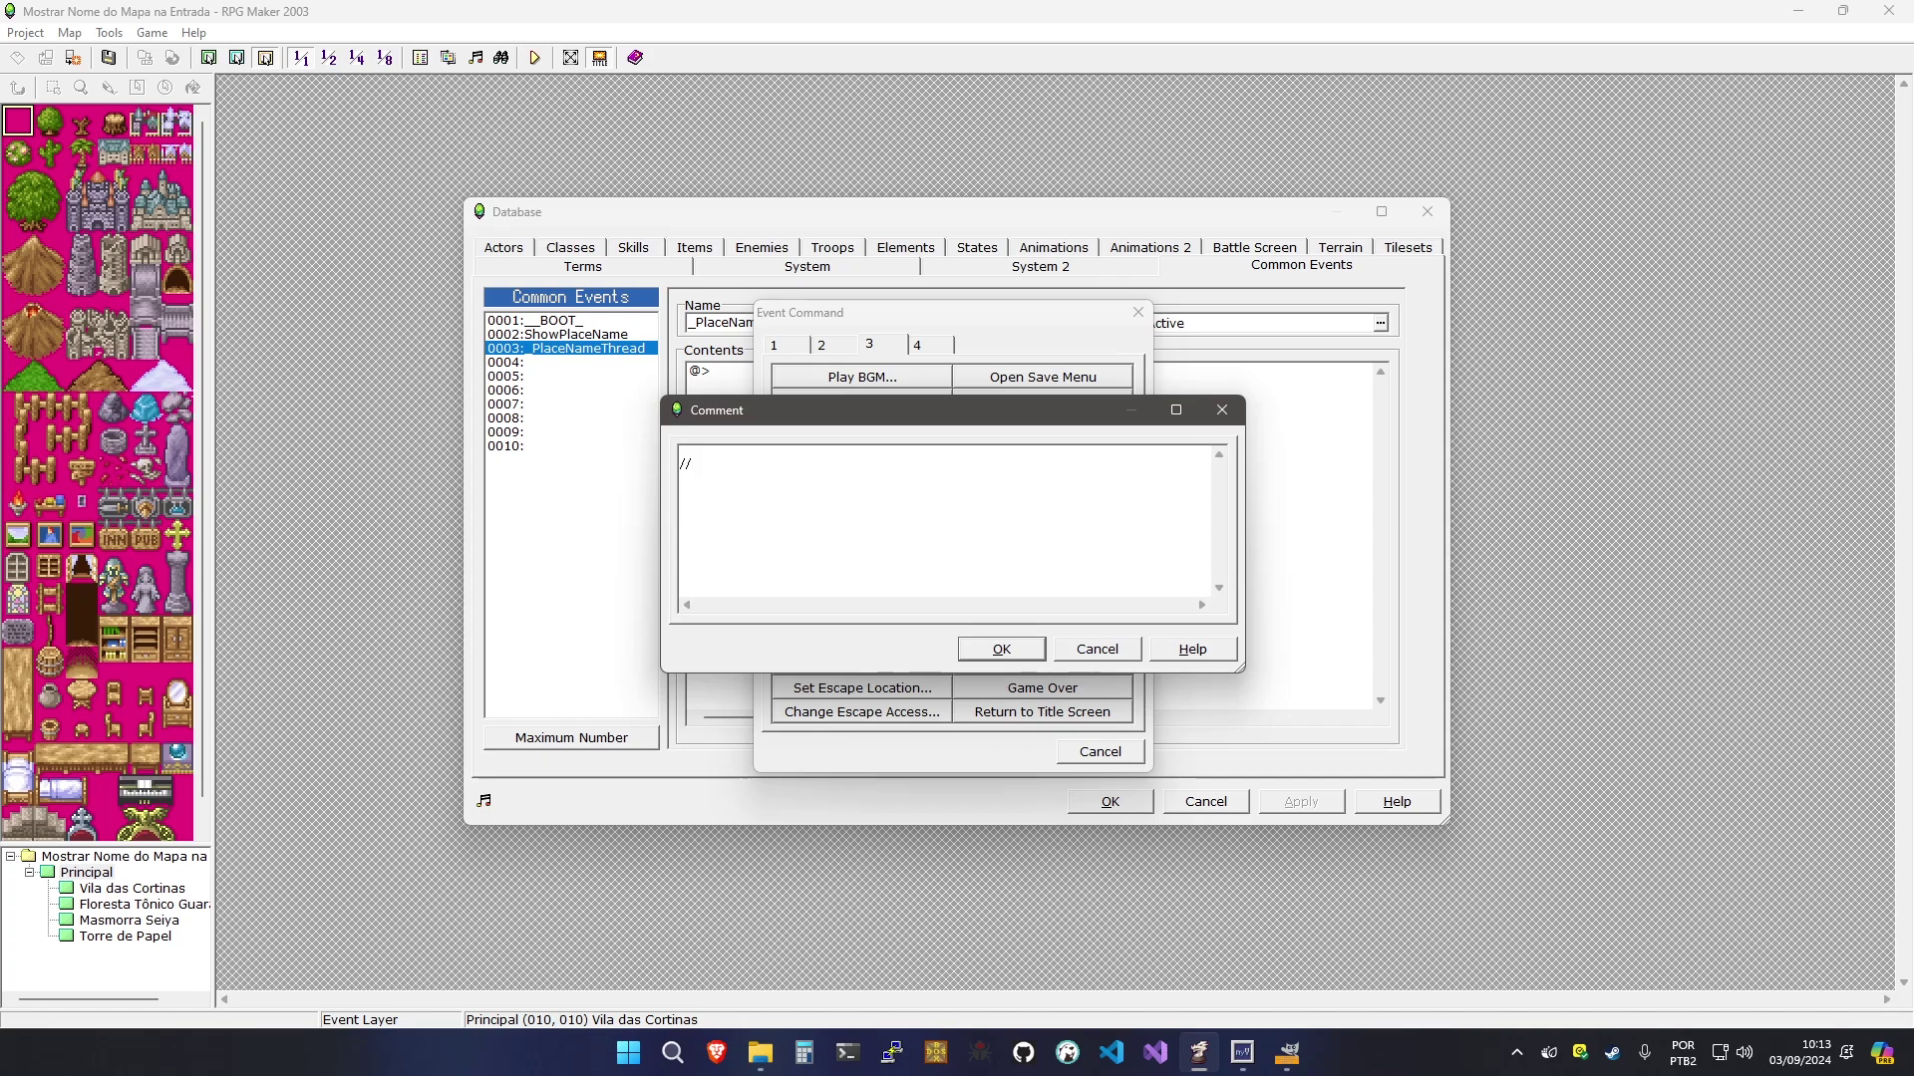
pyautogui.write(' Esperar para remover a imagem')
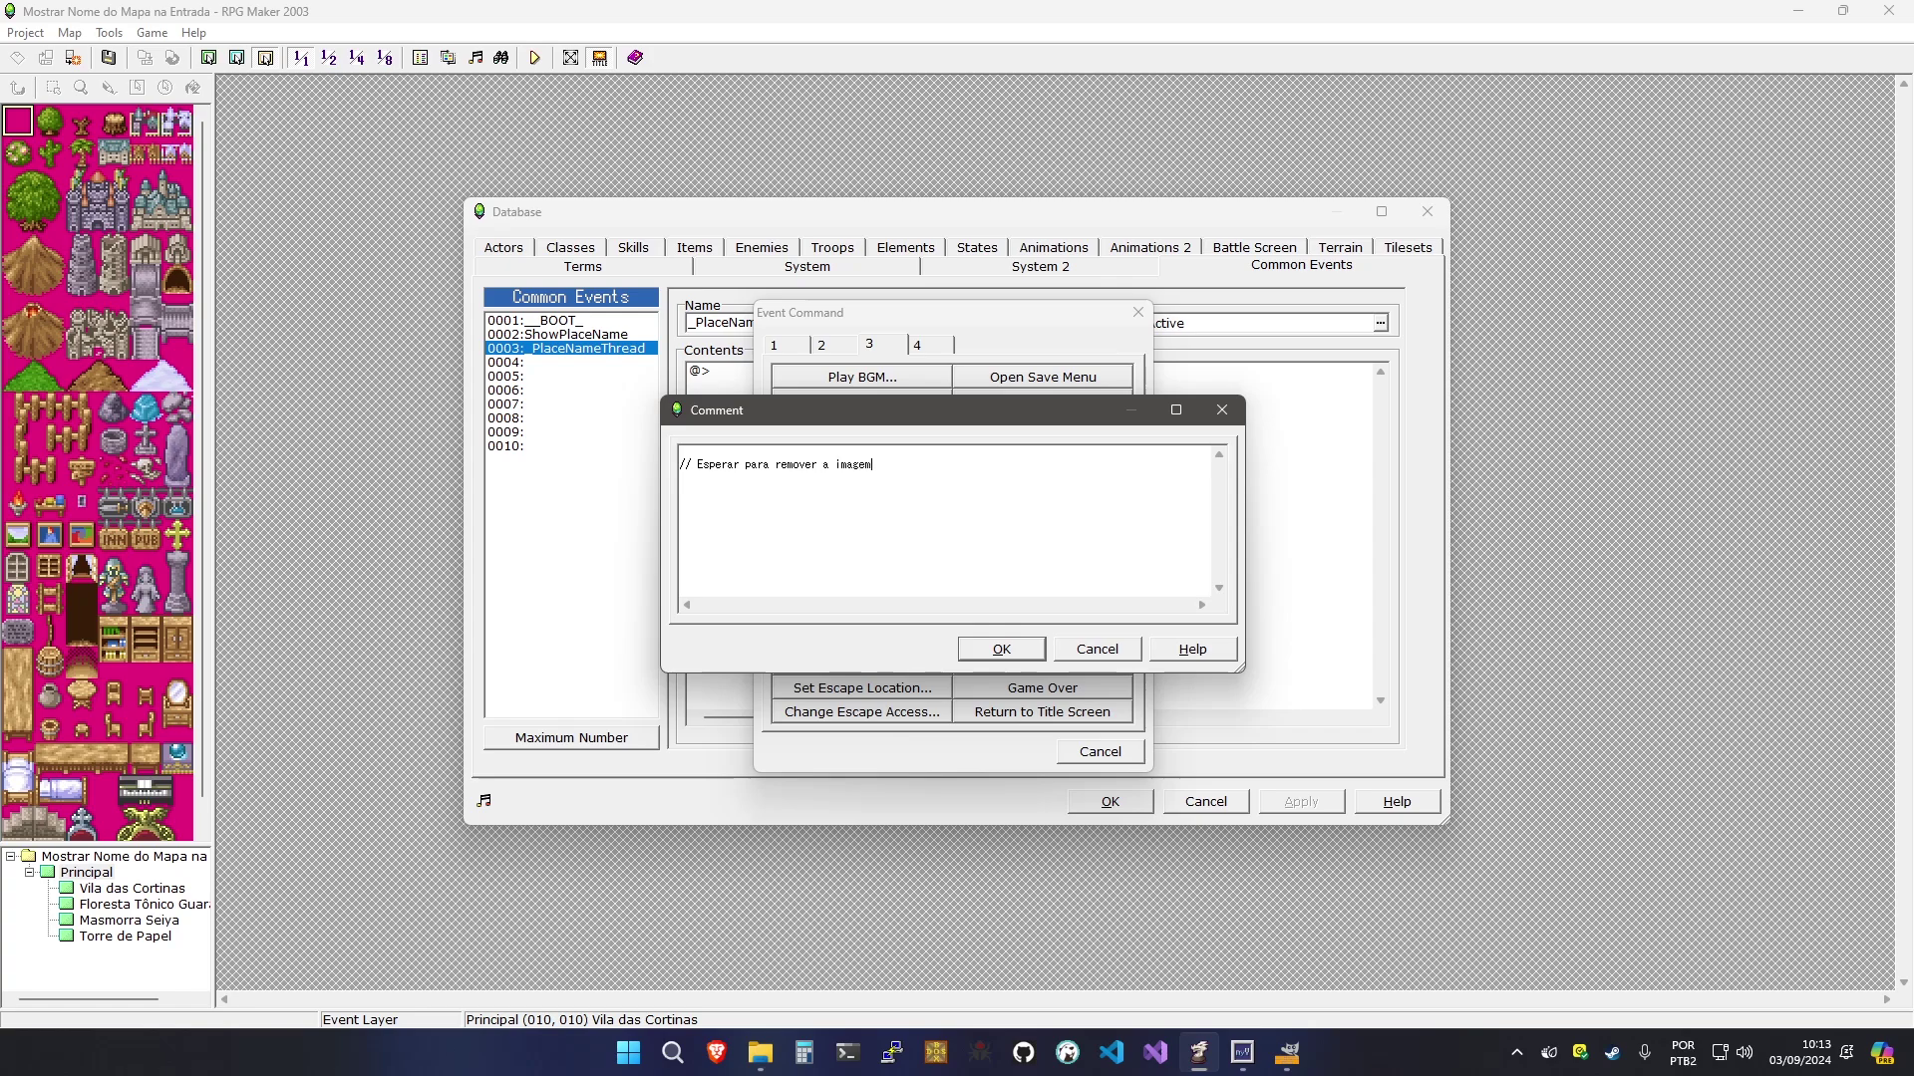
pyautogui.click(1002, 649)
# Add a second comment reading "// Remove a imagem e encerra a thread" below the first and apply the database changes
pyautogui.doubleClick(1086, 671)
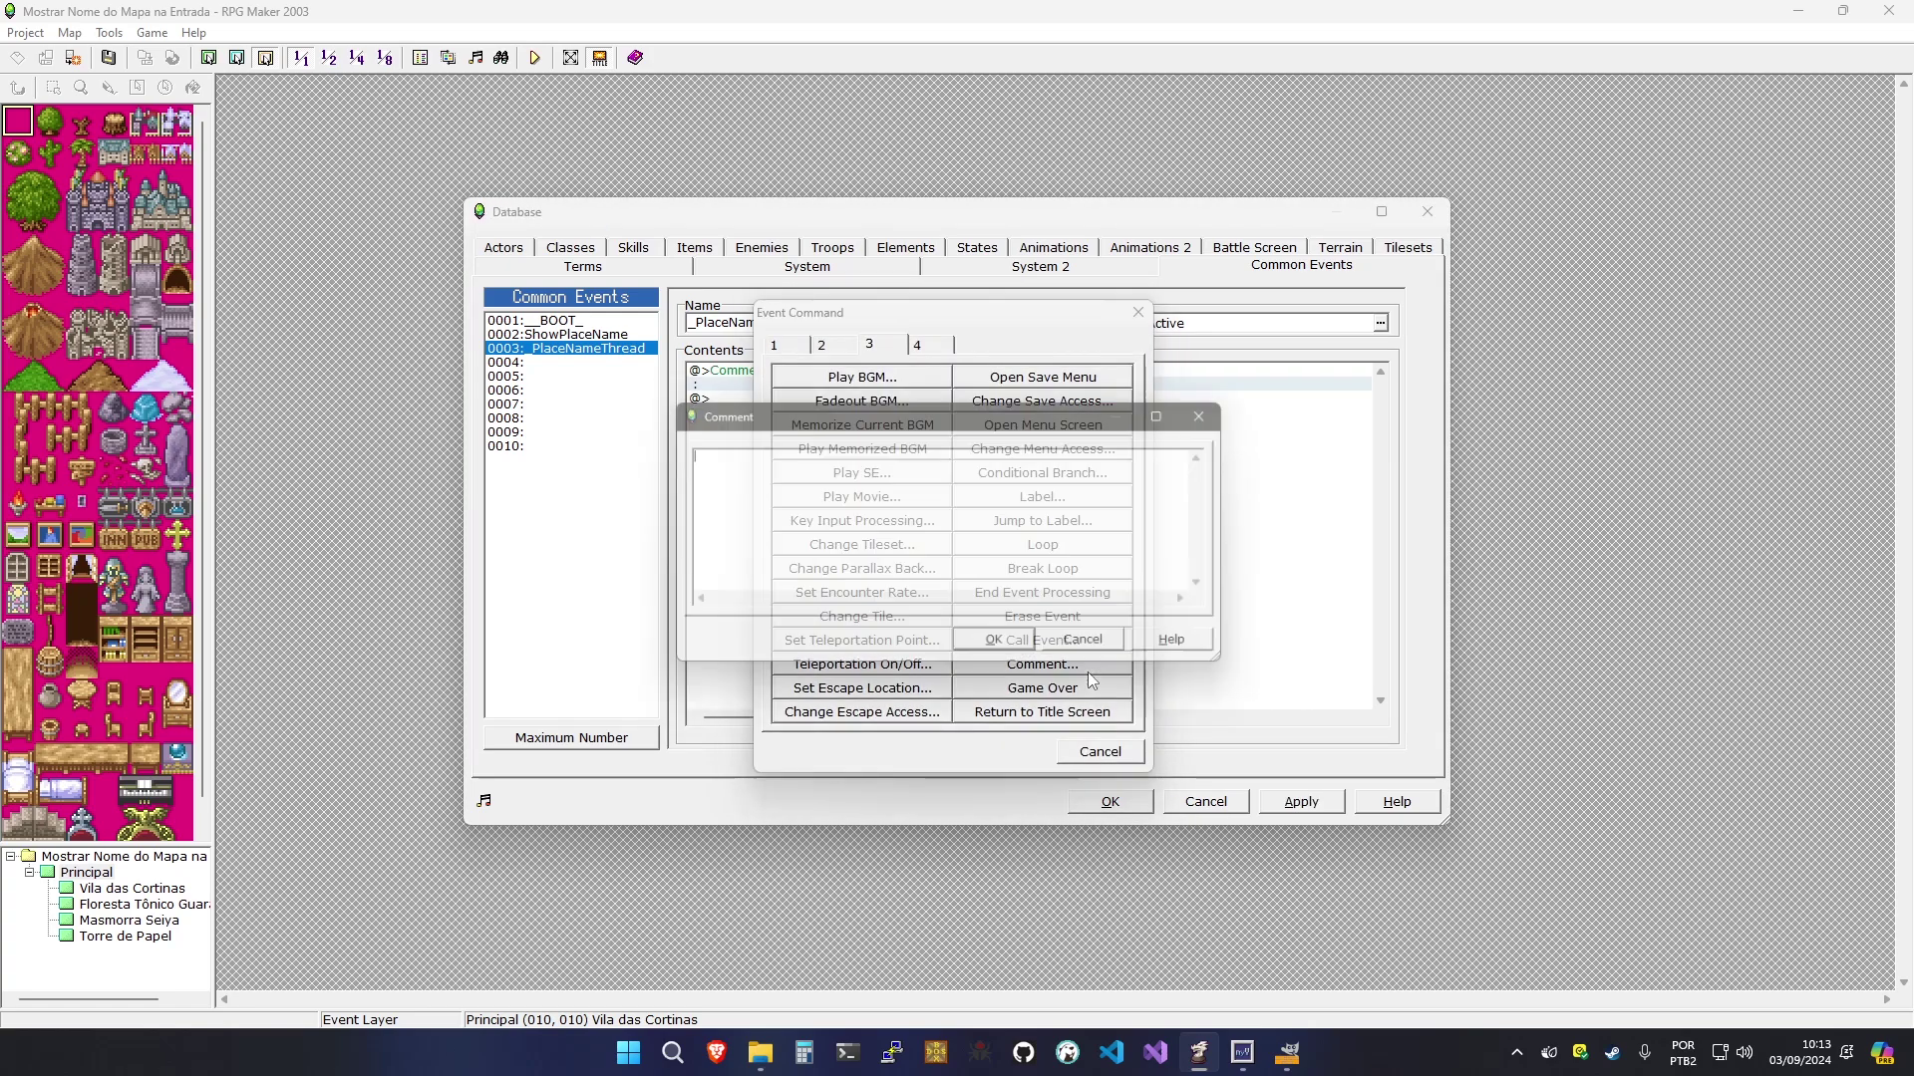
pyautogui.click(1086, 672)
pyautogui.write('// Remo')
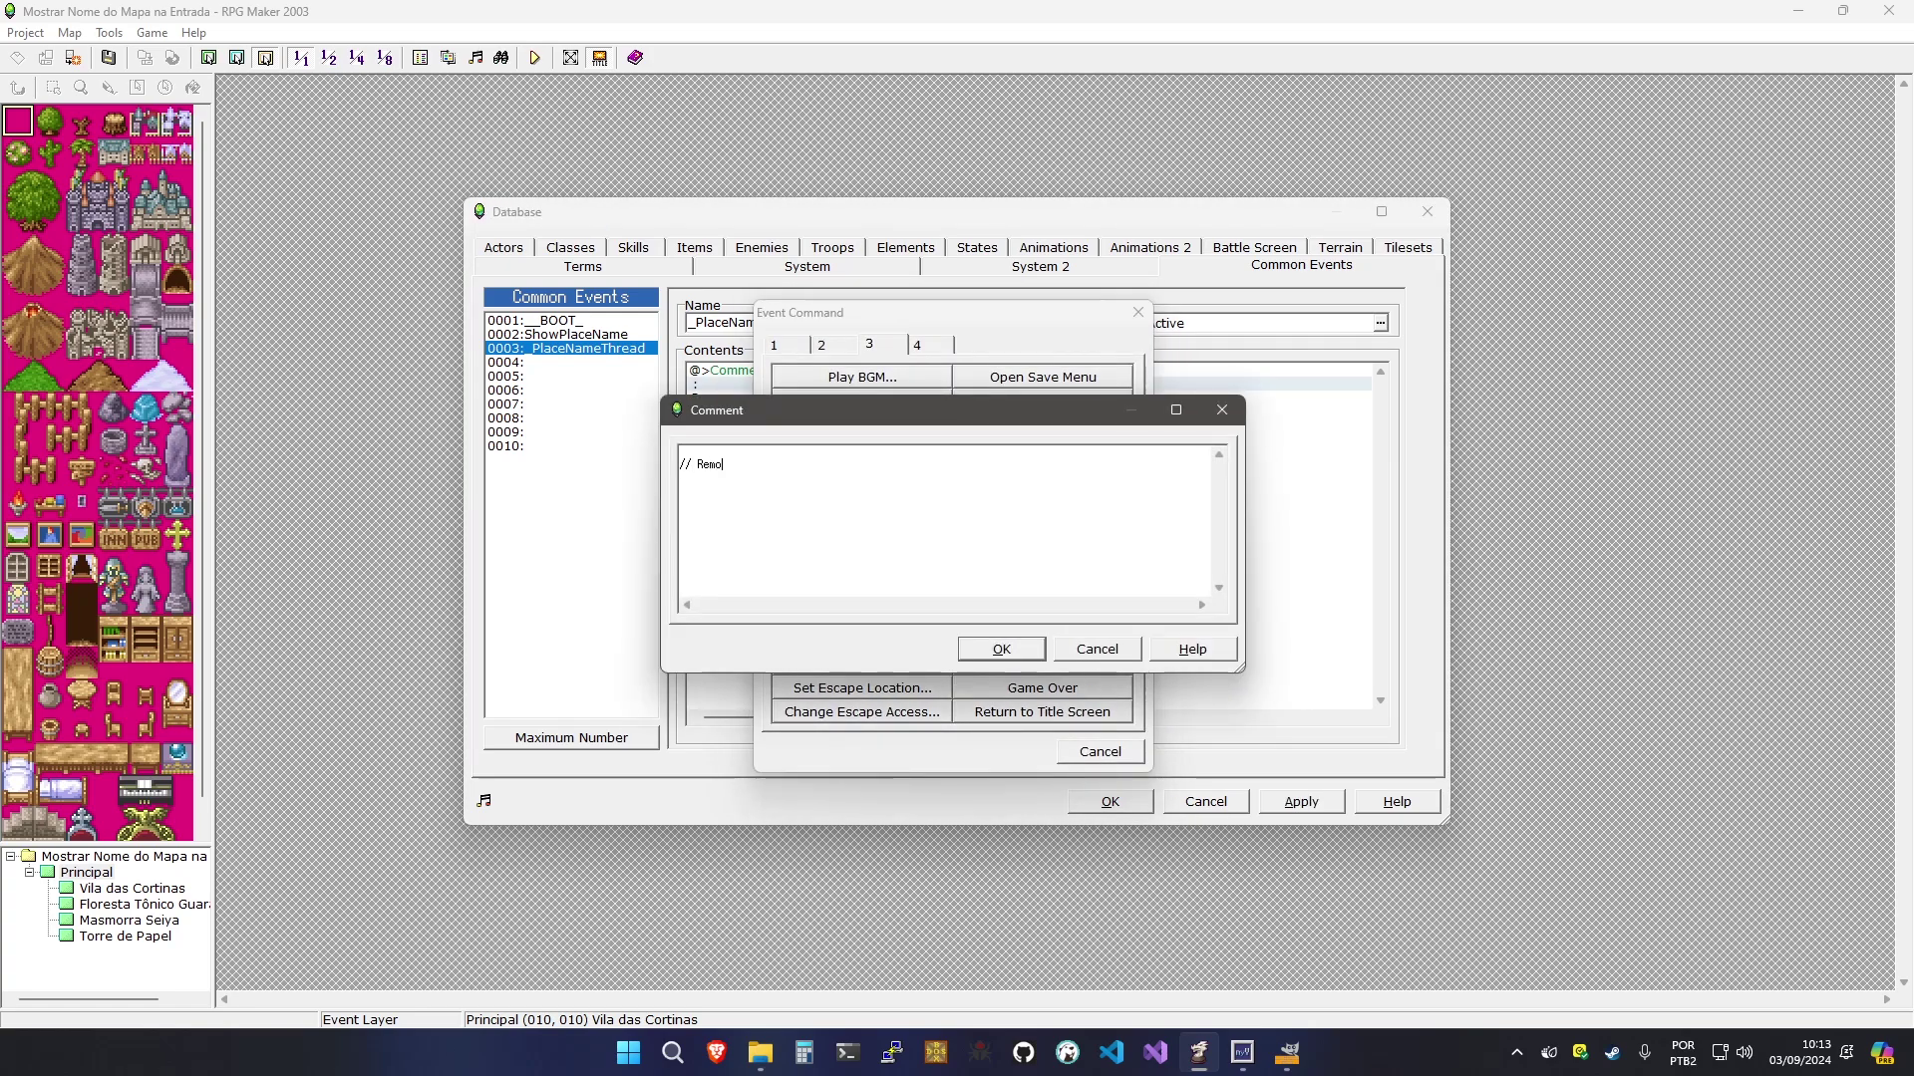
pyautogui.write('ve a imagem e encerra a thread')
pyautogui.click(1001, 649)
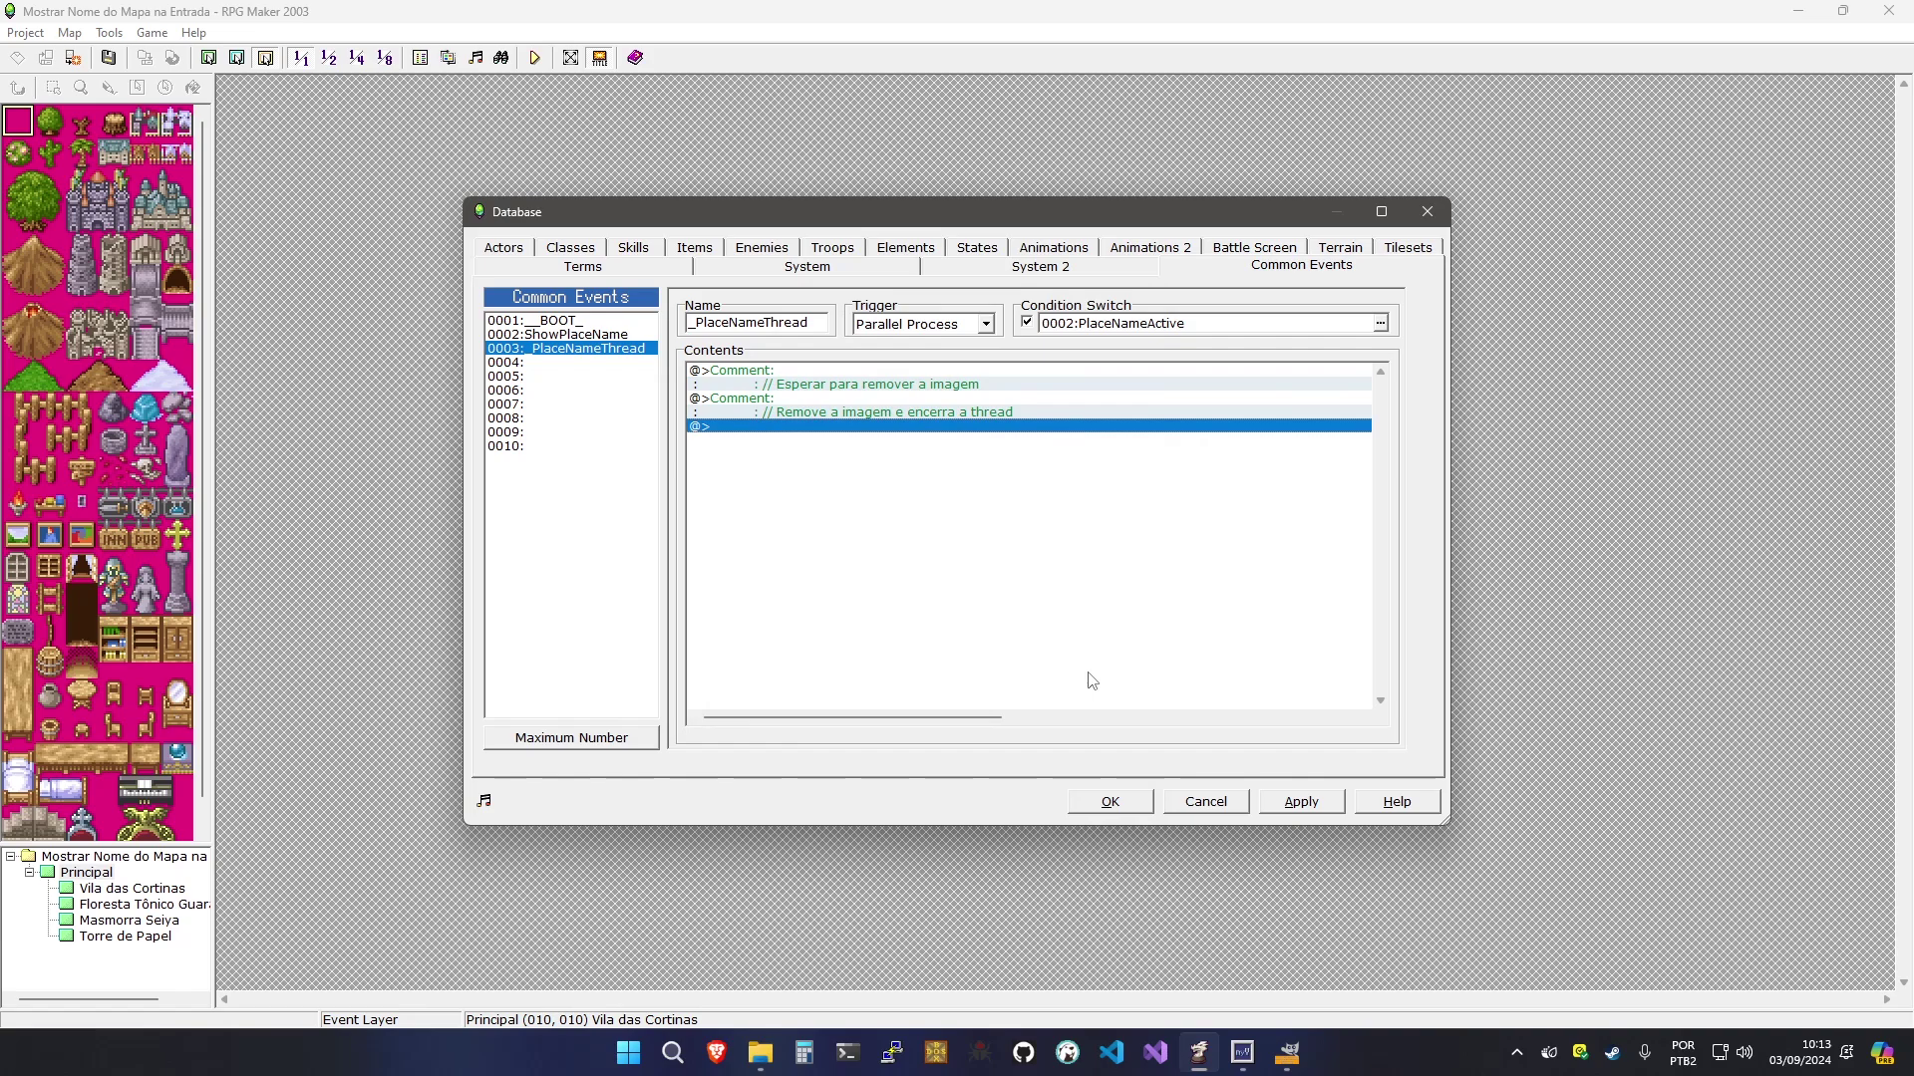
pyautogui.click(1304, 803)
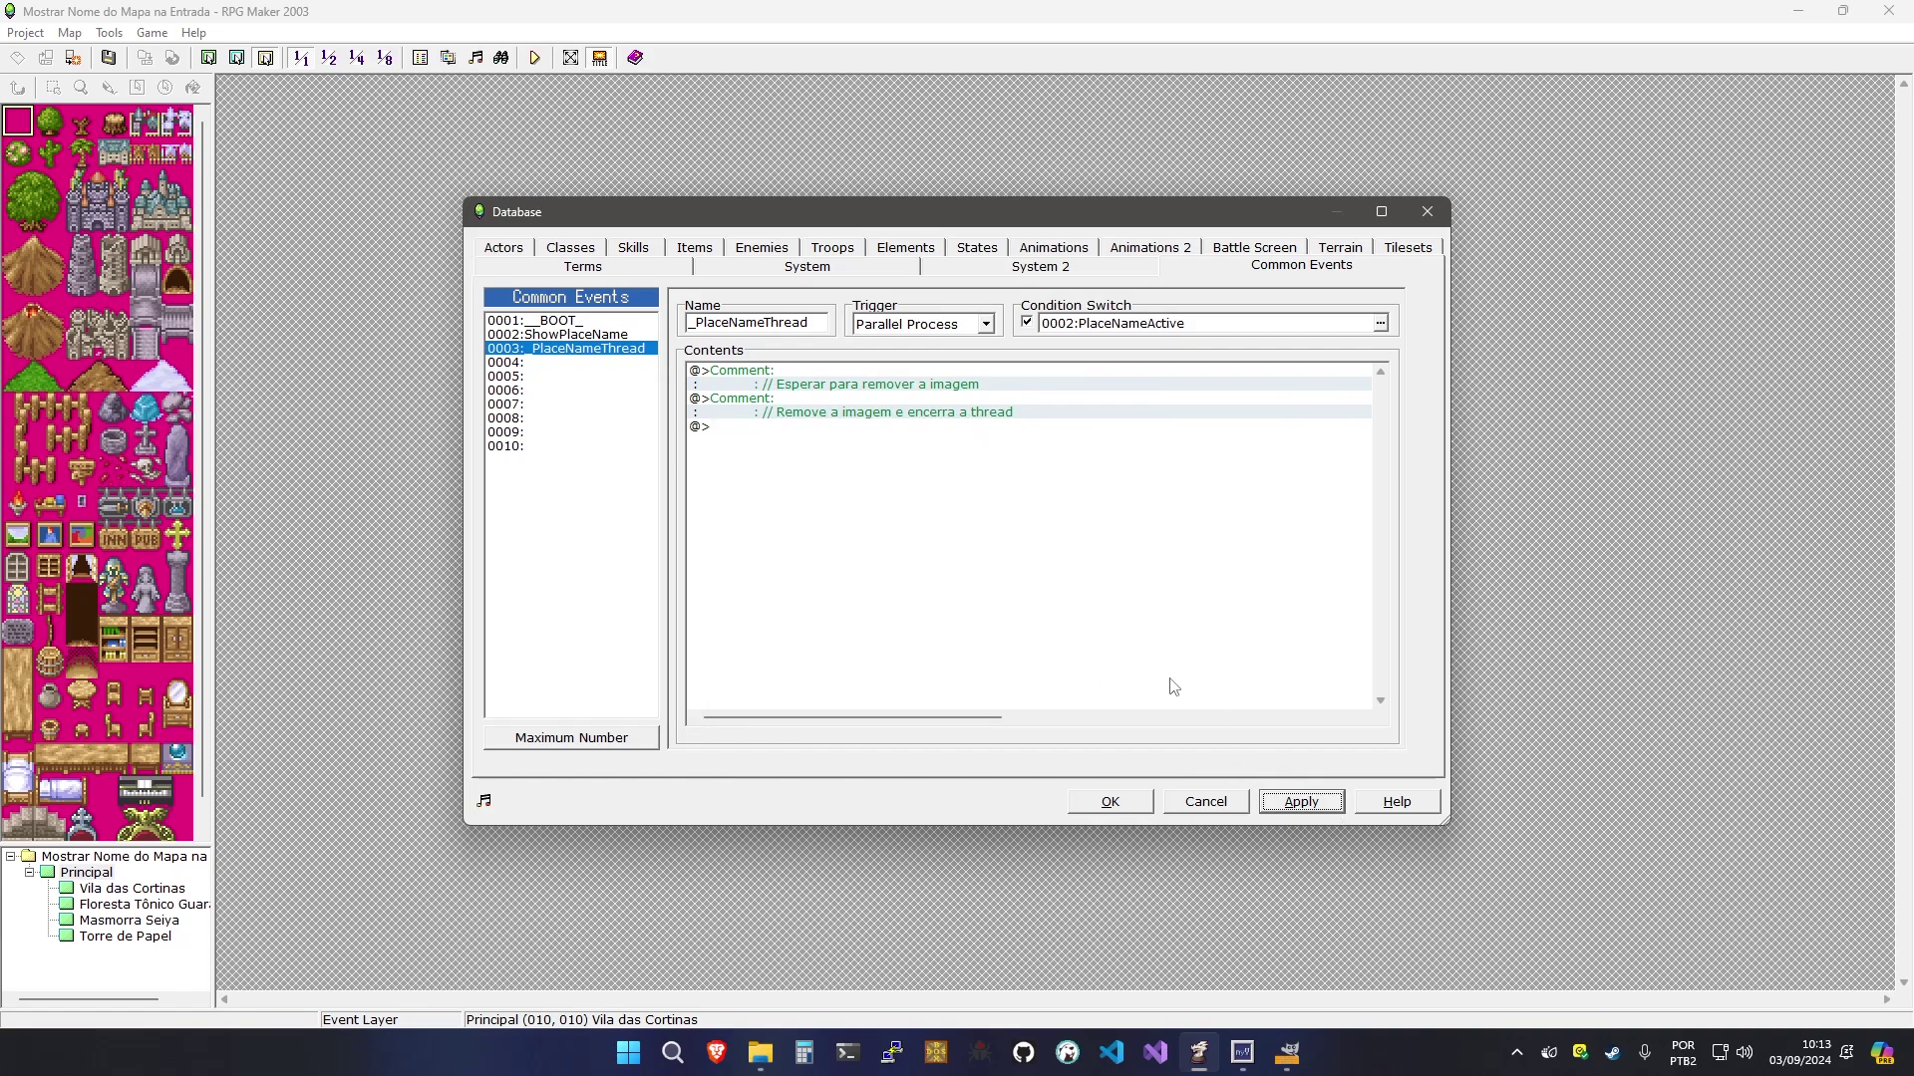
pyautogui.click(779, 399)
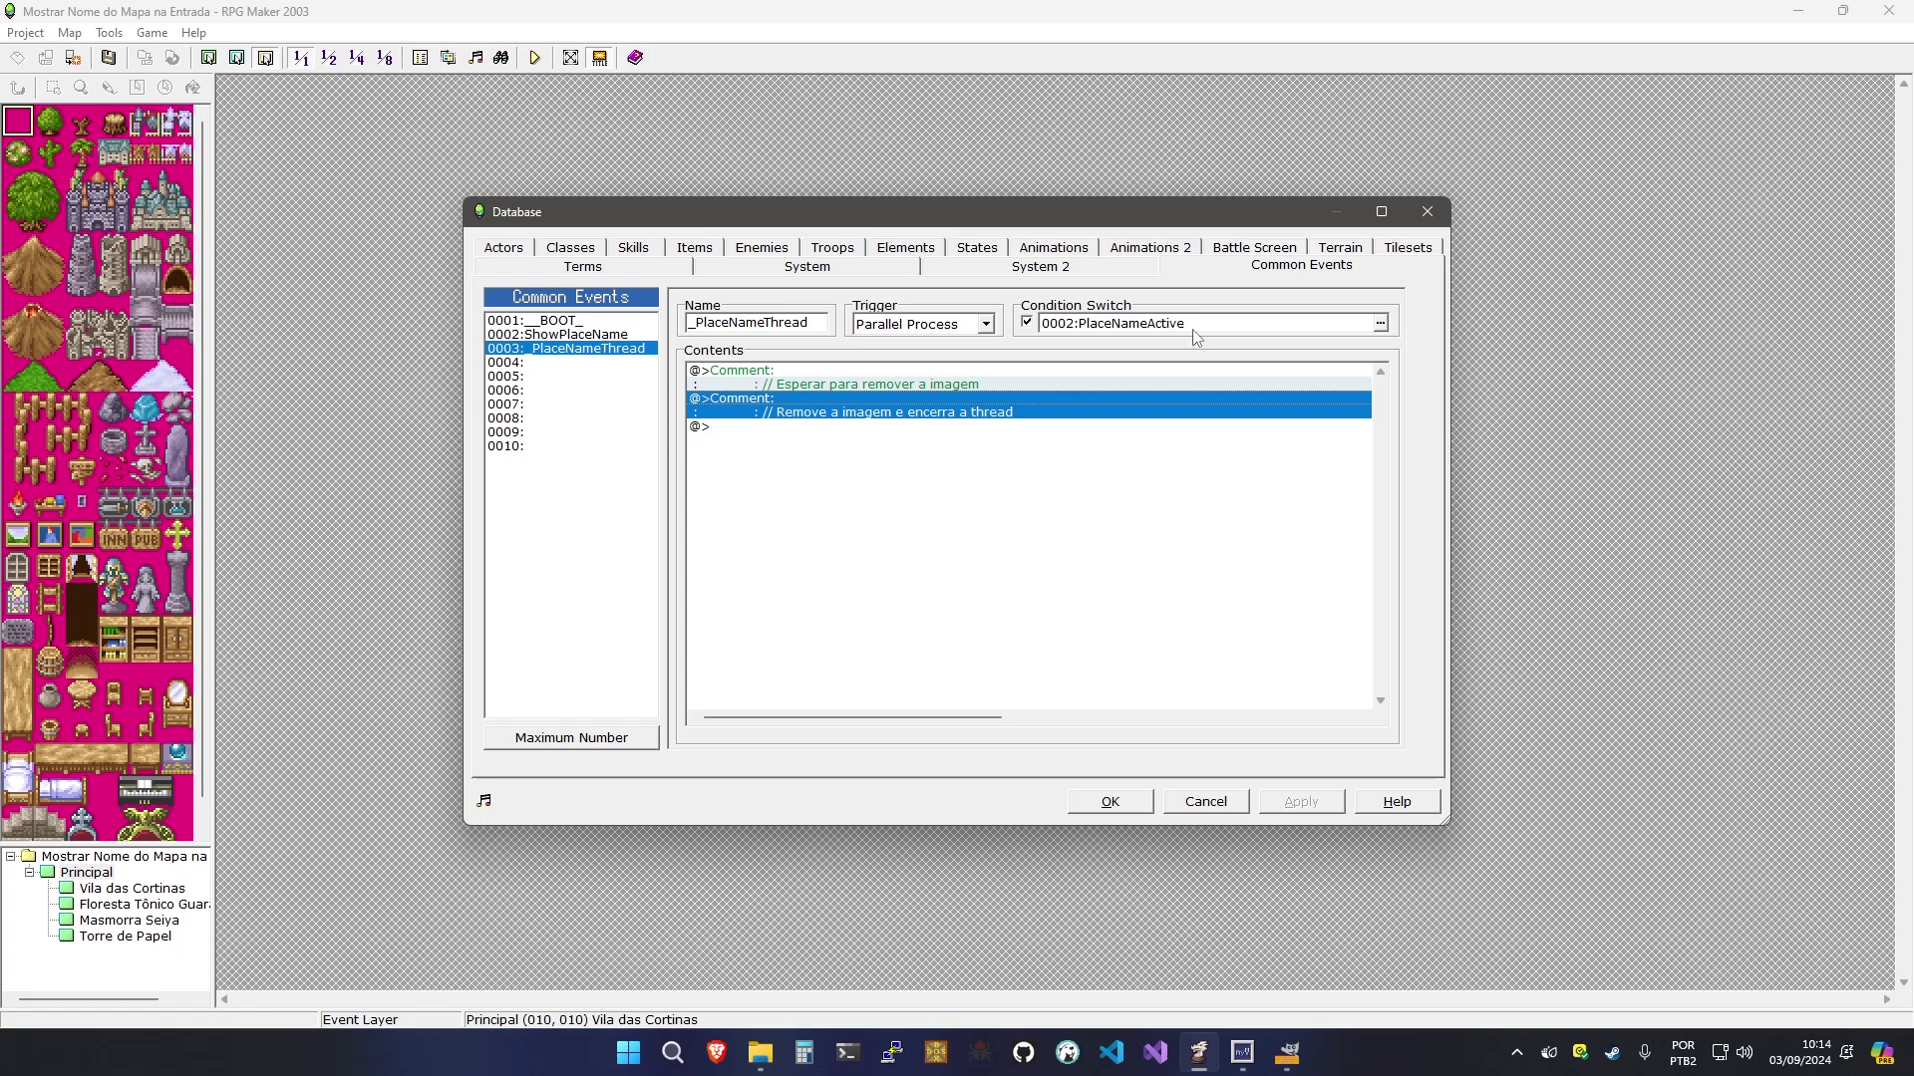
pyautogui.click(801, 435)
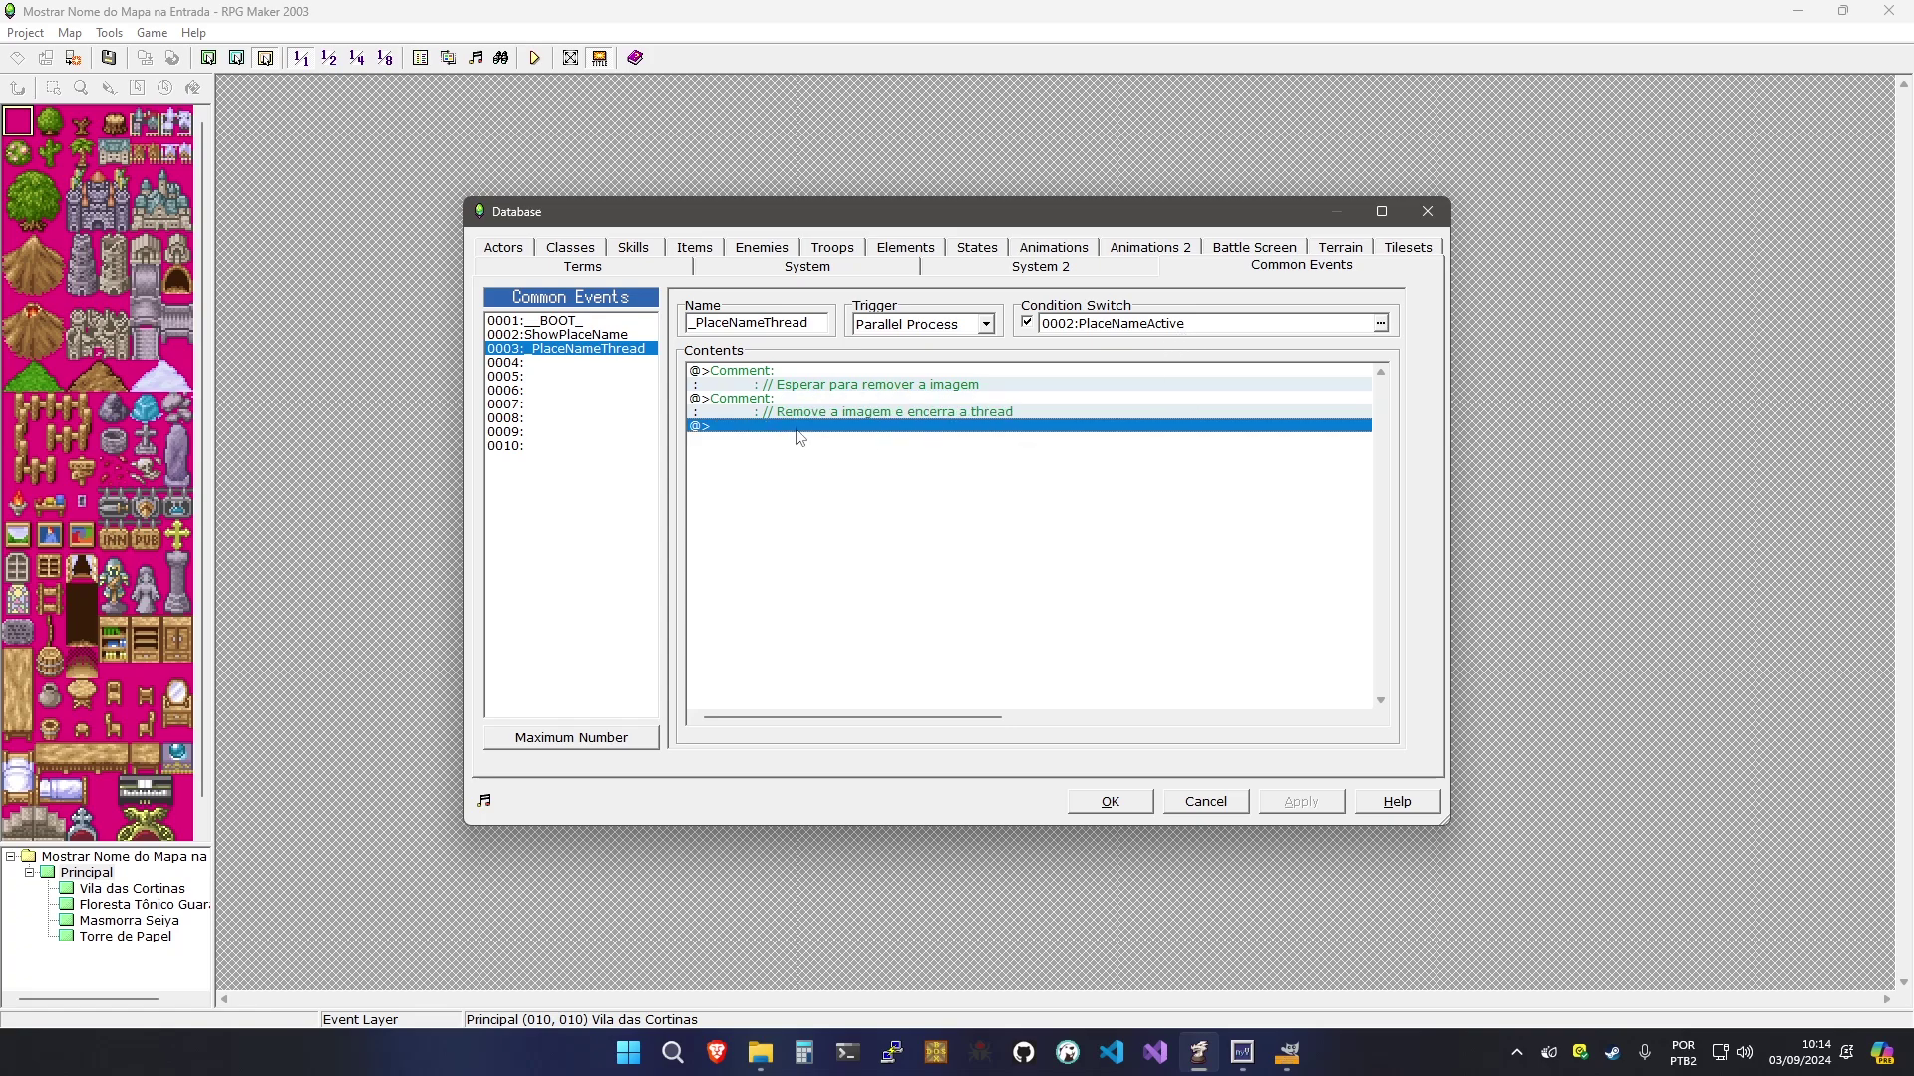
pyautogui.click(813, 411)
pyautogui.click(799, 402)
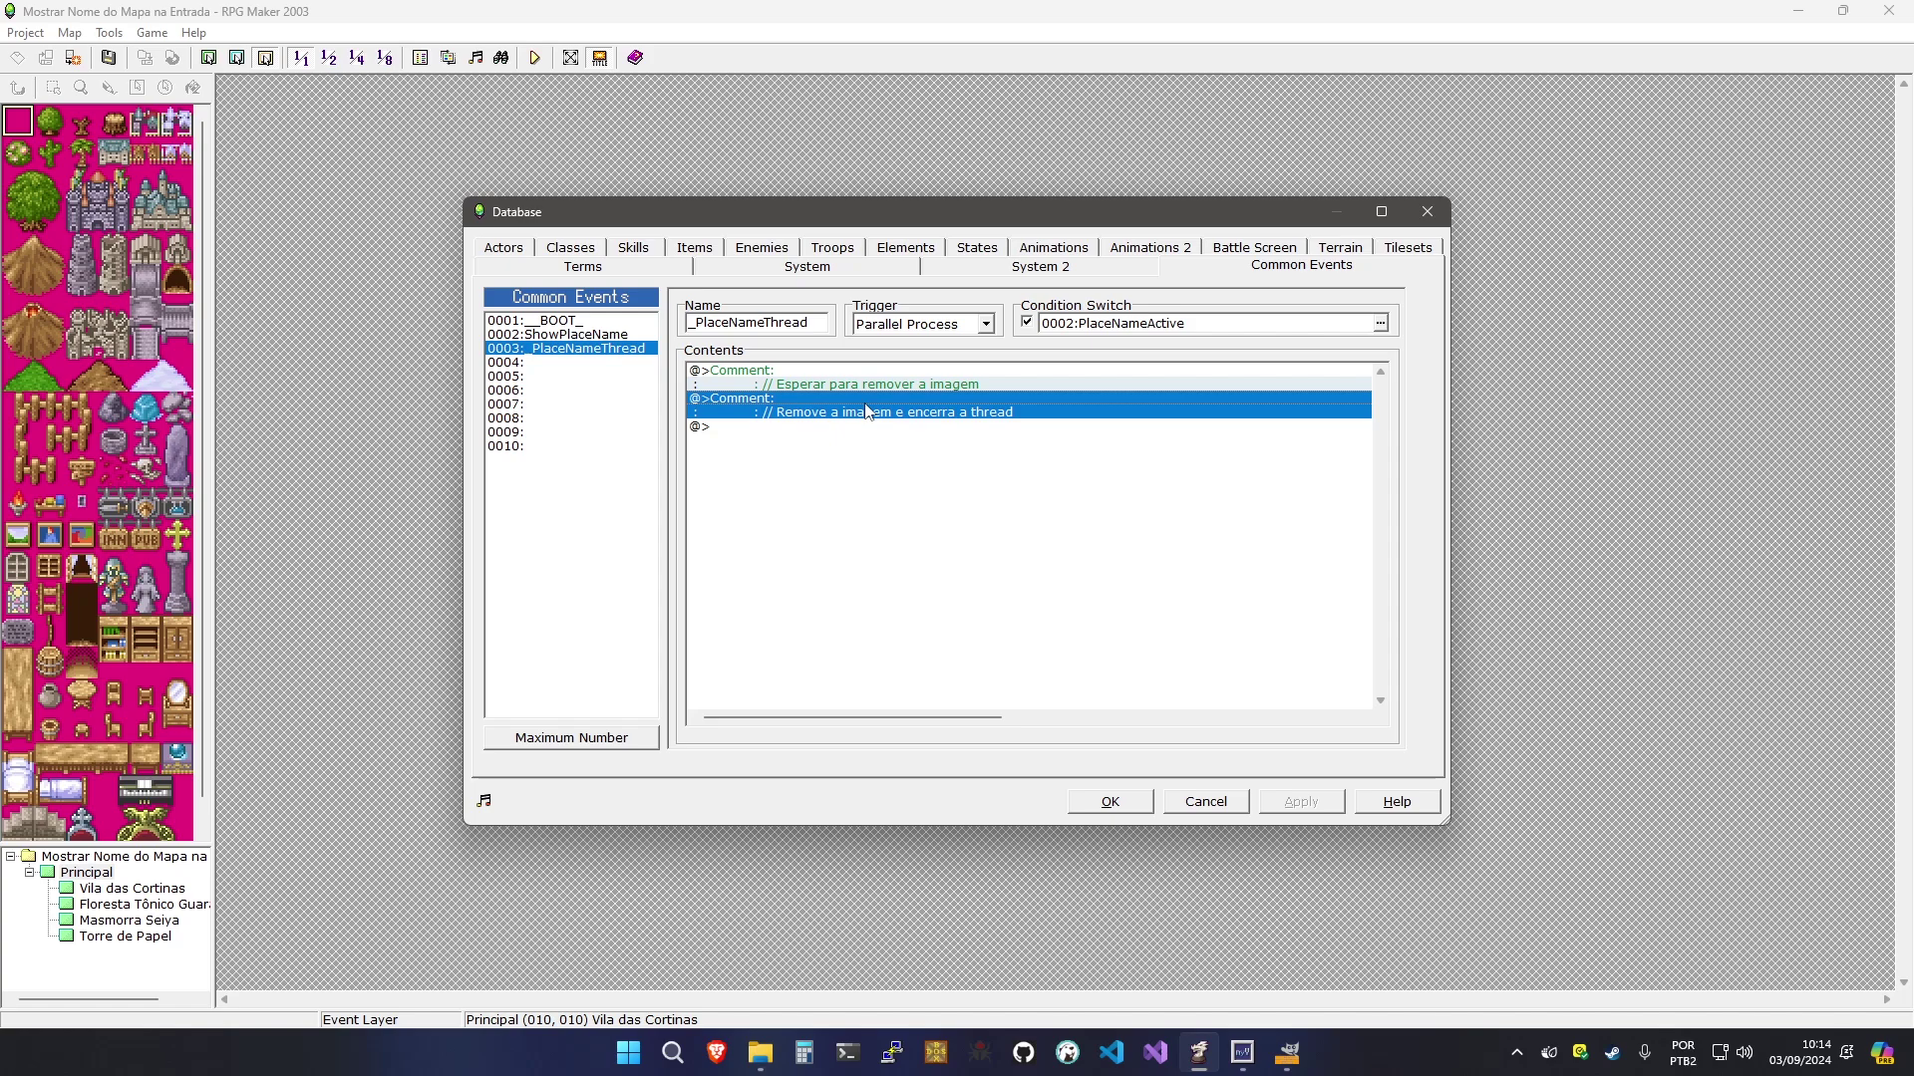
pyautogui.click(1107, 324)
pyautogui.click(957, 416)
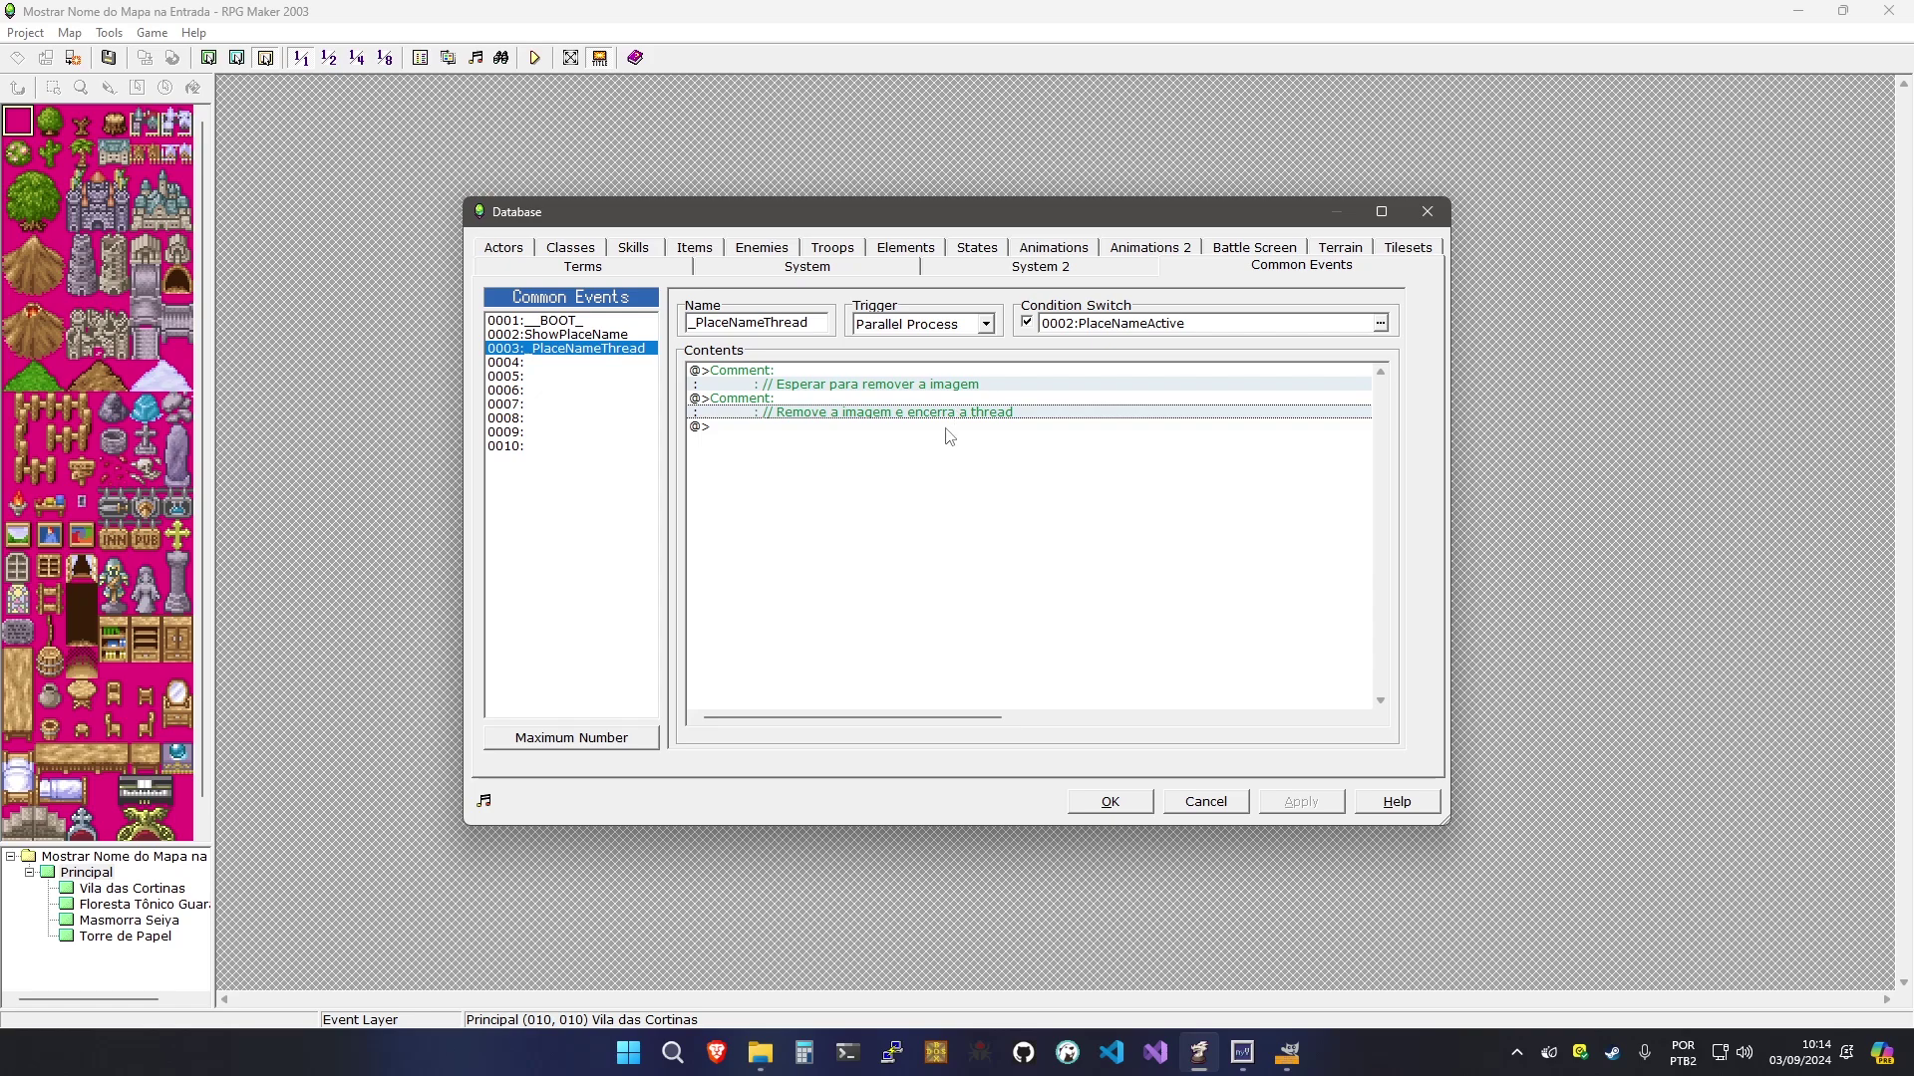
# Between the two comments, insert a Control Variables command setting 0016:_PlcNm_nWaitTime to the constant 20
pyautogui.click(858, 397)
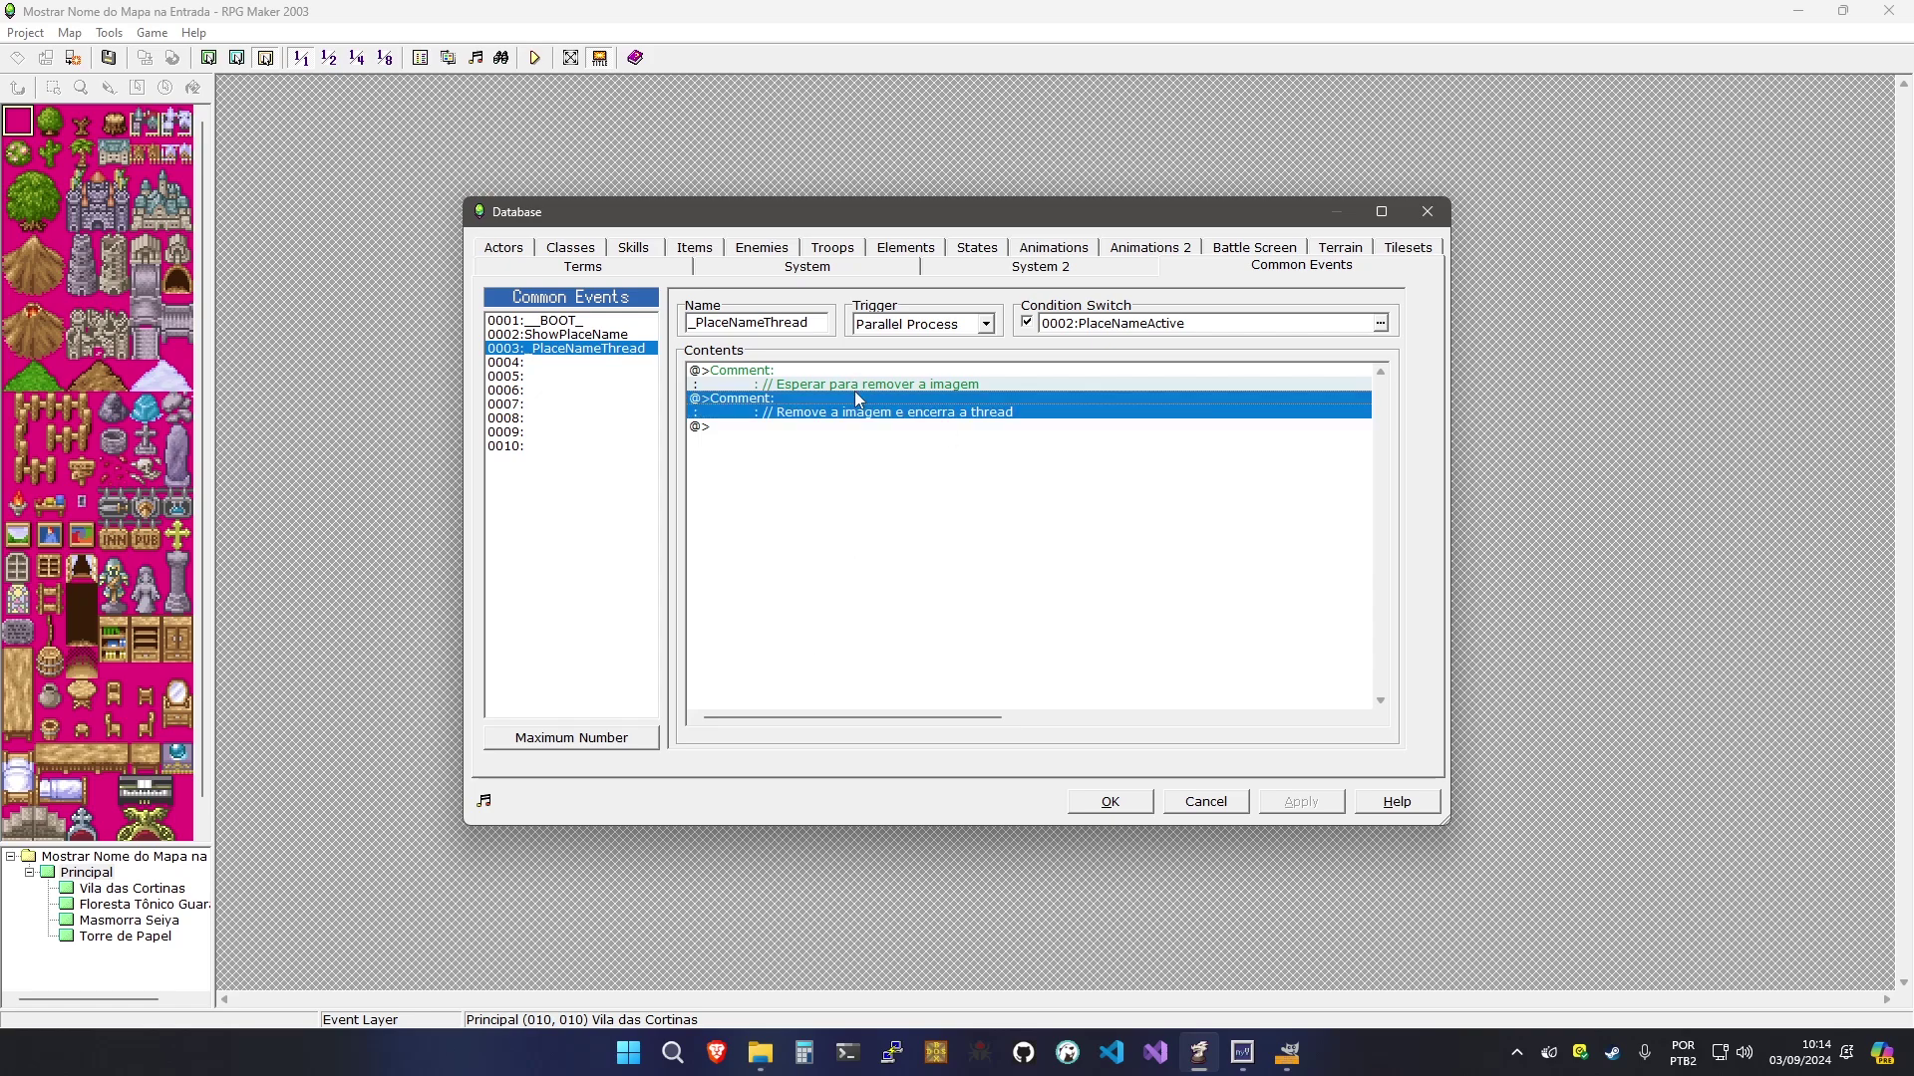
pyautogui.press('space')
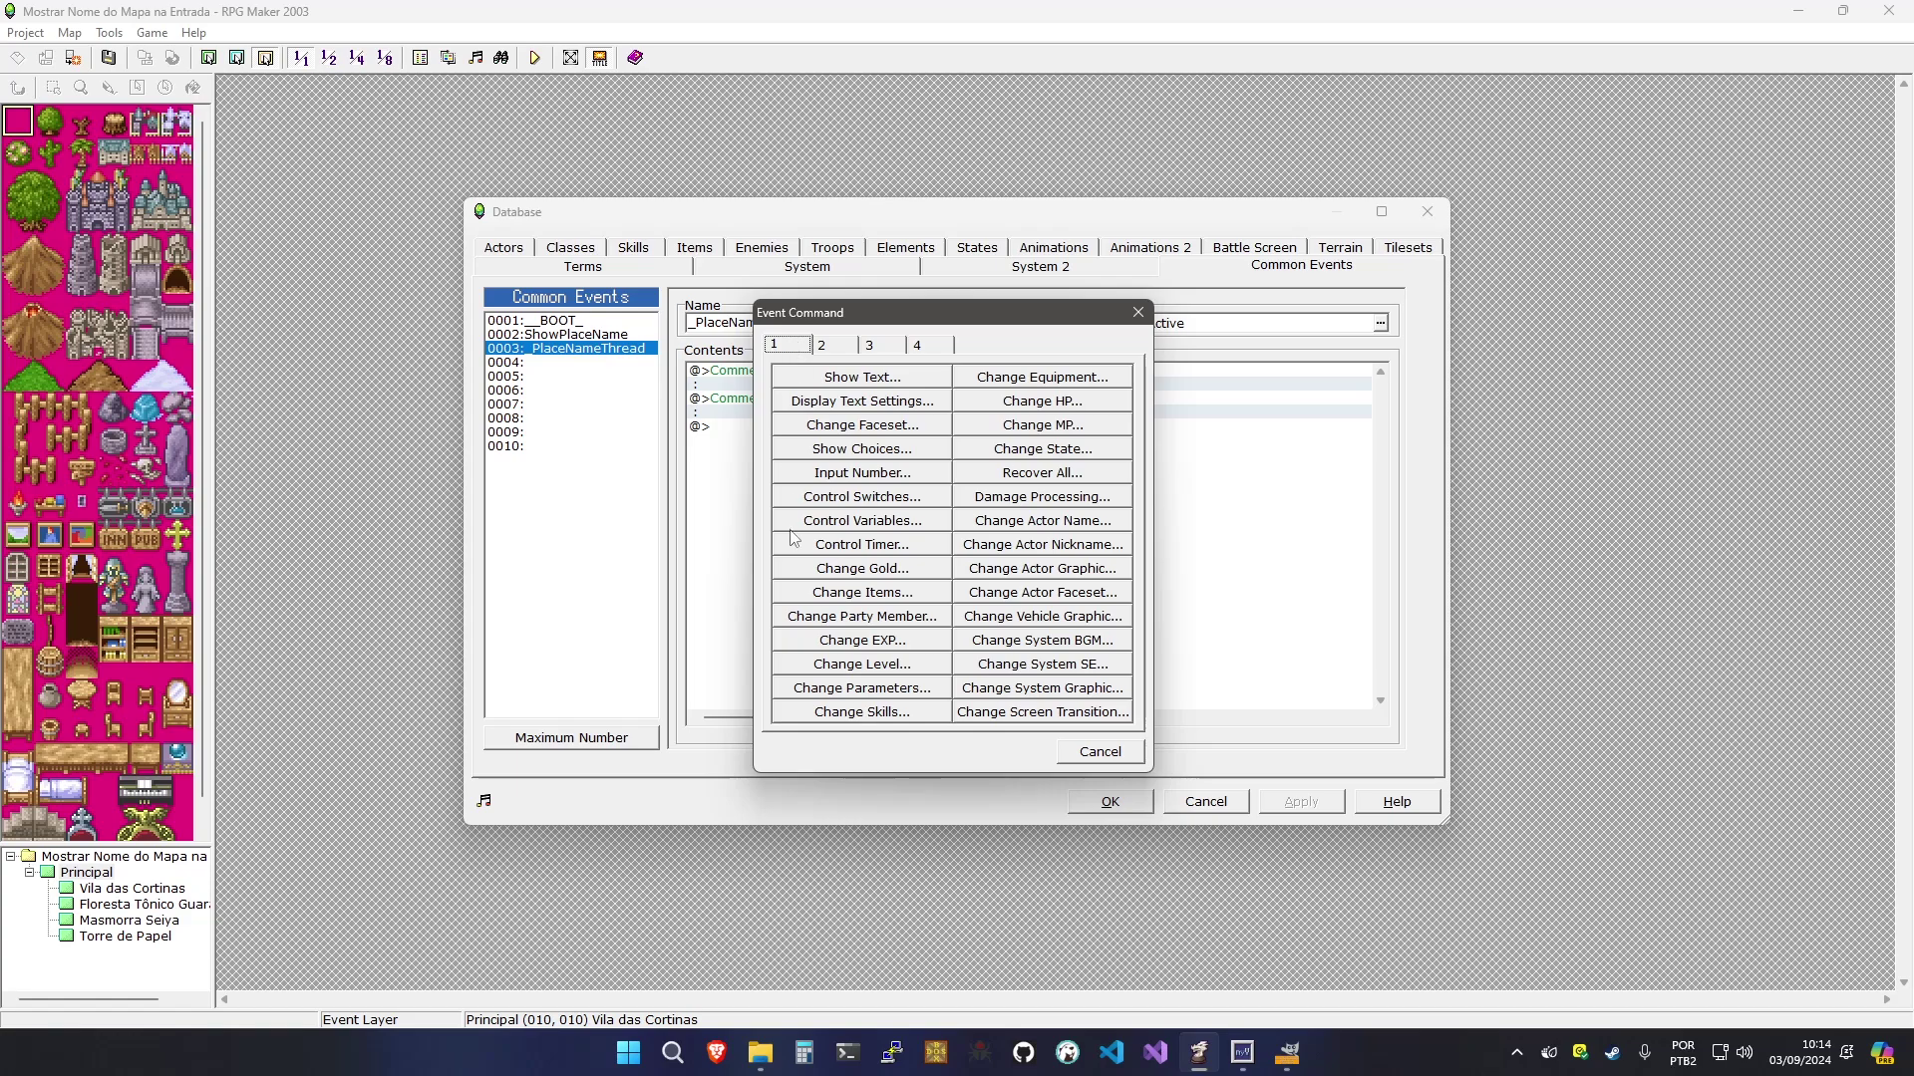
pyautogui.click(862, 522)
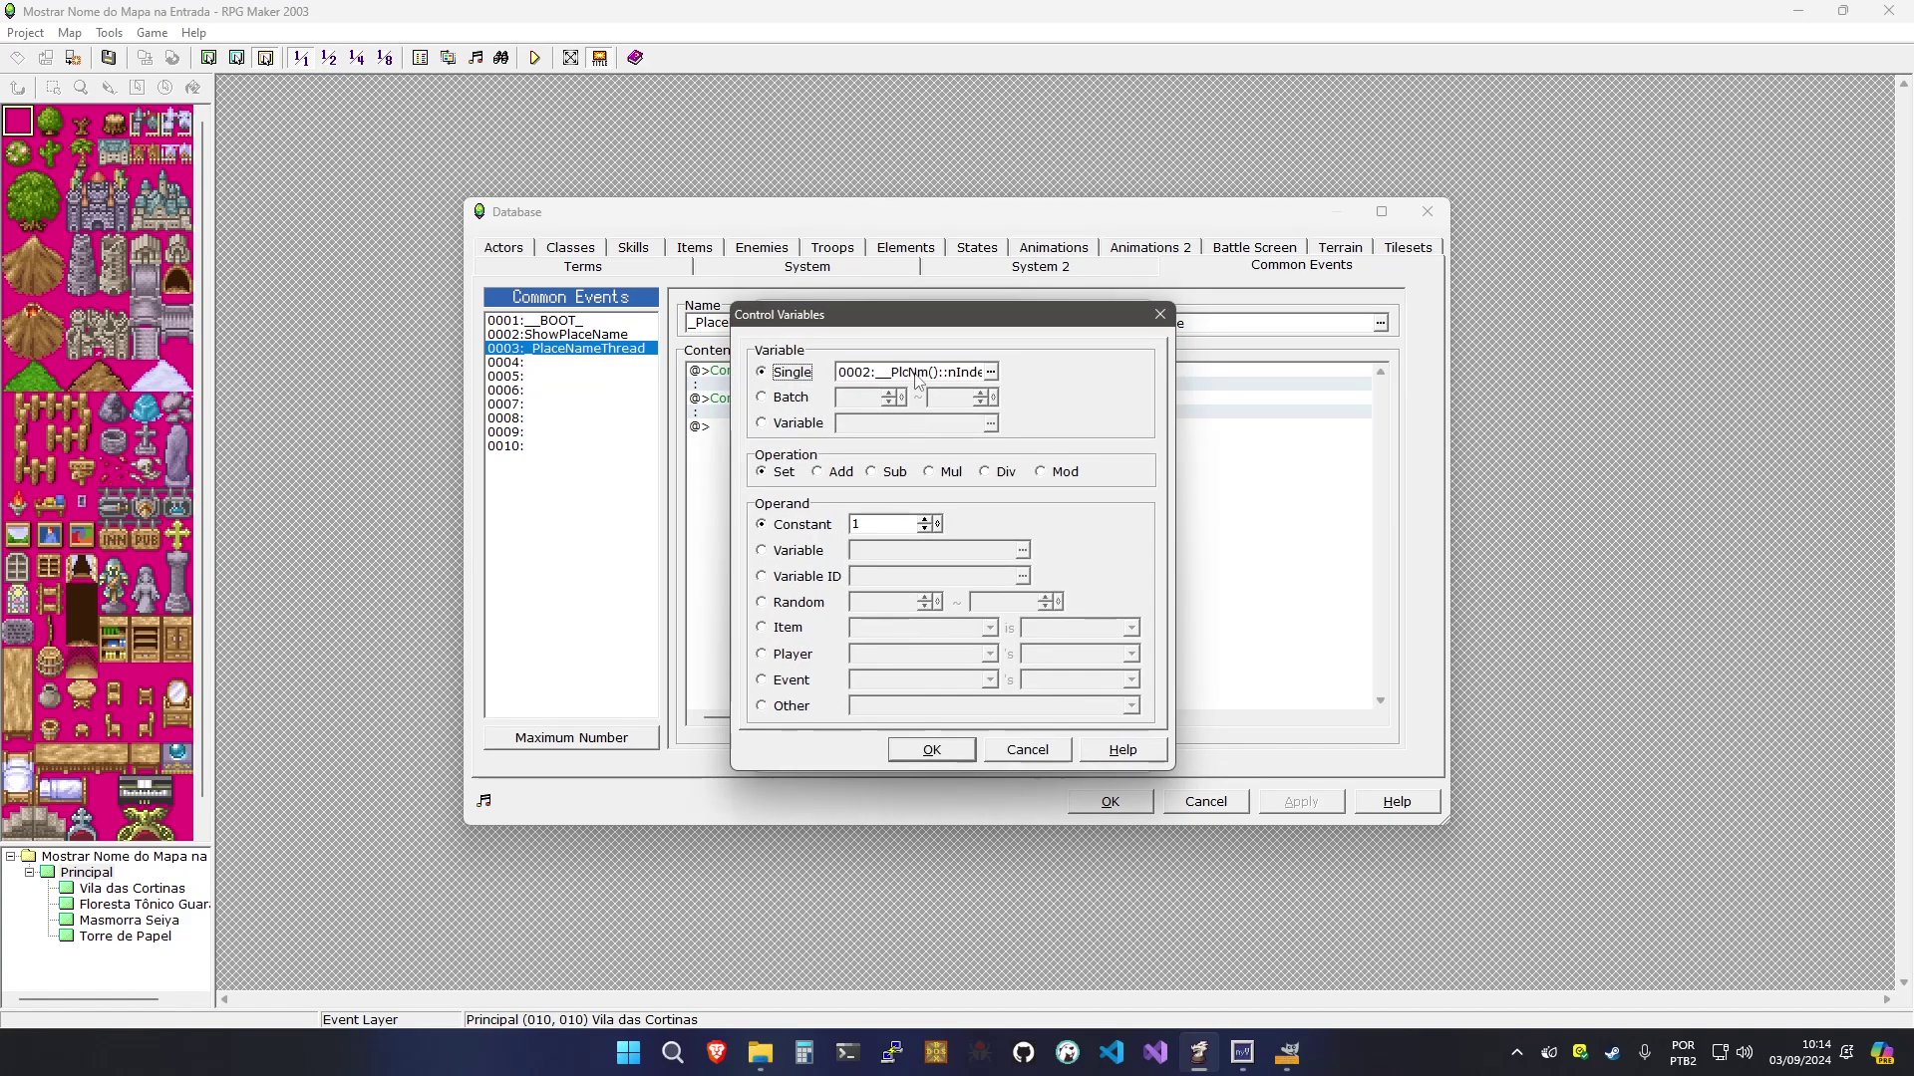
pyautogui.click(918, 373)
pyautogui.doubleClick(1005, 591)
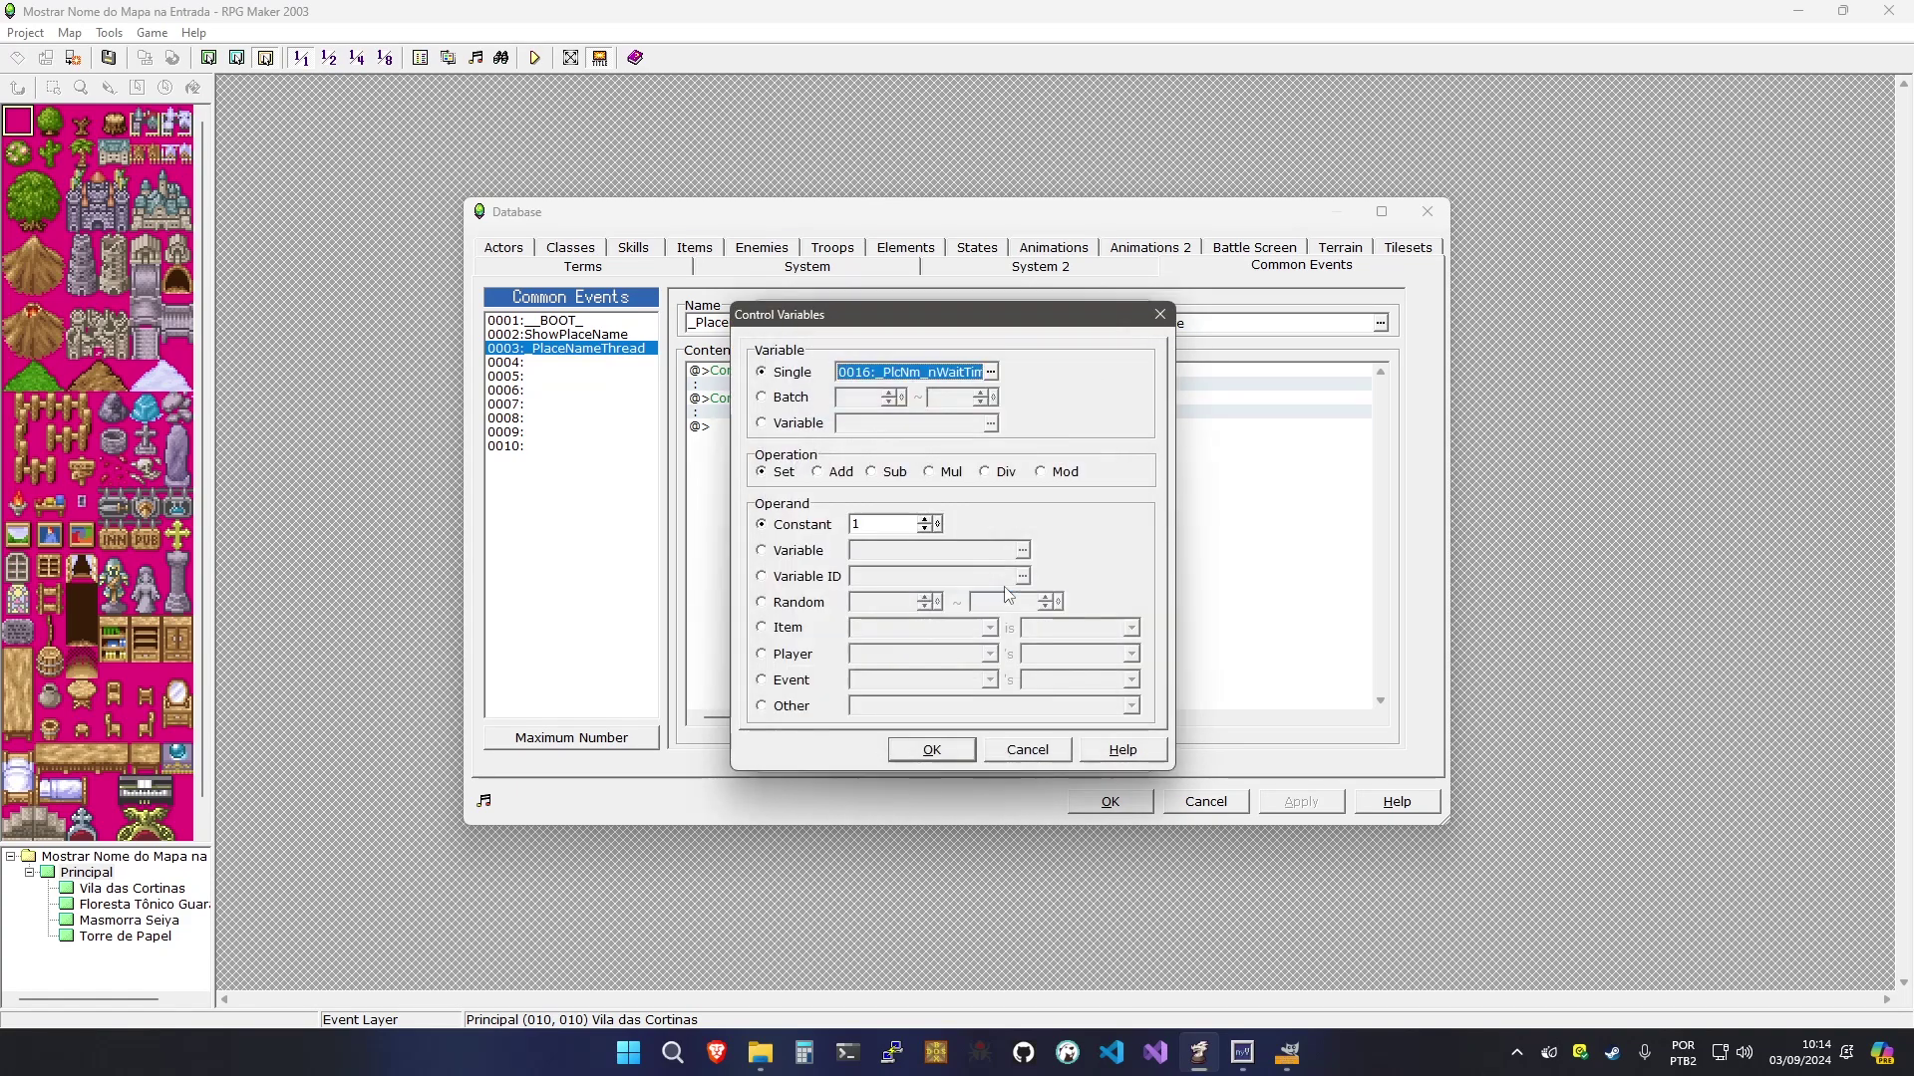
pyautogui.doubleClick(893, 518)
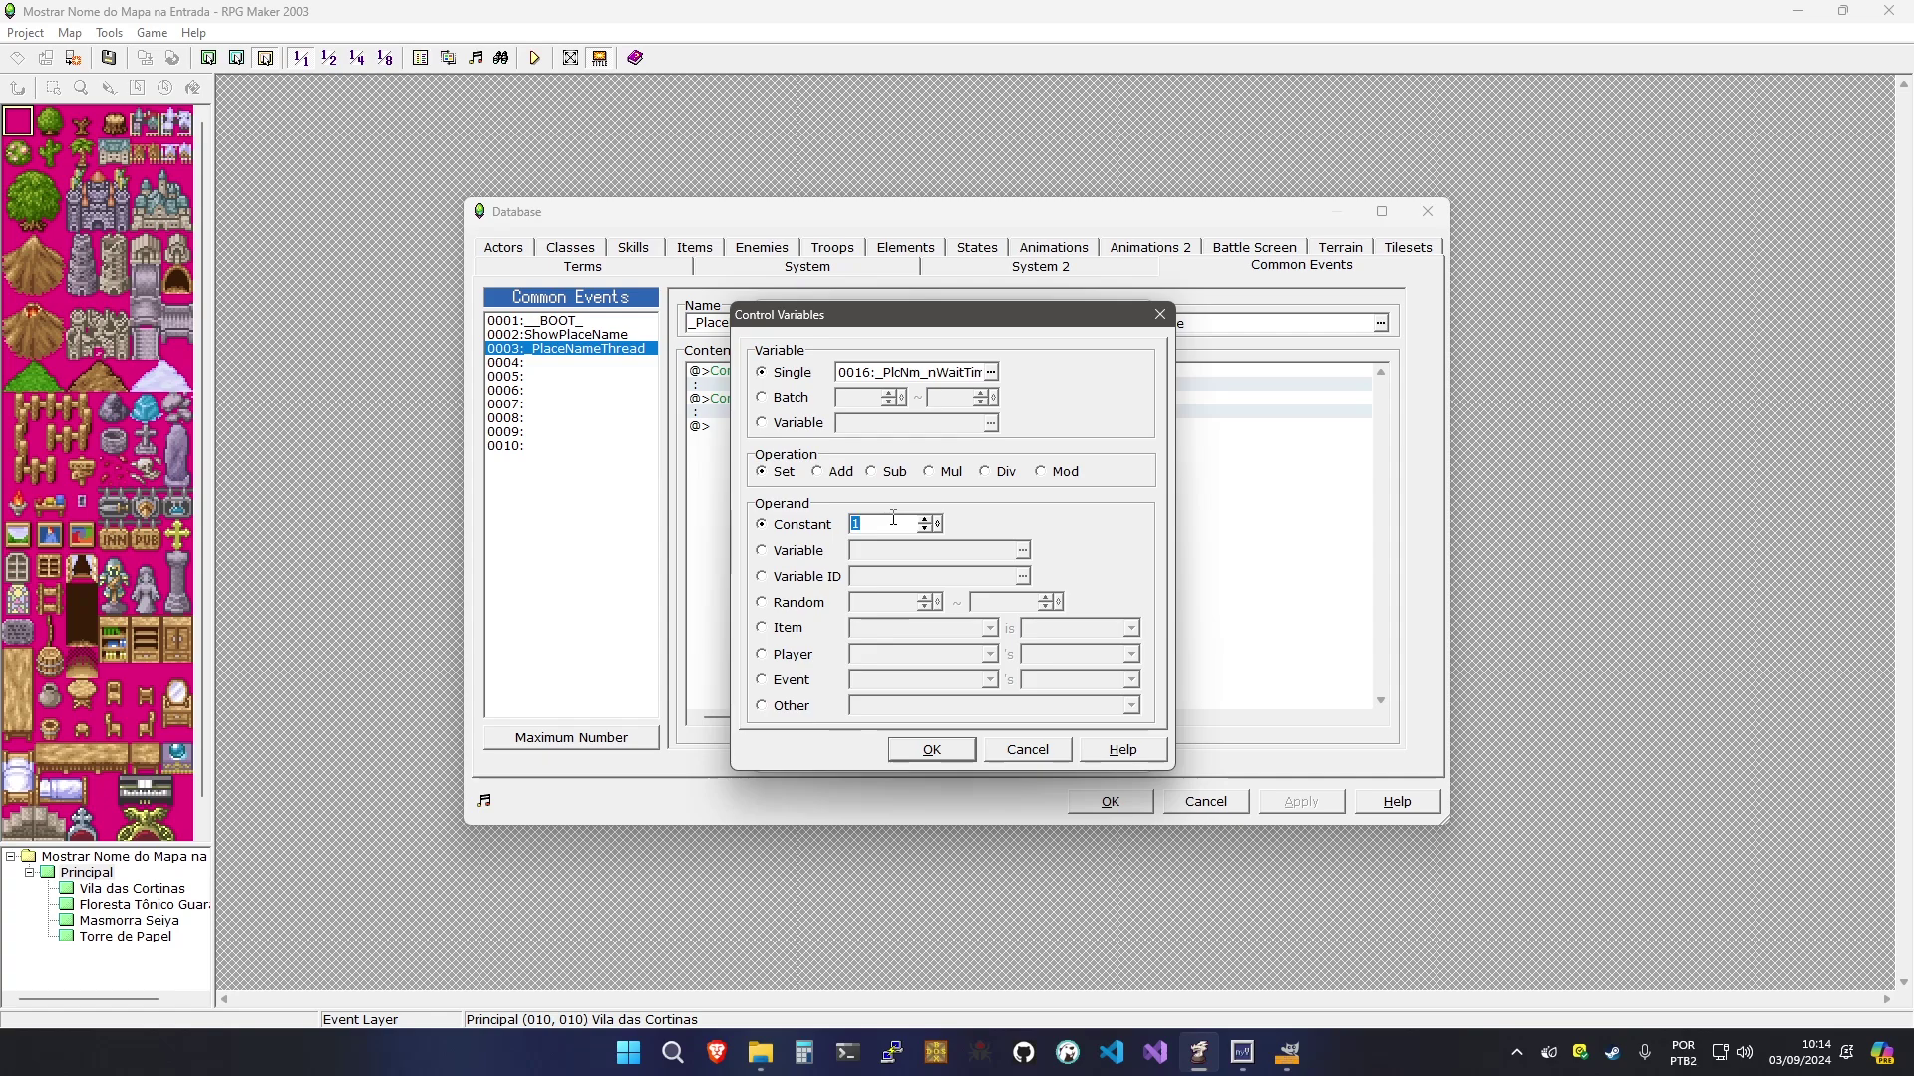
pyautogui.write('20')
pyautogui.press('Return')
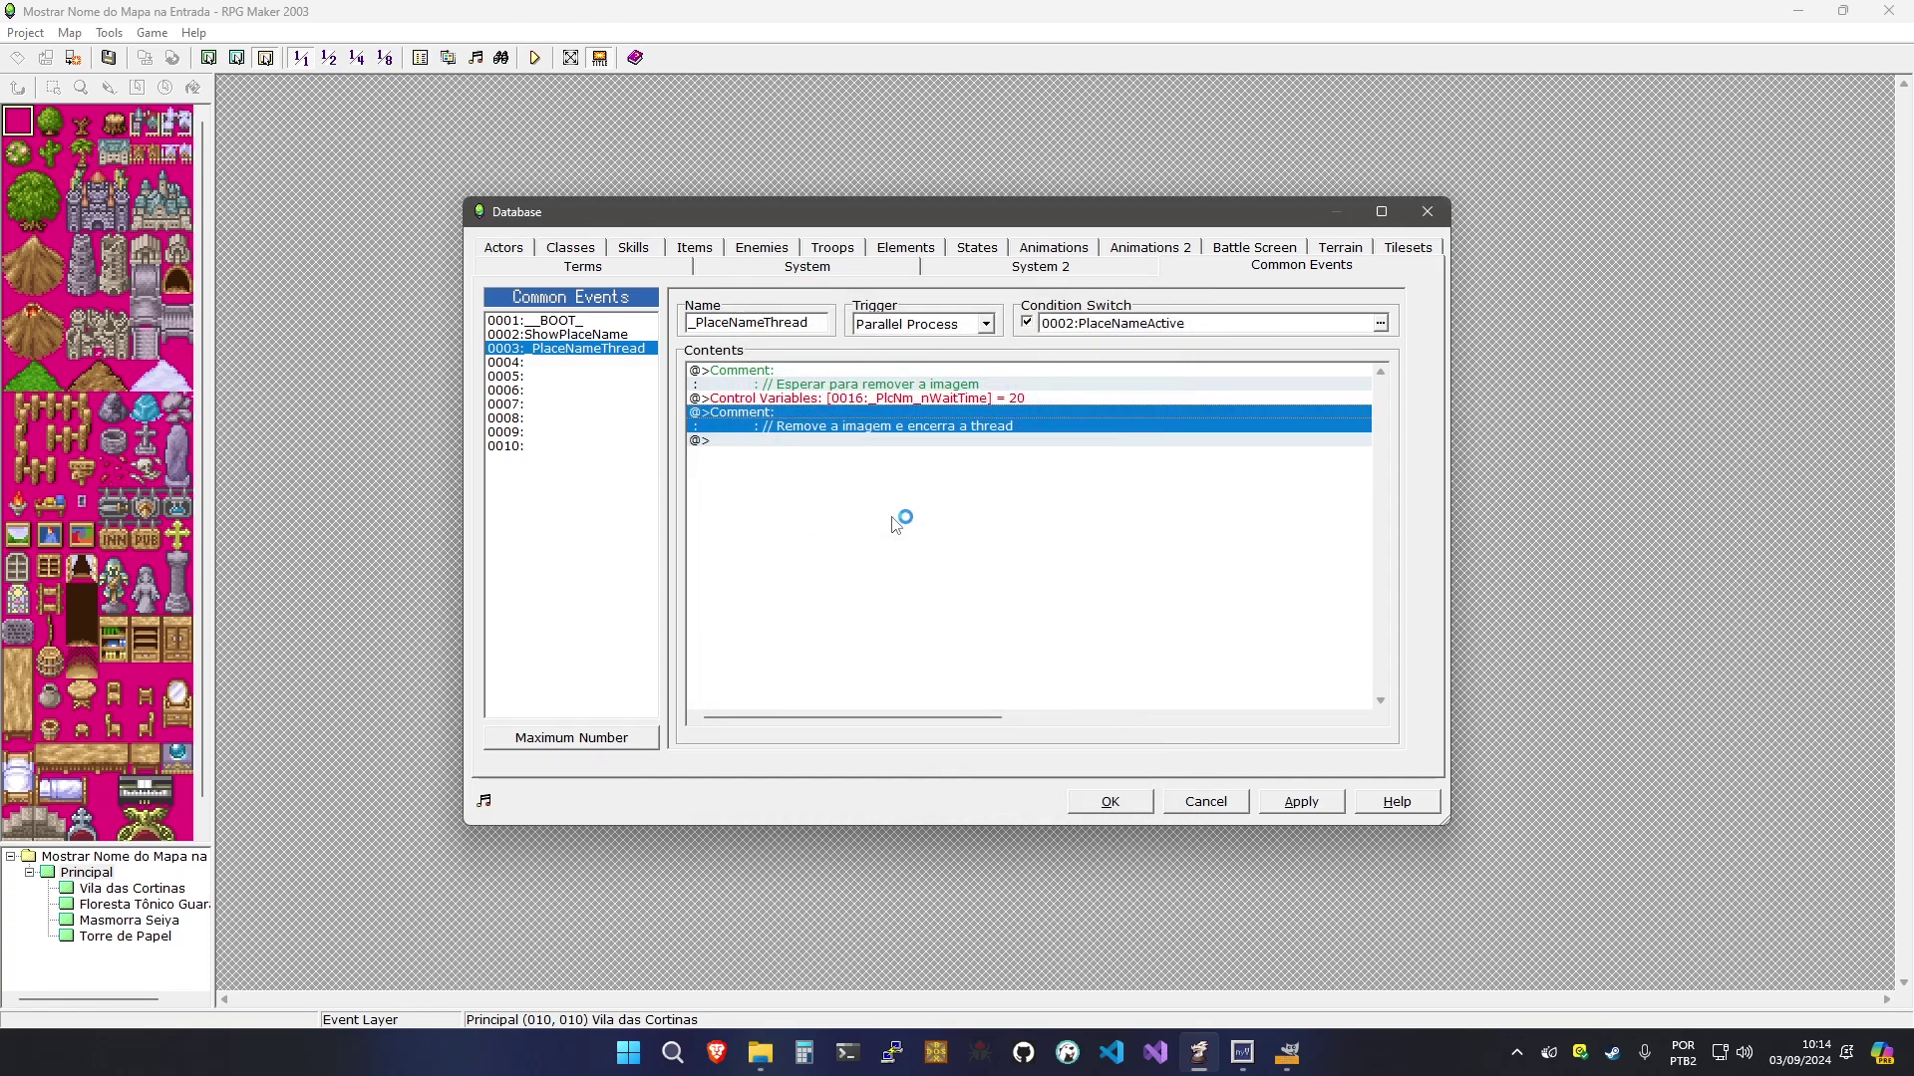
# Insert a Loop command below the _PlcNm_nWaitTime assignment, before the second comment
pyautogui.doubleClick(894, 524)
pyautogui.click(887, 345)
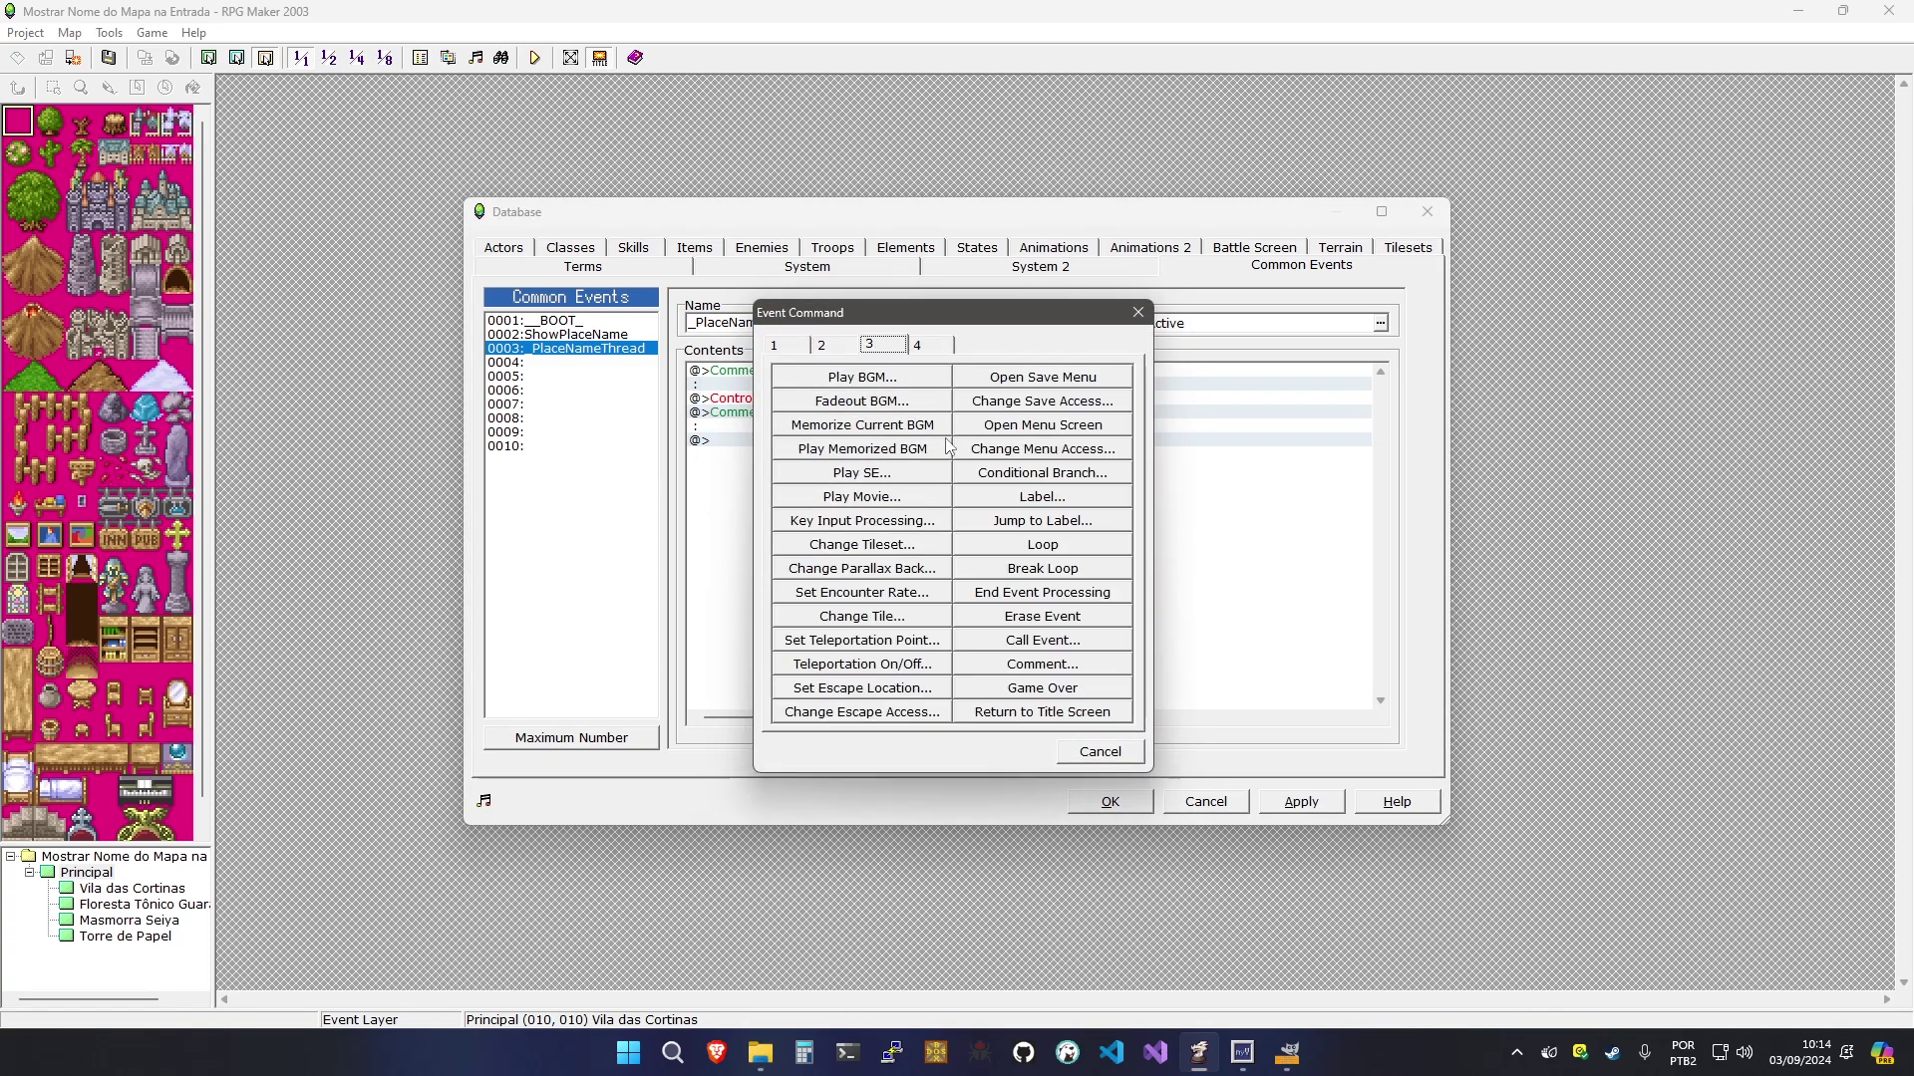
pyautogui.click(1007, 541)
# Inside the loop, add a conditional branch for variable 0016:_PlcNm_nWaitTime less than or equal to 0, containing a Break Loop command
pyautogui.doubleClick(1002, 540)
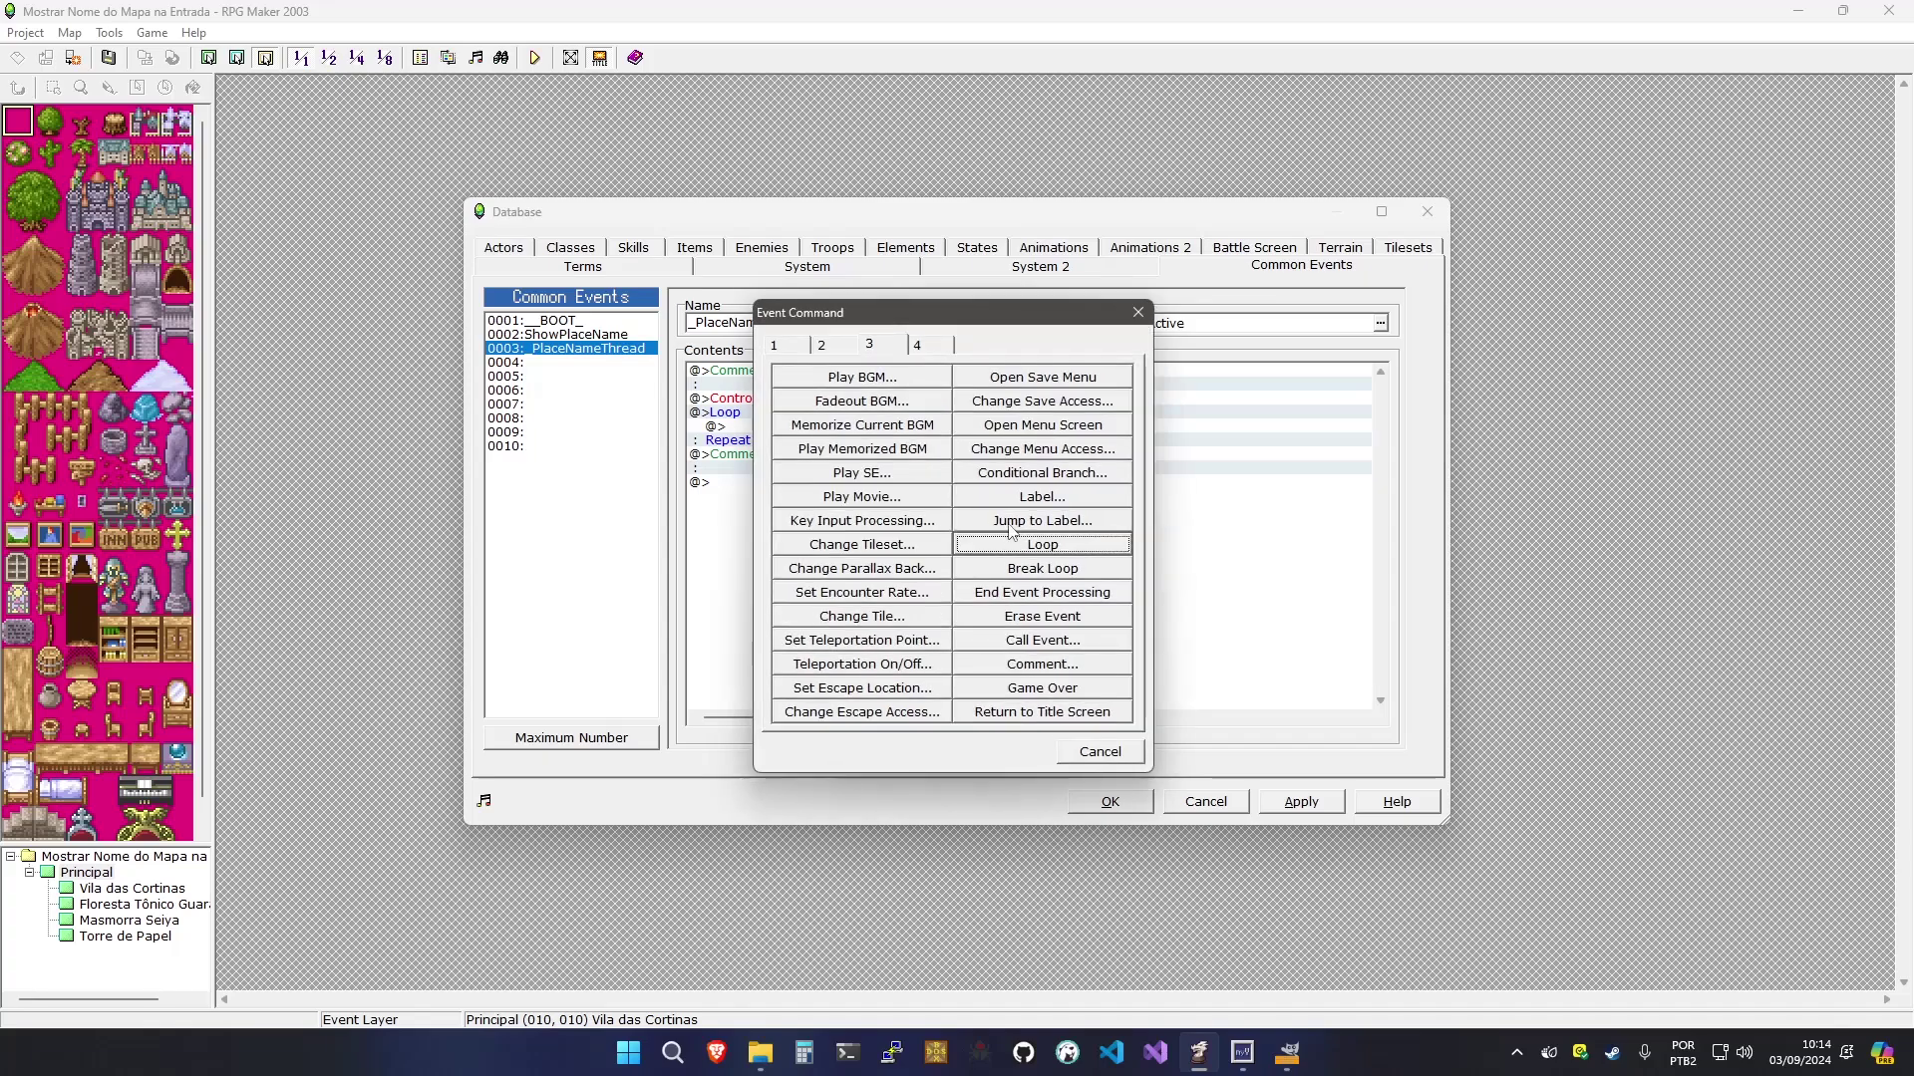
pyautogui.click(1019, 472)
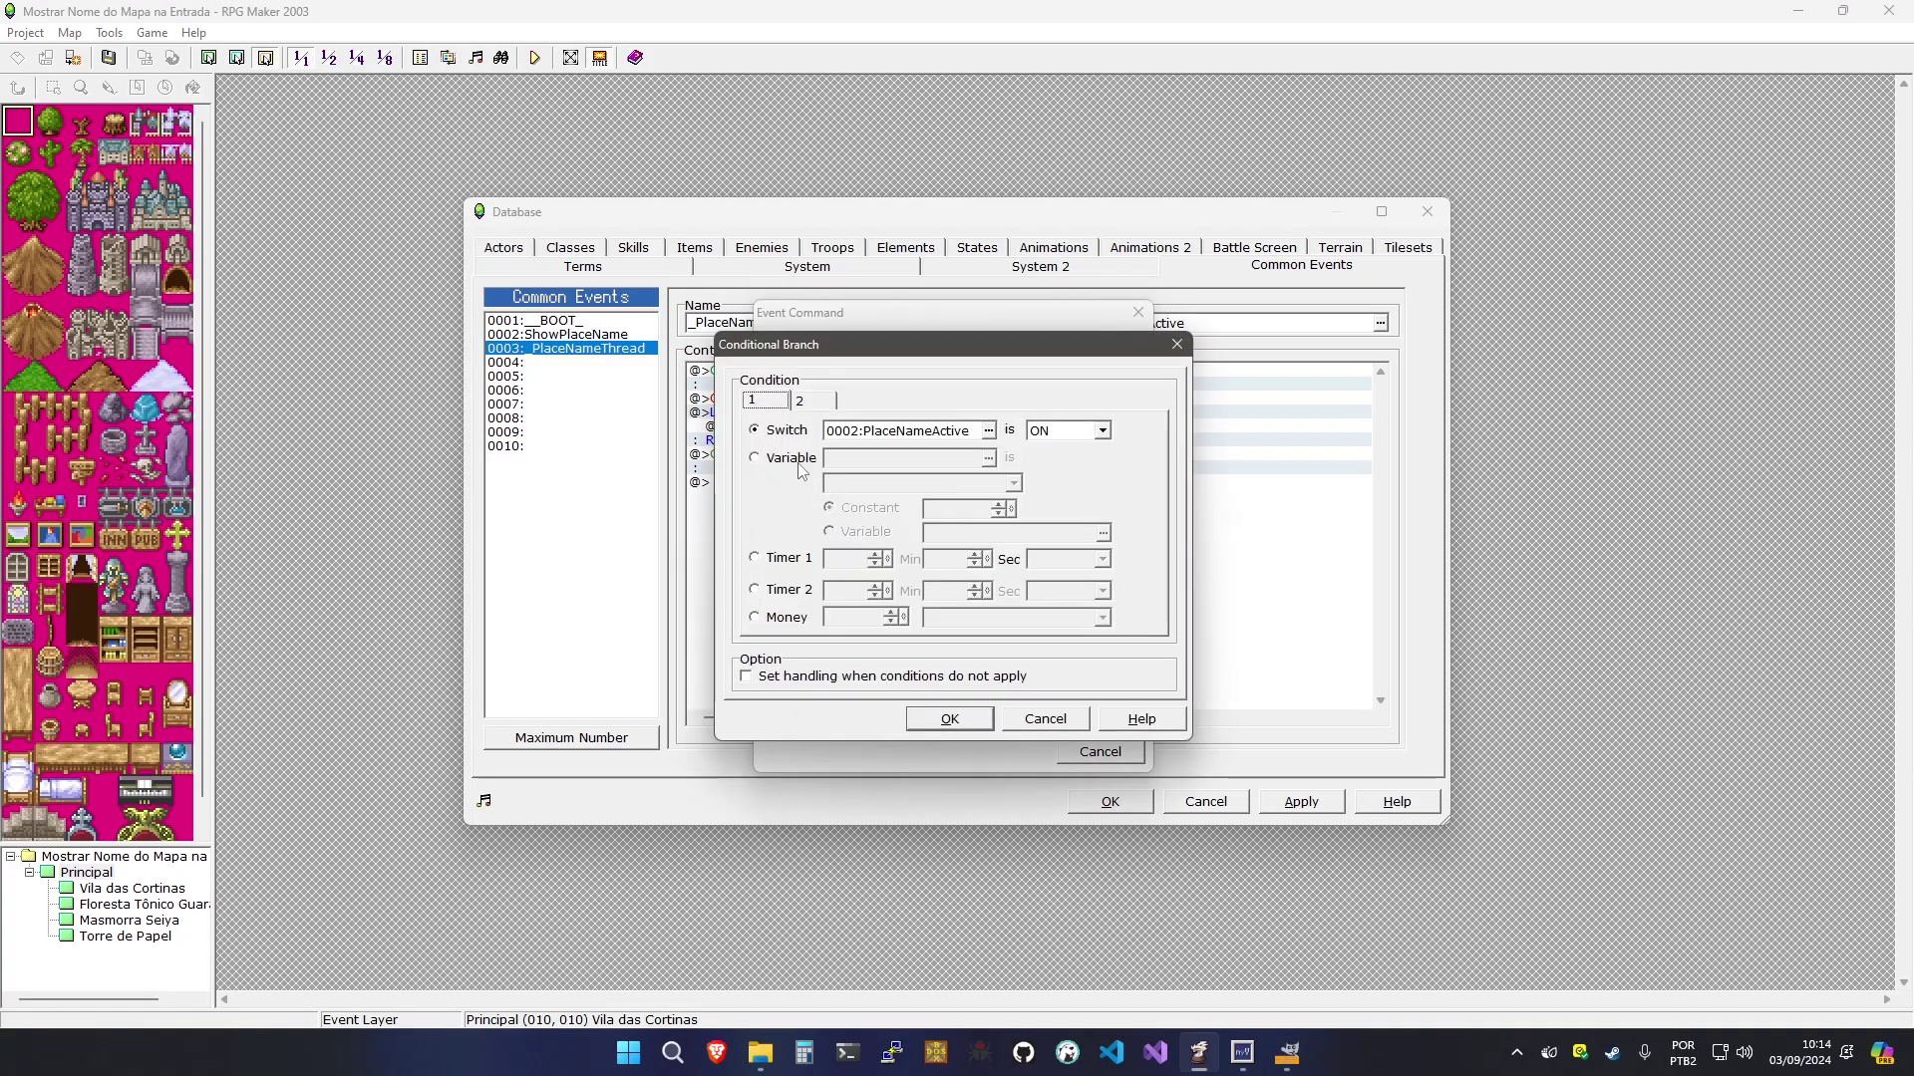
pyautogui.click(798, 462)
pyautogui.click(876, 465)
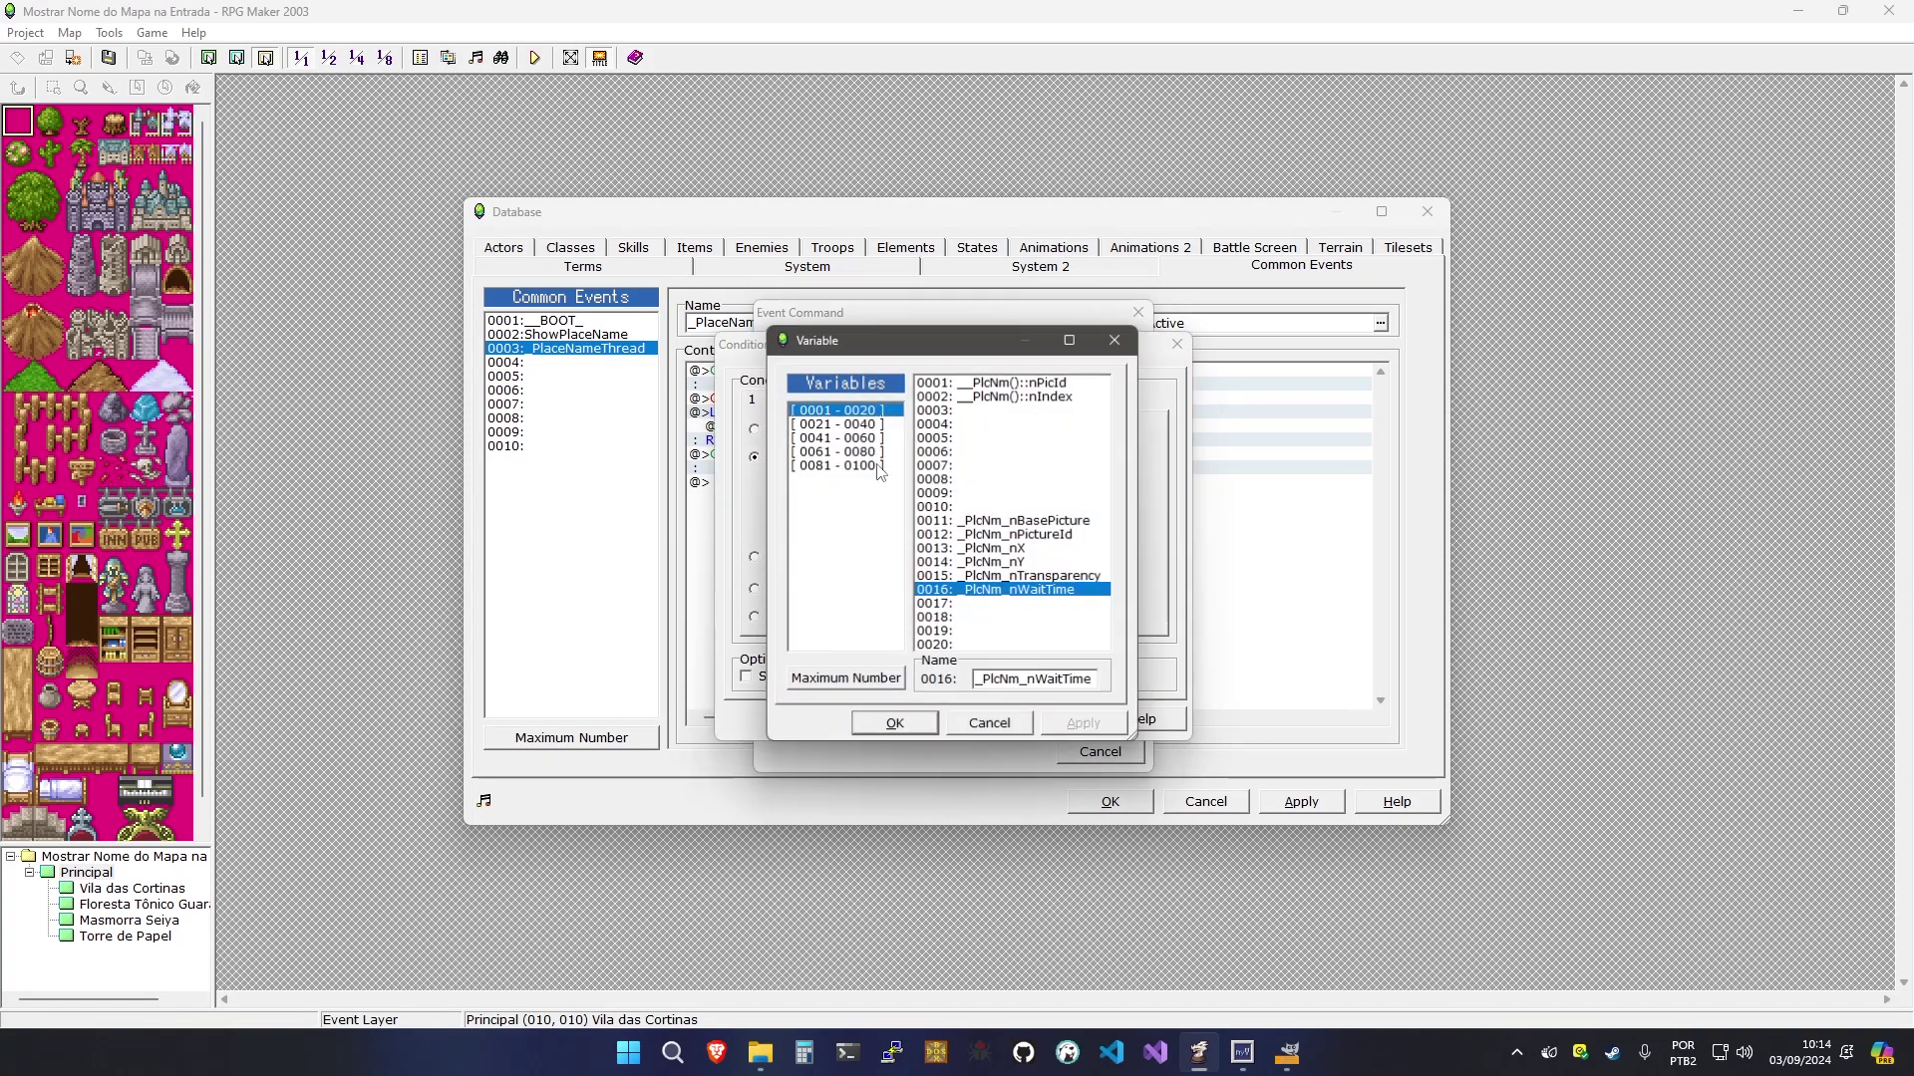
pyautogui.doubleClick(1020, 590)
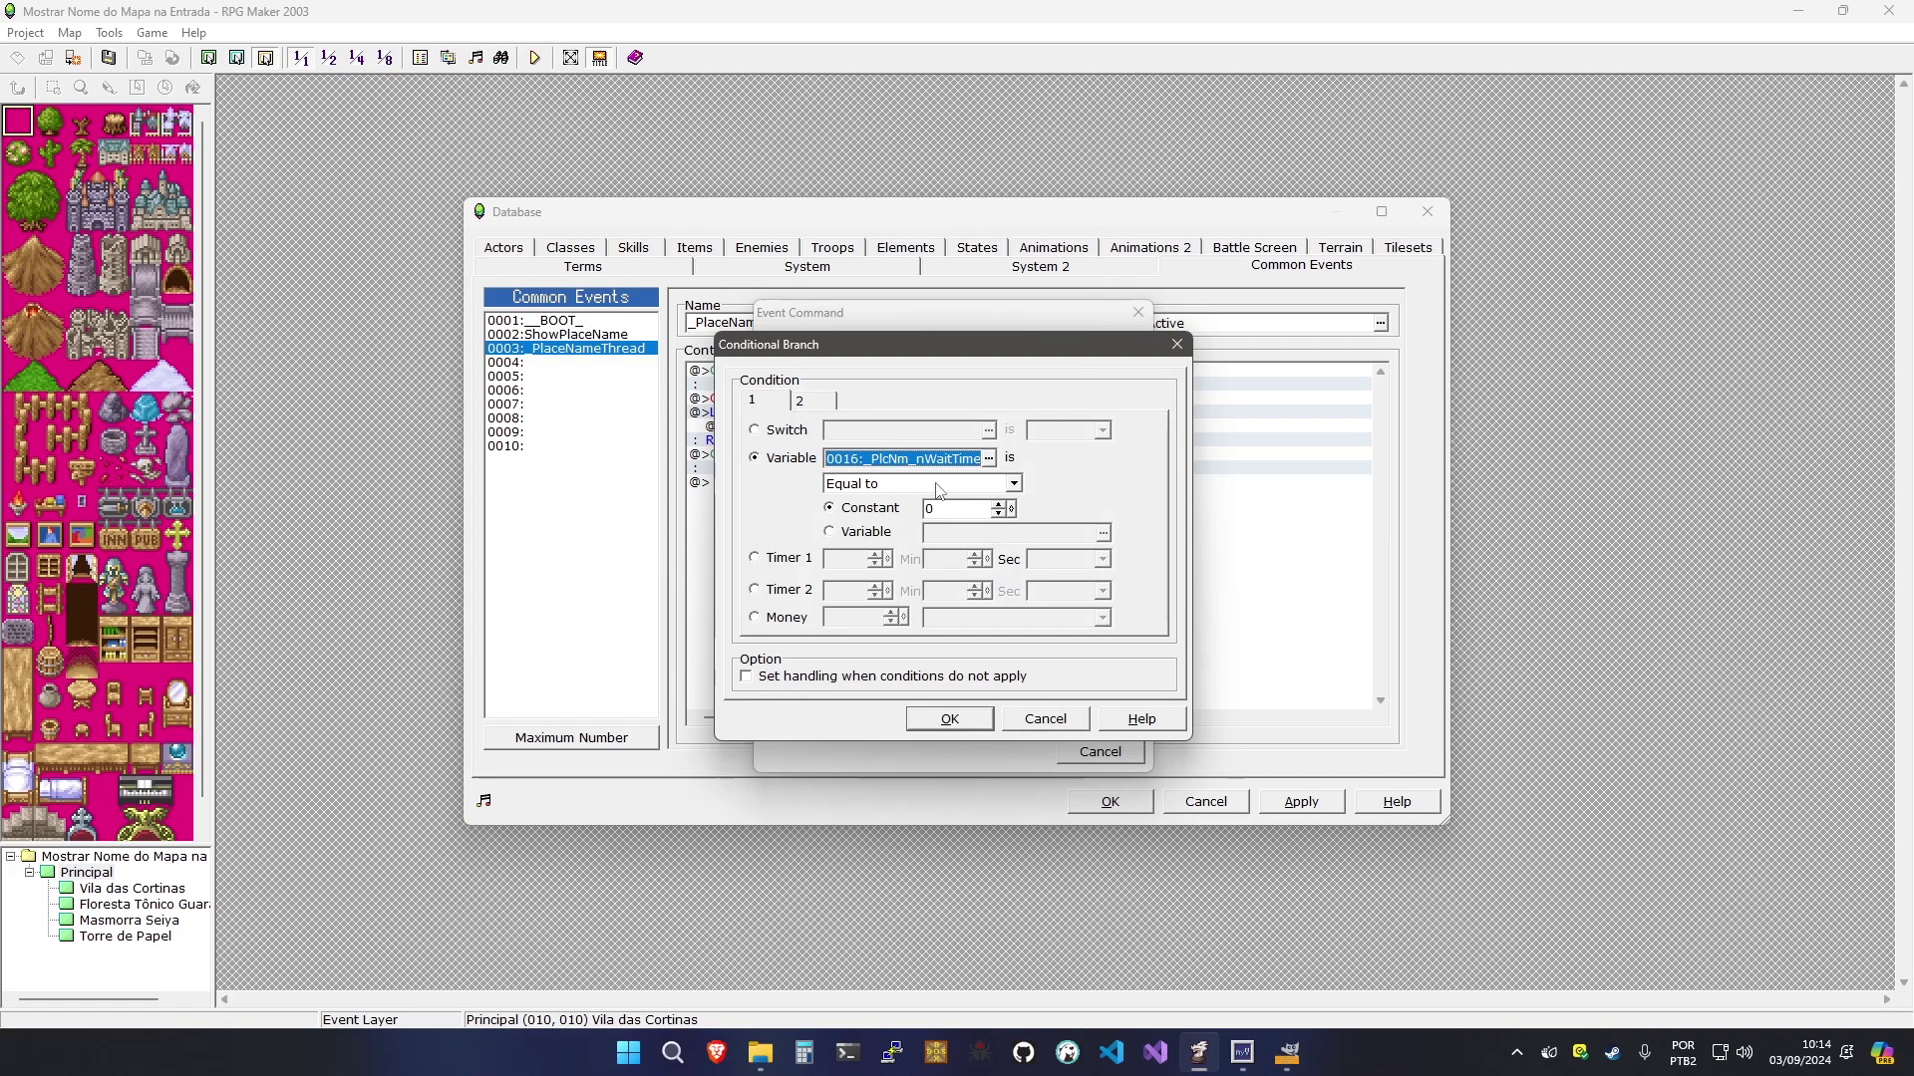
pyautogui.click(922, 484)
pyautogui.click(861, 533)
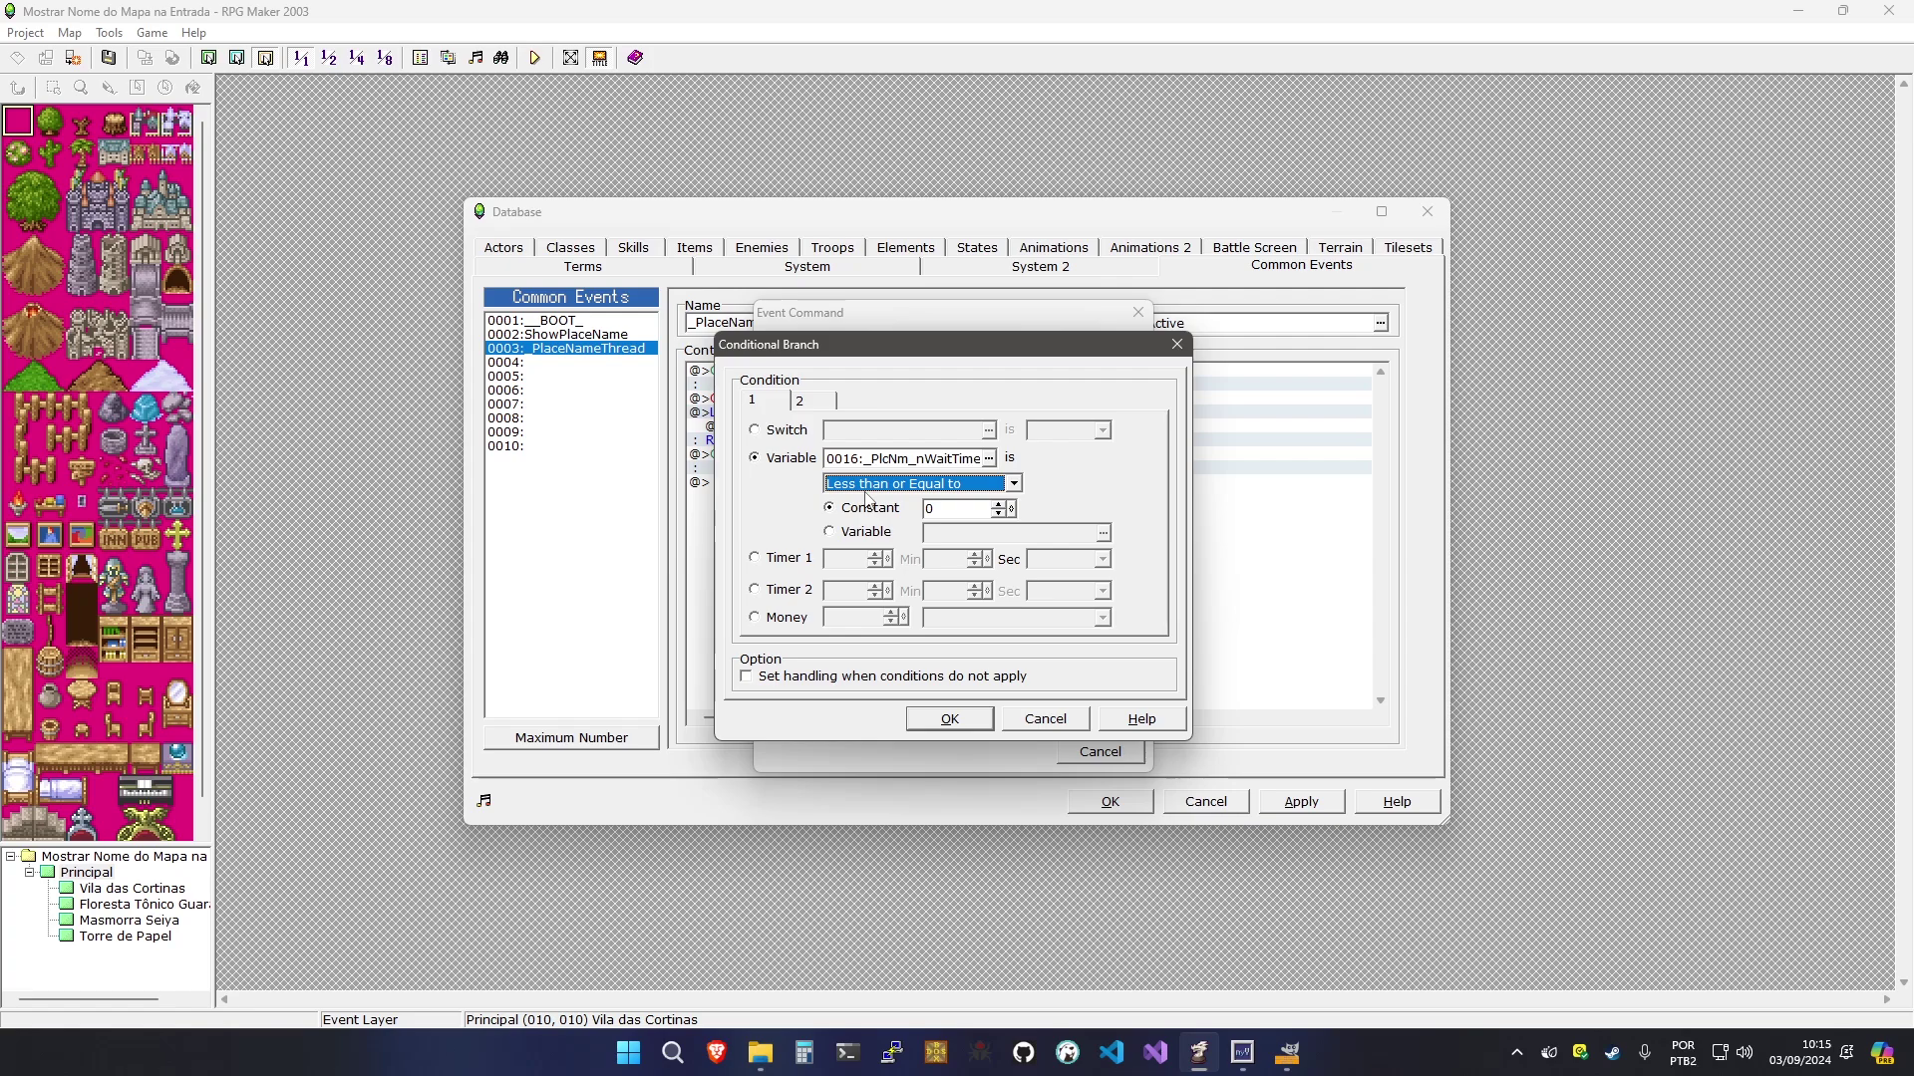
pyautogui.click(948, 719)
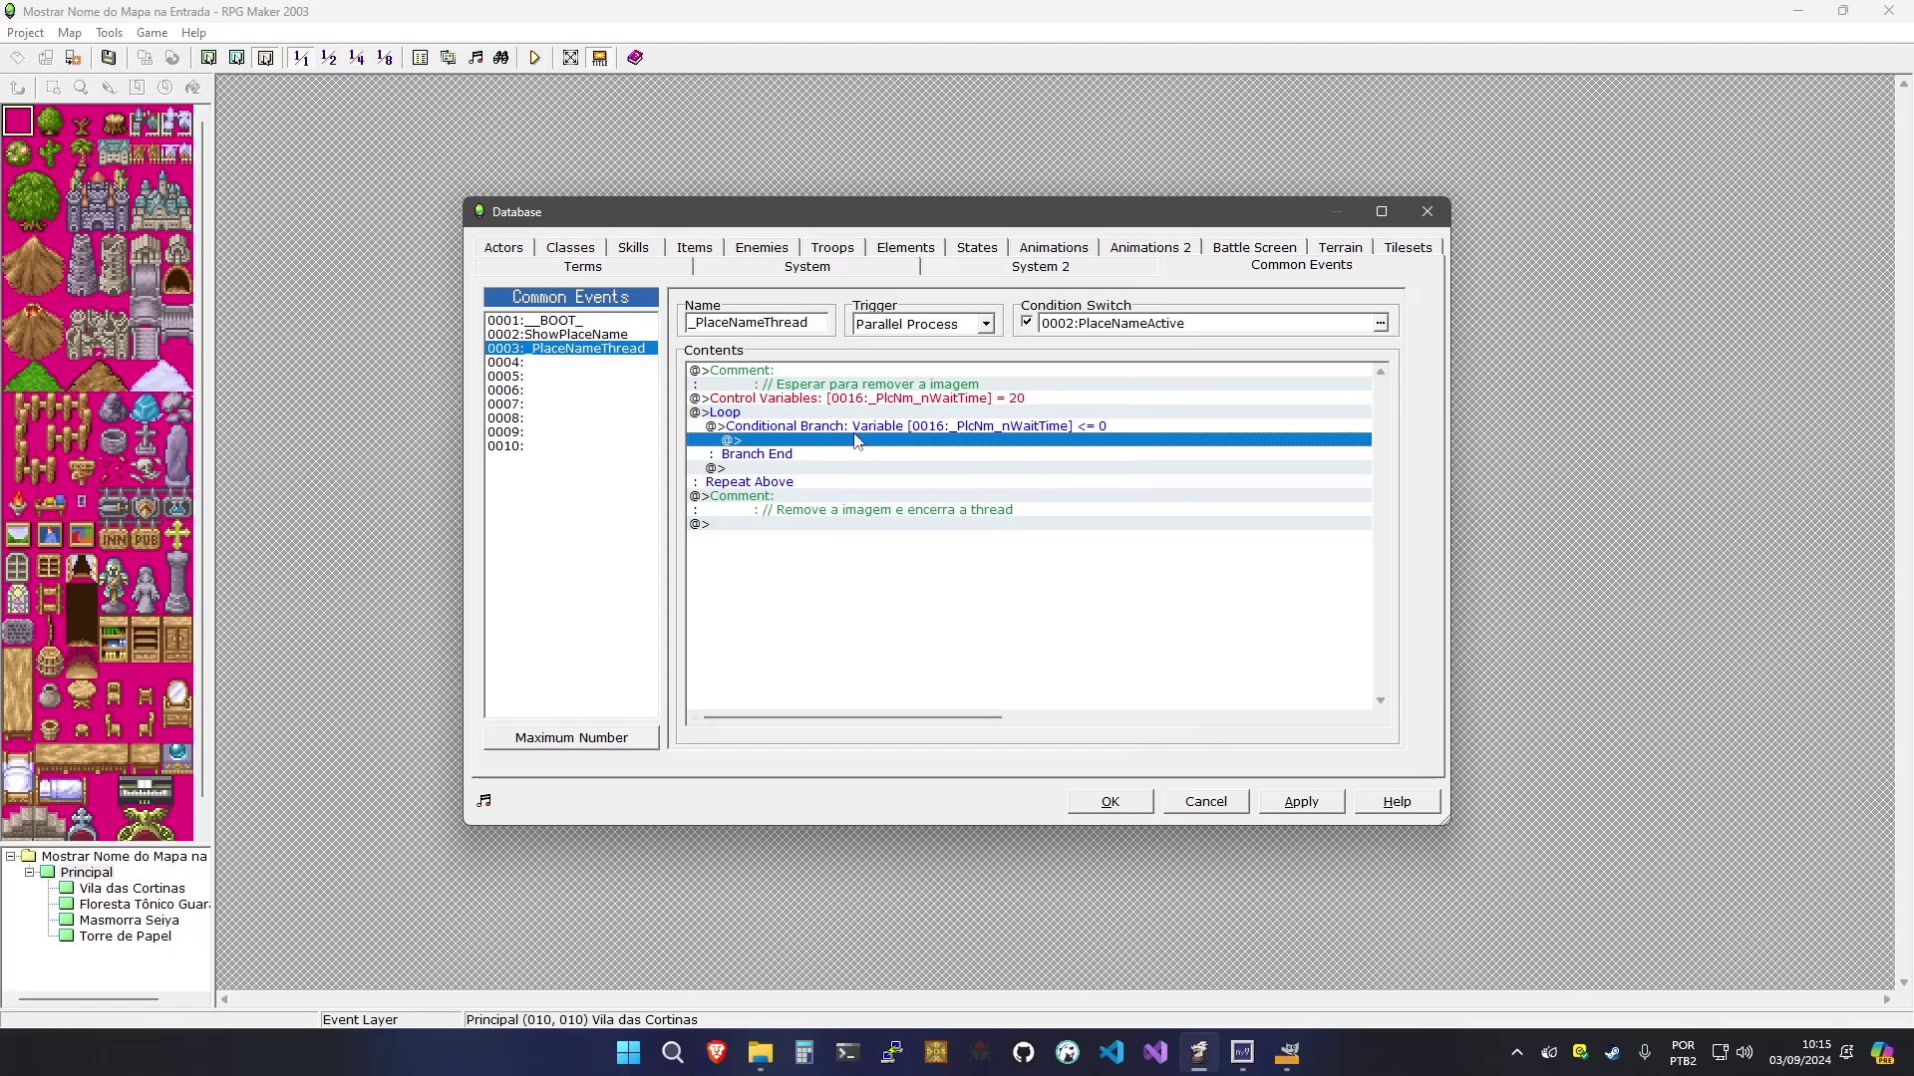
pyautogui.doubleClick(857, 441)
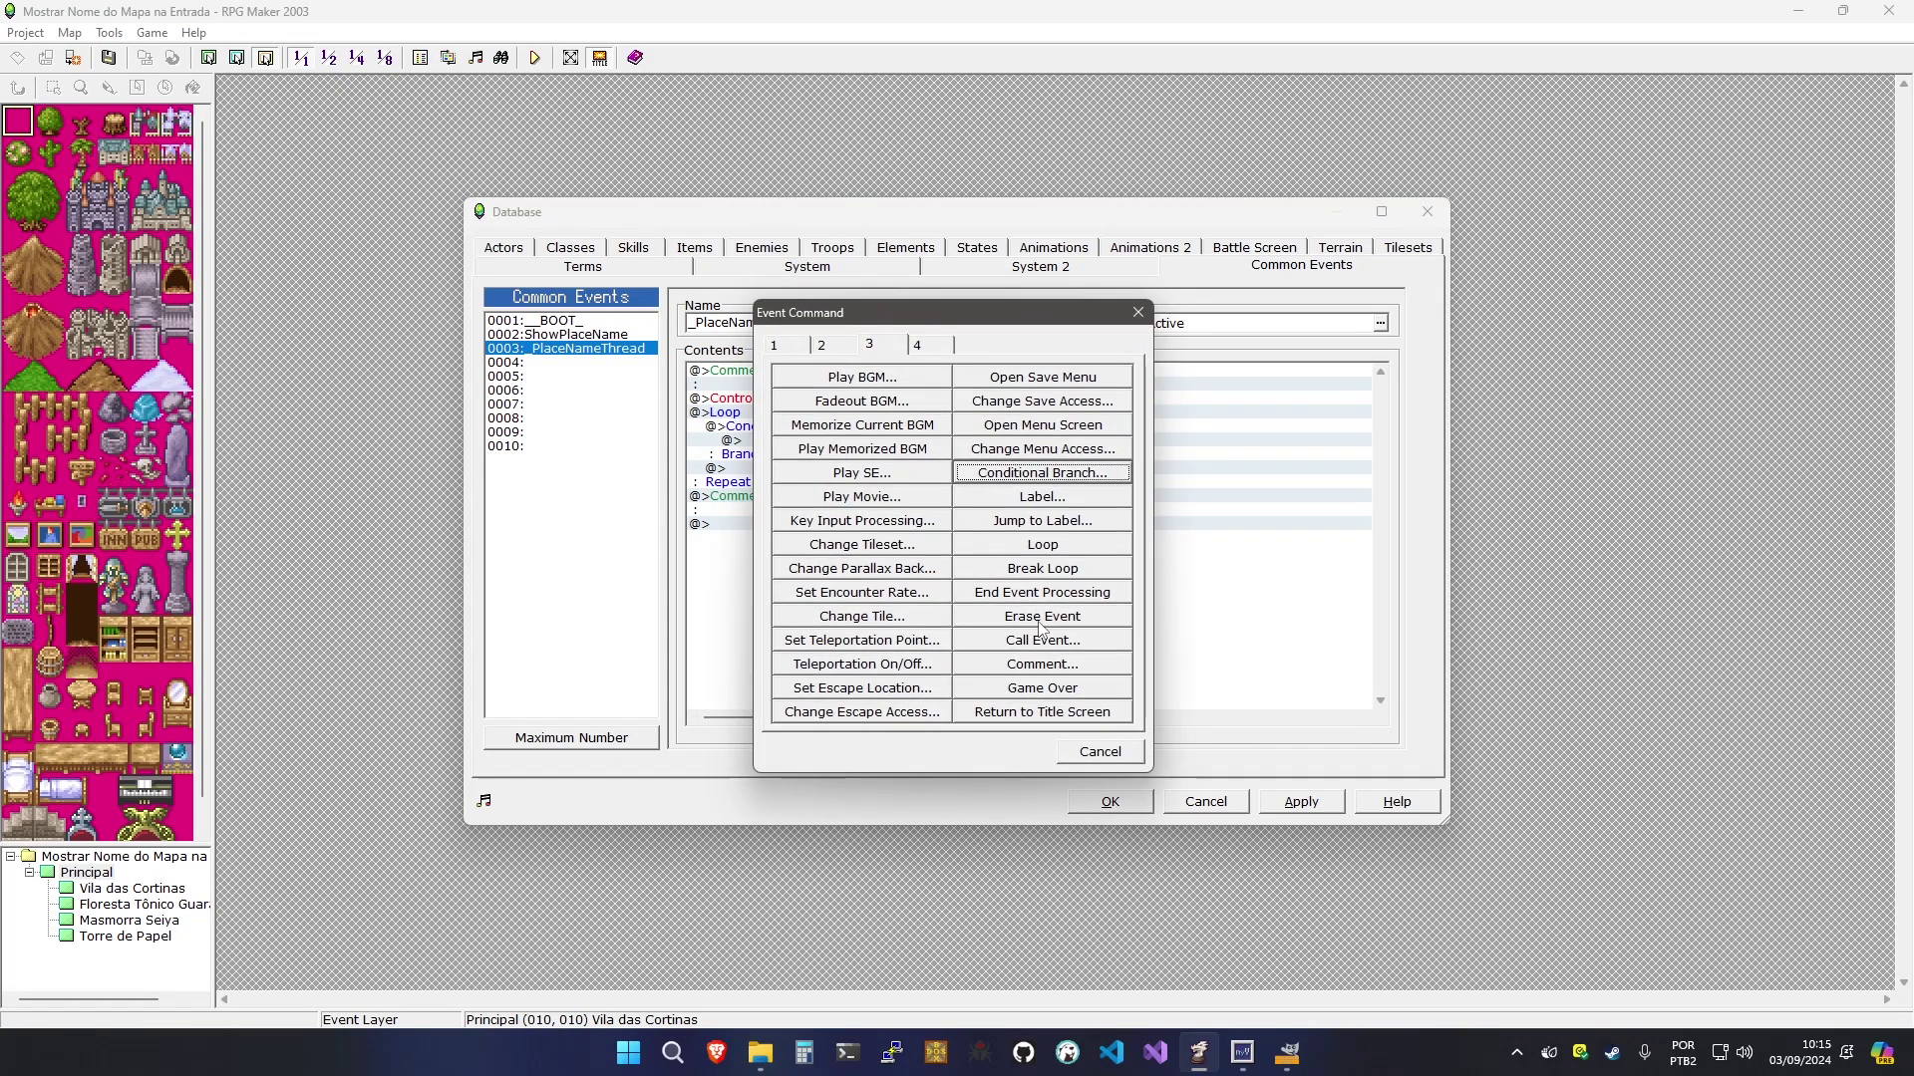
pyautogui.click(1027, 571)
# Below the first branch inside the loop, add a conditional branch for switch 0001:ShowPlaceName being OFF, without an else case
pyautogui.doubleClick(833, 482)
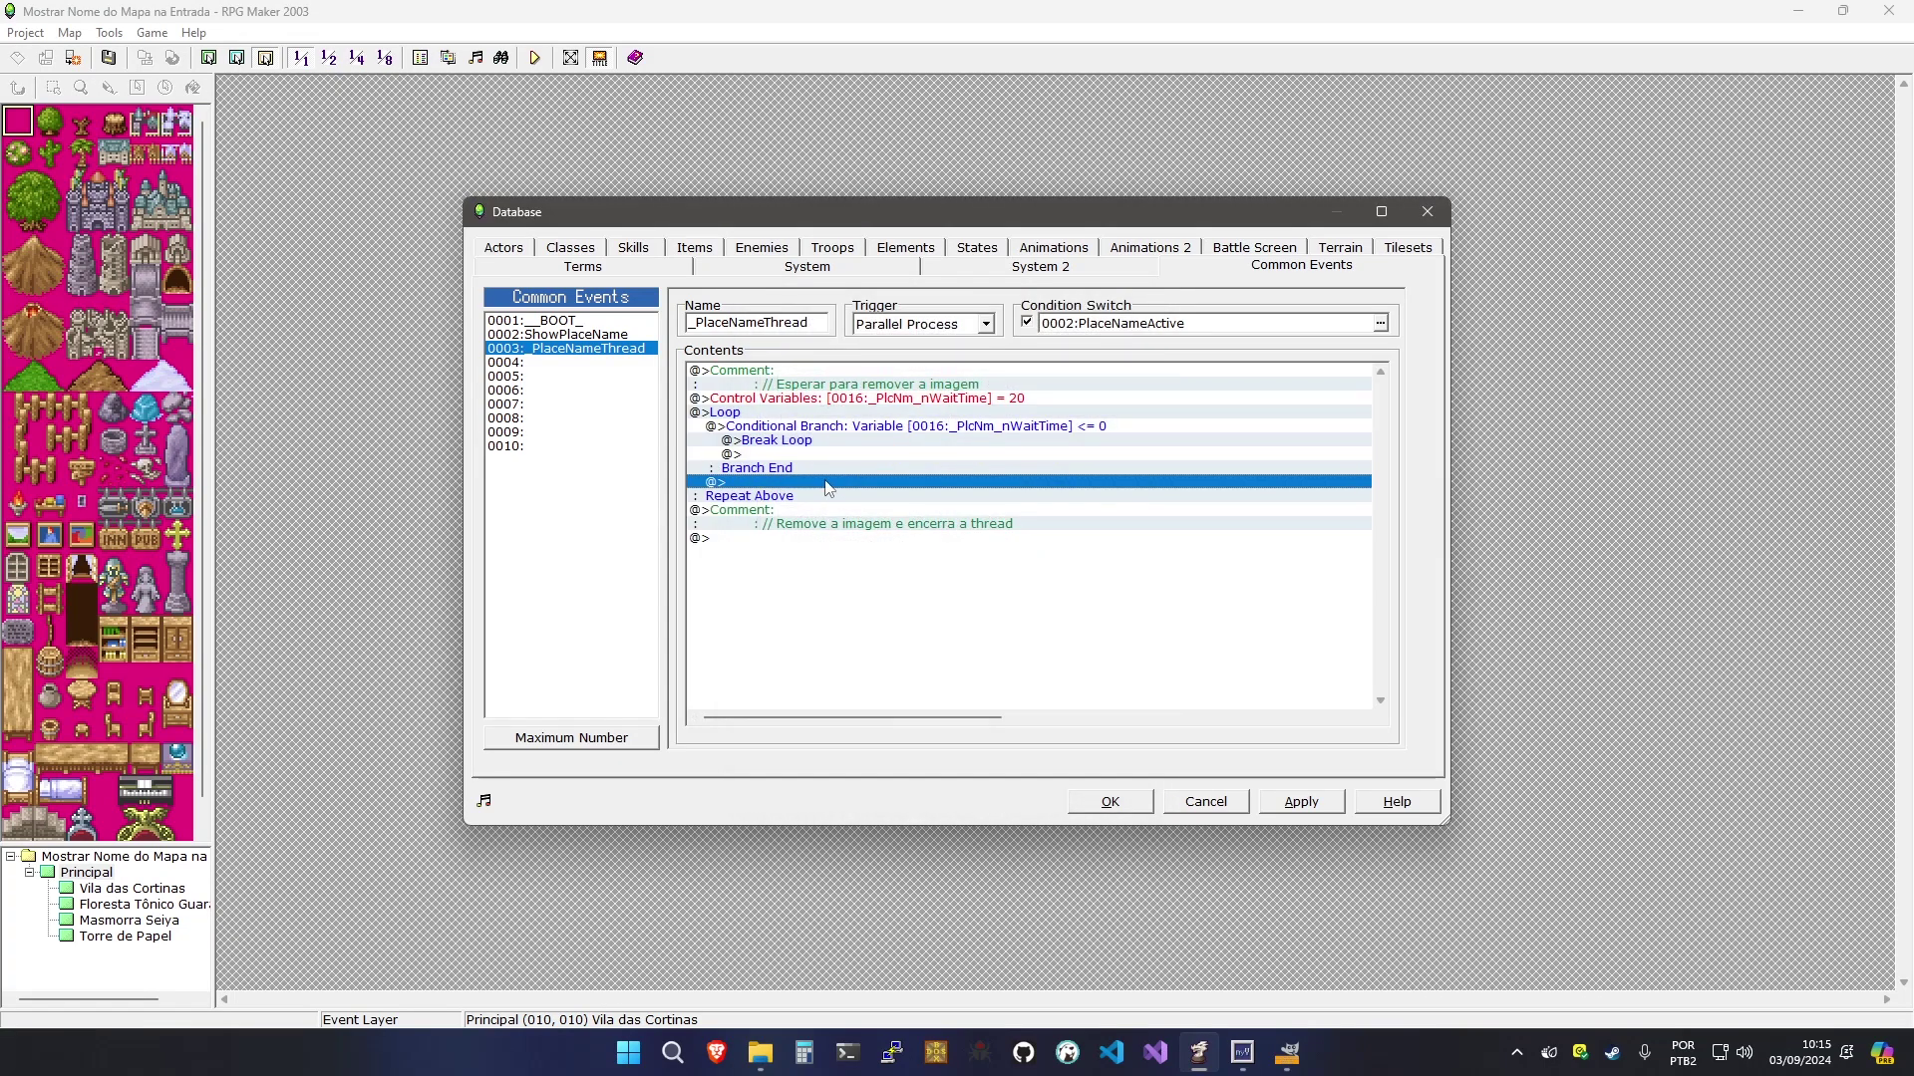
pyautogui.click(1037, 478)
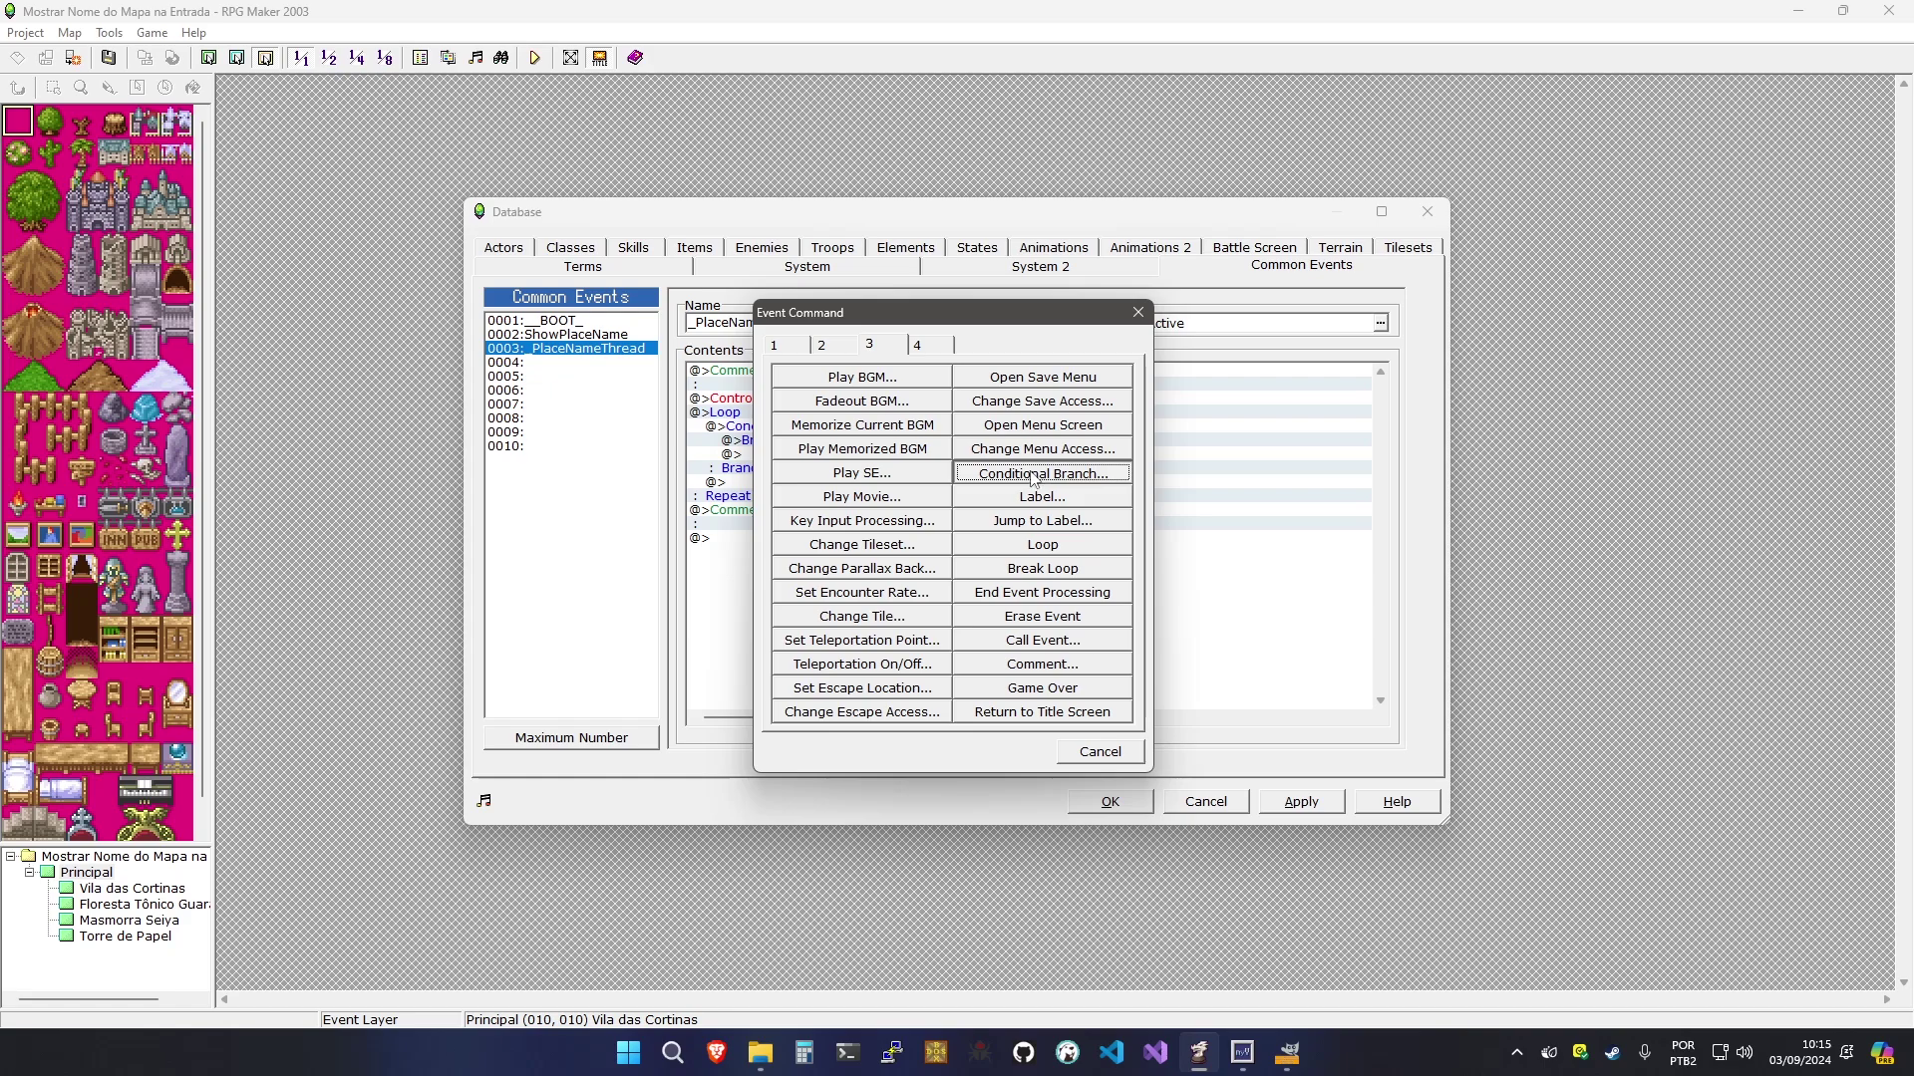
pyautogui.click(755, 429)
pyautogui.click(873, 436)
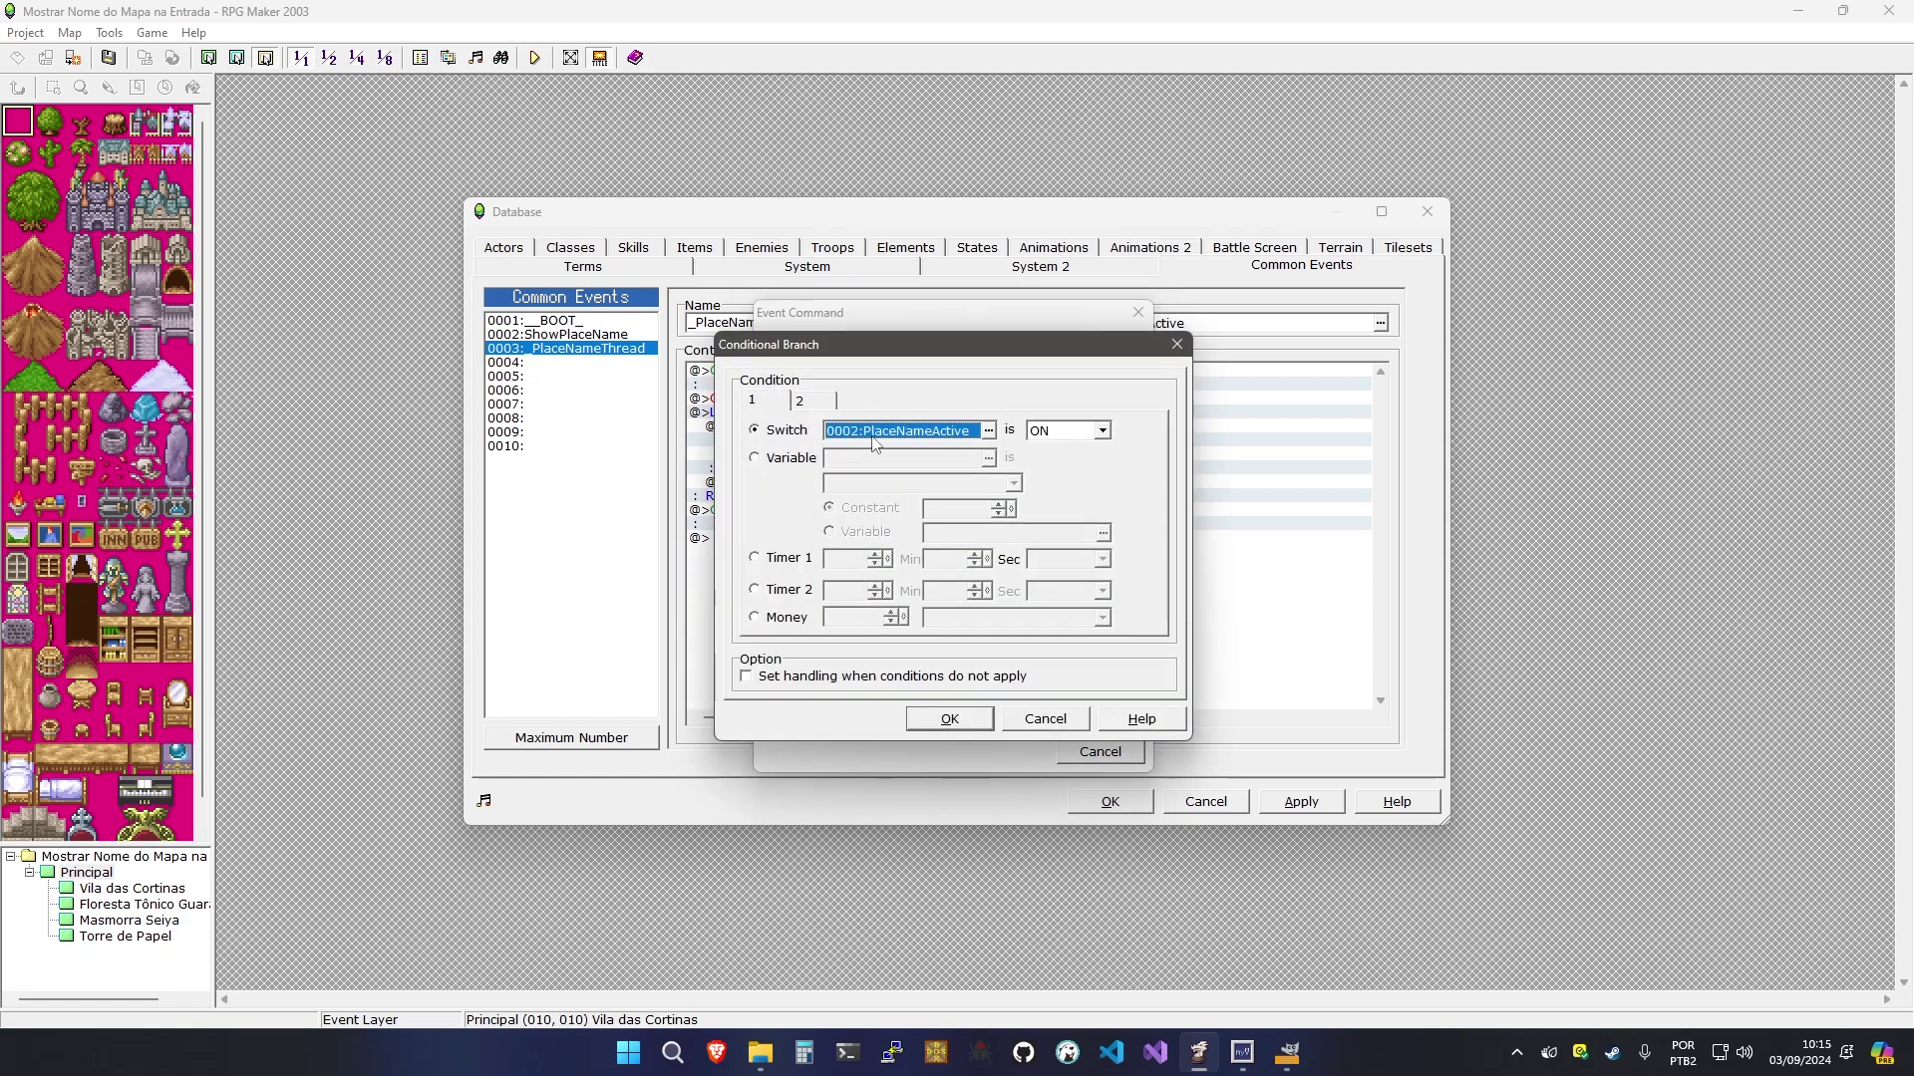
pyautogui.click(874, 439)
pyautogui.click(972, 383)
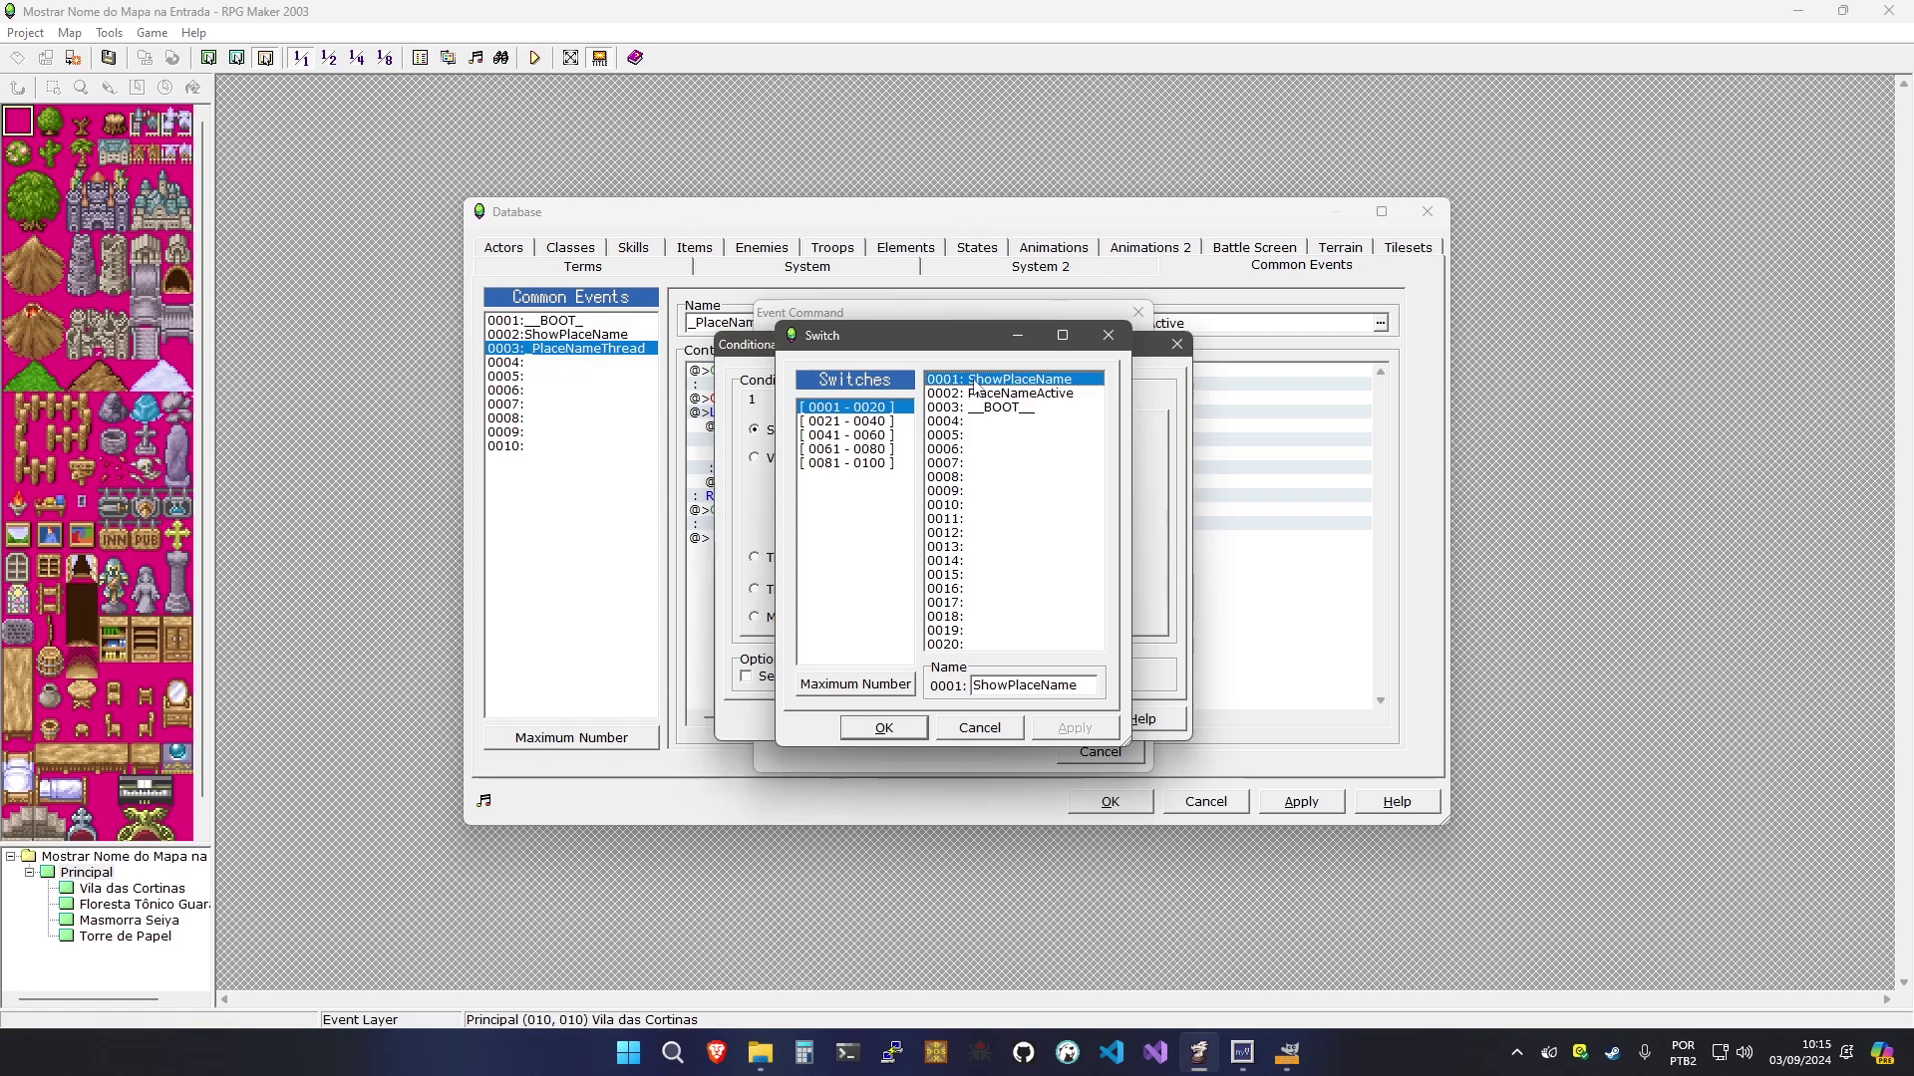
pyautogui.doubleClick(974, 387)
pyautogui.click(1068, 430)
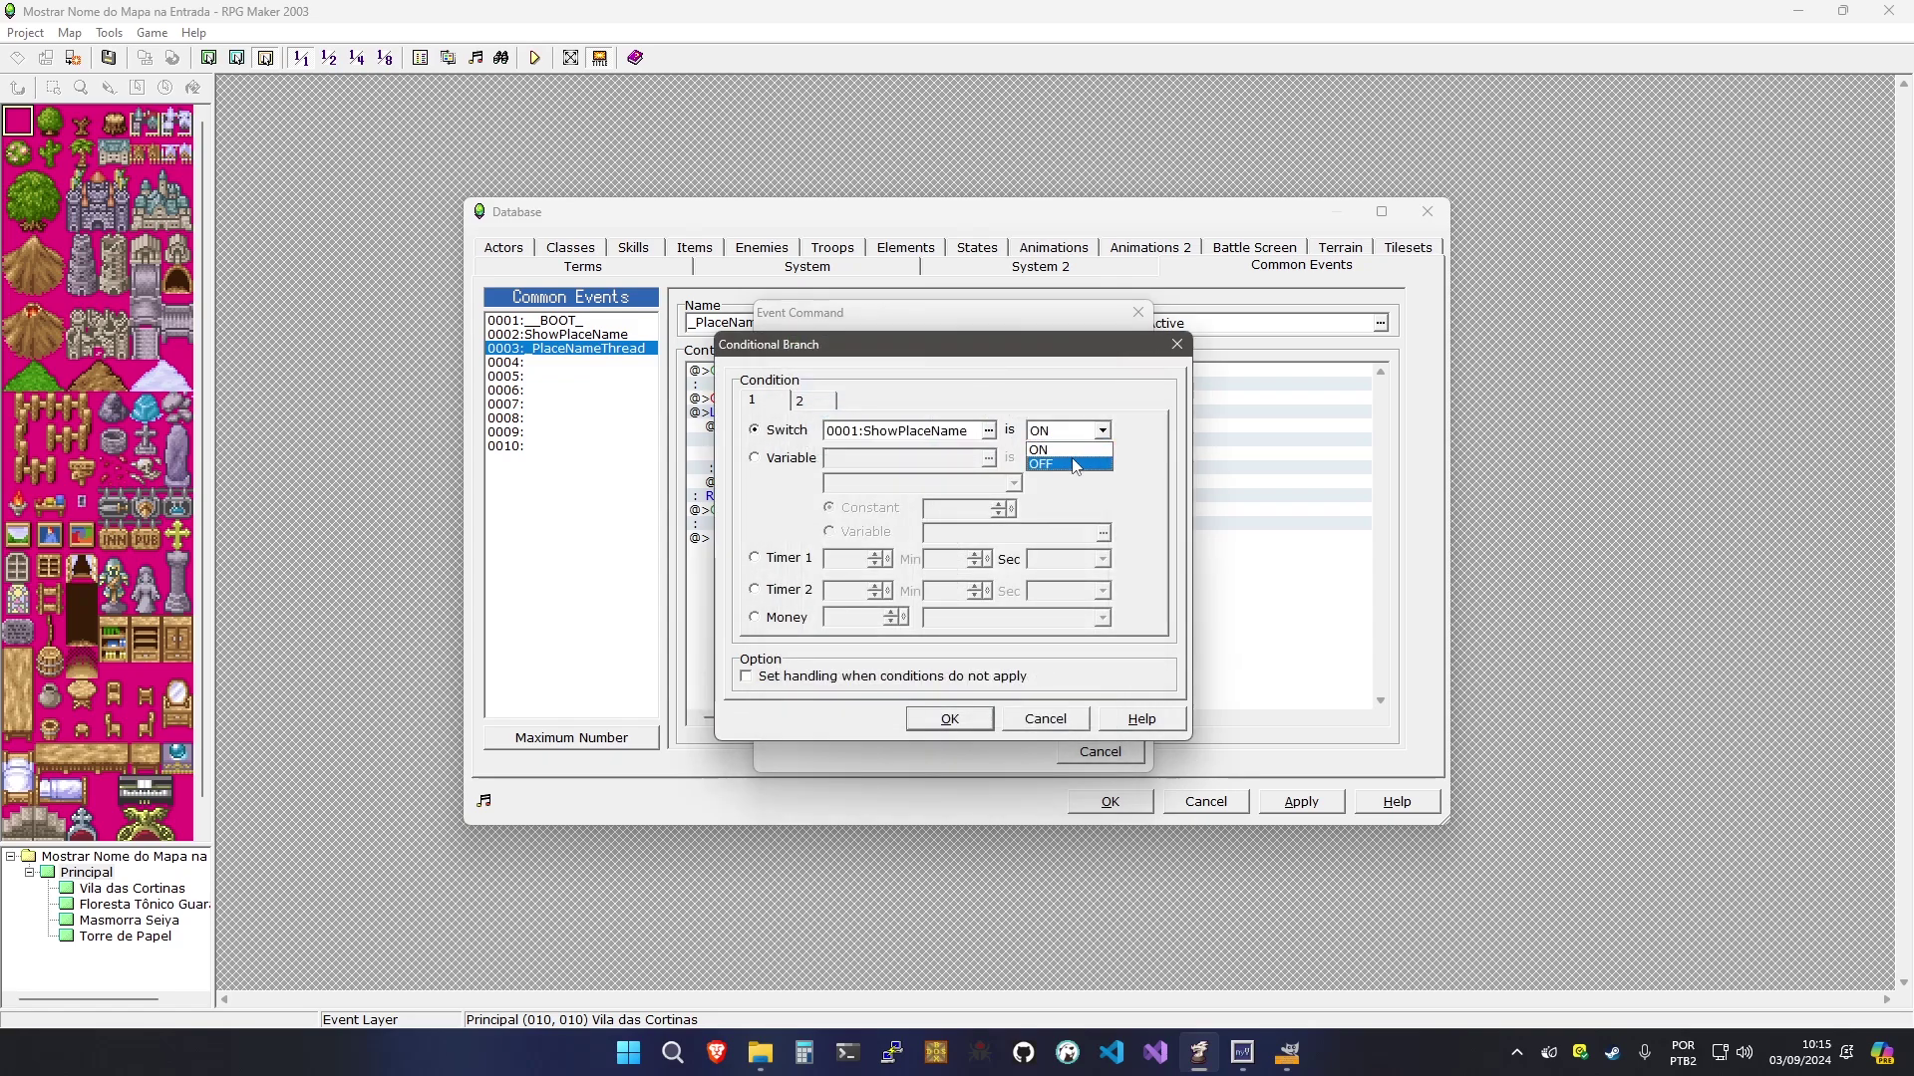
pyautogui.click(1076, 464)
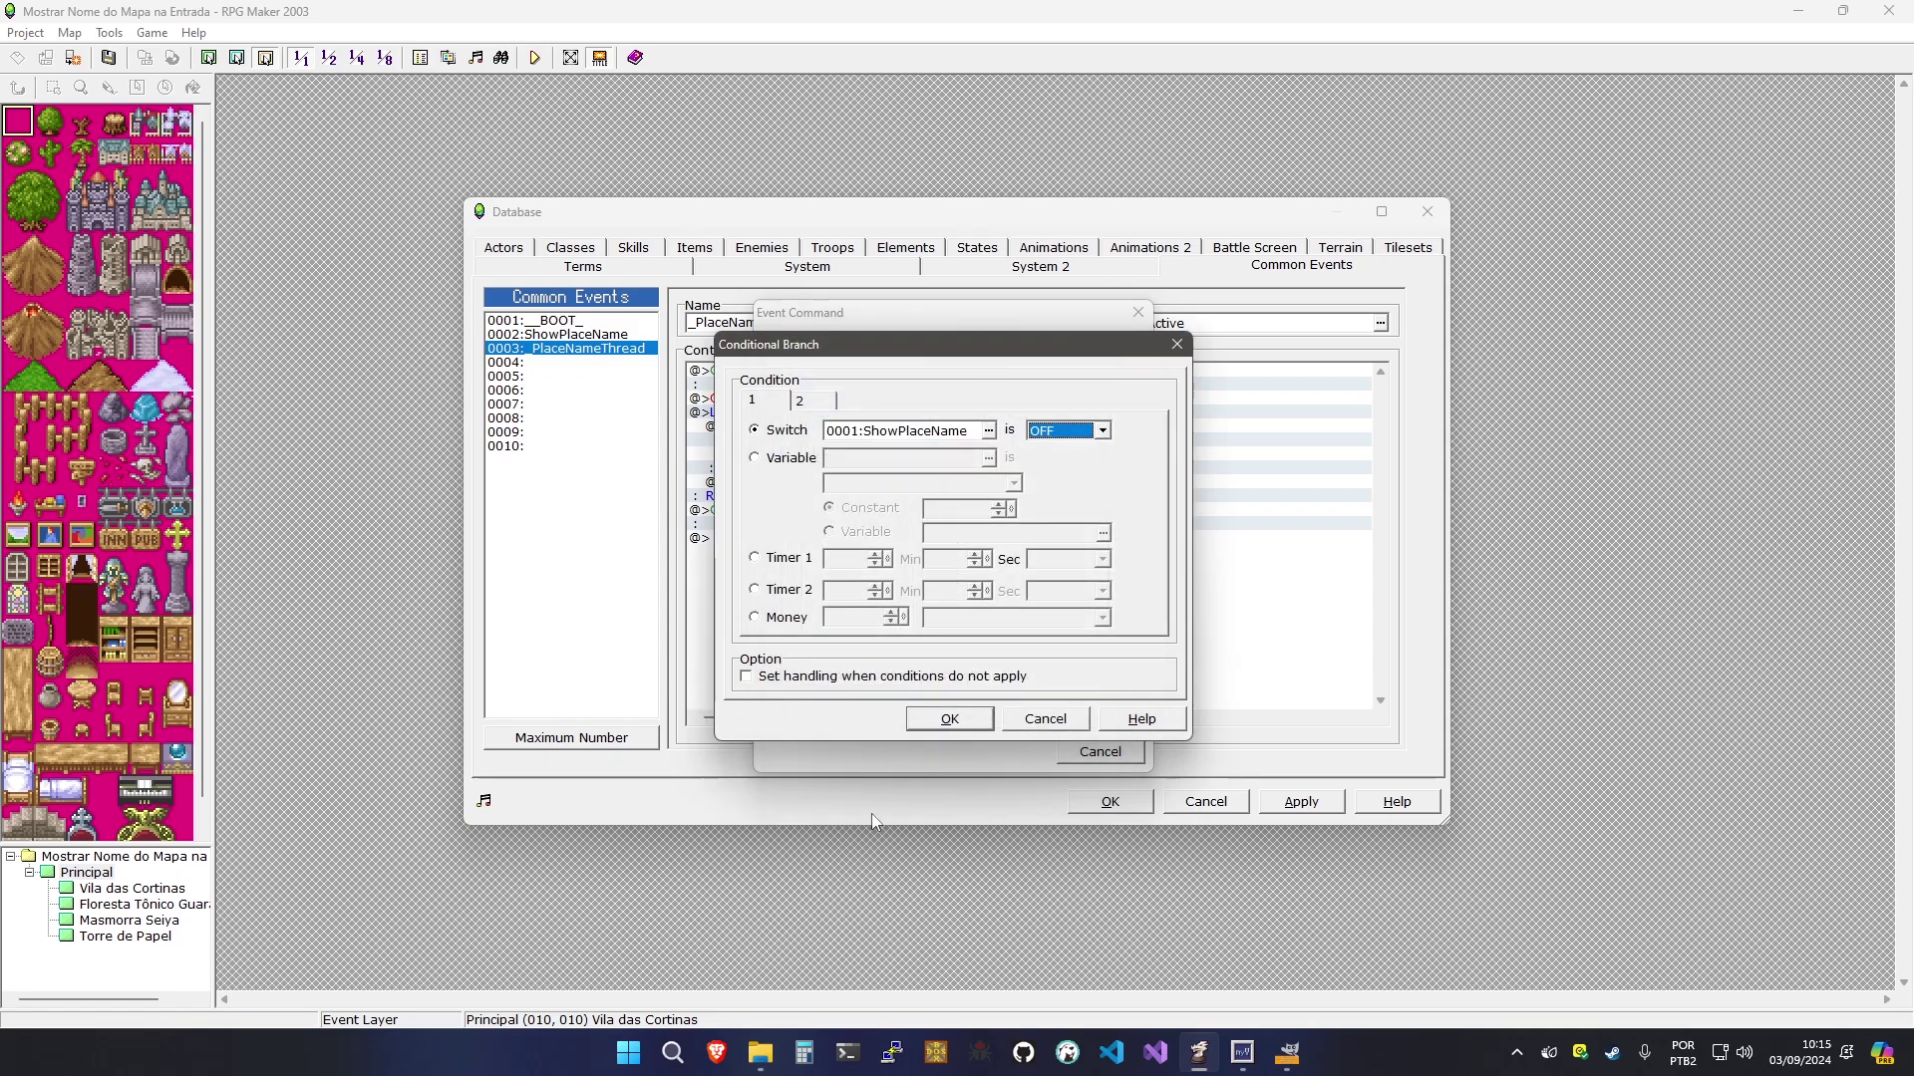
pyautogui.click(949, 719)
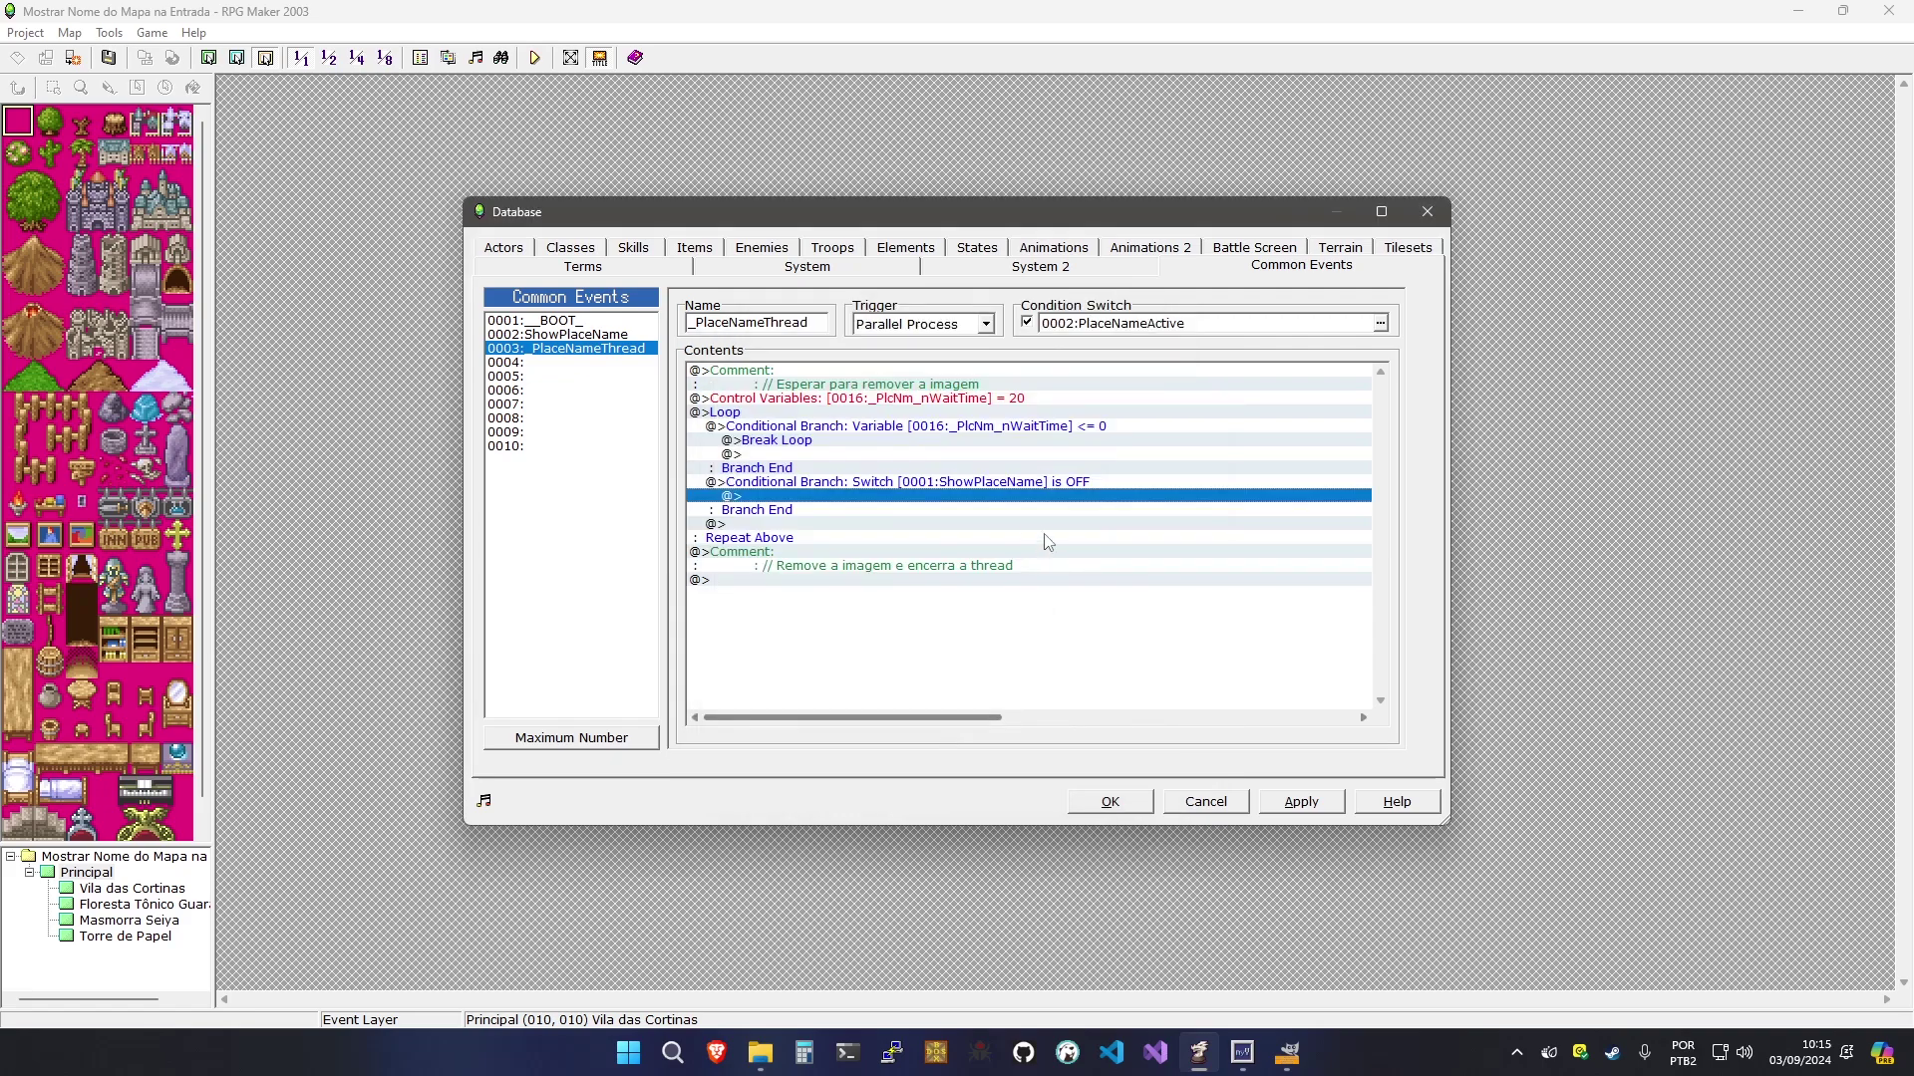
# Insert a Break Loop in the ShowPlaceName OFF branch and, below that branch, a Control Variables command subtracting 1 from 0016:_PlcNm_nWaitTime
pyautogui.doubleClick(945, 490)
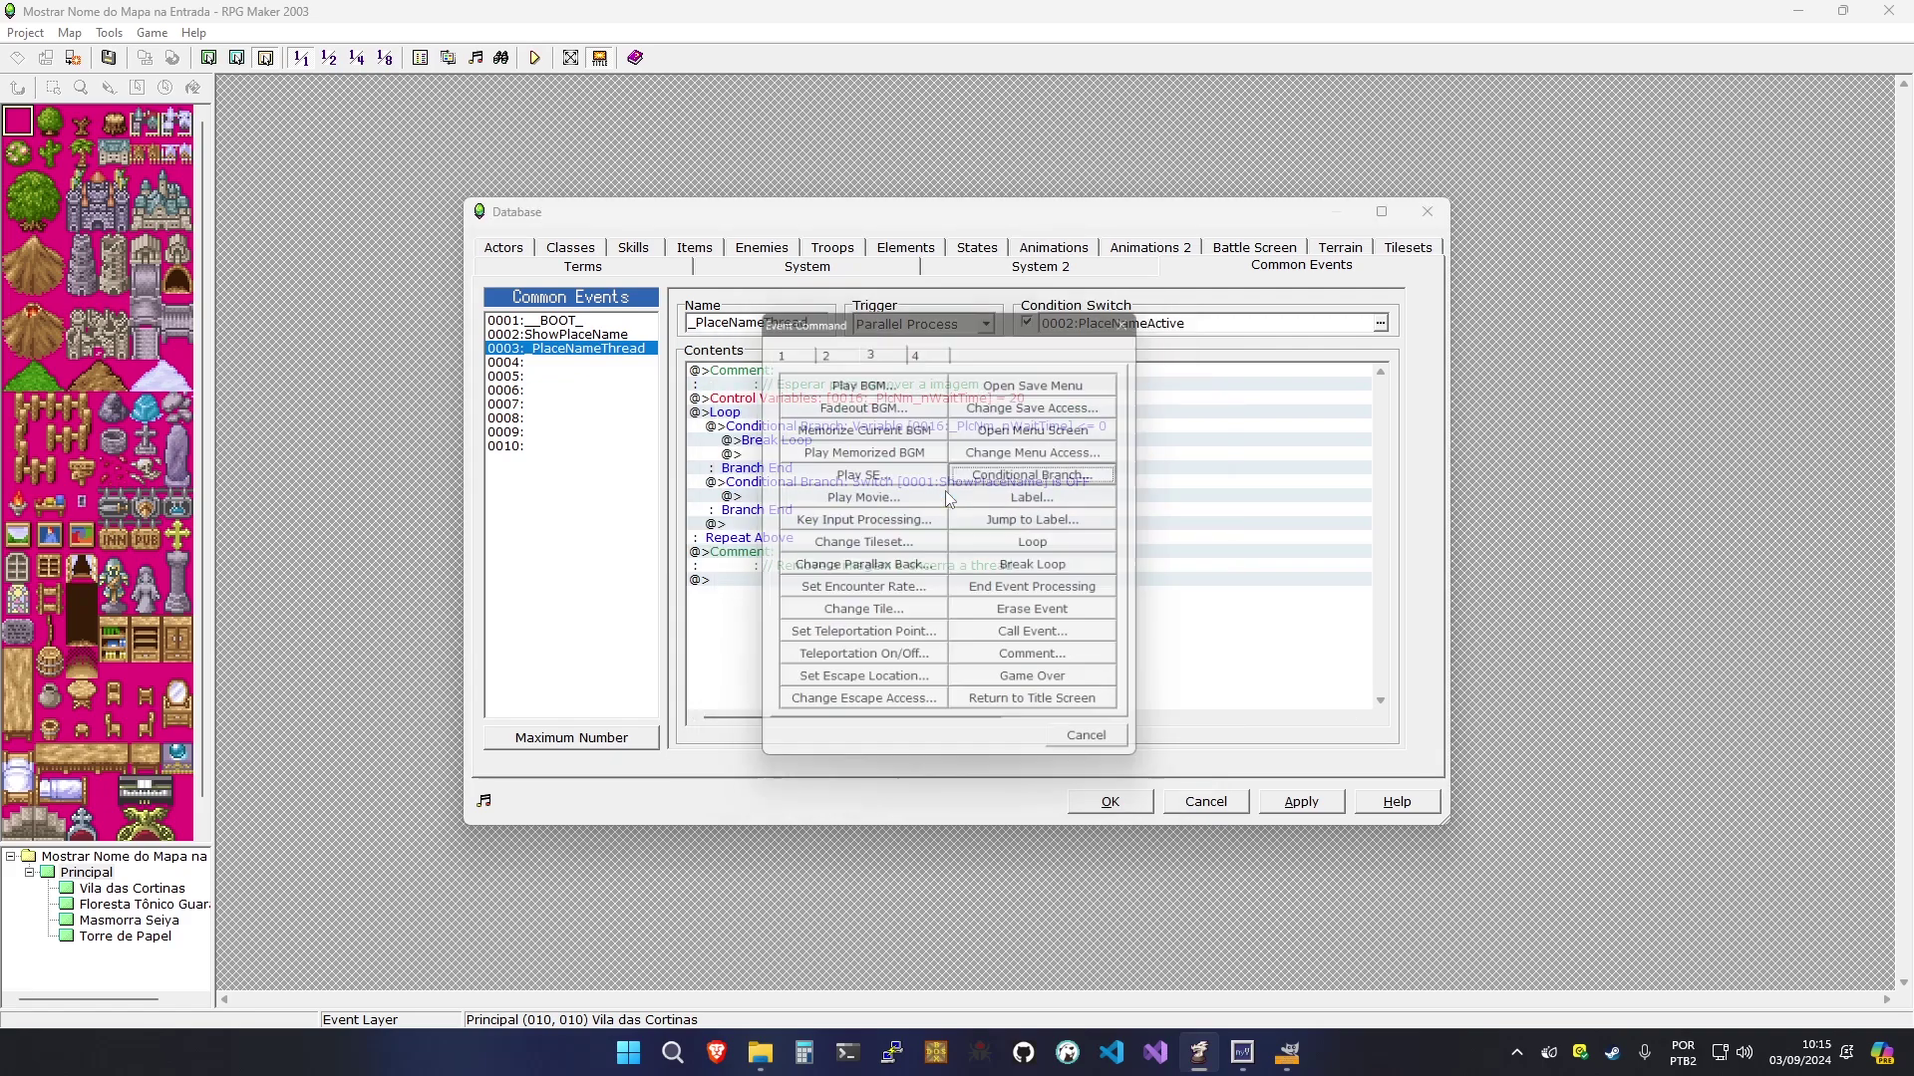
pyautogui.click(1043, 568)
pyautogui.click(799, 528)
pyautogui.doubleClick(797, 539)
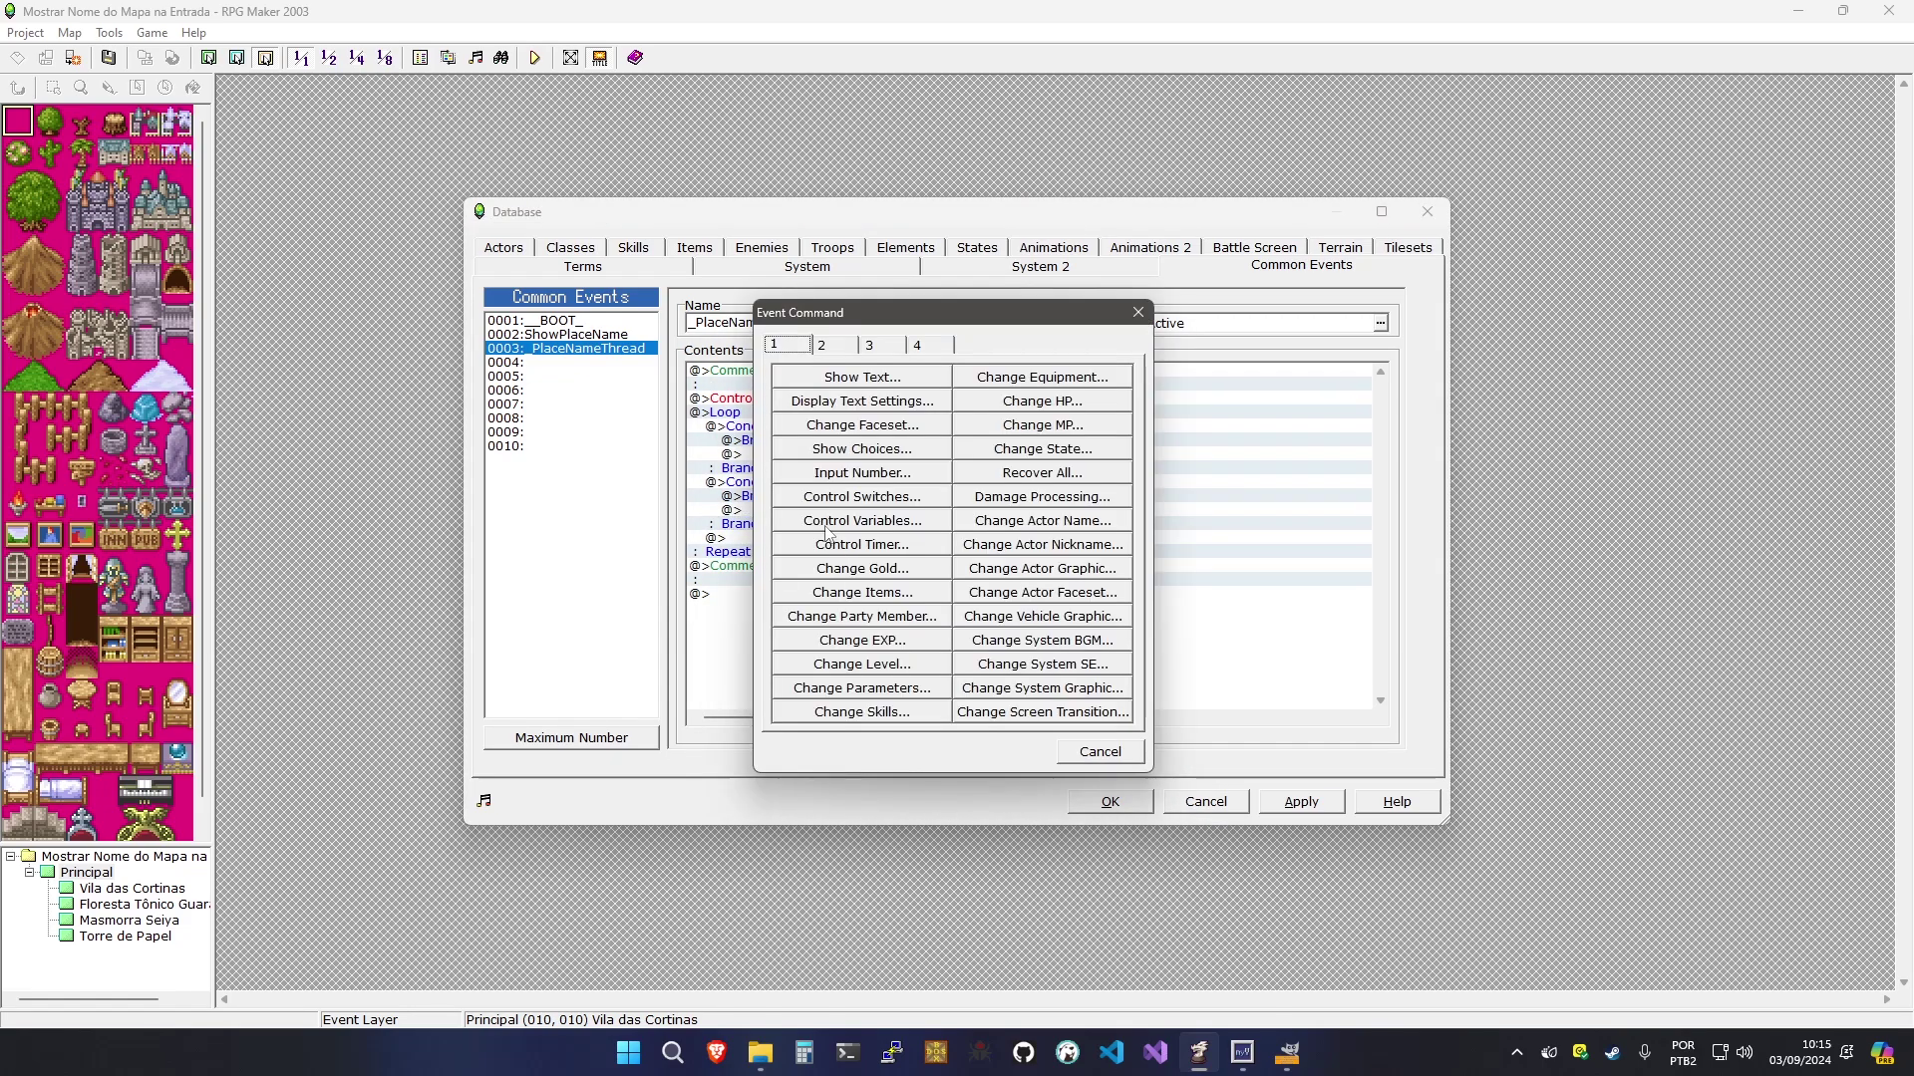
pyautogui.click(826, 528)
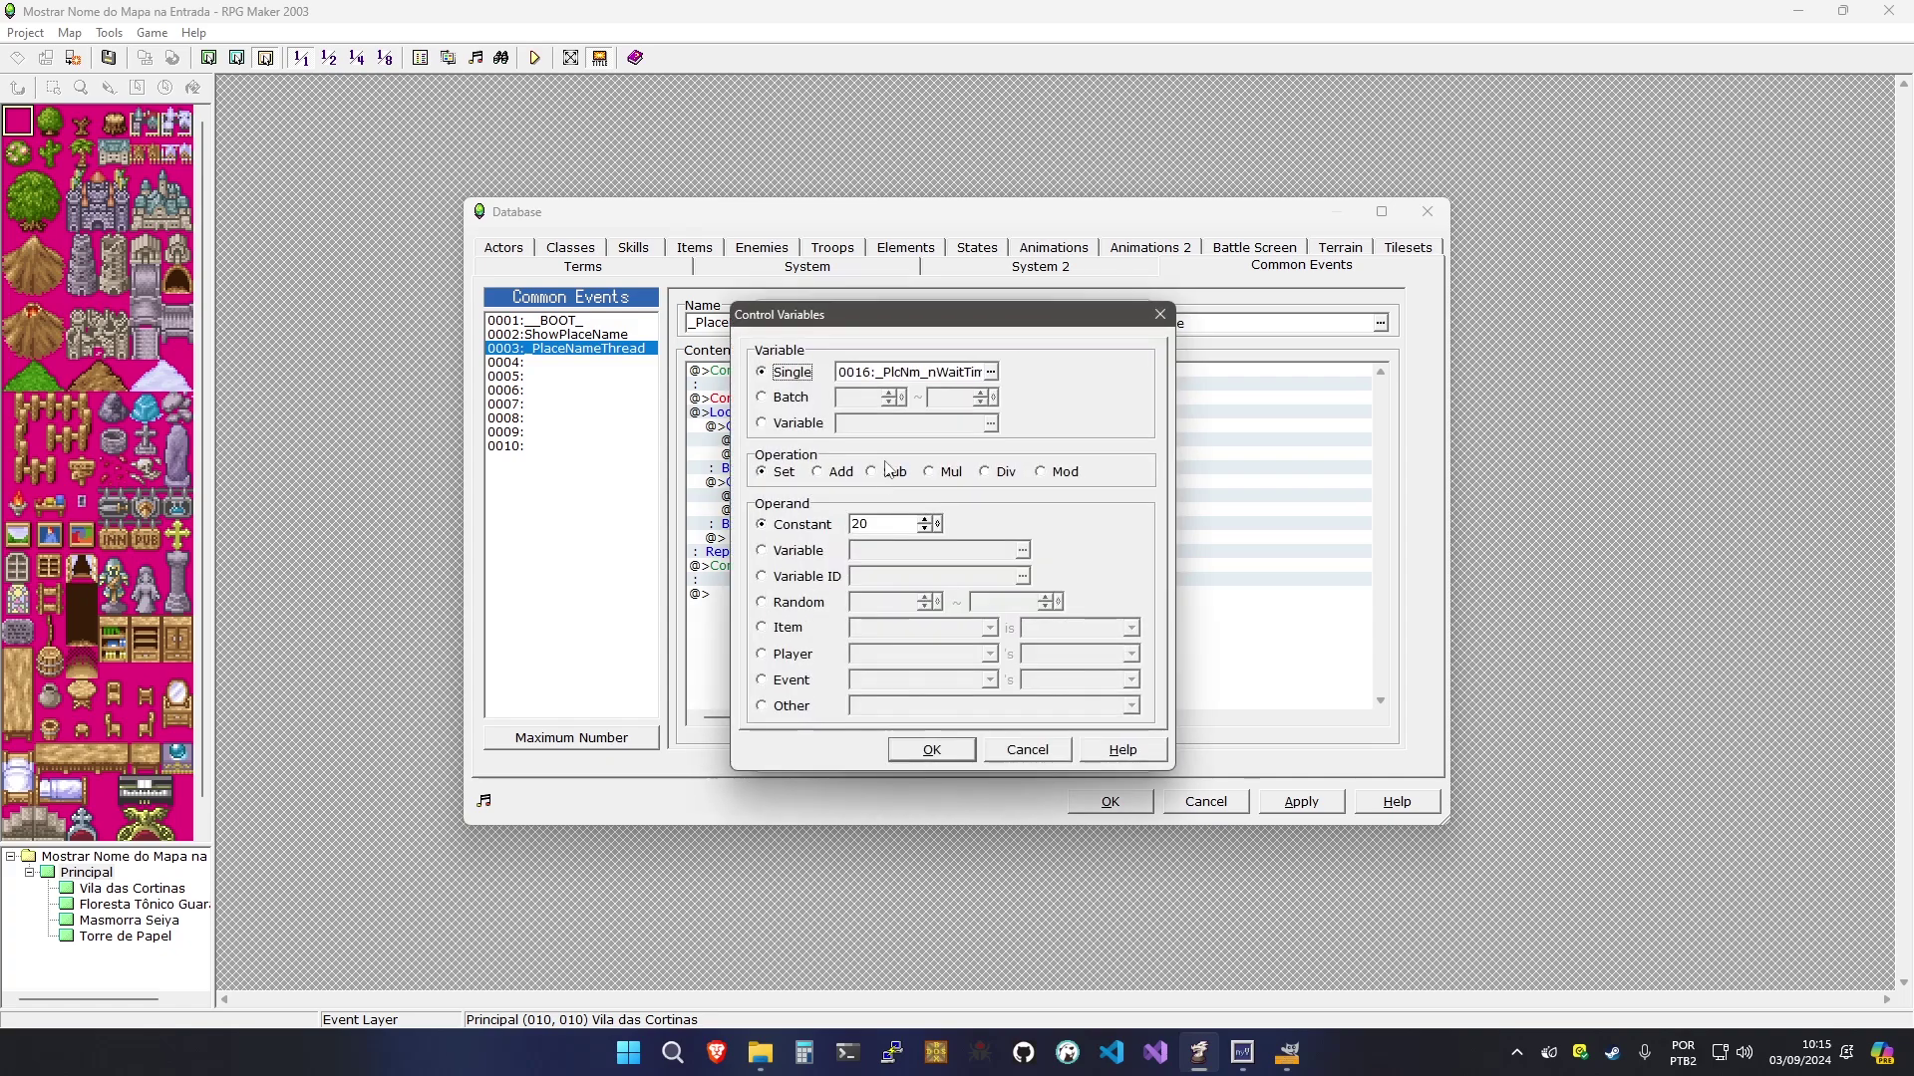
pyautogui.doubleClick(897, 379)
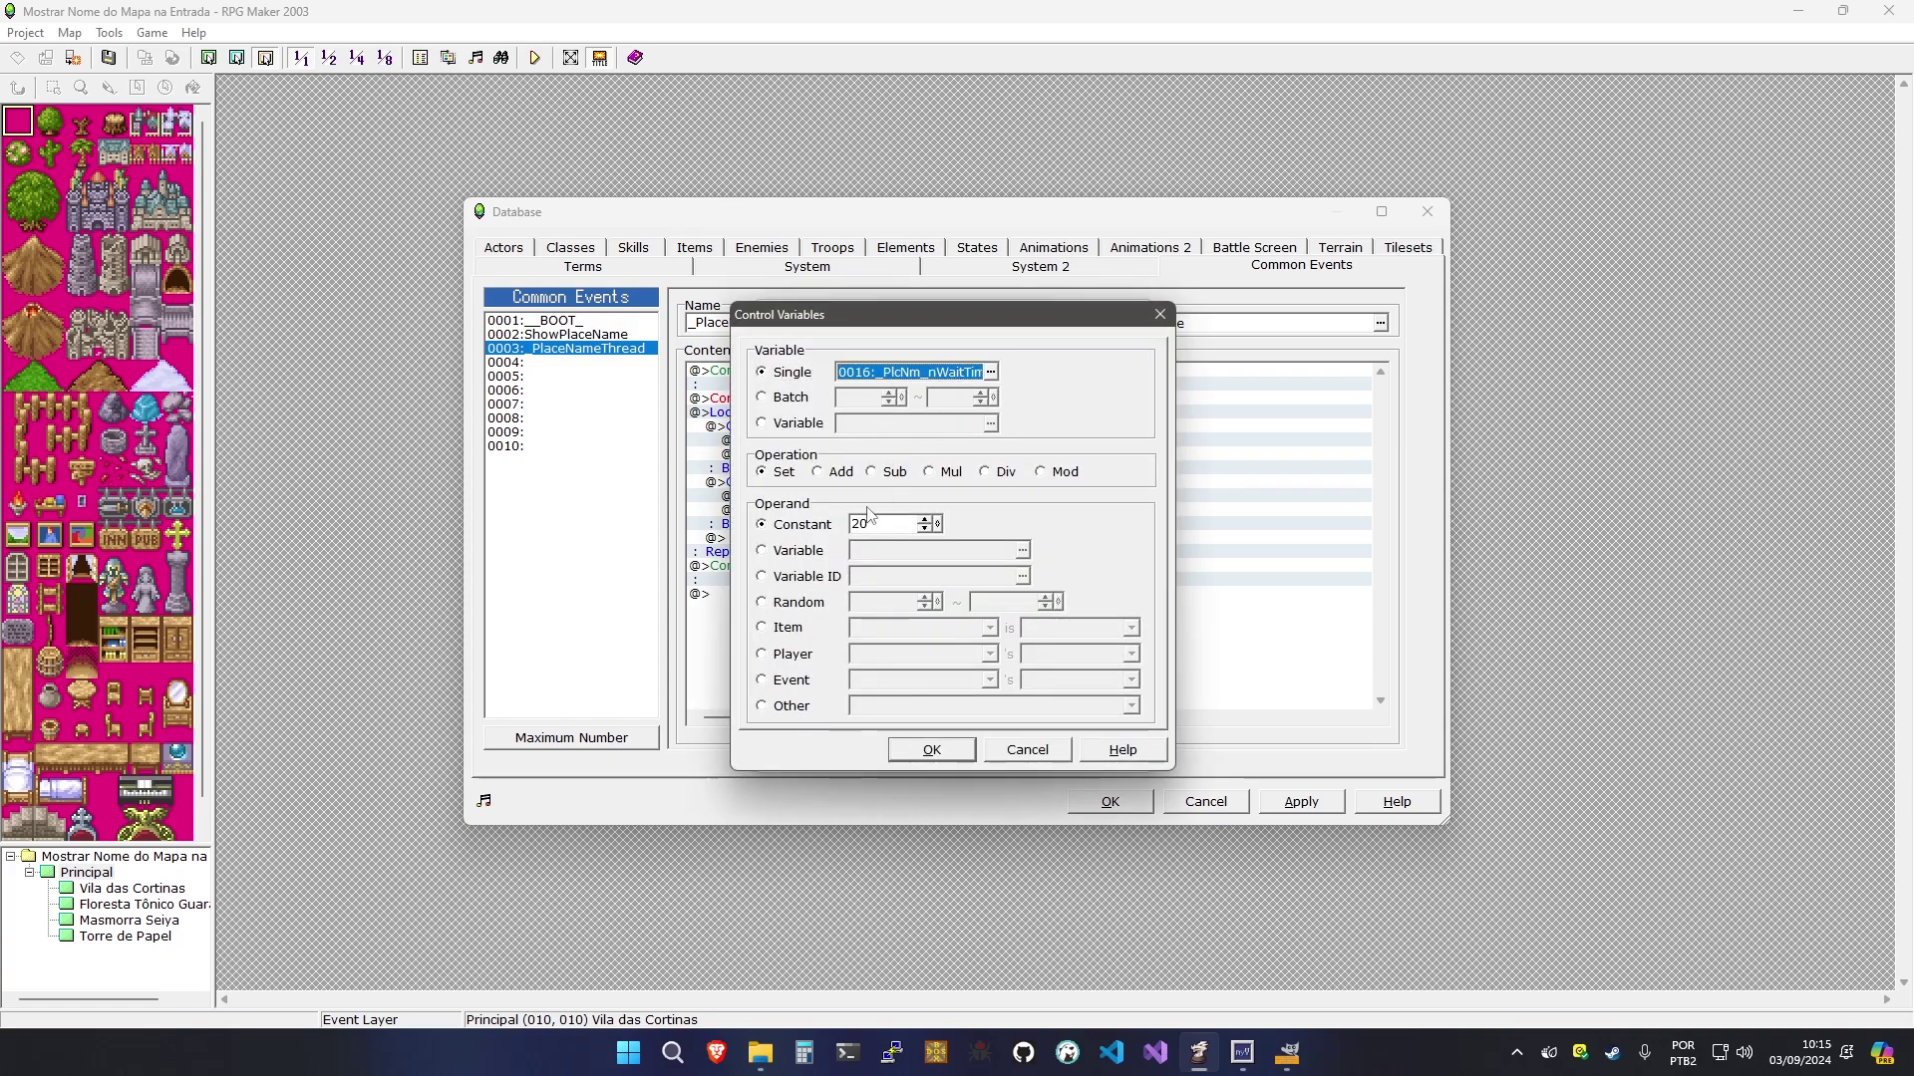
pyautogui.click(894, 472)
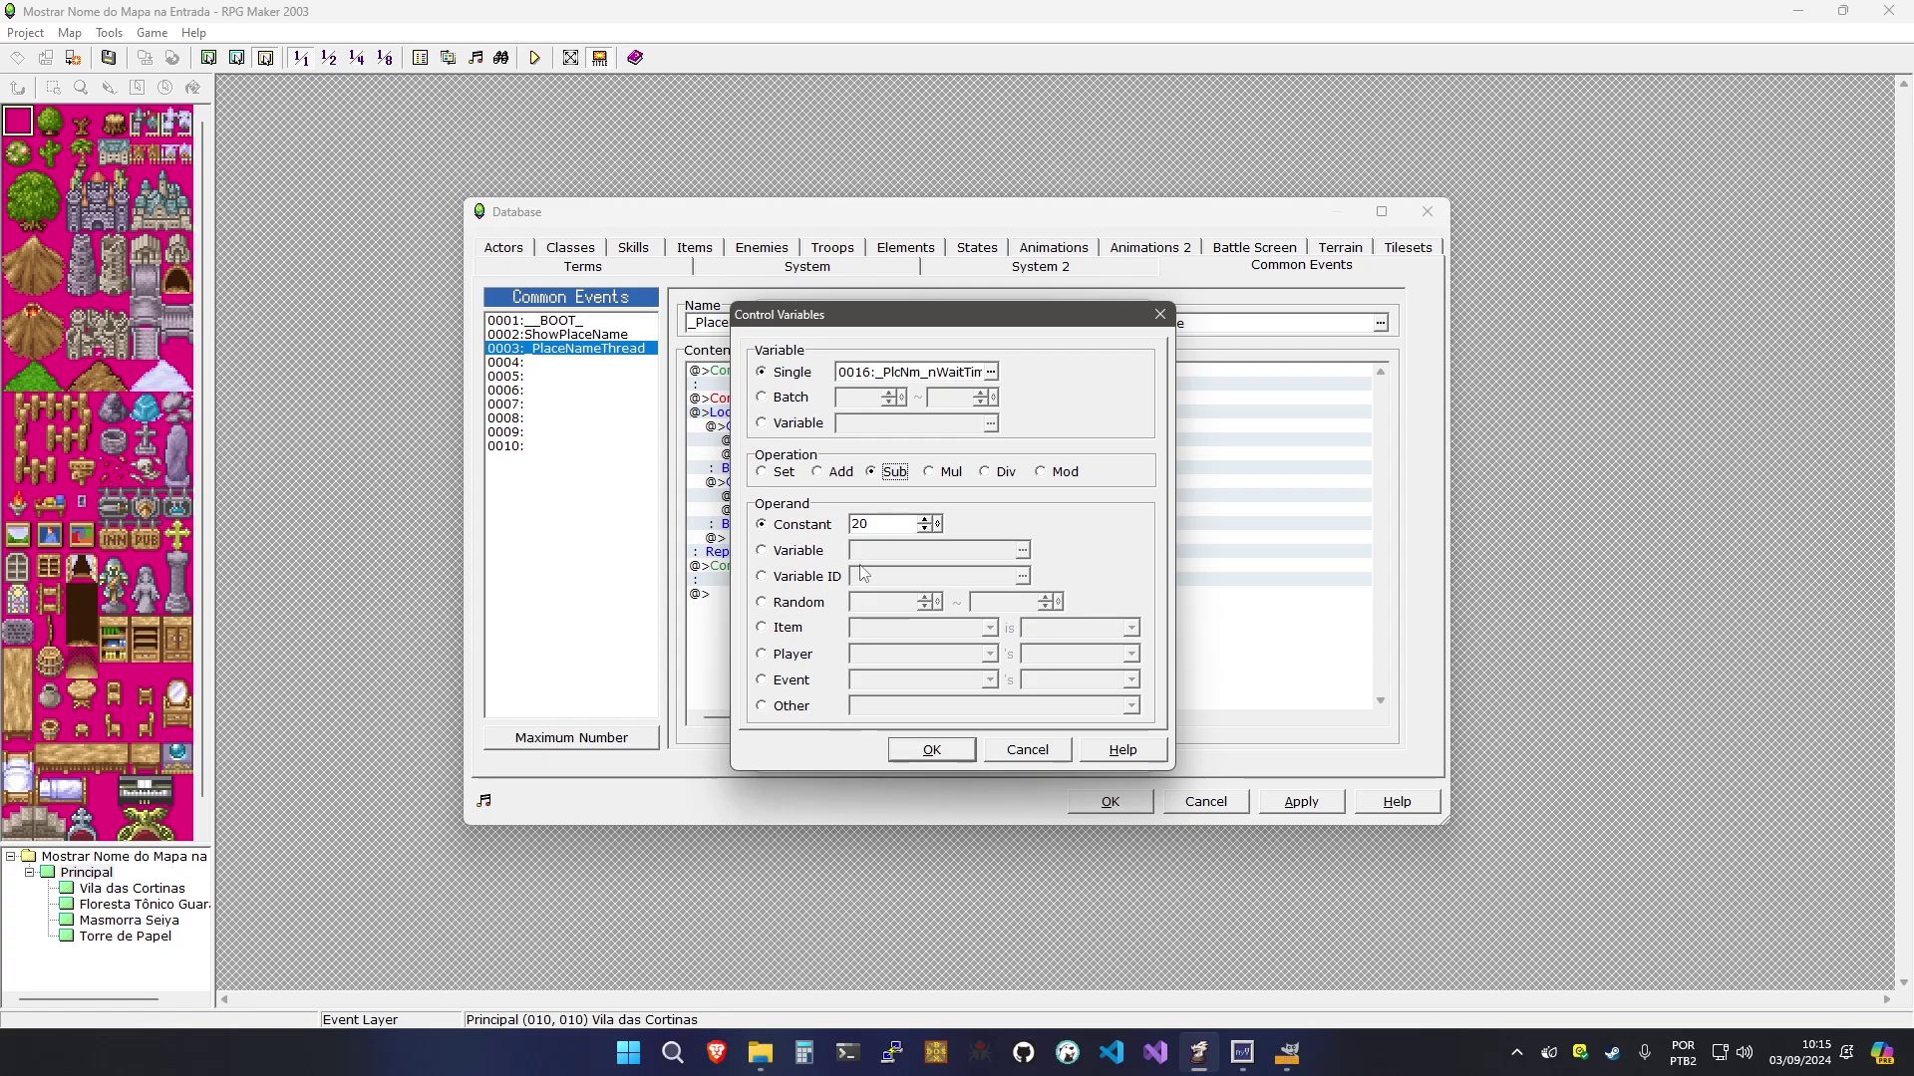
pyautogui.doubleClick(888, 523)
pyautogui.write('1')
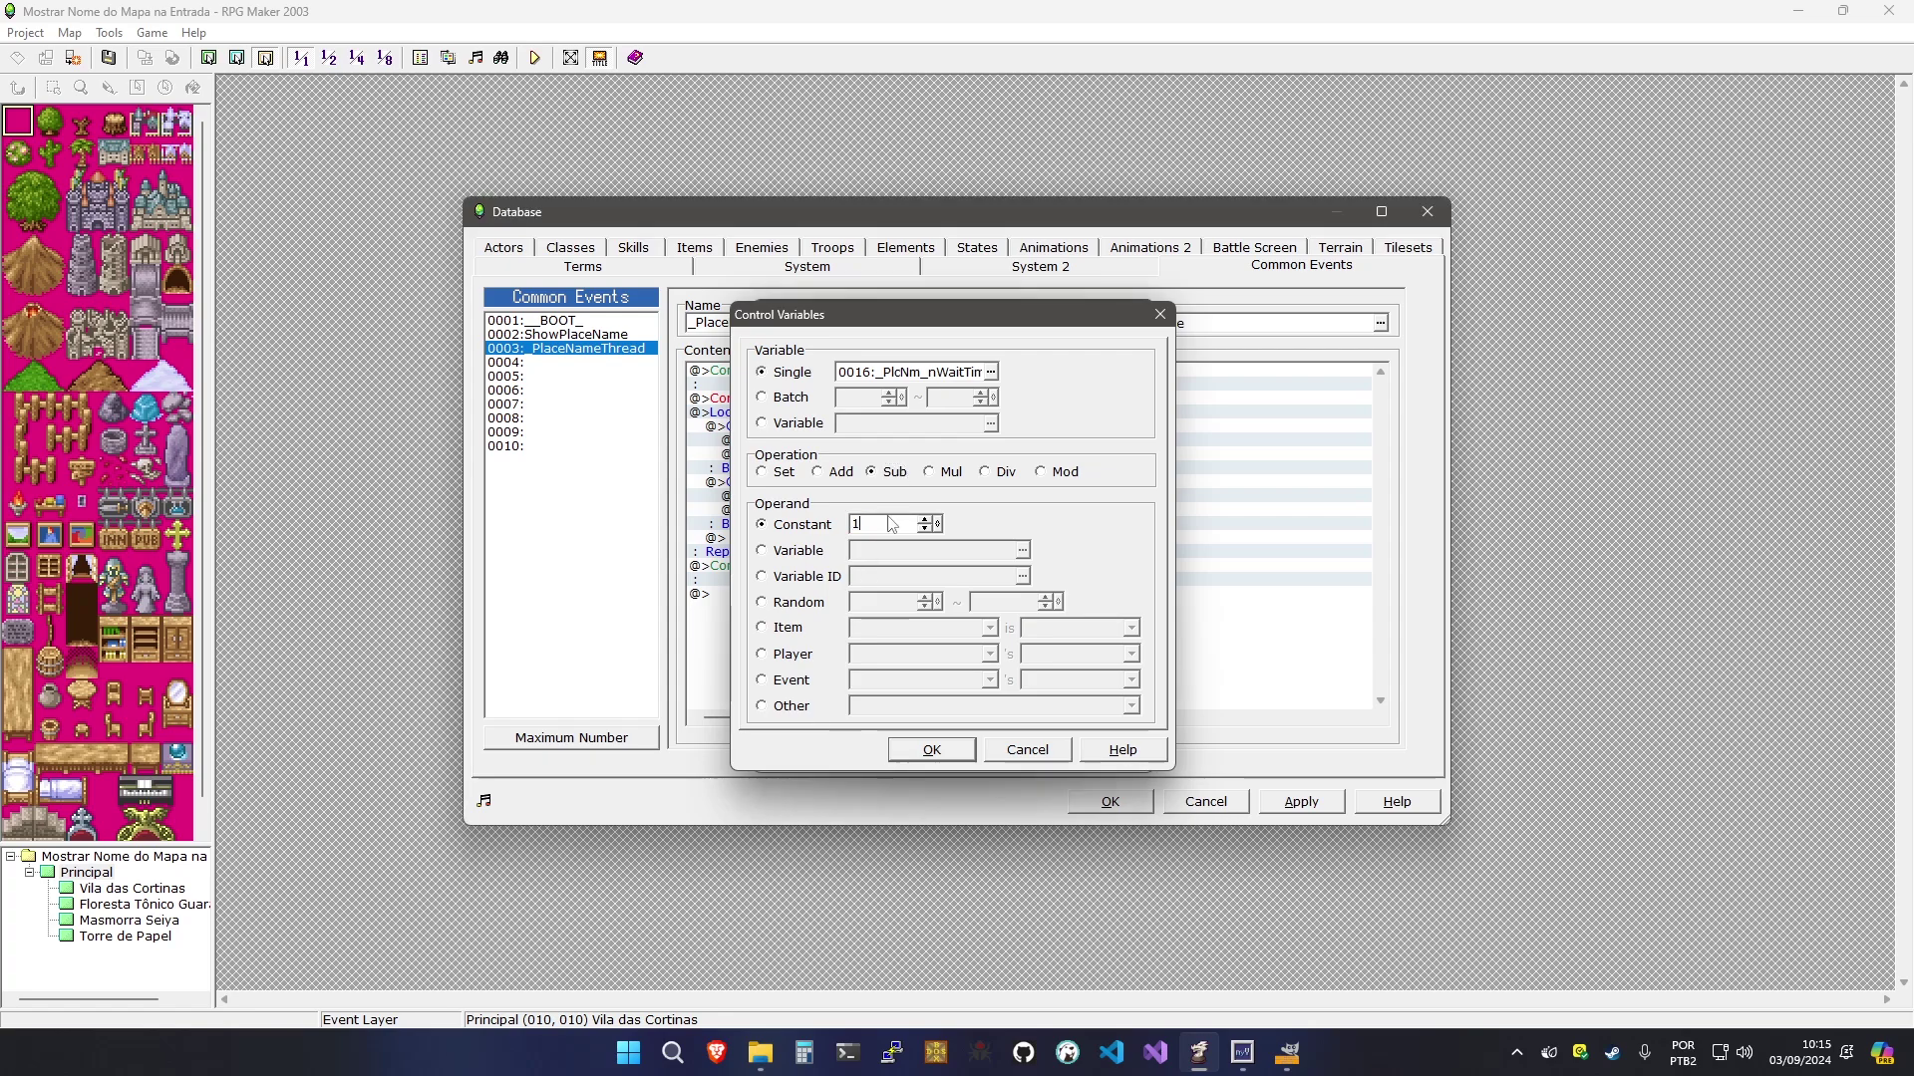
pyautogui.press('Return')
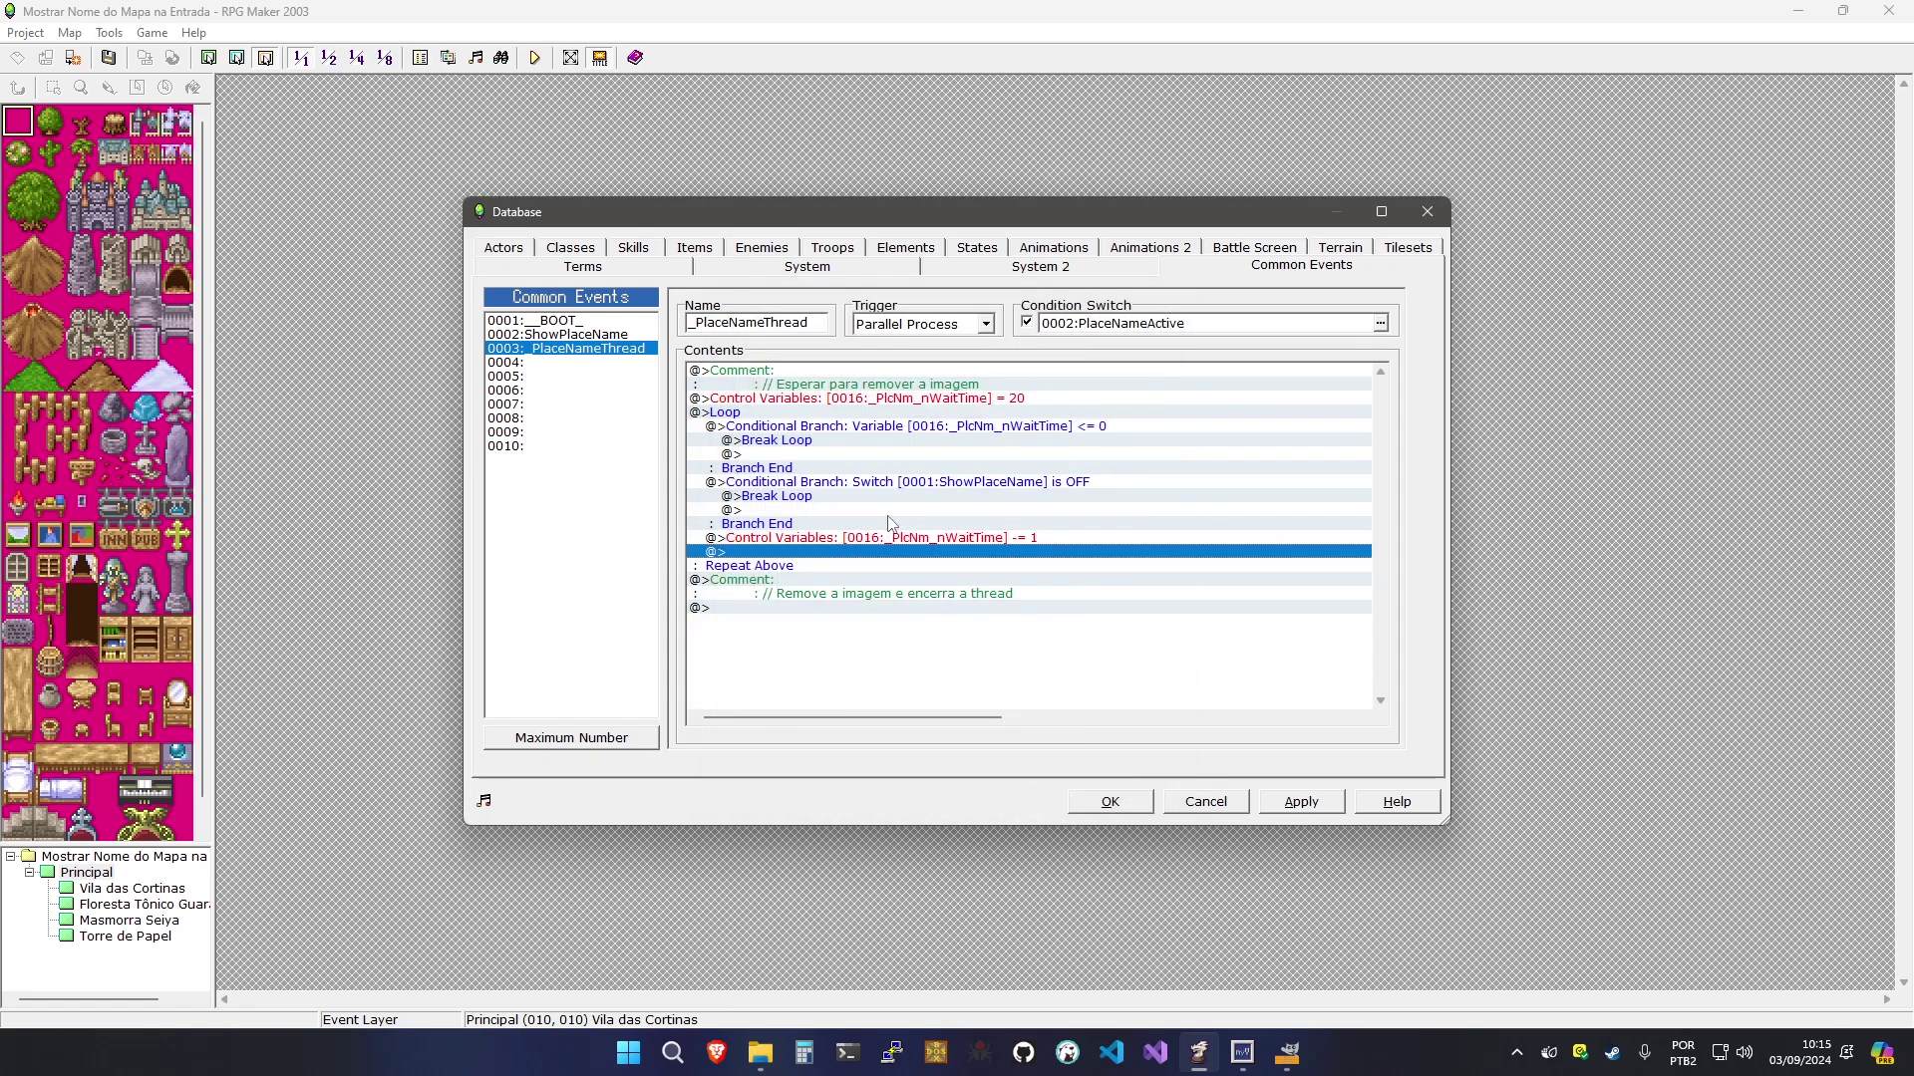
# Insert a Wait command of 0.1 seconds at the end of the loop and apply the database changes
pyautogui.press('Return')
pyautogui.click(833, 350)
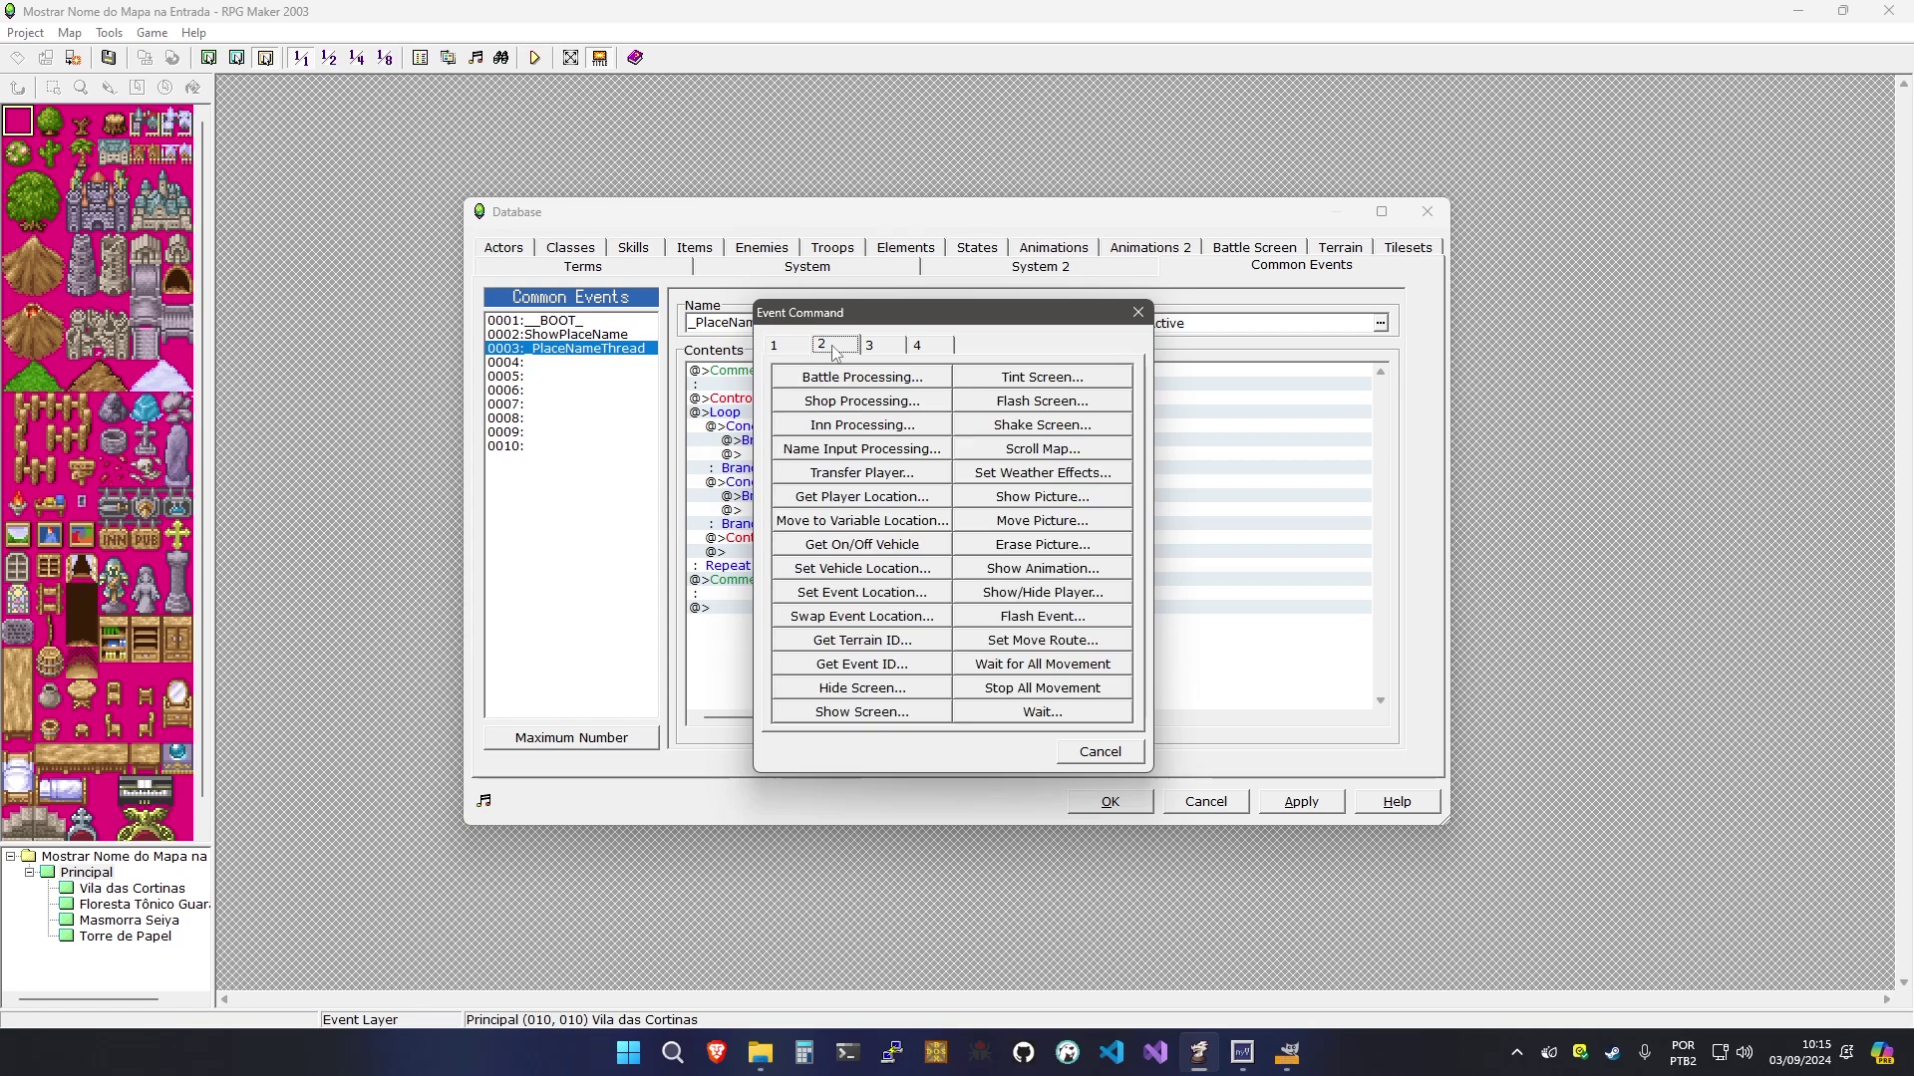
pyautogui.click(1080, 720)
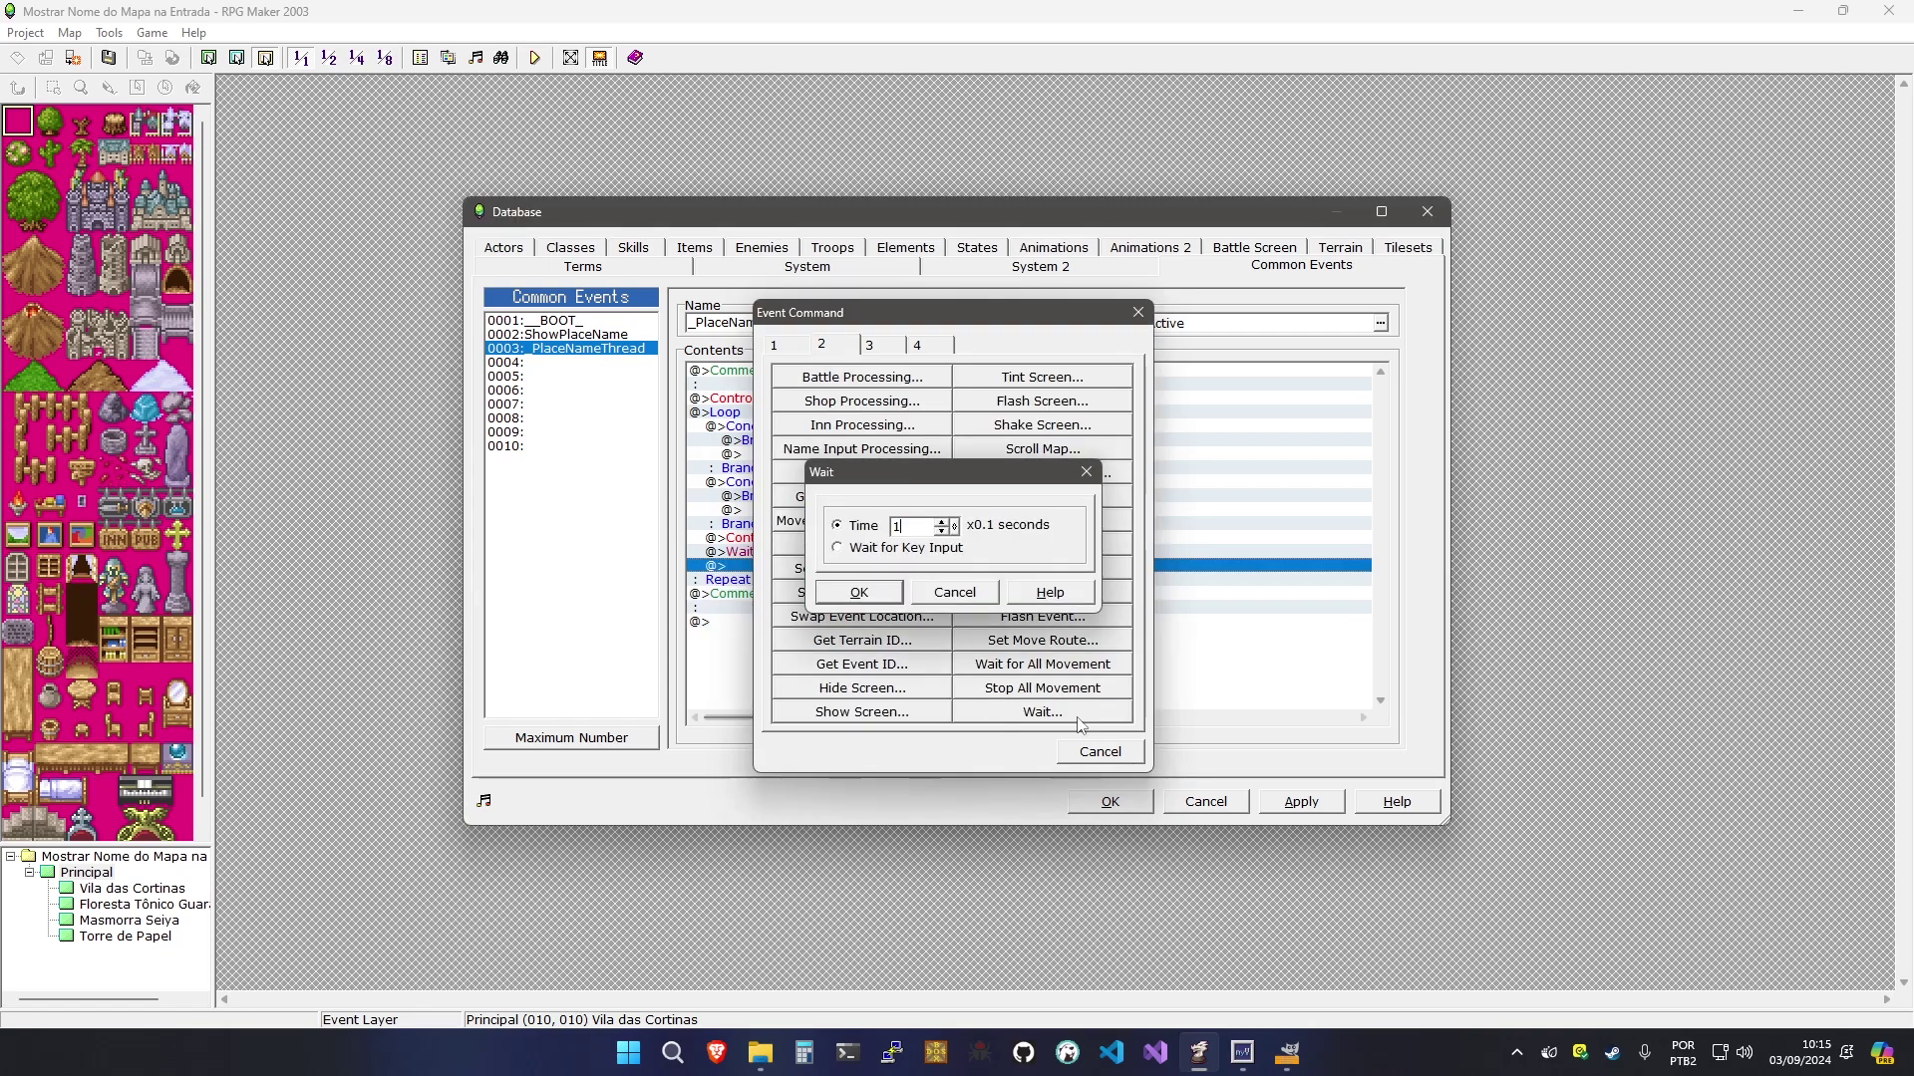
pyautogui.press('Return')
pyautogui.click(1286, 802)
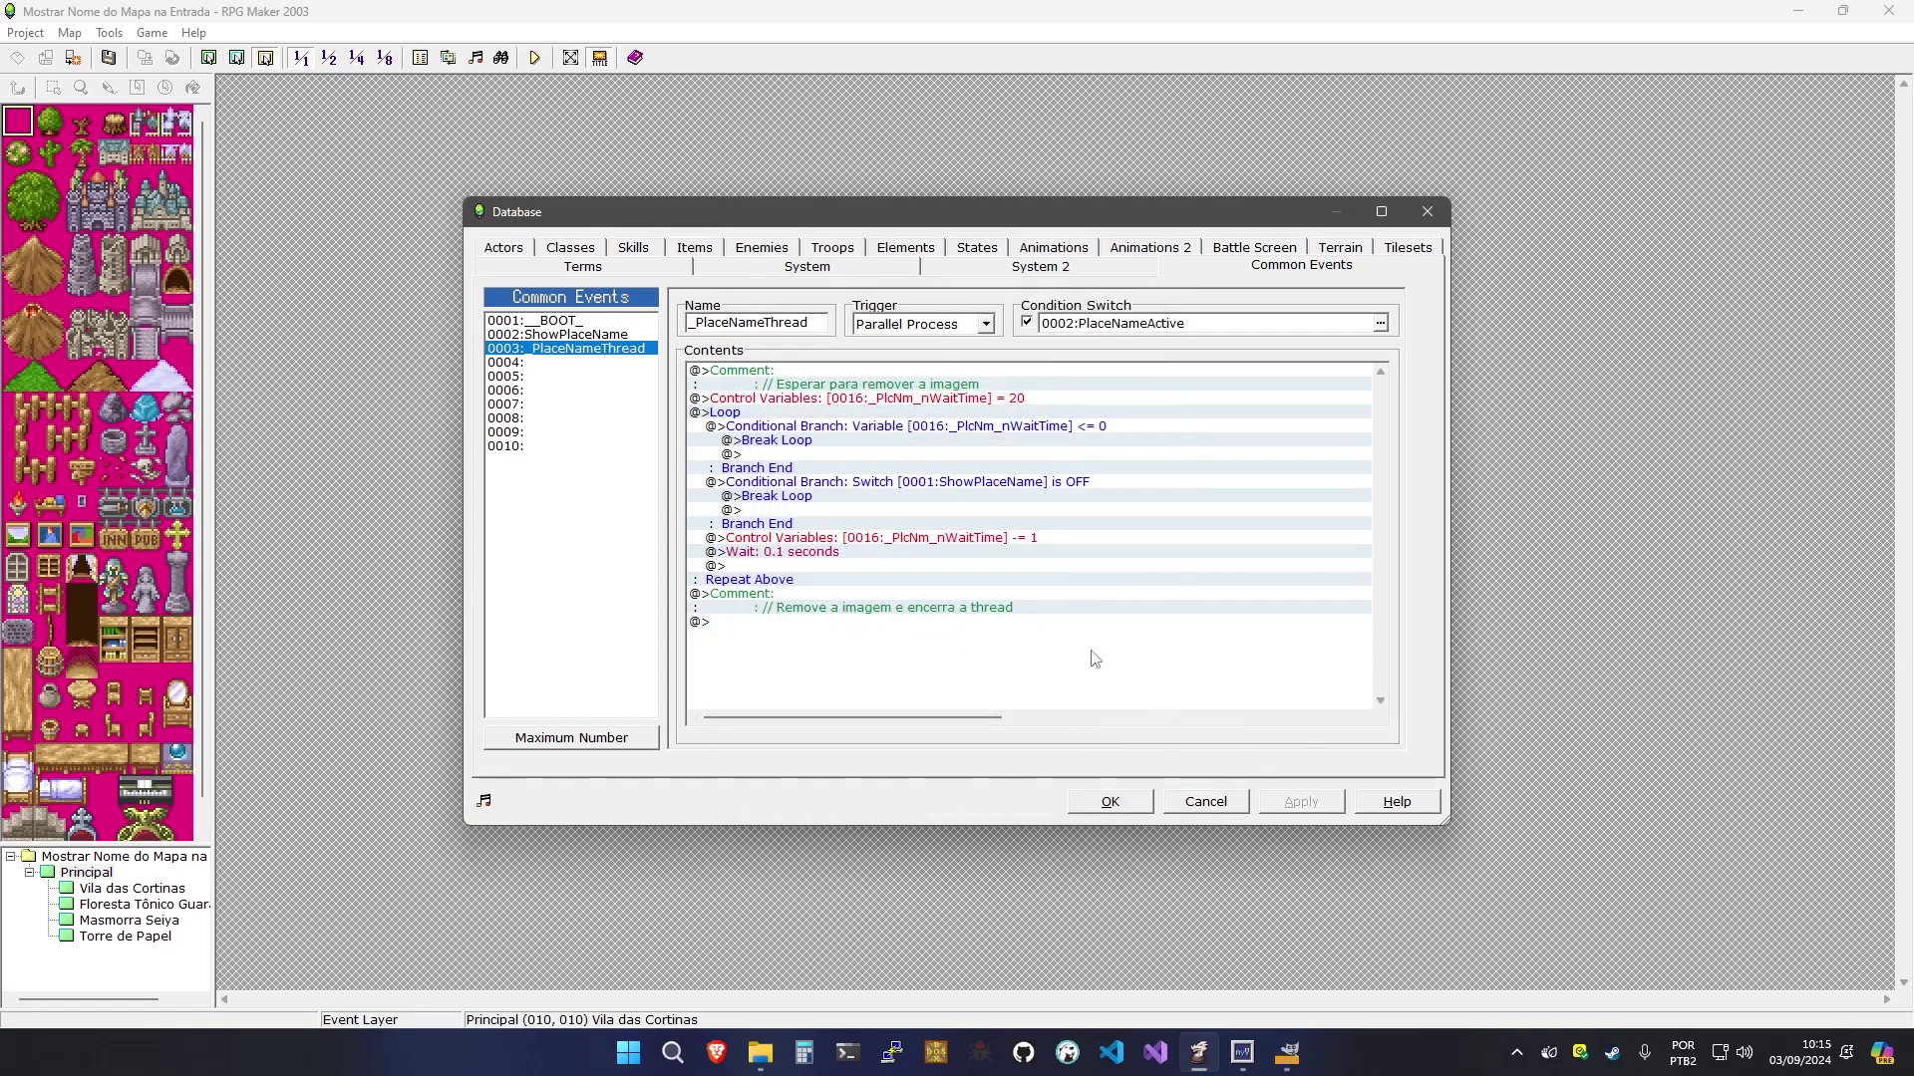
pyautogui.moveTo(782, 531); pyautogui.dragTo(863, 430)
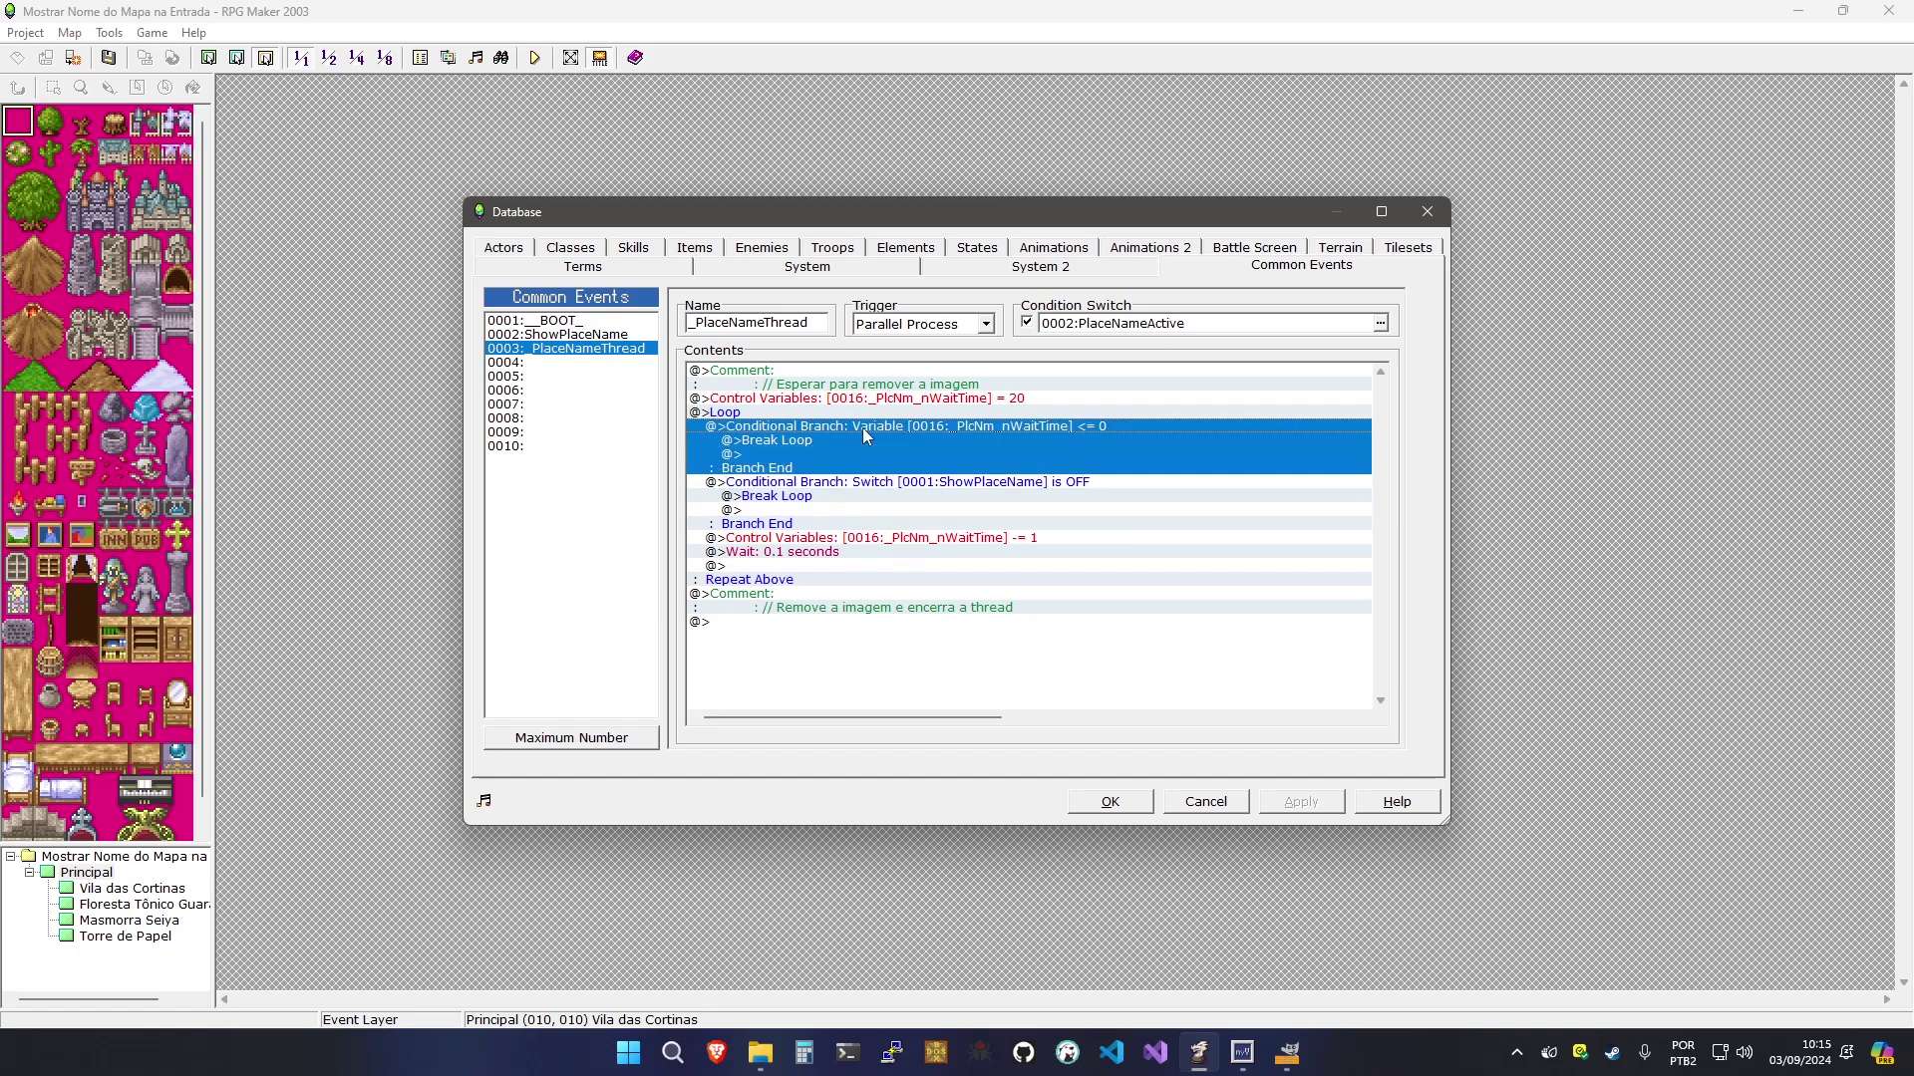
pyautogui.click(805, 554)
pyautogui.click(779, 622)
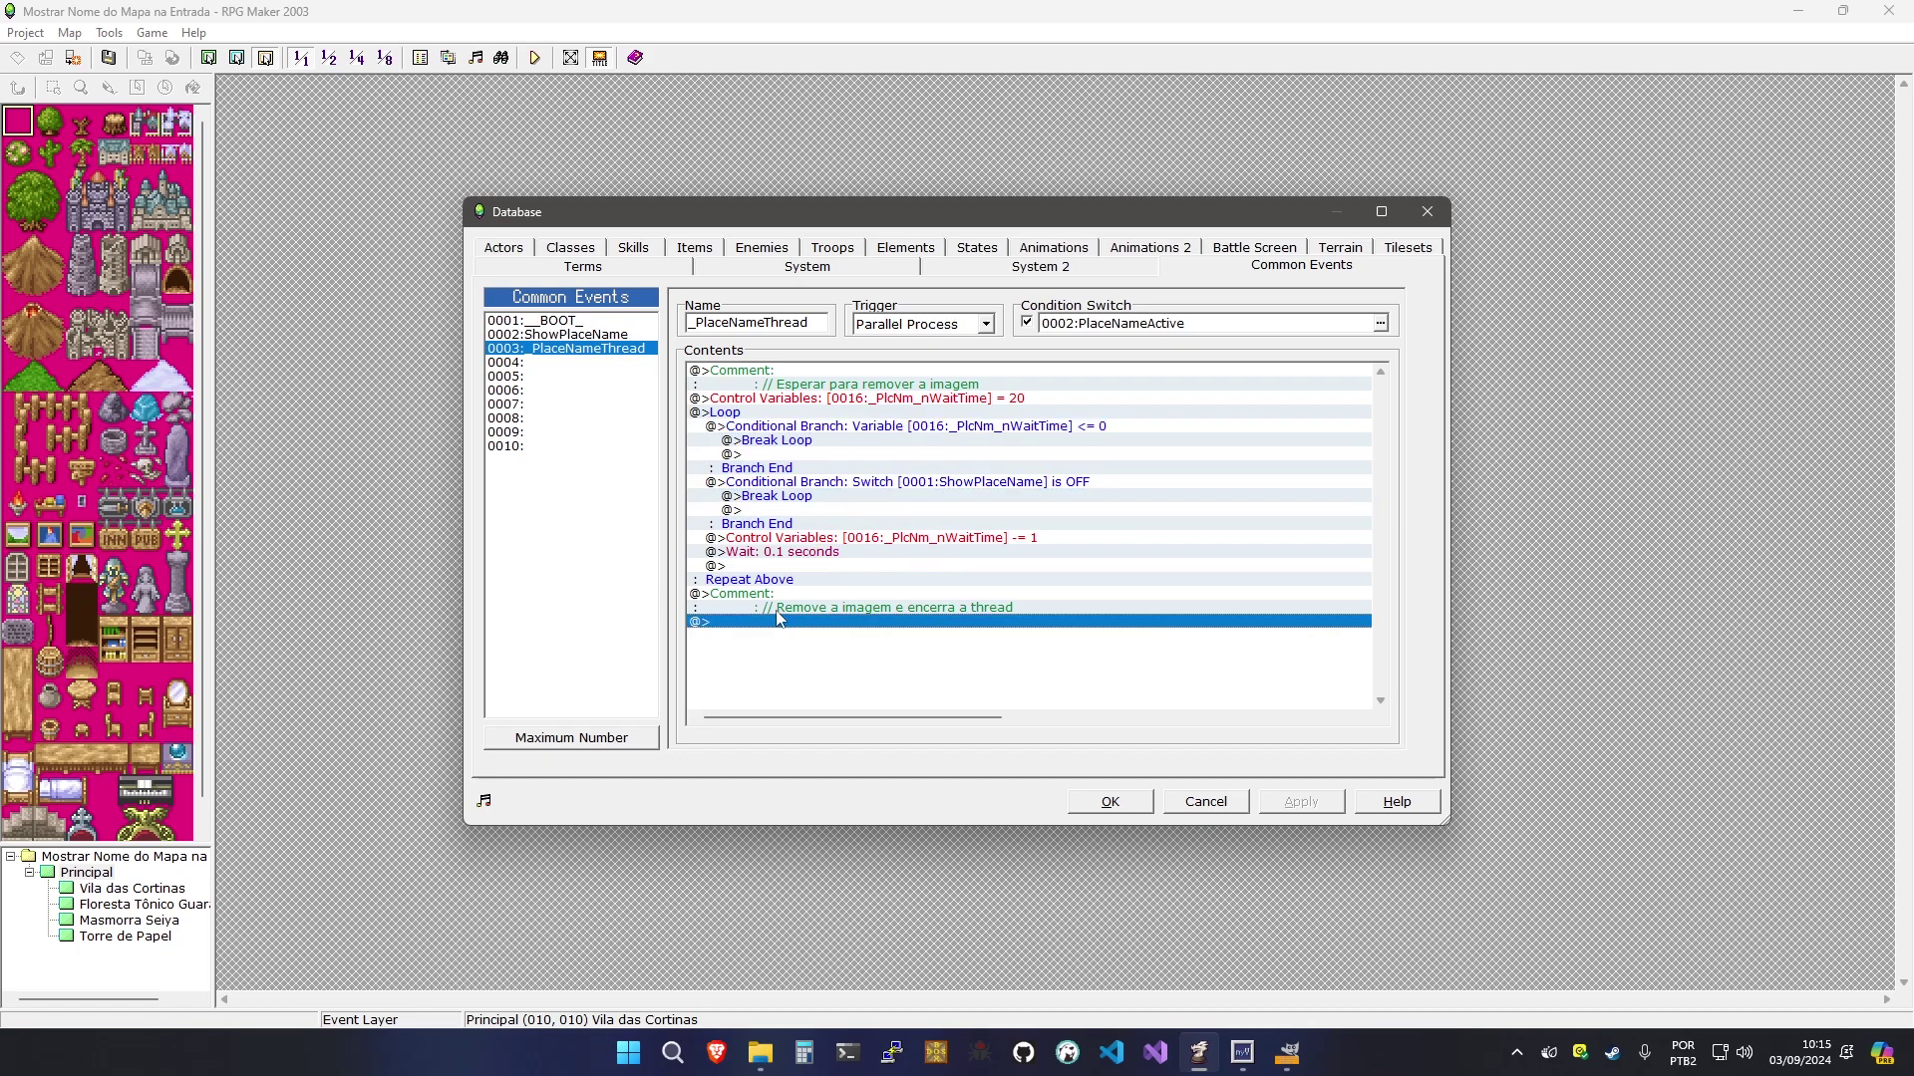
# Name the empty common event 0004 ClearPlaceName
pyautogui.click(571, 363)
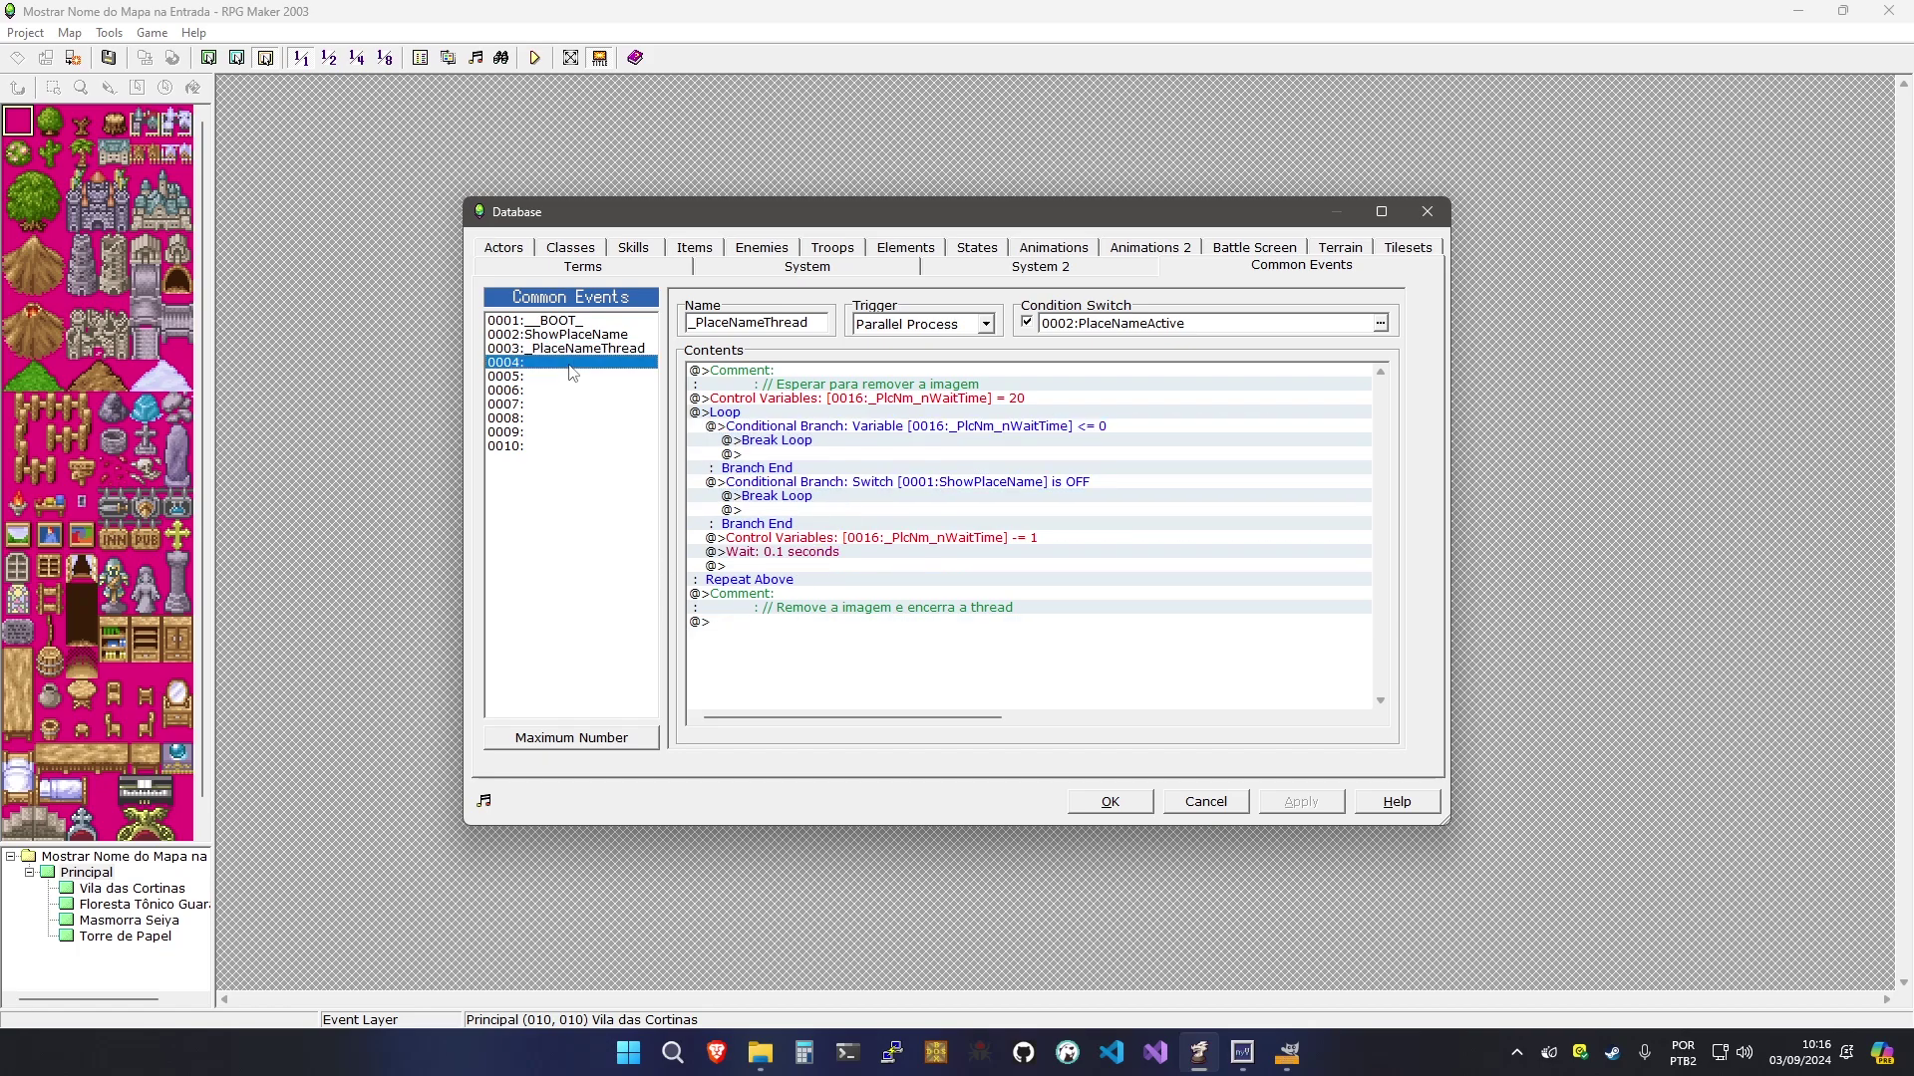
pyautogui.click(752, 321)
pyautogui.write('Cl')
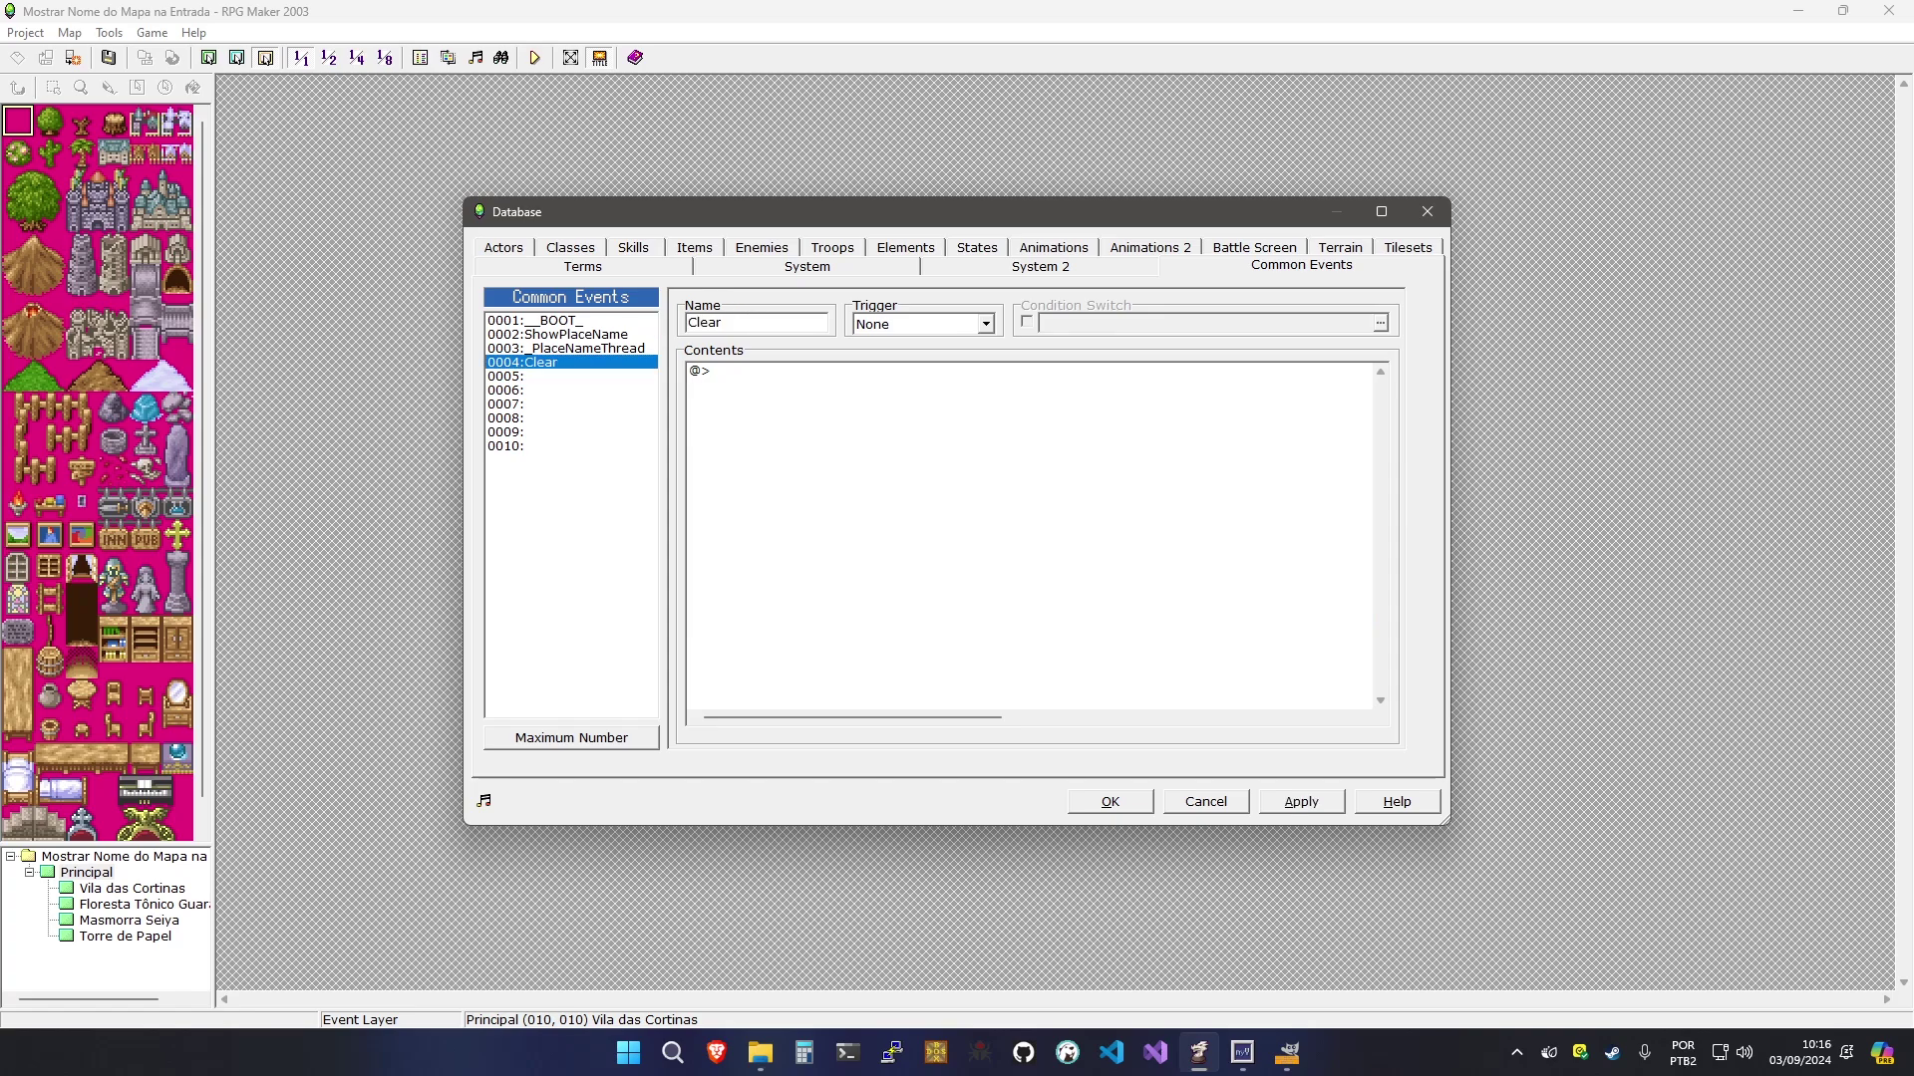
pyautogui.write('earPlaceName')
# At the end of the _PlaceNameThread event, insert a Call Event command for the common event ClearPlaceName
pyautogui.click(552, 350)
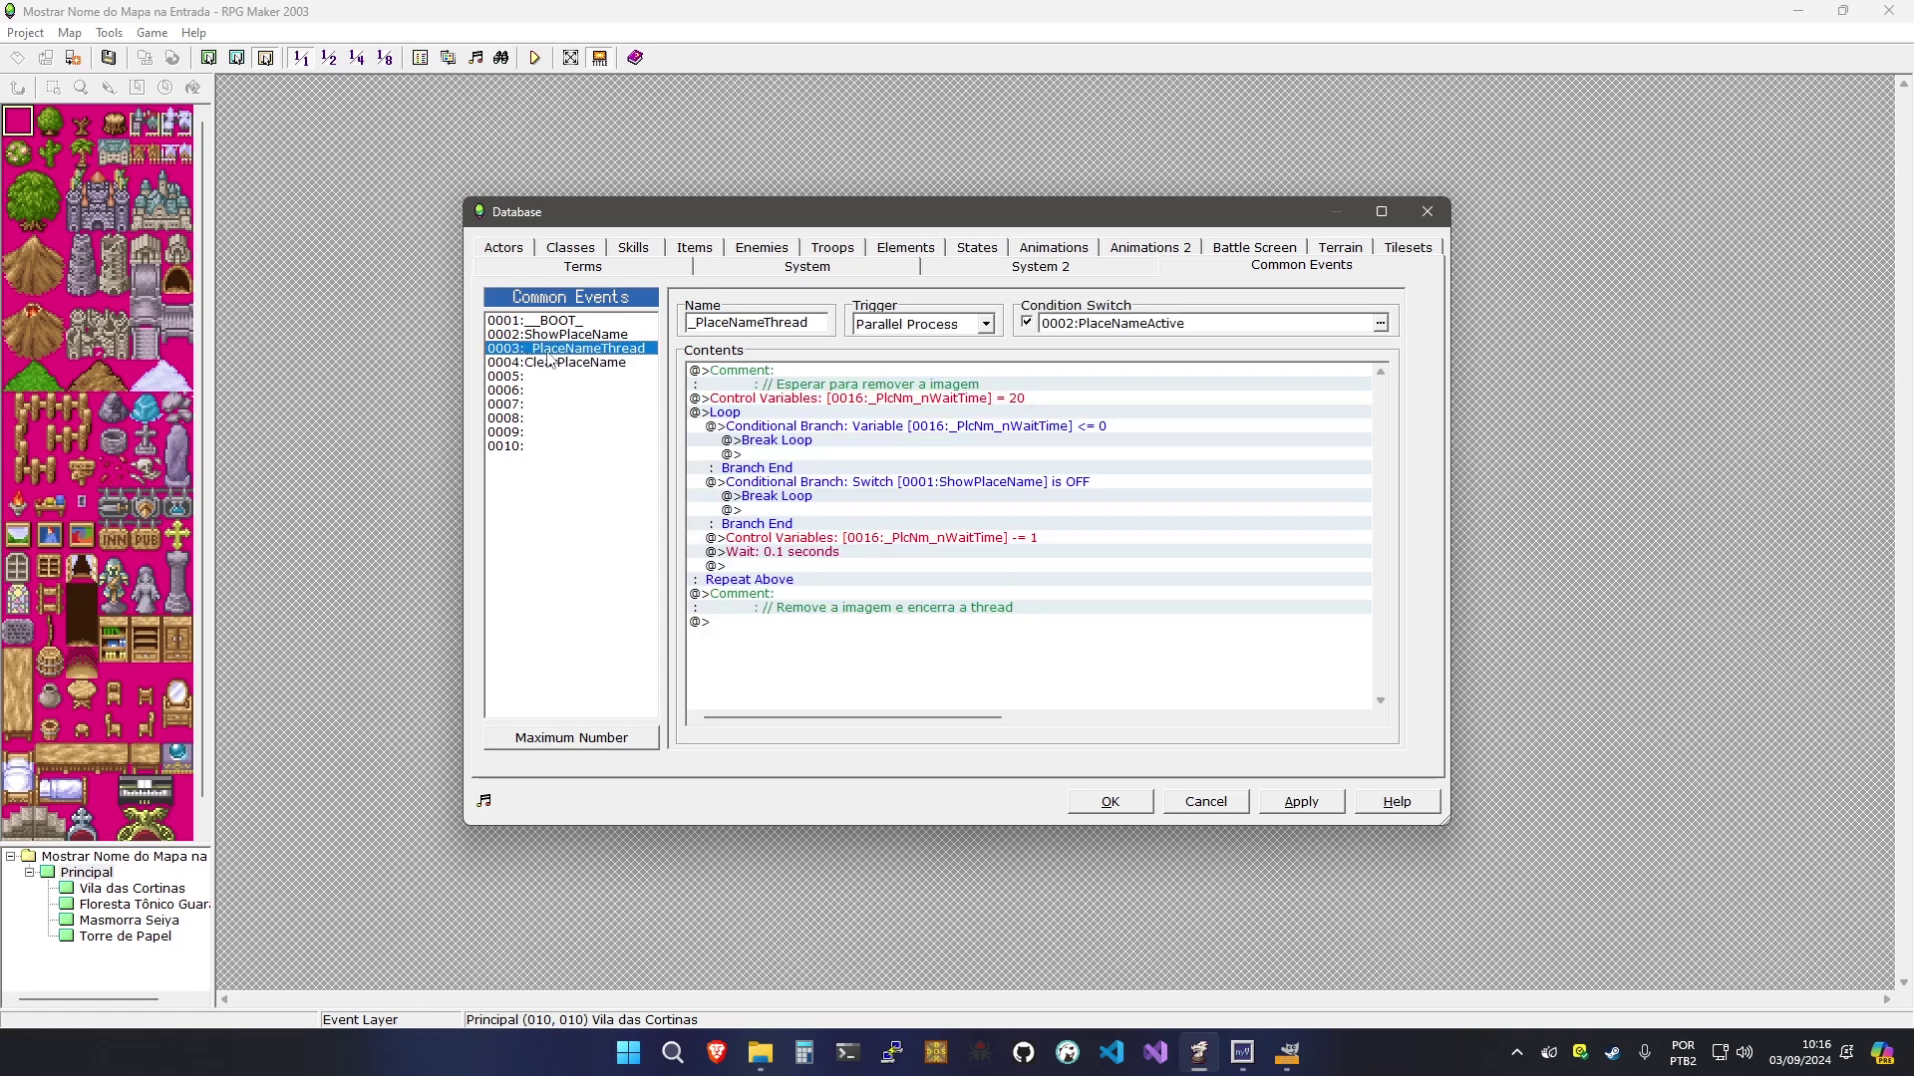
pyautogui.doubleClick(957, 659)
pyautogui.hotkey('ctrl', 'Tab')
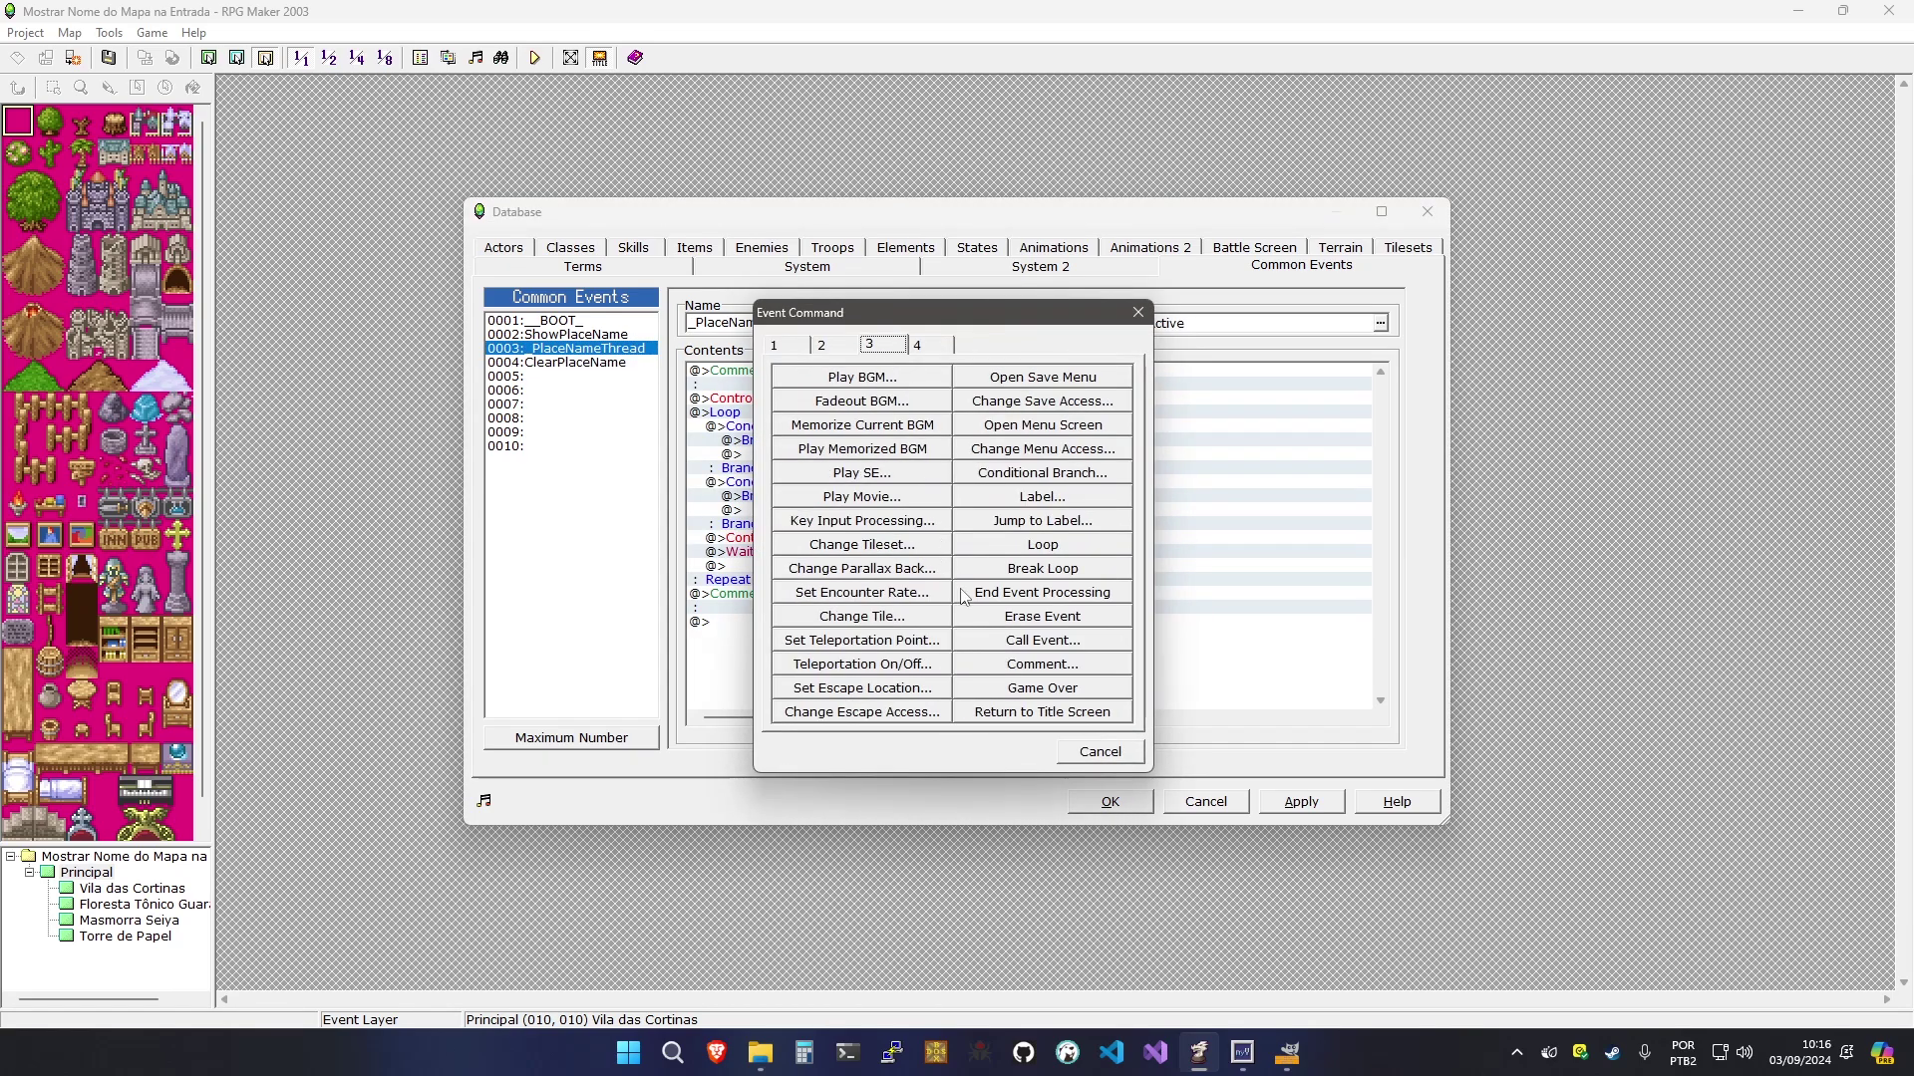
pyautogui.click(997, 642)
pyautogui.click(966, 488)
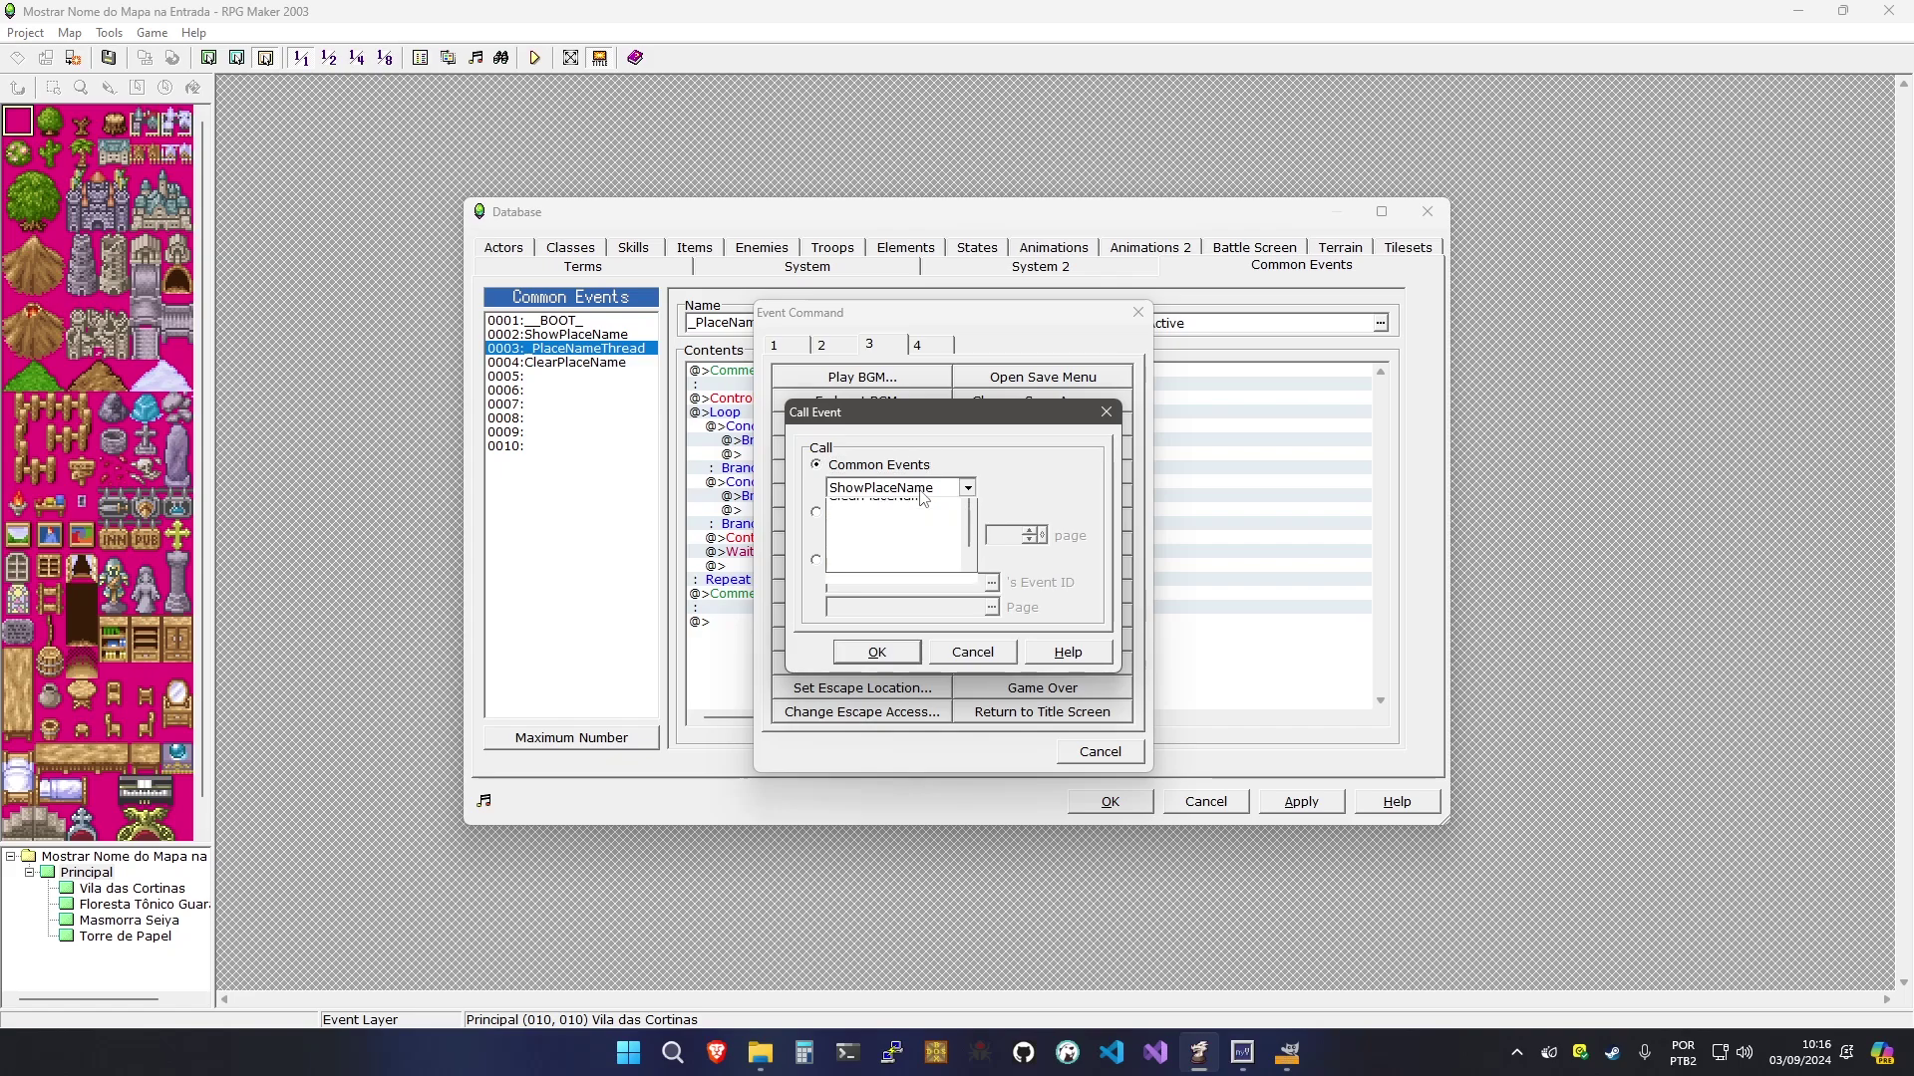
pyautogui.click(879, 535)
pyautogui.click(877, 652)
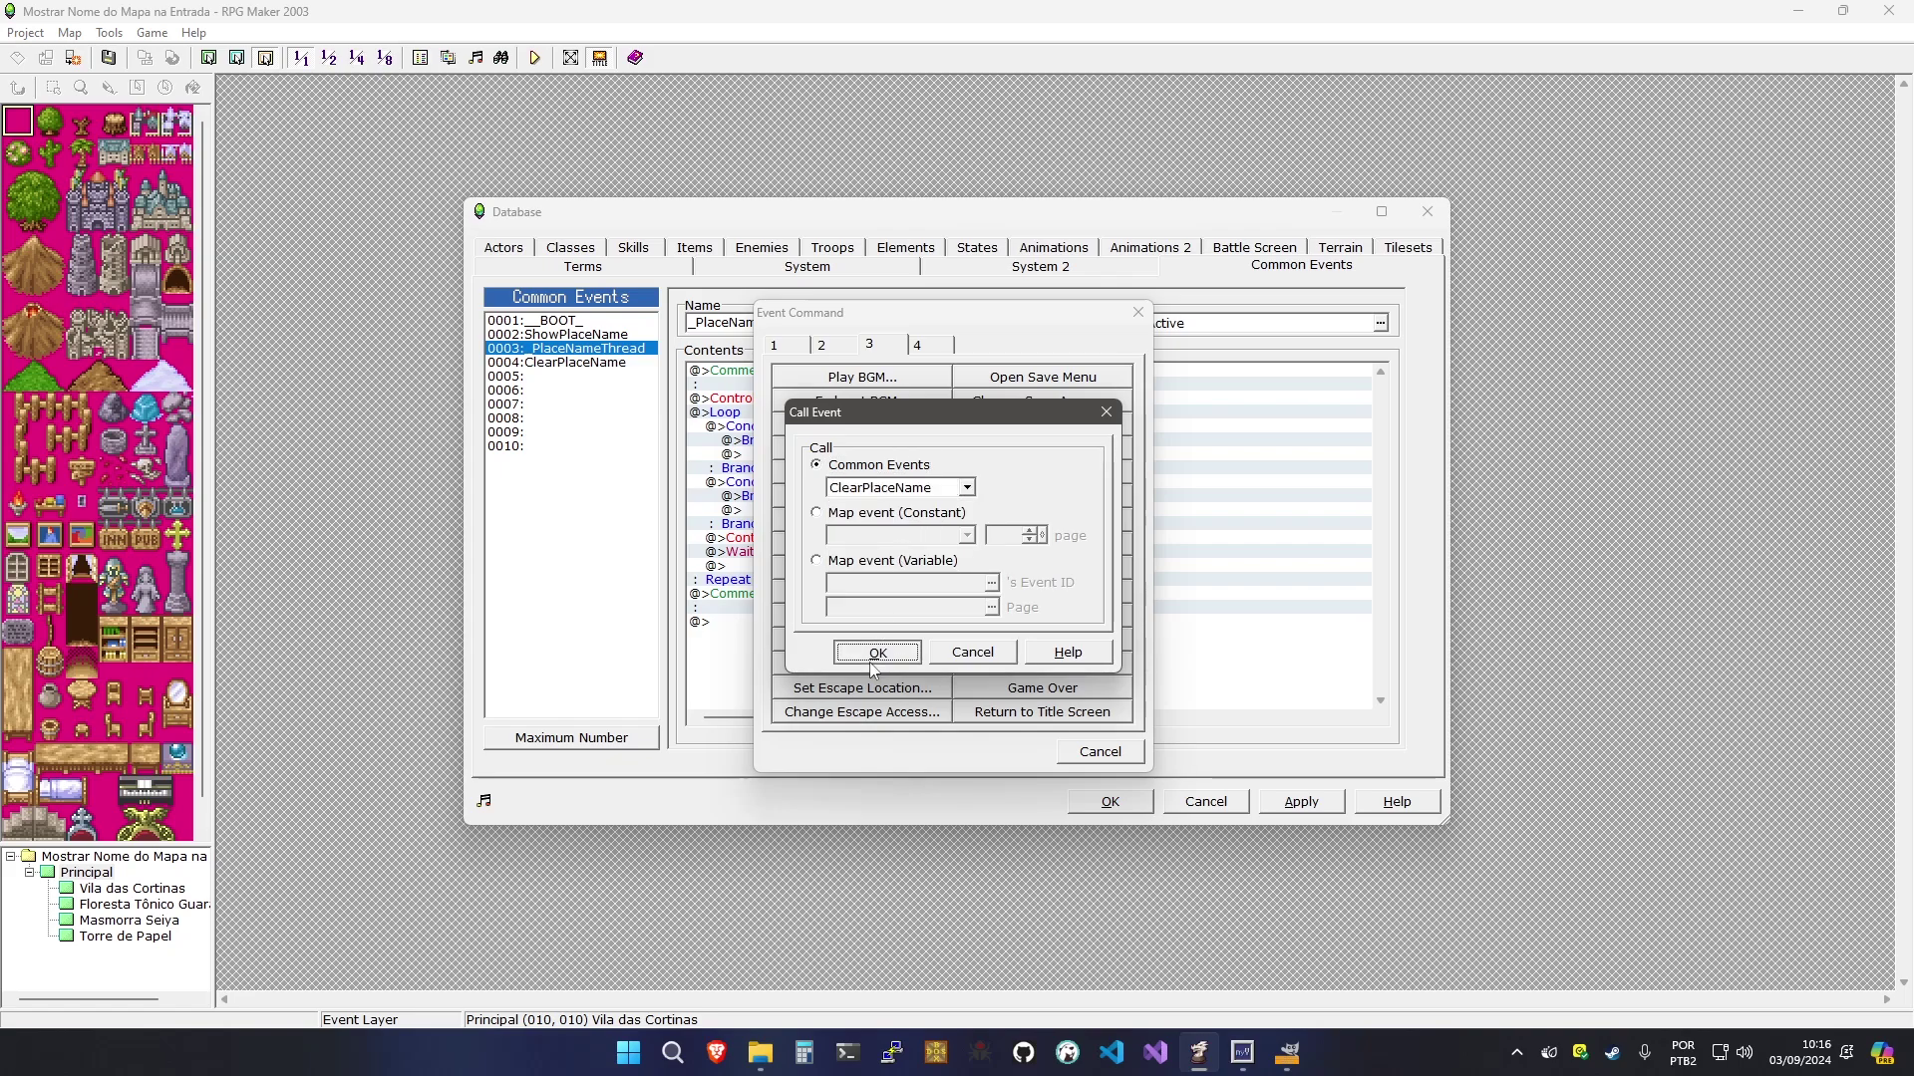
# Below the ClearPlaceName call, insert a Control Switches command turning 0002:PlaceNameActive OFF, and apply the database changes
pyautogui.doubleClick(812, 668)
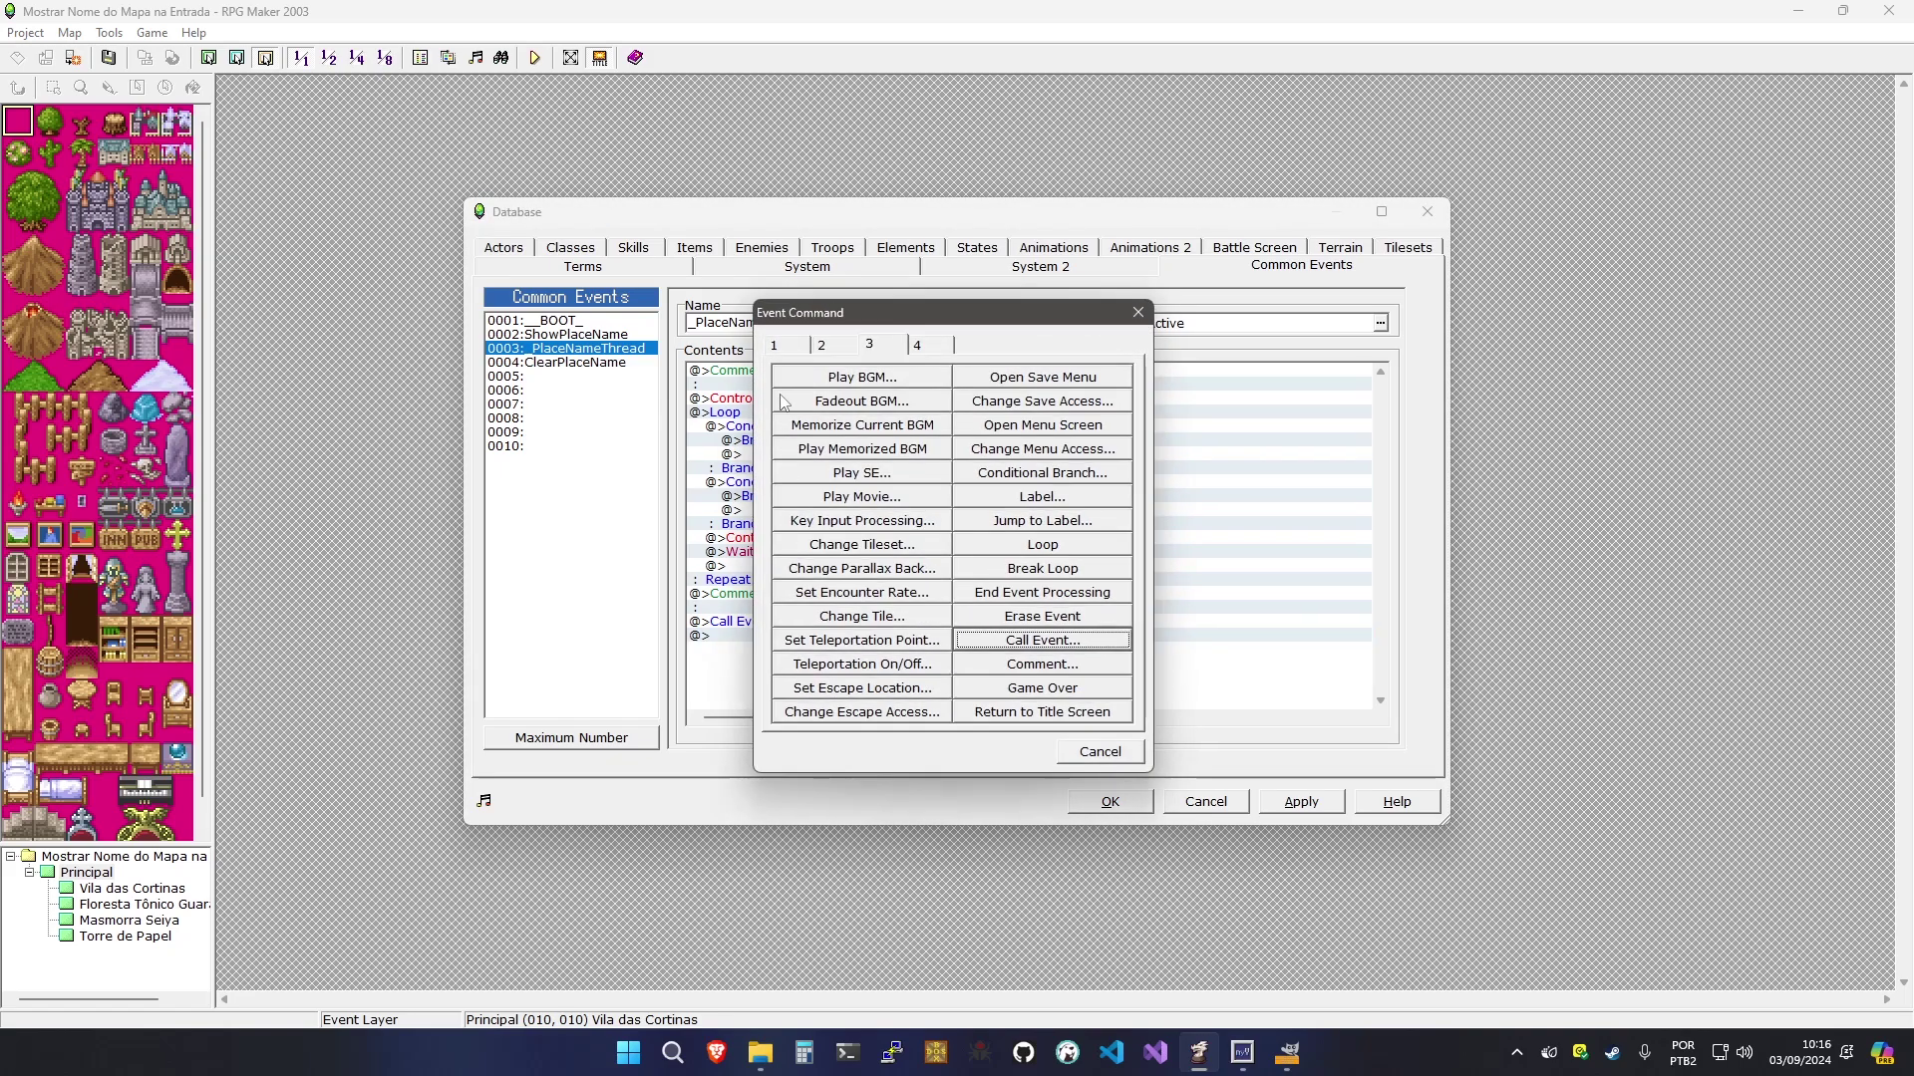
pyautogui.click(787, 347)
pyautogui.click(863, 497)
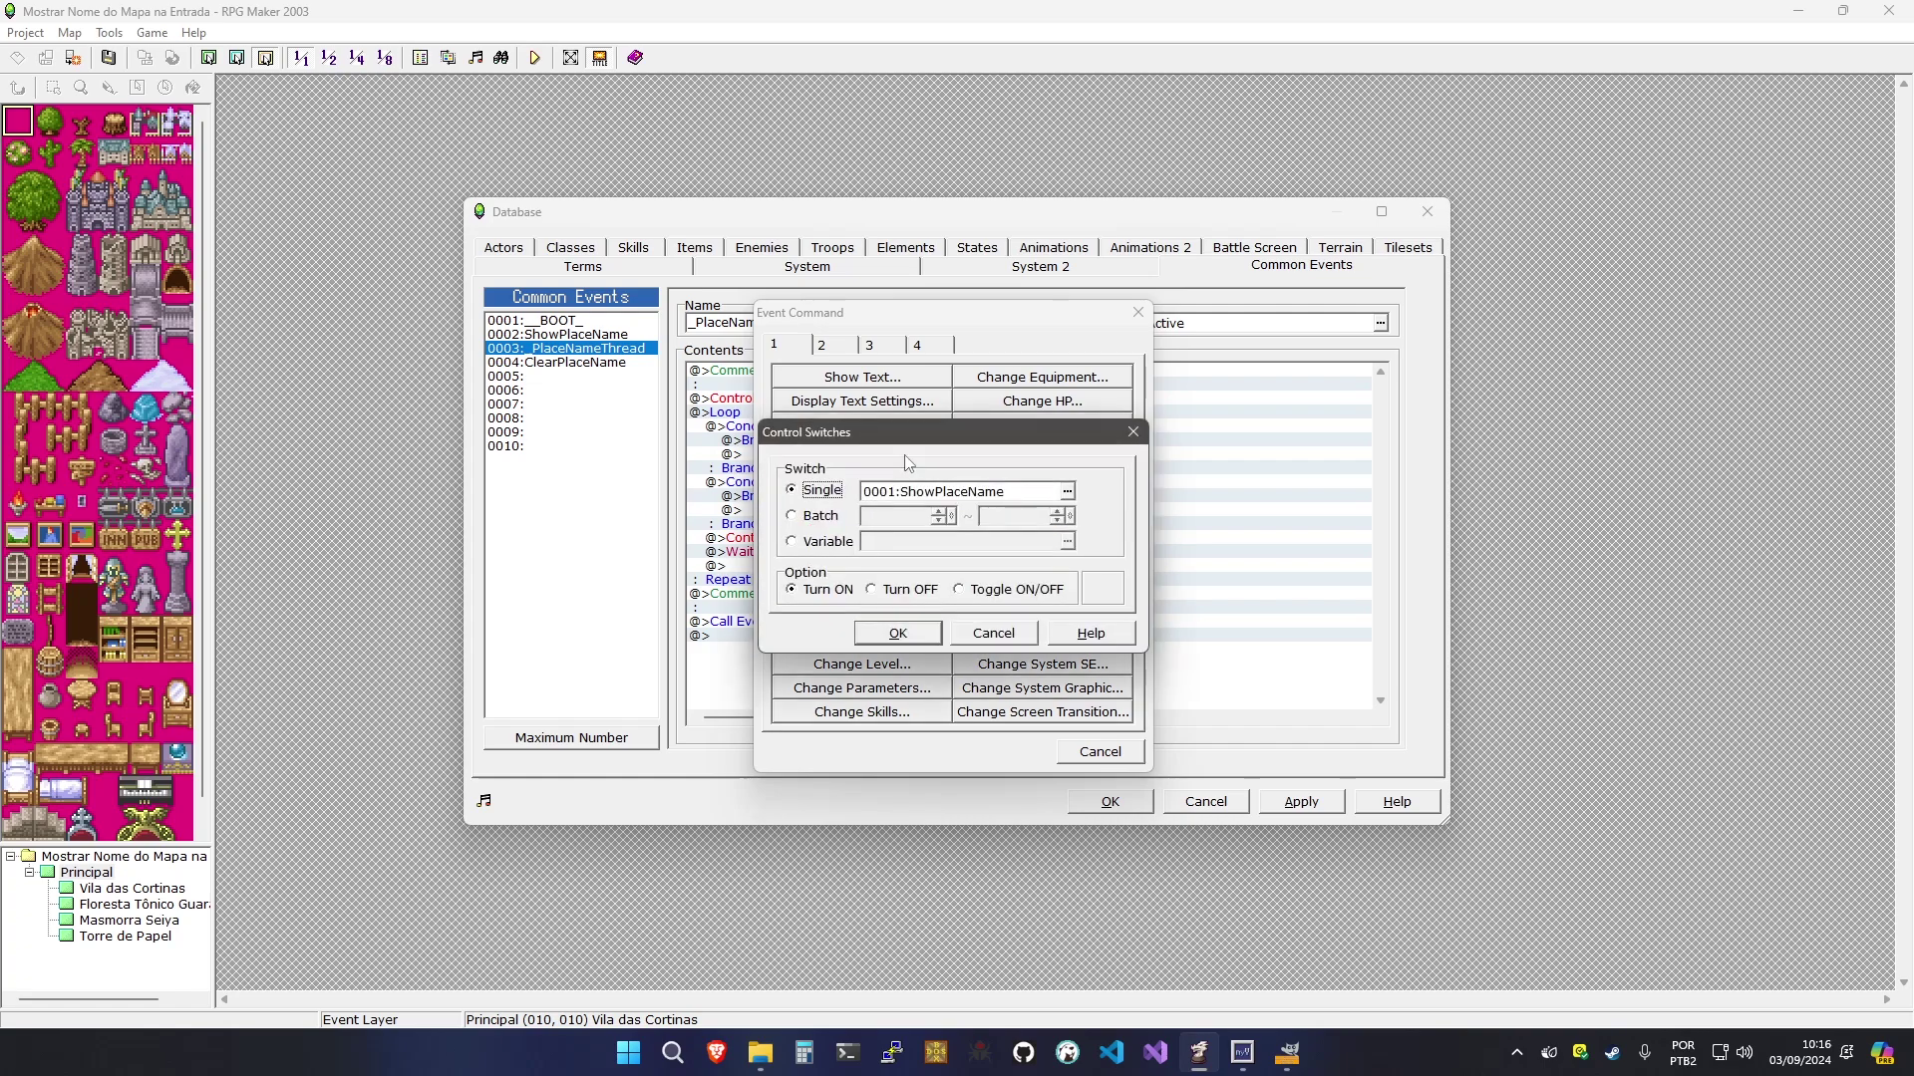
pyautogui.click(917, 491)
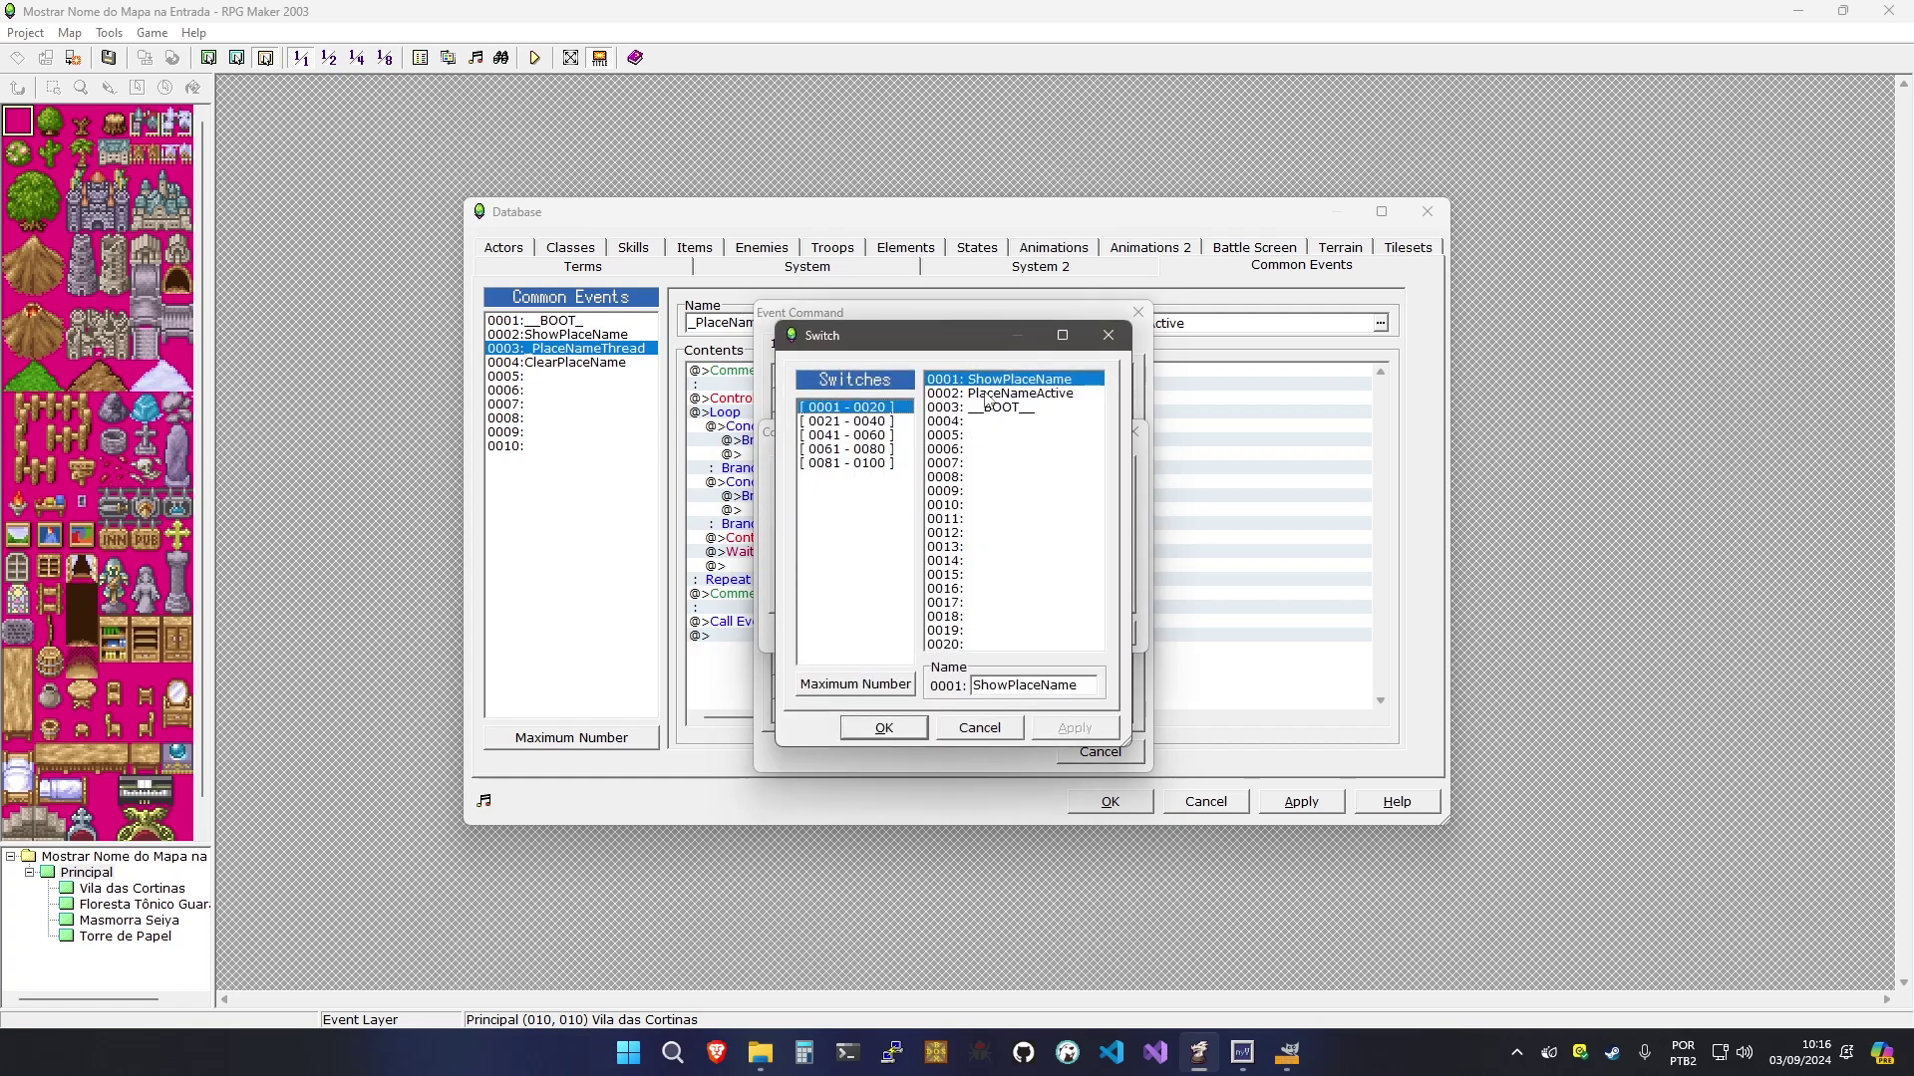
pyautogui.doubleClick(987, 397)
pyautogui.click(900, 590)
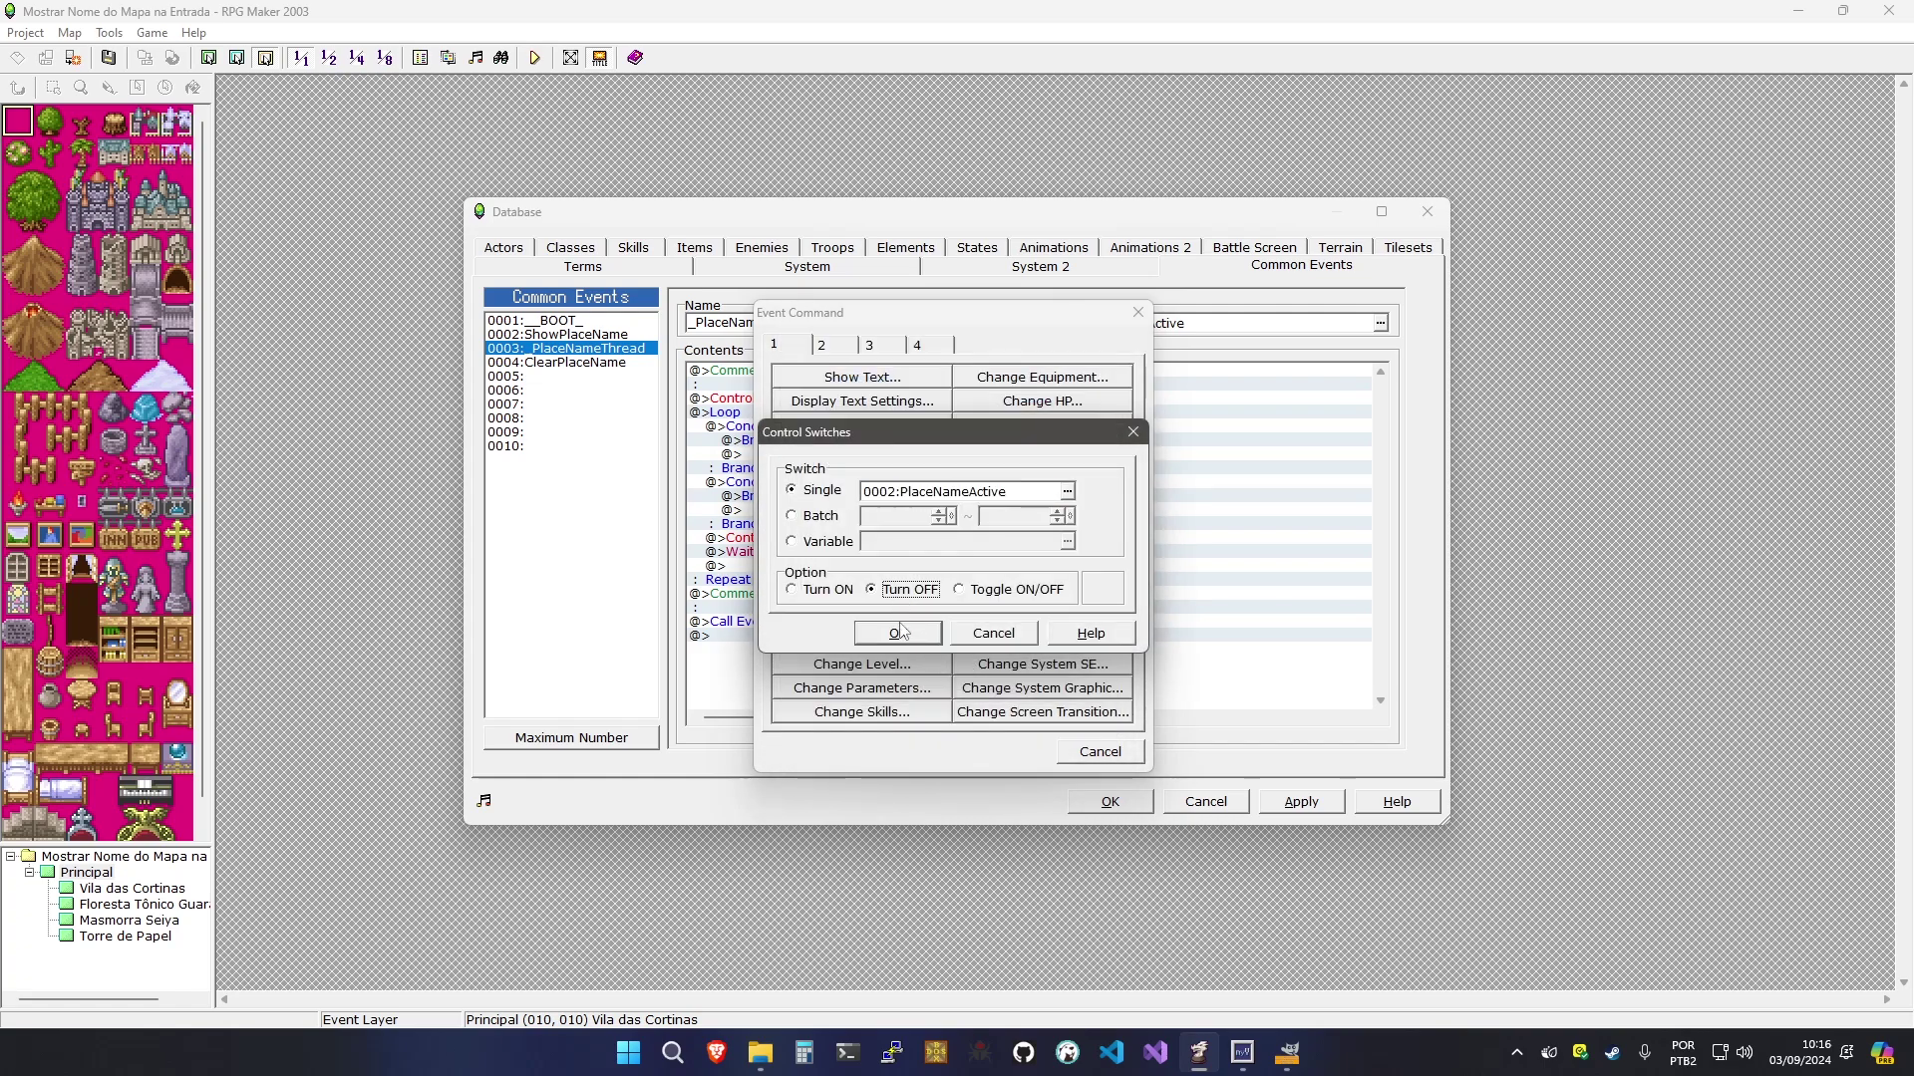
pyautogui.click(897, 634)
pyautogui.click(1281, 804)
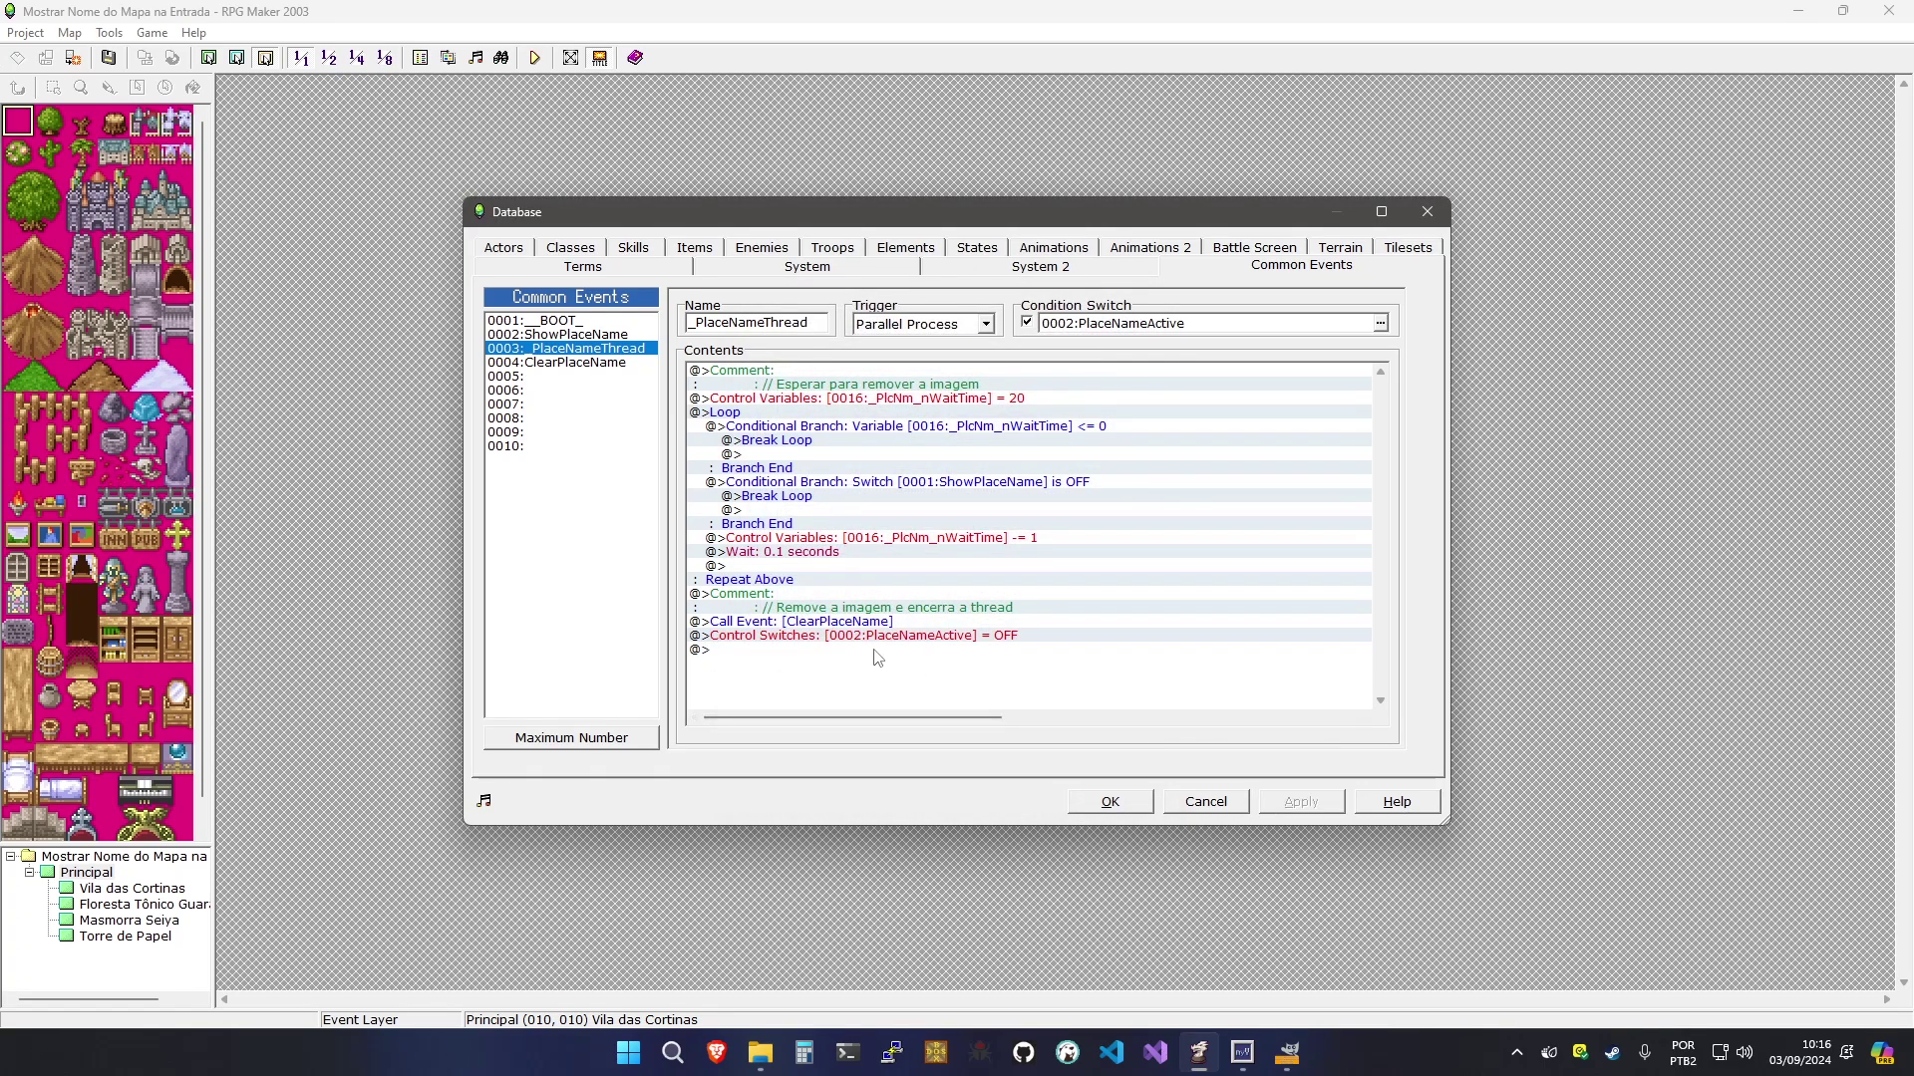
pyautogui.click(795, 638)
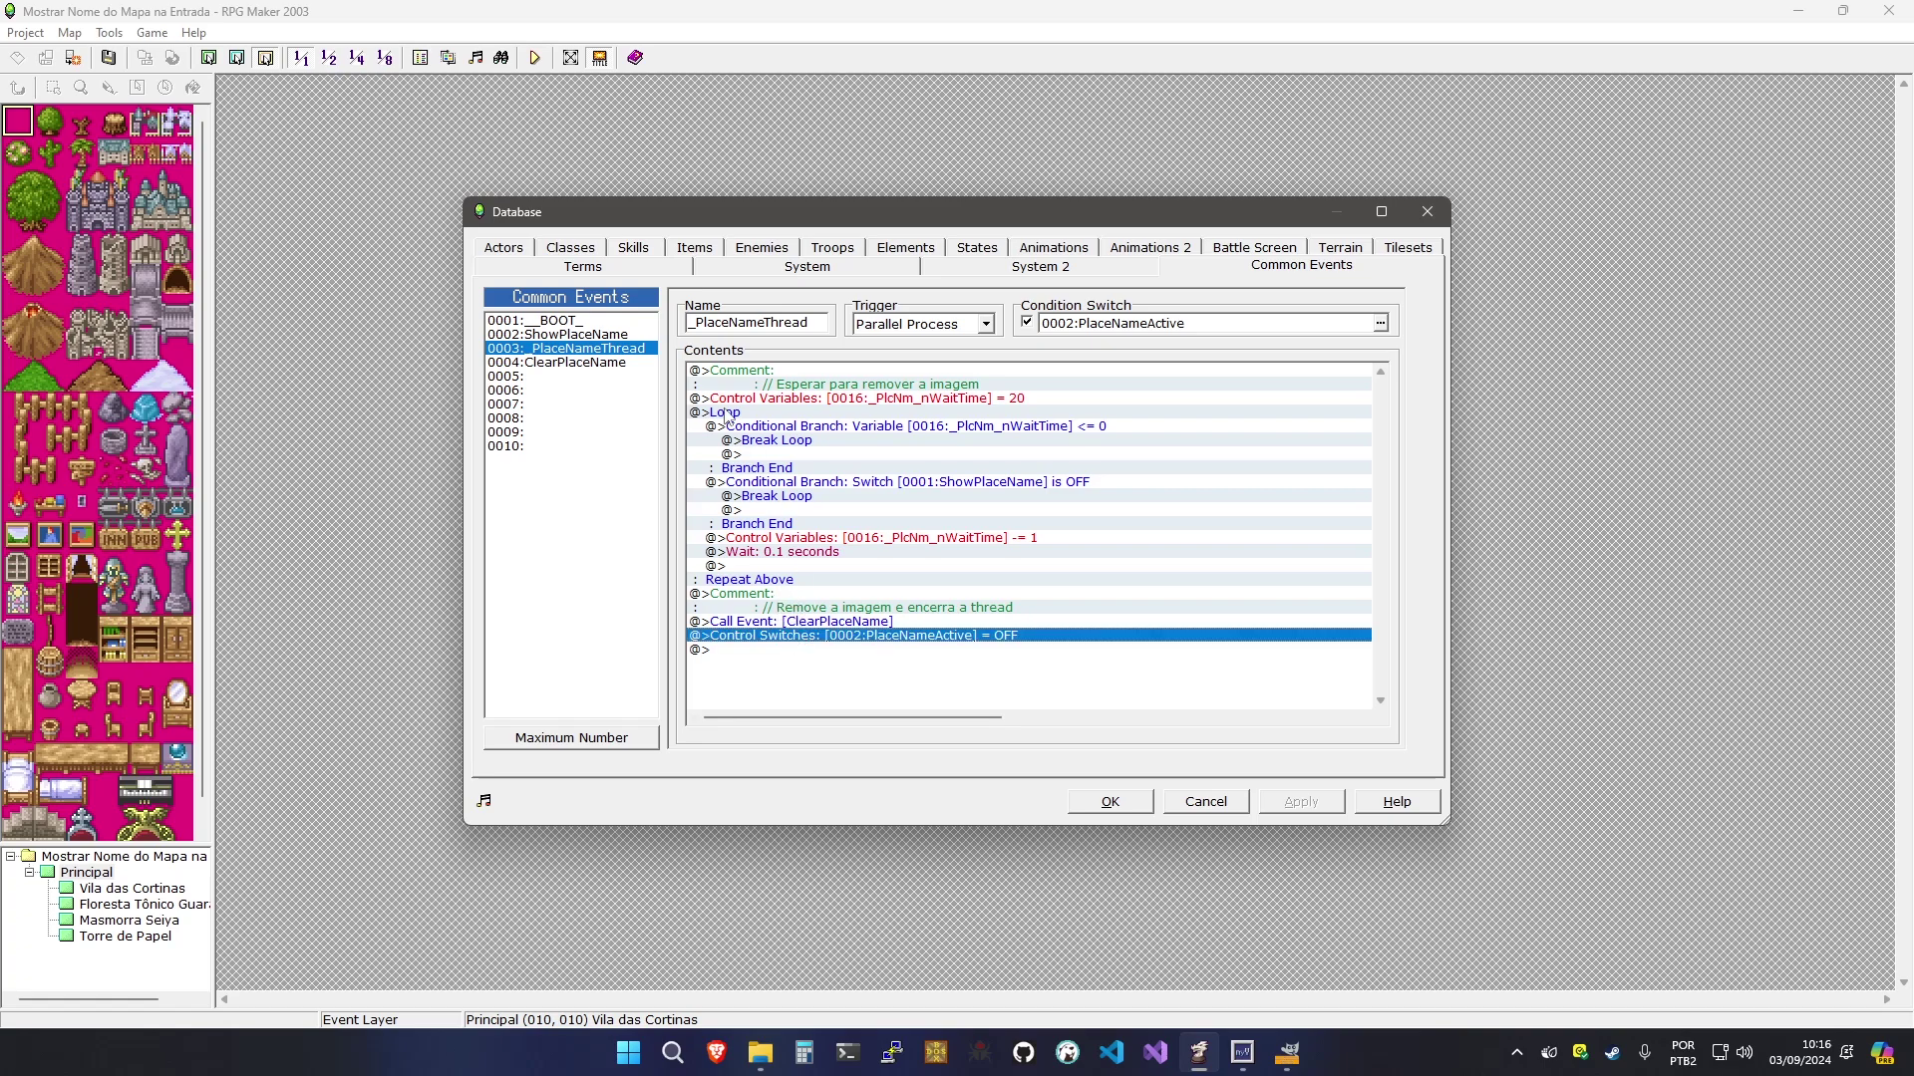
# In the ClearPlaceName event, insert a conditional branch for switch 0002:PlaceNameActive being ON, without an else case
pyautogui.click(578, 363)
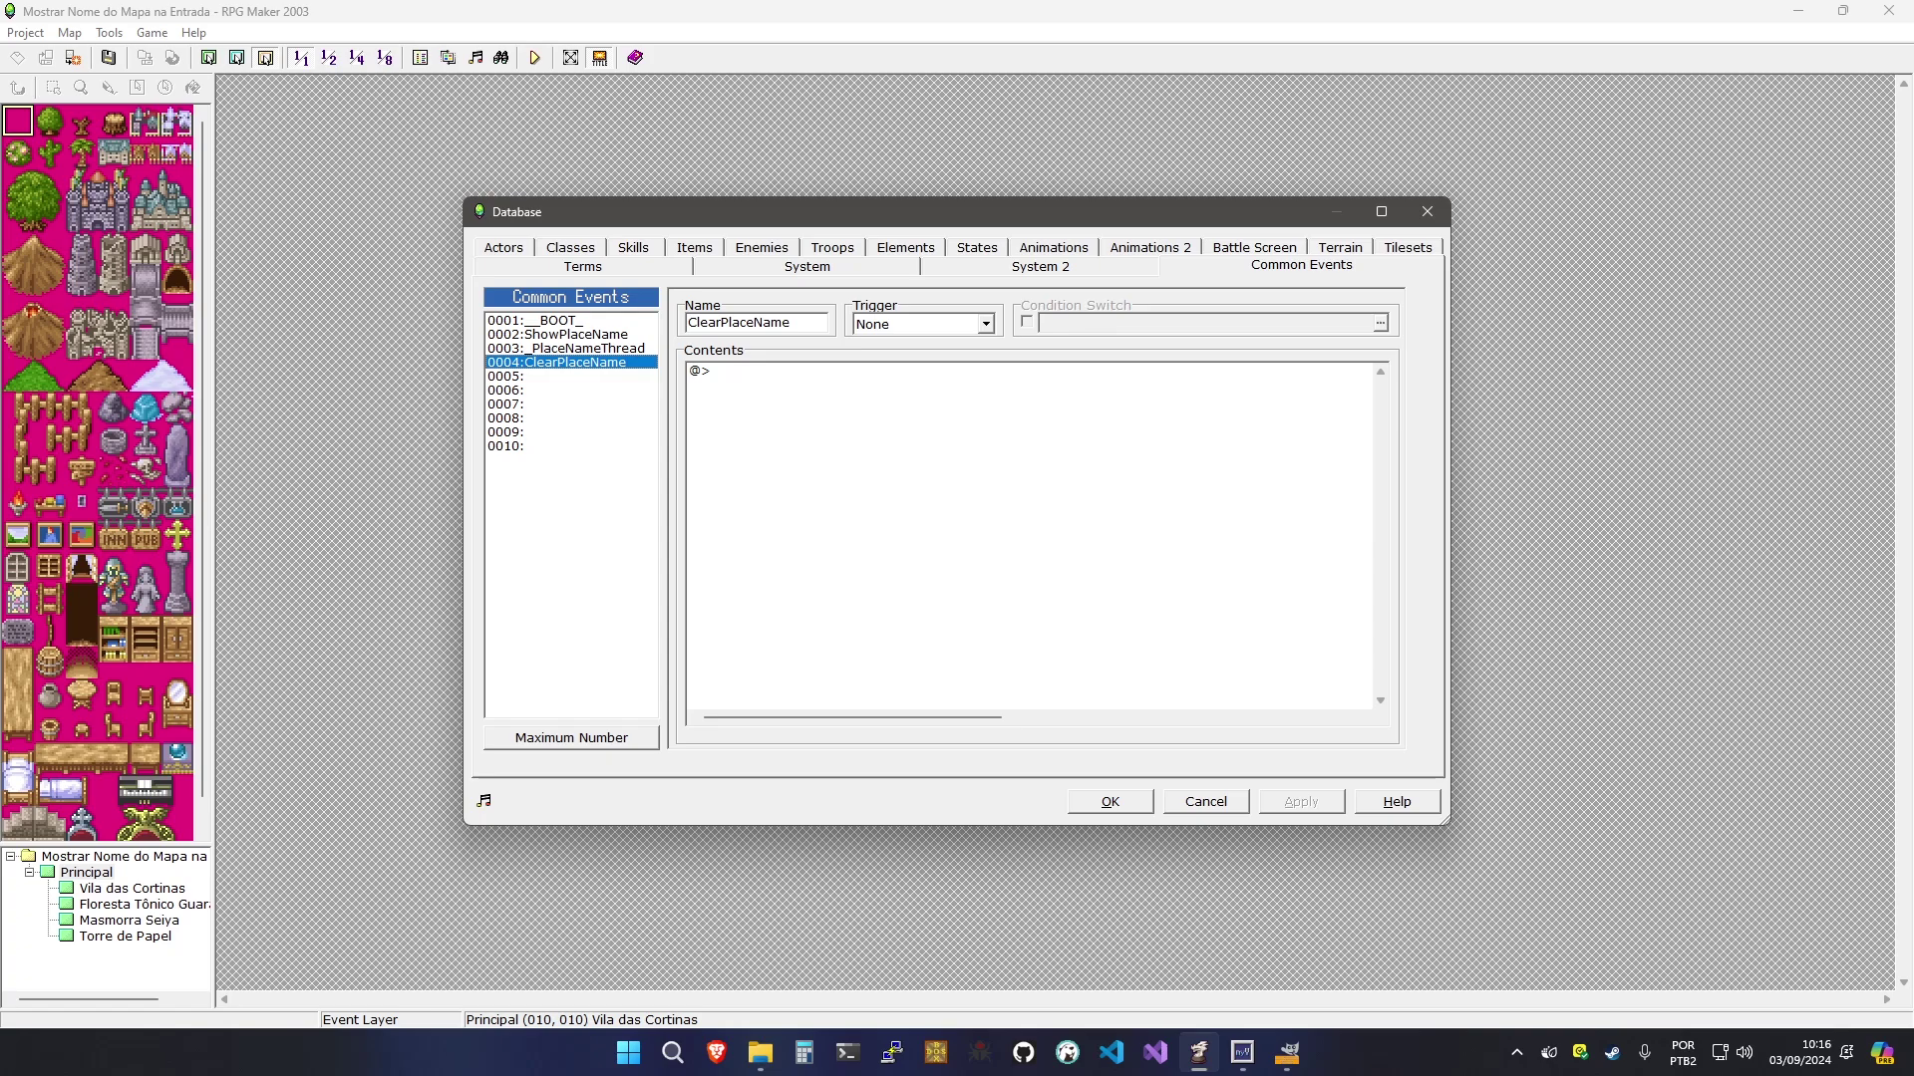
pyautogui.doubleClick(783, 397)
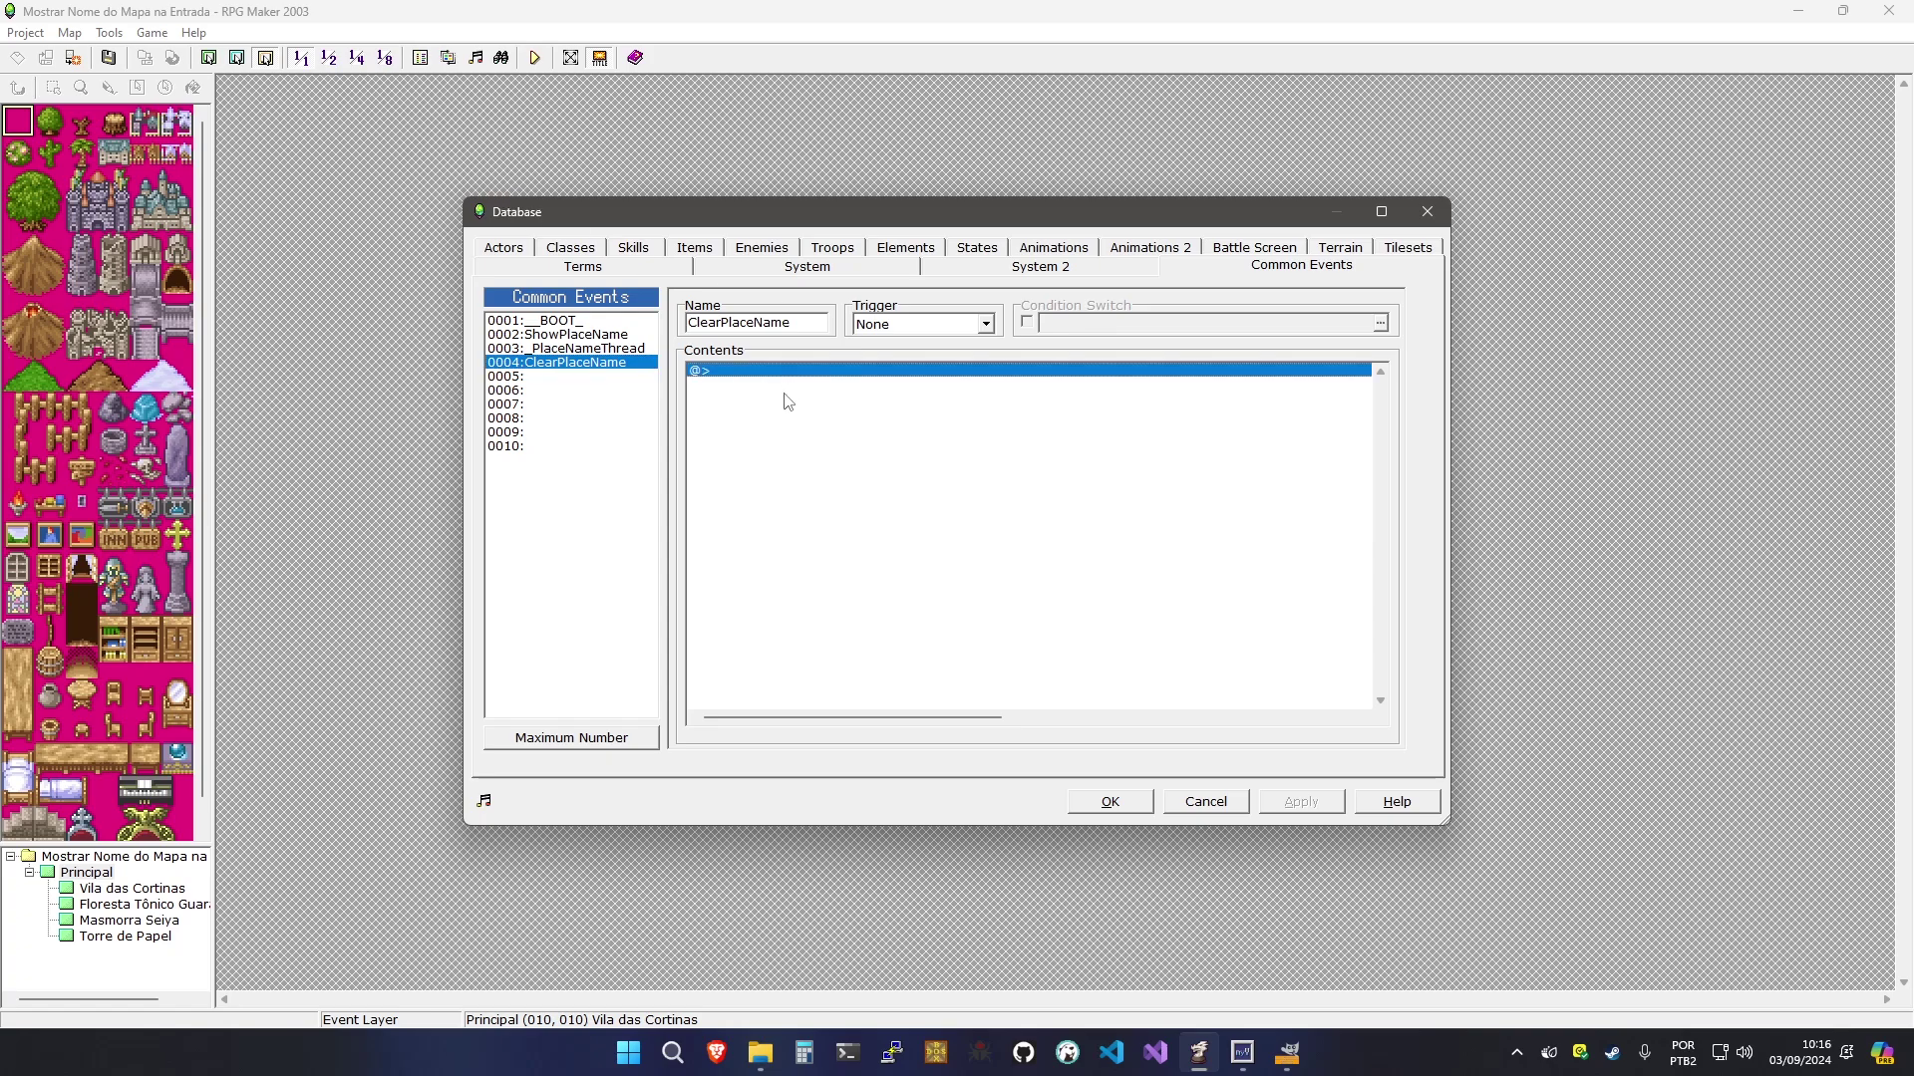
pyautogui.click(874, 343)
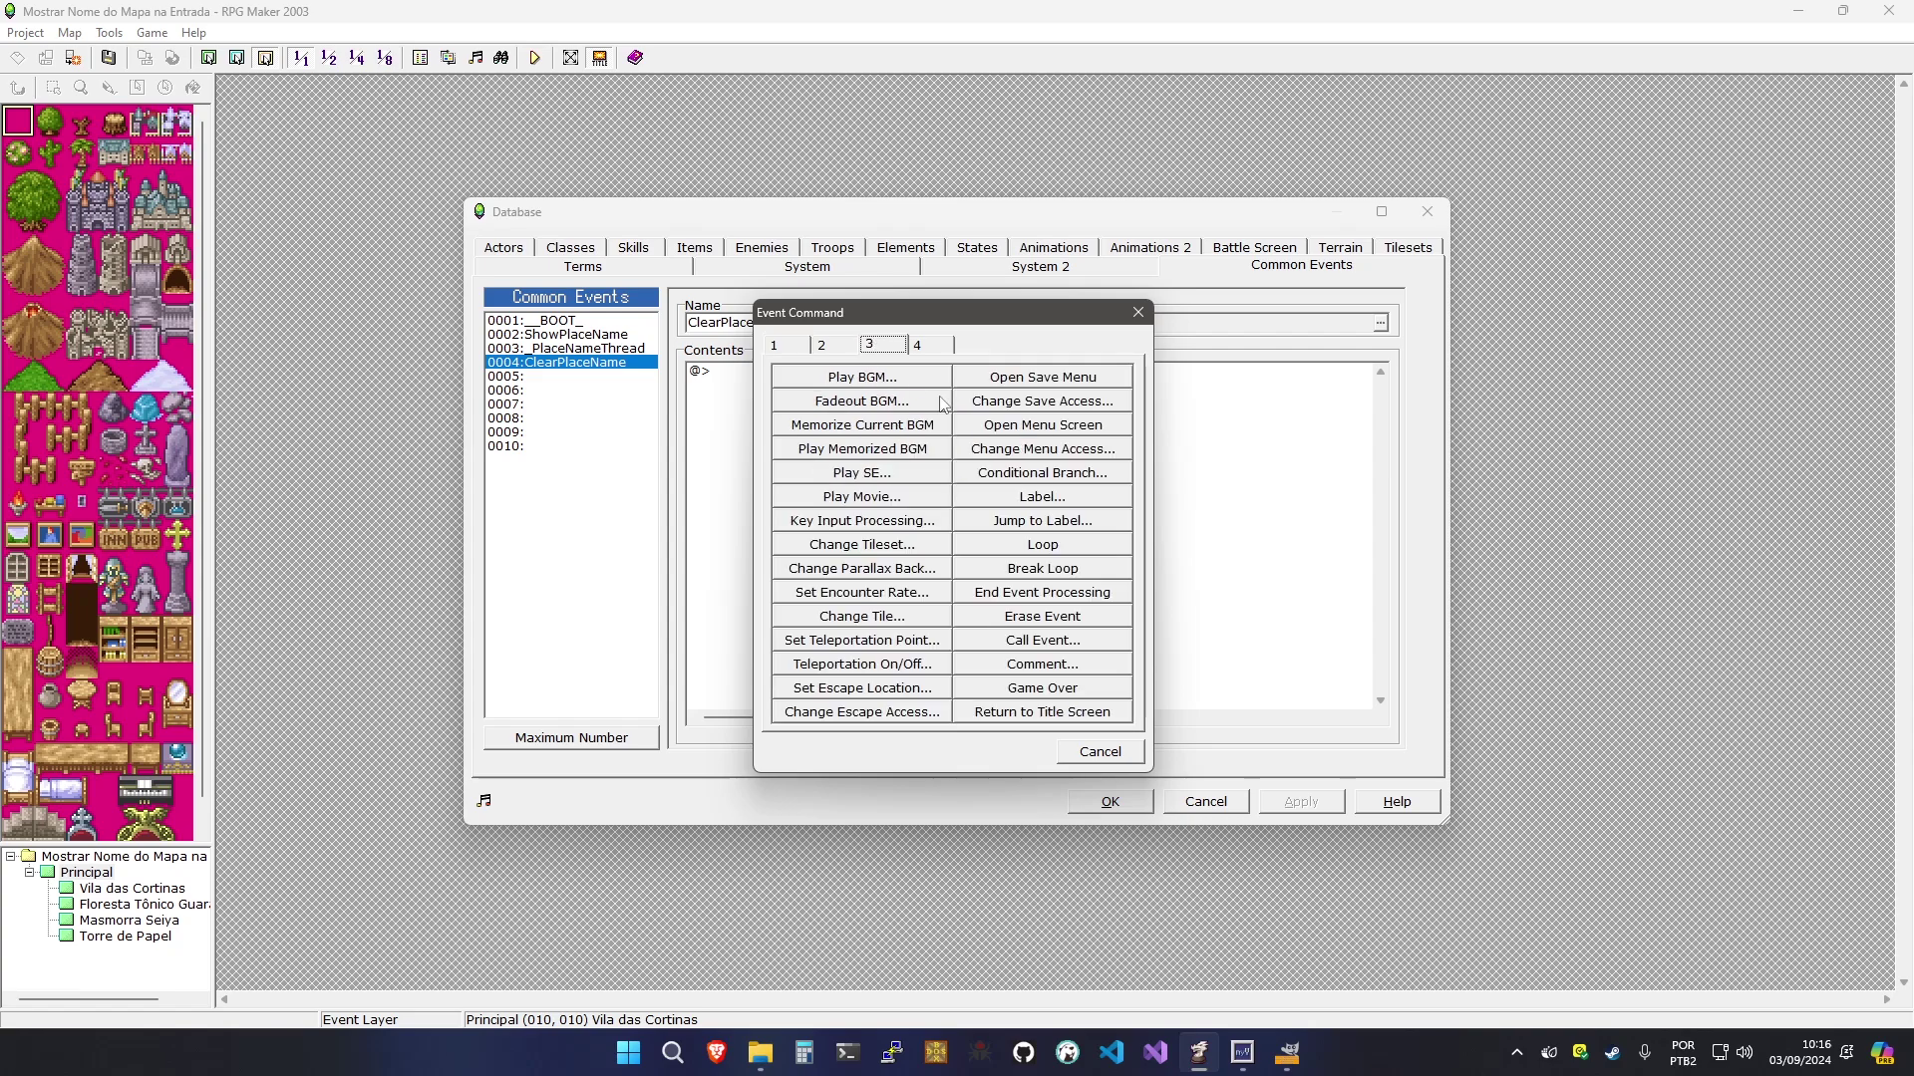
pyautogui.click(964, 478)
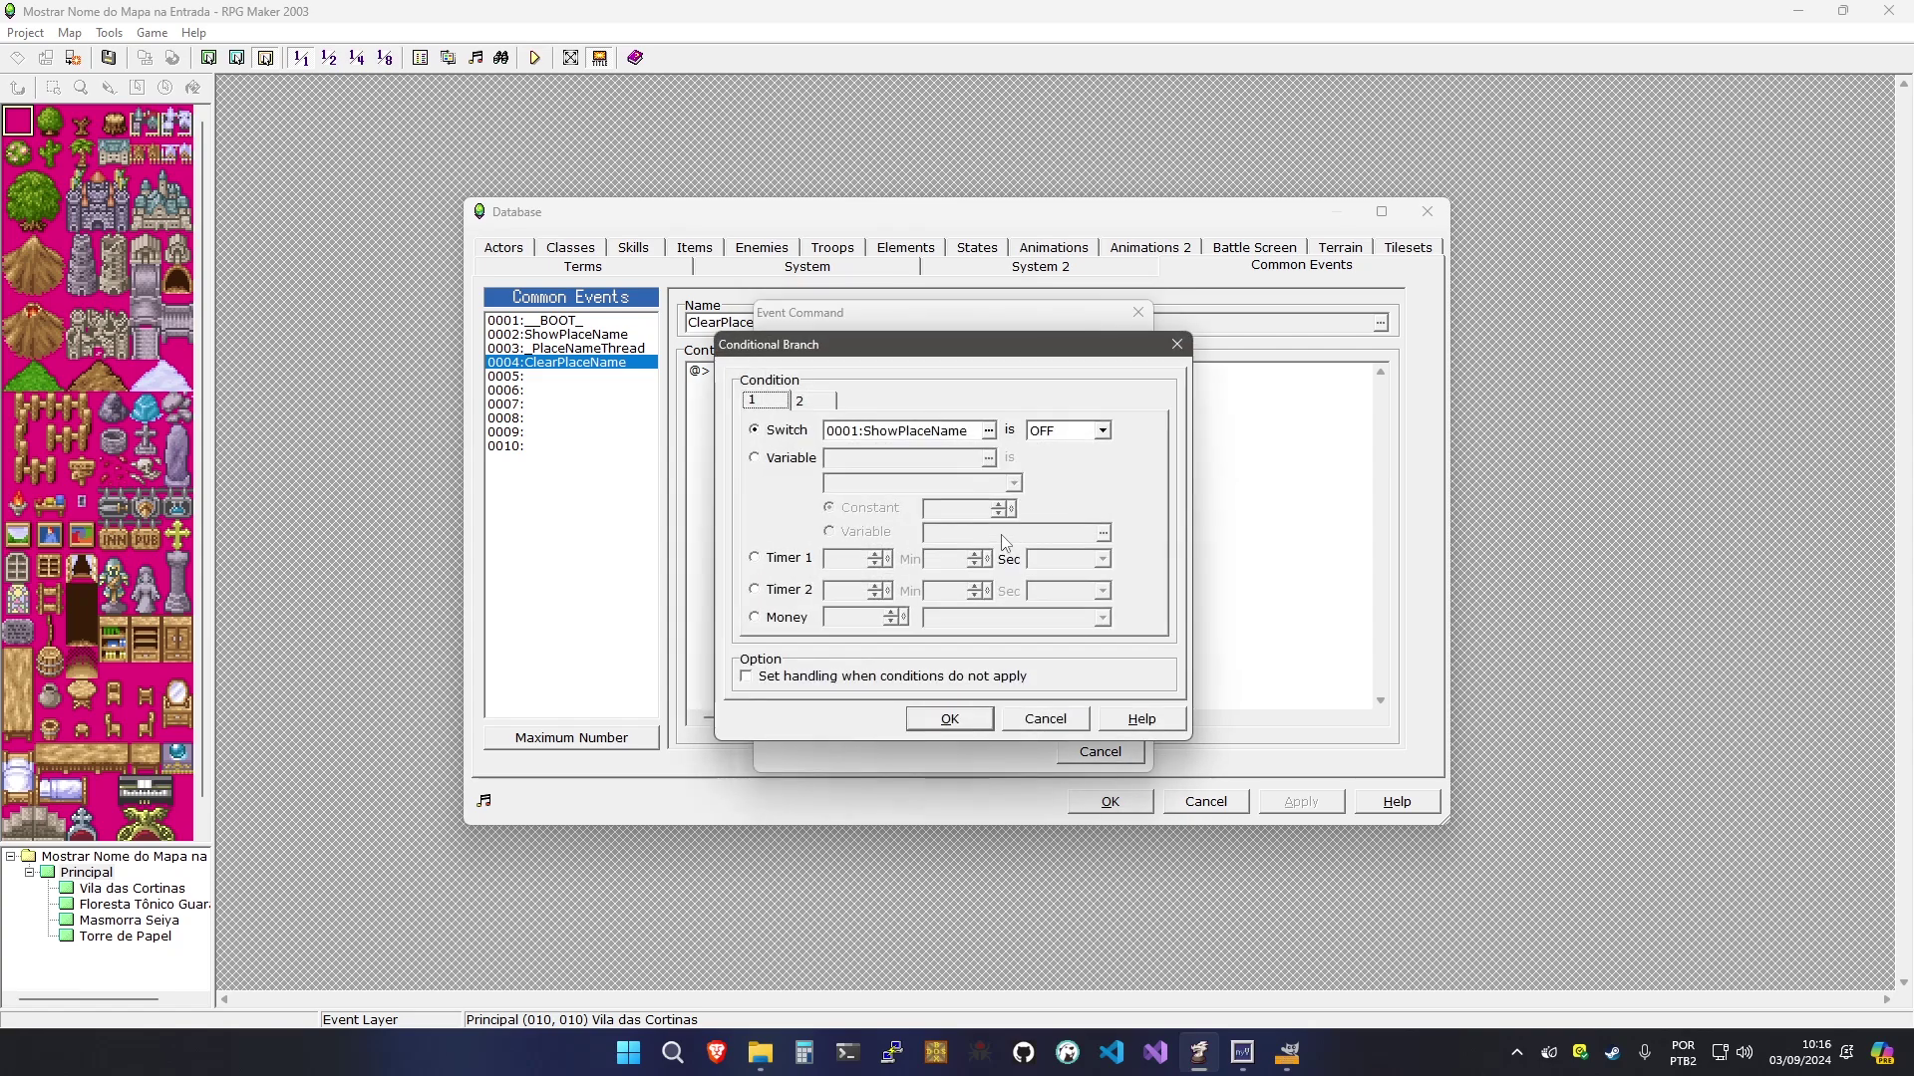
pyautogui.click(857, 436)
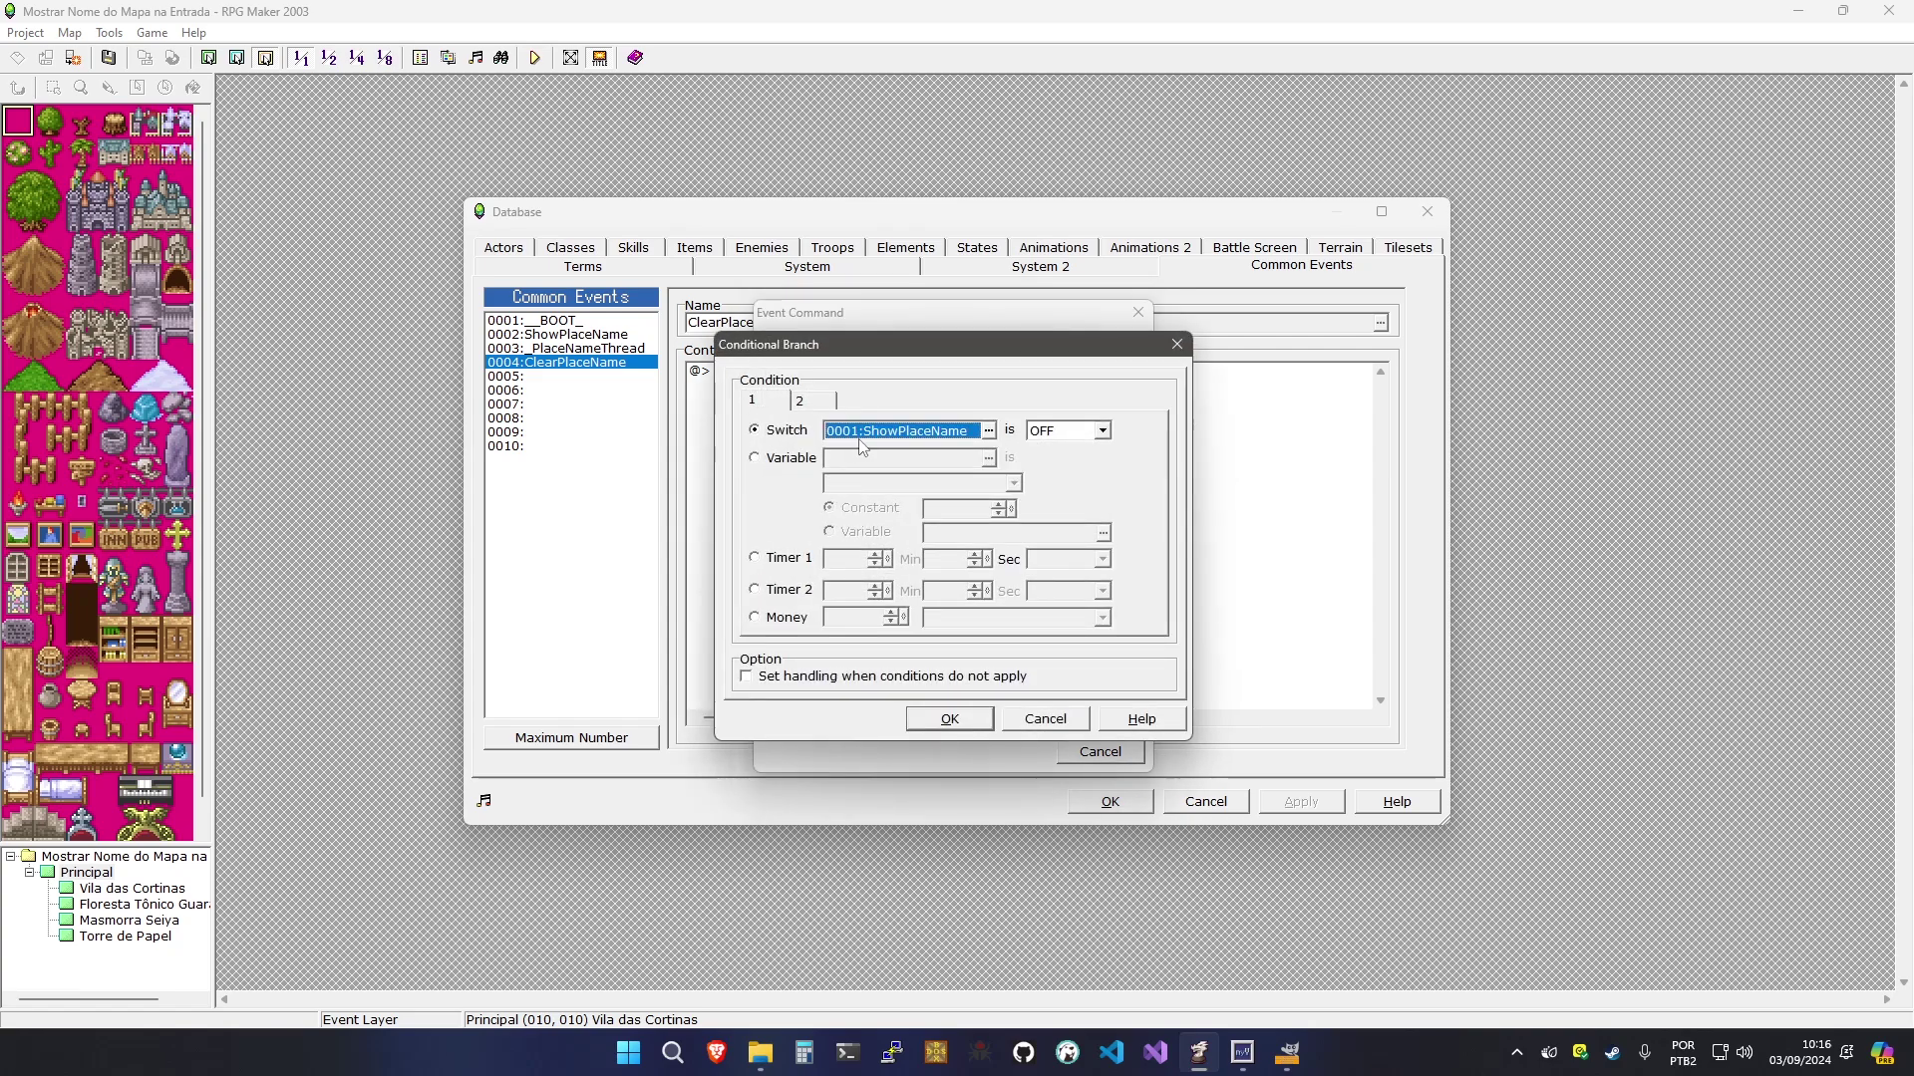
pyautogui.click(862, 447)
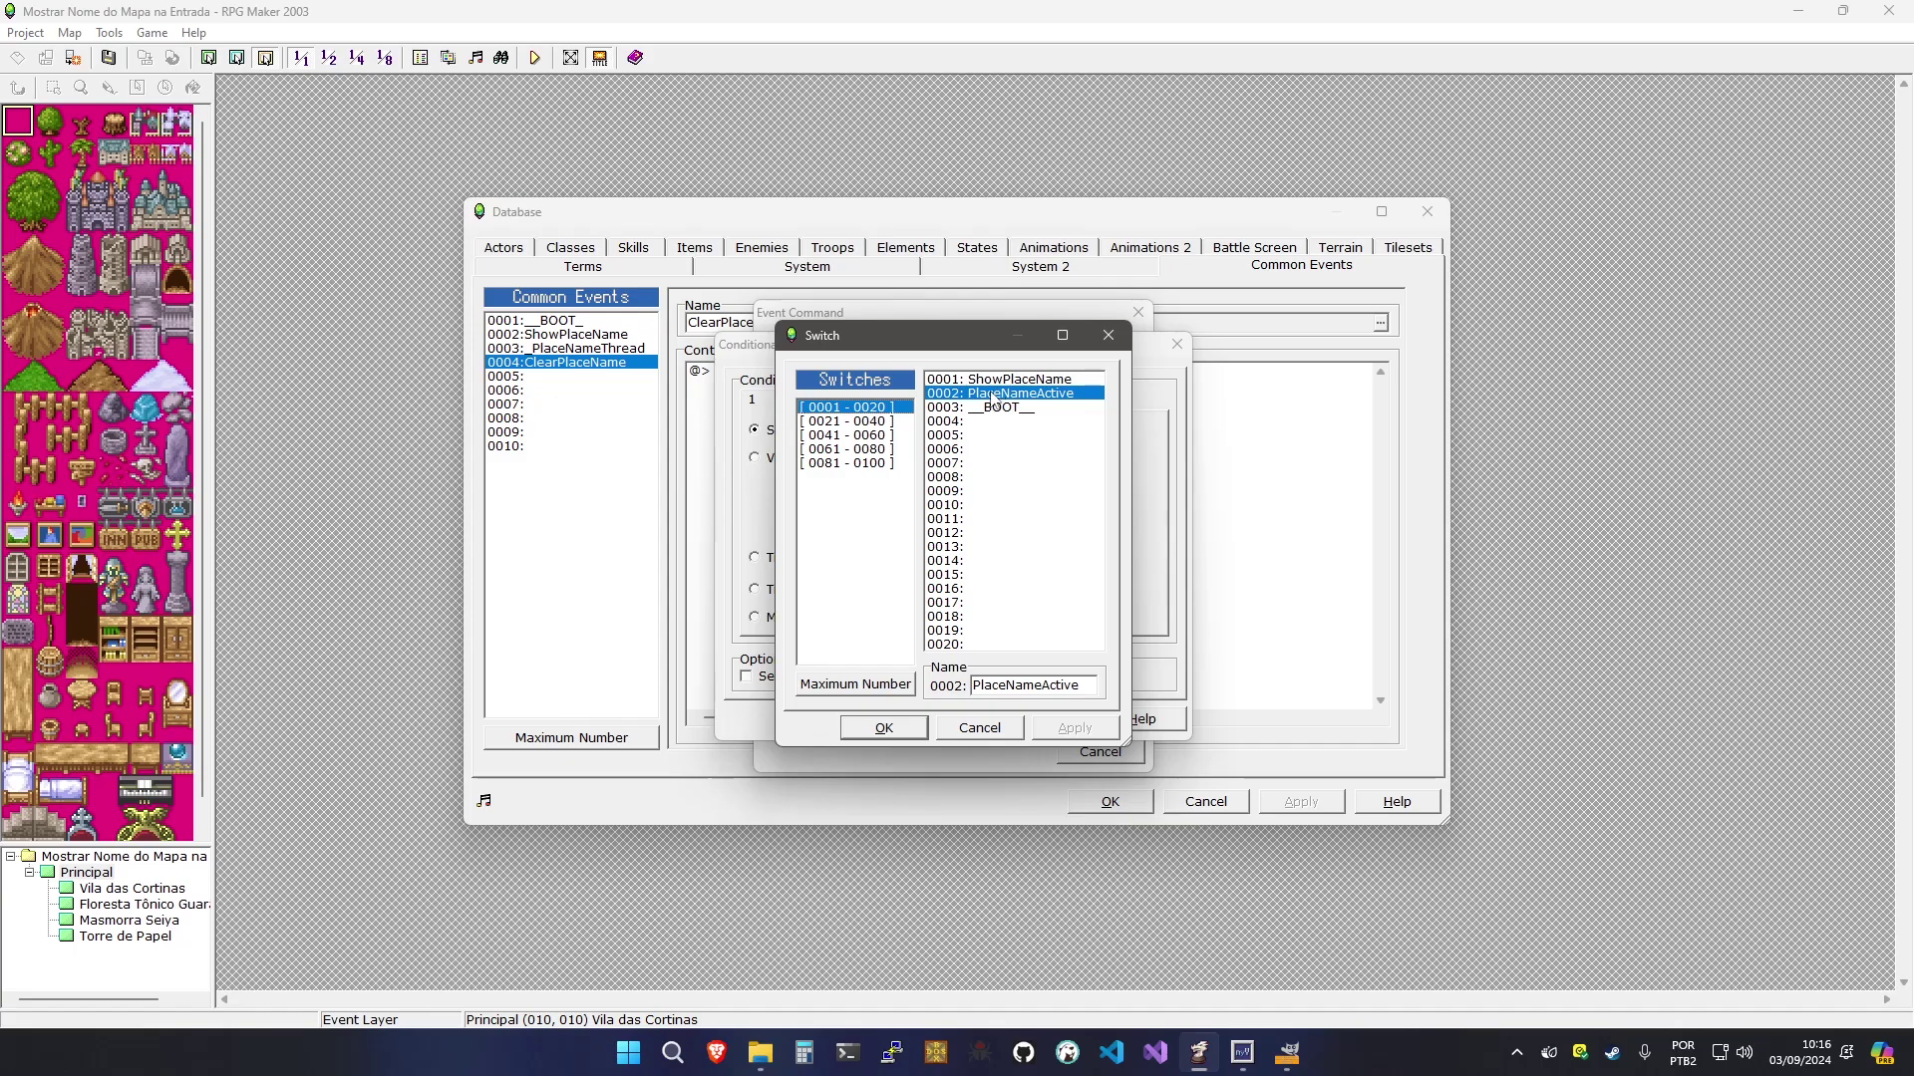
pyautogui.doubleClick(1033, 391)
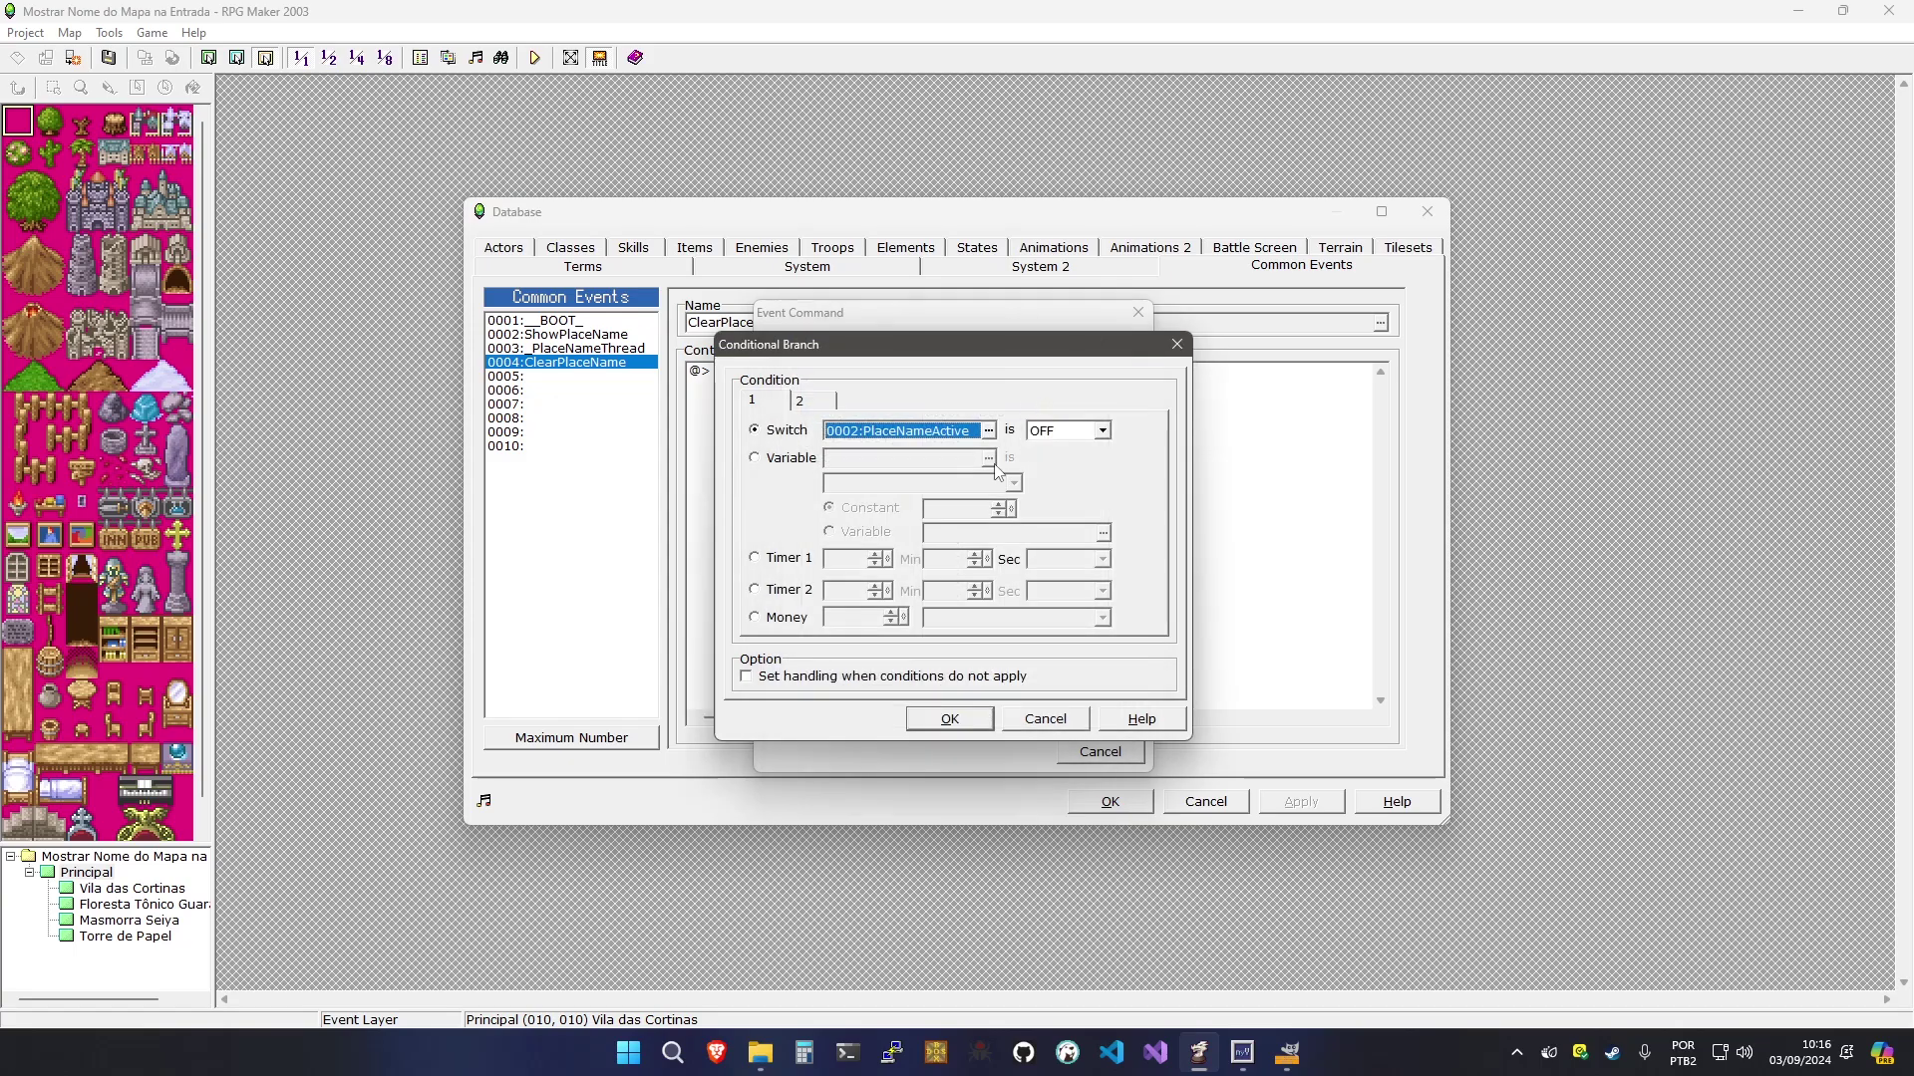
pyautogui.click(1066, 435)
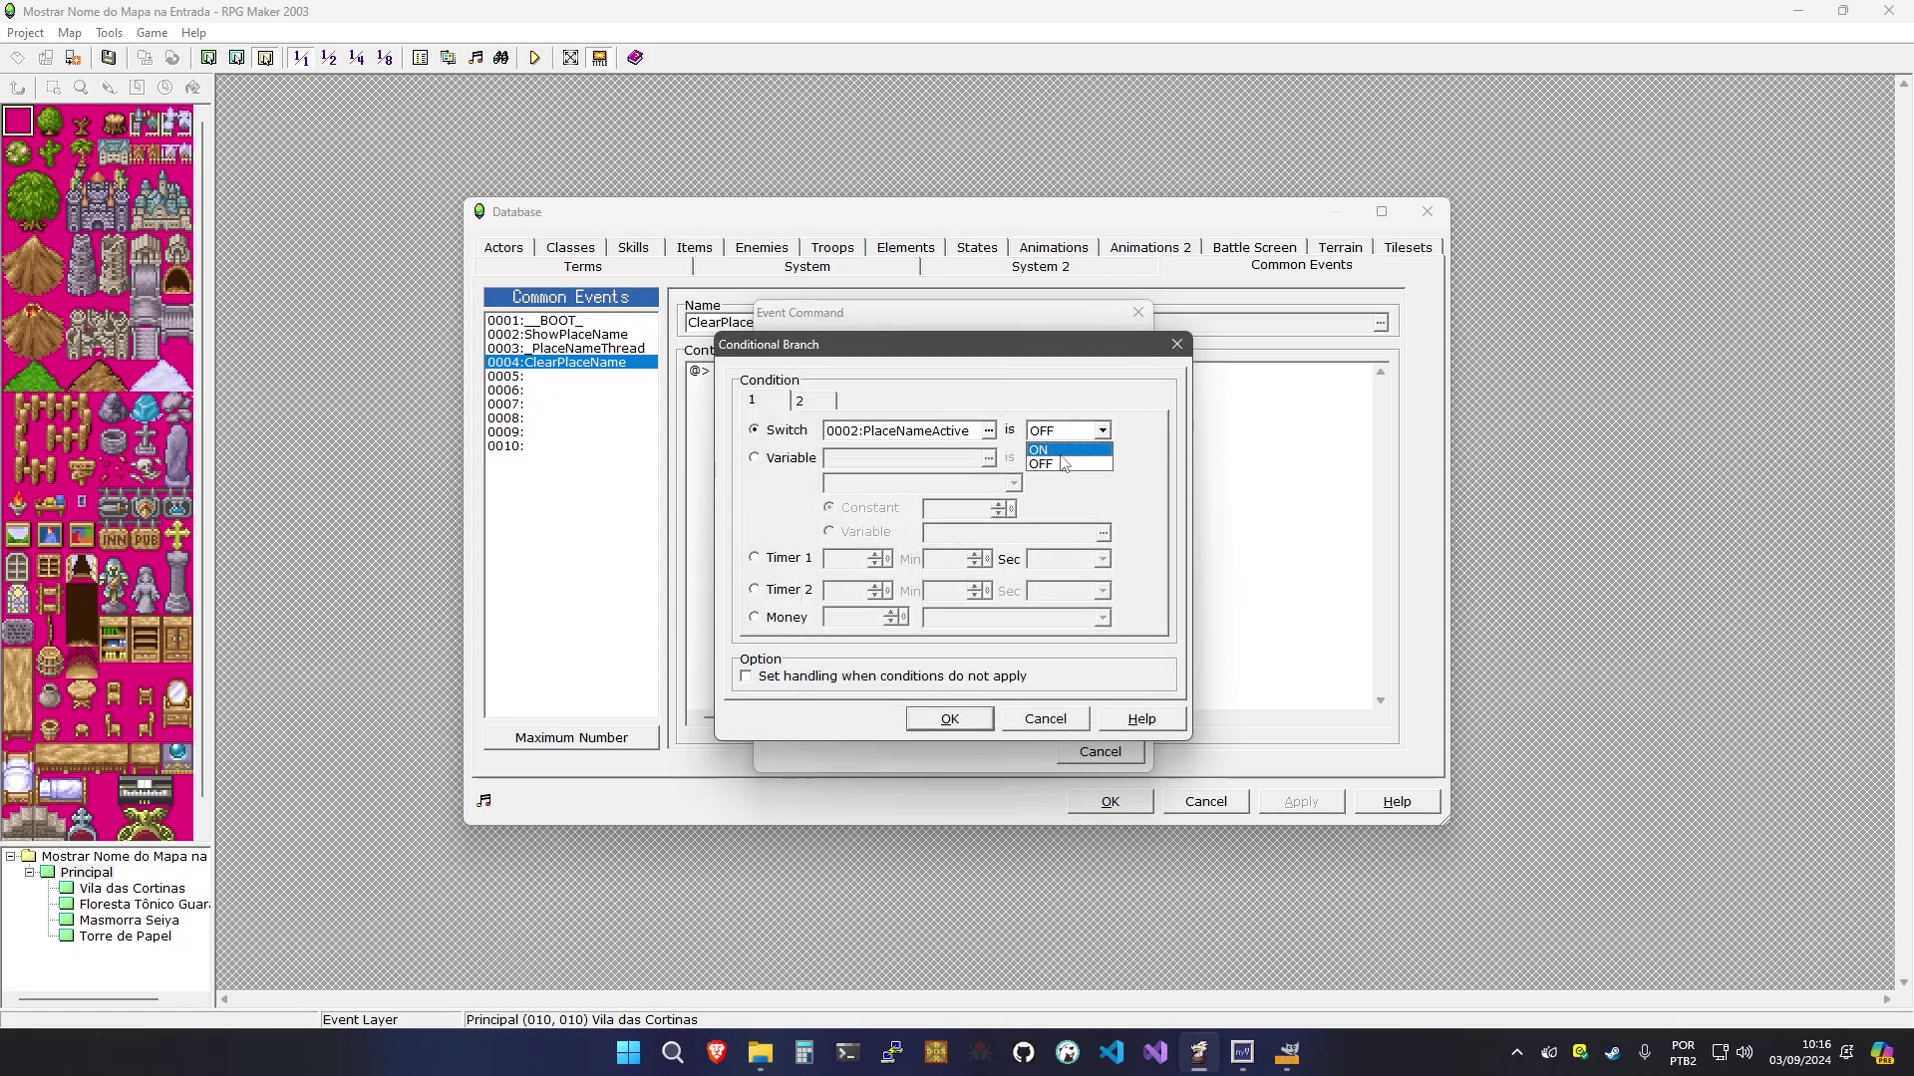
pyautogui.click(1054, 466)
pyautogui.click(925, 729)
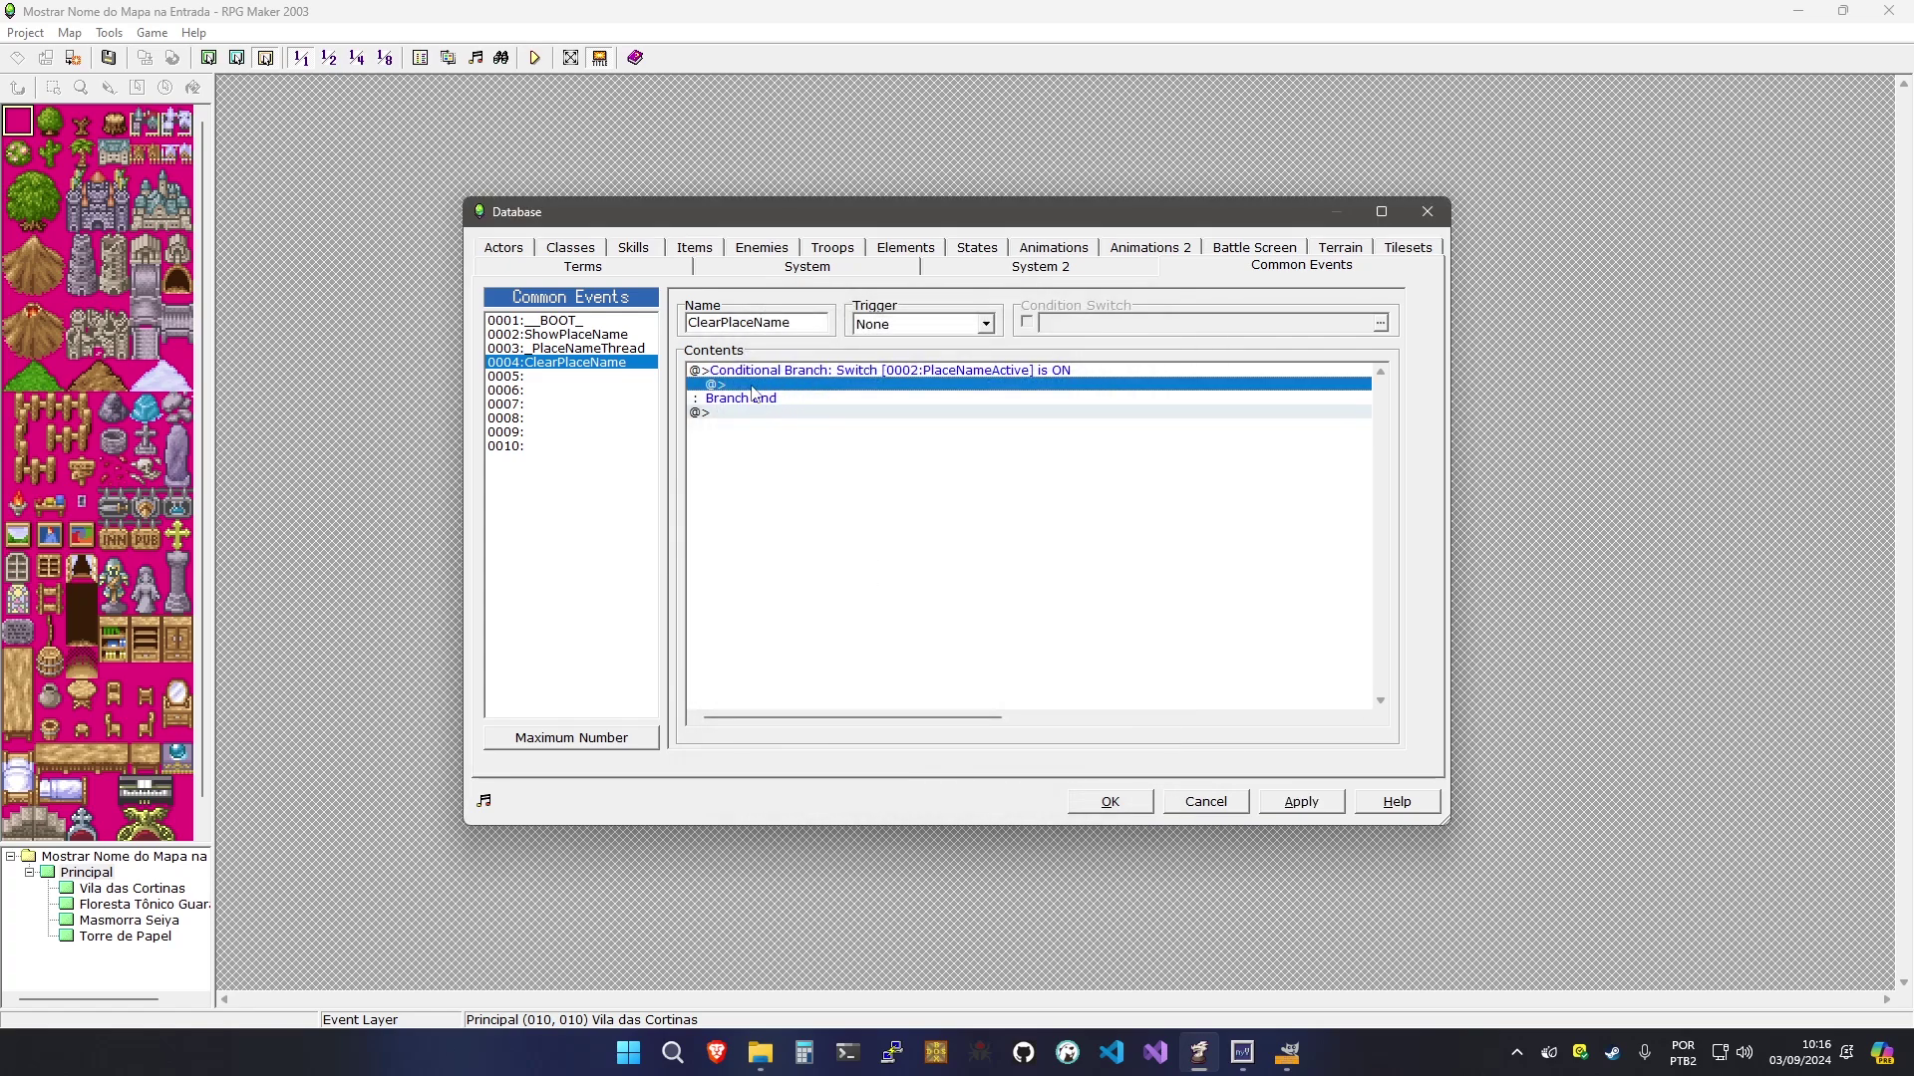
# Inside the PlaceNameActive branch of ClearPlaceName, add the comment "// Esconde as imagens"
pyautogui.click(756, 420)
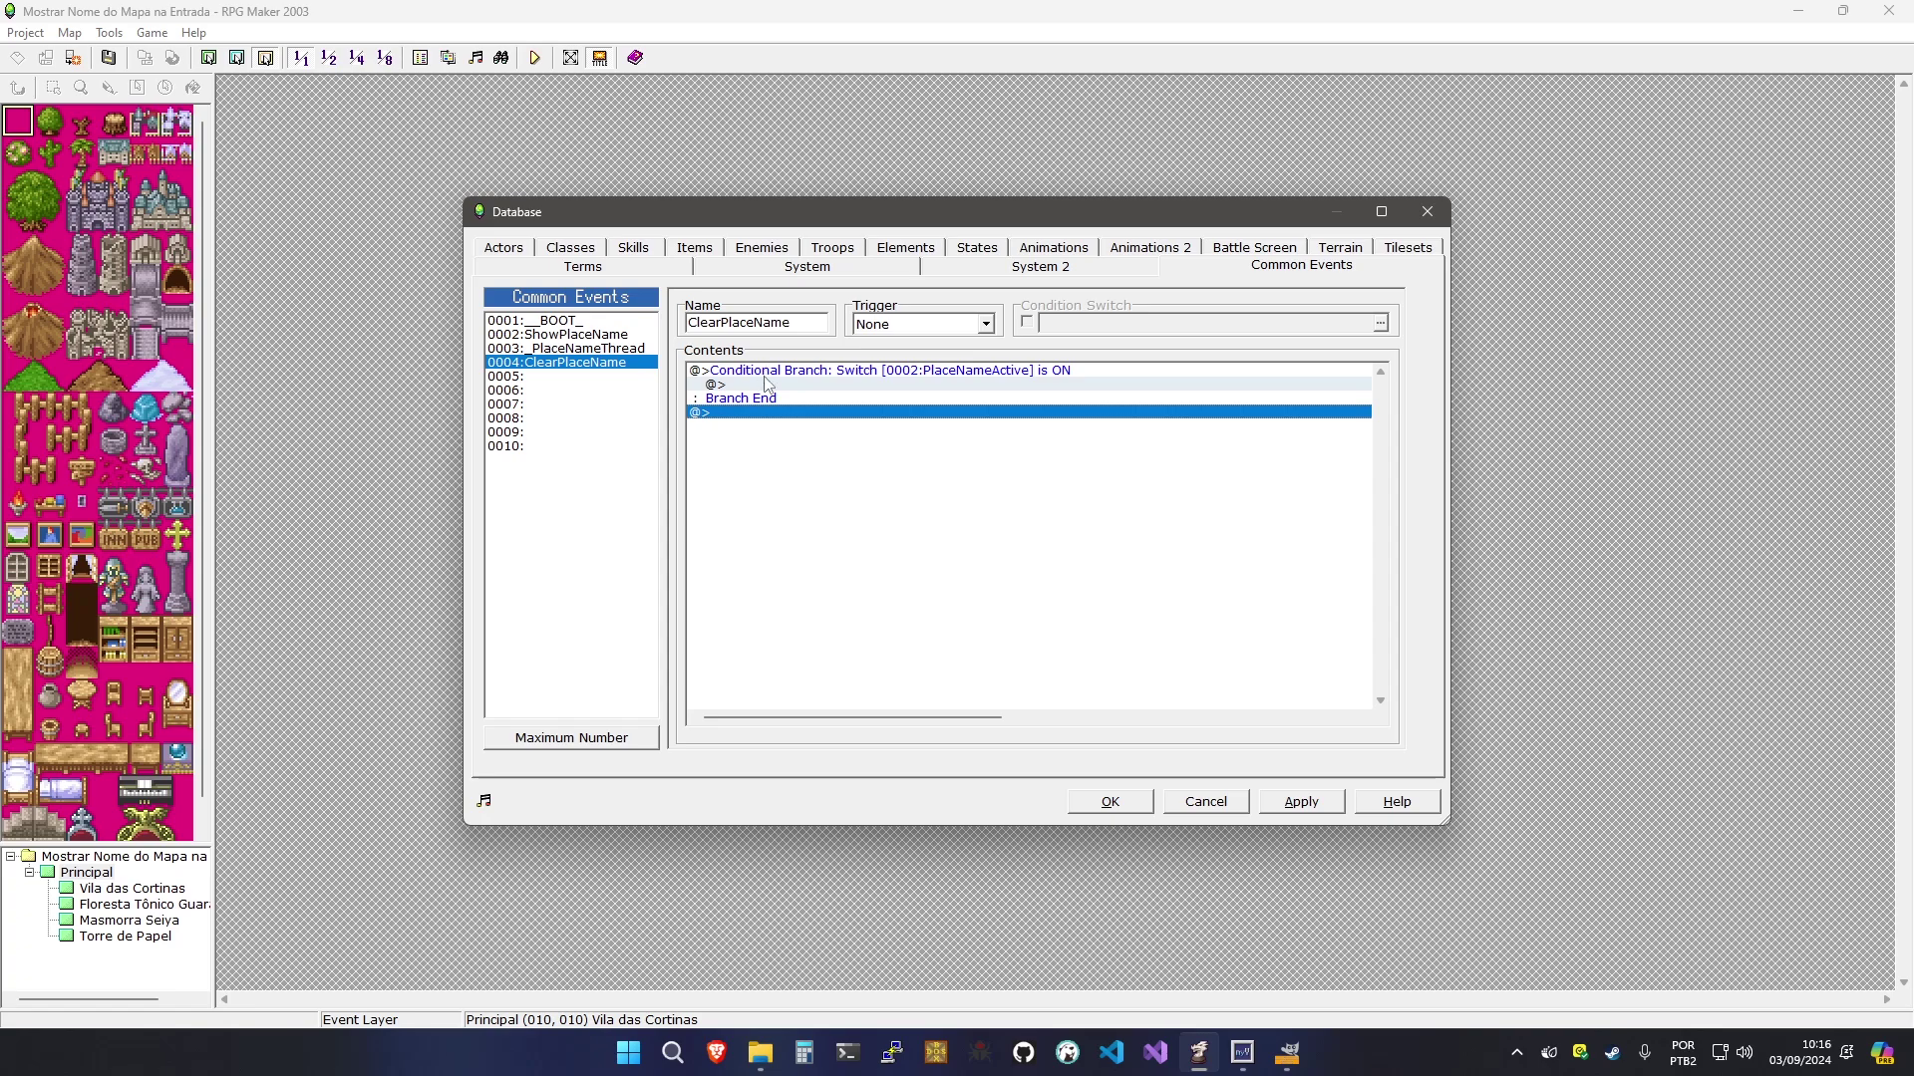
pyautogui.doubleClick(764, 383)
pyautogui.click(1011, 665)
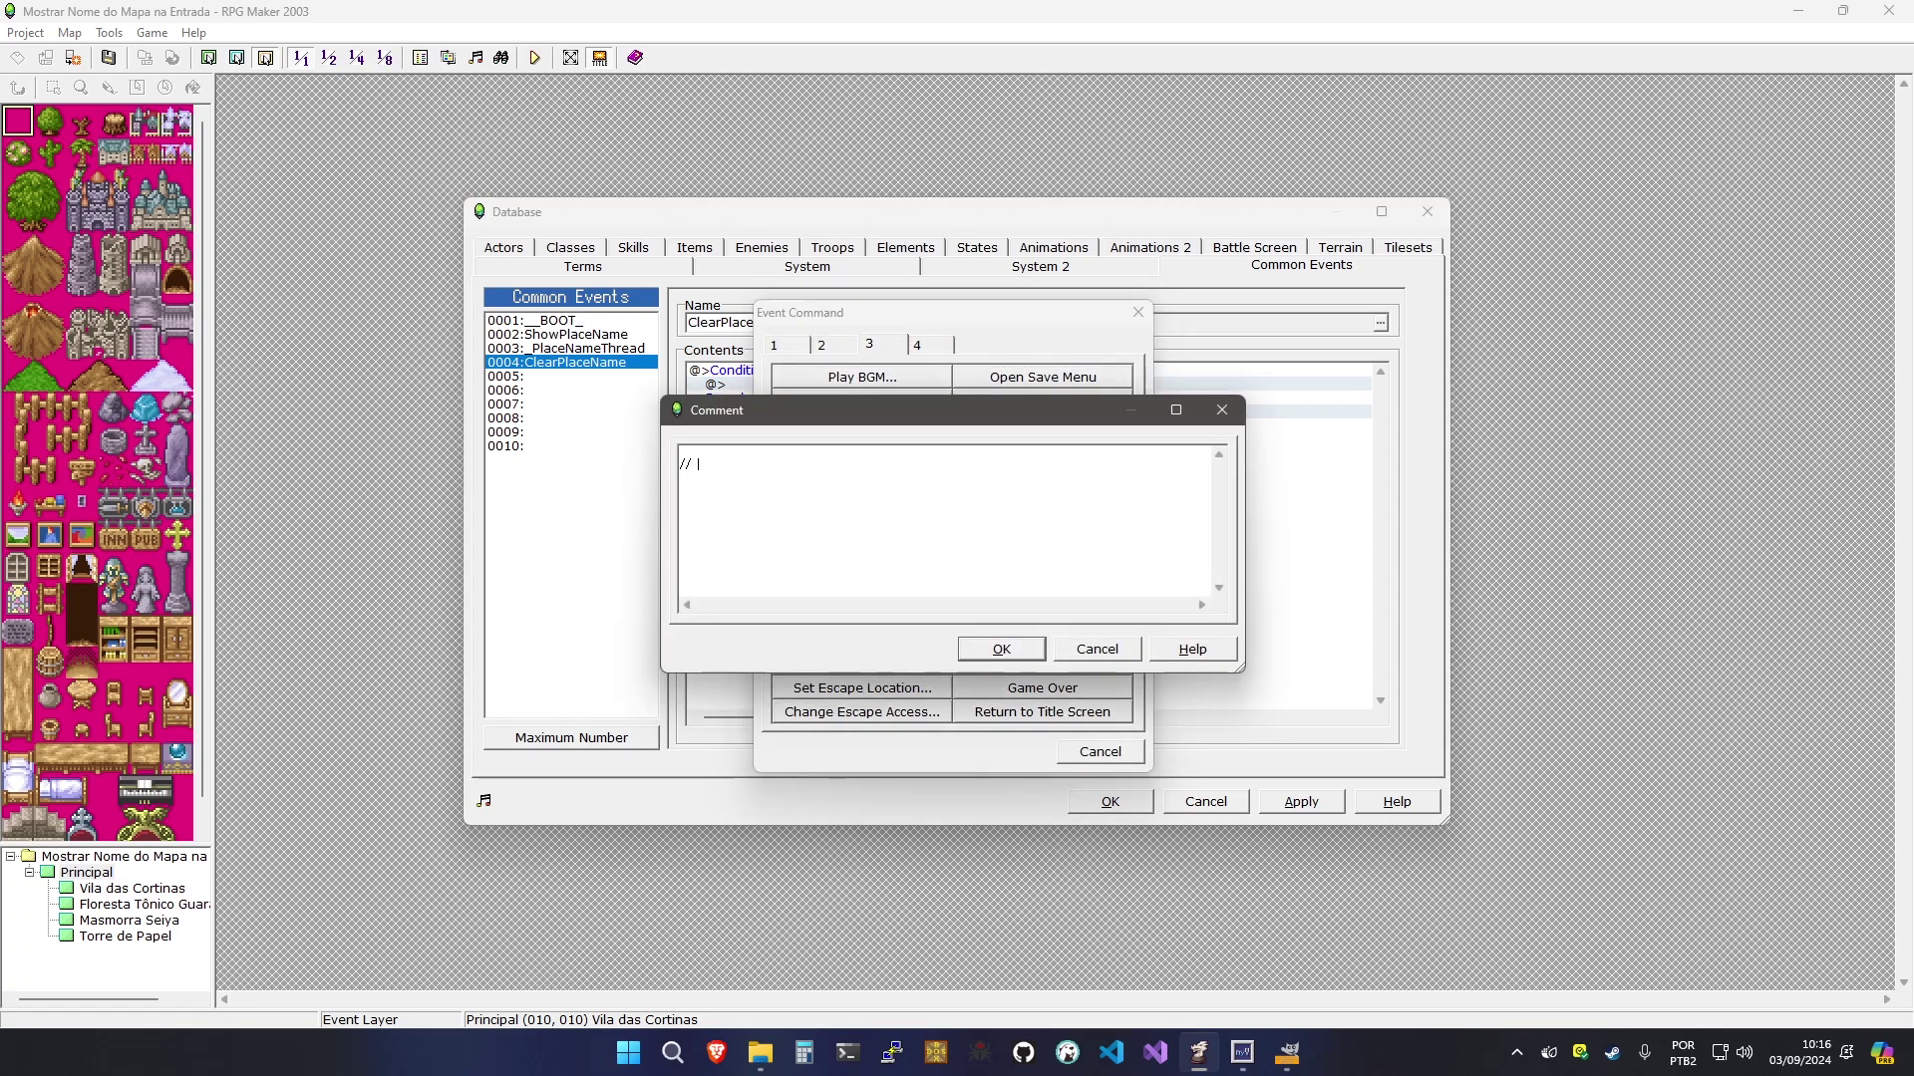
pyautogui.write('// Escnde as imagens')
pyautogui.click(1005, 653)
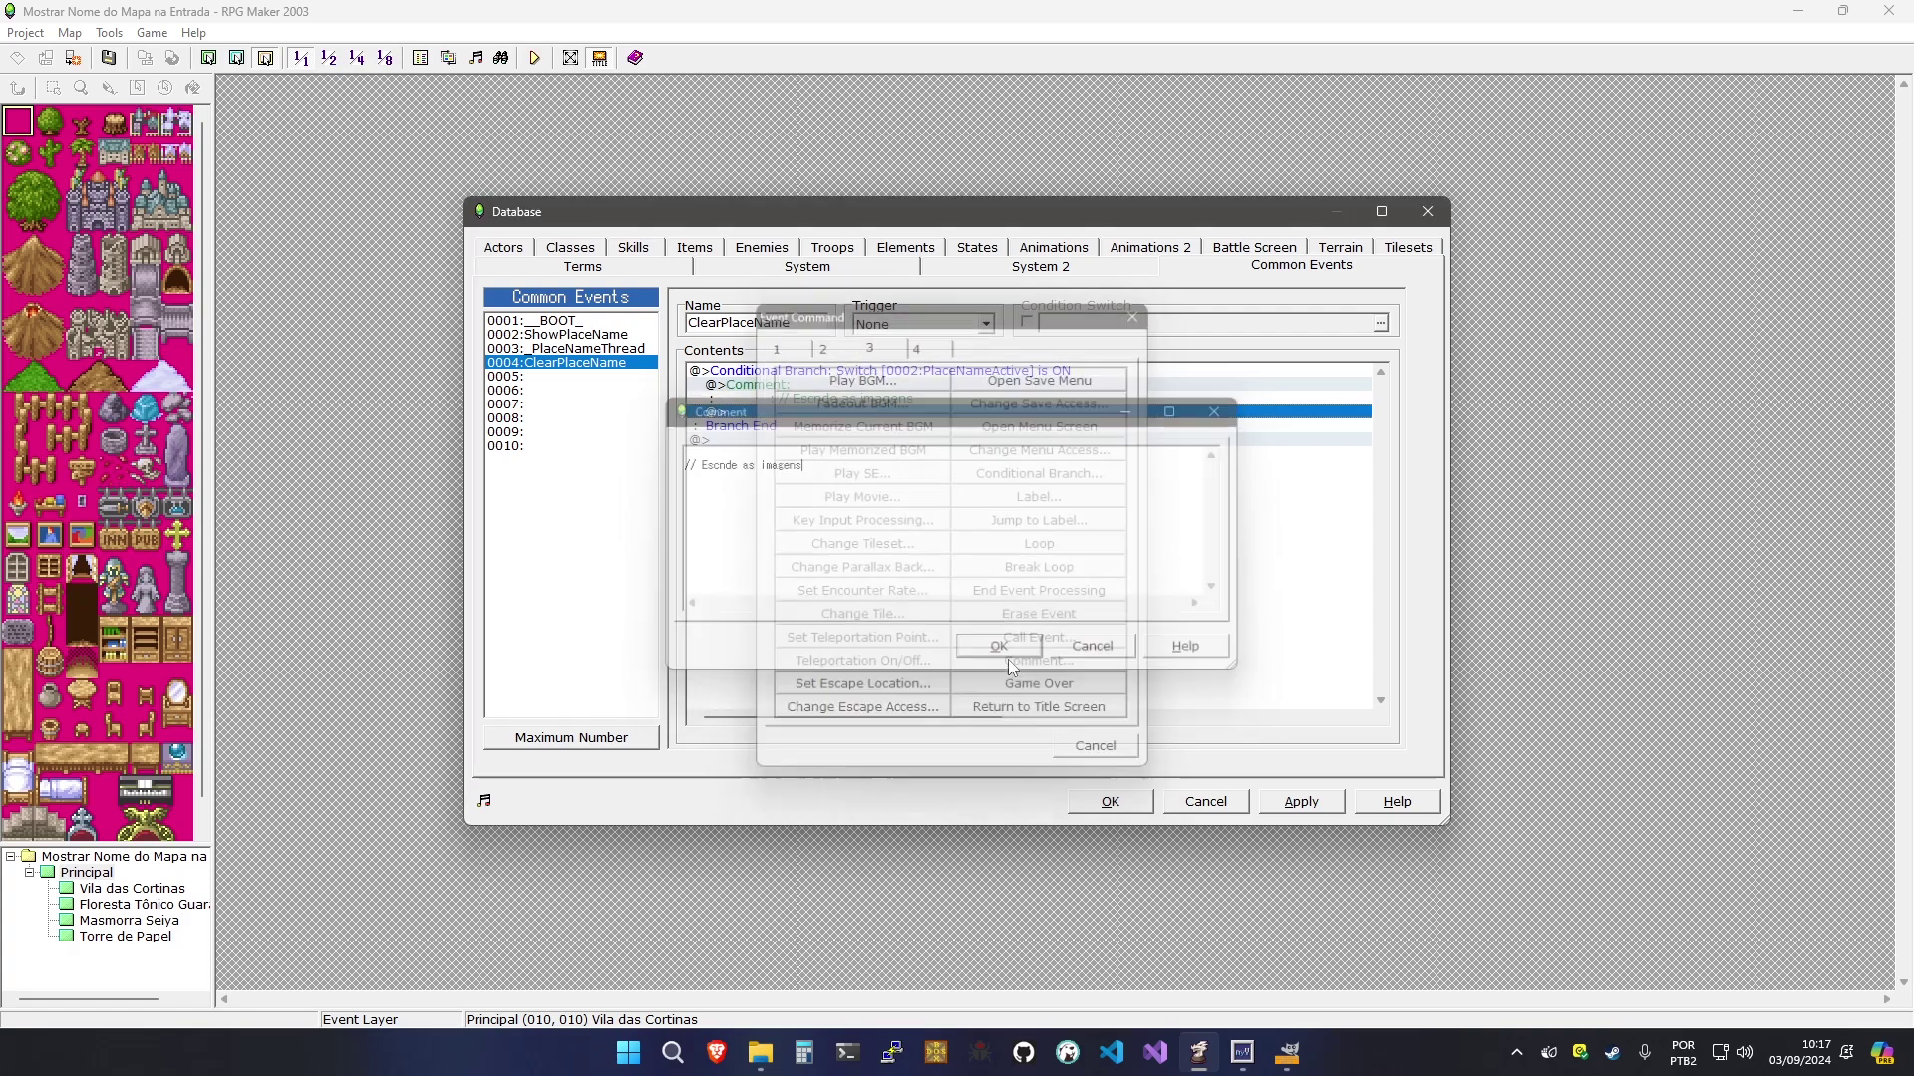
pyautogui.press('Return')
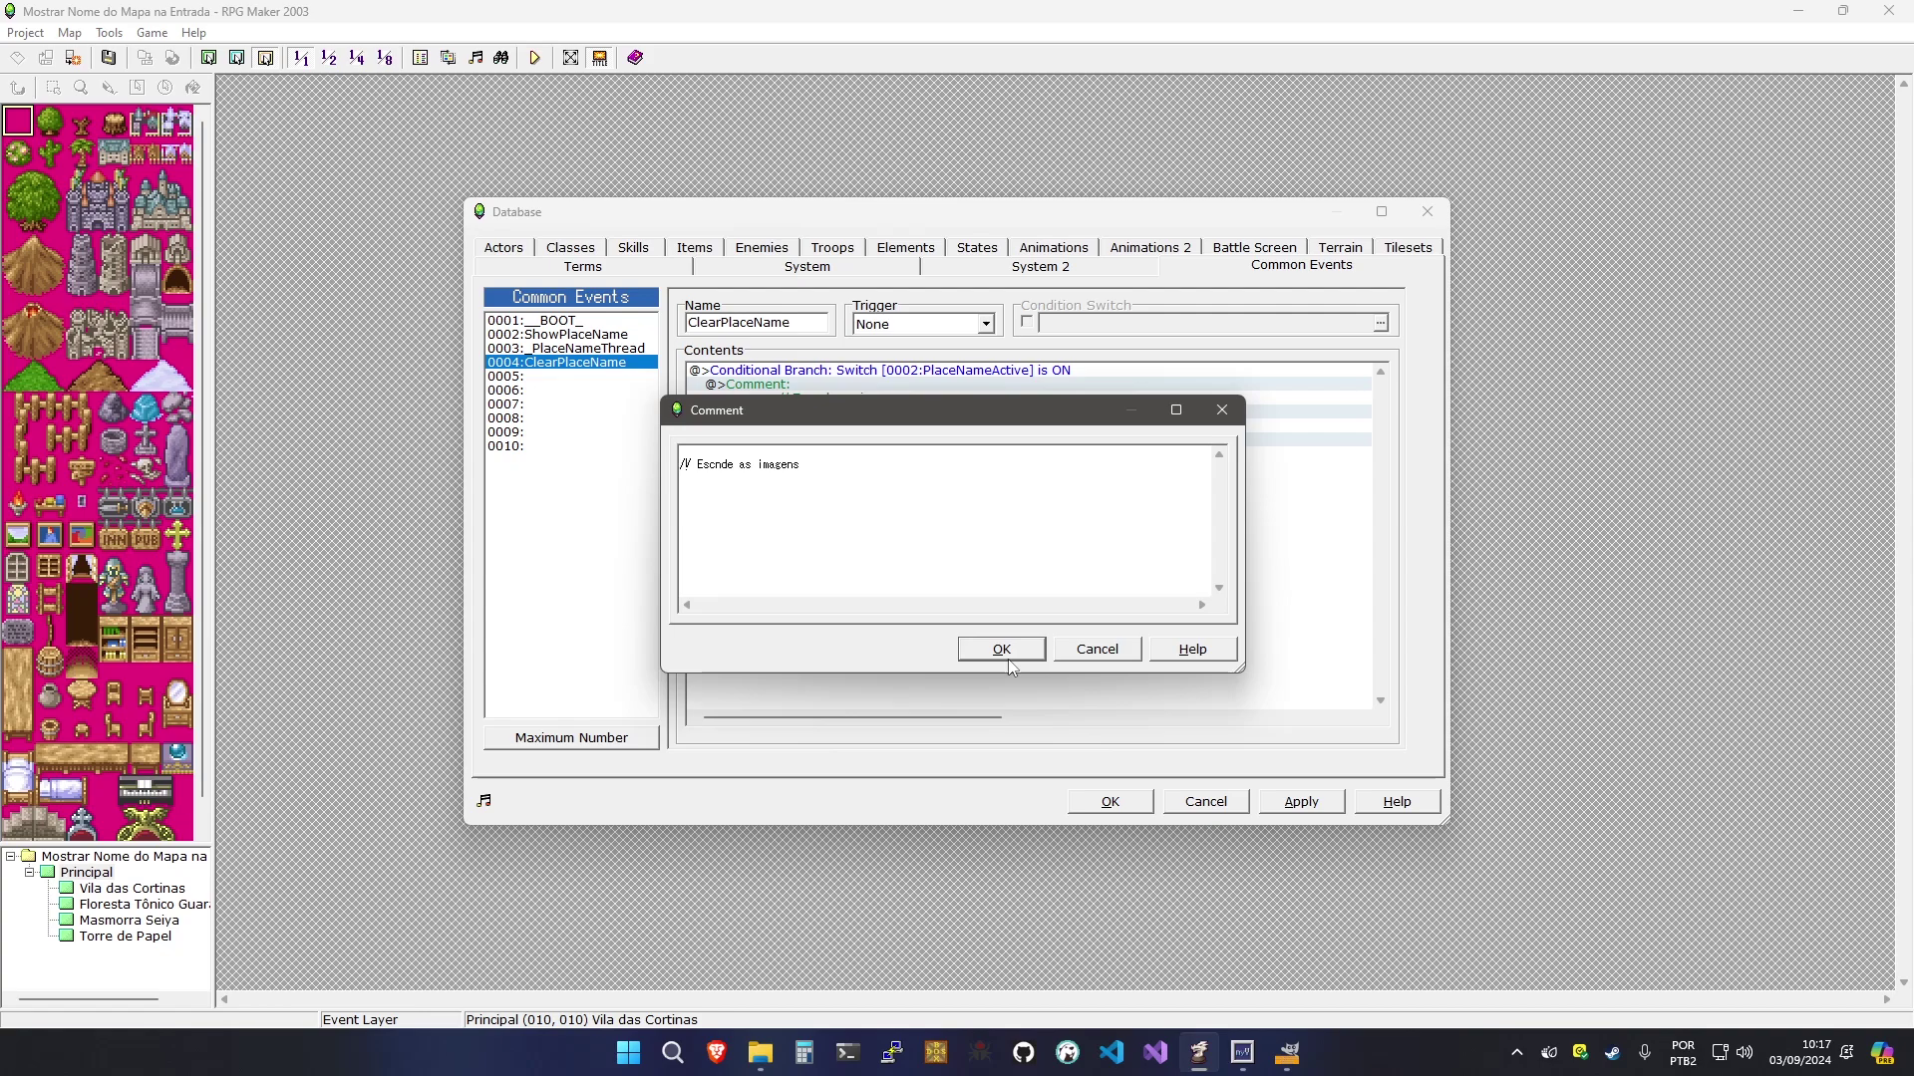
pyautogui.write('o')
pyautogui.click(1008, 659)
# Below the hide-images comment, still inside the branch, add the comment "// Remove as imagens"
pyautogui.press('Down')
pyautogui.press('Return')
pyautogui.press('Return')
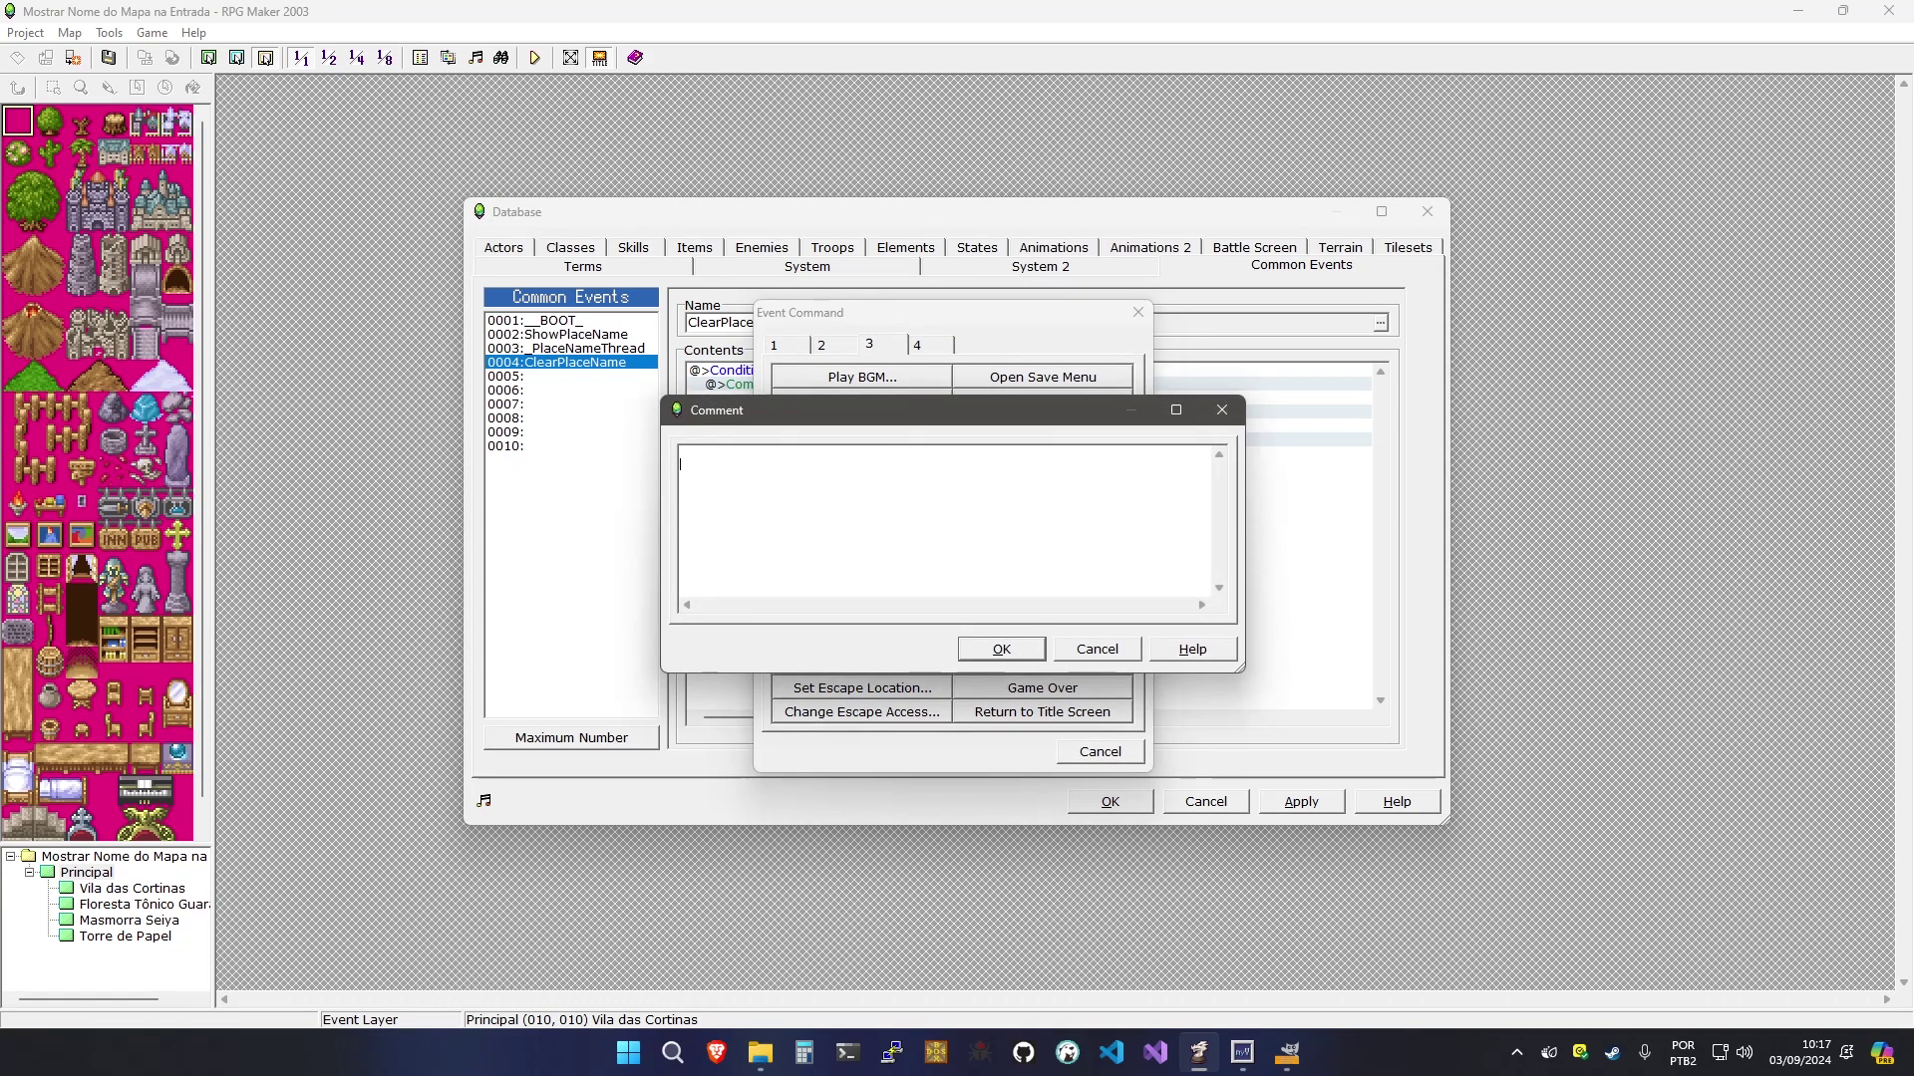
pyautogui.write('// R')
pyautogui.write('ns')
pyautogui.click(1007, 652)
# After the end of the conditional branch, add the comment "// Libera o evento"
pyautogui.press('Down')
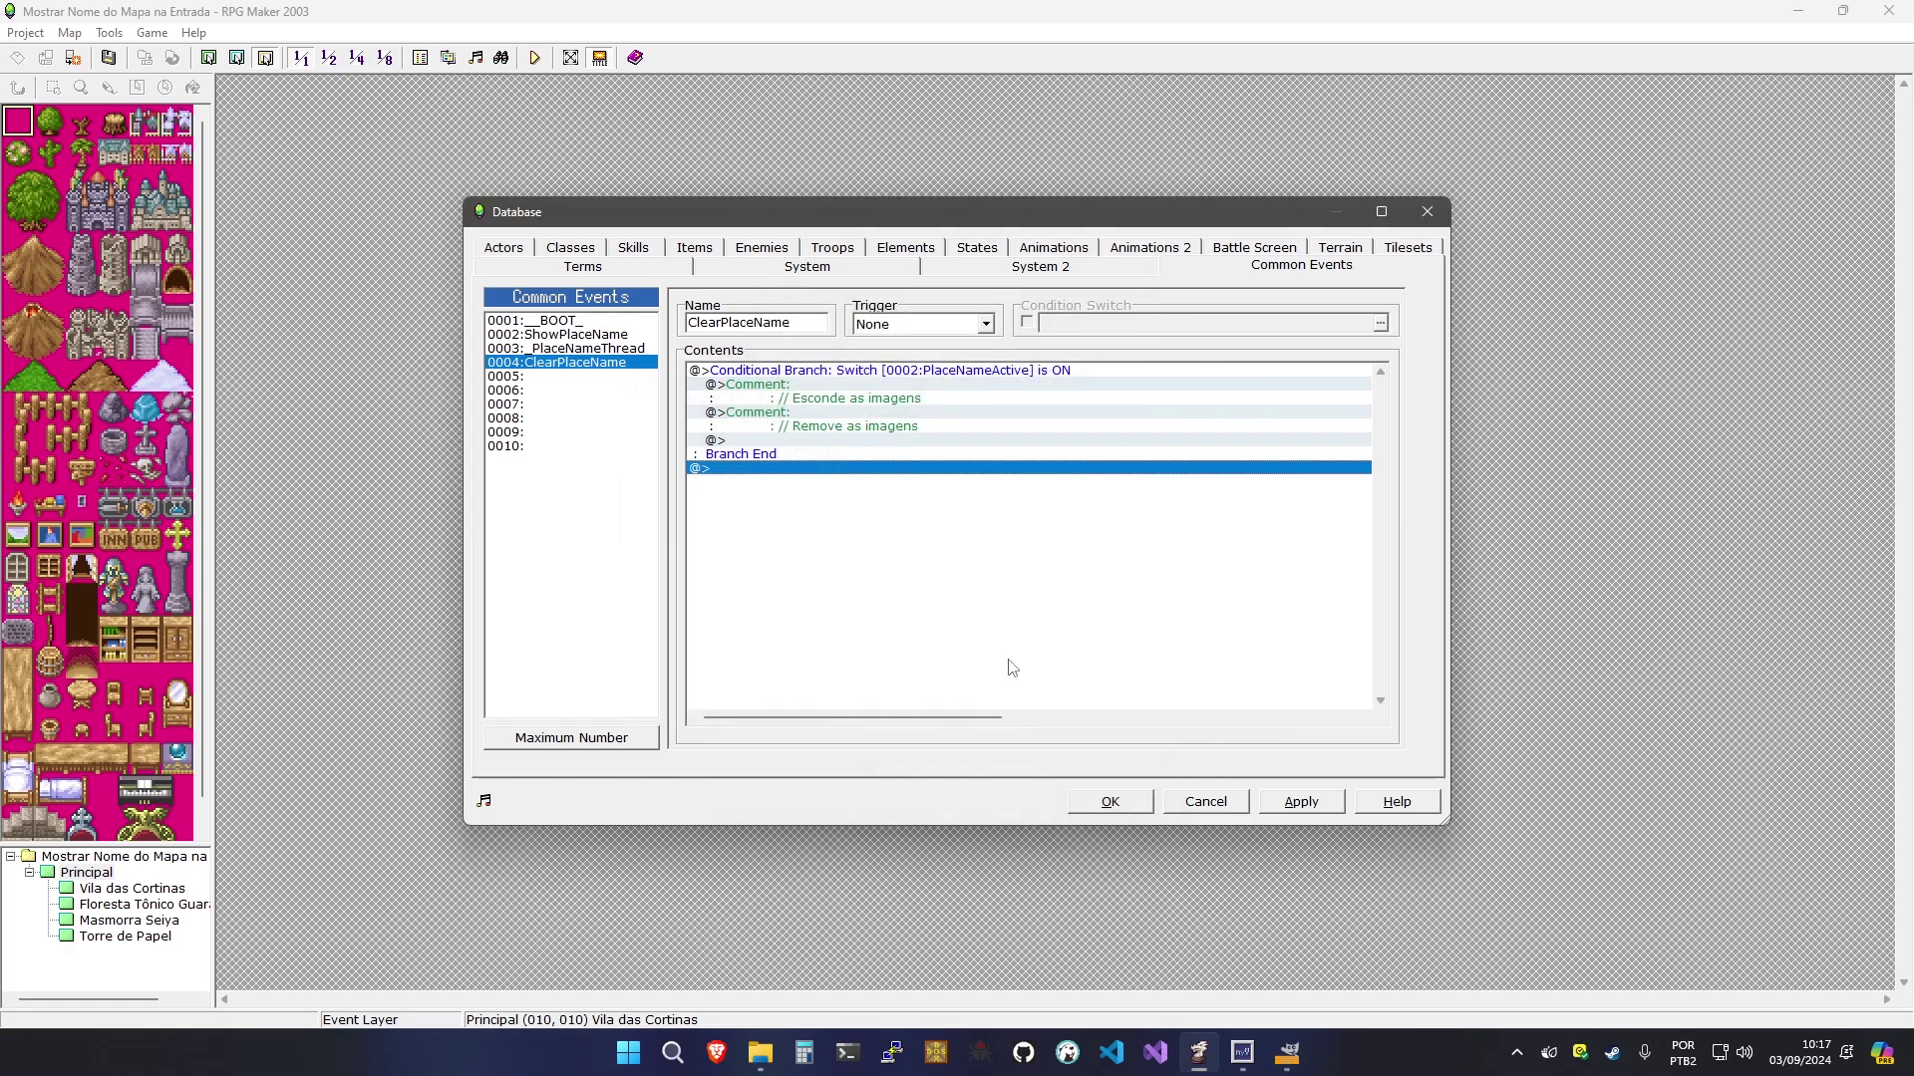
pyautogui.press('Return')
pyautogui.press('Return')
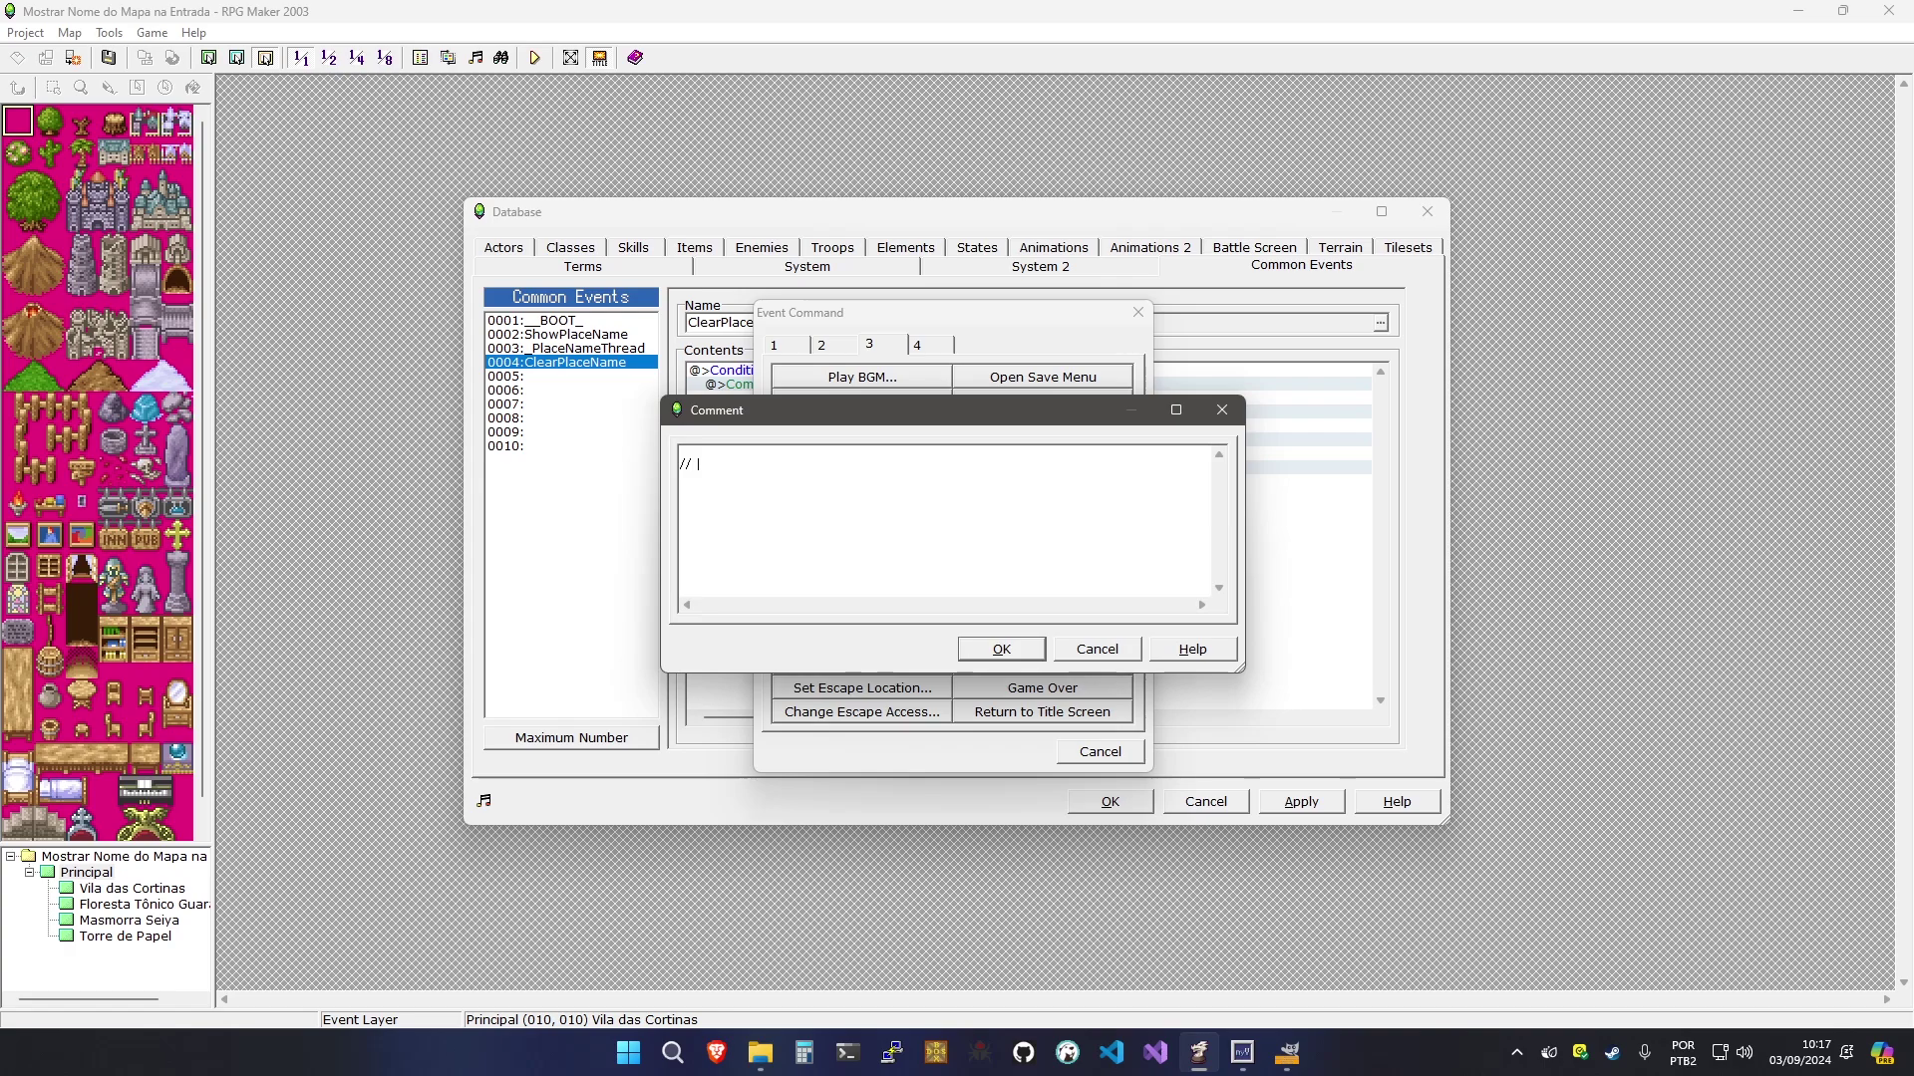
pyautogui.write('// Libera o evento')
pyautogui.click(1002, 648)
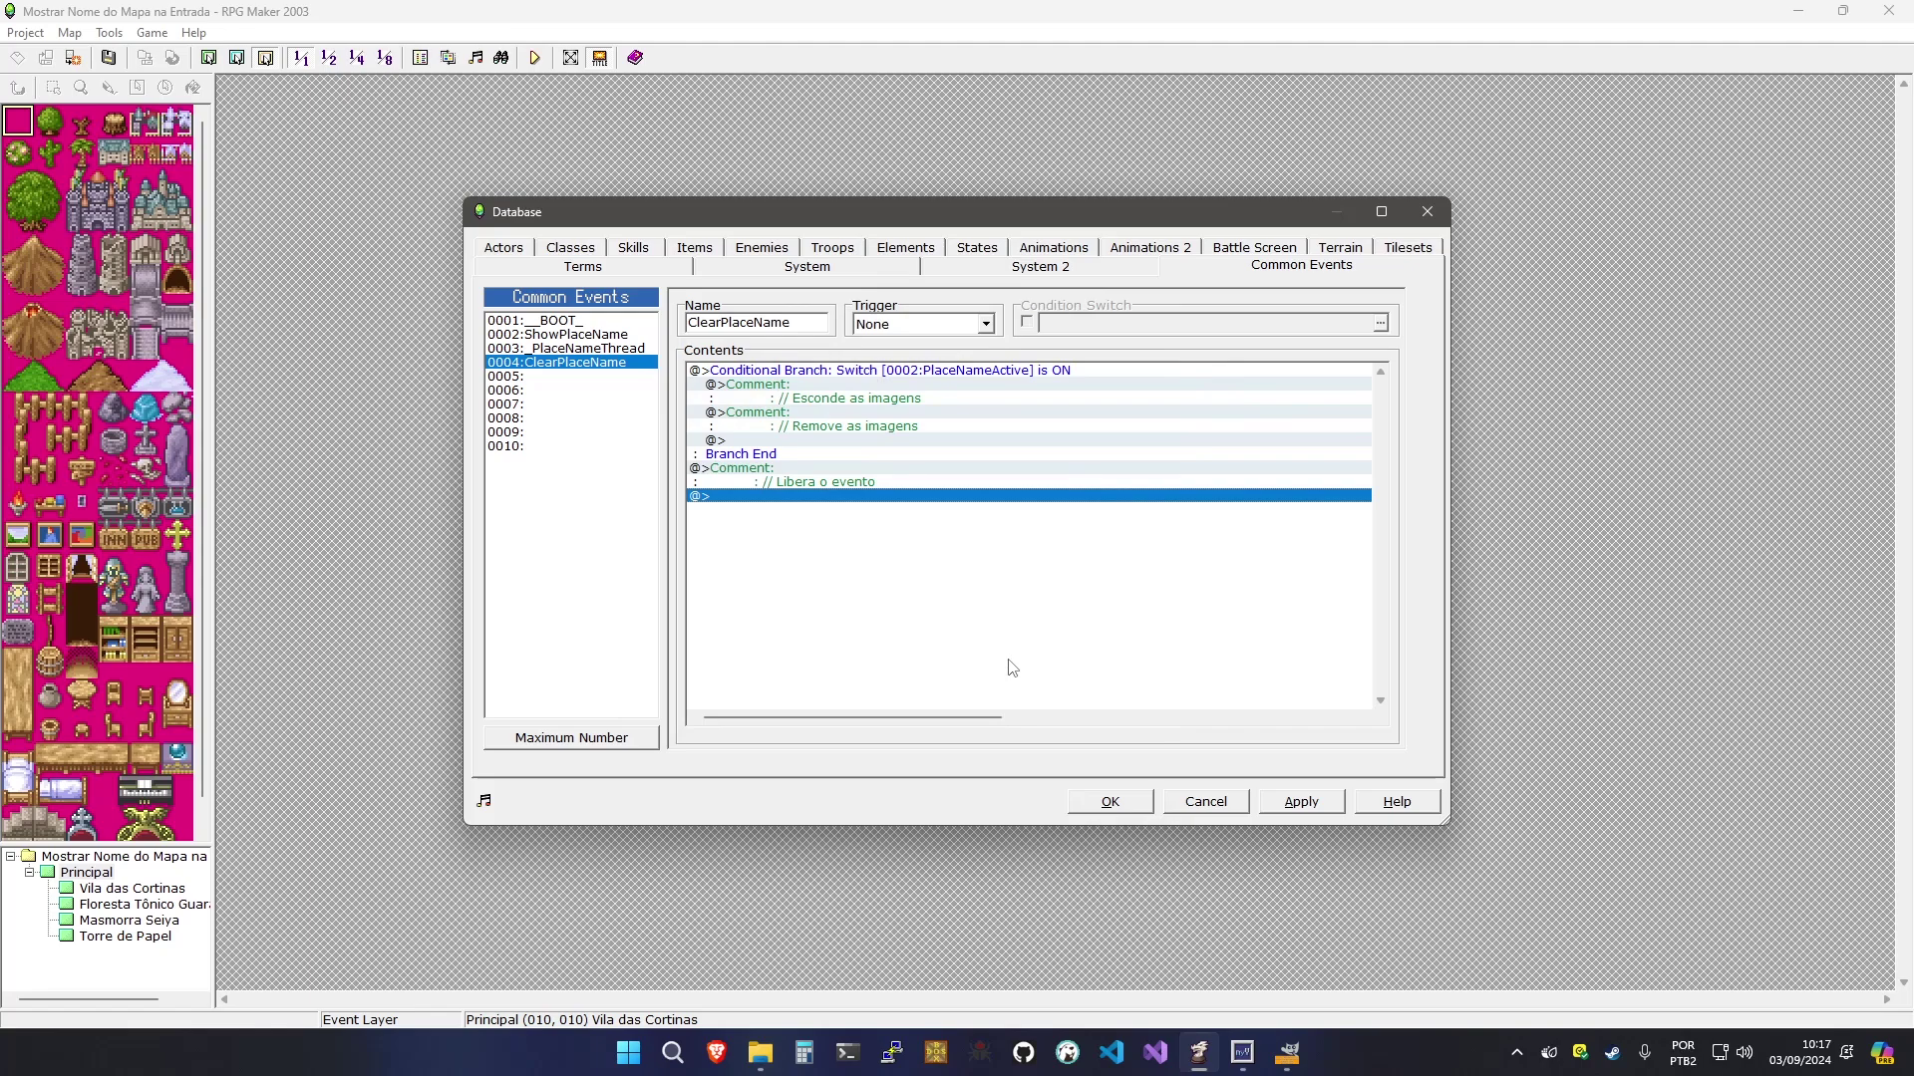
# Review how the ShowPlaceName event loads and shows its pictures, and return to ClearPlaceName
pyautogui.click(783, 417)
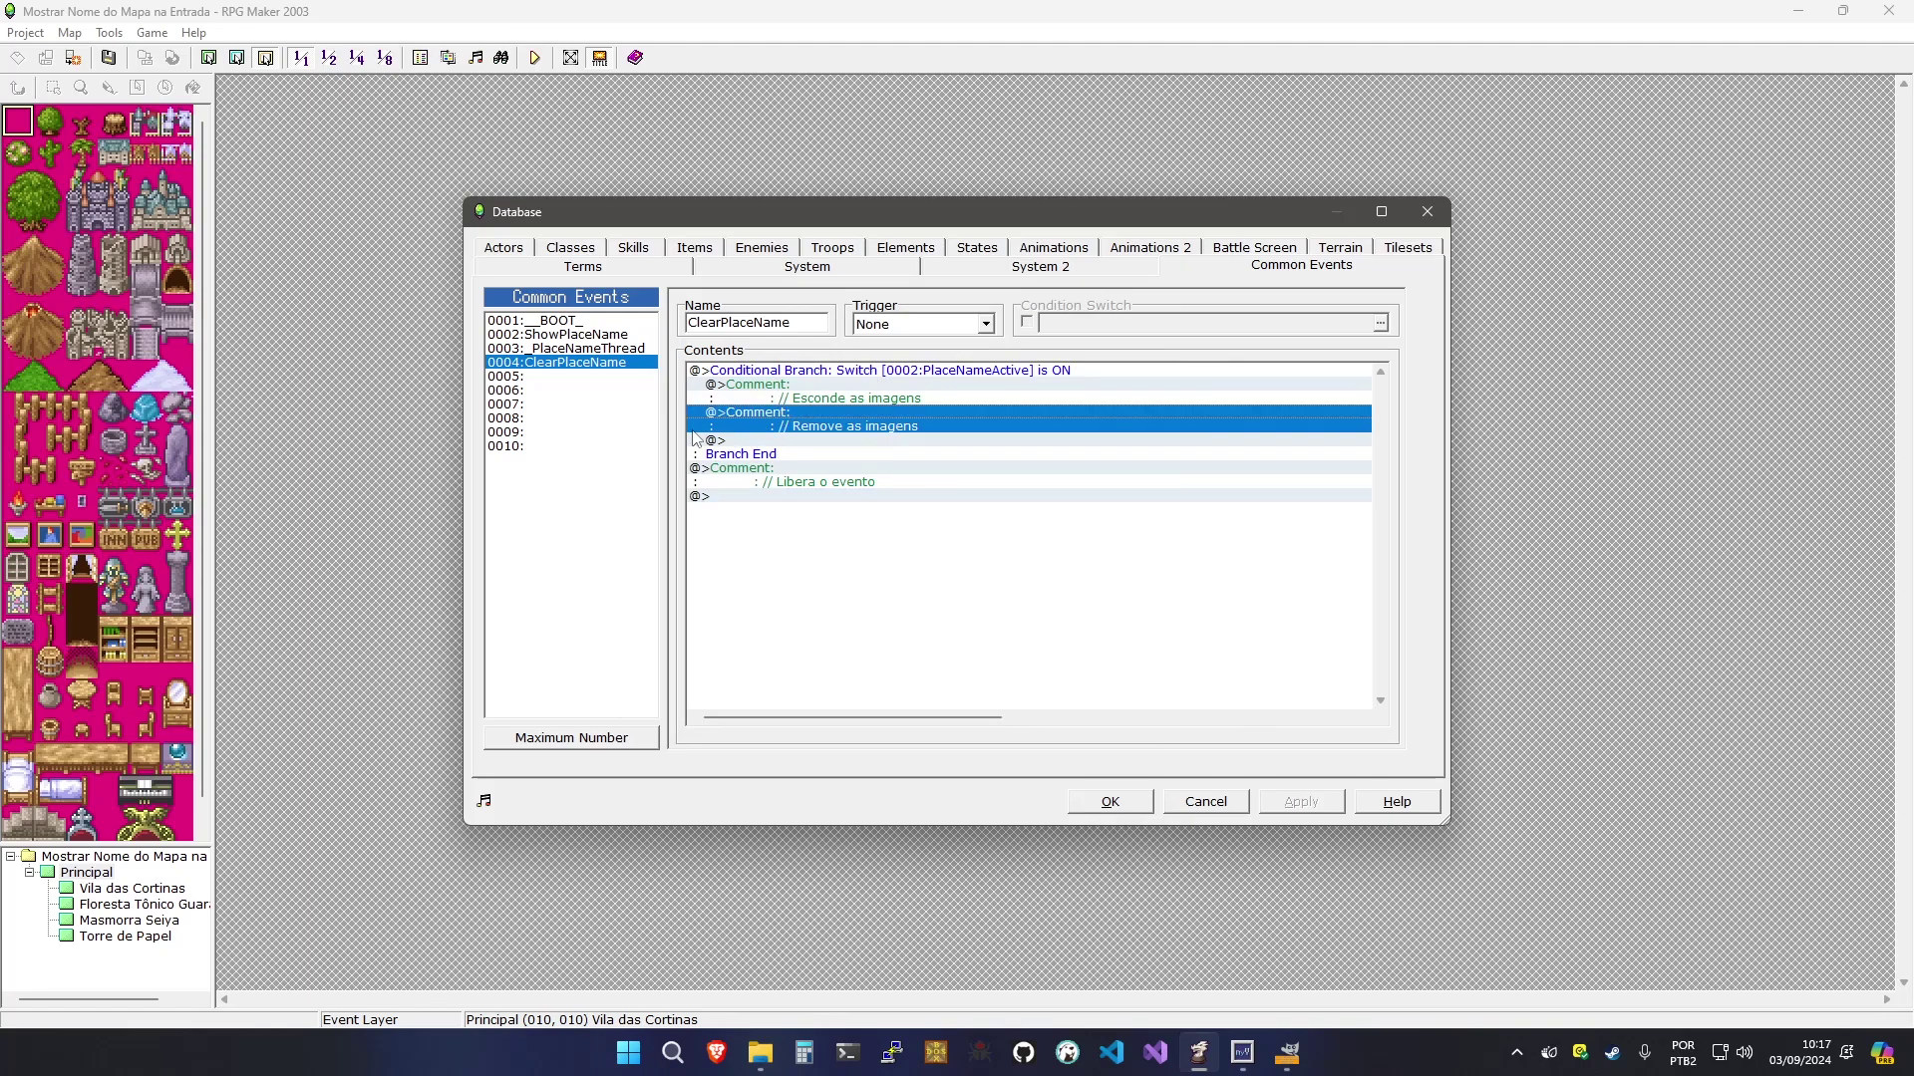
pyautogui.click(563, 334)
pyautogui.click(817, 590)
pyautogui.scroll(-4, 817, 592)
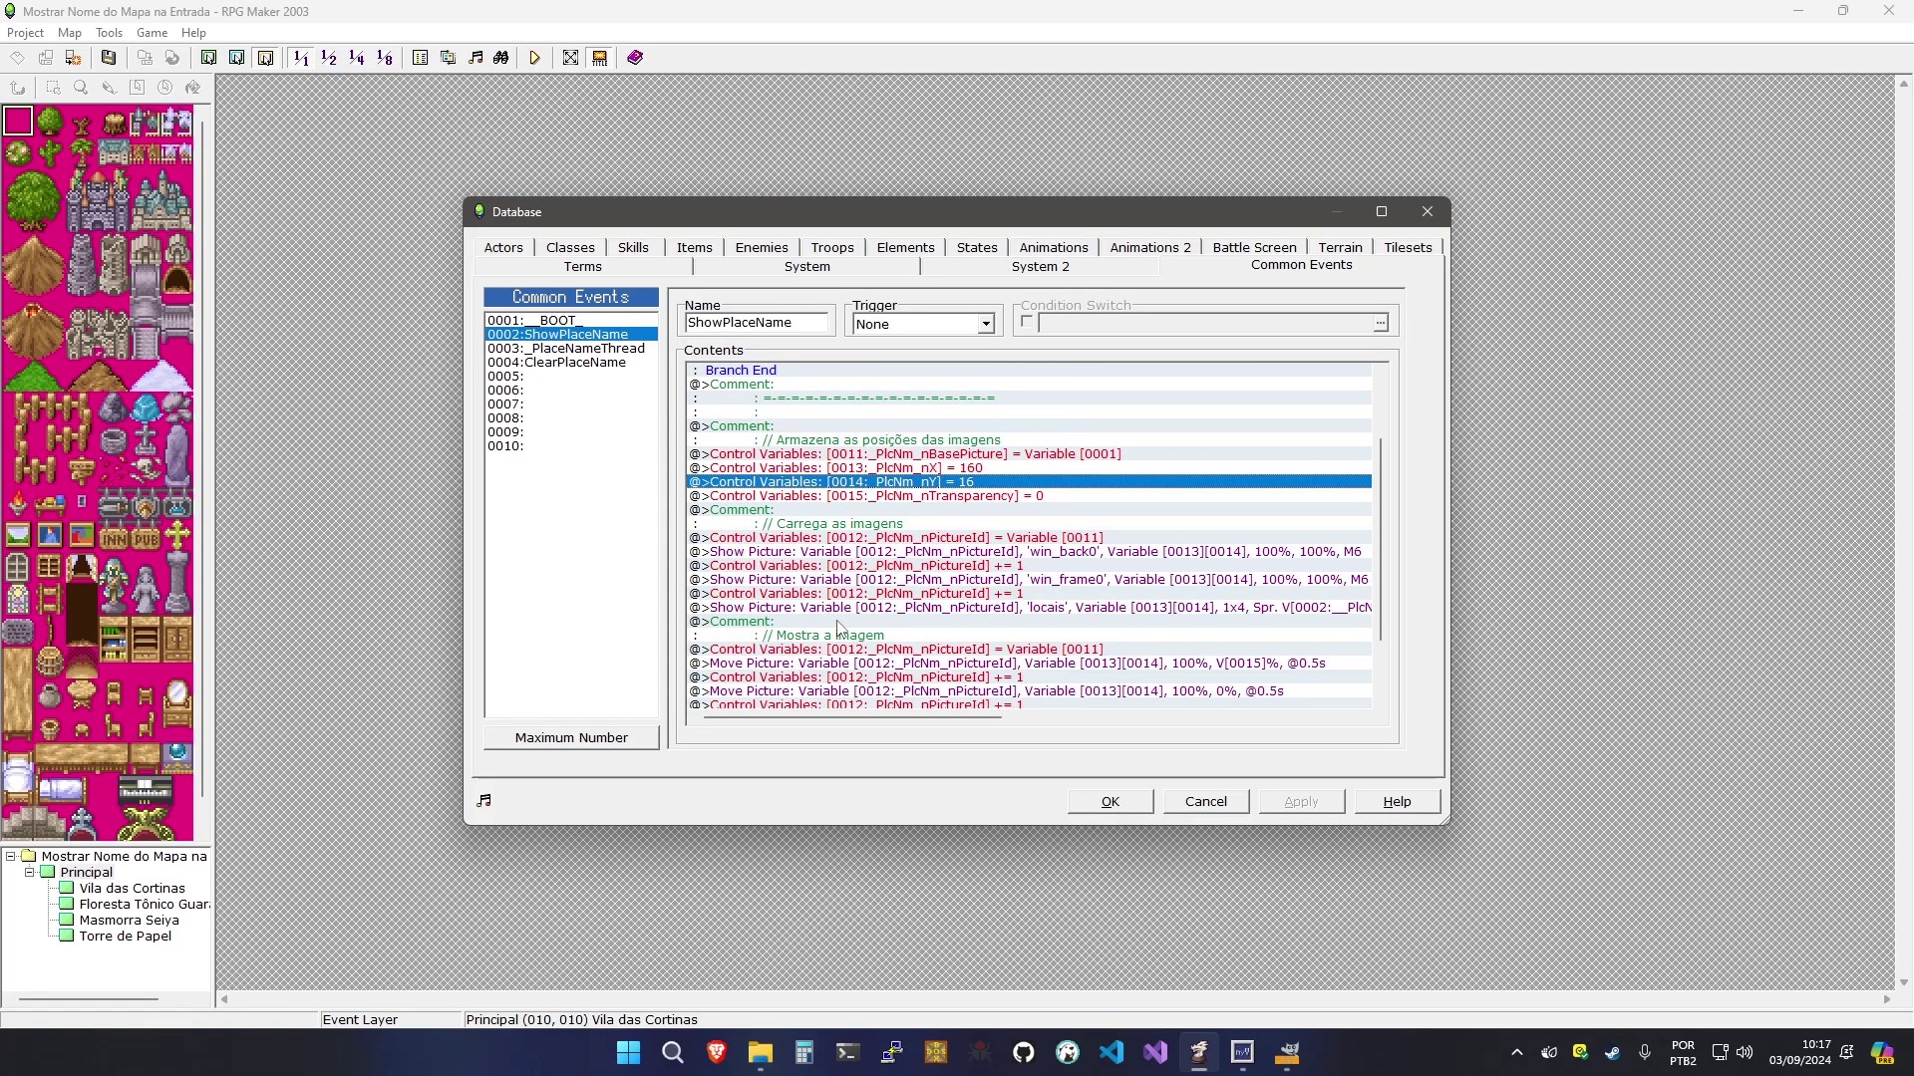
pyautogui.click(847, 566)
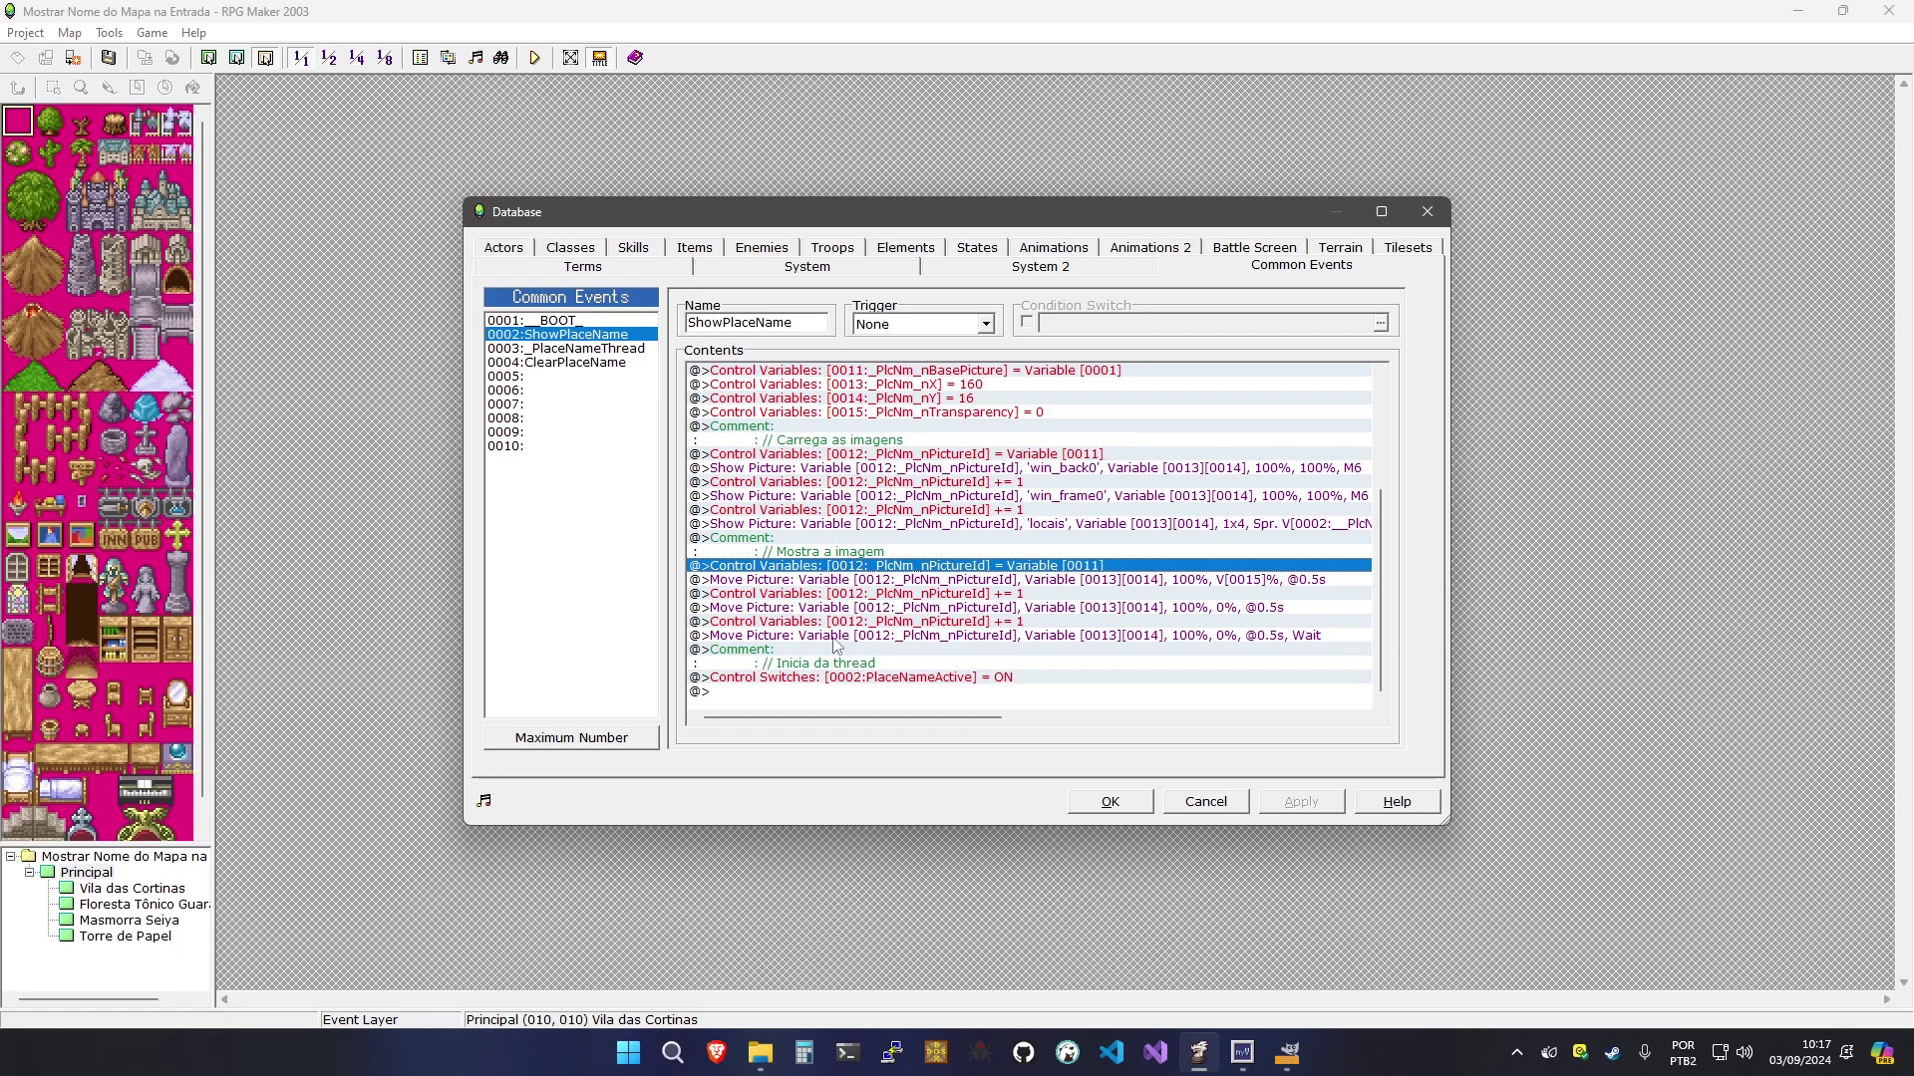
pyautogui.moveTo(833, 636); pyautogui.dragTo(787, 551)
pyautogui.click(771, 440)
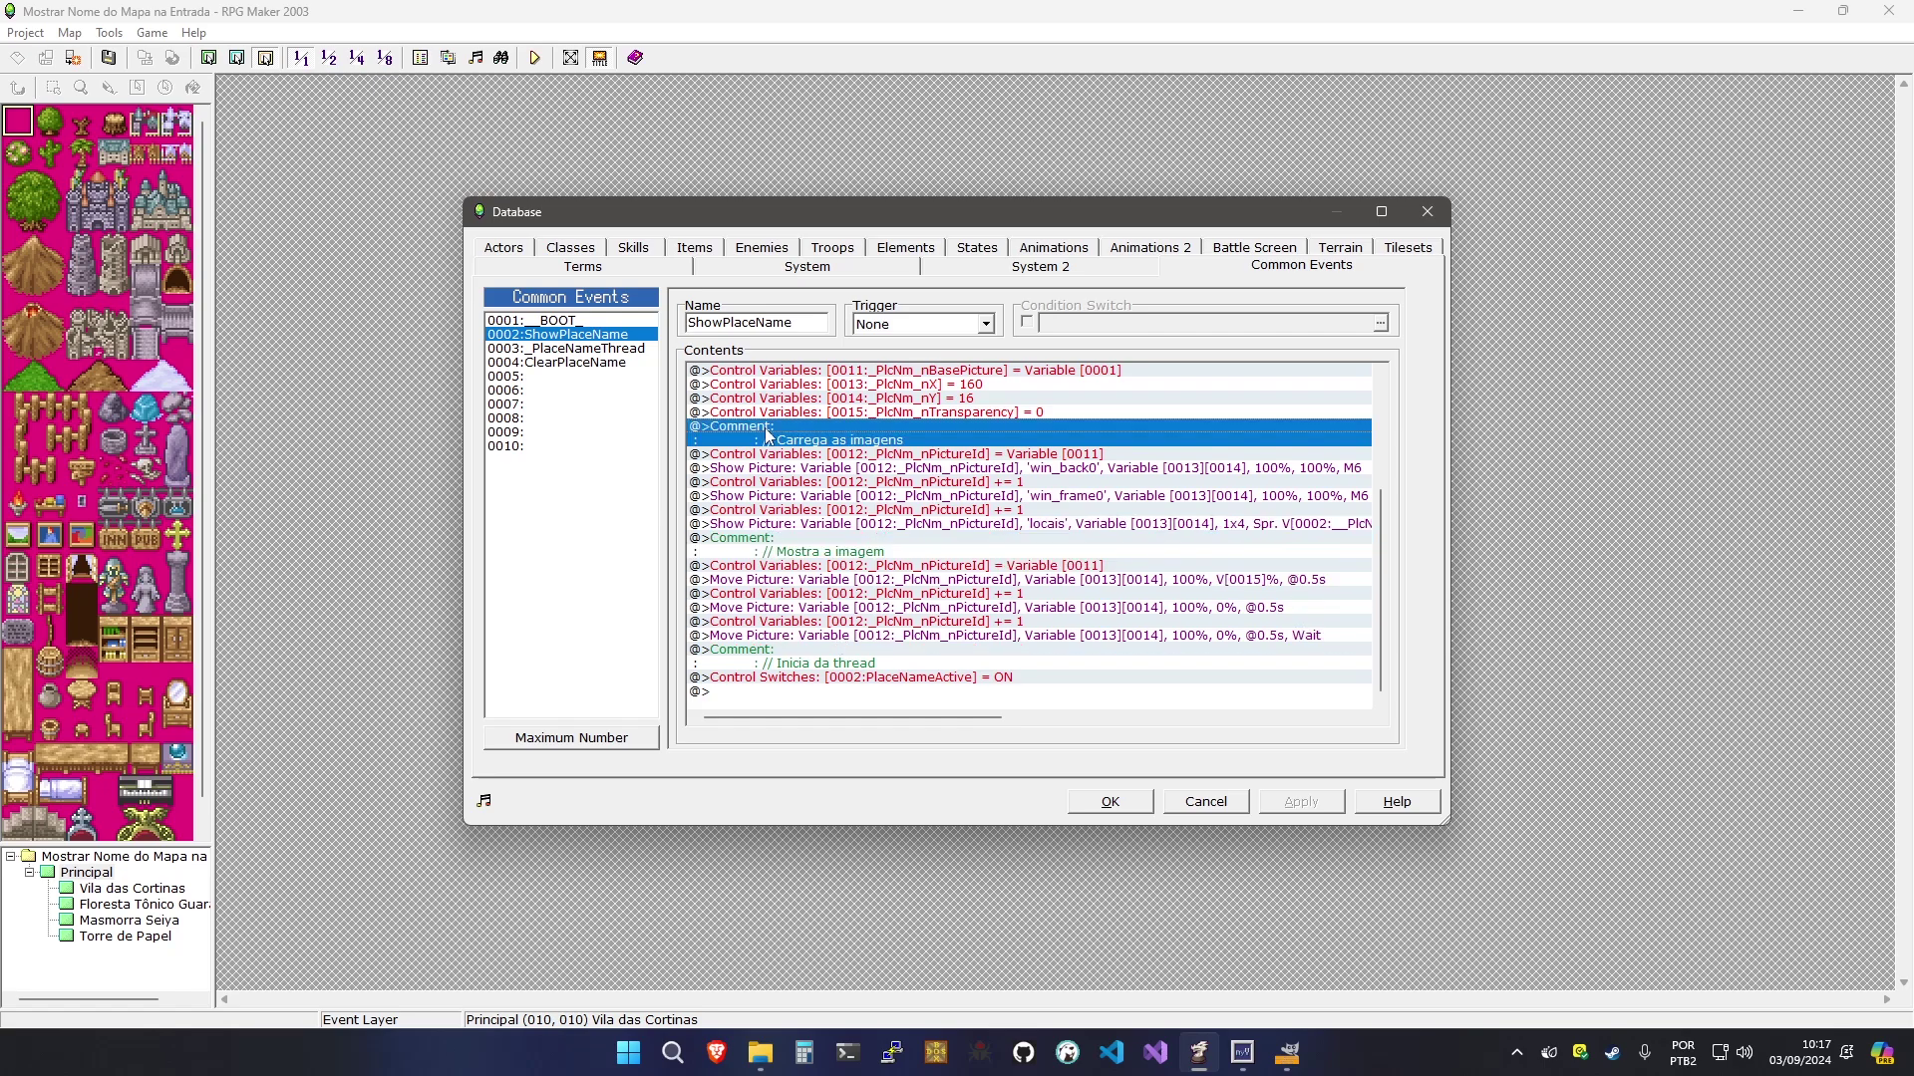
pyautogui.click(769, 551)
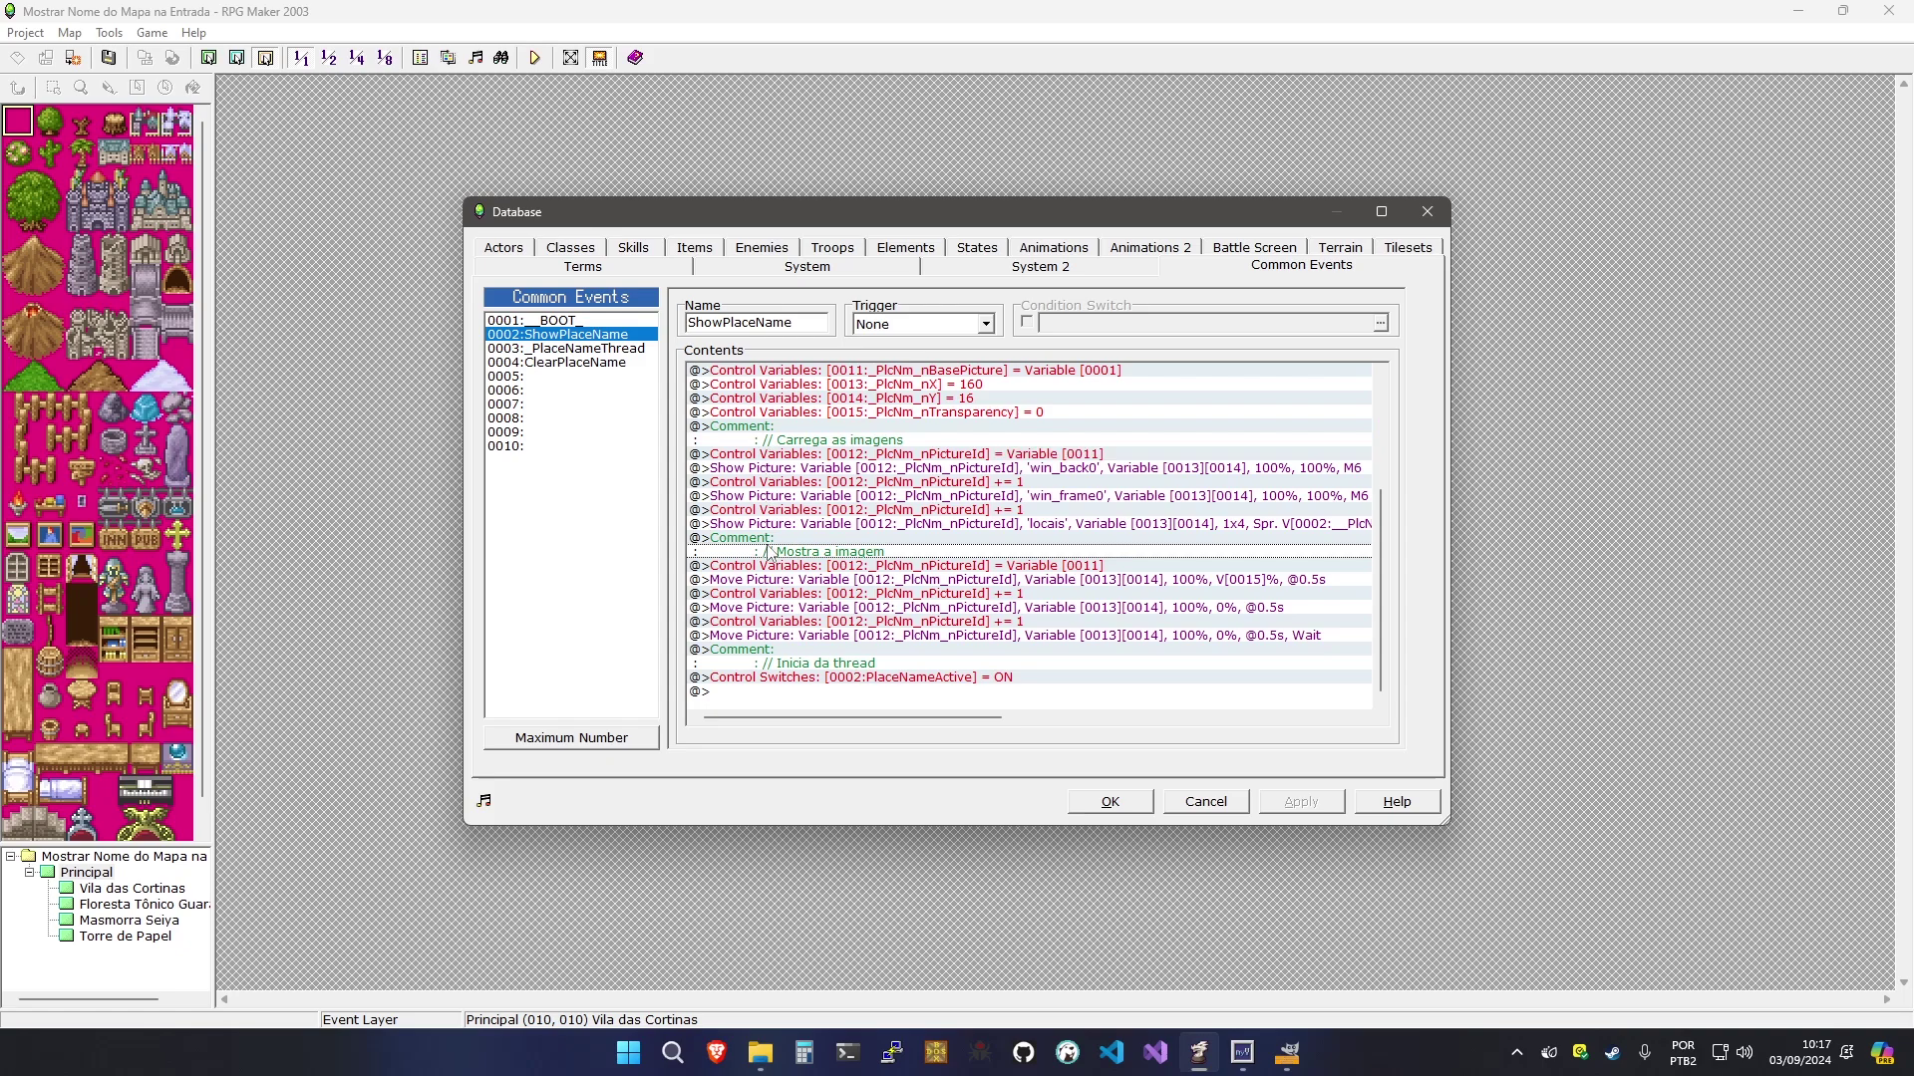
pyautogui.click(567, 349)
pyautogui.click(548, 362)
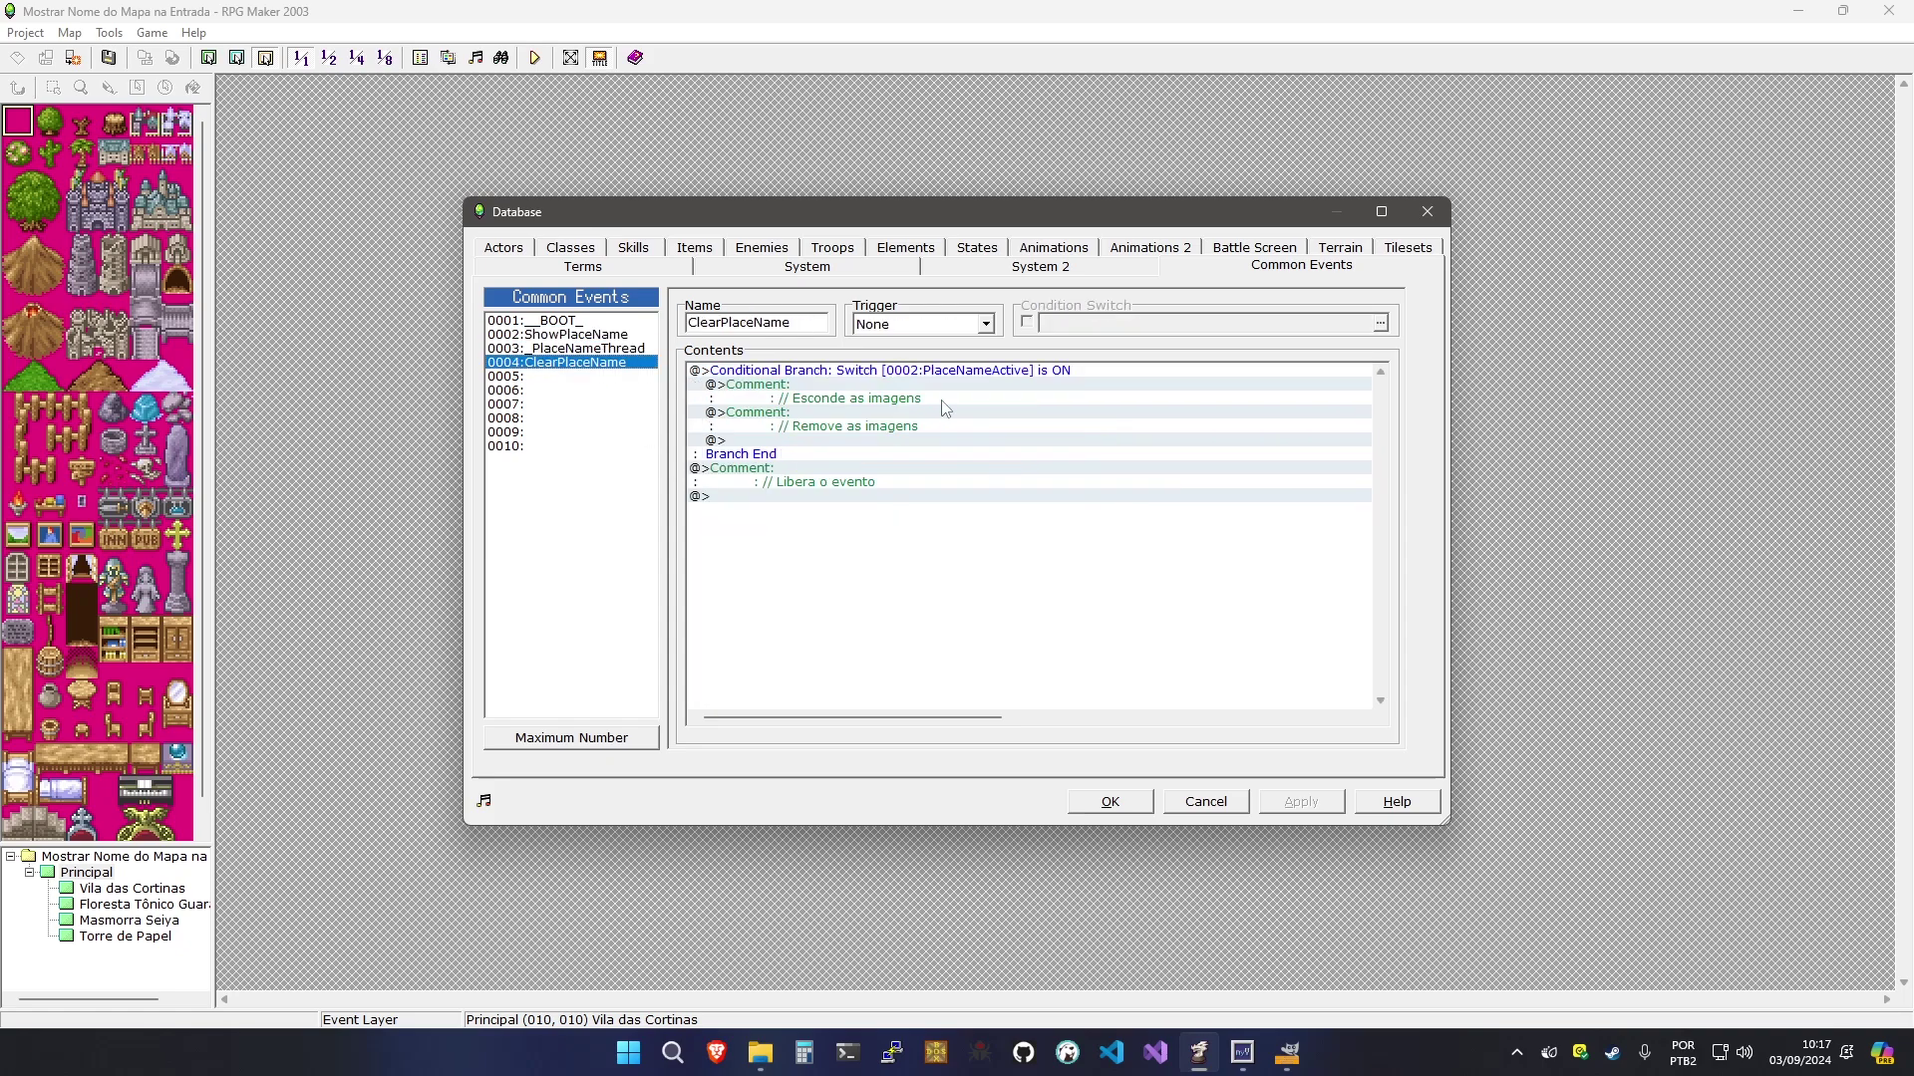
# Copy the command setting 0012:_PlcNm_nPictureId to Variable 0011 from ShowPlaceName into ClearPlaceName, under the "Esconde as imagens" comment
pyautogui.click(852, 423)
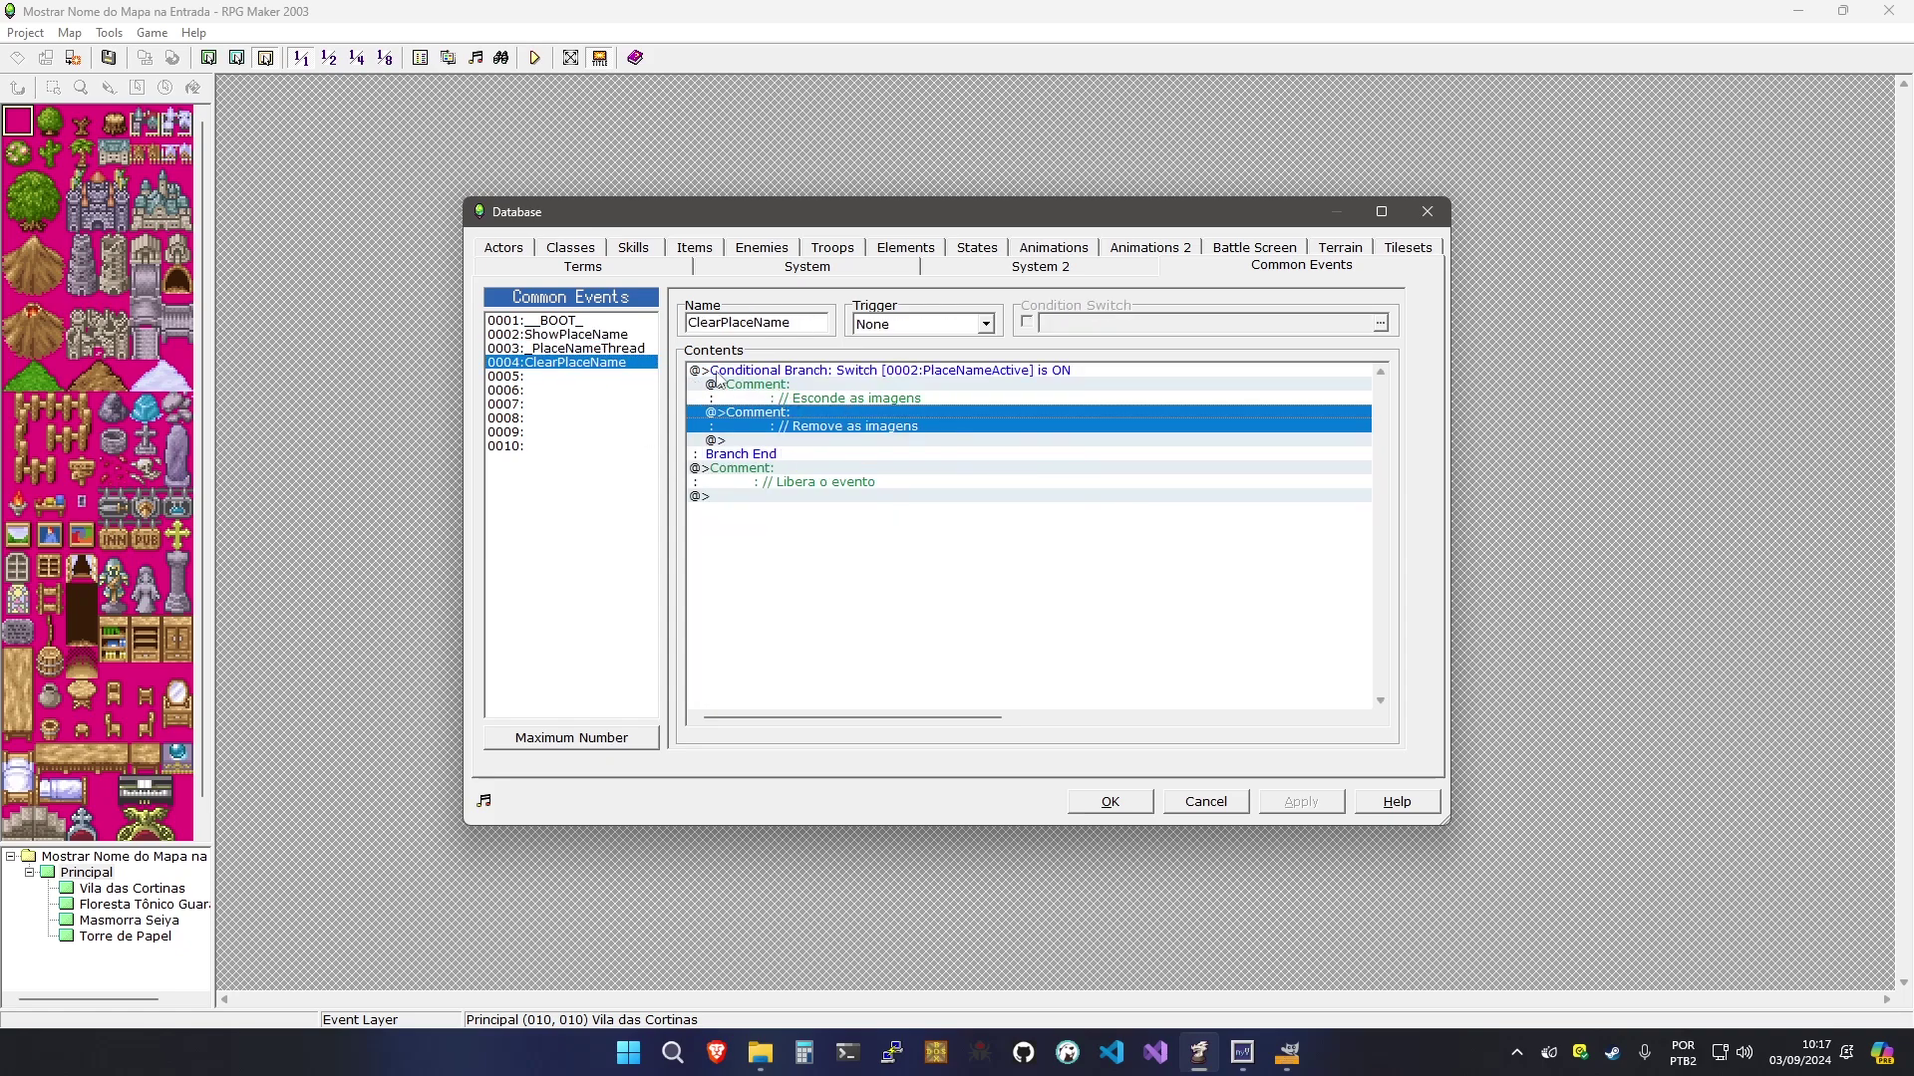
pyautogui.click(598, 335)
pyautogui.click(839, 637)
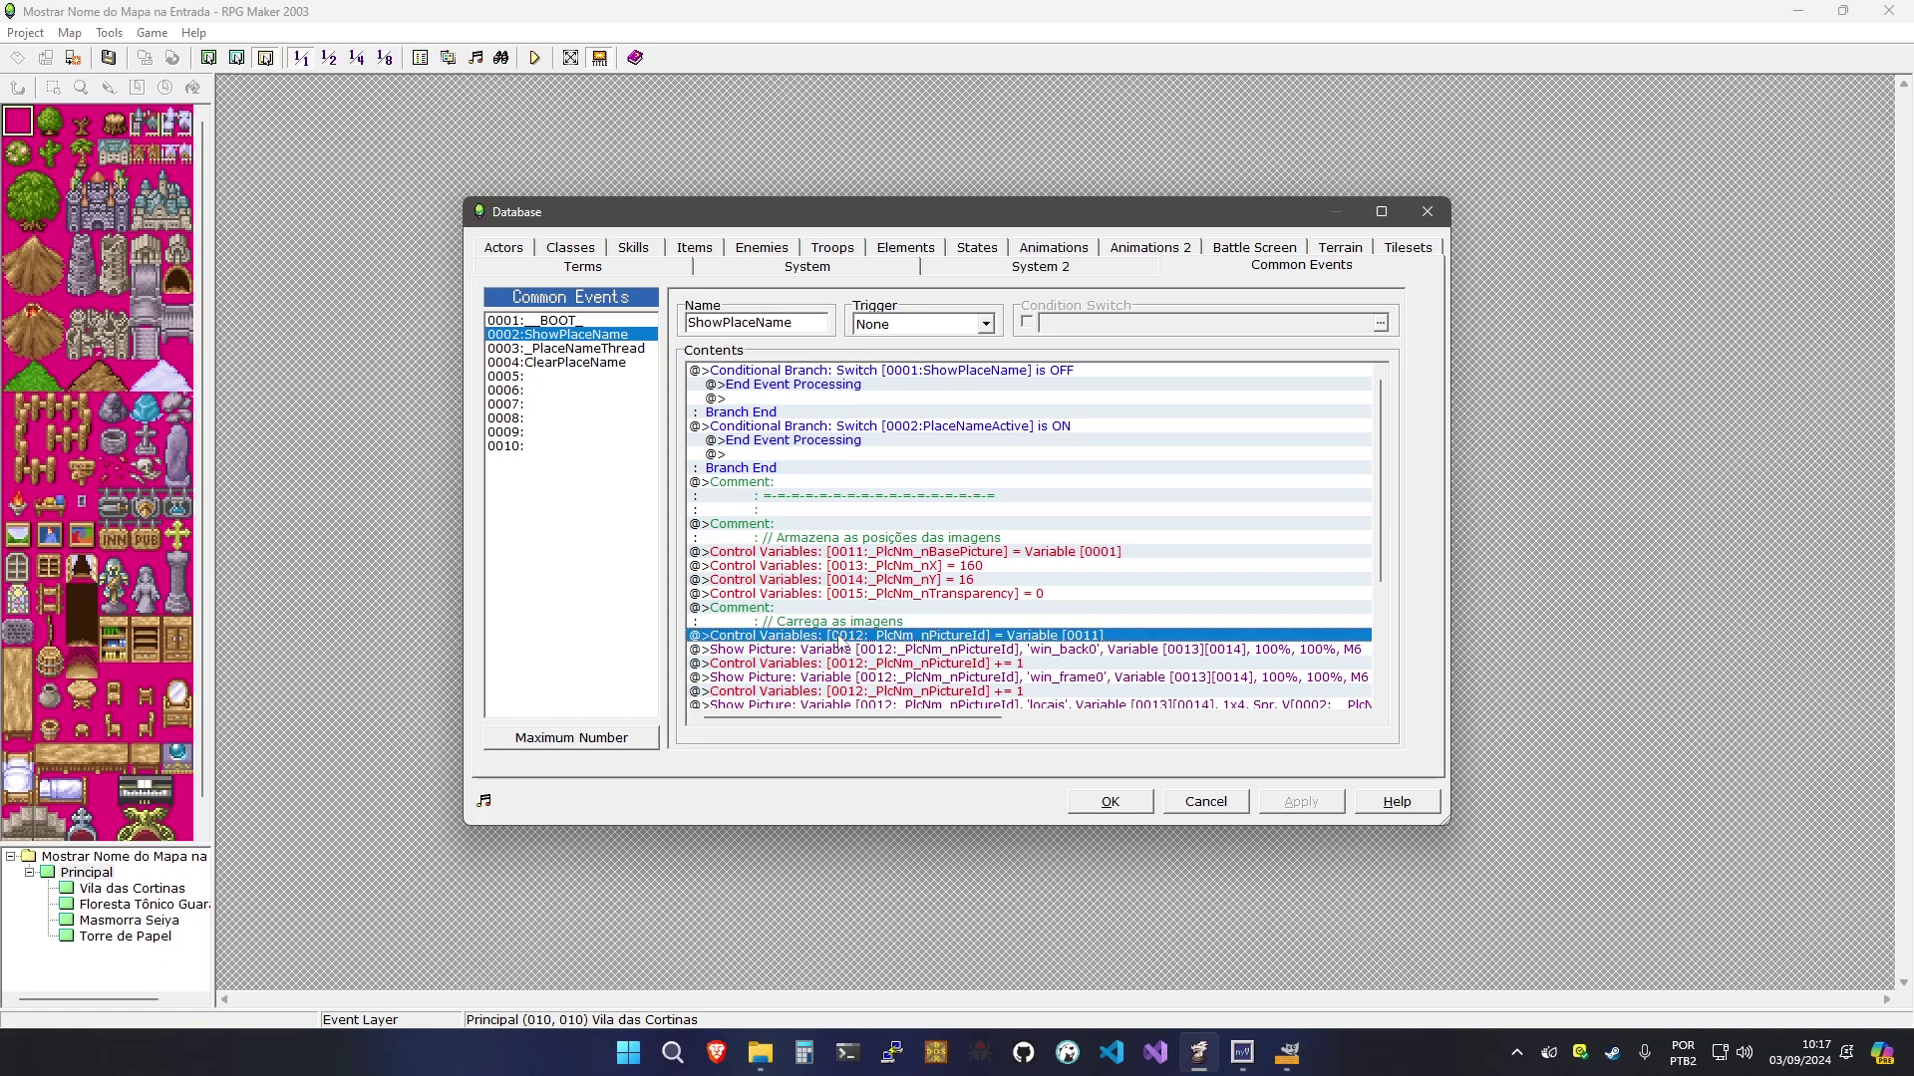
pyautogui.click(557, 349)
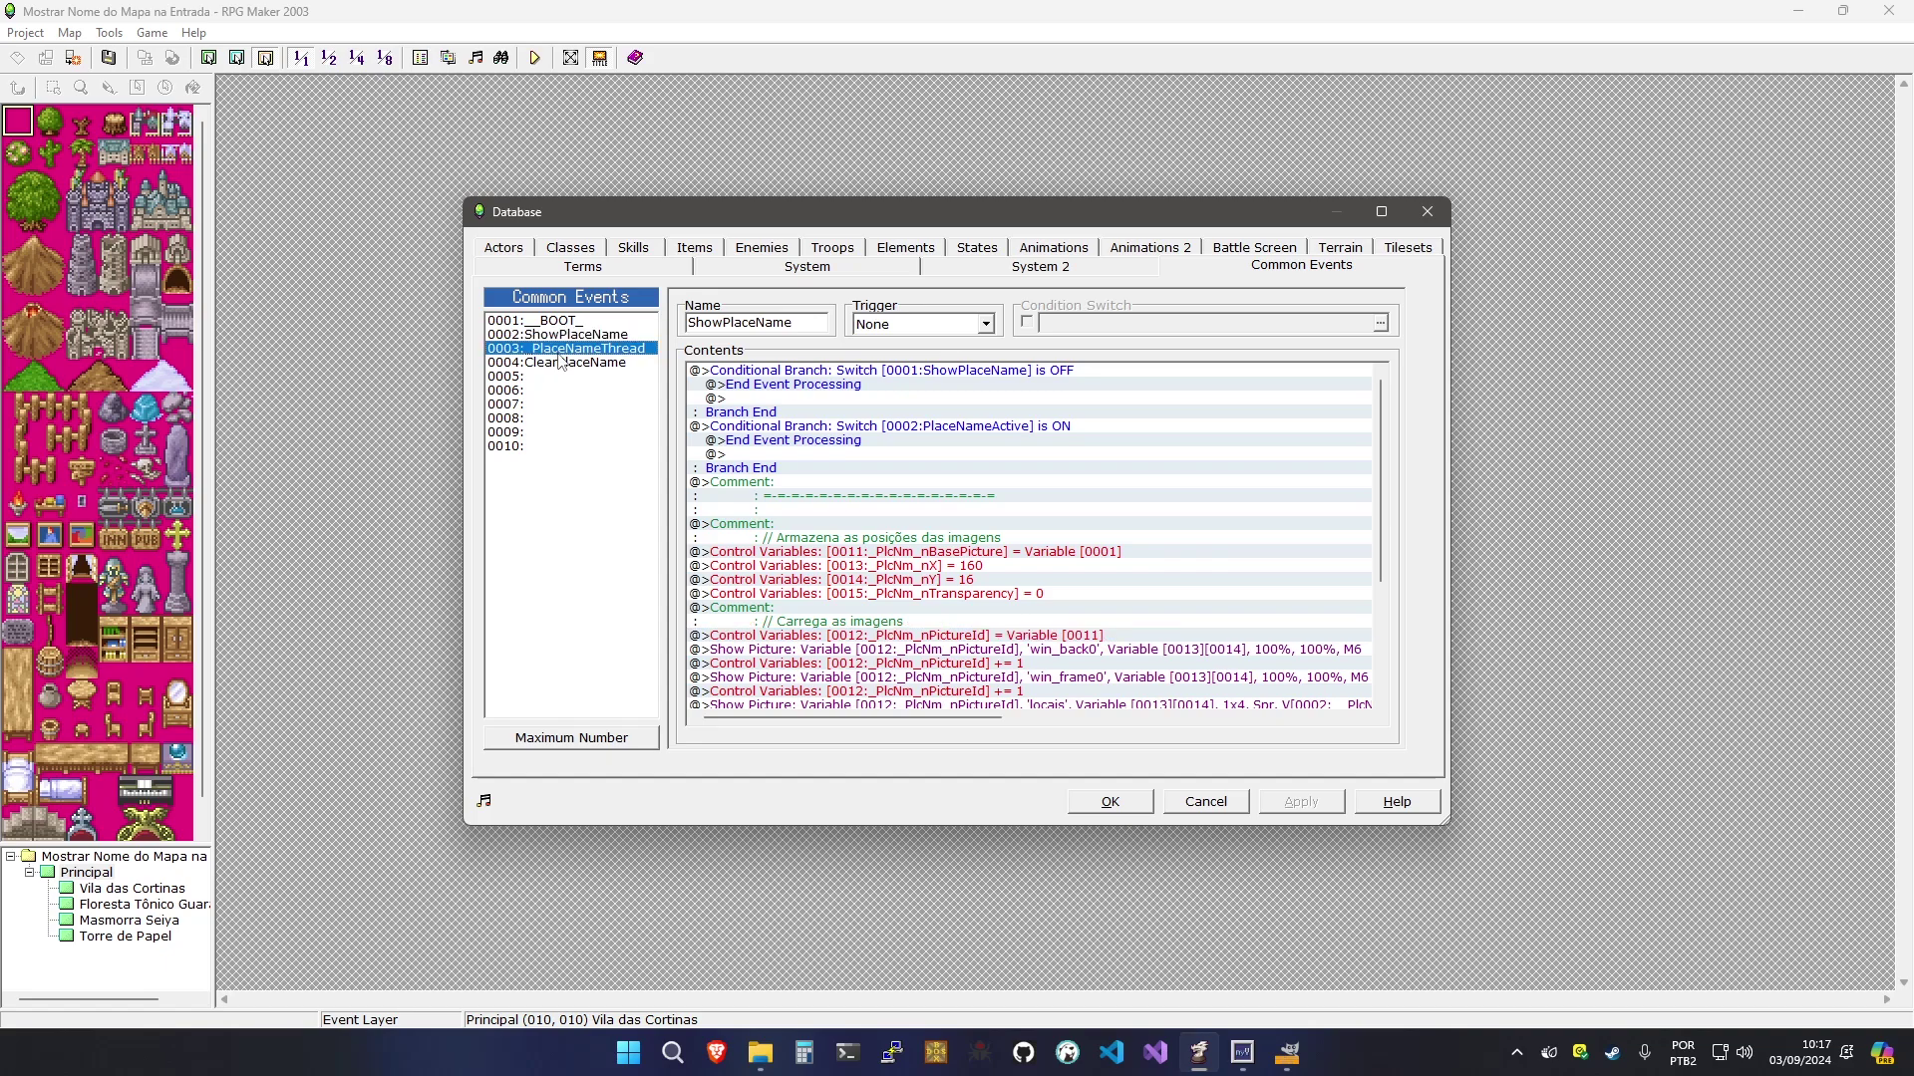
pyautogui.click(598, 362)
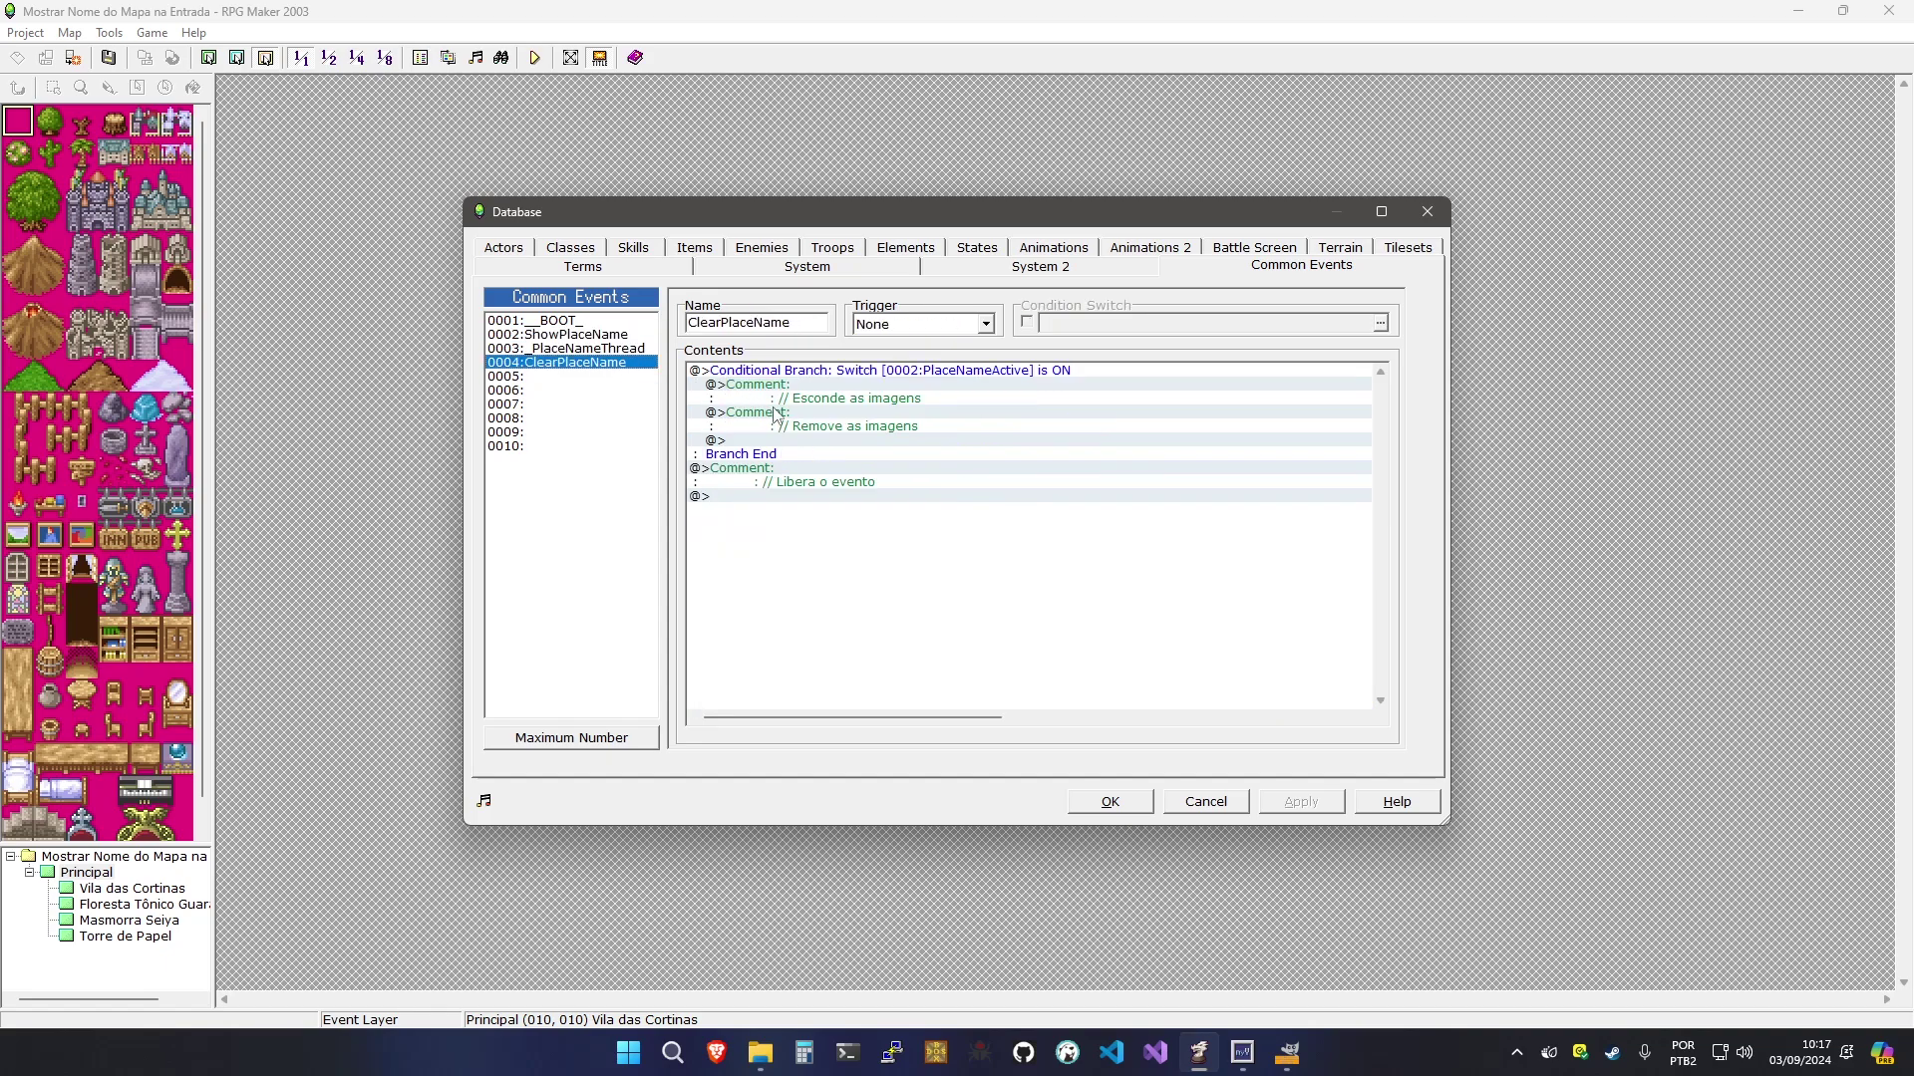
pyautogui.click(785, 425)
# Below the picture ID assignment, insert a Move Picture command for variable 0012:_PlcNm_nPictureId with 100% transparency over 0.5 seconds
pyautogui.press('Insert')
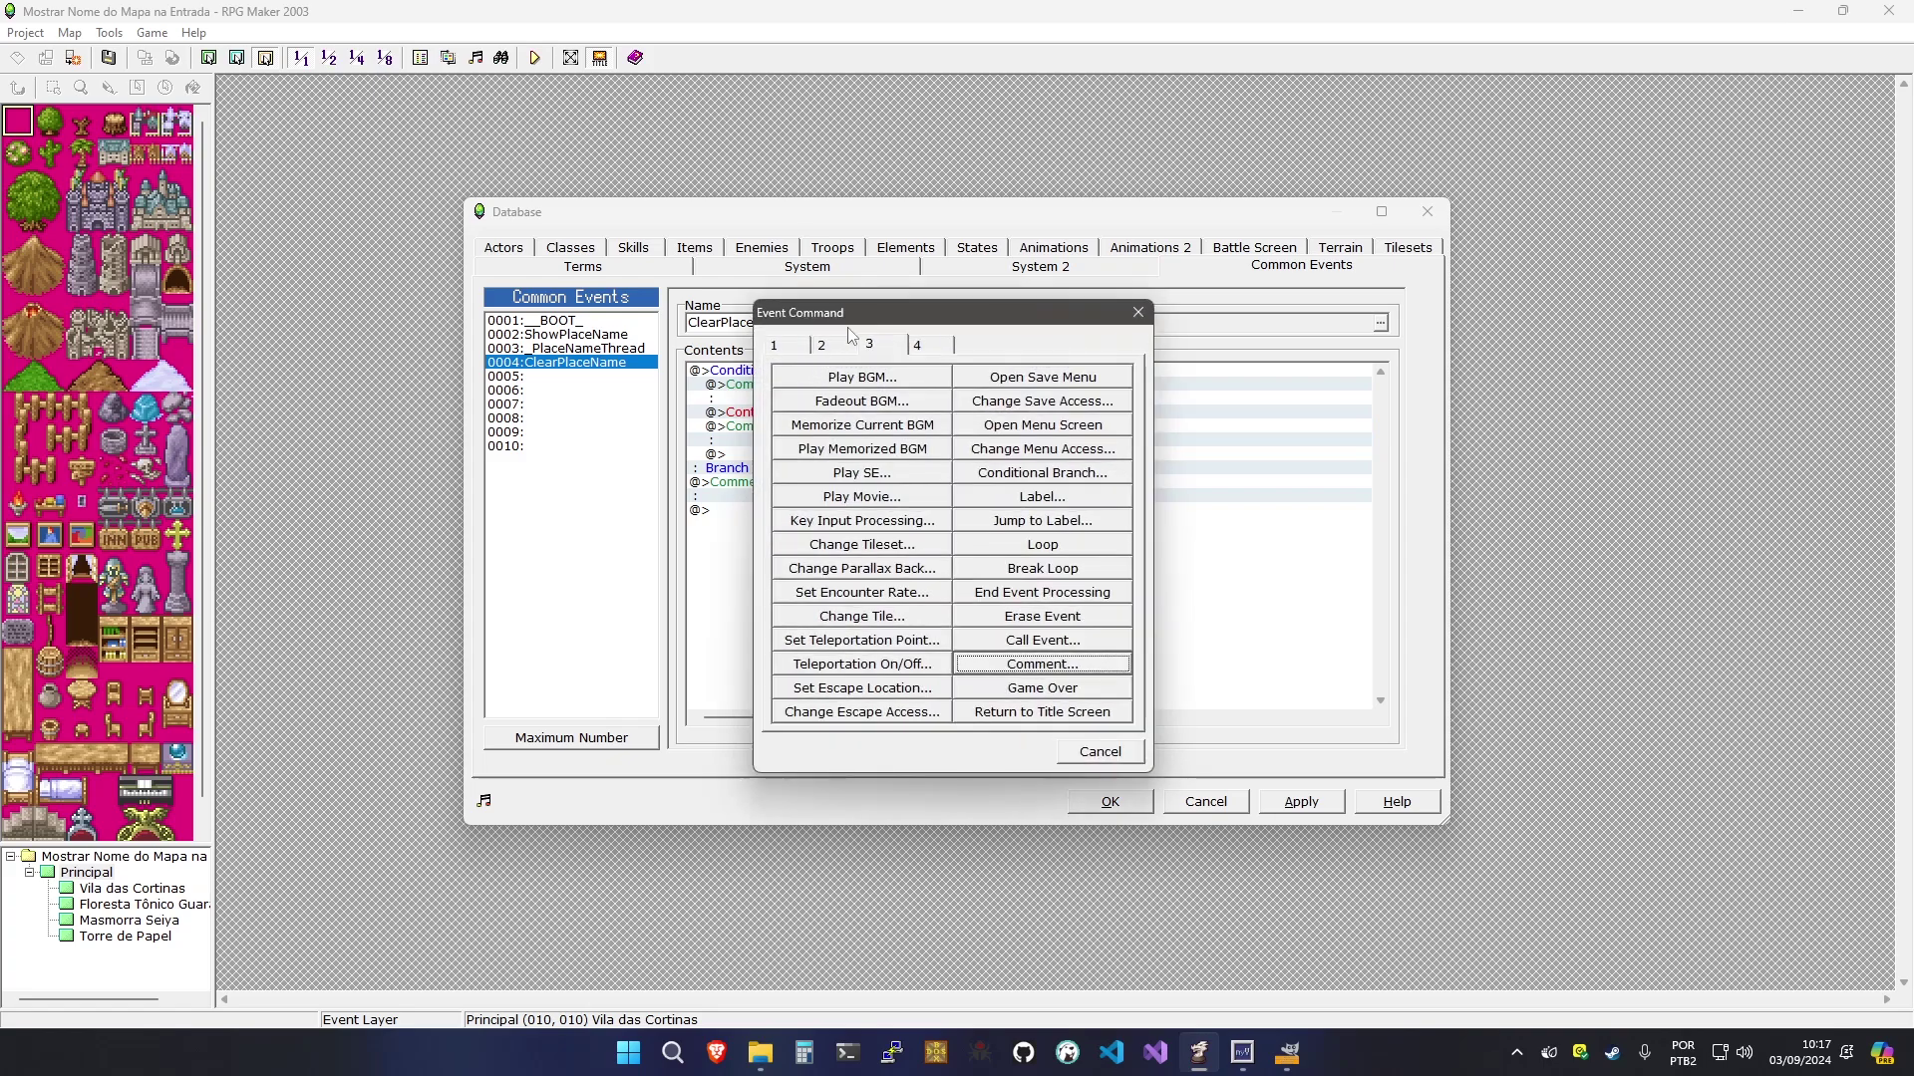
pyautogui.click(823, 345)
pyautogui.click(985, 522)
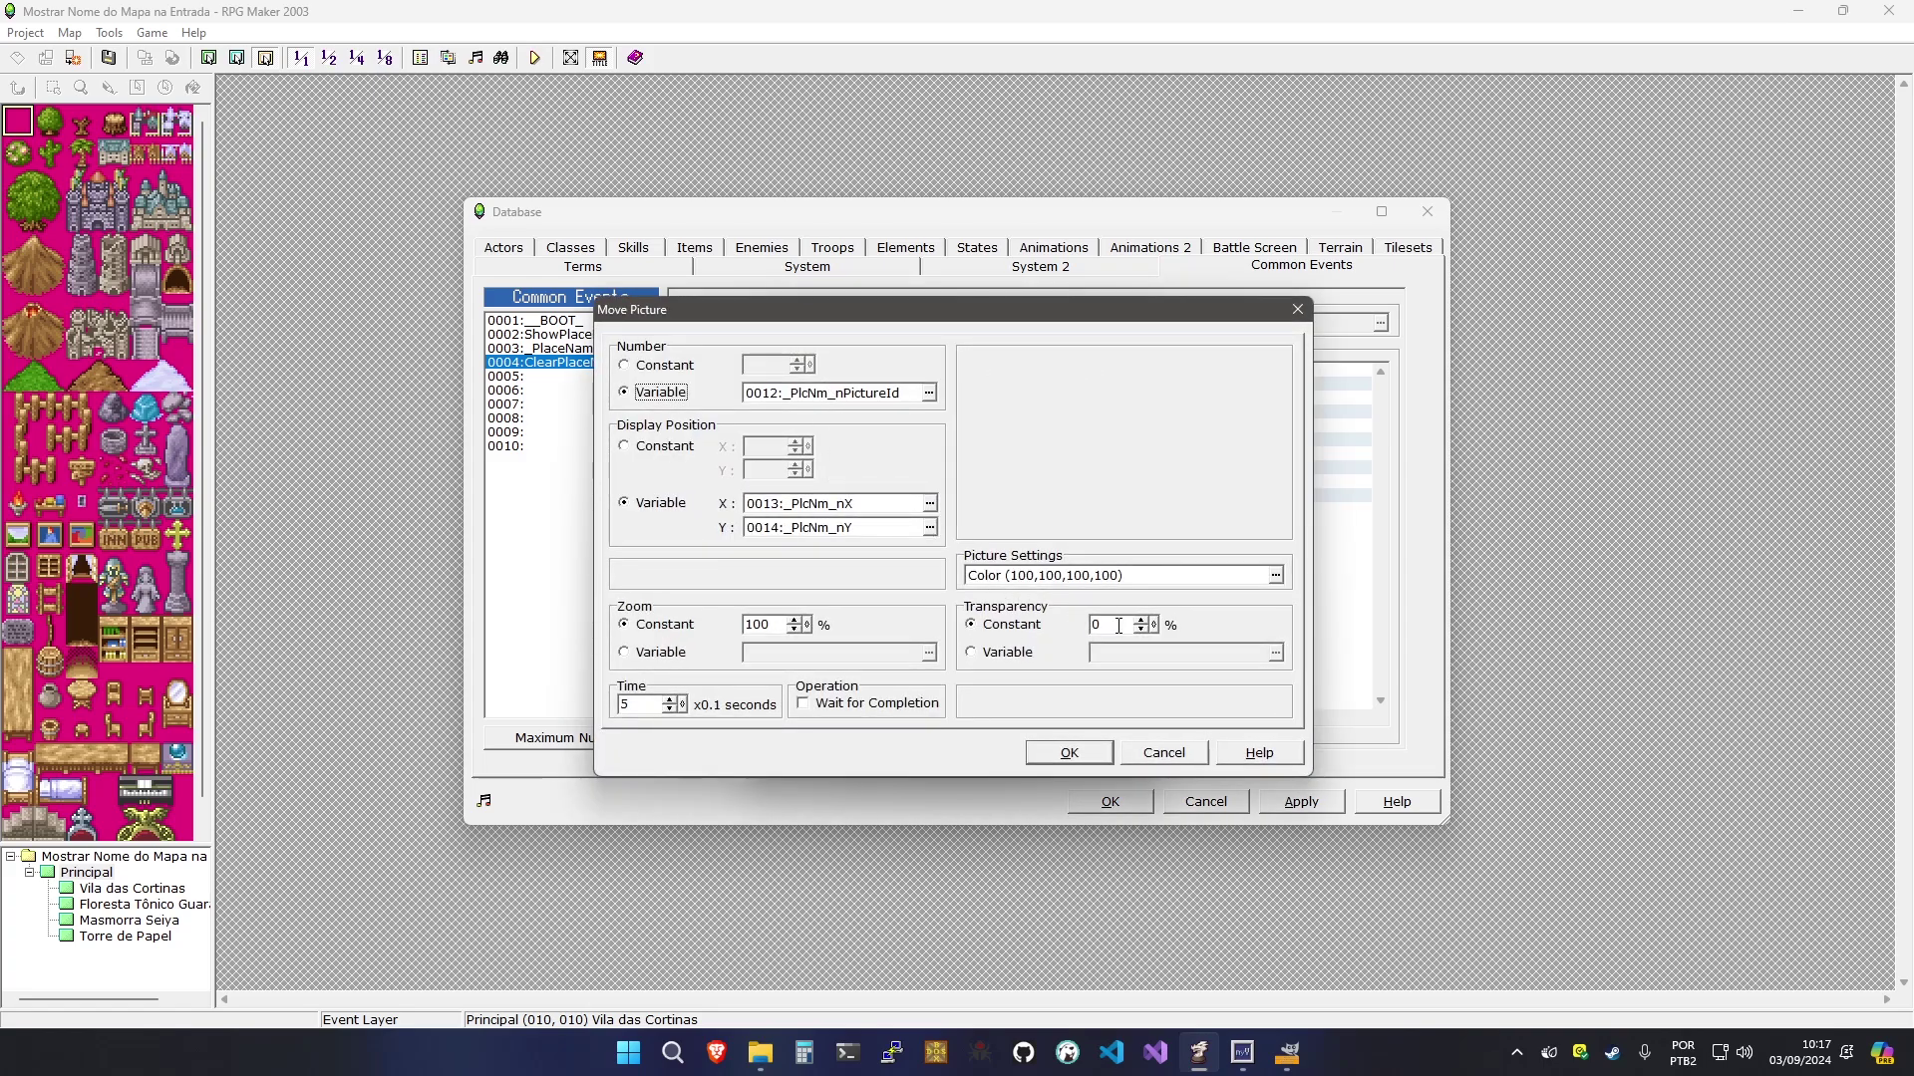
pyautogui.click(1094, 624)
pyautogui.click(1062, 755)
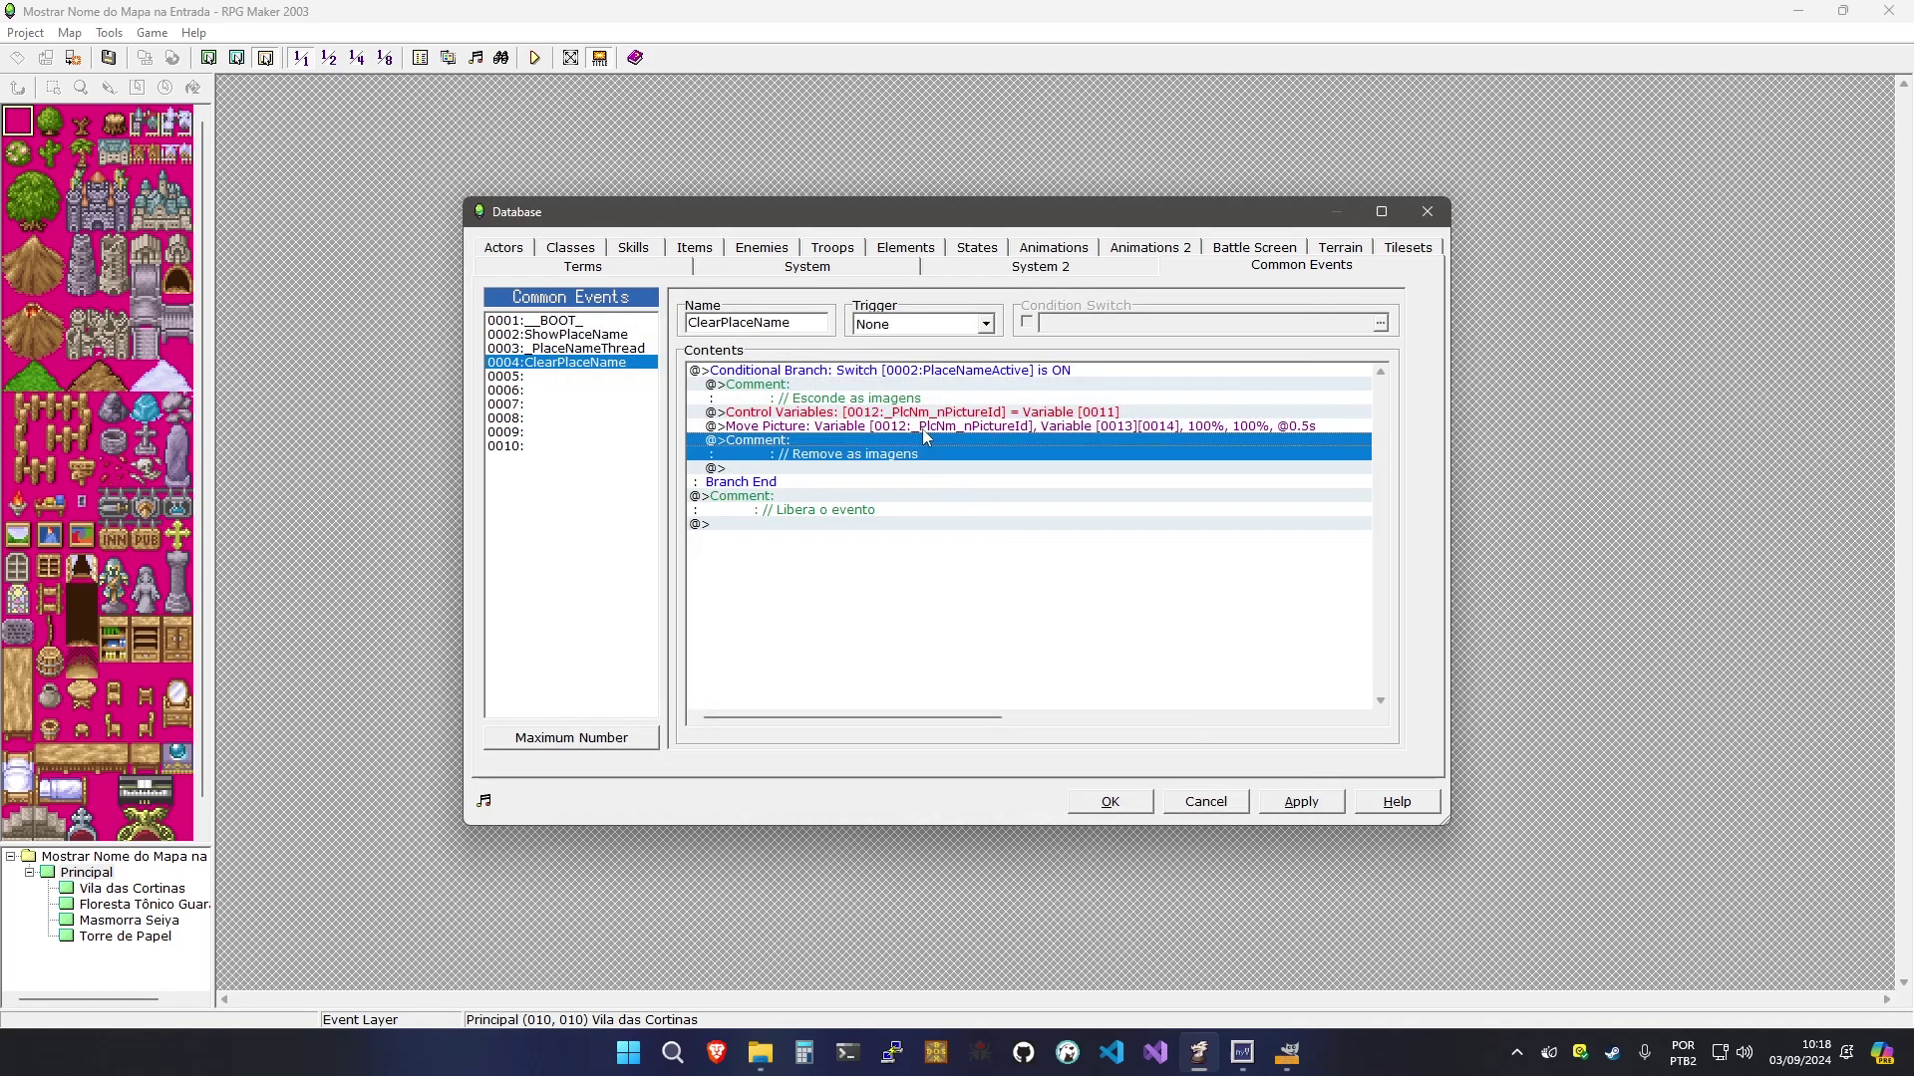
# Below the Move Picture command, insert a Control Variables command adding 1 to 0012:_PlcNm_nPictureId
pyautogui.click(923, 430)
pyautogui.doubleClick(919, 437)
pyautogui.click(803, 348)
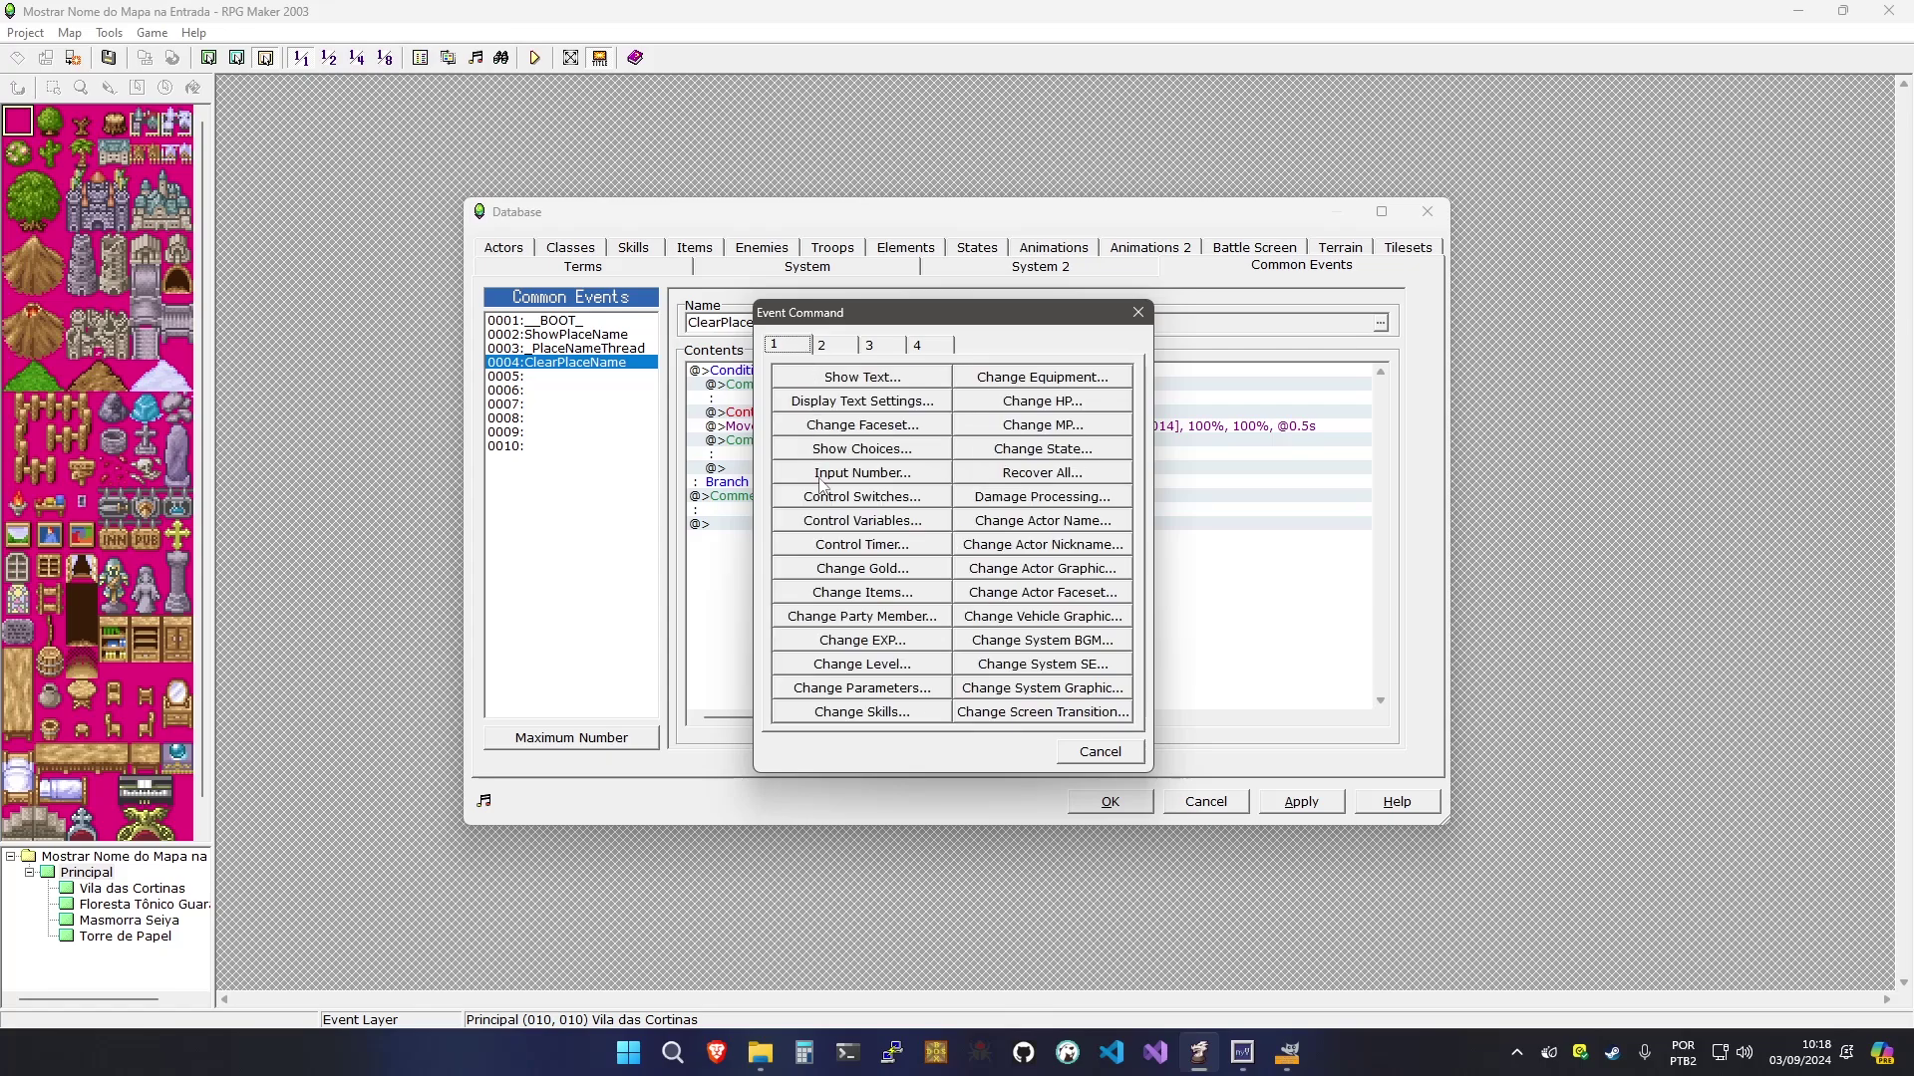
pyautogui.click(870, 520)
pyautogui.click(986, 372)
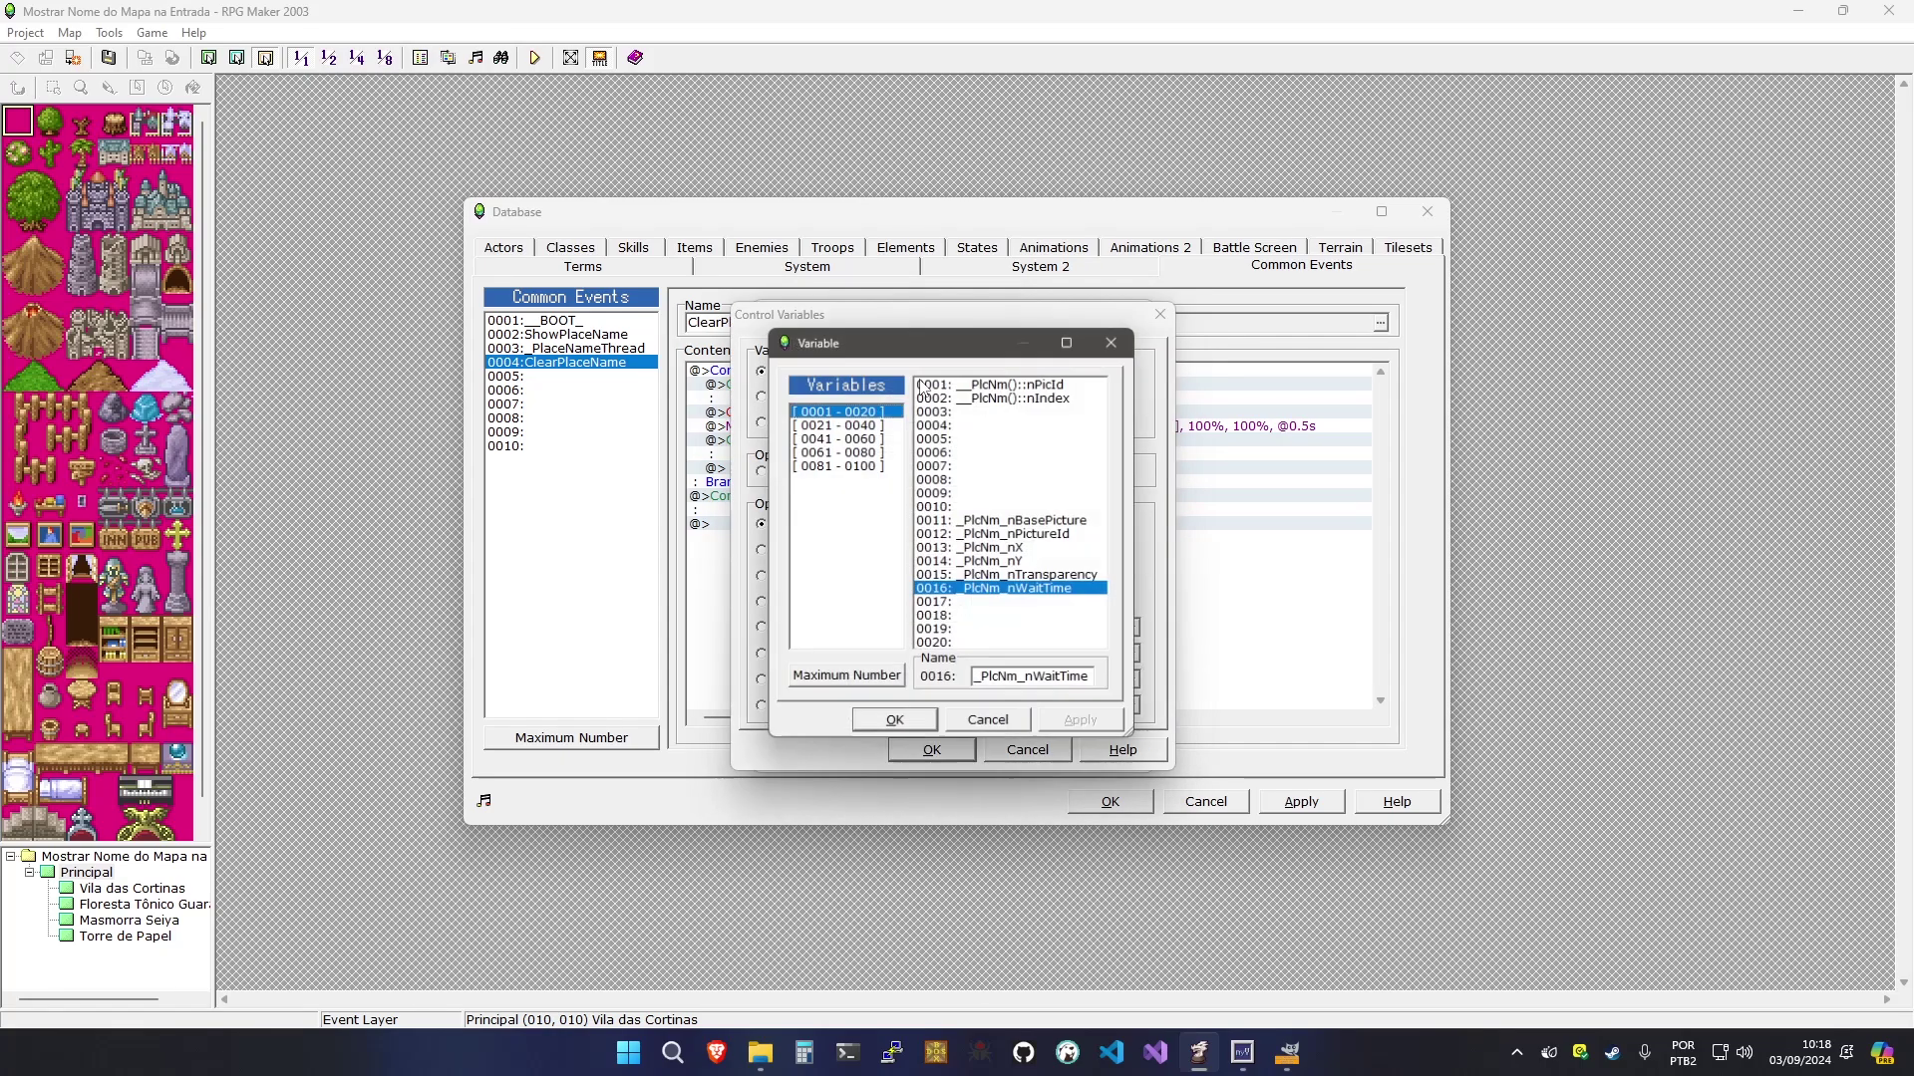
pyautogui.doubleClick(1003, 536)
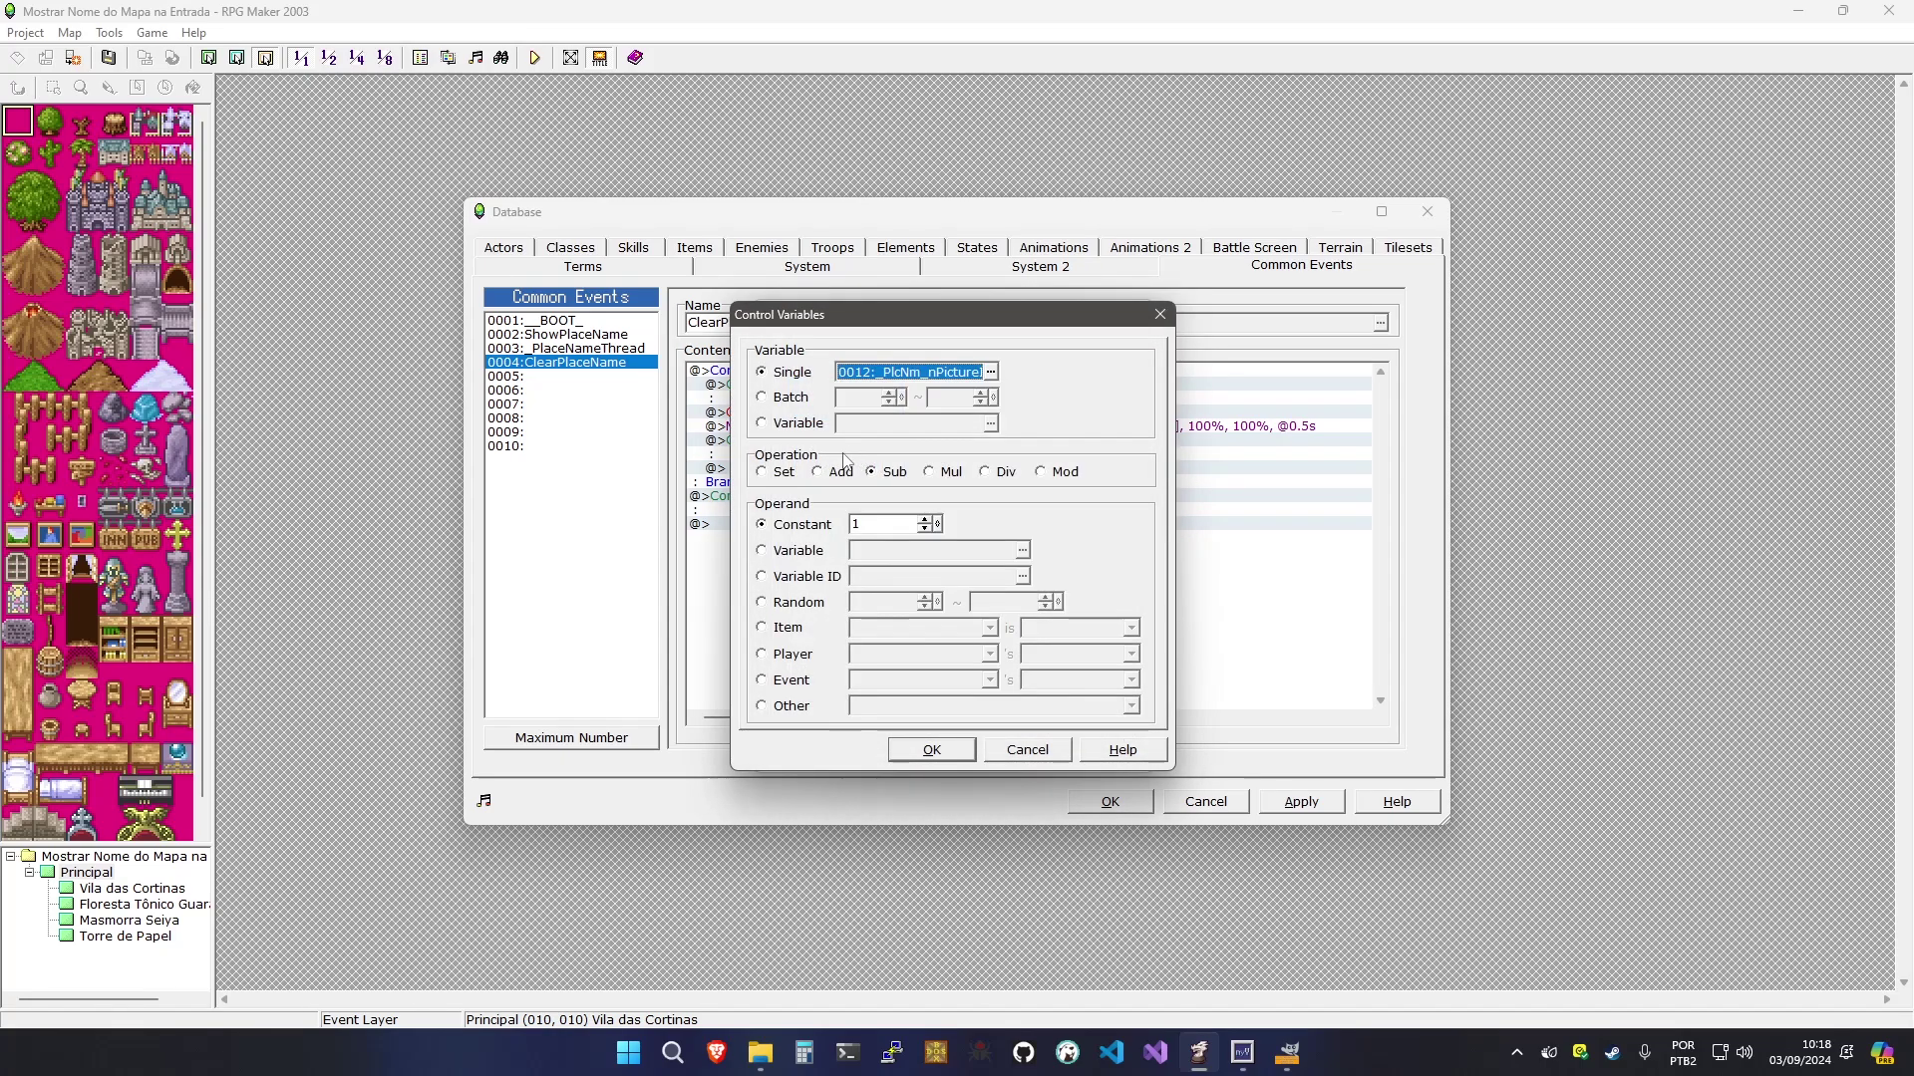
pyautogui.click(843, 472)
pyautogui.click(923, 750)
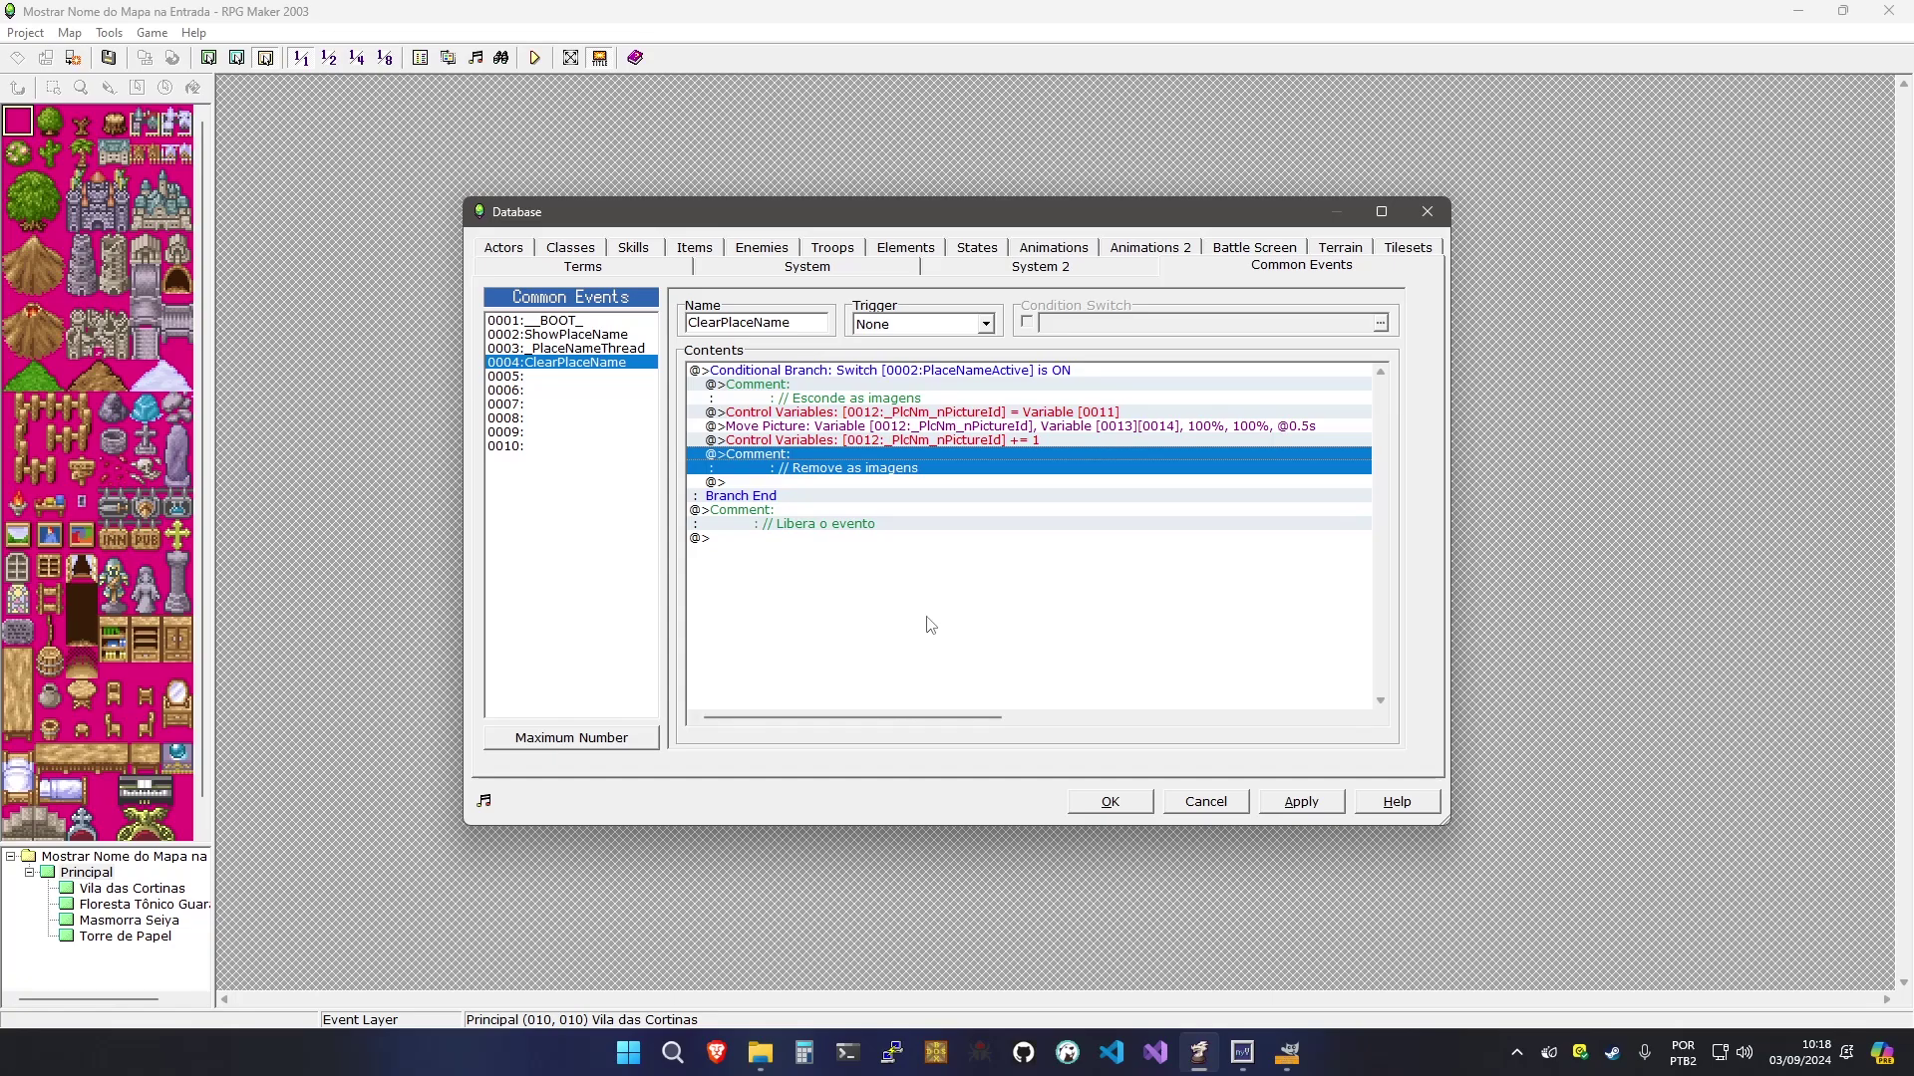
# Duplicate the Move Picture command below the += 1 increment of the picture ID
pyautogui.press('Up')
pyautogui.press('Up')
pyautogui.hotkey('ctrl', 'c')
pyautogui.press('Down')
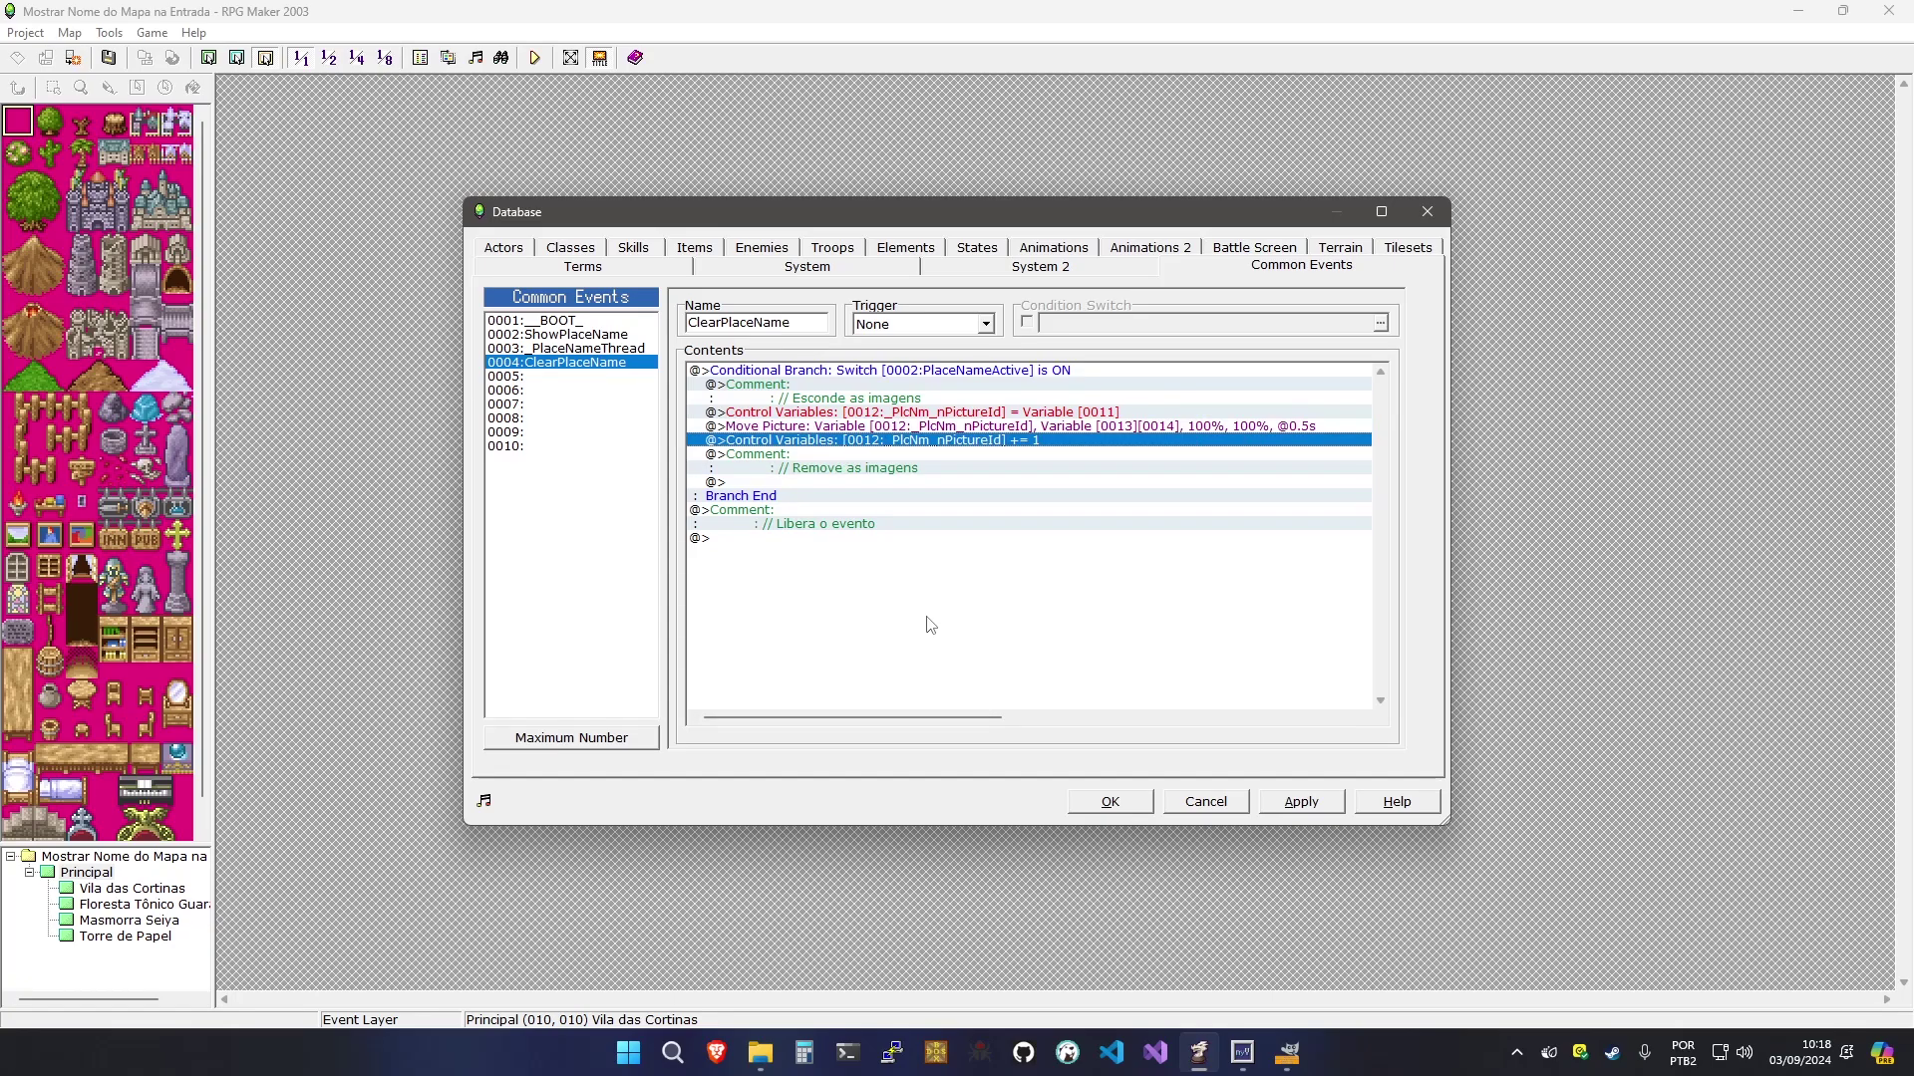
pyautogui.press('Down')
pyautogui.hotkey('ctrl', 'v')
# Duplicate the picture ID increment and its Move Picture command as a pair, placed just before the "Remove as imagens" comment
pyautogui.press('Up')
pyautogui.press('Up')
pyautogui.hotkey('shift', 'Down')
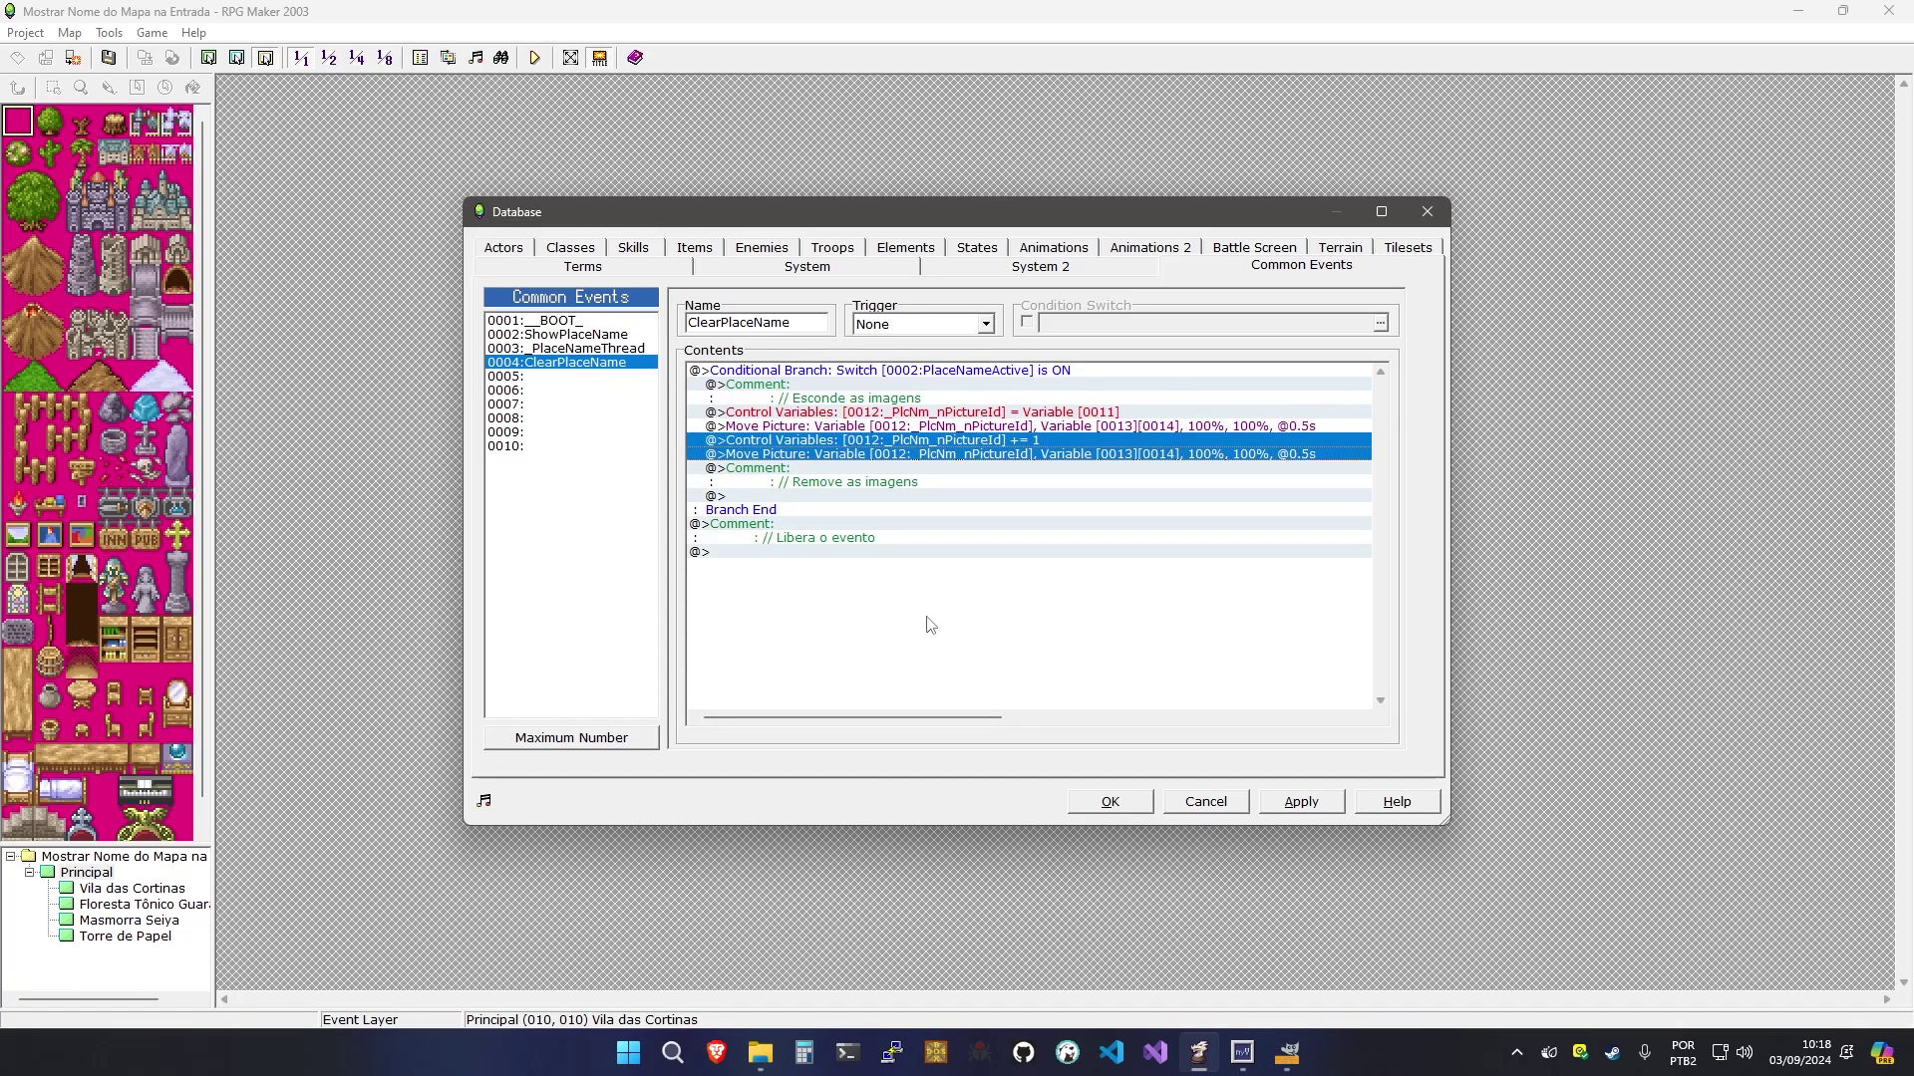
pyautogui.hotkey('ctrl', 'c')
pyautogui.press('Down')
pyautogui.hotkey('ctrl', 'v')
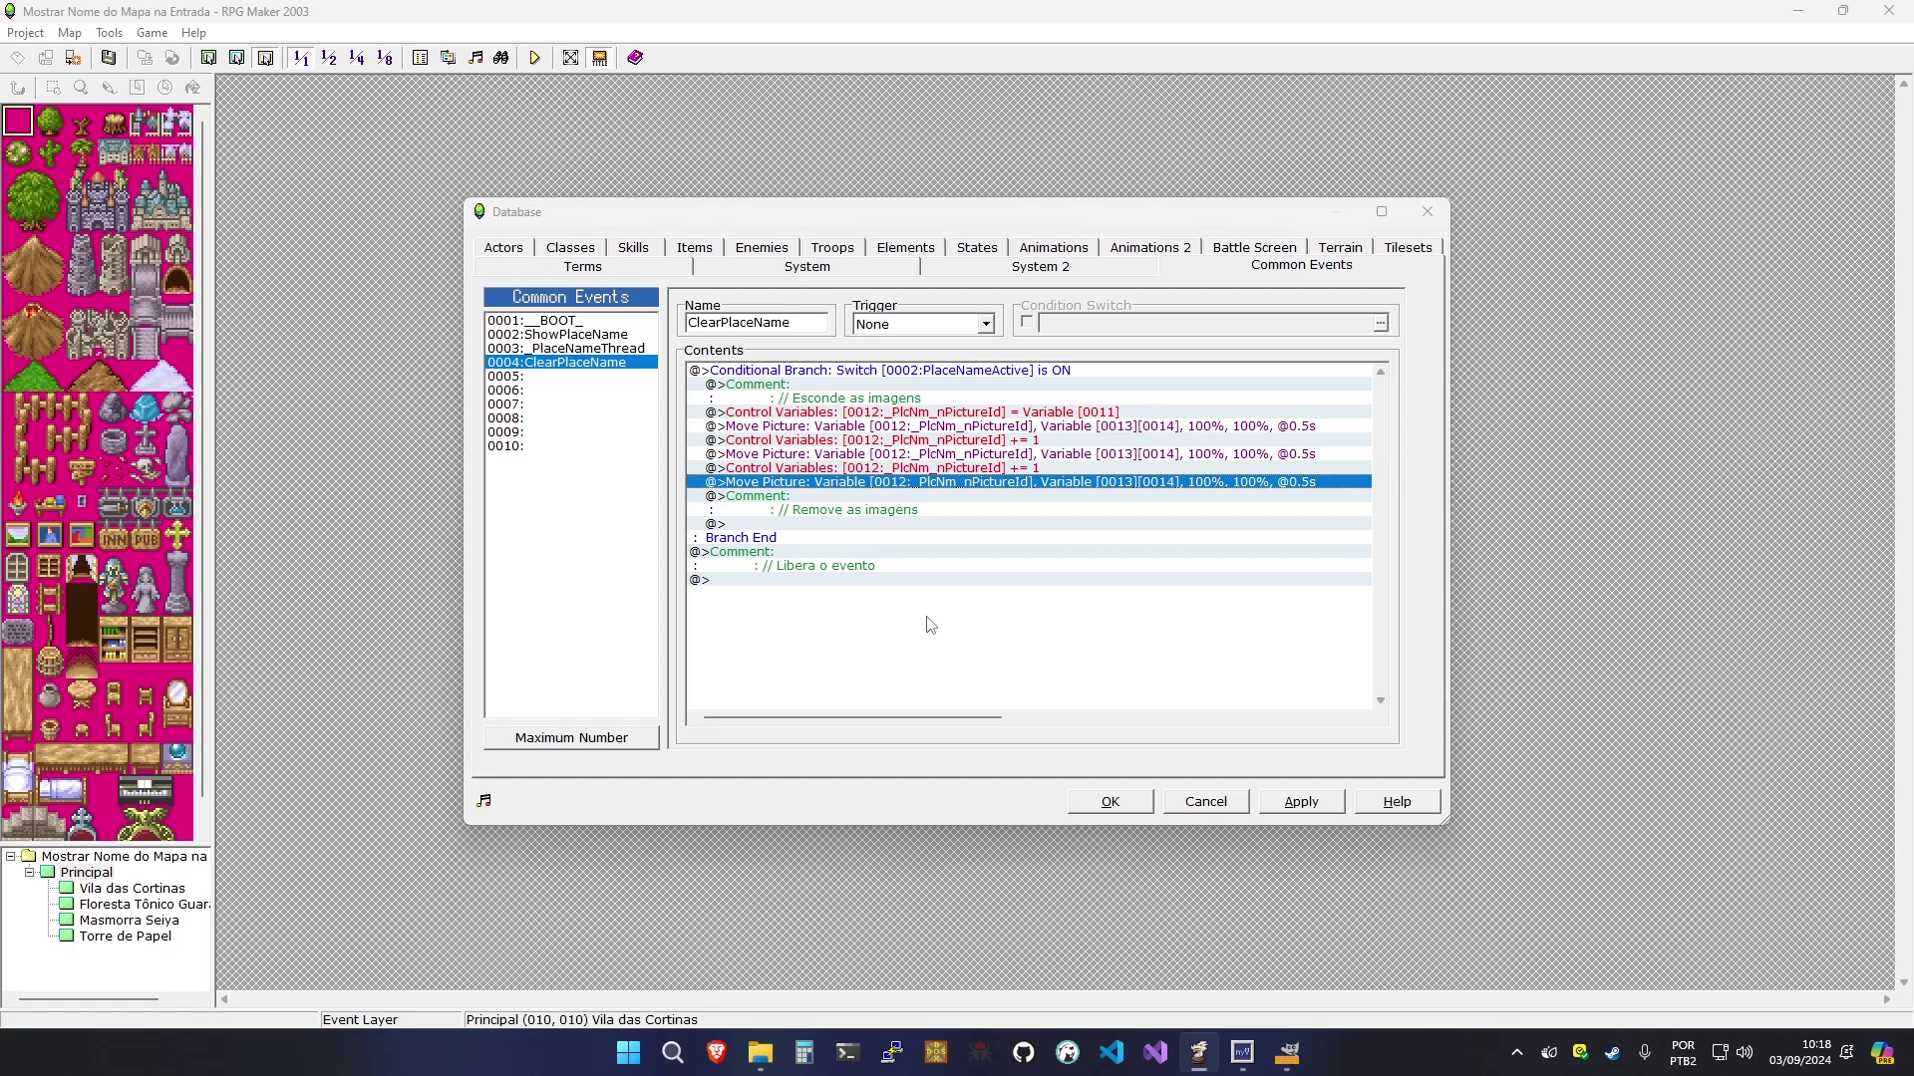
# Make the last Move Picture command wait for completion, and apply the database changes
pyautogui.press('Return')
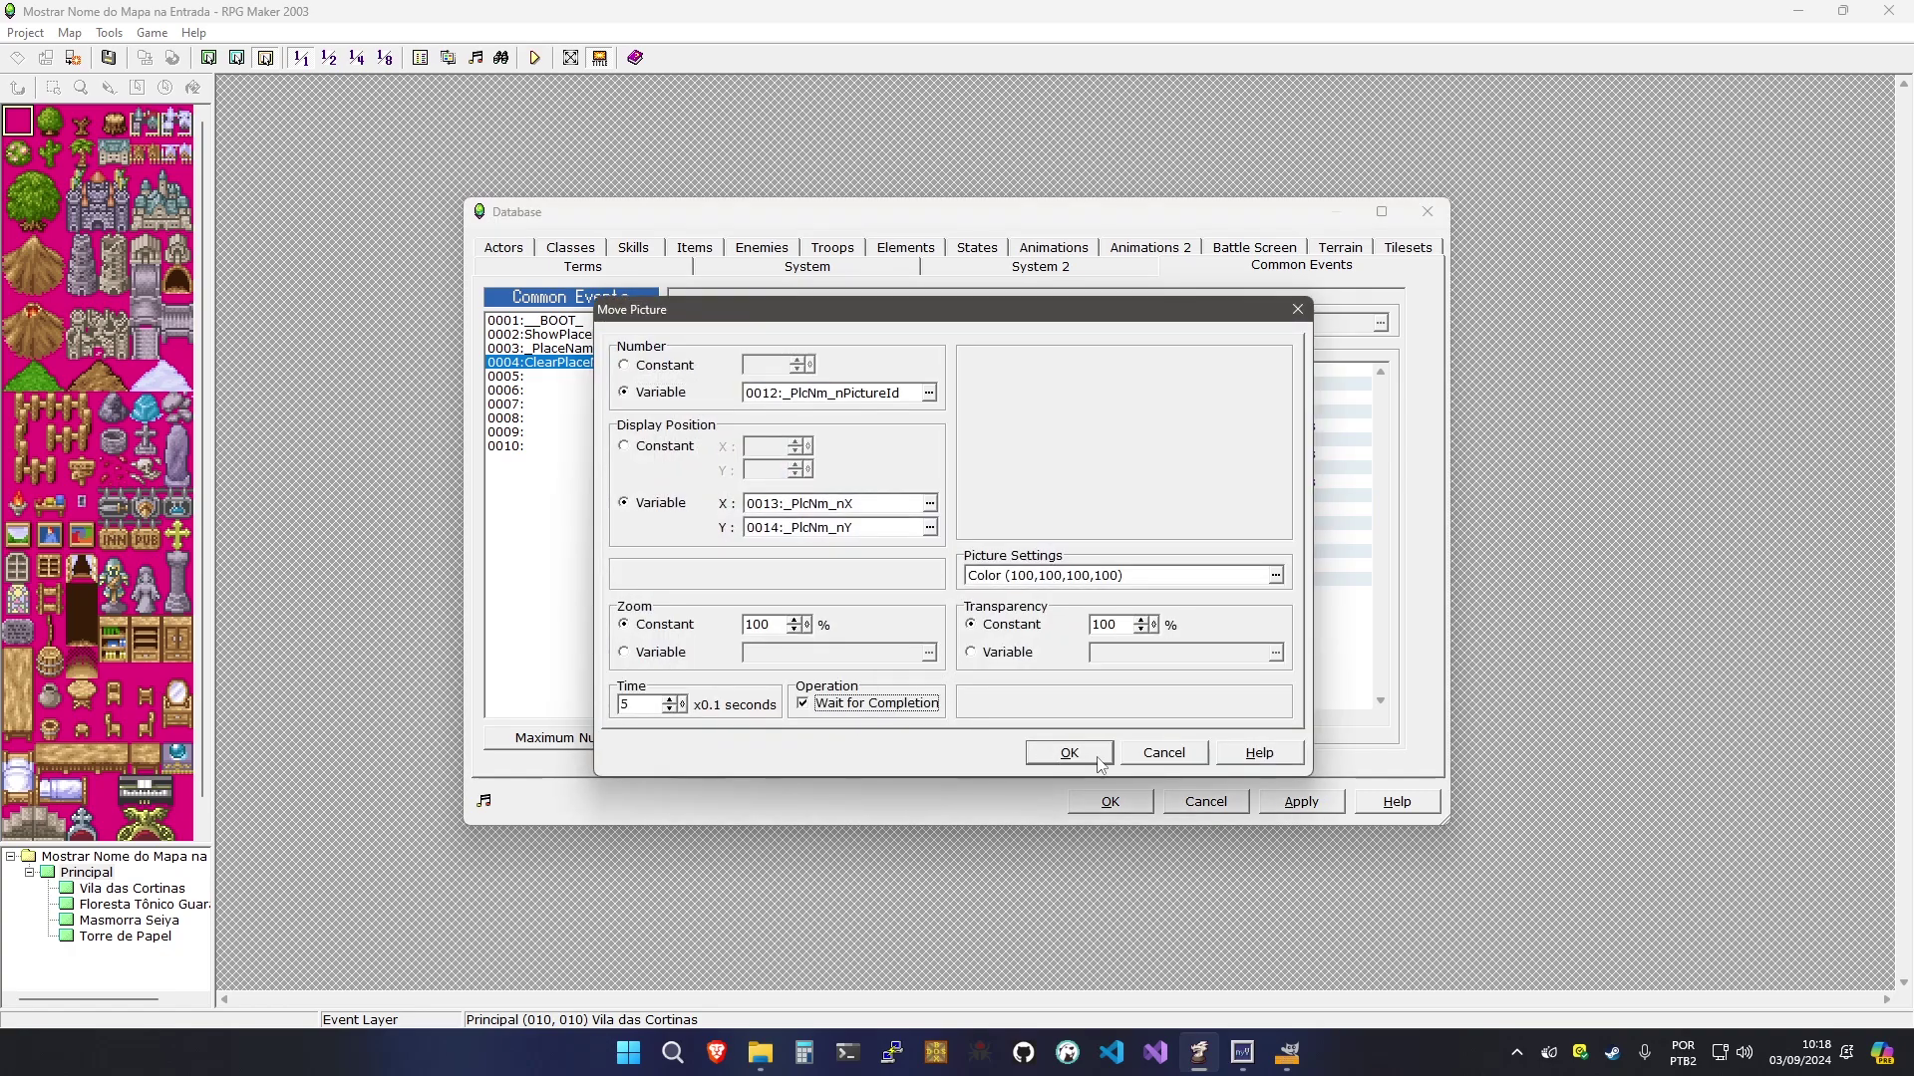
pyautogui.click(1070, 752)
pyautogui.click(1296, 802)
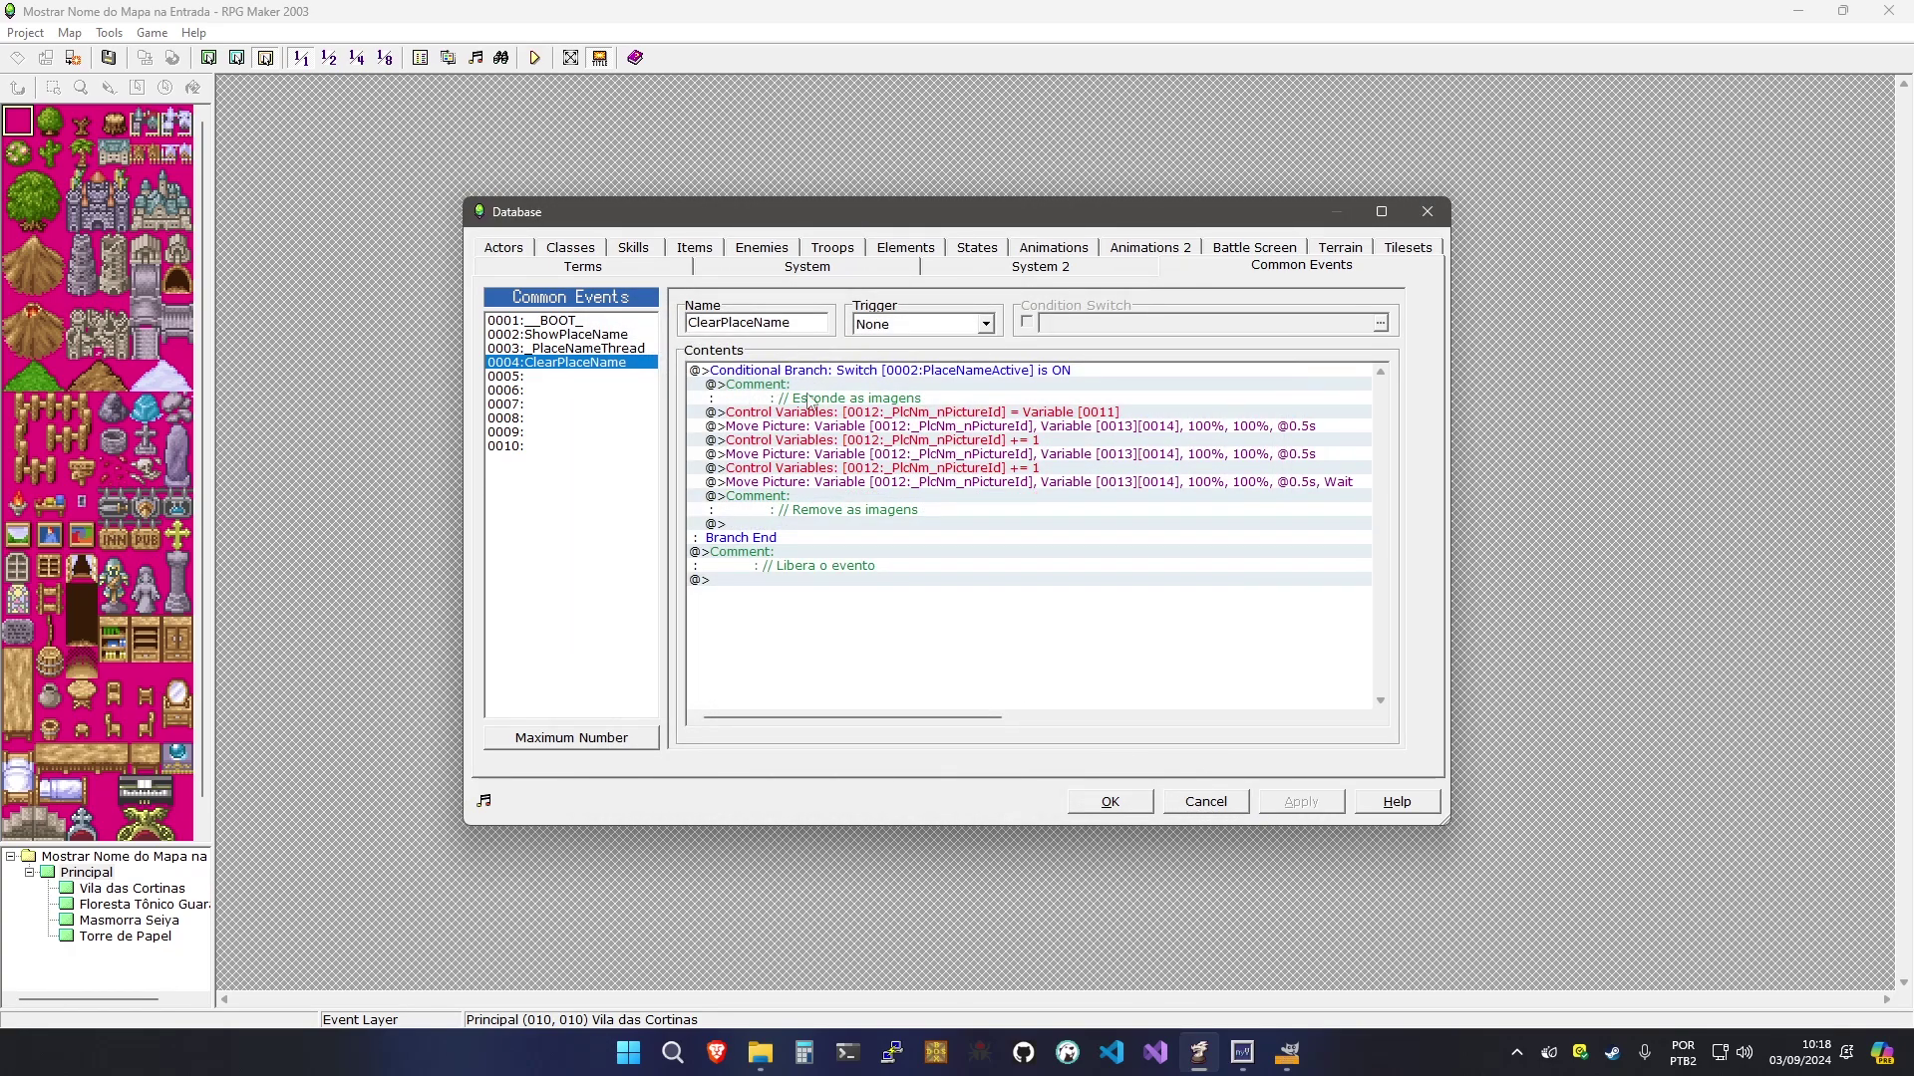
# Copy the command setting 0012:_PlcNm_nPictureId to Variable 0011 to the line under the "Remove as imagens" comment
pyautogui.moveTo(821, 413); pyautogui.dragTo(805, 530)
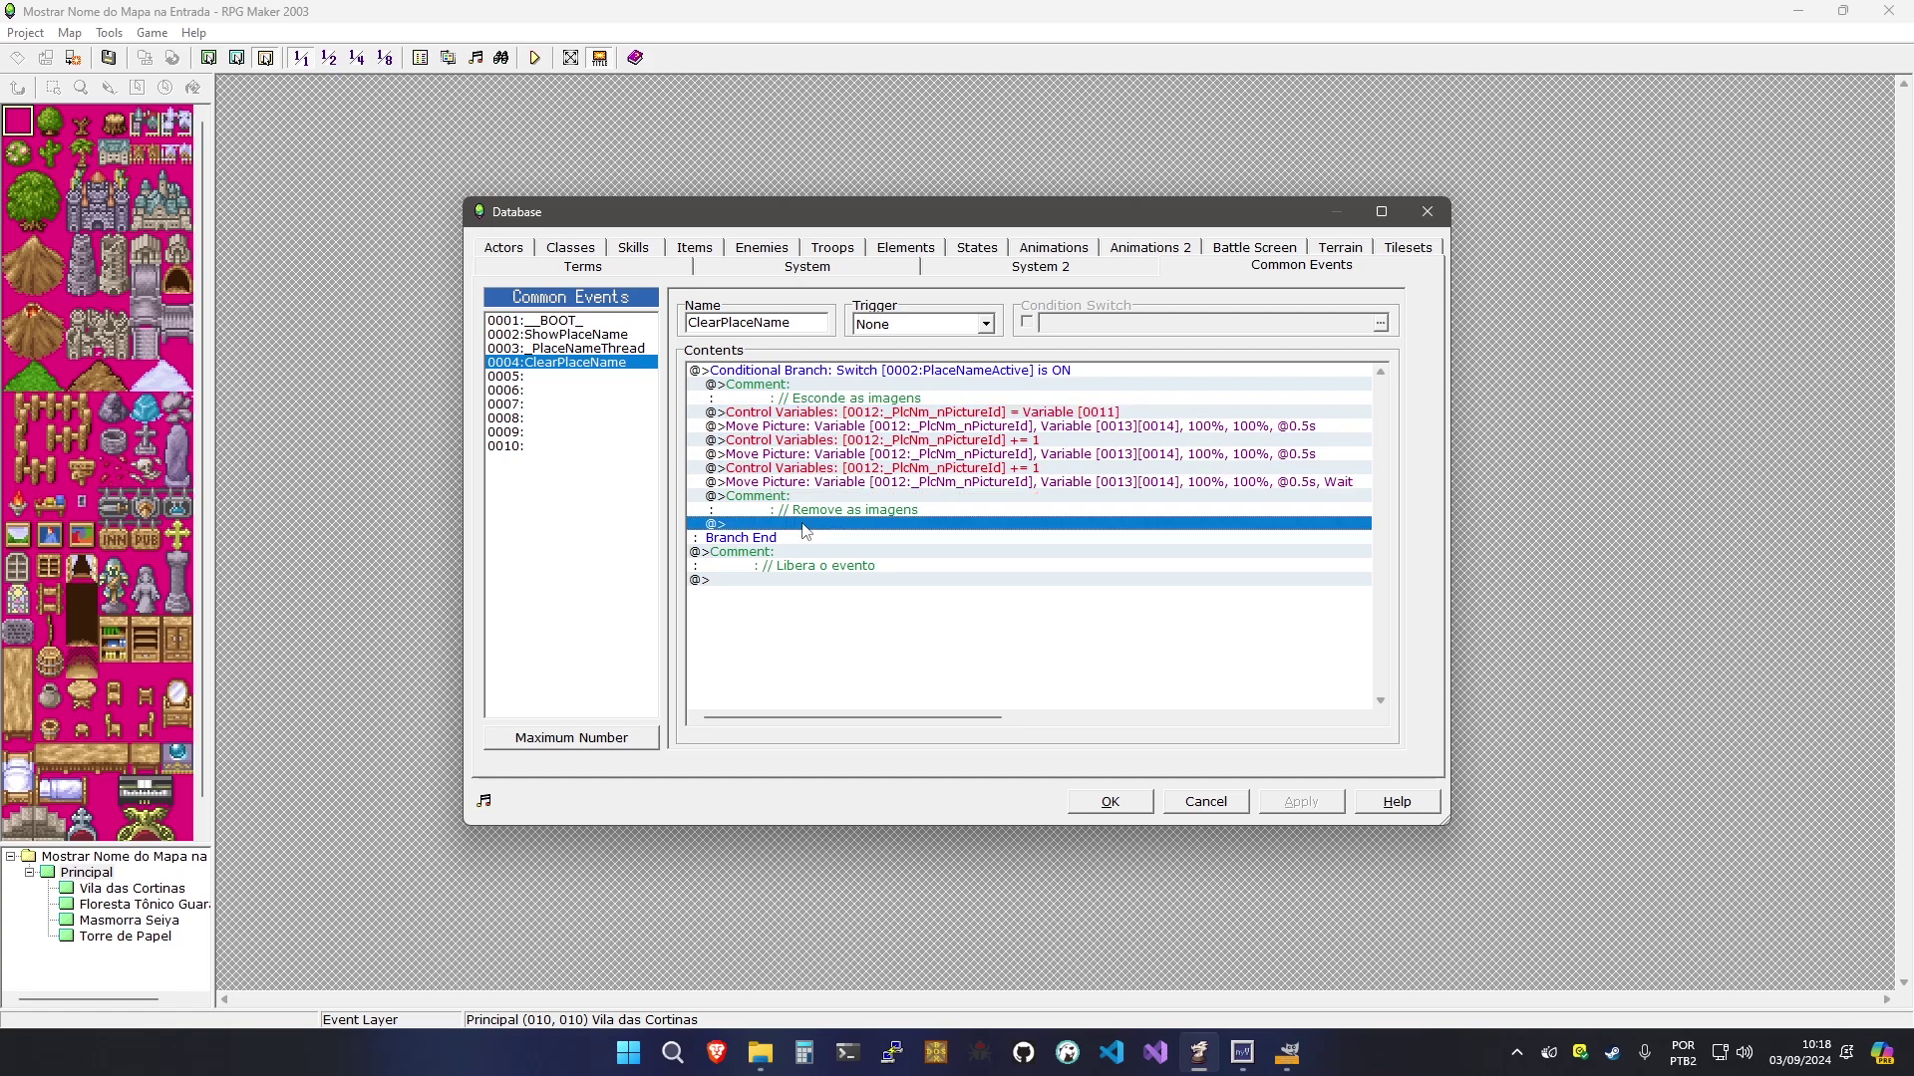
pyautogui.click(824, 412)
pyautogui.hotkey('ctrl', 'c')
pyautogui.click(820, 523)
pyautogui.hotkey('ctrl', 'v')
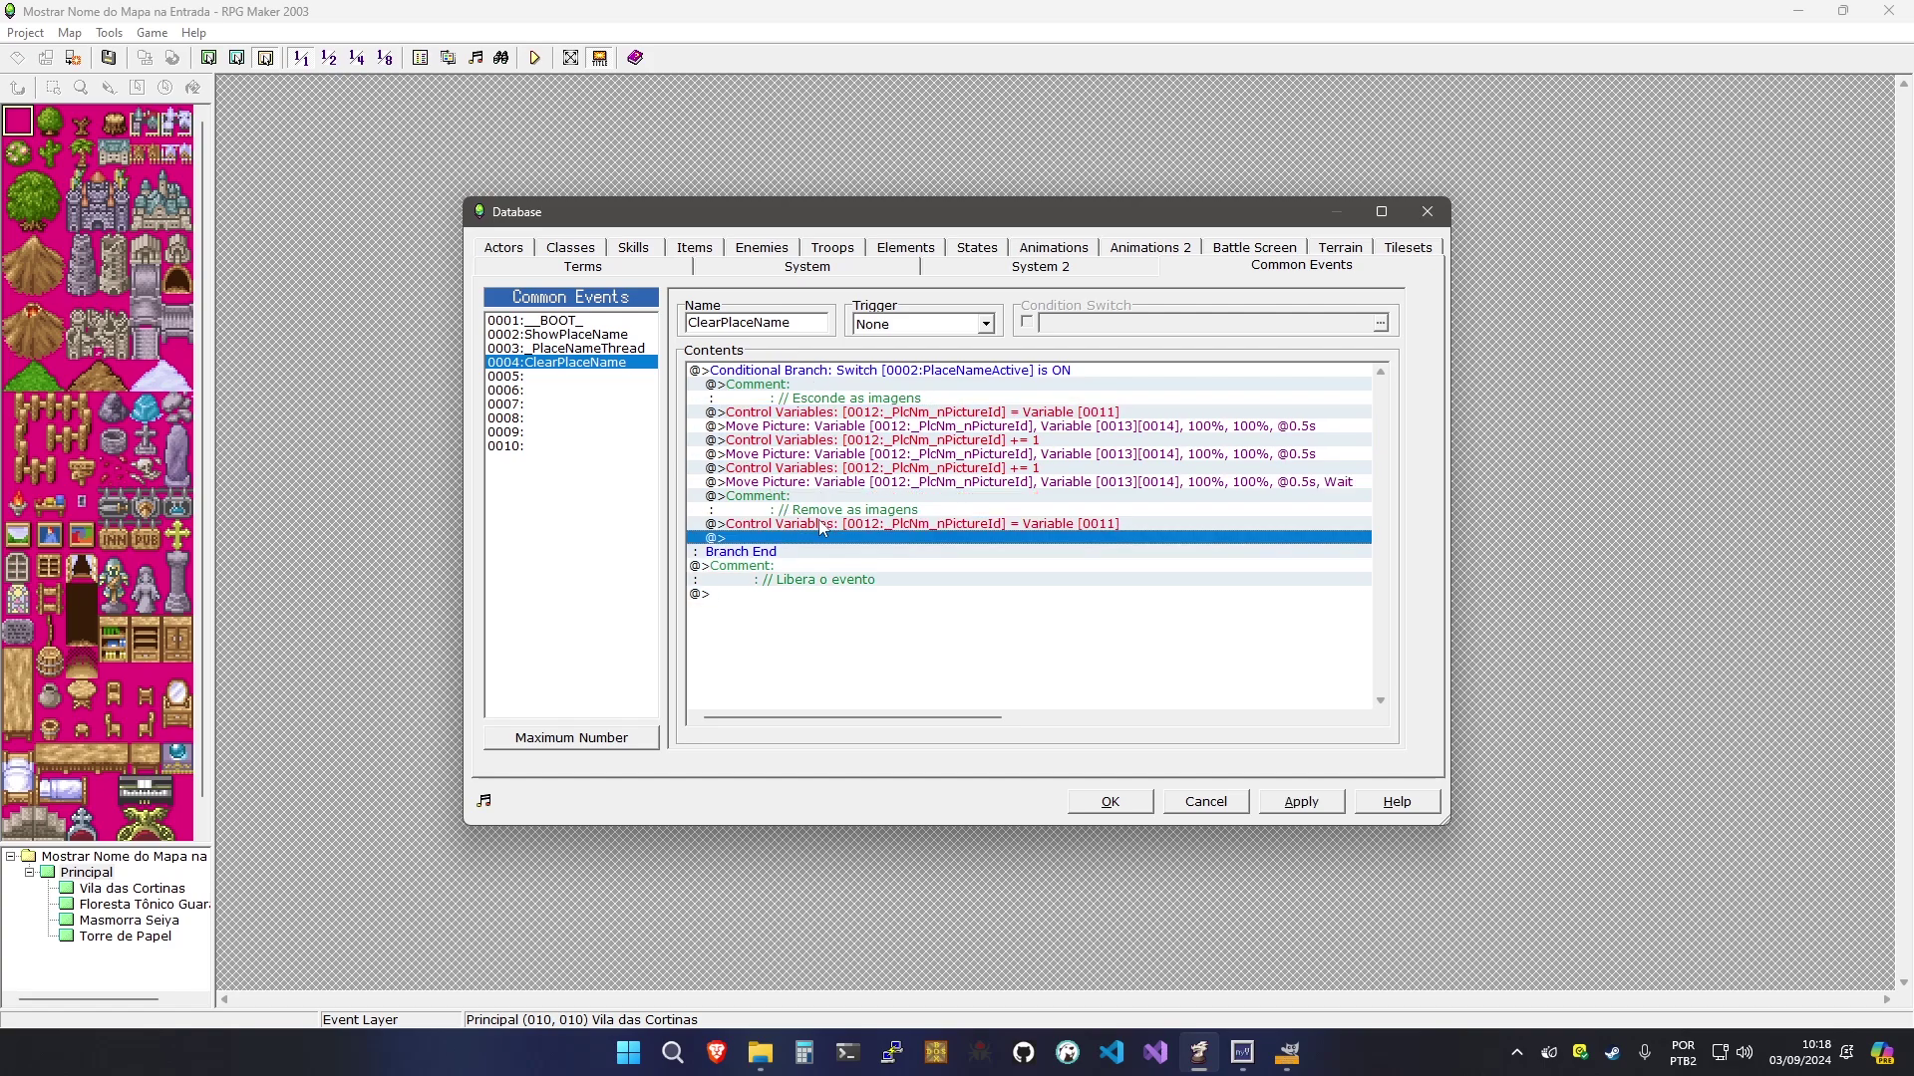
# Add an Erase Picture command using variable 0012:_PlcNm_nPictureId below the variable assignment under the "Remove as imagens" comment
pyautogui.press('Return')
pyautogui.click(872, 350)
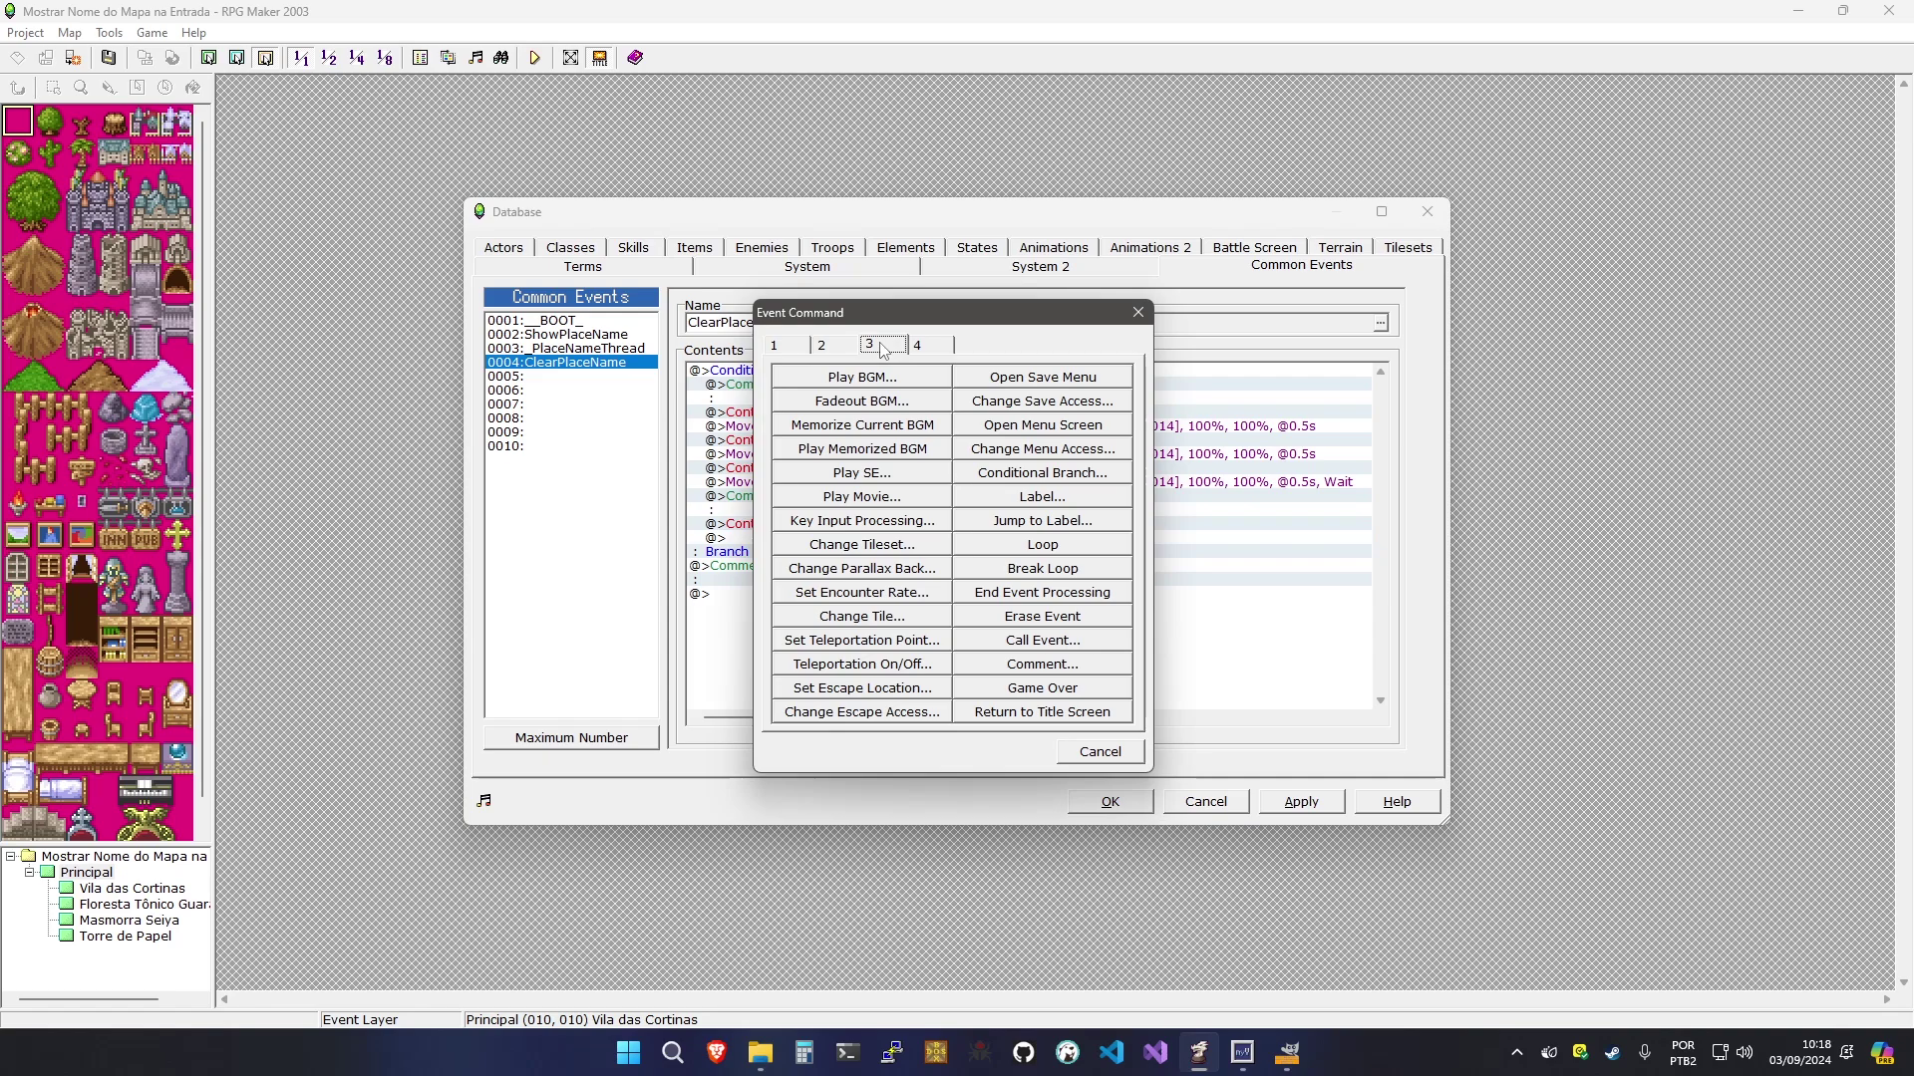
pyautogui.click(835, 346)
pyautogui.click(1001, 546)
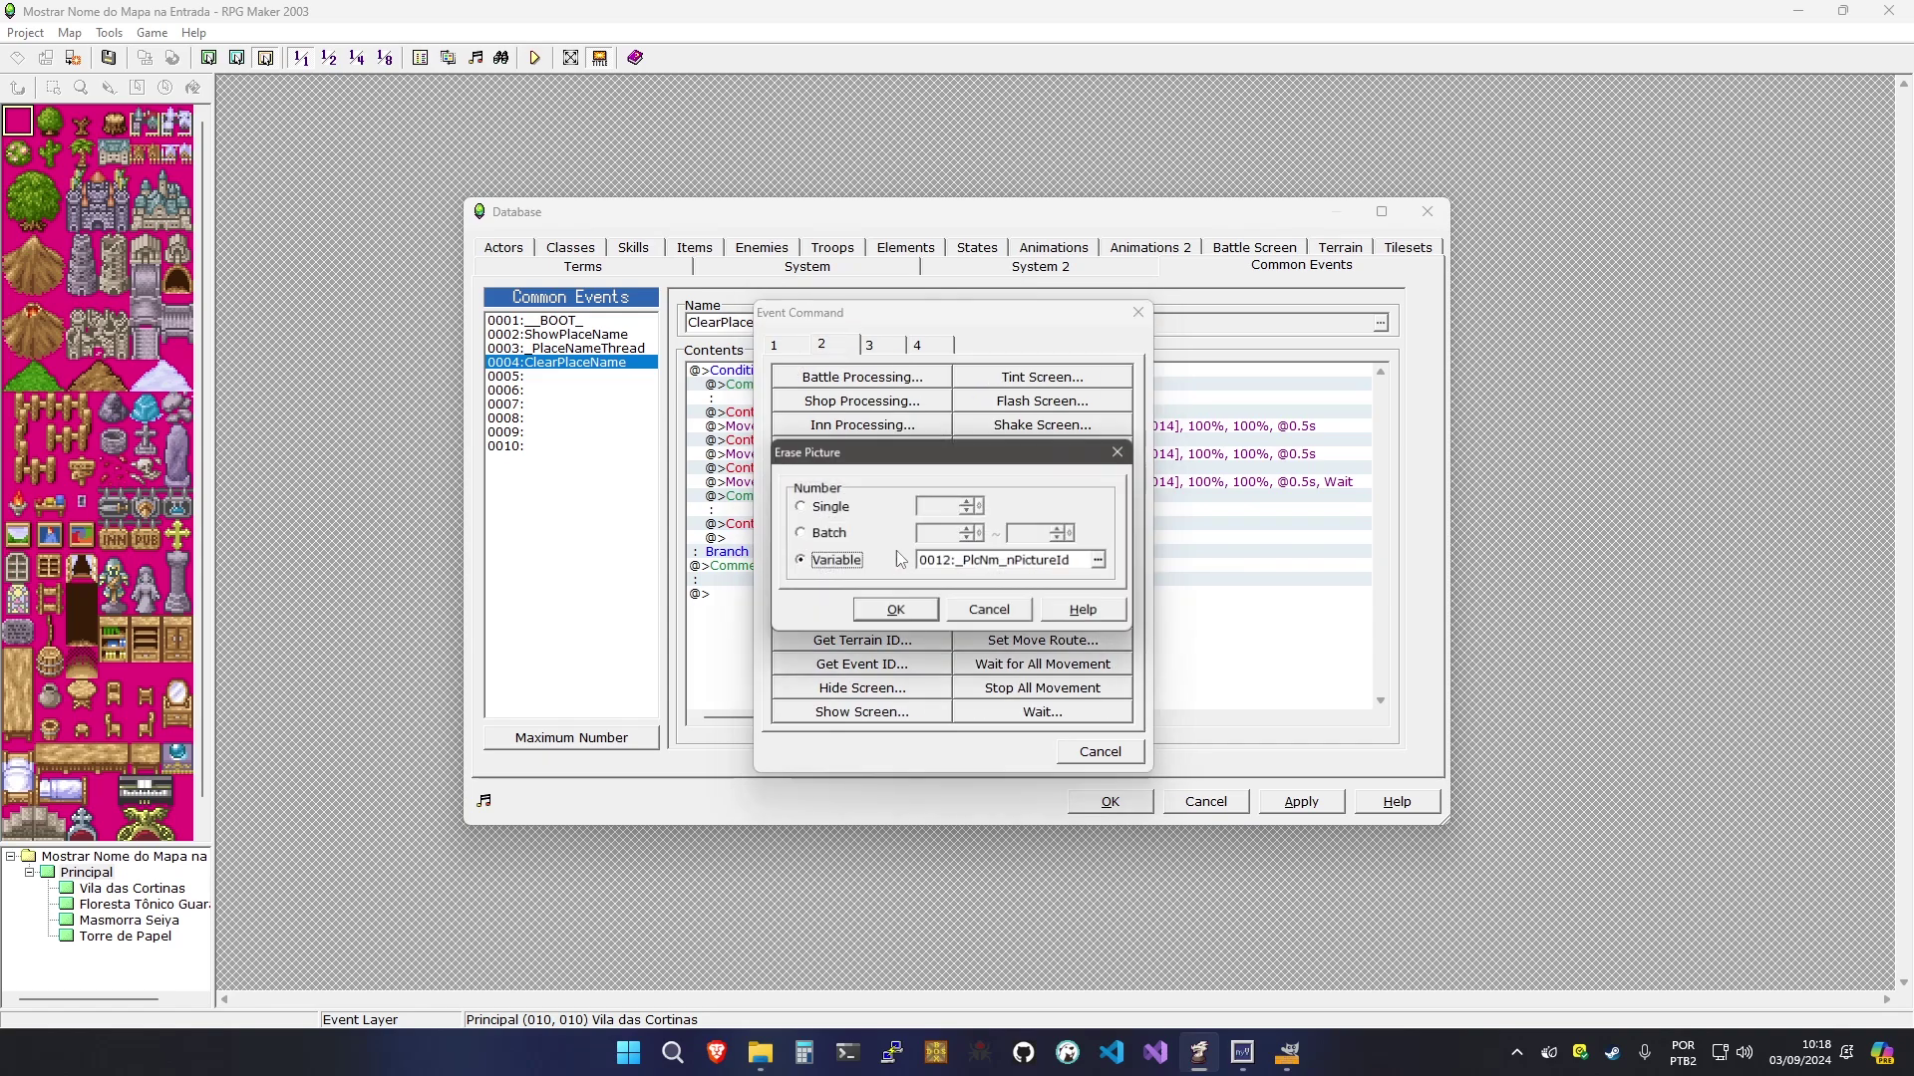
pyautogui.click(835, 561)
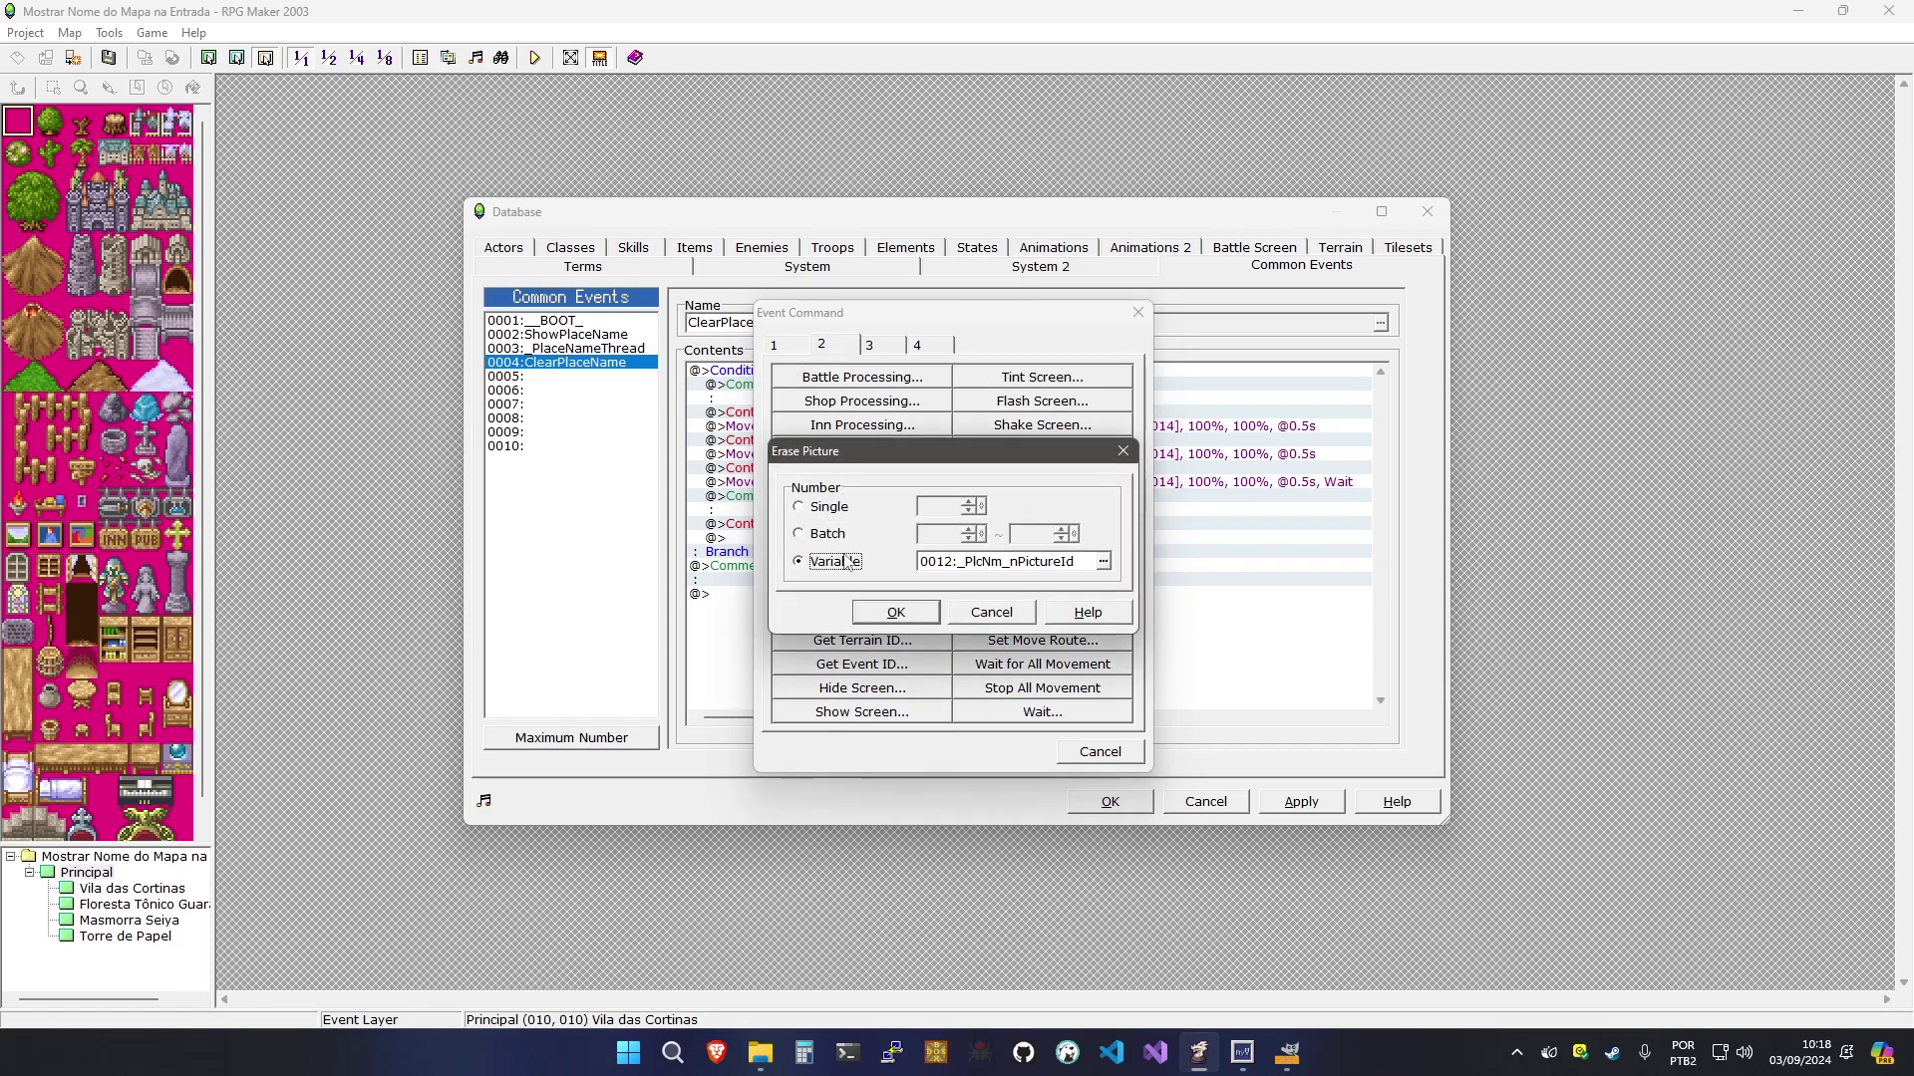
pyautogui.click(896, 612)
# Copy the += 1 increment of 0012:_PlcNm_nPictureId to the line below the Erase Picture command
pyautogui.click(898, 427)
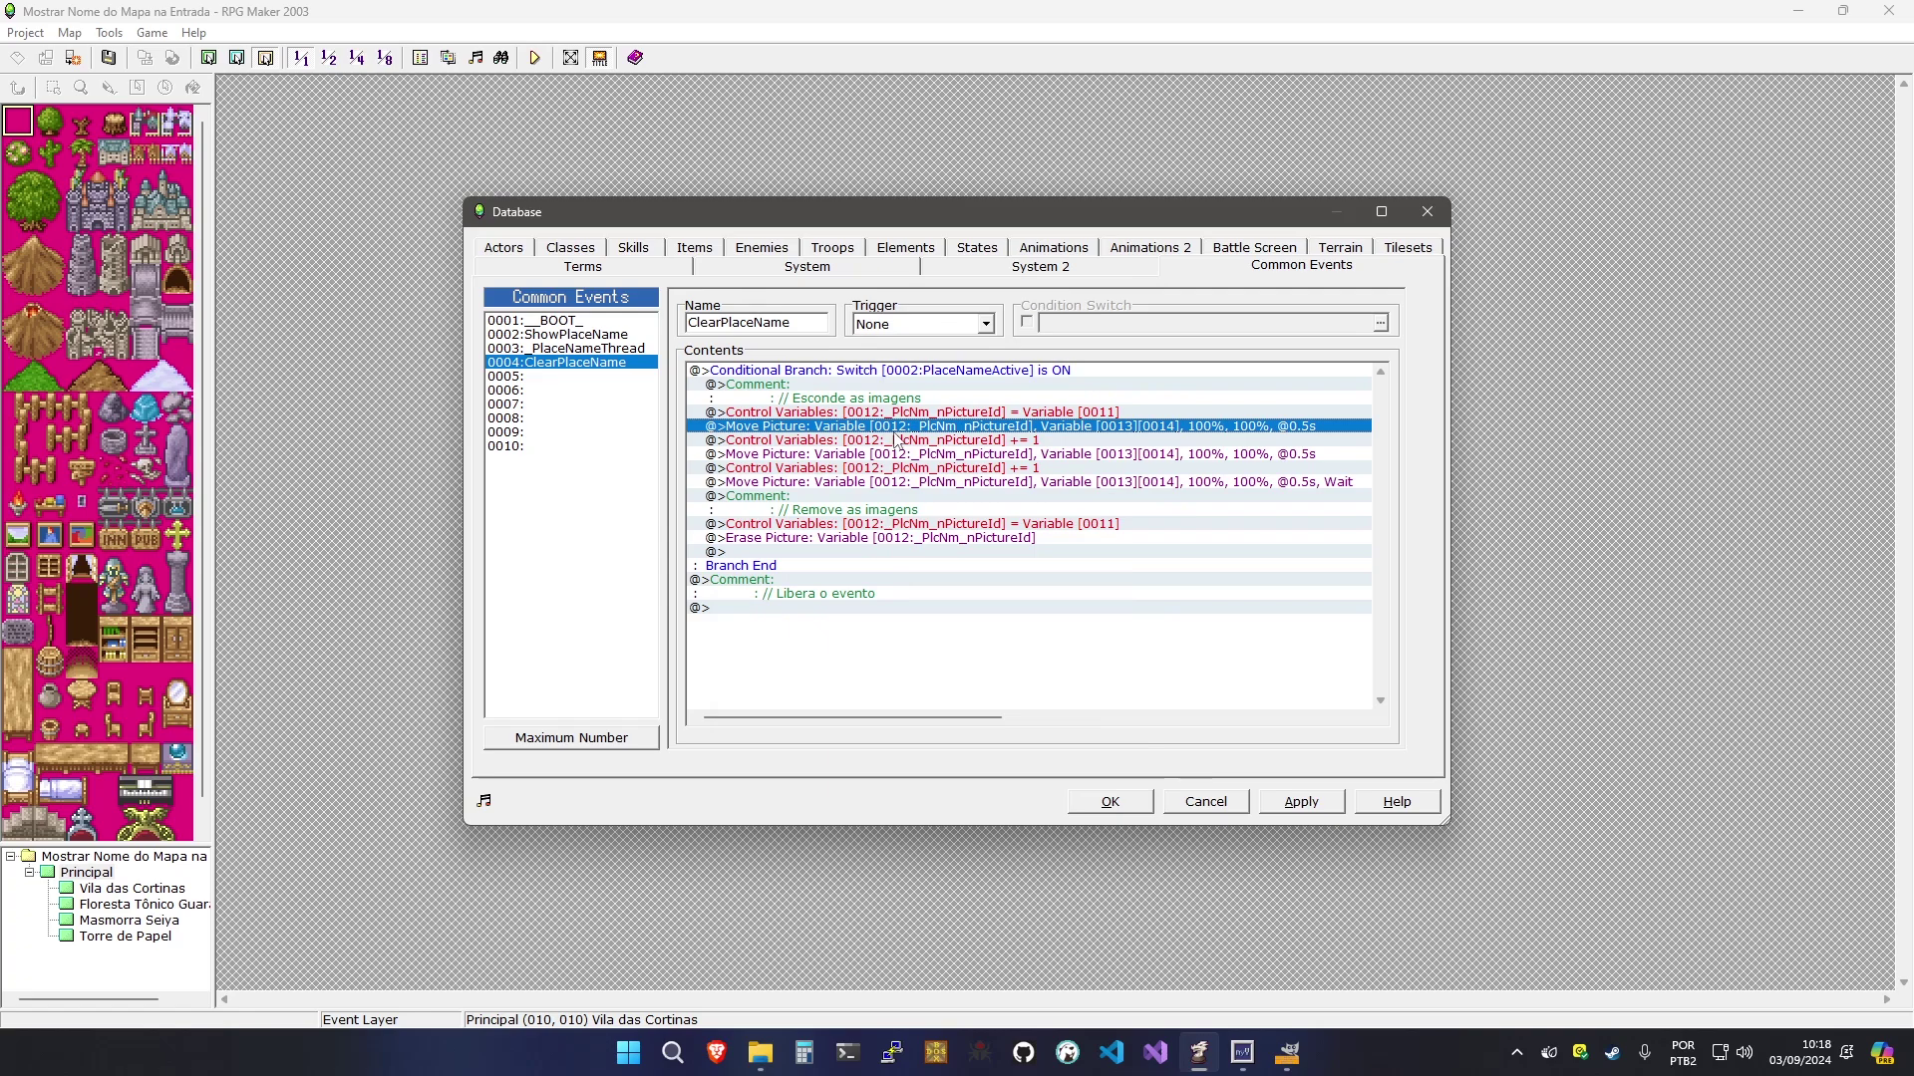
pyautogui.click(896, 439)
pyautogui.hotkey('ctrl', 'c')
pyautogui.press('Down')
pyautogui.press('Down')
pyautogui.press('Down')
pyautogui.press('Down')
pyautogui.press('Down')
pyautogui.press('Down')
pyautogui.press('Down')
pyautogui.hotkey('ctrl', 'v')
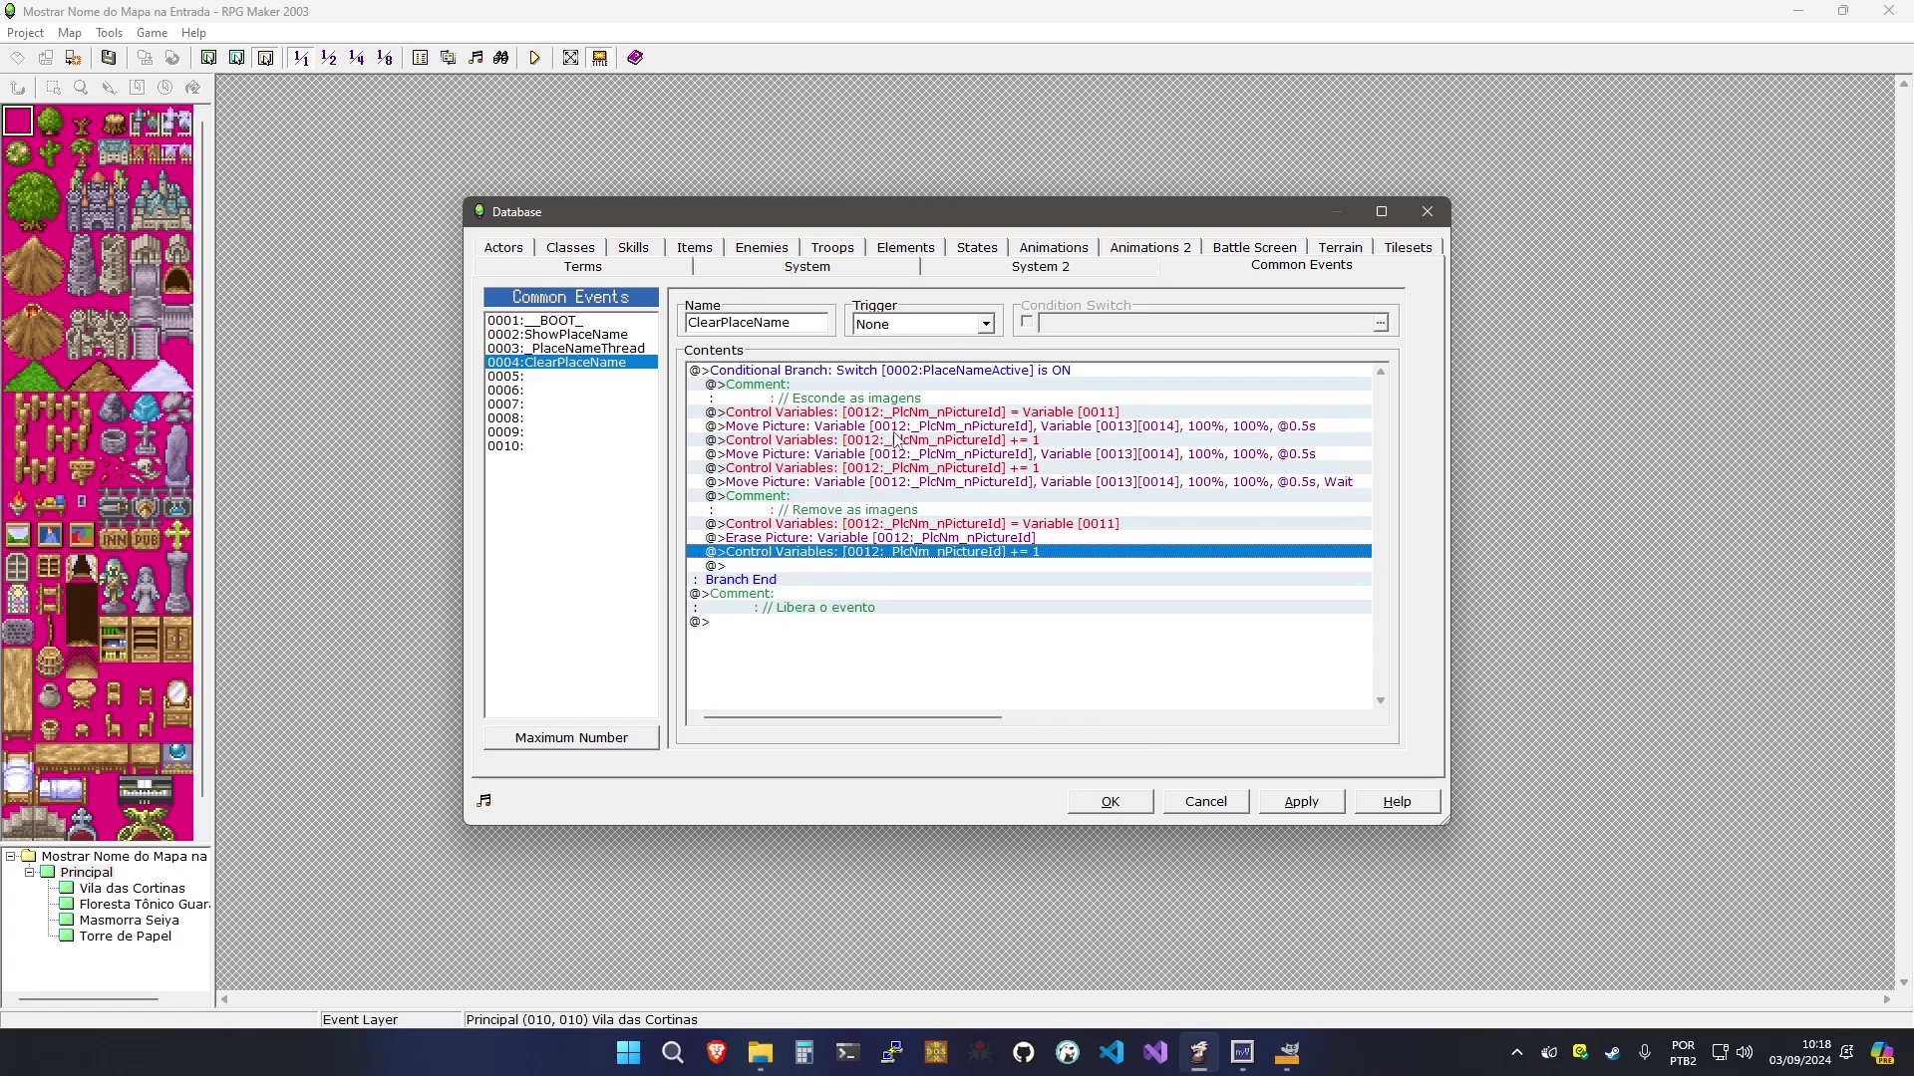
# Duplicate the Erase Picture command below the picture ID increment in the "Remove as imagens" section
pyautogui.press('Up')
pyautogui.hotkey('ctrl', 'c')
pyautogui.press('Down')
pyautogui.press('Down')
pyautogui.hotkey('ctrl', 'v')
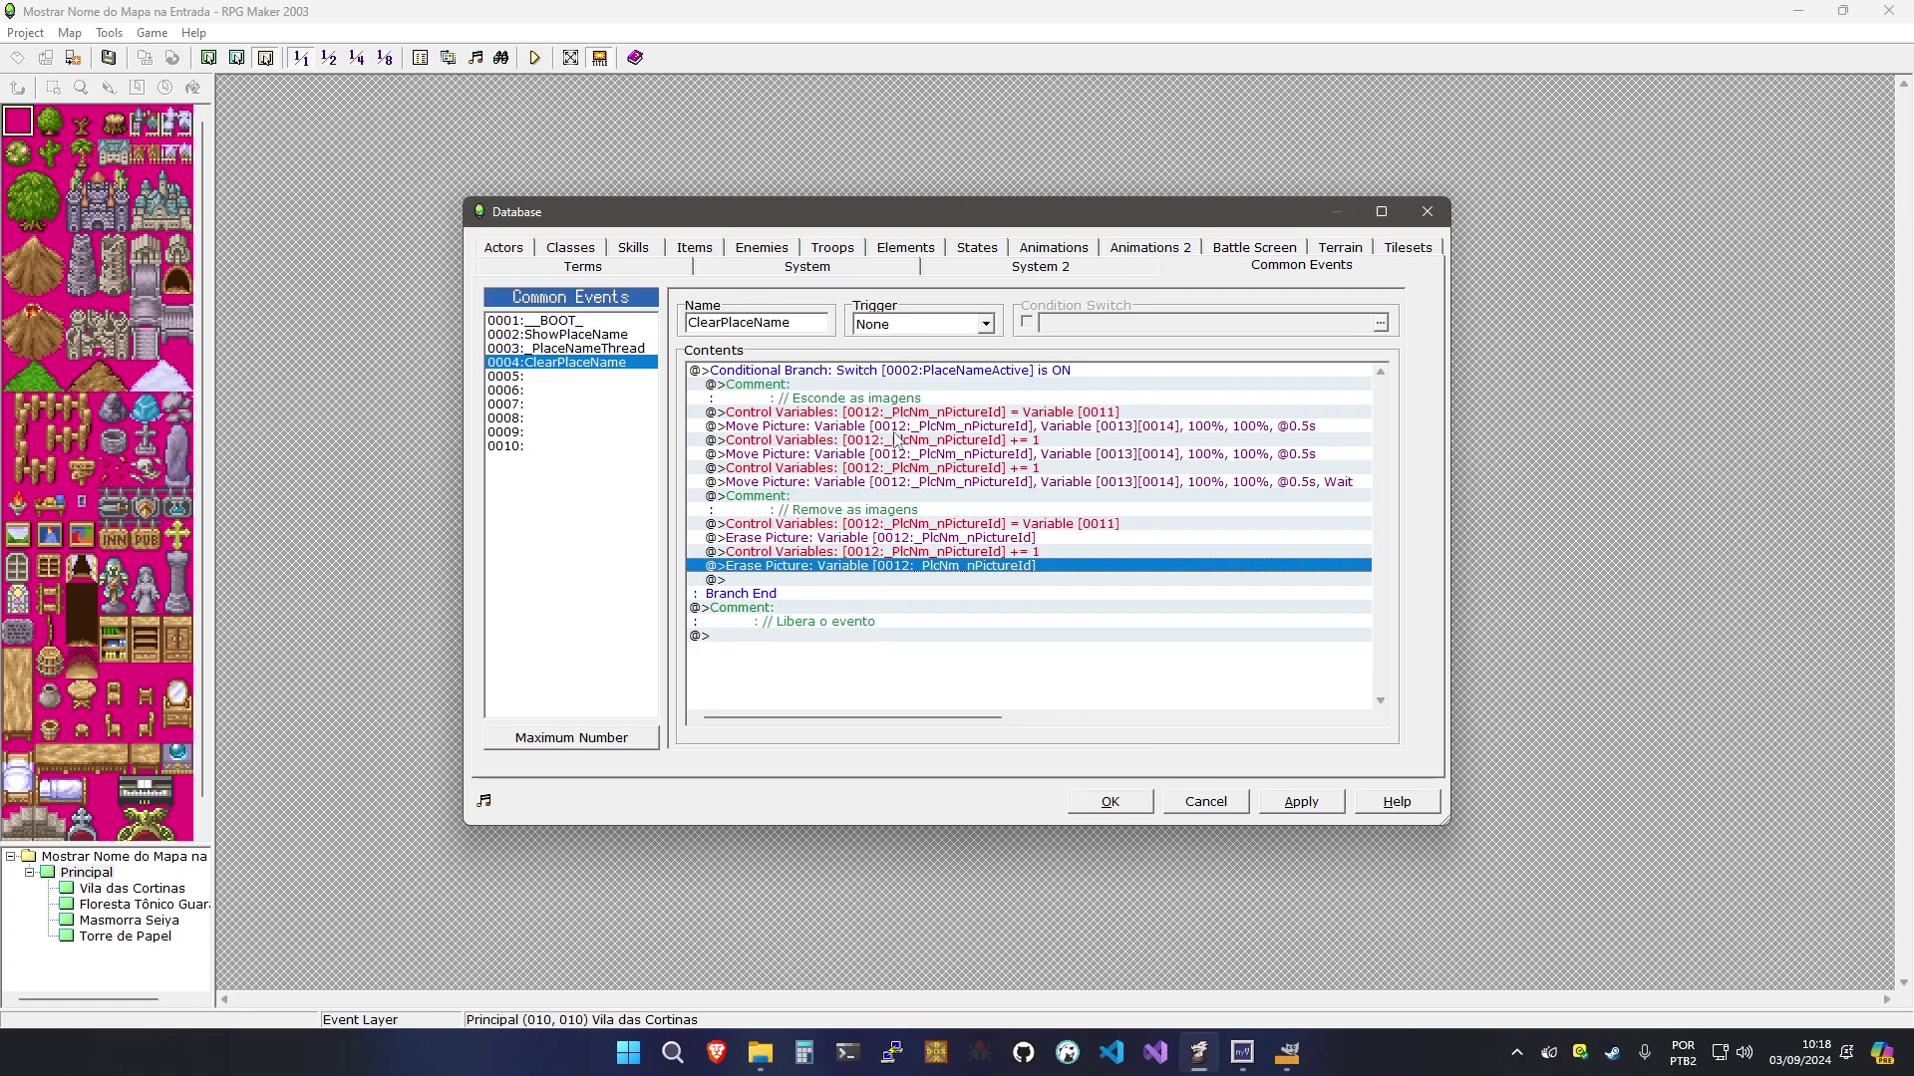
# Duplicate the picture ID increment and its Erase Picture command as a pair at the end of the branch, and apply the database changes
pyautogui.hotkey('shift', 'Up')
pyautogui.hotkey('ctrl', 'c')
pyautogui.press('Down')
pyautogui.hotkey('ctrl', 'v')
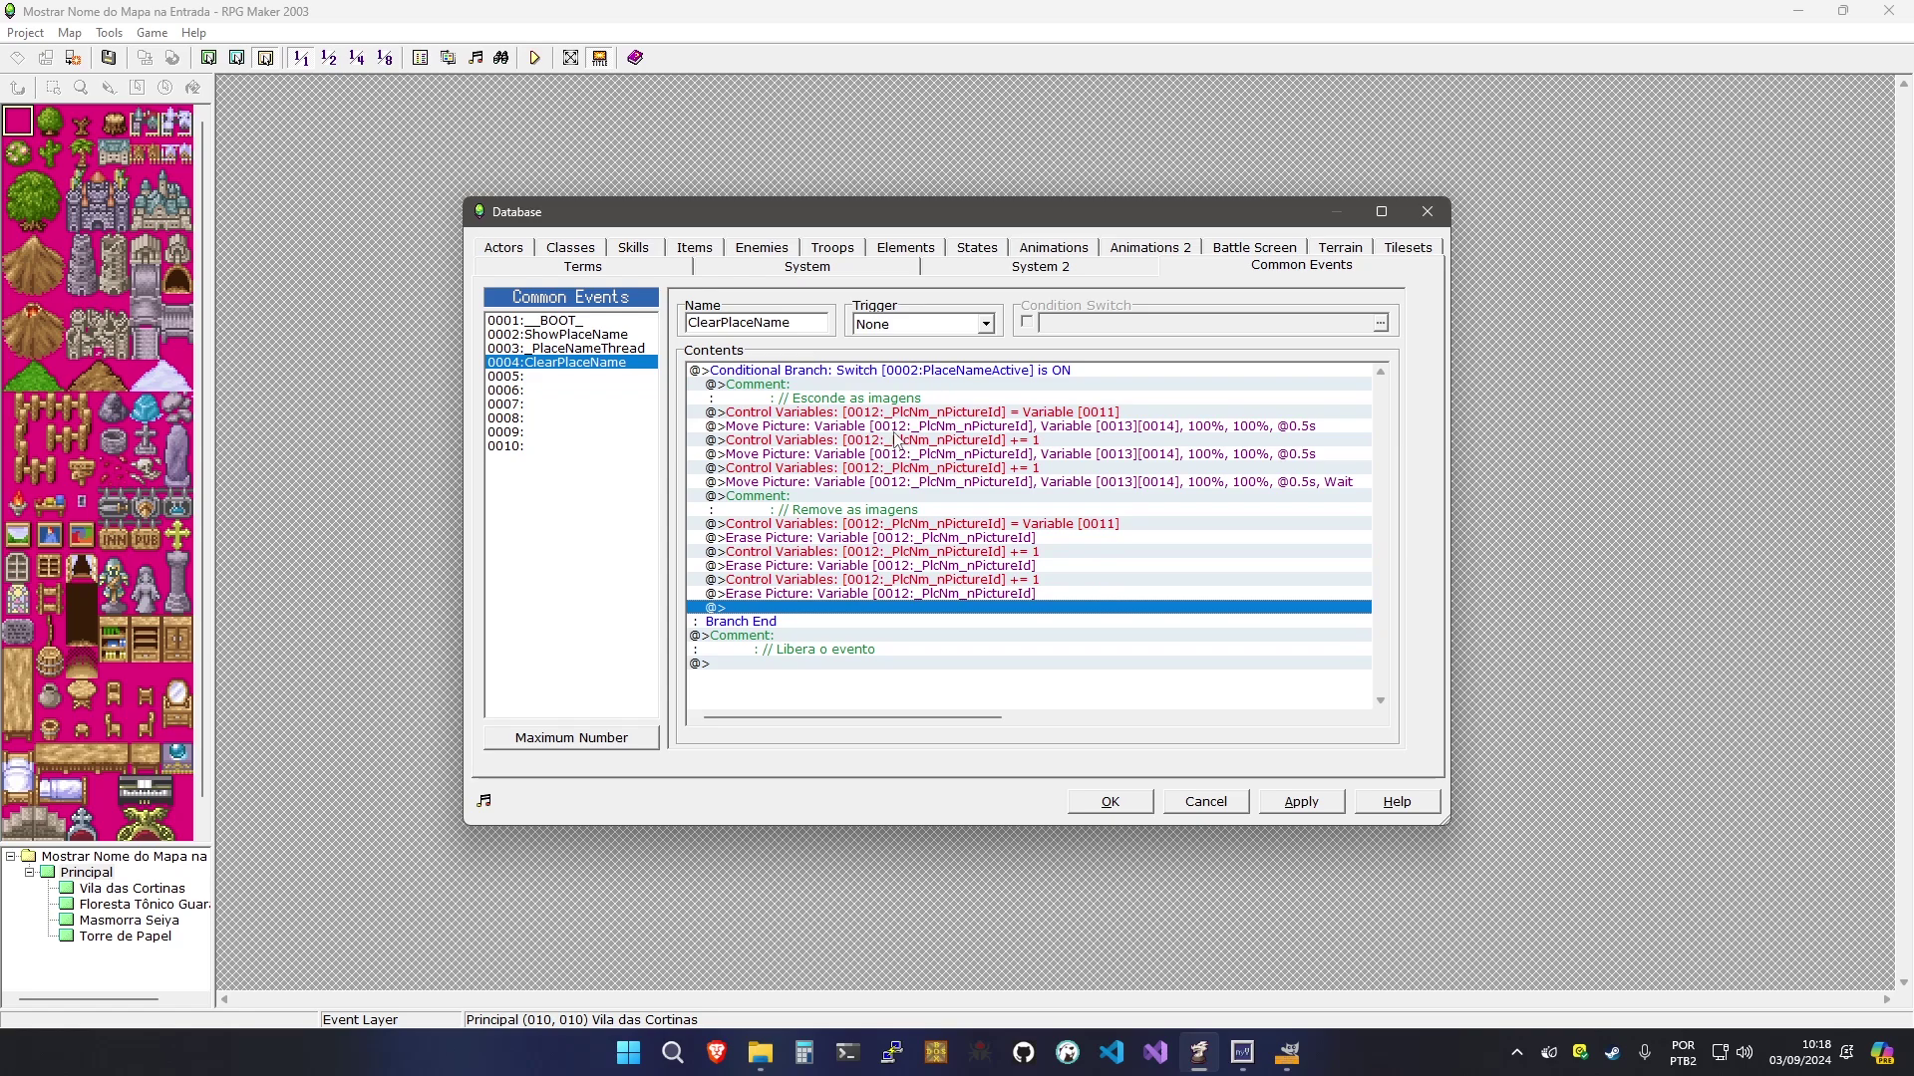
pyautogui.click(1307, 811)
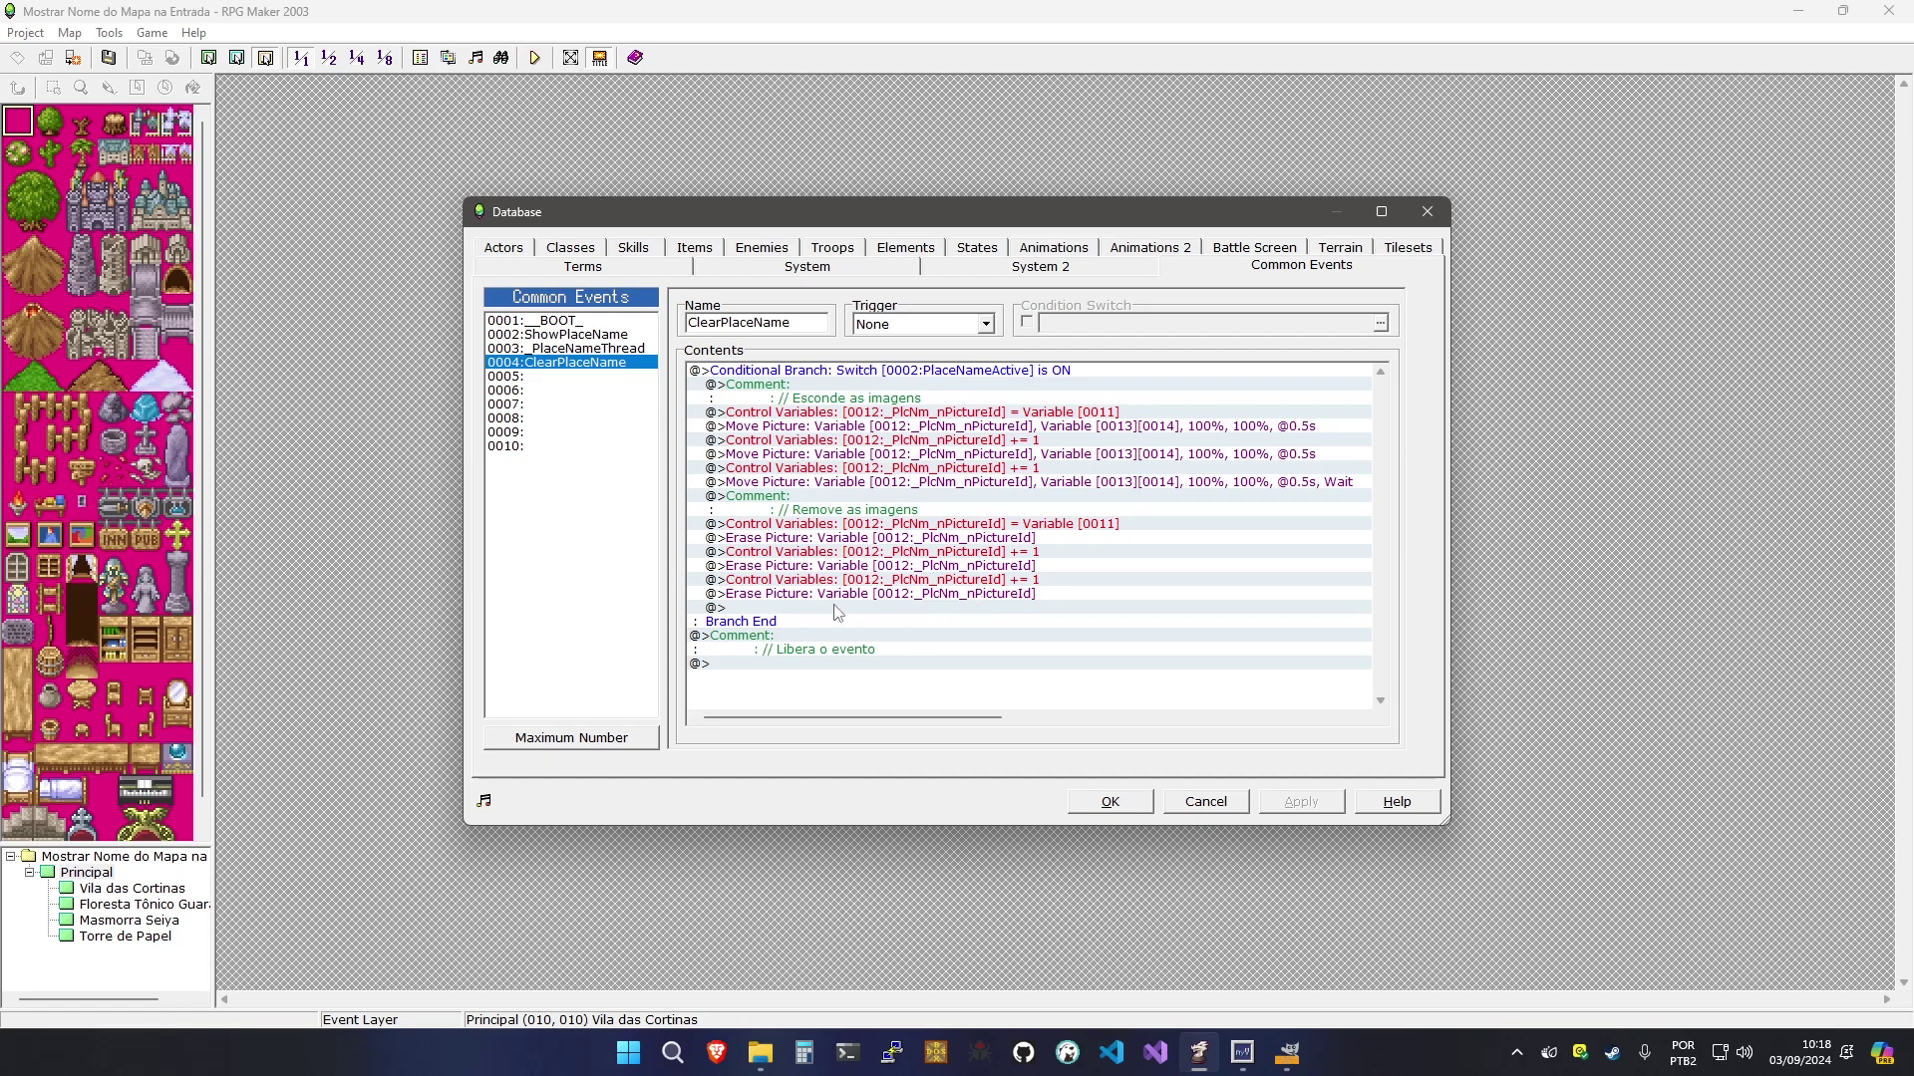
# Add a Control Switches command under the "Libera o evento" comment that turns switch 0001:ShowPlaceName OFF
pyautogui.click(764, 455)
pyautogui.click(809, 663)
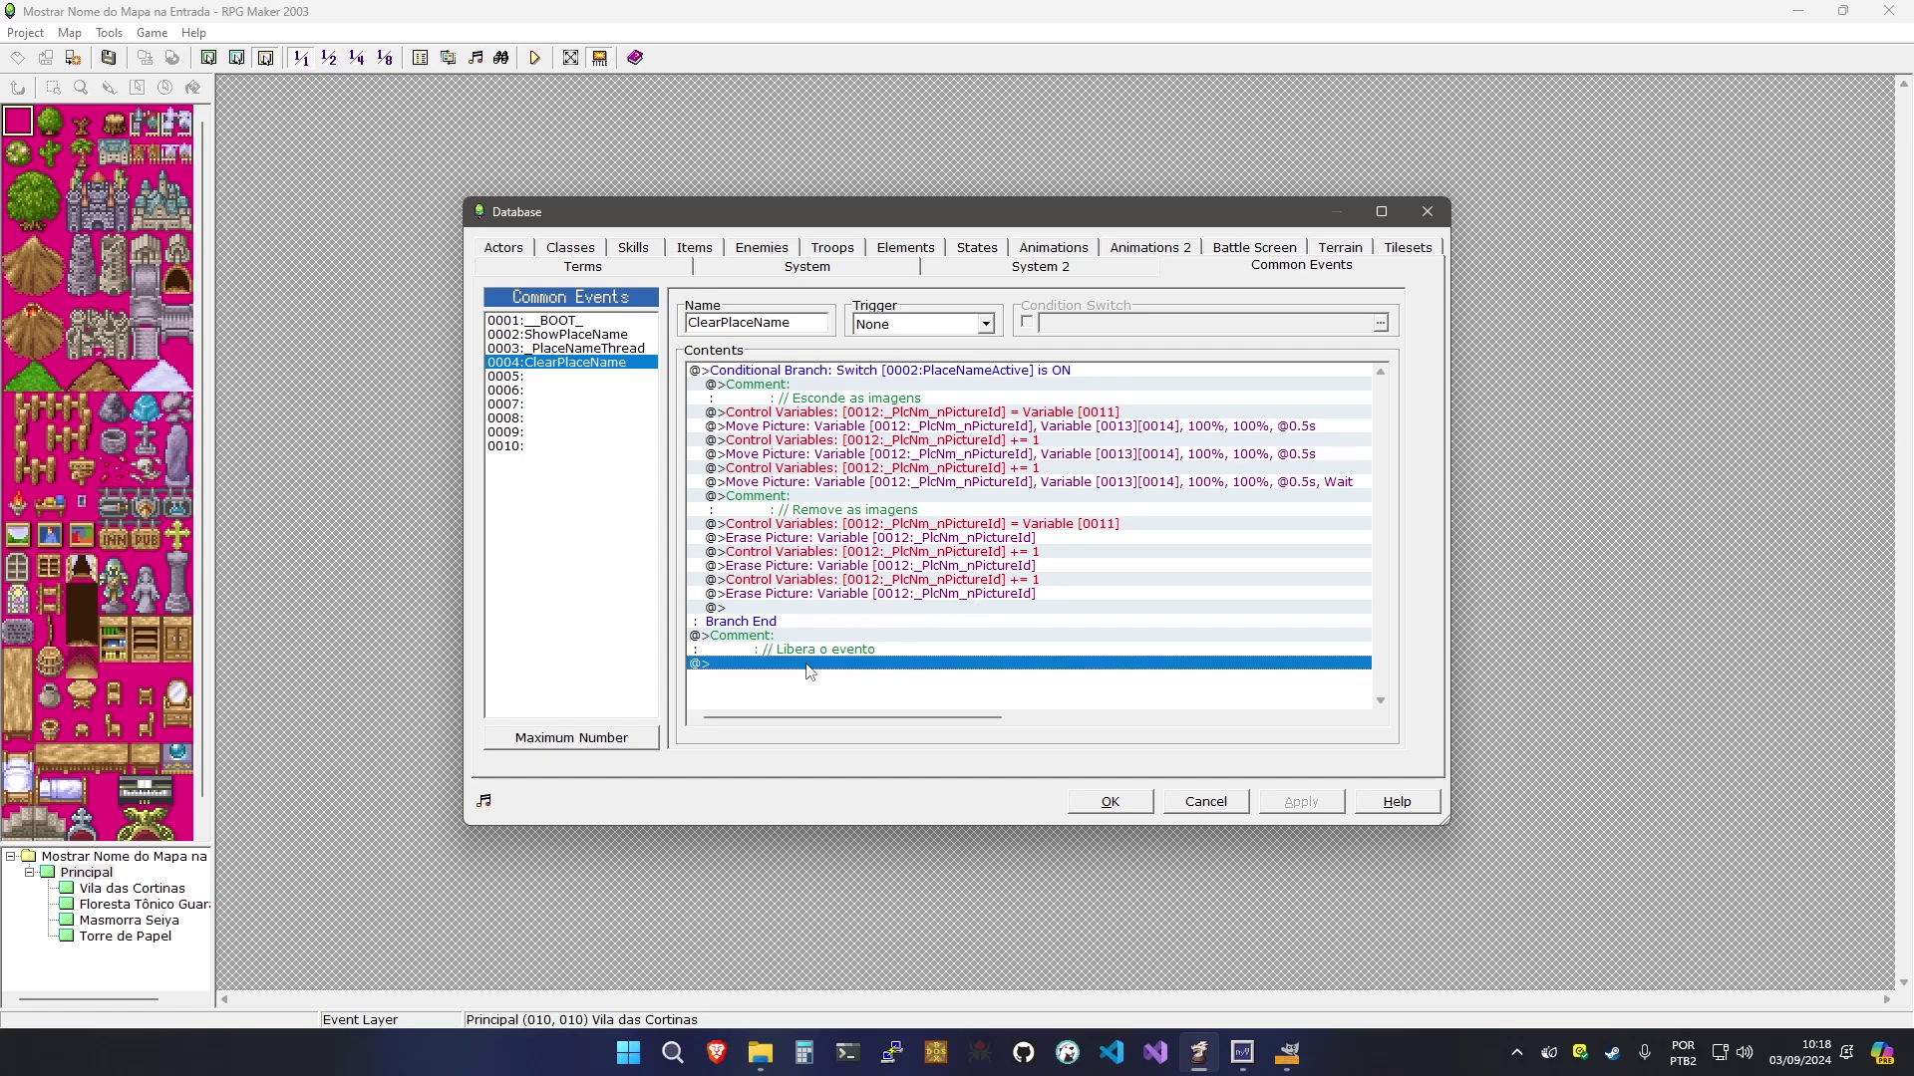
pyautogui.doubleClick(809, 664)
pyautogui.click(788, 344)
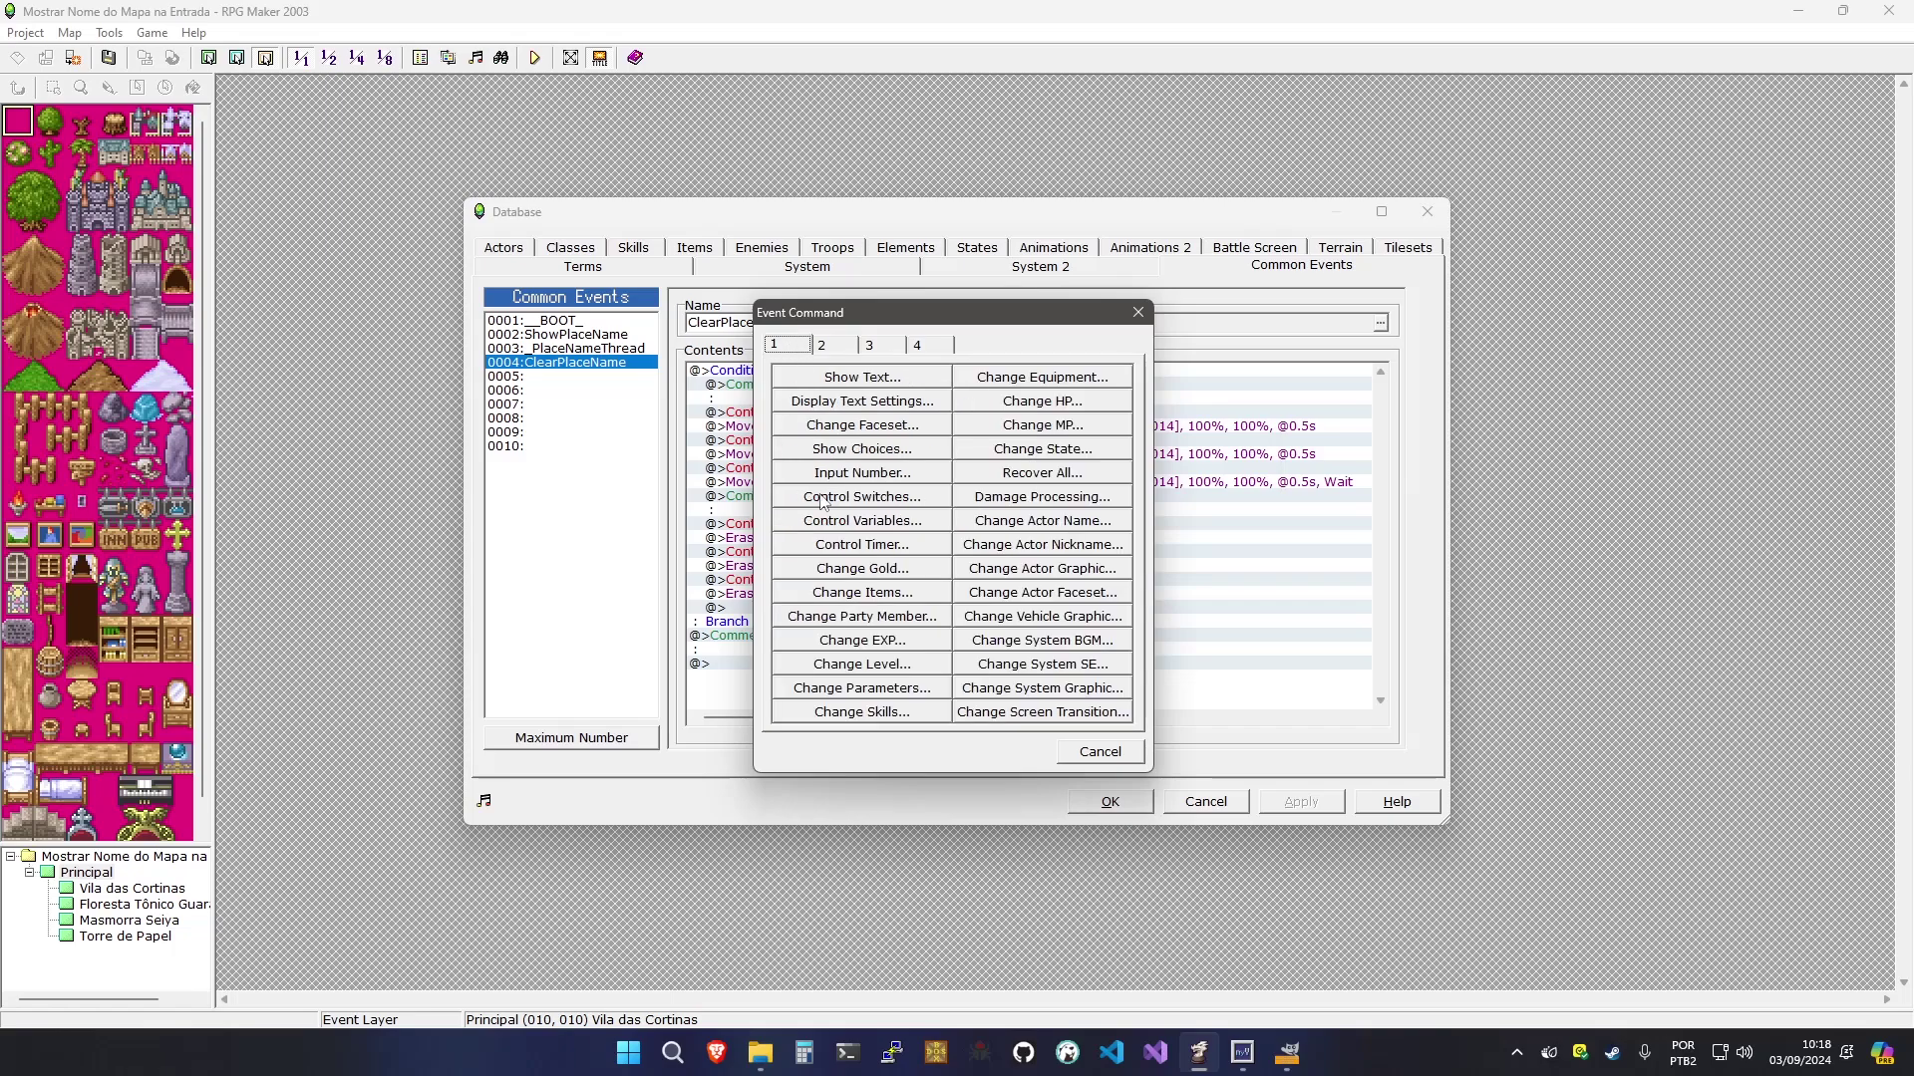
pyautogui.click(862, 496)
pyautogui.click(1055, 490)
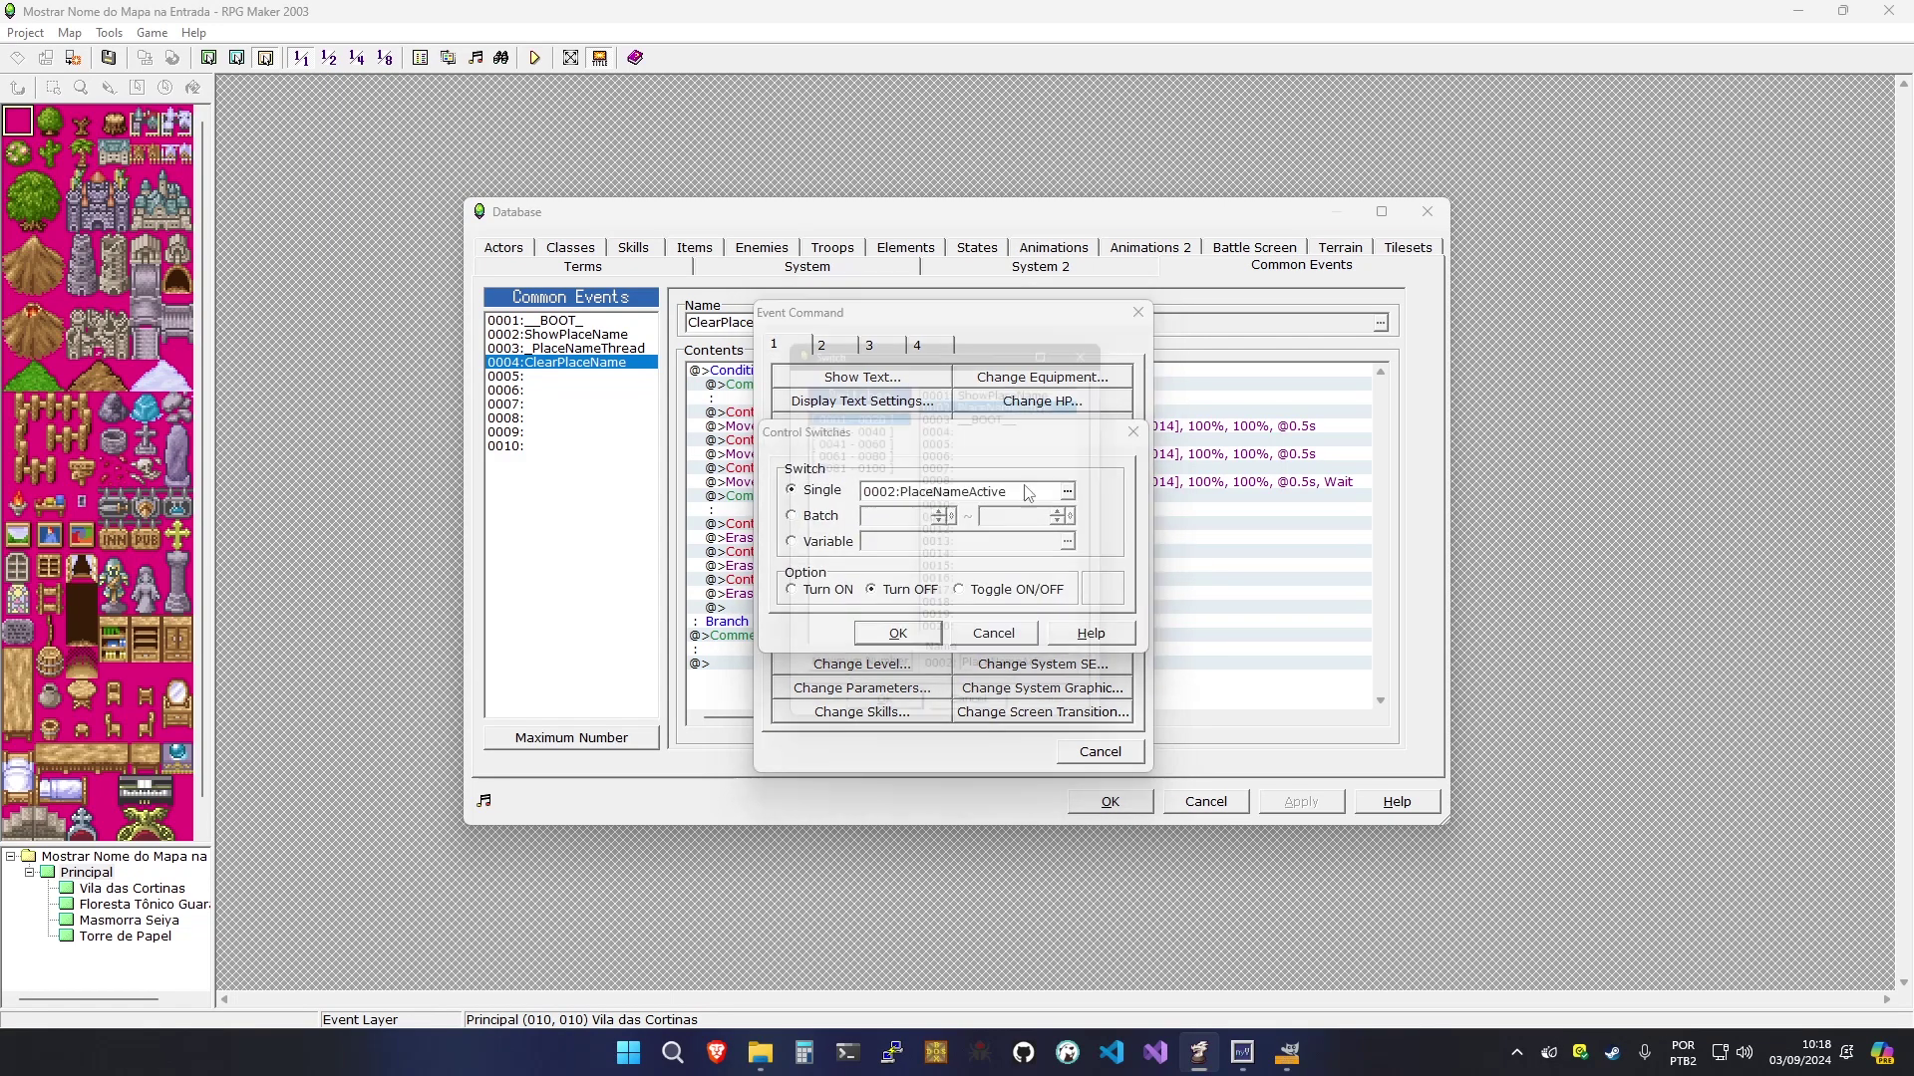
pyautogui.doubleClick(1024, 381)
pyautogui.click(865, 639)
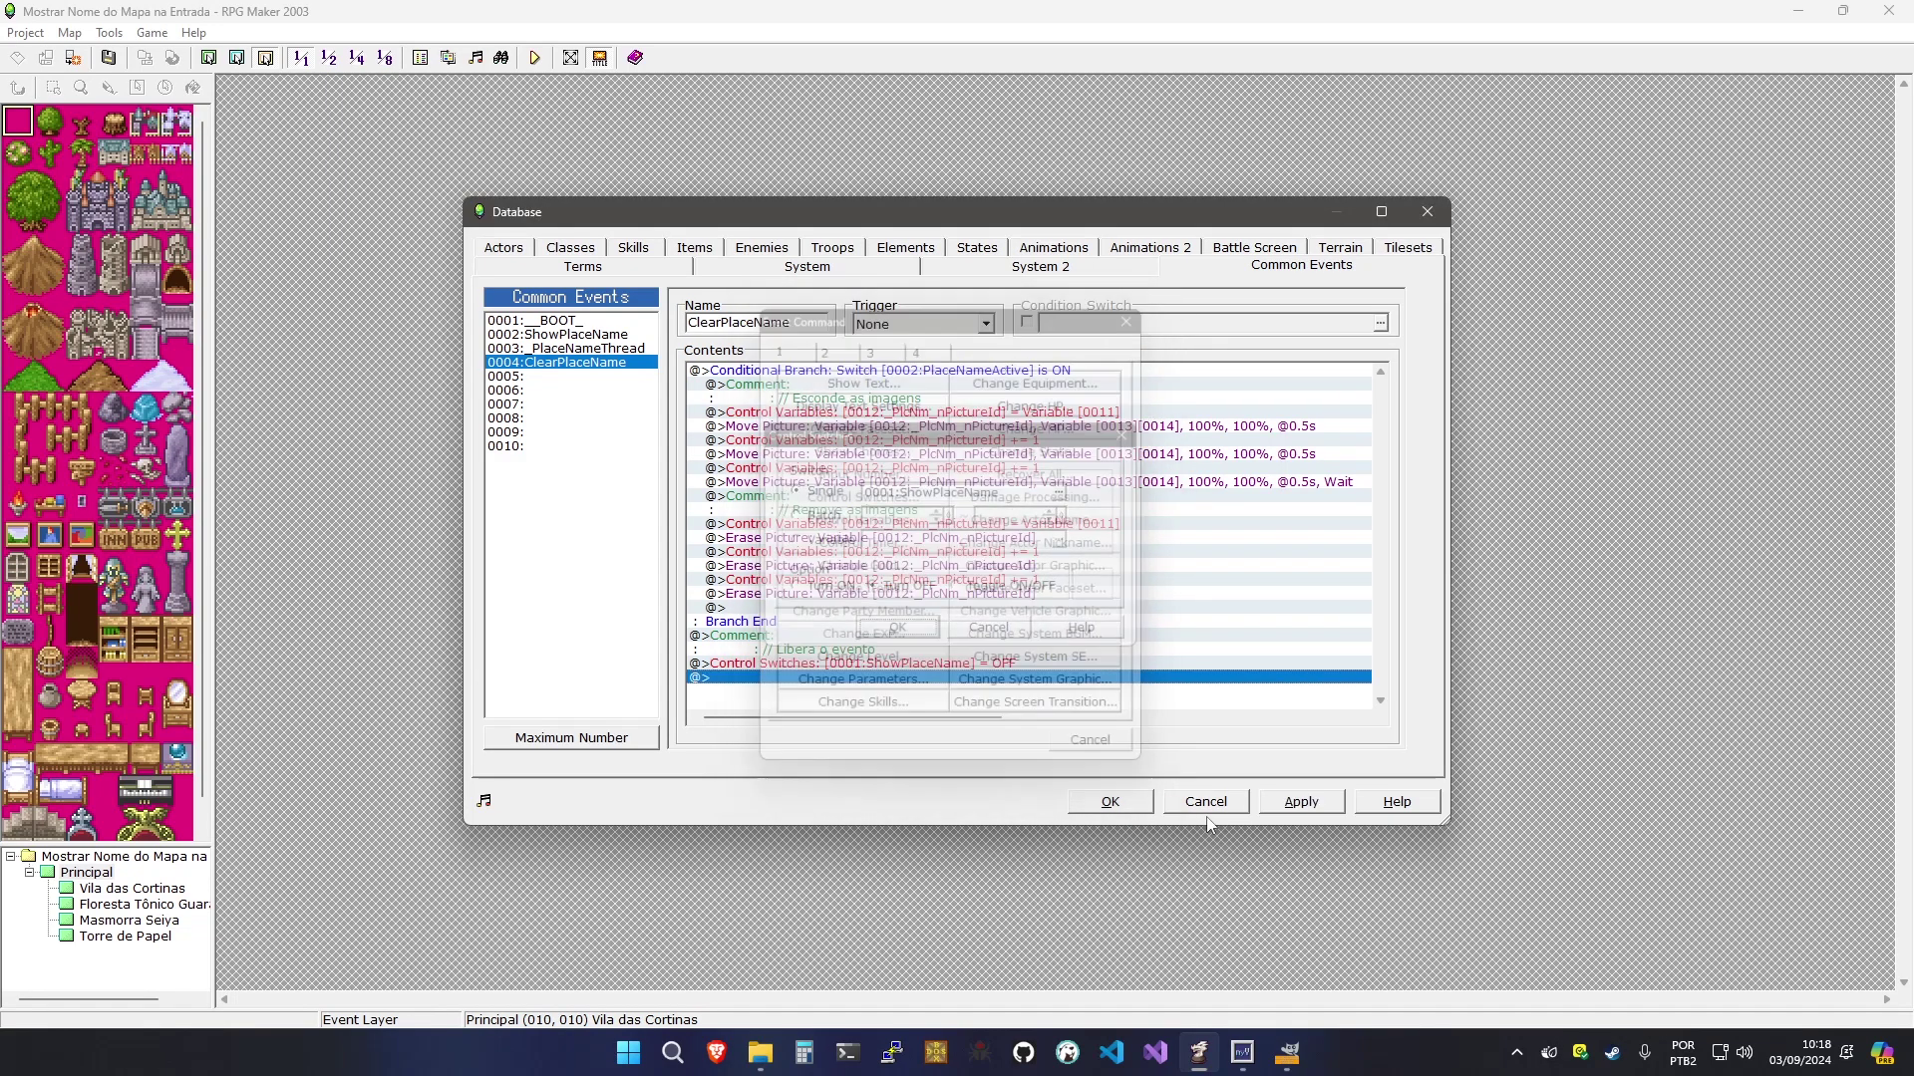
# Apply the changes, close the database, and start a test play of the game
pyautogui.click(1333, 800)
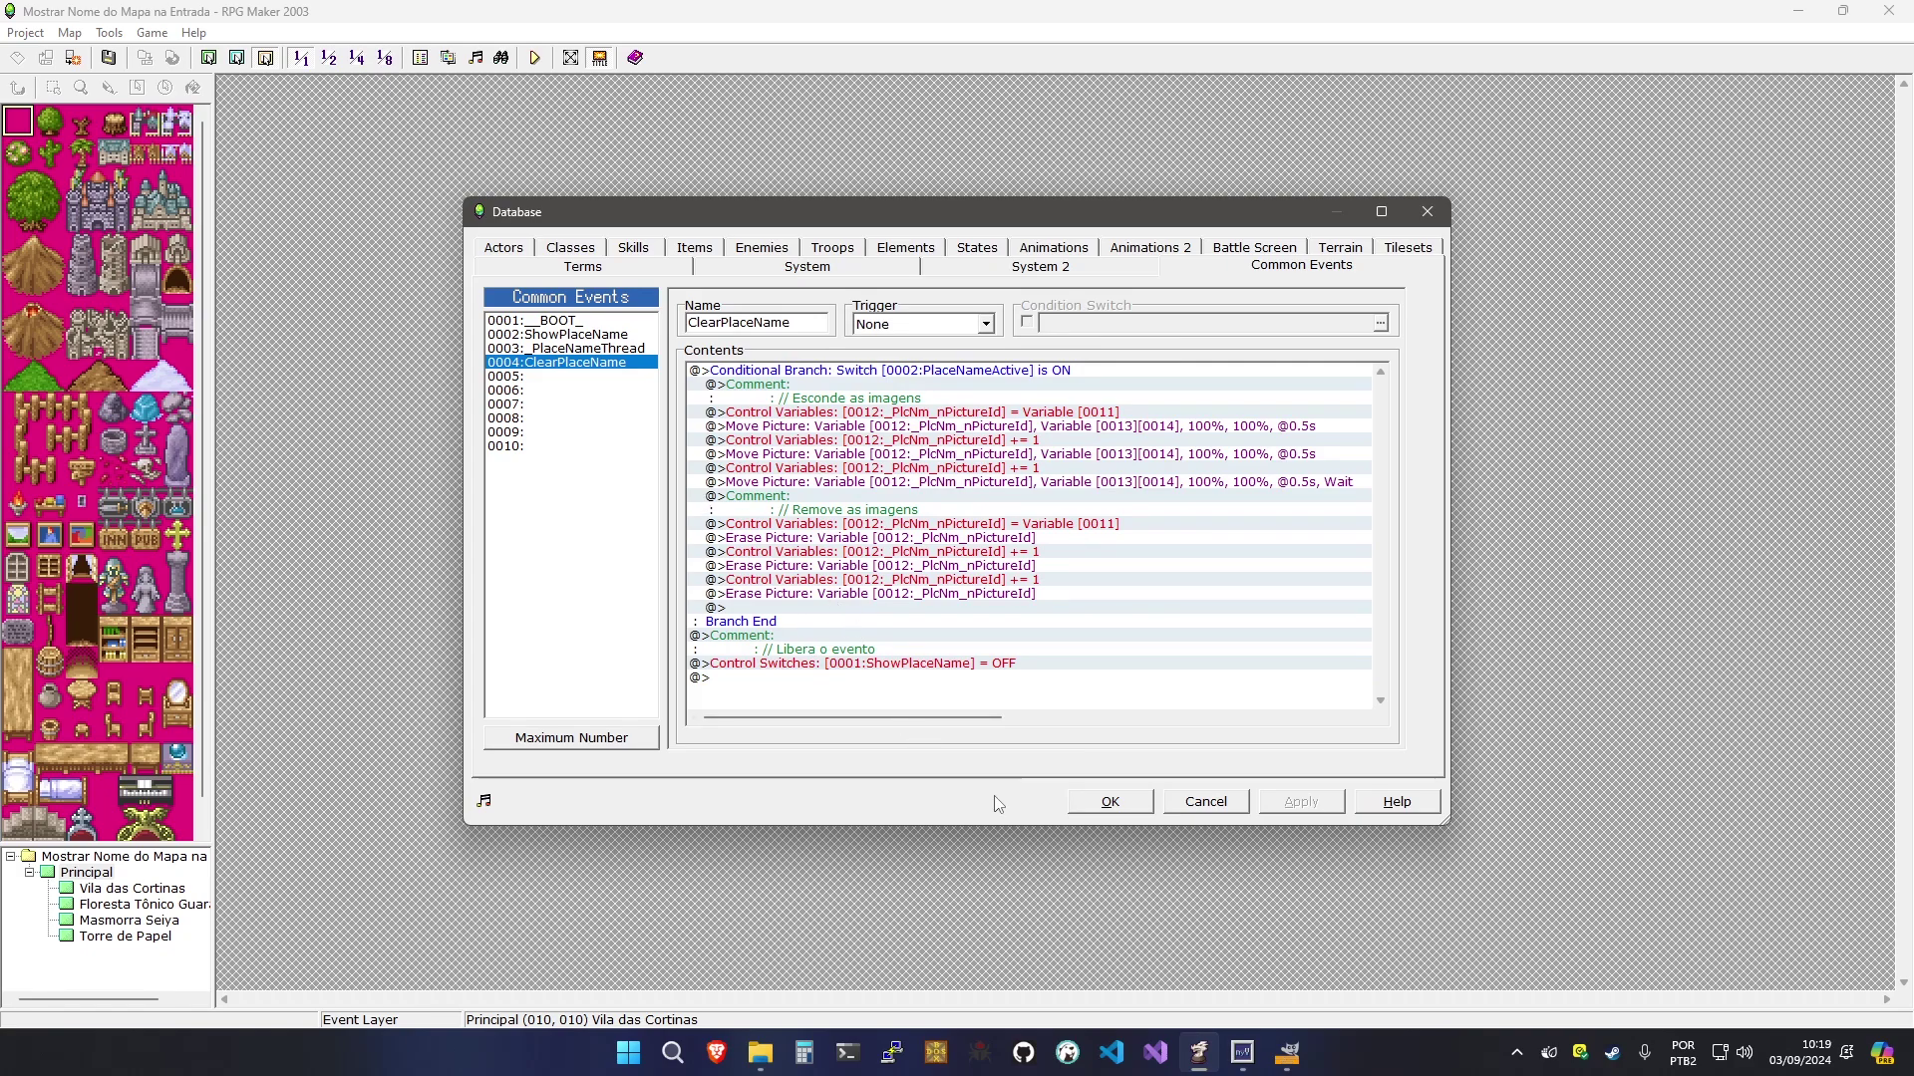
pyautogui.click(1109, 800)
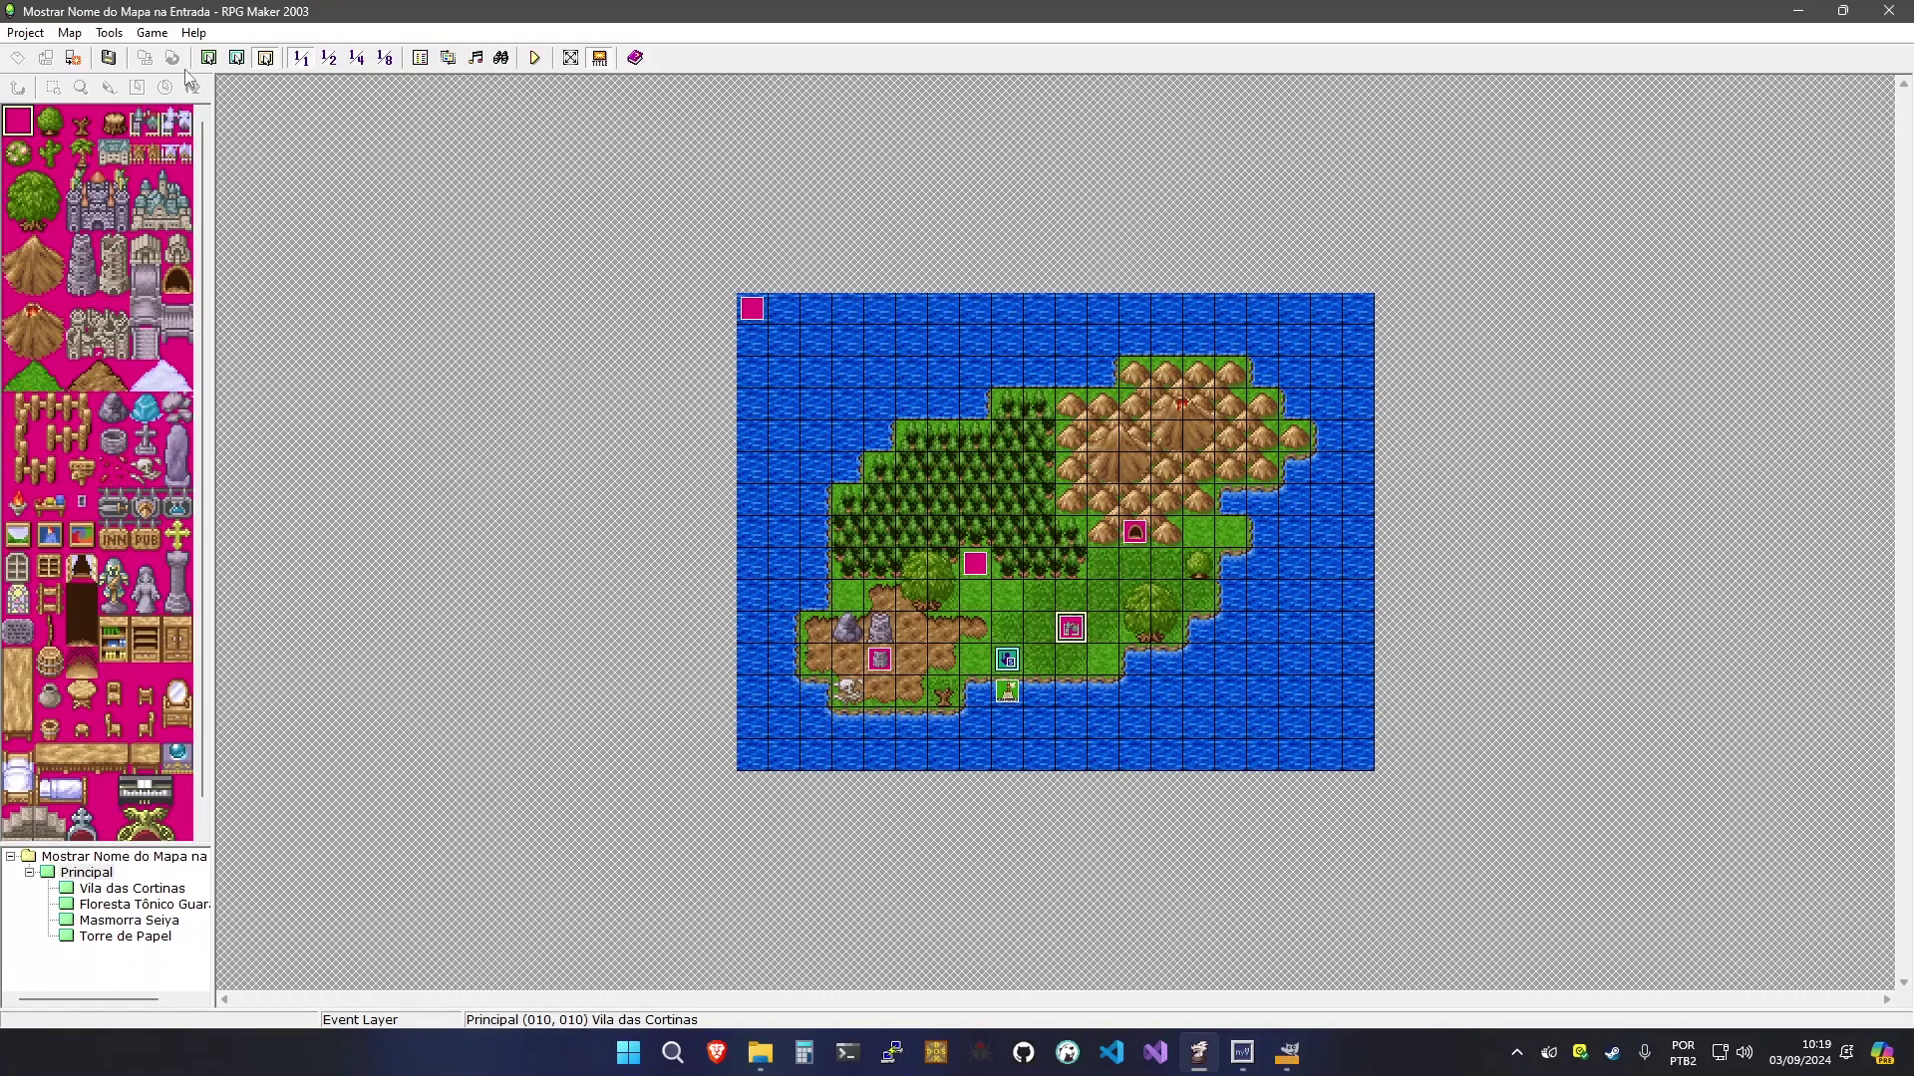
pyautogui.click(535, 59)
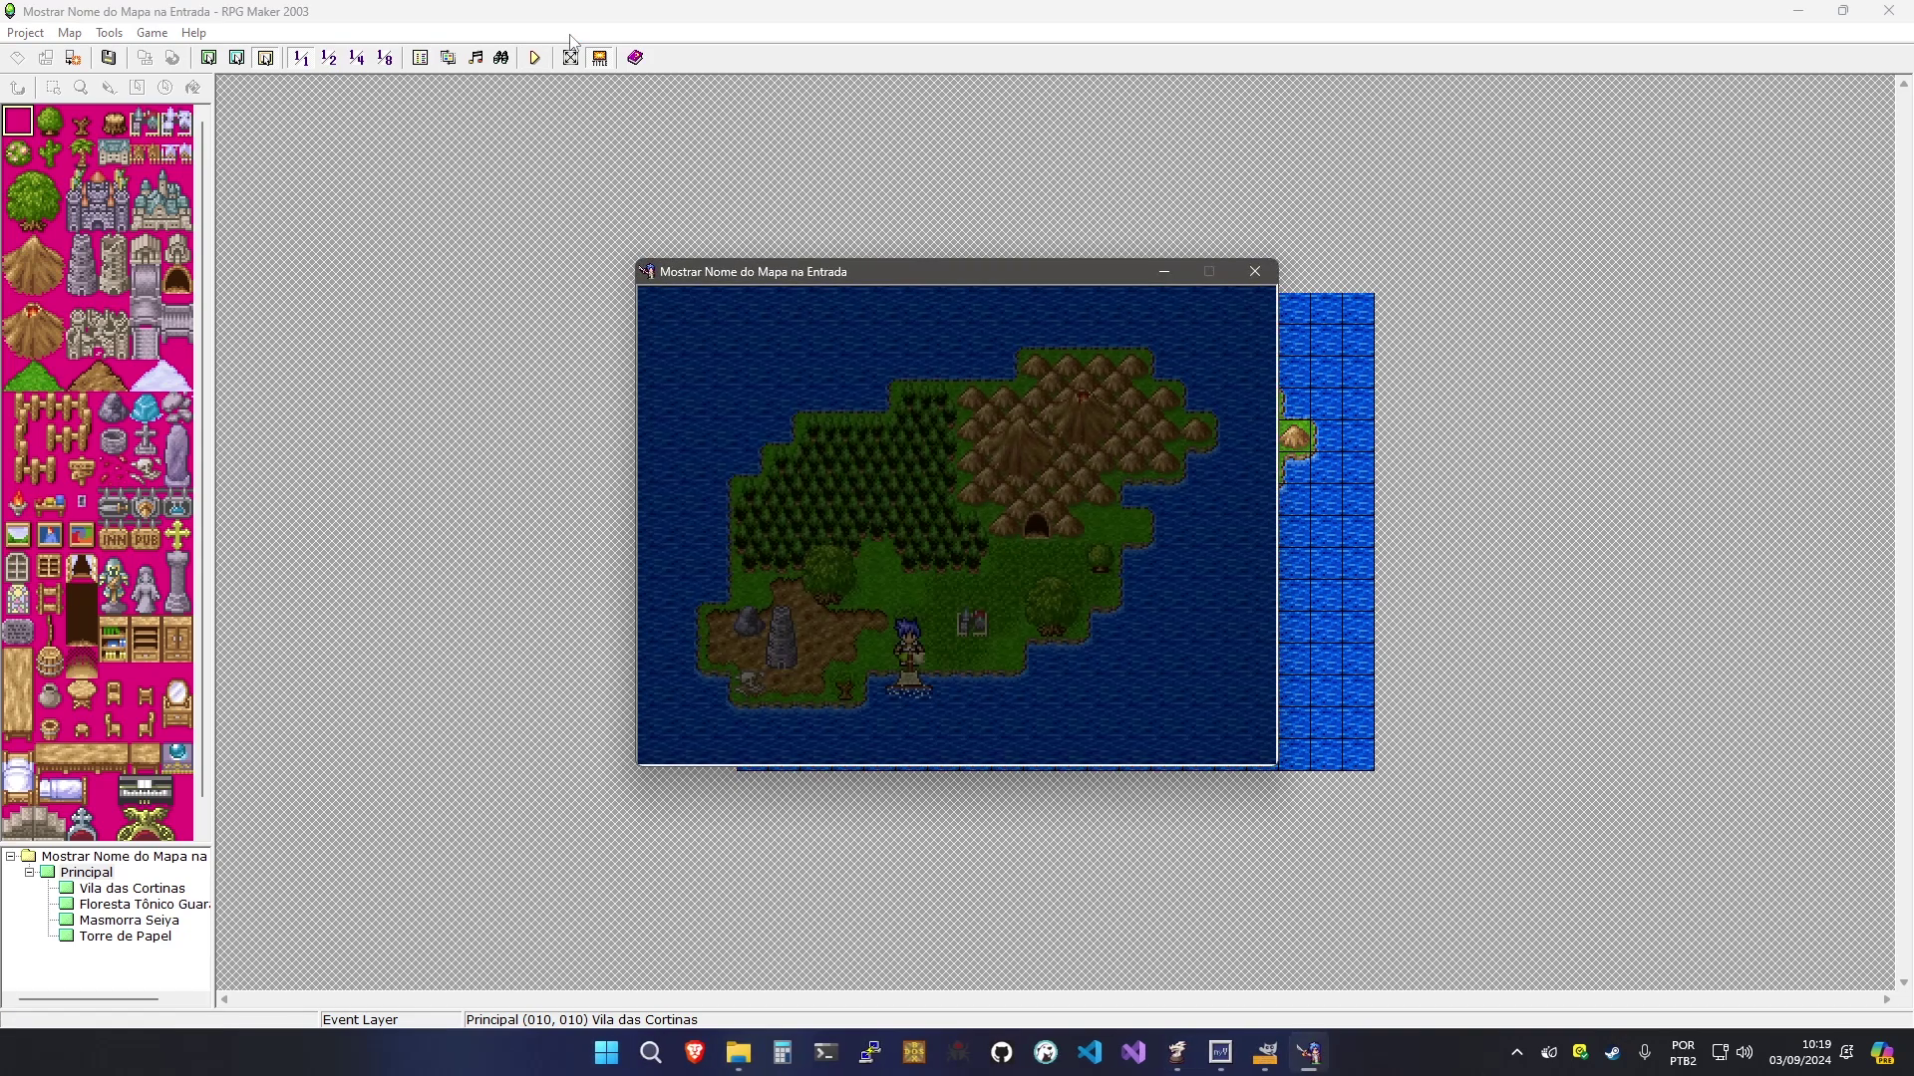
# Enter Vila das Cortinas in the test play and inspect the ShowPlaceName and PlaceNameActive switches in debug mode
pyautogui.press('Up')
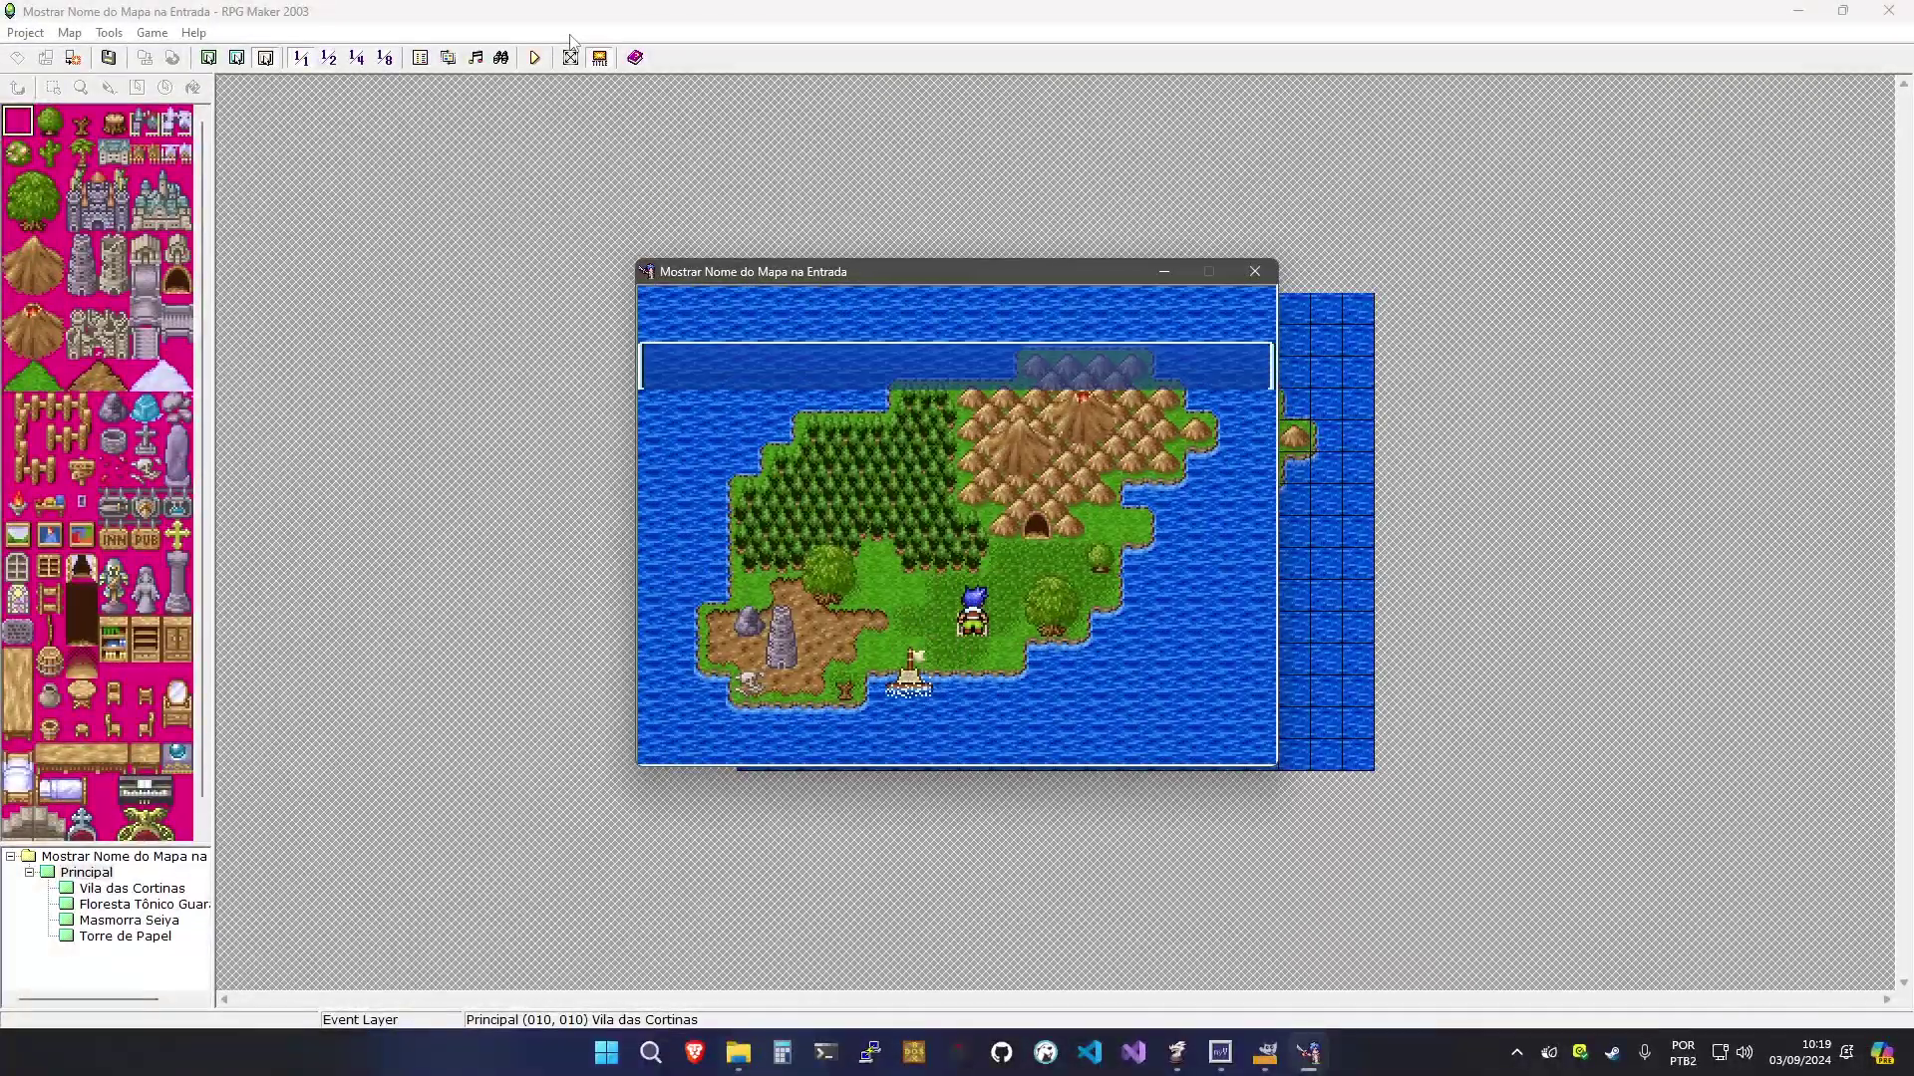
pyautogui.press('Return')
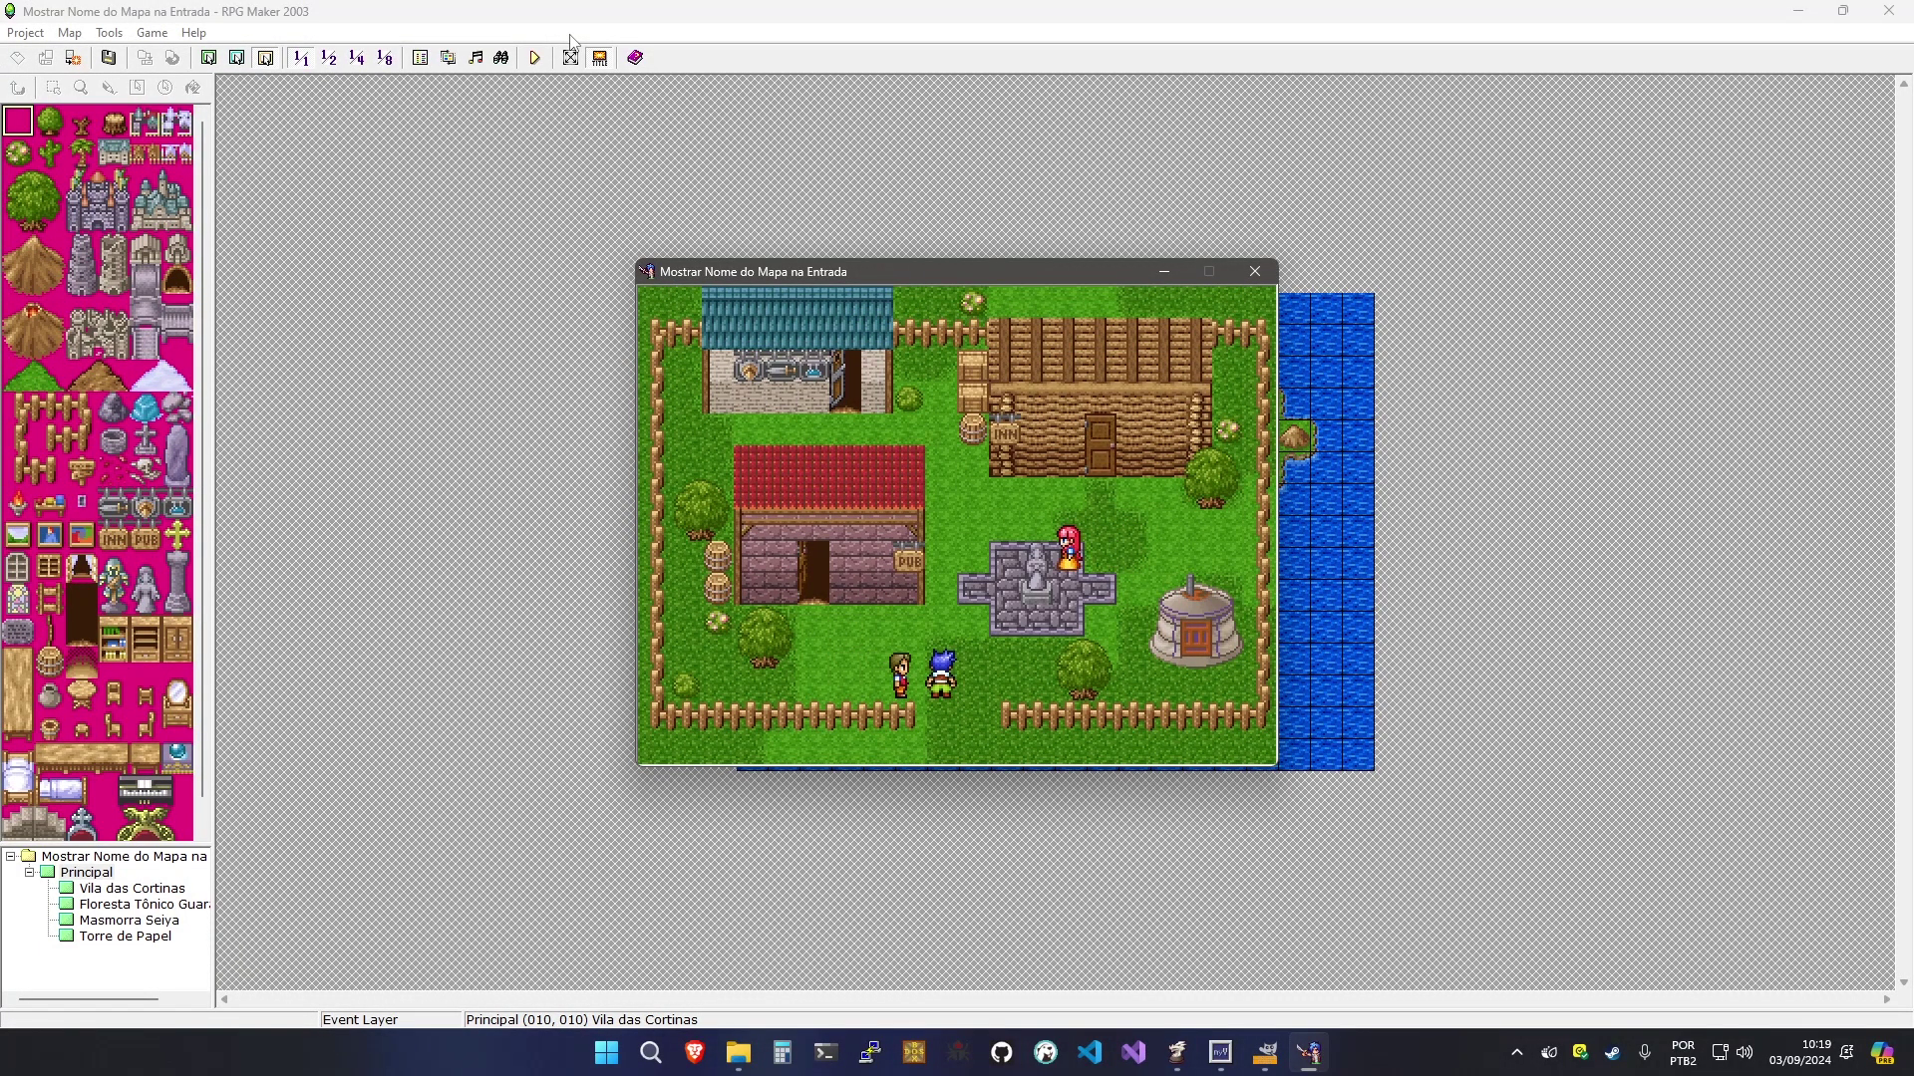
pyautogui.press('Right')
pyautogui.press('Right')
pyautogui.press('F9')
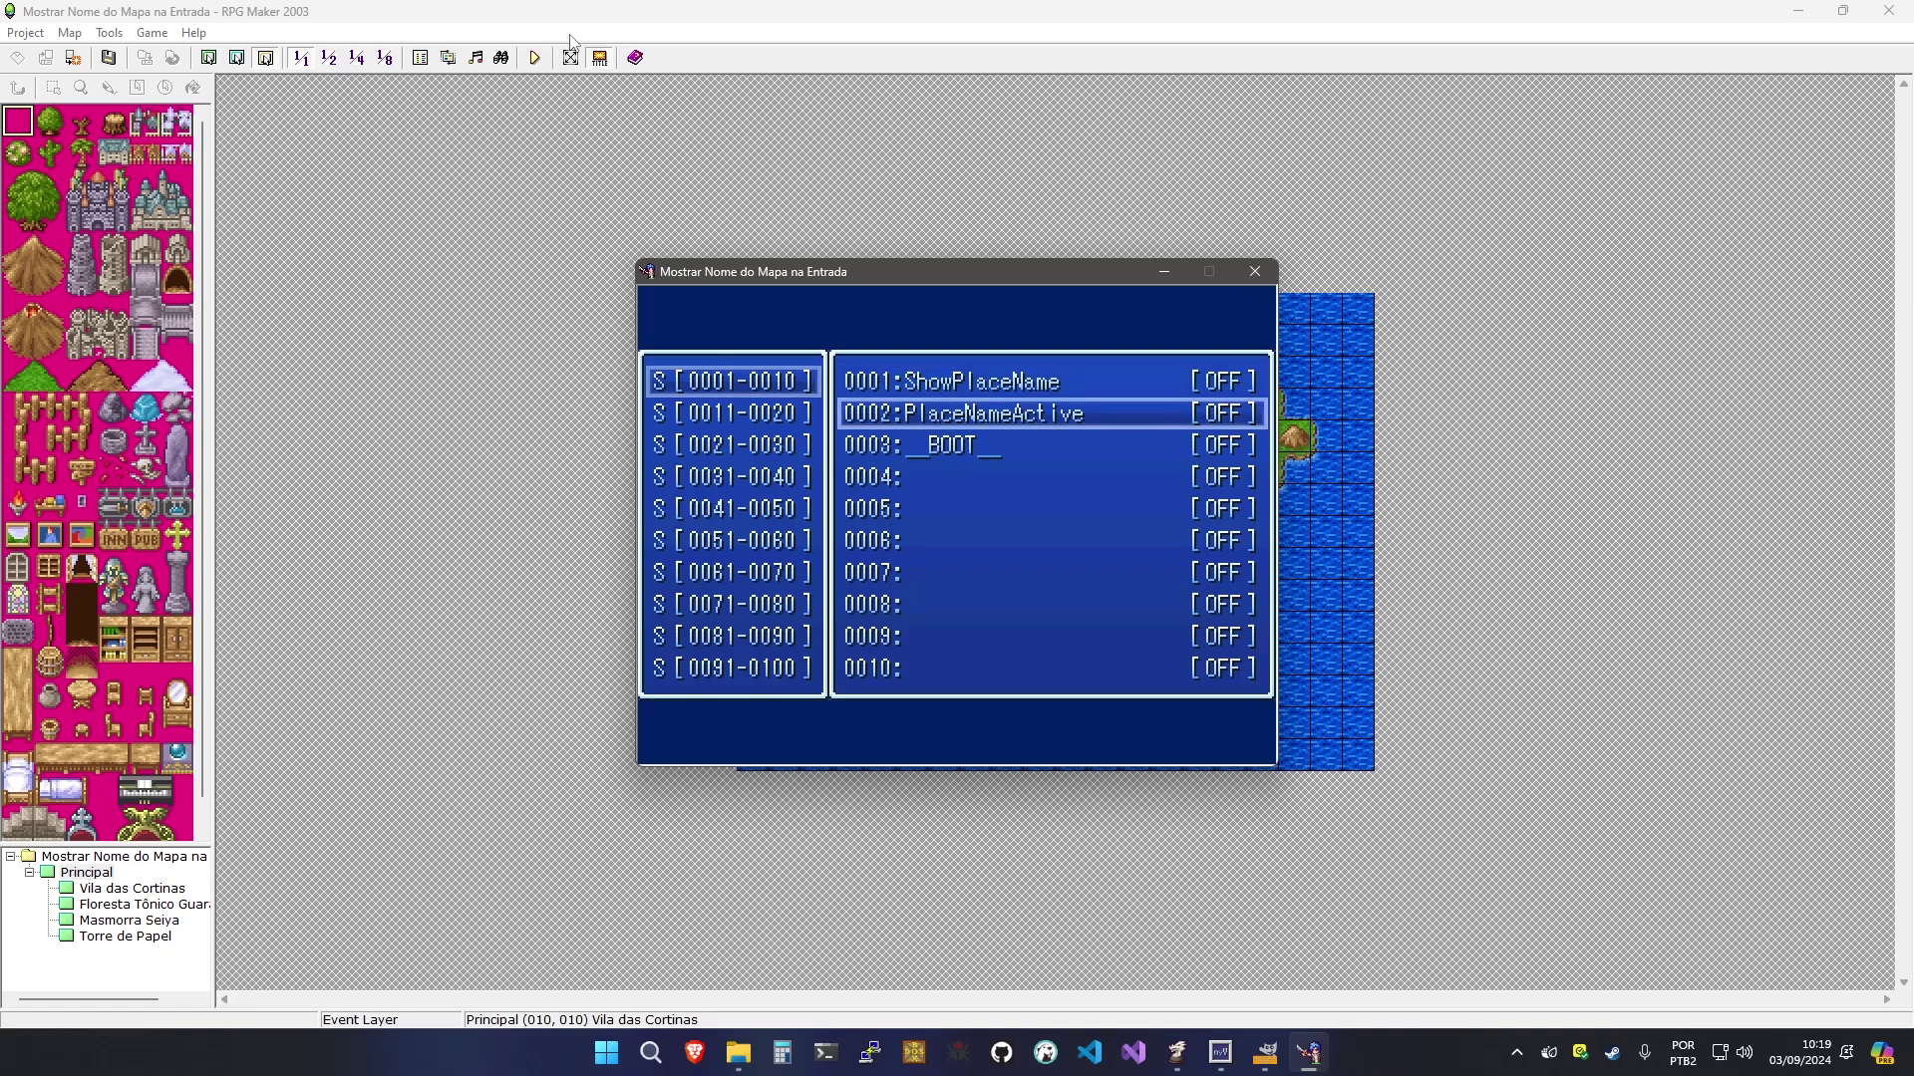
pyautogui.press('Escape')
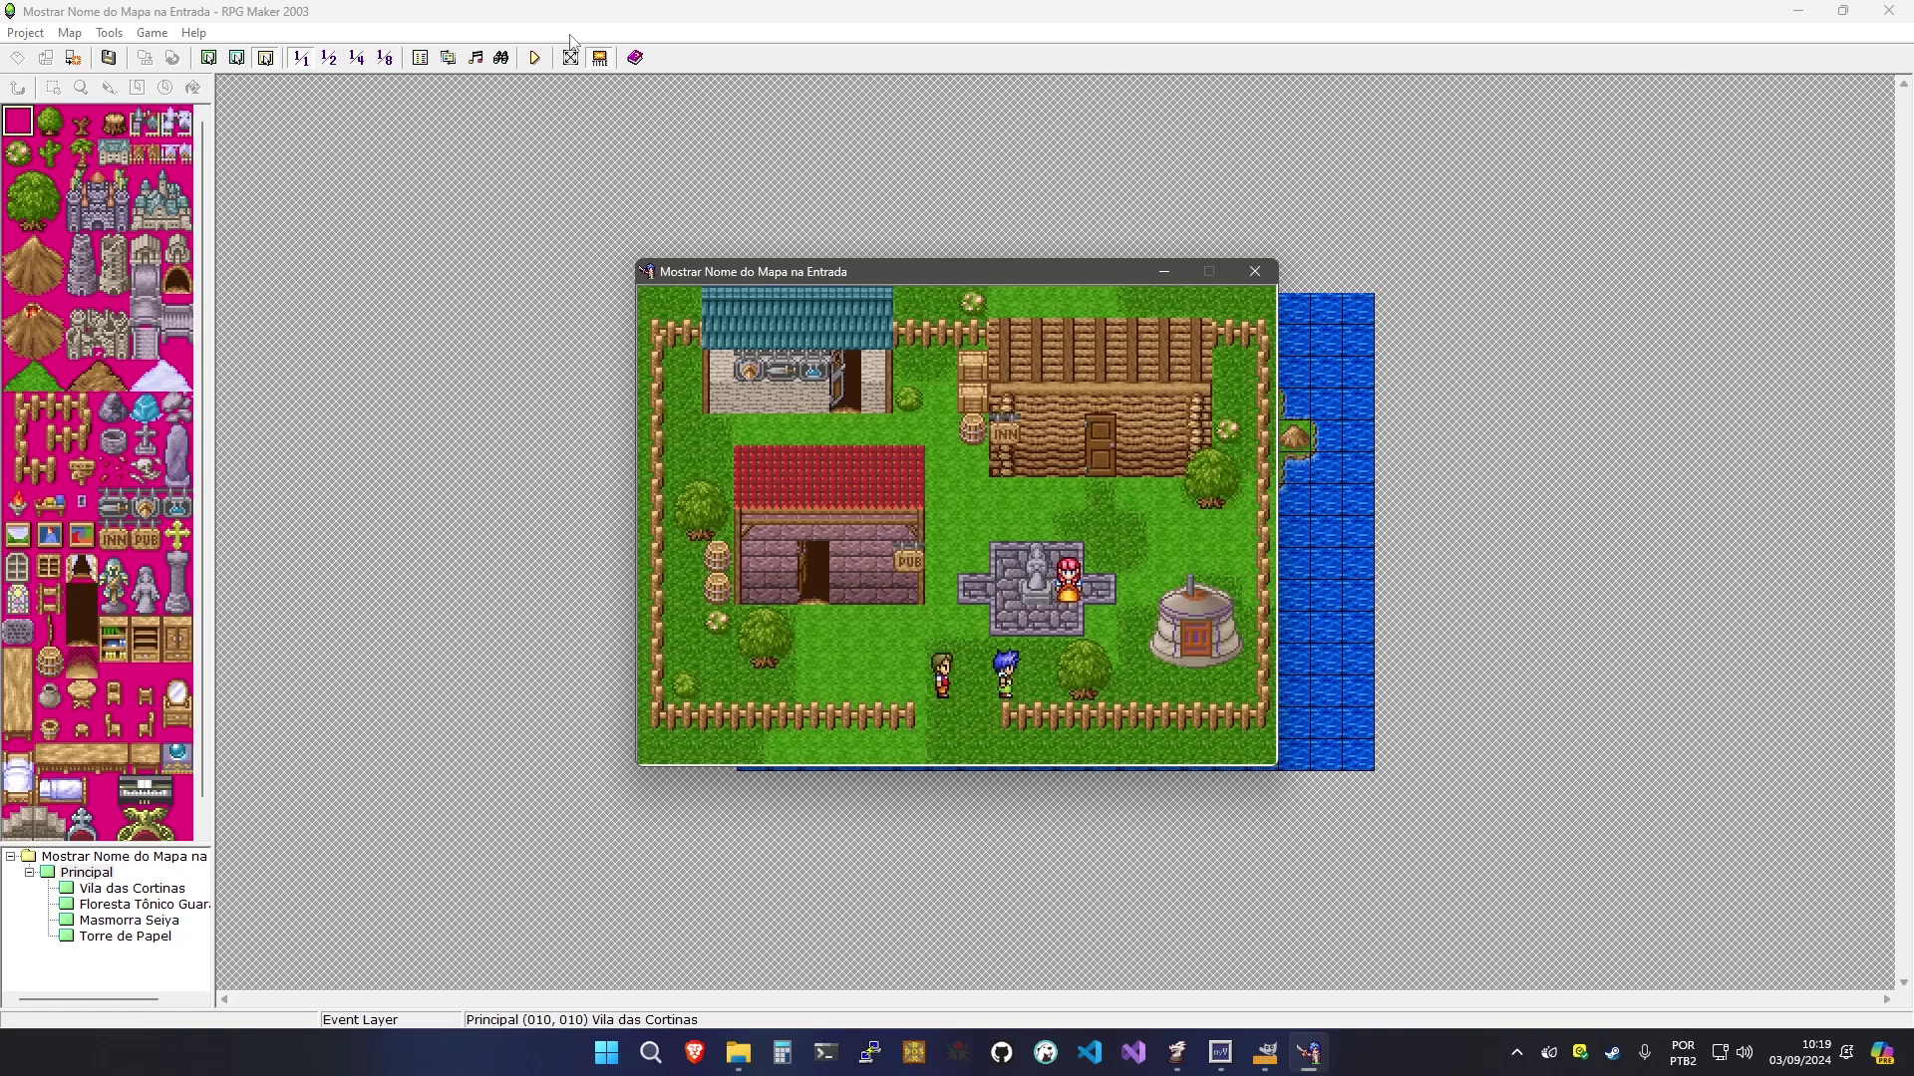
# Walk out of the village to the world map and choose Recuar at the Vila das Cortinas entrance prompt
pyautogui.press('Down')
pyautogui.press('Down')
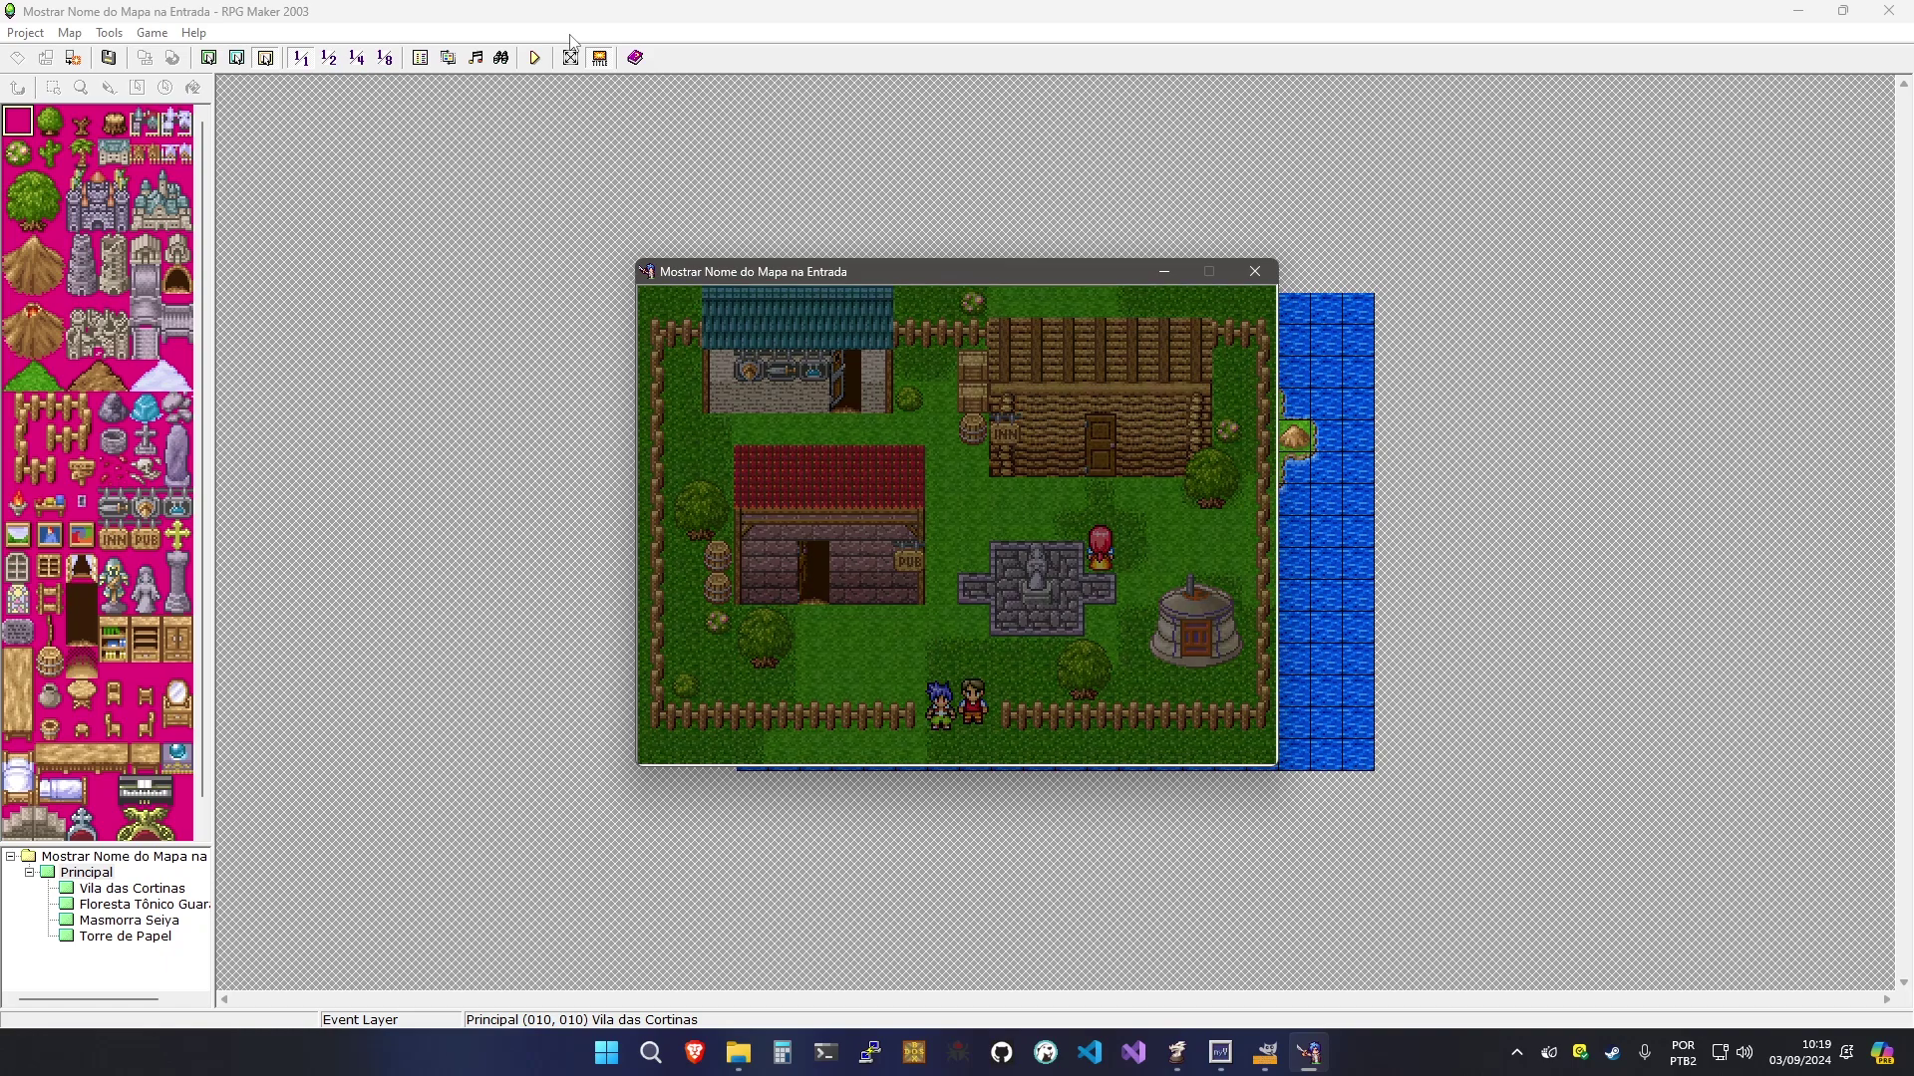
pyautogui.press('Up')
pyautogui.press('Down')
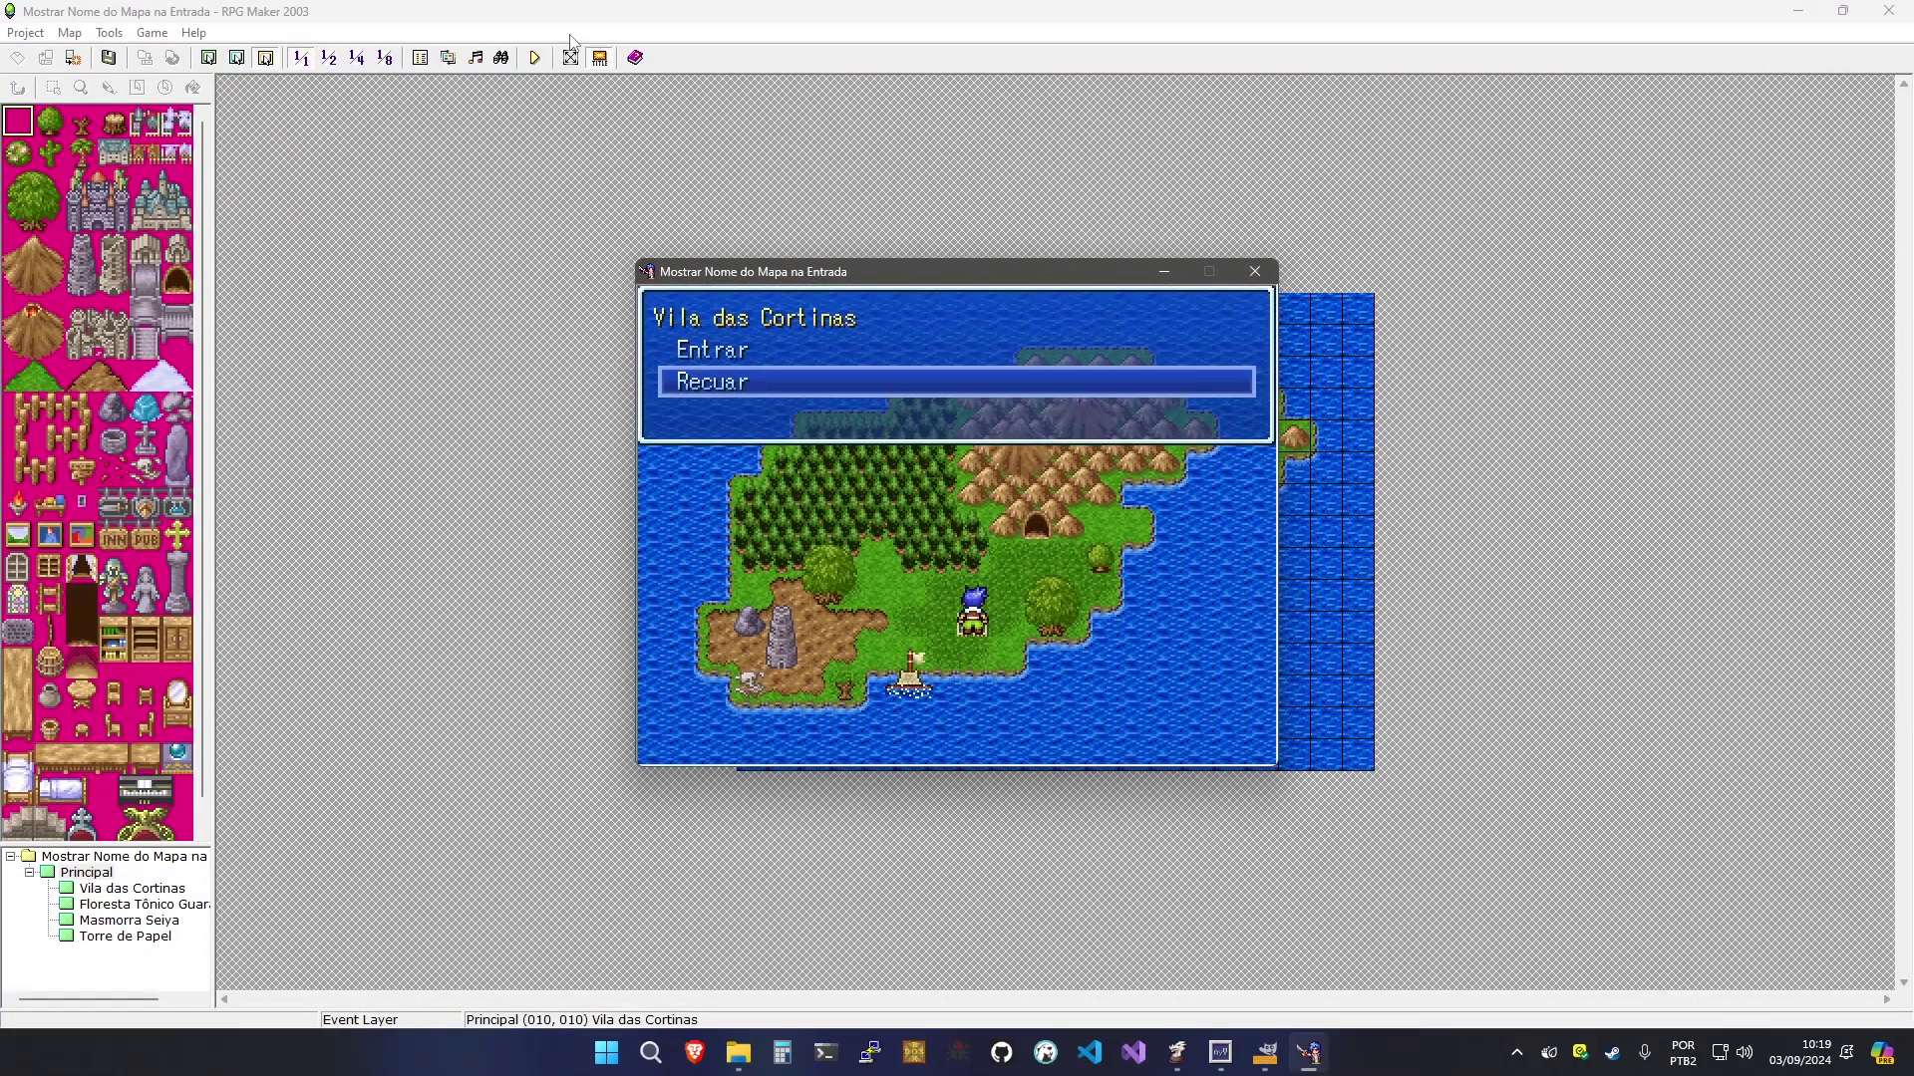
pyautogui.press('Return')
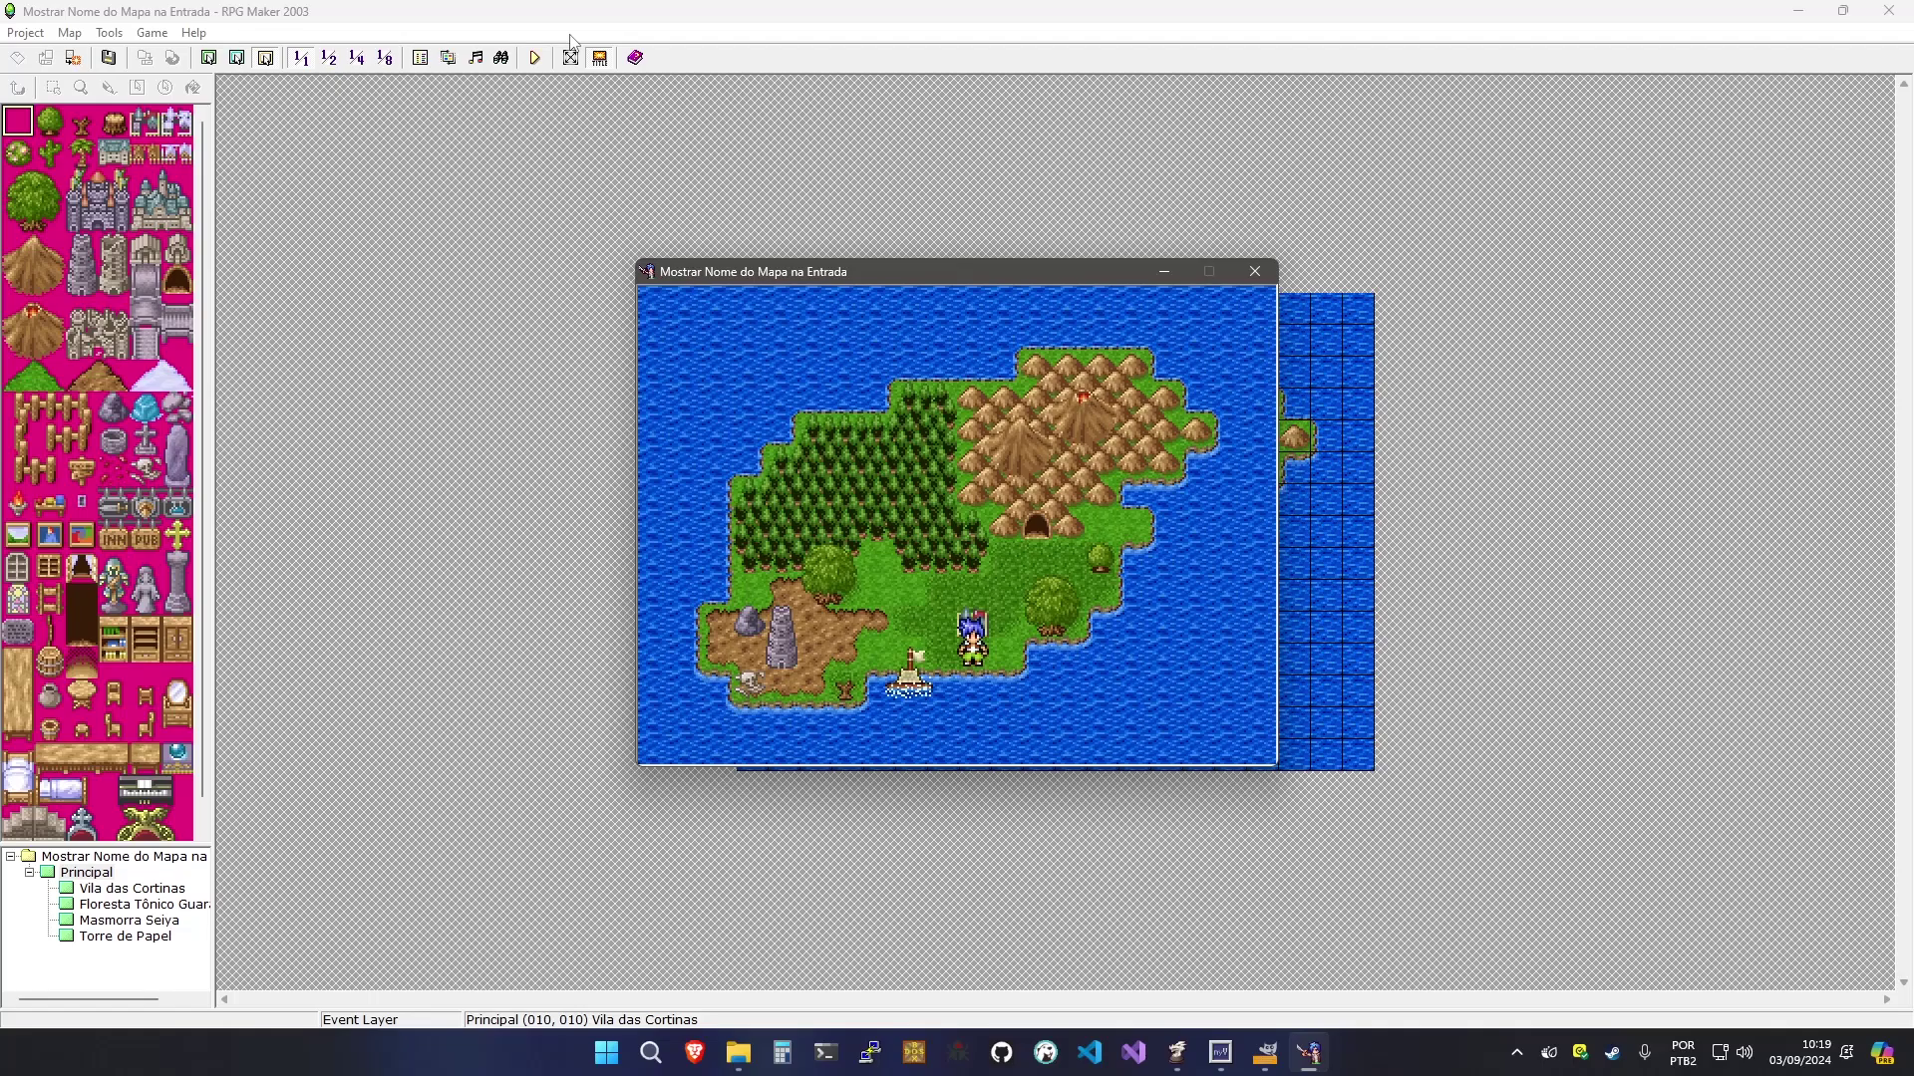
# Enter Vila das Cortinas, leave while the name banner is still showing, and check both place-name switches in debug mode
pyautogui.press('Up')
pyautogui.press('Return')
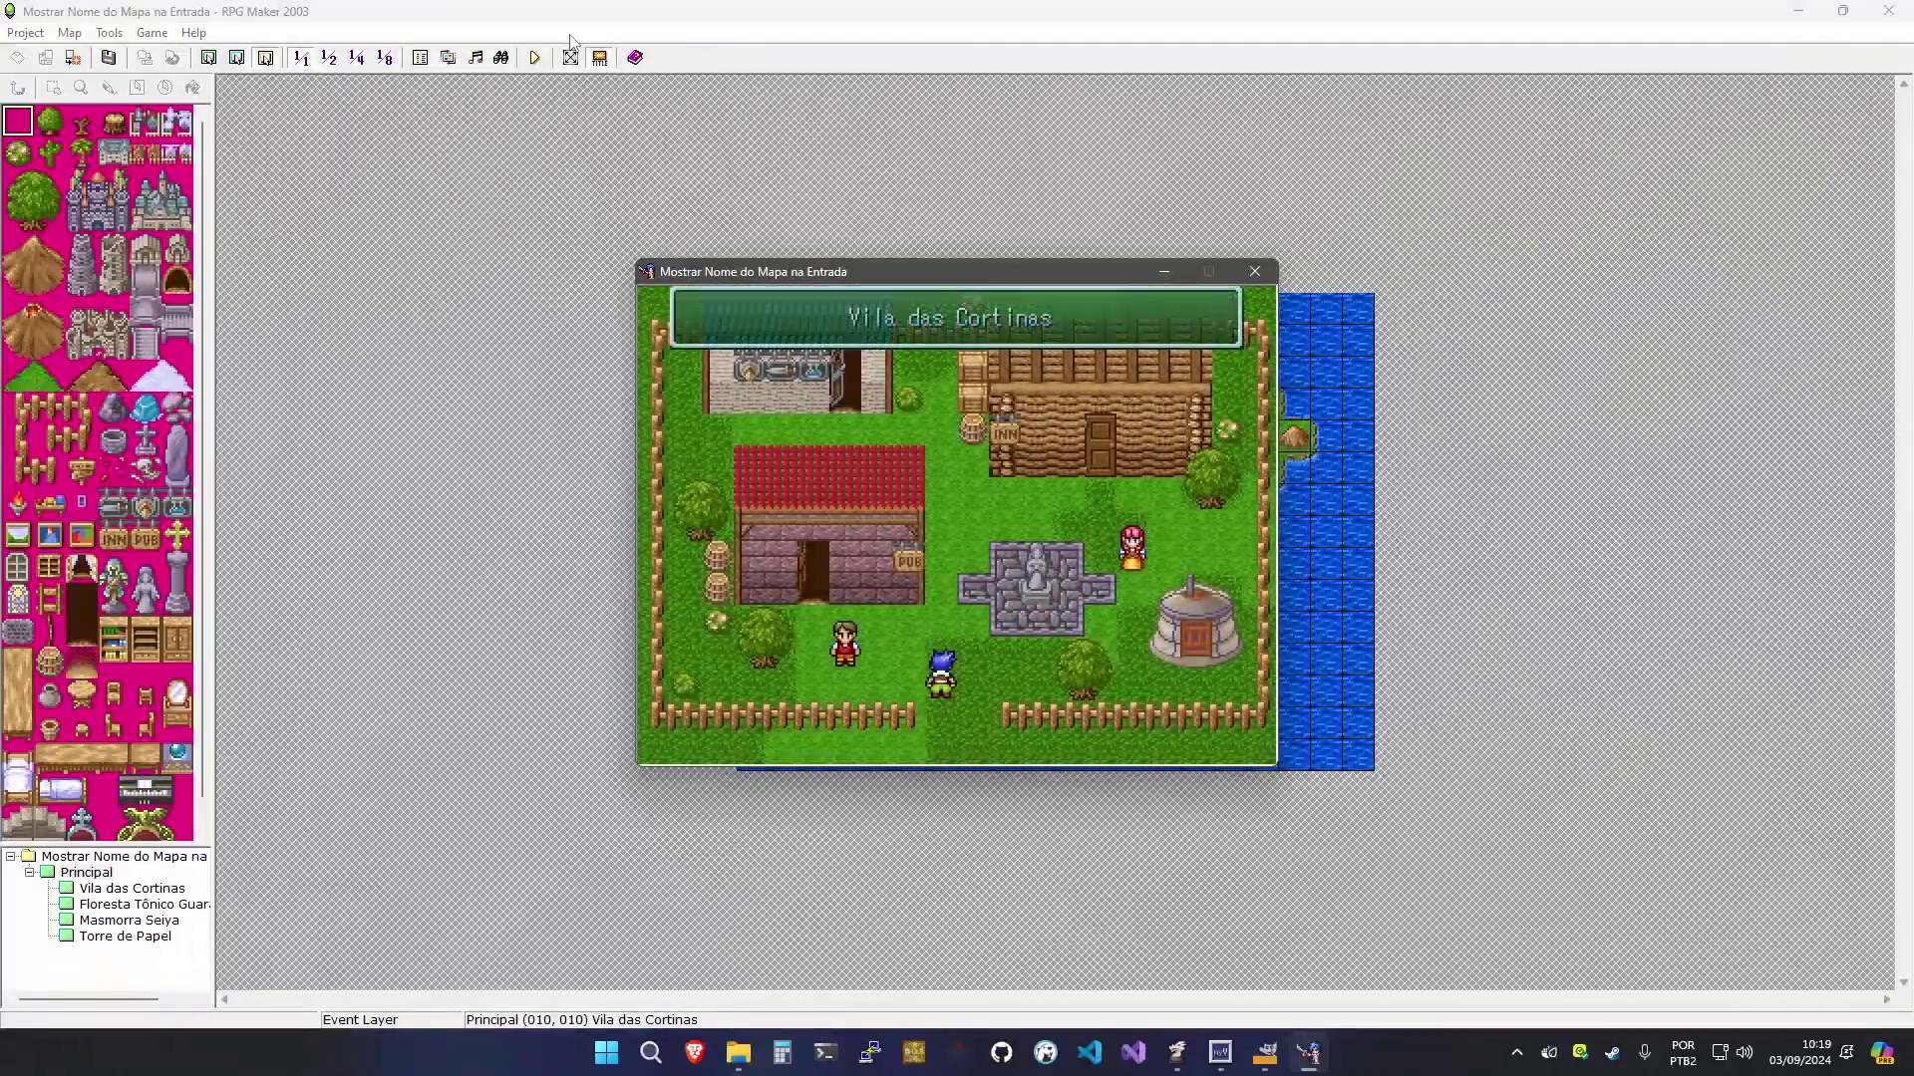
pyautogui.press('Down')
pyautogui.press('F9')
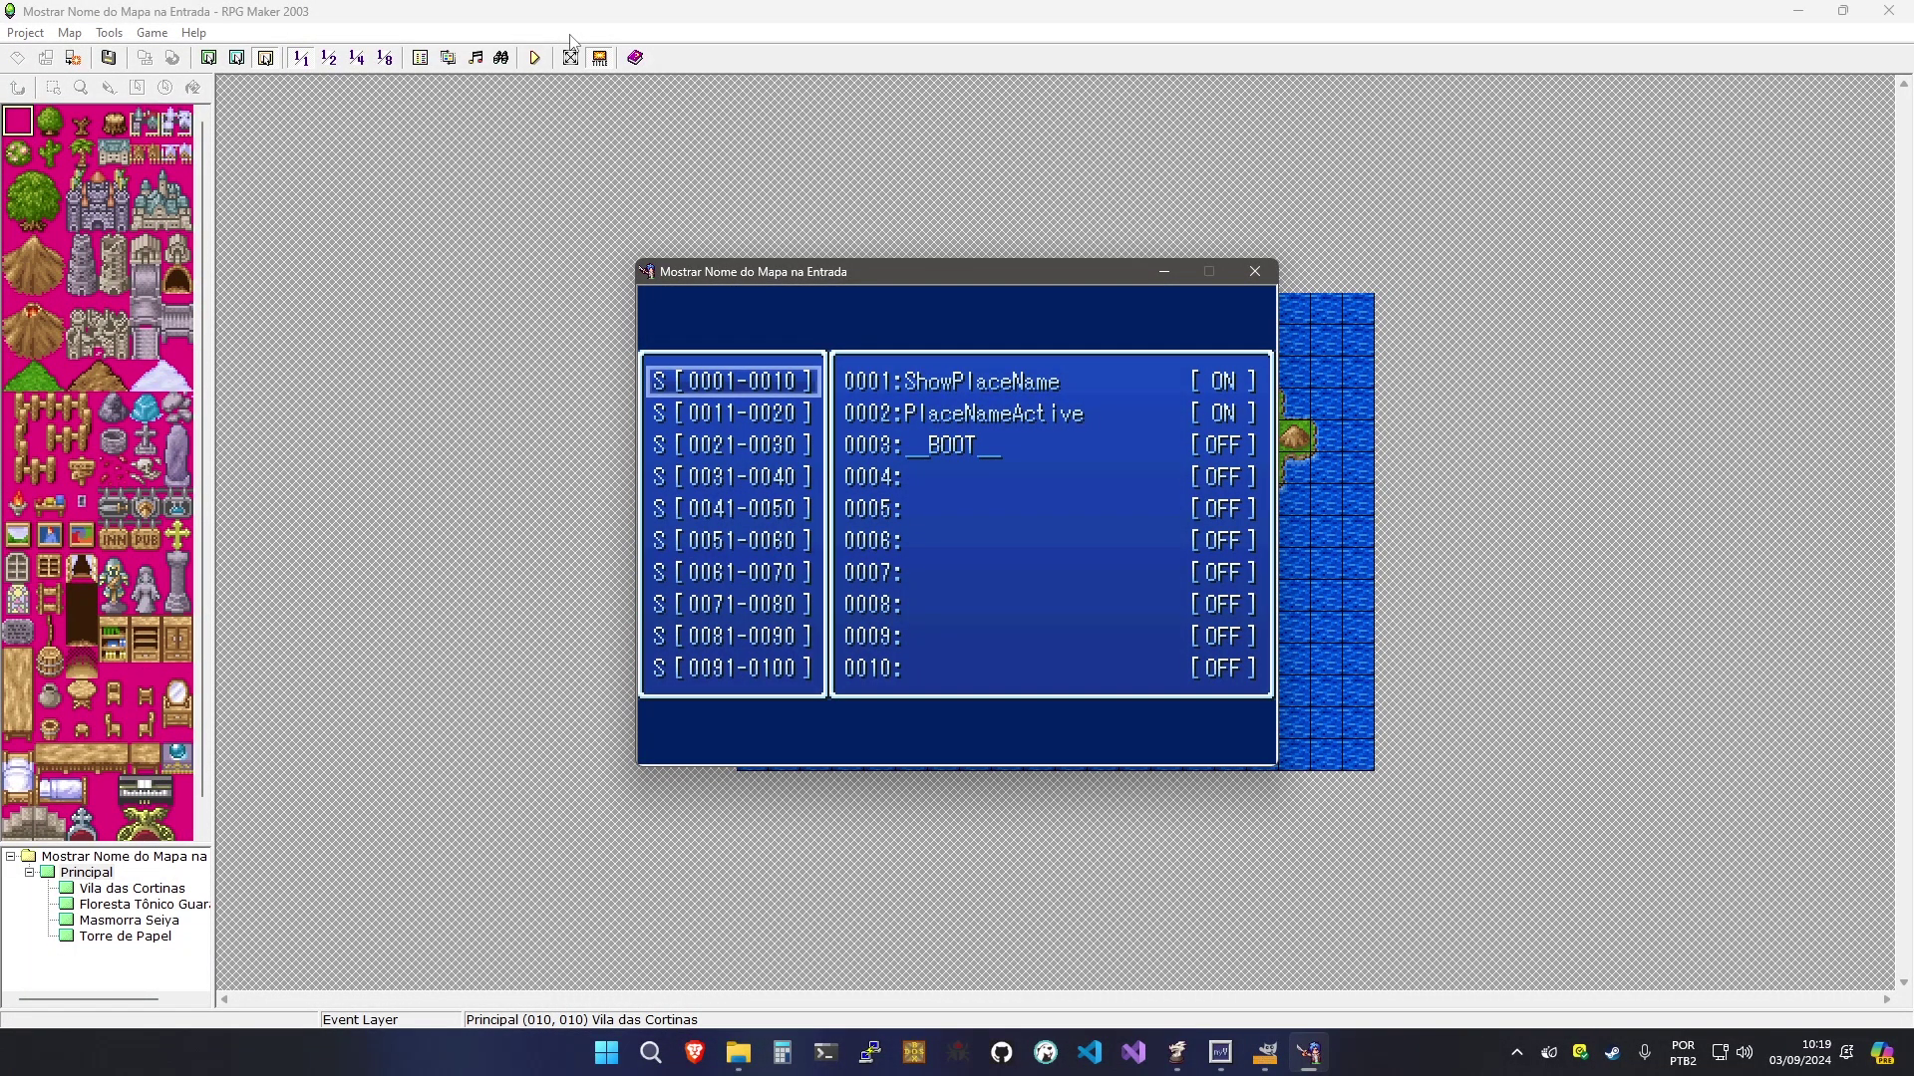
pyautogui.press('Return')
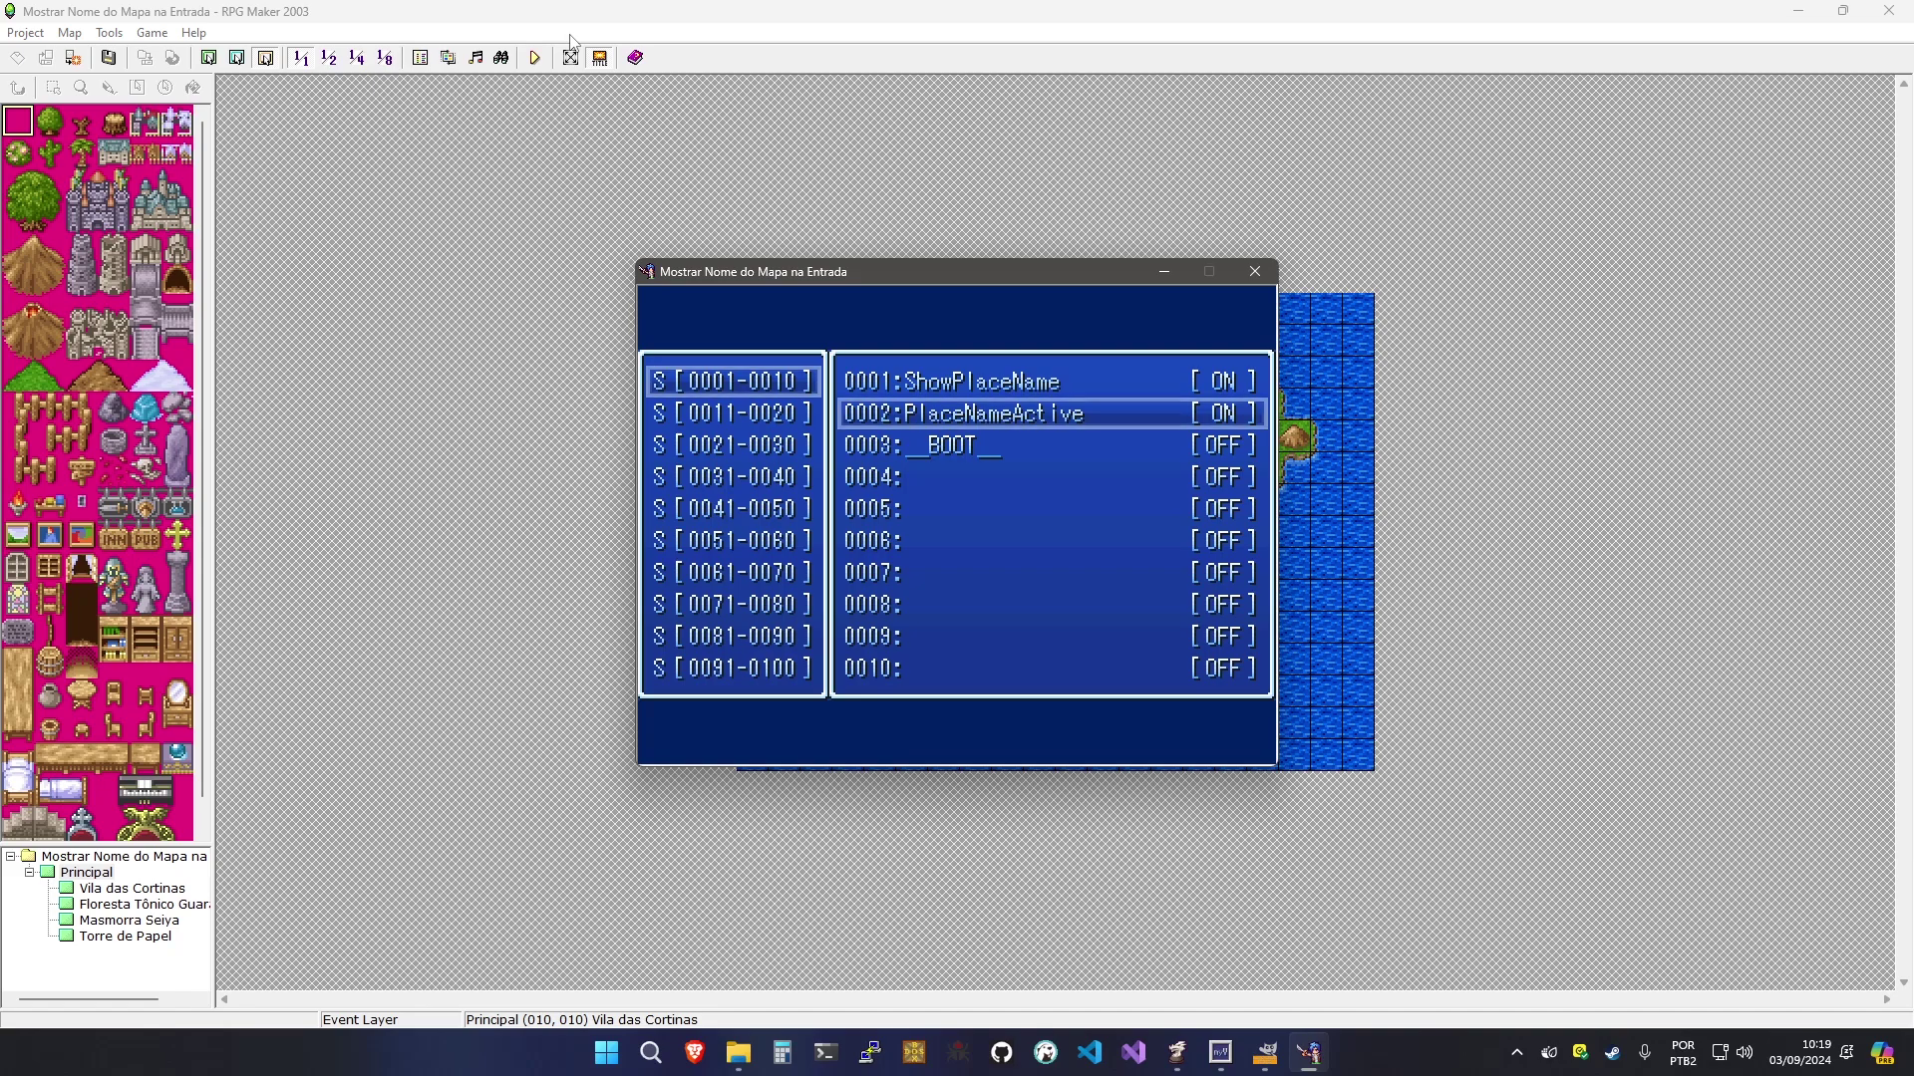
pyautogui.press('Up')
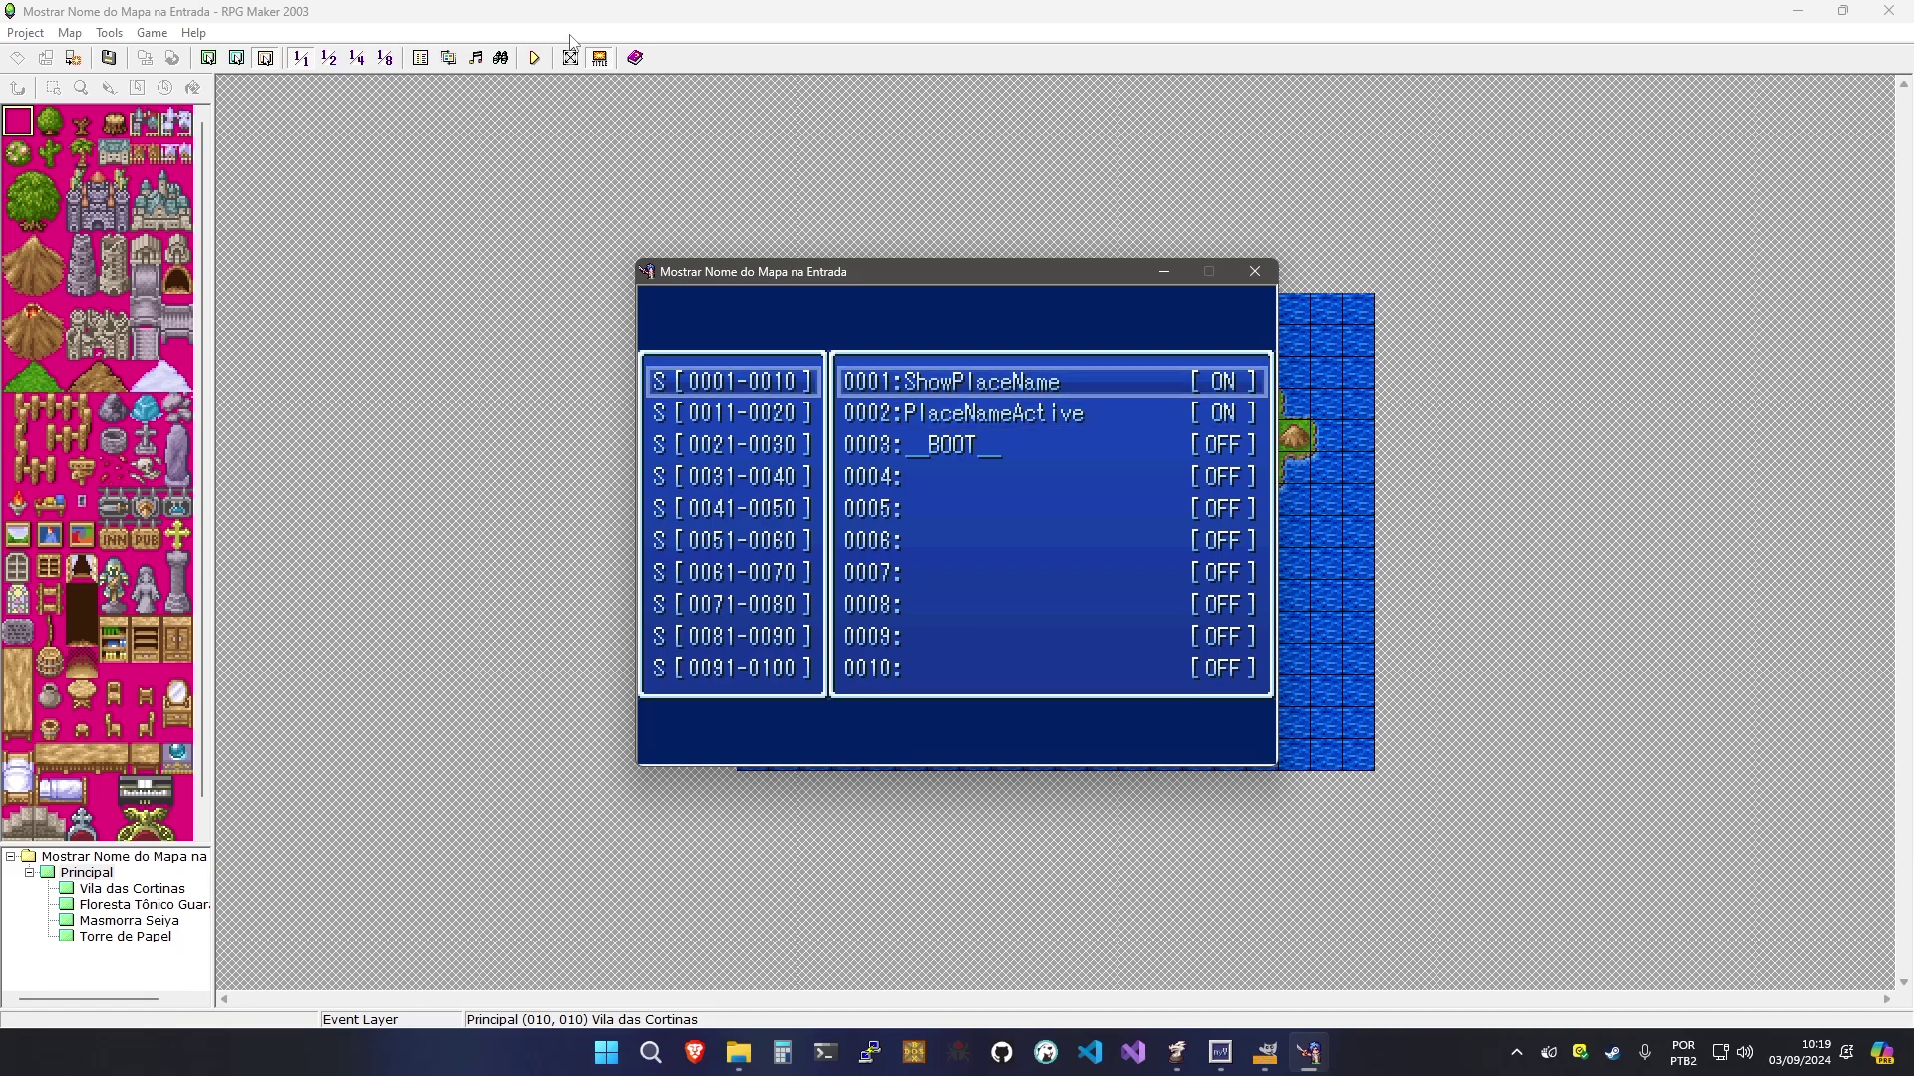
pyautogui.press('Down')
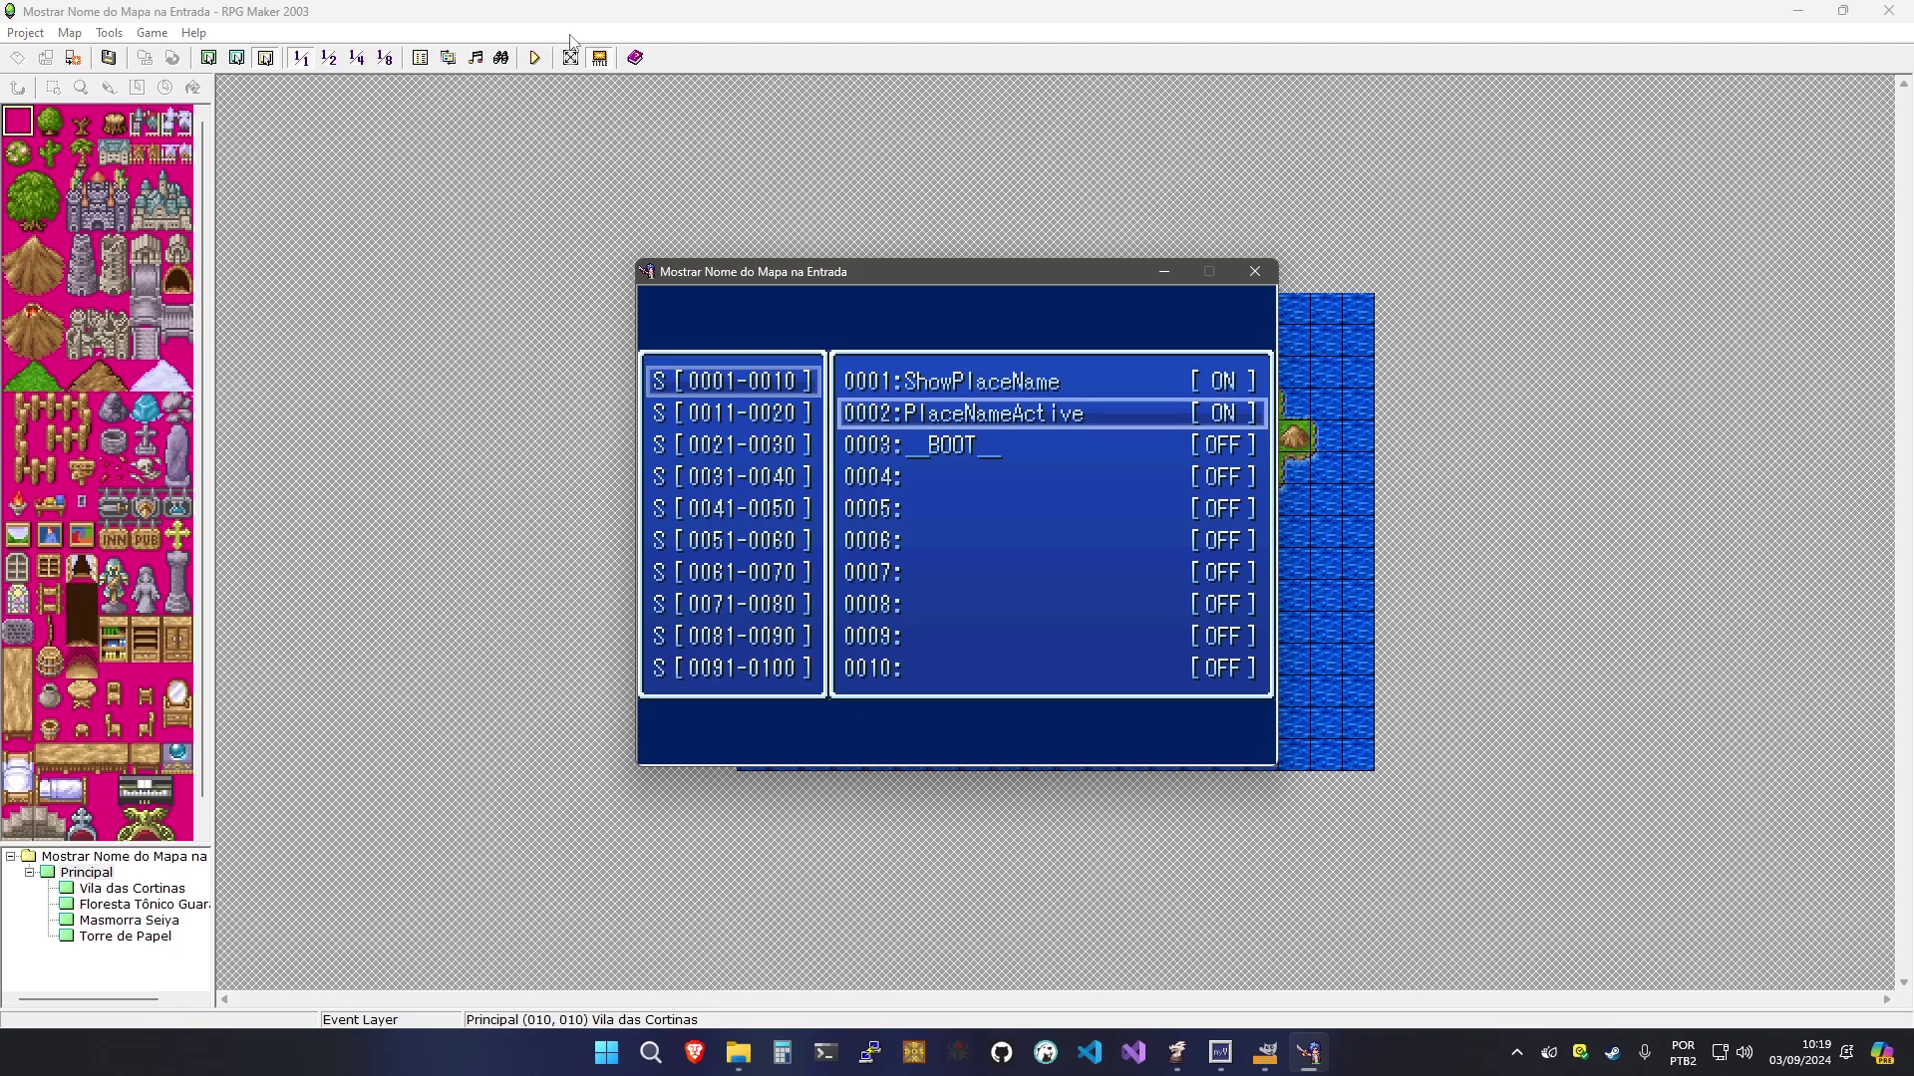
pyautogui.press('Escape')
pyautogui.press('Escape')
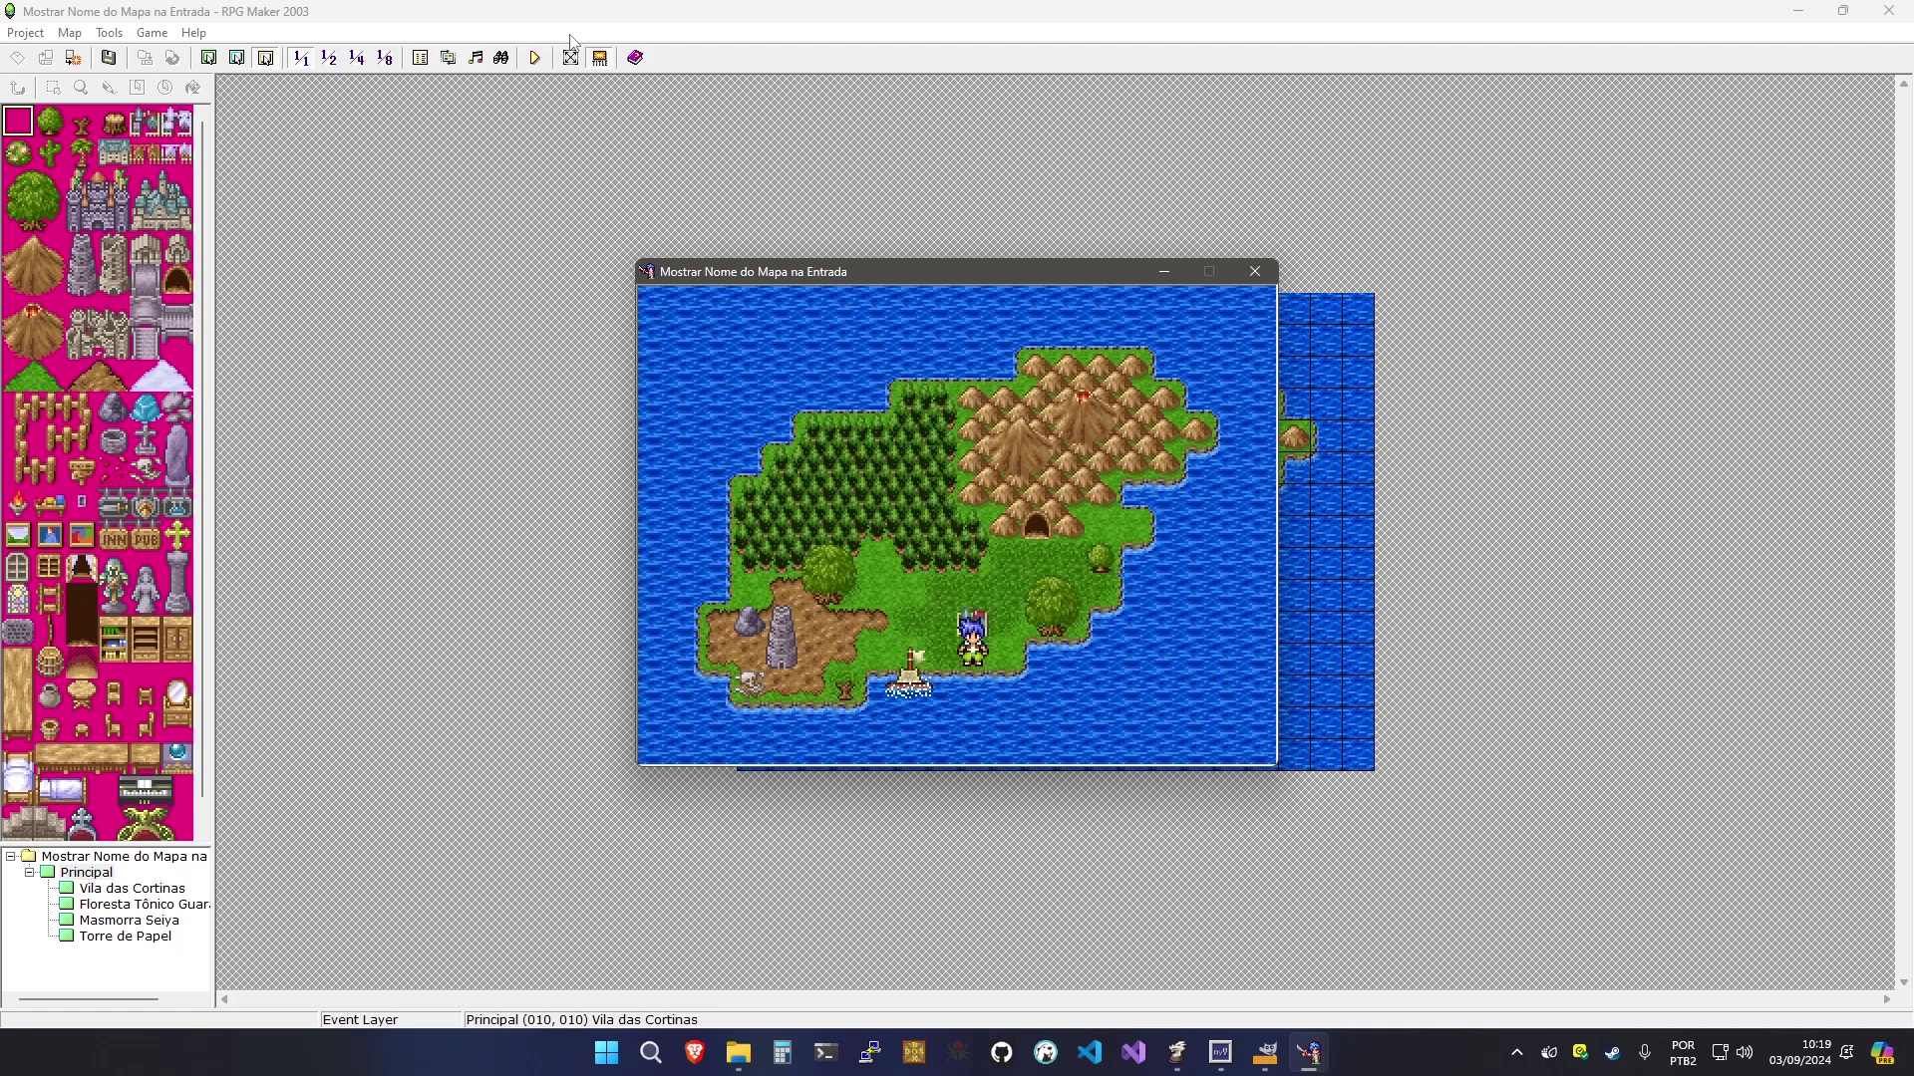
# Enter the village again, let the name banner disappear, and examine switches 0001 to 0003 in debug mode
pyautogui.press('Up')
pyautogui.press('Return')
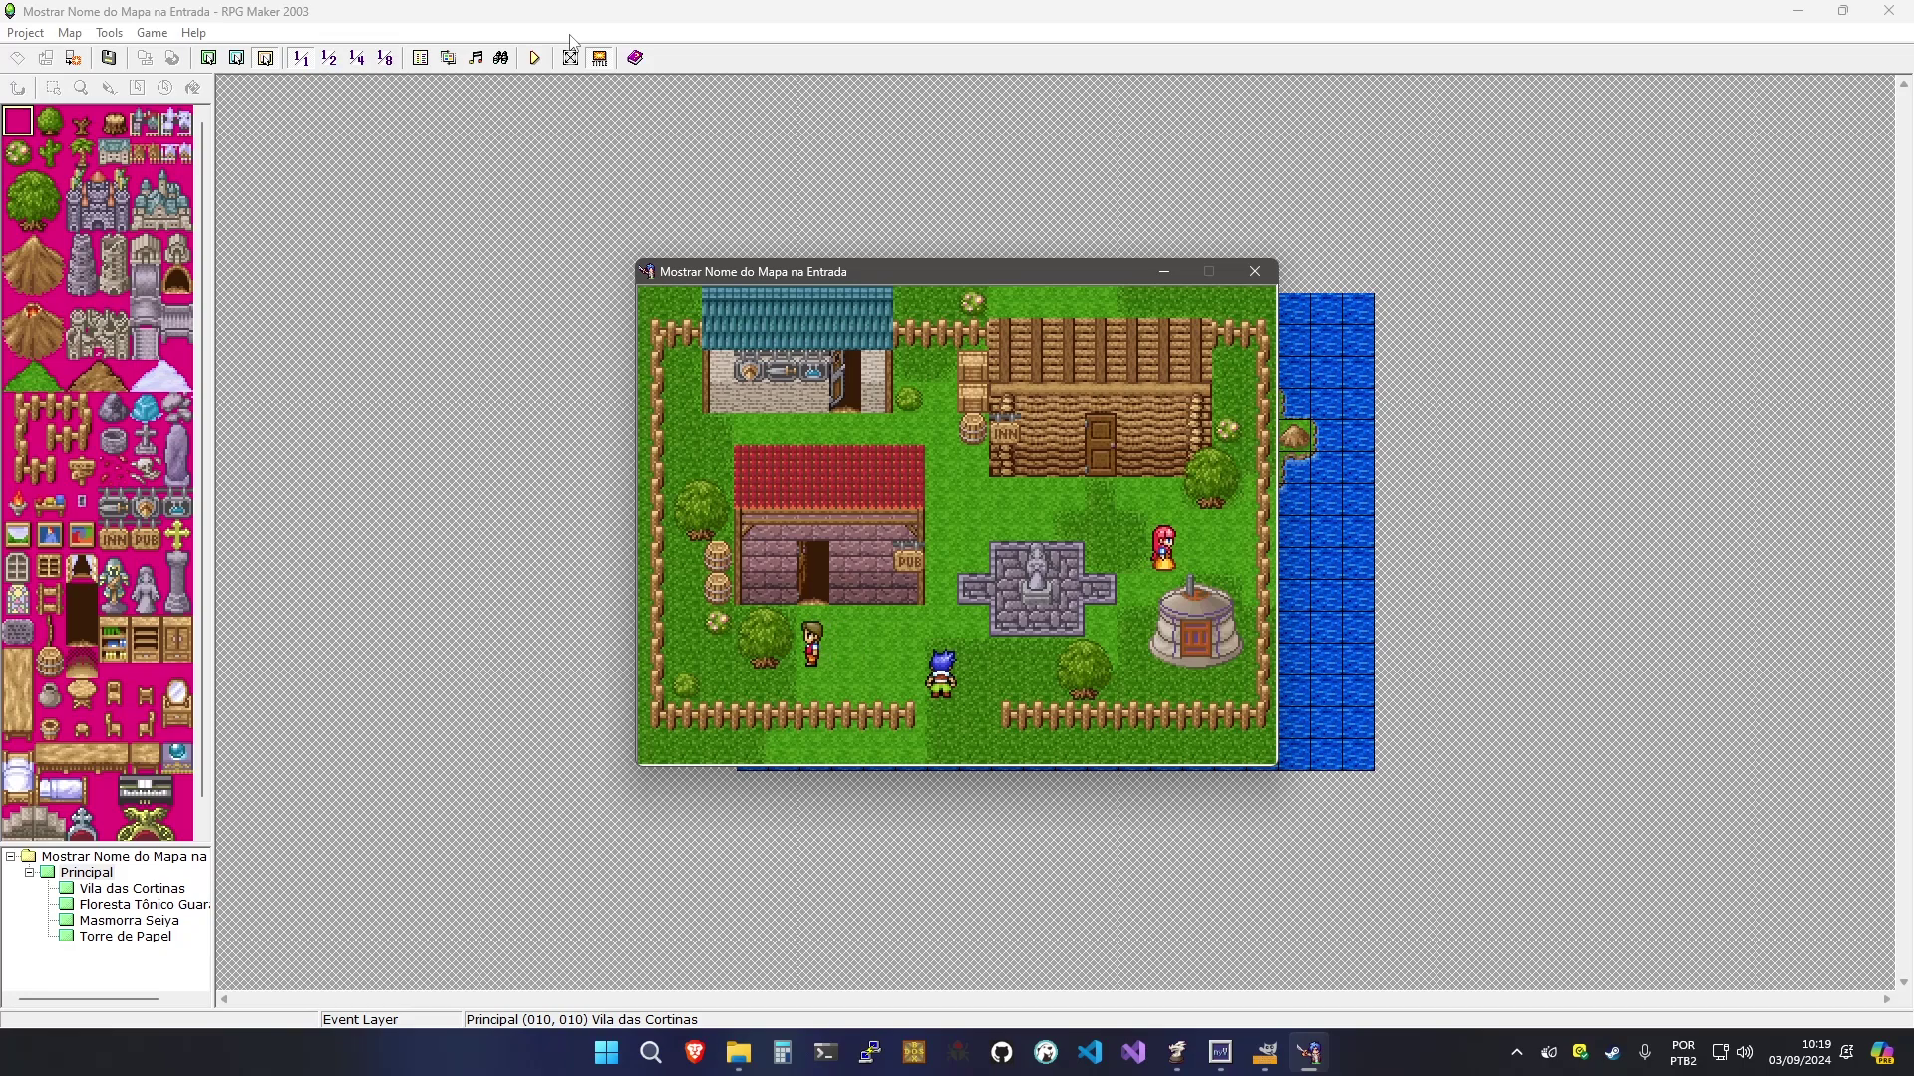
pyautogui.press('F9')
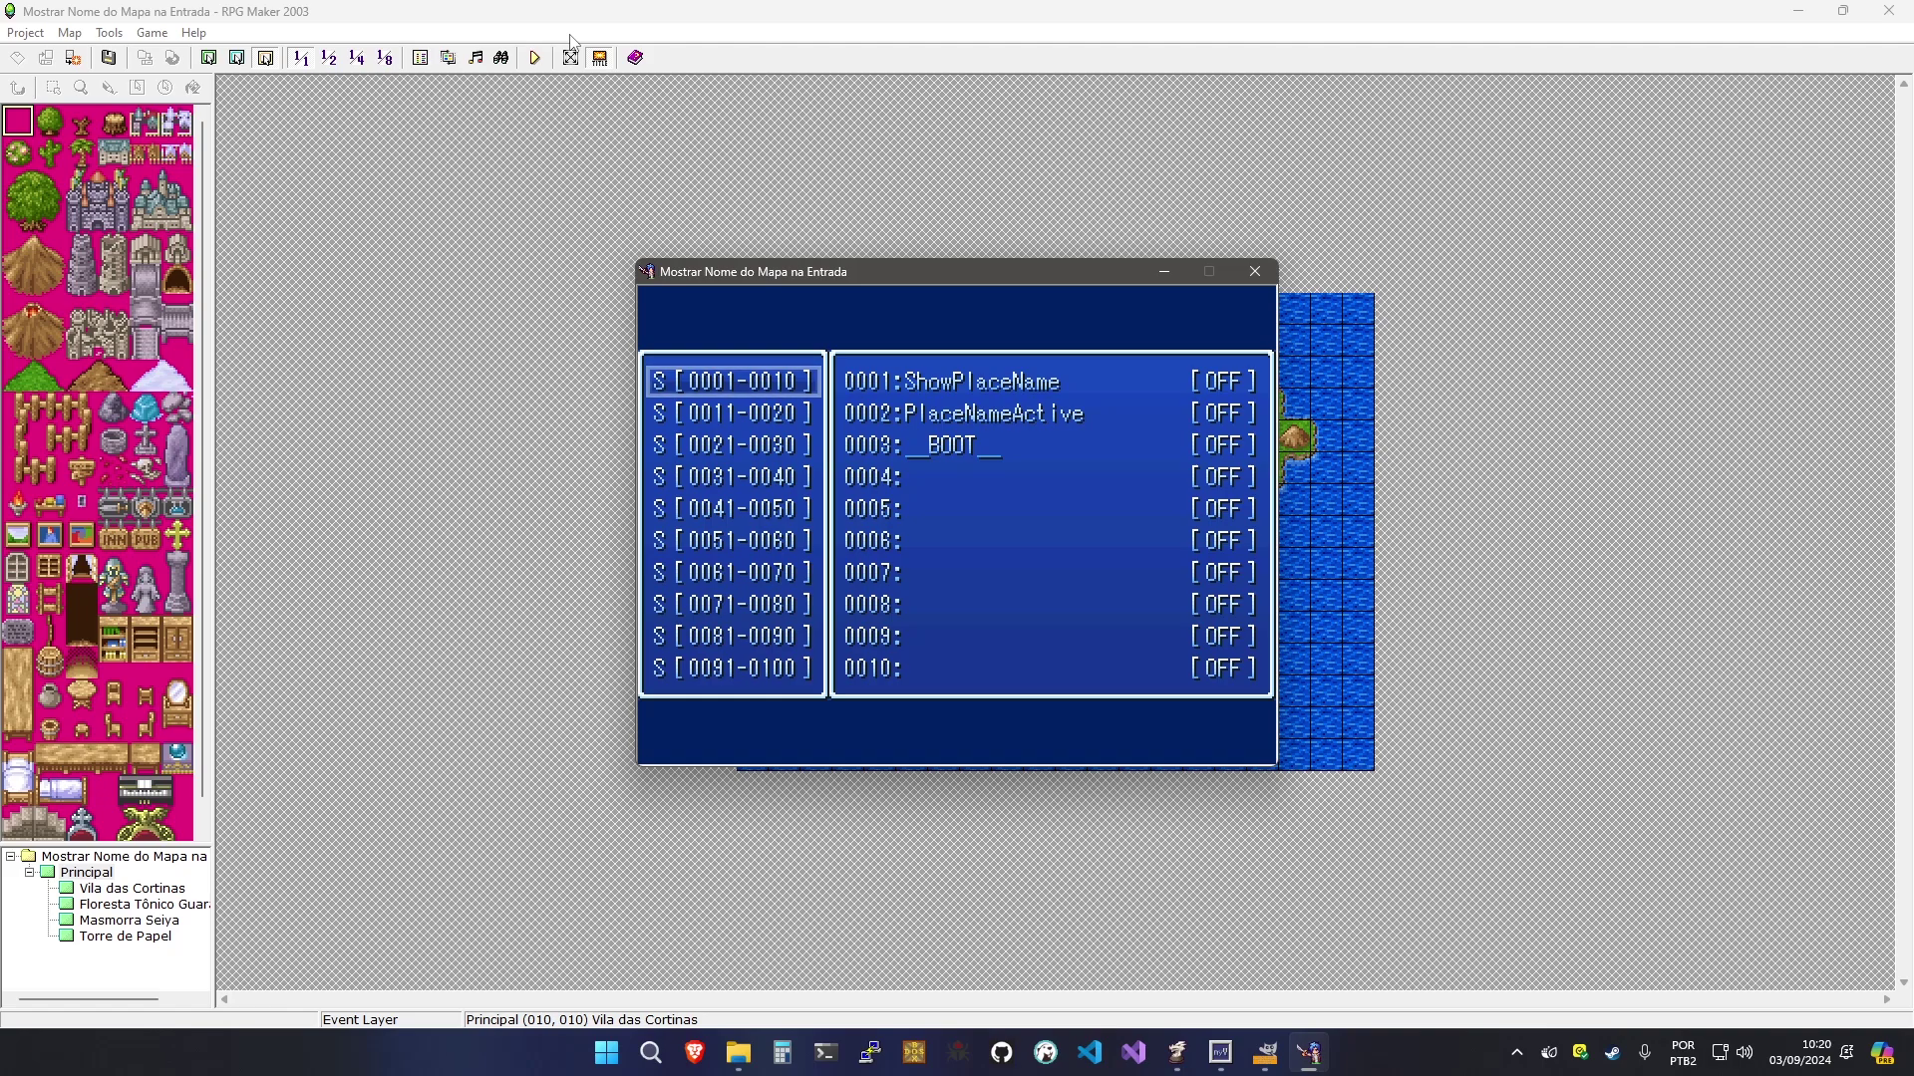
pyautogui.press('Return')
pyautogui.press('Down')
pyautogui.press('Down')
pyautogui.press('Up')
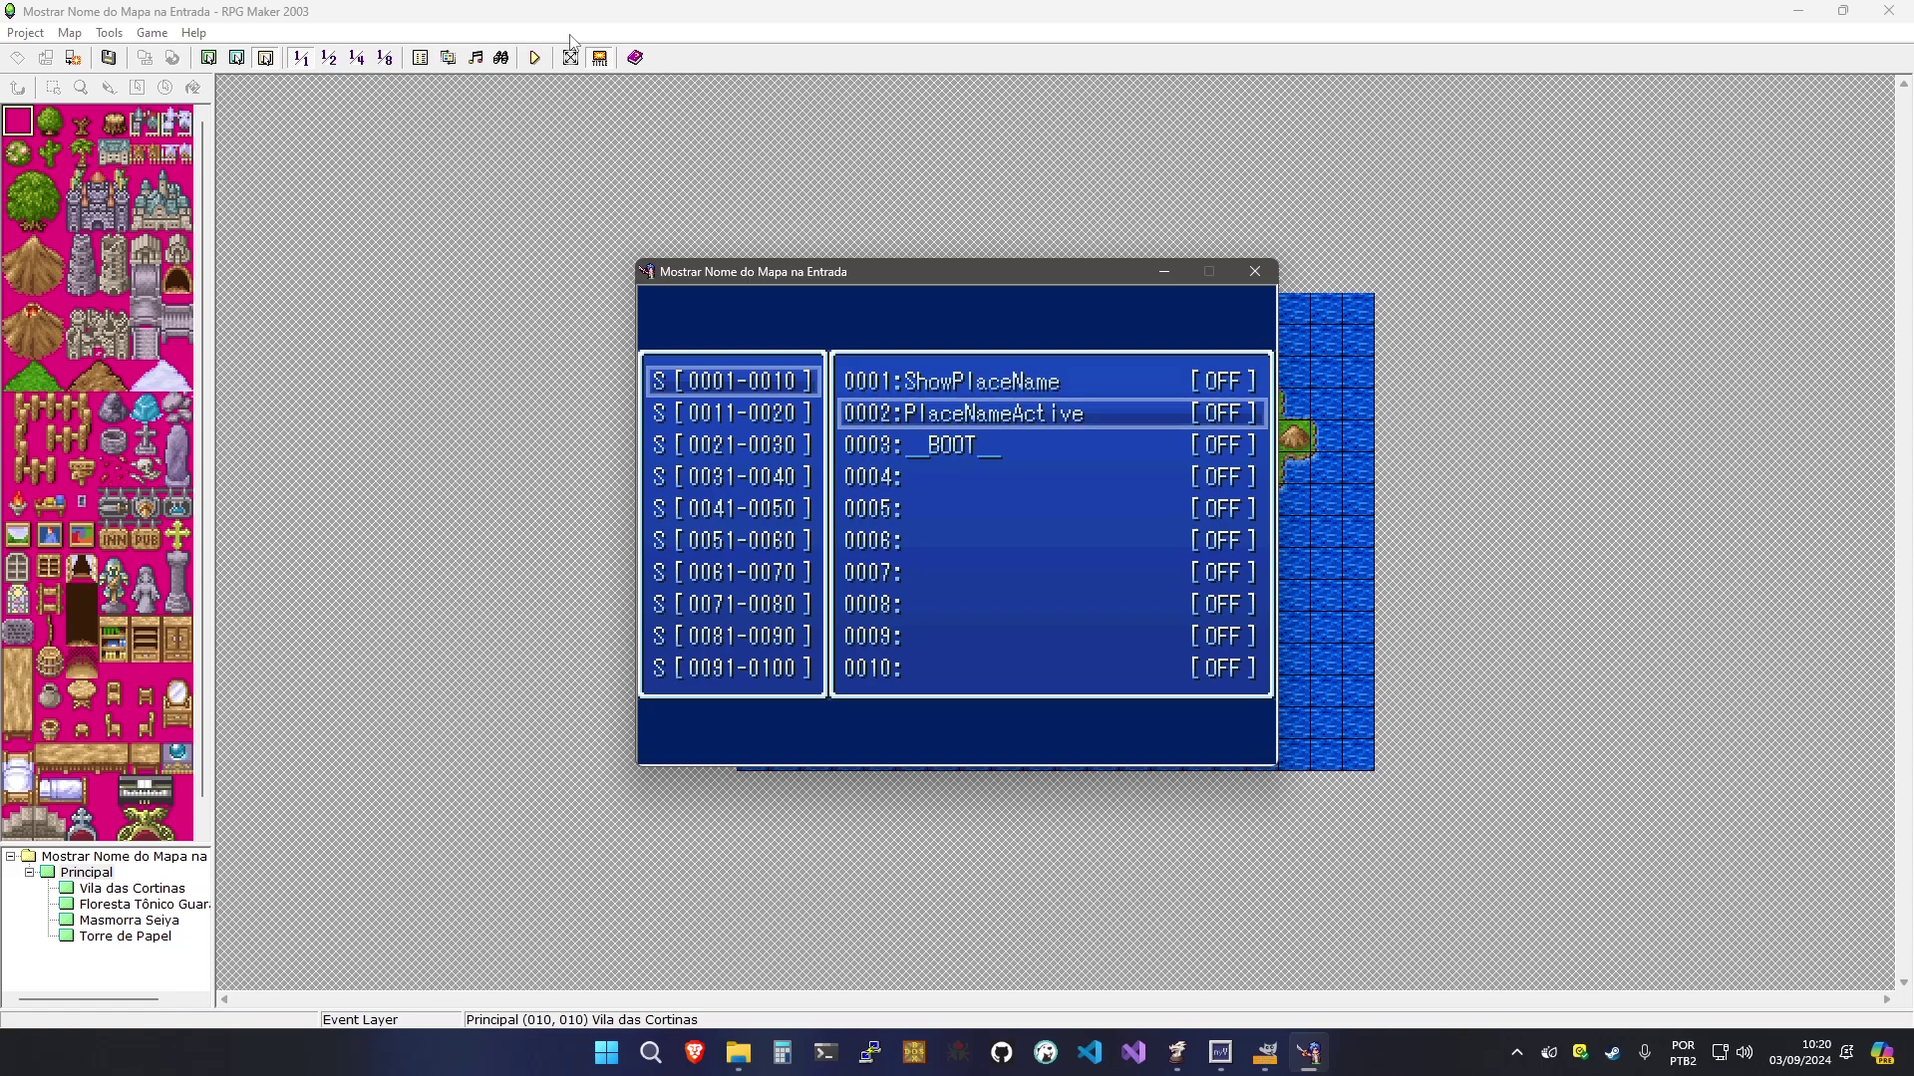
pyautogui.press('Up')
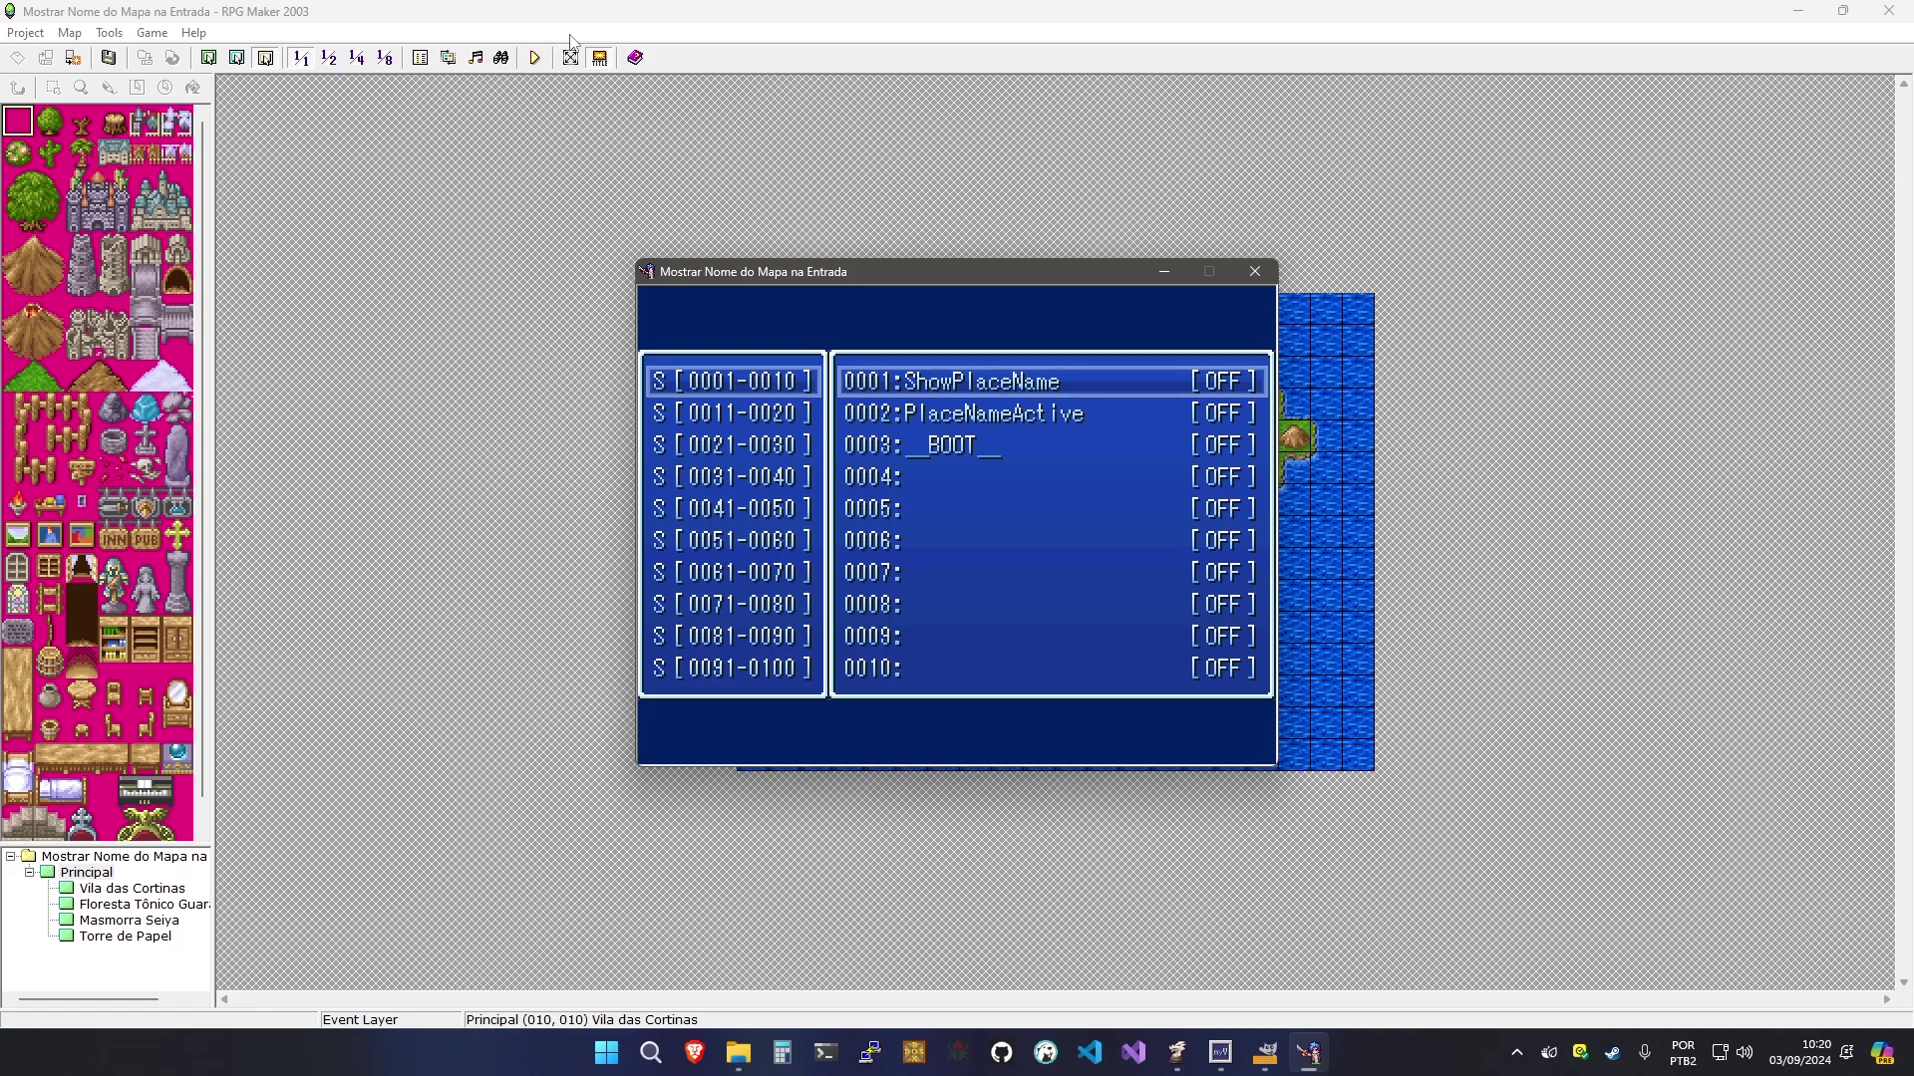
pyautogui.press('Escape')
pyautogui.press('Escape')
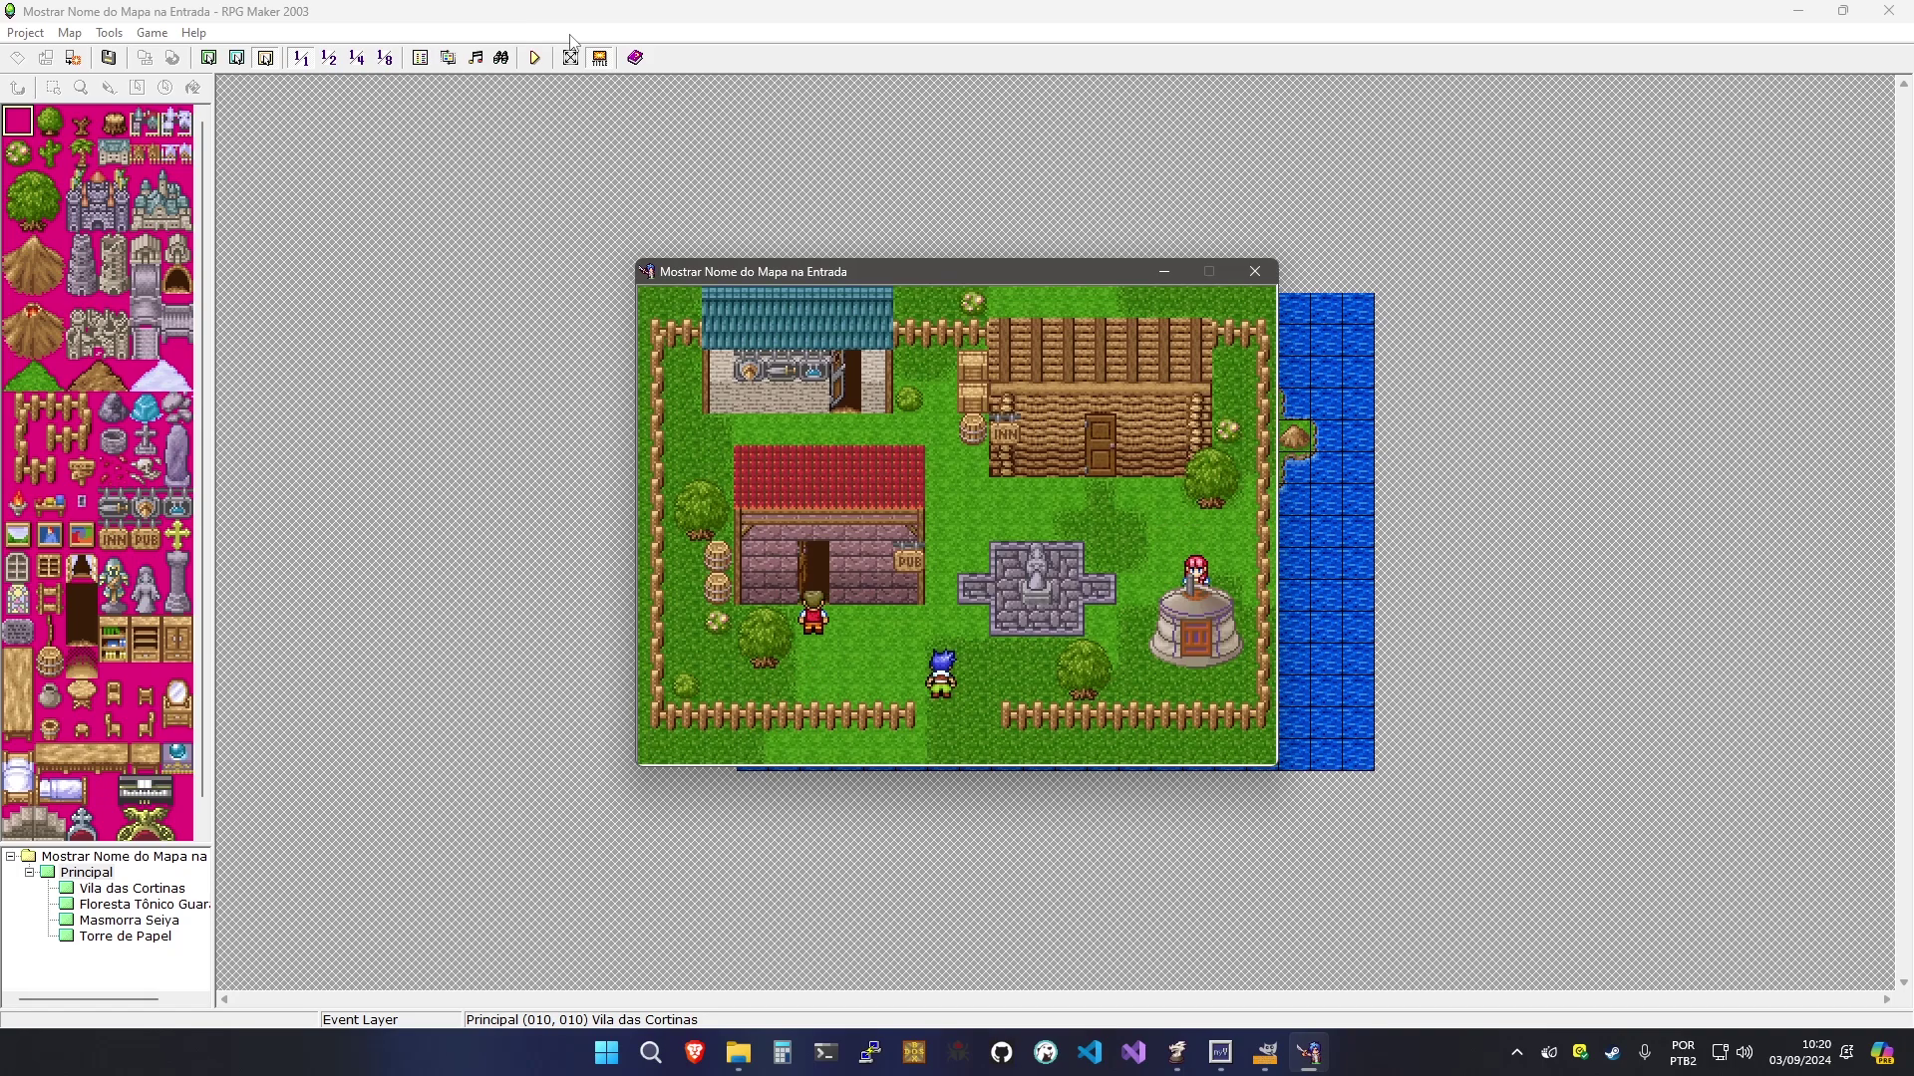
# Test leaving and re-entering Vila das Cortinas repeatedly while its name banner is on screen
pyautogui.press('Down')
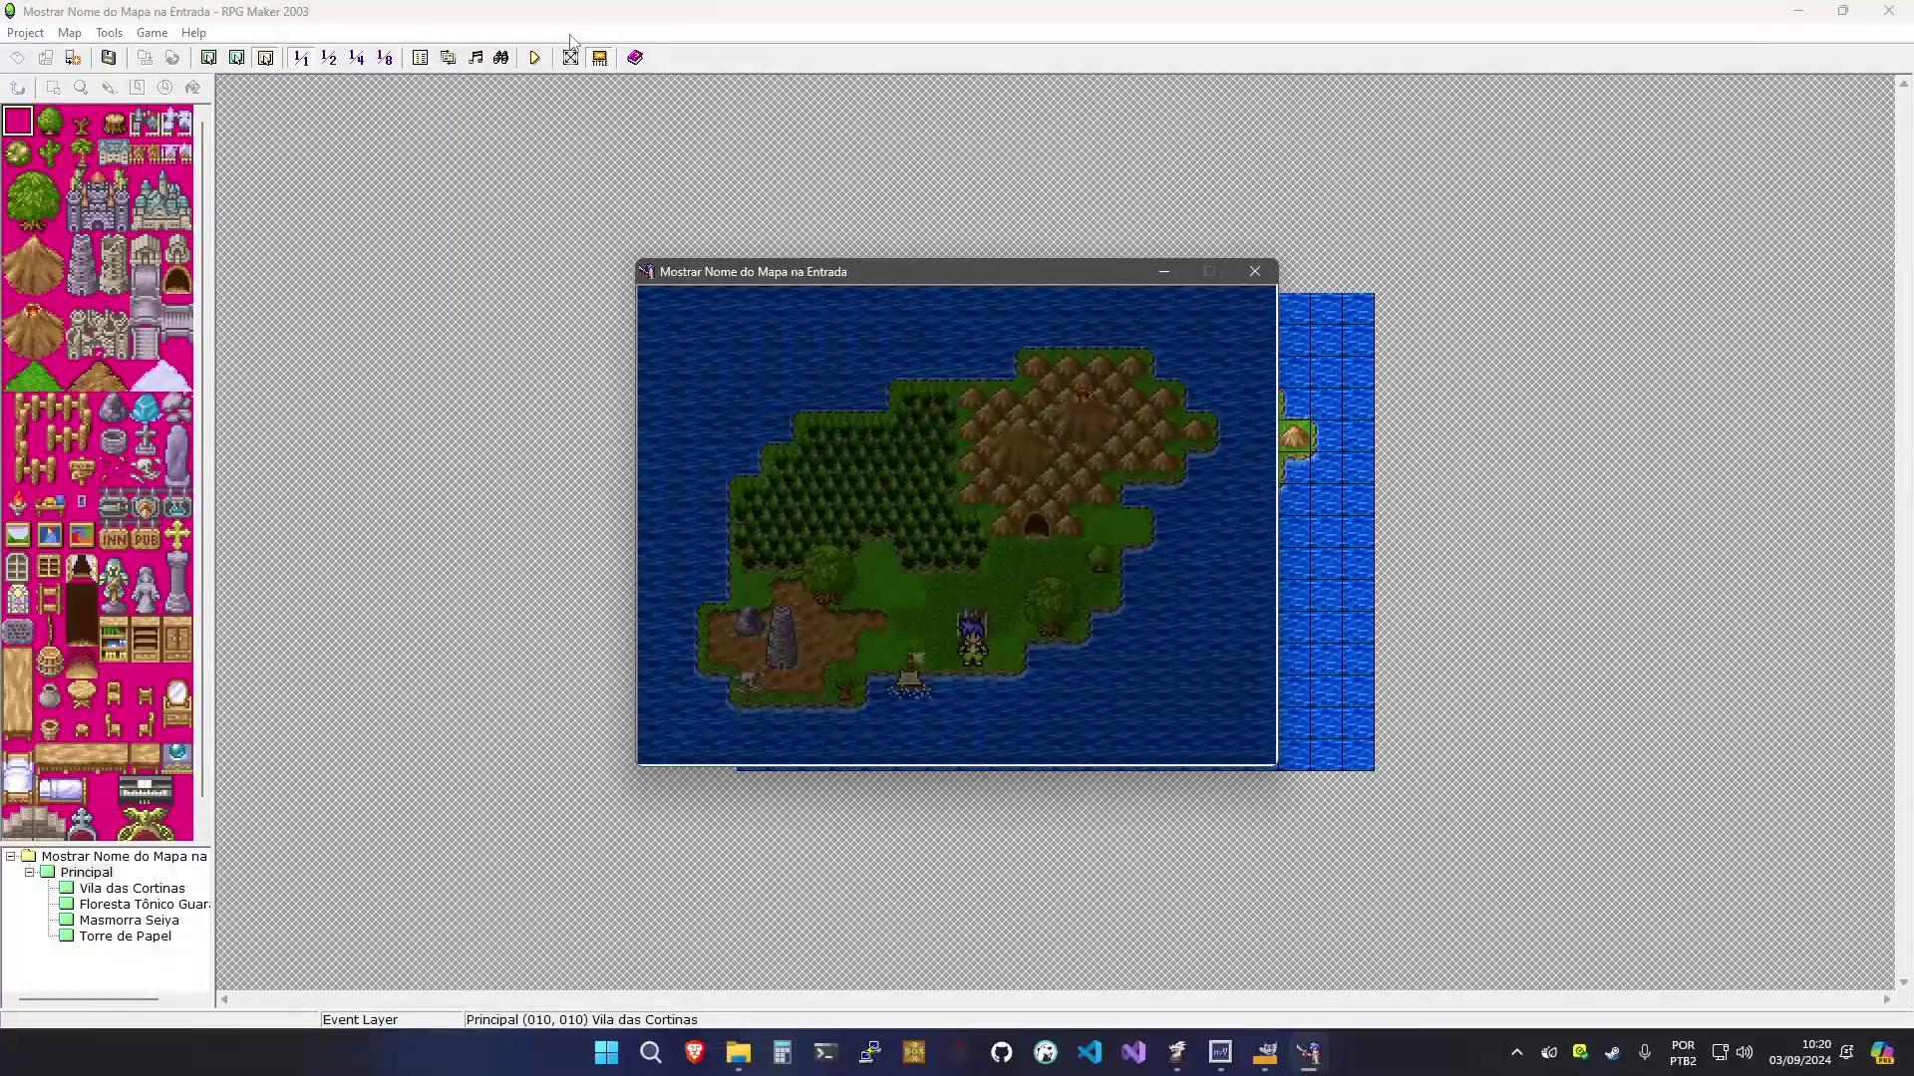
pyautogui.press('Up')
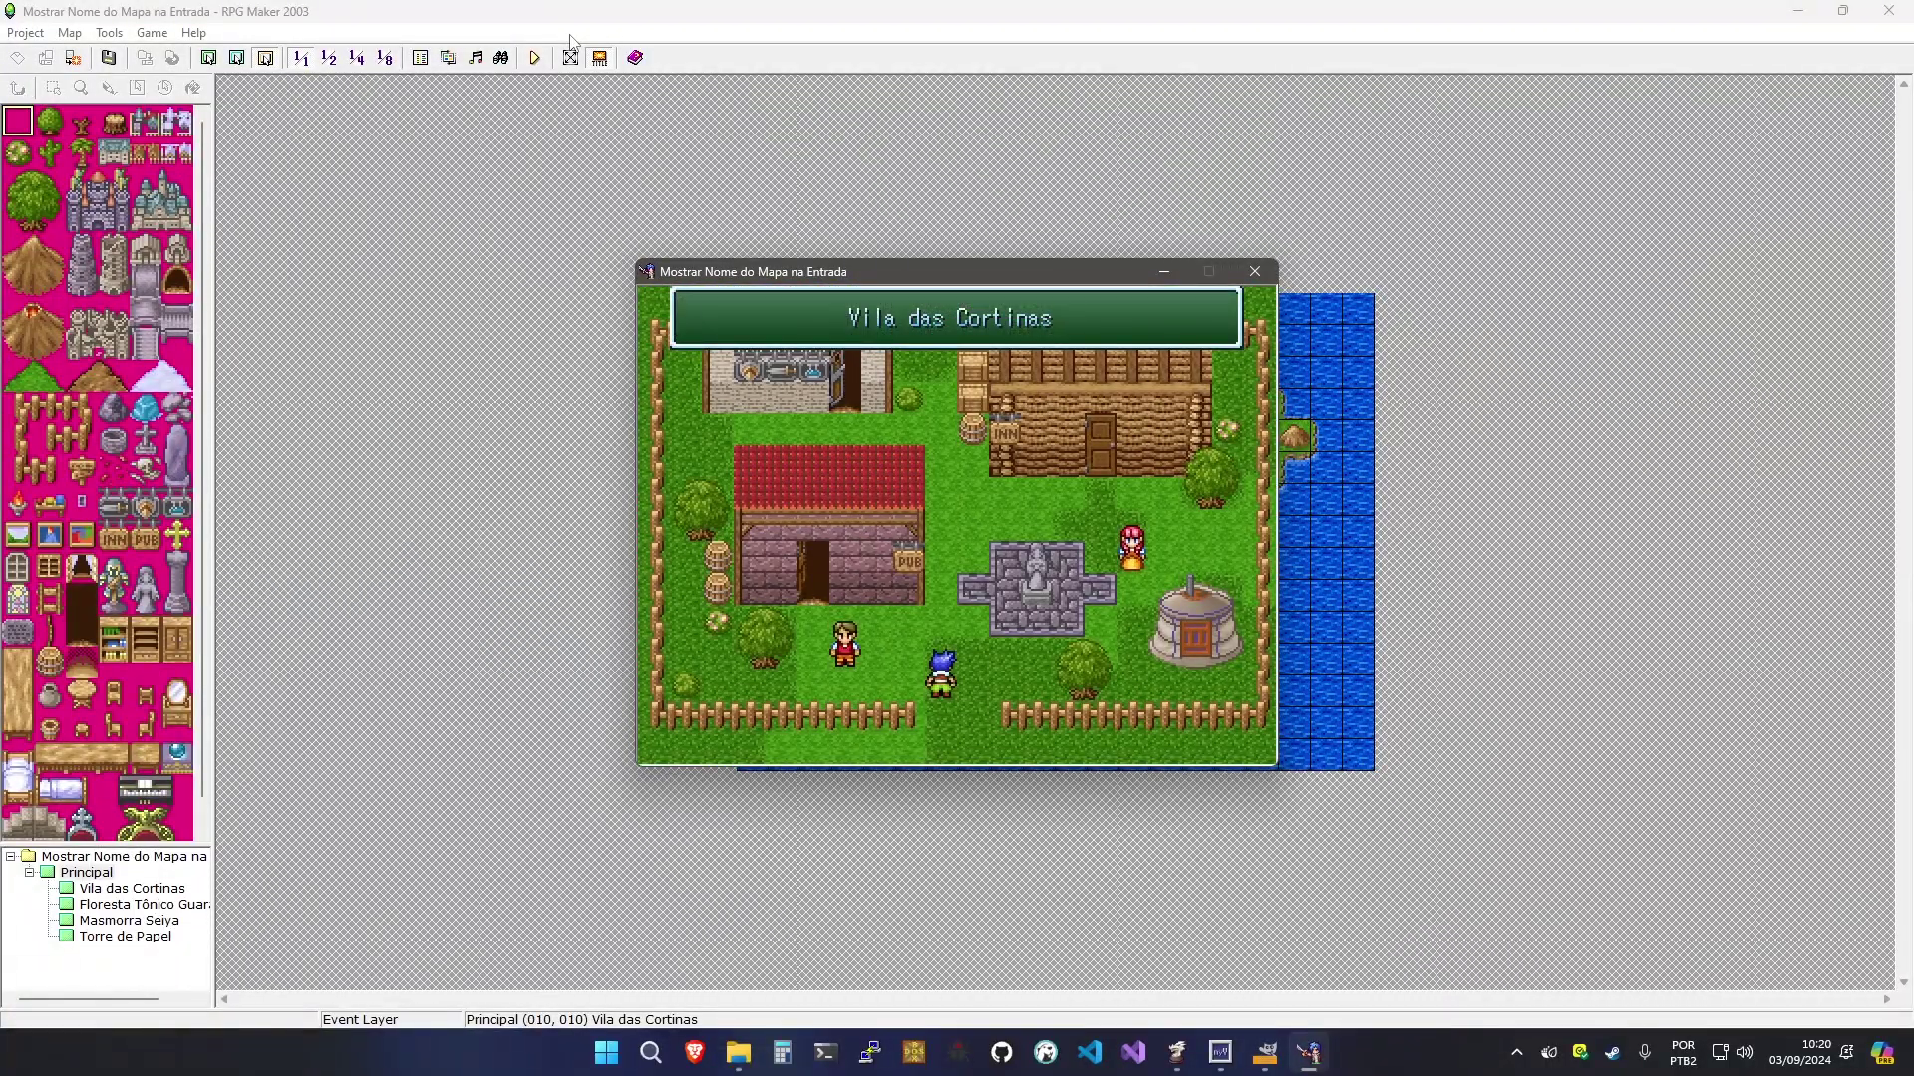
pyautogui.press('Down')
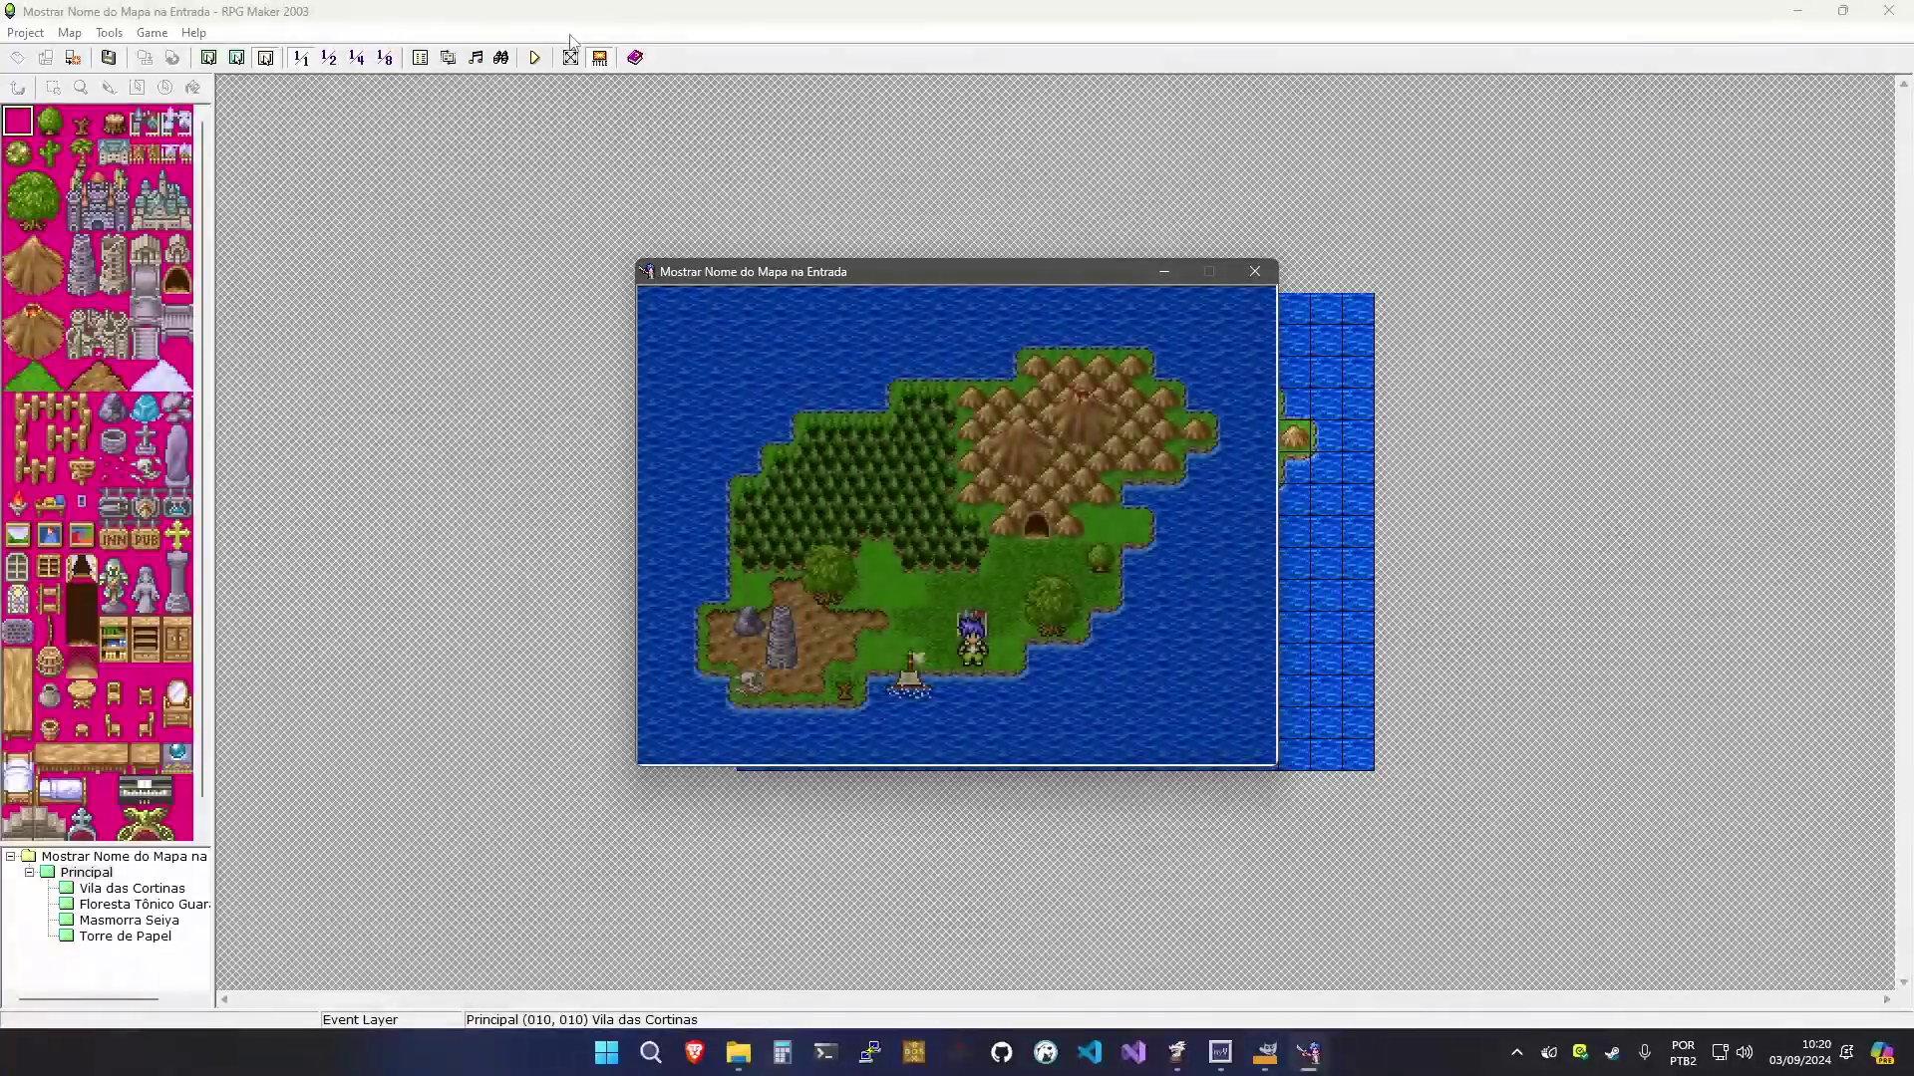
pyautogui.press('F9')
pyautogui.press('Escape')
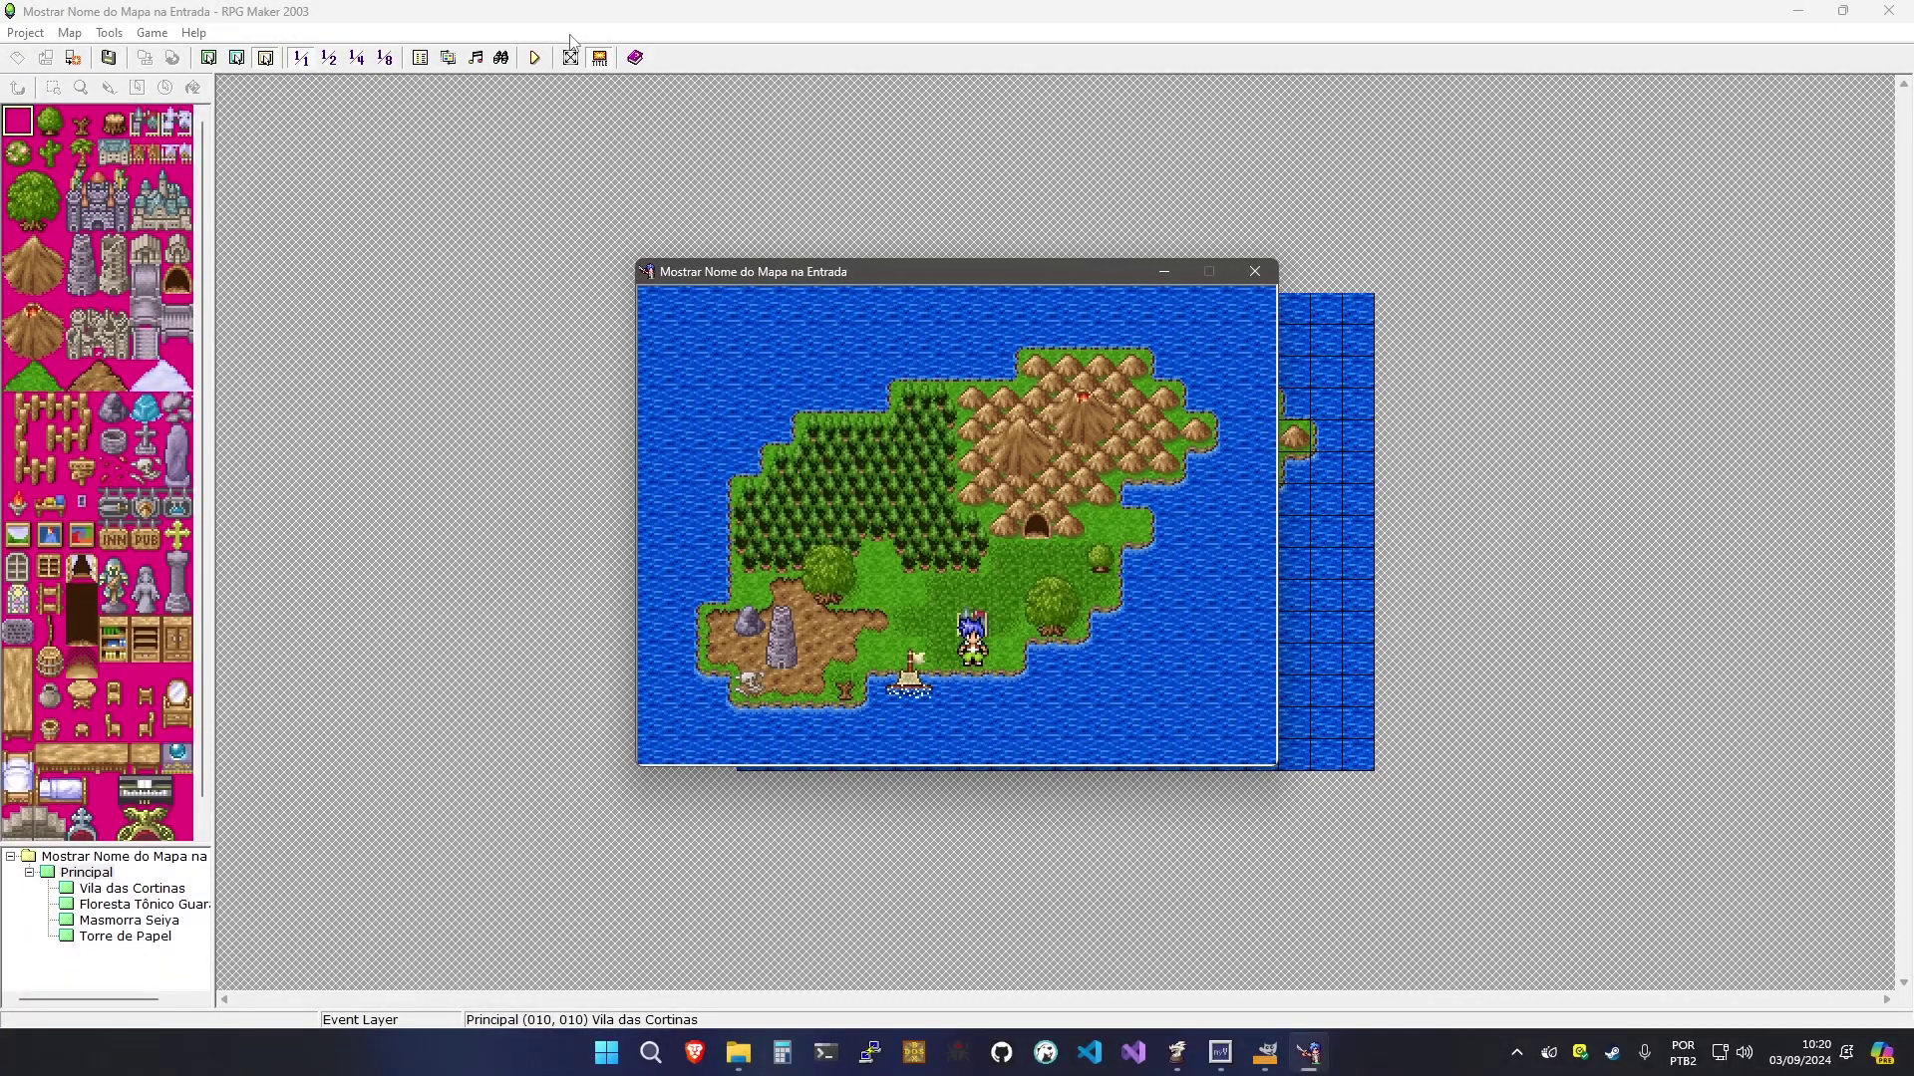
pyautogui.press('F9')
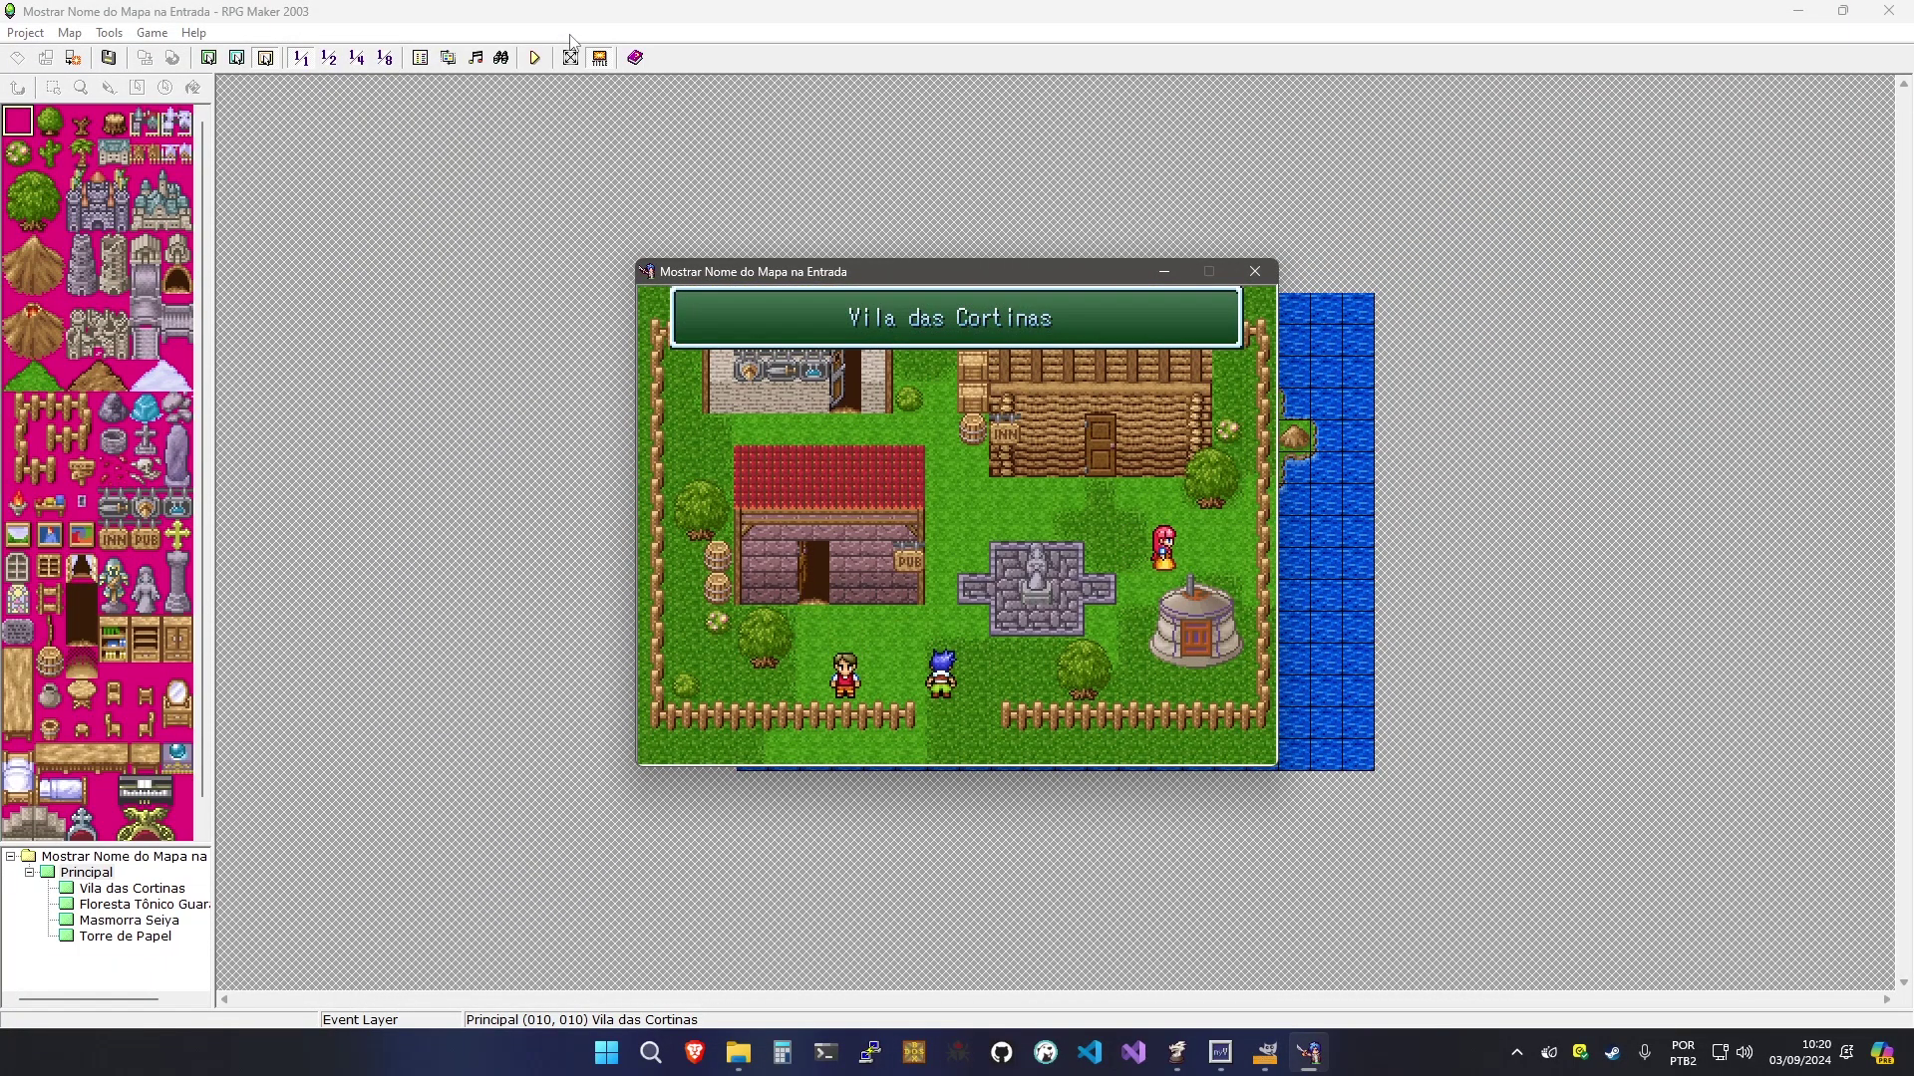
pyautogui.press('Down')
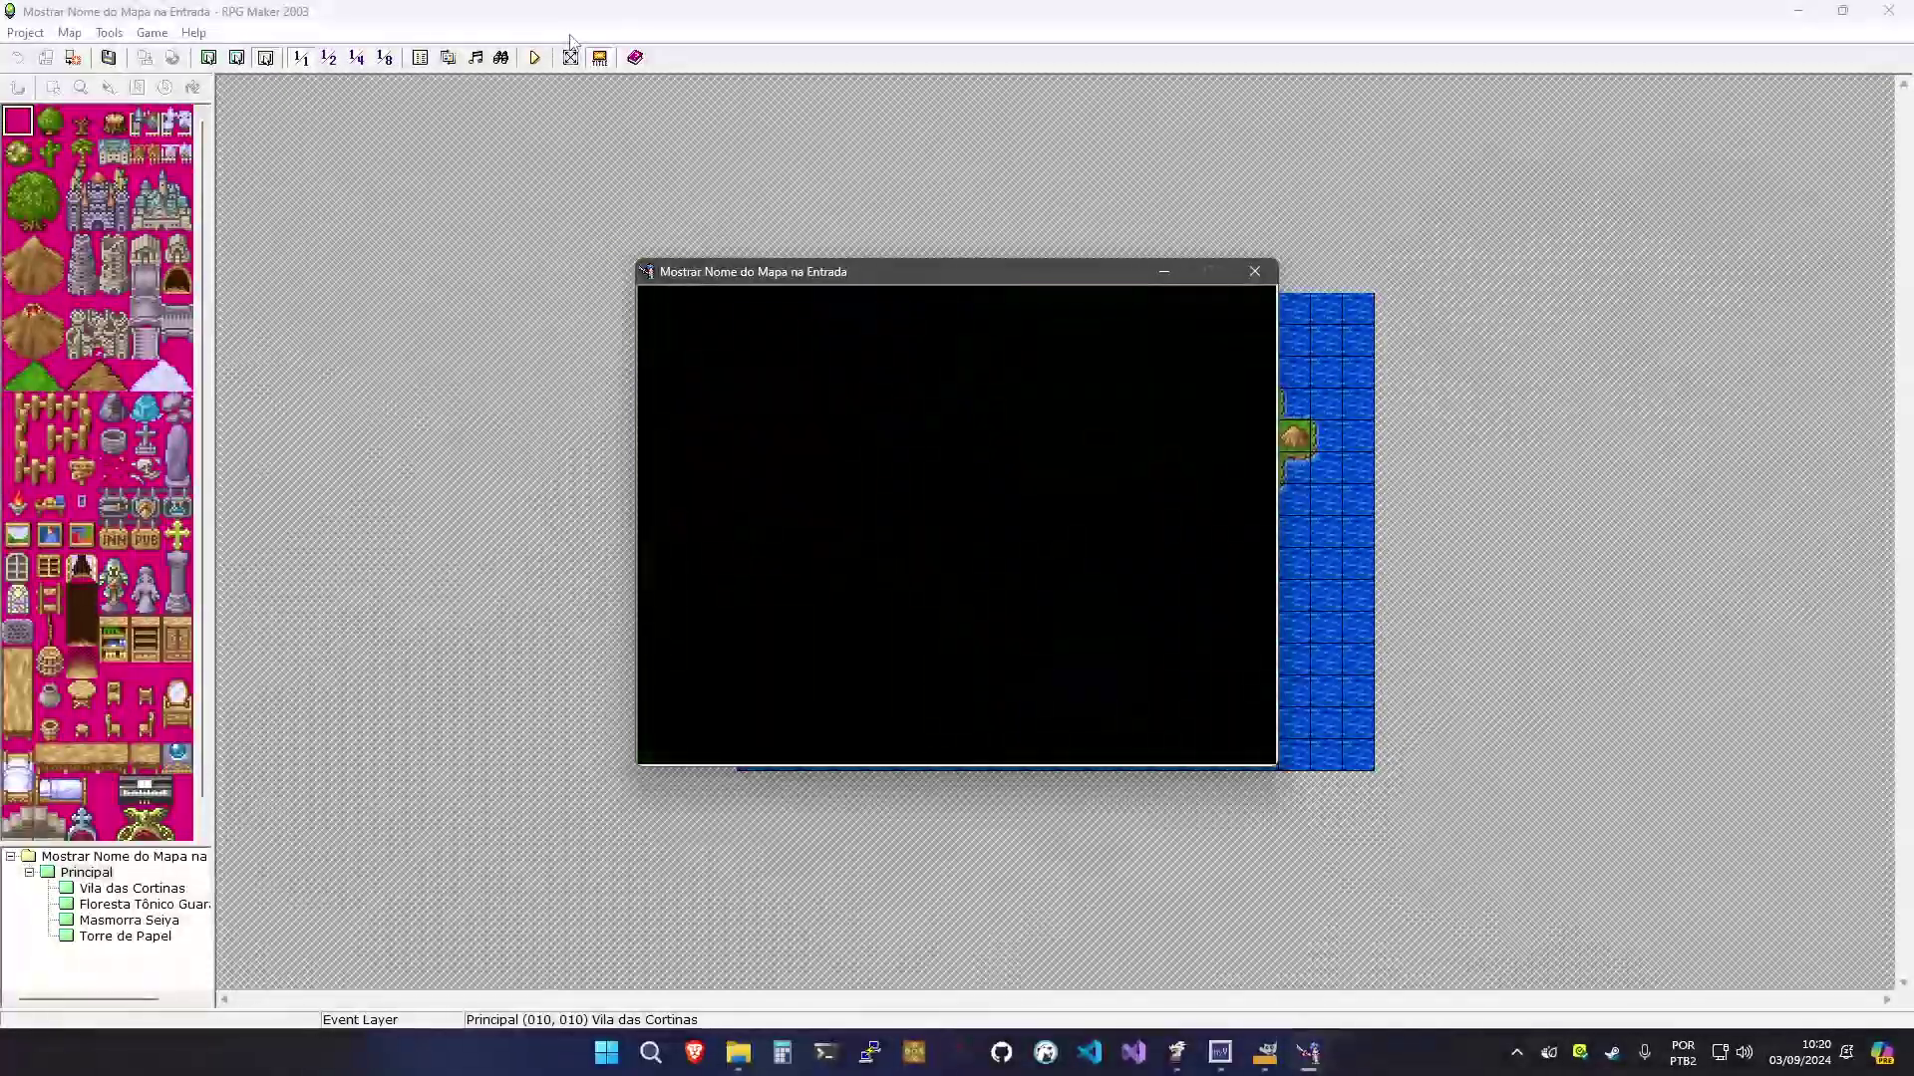
pyautogui.press('Up')
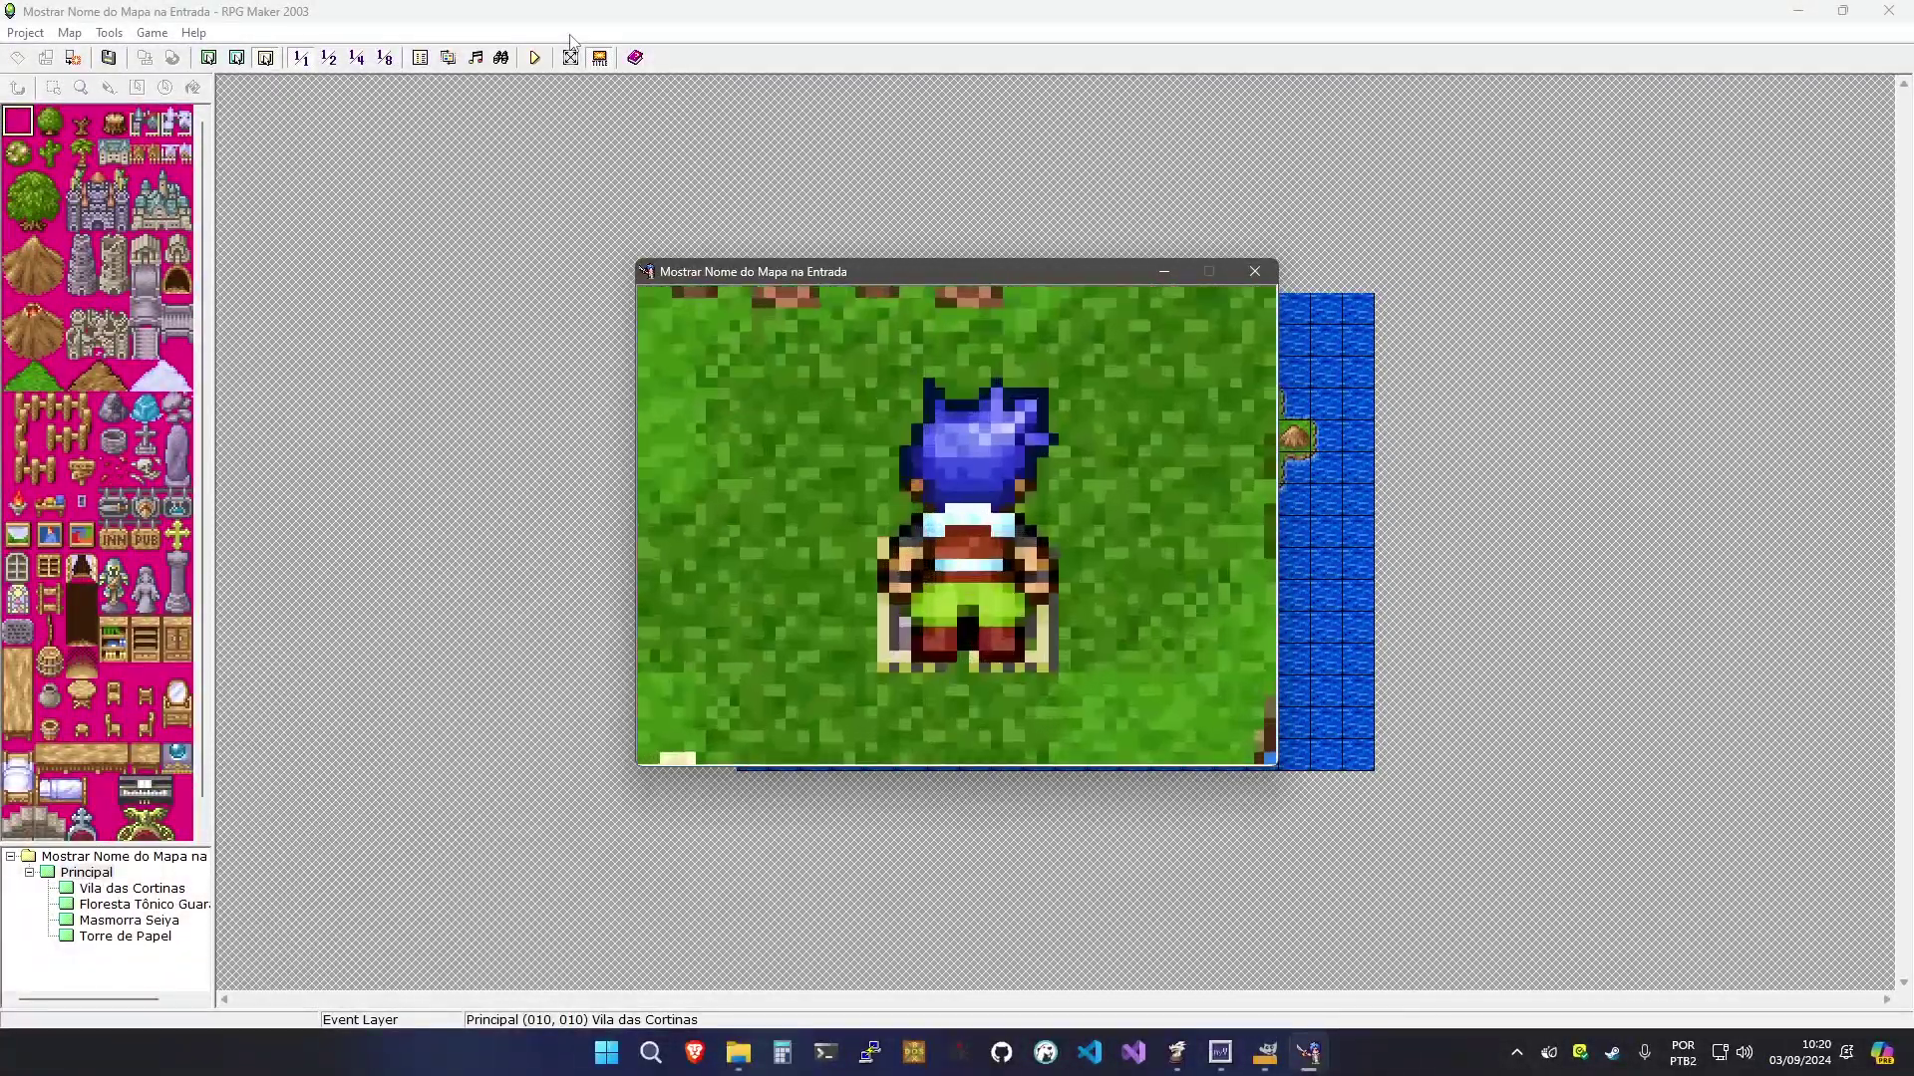
pyautogui.press('Down')
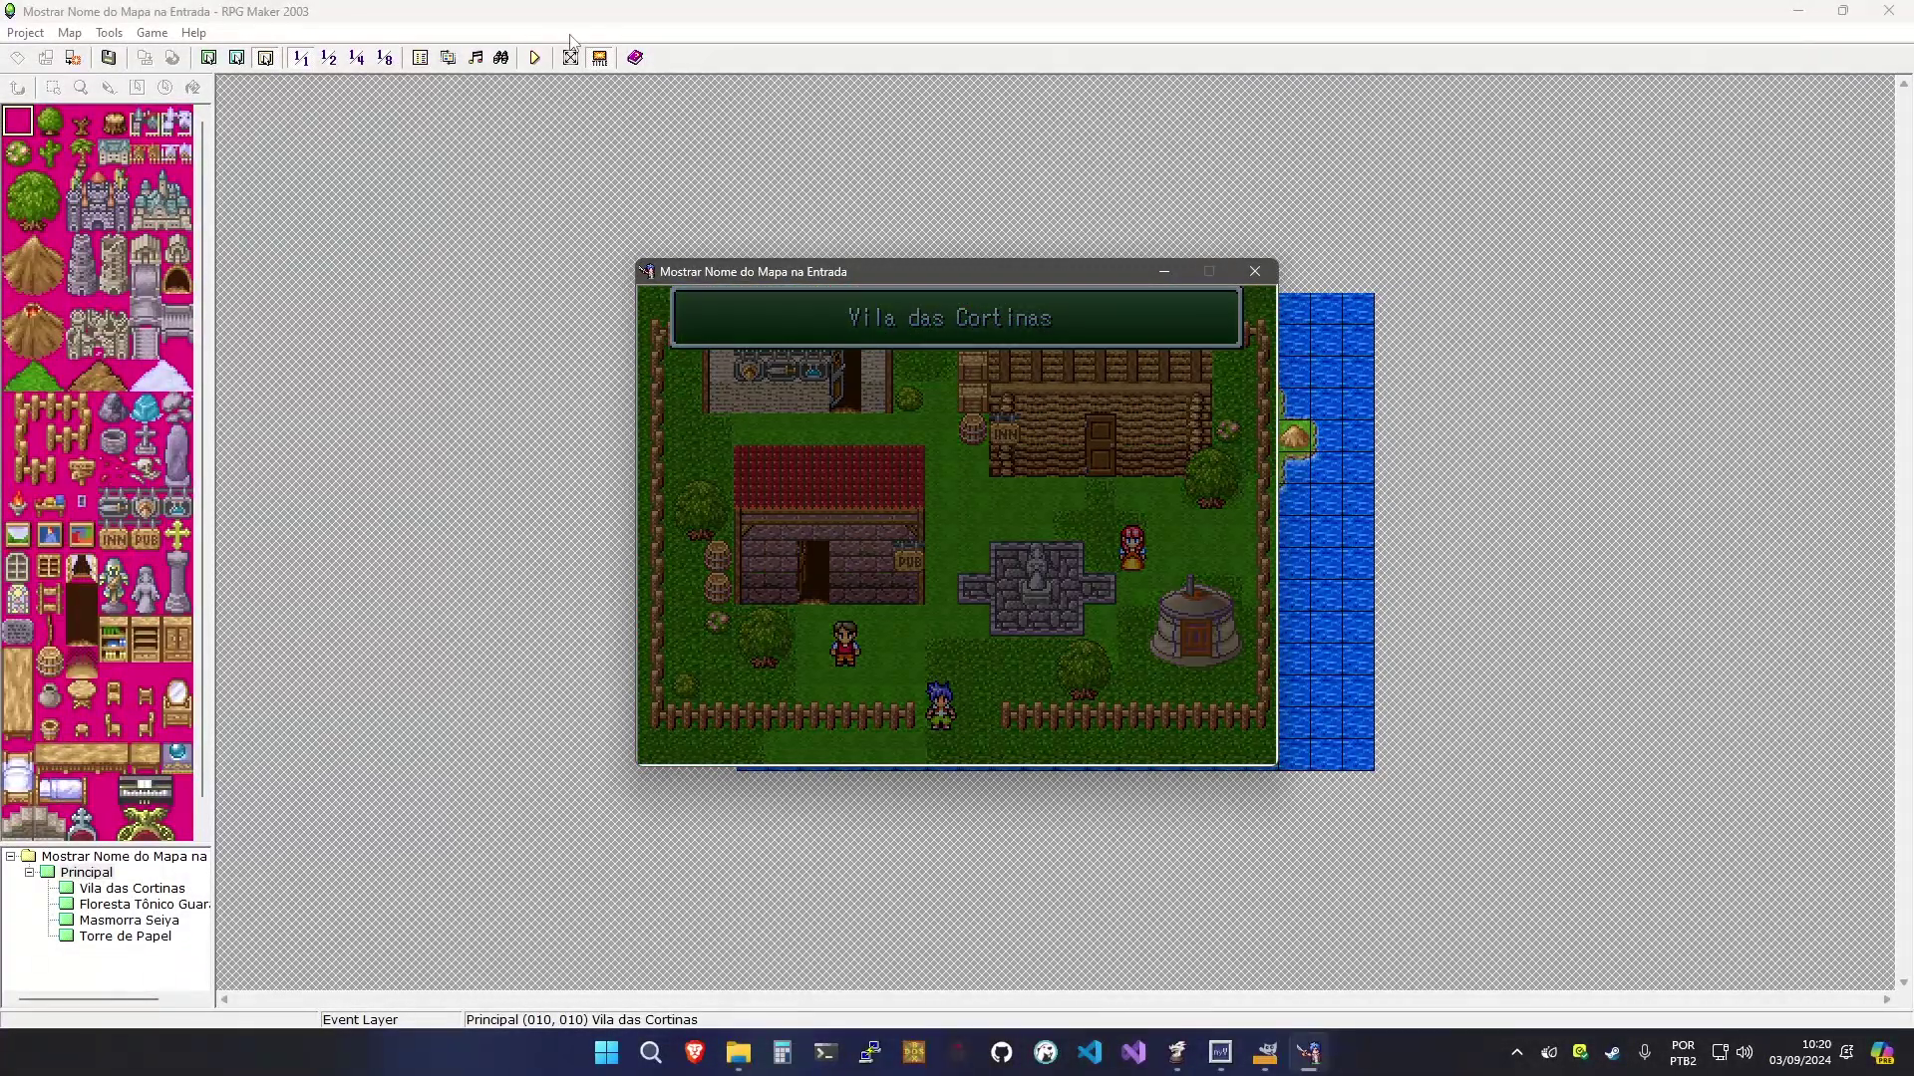
pyautogui.press('Up')
pyautogui.press('Escape')
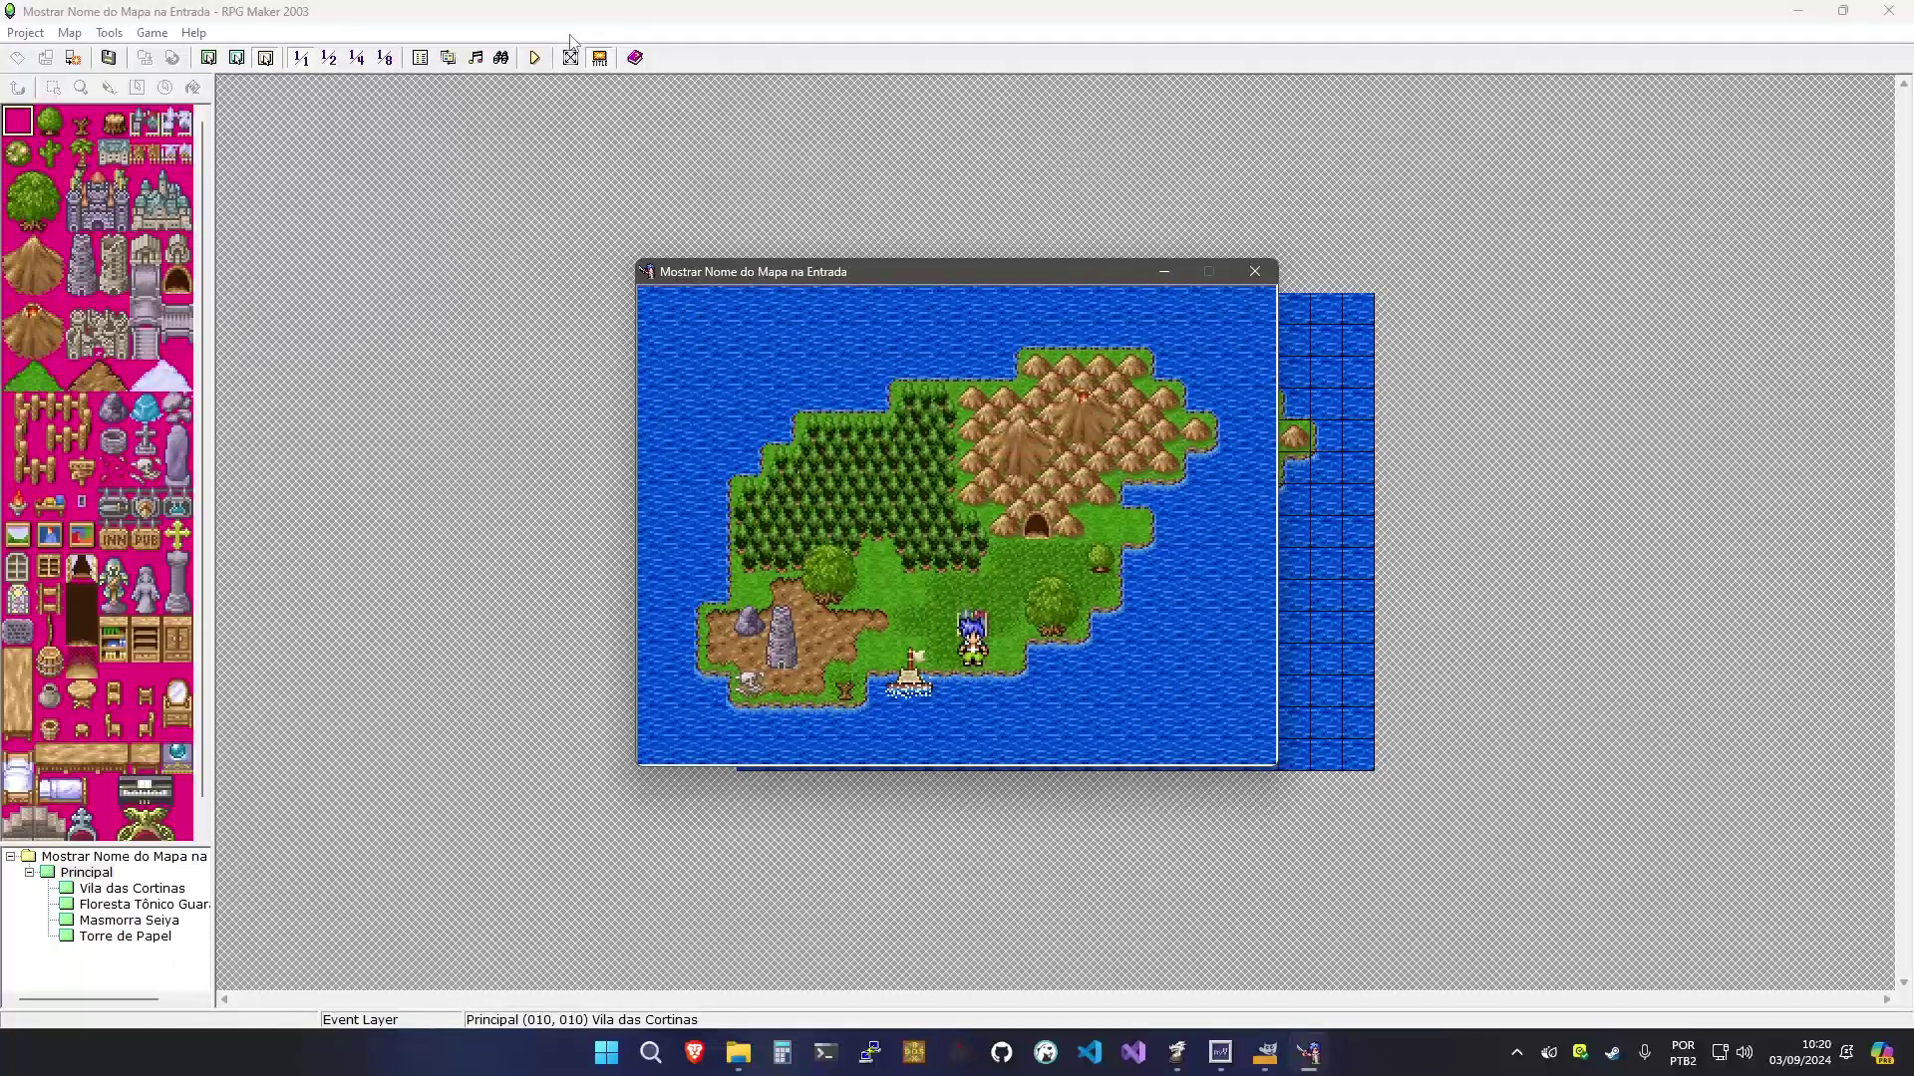
# Enter the village once more, check the place-name switches in debug mode, and end the test play
pyautogui.press('Up')
pyautogui.press('Return')
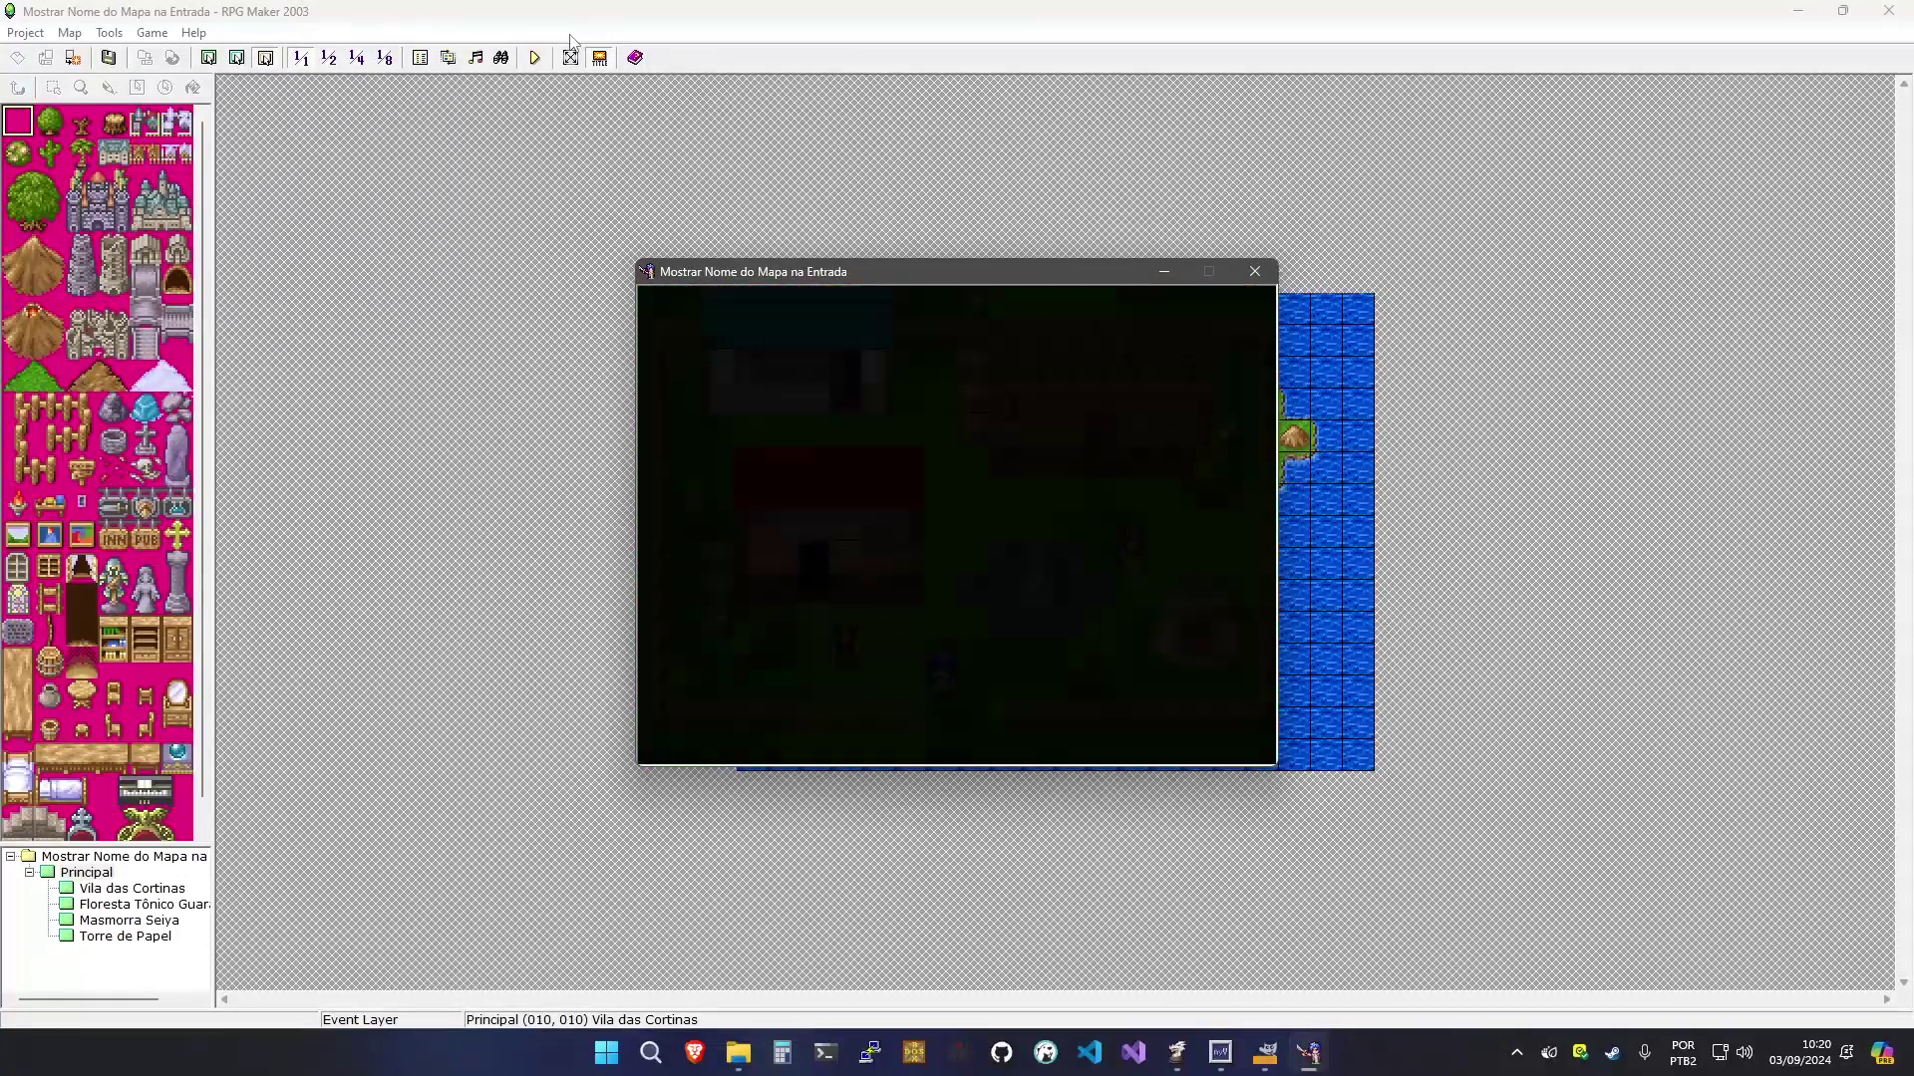
pyautogui.press('F9')
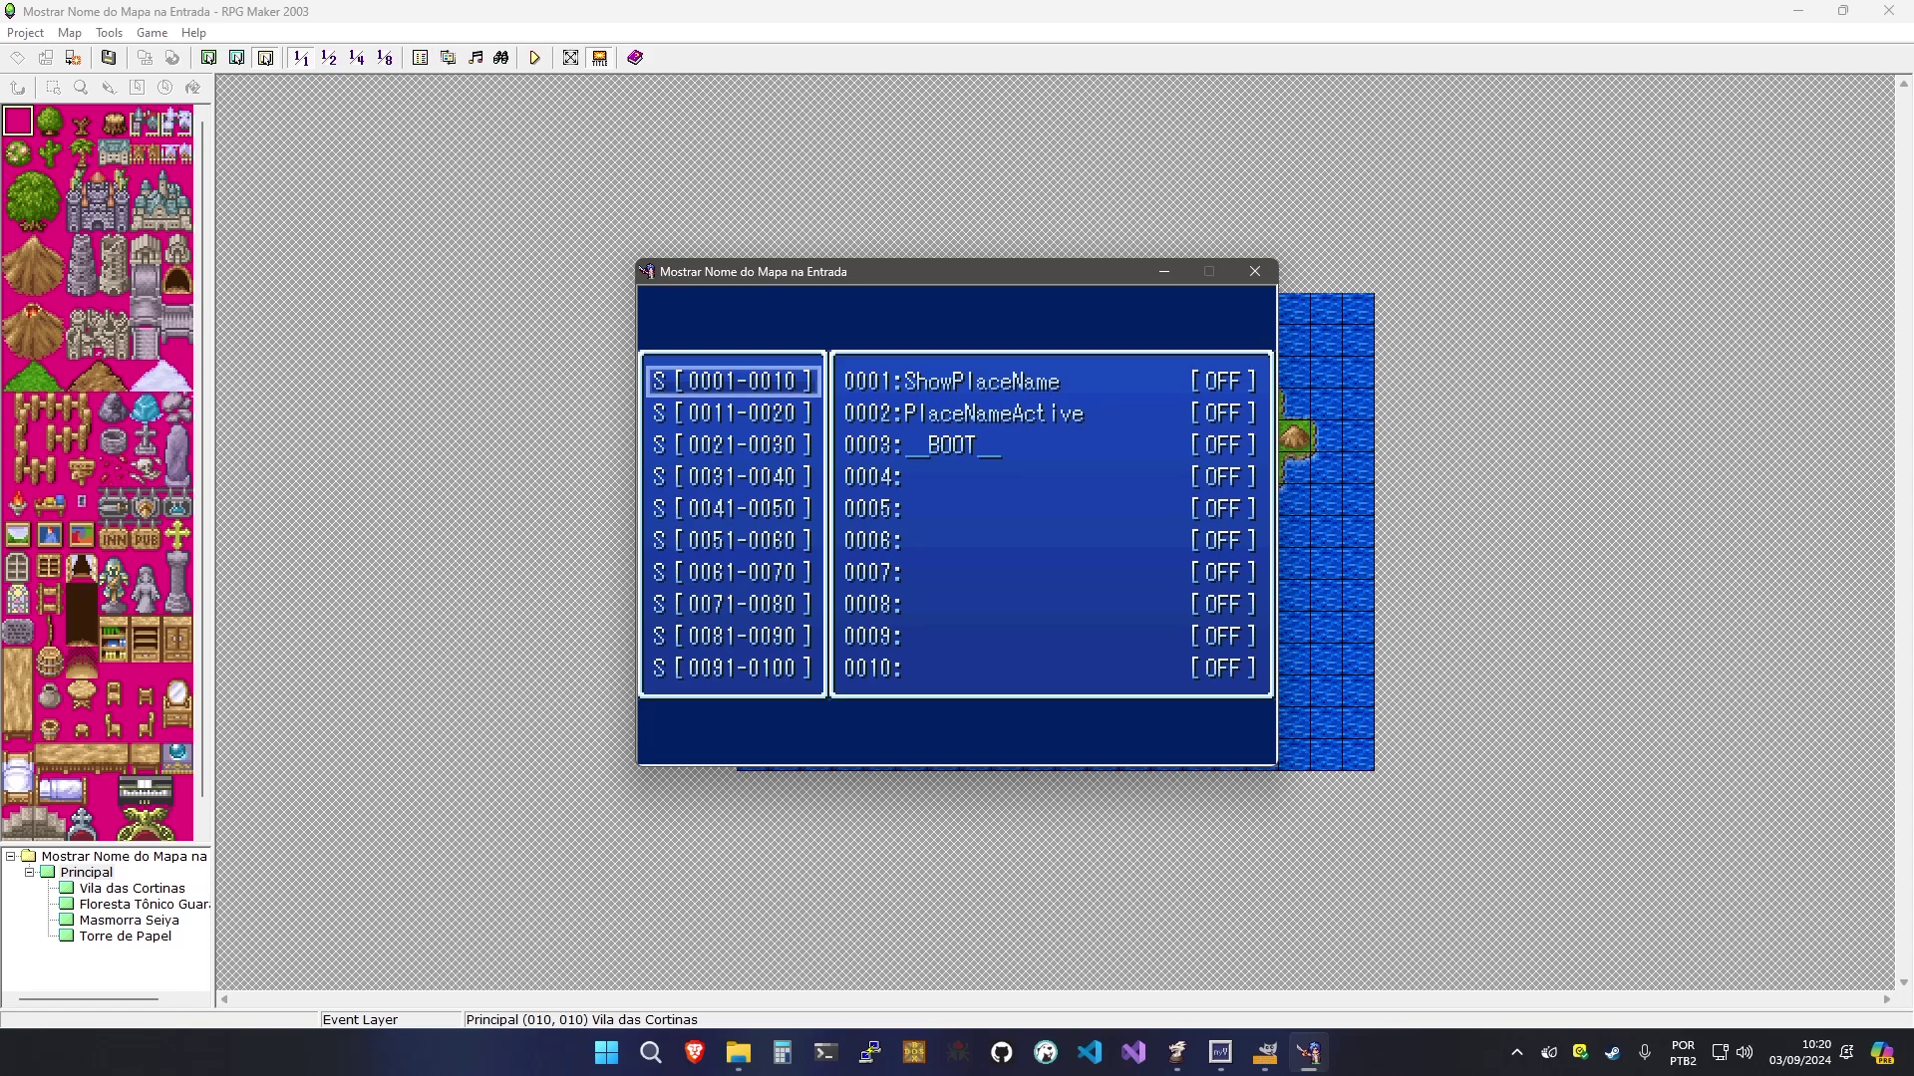
pyautogui.click(1254, 276)
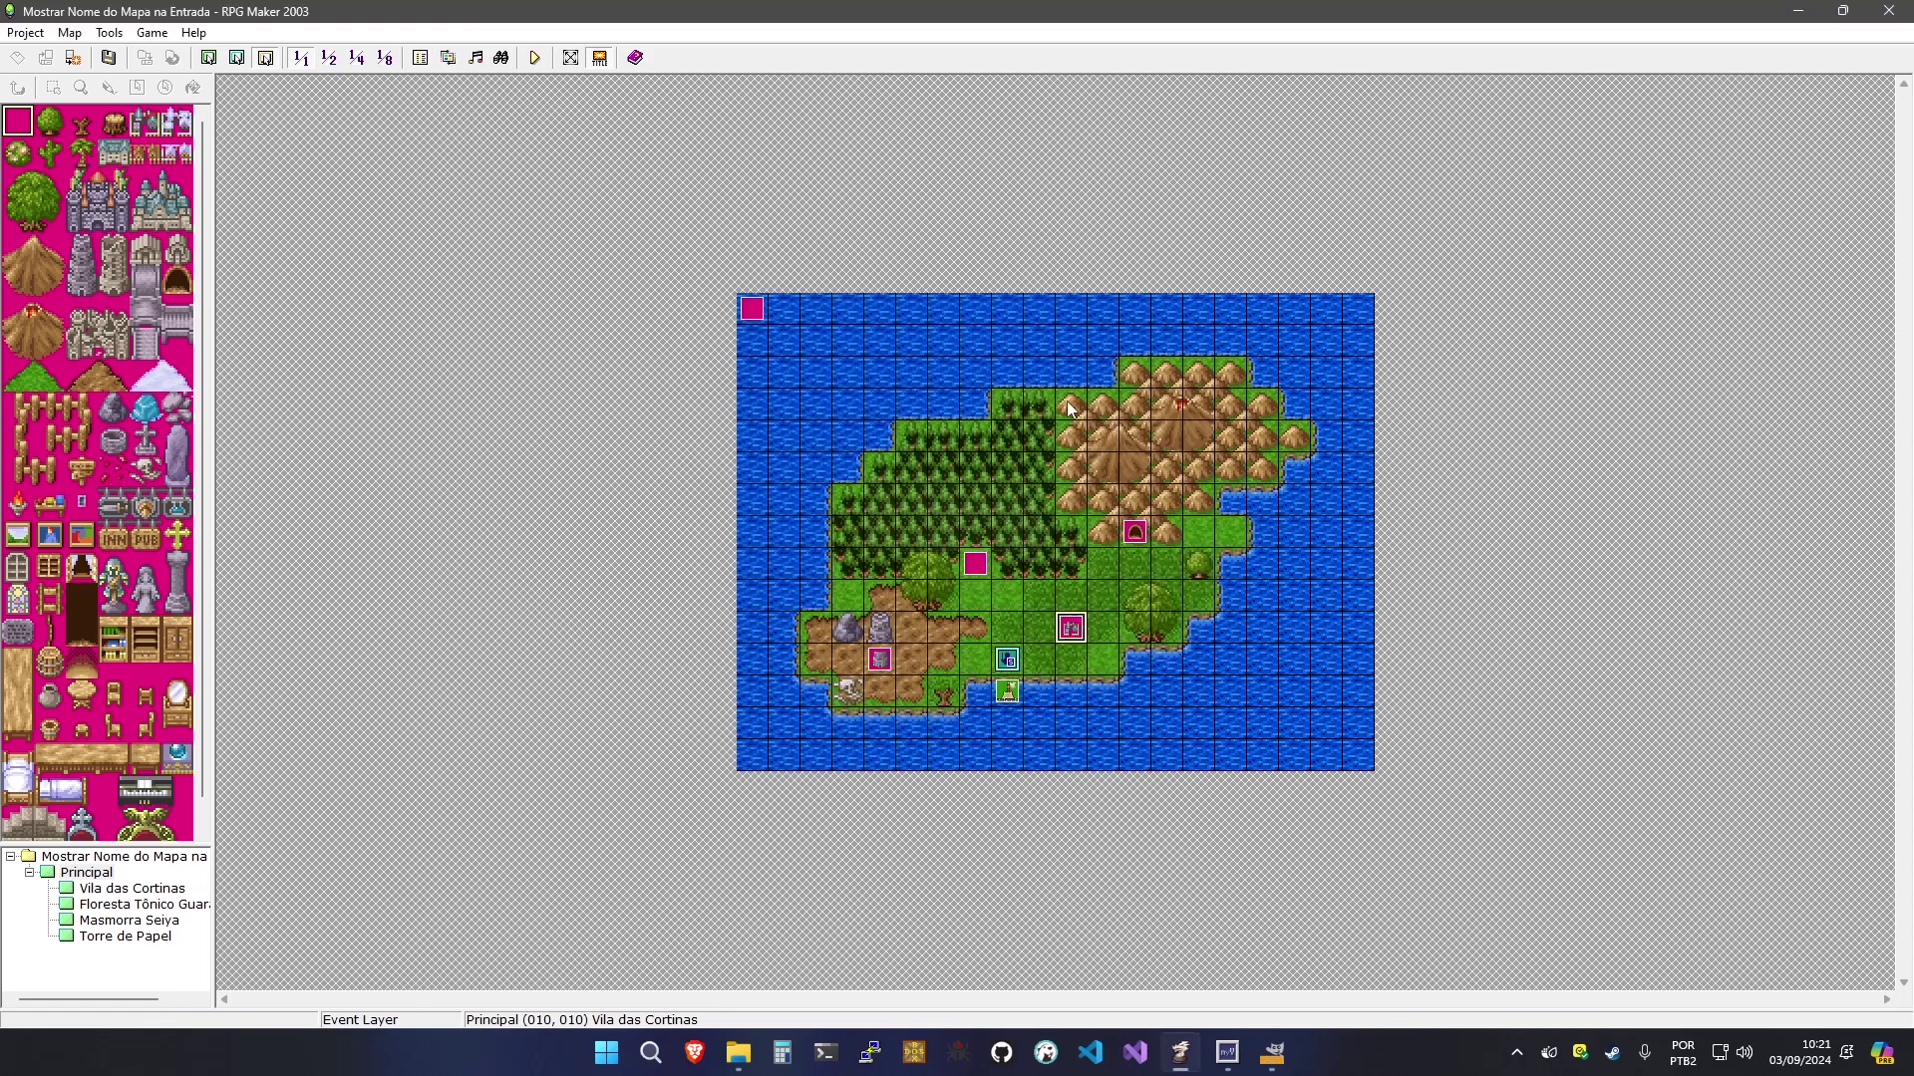
# In Vila das Cortinas' exit event EV0007, call the ClearPlaceName common event between the 0.2-second wait and the player transfer
pyautogui.click(84, 889)
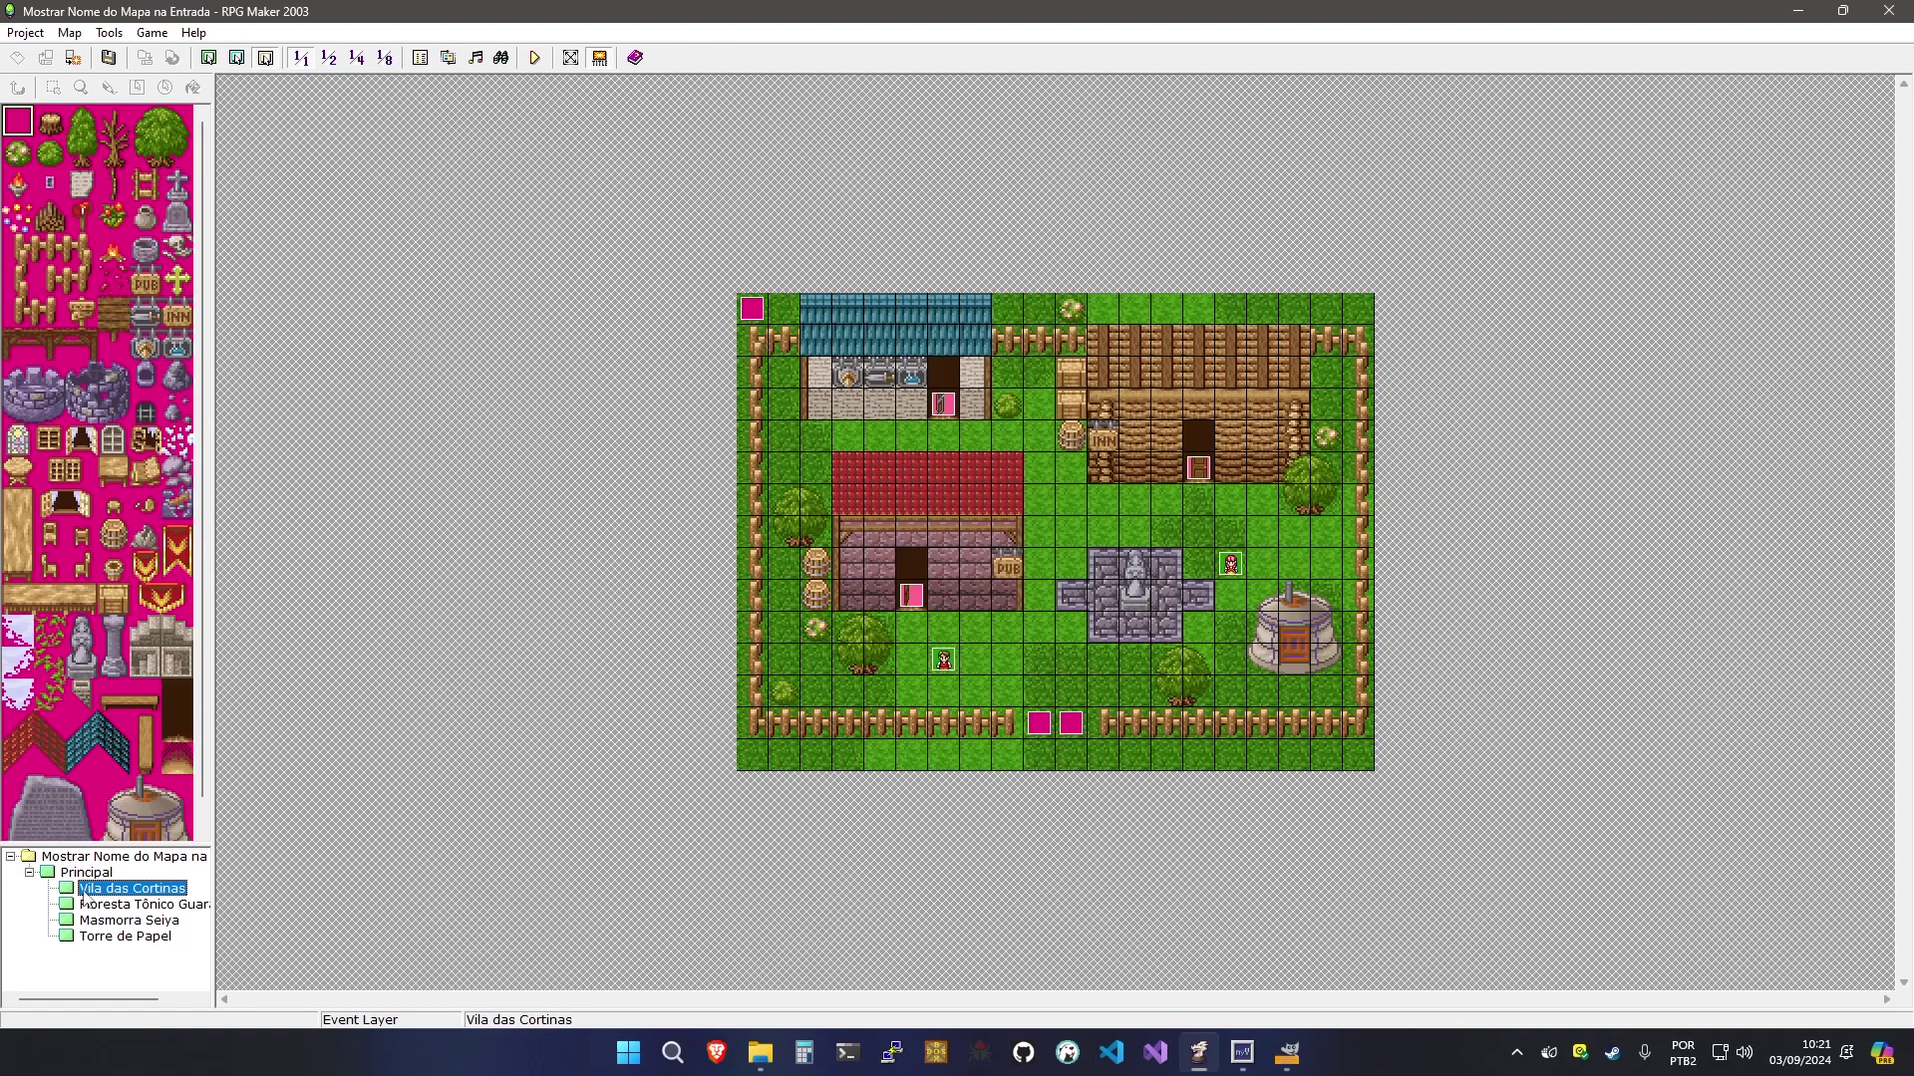
pyautogui.doubleClick(1039, 725)
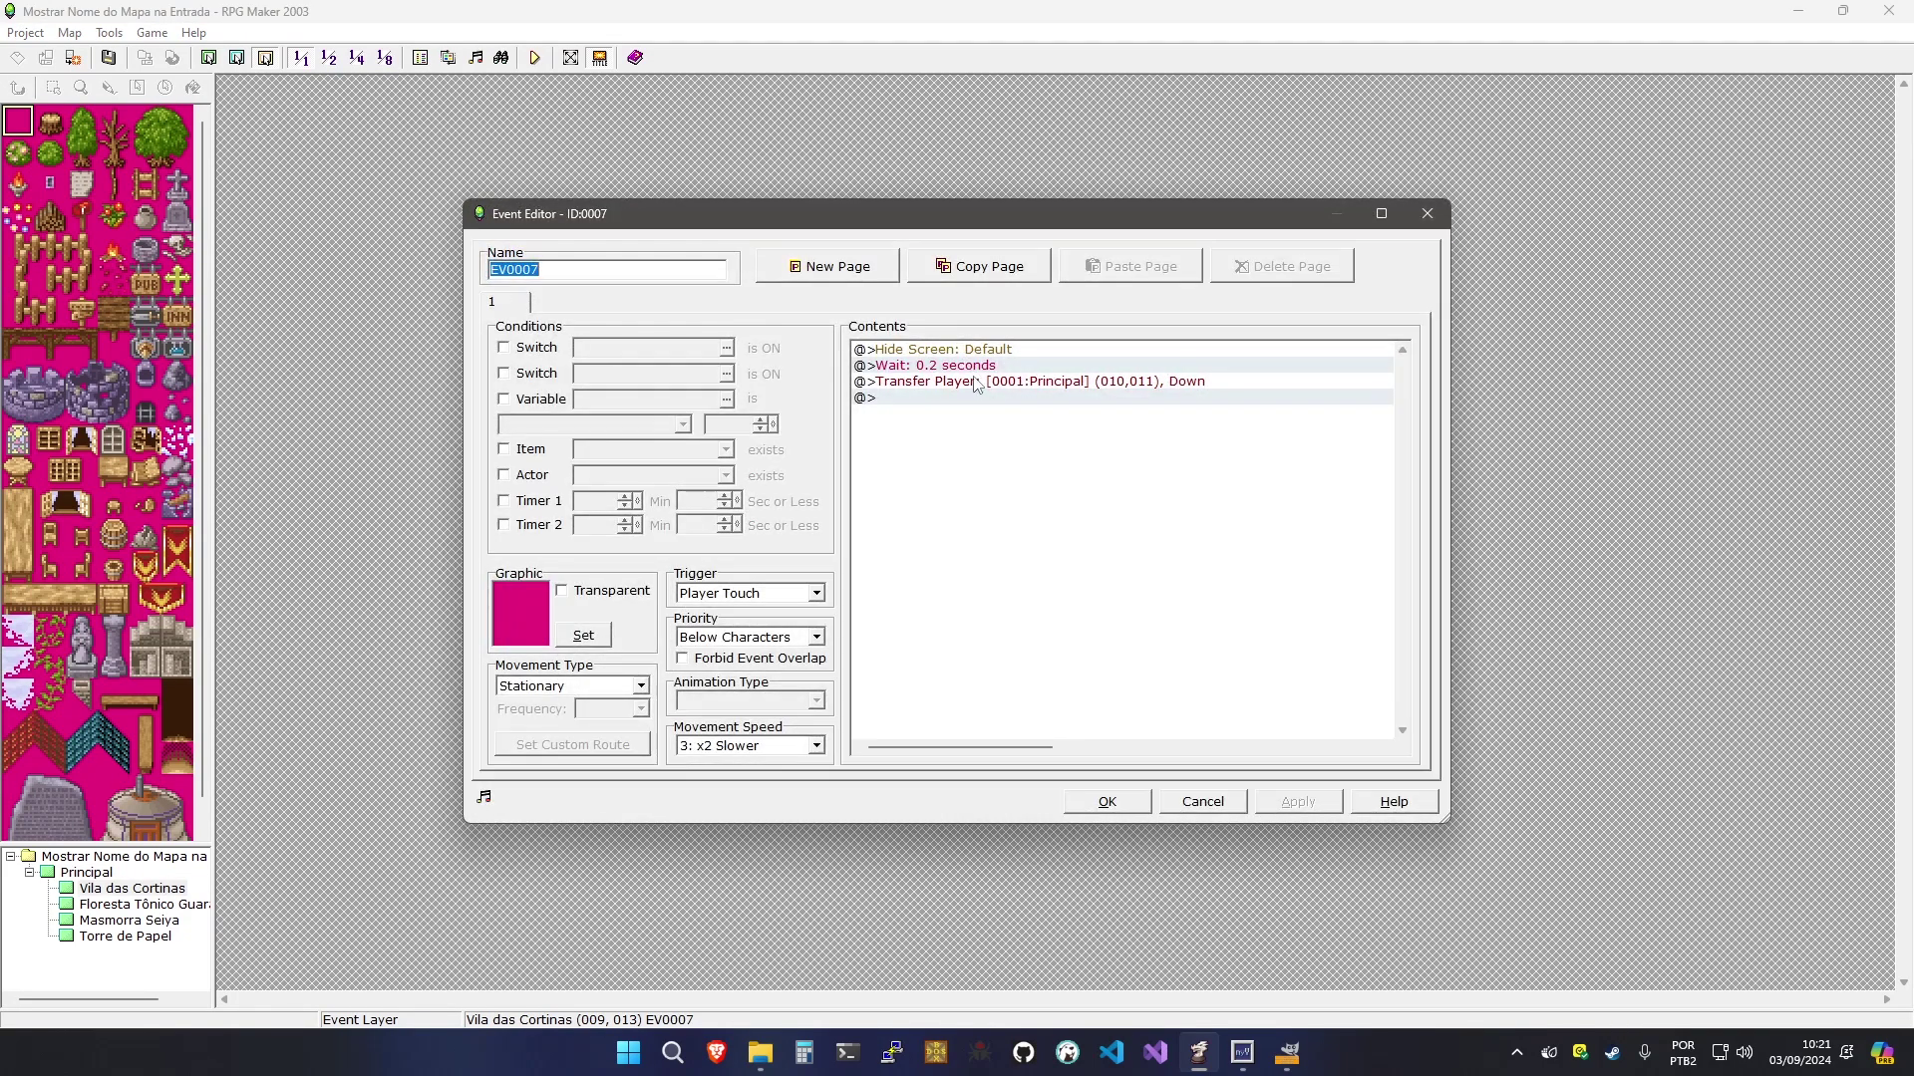
pyautogui.click(927, 355)
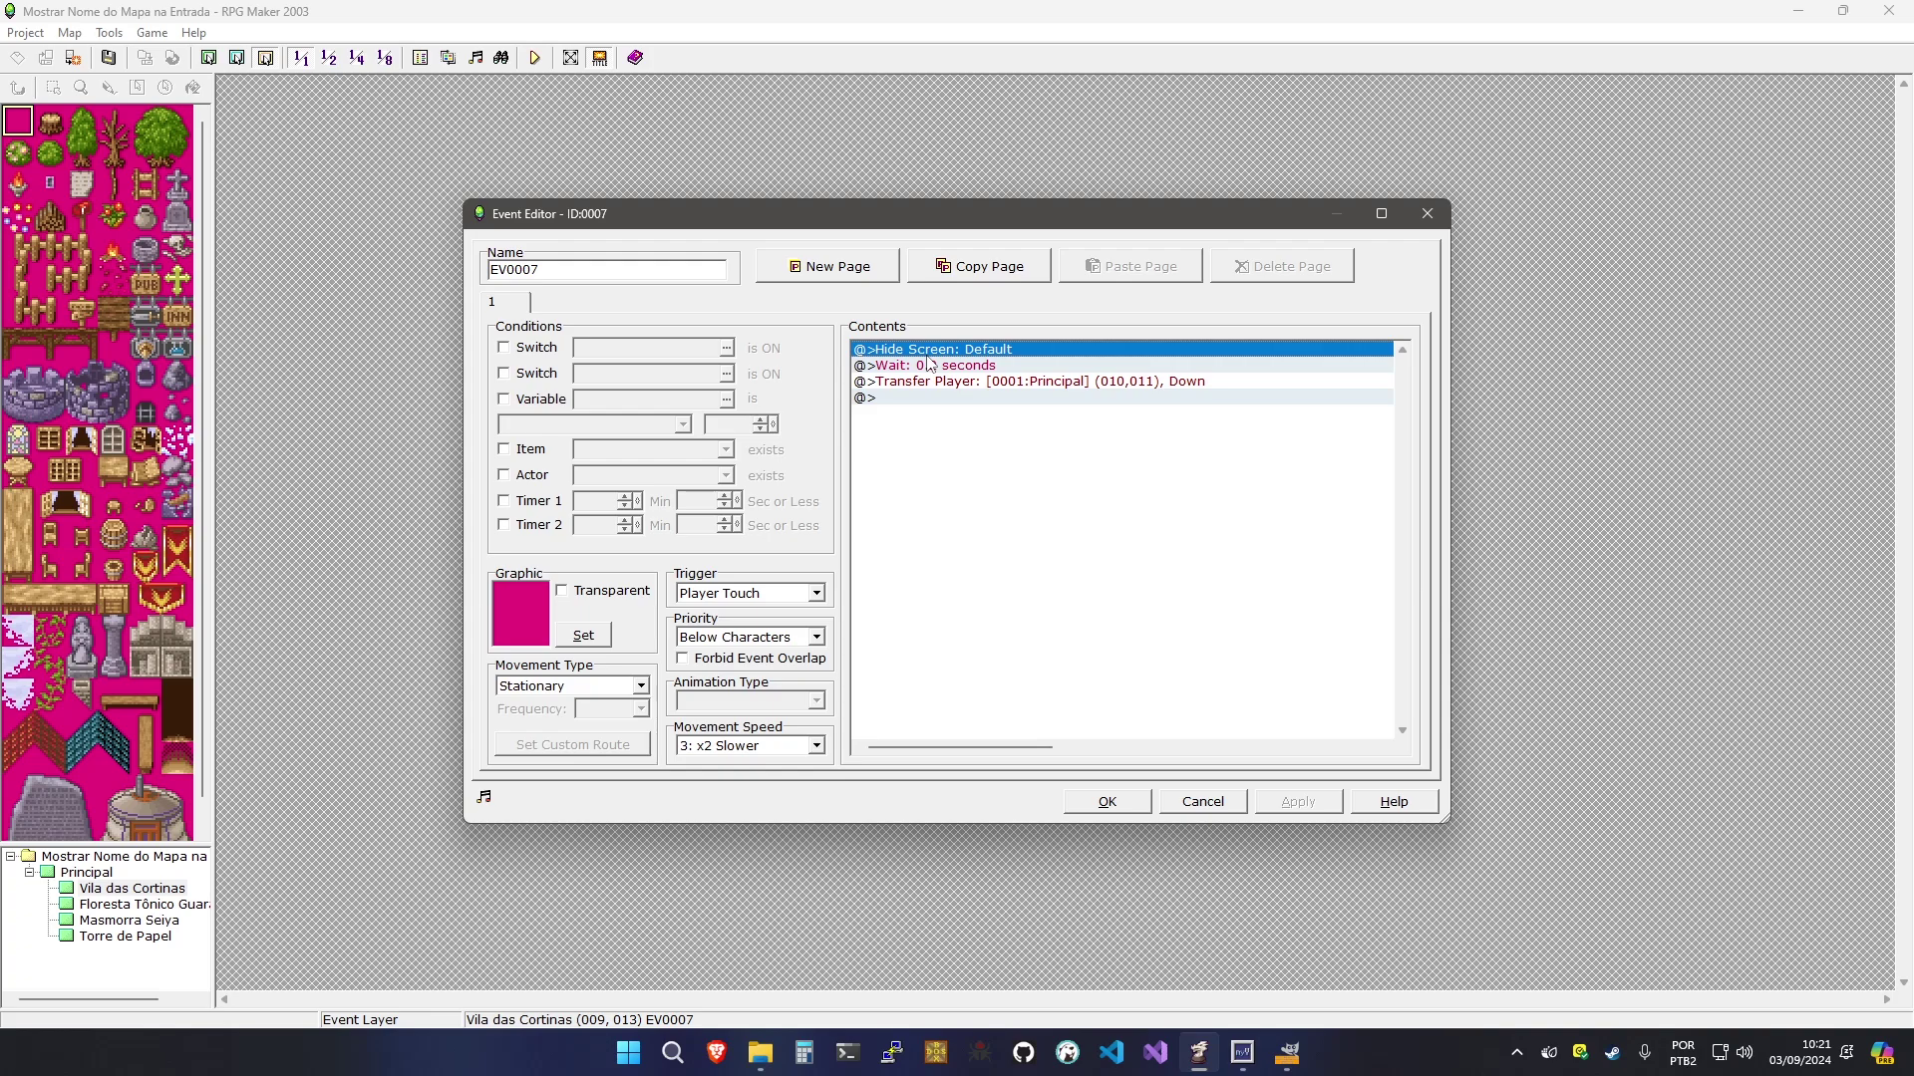
pyautogui.press('Down')
pyautogui.press('Down')
pyautogui.press('Return')
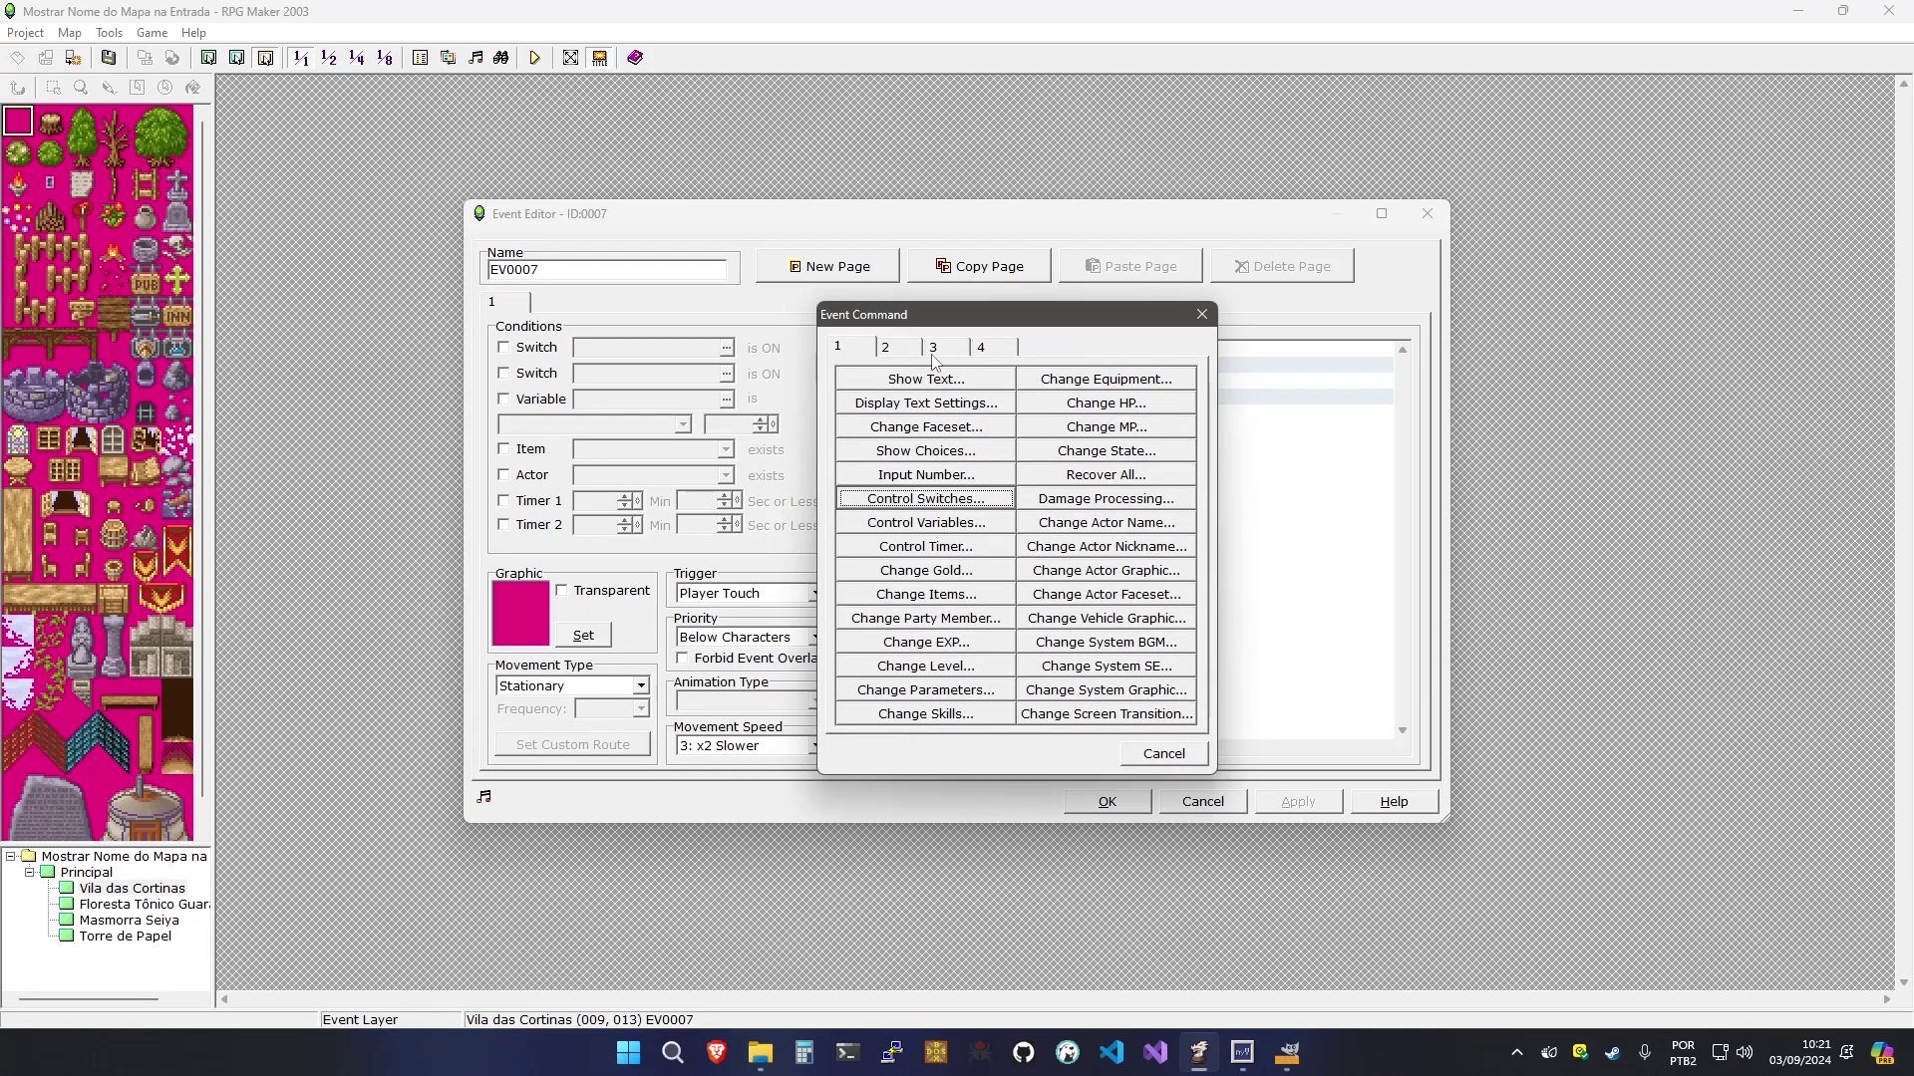
pyautogui.click(930, 352)
pyautogui.click(1167, 633)
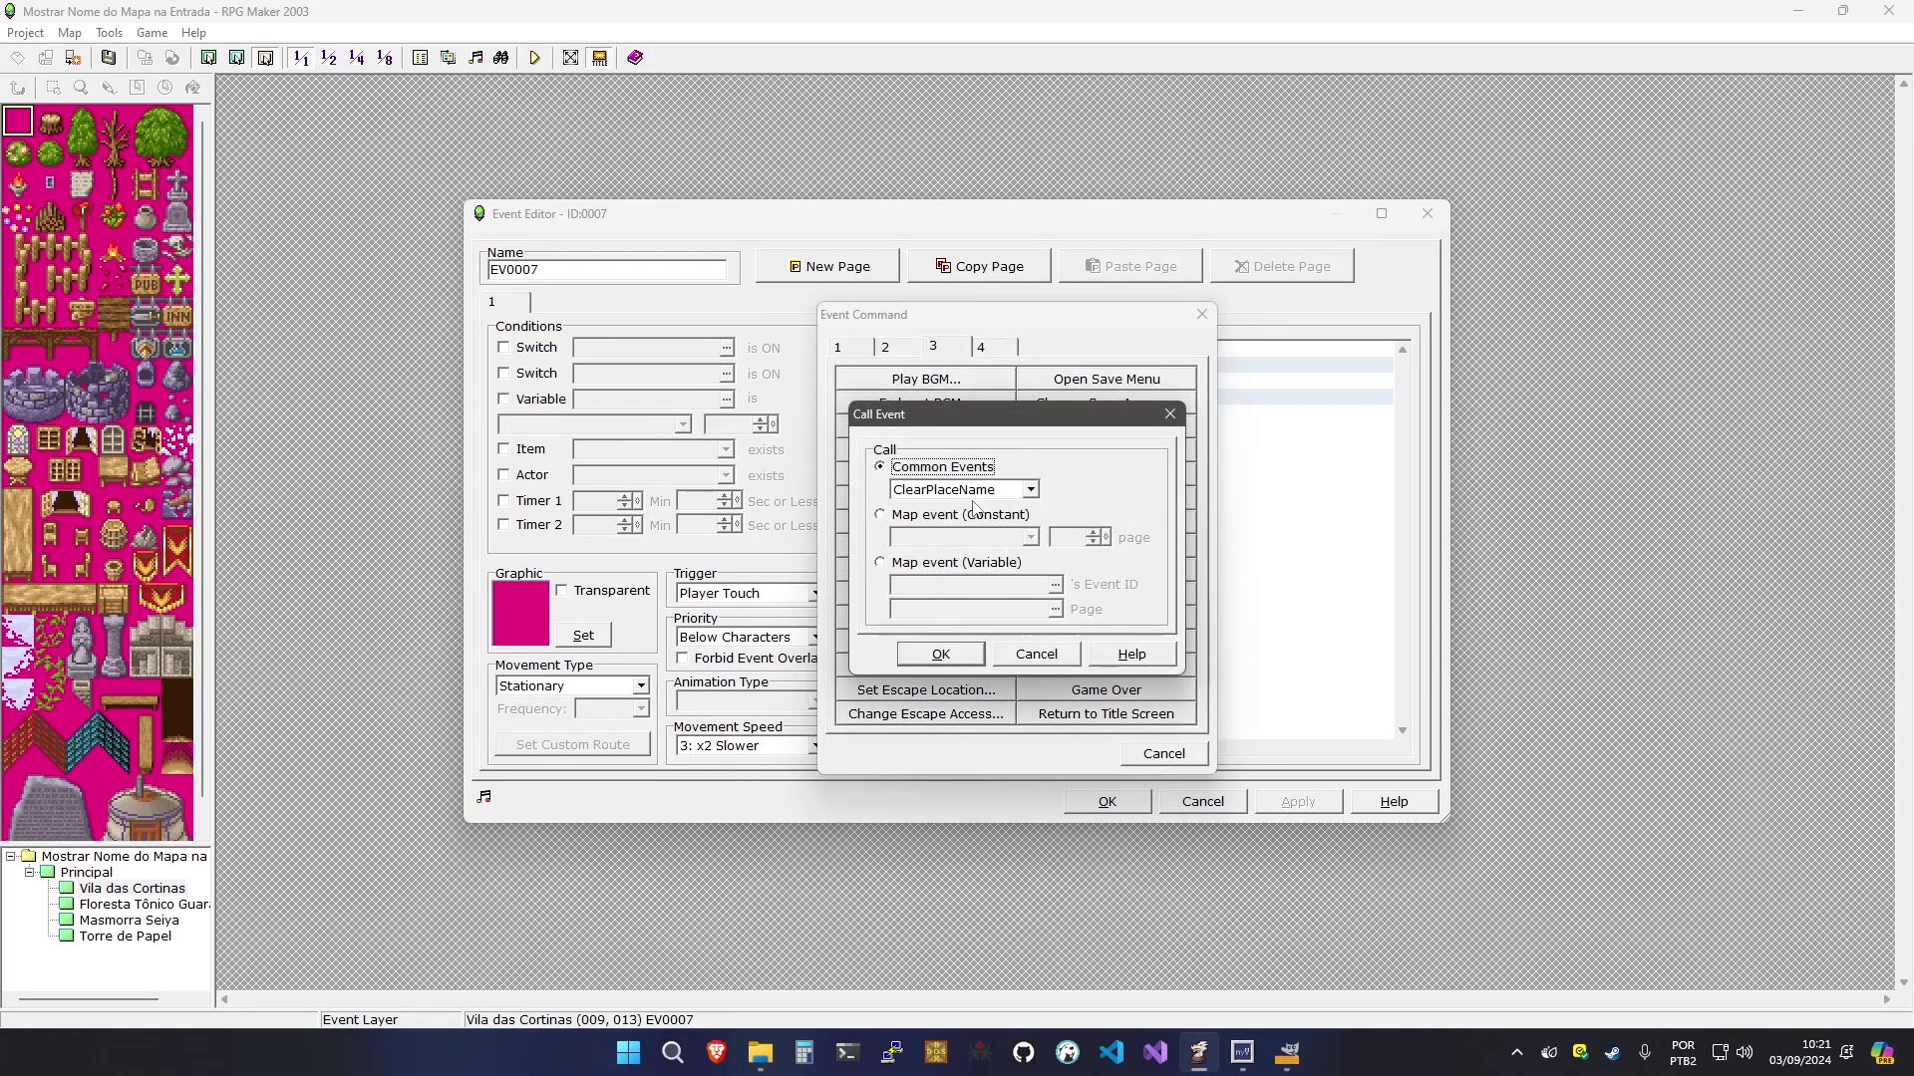
pyautogui.click(941, 653)
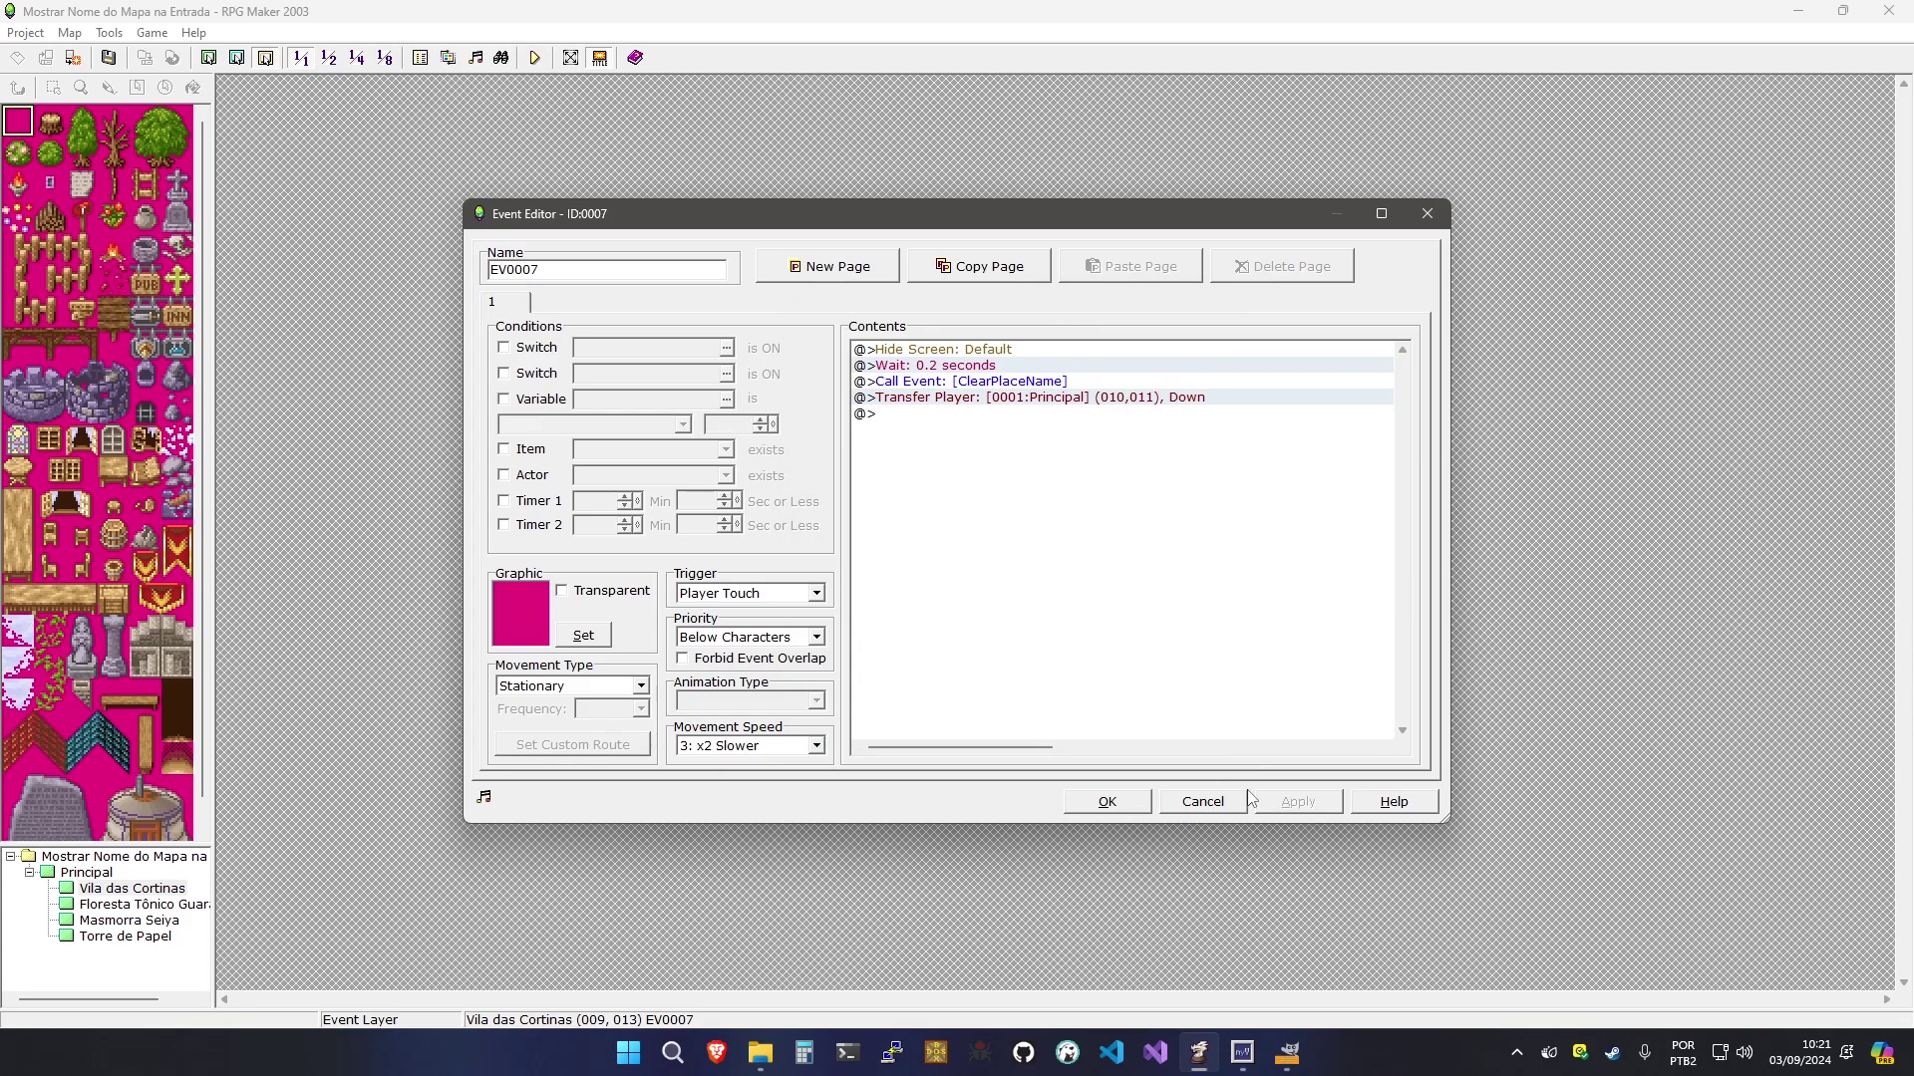
pyautogui.click(919, 367)
pyautogui.click(976, 385)
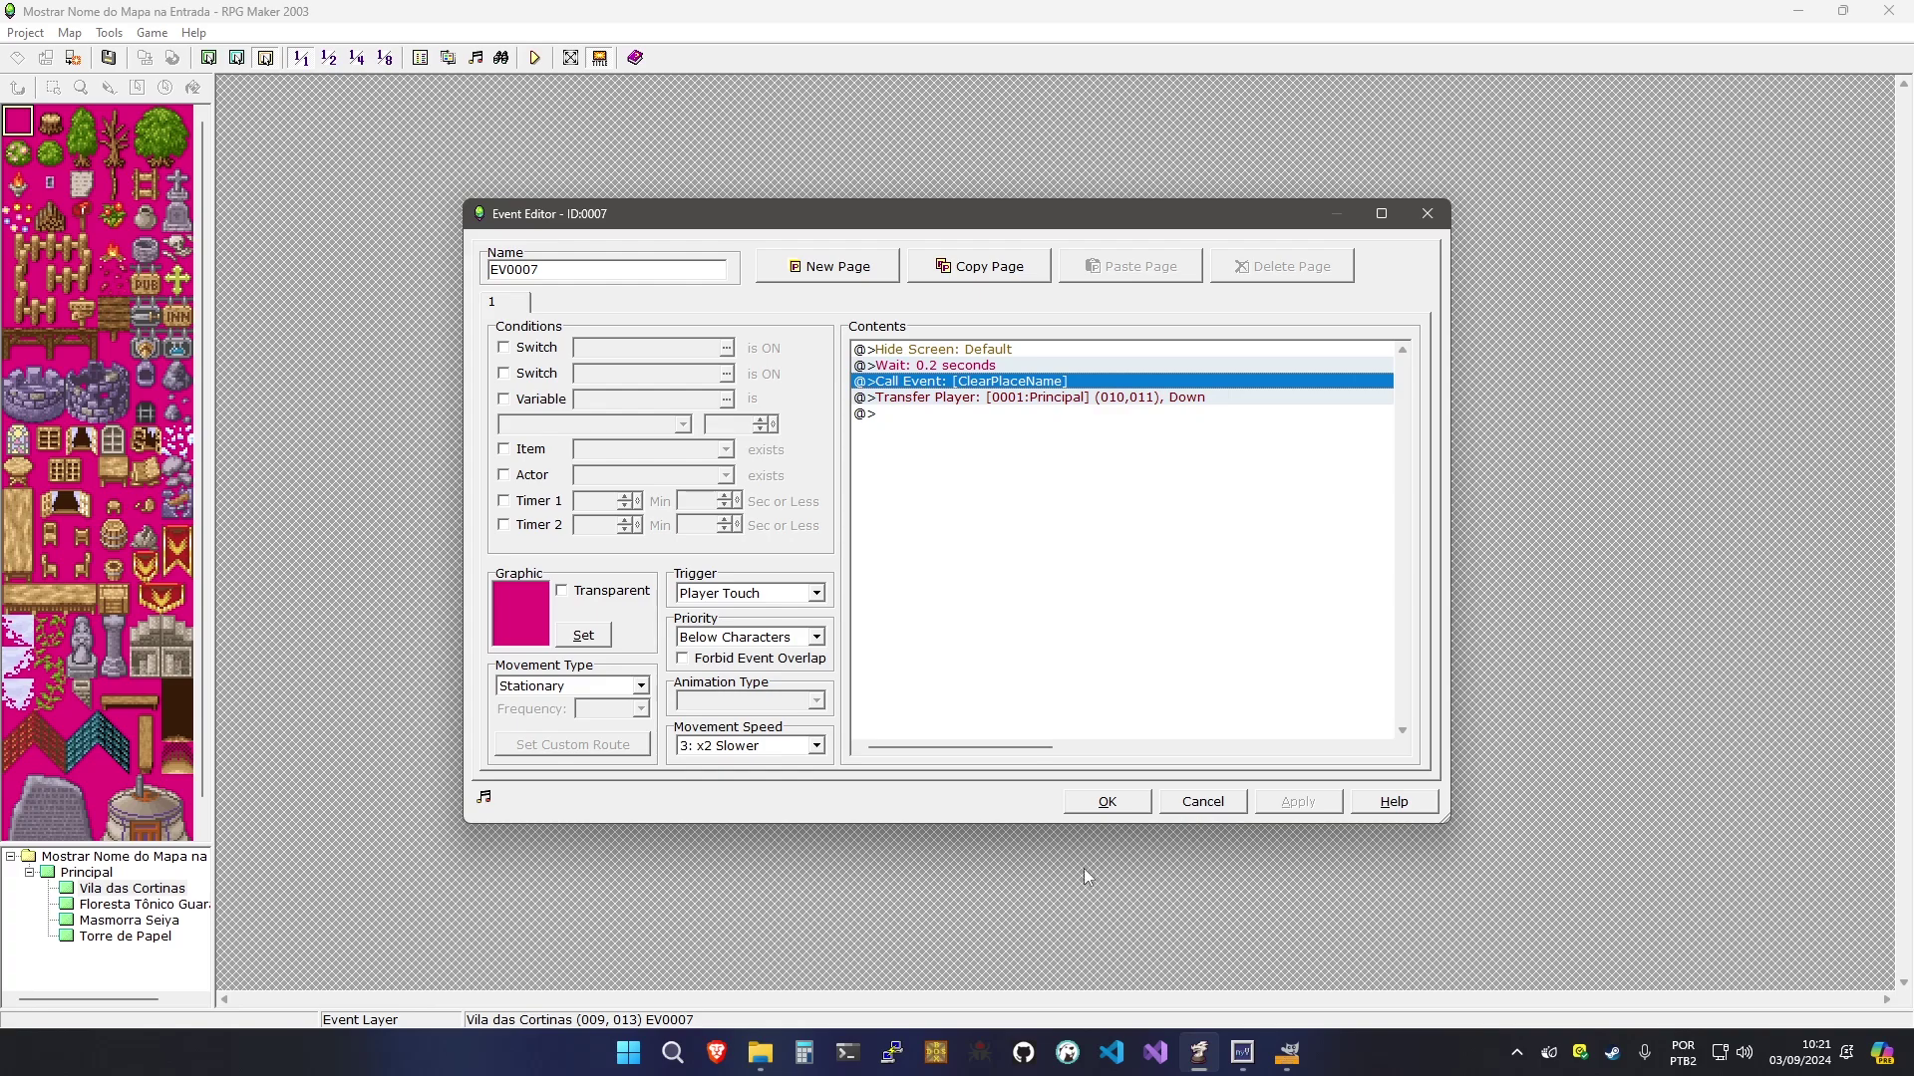
pyautogui.click(1106, 801)
# Review the ClearPlaceName common event in the database, from its PlaceNameActive branch through the picture commands to the ShowPlaceName switch reset
pyautogui.click(420, 57)
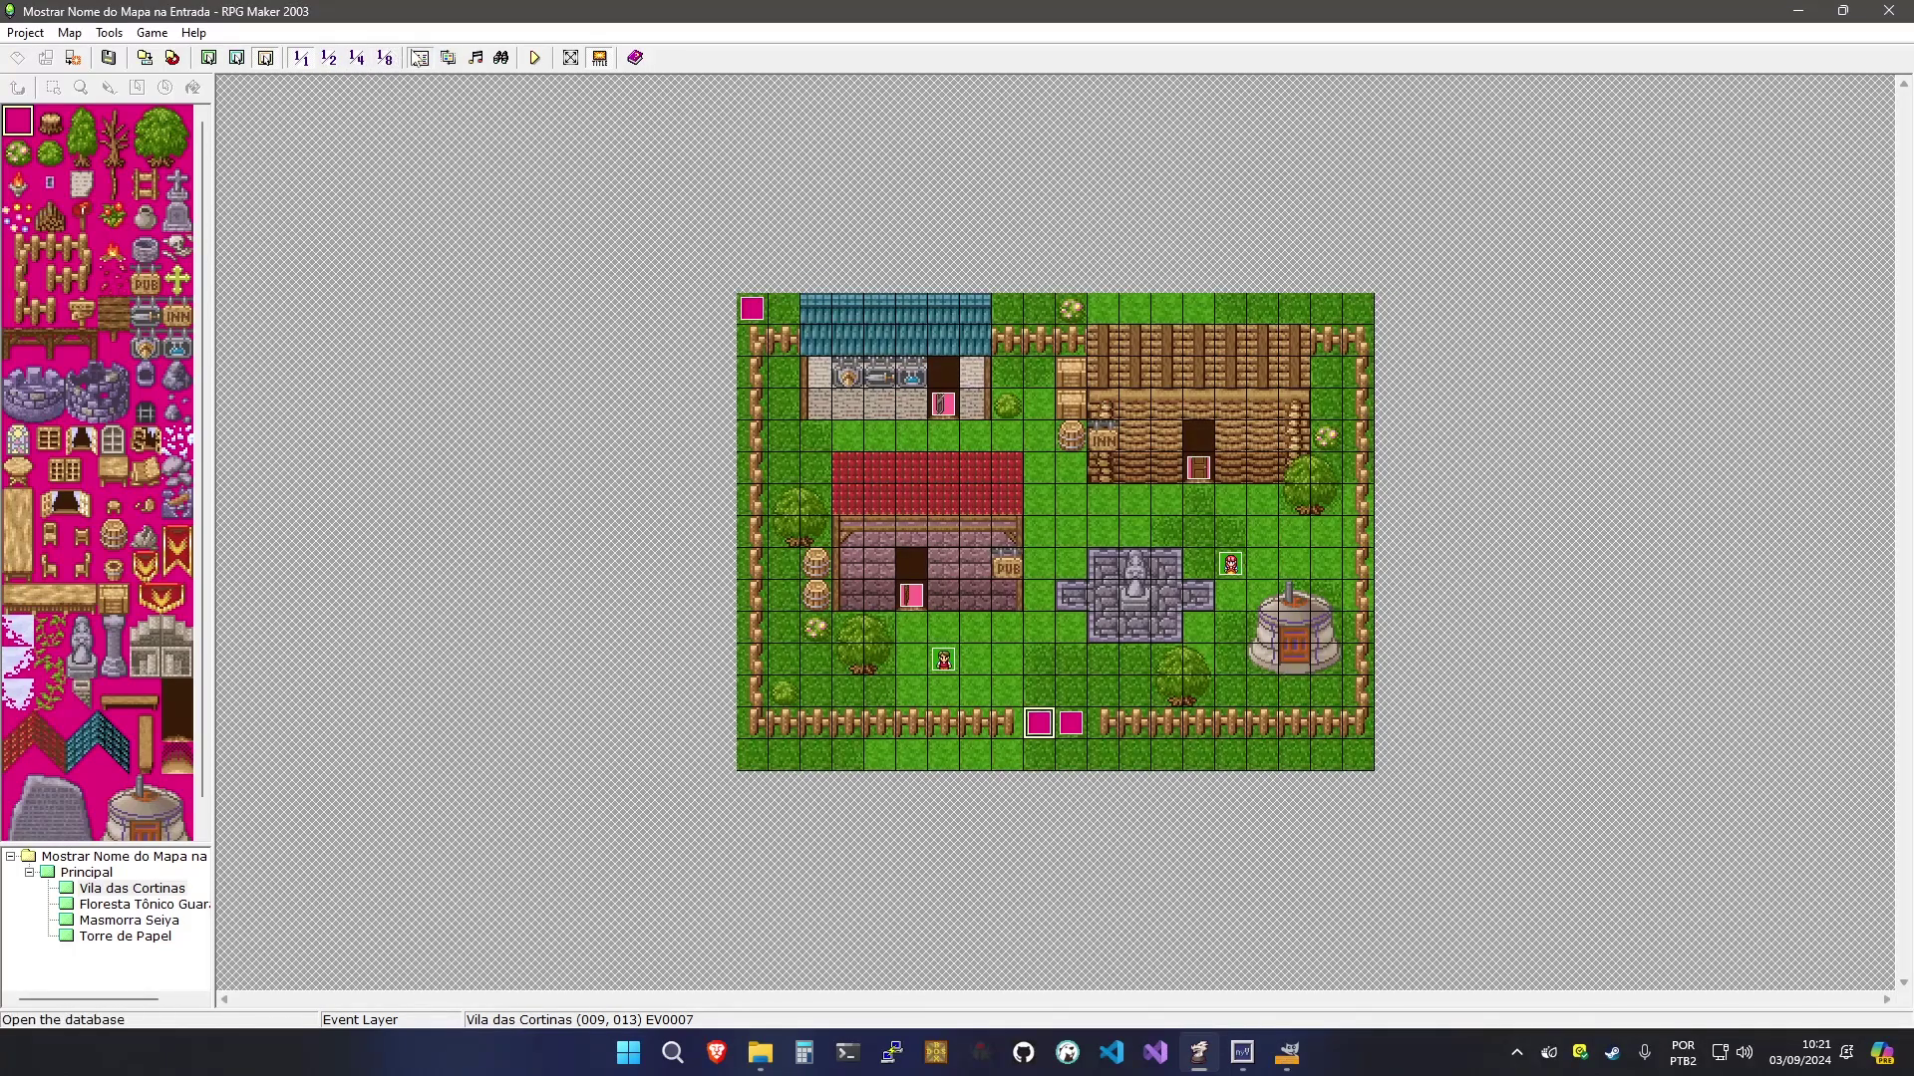
pyautogui.click(572, 359)
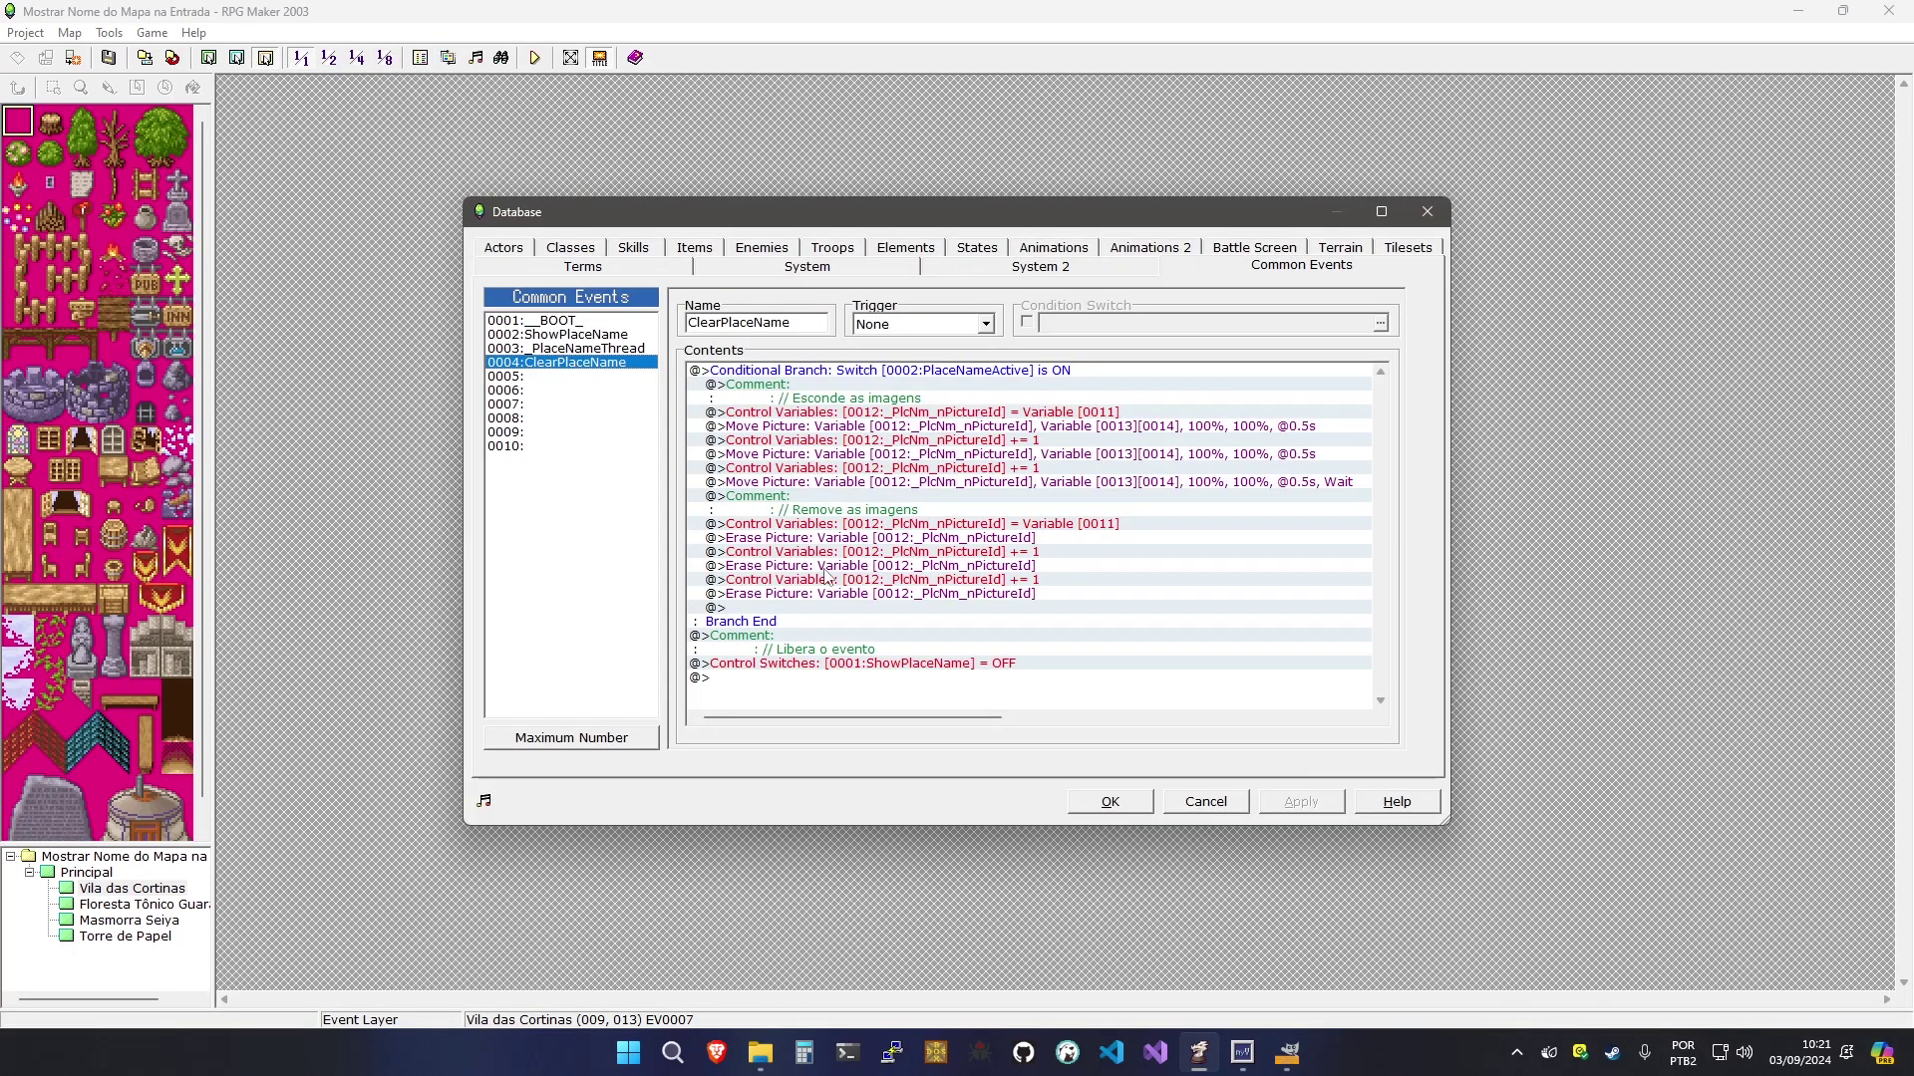
pyautogui.click(913, 371)
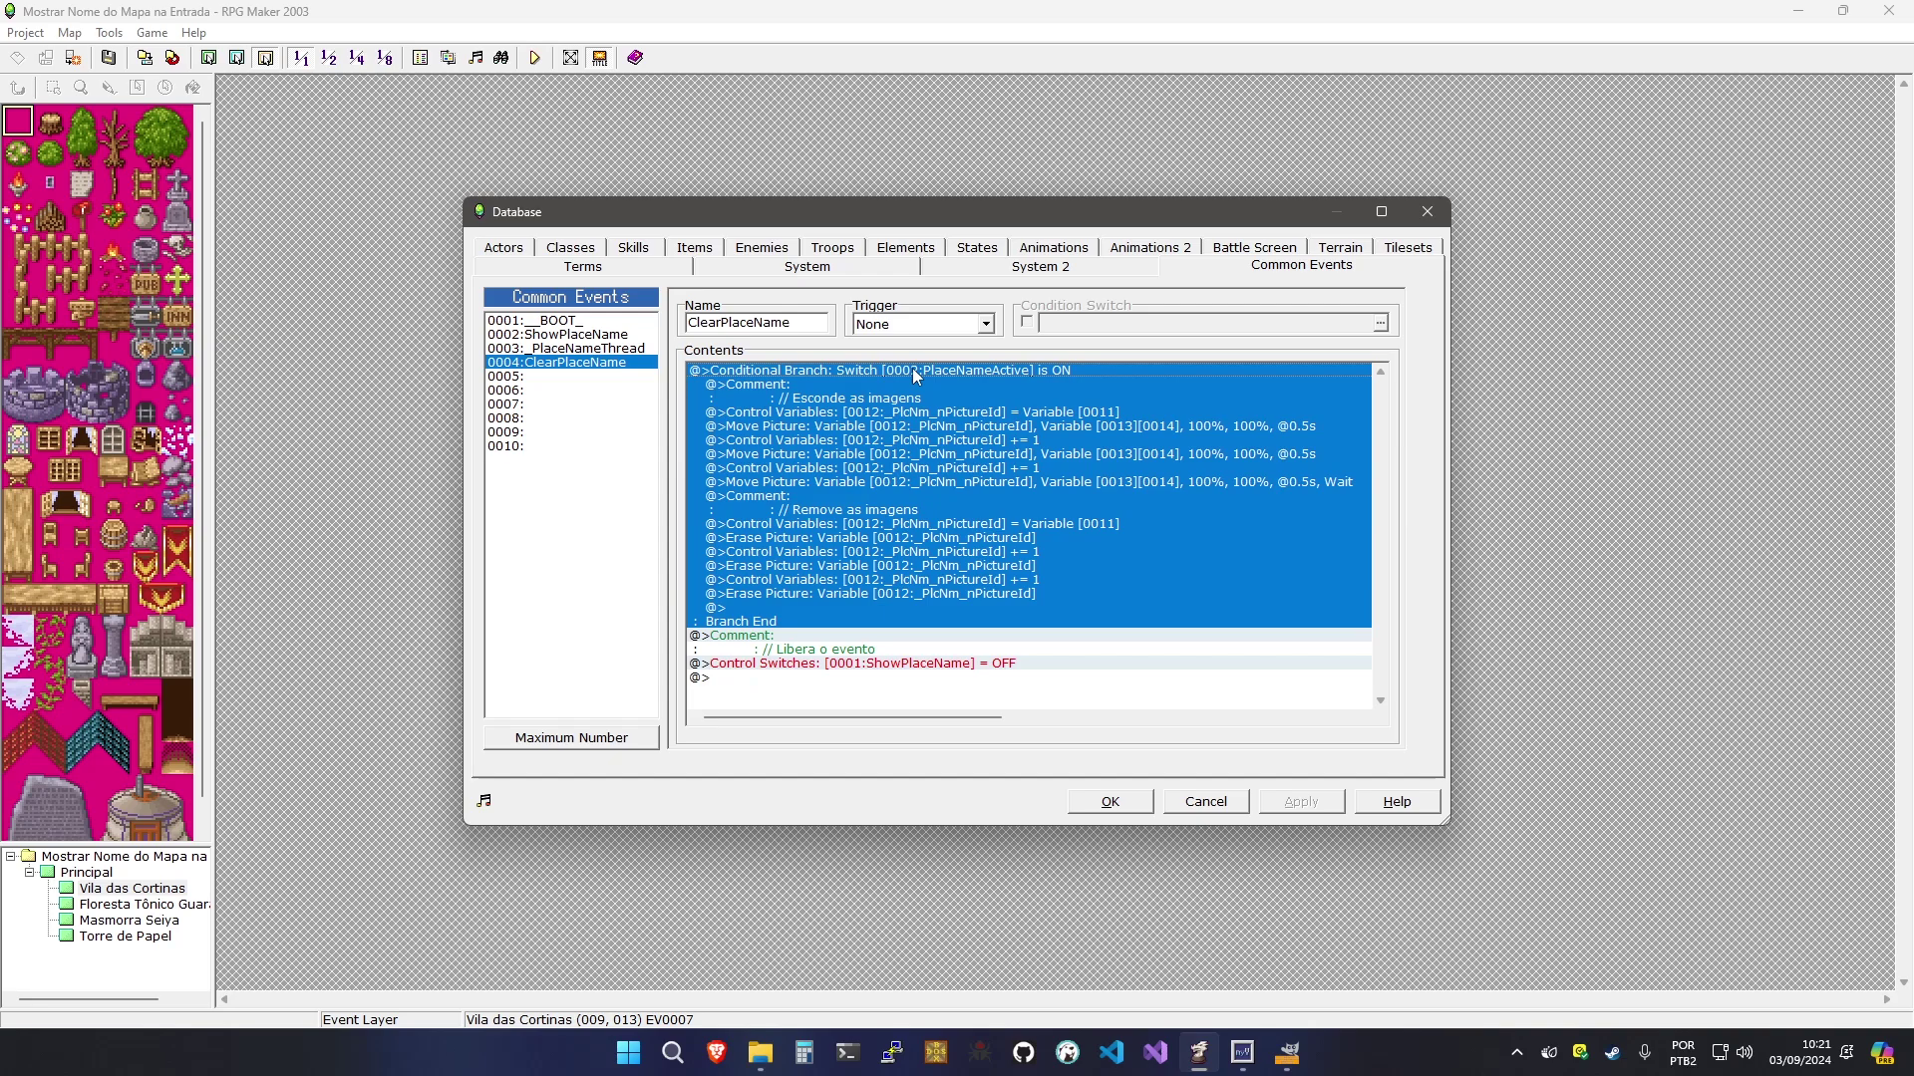
pyautogui.click(953, 383)
pyautogui.click(950, 374)
pyautogui.click(948, 386)
pyautogui.press('Down')
pyautogui.press('Down')
pyautogui.press('Down')
pyautogui.press('Down')
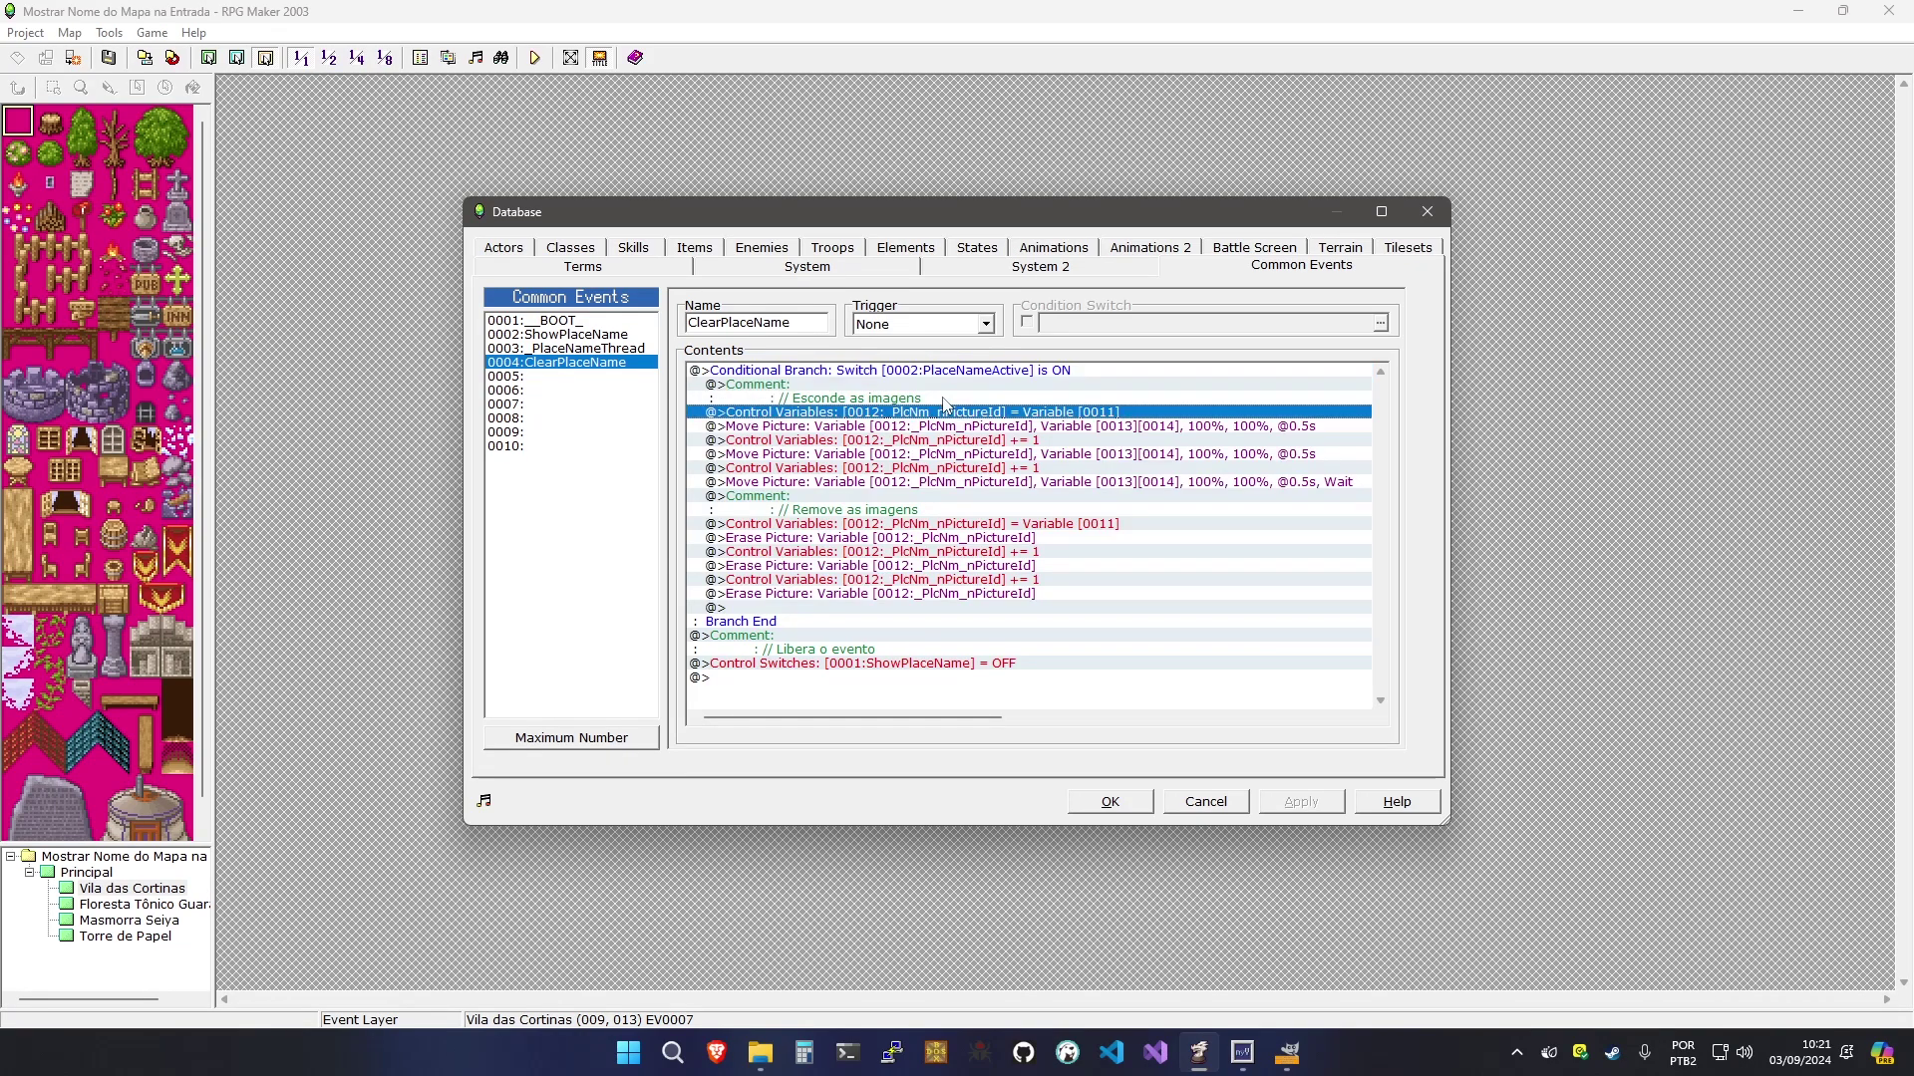
pyautogui.press('Down')
pyautogui.press('Down')
pyautogui.press('Down')
pyautogui.press('Down')
pyautogui.press('Down')
pyautogui.press('Down')
pyautogui.press('Down')
pyautogui.press('Down')
pyautogui.press('Down')
pyautogui.press('Down')
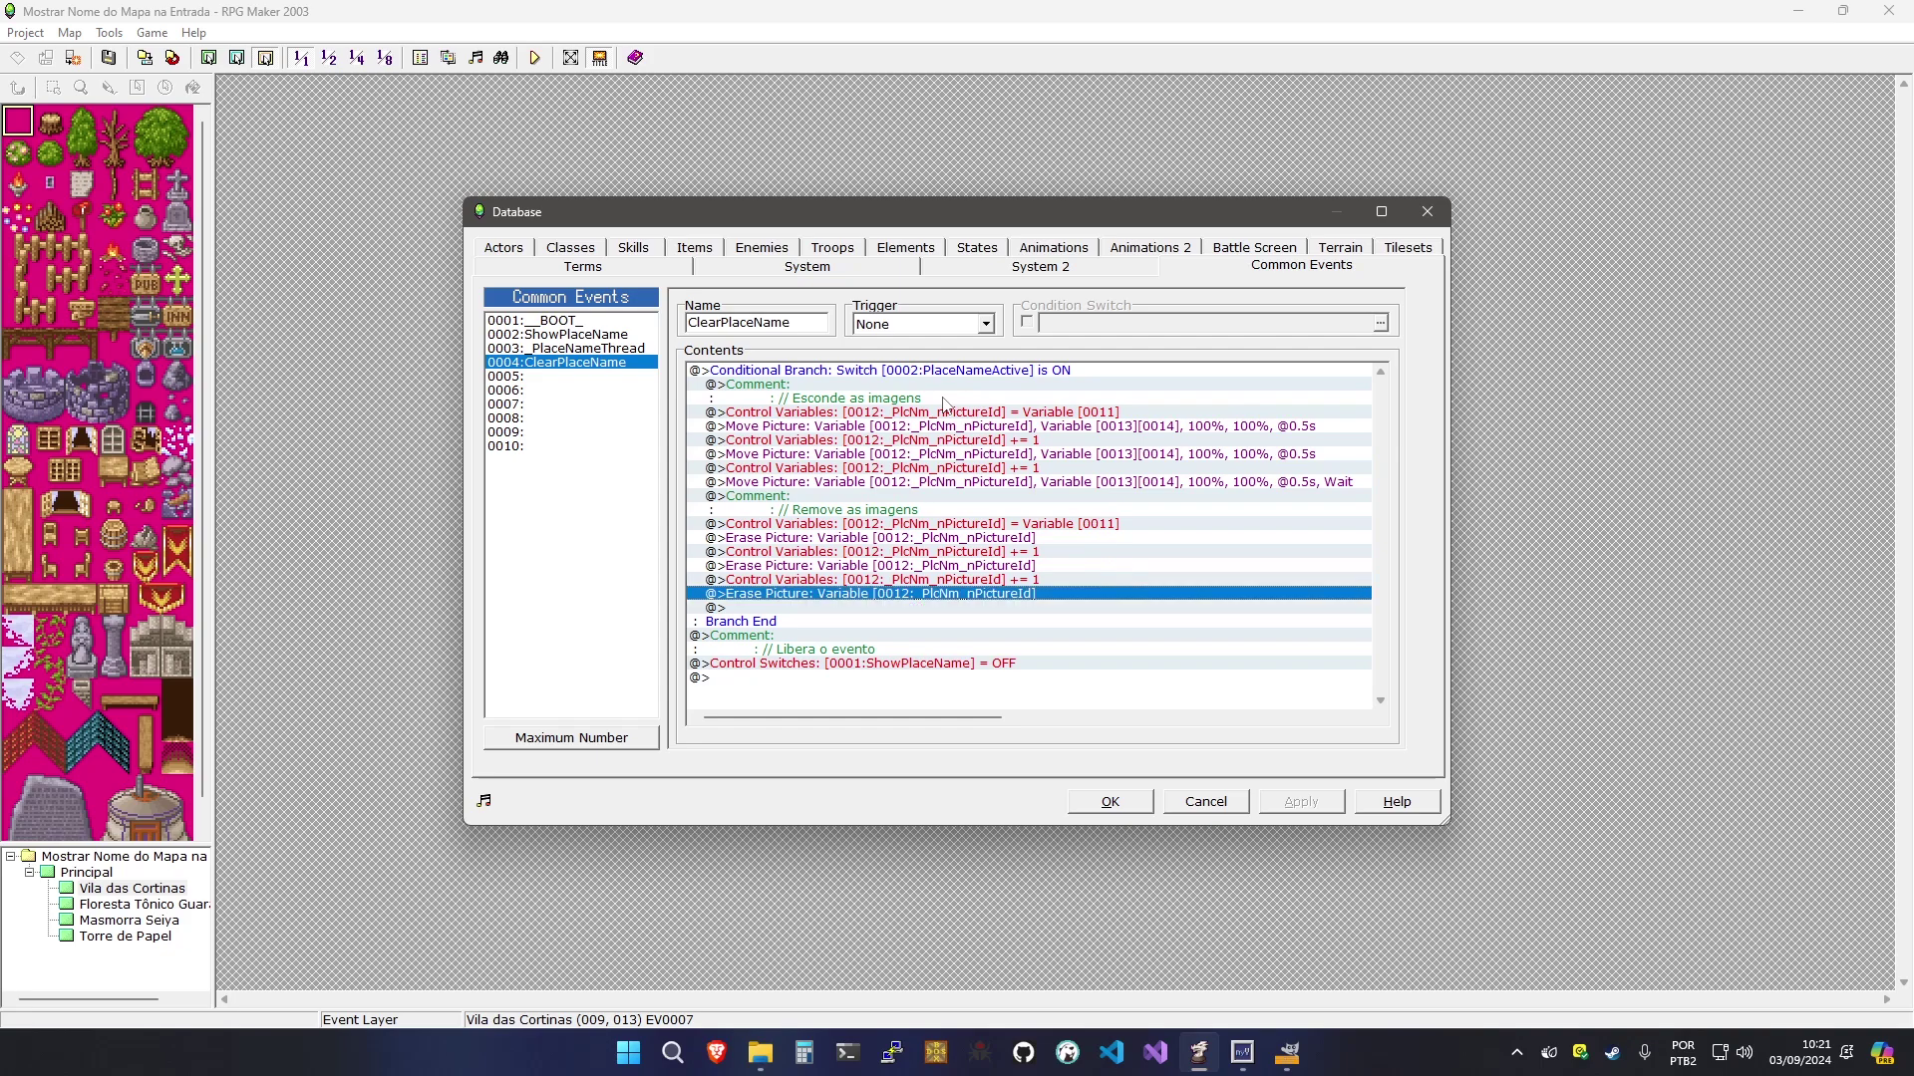
pyautogui.press('Down')
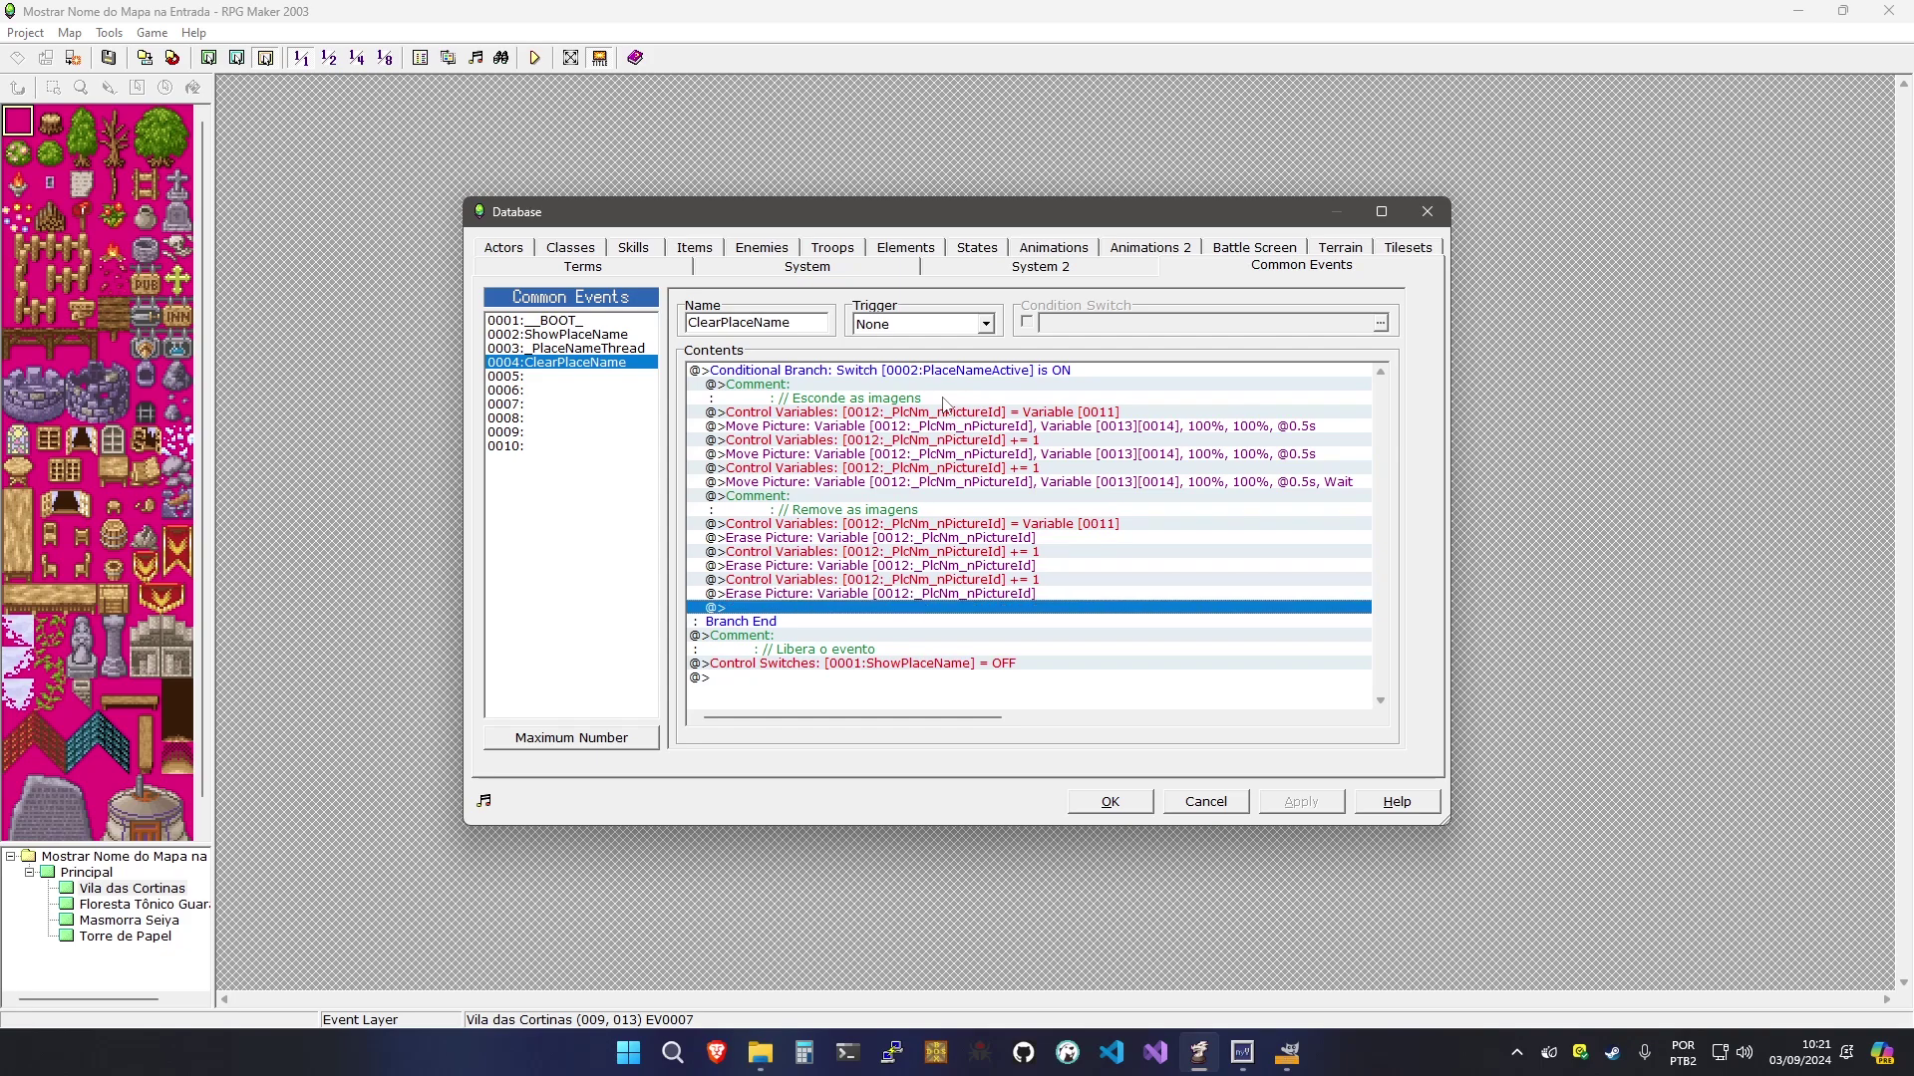
pyautogui.click(815, 648)
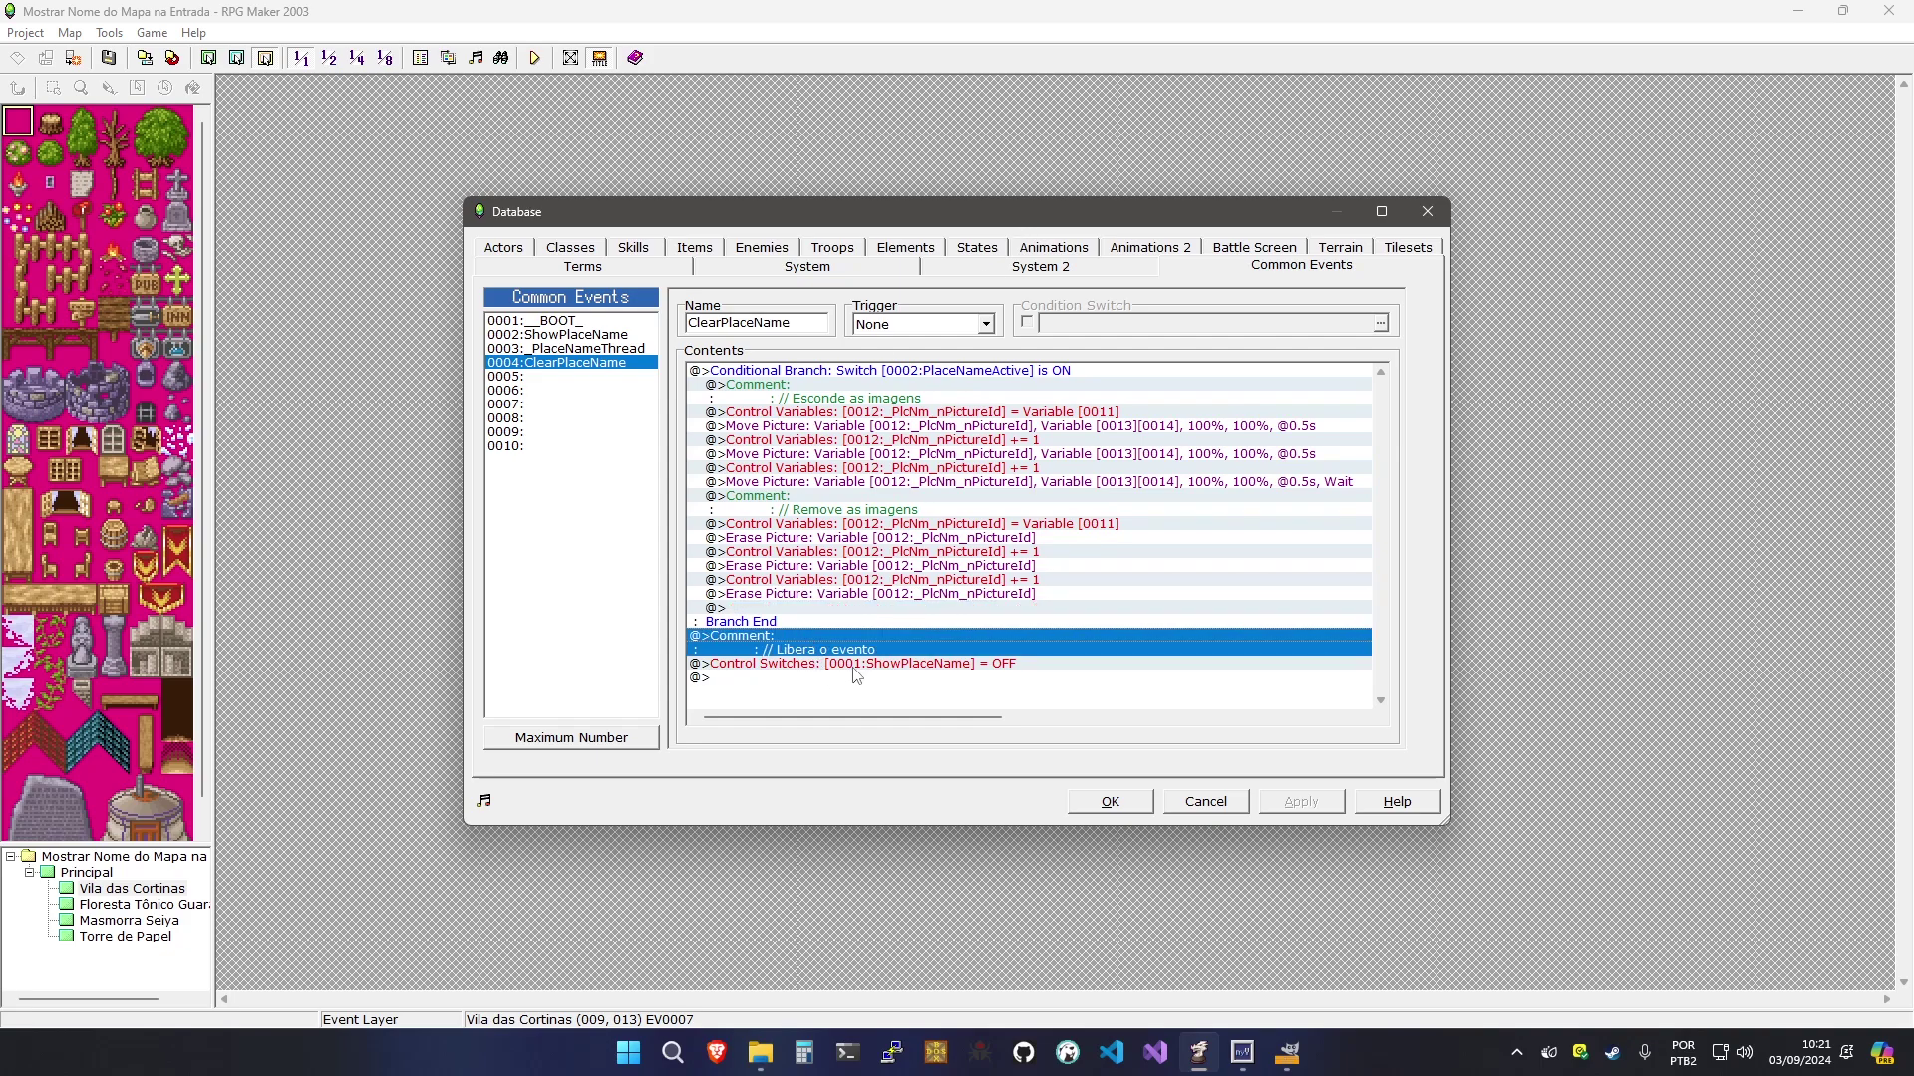
pyautogui.click(864, 665)
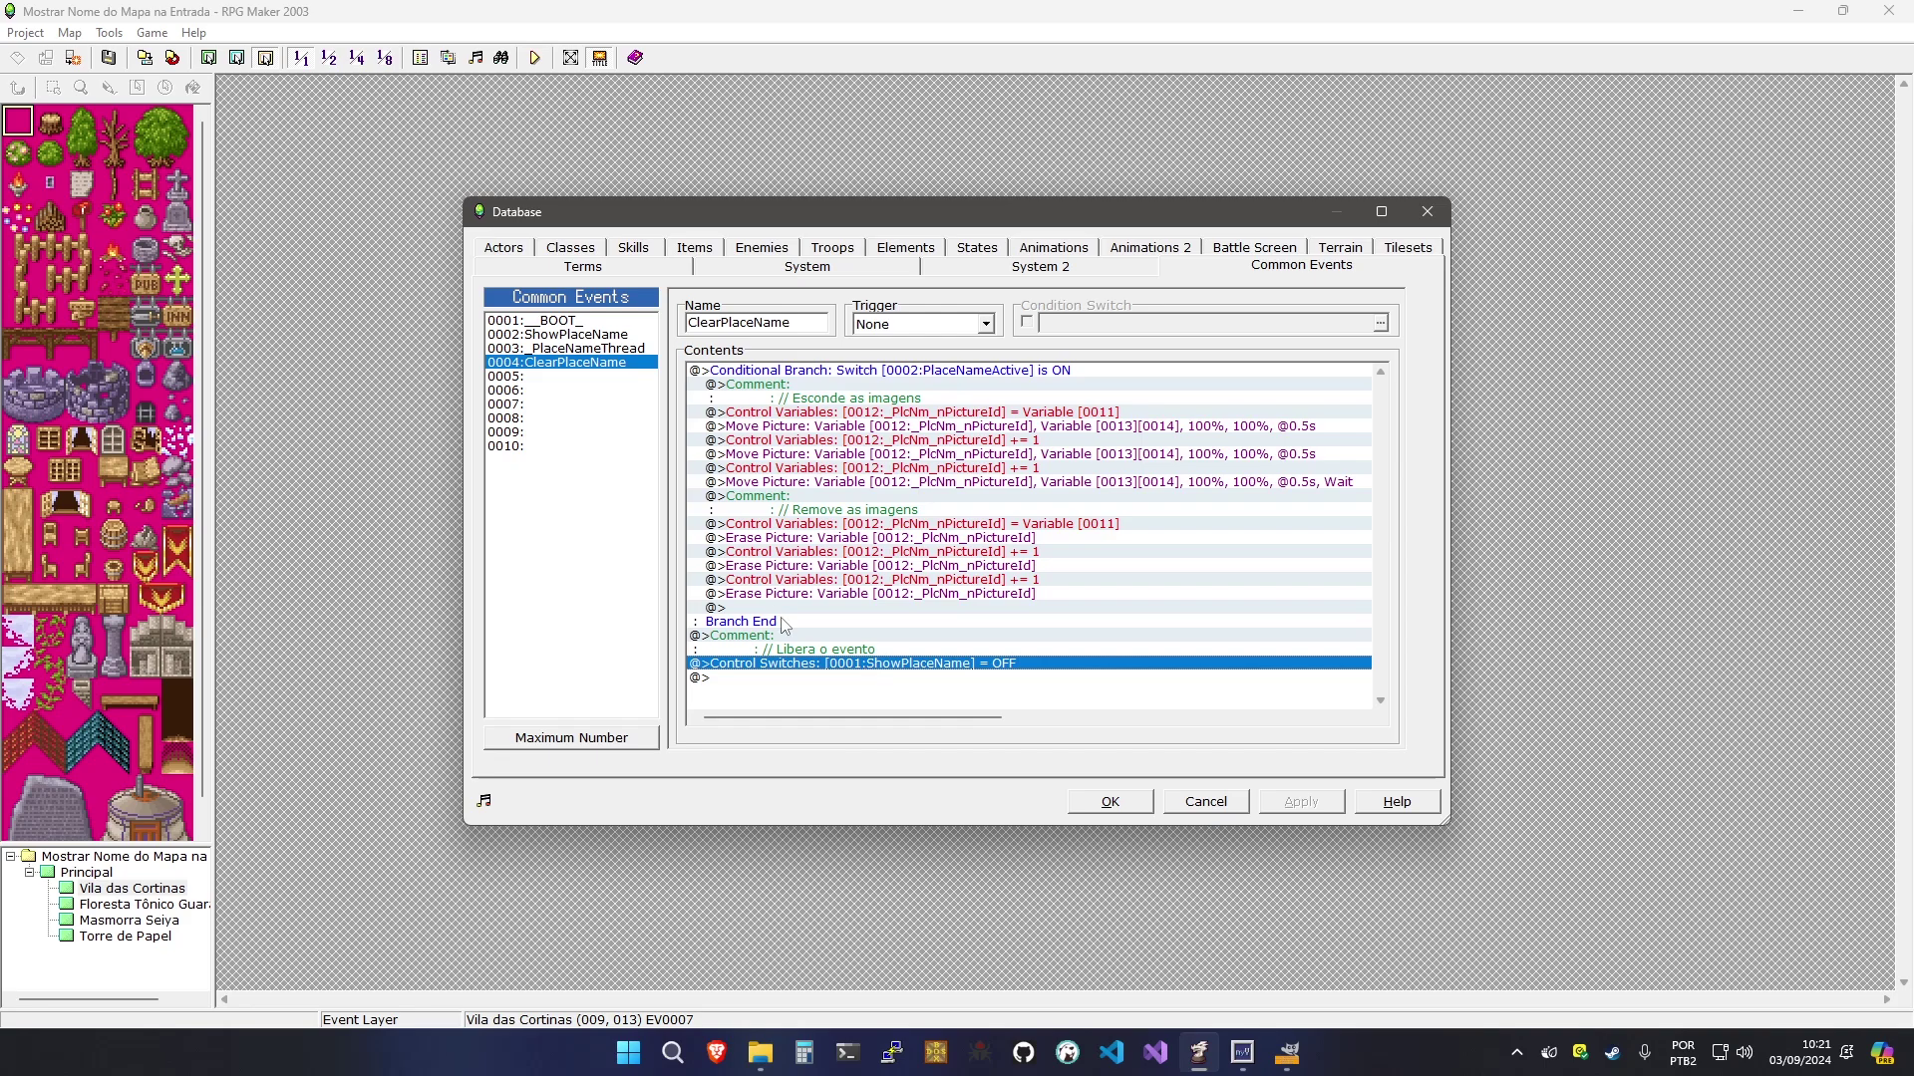
# Examine the _PlaceNameThread common event's wait loop, its ShowPlaceName break condition, and the closing ClearPlaceName call and switch command
pyautogui.click(568, 348)
pyautogui.click(877, 429)
pyautogui.click(972, 489)
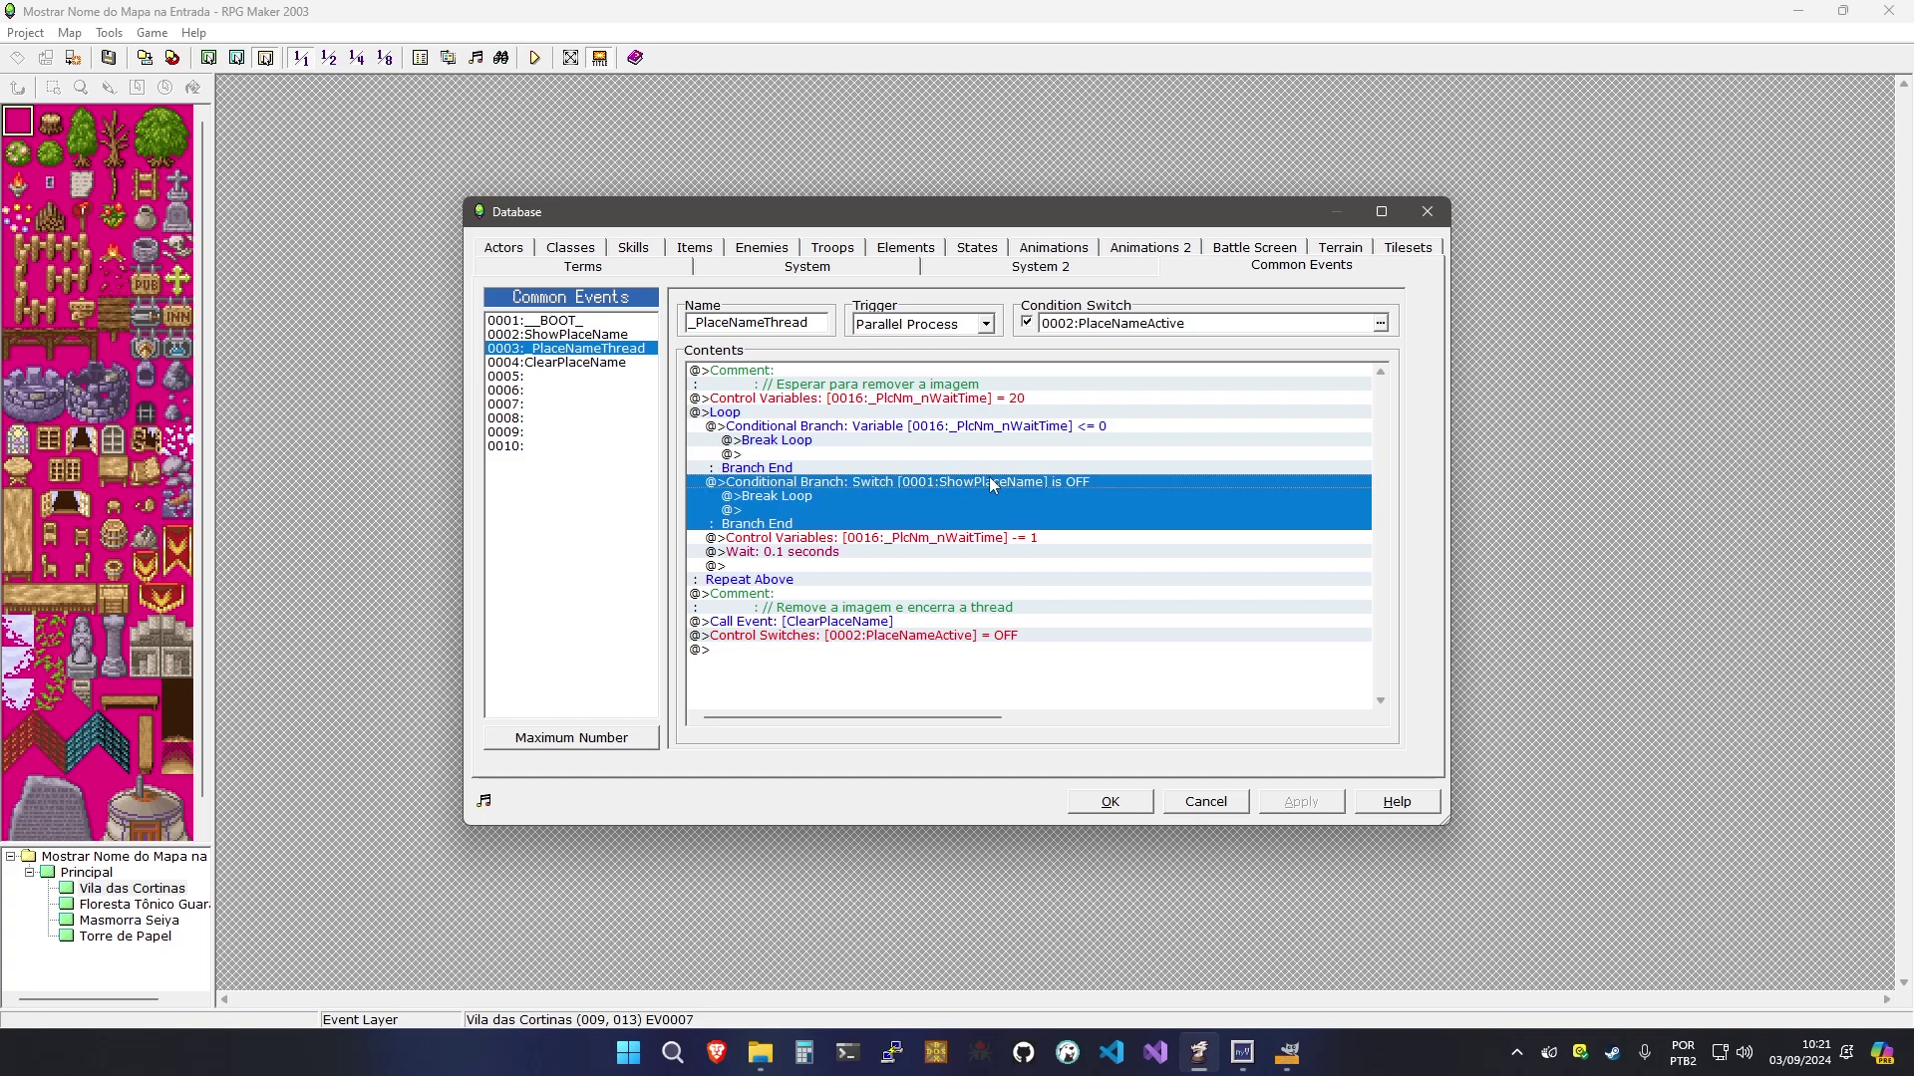
pyautogui.click(862, 496)
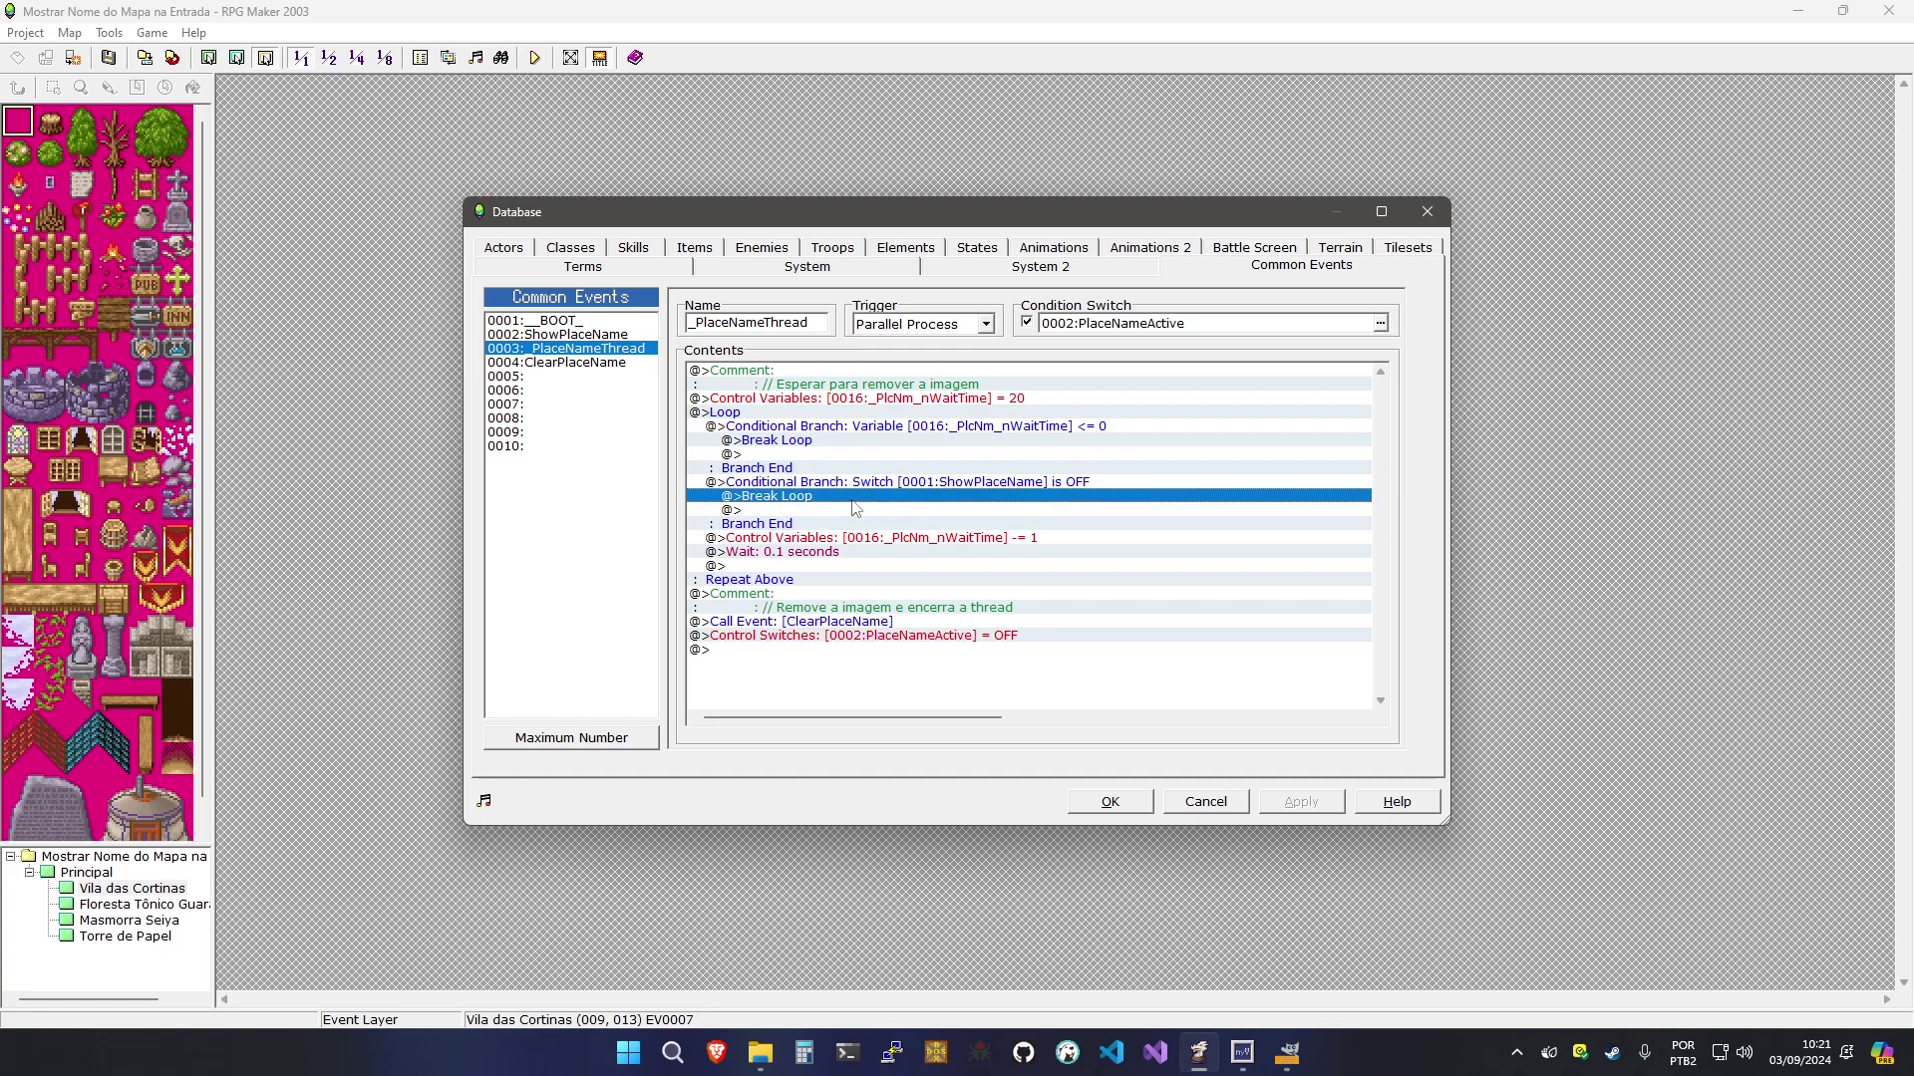
pyautogui.click(835, 607)
pyautogui.click(929, 638)
pyautogui.press('Up')
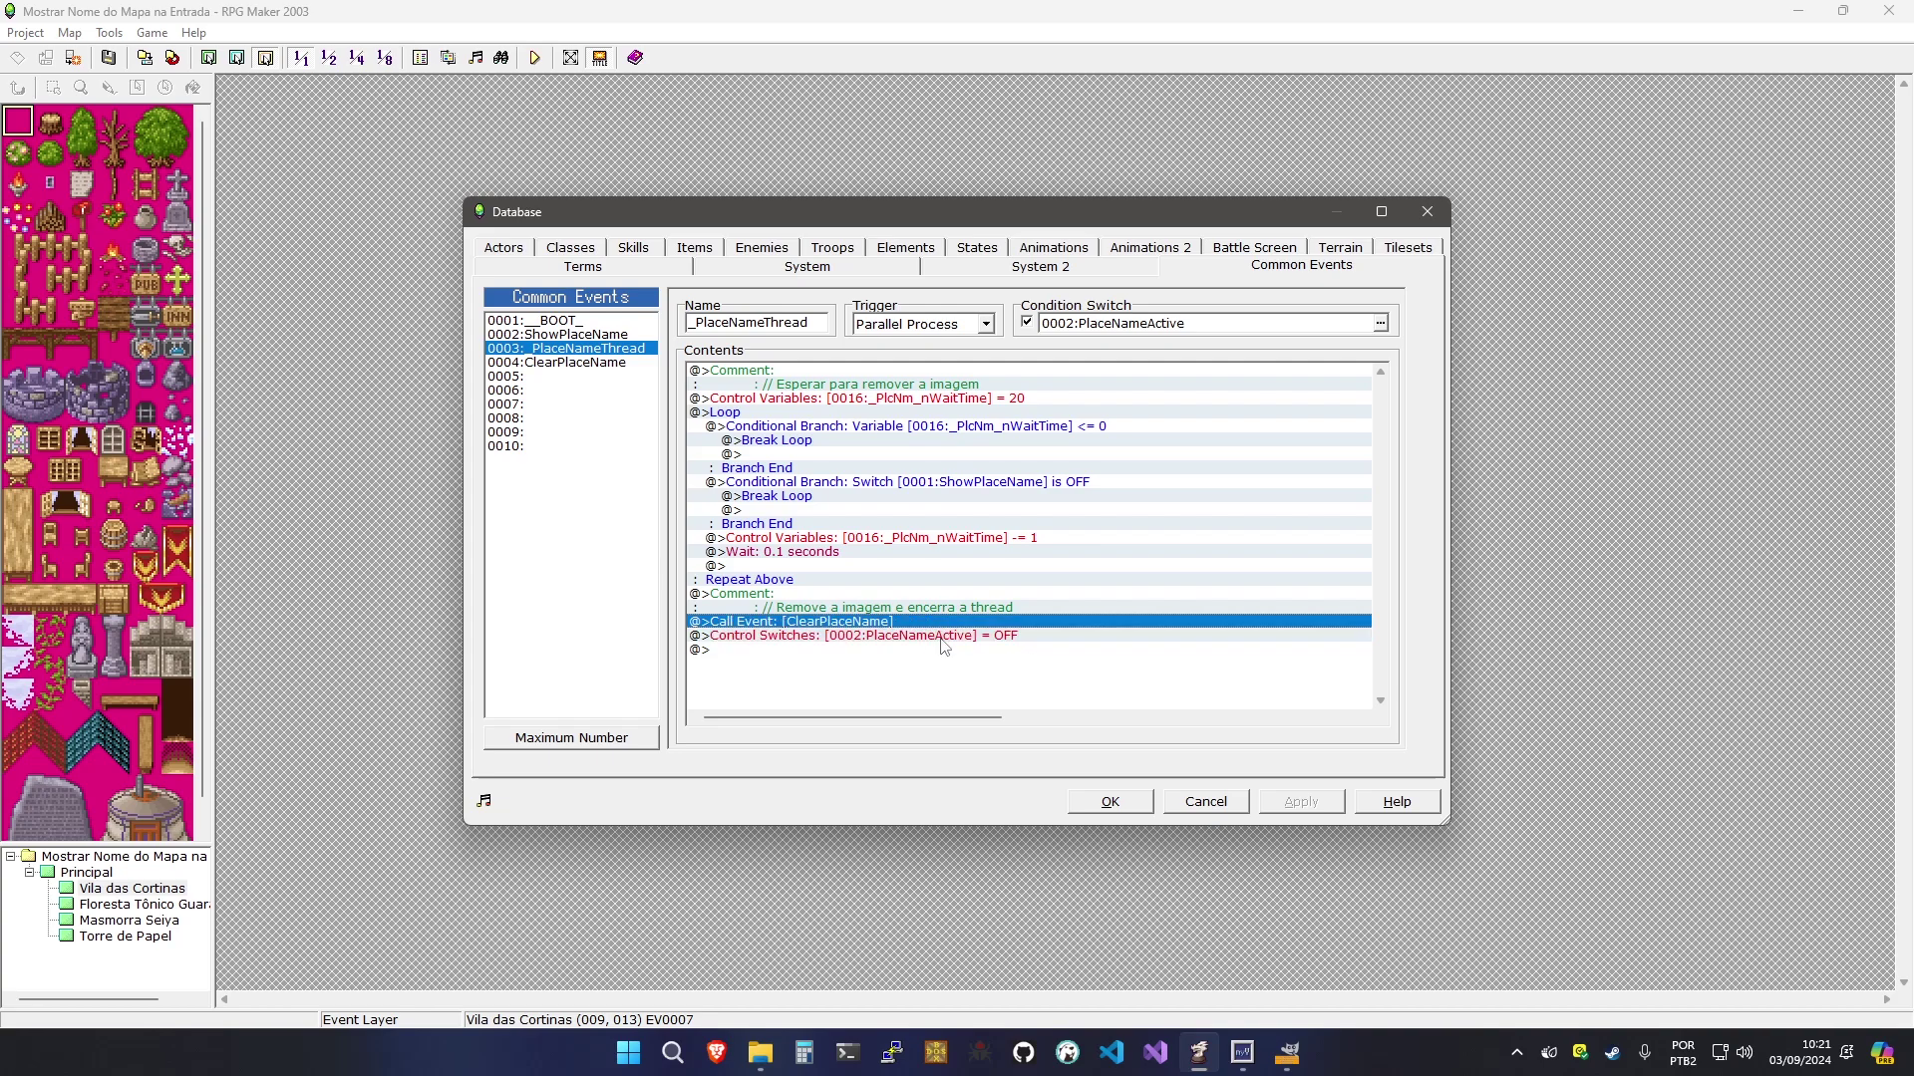
# Compare ClearPlaceName's PlaceNameActive branch with the command in _PlaceNameThread that turns that switch off
pyautogui.click(572, 364)
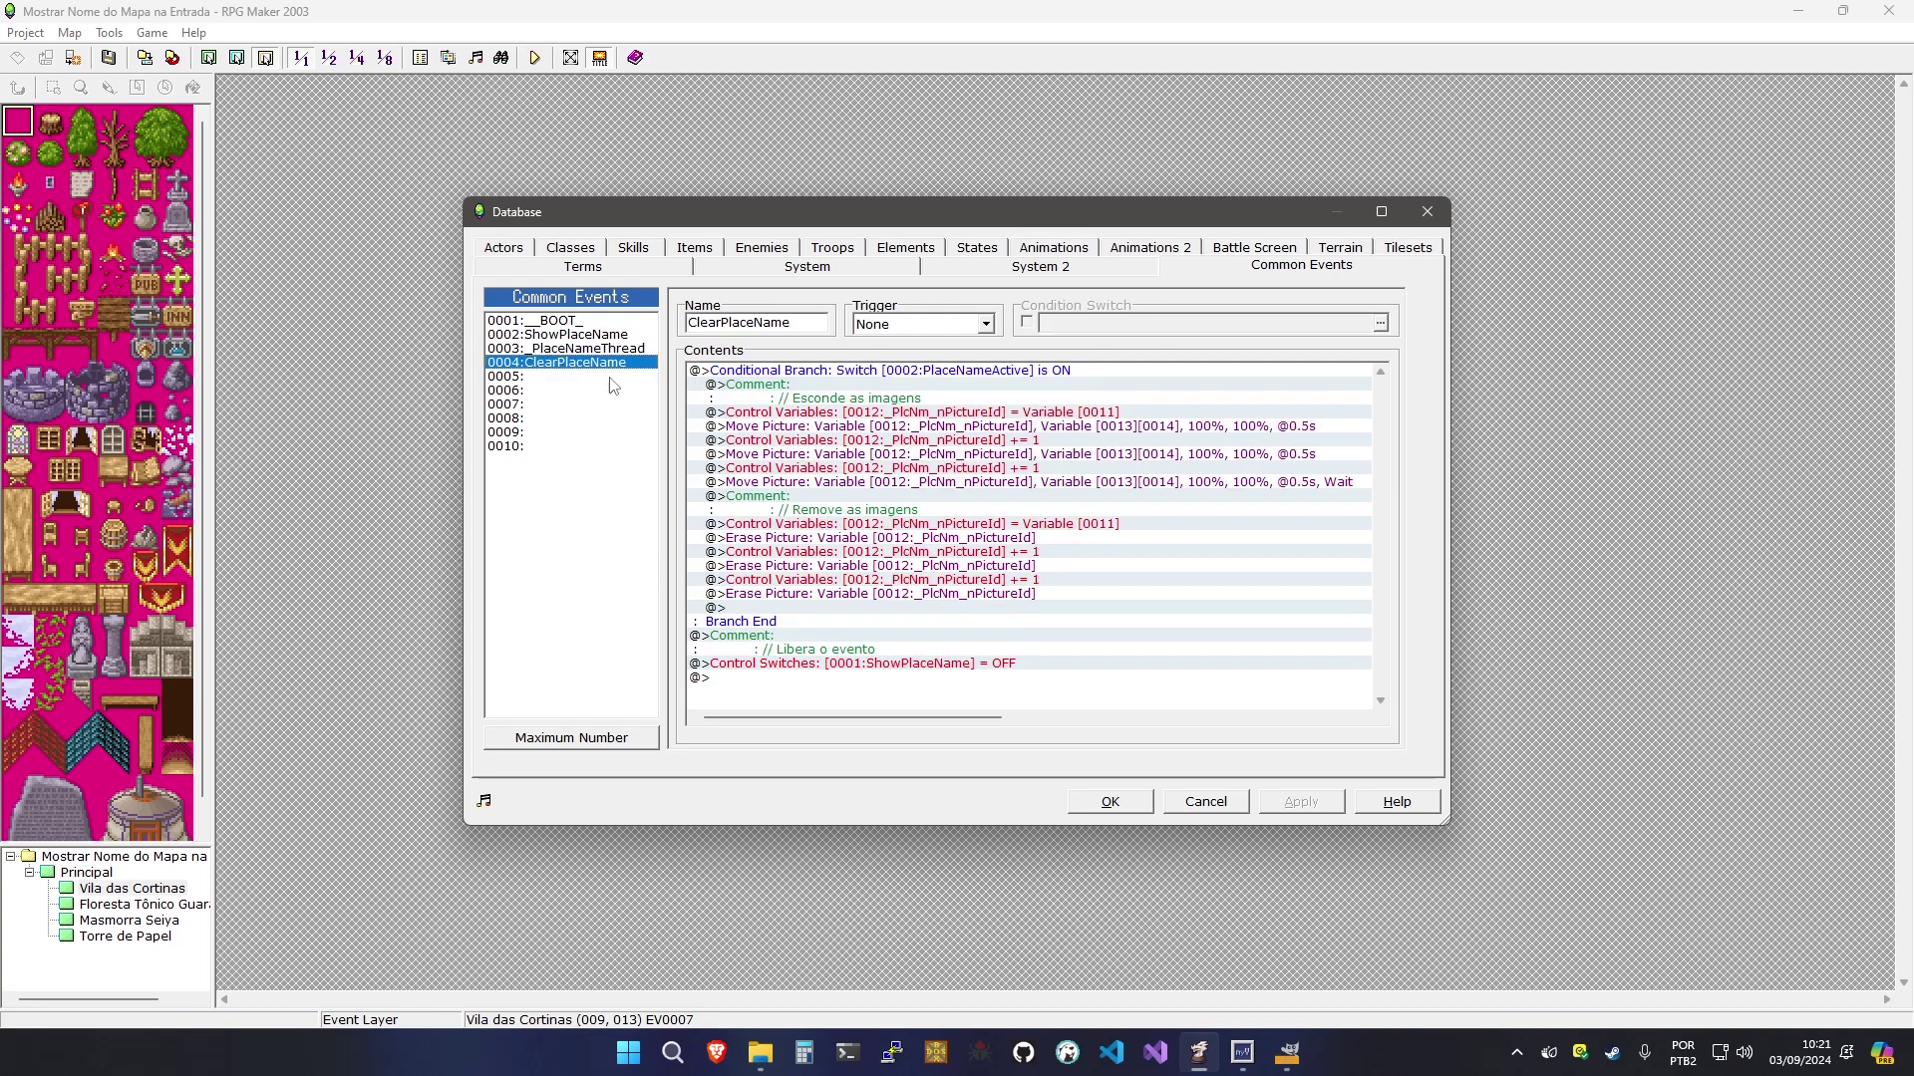
pyautogui.click(837, 372)
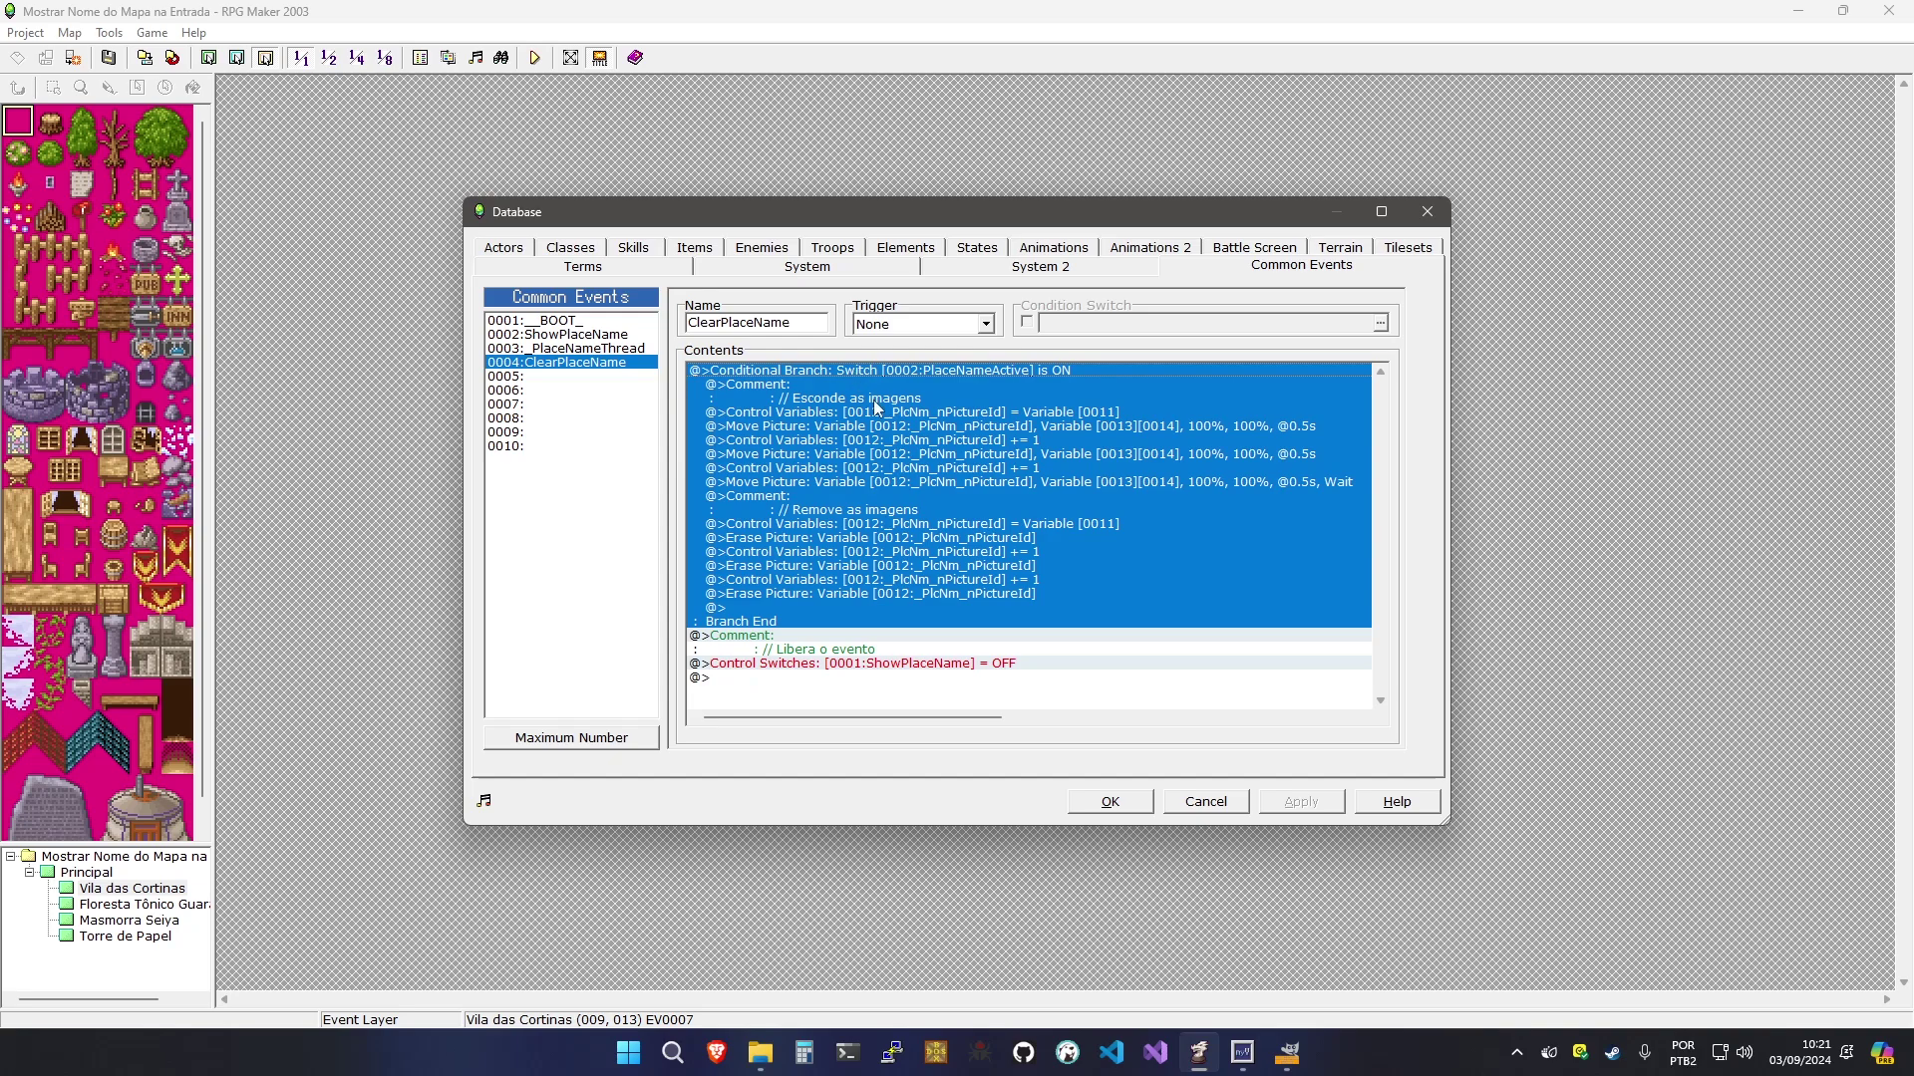
pyautogui.click(874, 402)
pyautogui.press('Down')
pyautogui.press('Down')
pyautogui.press('Down')
pyautogui.press('Down')
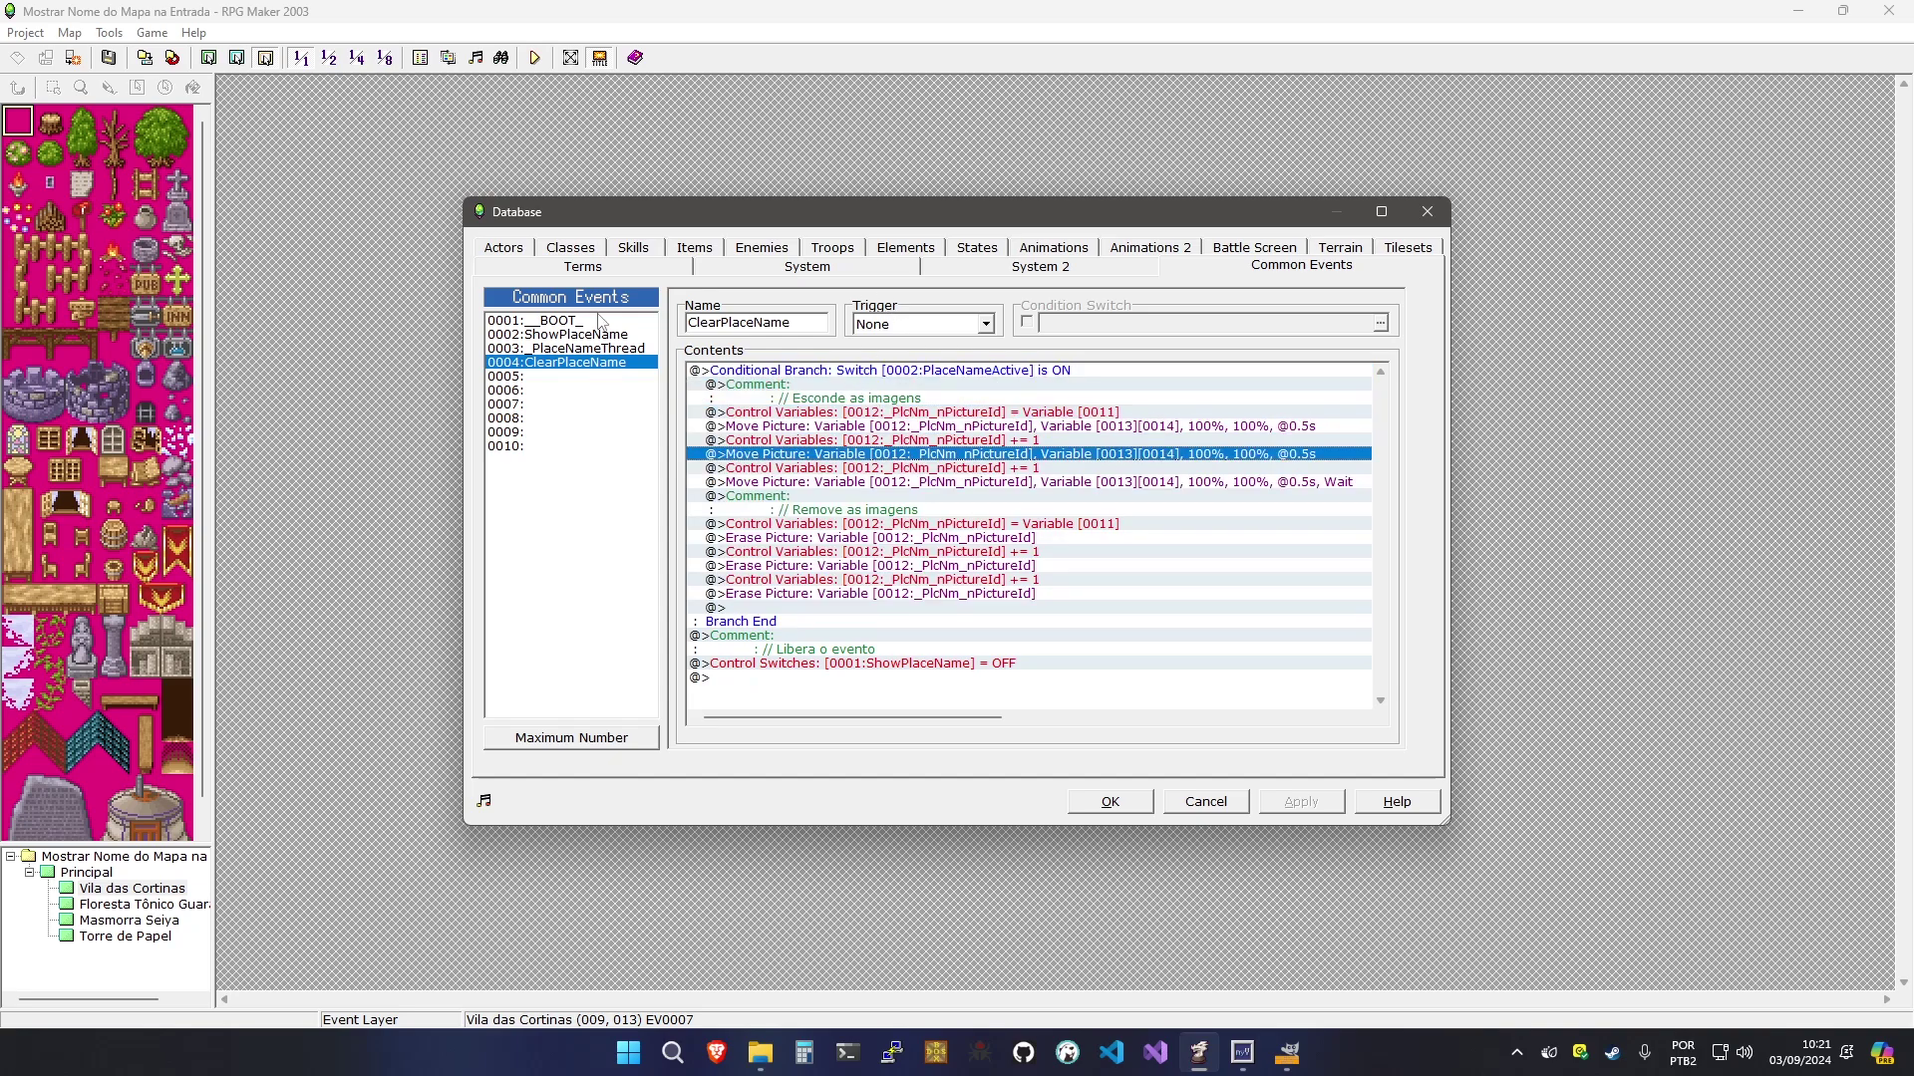
pyautogui.click(569, 350)
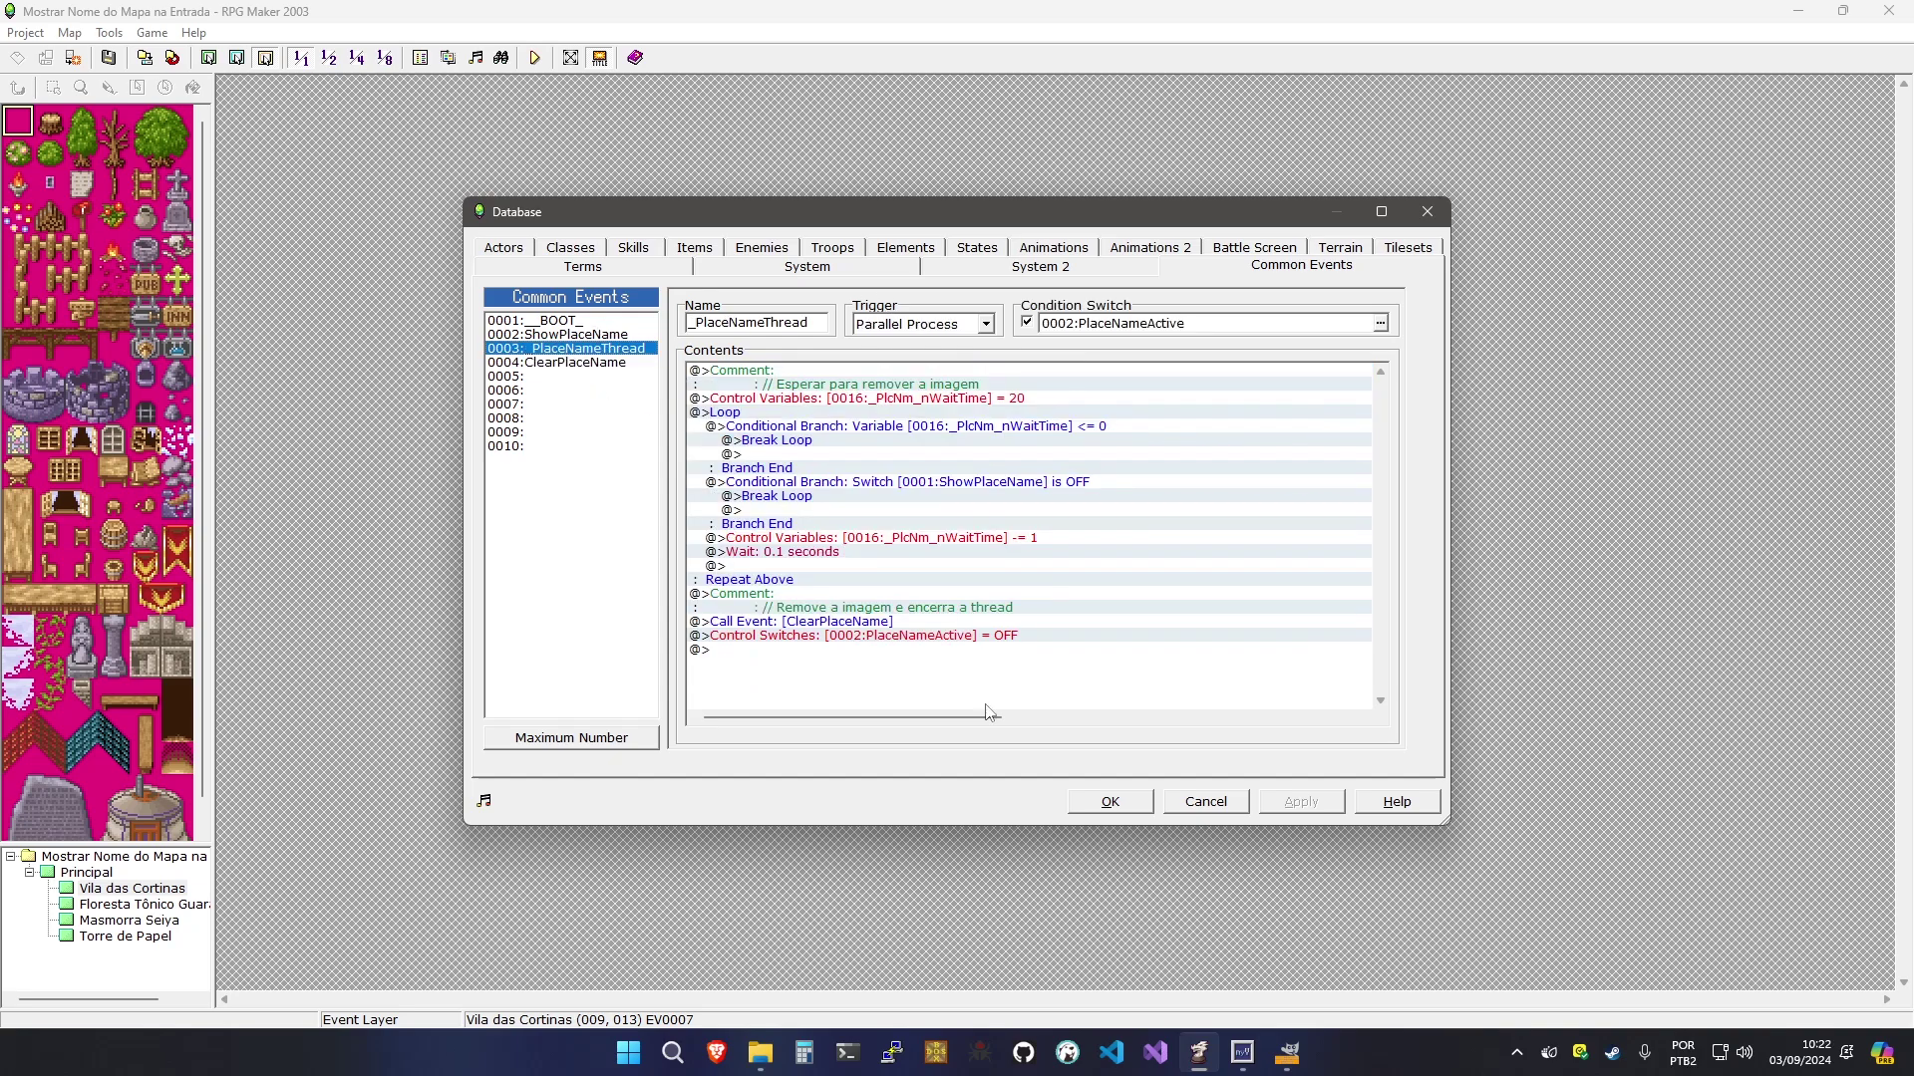
pyautogui.click(937, 637)
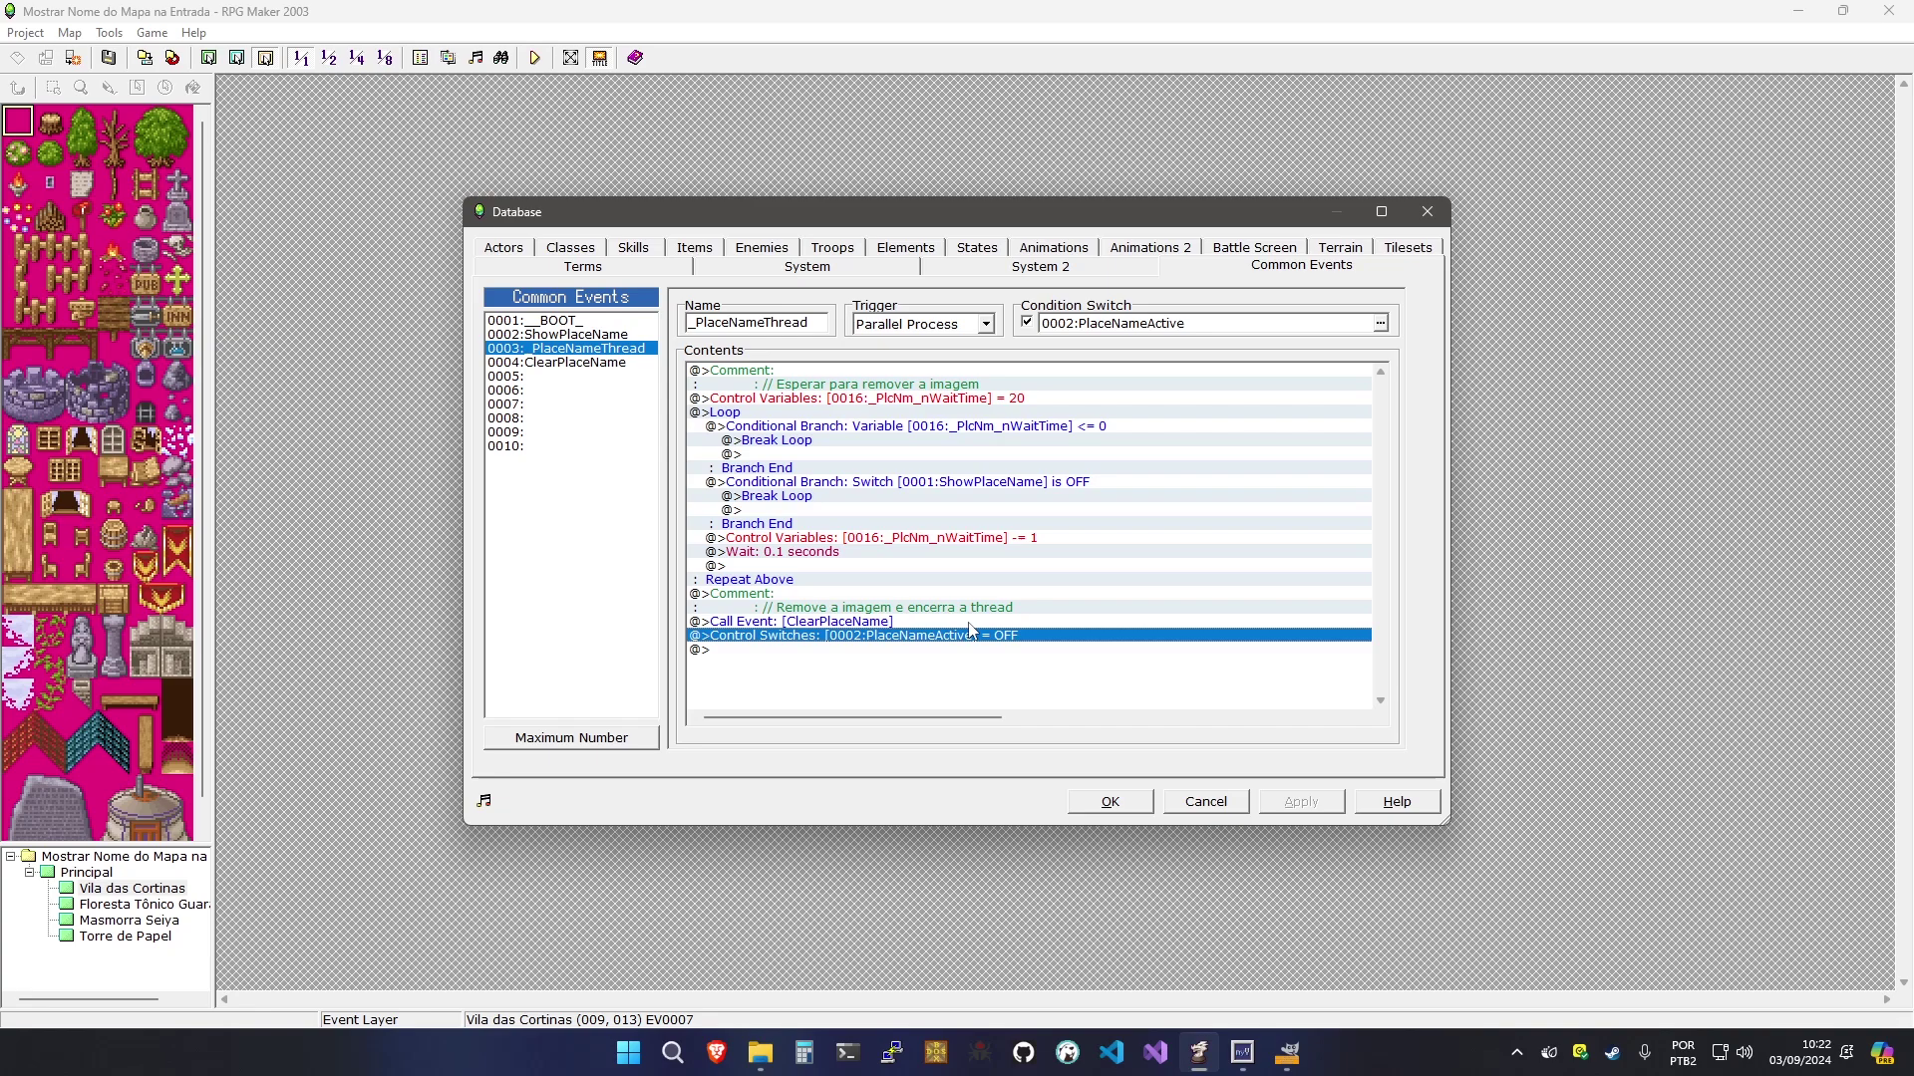
pyautogui.click(563, 362)
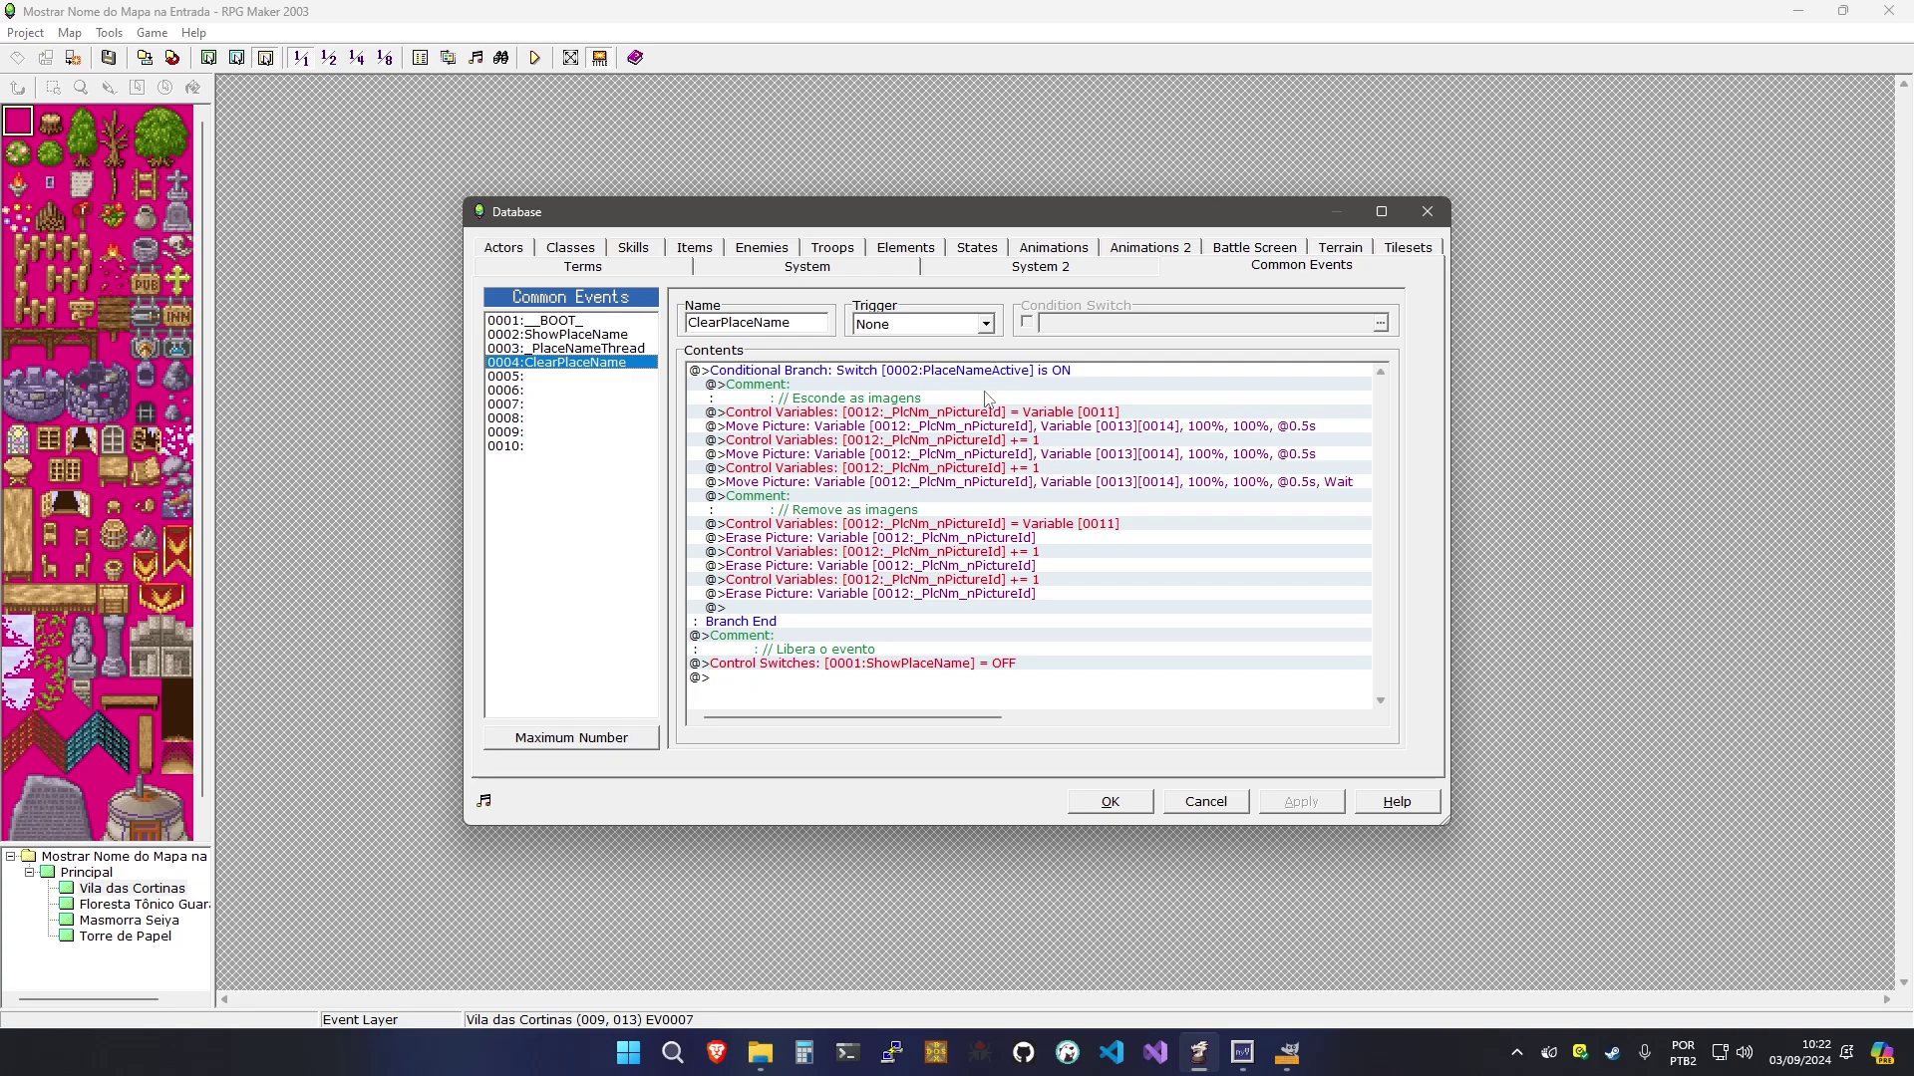
pyautogui.click(1009, 371)
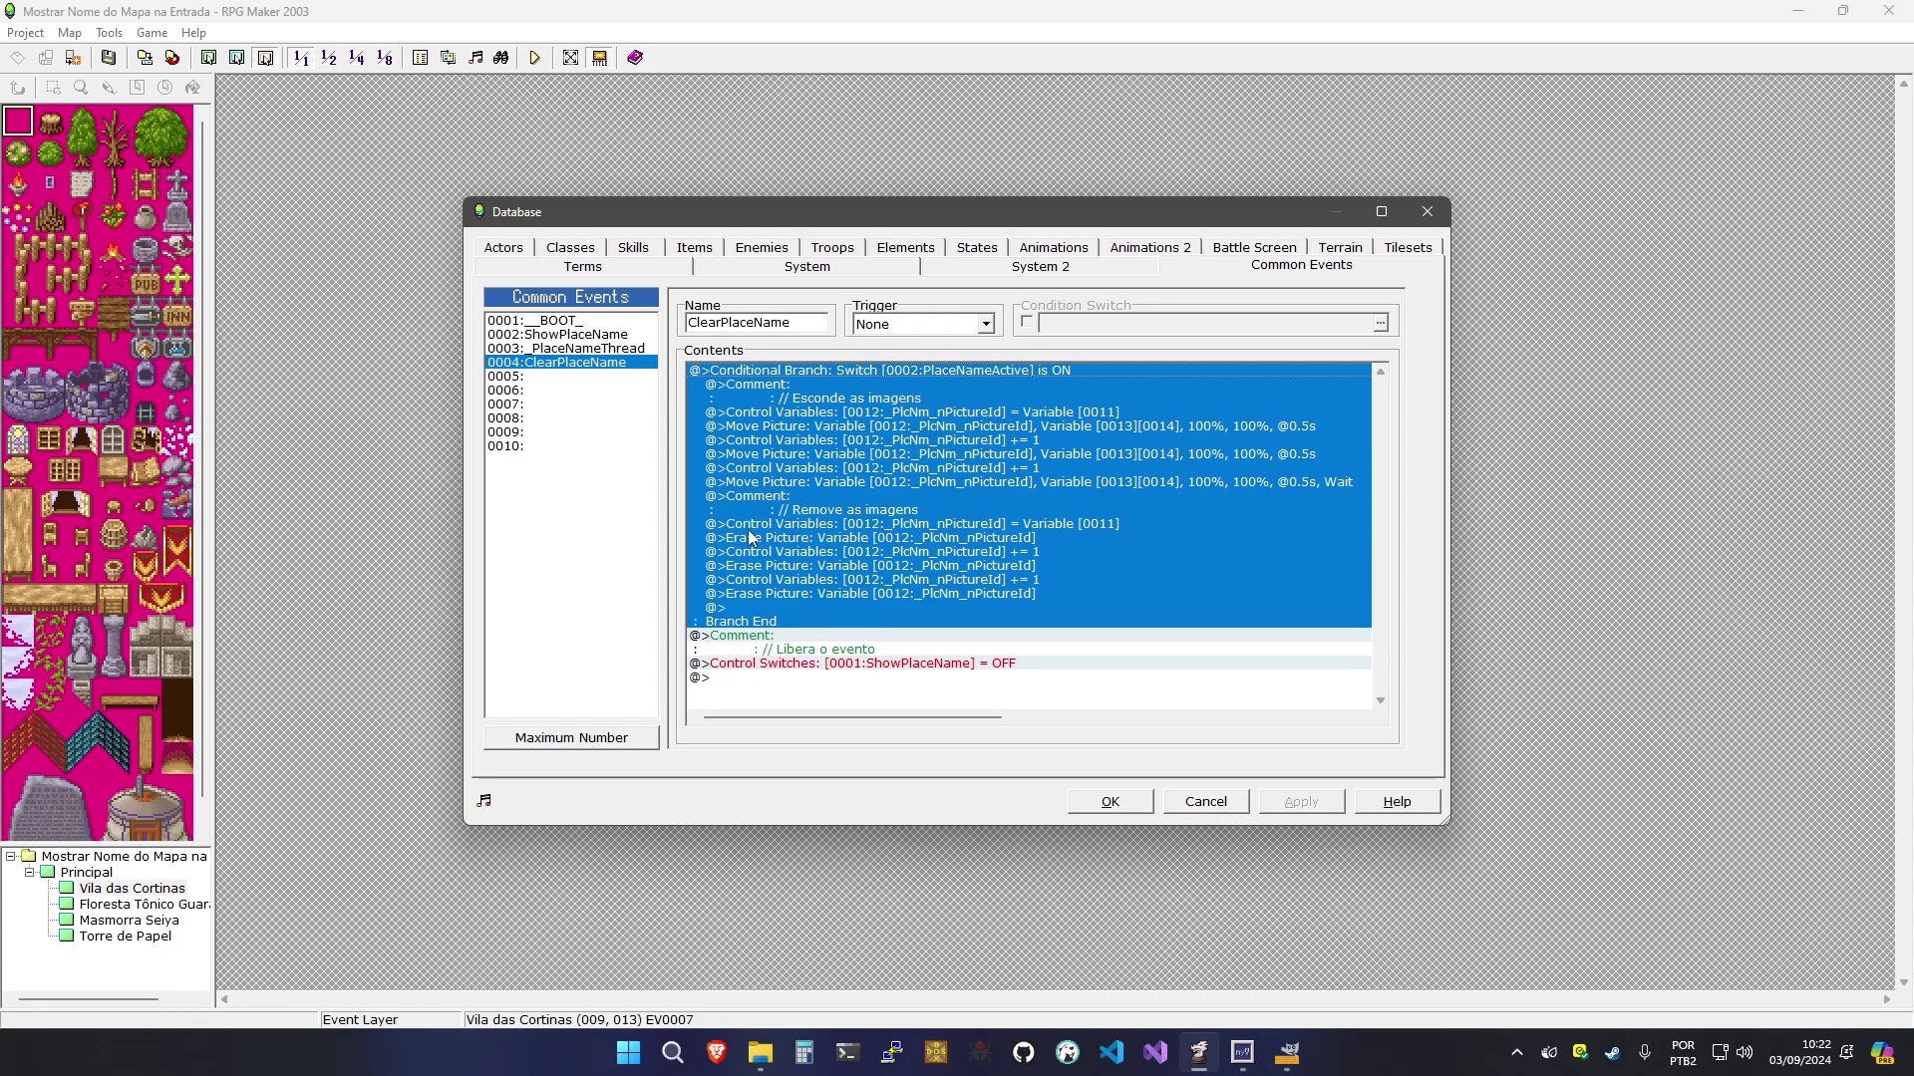
# Check ShowPlaceName's position variables and ClearPlaceName's final Move Picture wait, revisit _PlaceNameThread, and close the database
pyautogui.click(564, 335)
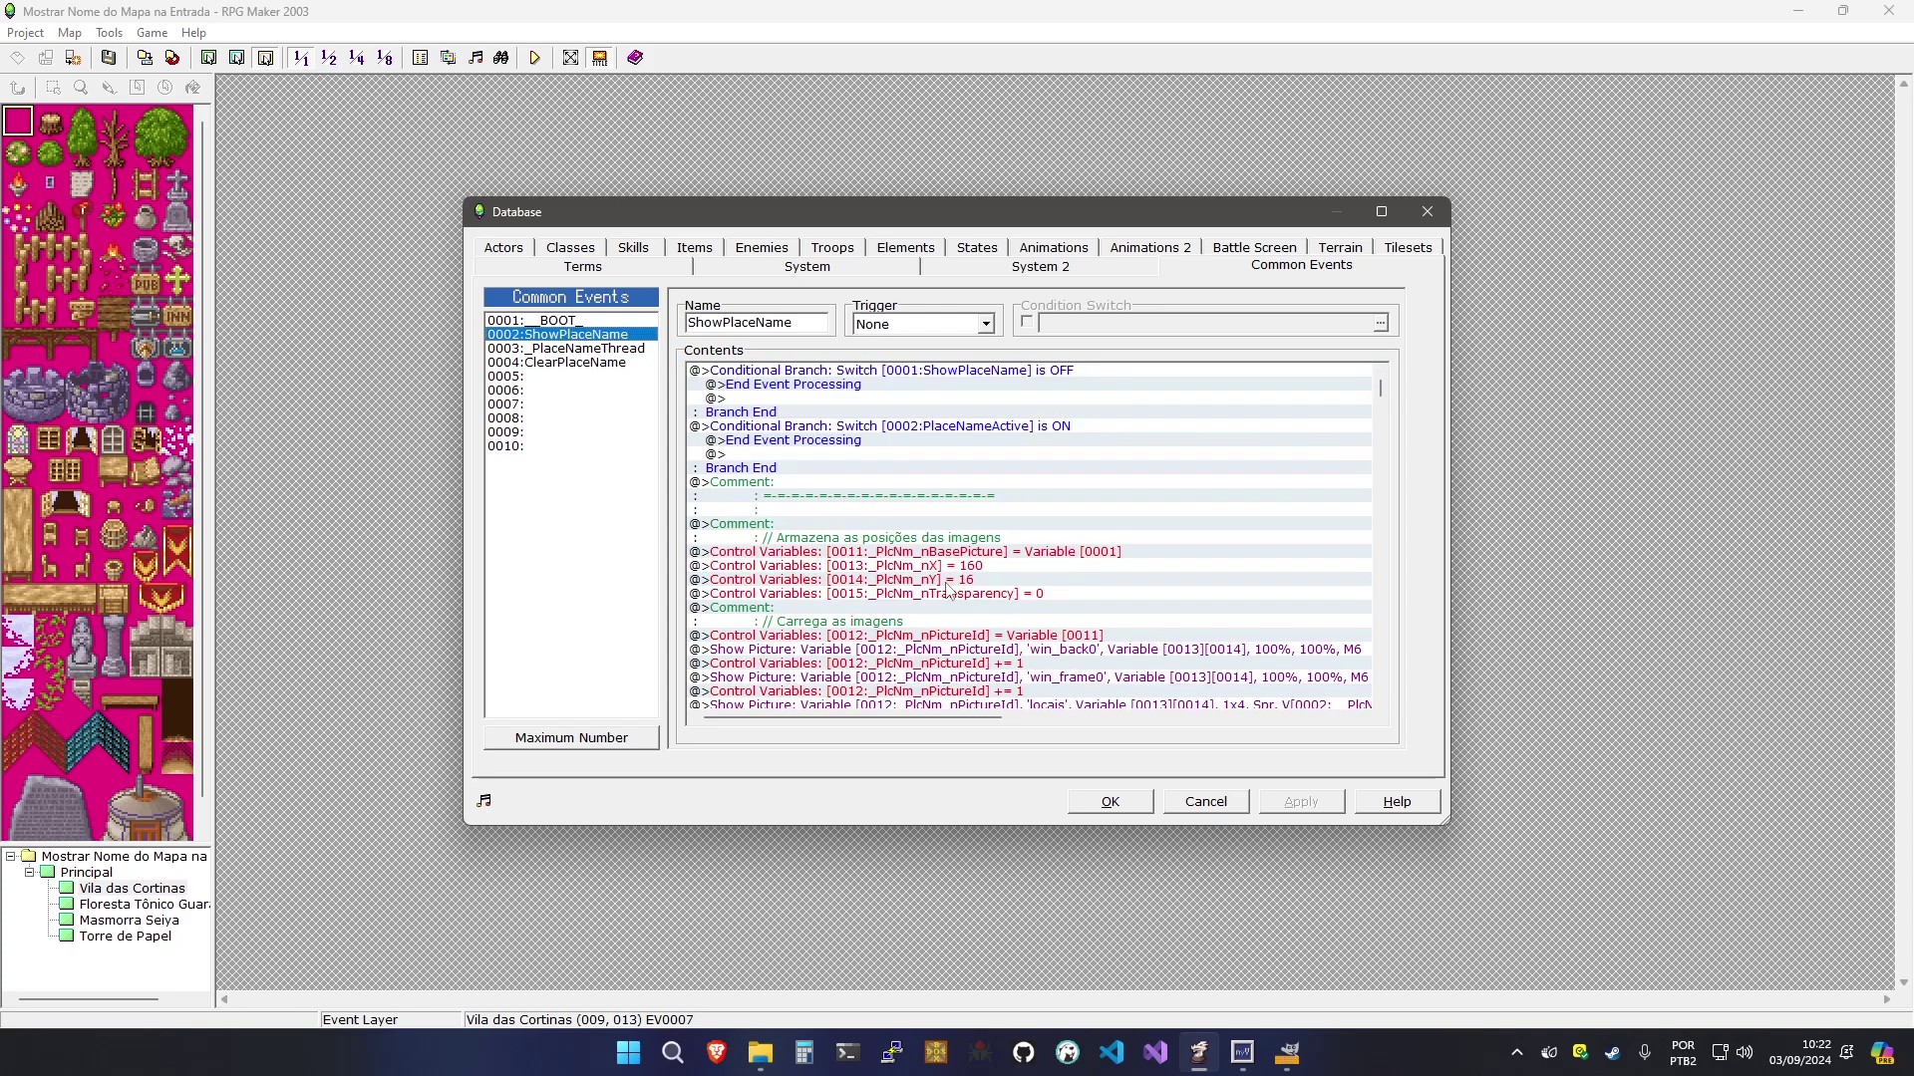
pyautogui.click(982, 564)
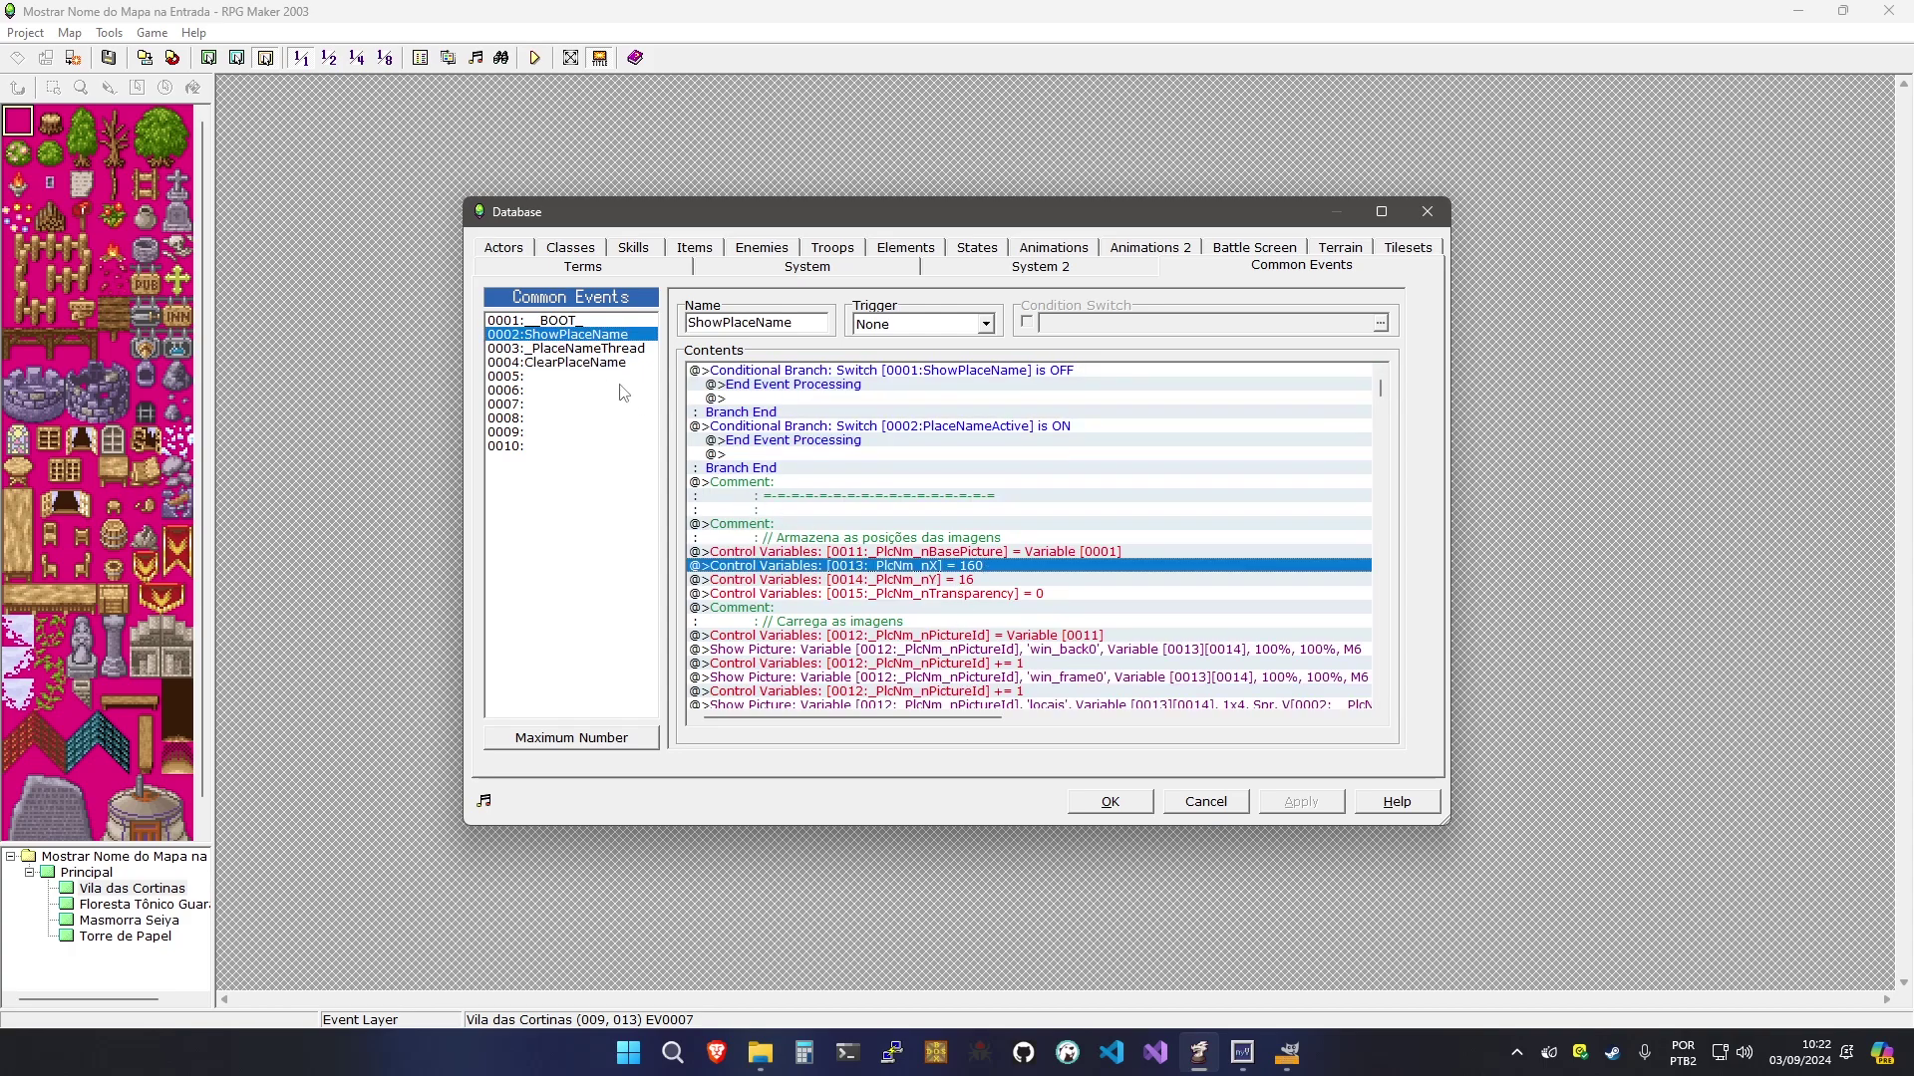
pyautogui.click(587, 349)
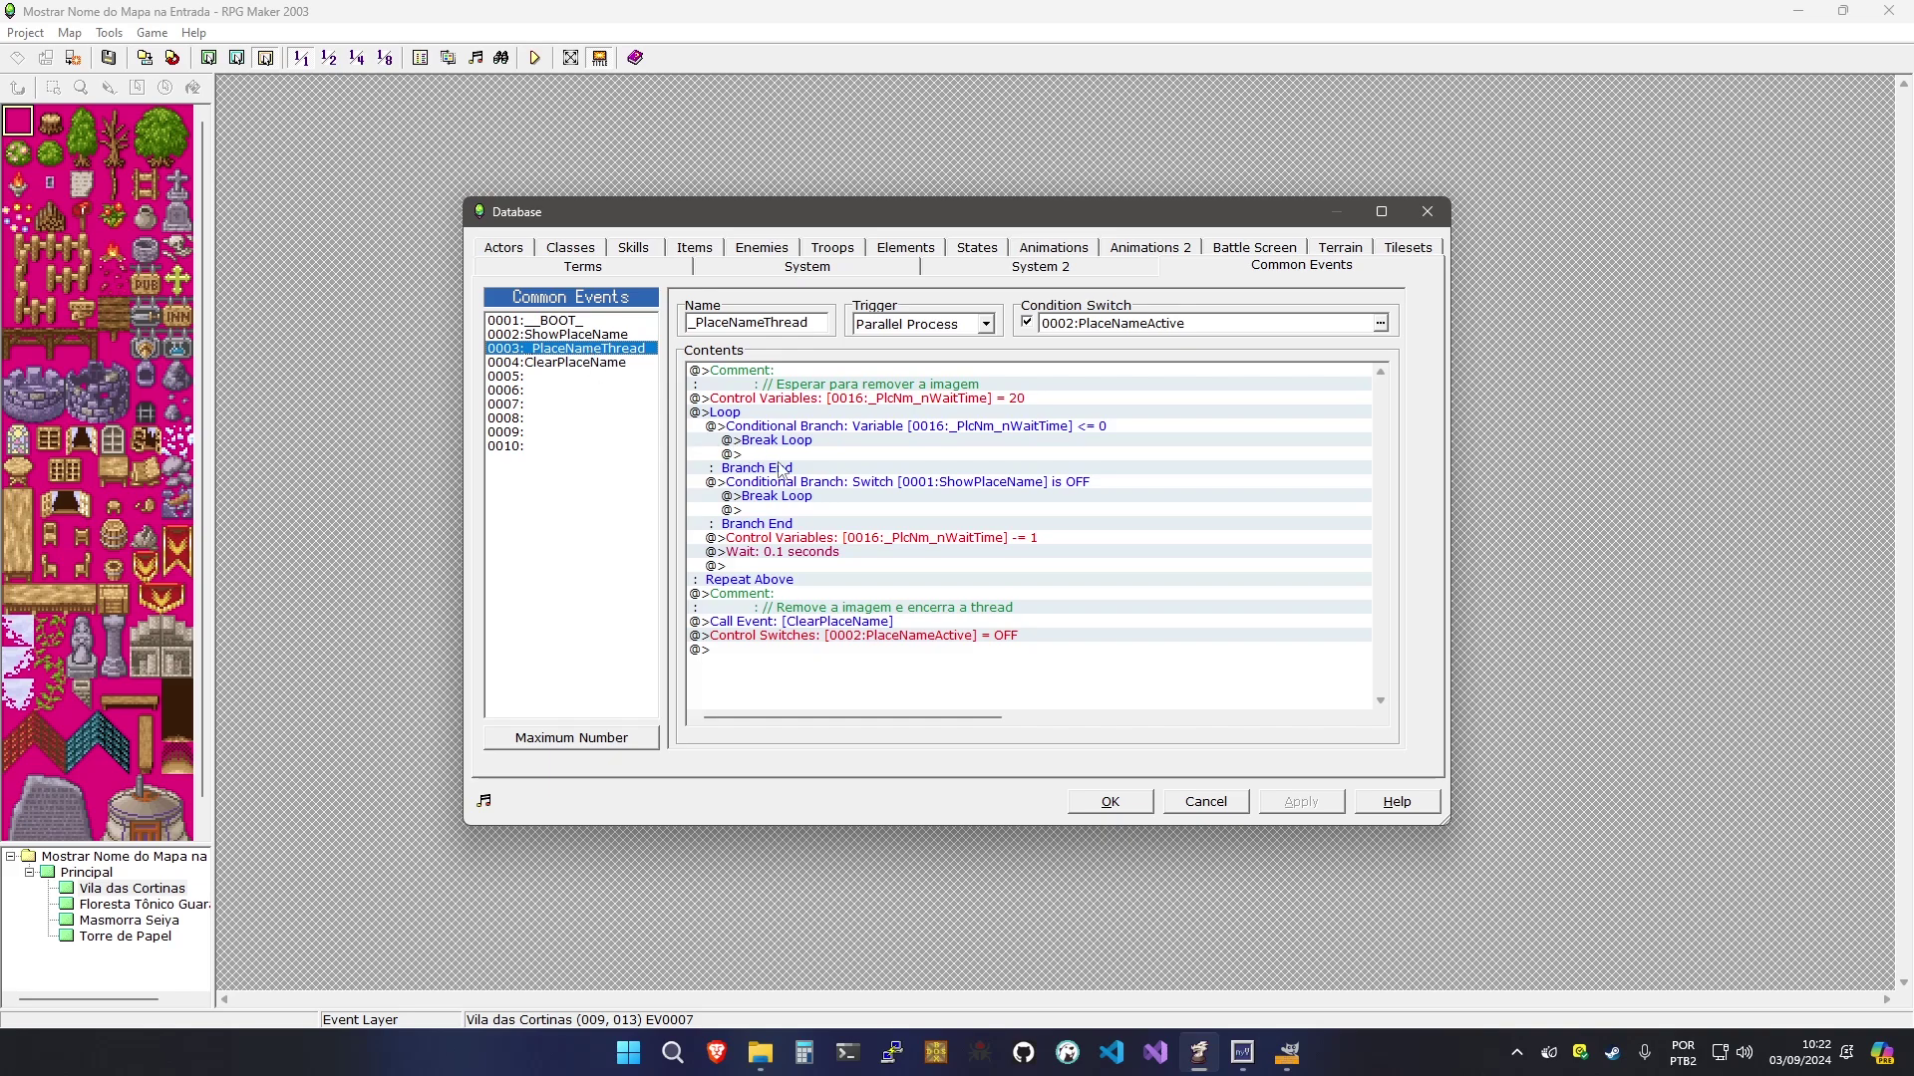
pyautogui.click(573, 363)
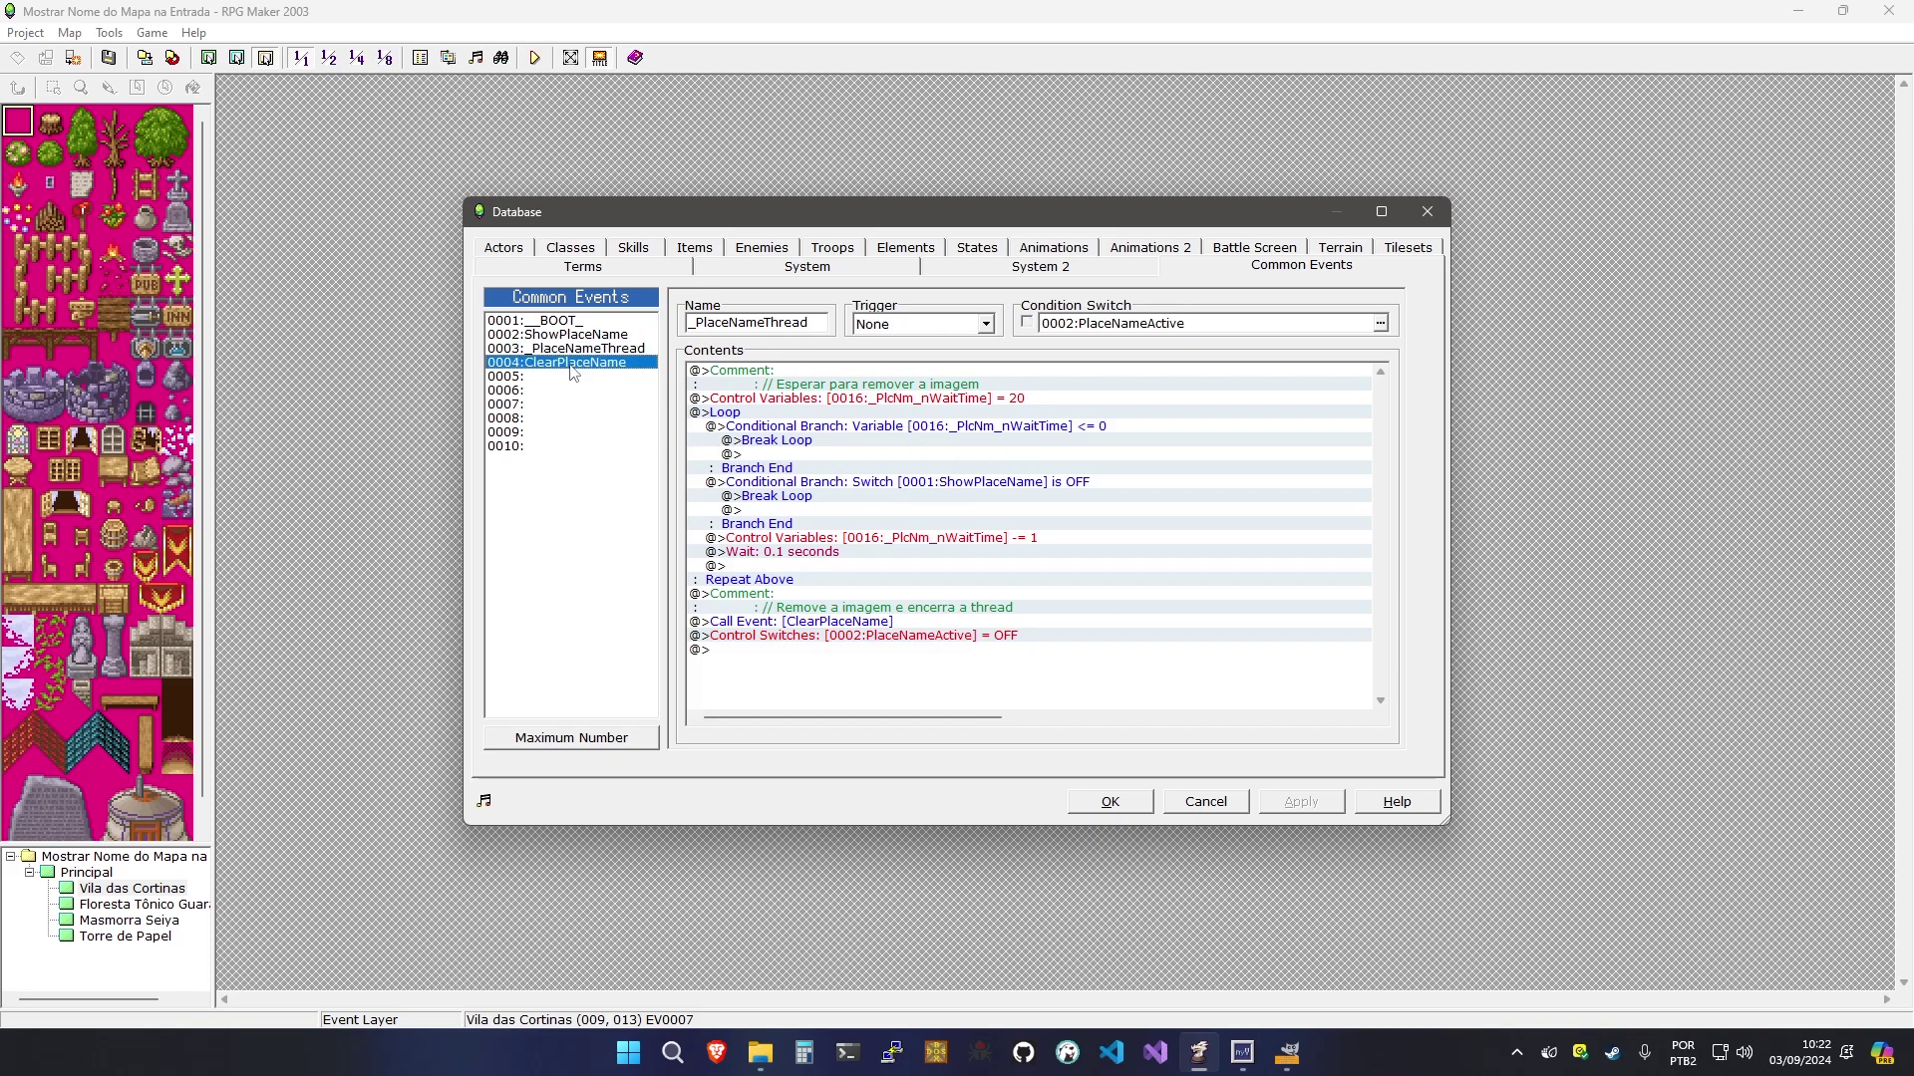
pyautogui.click(954, 441)
pyautogui.click(960, 471)
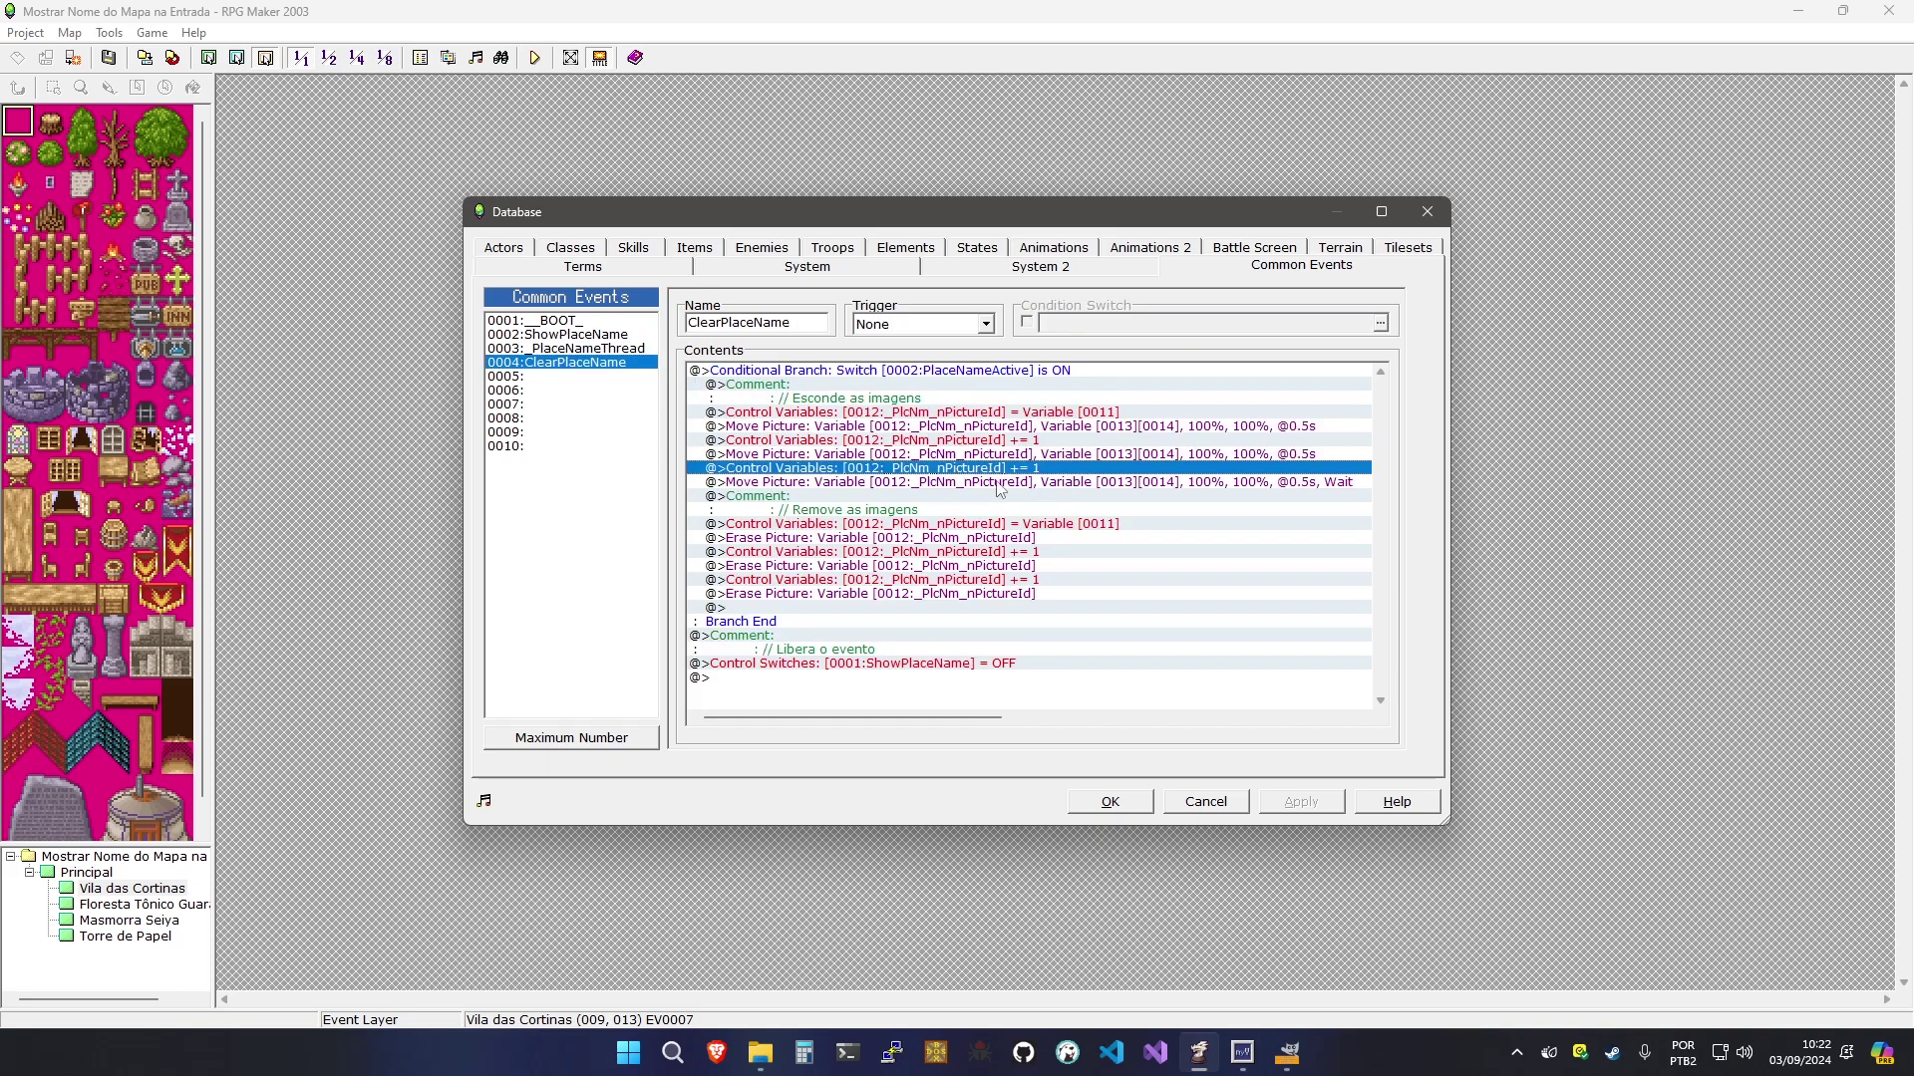
pyautogui.click(1002, 482)
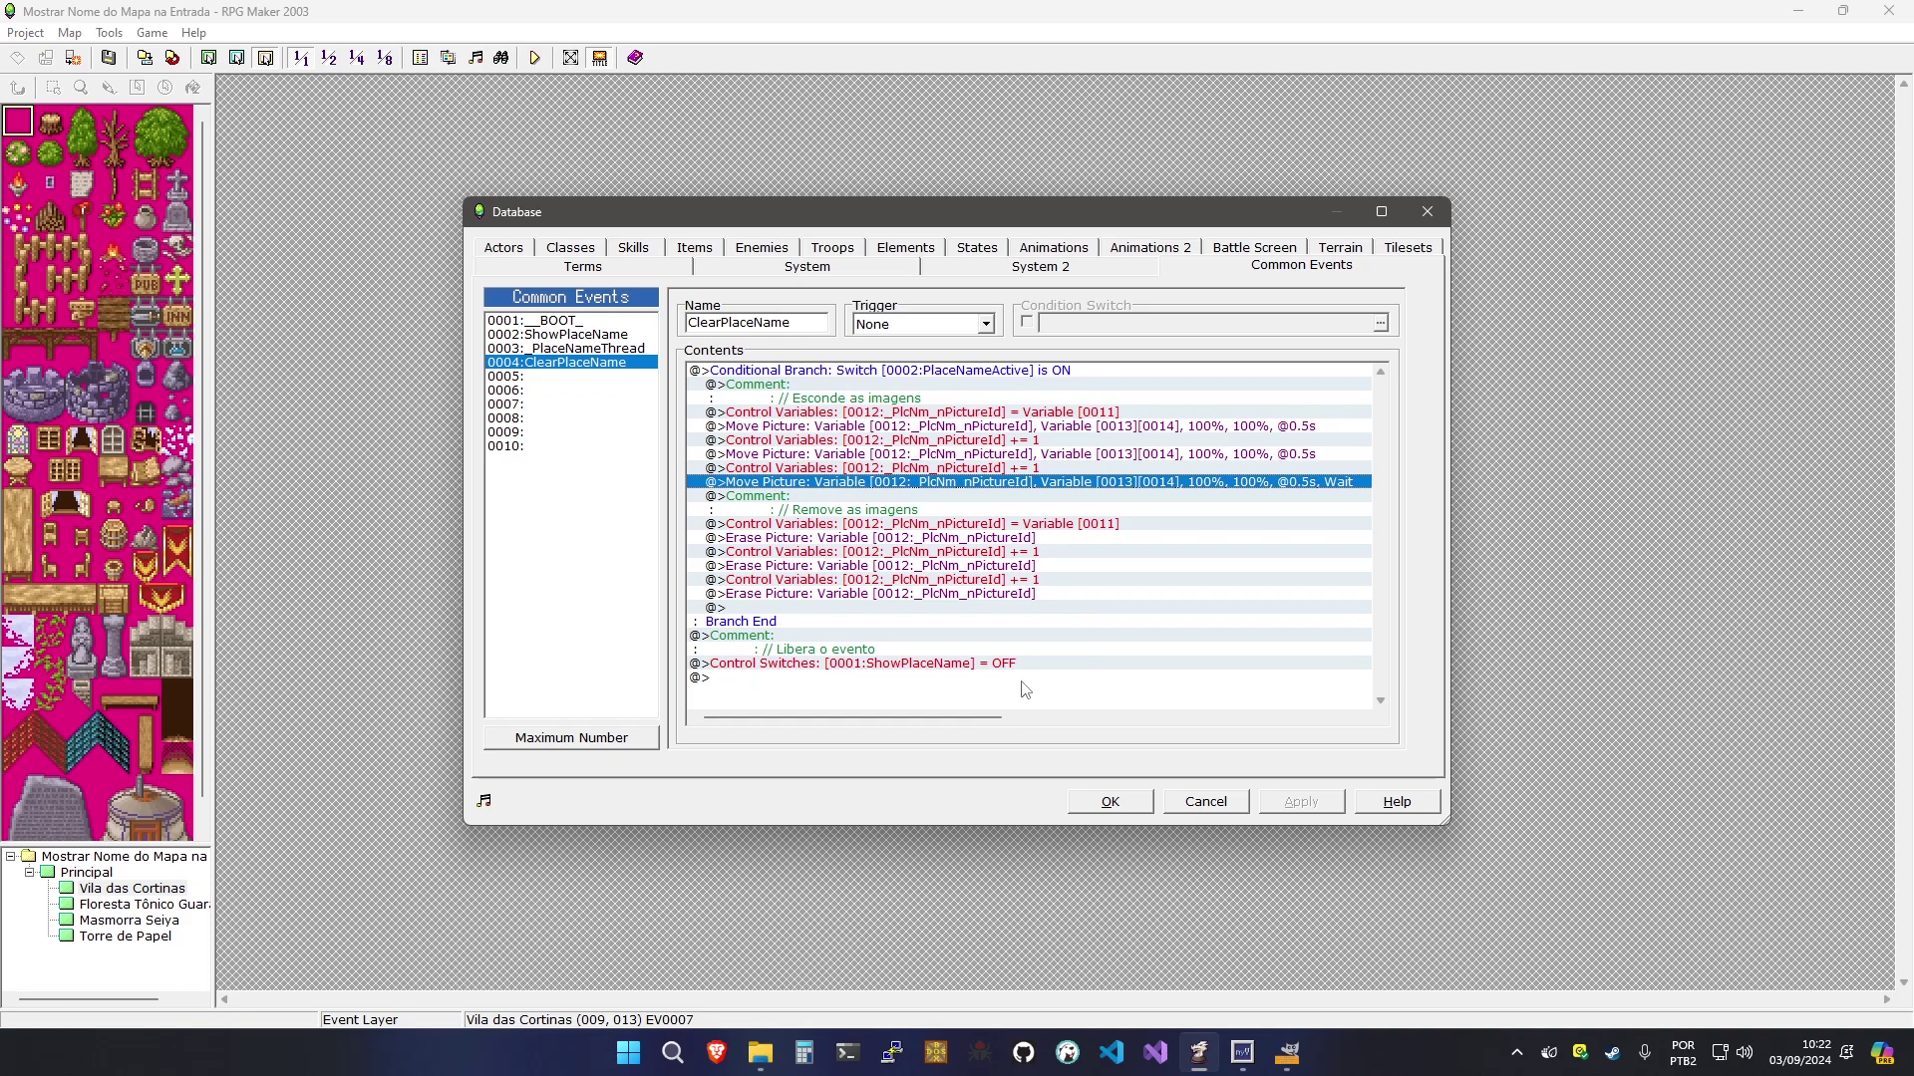
pyautogui.click(561, 349)
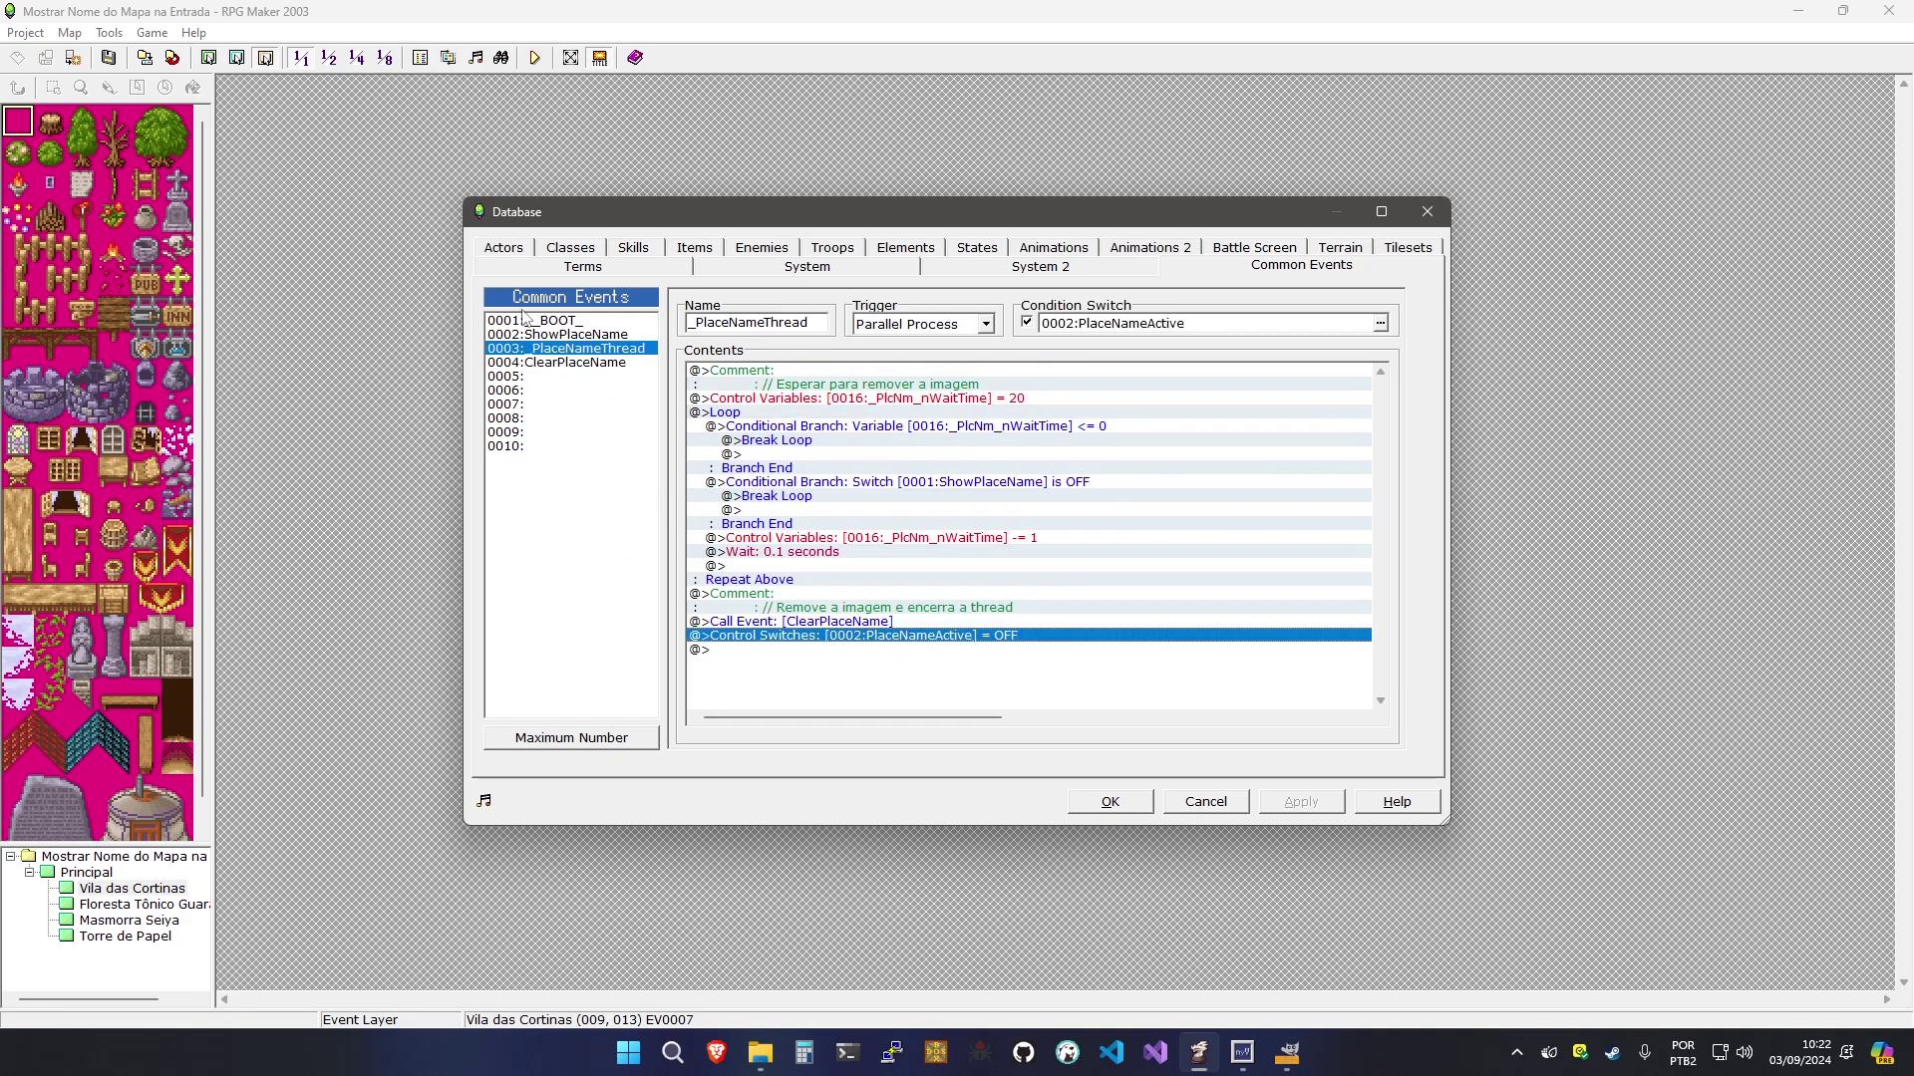
pyautogui.click(1102, 808)
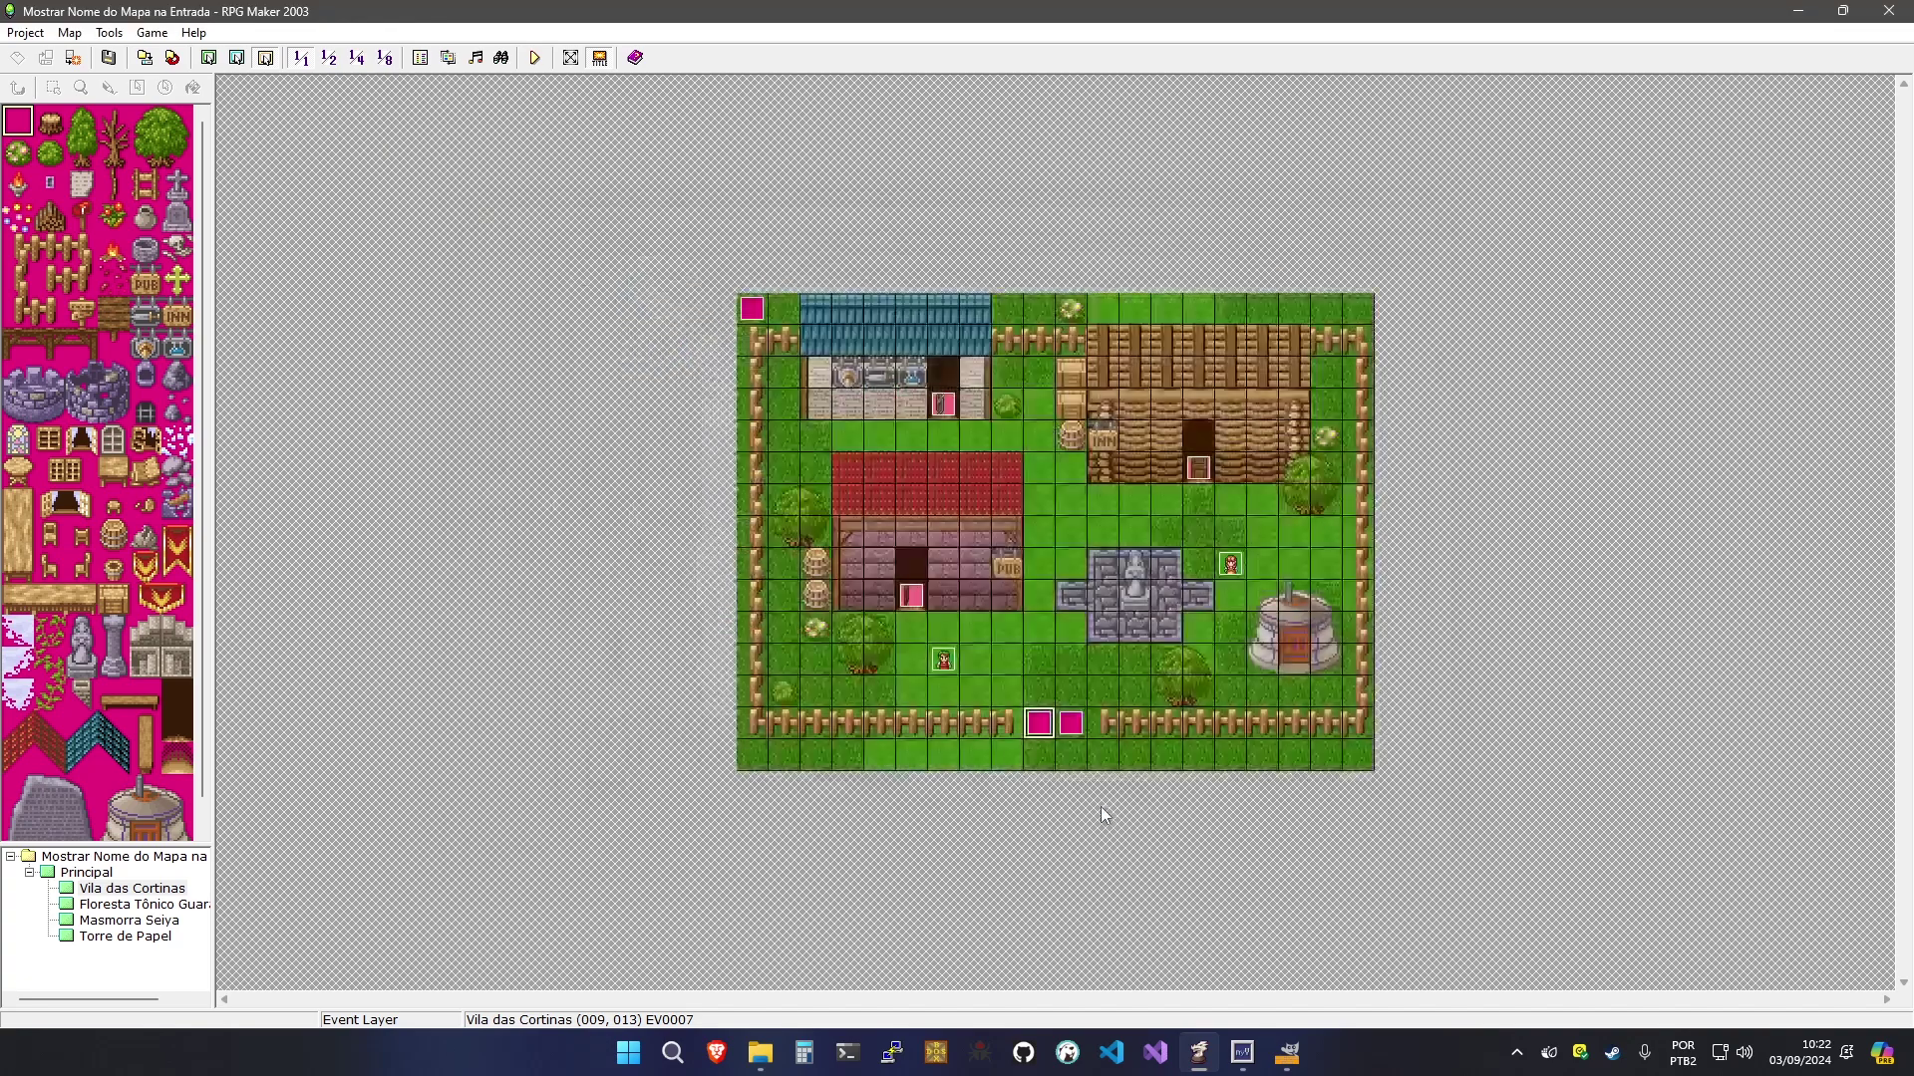
# Test play a new game, entering Vila das Cortinas and leaving it twice while its place-name banner is displayed
pyautogui.press('F9')
pyautogui.press('Return')
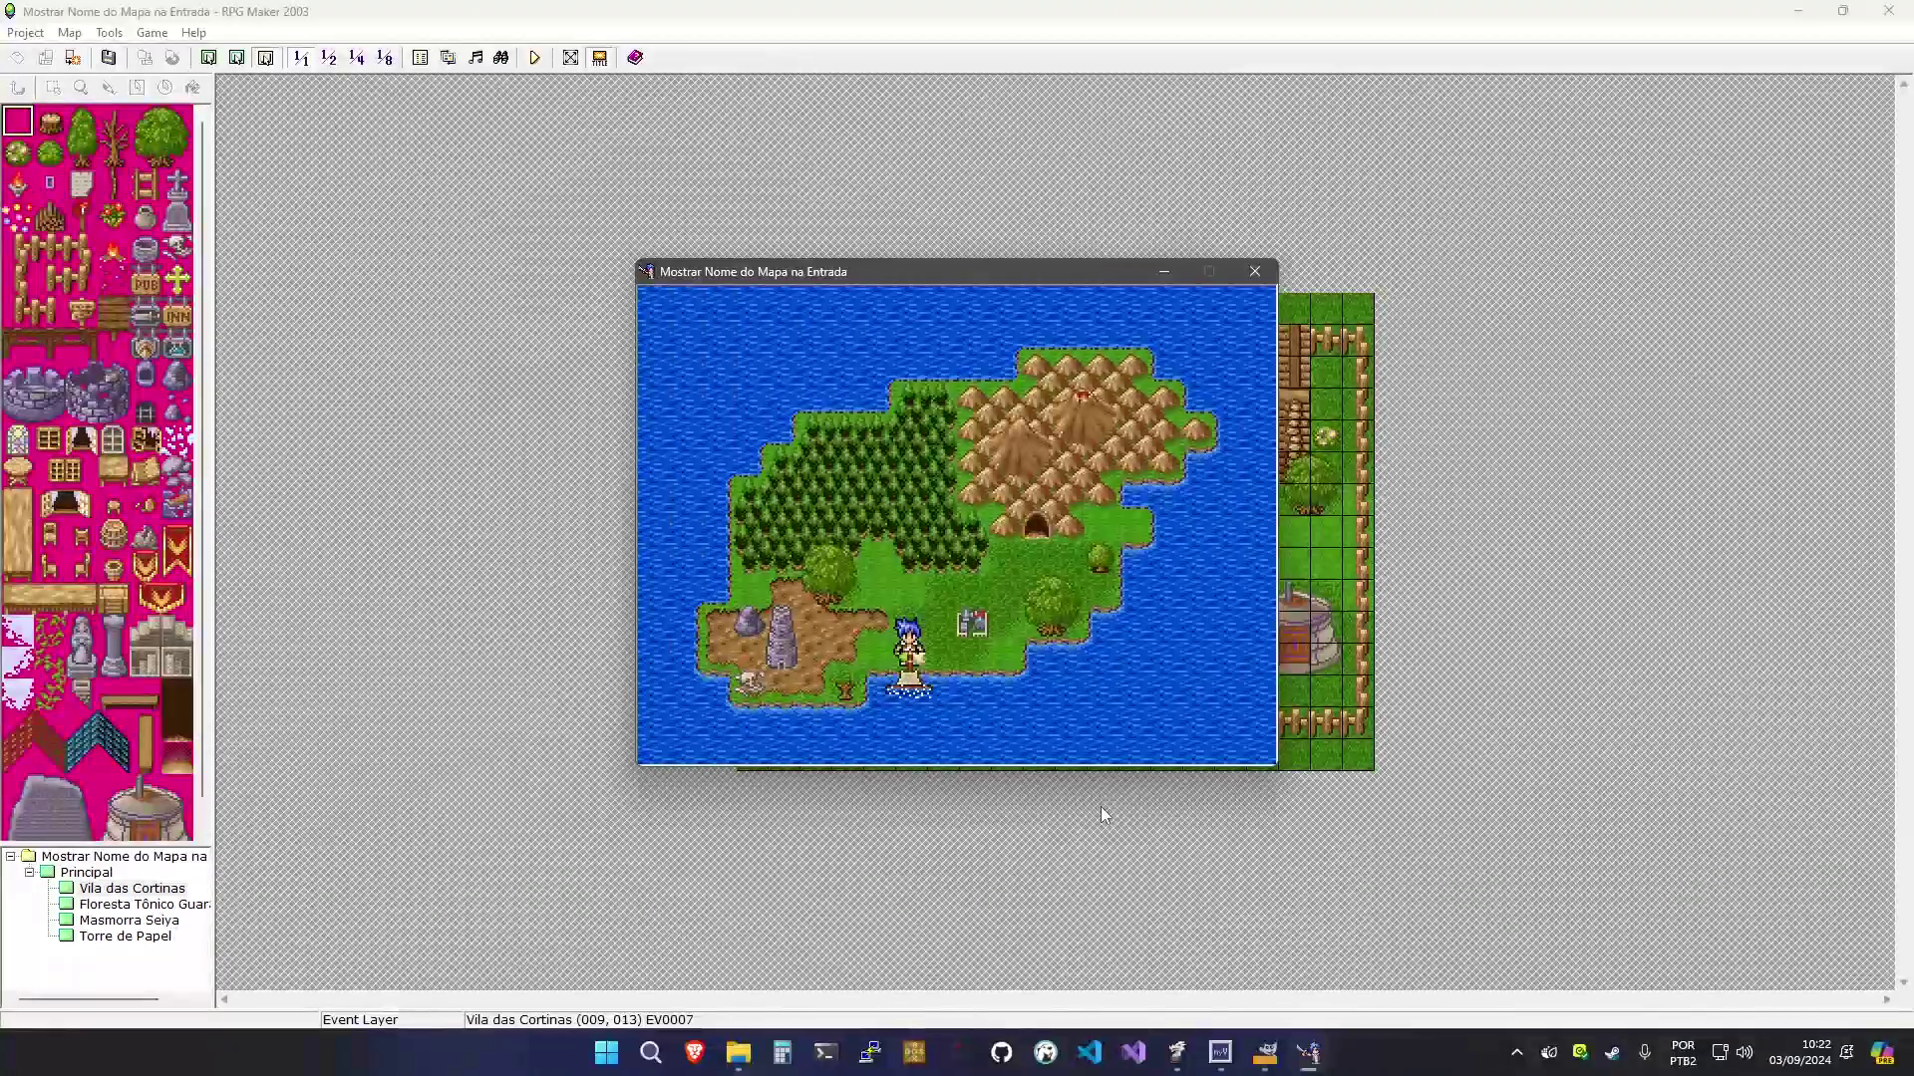
pyautogui.press('Right')
pyautogui.press('Right')
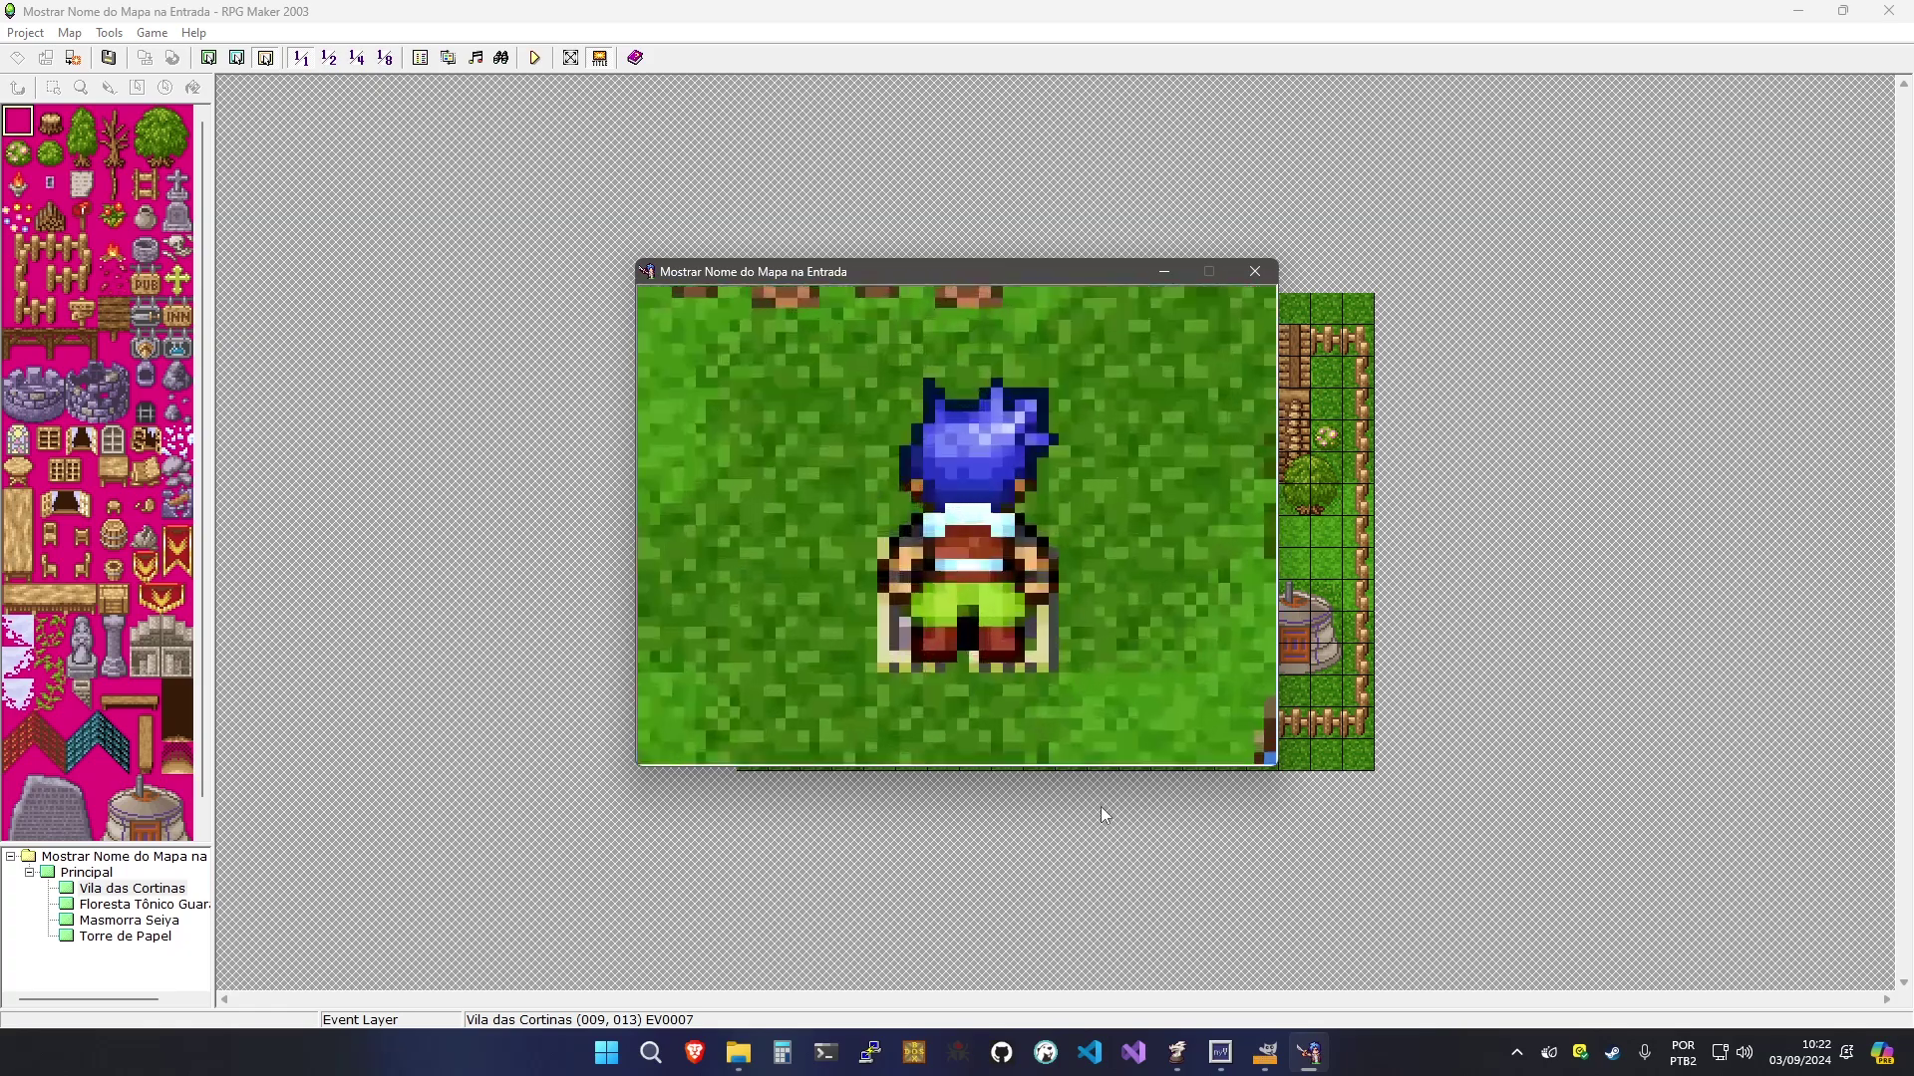
pyautogui.press('Down')
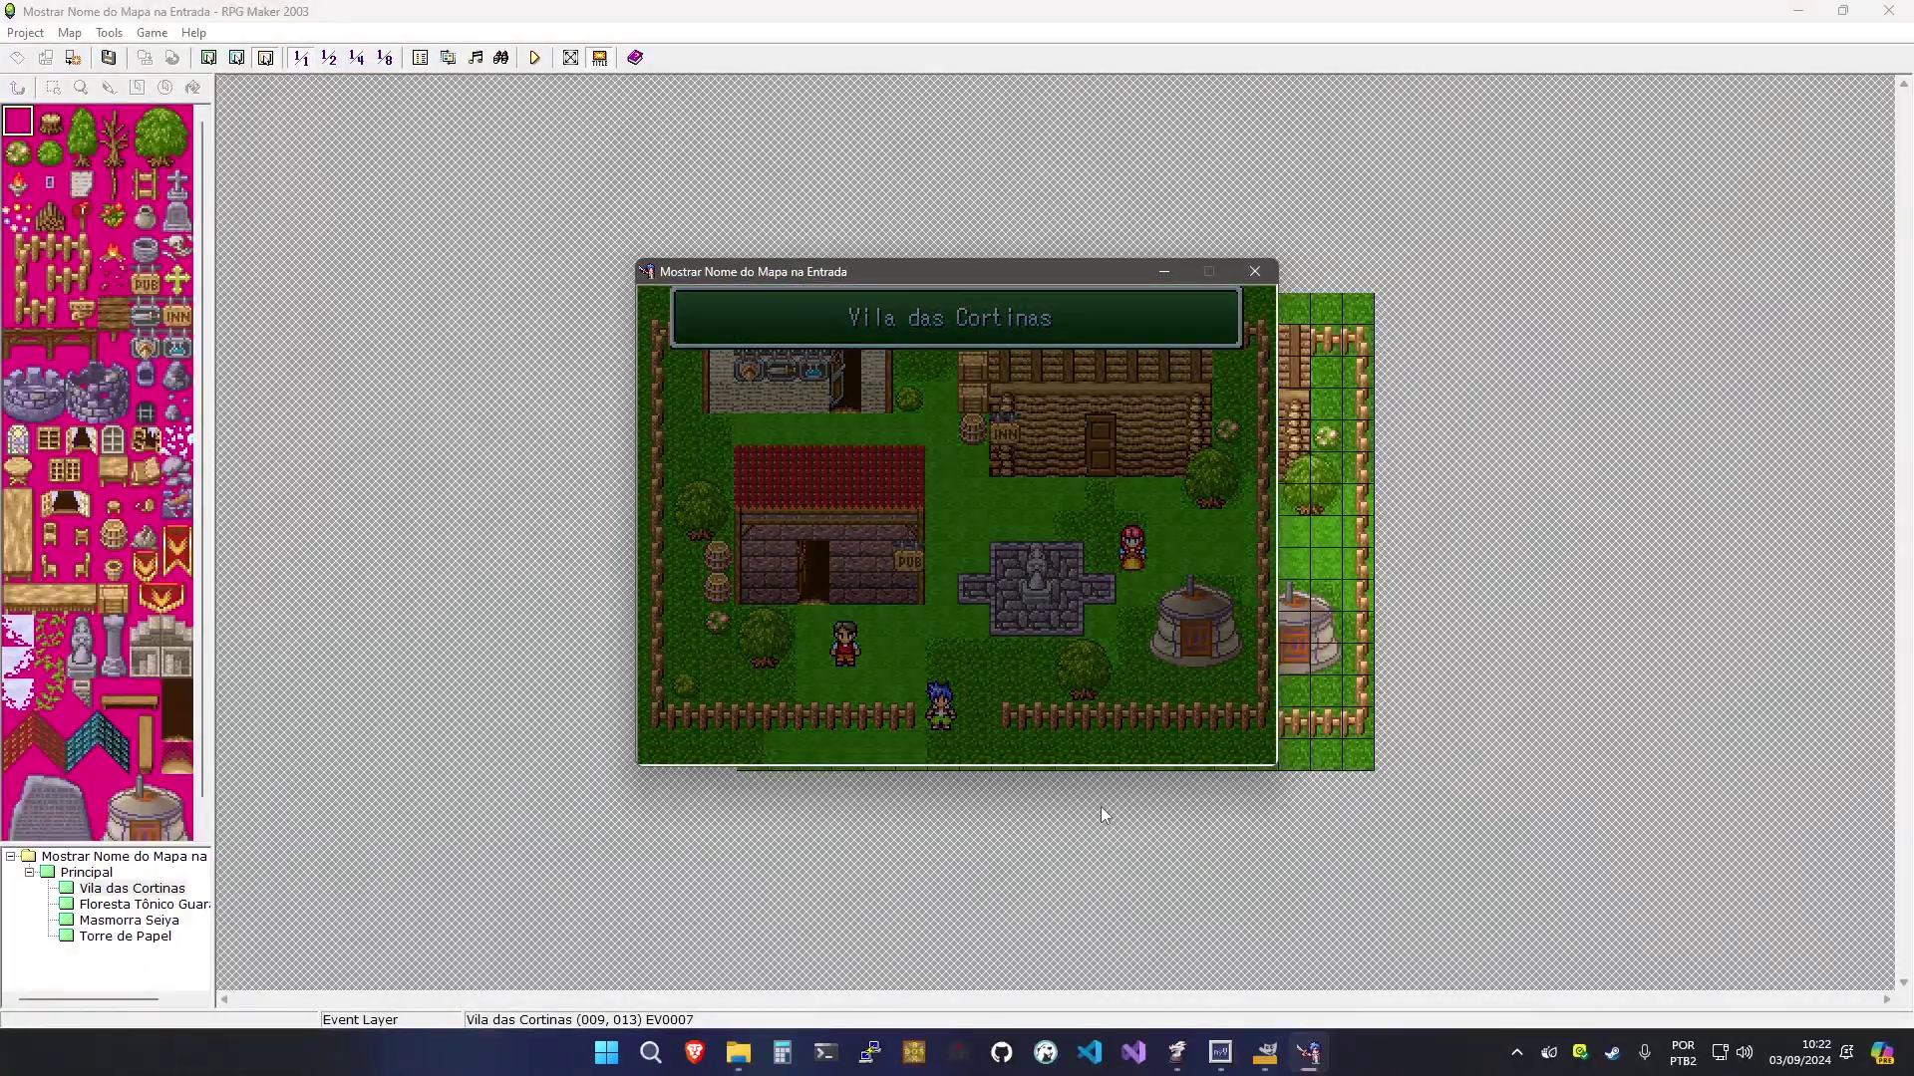
pyautogui.press('Down')
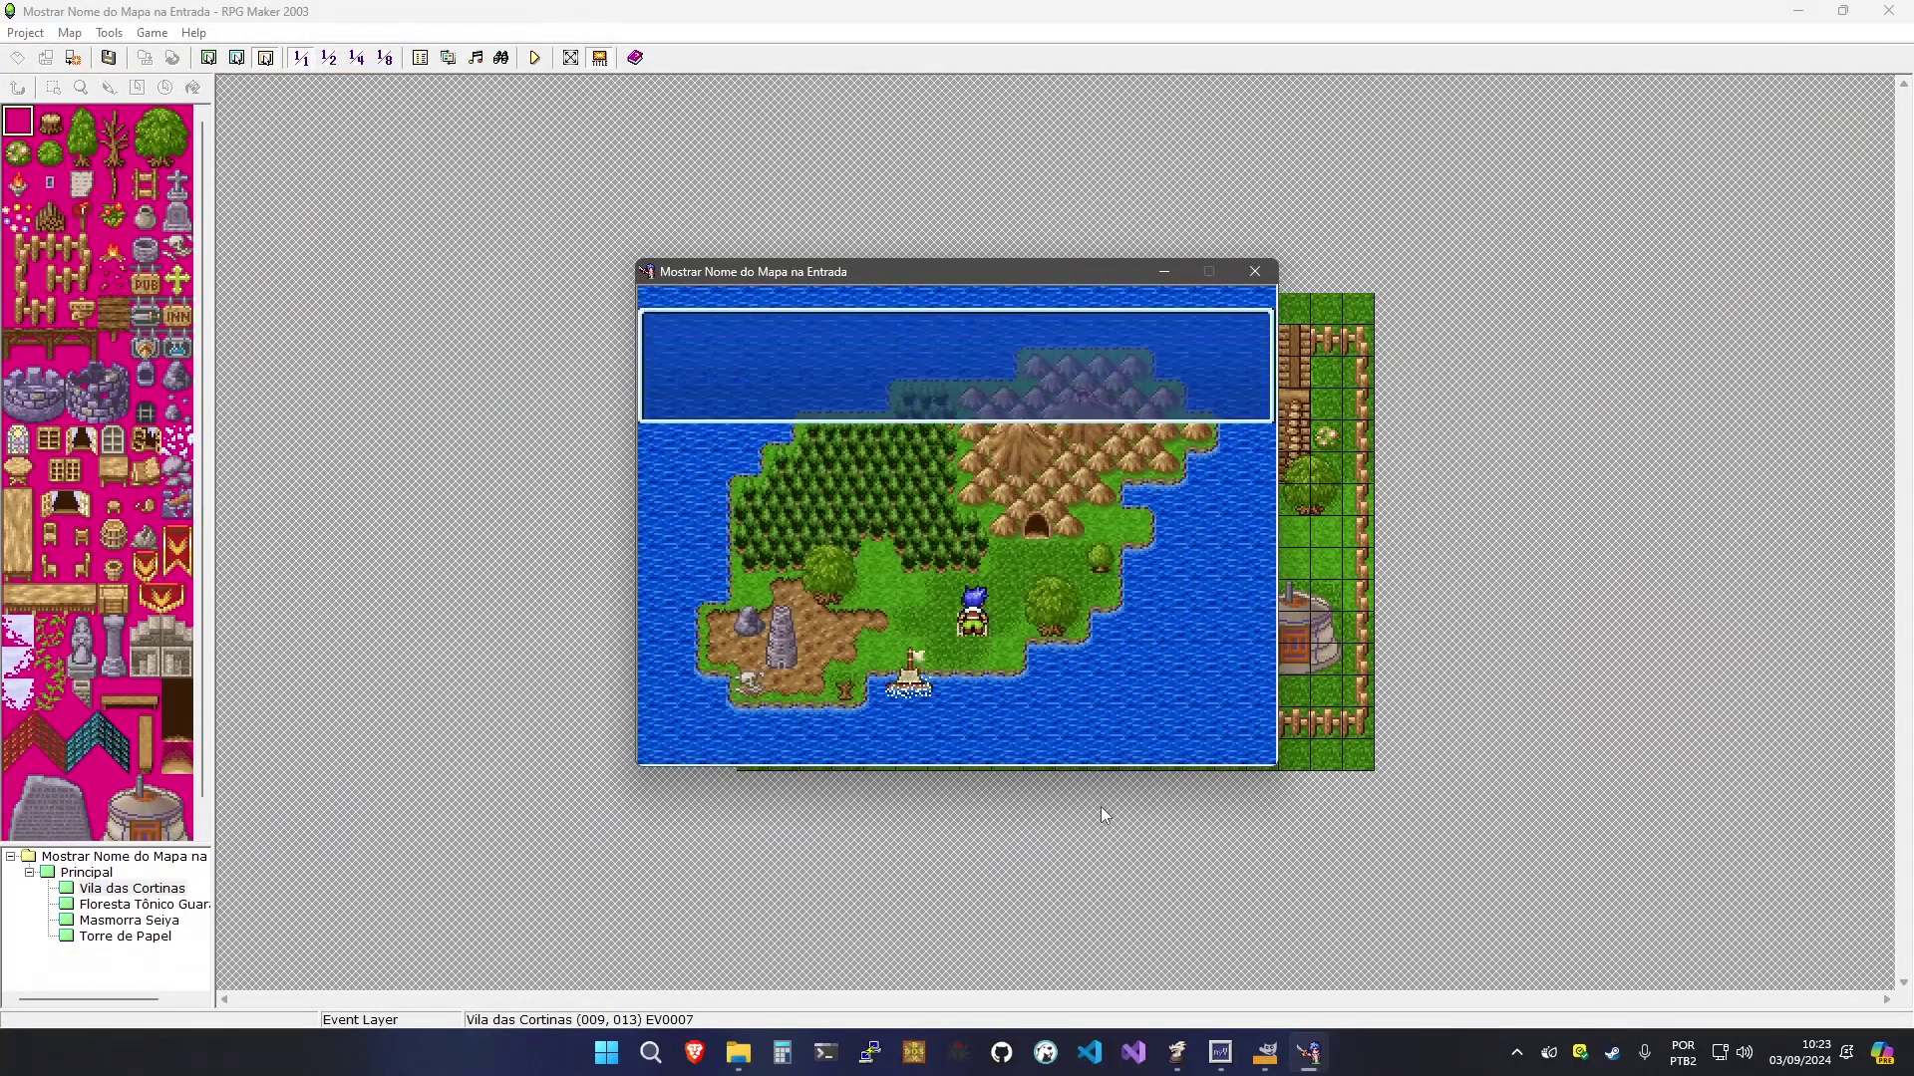
pyautogui.press('Up')
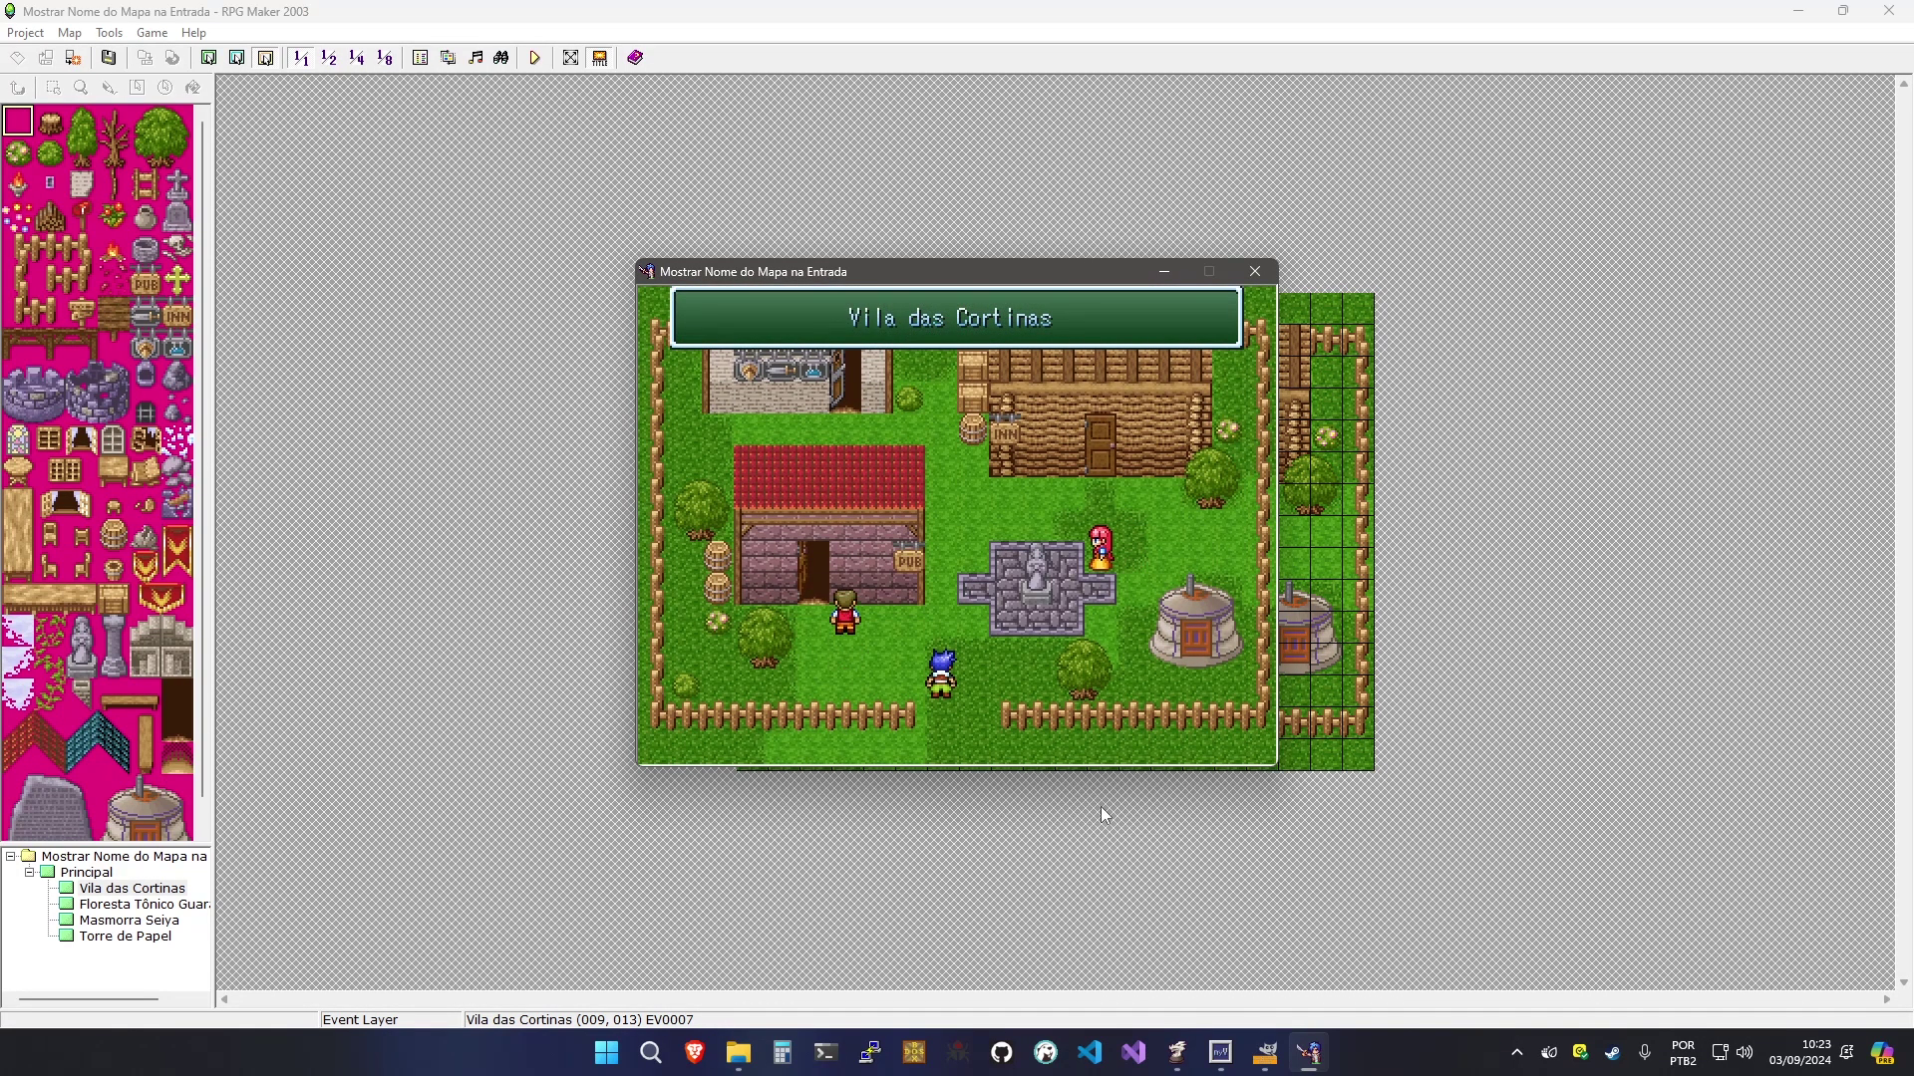
pyautogui.press('Down')
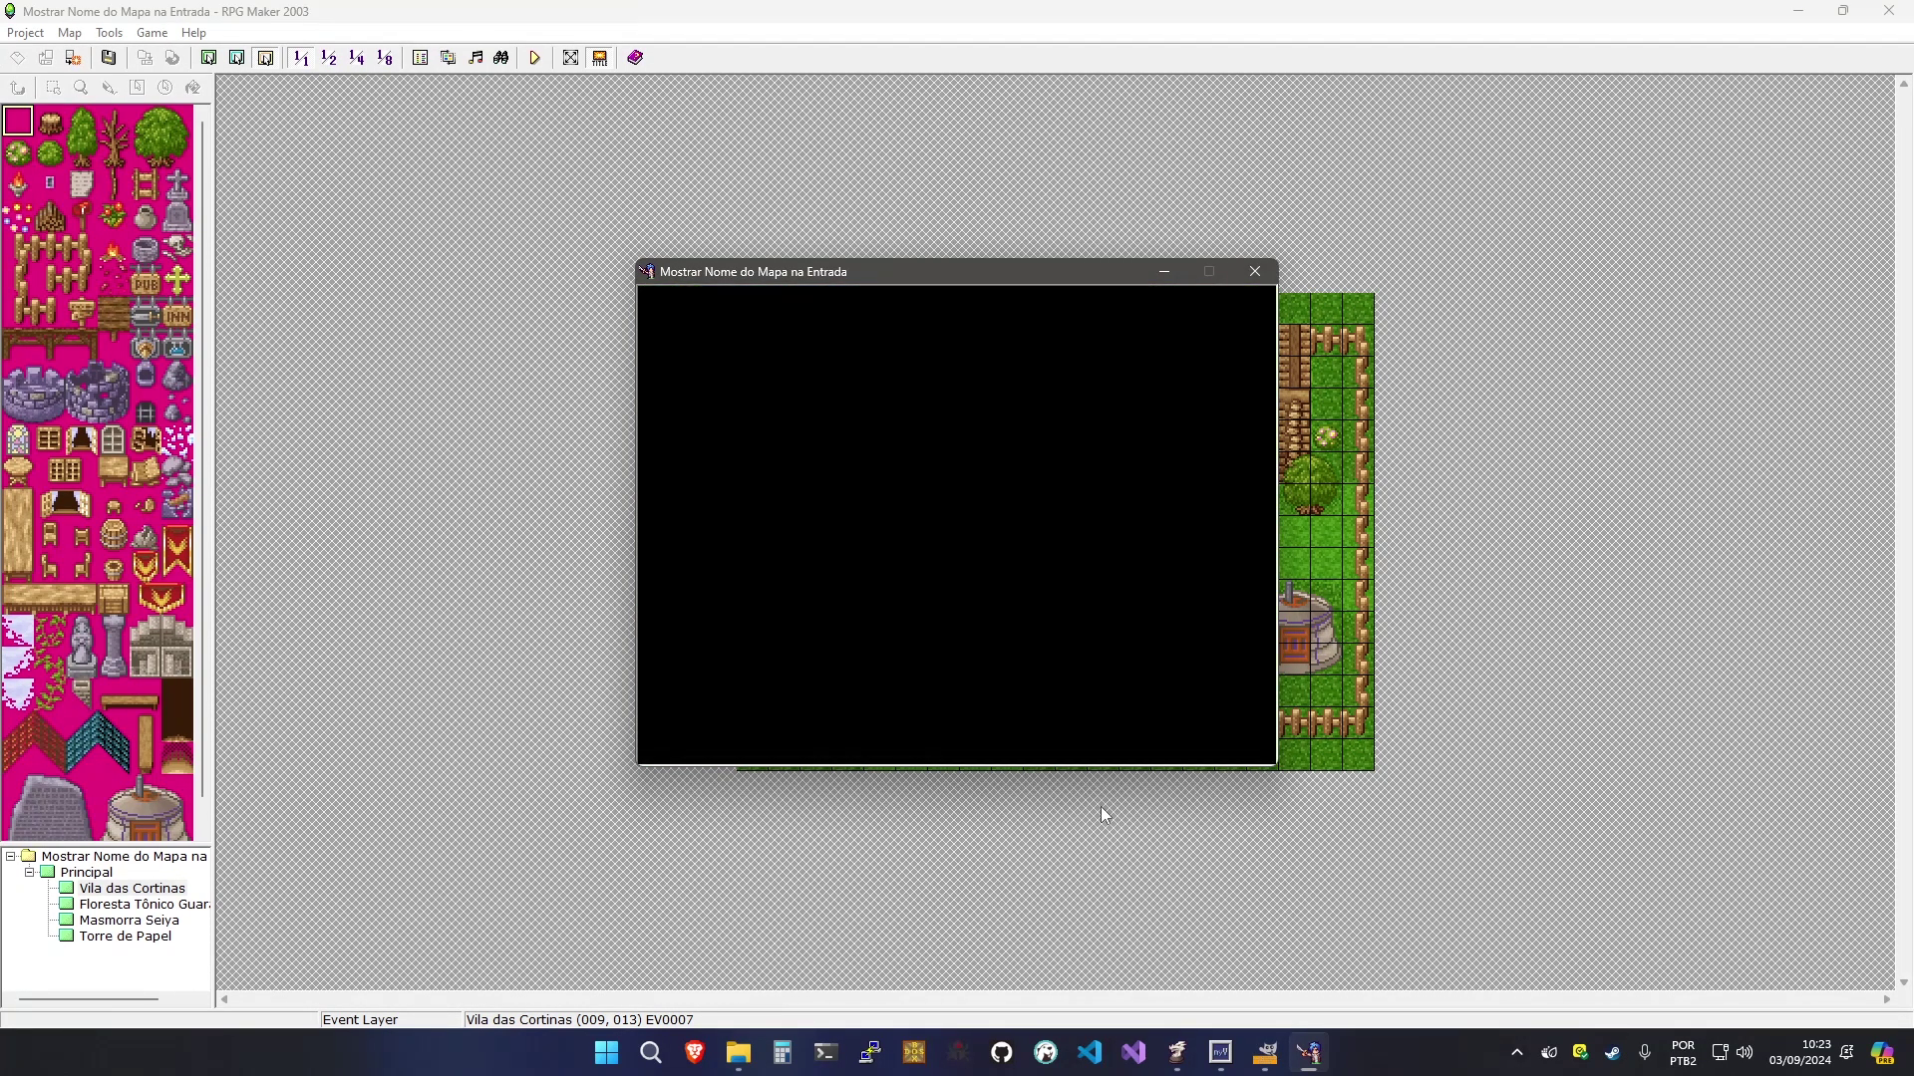
# Check the ShowPlaceName and PlaceNameActive switches in the running game's debug screen, and end the test play
pyautogui.press('Escape')
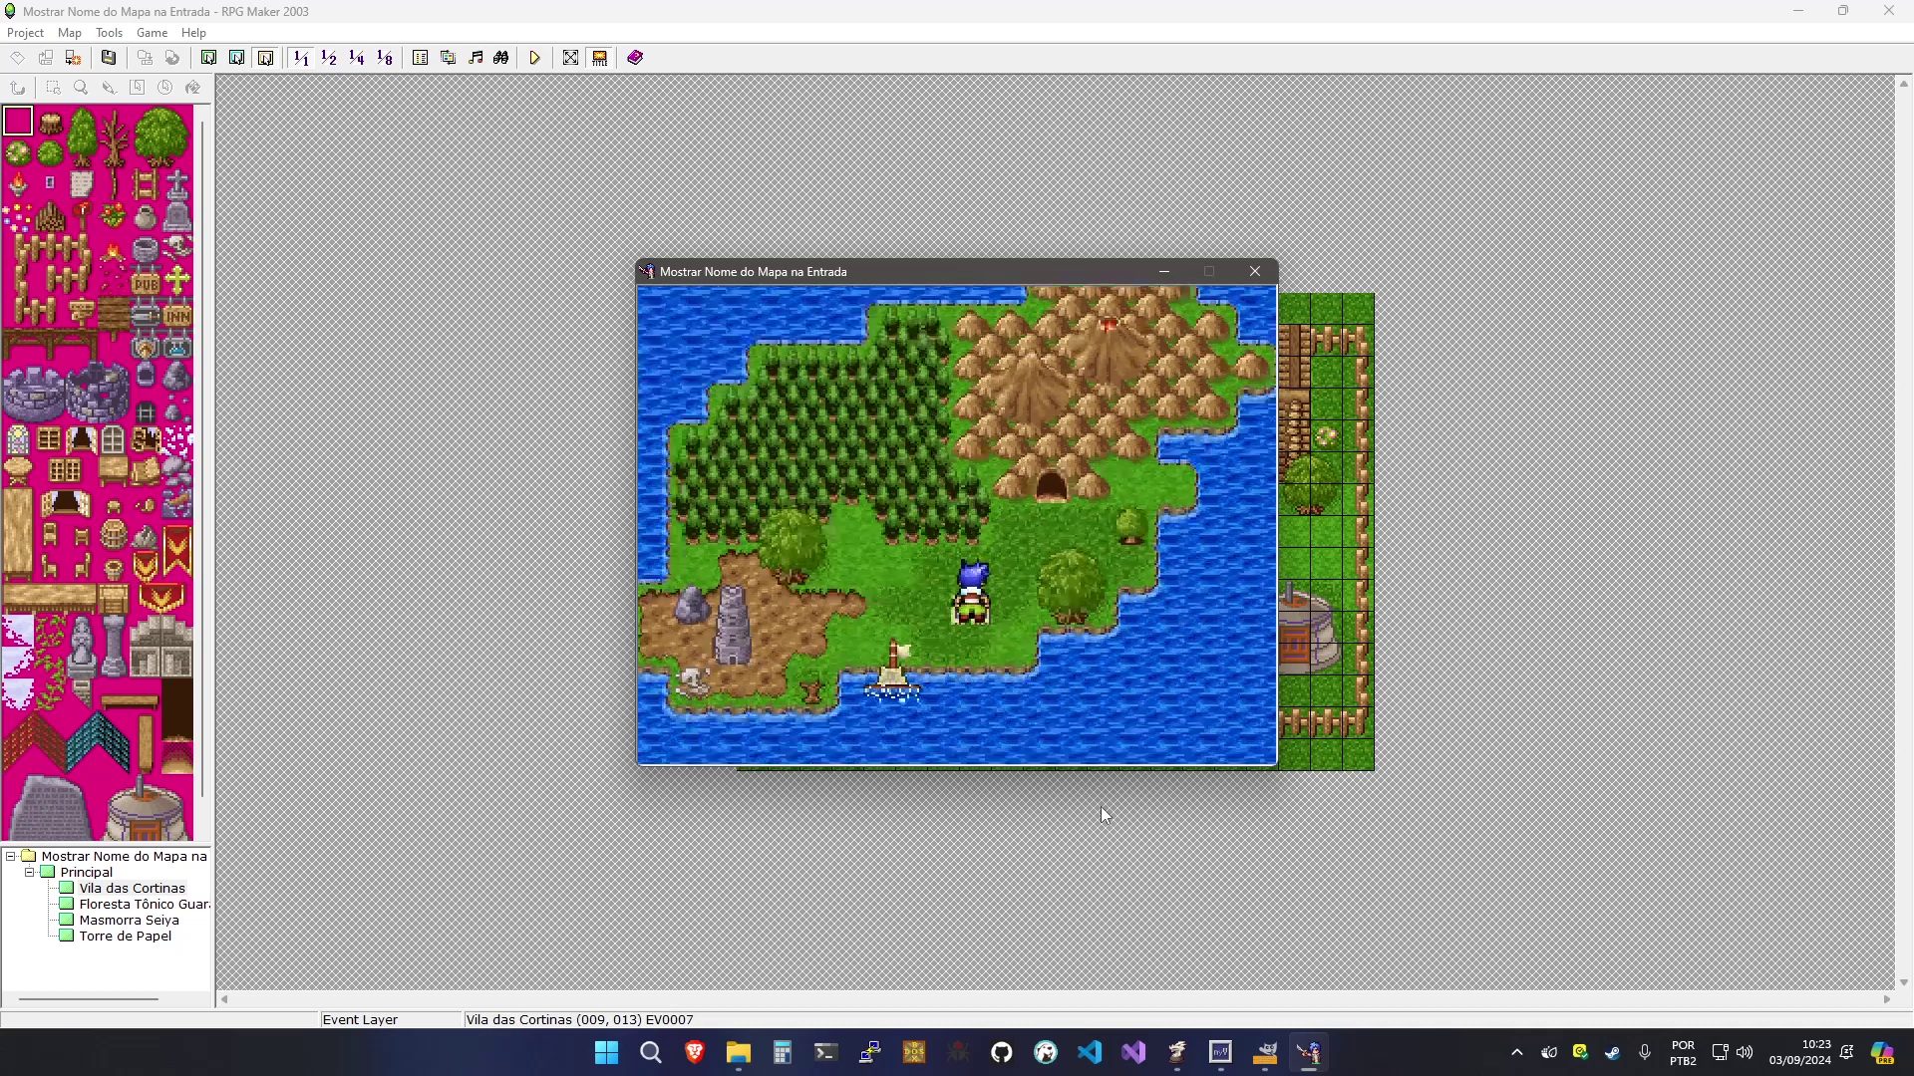
pyautogui.press('F9')
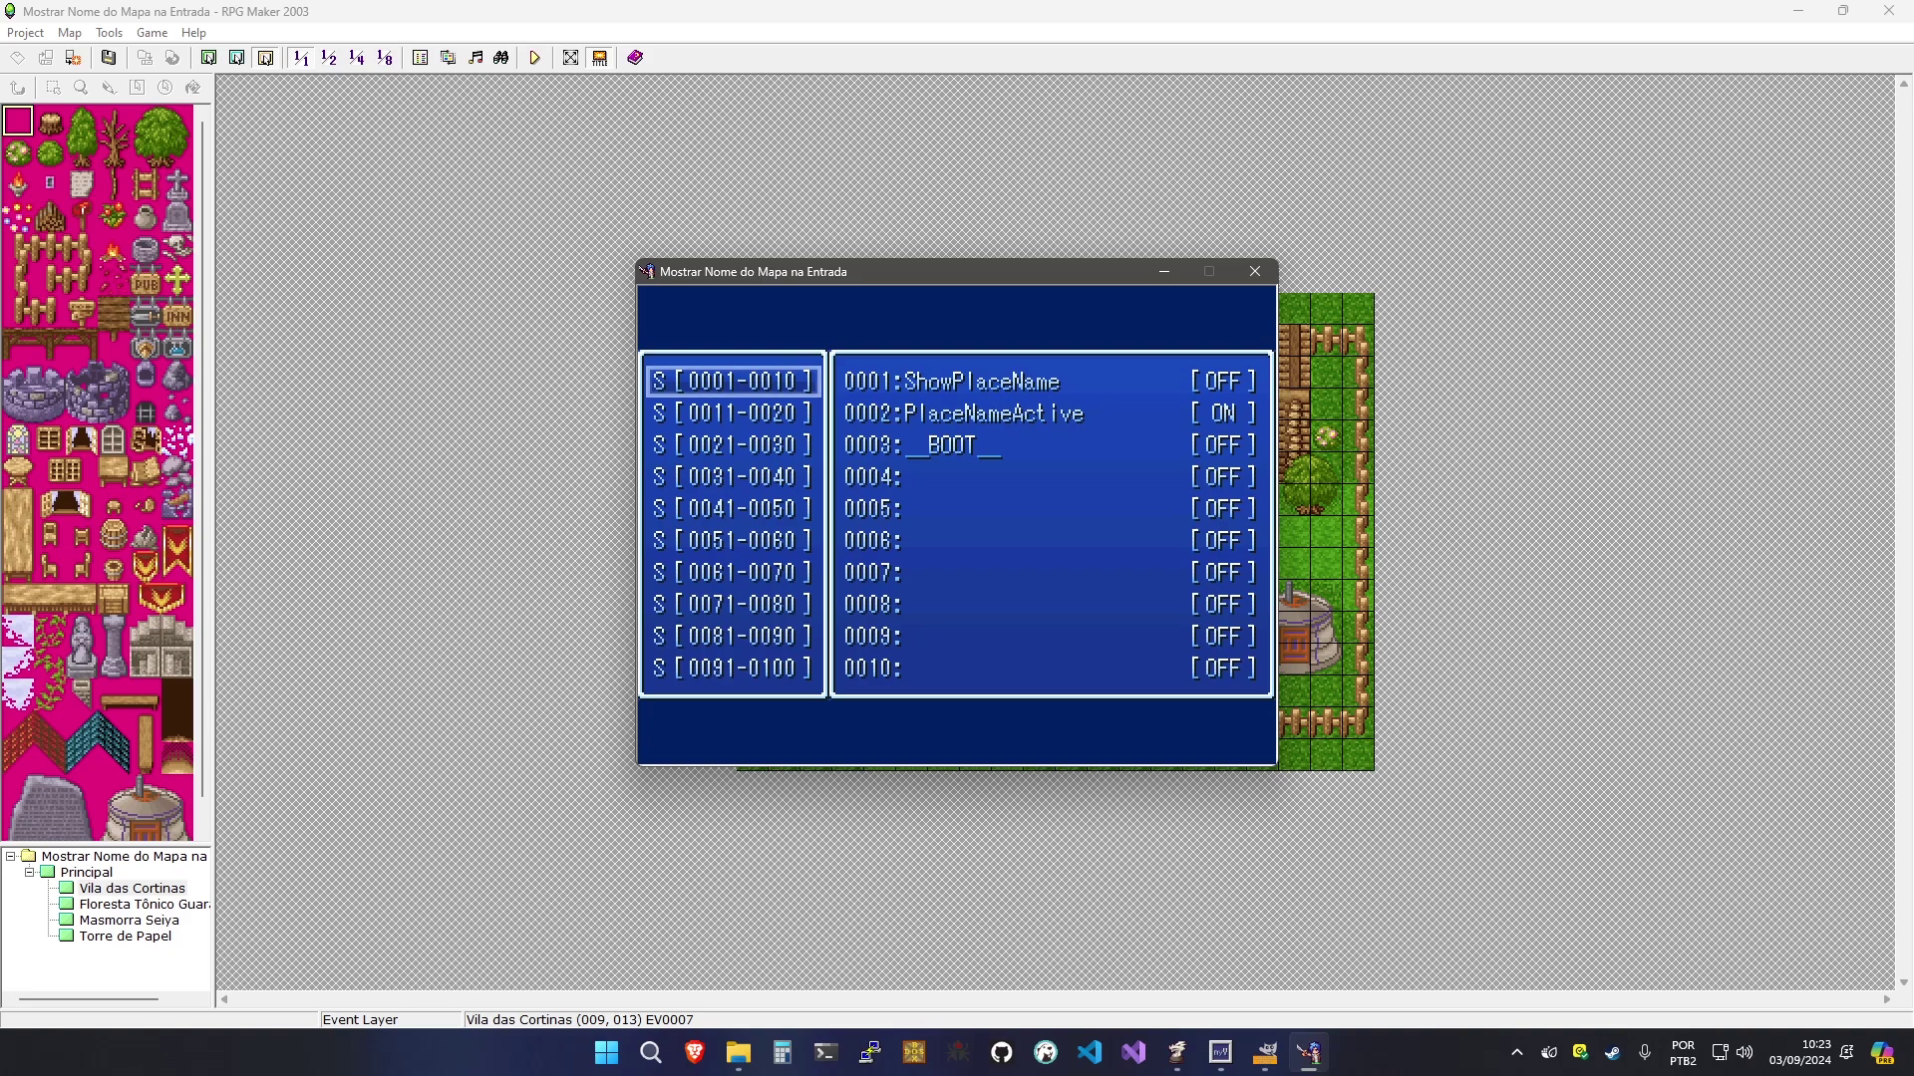
pyautogui.click(1254, 272)
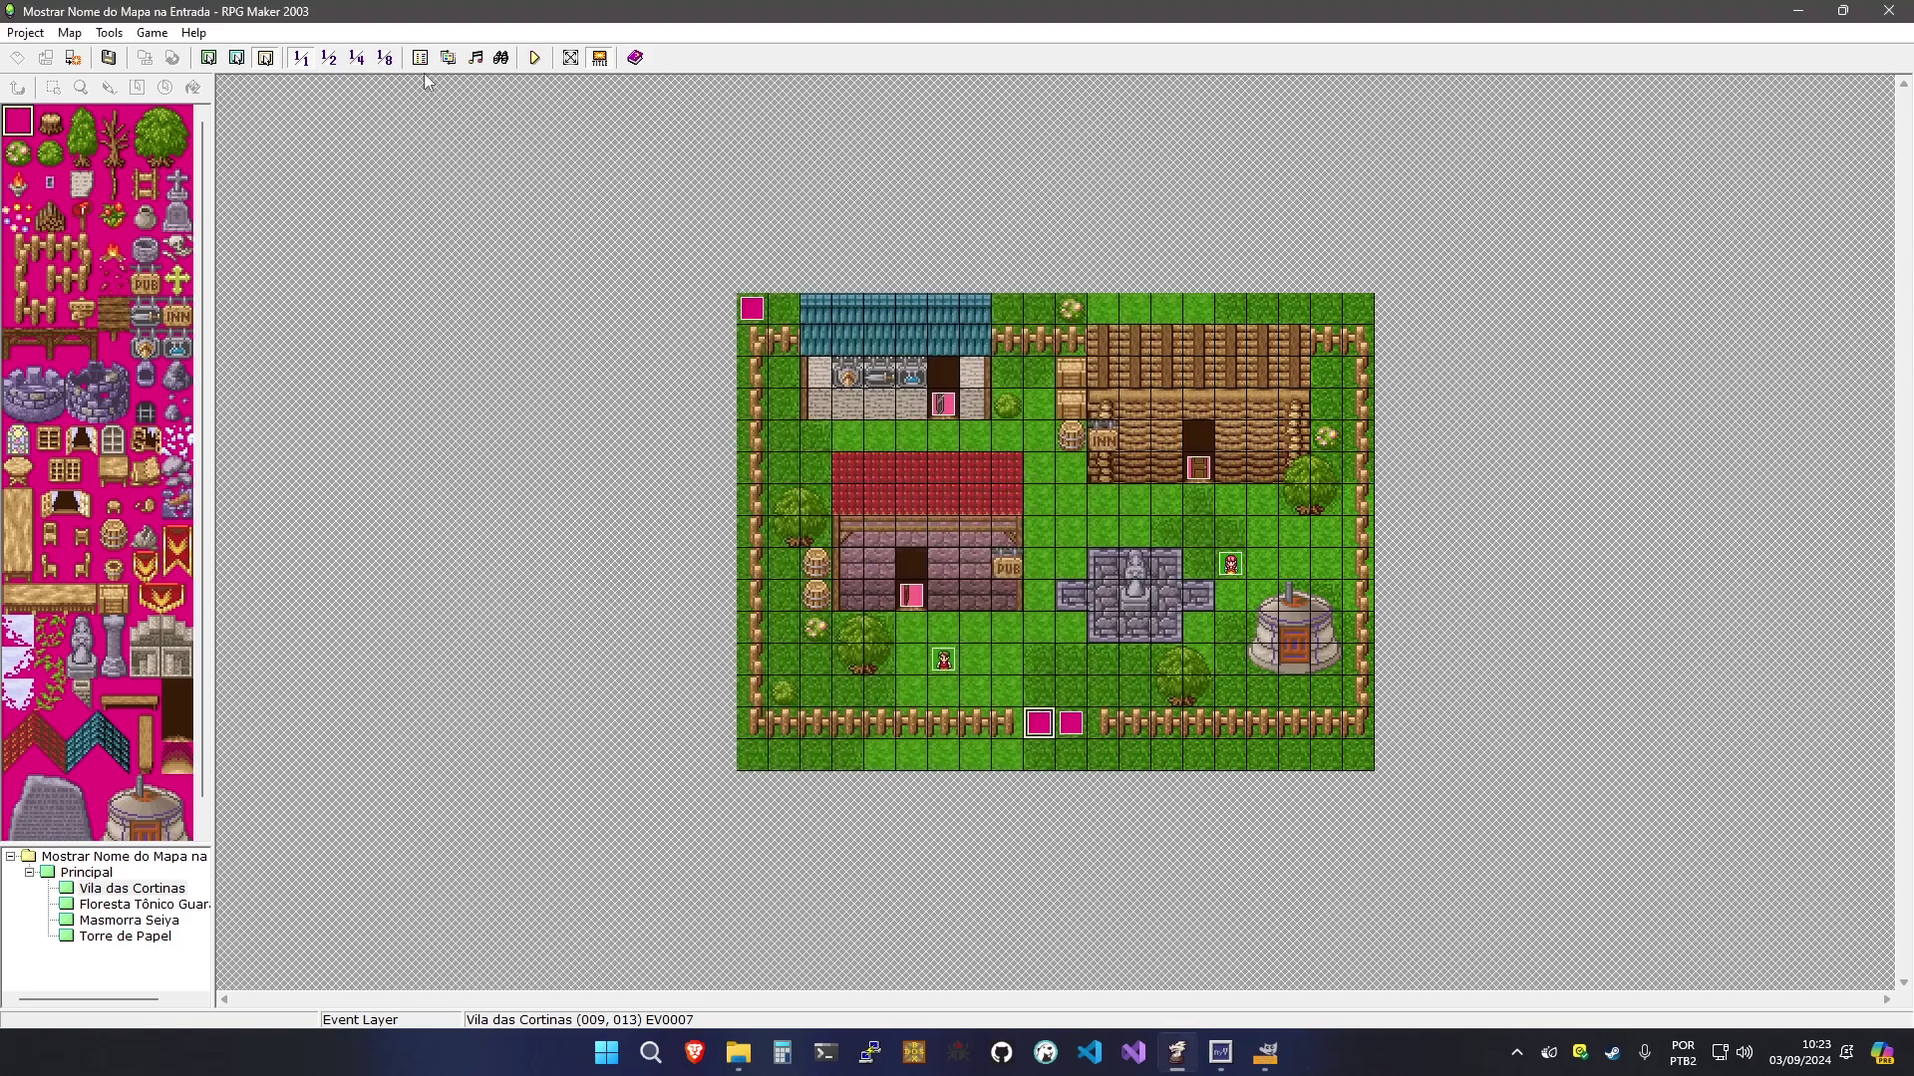
# Review _PlaceNameThread in the database, from its PlaceNameActive condition switch through the wait loop to the ShowPlaceName branch
pyautogui.click(420, 57)
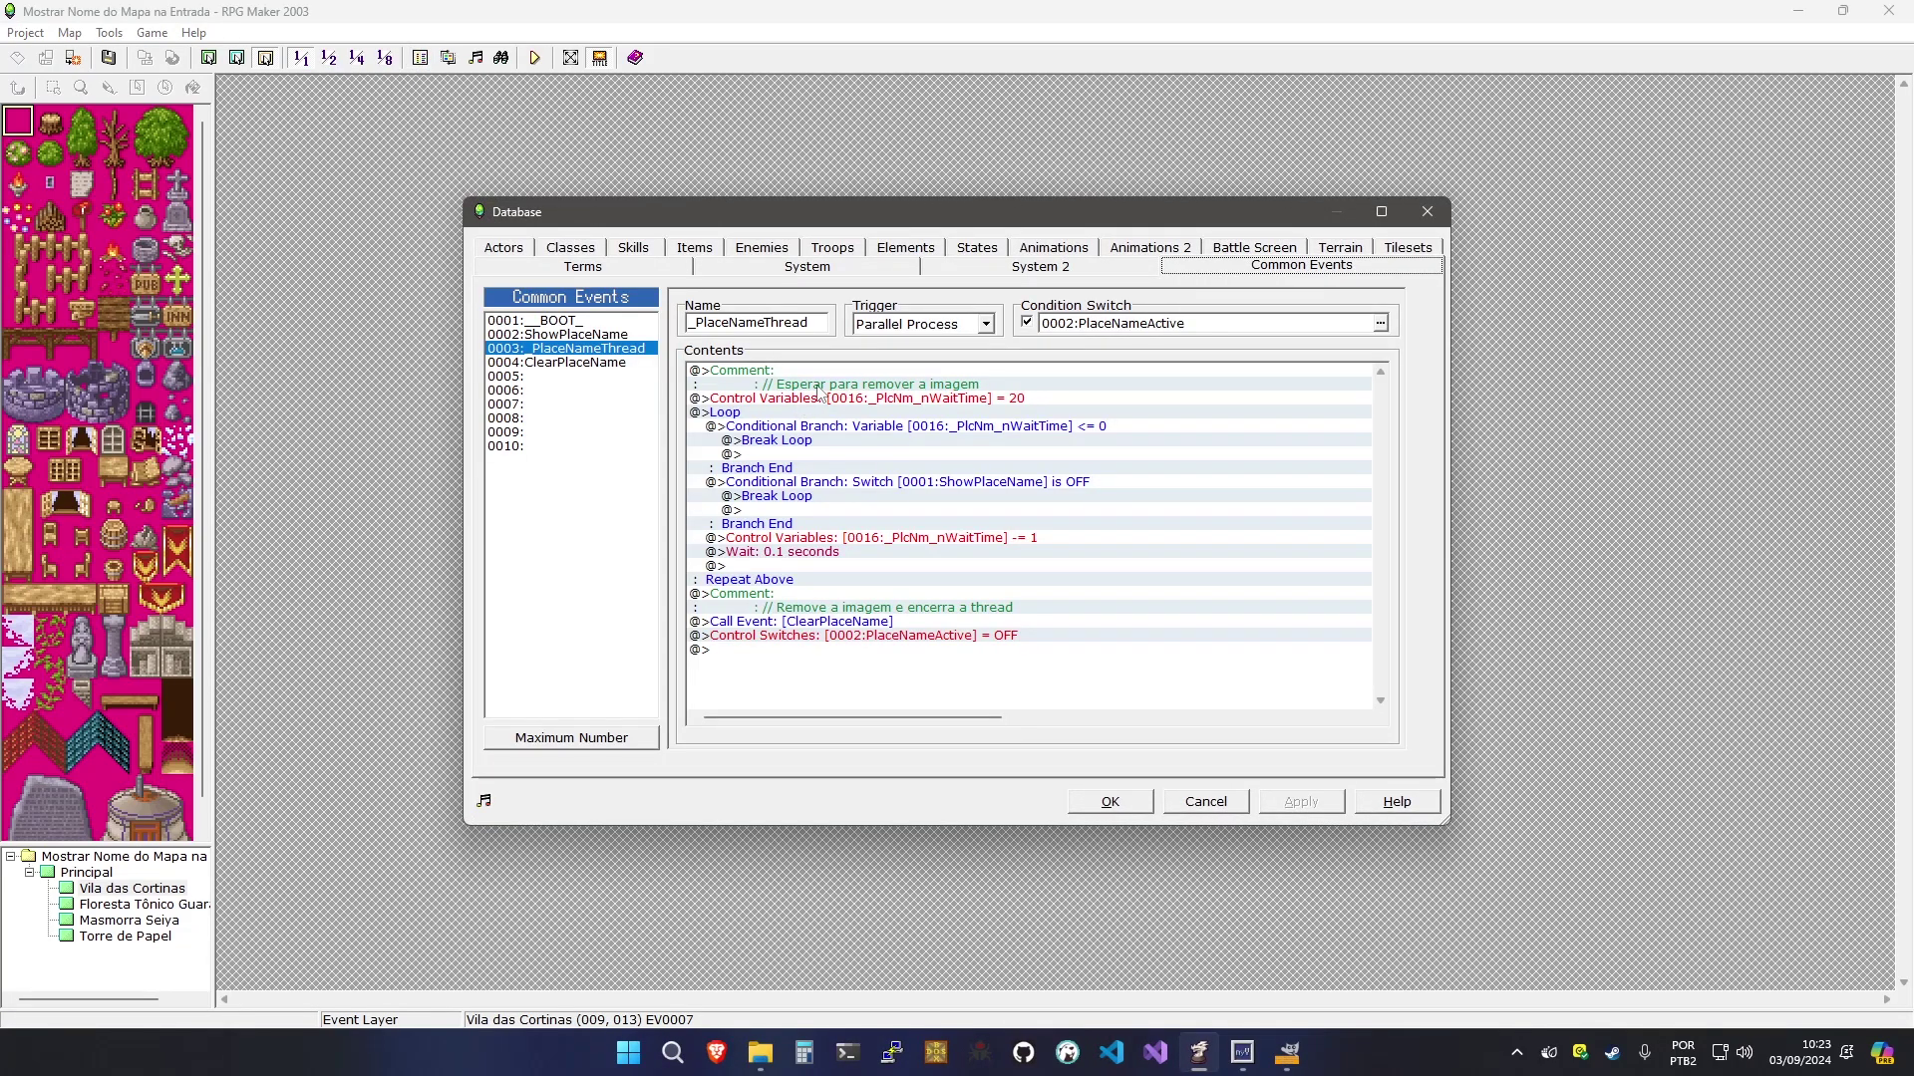
pyautogui.click(818, 388)
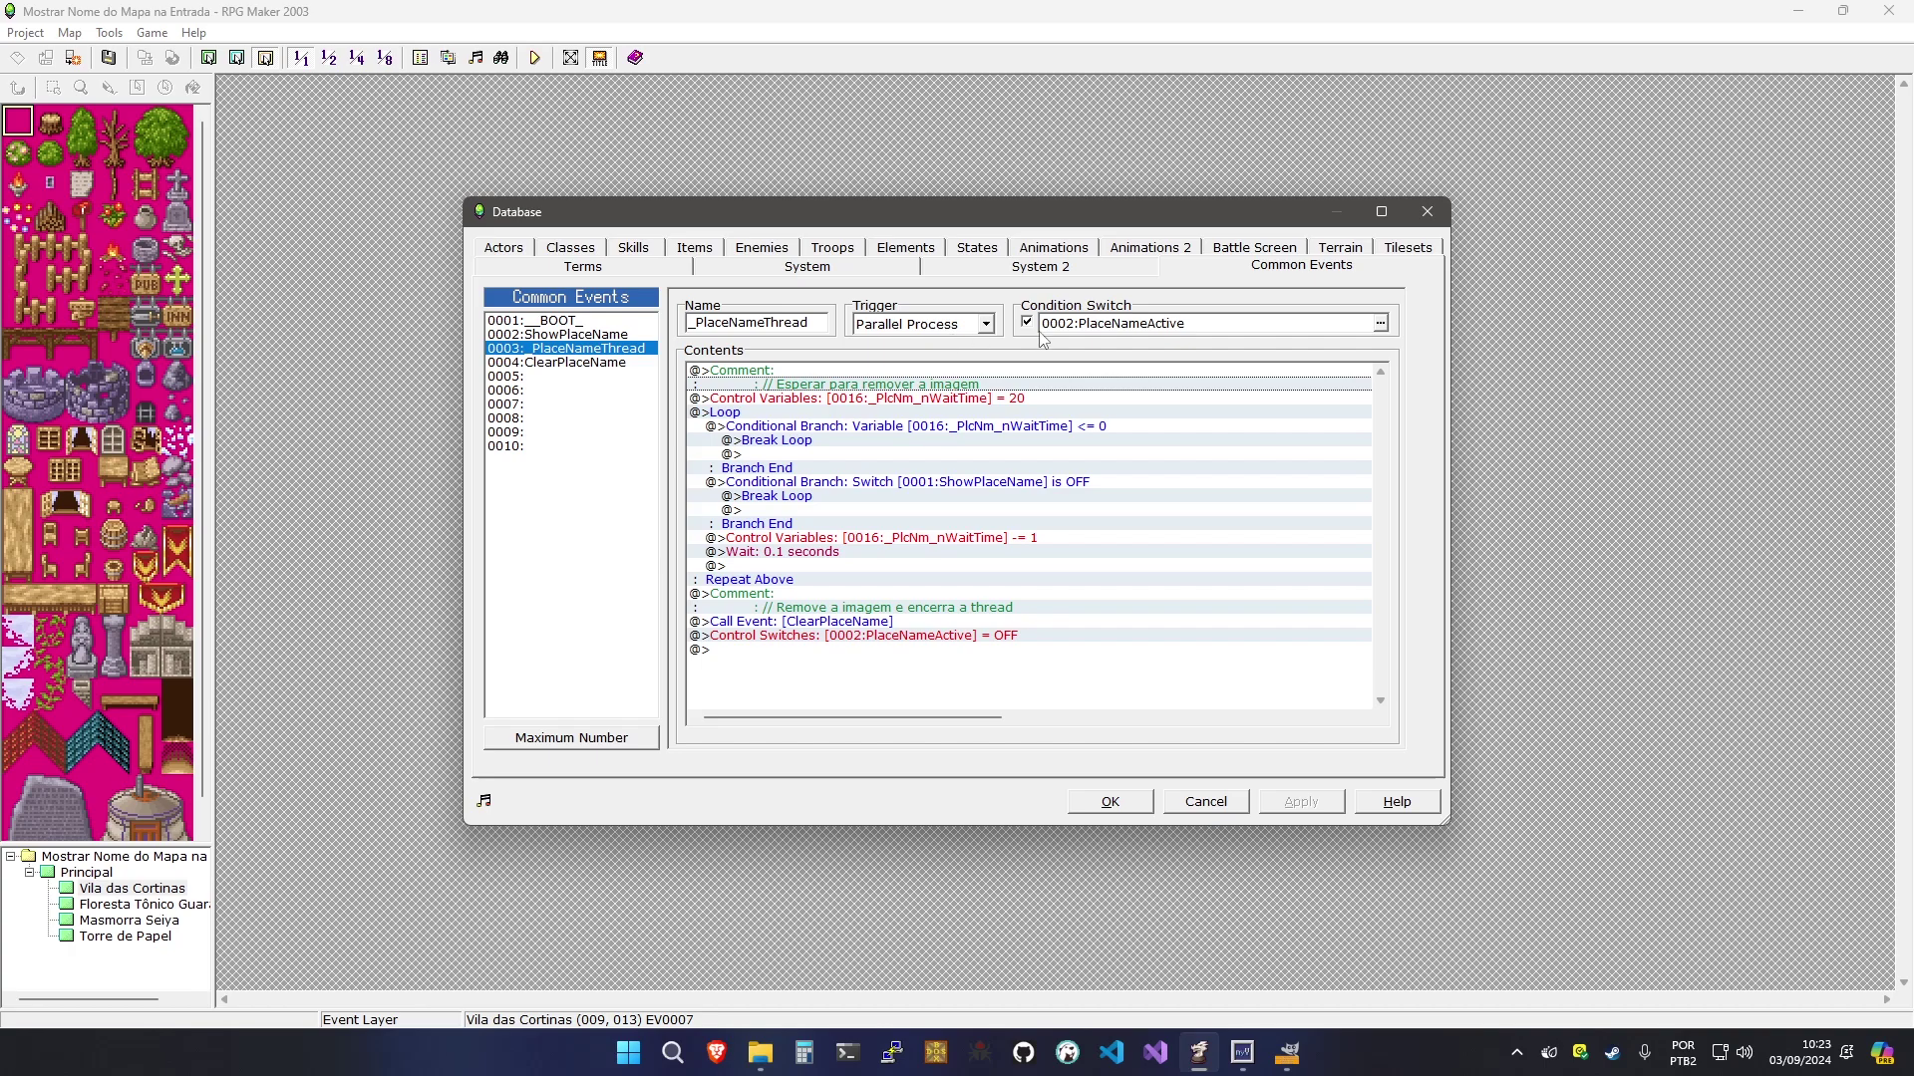
pyautogui.click(1080, 325)
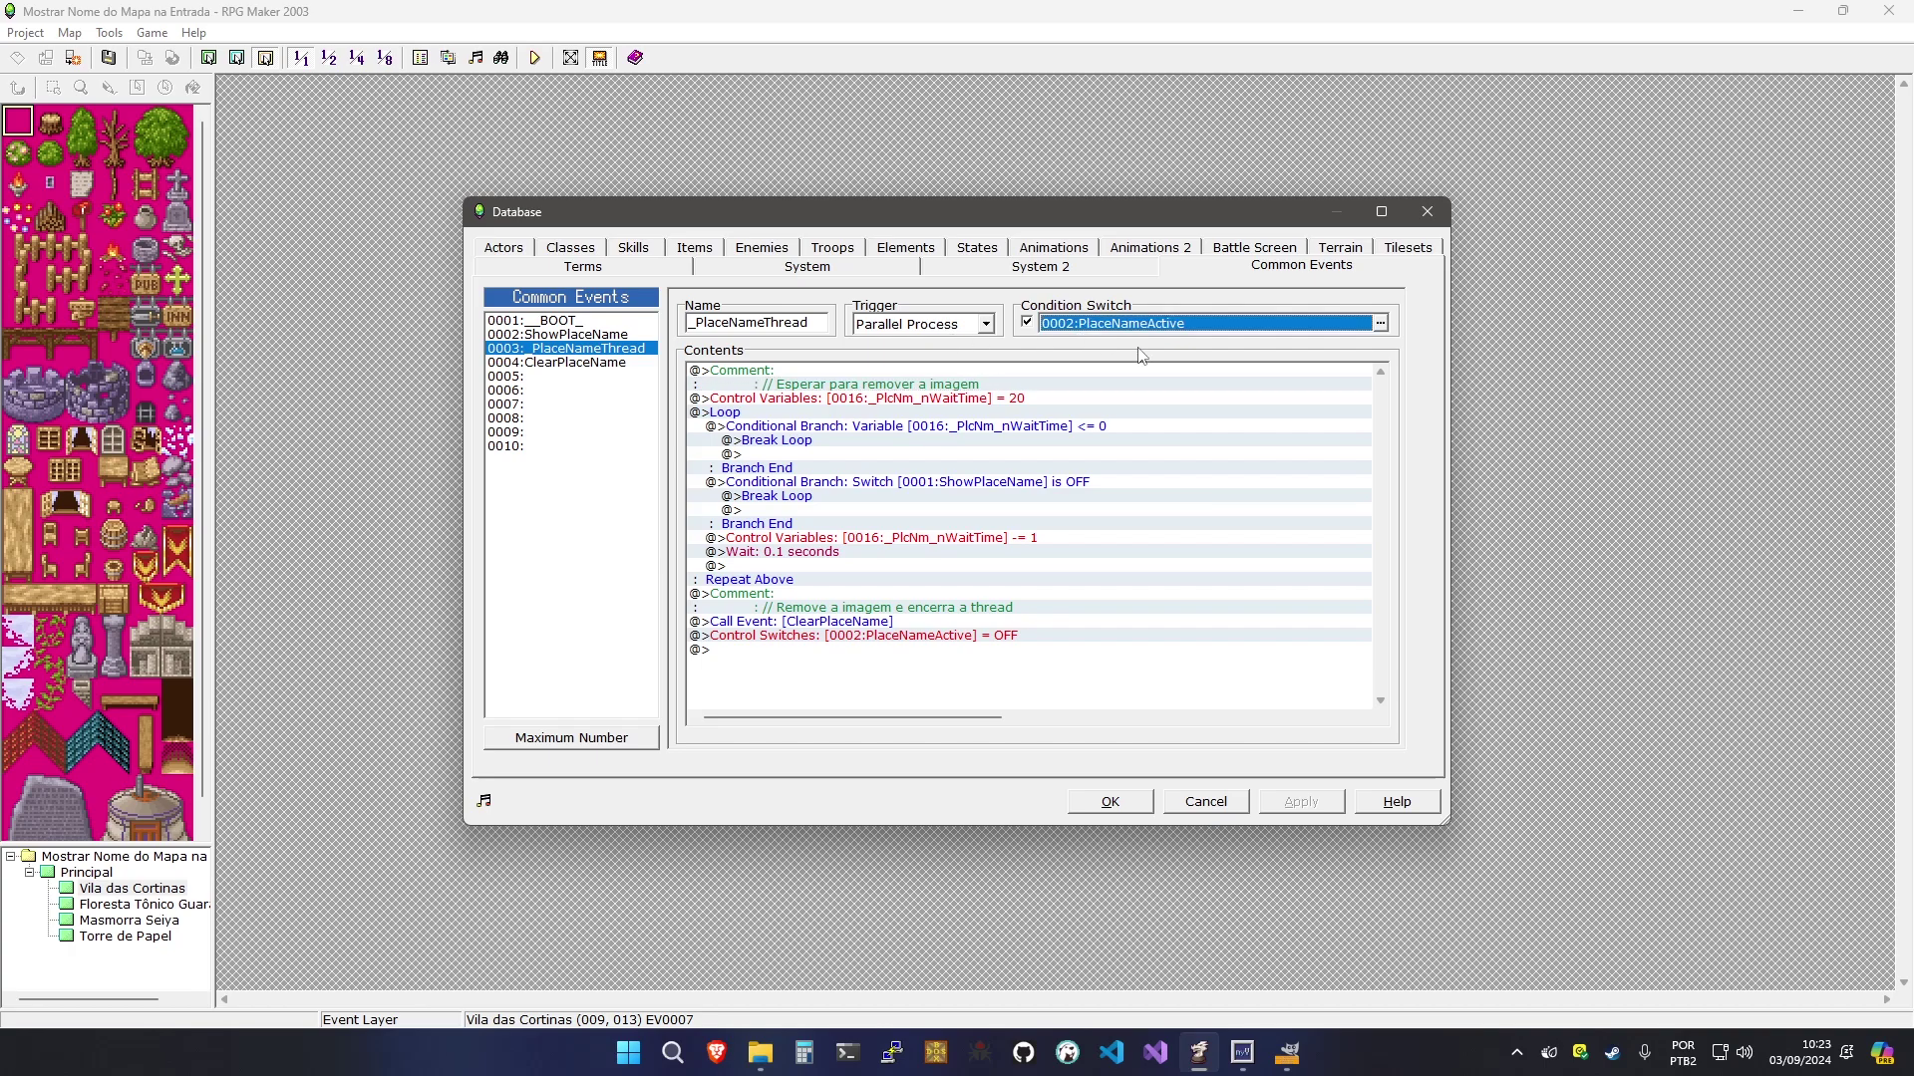
pyautogui.click(1129, 388)
pyautogui.press('Up')
pyautogui.press('Down')
pyautogui.press('Down')
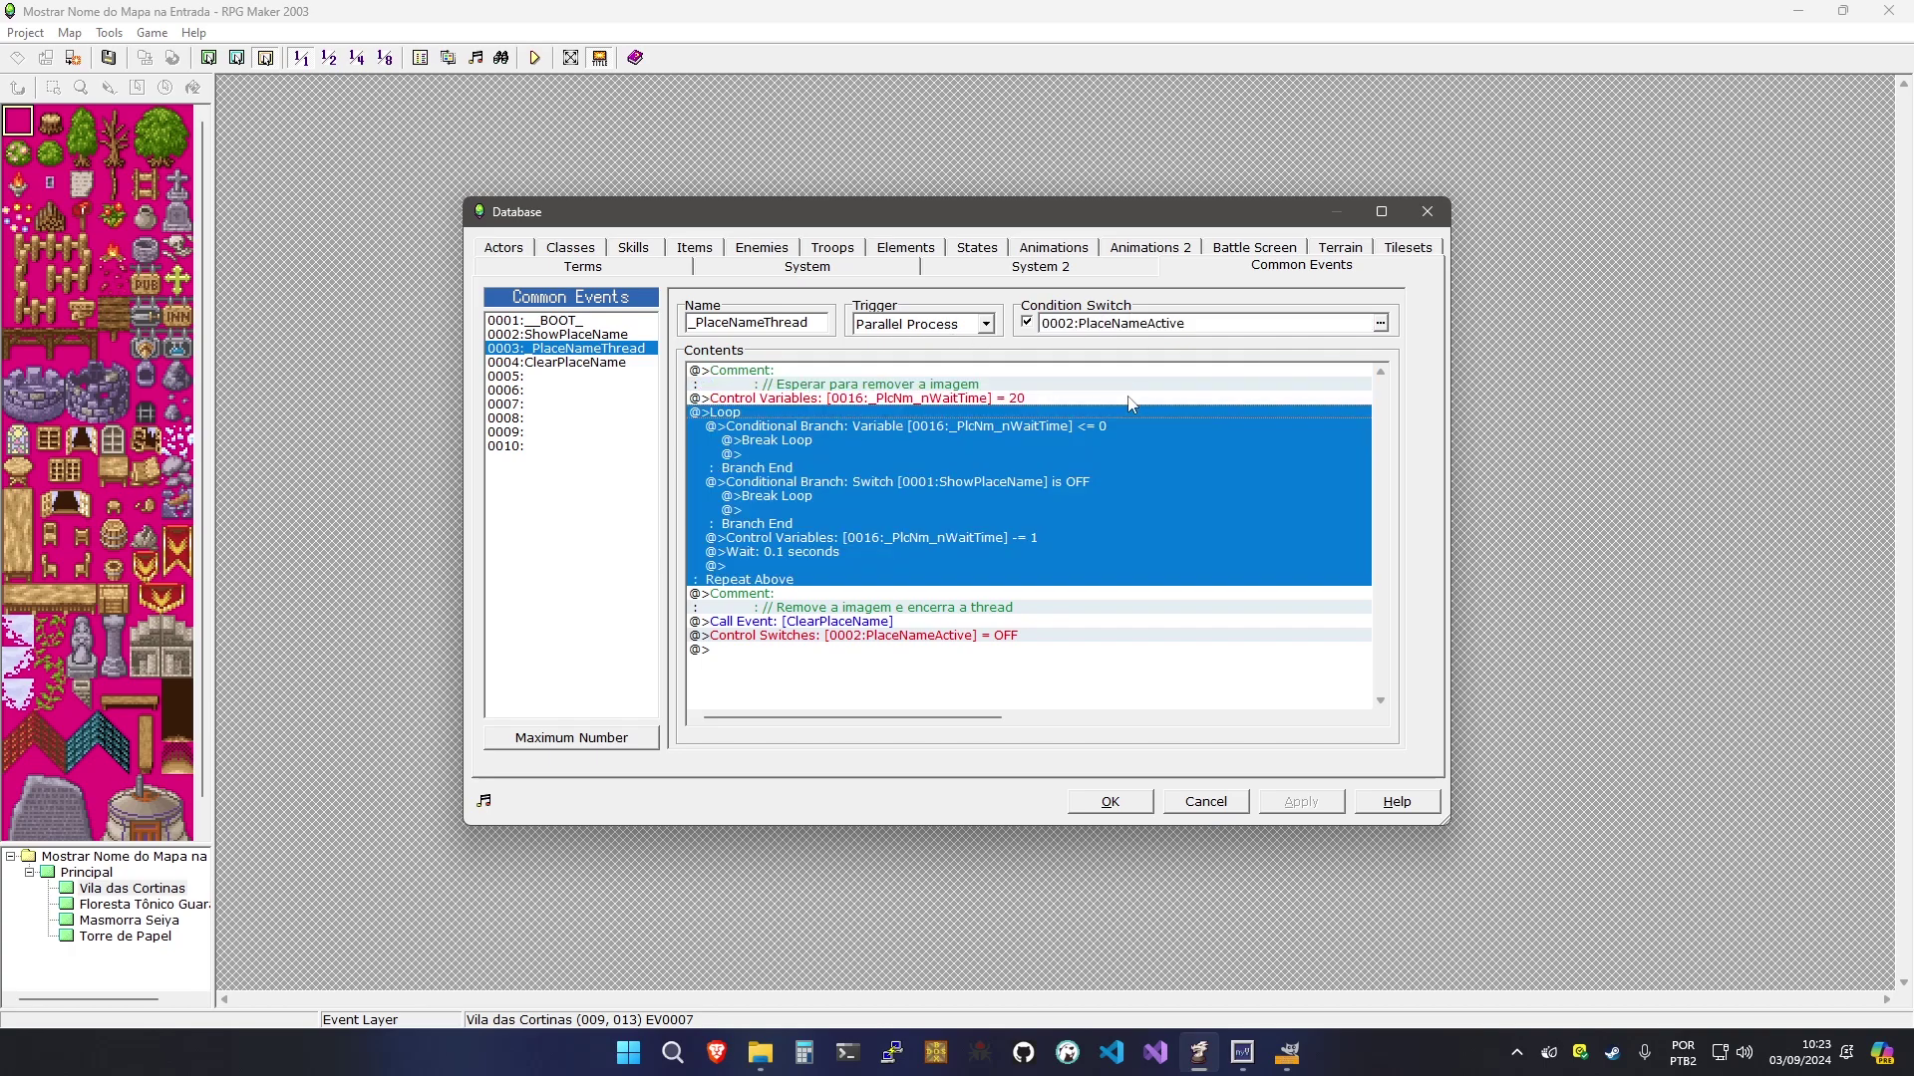
pyautogui.press('Down')
pyautogui.press('Down')
pyautogui.press('Down')
pyautogui.press('Down')
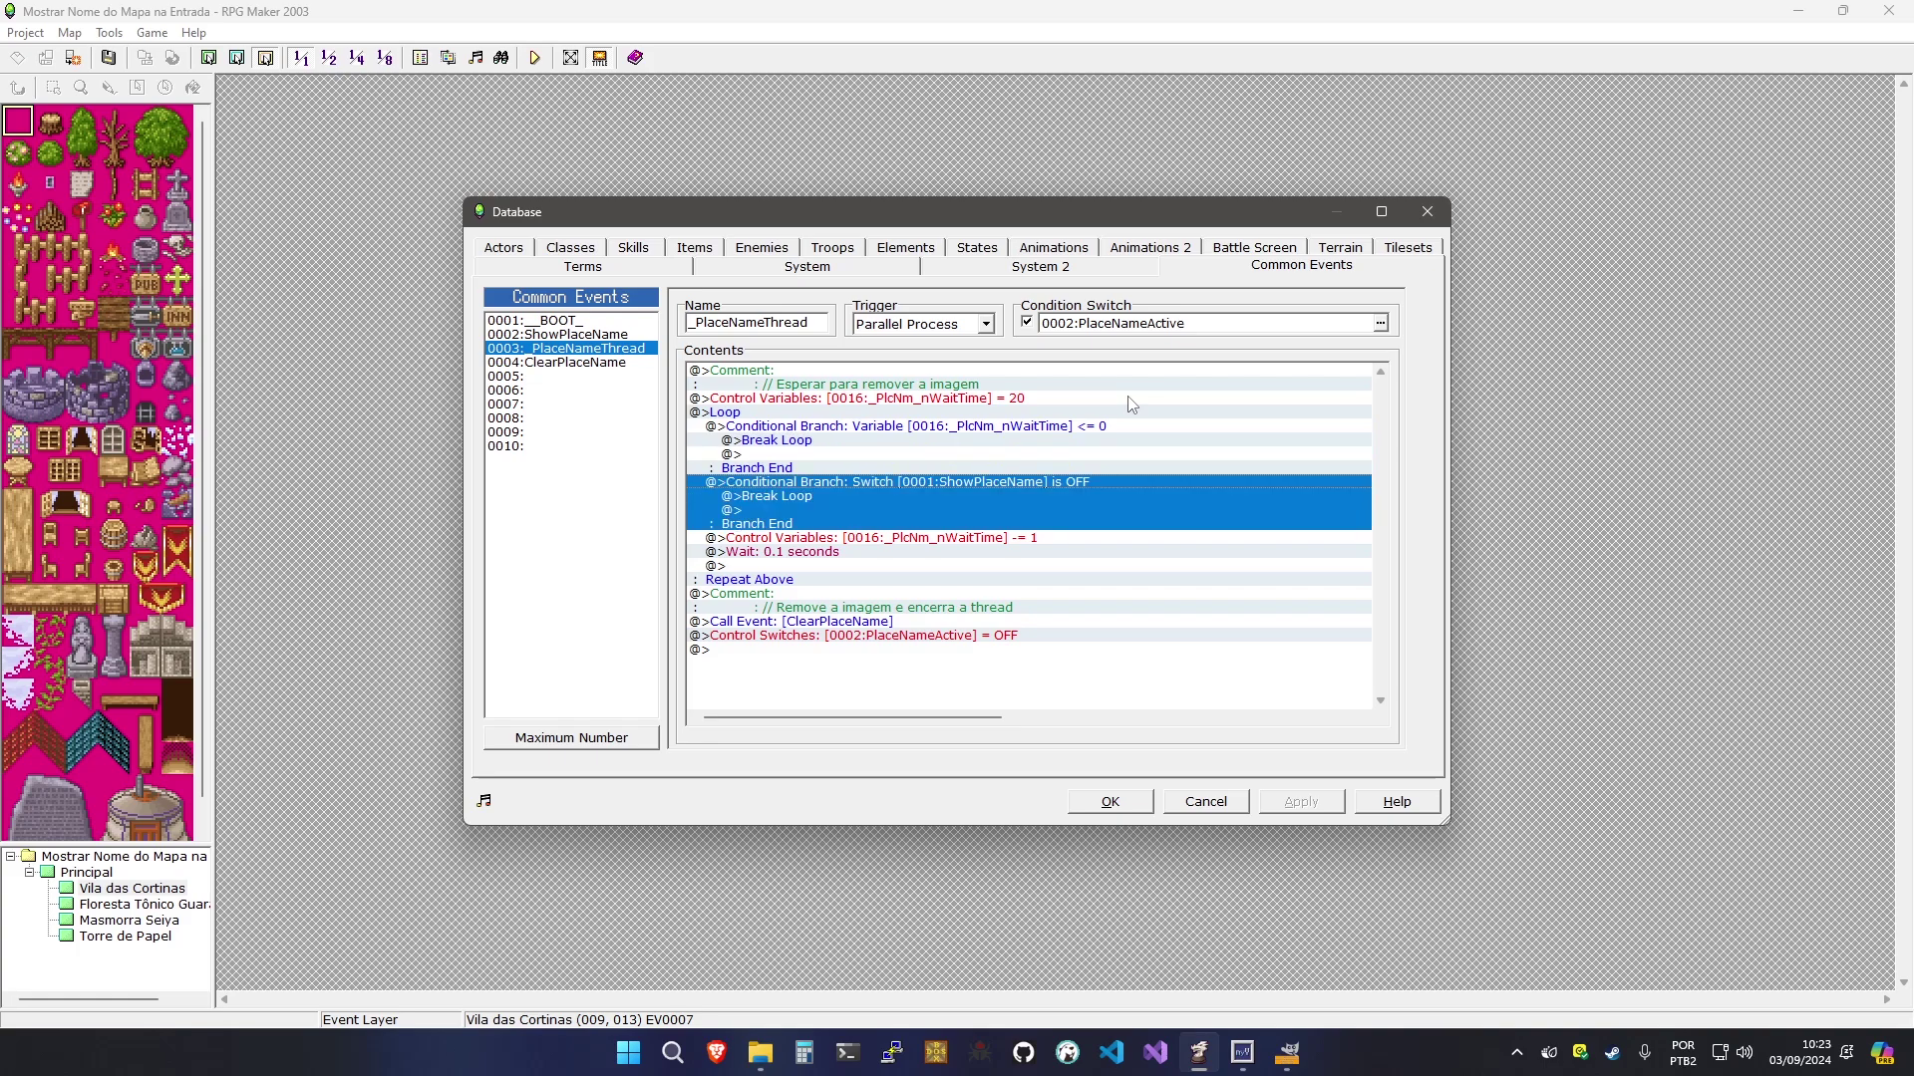
# Compare _PlaceNameThread's condition switch with the loop branch that breaks when ShowPlaceName is OFF
pyautogui.click(1211, 323)
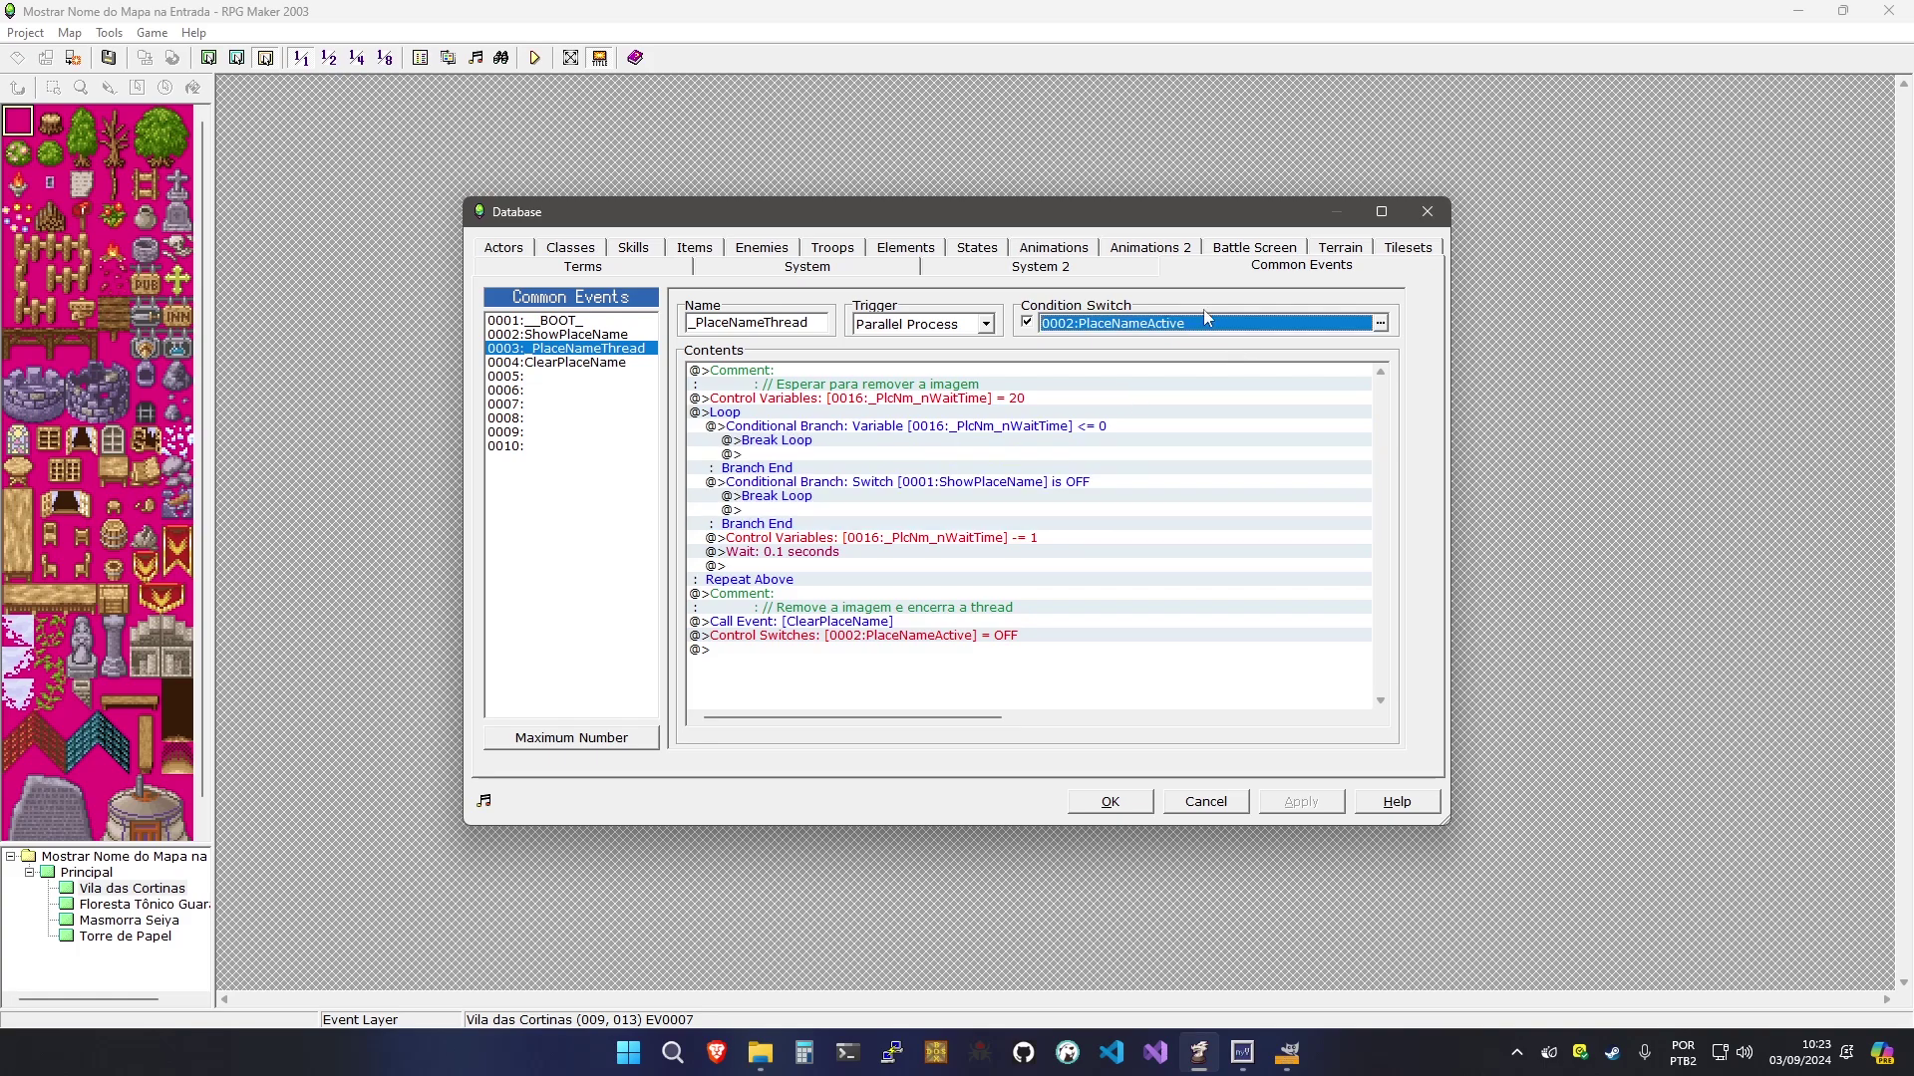
pyautogui.click(894, 484)
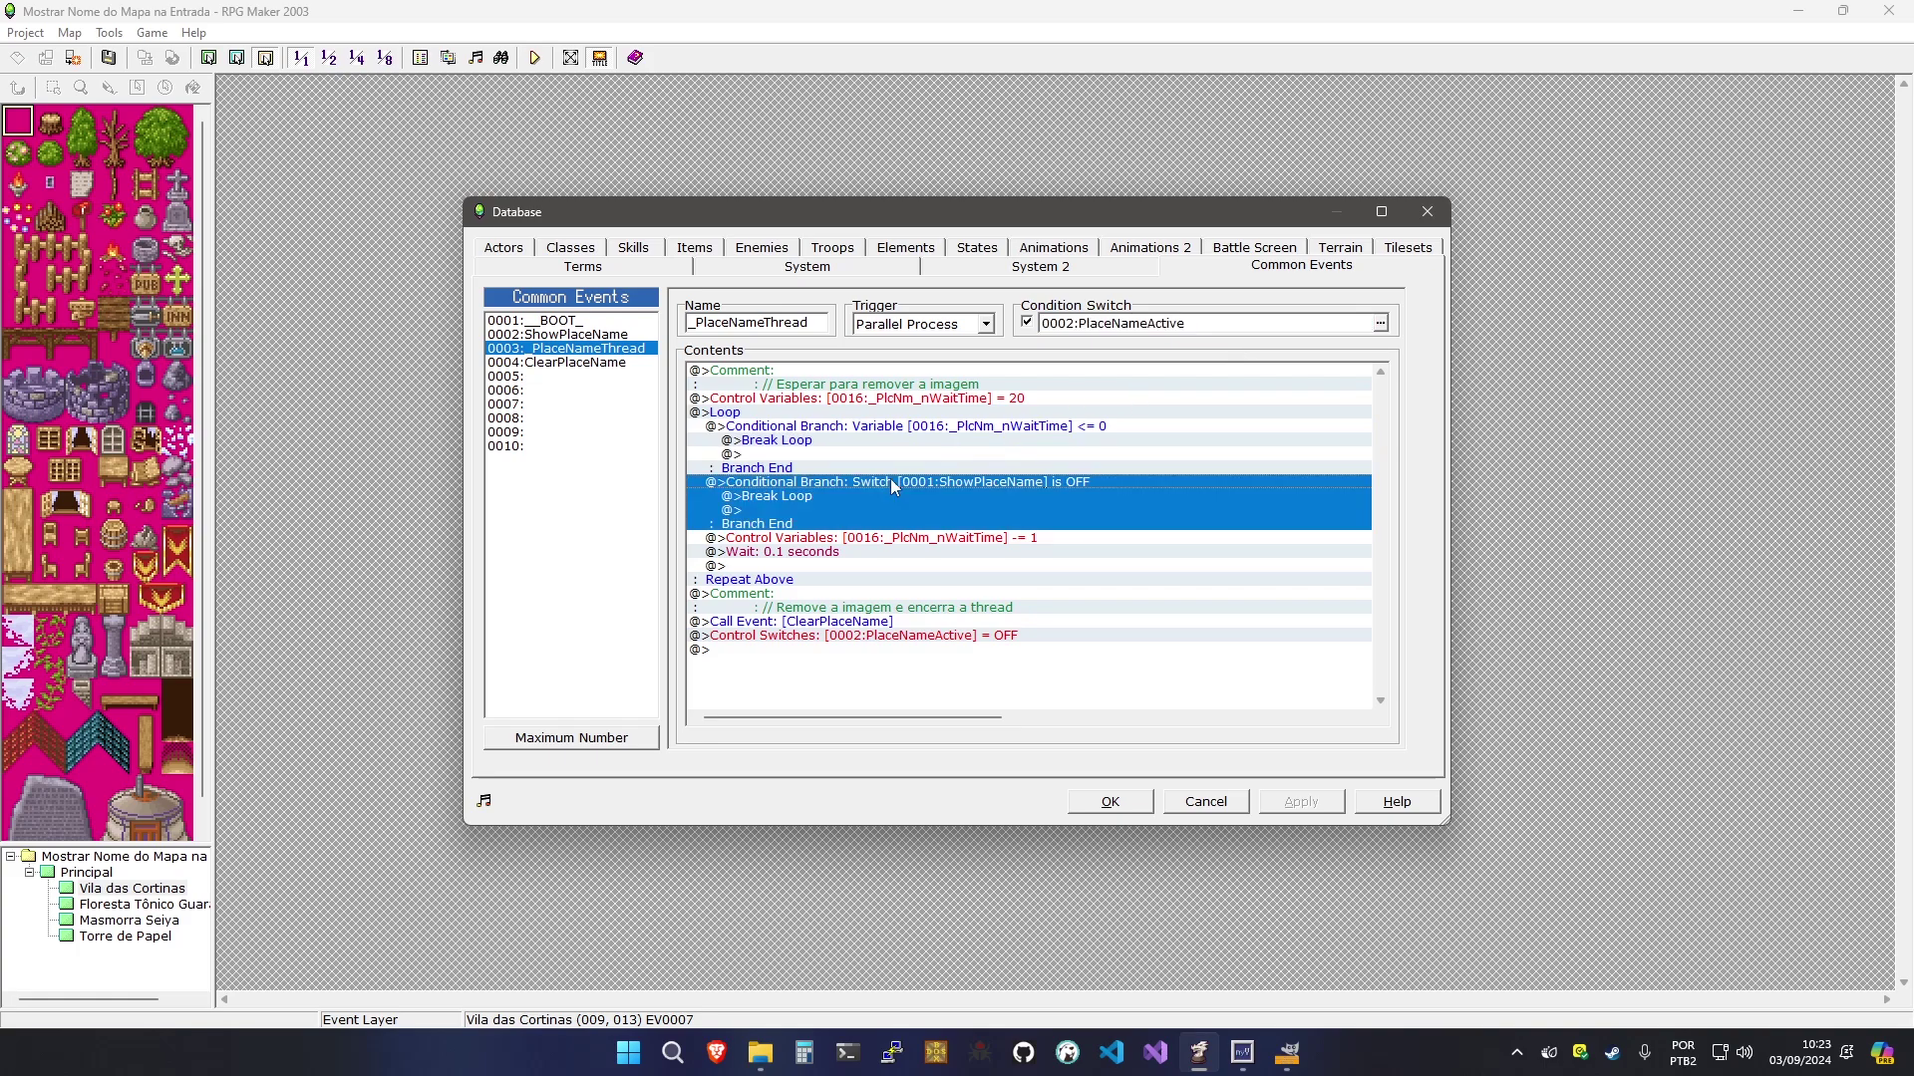
pyautogui.press('Down')
pyautogui.press('Down')
pyautogui.press('Down')
pyautogui.press('Up')
pyautogui.press('Up')
pyautogui.press('Up')
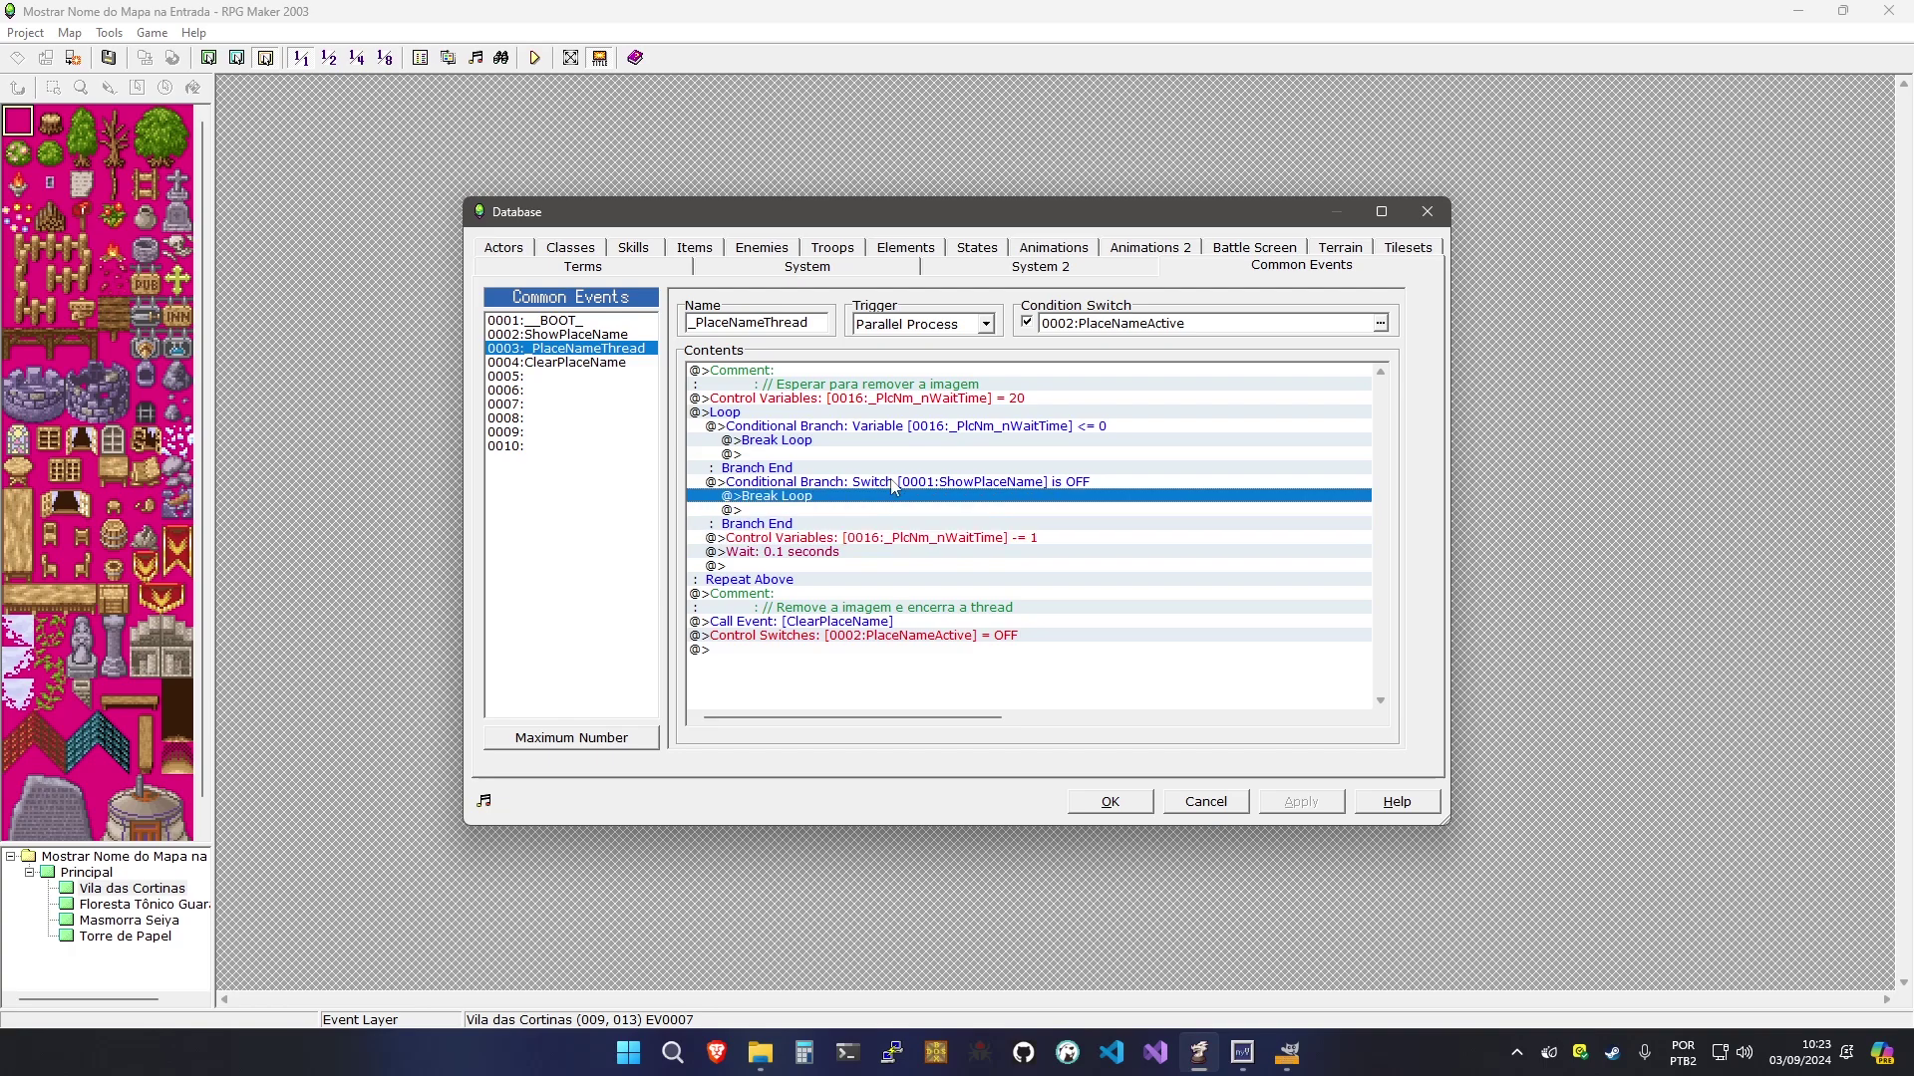
pyautogui.press('Down')
pyautogui.press('Down')
pyautogui.press('Up')
pyautogui.press('Up')
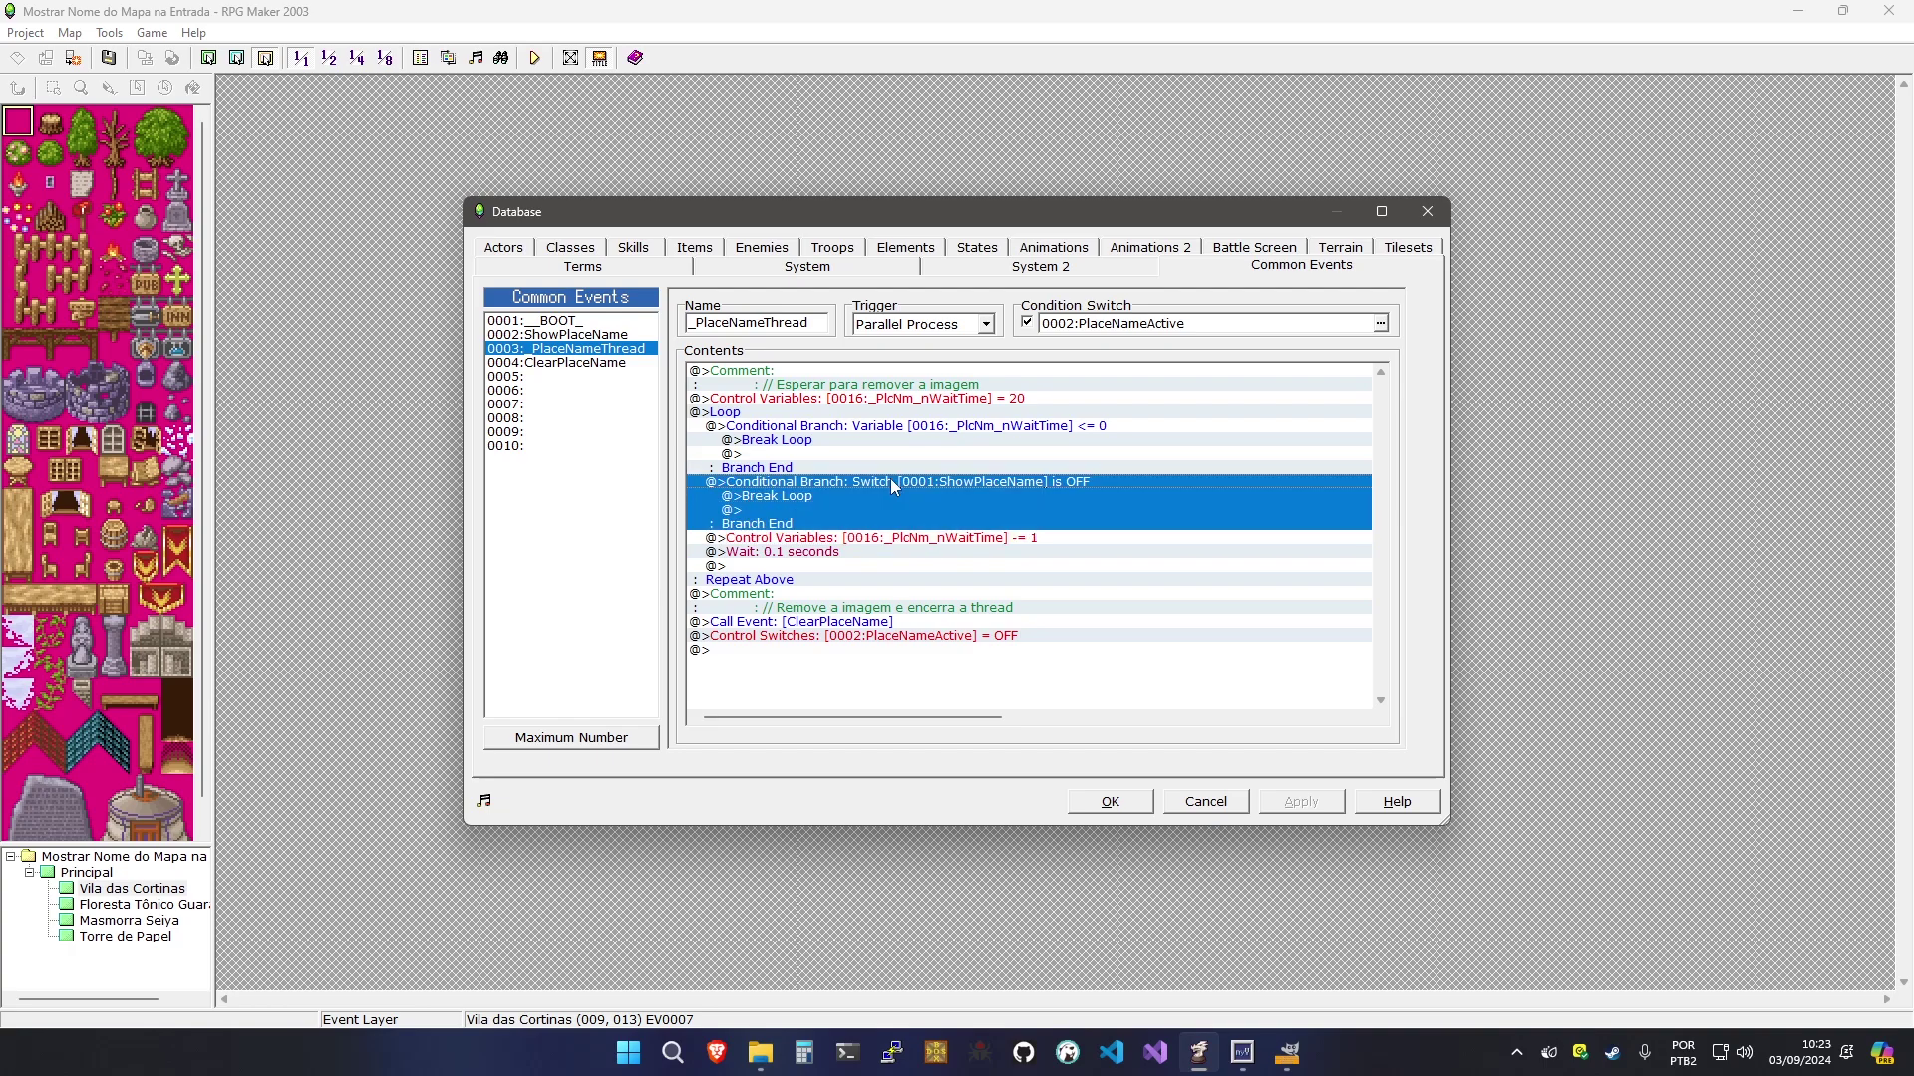
# Trace _PlaceNameThread from its opening comment and wait-time variable through the _PlcNm_nWaitTime check to the ShowPlaceName branch
pyautogui.click(807, 400)
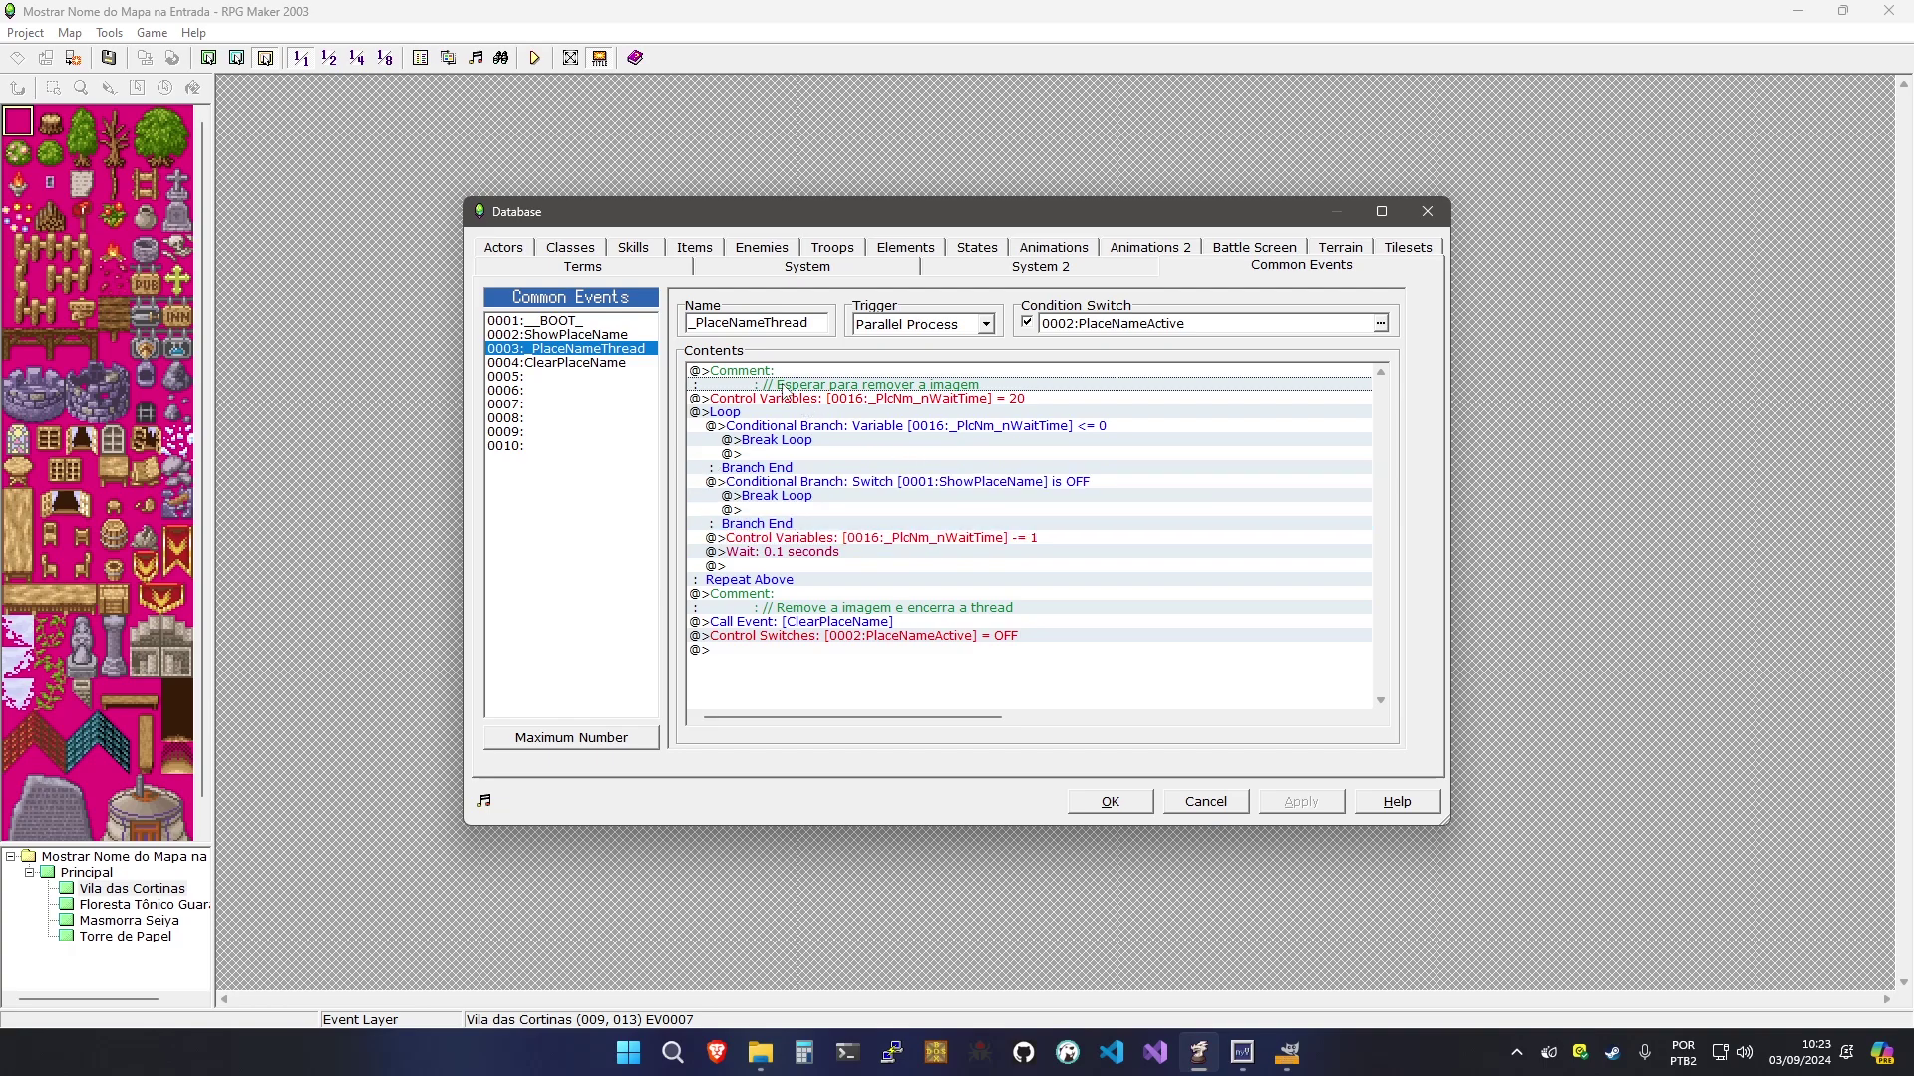
pyautogui.click(785, 387)
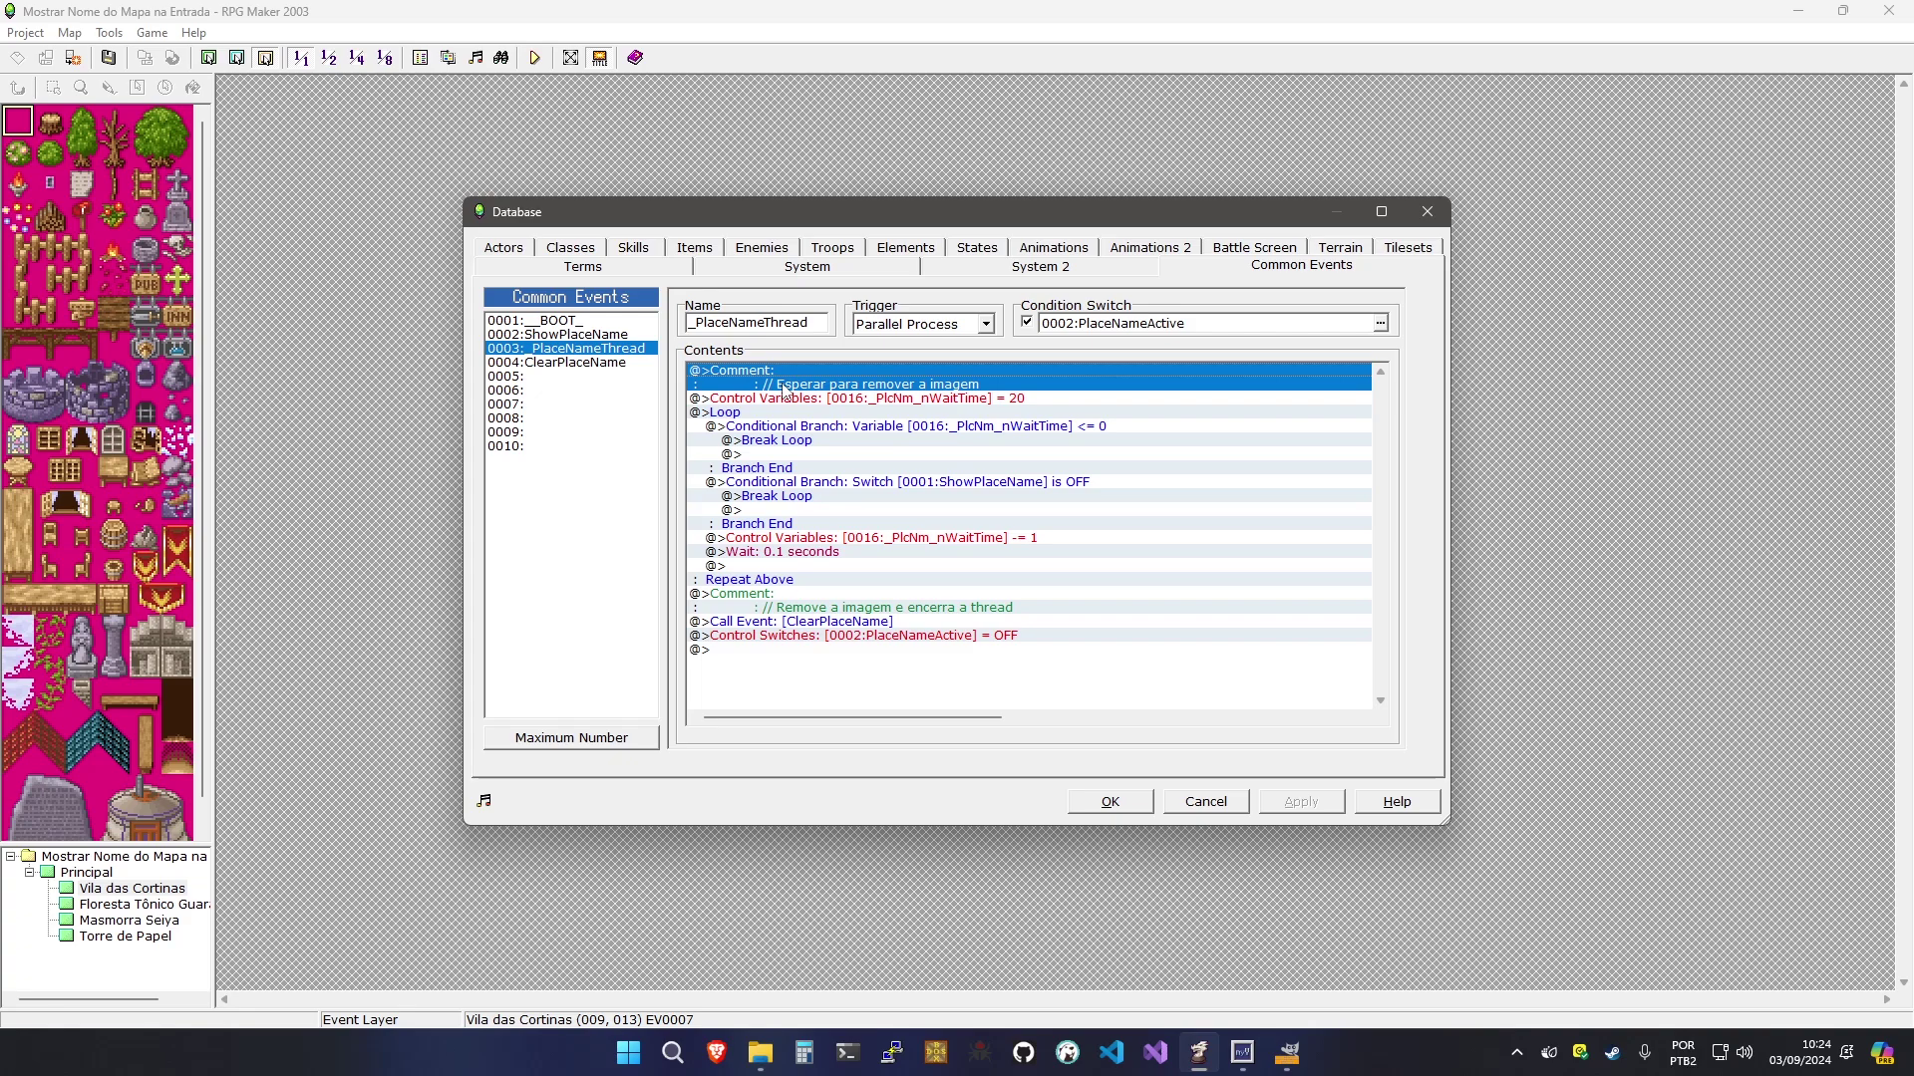
pyautogui.press('Down')
pyautogui.press('Down')
pyautogui.press('Down')
pyautogui.press('Down')
pyautogui.press('Down')
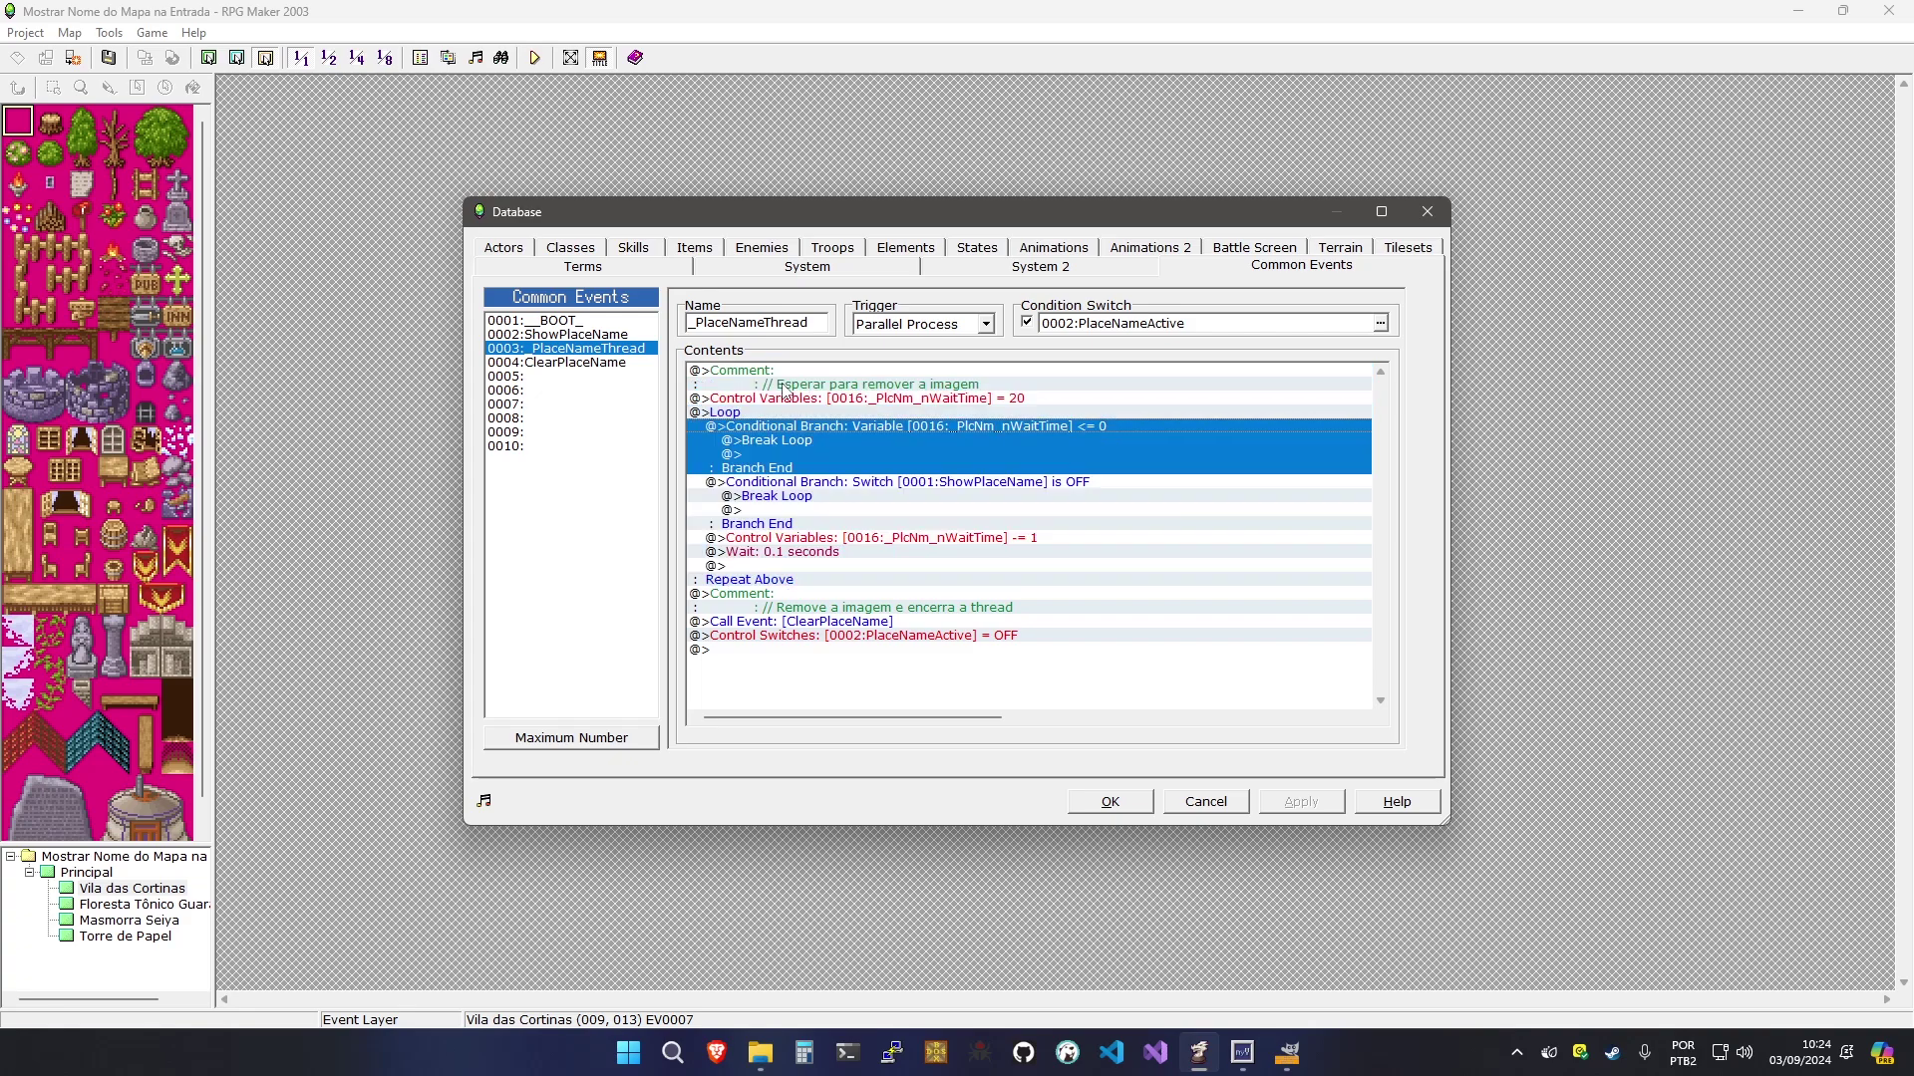
pyautogui.press('Down')
pyautogui.press('Down')
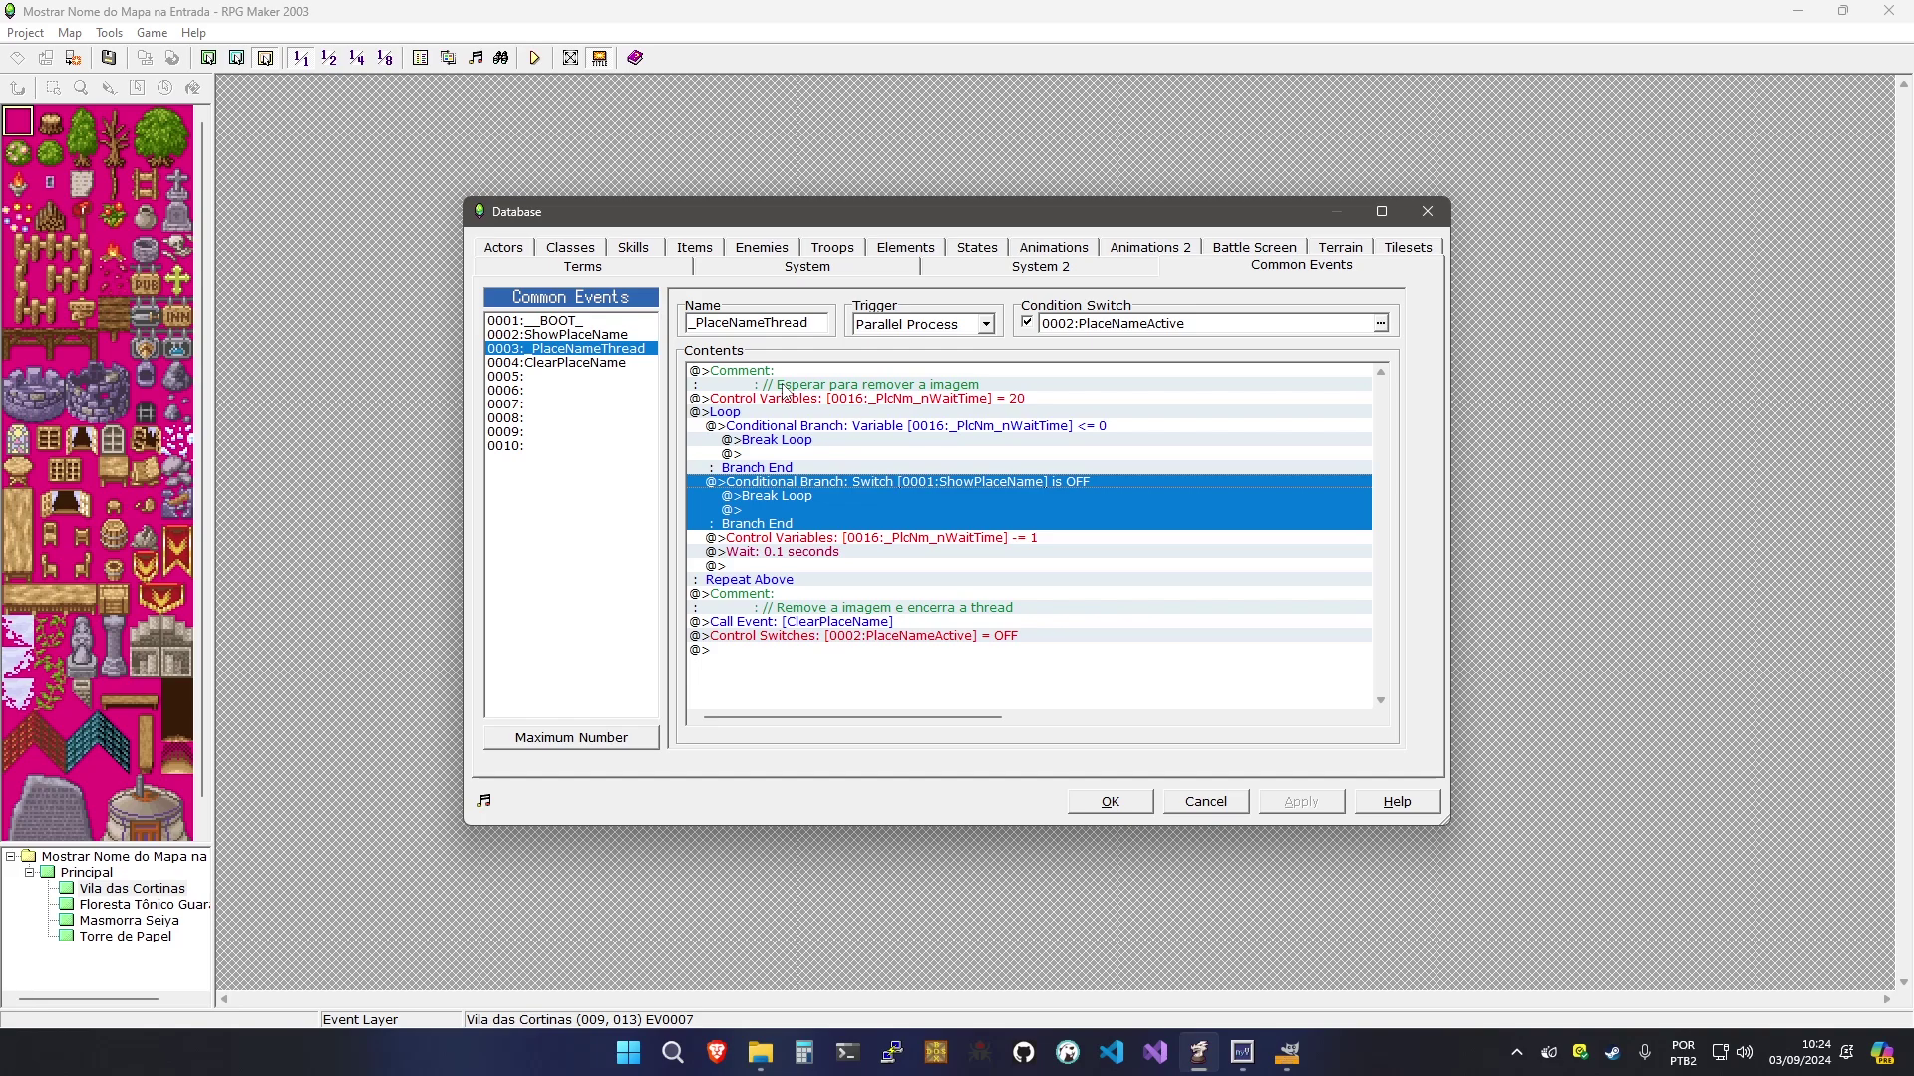
# Examine the commands around both break conditions in _PlaceNameThread's loop, ending at the ShowPlaceName branch
pyautogui.press('Down')
pyautogui.press('Down')
pyautogui.press('Down')
pyautogui.press('Down')
pyautogui.press('Down')
pyautogui.press('Up')
pyautogui.press('Up')
pyautogui.press('Up')
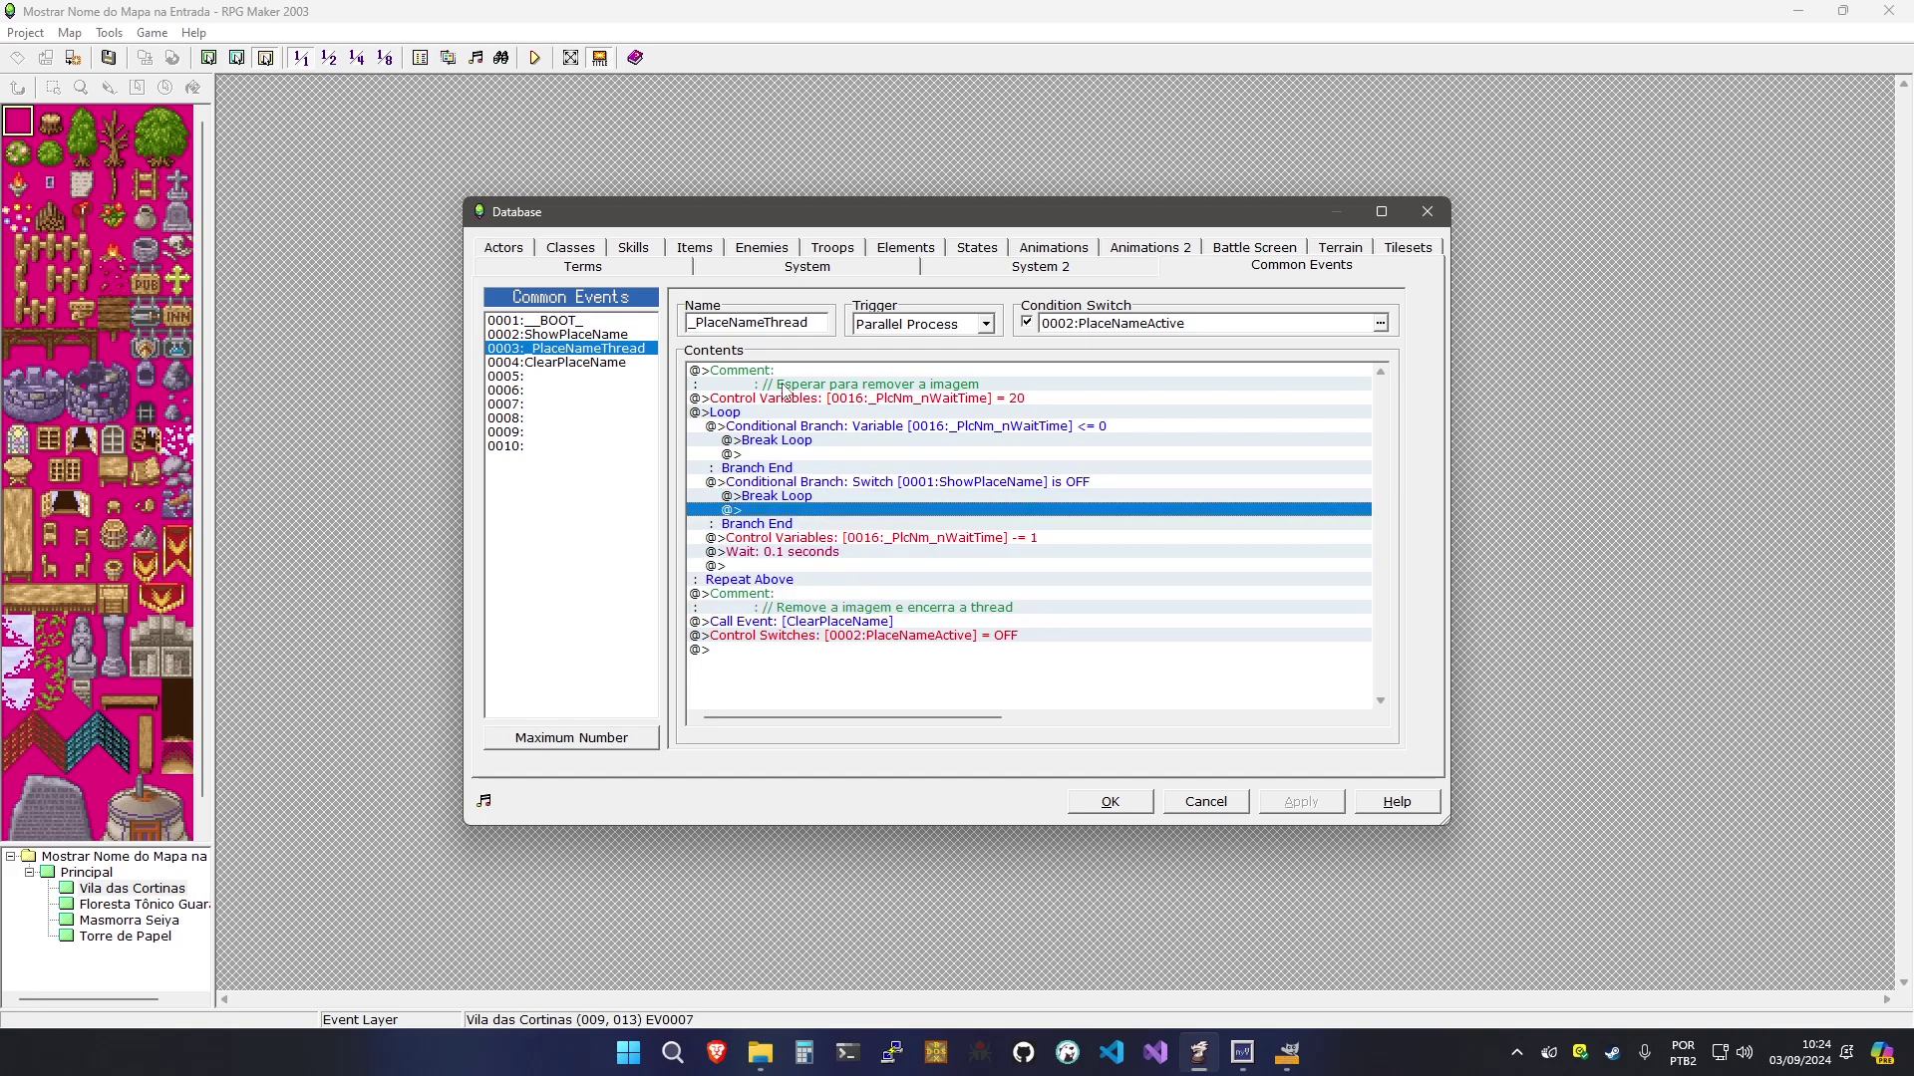
pyautogui.press('Up')
pyautogui.press('Up')
pyautogui.press('Up')
pyautogui.press('Up')
pyautogui.press('Down')
pyautogui.press('Down')
pyautogui.press('Down')
pyautogui.press('Down')
pyautogui.press('Up')
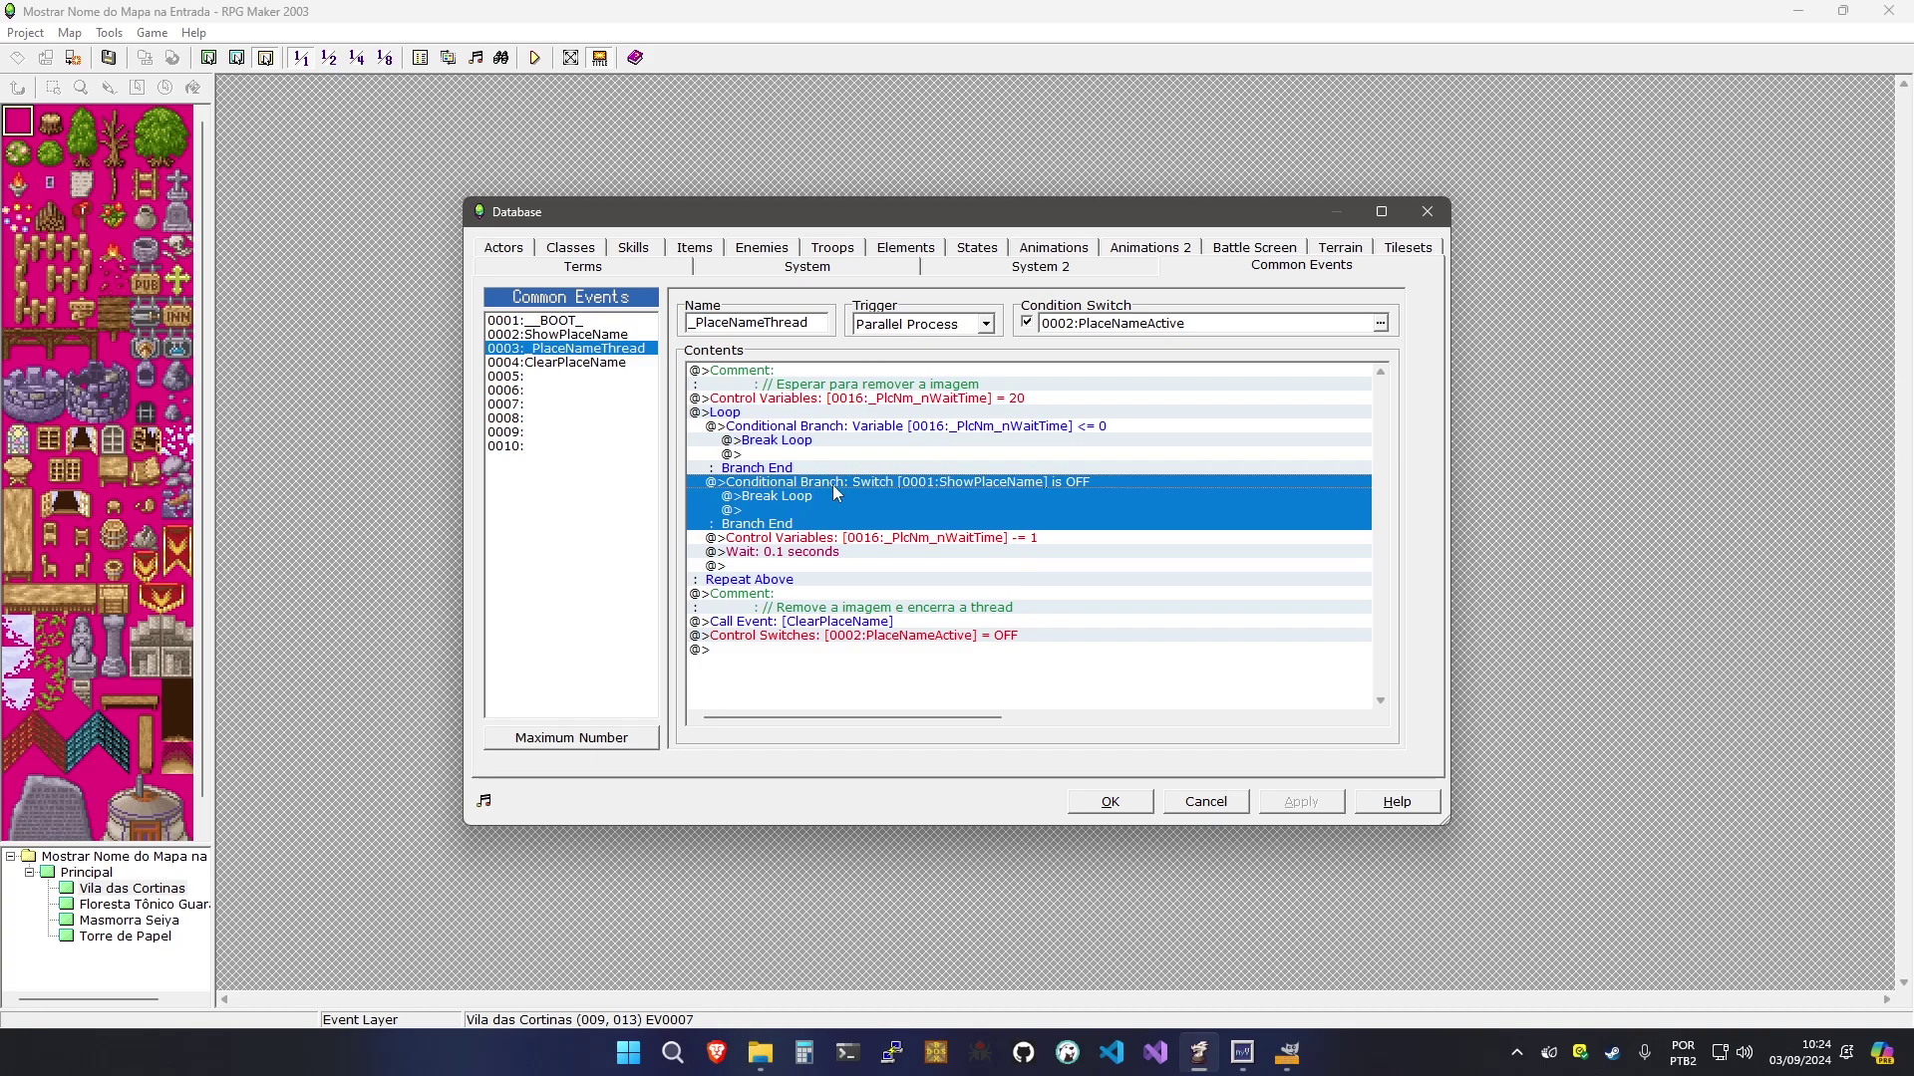
# Remove the ShowPlaceName is OFF branch from _PlaceNameThread's loop and restore it in the same place
pyautogui.press('Delete')
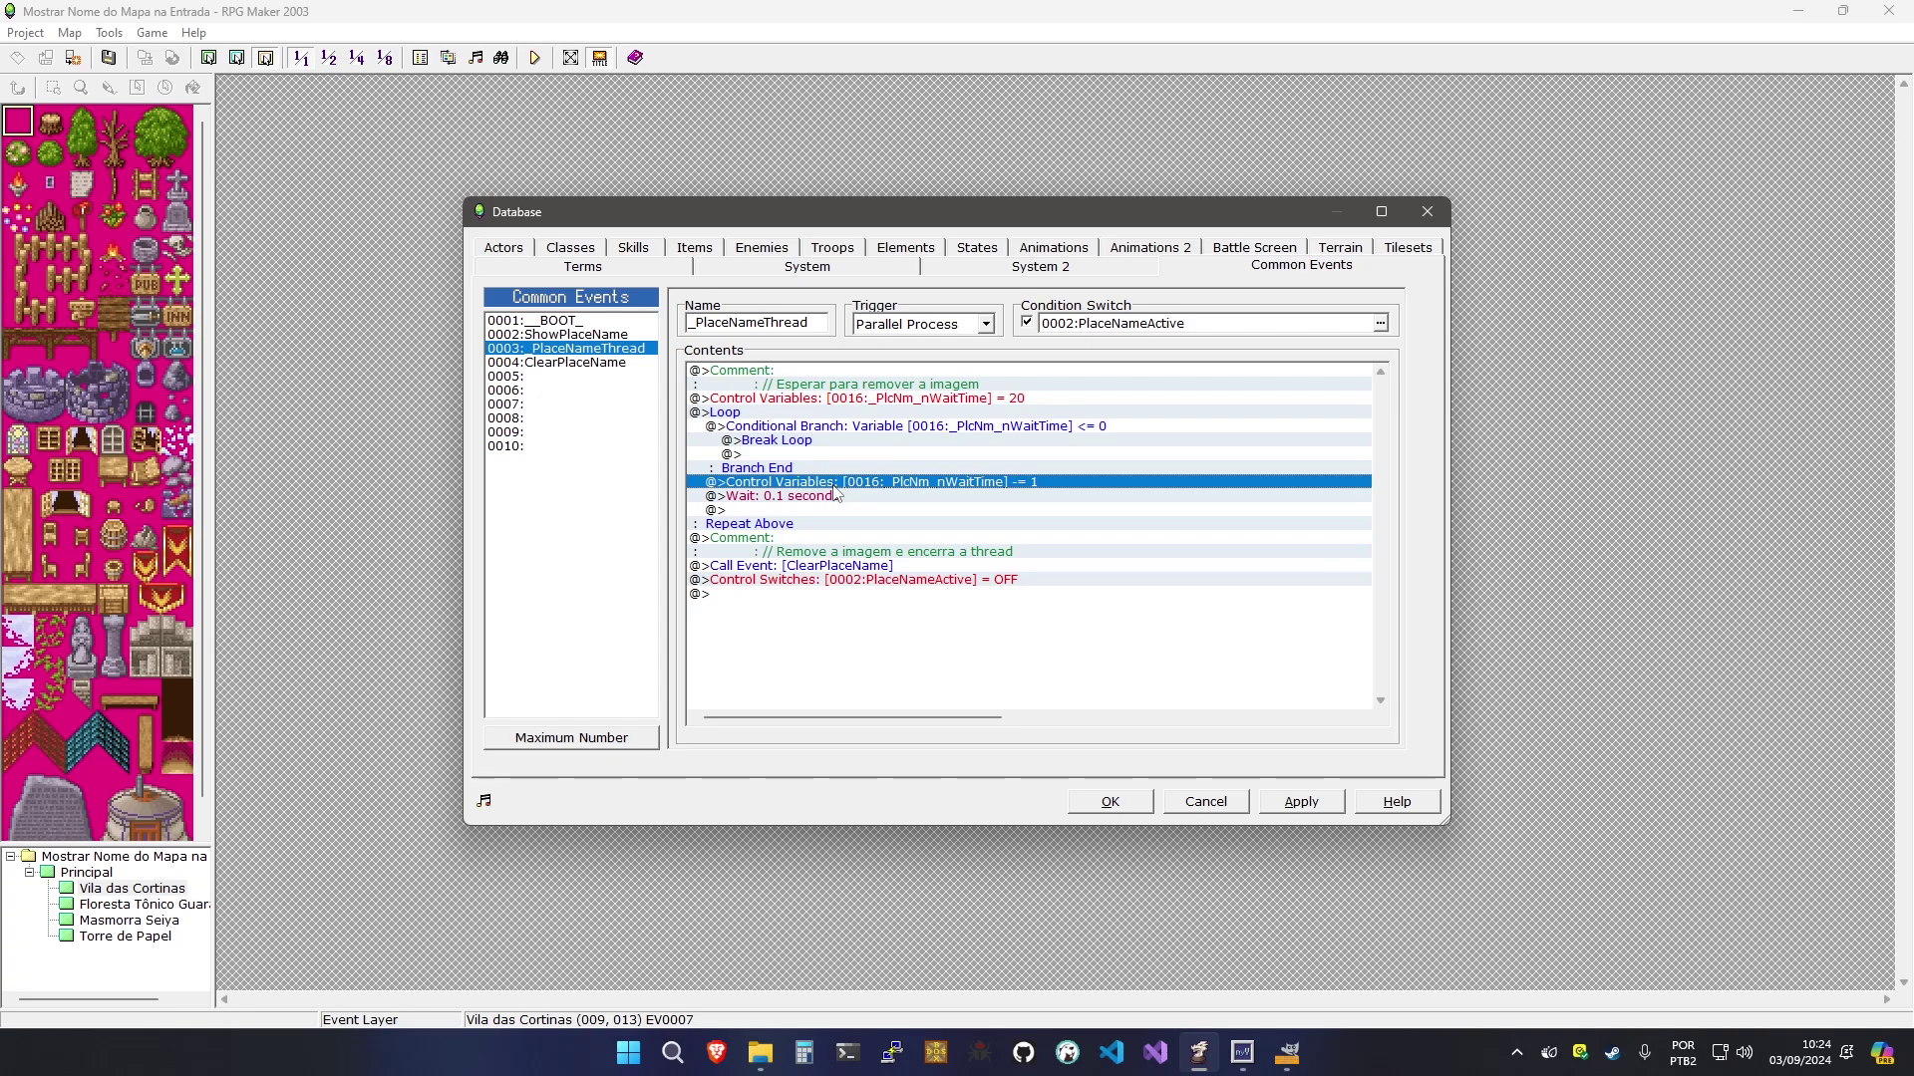
pyautogui.hotkey('ctrl', 'v')
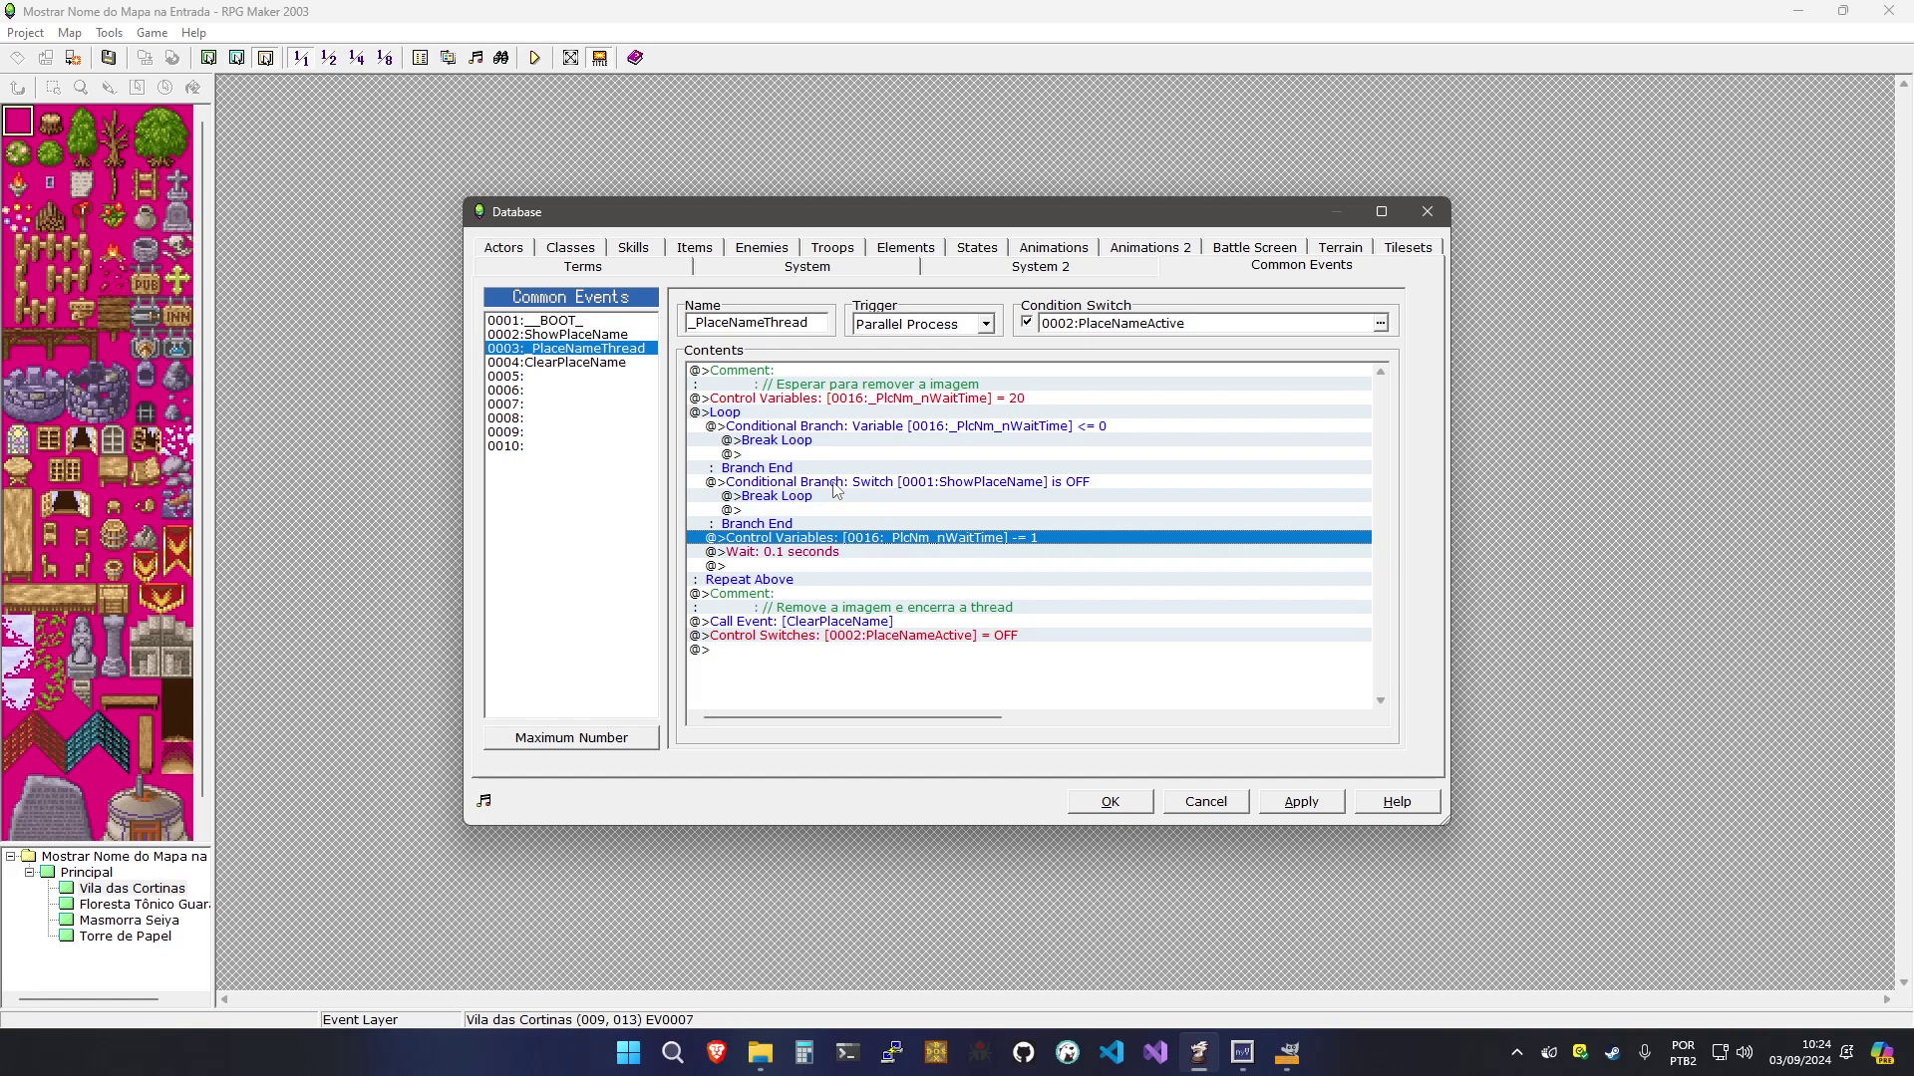
pyautogui.click(835, 485)
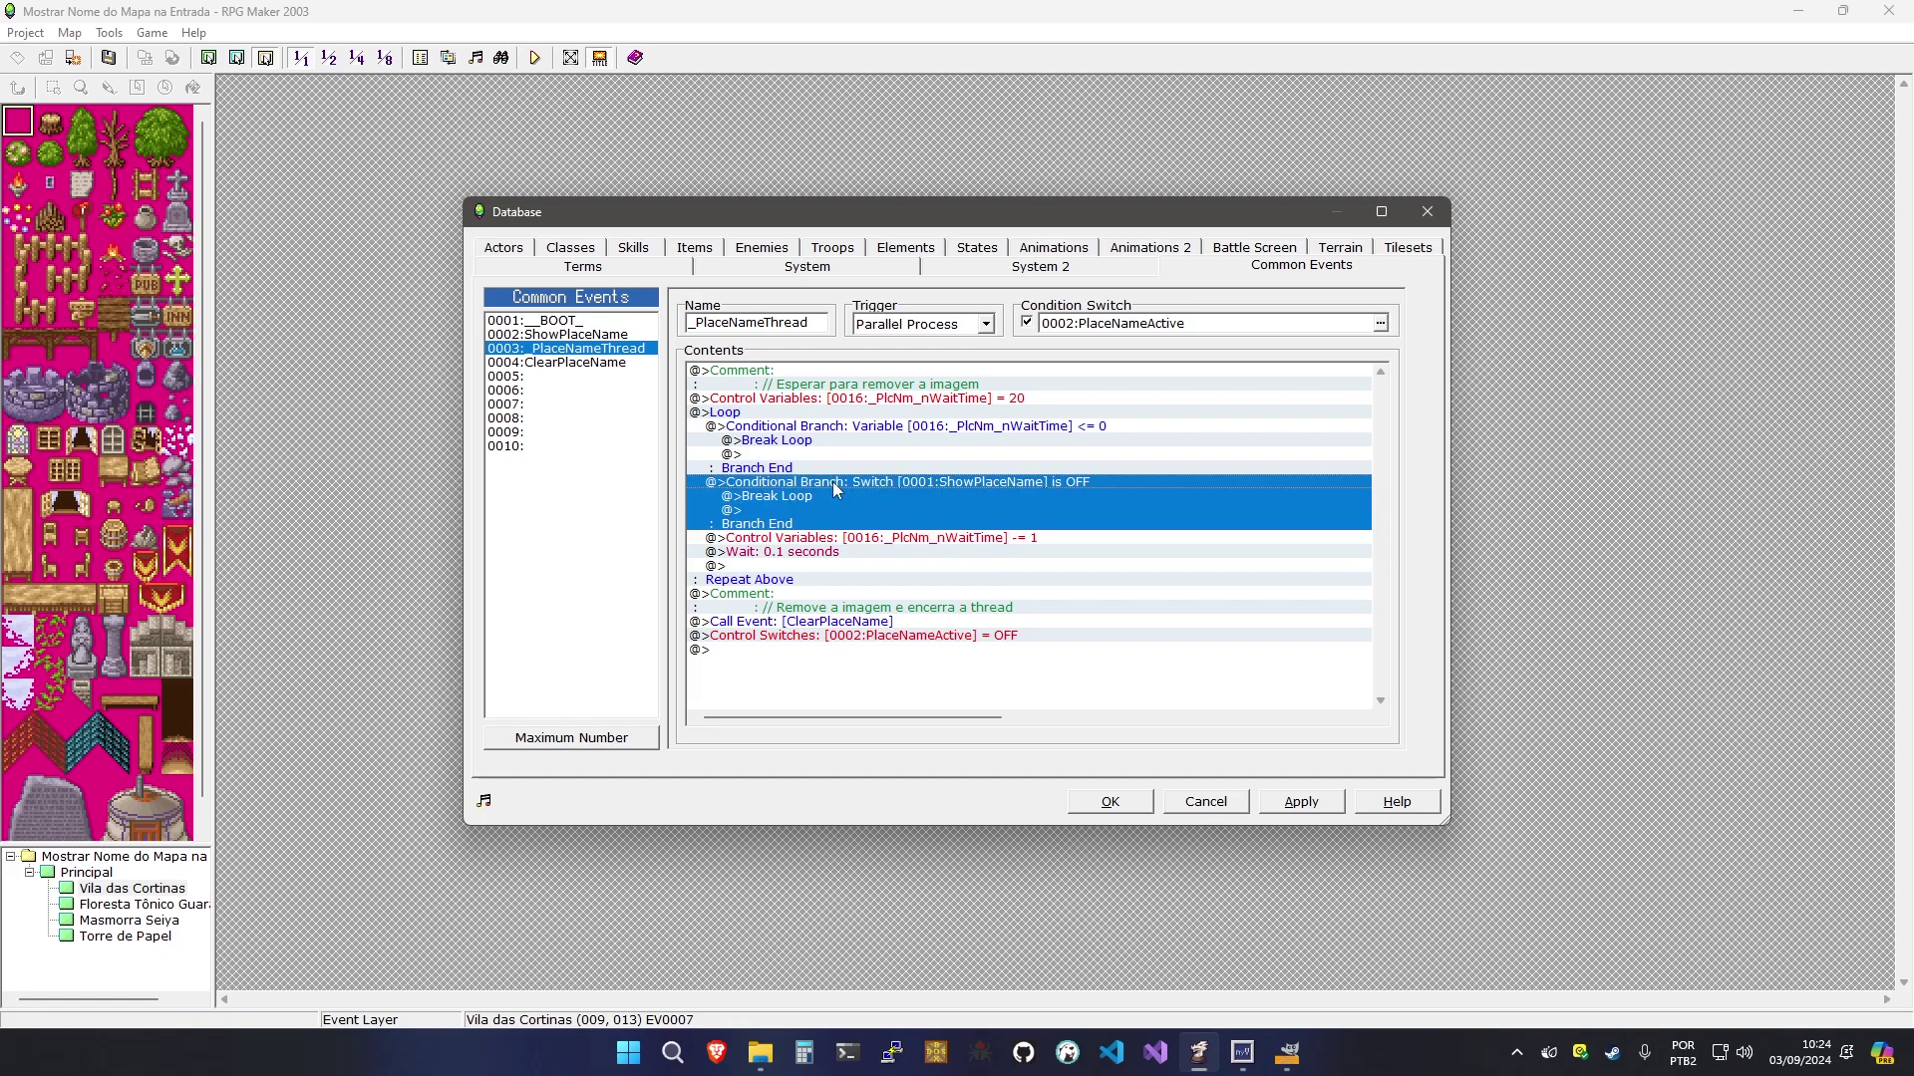
# Apply and close the database, and inspect the INIT event's commands on the Floresta Tônico Guaraná map
pyautogui.click(1303, 805)
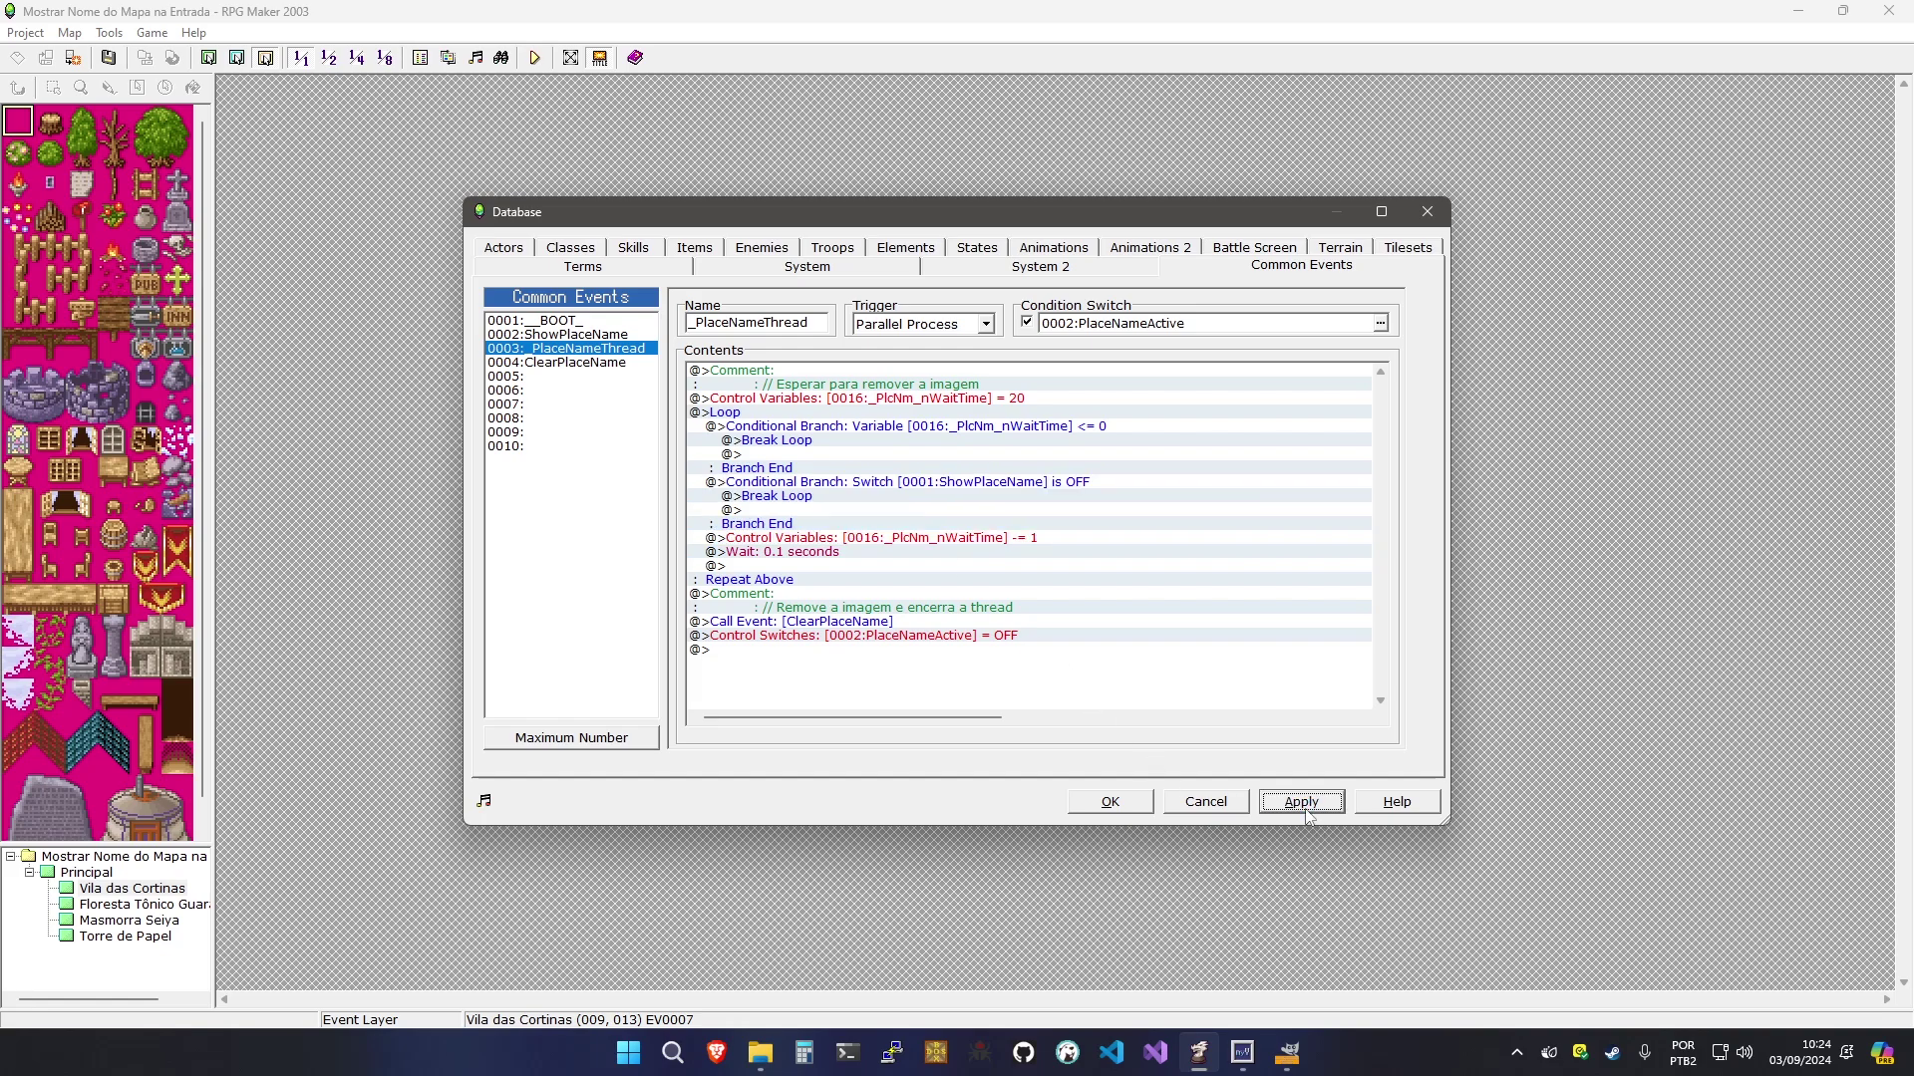
pyautogui.click(1109, 802)
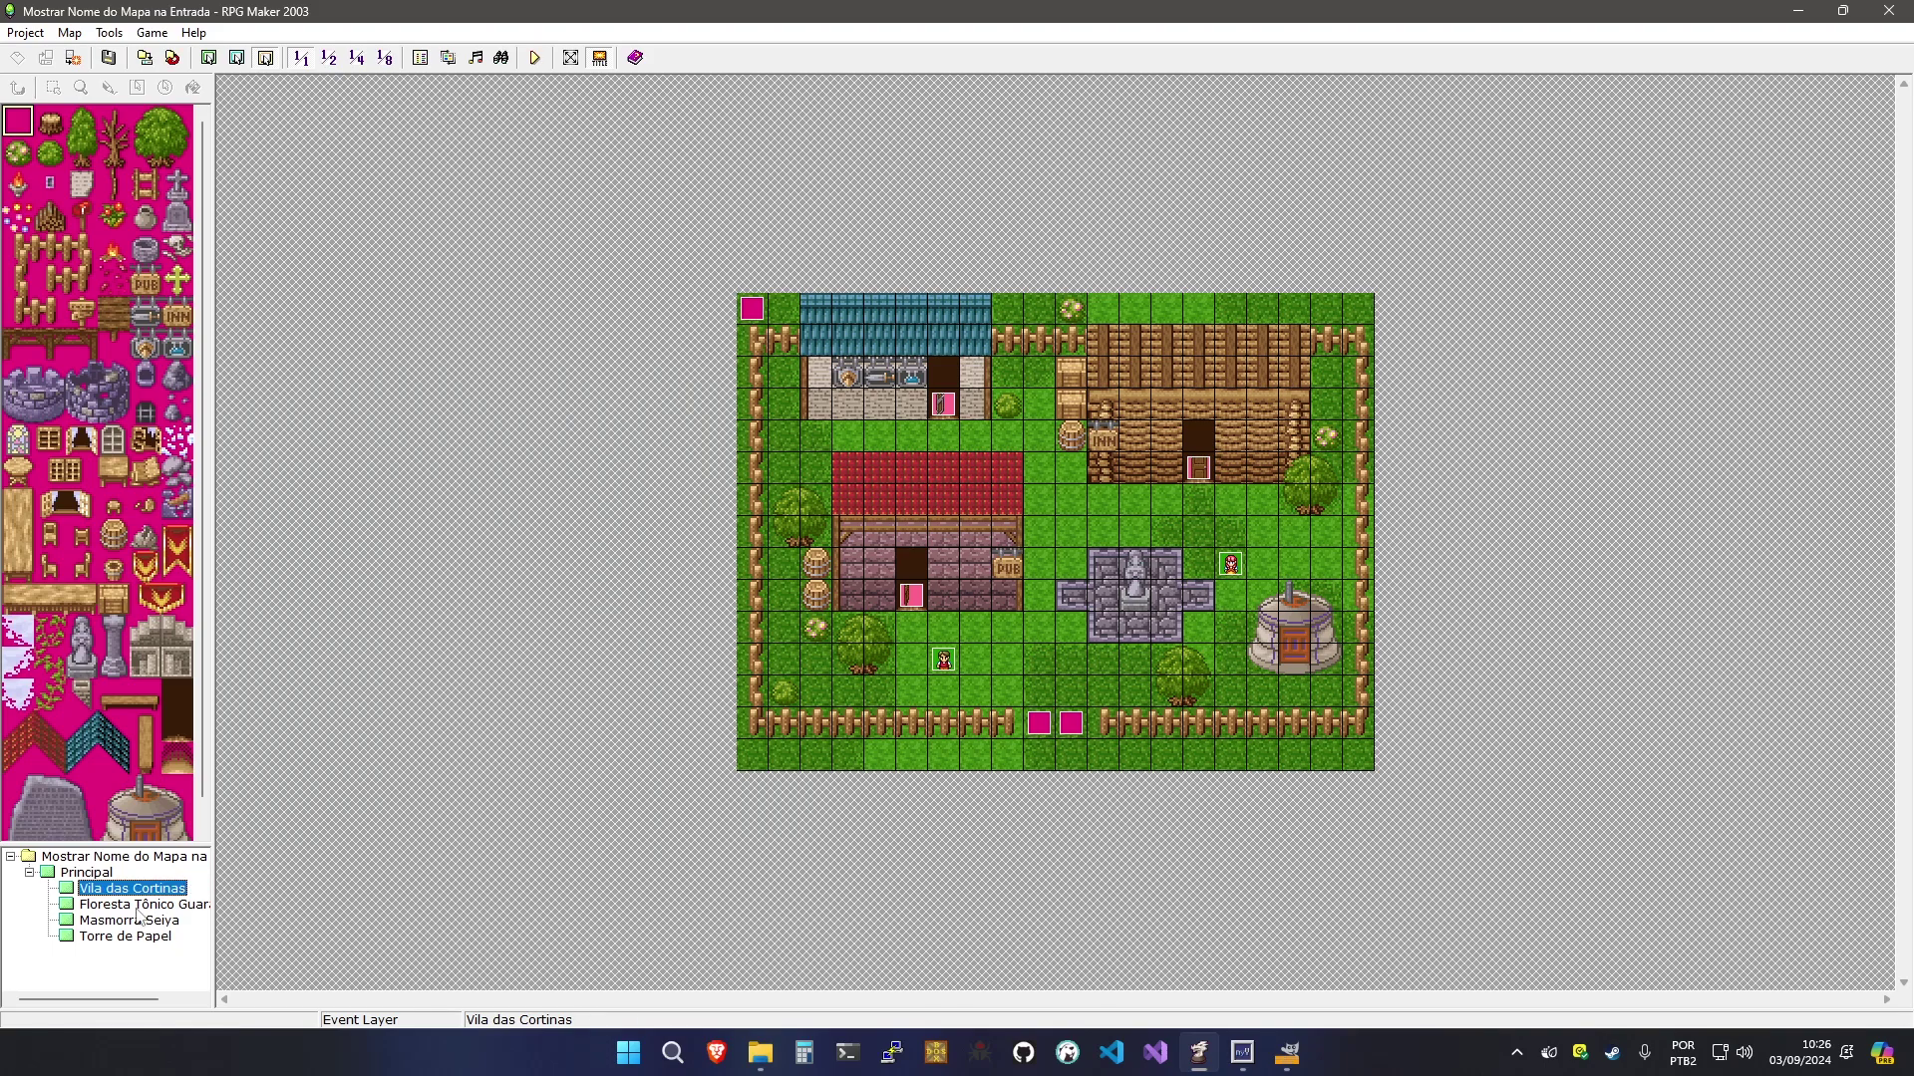
pyautogui.click(135, 905)
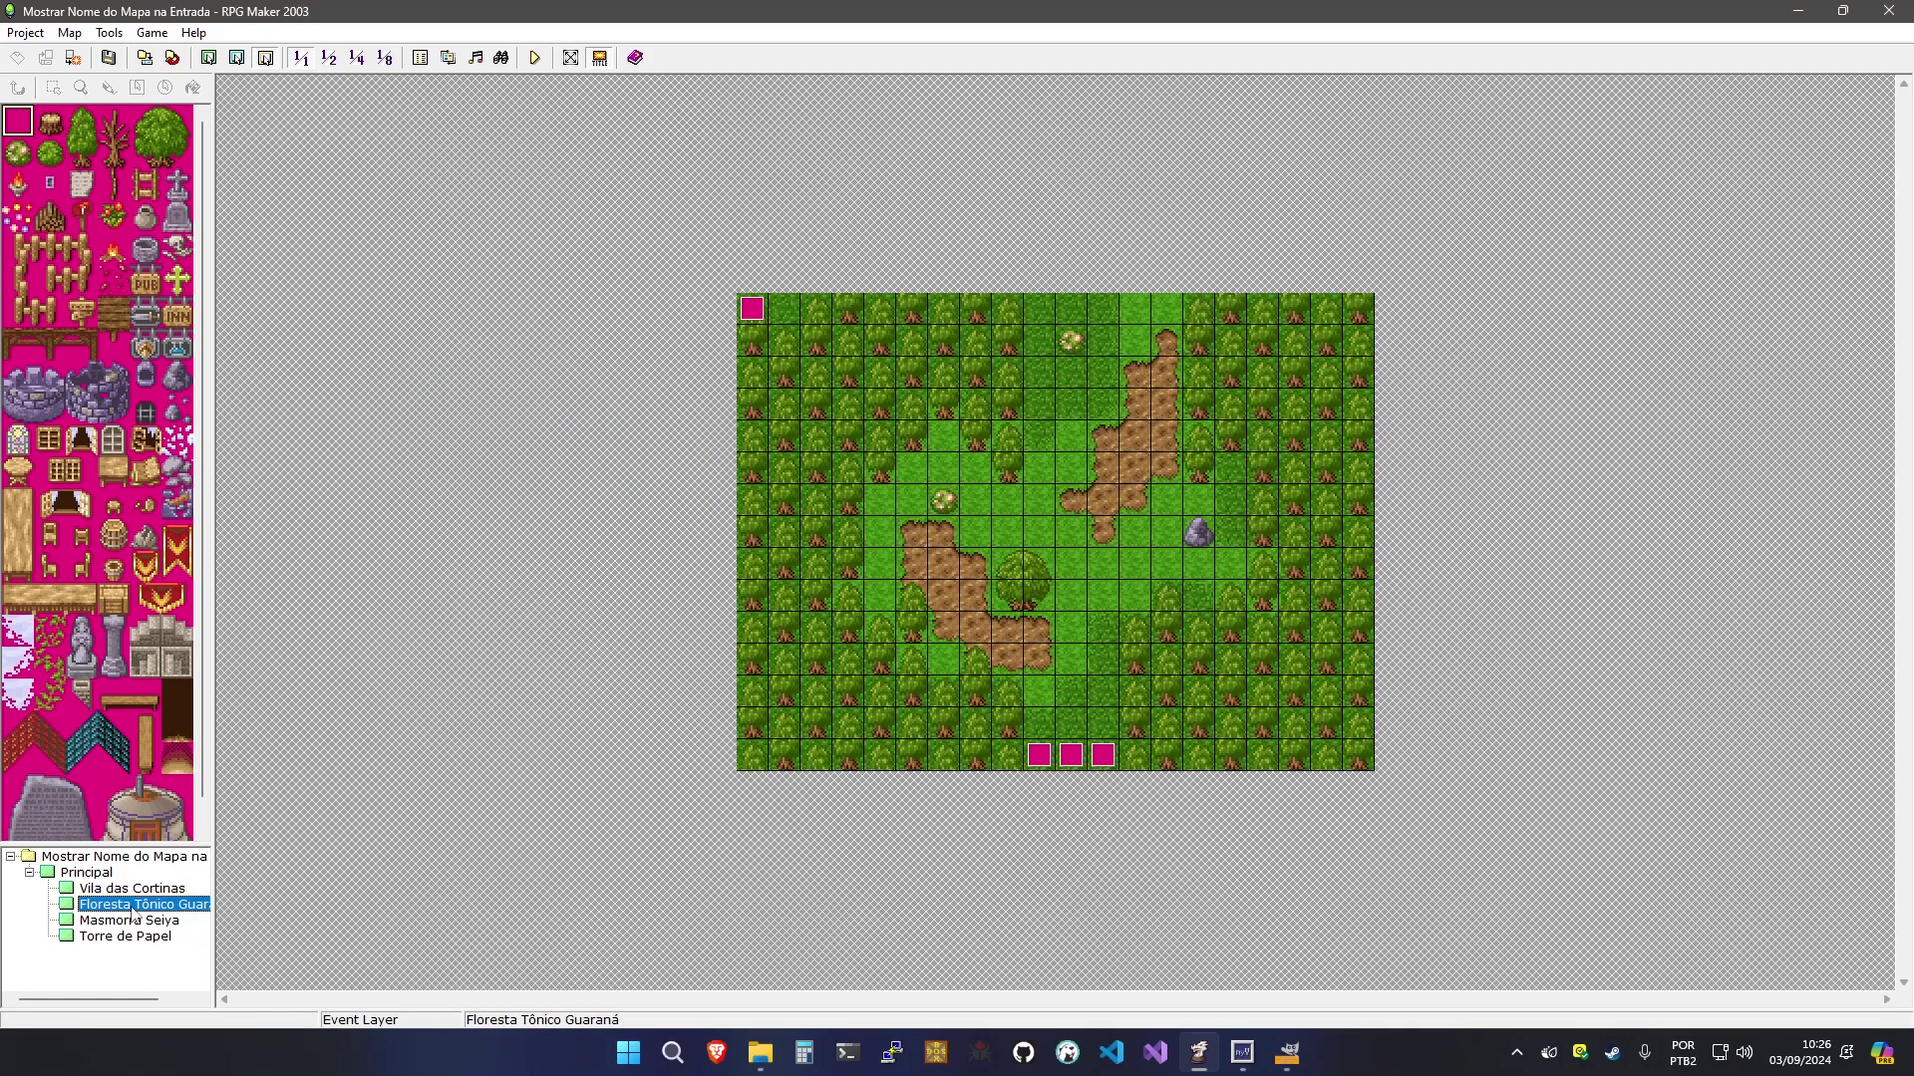
pyautogui.click(762, 317)
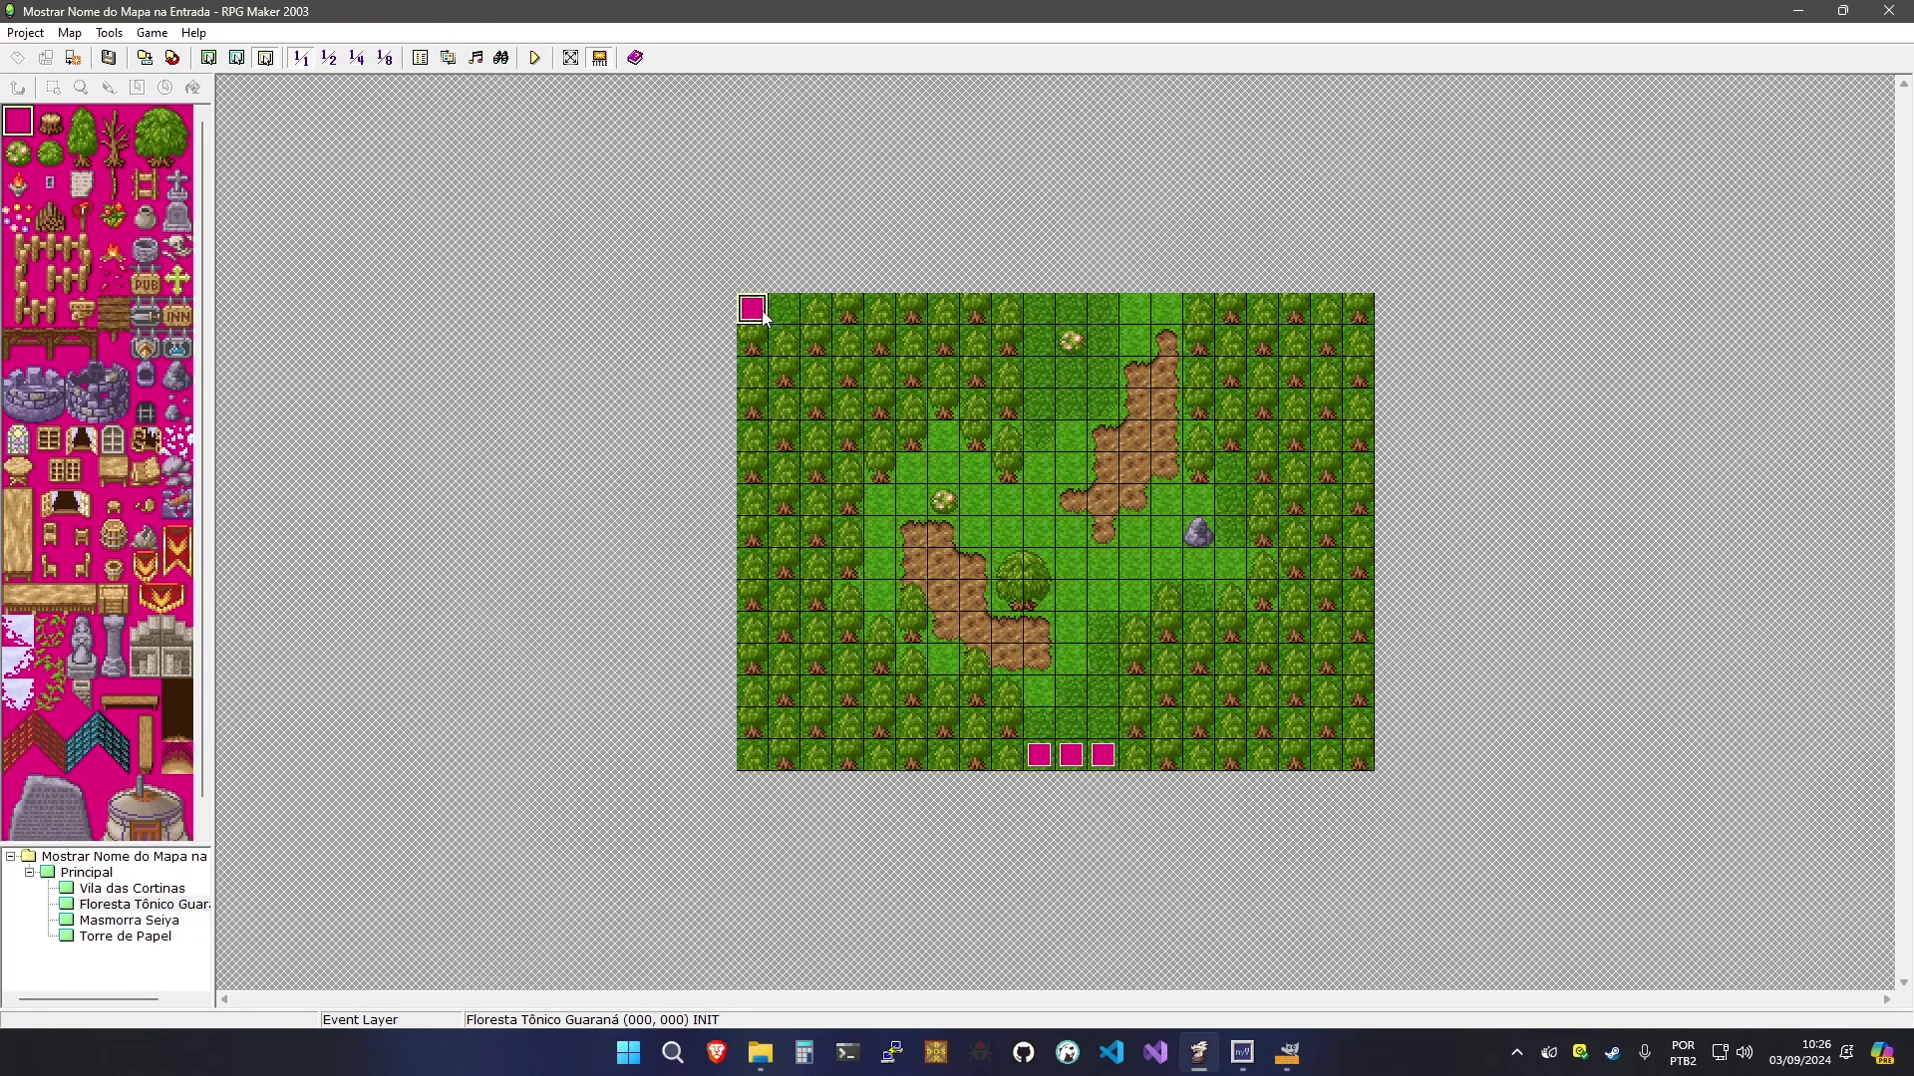
pyautogui.doubleClick(762, 317)
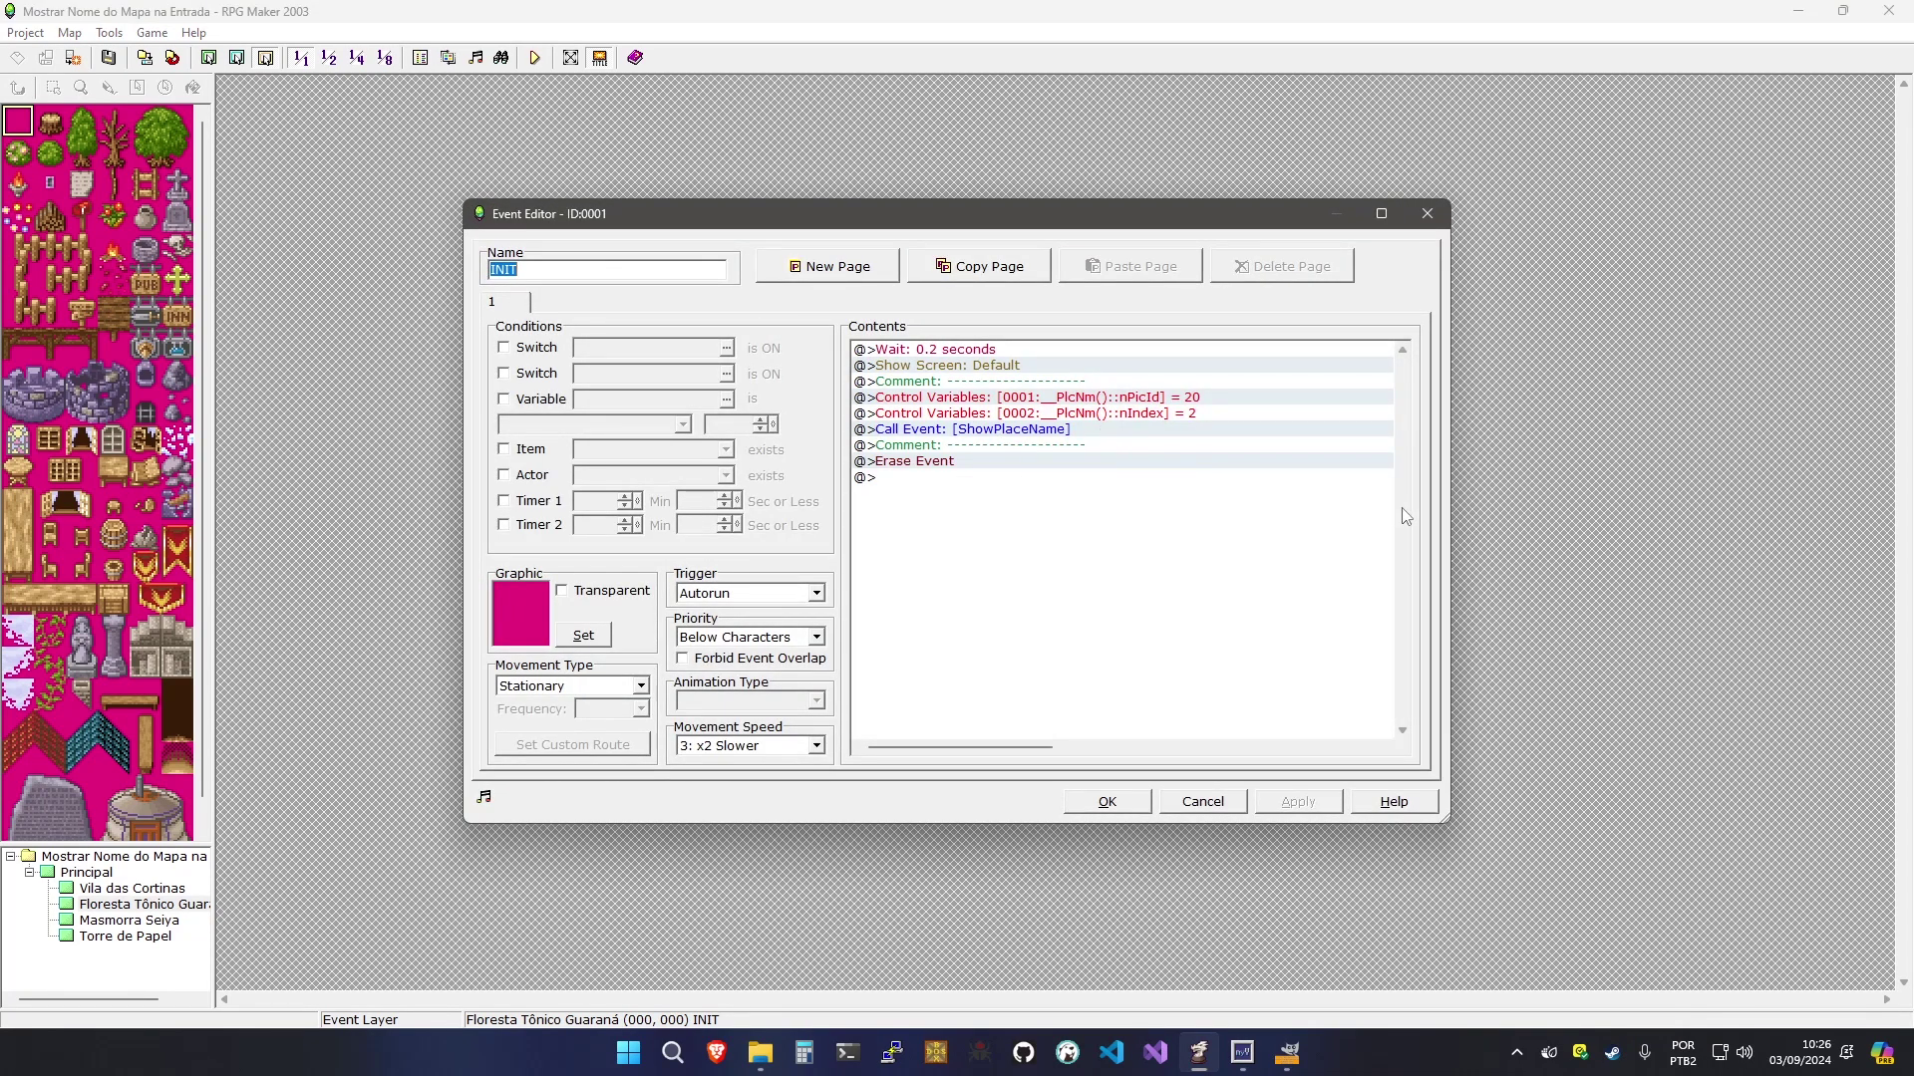
pyautogui.click(1203, 801)
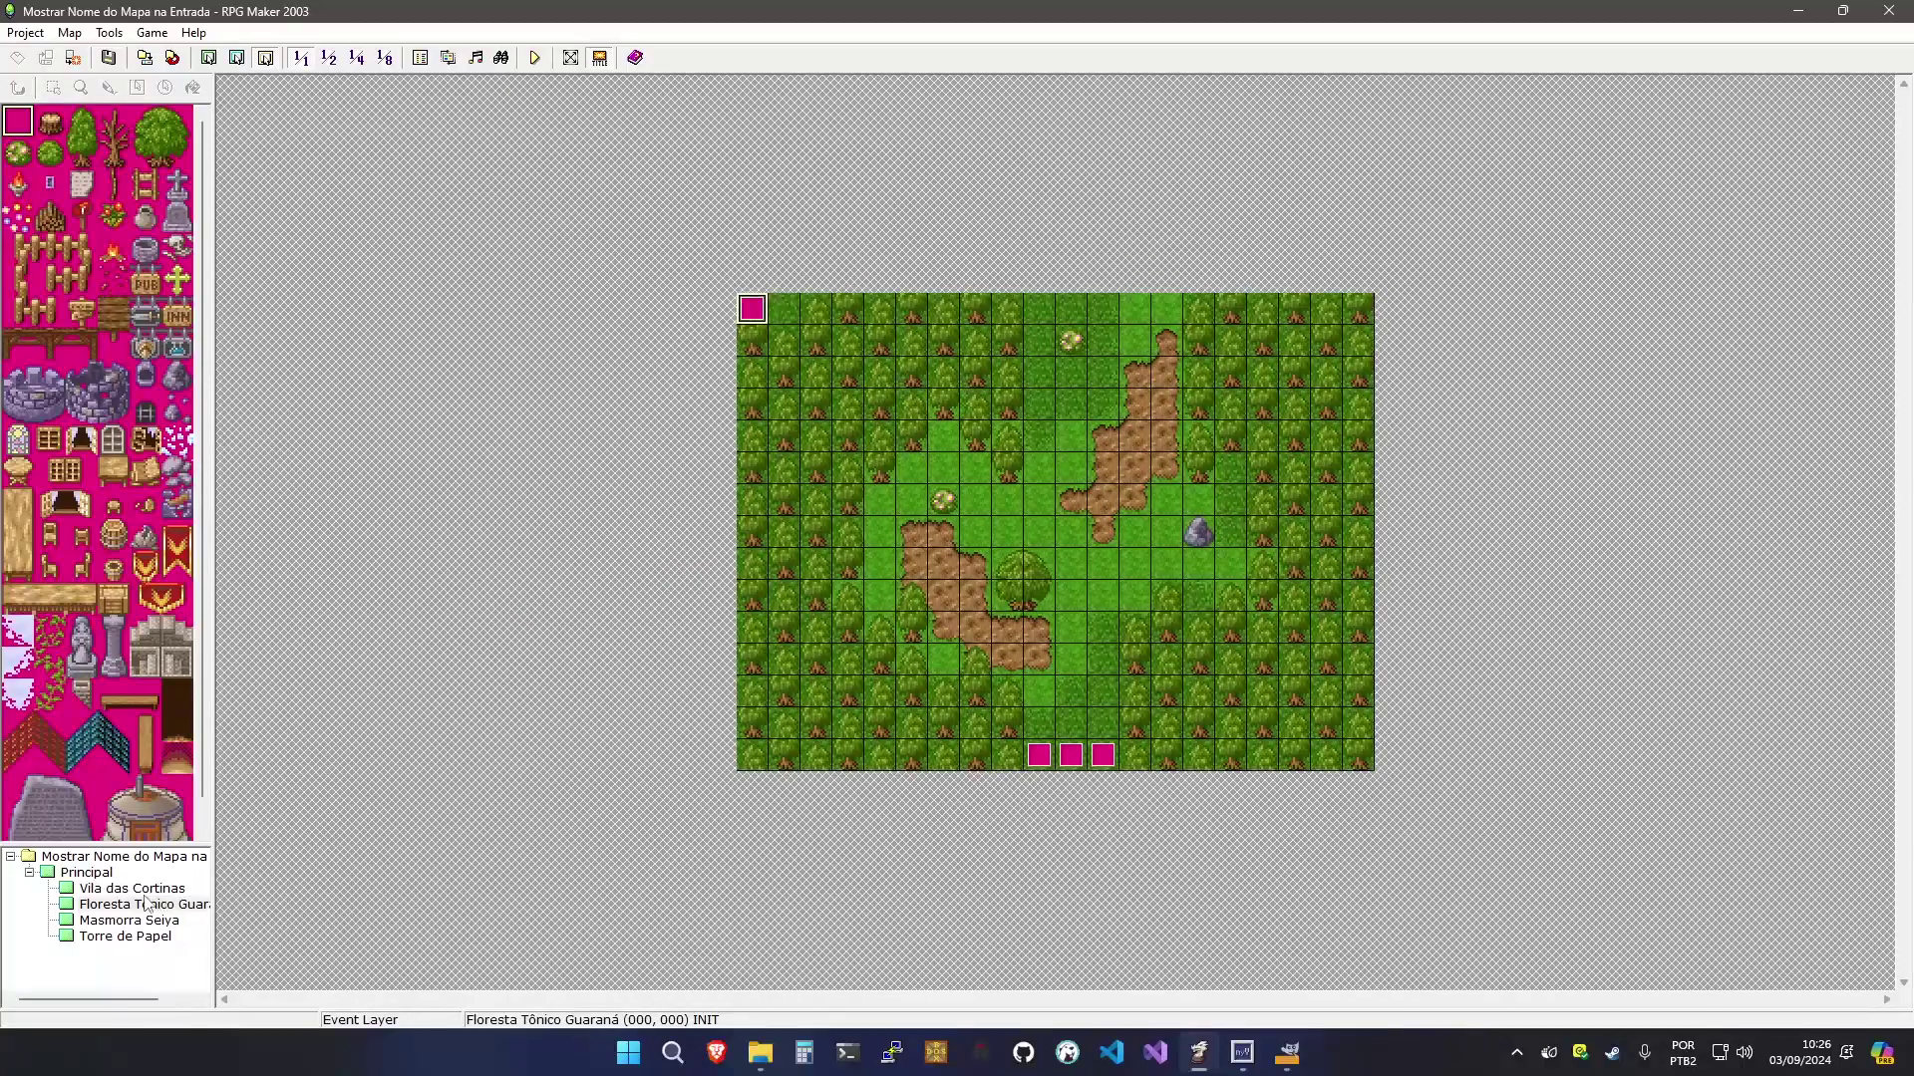
# Return to the Vila das Cortinas map and check the place-name variables in its INIT event
pyautogui.click(145, 902)
pyautogui.click(132, 888)
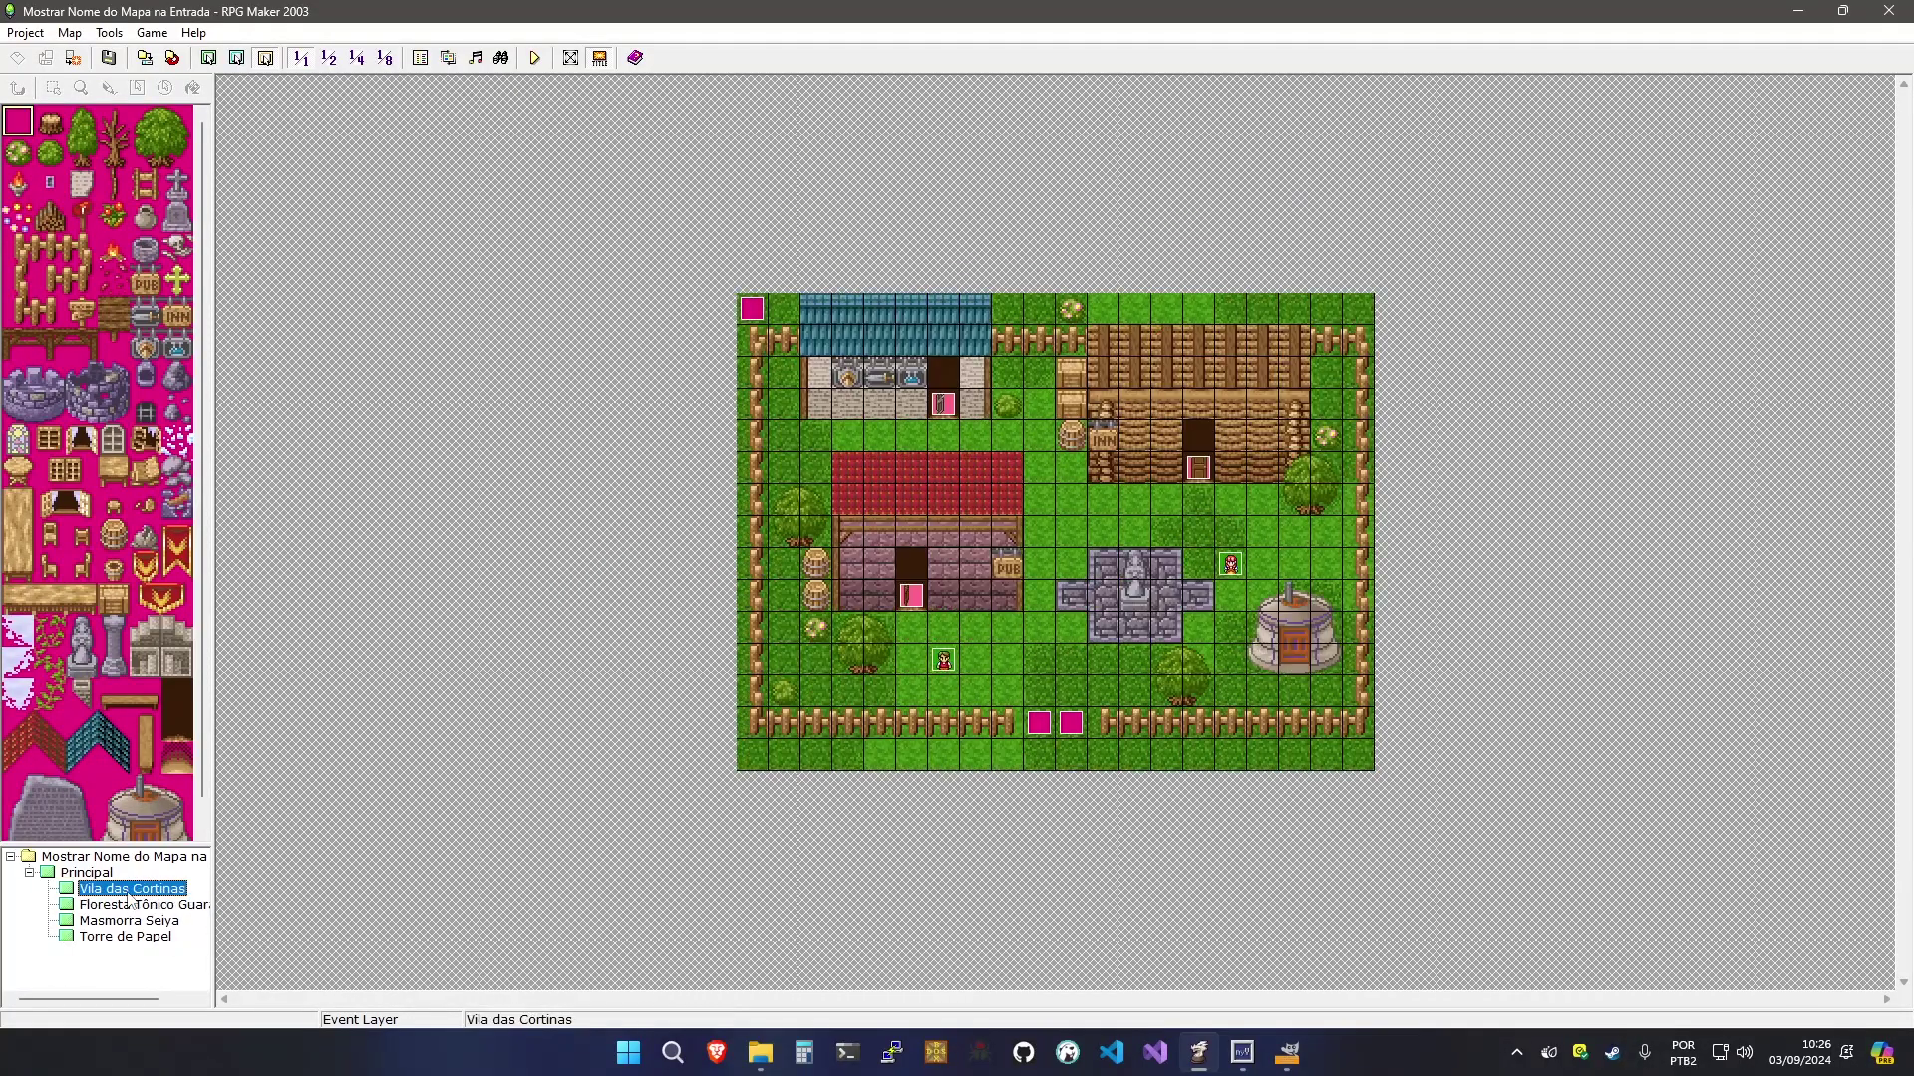
pyautogui.doubleClick(756, 318)
pyautogui.click(1051, 414)
pyautogui.press('Escape')
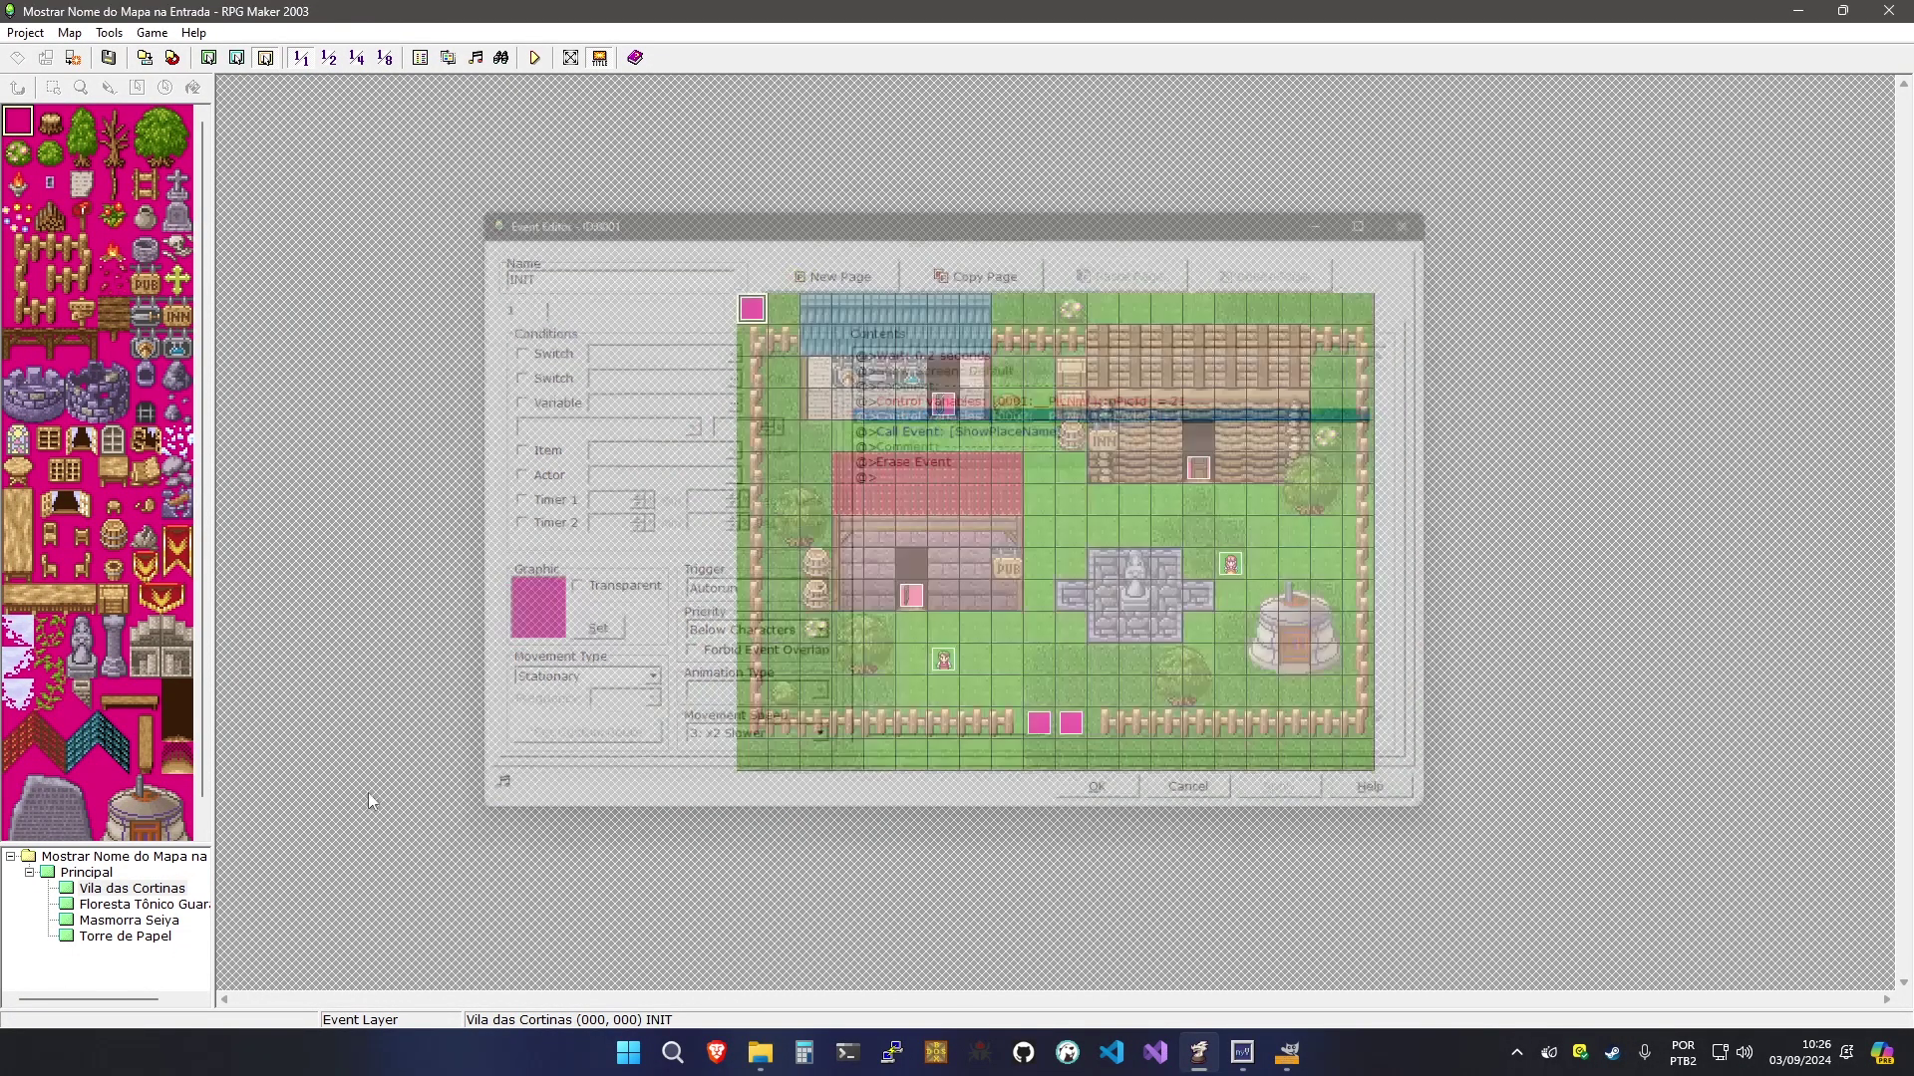
# Check the place-name variables and the ShowPlaceName call in the Floresta Tônico Guaraná map's INIT event
pyautogui.click(120, 907)
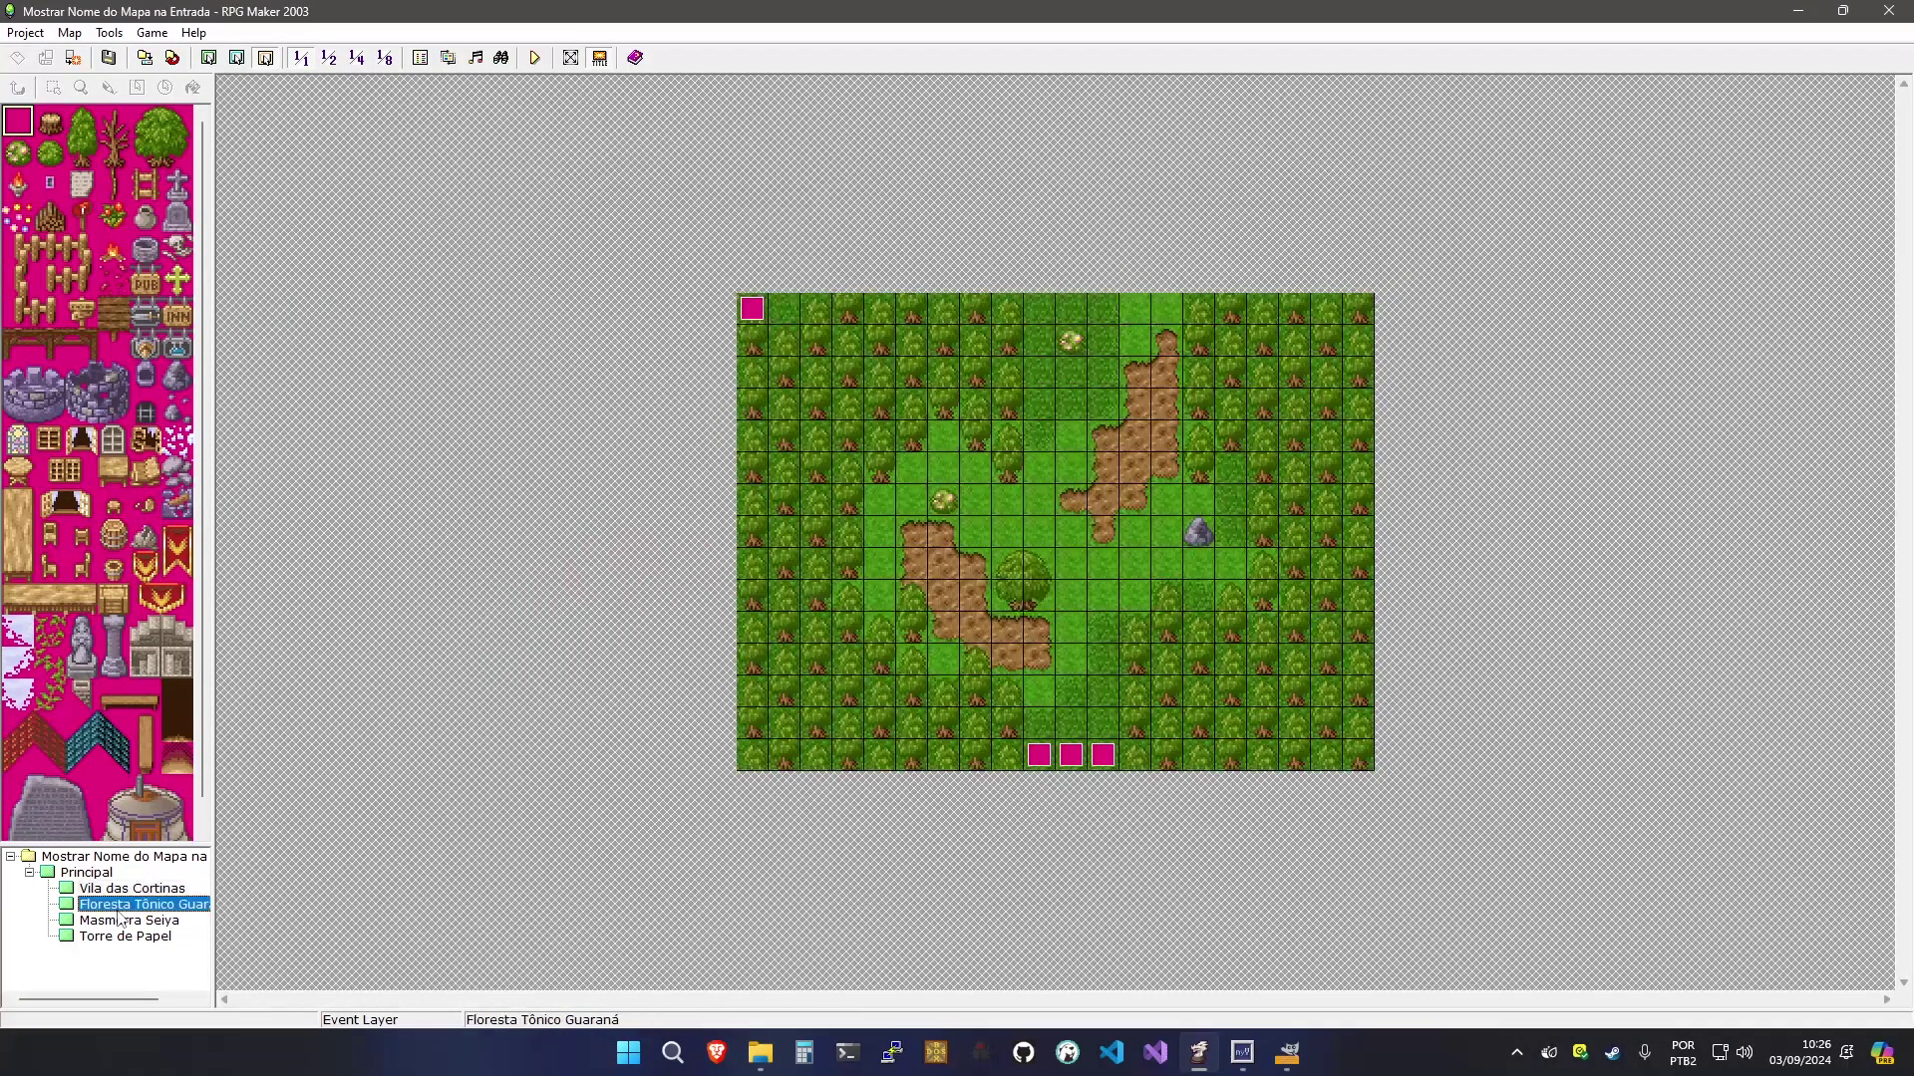
pyautogui.click(762, 308)
pyautogui.doubleClick(761, 308)
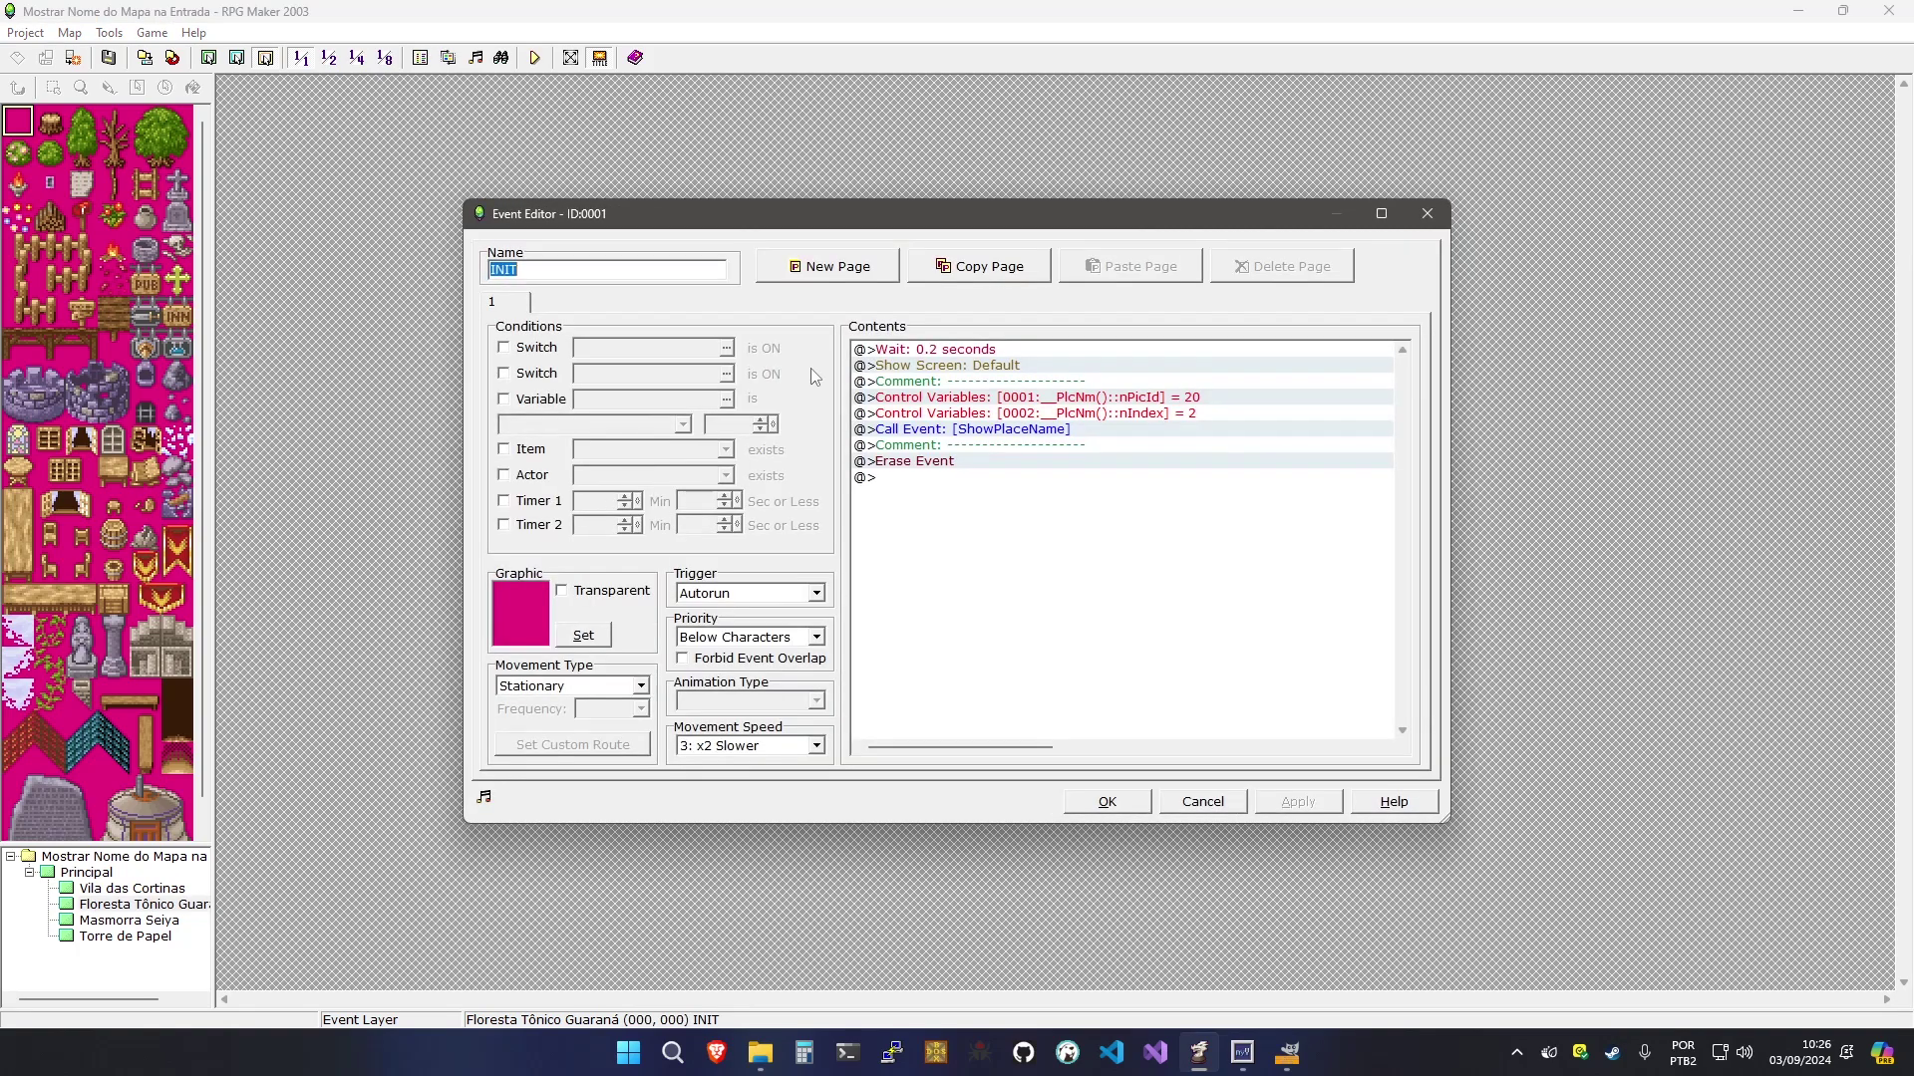
pyautogui.click(985, 430)
pyautogui.click(975, 416)
pyautogui.press('Escape')
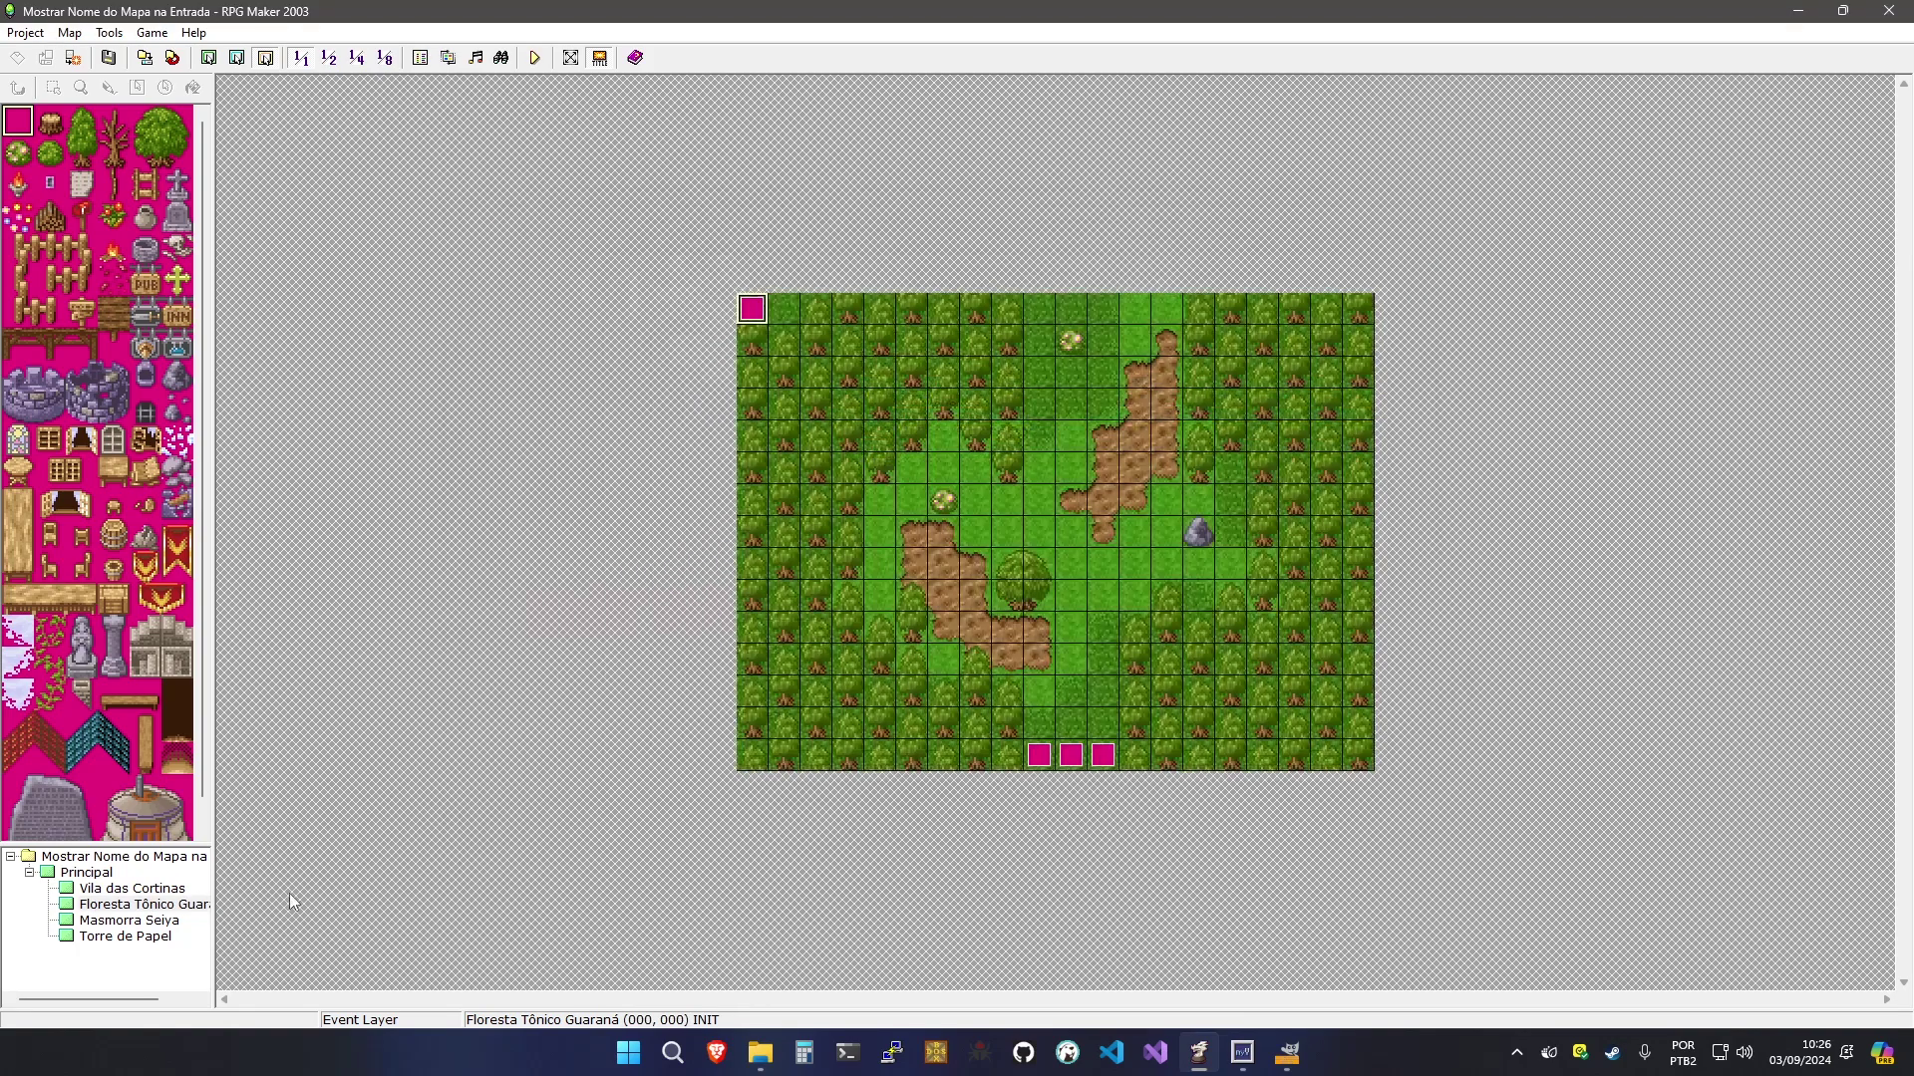
# Inspect the nIndex variable command in the INIT events of the Masmorra Seiya and Torre de Papel maps
pyautogui.click(165, 921)
pyautogui.click(758, 351)
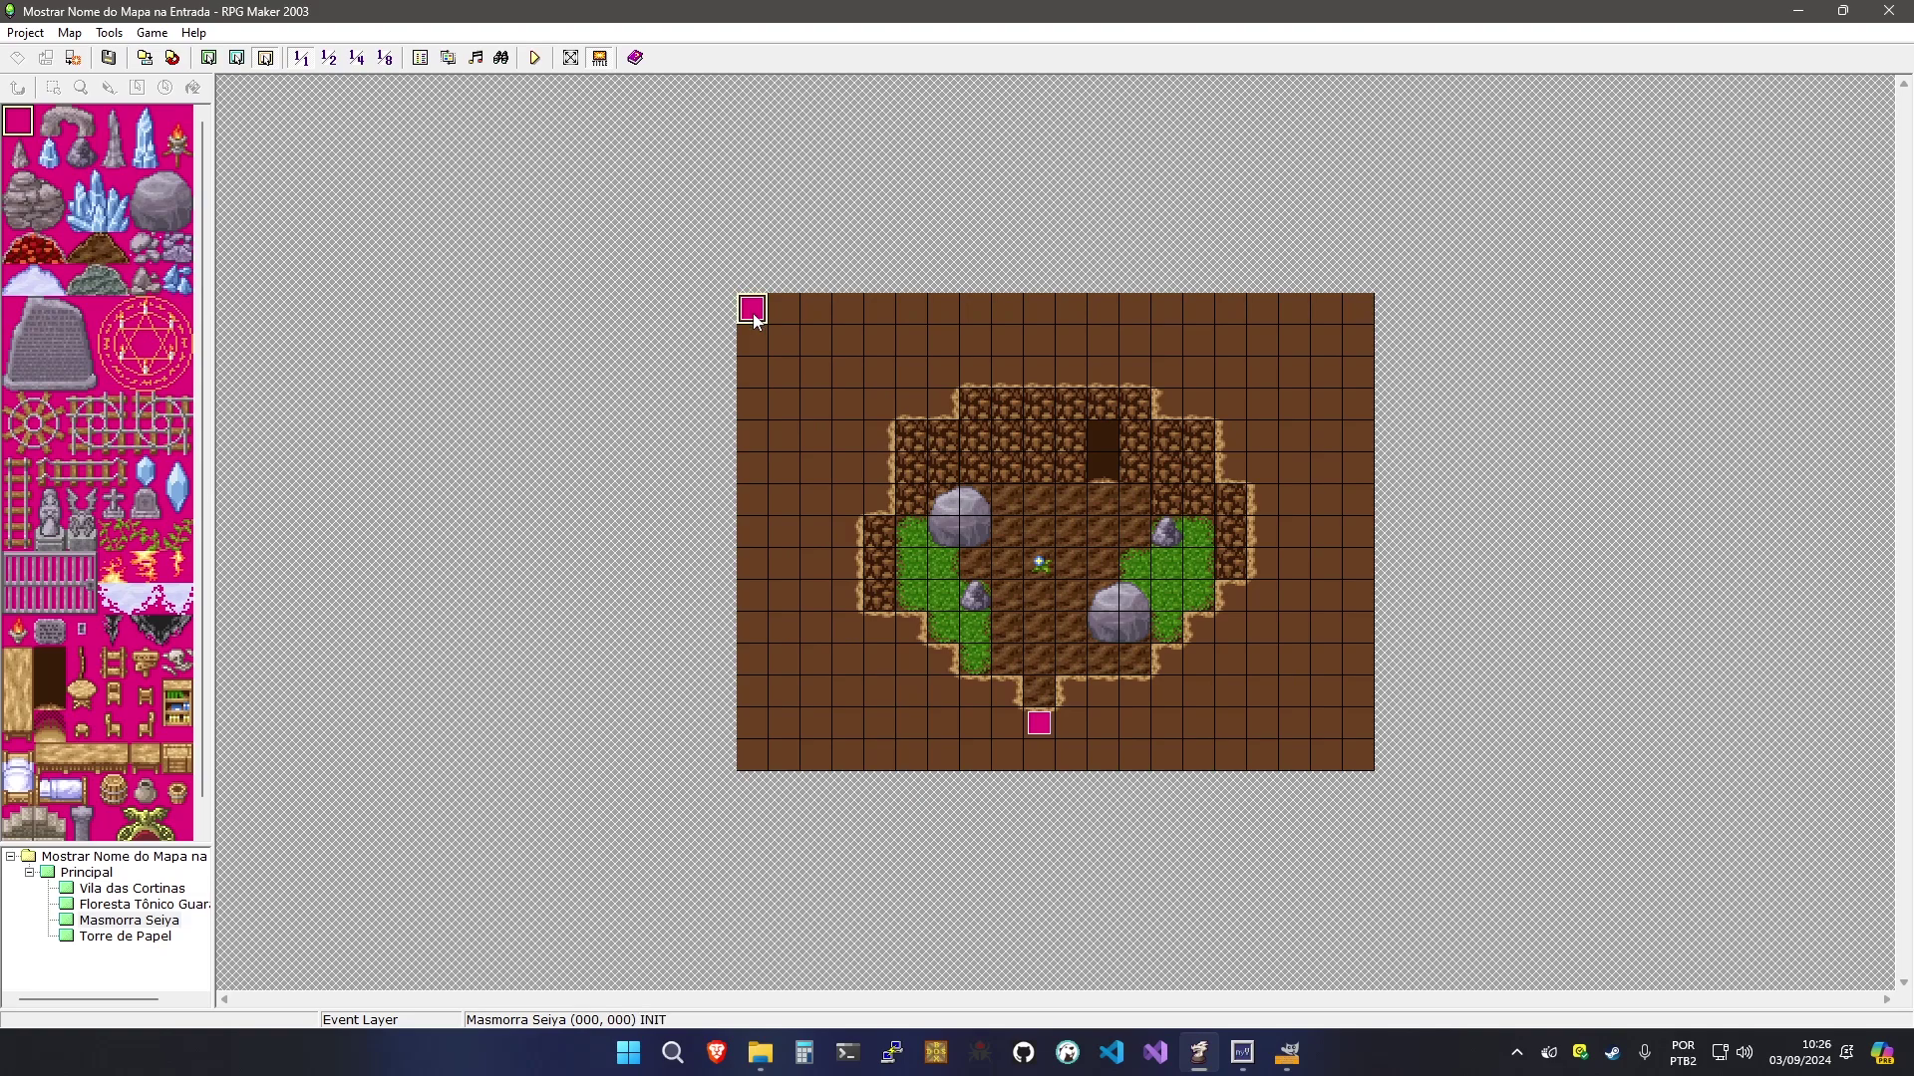
pyautogui.doubleClick(752, 311)
pyautogui.moveTo(1043, 435); pyautogui.dragTo(1043, 401)
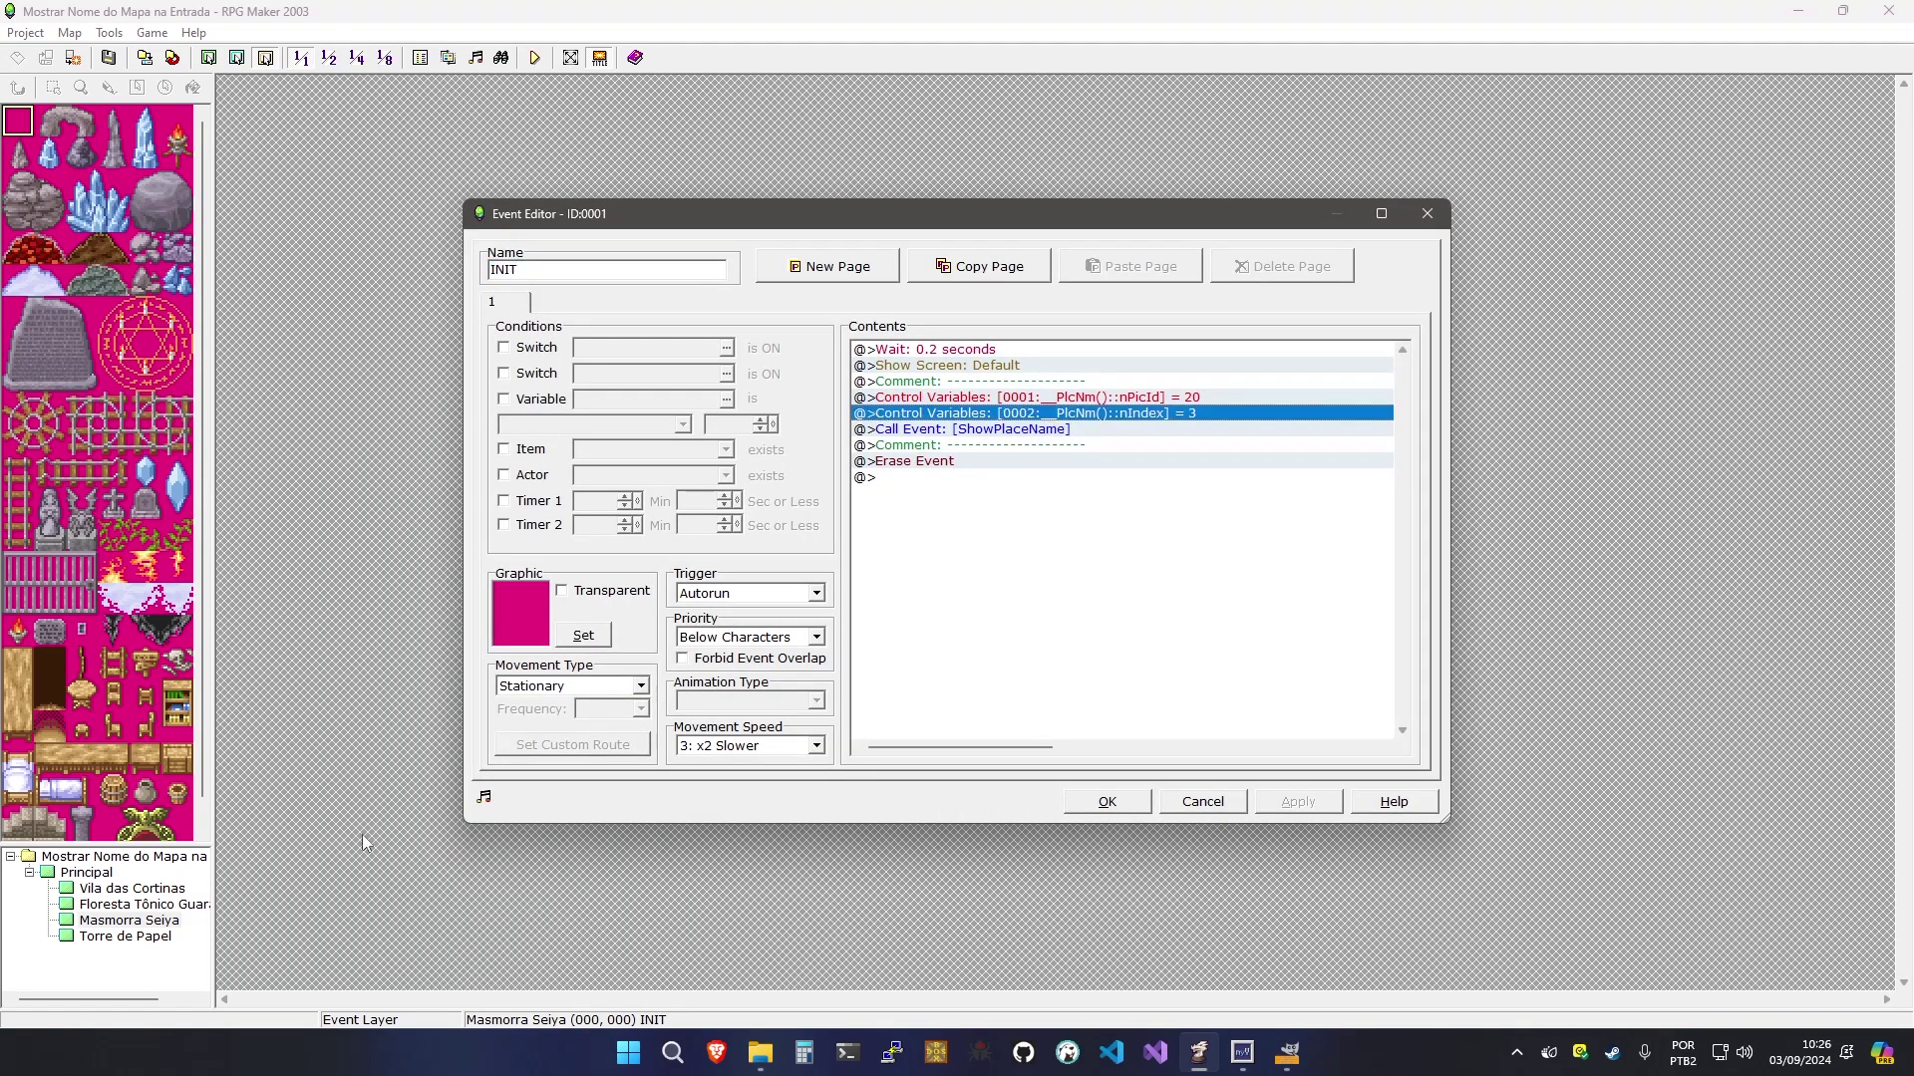
pyautogui.press('Escape')
pyautogui.click(169, 940)
pyautogui.doubleClick(764, 313)
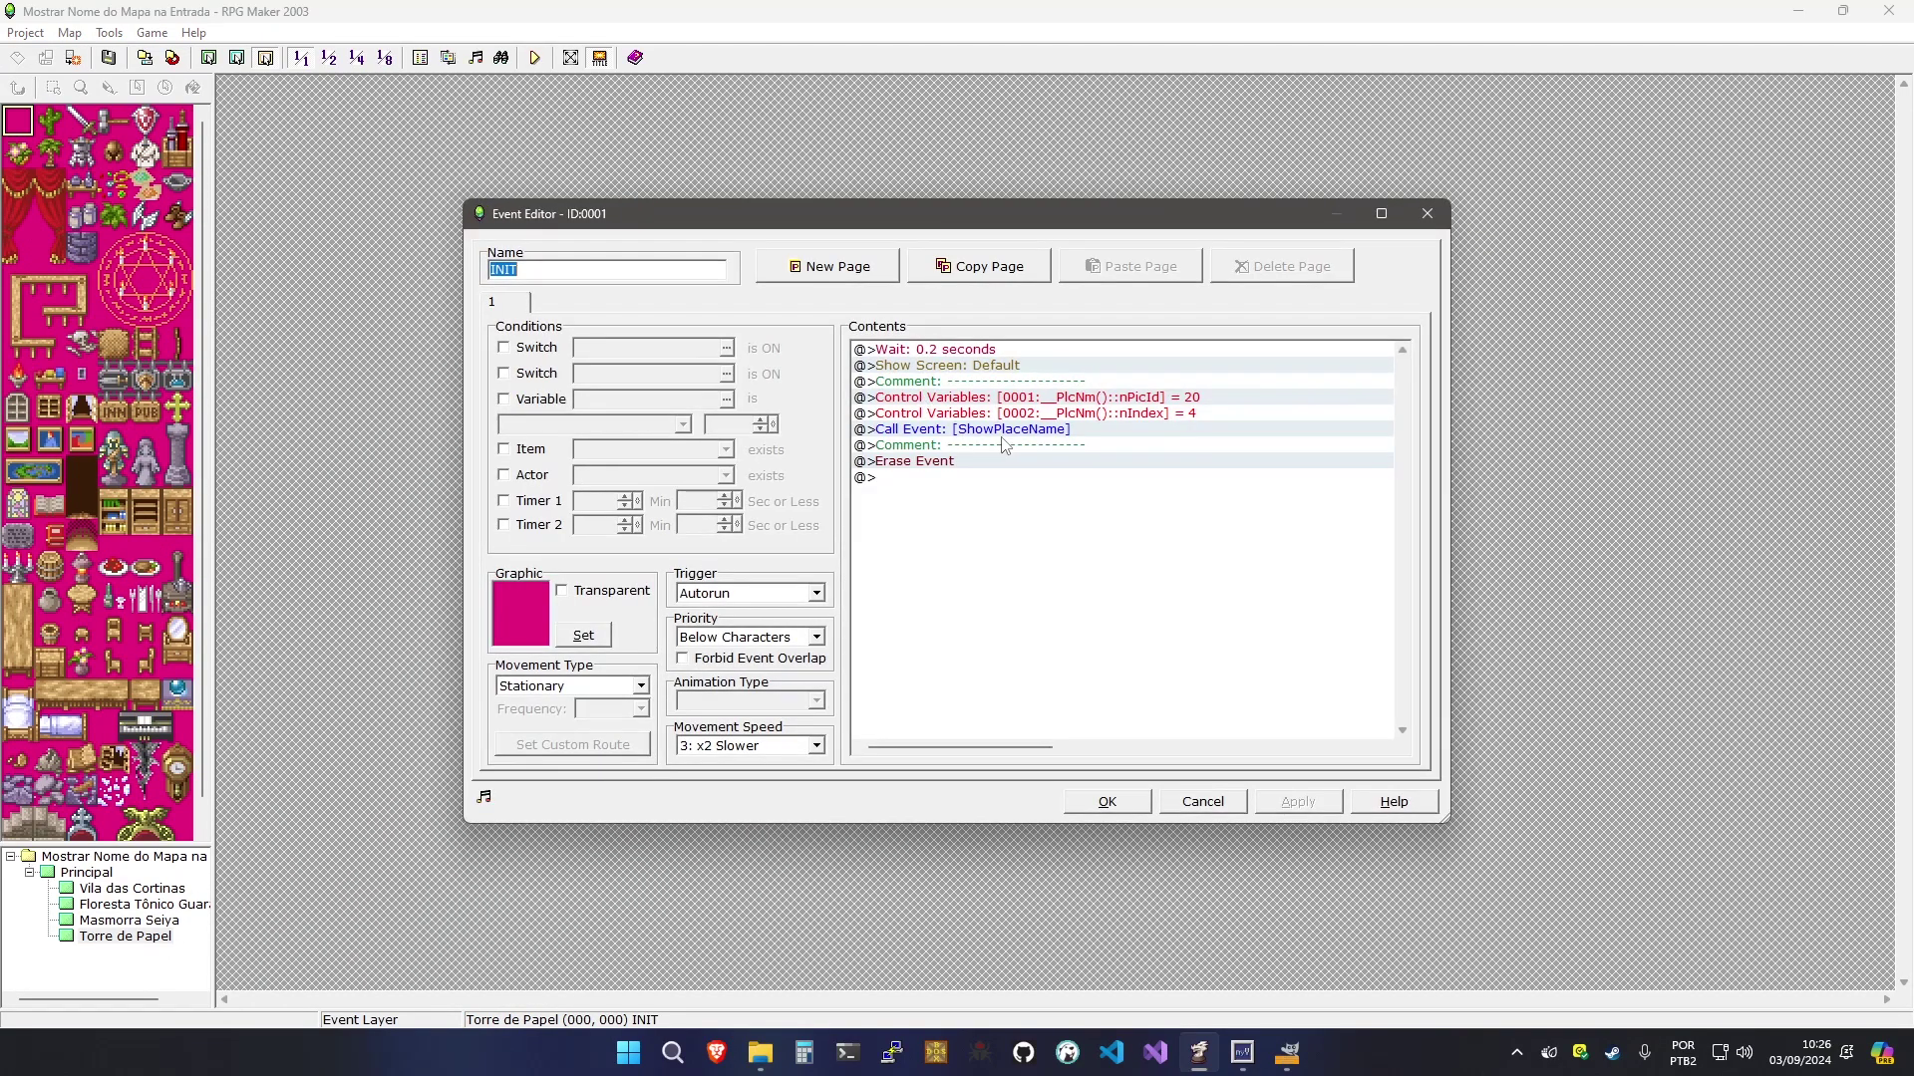
pyautogui.moveTo(1004, 446); pyautogui.dragTo(1003, 410)
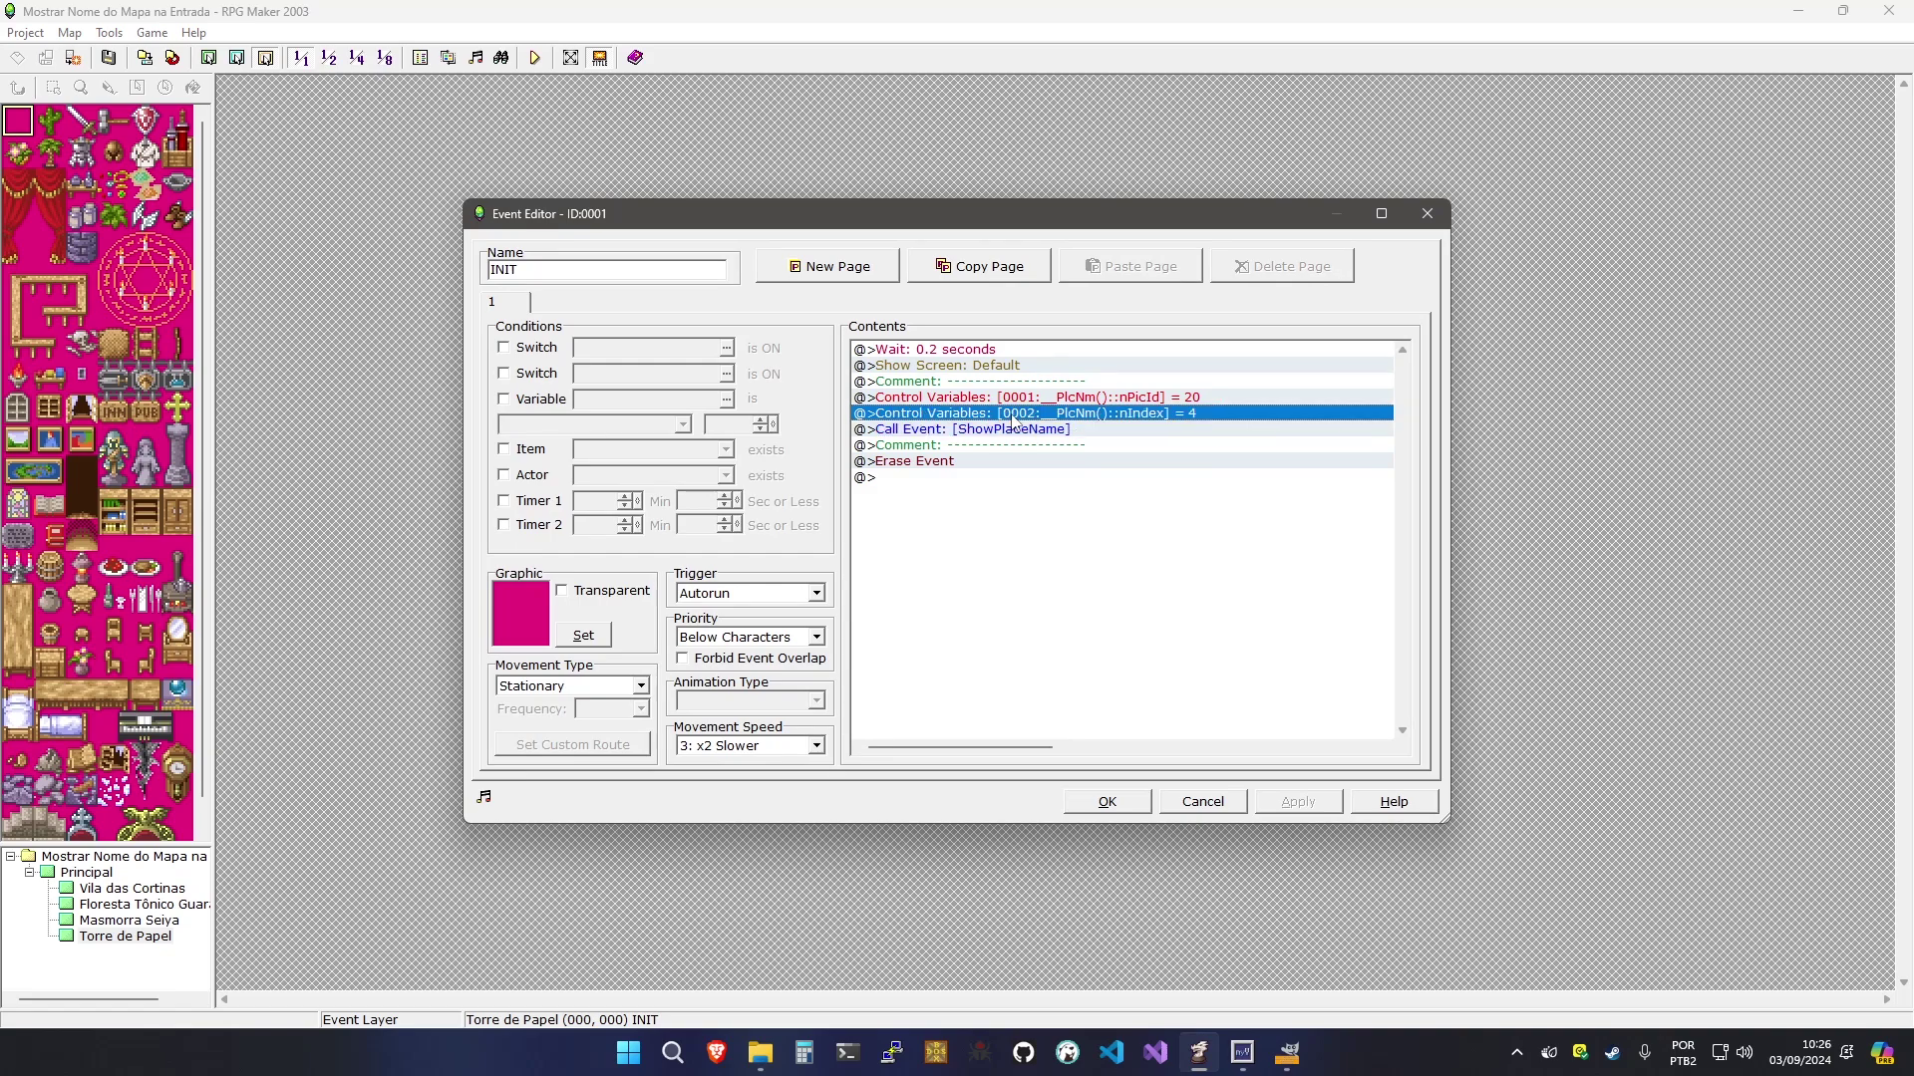
pyautogui.press('Escape')
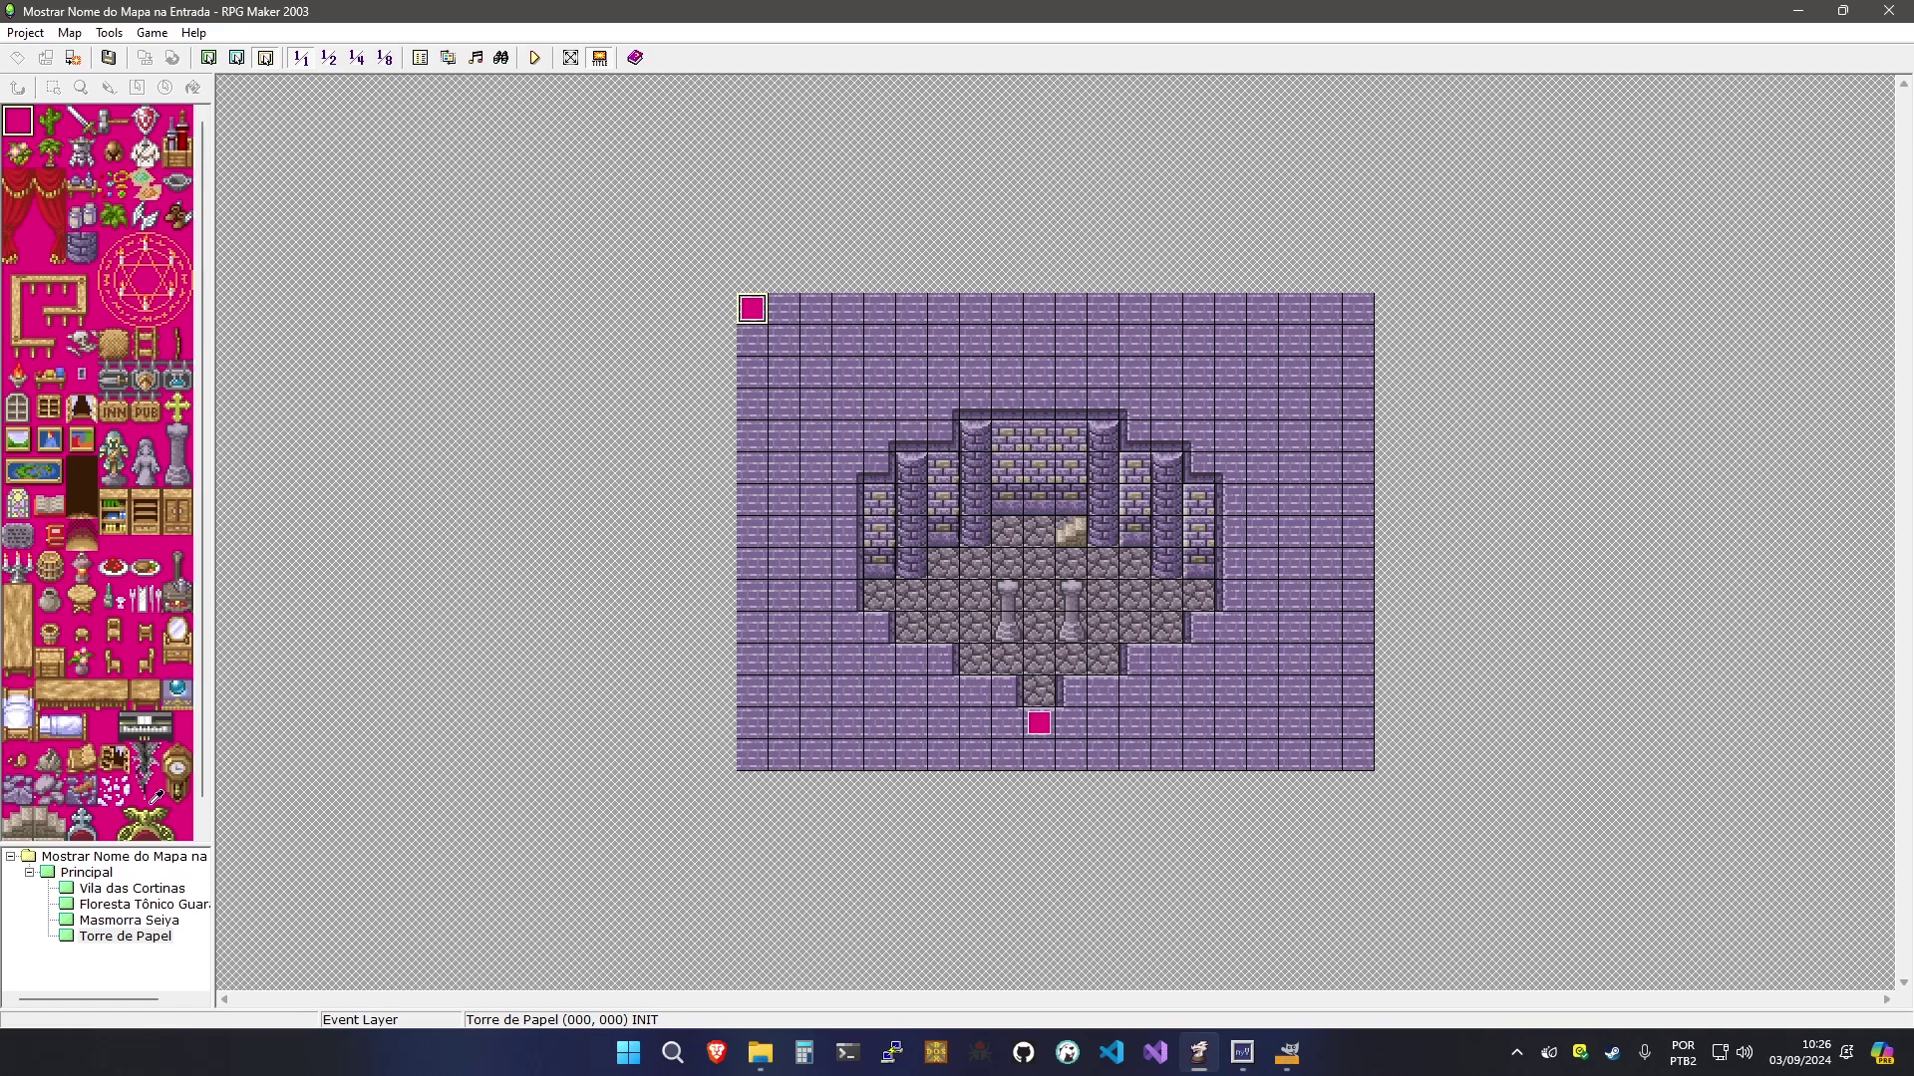
# Review the Floresta Tônico Guaraná INIT event again without changes, and return to the Vila das Cortinas map
pyautogui.click(88, 907)
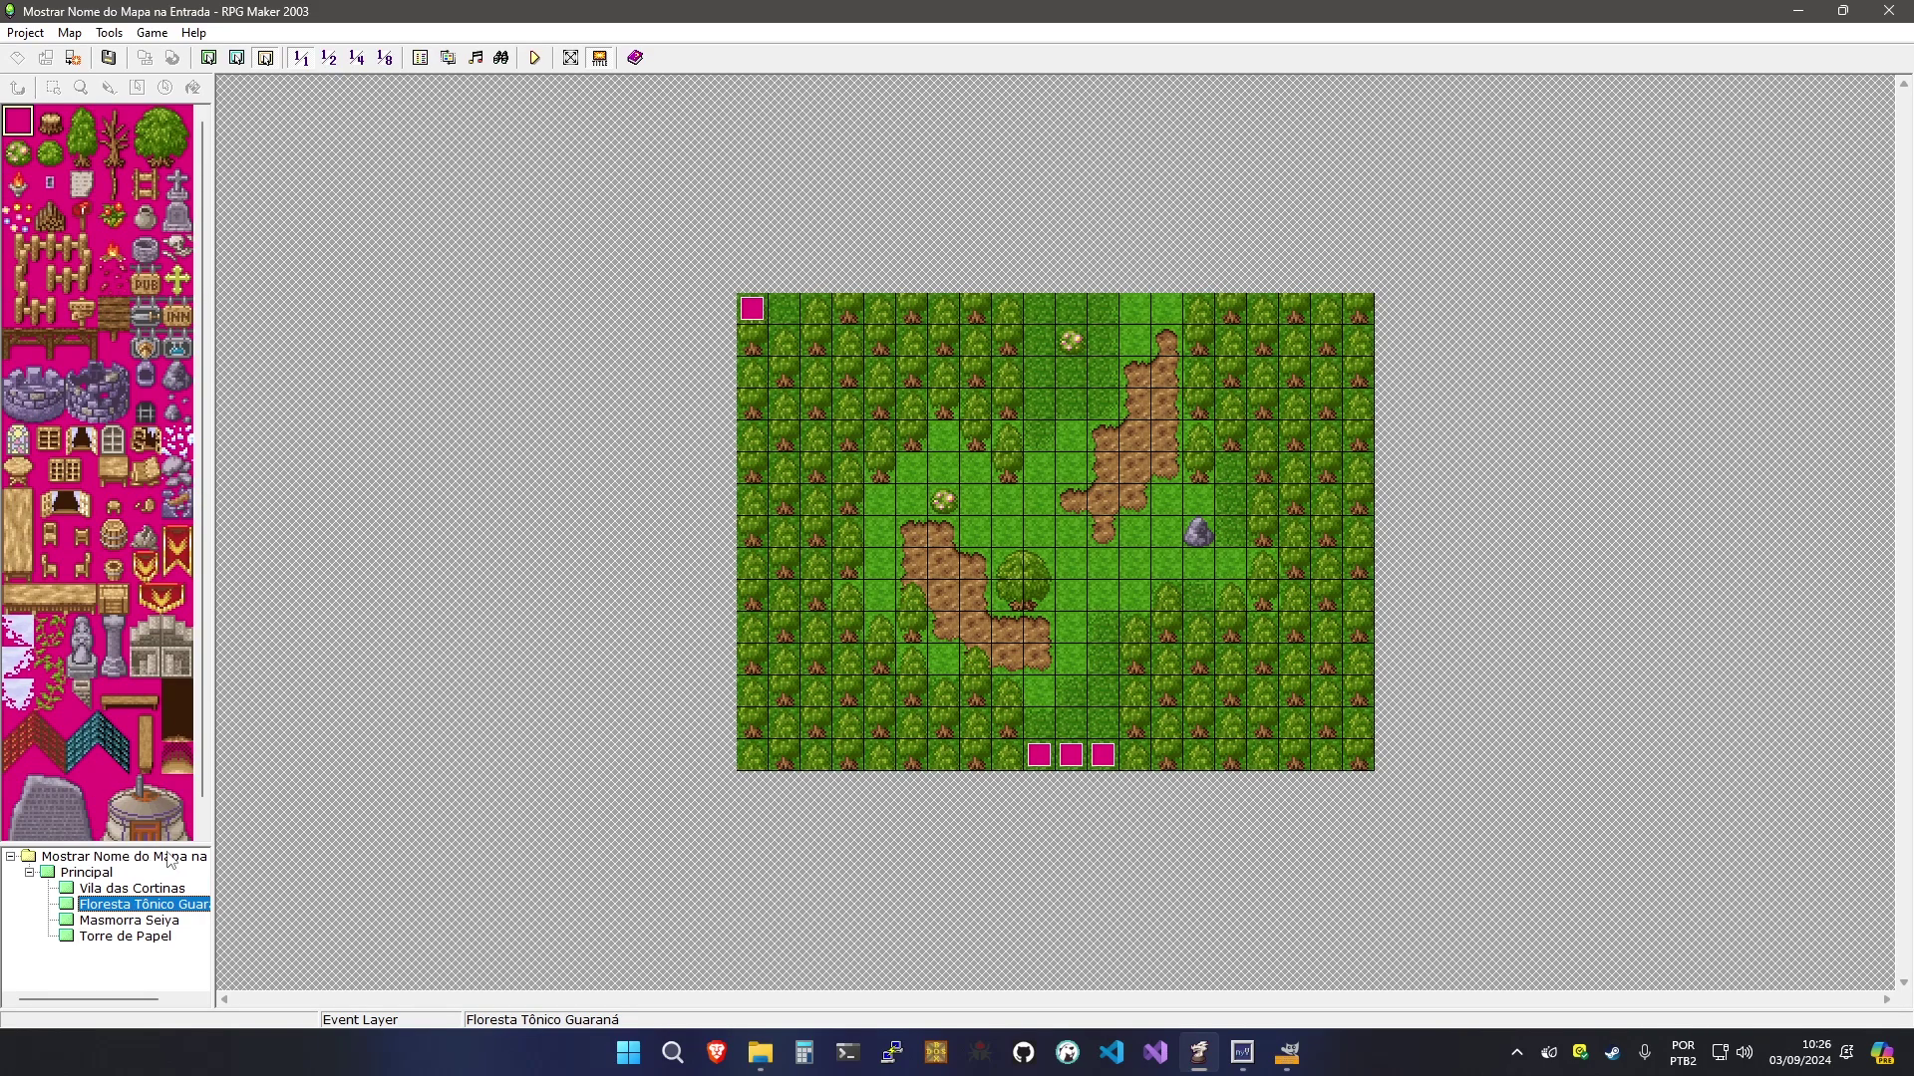
pyautogui.doubleClick(753, 314)
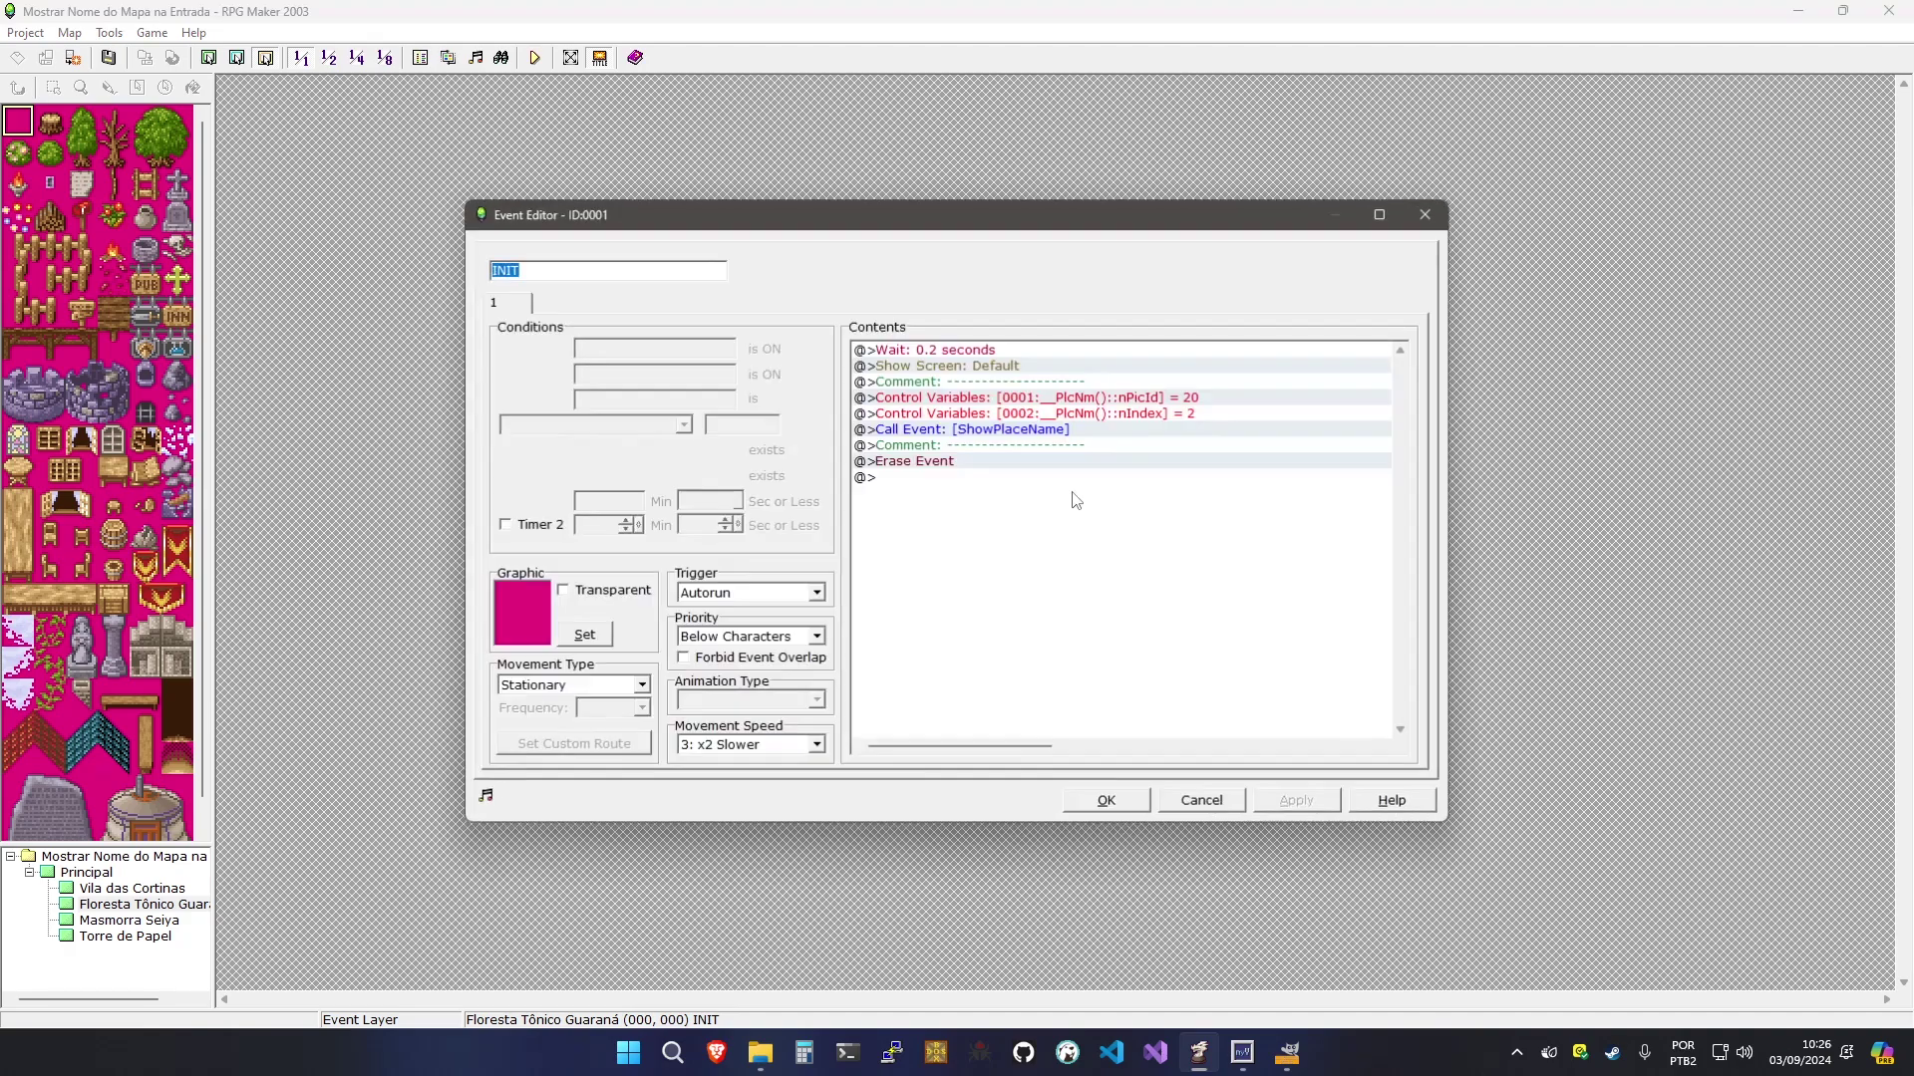
pyautogui.click(1206, 803)
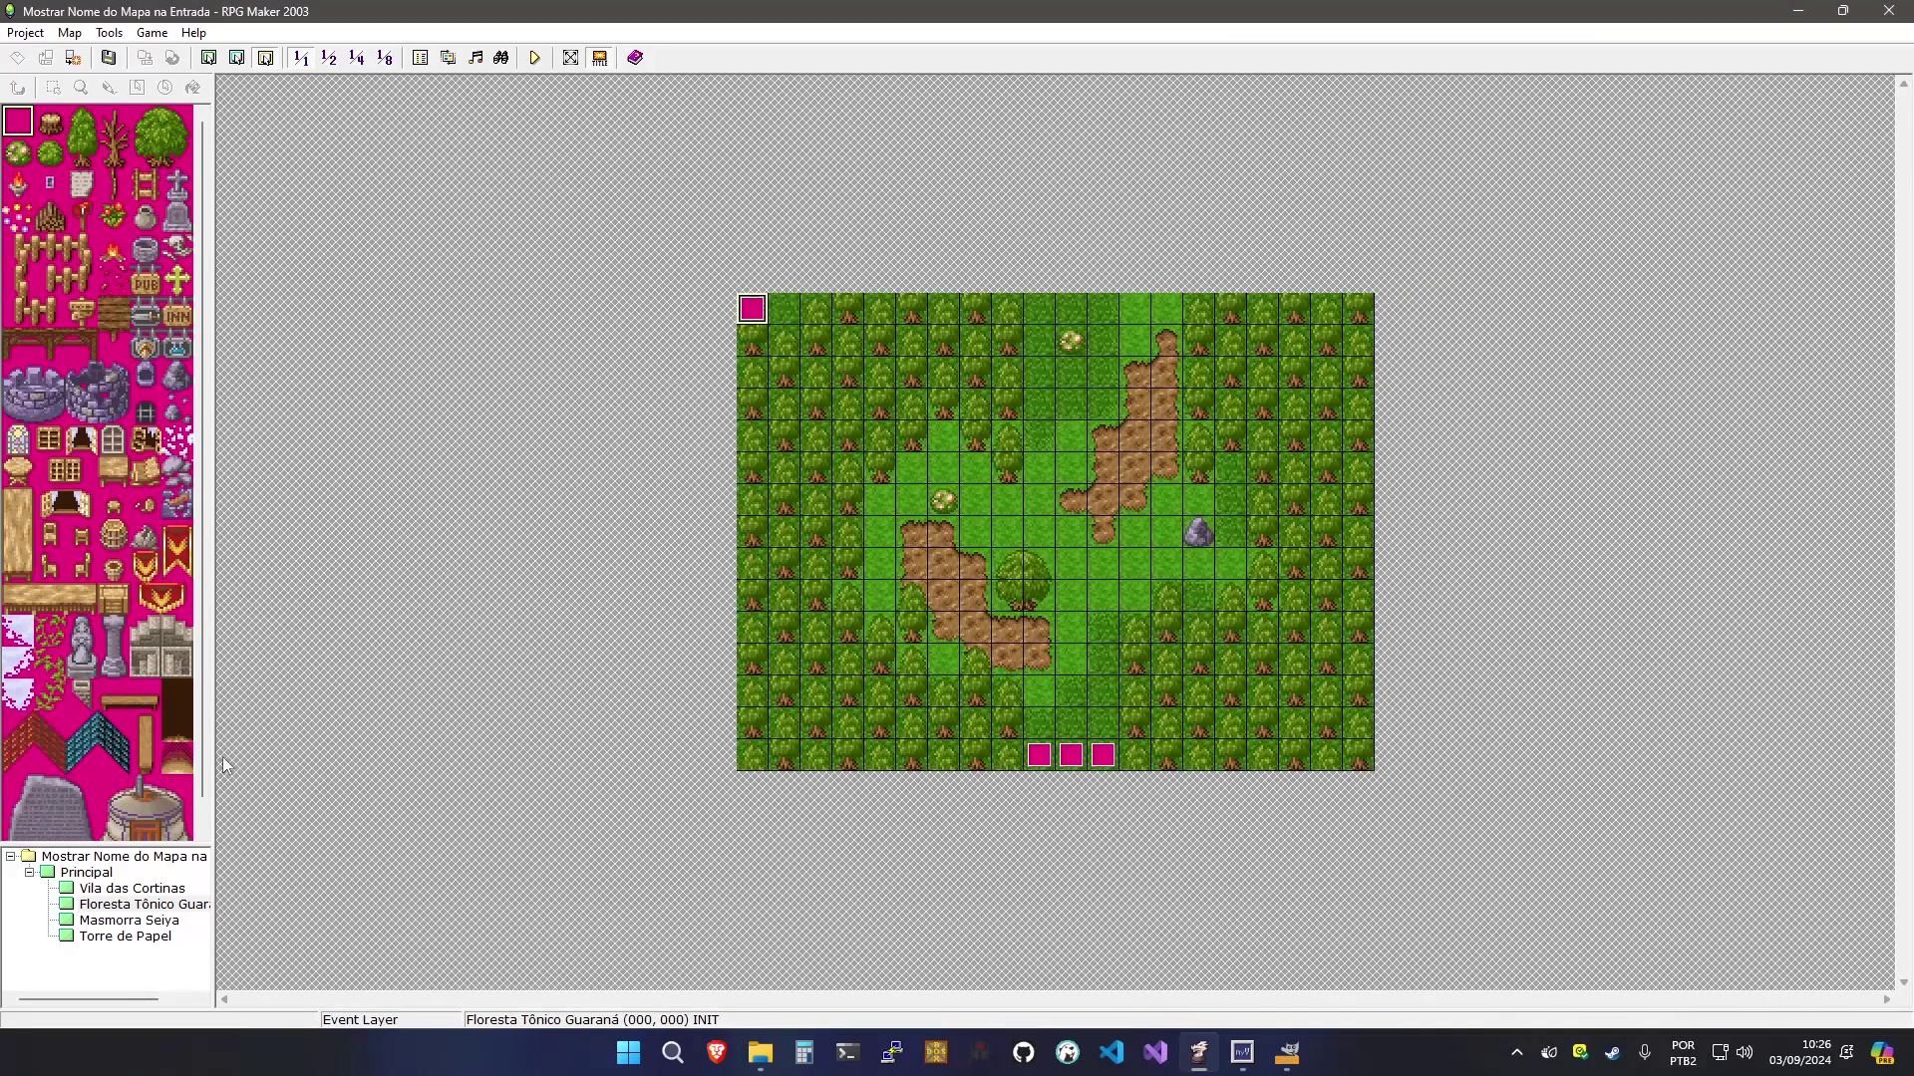
pyautogui.click(94, 890)
pyautogui.press('Up')
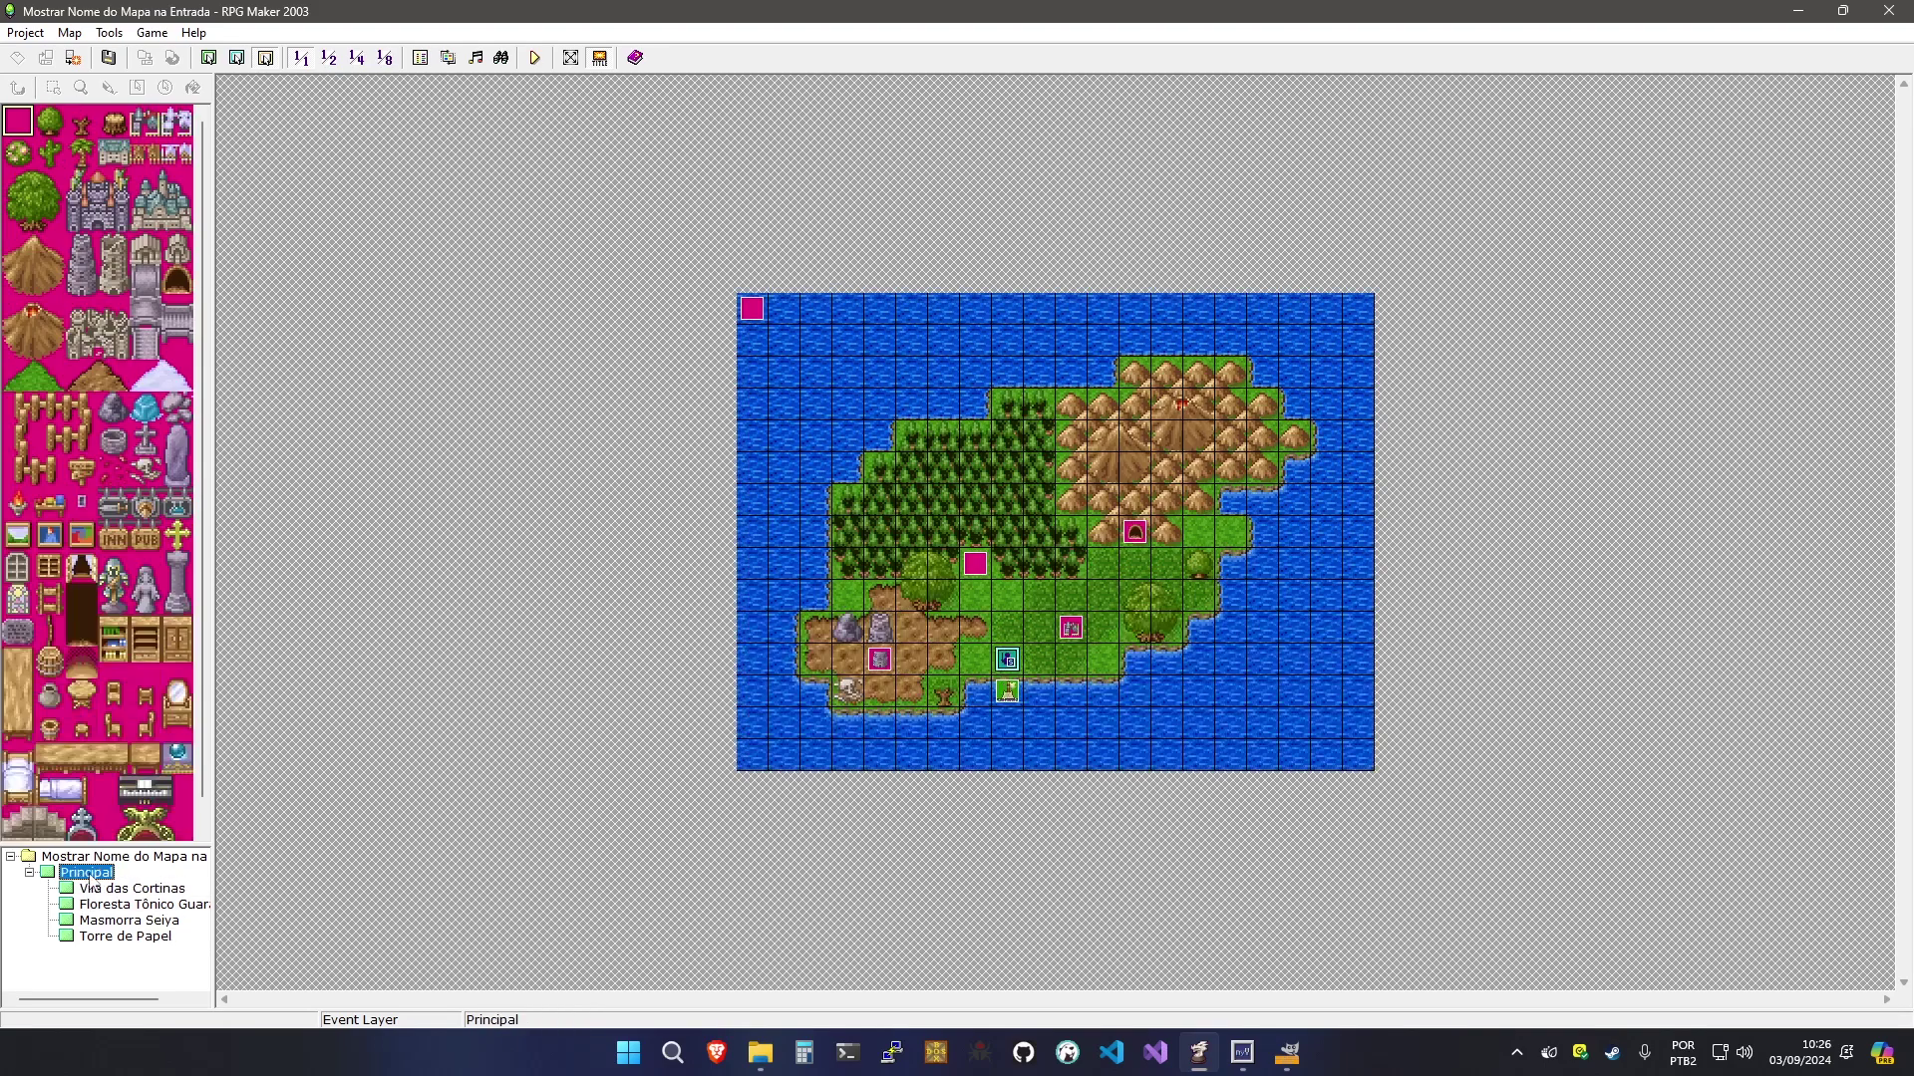
pyautogui.click(157, 889)
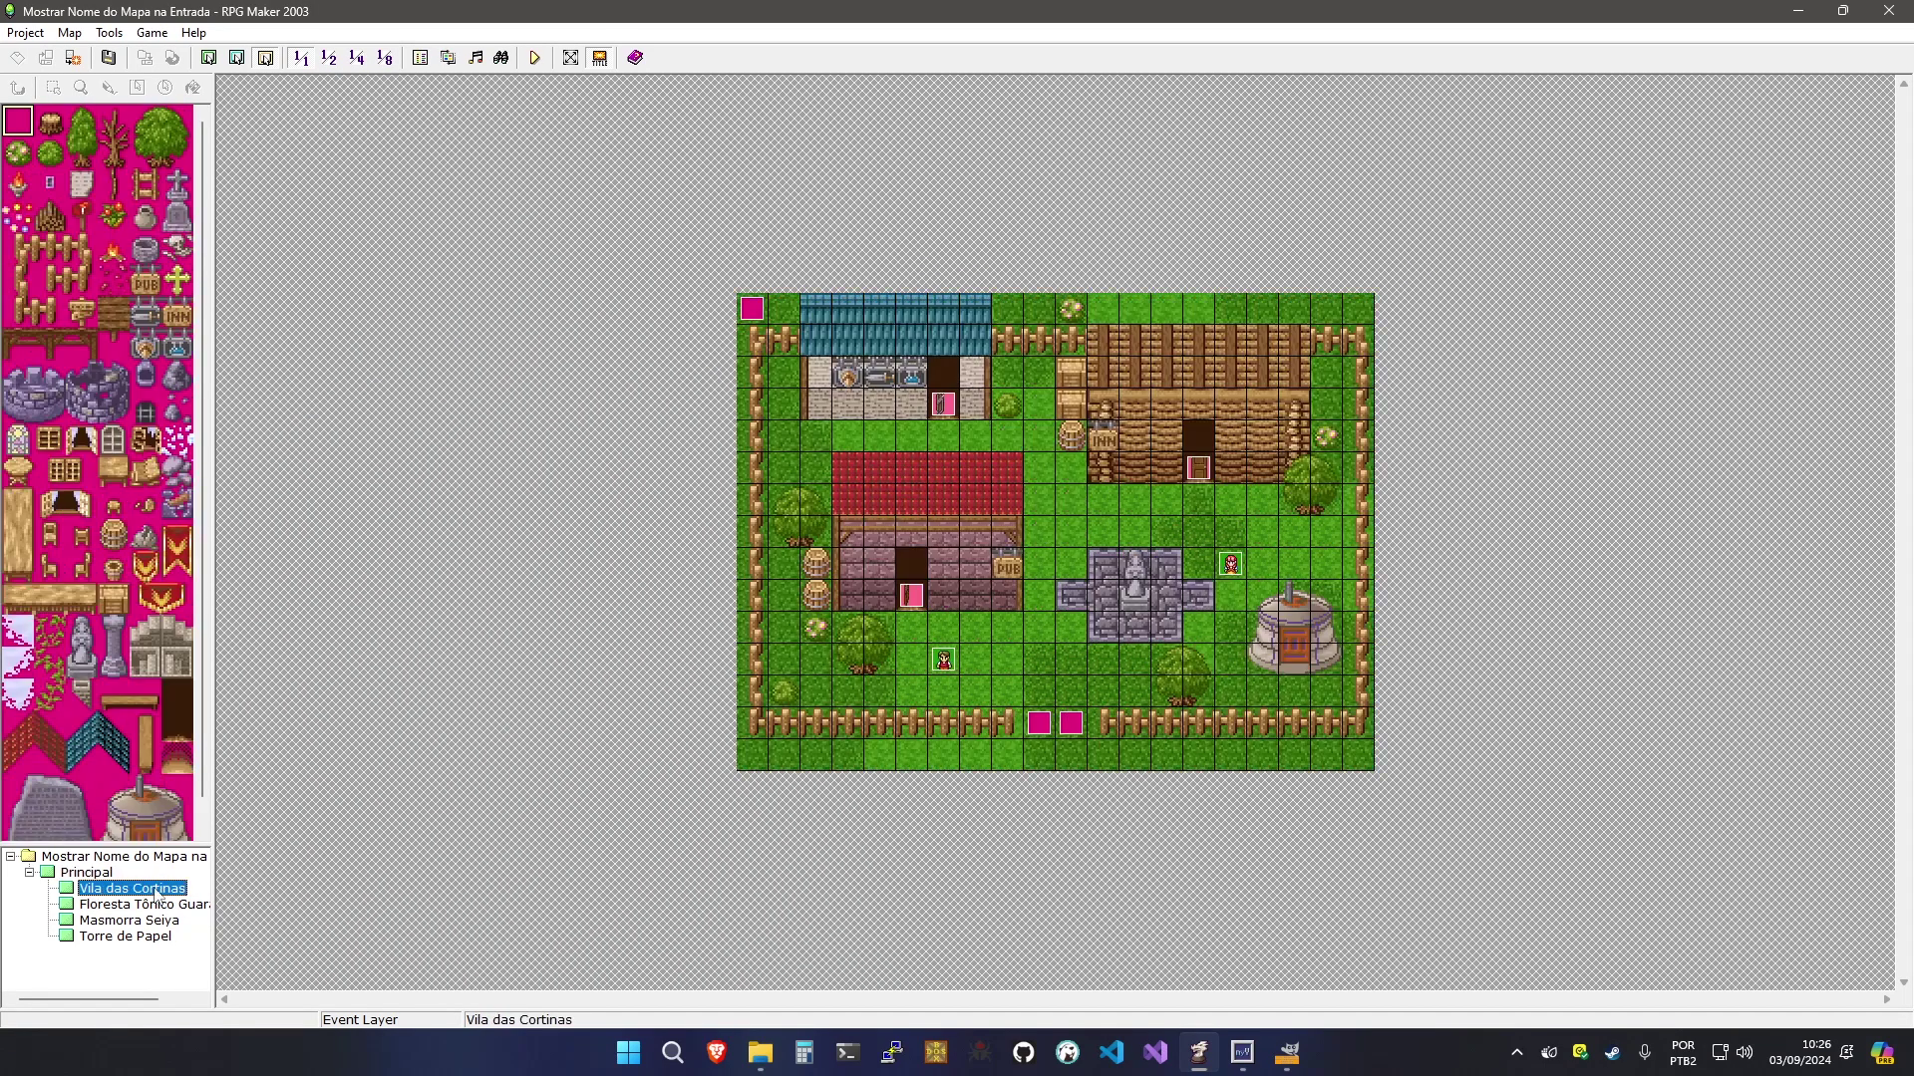
# Start a playtest, visit the village on the island, and leave it heading for the forest
pyautogui.click(532, 58)
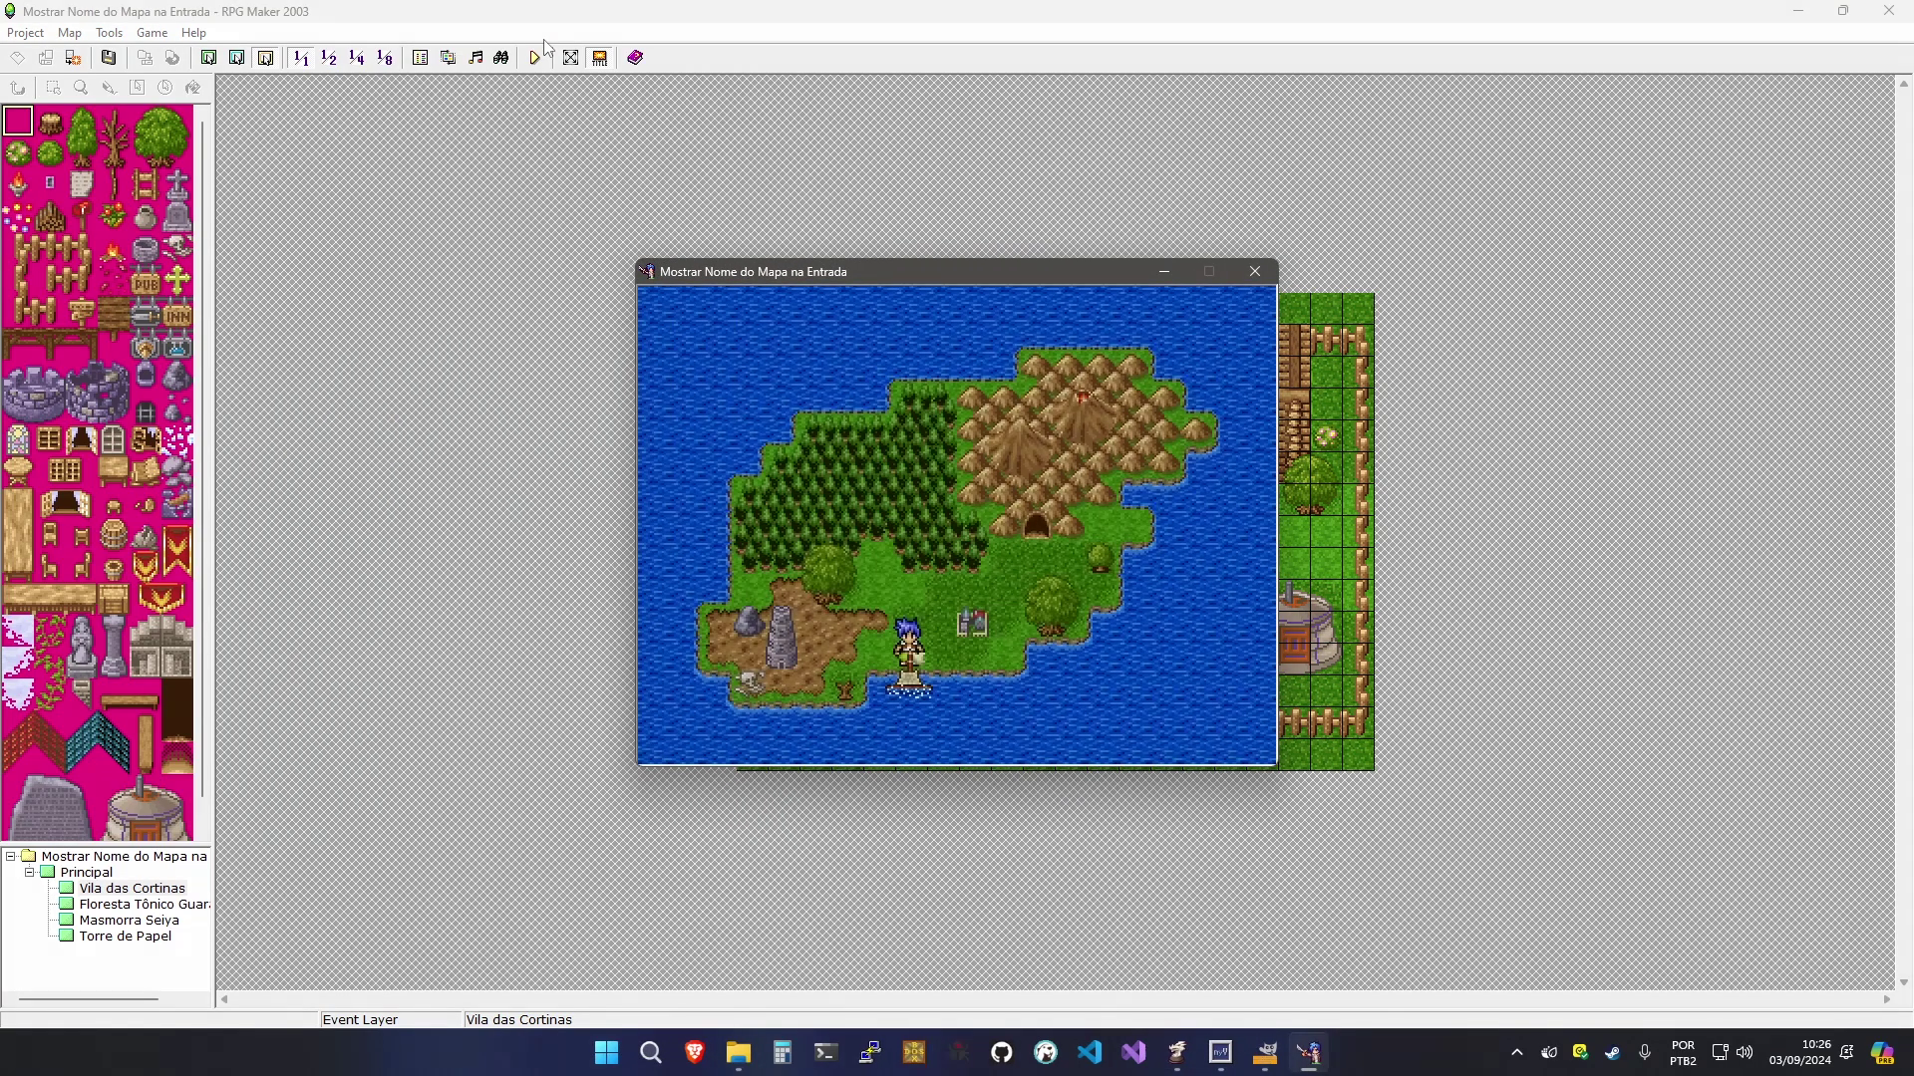
pyautogui.press('Right')
pyautogui.press('Right')
pyautogui.press('Up')
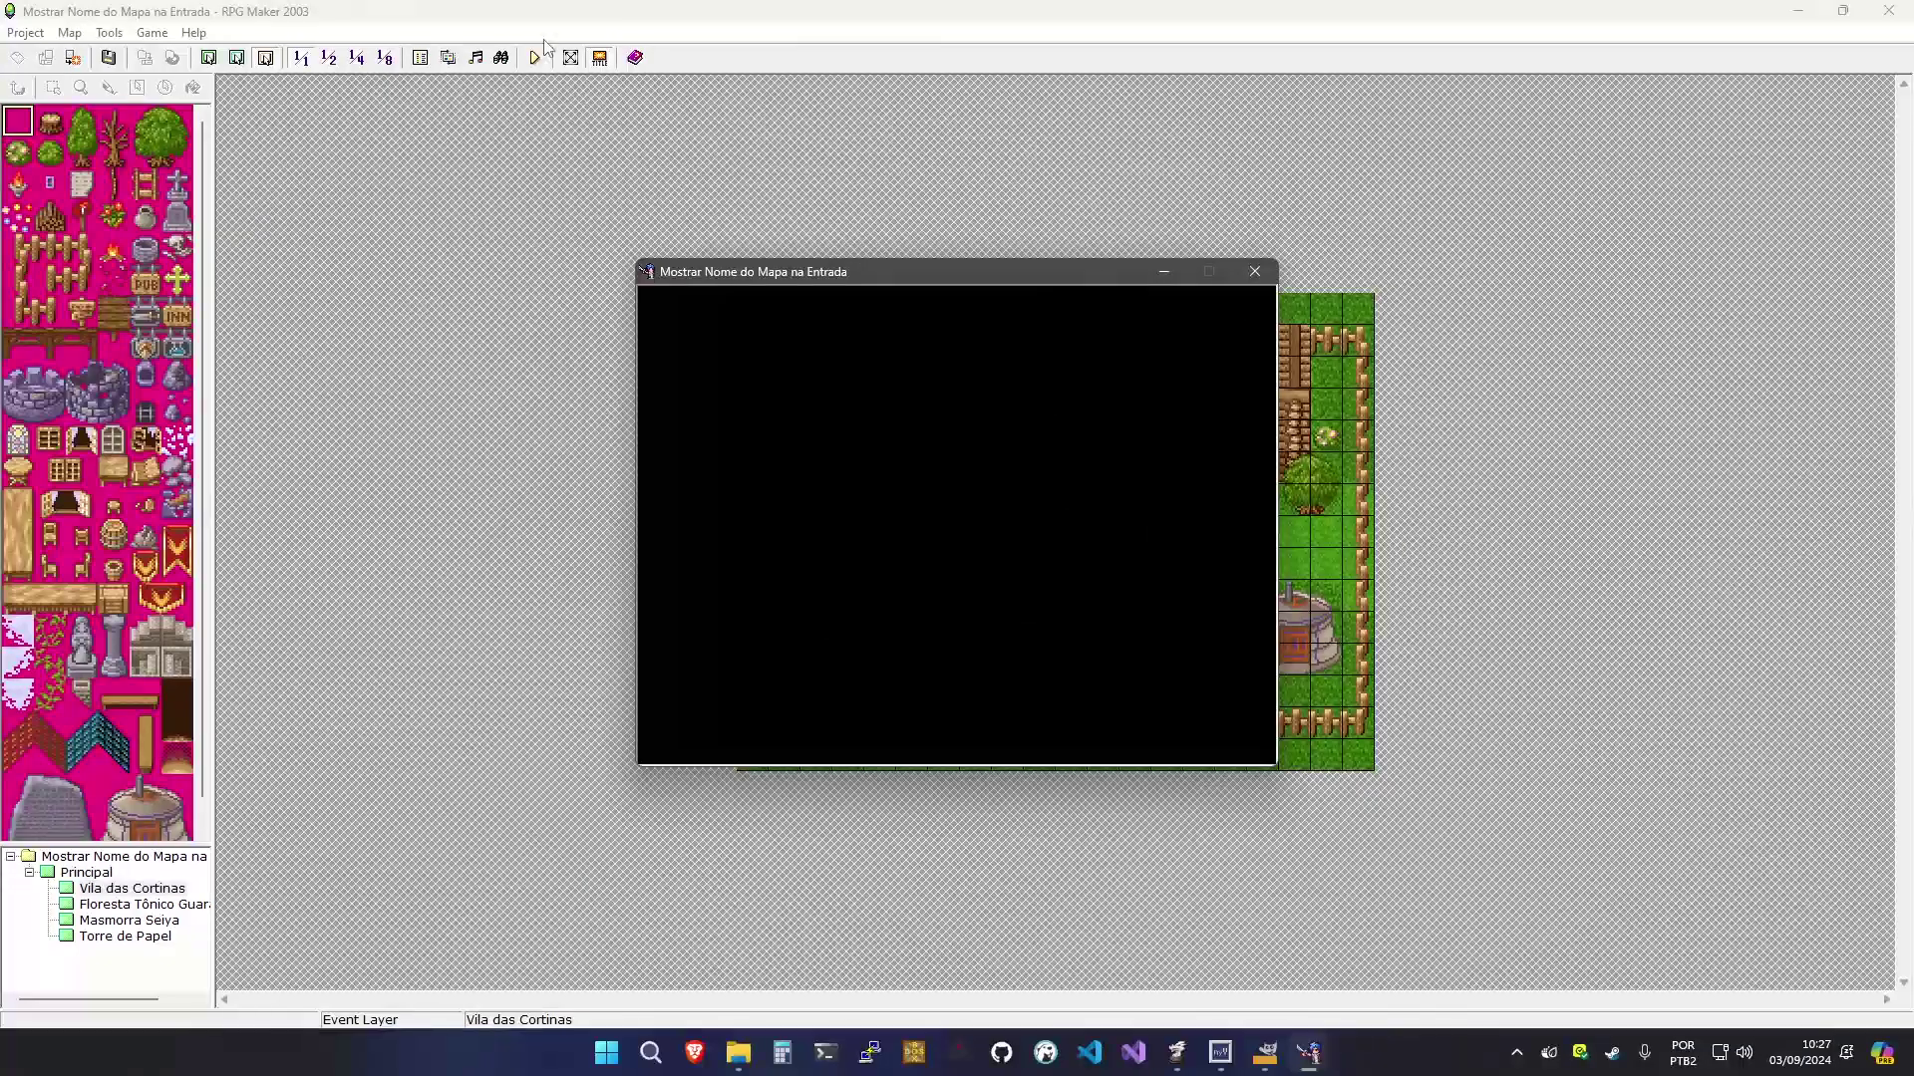
pyautogui.press('Down')
pyautogui.press('Left')
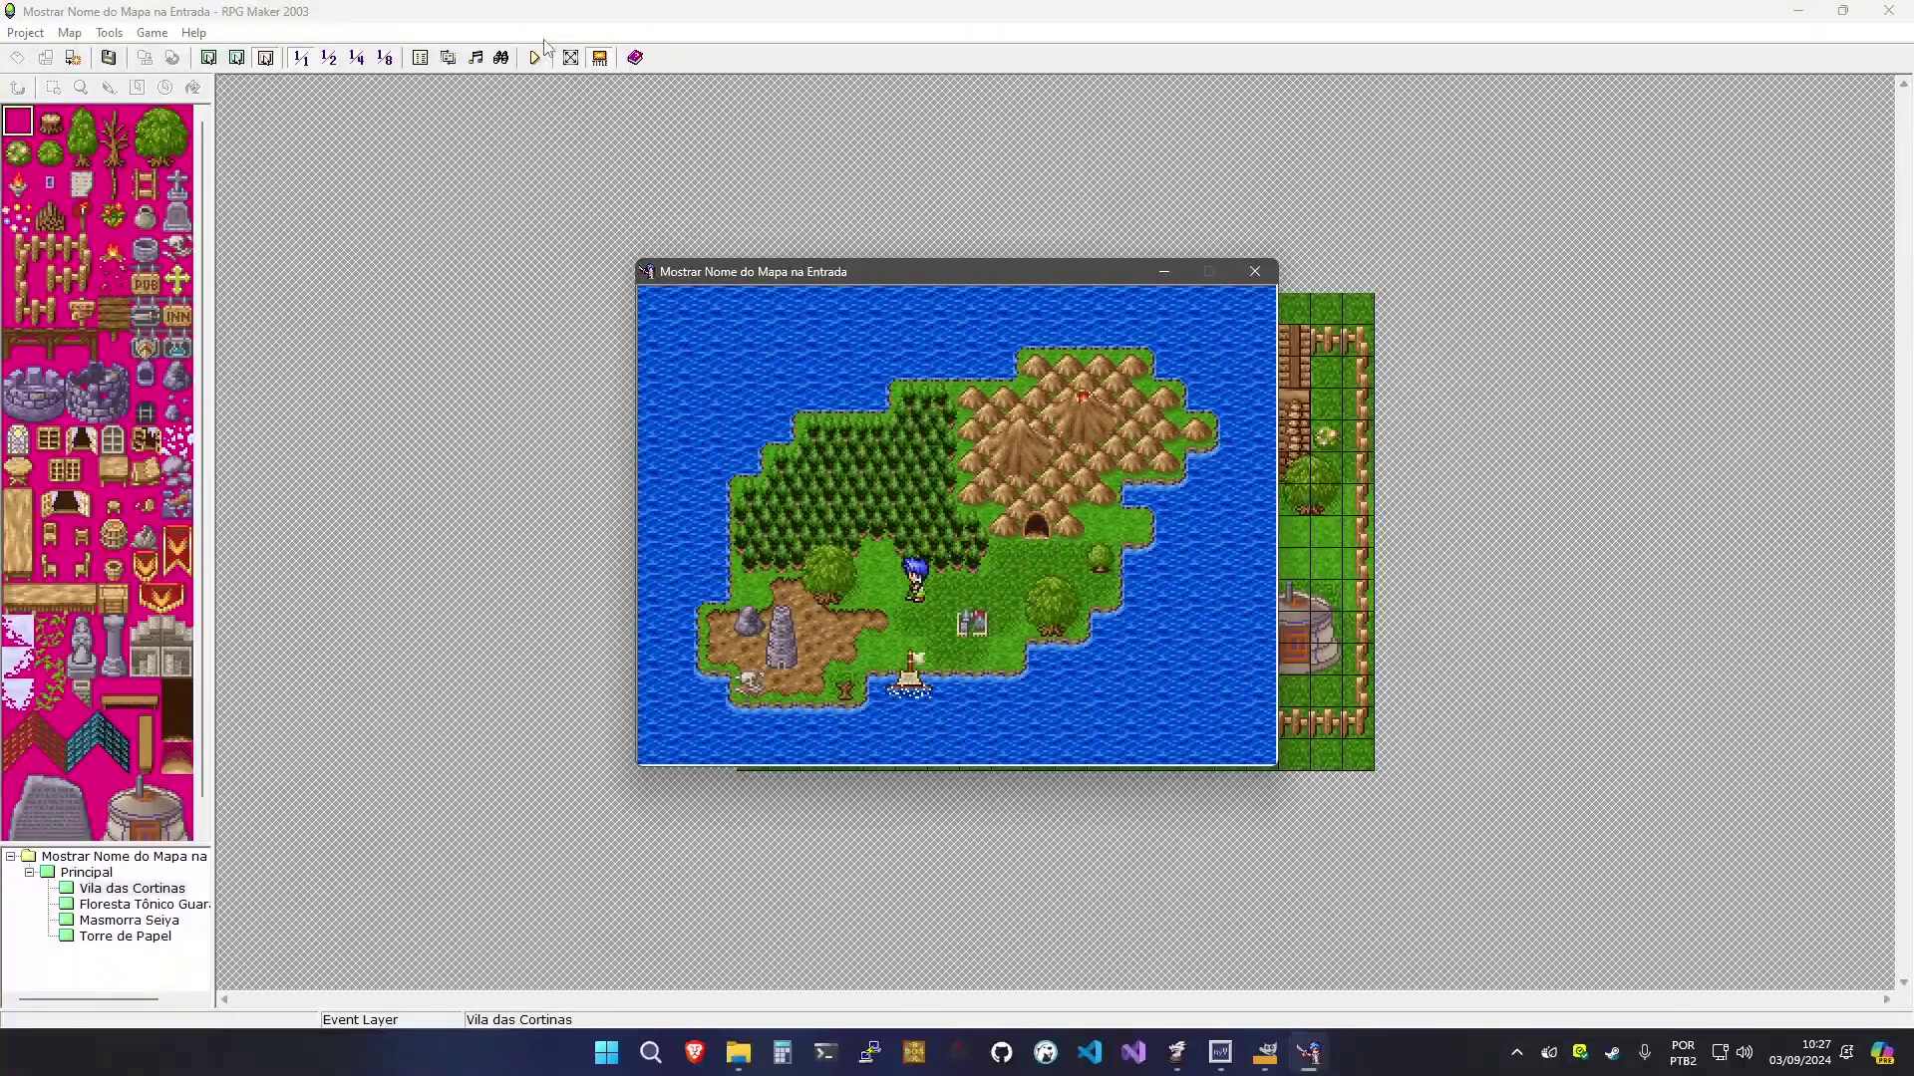
# Enter the forest in the playtest to check its place-name banner, and walk back out to the island map
pyautogui.press('Up')
pyautogui.press('Return')
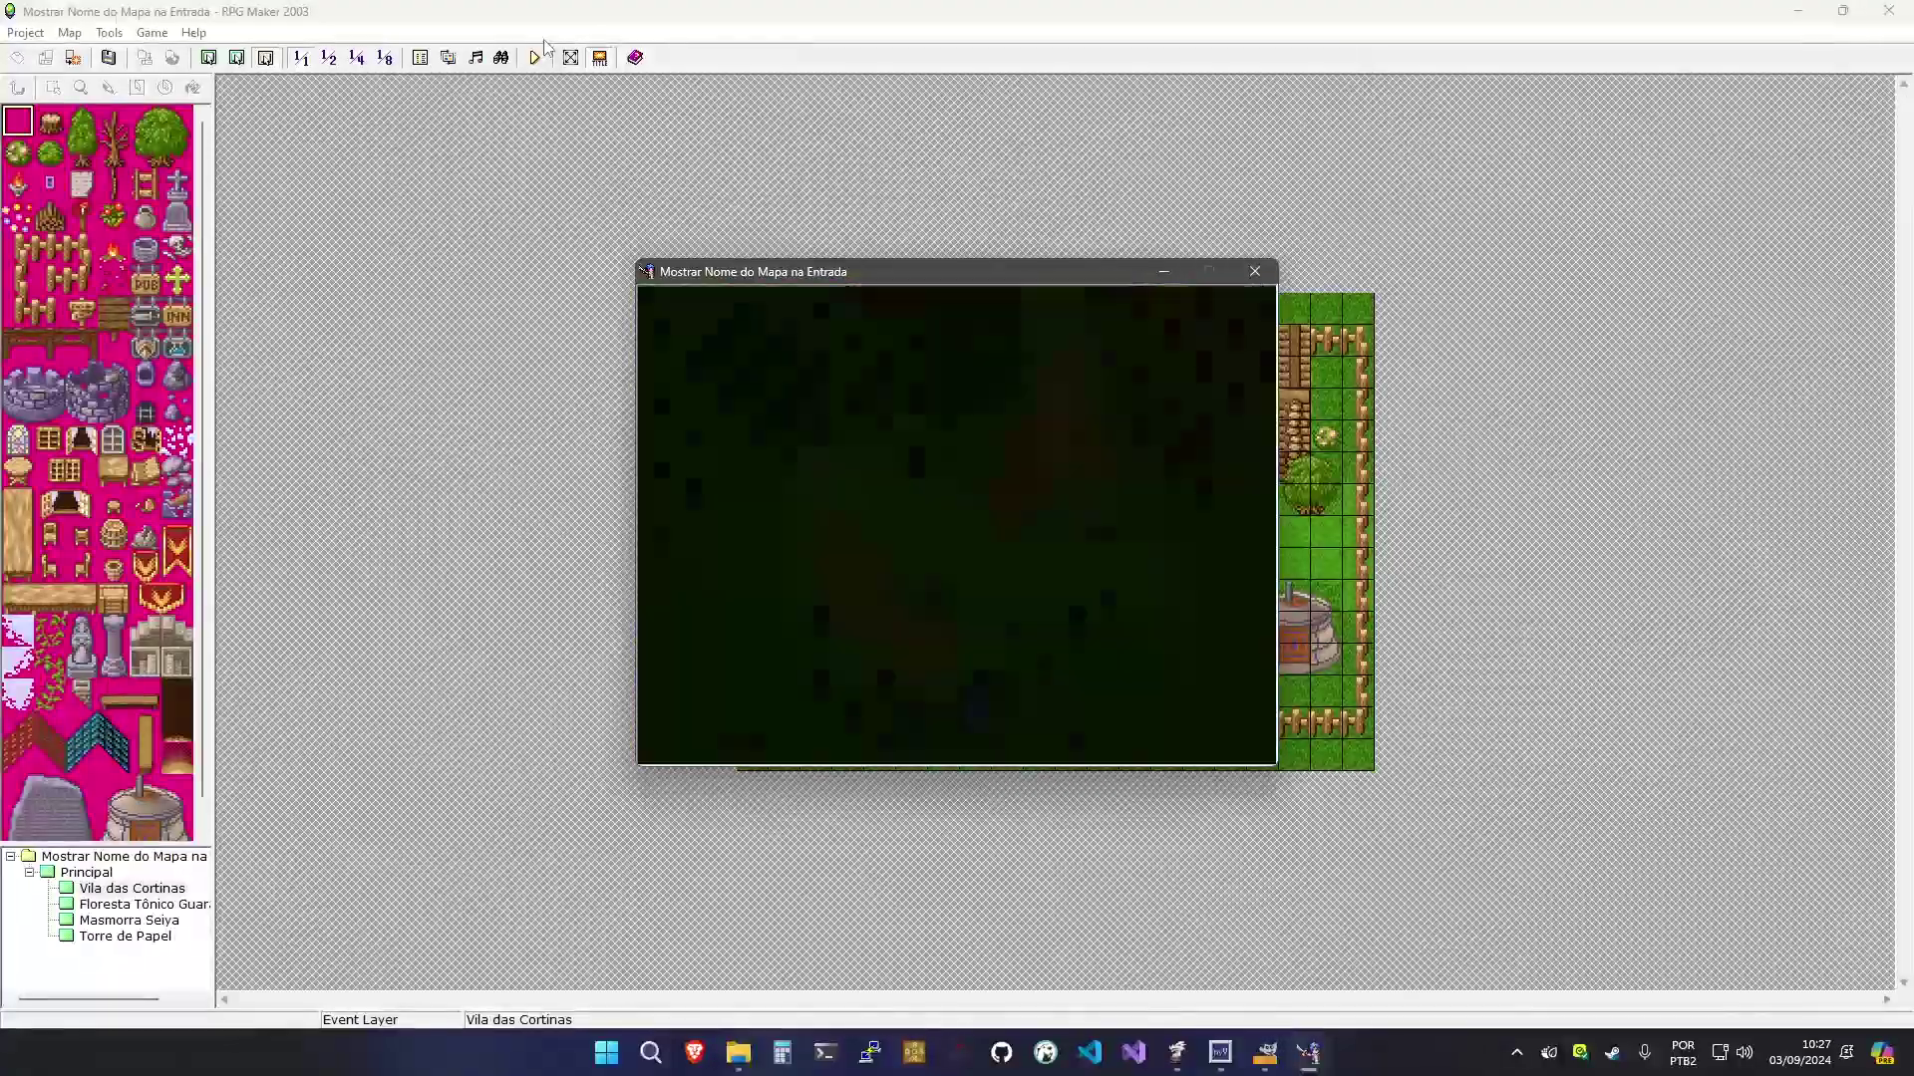
pyautogui.press('Down')
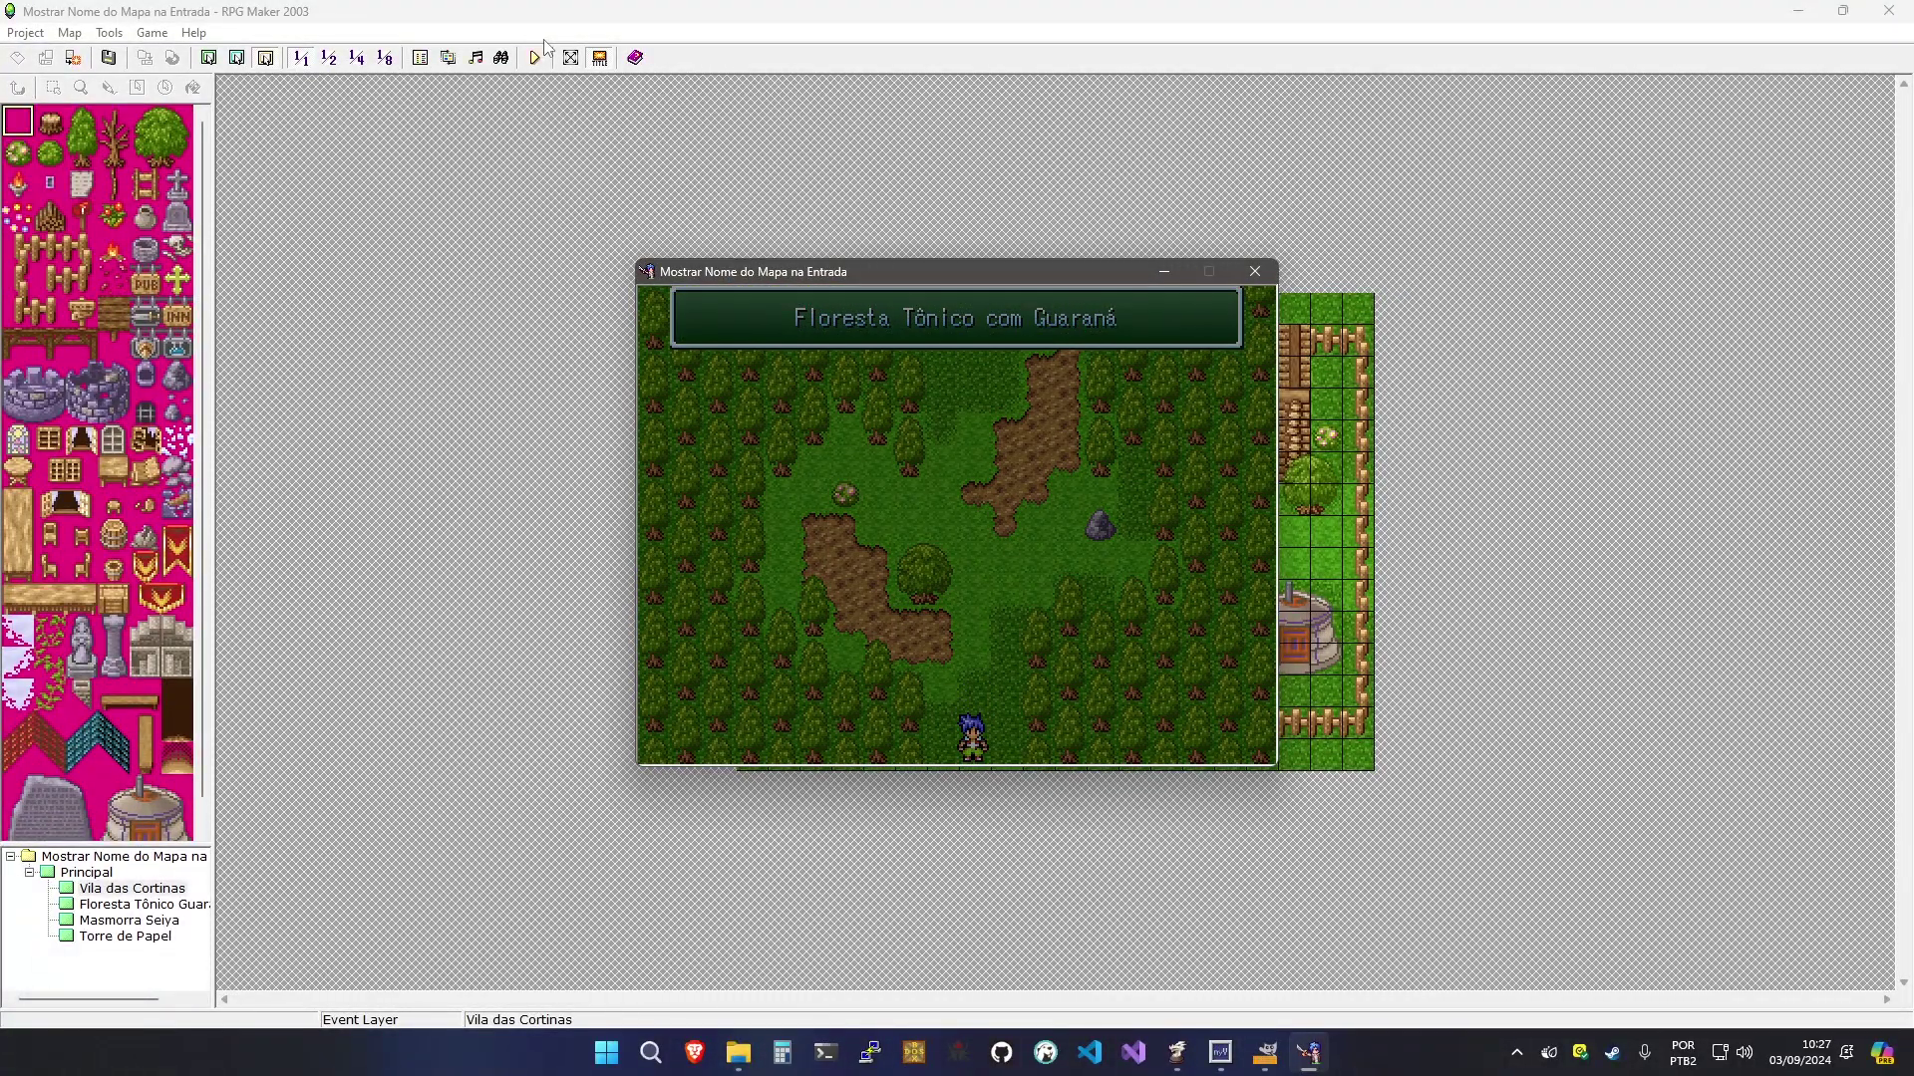
pyautogui.press('Down')
pyautogui.press('Down')
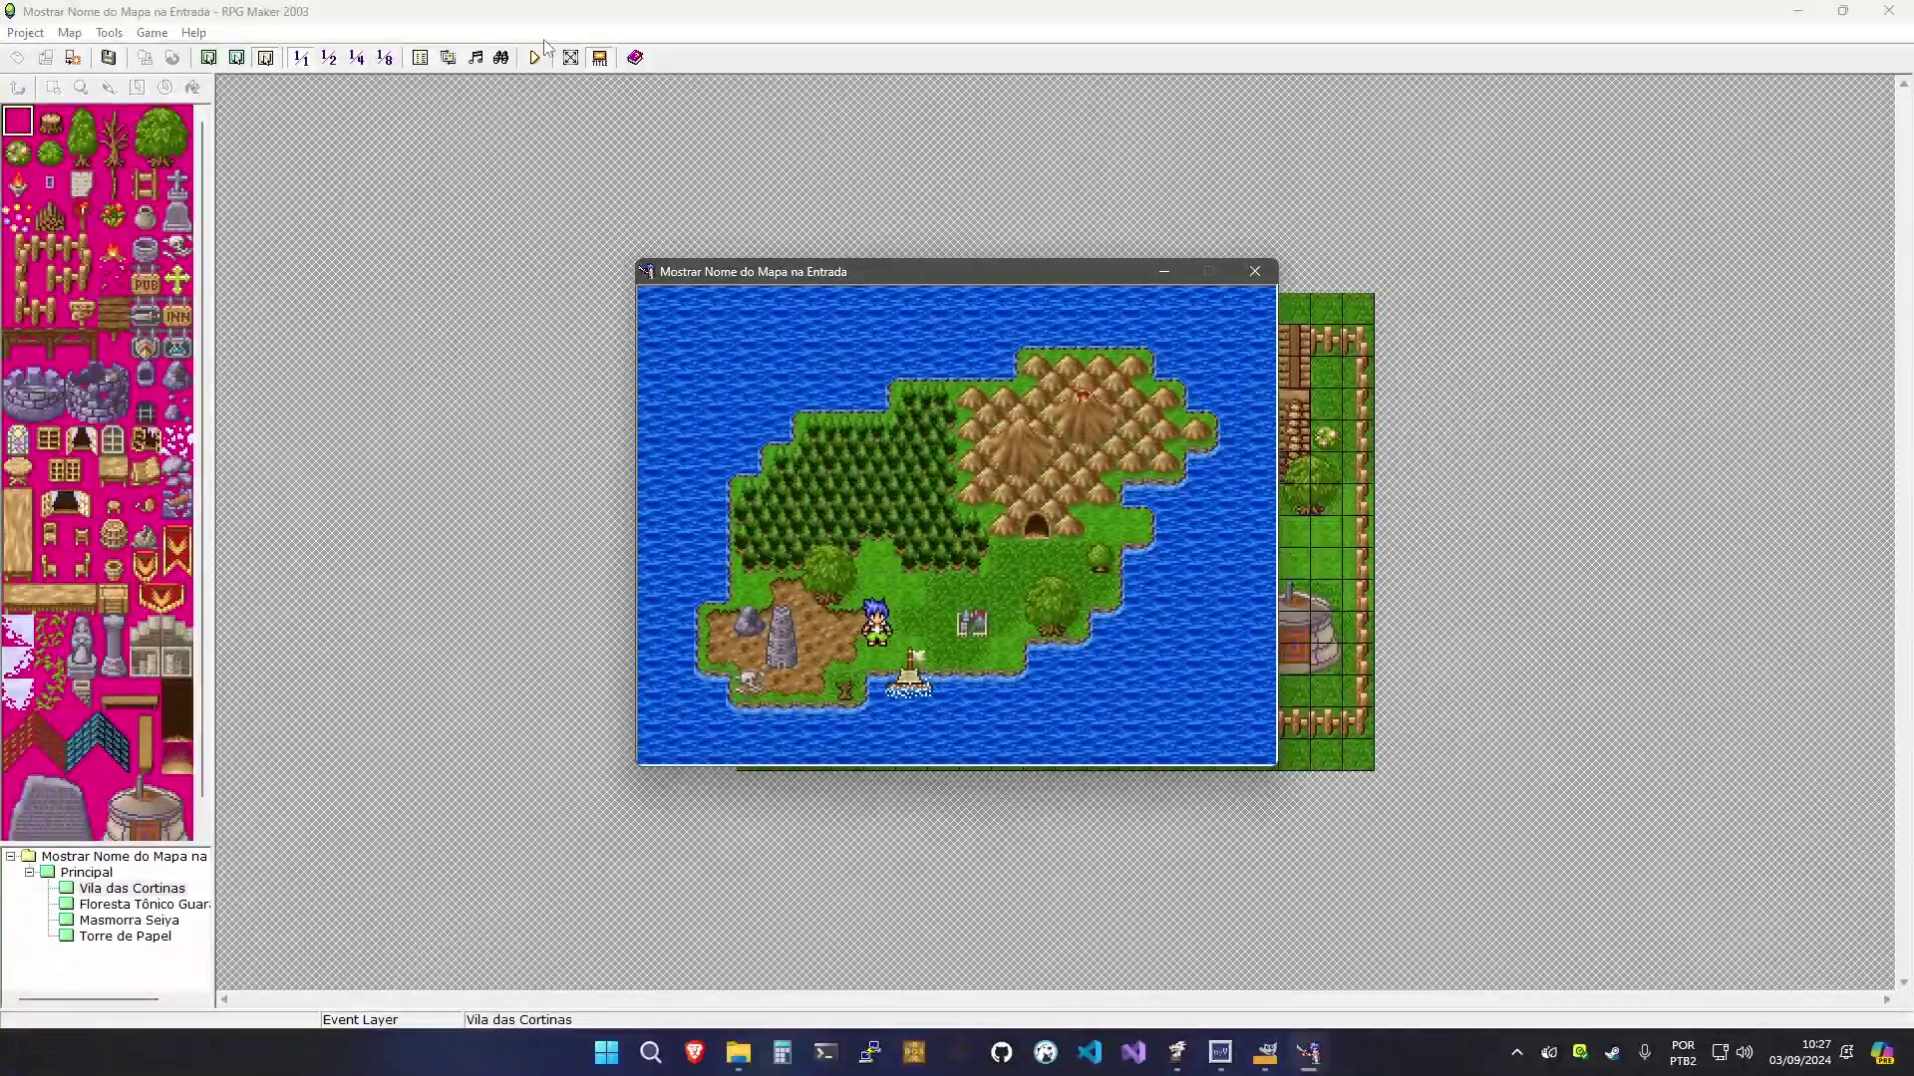
# Walk the hero into the tower to check its place-name banner, and end the playtest
pyautogui.press('Left')
pyautogui.press('Left')
pyautogui.press('Left')
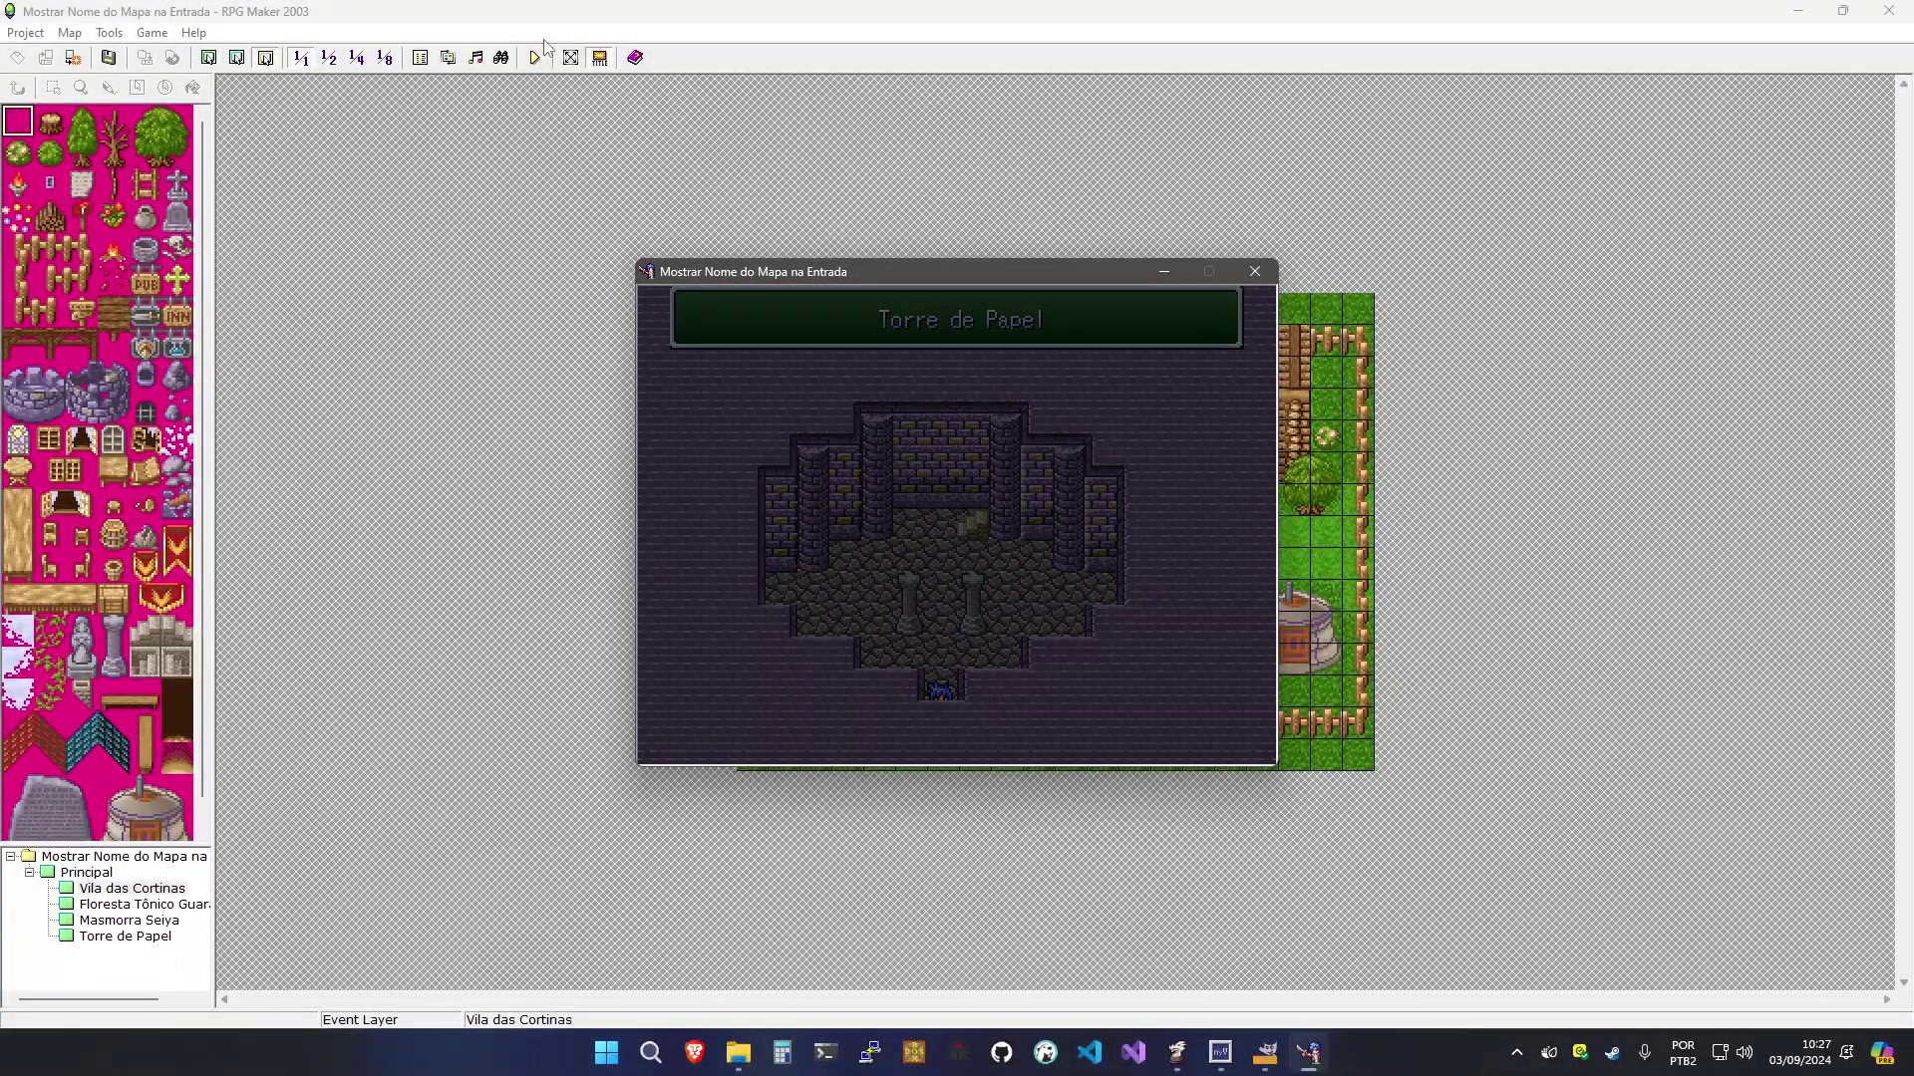
pyautogui.click(1271, 269)
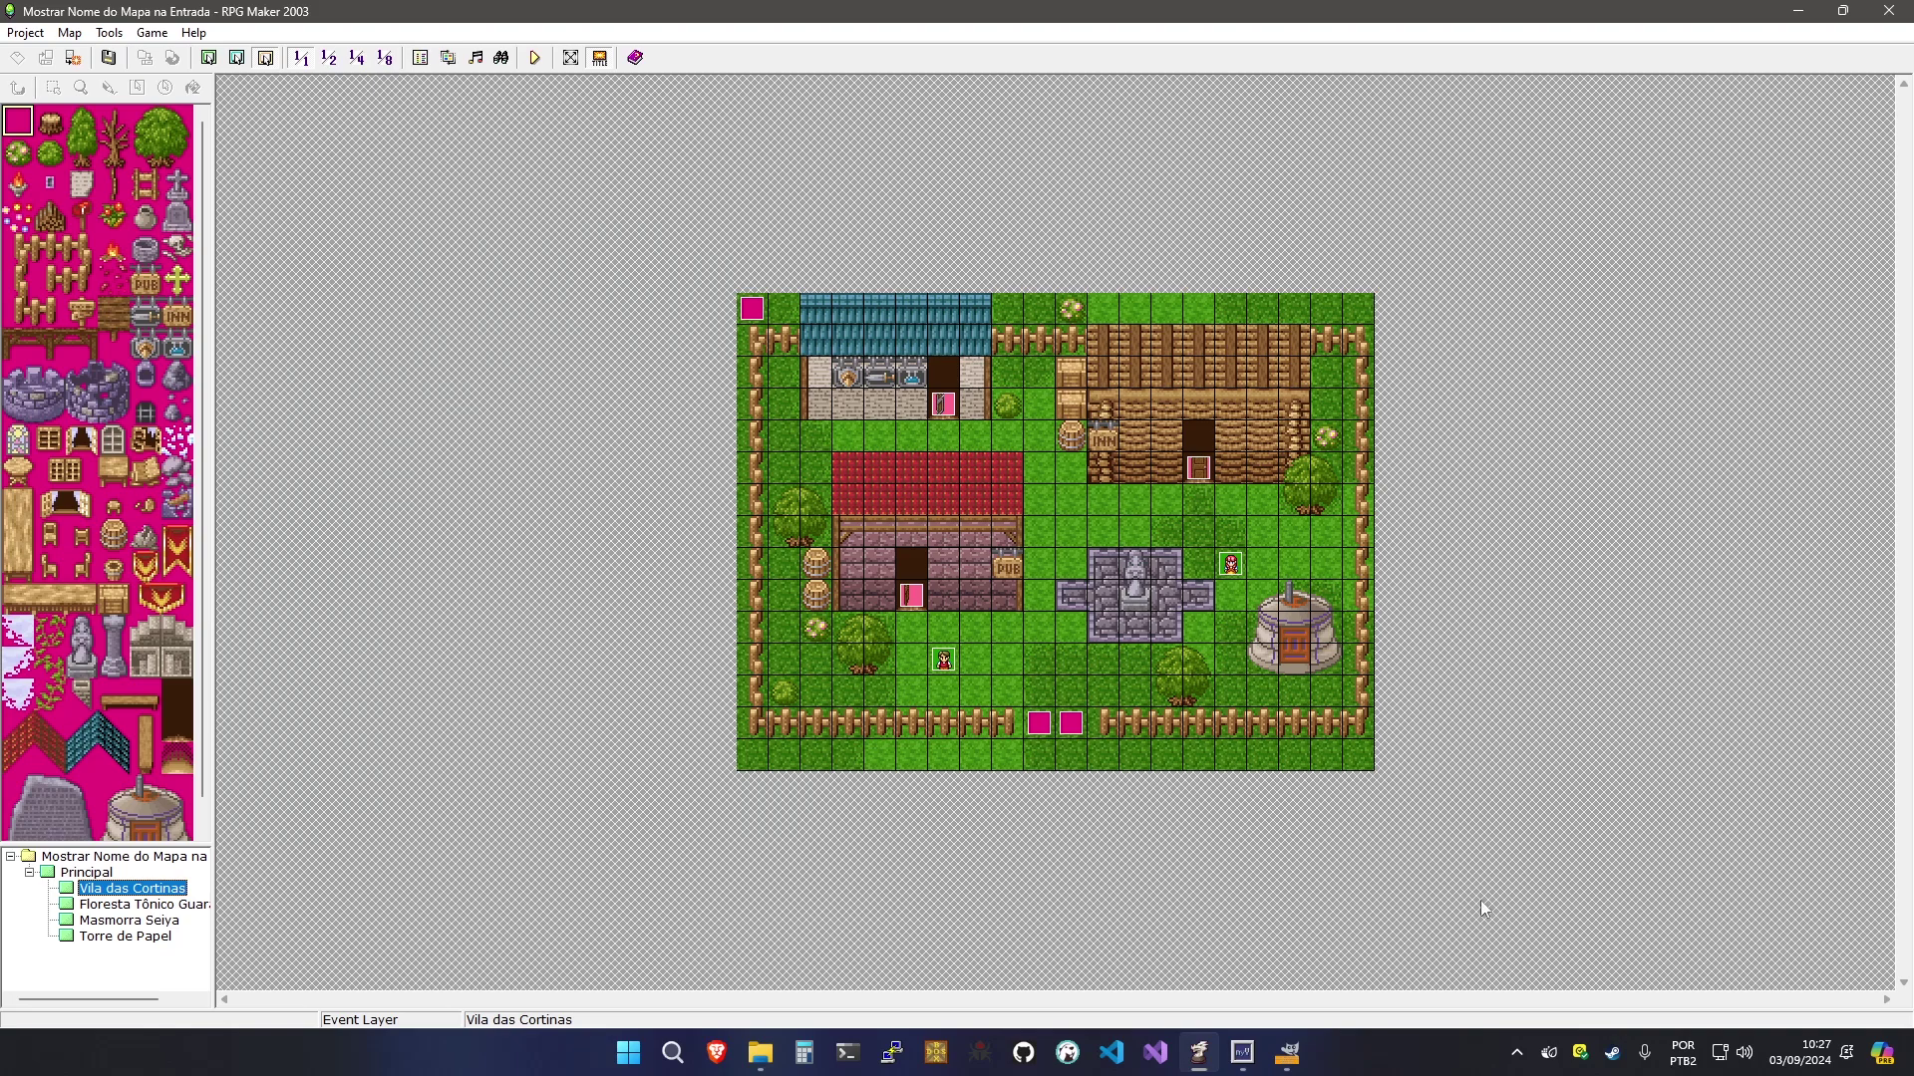
# Run another playtest, walk the hero into Vila das Cortinas, open the party menu there, and close the game
pyautogui.click(1030, 474)
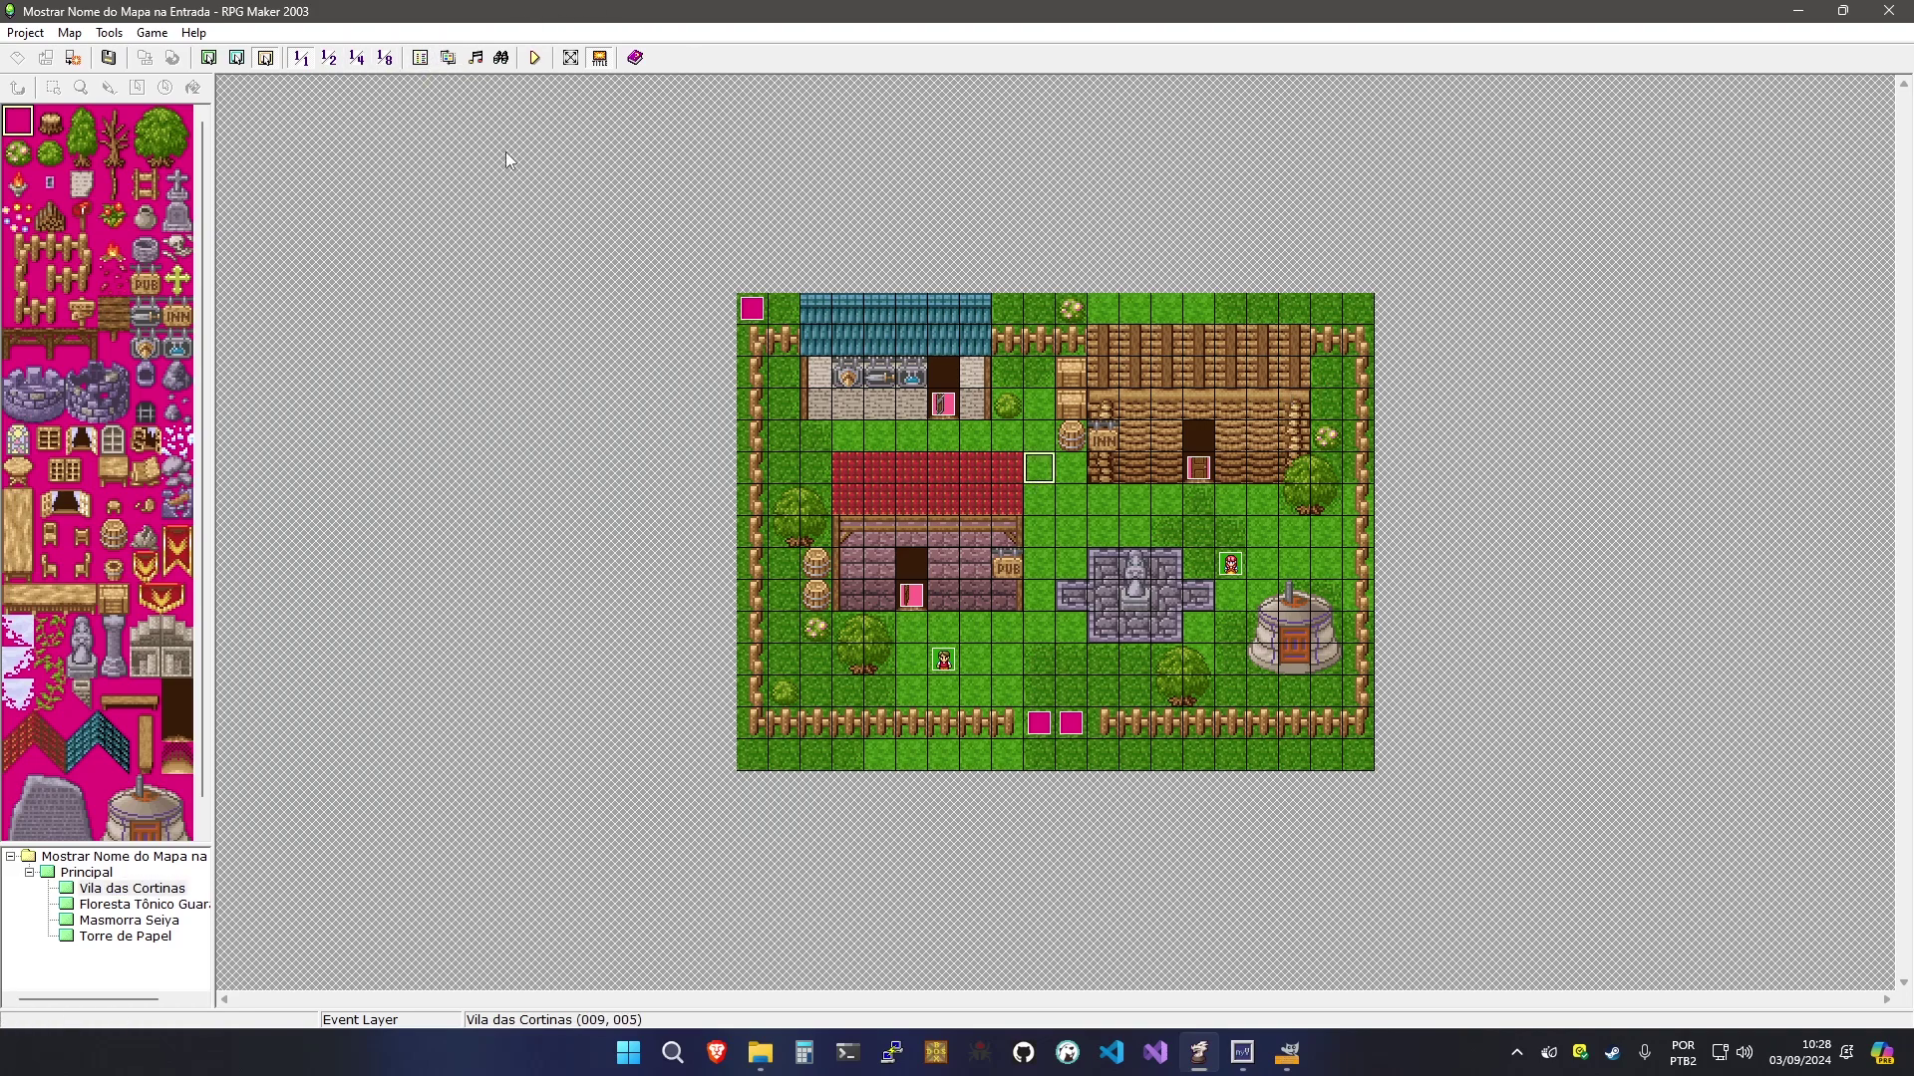
pyautogui.click(534, 57)
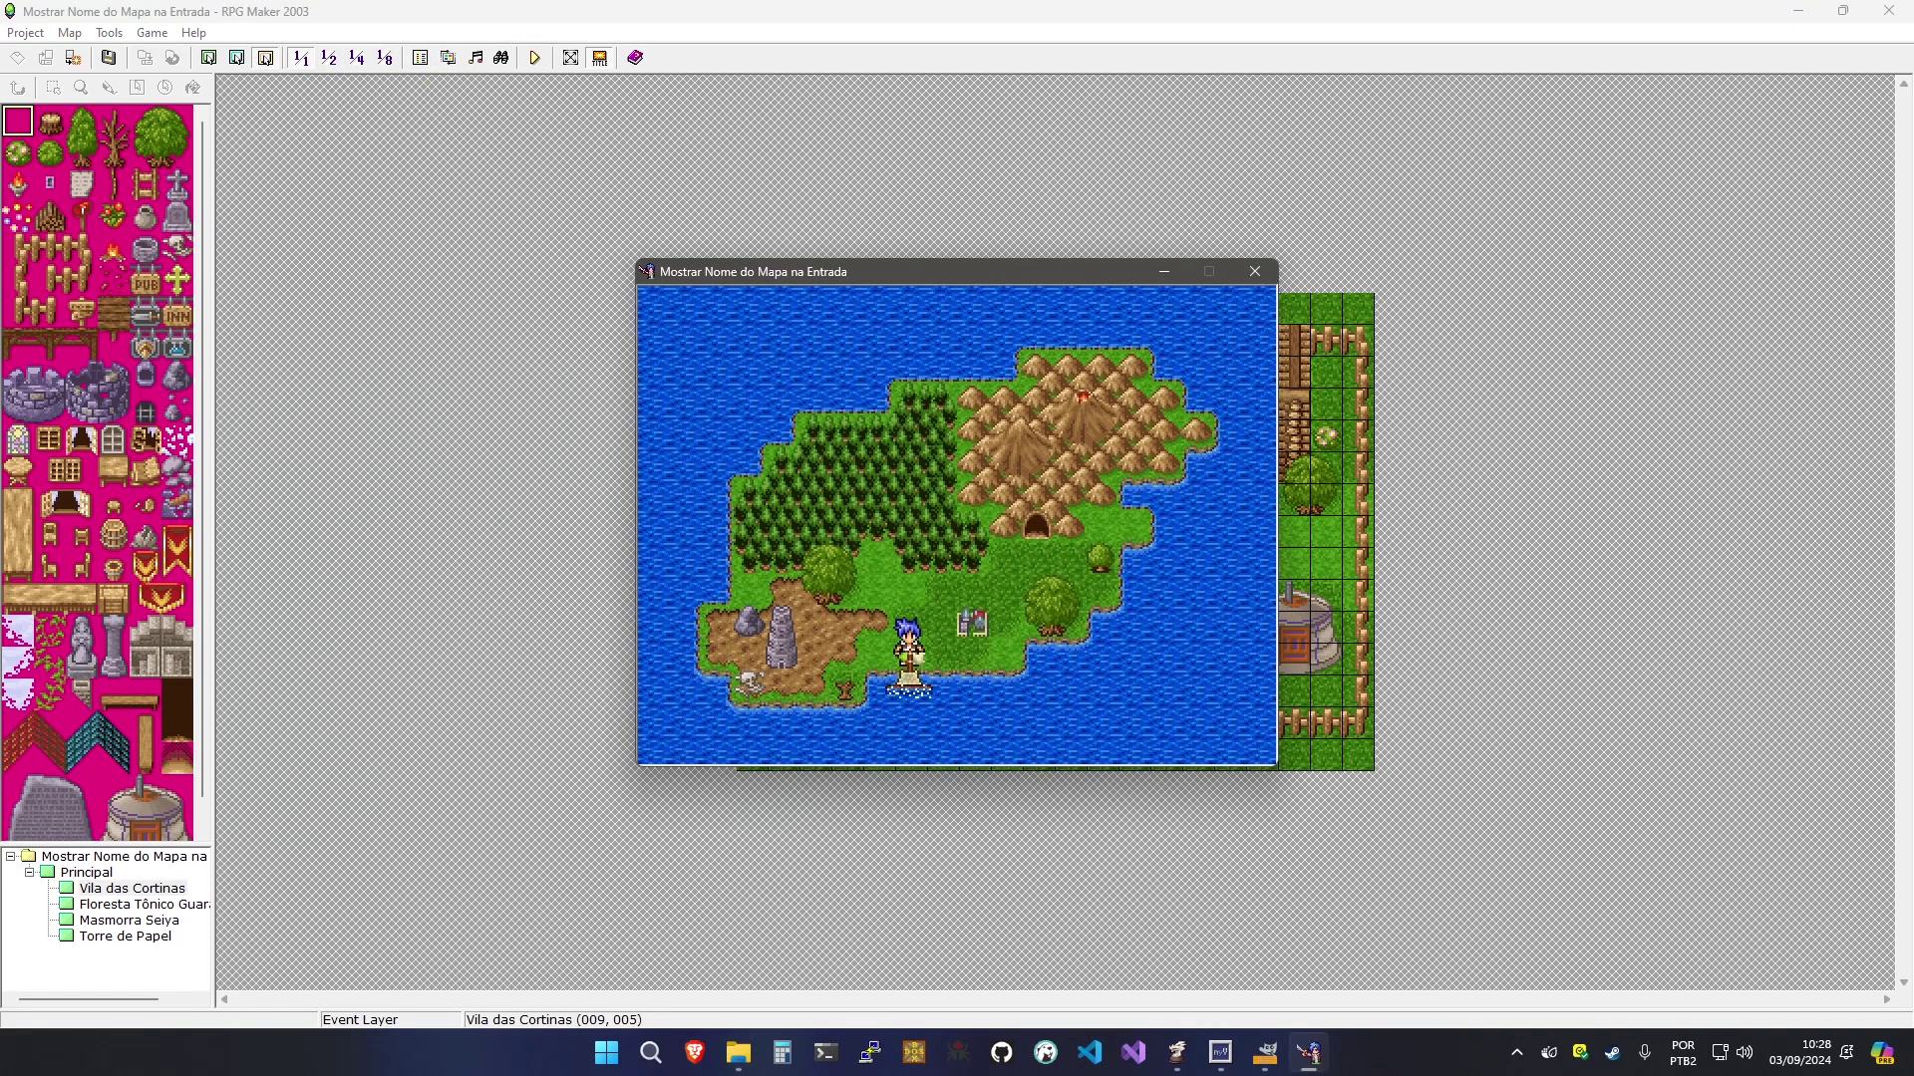
pyautogui.press('Escape')
pyautogui.press('Escape')
pyautogui.press('Right')
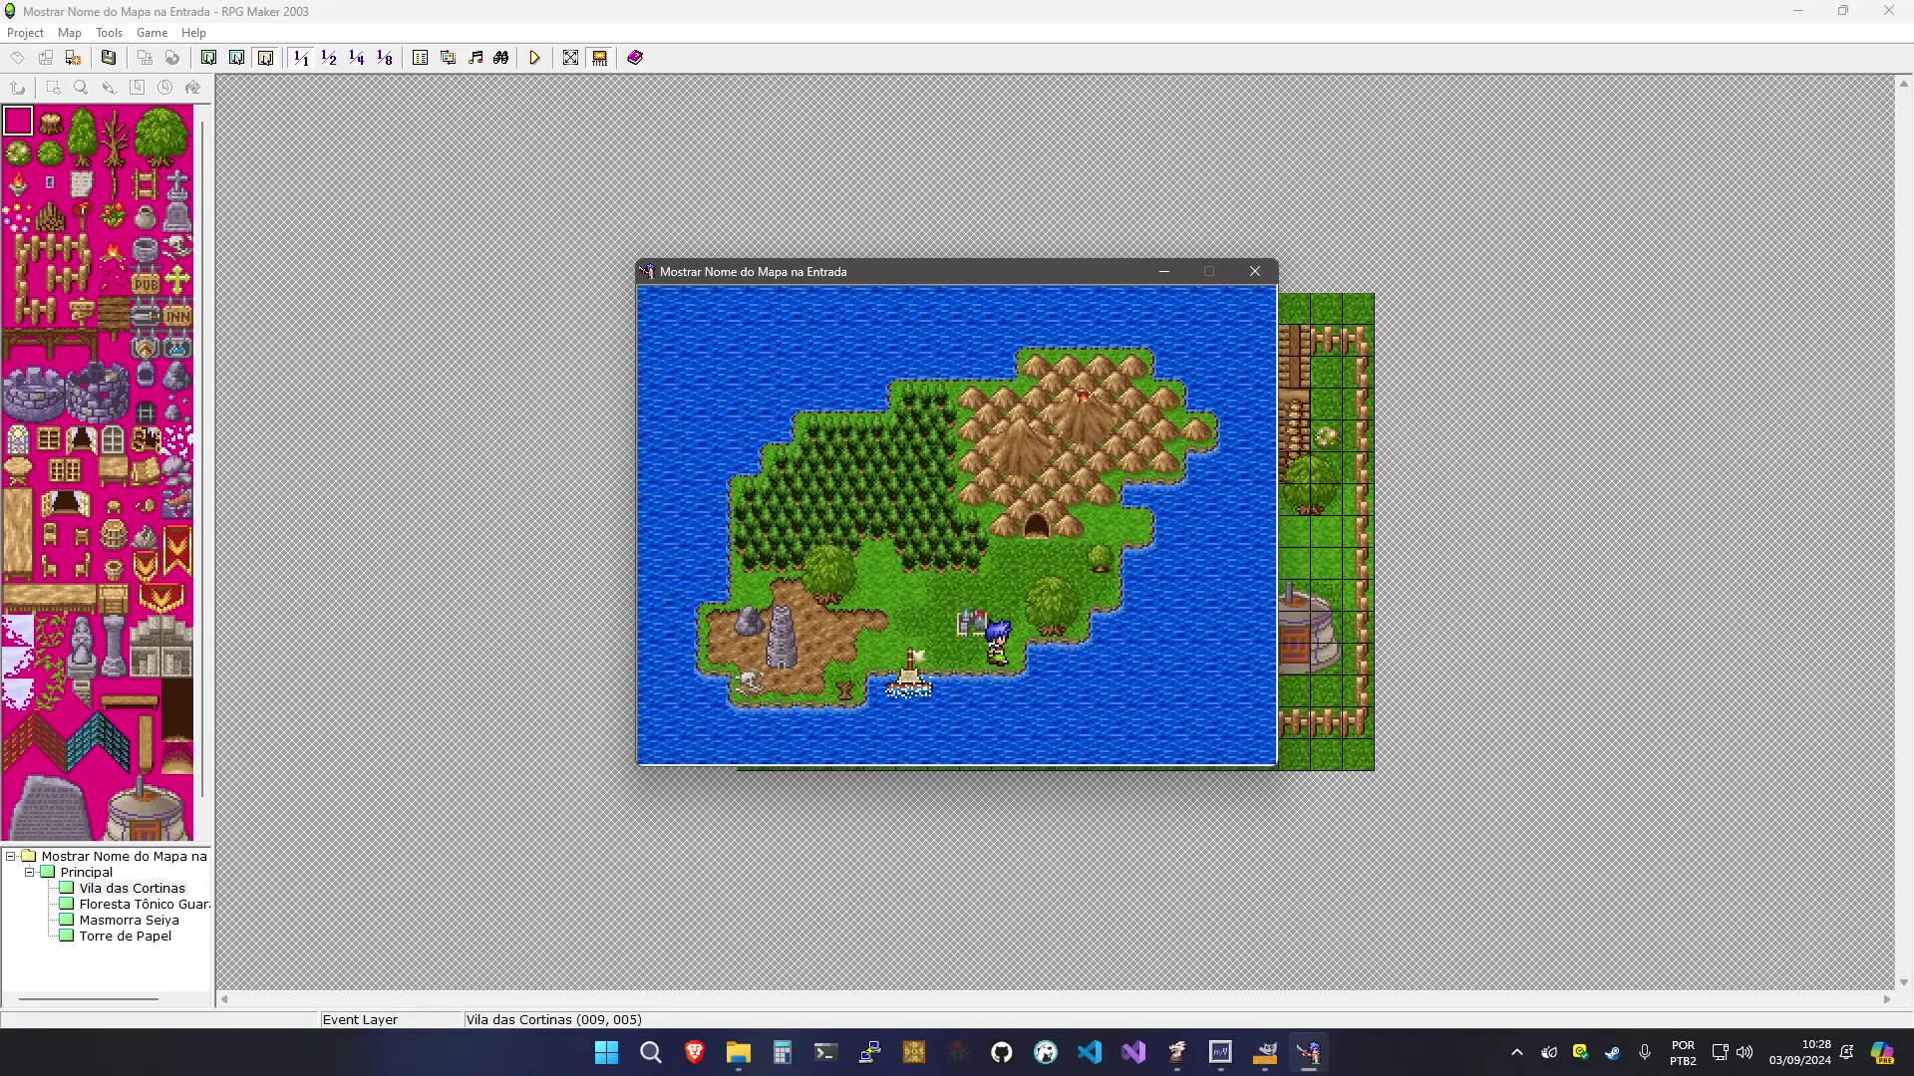
pyautogui.press('Up')
pyautogui.press('Left')
pyautogui.press('Down')
pyautogui.press('Return')
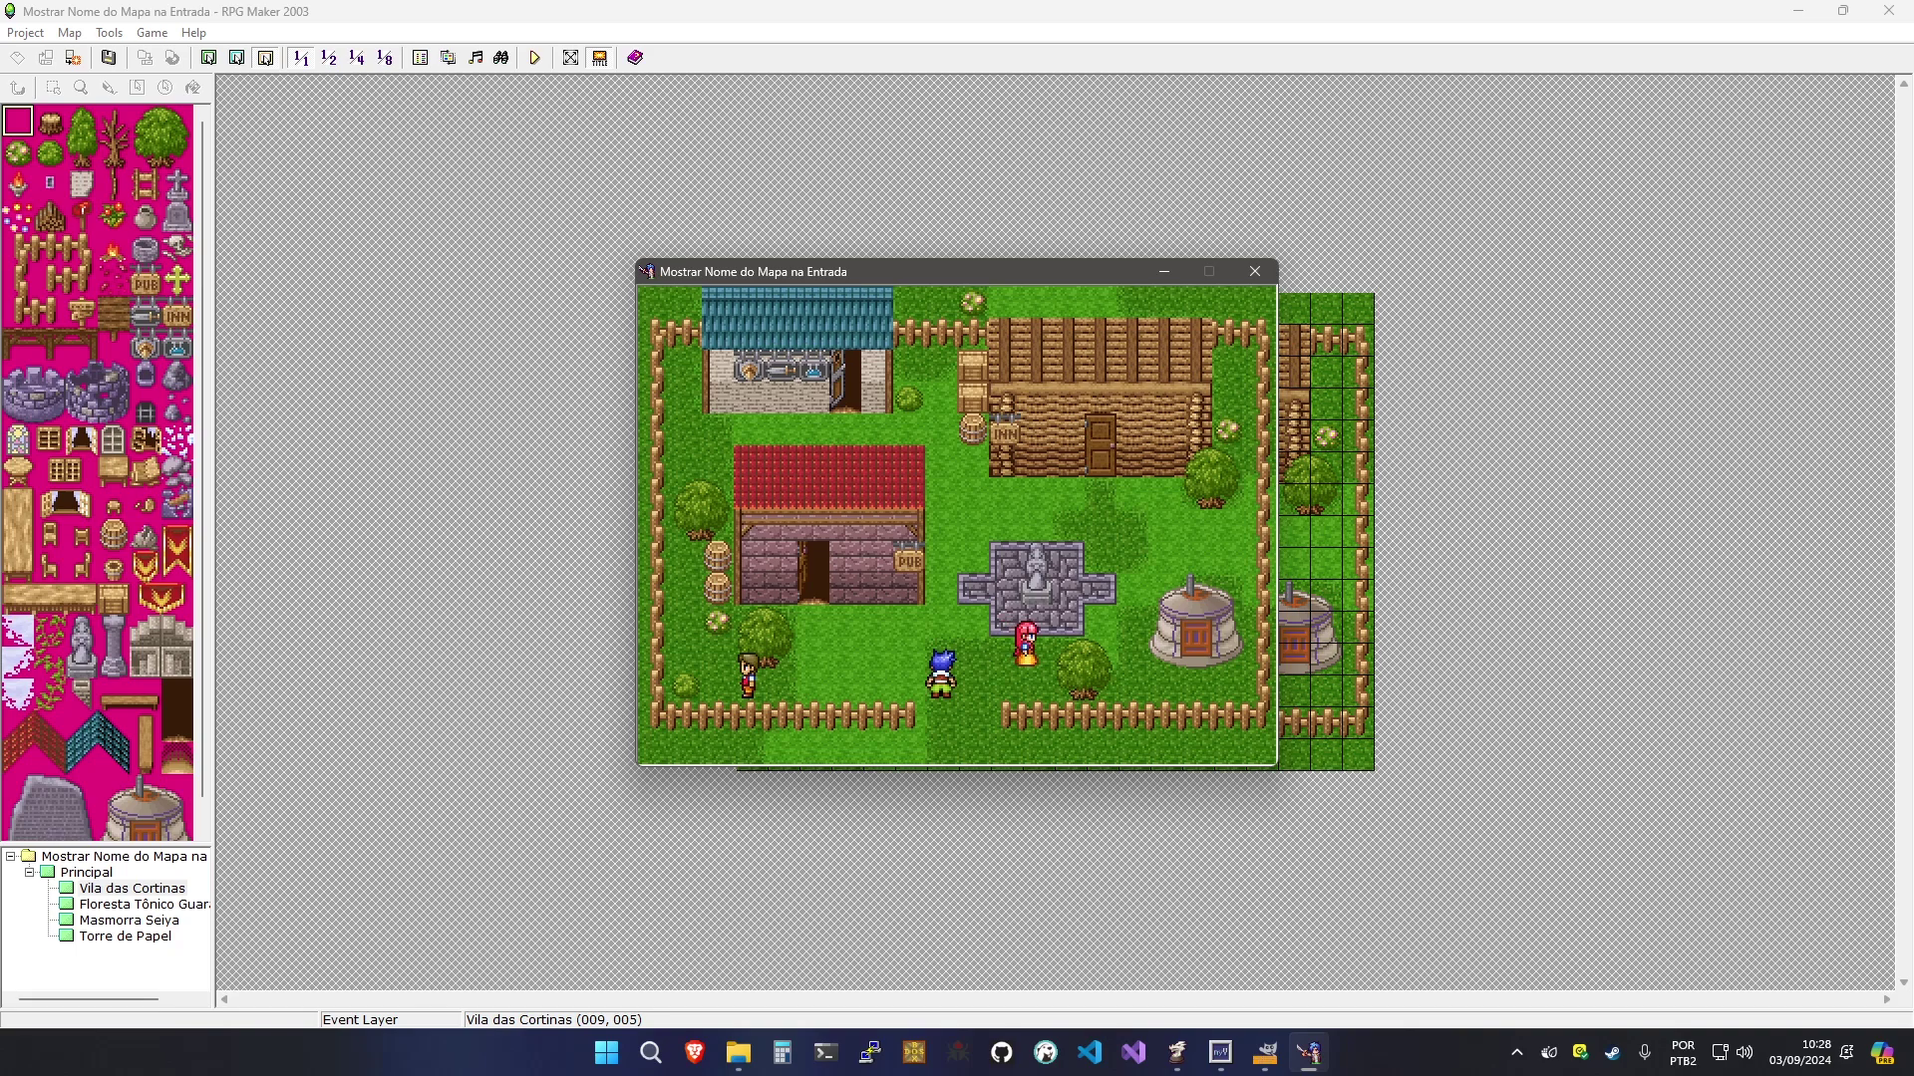
pyautogui.press('Escape')
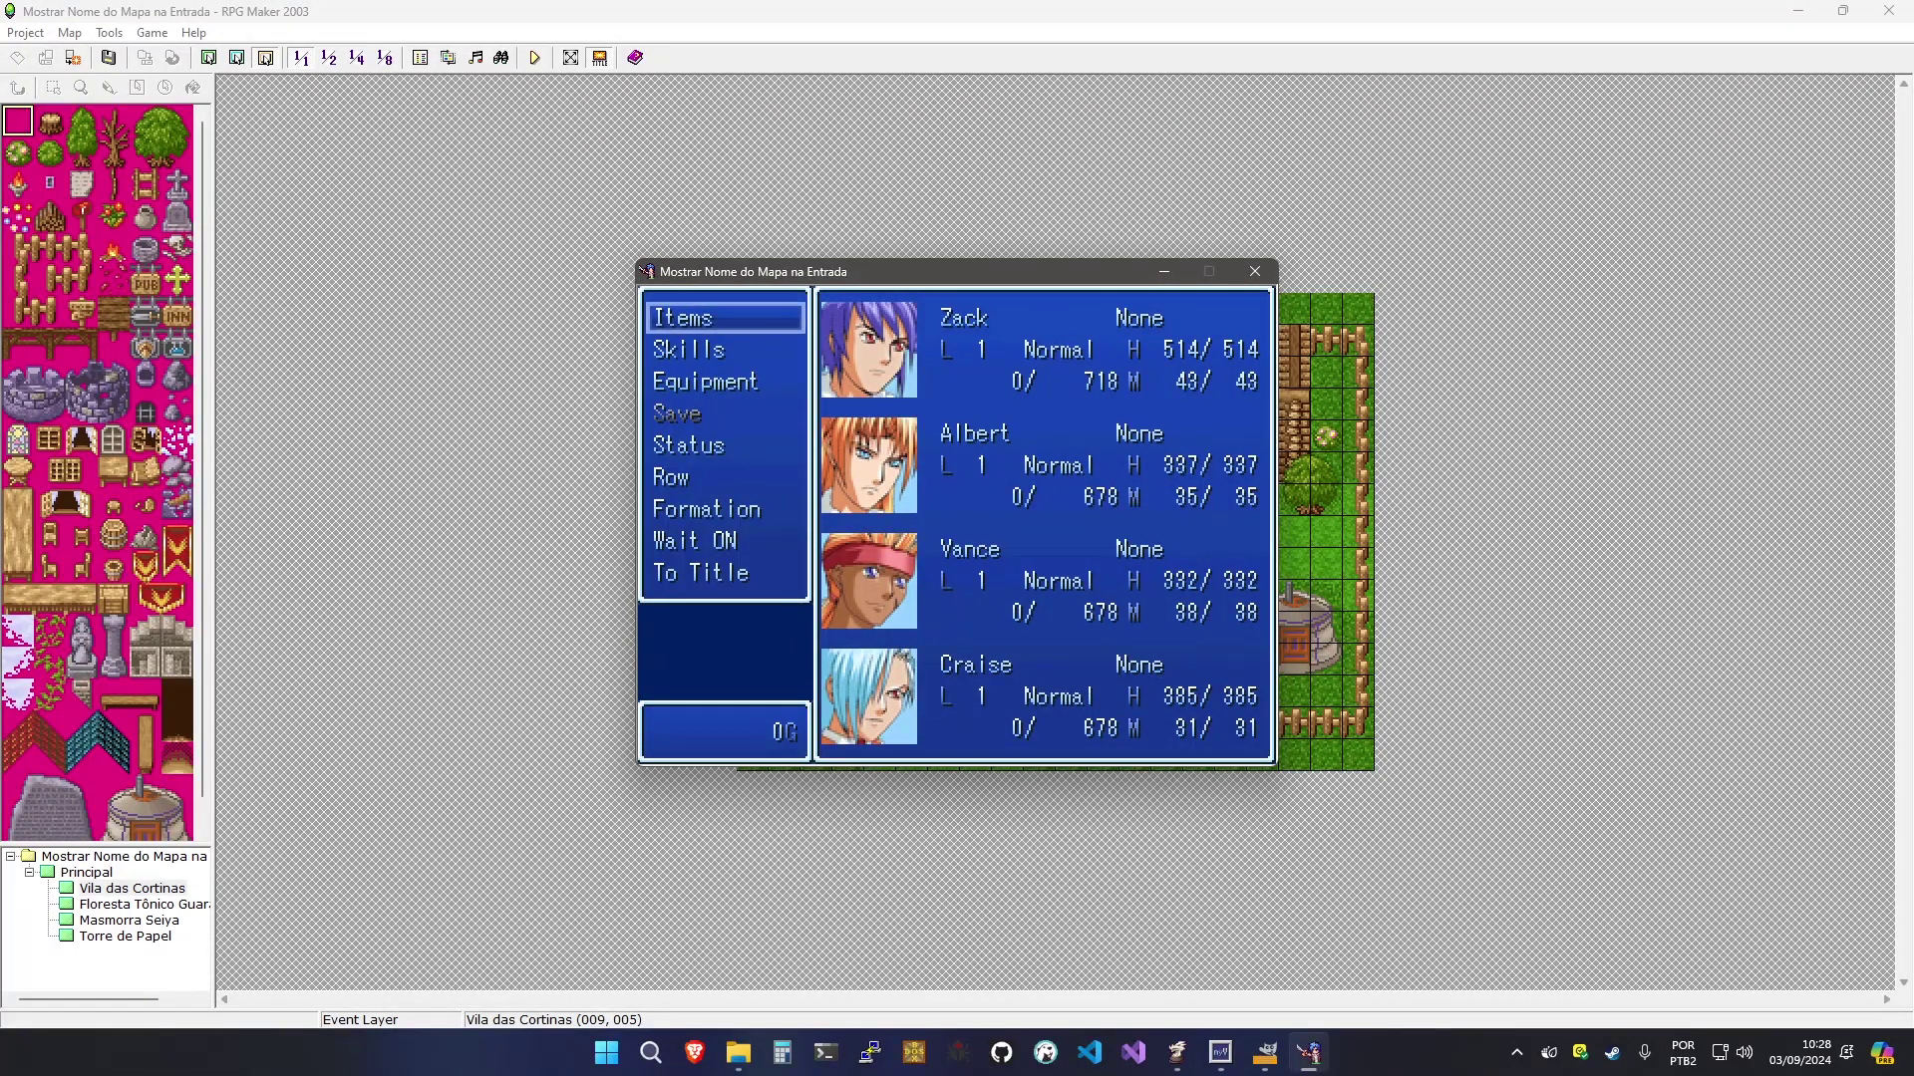
pyautogui.hotkey('alt', 'F4')
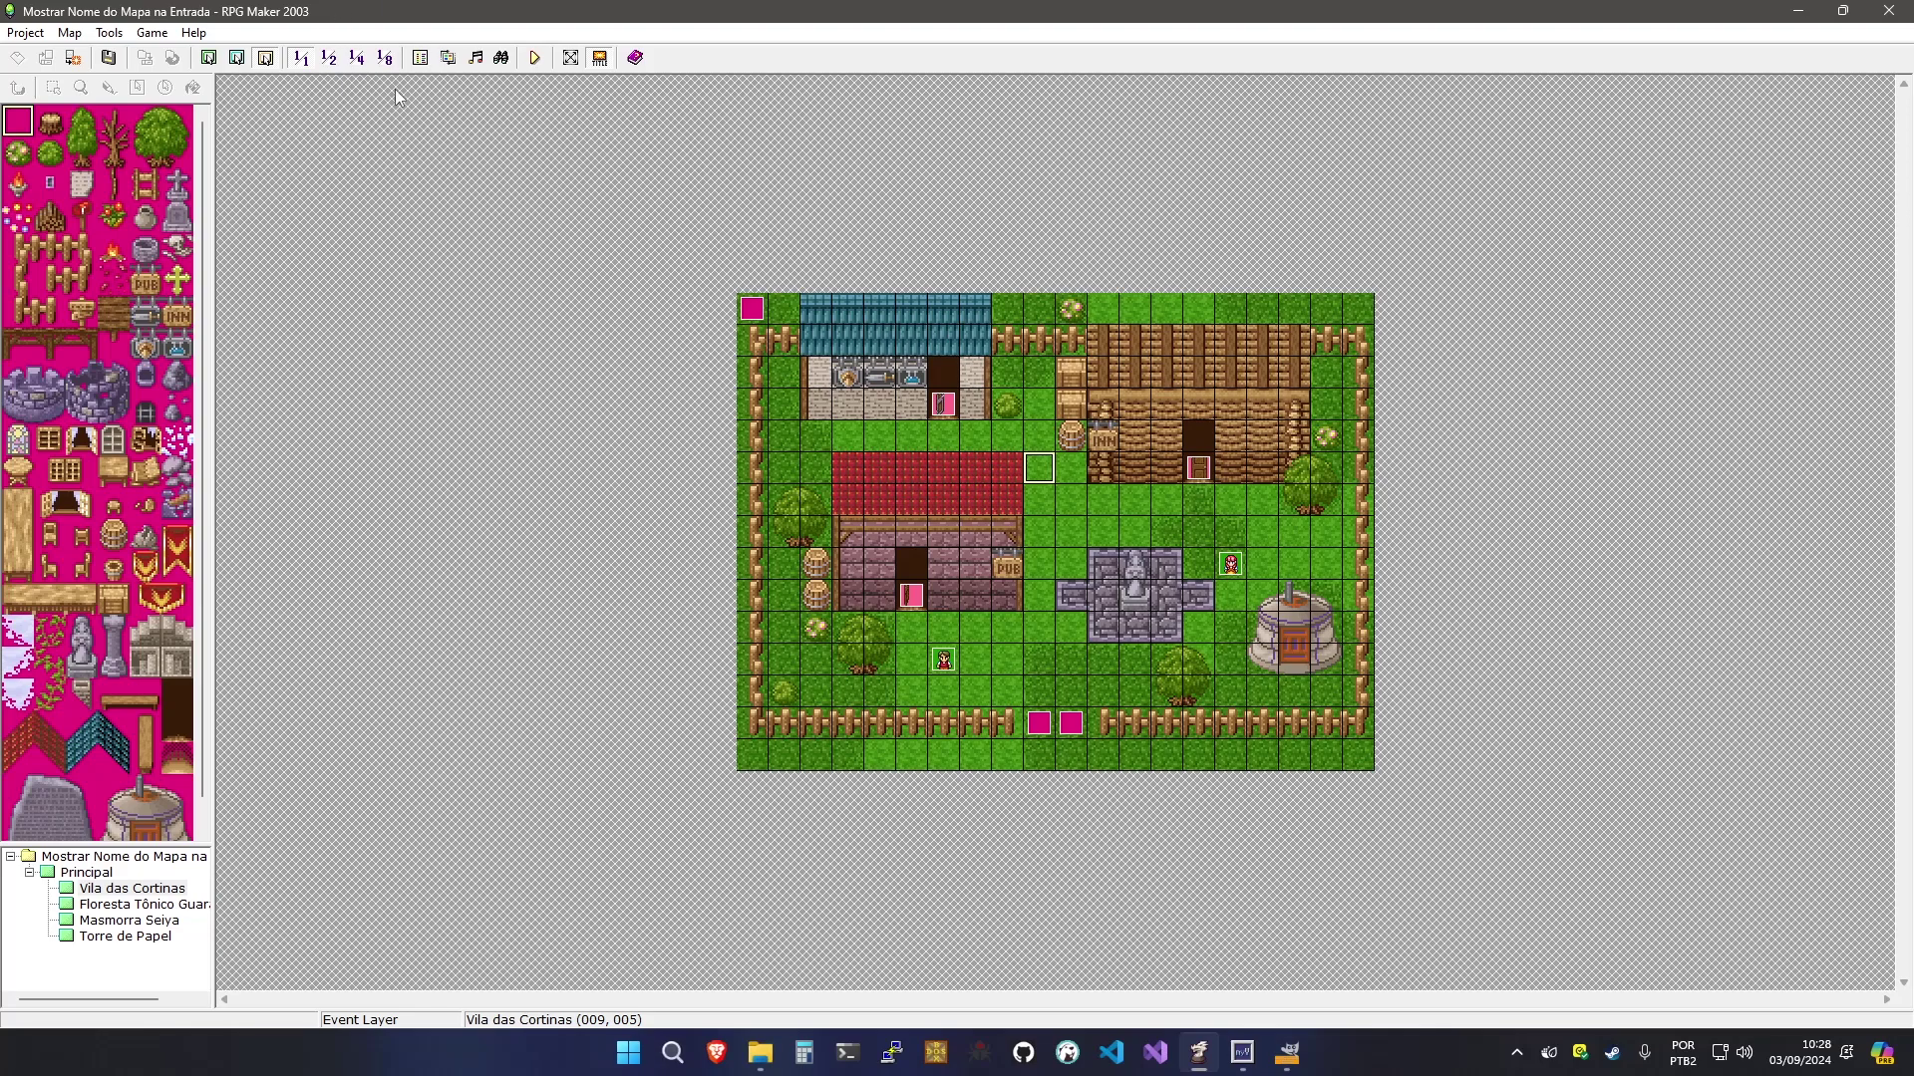
# Add a conditional branch to the __BOOT_ common event that checks whether switch 0003:__BOOT__ is OFF
pyautogui.click(420, 57)
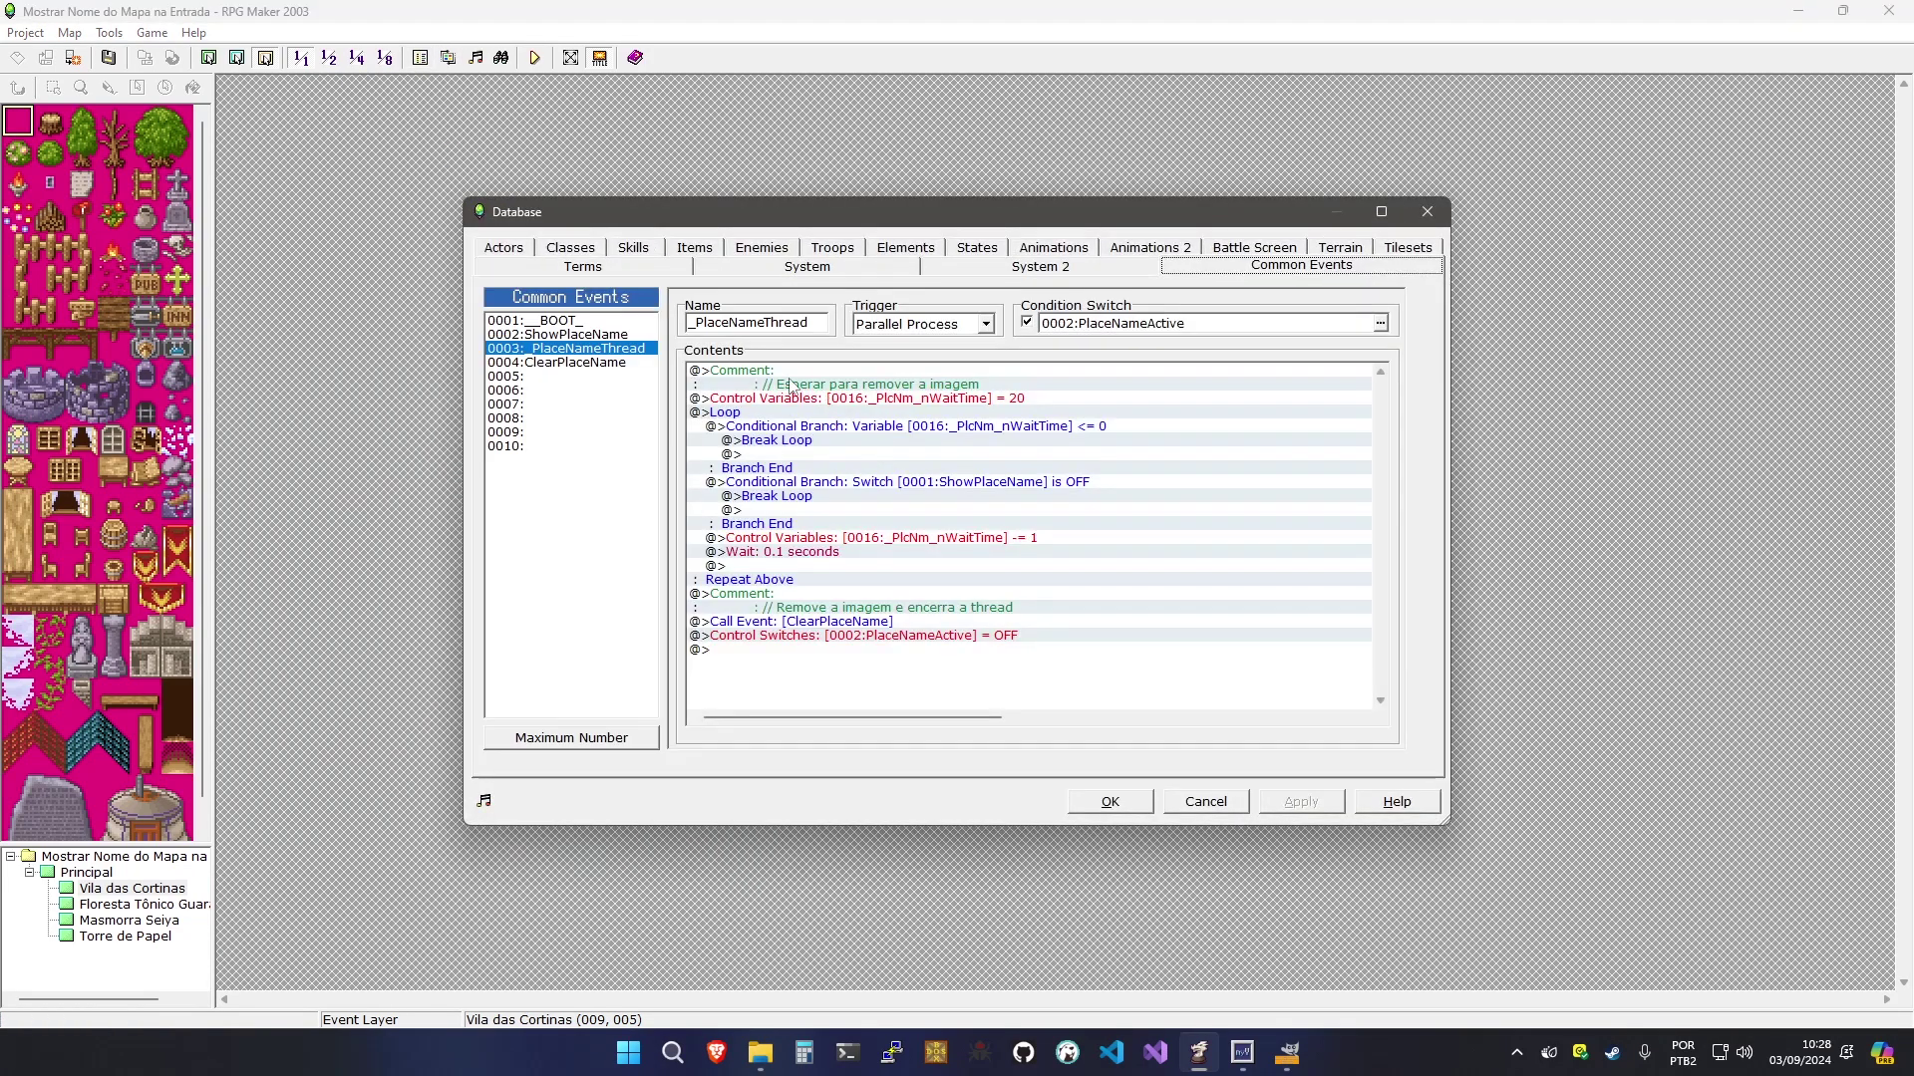
pyautogui.click(619, 321)
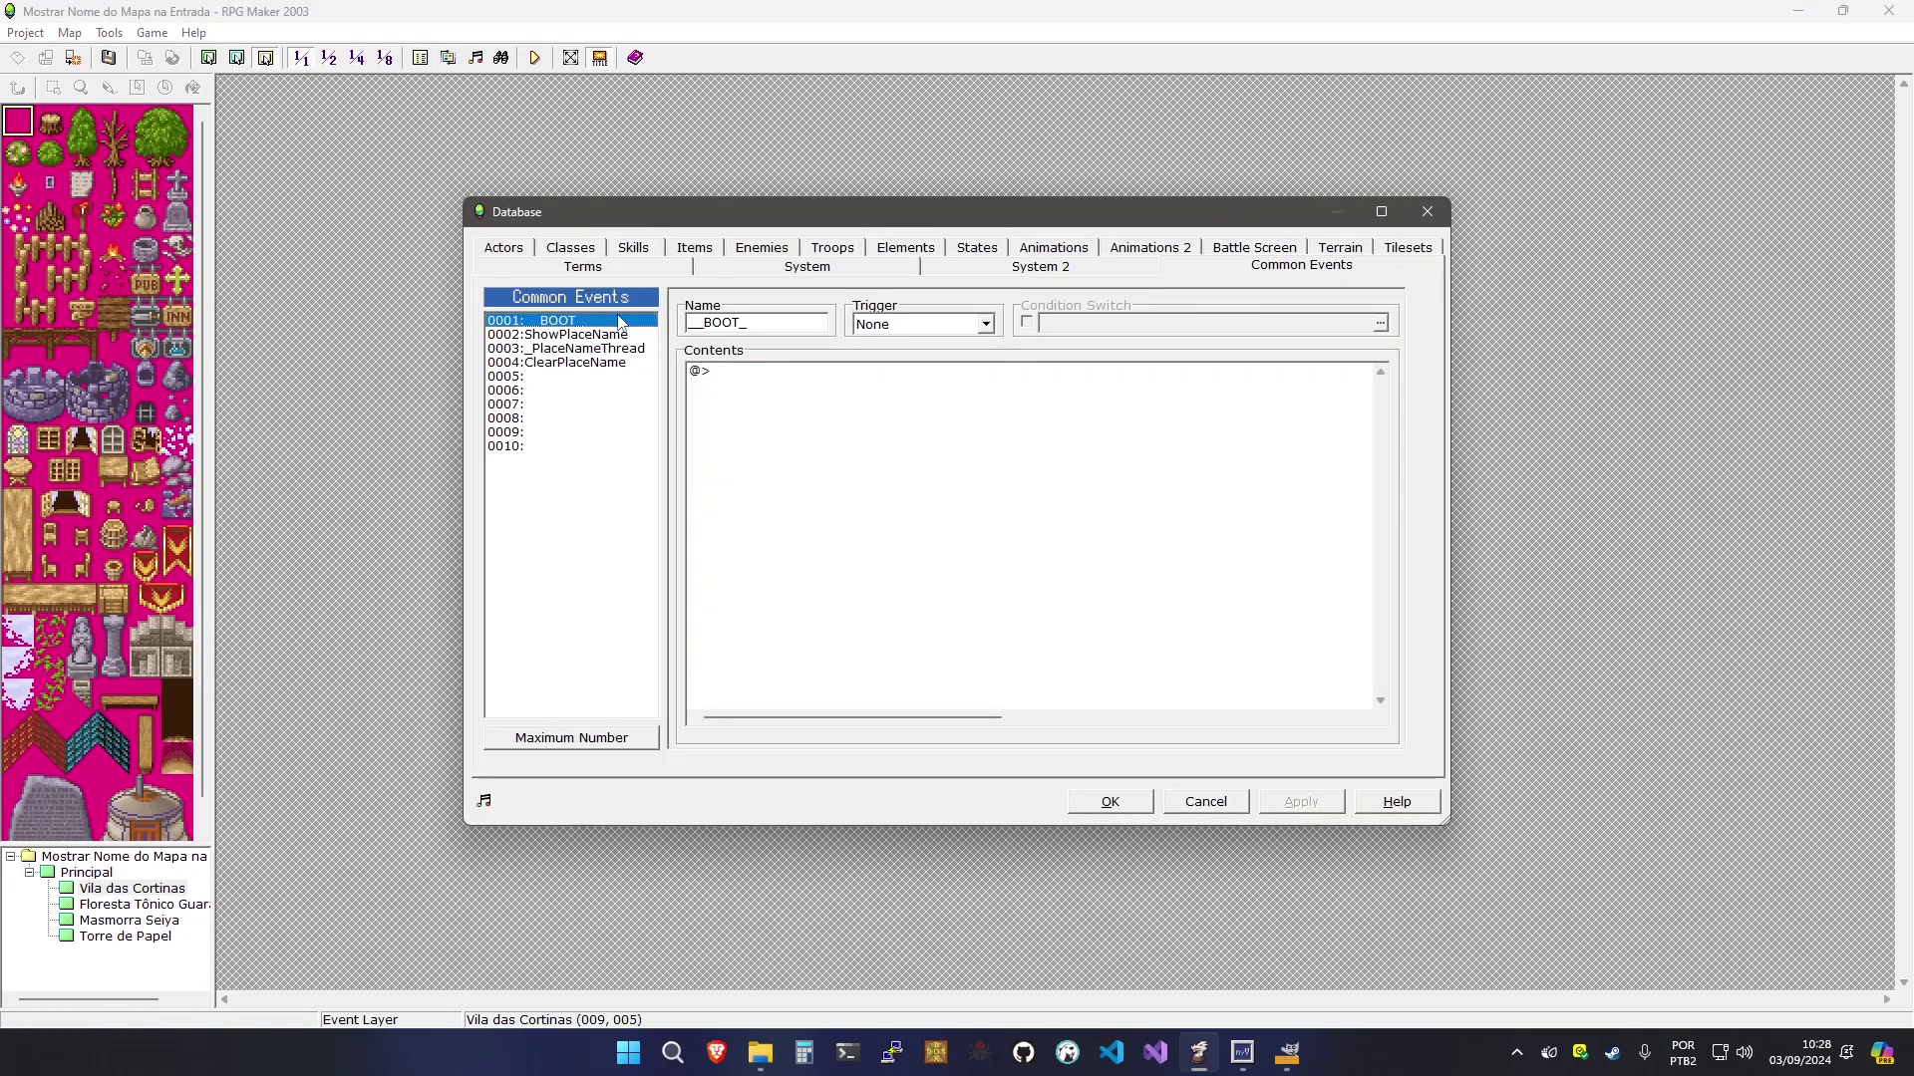
pyautogui.doubleClick(852, 409)
pyautogui.click(1041, 473)
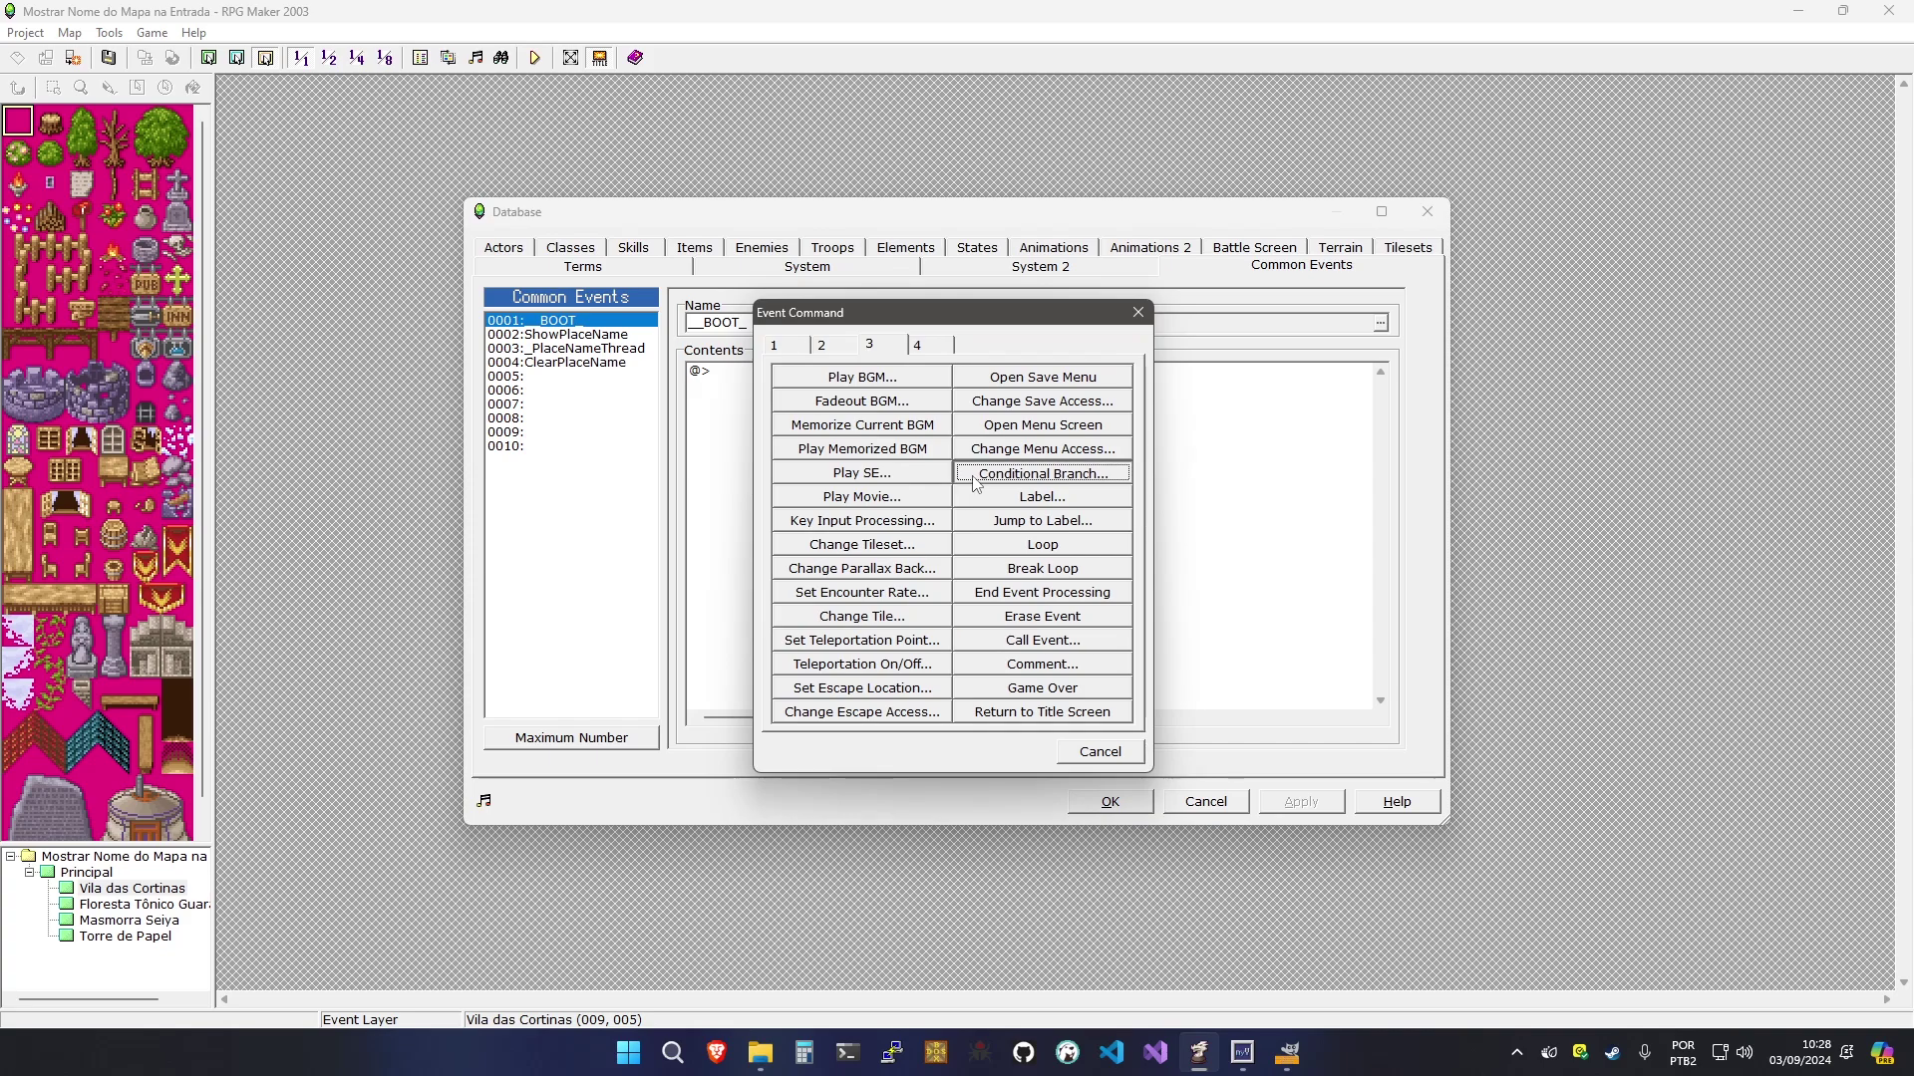
pyautogui.click(849, 437)
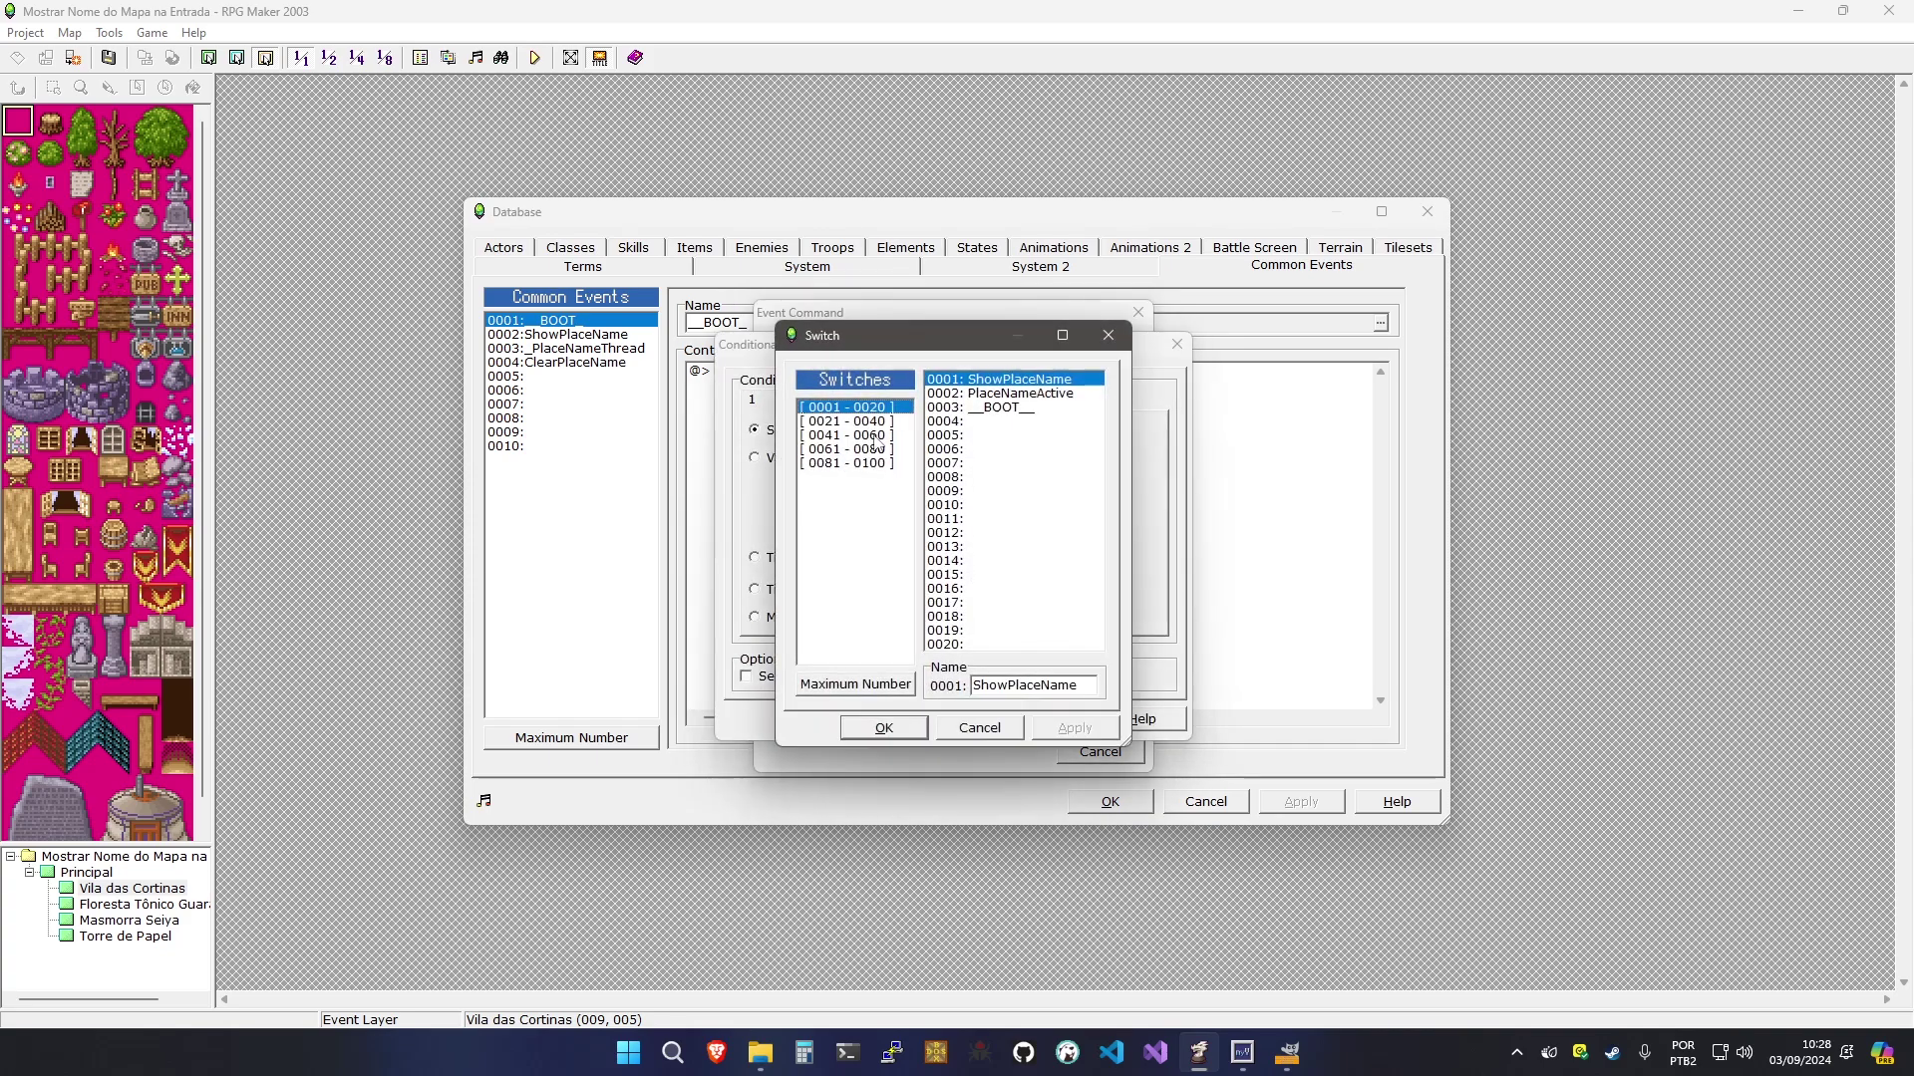
pyautogui.doubleClick(1032, 408)
pyautogui.click(1066, 431)
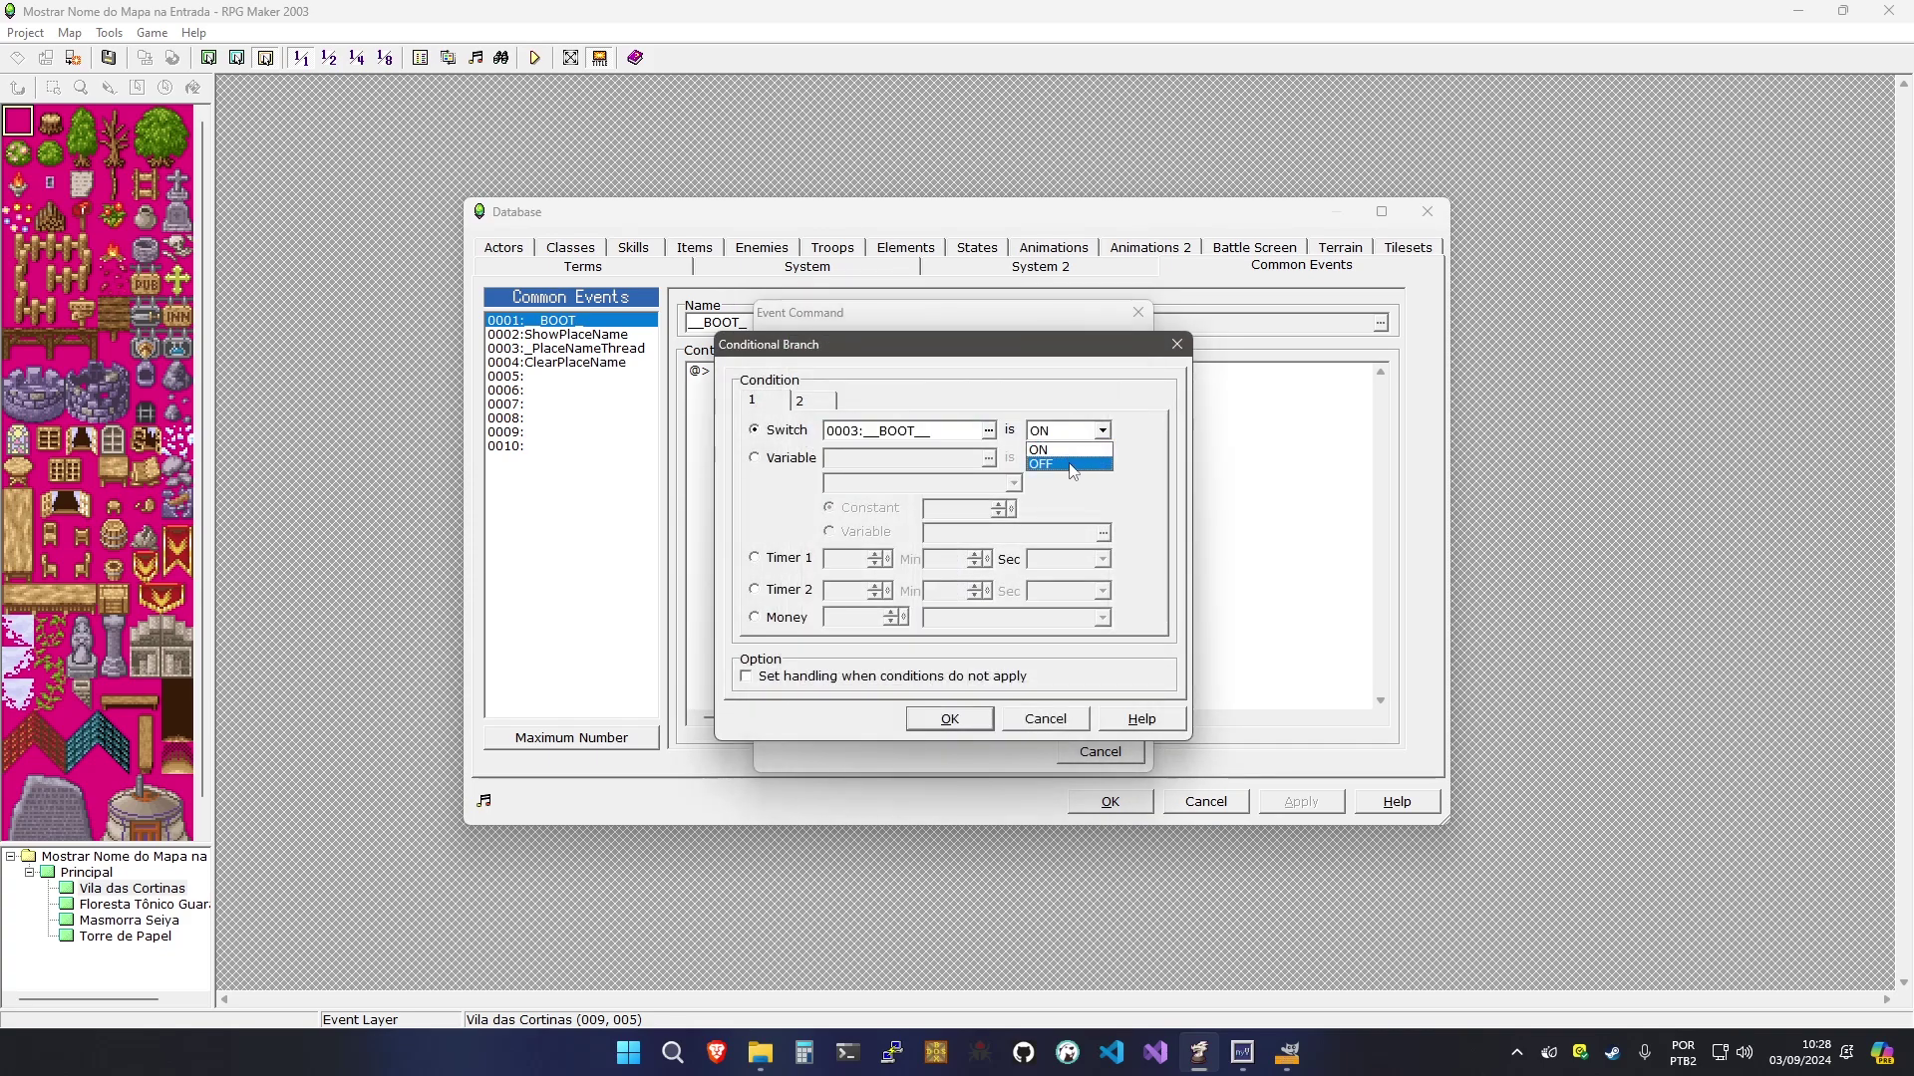
pyautogui.click(1063, 473)
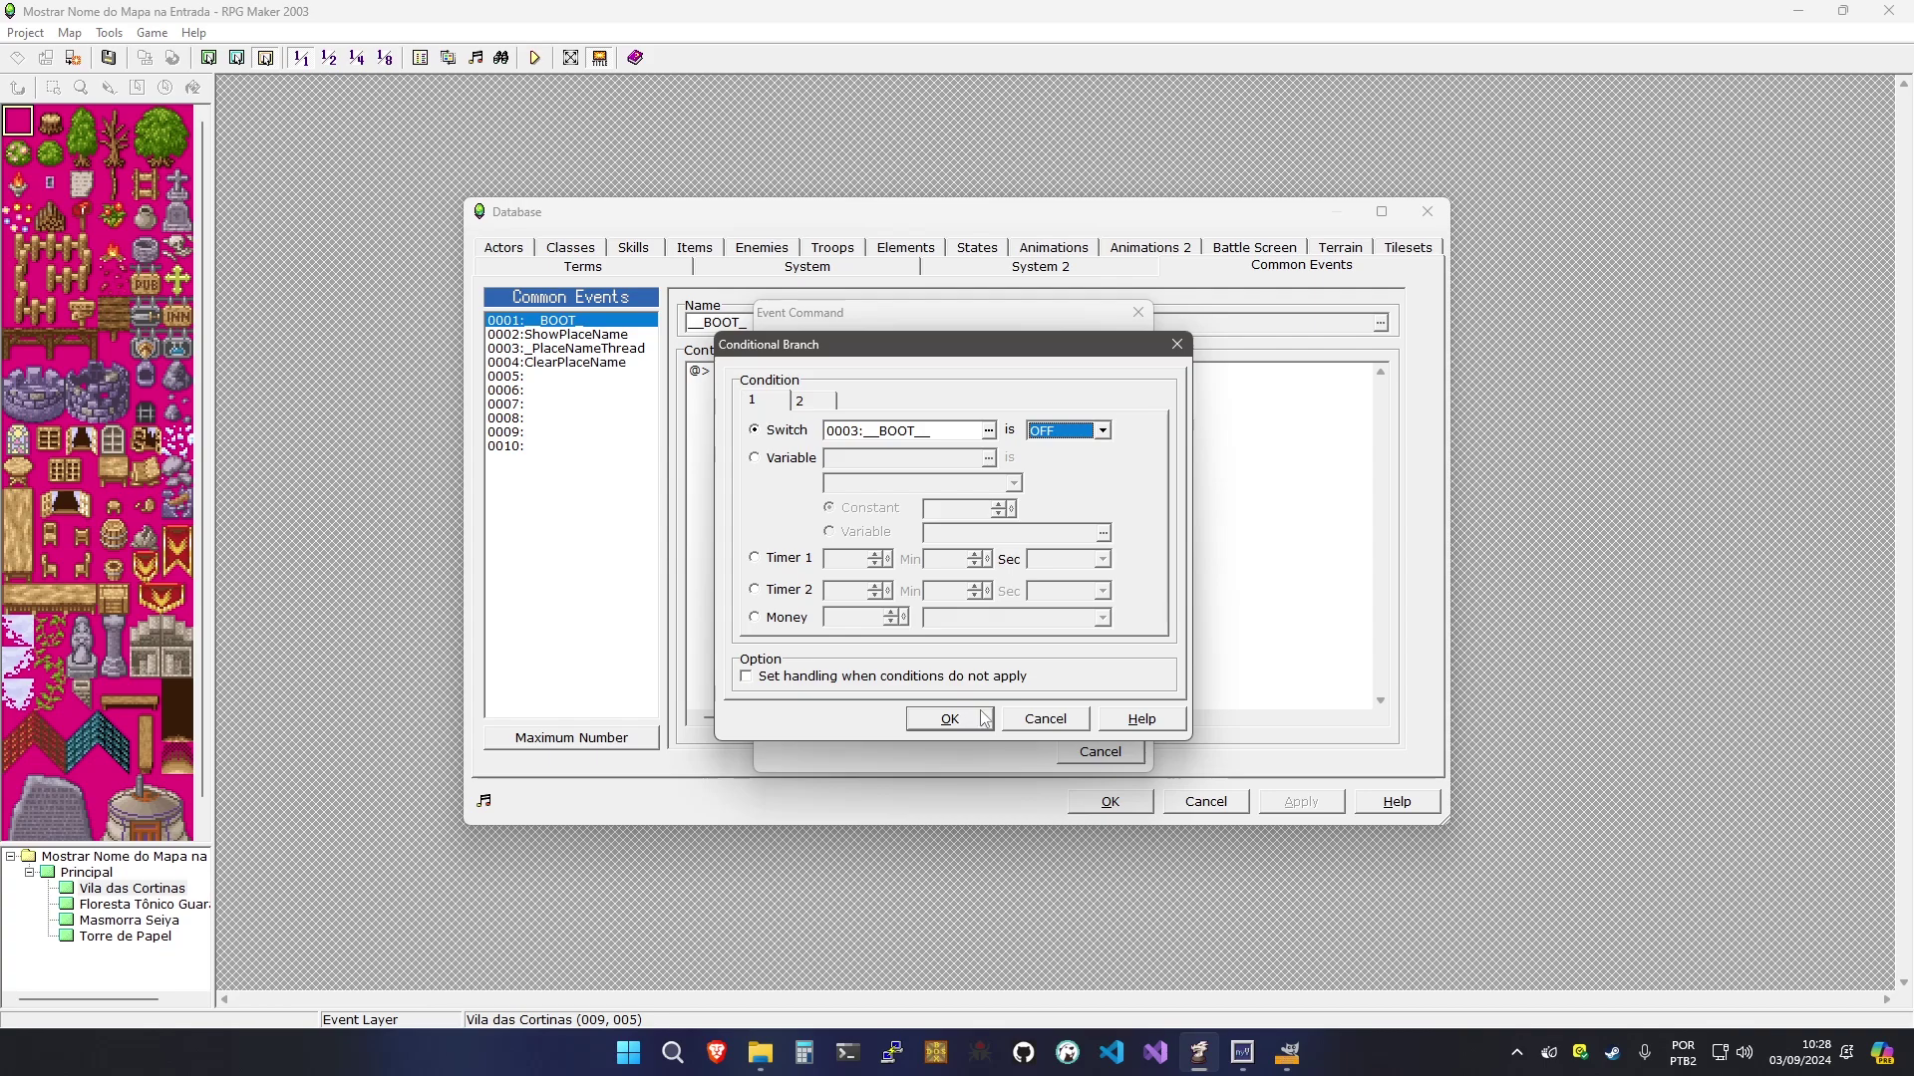
pyautogui.click(949, 719)
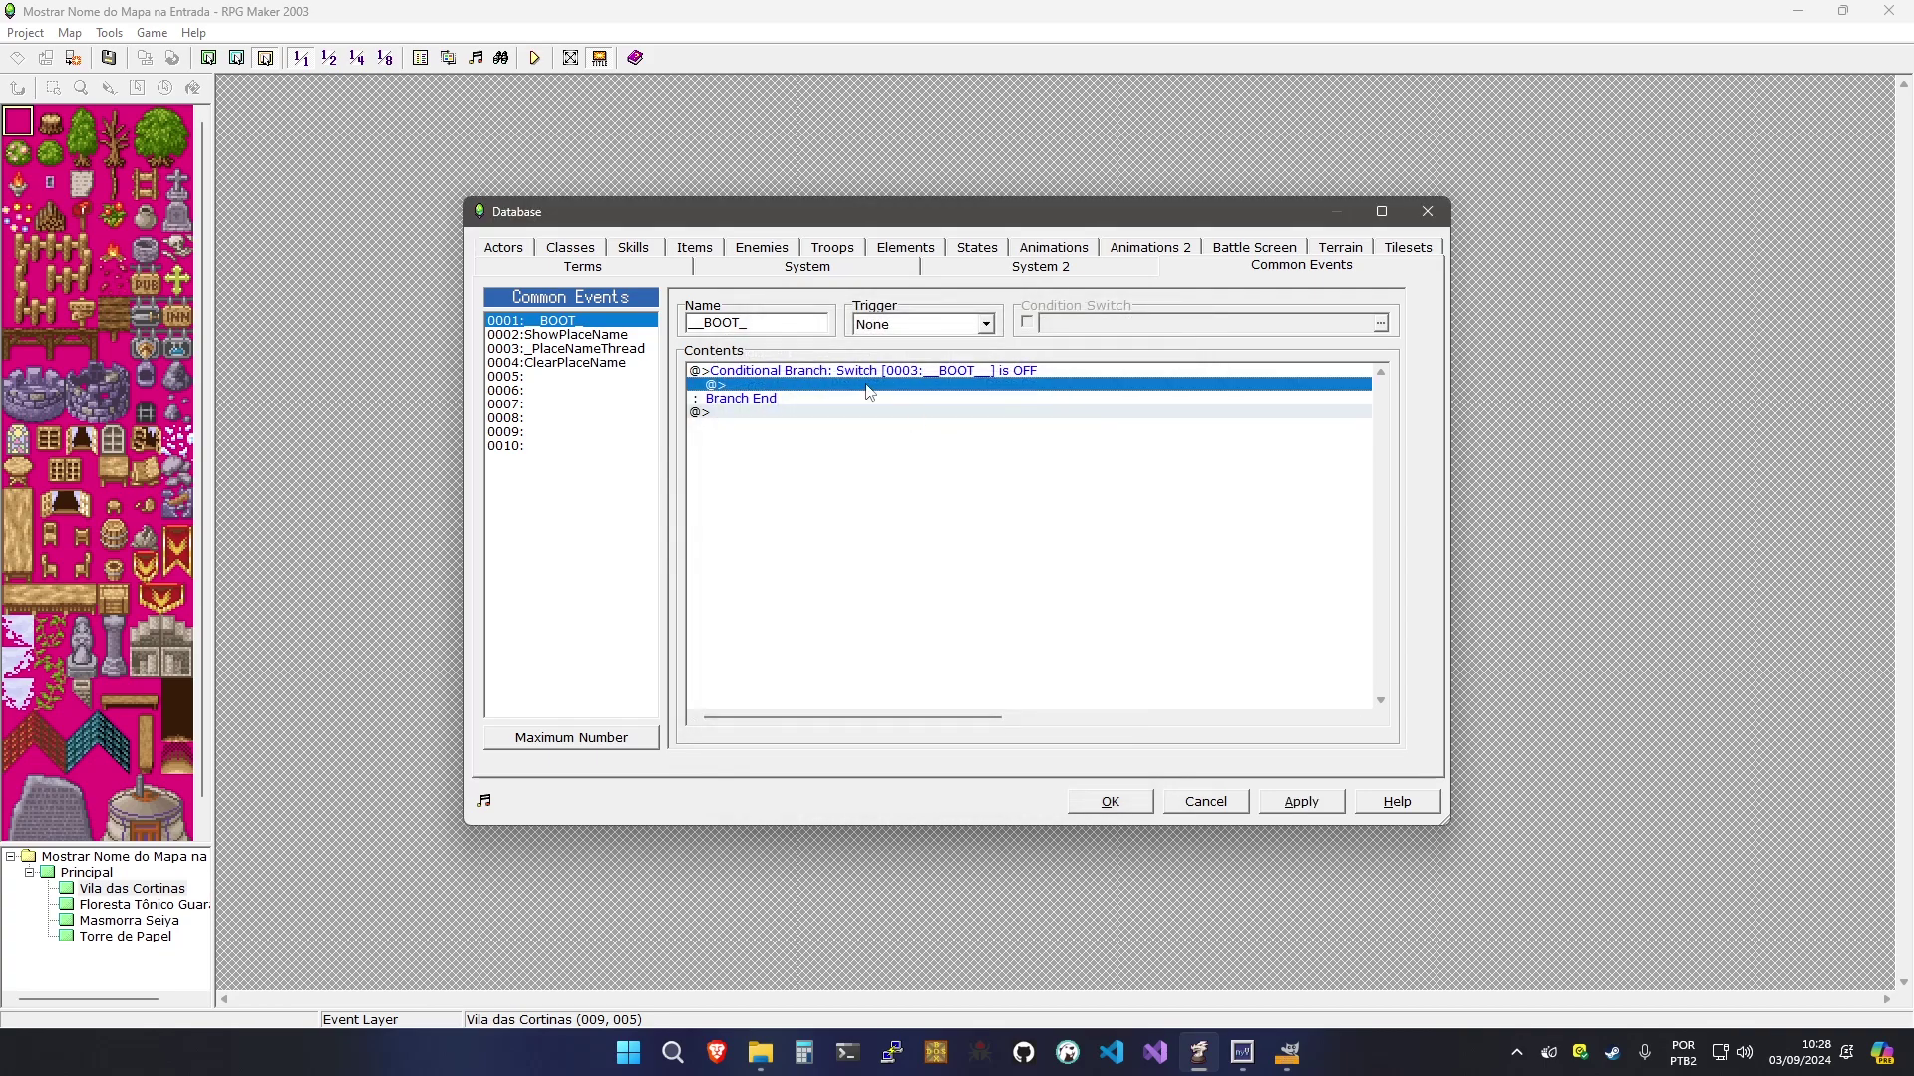
# Start a Control Variables command inside the __BOOT__ OFF branch and pick variable 0021:Window_nStyle as its target
pyautogui.doubleClick(867, 386)
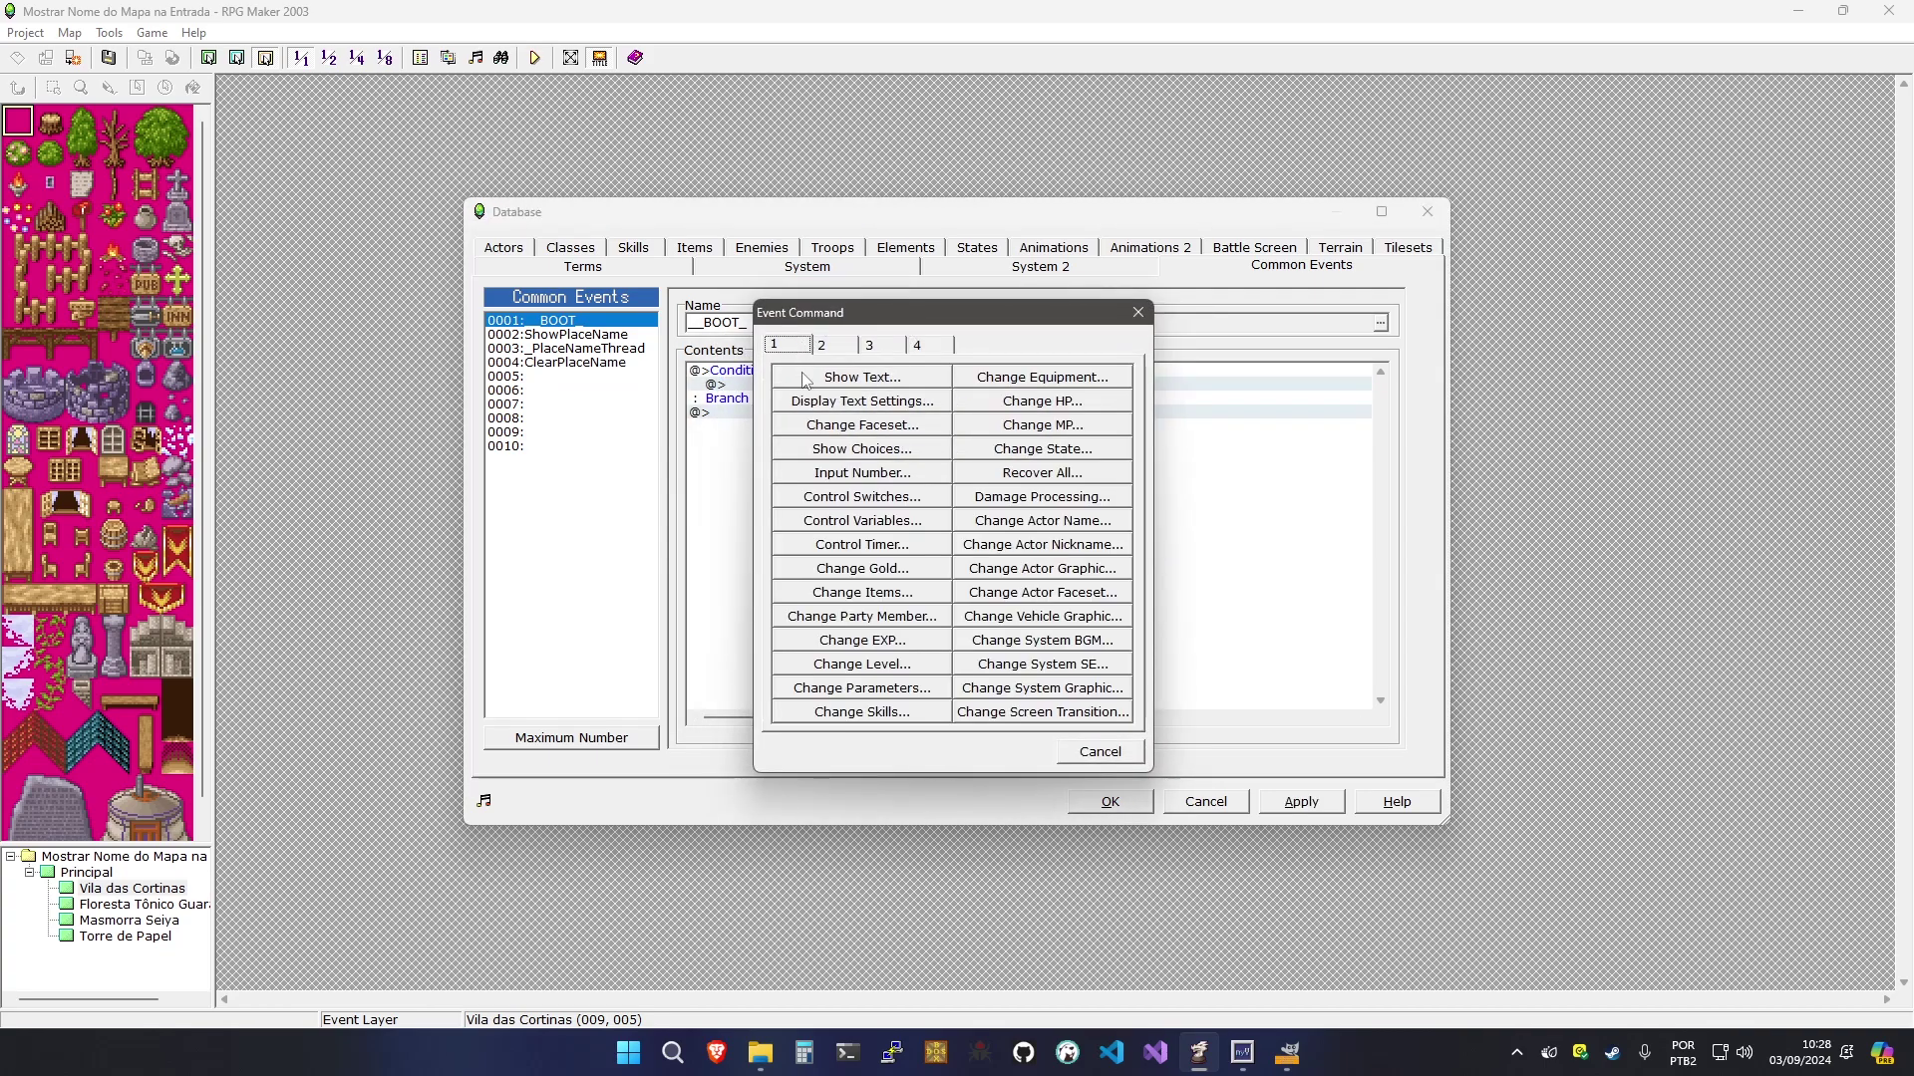
pyautogui.click(862, 521)
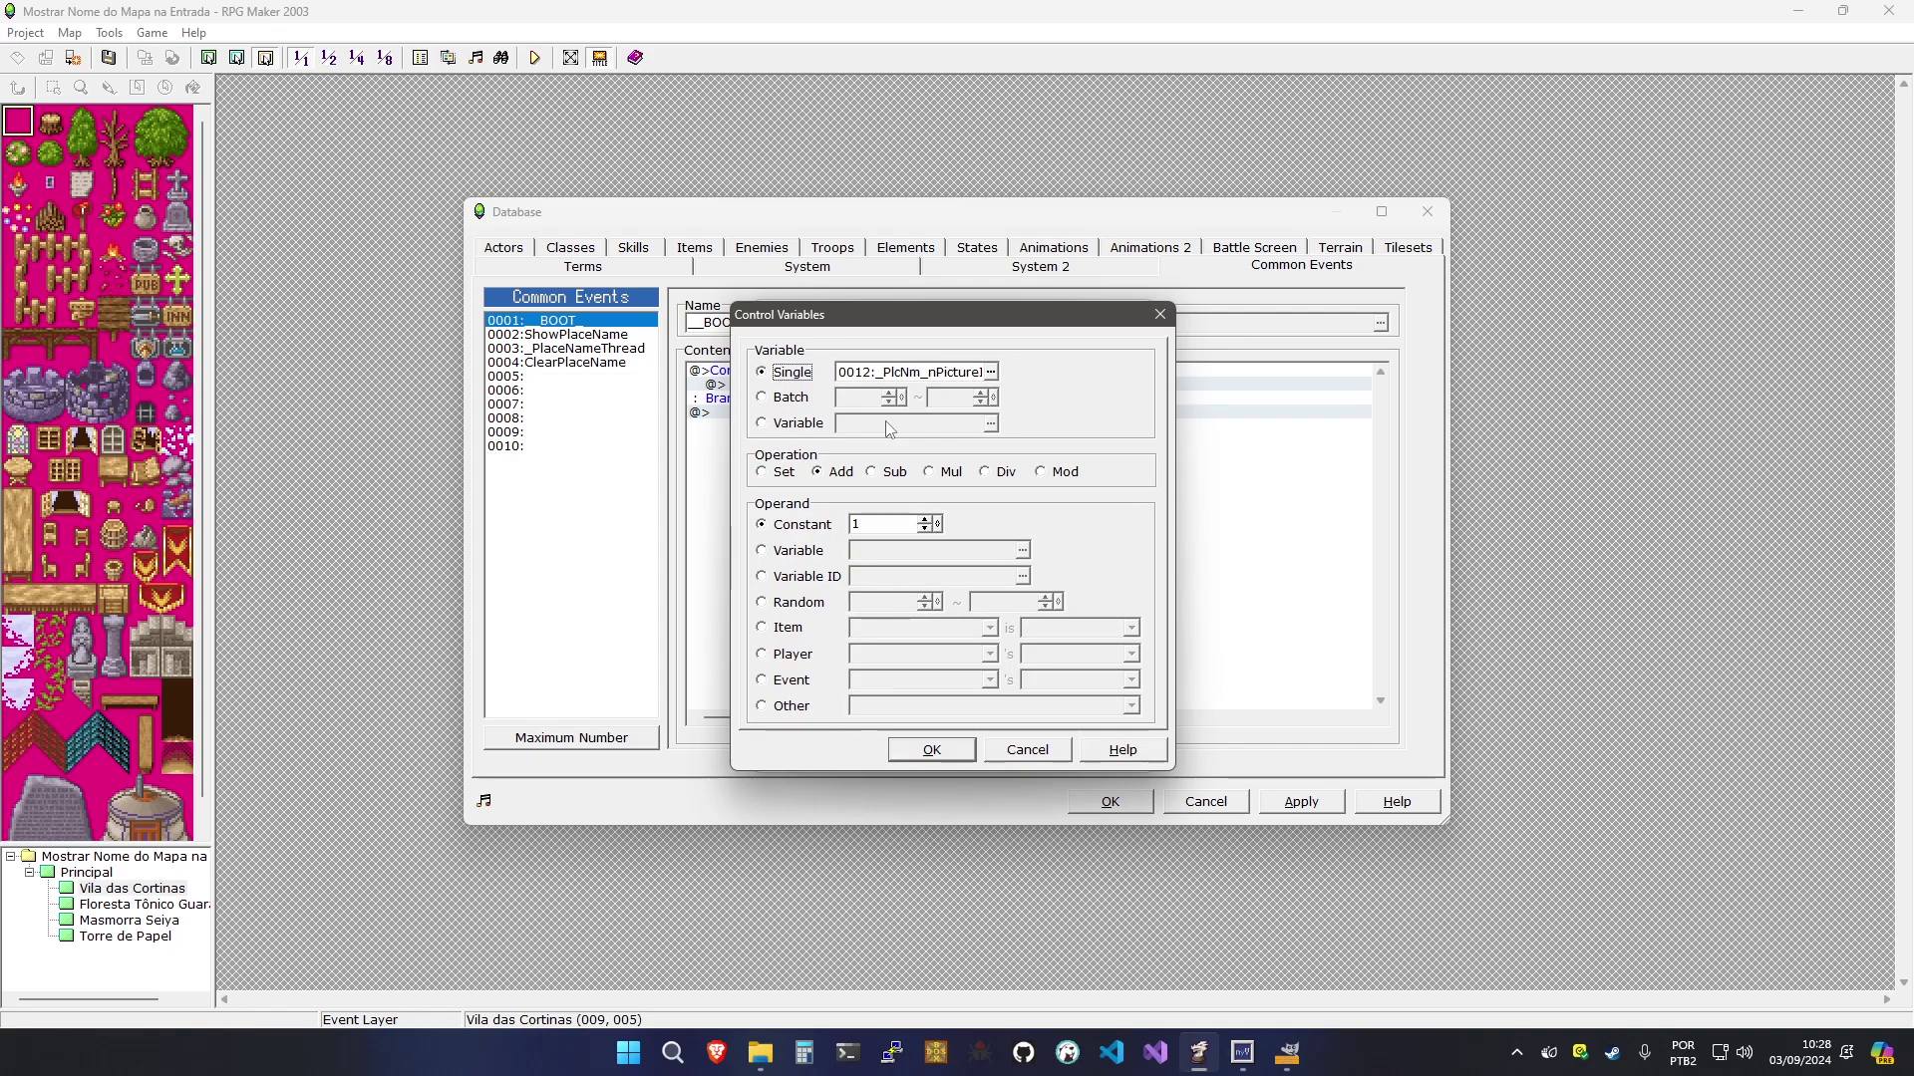
pyautogui.click(888, 375)
pyautogui.click(823, 440)
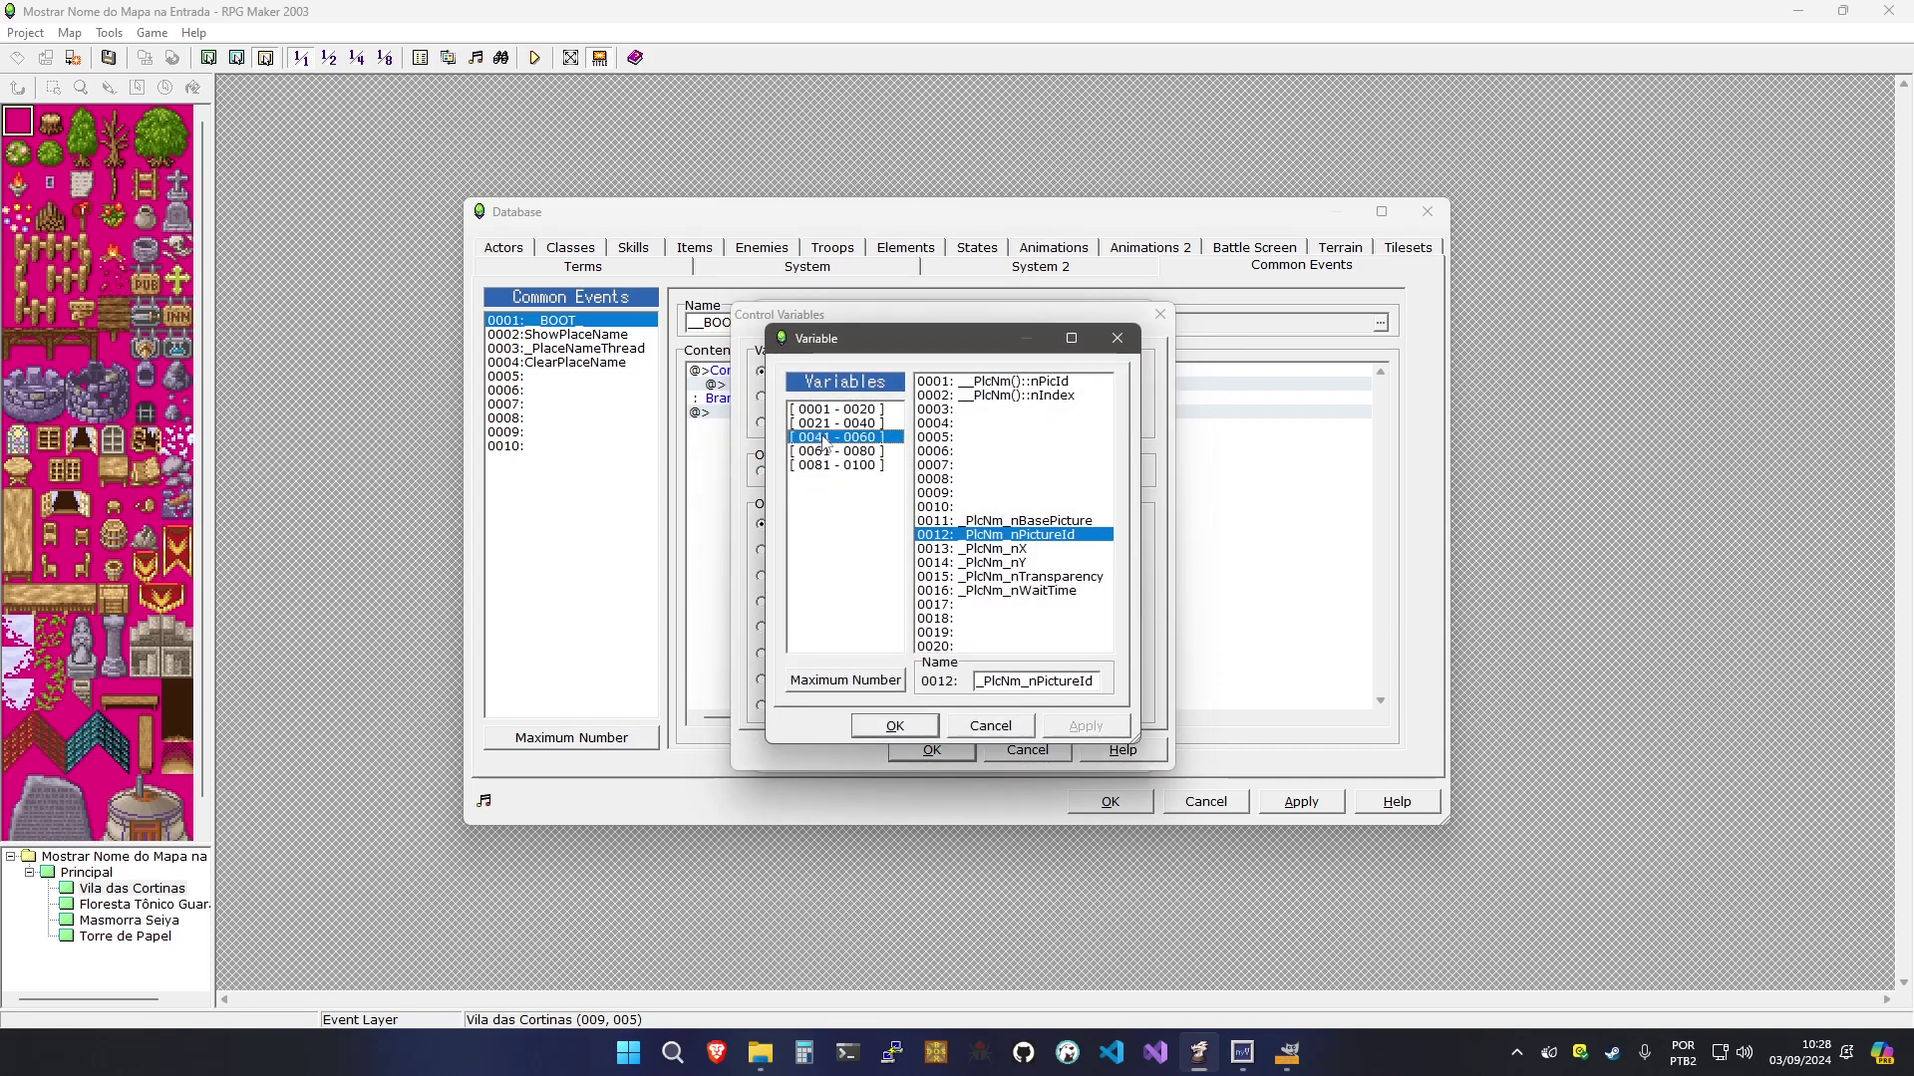
pyautogui.click(825, 424)
pyautogui.click(979, 381)
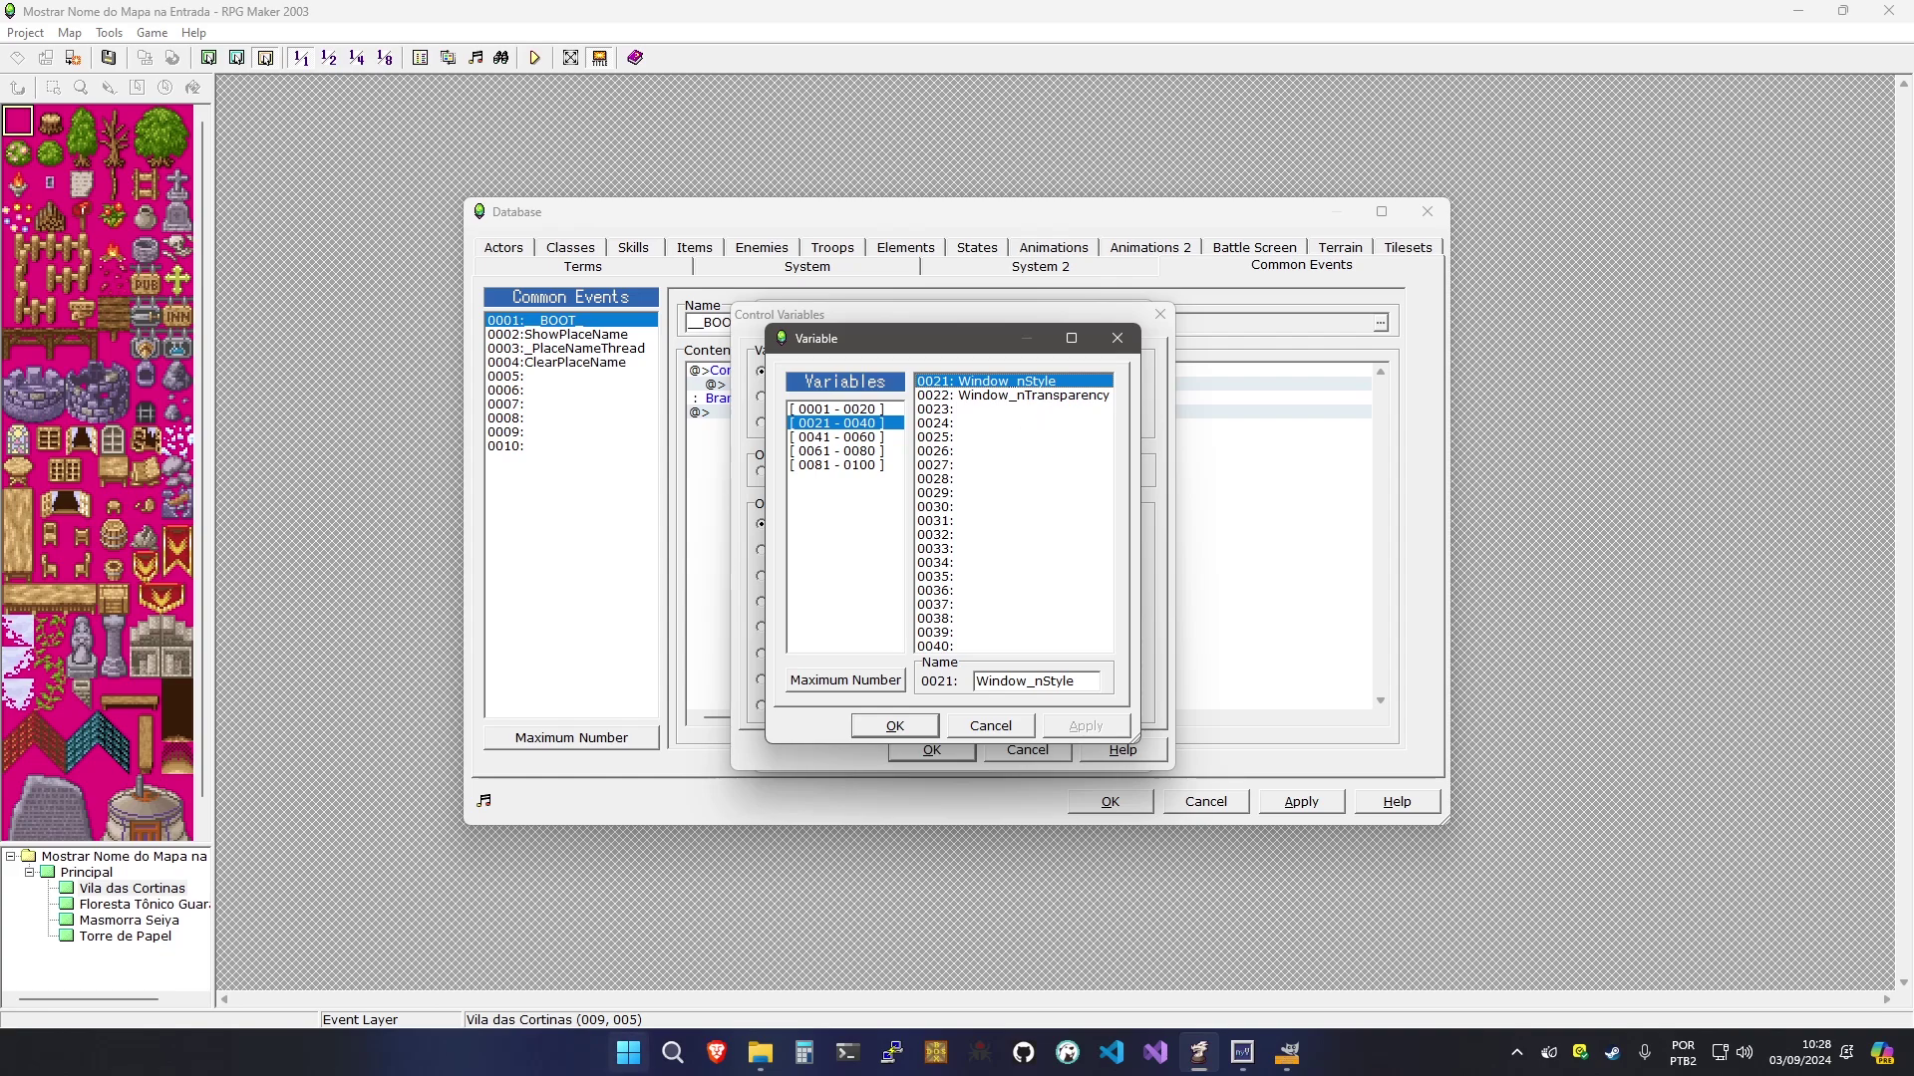
# Switch to File Explorer, look through the win_back1, win_back2 and win_back3 bitmaps in the res folder, and return to RPG Maker 2003
pyautogui.click(759, 1053)
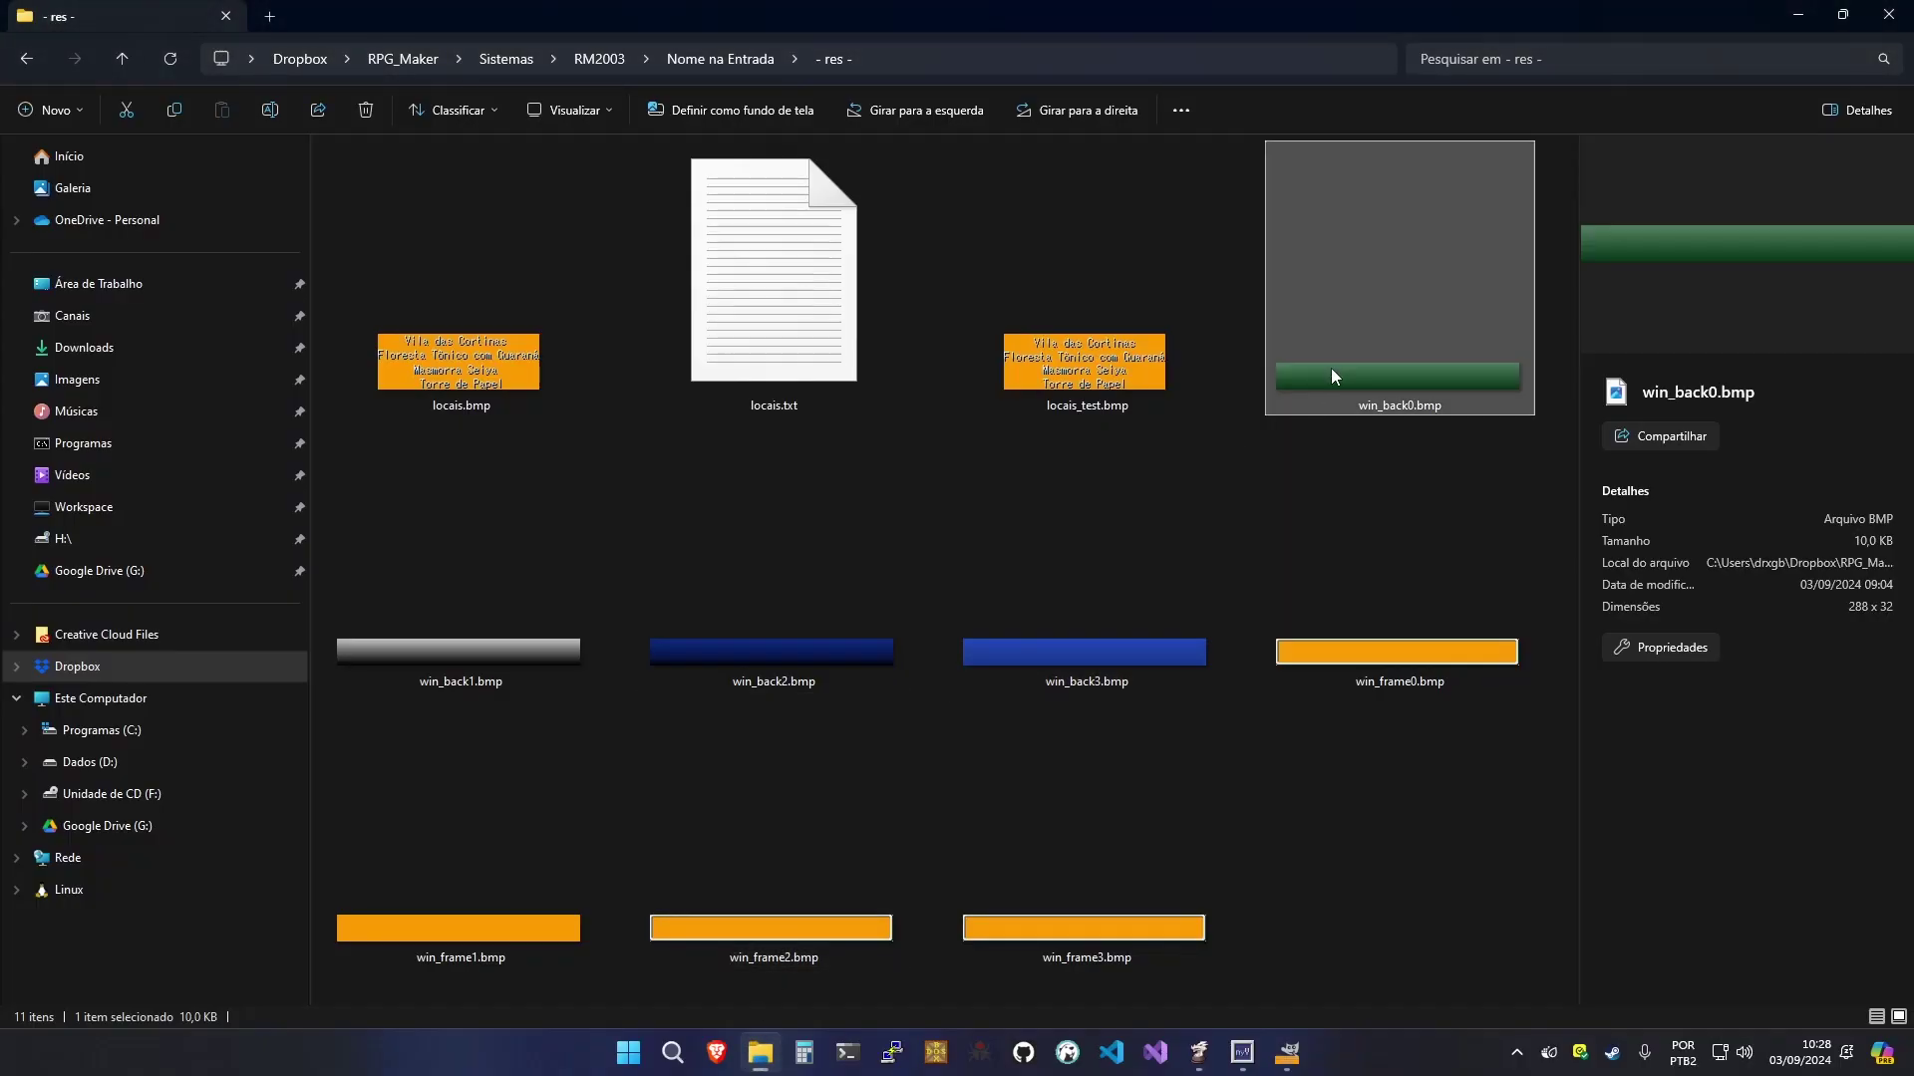
pyautogui.click(534, 655)
pyautogui.click(697, 624)
pyautogui.click(1108, 622)
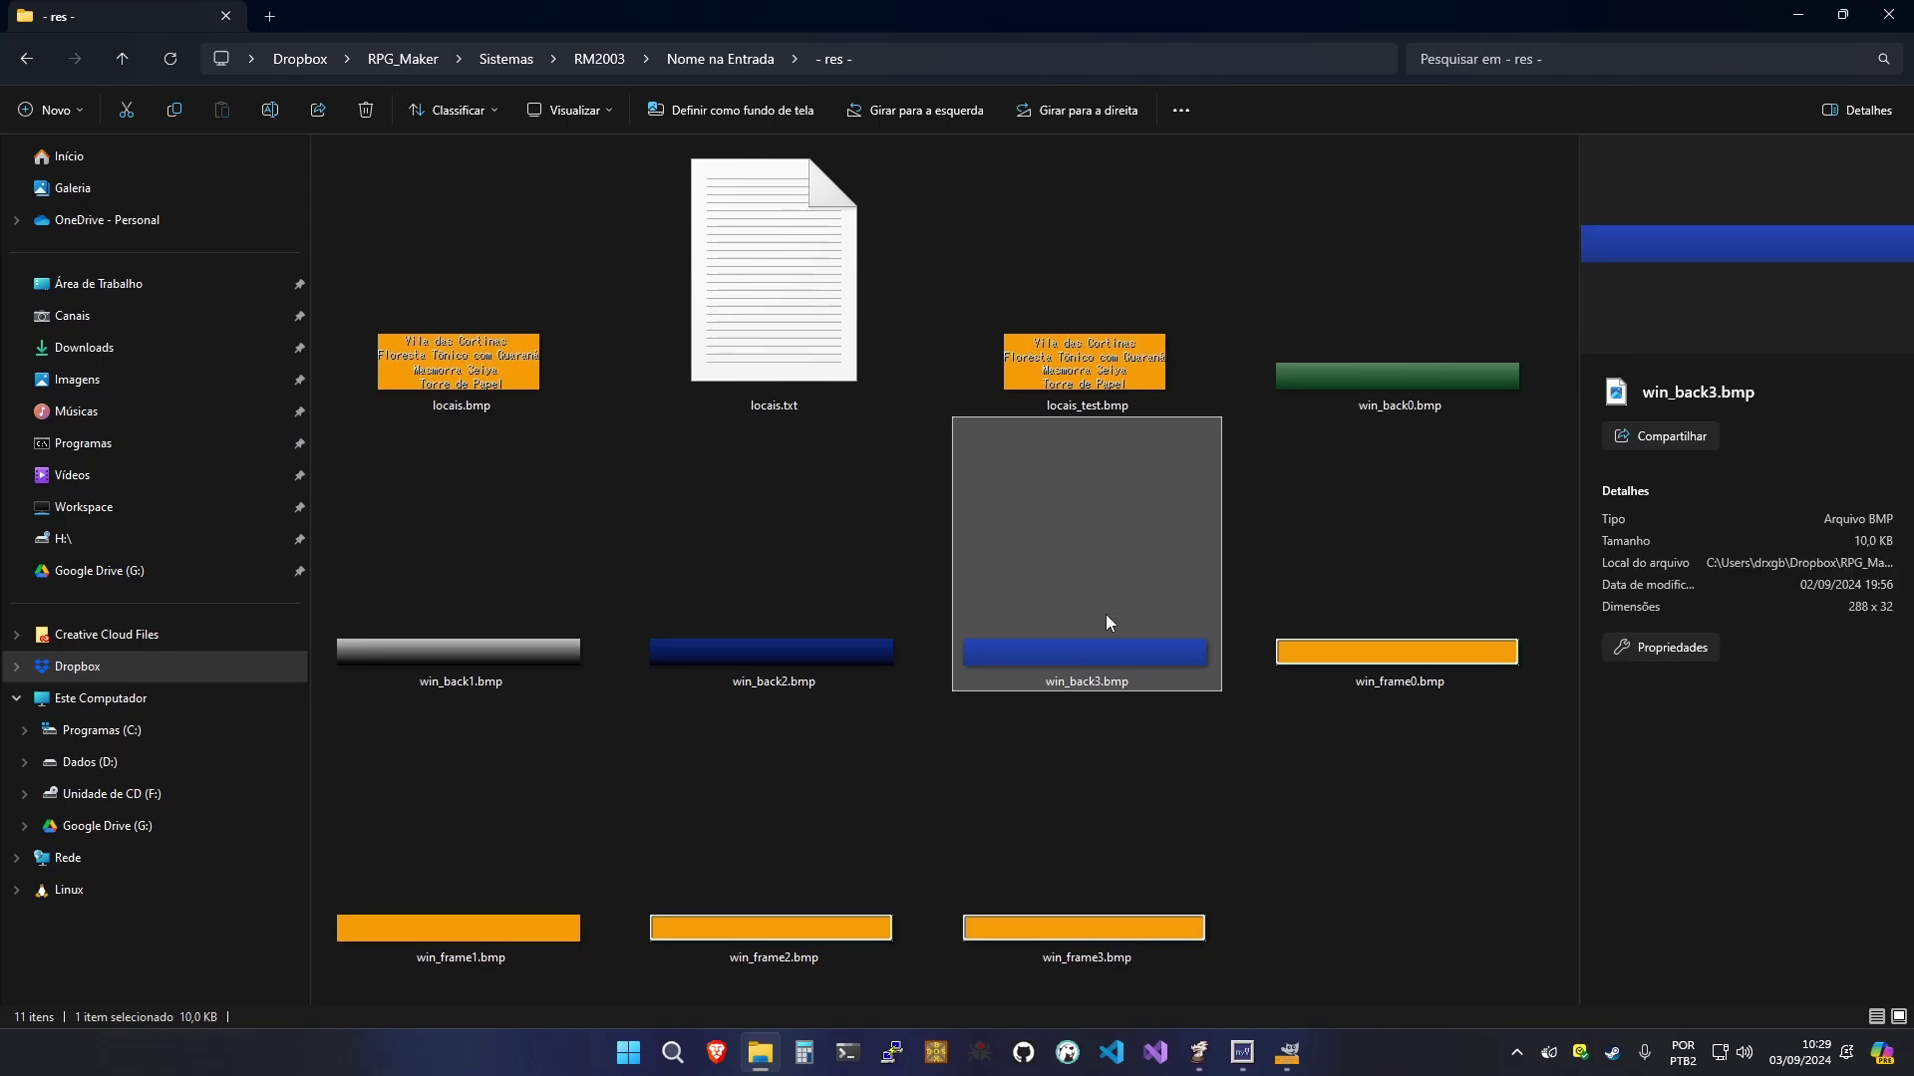
pyautogui.click(1199, 1052)
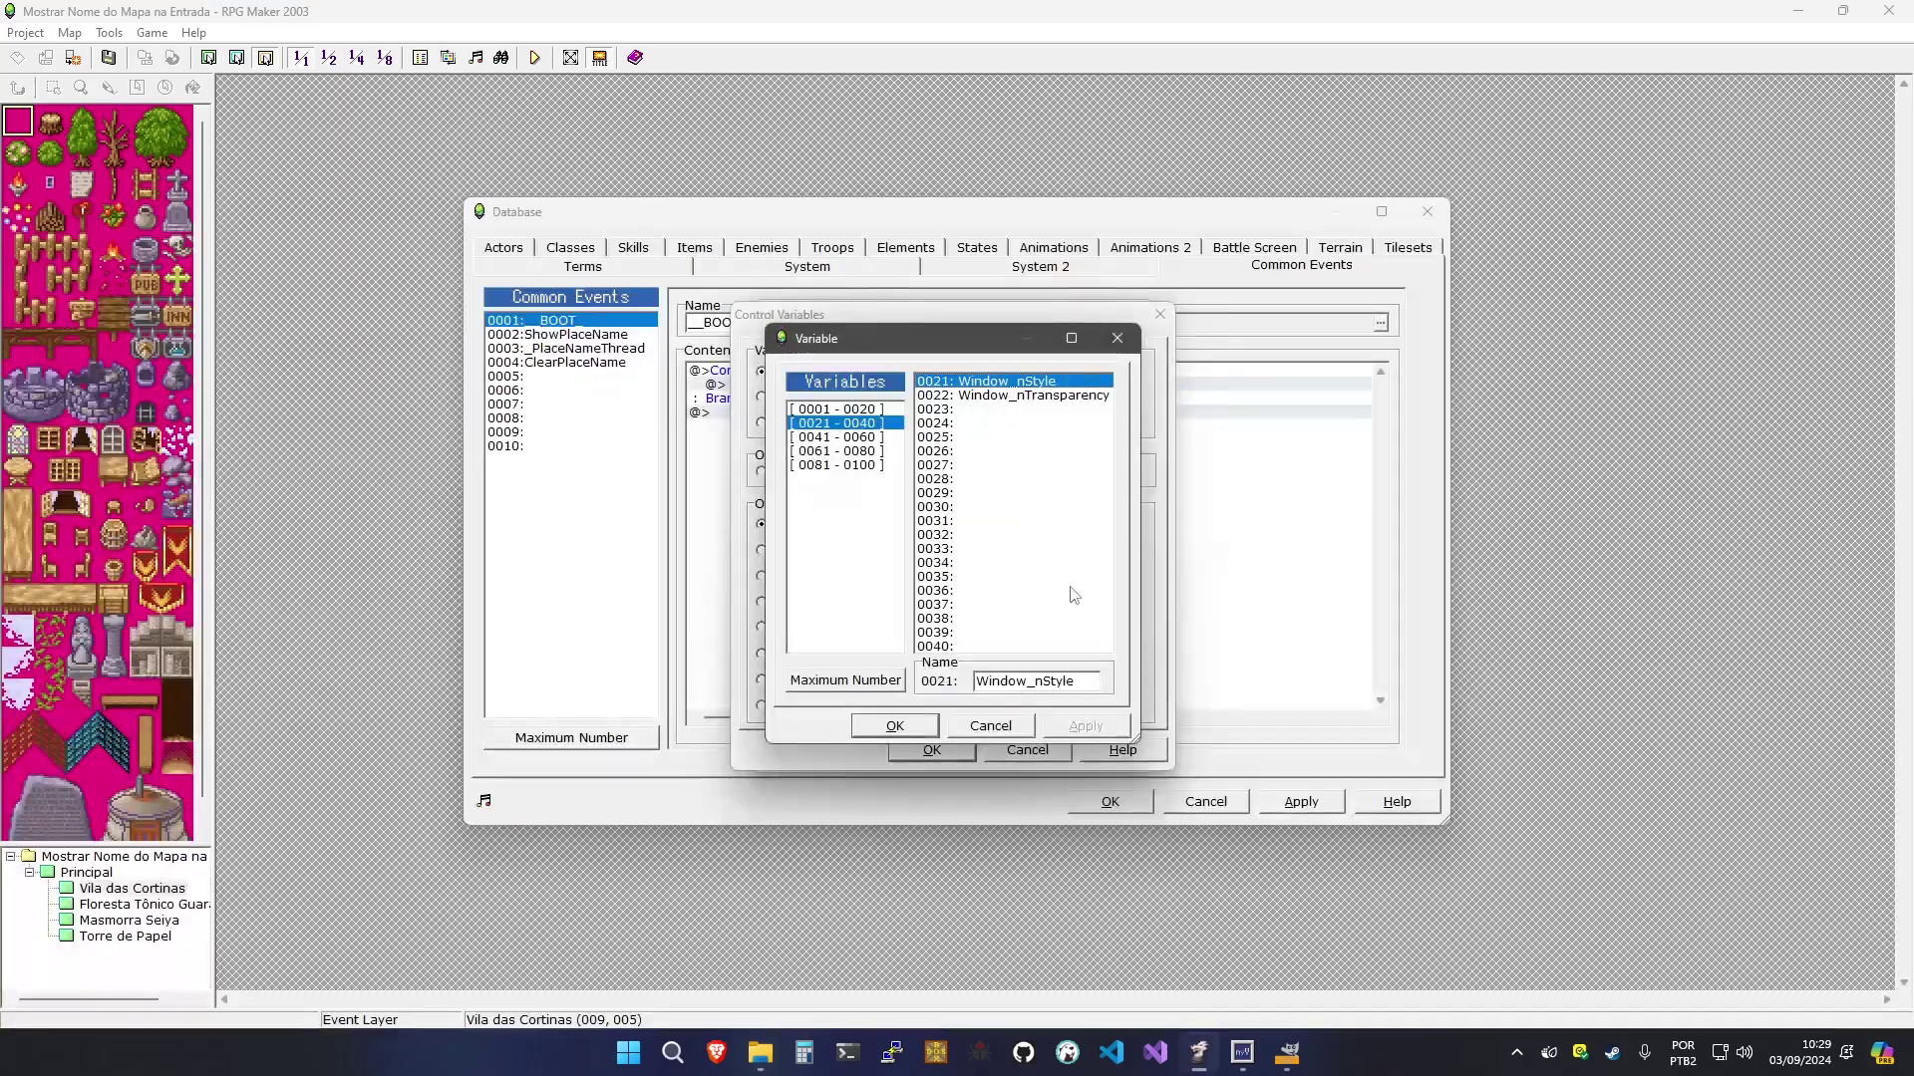
# Finish the variable command so that it sets 0021:Window_nStyle to the constant 3
pyautogui.click(1017, 395)
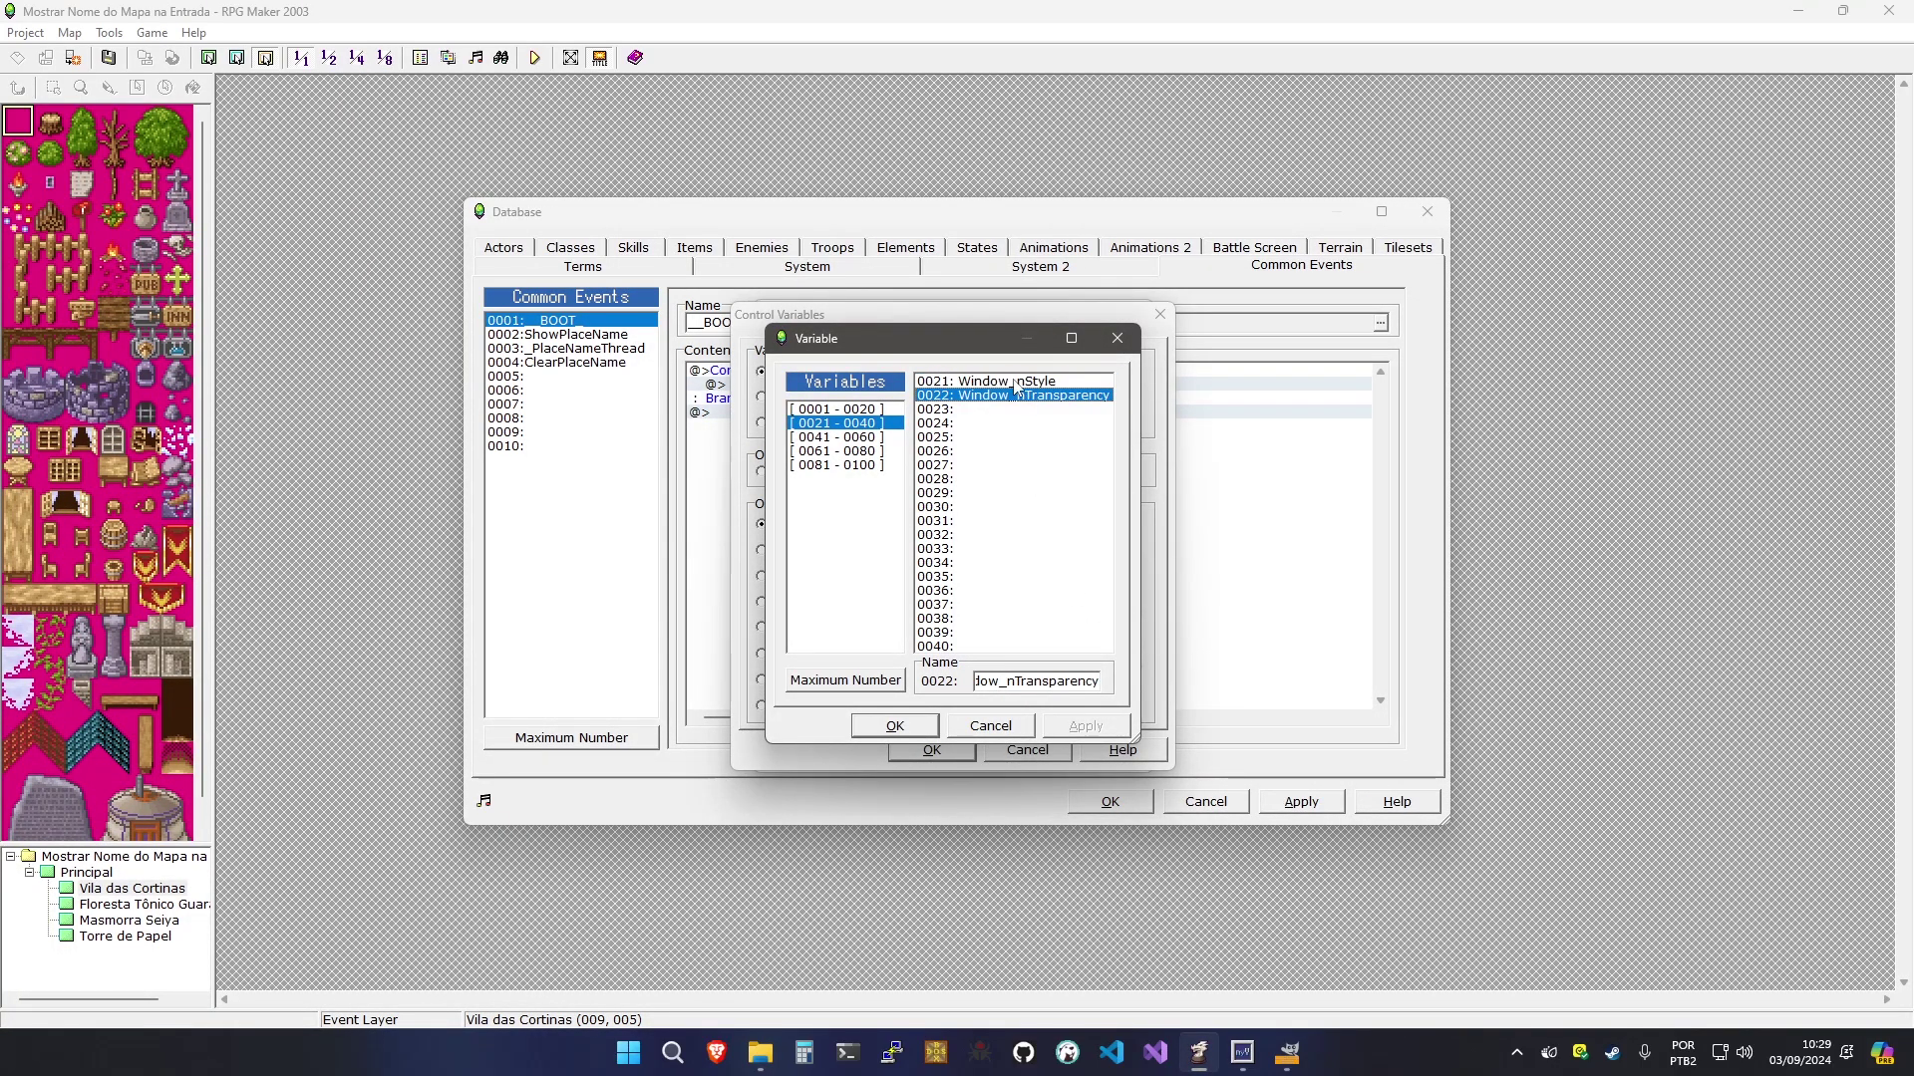
pyautogui.click(1015, 383)
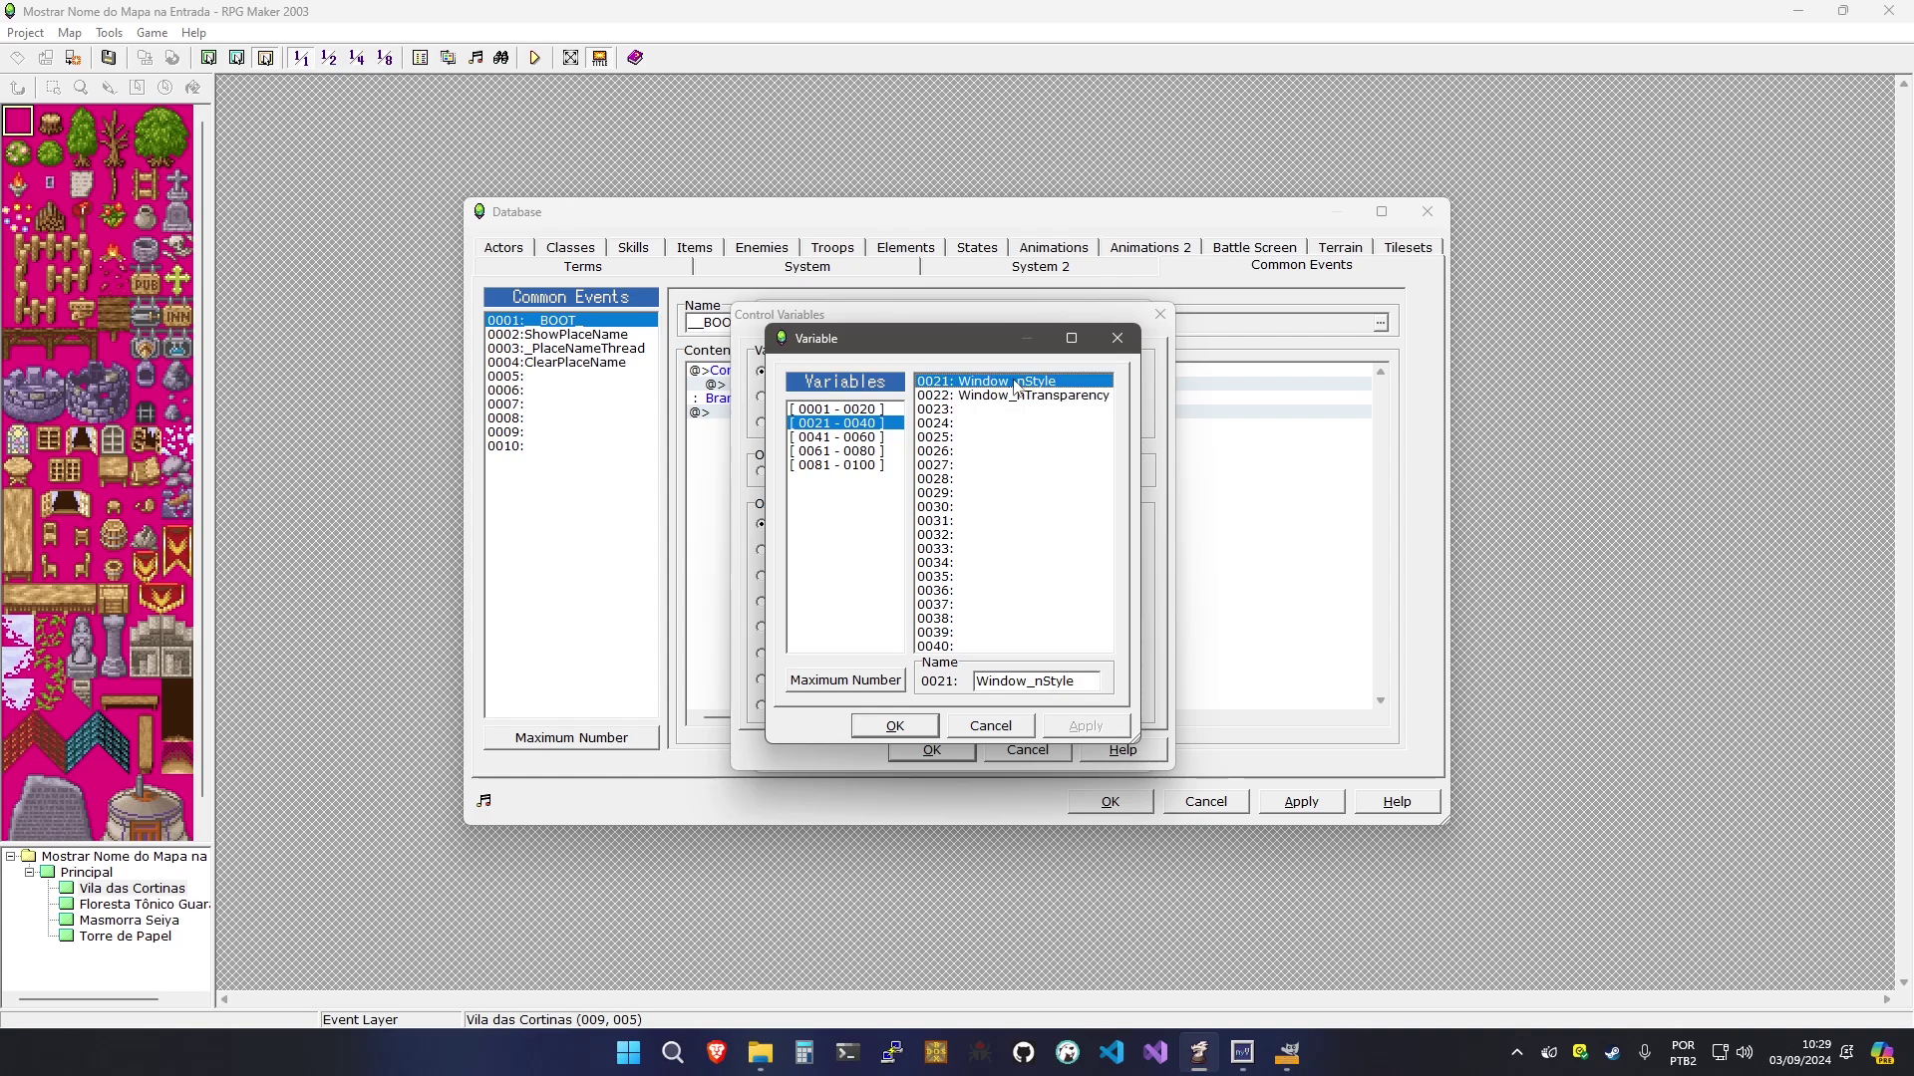
pyautogui.click(895, 726)
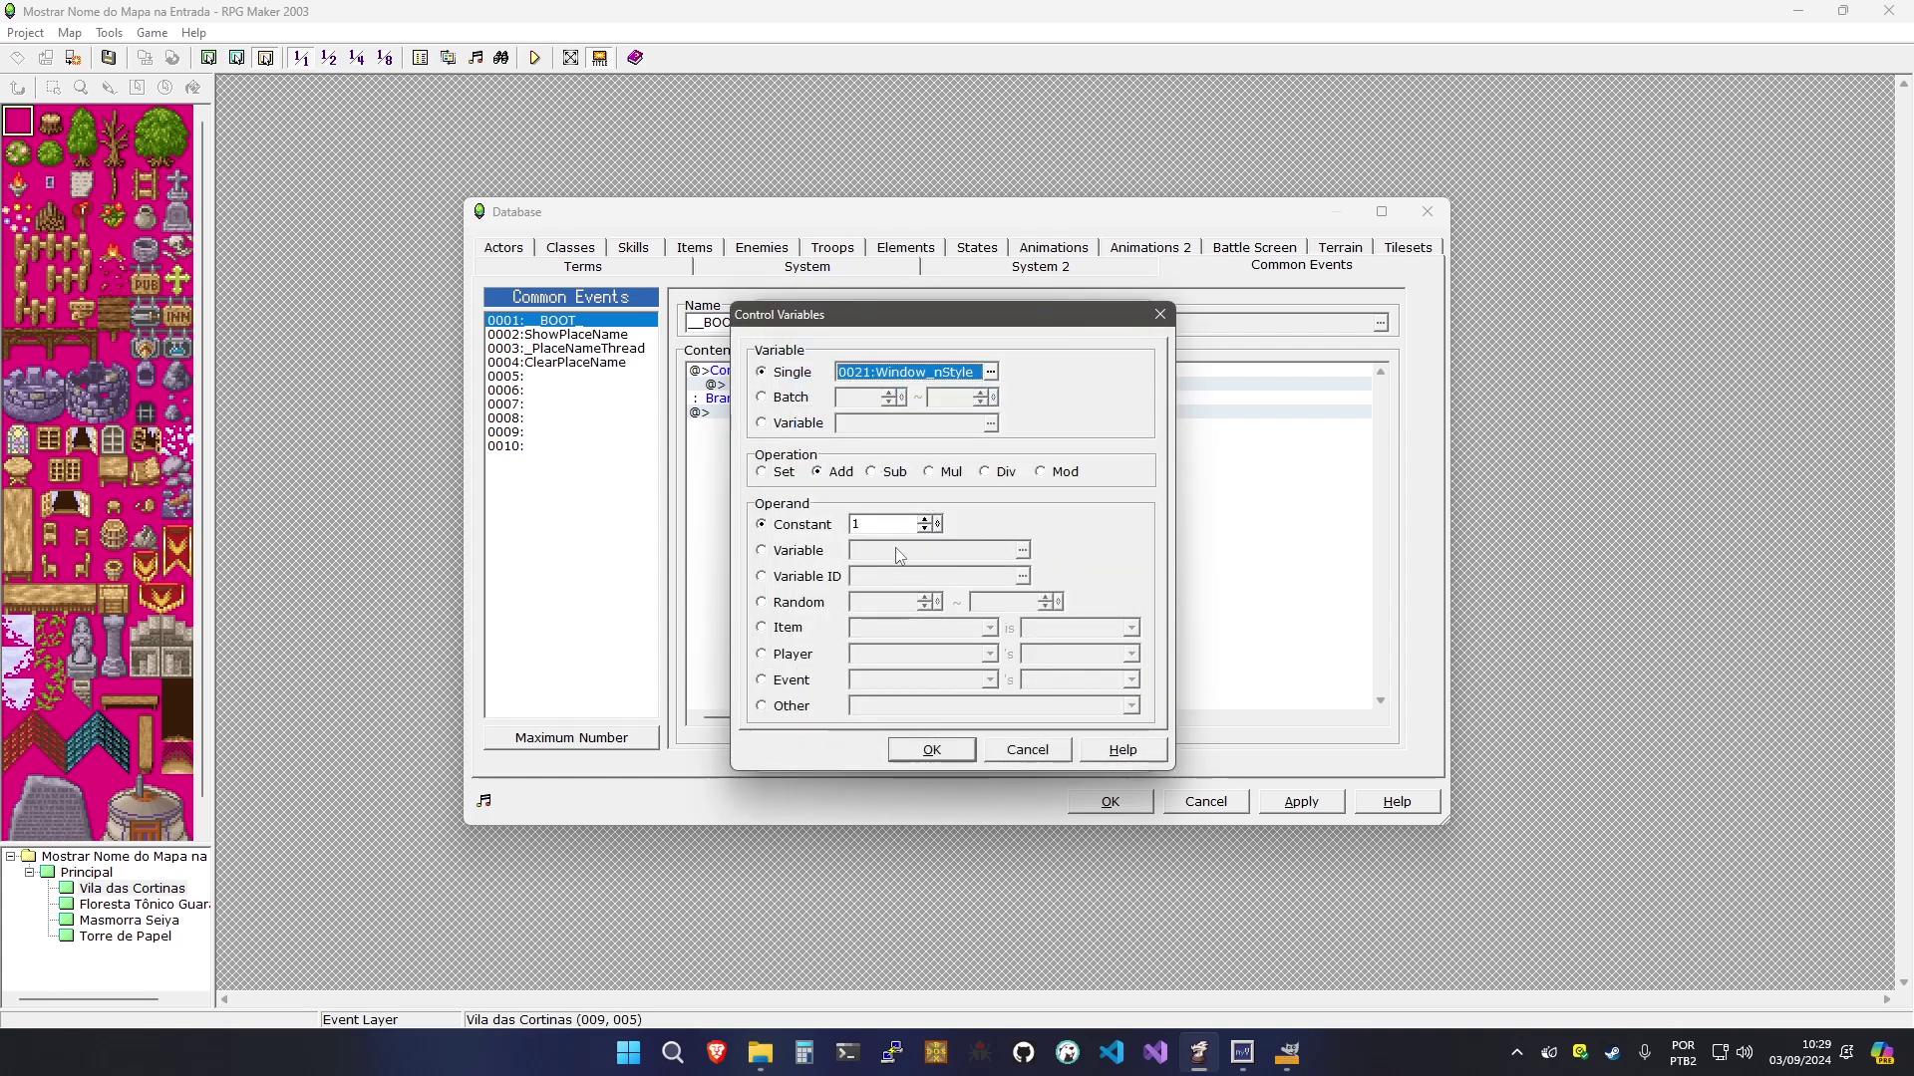
pyautogui.click(782, 473)
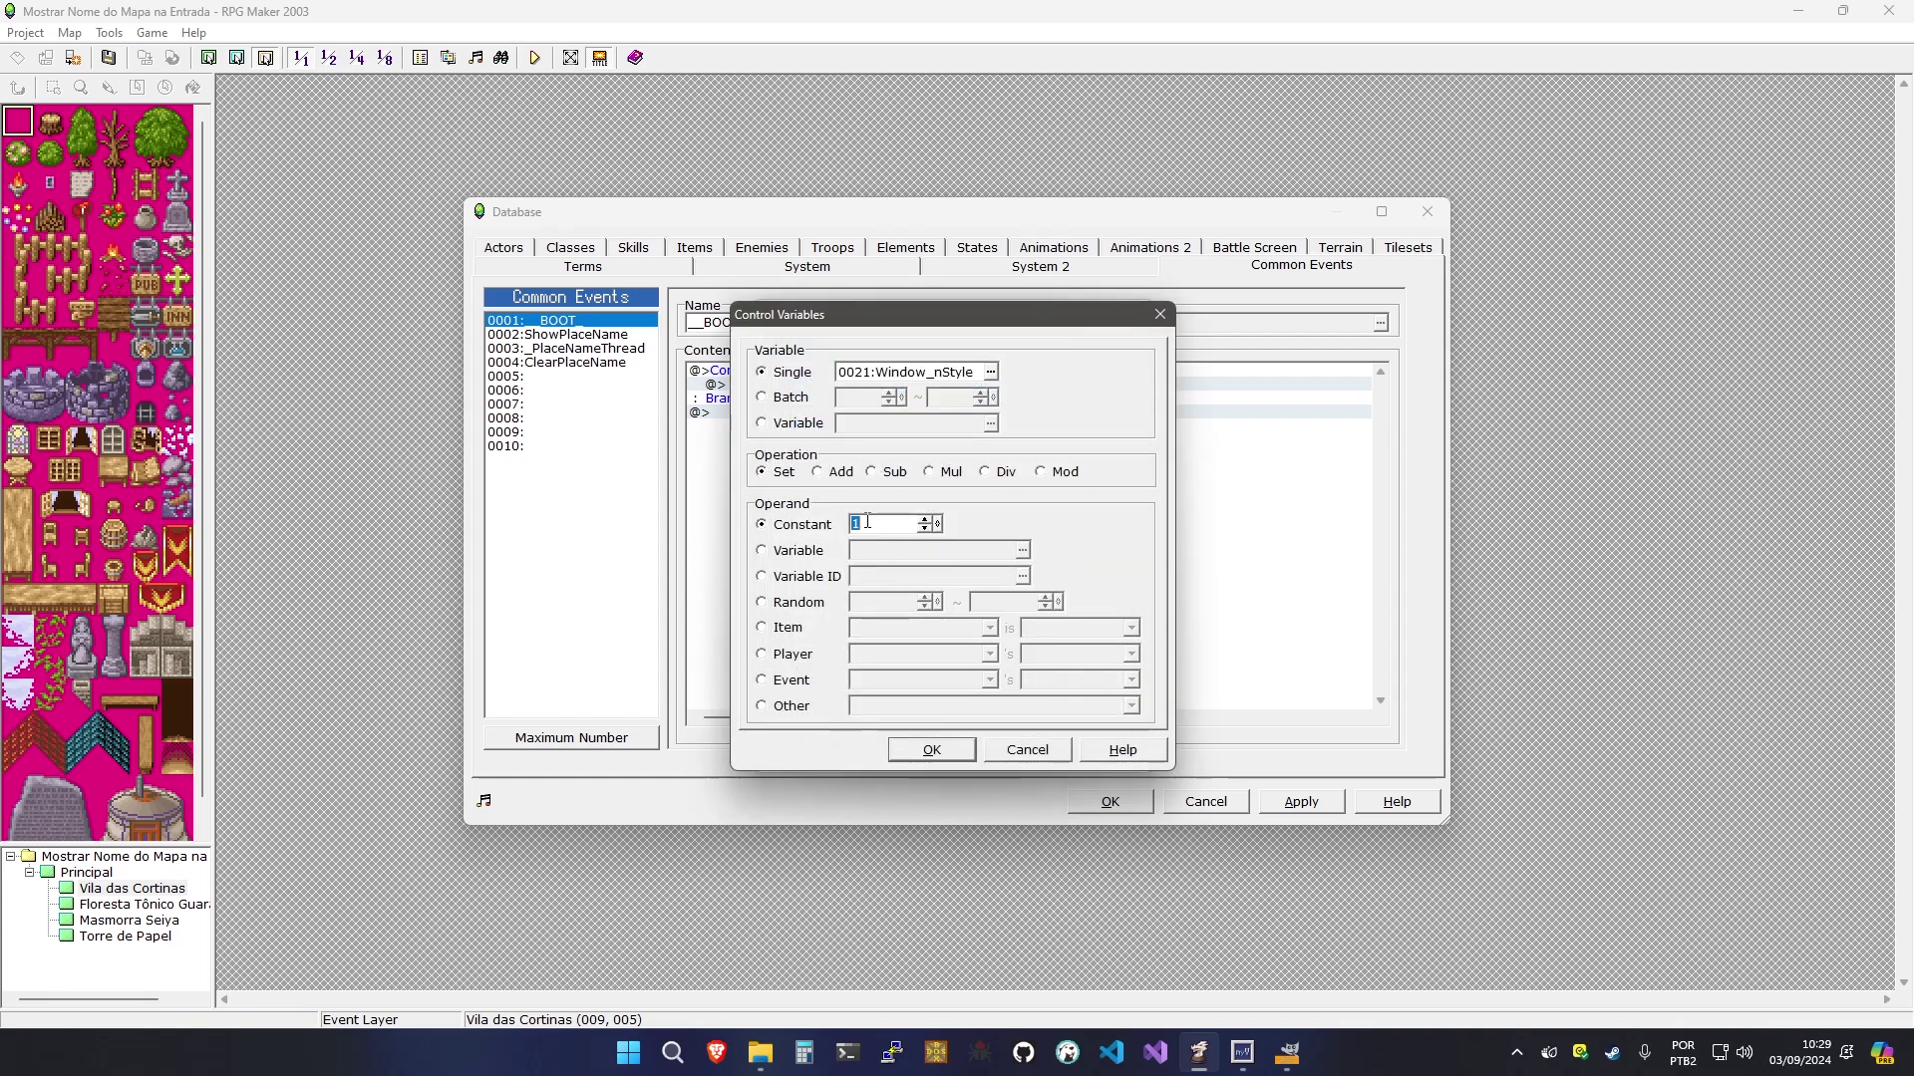
pyautogui.click(913, 748)
# Compare the window graphics System, SystemA, SystemB and SystemC in the database's System settings, and leave the chooser without changing the graphic
pyautogui.click(882, 267)
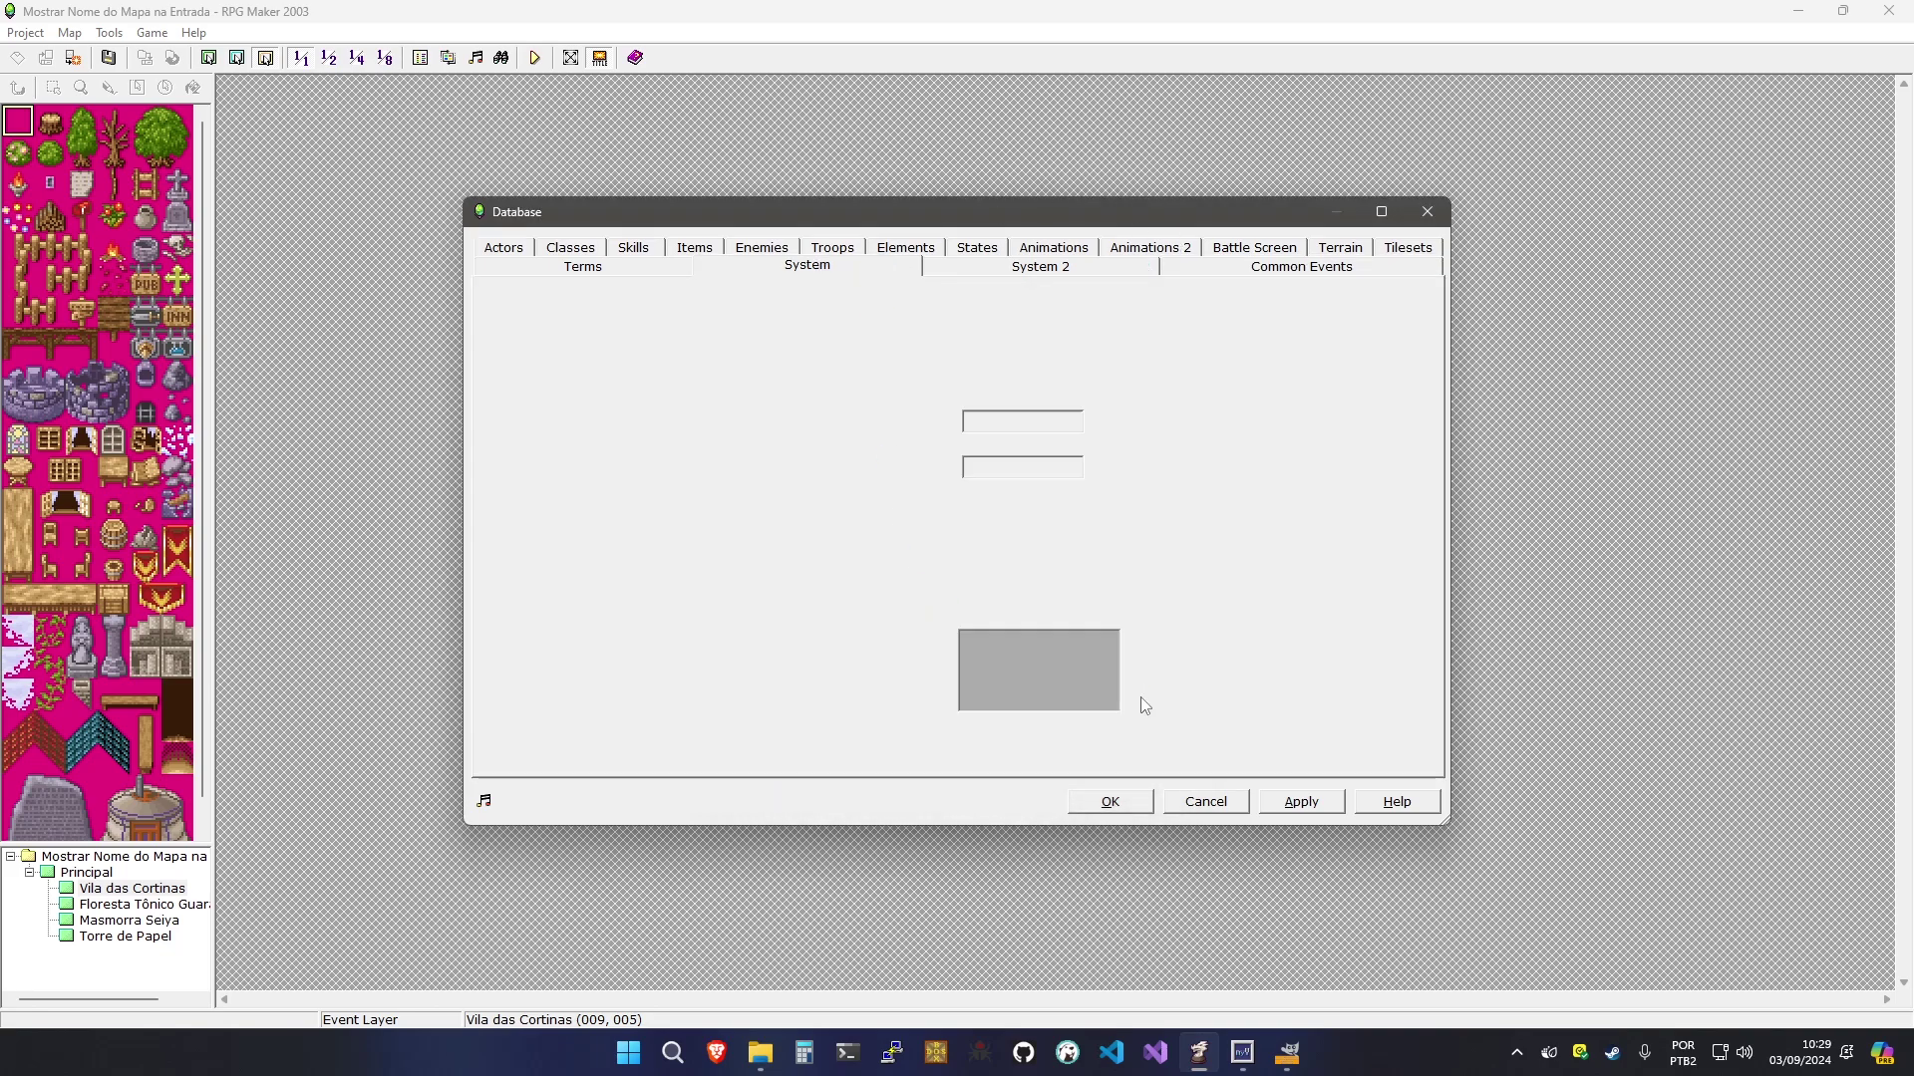
pyautogui.click(1093, 735)
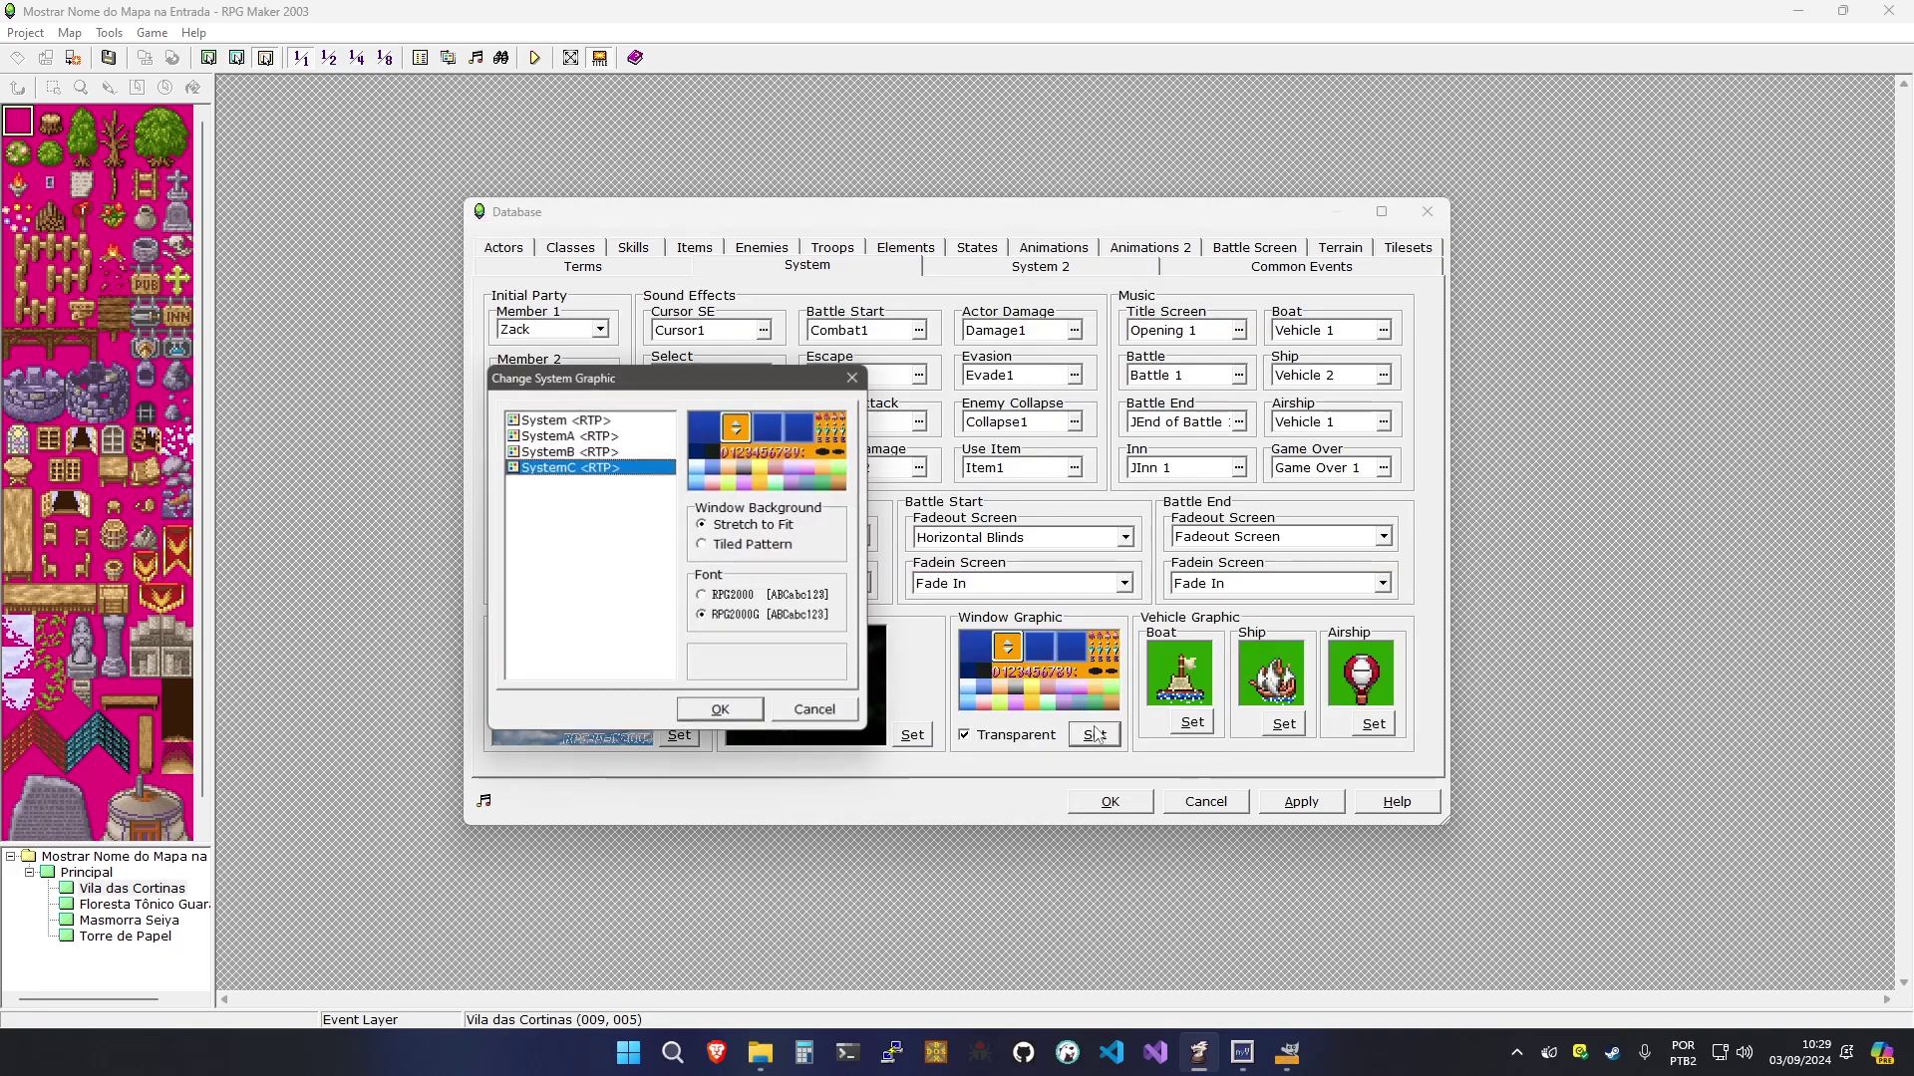
pyautogui.click(616, 419)
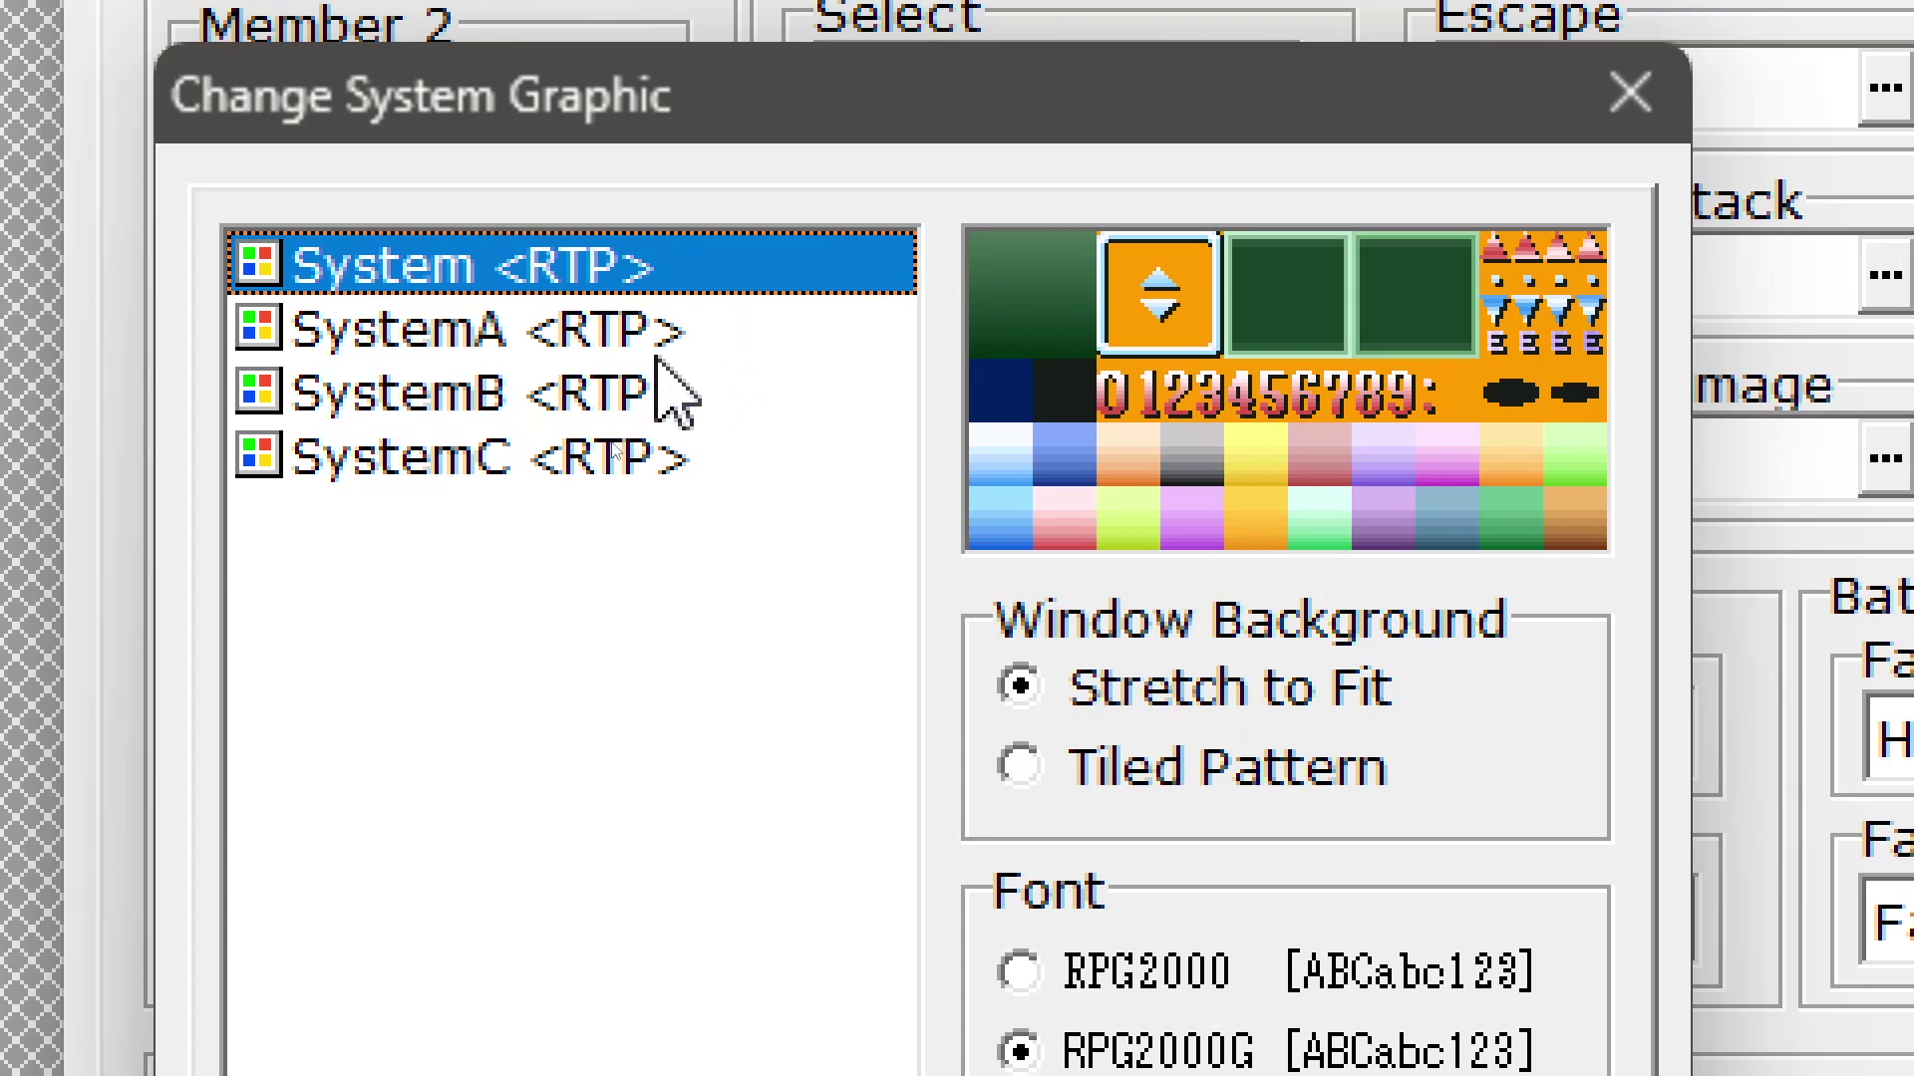
pyautogui.click(668, 323)
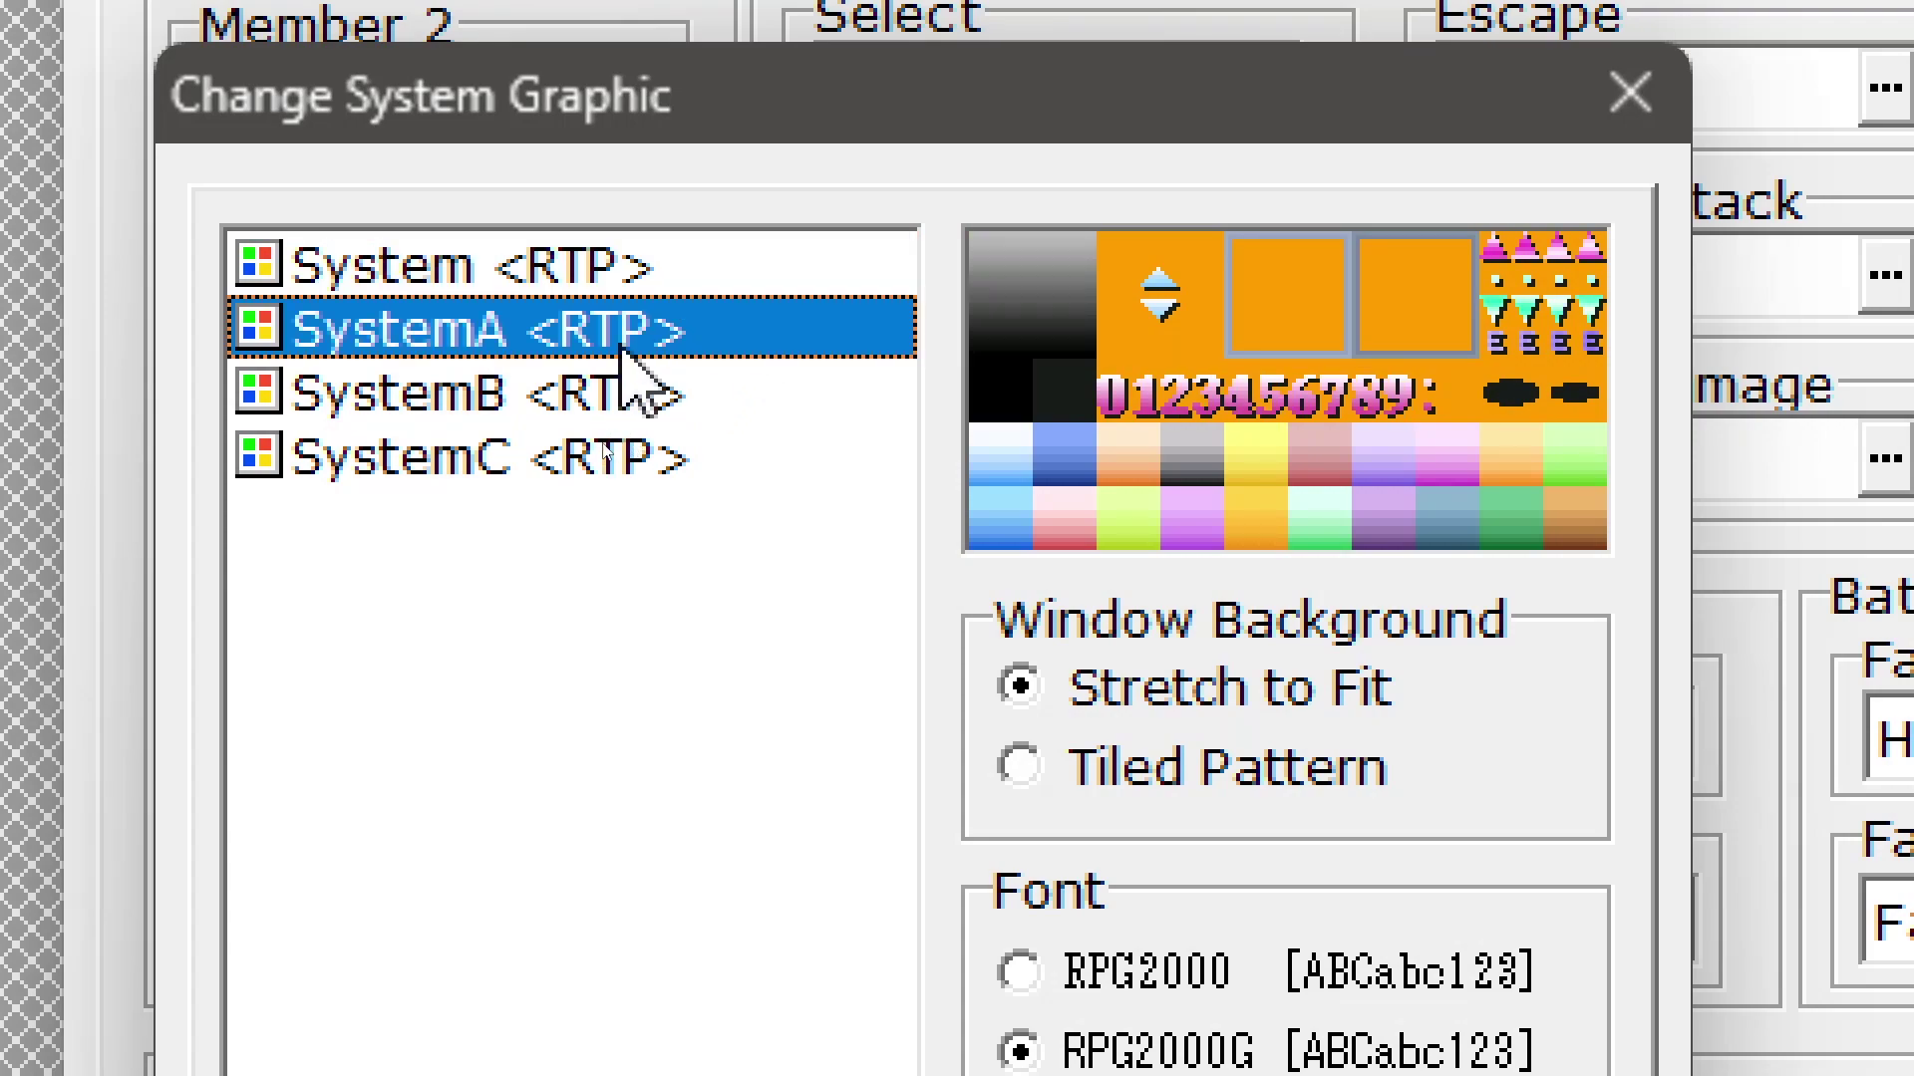
pyautogui.click(634, 395)
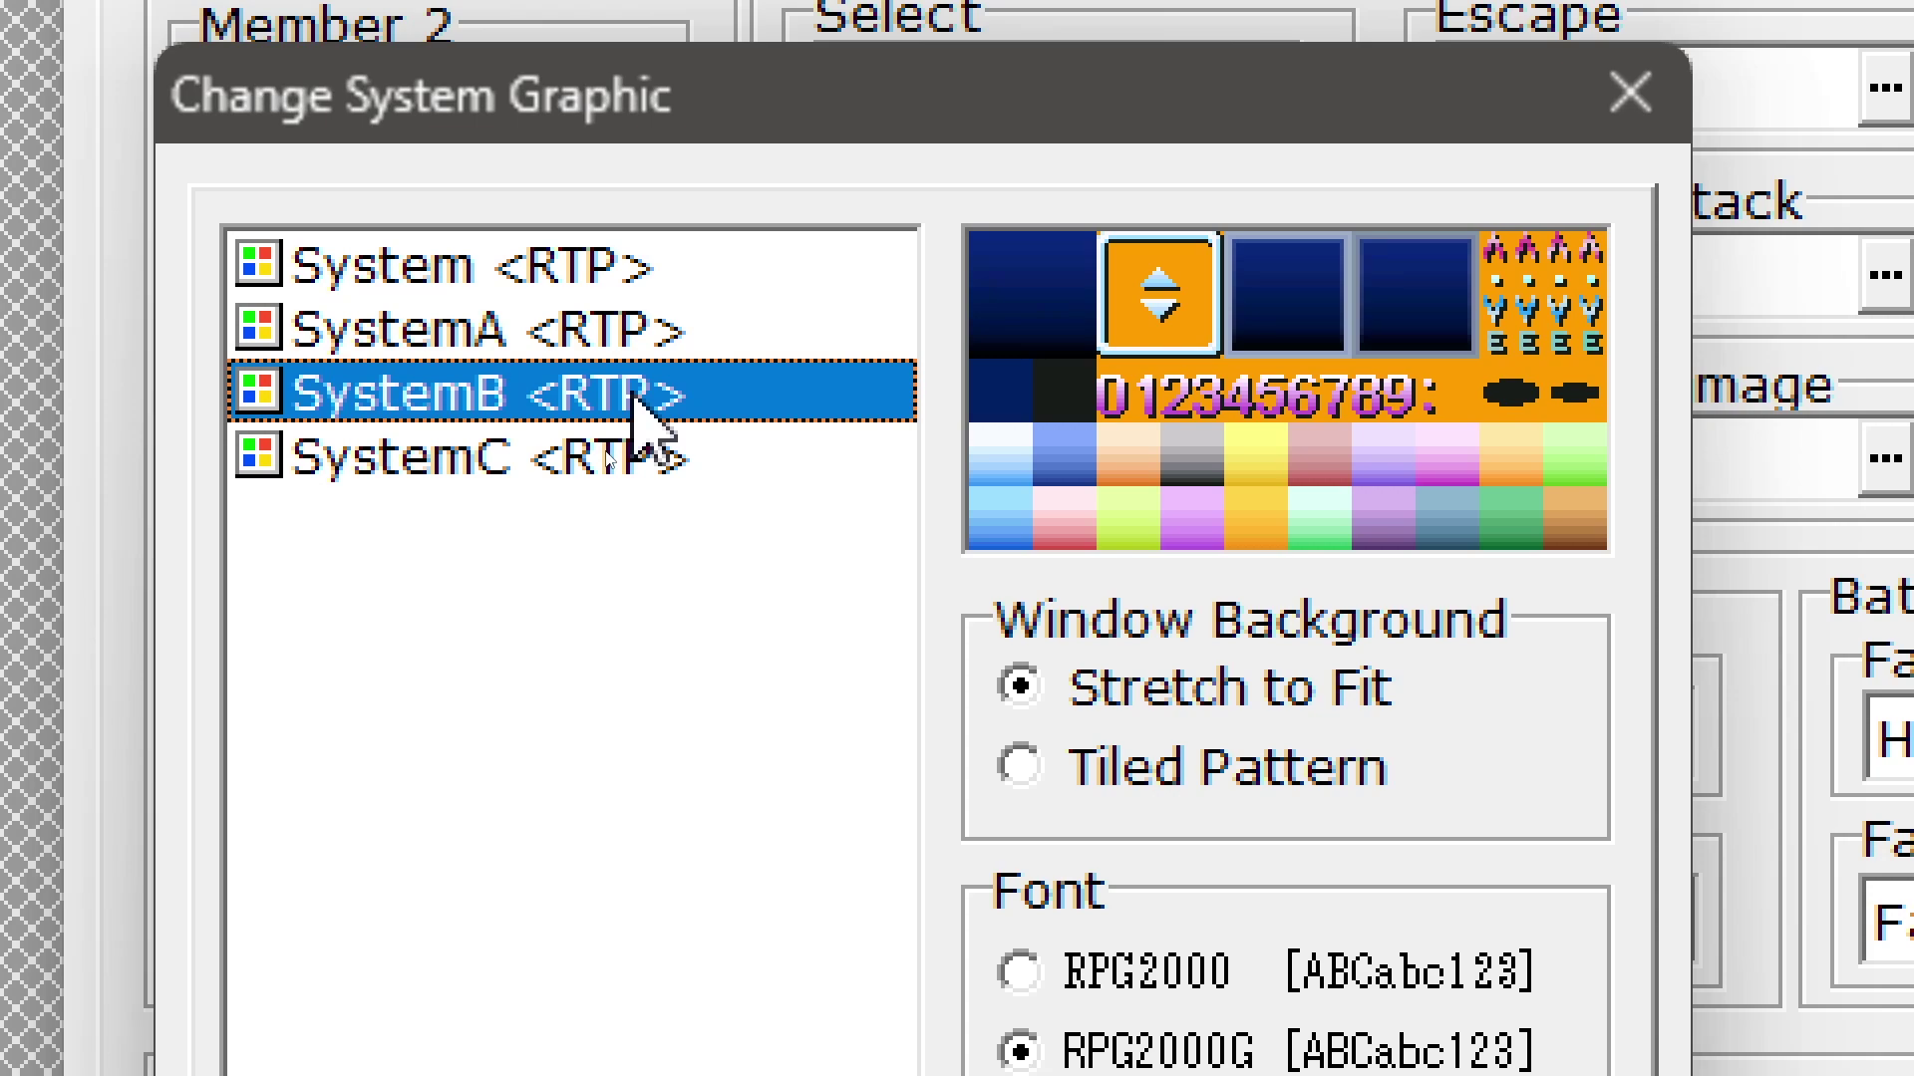
pyautogui.click(623, 456)
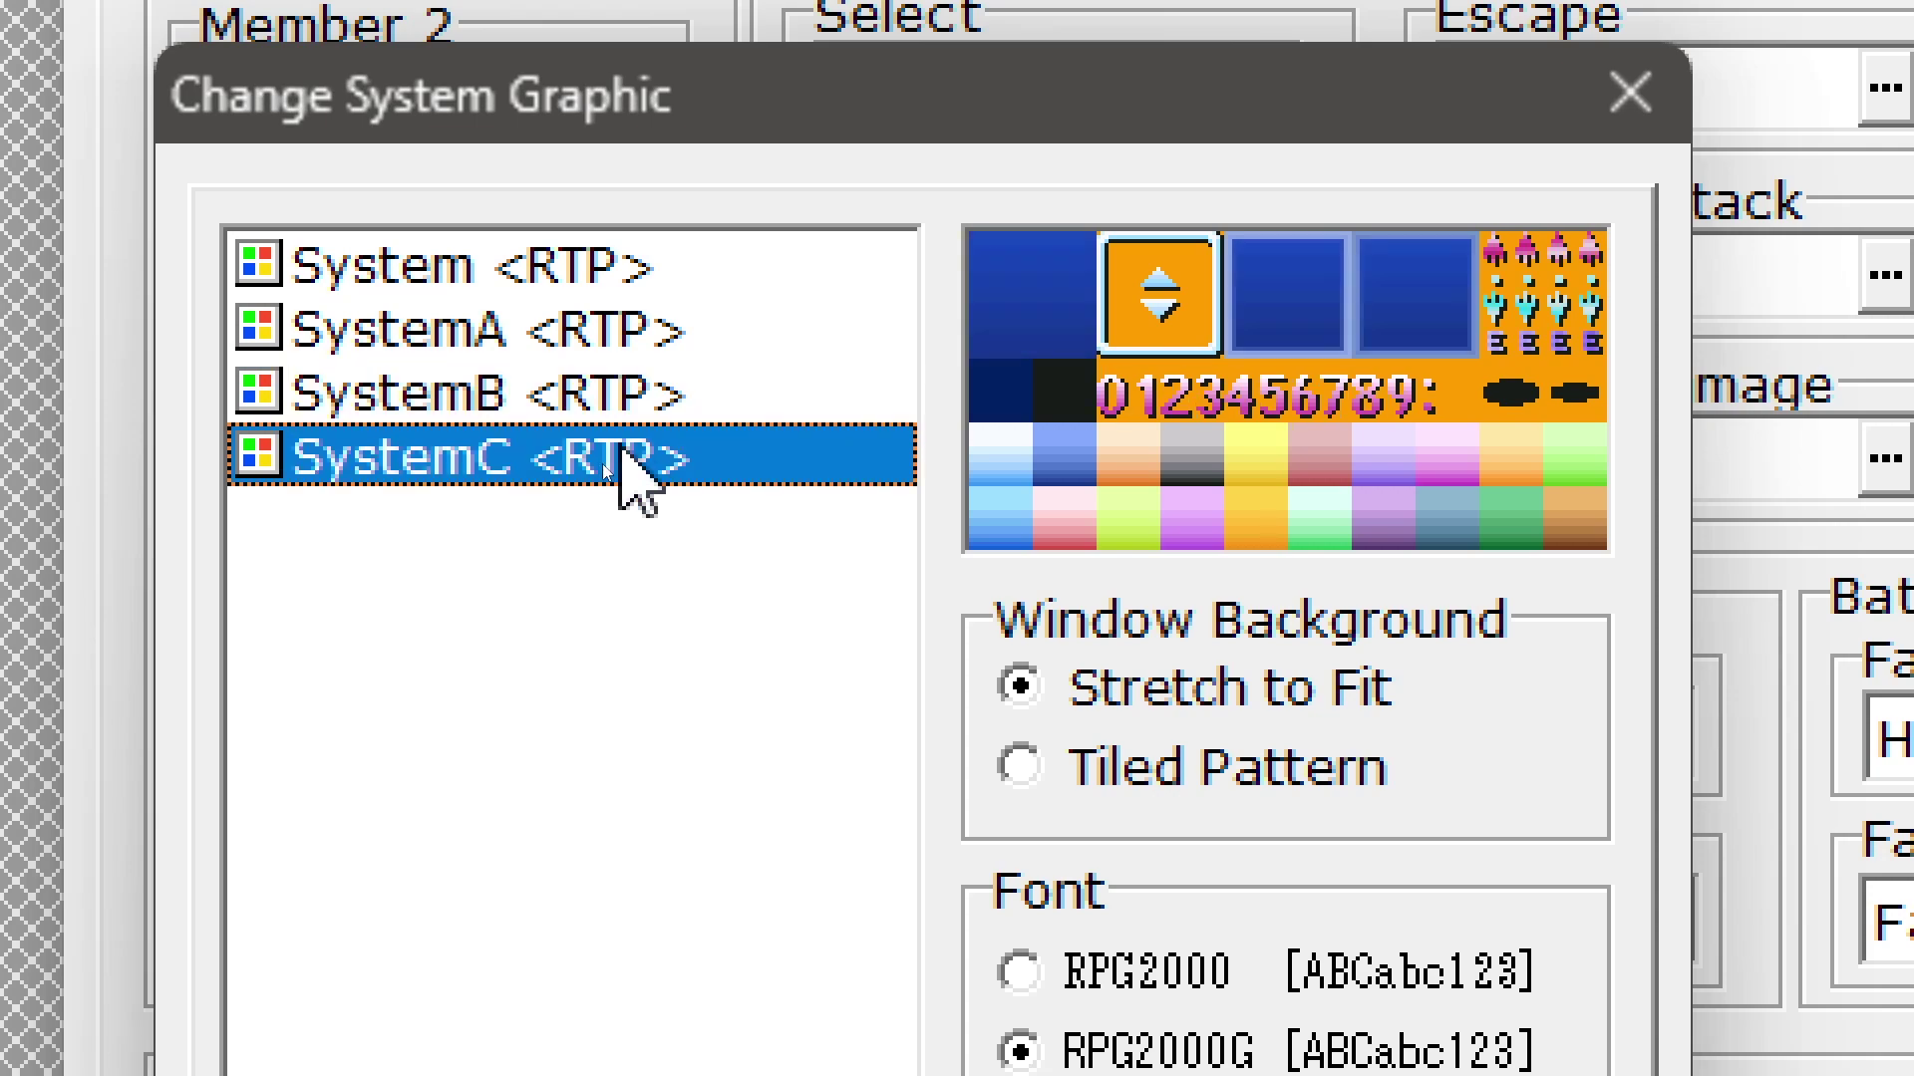
pyautogui.press('Escape')
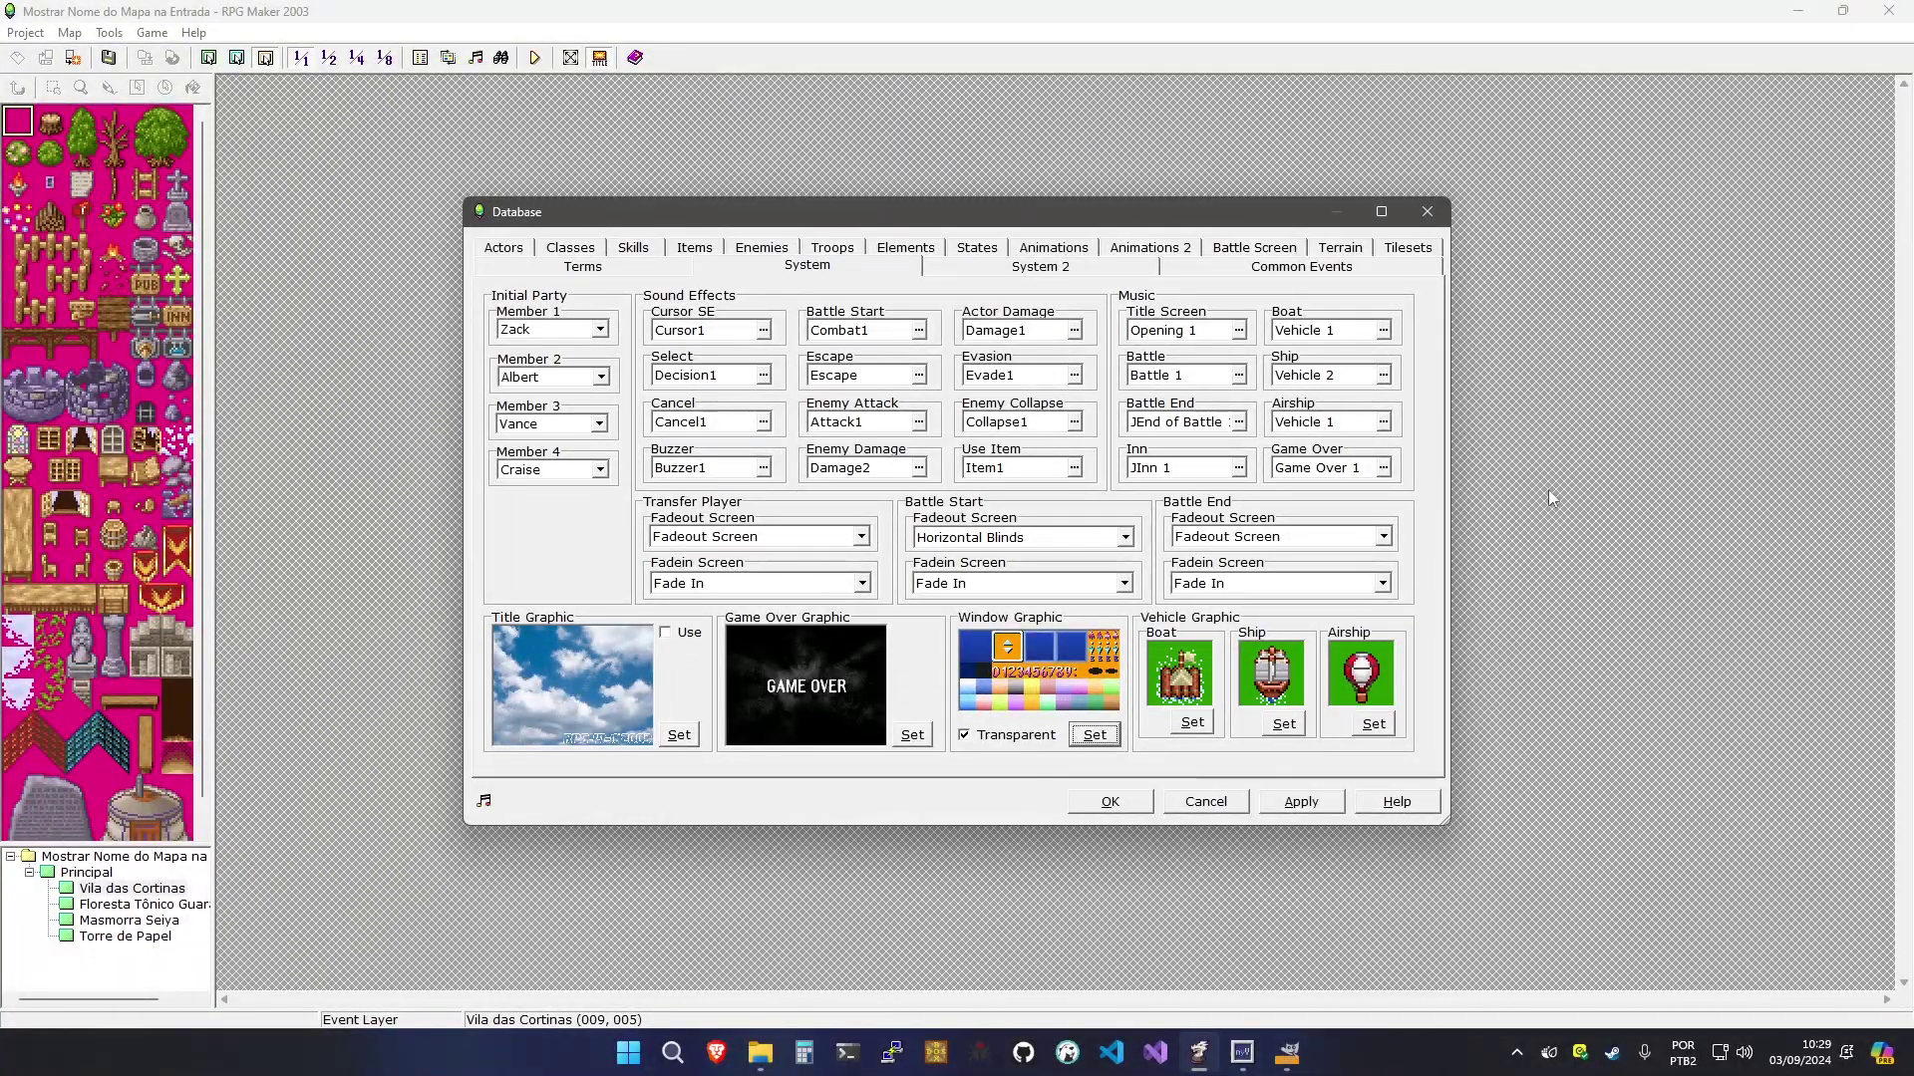
pyautogui.click(1094, 735)
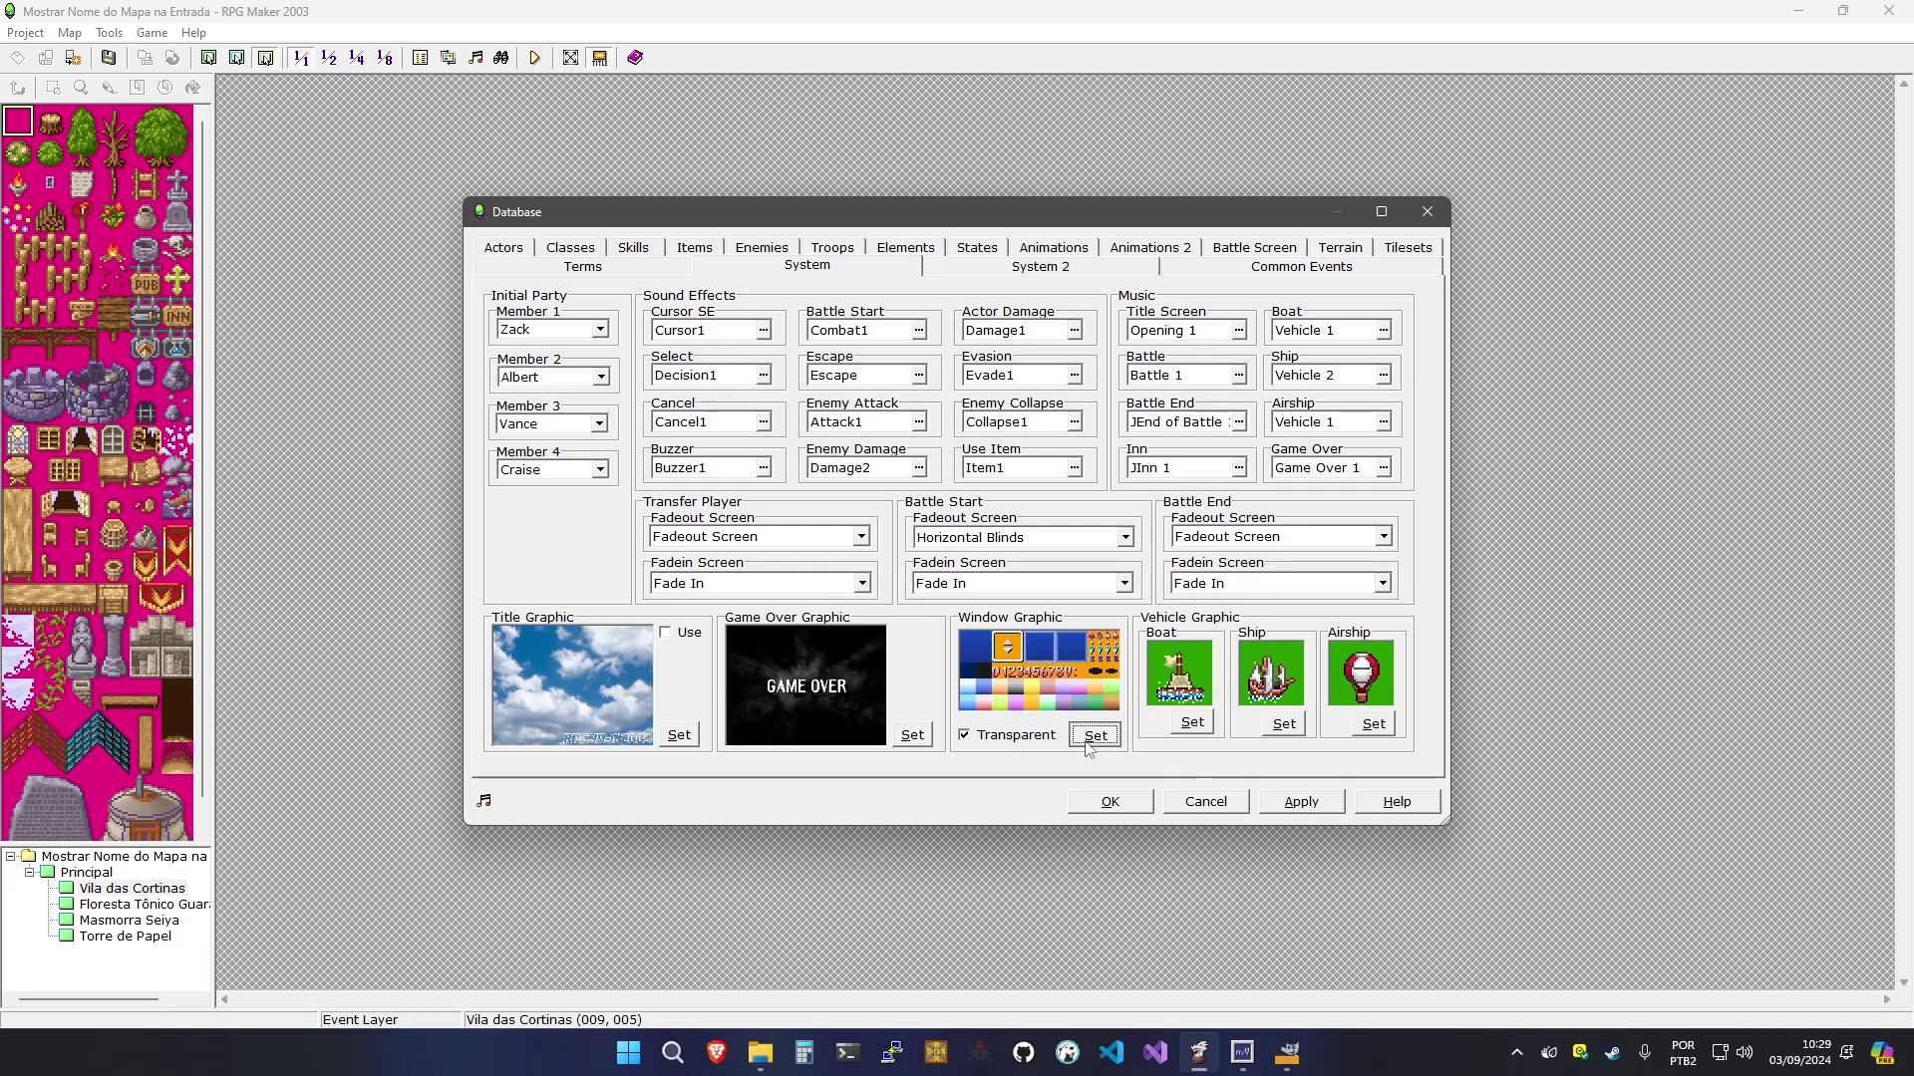
pyautogui.click(538, 419)
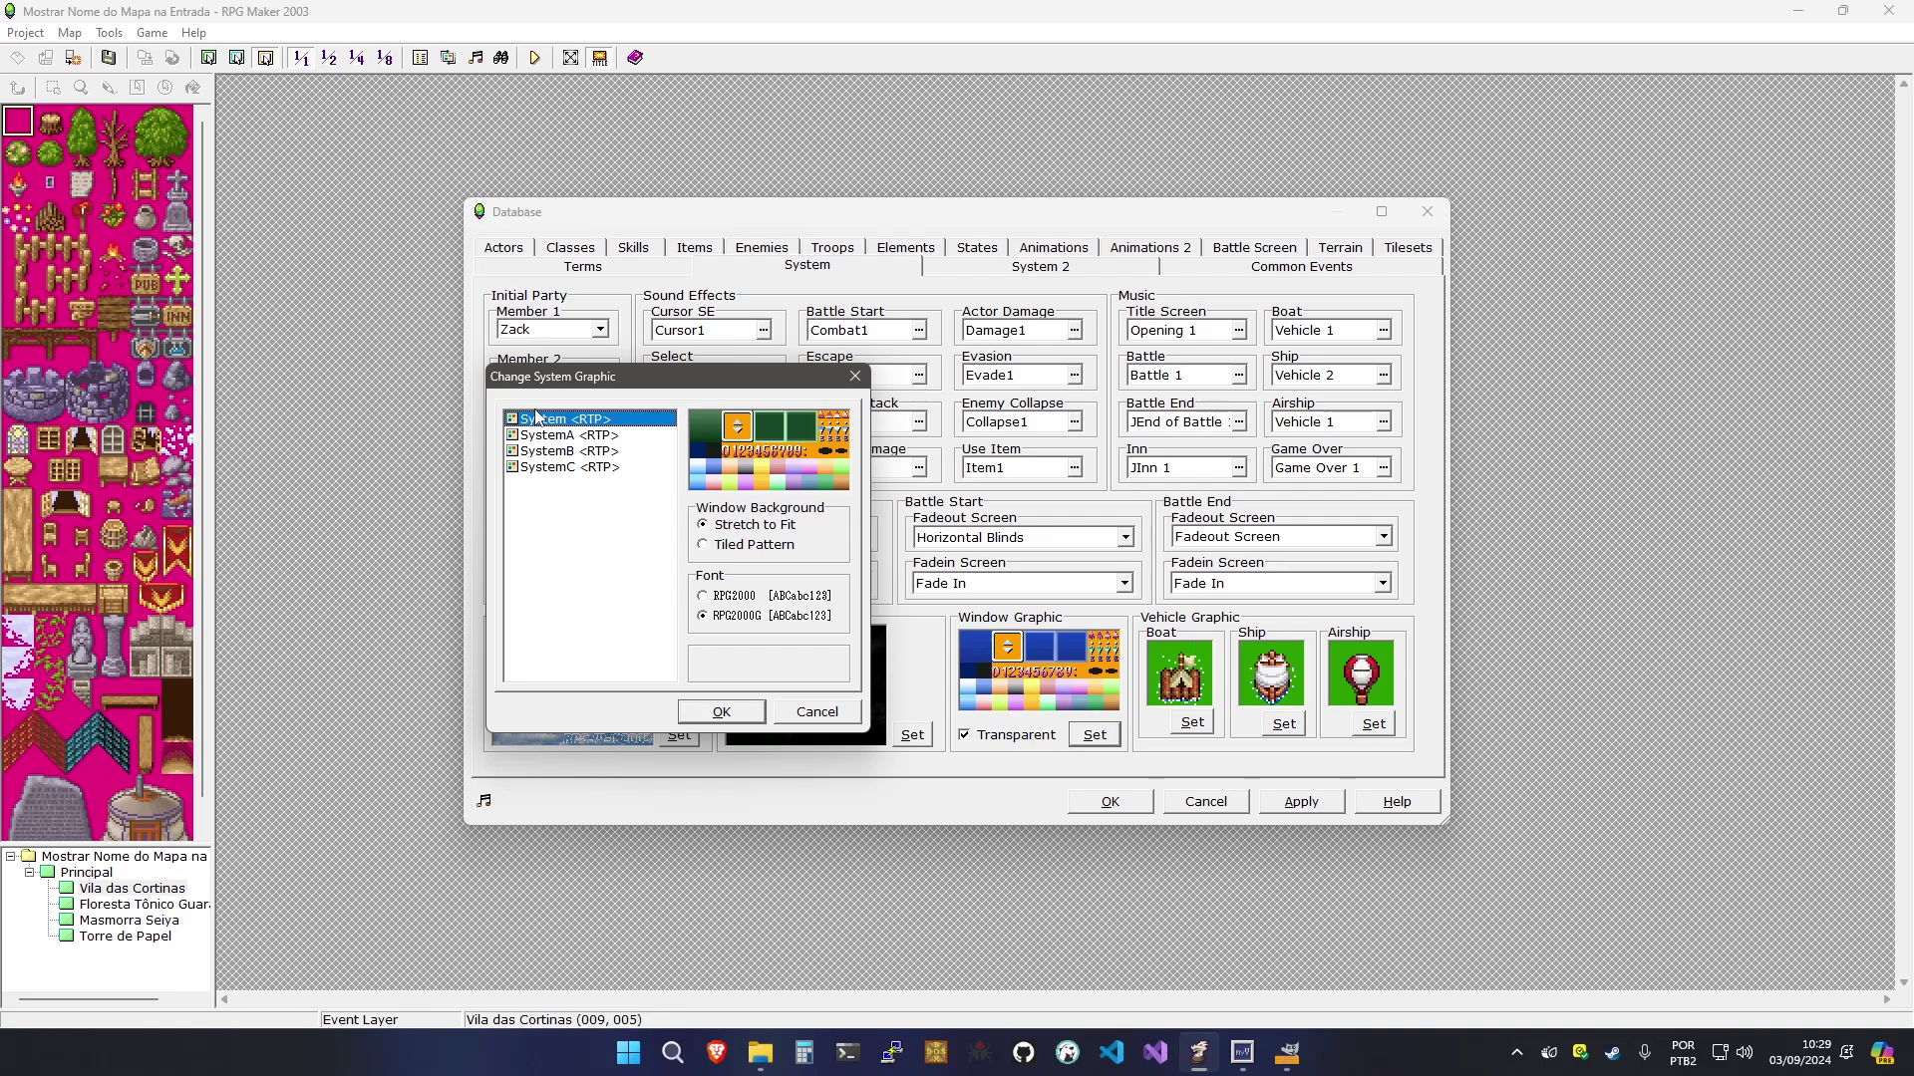
pyautogui.click(811, 718)
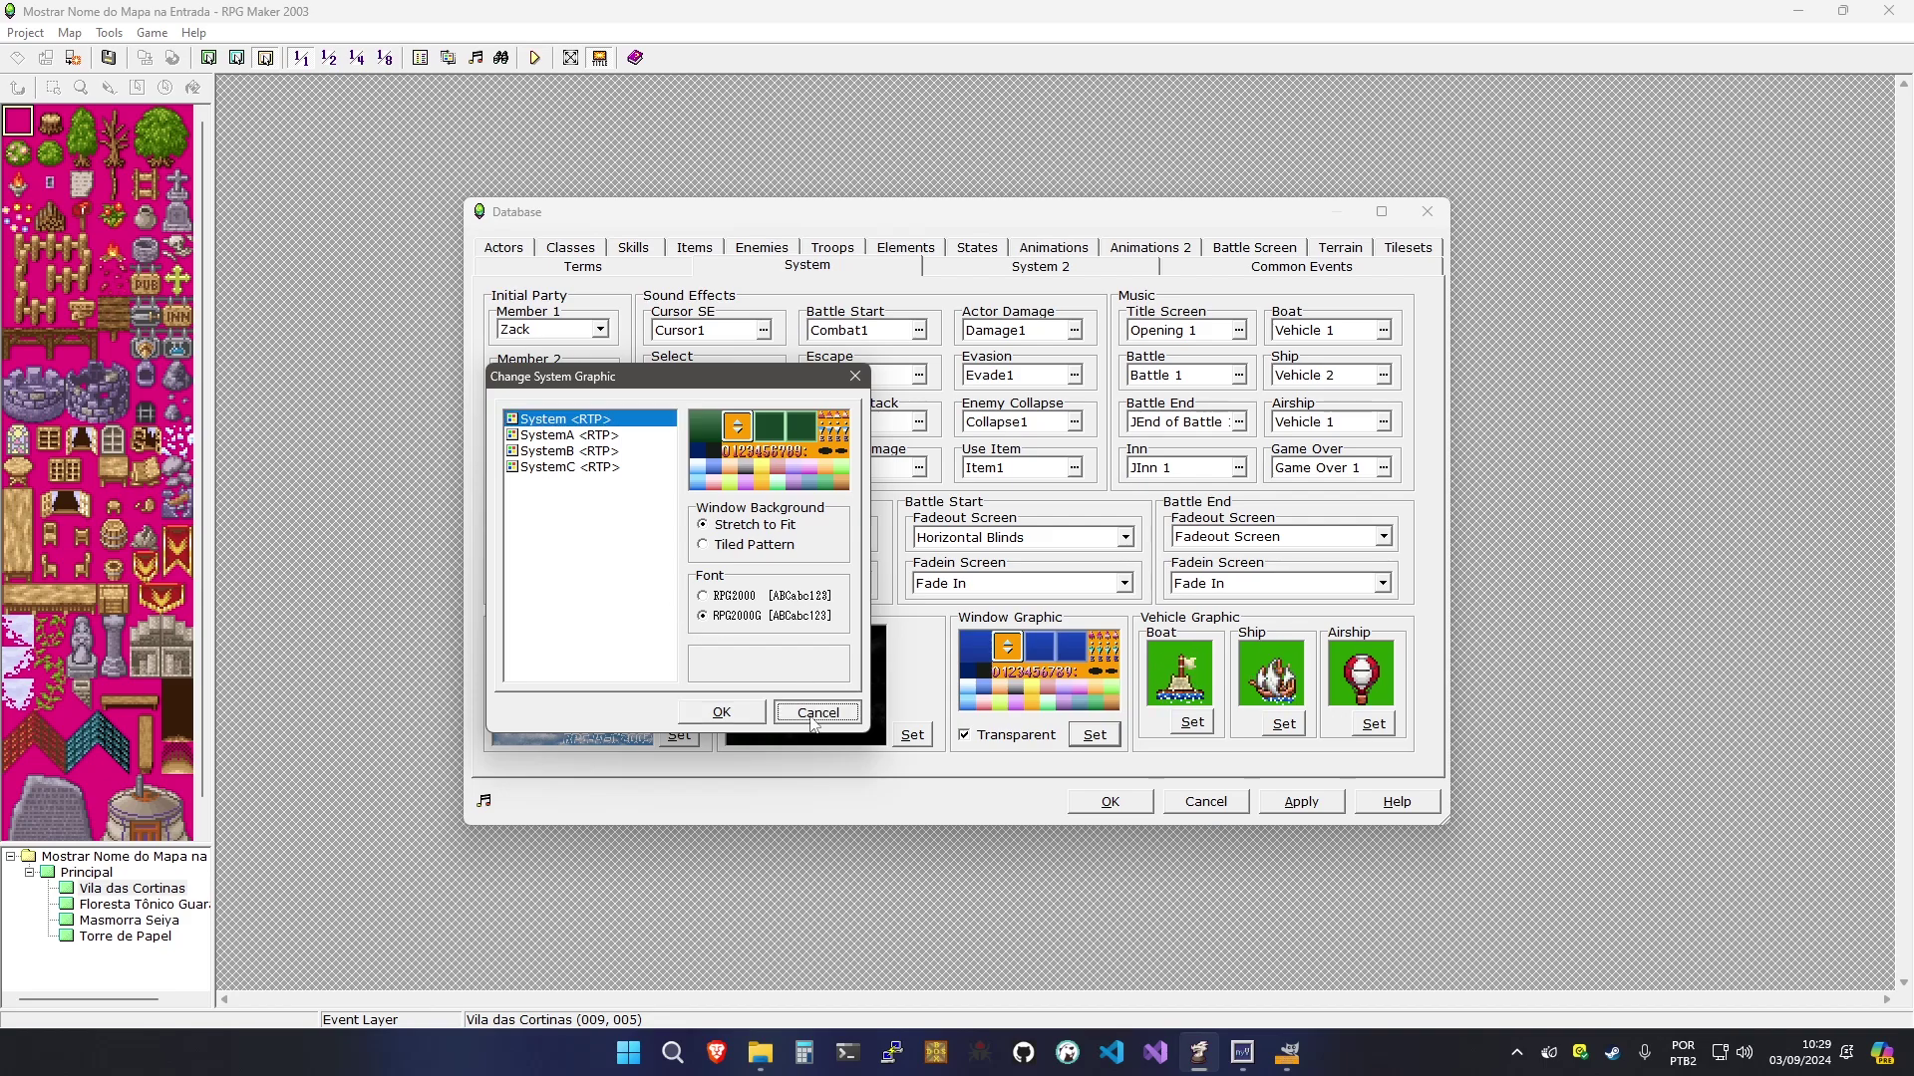
# Toggle the window graphic's Transparent option off and back on, and apply the database changes
pyautogui.click(1299, 802)
pyautogui.click(1013, 736)
pyautogui.click(1011, 742)
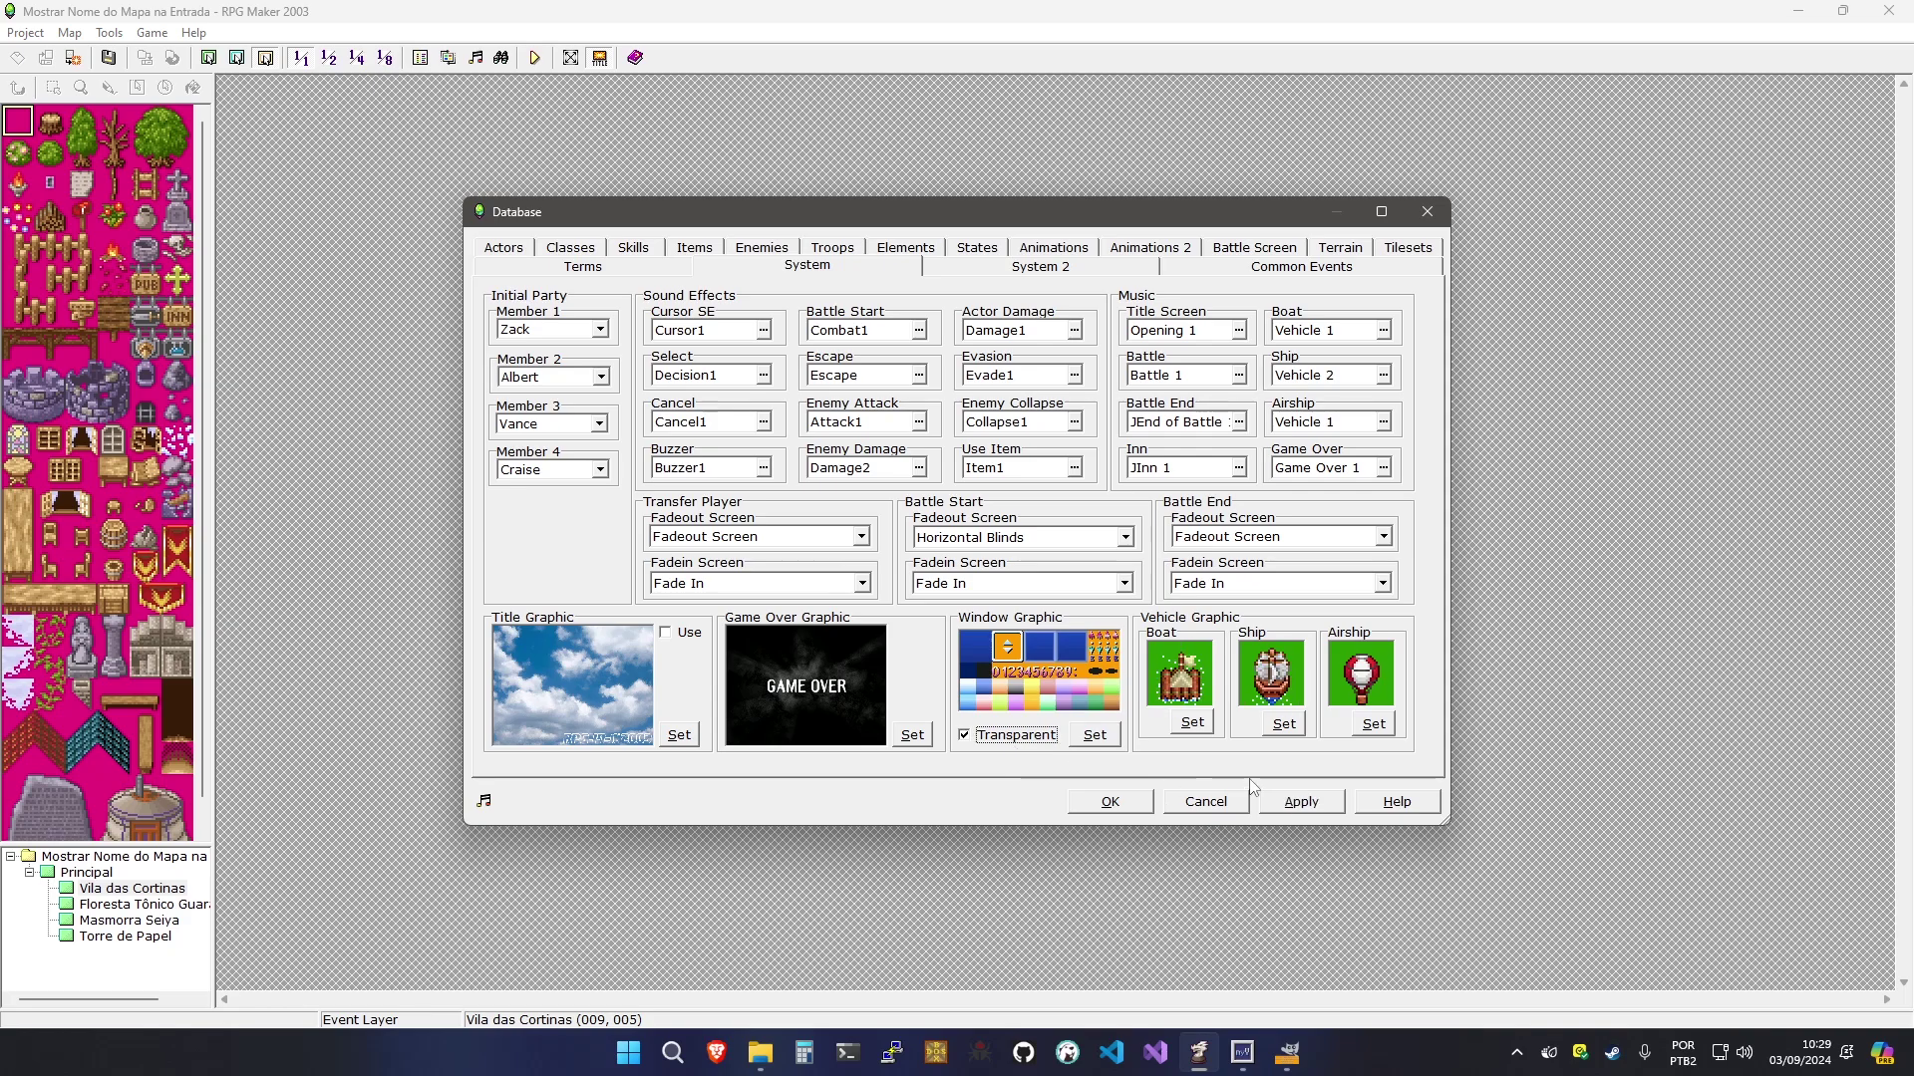
pyautogui.click(1301, 802)
# Add a Control Variables command to the __BOOT_ branch that sets 0022:Window_nTransparency to 25, and apply it
pyautogui.click(1340, 263)
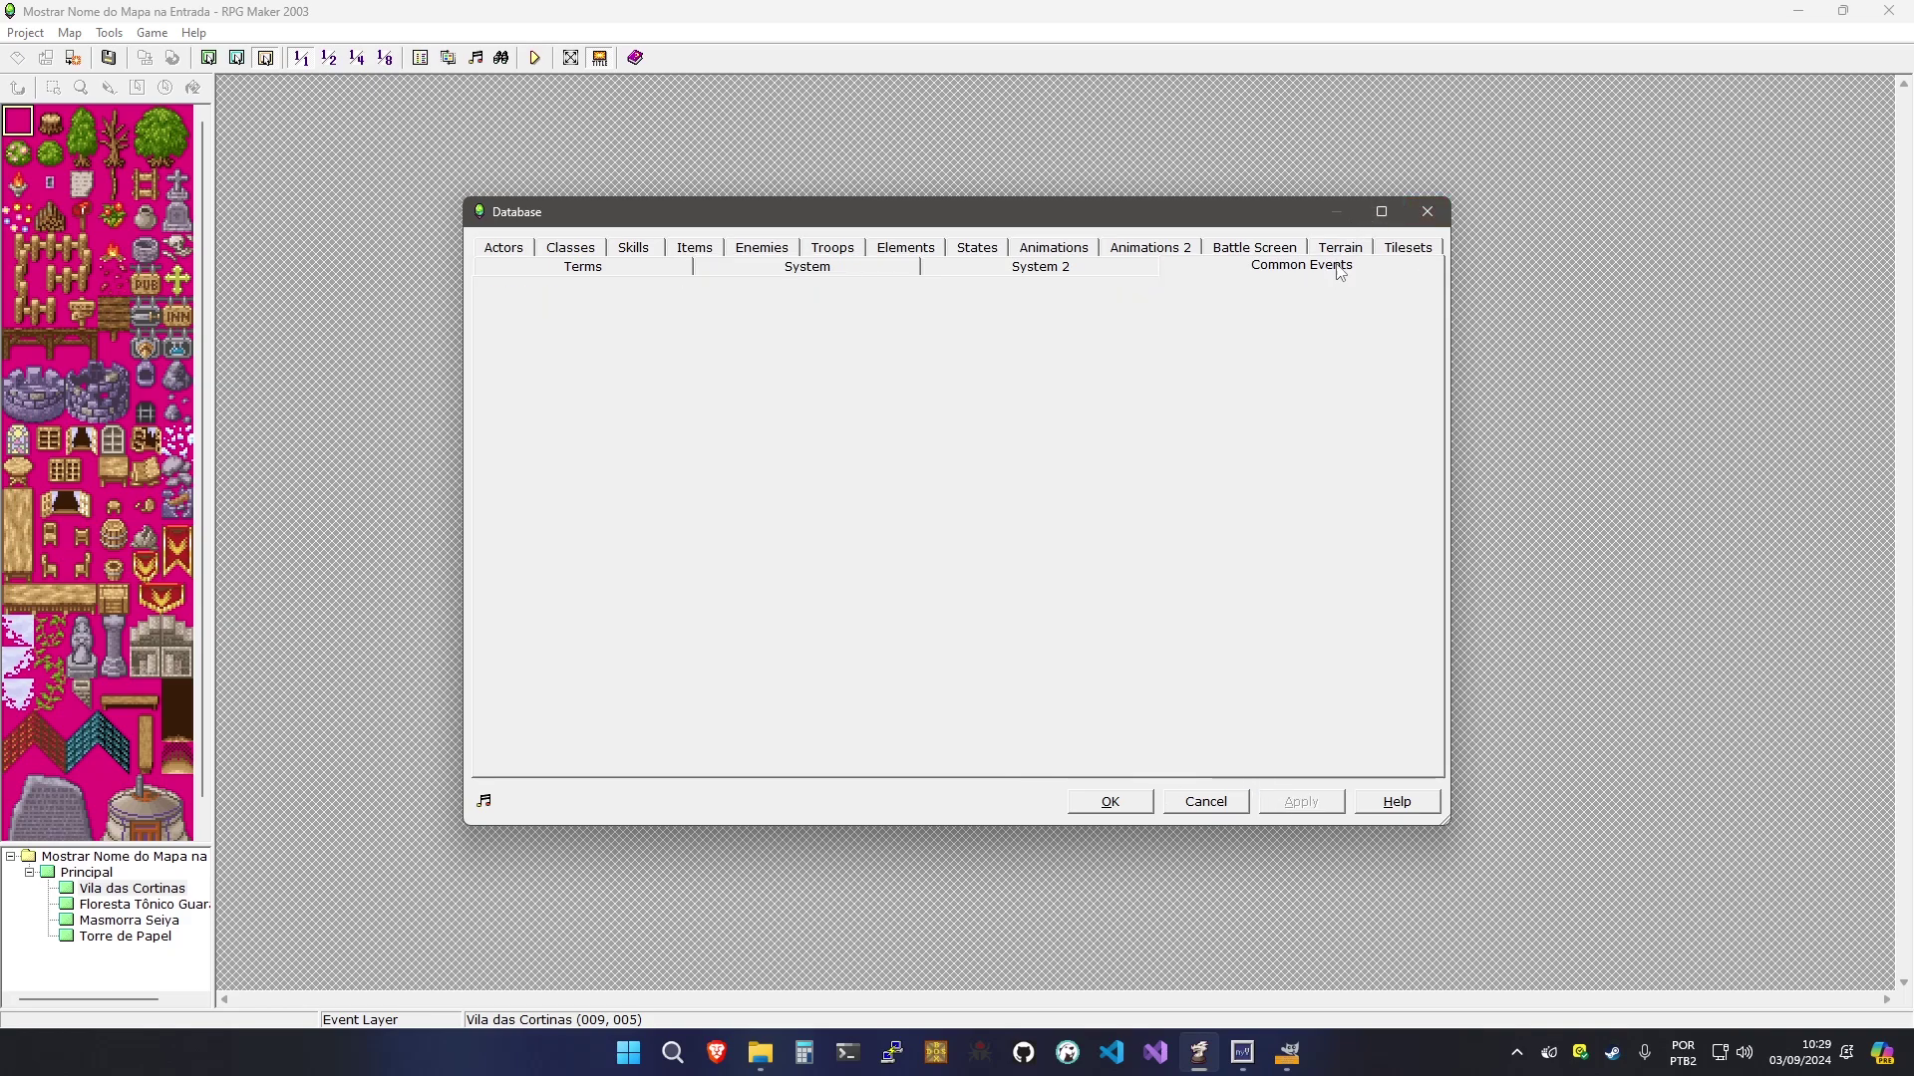
pyautogui.doubleClick(842, 399)
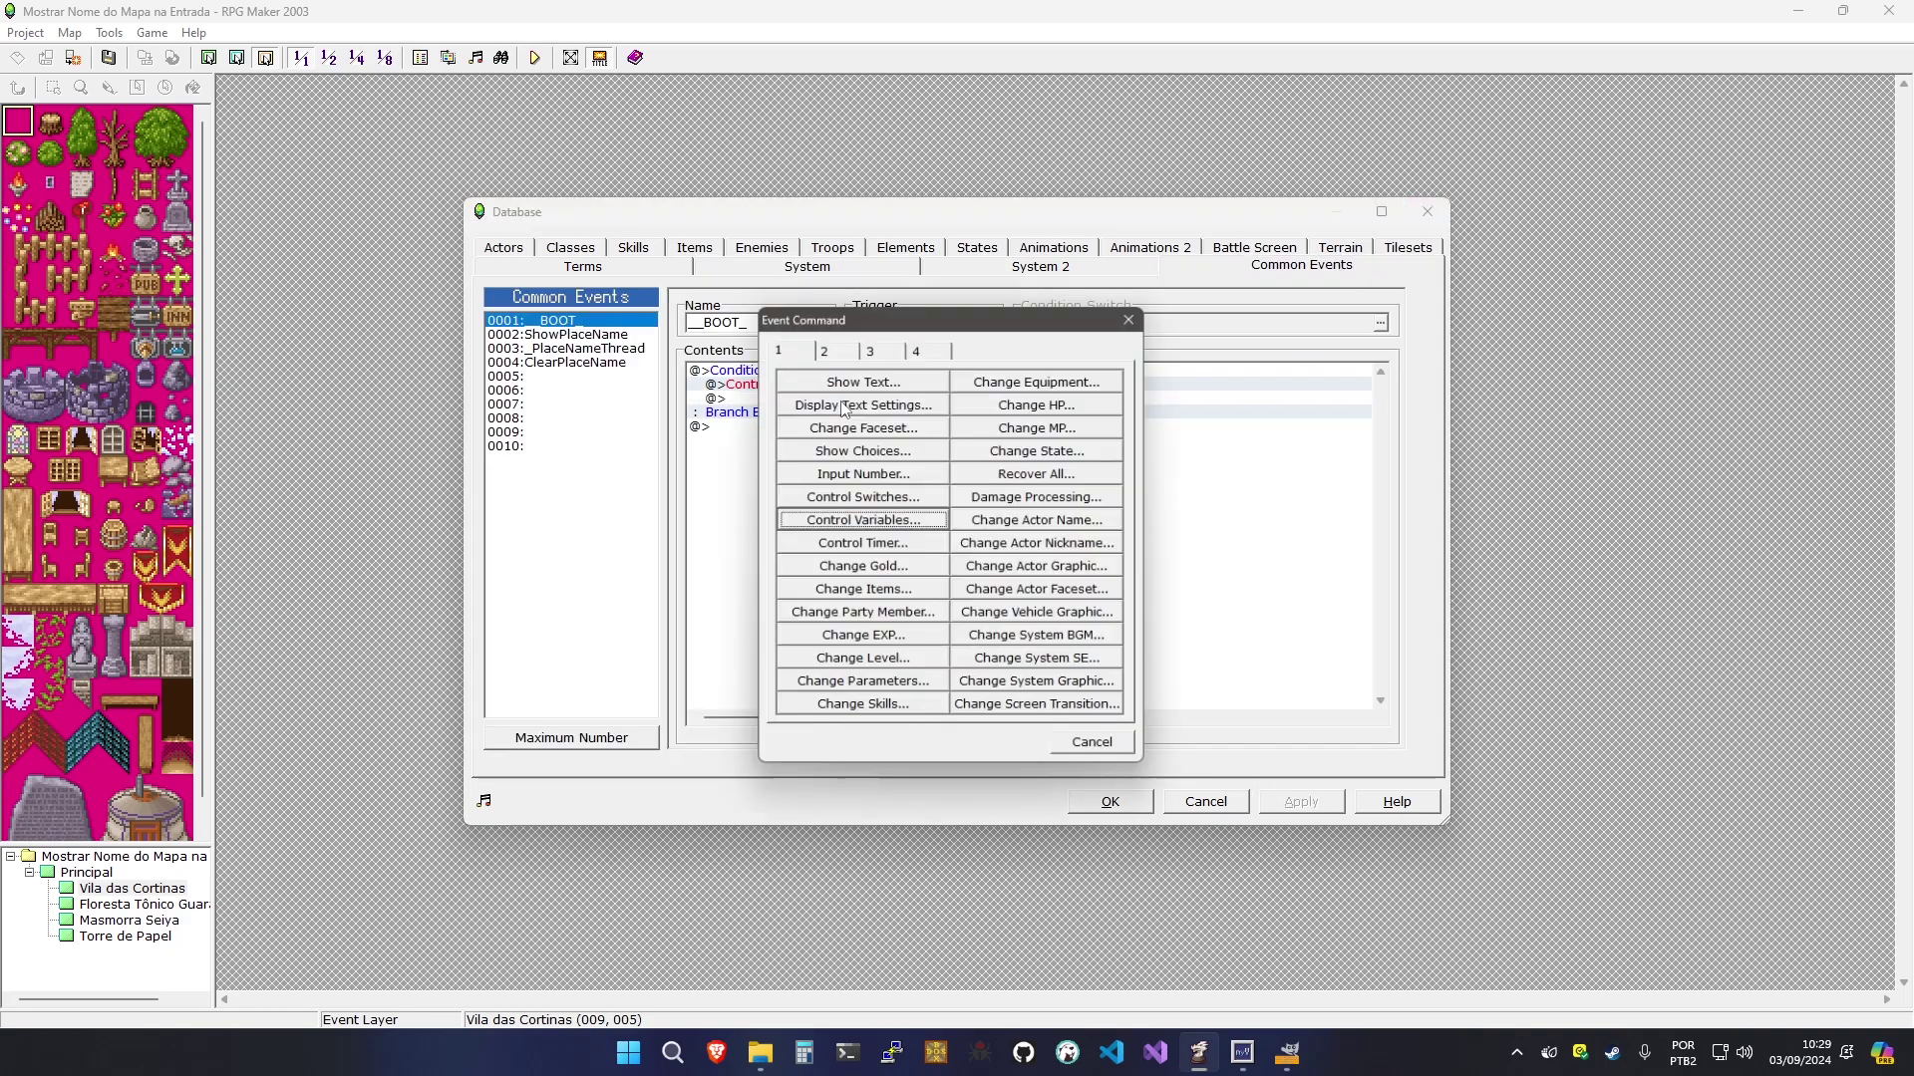
pyautogui.click(825, 498)
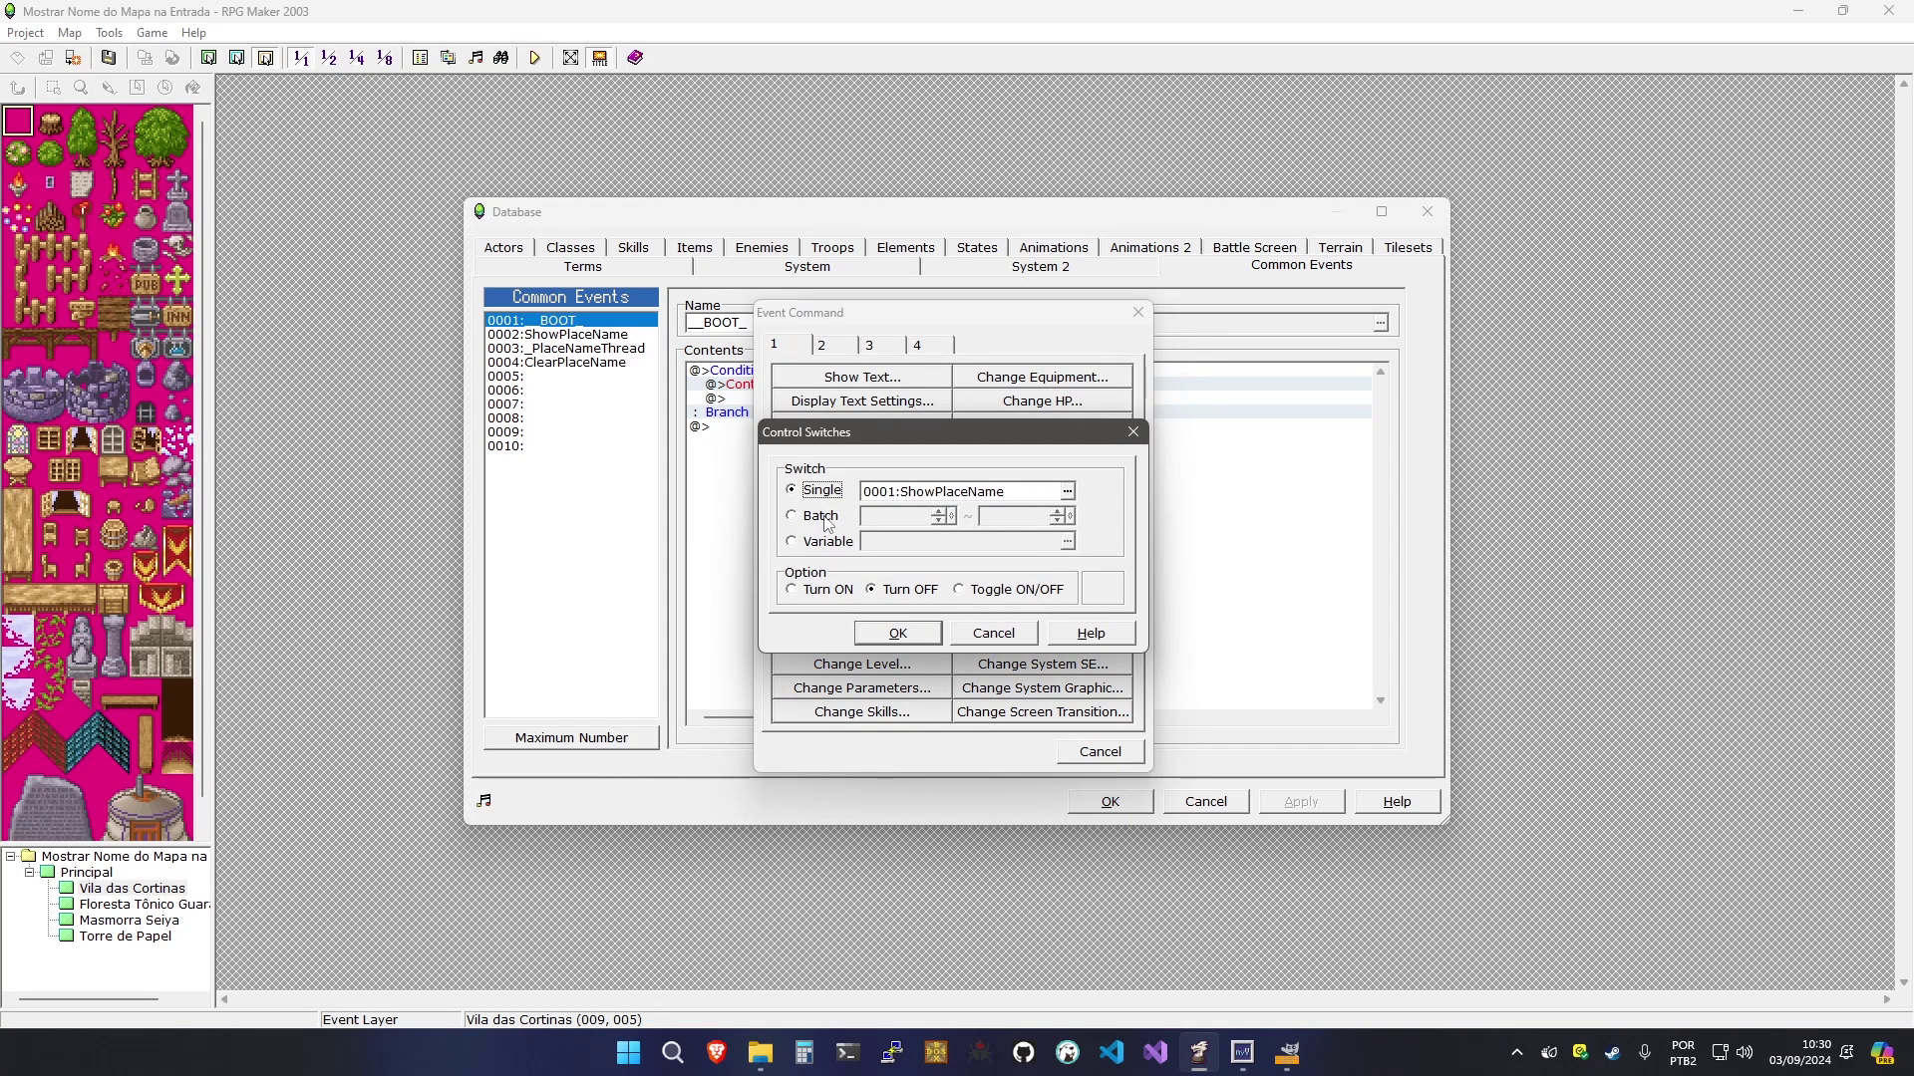
pyautogui.press('Escape')
pyautogui.click(827, 520)
pyautogui.click(990, 372)
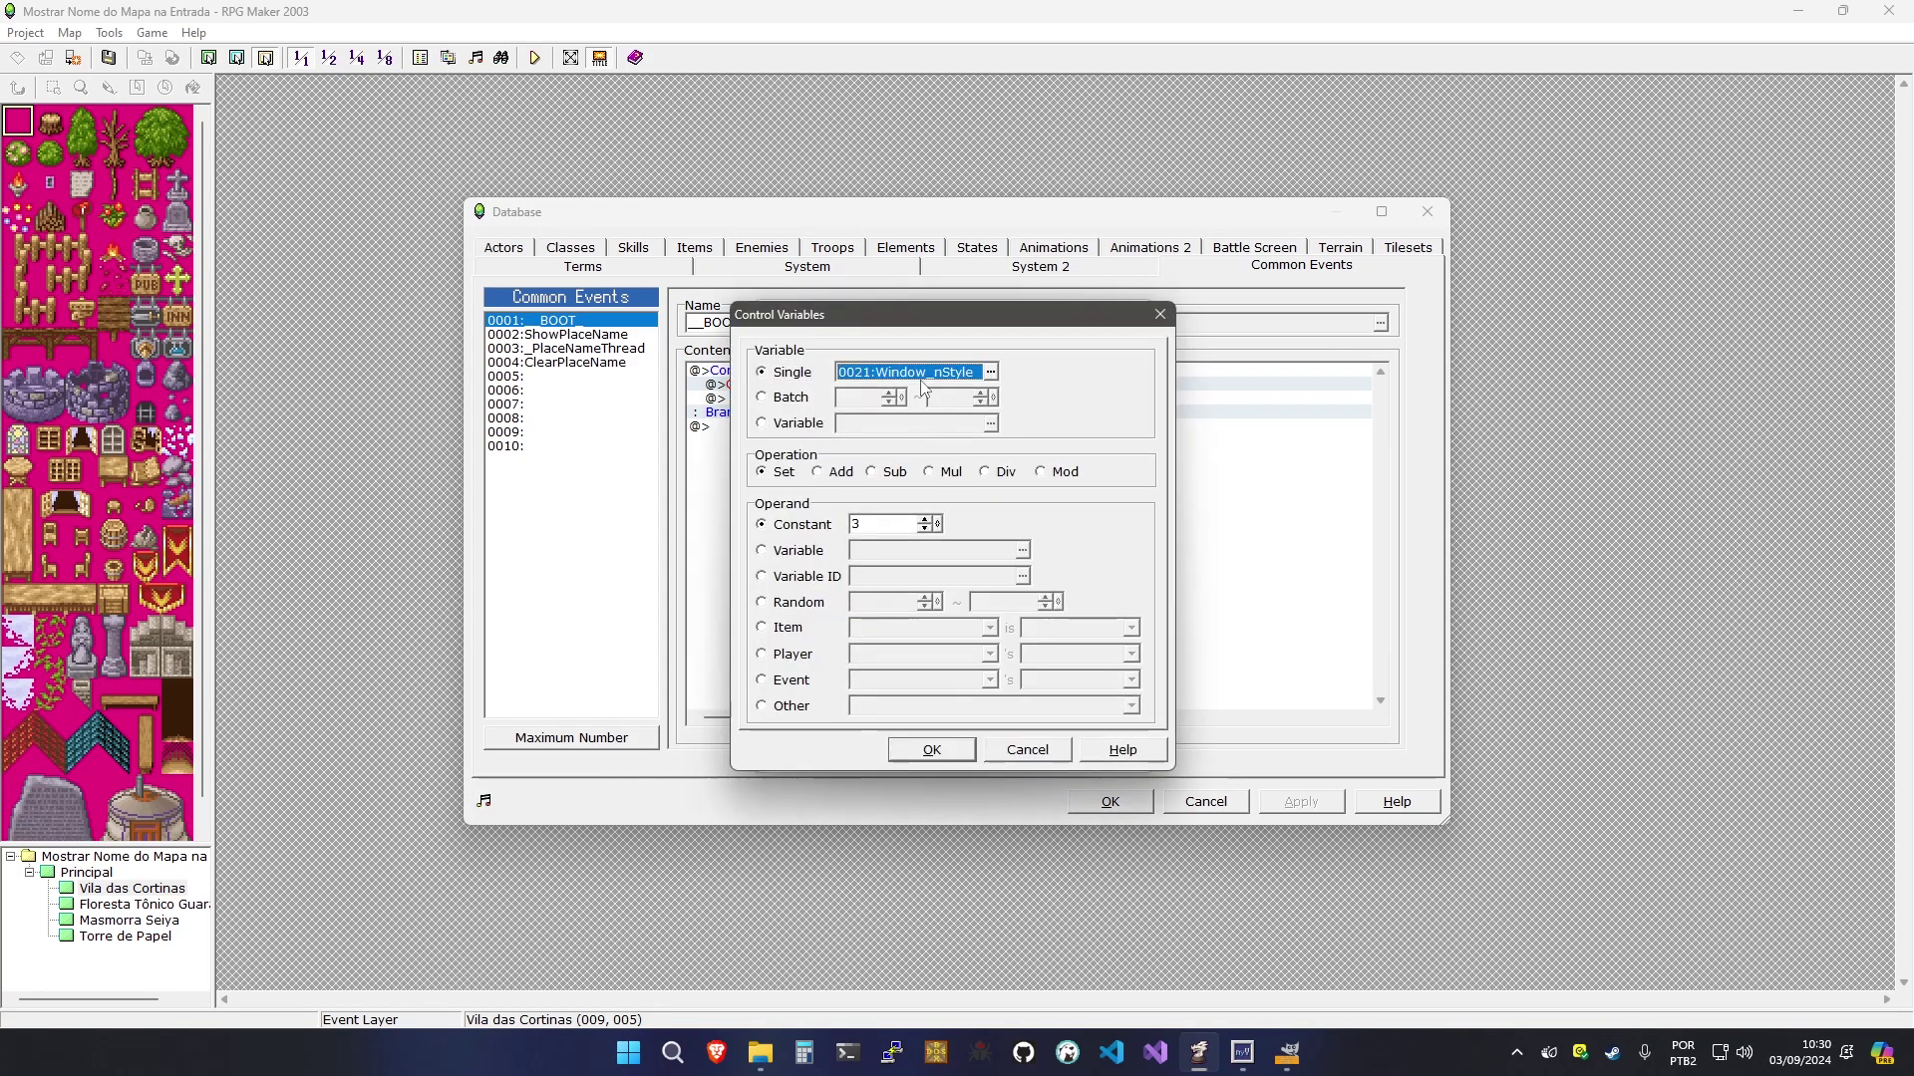
pyautogui.doubleClick(983, 397)
pyautogui.click(859, 524)
pyautogui.write('25')
pyautogui.press('Return')
pyautogui.click(1292, 801)
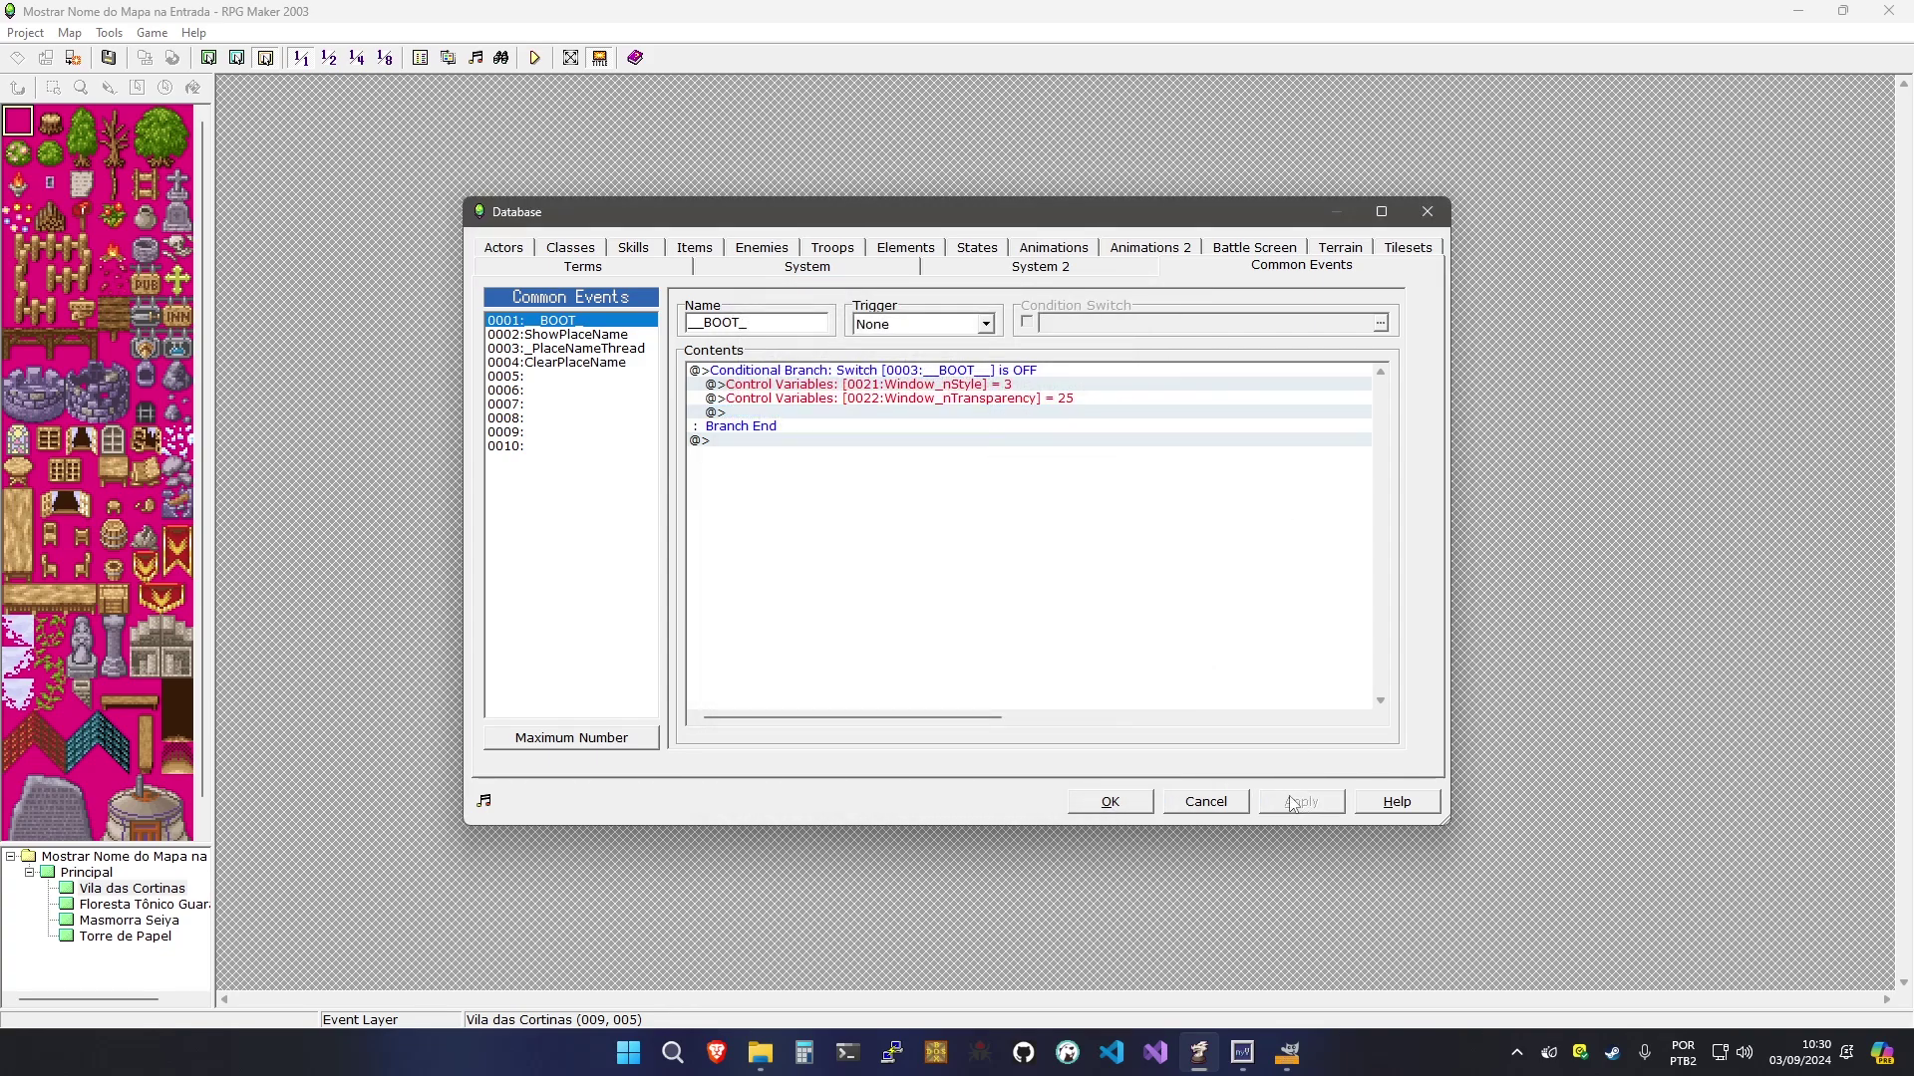
# Add a Control Switches command at the end of the branch that turns 0003:__BOOT__ ON, and apply it
pyautogui.click(858, 426)
pyautogui.doubleClick(856, 416)
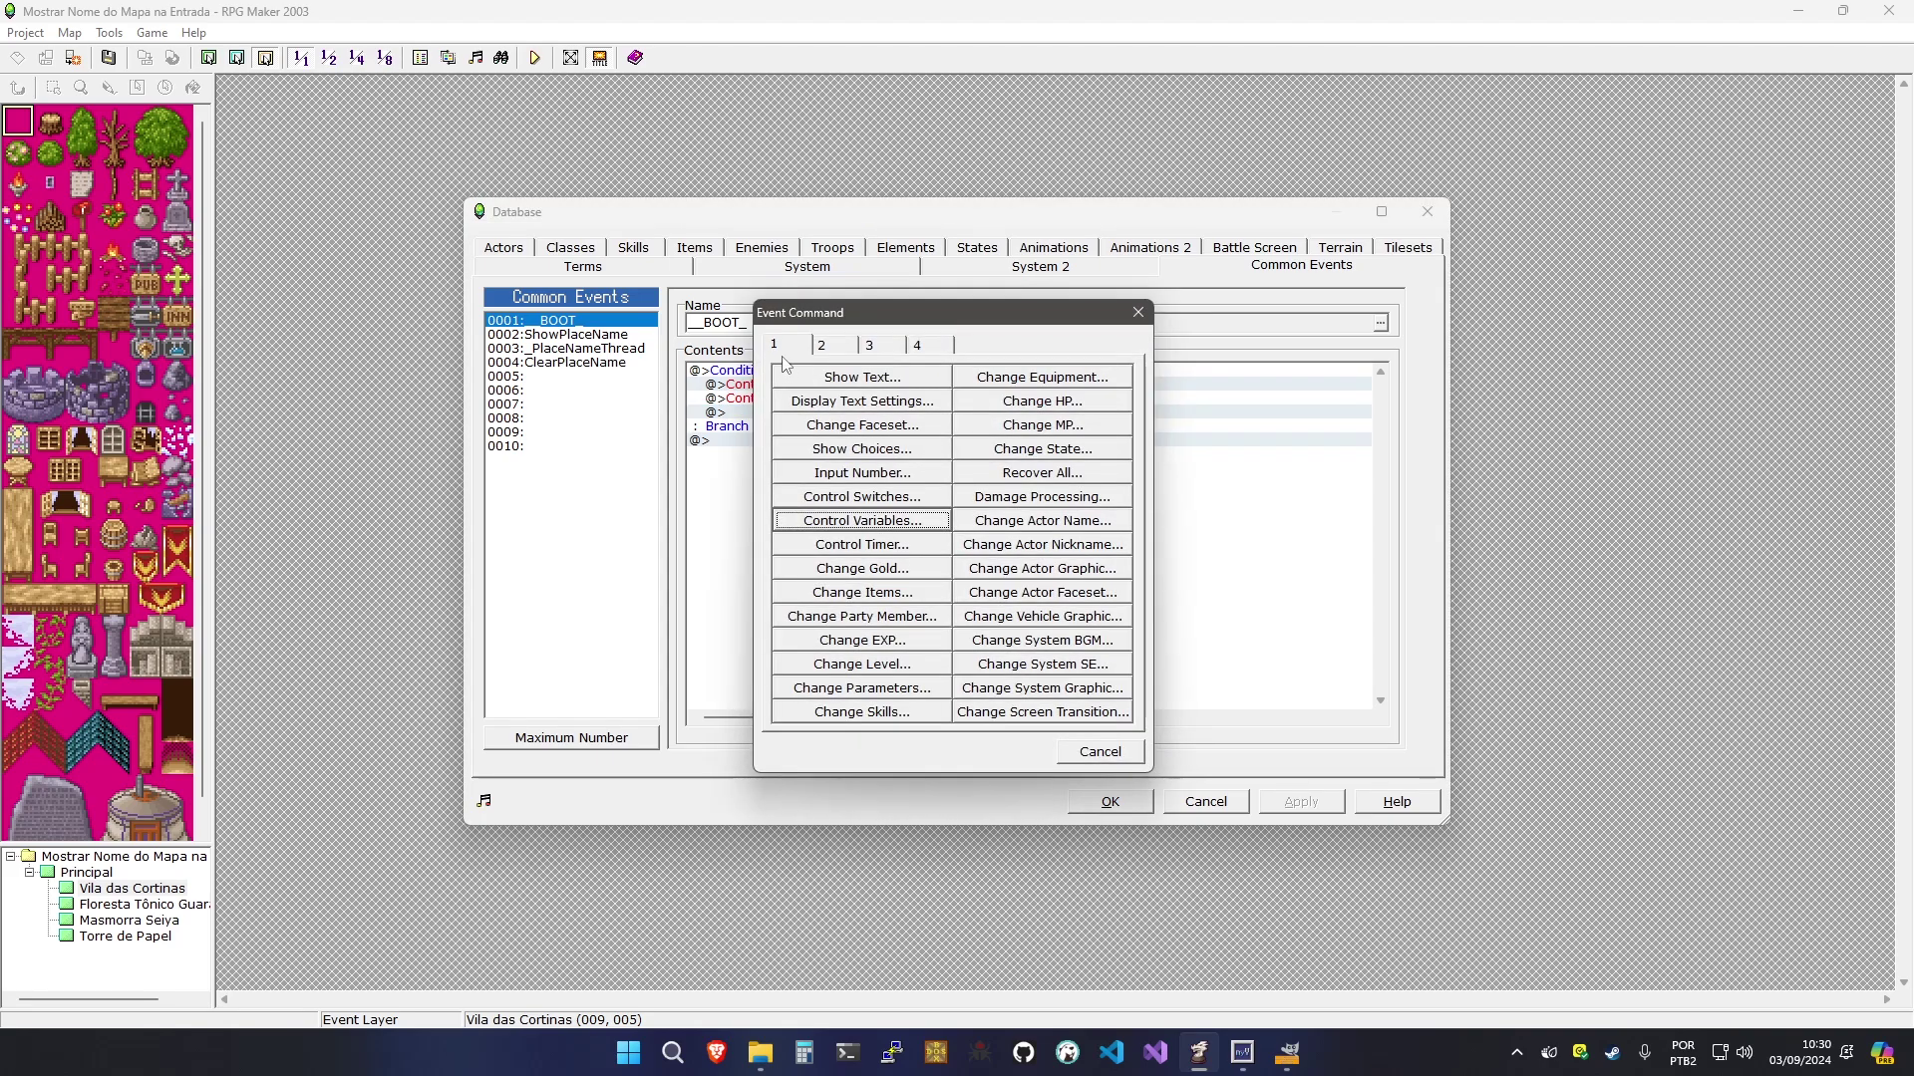
pyautogui.click(833, 519)
pyautogui.click(834, 497)
pyautogui.click(1048, 491)
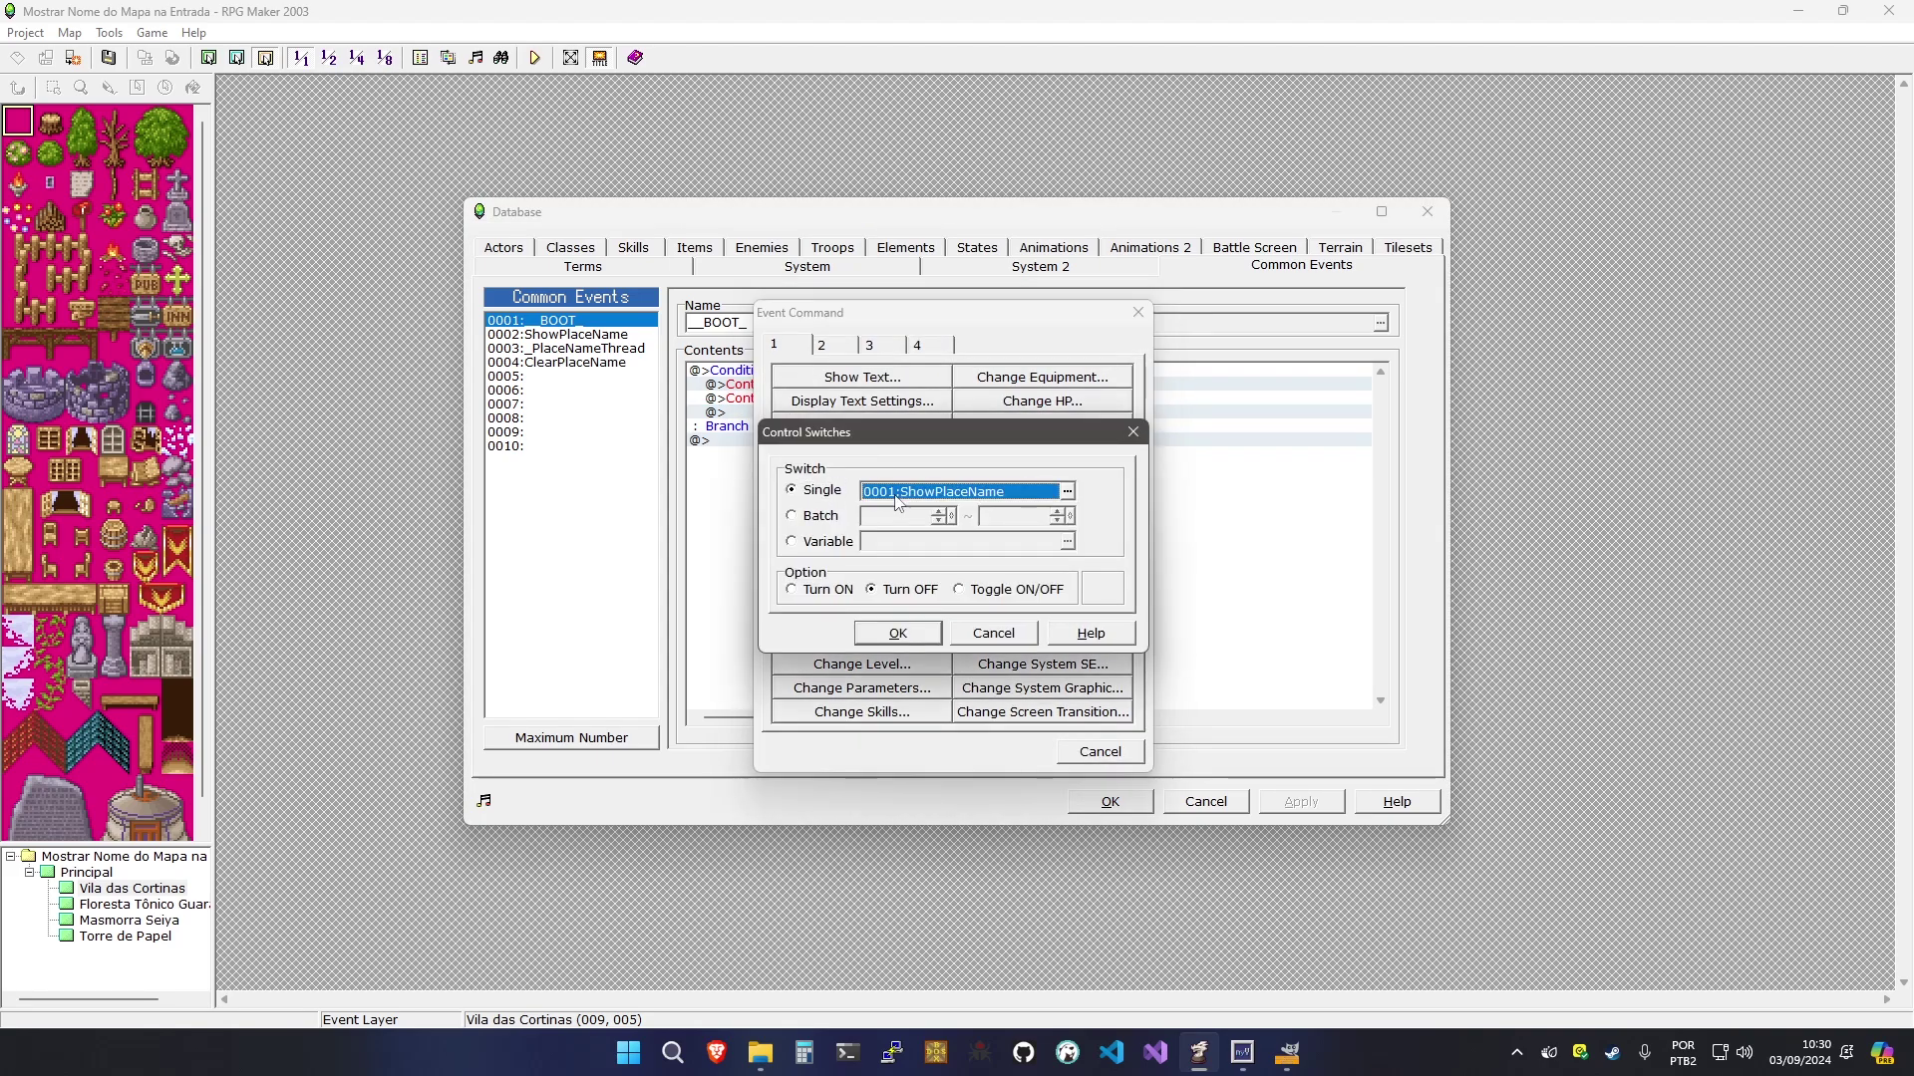
pyautogui.doubleClick(1002, 406)
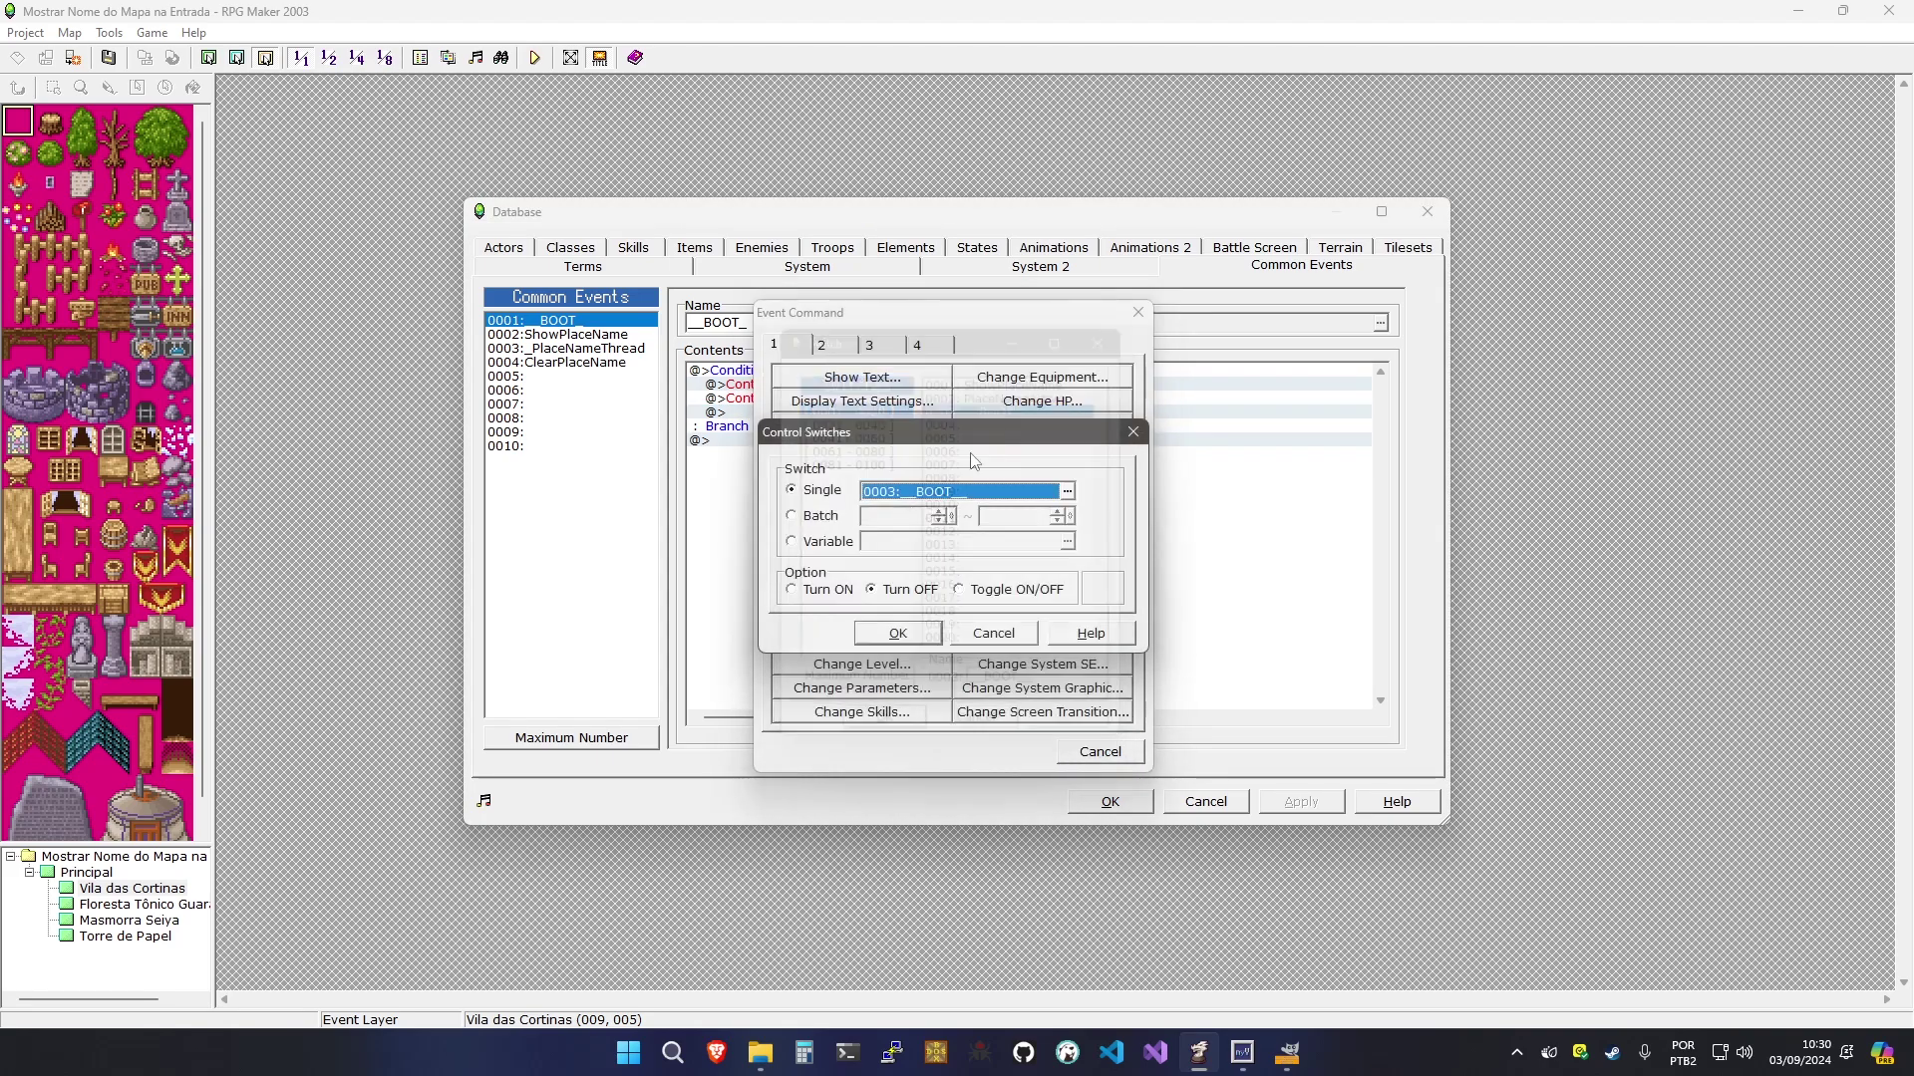
pyautogui.click(897, 635)
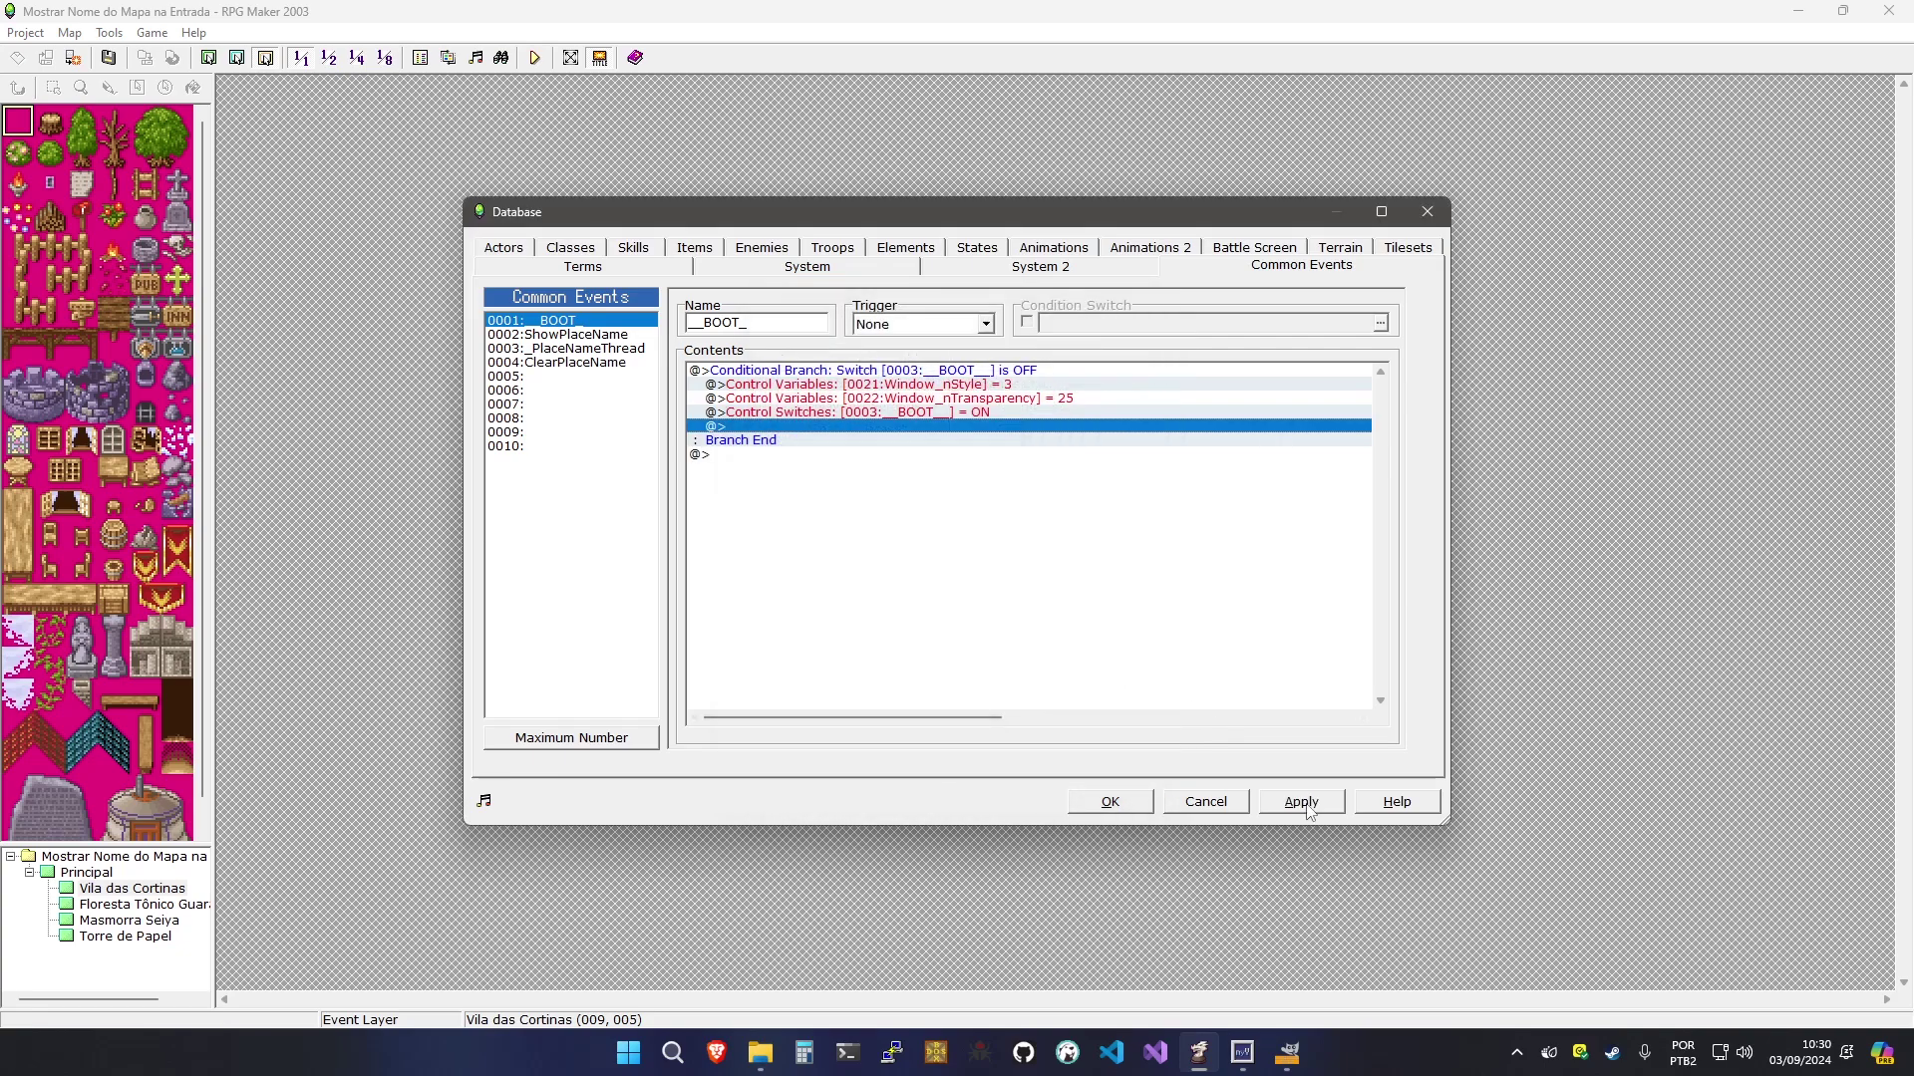
pyautogui.click(1302, 804)
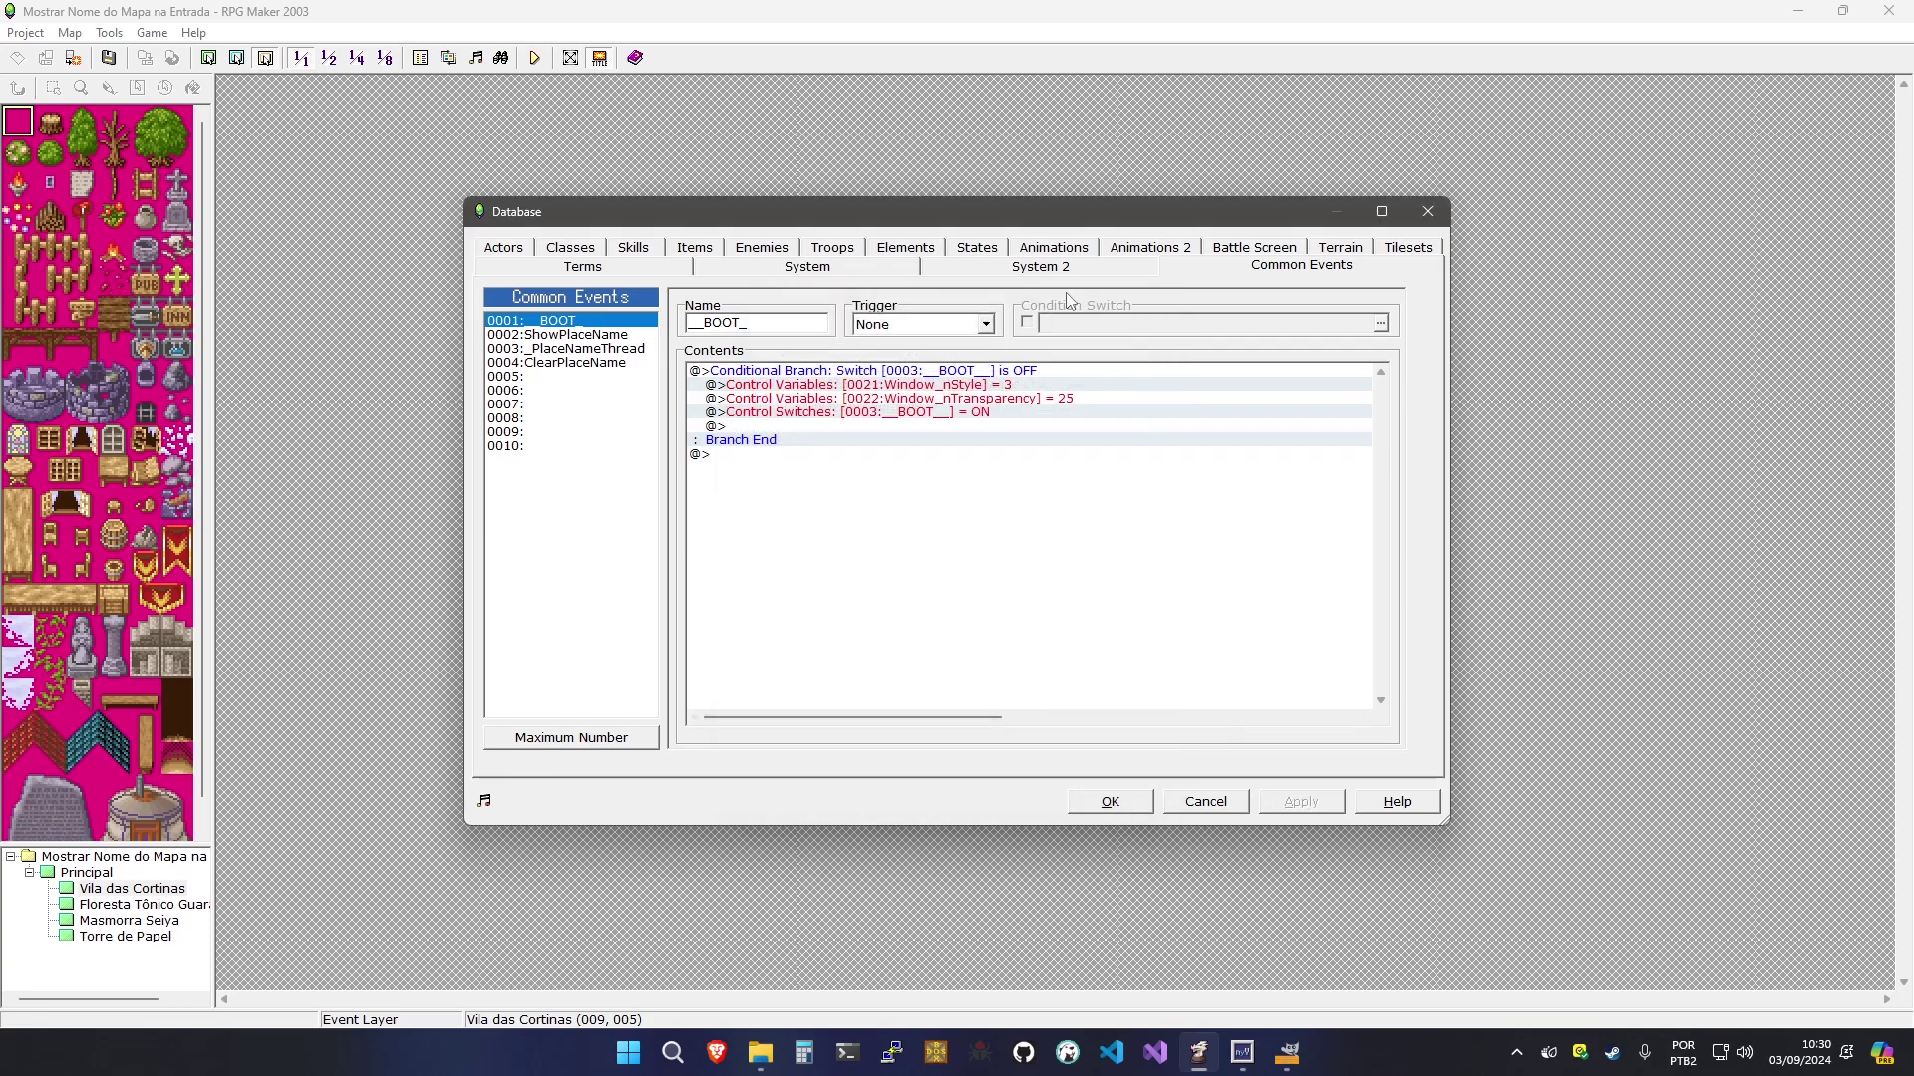
# Set the __BOOT_ common event's trigger to Parallel Process, apply the change, and select its conditional branch block
pyautogui.click(965, 327)
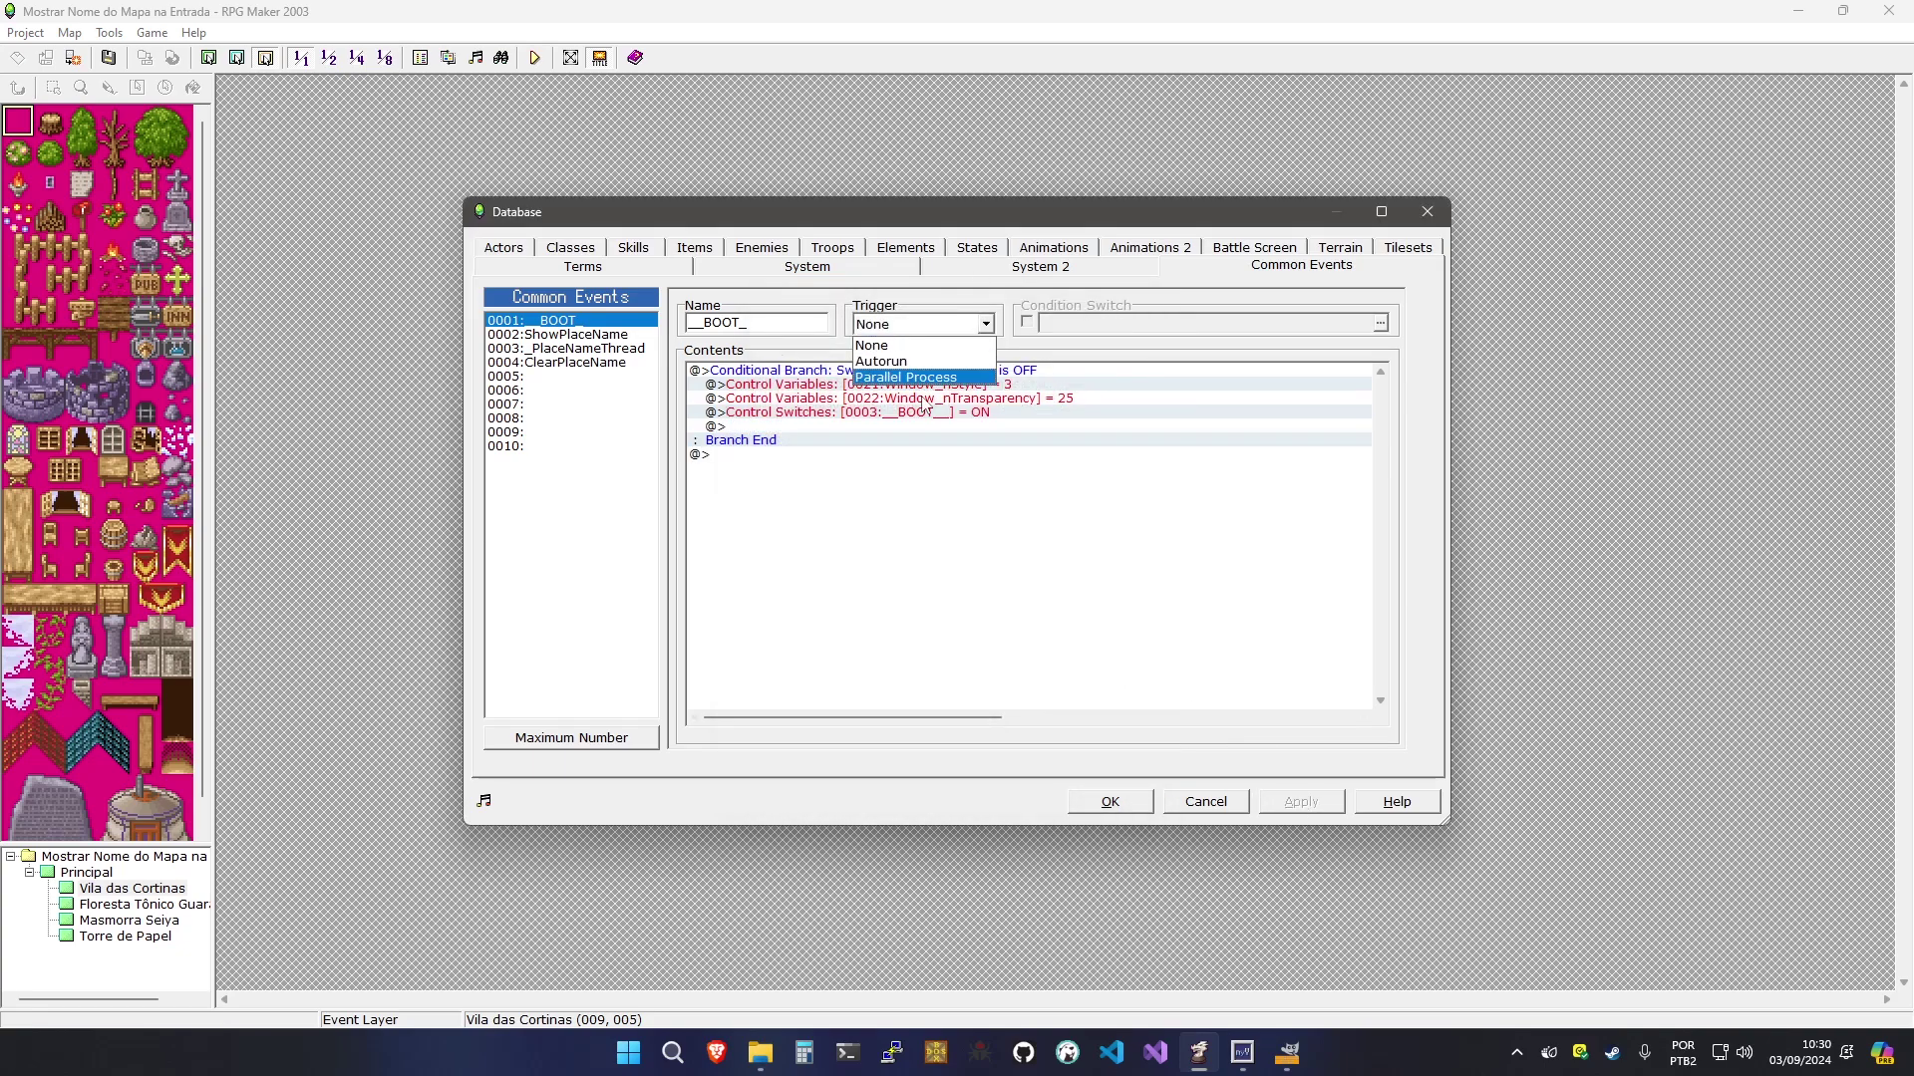
pyautogui.click(916, 378)
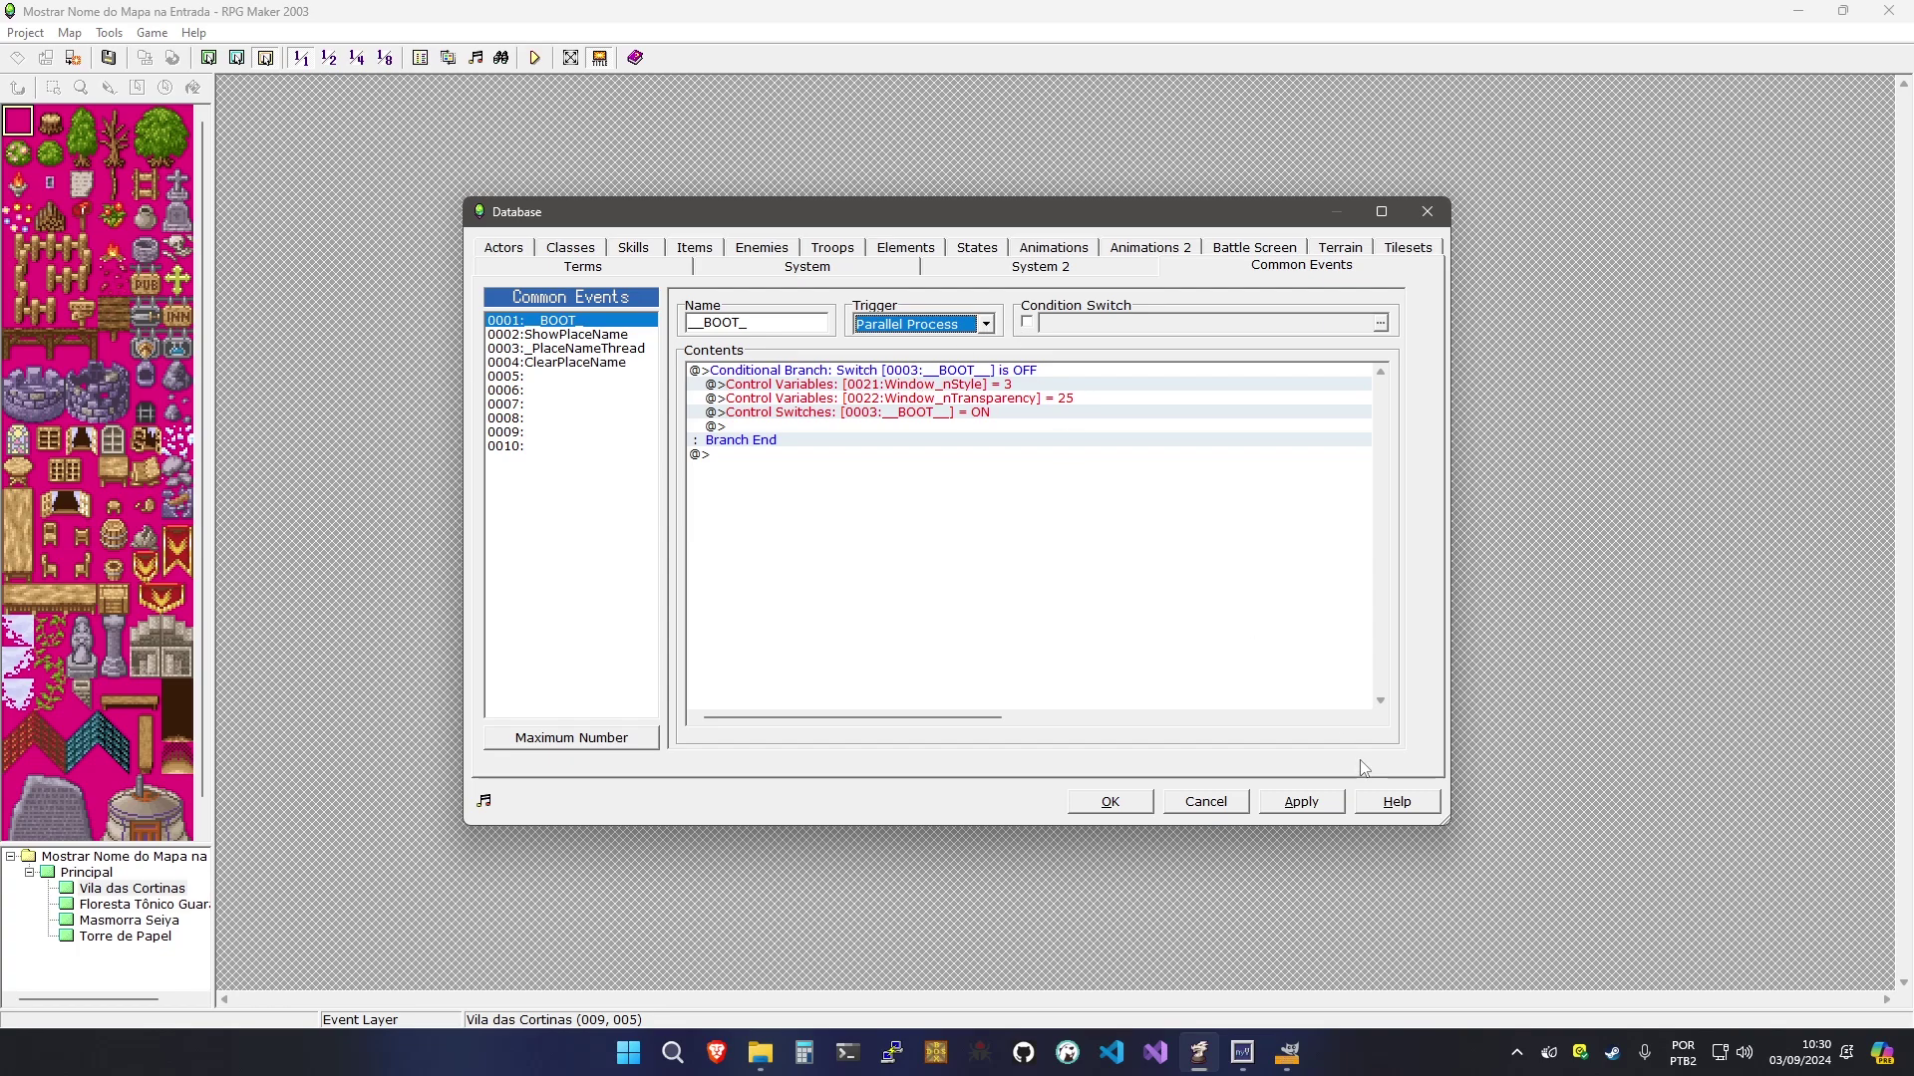
pyautogui.click(1293, 800)
pyautogui.click(808, 374)
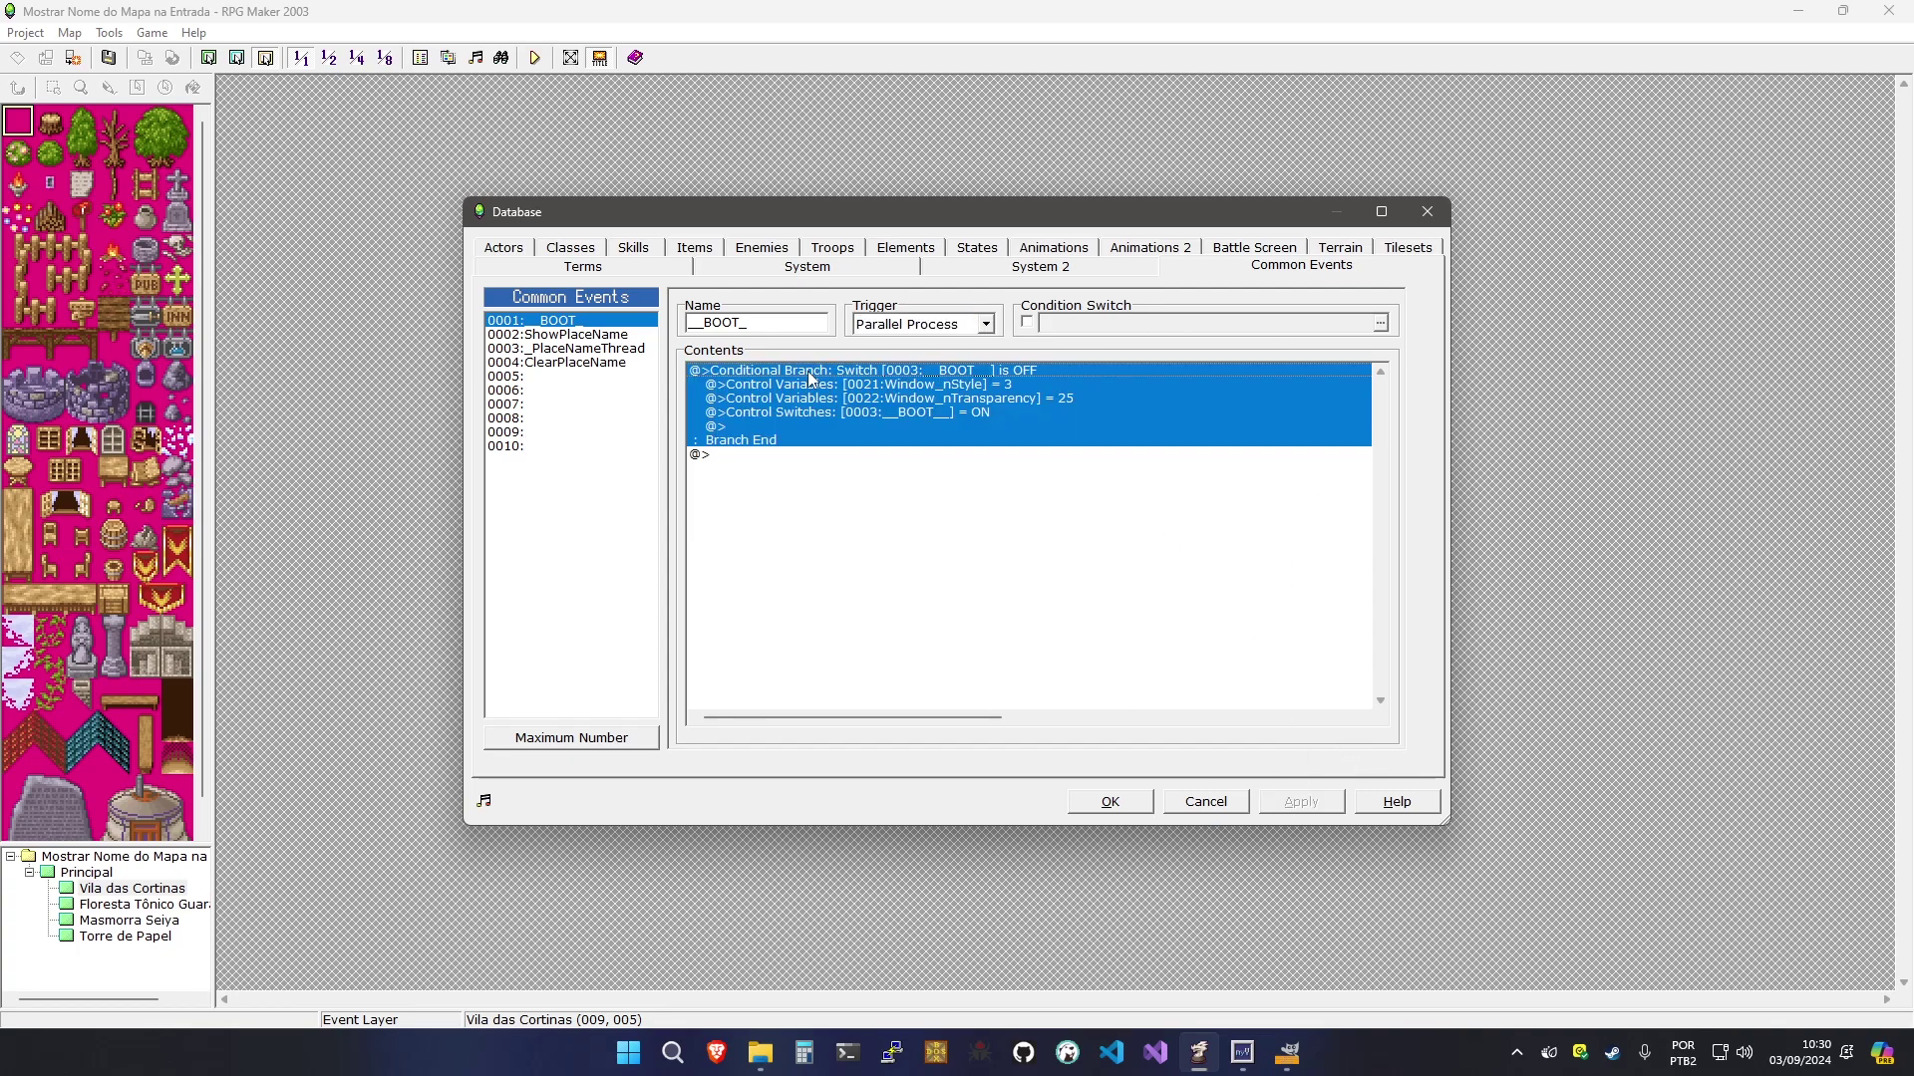
# Review the commands inside the __BOOT_ event's conditional branch, and close the database
pyautogui.click(954, 402)
pyautogui.click(960, 373)
pyautogui.press('Down')
pyautogui.press('Down')
pyautogui.press('Up')
pyautogui.press('Up')
pyautogui.press('Down')
pyautogui.press('Down')
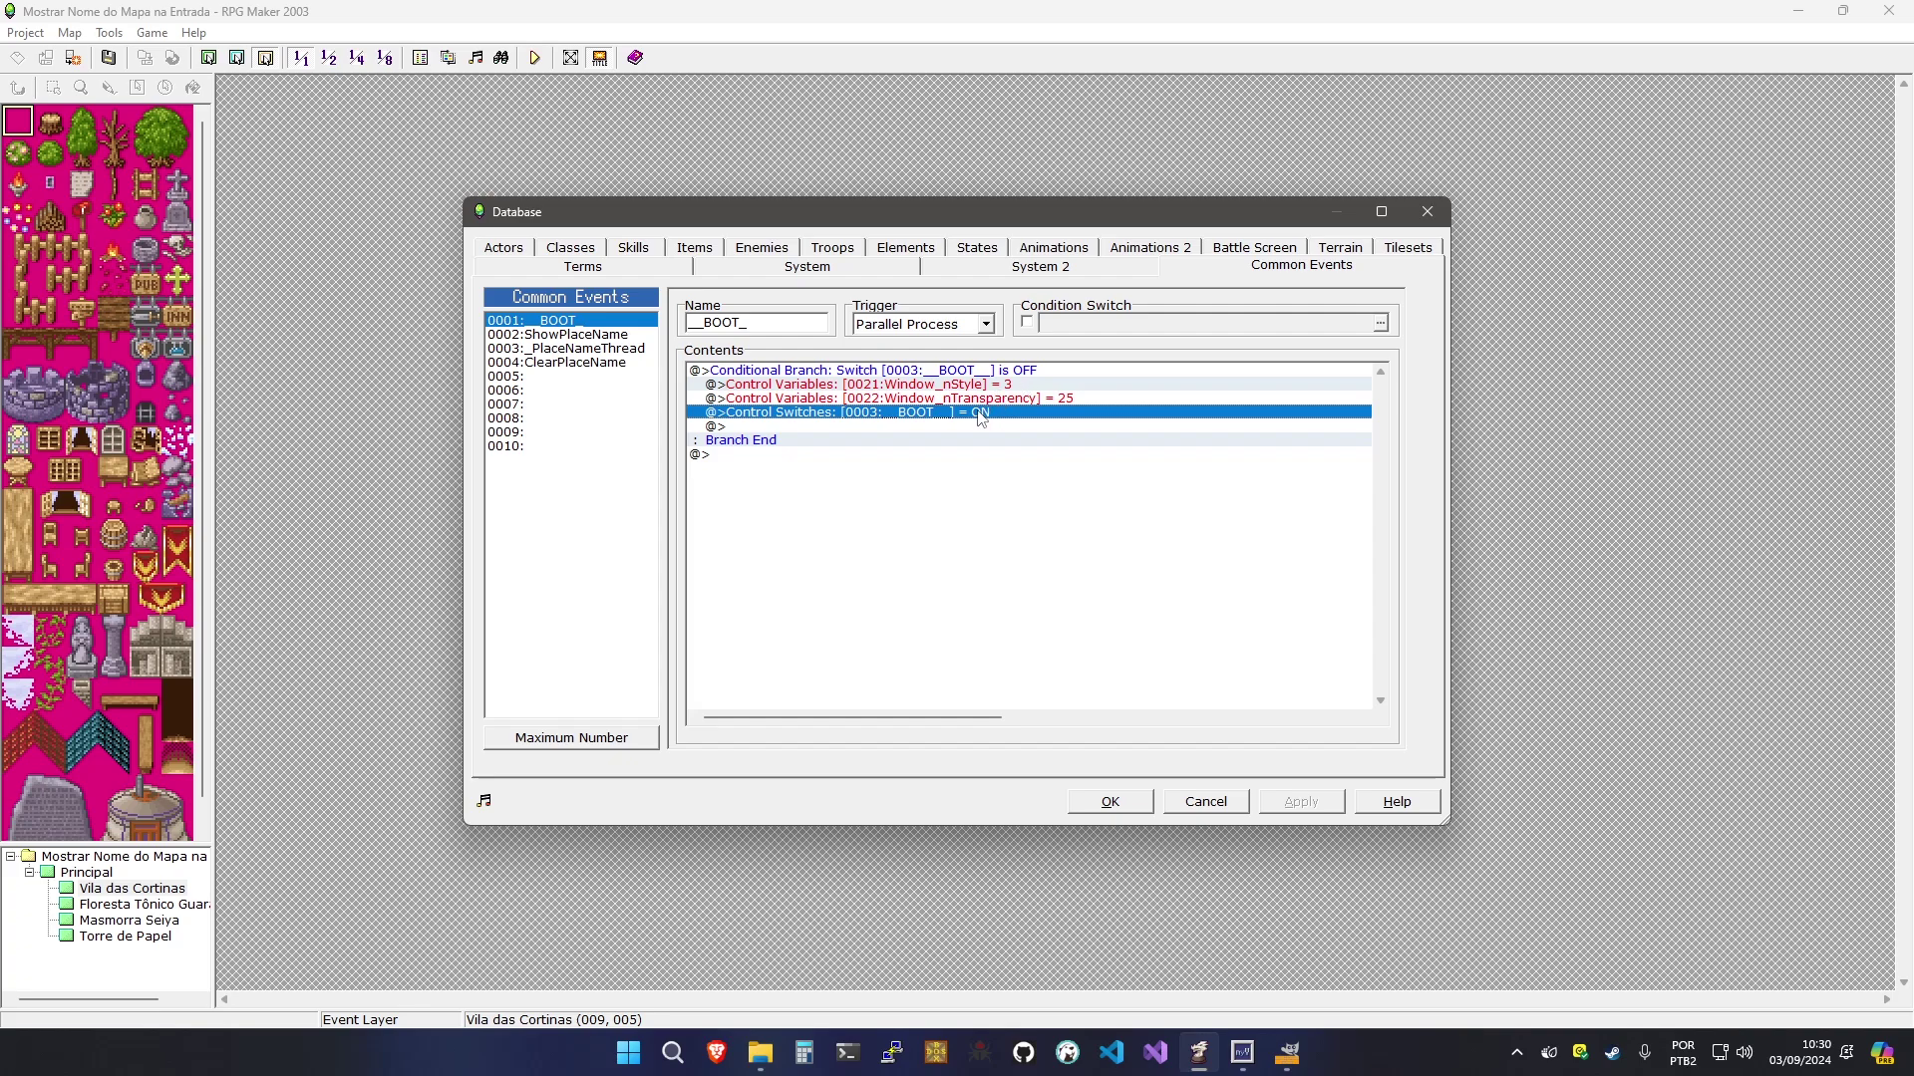
pyautogui.click(981, 372)
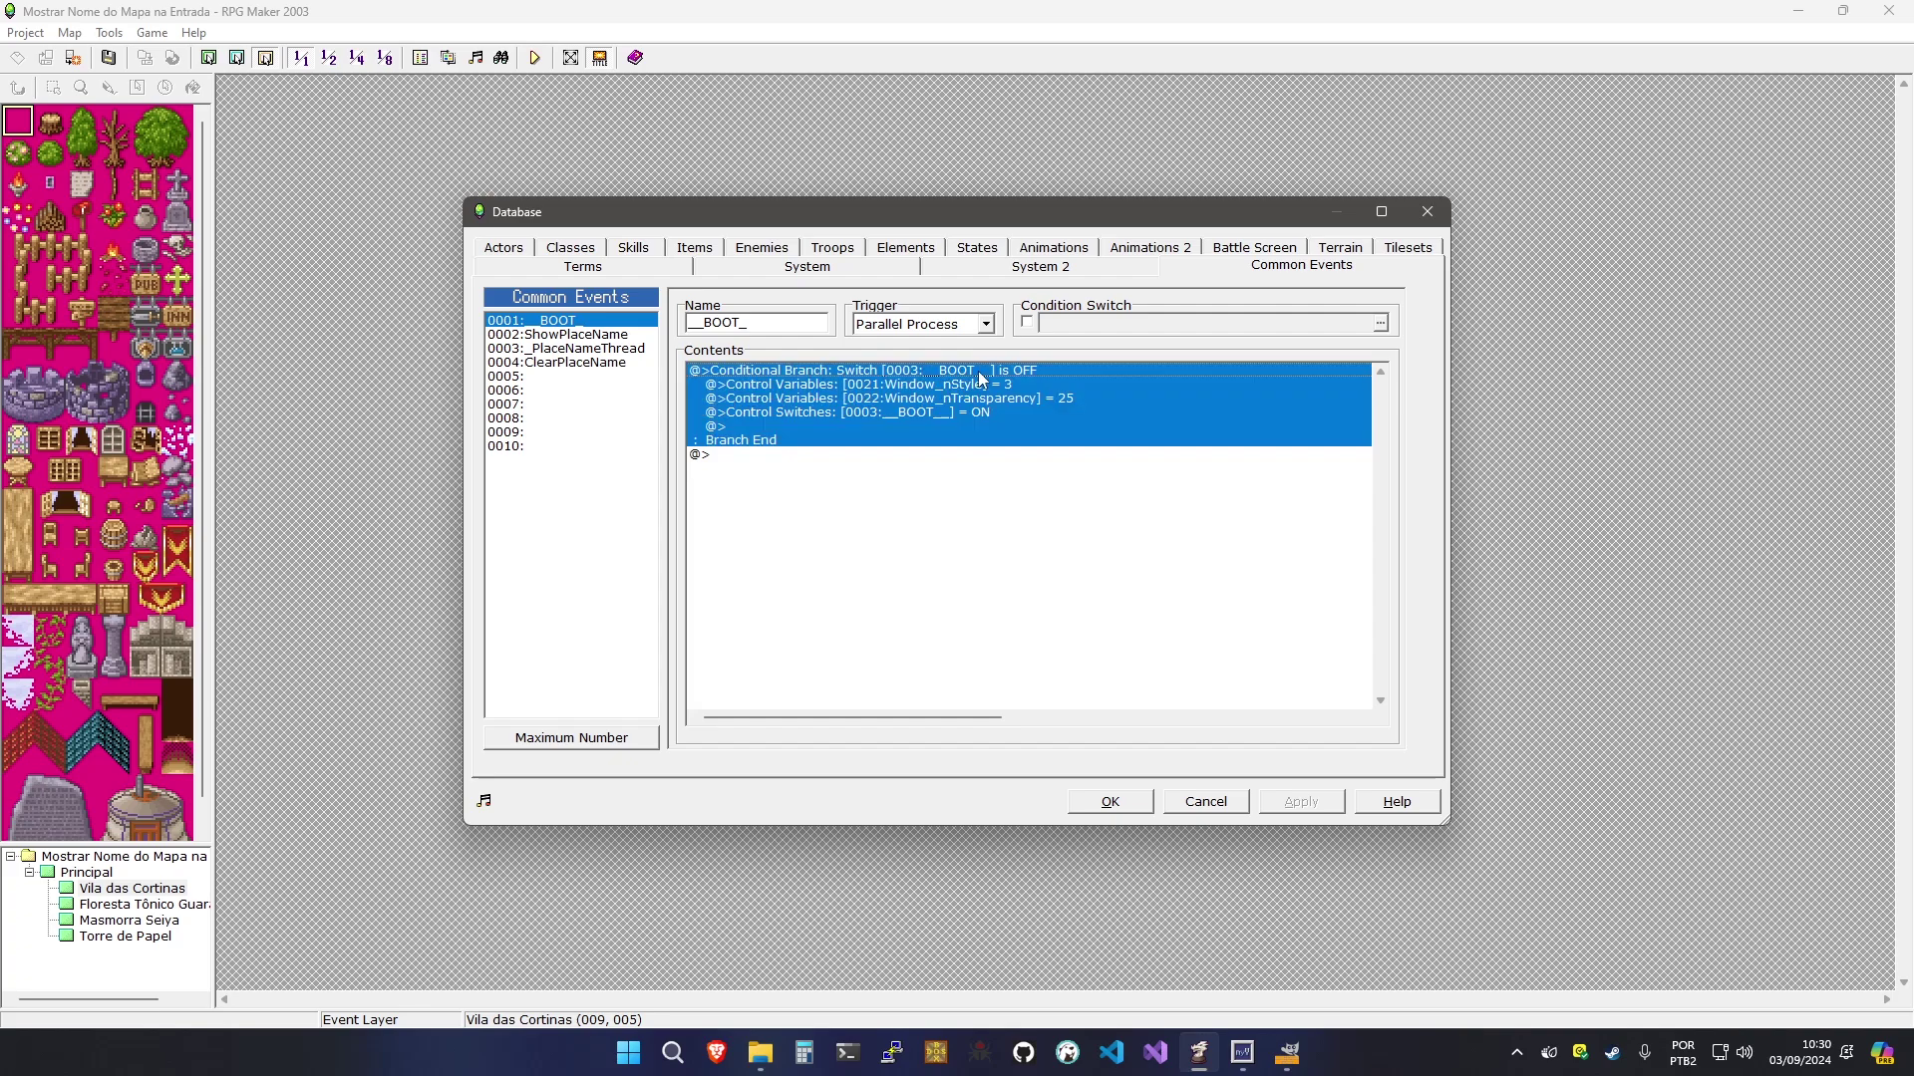
pyautogui.click(1101, 807)
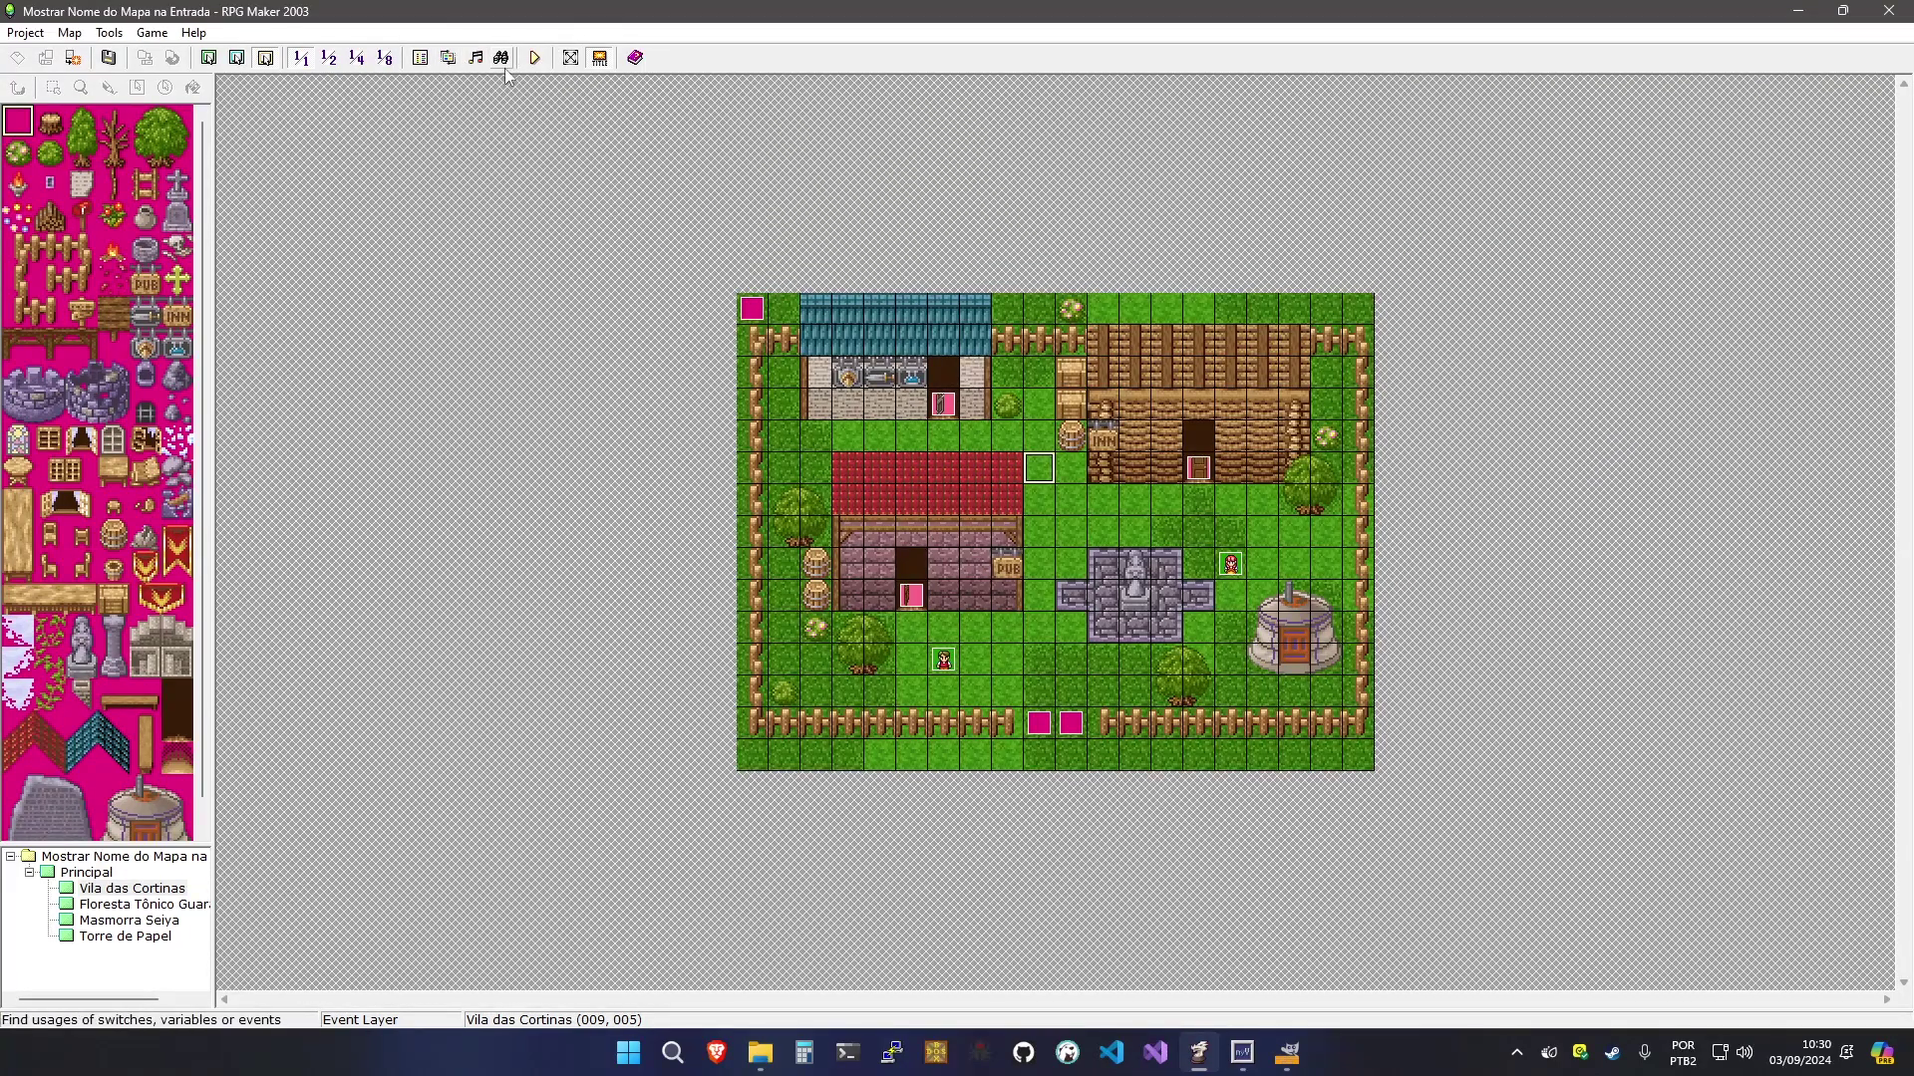
# In the ShowPlaceName common event, make the win_back0 Show Picture command replace the last 1 character of its graphic name with a variable's value
pyautogui.click(428, 60)
pyautogui.click(537, 336)
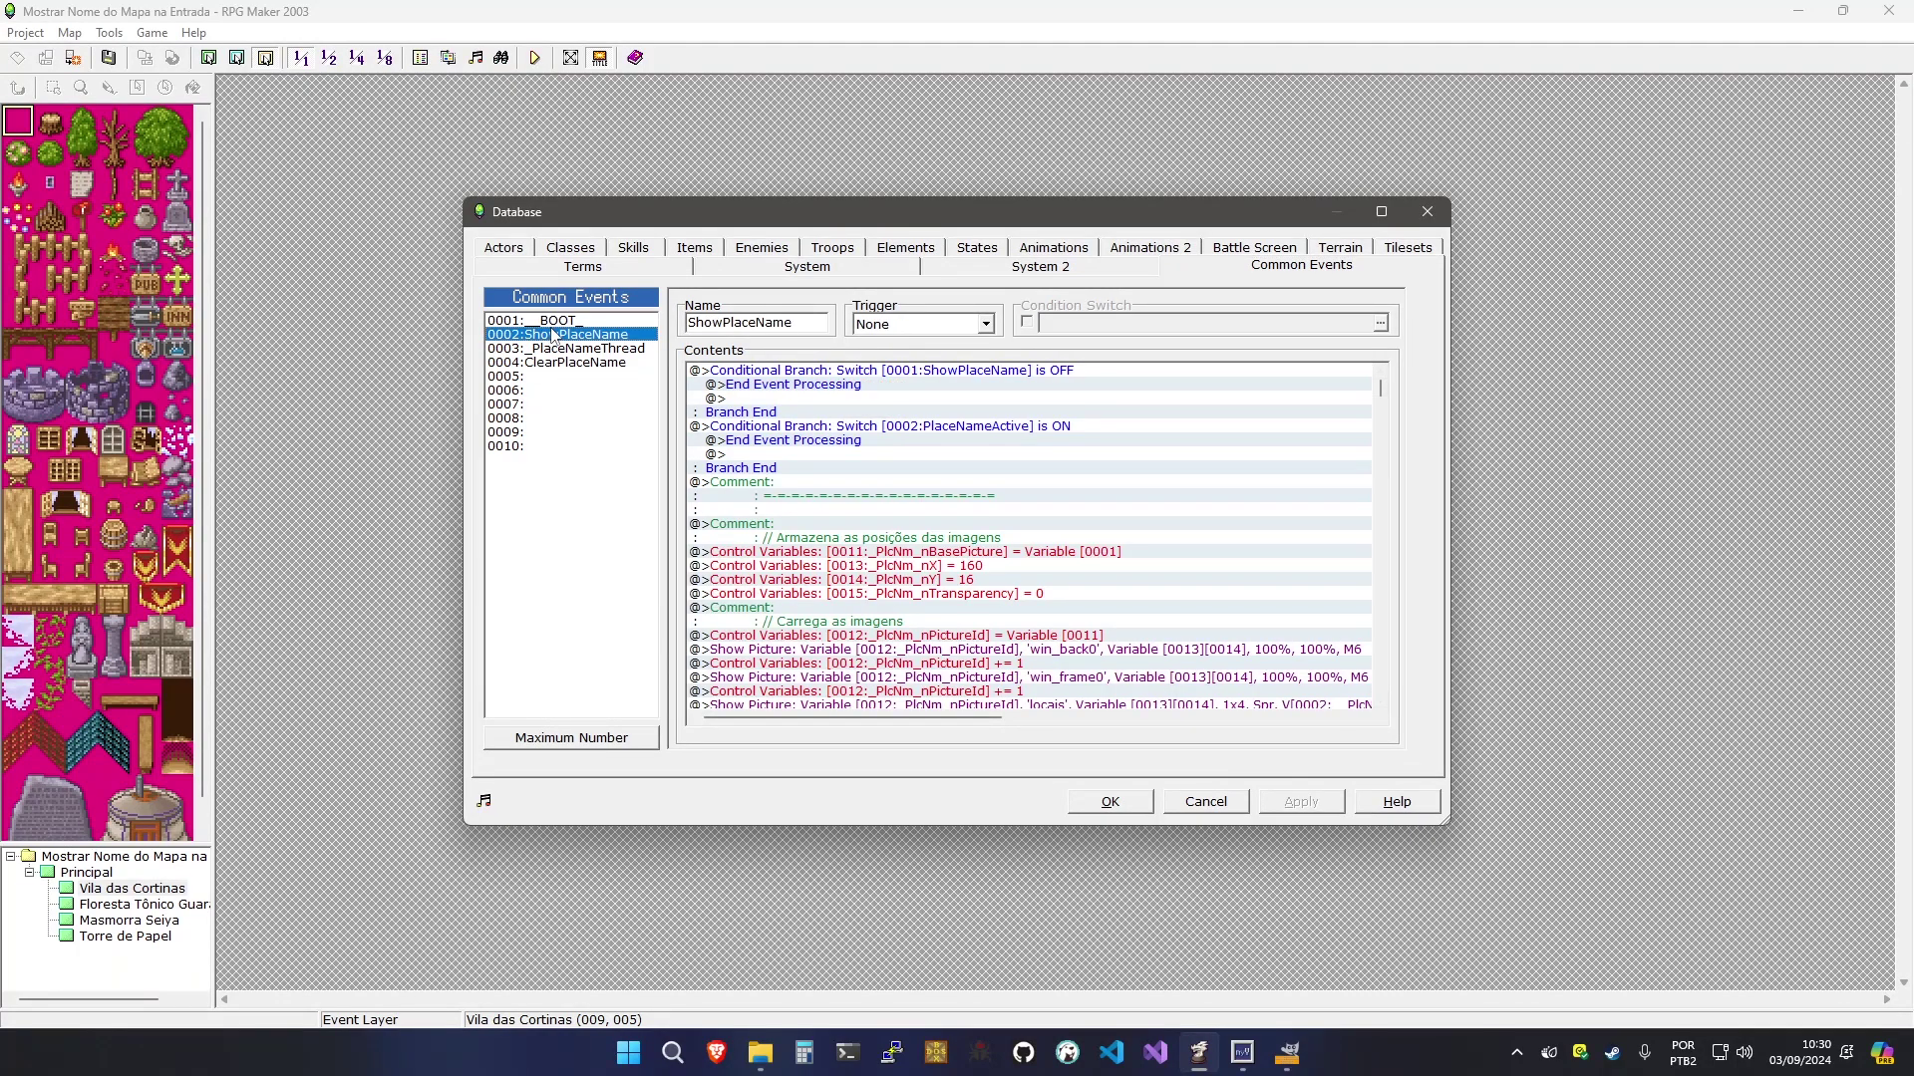
pyautogui.click(1010, 496)
pyautogui.scroll(-2, 1010, 495)
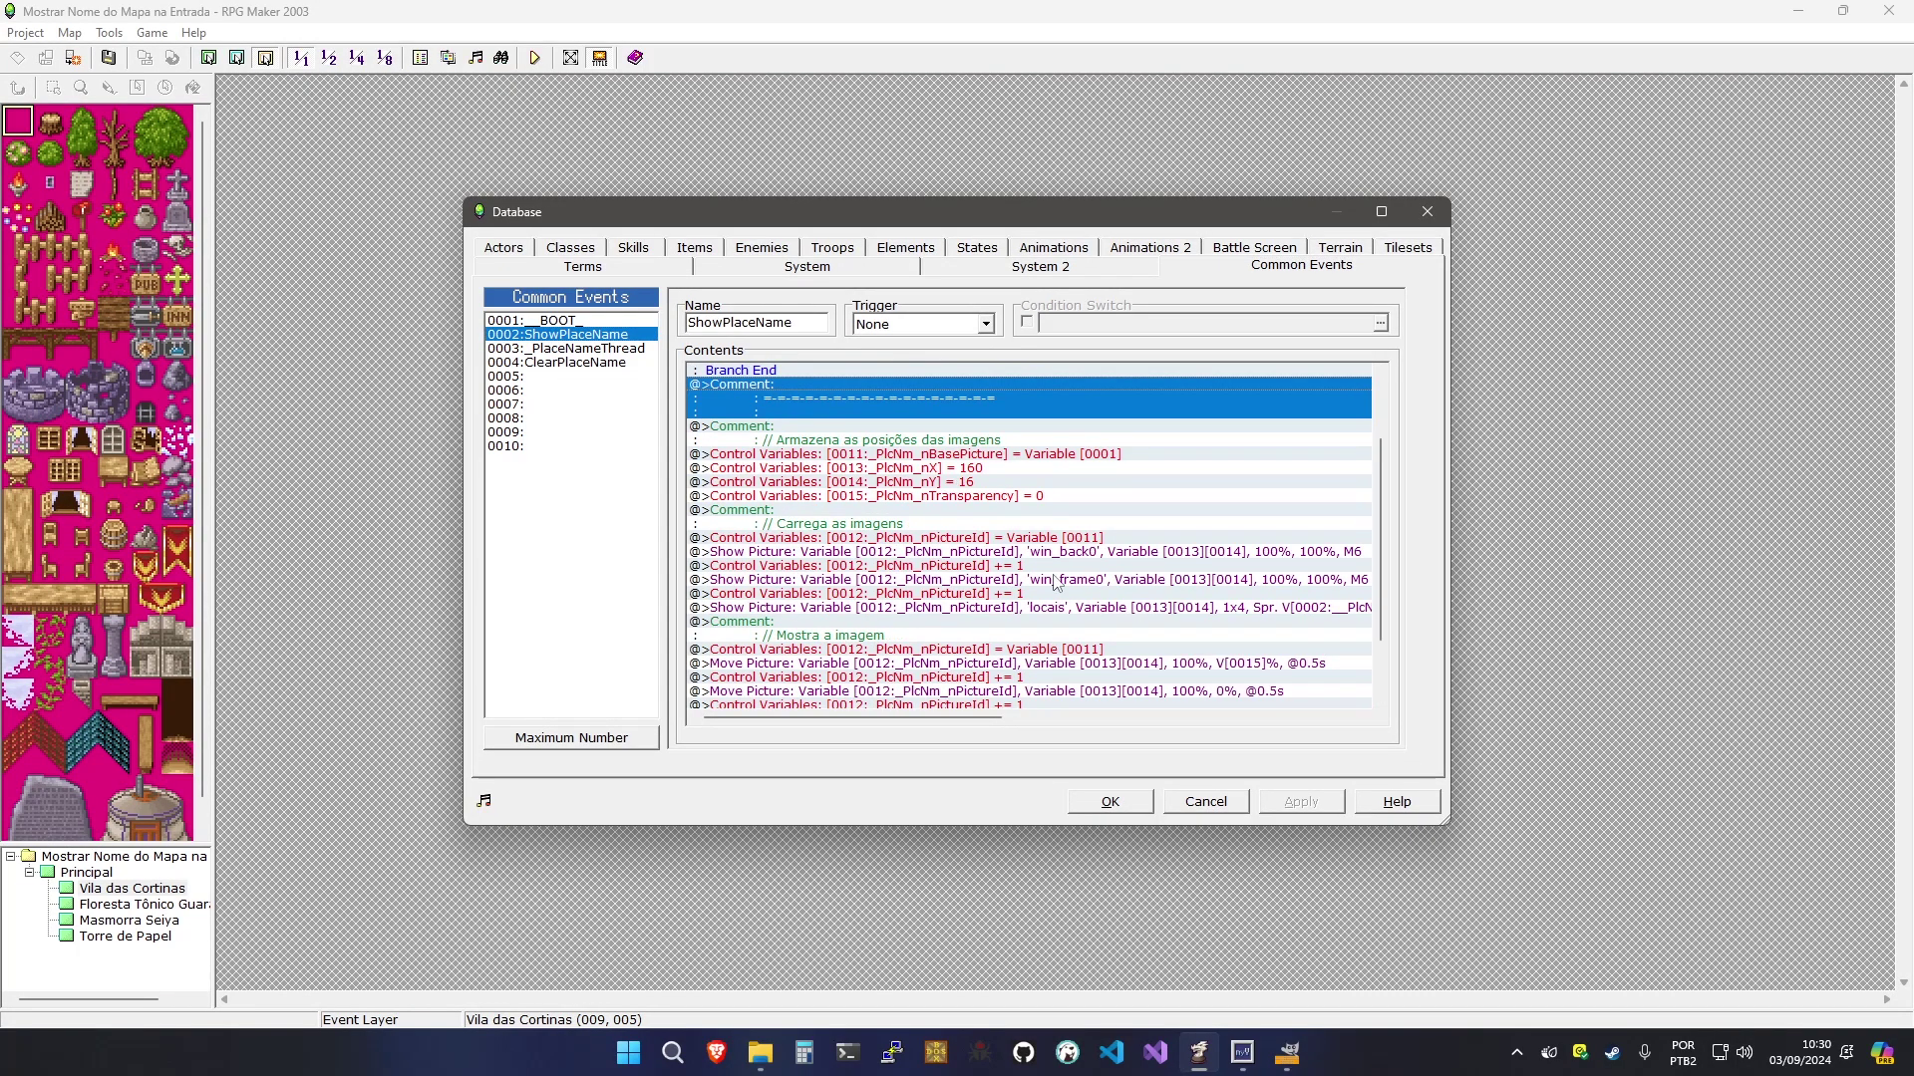
pyautogui.click(984, 552)
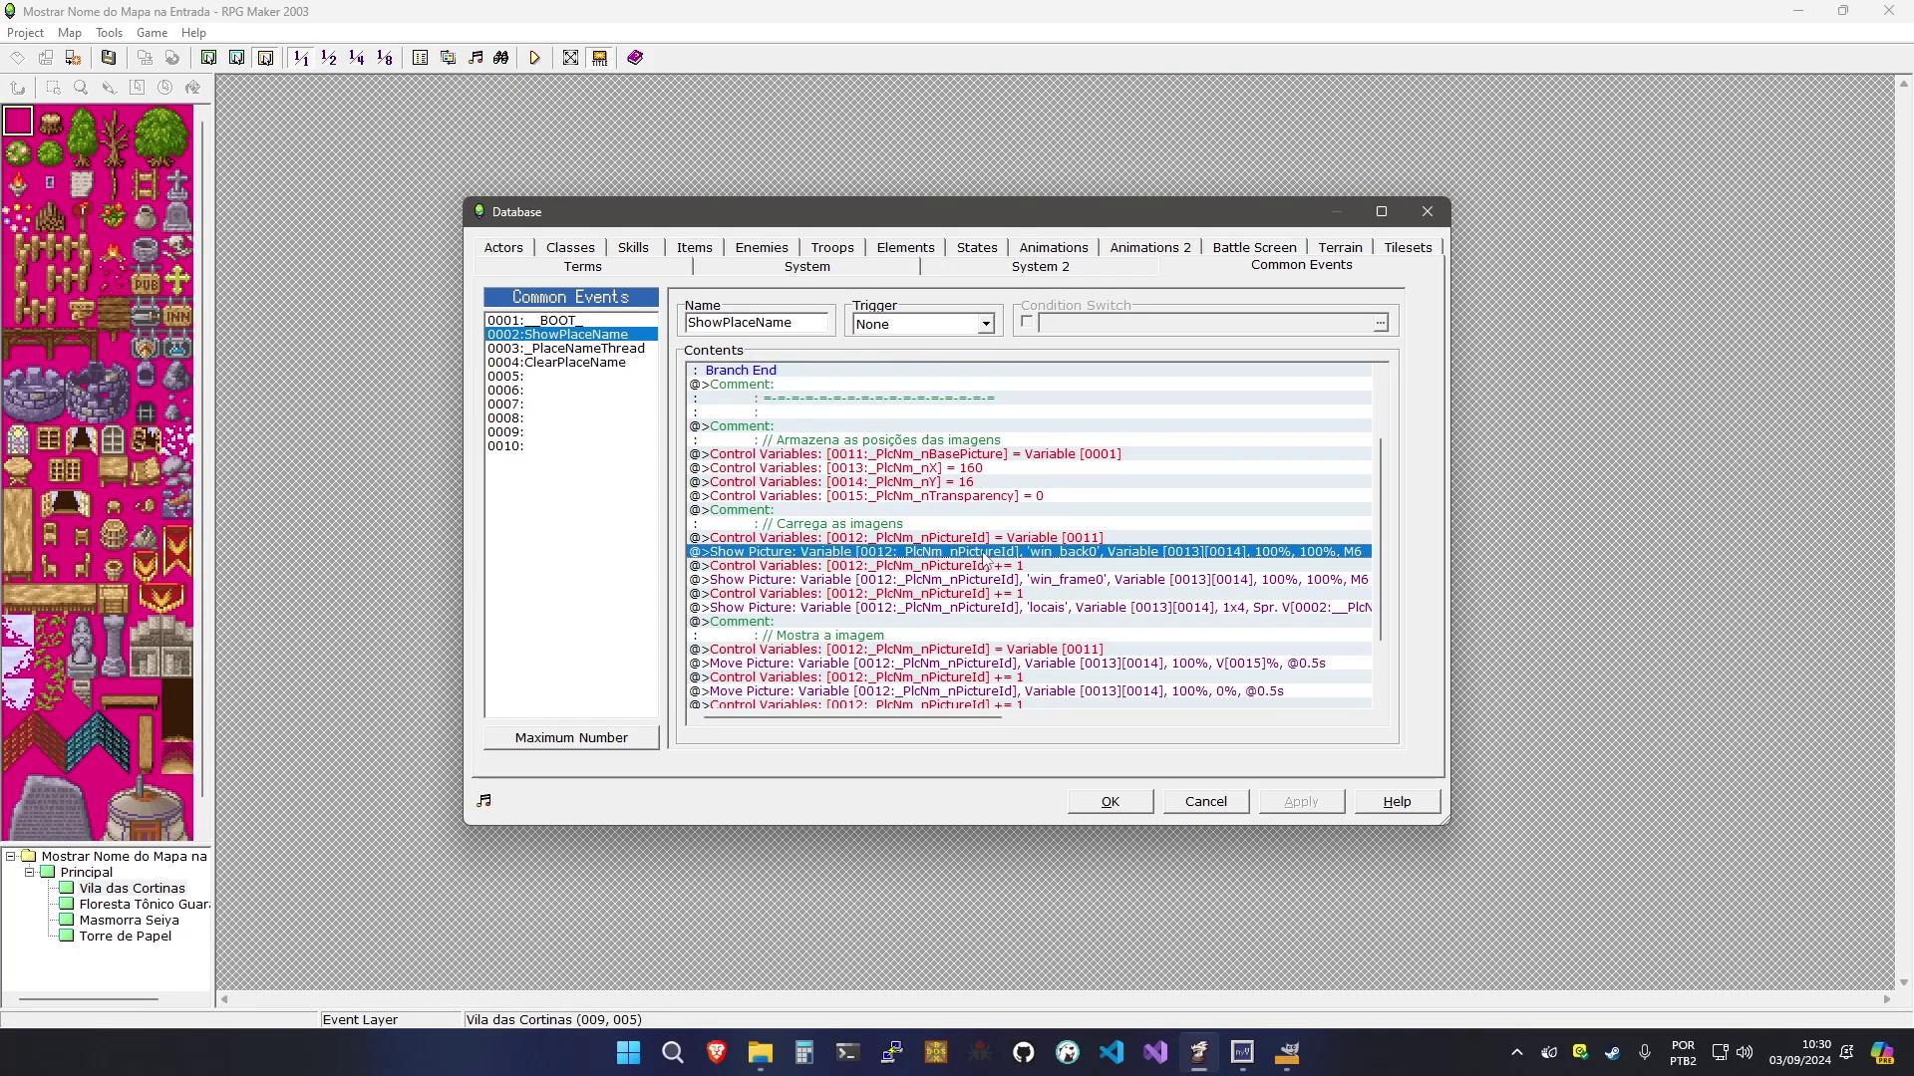
pyautogui.doubleClick(984, 552)
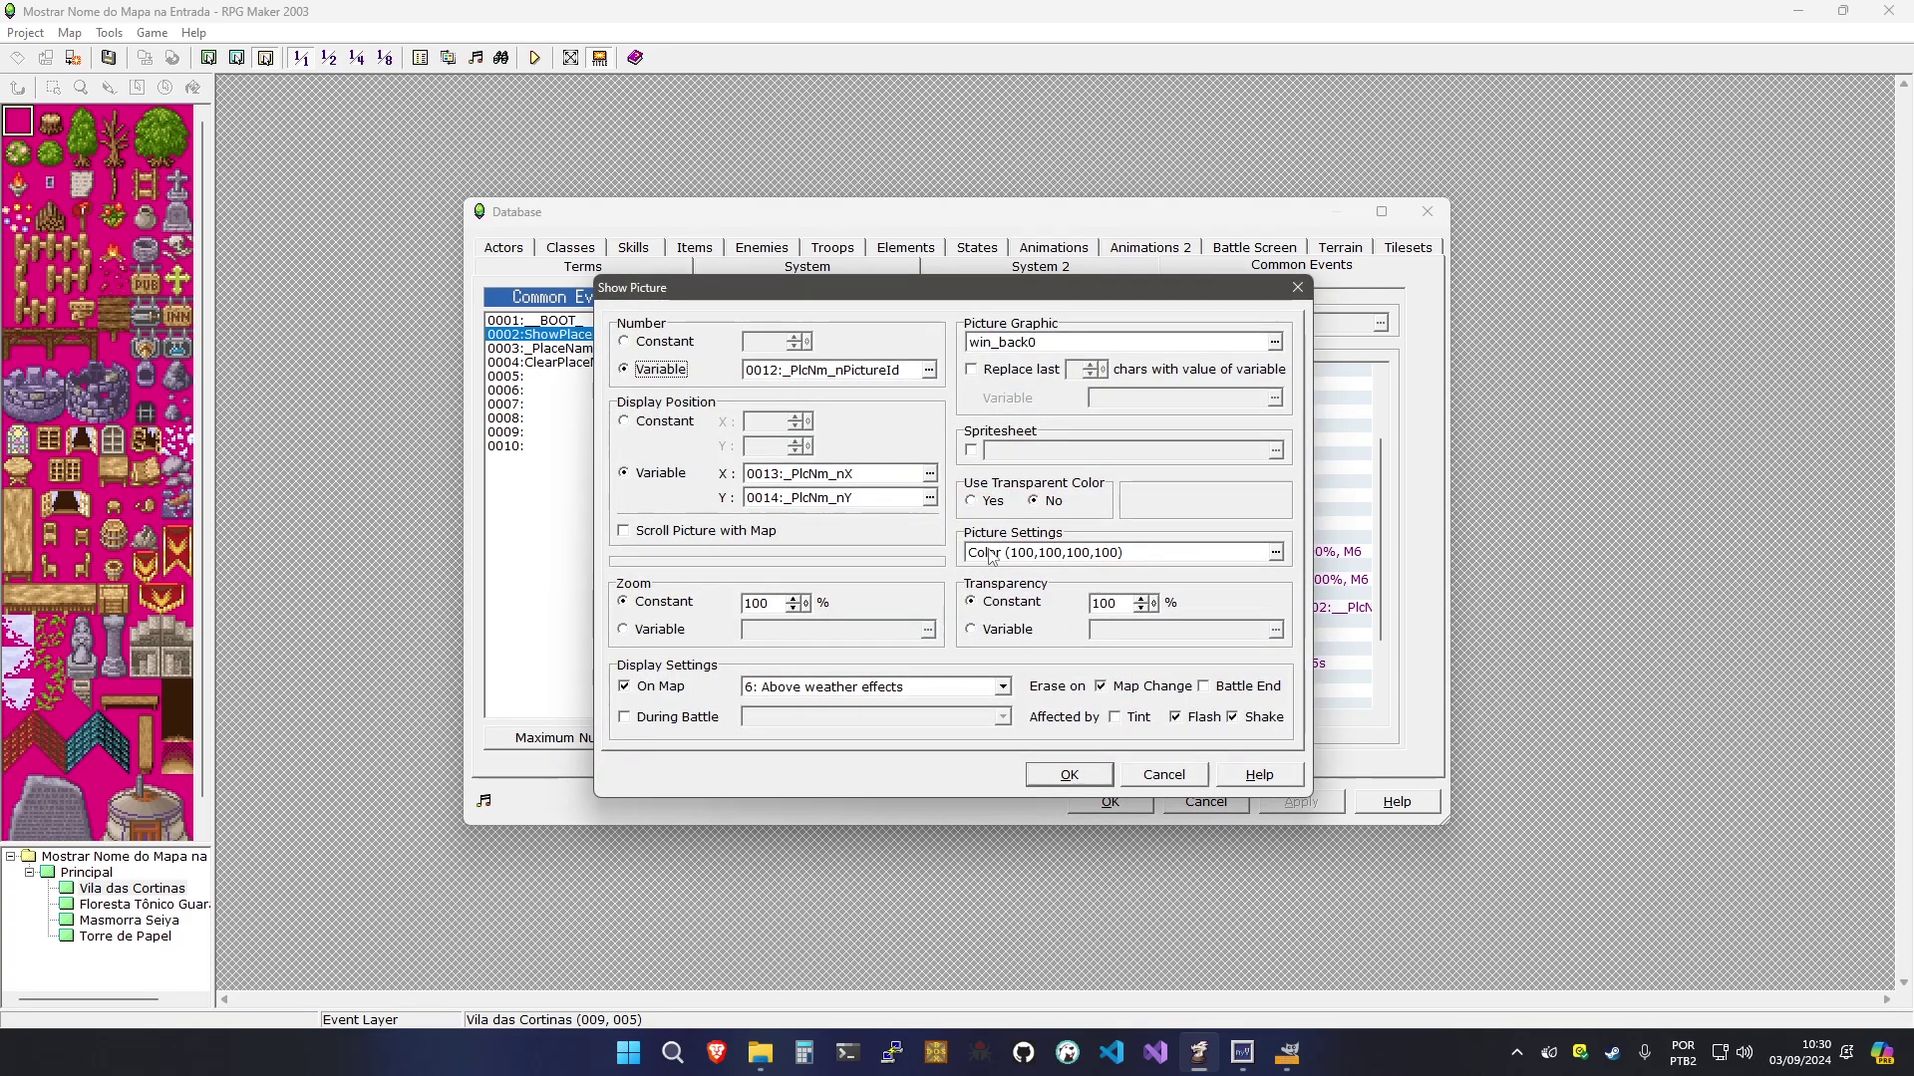
pyautogui.click(1274, 342)
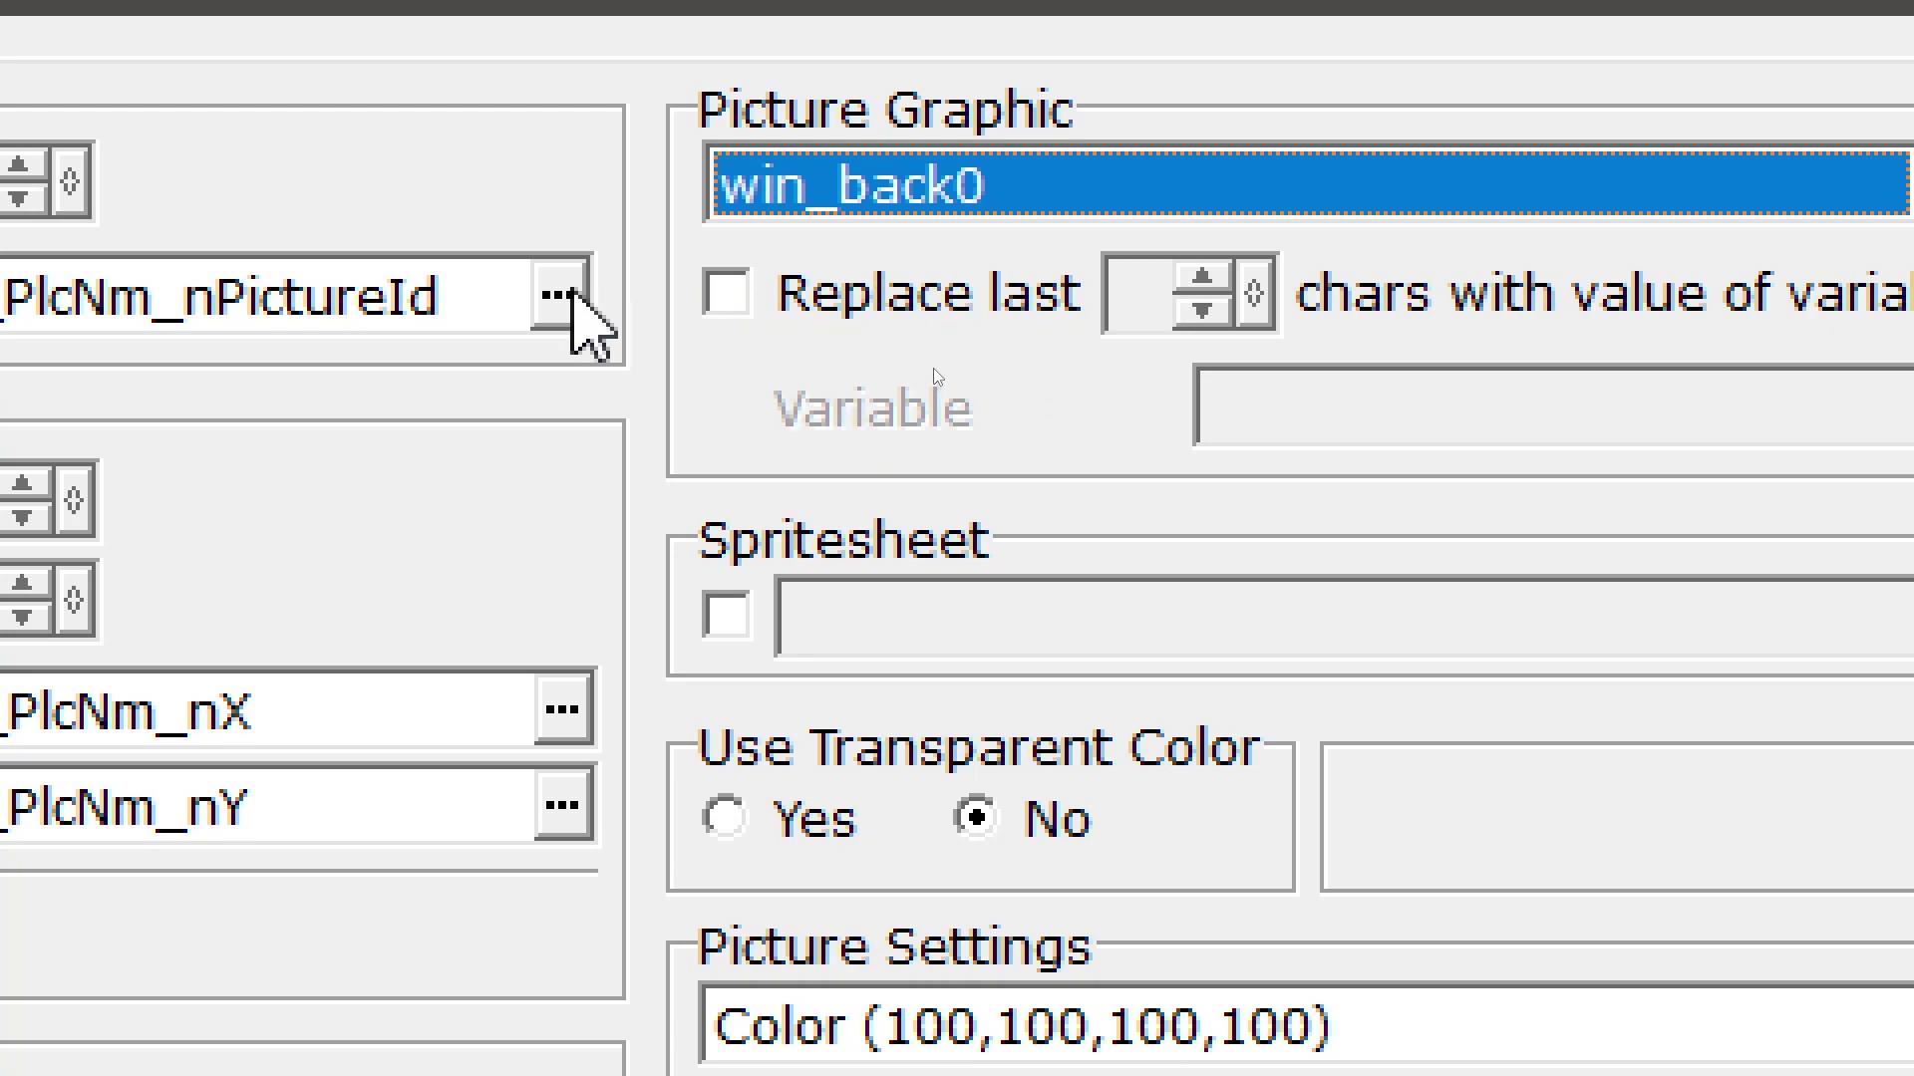
pyautogui.click(727, 294)
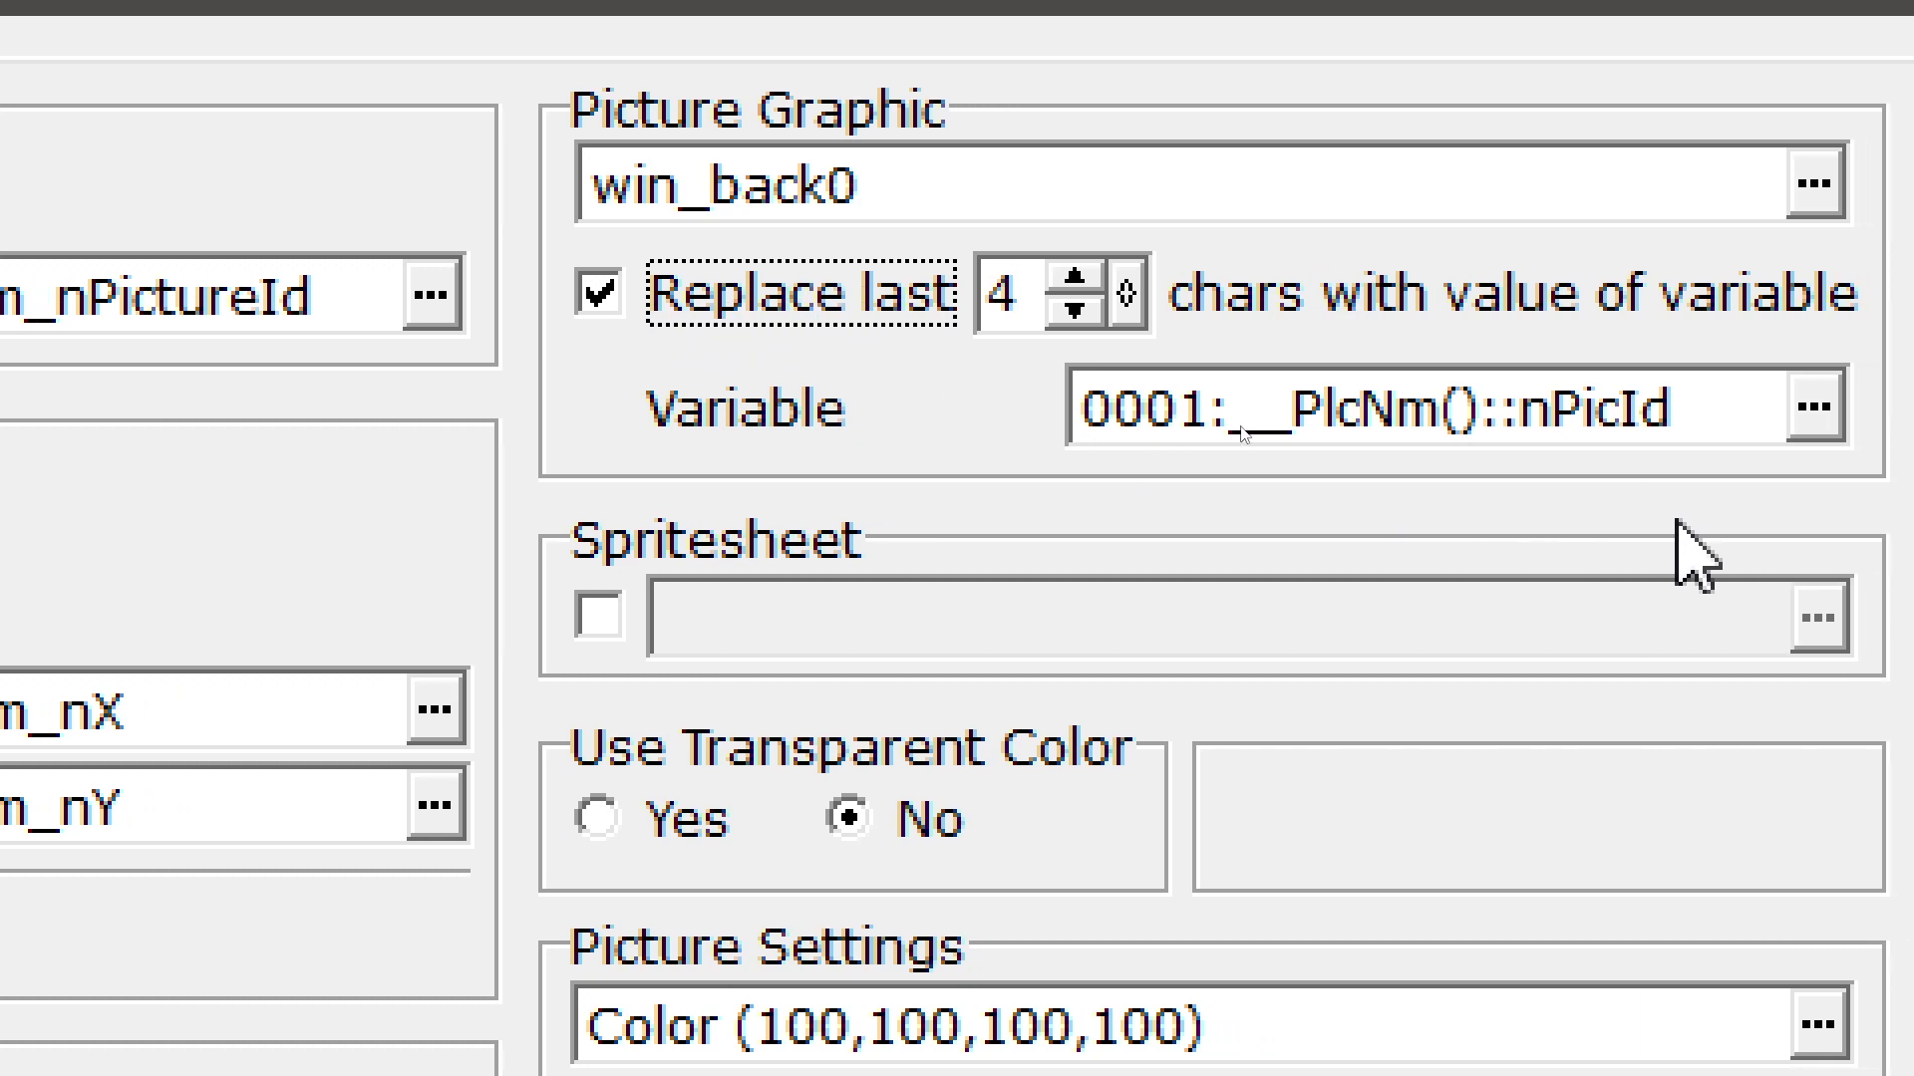
pyautogui.doubleClick(991, 290)
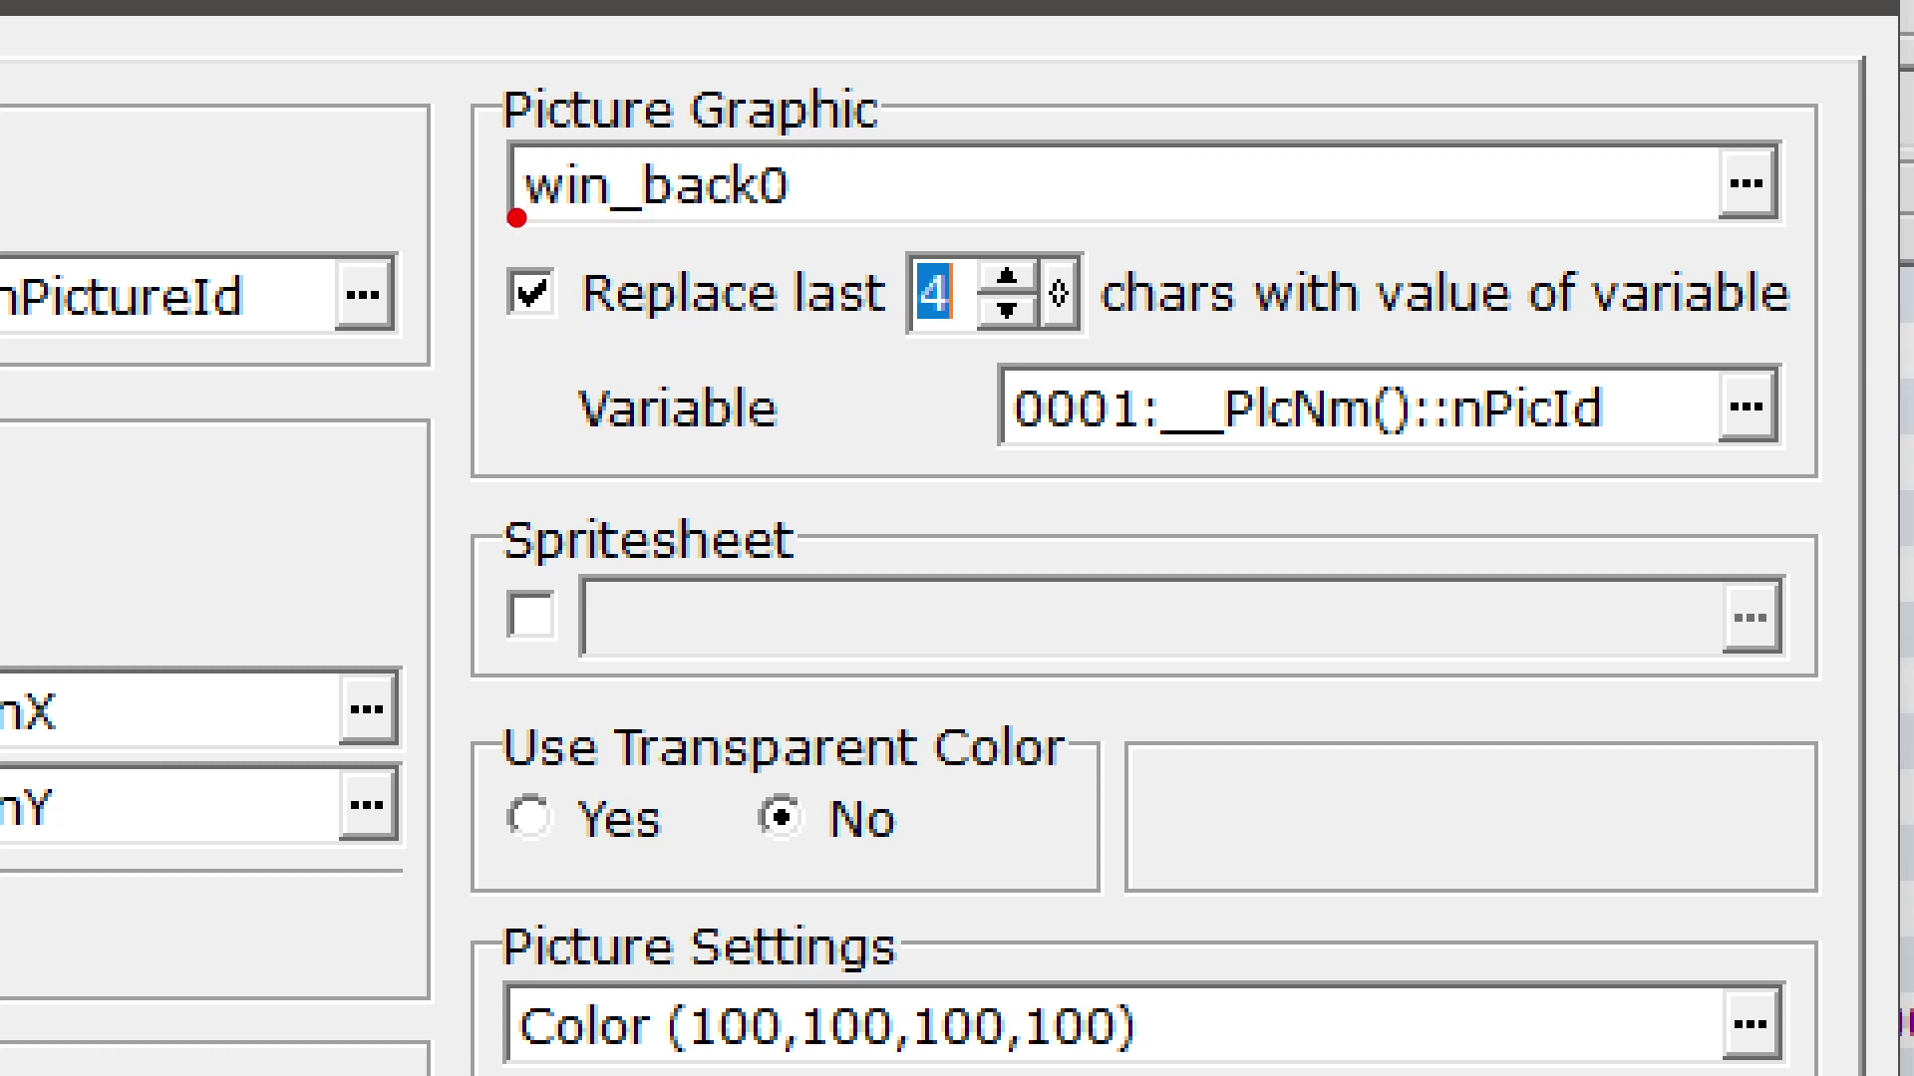
pyautogui.moveTo(517, 218); pyautogui.dragTo(819, 224)
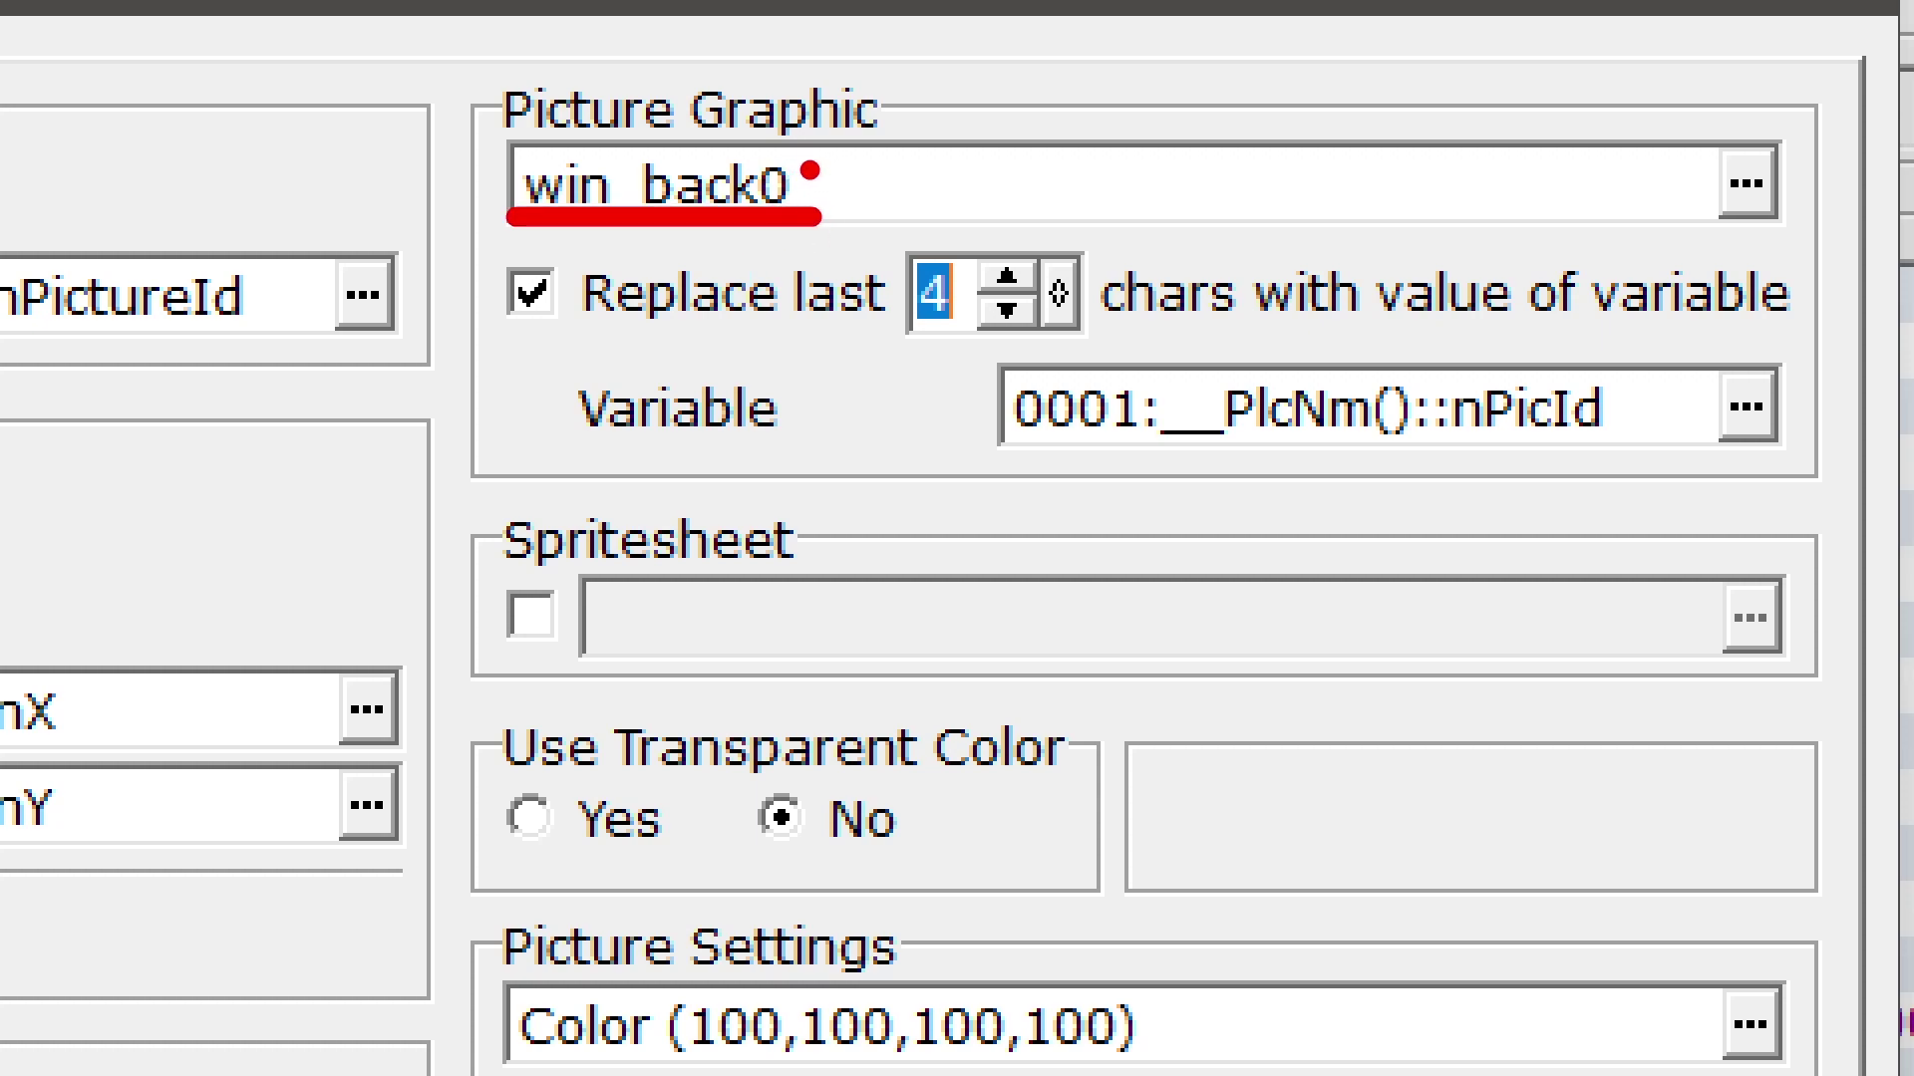
pyautogui.moveTo(810, 171); pyautogui.dragTo(1046, 167)
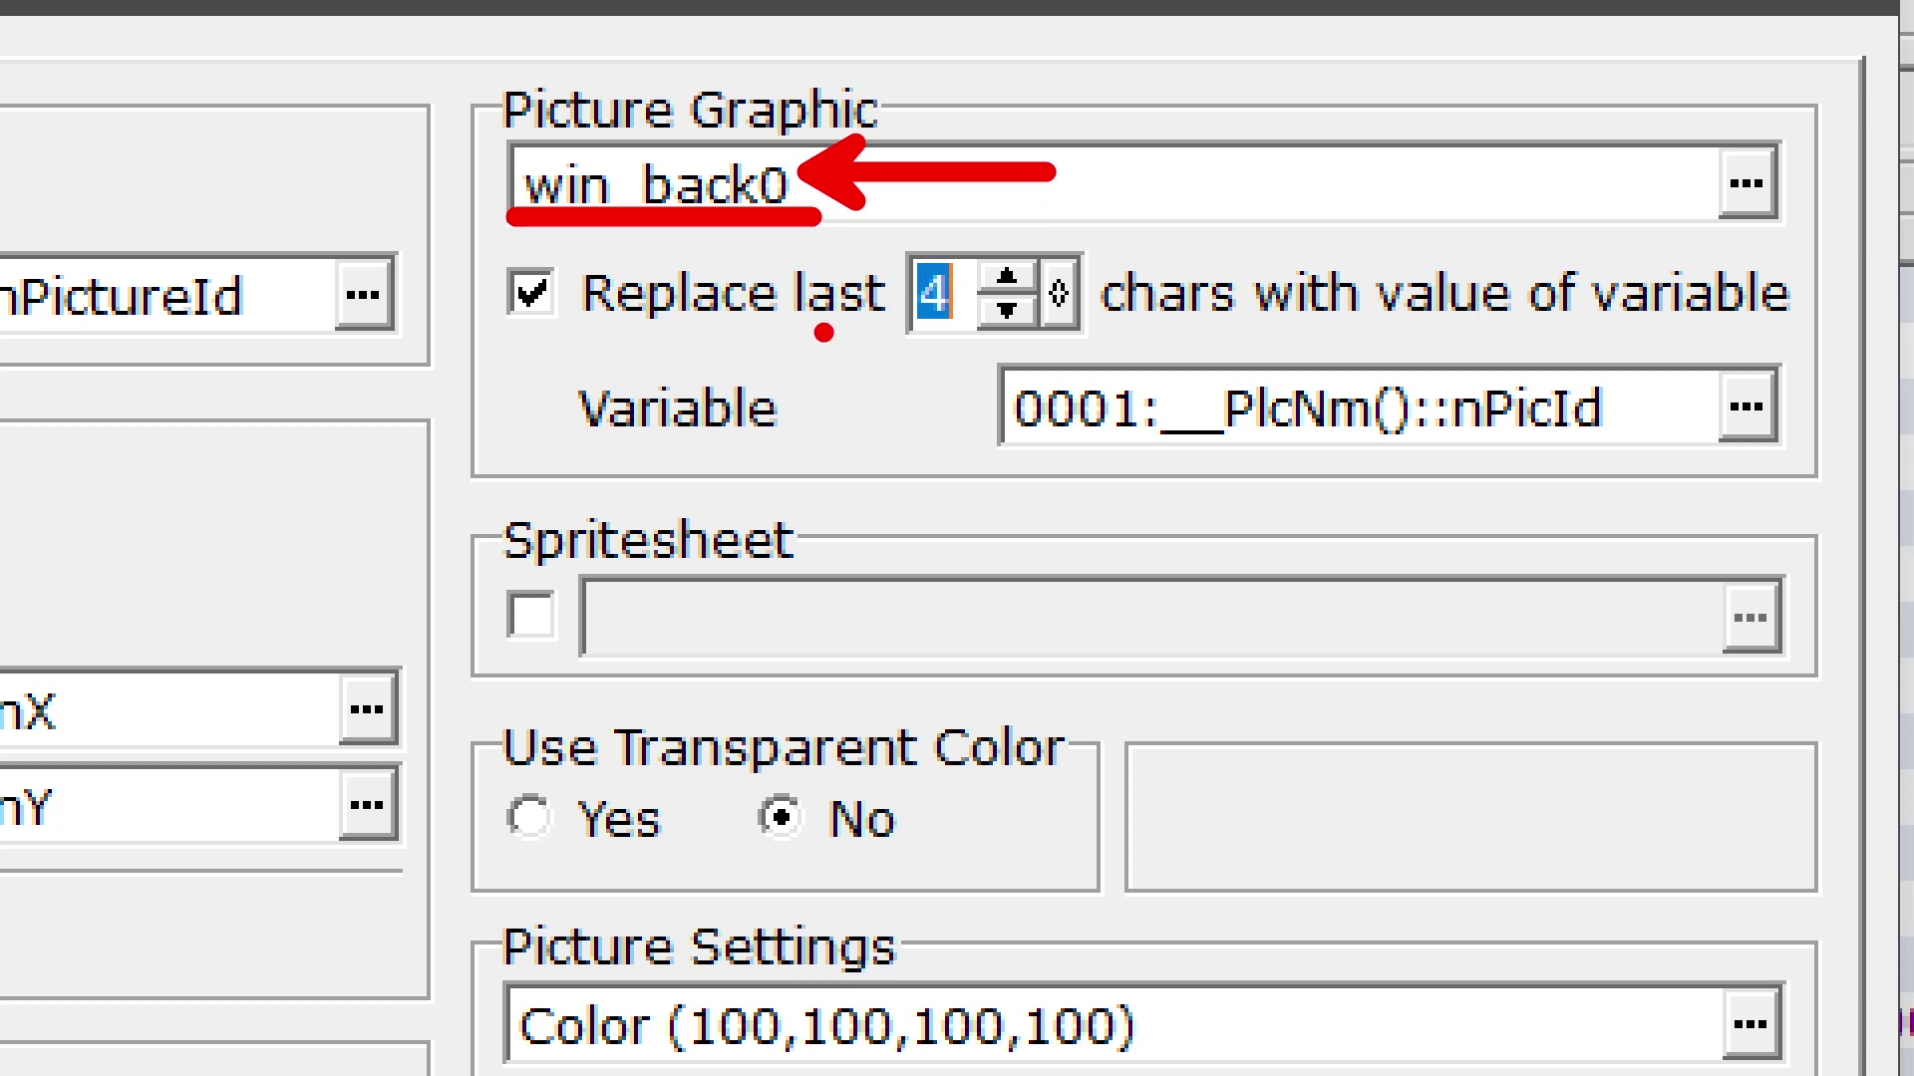
pyautogui.click(1006, 311)
pyautogui.click(1006, 311)
pyautogui.click(1007, 311)
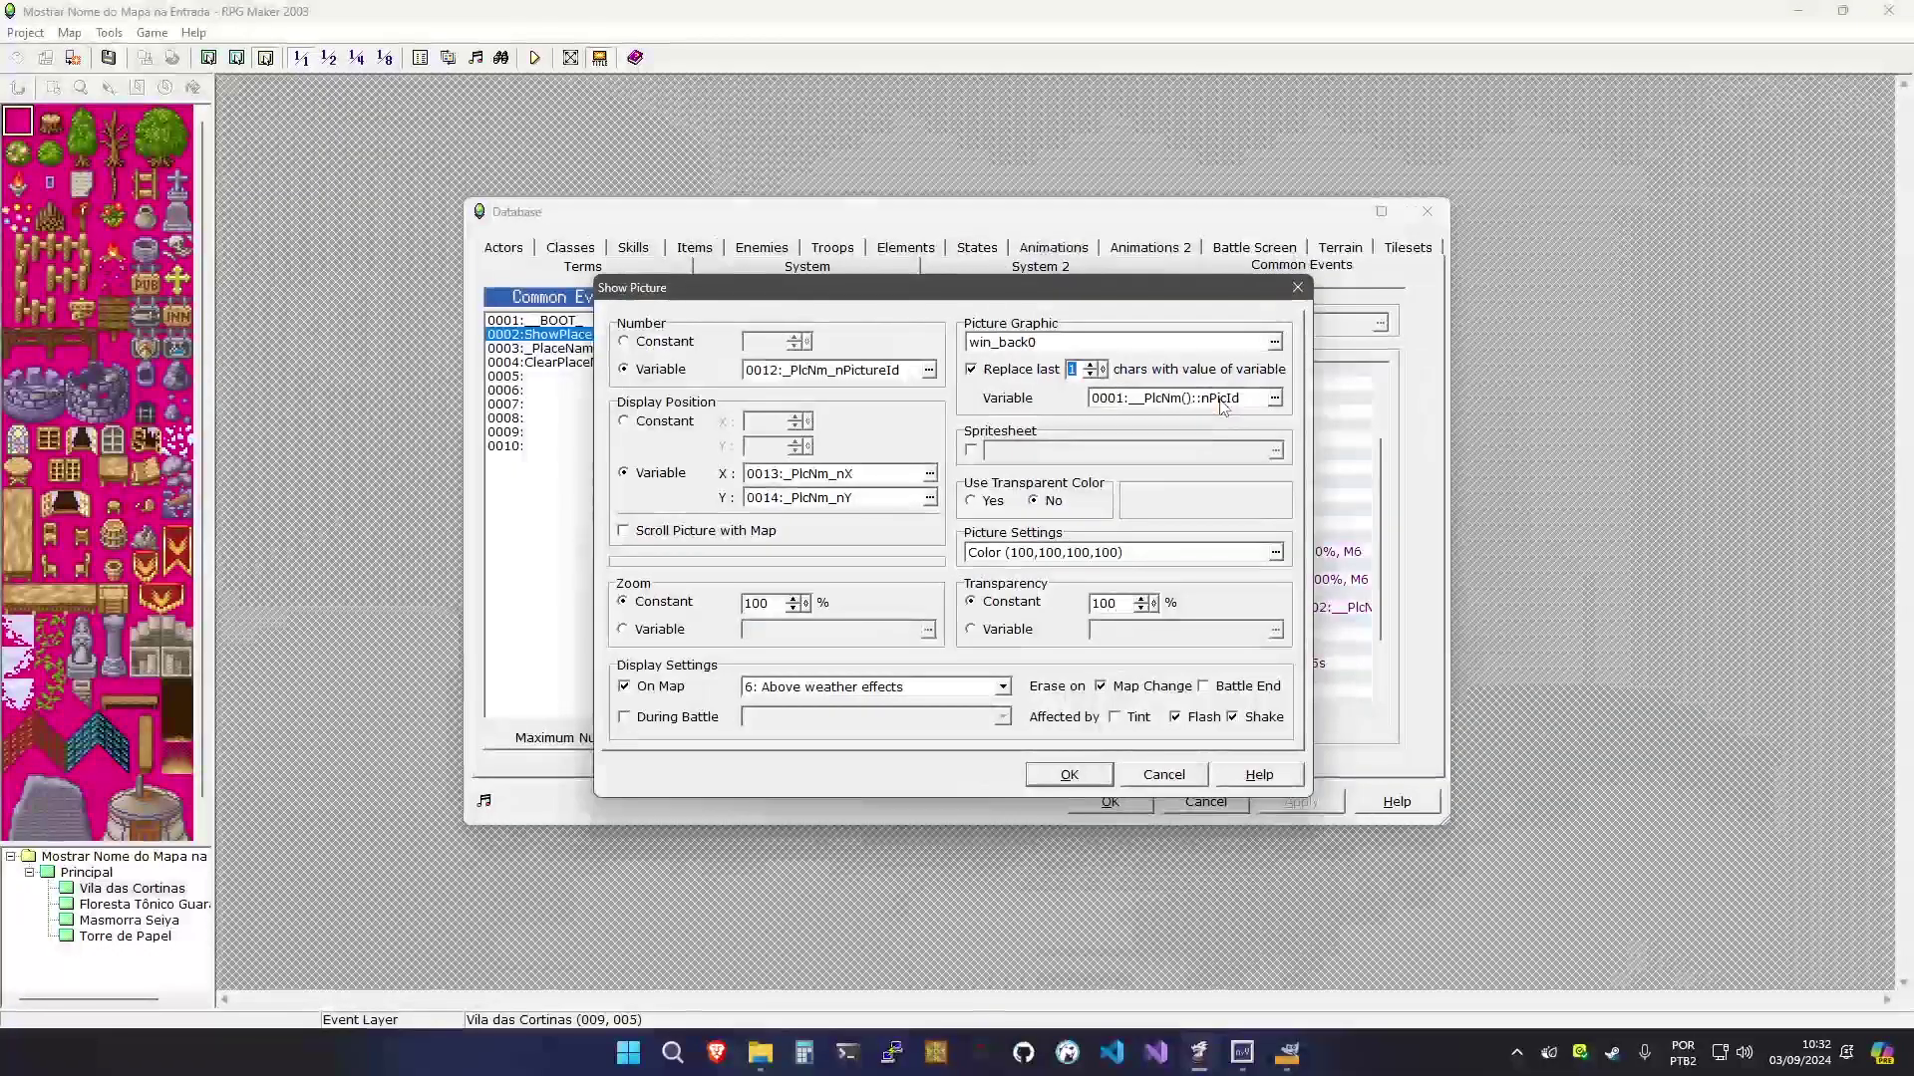
# Choose 0021:Window_nStyle as the replacement variable for the win_back0 graphic name, and apply the change
pyautogui.click(1220, 400)
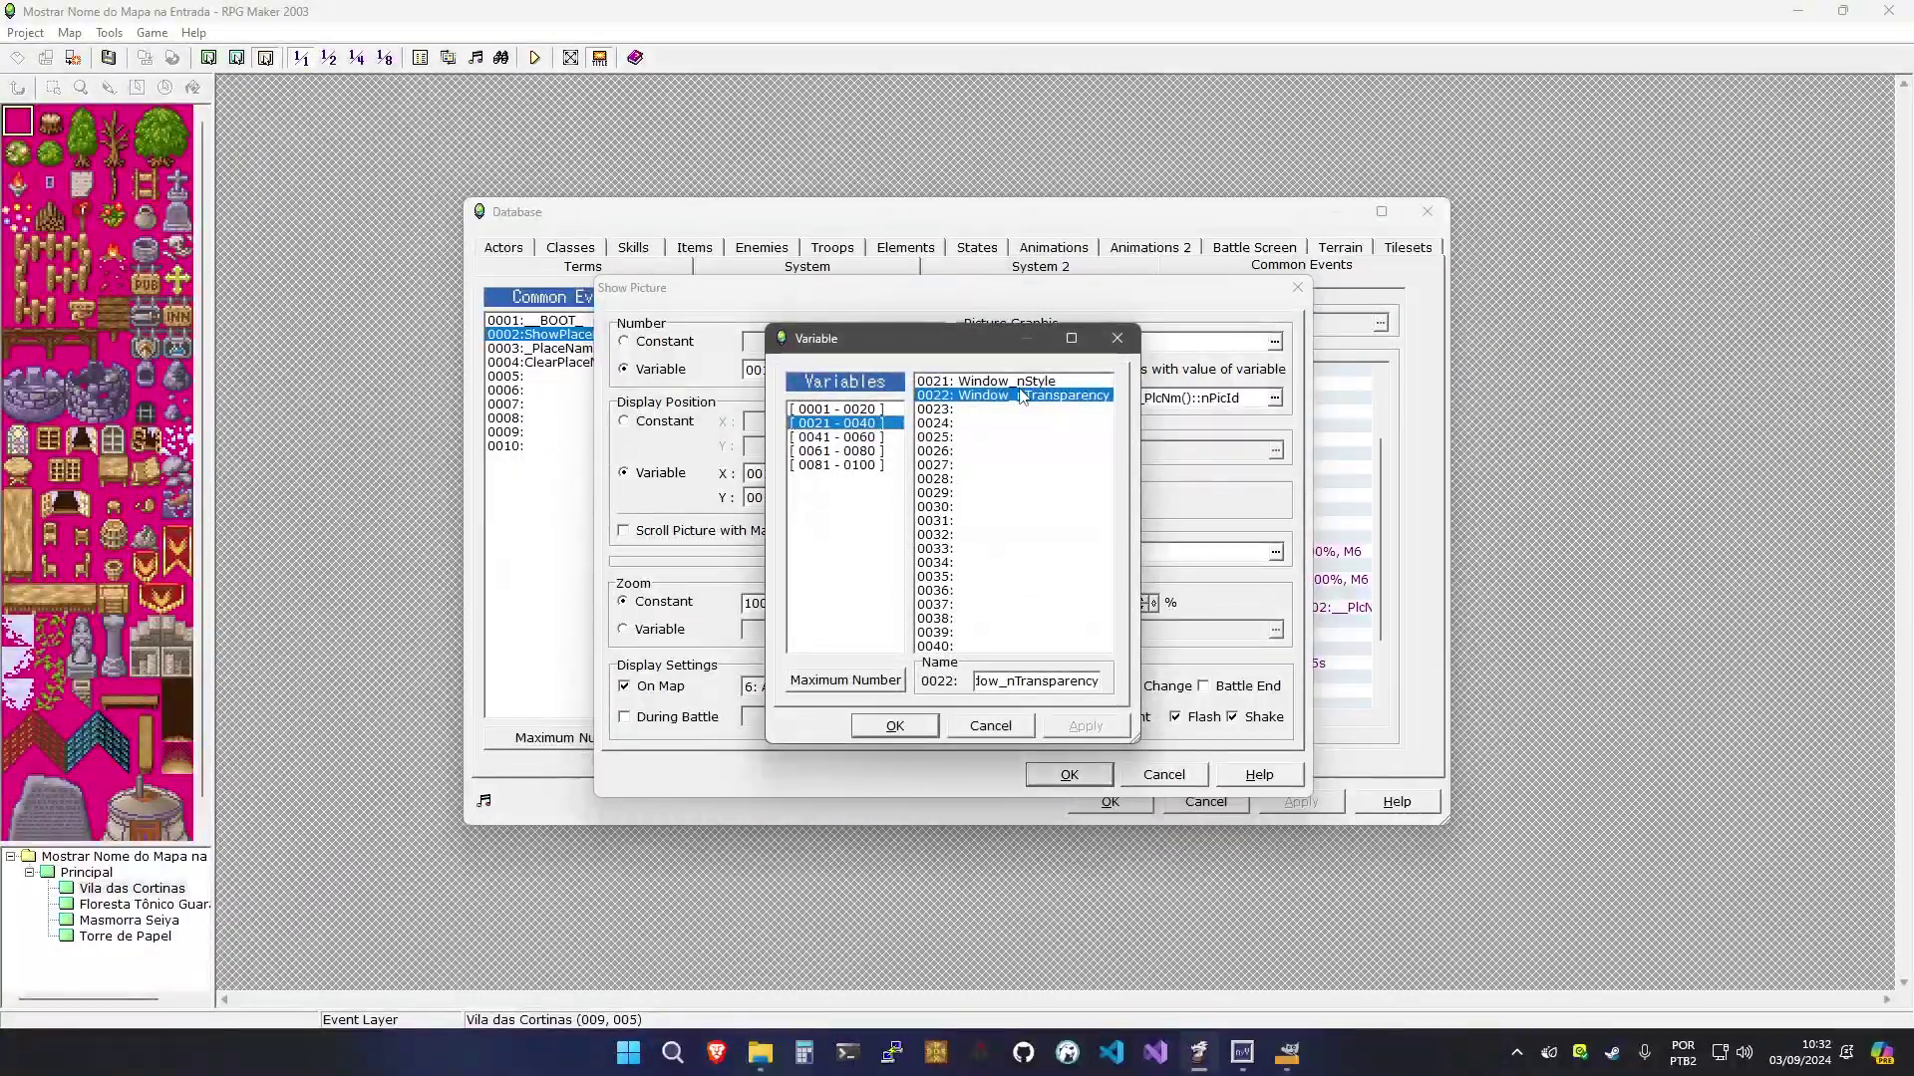
pyautogui.doubleClick(1007, 383)
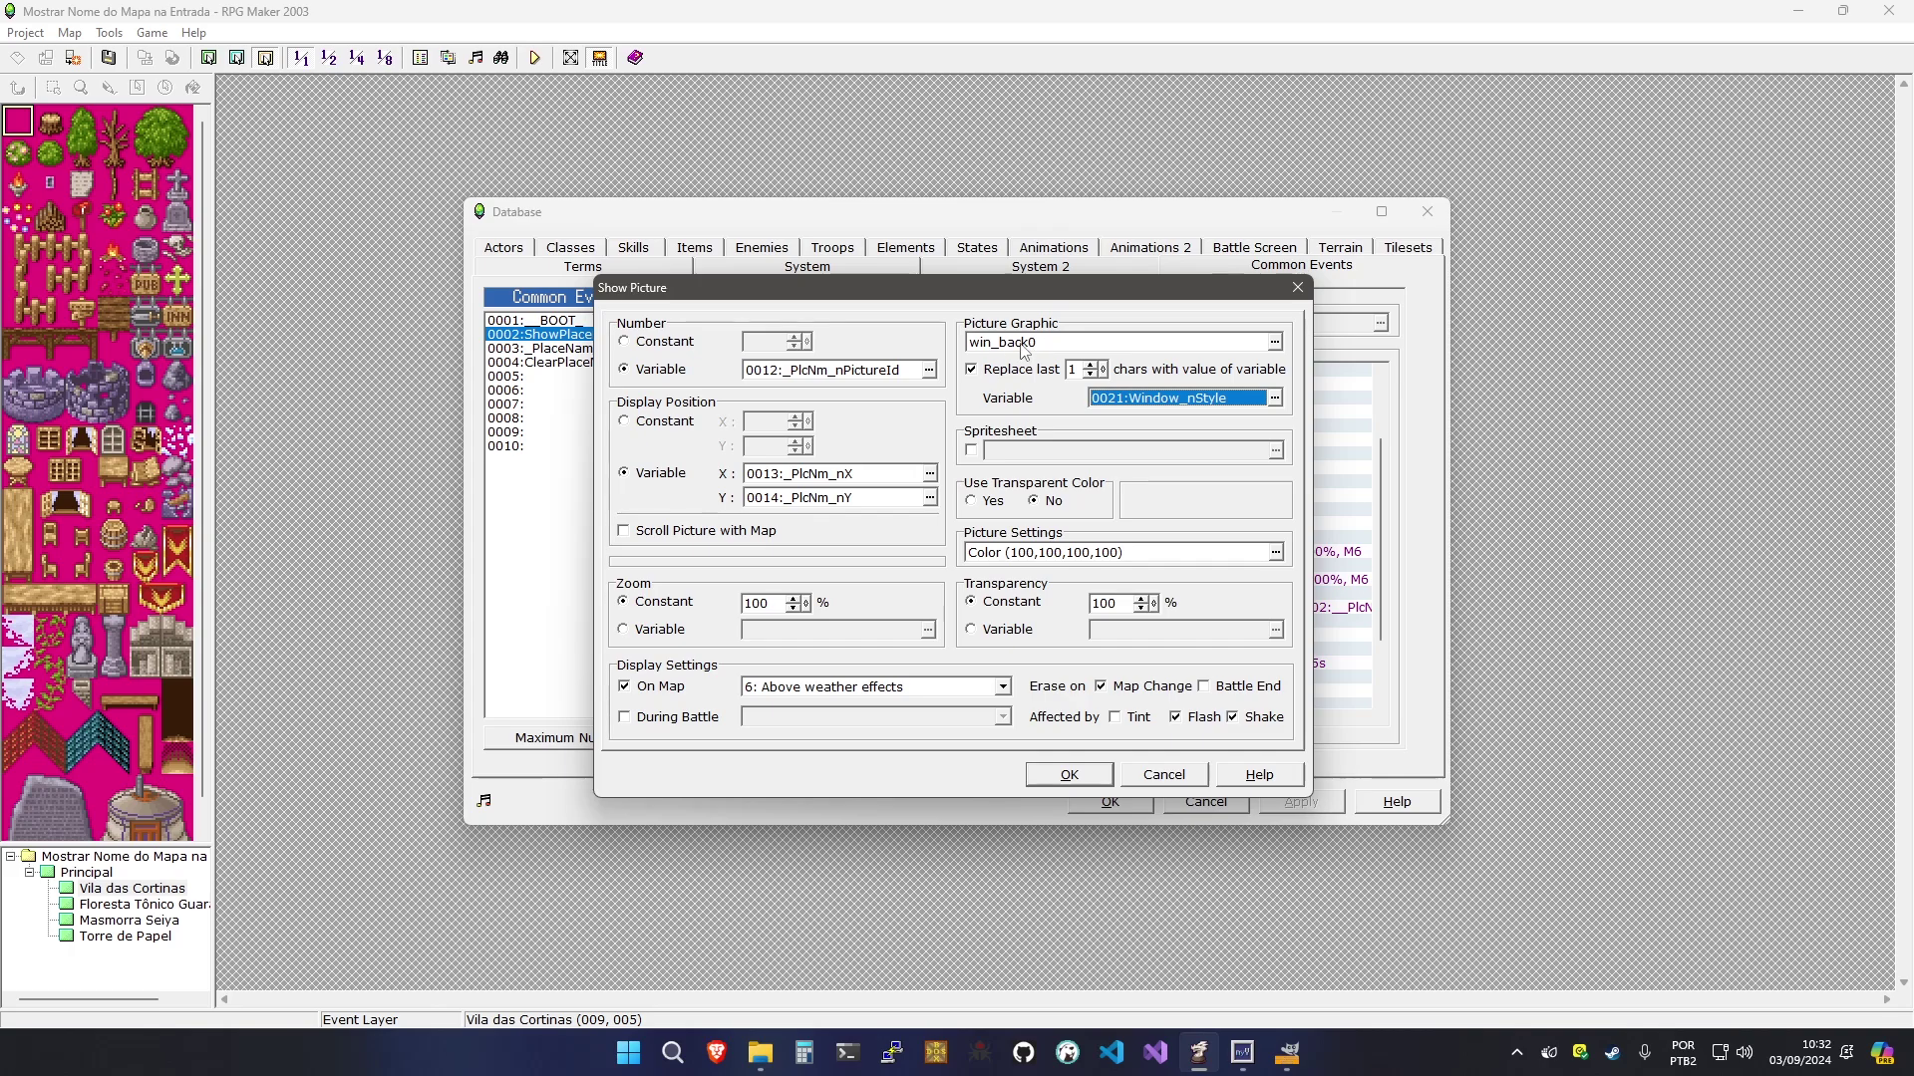
pyautogui.click(1071, 777)
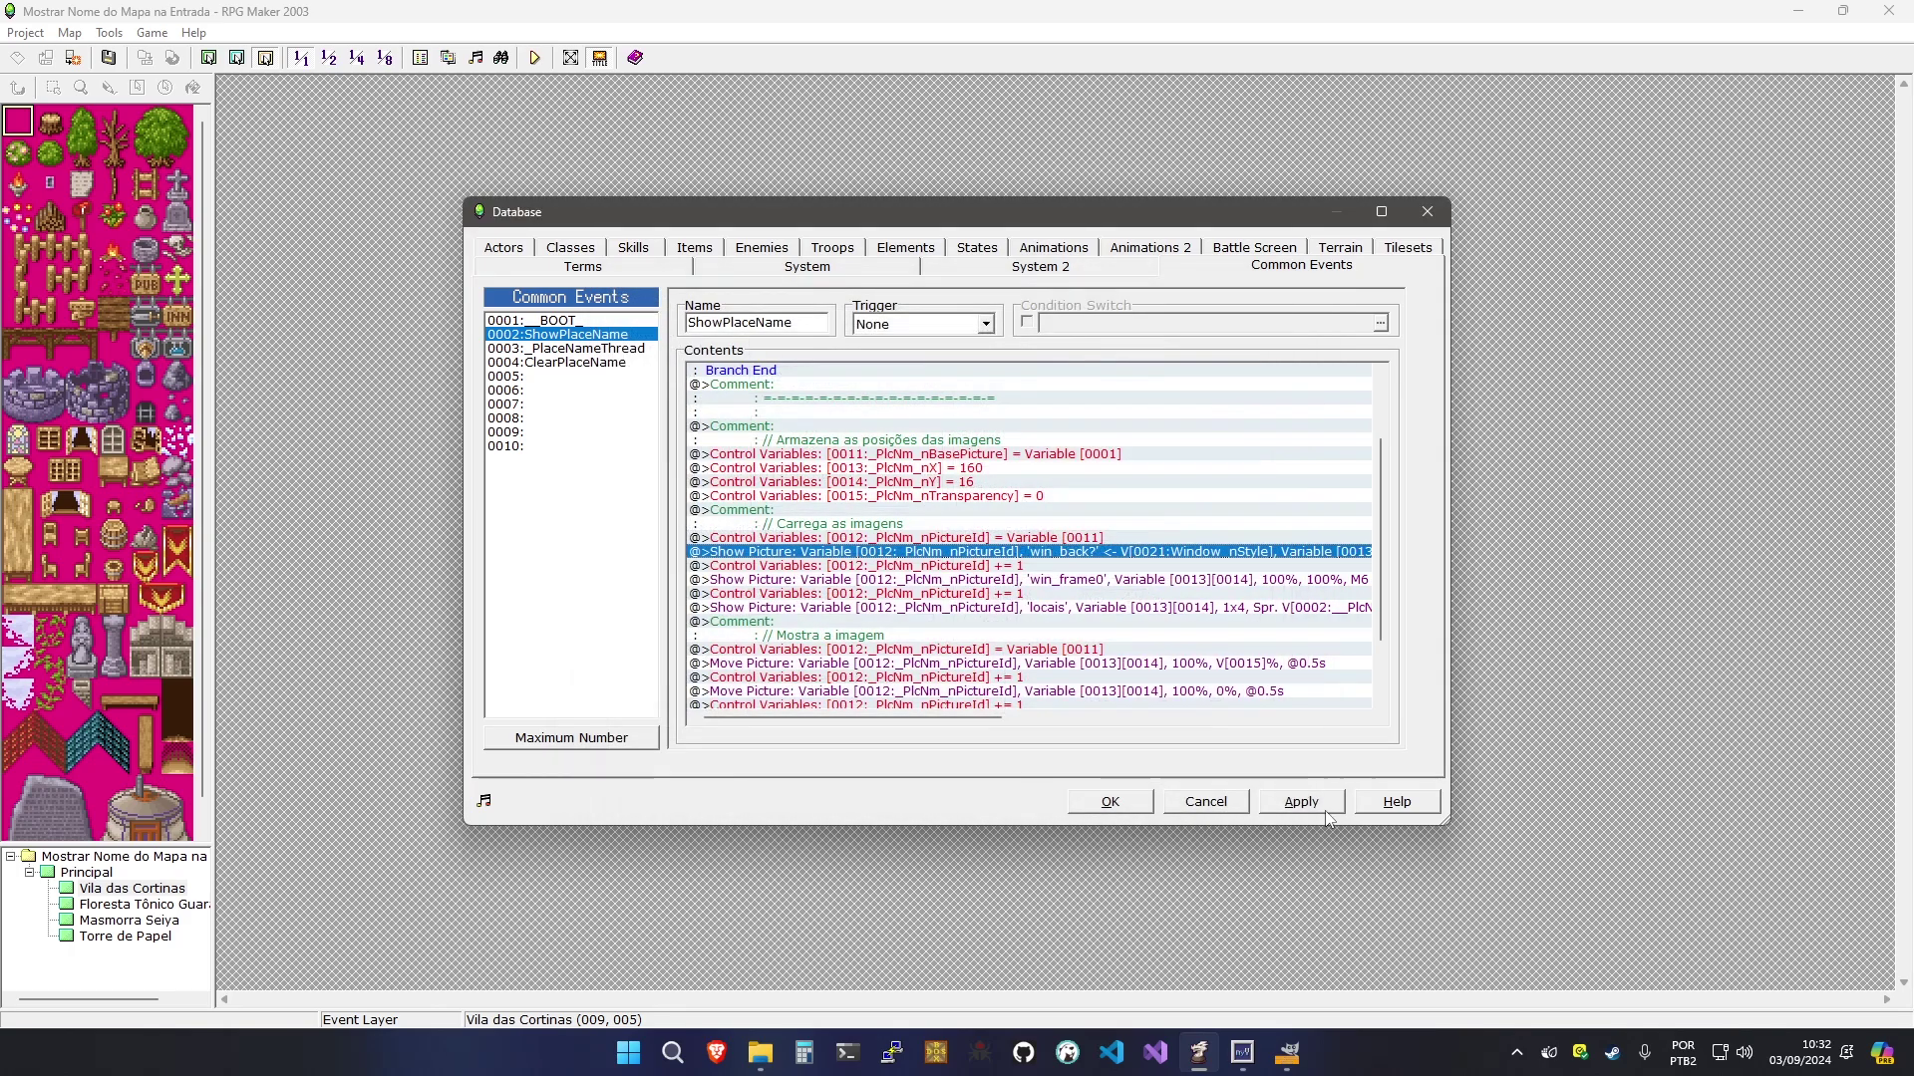
pyautogui.click(1301, 802)
# Make the win_frame0 Show Picture command replace its last 1 character with 0021:Window_nStyle, and save the database changes
pyautogui.click(1089, 566)
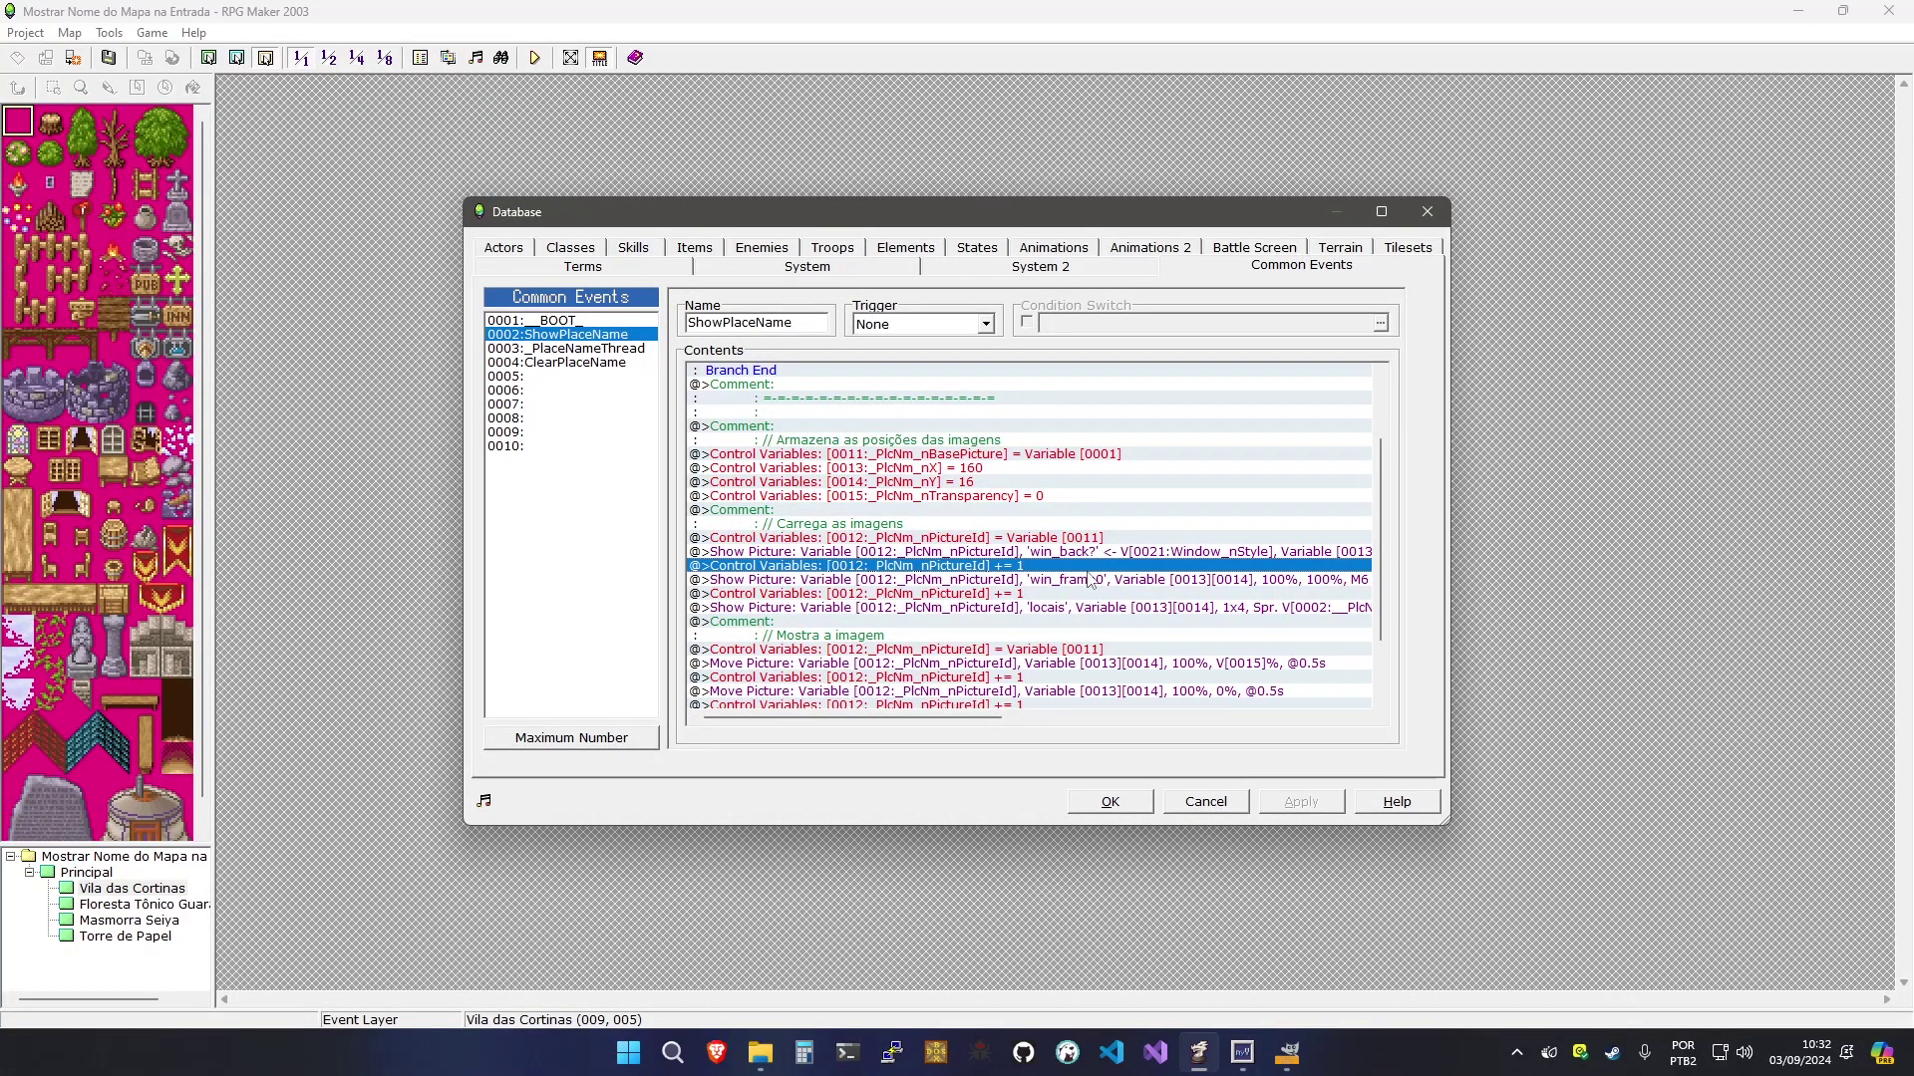
pyautogui.doubleClick(1089, 579)
pyautogui.click(997, 344)
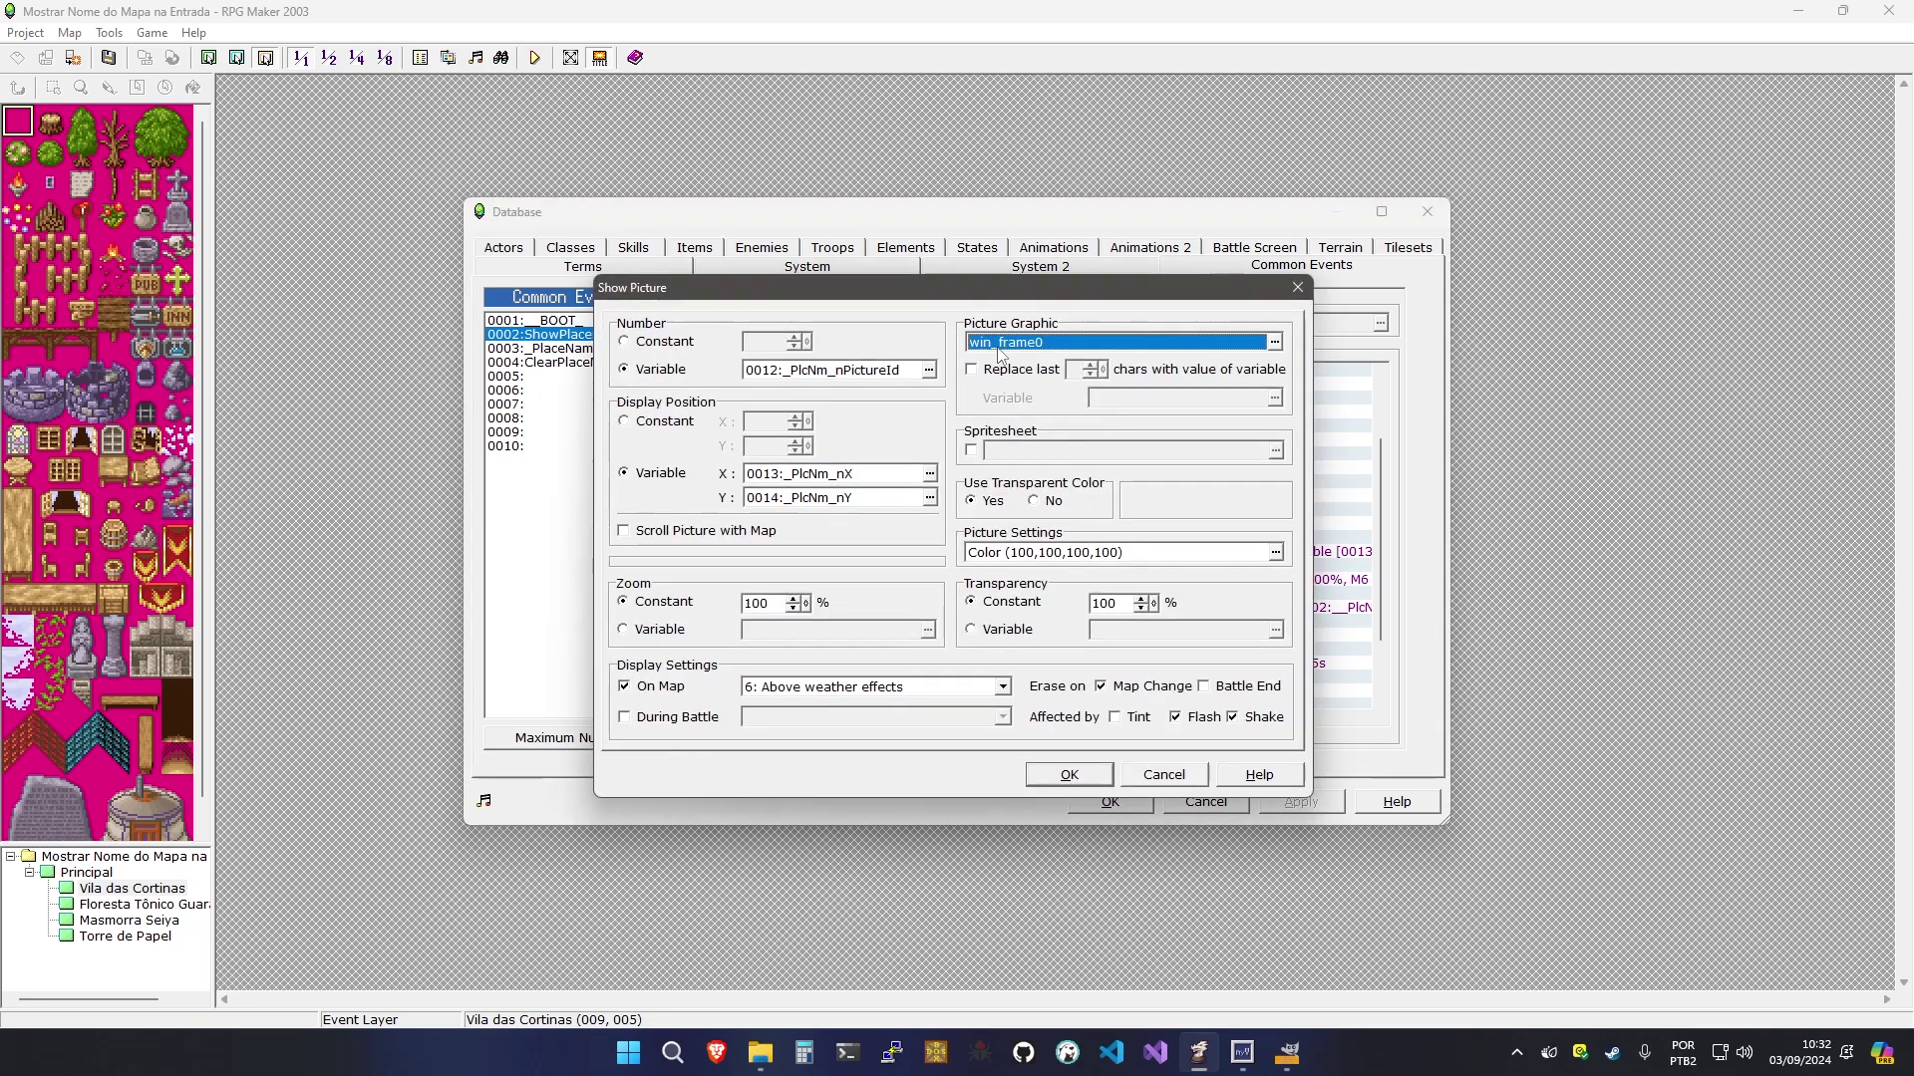
pyautogui.click(985, 370)
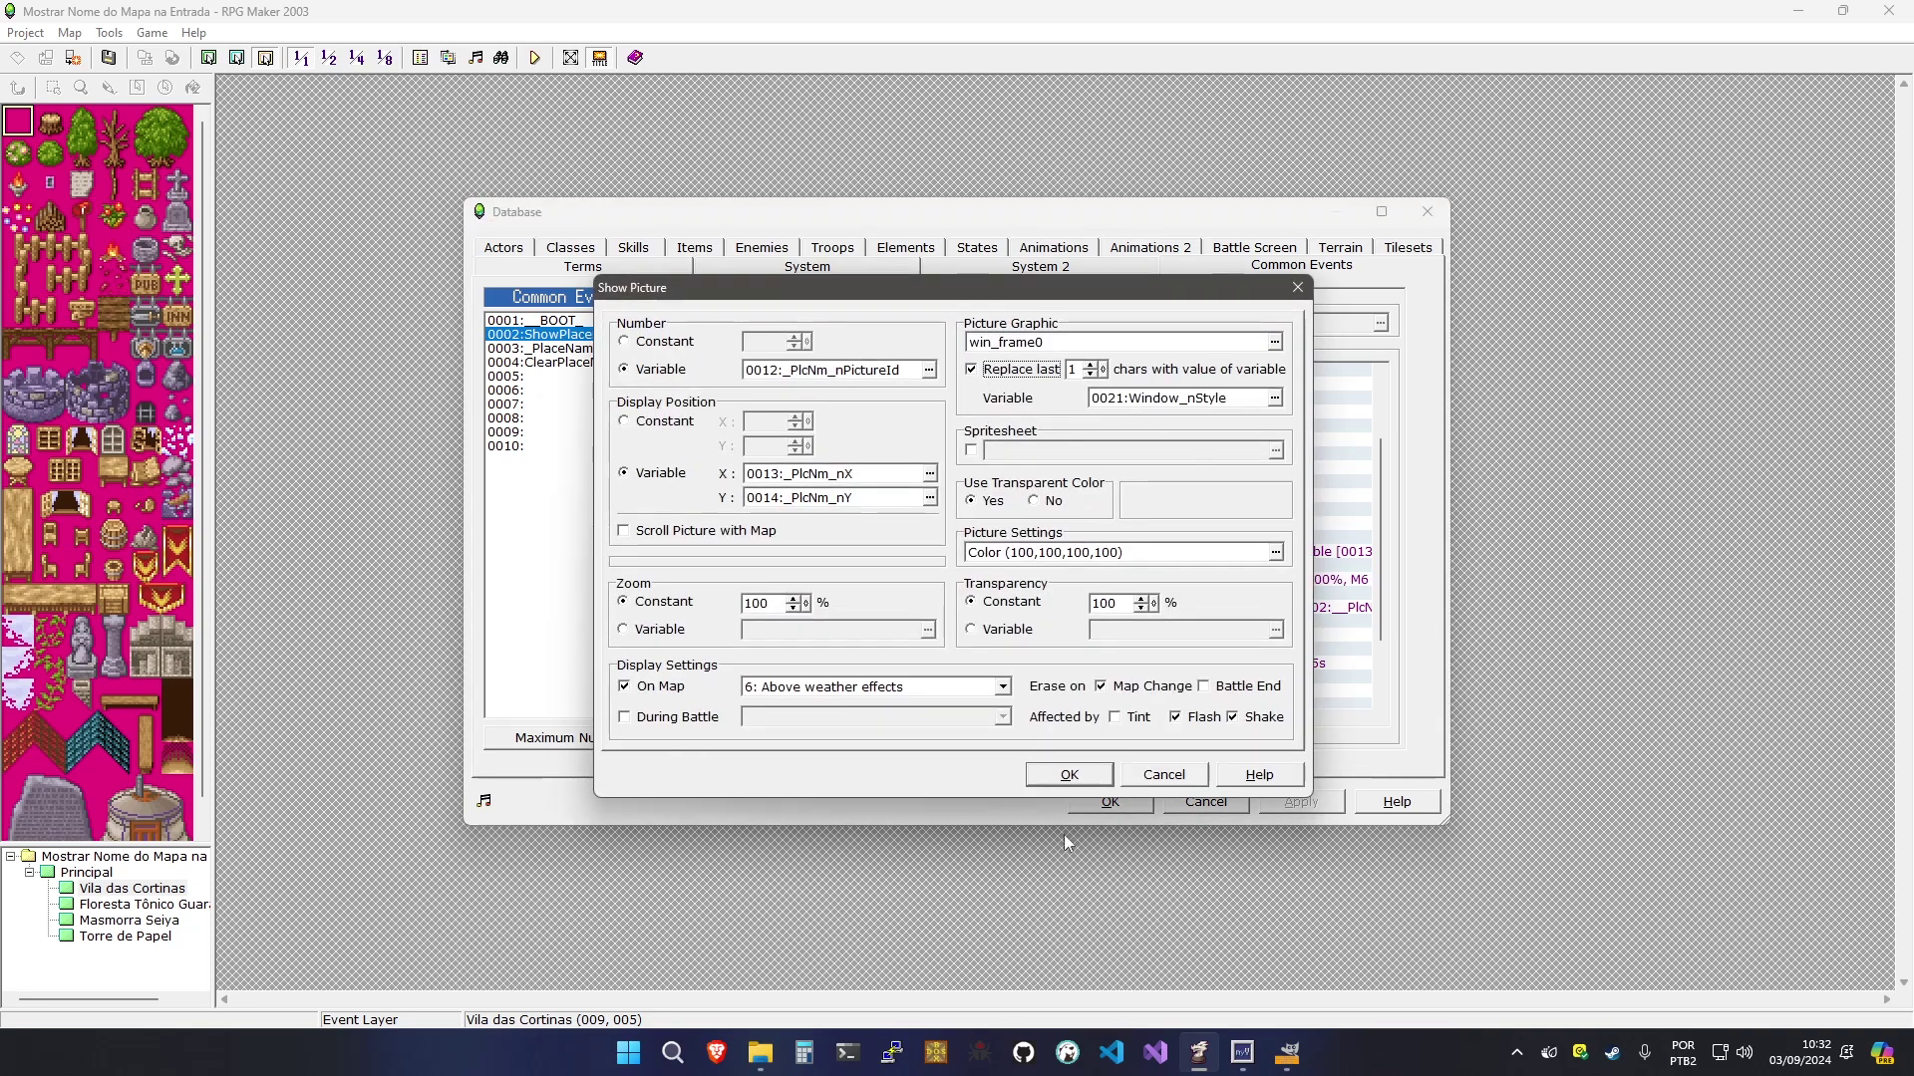
pyautogui.click(1100, 776)
pyautogui.click(1095, 804)
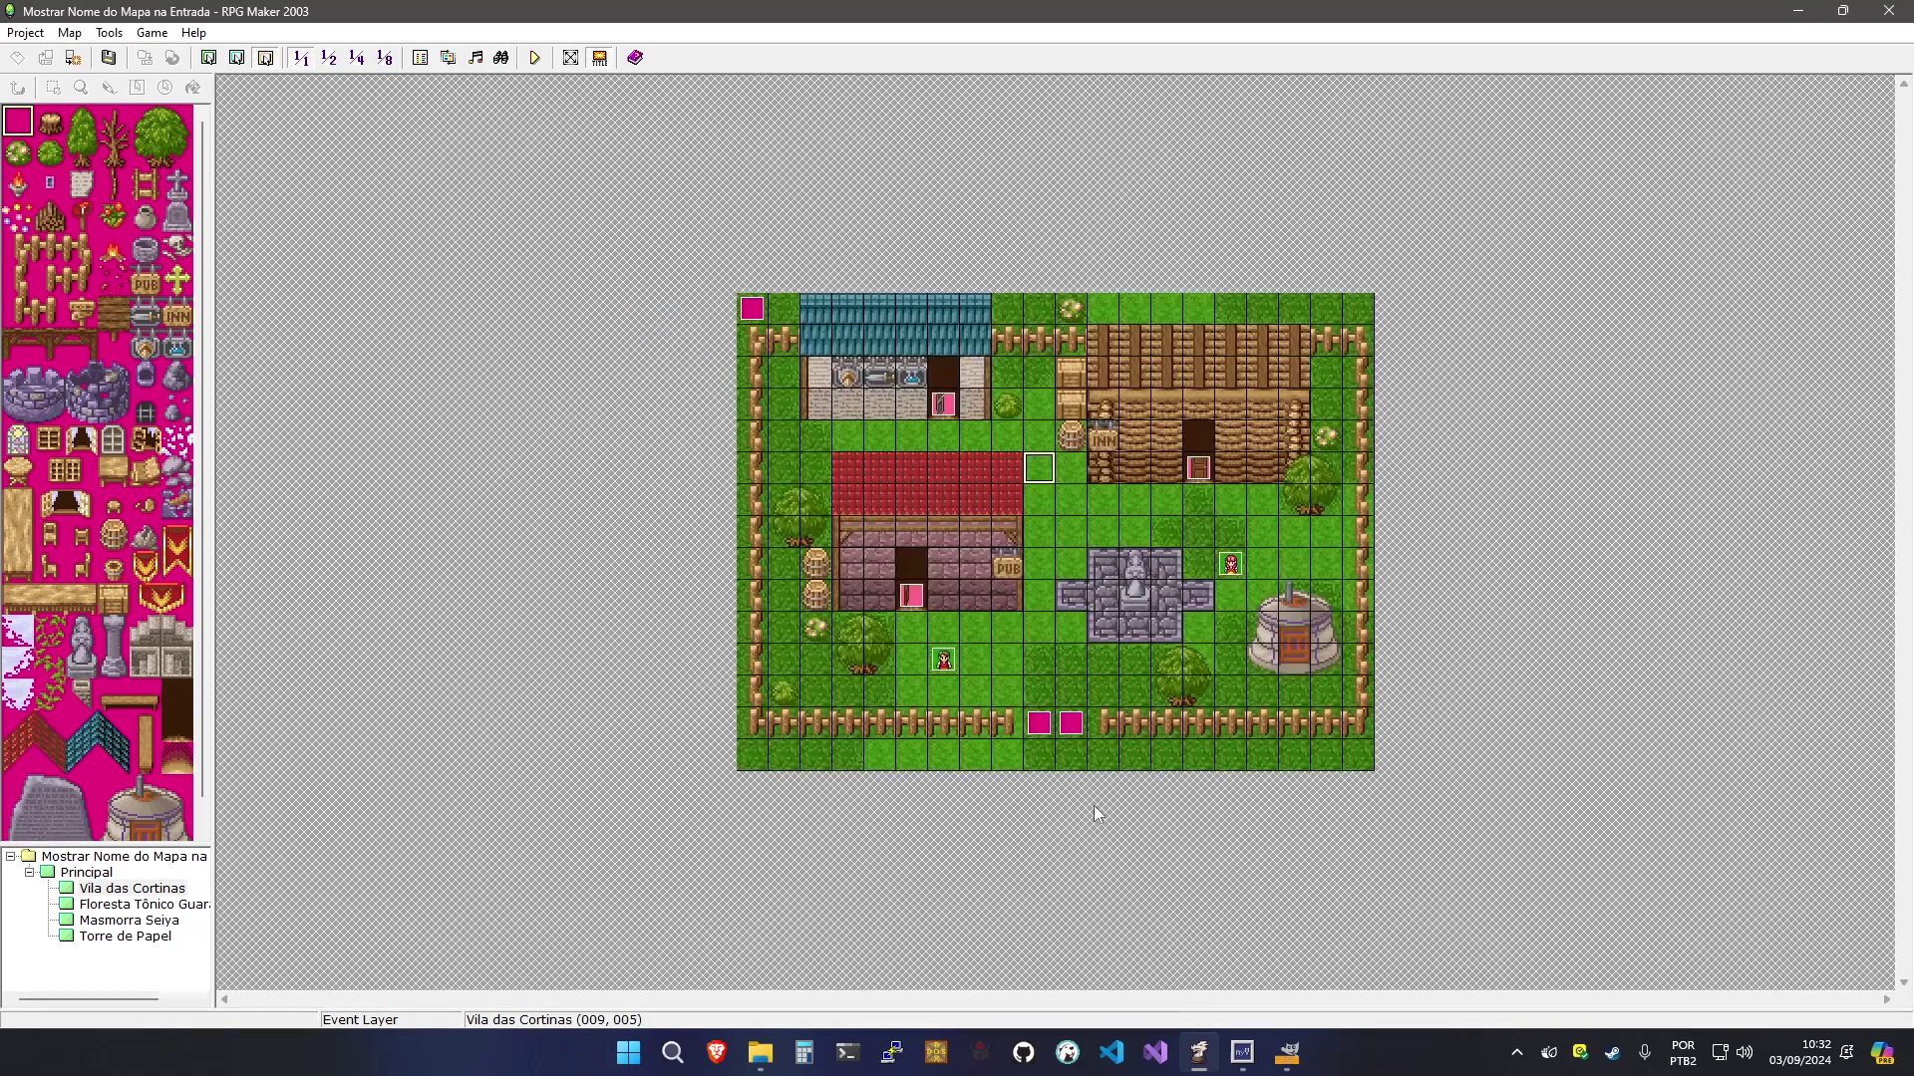
# Playtest the game, enter Vila das Cortinas to check its place-name banner, and return to the world map
pyautogui.press('F9')
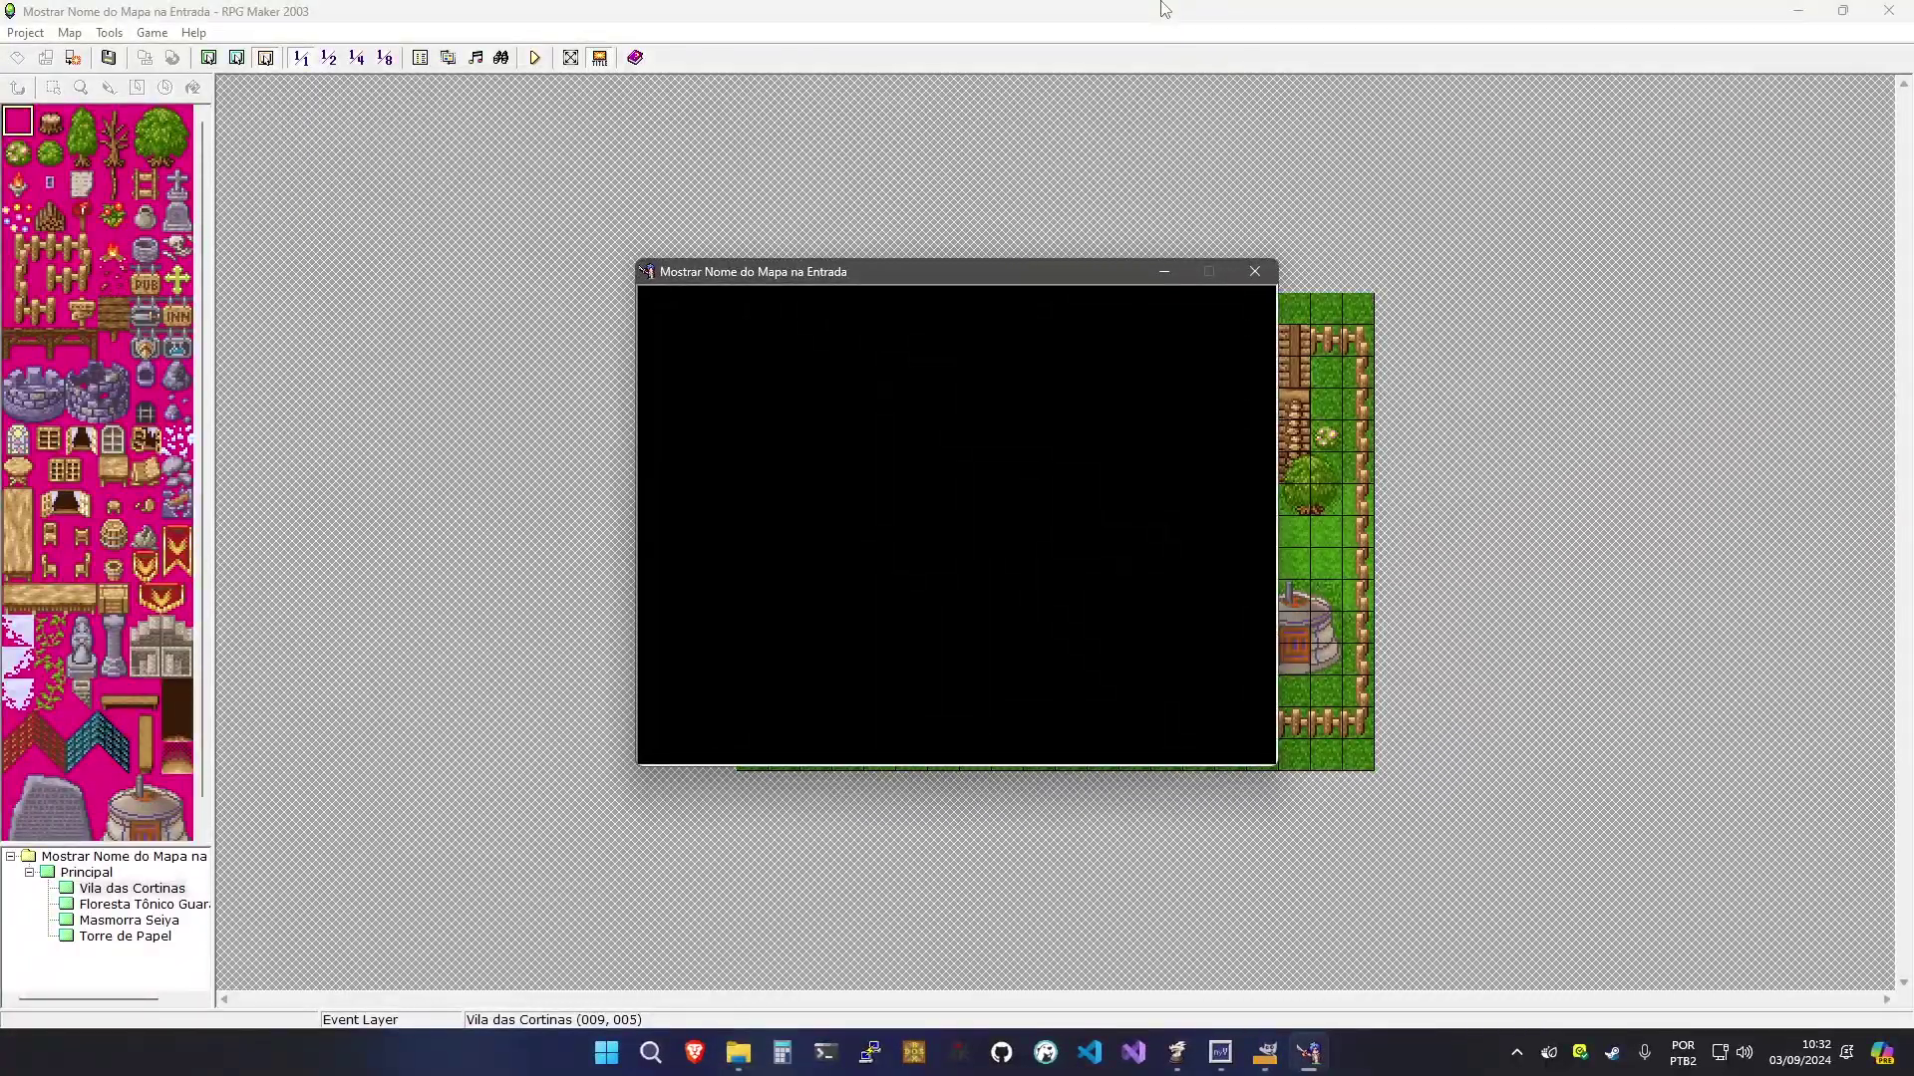
pyautogui.press('Escape')
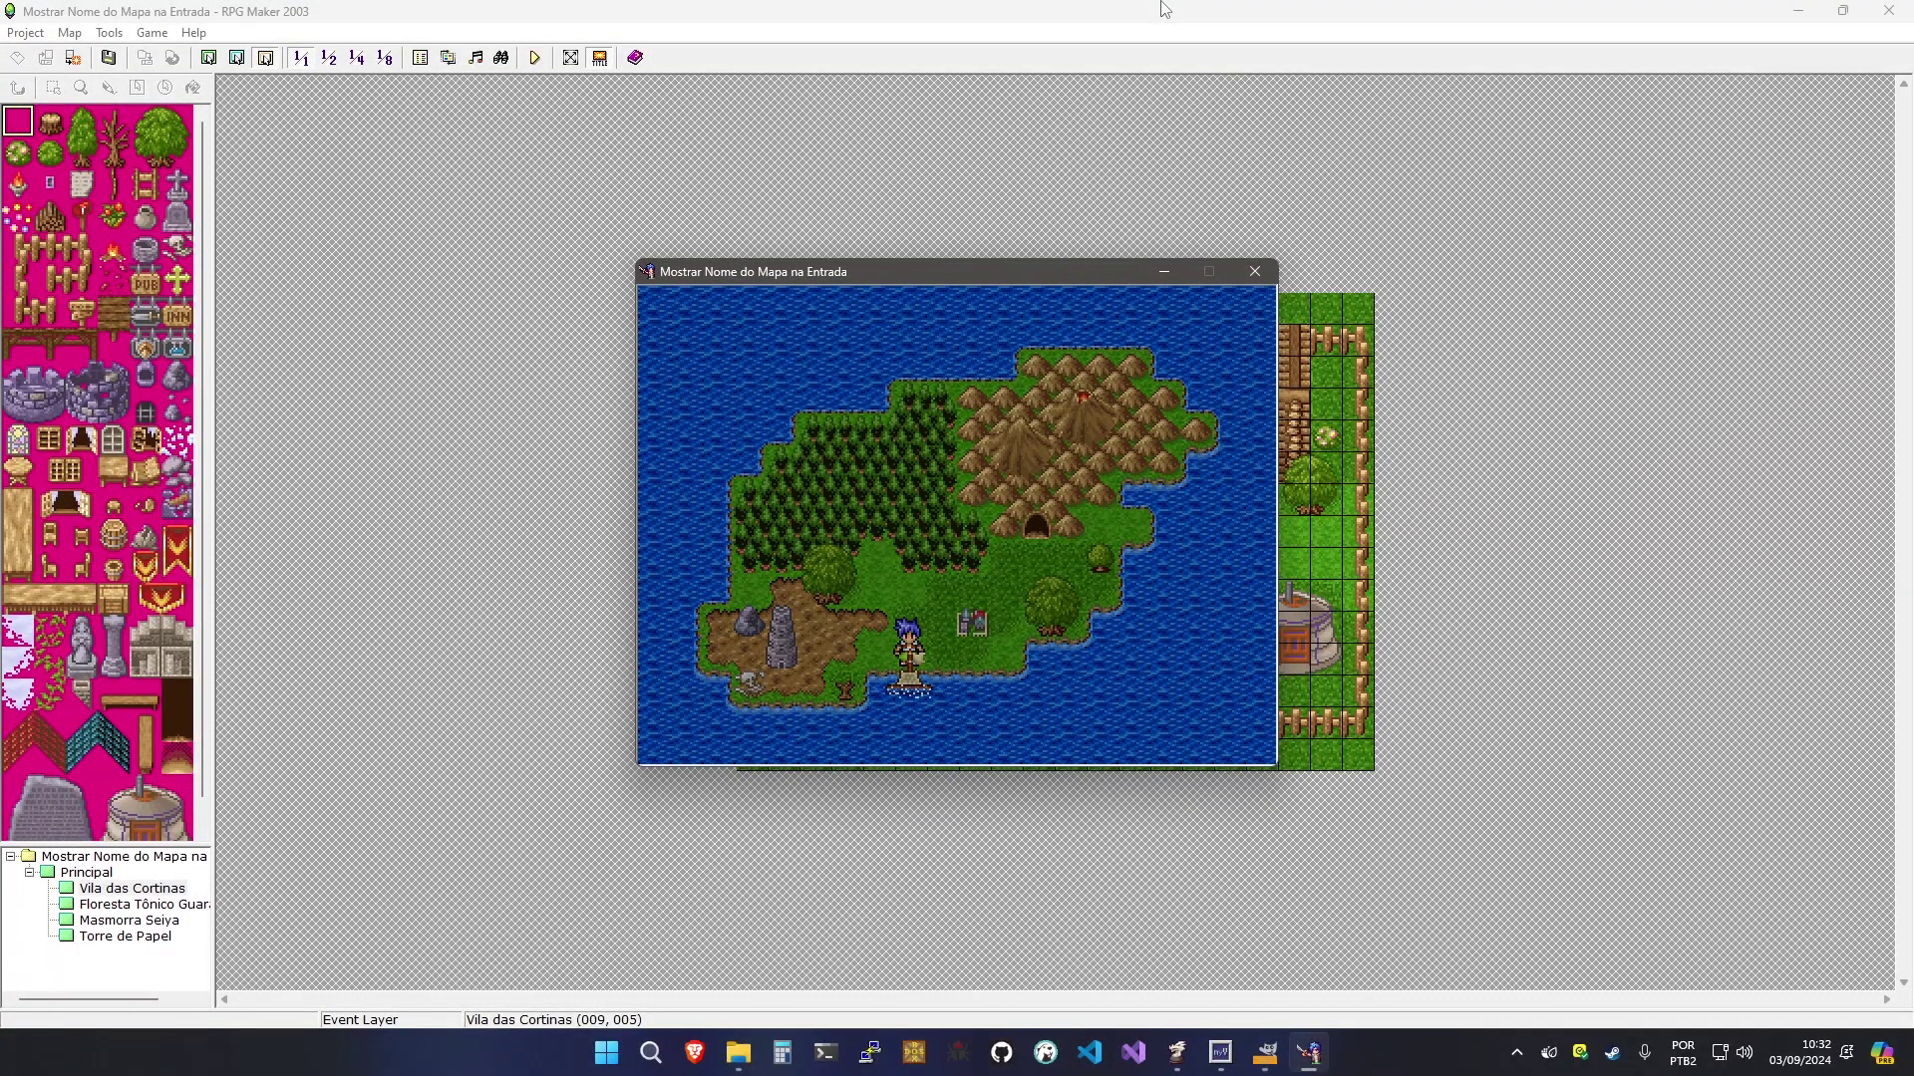
pyautogui.press('Escape')
pyautogui.press('Up')
pyautogui.press('Right')
pyautogui.press('Right')
pyautogui.press('Return')
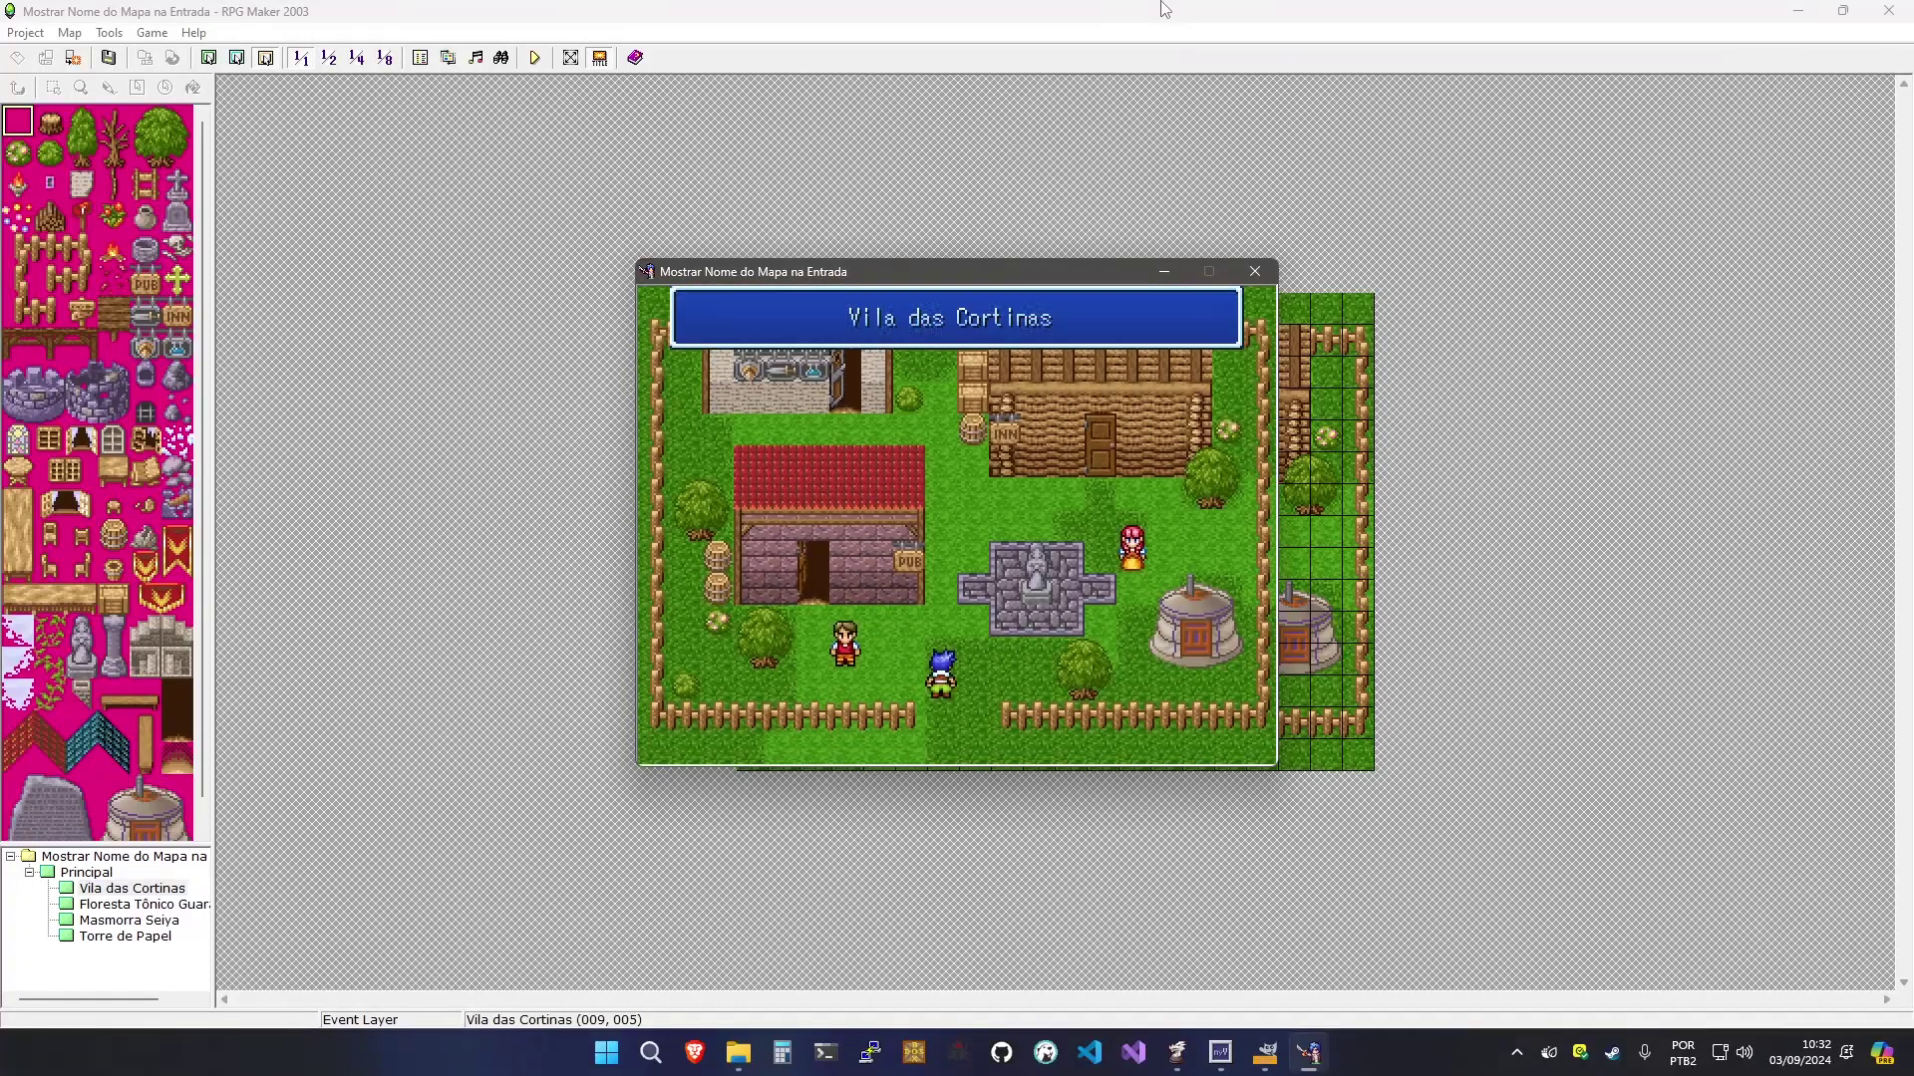
pyautogui.press('Down')
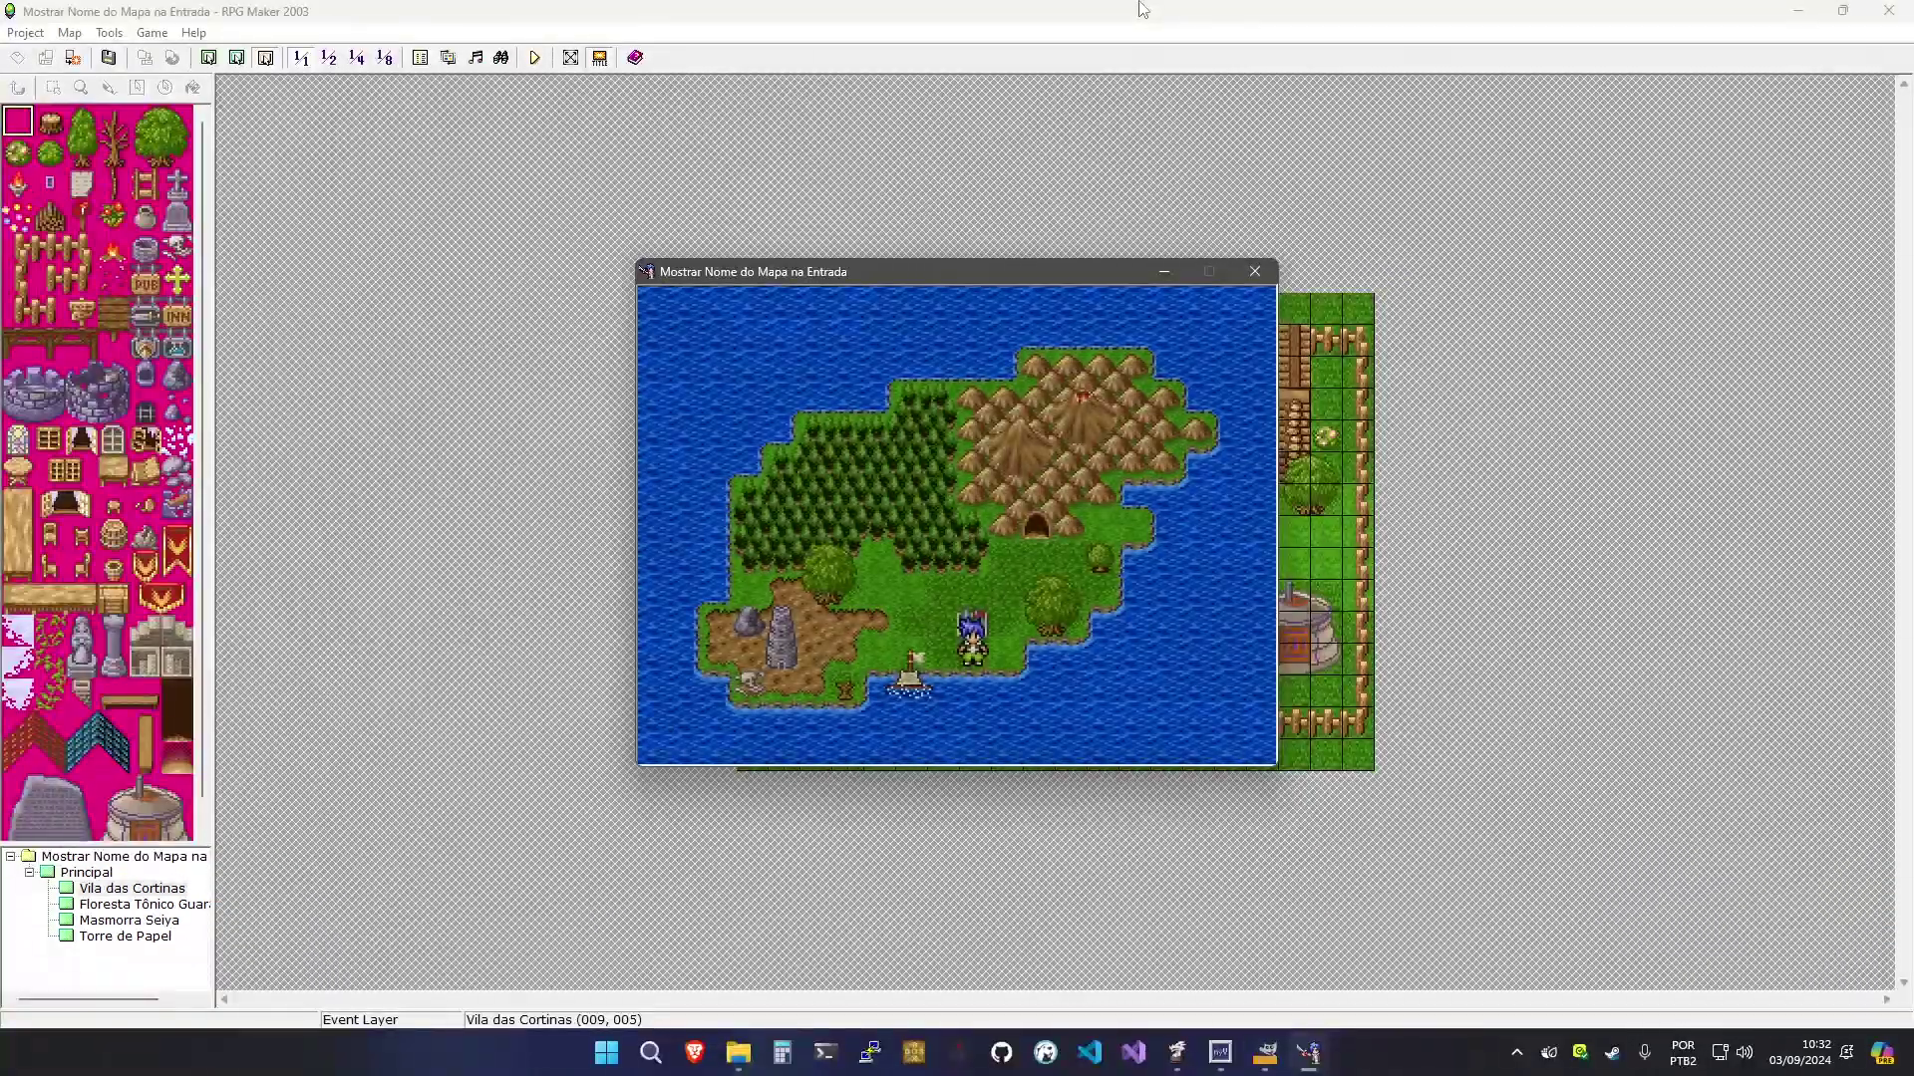
# Set 0021:Window_nStyle to 2 in the playtest's debug screen and re-enter Vila das Cortinas to check the banner
pyautogui.press('F9')
pyautogui.press('Right')
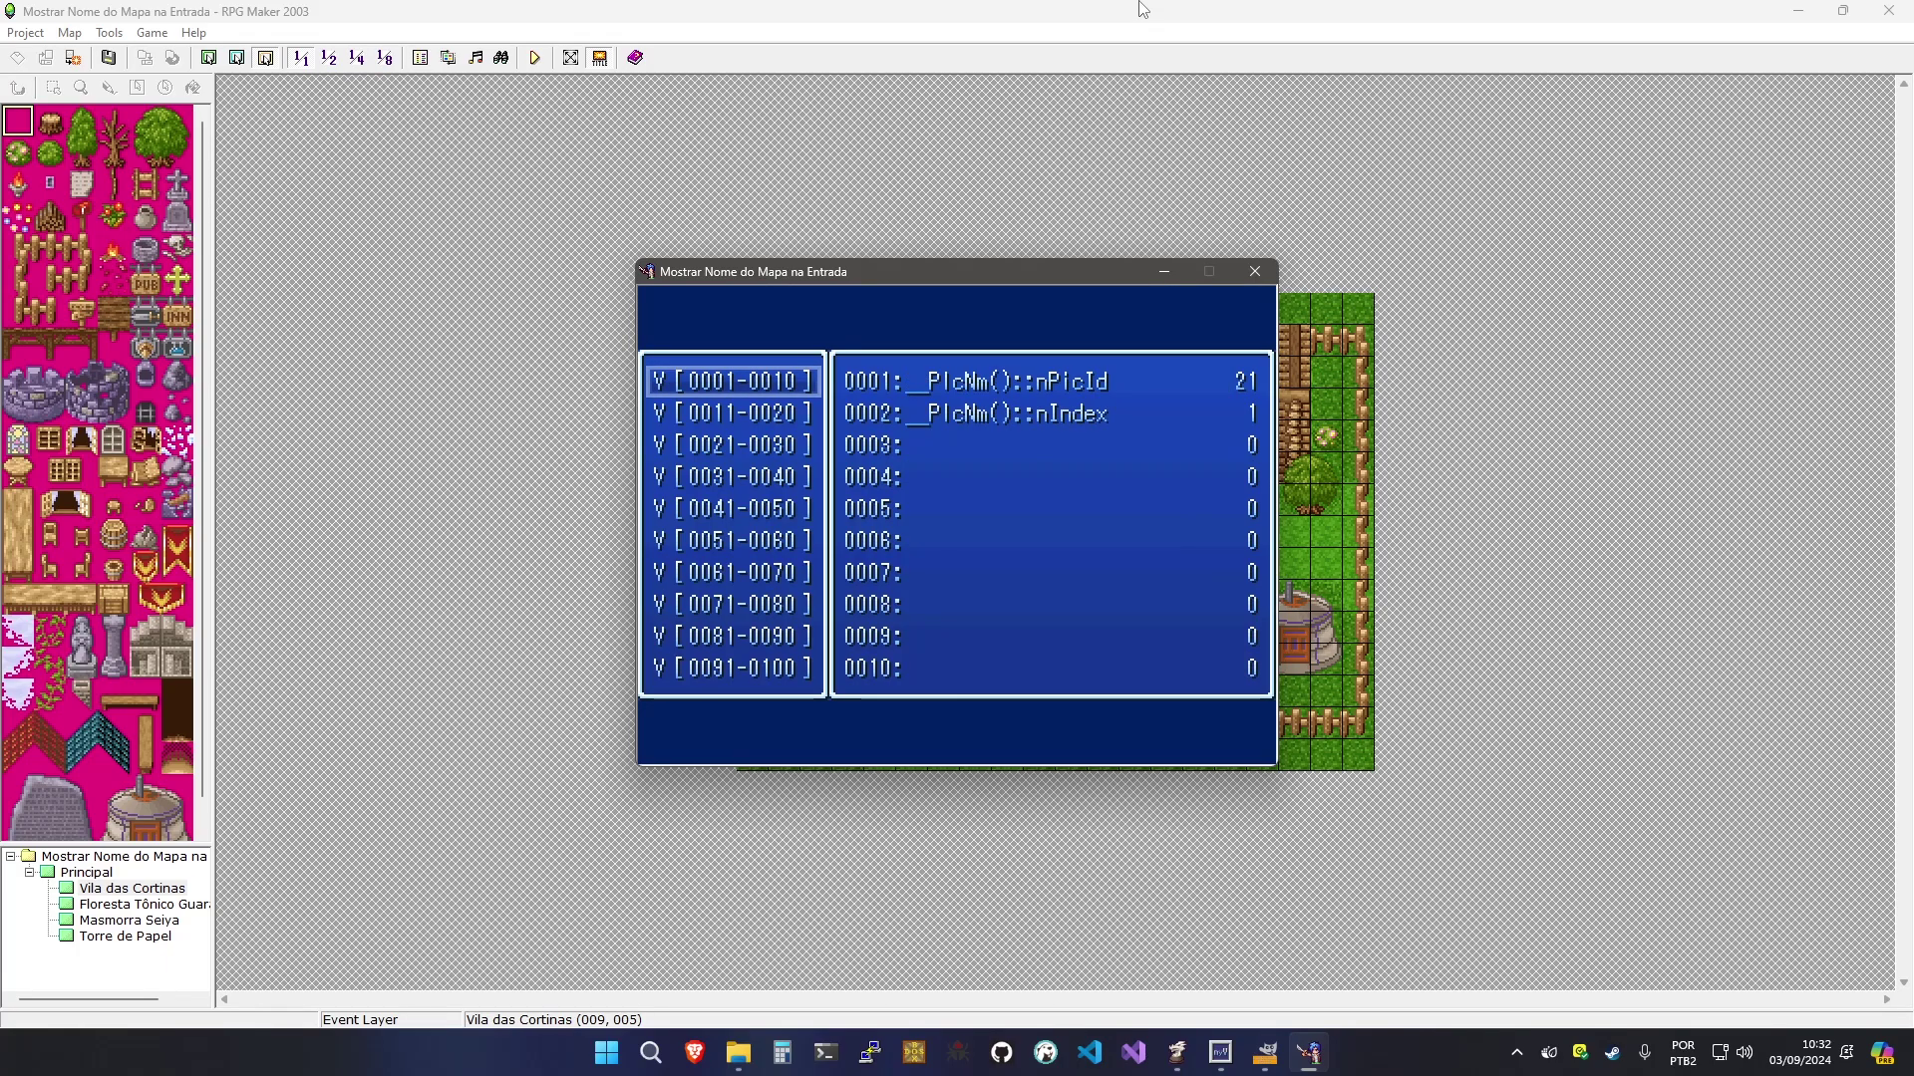
pyautogui.press('Left')
pyautogui.press('Right')
pyautogui.press('Down')
pyautogui.press('Down')
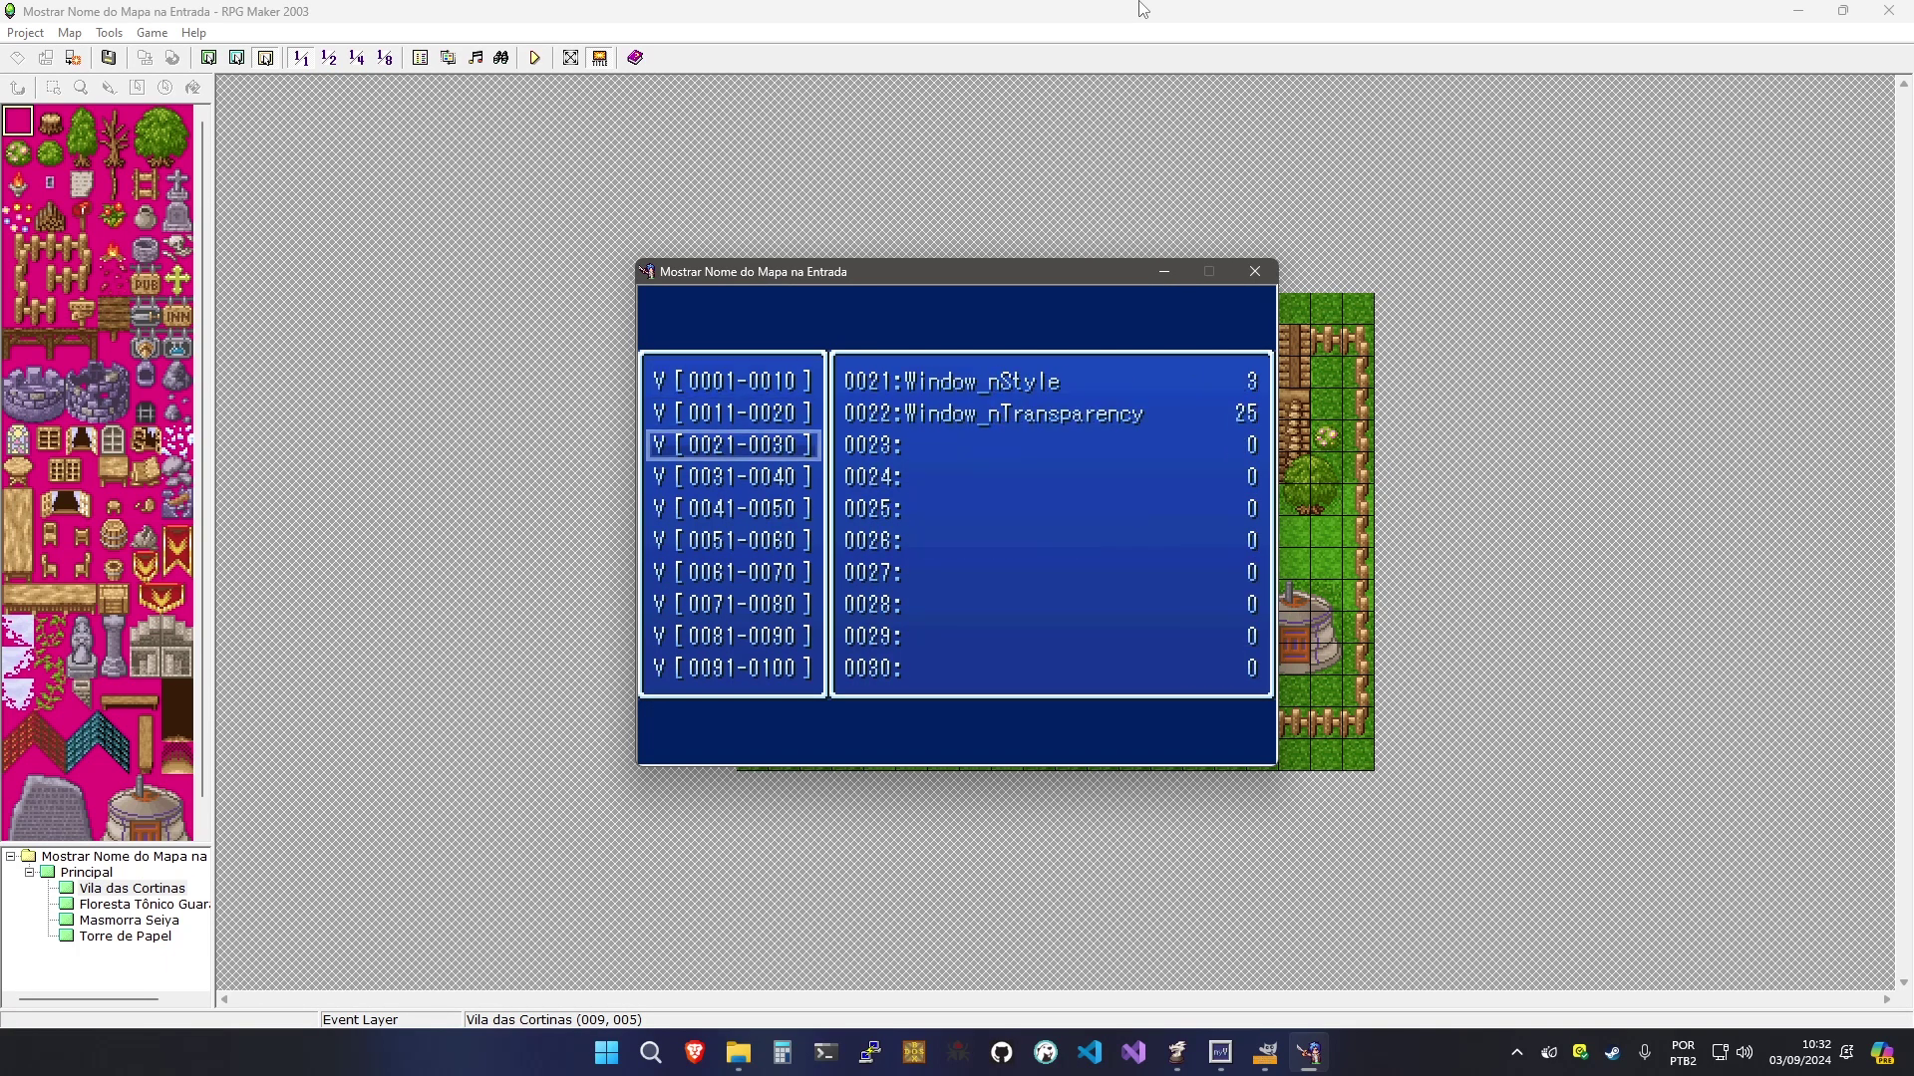
pyautogui.press('Return')
pyautogui.press('Return')
pyautogui.press('Return')
pyautogui.press('Escape')
pyautogui.press('Escape')
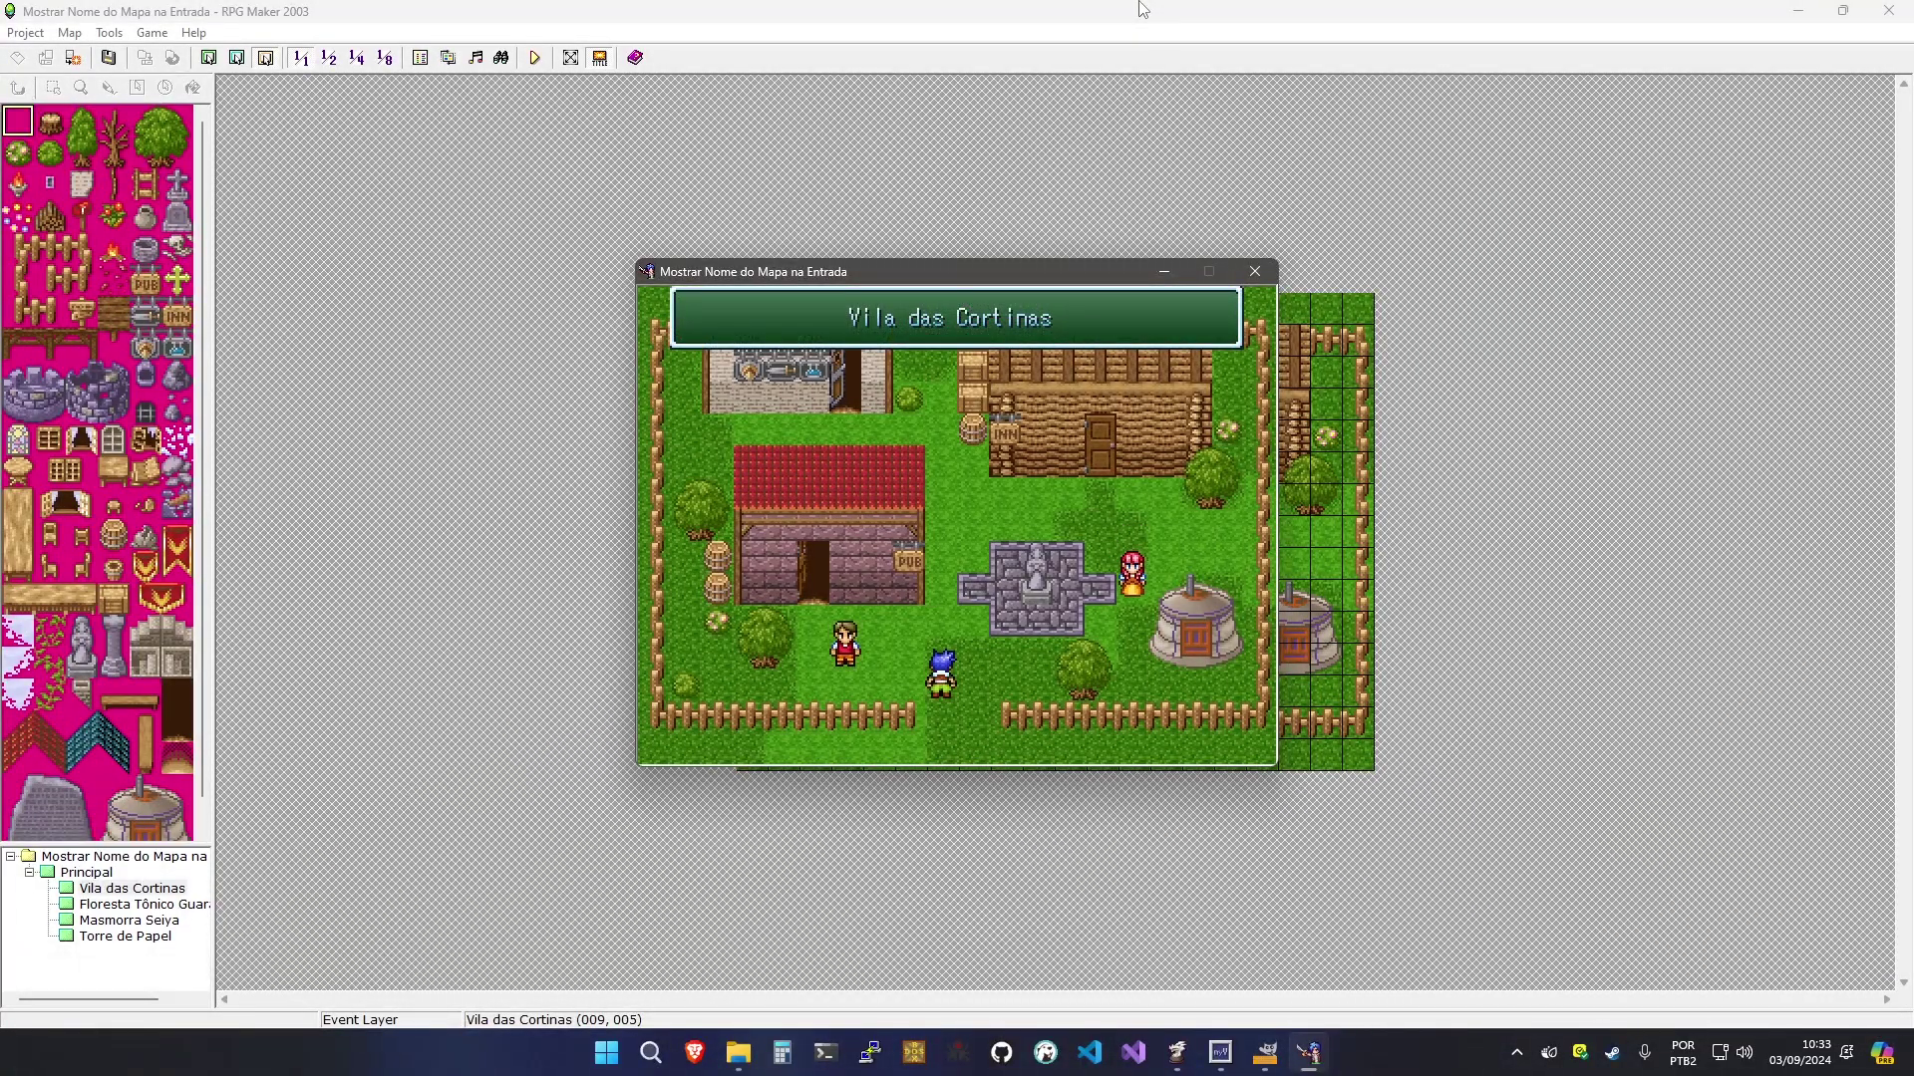
# Recheck the window style variable in the debug screen, leave the village, and close the playtest
pyautogui.press('F9')
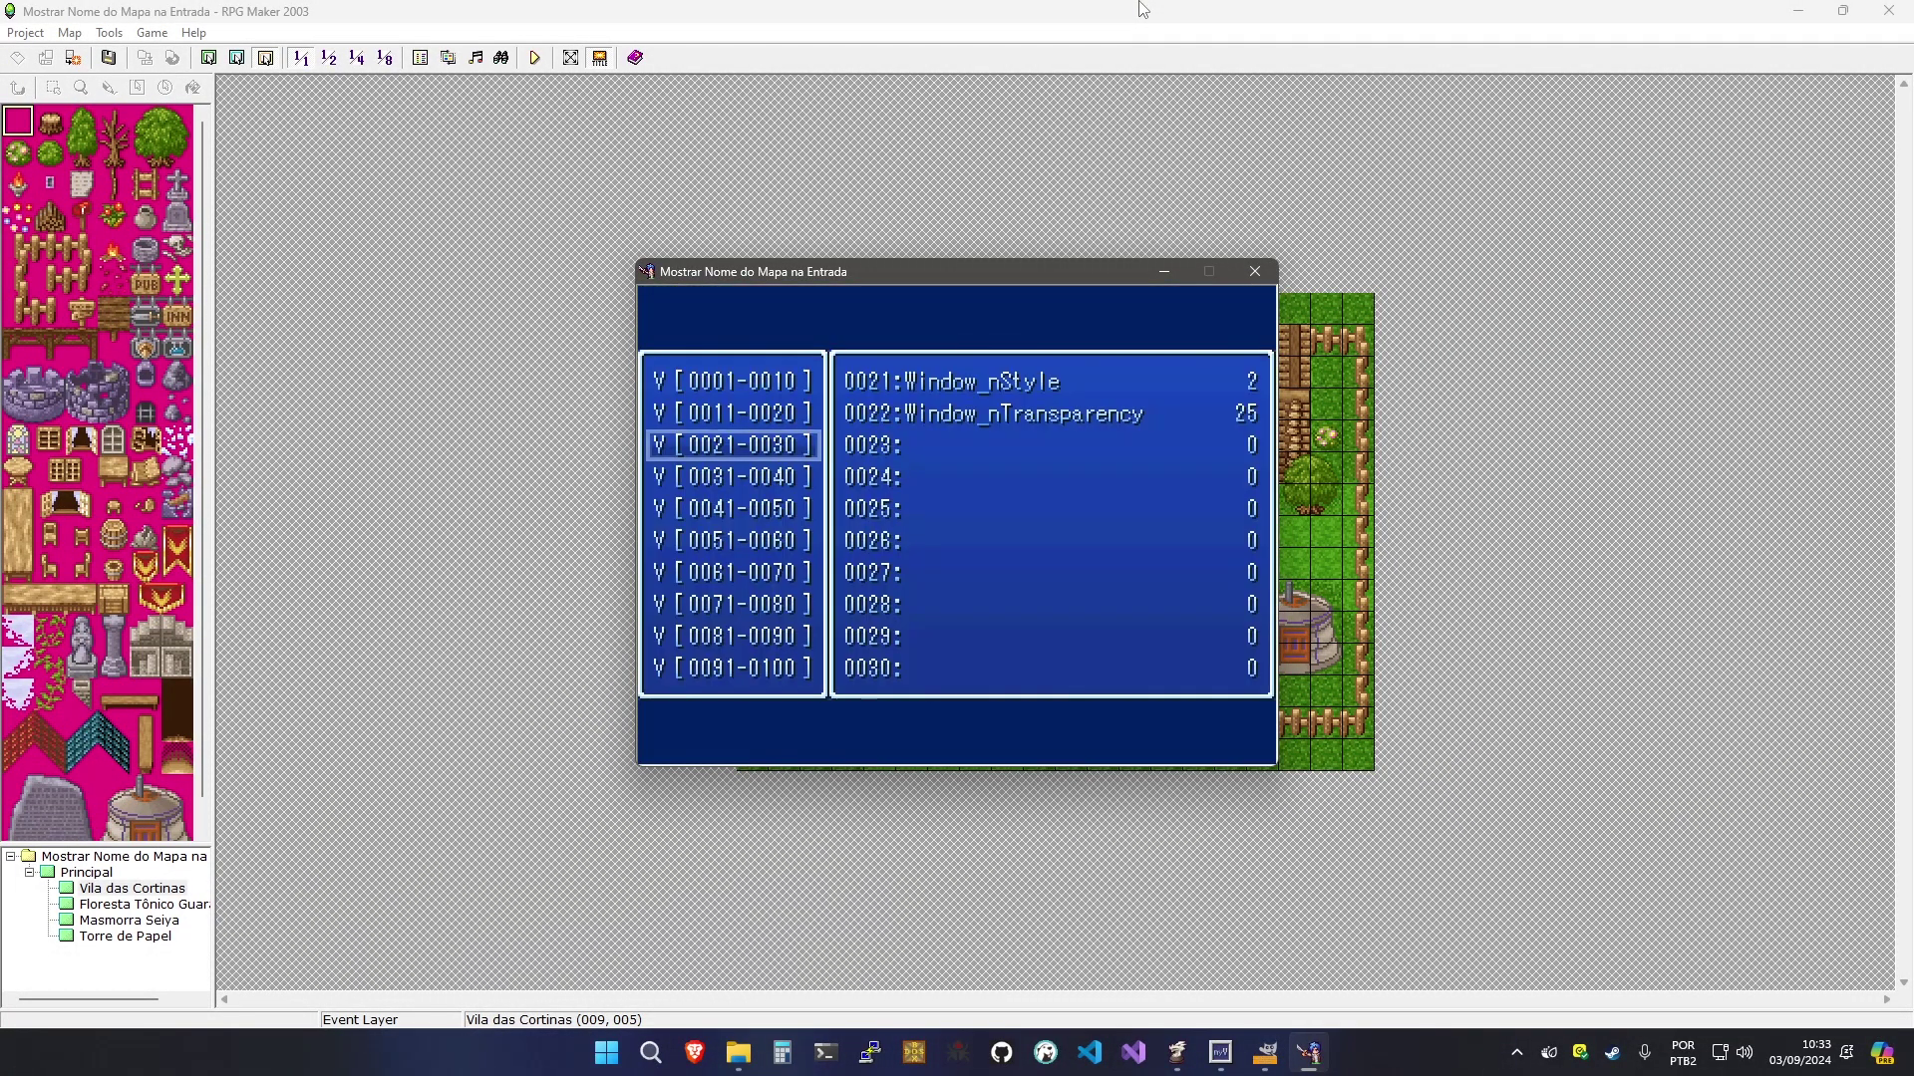
pyautogui.press('Escape')
pyautogui.press('Down')
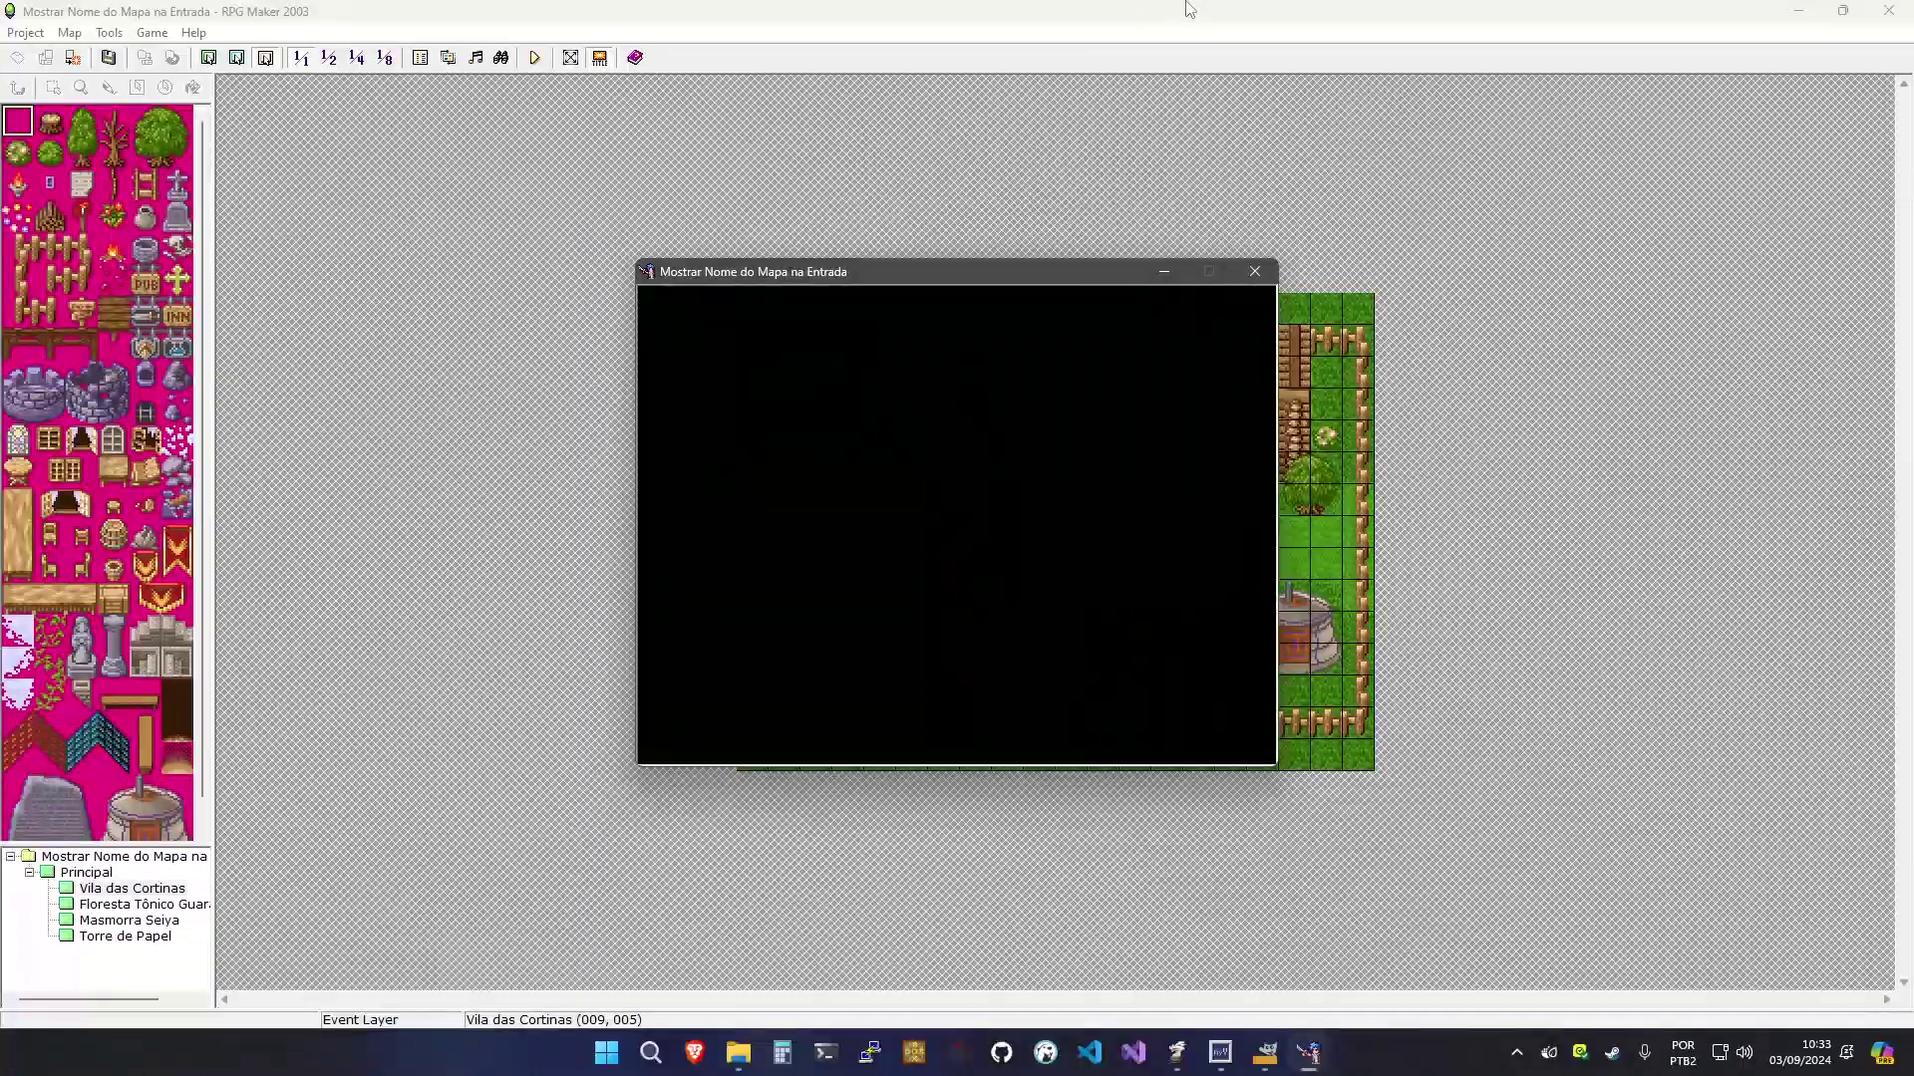
pyautogui.click(1252, 269)
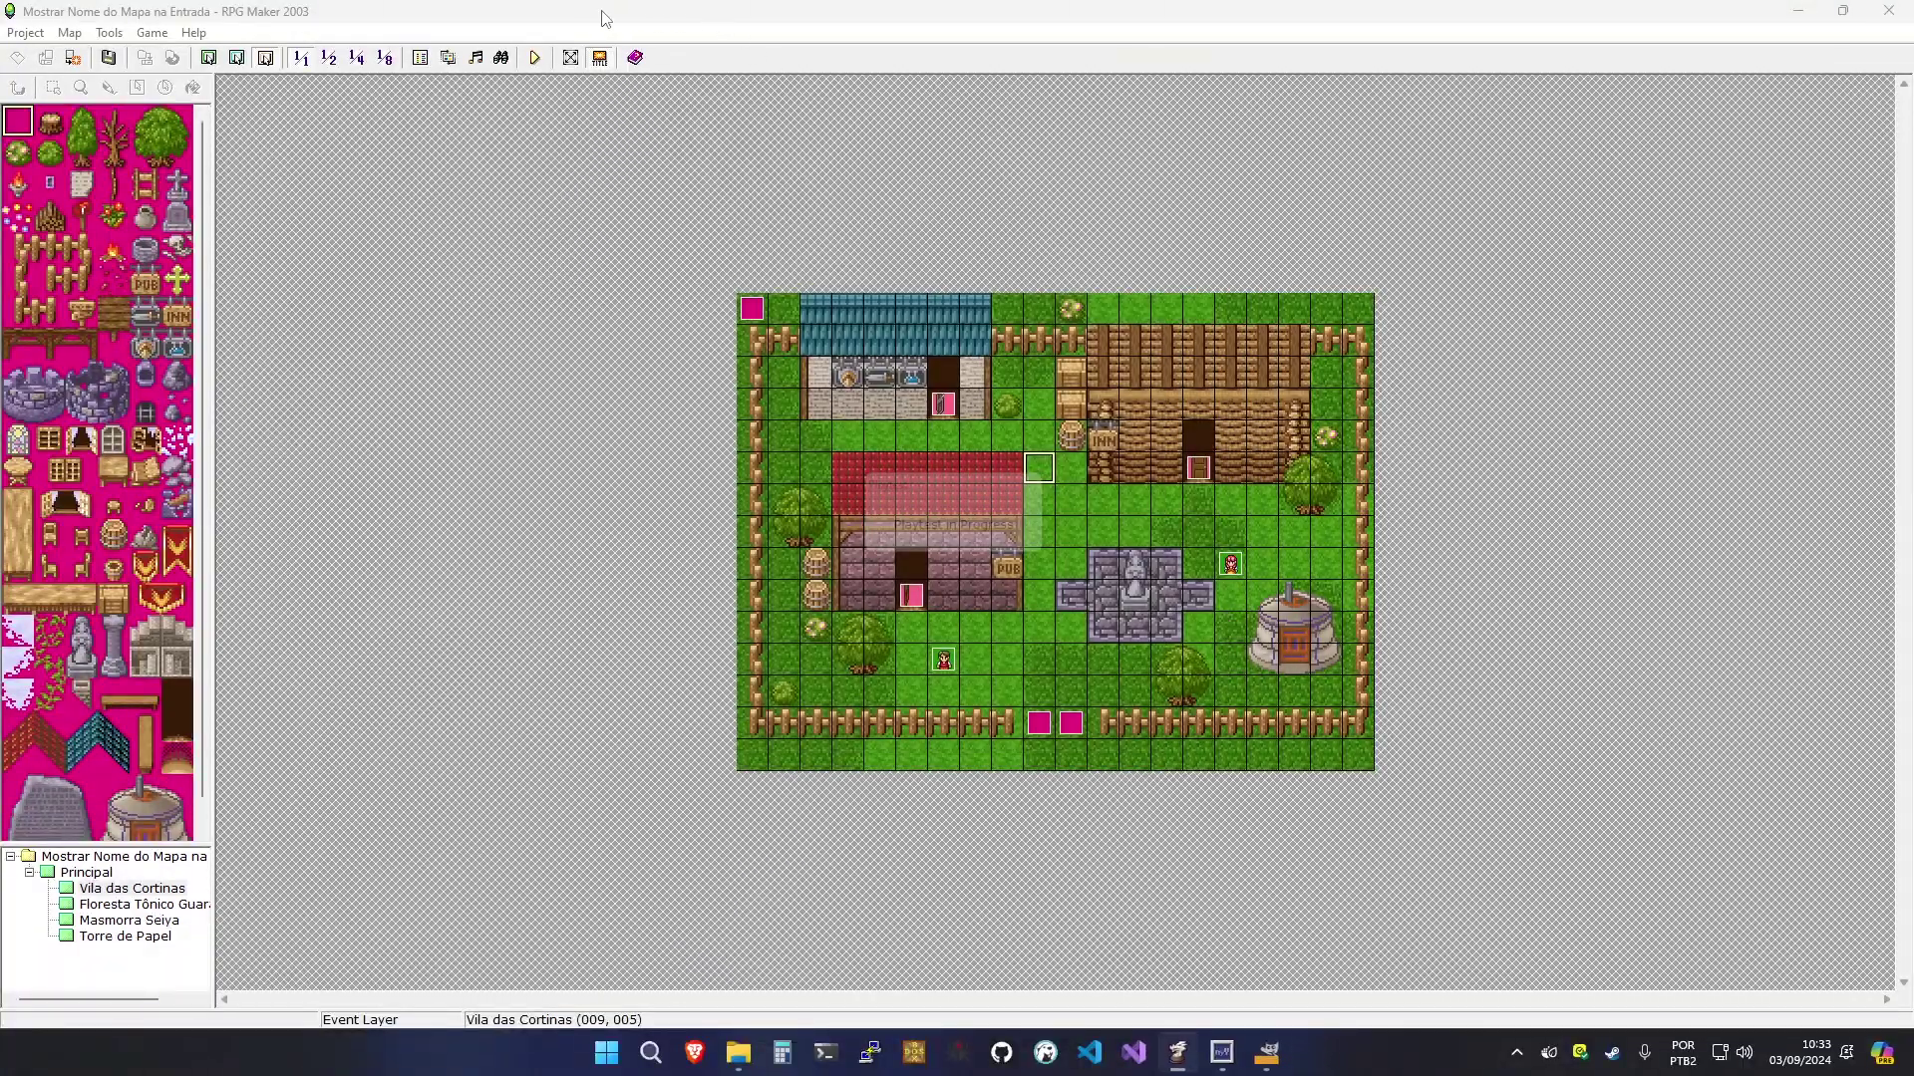
# Import win_back2.bmp again into the project's Picture resources
pyautogui.click(449, 57)
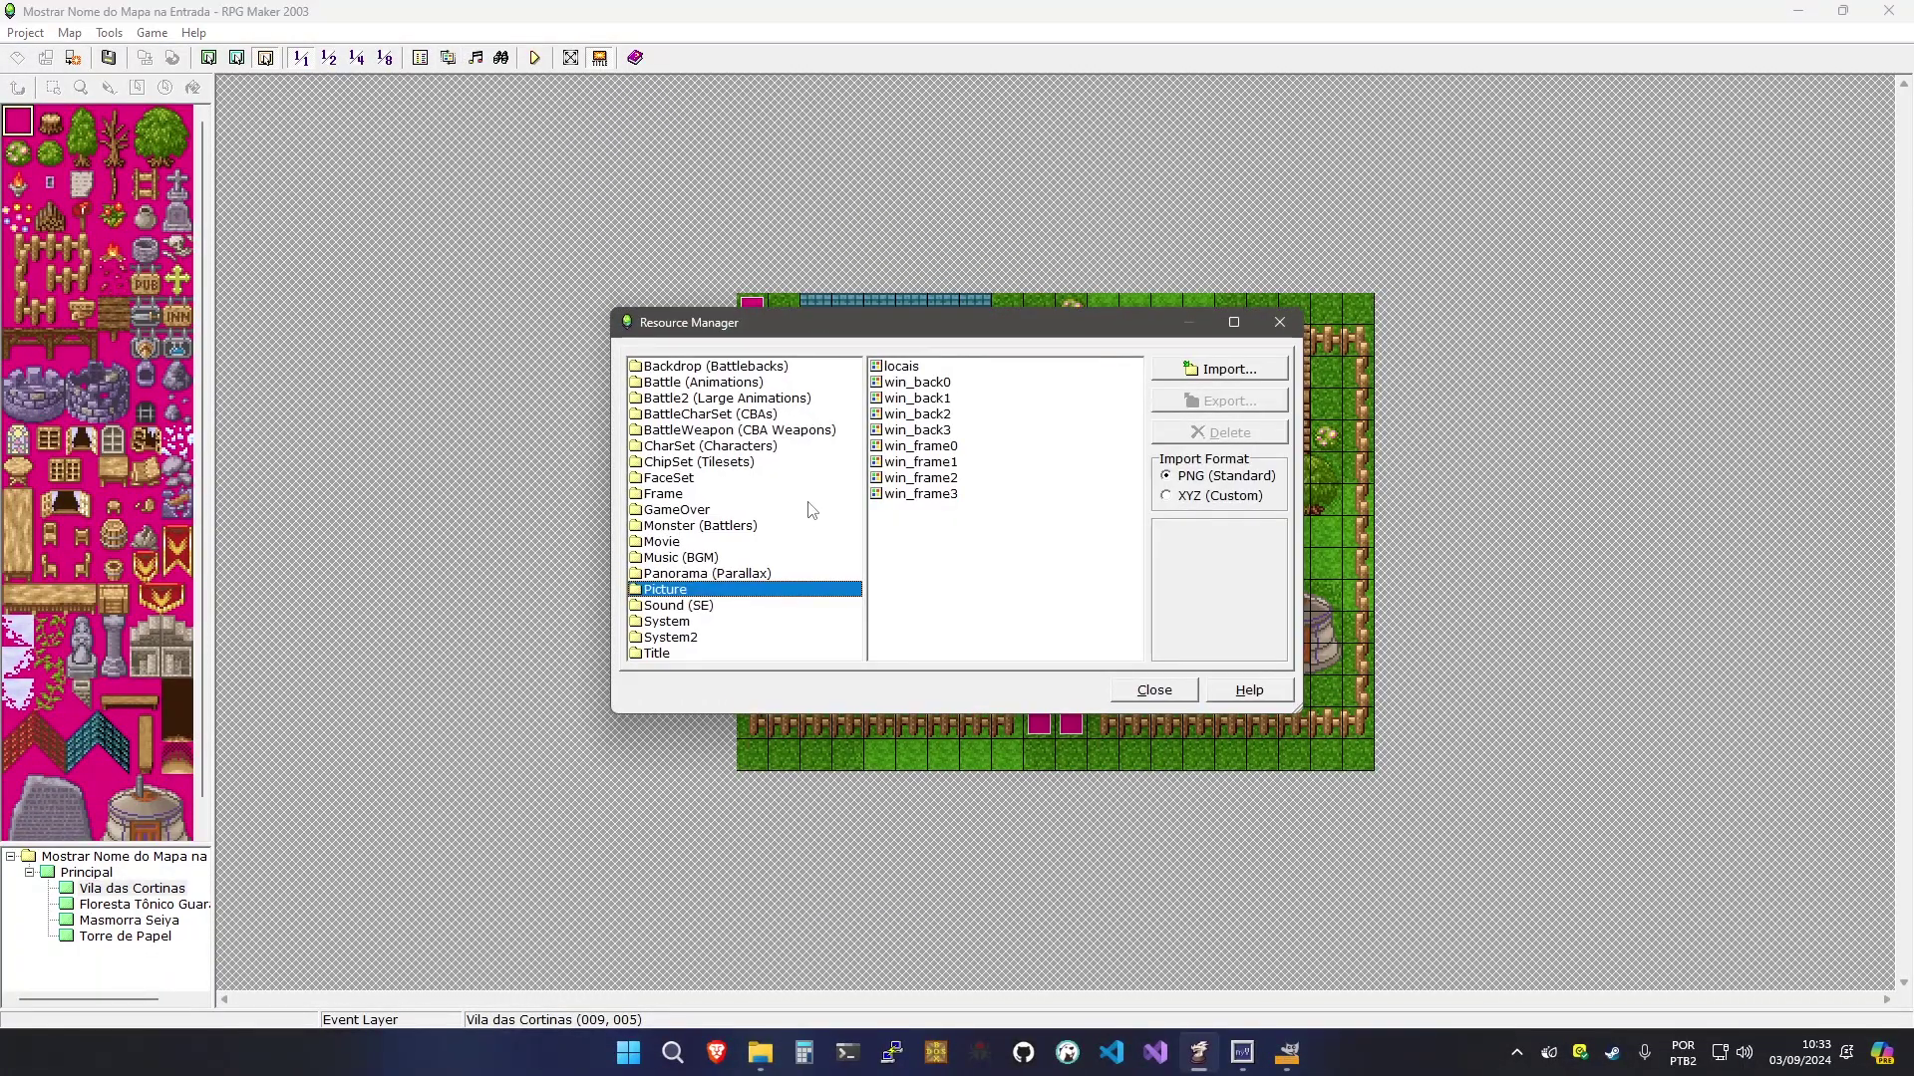
pyautogui.click(1184, 375)
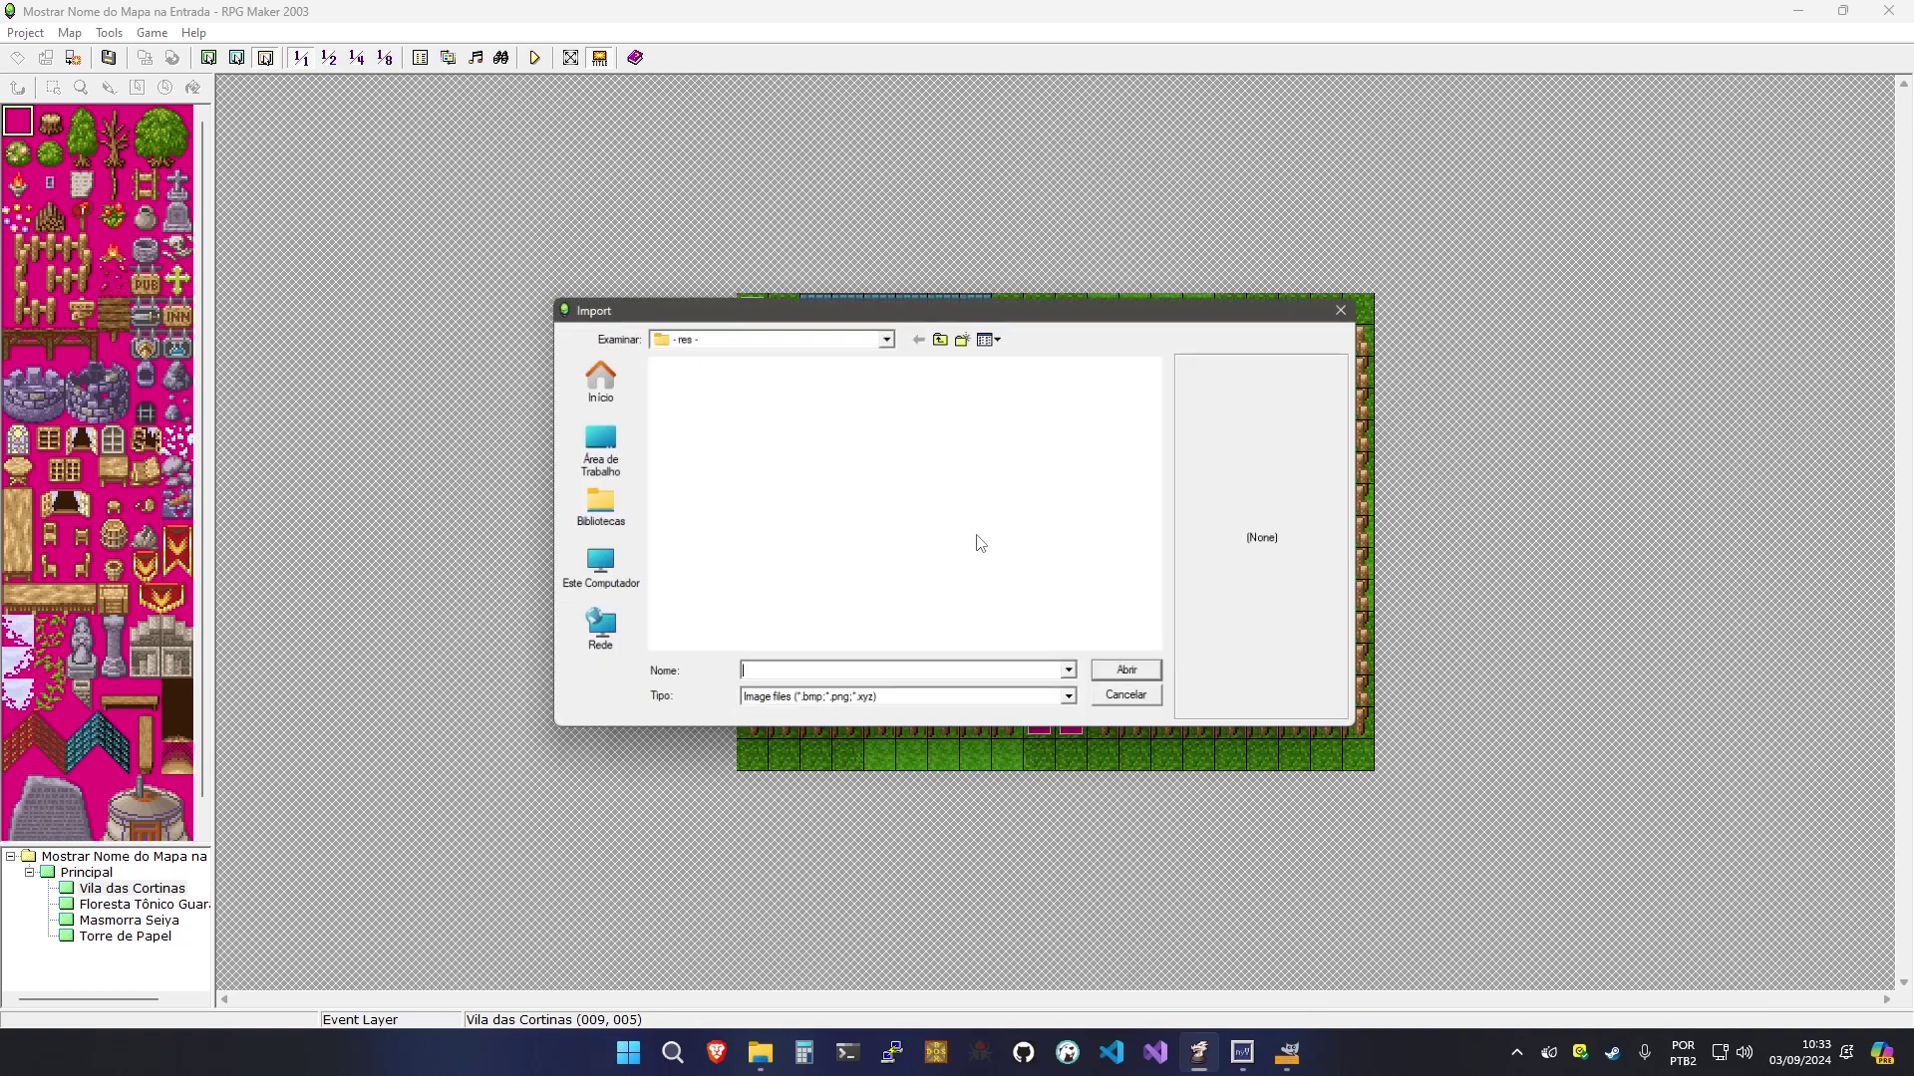
pyautogui.doubleClick(1108, 428)
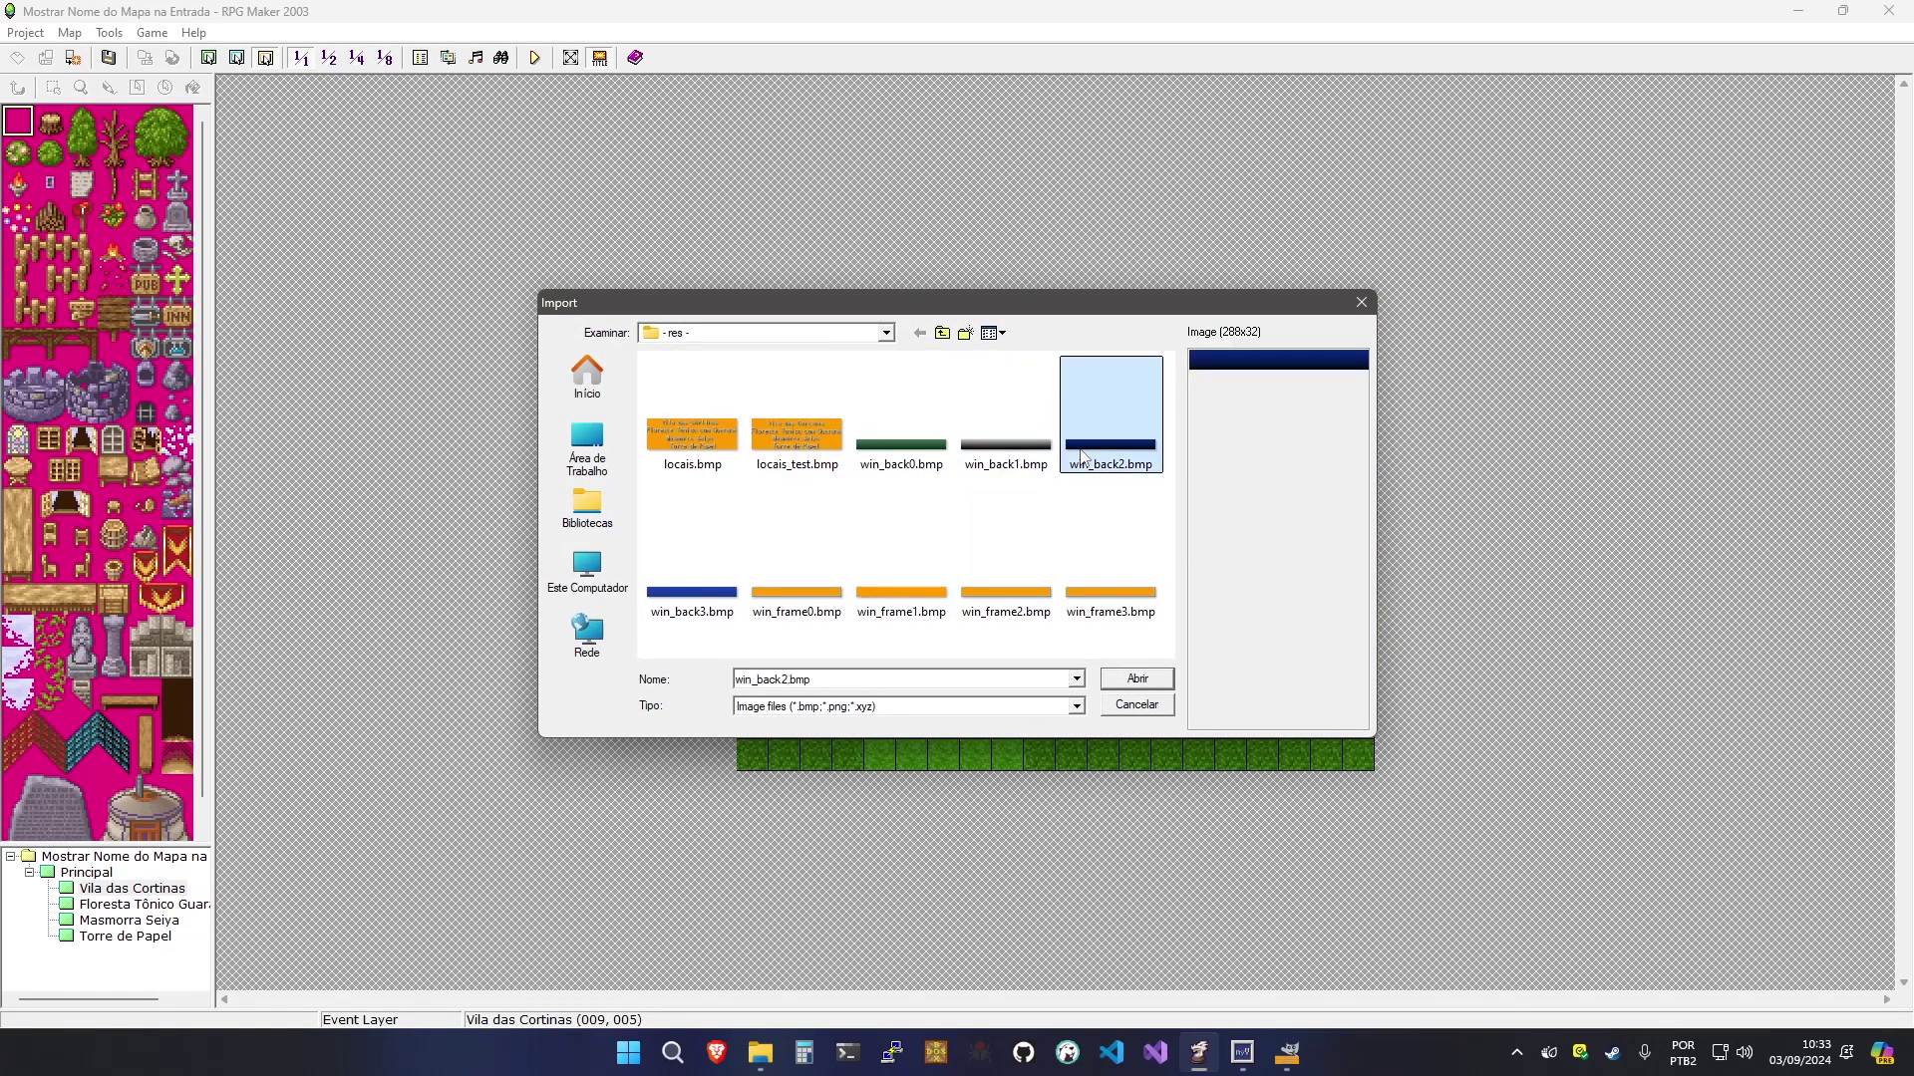
pyautogui.click(982, 695)
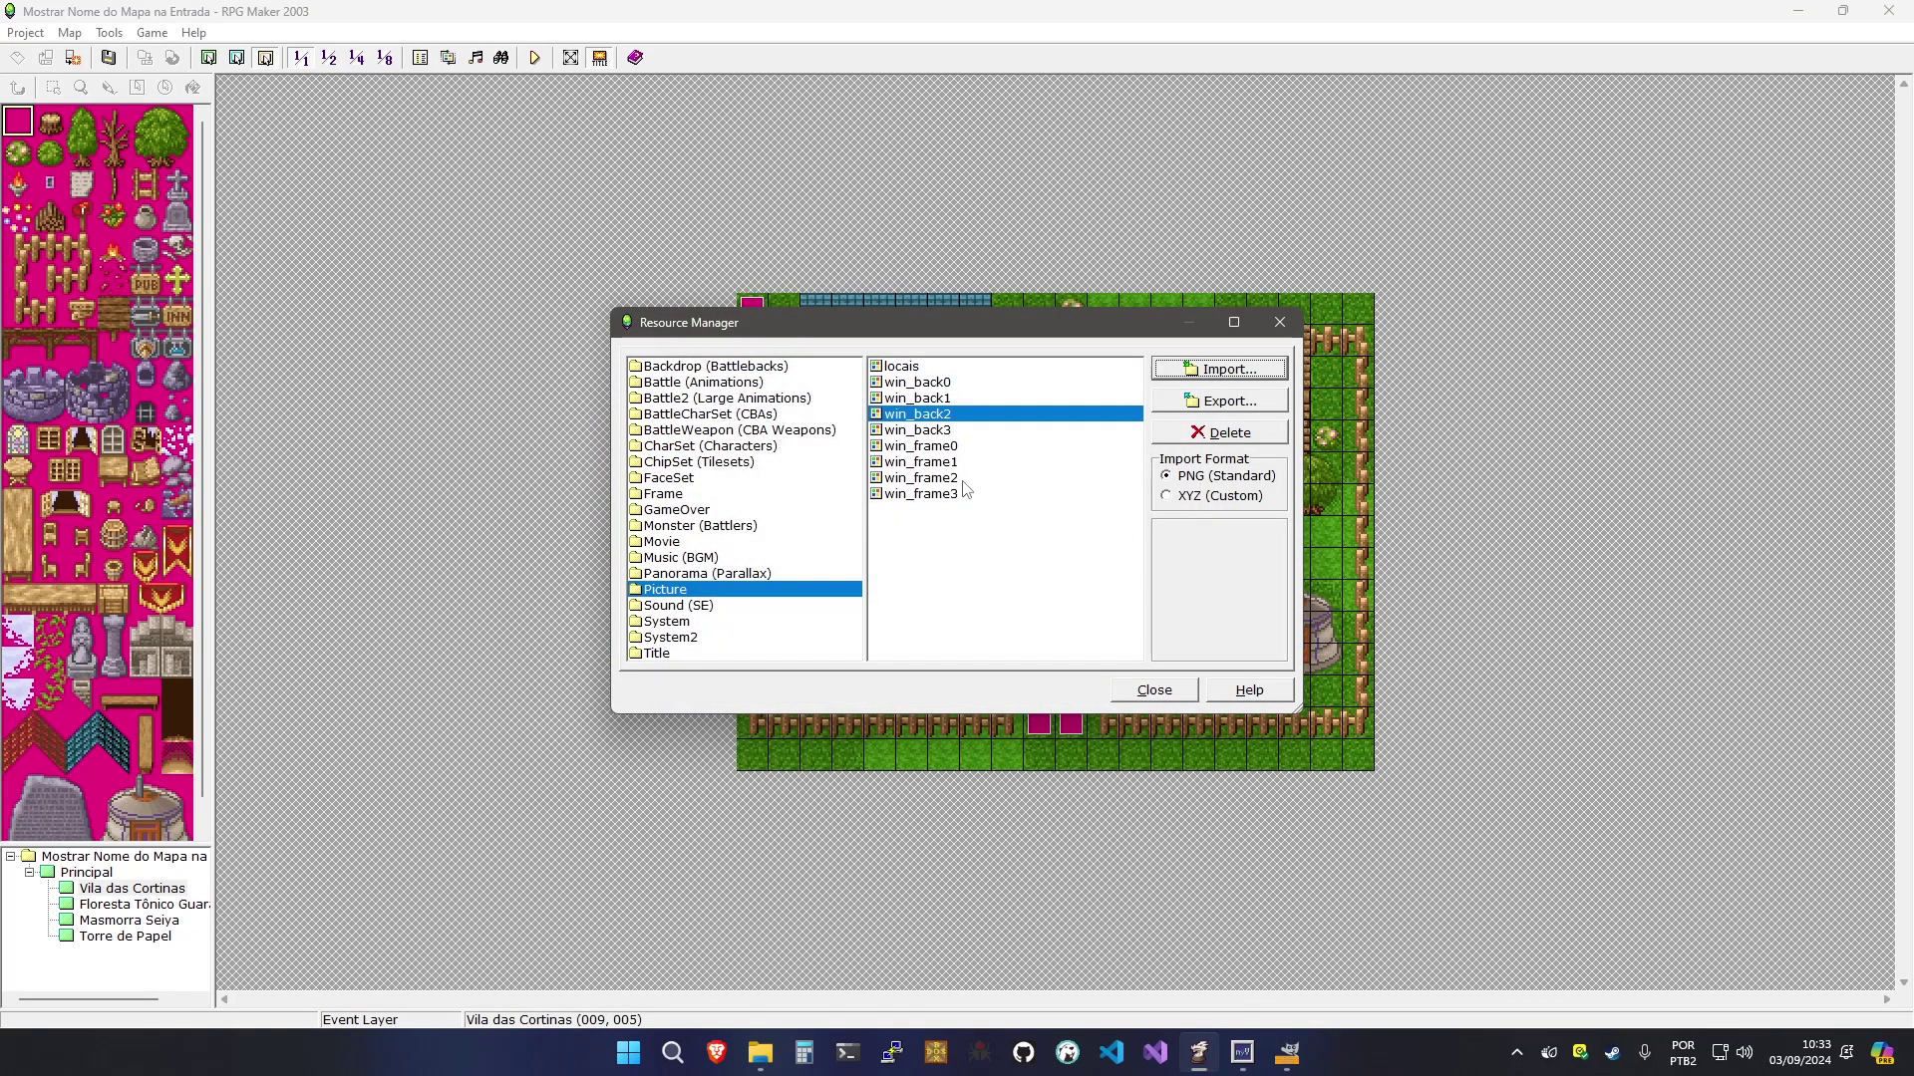
# Import win_frame2.bmp again into the project's Picture resources and close the Resource Manager
pyautogui.click(1220, 368)
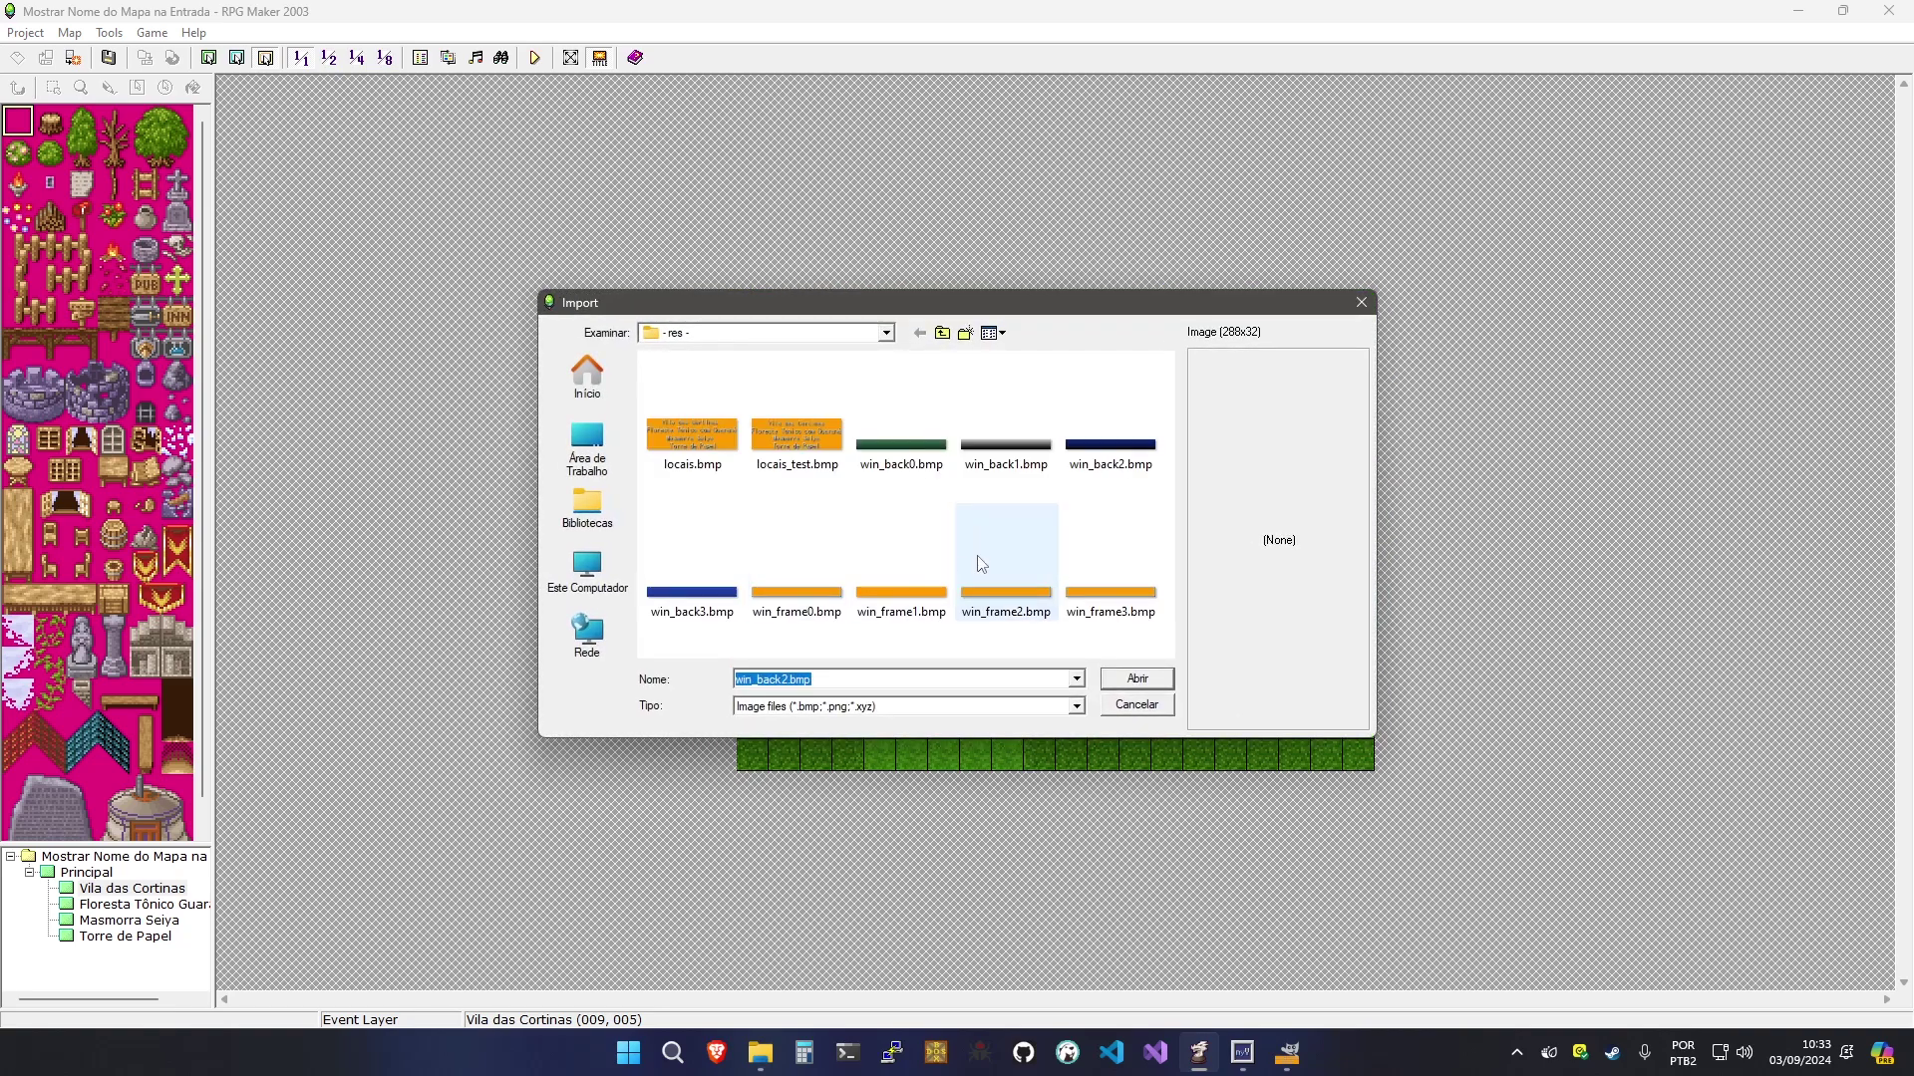
pyautogui.click(991, 567)
pyautogui.doubleClick(988, 566)
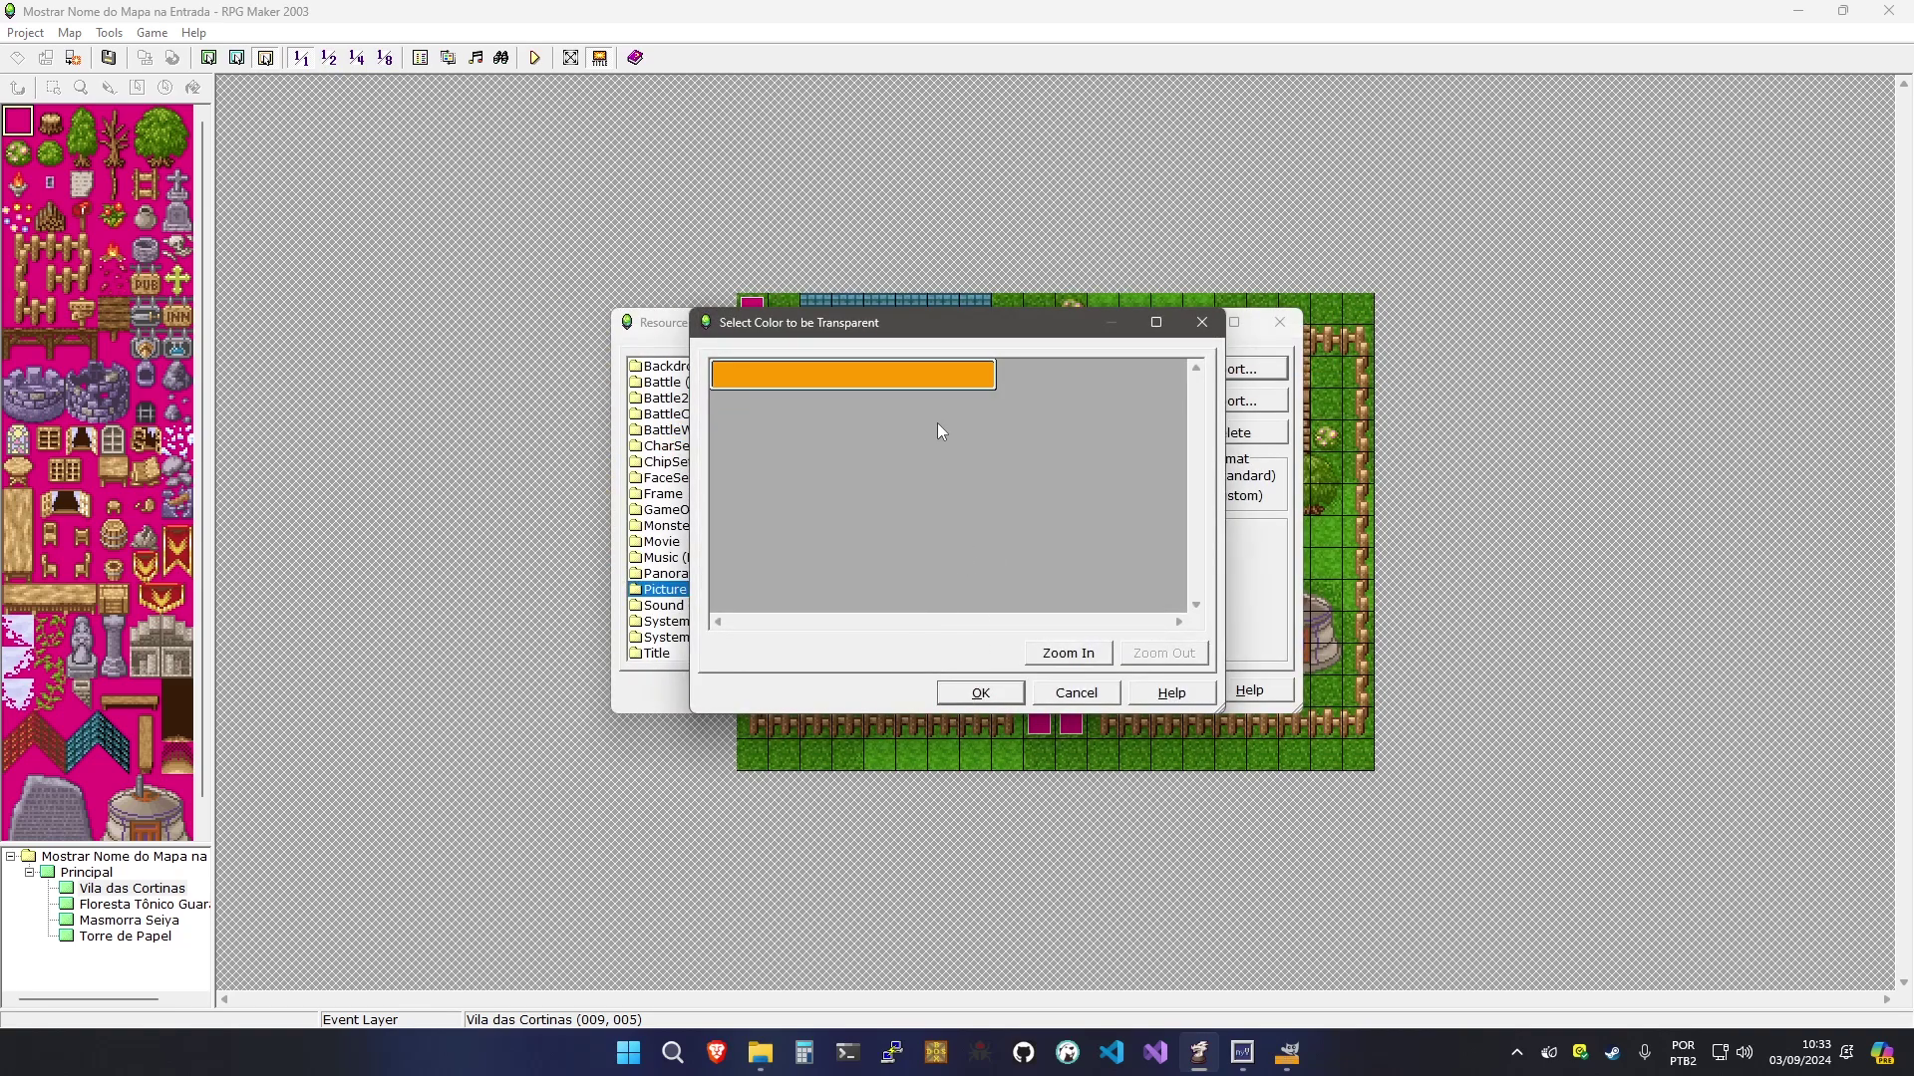
pyautogui.click(980, 693)
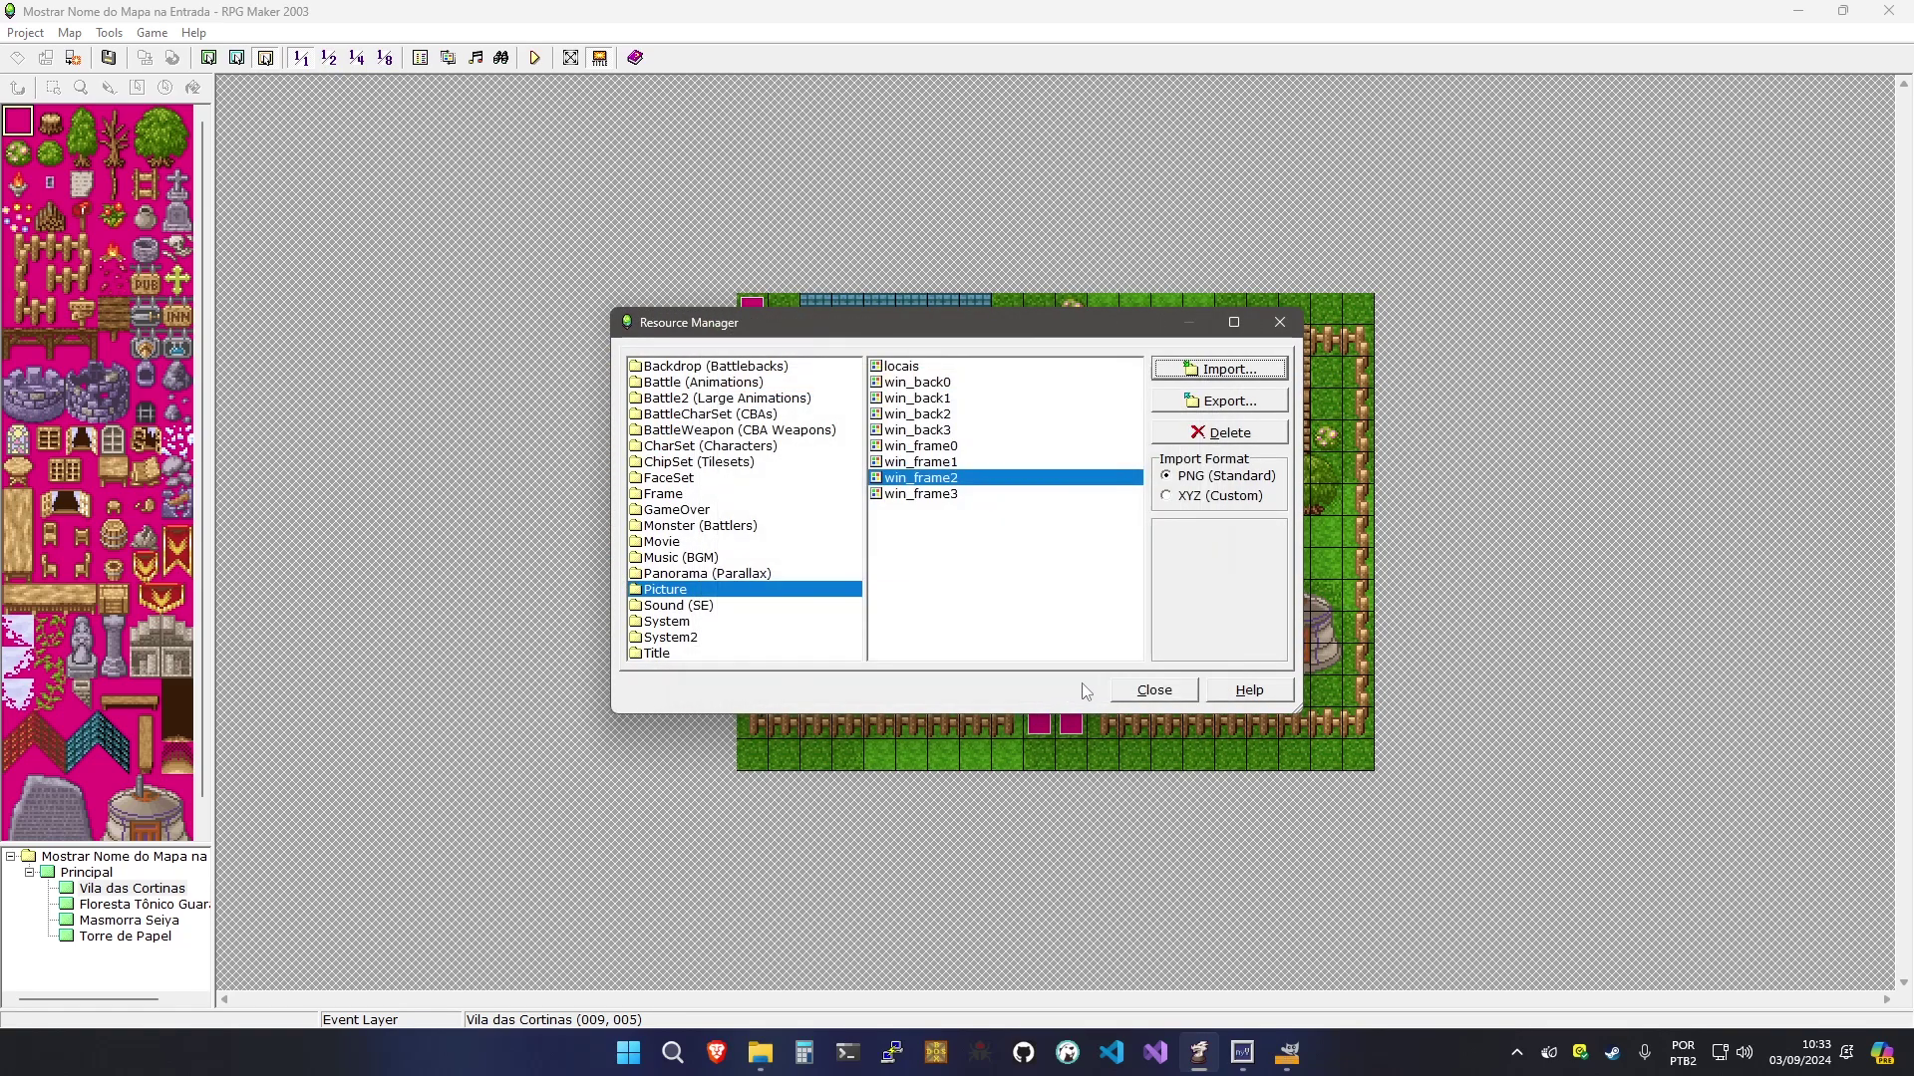
pyautogui.click(1121, 693)
# Playtest the game and open variables 0021-0030 in the debug screen
pyautogui.click(536, 56)
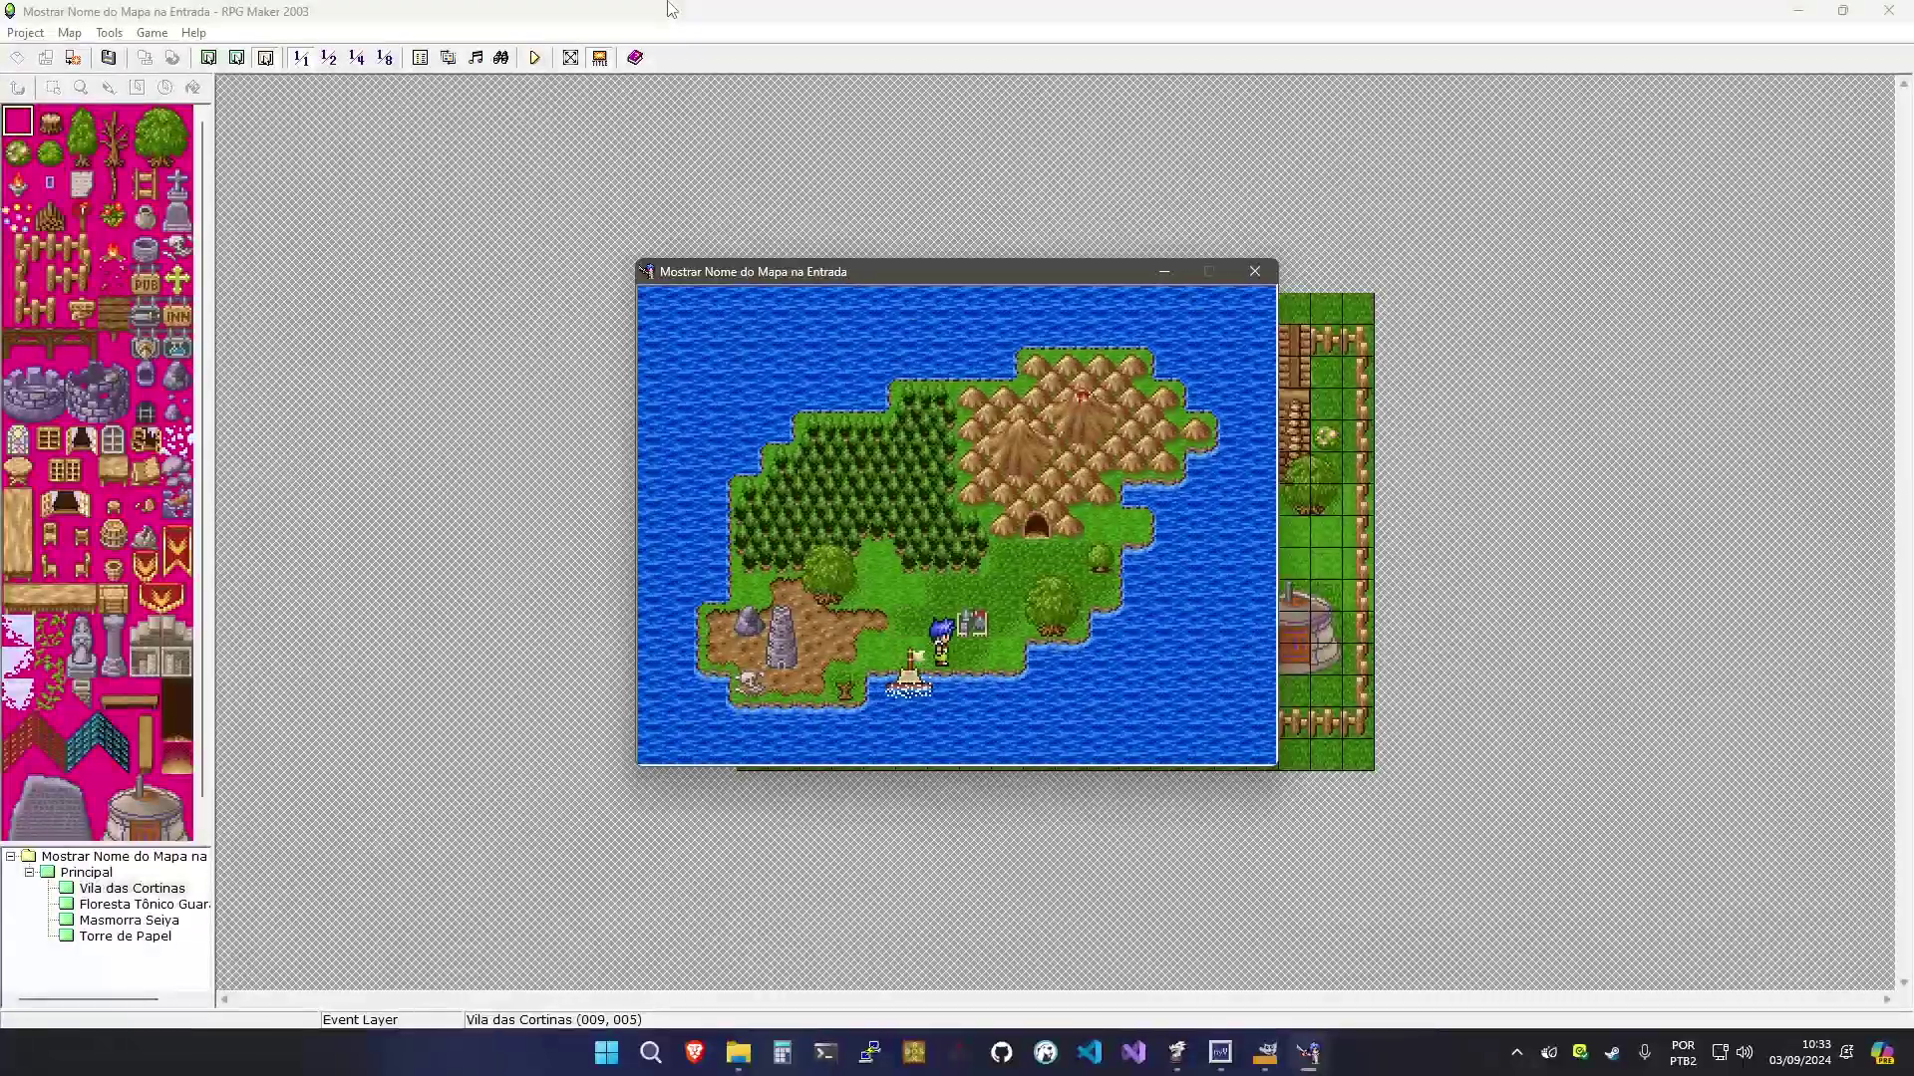
pyautogui.press('F9')
pyautogui.press('Right')
pyautogui.press('Down')
pyautogui.press('Down')
pyautogui.press('Return')
pyautogui.press('Down')
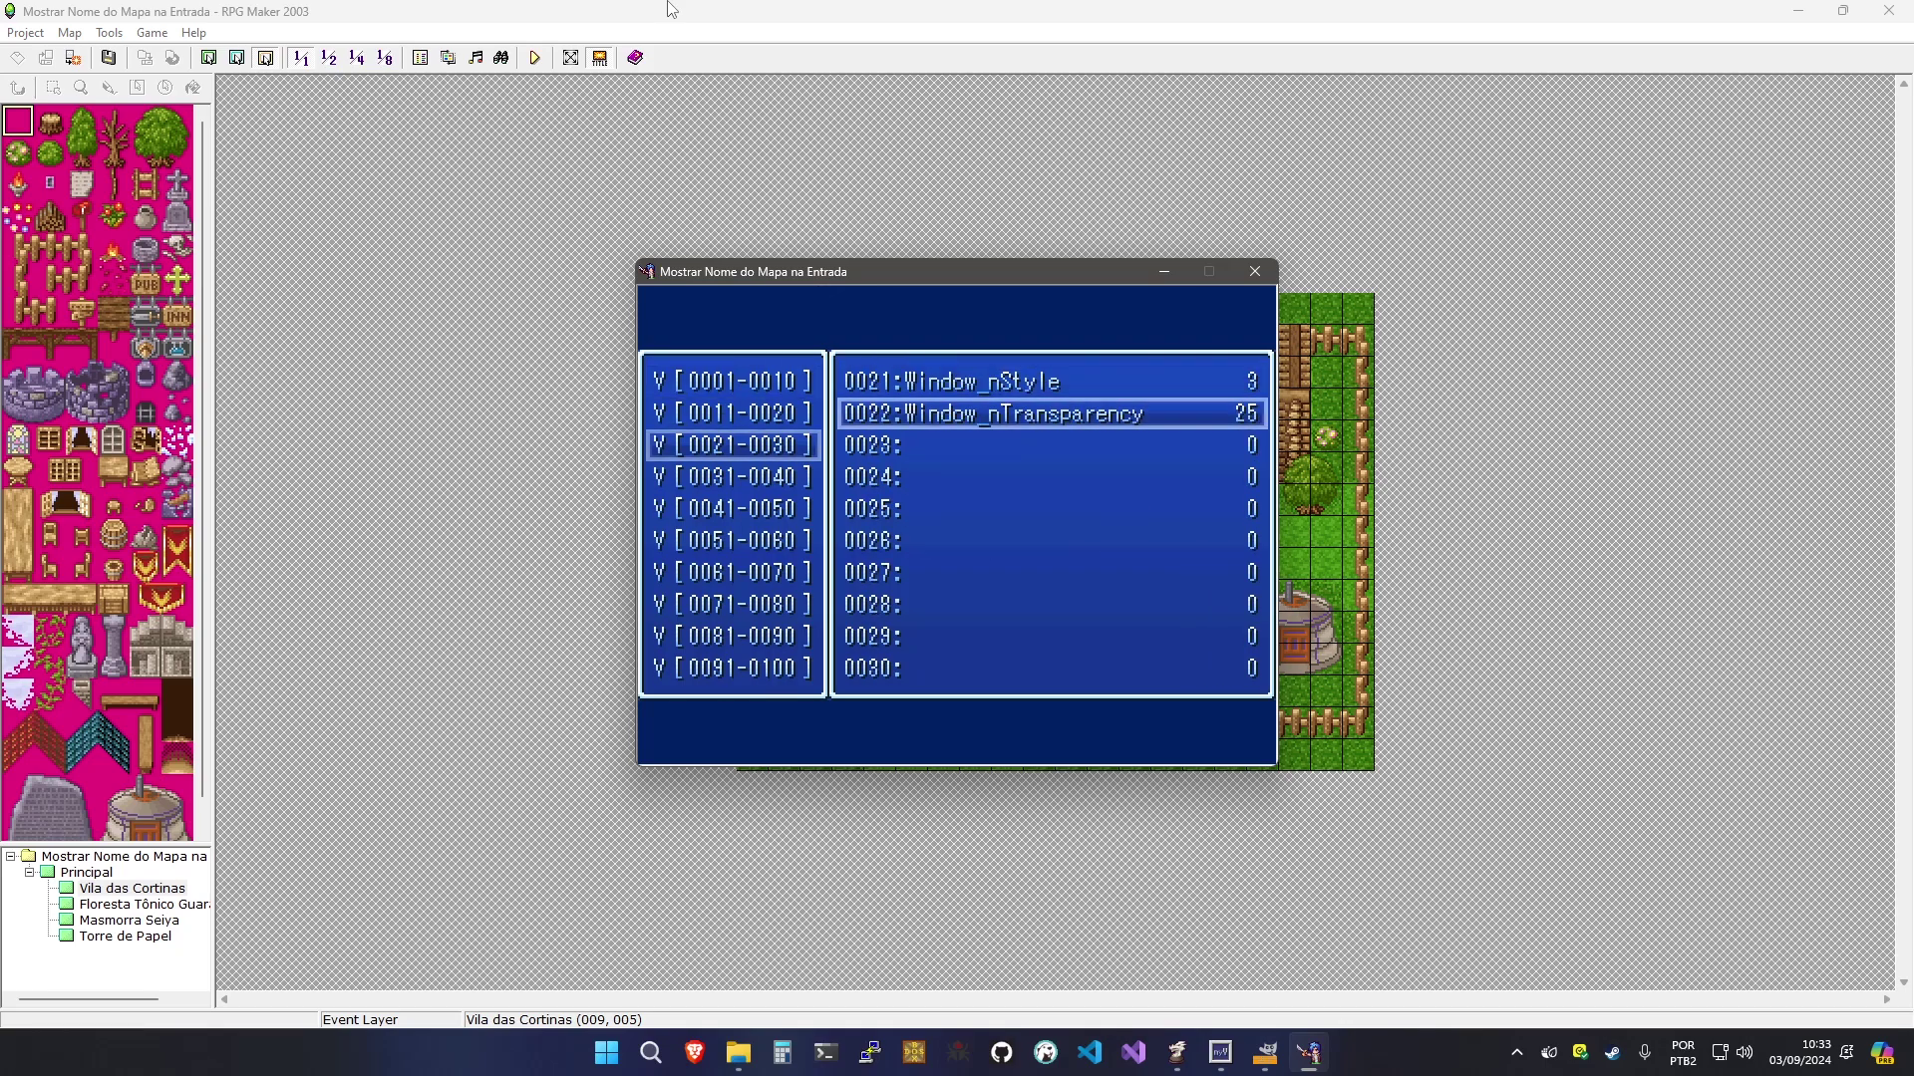
# Set 0021:Window_nStyle to 2 in the debug screen and enter Vila das Cortinas to check its banner
pyautogui.press('Up')
pyautogui.press('Return')
pyautogui.press('Down')
pyautogui.press('Return')
pyautogui.press('Escape')
pyautogui.press('Escape')
pyautogui.press('Right')
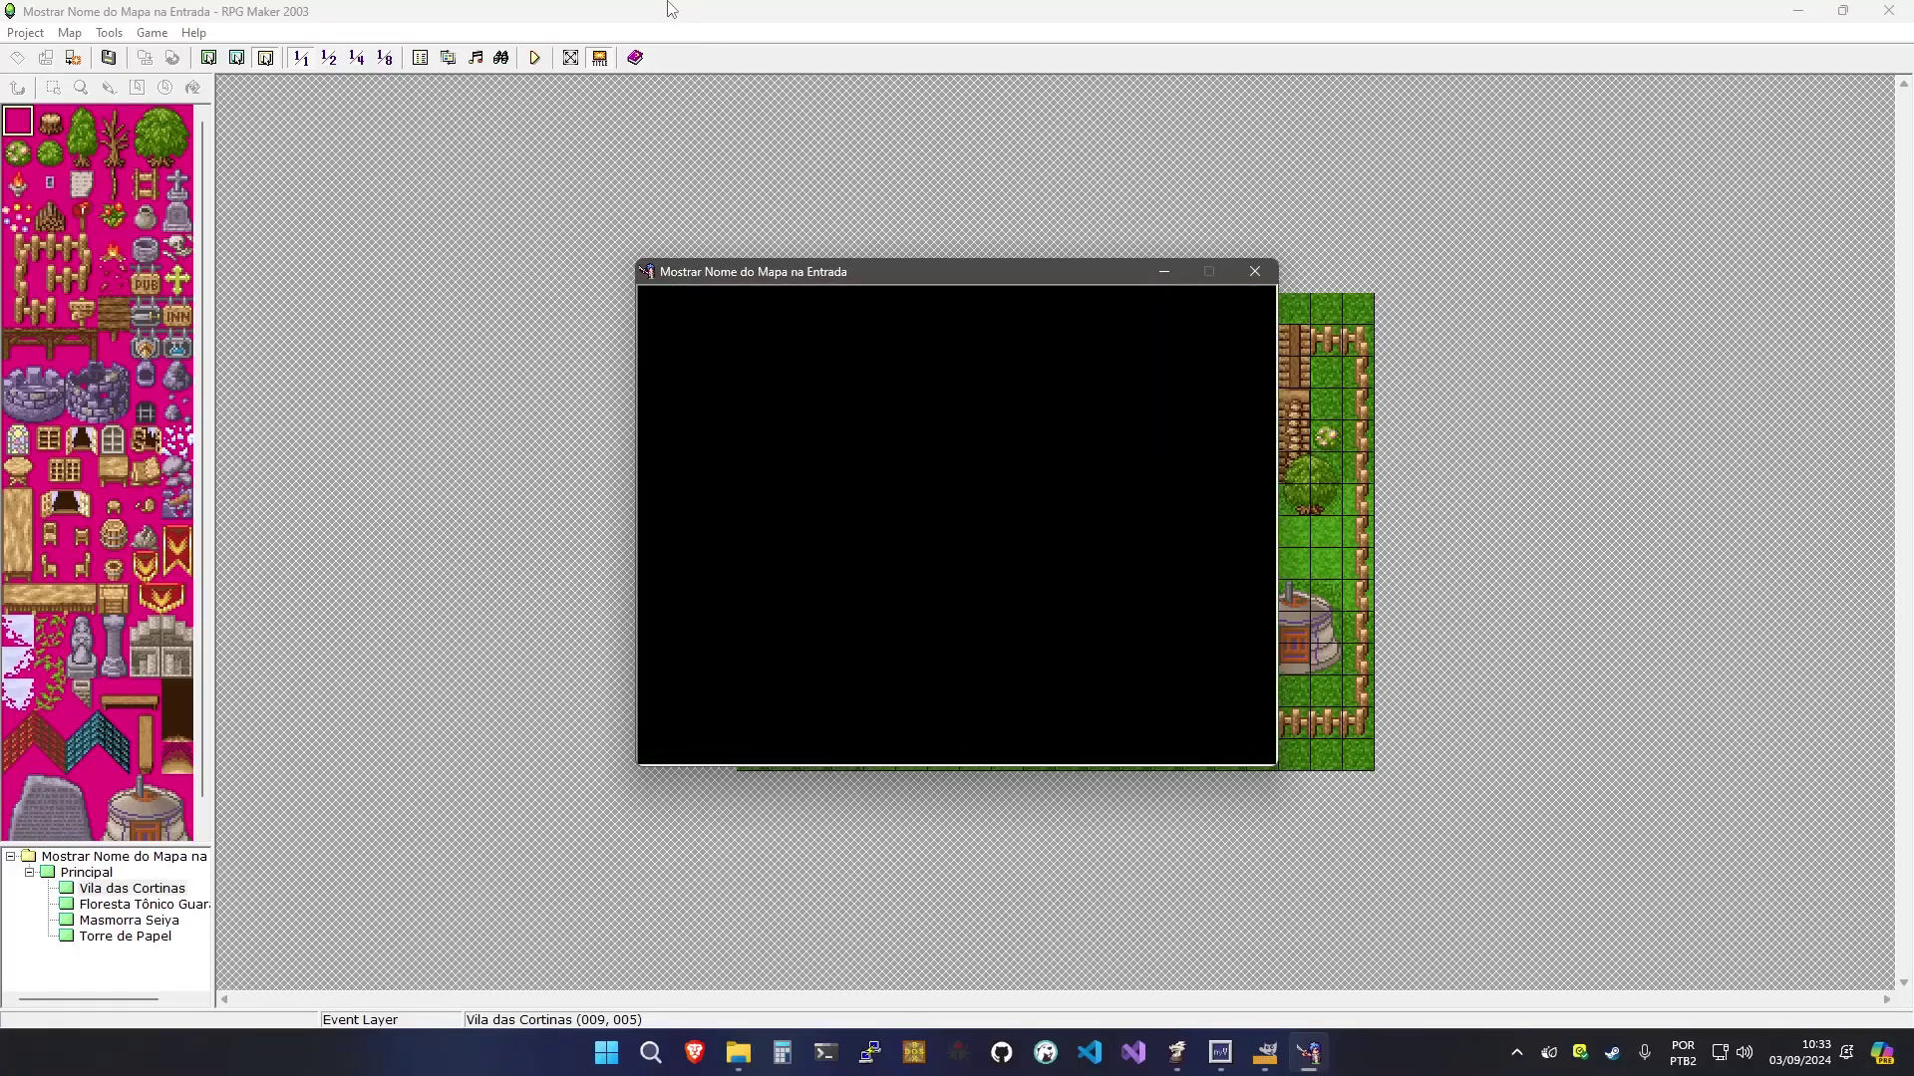
# Set 0021:Window_nStyle to 1 in the debug screen and re-enter Vila das Cortinas to check its banner
pyautogui.press('F9')
pyautogui.press('Return')
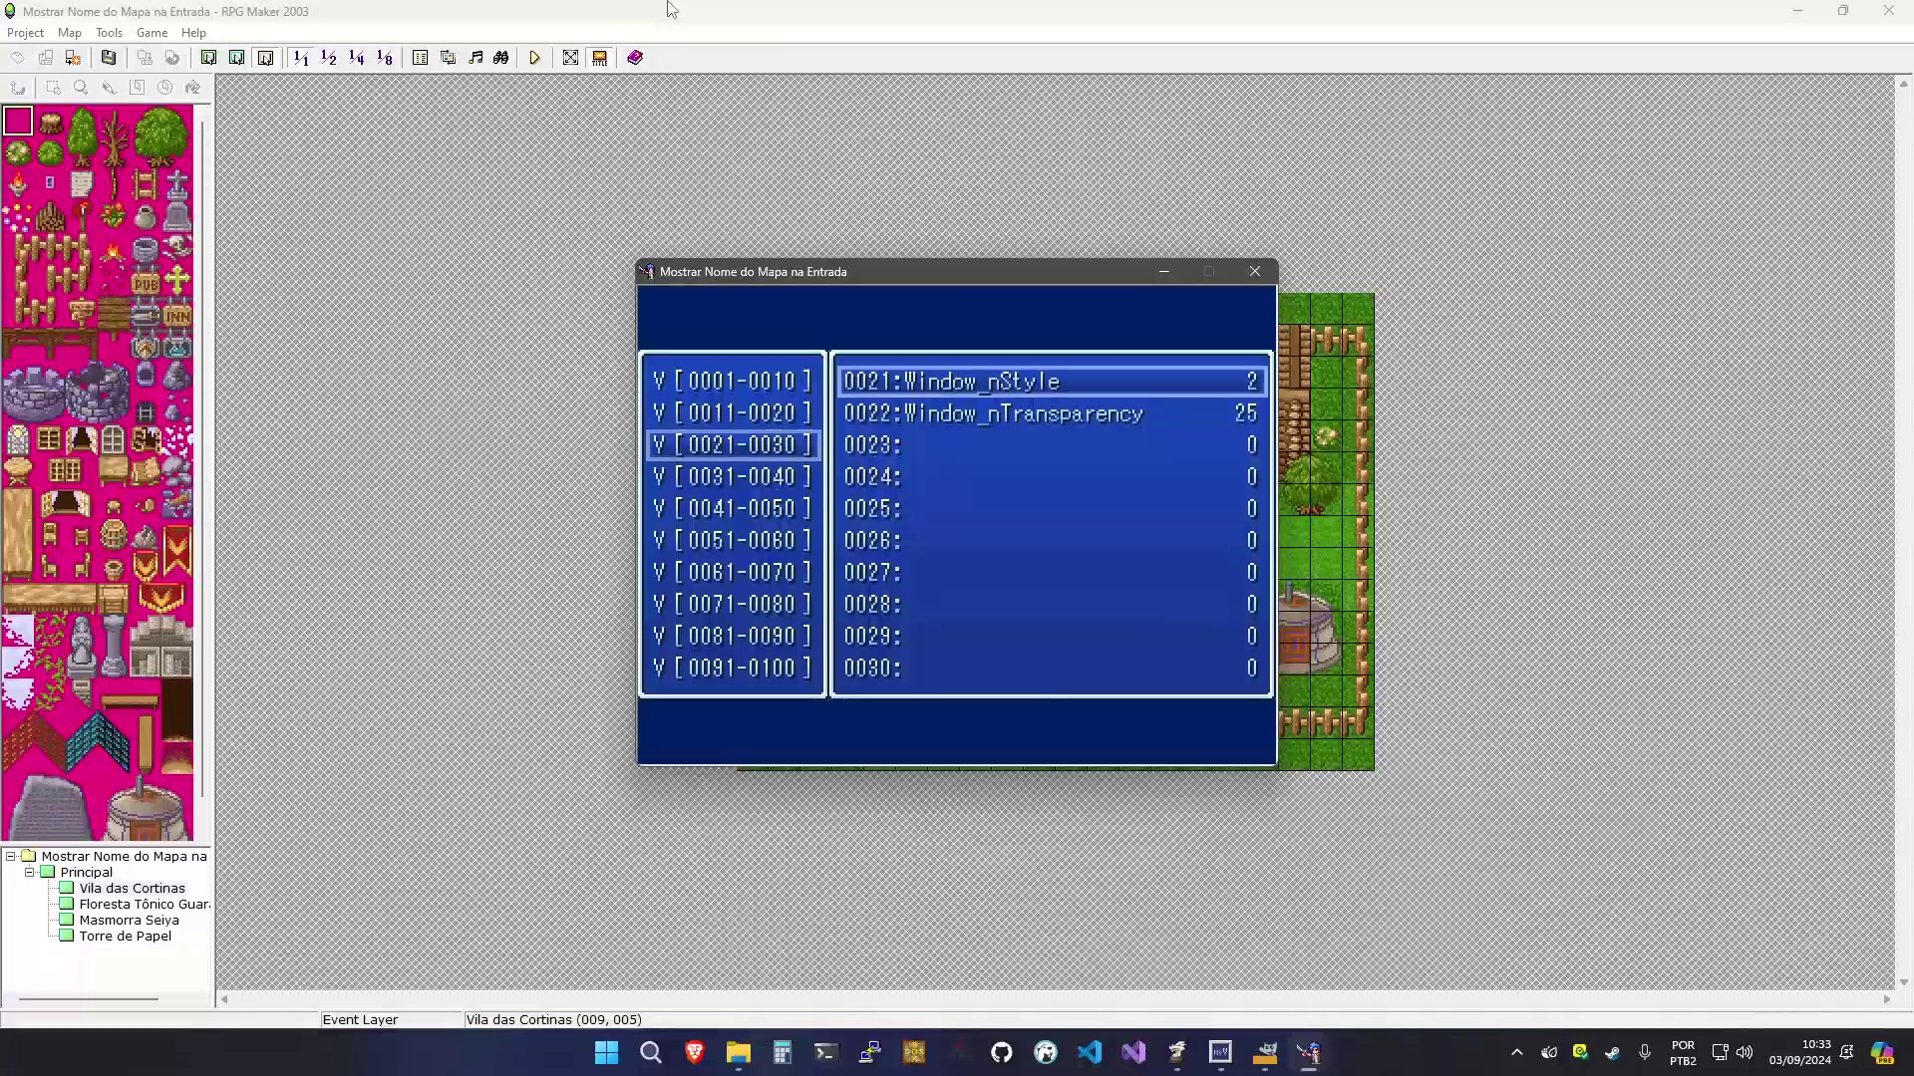
pyautogui.press('Return')
pyautogui.press('Return')
pyautogui.press('Escape')
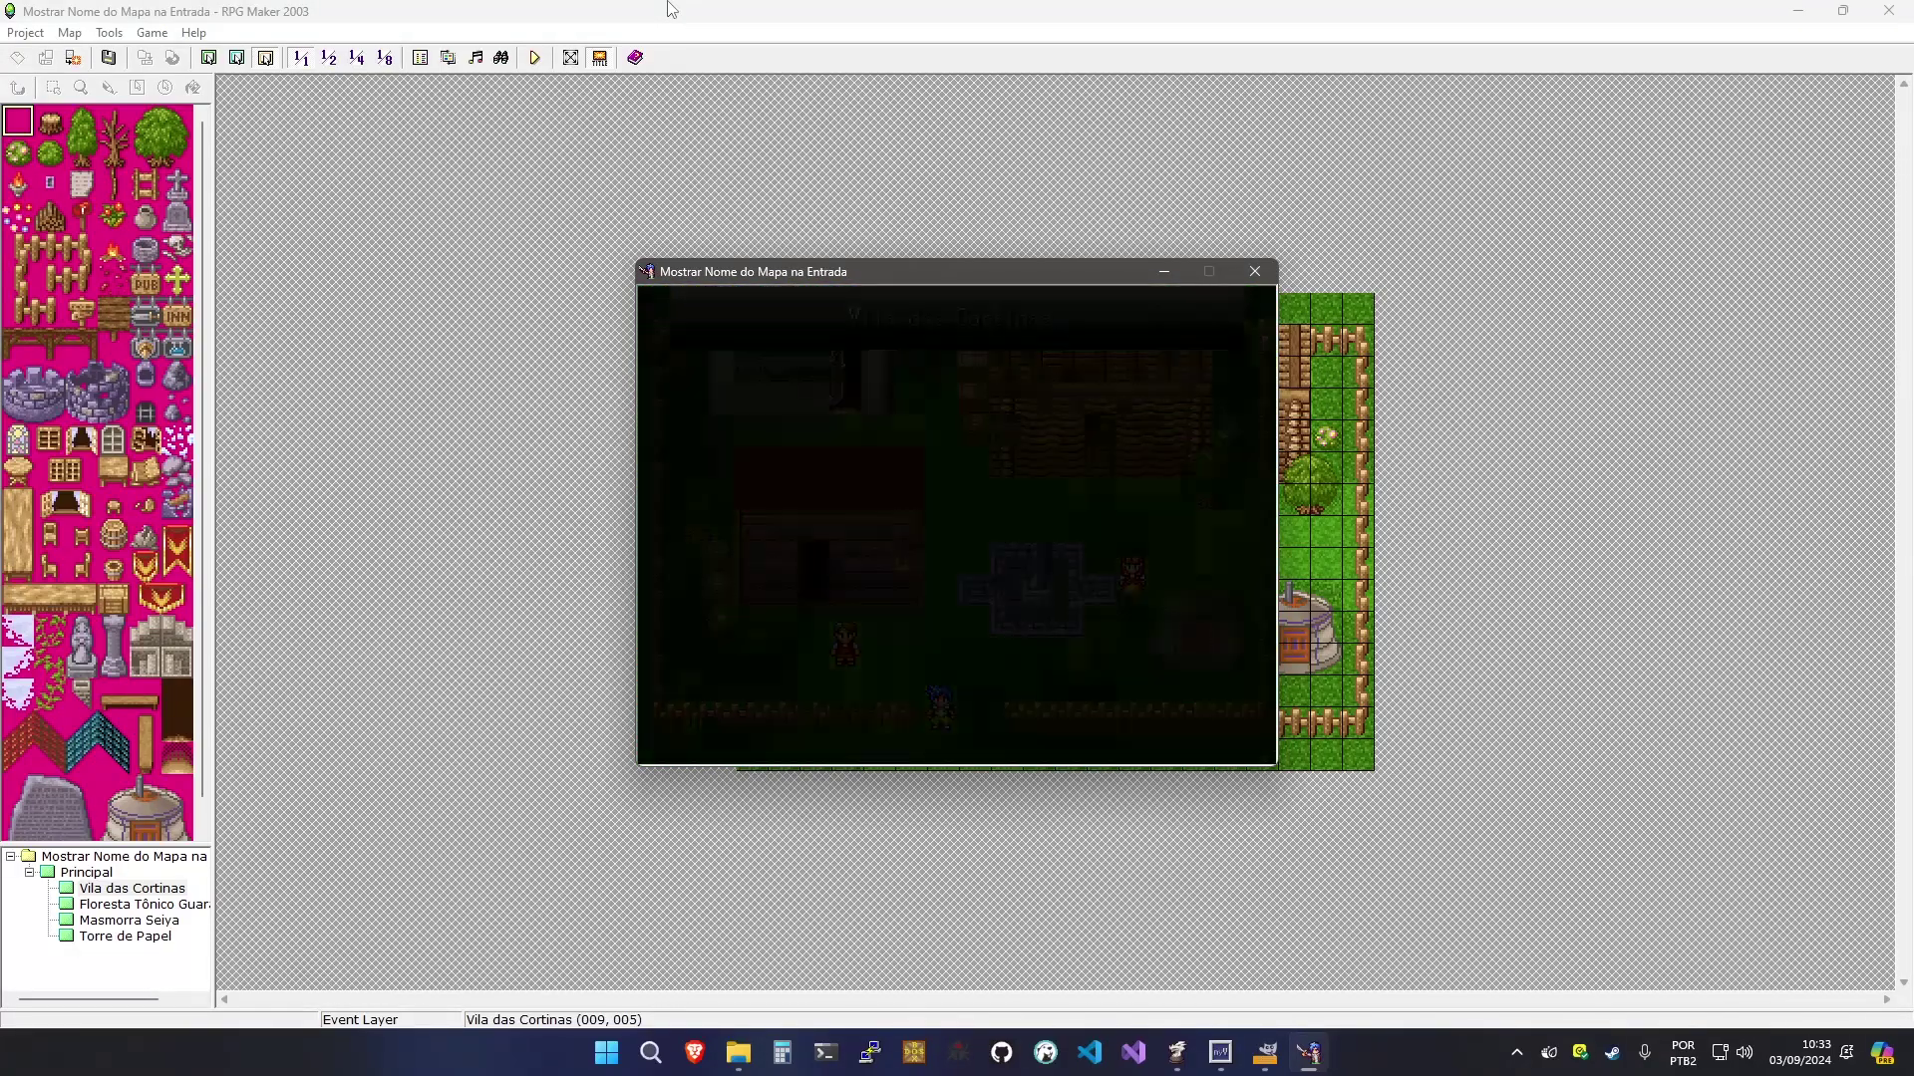
# Set 0021:Window_nStyle to 0, re-enter Vila das Cortinas to check its banner, and close the playtest
pyautogui.press('F9')
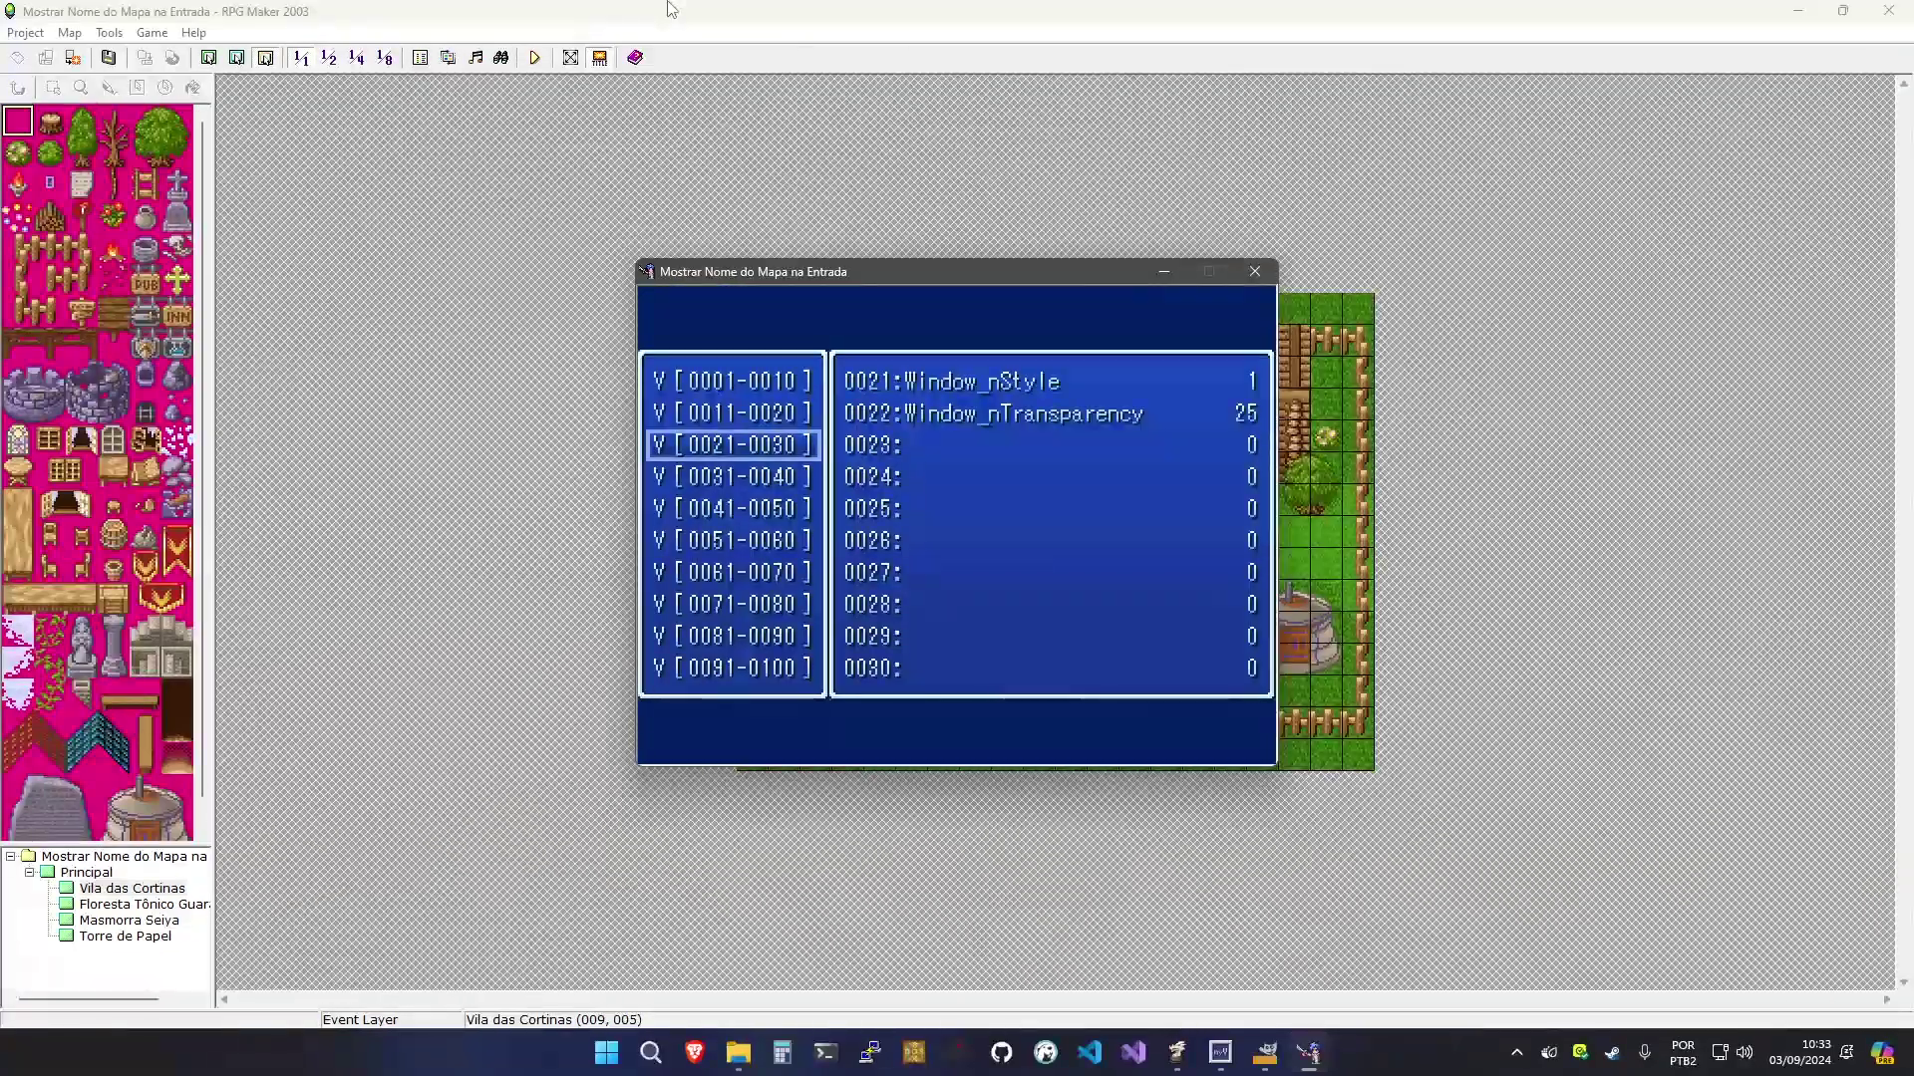
pyautogui.press('Return')
pyautogui.press('Return')
pyautogui.press('Return')
pyautogui.press('Escape')
pyautogui.press('Escape')
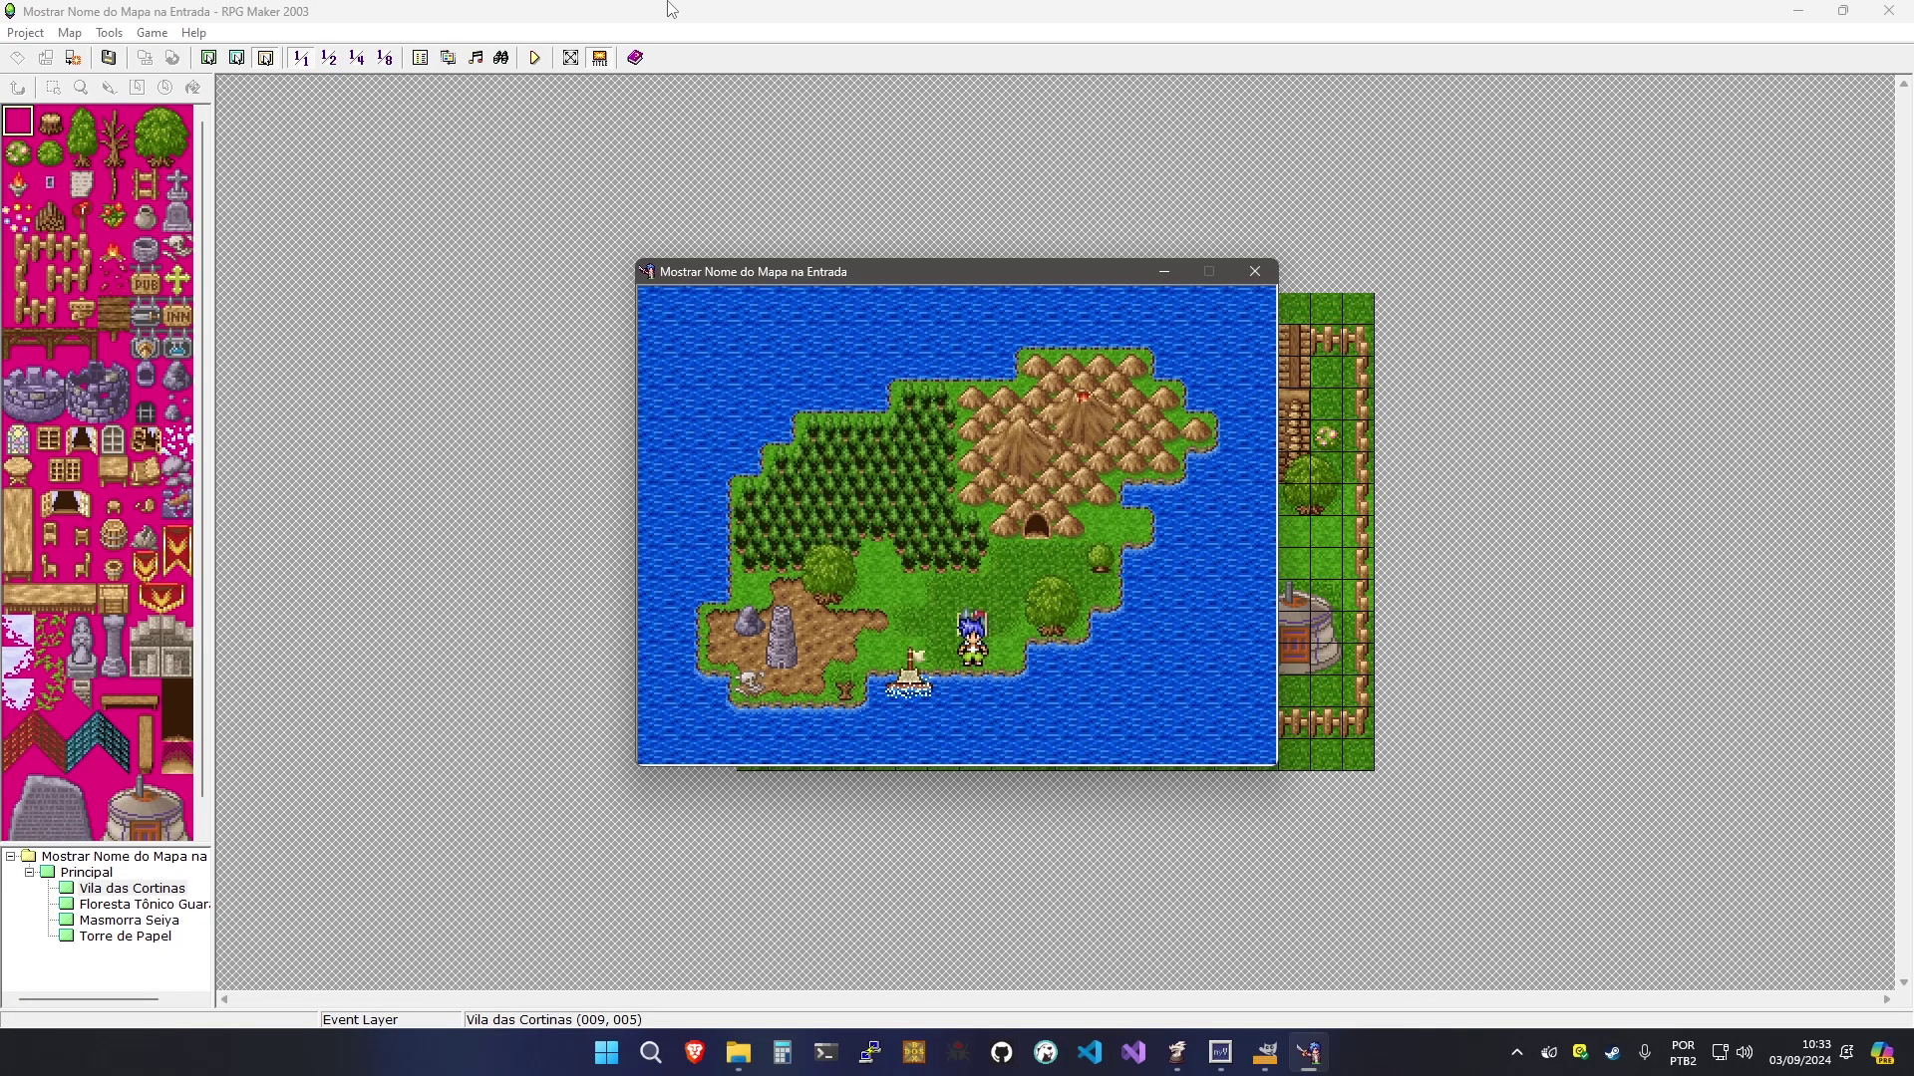
pyautogui.press('Up')
pyautogui.press('Return')
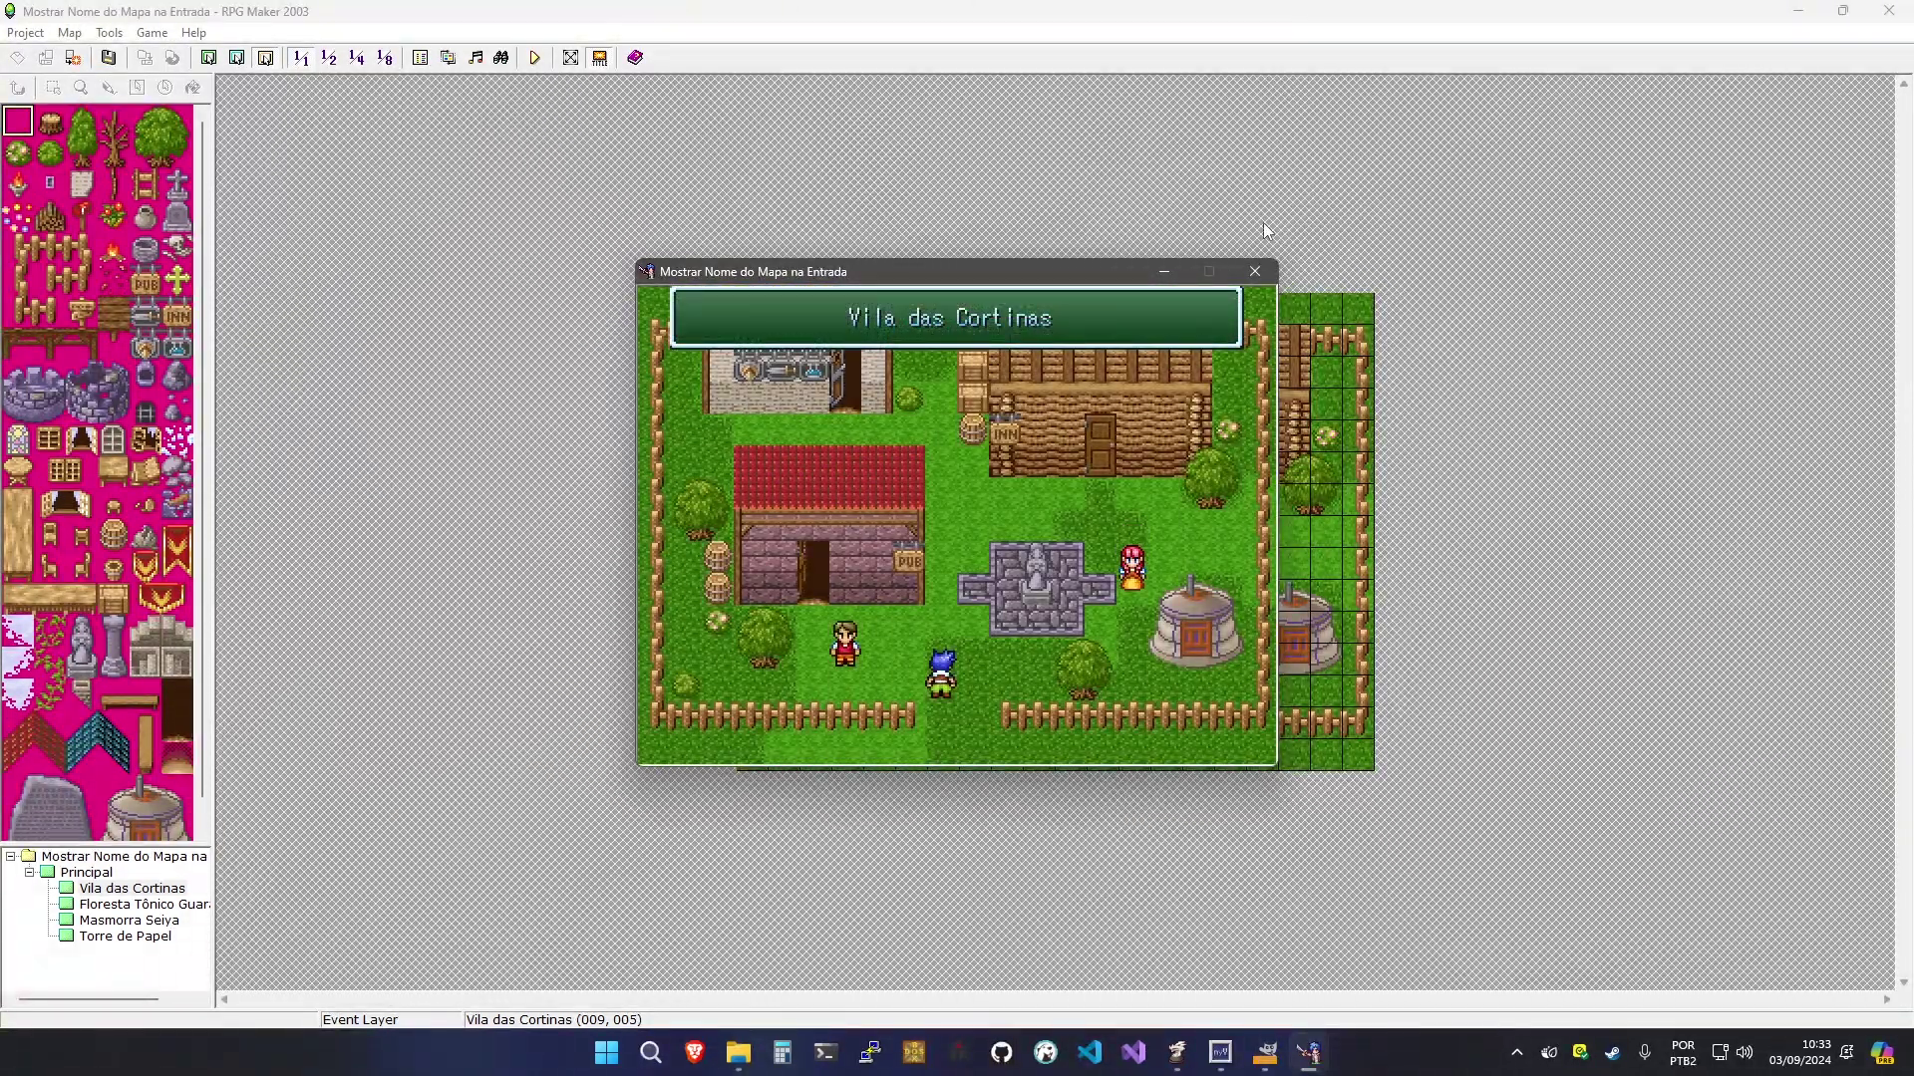
pyautogui.click(1253, 273)
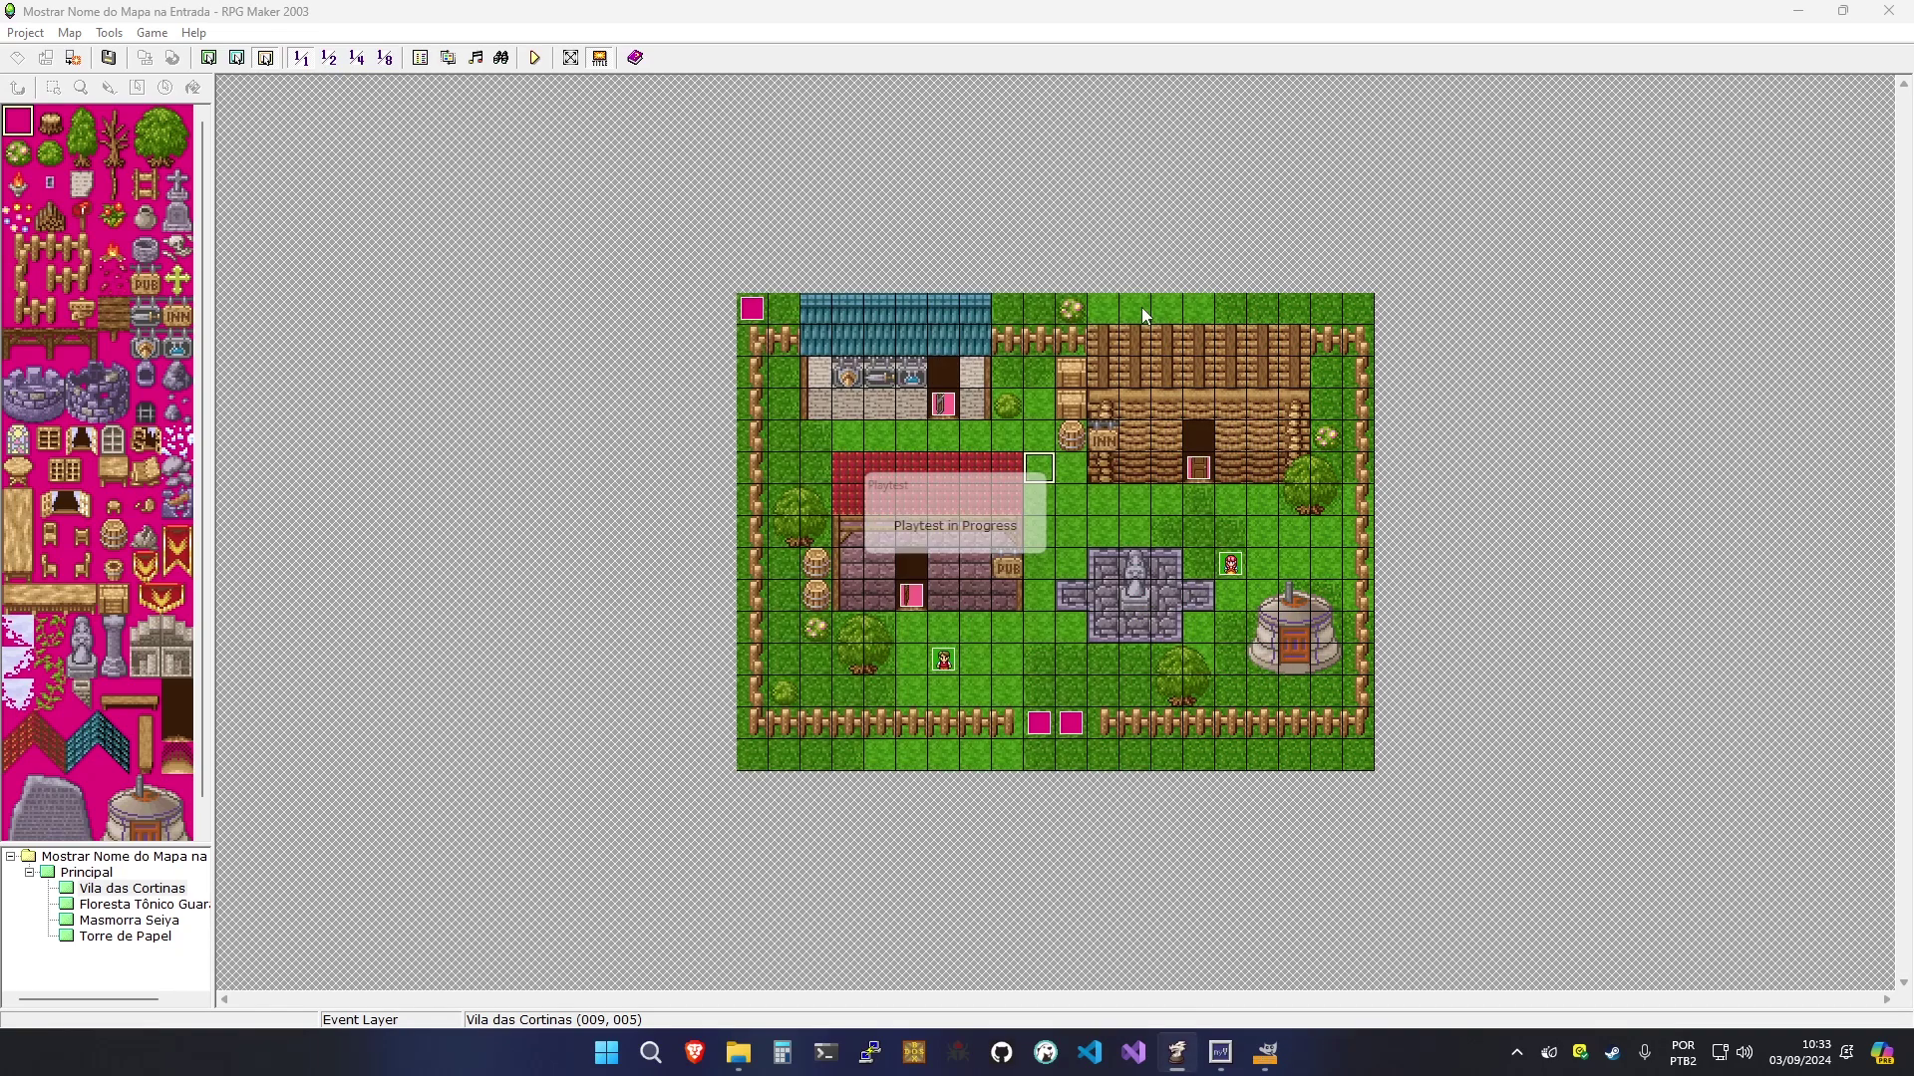
# Create an event at tile (012, 006) of Vila das Cortinas with a red-haired Actor4 graphic and Walking Animation
pyautogui.click(1124, 512)
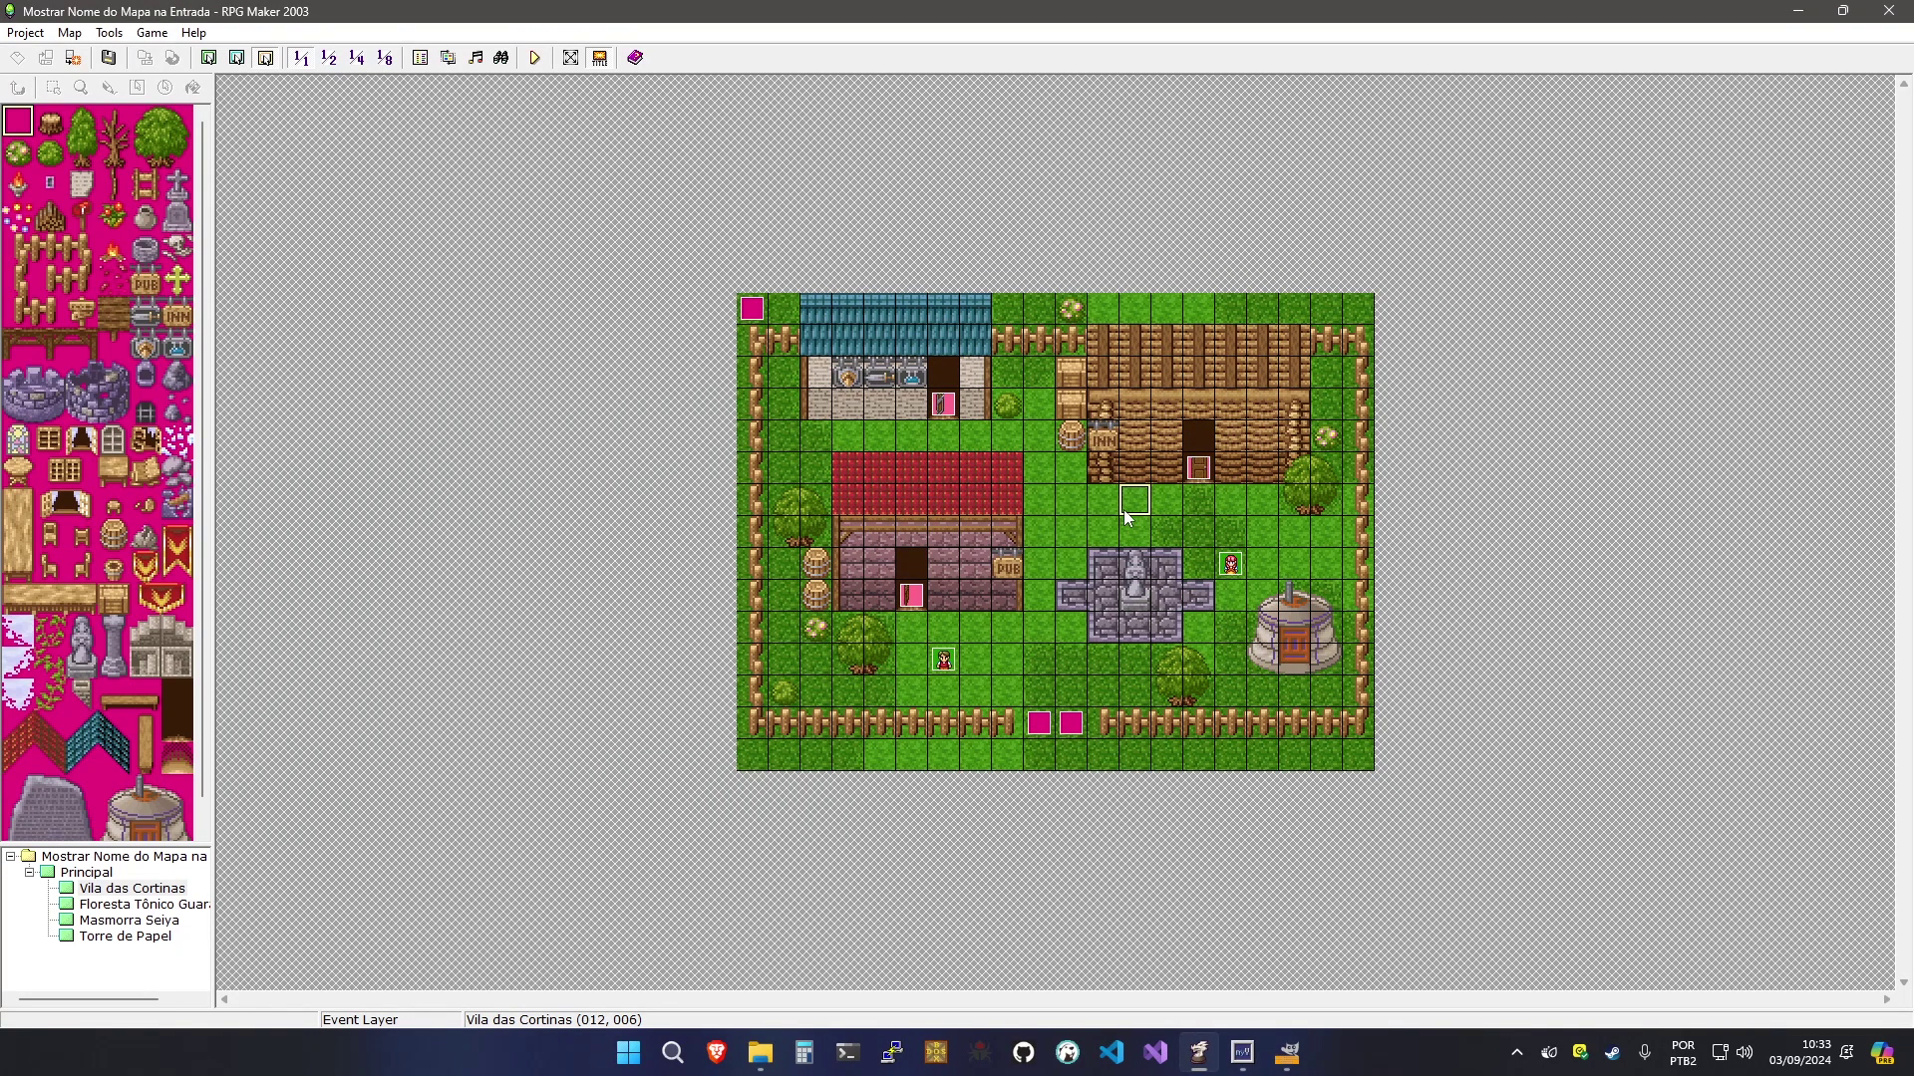
pyautogui.doubleClick(1122, 510)
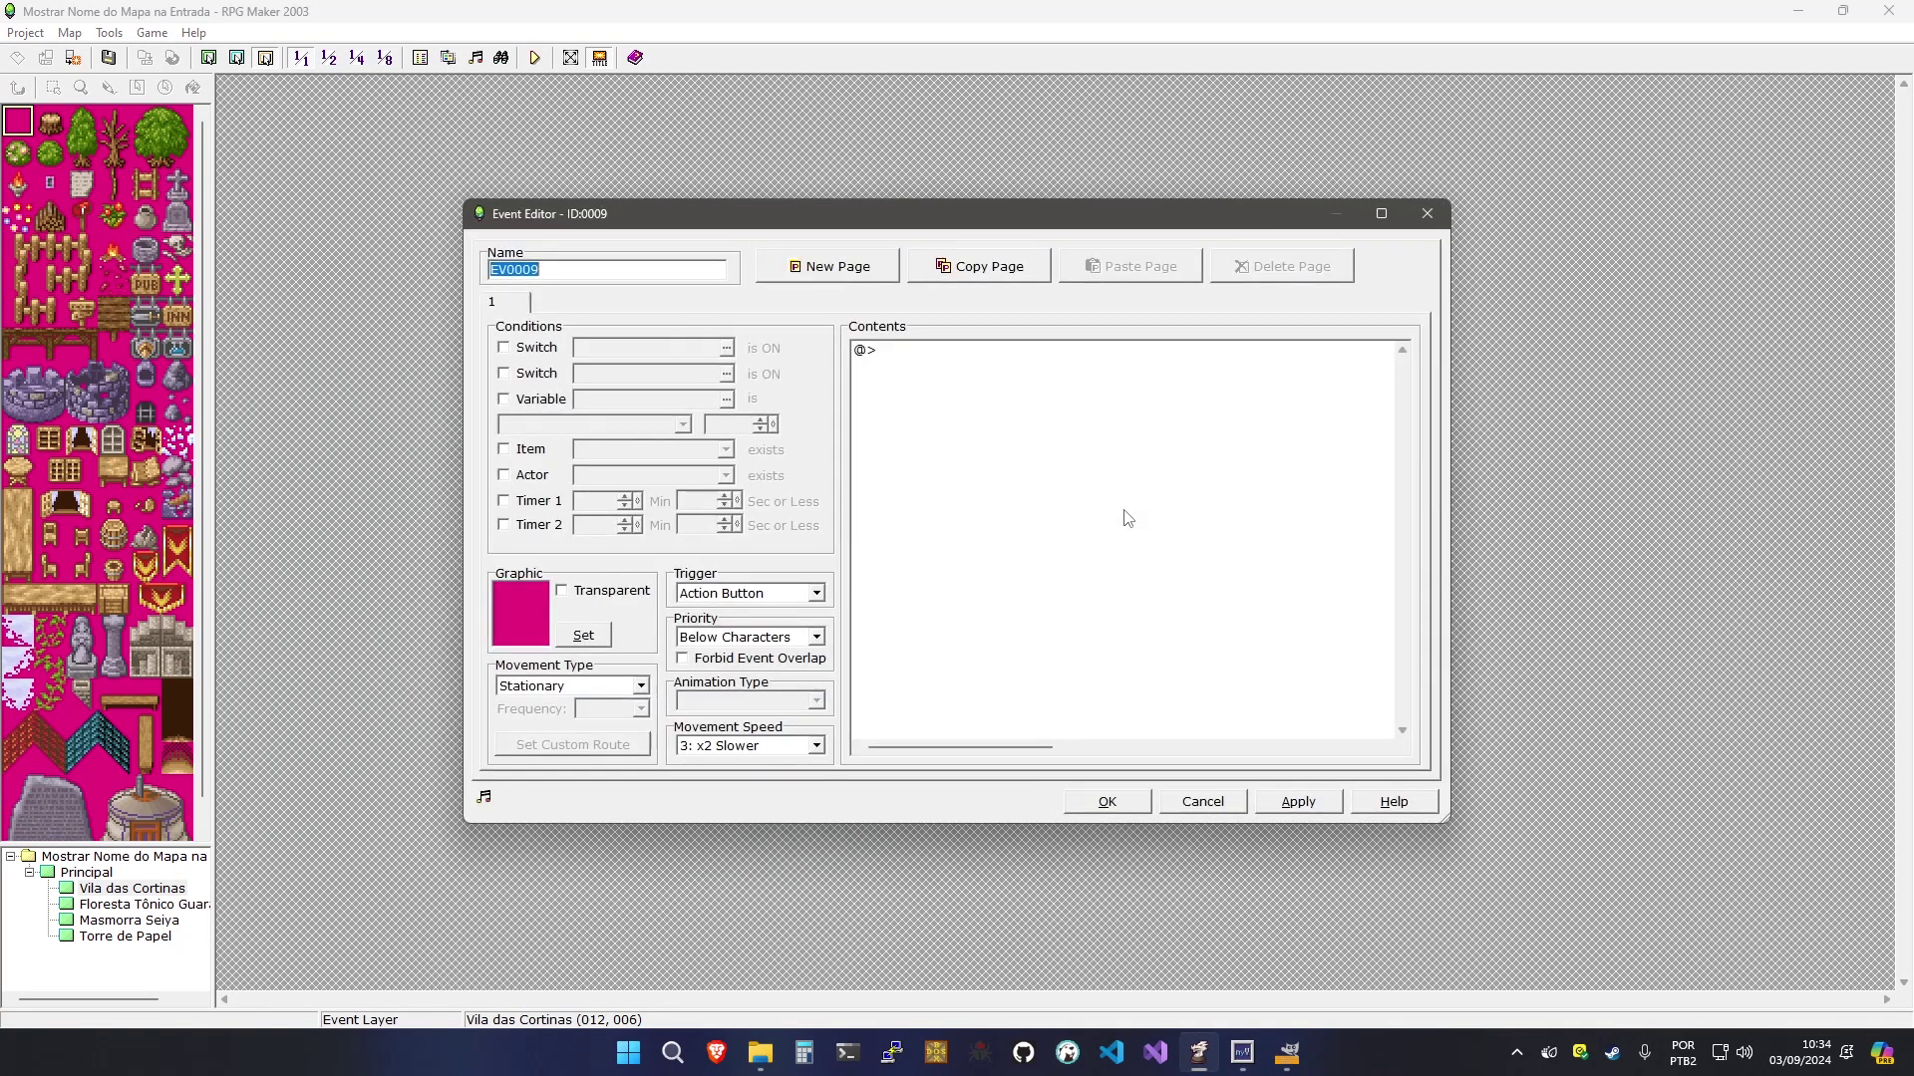
pyautogui.click(598, 634)
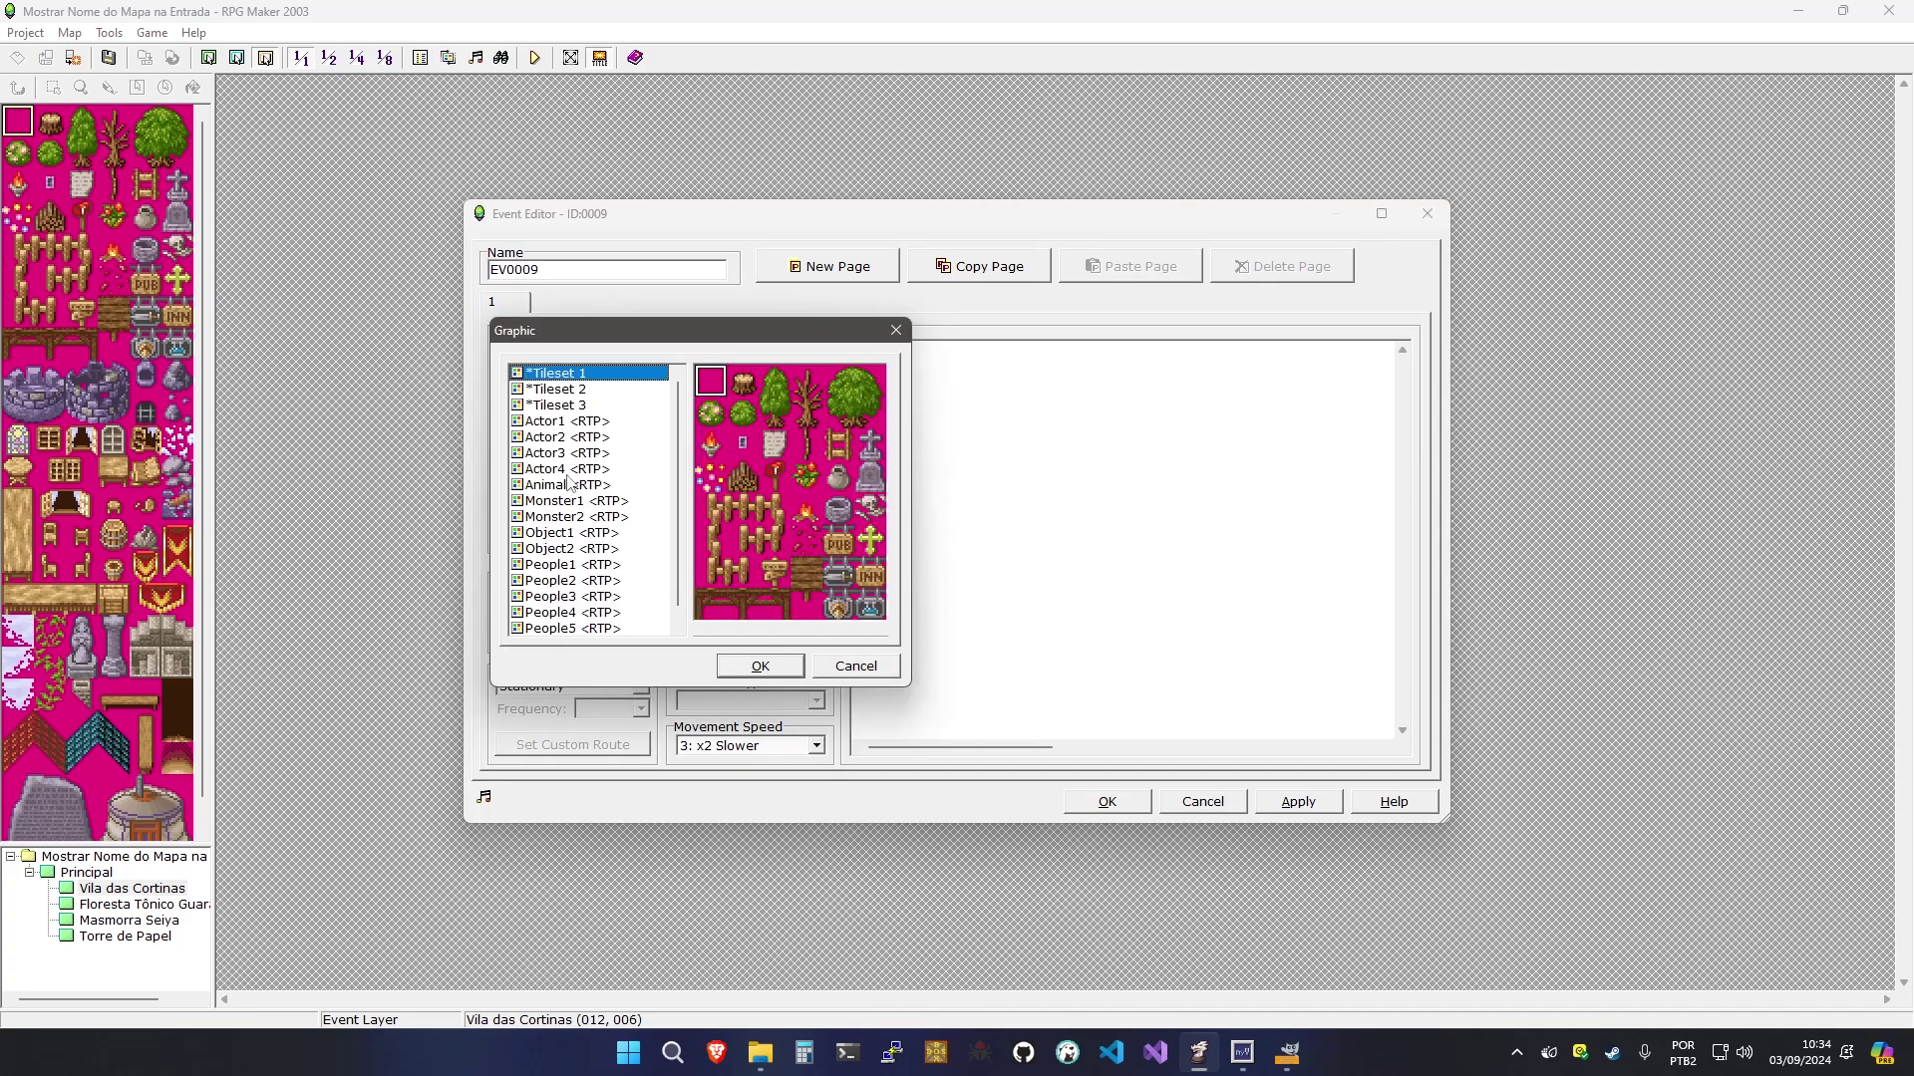
pyautogui.click(575, 469)
pyautogui.click(718, 464)
pyautogui.click(724, 664)
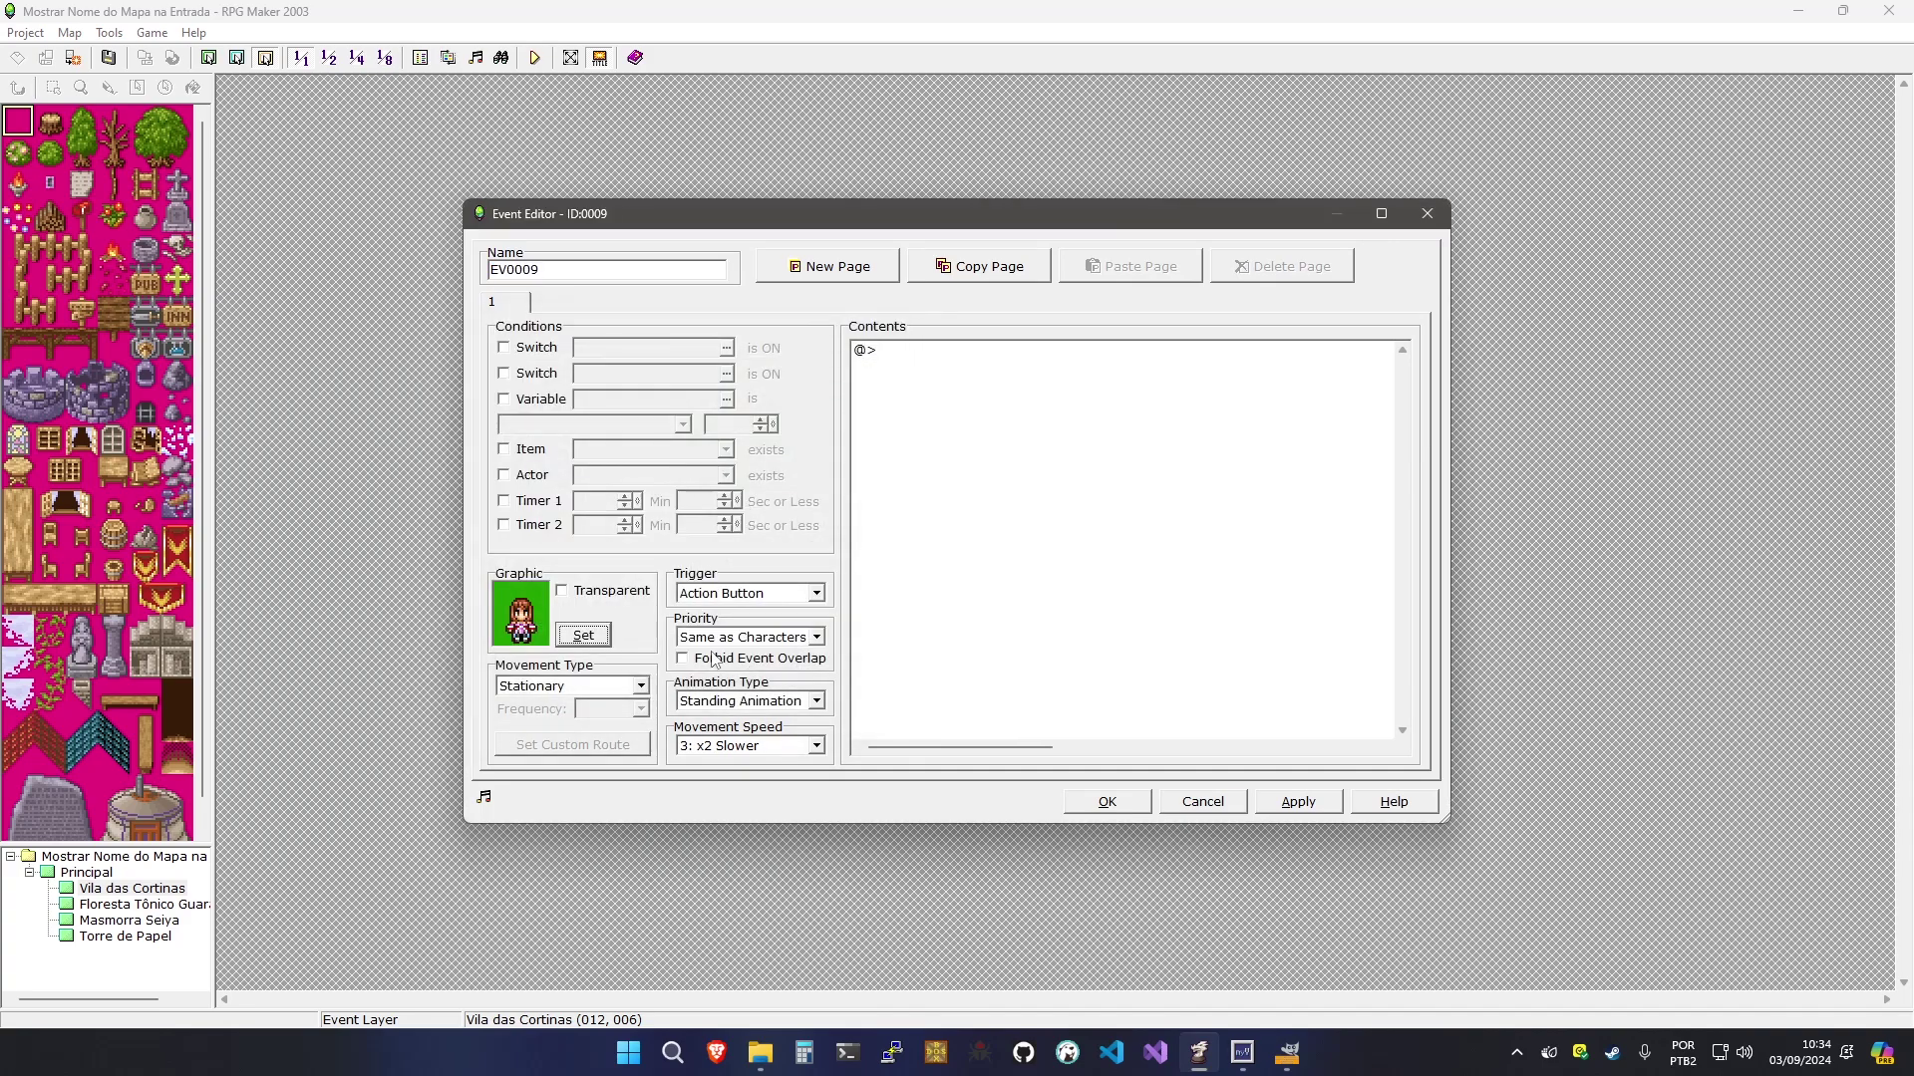
pyautogui.click(705, 704)
pyautogui.click(737, 741)
pyautogui.doubleClick(923, 529)
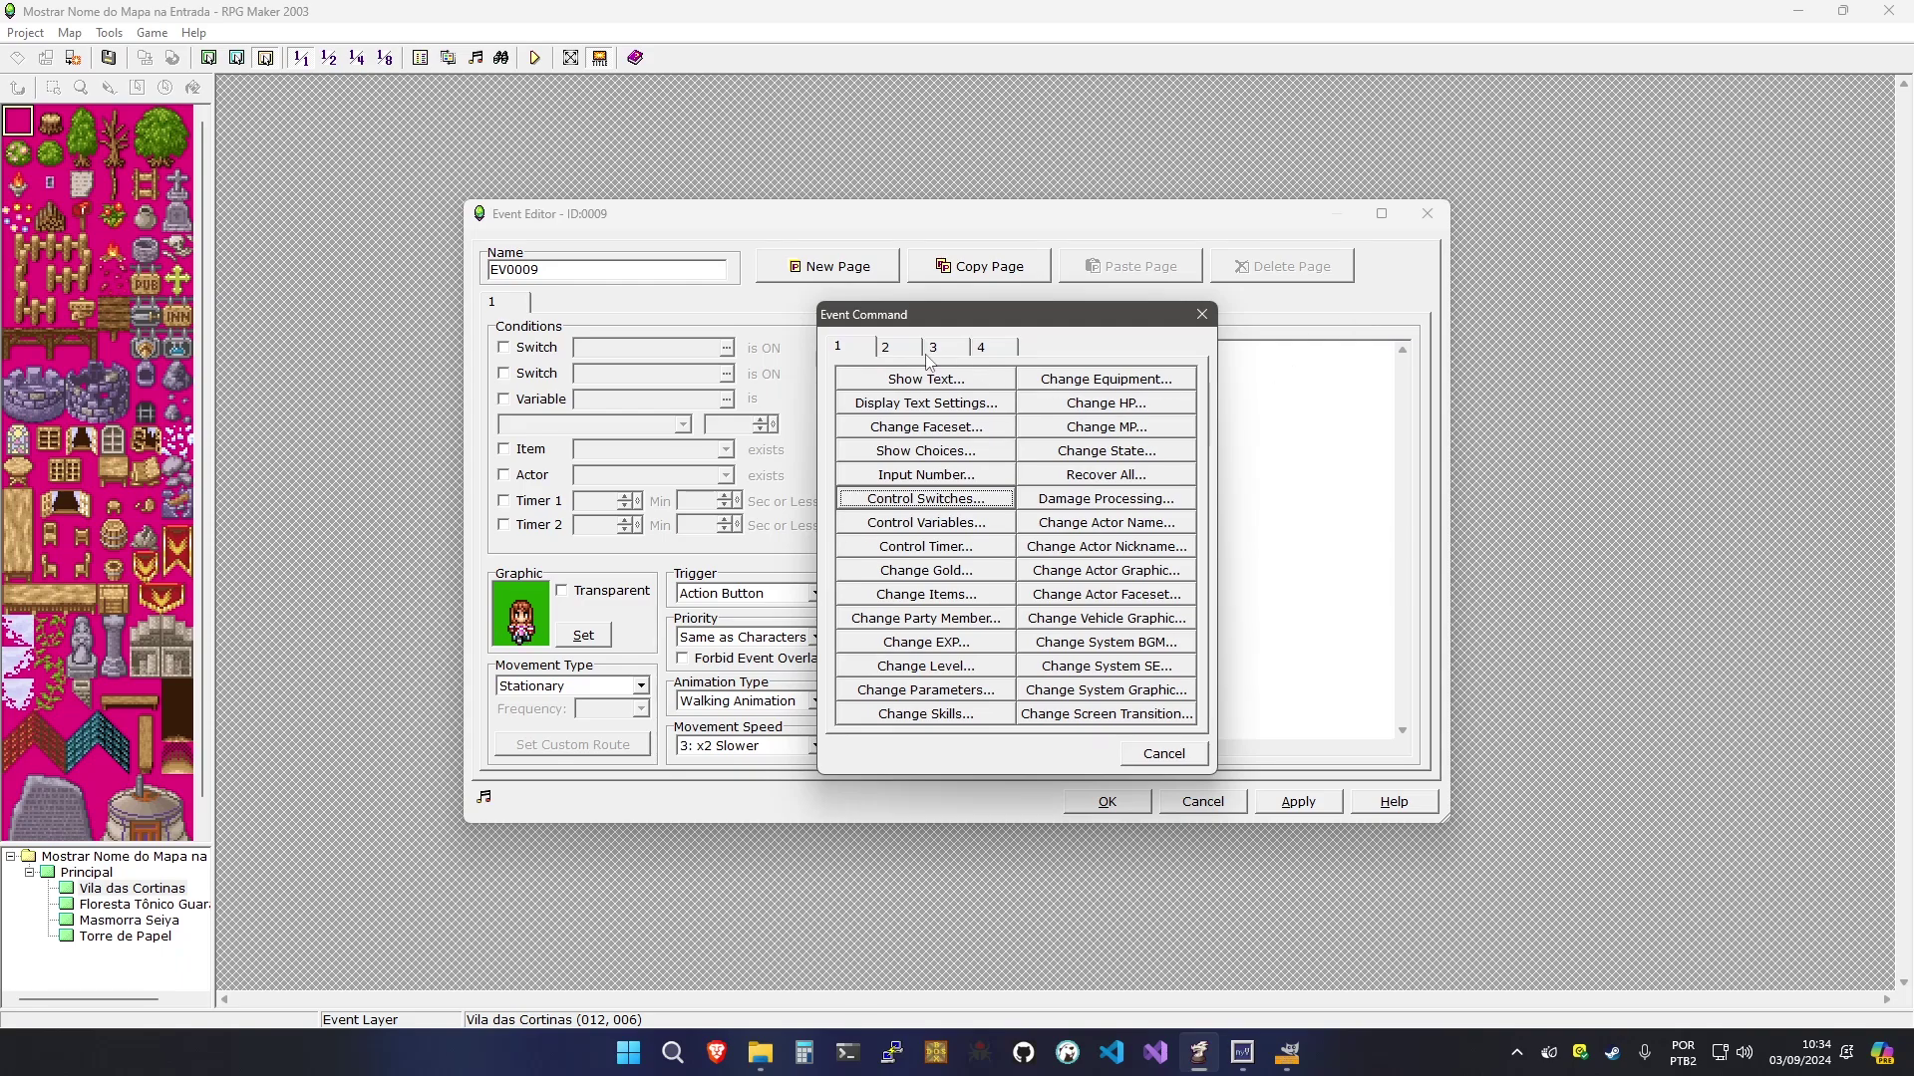
pyautogui.click(927, 524)
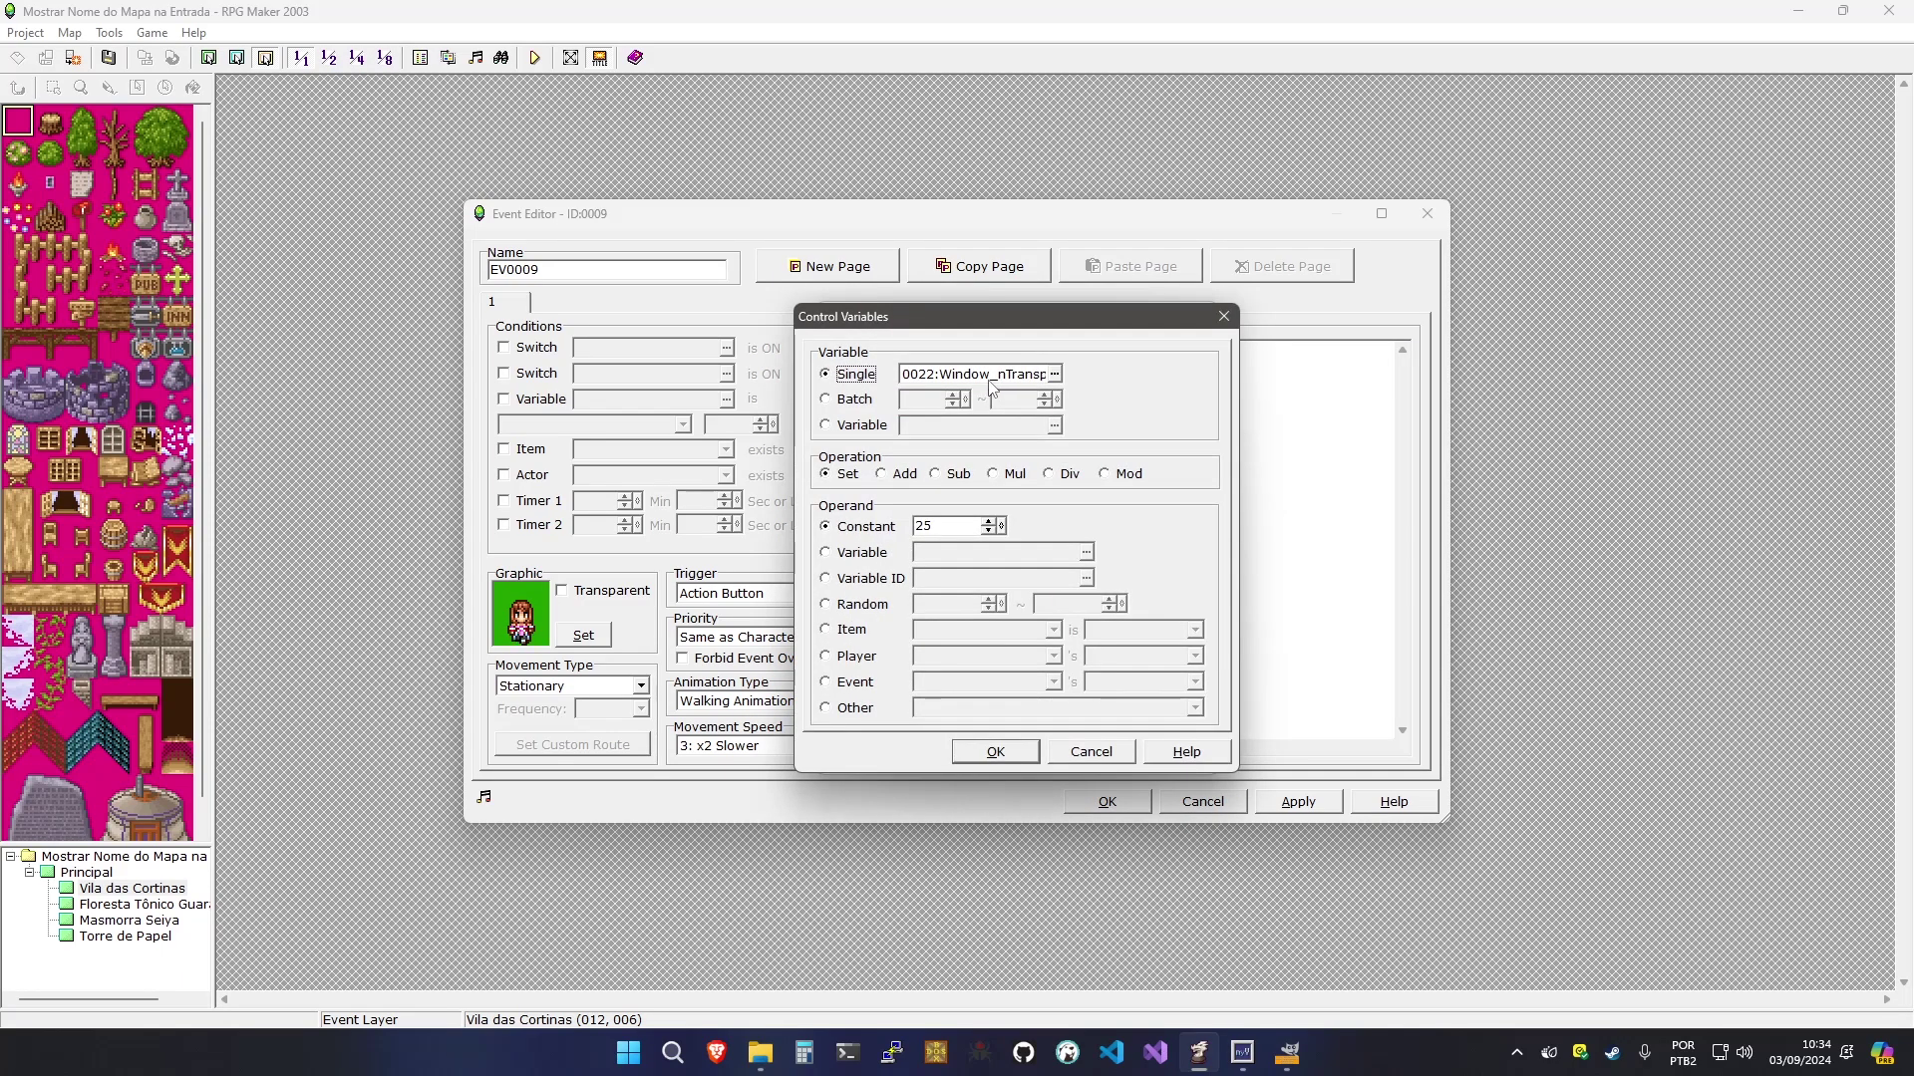
pyautogui.doubleClick(988, 382)
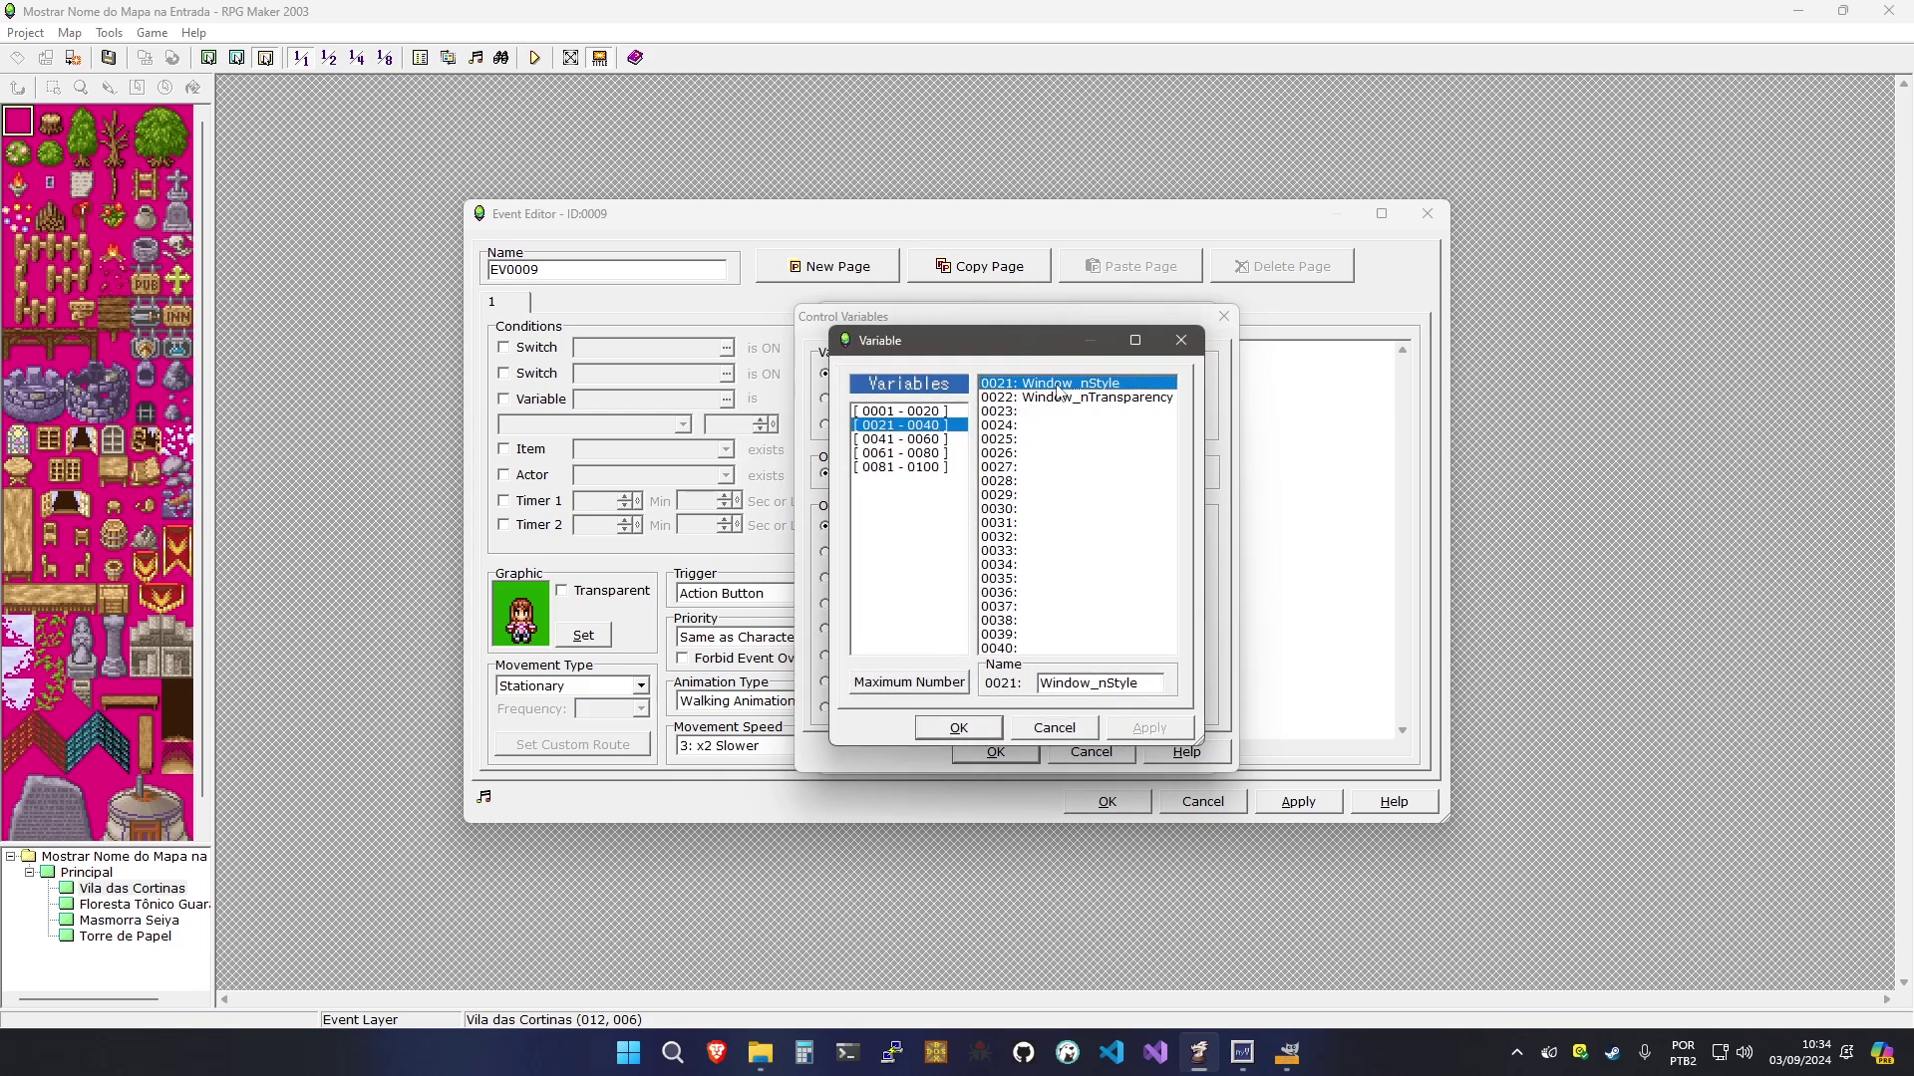
pyautogui.doubleClick(1057, 385)
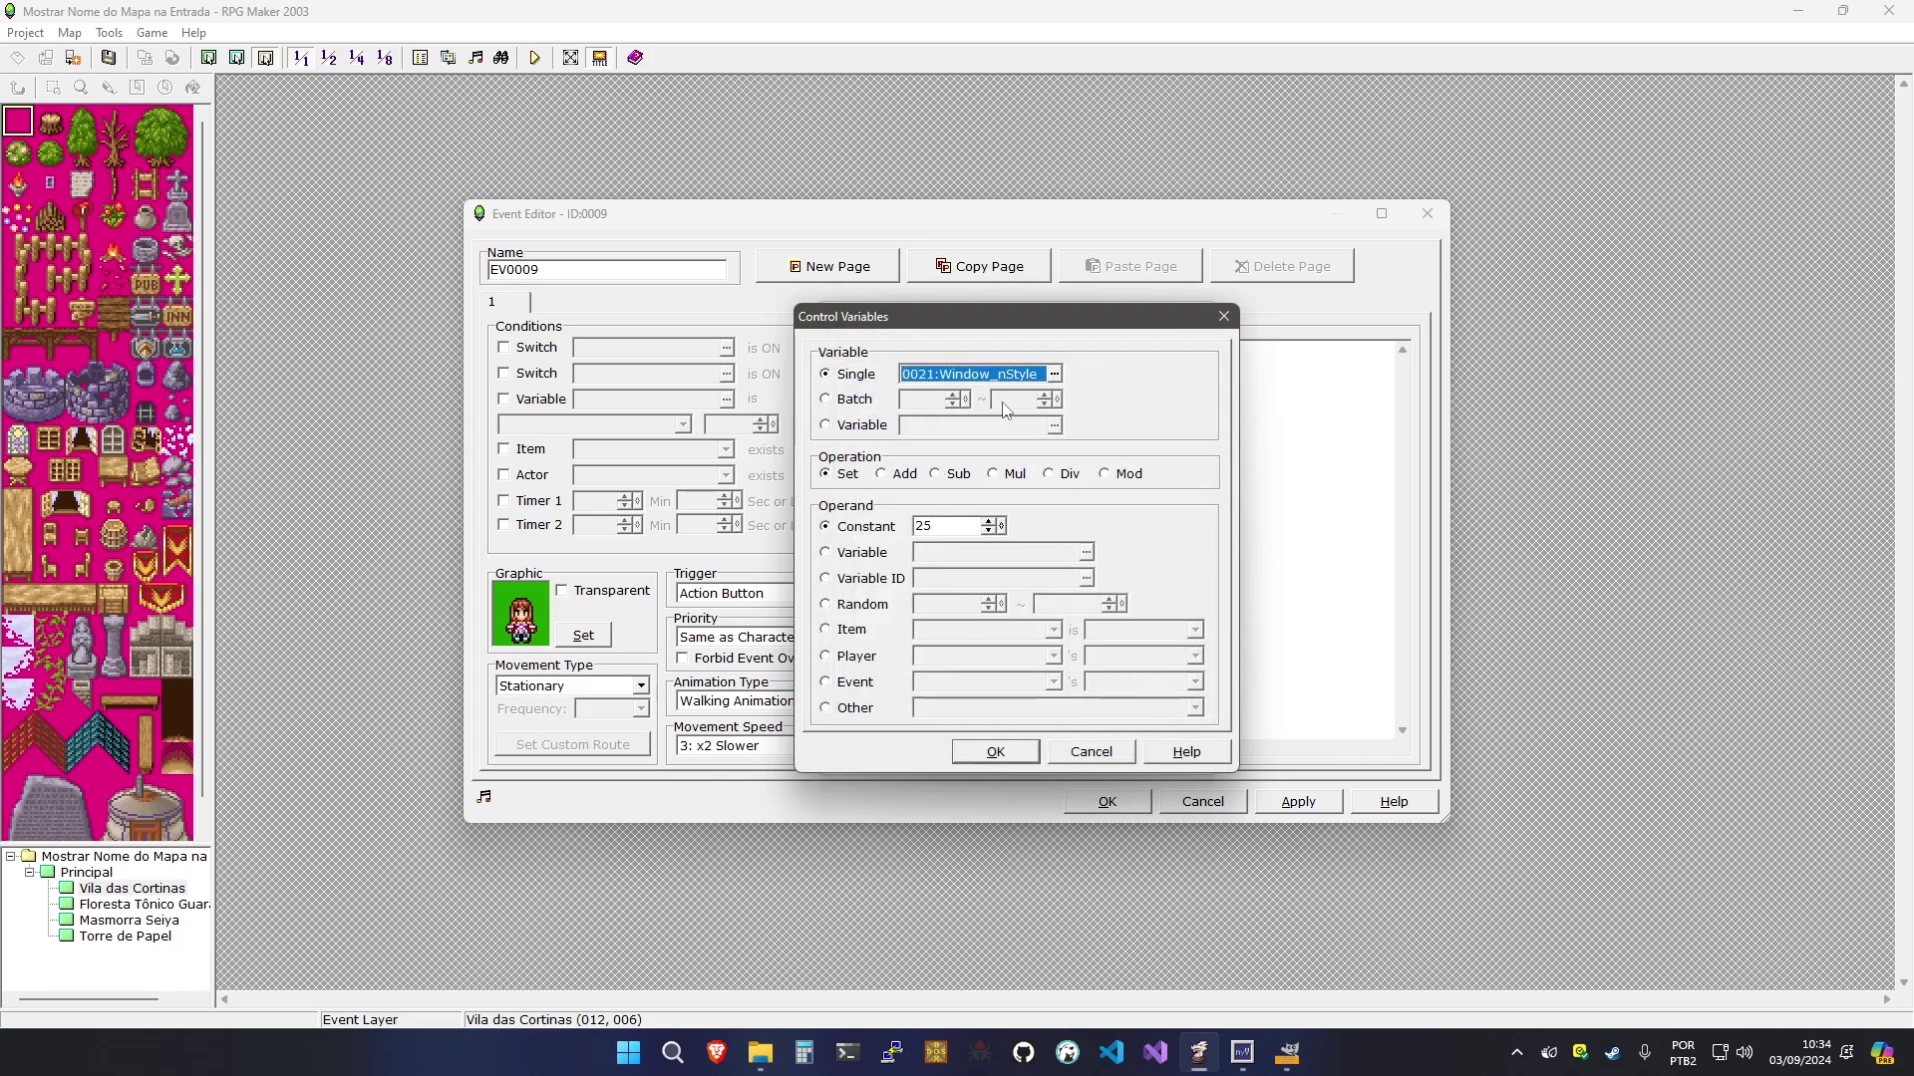
pyautogui.doubleClick(948, 522)
pyautogui.click(1090, 751)
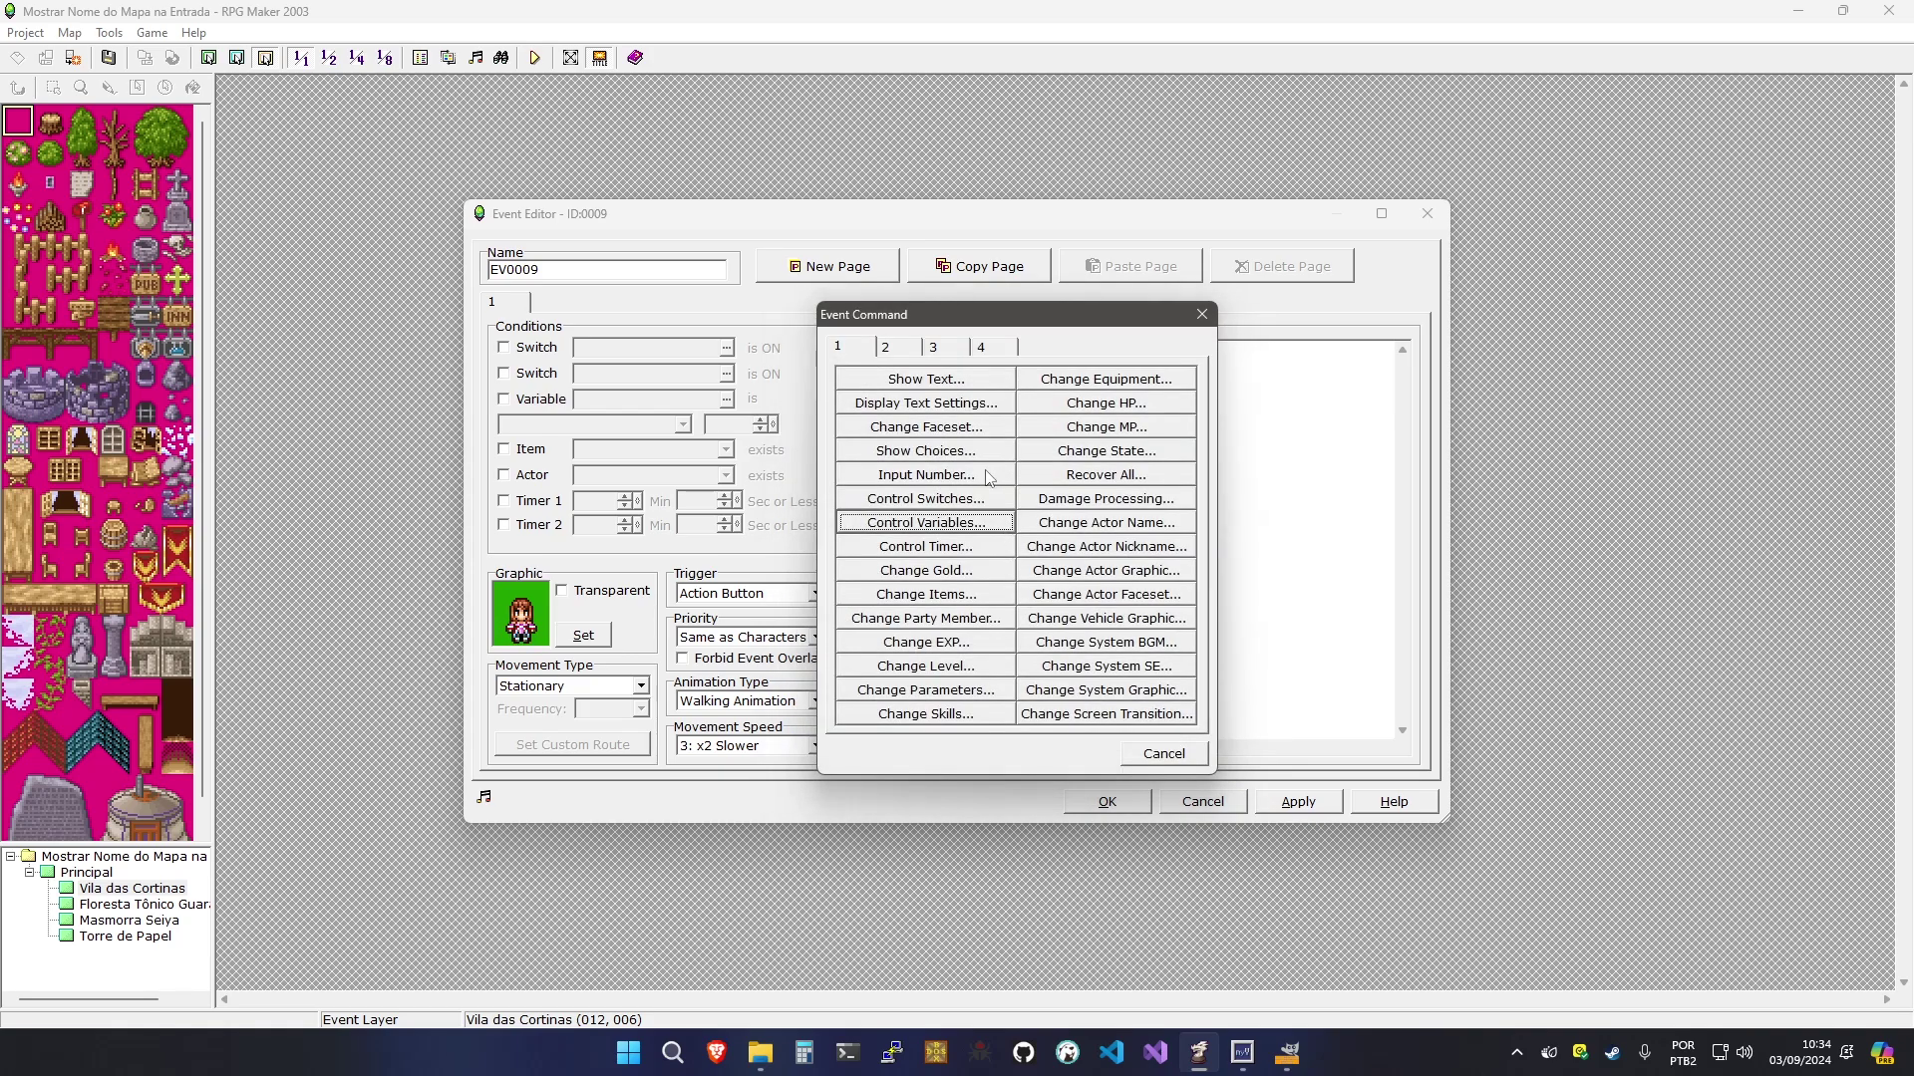
# Find the Change System Graphic command and check which system graphics it offers, without adding the command
pyautogui.click(908, 352)
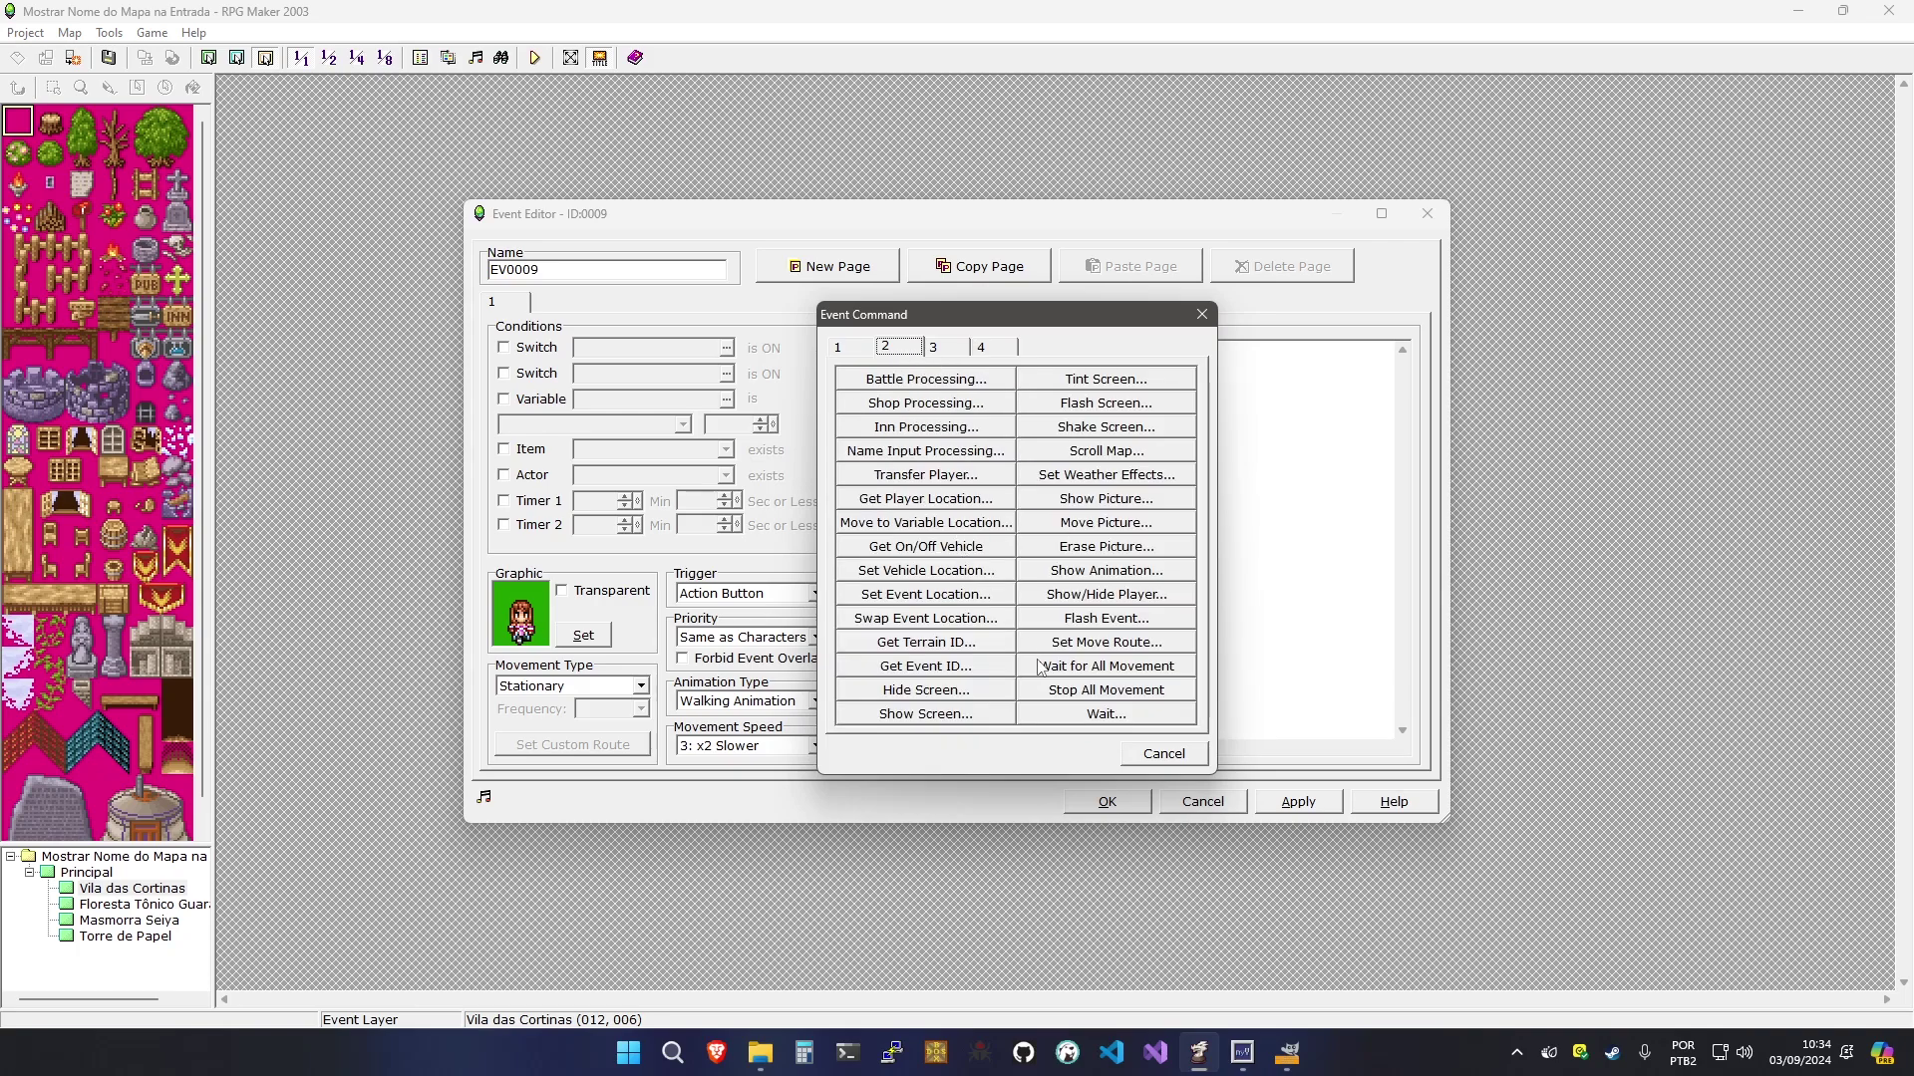
pyautogui.click(948, 349)
pyautogui.click(842, 348)
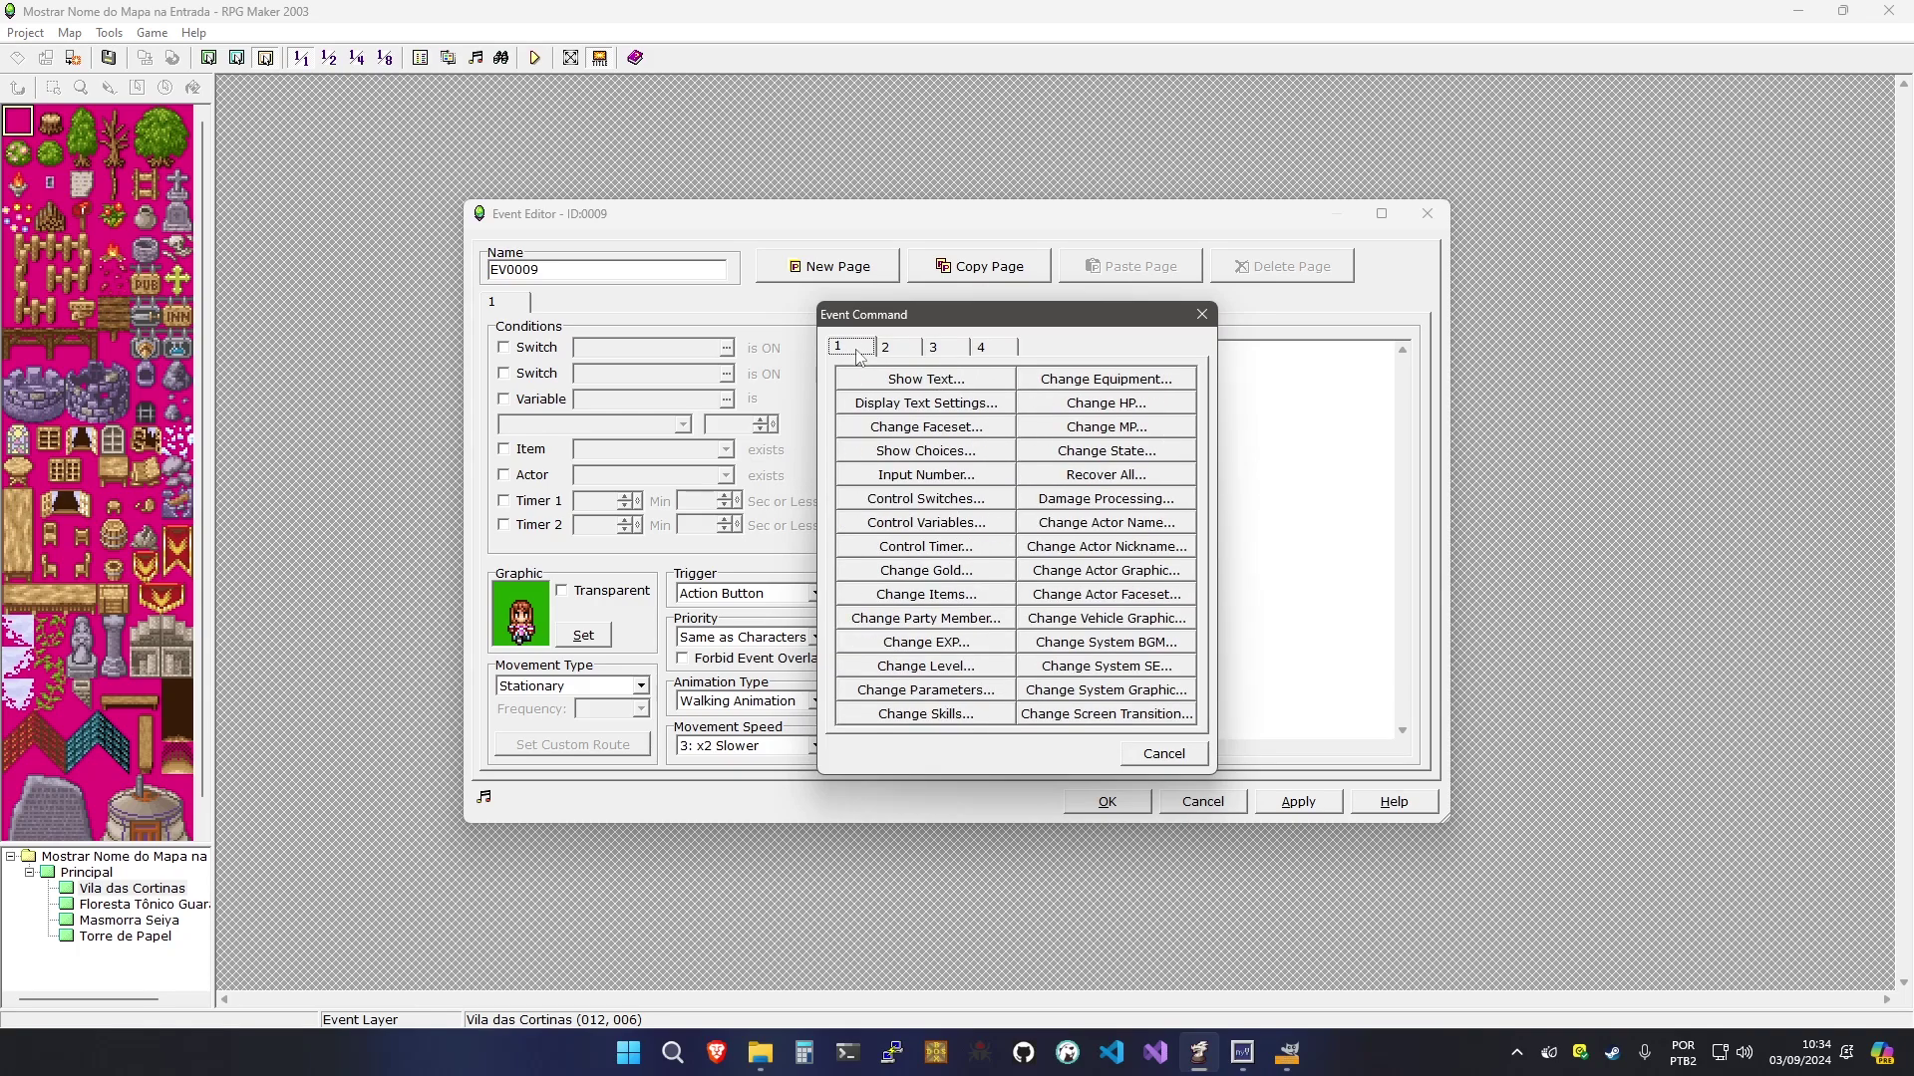
pyautogui.click(1097, 690)
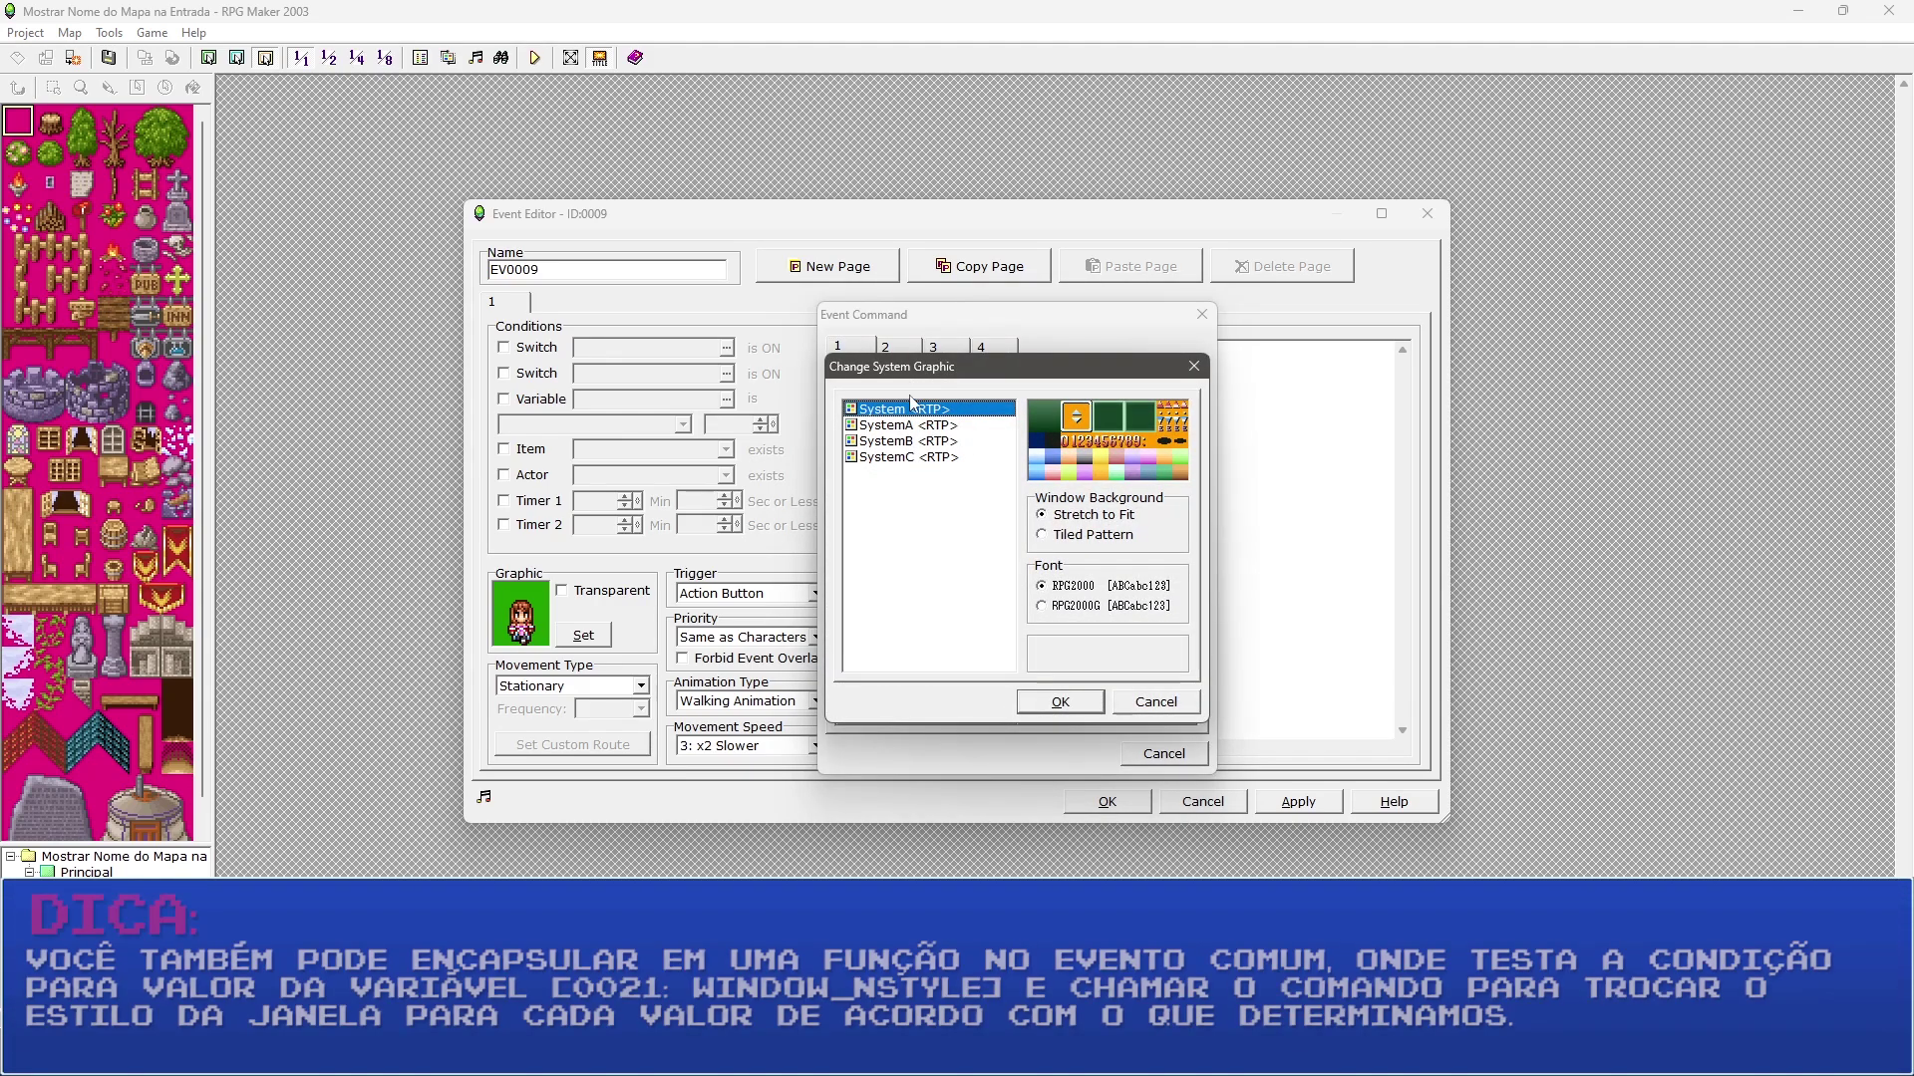
pyautogui.press('Down')
pyautogui.press('Up')
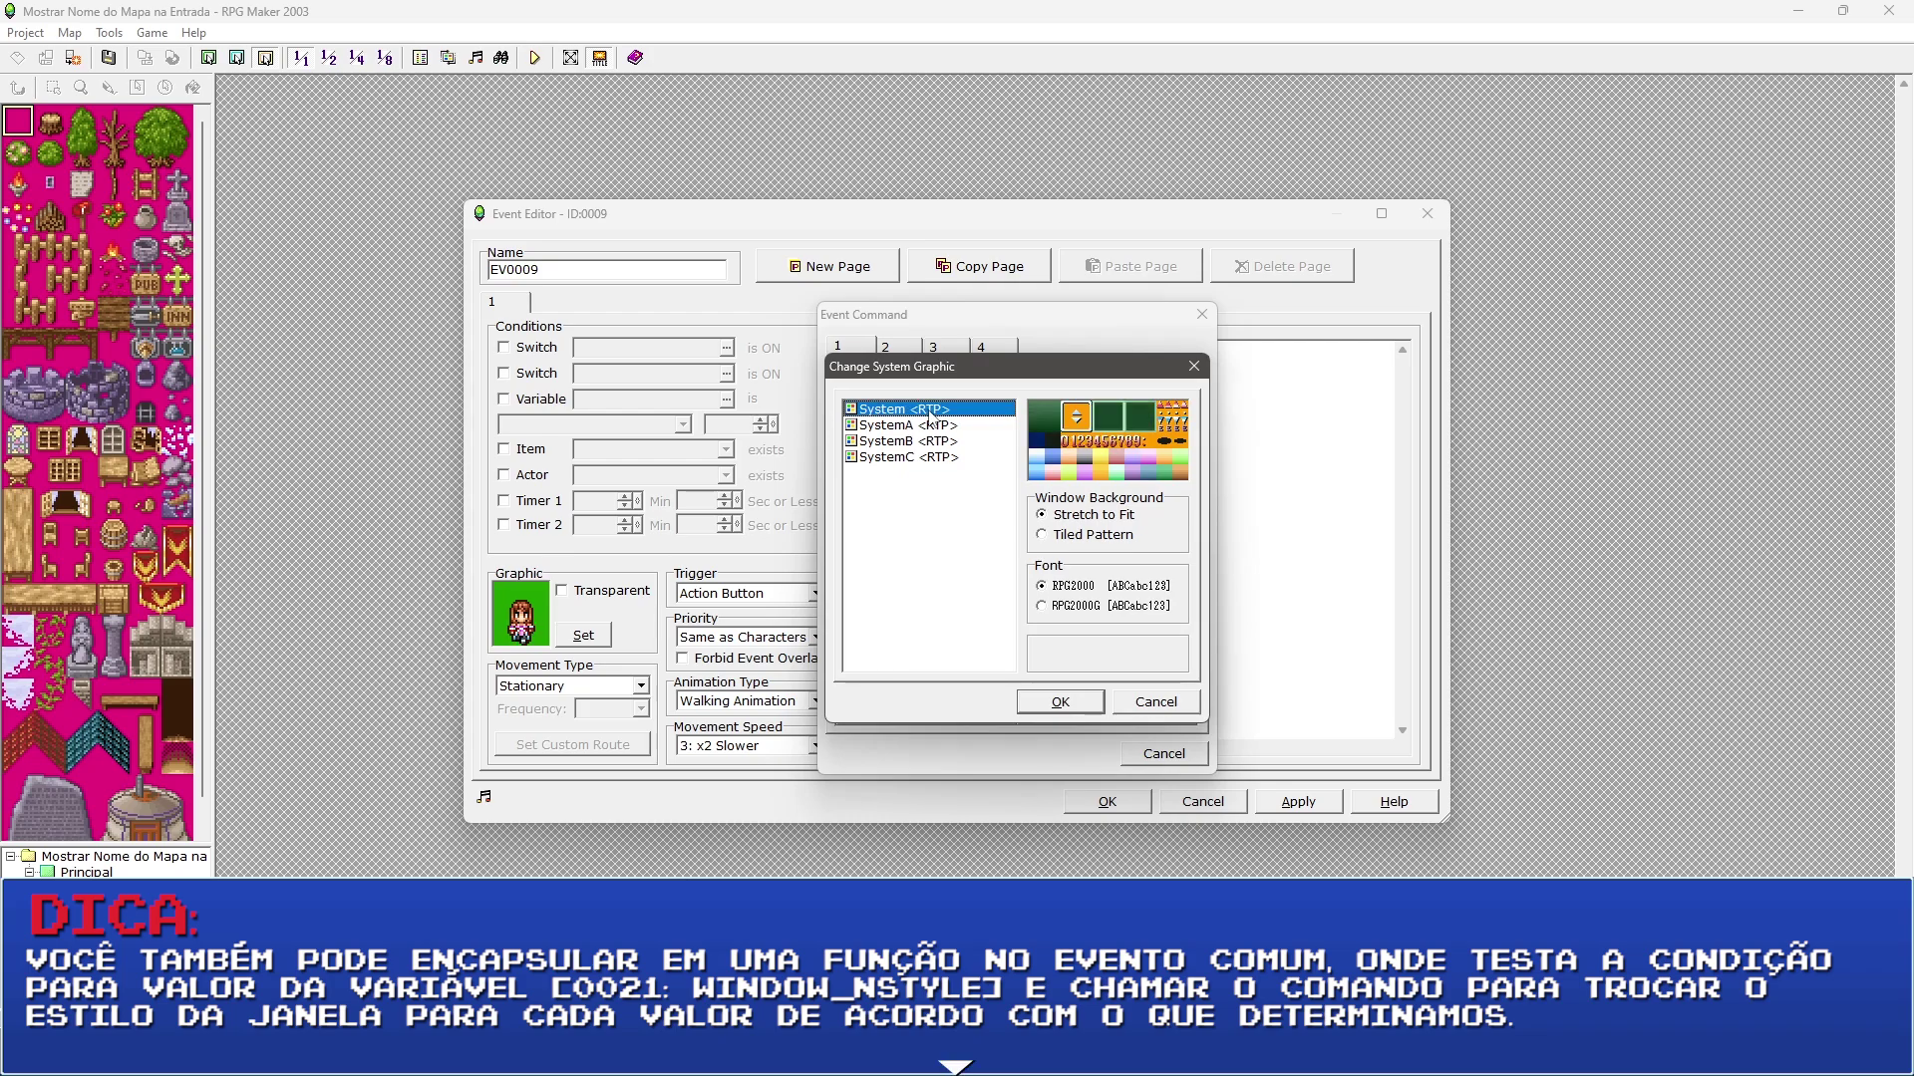
pyautogui.press('Escape')
pyautogui.press('Escape')
# Add a Show Text command to the event reading "Escolha um estilo de janela:"
pyautogui.doubleClick(977, 442)
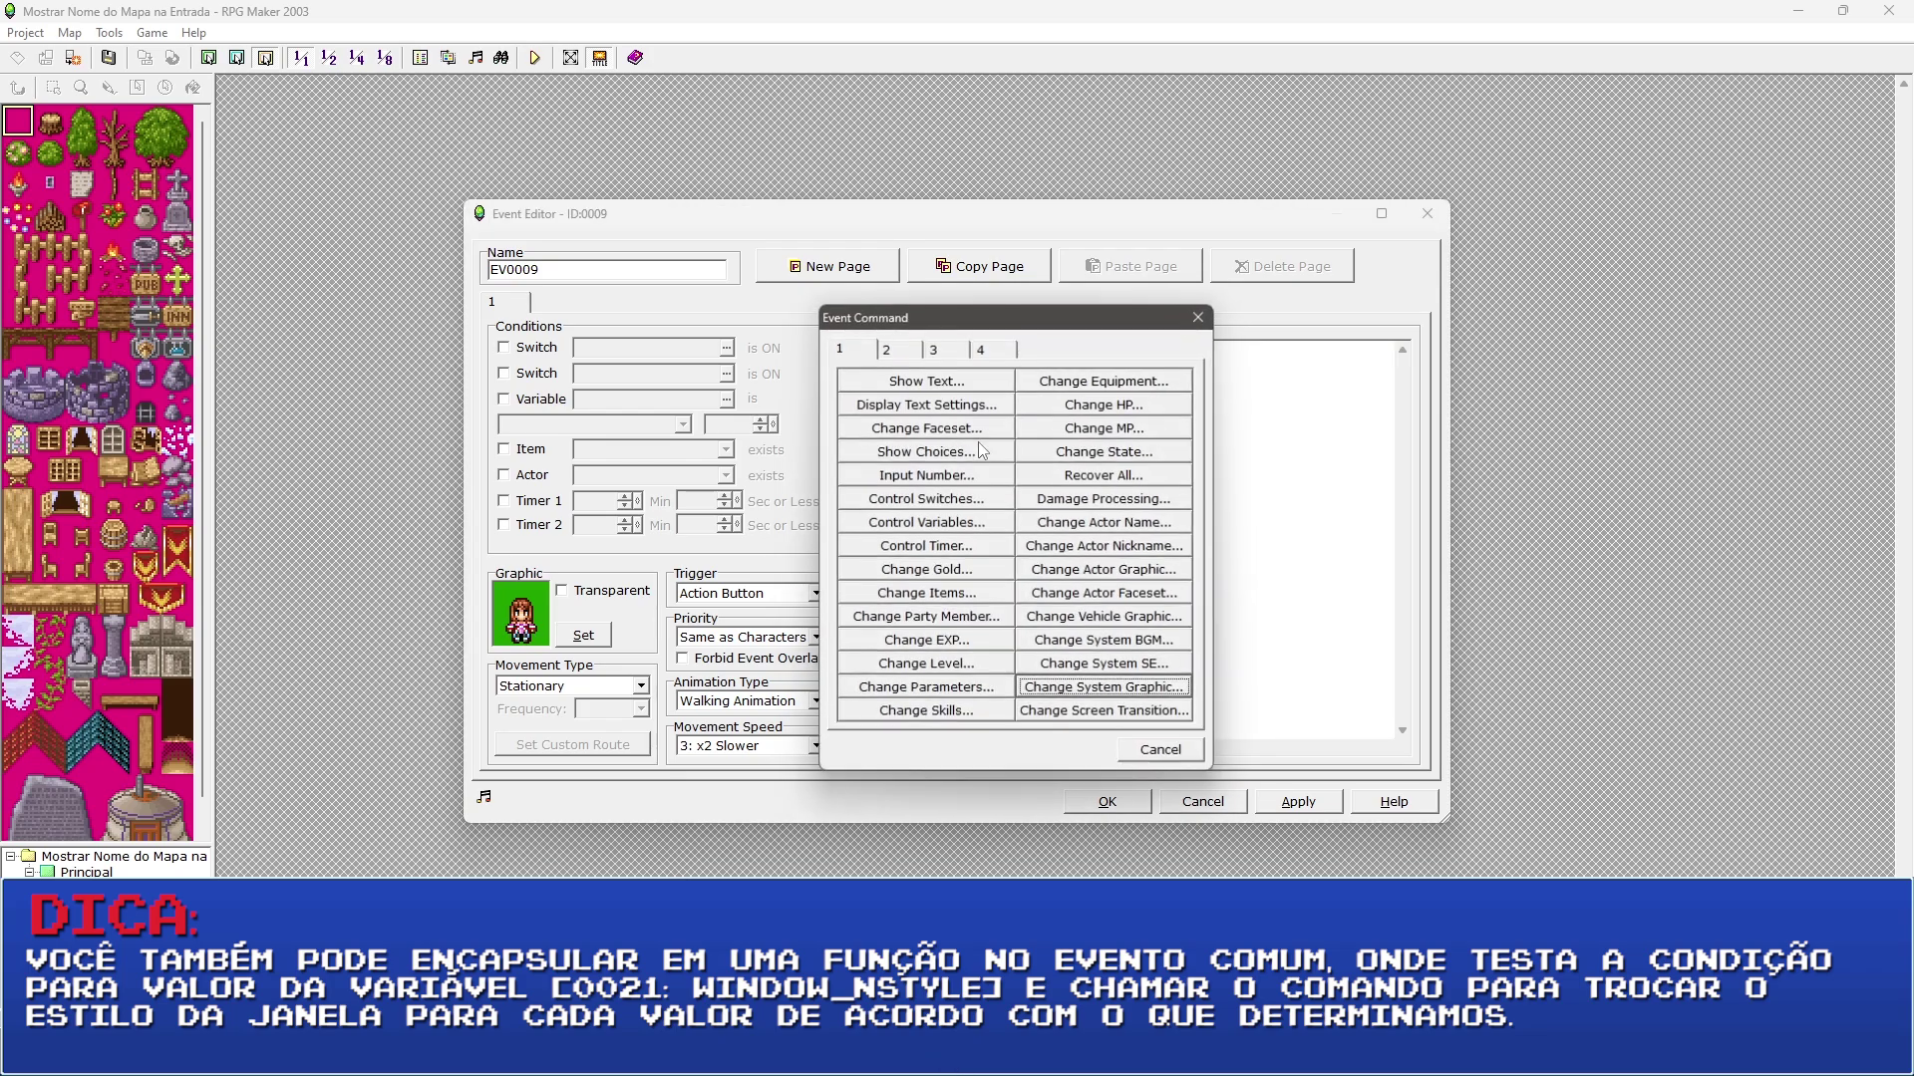
pyautogui.click(926, 379)
pyautogui.write('Escolha um estilo de janela:')
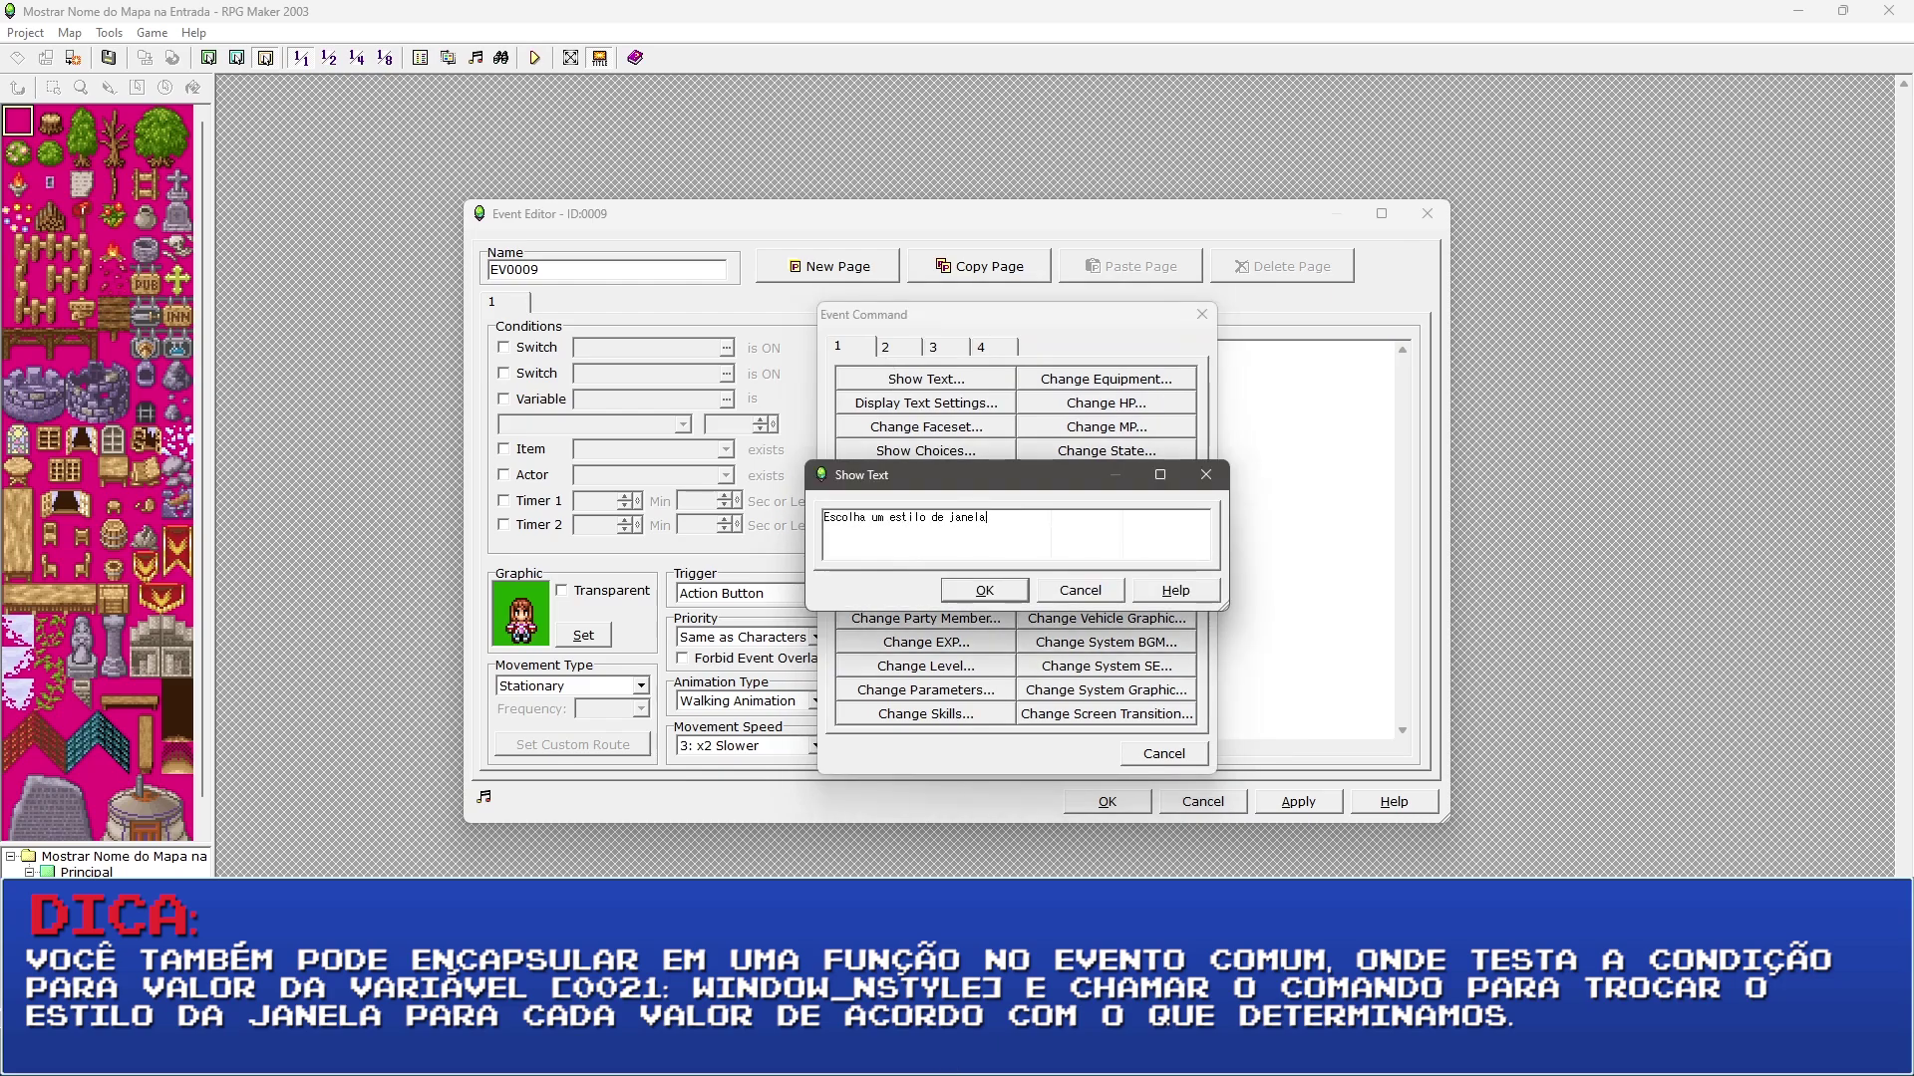
pyautogui.click(984, 590)
# Add a Show Choices command with System, SystemA, SystemB and SystemC, using a separate branch for cancelling
pyautogui.doubleClick(918, 389)
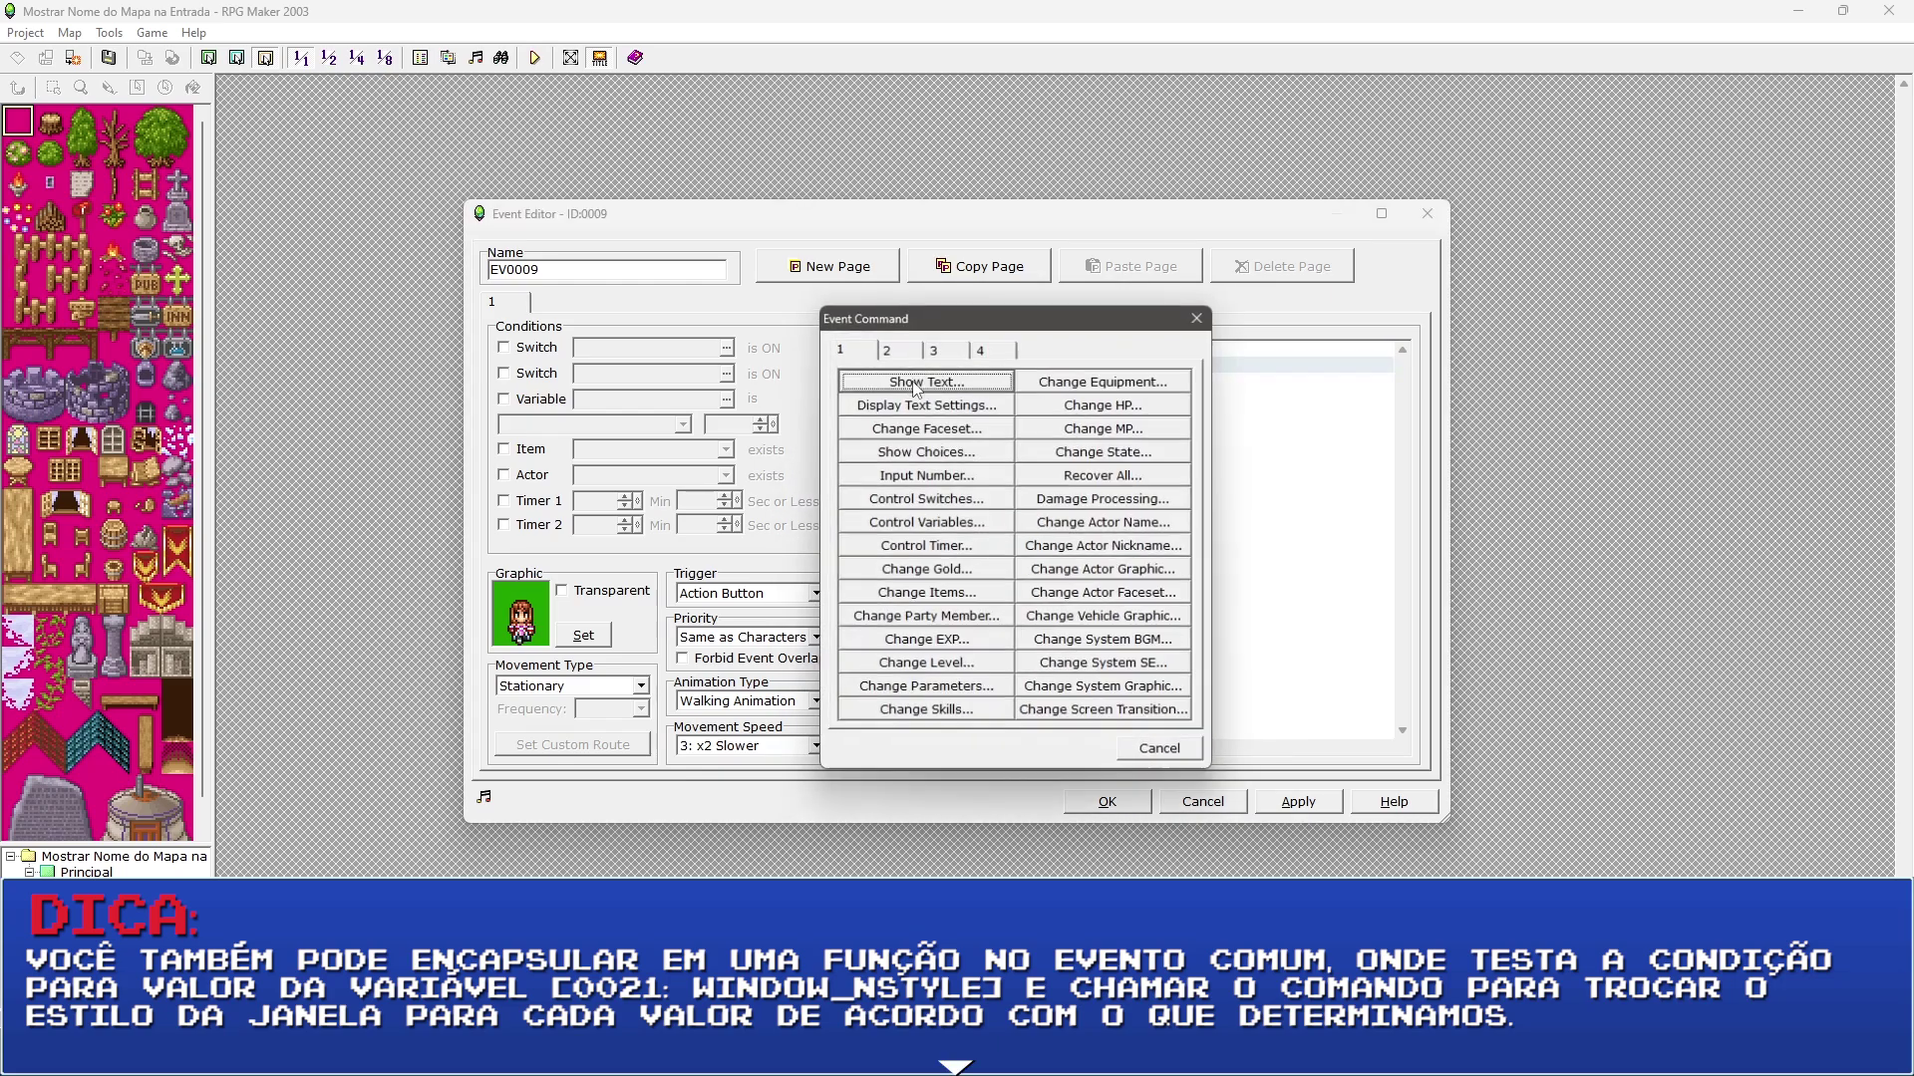
pyautogui.click(902, 450)
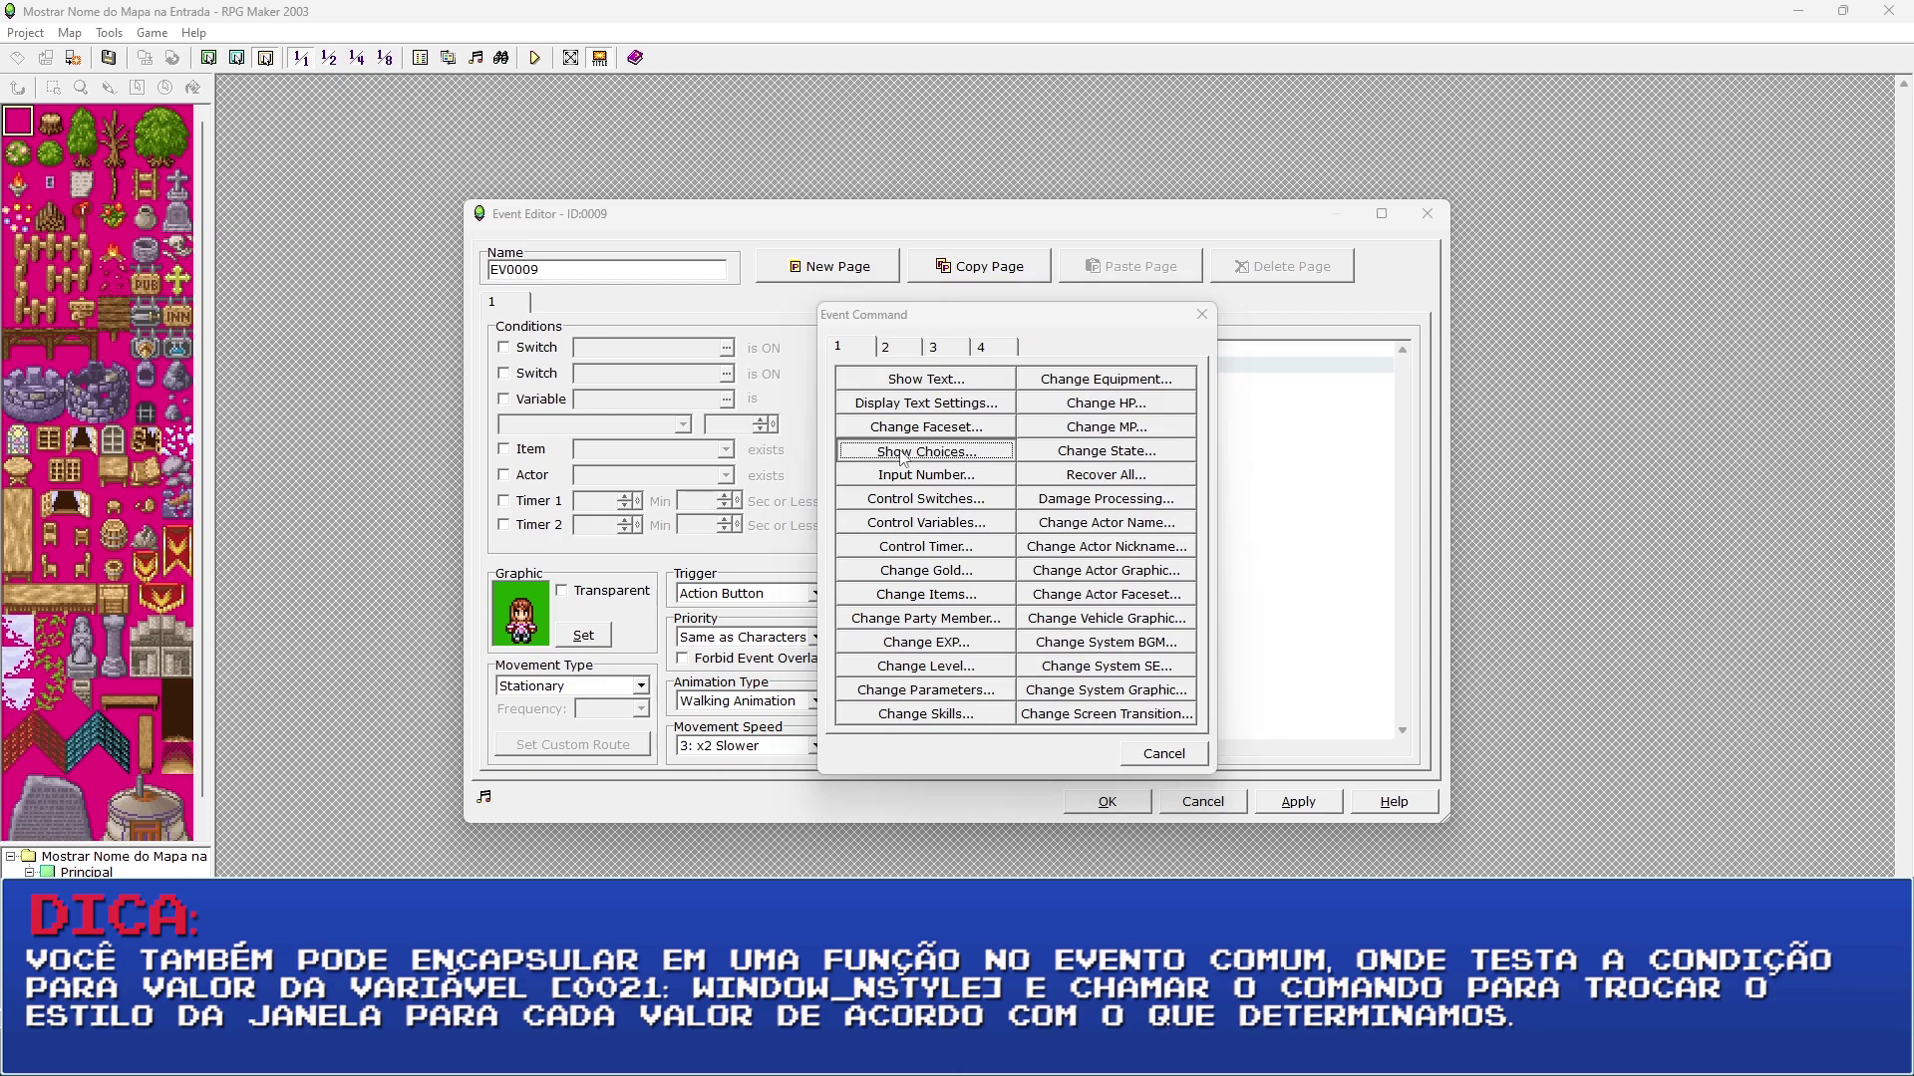
pyautogui.write('SystemC')
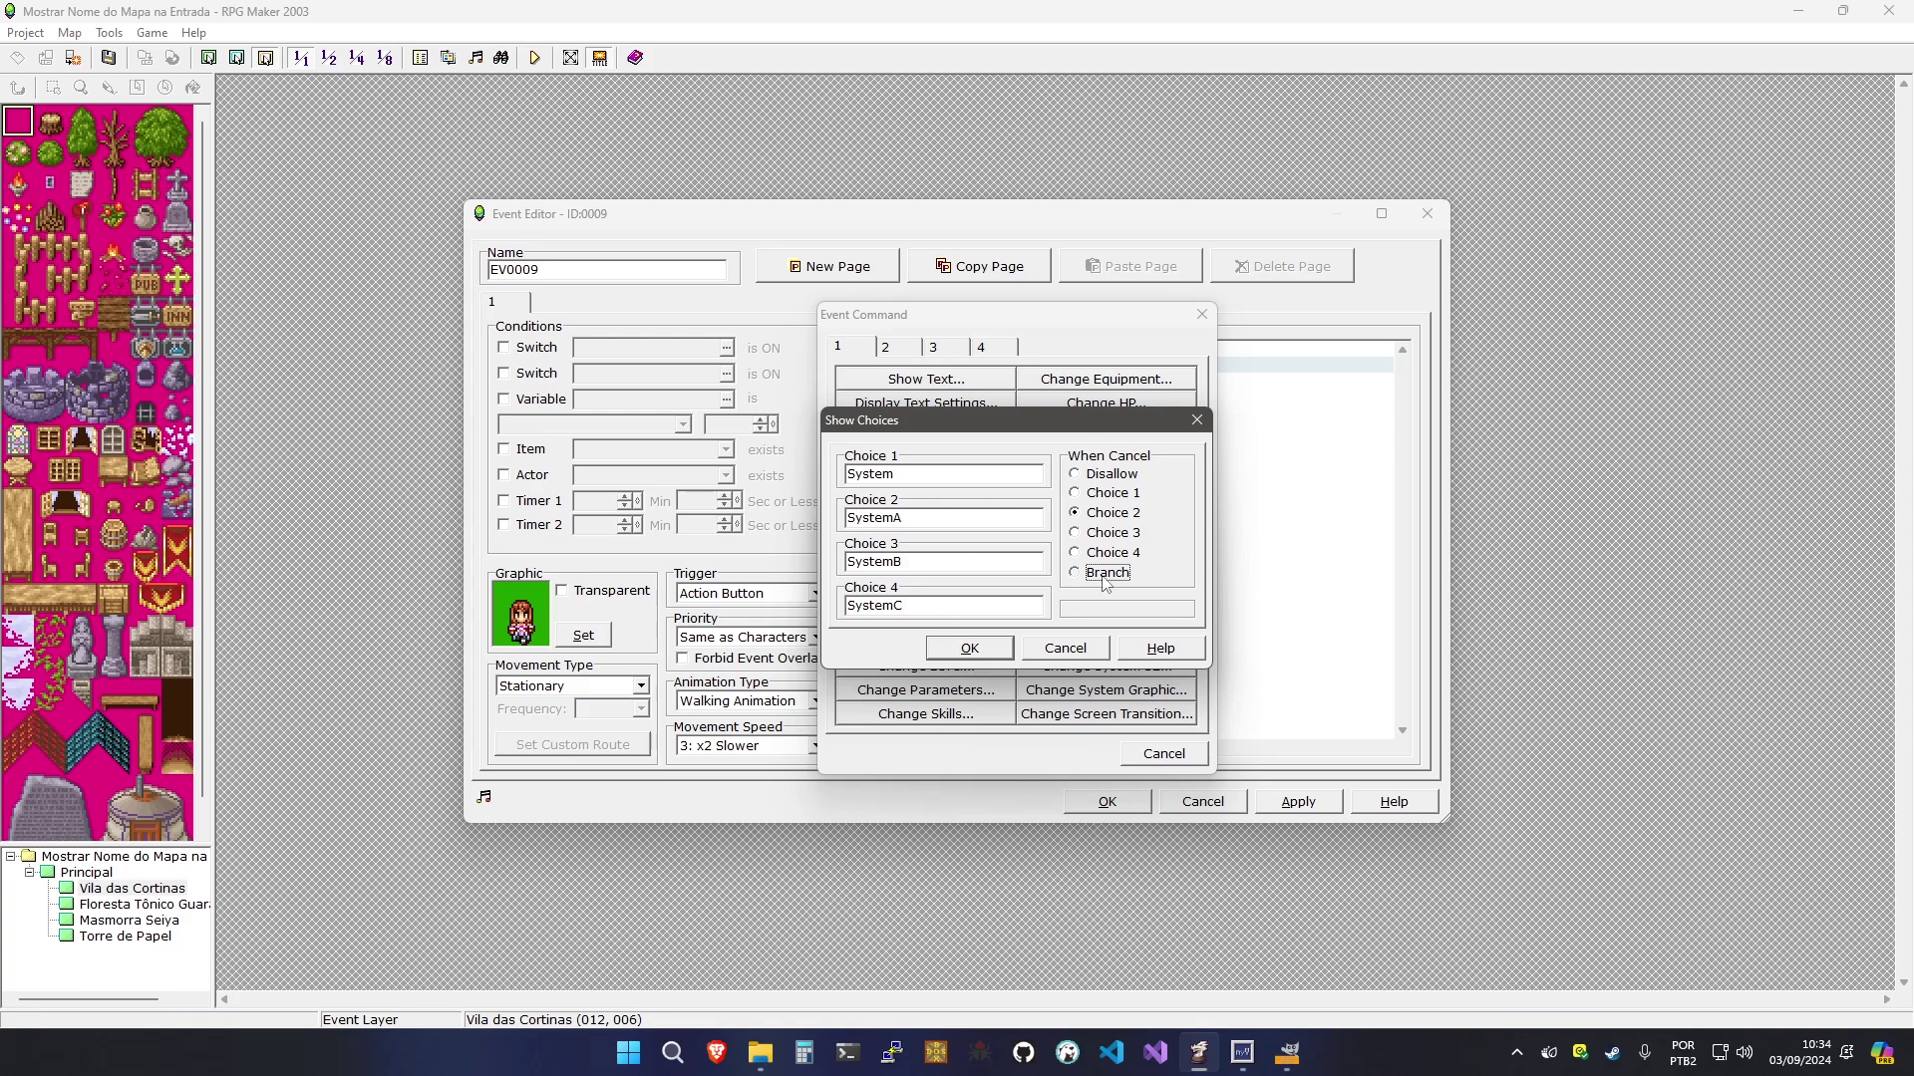
pyautogui.click(938, 653)
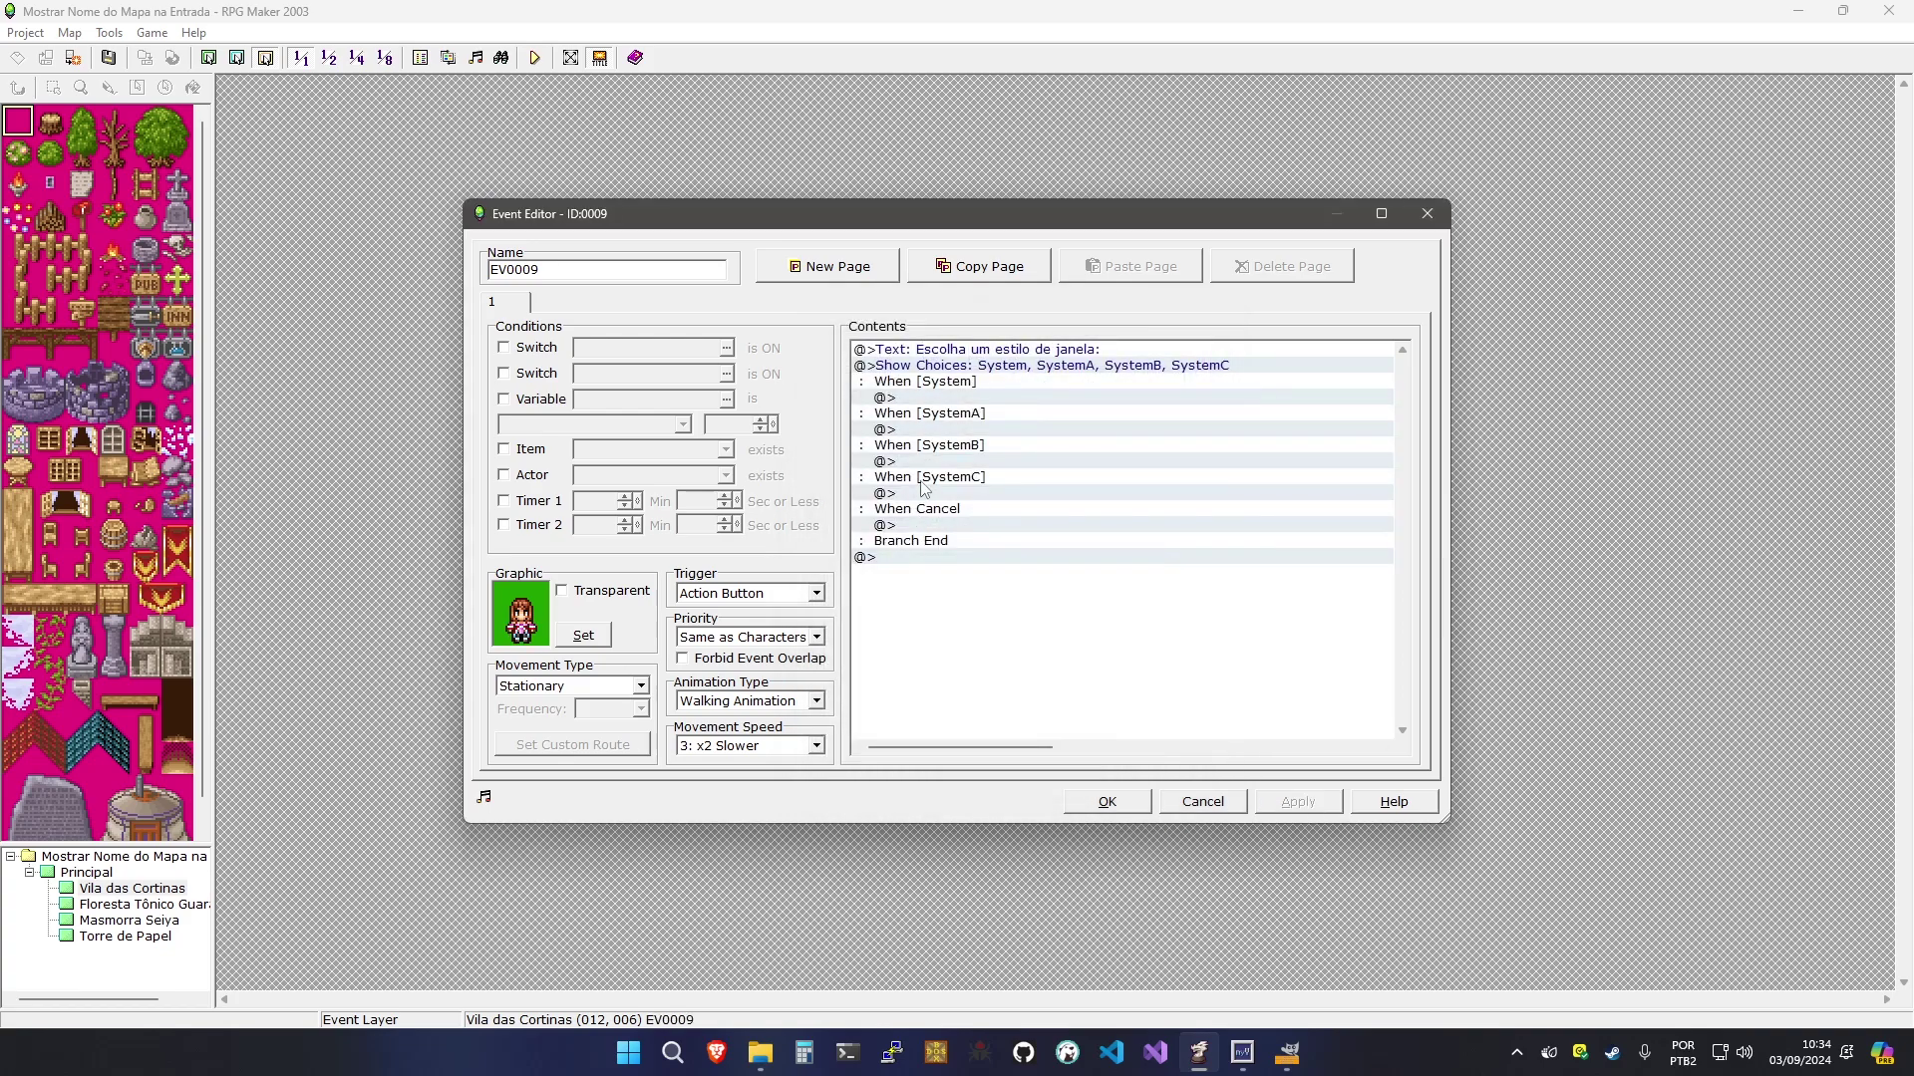
# Add a Control Variables command to the System branch that sets variable 0021:Window_nStyle to 0
pyautogui.doubleClick(892, 397)
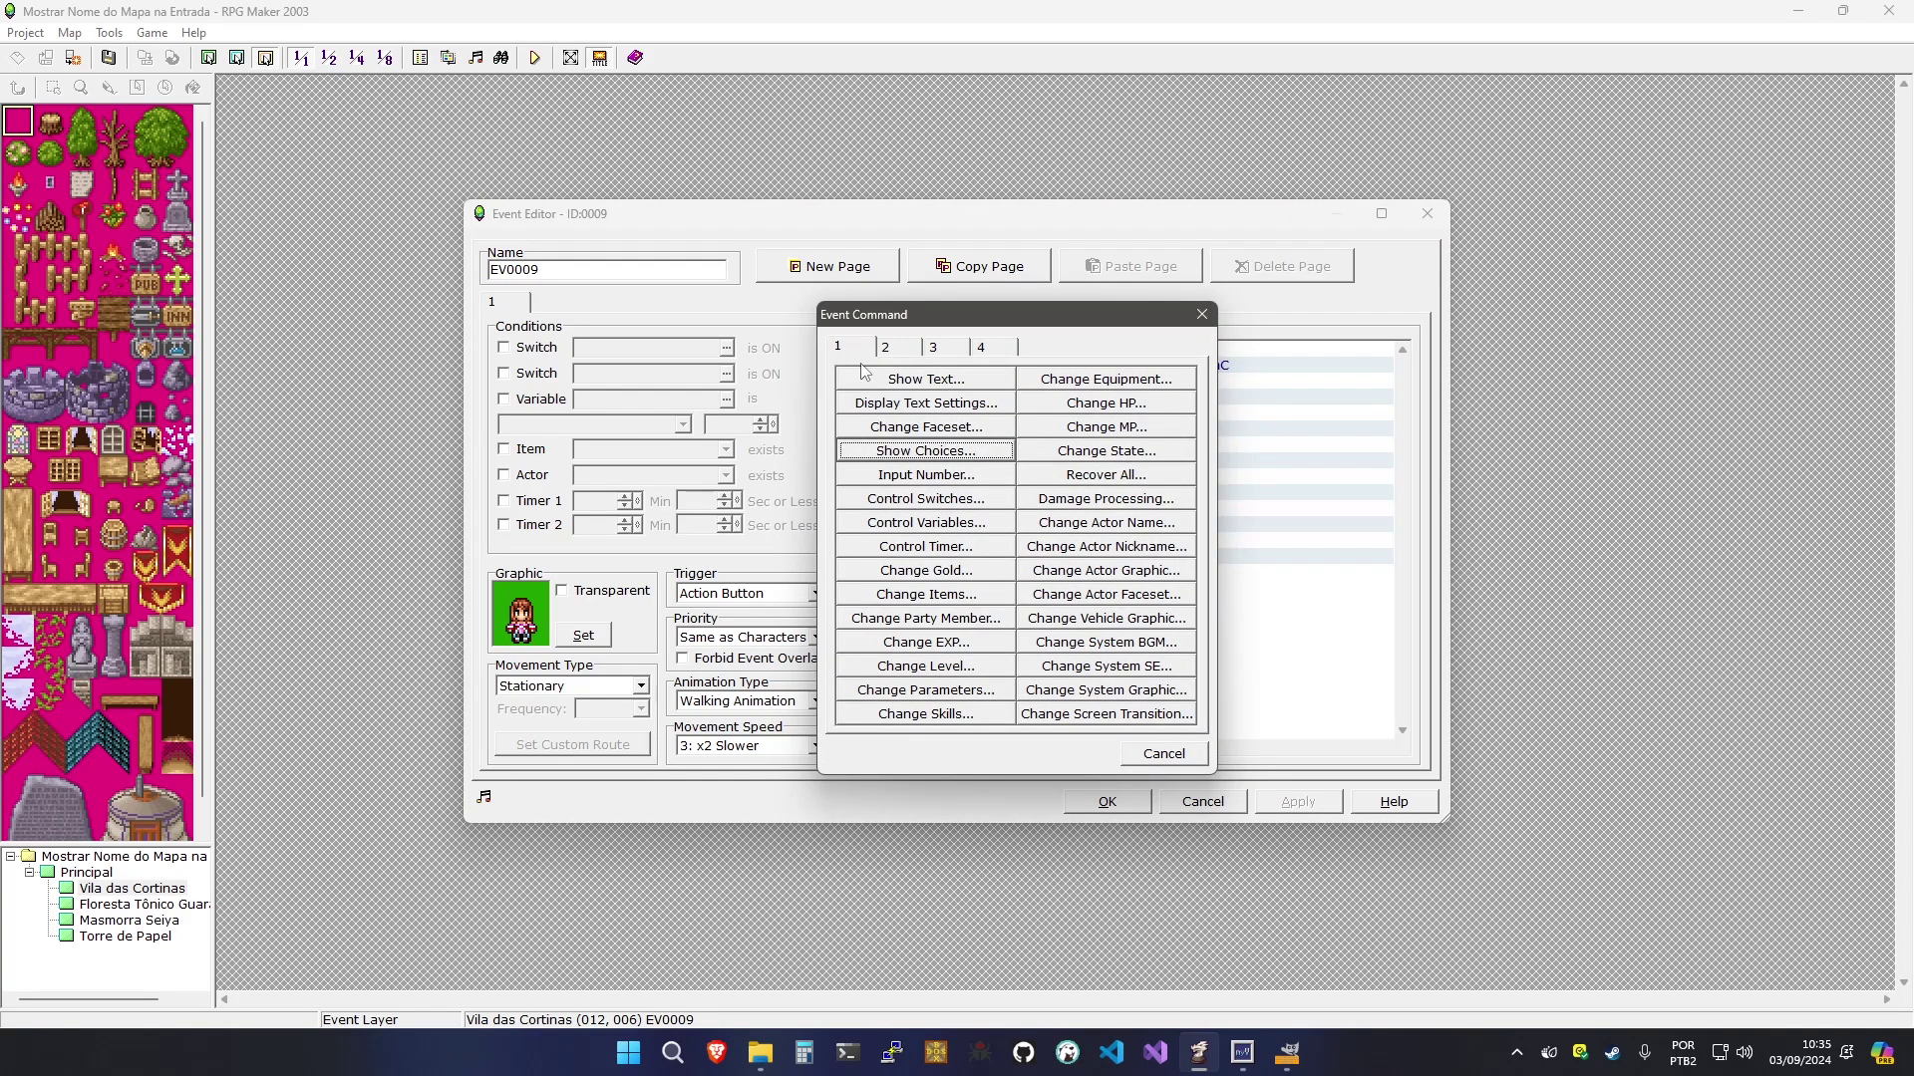
pyautogui.click(873, 523)
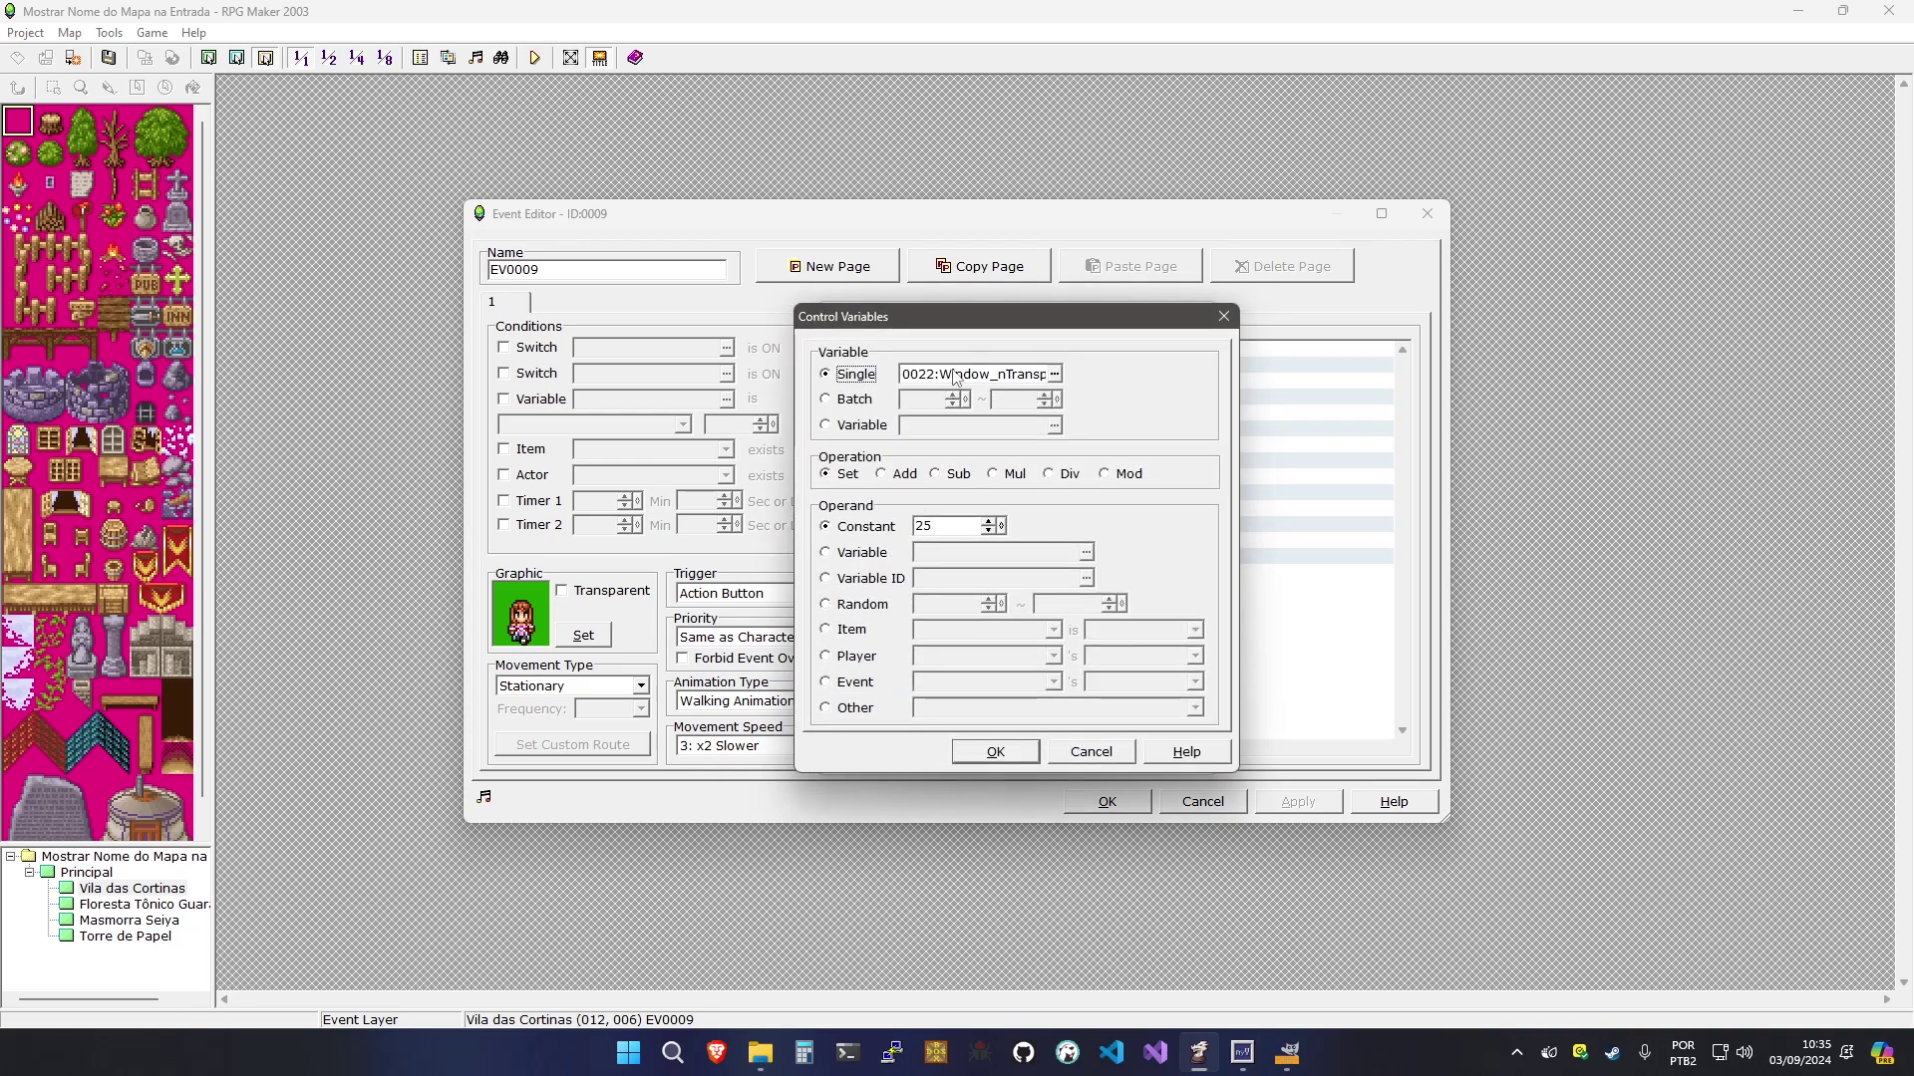
pyautogui.click(954, 376)
pyautogui.doubleClick(1072, 383)
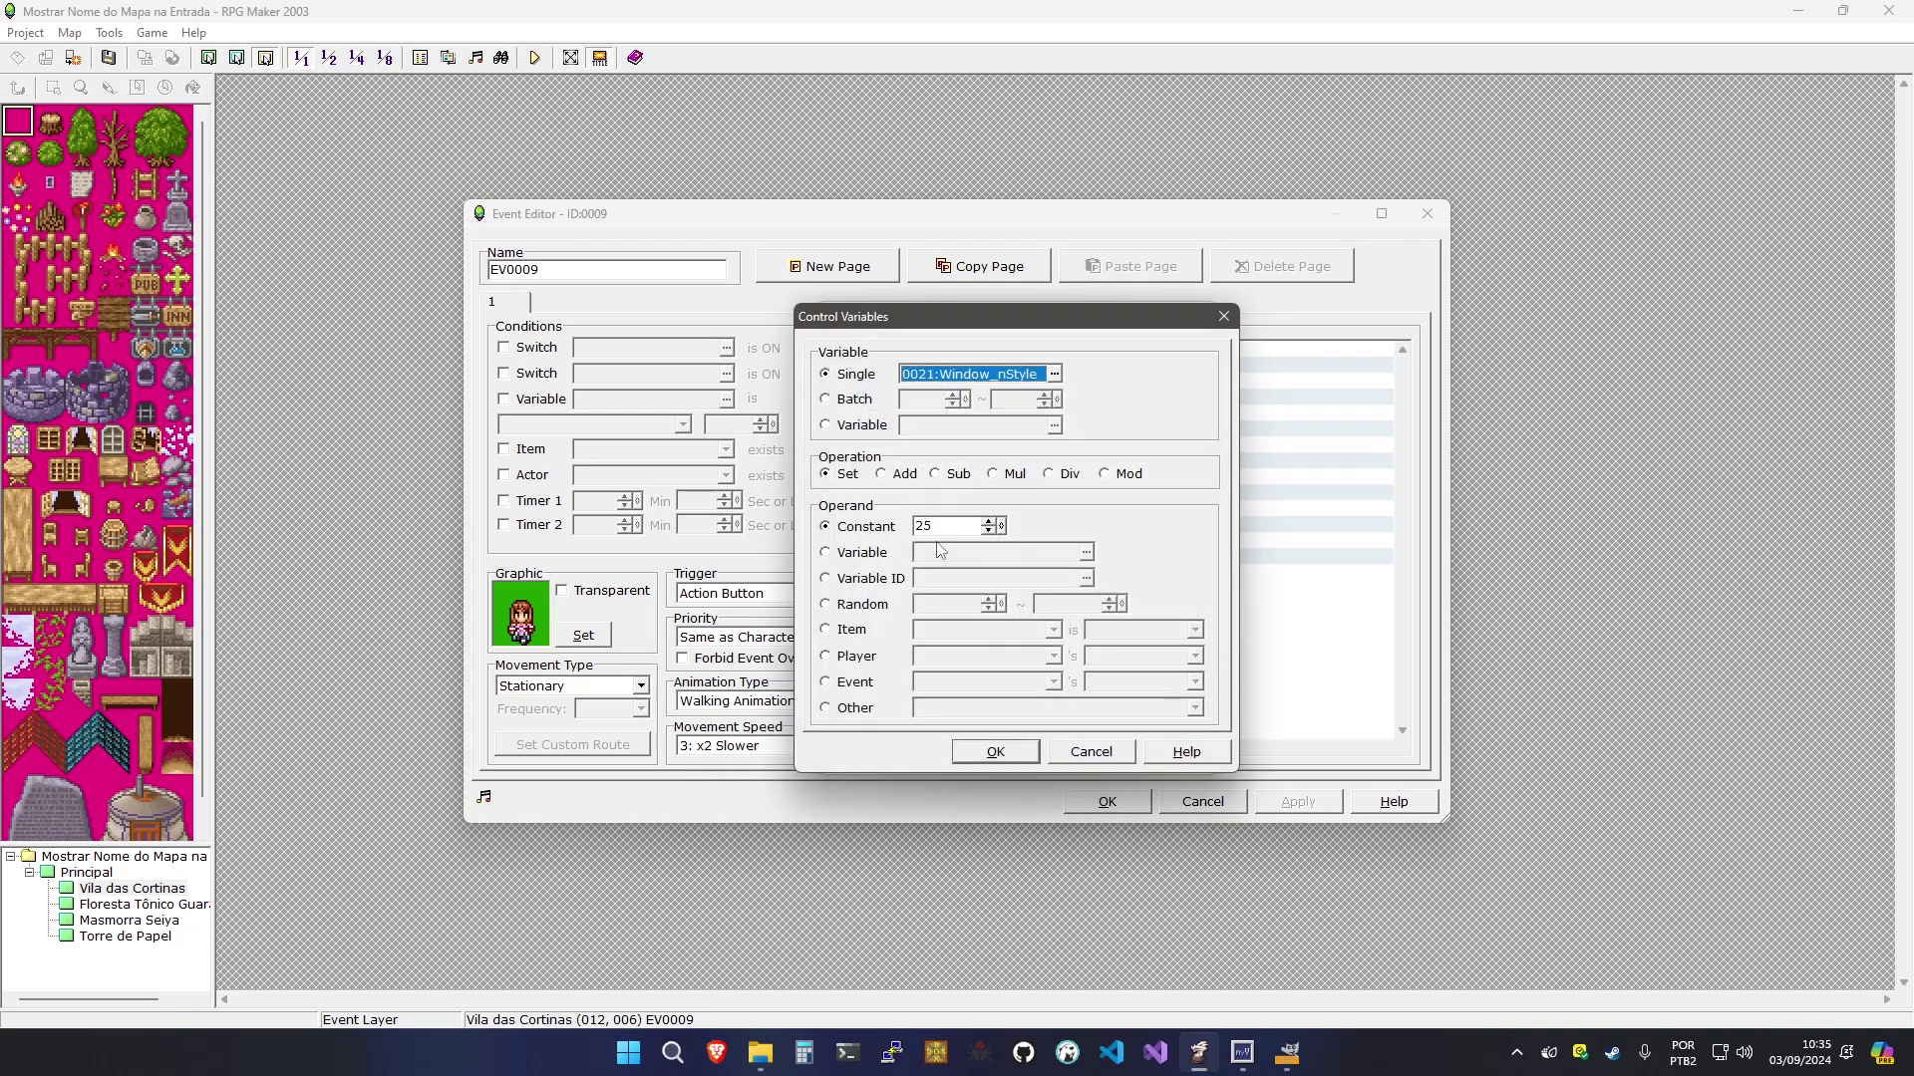
pyautogui.doubleClick(941, 525)
pyautogui.write('1')
pyautogui.press('Return')
# Add a Change System Graphic command with the System graphic below the variable command in the System branch
pyautogui.doubleClick(994, 506)
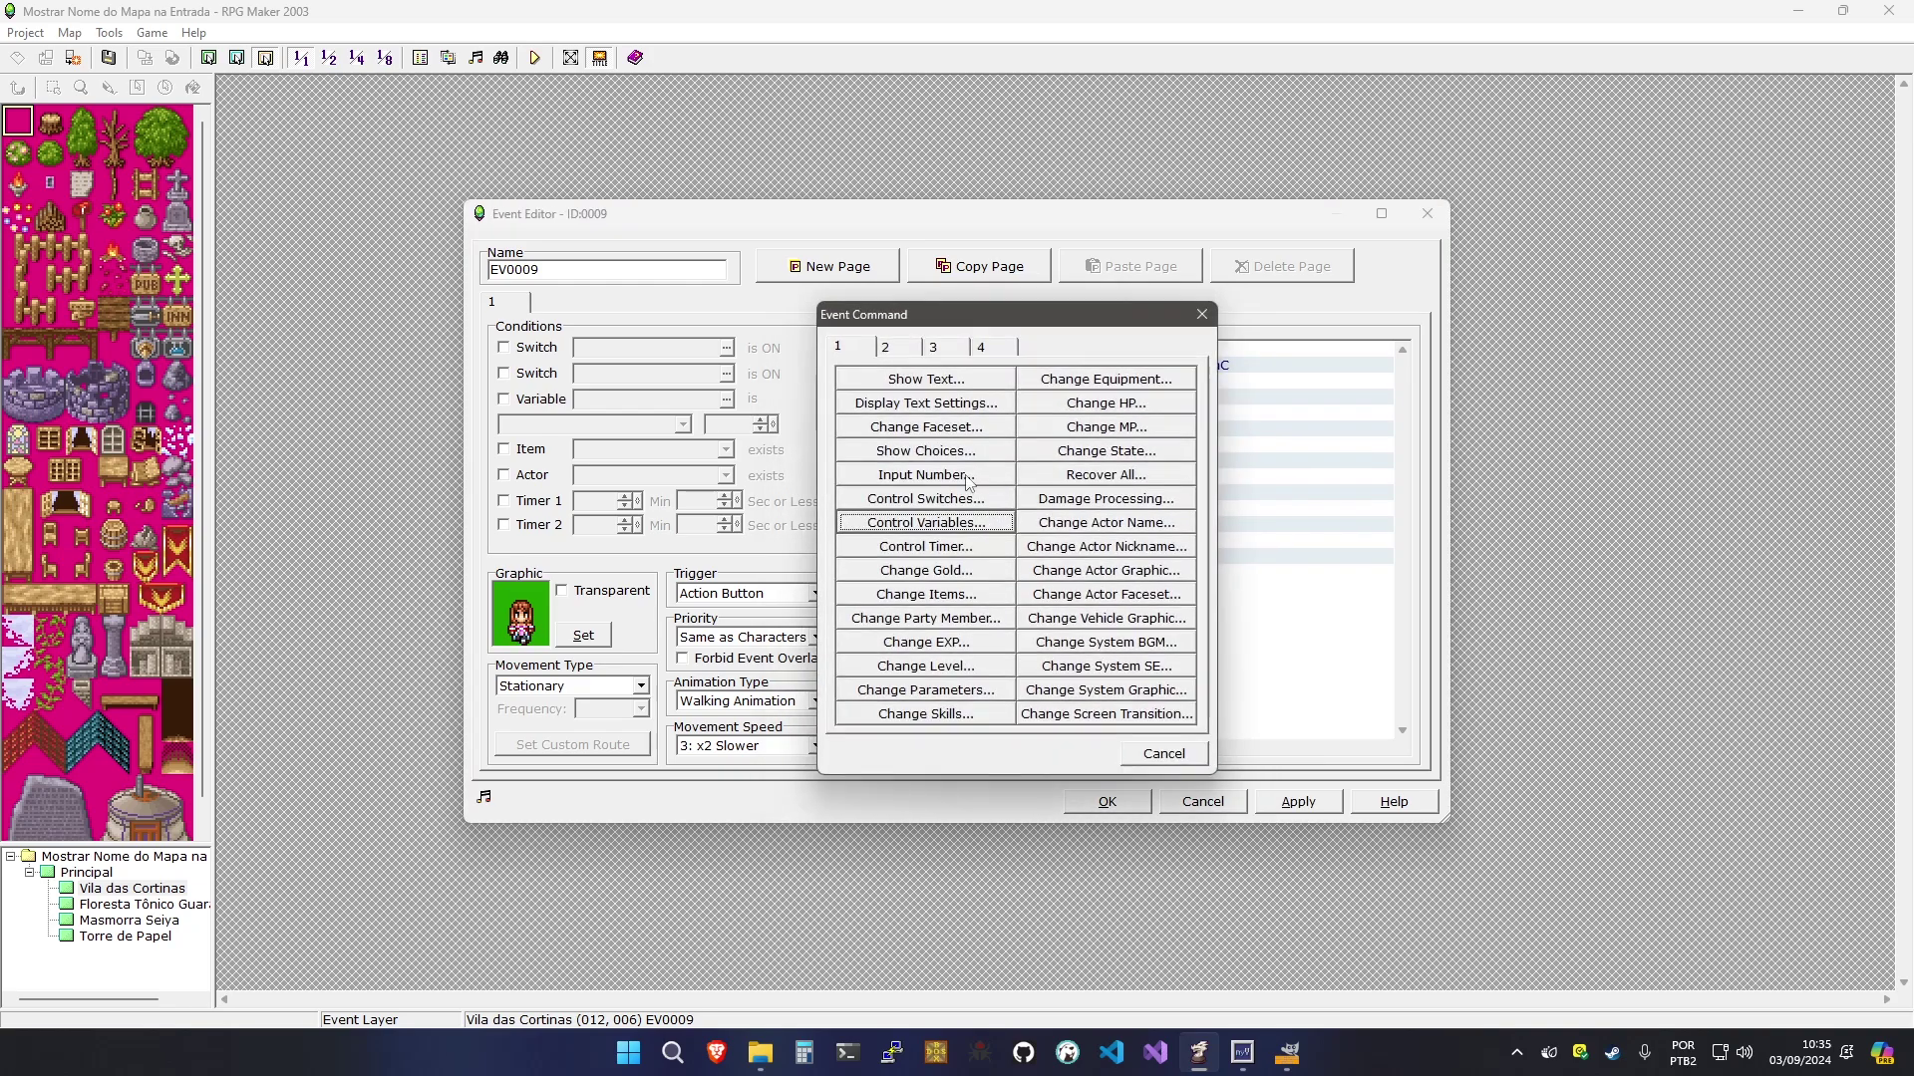
pyautogui.click(902, 351)
pyautogui.click(872, 349)
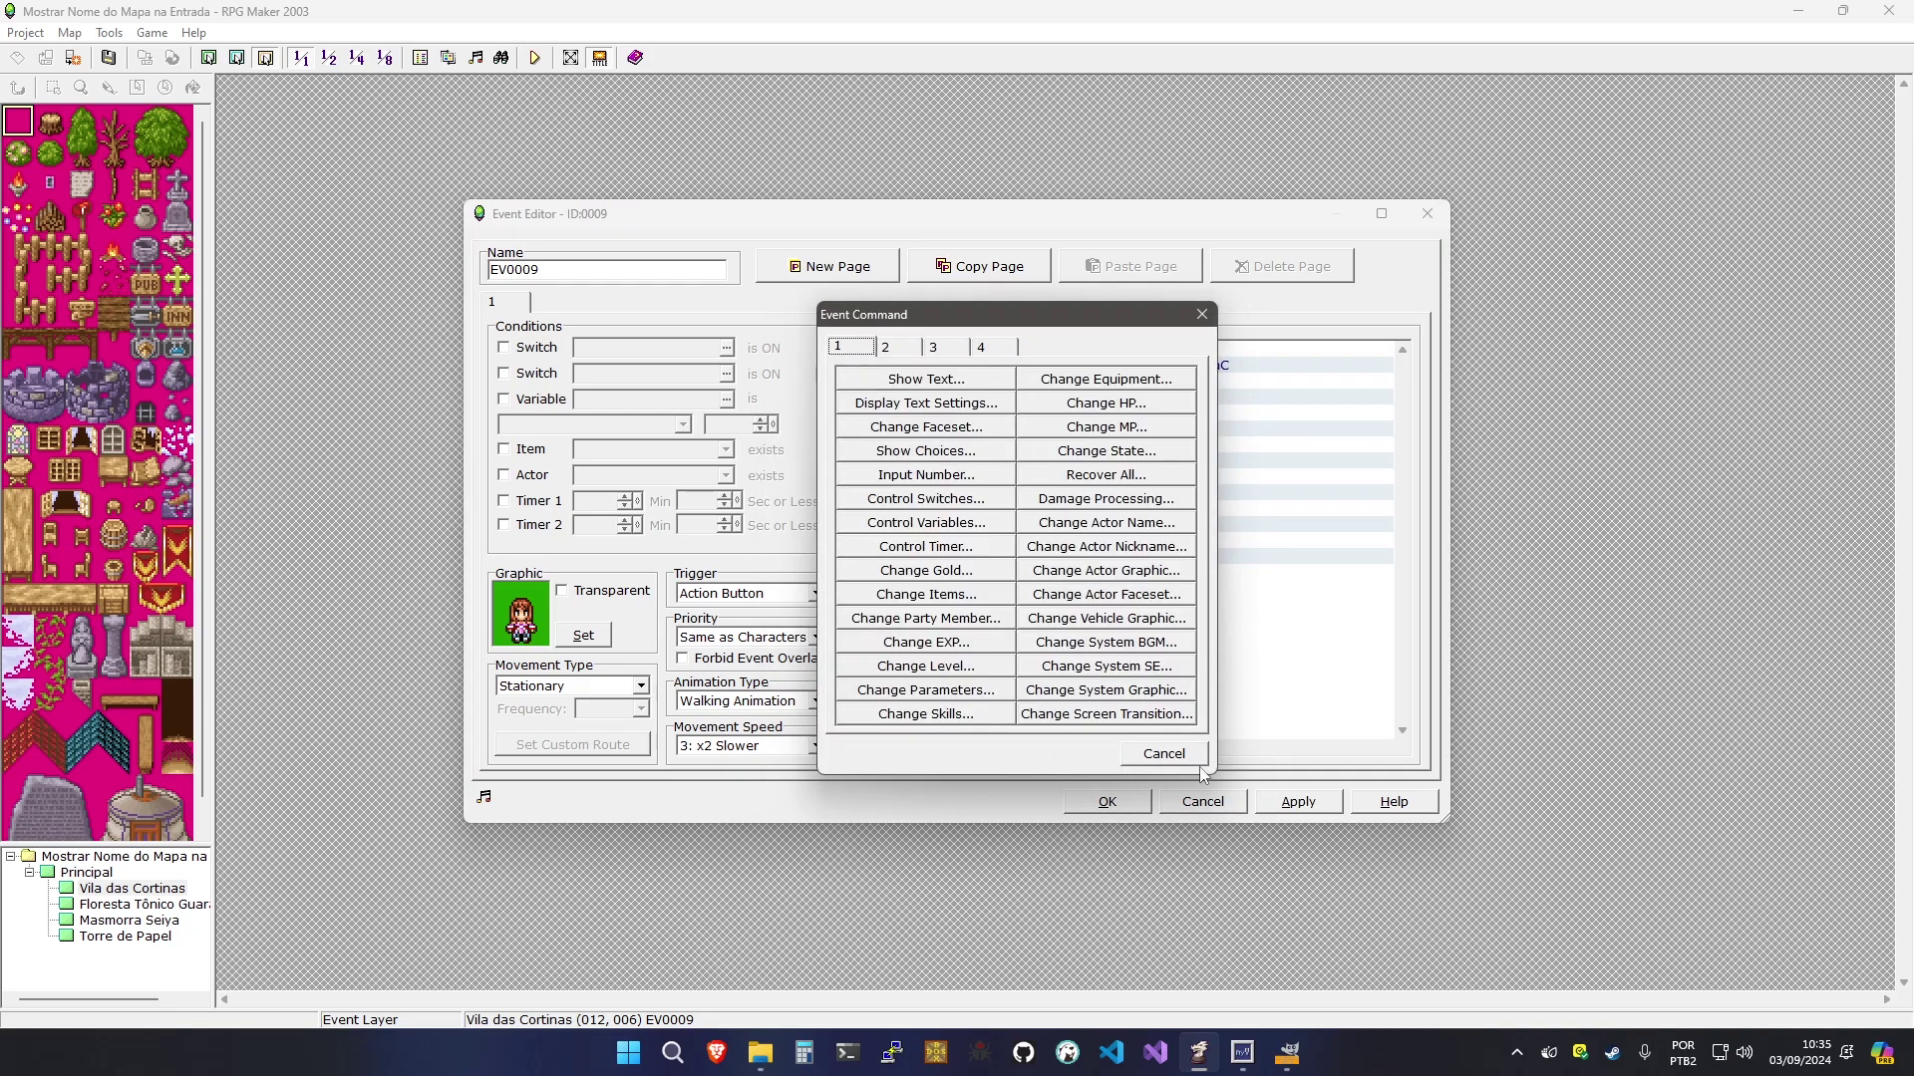
pyautogui.click(1105, 689)
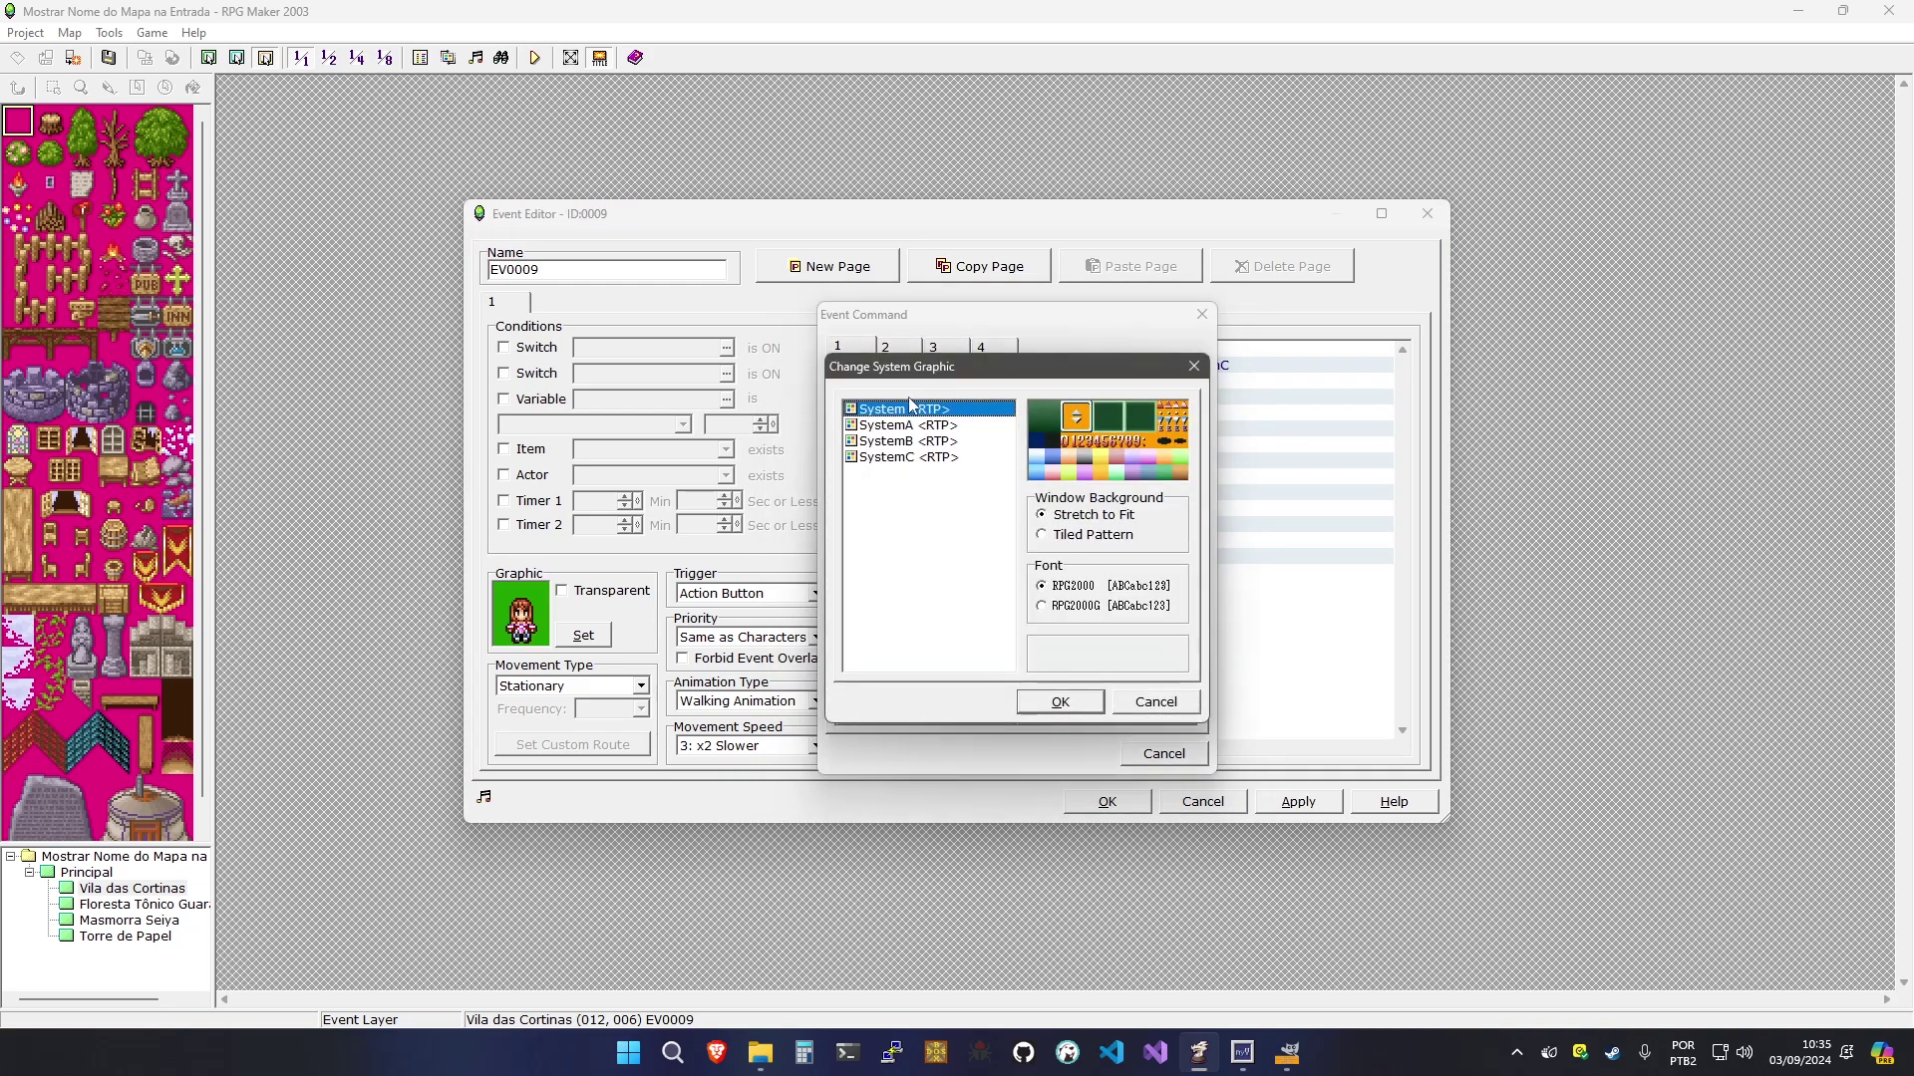
pyautogui.click(1023, 697)
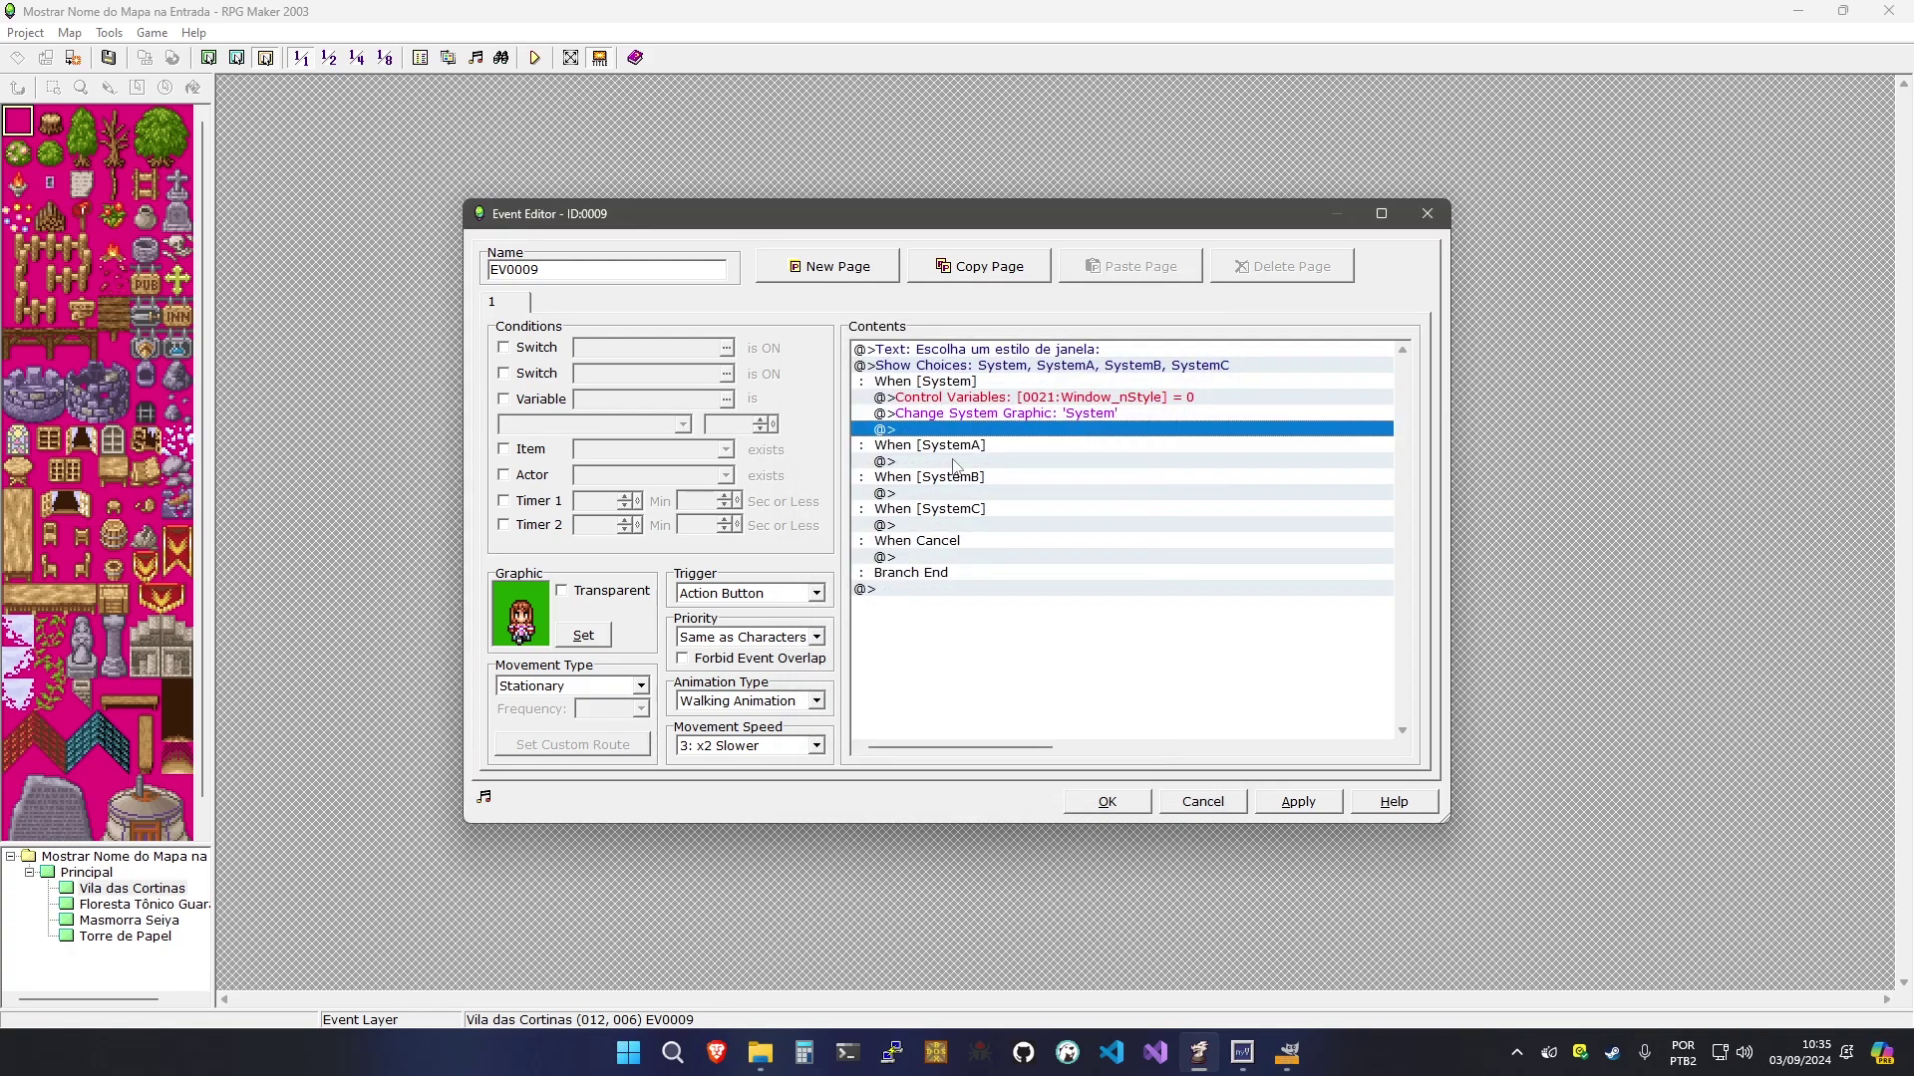
# In the SystemA branch, set Window_nStyle to 1 and change the system graphic to SystemA
pyautogui.click(955, 460)
pyautogui.doubleClick(952, 465)
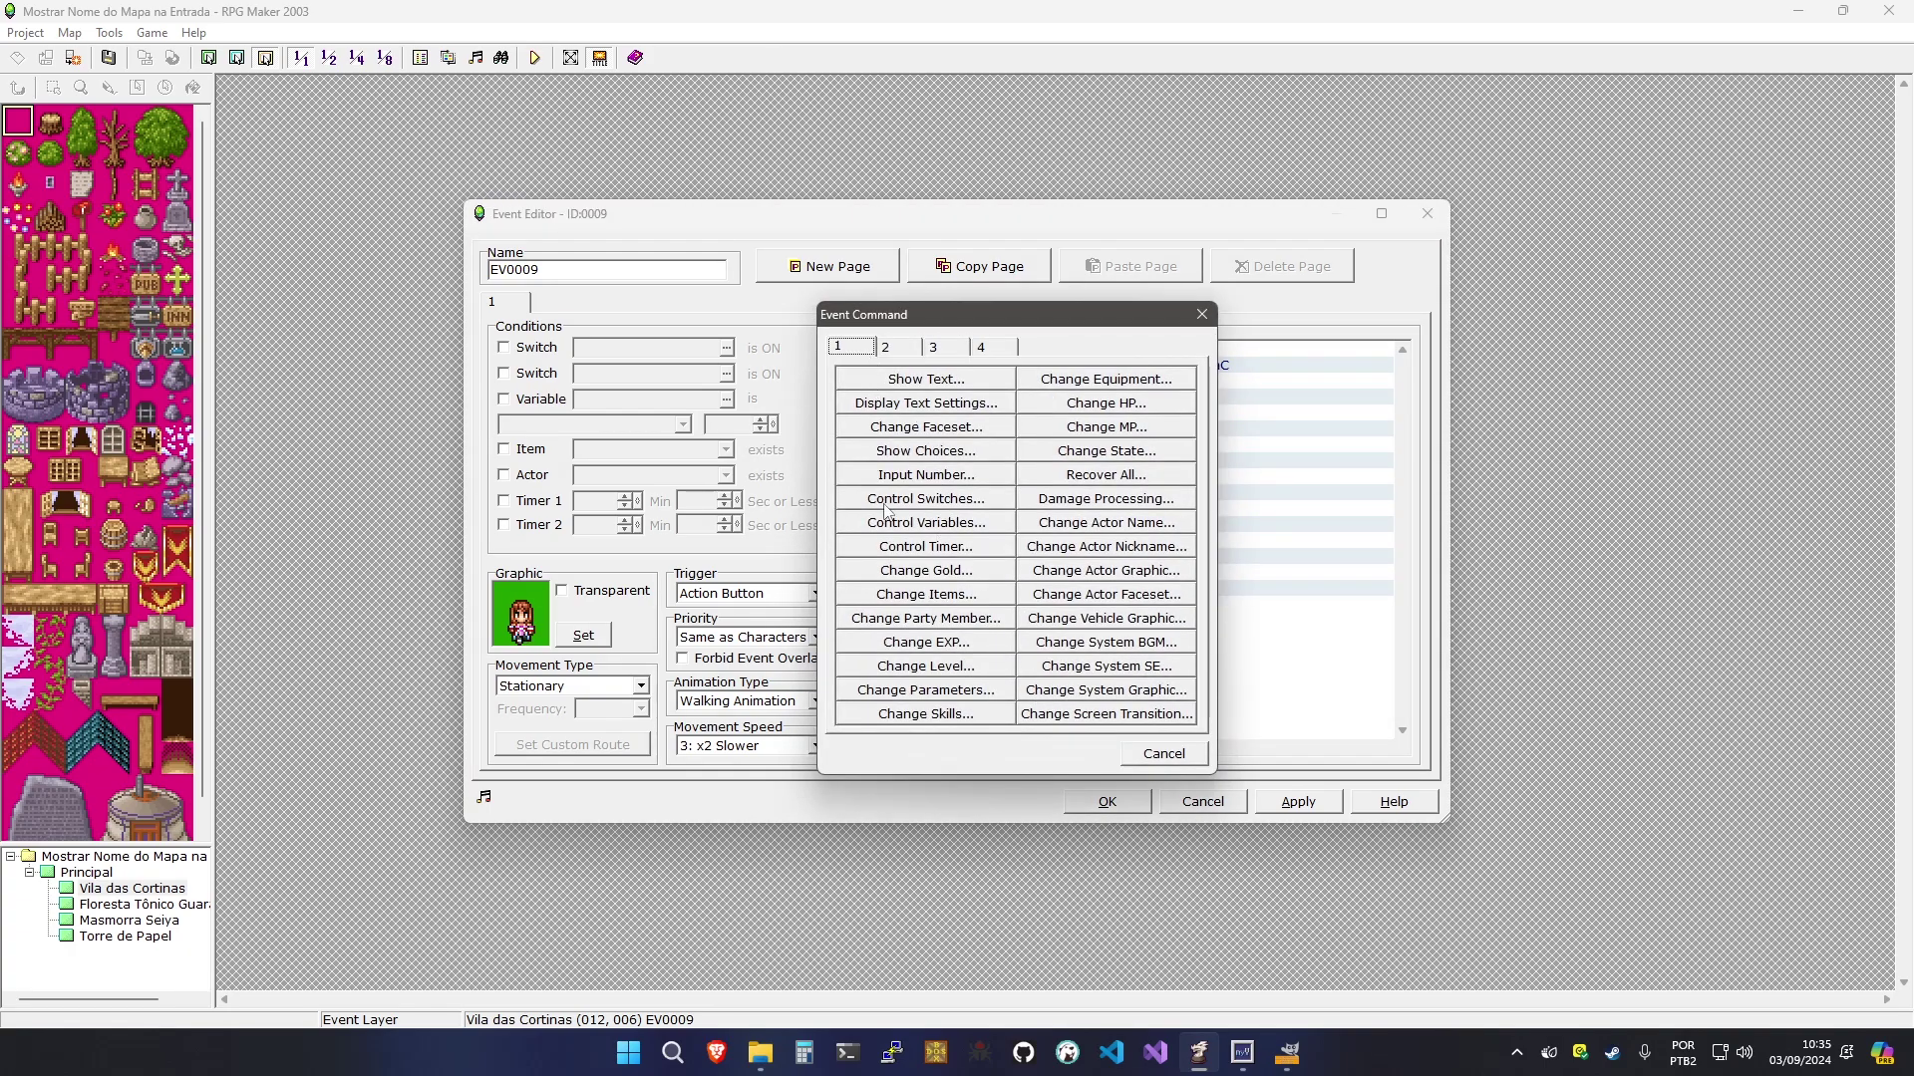
pyautogui.click(894, 520)
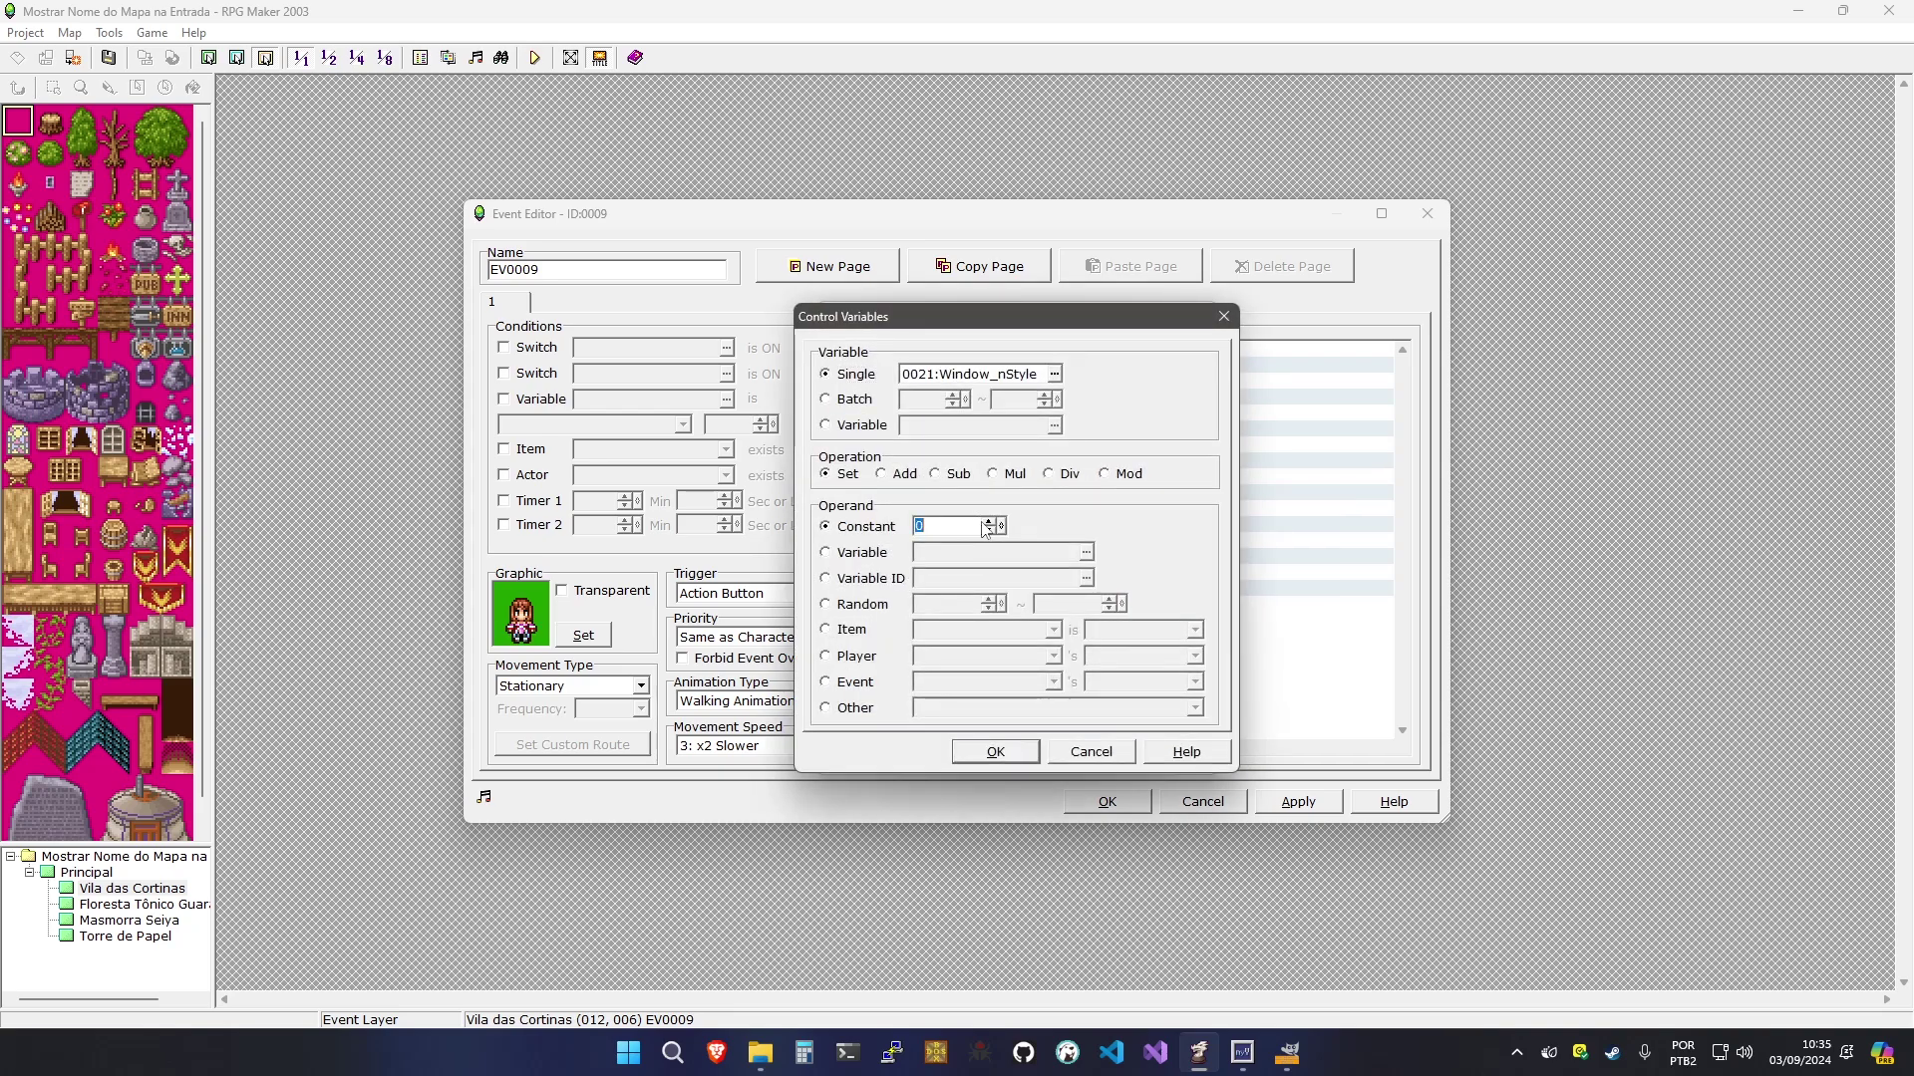
pyautogui.press('Return')
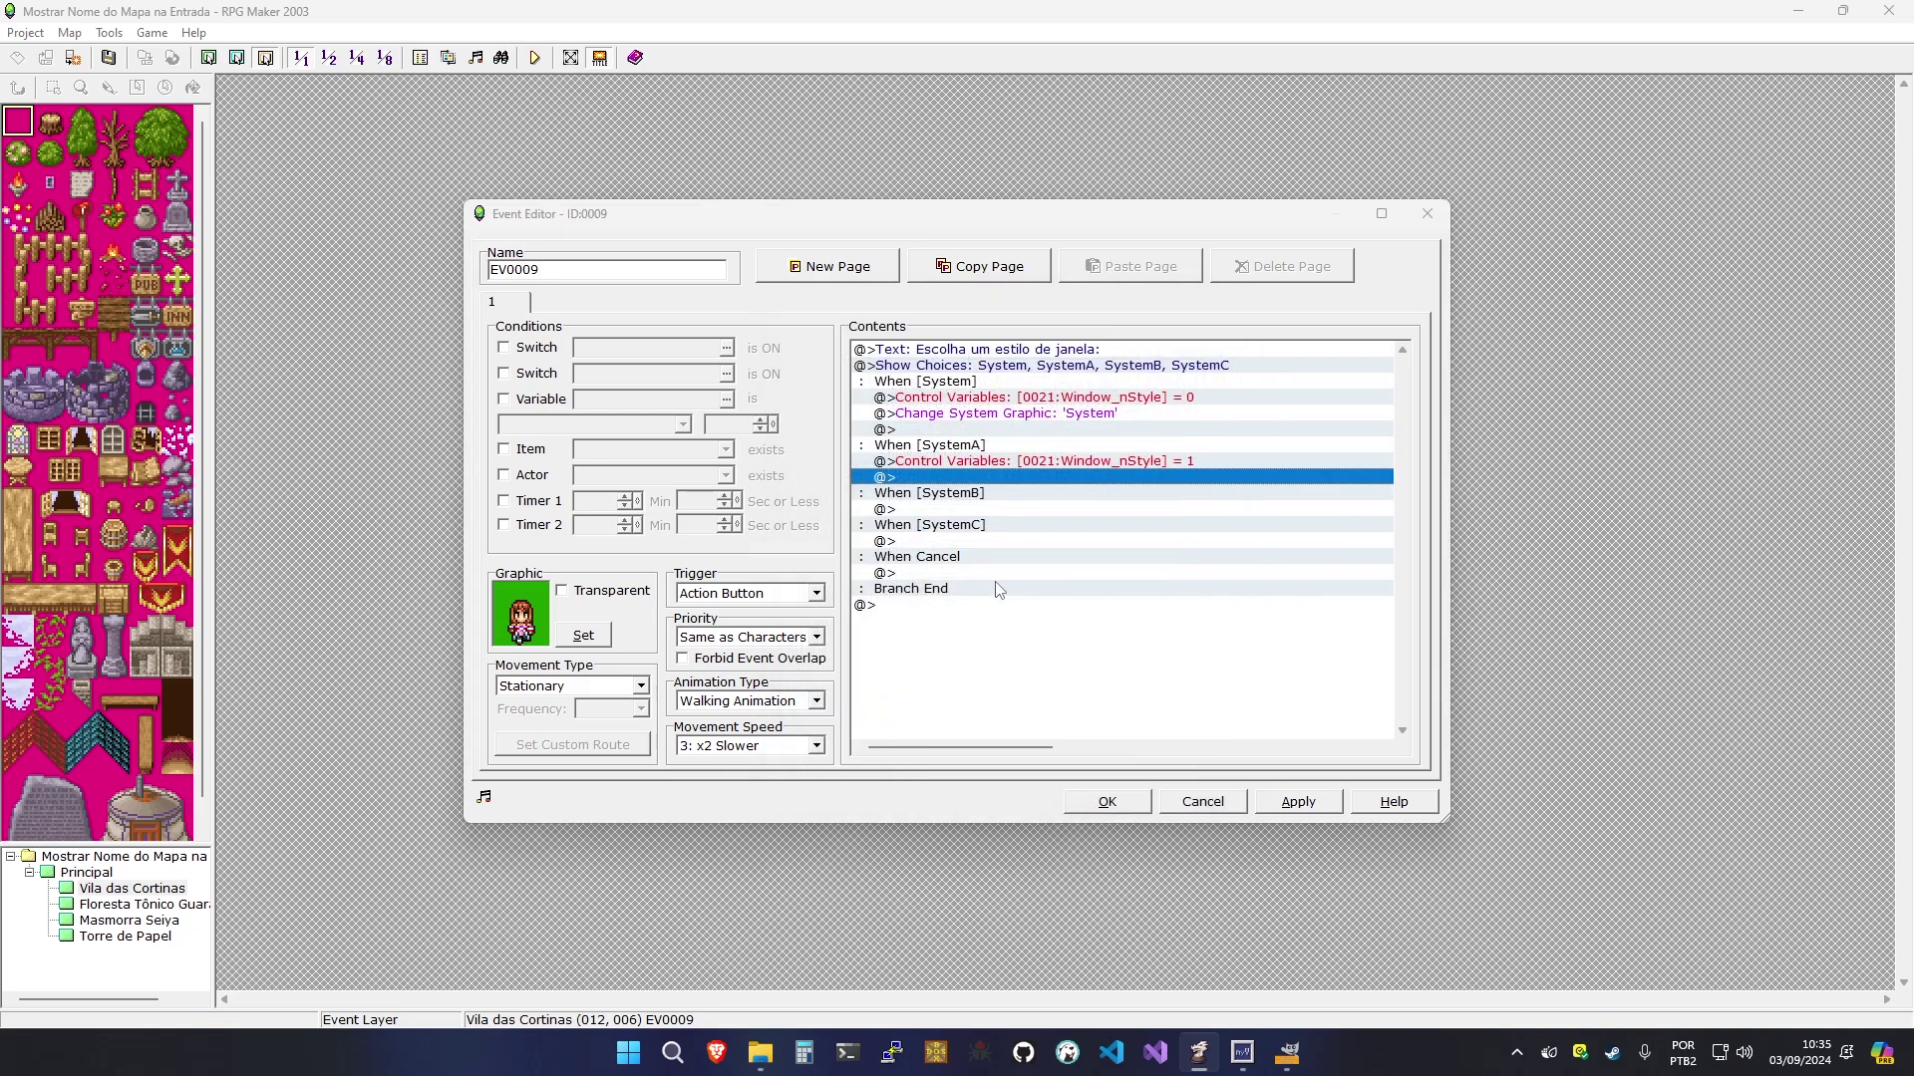
pyautogui.press('Return')
pyautogui.press('Return')
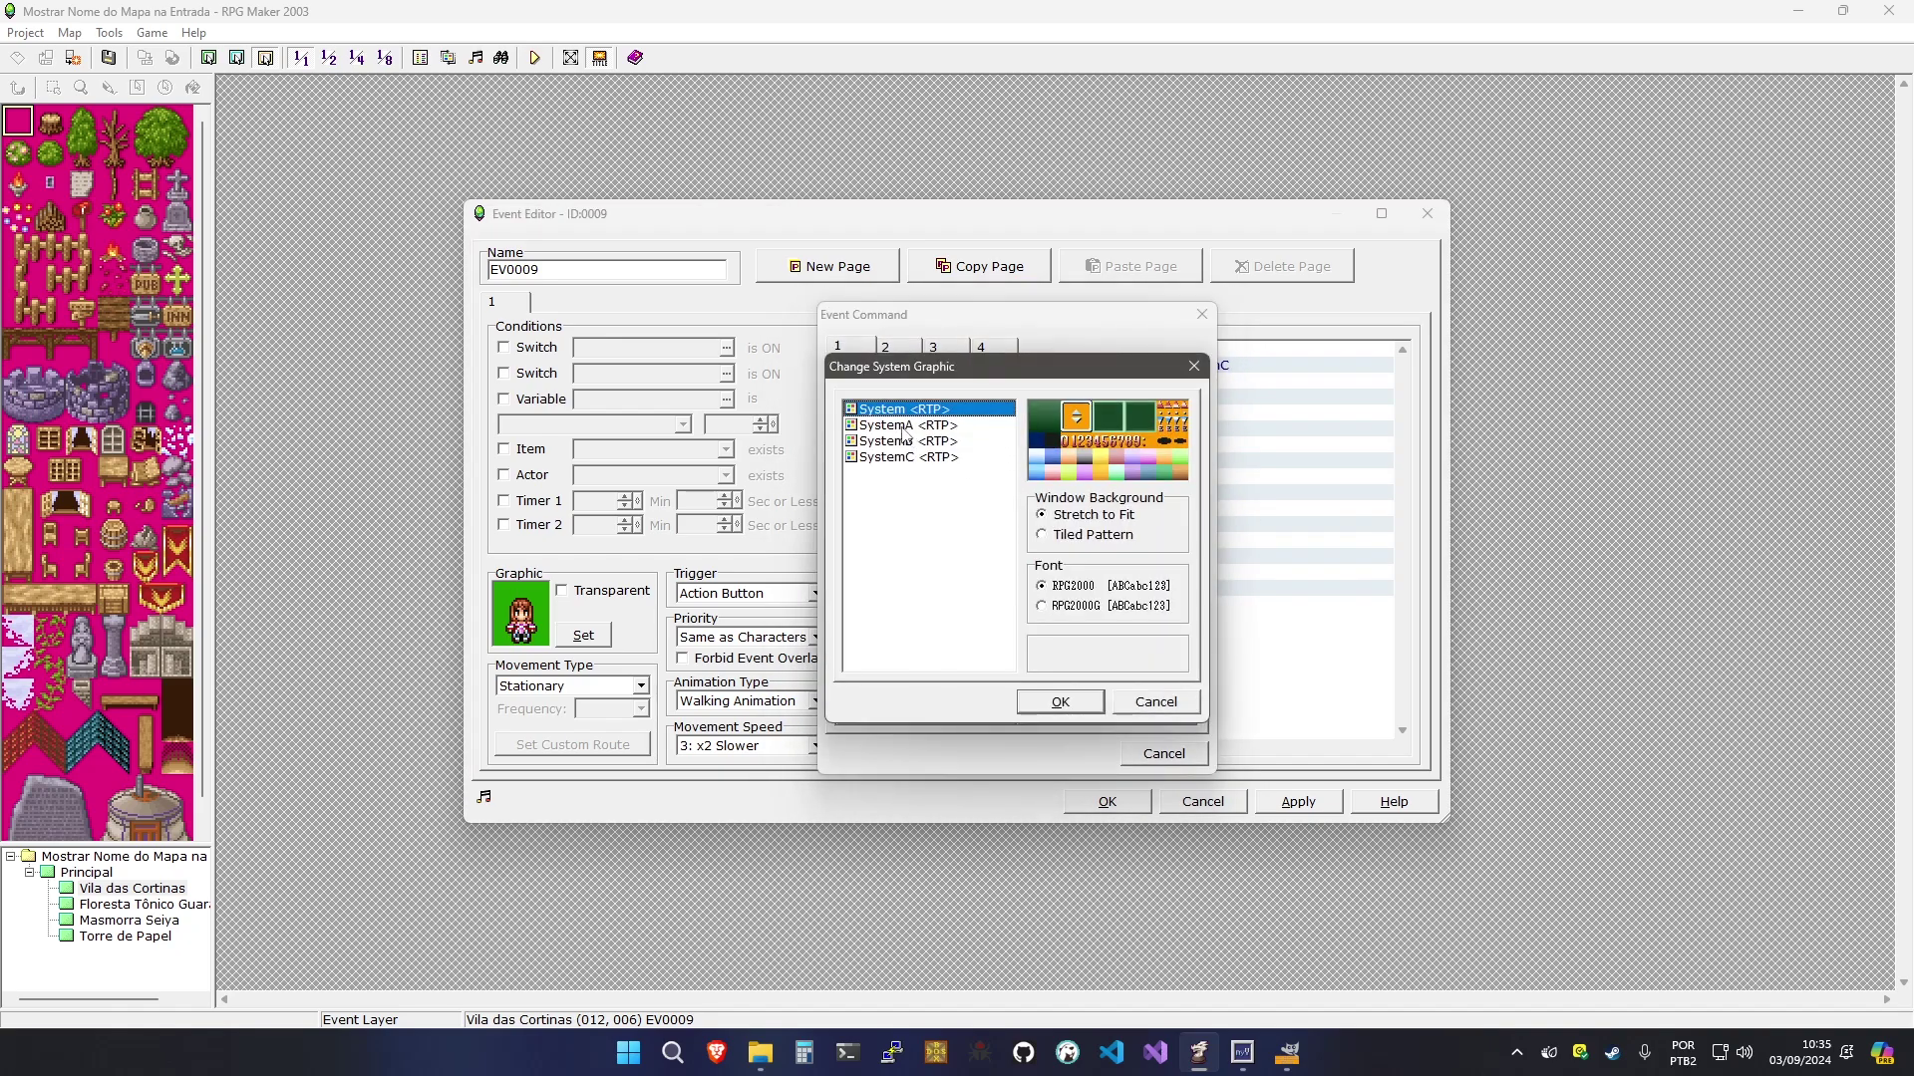
pyautogui.doubleClick(903, 427)
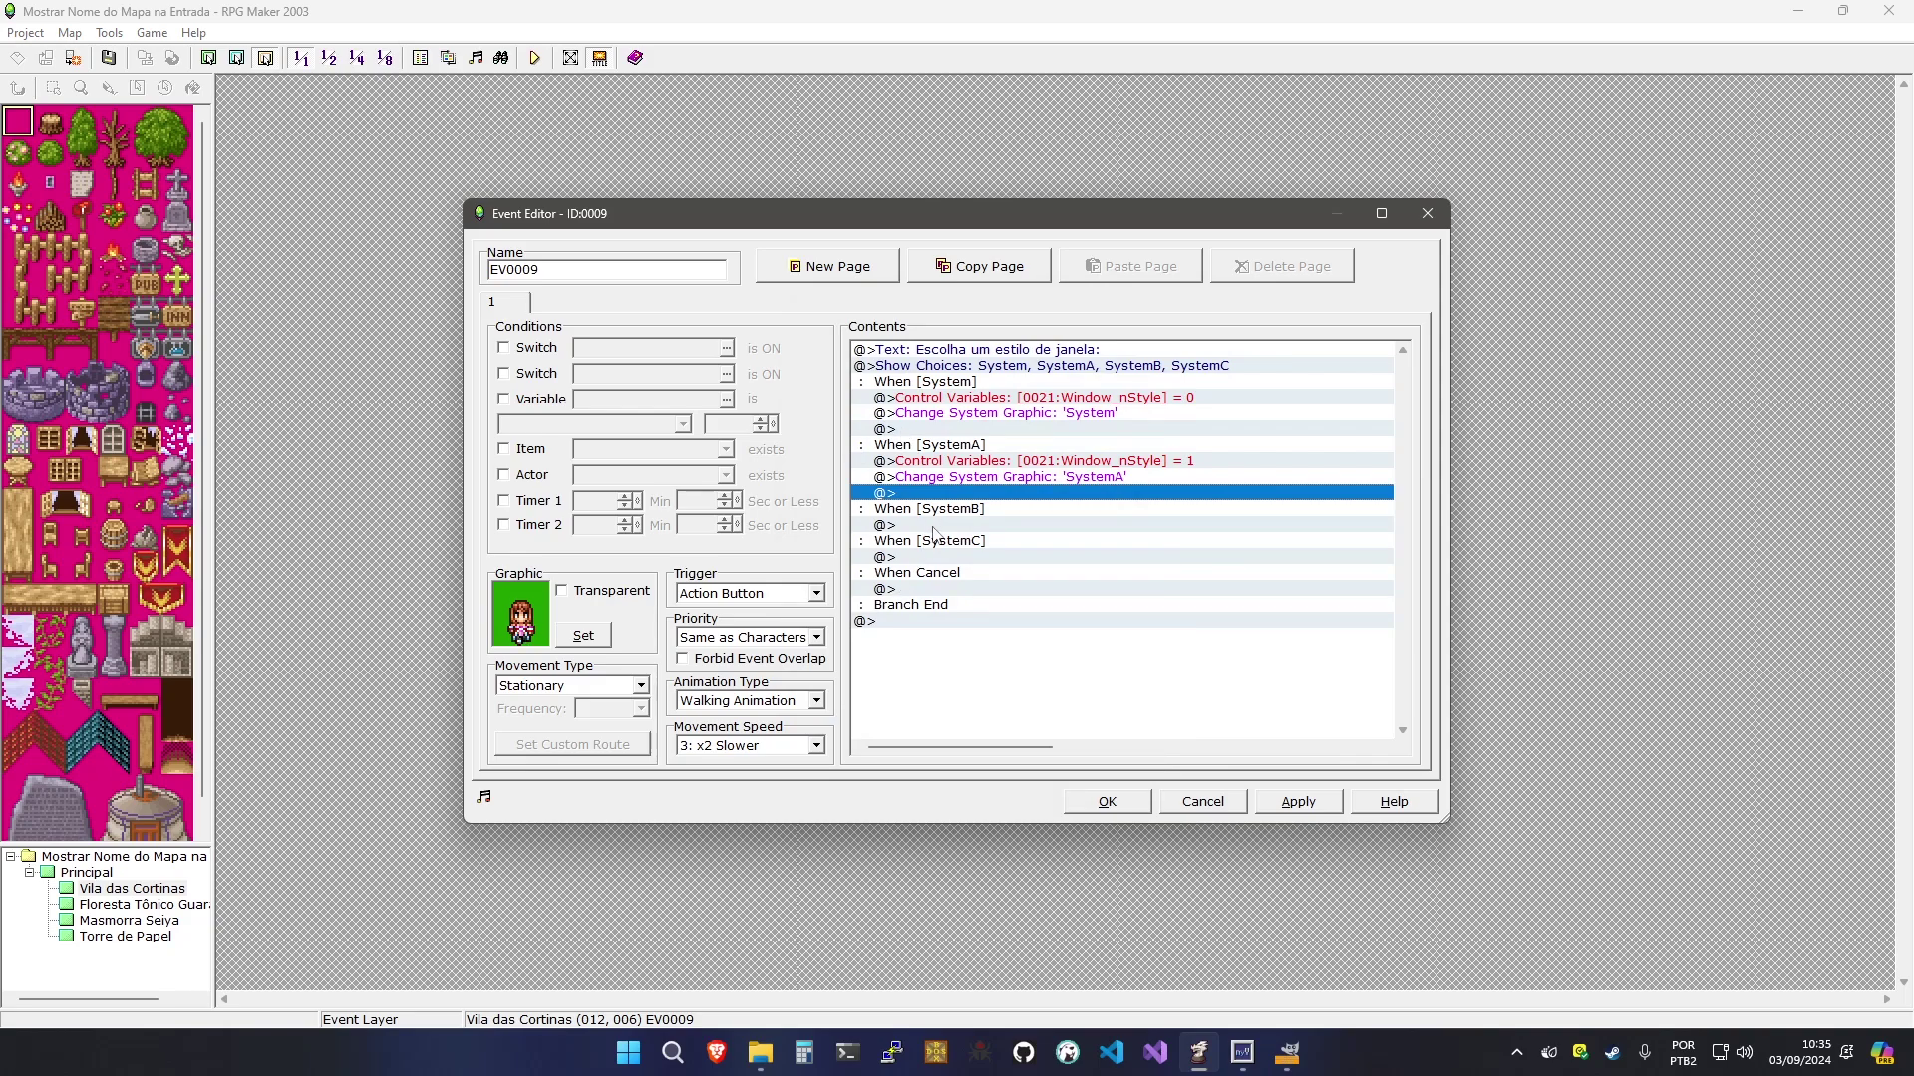
# Fill the SystemB and SystemC branches with Window_nStyle 2 and 3 and their matching system graphics, and save the event
pyautogui.click(933, 526)
pyautogui.doubleClick(933, 526)
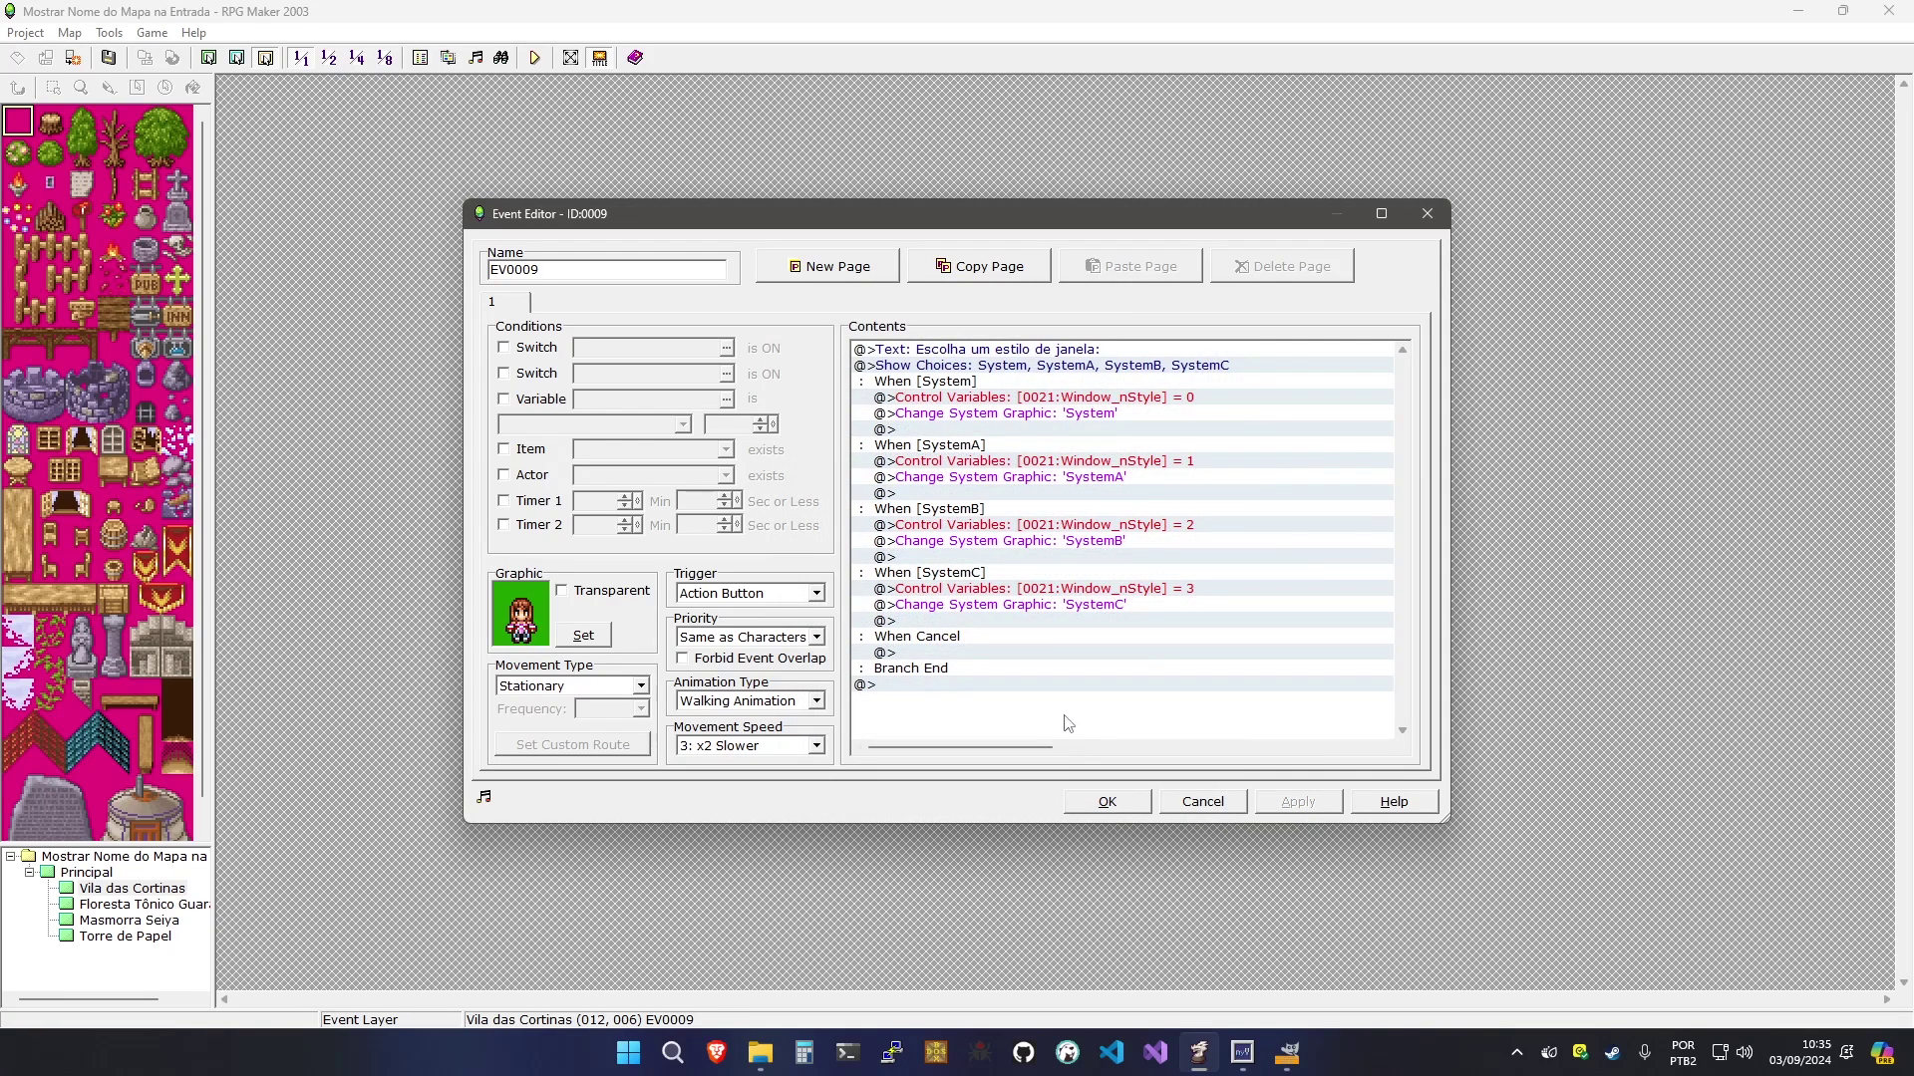
pyautogui.click(1095, 795)
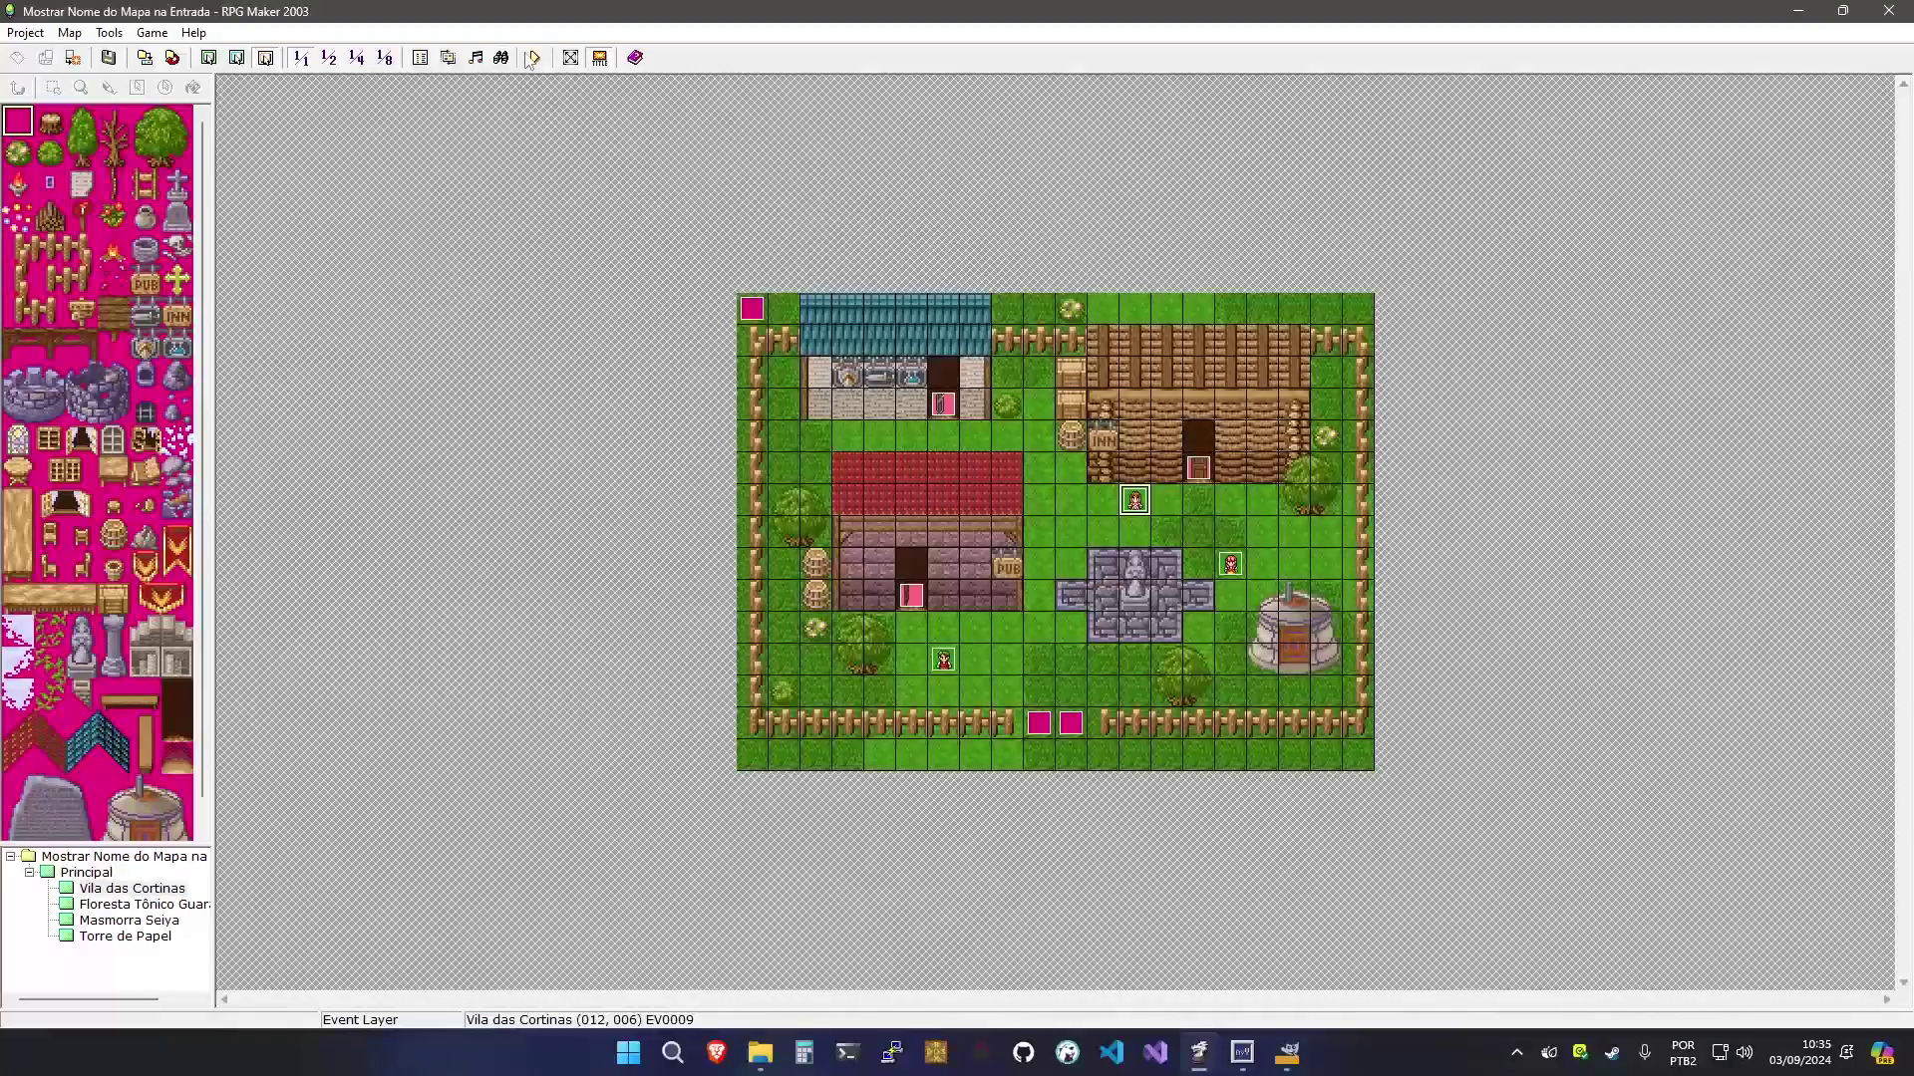
# Playtest the game, enter Vila das Cortinas and talk to the new window style character
pyautogui.click(535, 58)
pyautogui.press('Return')
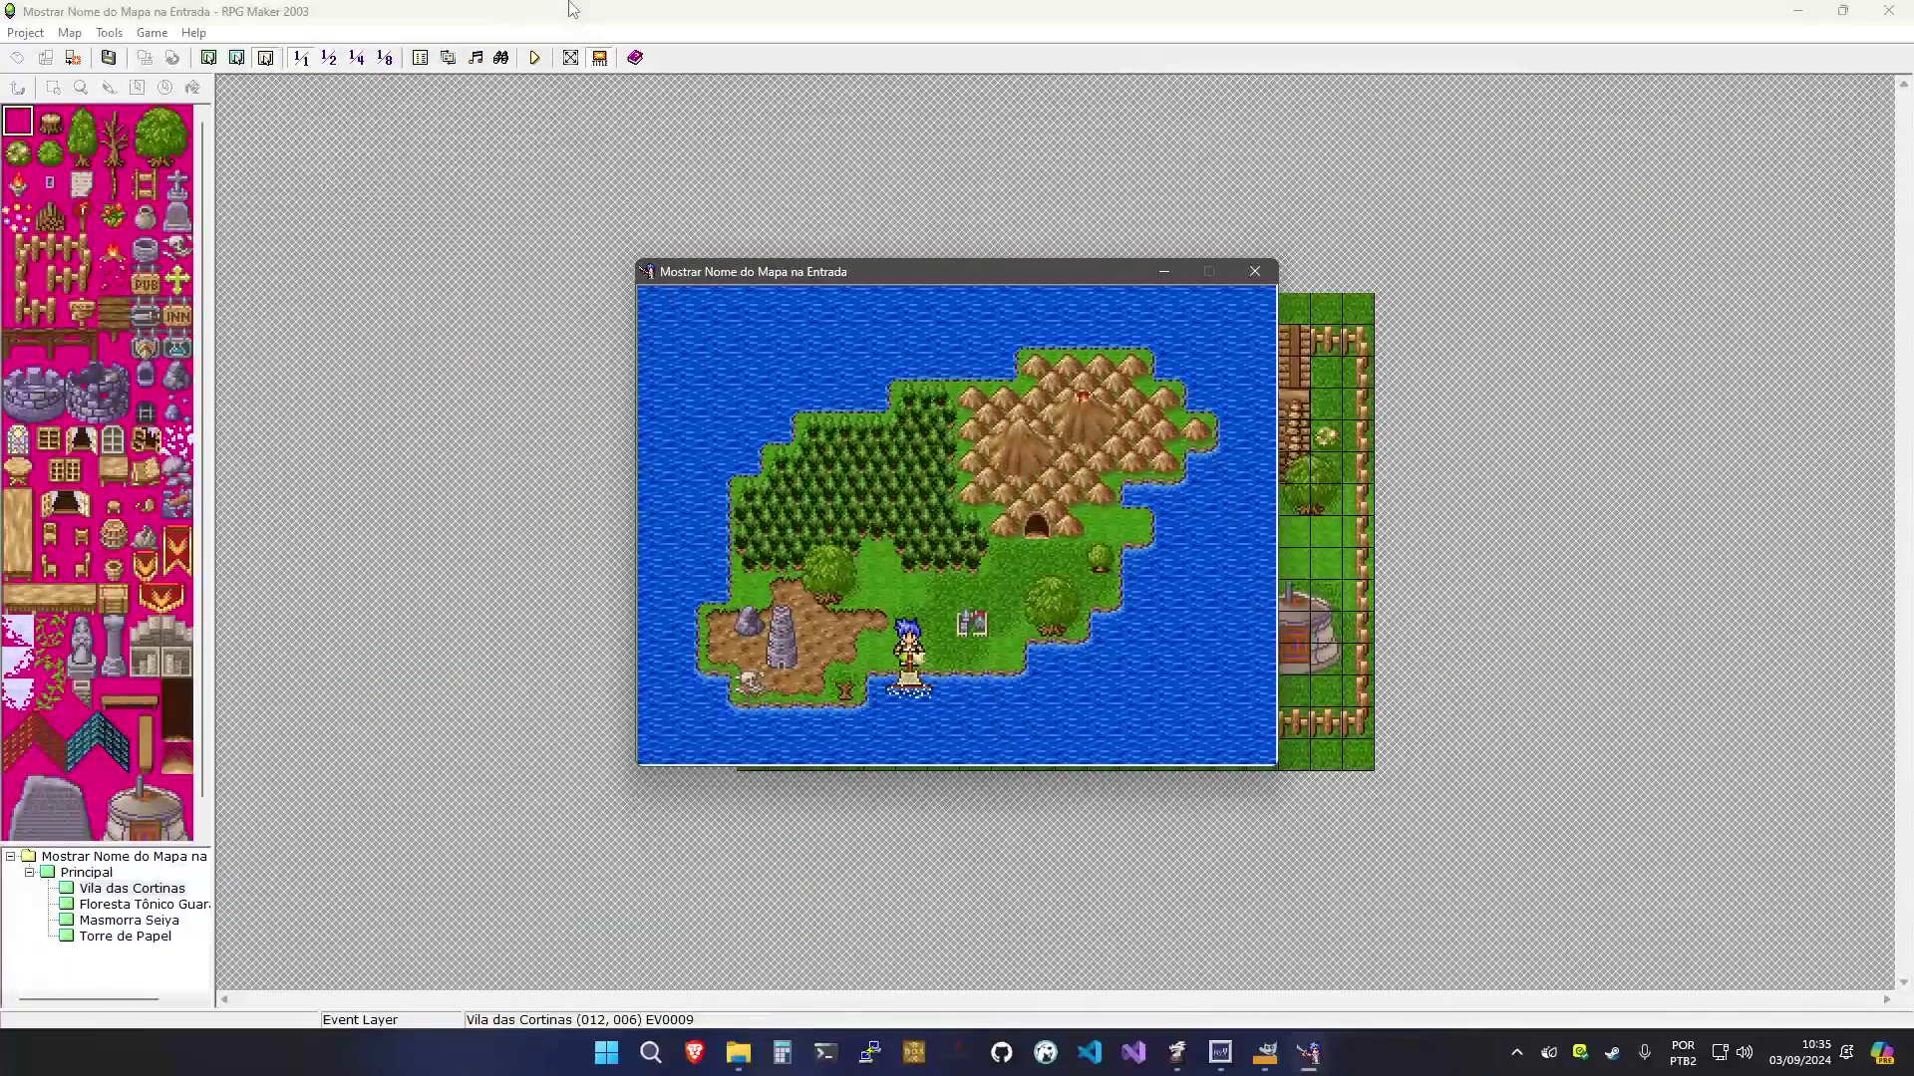
pyautogui.press('Right')
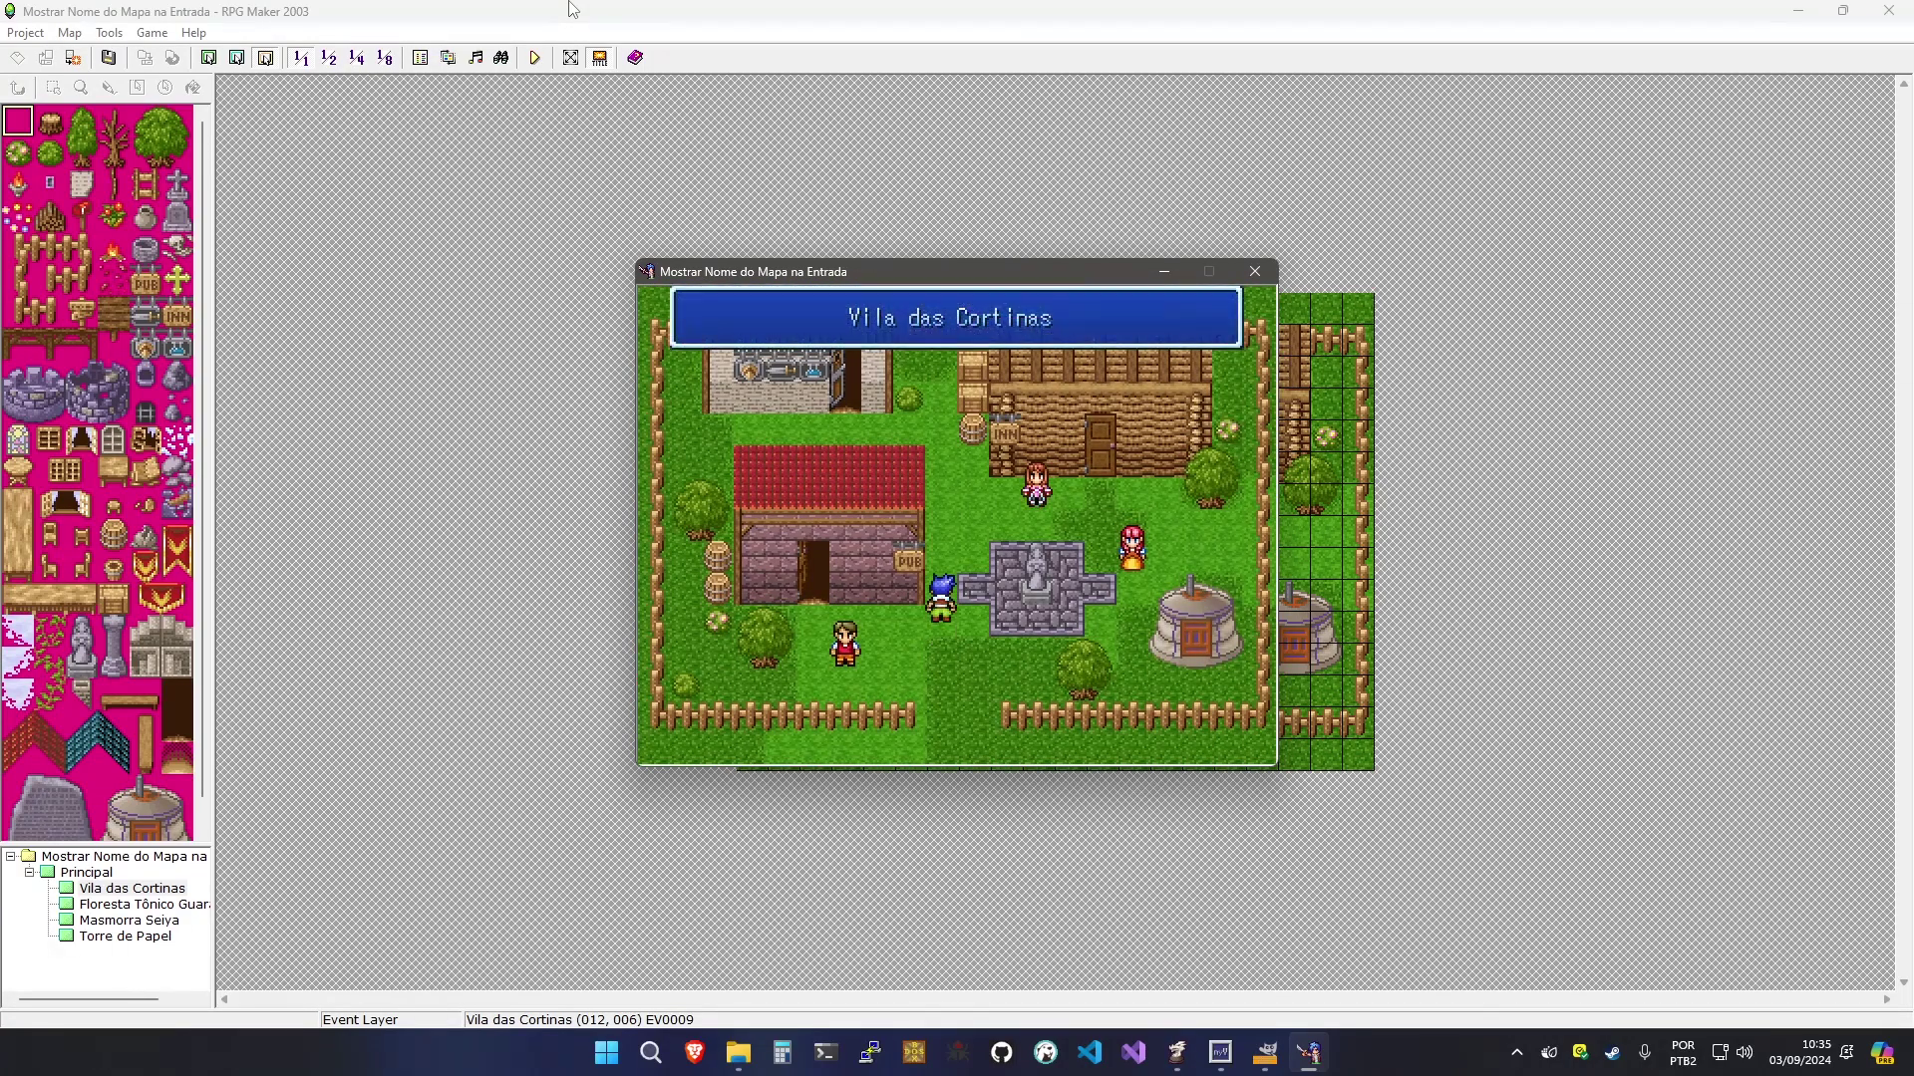
pyautogui.press('Up')
pyautogui.press('Right')
pyautogui.press('Return')
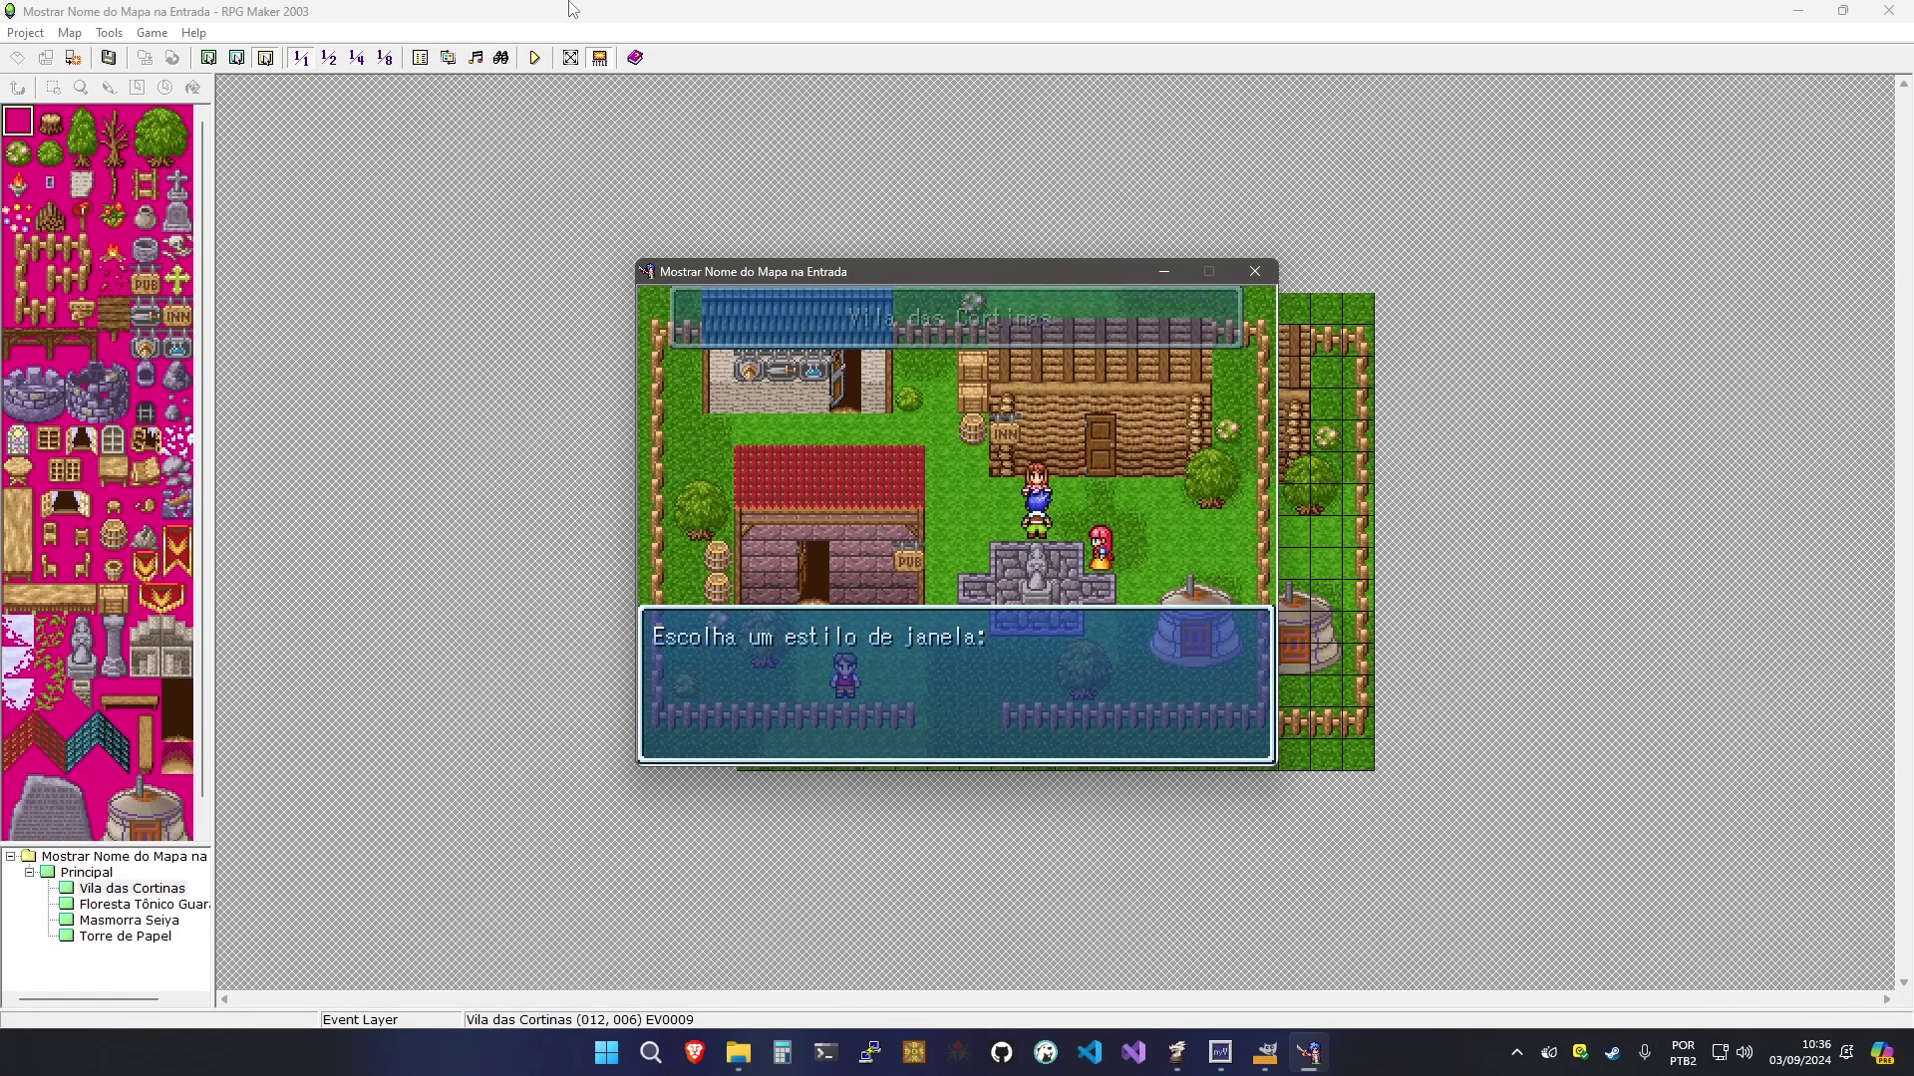
# Advance the character's message and choose the System window style
pyautogui.press('Return')
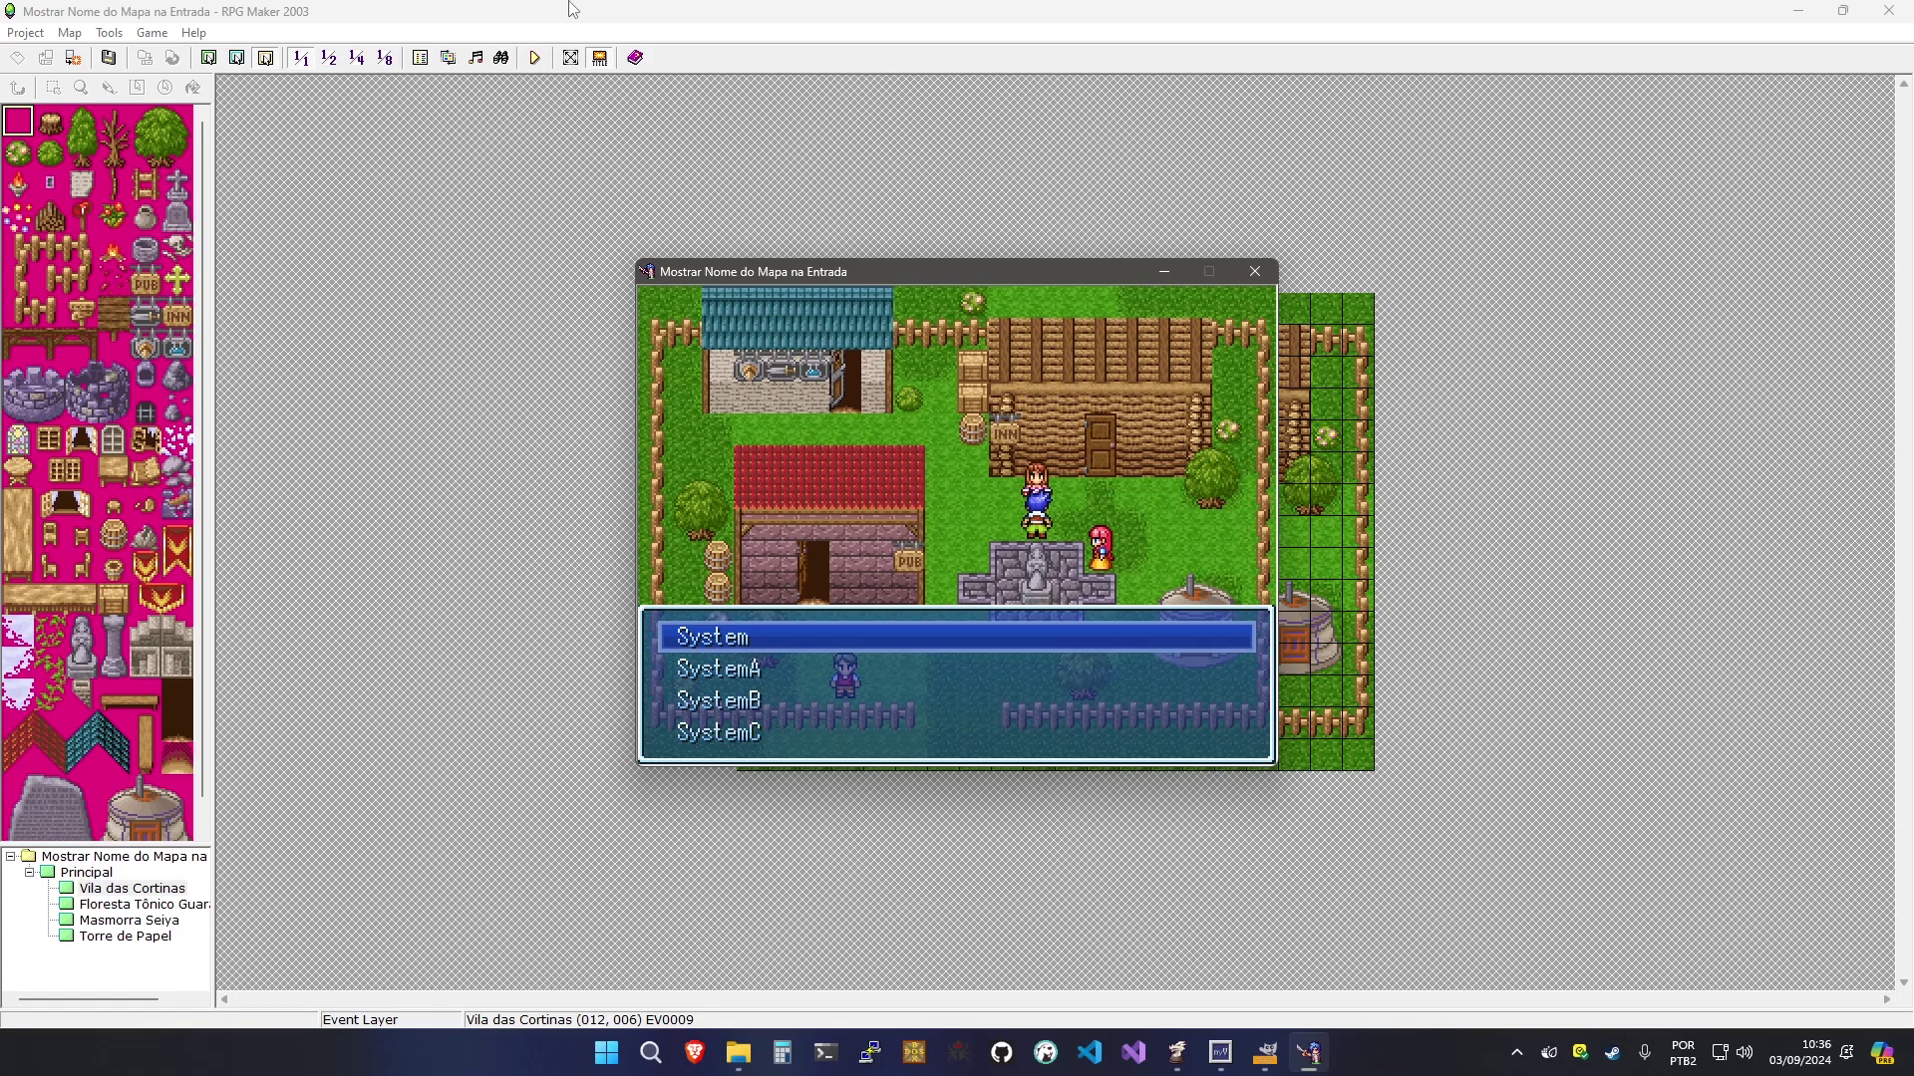
pyautogui.press('Down')
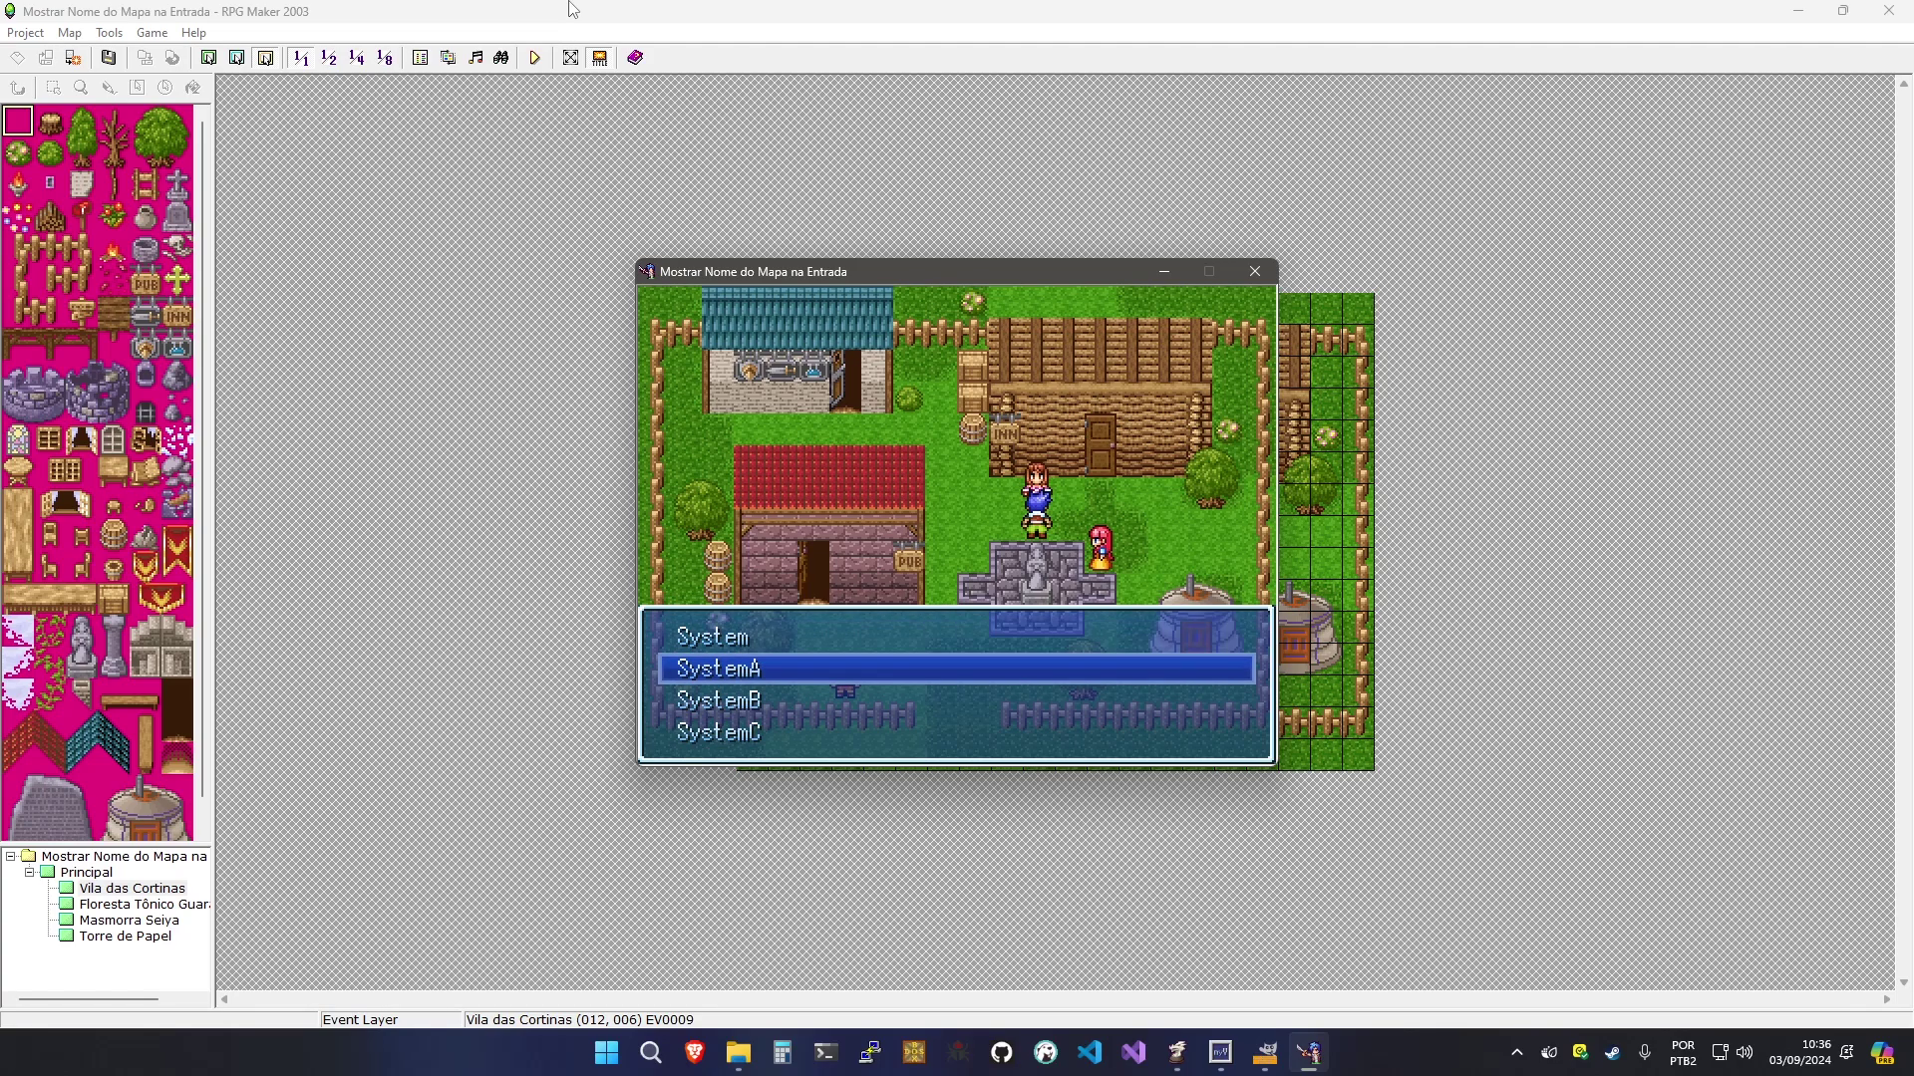
pyautogui.press('Up')
pyautogui.press('Return')
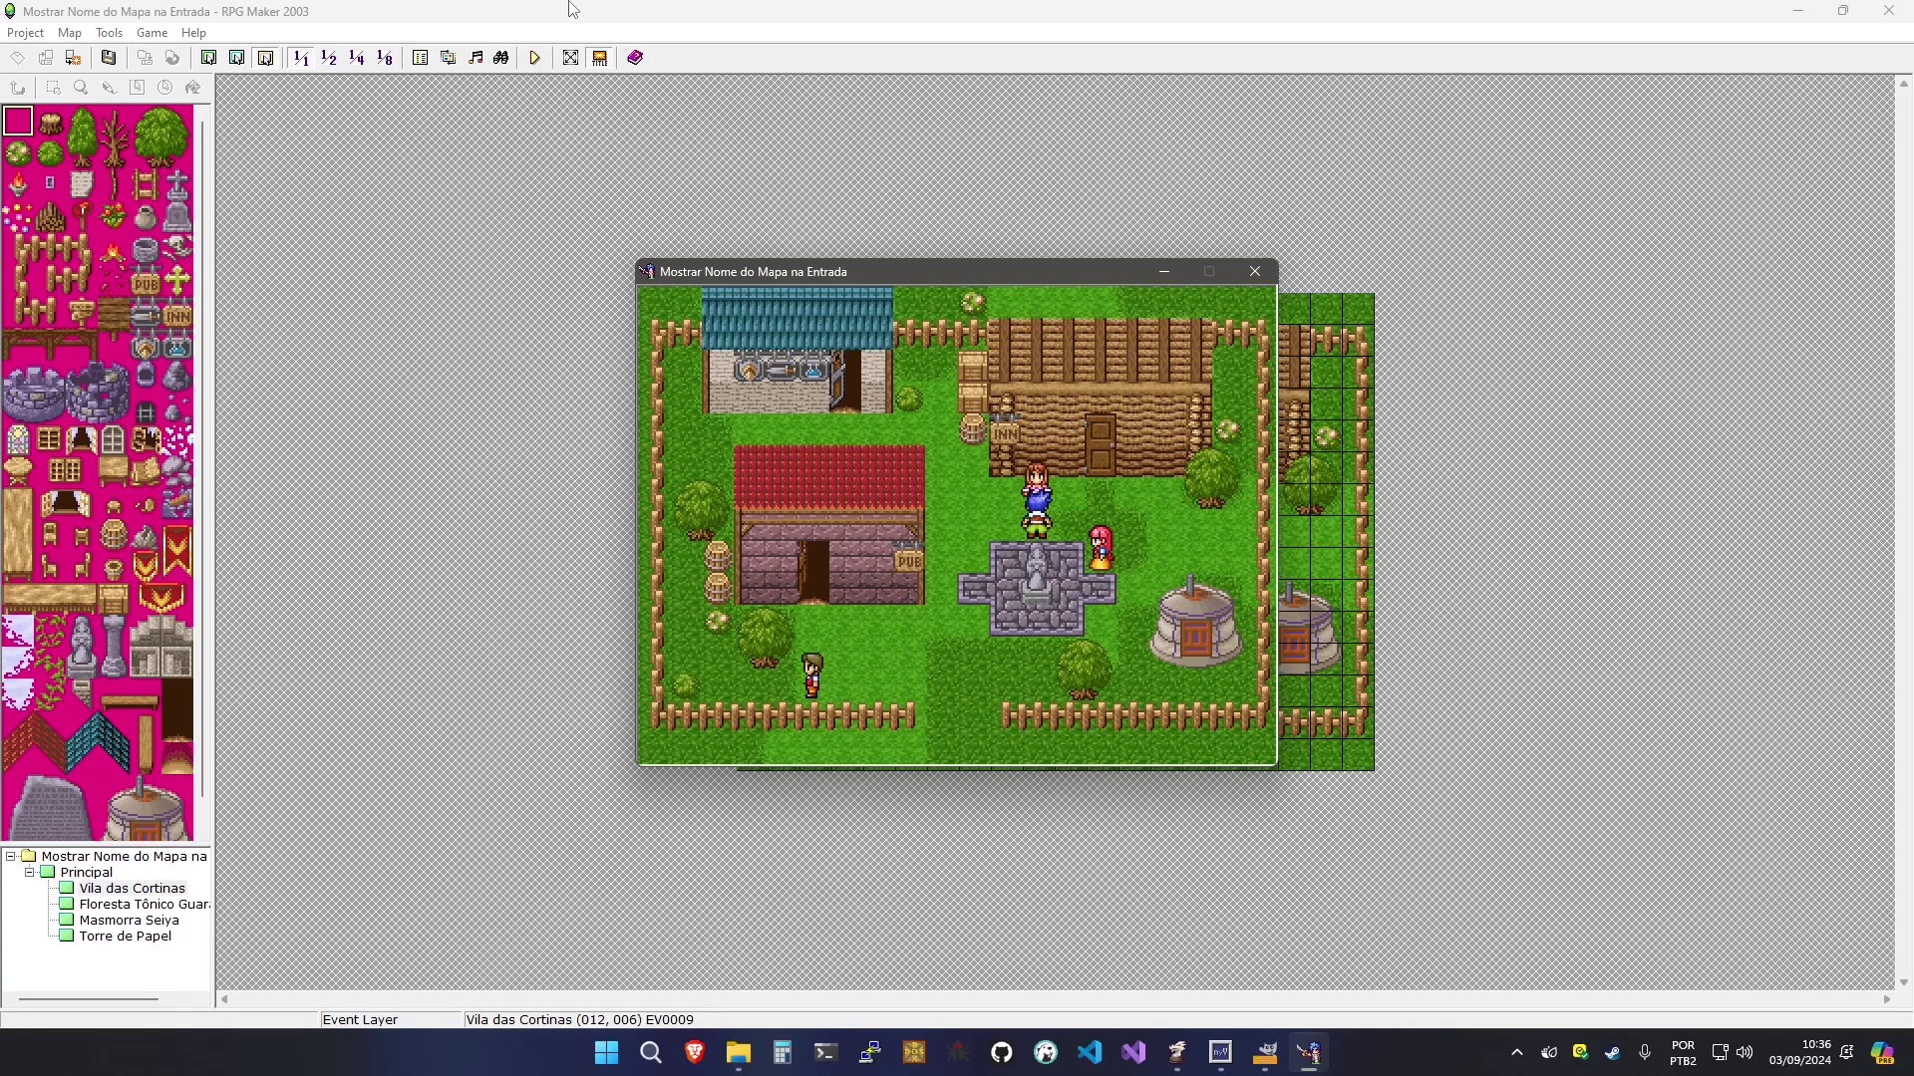
# Check the window style of the Vila das Cortinas entrance prompt on the world map and end the playtest
pyautogui.press('Escape')
pyautogui.press('Escape')
pyautogui.press('Left')
pyautogui.press('Down')
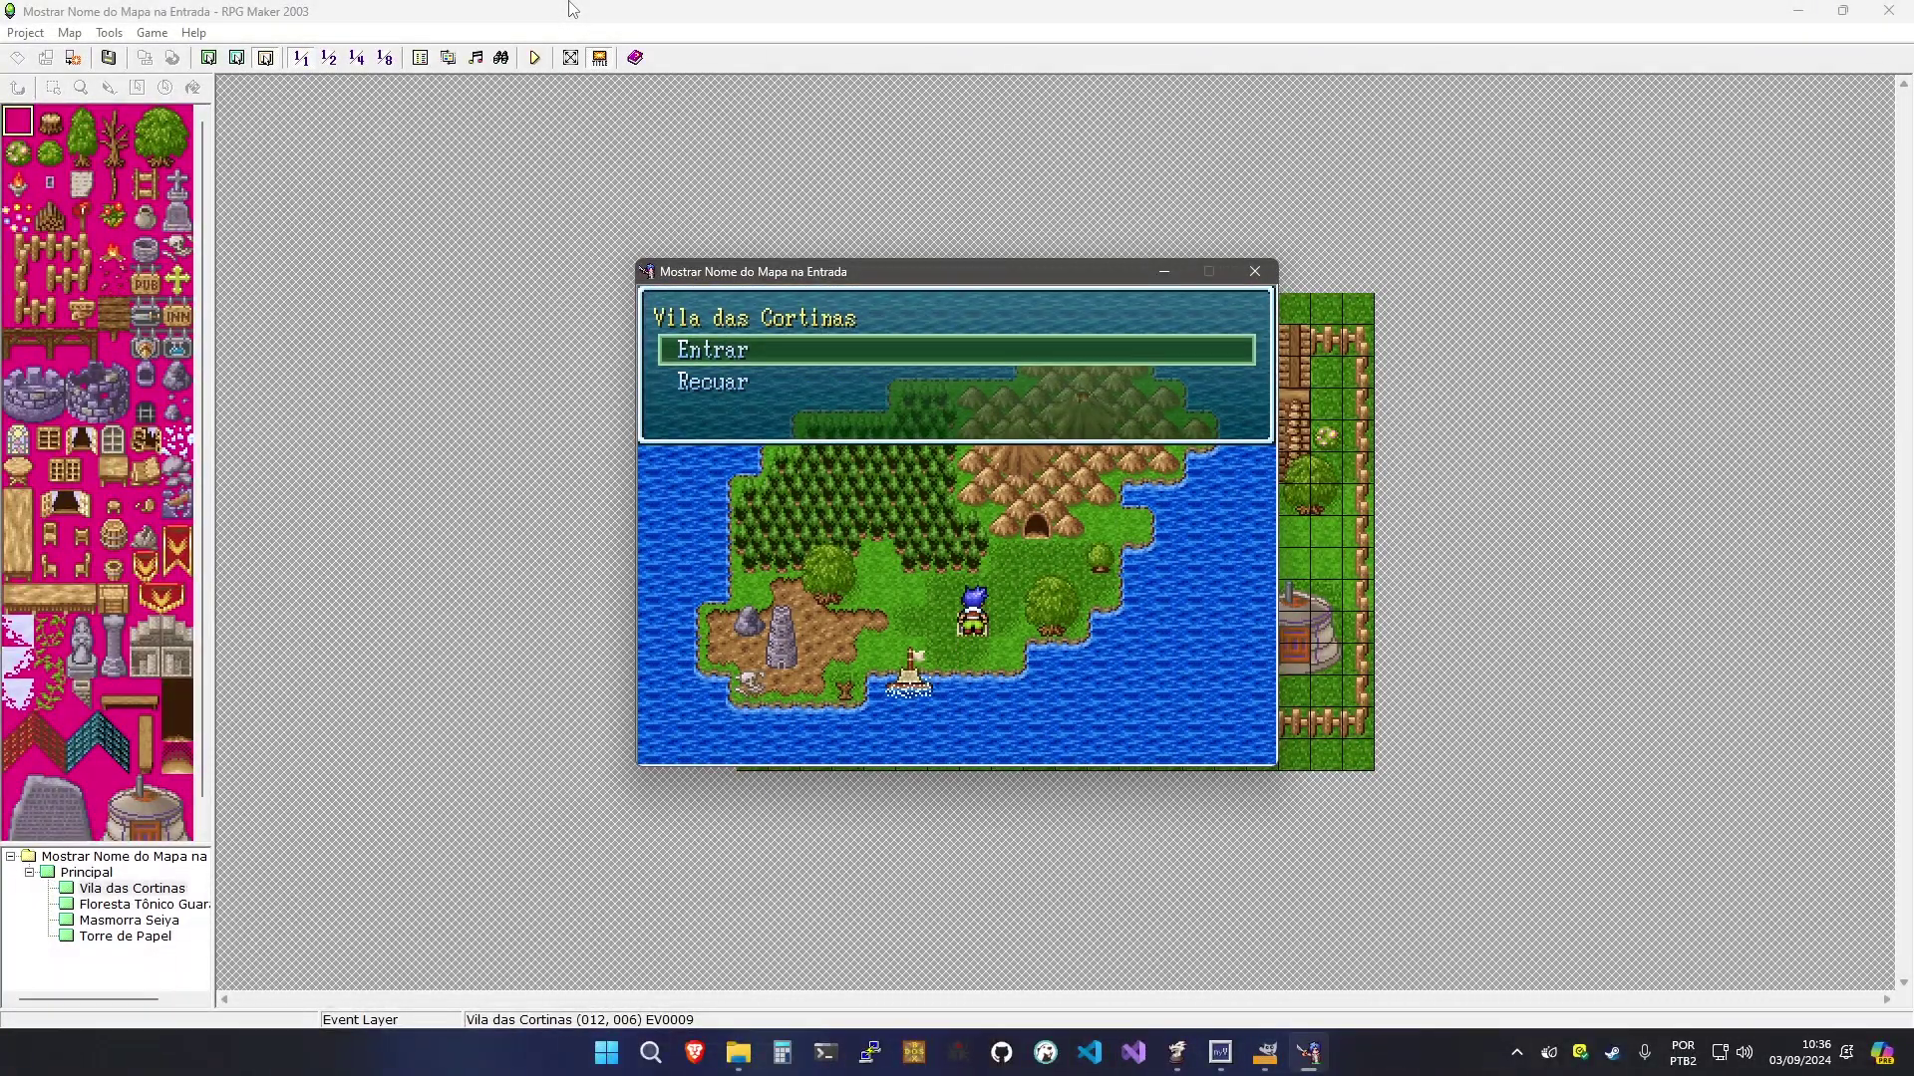
pyautogui.press('Down')
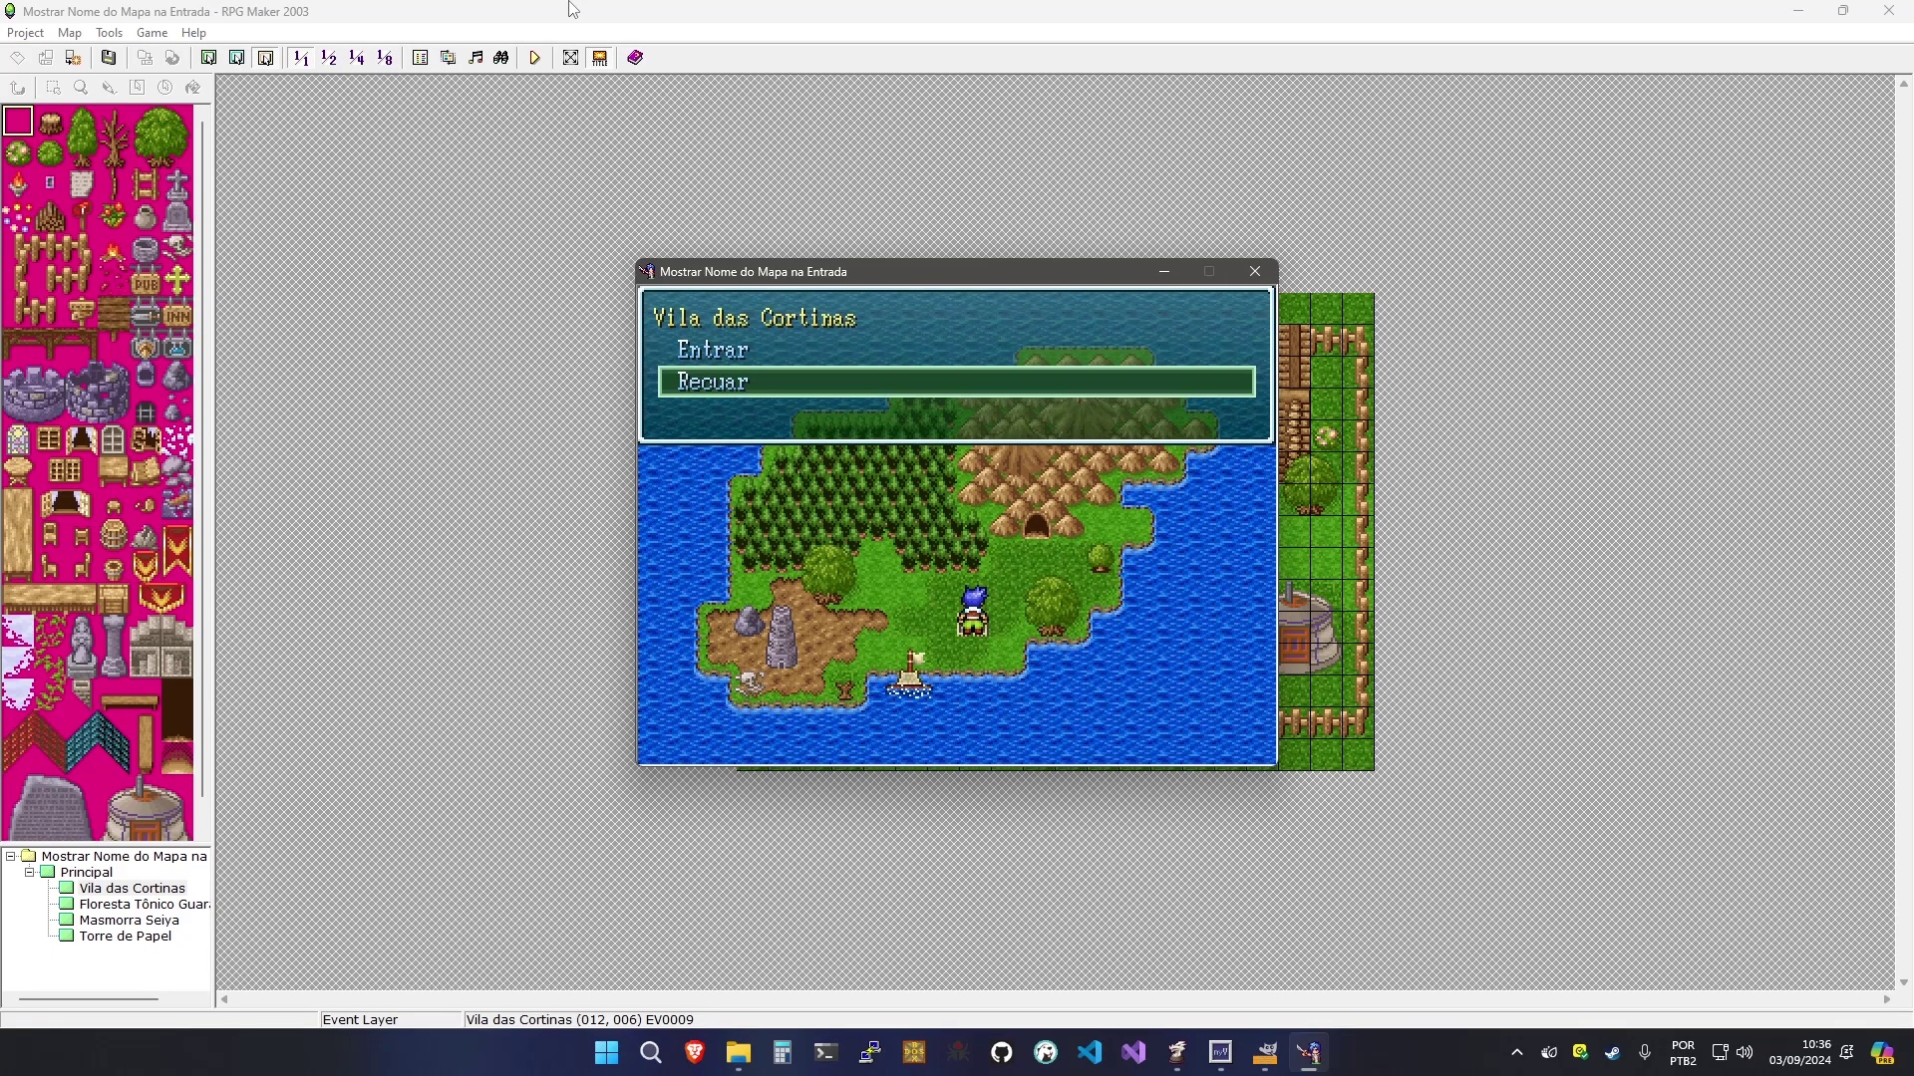
pyautogui.hotkey('alt', 'F4')
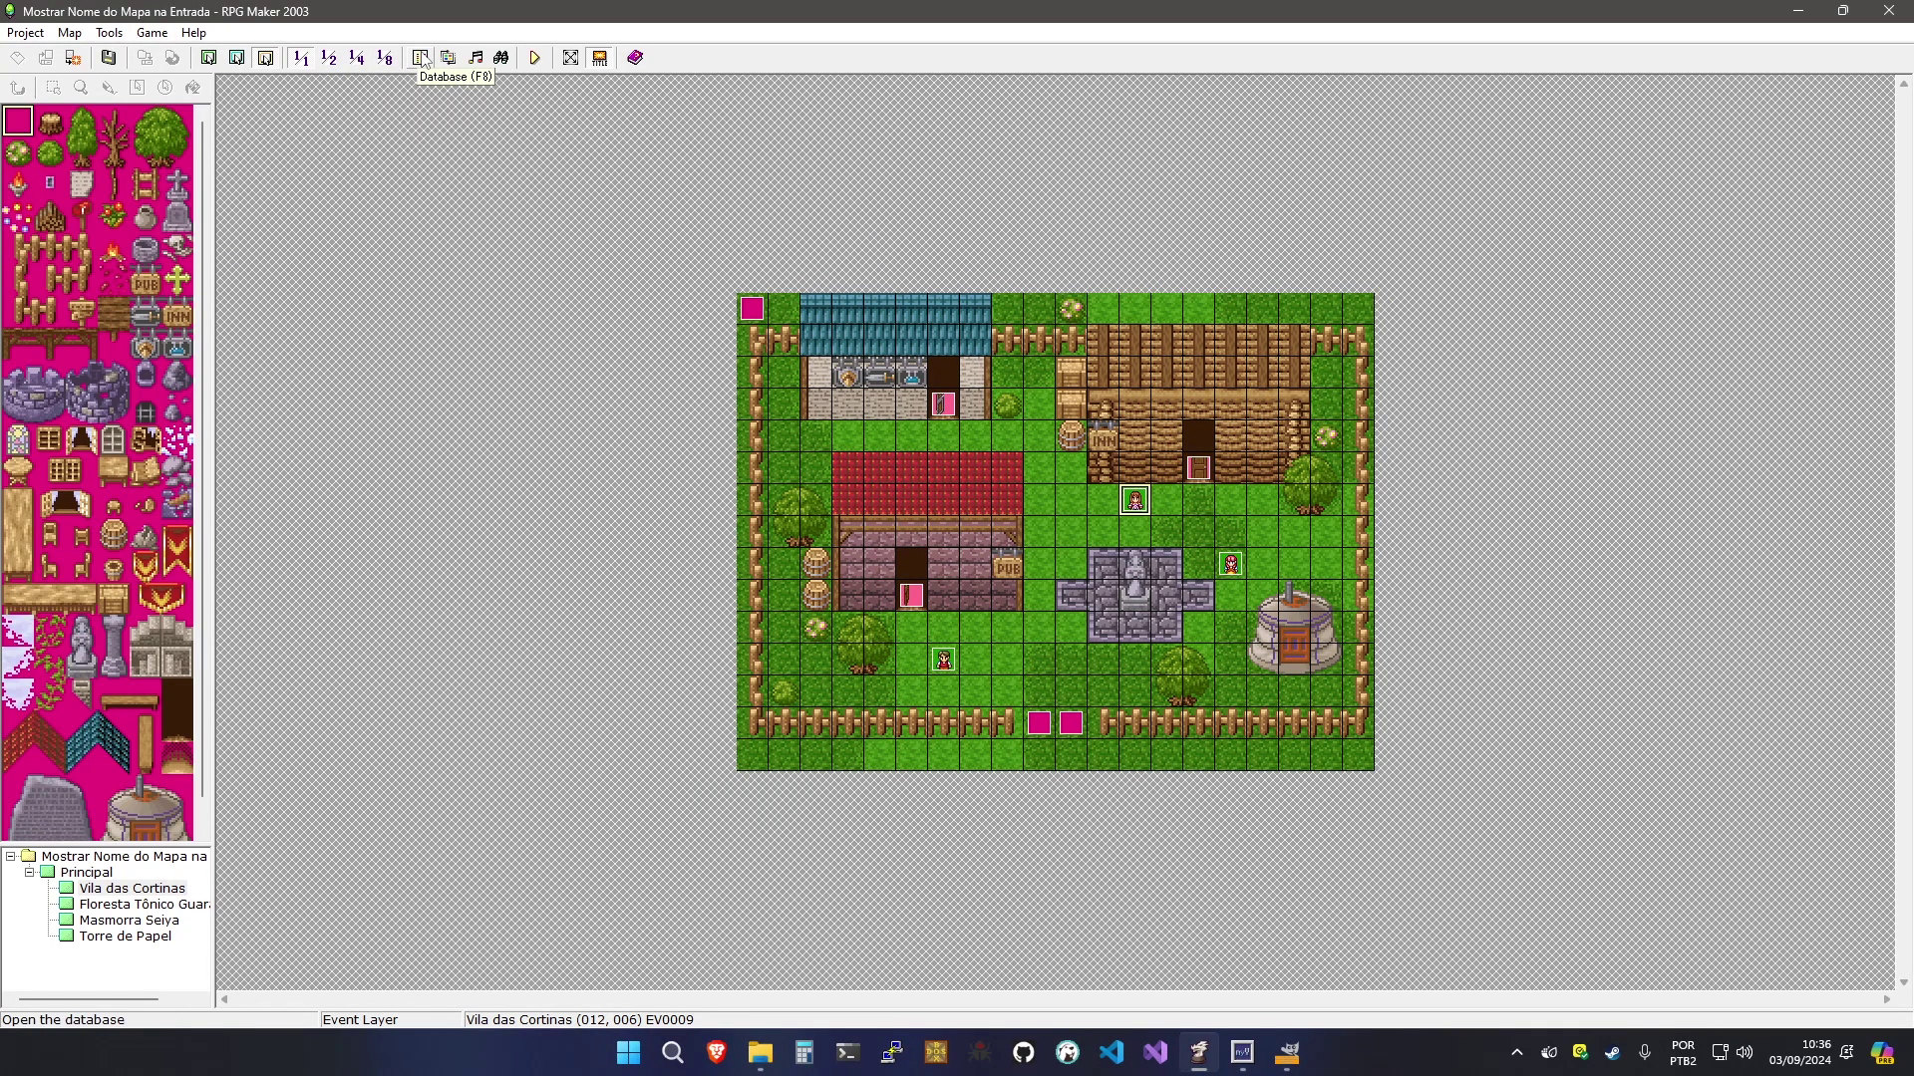
# In the ShowPlaceName common event, set _PlcNm_nTransparency from variable 0022:Window_nTransparency instead of a constant, and save the database
pyautogui.click(421, 58)
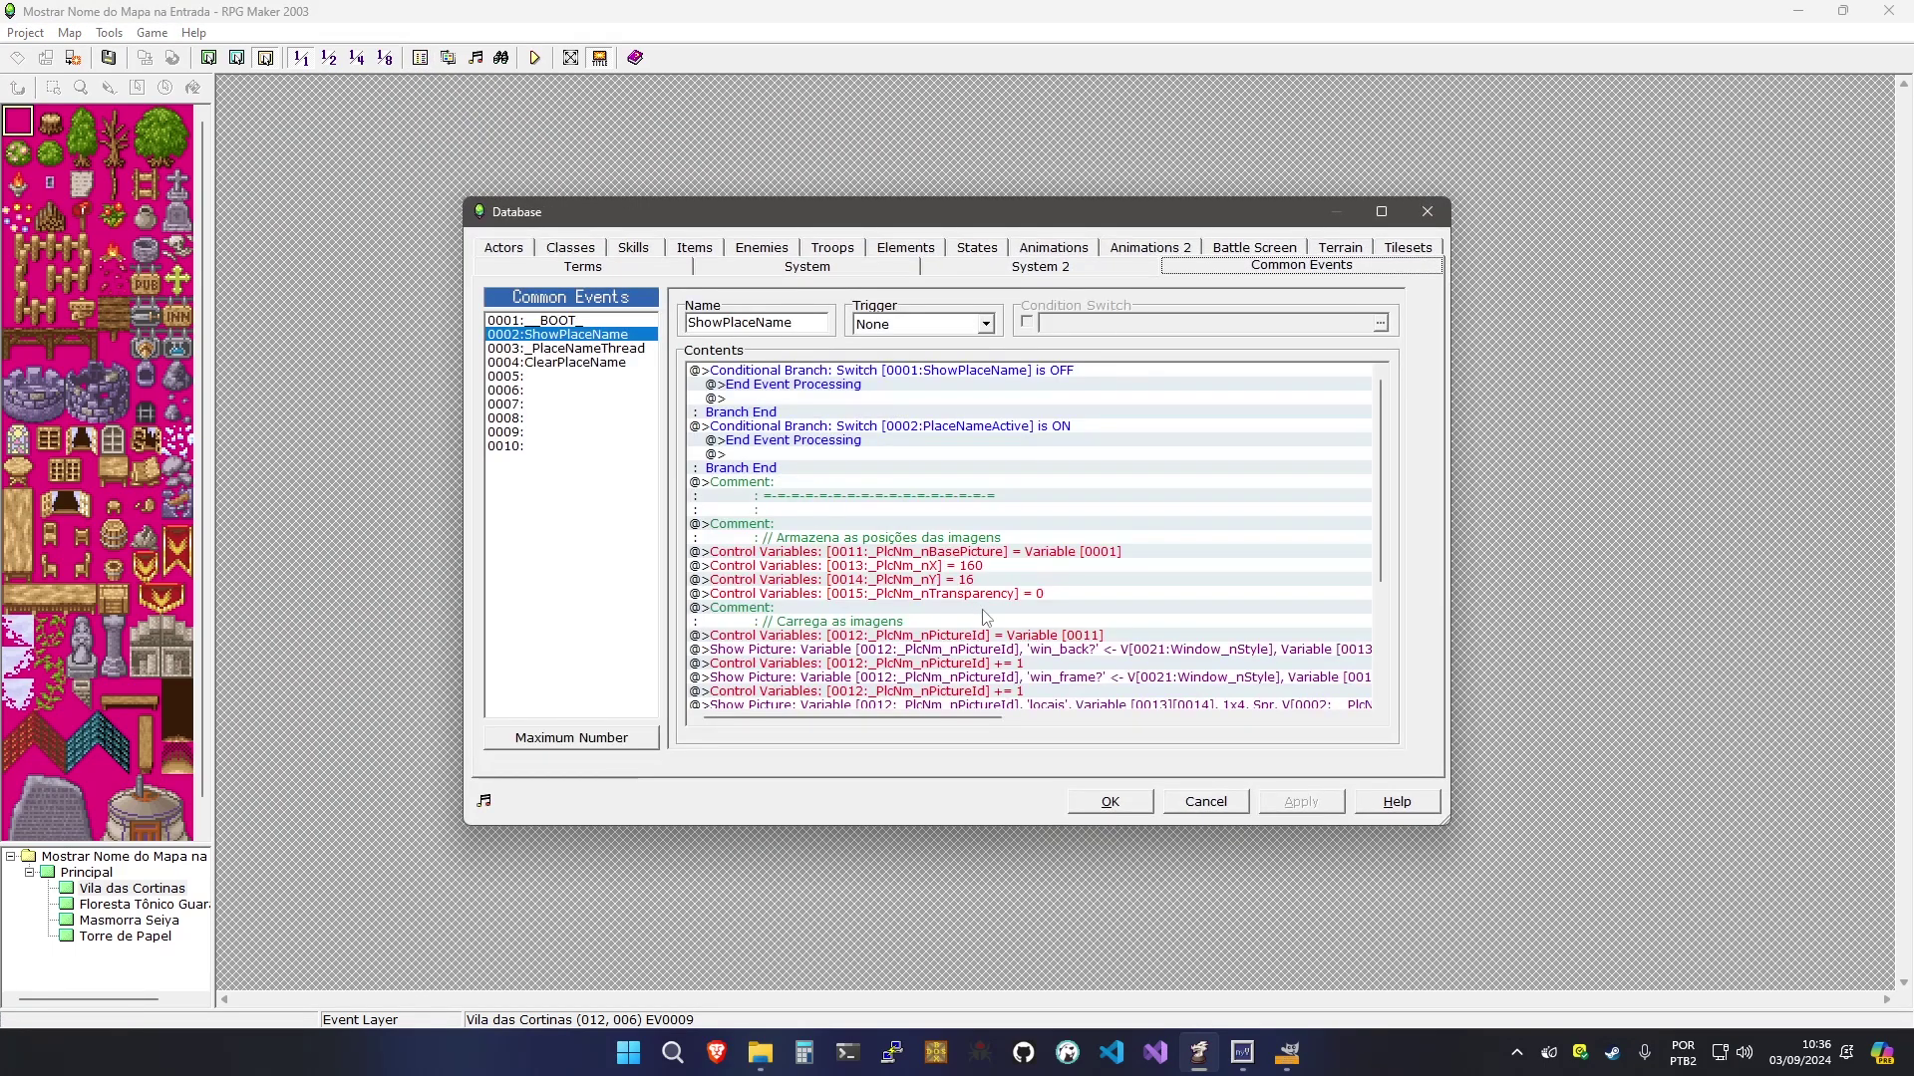
pyautogui.scroll(-2, 1032, 638)
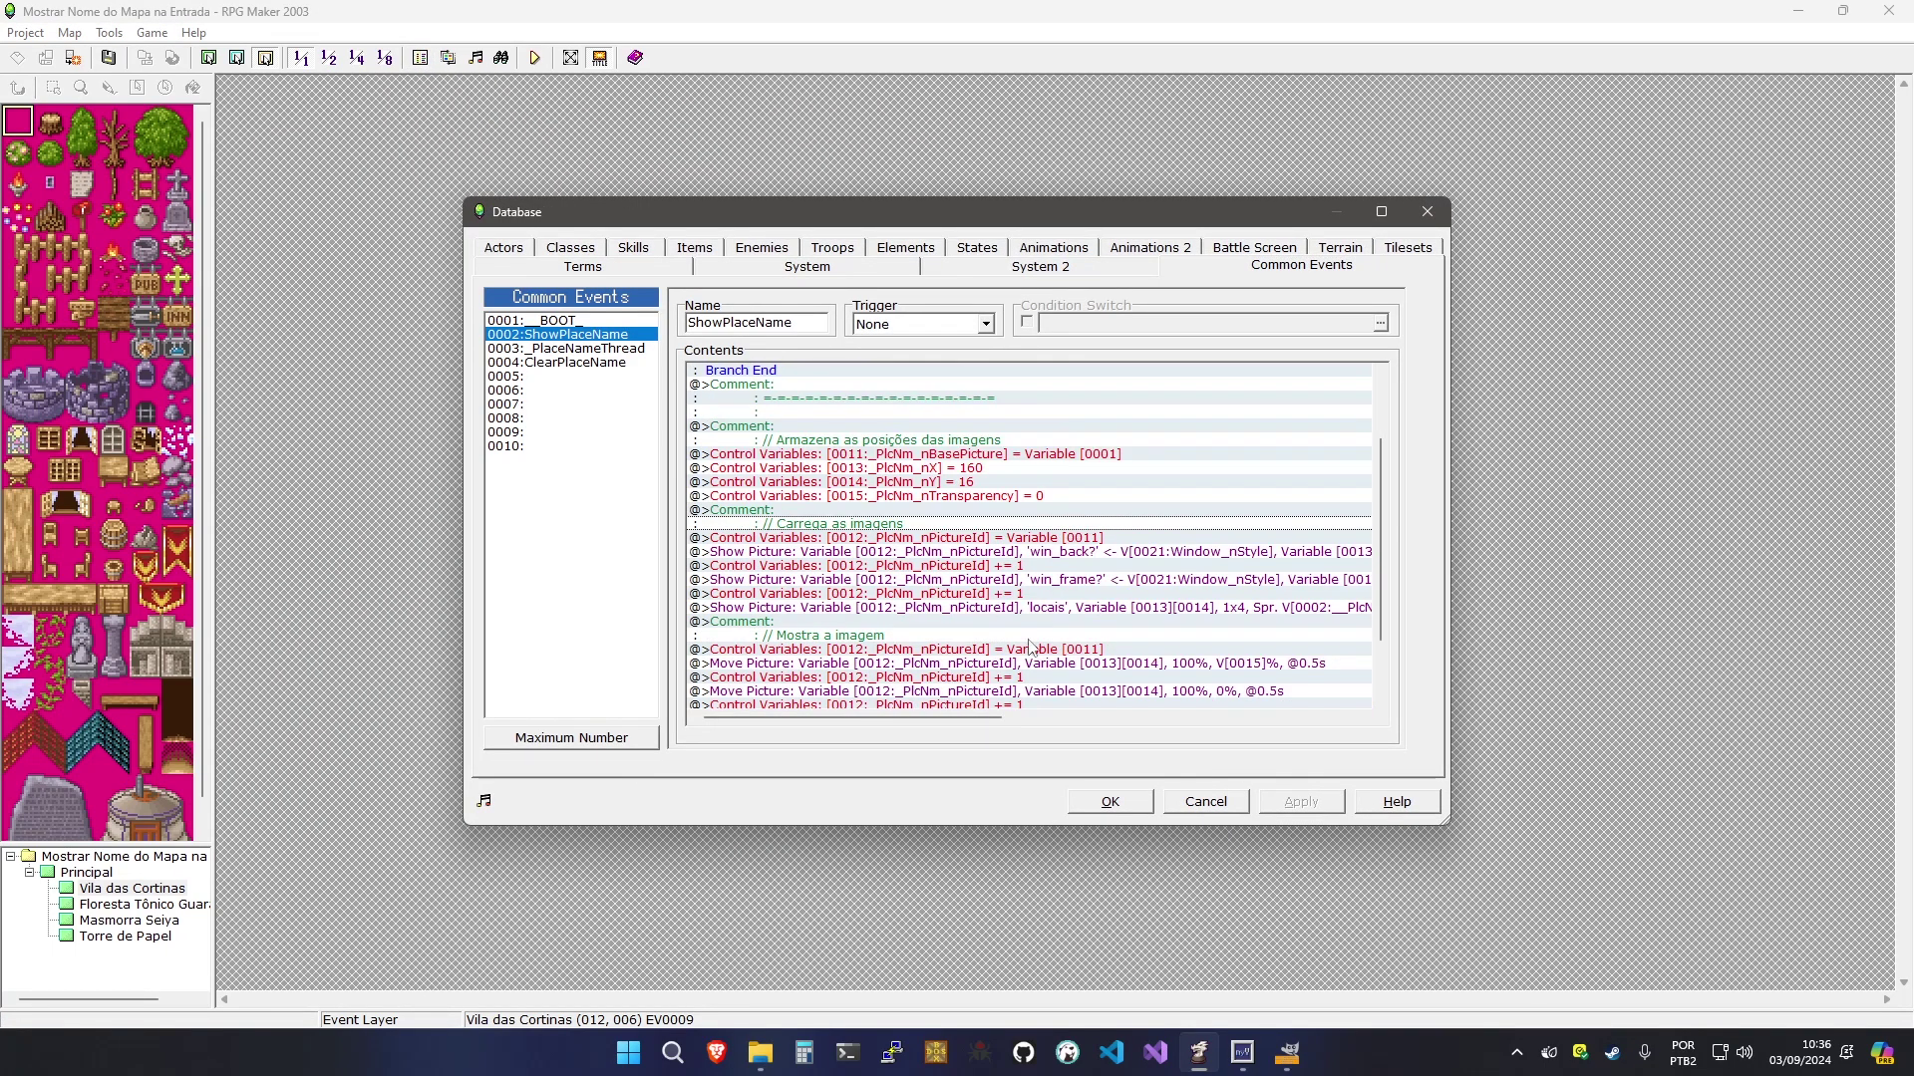
pyautogui.click(974, 497)
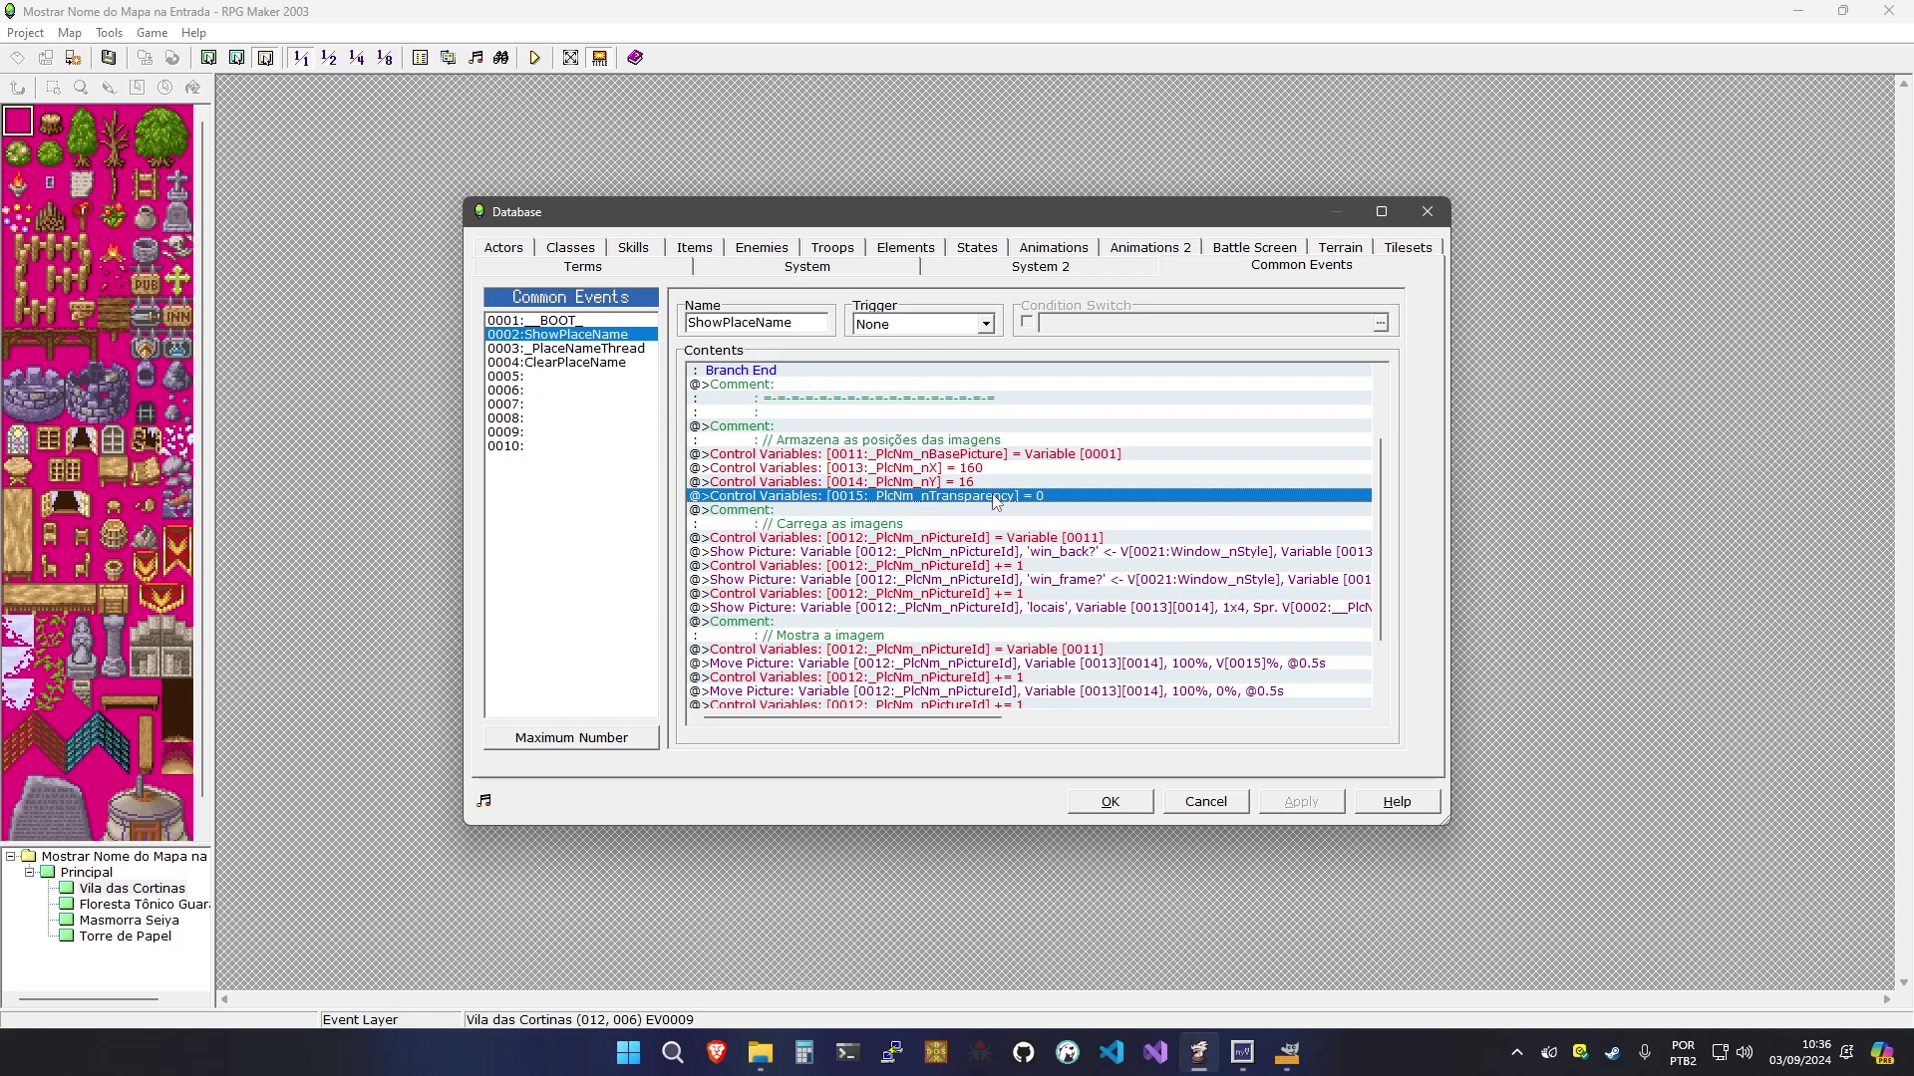
pyautogui.doubleClick(994, 501)
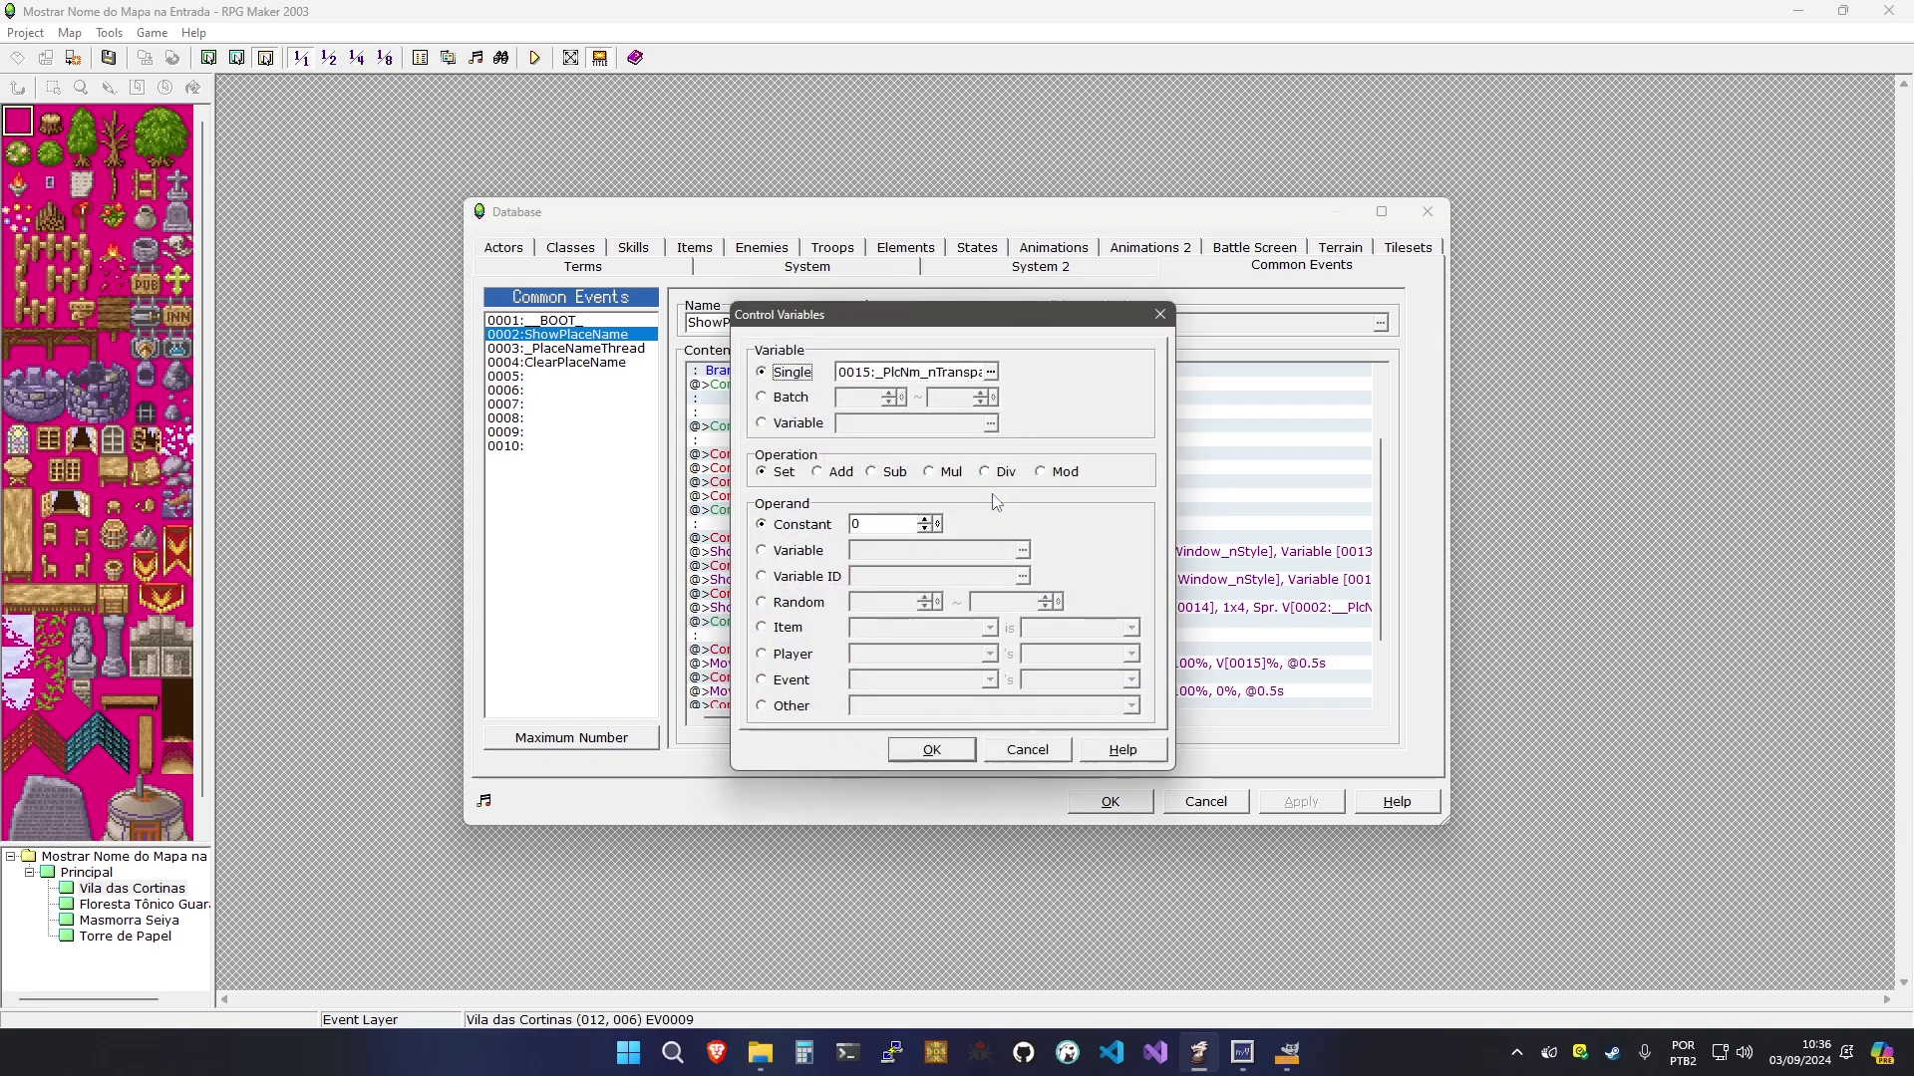
pyautogui.click(809, 551)
pyautogui.doubleClick(883, 554)
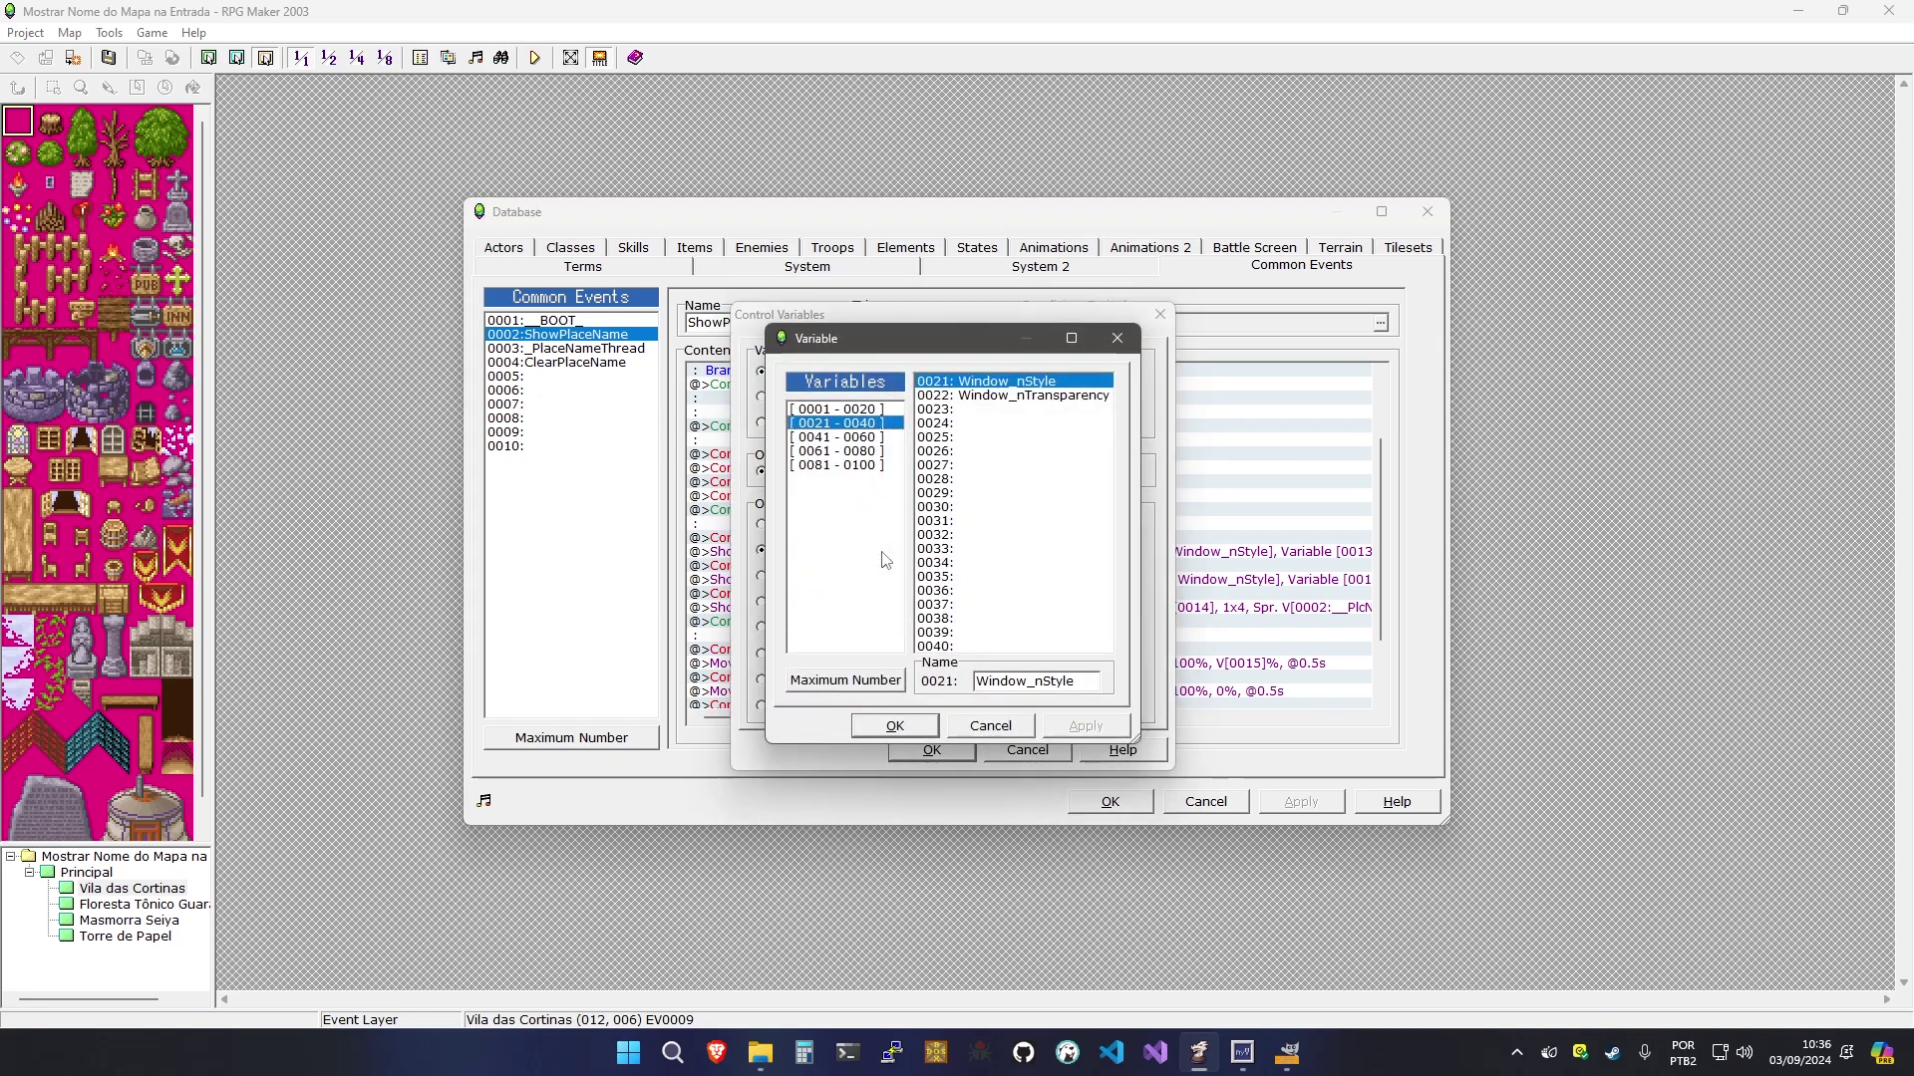
pyautogui.doubleClick(974, 395)
pyautogui.click(931, 750)
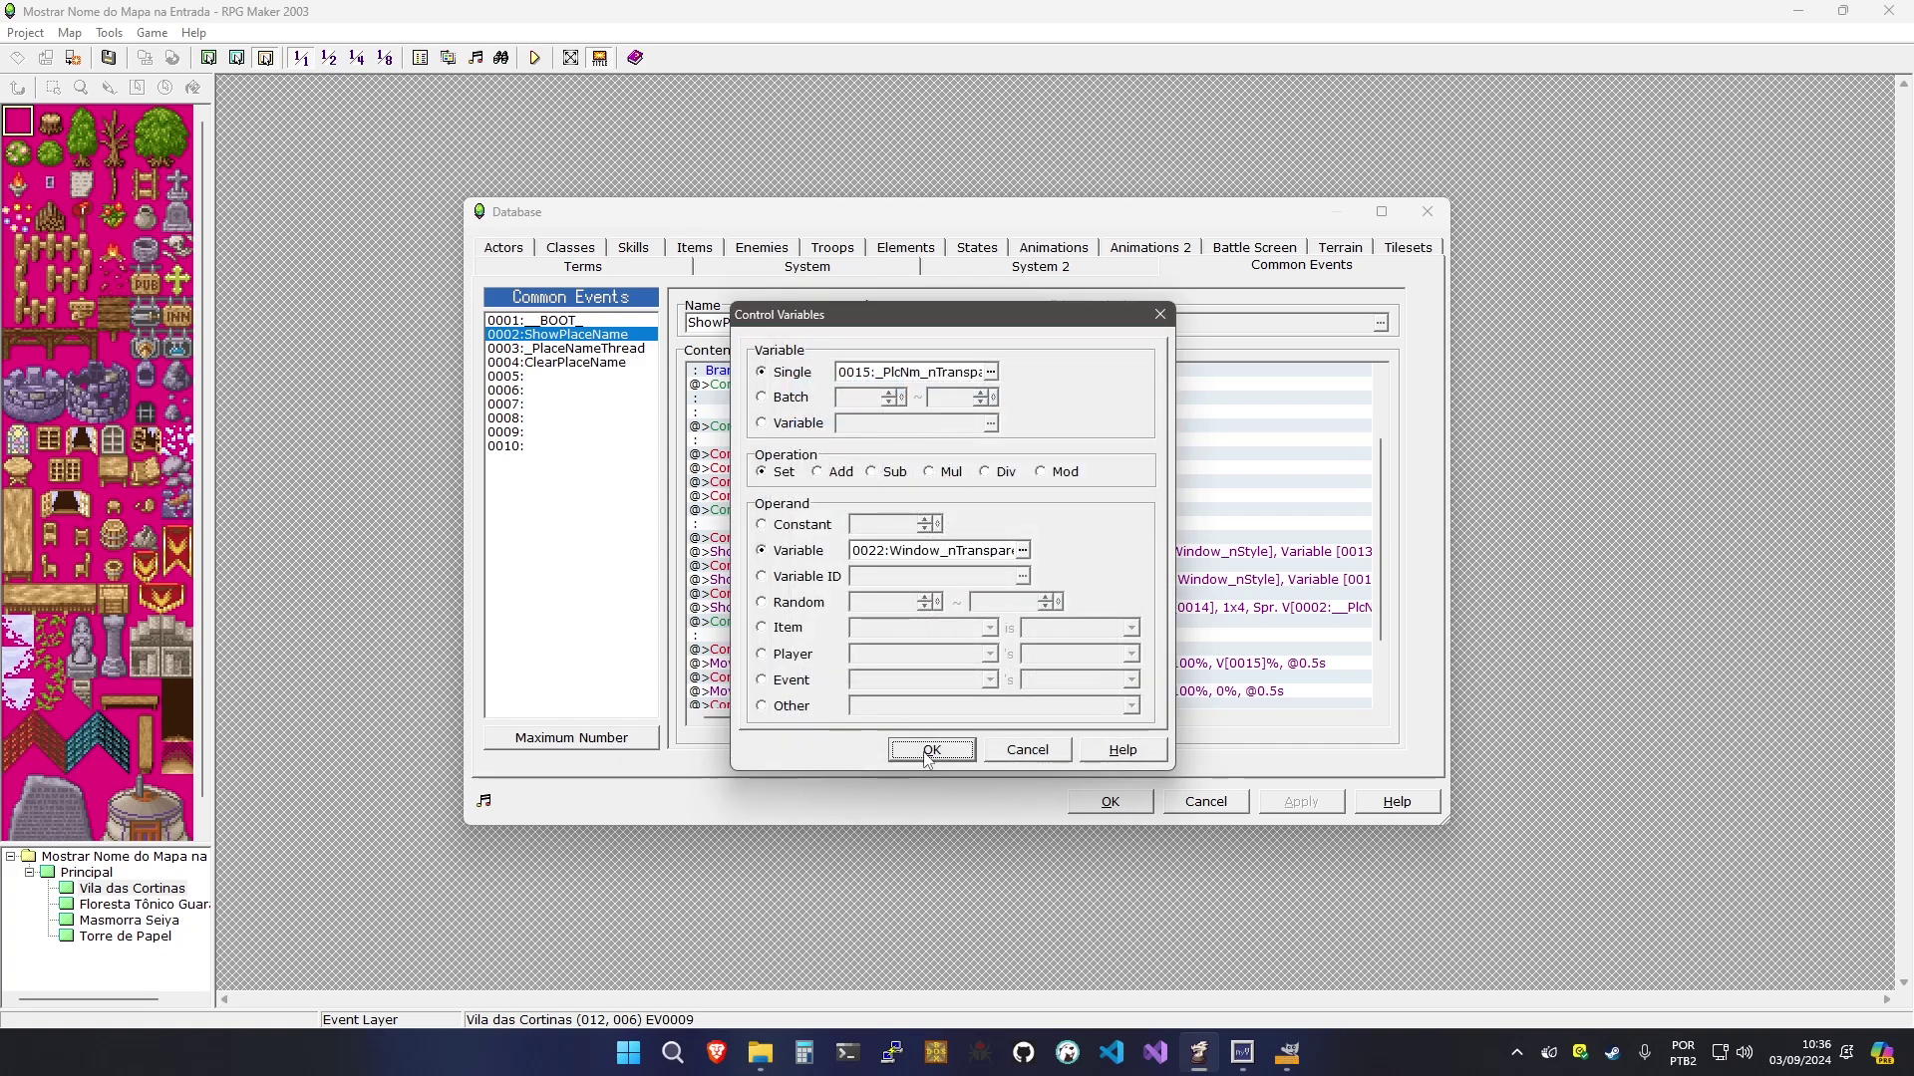
pyautogui.click(1110, 801)
# Playtest entering Vila das Cortinas to check the place-name banner's transparency, and close the game
pyautogui.press('F9')
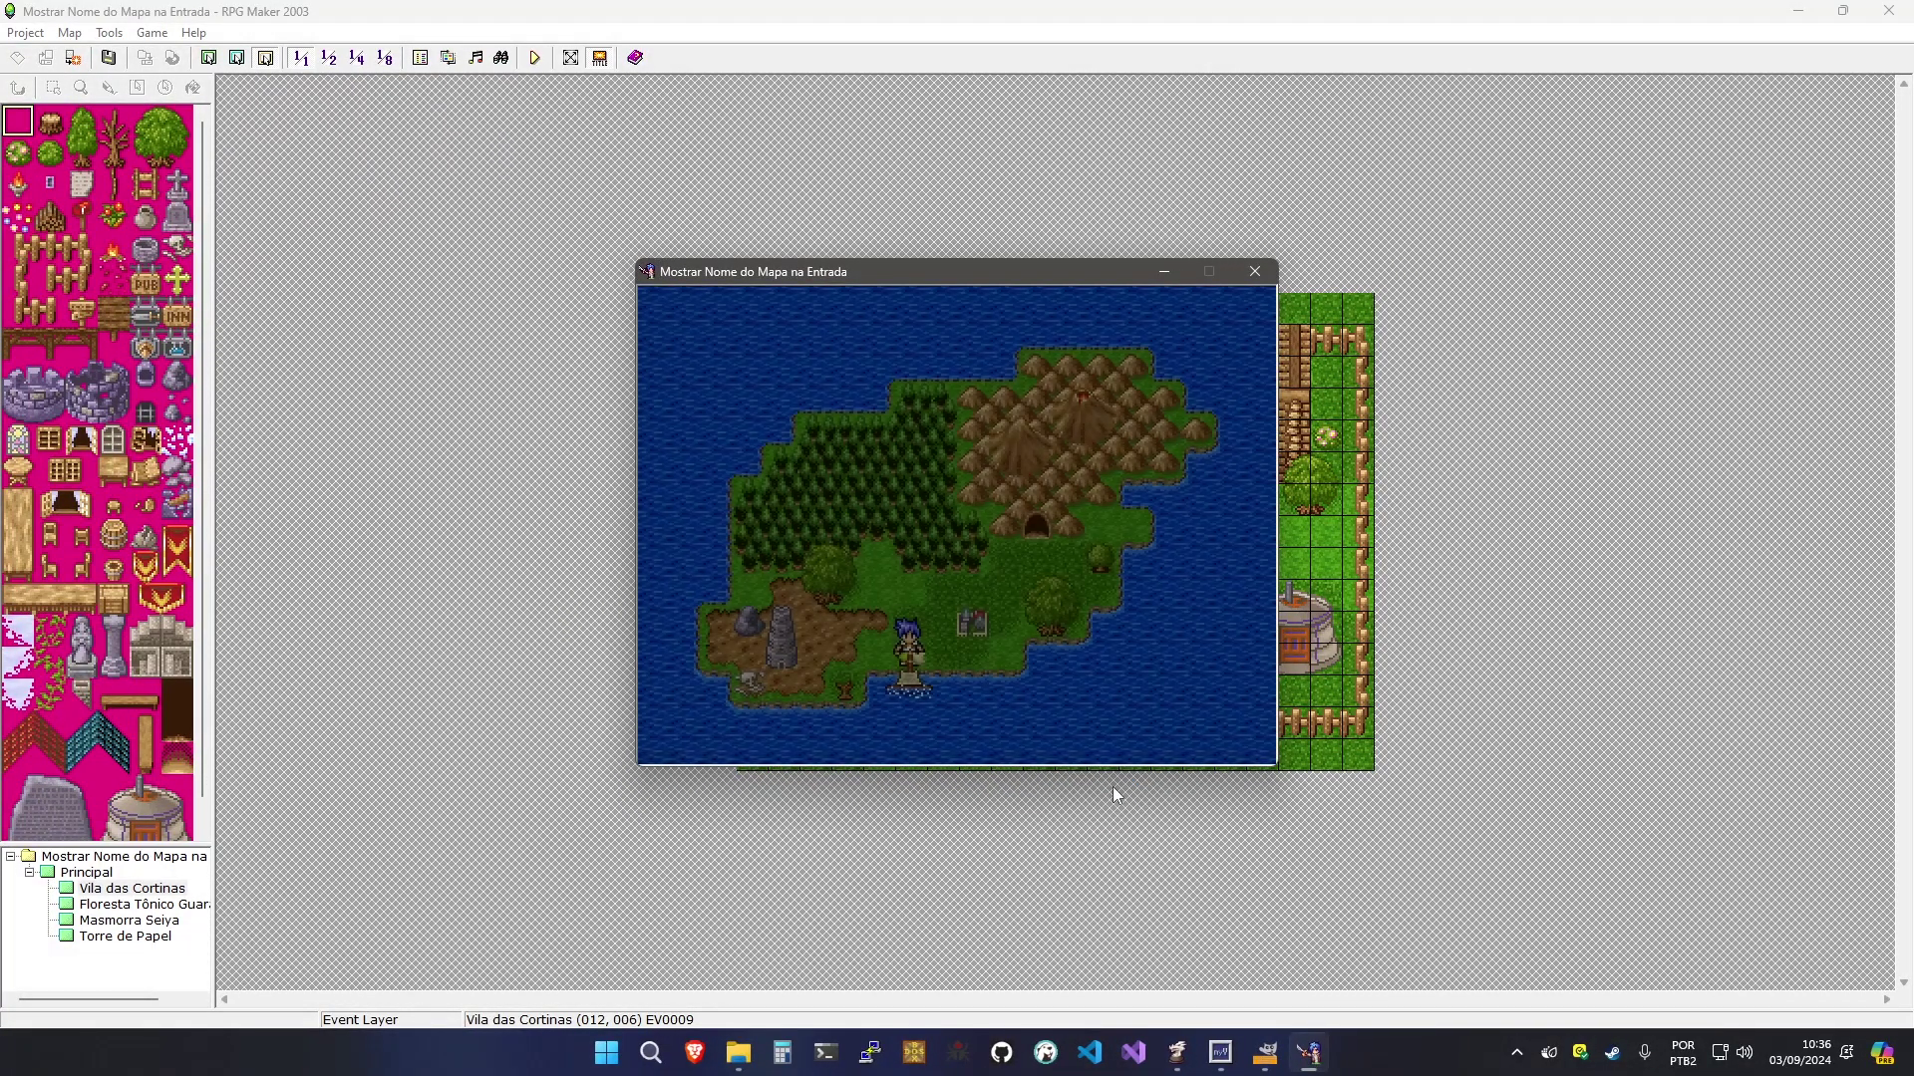
pyautogui.press('Right')
pyautogui.press('Right')
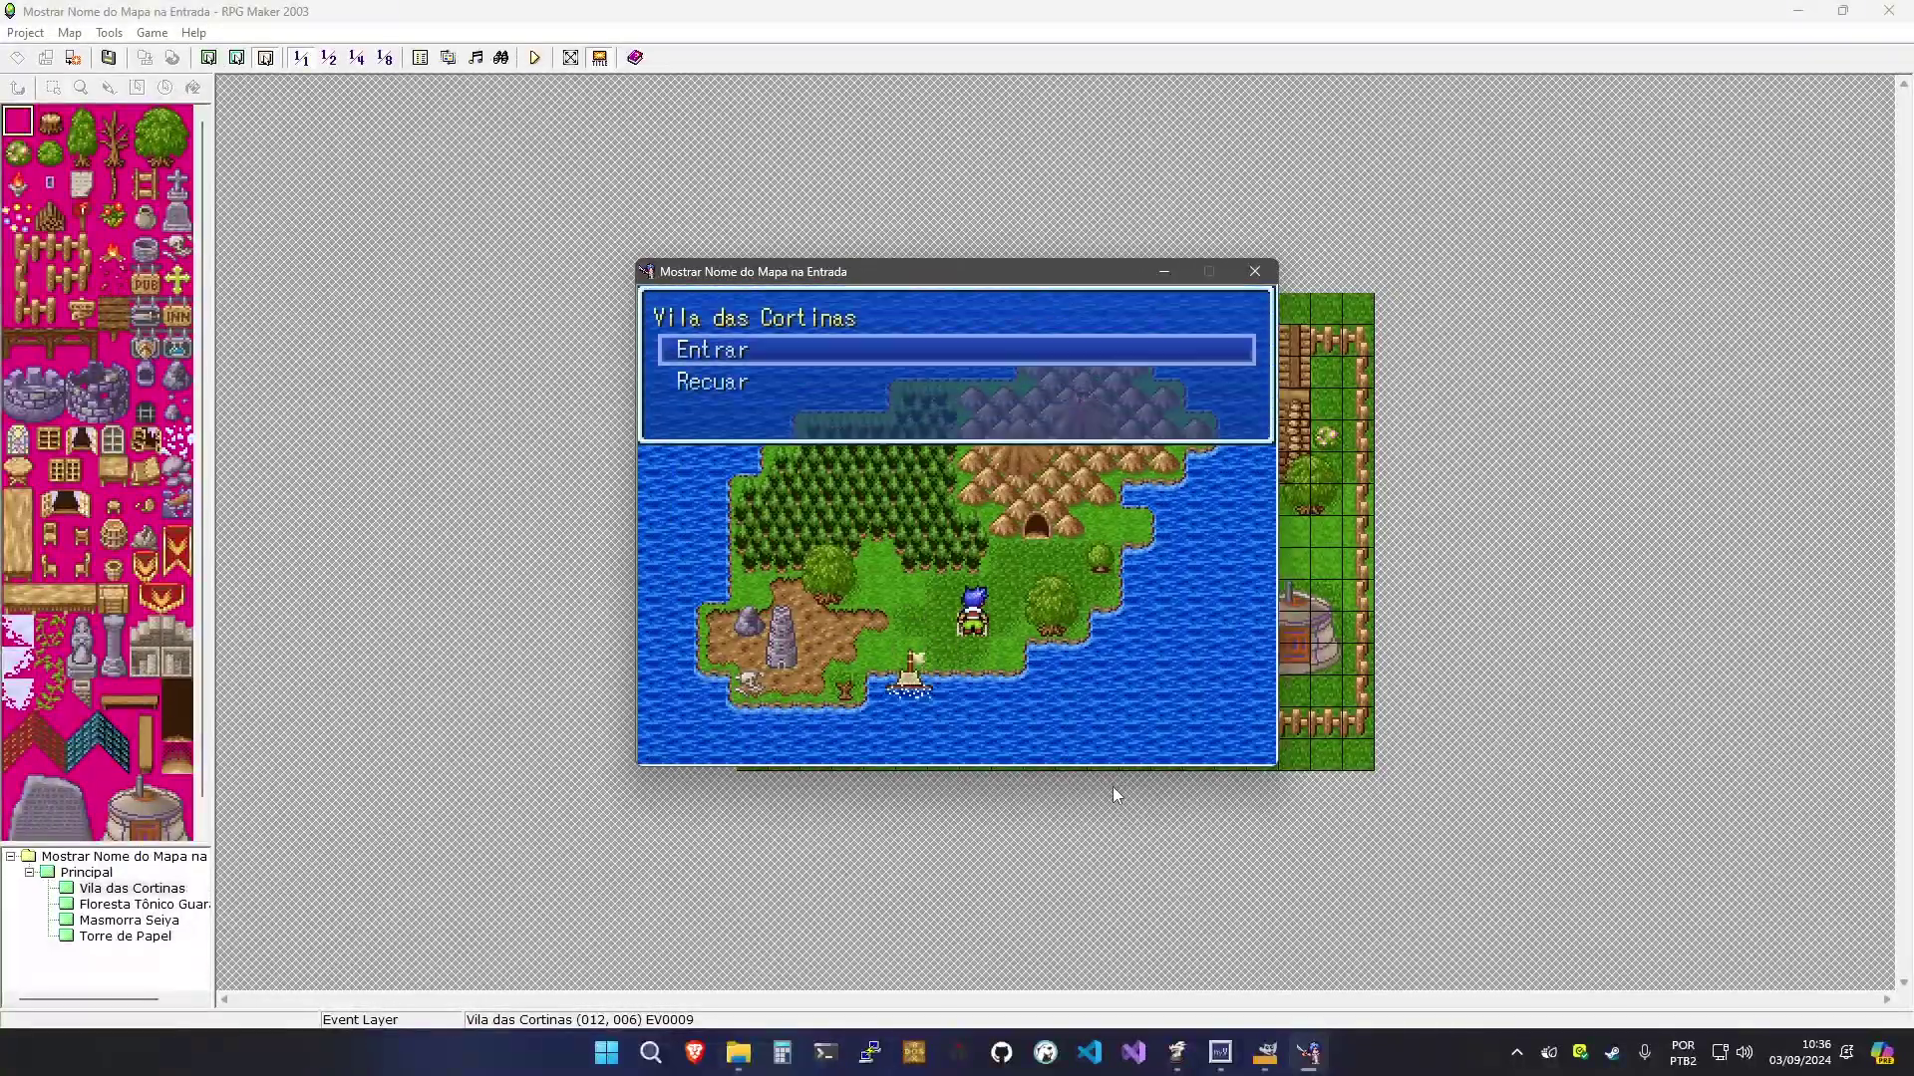
pyautogui.press('Return')
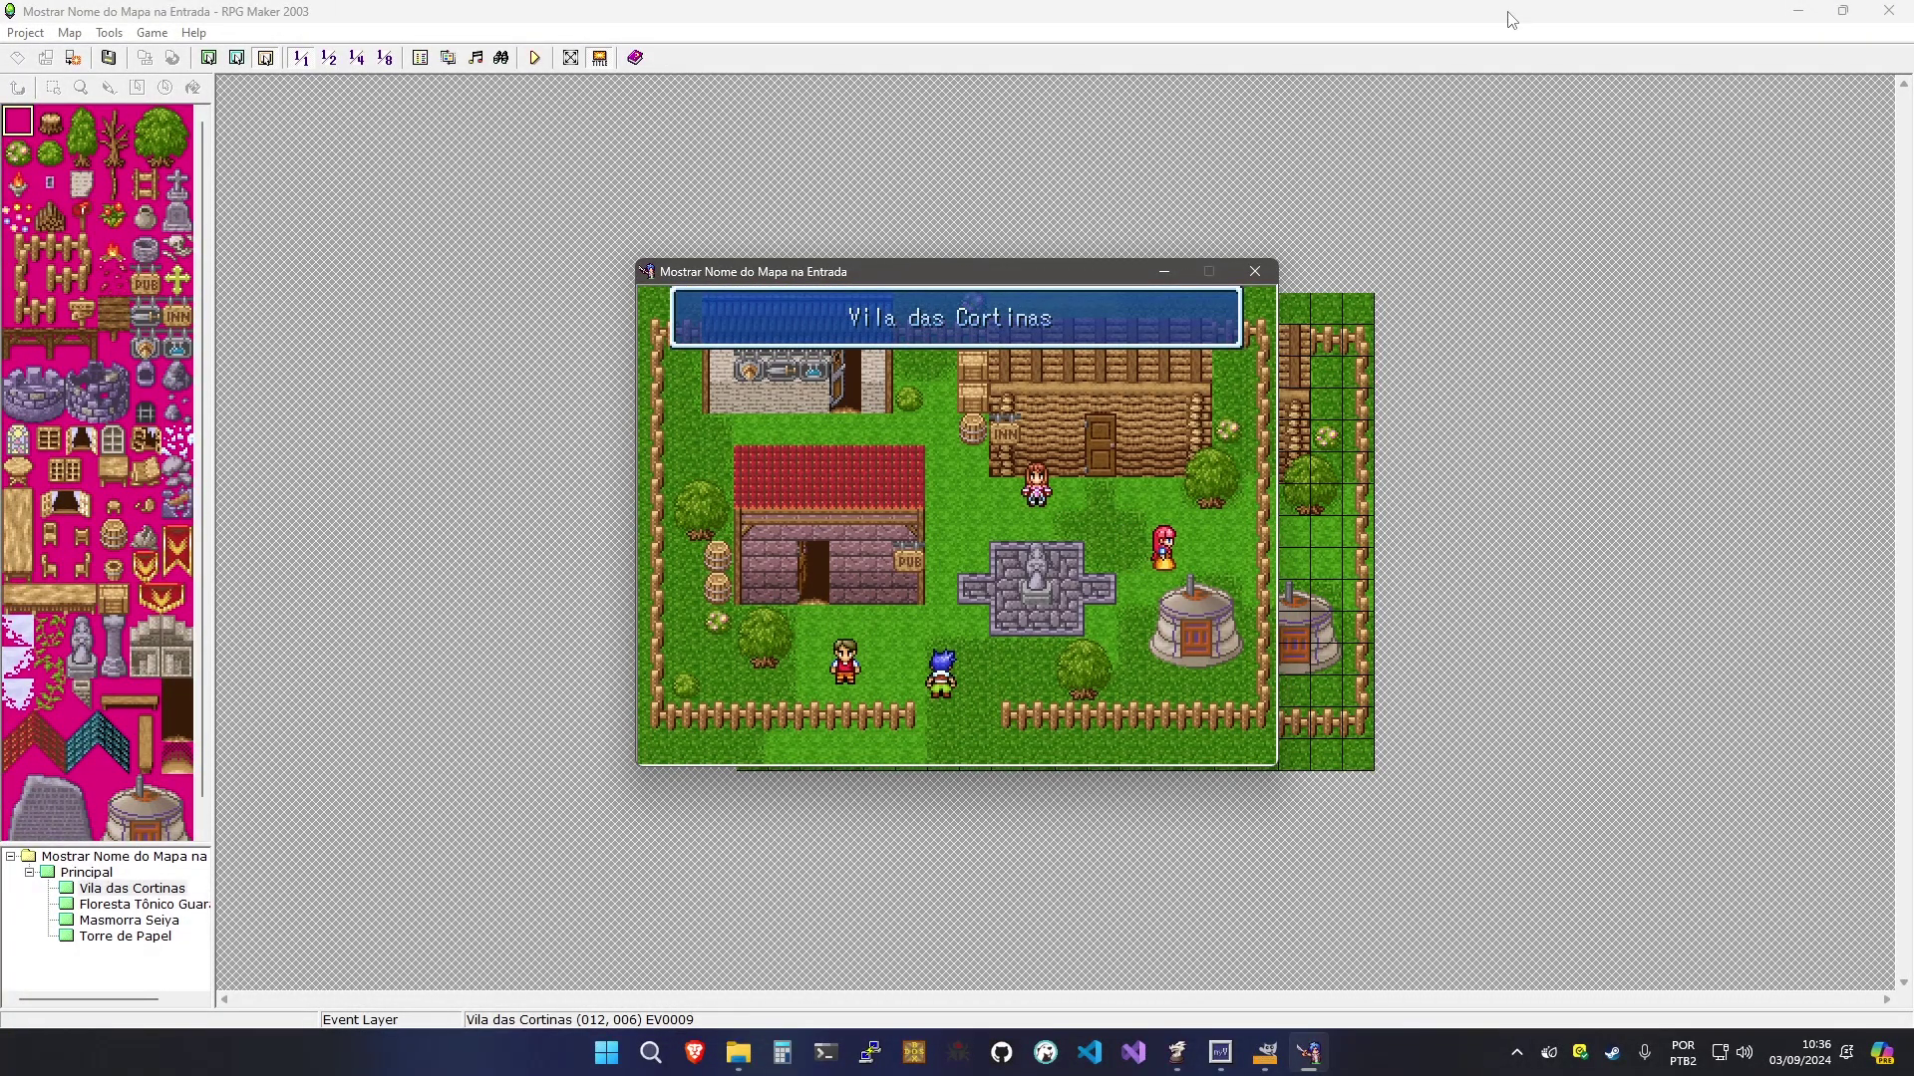
pyautogui.click(1252, 271)
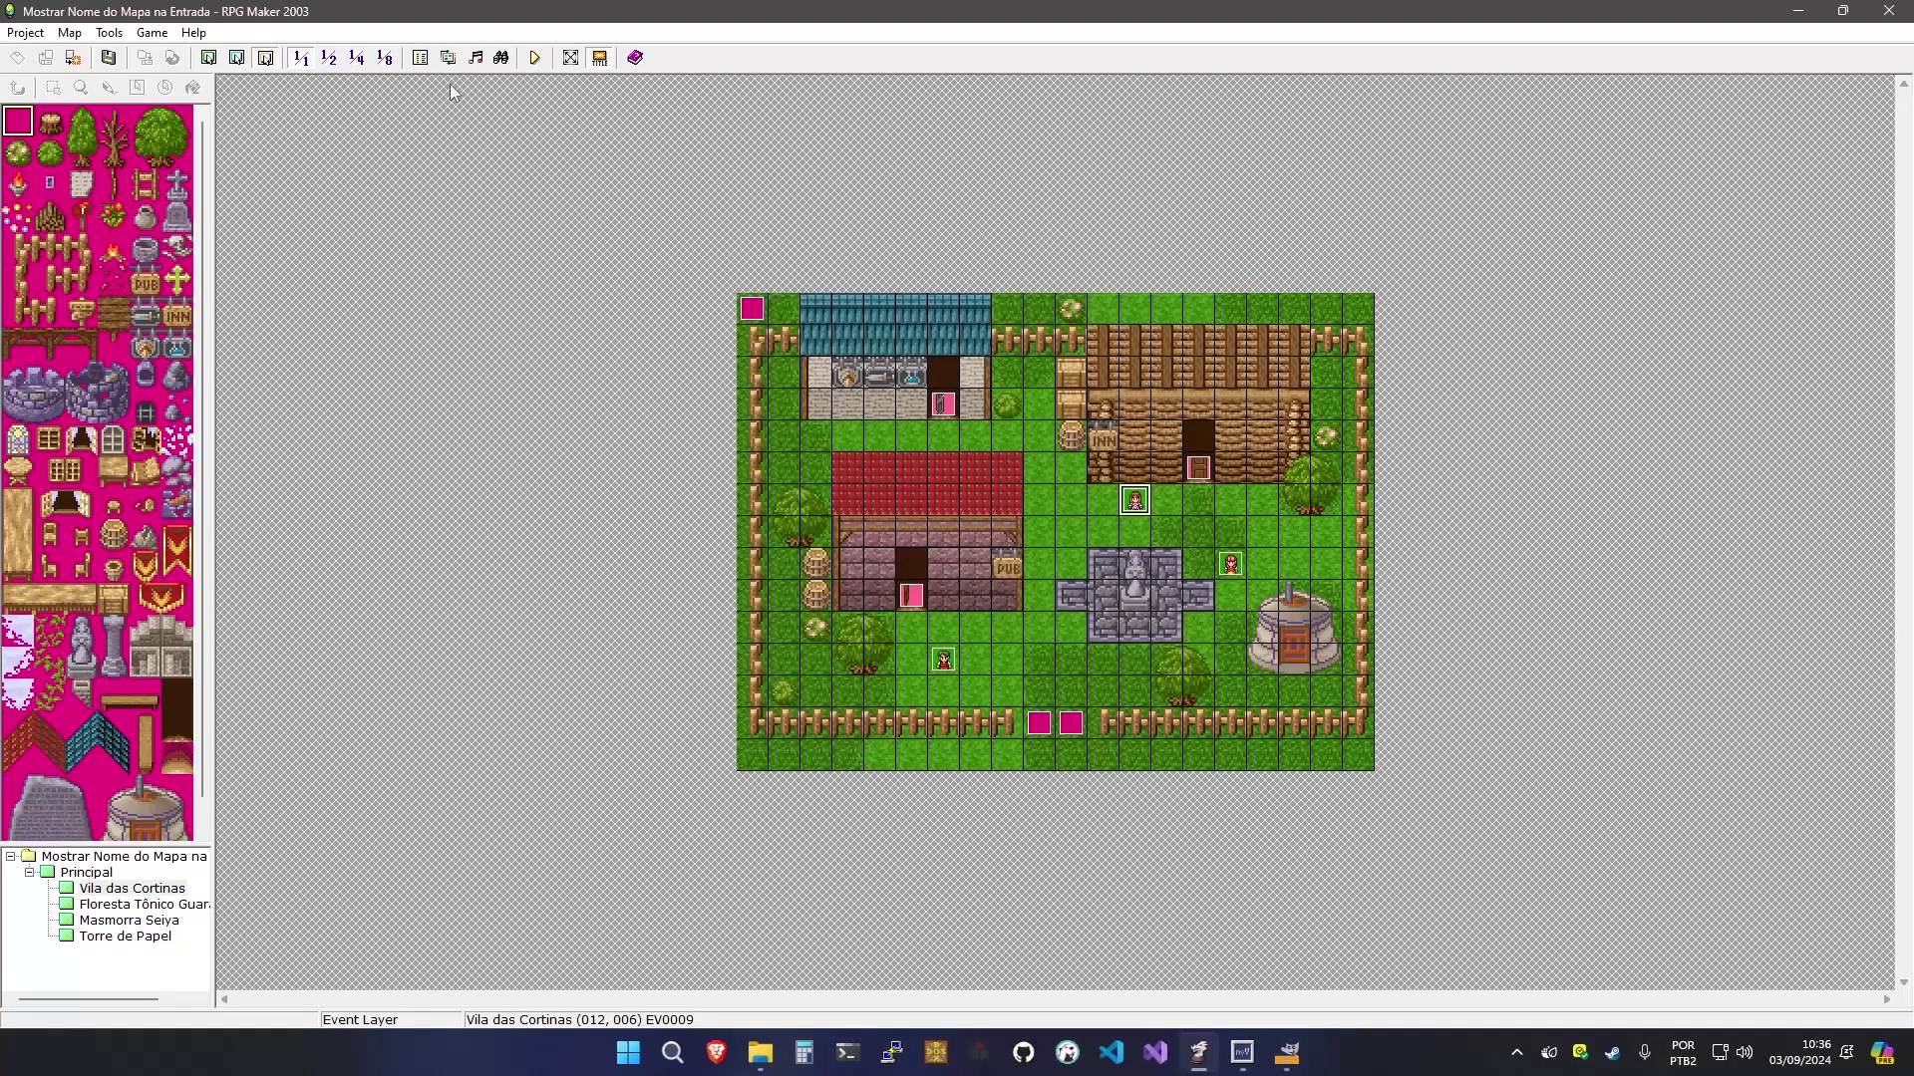
# In the boot common event, set variable 0022:Window_nTransparency to the constant 50 and save the database
pyautogui.click(420, 57)
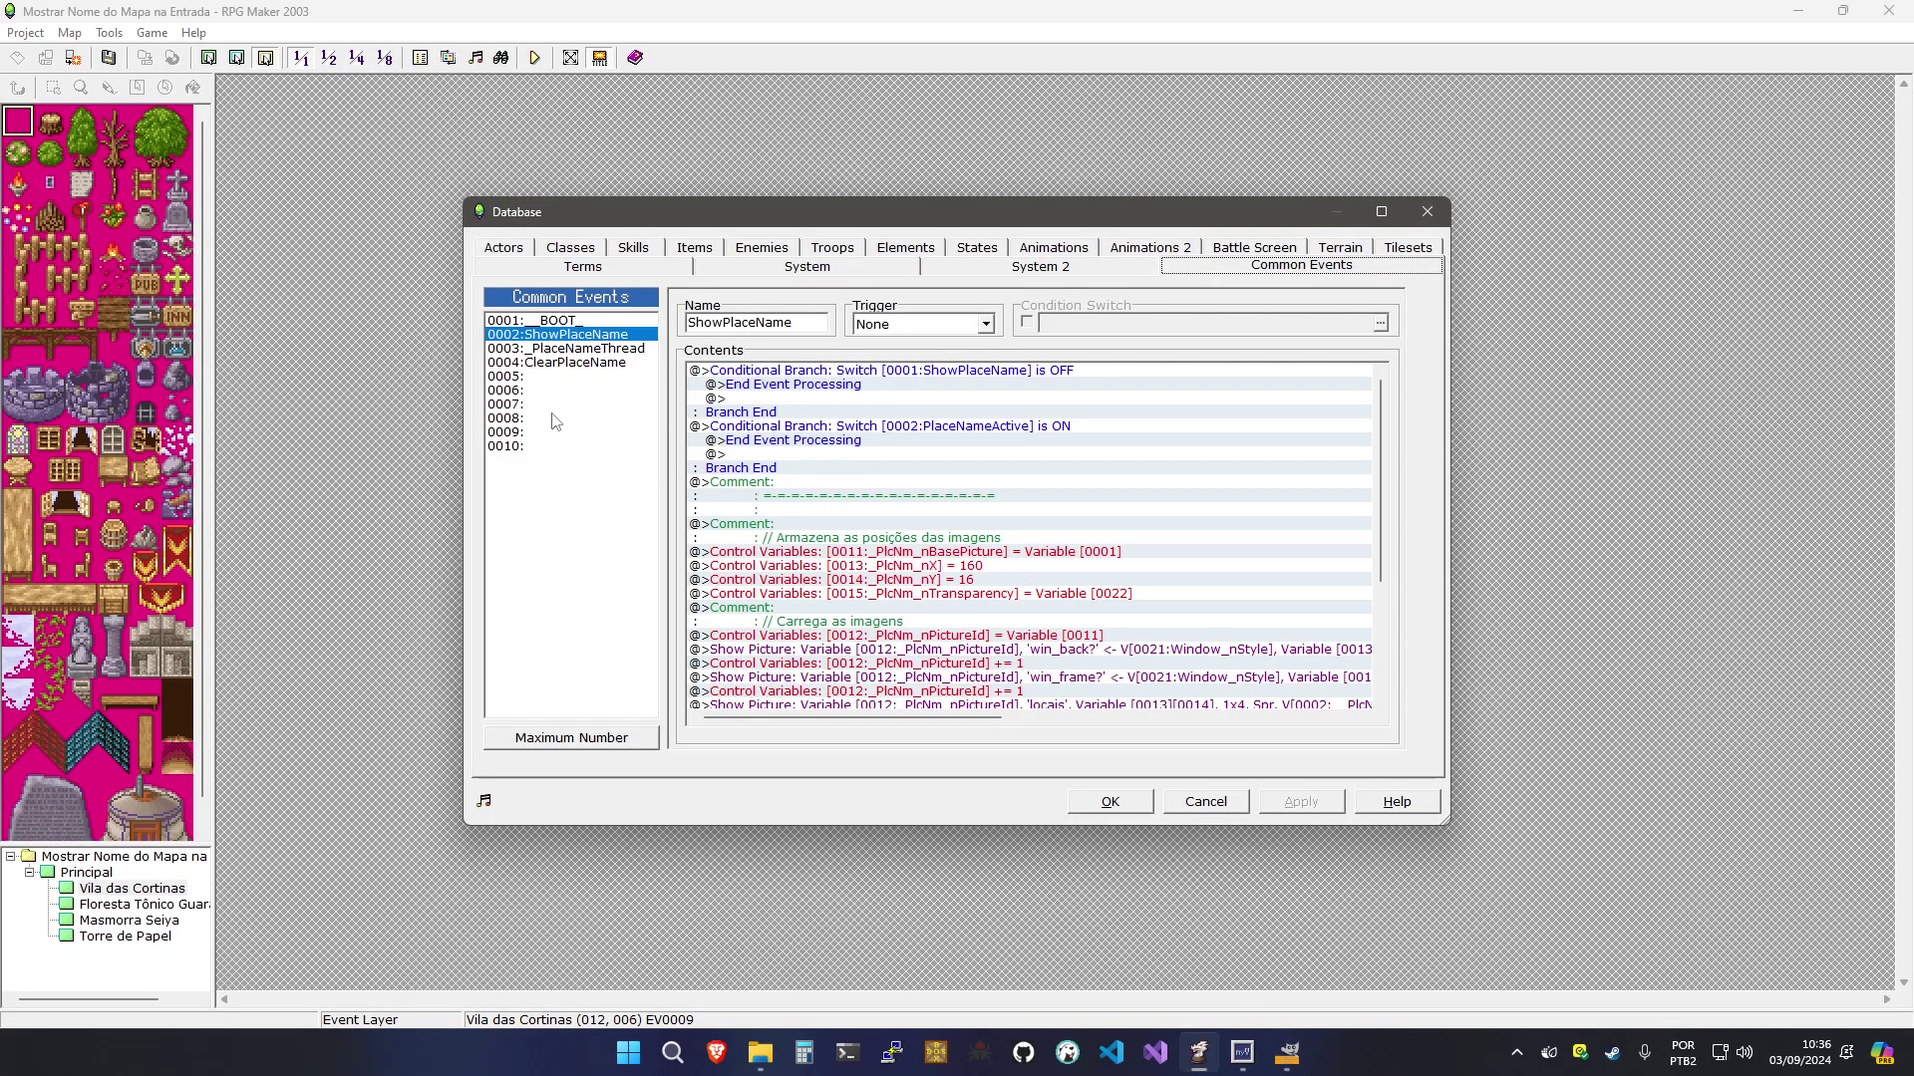
pyautogui.click(561, 365)
pyautogui.click(537, 322)
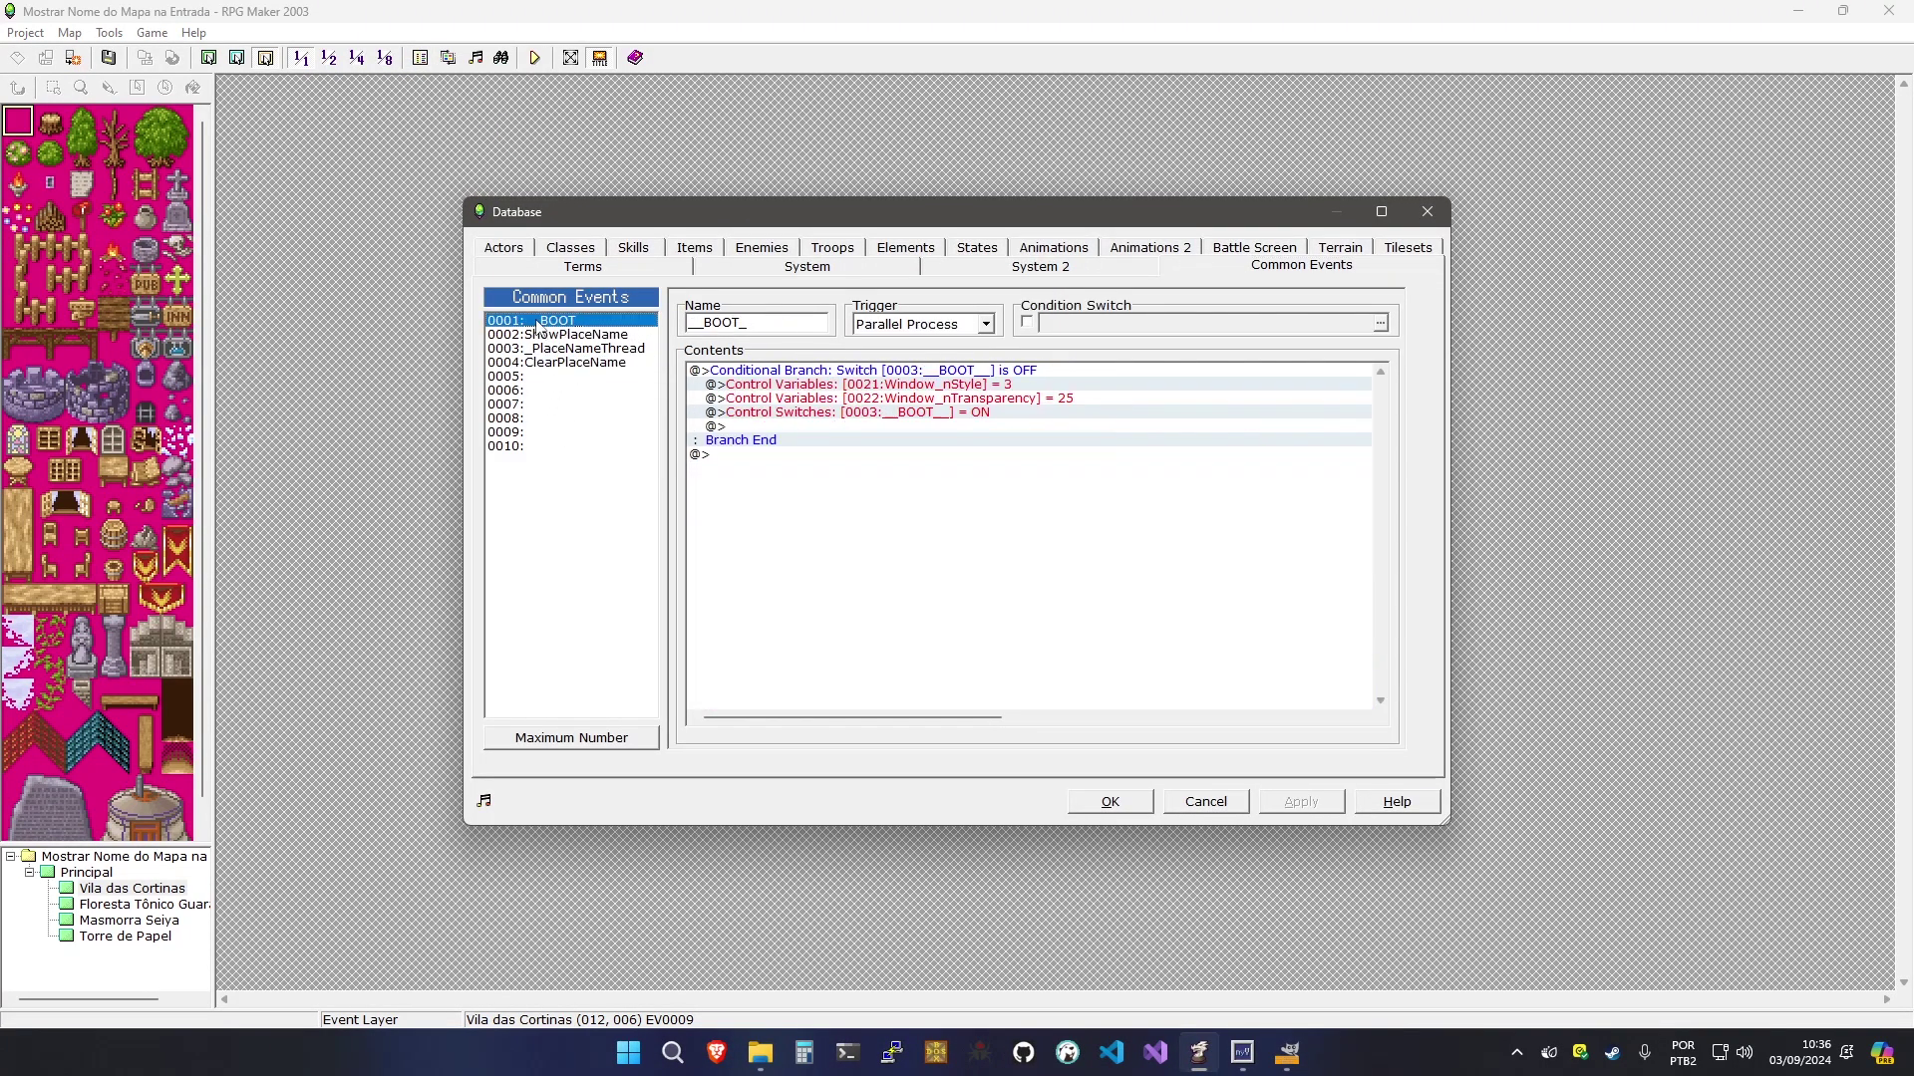
pyautogui.click(896, 403)
pyautogui.press('space')
pyautogui.doubleClick(878, 525)
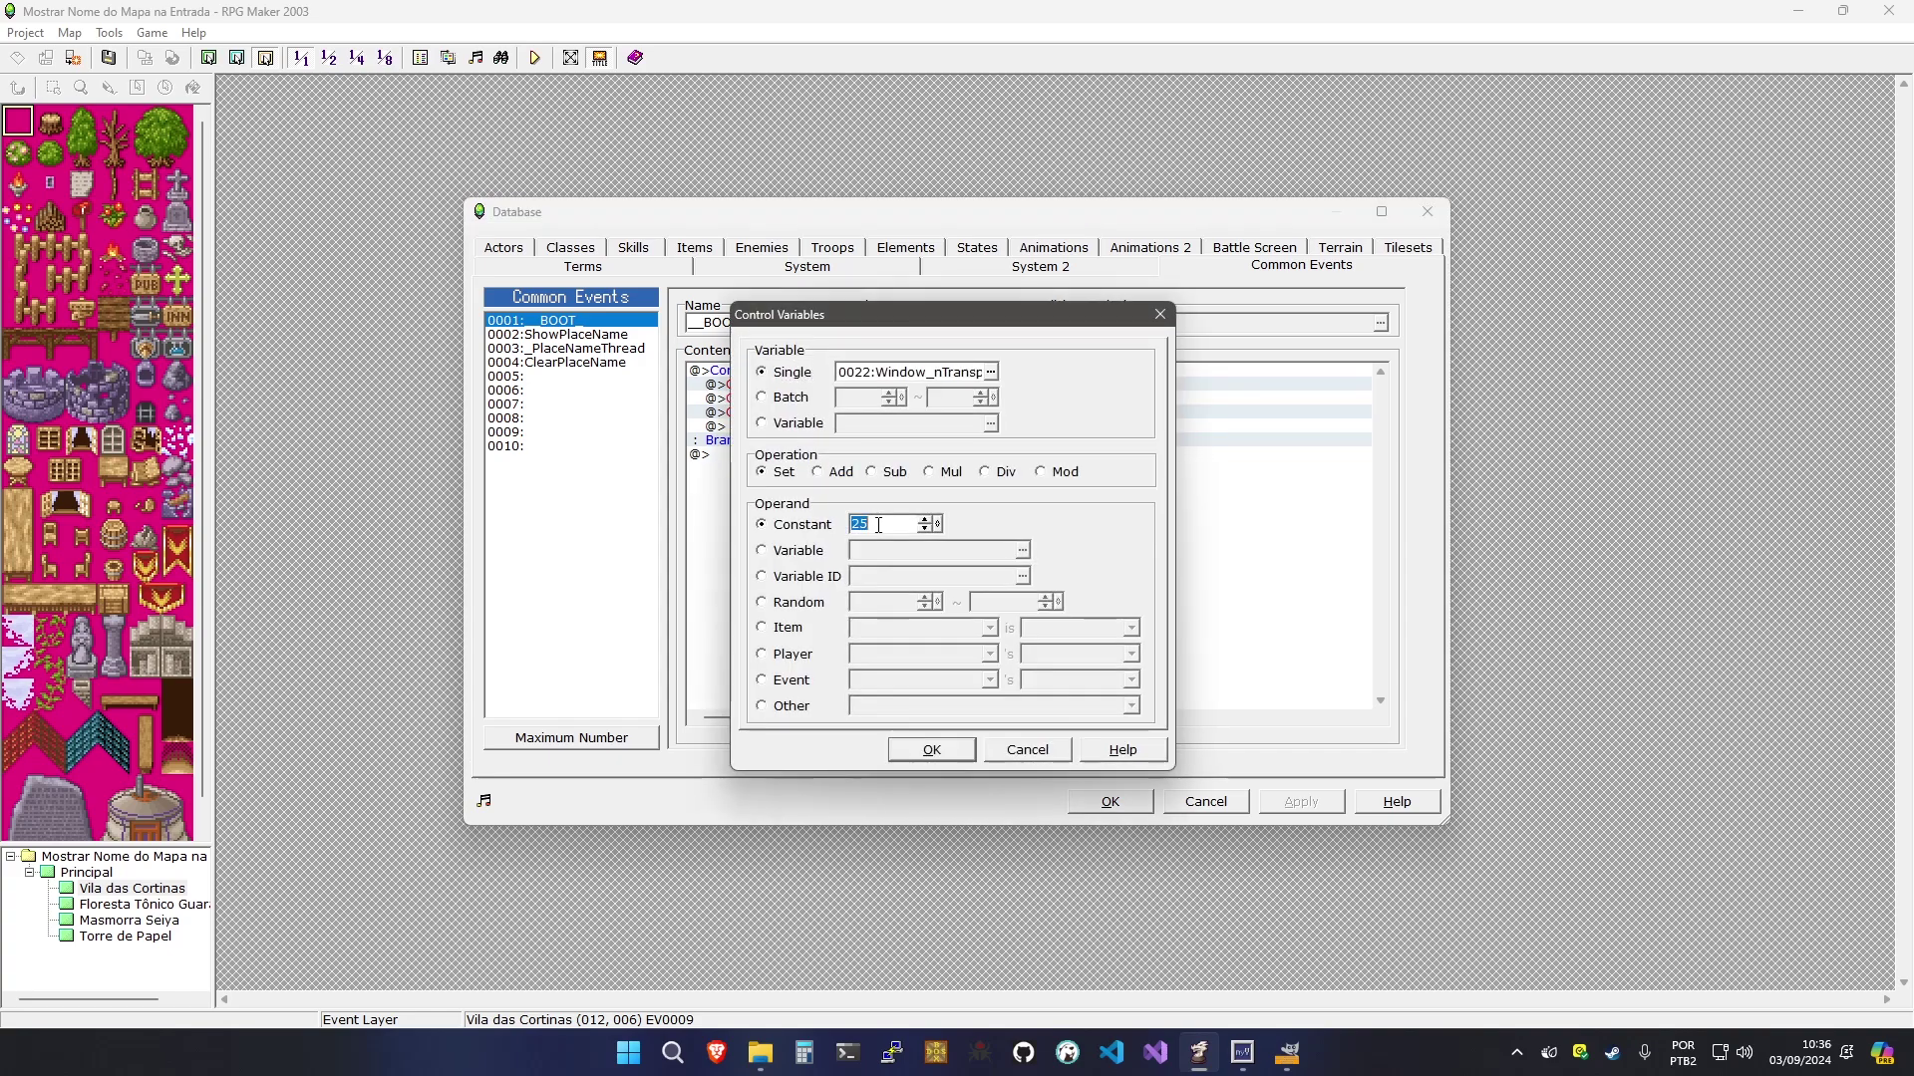
pyautogui.write('50')
pyautogui.press('Return')
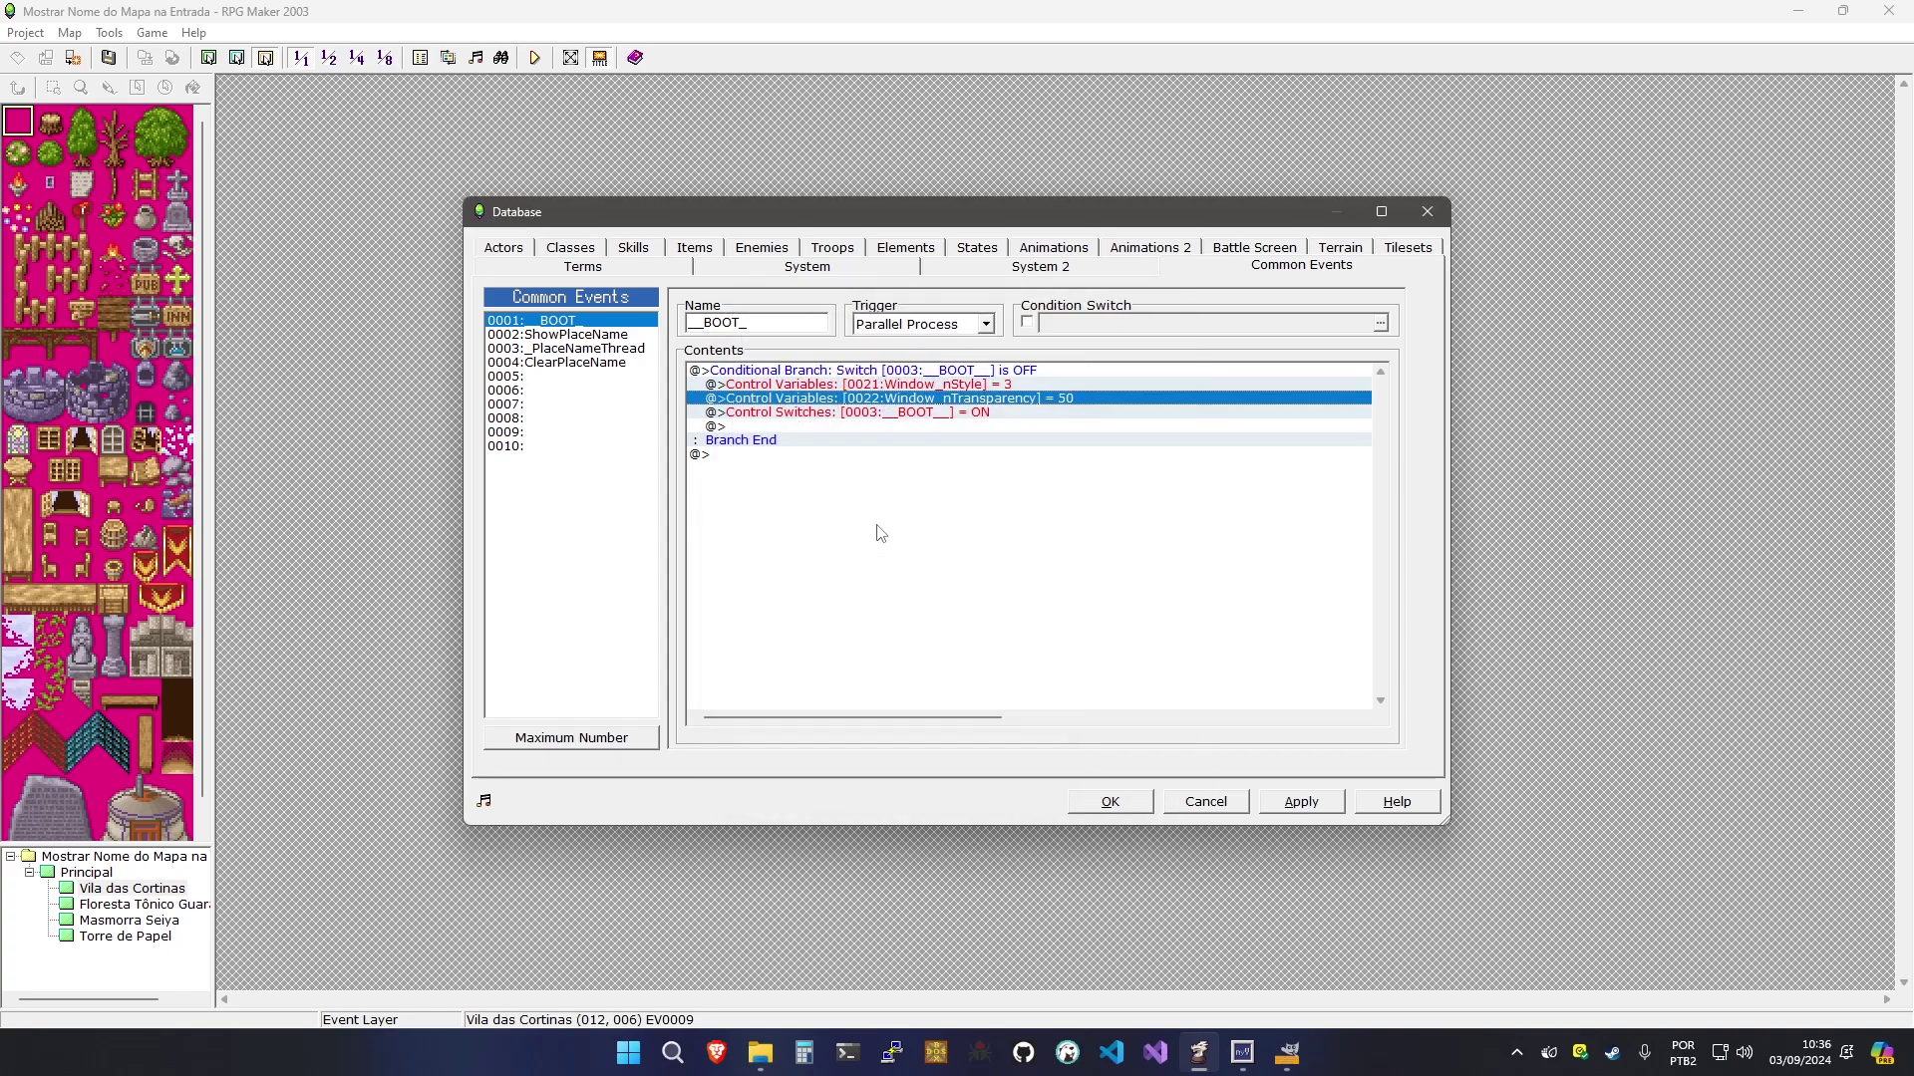
pyautogui.click(1102, 802)
# Playtest the game and enter Vila das Cortinas to check the place-name banner with the new transparency
pyautogui.press('F9')
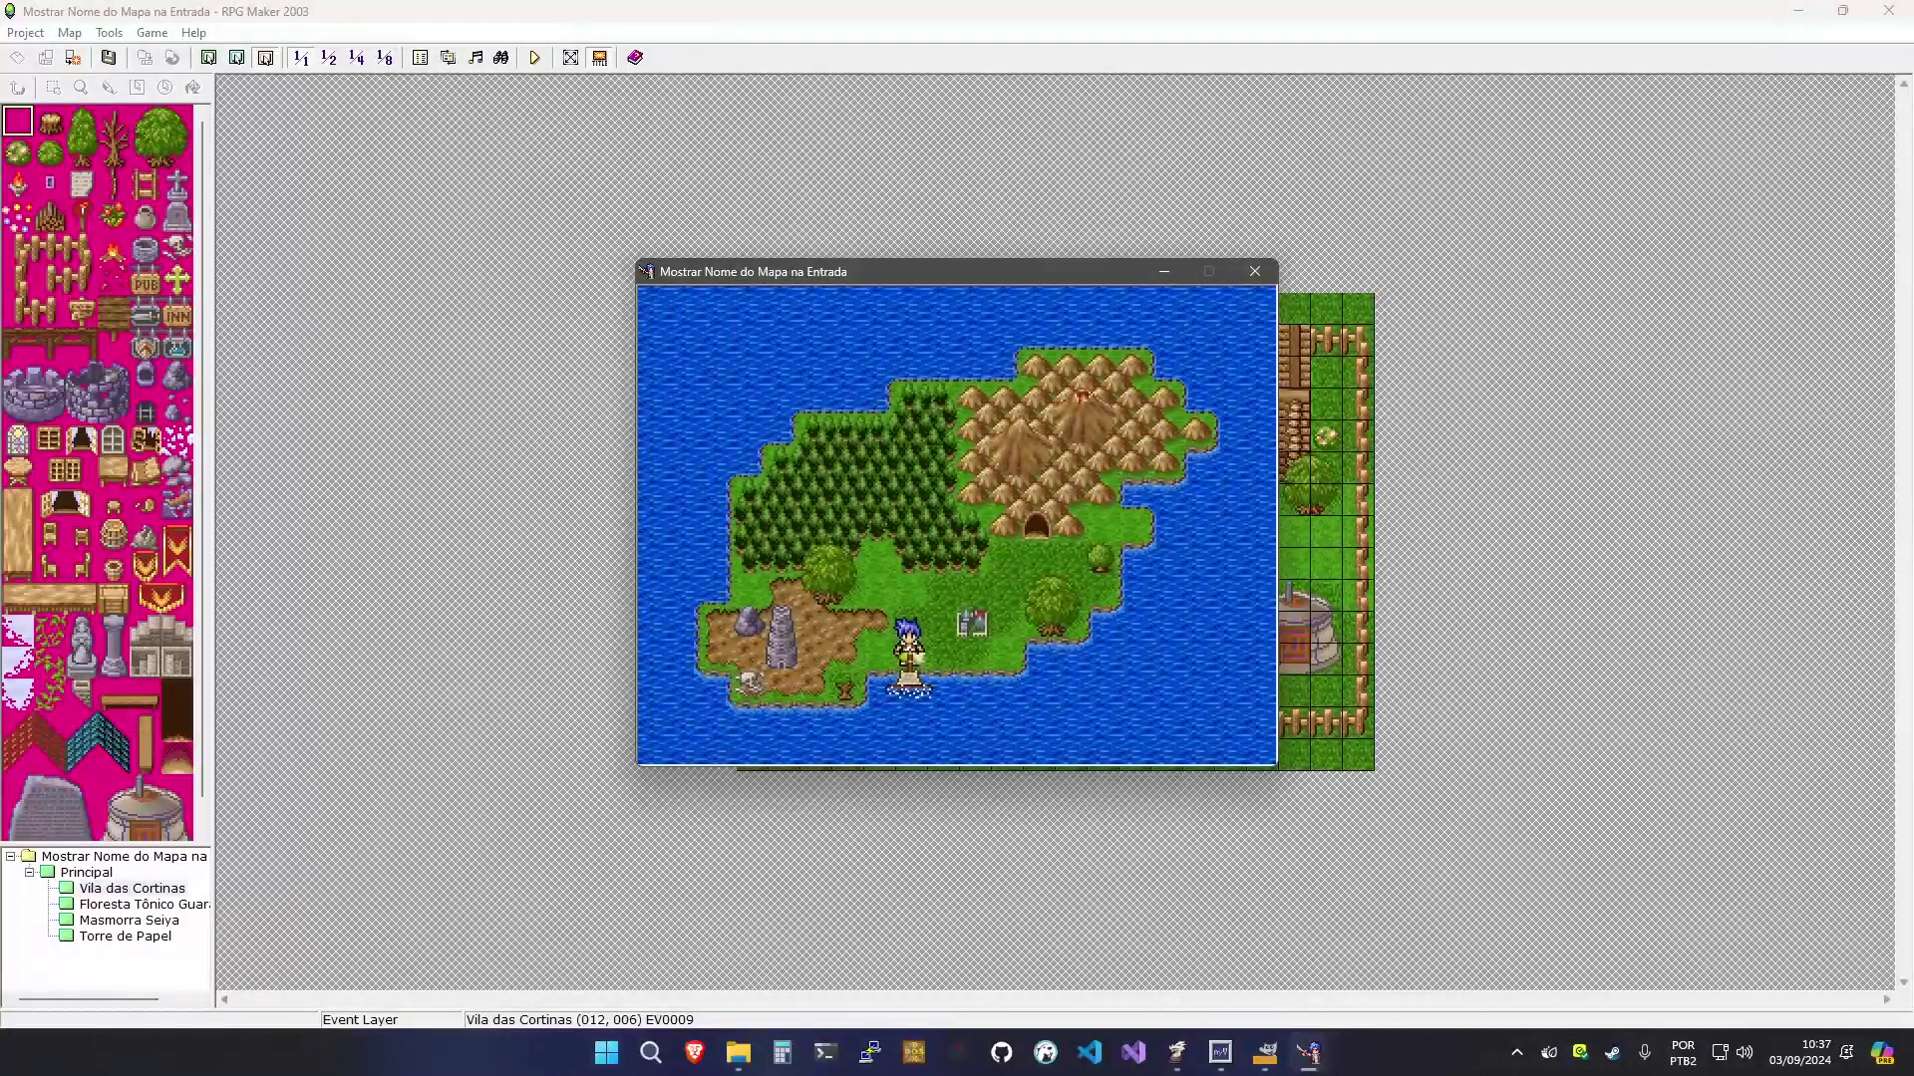
pyautogui.press('Right')
pyautogui.press('Right')
pyautogui.press('Up')
pyautogui.press('Return')
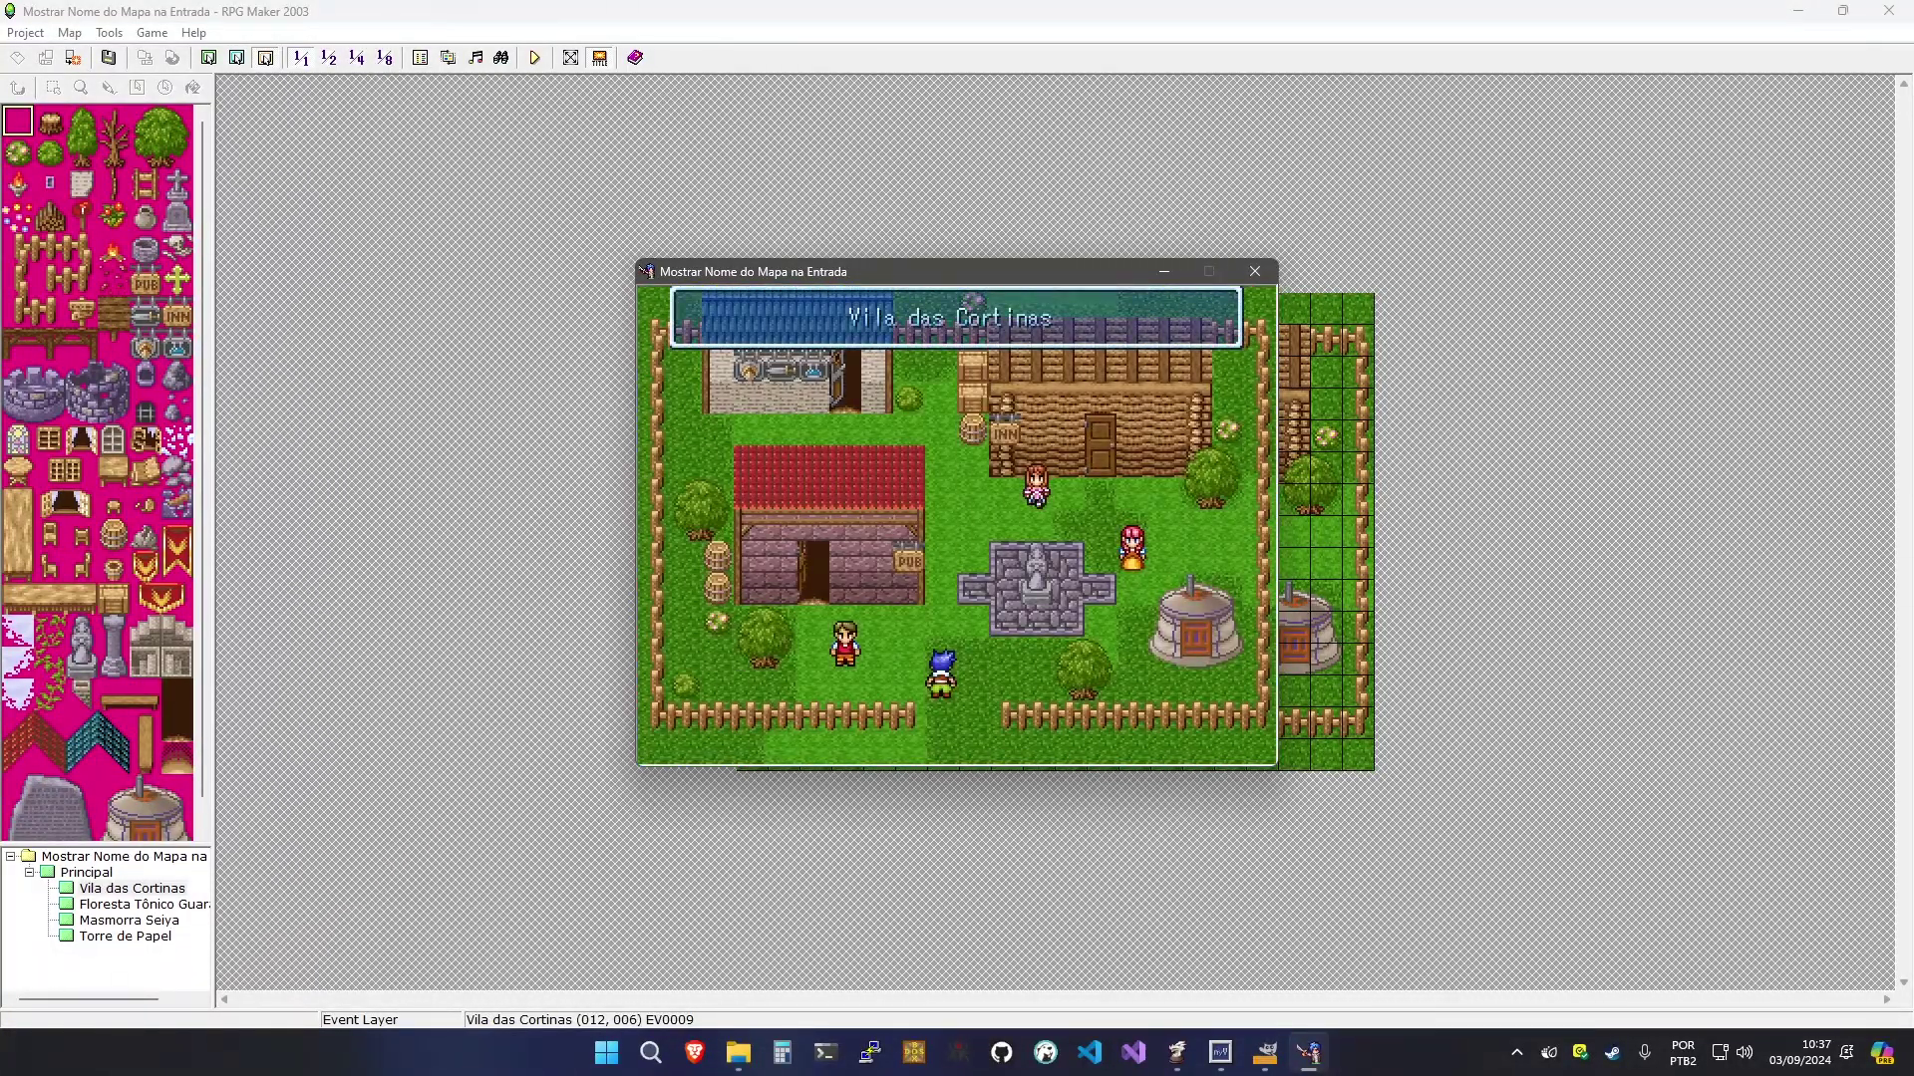
# Choose a different window style from the character by the inn, then leave and re-enter Vila das Cortinas to check the banner
pyautogui.press('Up')
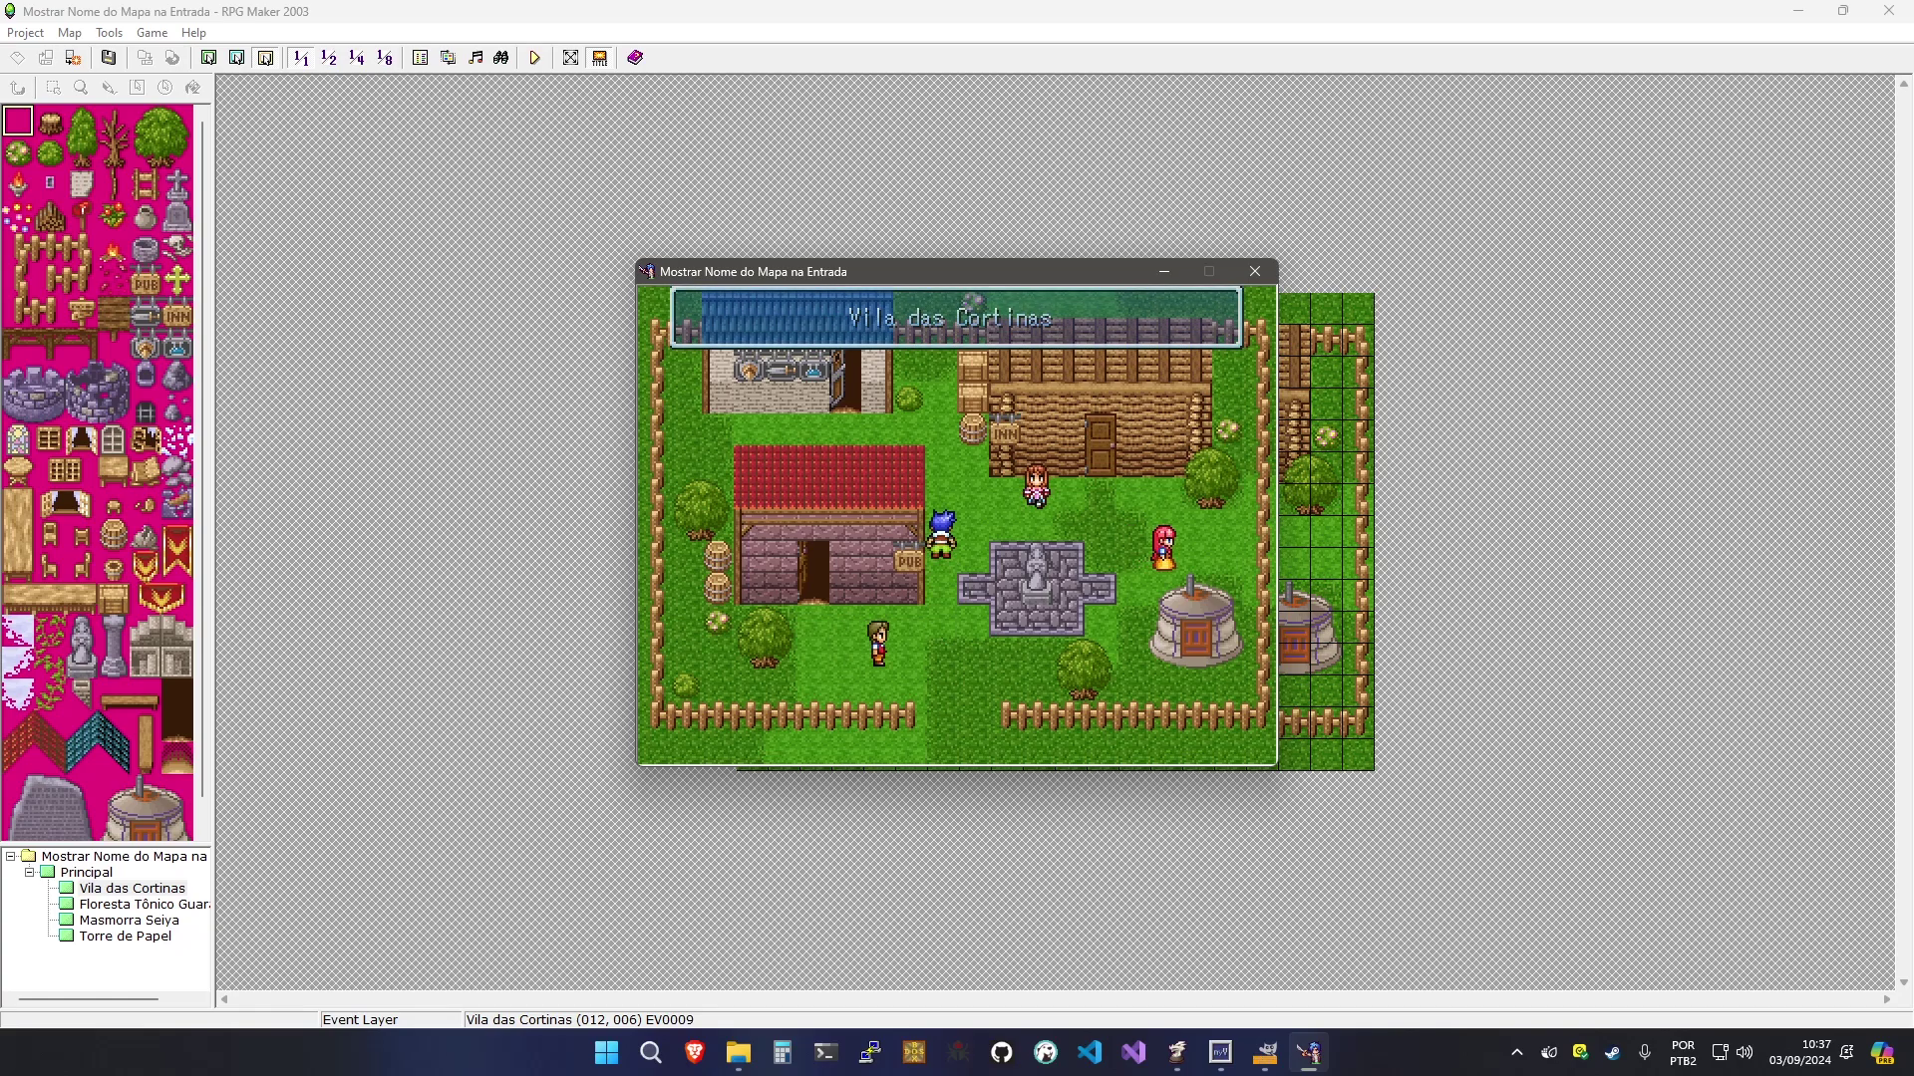
pyautogui.press('Right')
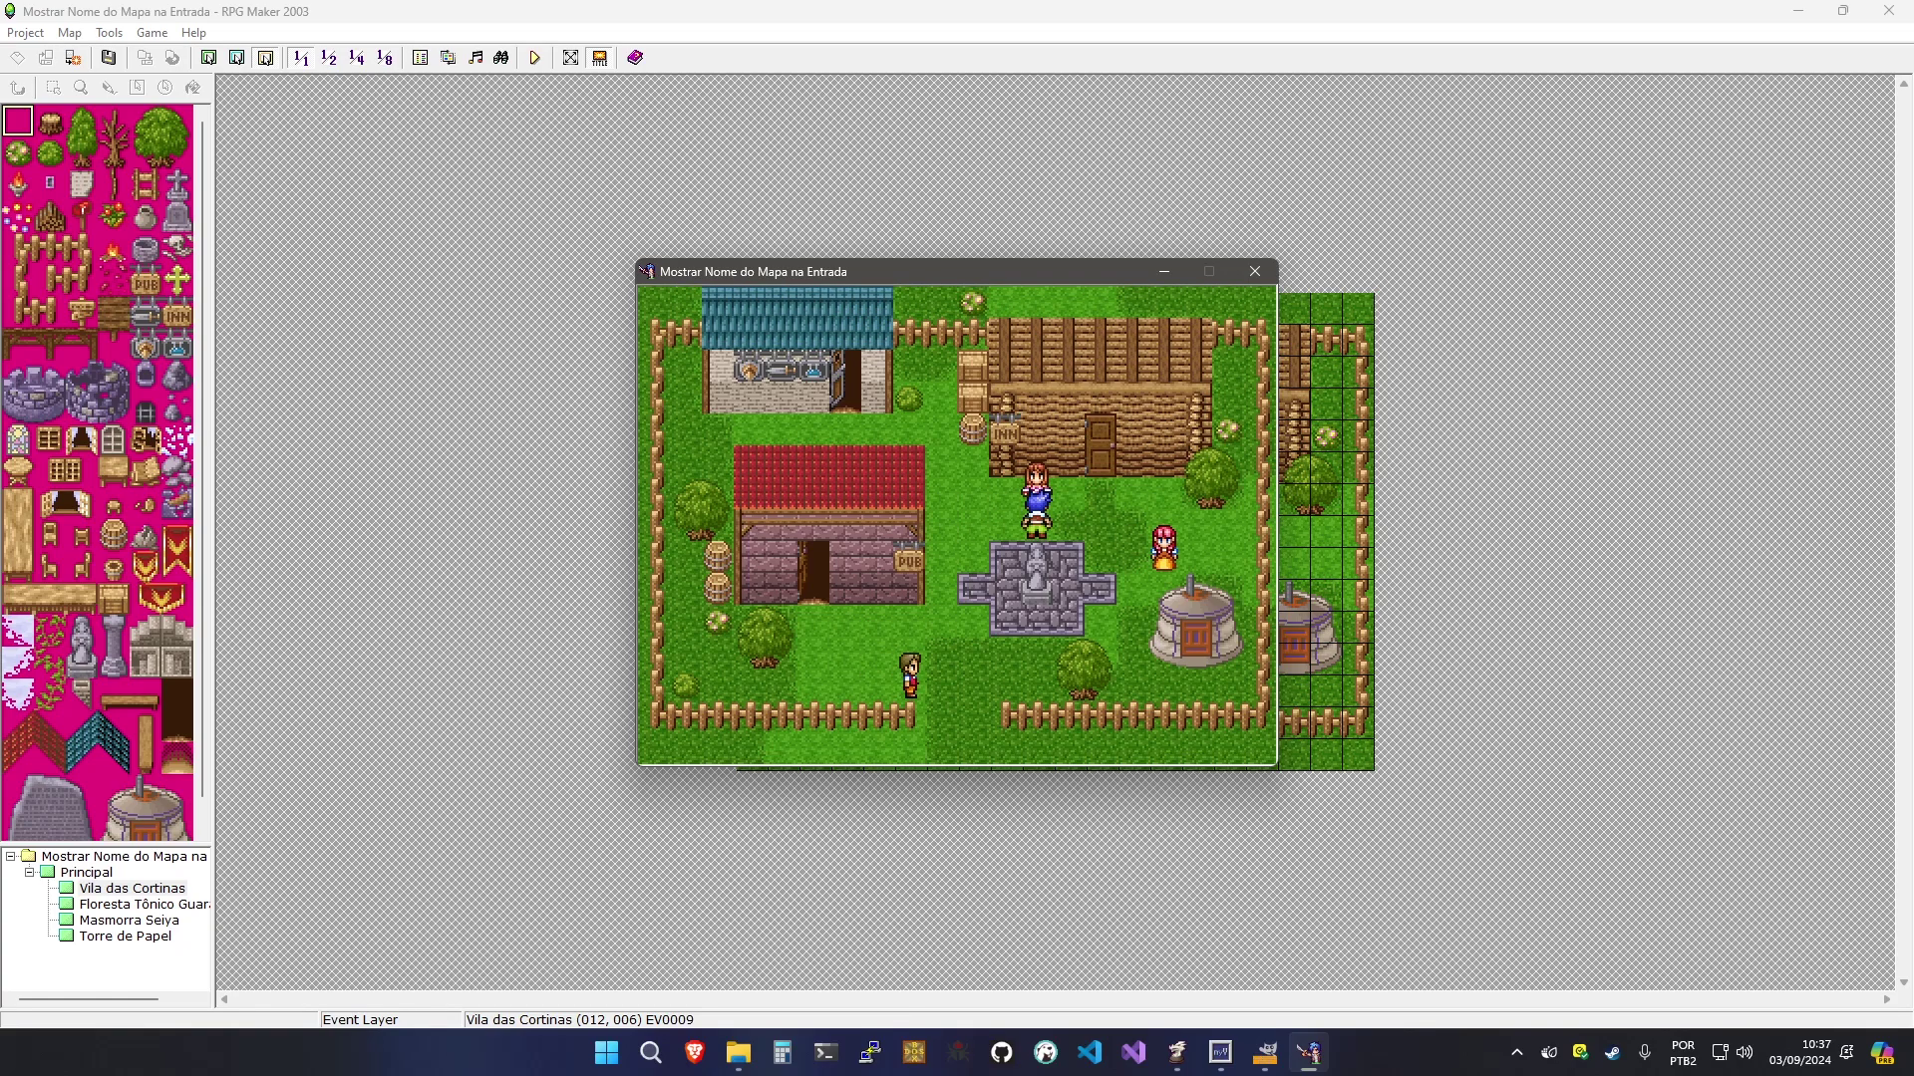
pyautogui.press('Return')
pyautogui.press('Return')
pyautogui.press('Left')
pyautogui.press('Up')
pyautogui.press('Right')
pyautogui.press('Return')
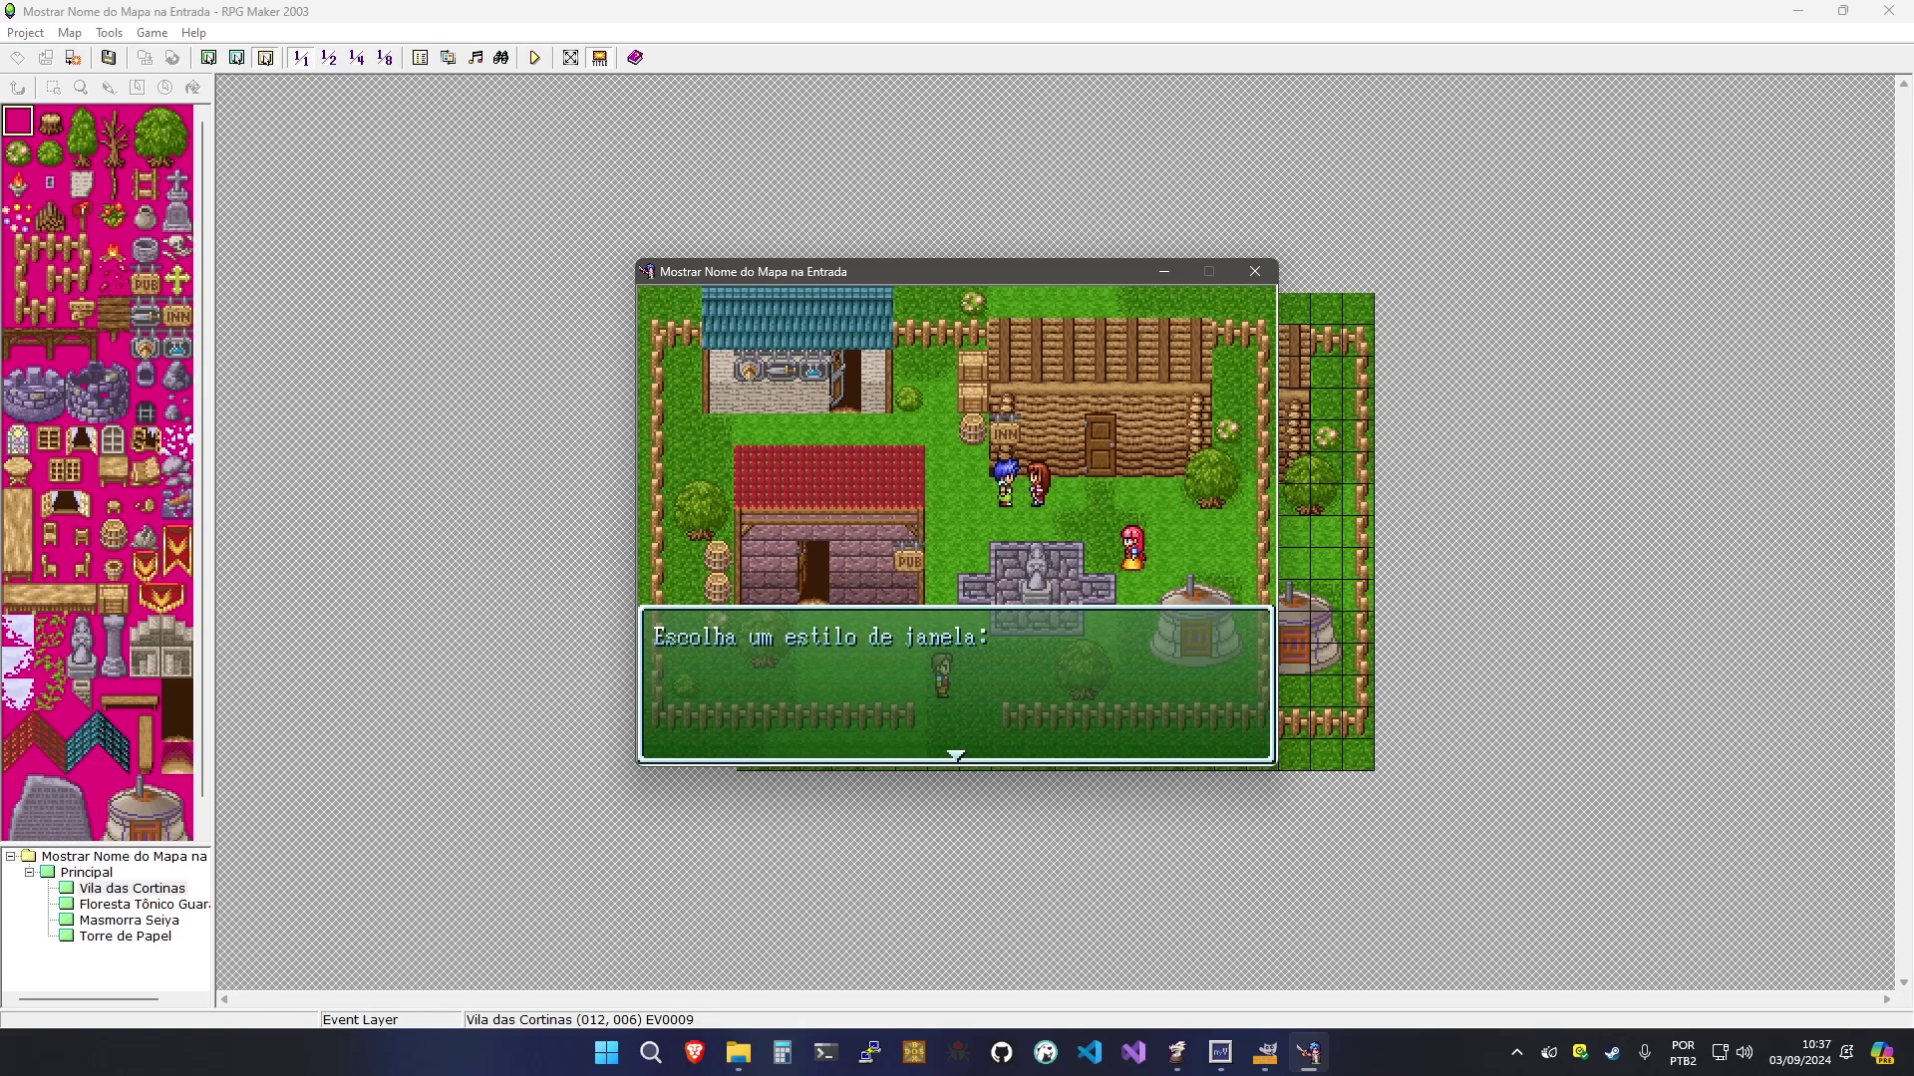
pyautogui.press('Return')
pyautogui.press('Return')
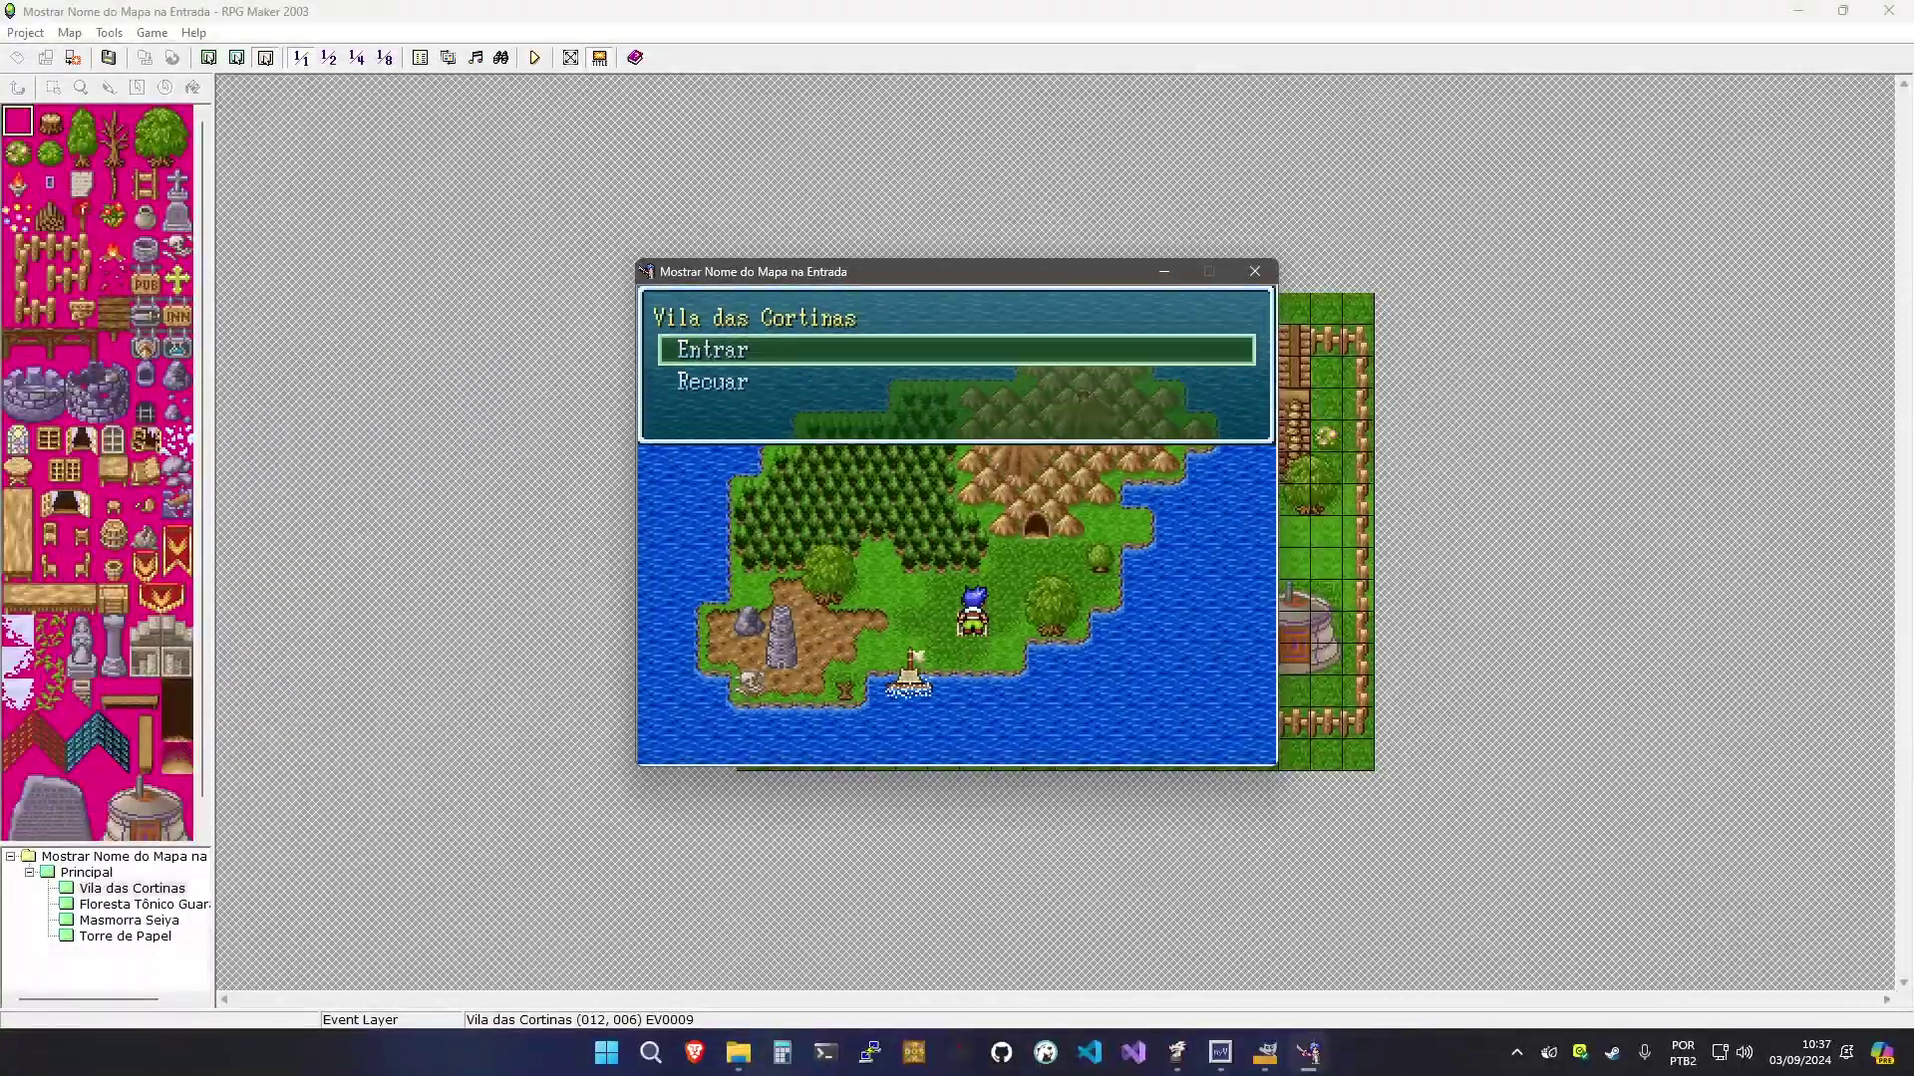
pyautogui.press('Up')
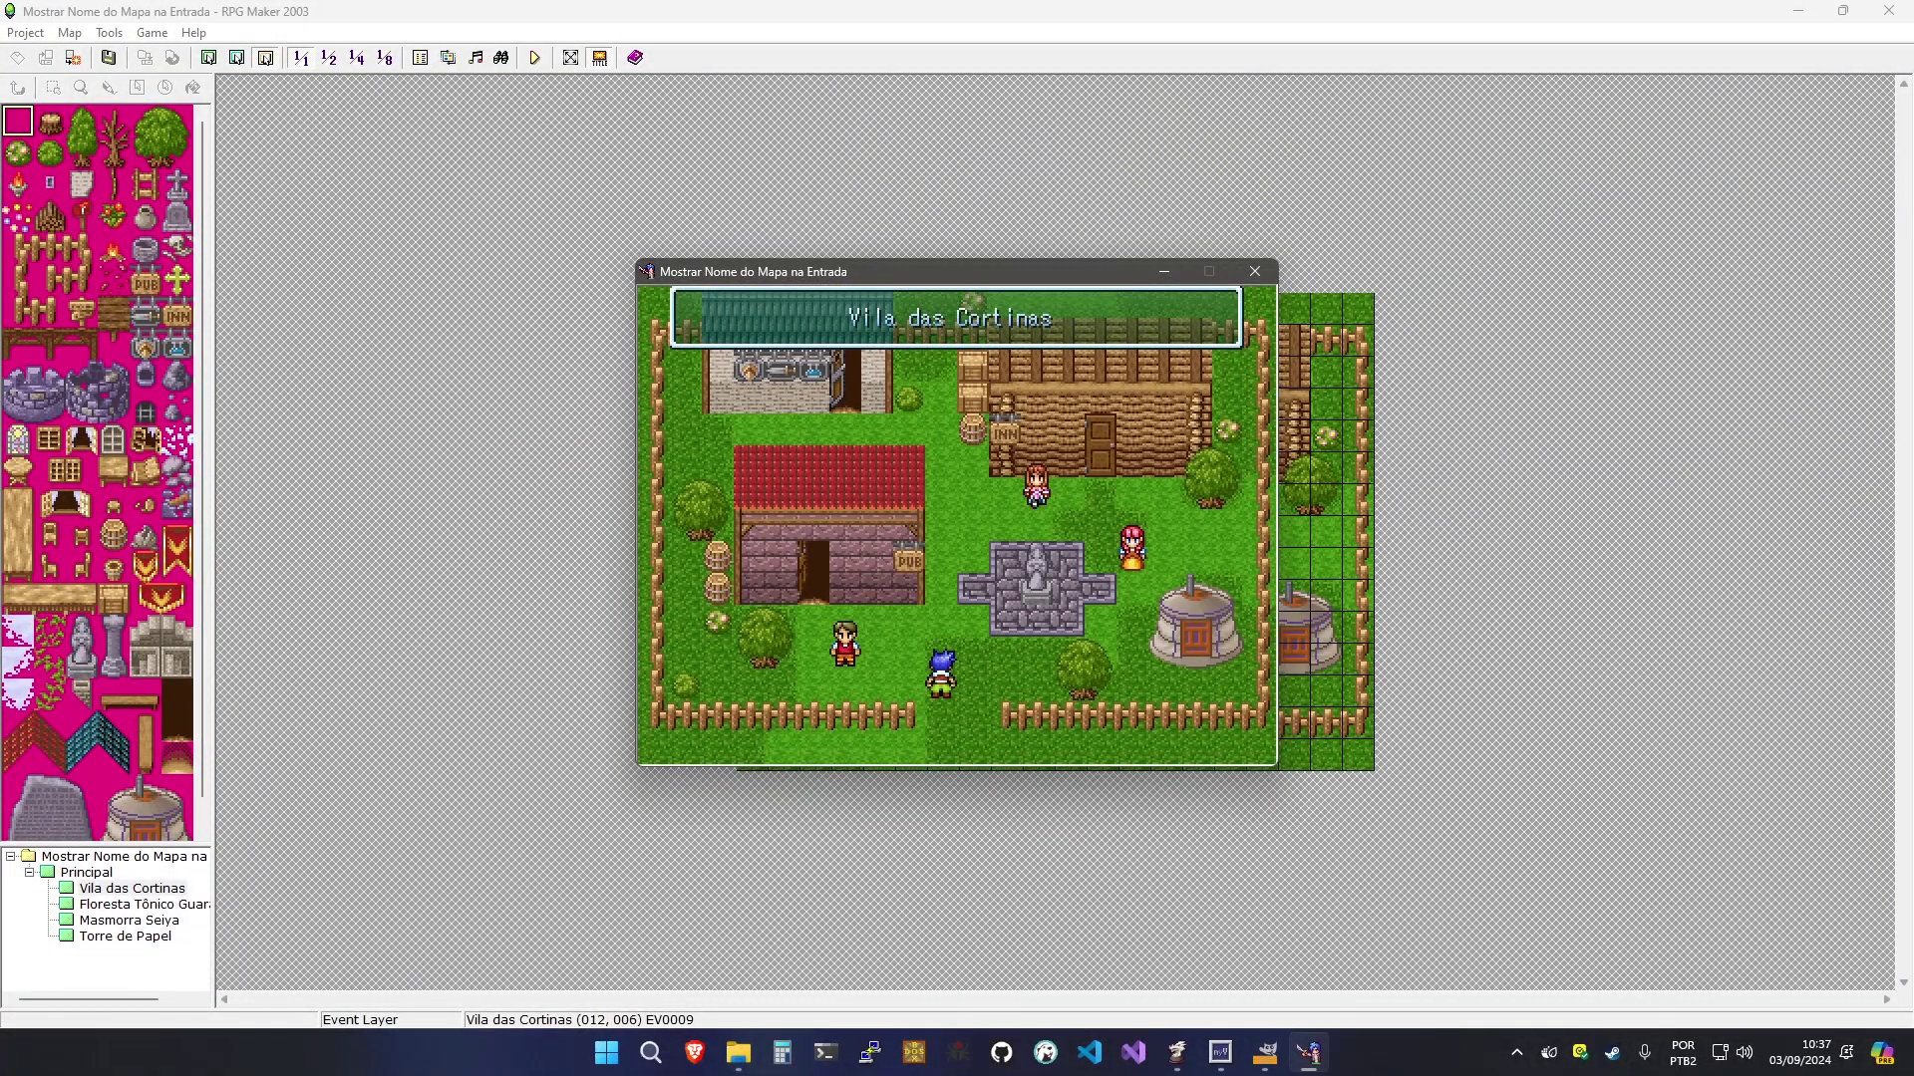
# Switch to another window style through the inn character and re-enter the village to compare the banner's look
pyautogui.press('Up')
pyautogui.press('Right')
pyautogui.press('Return')
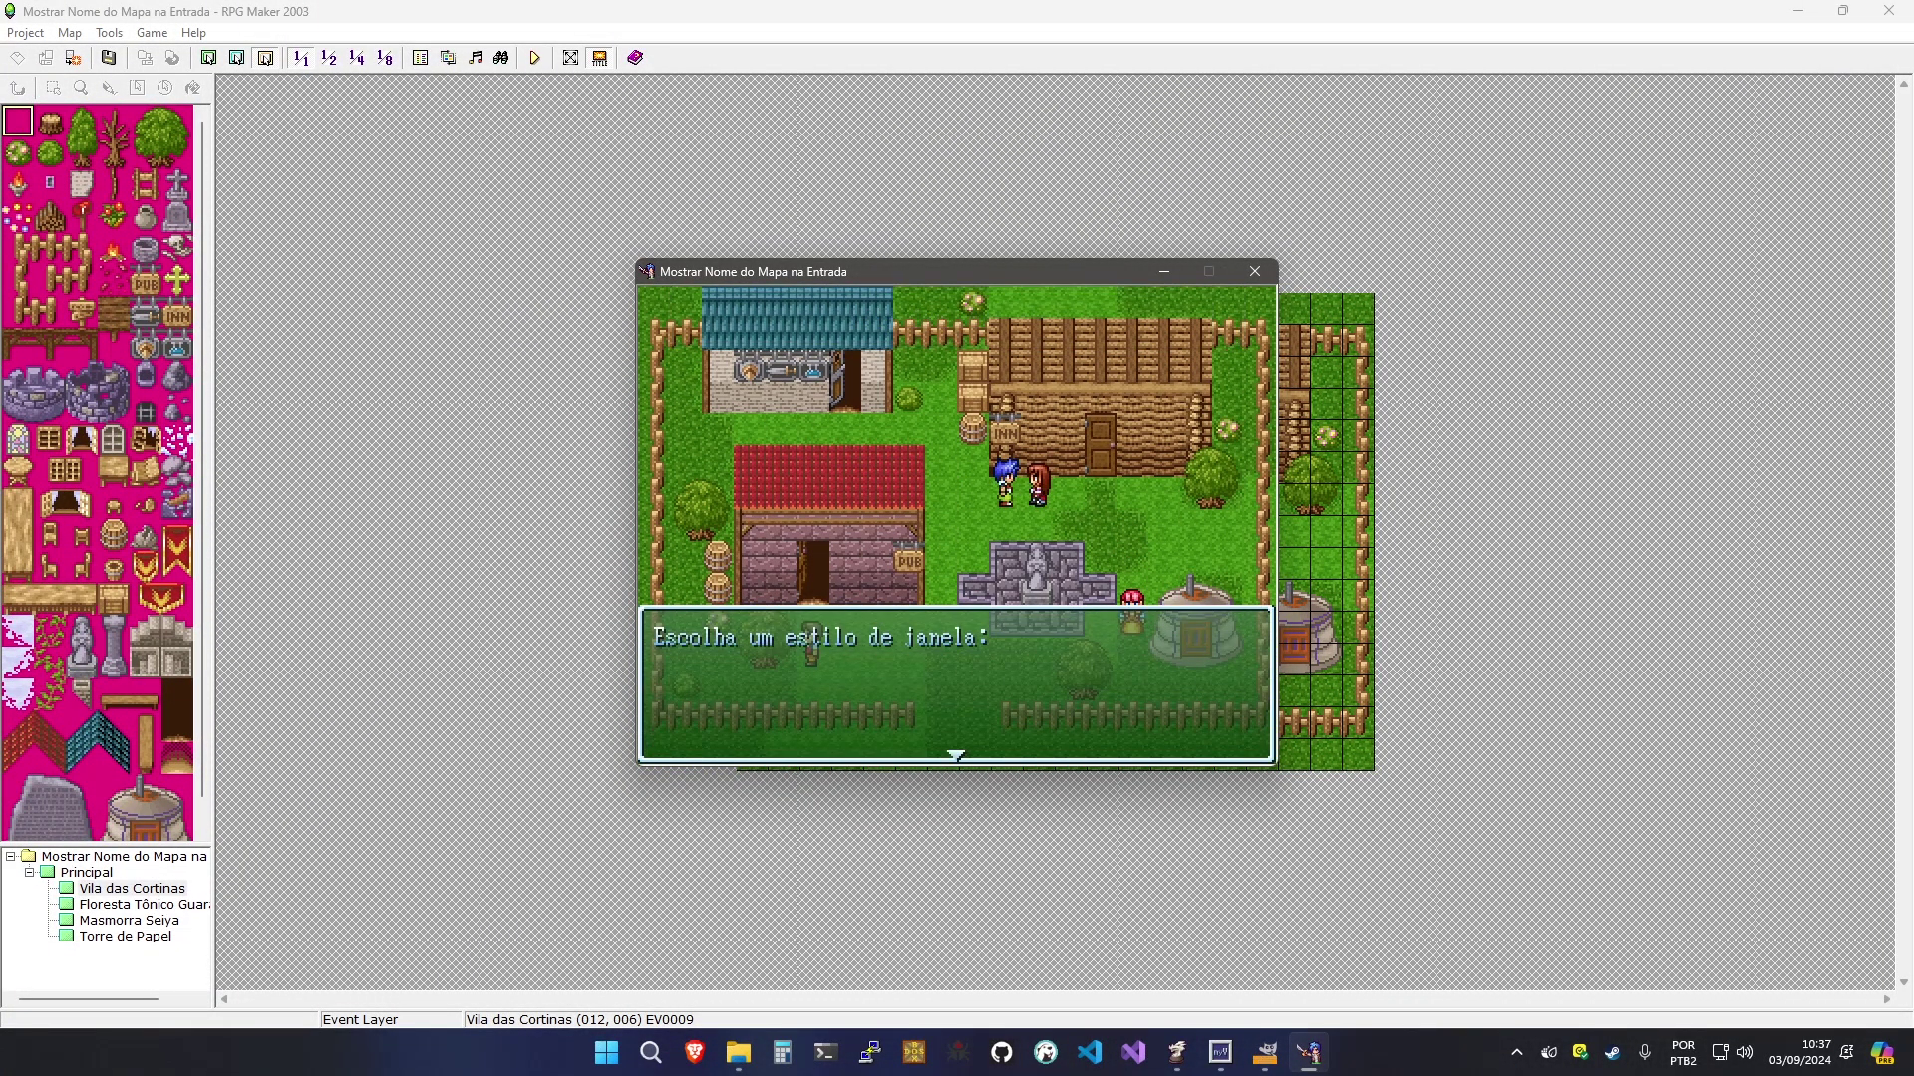
pyautogui.press('Return')
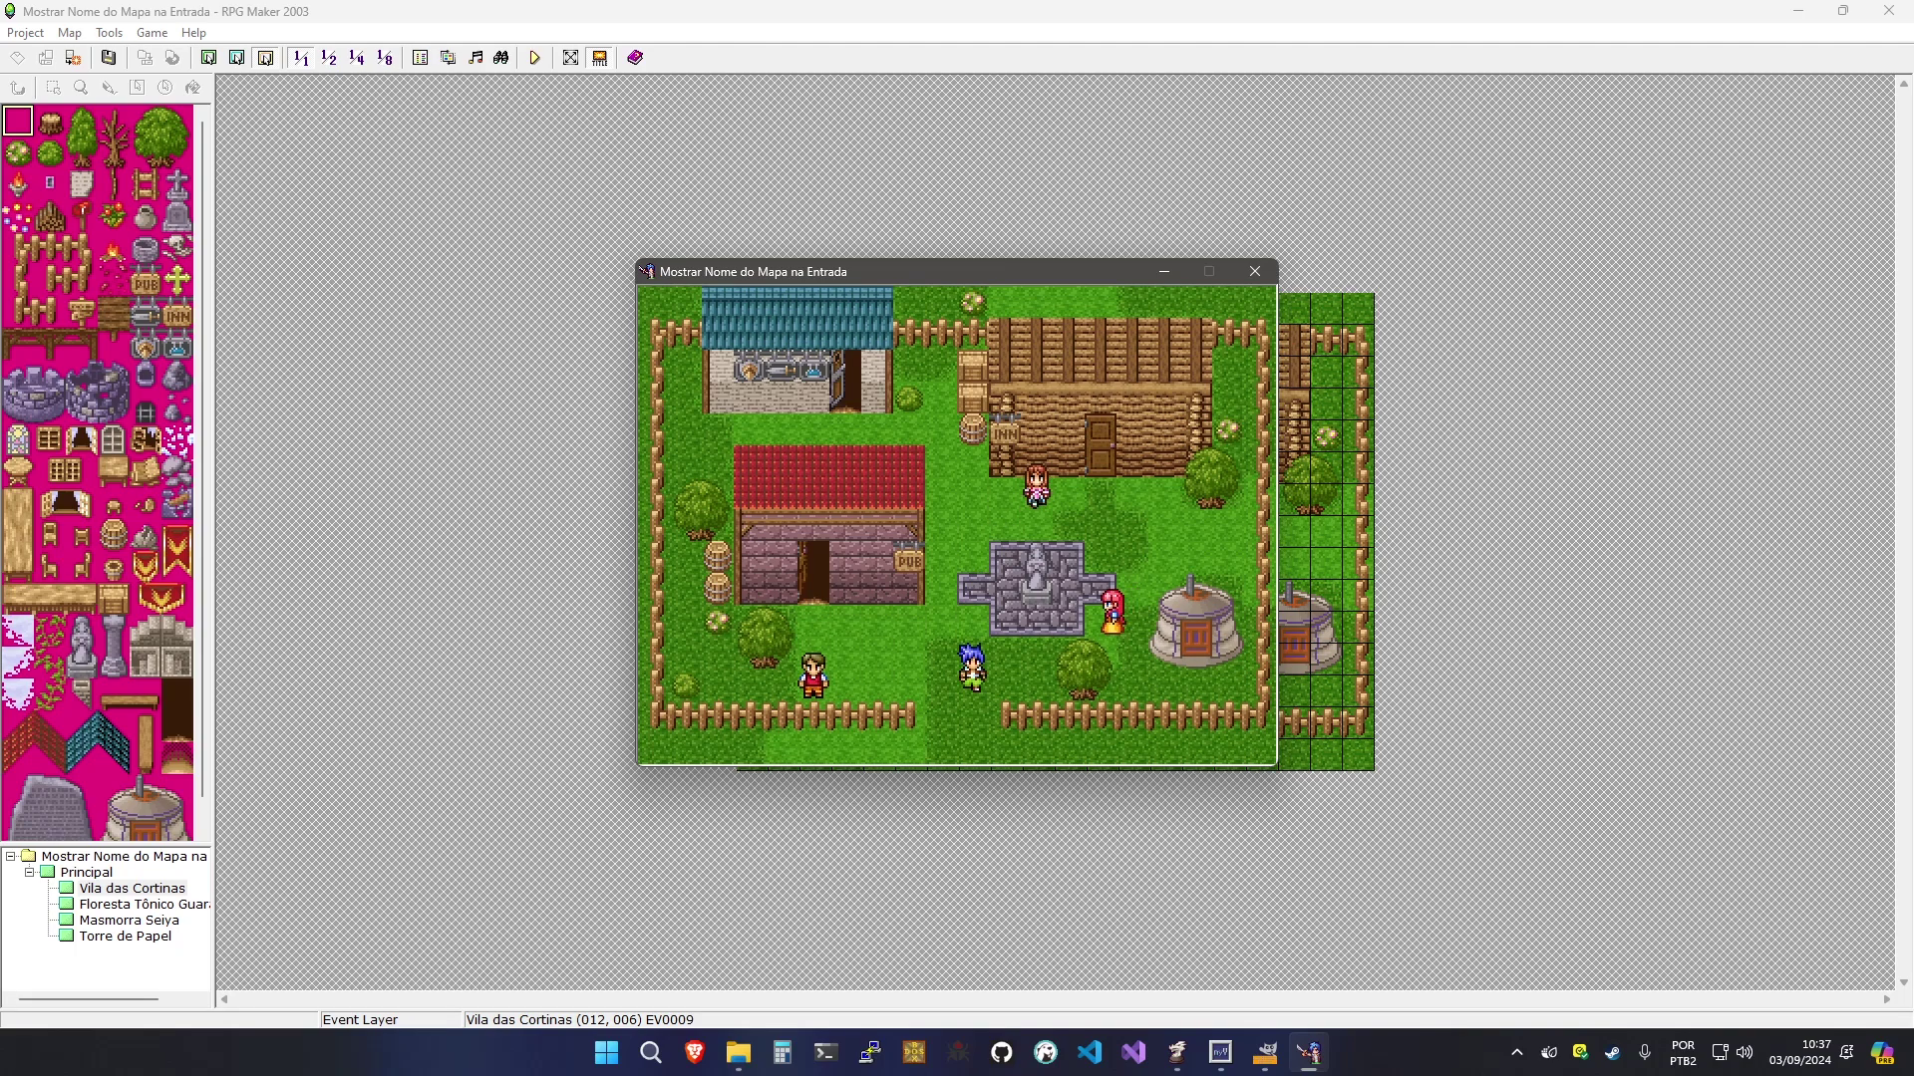
pyautogui.press('Escape')
pyautogui.press('Escape')
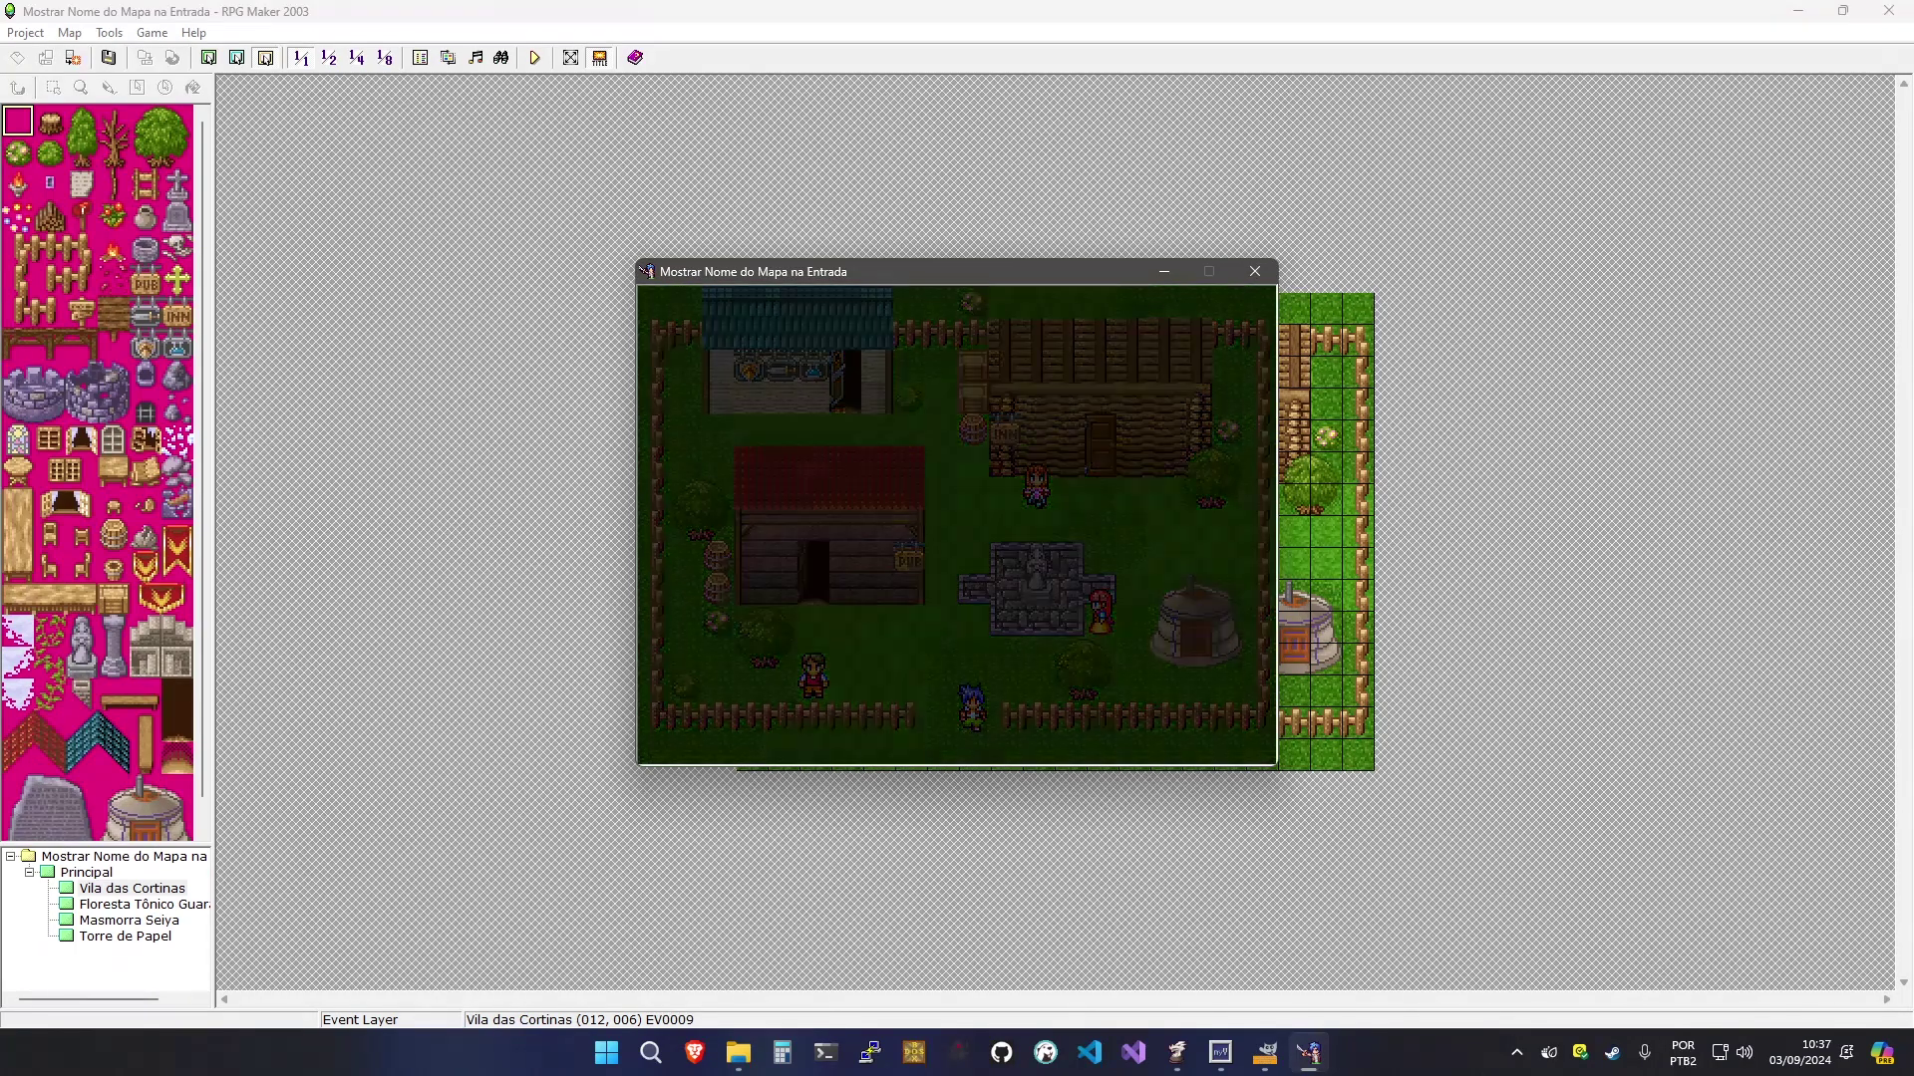
pyautogui.press('Up')
pyautogui.press('Return')
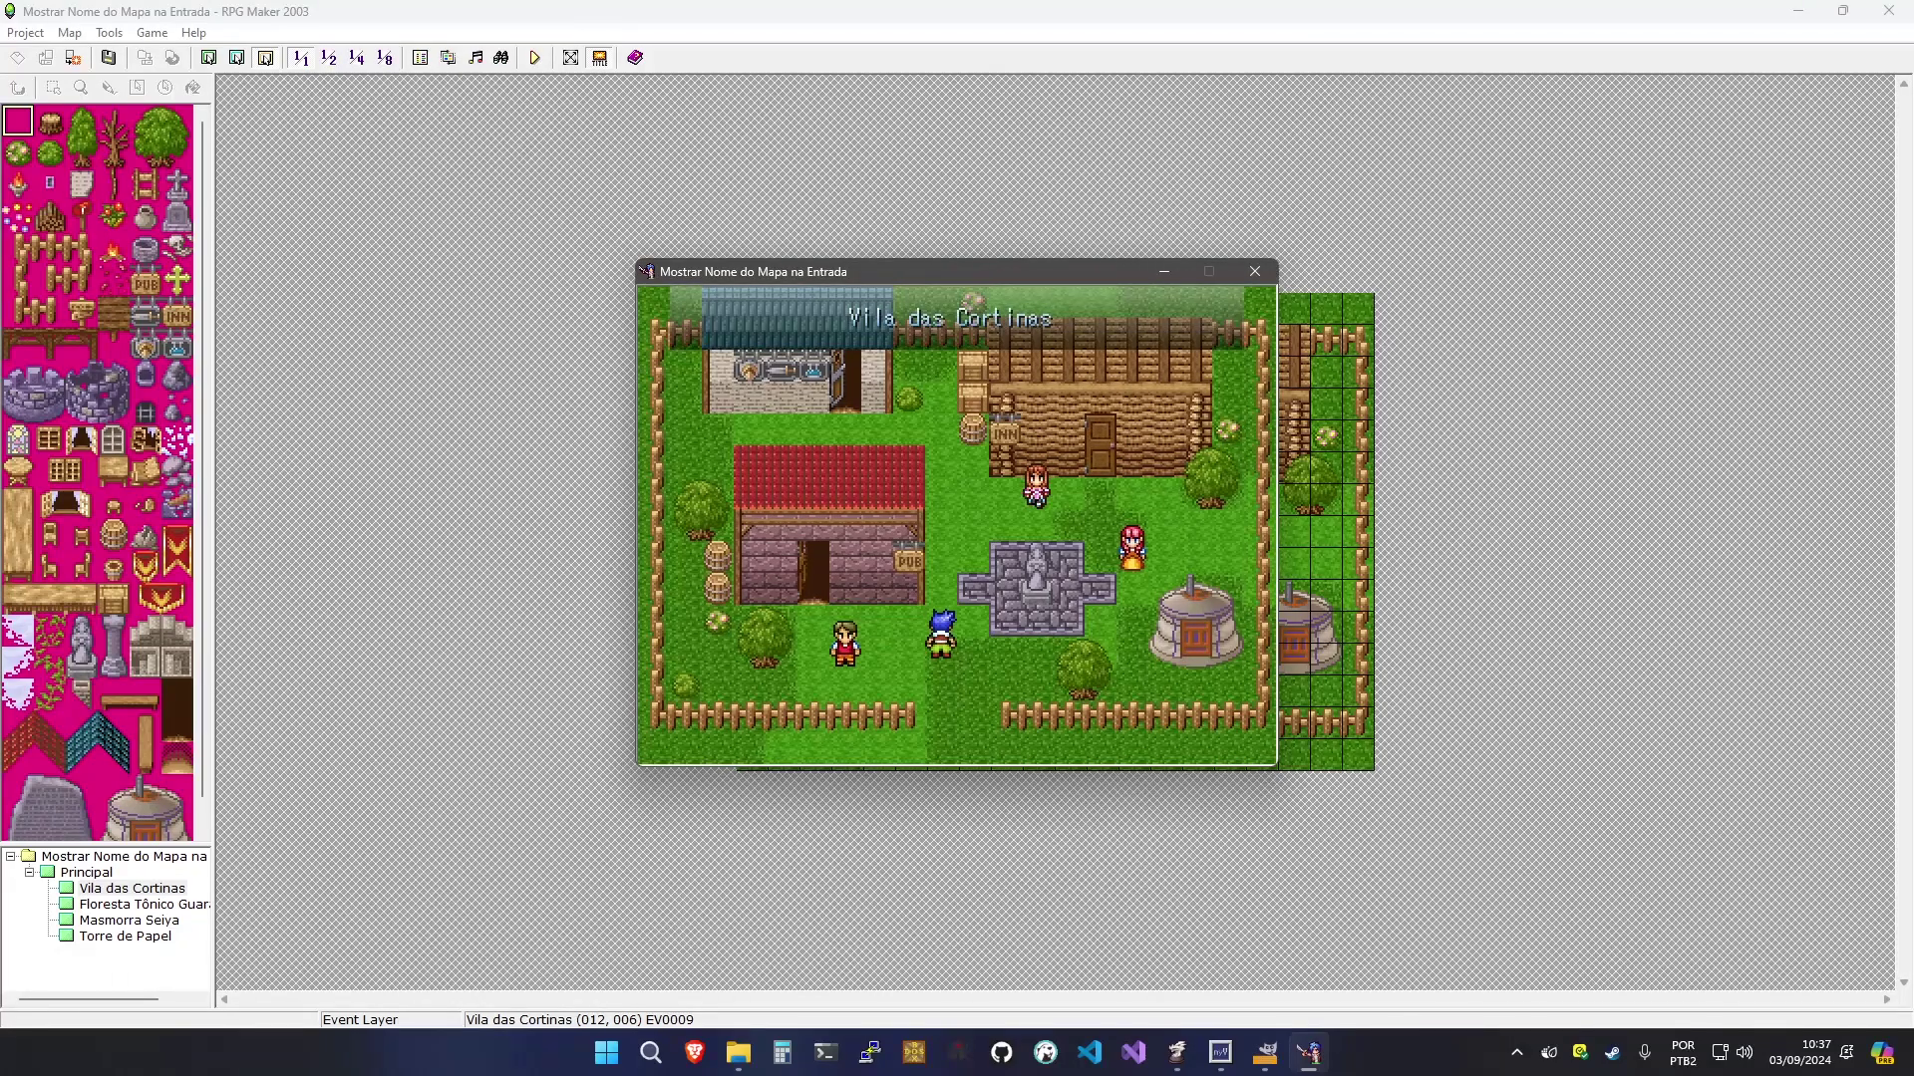
# Select the third window style from the inn character's choices and re-enter Vila das Cortinas to check the prompt and banner
pyautogui.press('Up')
pyautogui.press('Right')
pyautogui.press('Return')
pyautogui.press('Return')
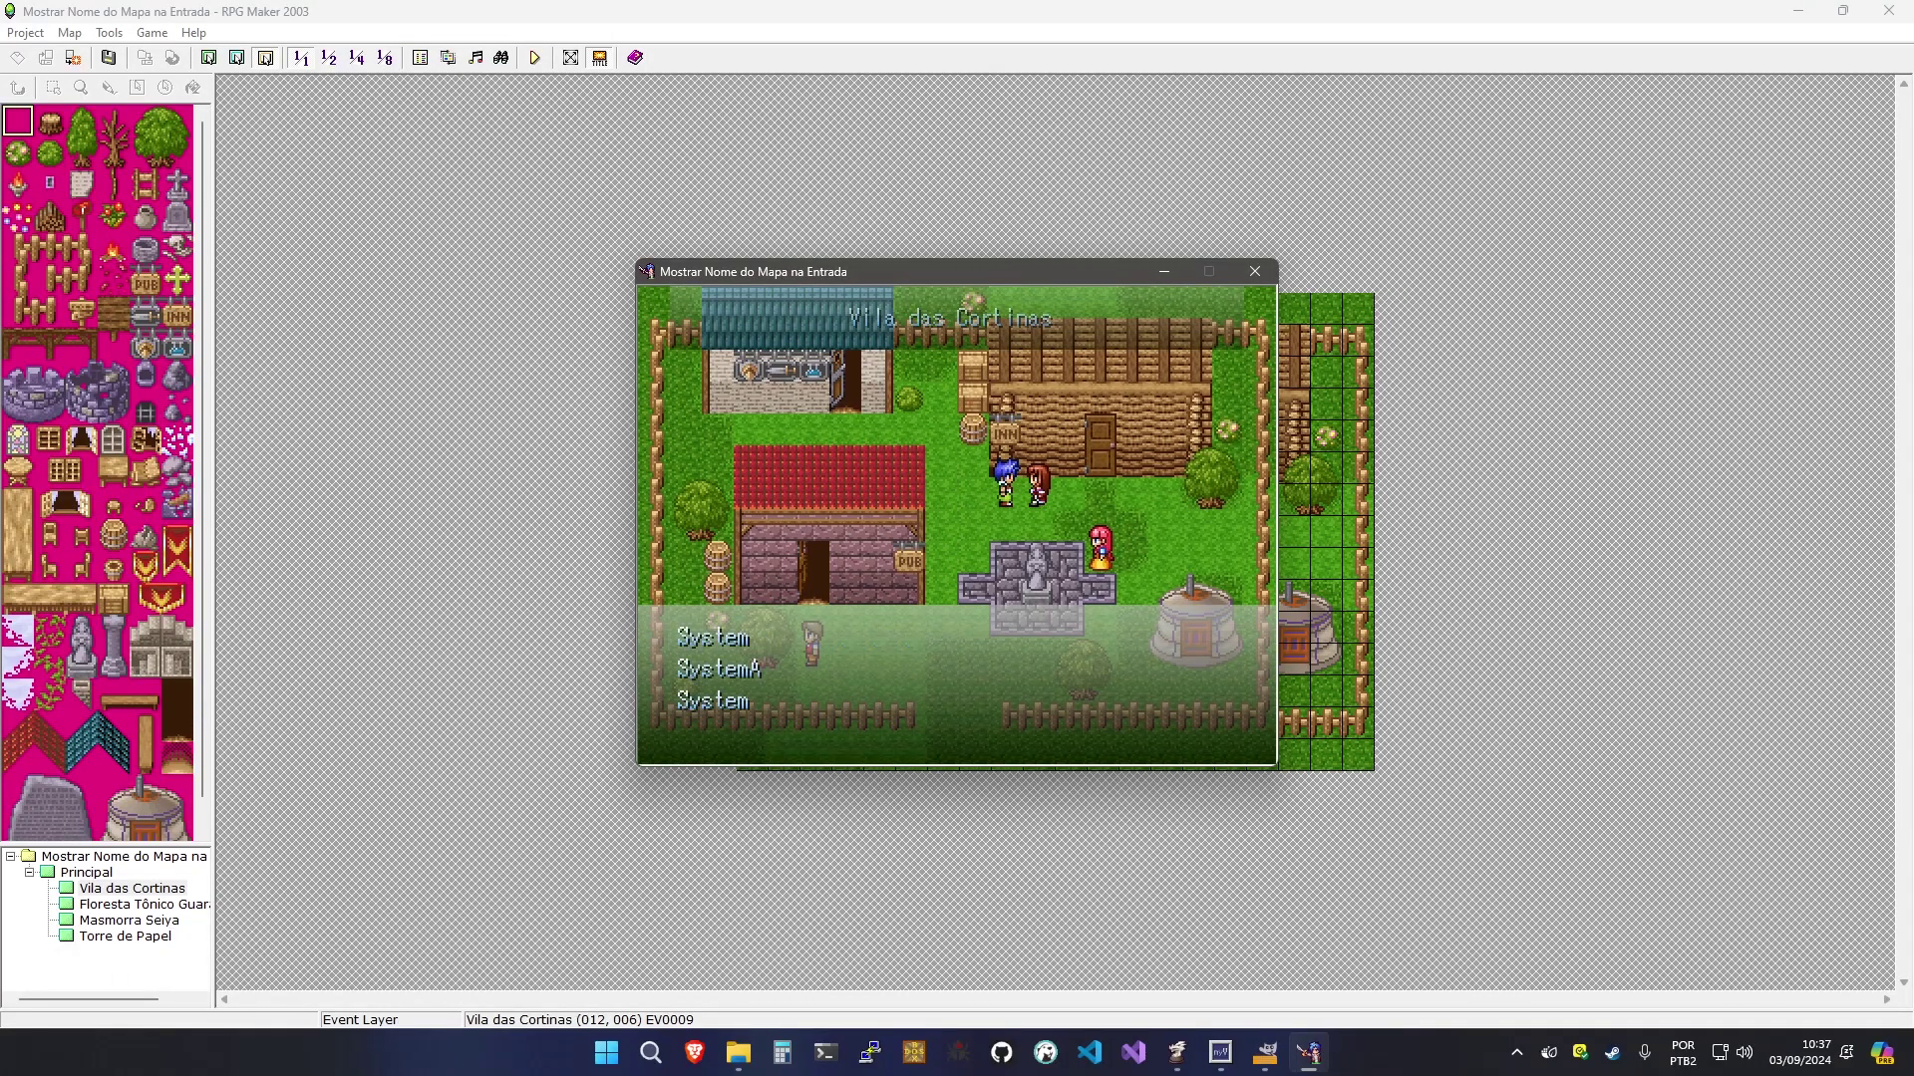
pyautogui.press('Down')
pyautogui.press('Down')
pyautogui.press('Return')
pyautogui.press('Left')
pyautogui.press('Left')
pyautogui.press('Down')
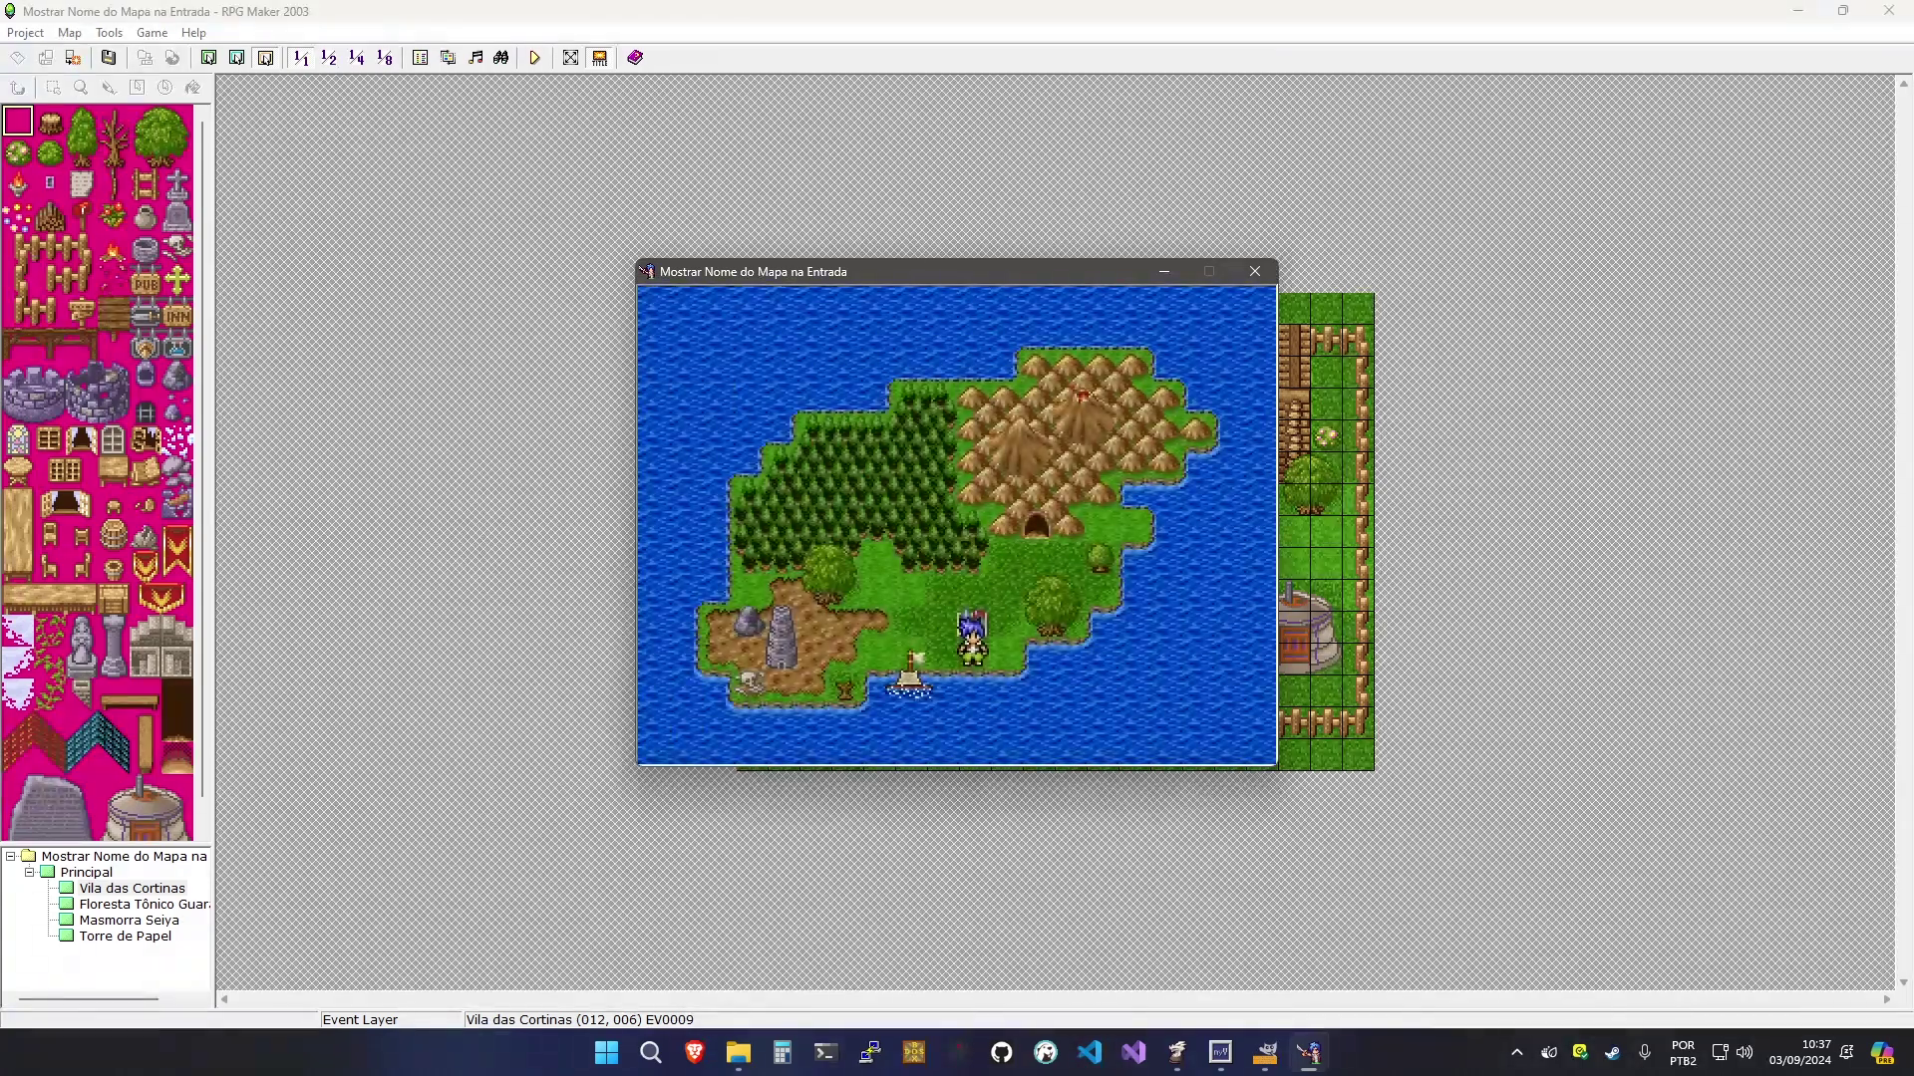
pyautogui.press('Up')
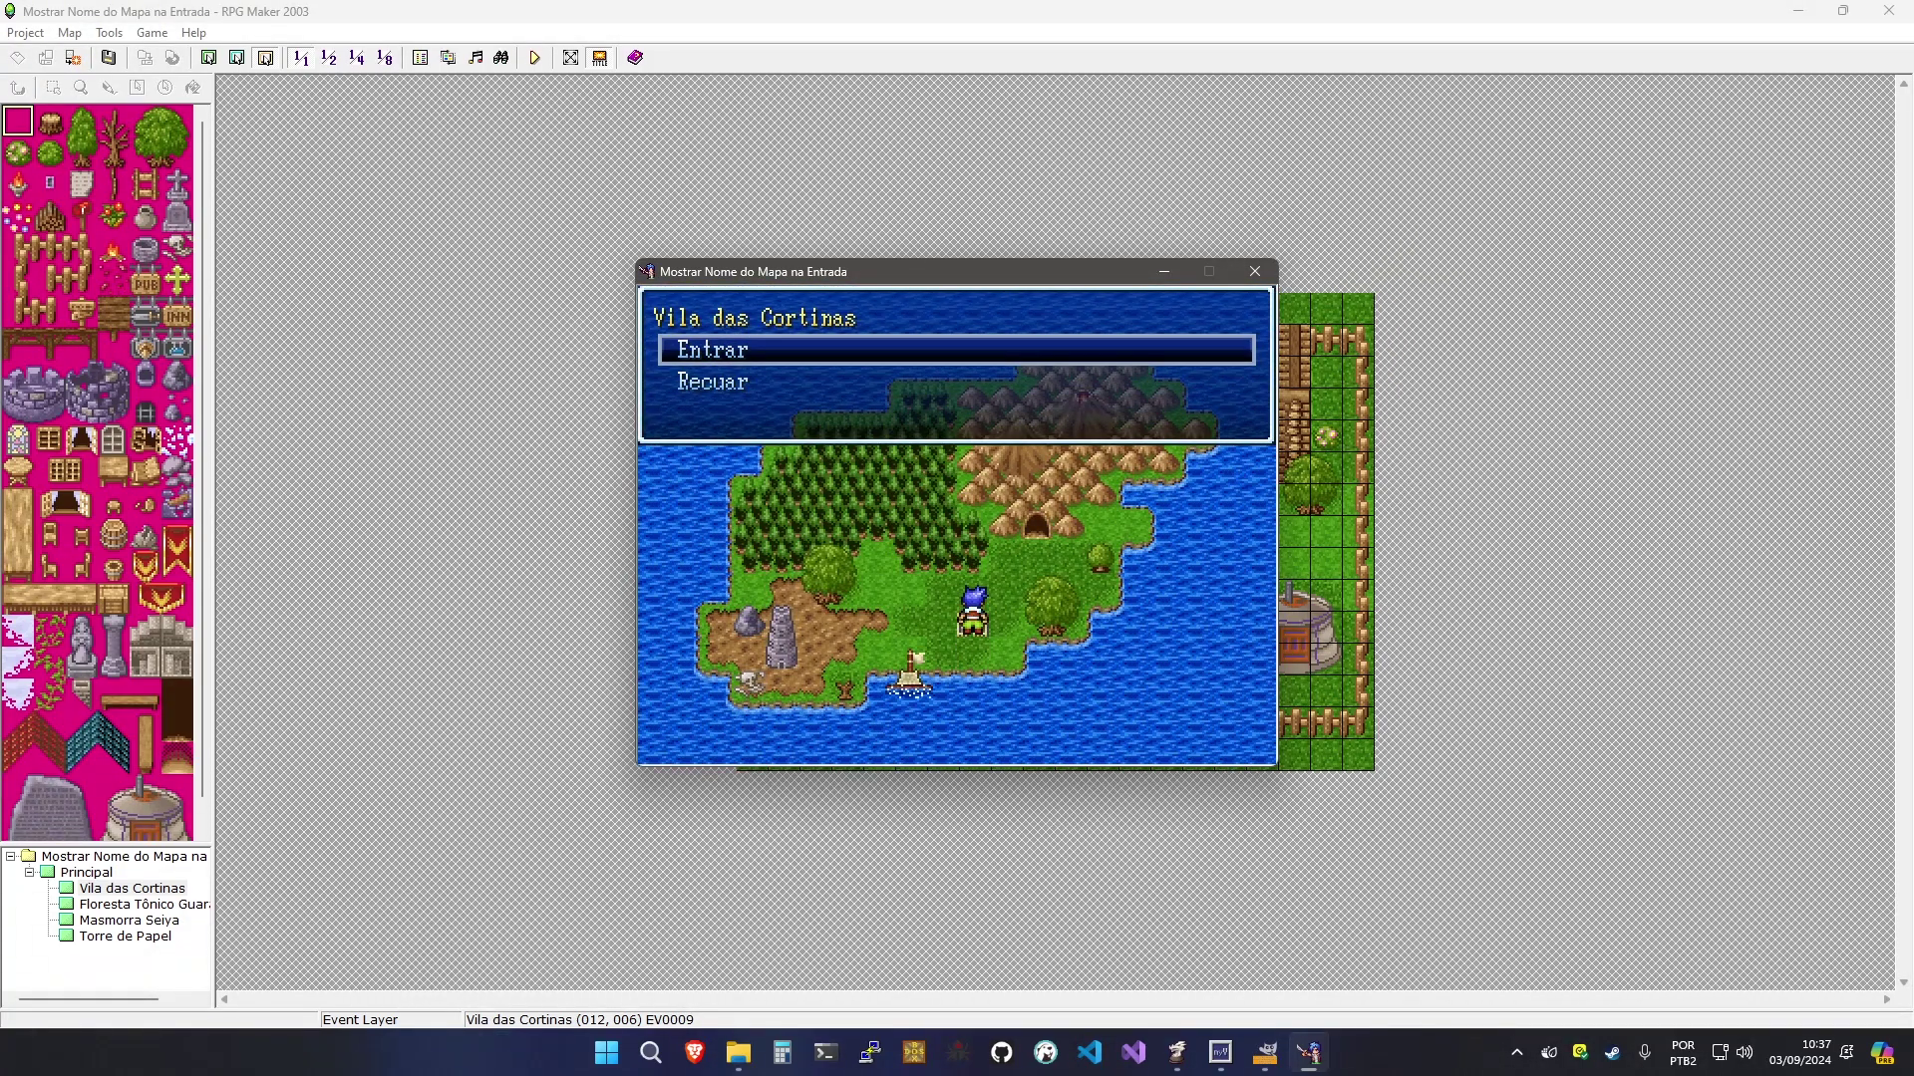
pyautogui.press('Return')
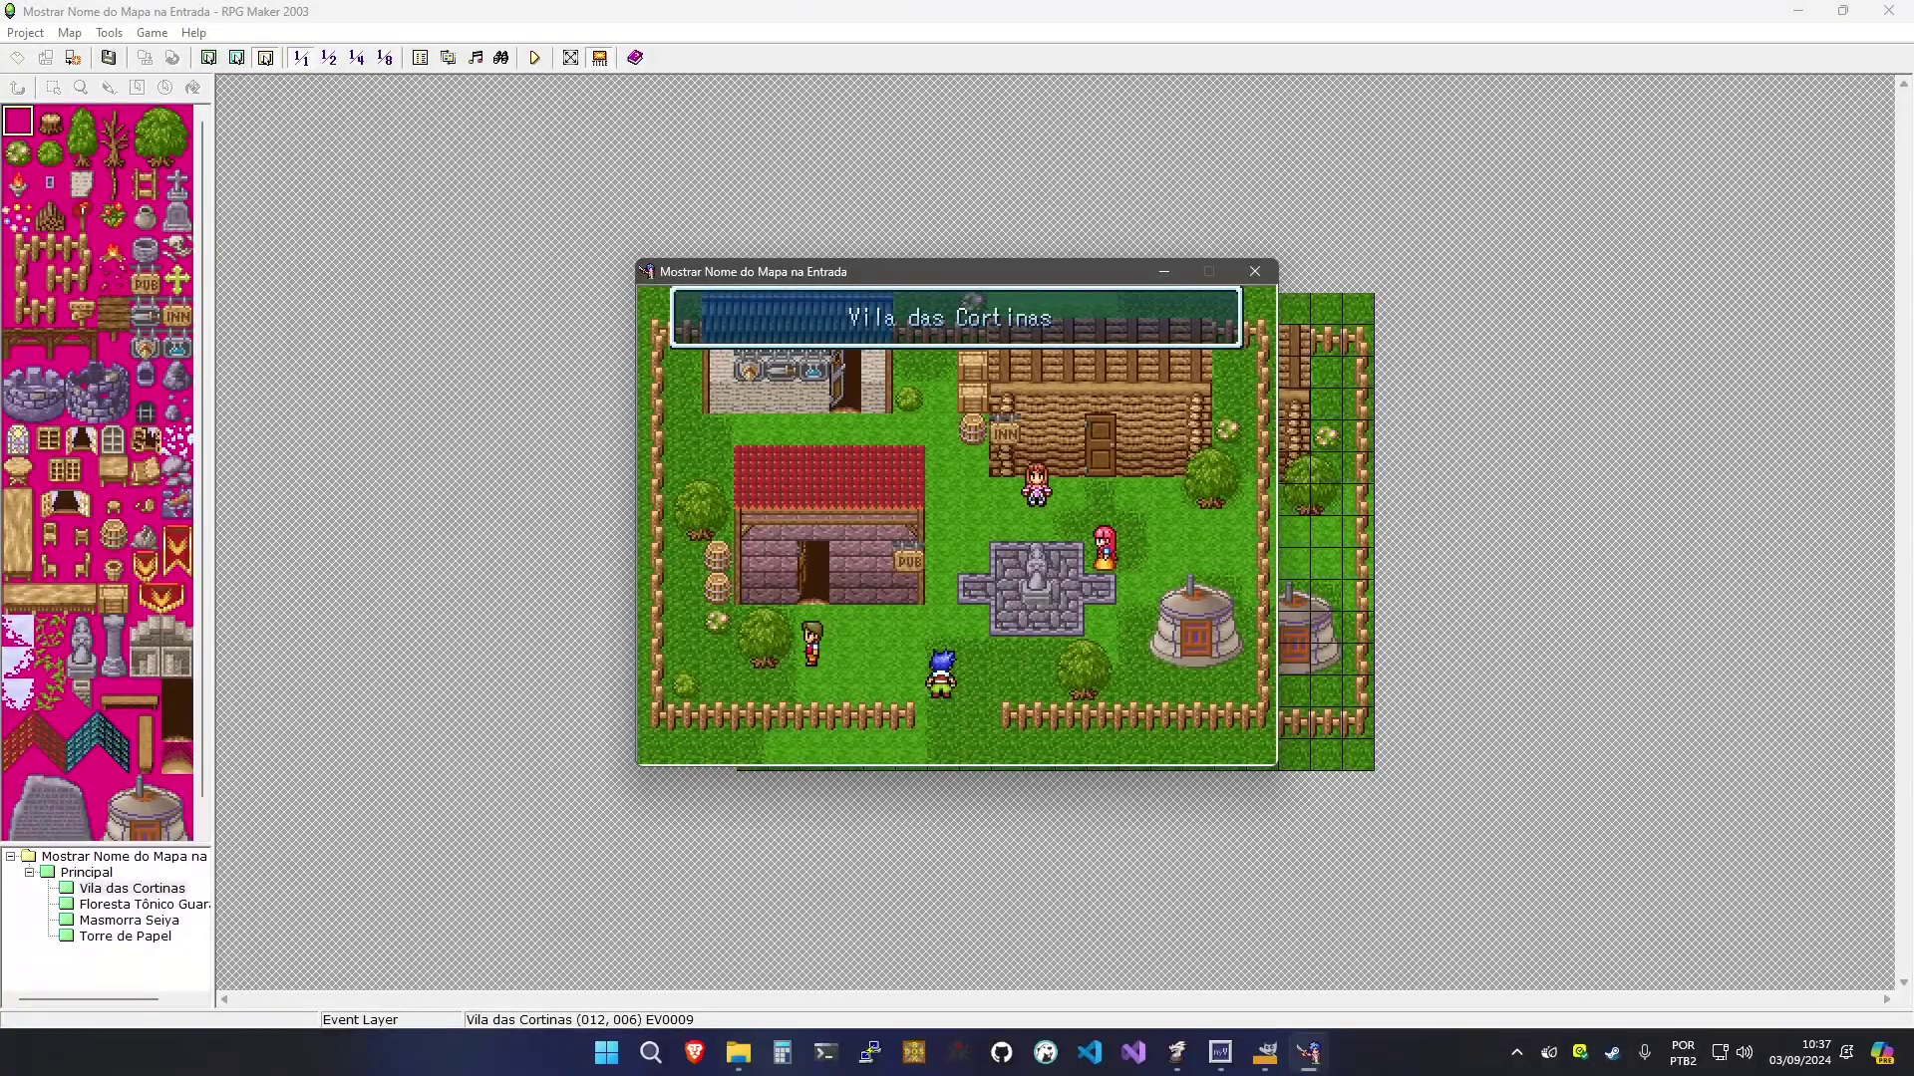
pyautogui.press('Up')
pyautogui.press('Up')
pyautogui.press('Up')
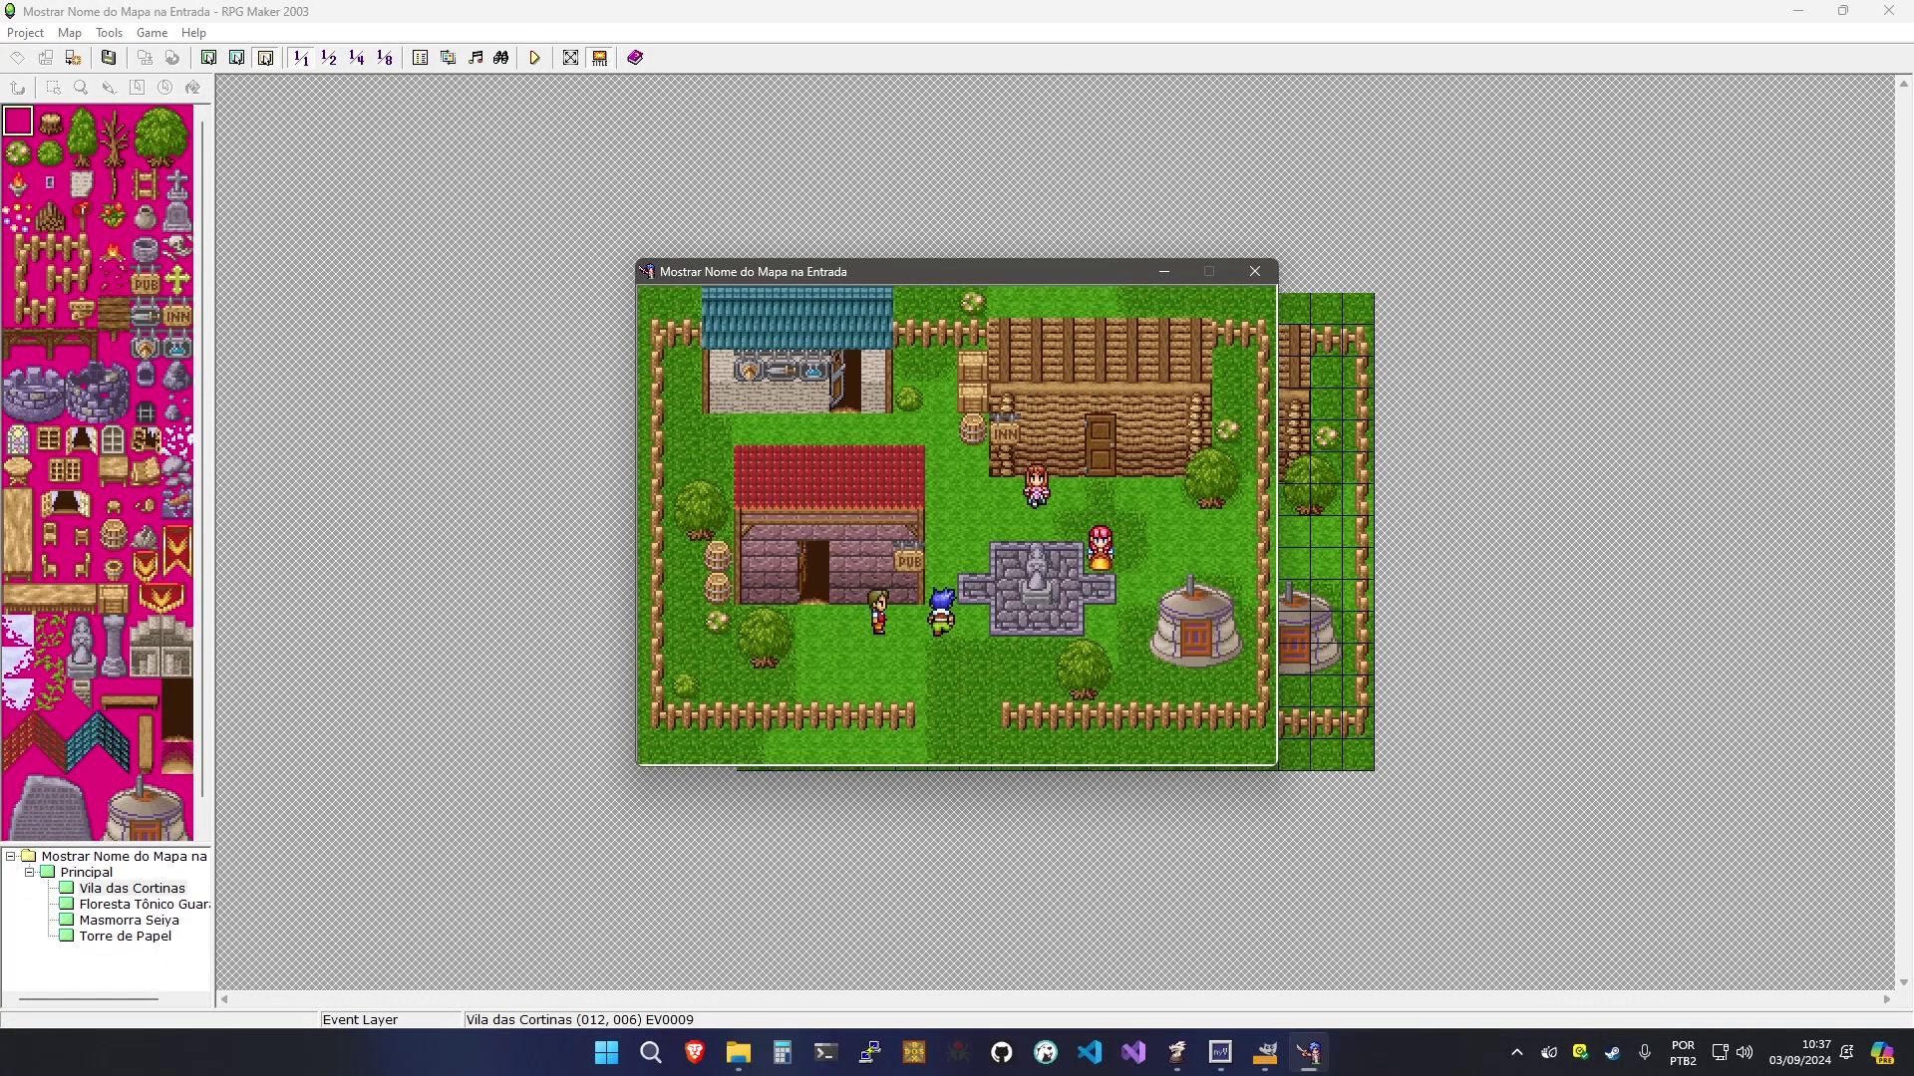
pyautogui.press('Right')
pyautogui.press('Right')
pyautogui.press('Up')
pyautogui.press('Up')
pyautogui.press('Up')
pyautogui.press('Down')
pyautogui.press('Down')
pyautogui.press('Down')
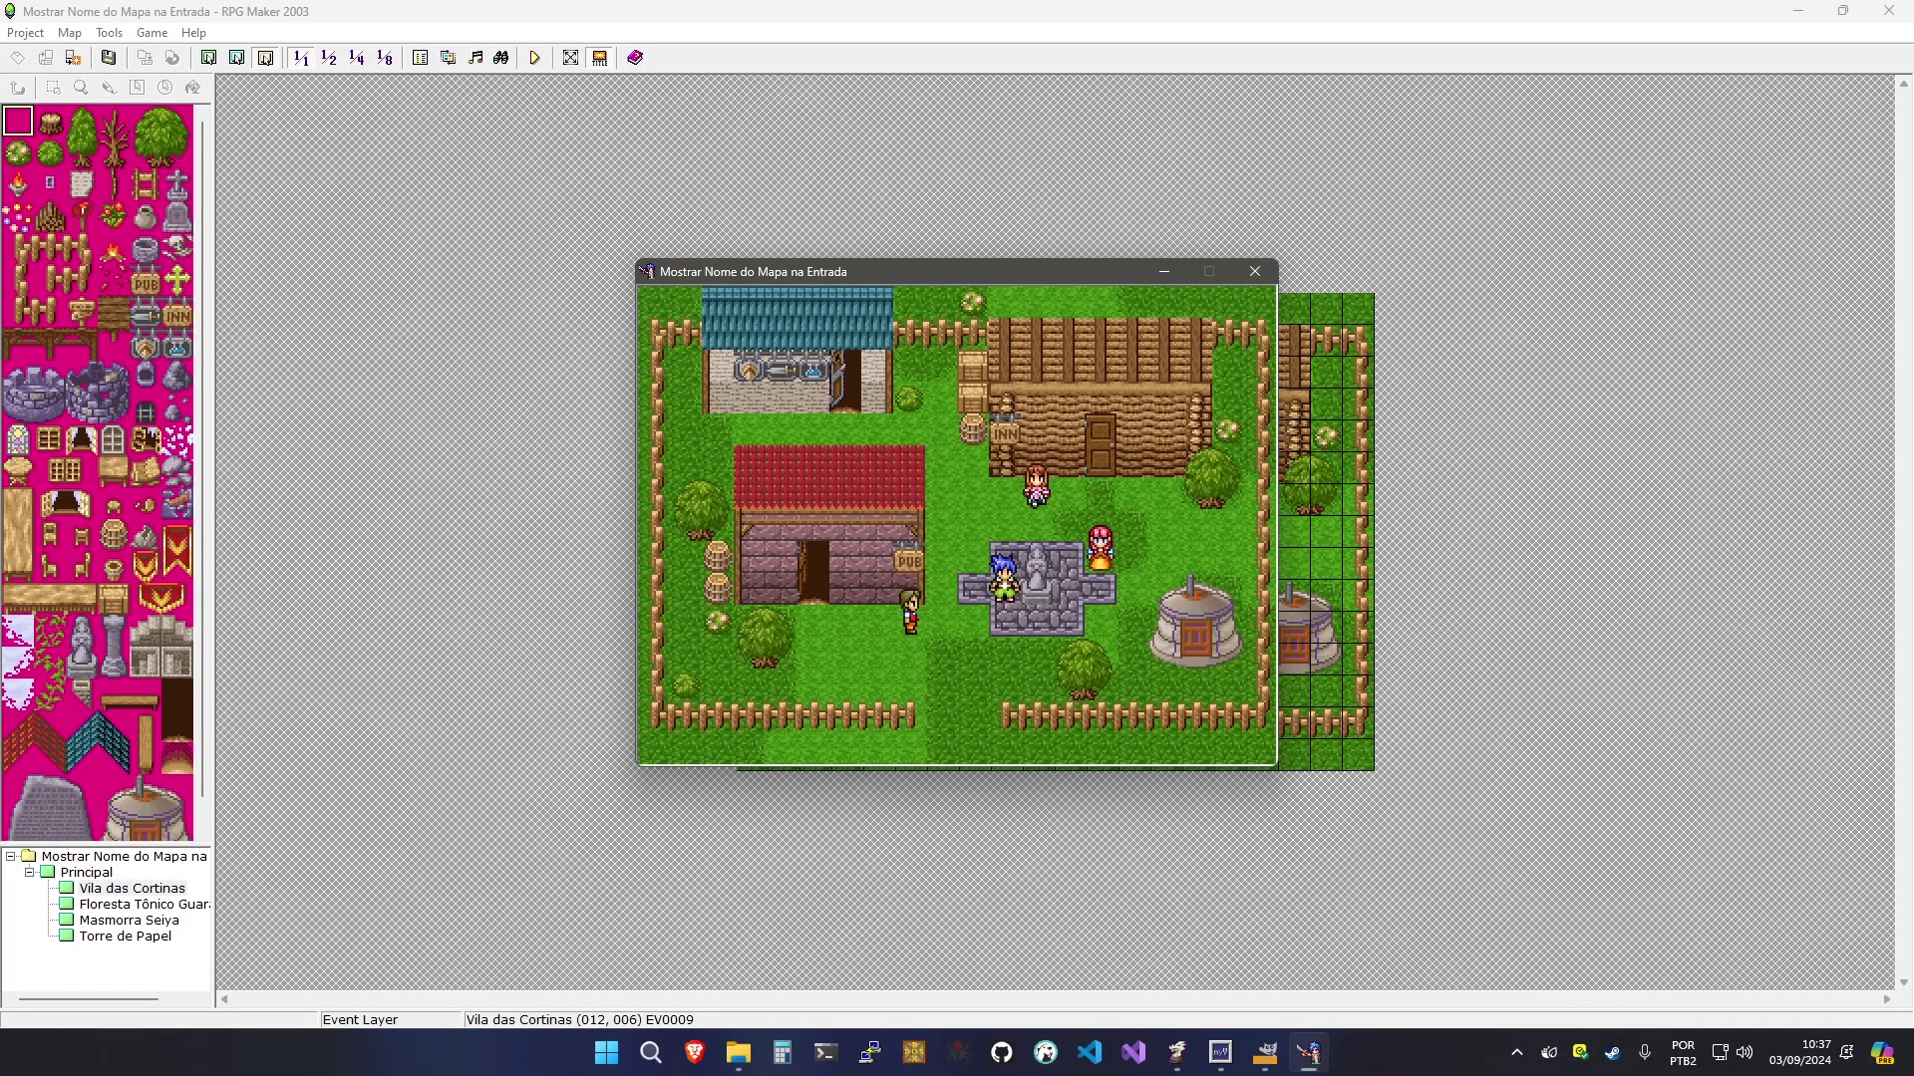
pyautogui.press('Left')
pyautogui.press('Left')
pyautogui.press('Down')
pyautogui.press('Right')
pyautogui.press('Right')
pyautogui.press('Down')
pyautogui.press('Down')
pyautogui.press('Down')
pyautogui.press('Left')
pyautogui.press('Left')
pyautogui.press('Left')
pyautogui.press('Left')
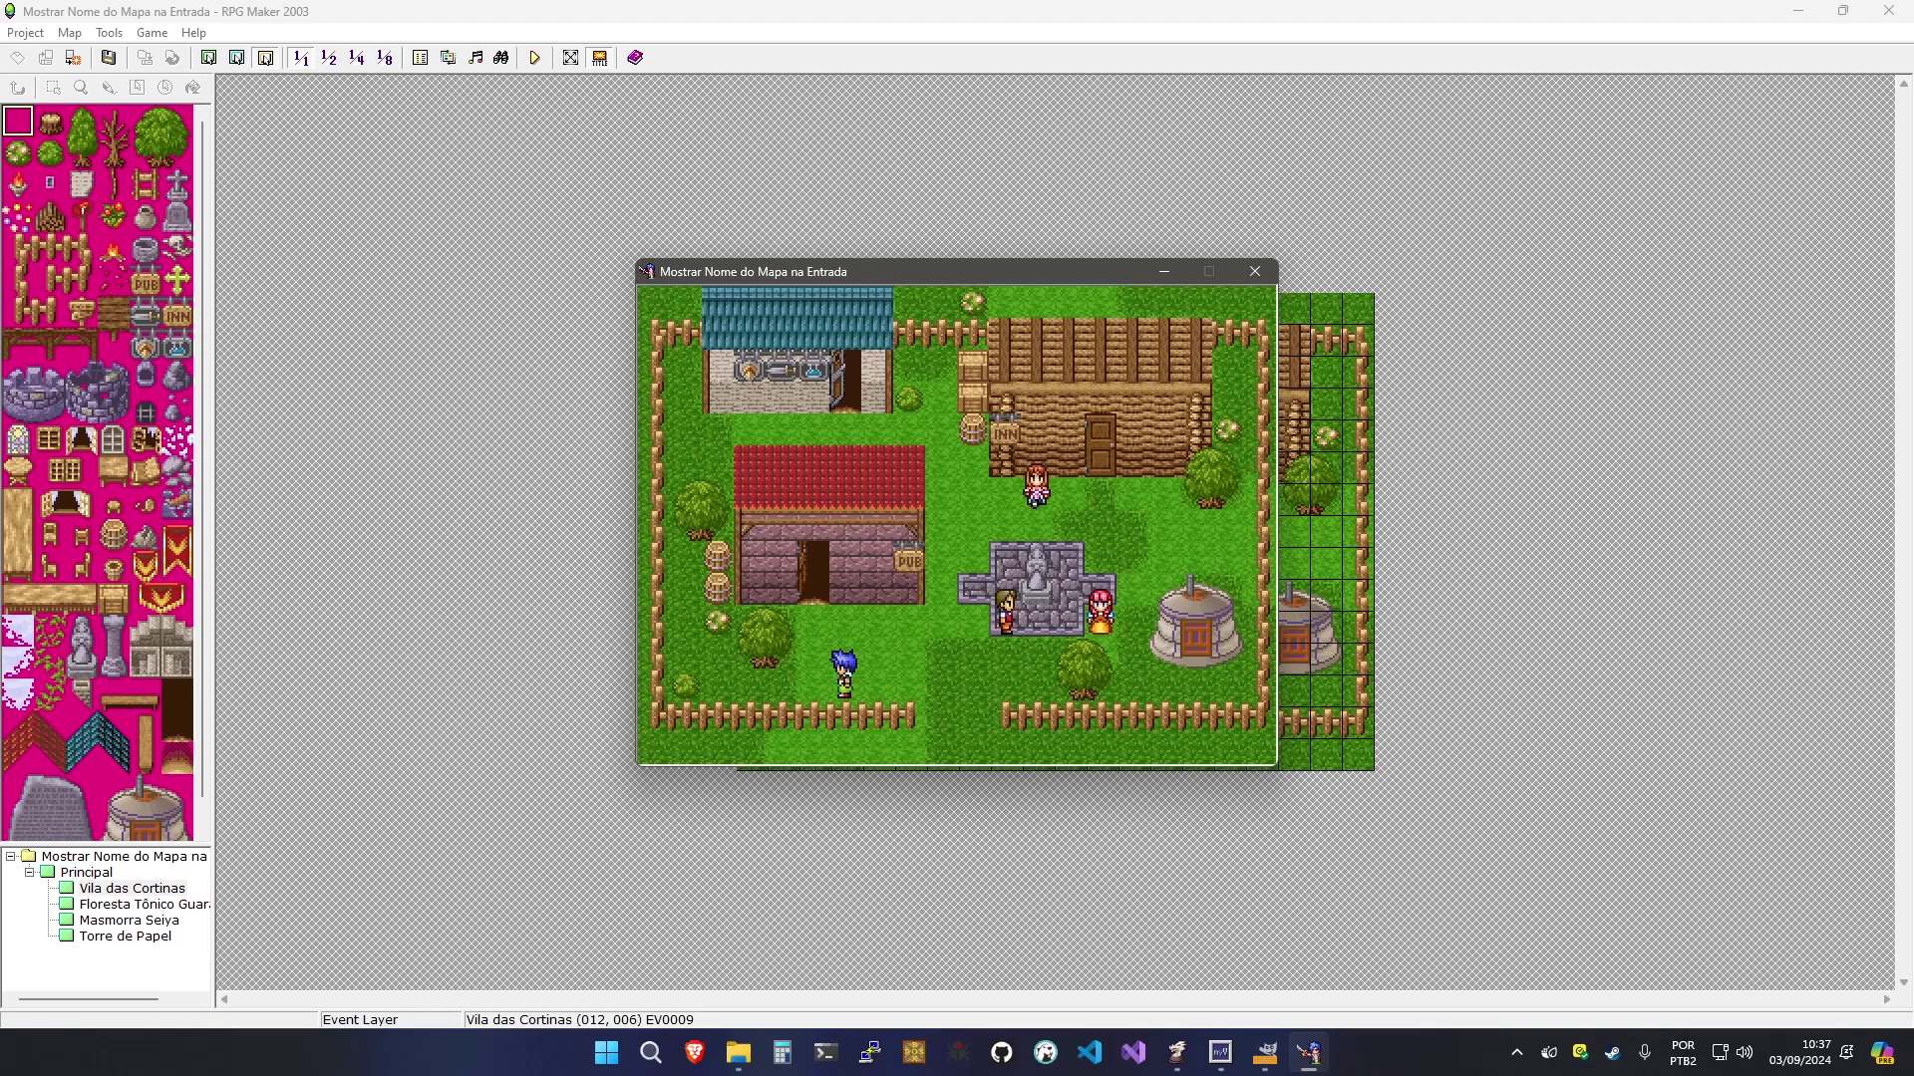
pyautogui.press('Down')
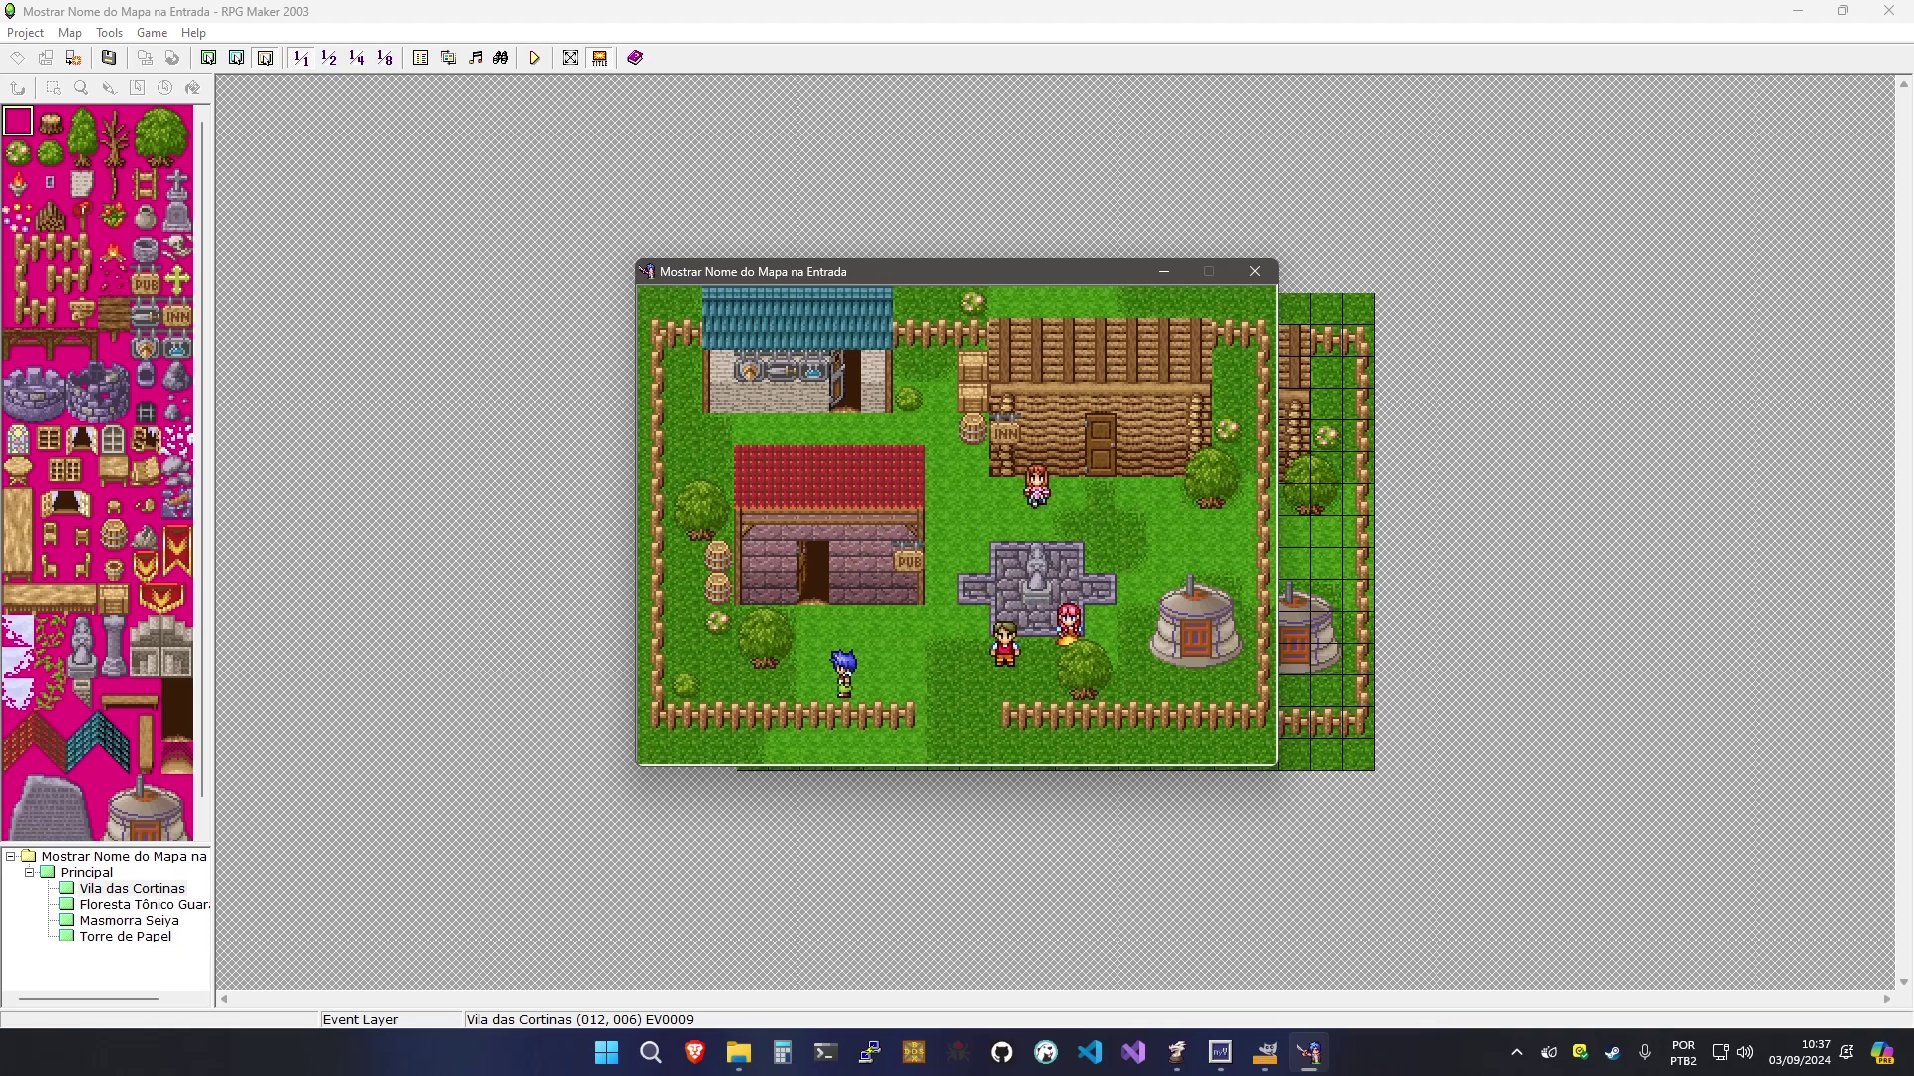
pyautogui.press('Right')
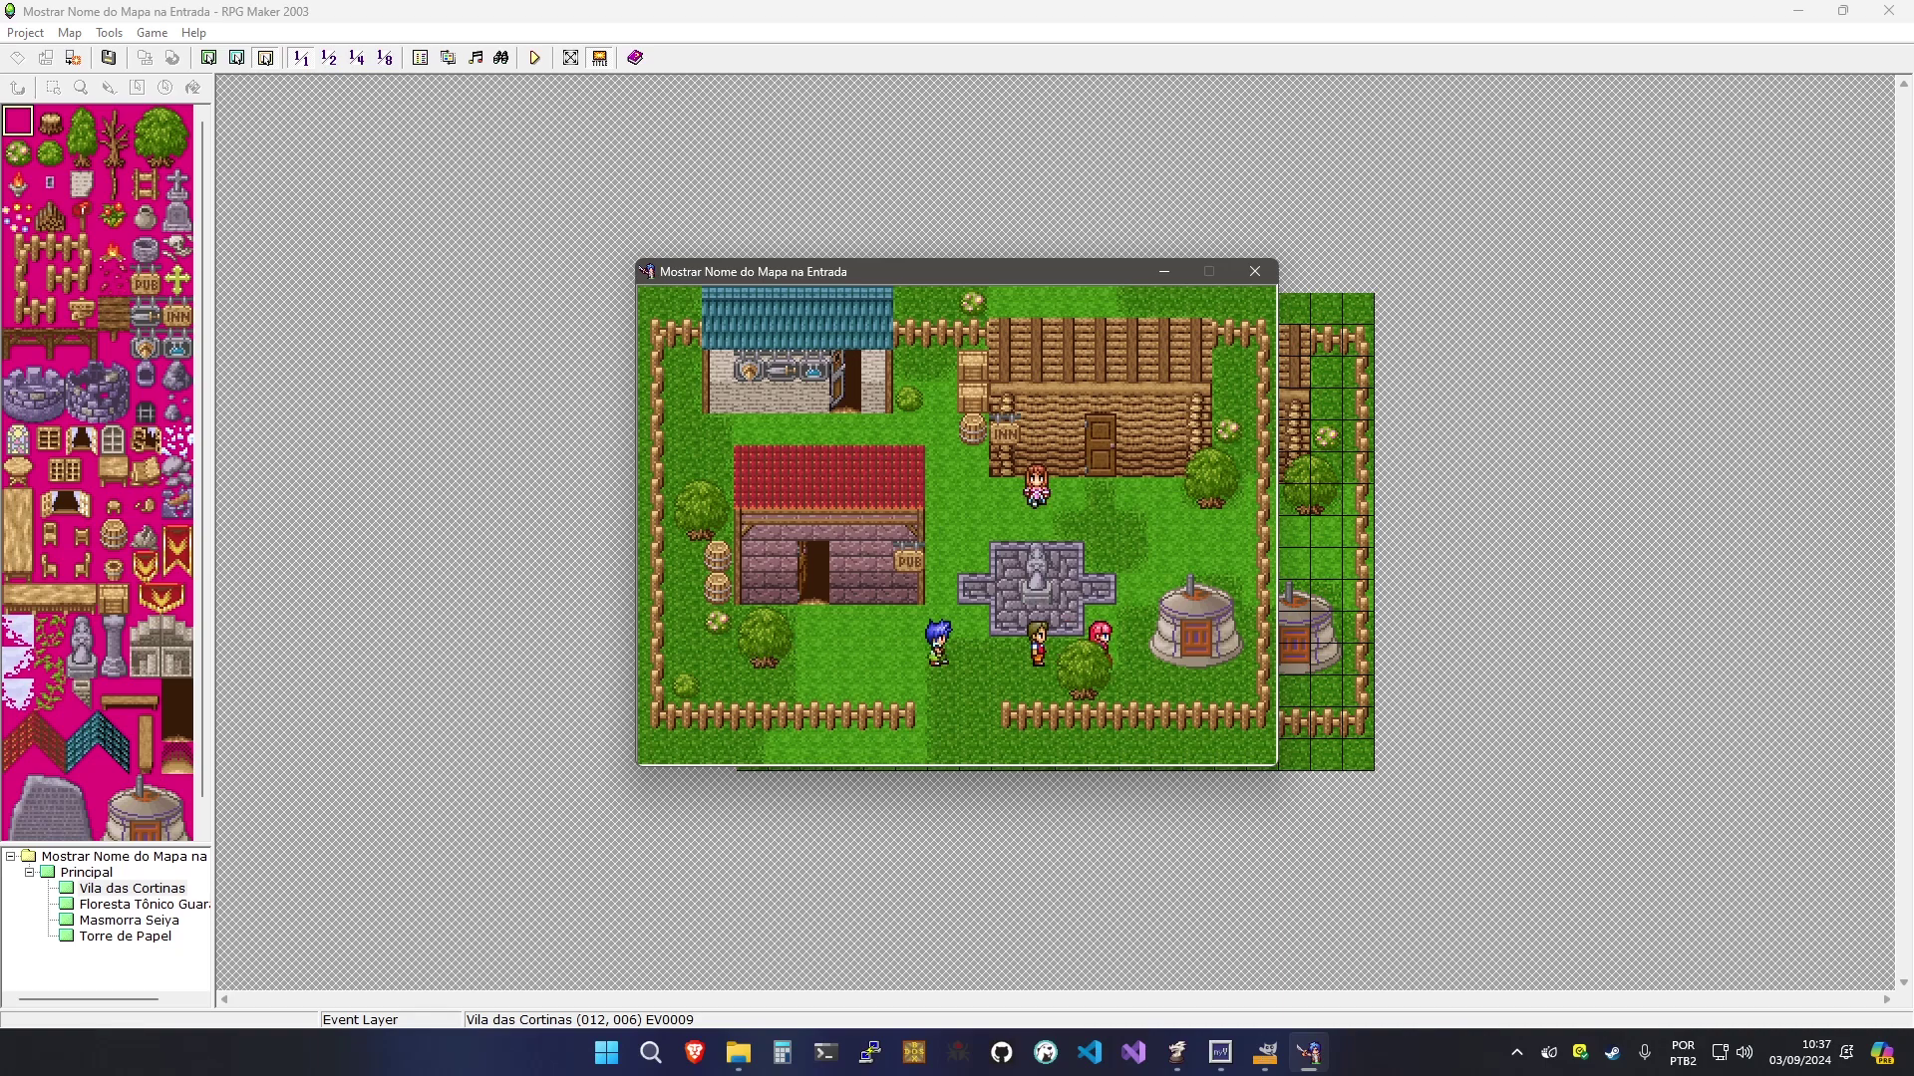
pyautogui.press('Right')
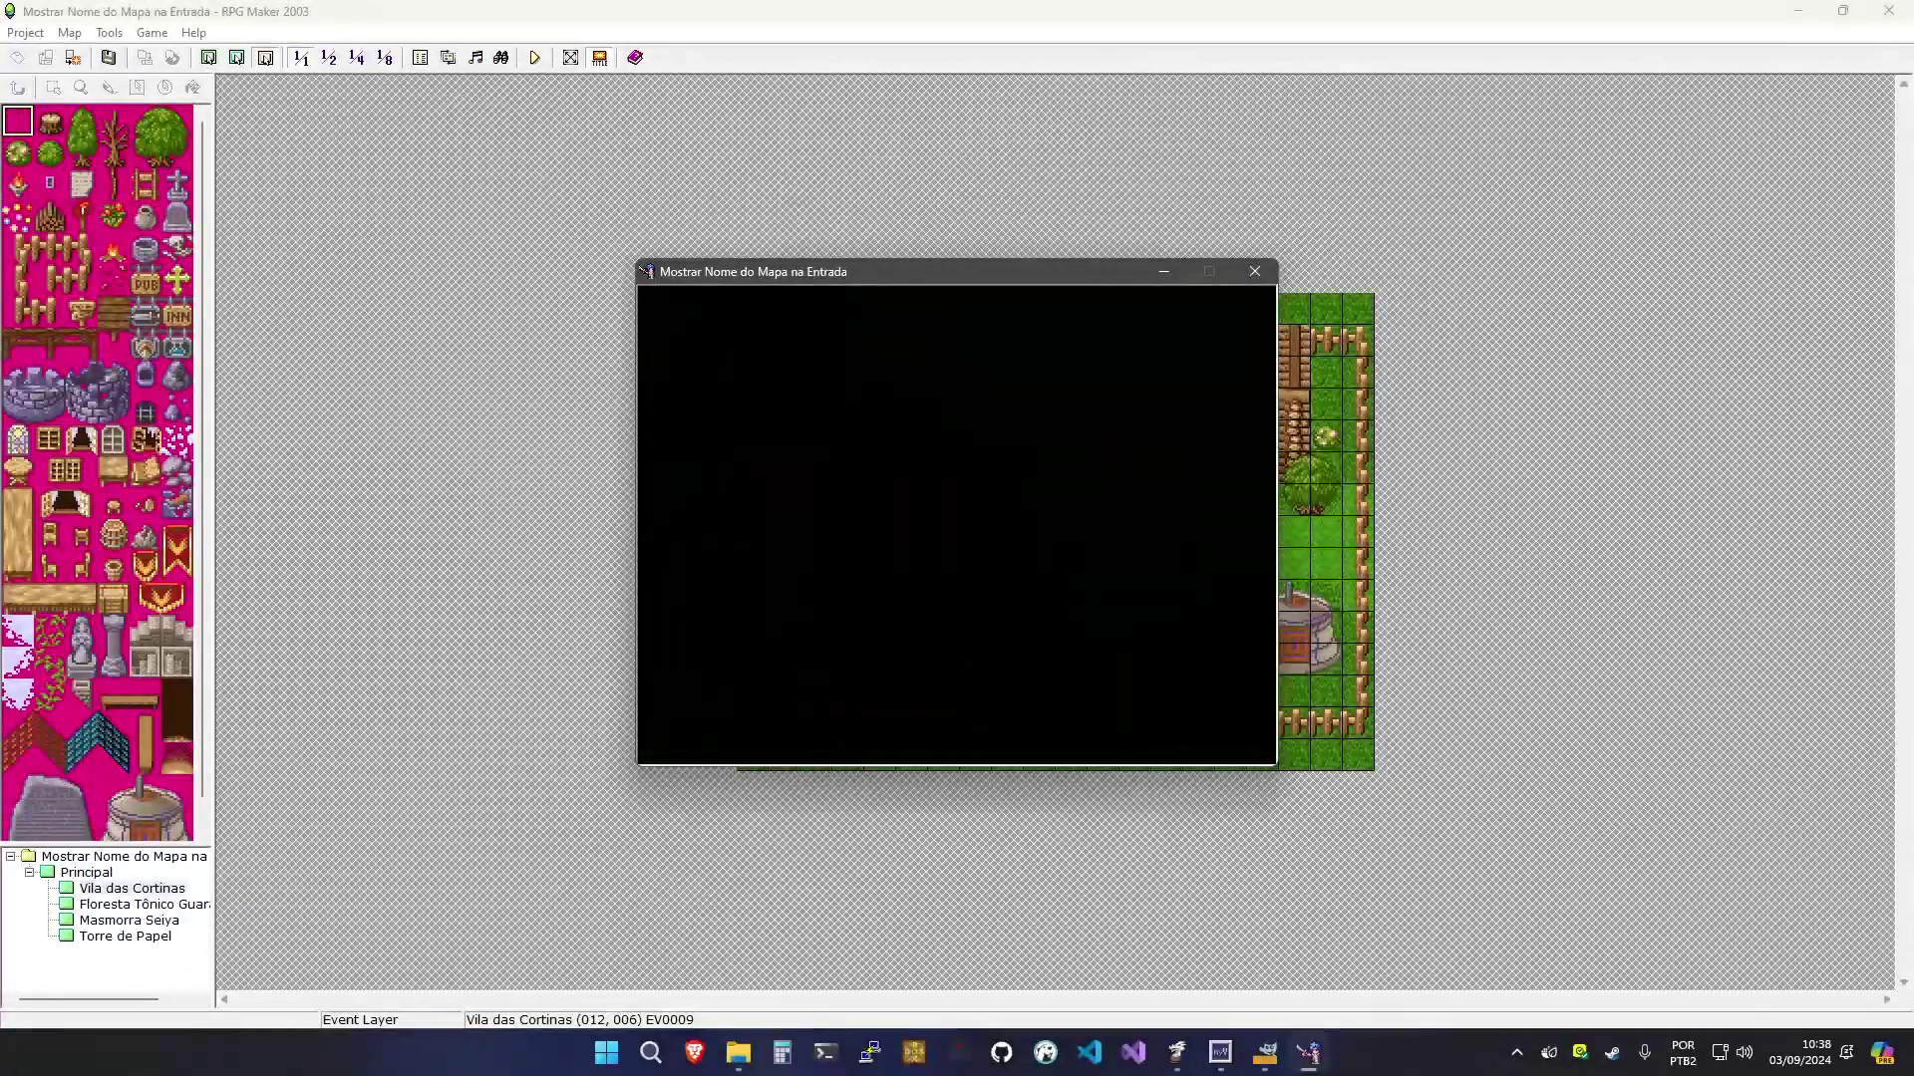